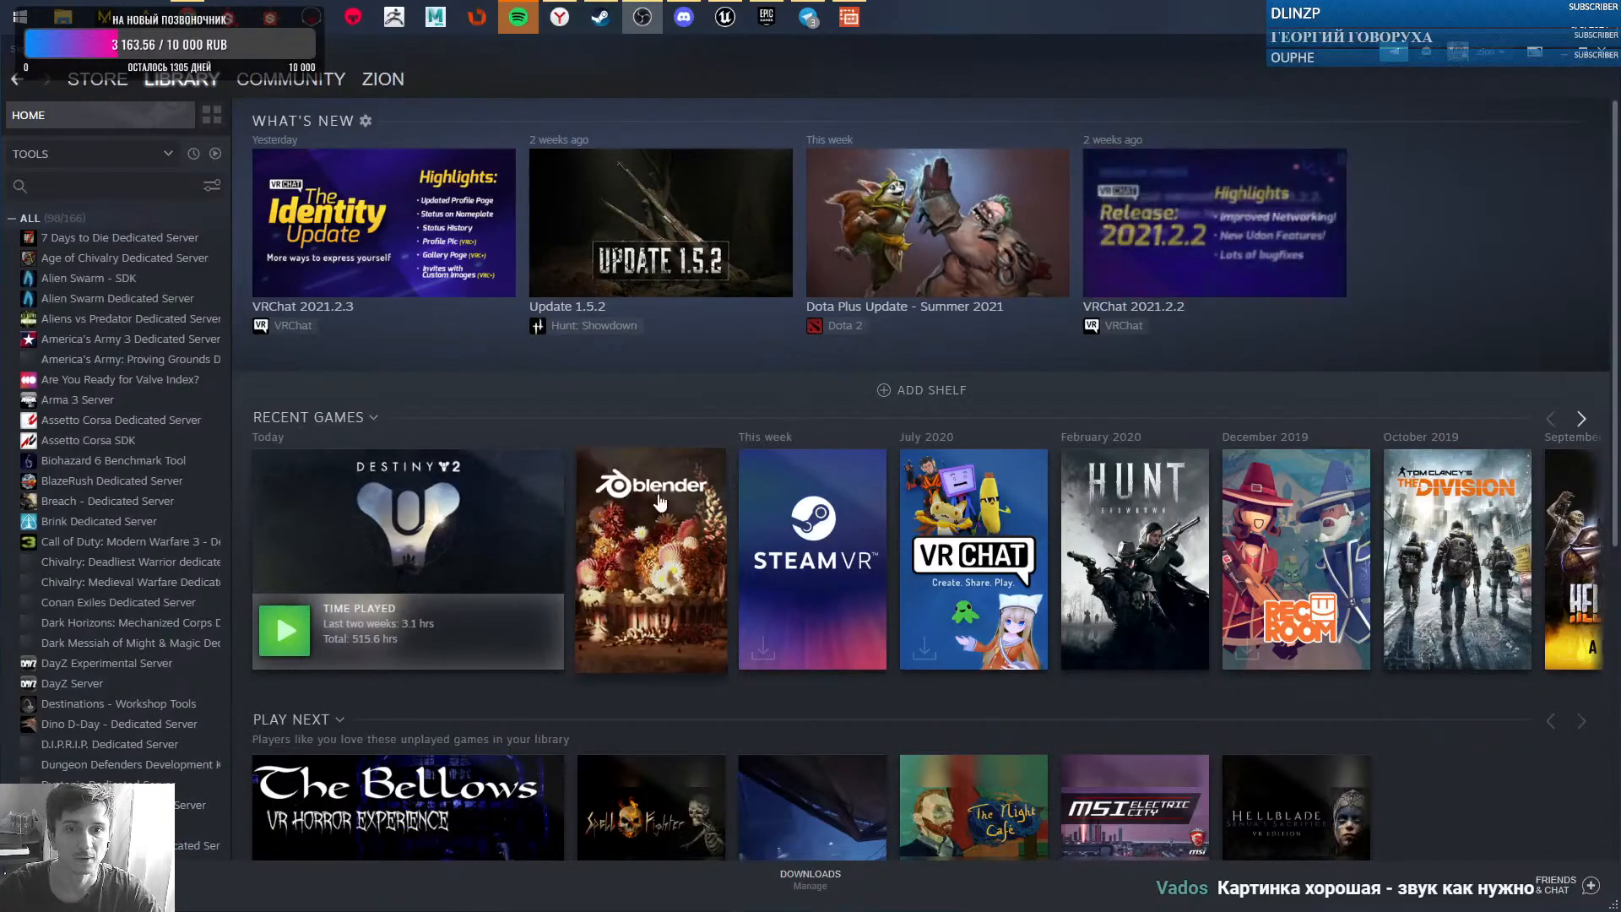
# - Launch Blender from the Steam library and minimize the Steam window
pyautogui.moveTo(655, 532)
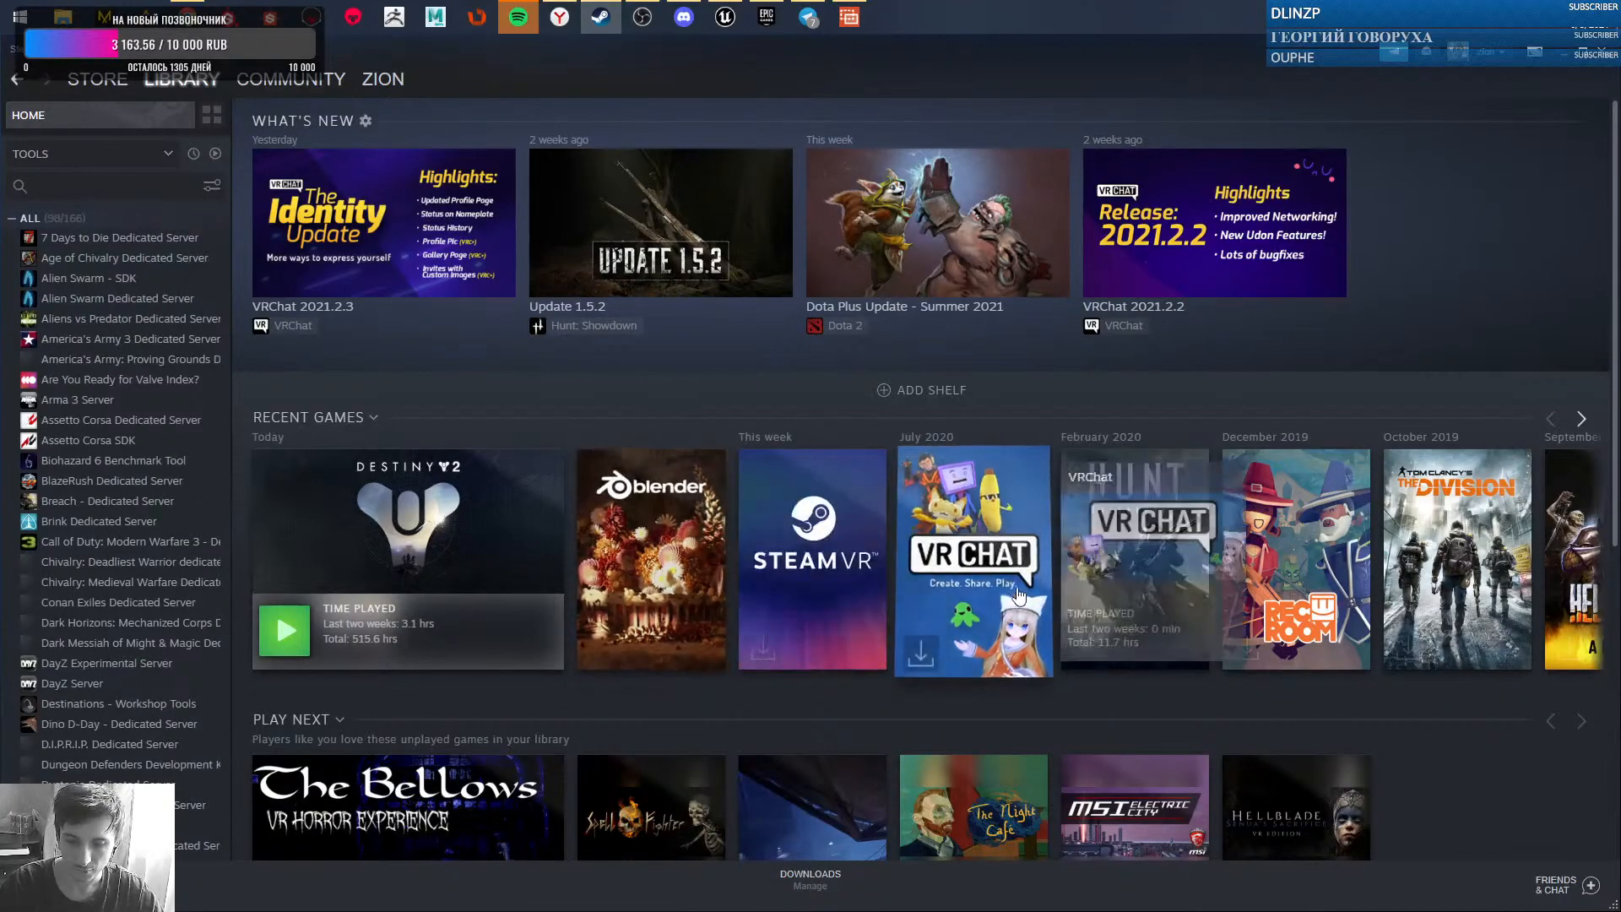
pyautogui.moveTo(1104, 479)
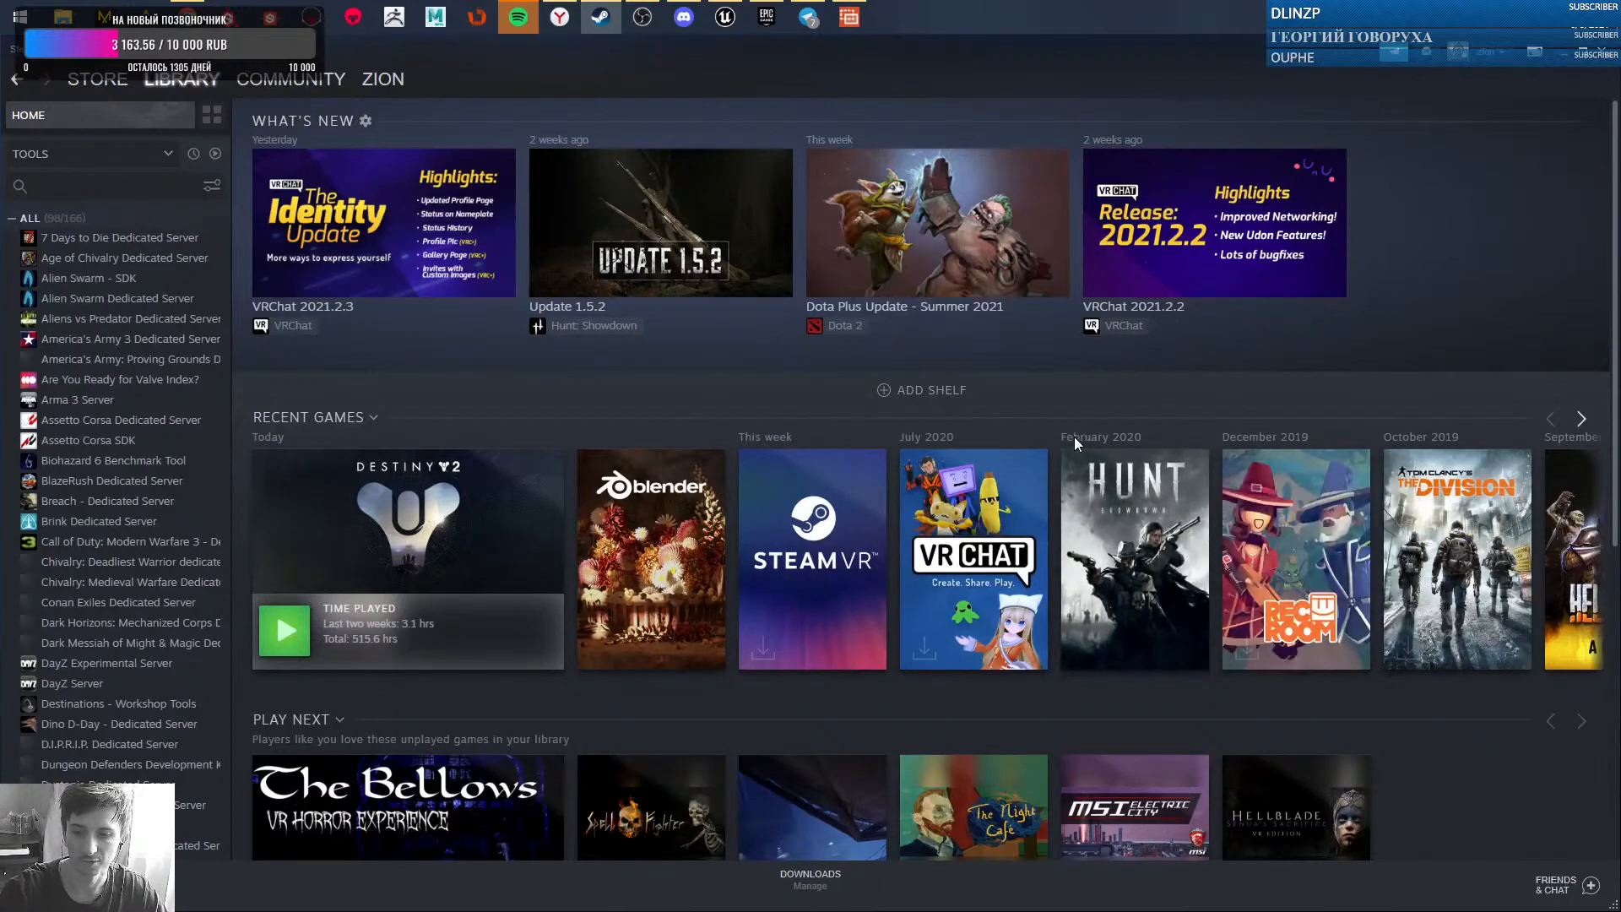
pyautogui.moveTo(719, 541)
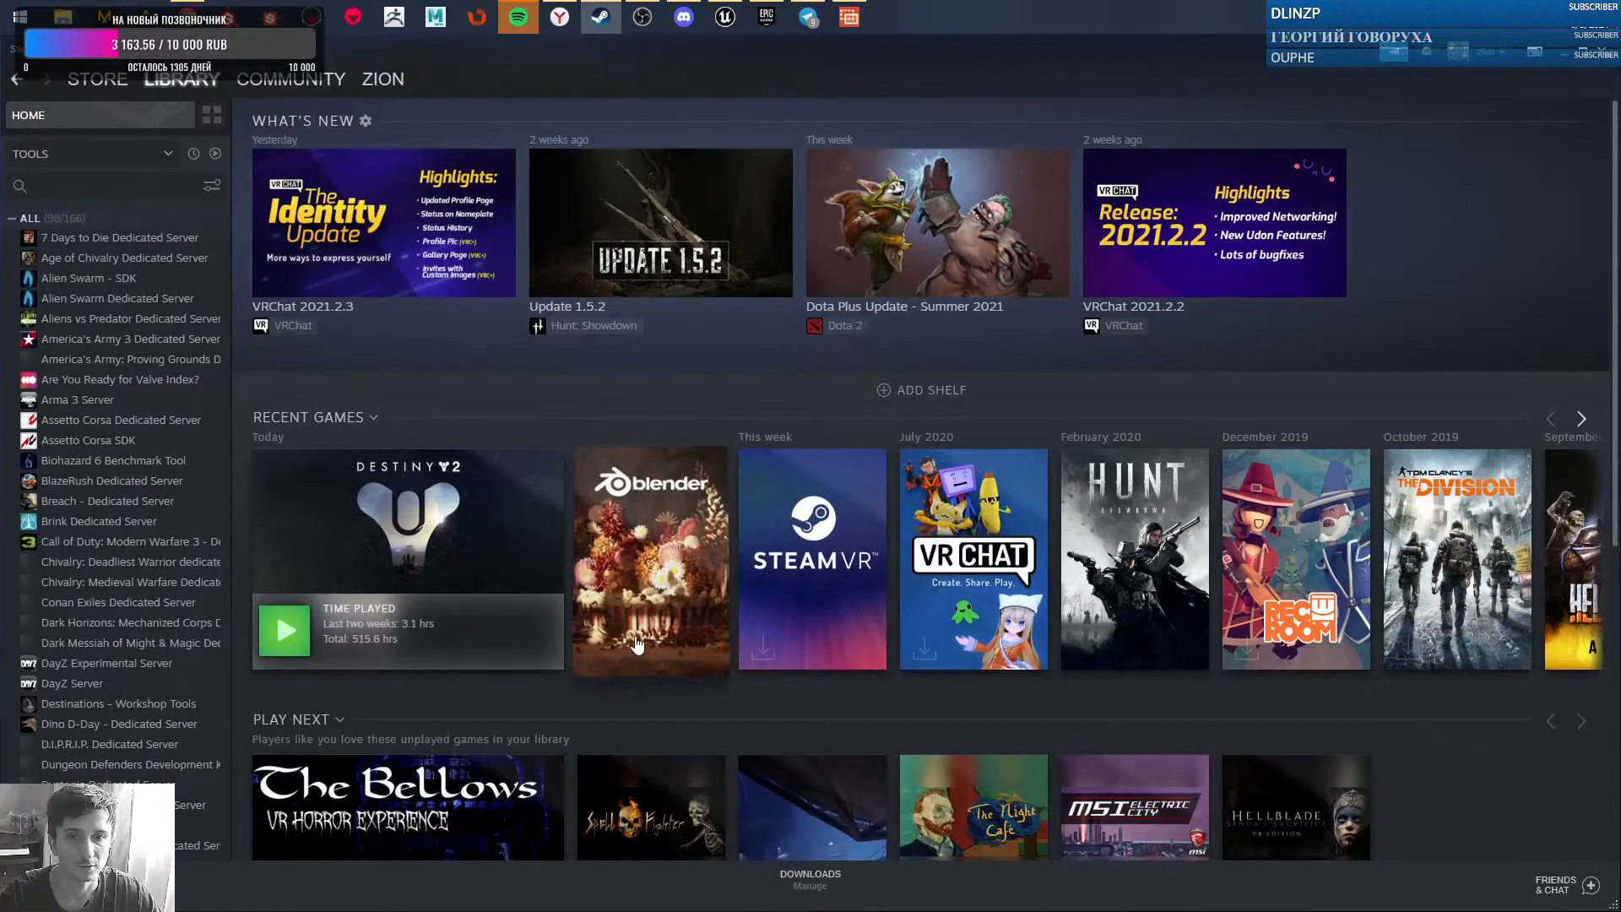
pyautogui.click(627, 610)
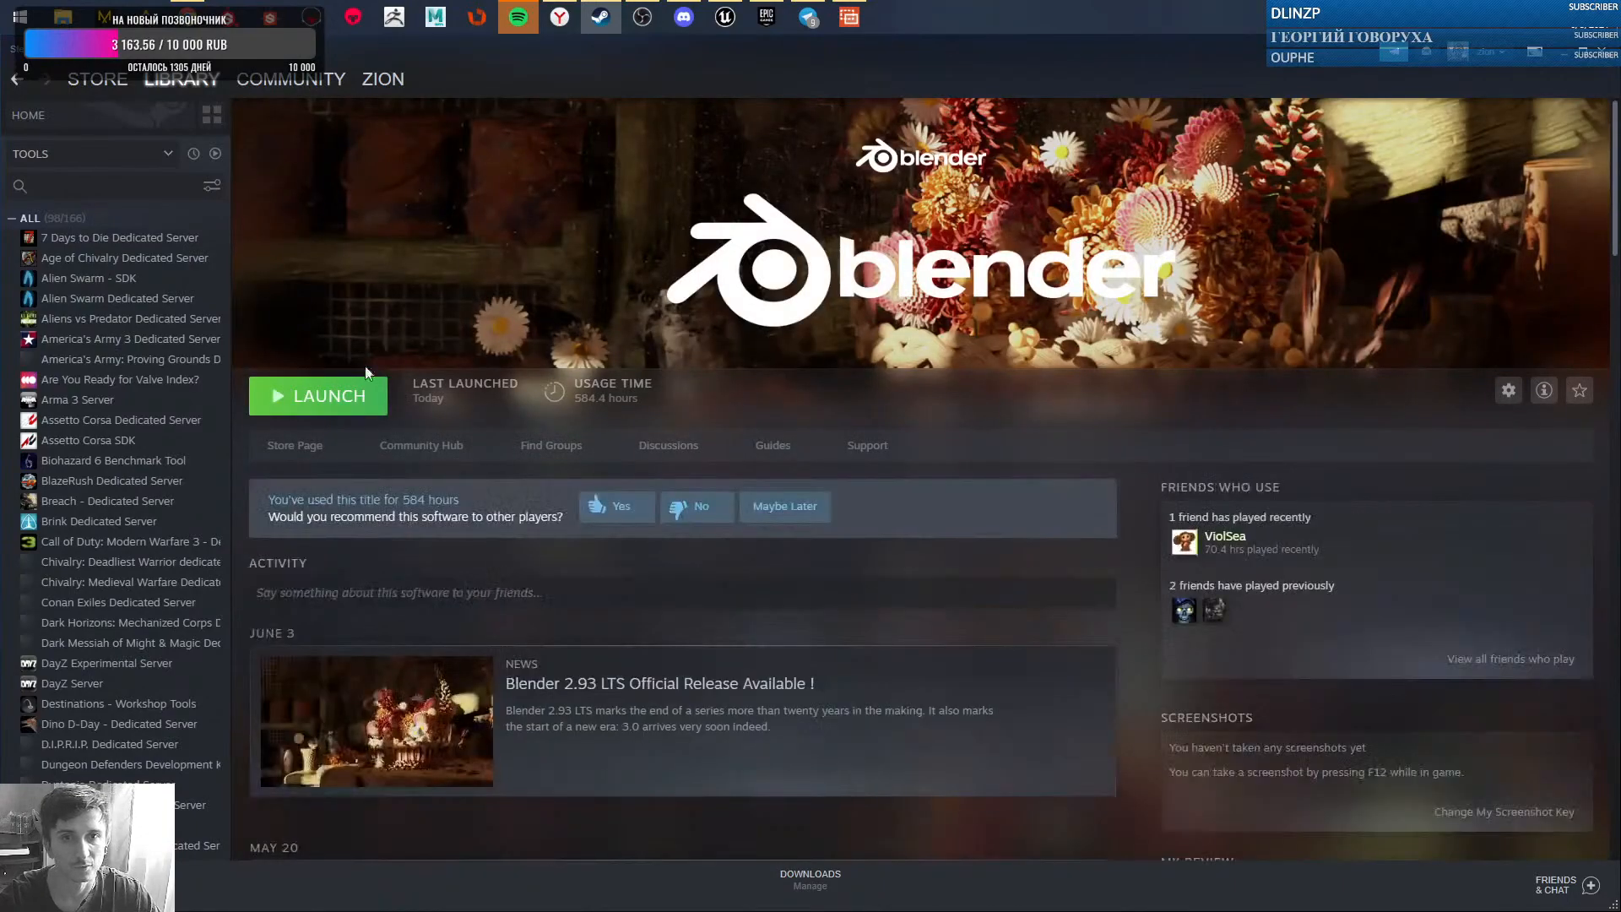
pyautogui.click(281, 405)
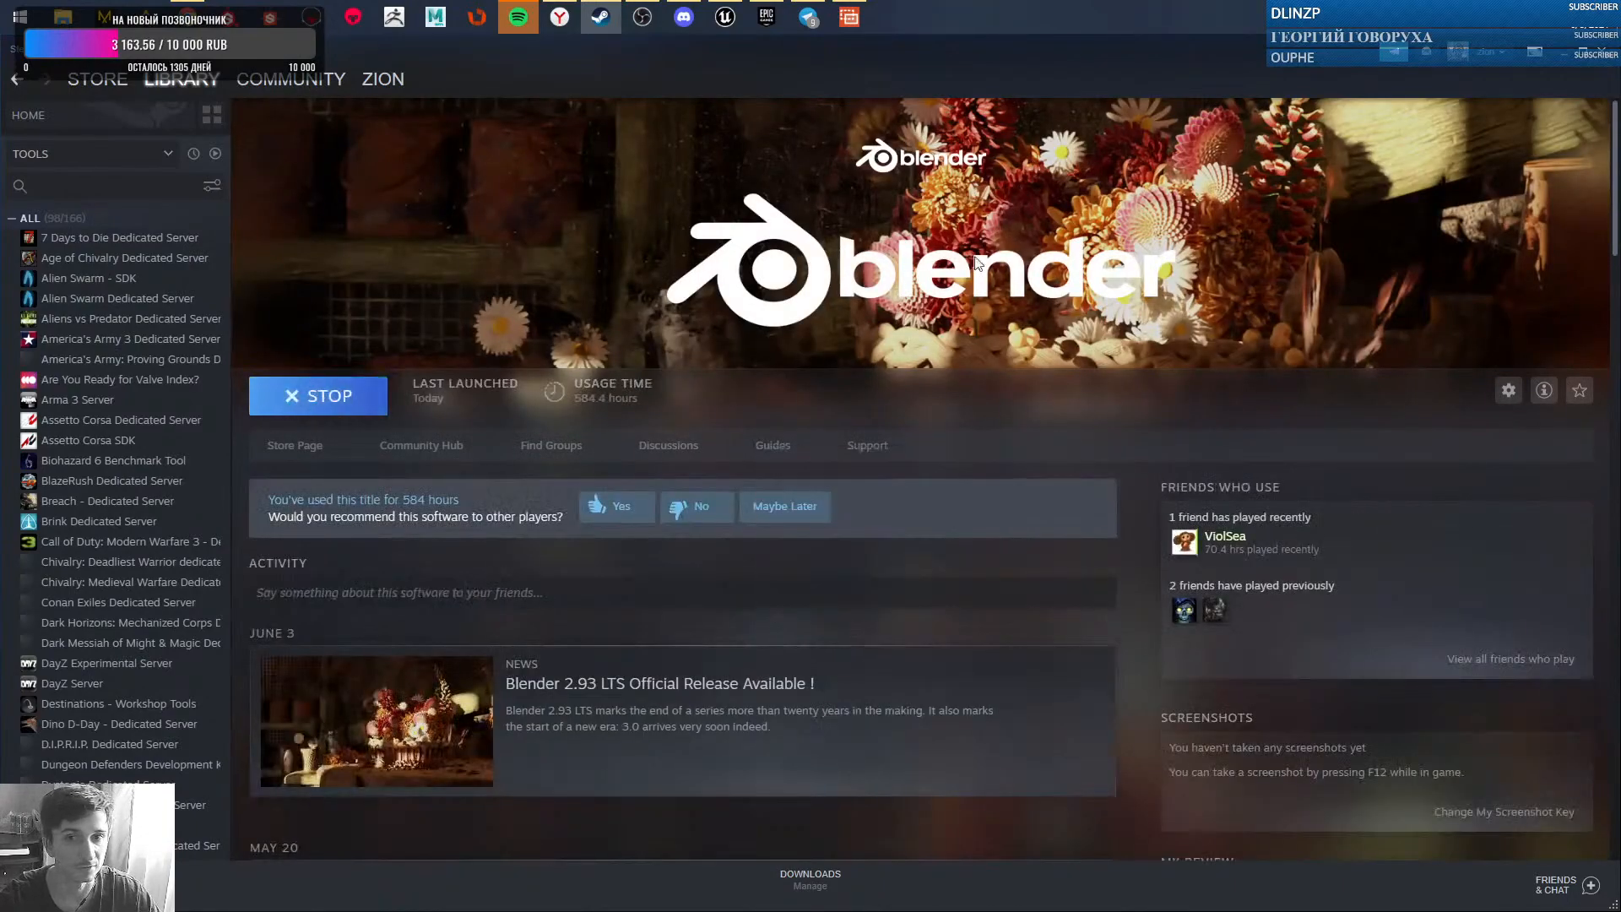
pyautogui.click(1566, 56)
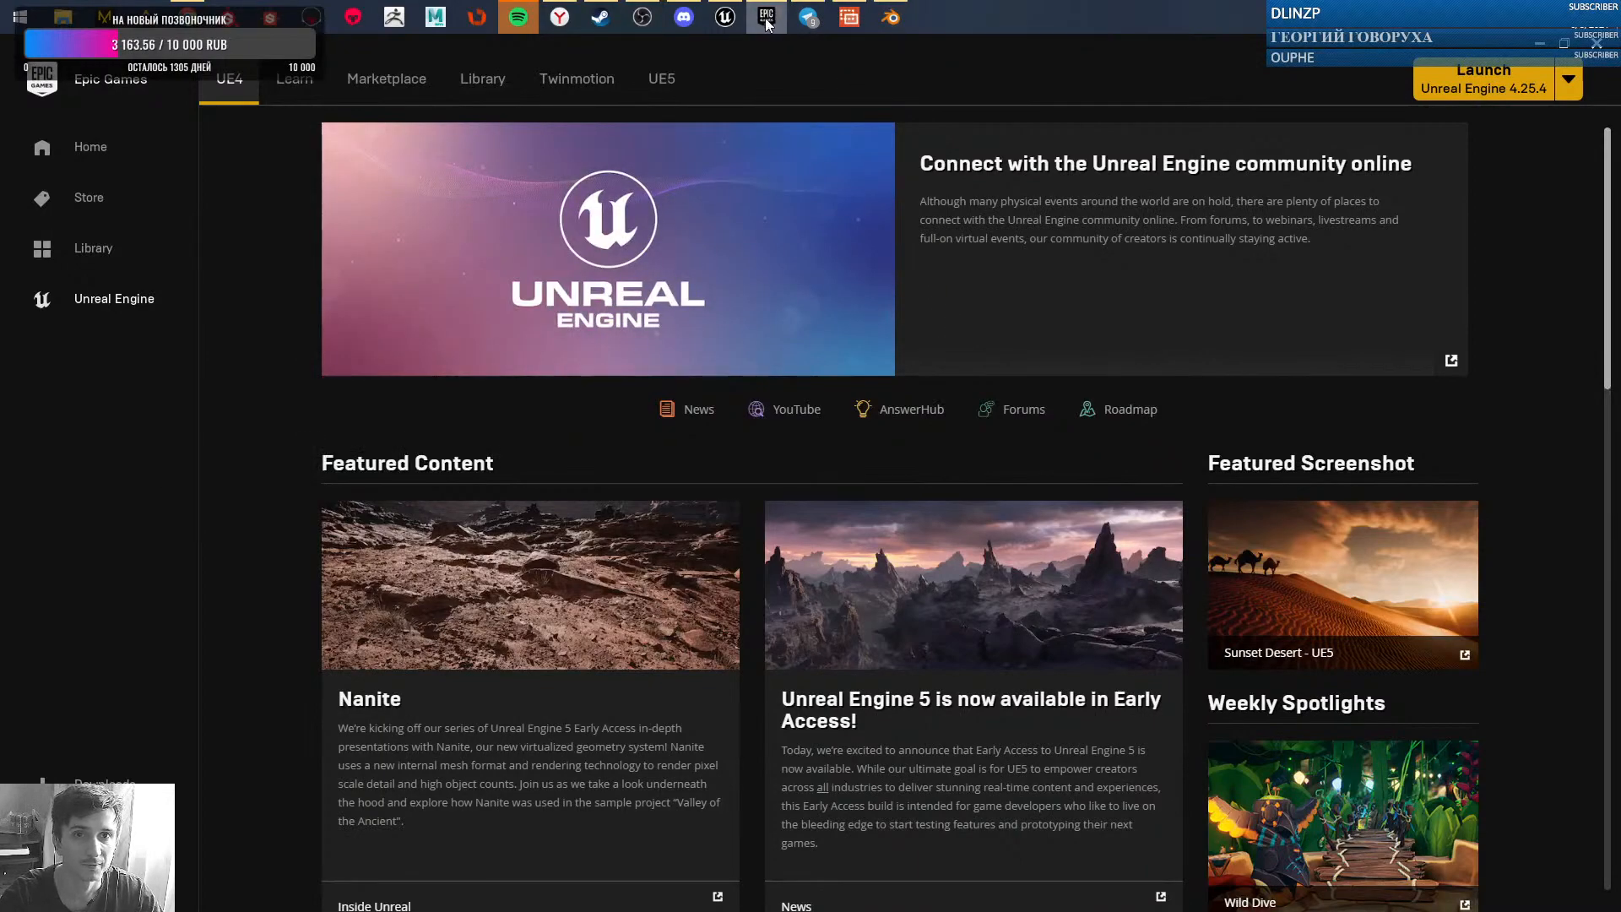
# - Show the library of engine versions and projects in the Epic Games Launcher
pyautogui.click(493, 85)
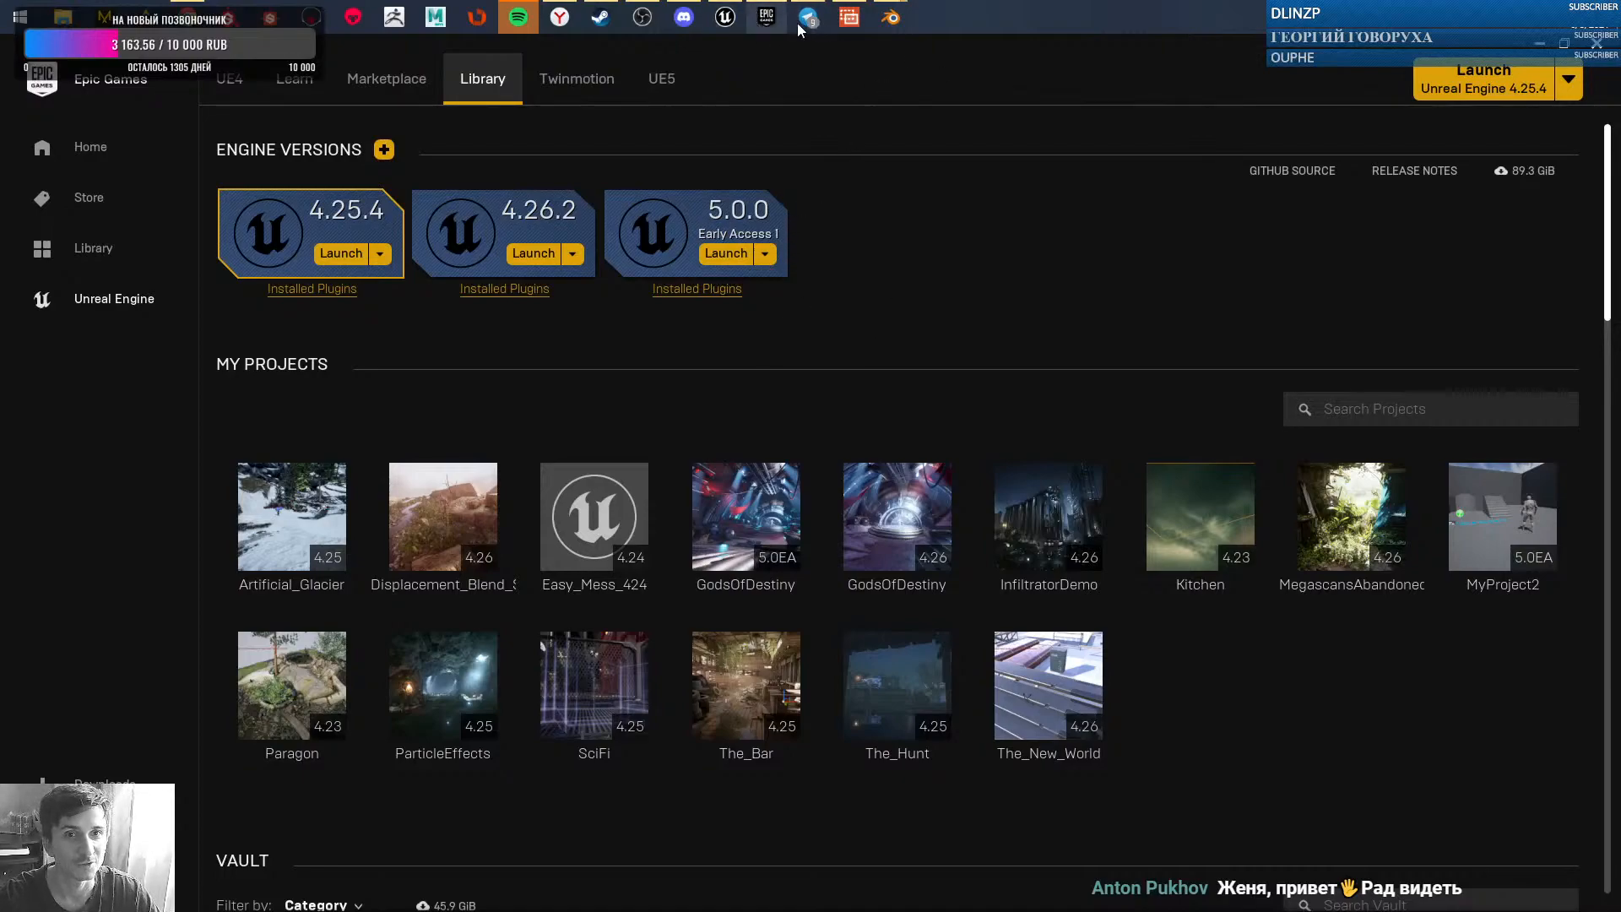
pyautogui.moveTo(799, 27)
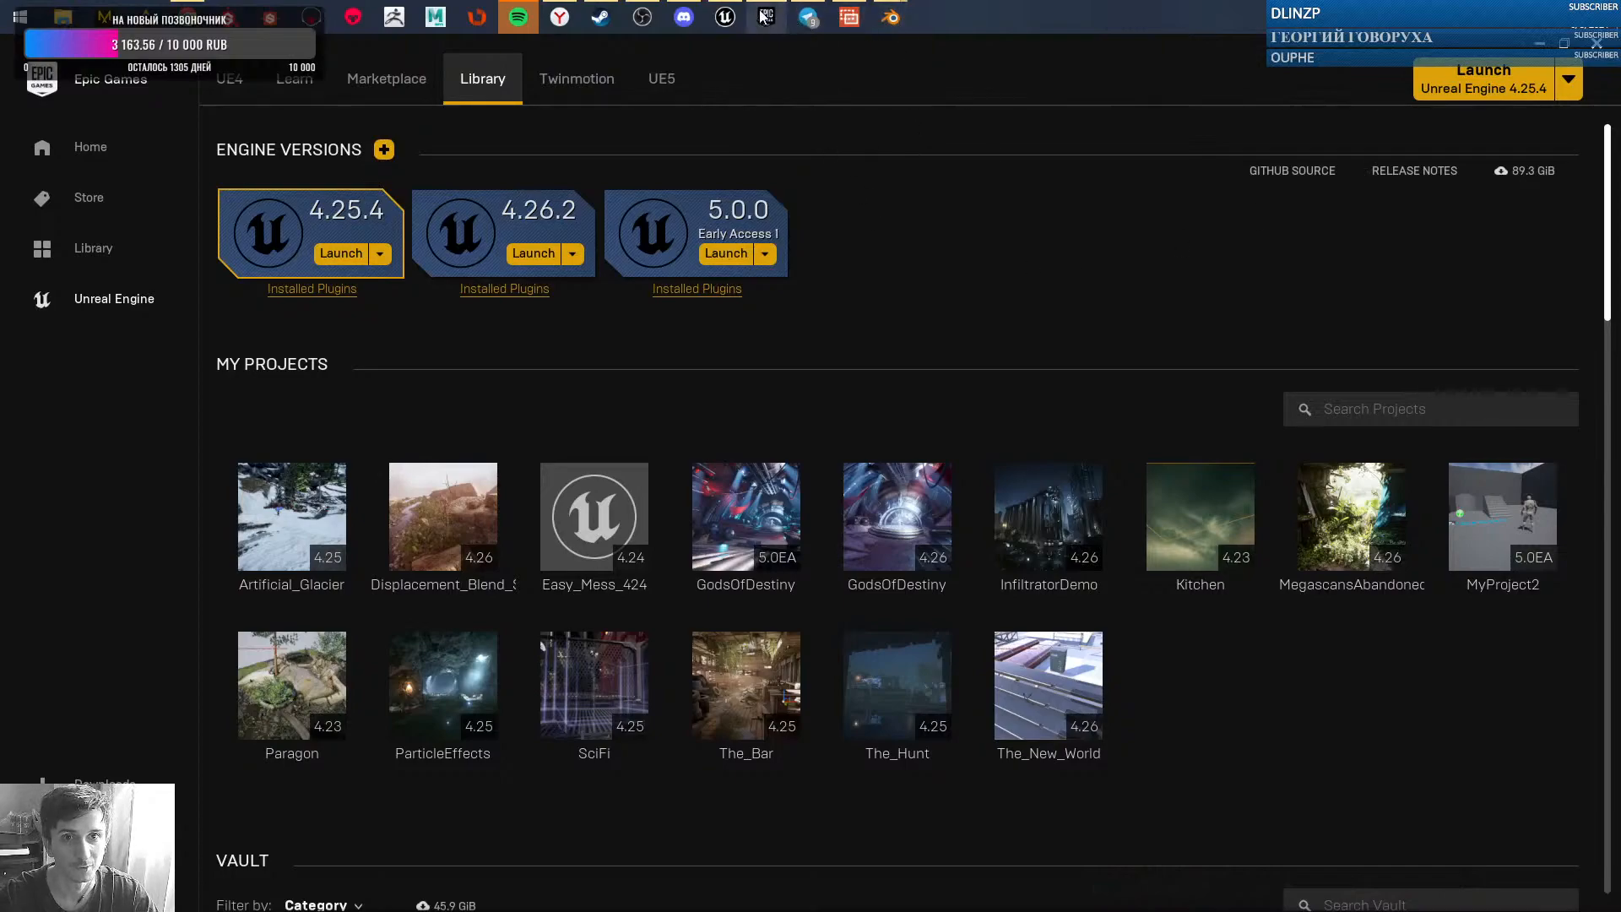
pyautogui.click(1522, 16)
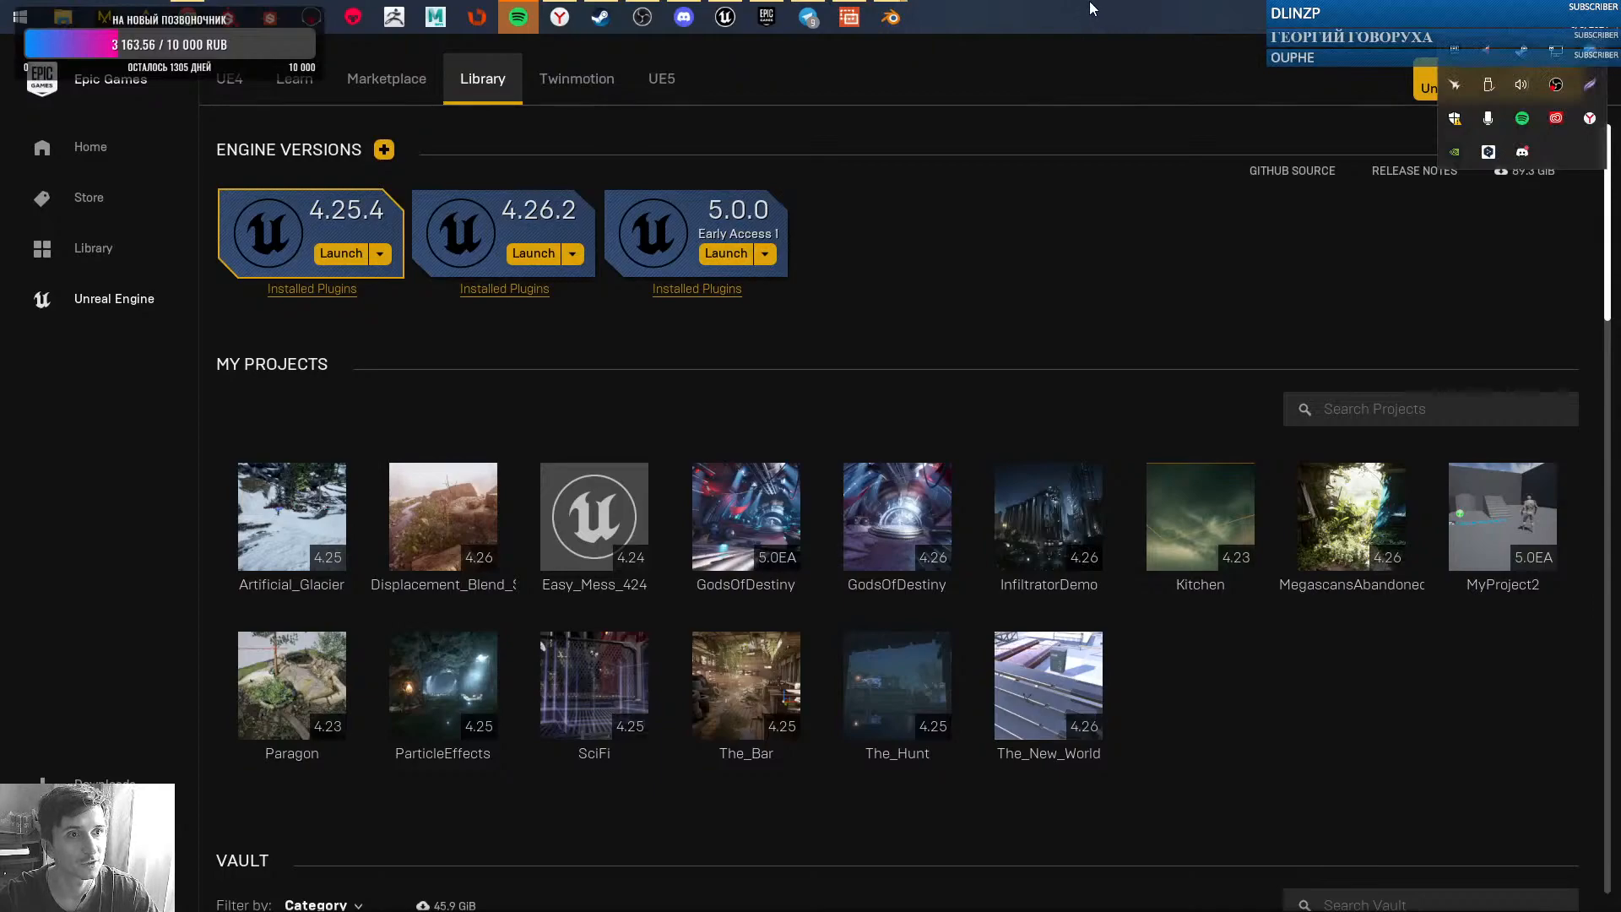
pyautogui.click(1522, 17)
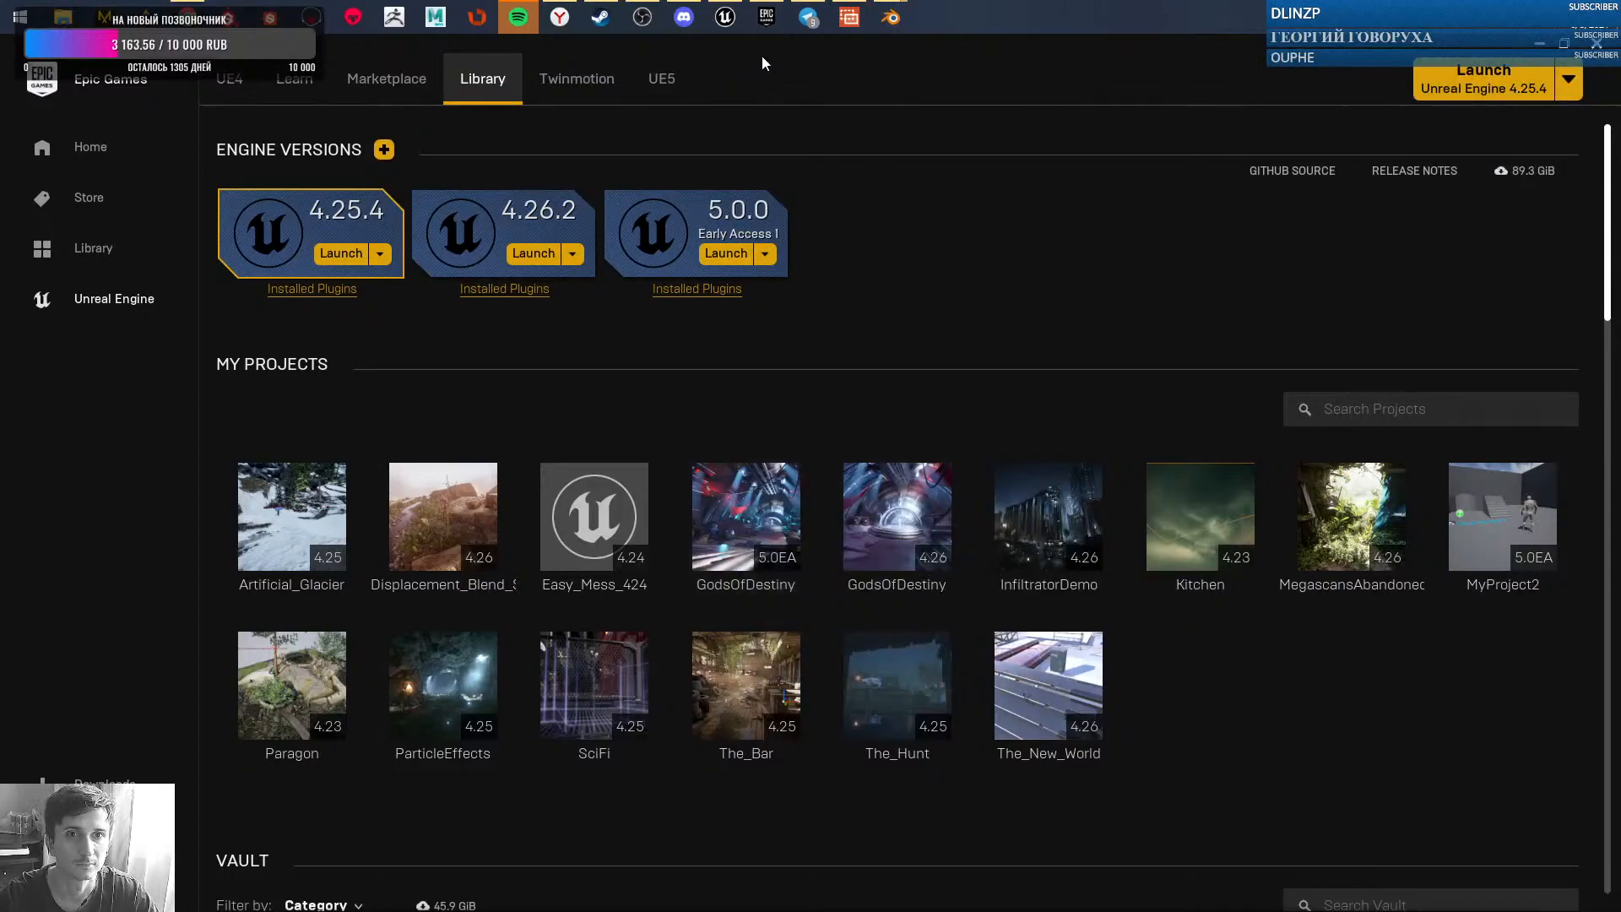
# - Switch to the Unreal Editor with the GodsOfDestiny level and display its viewport in Detail Lighting mode
pyautogui.click(725, 17)
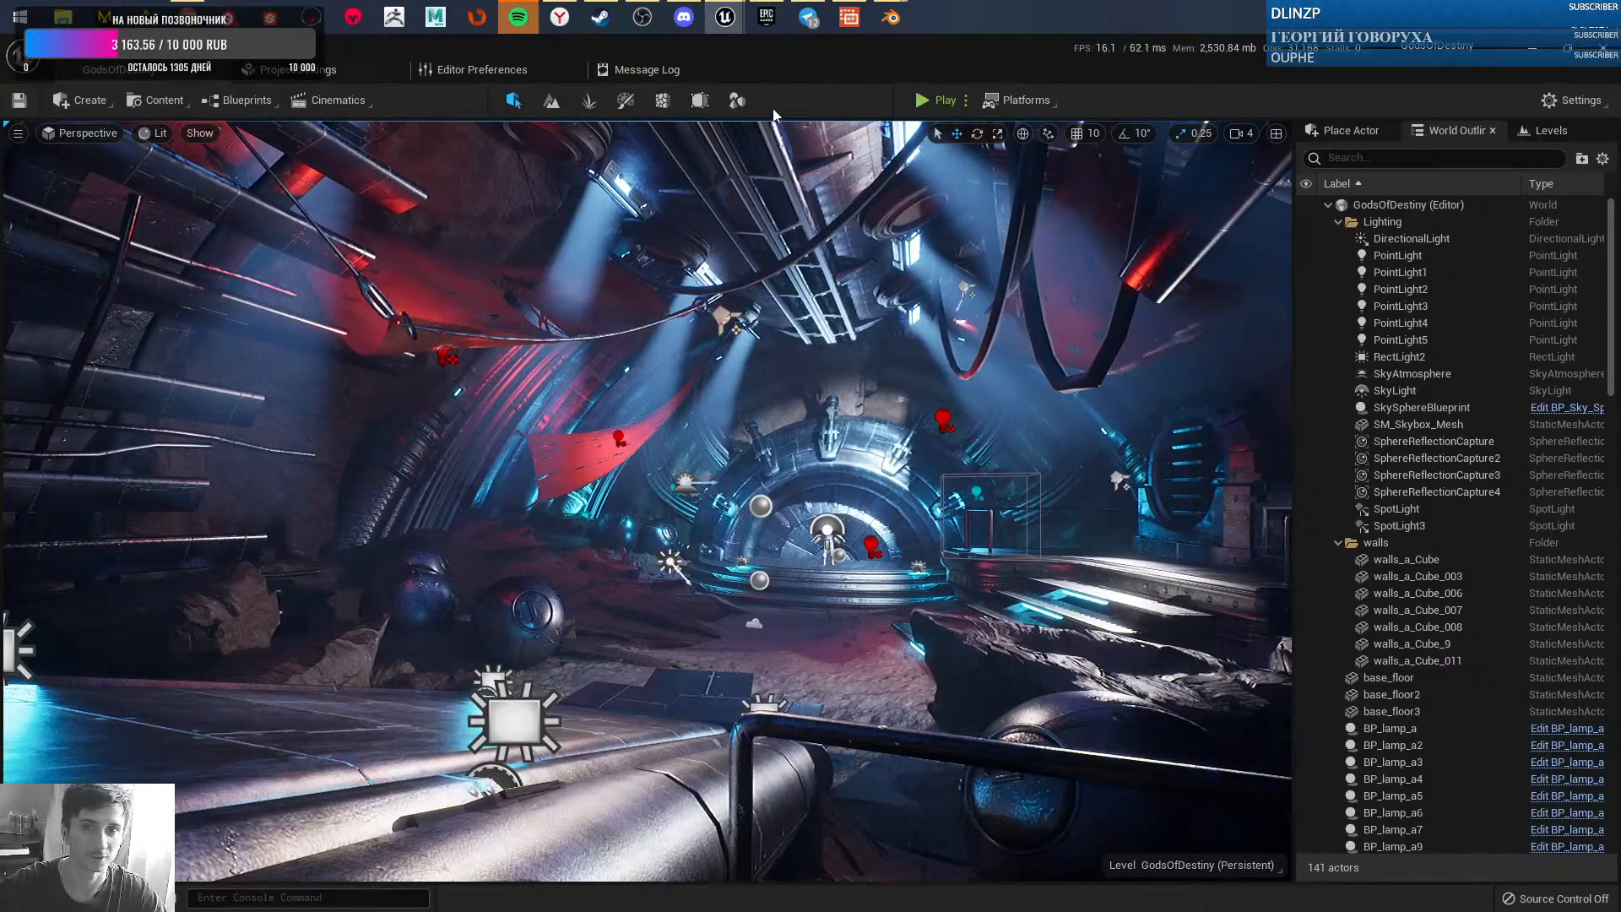
pyautogui.click(155, 132)
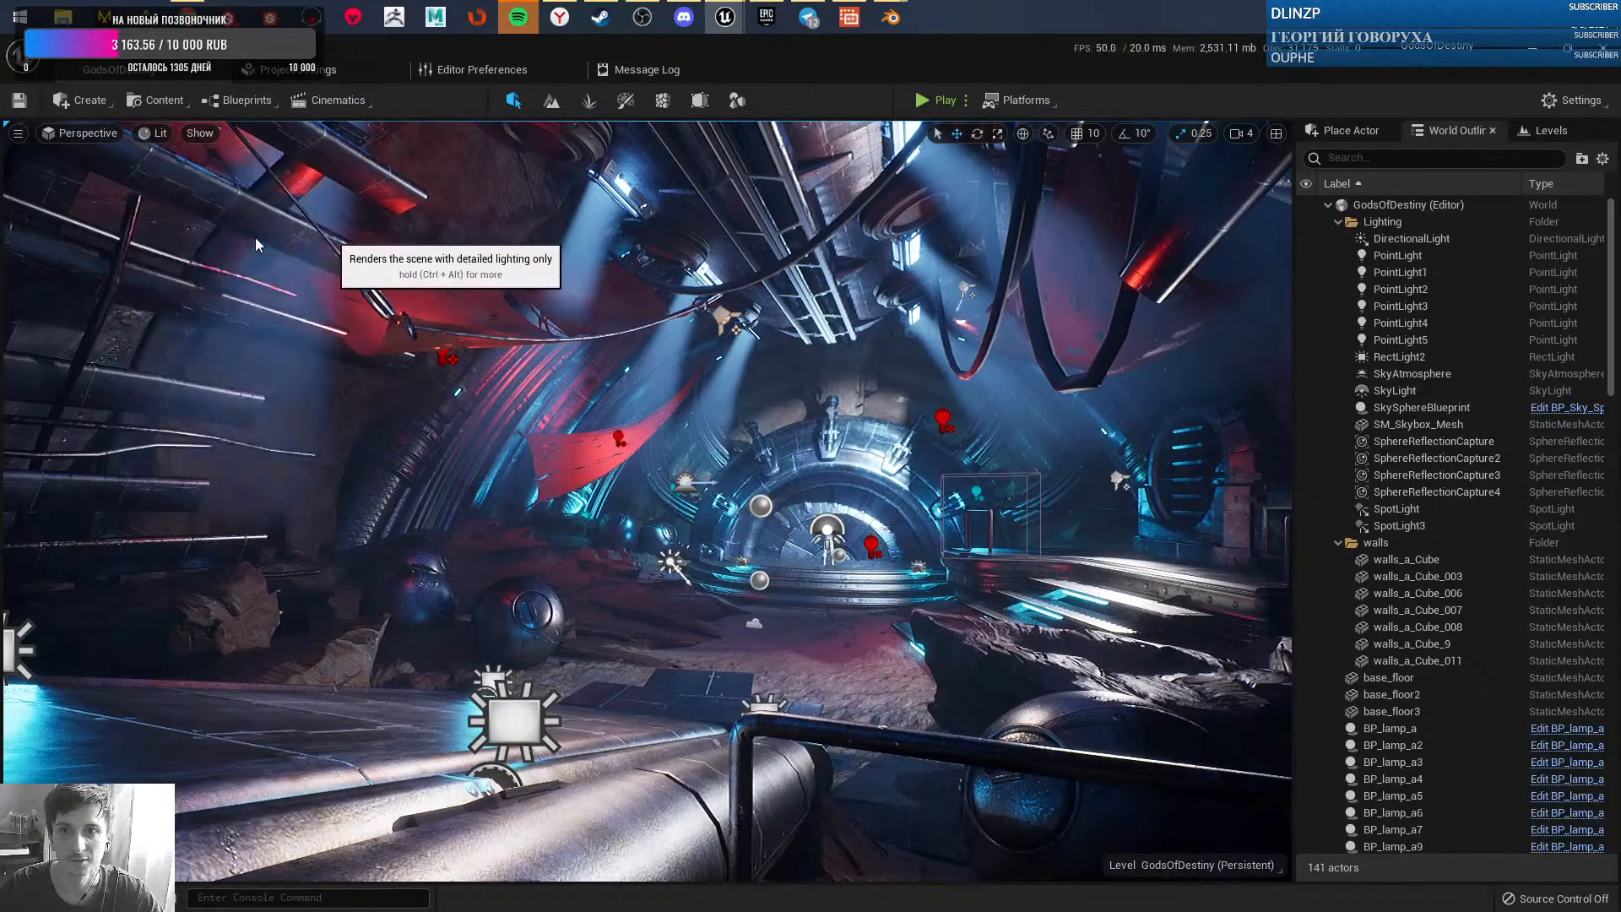
pyautogui.click(255, 235)
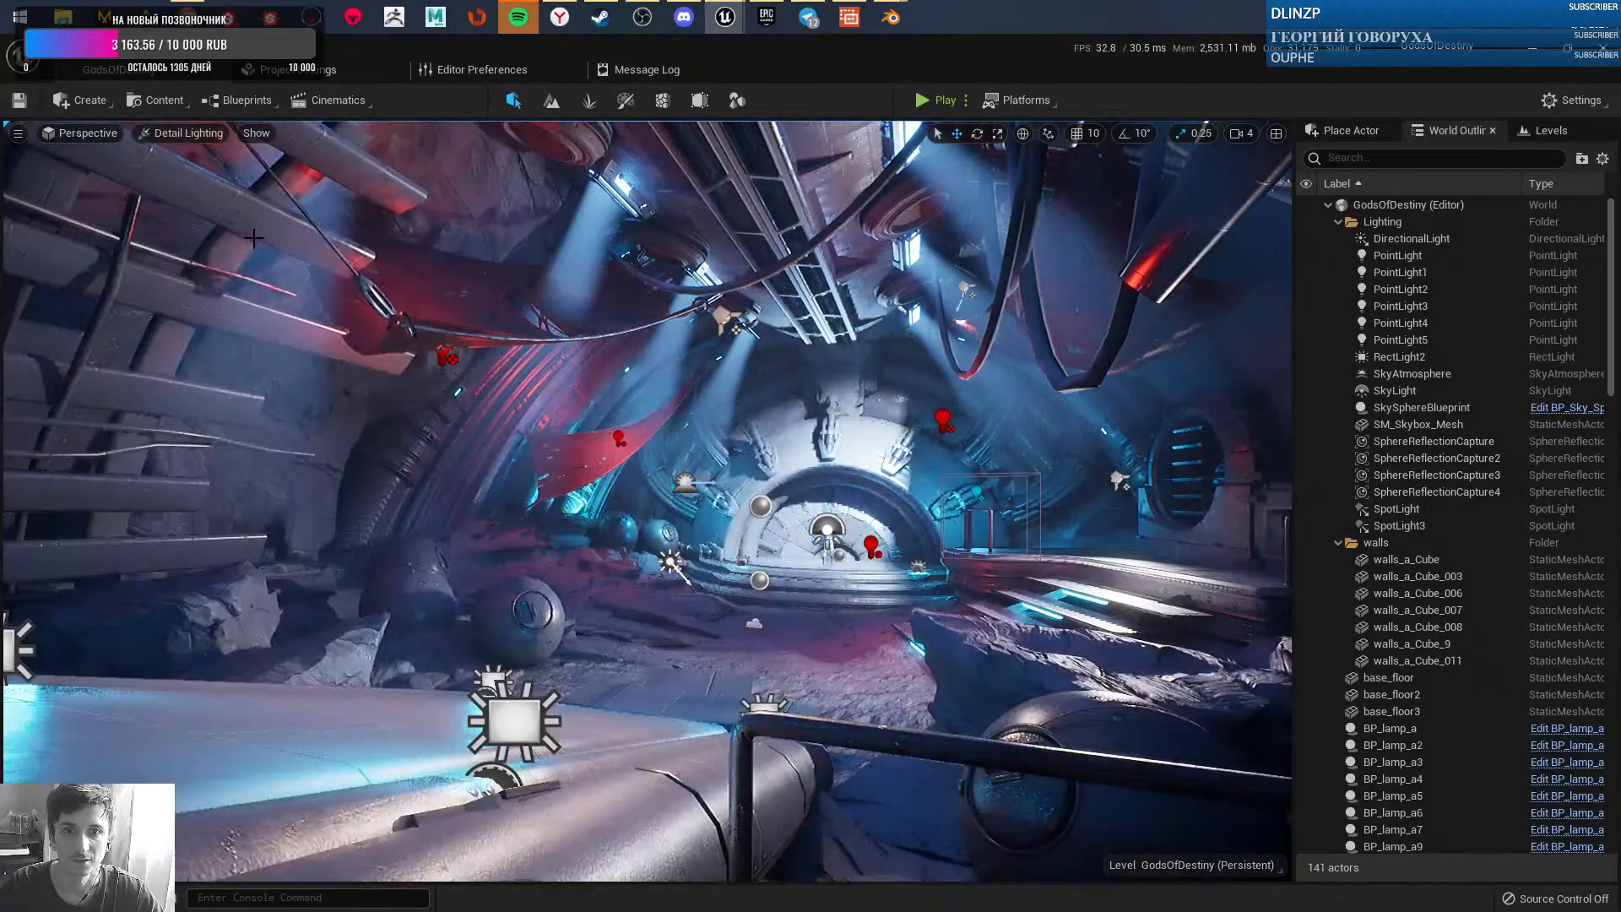
pyautogui.click(201, 140)
pyautogui.click(249, 254)
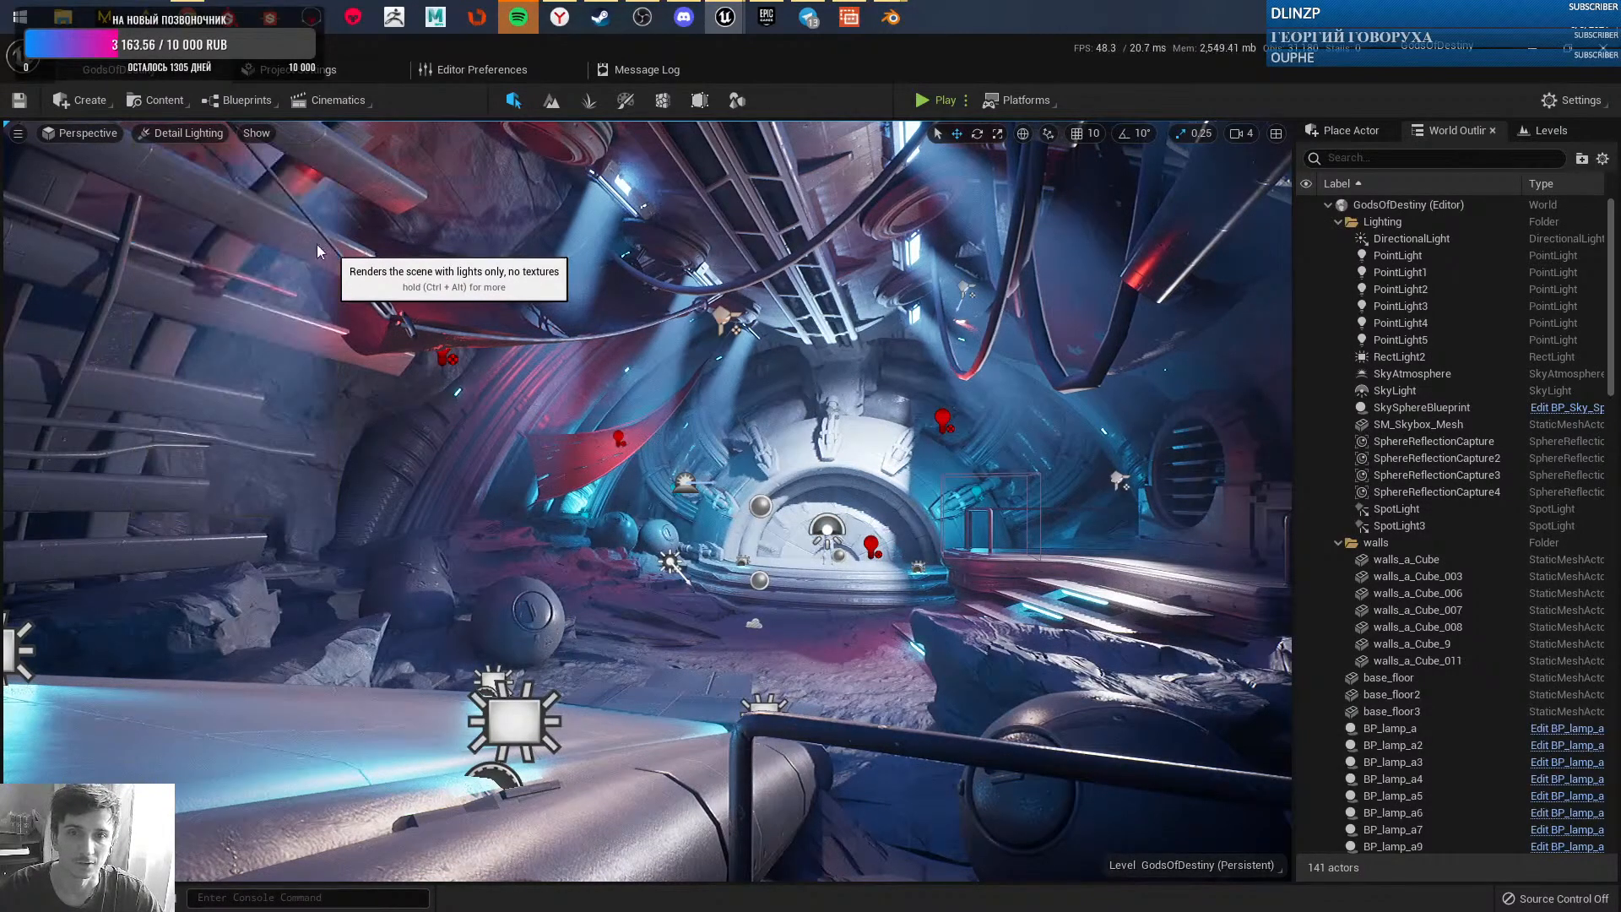
pyautogui.click(184, 136)
pyautogui.click(203, 238)
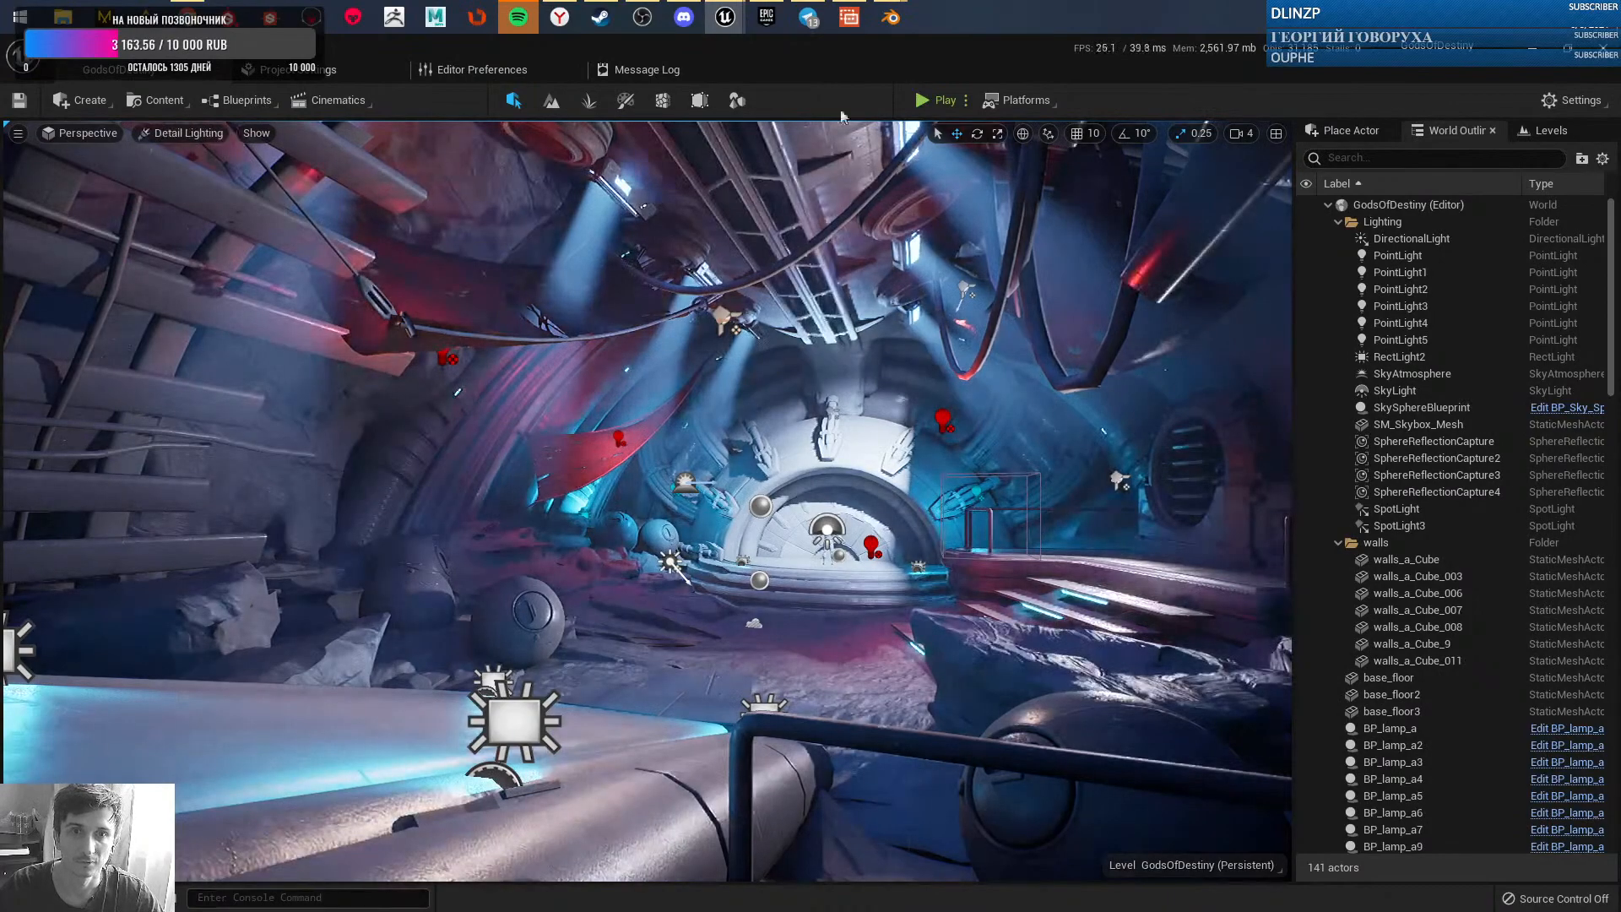
# - Turn on game view so the light and actor icons are hidden in the viewport
pyautogui.doubleClick(1013, 54)
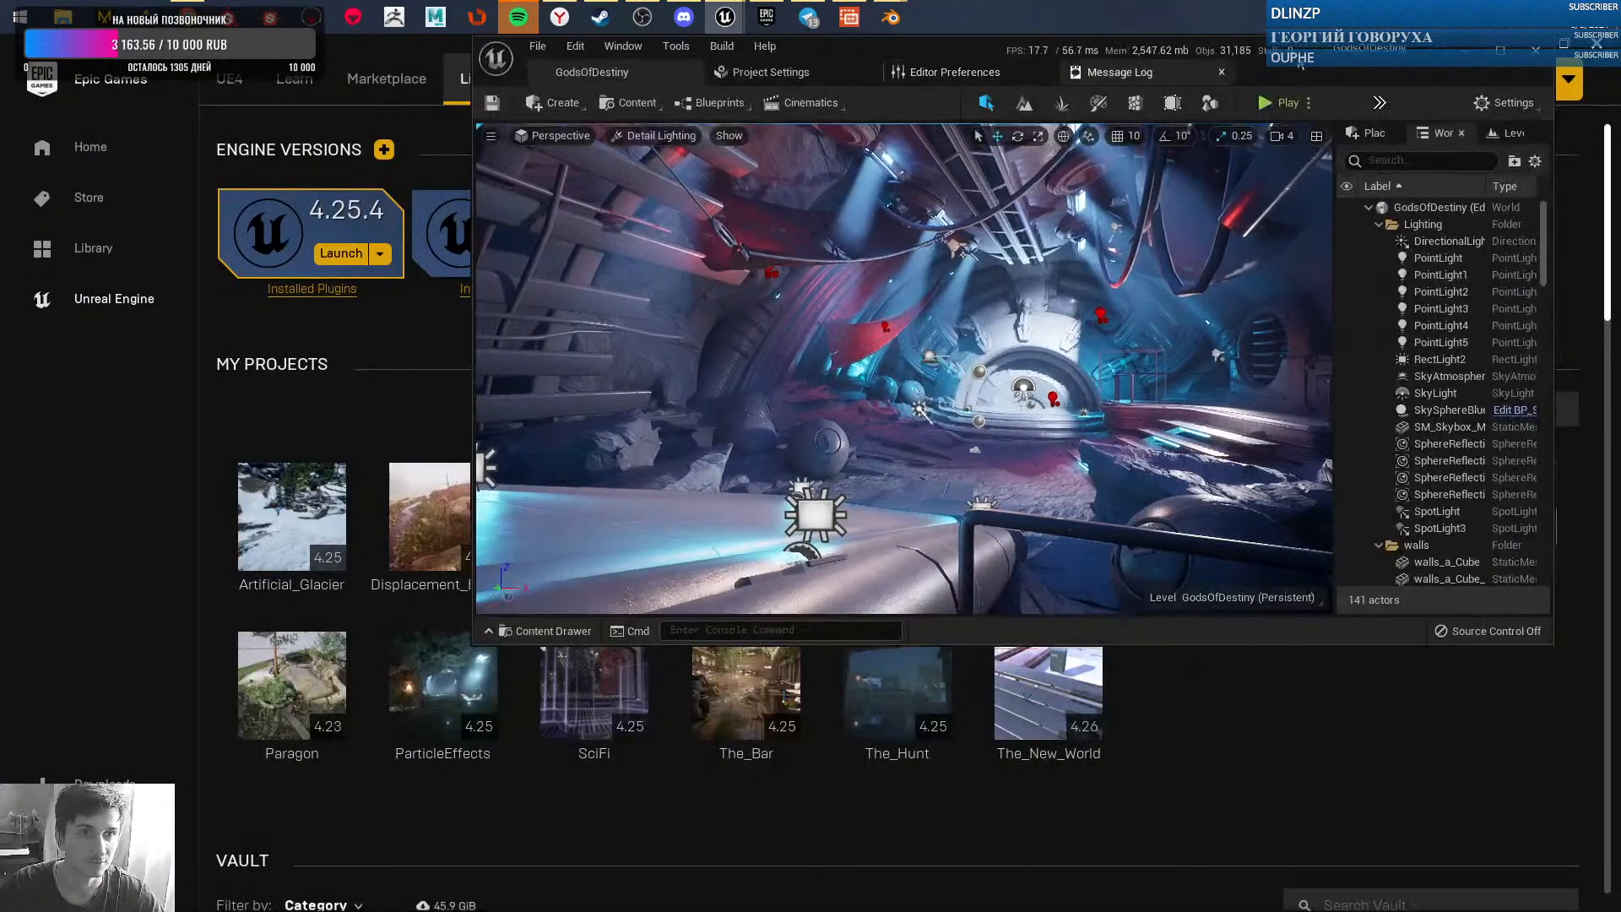
pyautogui.doubleClick(1273, 67)
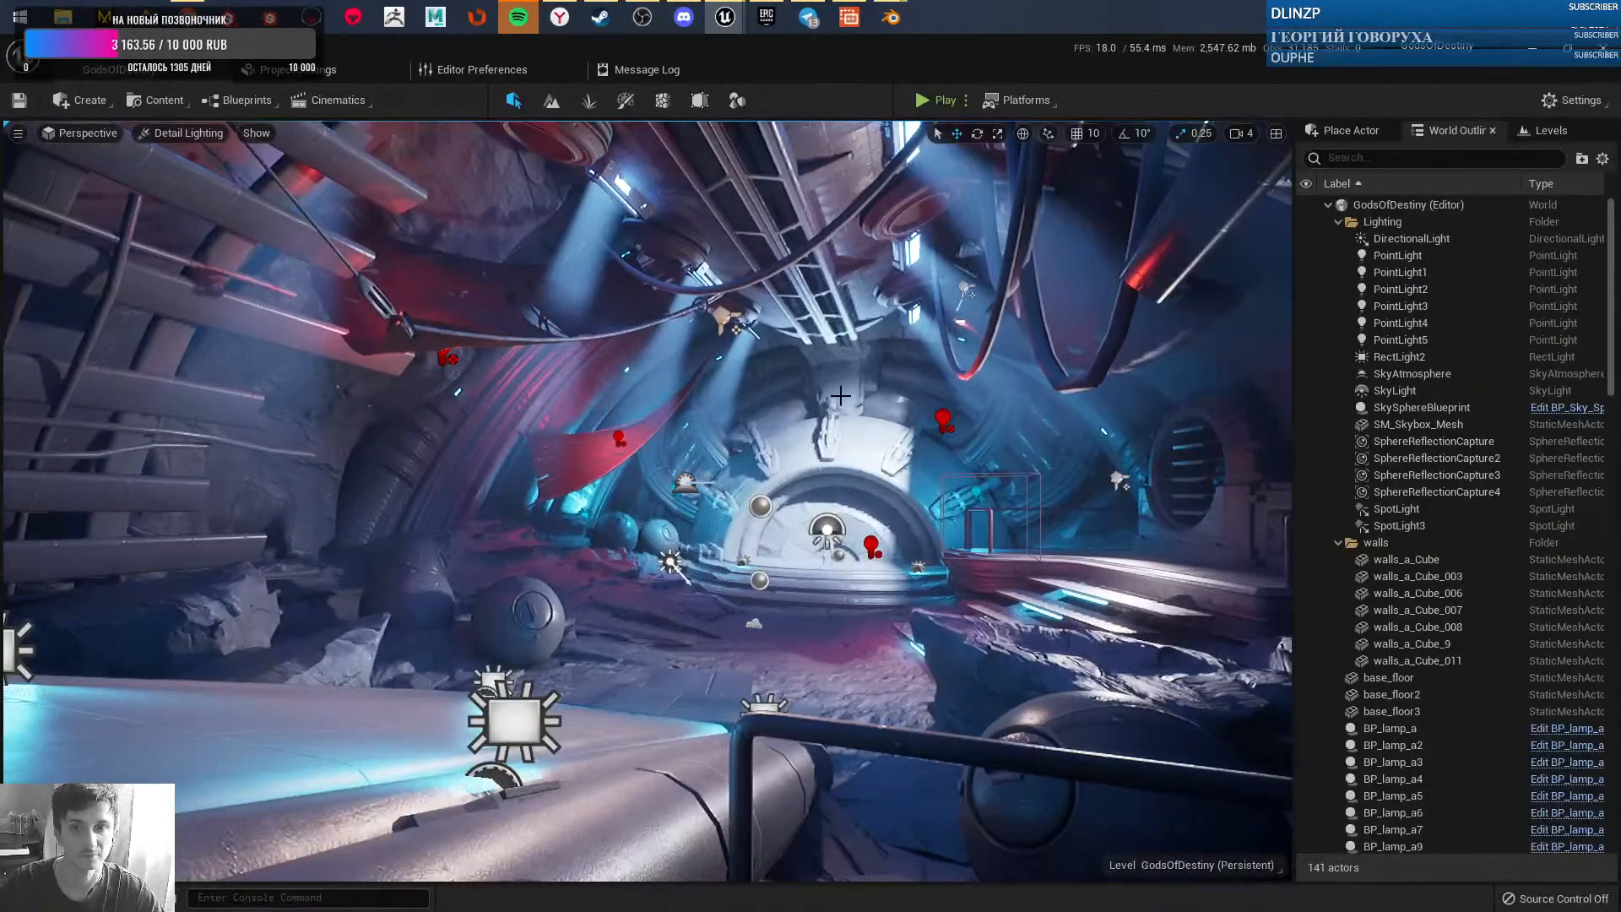
pyautogui.moveTo(895, 343)
pyautogui.mouseDown(button='right')
pyautogui.moveTo(925, 367)
pyautogui.moveTo(903, 335)
pyautogui.moveTo(911, 308)
pyautogui.moveTo(888, 327)
pyautogui.mouseUp(button='right')
pyautogui.press('g')
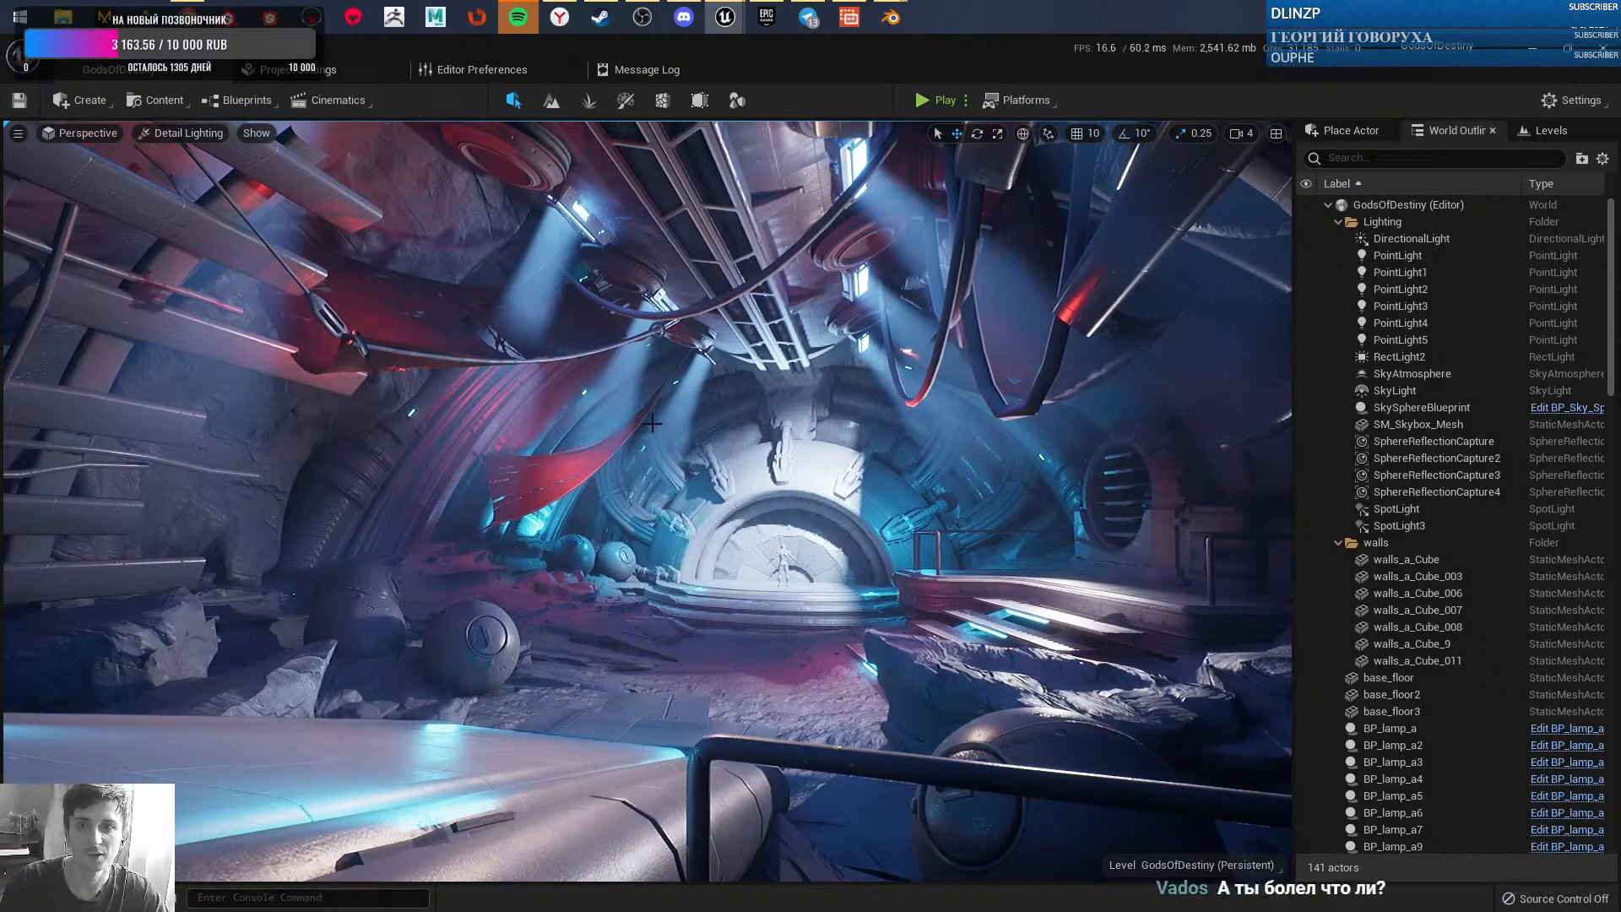
pyautogui.click(245, 51)
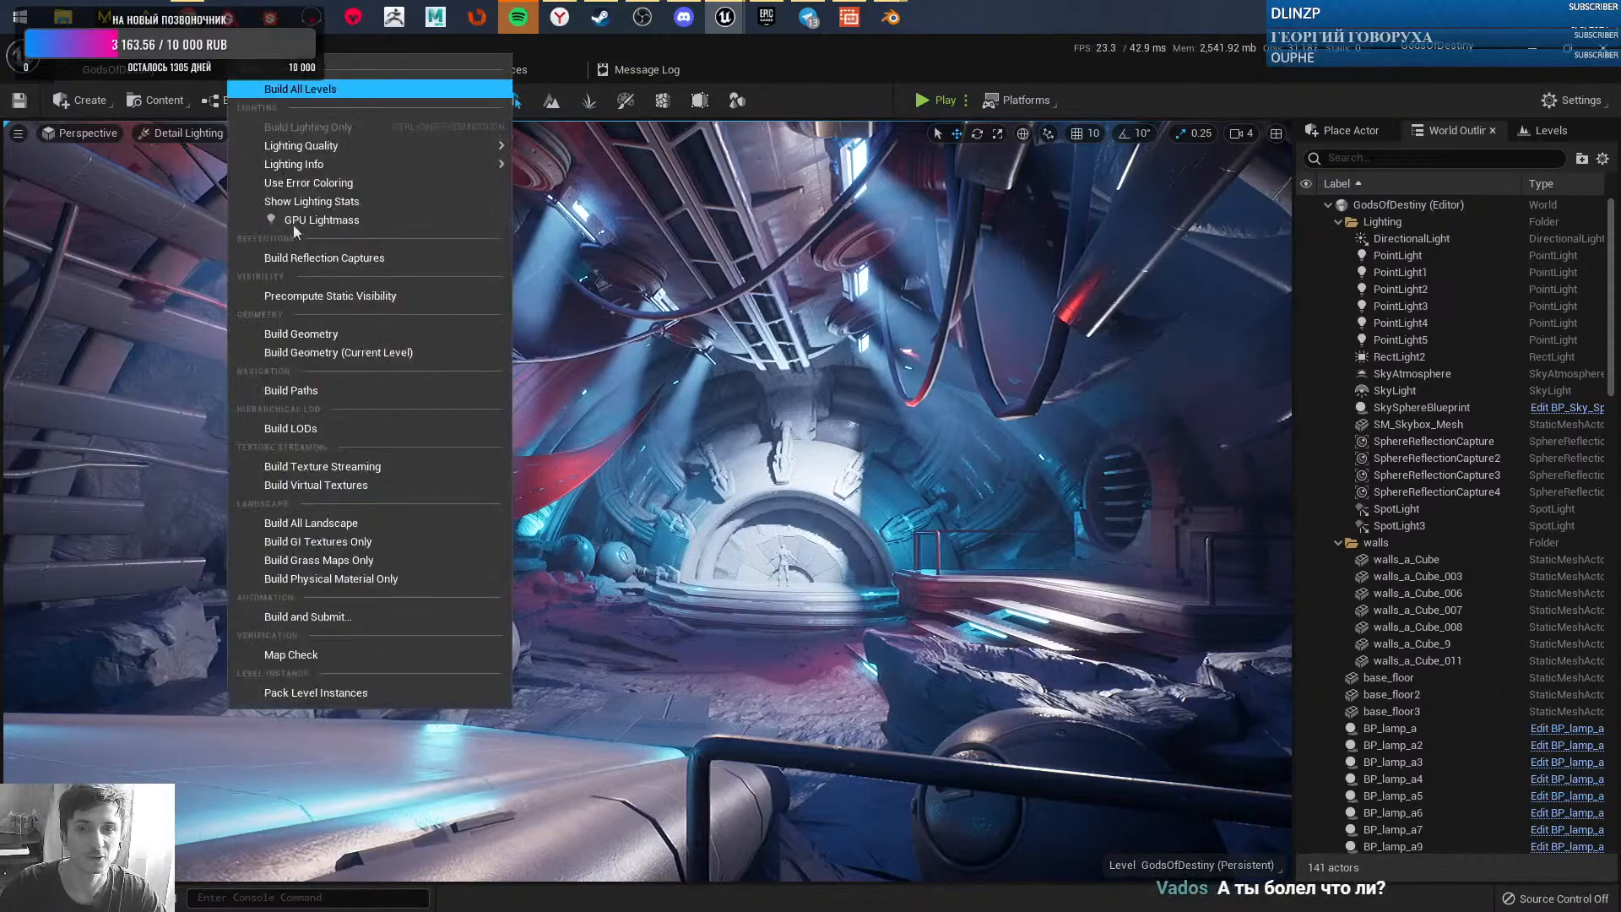
pyautogui.click(1036, 53)
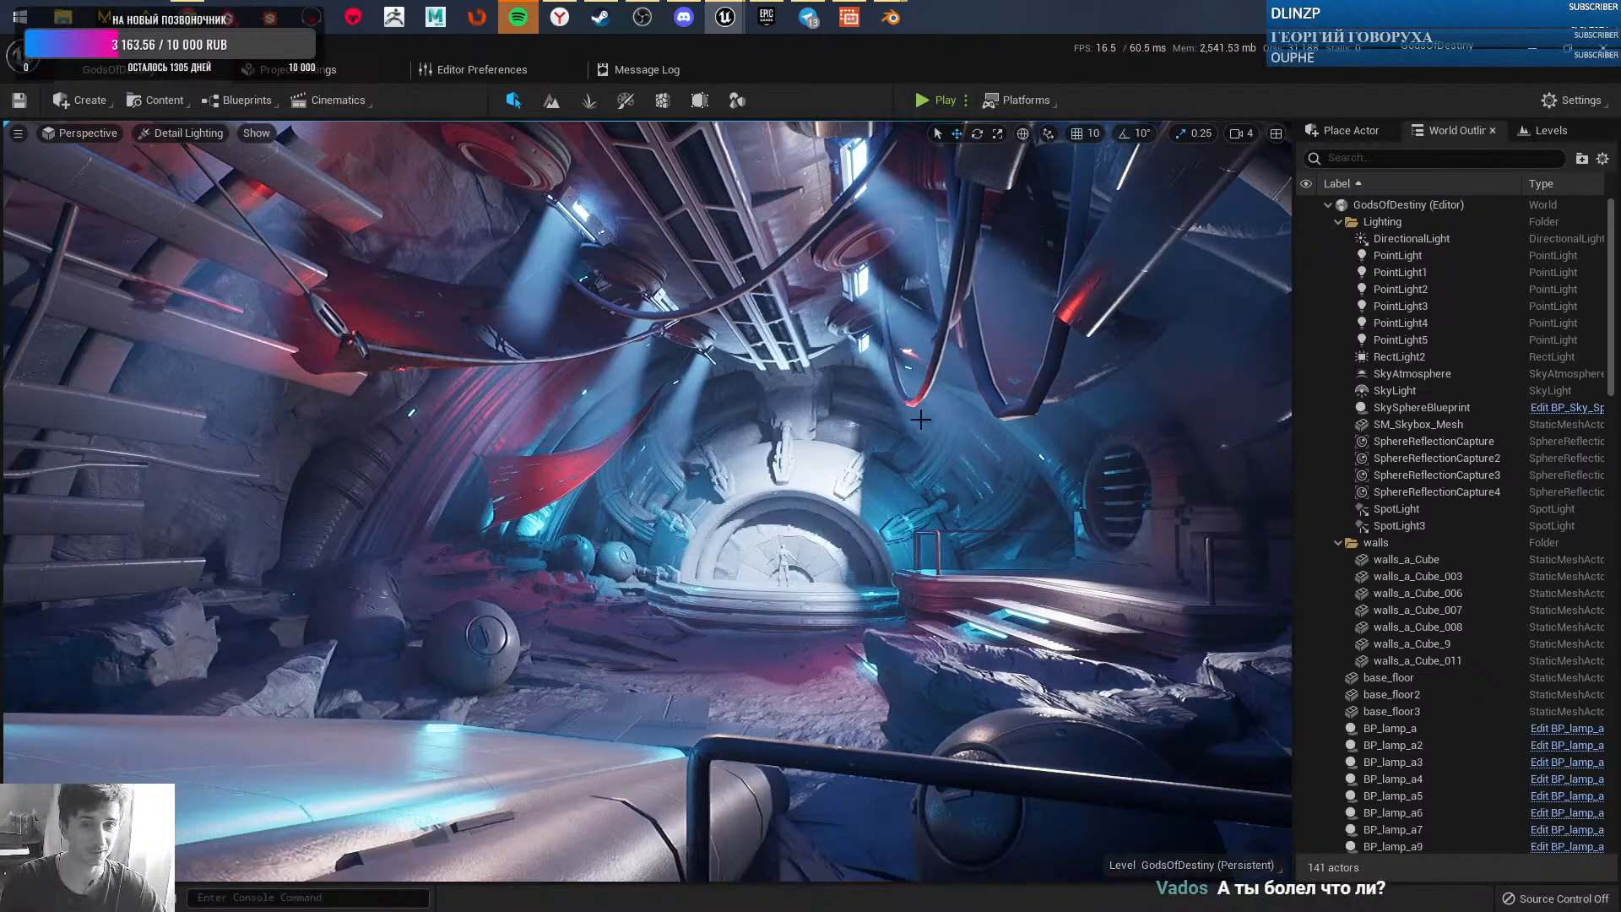
pyautogui.moveTo(804, 17)
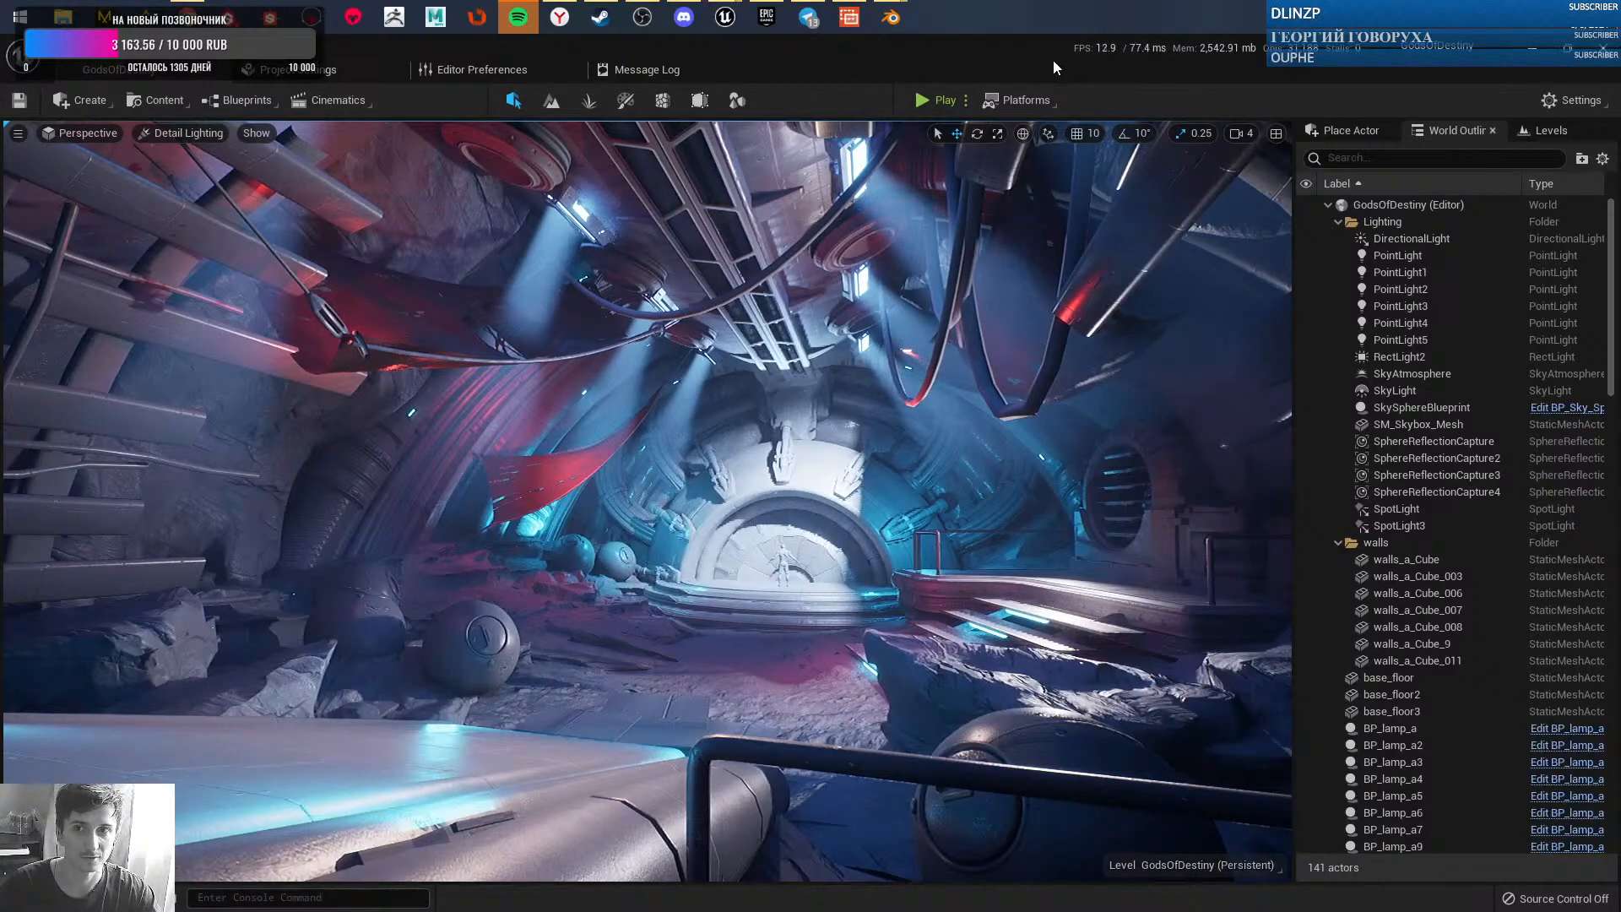
pyautogui.press('super')
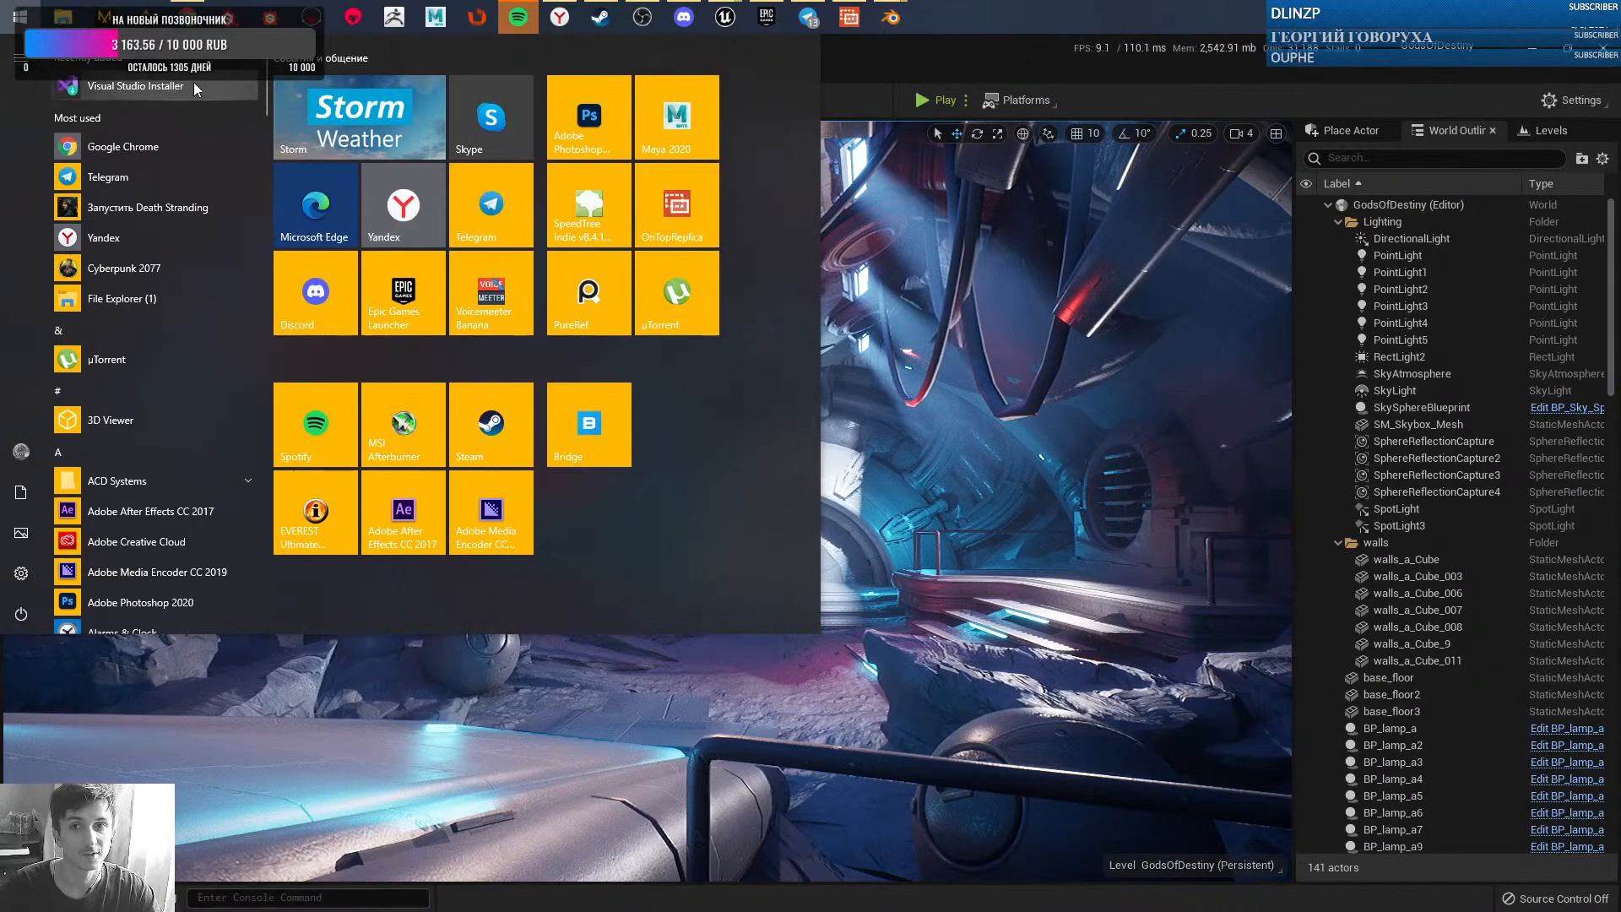
pyautogui.press('super')
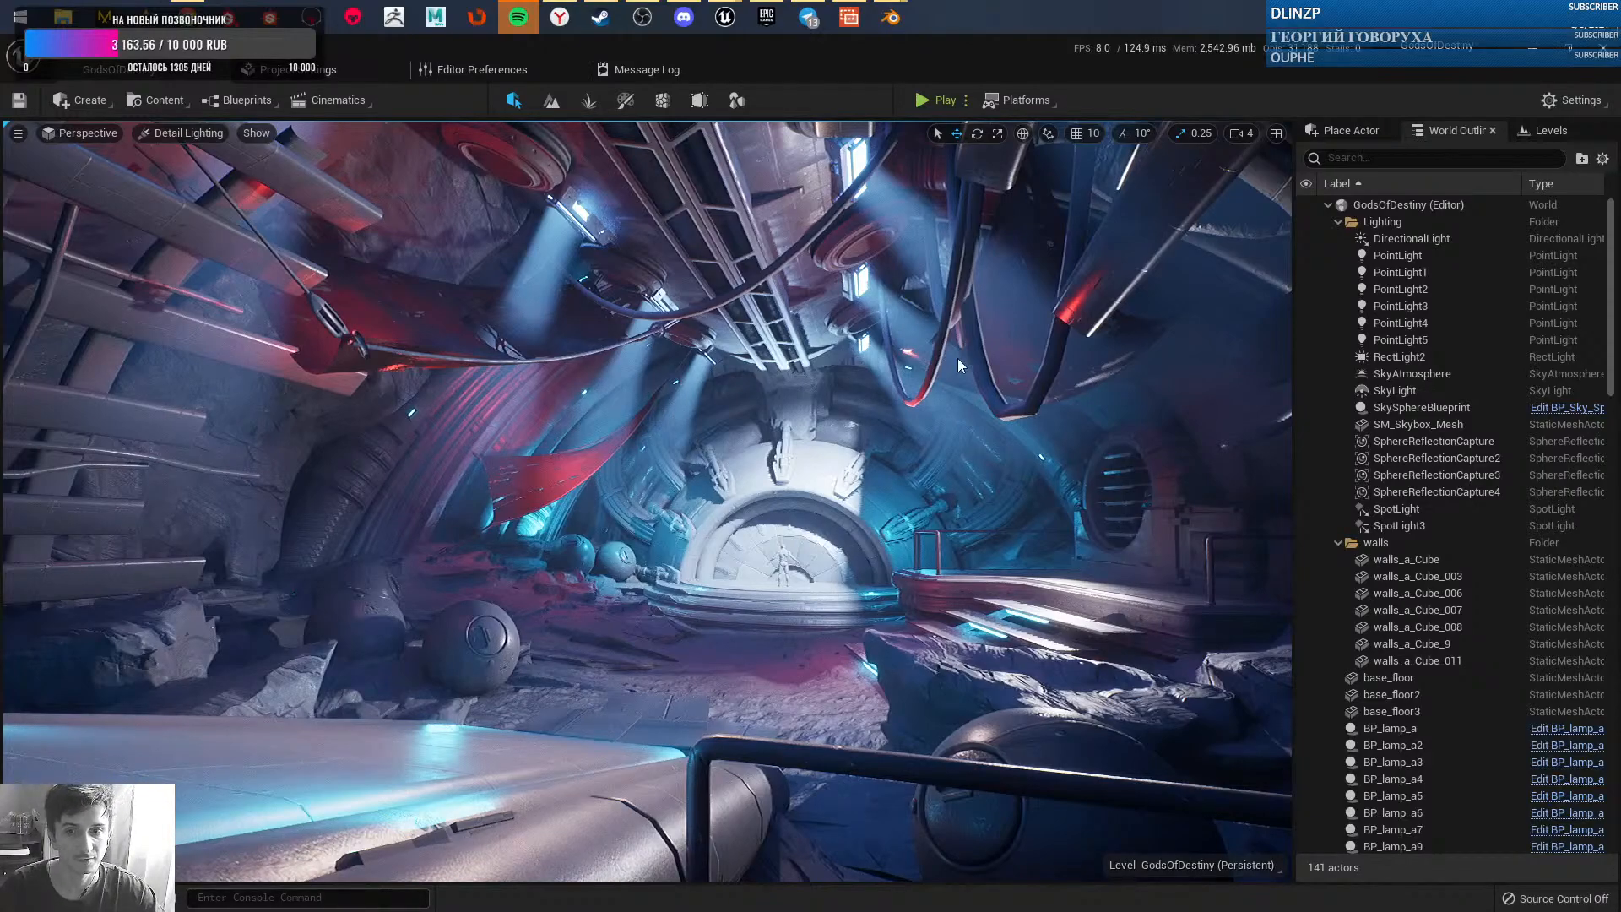
pyautogui.click(765, 17)
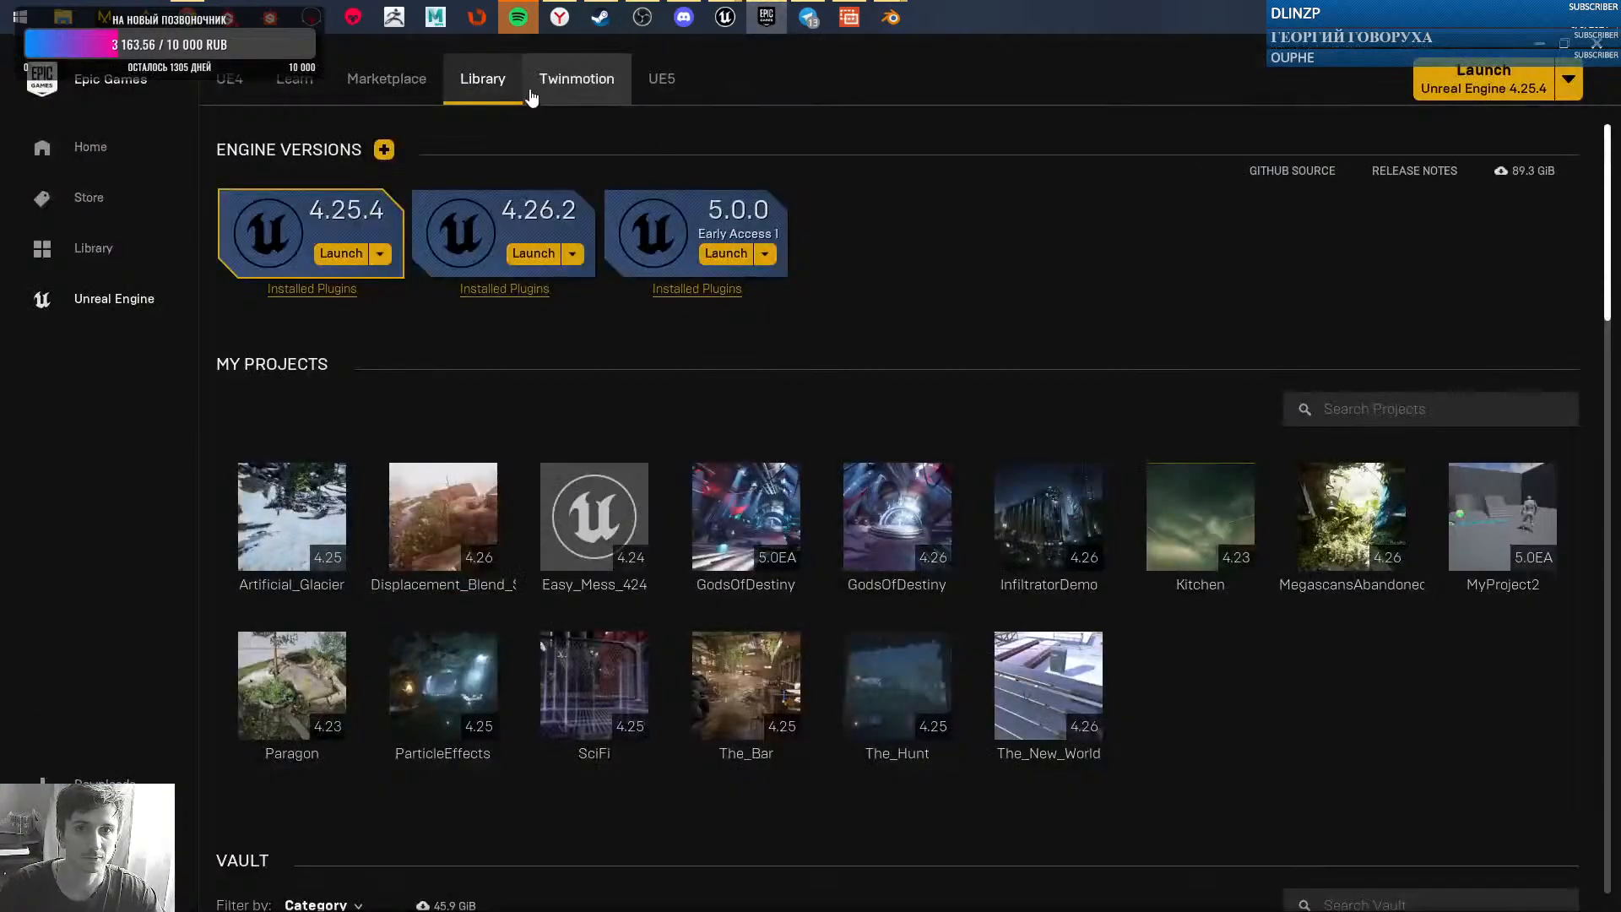
pyautogui.click(1539, 47)
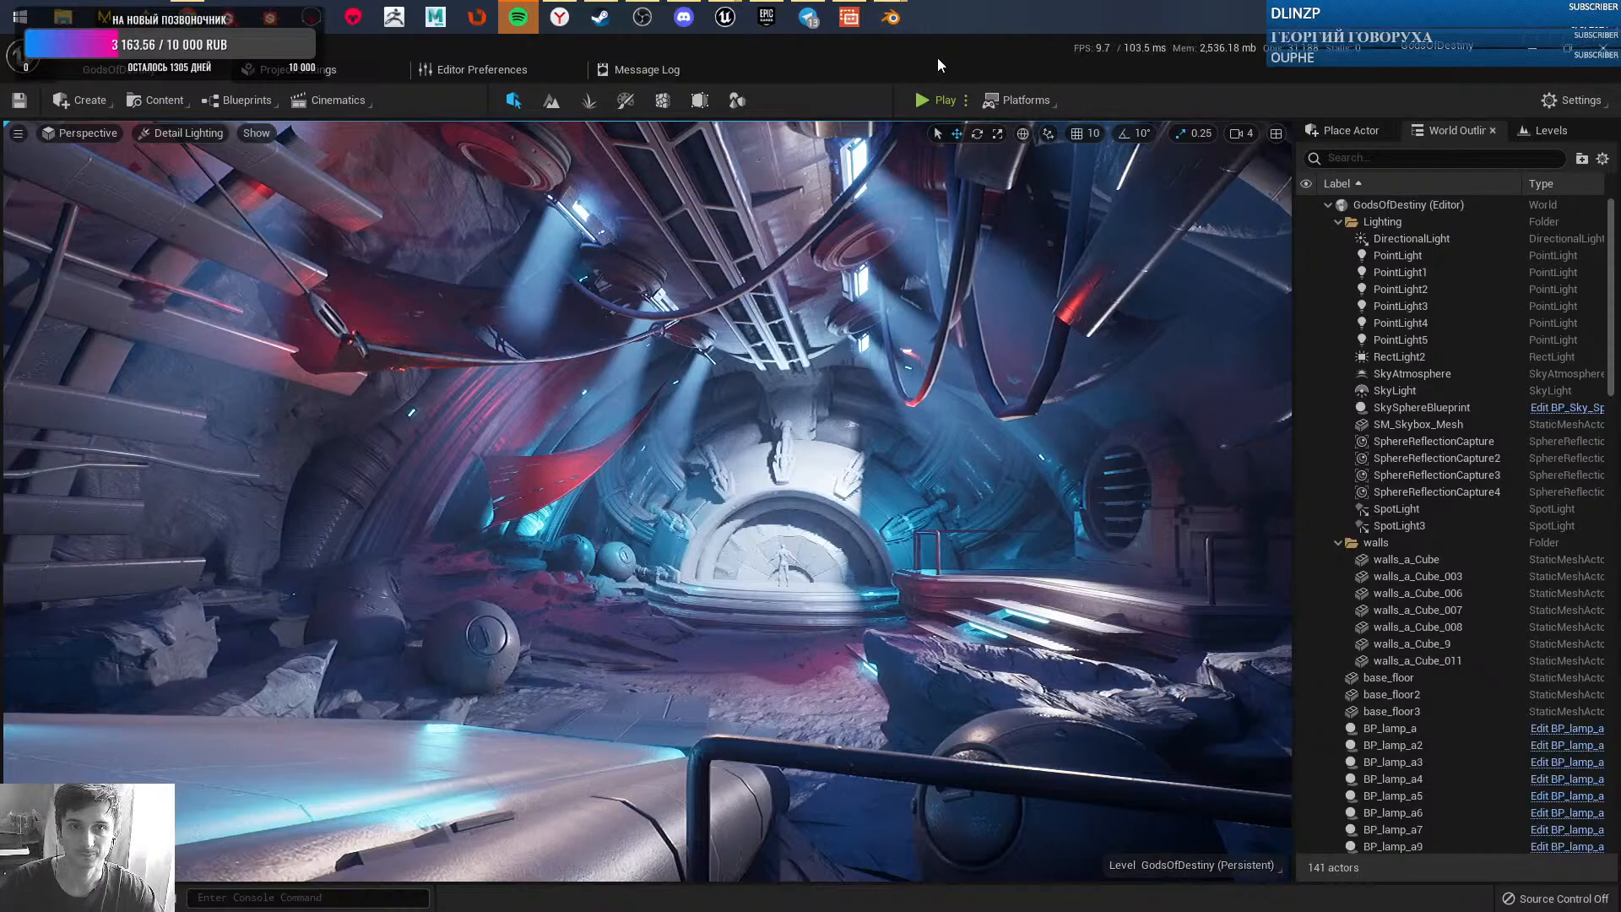
# - Fly through the level in Detail Lighting to examine the hall's ceiling, pipes and the rock cave passage
pyautogui.moveTo(844, 457); pyautogui.dragTo(764, 402, button='right')
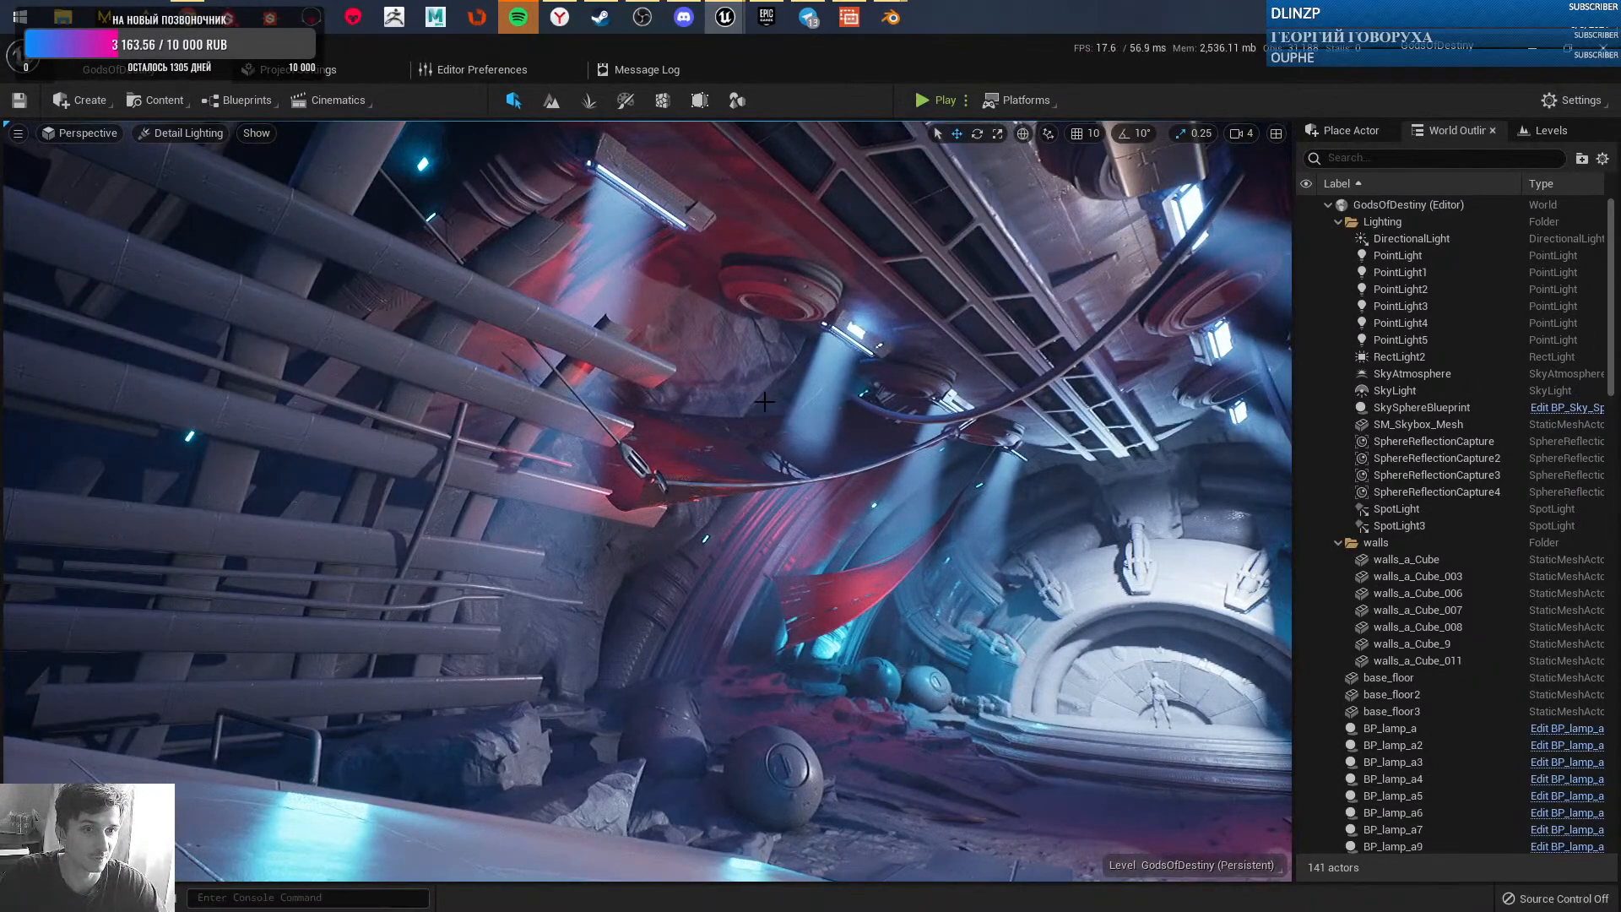
pyautogui.moveTo(829, 498); pyautogui.dragTo(773, 460, button='right')
pyautogui.press('w')
pyautogui.scroll(-4, 786, 556)
pyautogui.press('w')
pyautogui.press('s')
pyautogui.press('w')
pyautogui.press('w')
pyautogui.press('w')
pyautogui.press('w')
pyautogui.press('w')
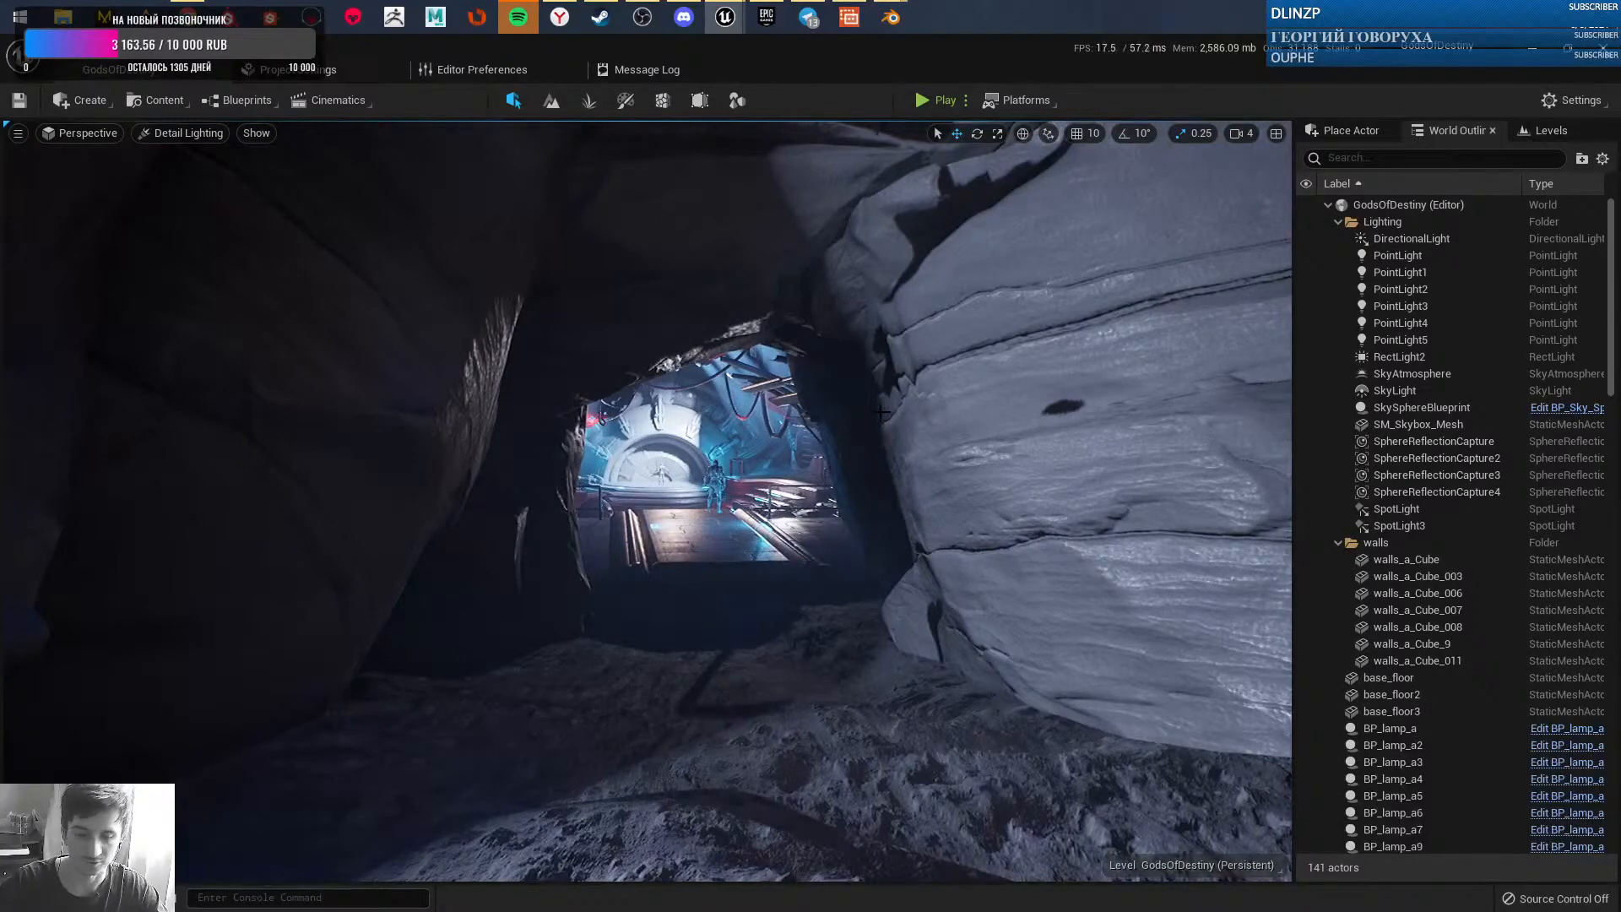
# - Set the viewport back to Lit mode and view the rock cave passage
pyautogui.hotkey('alt', '4')
pyautogui.moveTo(881, 411)
pyautogui.mouseDown(button='right')
pyautogui.moveTo(889, 432)
pyautogui.moveTo(876, 432)
pyautogui.mouseUp(button='right')
pyautogui.press('s')
pyautogui.press('w')
pyautogui.moveTo(862, 498); pyautogui.dragTo(614, 500, button='right')
pyautogui.press('w')
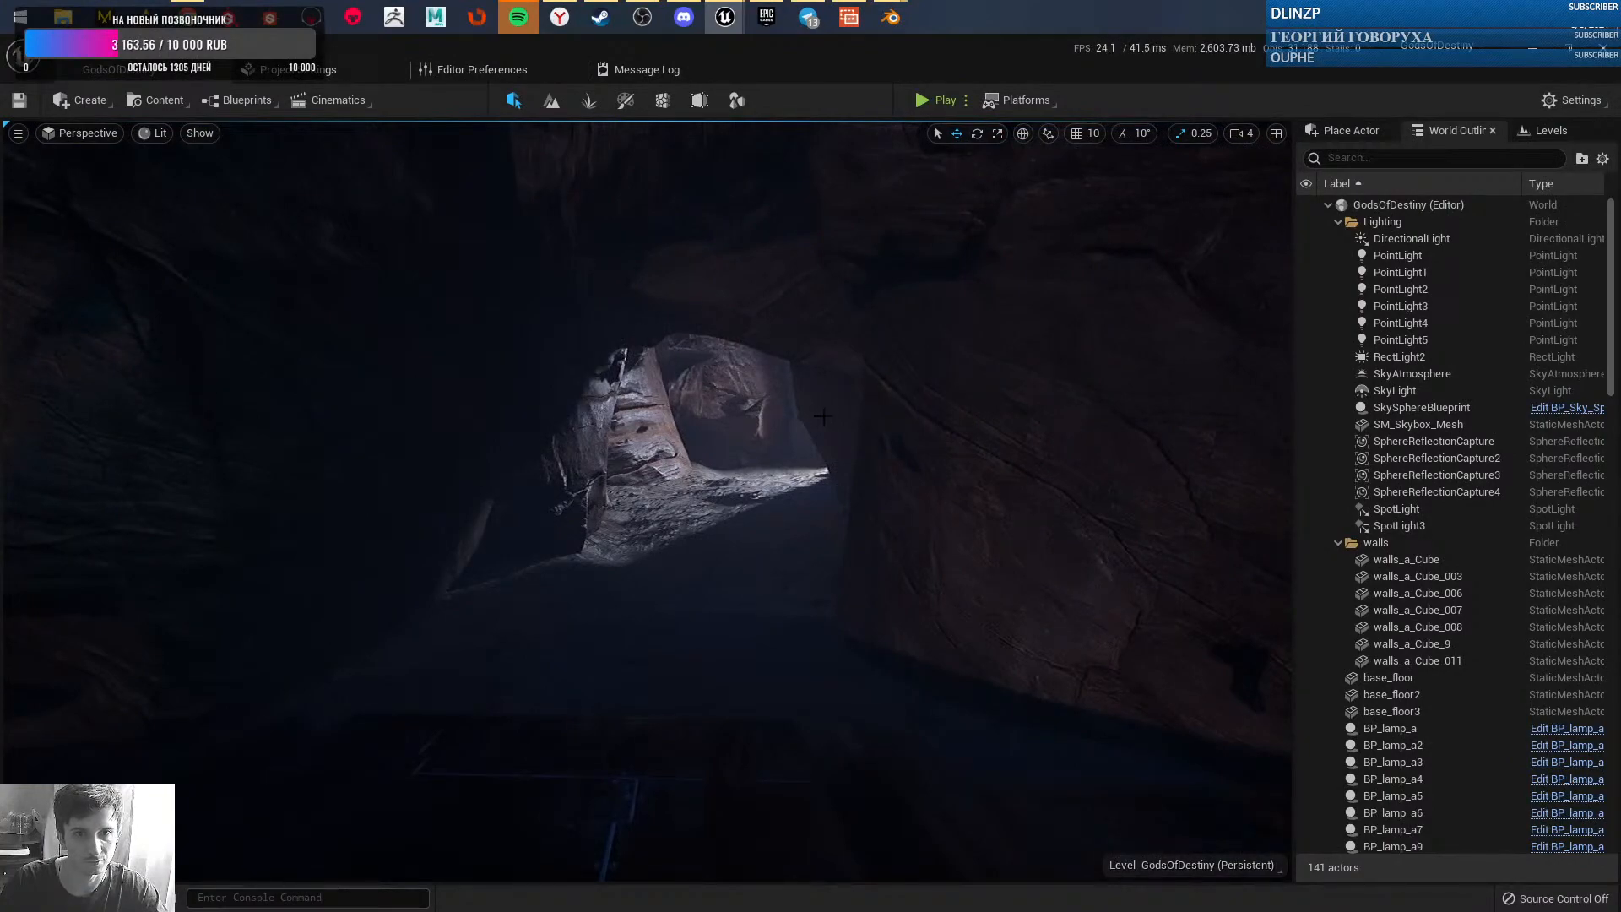
# - Examine the hall with its round gate, glowing stairs and walkway under full lighting
pyautogui.moveTo(801, 376); pyautogui.dragTo(506, 371, button='right')
pyautogui.press('w')
pyautogui.moveTo(671, 522); pyautogui.dragTo(507, 502, button='right')
pyautogui.press('w')
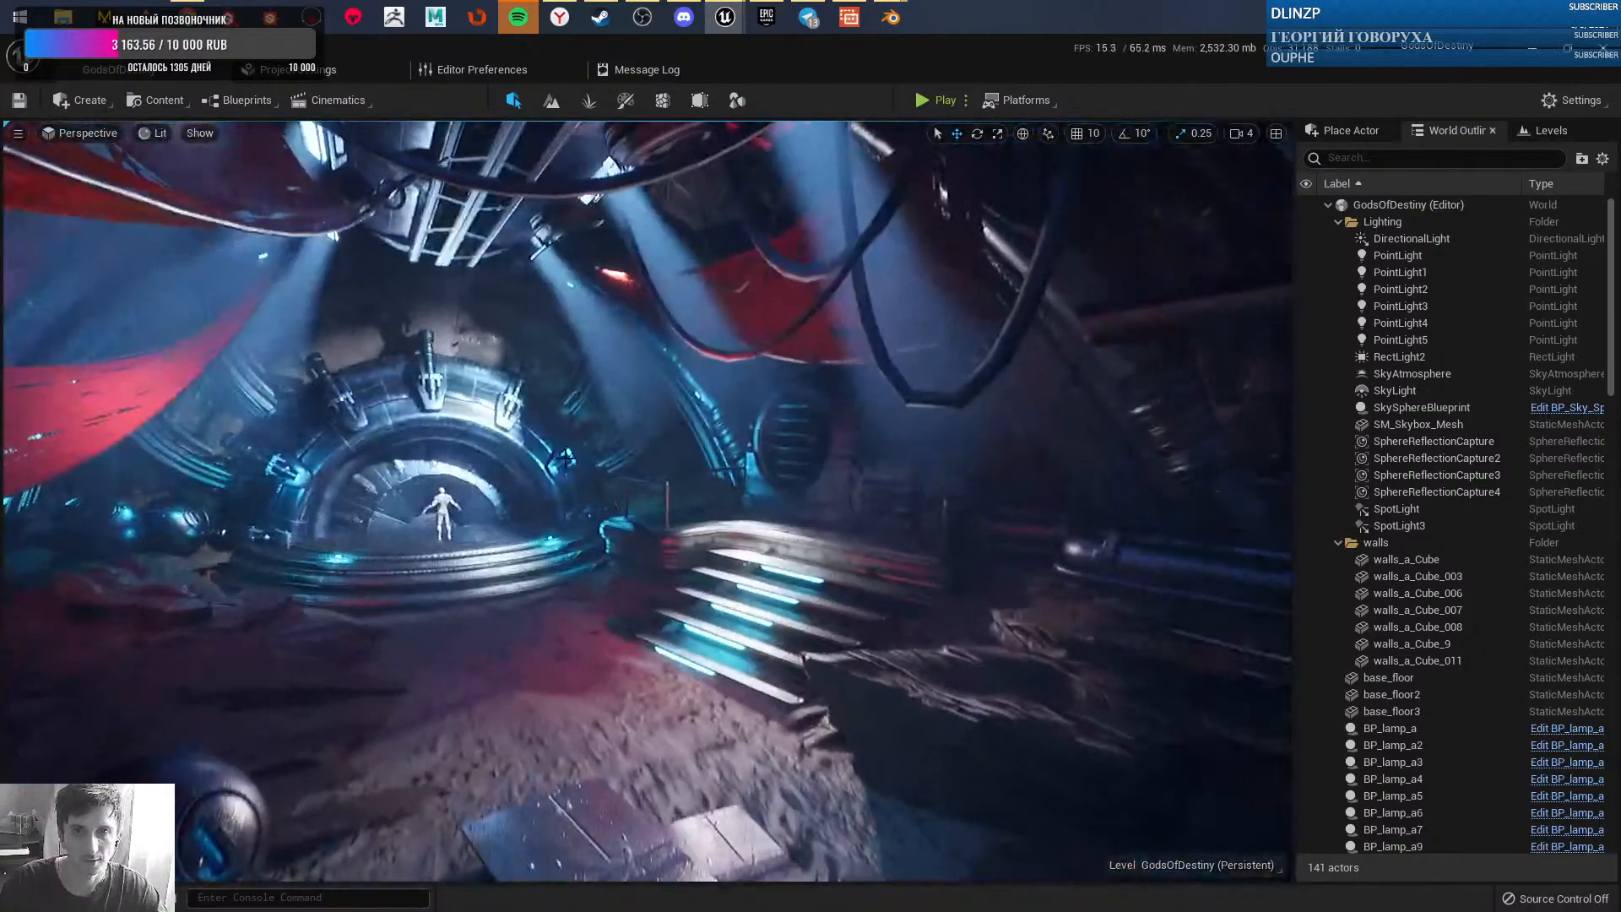
pyautogui.press('w')
pyautogui.moveTo(671, 521); pyautogui.dragTo(878, 499, button='right')
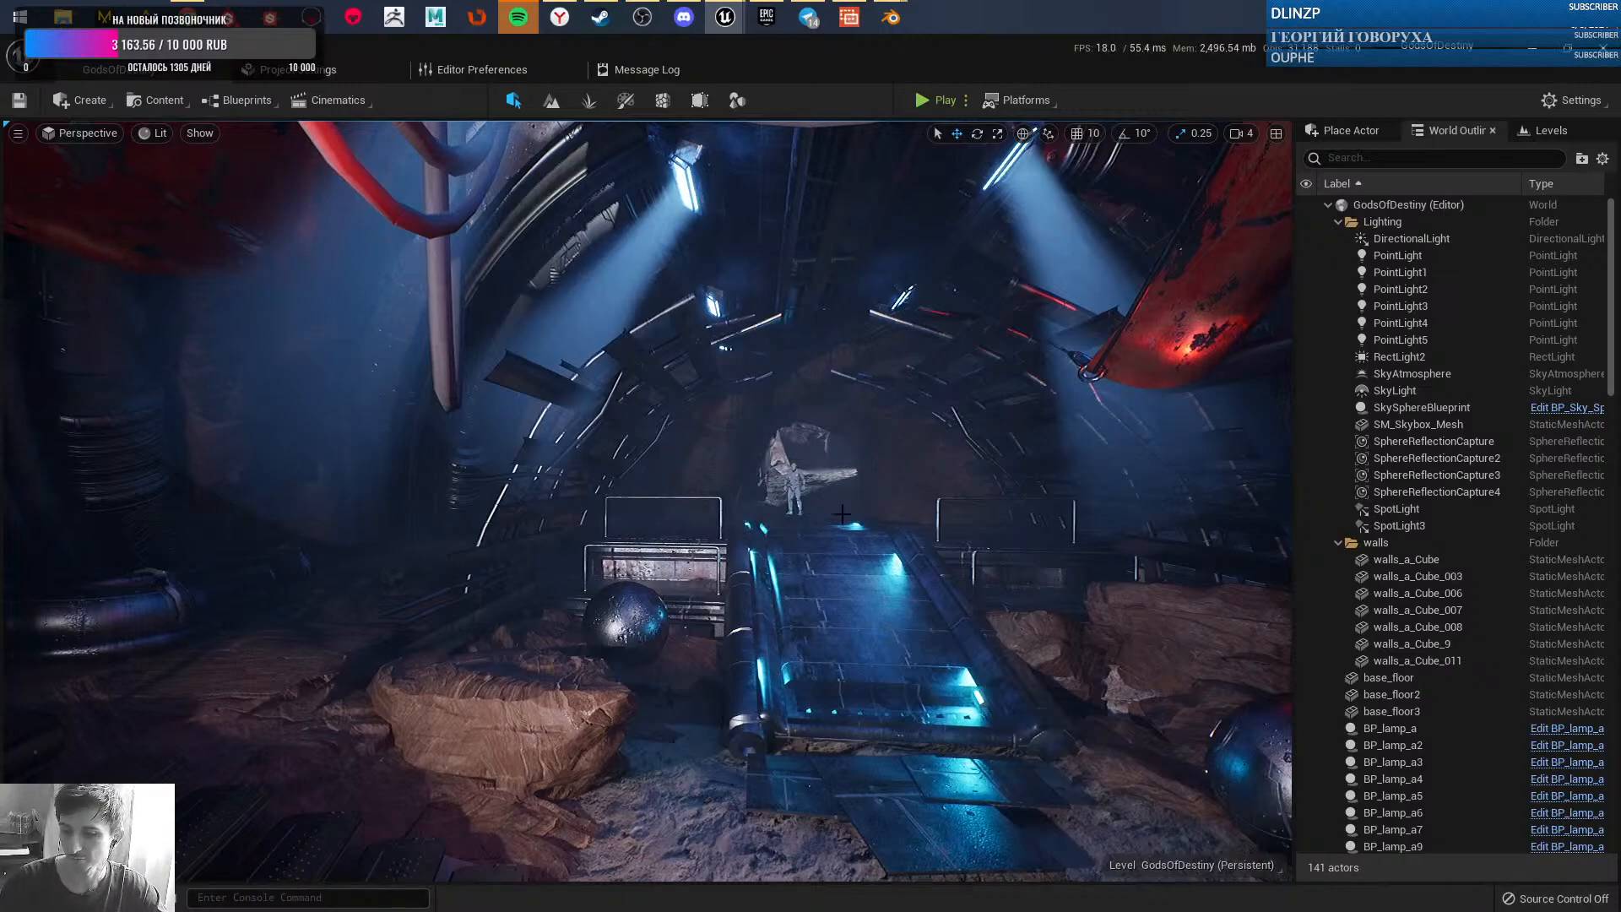
# - Select the DirectionalLight and change the sun's direction so it lights the outside of the rocks and the hall
pyautogui.moveTo(759, 507); pyautogui.dragTo(827, 477, button='right')
pyautogui.press('w')
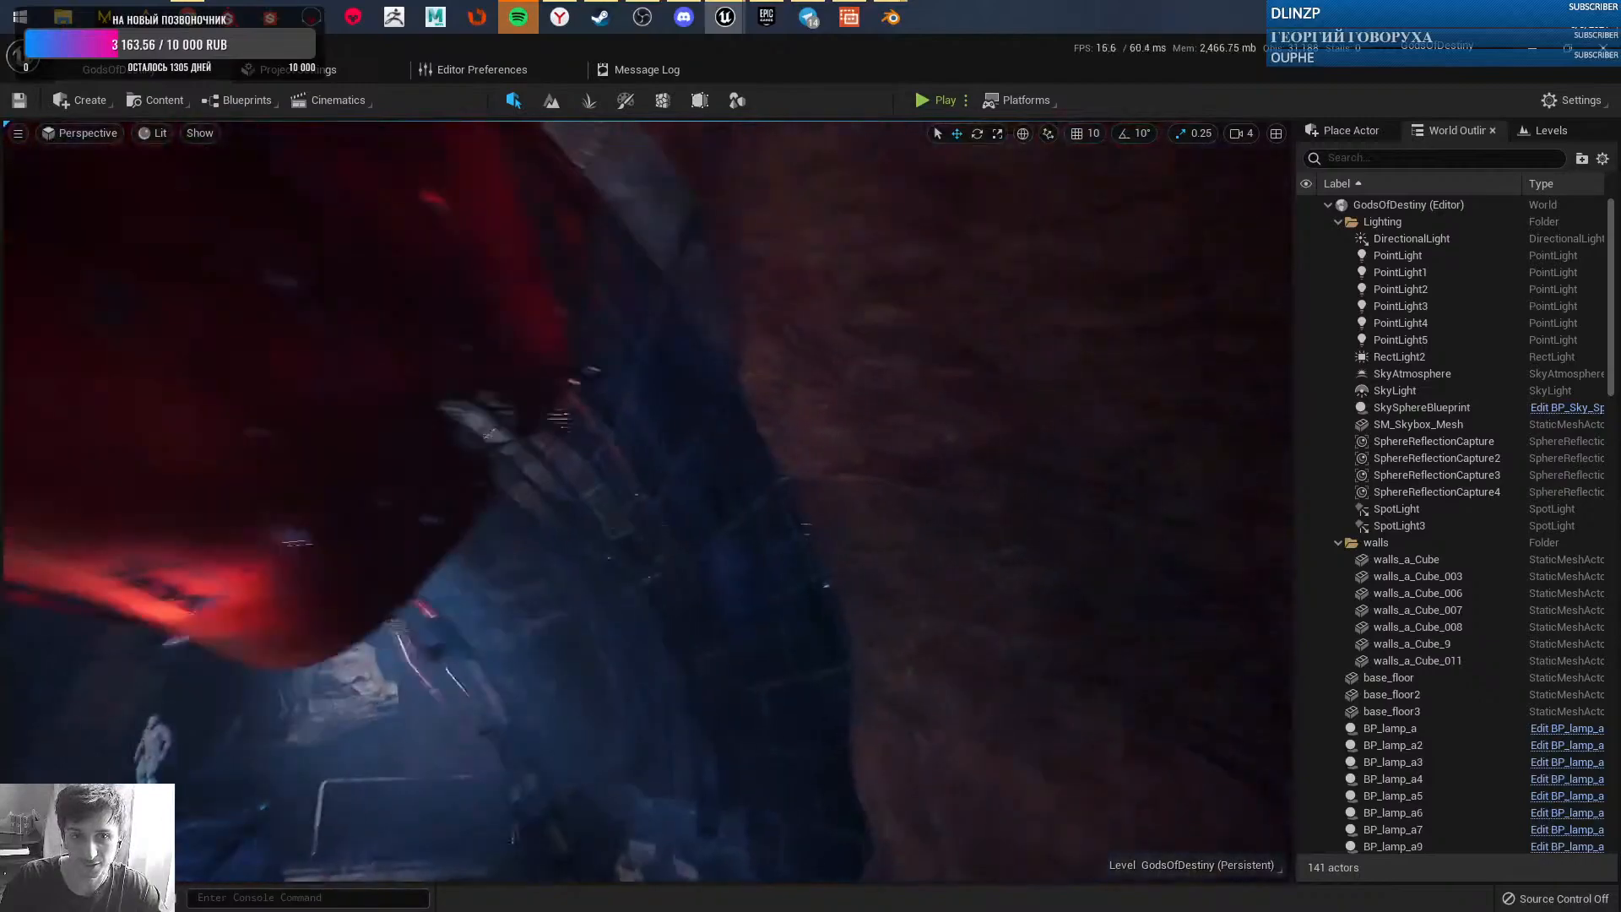
pyautogui.press('w')
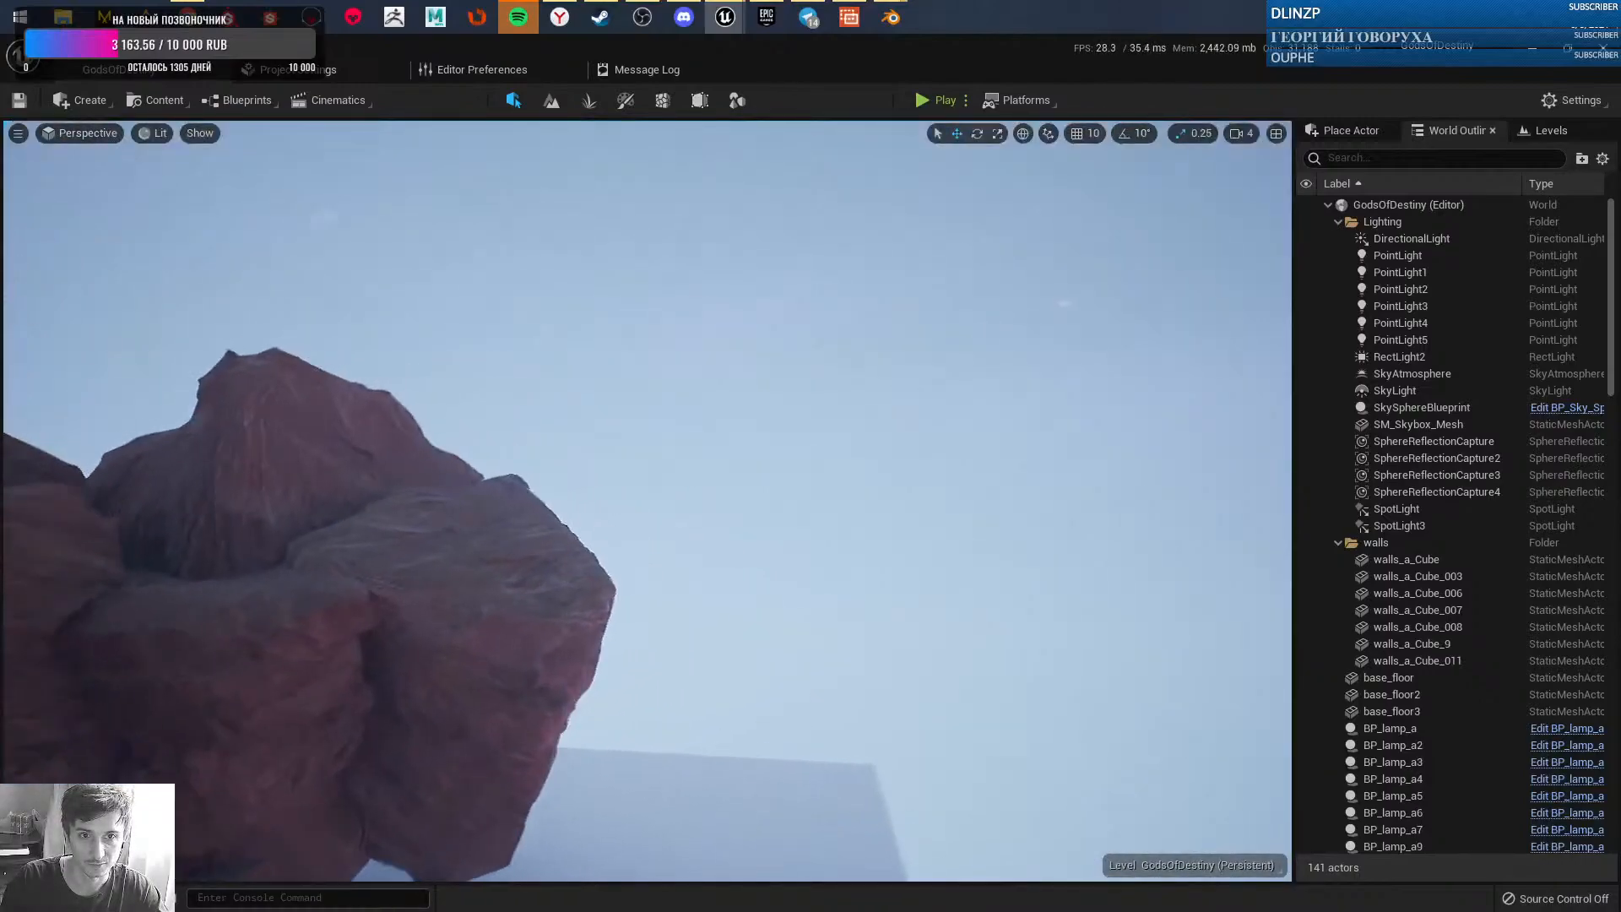
pyautogui.press('s')
pyautogui.press('s')
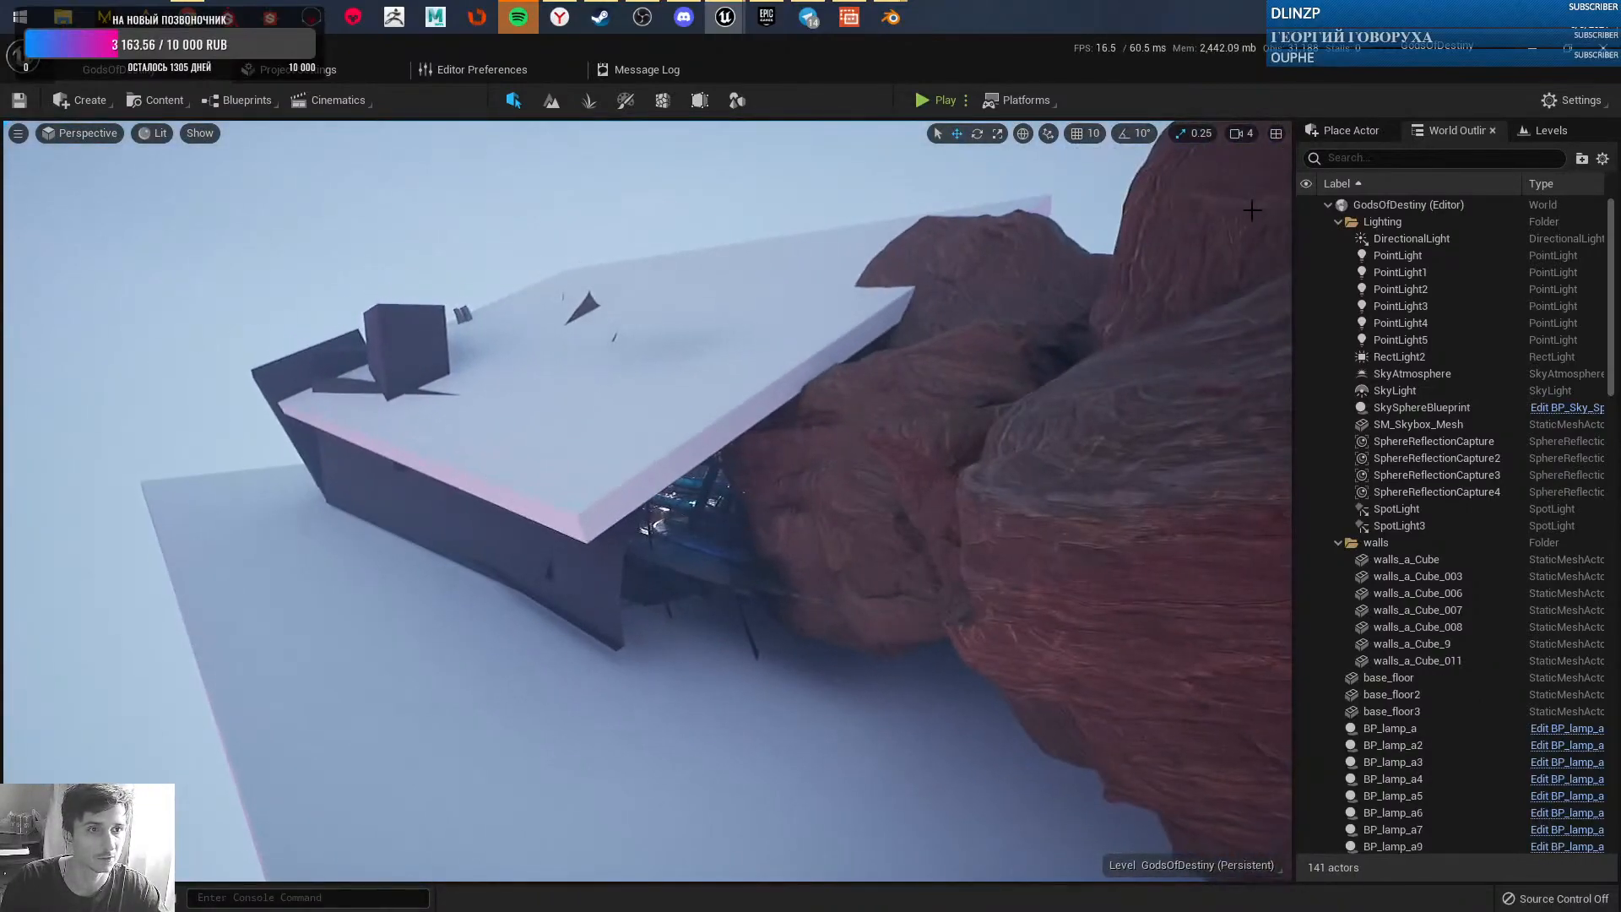
pyautogui.click(1412, 240)
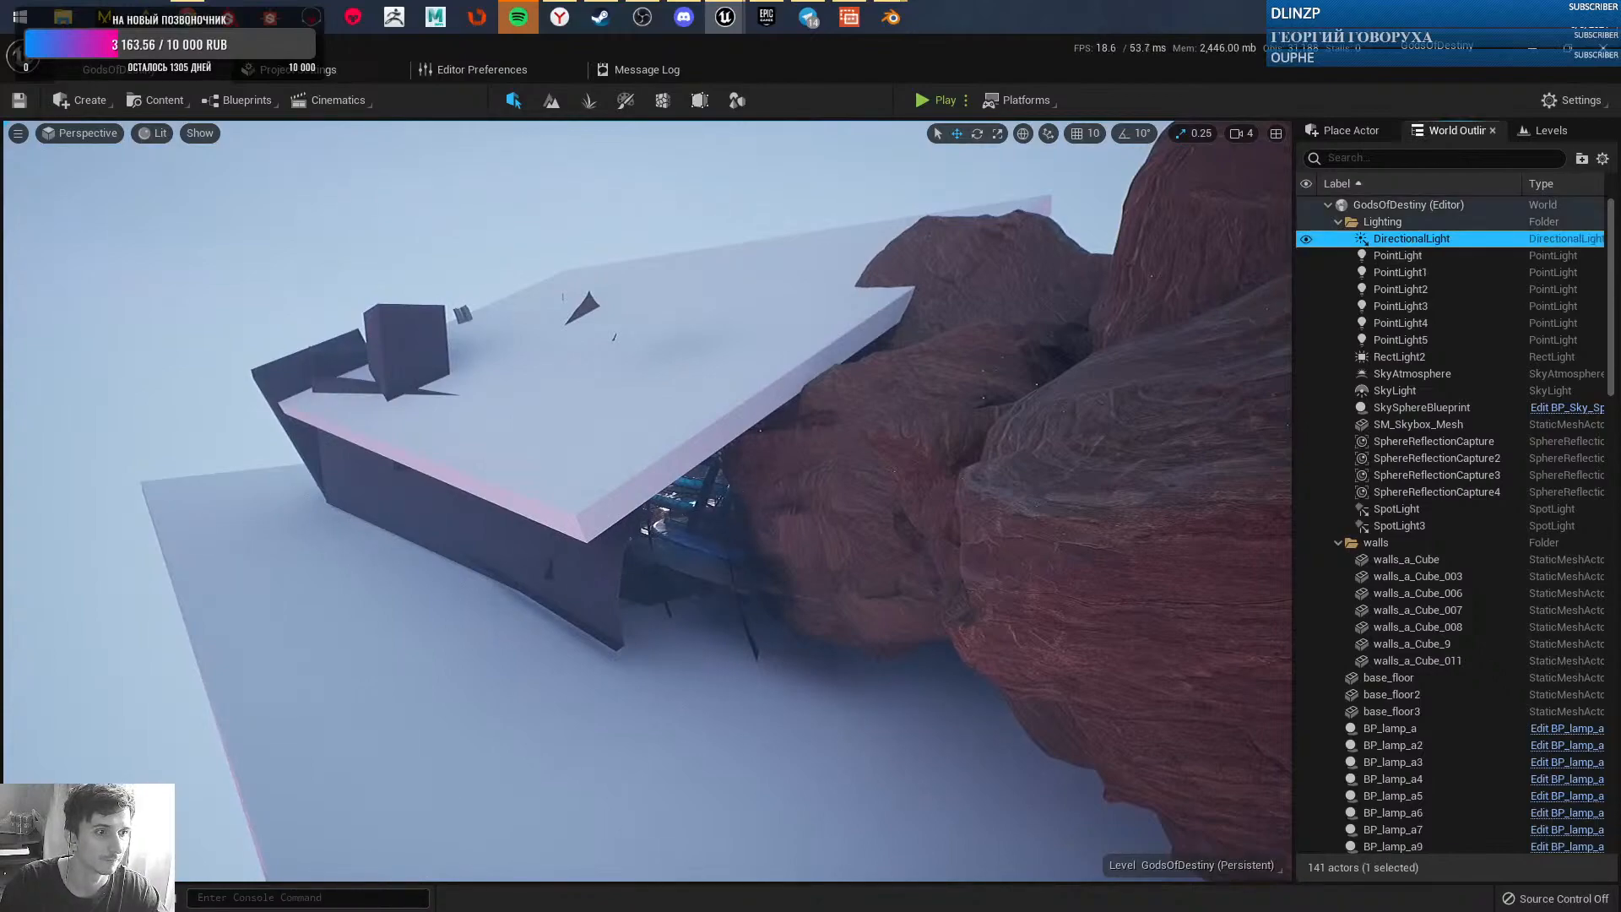
pyautogui.hotkey('ctrl', 'l')
pyautogui.press('a')
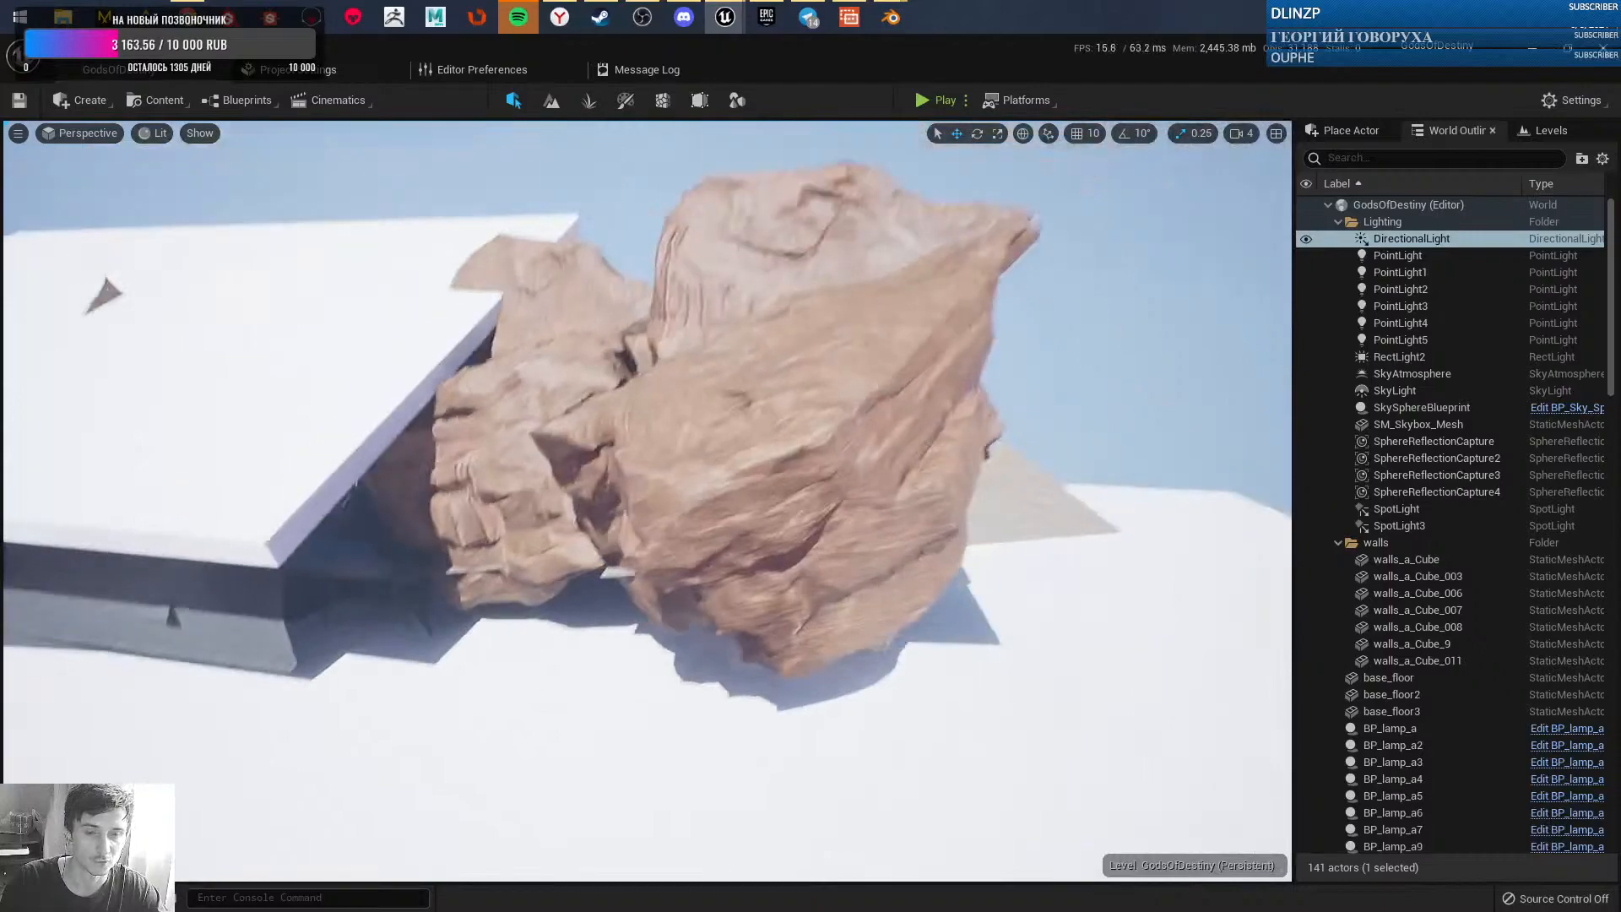
# - Fly around the outside of the hall to examine the sunlit rocks from several sides
pyautogui.press('d')
pyautogui.press('w')
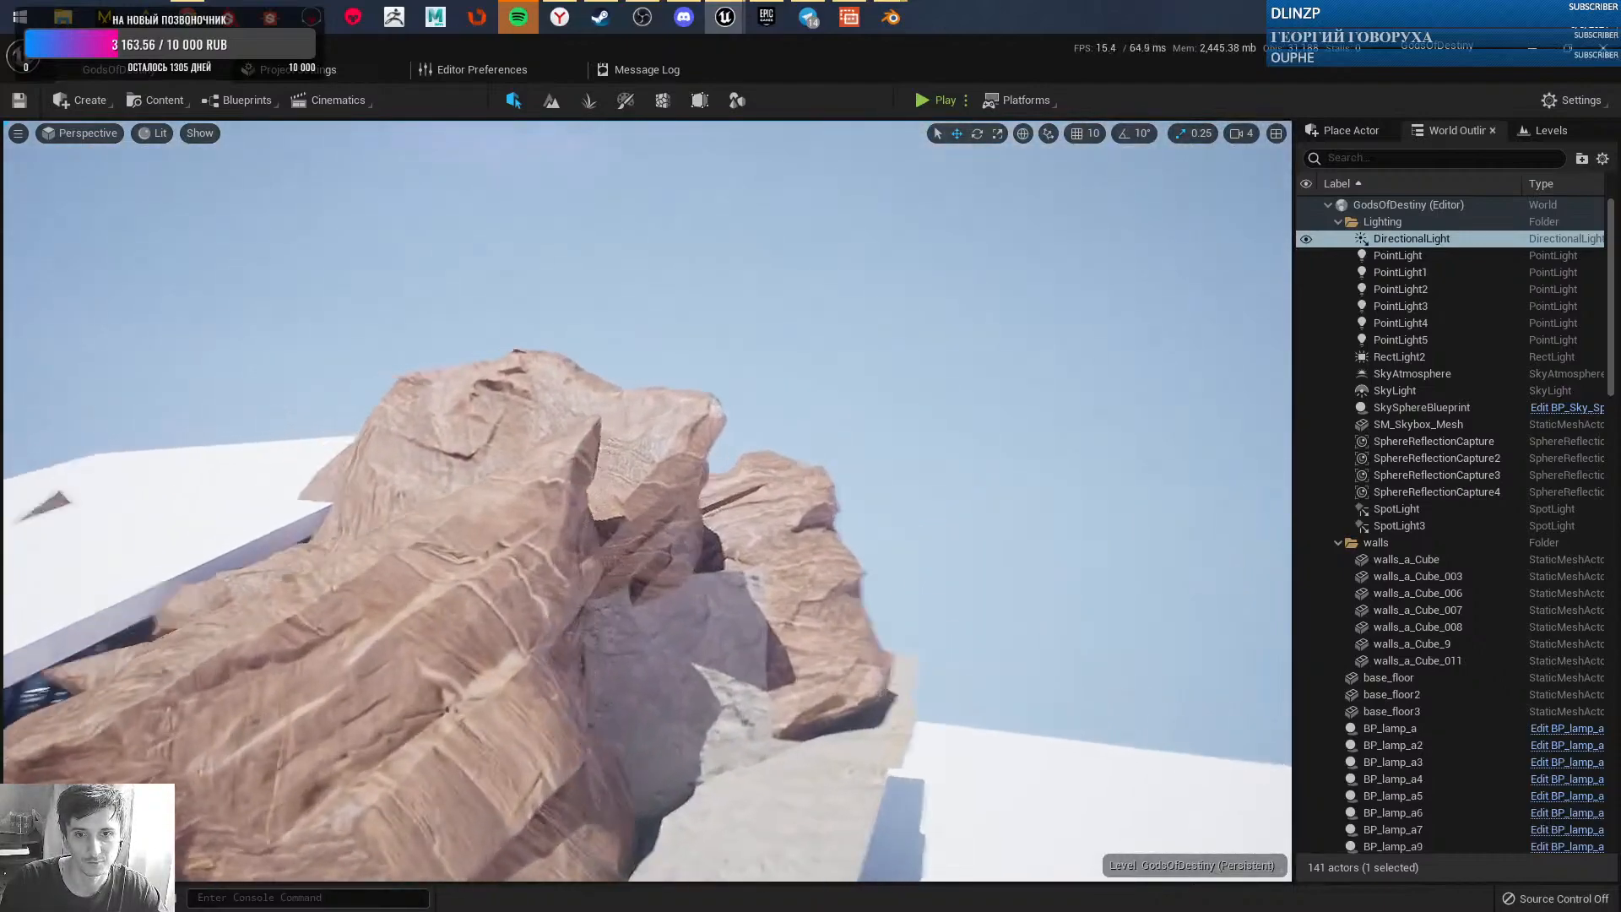
pyautogui.press('w')
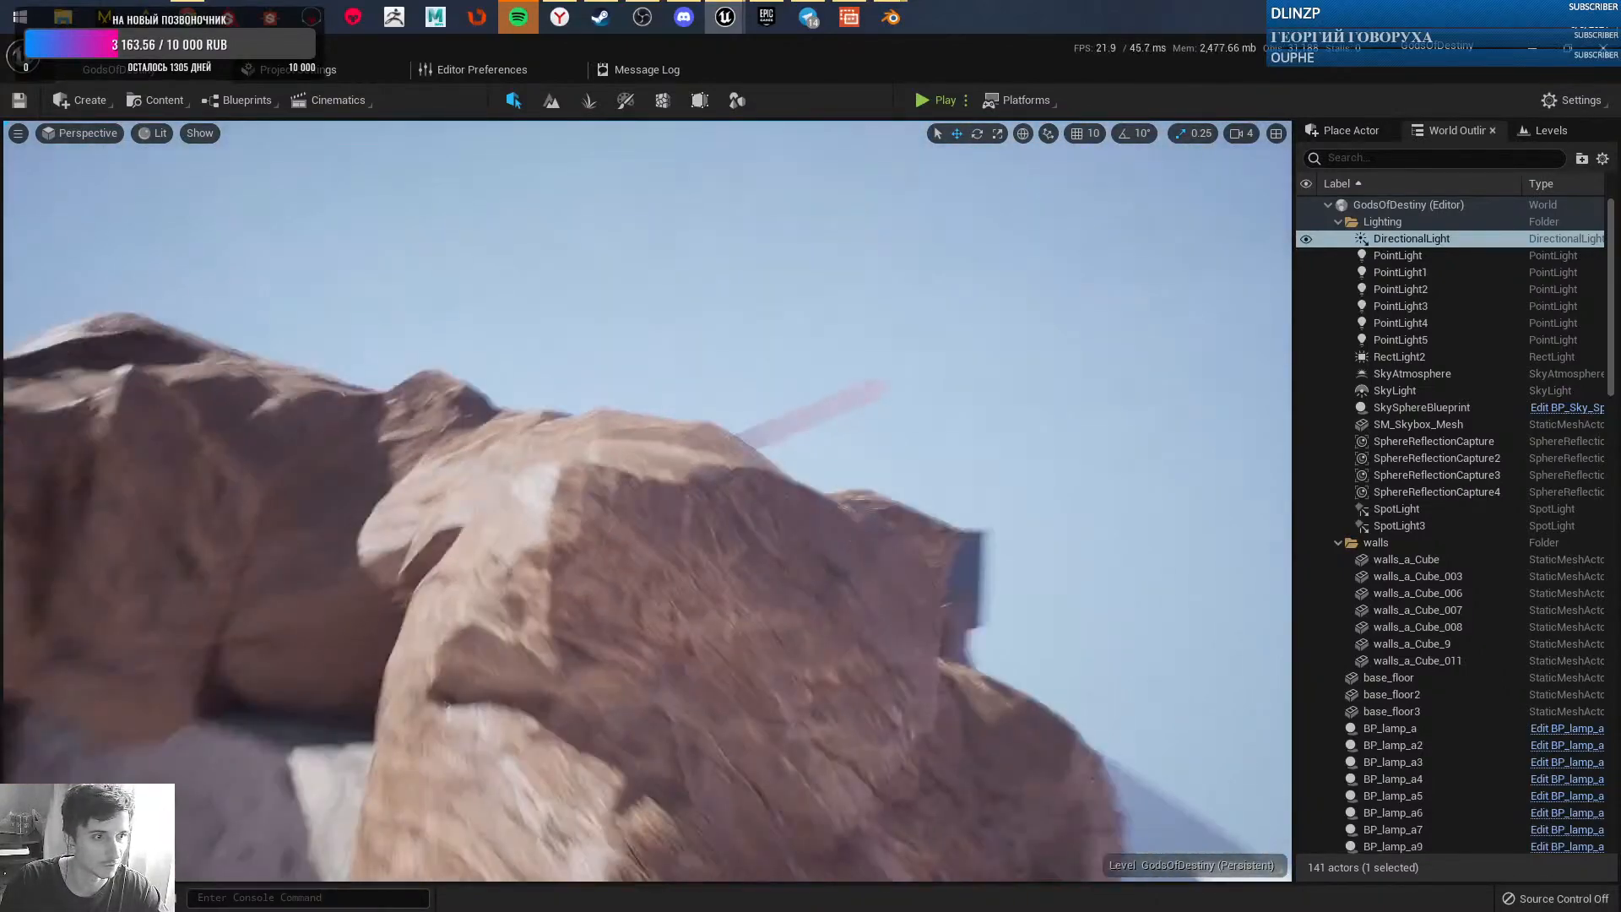
pyautogui.press('s')
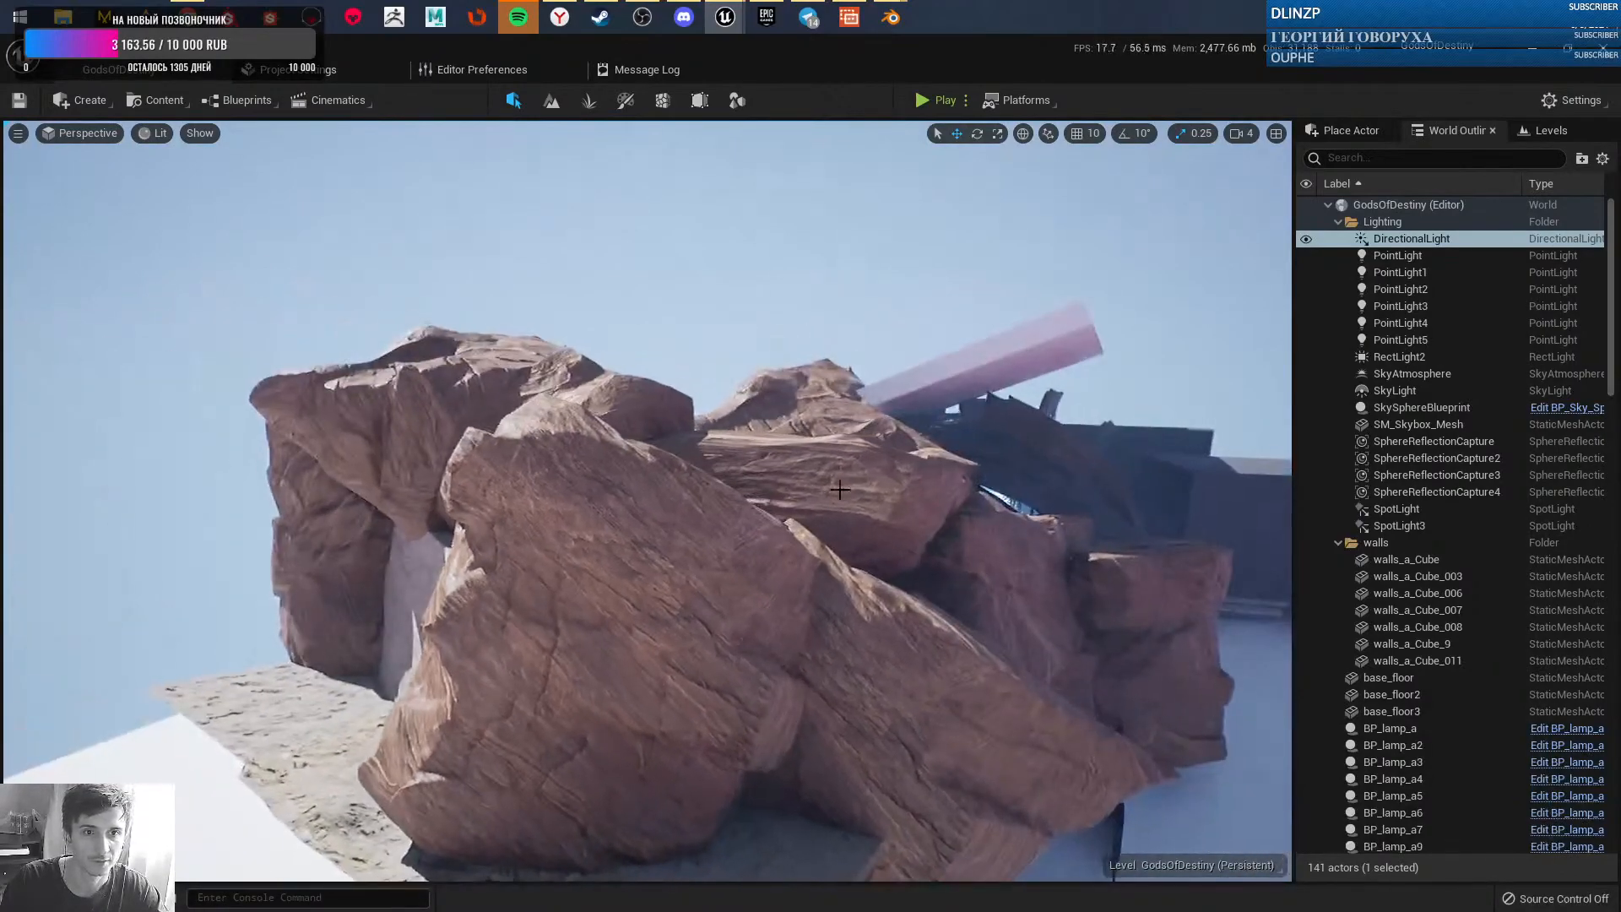
pyautogui.moveTo(647, 501); pyautogui.dragTo(270, 338, button='right')
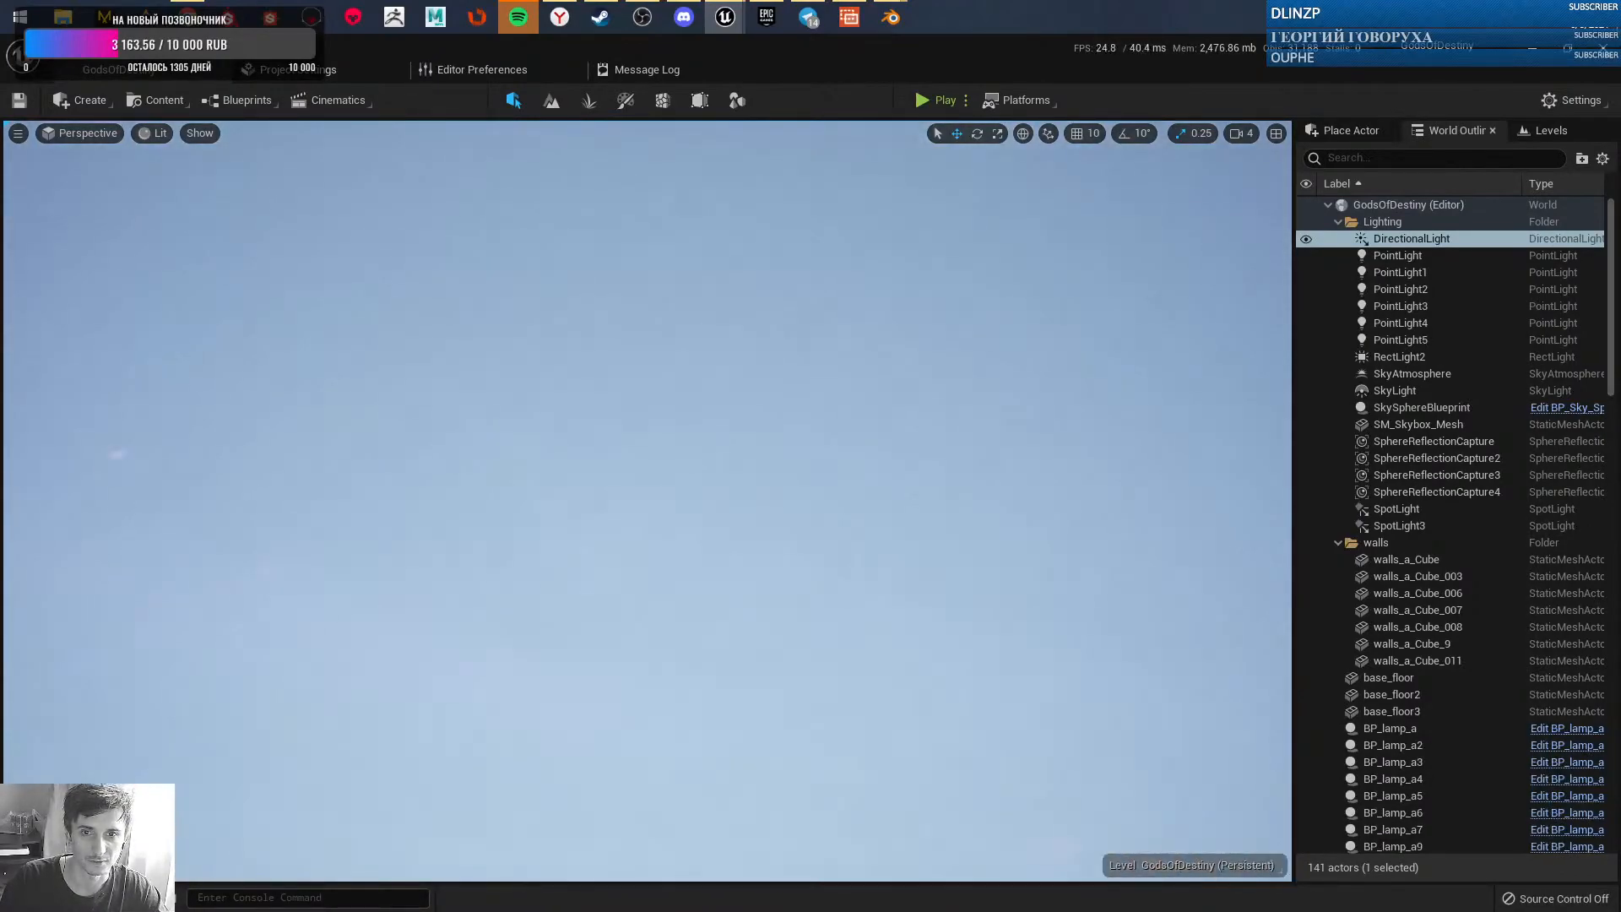
# - Fly back in through the dark rock cave passage to the entrance of the hall
pyautogui.moveTo(383, 423); pyautogui.dragTo(735, 566, button='right')
pyautogui.press('w')
pyautogui.press('w')
pyautogui.press('w')
pyautogui.press('w')
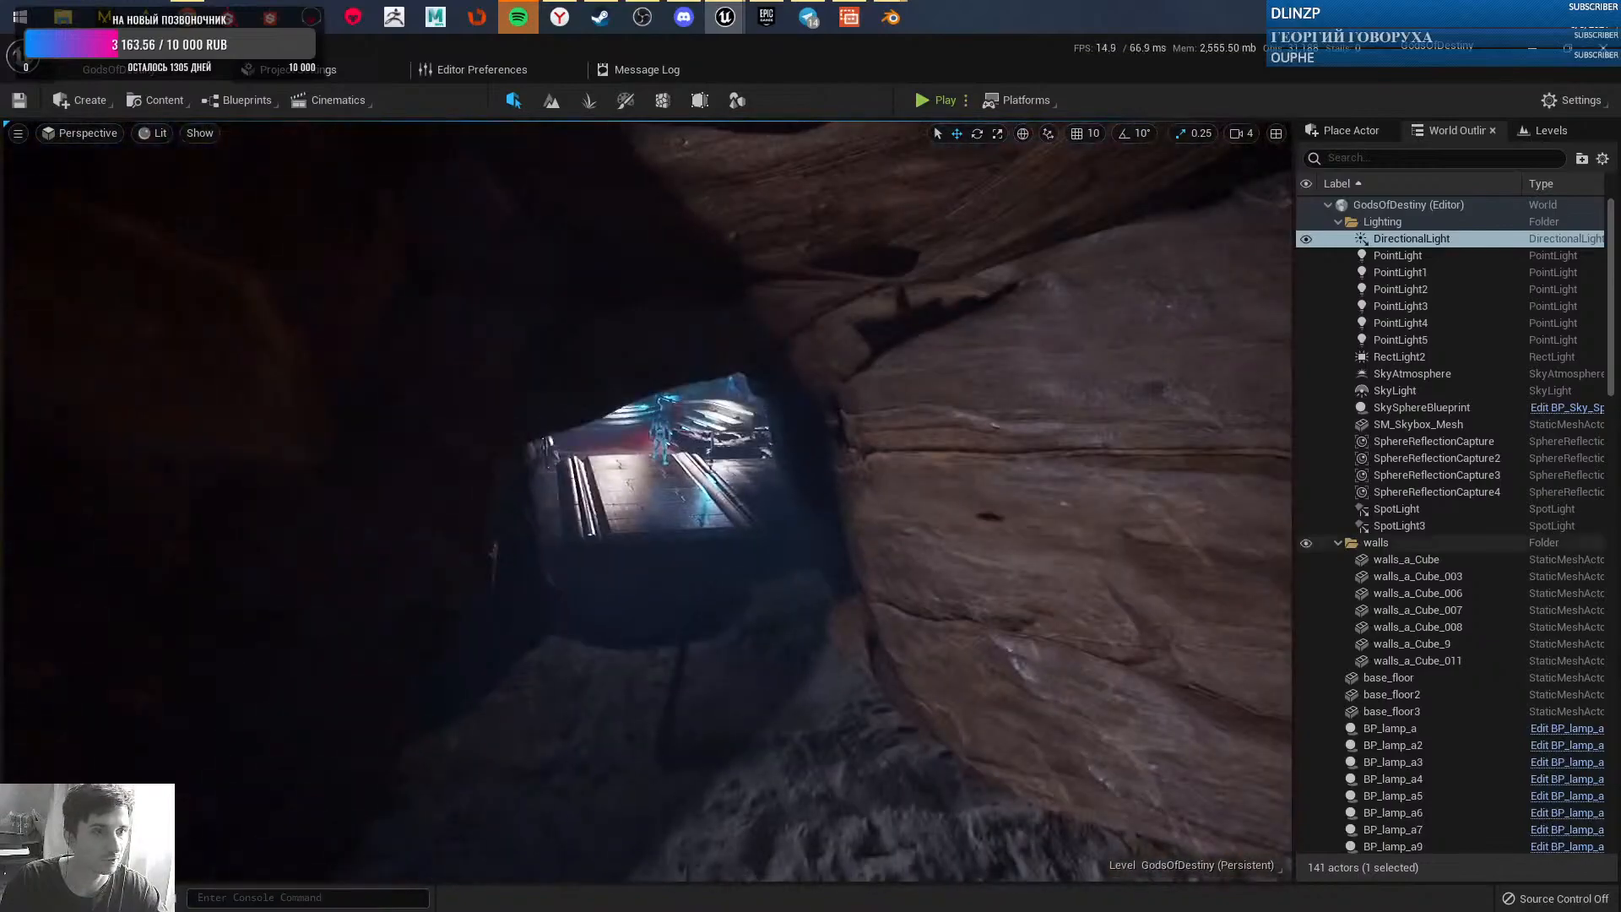
pyautogui.press('w')
pyautogui.moveTo(986, 502); pyautogui.dragTo(944, 470, button='right')
pyautogui.press('w')
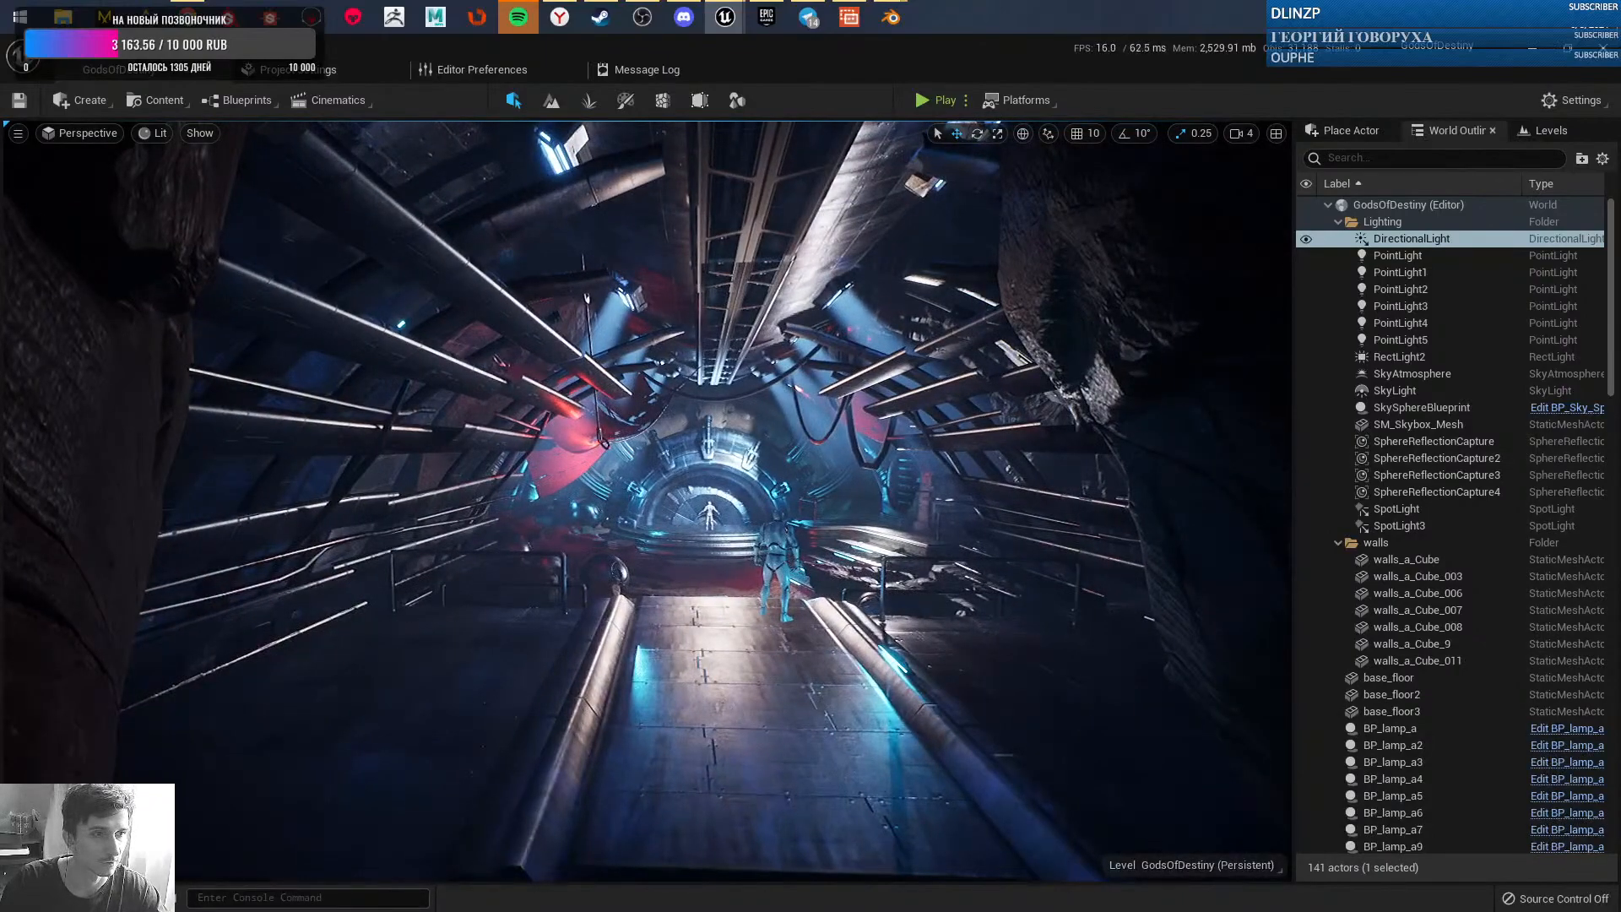
# - Examine the lit hall from the walkway, including the round gate, hanging cables and side vent
pyautogui.press('w')
pyautogui.moveTo(1016, 515); pyautogui.dragTo(887, 540, button='right')
pyautogui.press('w')
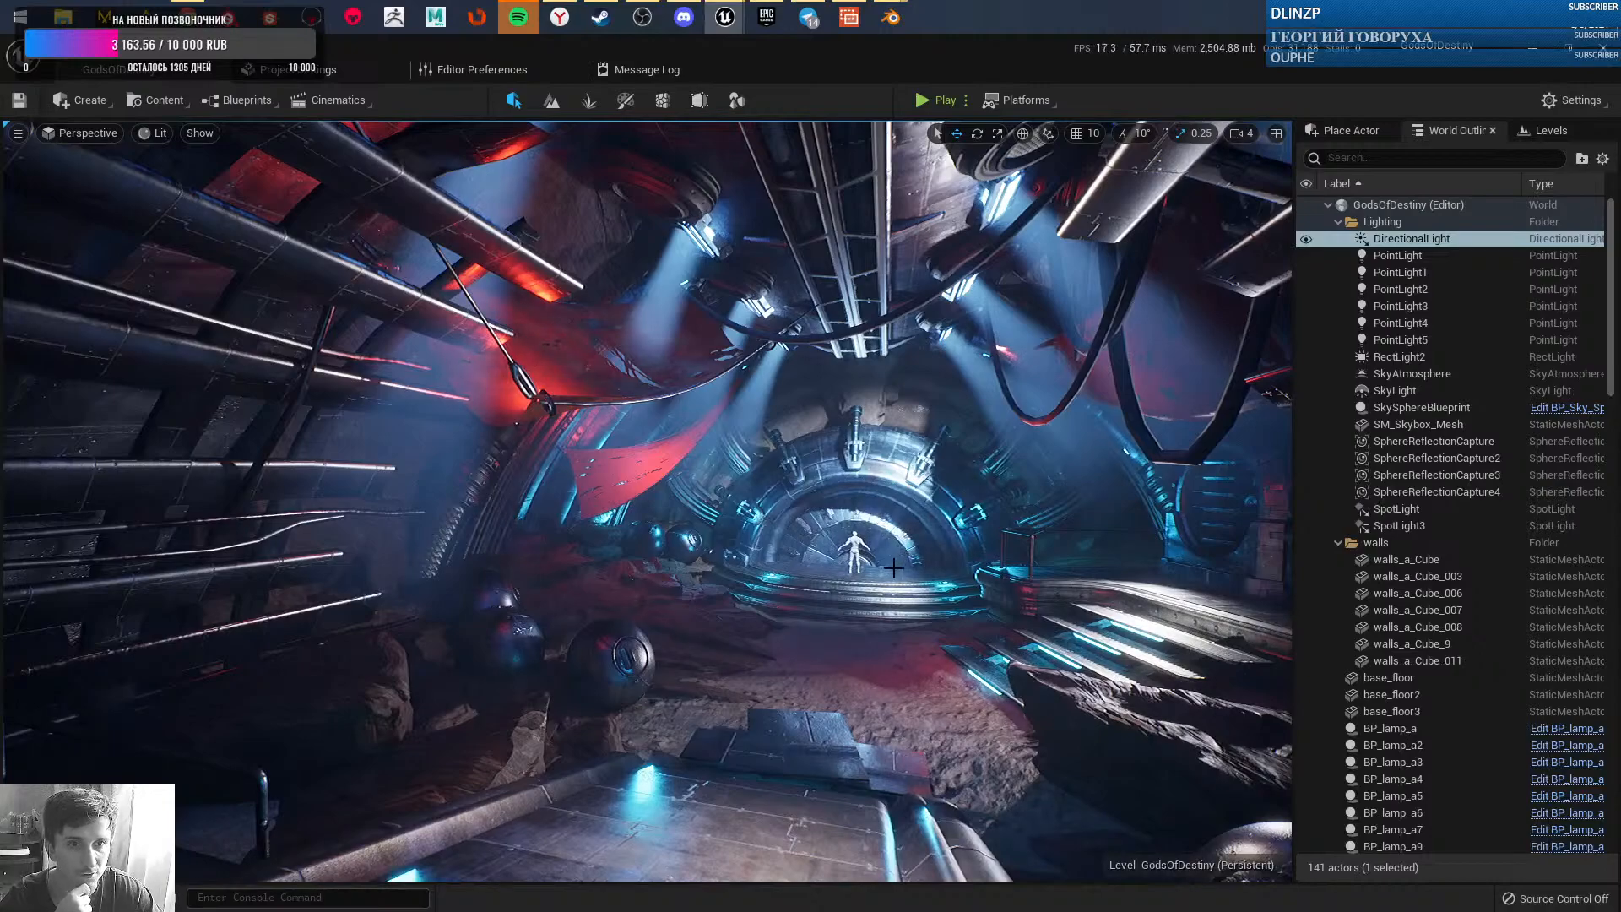
pyautogui.moveTo(895, 571); pyautogui.dragTo(897, 583, button='right')
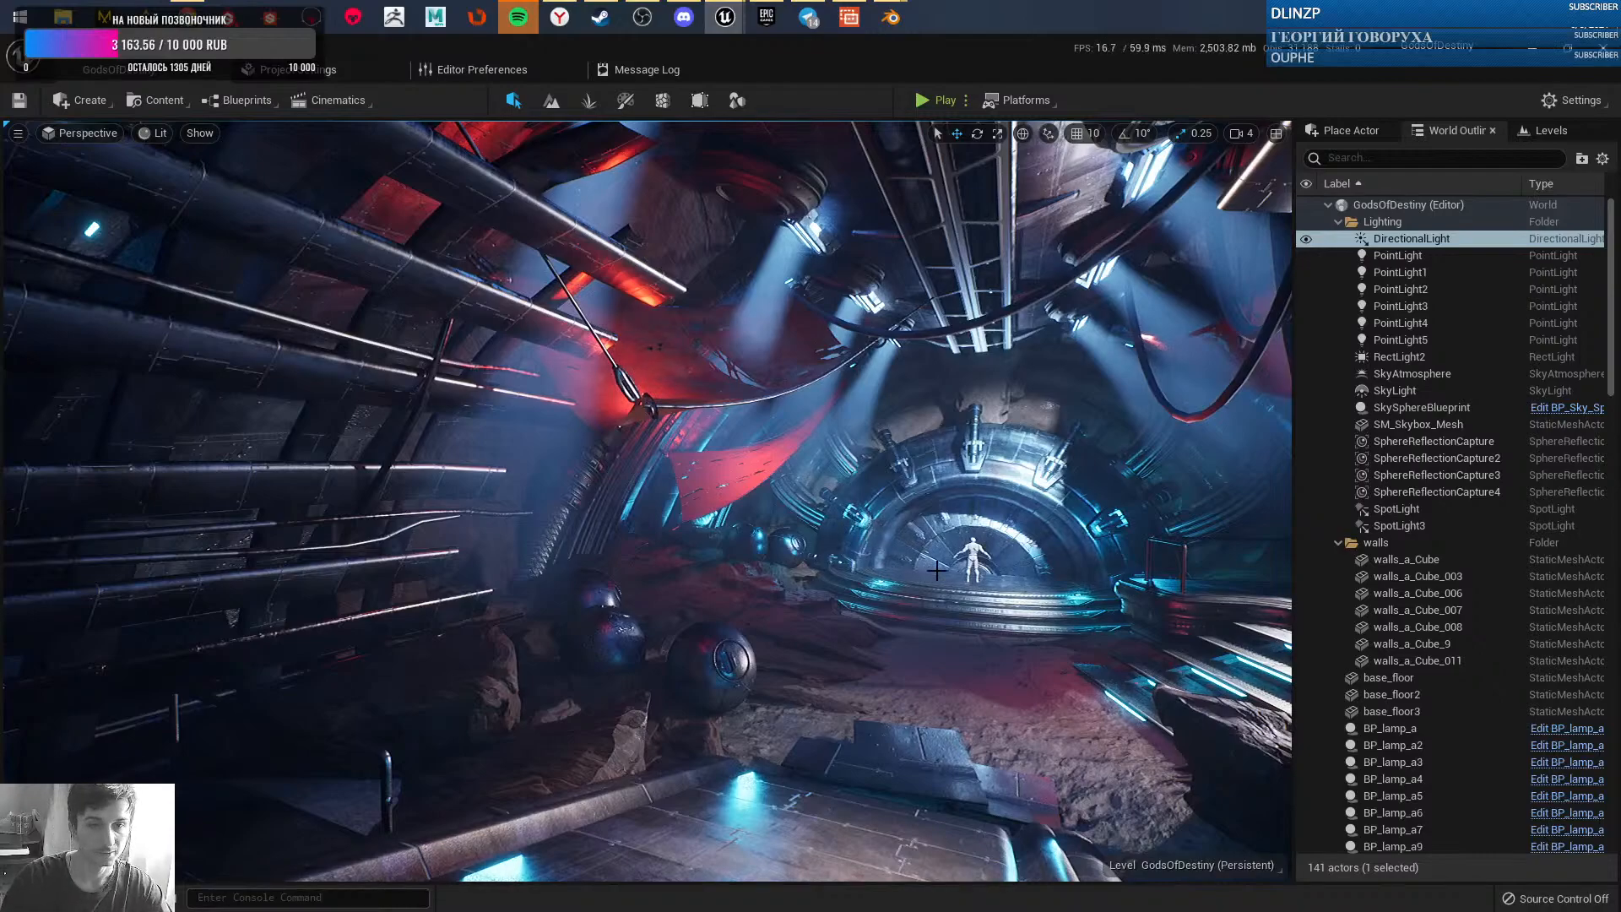
pyautogui.moveTo(933, 572); pyautogui.dragTo(1097, 602, button='right')
pyautogui.moveTo(790, 579)
pyautogui.mouseDown(button='right')
pyautogui.moveTo(758, 577)
pyautogui.moveTo(790, 579)
pyautogui.mouseUp(button='right')
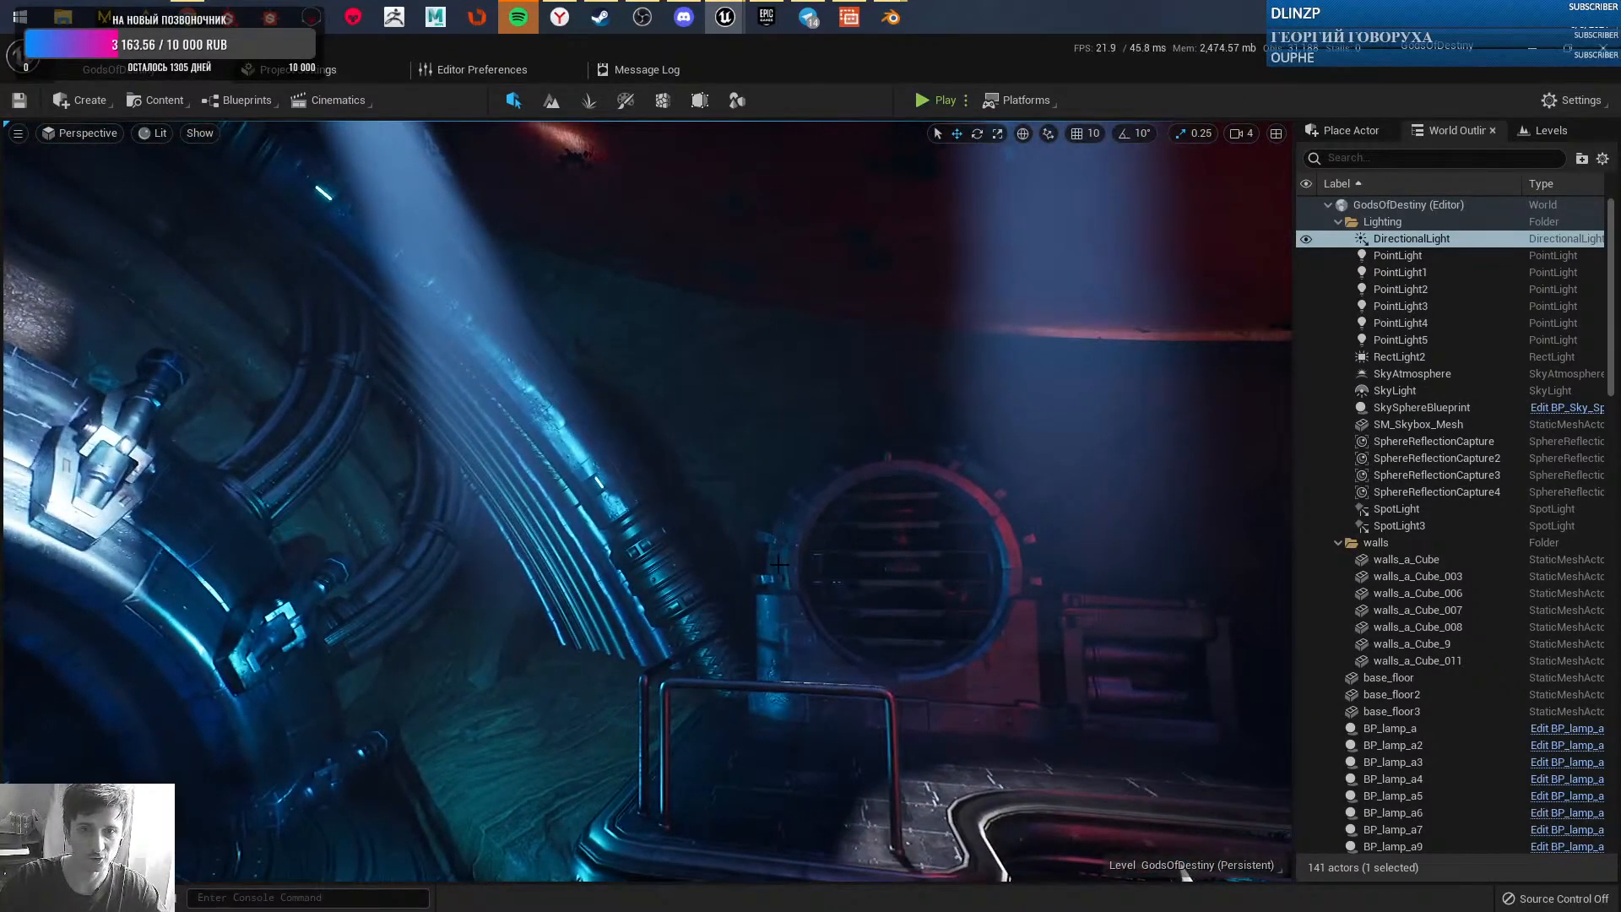
# - Switch the viewport to Unlit and back to Lit to compare the hall's floor plates and walkway
pyautogui.hotkey('alt', '3')
pyautogui.moveTo(834, 528); pyautogui.dragTo(1038, 756, button='right')
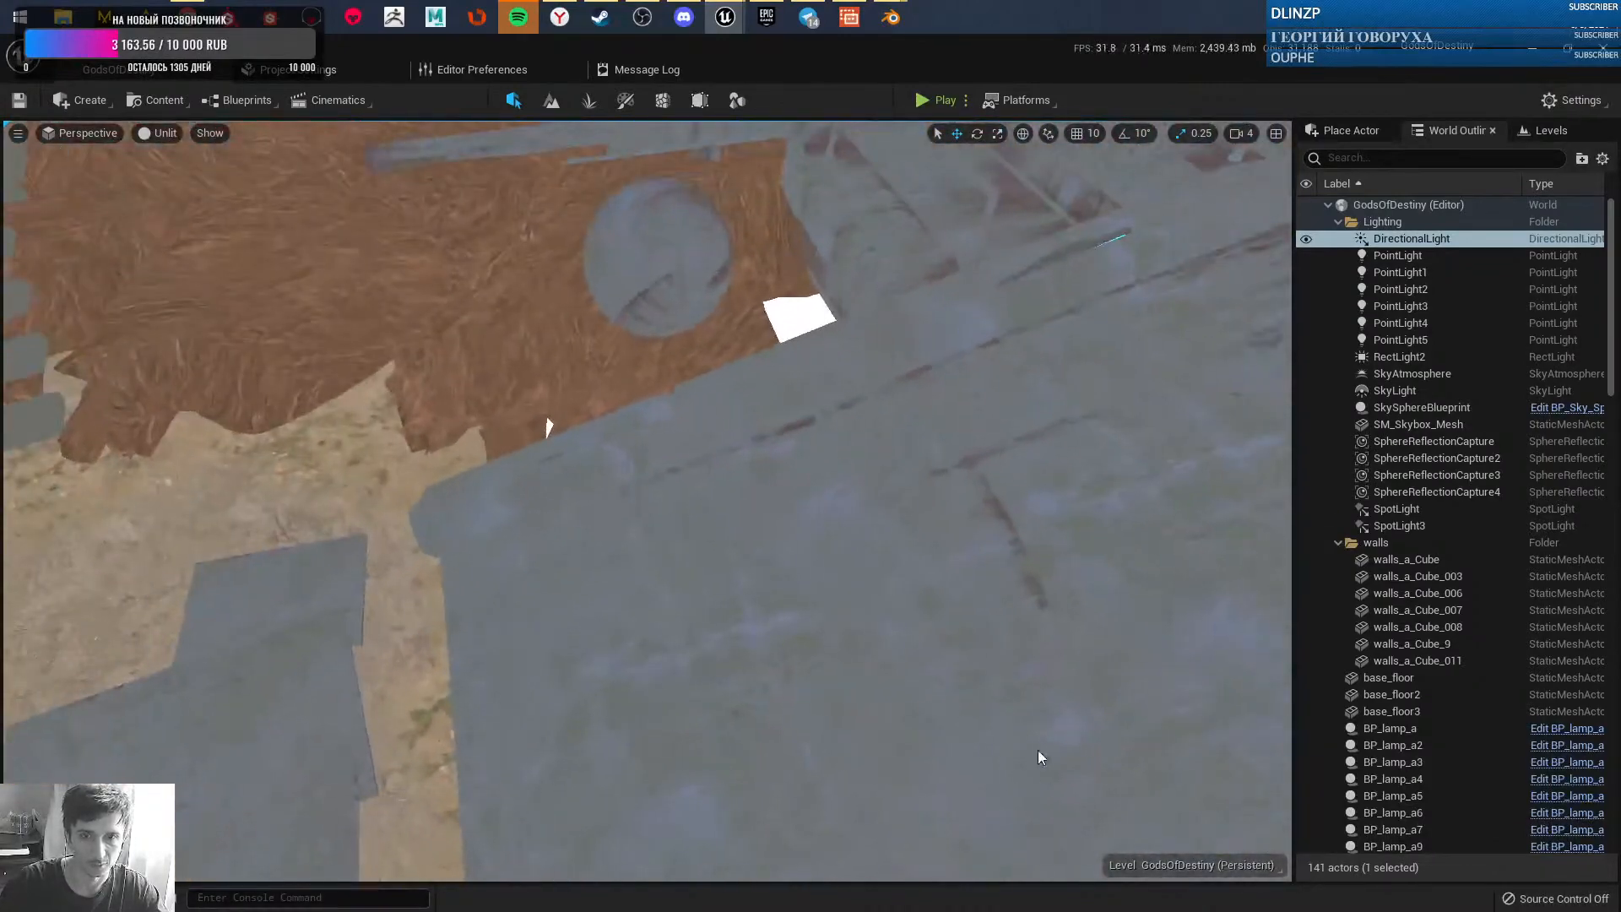
pyautogui.hotkey('alt', '4')
pyautogui.moveTo(948, 552); pyautogui.dragTo(756, 583, button='right')
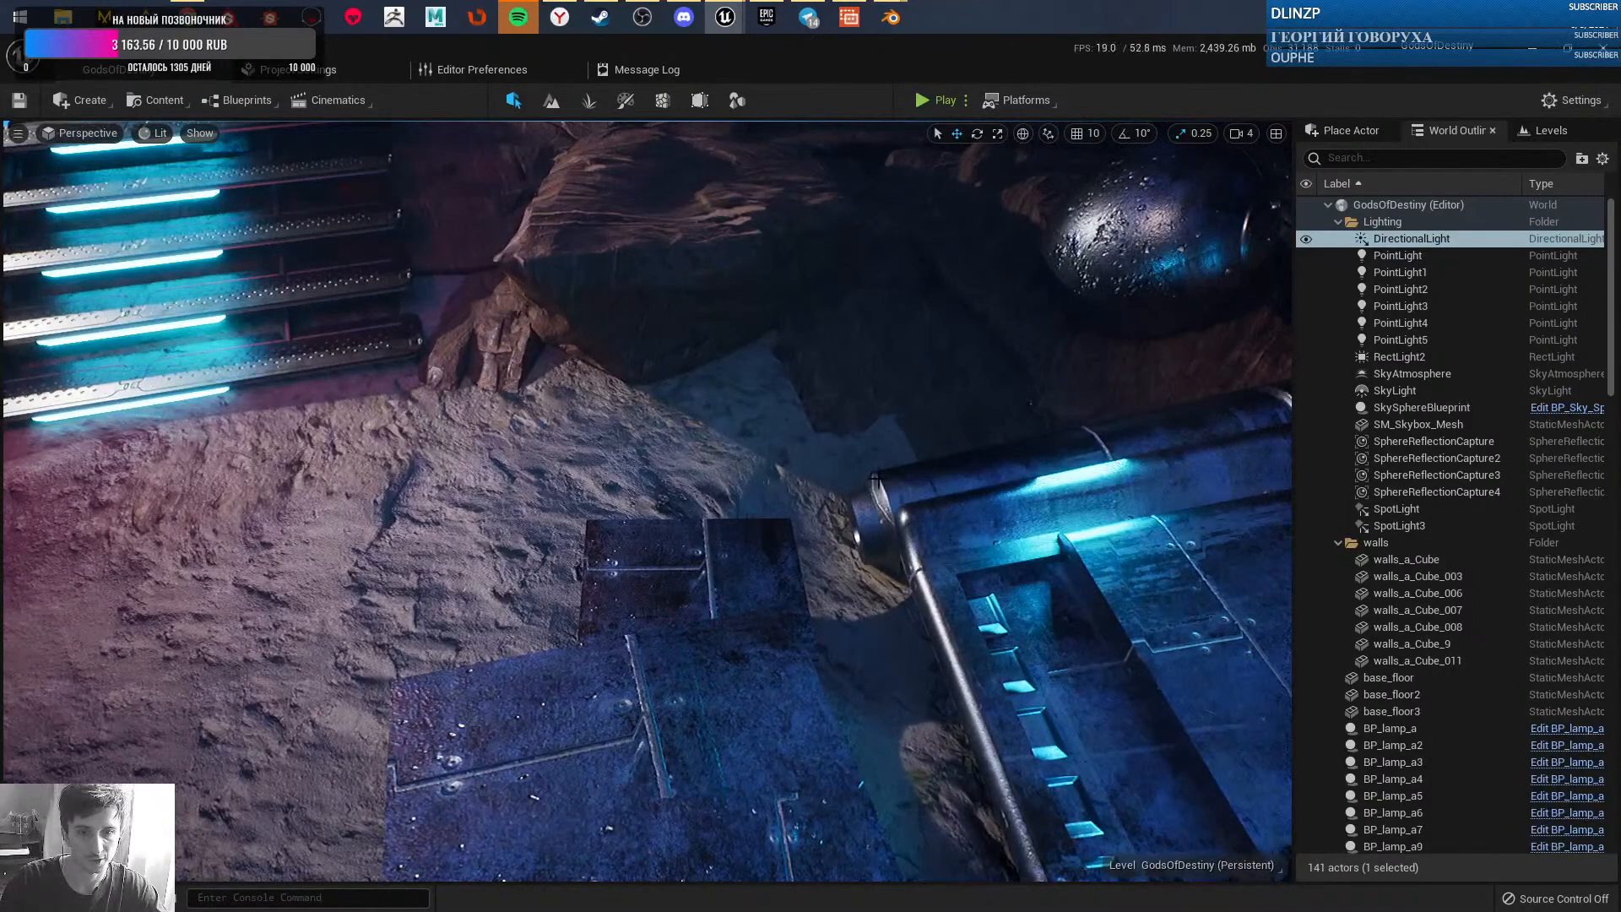
pyautogui.moveTo(927, 533); pyautogui.dragTo(659, 504, button='right')
pyautogui.moveTo(945, 524); pyautogui.dragTo(718, 490, button='right')
pyautogui.moveTo(899, 503); pyautogui.dragTo(822, 484, button='right')
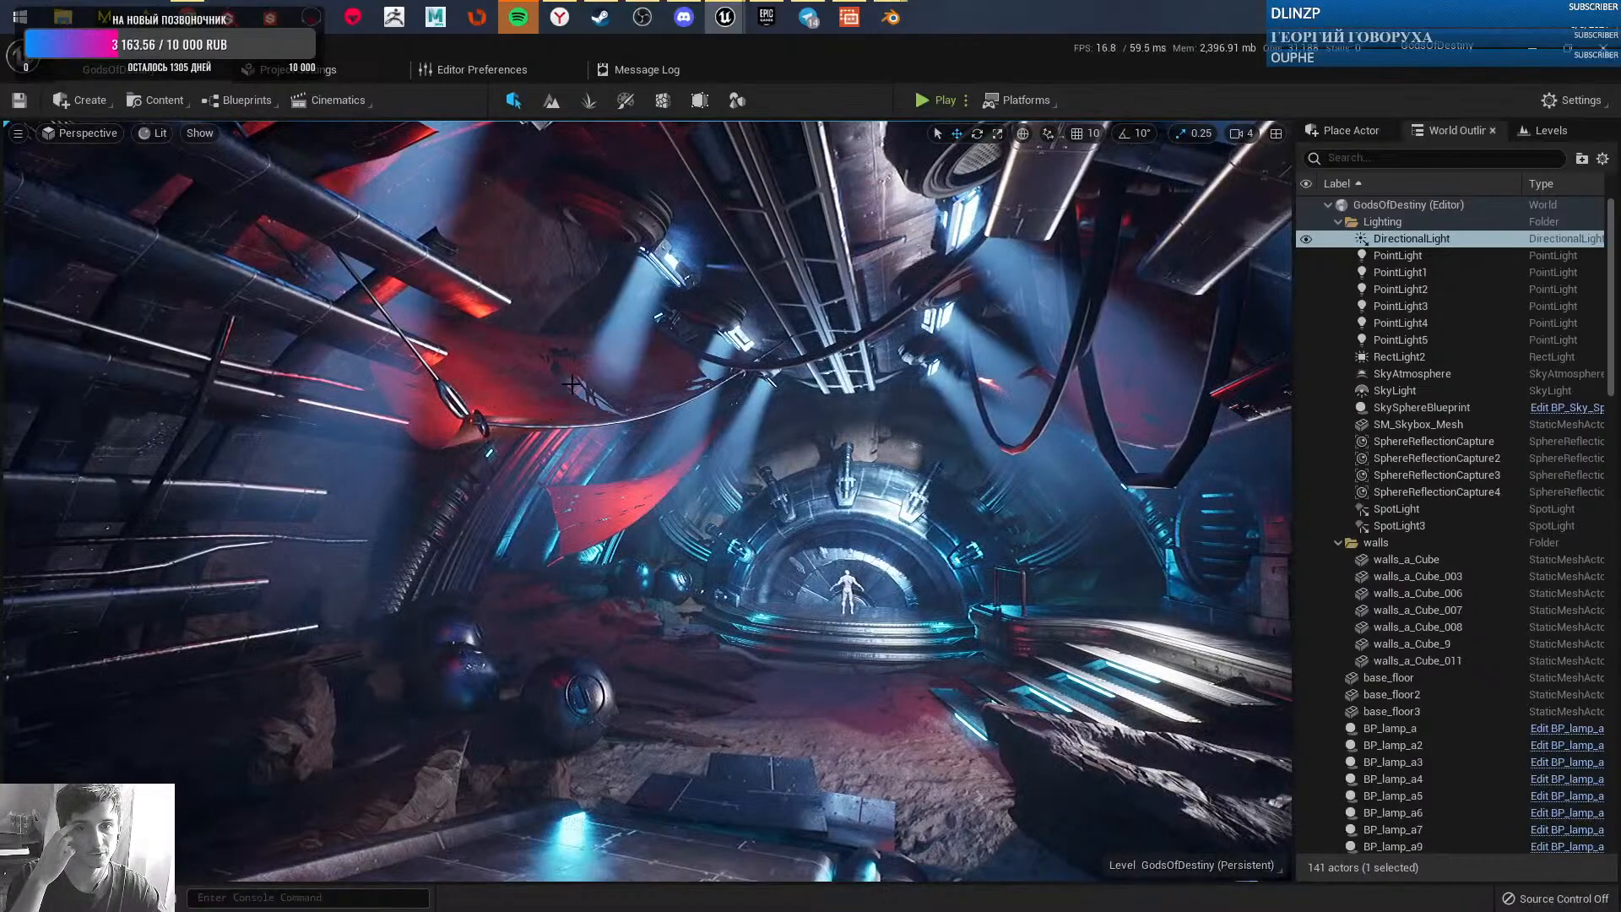
# - Compare the round gate's ring and clamps close up in Unlit and Lit modes
pyautogui.moveTo(777, 557); pyautogui.dragTo(706, 550, button='right')
pyautogui.hotkey('alt', '3')
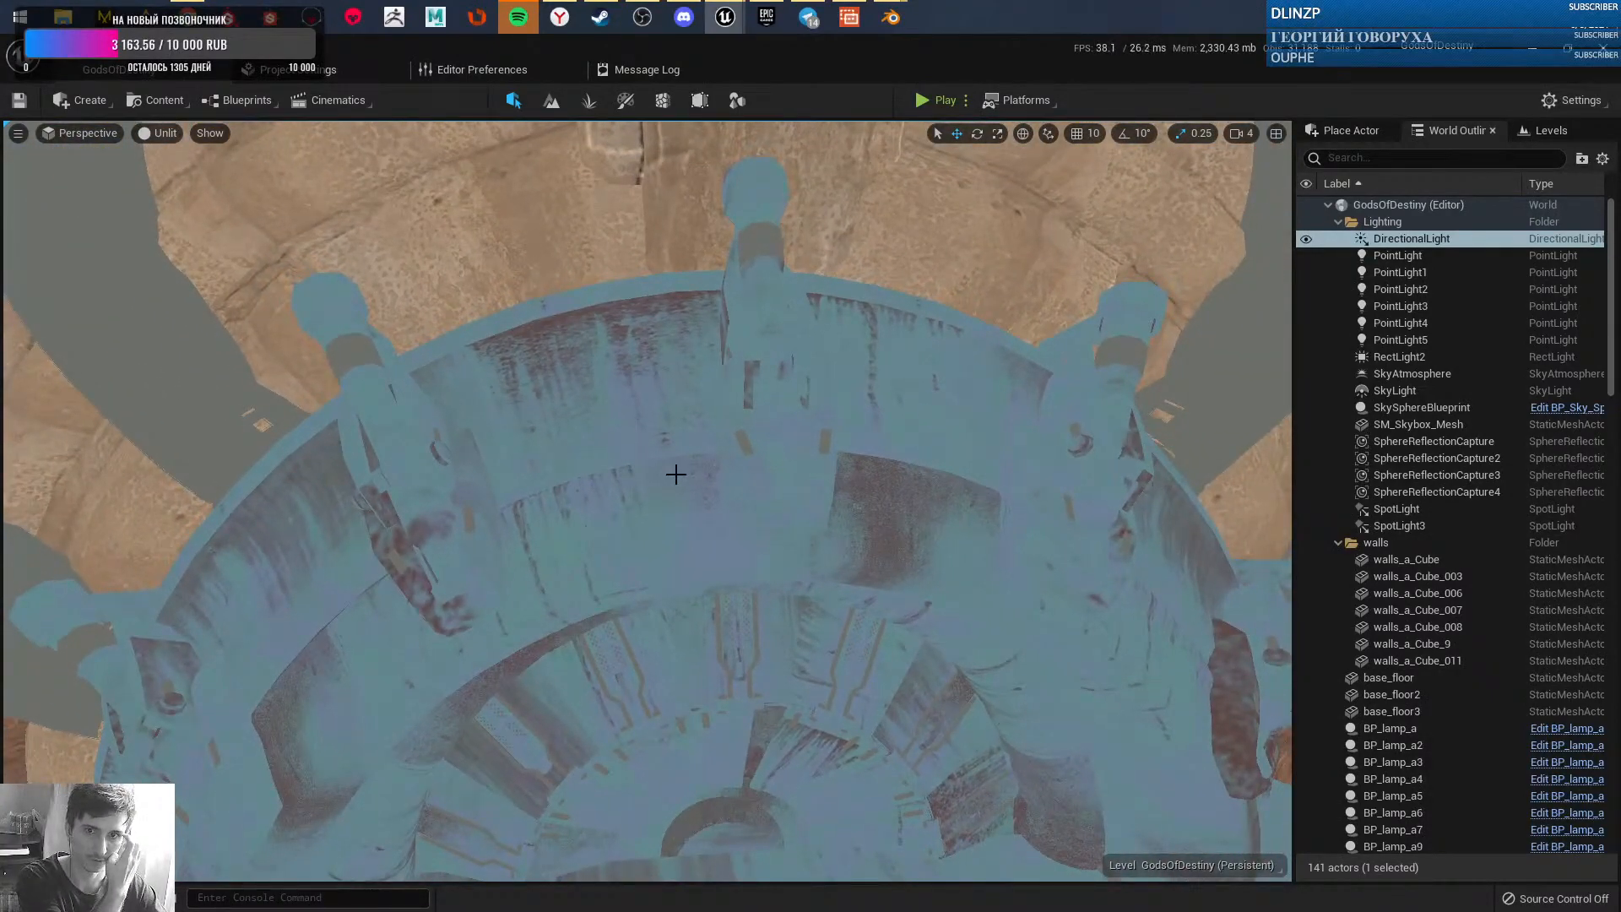
pyautogui.moveTo(706, 549); pyautogui.dragTo(760, 571, button='right')
pyautogui.hotkey('alt', '4')
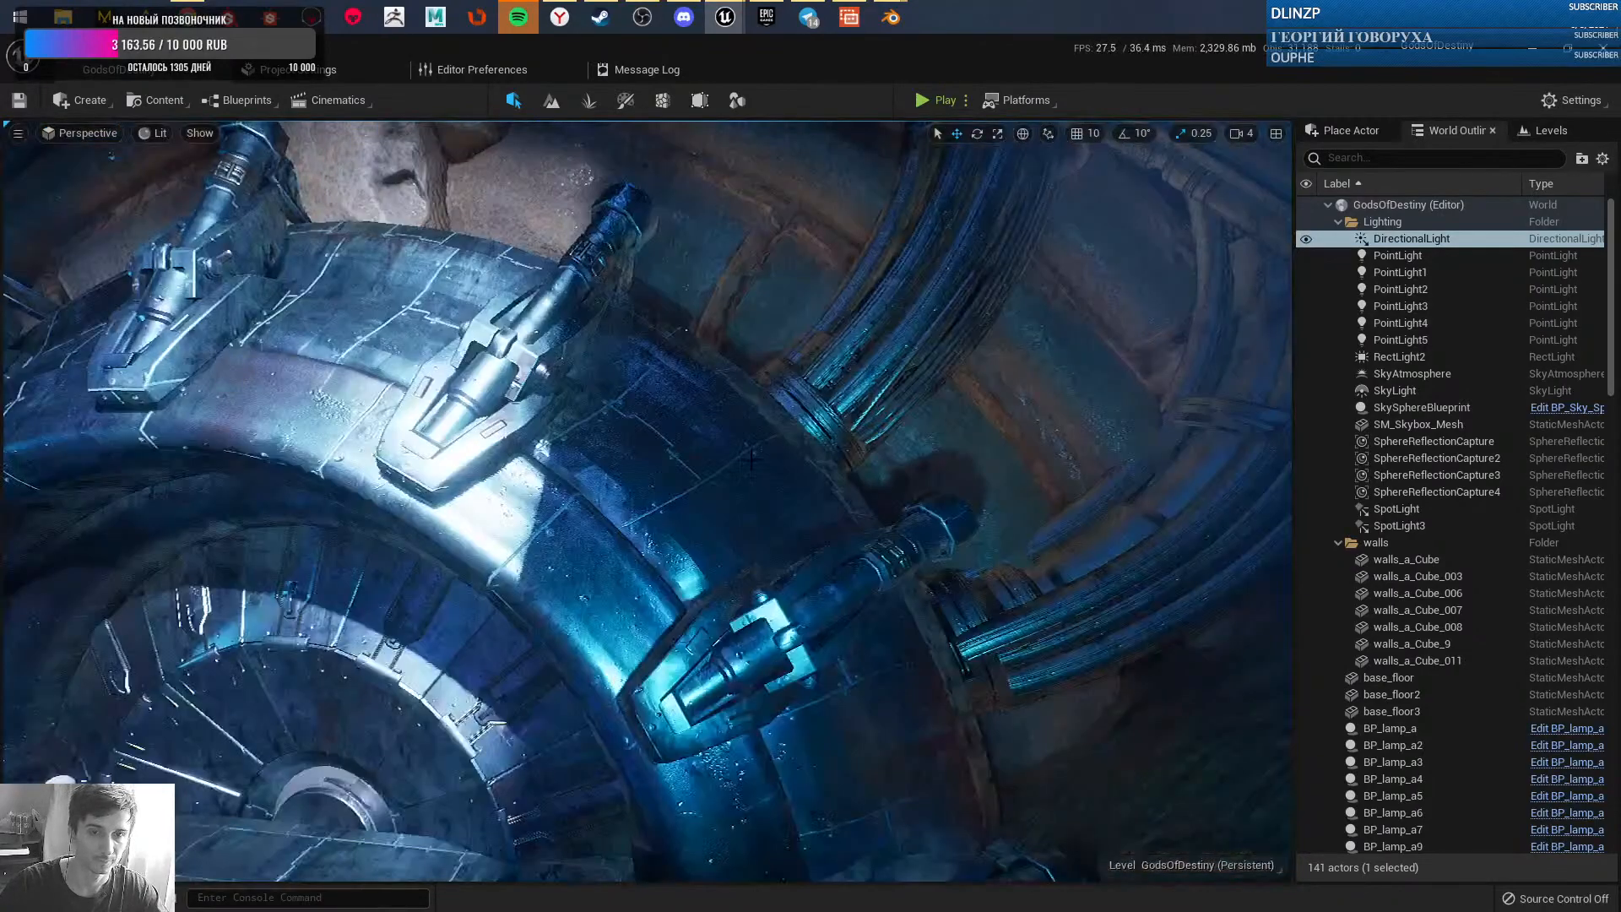
# - Compare the ceiling's lamps, beams and cables in Unlit and Lit modes
pyautogui.moveTo(791, 475)
pyautogui.mouseDown(button='right')
pyautogui.moveTo(743, 431)
pyautogui.moveTo(641, 431)
pyautogui.moveTo(1130, 498)
pyautogui.moveTo(996, 448)
pyautogui.moveTo(912, 338)
pyautogui.moveTo(785, 510)
pyautogui.moveTo(807, 495)
pyautogui.mouseUp(button='right')
pyautogui.hotkey('alt', '3')
pyautogui.moveTo(808, 560); pyautogui.dragTo(882, 688, button='right')
pyautogui.moveTo(725, 517)
pyautogui.mouseDown(button='right')
pyautogui.moveTo(713, 498)
pyautogui.moveTo(725, 516)
pyautogui.mouseUp(button='right')
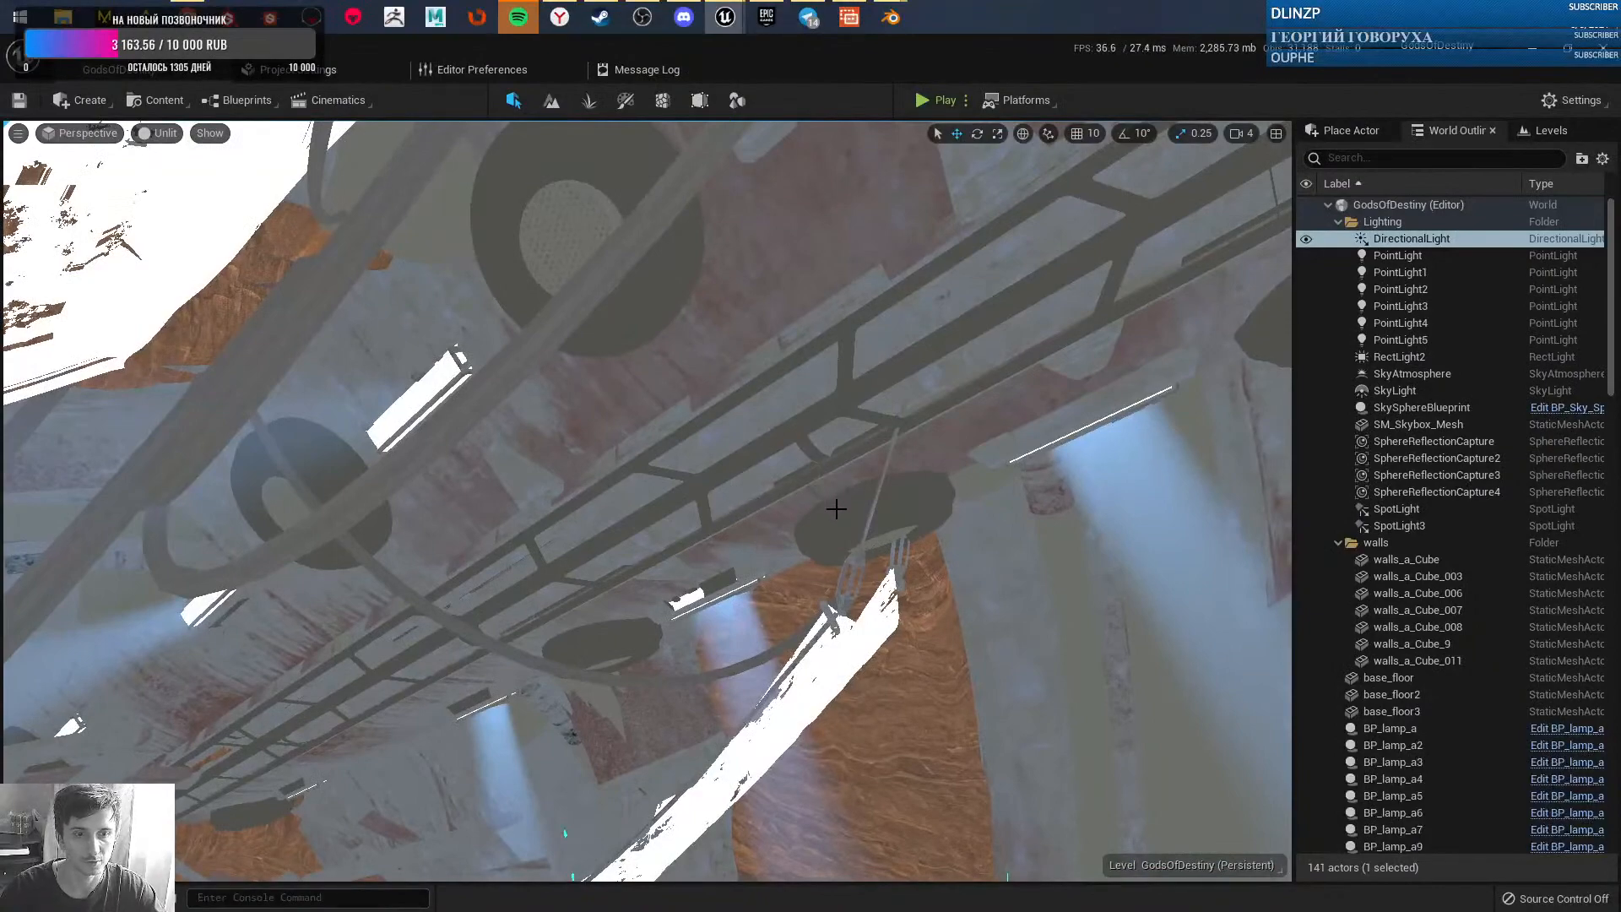
pyautogui.hotkey('alt', '4')
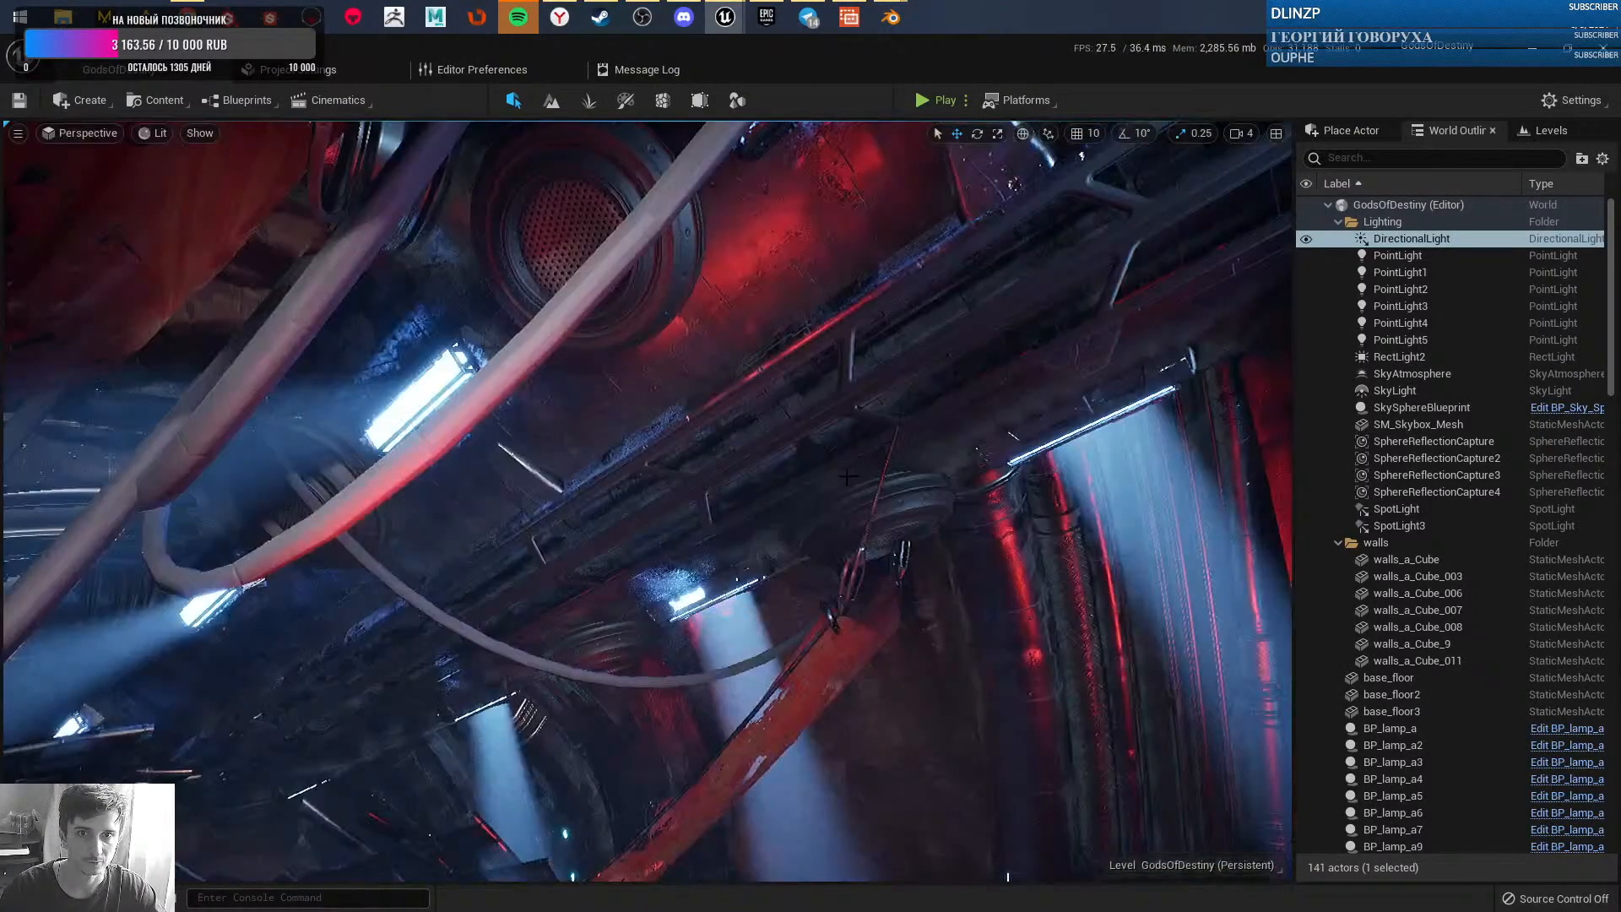
pyautogui.moveTo(856, 487)
pyautogui.mouseDown(button='right')
pyautogui.moveTo(848, 473)
pyautogui.moveTo(874, 500)
pyautogui.moveTo(886, 481)
pyautogui.mouseUp(button='right')
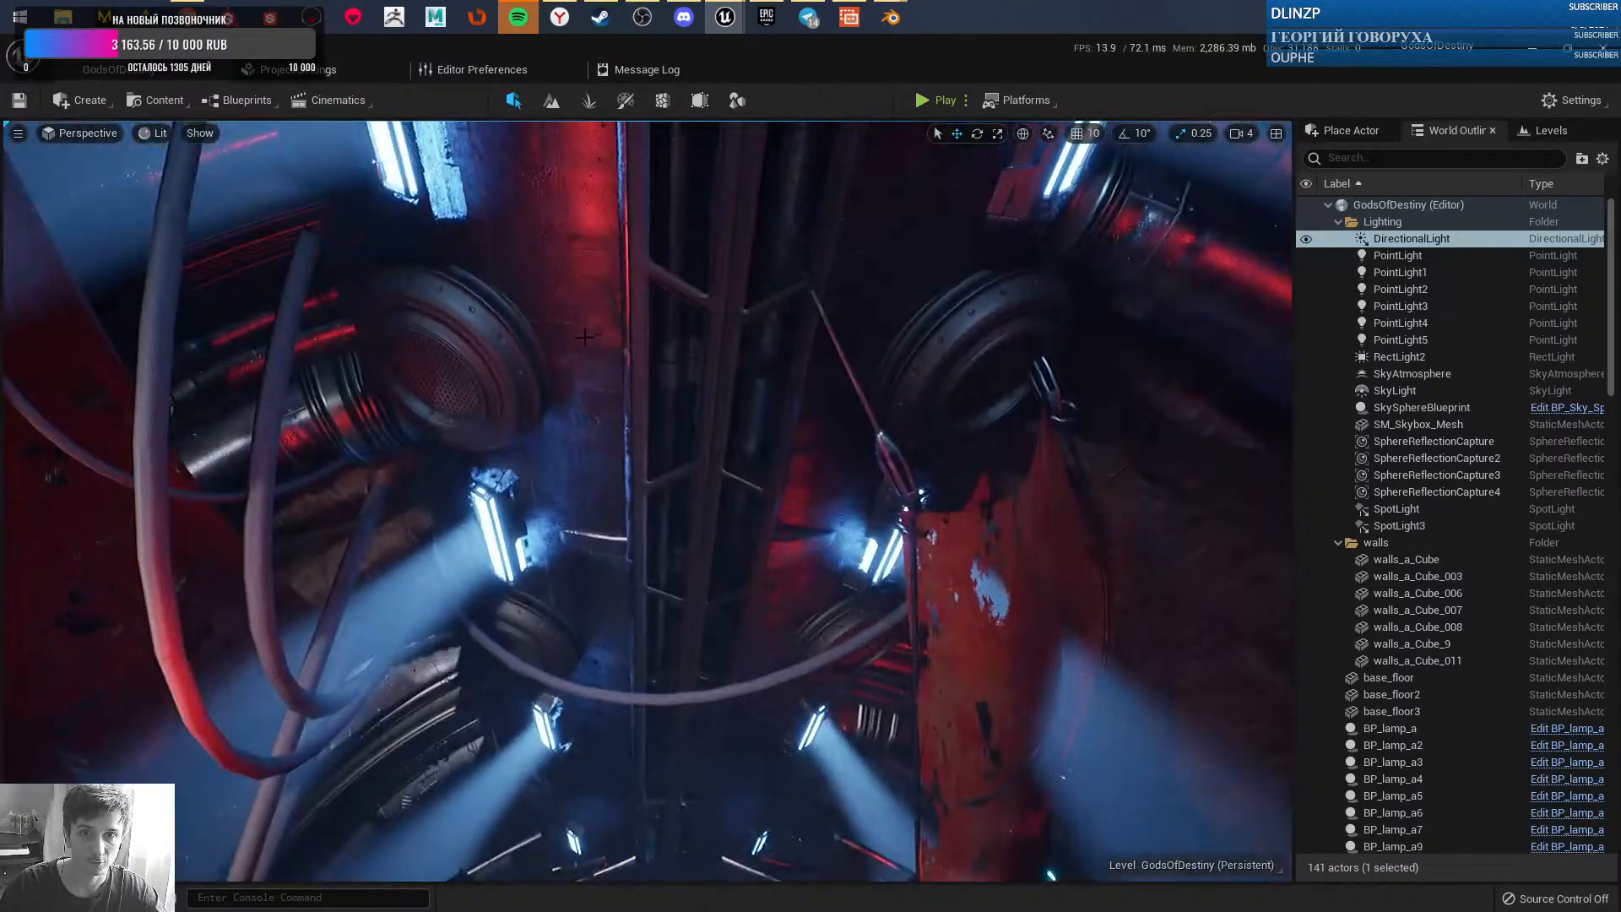
# - Select the roof_edge mesh, then open the tile material instance and inspect its preview and parameters down to the parent material
pyautogui.click(966, 425)
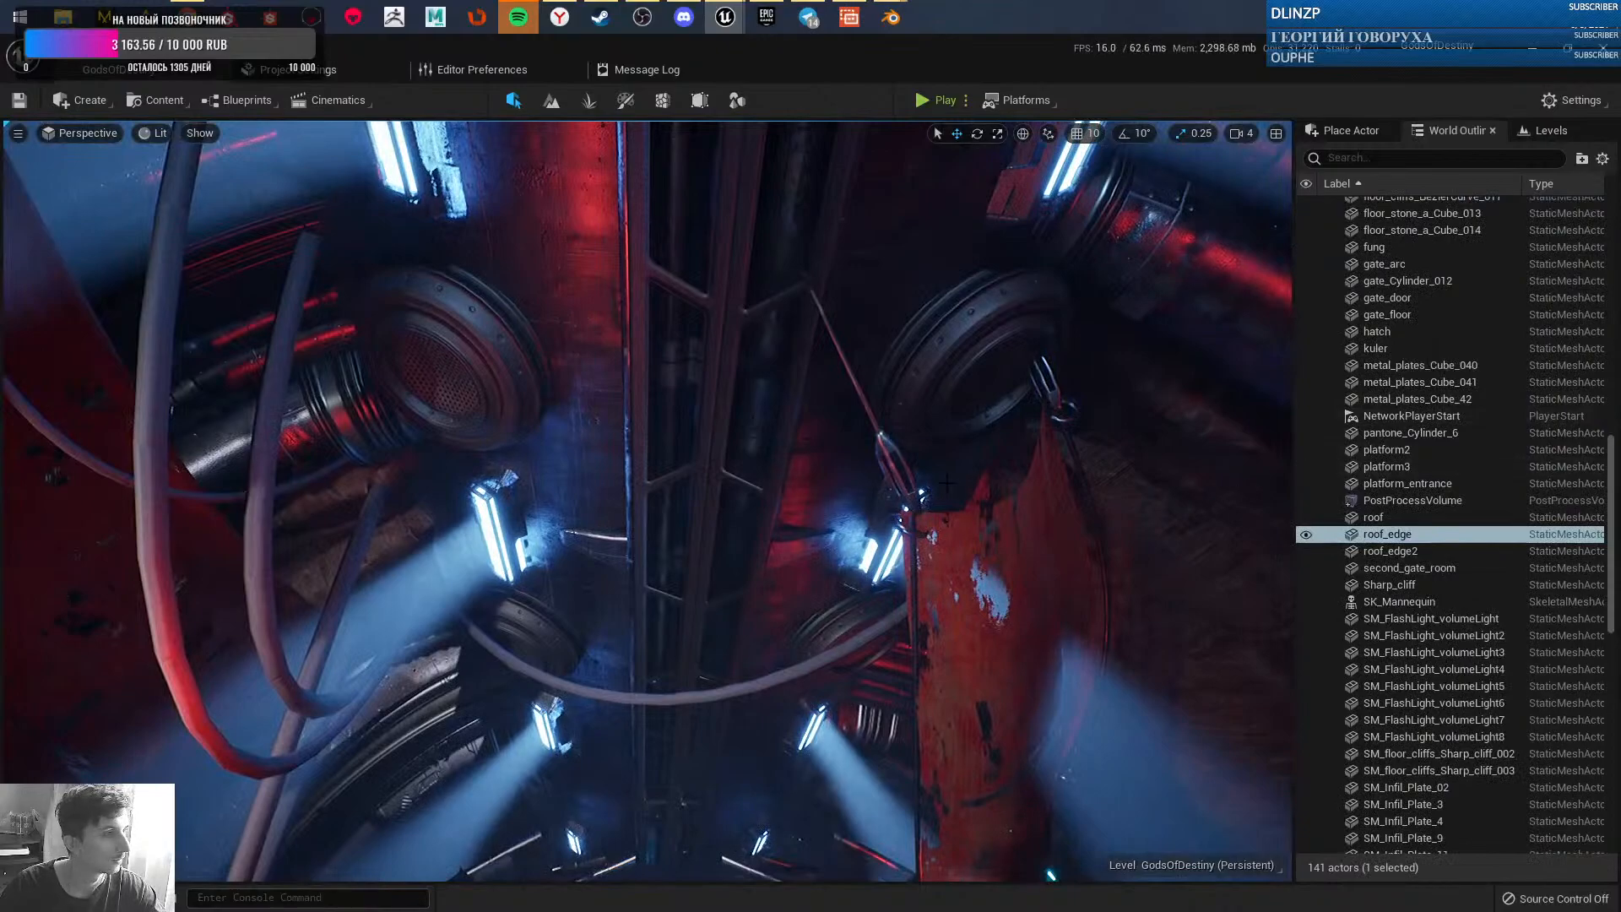
pyautogui.moveTo(863, 584); pyautogui.dragTo(863, 735, button='right')
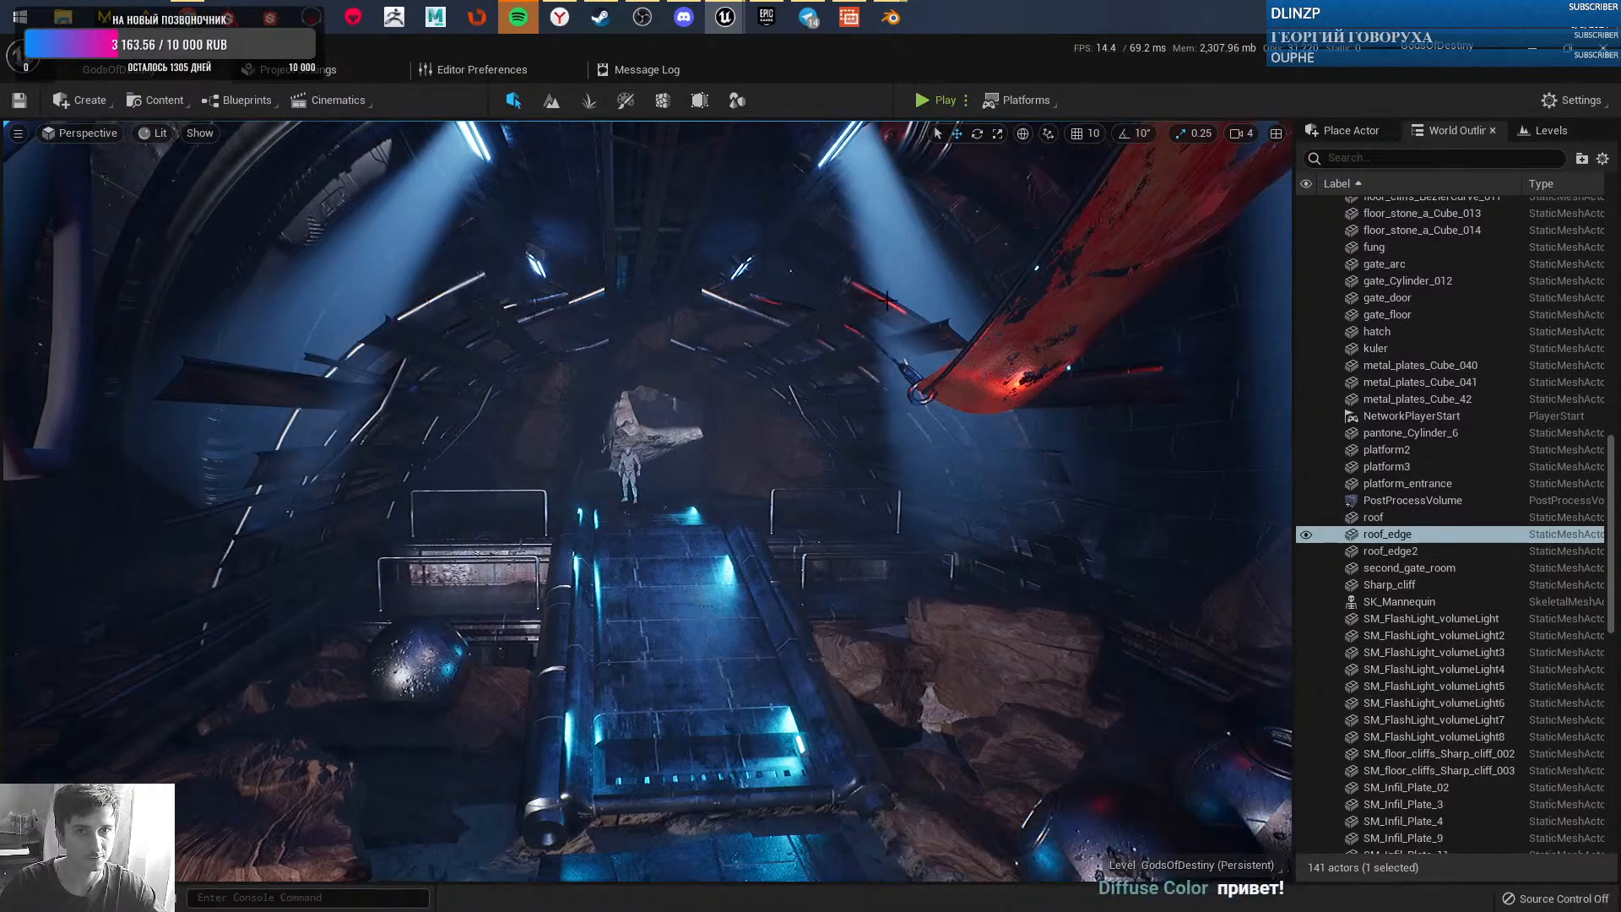
pyautogui.doubleClick(965, 170)
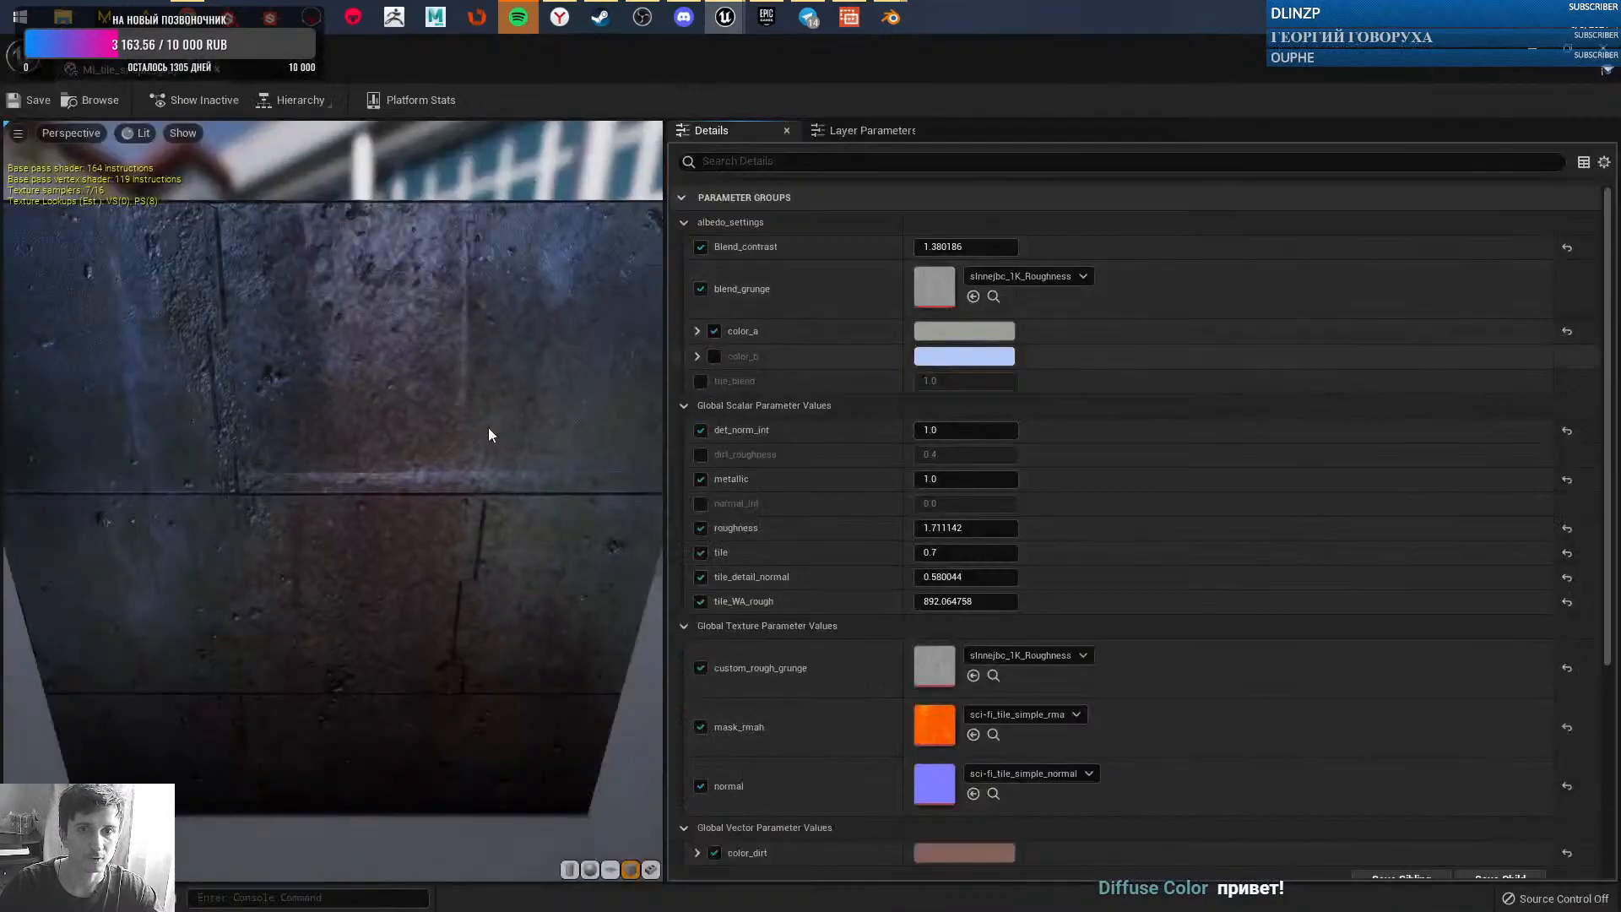
pyautogui.moveTo(365, 499); pyautogui.dragTo(477, 506)
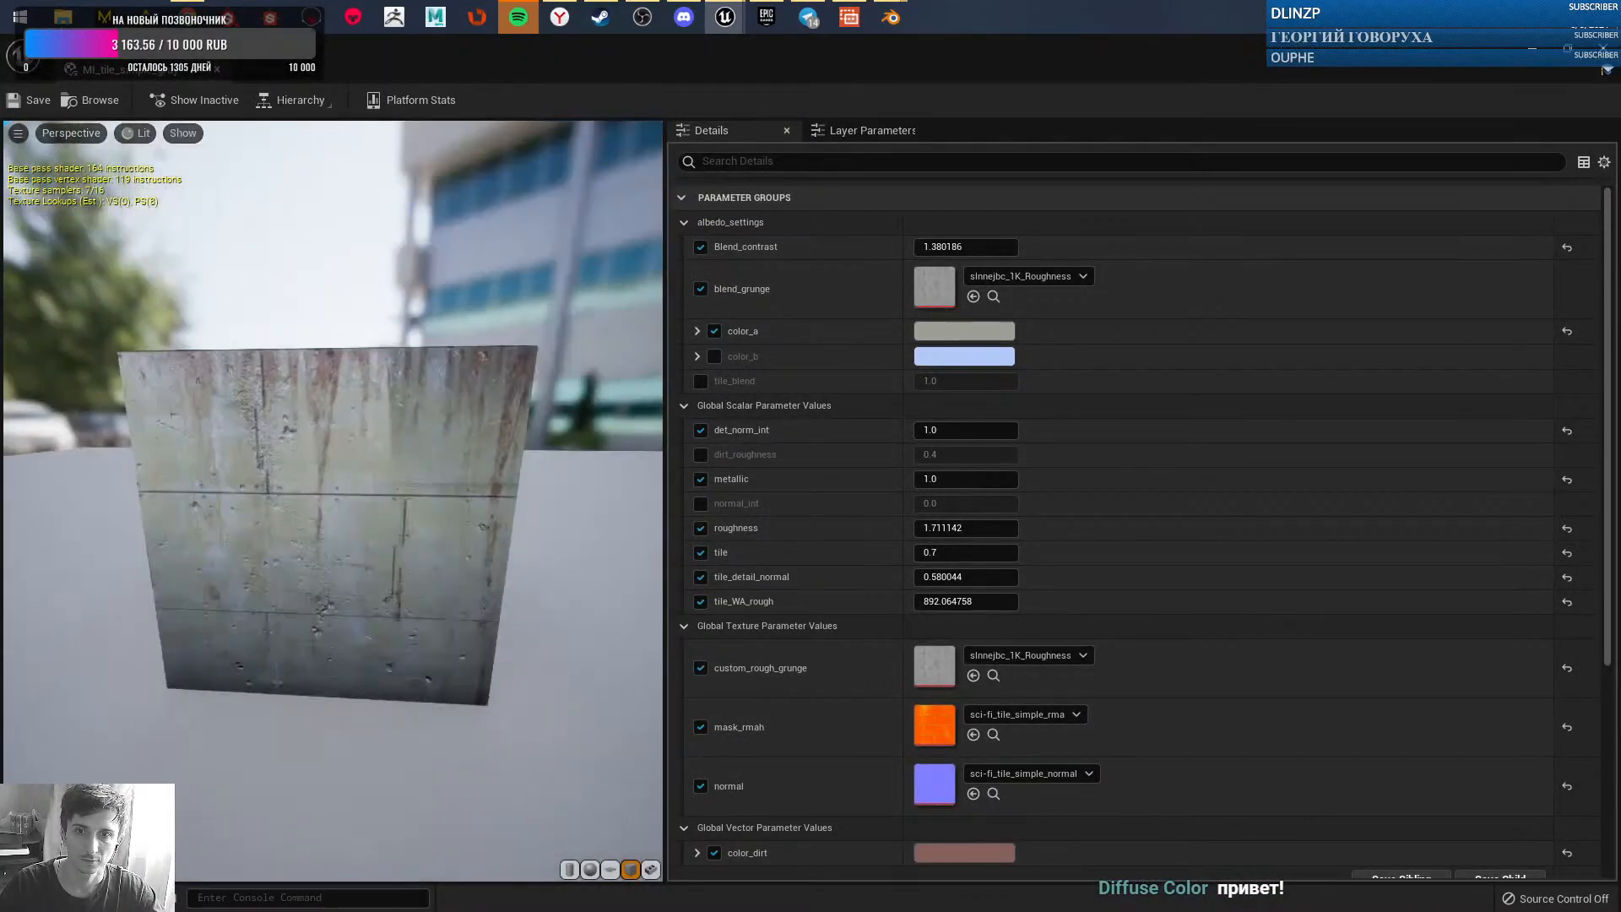
pyautogui.moveTo(433, 453); pyautogui.dragTo(464, 453)
pyautogui.scroll(-6, 952, 469)
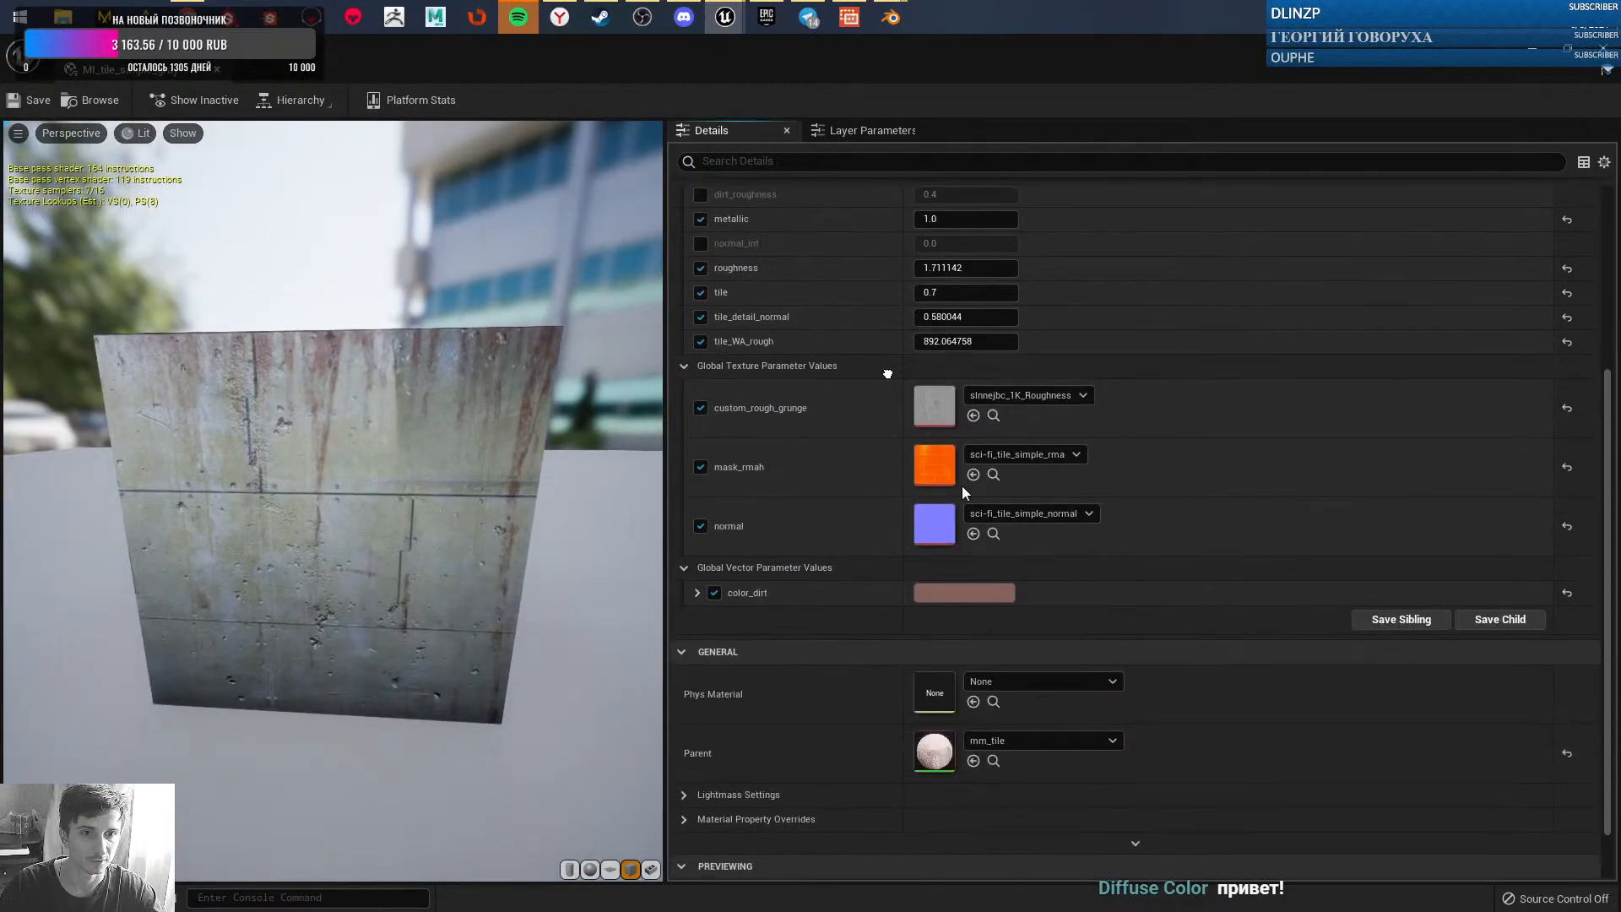
# - Open the parent material mm_tile and examine how its node graph feeds base color, roughness and normal
pyautogui.doubleClick(934, 724)
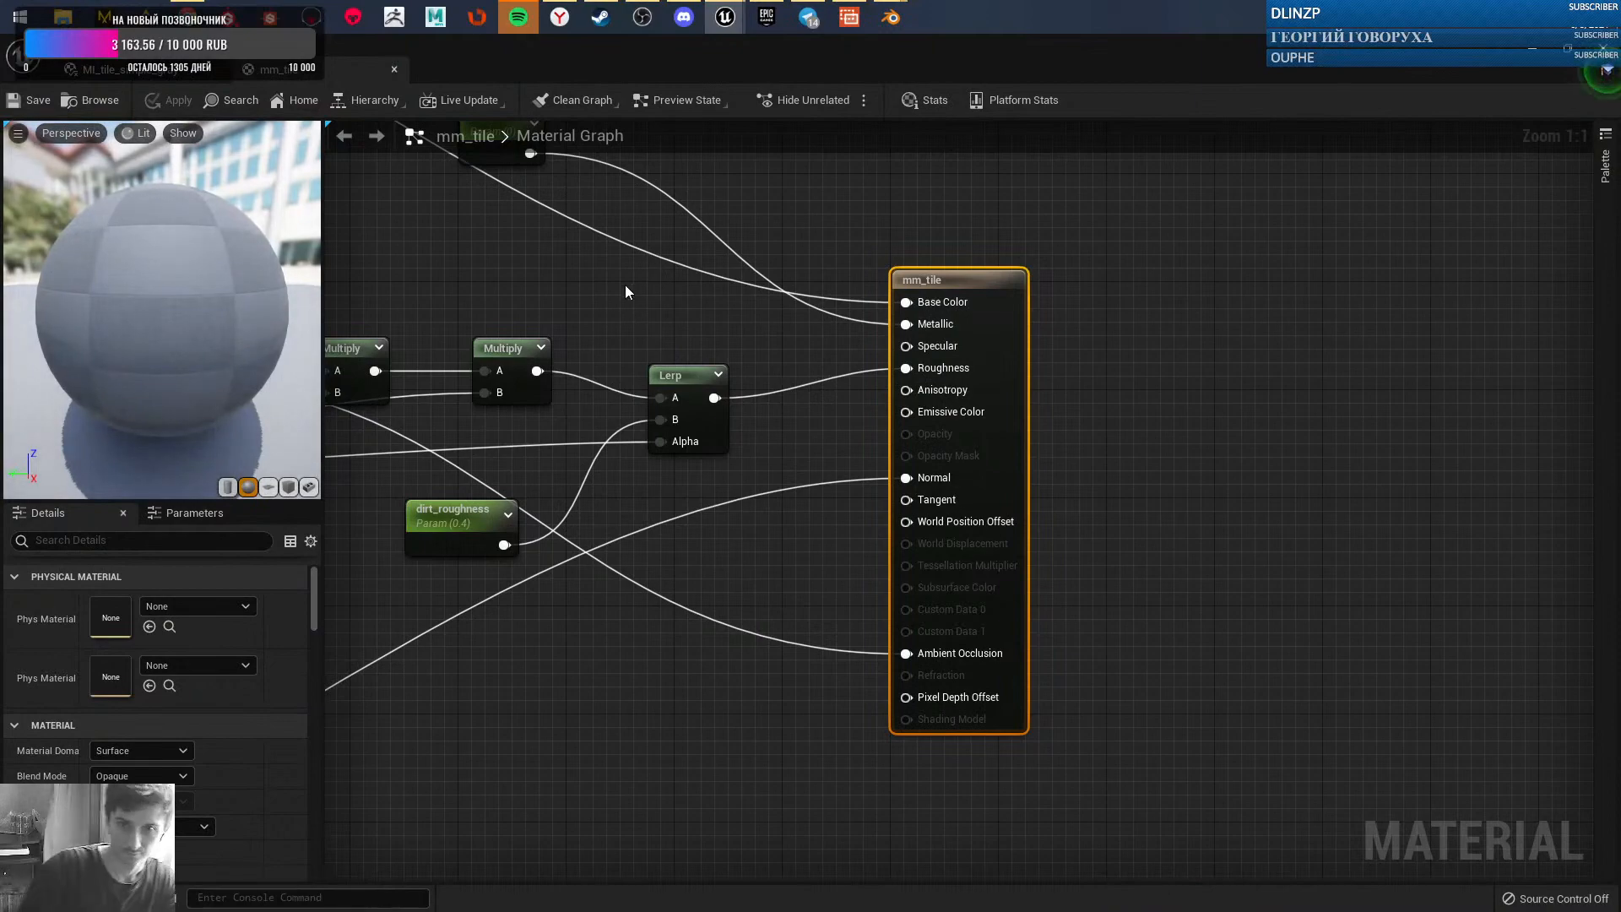
pyautogui.moveTo(633, 293); pyautogui.dragTo(946, 409, button='right')
pyautogui.scroll(-3, 977, 419)
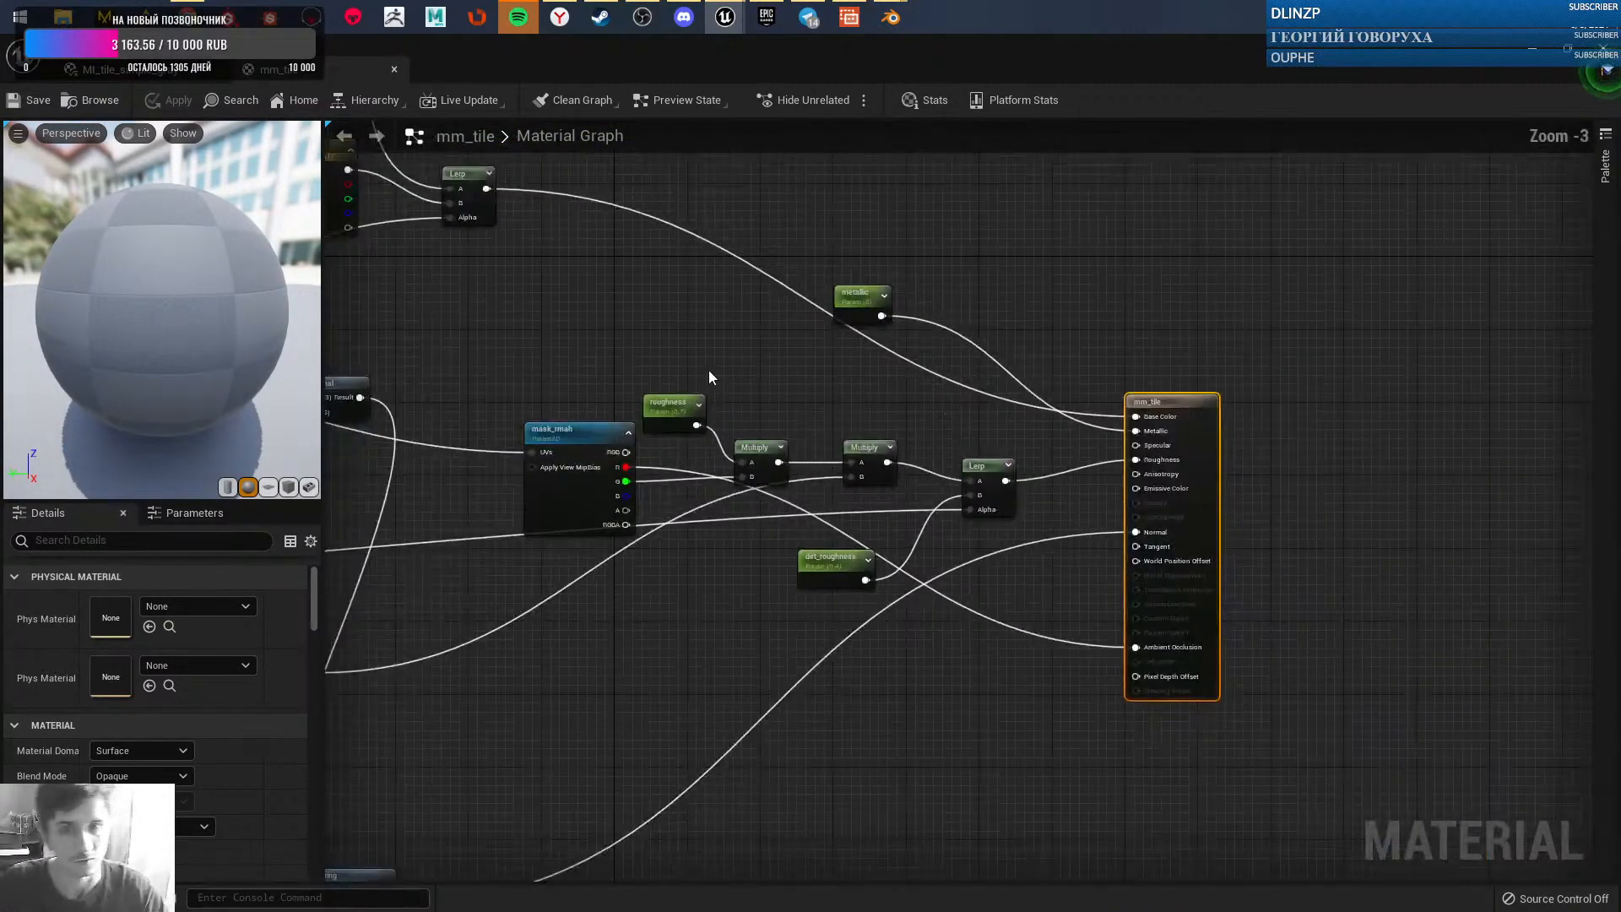
pyautogui.moveTo(761, 341); pyautogui.dragTo(862, 355, button='right')
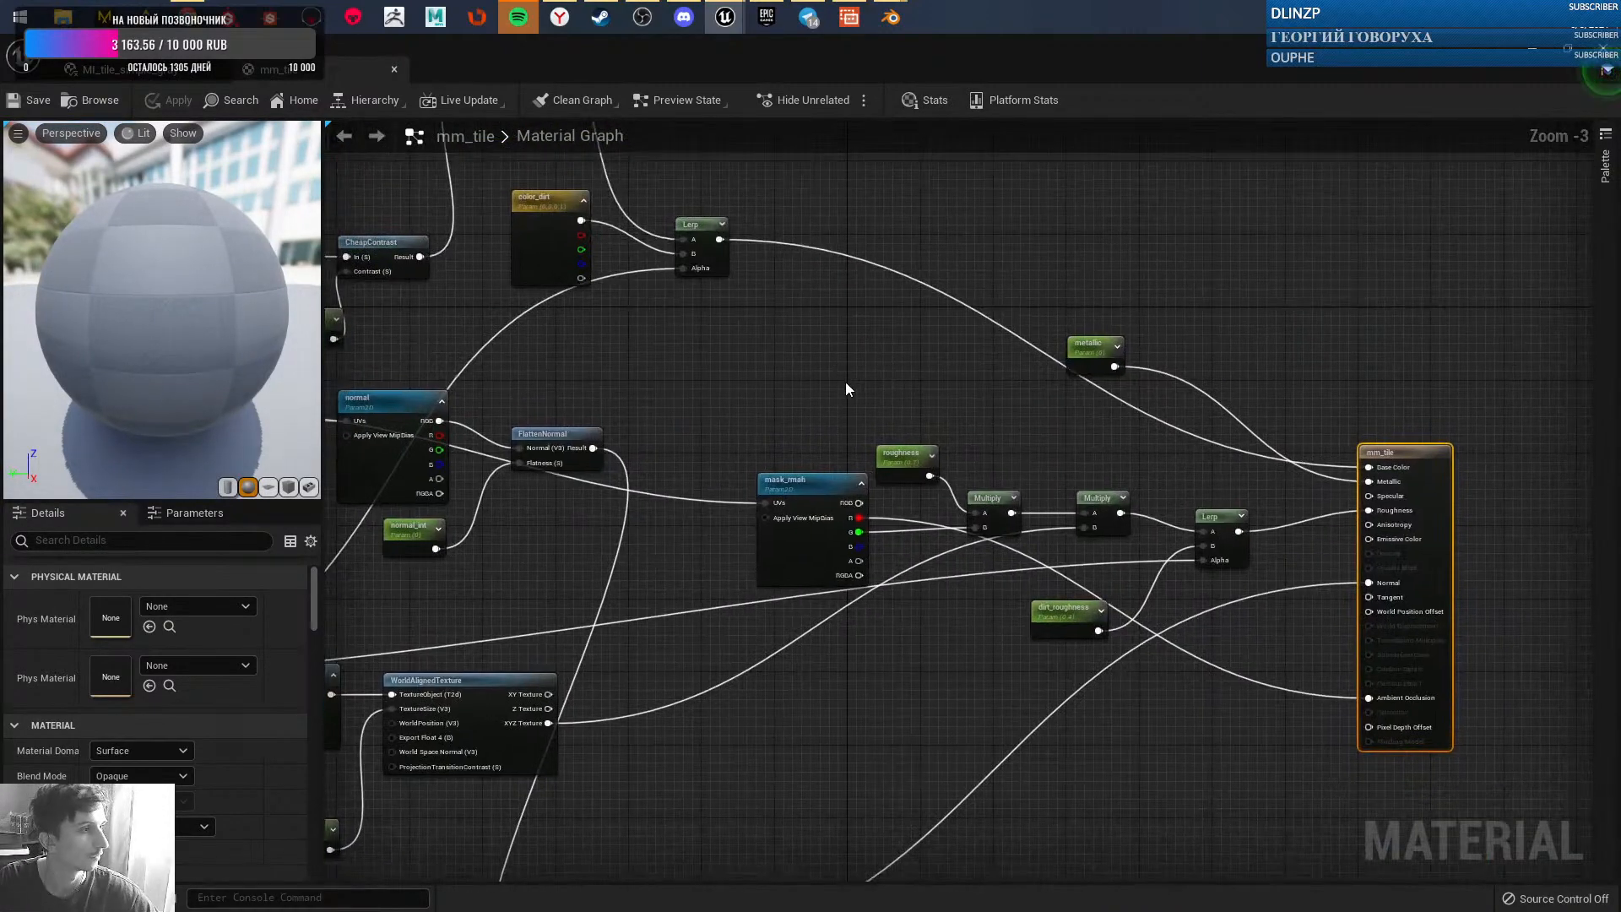
pyautogui.scroll(-3, 894, 378)
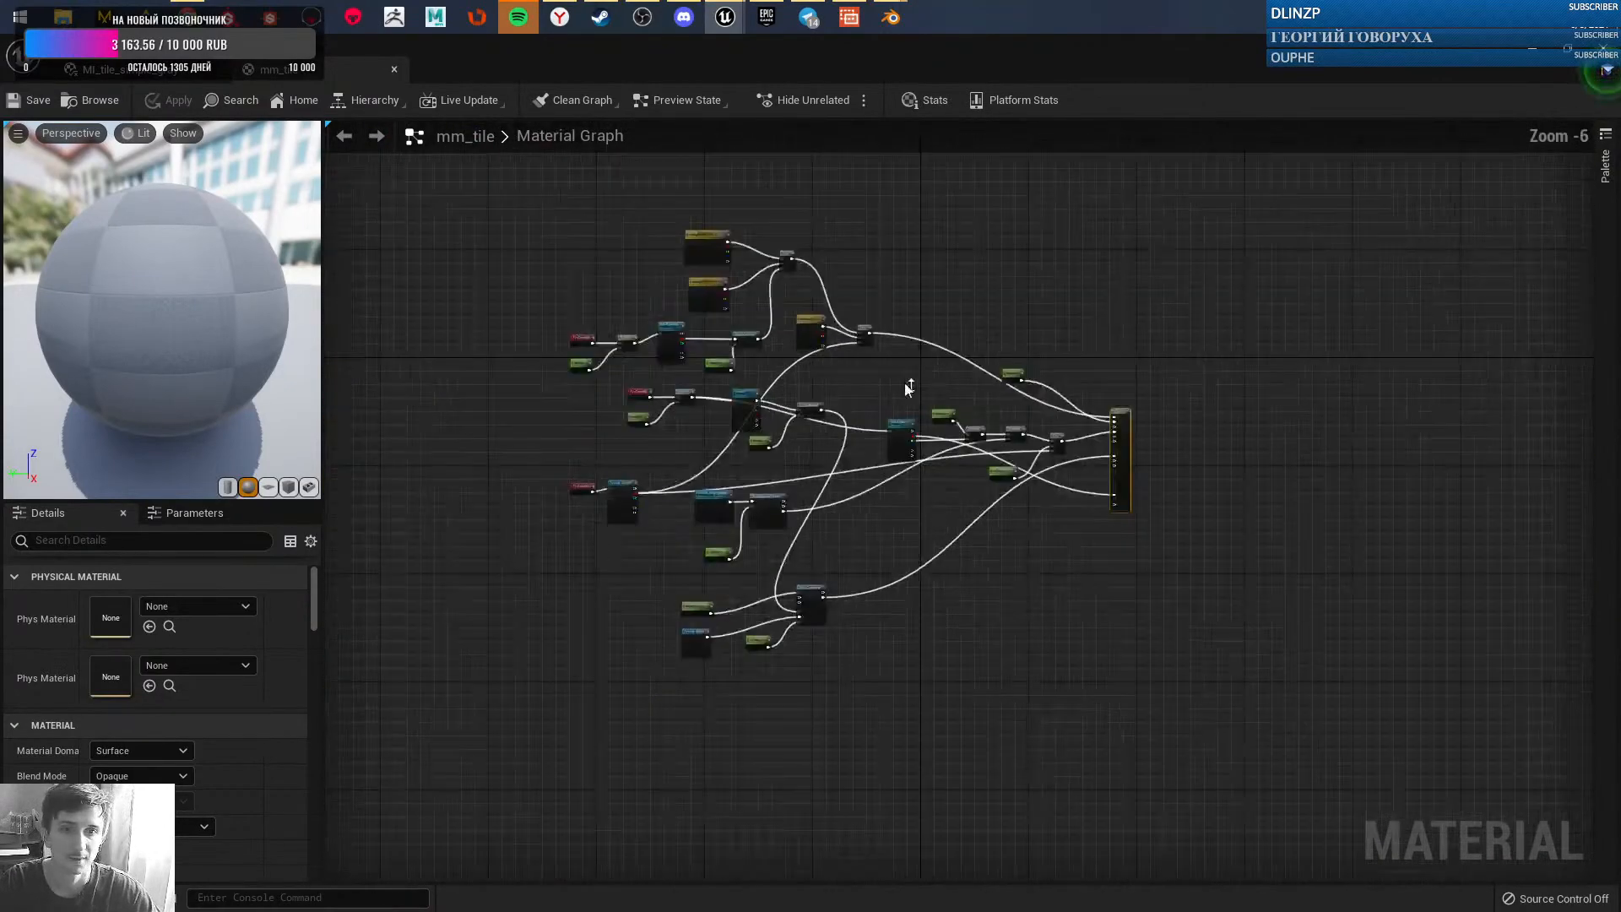
pyautogui.scroll(3, 816, 459)
pyautogui.moveTo(887, 420); pyautogui.dragTo(980, 280, button='right')
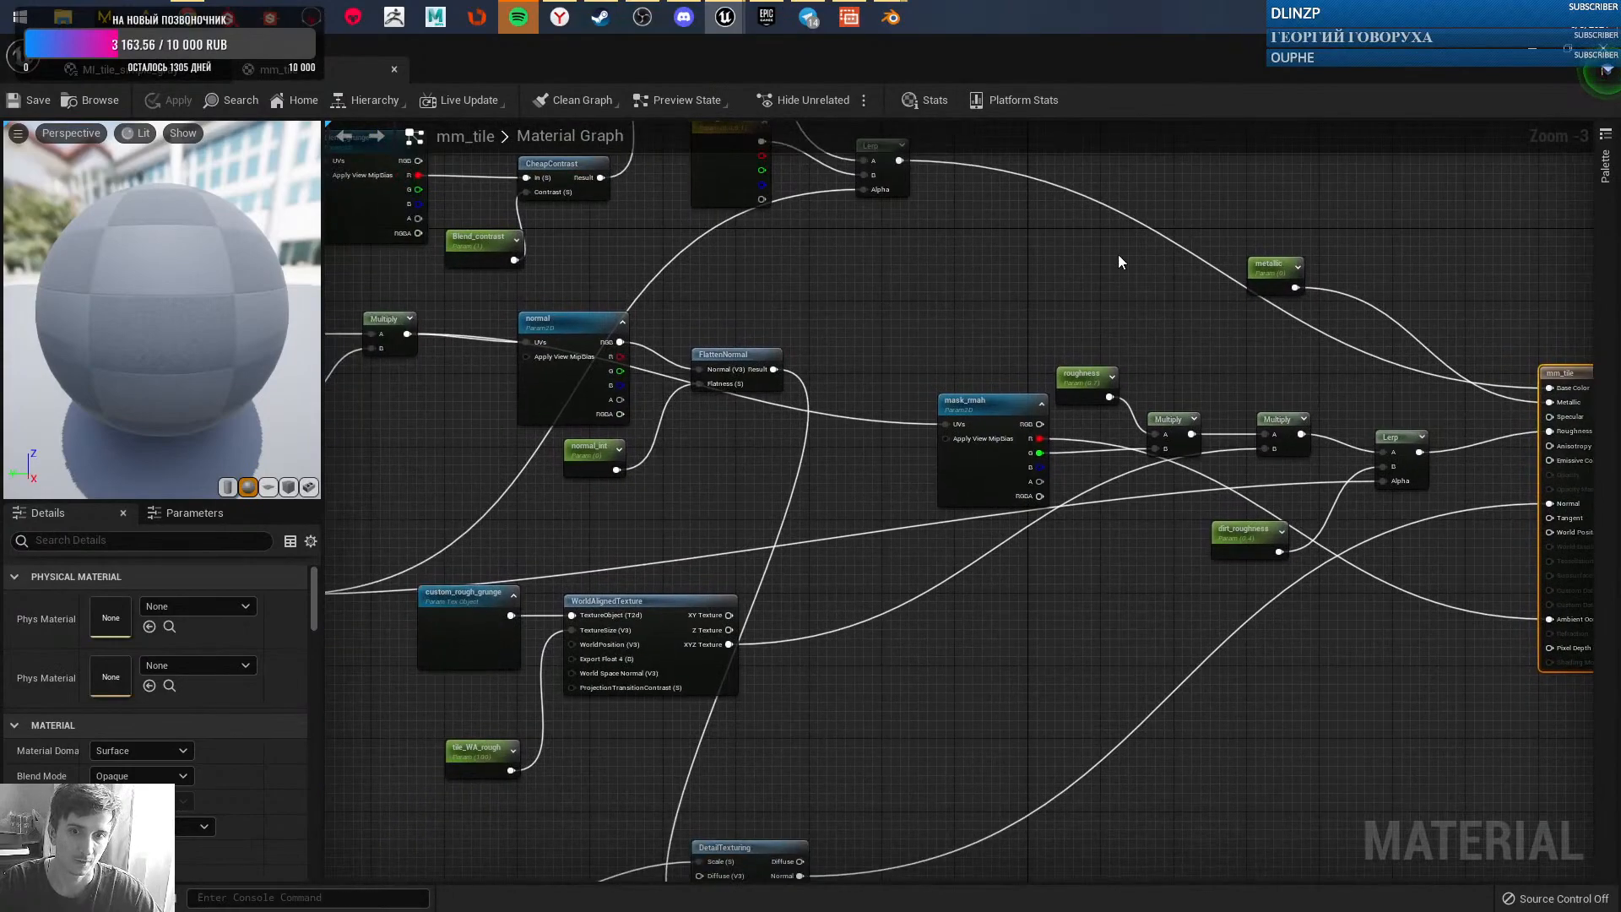
pyautogui.moveTo(891, 391); pyautogui.dragTo(930, 285, button='right')
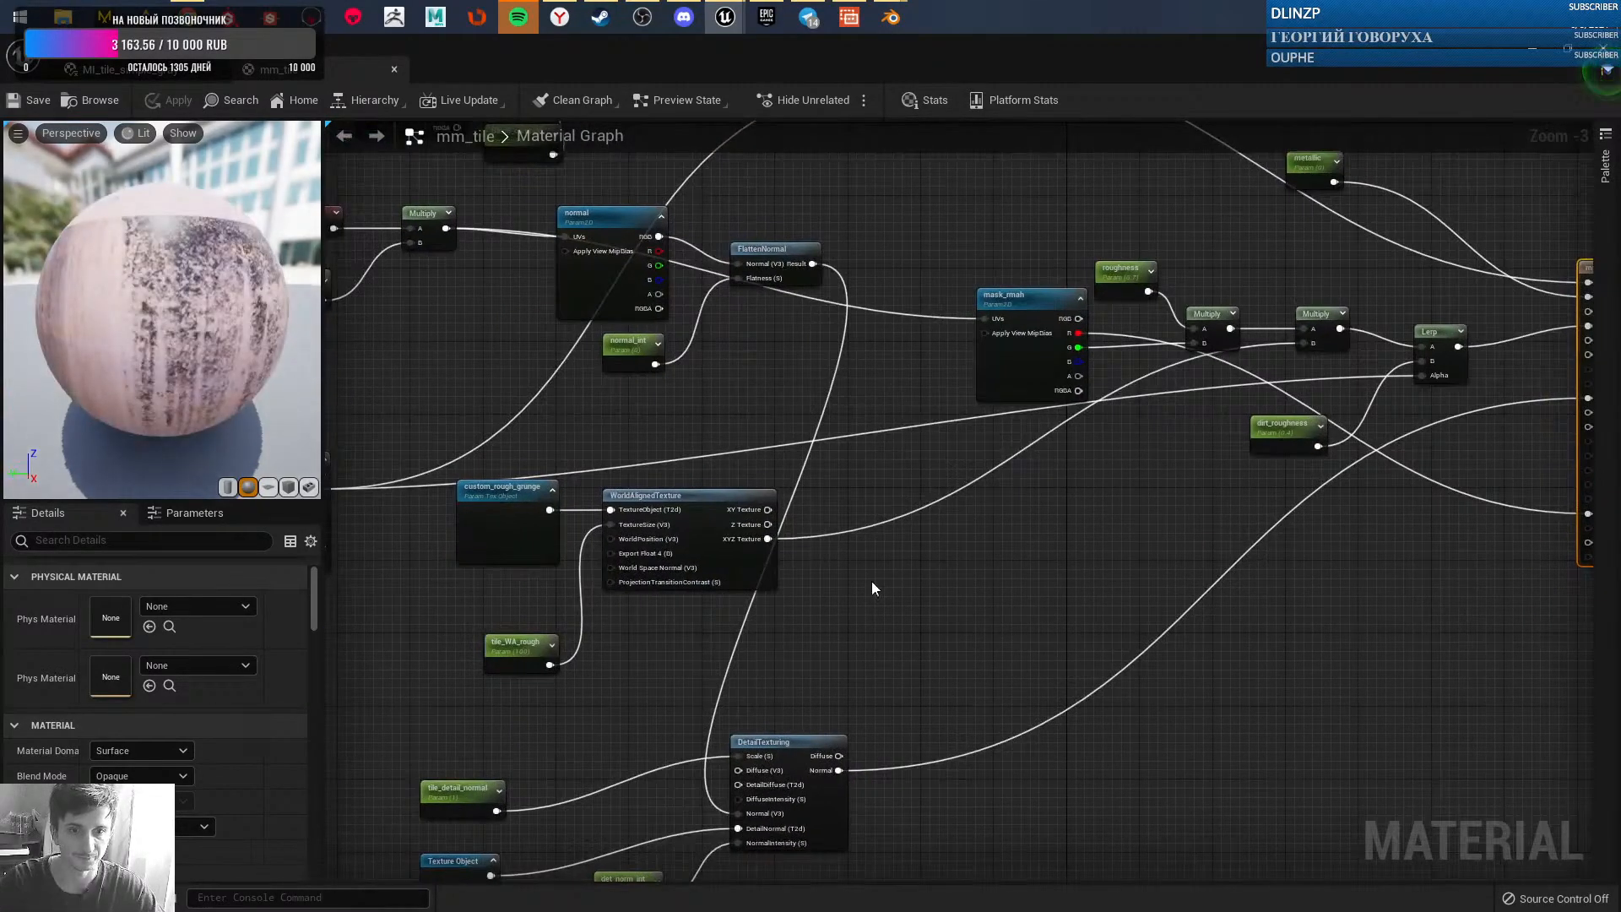
pyautogui.moveTo(878, 550); pyautogui.dragTo(876, 548, button='right')
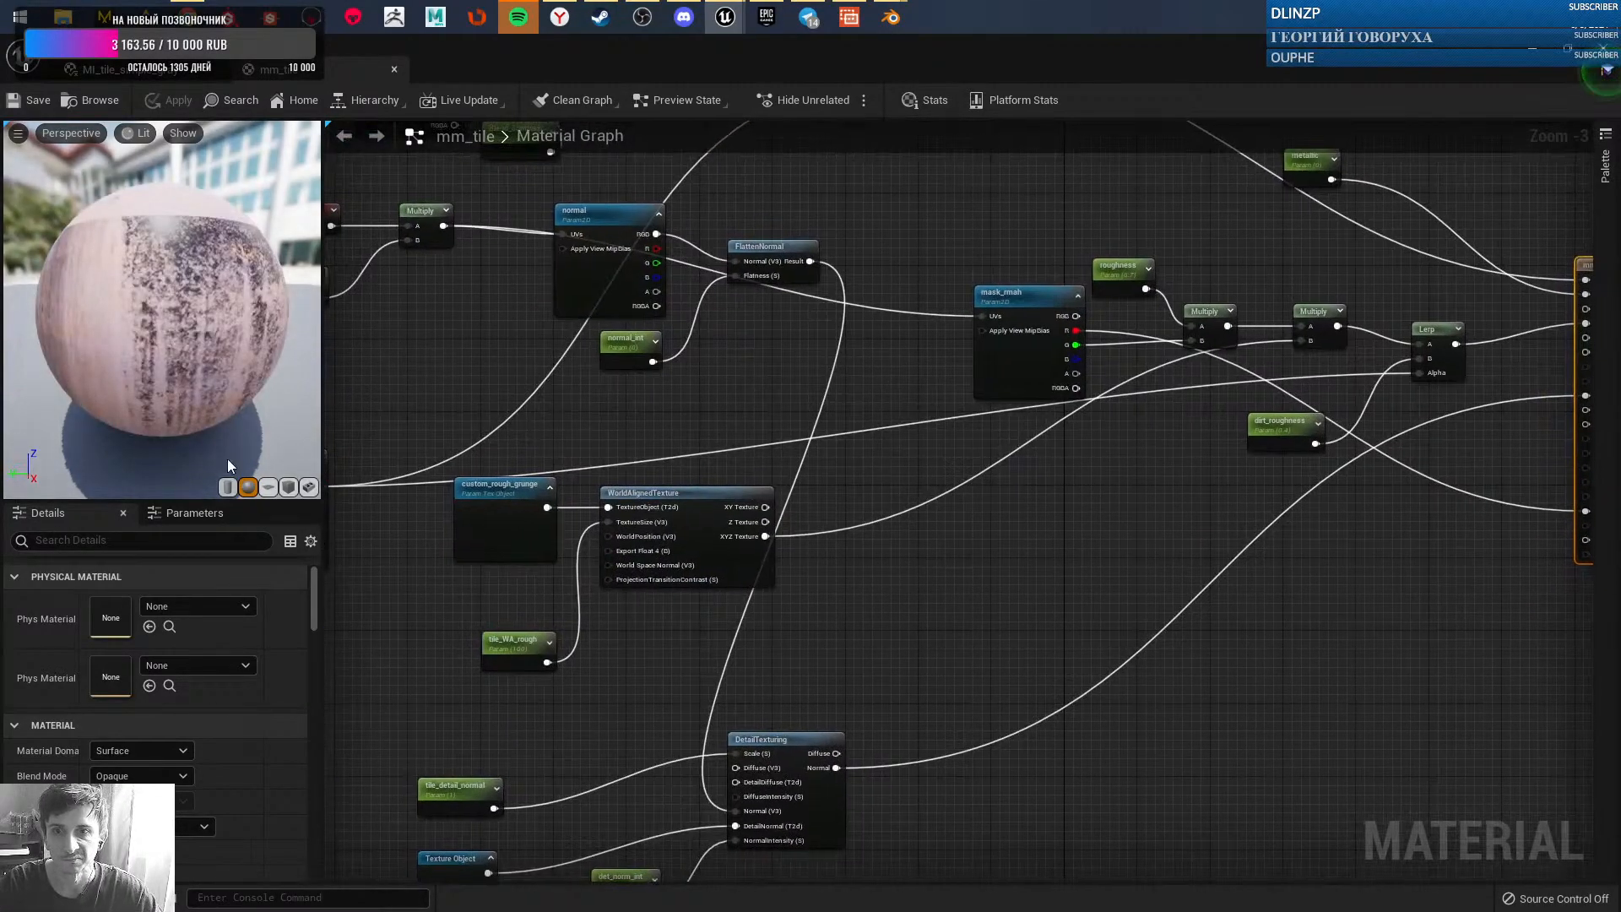
# - Set the mm_tile preview mesh to a cube and rotate and frame it to show the whole face
pyautogui.click(269, 488)
pyautogui.click(288, 488)
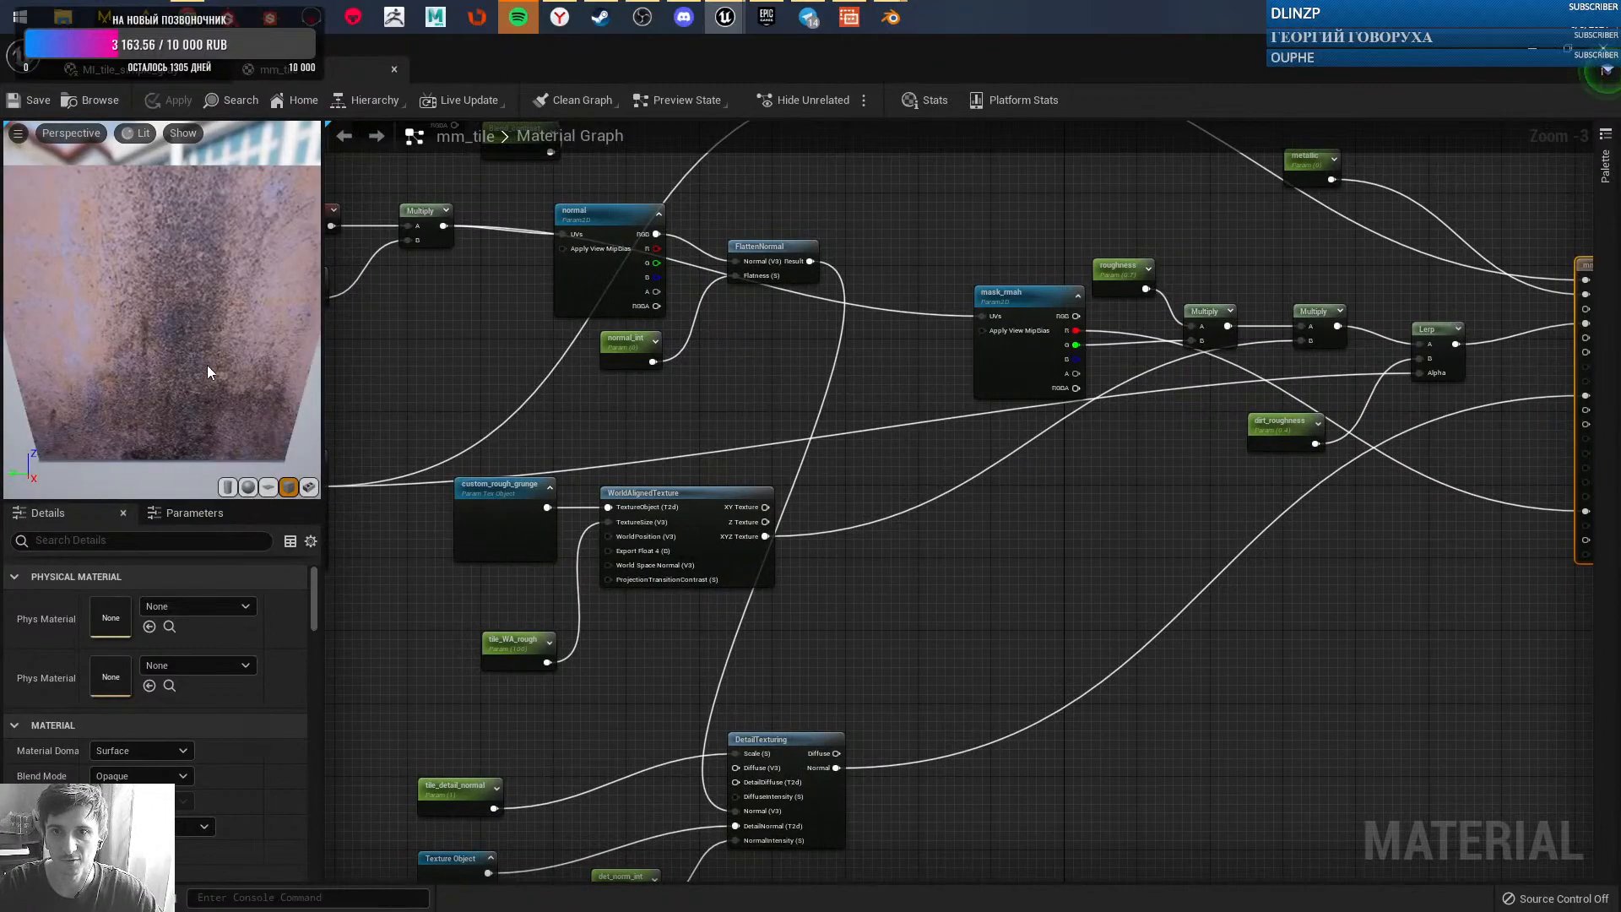
pyautogui.moveTo(170, 325); pyautogui.dragTo(319, 334)
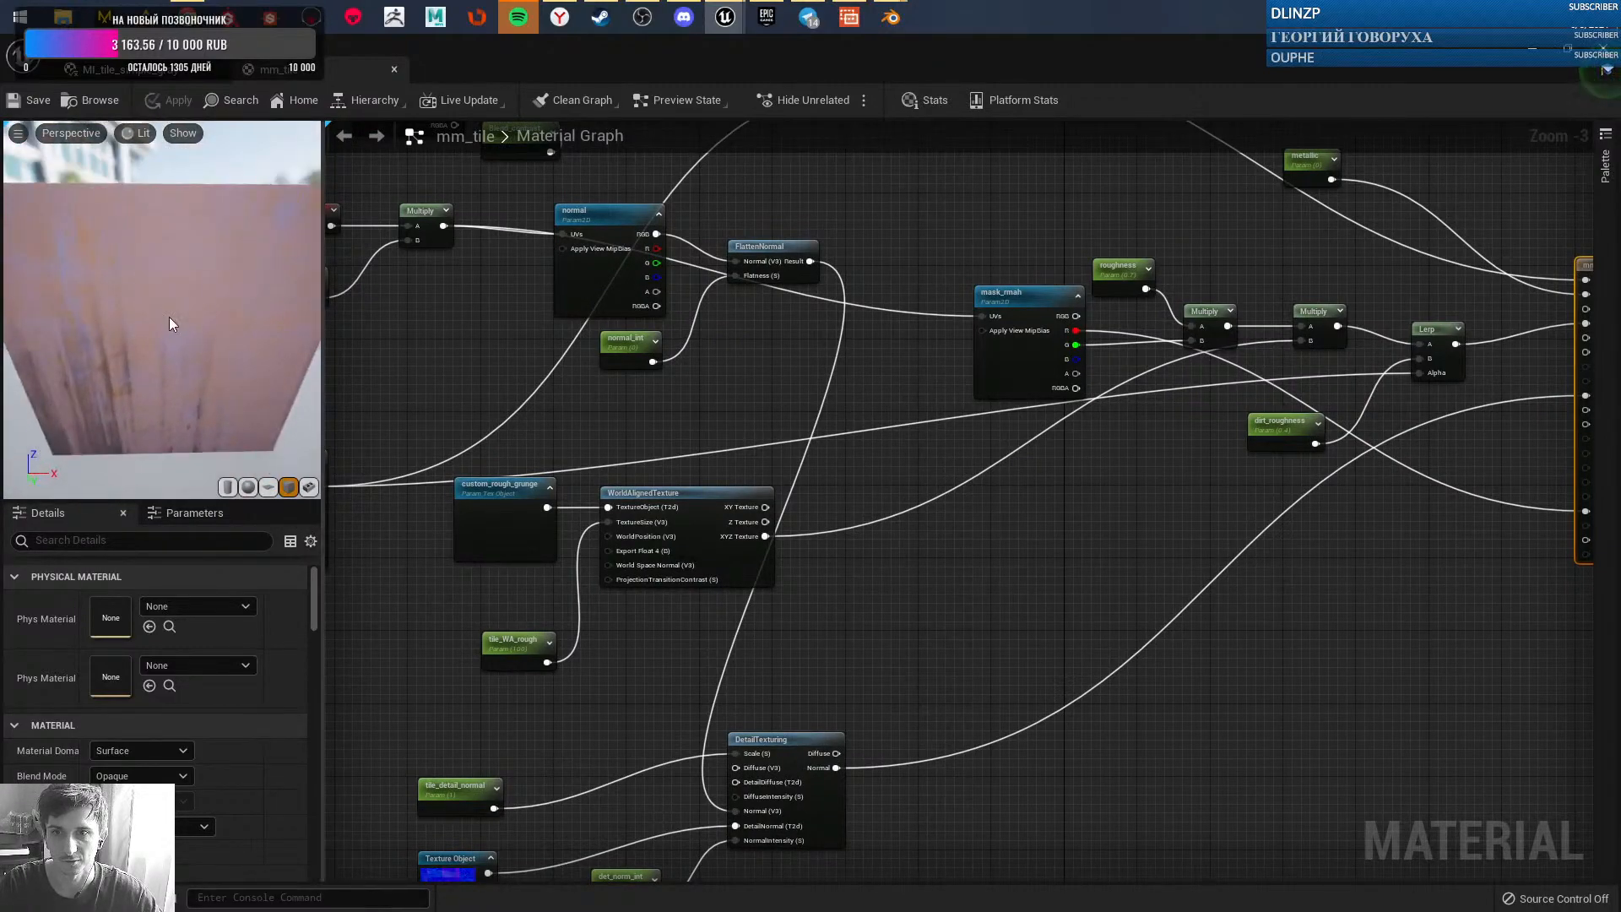
pyautogui.moveTo(170, 325); pyautogui.dragTo(152, 346, button='right')
pyautogui.moveTo(134, 347); pyautogui.dragTo(81, 340)
pyautogui.scroll(-2, 772, 524)
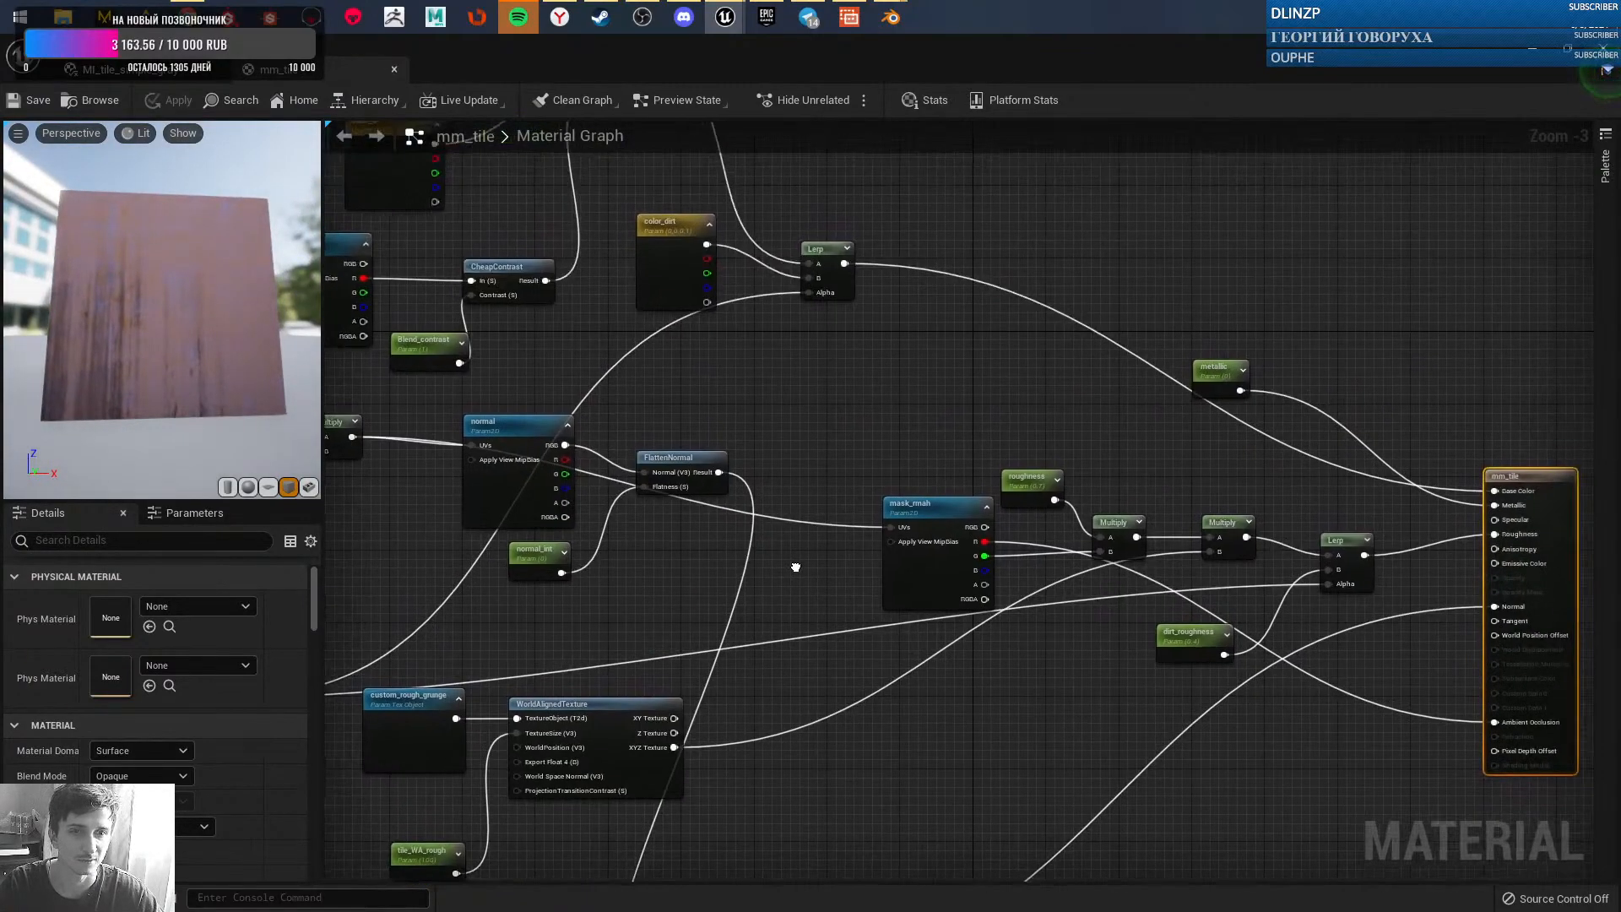
# - Examine the color_dirt, blend_grunge and mask_rmah parts of the mm_tile graph
pyautogui.scroll(2, 874, 407)
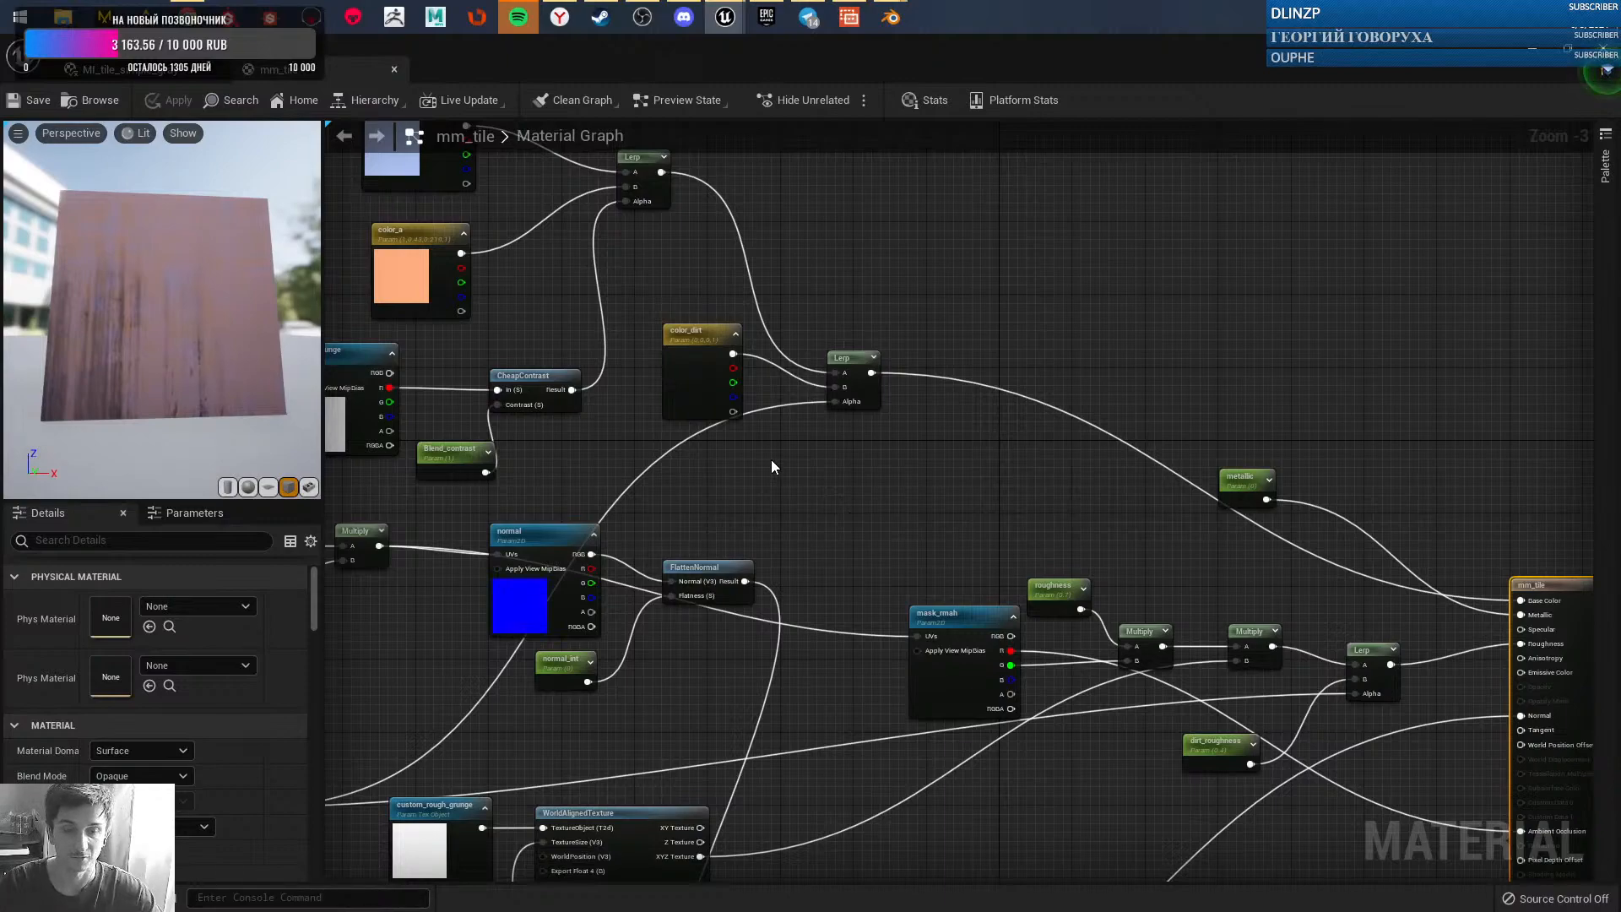
pyautogui.moveTo(957, 498); pyautogui.dragTo(923, 439, button='right')
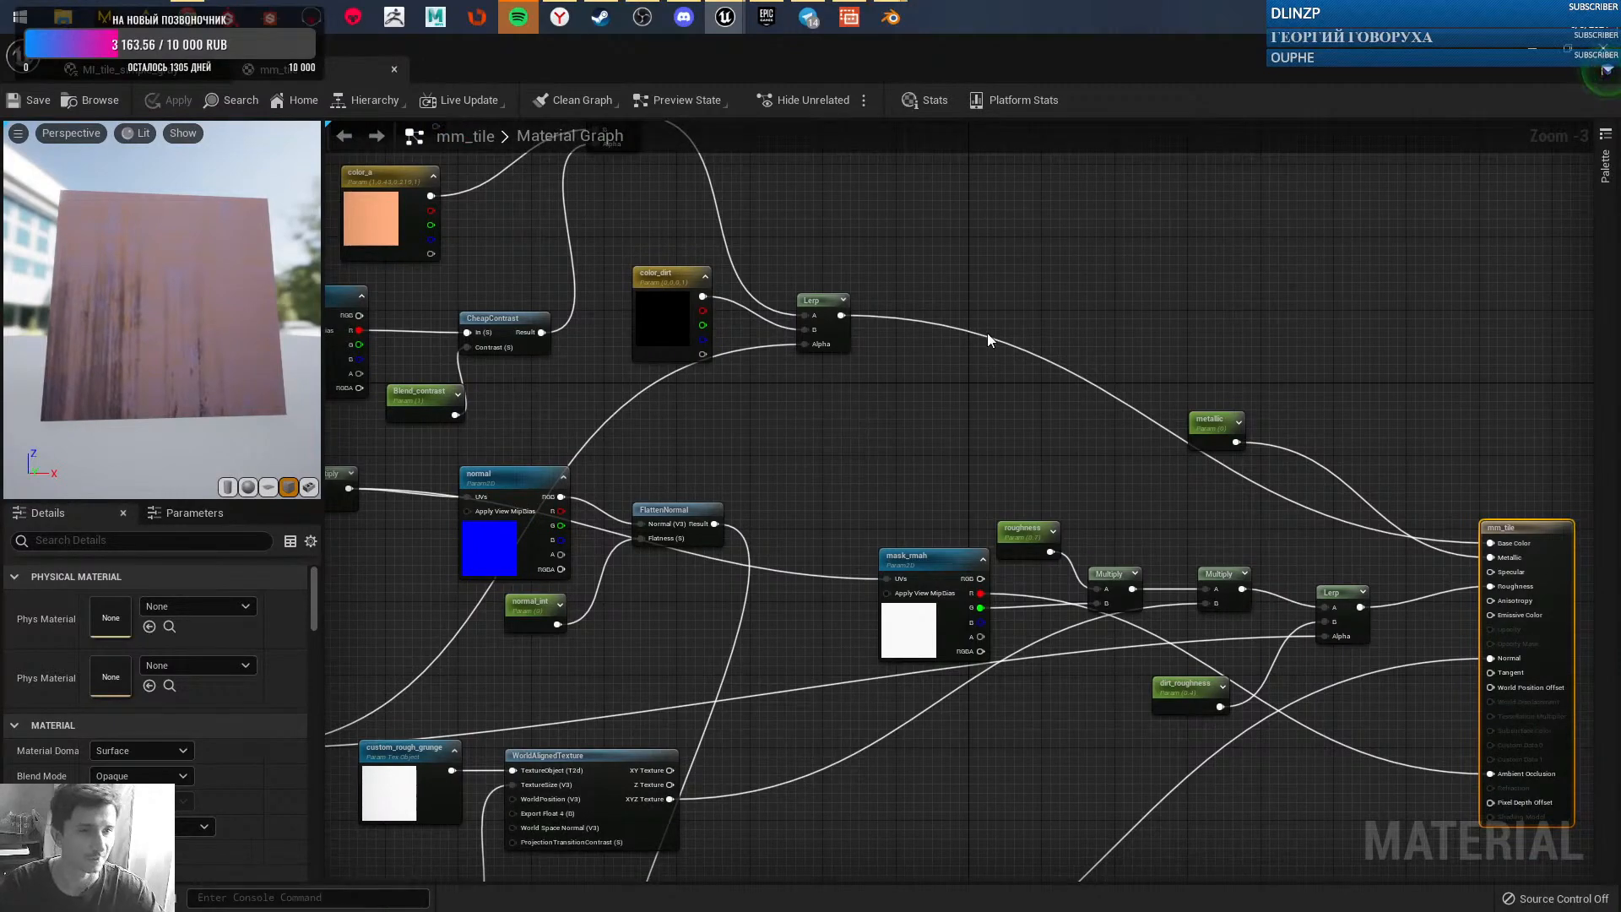
pyautogui.moveTo(1000, 432); pyautogui.dragTo(1113, 461, button='right')
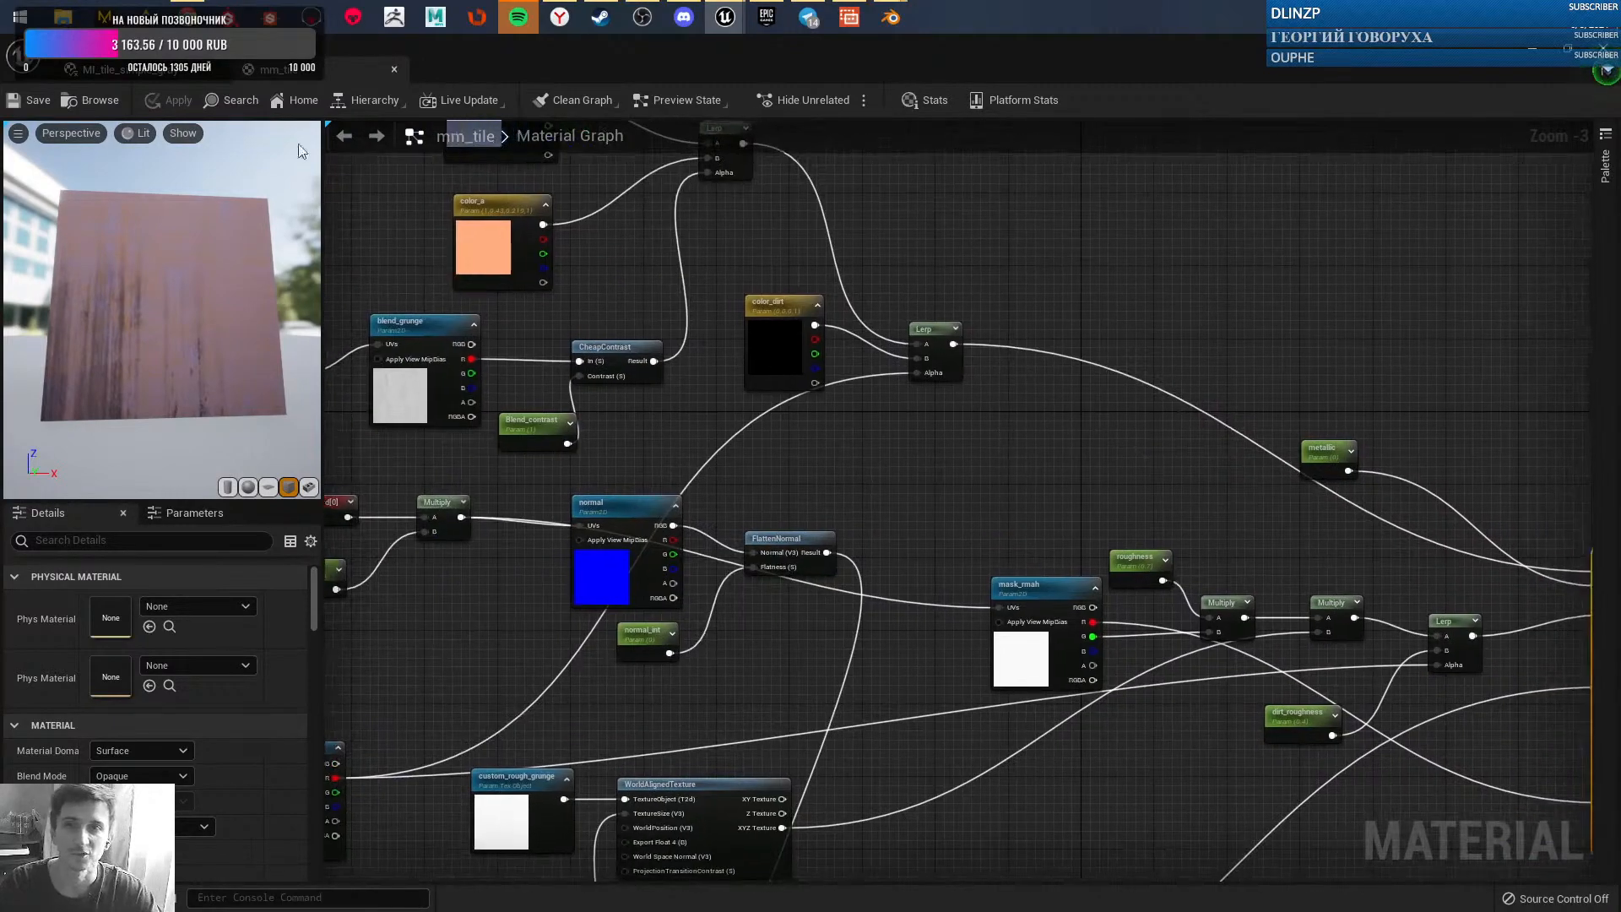
pyautogui.click(165, 74)
pyautogui.click(331, 69)
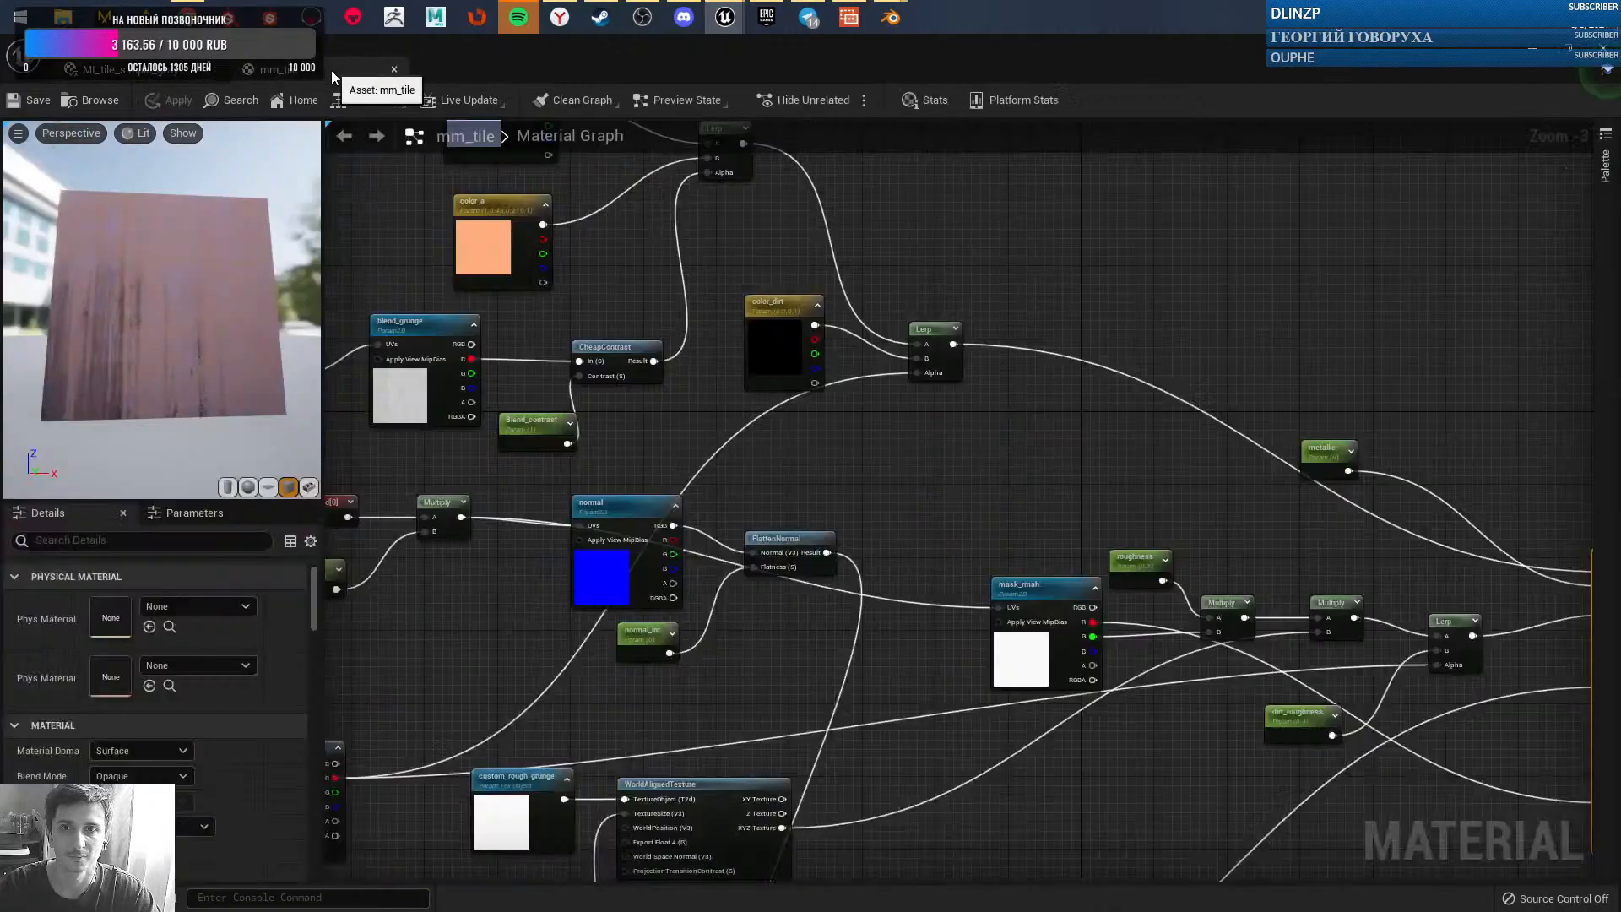
pyautogui.moveTo(454, 72); pyautogui.dragTo(1146, 250)
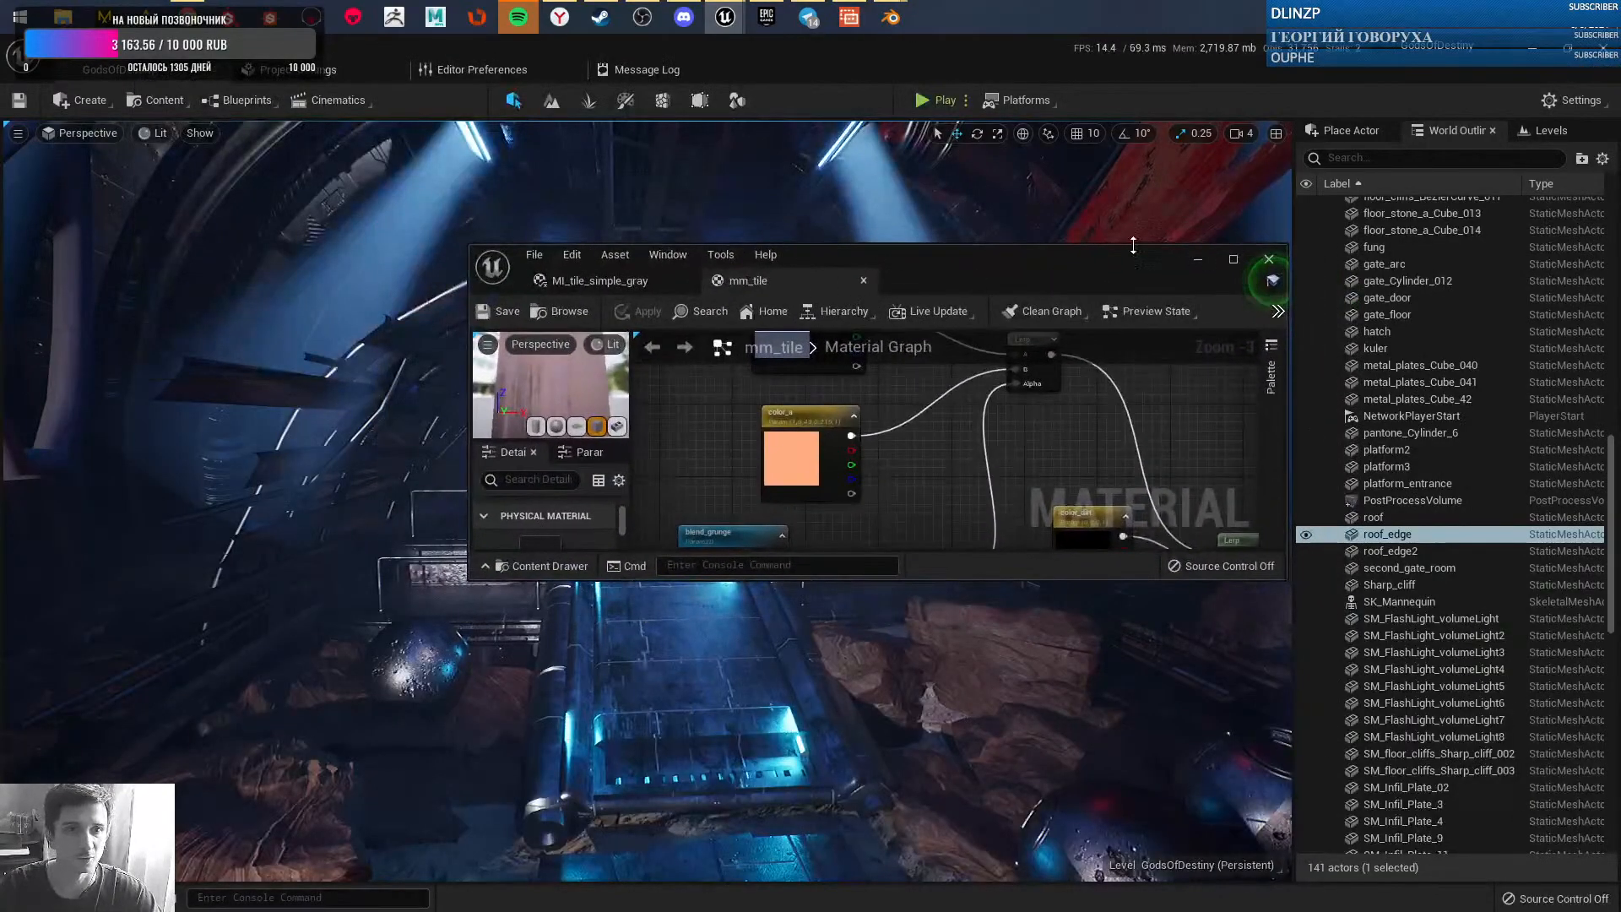
pyautogui.doubleClick(1067, 265)
pyautogui.scroll(-3, 484, 462)
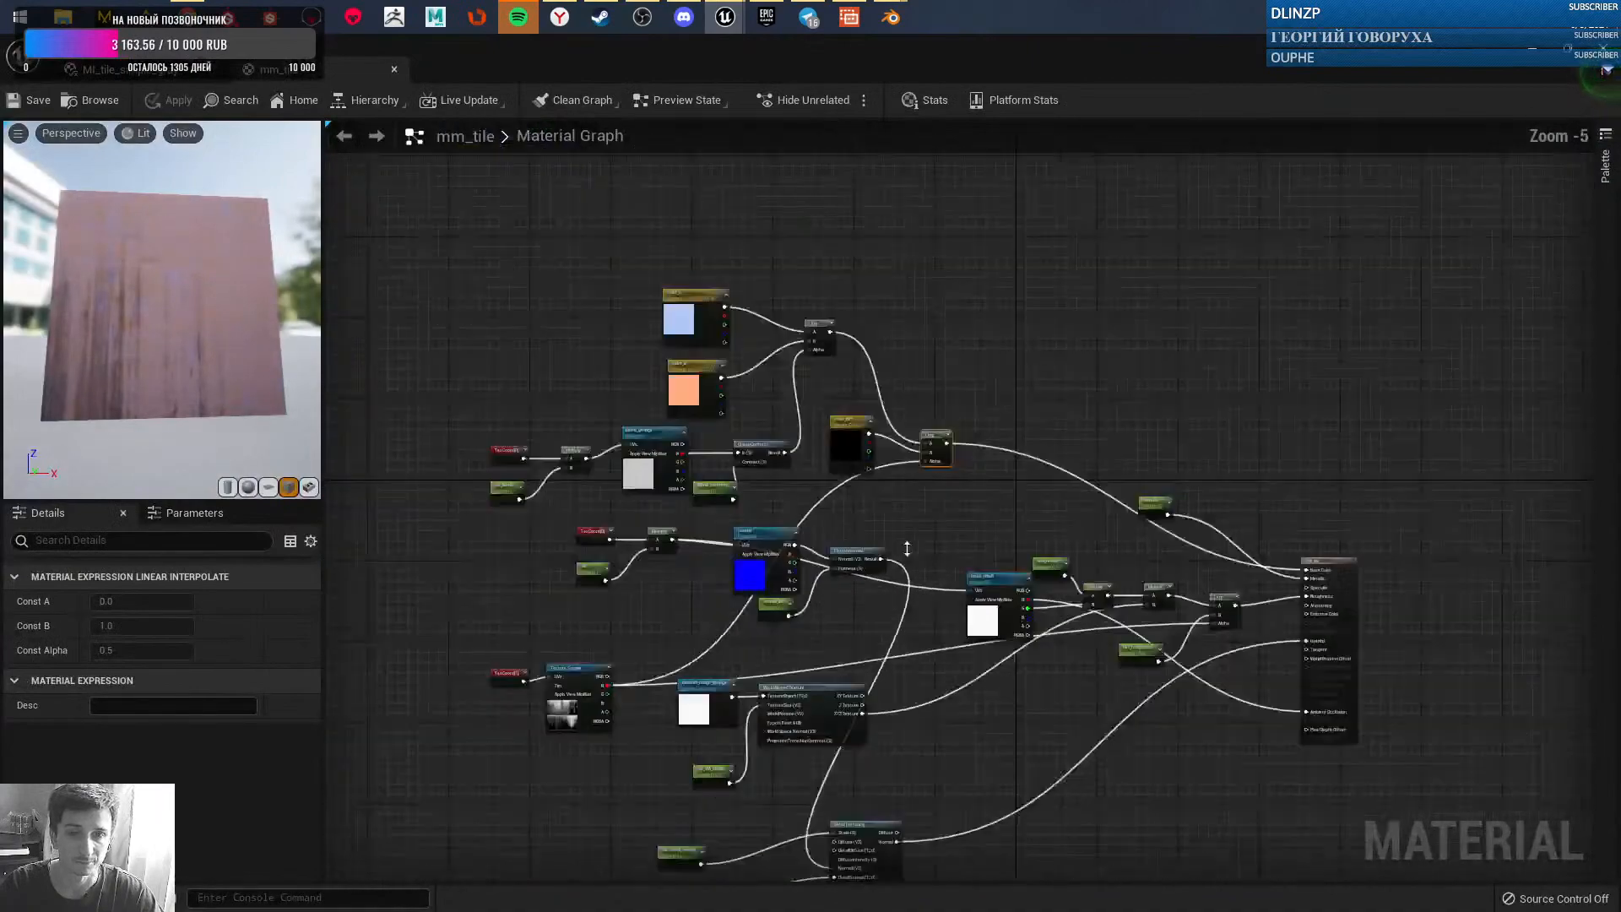
pyautogui.press('Home')
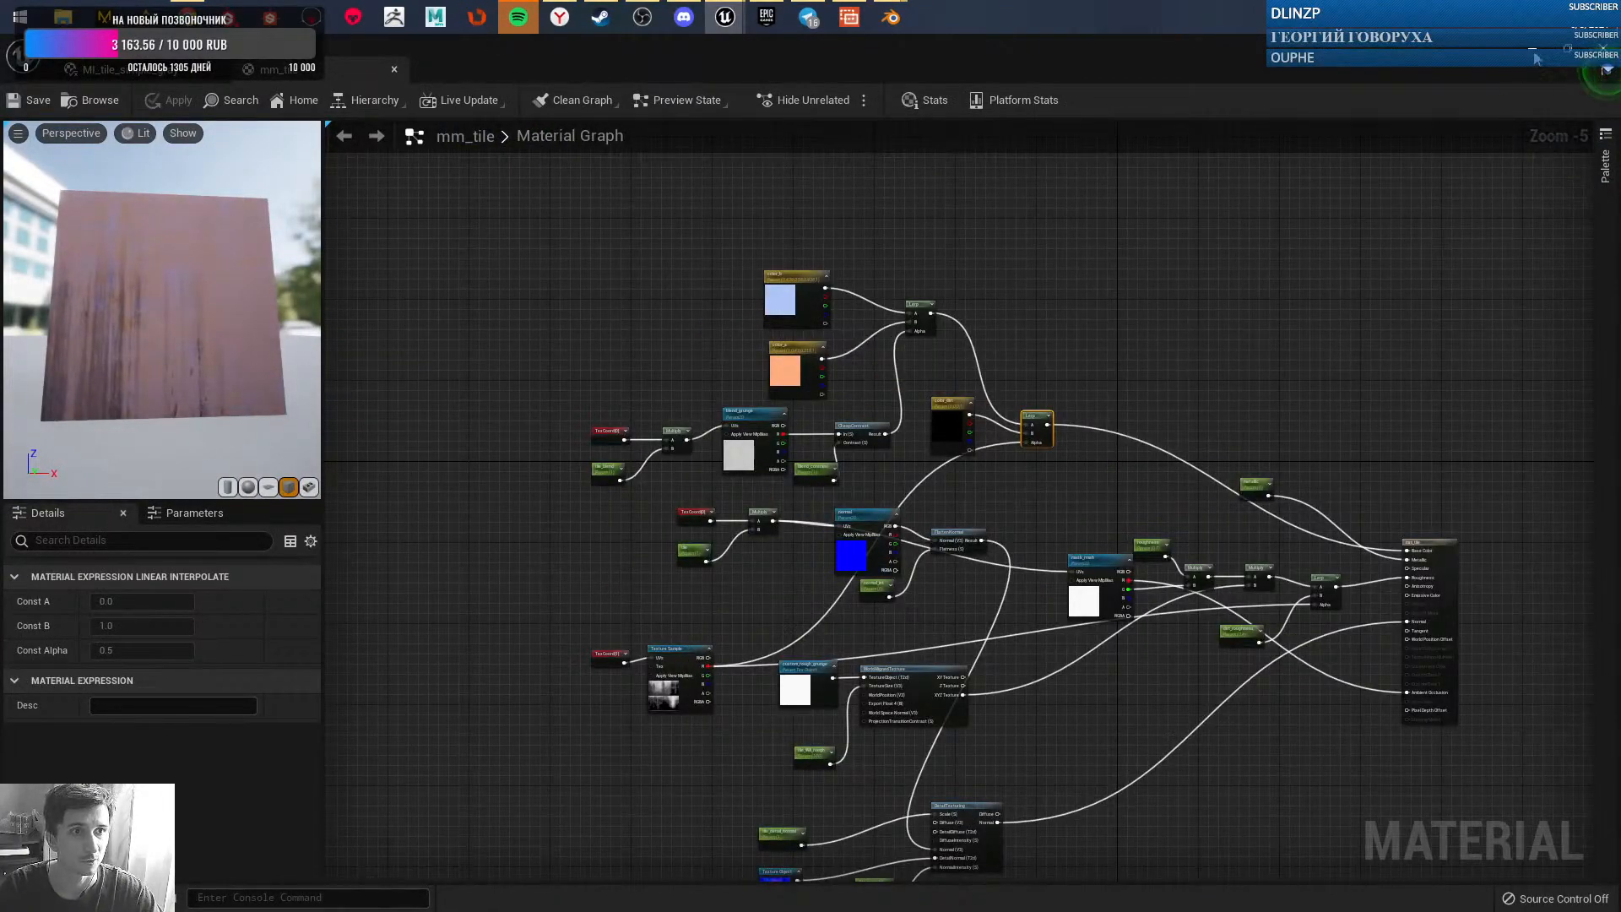
# - Return to the level, show it in Unlit mode and select the pantone_Cylinder_6 walkway to inspect its dirt streaks
pyautogui.moveTo(861, 63); pyautogui.dragTo(1620, 338)
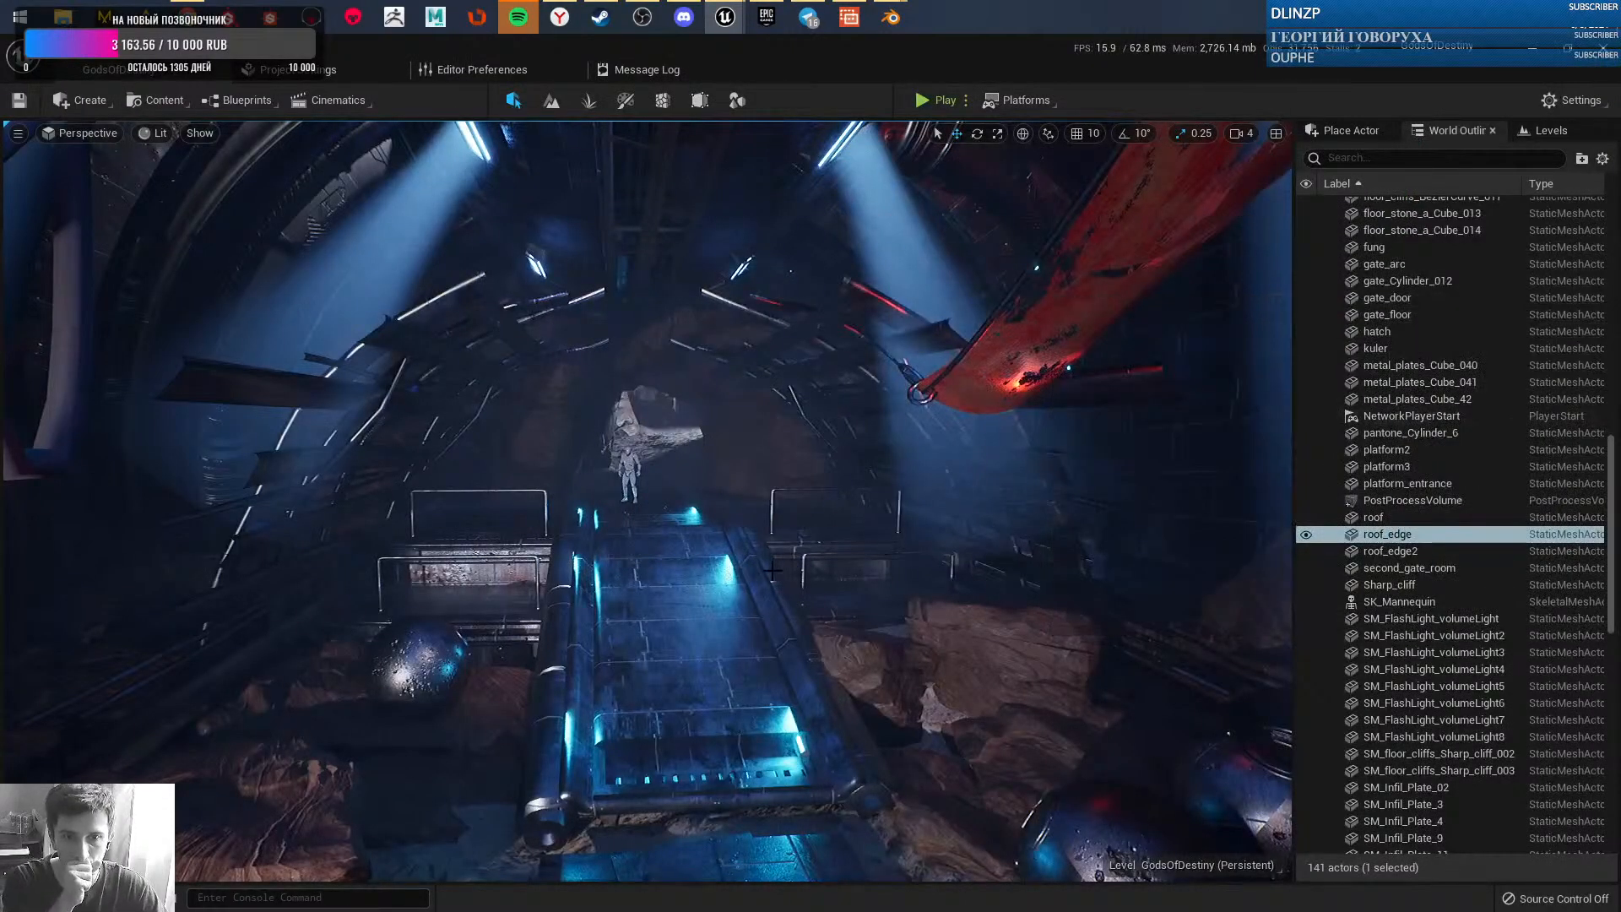
pyautogui.moveTo(762, 583)
pyautogui.mouseDown(button='right')
pyautogui.moveTo(747, 571)
pyautogui.moveTo(770, 549)
pyautogui.moveTo(754, 610)
pyautogui.mouseUp(button='right')
pyautogui.press('w')
pyautogui.hotkey('alt', '2')
pyautogui.hotkey('alt', '3')
pyautogui.click(664, 535)
pyautogui.moveTo(708, 529); pyautogui.dragTo(673, 543, button='right')
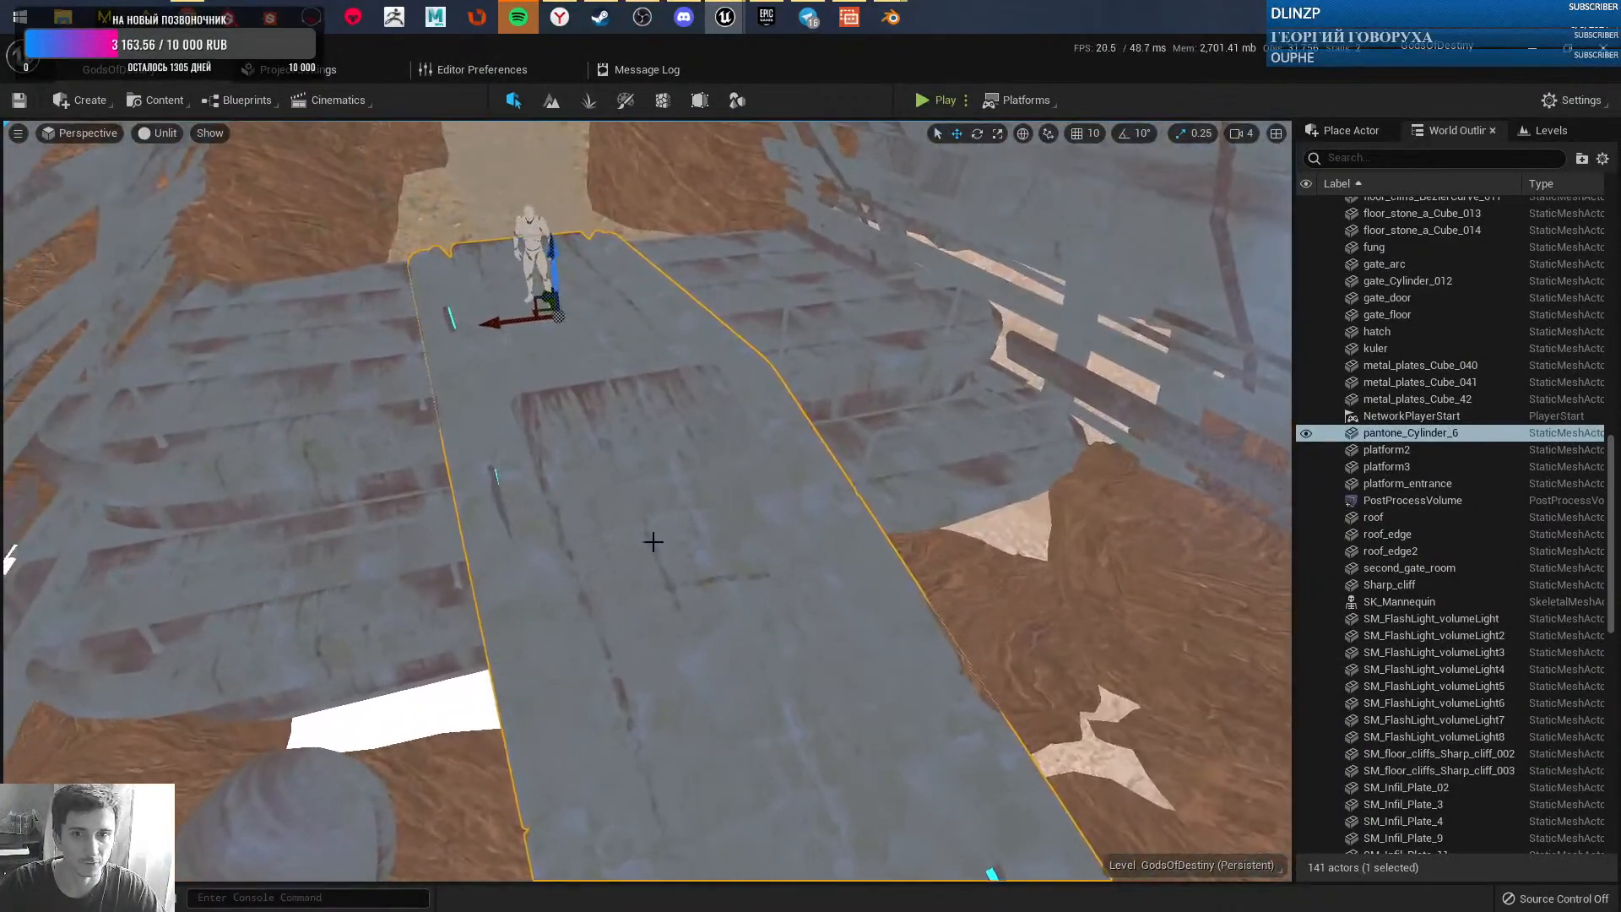
pyautogui.moveTo(702, 461); pyautogui.dragTo(748, 550, button='right')
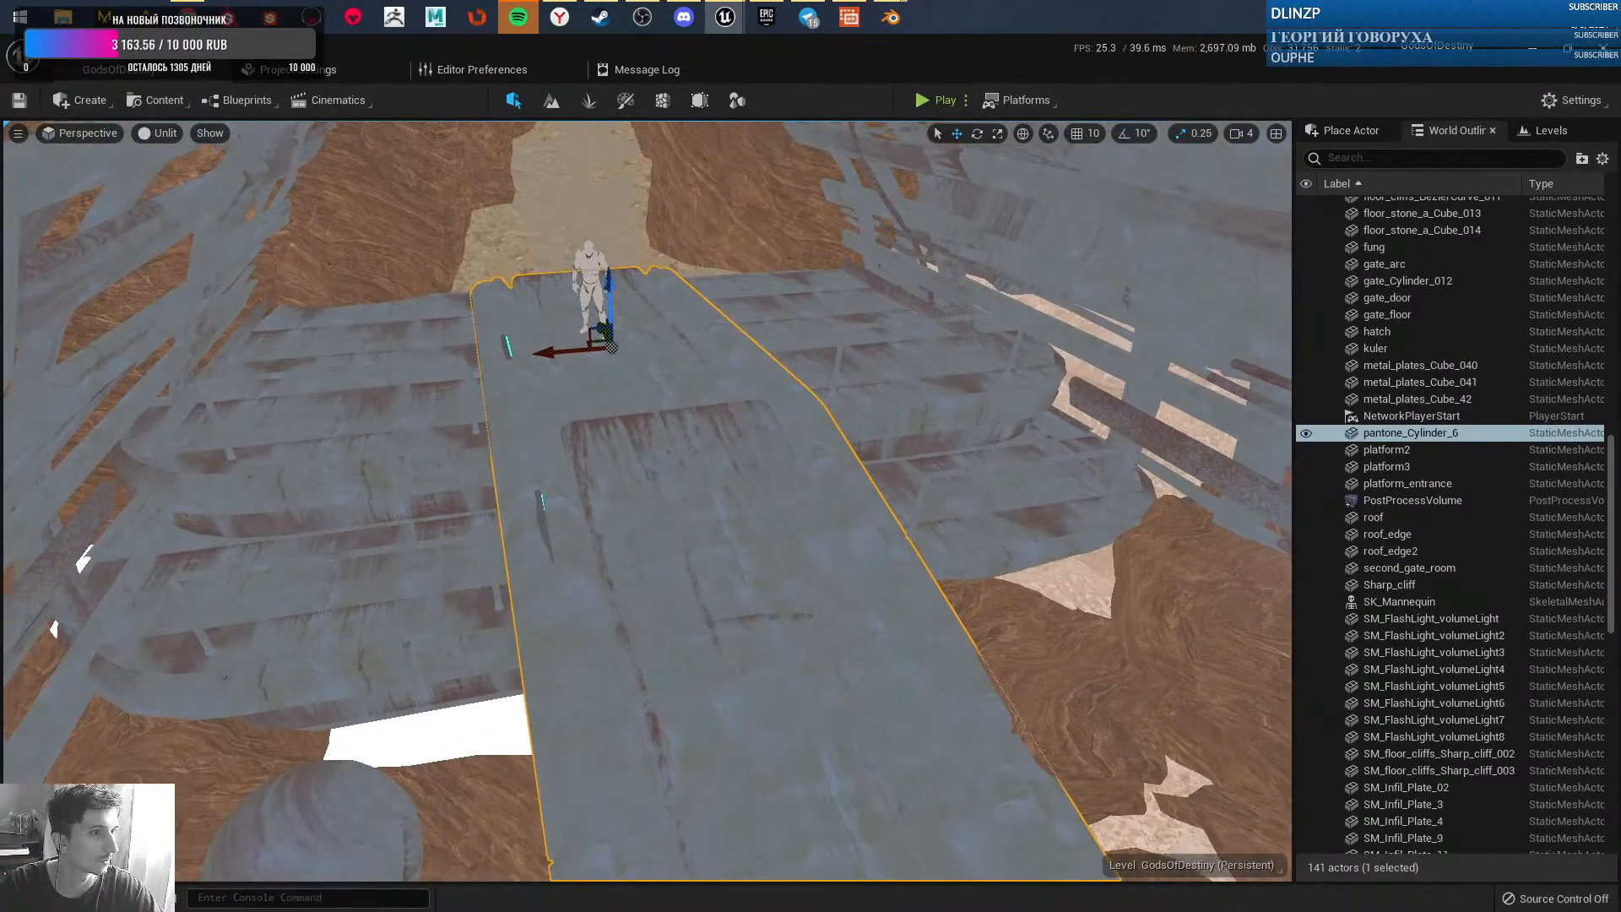
# - Bring back the mm_tile graph, open the Texture Sample's grunge_metal texture to view its mask layout, and close it
pyautogui.moveTo(1620, 263); pyautogui.dragTo(699, 214)
pyautogui.doubleClick(727, 203)
pyautogui.moveTo(706, 755); pyautogui.dragTo(702, 515, button='right')
pyautogui.click(676, 448)
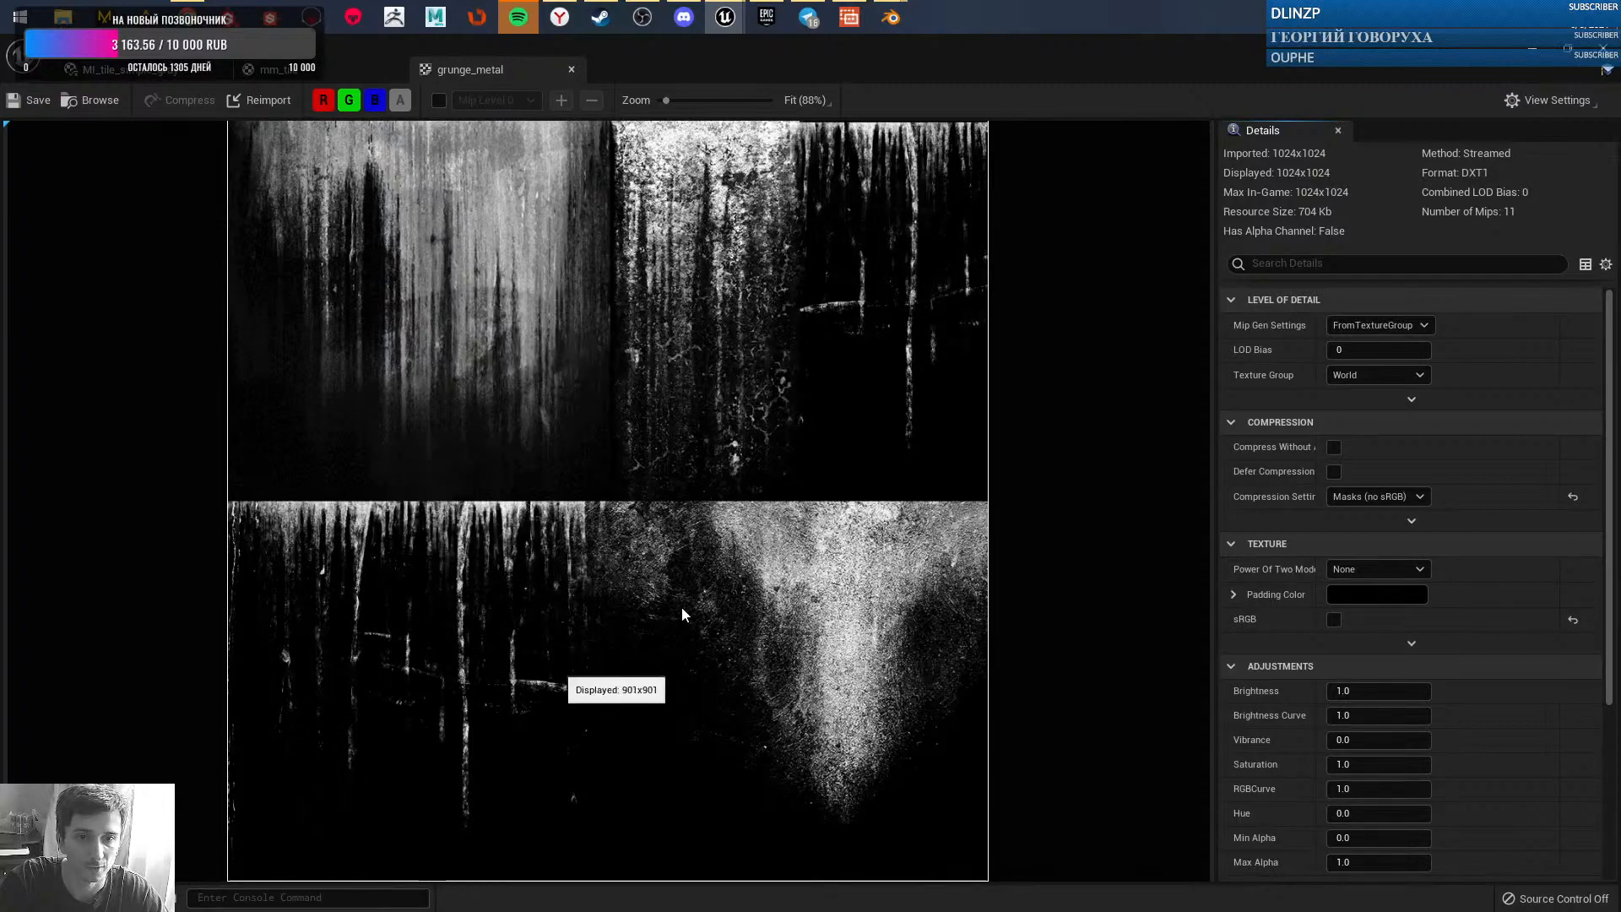
pyautogui.click(571, 69)
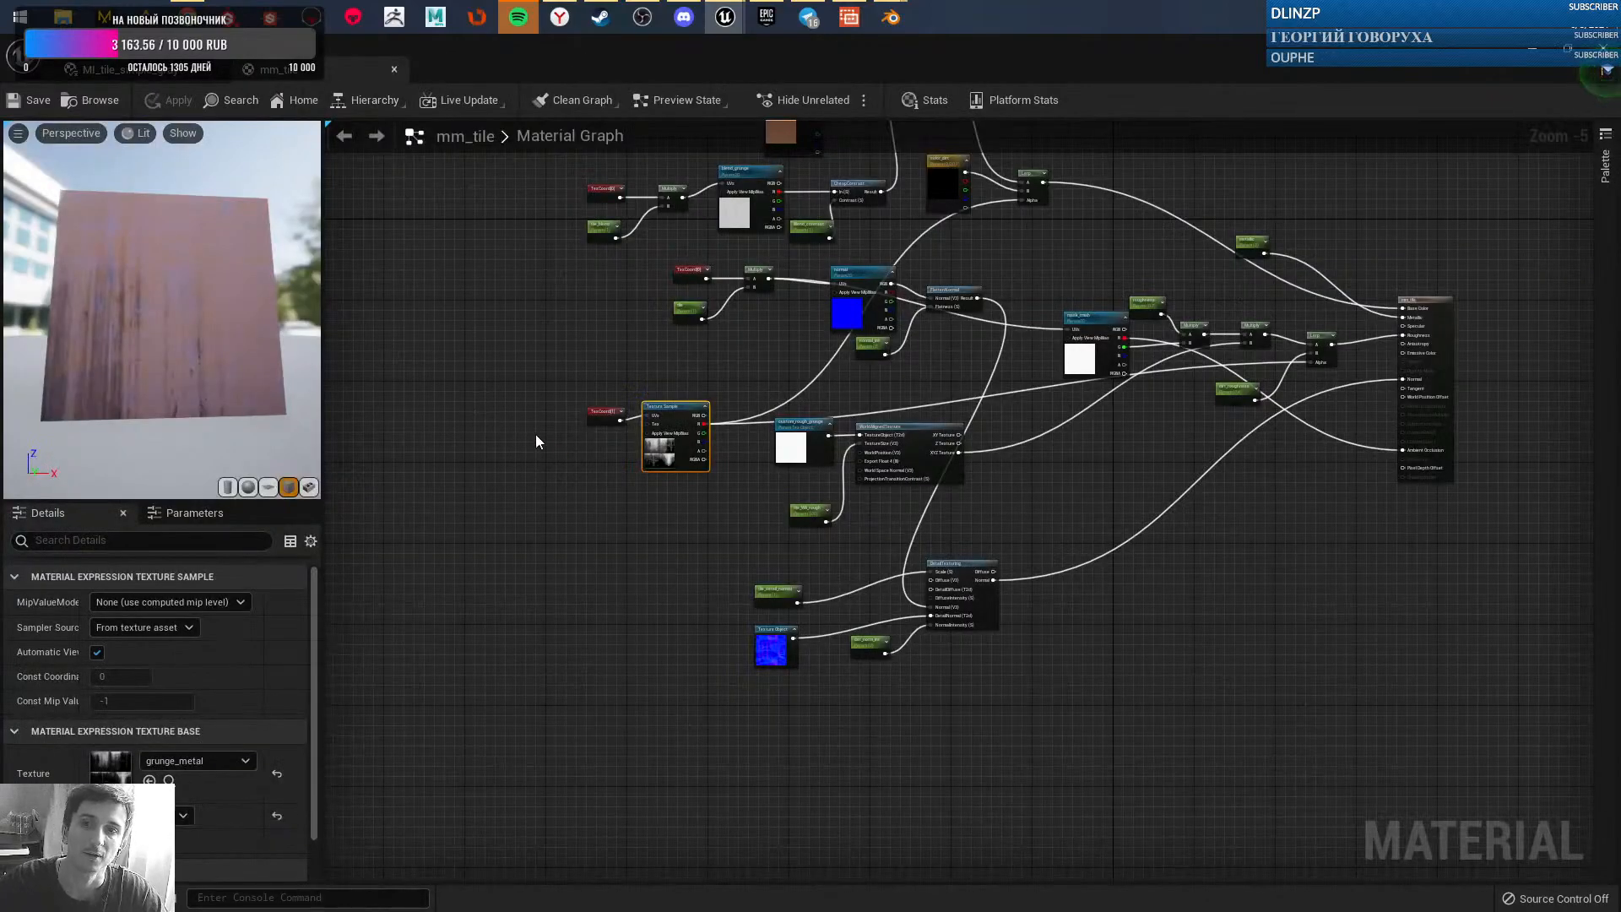
# - Examine how the grunge_metal Texture Sample on TexCoord[1] feeds the alpha of the color_dirt Lerp
pyautogui.scroll(6, 642, 463)
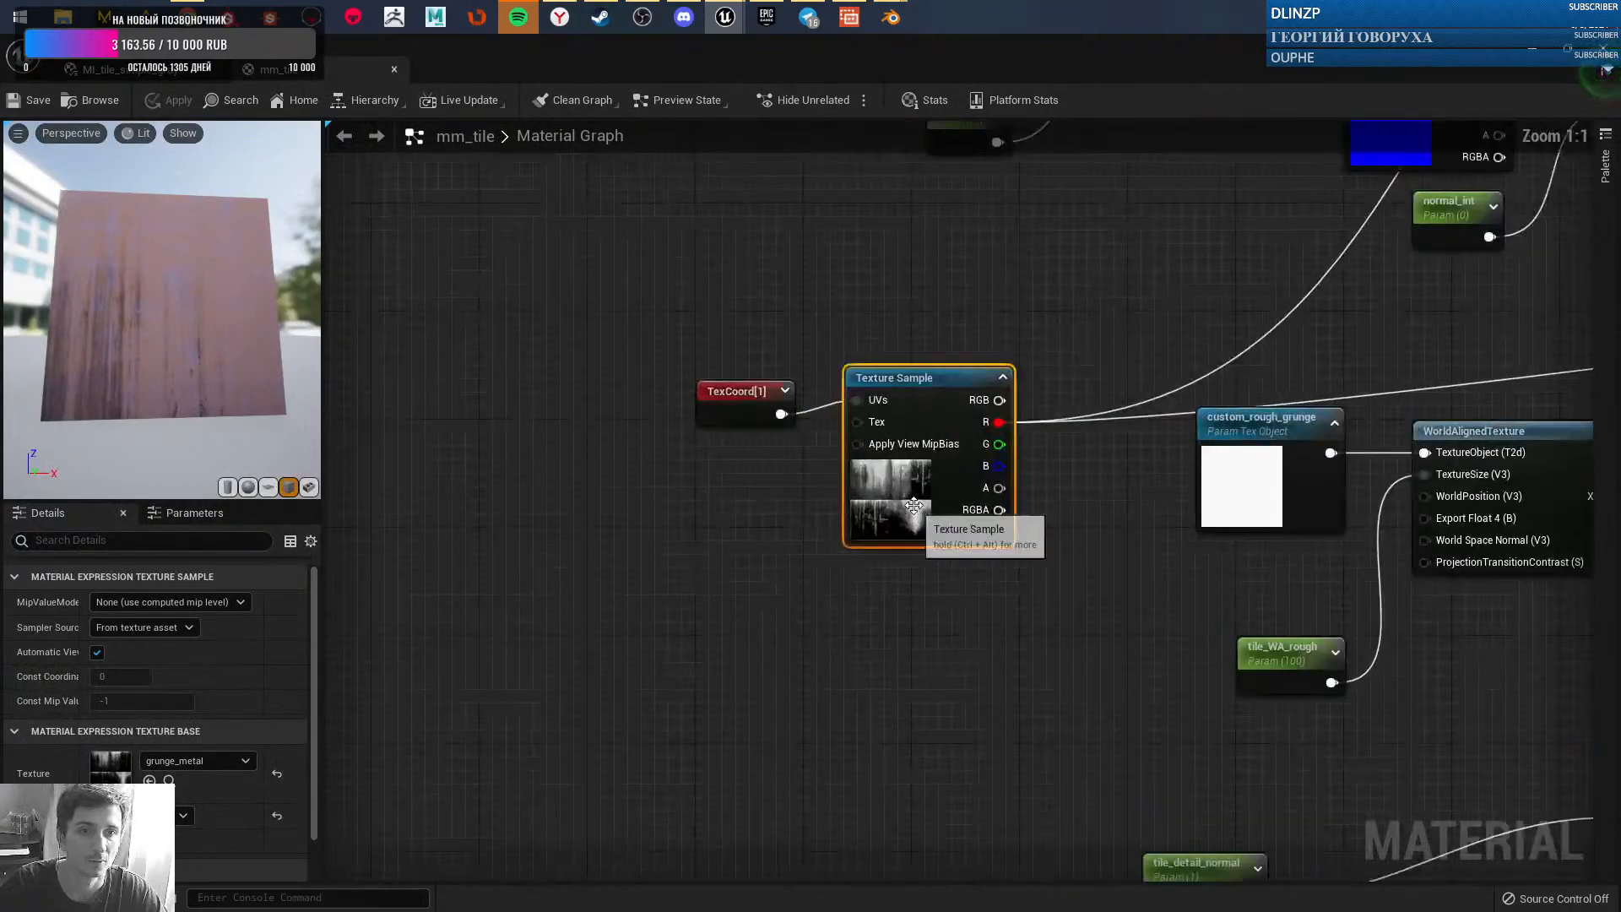
pyautogui.moveTo(778, 513); pyautogui.dragTo(487, 646, button='right')
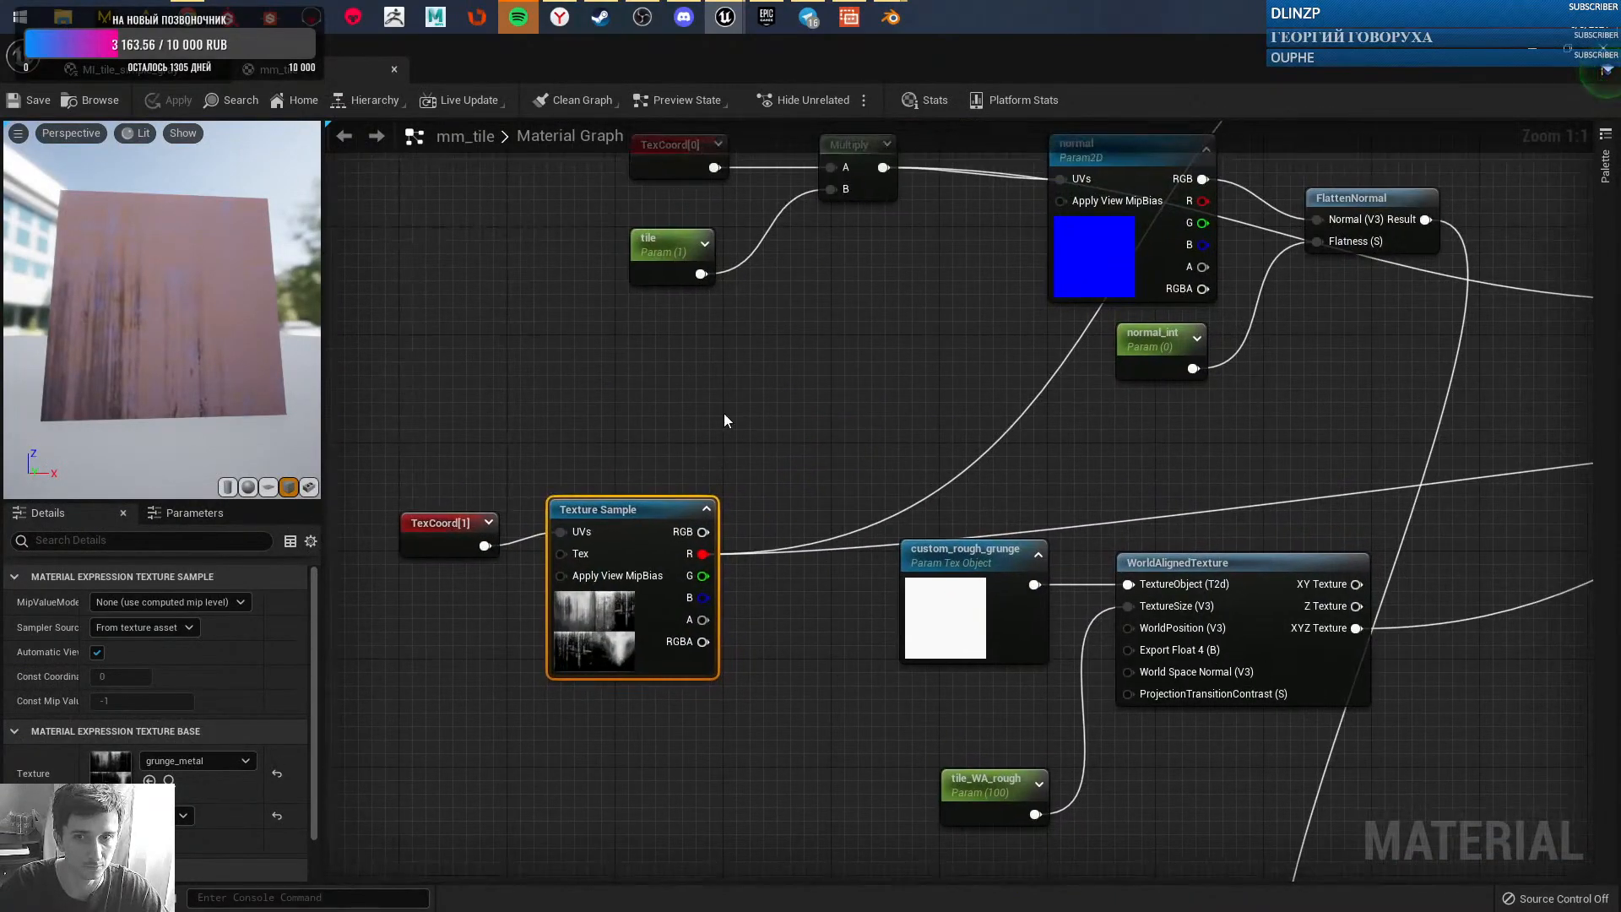
pyautogui.scroll(-1, 726, 396)
pyautogui.scroll(-1, 552, 430)
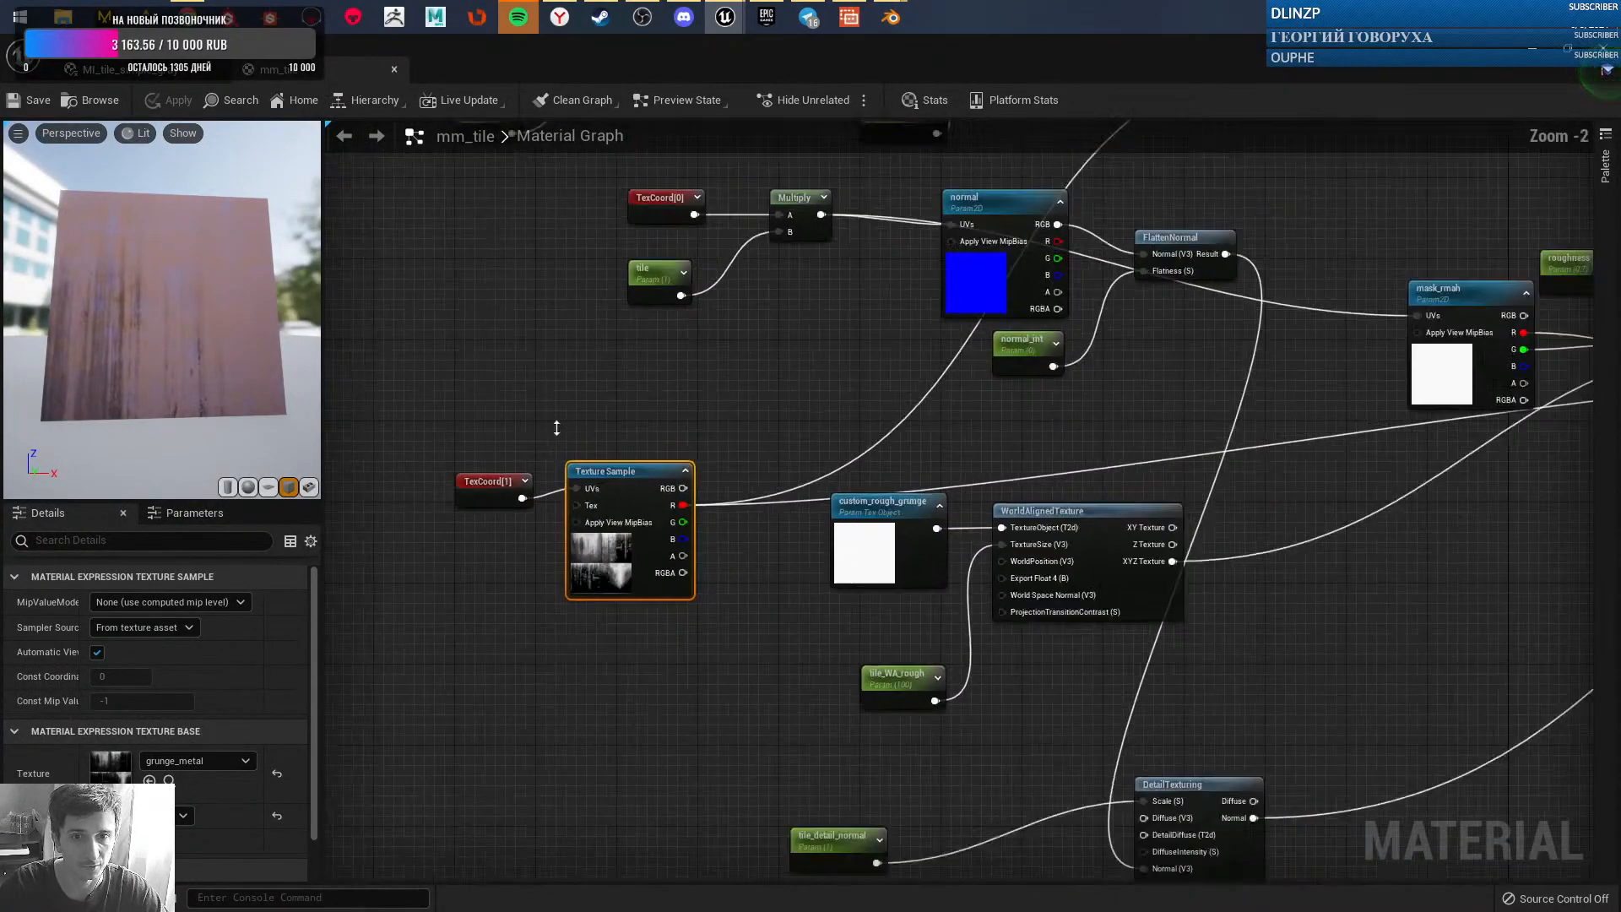
pyautogui.moveTo(785, 351); pyautogui.dragTo(630, 531, button='right')
pyautogui.scroll(-1, 707, 481)
pyautogui.moveTo(1132, 331); pyautogui.dragTo(1004, 566, button='right')
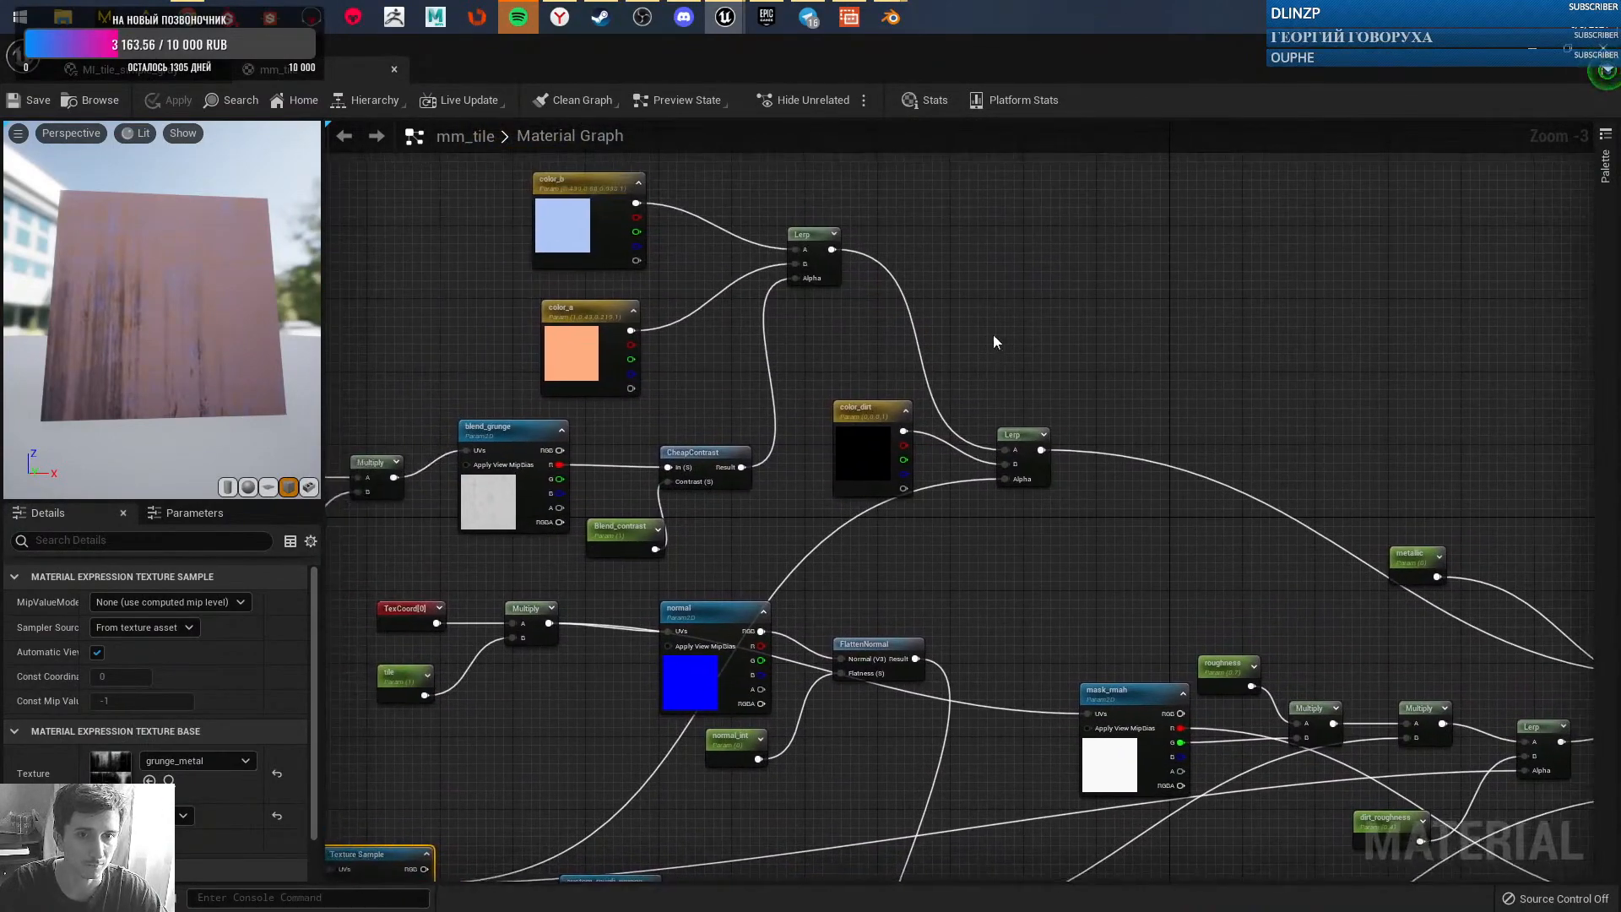
pyautogui.click(856, 441)
pyautogui.moveTo(988, 378); pyautogui.dragTo(1021, 323, button='right')
pyautogui.moveTo(879, 520); pyautogui.dragTo(1045, 342, button='right')
pyautogui.moveTo(1157, 289); pyautogui.dragTo(1024, 483, button='right')
# - Inspect the color_a and color_b parameters on the preview cube, along with the blend_grunge texture that mixes them
pyautogui.moveTo(517, 192); pyautogui.dragTo(641, 354)
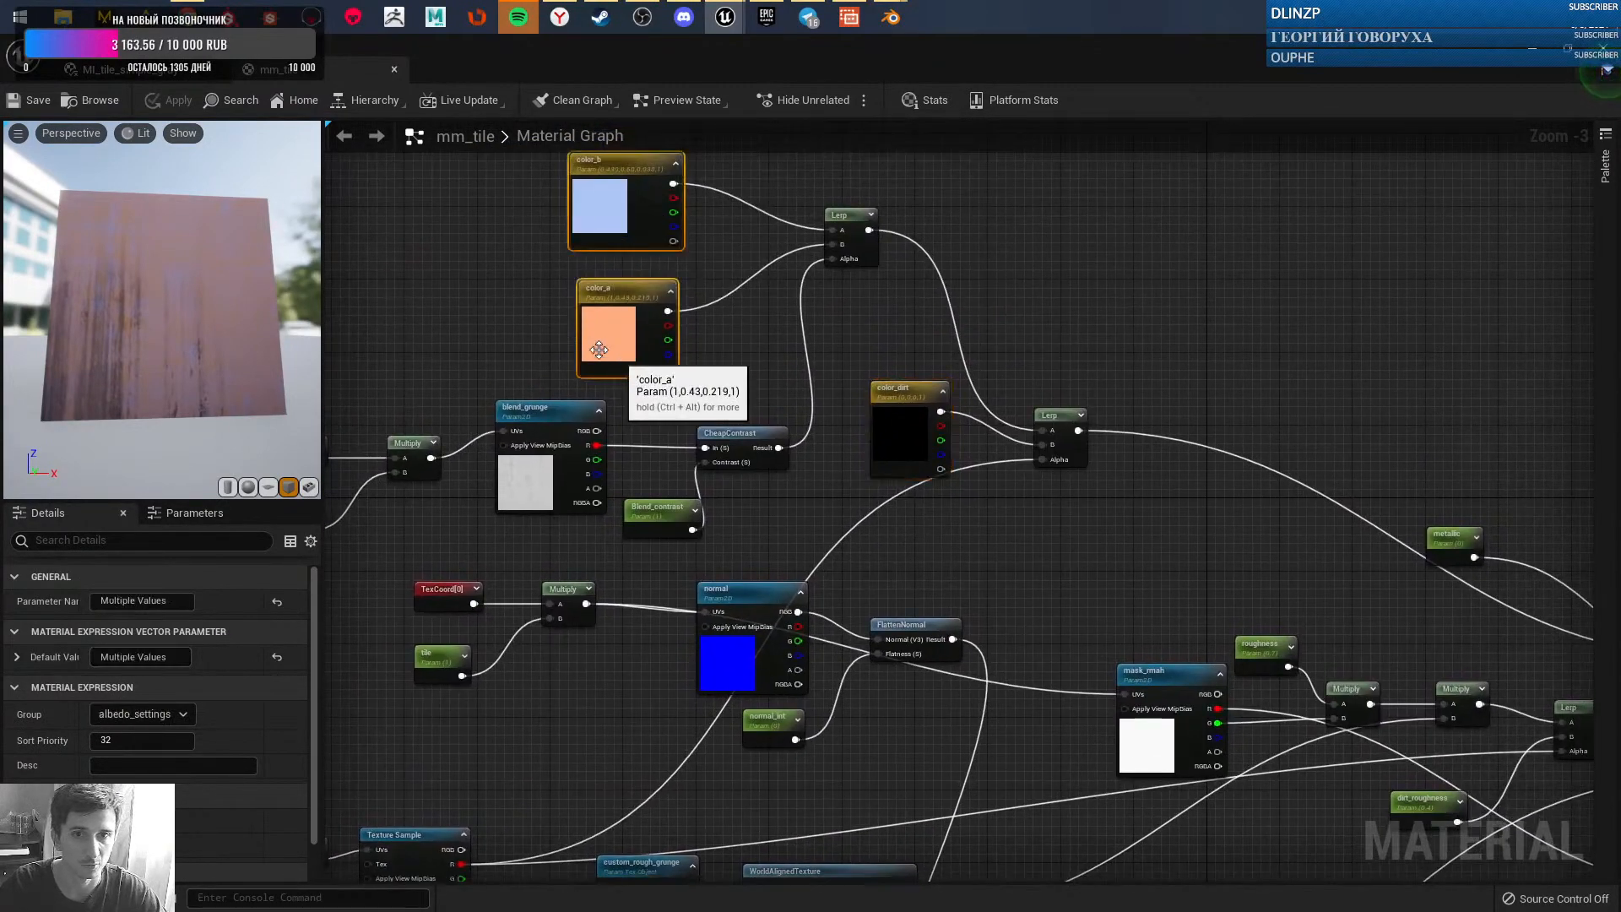
pyautogui.moveTo(187, 314); pyautogui.dragTo(245, 363)
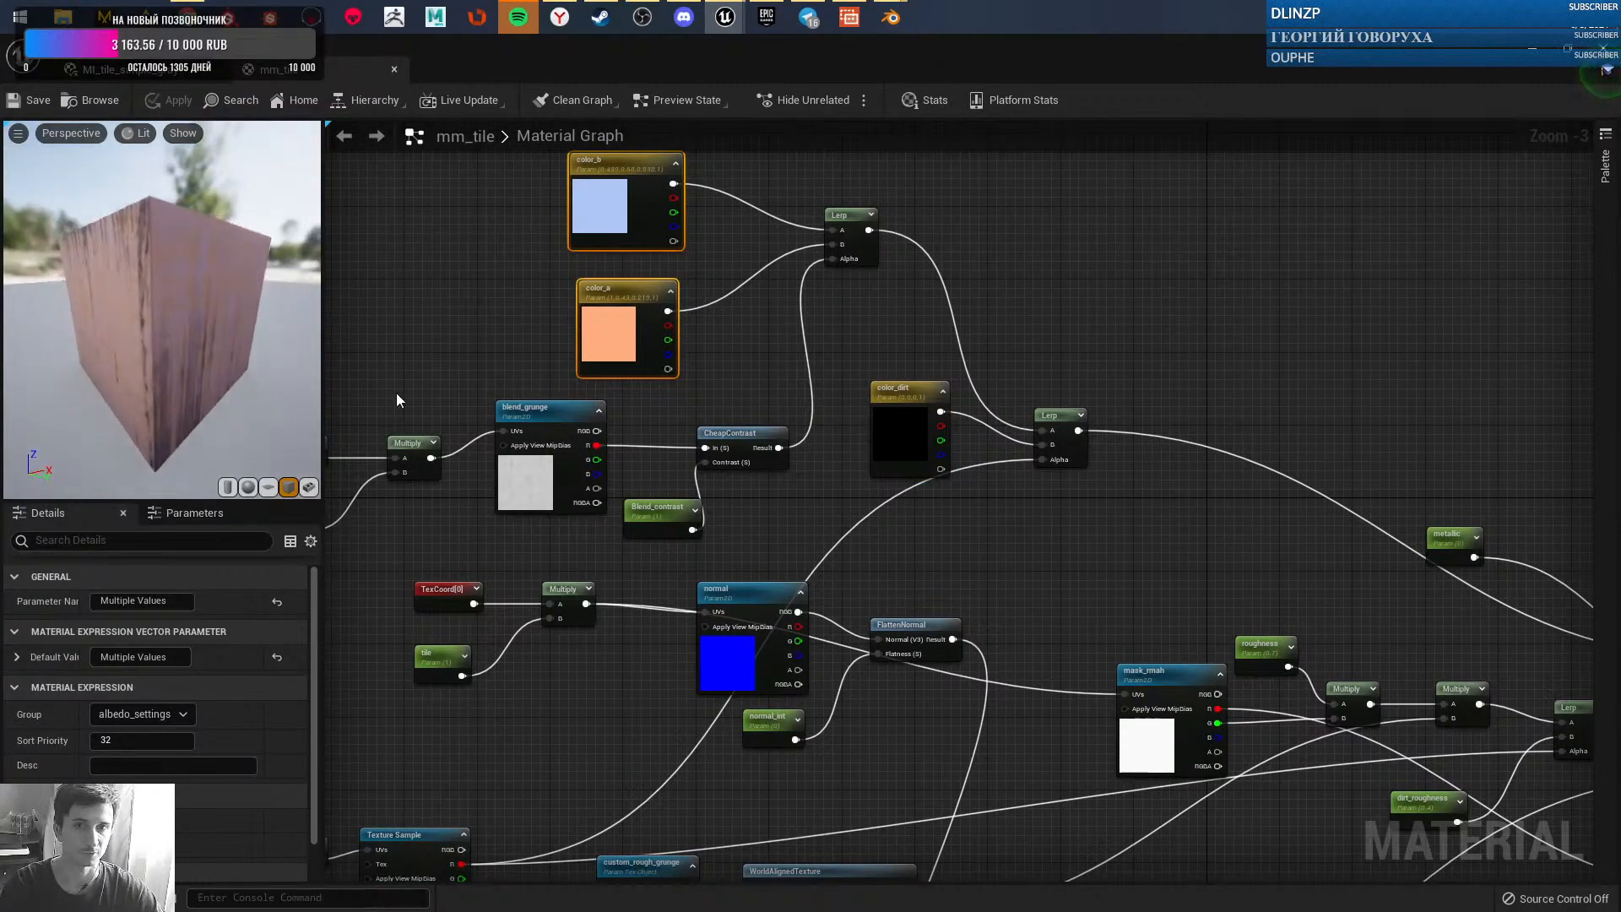
pyautogui.moveTo(671, 426); pyautogui.dragTo(809, 384, button='right')
pyautogui.click(662, 443)
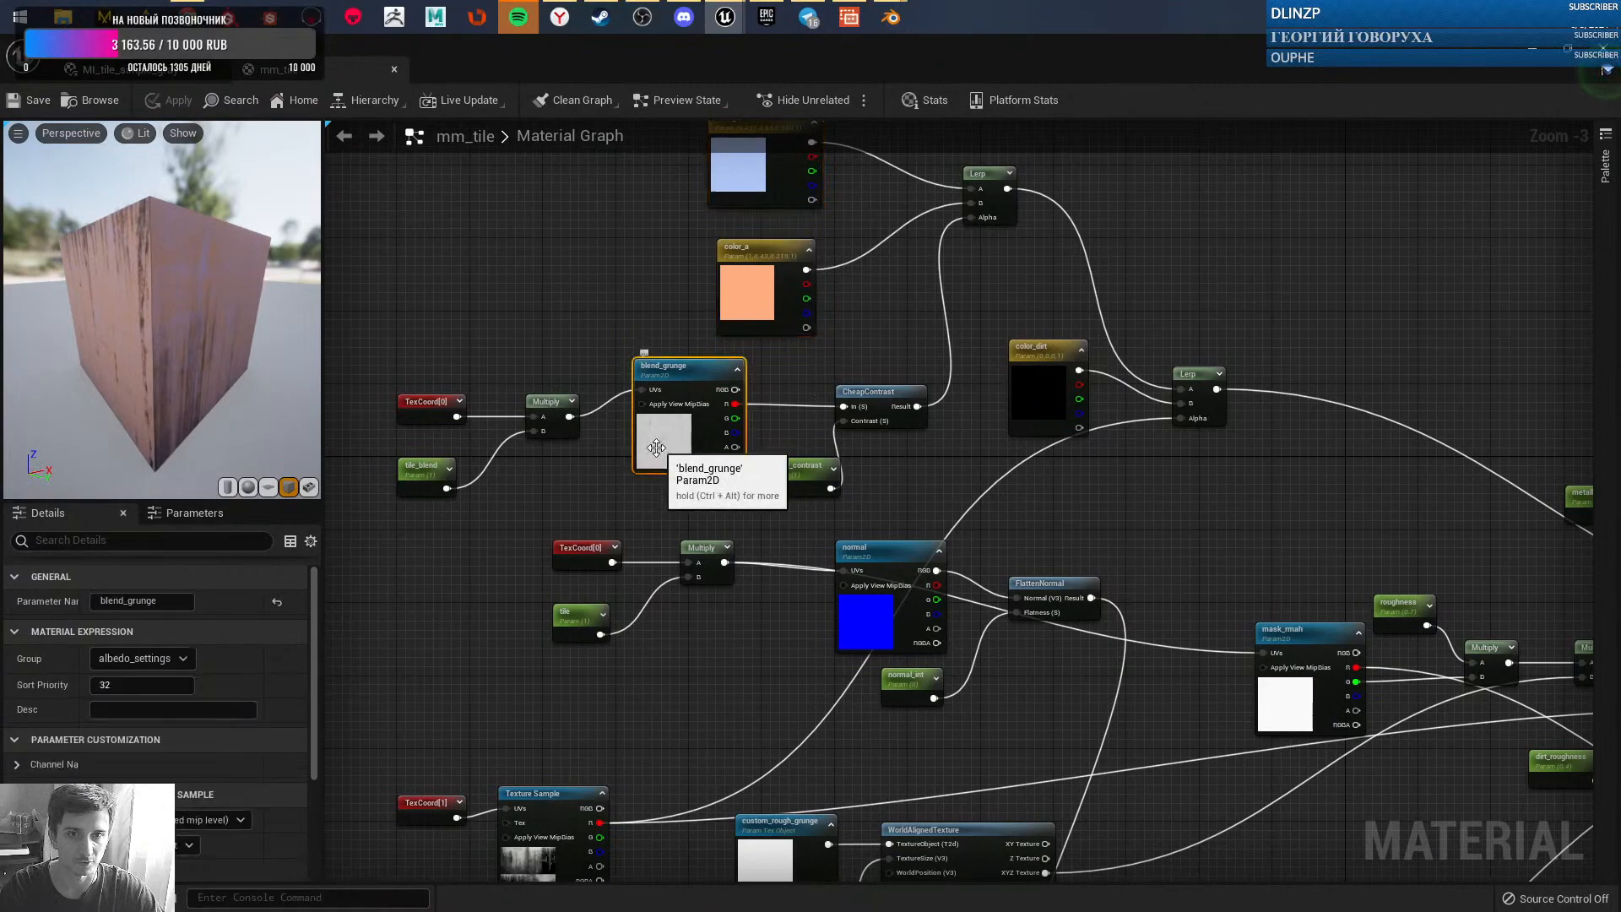
pyautogui.moveTo(694, 396); pyautogui.dragTo(535, 488, button='right')
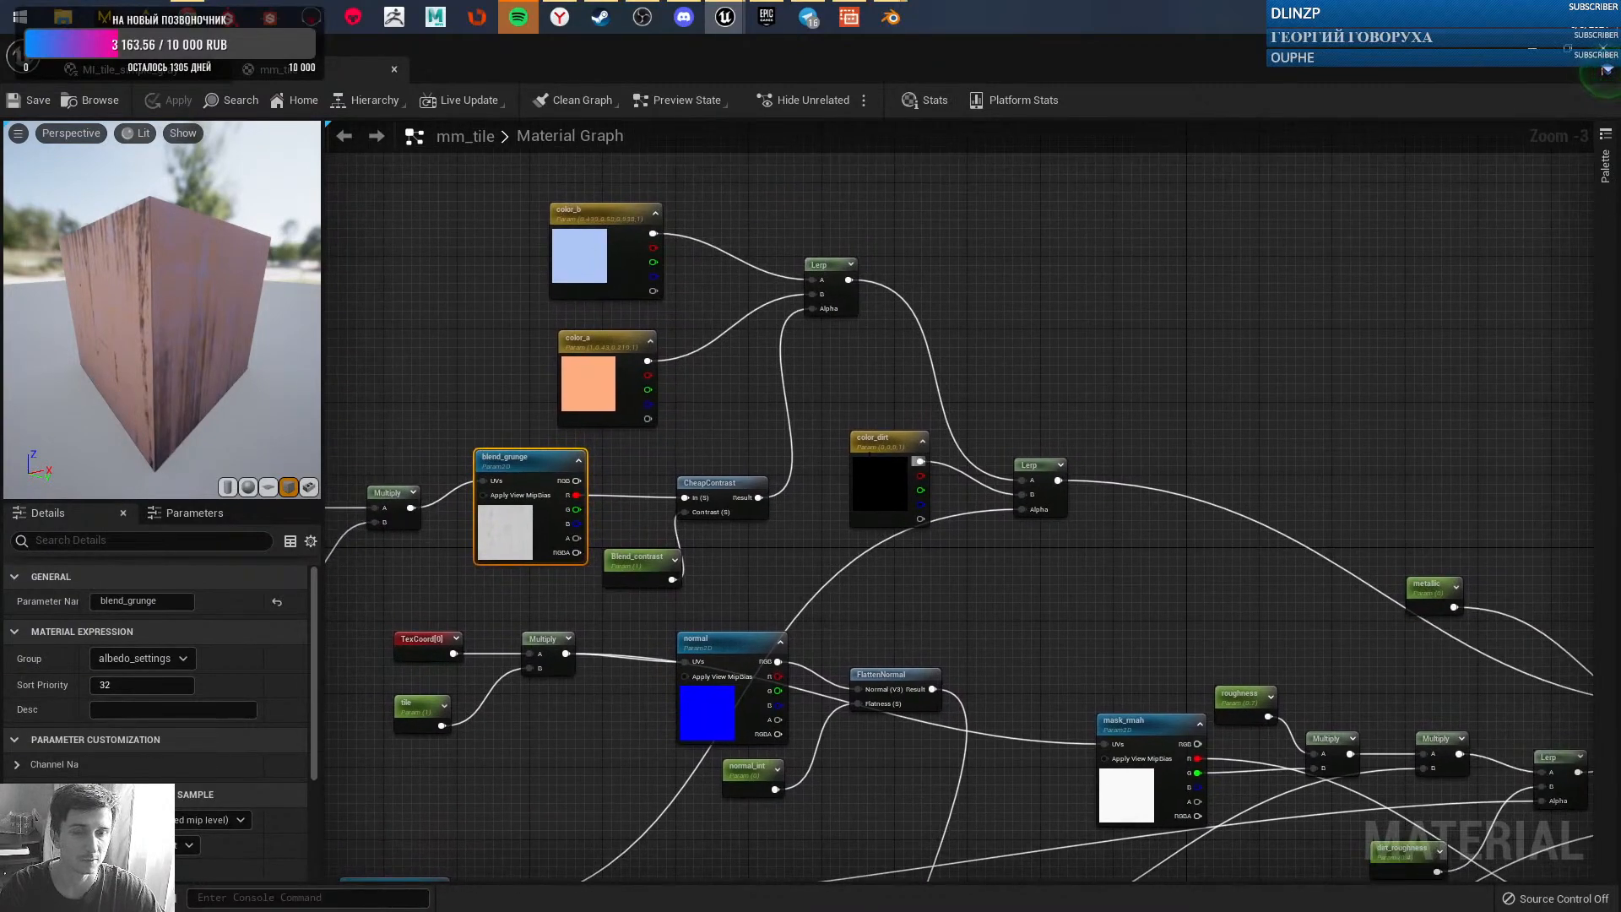
# - Inspect the color_dirt parameter, the grunge Texture Sample and the settings of its TexCoord[1] node
pyautogui.moveTo(875, 485); pyautogui.dragTo(876, 475)
pyautogui.moveTo(814, 500); pyautogui.dragTo(990, 261, button='right')
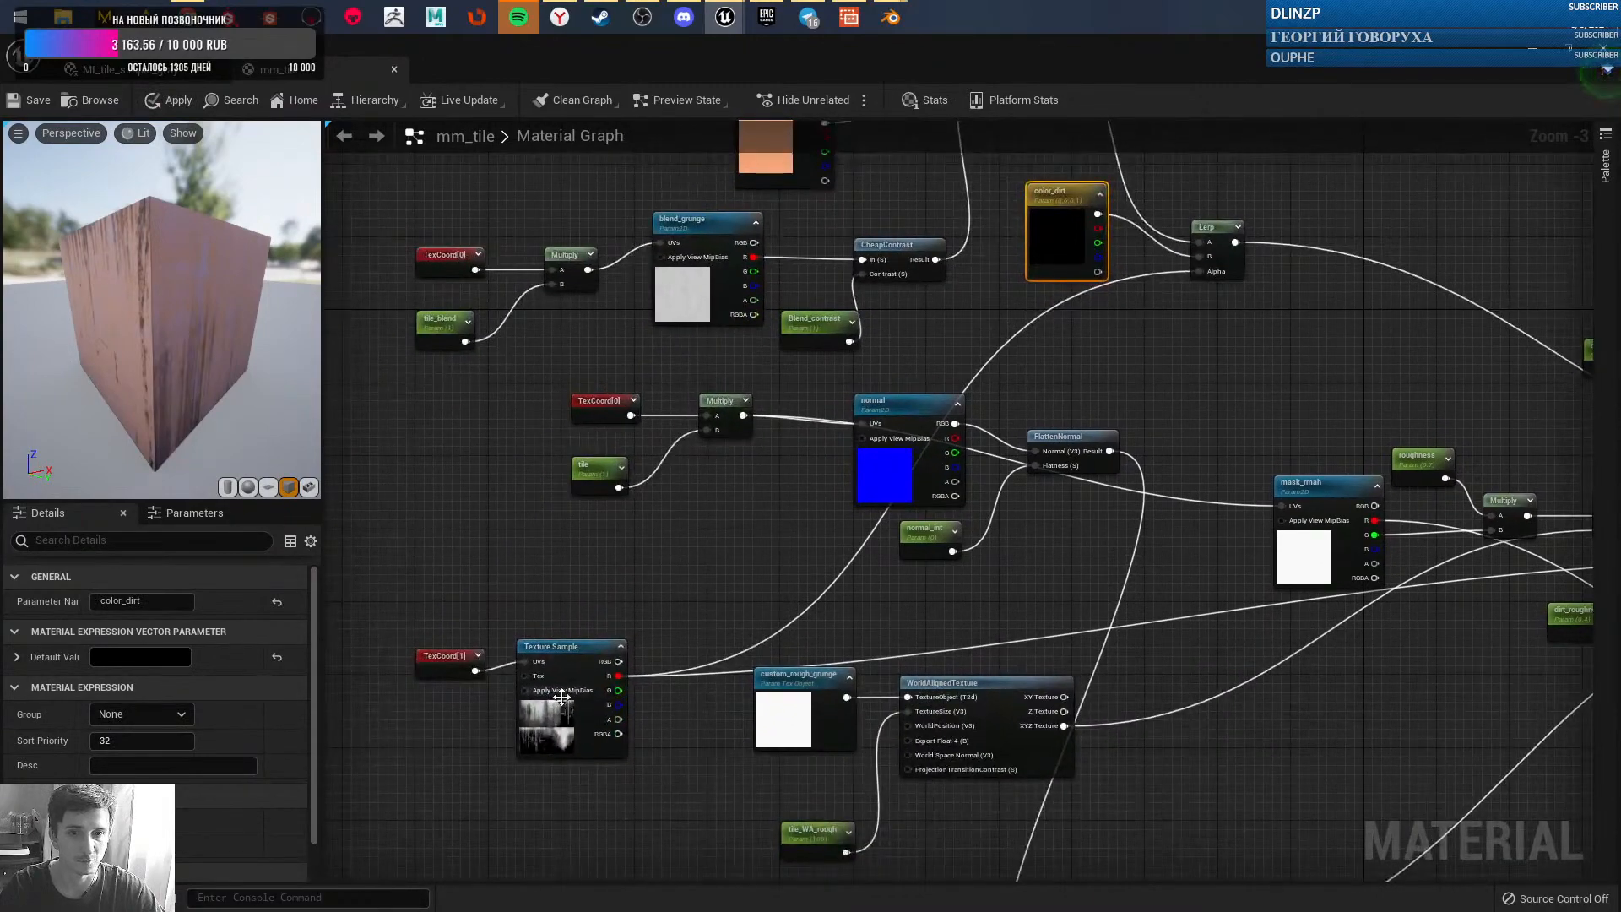
pyautogui.click(564, 703)
pyautogui.click(449, 655)
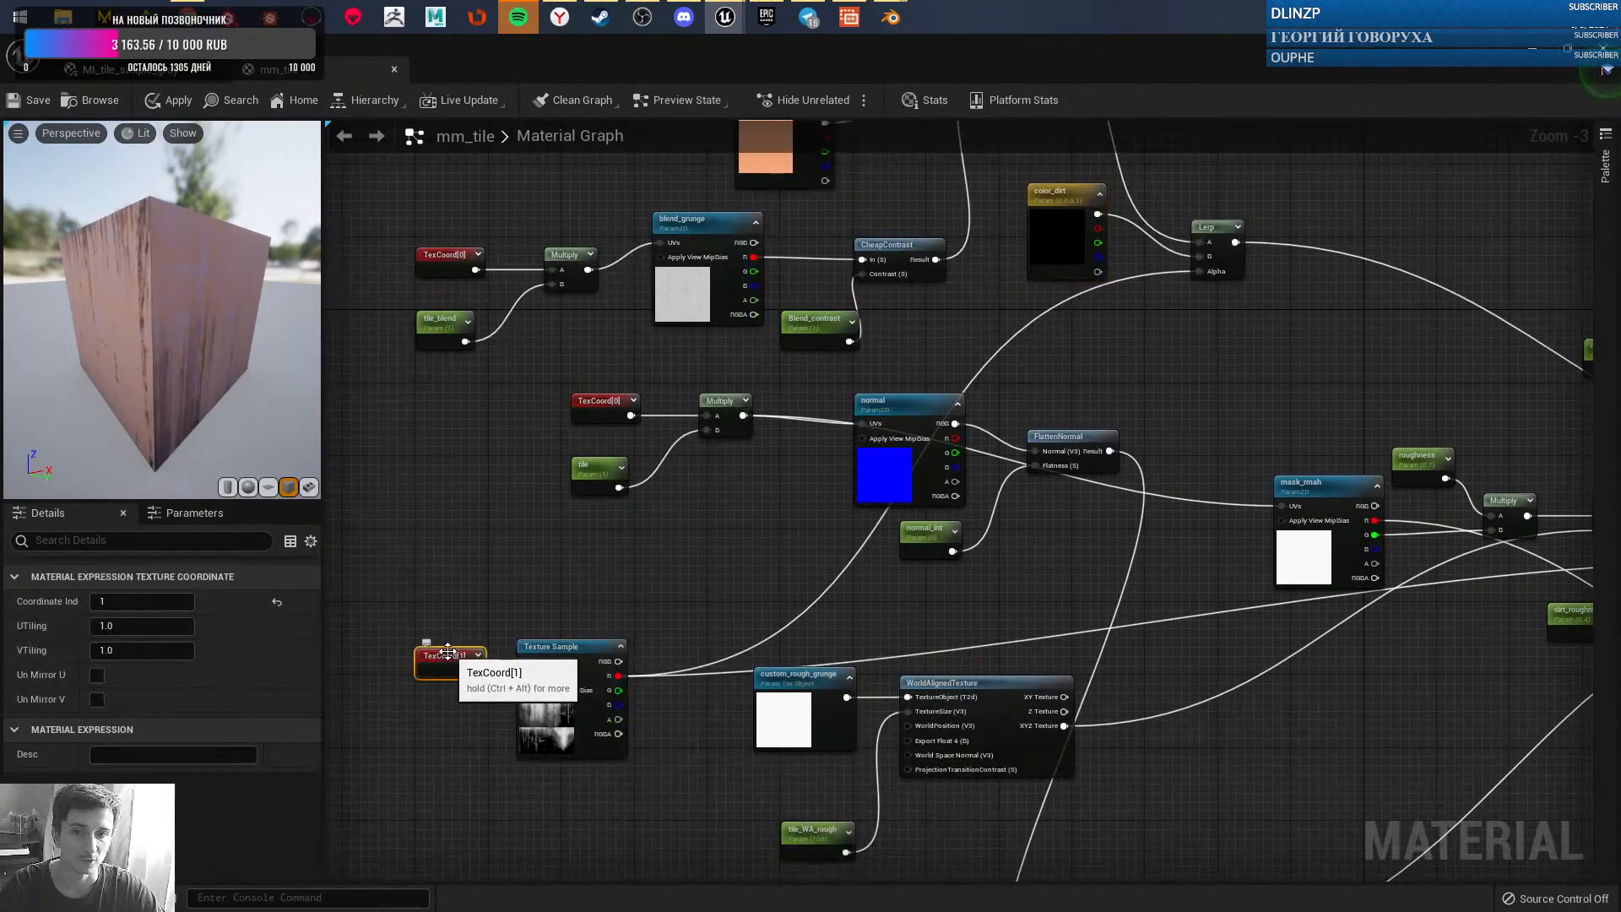
pyautogui.moveTo(594, 574); pyautogui.dragTo(583, 573, button='right')
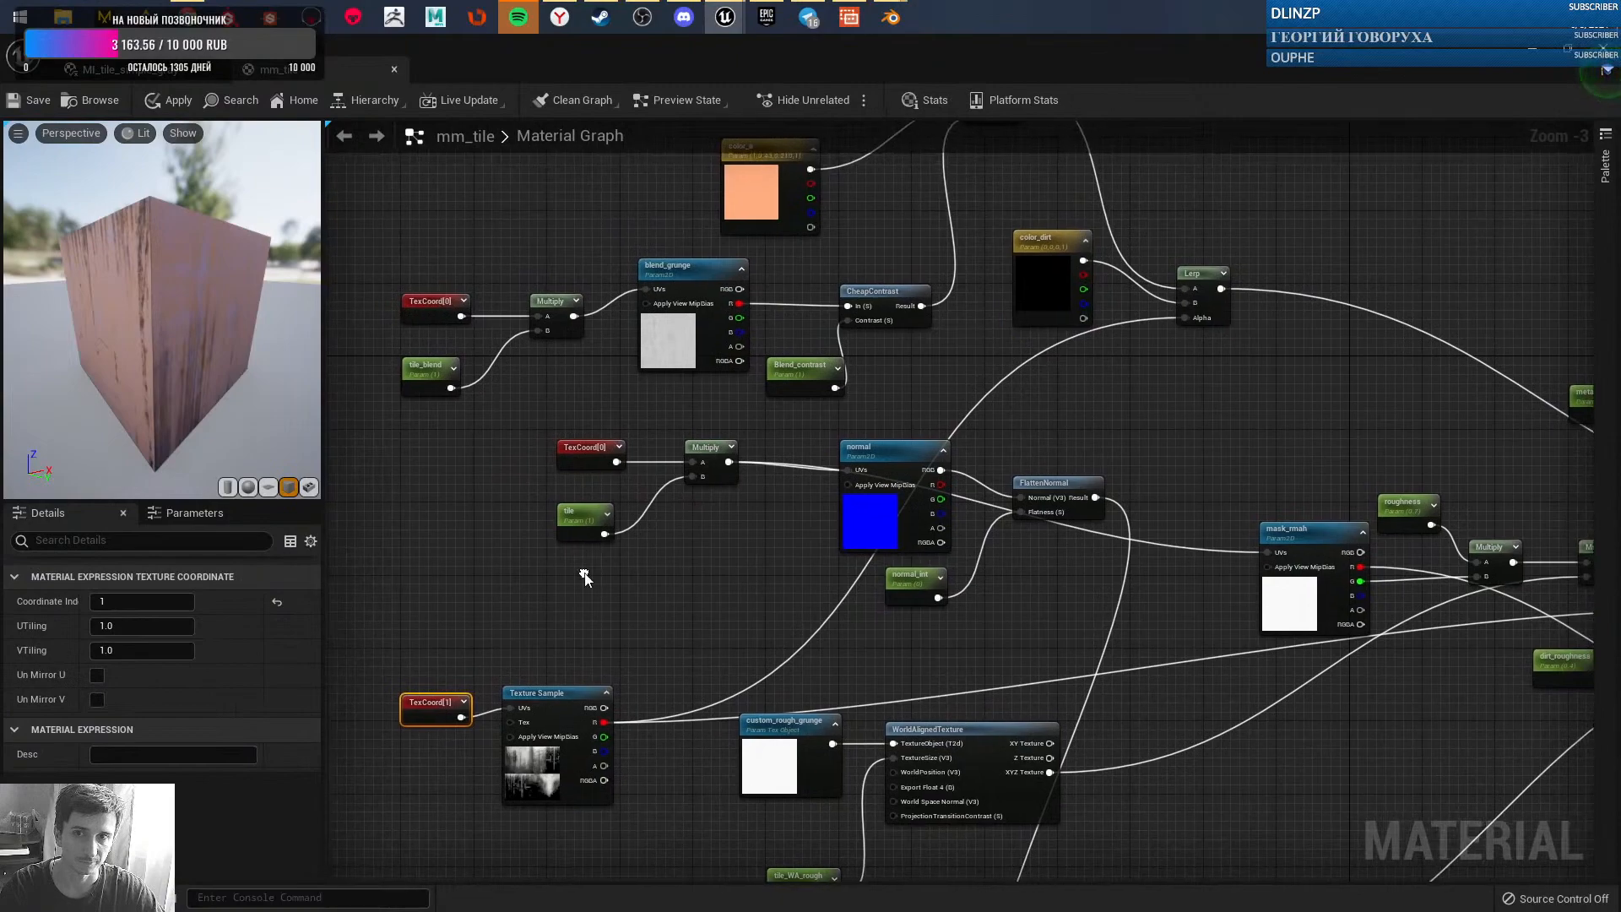
# - Turn the preview cube to show its top and sides, and inspect the Lerp that blends color_dirt into base color
pyautogui.moveTo(177, 372); pyautogui.dragTo(156, 435)
pyautogui.click(720, 582)
pyautogui.moveTo(764, 555); pyautogui.dragTo(646, 620, button='right')
pyautogui.click(1072, 338)
pyautogui.moveTo(1164, 326); pyautogui.dragTo(823, 461, button='right')
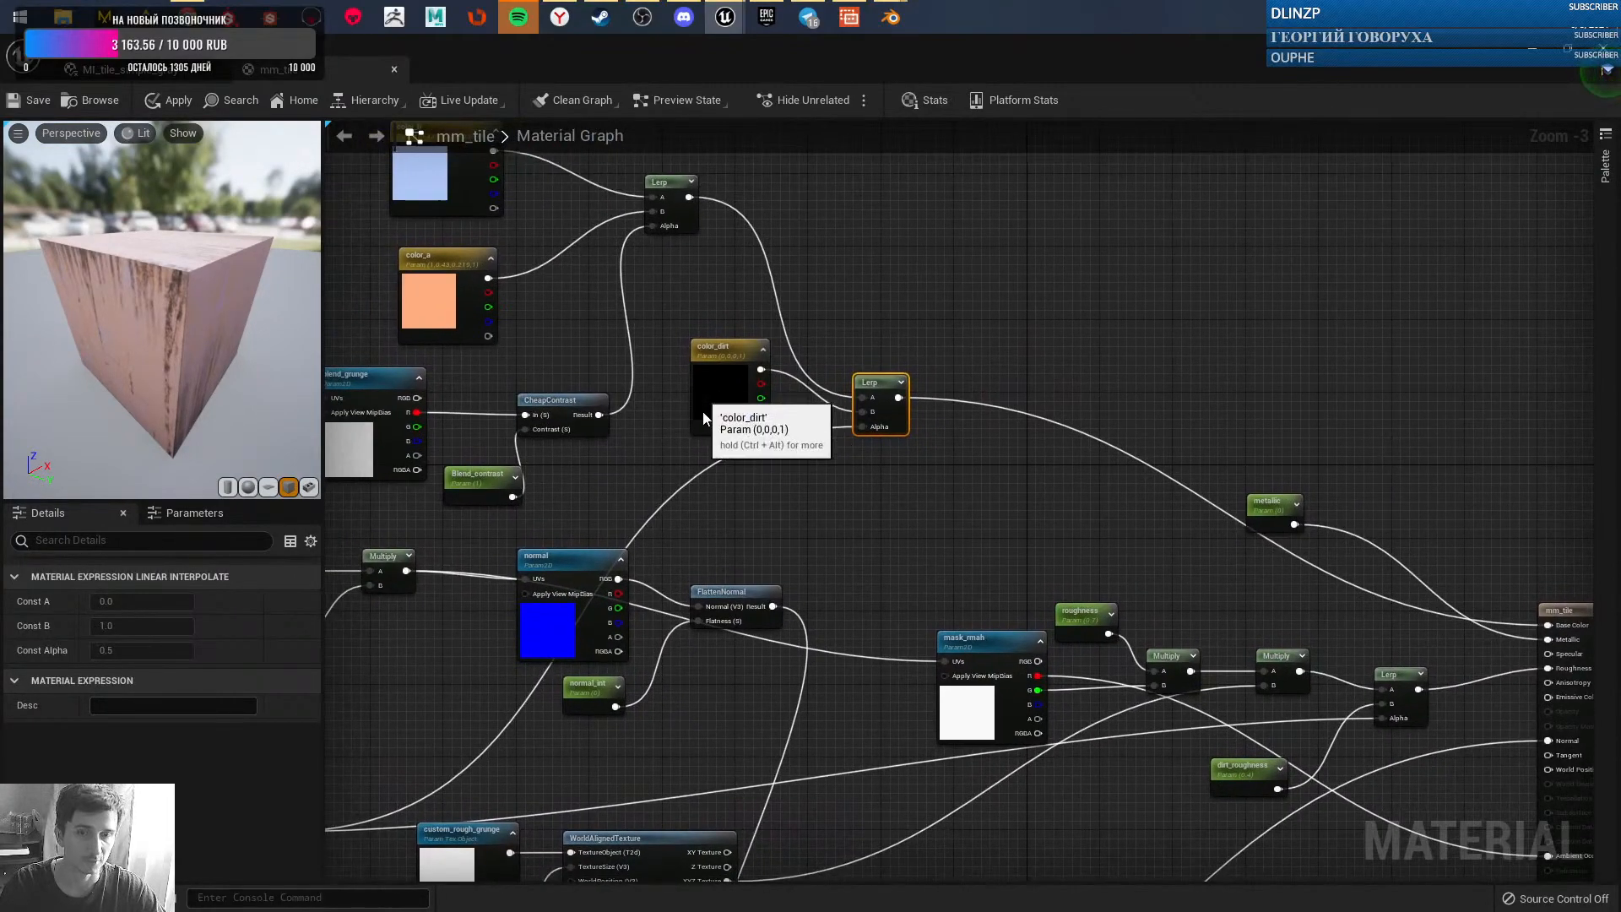
pyautogui.moveTo(744, 387); pyautogui.dragTo(733, 387)
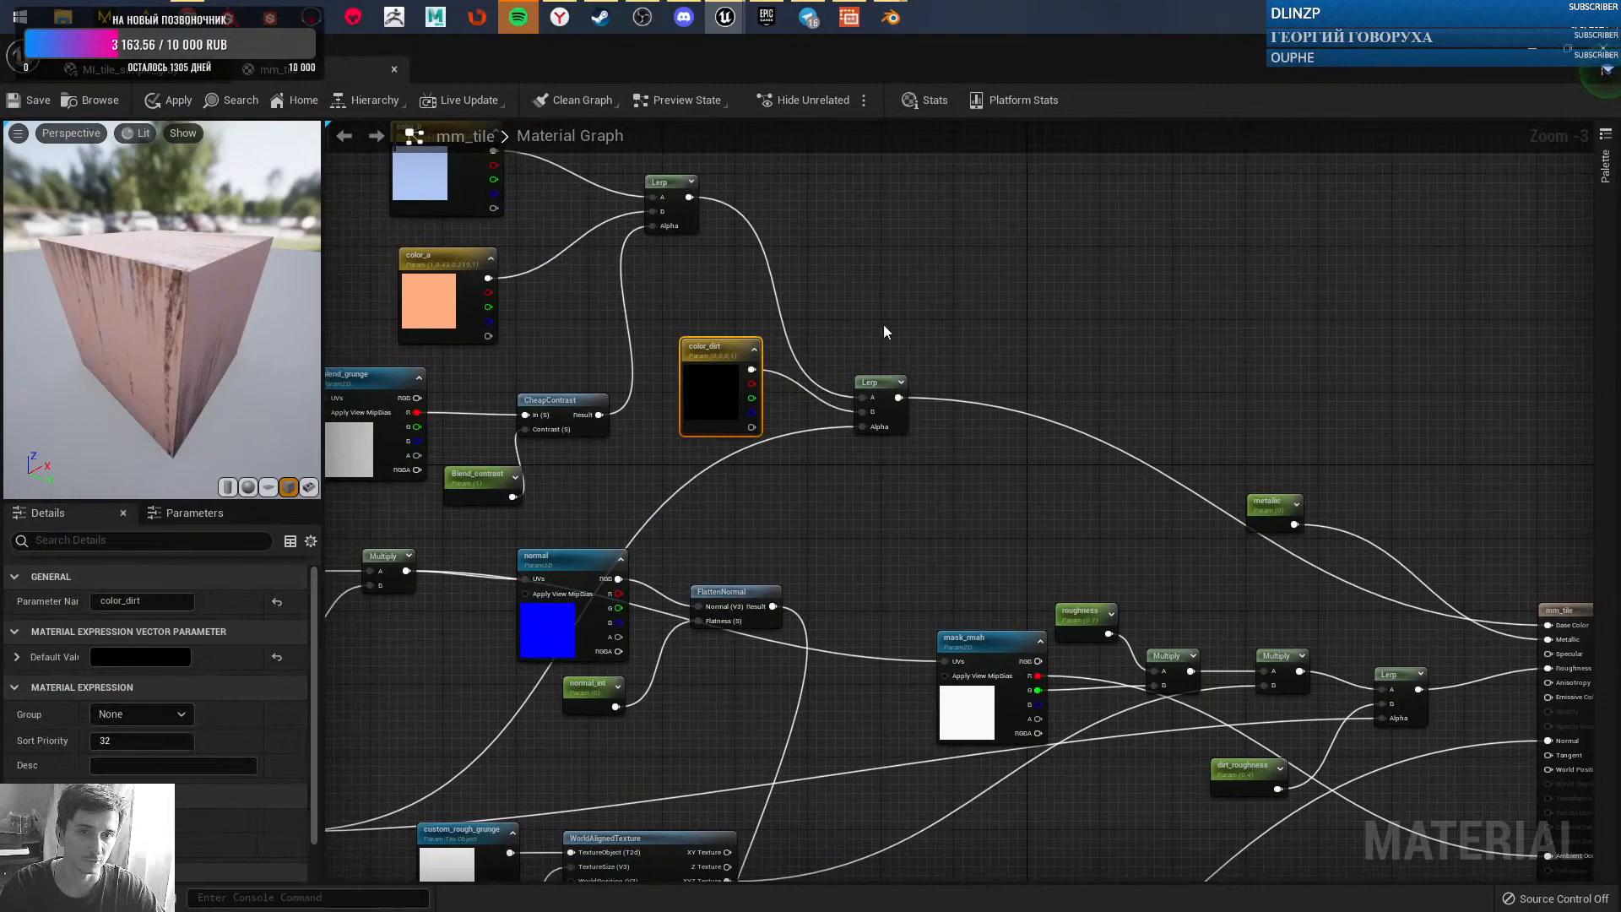
pyautogui.moveTo(1112, 408); pyautogui.dragTo(1039, 360, button='right')
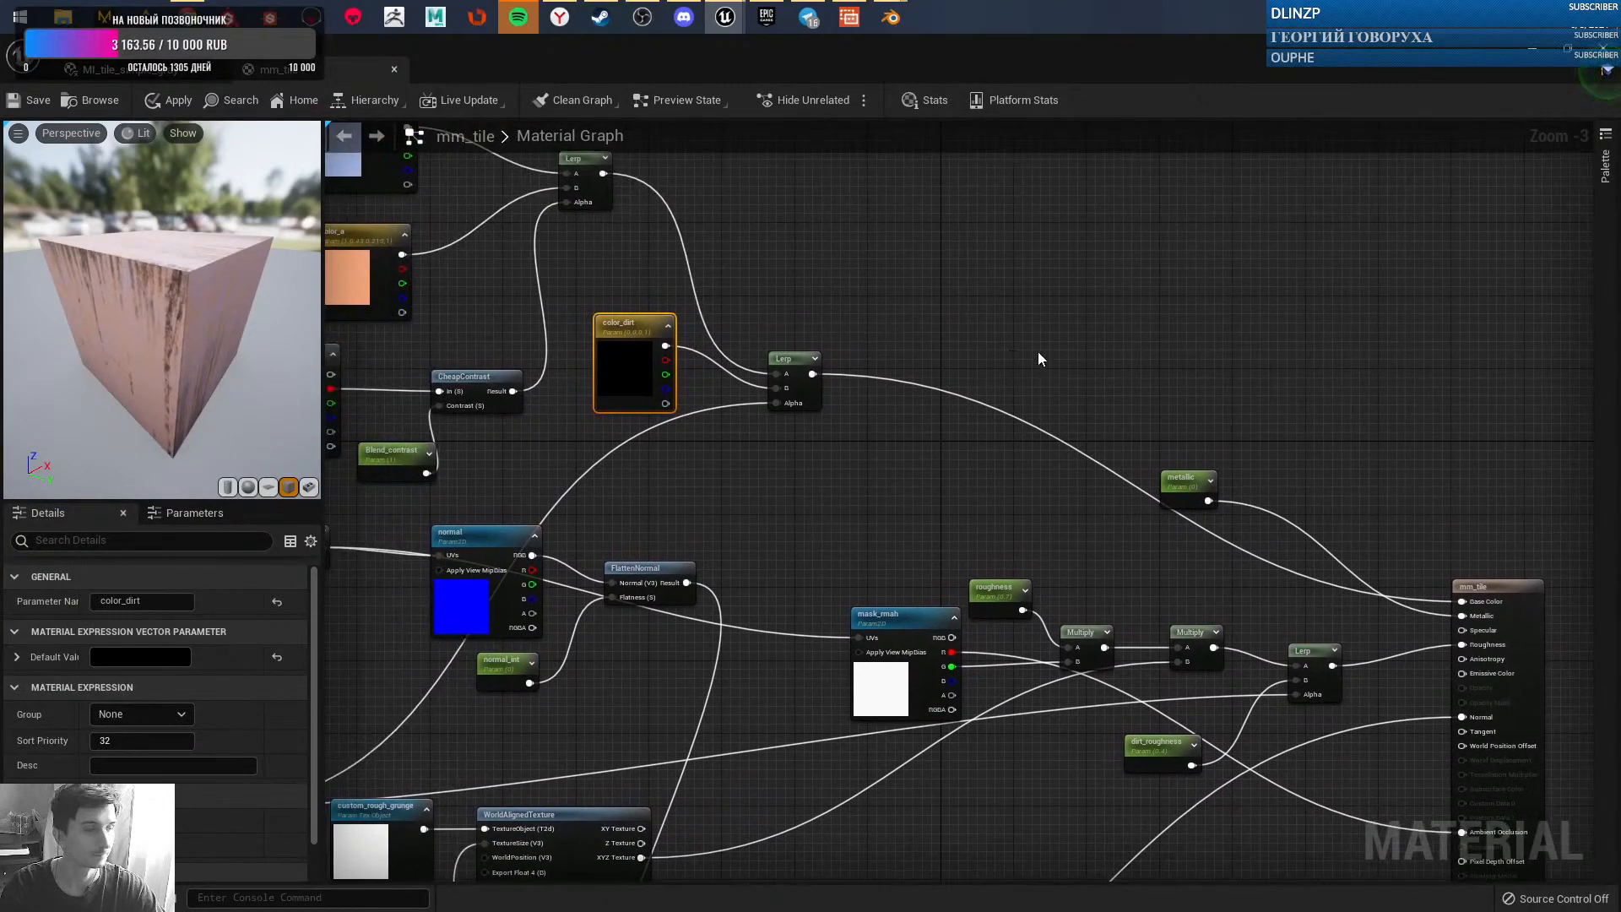
# - Shift the TexCoord[1] node up so it lines up with the UVs input of the grunge Texture Sample
pyautogui.moveTo(858, 302); pyautogui.dragTo(1238, 277, button='right')
pyautogui.scroll(-1, 1237, 275)
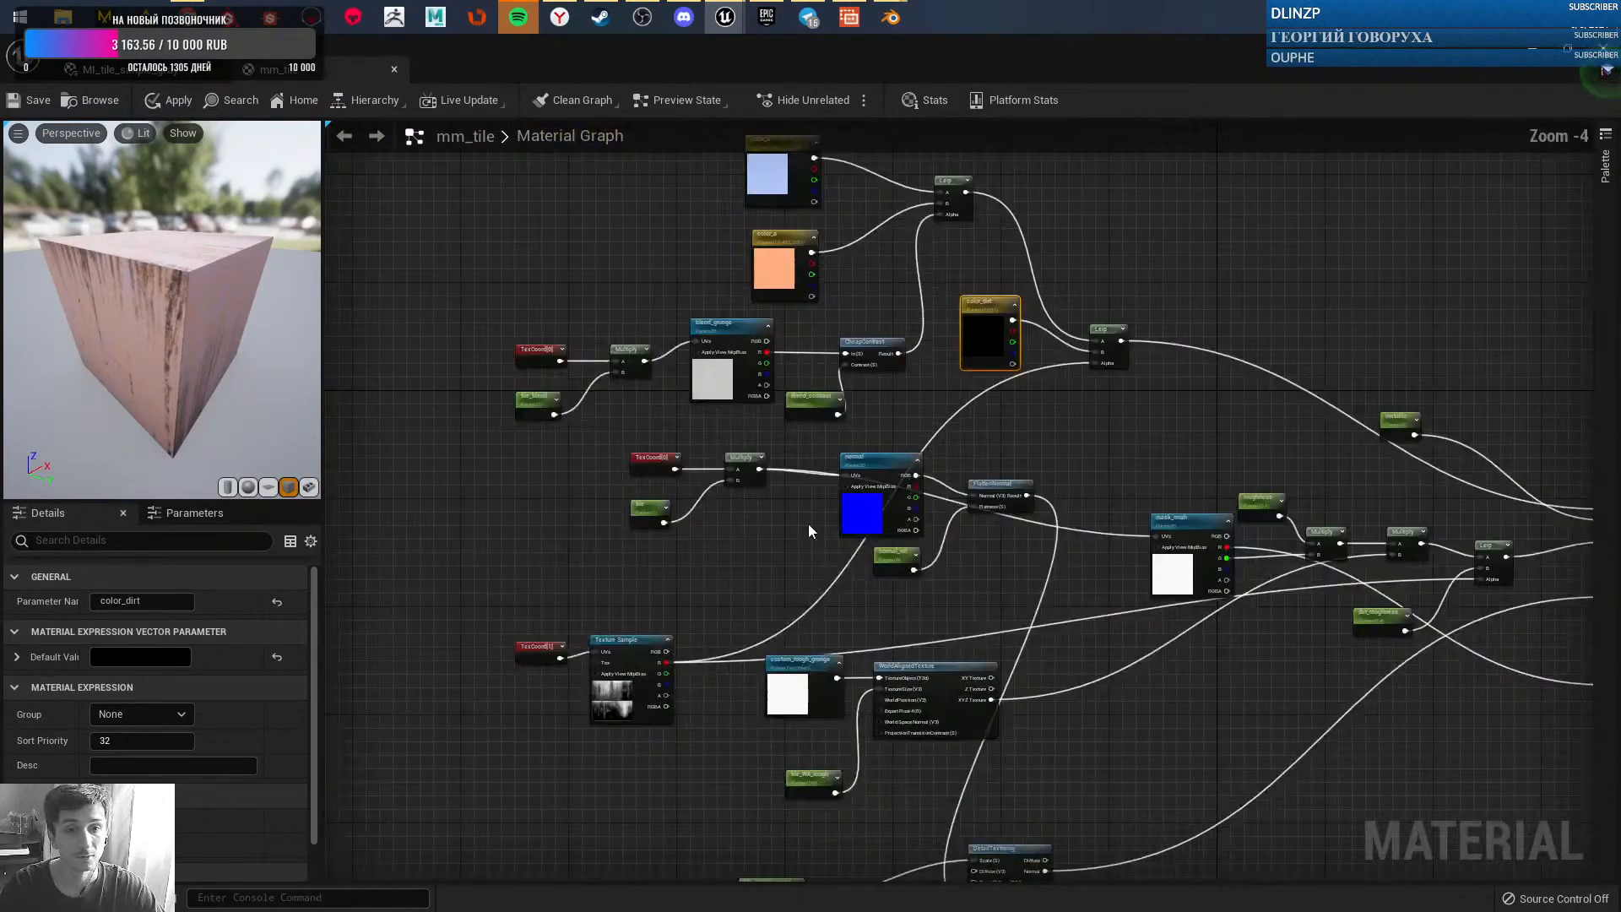
pyautogui.moveTo(740, 589); pyautogui.dragTo(750, 551, button='right')
pyautogui.scroll(1, 750, 550)
pyautogui.moveTo(473, 660); pyautogui.dragTo(605, 569, button='right')
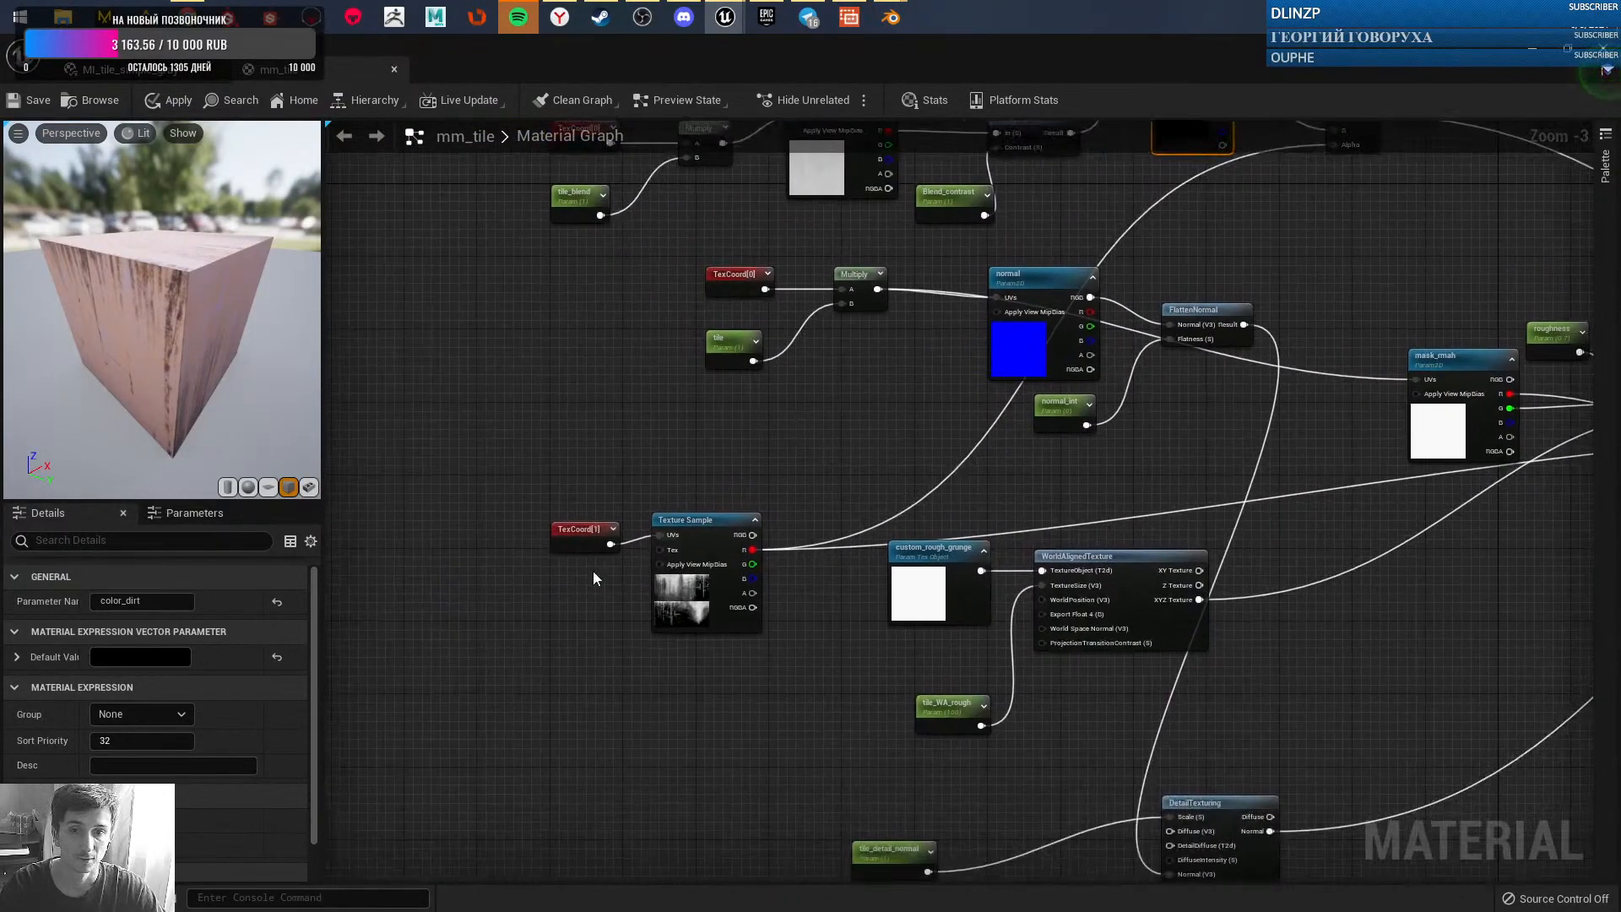
pyautogui.click(585, 528)
pyautogui.moveTo(585, 528); pyautogui.dragTo(582, 519)
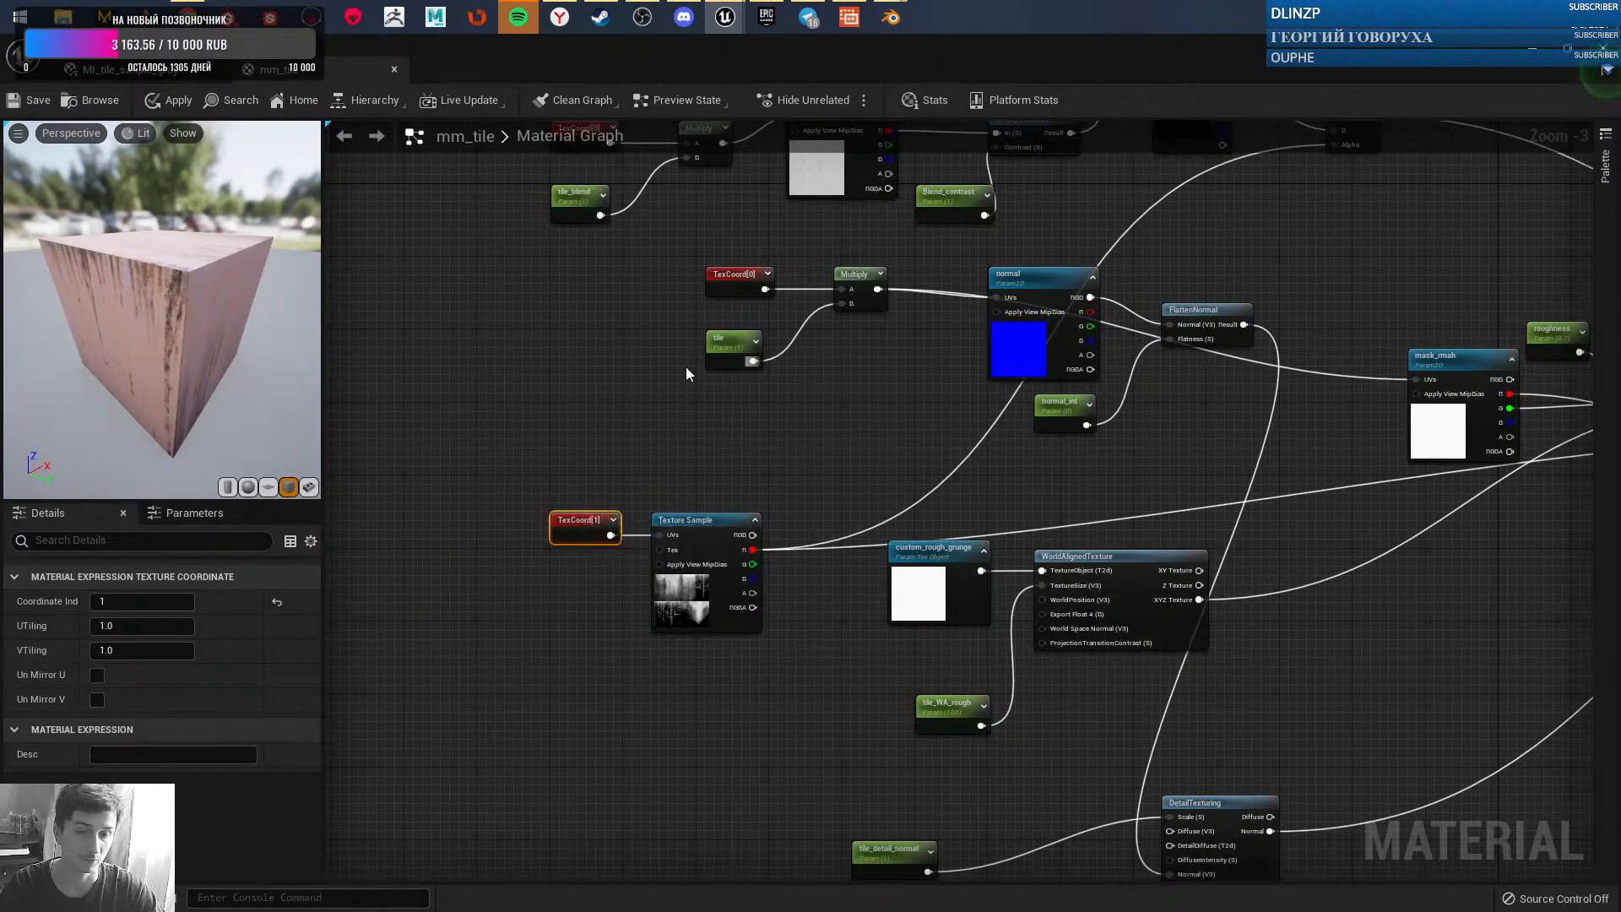
pyautogui.click(499, 469)
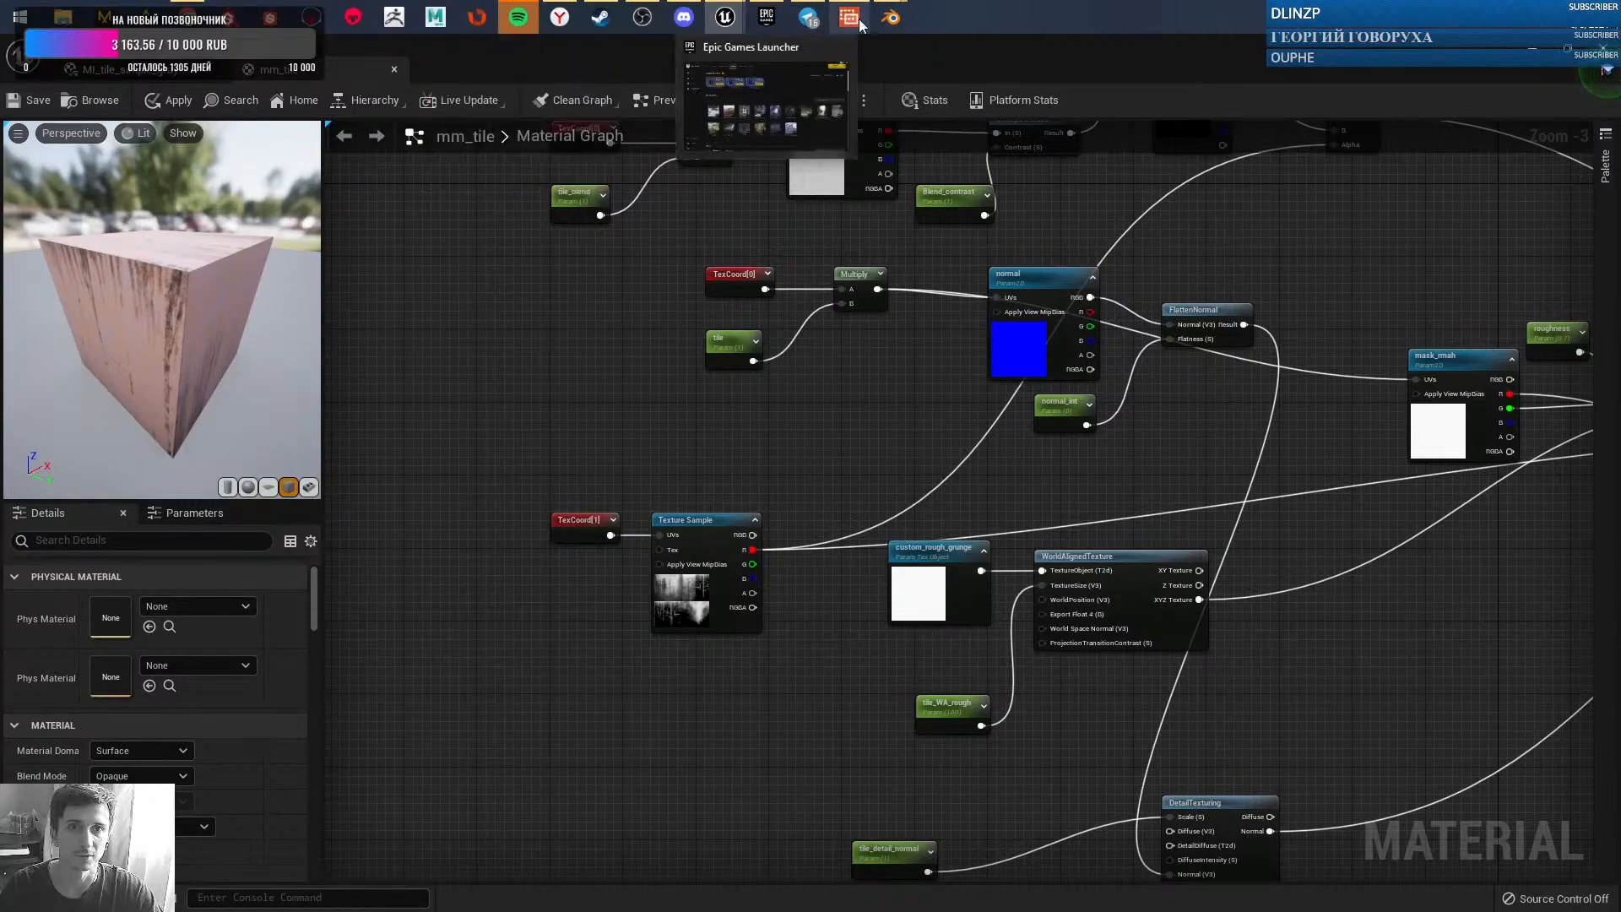
# - Switch to Blender, open the recent file platform.blend and view the whole platform with its stairs
pyautogui.moveTo(890, 17)
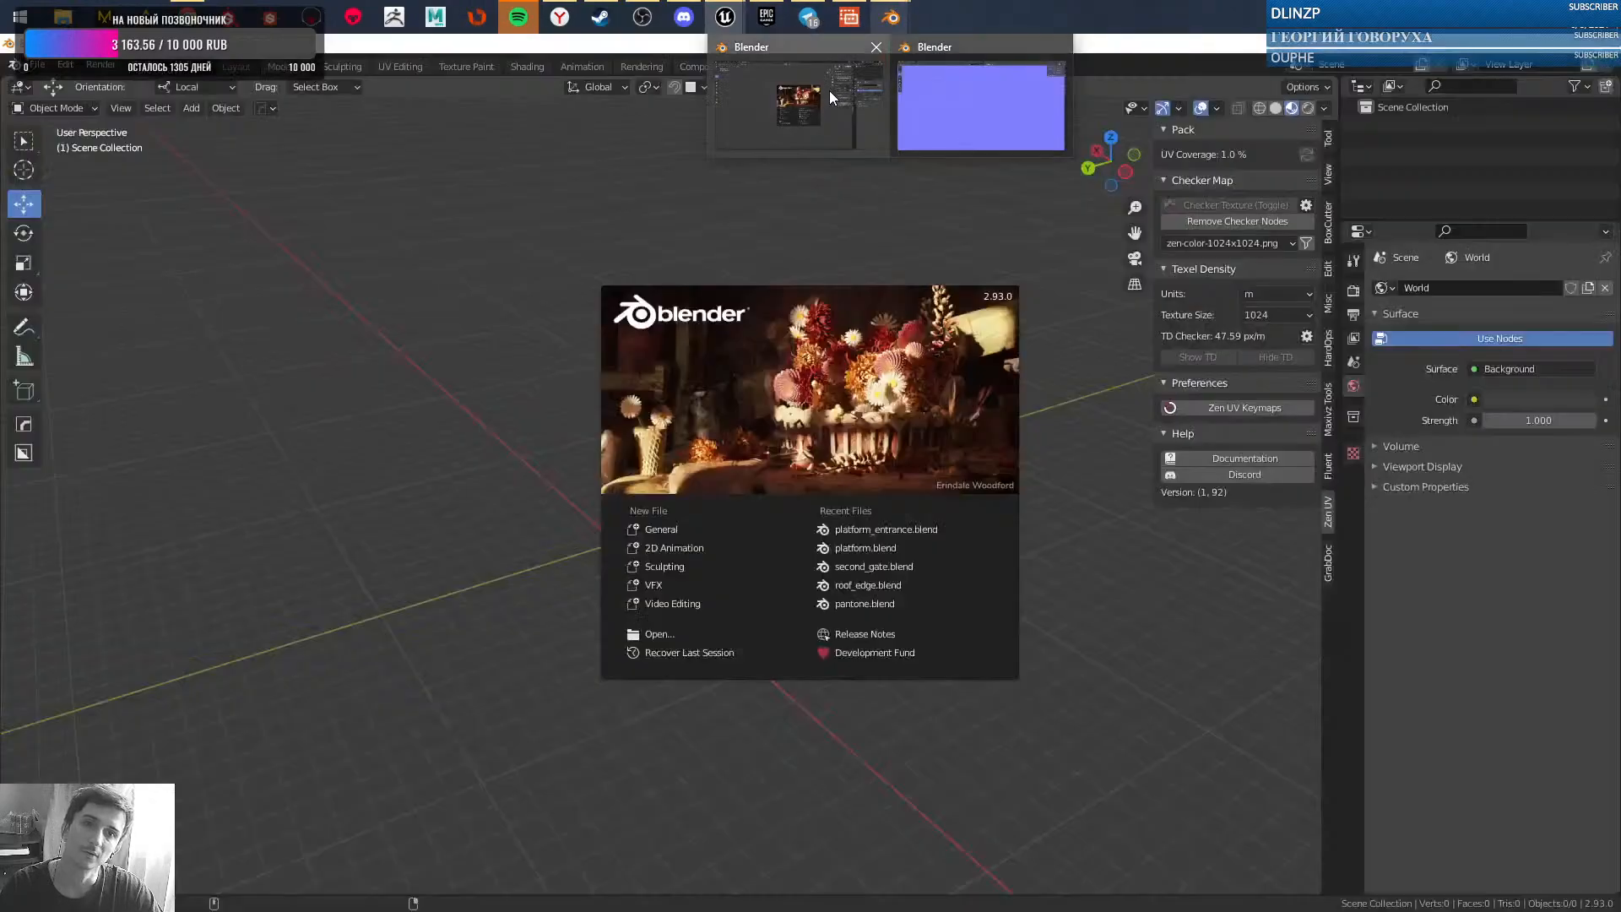
pyautogui.click(829, 90)
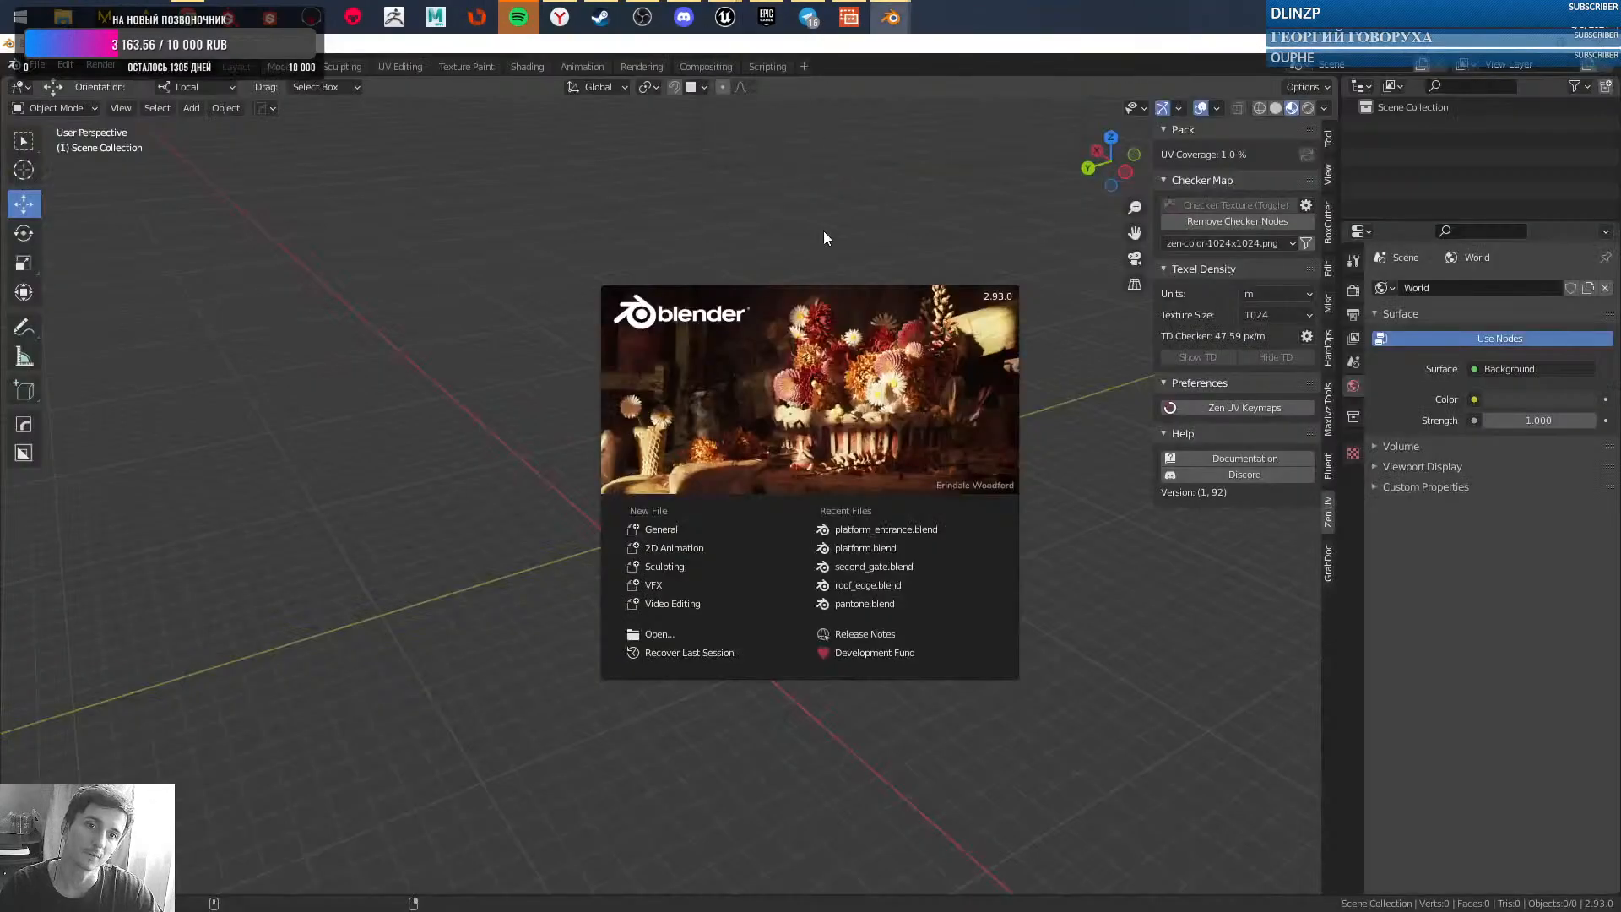
pyautogui.click(853, 547)
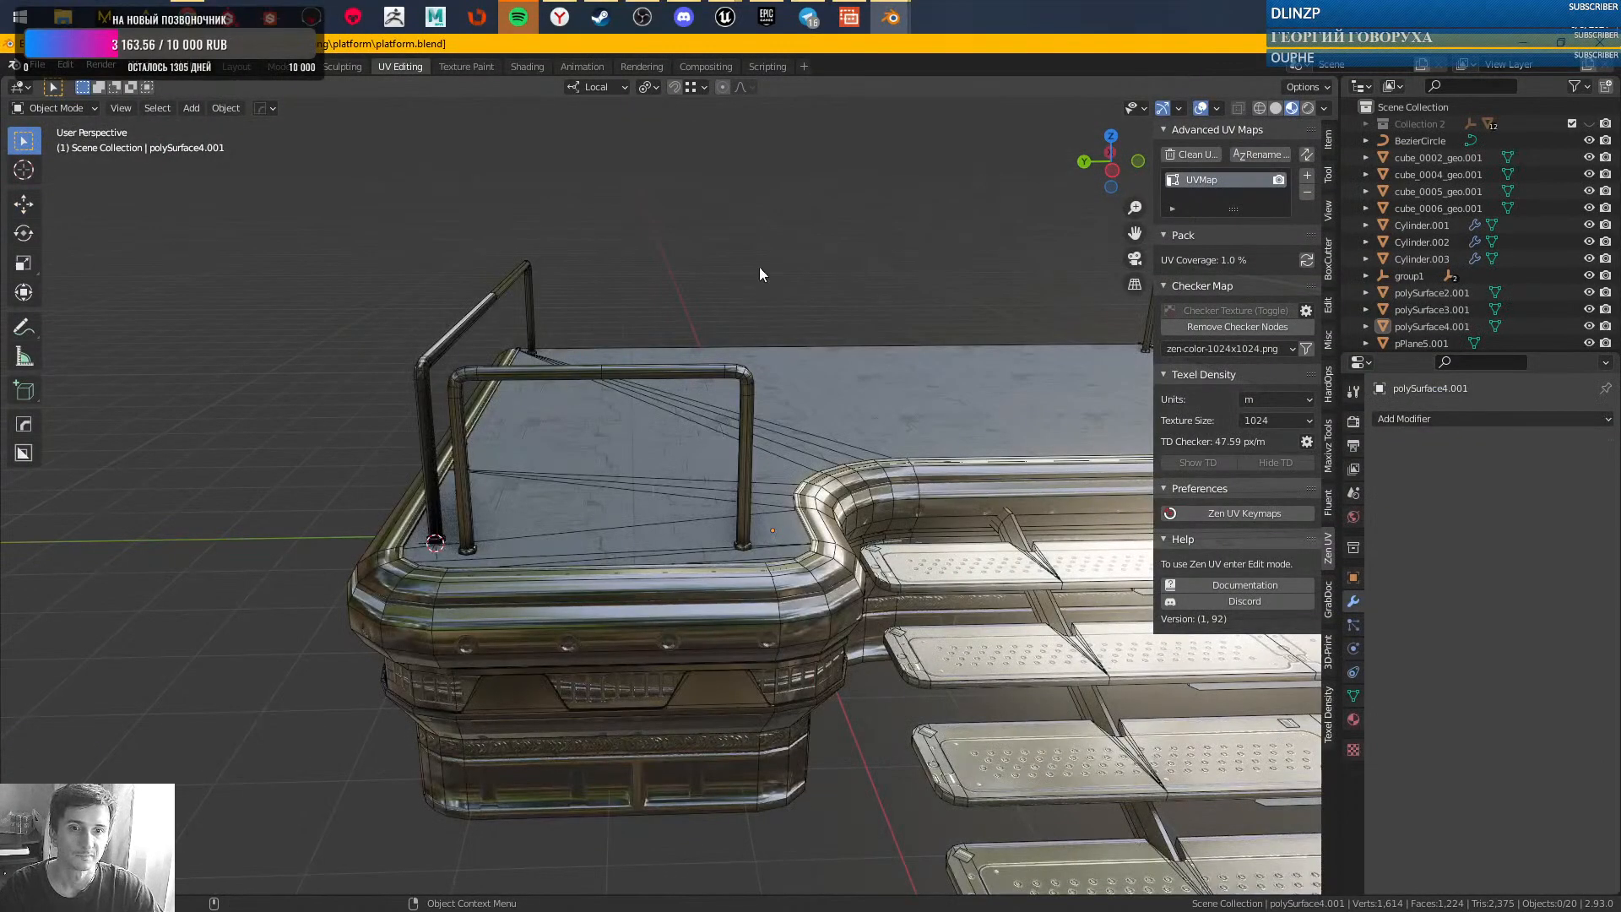
pyautogui.moveTo(770, 349); pyautogui.dragTo(556, 419, button='middle')
pyautogui.scroll(-4, 558, 439)
# - Open platform_entrance.blend in place of the current file, leave Edit Mode and clear the selection
pyautogui.hotkey('ctrl', 's')
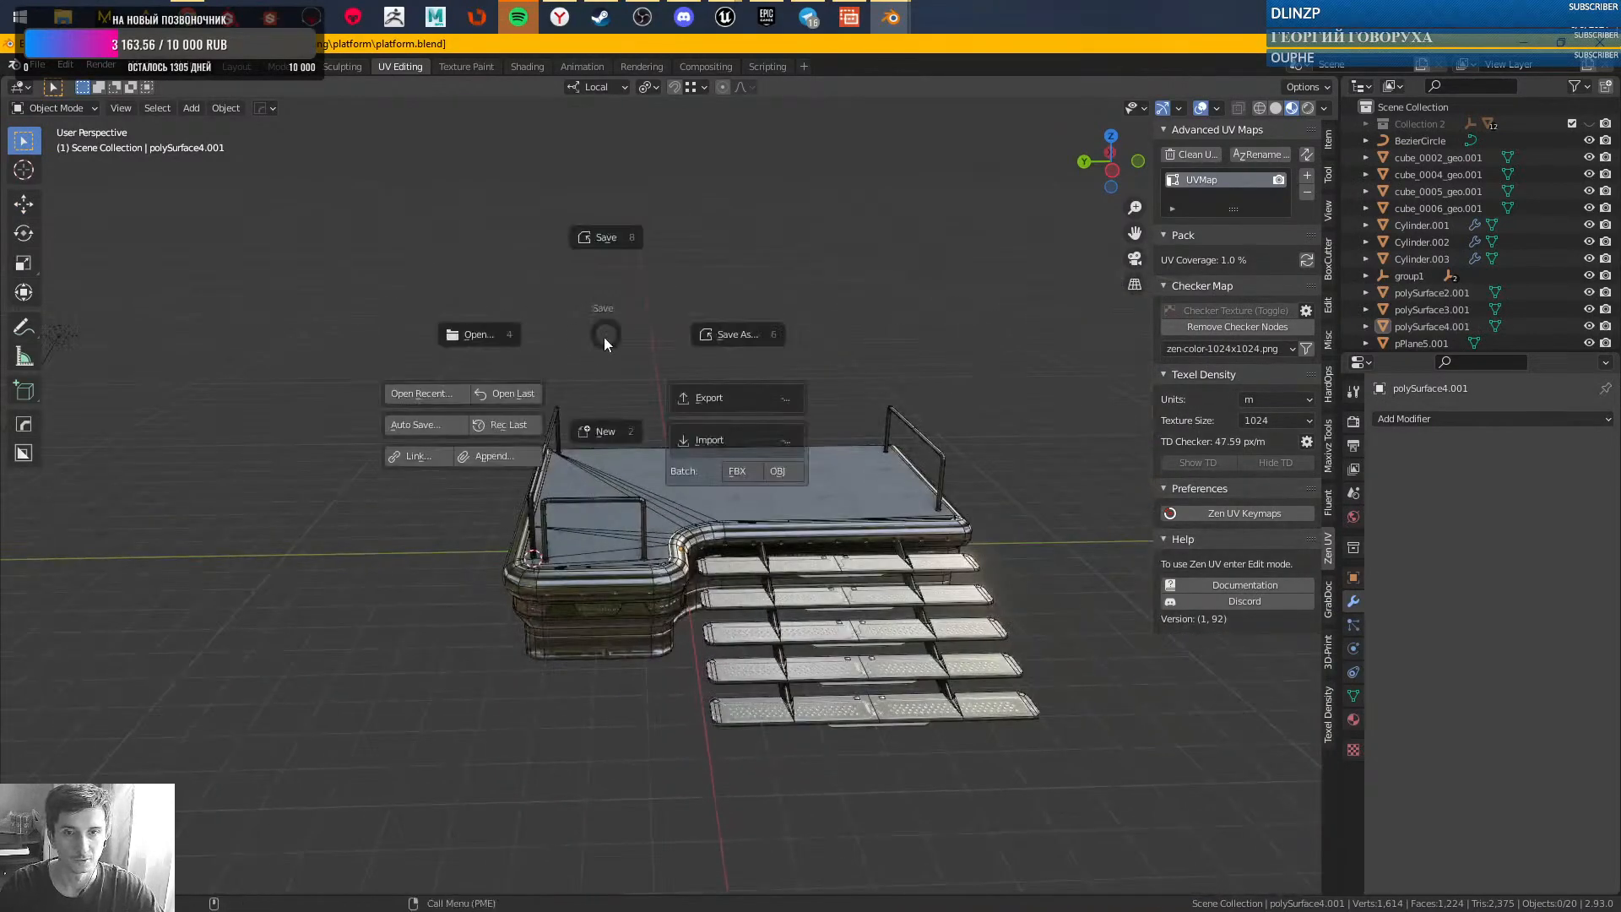
pyautogui.click(480, 339)
pyautogui.doubleClick(464, 213)
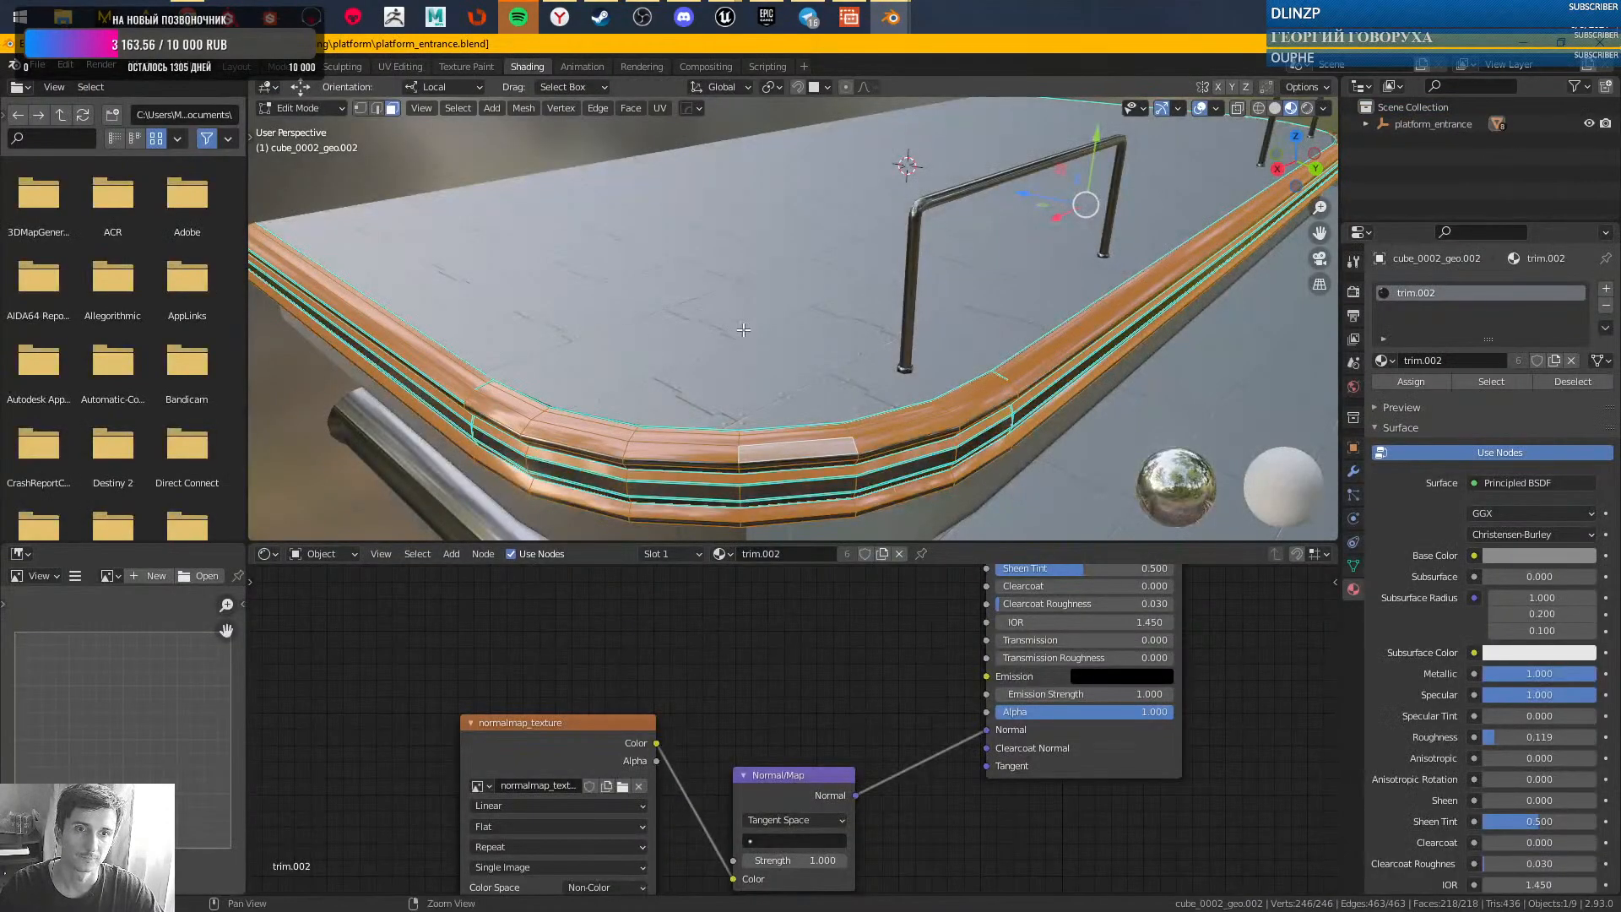
pyautogui.scroll(-3, 741, 329)
pyautogui.press('Tab')
pyautogui.click(579, 193)
pyautogui.scroll(-5, 707, 354)
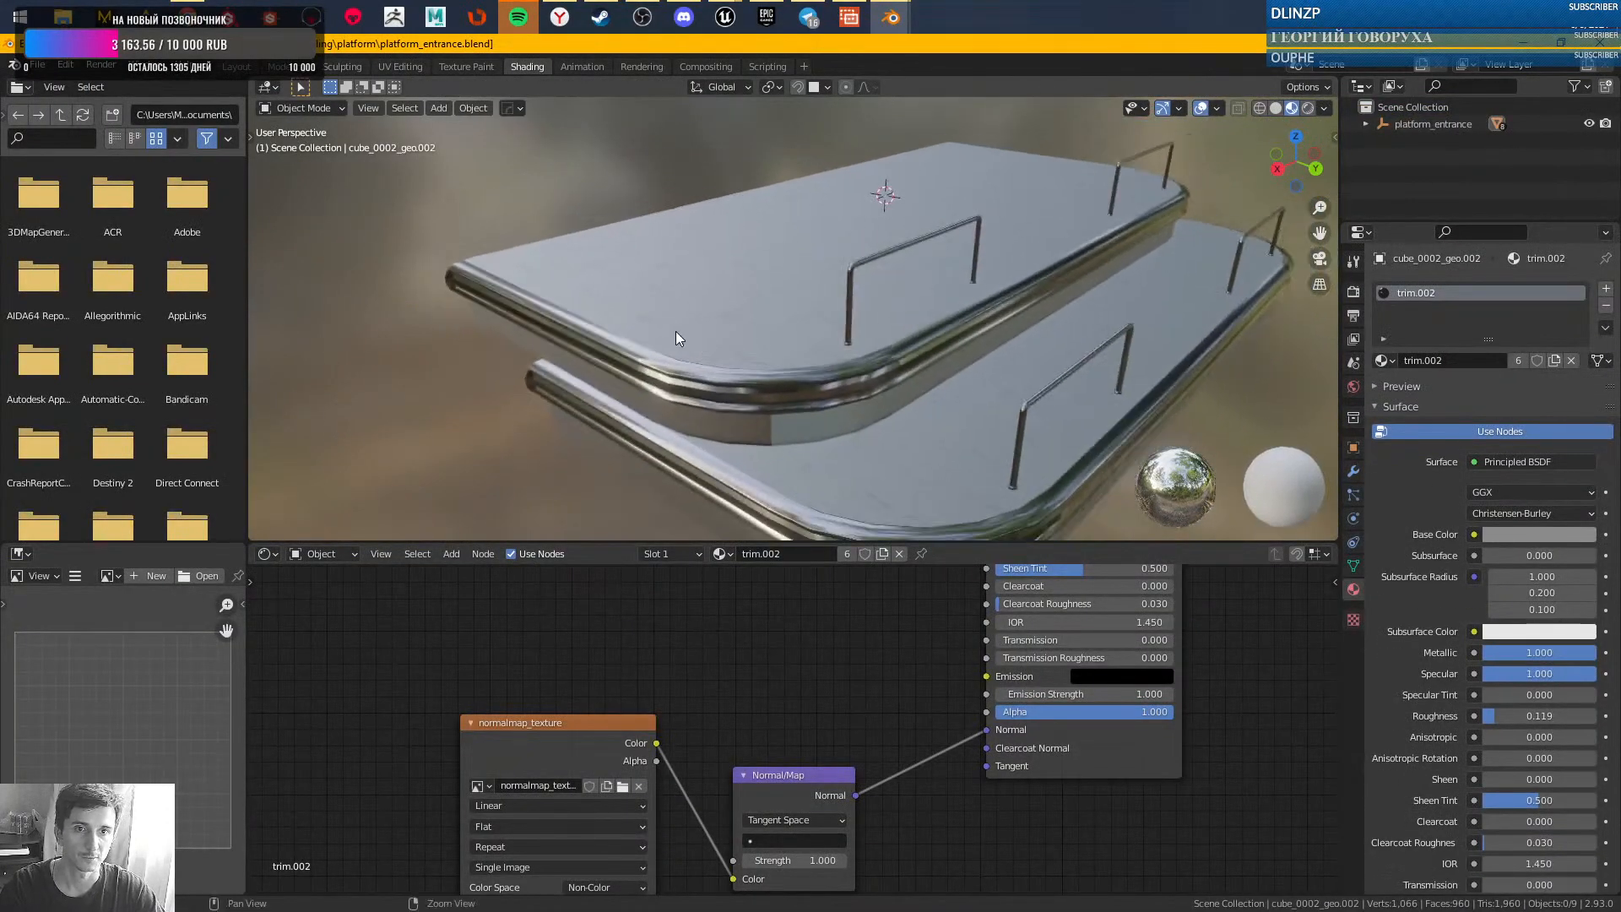
# - Inspect the platform's trim edge and switch to a workspace with a full-size 3D viewport showing both platform levels
pyautogui.moveTo(716, 346); pyautogui.dragTo(748, 363, button='middle')
pyautogui.scroll(6, 854, 475)
pyautogui.scroll(-5, 868, 471)
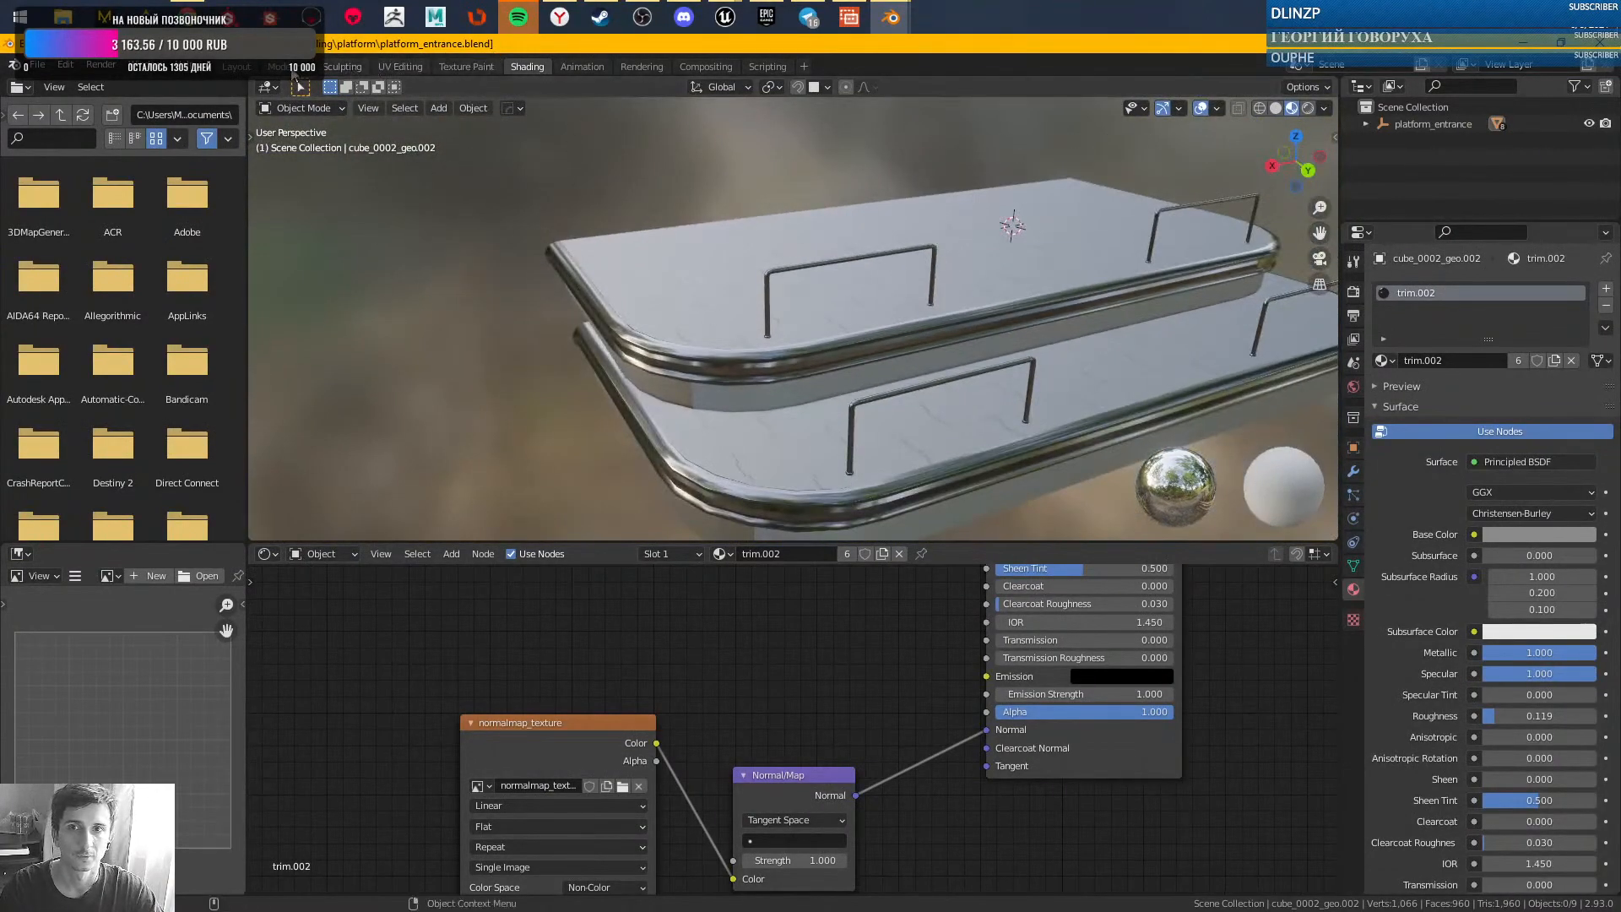
pyautogui.click(287, 68)
pyautogui.scroll(-2, 641, 253)
pyautogui.moveTo(642, 259); pyautogui.dragTo(665, 397, button='middle')
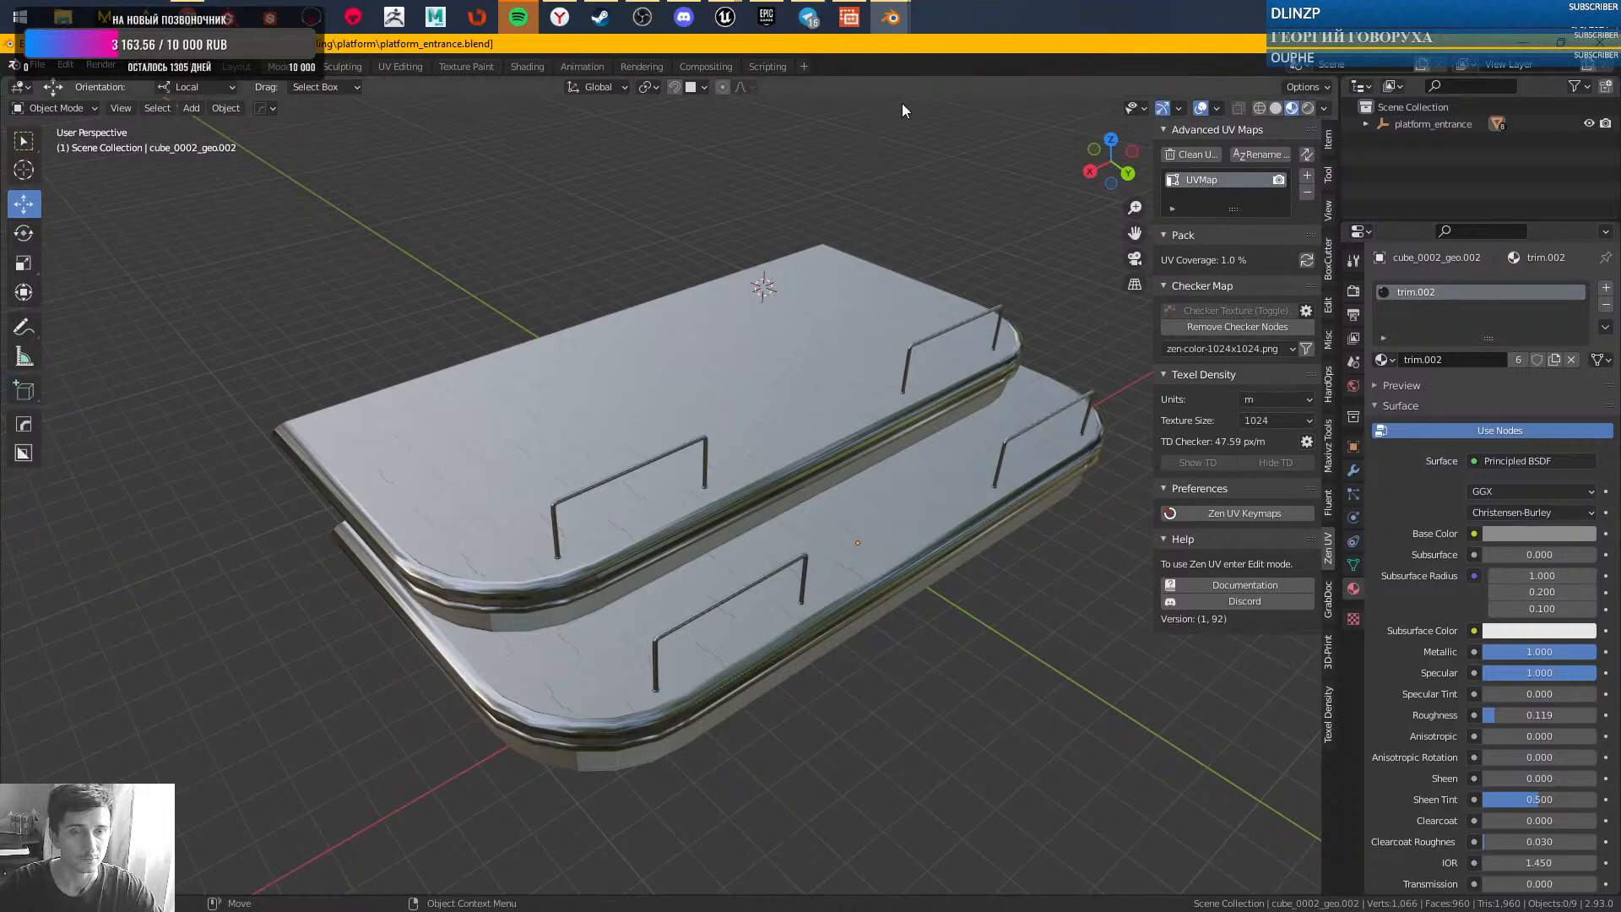
pyautogui.click(808, 21)
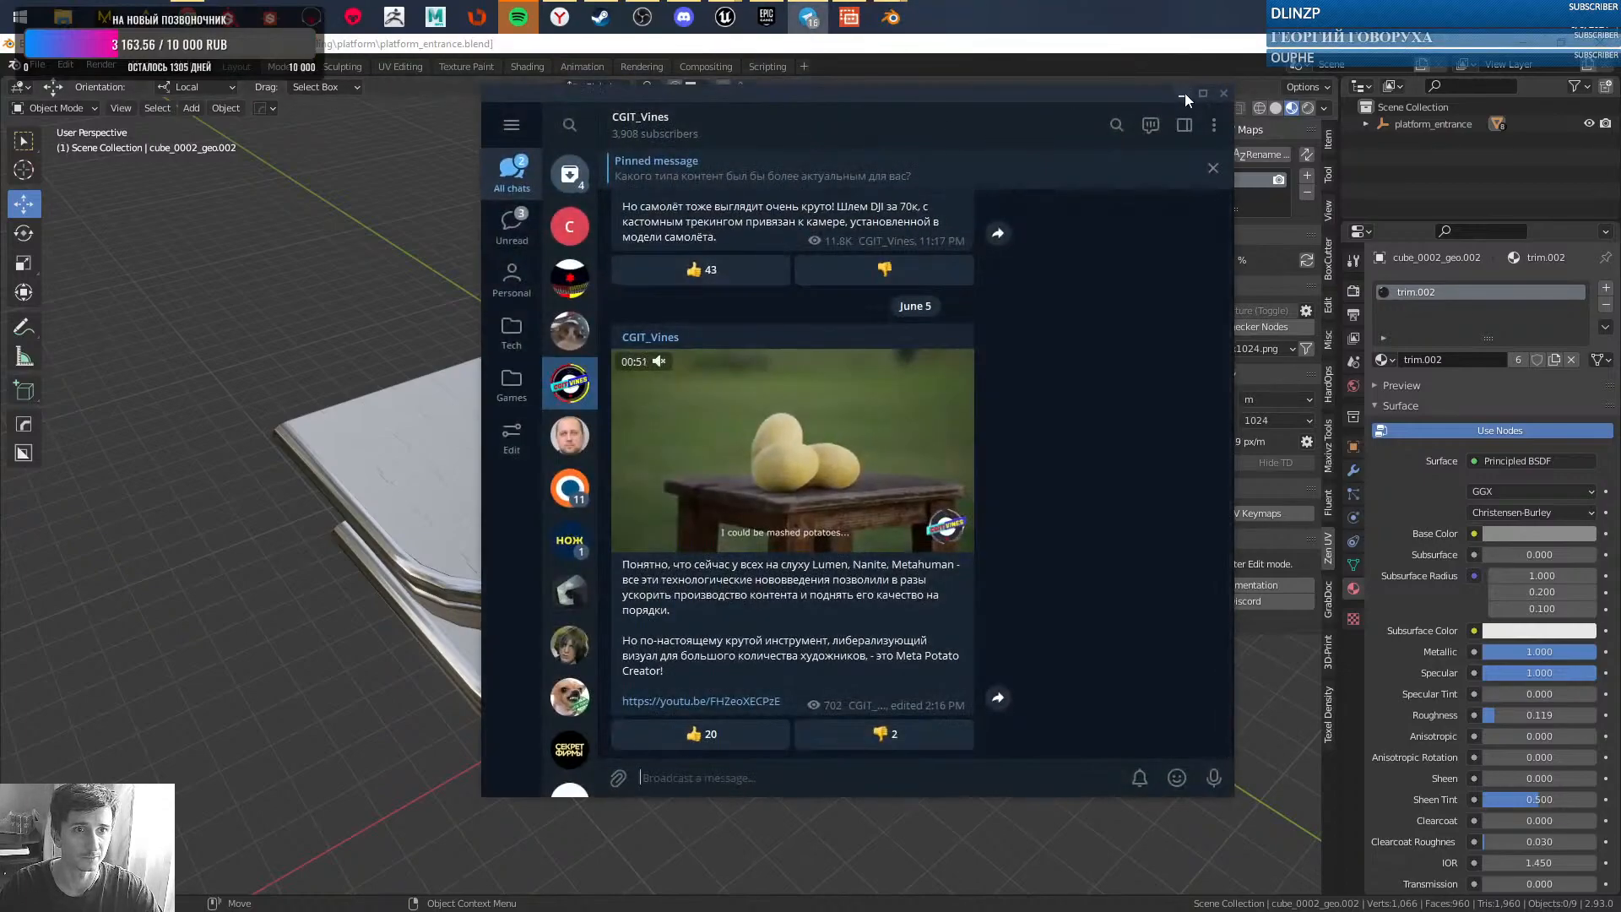
pyautogui.click(1184, 96)
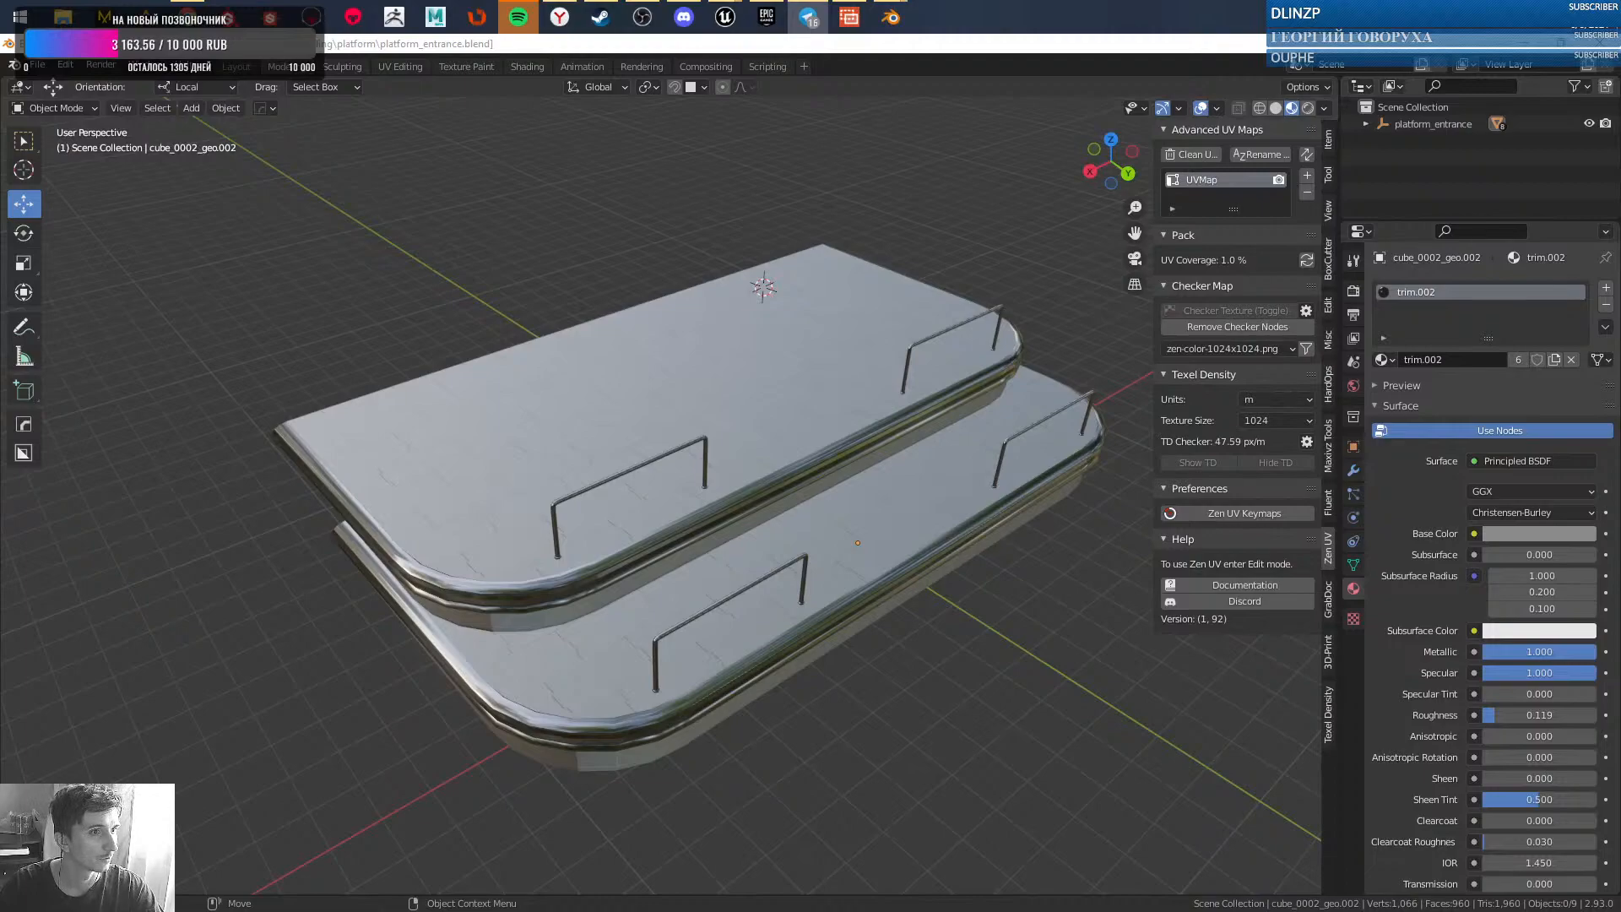
pyautogui.hotkey('alt', 'F4')
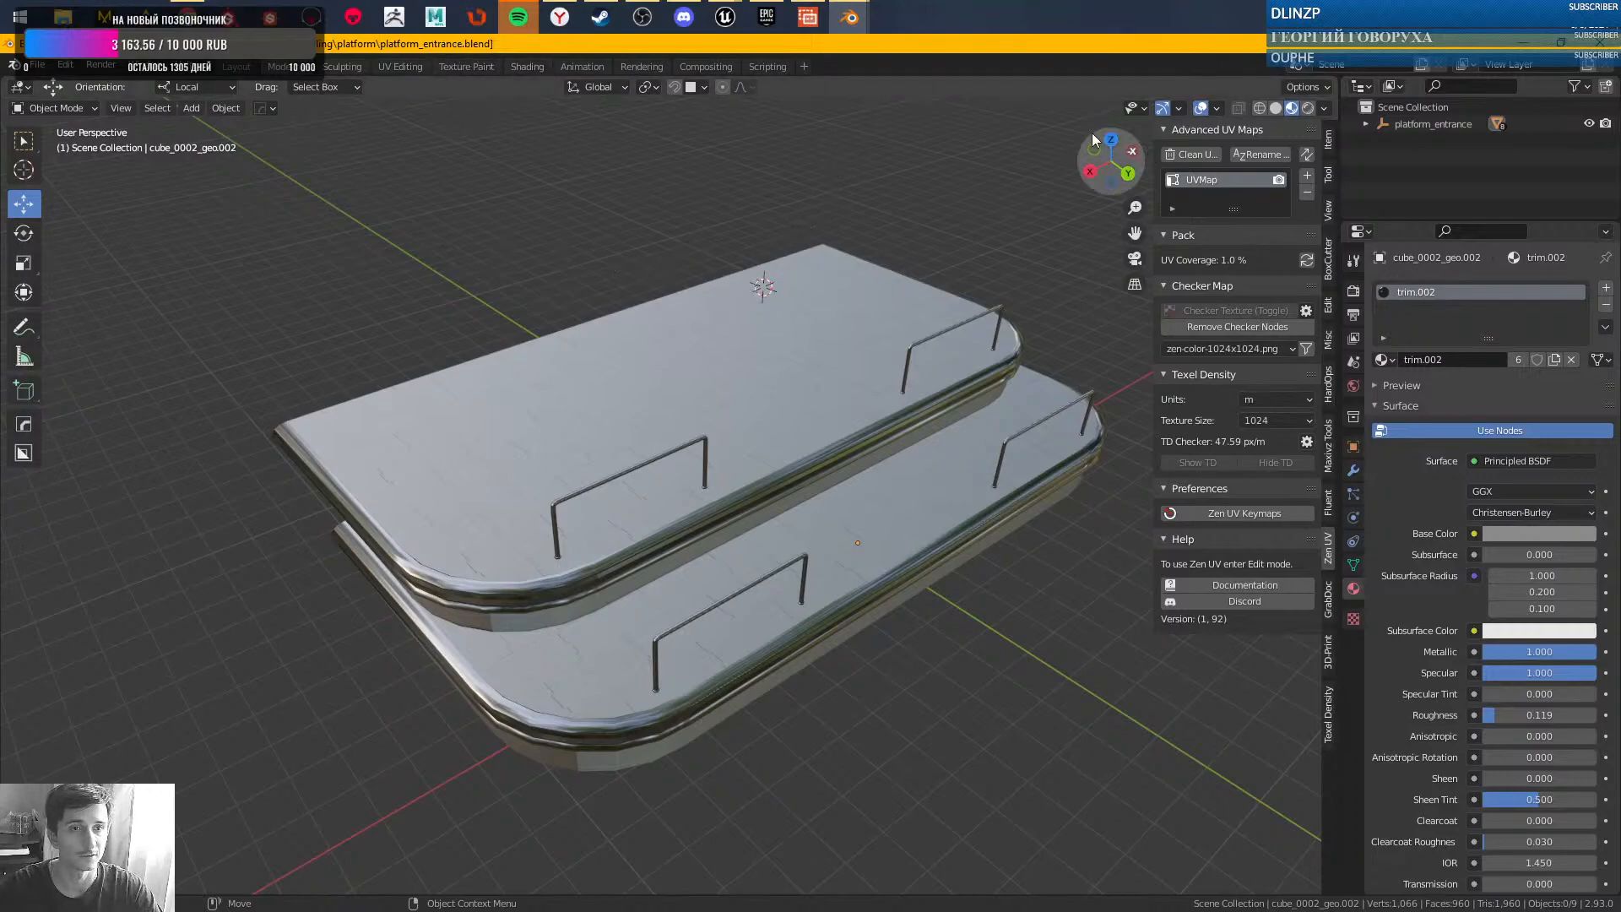
# - Switch to Unreal Engine and move the mm_tile material editor aside to look at the pantone mesh in the level
pyautogui.click(724, 17)
pyautogui.click(550, 98)
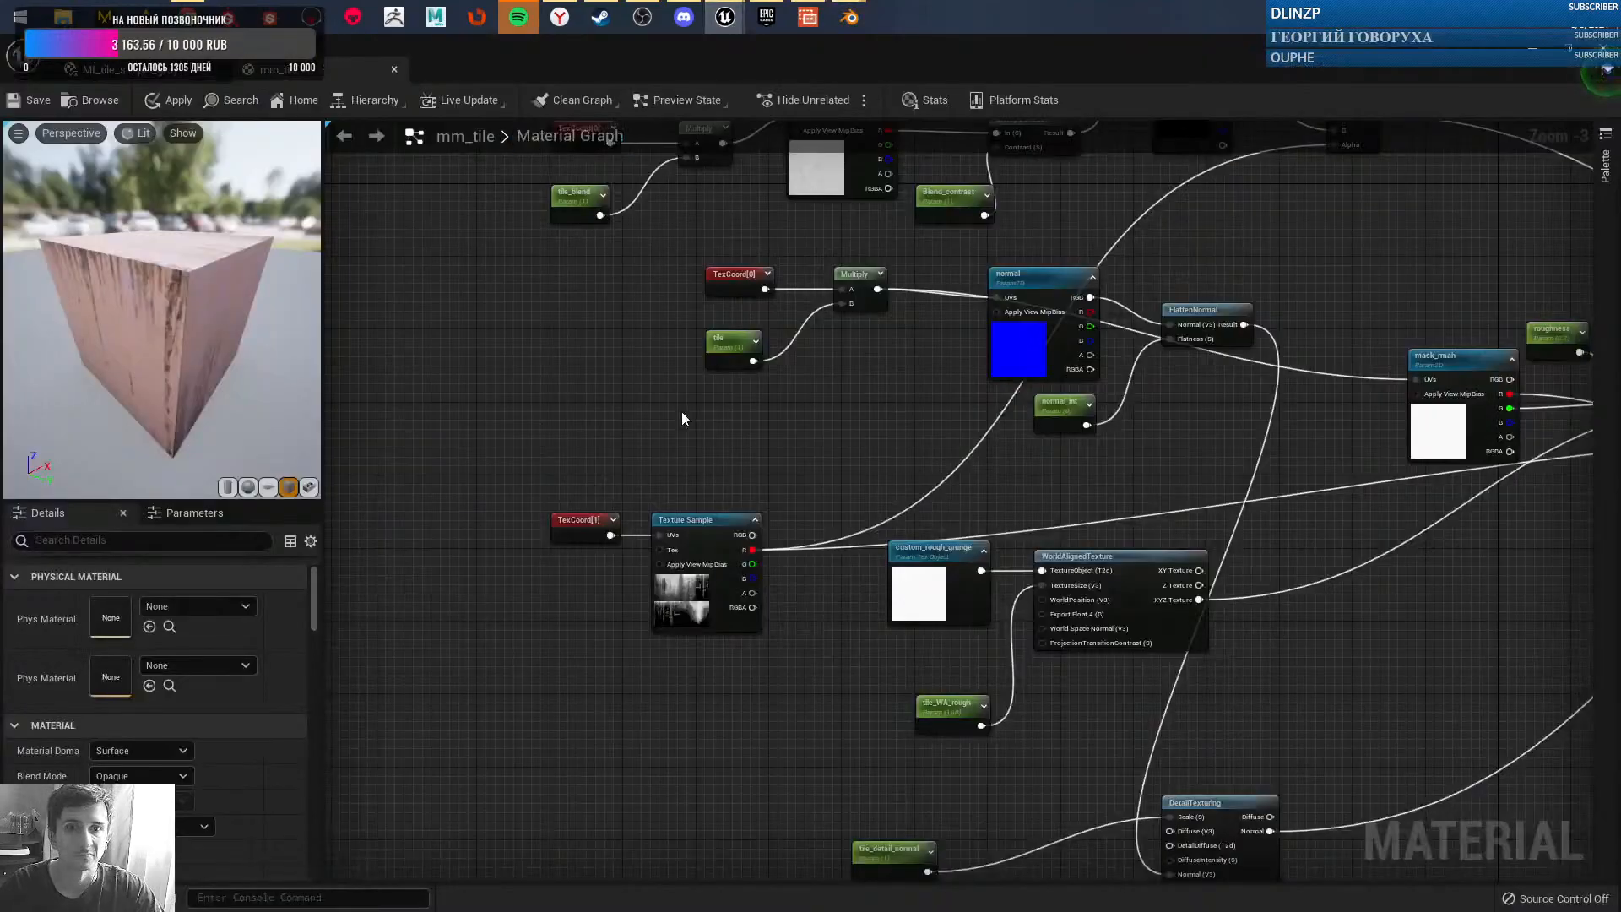
pyautogui.moveTo(527, 61); pyautogui.dragTo(1135, 552)
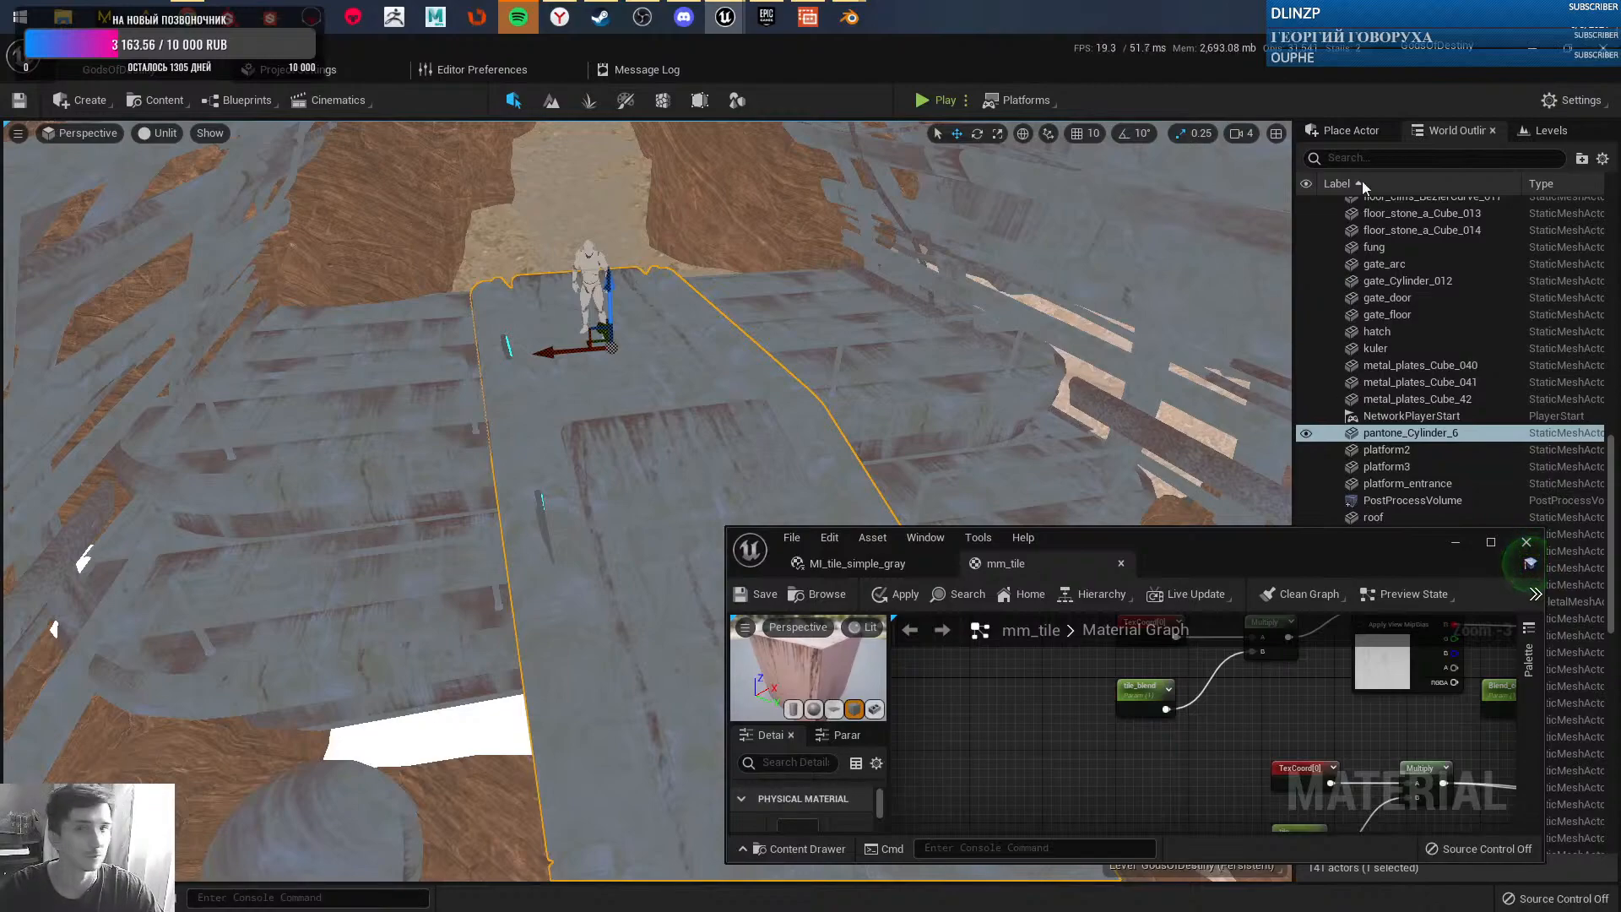
# - Switch to Blender and open pantone.blend from the Modelling\pantone folder without saving platform_entrance.blend
pyautogui.moveTo(850, 17)
pyautogui.click(801, 111)
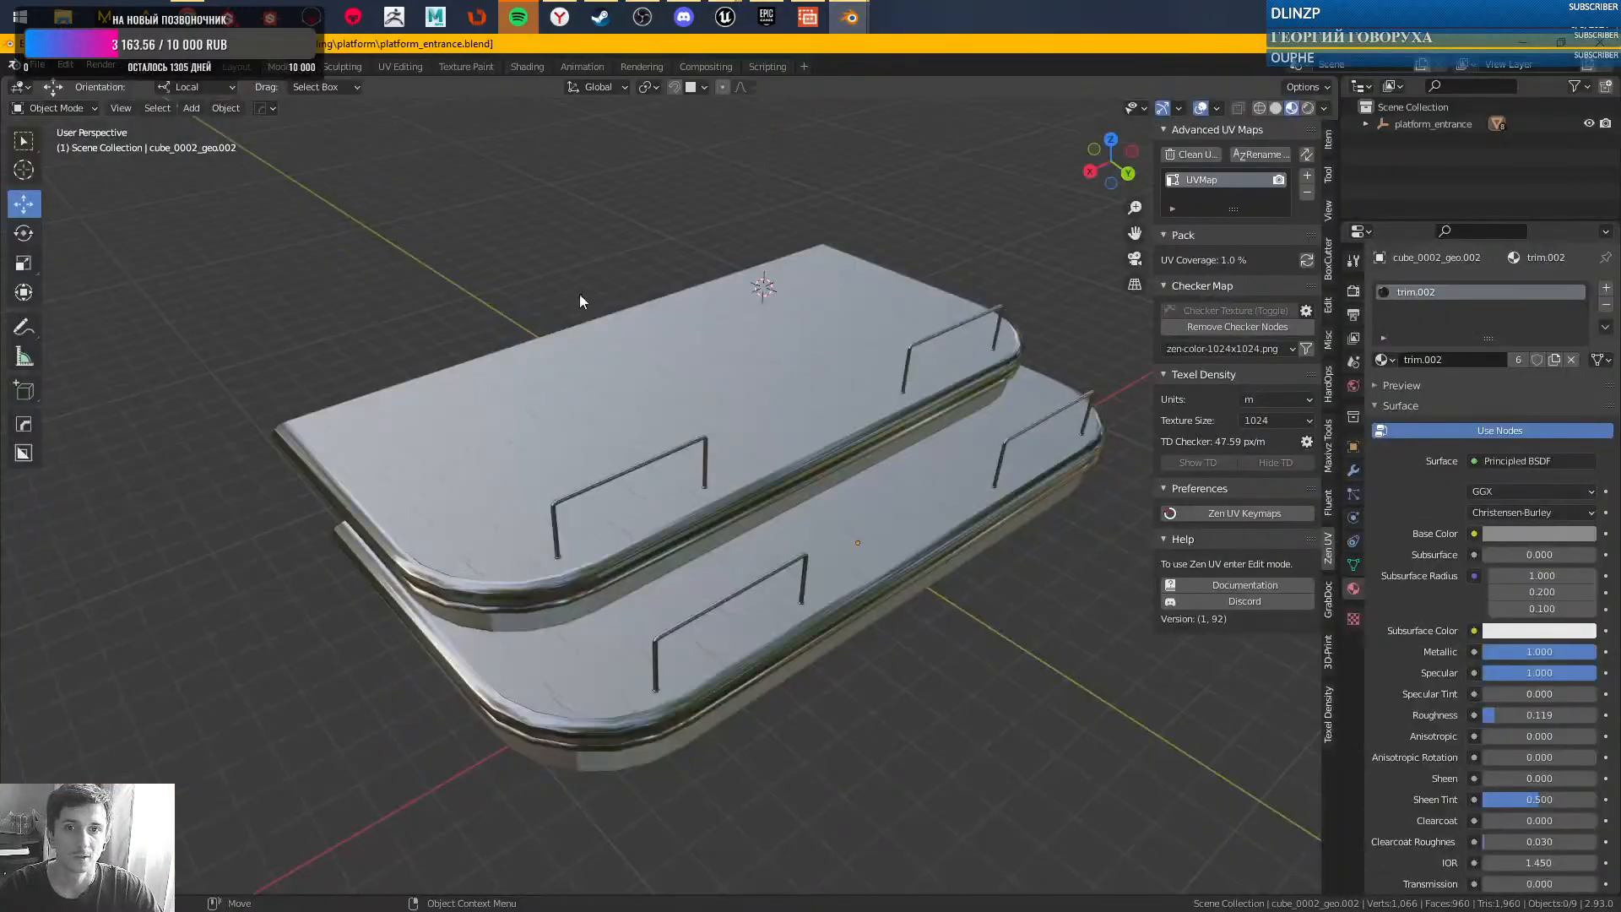
pyautogui.hotkey('ctrl', 's')
pyautogui.click(407, 265)
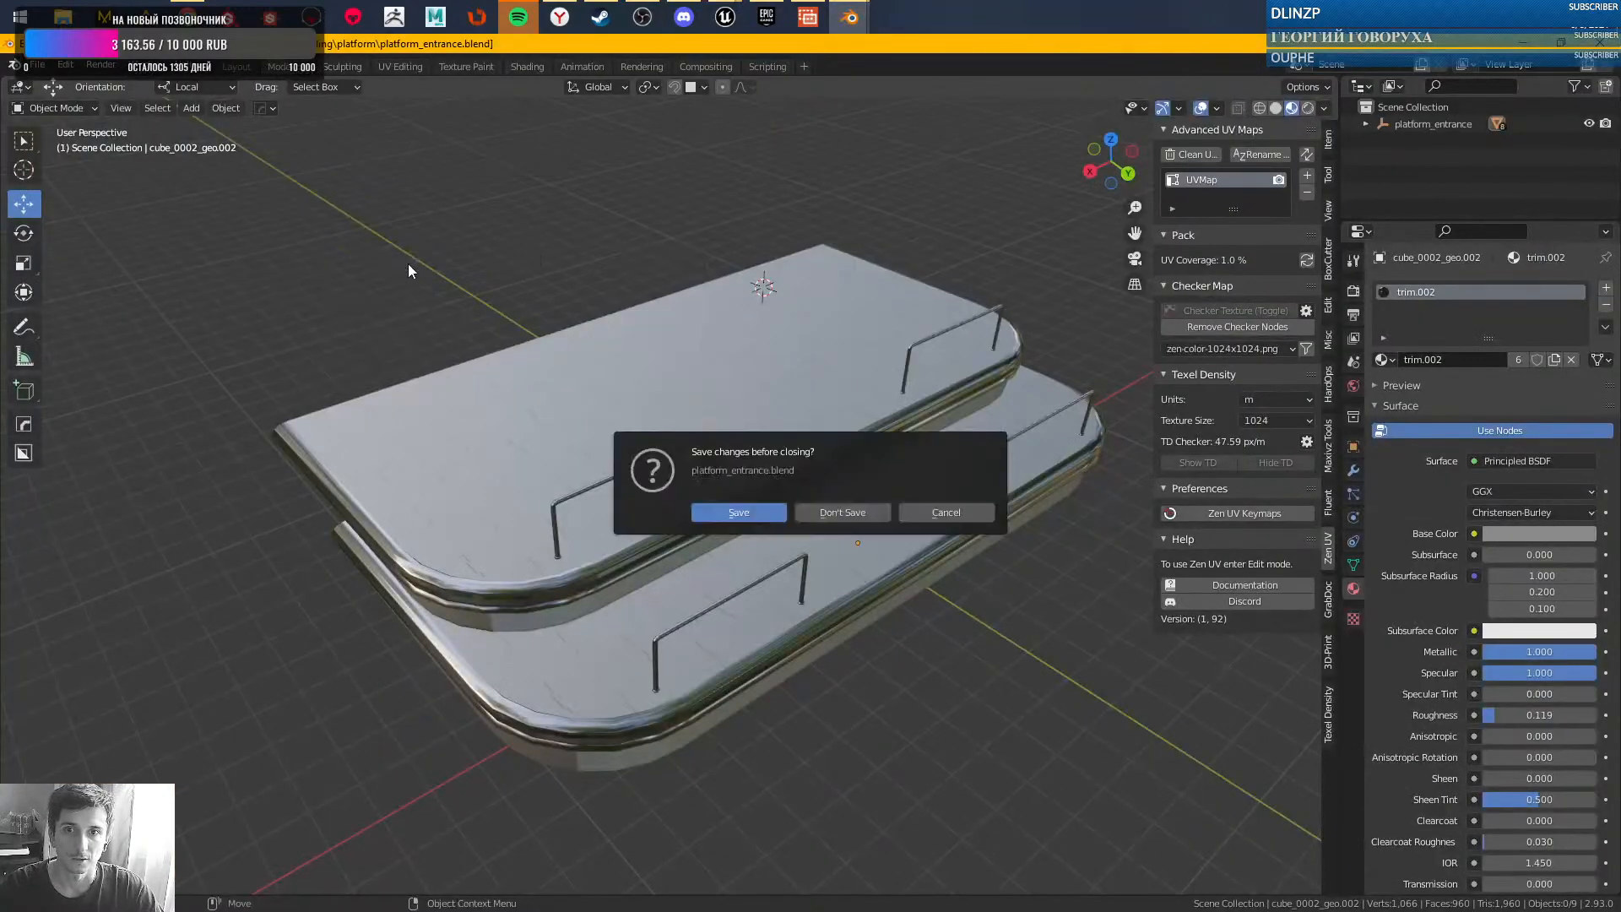
pyautogui.click(851, 512)
pyautogui.click(731, 148)
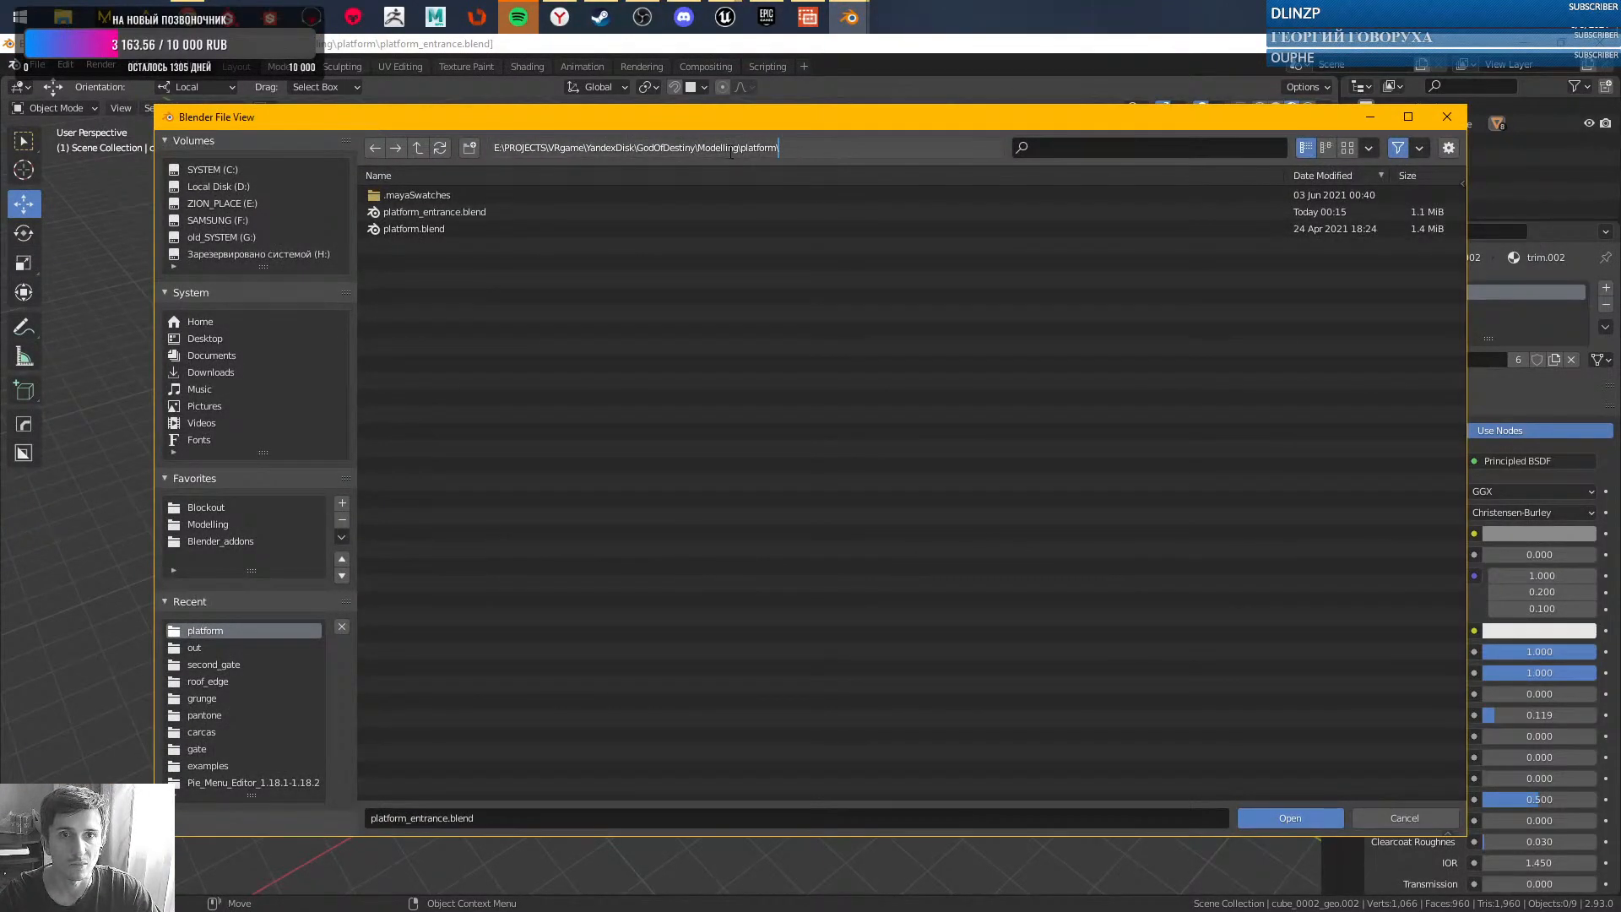
pyautogui.moveTo(744, 148); pyautogui.dragTo(885, 184)
pyautogui.press('BackSpace')
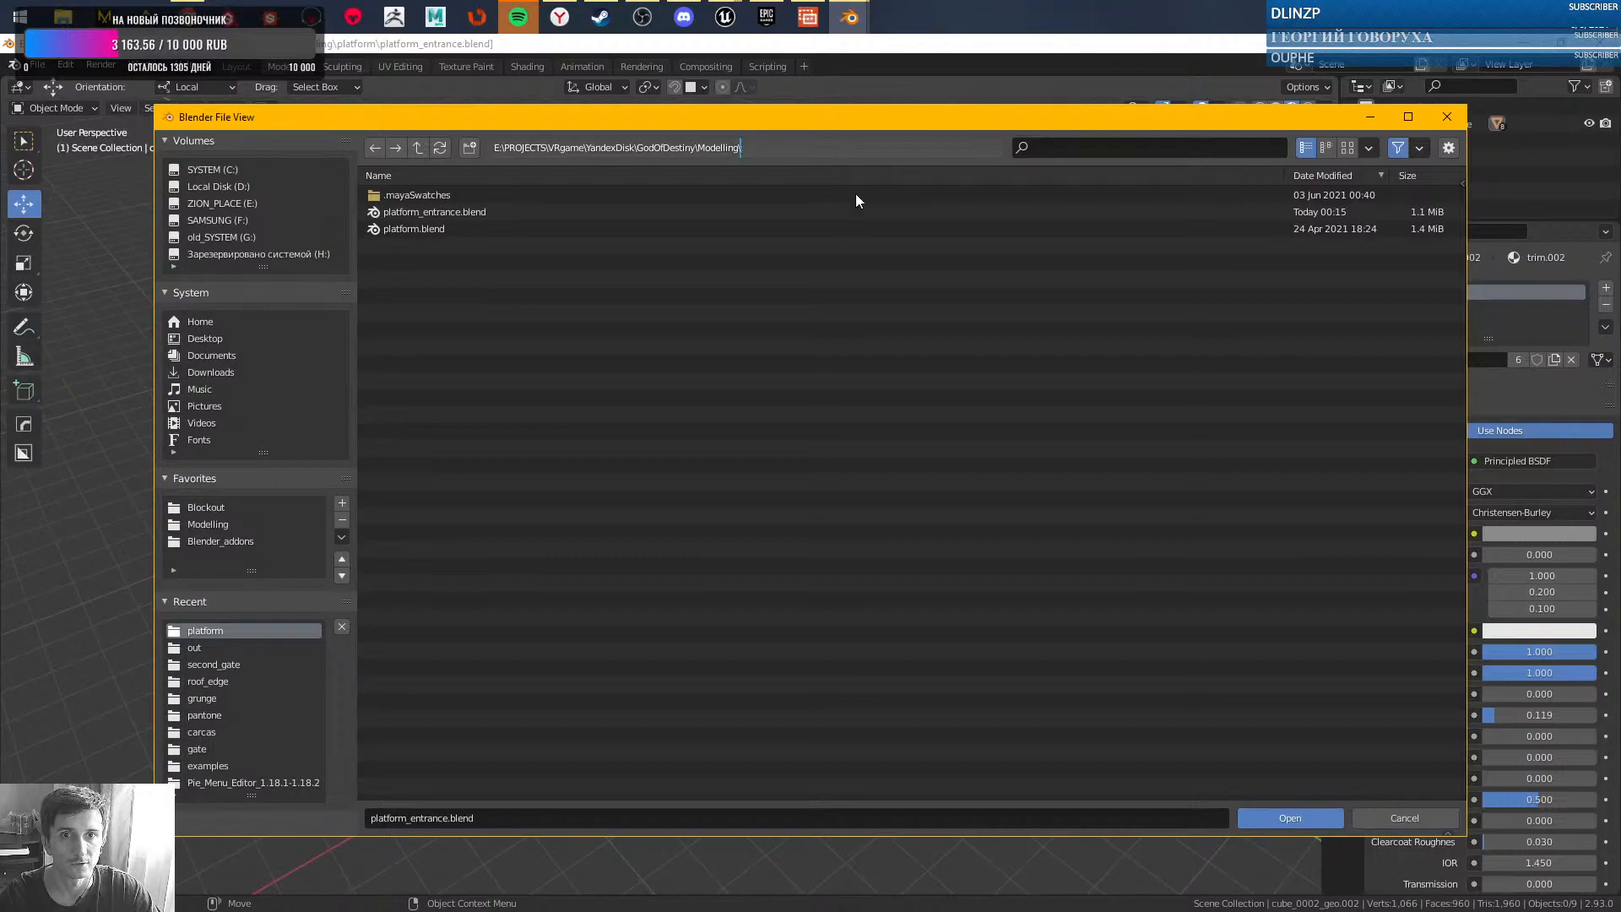
pyautogui.press('Return')
pyautogui.click(427, 215)
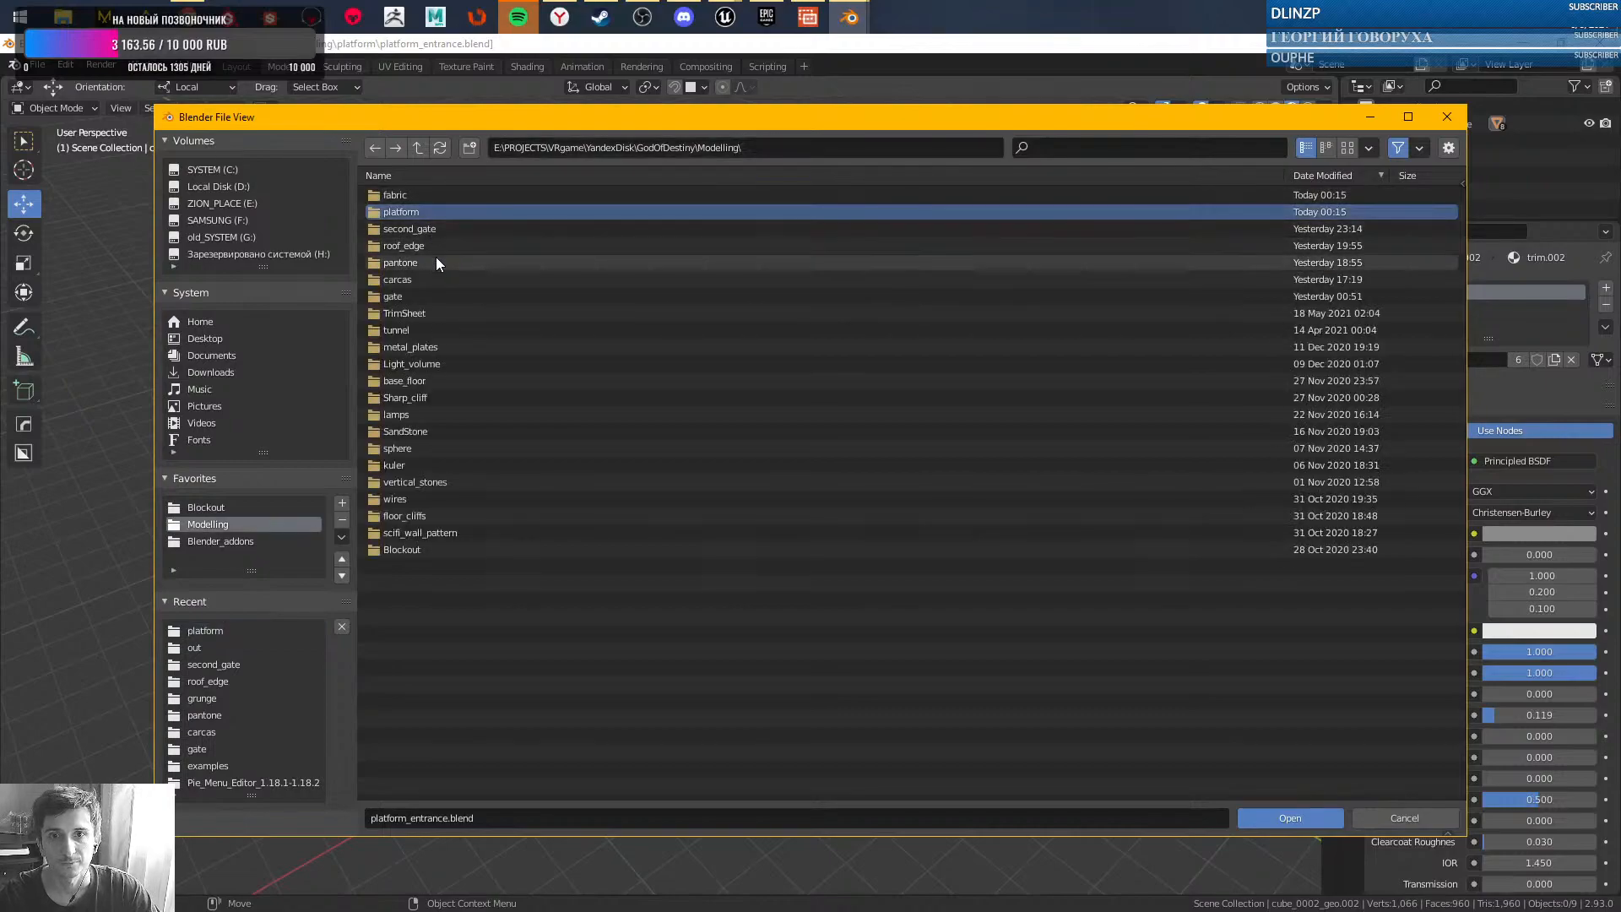
pyautogui.doubleClick(425, 263)
pyautogui.doubleClick(427, 194)
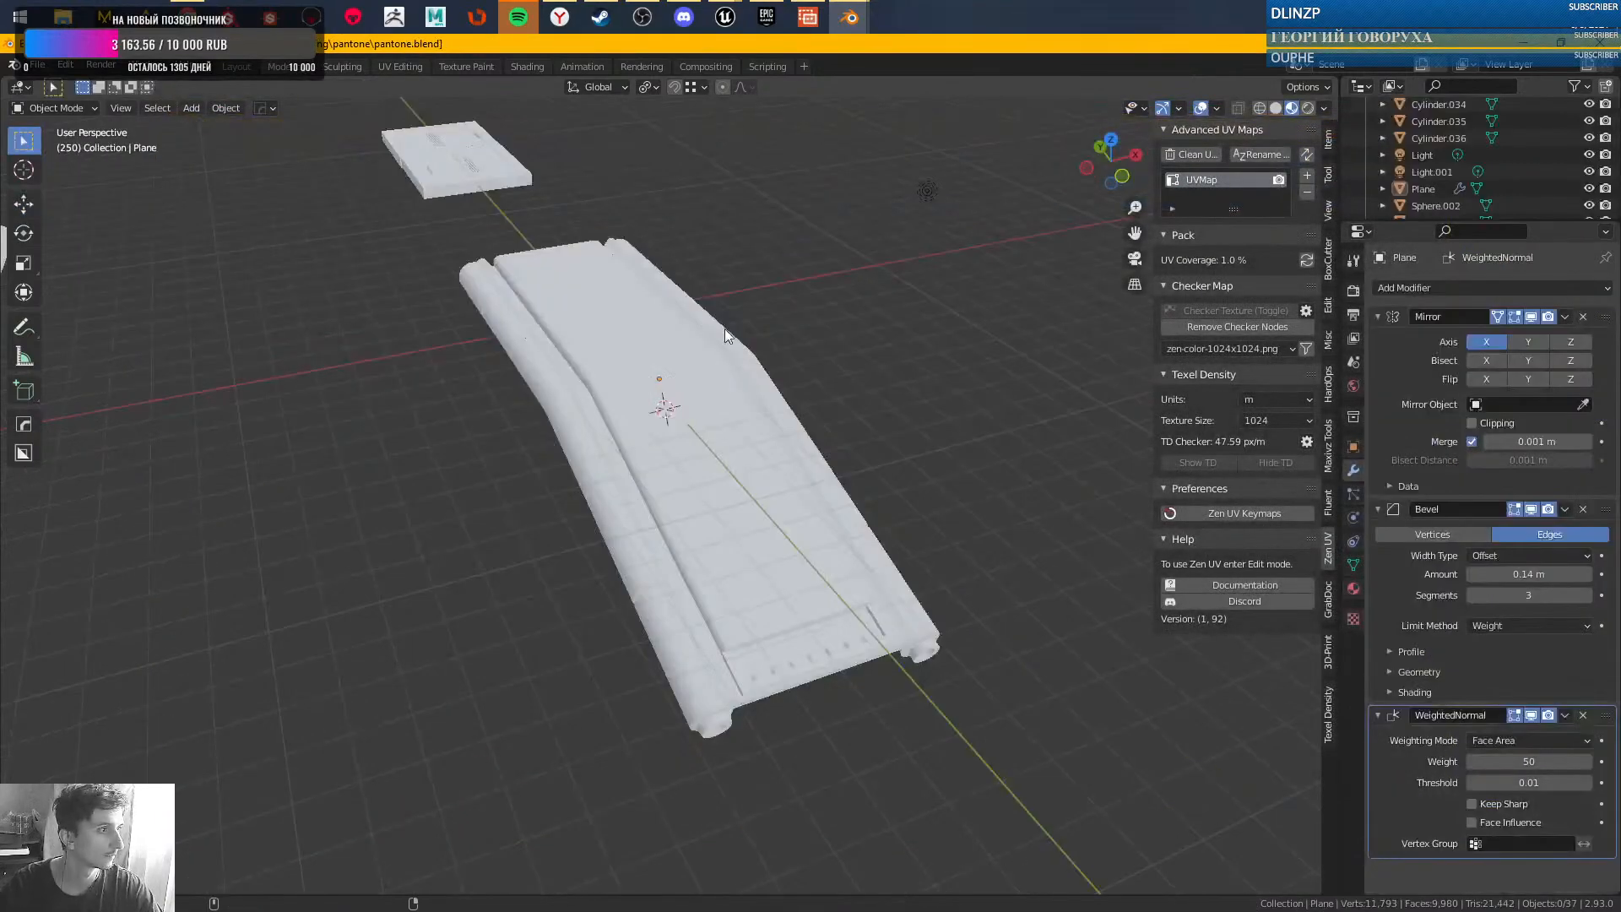
# - Select the pantone's central Cube panel and make UVMap its active UV map
pyautogui.moveTo(824, 336); pyautogui.dragTo(778, 322, button='middle')
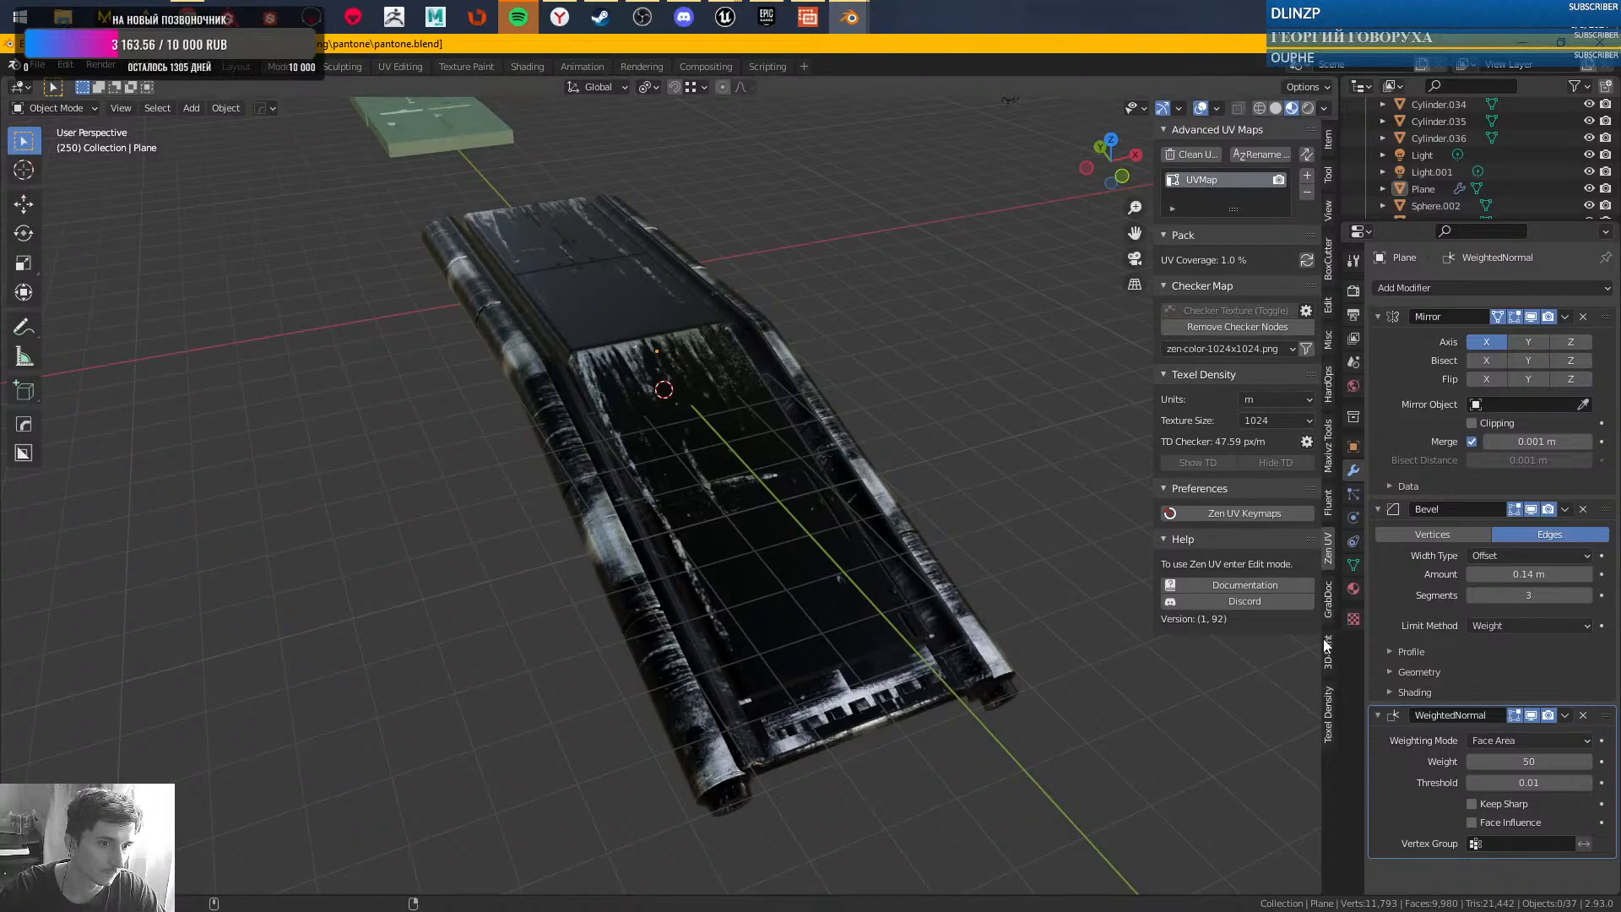
pyautogui.click(1353, 587)
pyautogui.click(1355, 566)
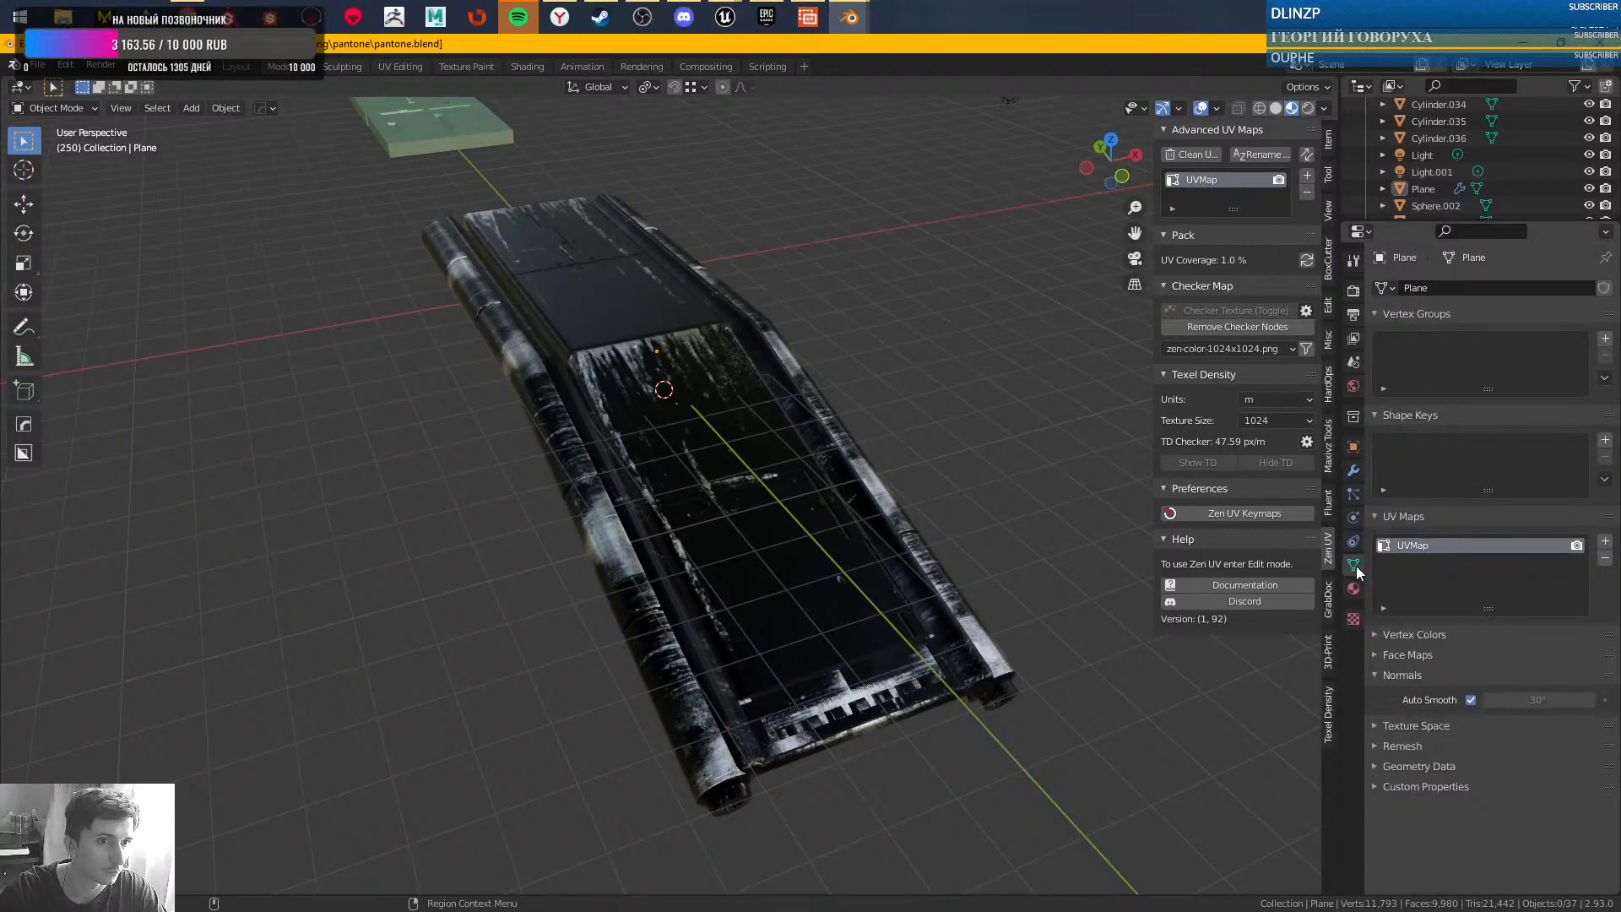
pyautogui.click(815, 469)
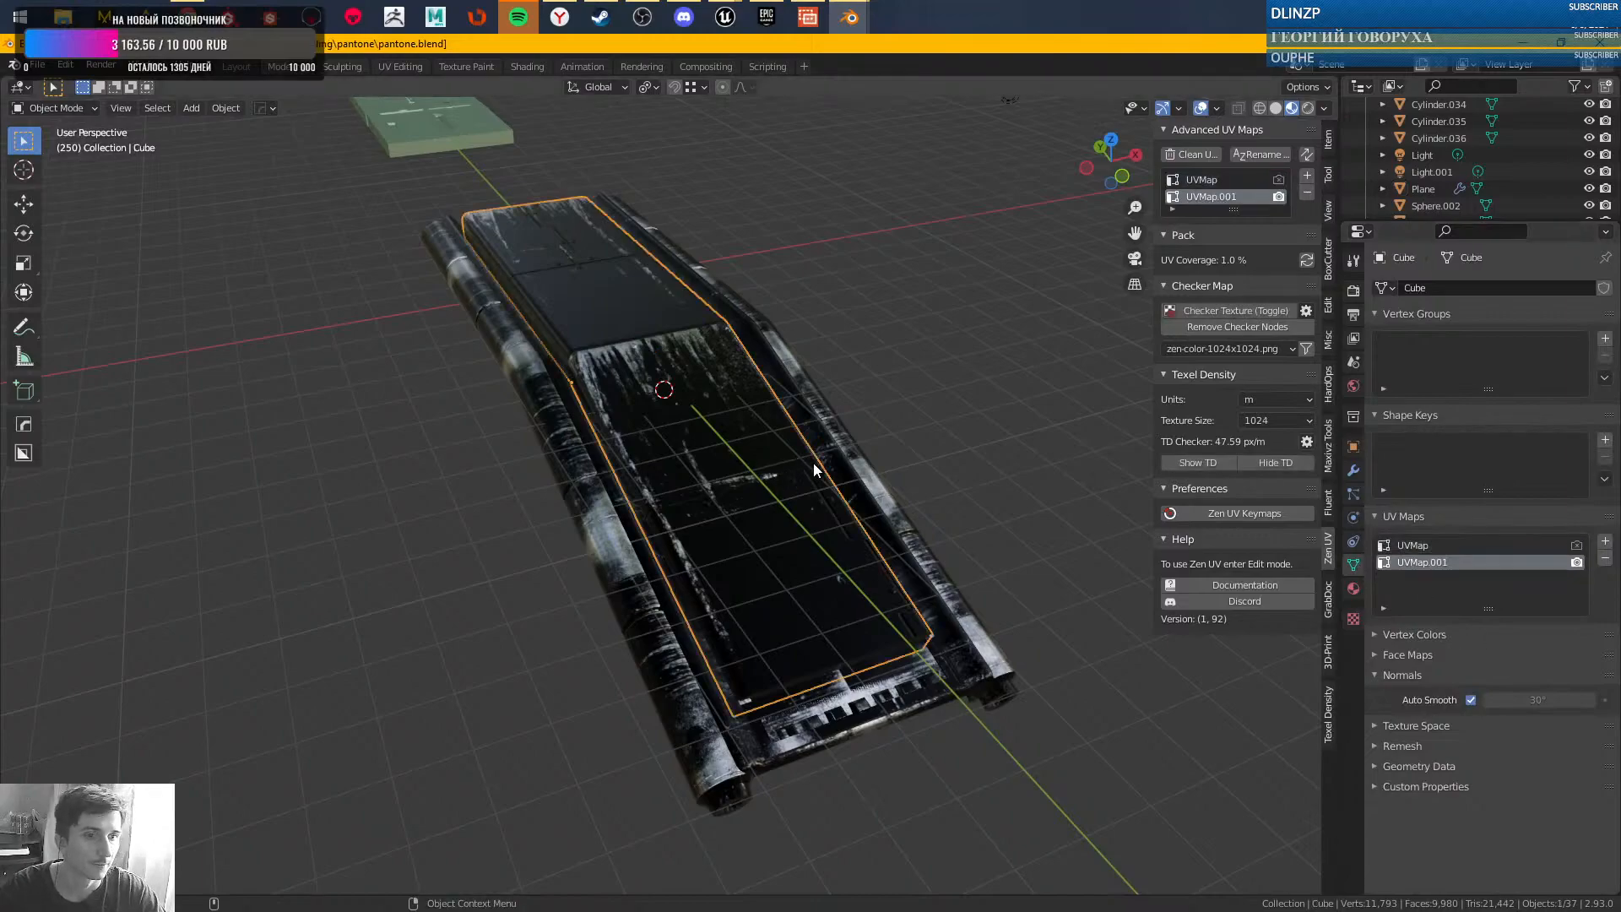
pyautogui.click(1415, 544)
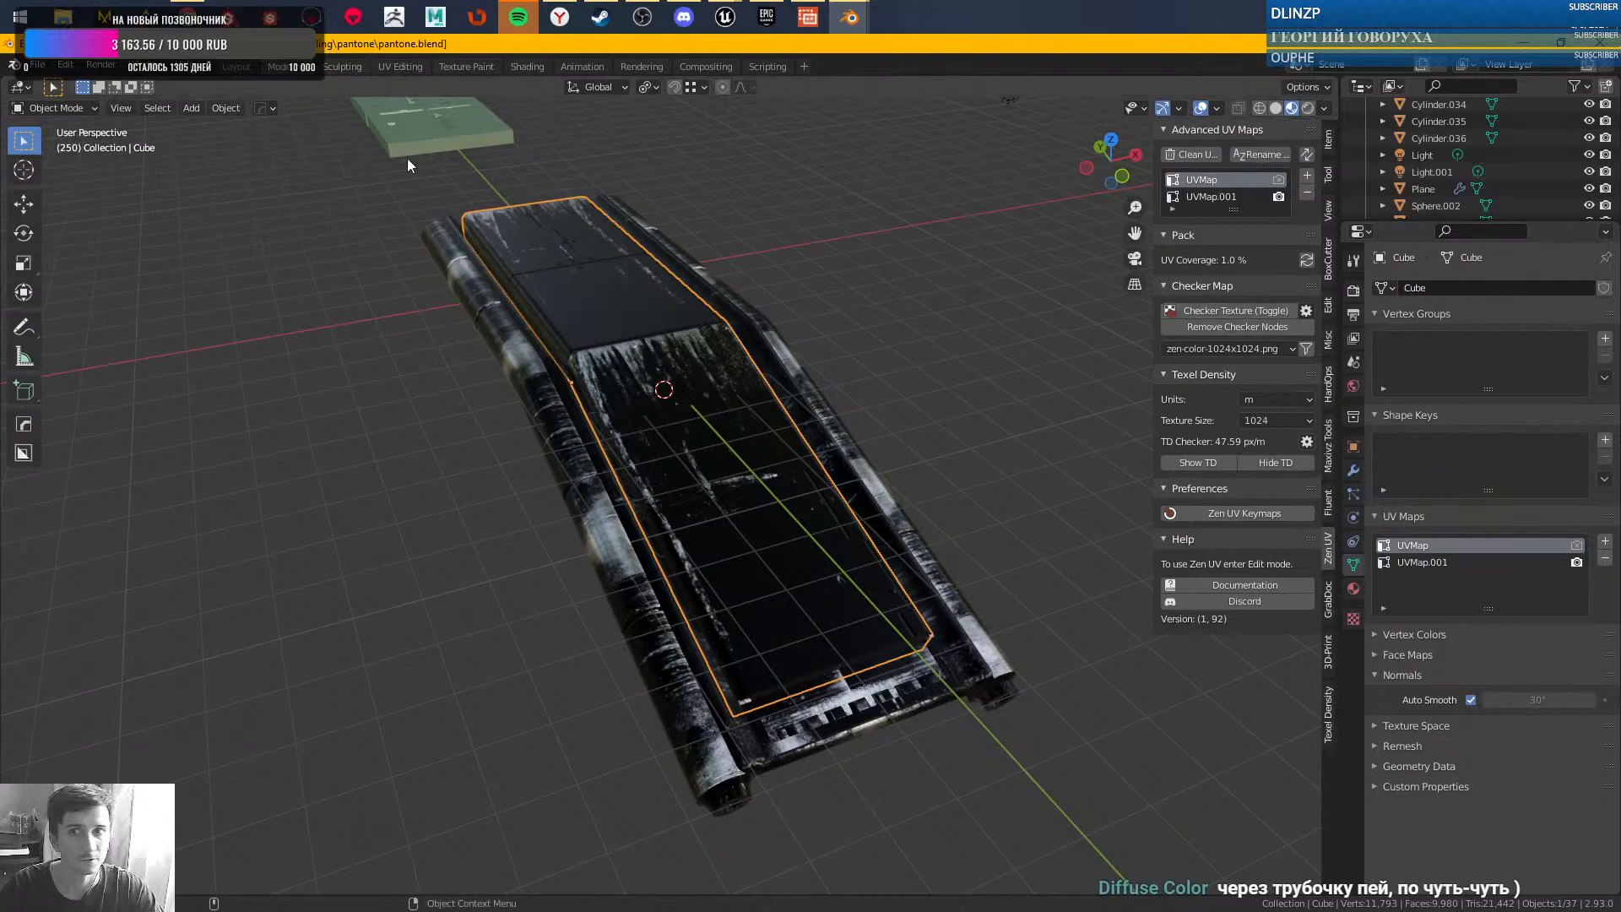
# - Switch to the UV Editing workspace, enter Edit Mode on the panel and select all faces linked to its upper face
pyautogui.click(400, 66)
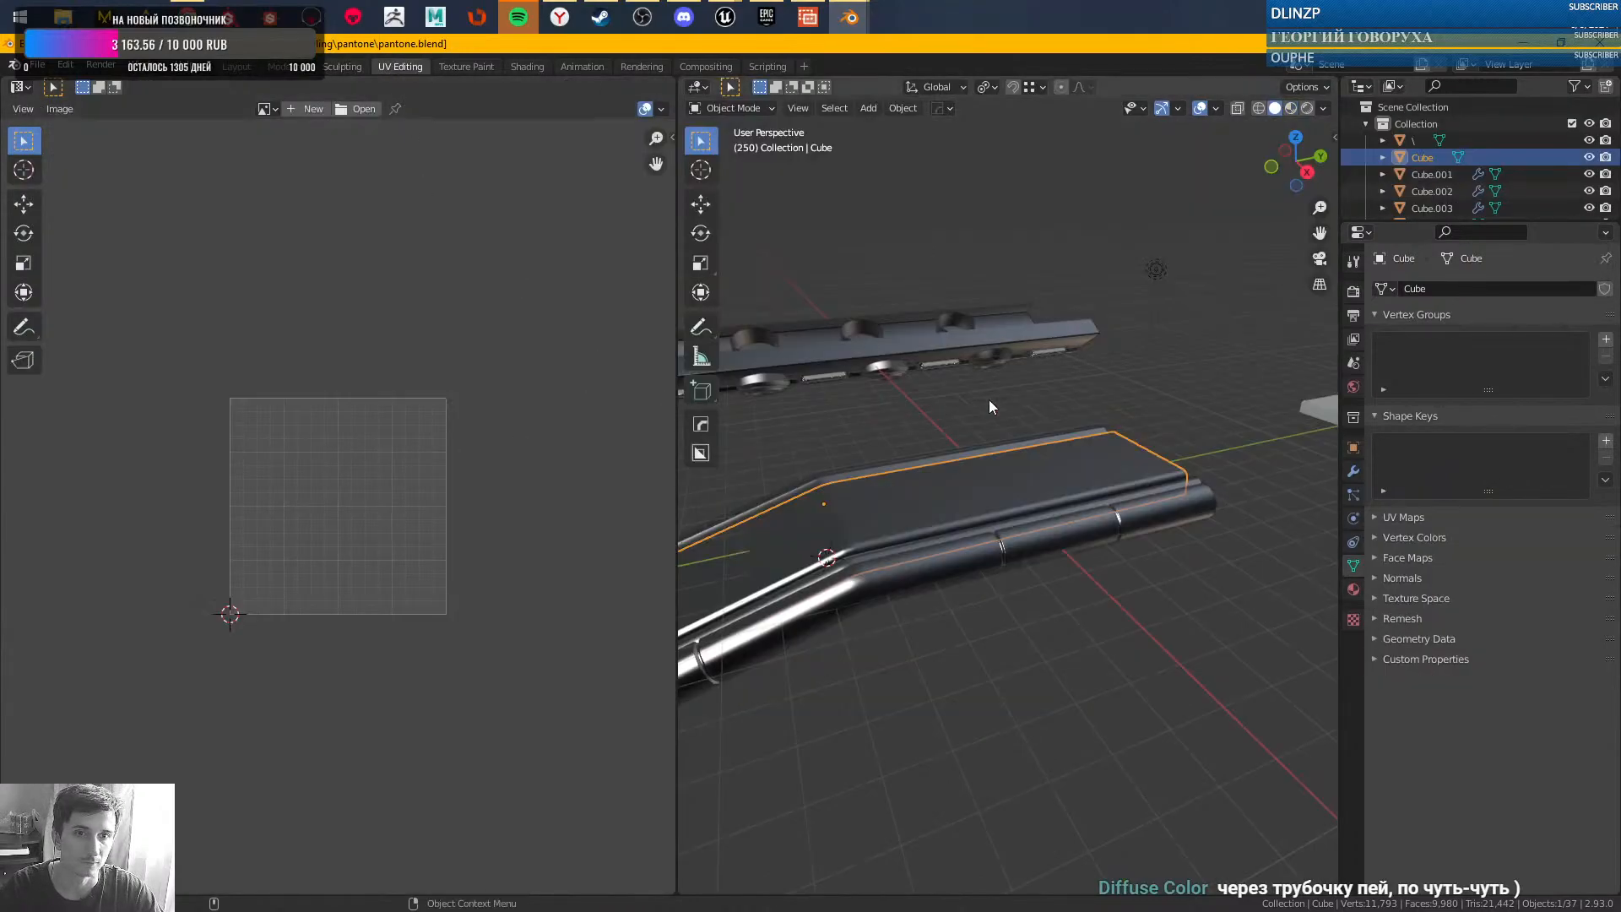
pyautogui.moveTo(1037, 478)
pyautogui.mouseDown(button='middle')
pyautogui.moveTo(903, 488)
pyautogui.moveTo(1071, 524)
pyautogui.moveTo(1041, 456)
pyautogui.mouseUp(button='middle')
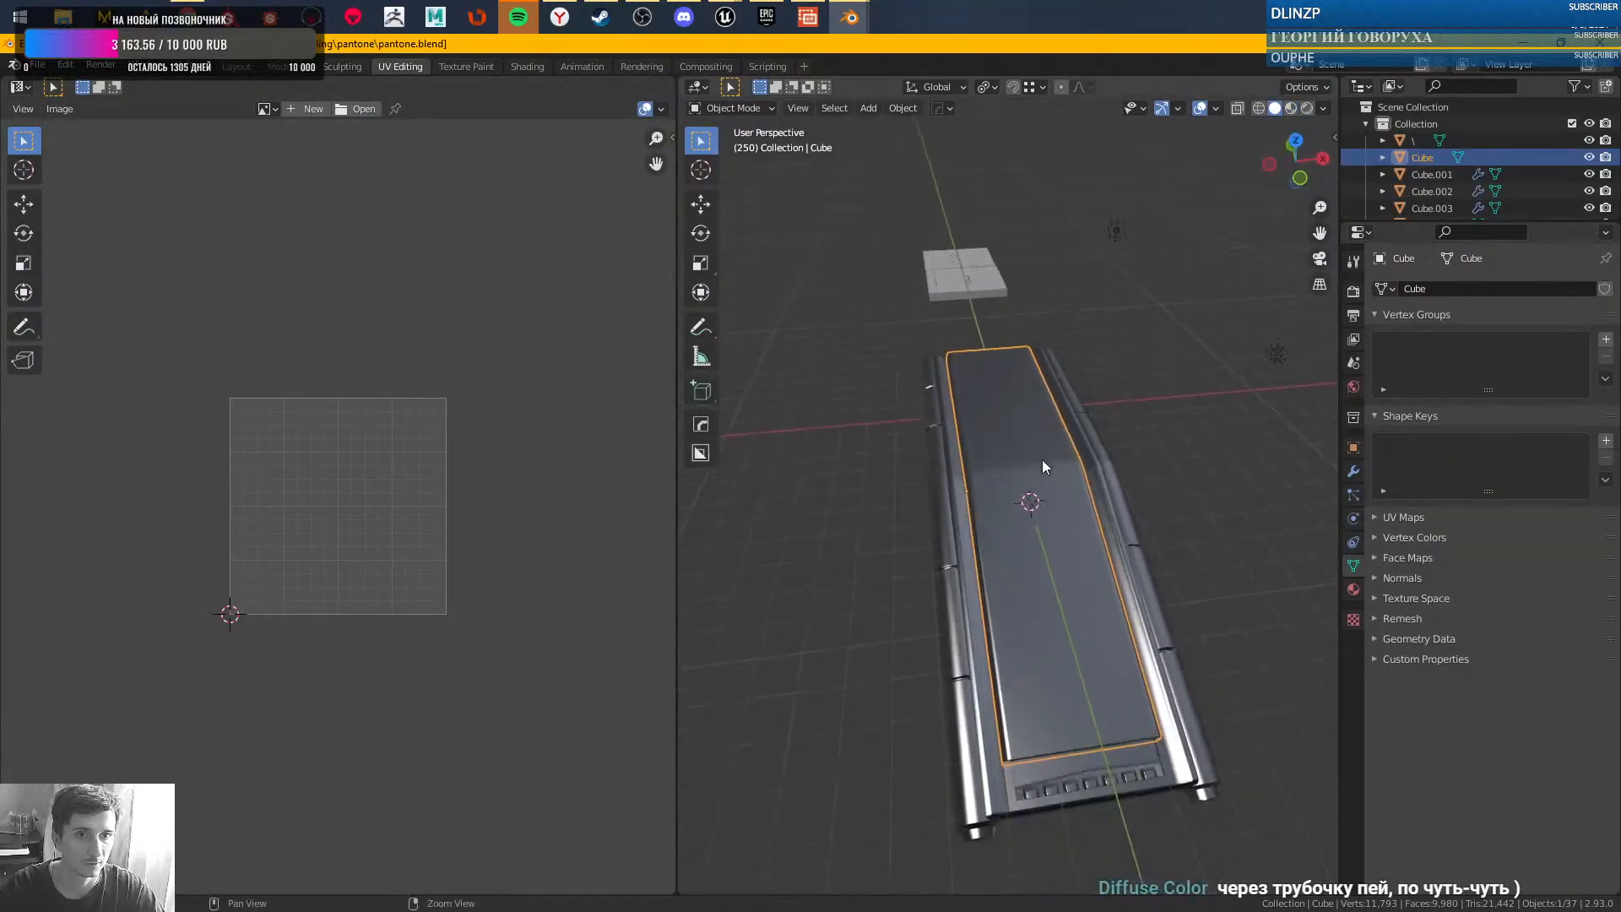
pyautogui.press('Tab')
pyautogui.scroll(2, 1055, 498)
pyautogui.click(1025, 420)
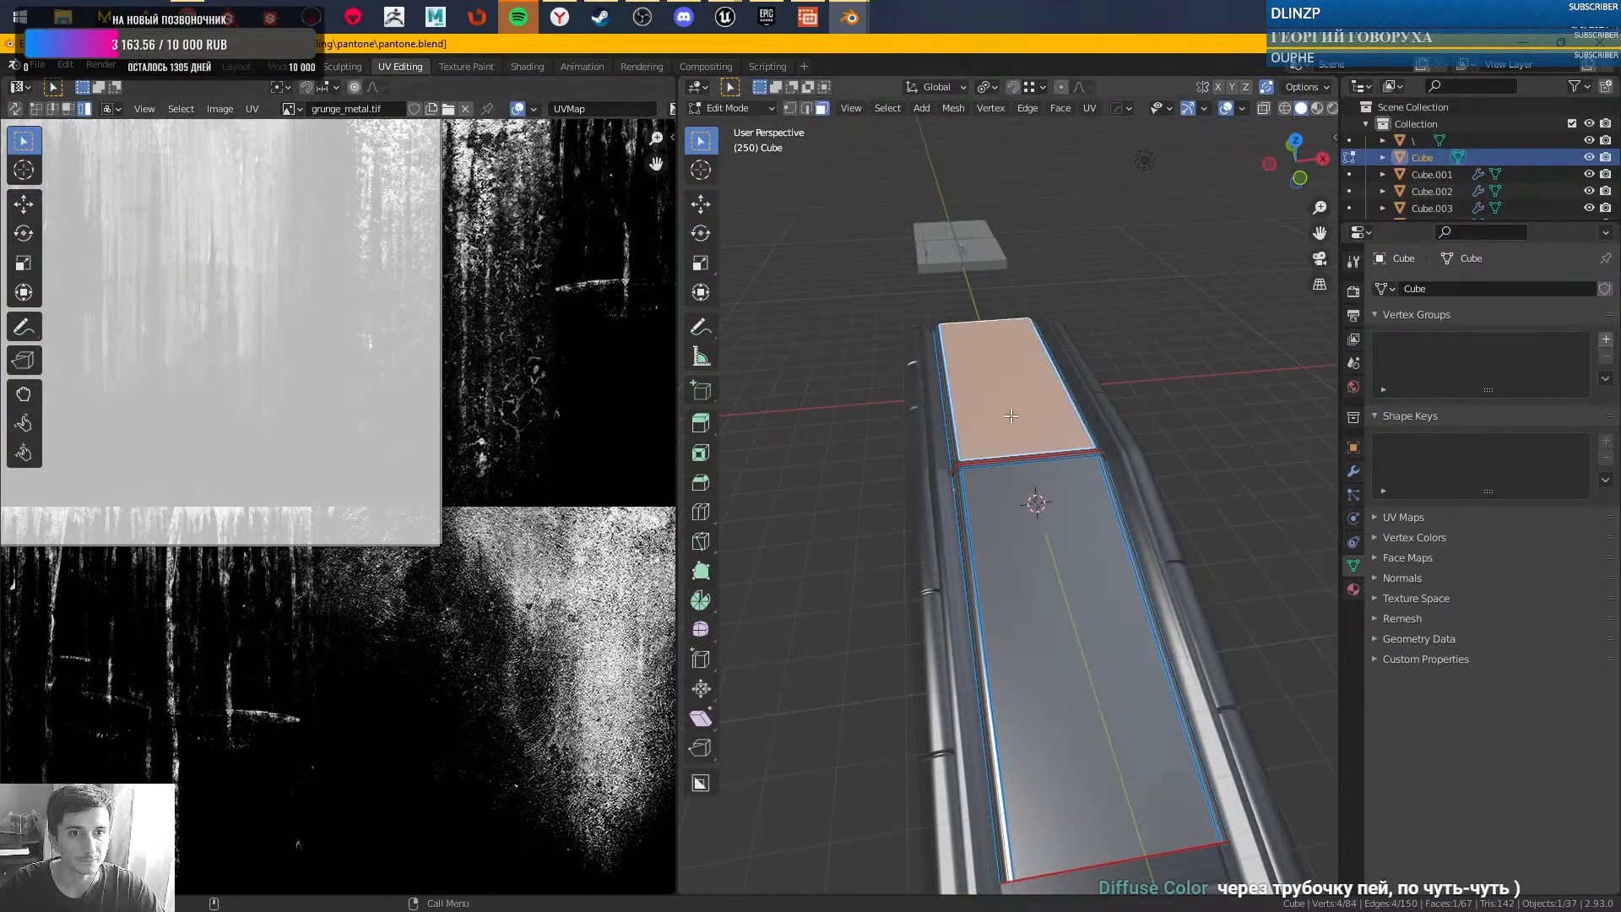
pyautogui.rightClick(1018, 403)
pyautogui.click(1173, 407)
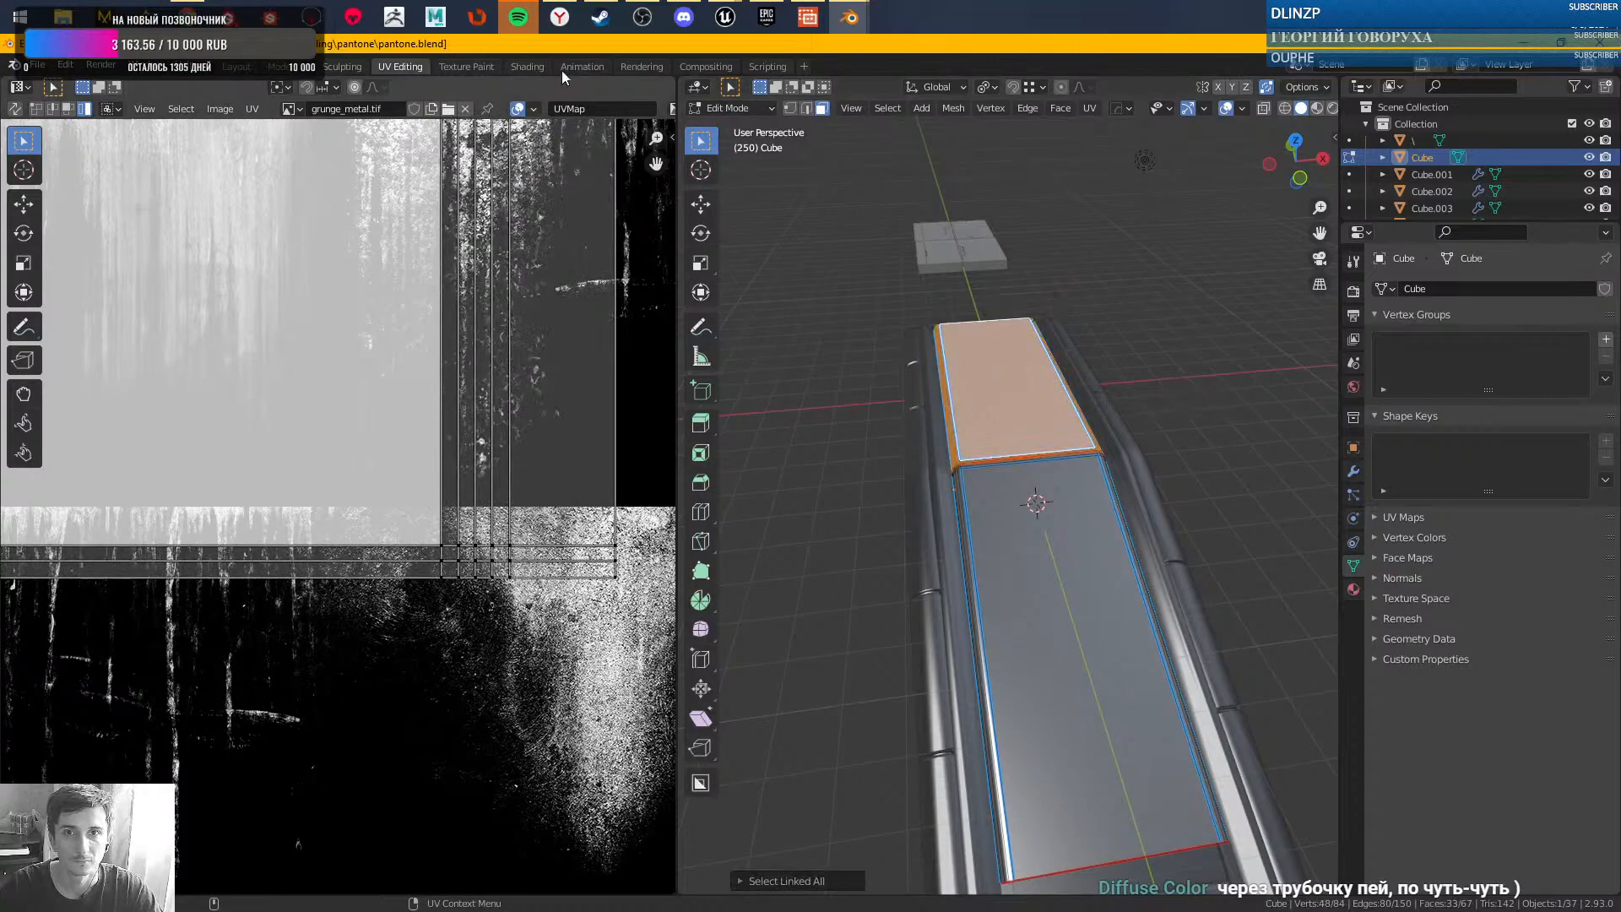
# - Enable Repeat Image in the UV editor so grunge_metal.tif tiles behind the panel's whole UV layout
pyautogui.scroll(-6, 363, 316)
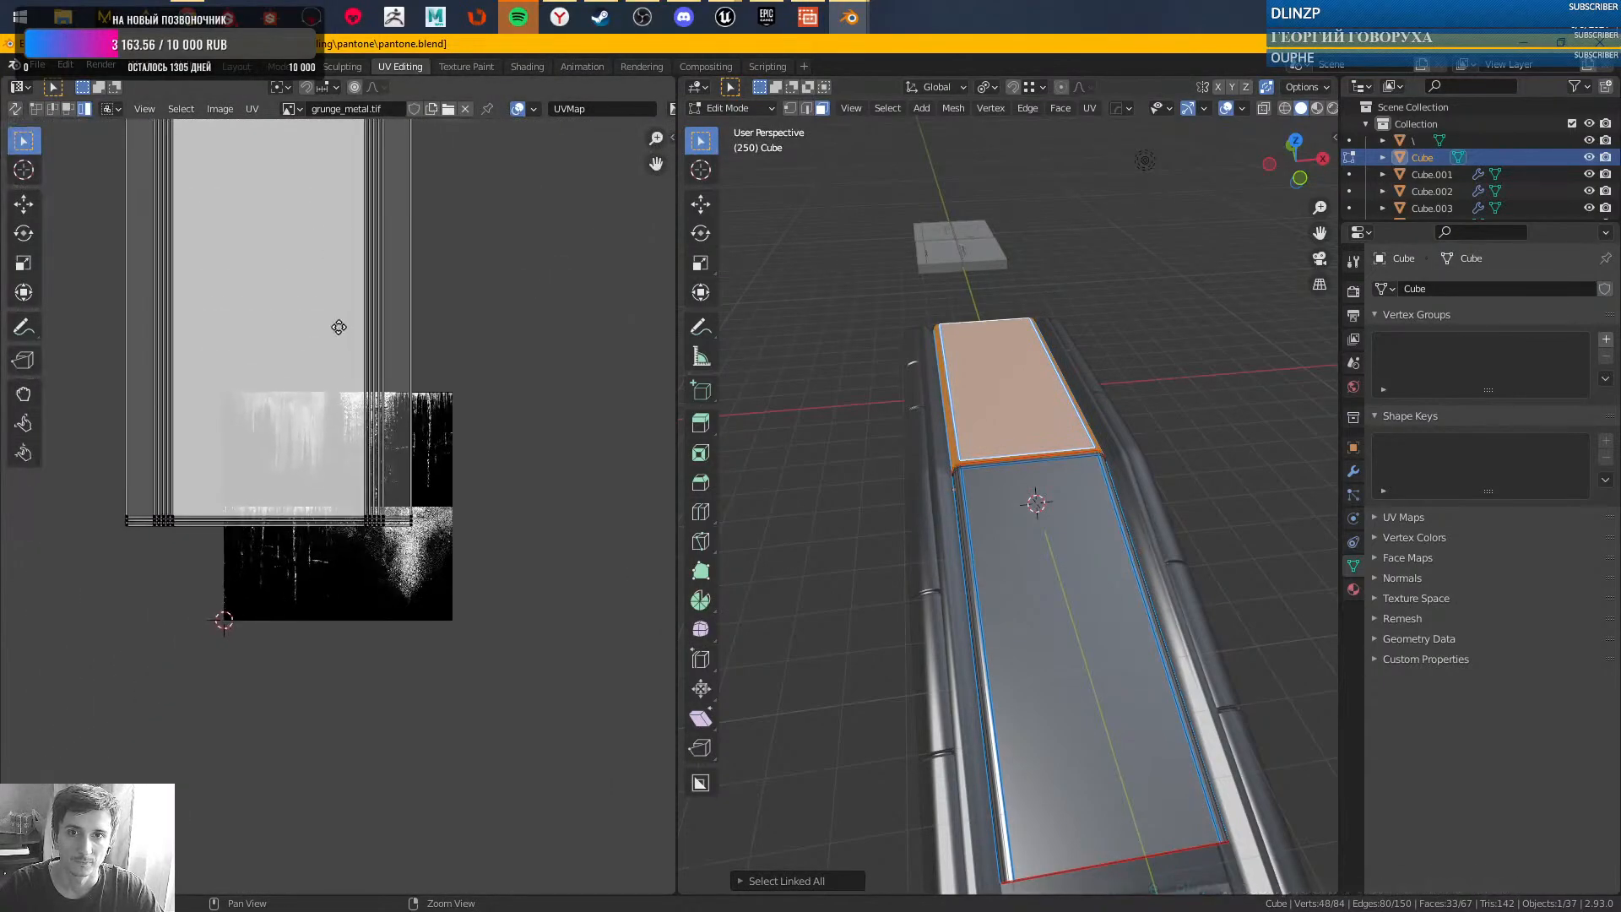
pyautogui.click(533, 109)
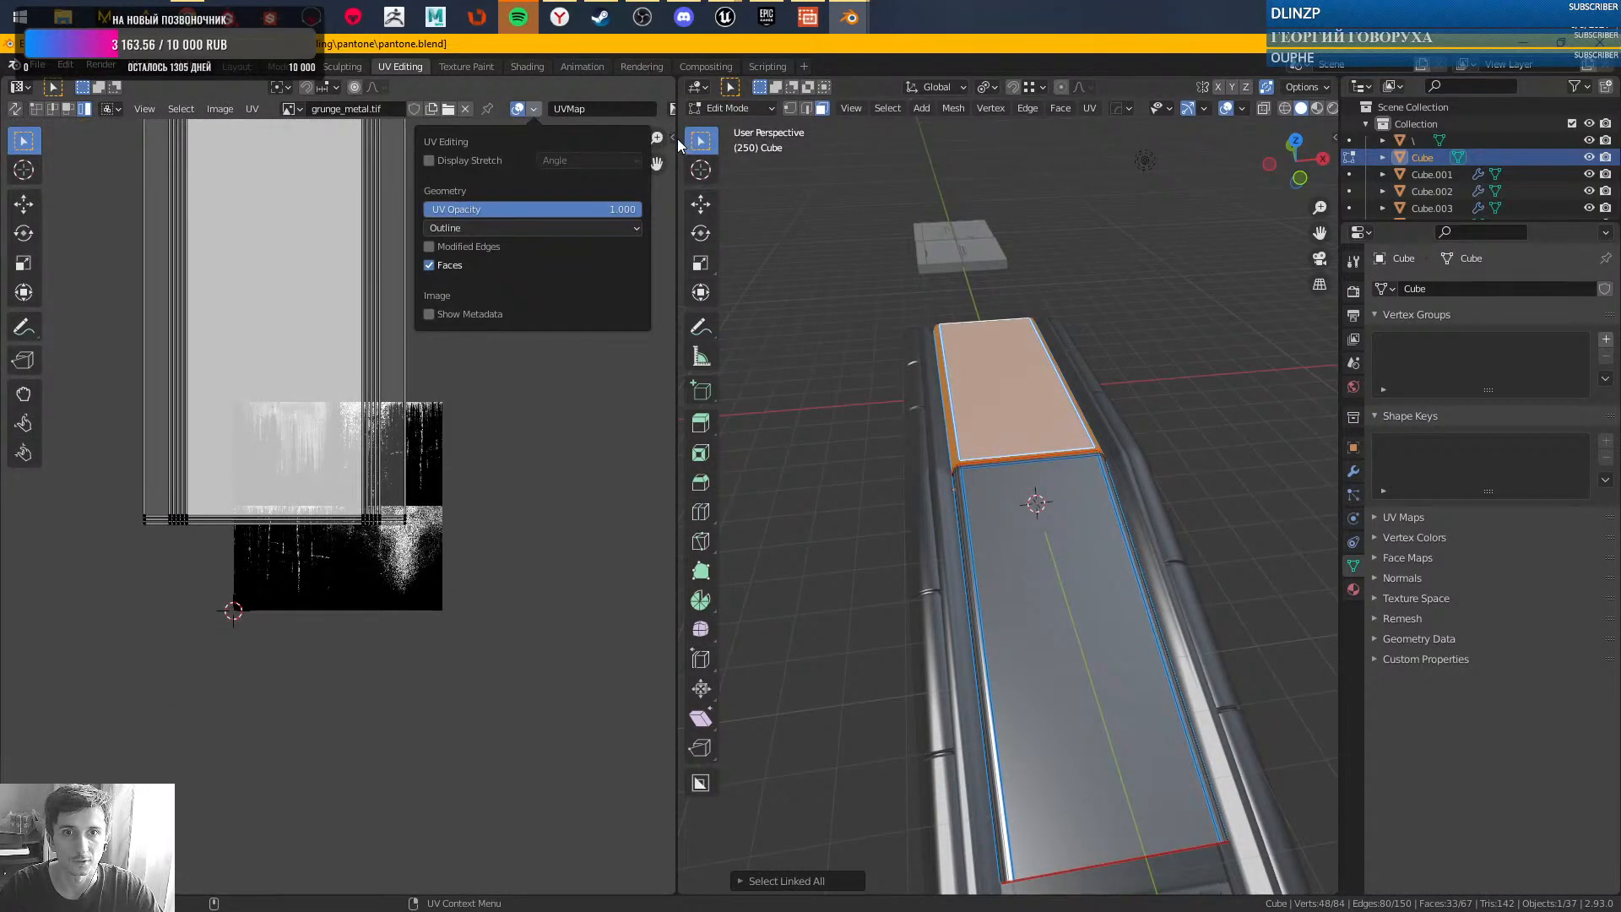
pyautogui.press('n')
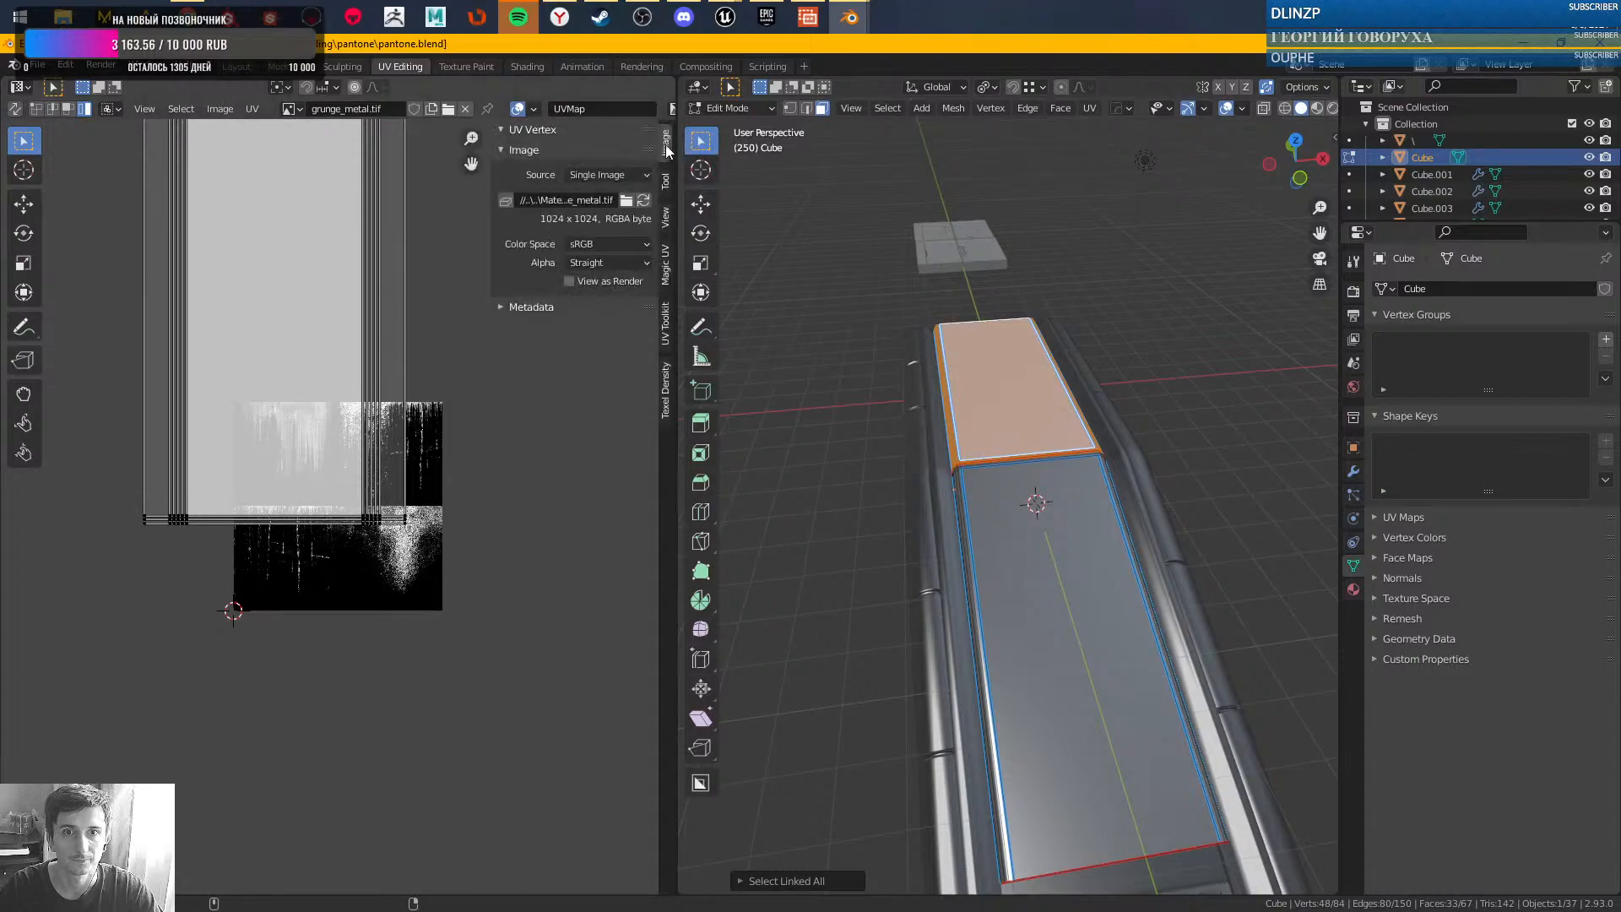
pyautogui.click(666, 220)
pyautogui.click(563, 190)
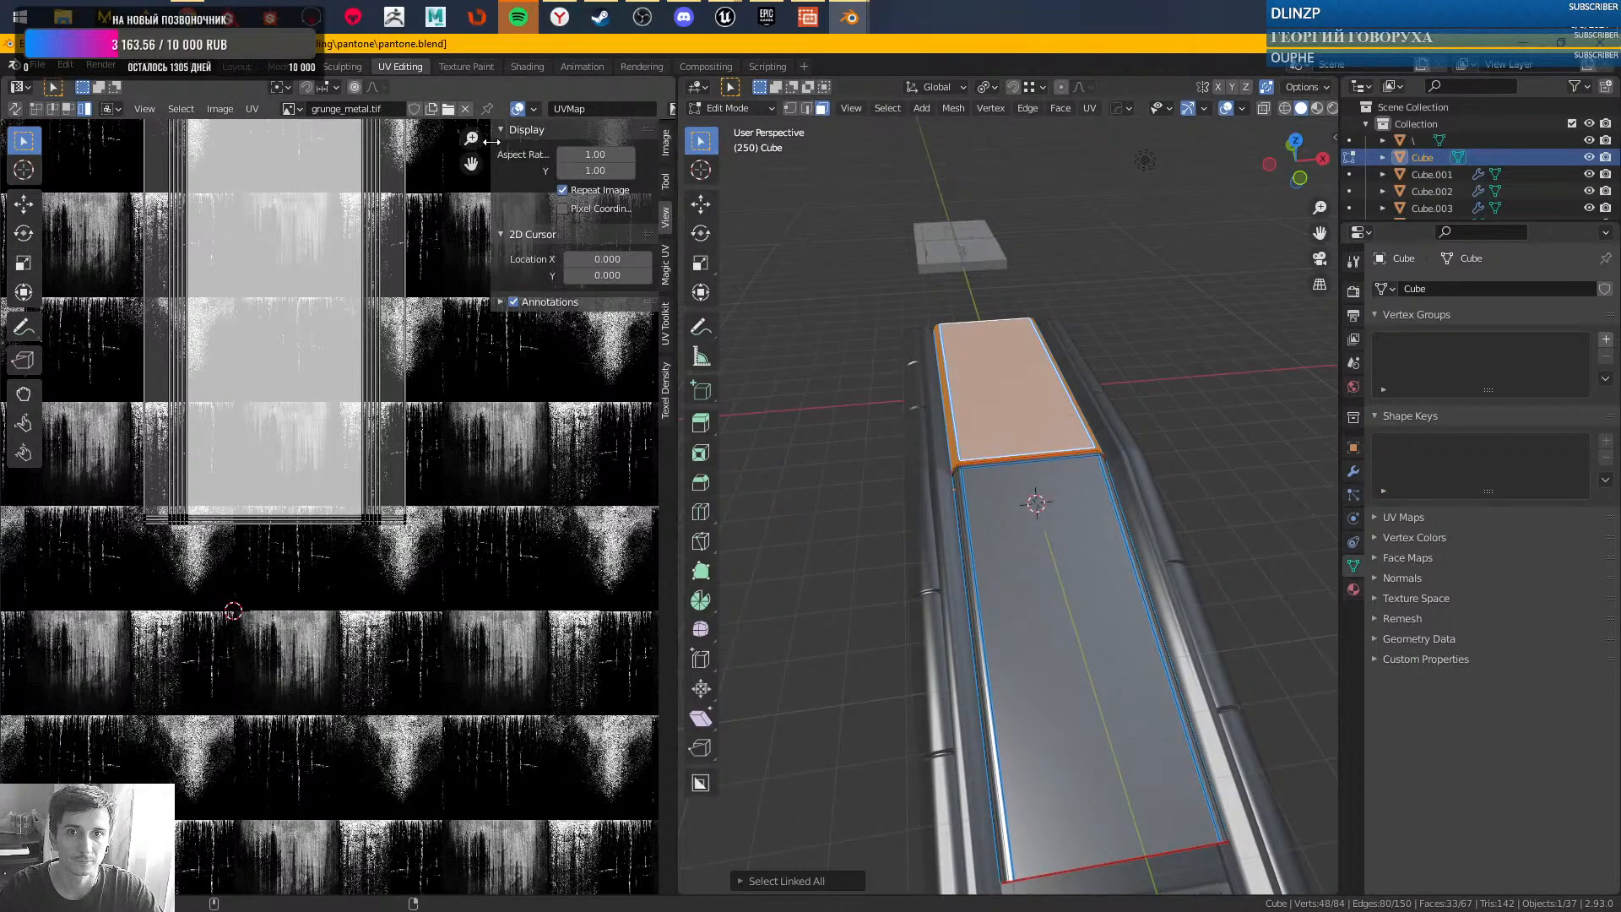
pyautogui.moveTo(491, 142); pyautogui.dragTo(686, 152)
pyautogui.keyDown('alt'); pyautogui.moveTo(469, 334); pyautogui.dragTo(413, 245, button='right'); pyautogui.keyUp('alt')
pyautogui.keyDown('alt'); pyautogui.moveTo(489, 411); pyautogui.dragTo(549, 505, button='middle'); pyautogui.keyUp('alt')
pyautogui.scroll(2, 502, 456)
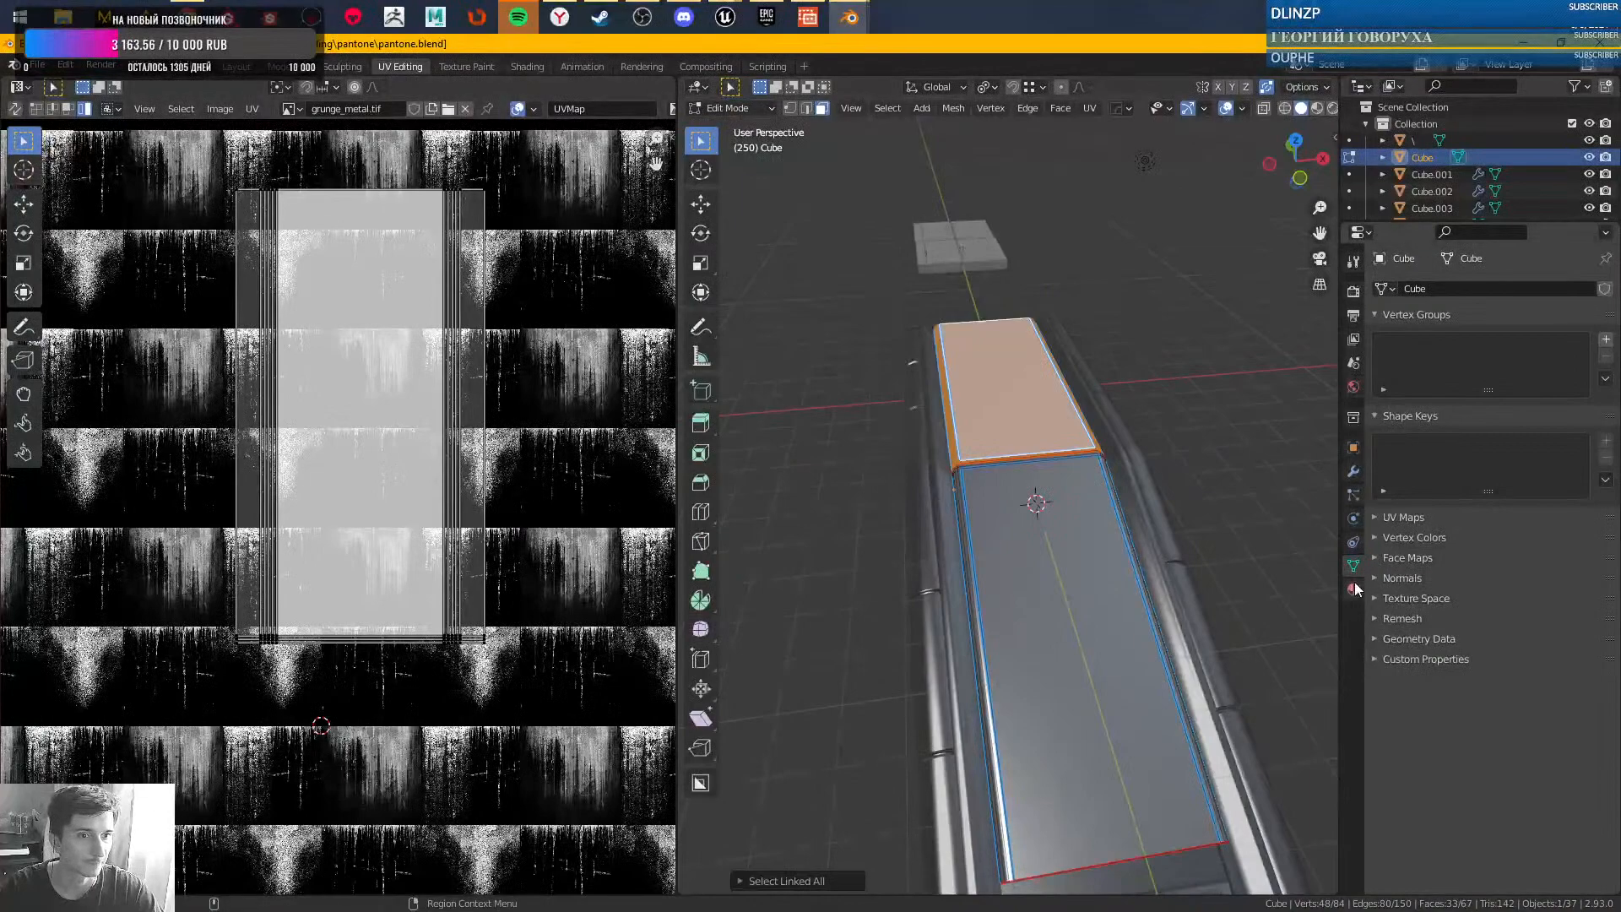
# - Expand the panel's UV maps and compare the UVMap.001 layout with UVMap
pyautogui.click(1407, 516)
pyautogui.click(1410, 561)
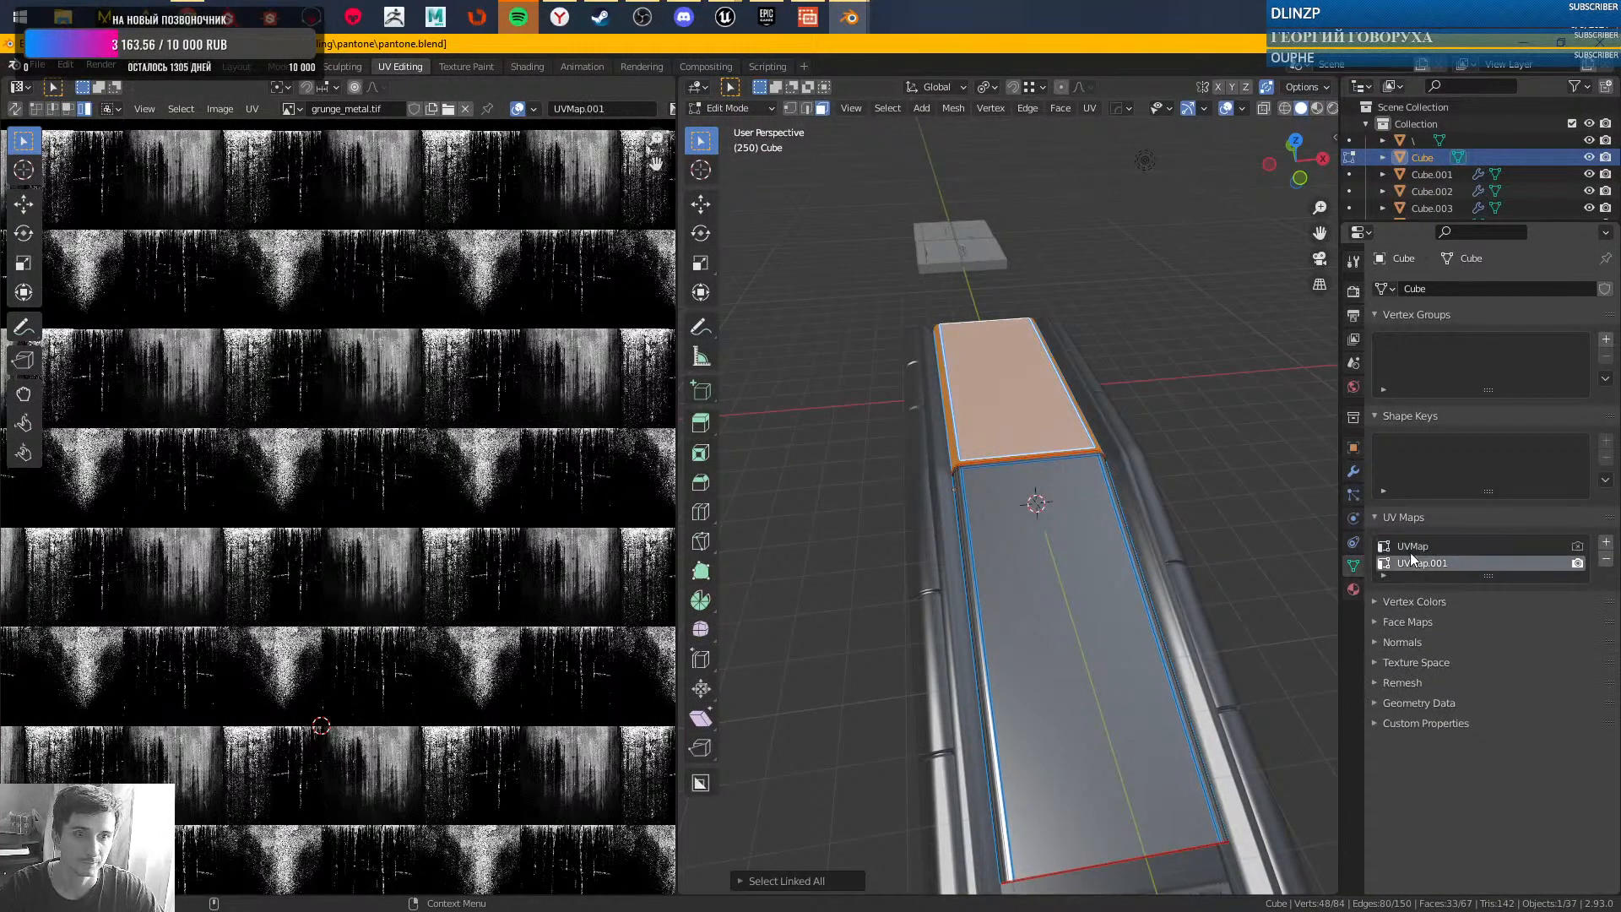
pyautogui.click(1410, 546)
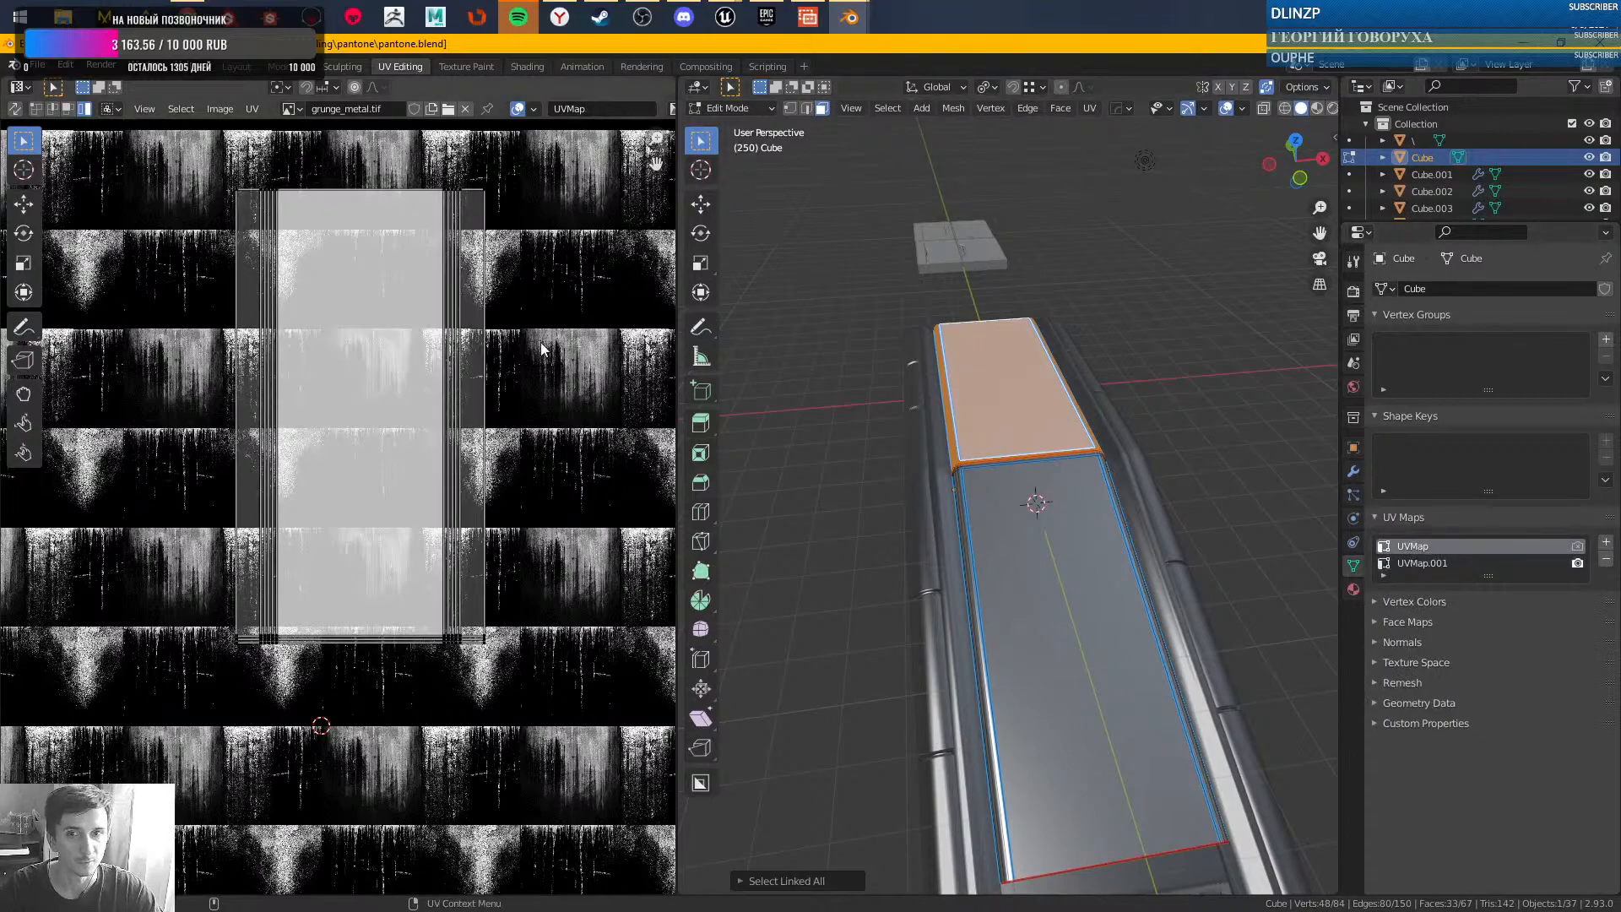
# - Show sci-fi_tile_simple_normal.tif behind the UVMap layout and examine how the tiles cover the panel's UV island
pyautogui.scroll(-1, 506, 341)
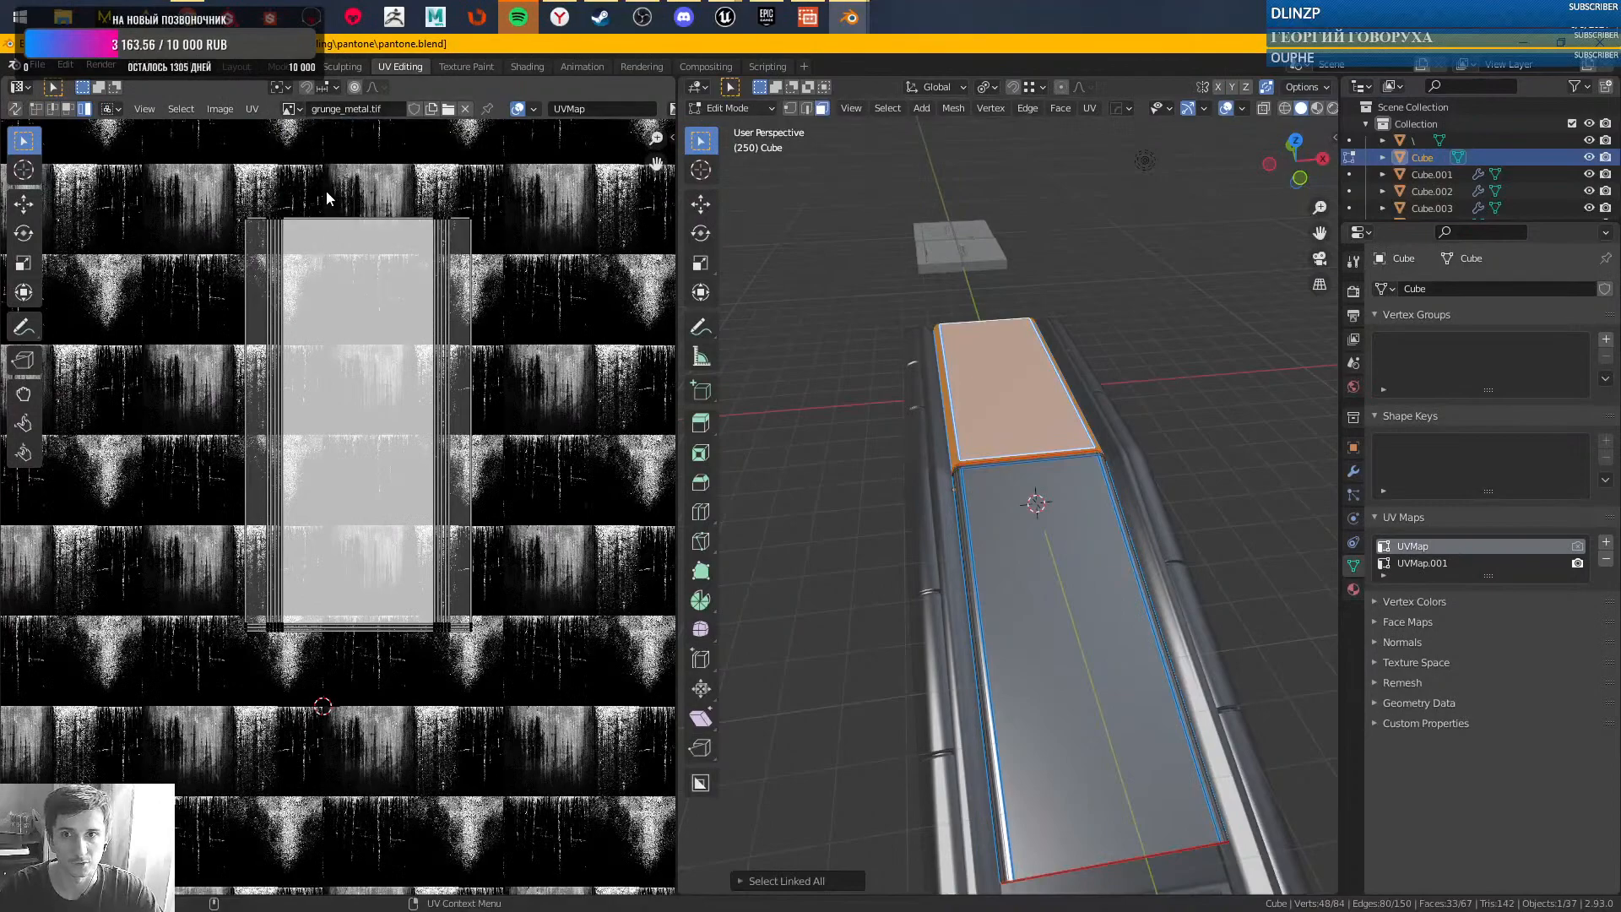
pyautogui.click(294, 109)
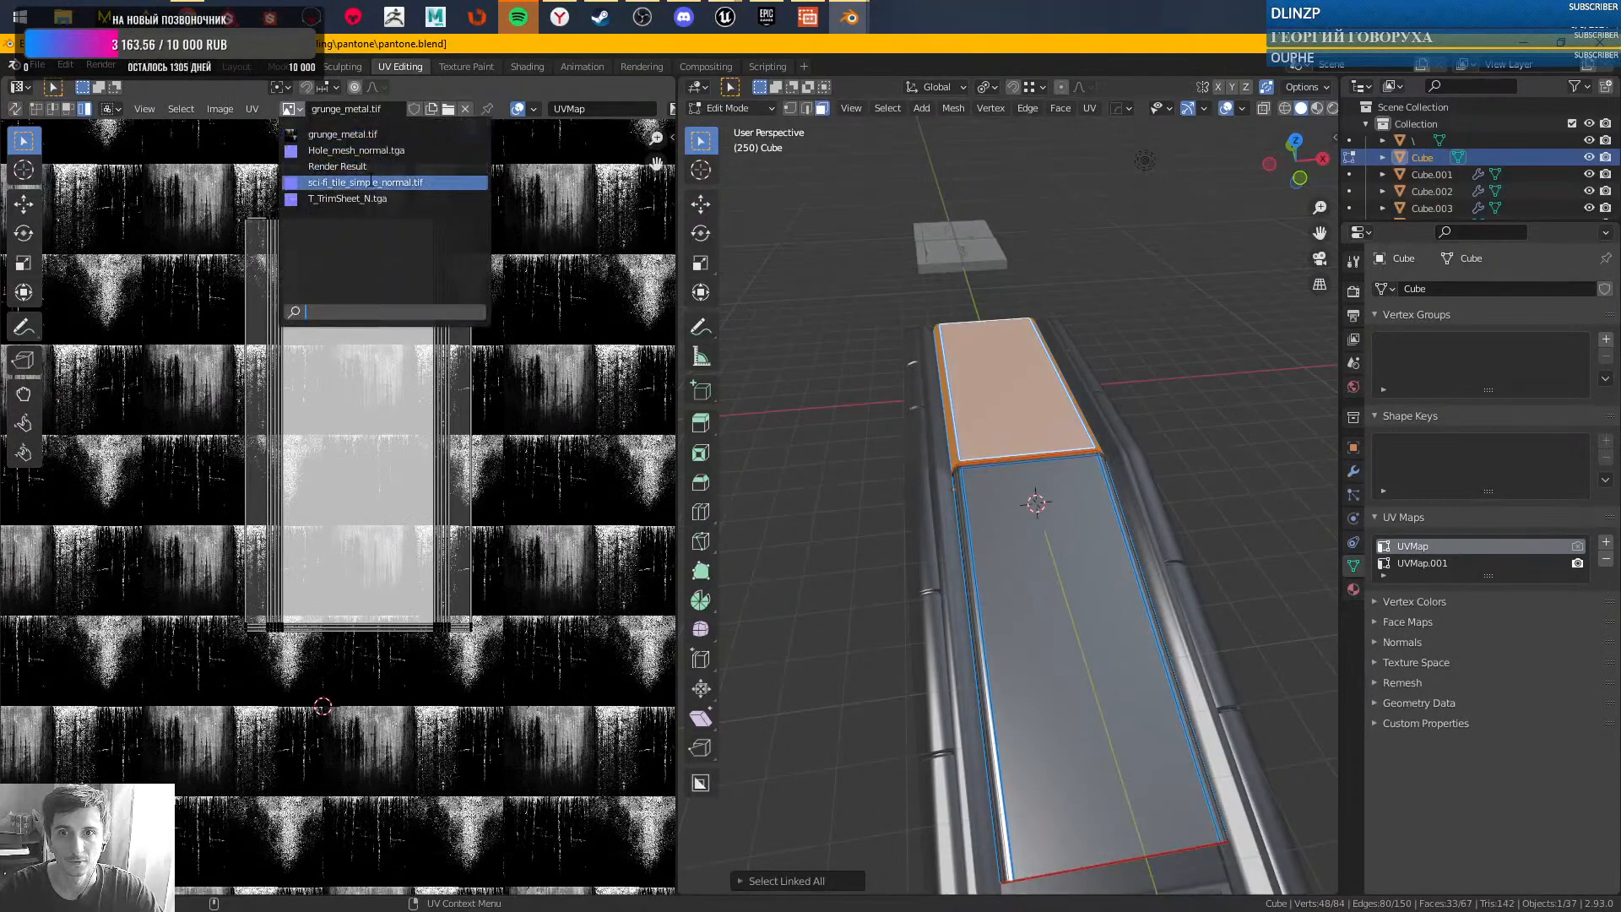
pyautogui.click(371, 181)
pyautogui.scroll(-3, 588, 478)
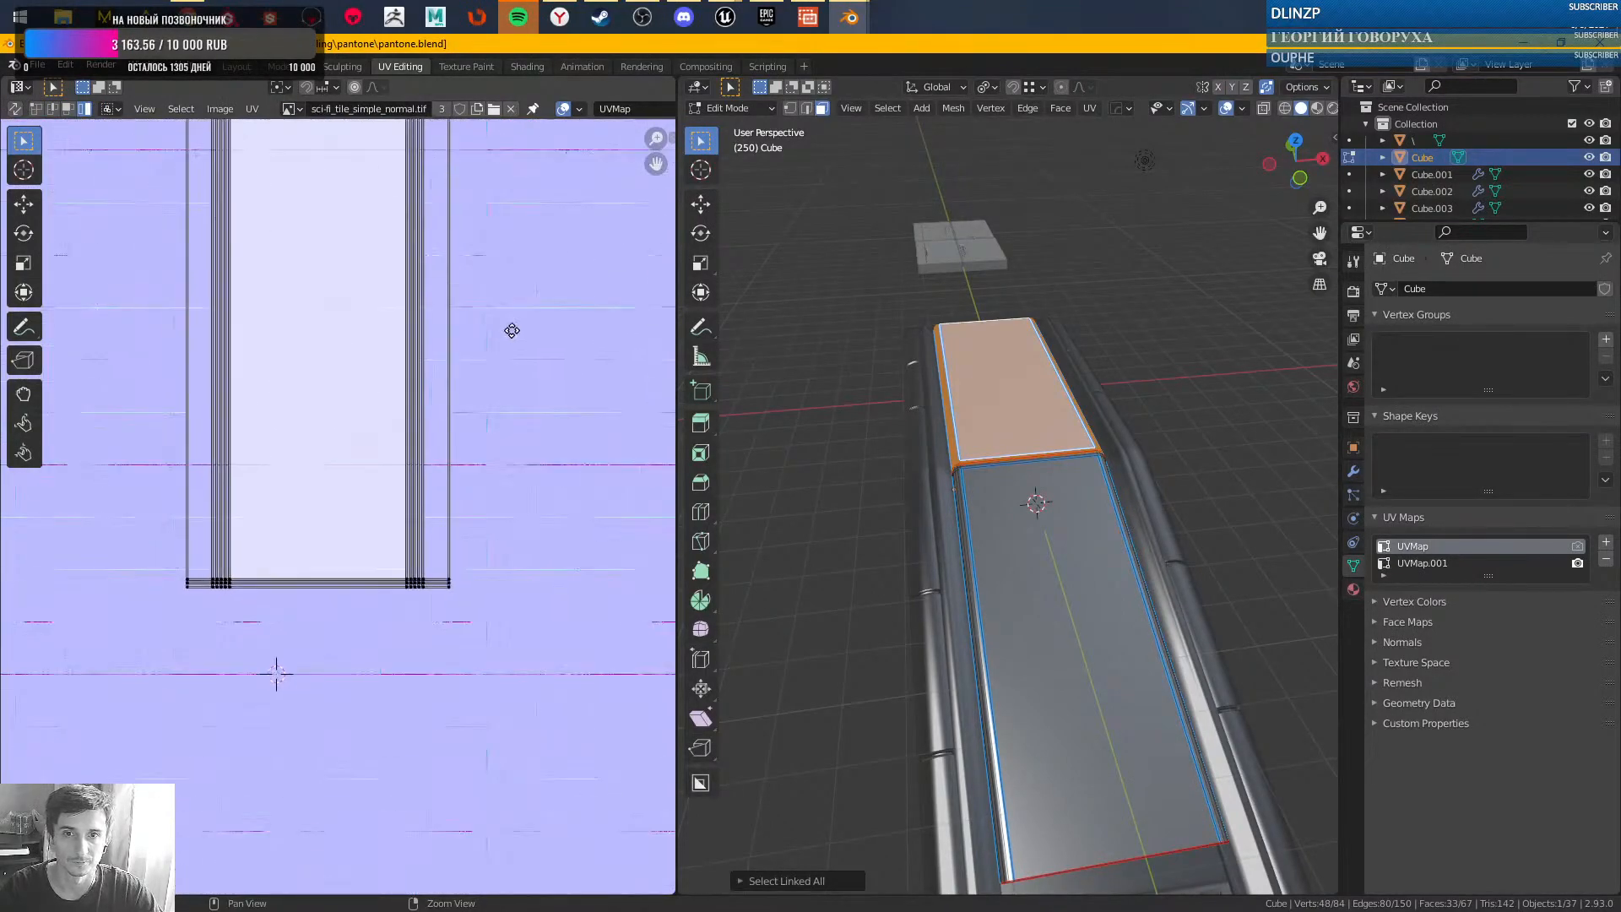
pyautogui.moveTo(499, 413); pyautogui.dragTo(537, 482, button='middle')
pyautogui.scroll(-1, 530, 447)
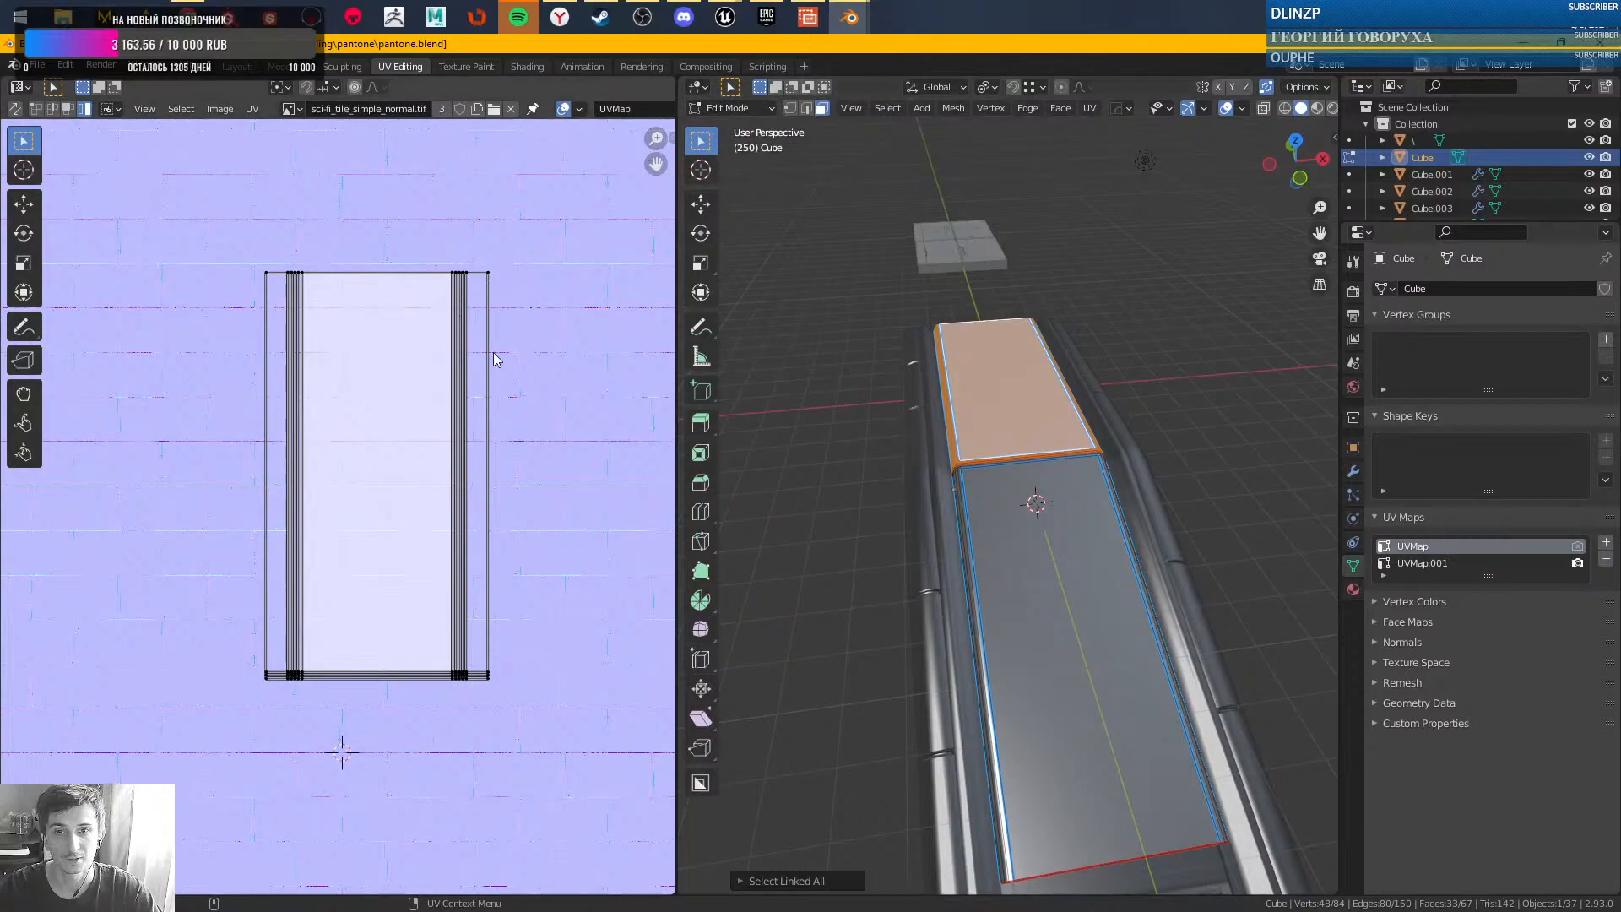
pyautogui.keyDown('alt'); pyautogui.moveTo(522, 398); pyautogui.dragTo(603, 534, button='right'); pyautogui.keyUp('alt')
pyautogui.keyDown('alt'); pyautogui.moveTo(605, 465); pyautogui.dragTo(562, 519, button='middle'); pyautogui.keyUp('alt')
pyautogui.keyDown('alt'); pyautogui.moveTo(570, 494); pyautogui.dragTo(596, 471, button='right'); pyautogui.keyUp('alt')
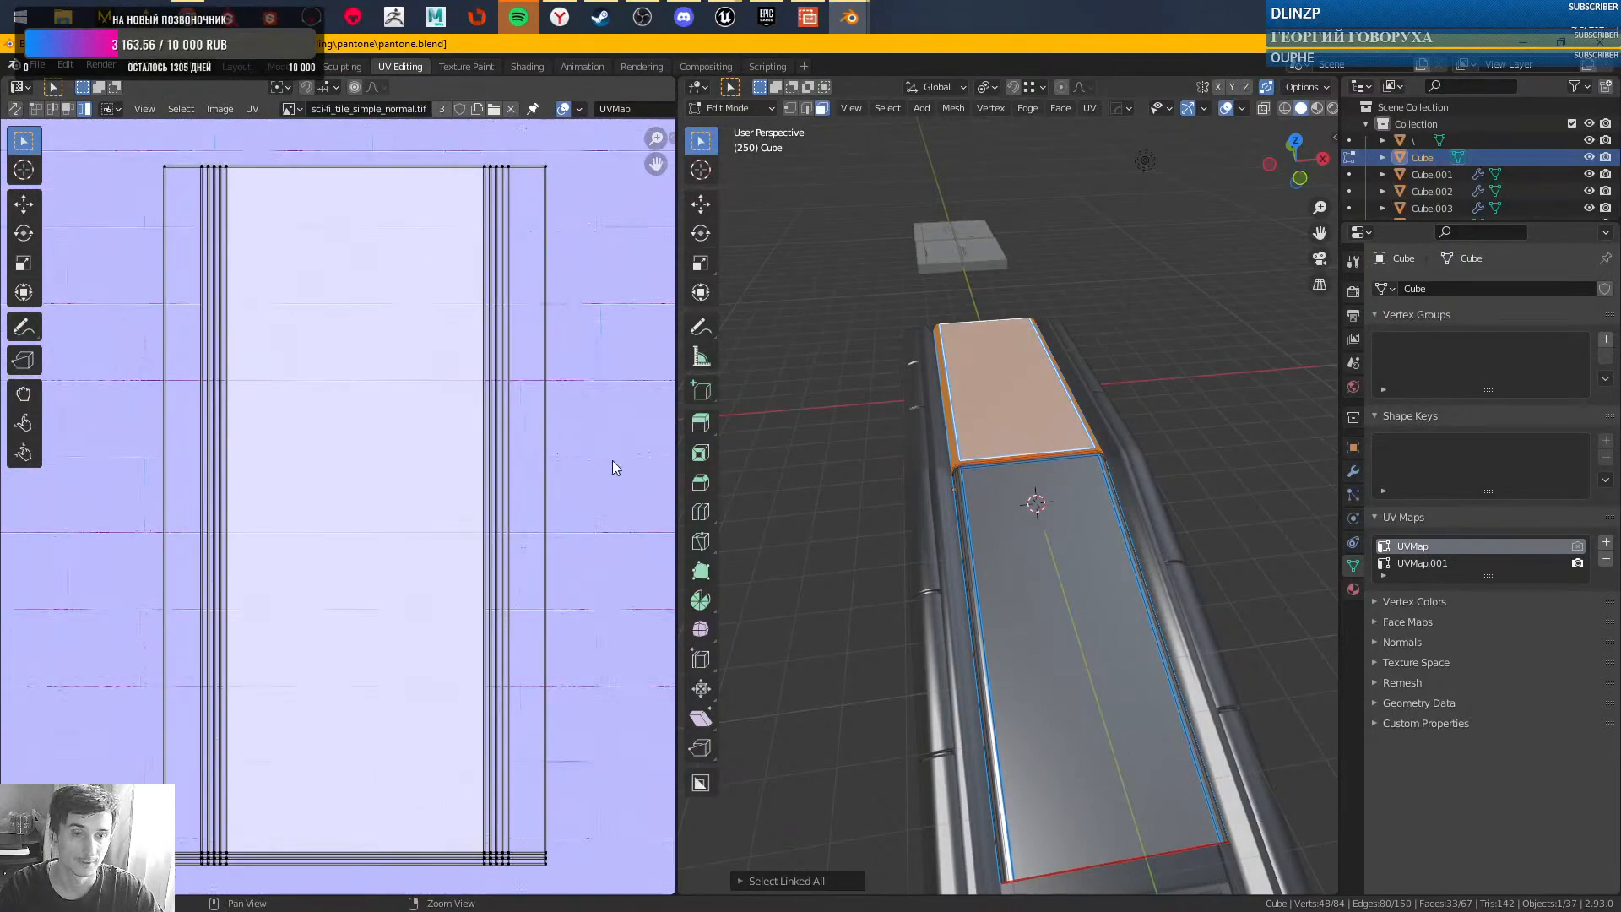
# - Make UVMap.001 the active UV map and display grunge_metal.tif behind its layout
pyautogui.click(1424, 563)
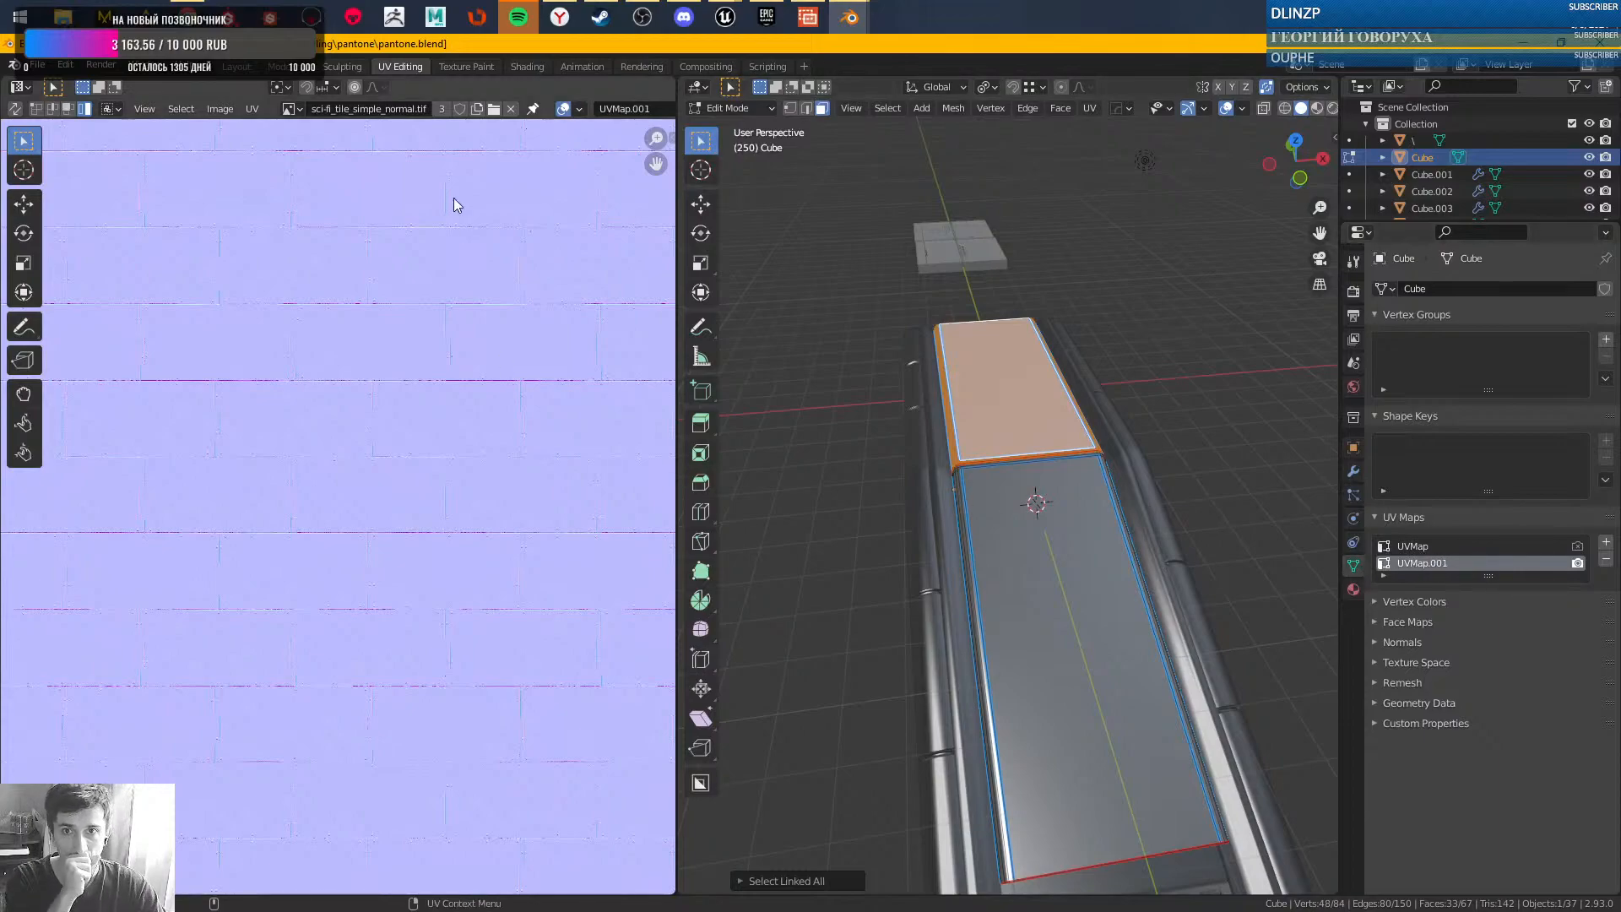
pyautogui.click(298, 111)
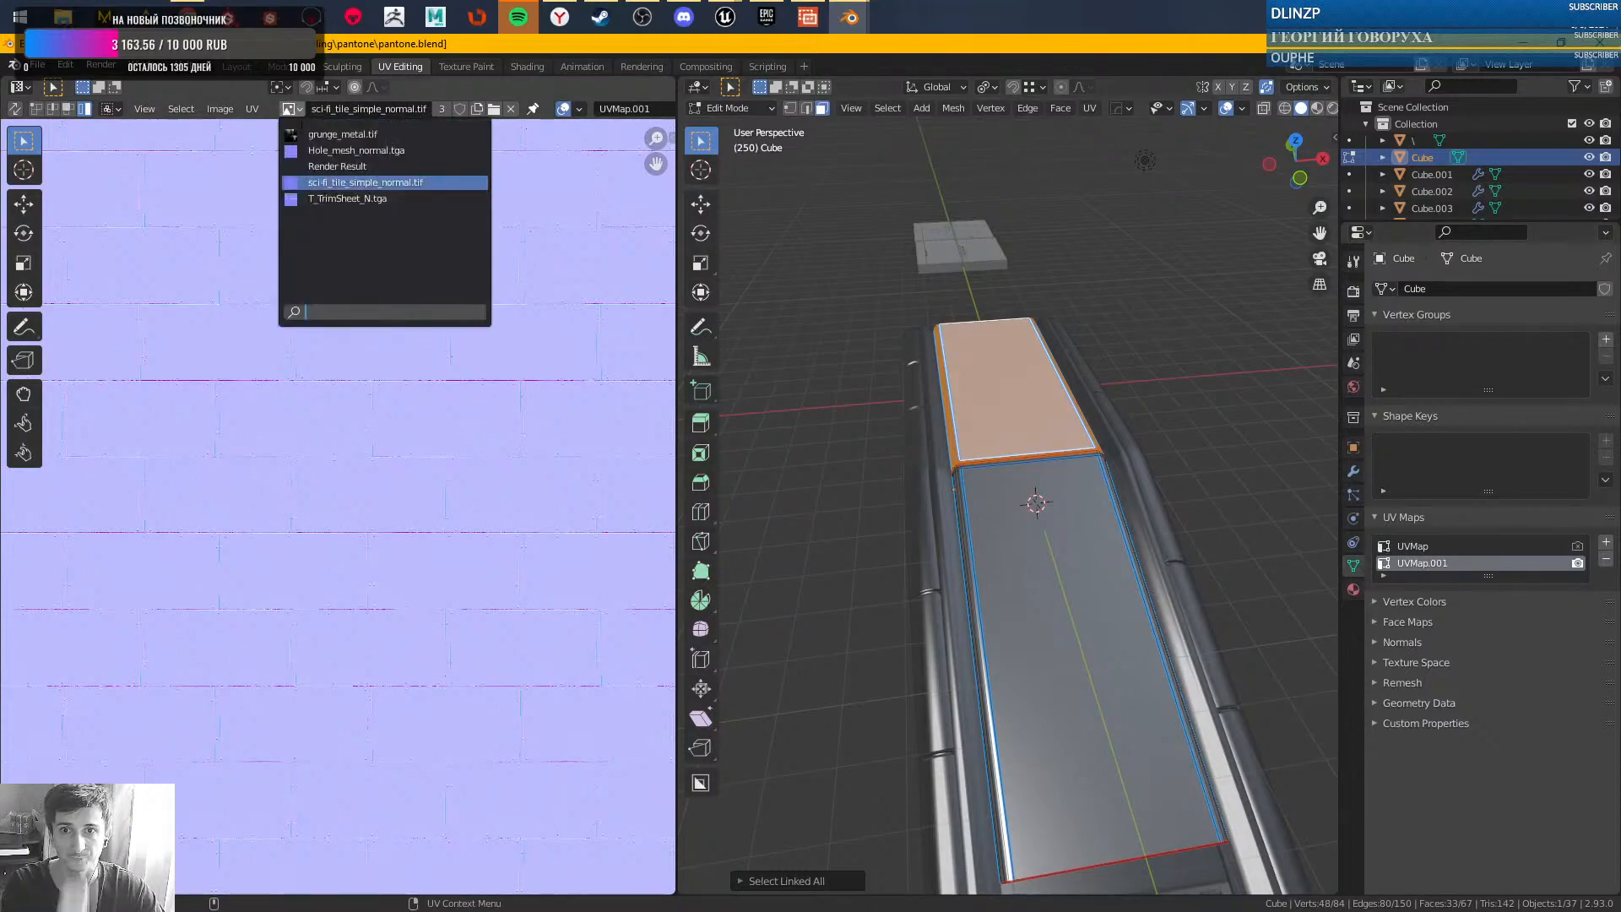
pyautogui.click(369, 137)
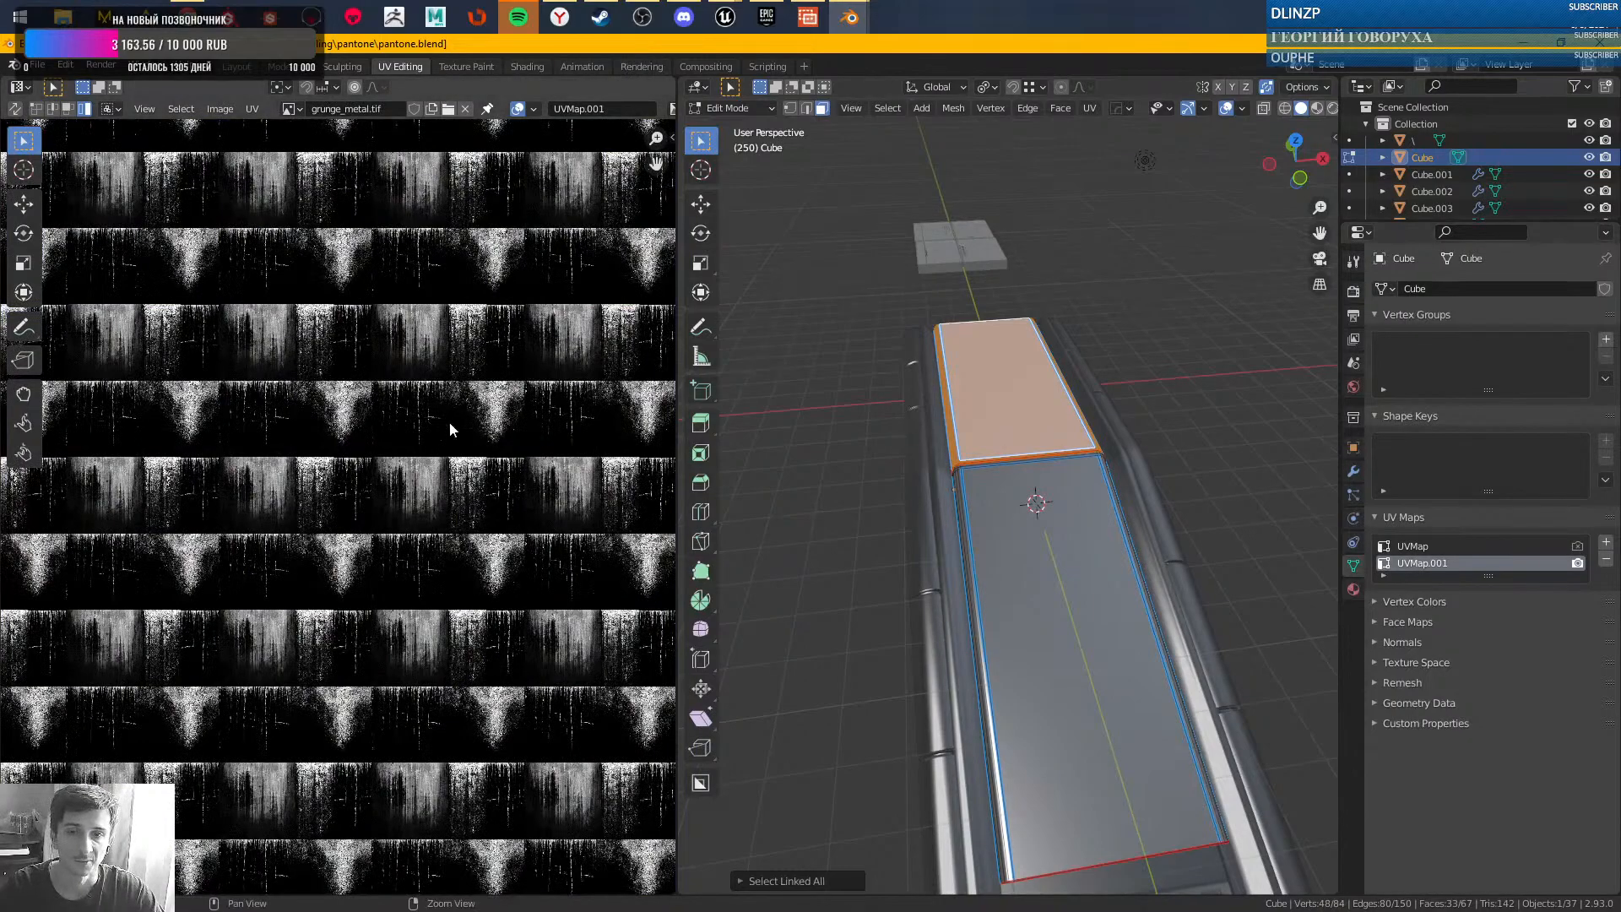
pyautogui.scroll(-2, 439, 417)
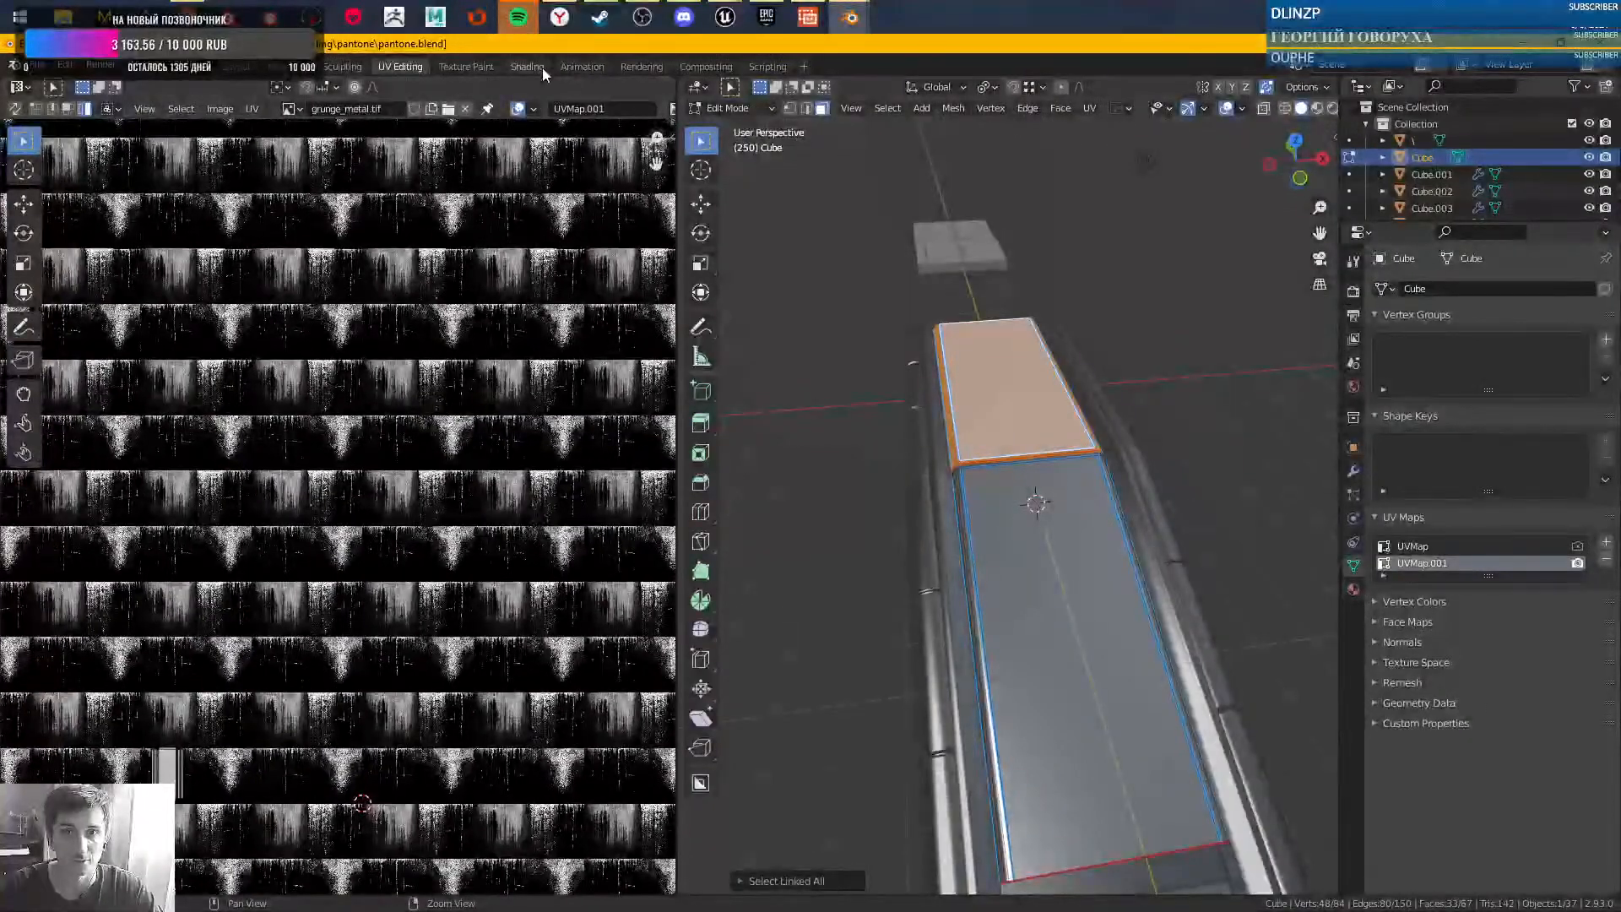
# - Examine the grunge_metal.tif texture node in the simple_tile material and the grunge on the panel, ending back in the UV Editing workspace
pyautogui.click(530, 66)
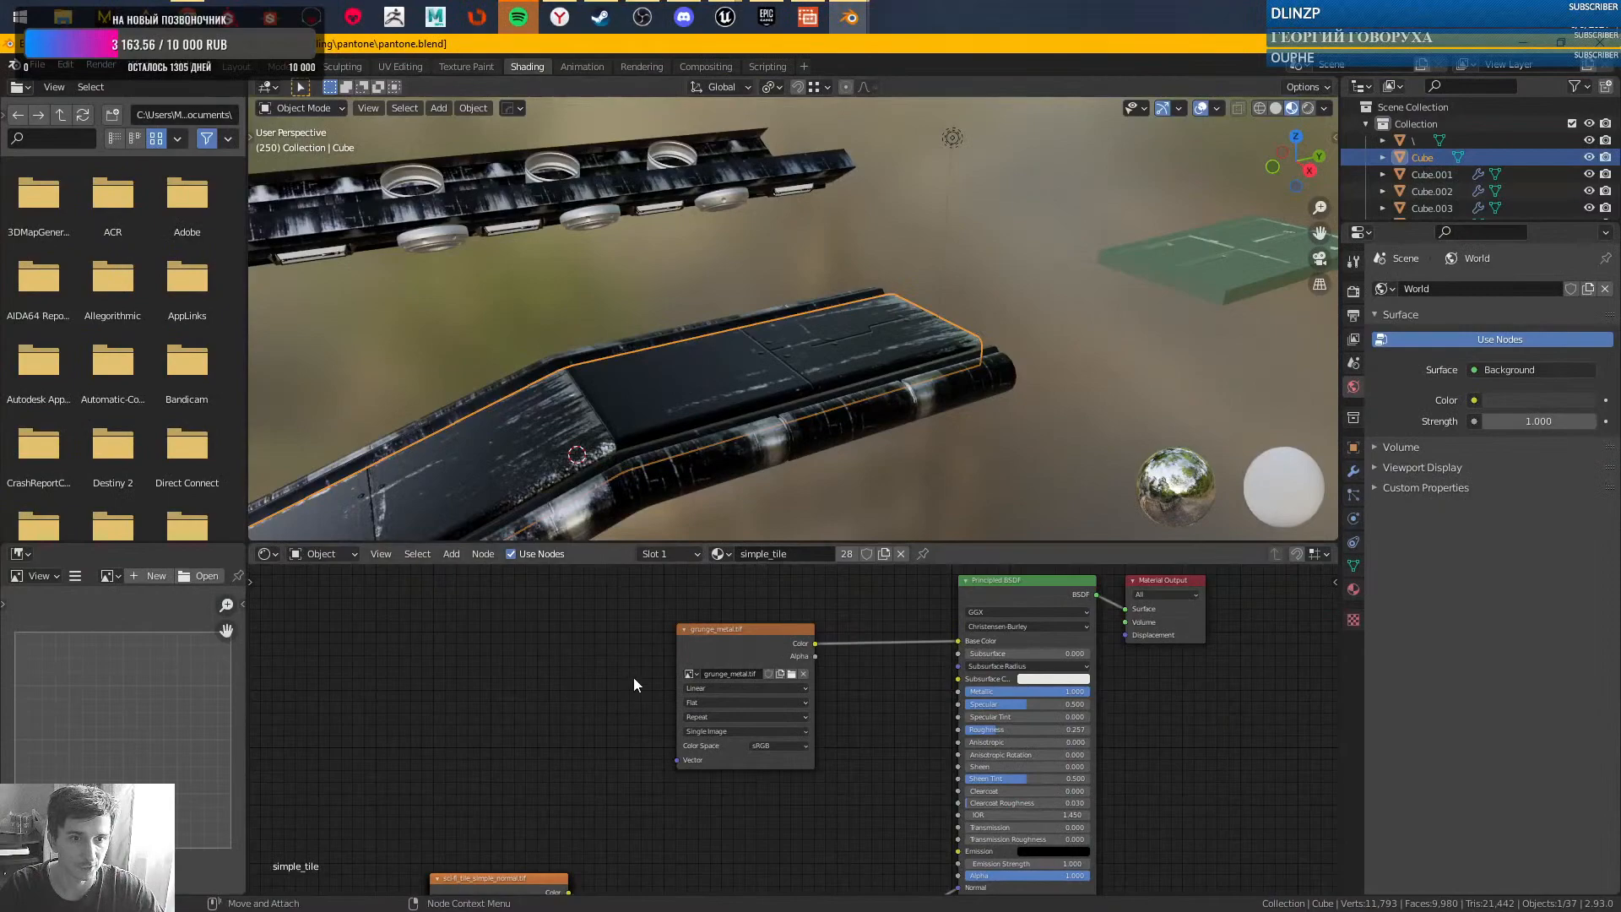
pyautogui.click(758, 634)
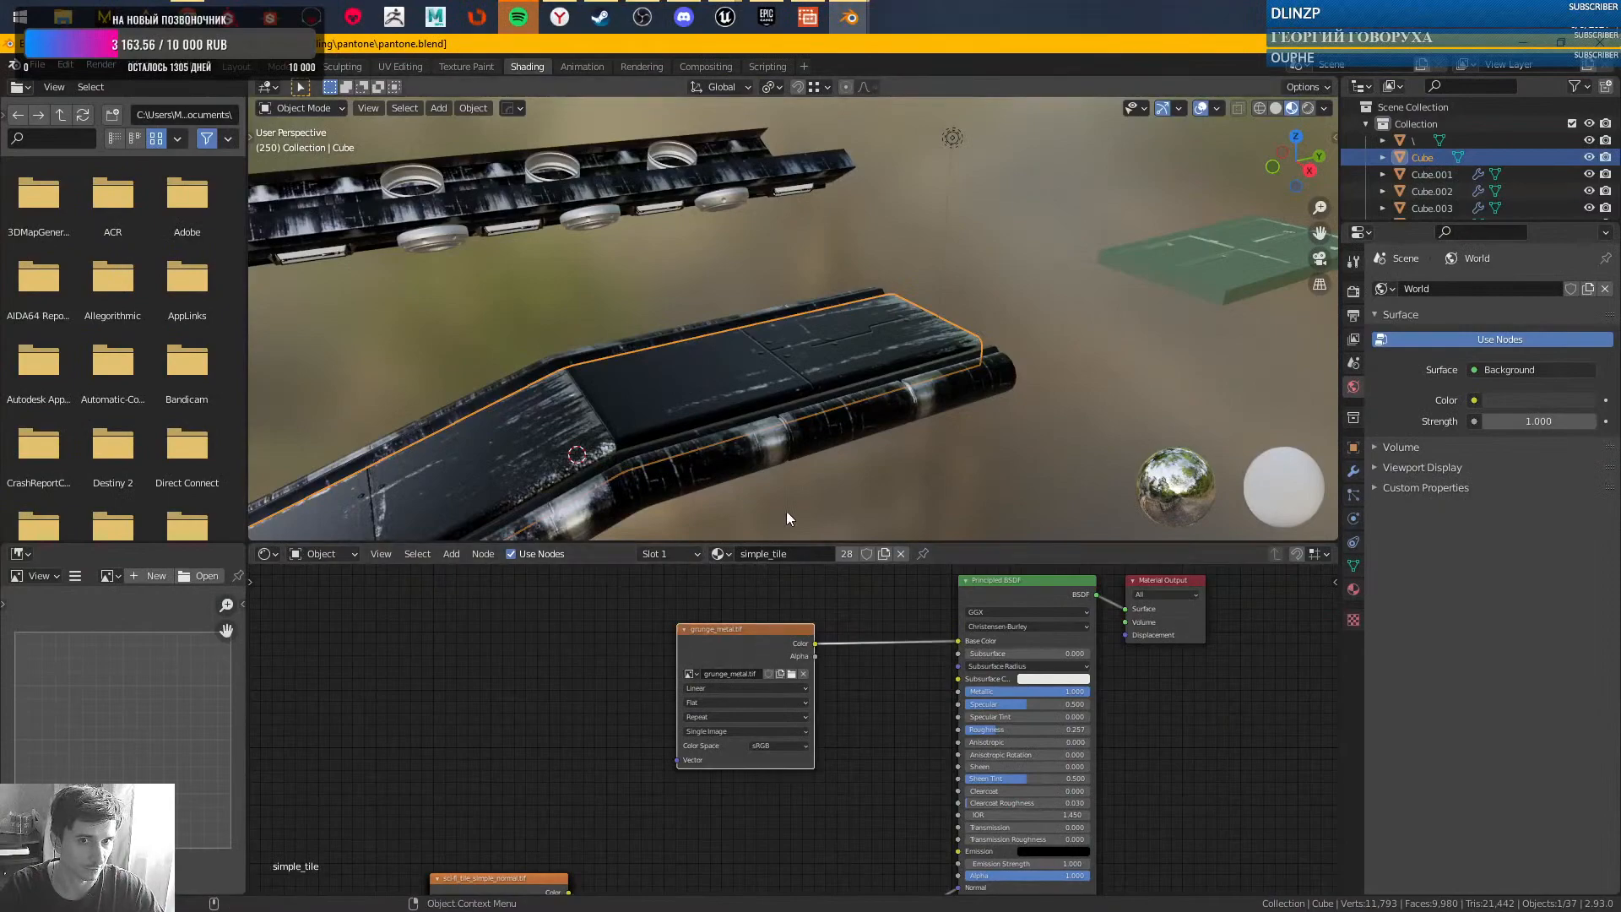
pyautogui.moveTo(1035, 342); pyautogui.dragTo(734, 372, button='middle')
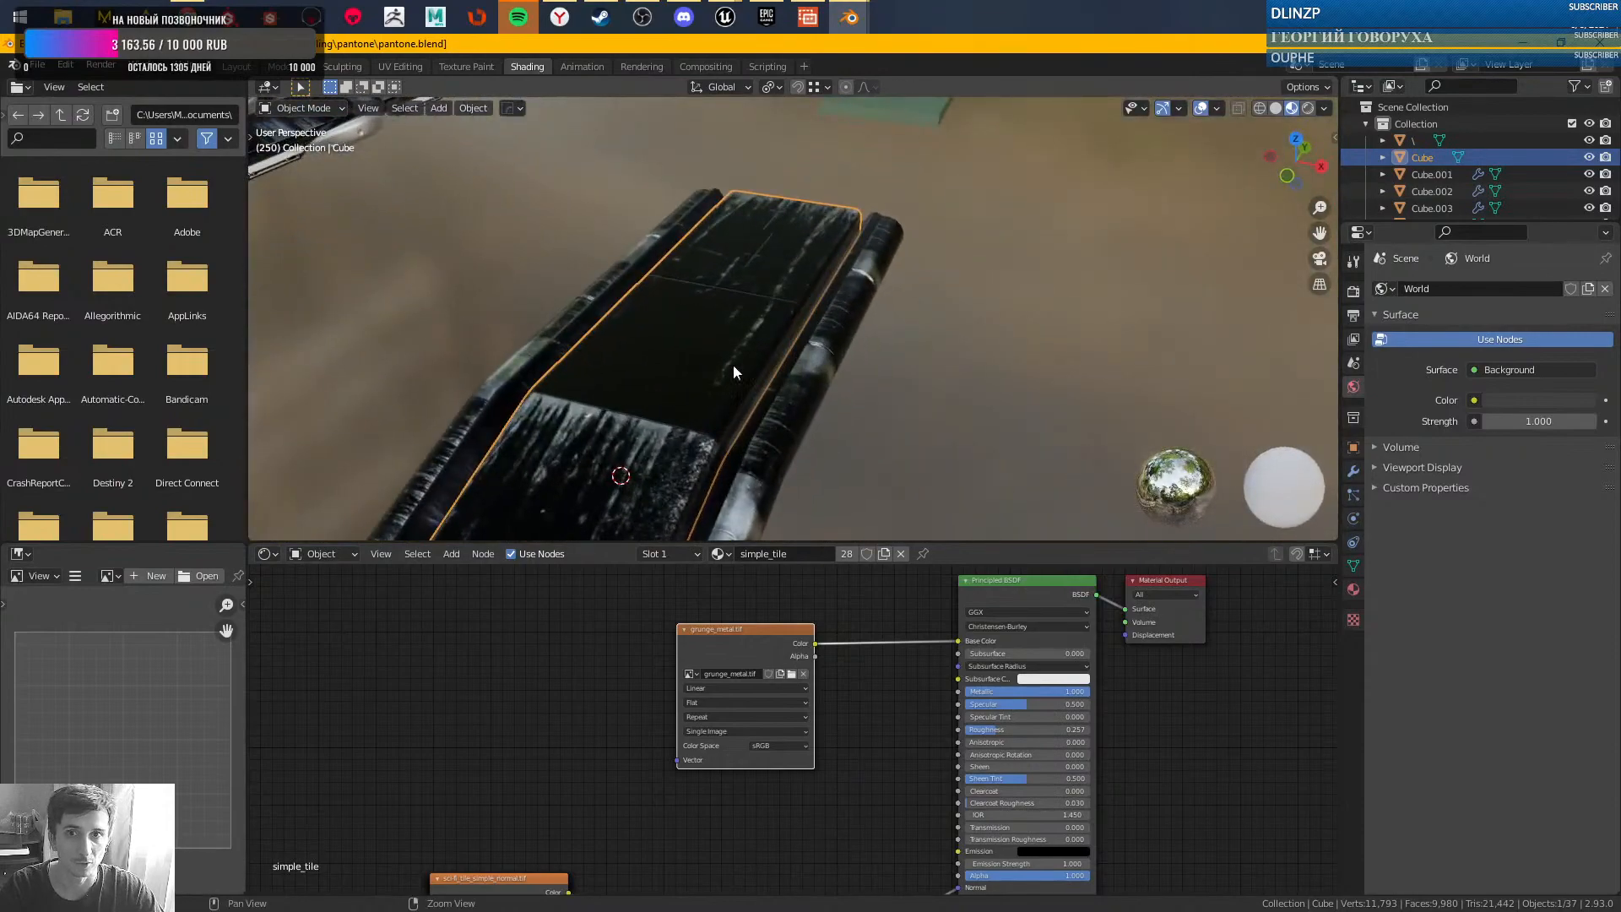
pyautogui.click(387, 68)
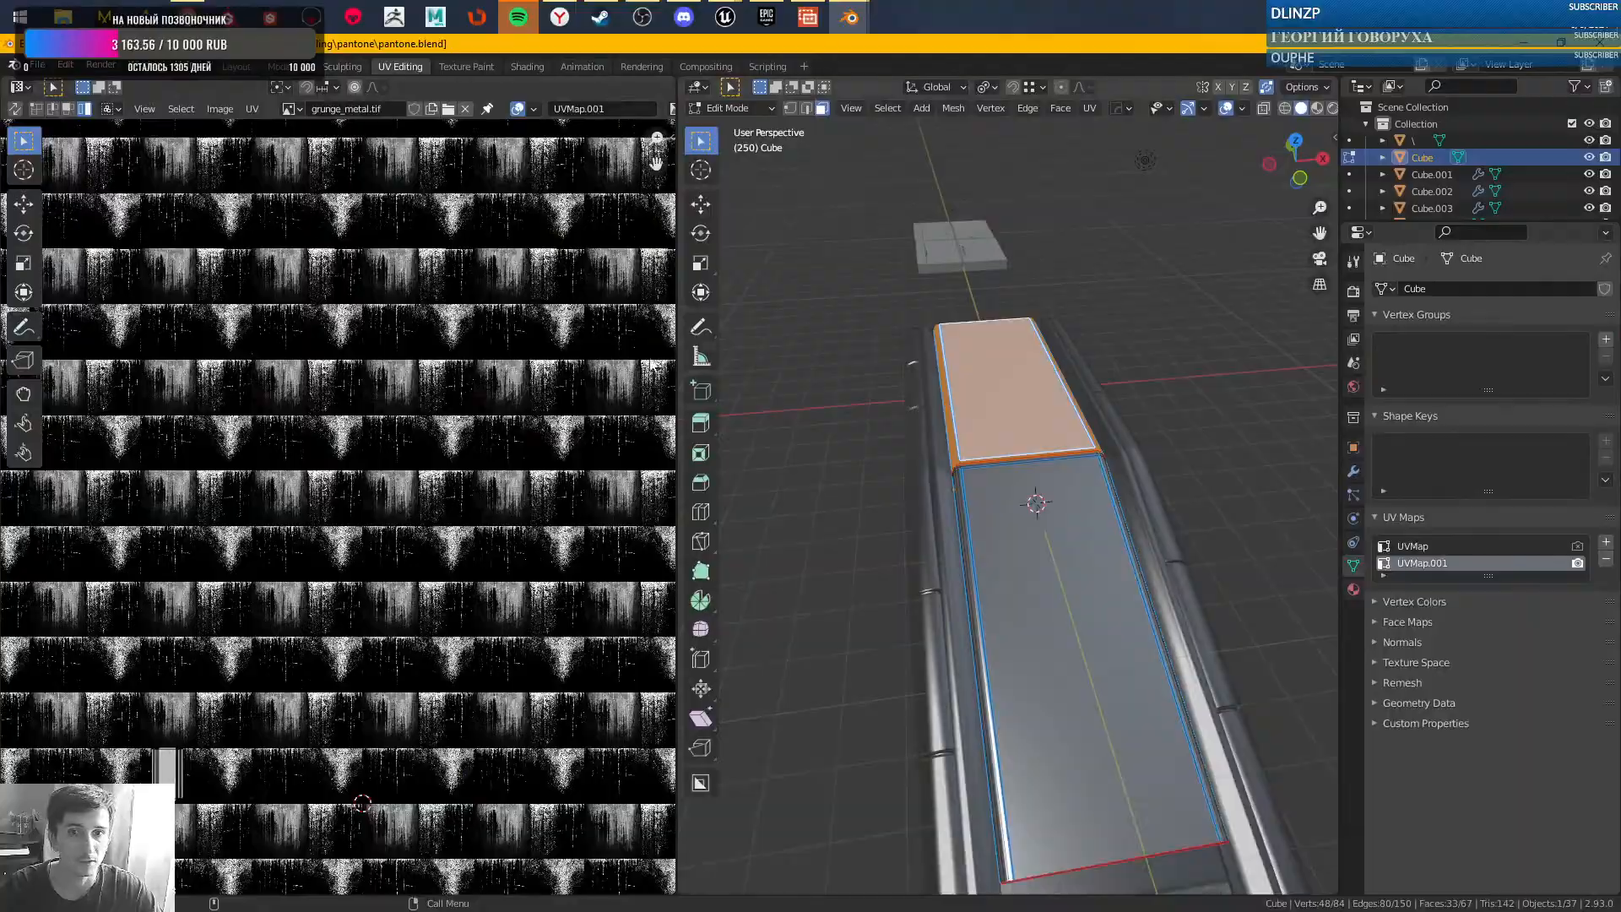
# - Select all the upper panel's linked faces and its UV island, and examine where the island lies on grunge_metal.tif
pyautogui.scroll(-10, 342, 557)
pyautogui.scroll(-8, 342, 557)
pyautogui.scroll(10, 342, 557)
pyautogui.click(1002, 399)
pyautogui.rightClick(1009, 391)
pyautogui.click(1150, 398)
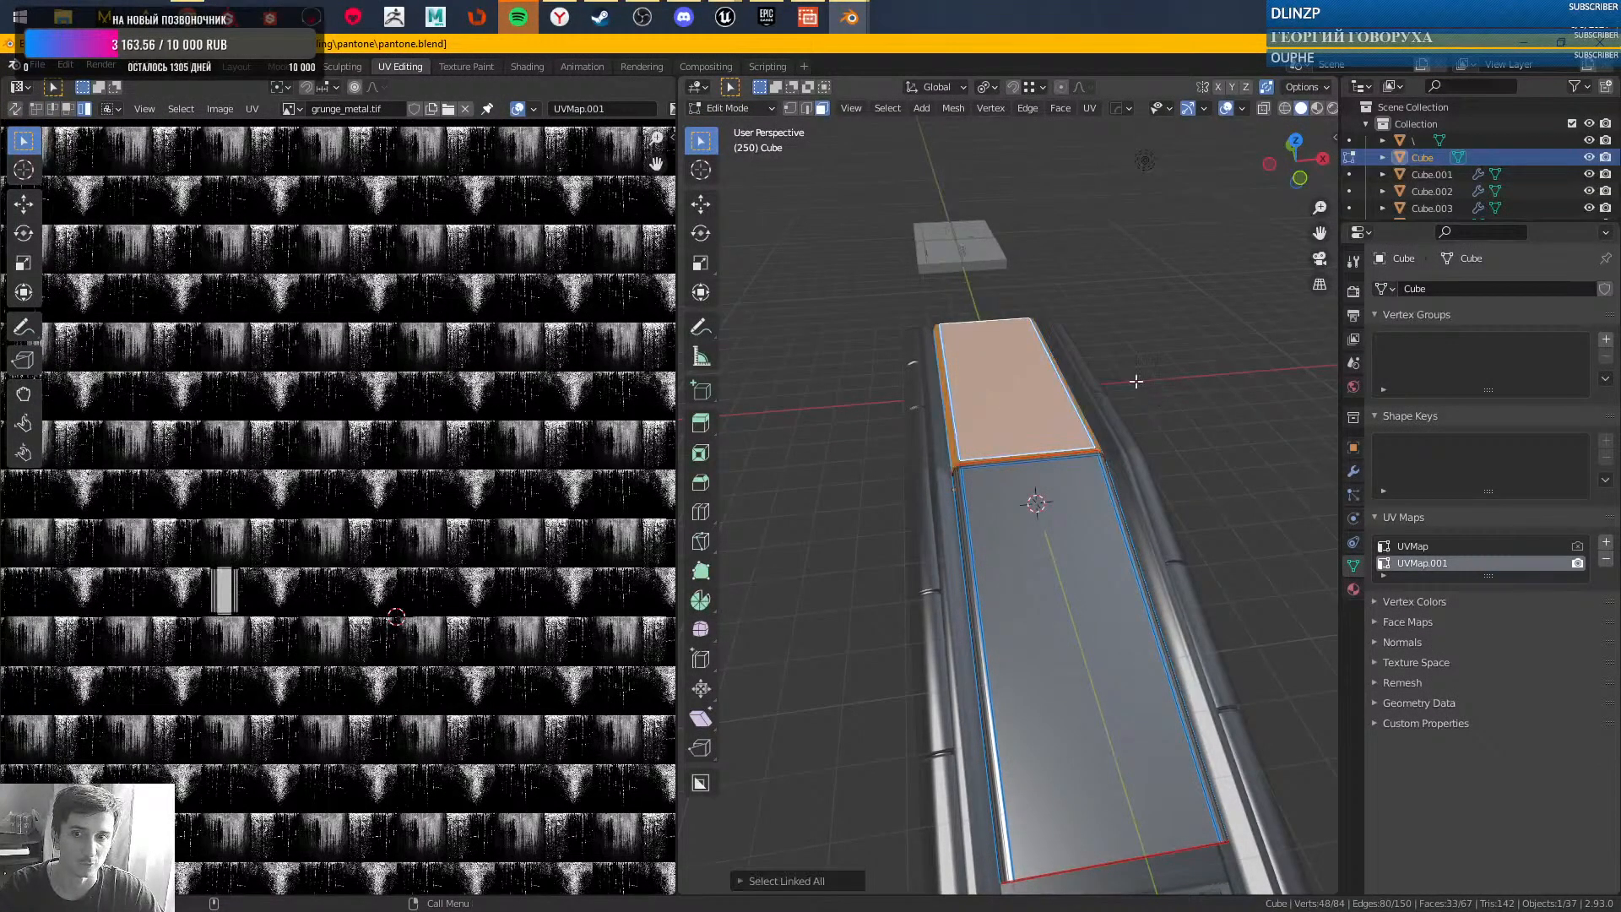
pyautogui.click(222, 596)
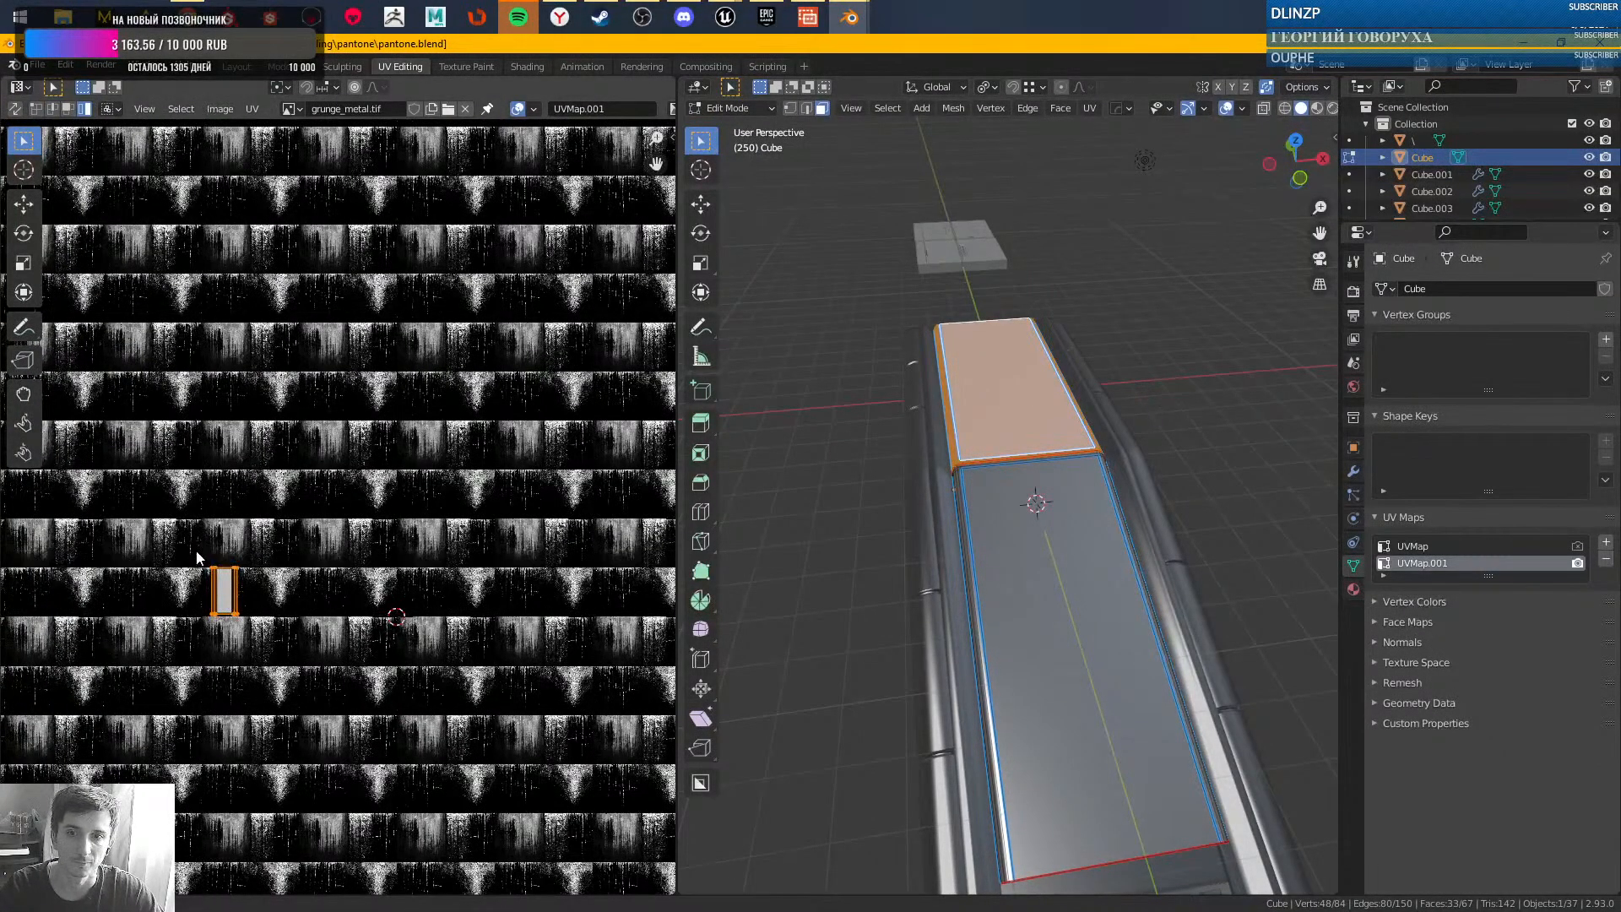
pyautogui.scroll(9, 216, 603)
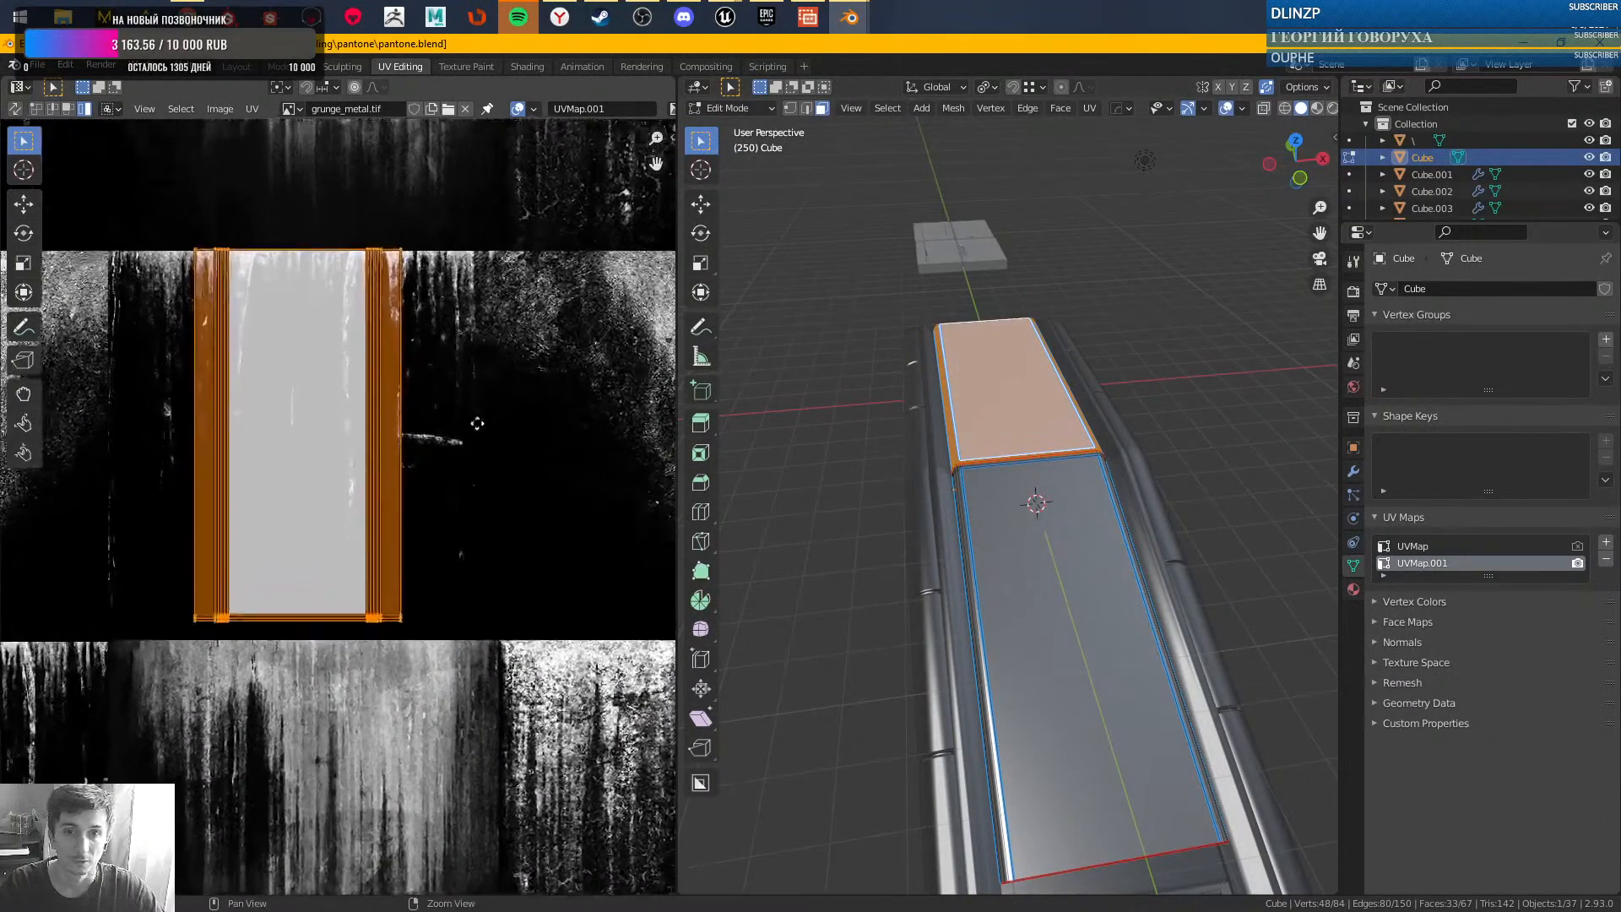
# - Switch the 3D view in UV Editing to Material Preview and show the grunge along the whole panel
pyautogui.moveTo(1165, 416)
pyautogui.mouseDown(button='middle')
pyautogui.moveTo(1160, 465)
pyautogui.moveTo(1182, 363)
pyautogui.mouseUp(button='middle')
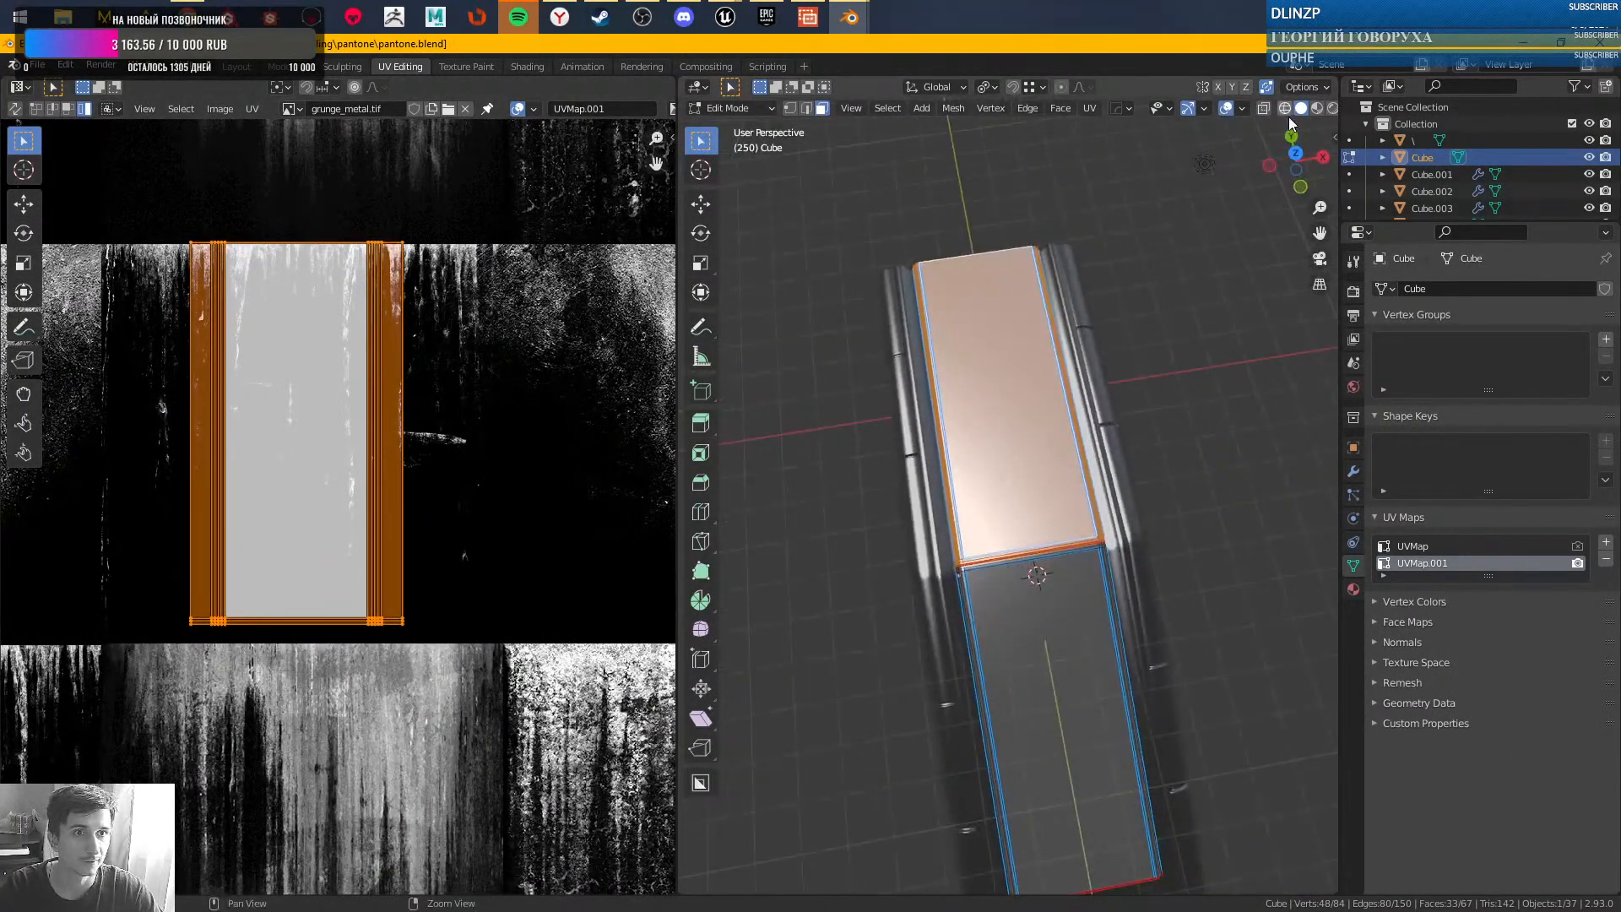
pyautogui.click(1317, 108)
pyautogui.keyDown('ctrl'); pyautogui.moveTo(1072, 367); pyautogui.dragTo(1015, 329, button='middle'); pyautogui.keyUp('ctrl')
pyautogui.moveTo(986, 475)
pyautogui.mouseDown(button='middle')
pyautogui.moveTo(1101, 425)
pyautogui.moveTo(990, 471)
pyautogui.moveTo(1052, 488)
pyautogui.moveTo(987, 467)
pyautogui.mouseUp(button='middle')
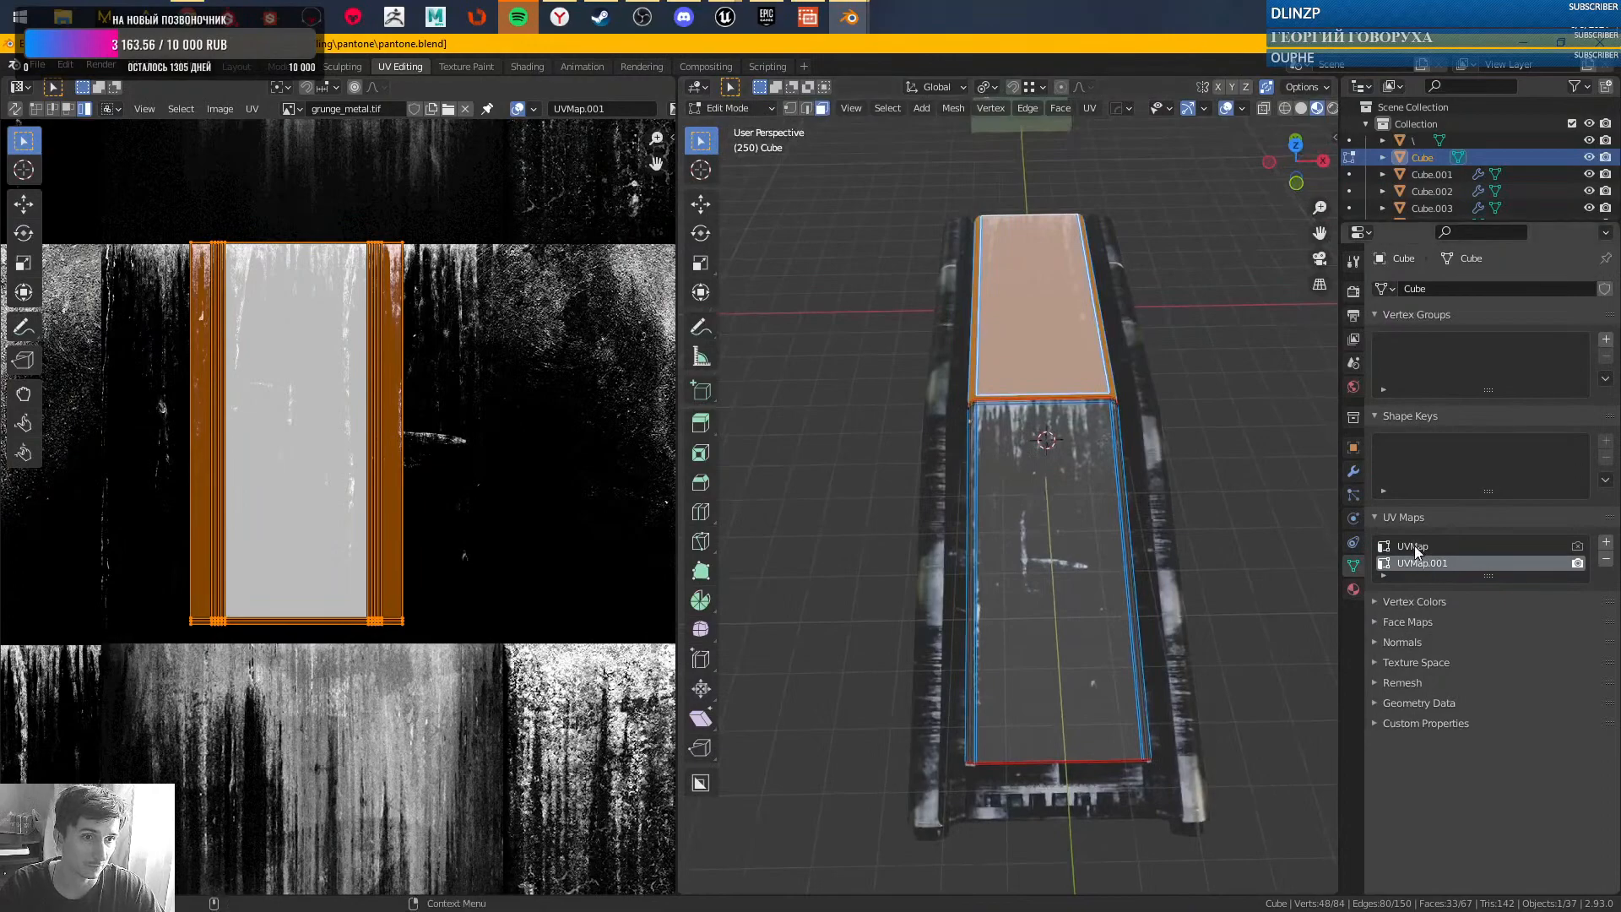
# - Alternate between UVMap and UVMap.001 to compare the panel's two UV layouts
pyautogui.click(1418, 547)
pyautogui.click(1417, 563)
pyautogui.click(1412, 547)
pyautogui.click(1407, 565)
pyautogui.click(1407, 551)
pyautogui.click(1407, 563)
pyautogui.click(1407, 549)
pyautogui.click(1407, 566)
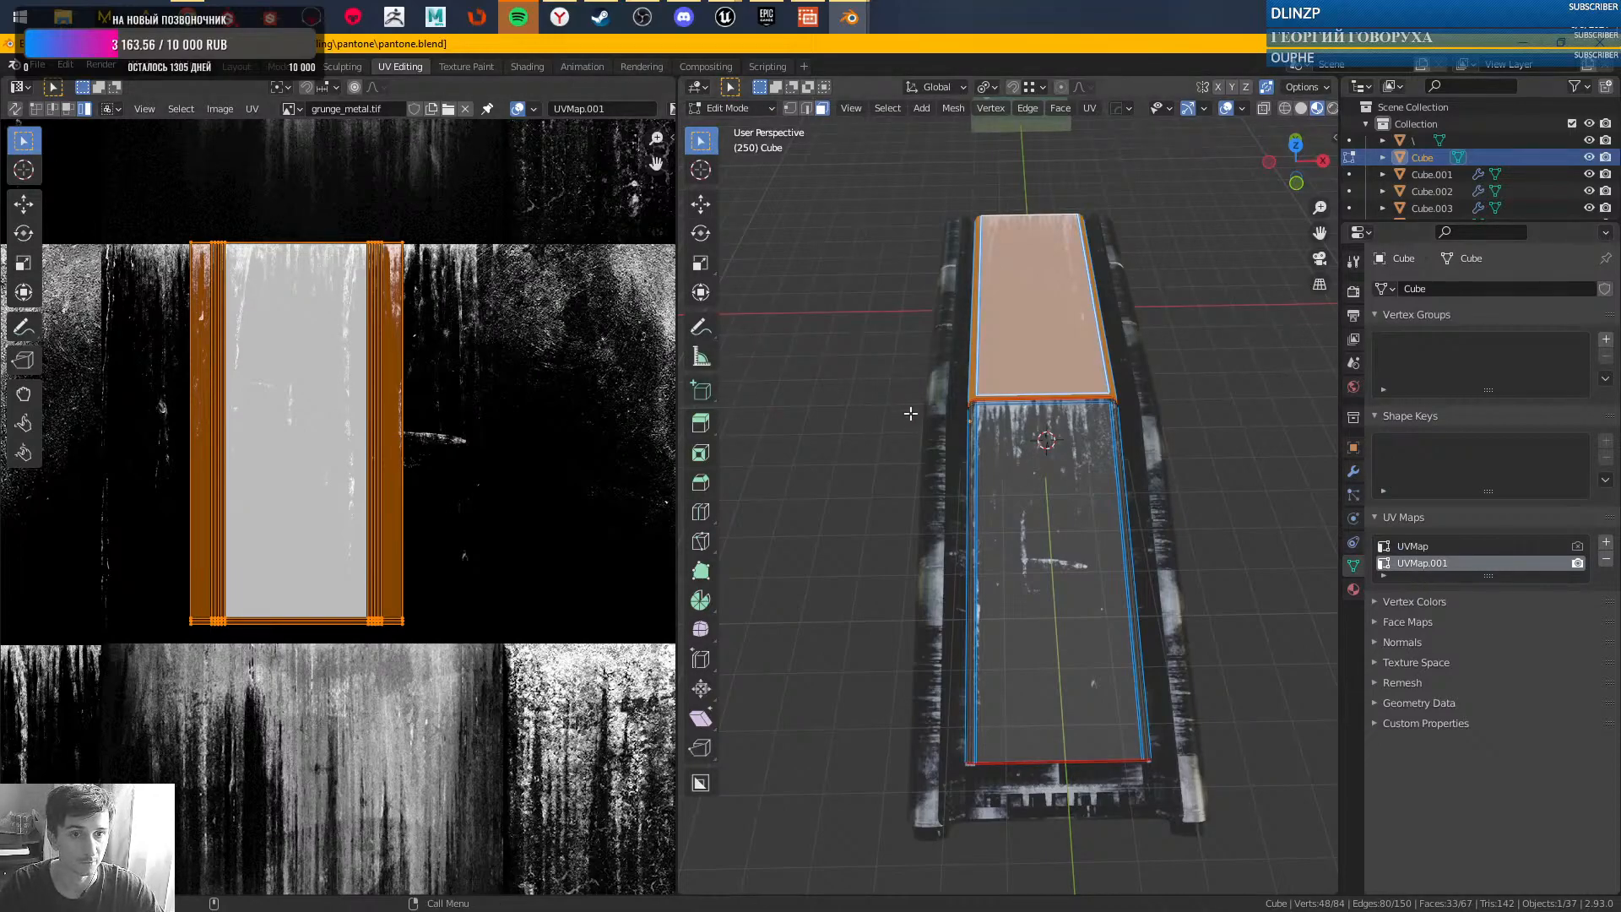
# - Leave the panel, open the side tube for mesh editing and select all its linked faces
pyautogui.press('Tab')
pyautogui.moveTo(1018, 375); pyautogui.dragTo(1017, 354, button='middle')
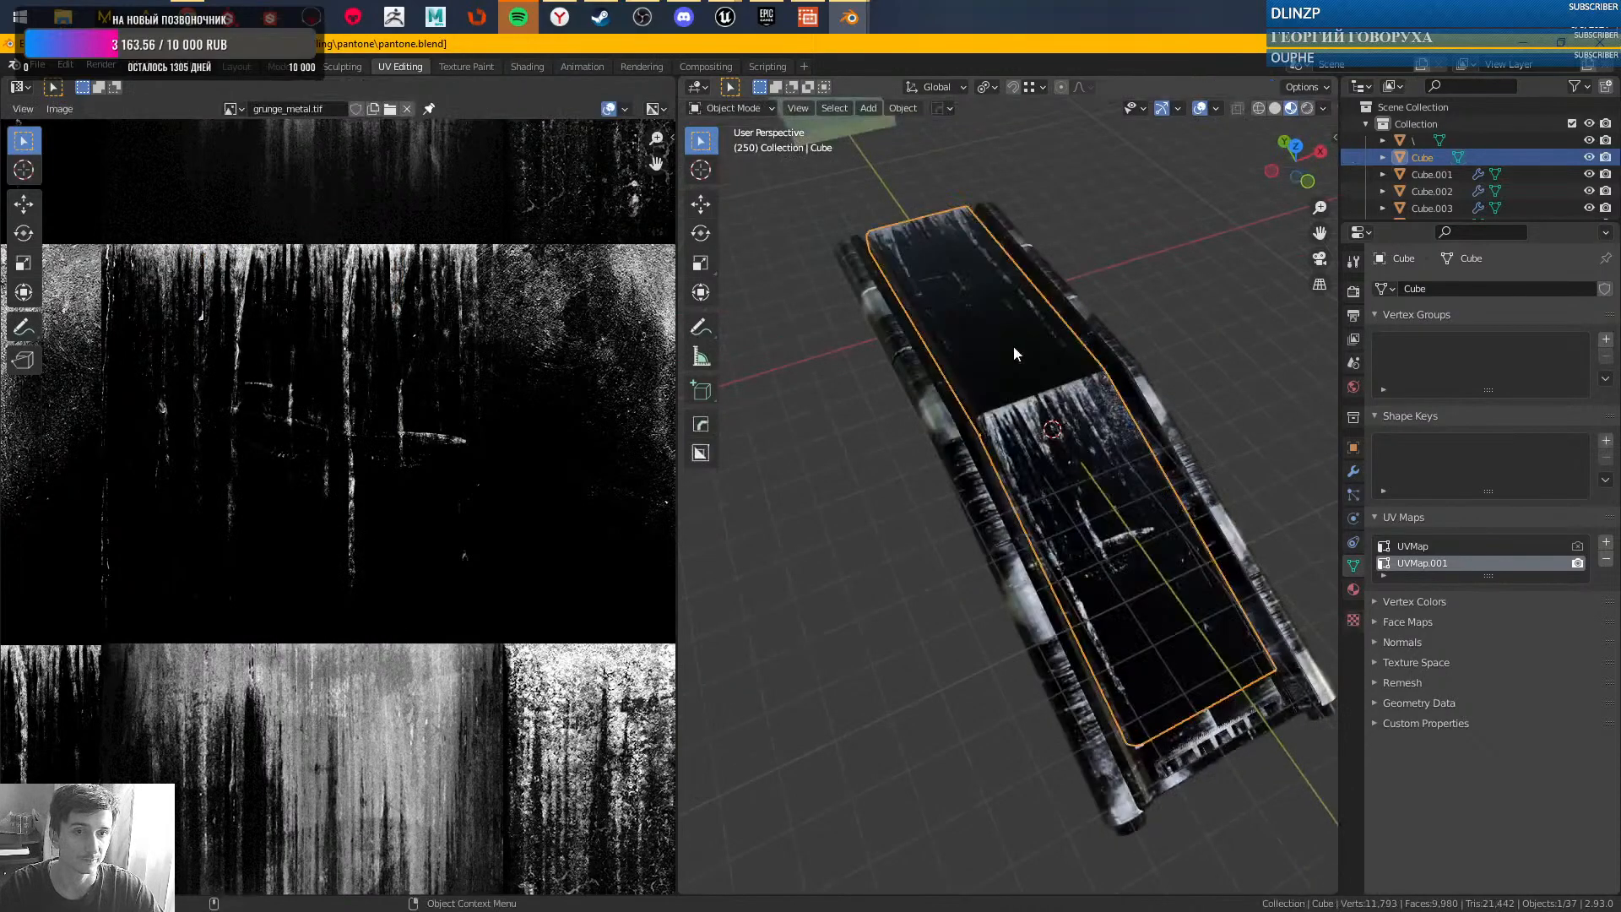
pyautogui.click(935, 414)
pyautogui.press('Tab')
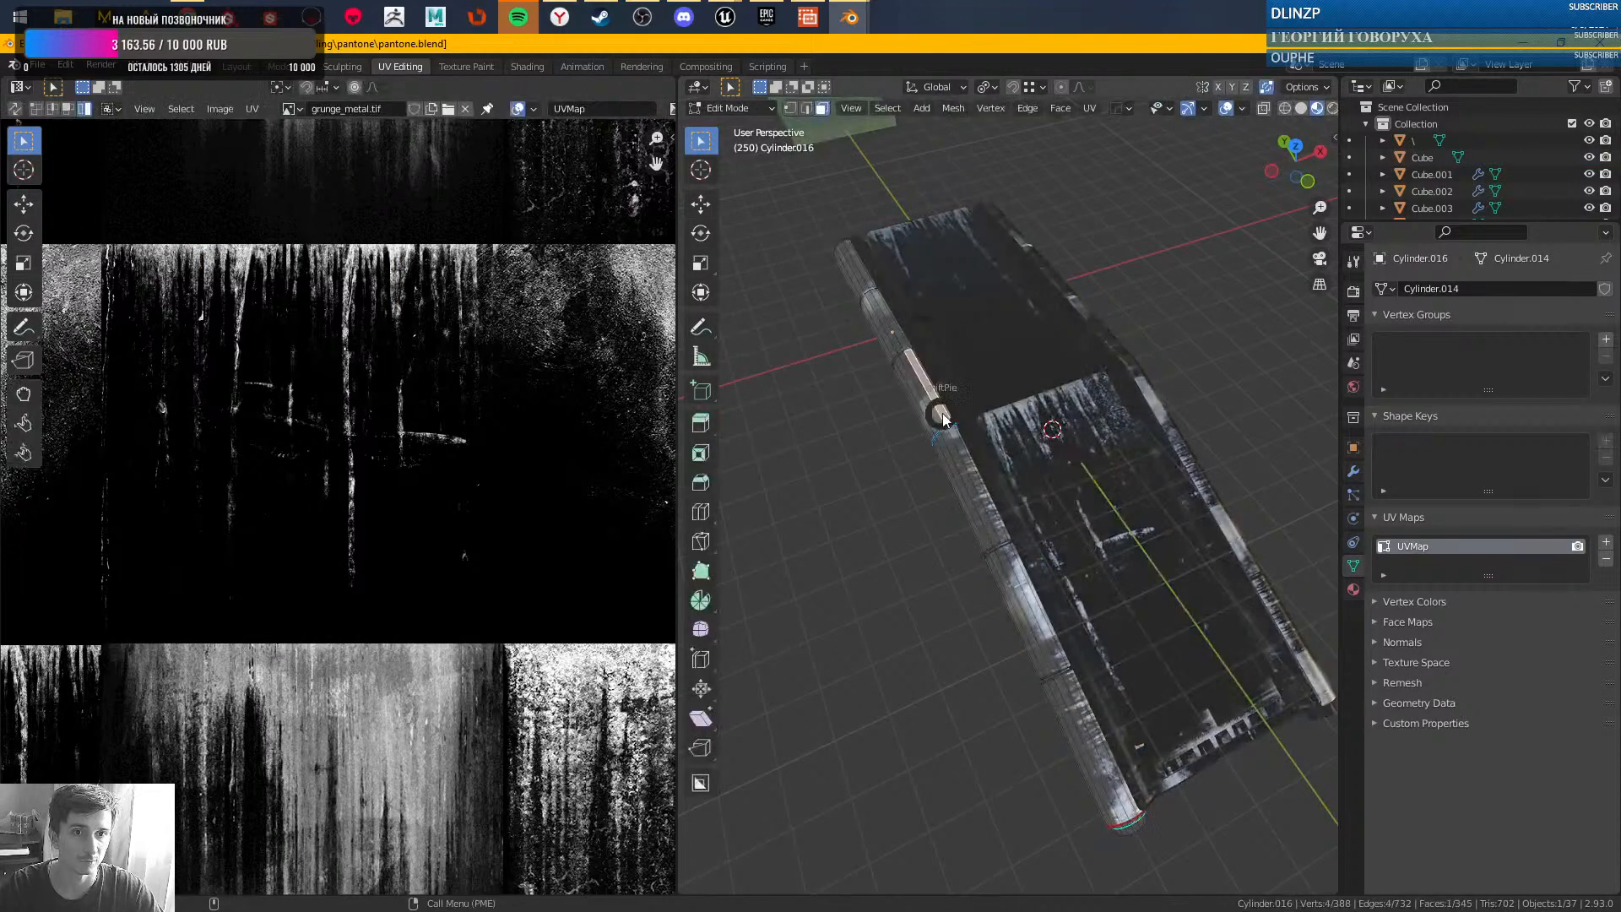
pyautogui.hotkey('ctrl', 'l')
# - Shift the side tube's UV island slightly along the horizontal grunge strip
pyautogui.keyDown('alt'); pyautogui.moveTo(463, 414); pyautogui.dragTo(462, 510, button='right'); pyautogui.keyUp('alt')
pyautogui.keyDown('alt'); pyautogui.moveTo(462, 507); pyautogui.dragTo(285, 530, button='middle'); pyautogui.keyUp('alt')
pyautogui.keyDown('alt'); pyautogui.moveTo(284, 530); pyautogui.dragTo(359, 514, button='right'); pyautogui.keyUp('alt')
pyautogui.press('w')
pyautogui.keyDown('alt'); pyautogui.moveTo(479, 458); pyautogui.dragTo(669, 544, button='right'); pyautogui.keyUp('alt')
pyautogui.keyDown('alt'); pyautogui.moveTo(670, 545); pyautogui.dragTo(445, 547, button='middle'); pyautogui.keyUp('alt')
pyautogui.keyDown('alt'); pyautogui.moveTo(446, 546); pyautogui.dragTo(575, 471, button='right'); pyautogui.keyUp('alt')
pyautogui.keyDown('alt'); pyautogui.moveTo(575, 472); pyautogui.dragTo(402, 507, button='middle'); pyautogui.keyUp('alt')
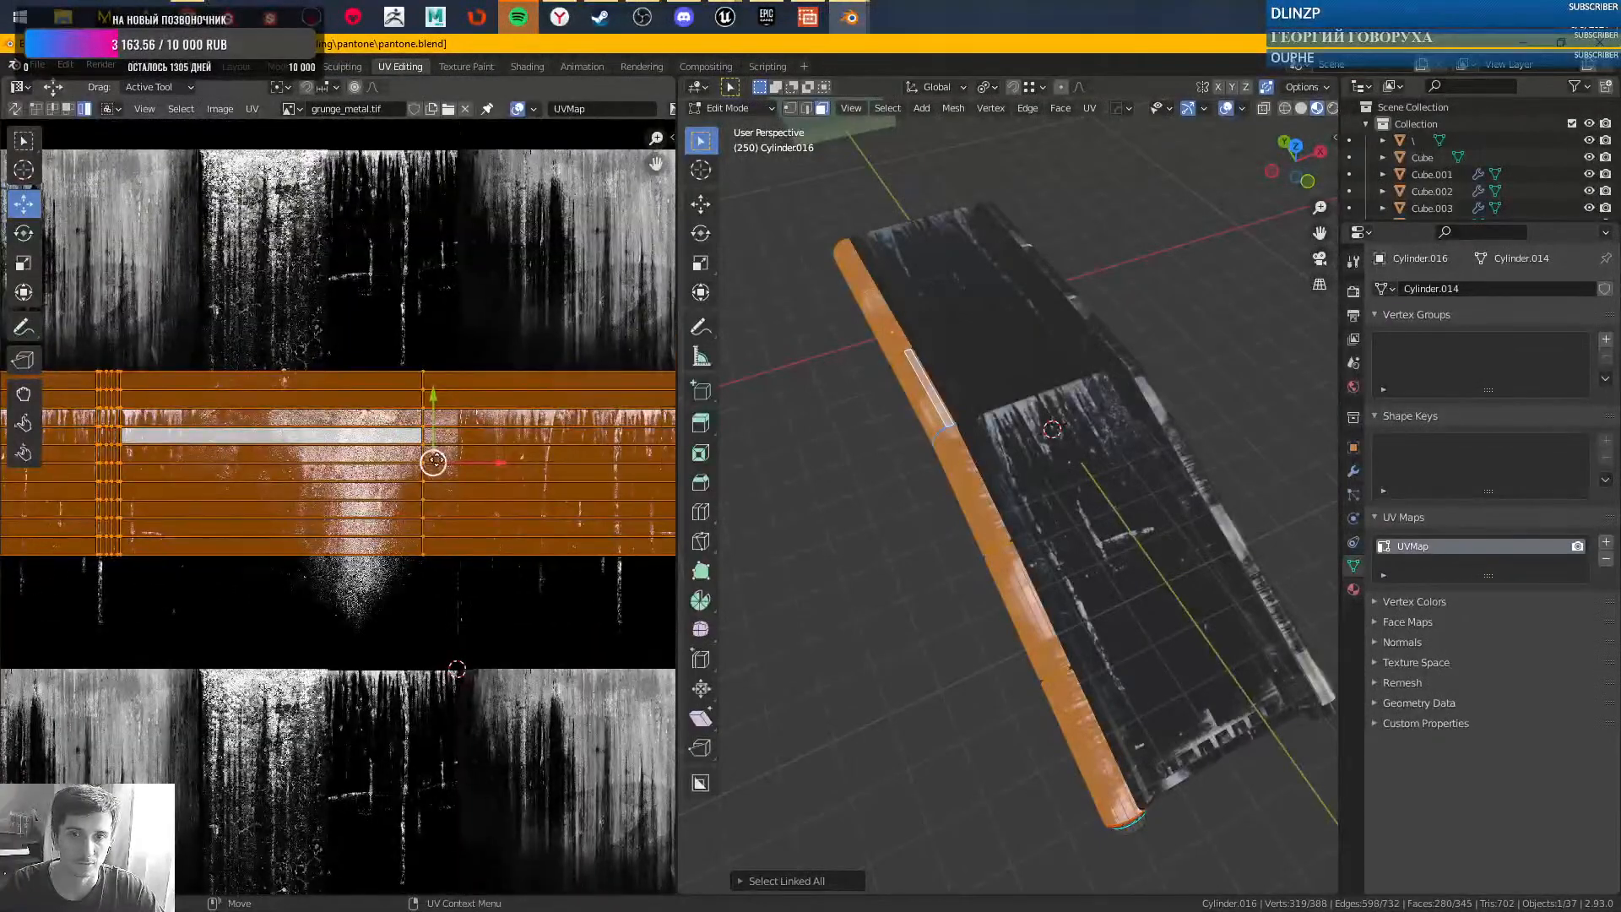
pyautogui.moveTo(433, 461)
pyautogui.mouseDown()
pyautogui.moveTo(441, 487)
pyautogui.moveTo(448, 433)
pyautogui.moveTo(435, 494)
pyautogui.moveTo(419, 440)
pyautogui.moveTo(409, 494)
pyautogui.moveTo(420, 468)
pyautogui.mouseUp()
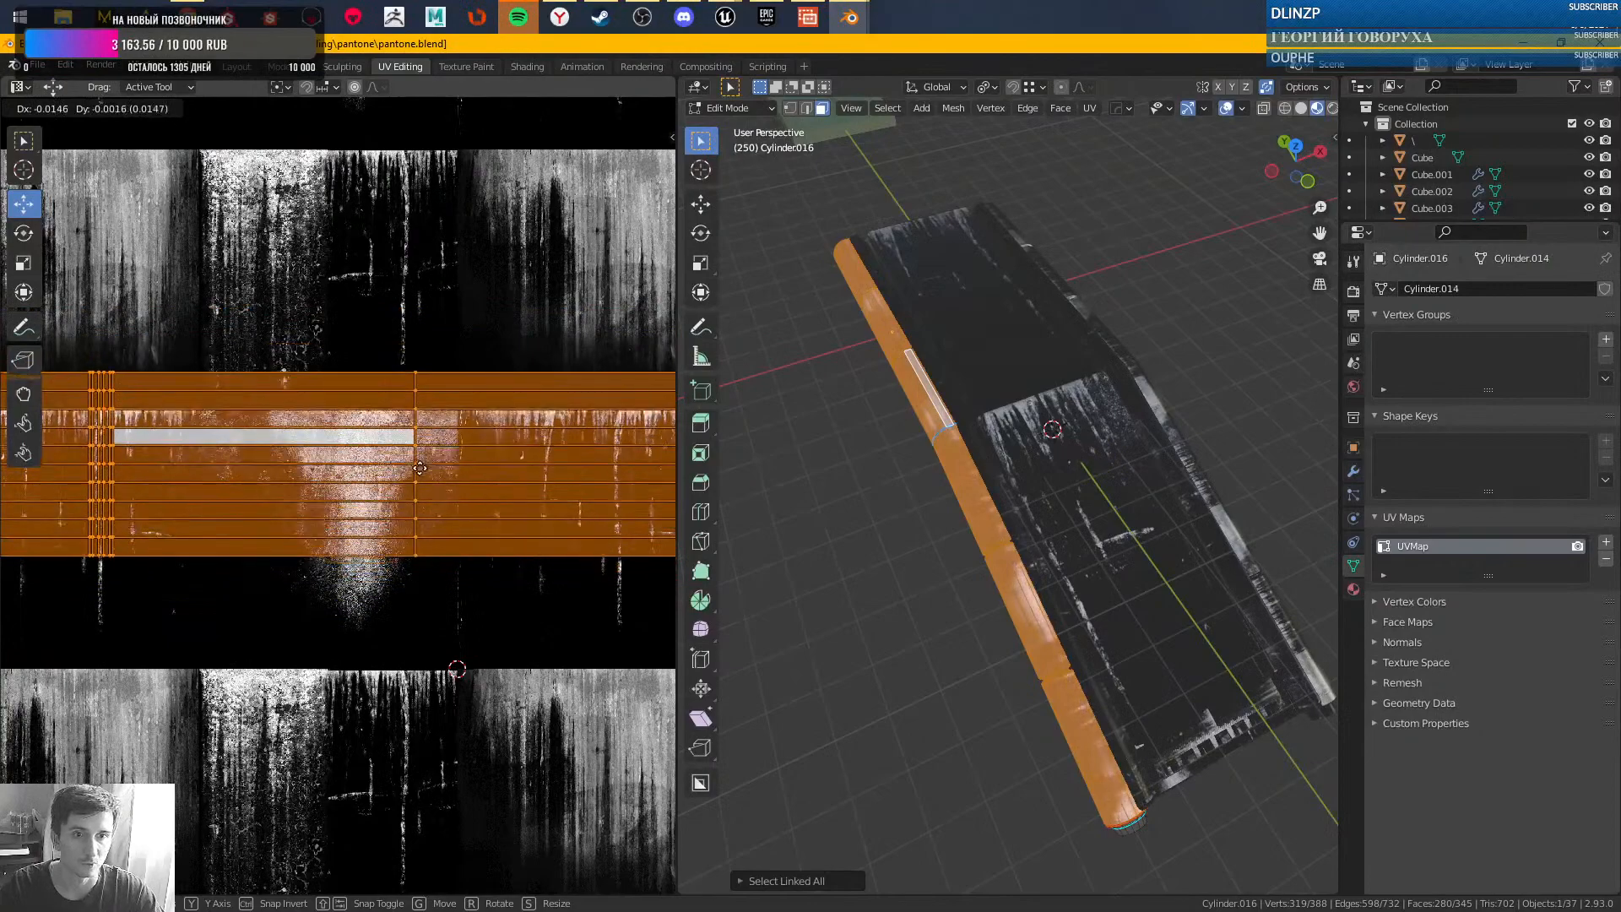
# - Scale the side tube's UV island down to about half its size
pyautogui.press('r')
pyautogui.moveTo(468, 420)
pyautogui.mouseDown()
pyautogui.moveTo(430, 446)
pyautogui.moveTo(452, 404)
pyautogui.moveTo(450, 422)
pyautogui.mouseUp()
pyautogui.press('w')
# - Check the tube's grunge outside Edit Mode, return to editing it and select all its linked faces again
pyautogui.scroll(3, 928, 510)
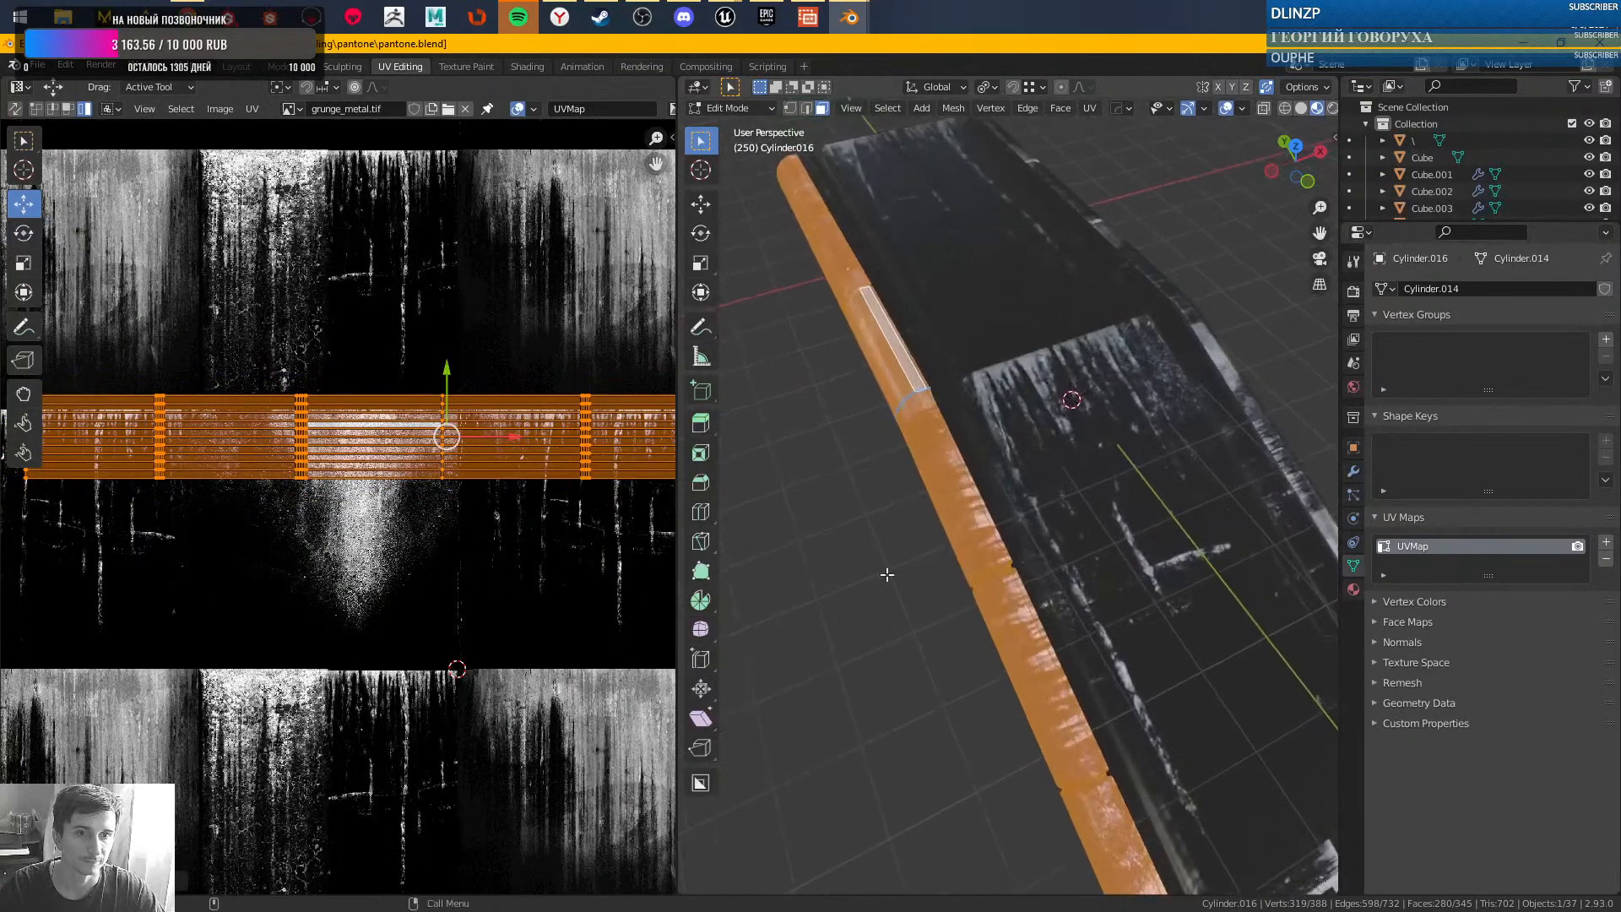
pyautogui.press('Tab')
pyautogui.scroll(-3, 937, 529)
pyautogui.moveTo(937, 529); pyautogui.dragTo(972, 516, button='middle')
pyautogui.click(930, 498)
pyautogui.press('Tab')
pyautogui.click(938, 501)
pyautogui.moveTo(937, 503); pyautogui.dragTo(994, 502, button='right')
pyautogui.click(994, 505)
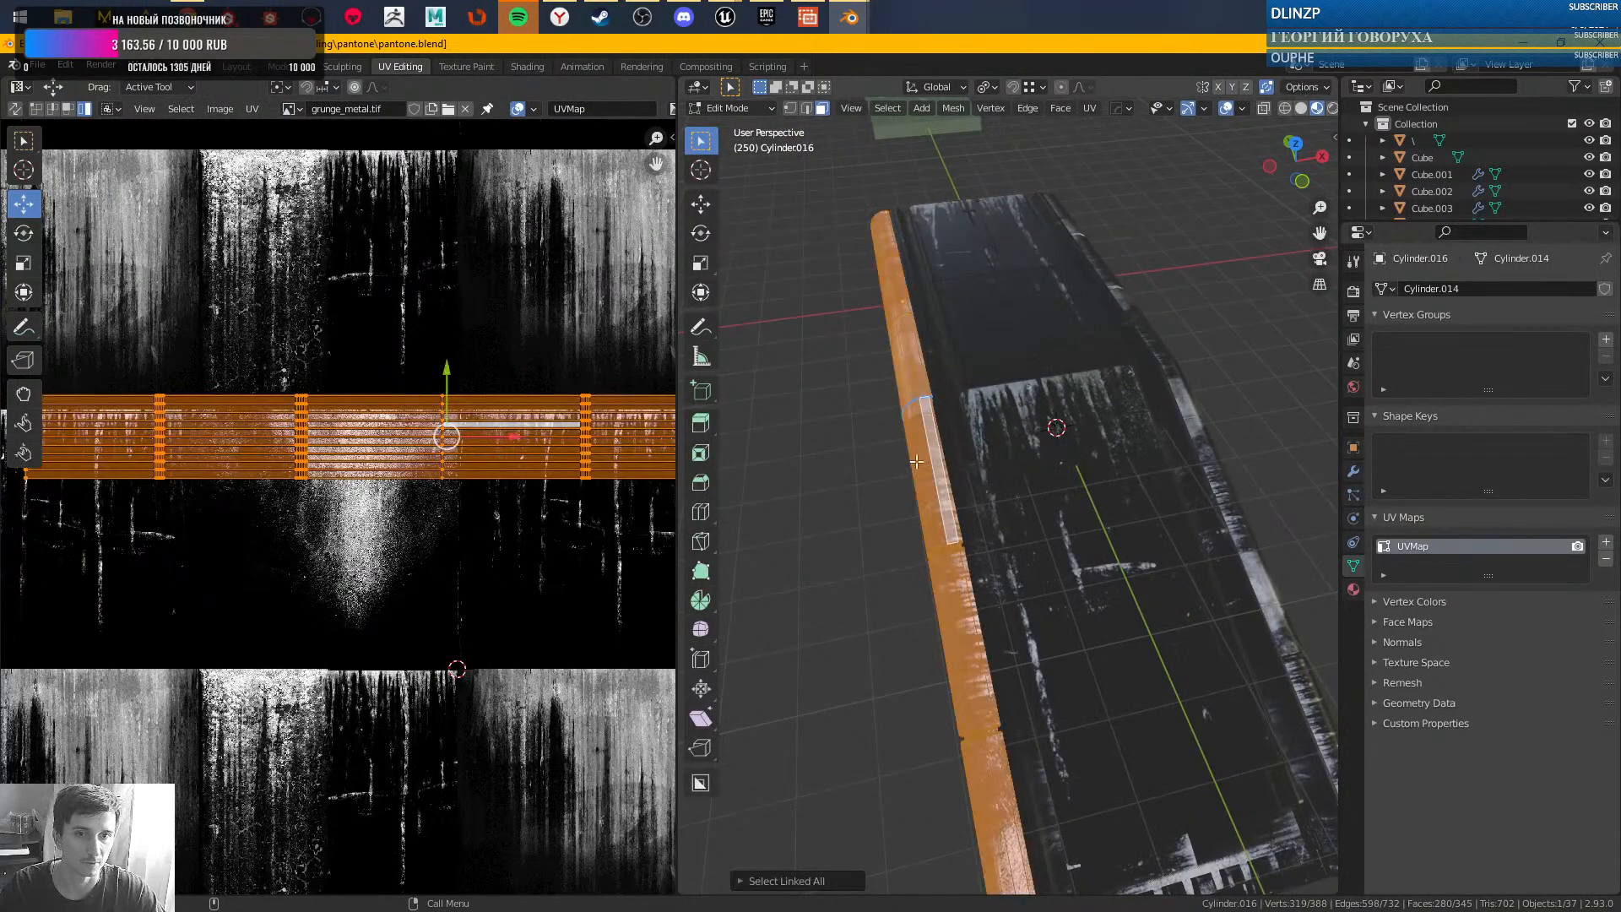
# - Rotate the side tube's UV island by 90 degrees so it runs vertically across the grunge texture
pyautogui.scroll(-1, 481, 475)
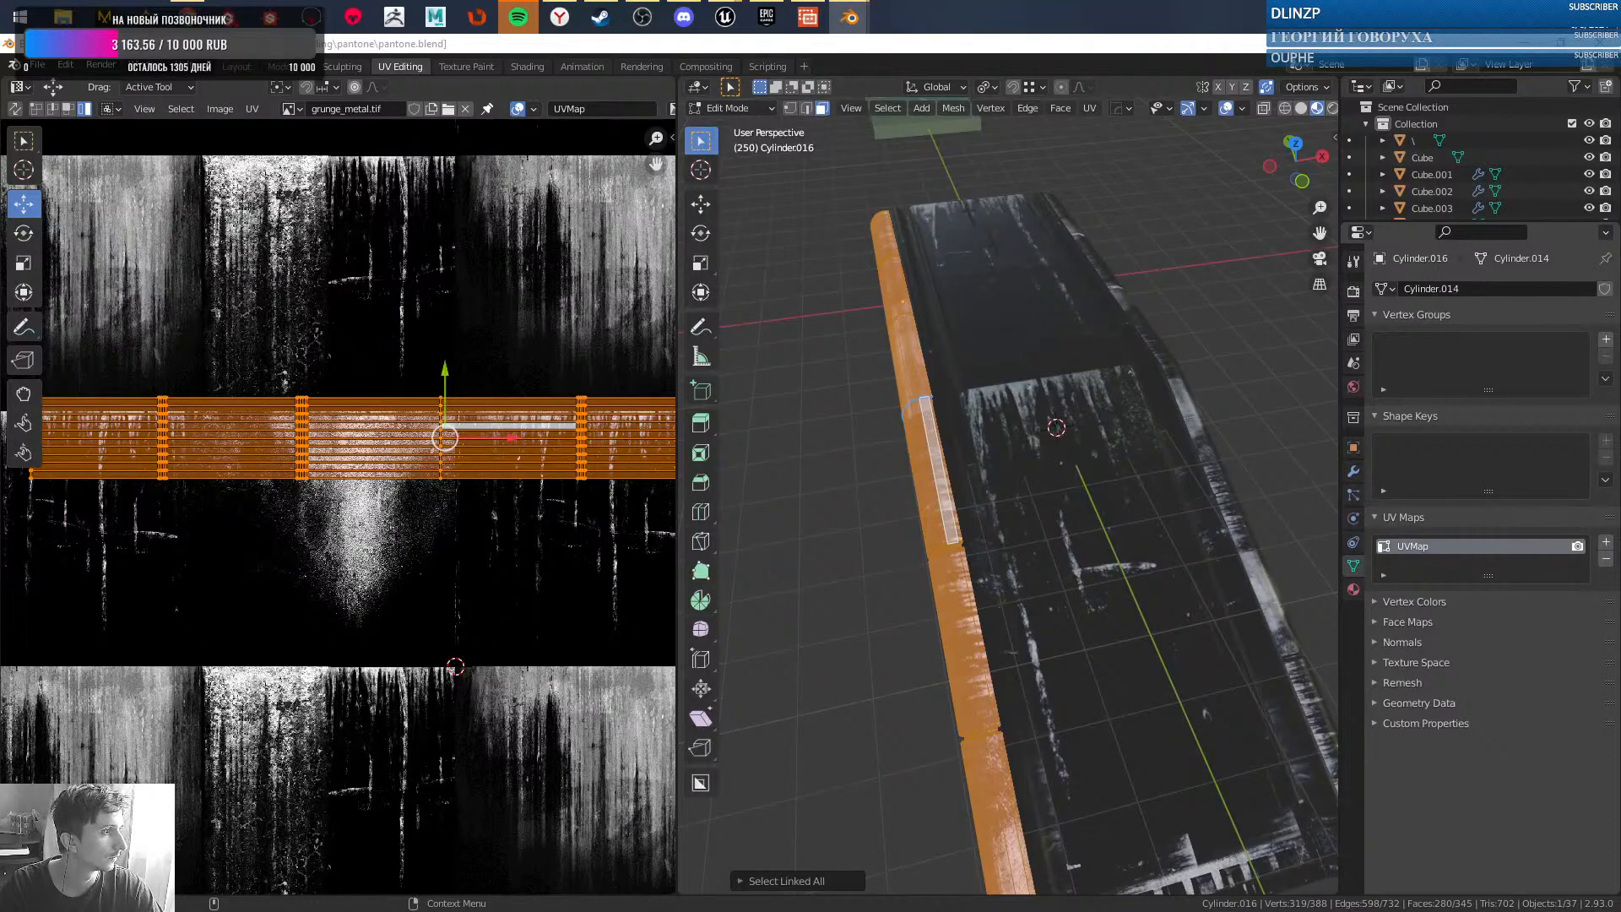
pyautogui.press('r')
pyautogui.press('9')
pyautogui.press('0')
pyautogui.press('Return')
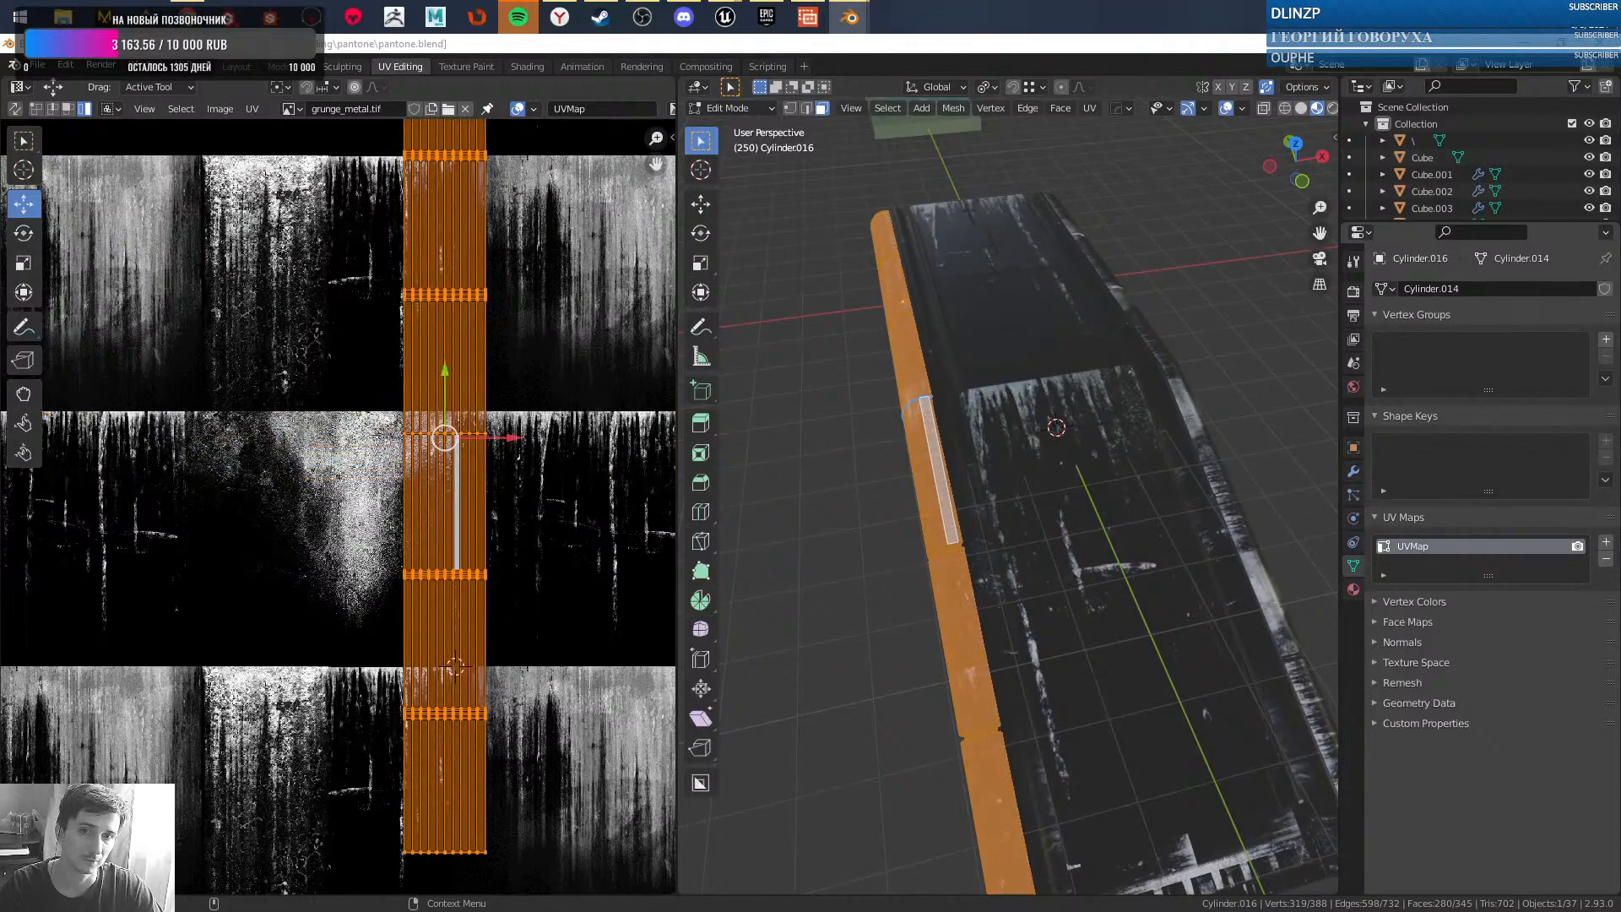
pyautogui.rightClick(529, 494)
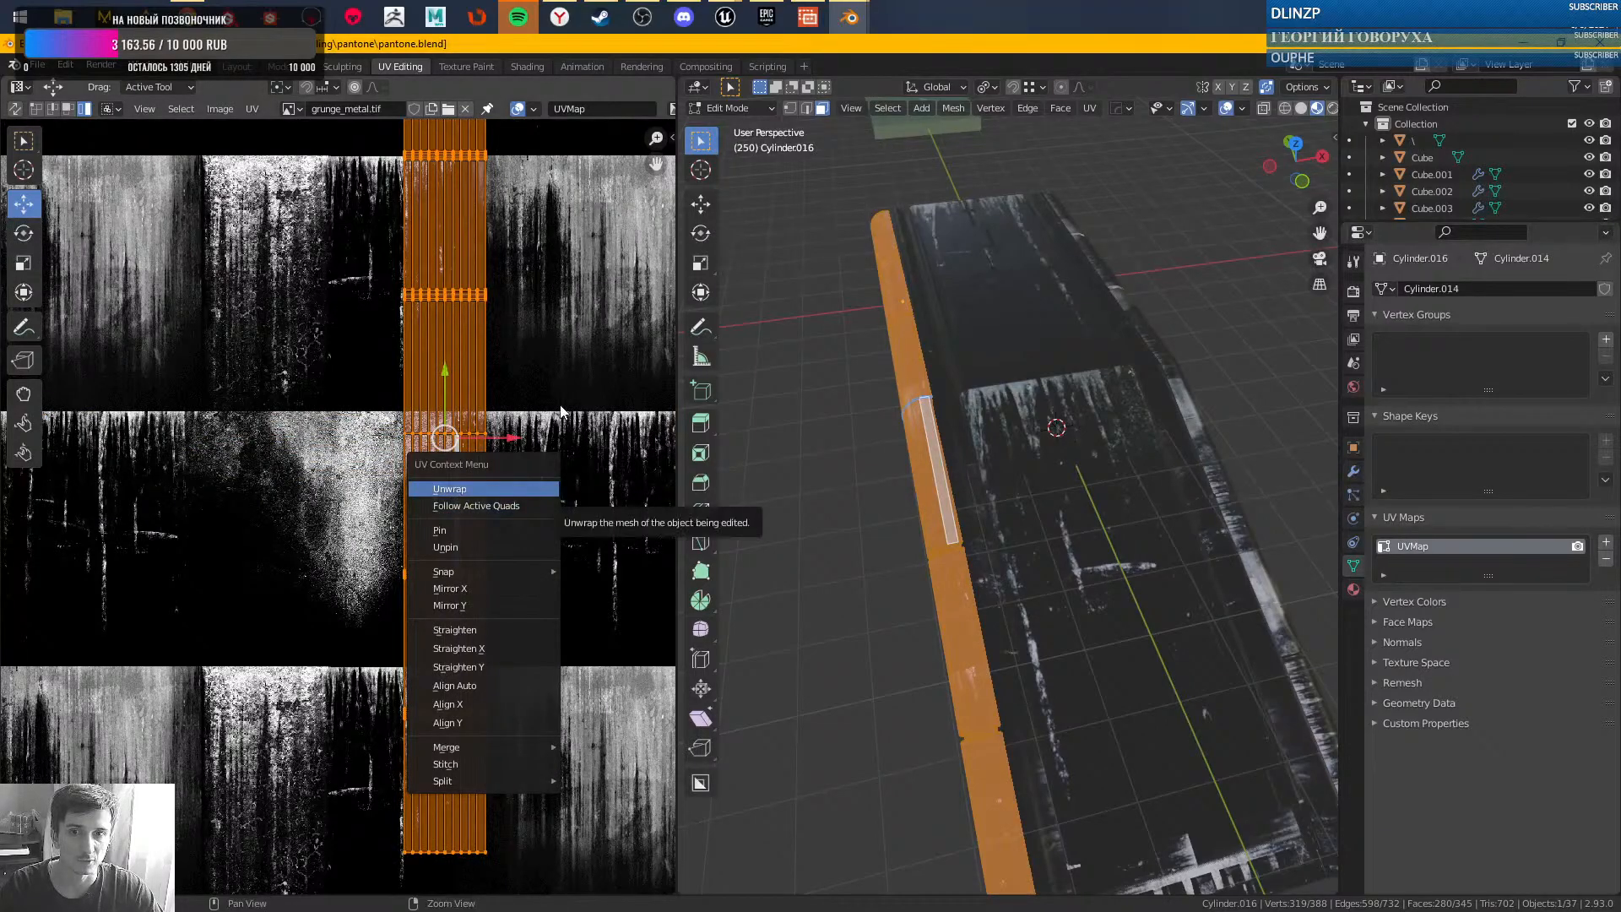
pyautogui.click(507, 488)
pyautogui.scroll(1, 547, 514)
pyautogui.keyDown('ctrl'); pyautogui.moveTo(547, 514); pyautogui.dragTo(558, 523, button='middle'); pyautogui.keyUp('ctrl')
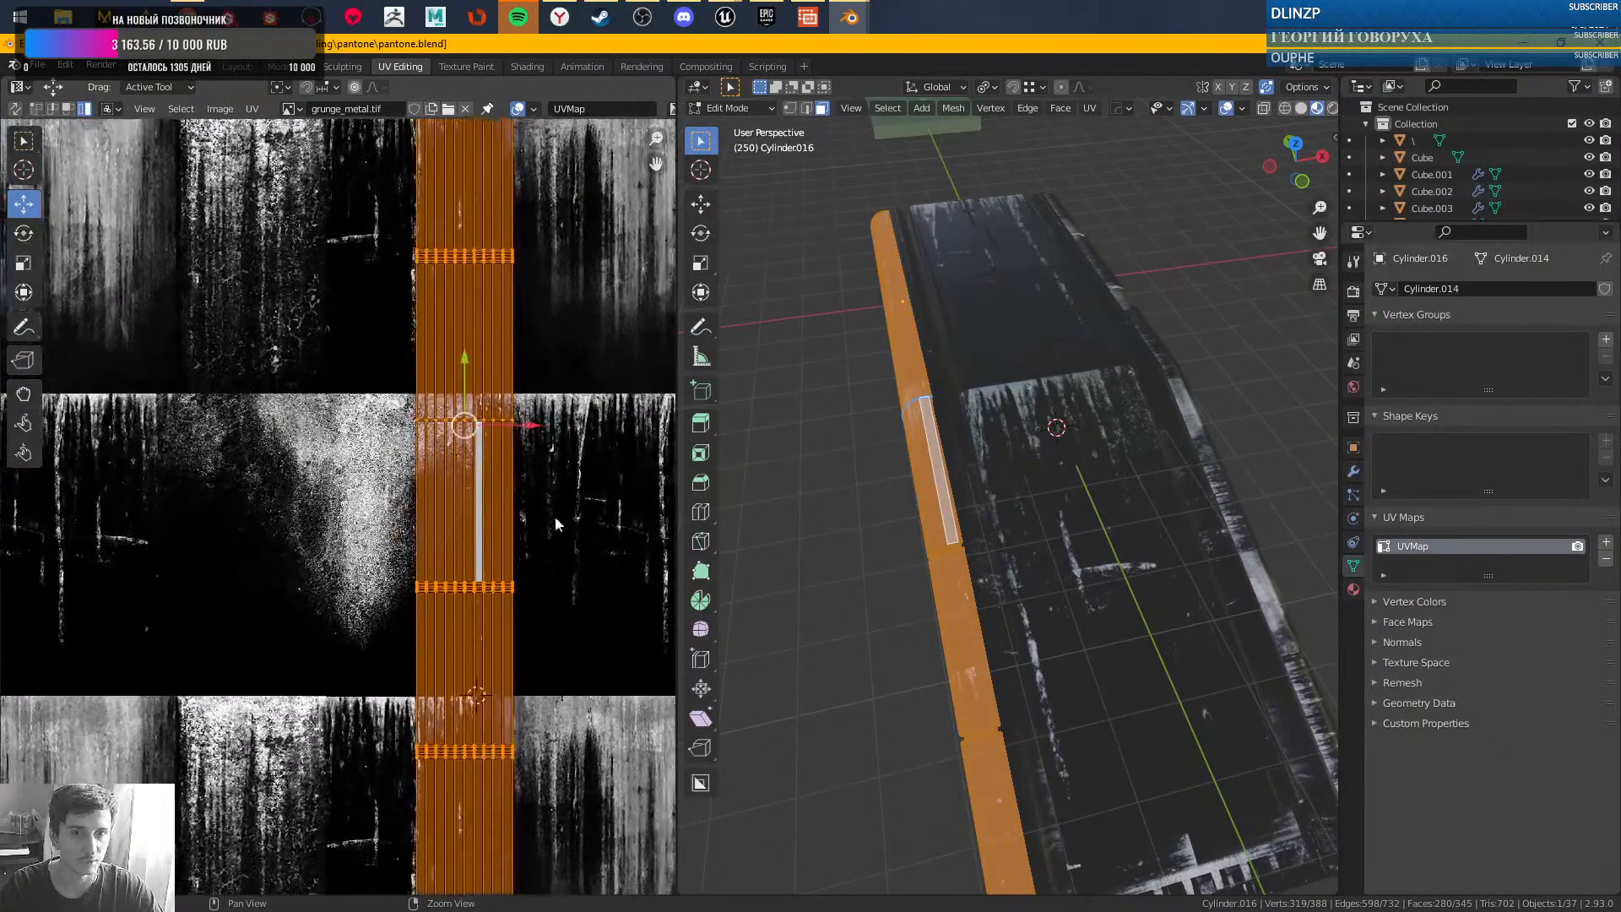
# - Select the edge loop around the groove between two segments of the side tube
pyautogui.keyDown('alt'); pyautogui.moveTo(863, 571); pyautogui.dragTo(909, 616, button='right'); pyautogui.keyUp('alt')
pyautogui.keyDown('alt'); pyautogui.moveTo(909, 615); pyautogui.dragTo(1058, 507); pyautogui.keyUp('alt')
pyautogui.moveTo(1058, 507); pyautogui.dragTo(929, 483, button='middle')
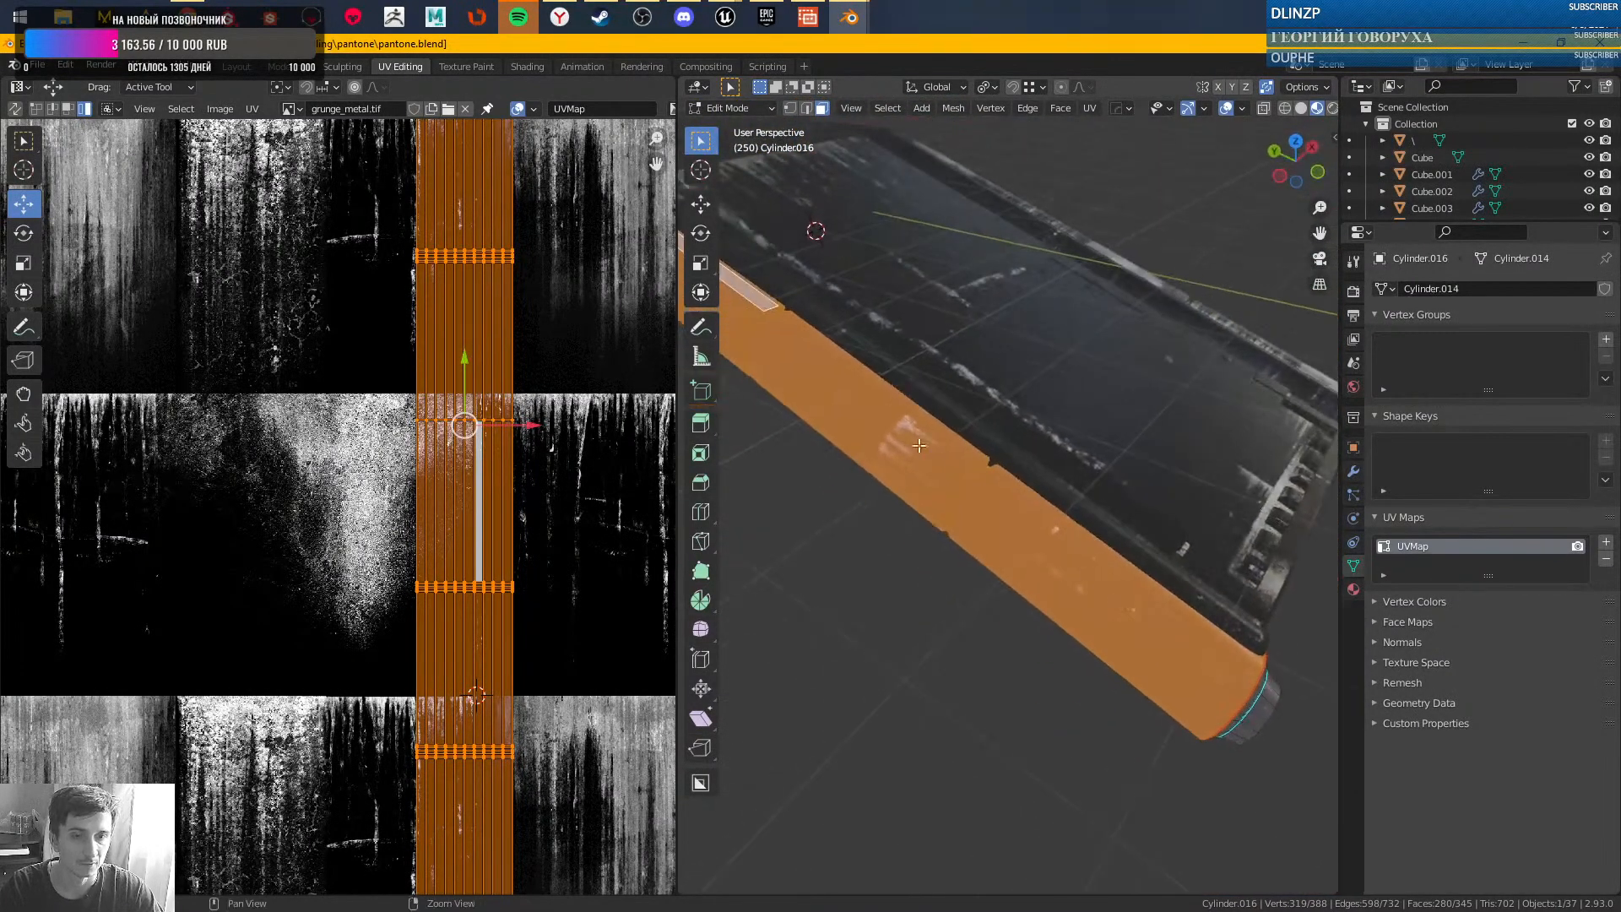
pyautogui.scroll(6, 928, 483)
pyautogui.keyDown('shift'); pyautogui.moveTo(832, 505); pyautogui.dragTo(858, 583, button='middle'); pyautogui.keyUp('shift')
pyautogui.press('2')
pyautogui.press('3')
pyautogui.press('2')
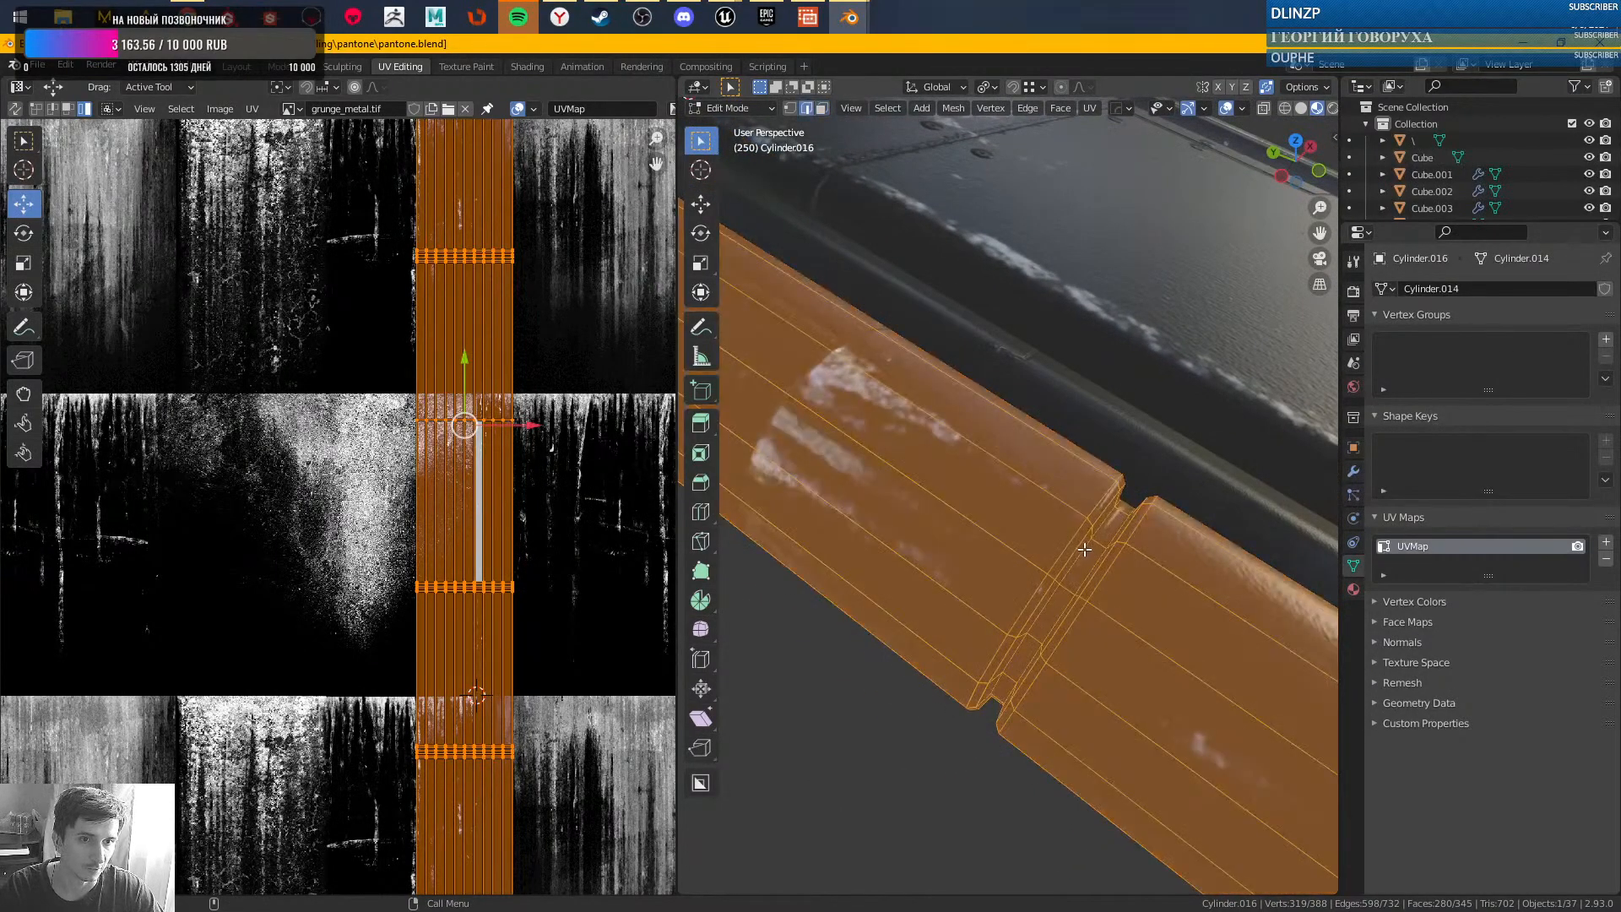
pyautogui.keyDown('alt'); pyautogui.click(1084, 549); pyautogui.keyUp('alt')
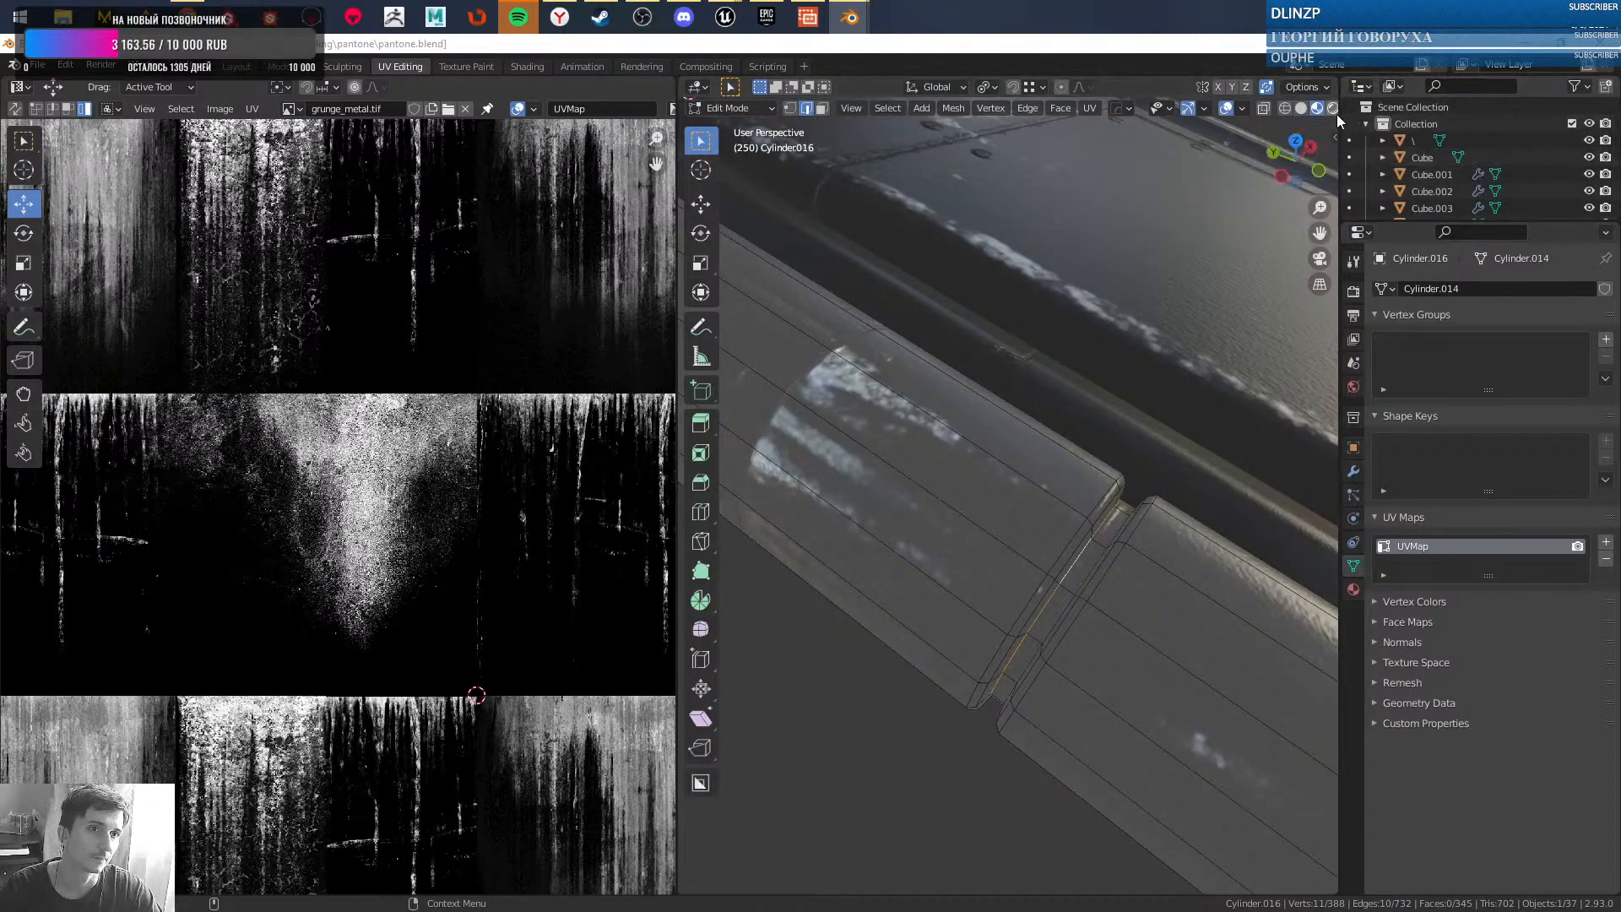
# - Mark the groove's selected edge loop as a seam with Zen UV
pyautogui.press('n')
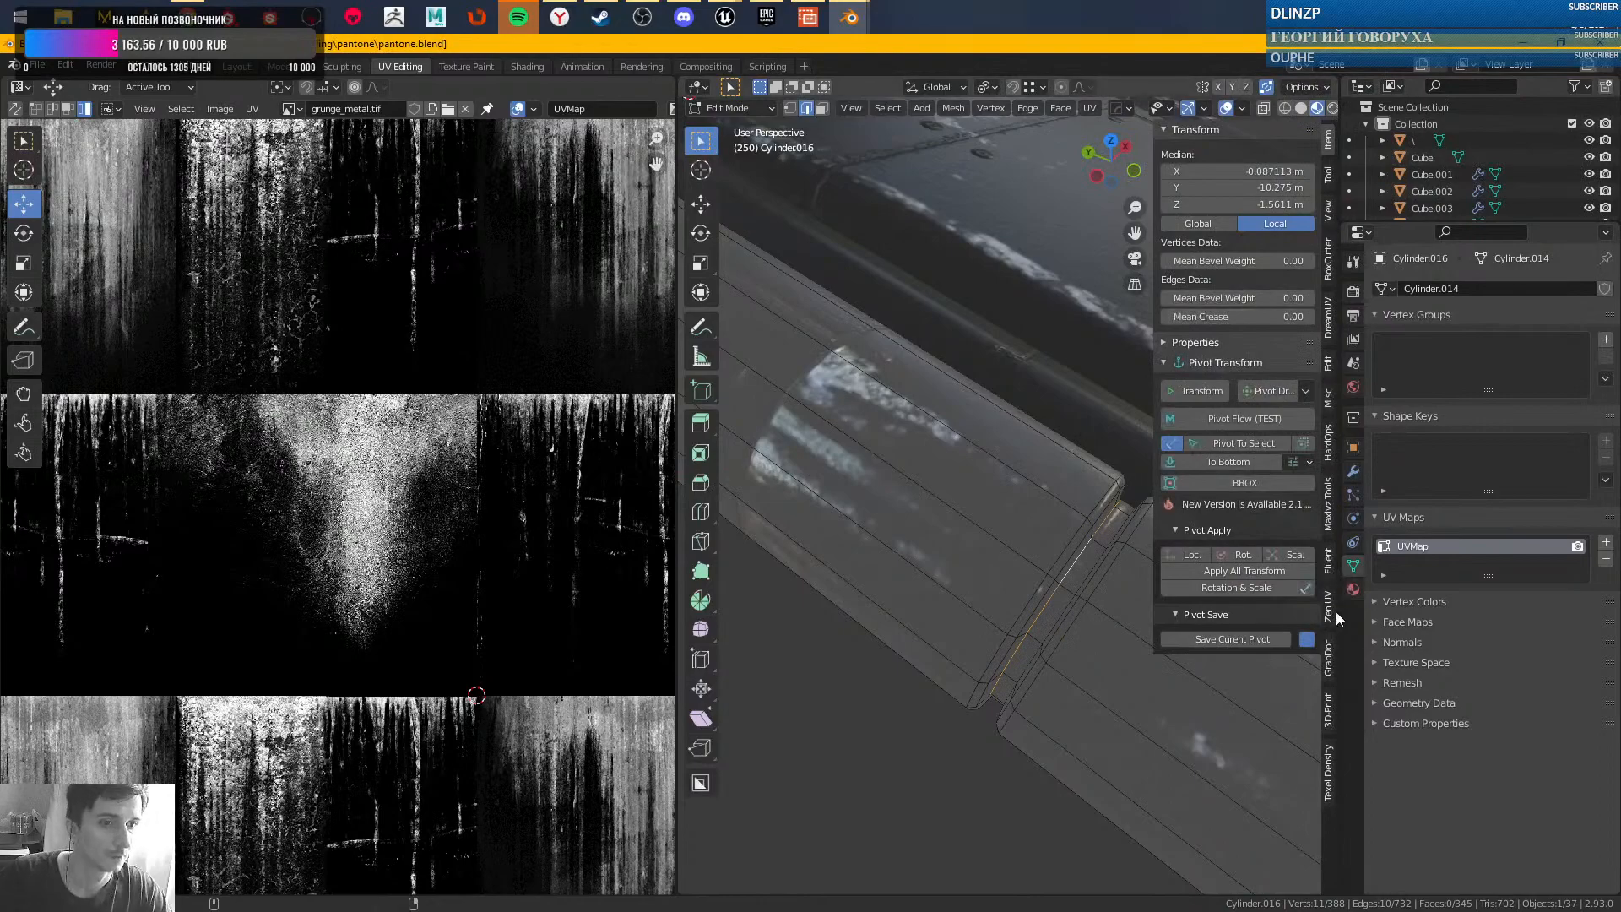
pyautogui.click(1328, 609)
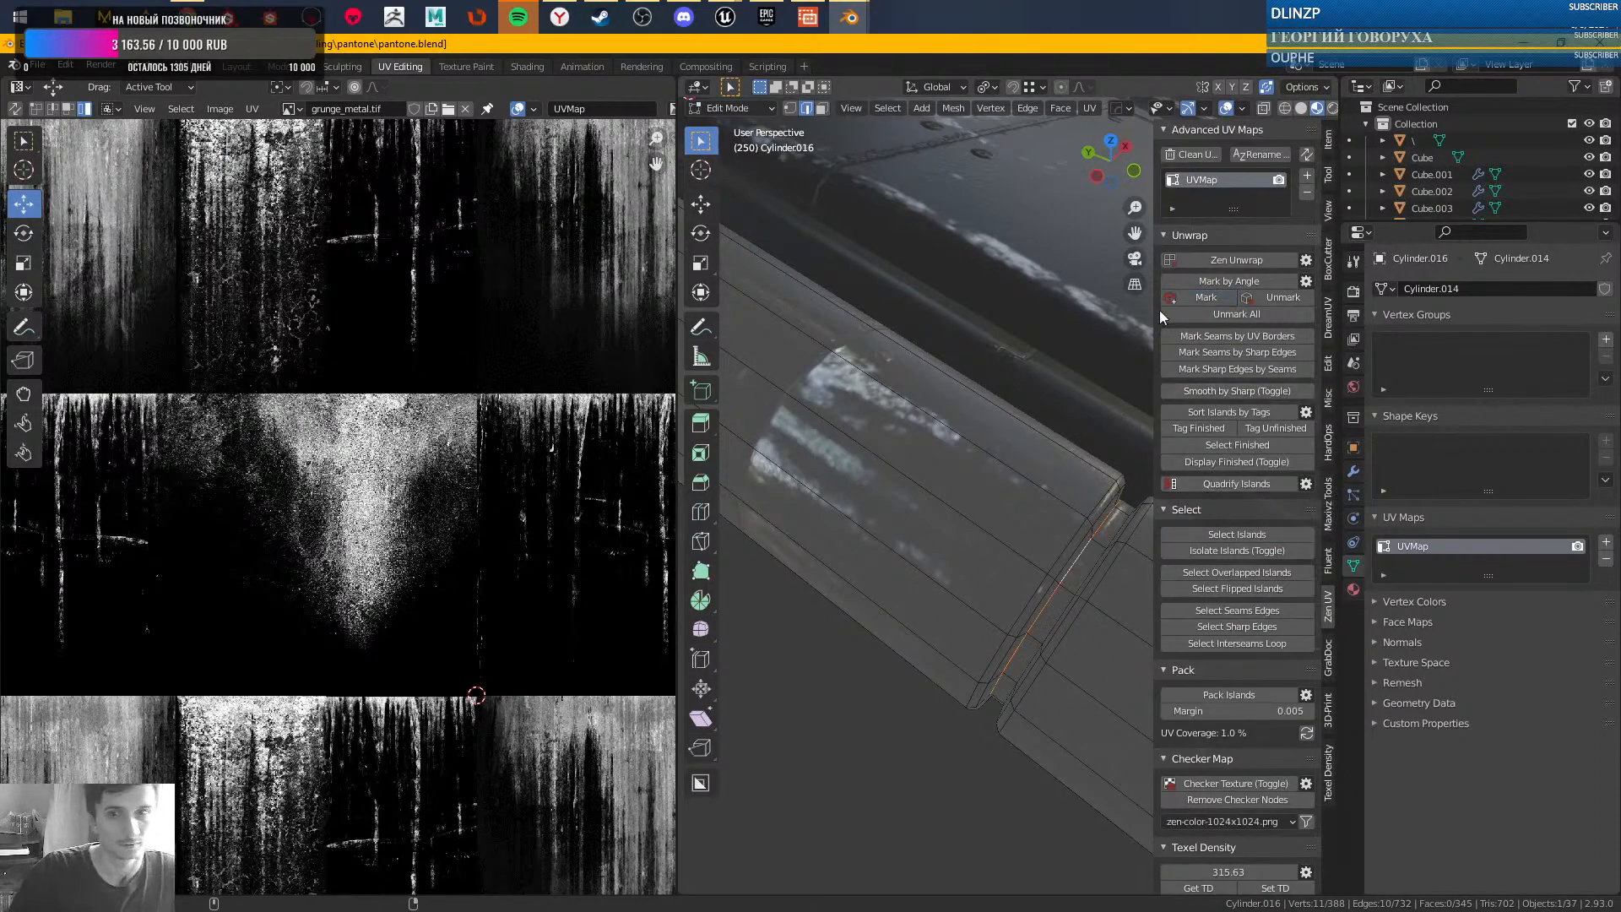
pyautogui.scroll(-6, 978, 443)
pyautogui.moveTo(912, 331); pyautogui.dragTo(1031, 483, button='middle')
pyautogui.scroll(6, 950, 363)
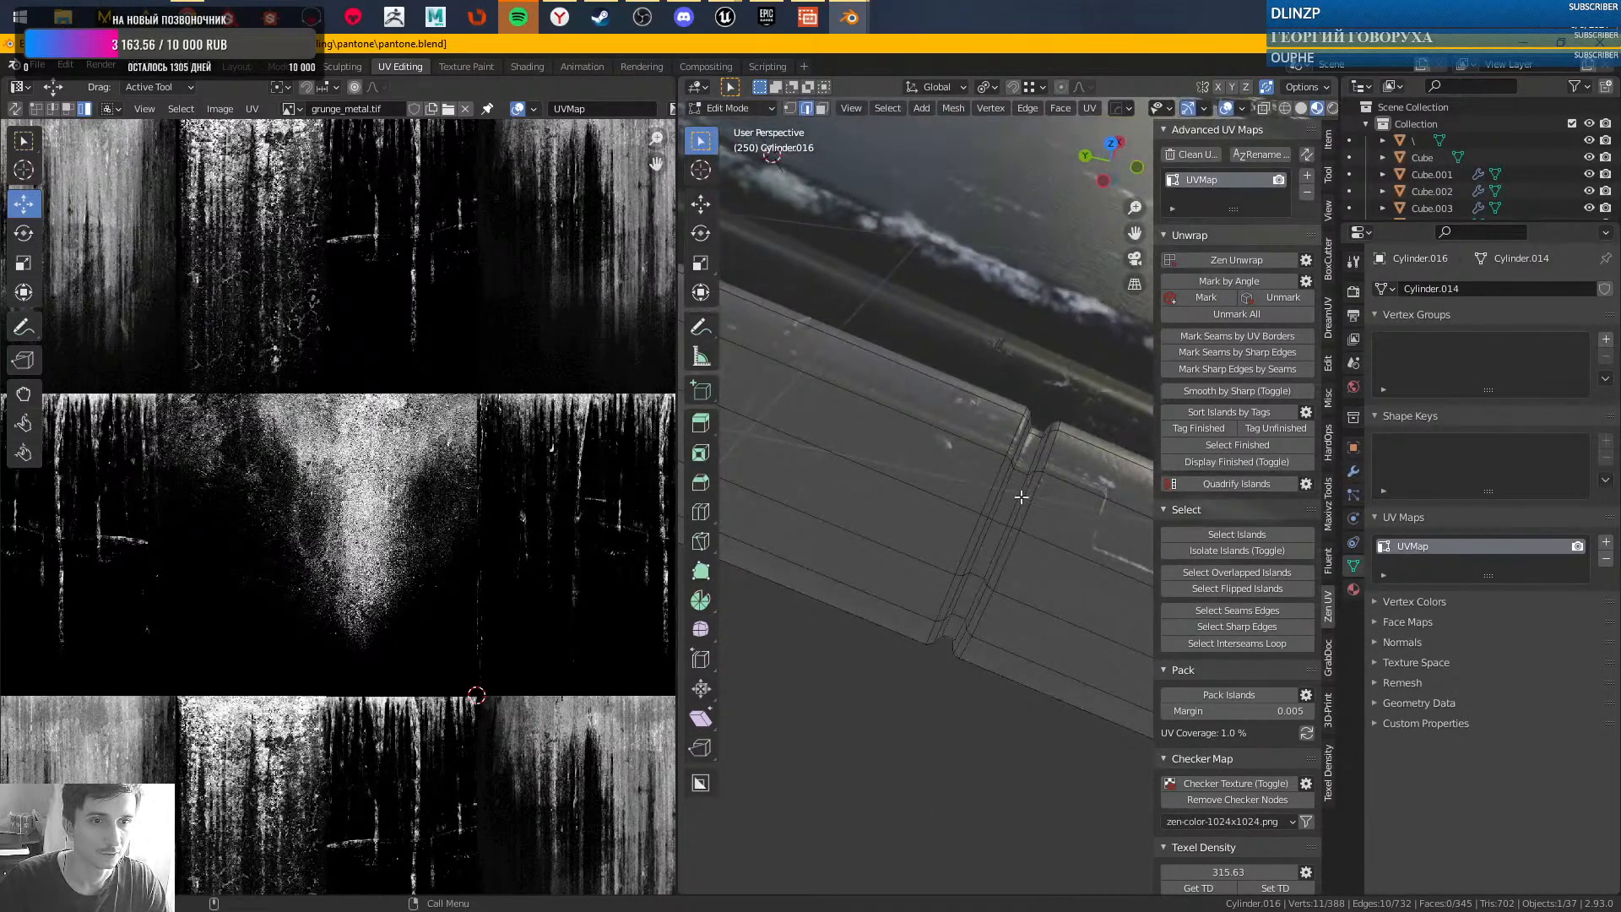
pyautogui.click(1204, 299)
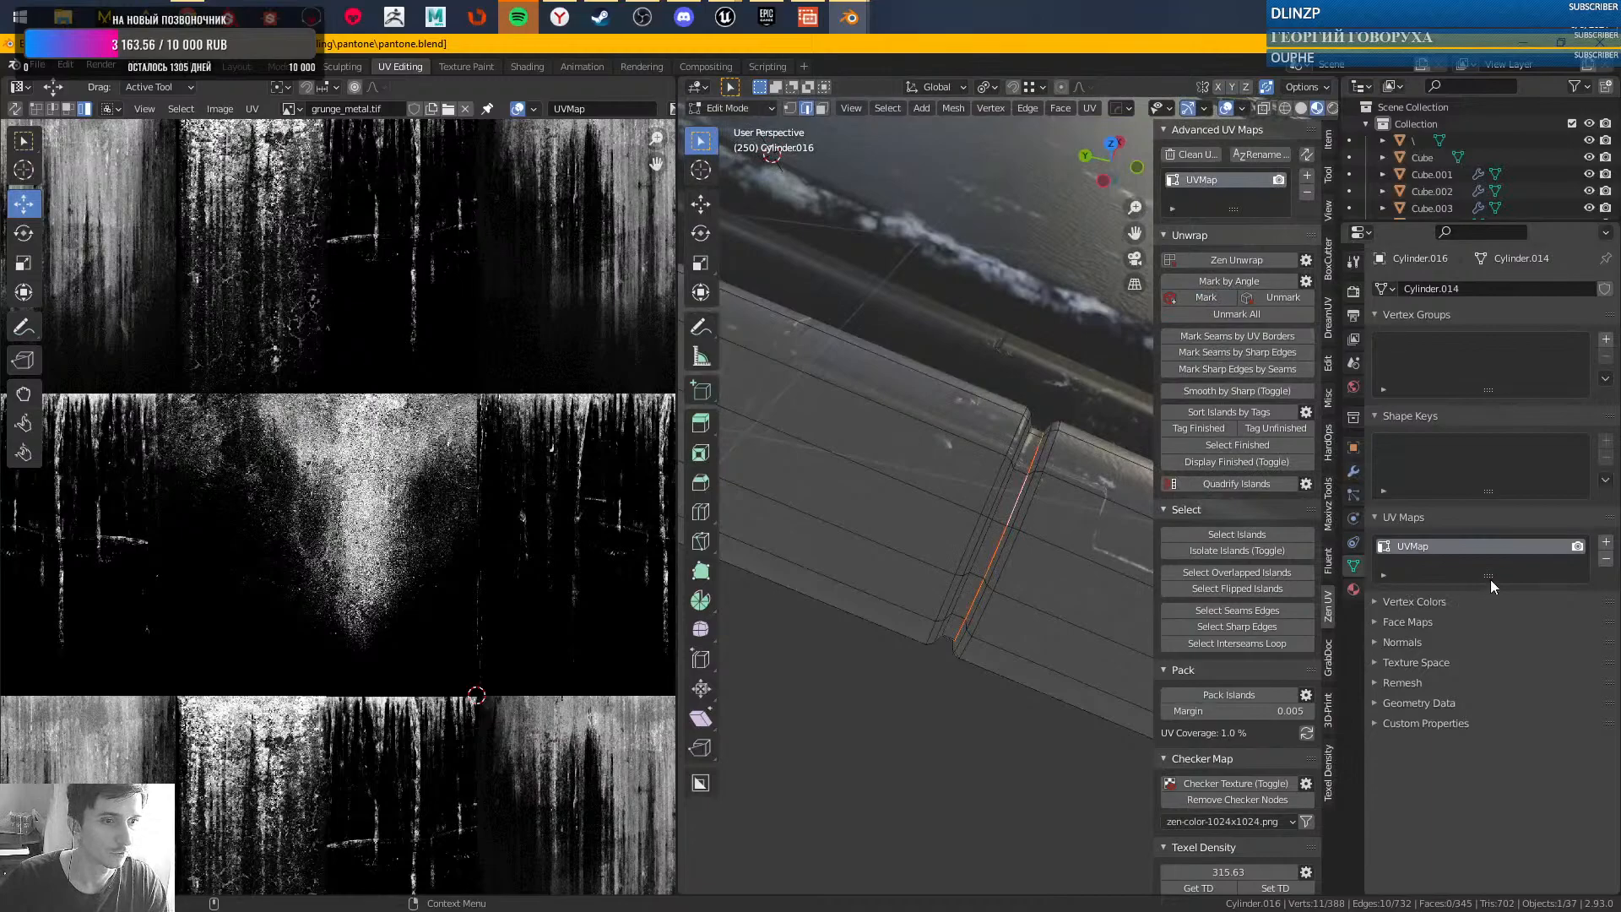
pyautogui.moveTo(1489, 577); pyautogui.dragTo(1489, 595)
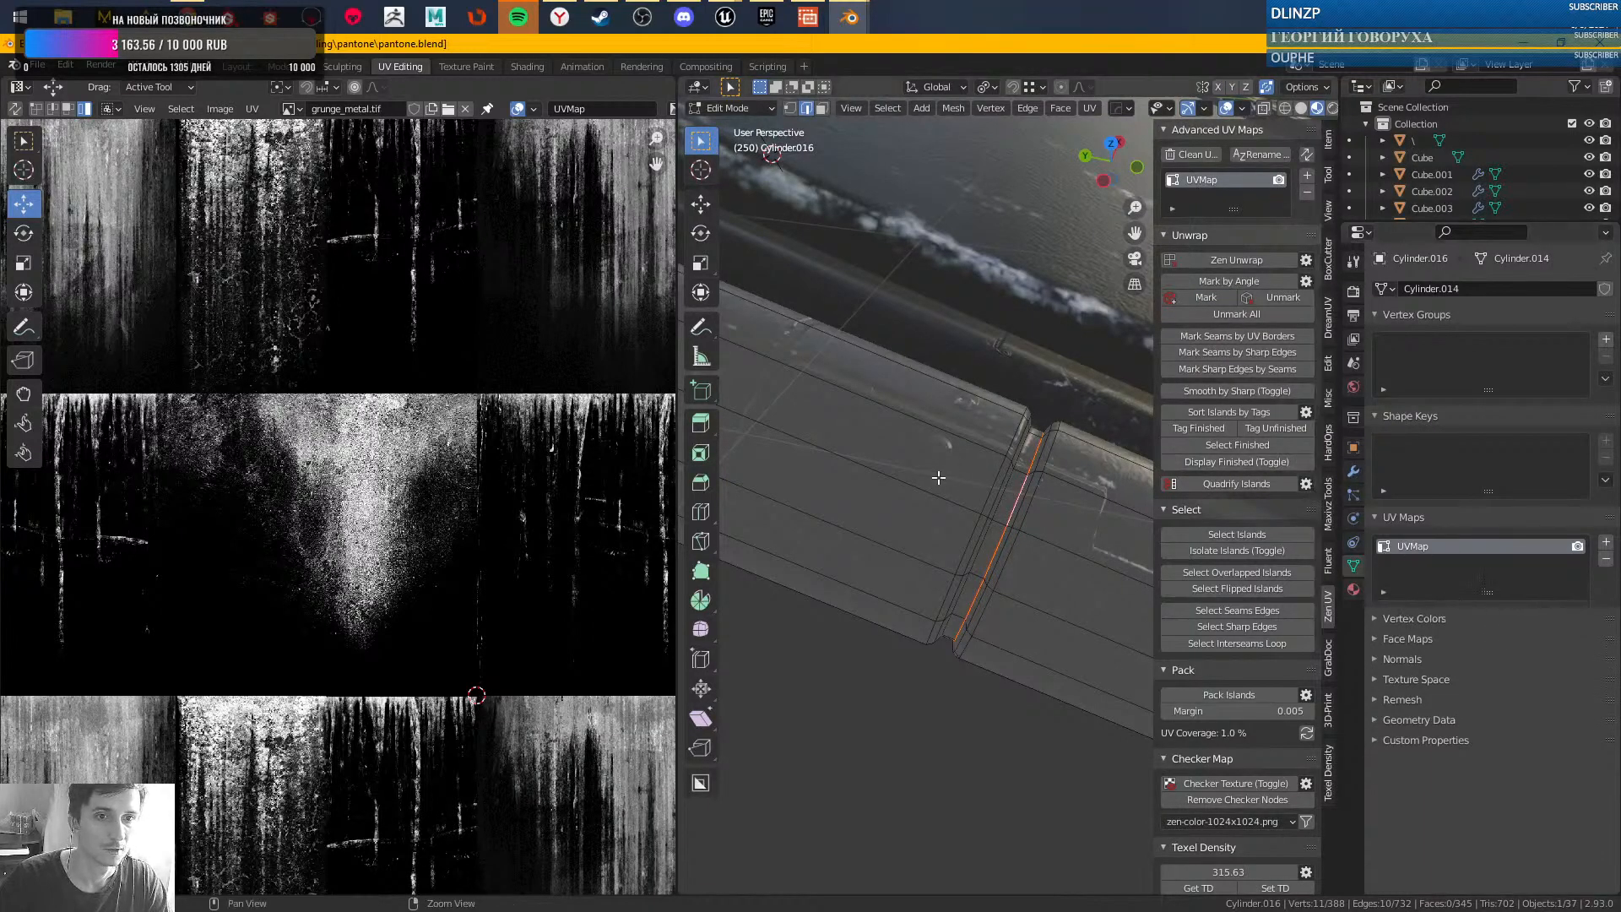
# - Select all linked faces of the single tube segment beyond the new seam
pyautogui.scroll(-4, 943, 475)
pyautogui.moveTo(969, 496); pyautogui.dragTo(928, 495, button='middle')
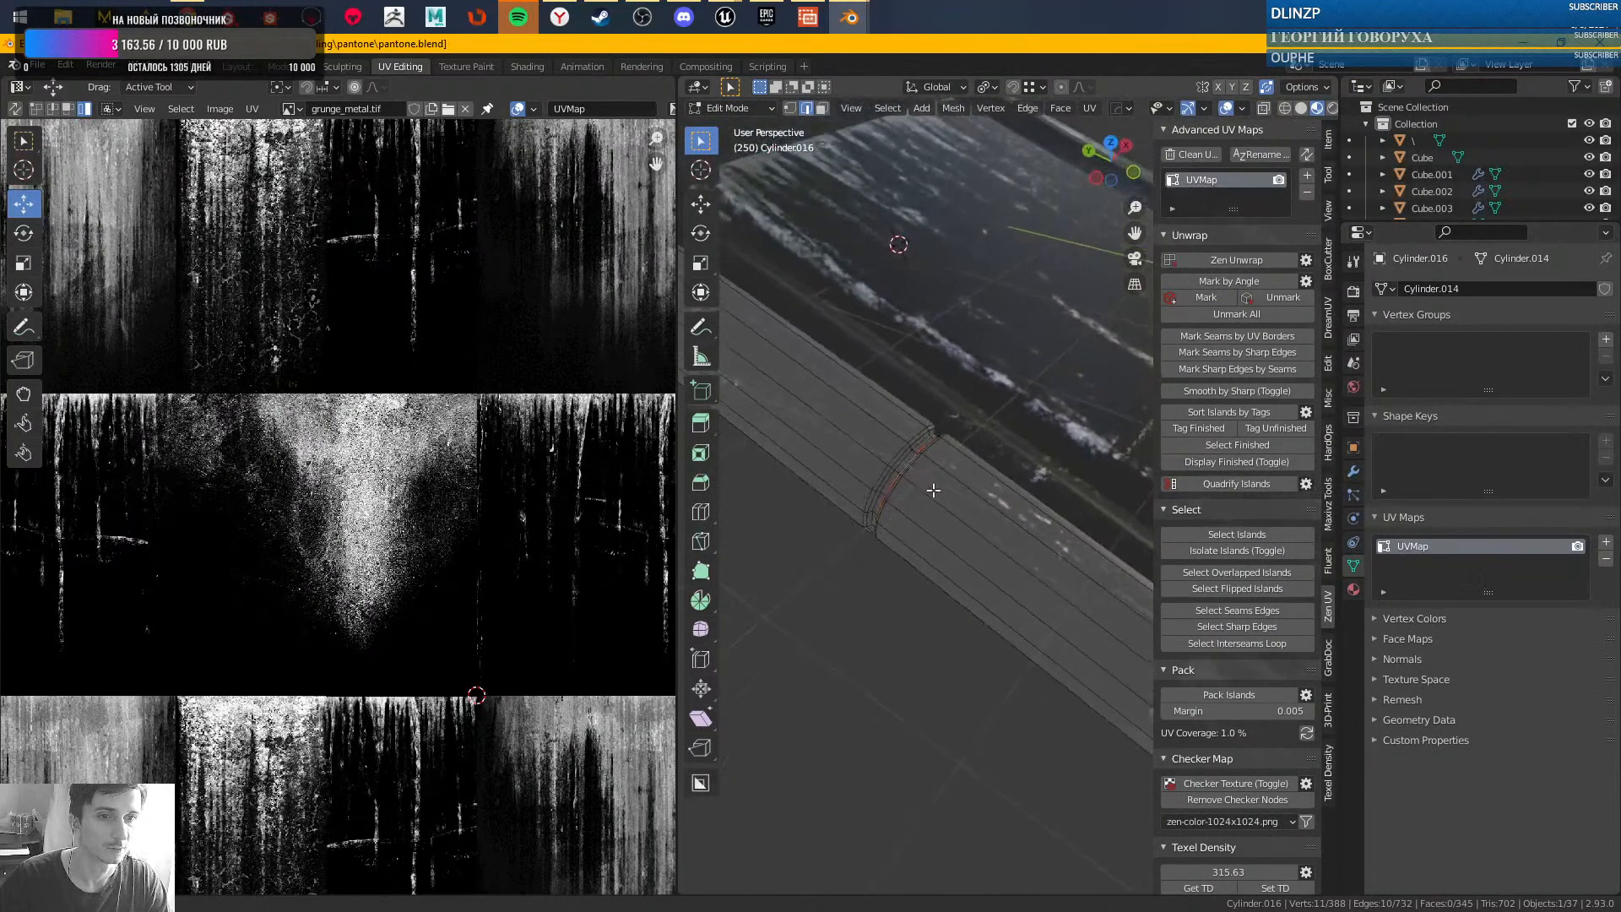
pyautogui.press('Tab')
pyautogui.press('Tab')
pyautogui.press('3')
pyautogui.click(953, 500)
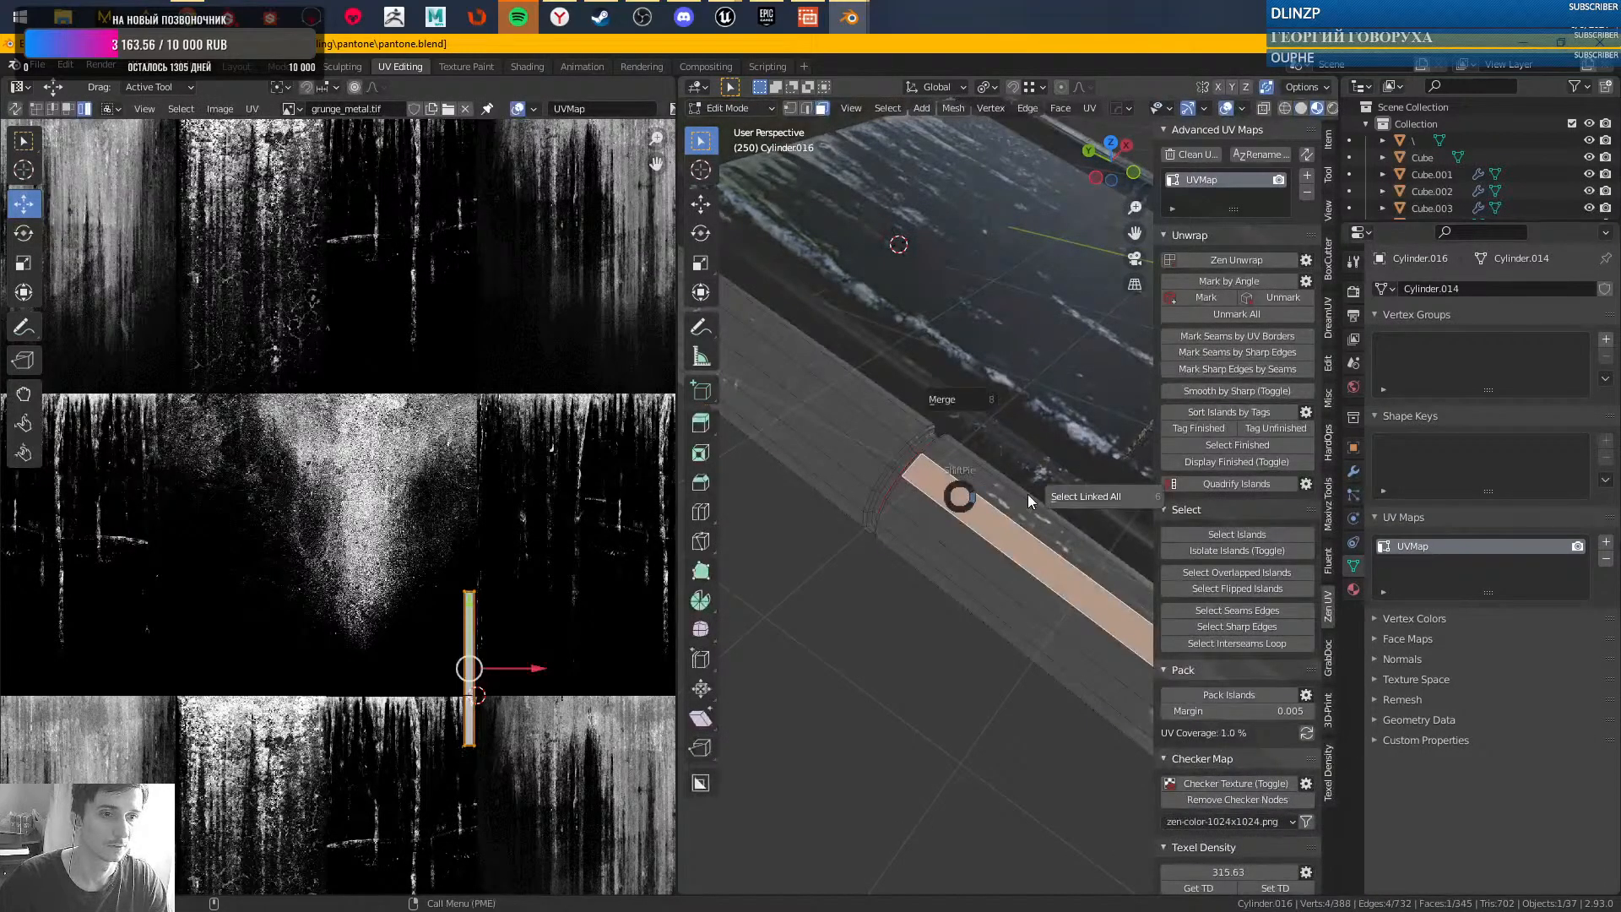
pyautogui.hotkey('ctrl', 'l')
pyautogui.moveTo(952, 499); pyautogui.dragTo(932, 479, button='middle')
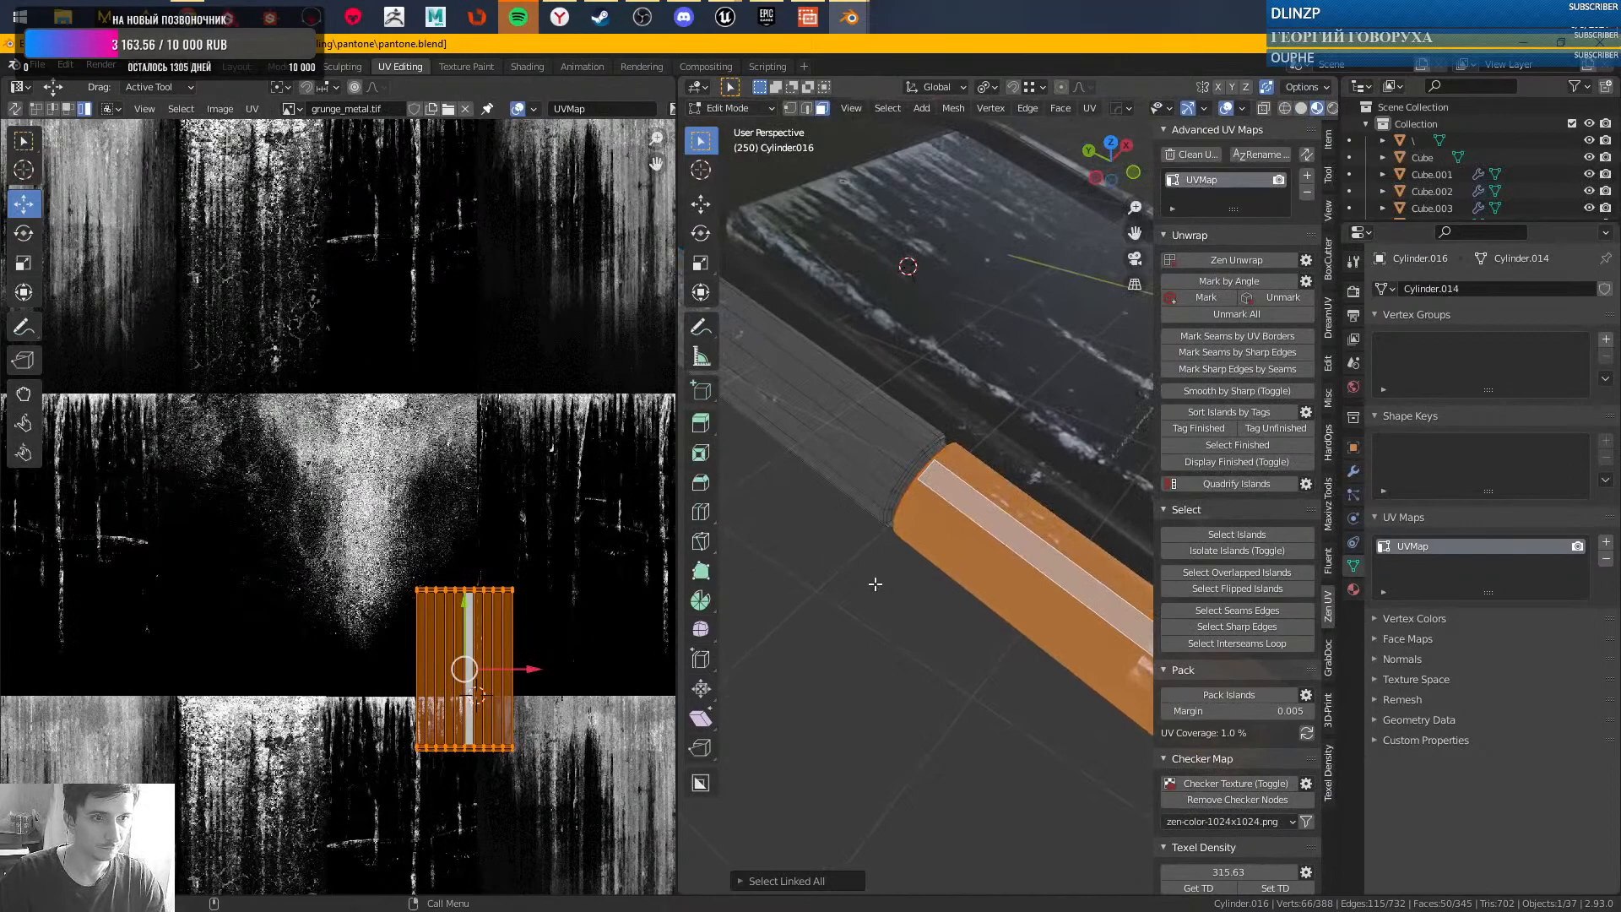
pyautogui.moveTo(940, 555); pyautogui.dragTo(917, 437, button='middle')
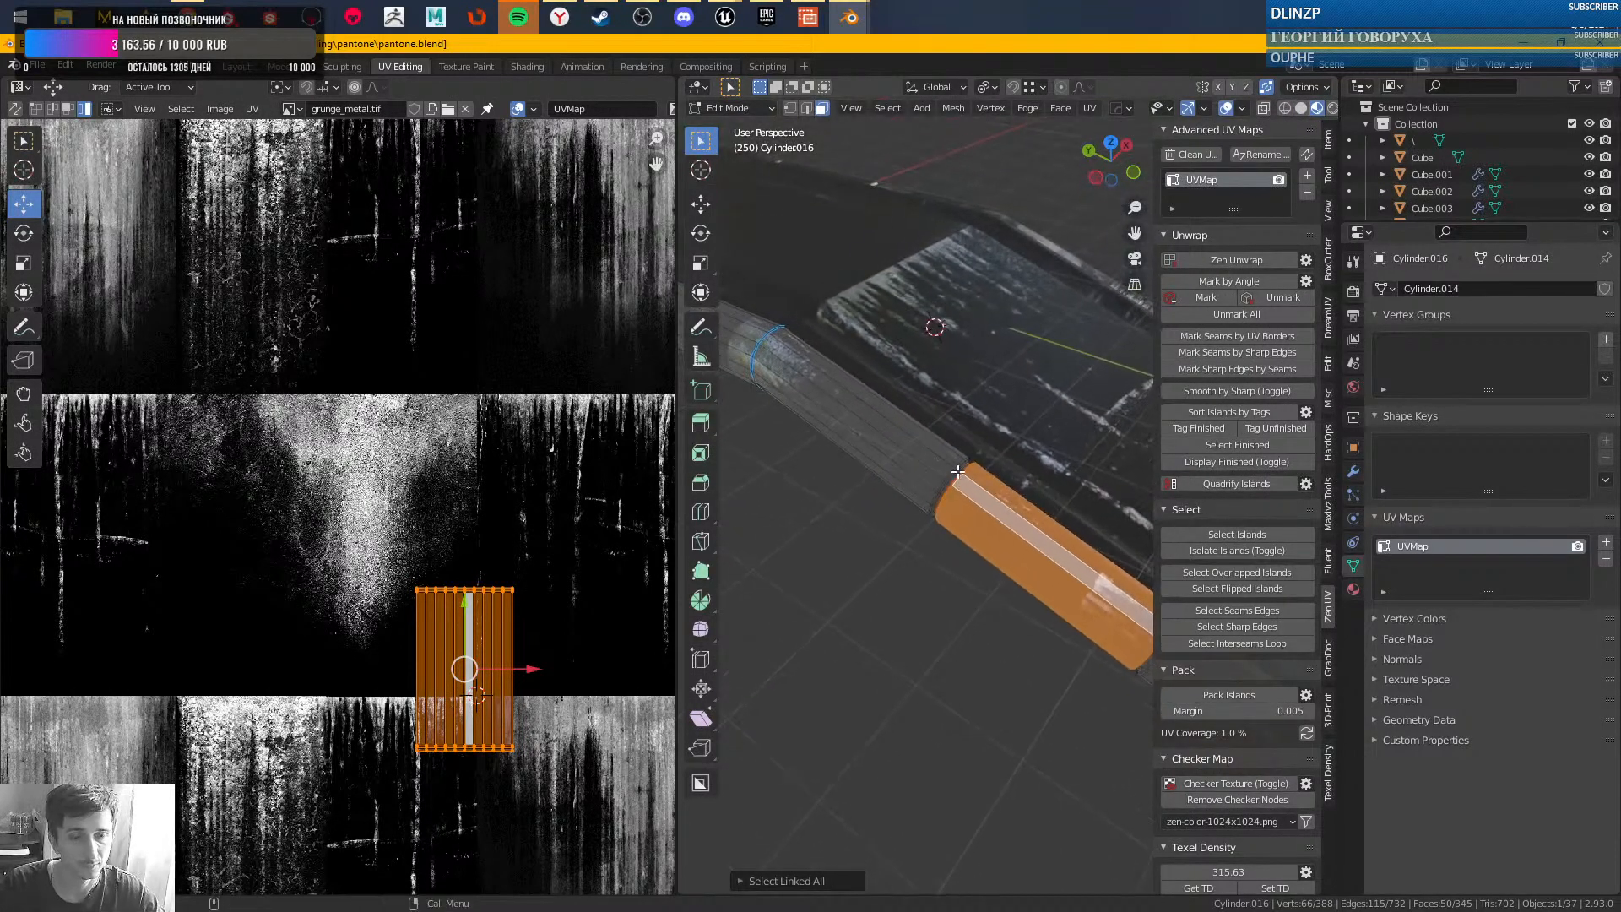
# - Move the tube segment's UV island up to the upper edge of the dark grunge strip with vertical streaks
pyautogui.moveTo(834, 553); pyautogui.dragTo(926, 545, button='middle')
pyautogui.press('w')
pyautogui.press('f')
pyautogui.keyDown('alt'); pyautogui.moveTo(927, 545); pyautogui.dragTo(888, 569); pyautogui.keyUp('alt')
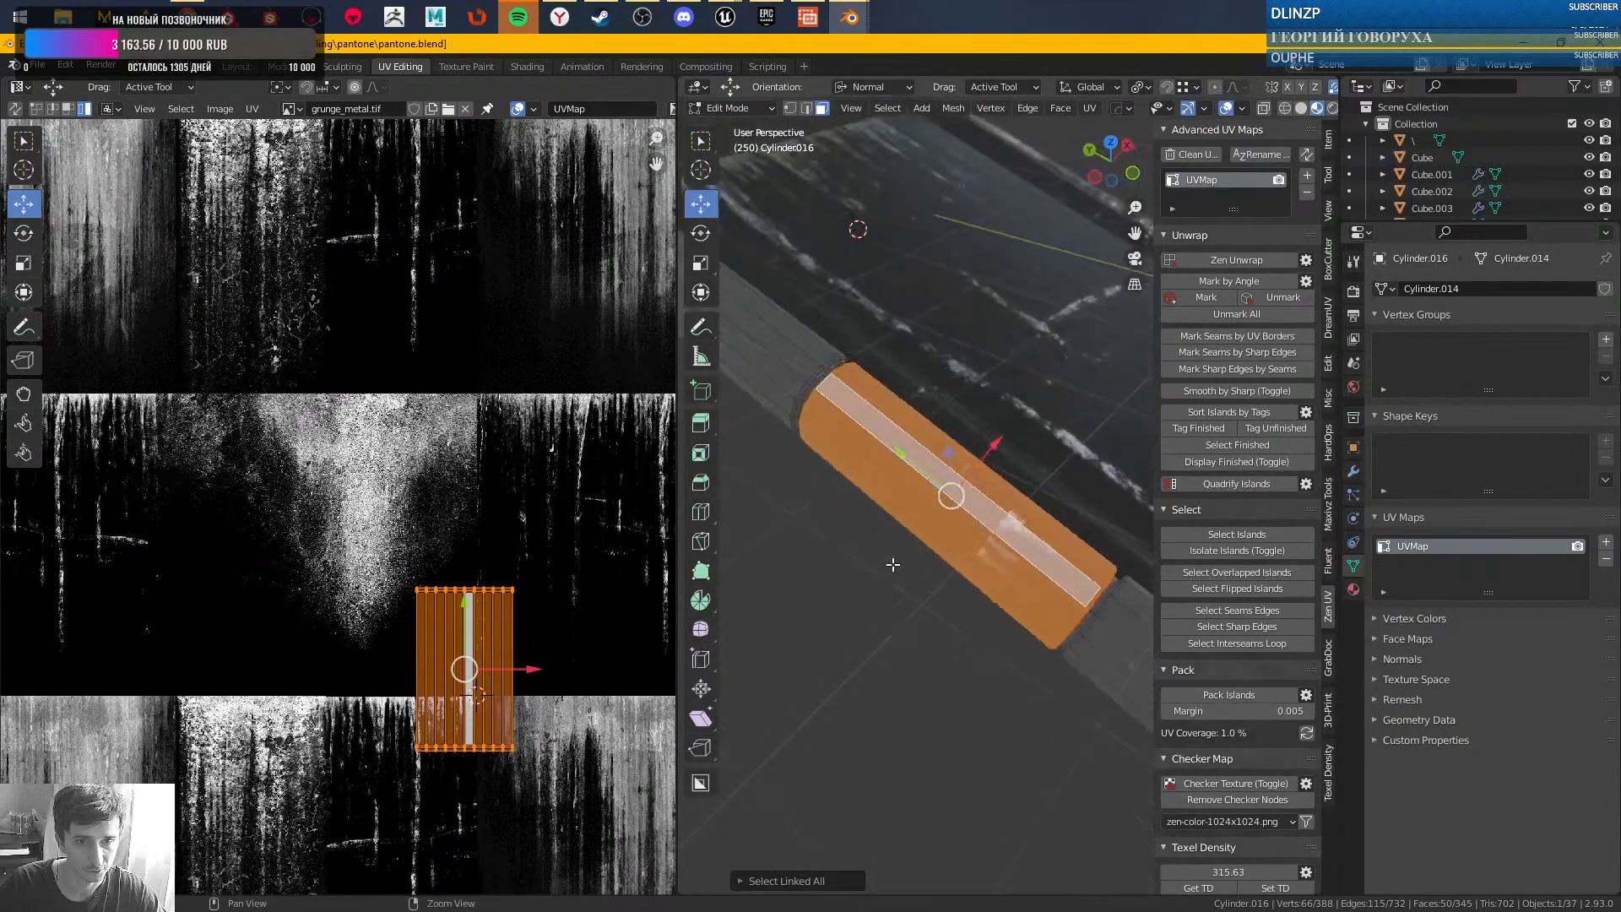
pyautogui.moveTo(465, 670); pyautogui.dragTo(571, 466)
# - Set the UV pivot to 2D Cursor at the strip's upper edge and scale the segment's island to the strip's full height
pyautogui.click(326, 88)
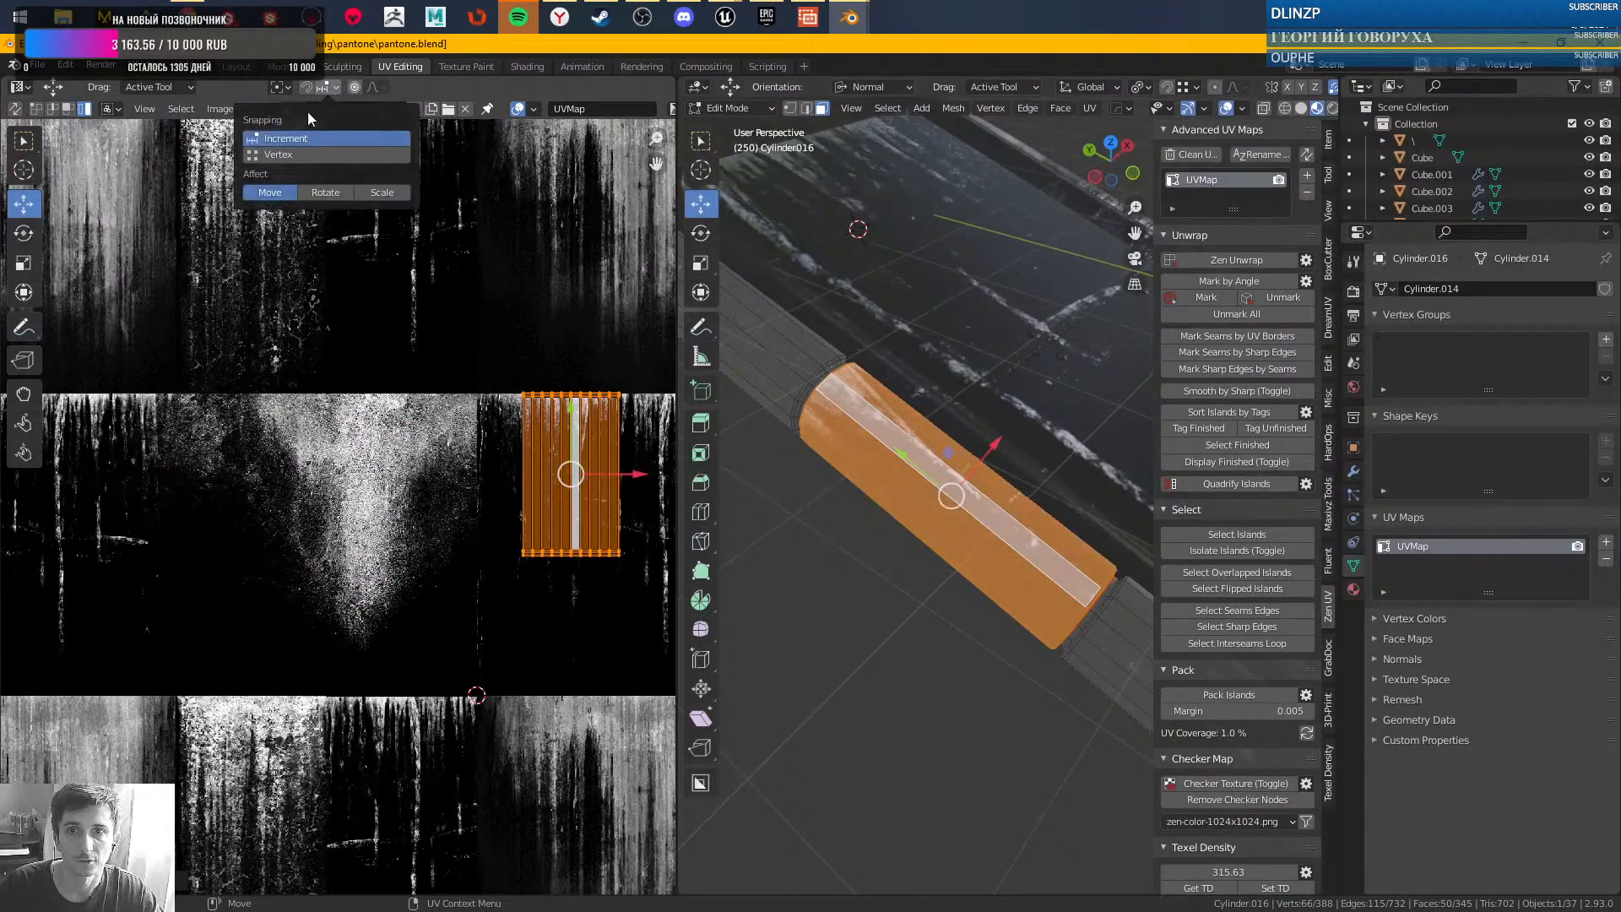
pyautogui.click(281, 88)
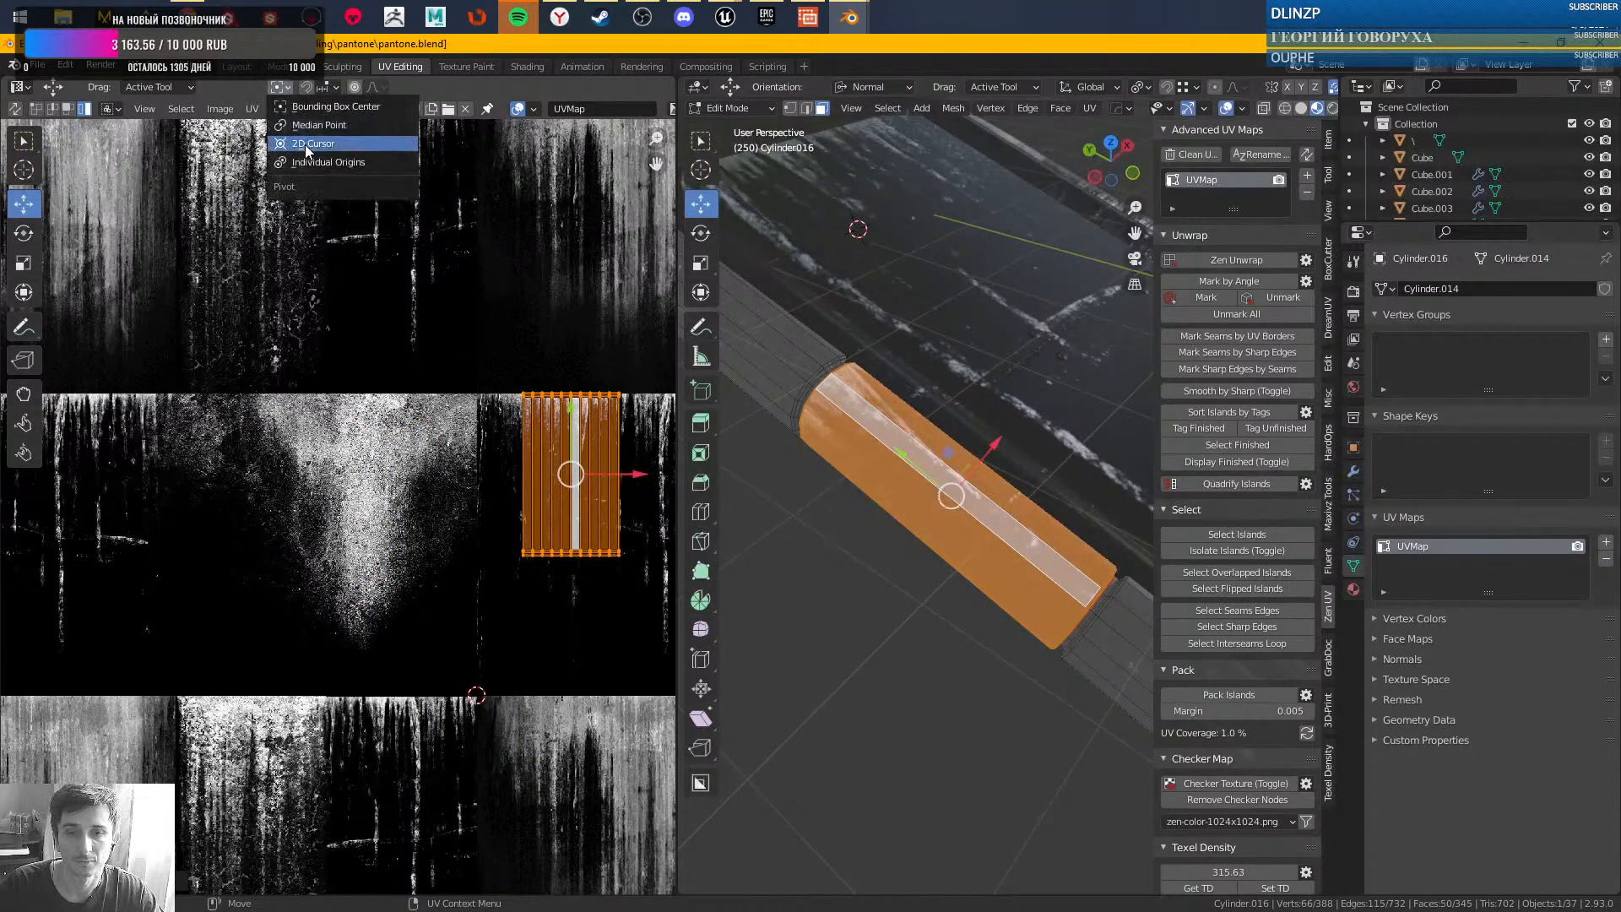
pyautogui.click(307, 143)
pyautogui.press('c')
pyautogui.press('r')
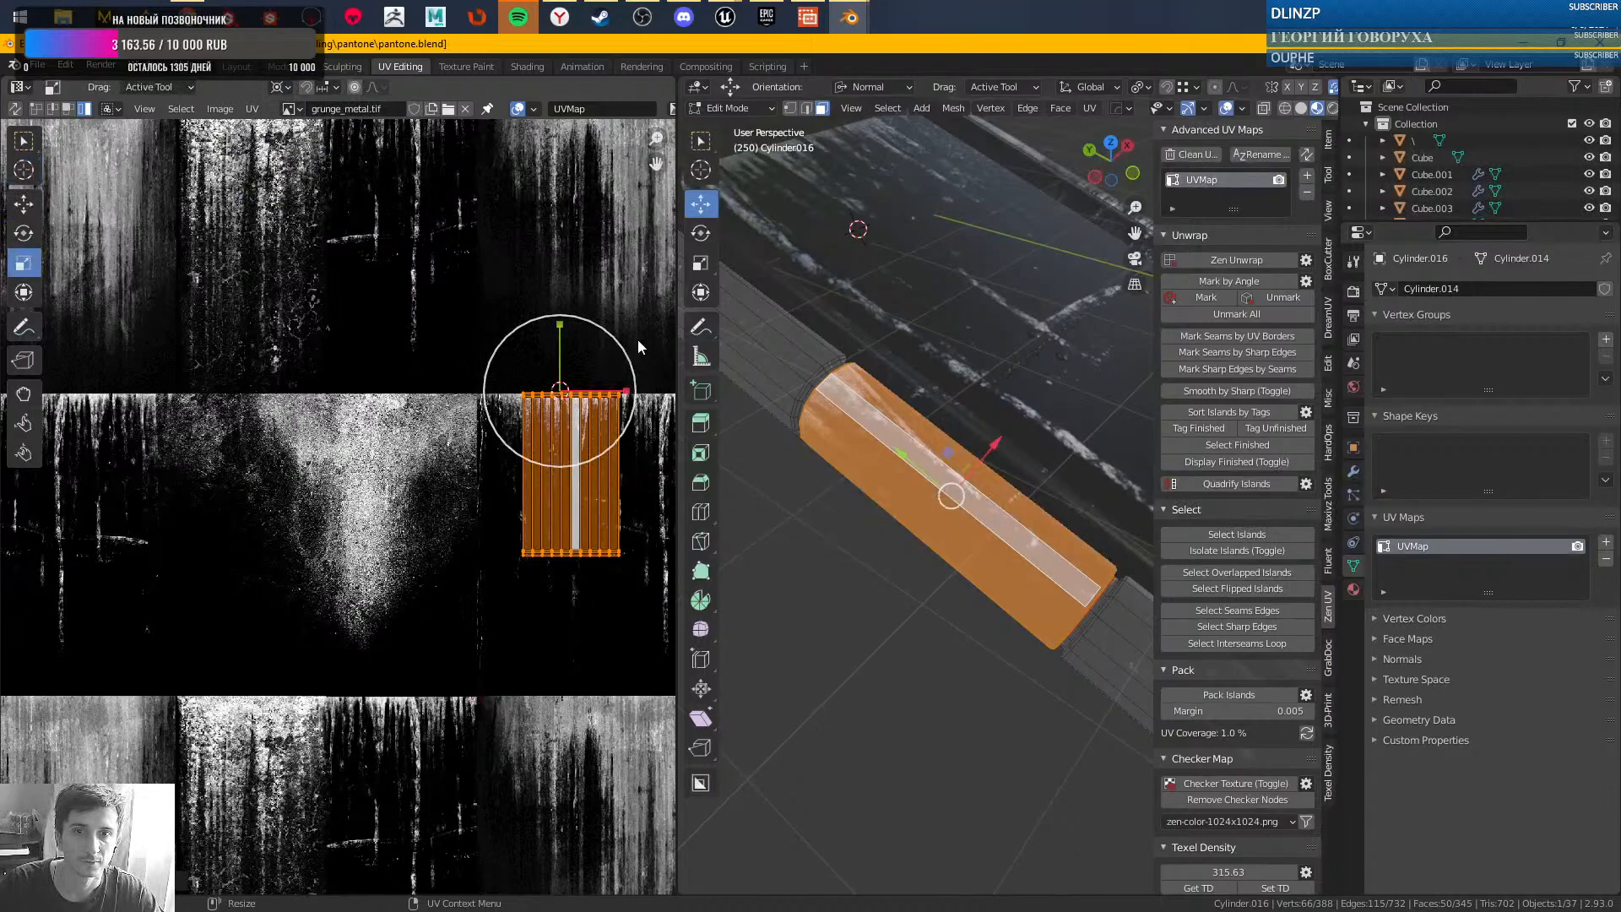
pyautogui.moveTo(625, 354); pyautogui.dragTo(683, 323)
pyautogui.keyDown('alt'); pyautogui.moveTo(995, 397); pyautogui.dragTo(995, 427, button='right'); pyautogui.keyUp('alt')
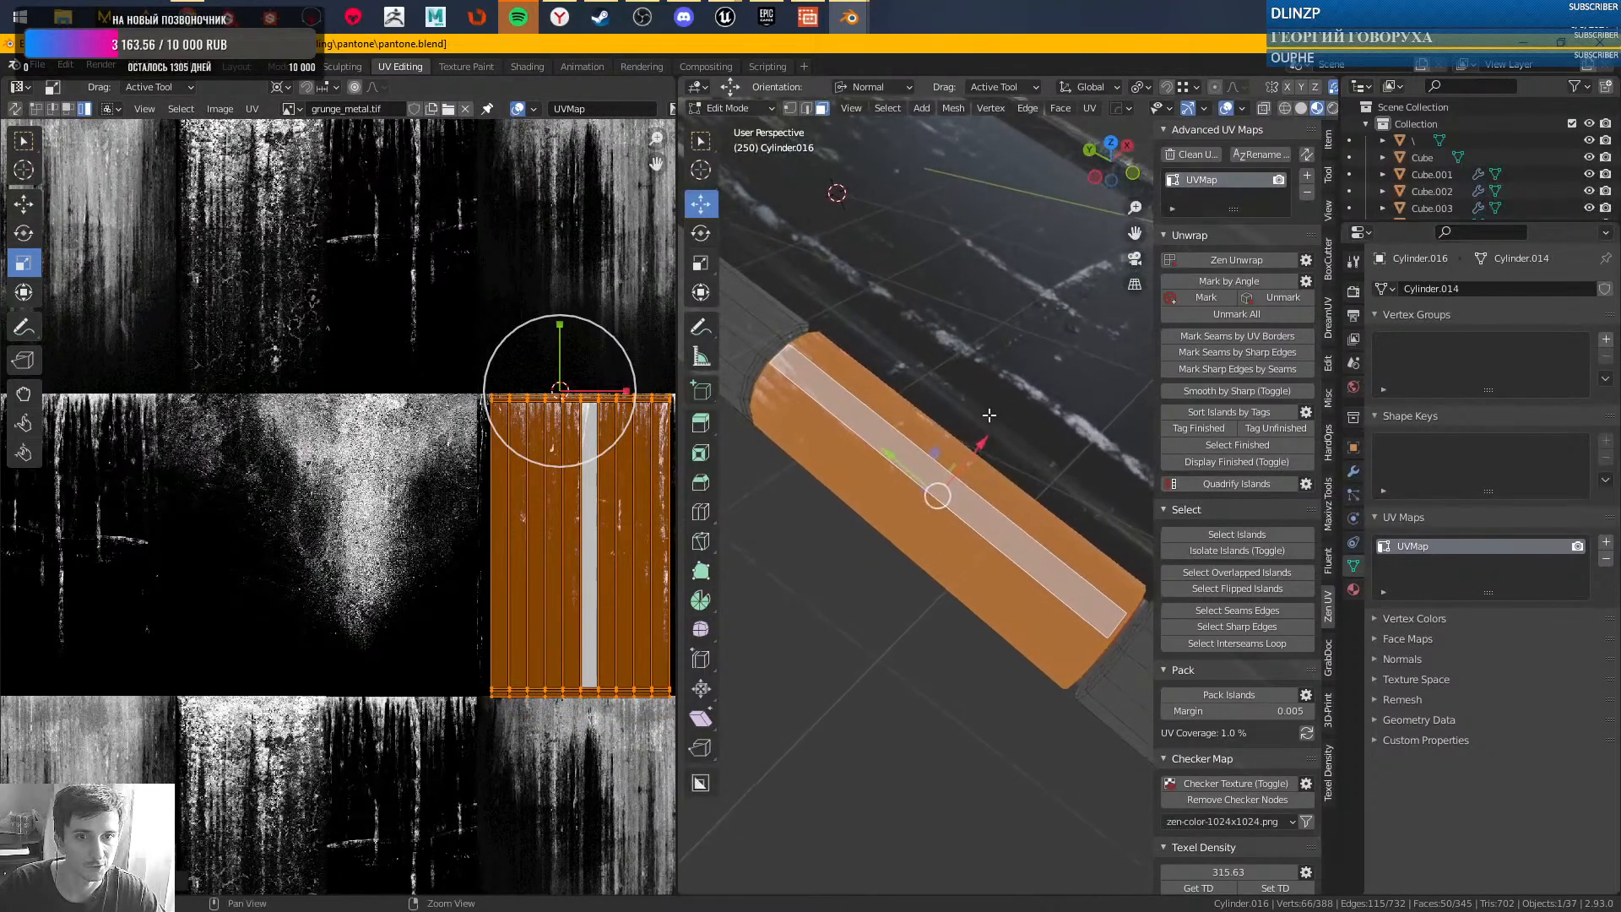
# - Move the enlarged island sideways onto the dark grunge strip with the long vertical scratches
pyautogui.press('w')
pyautogui.moveTo(622, 390); pyautogui.dragTo(99, 404)
pyautogui.keyDown('alt'); pyautogui.moveTo(416, 416); pyautogui.dragTo(383, 388, button='right'); pyautogui.keyUp('alt')
pyautogui.keyDown('alt'); pyautogui.moveTo(396, 434); pyautogui.dragTo(579, 467, button='middle'); pyautogui.keyUp('alt')
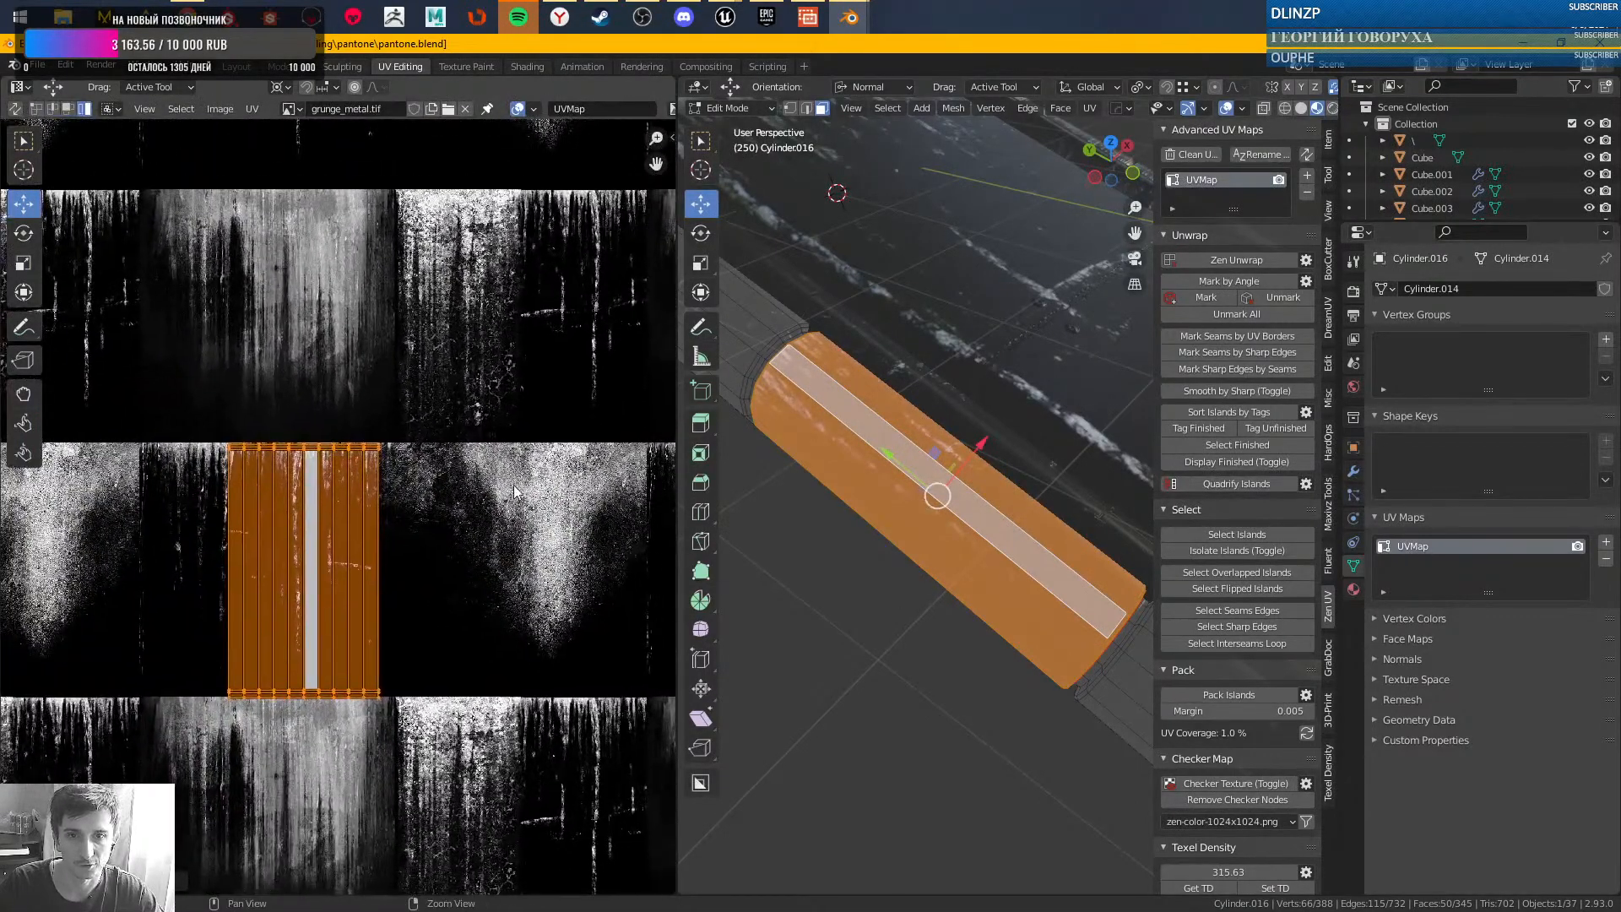
# - Examine the scratches under the placed island and the neighbouring strips of the grunge mask
pyautogui.keyDown('alt'); pyautogui.moveTo(513, 498); pyautogui.dragTo(605, 517, button='right'); pyautogui.keyUp('alt')
pyautogui.keyDown('alt'); pyautogui.moveTo(606, 517); pyautogui.dragTo(424, 450, button='middle'); pyautogui.keyUp('alt')
pyautogui.keyDown('alt'); pyautogui.moveTo(192, 312); pyautogui.dragTo(313, 336, button='right'); pyautogui.keyUp('alt')
pyautogui.keyDown('alt'); pyautogui.moveTo(543, 465); pyautogui.dragTo(420, 497, button='right'); pyautogui.keyUp('alt')
pyautogui.keyDown('alt'); pyautogui.moveTo(406, 478); pyautogui.dragTo(462, 506, button='middle'); pyautogui.keyUp('alt')
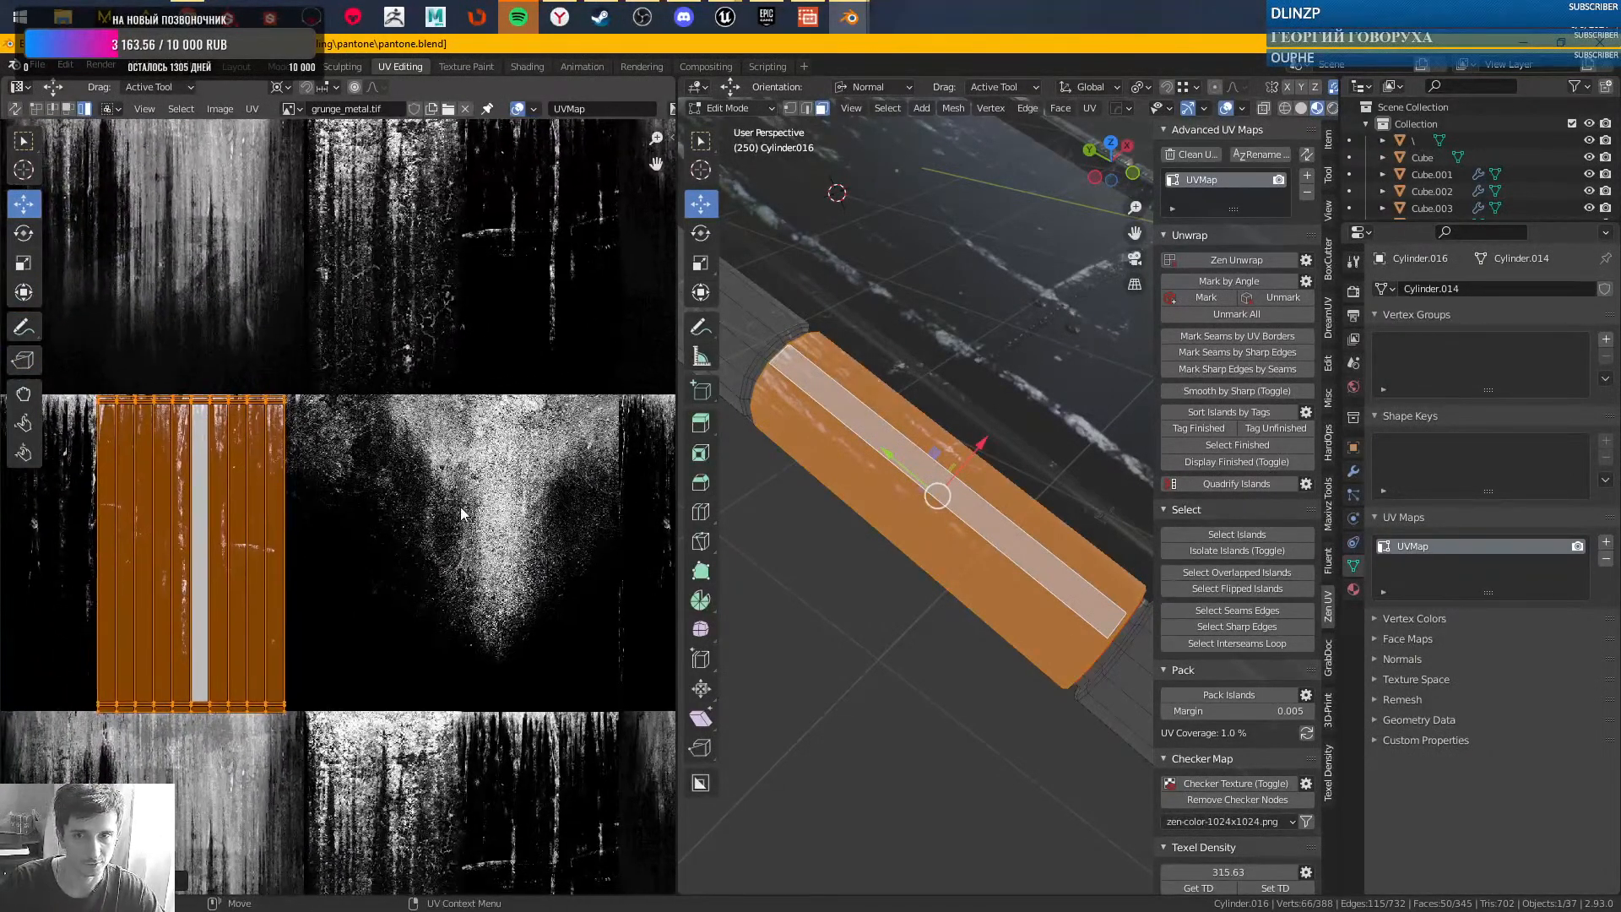
pyautogui.keyDown('alt'); pyautogui.moveTo(371, 468); pyautogui.dragTo(488, 505, button='middle'); pyautogui.keyUp('alt')
pyautogui.keyDown('alt'); pyautogui.moveTo(414, 492); pyautogui.dragTo(473, 456, button='right'); pyautogui.keyUp('alt')
pyautogui.keyDown('alt'); pyautogui.moveTo(588, 433); pyautogui.dragTo(577, 594, button='right'); pyautogui.keyUp('alt')
pyautogui.scroll(-4, 601, 390)
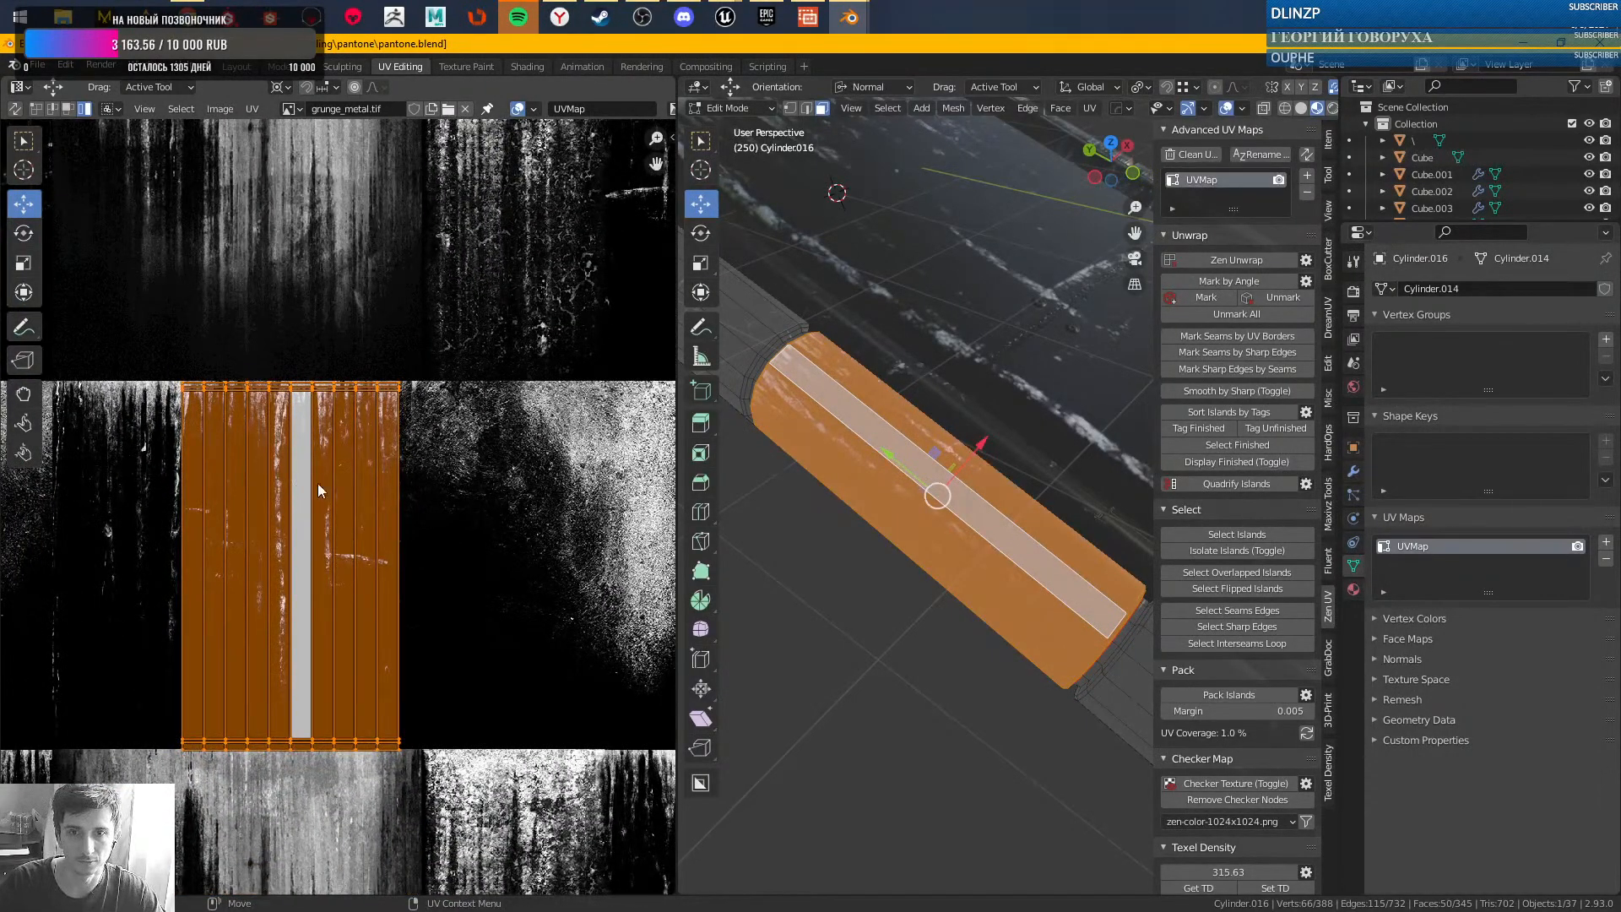
# - Set the UV pivot to Bounding Box Center, shift the island slightly sideways on the scratched strip, and check the segment in Object Mode
pyautogui.click(289, 109)
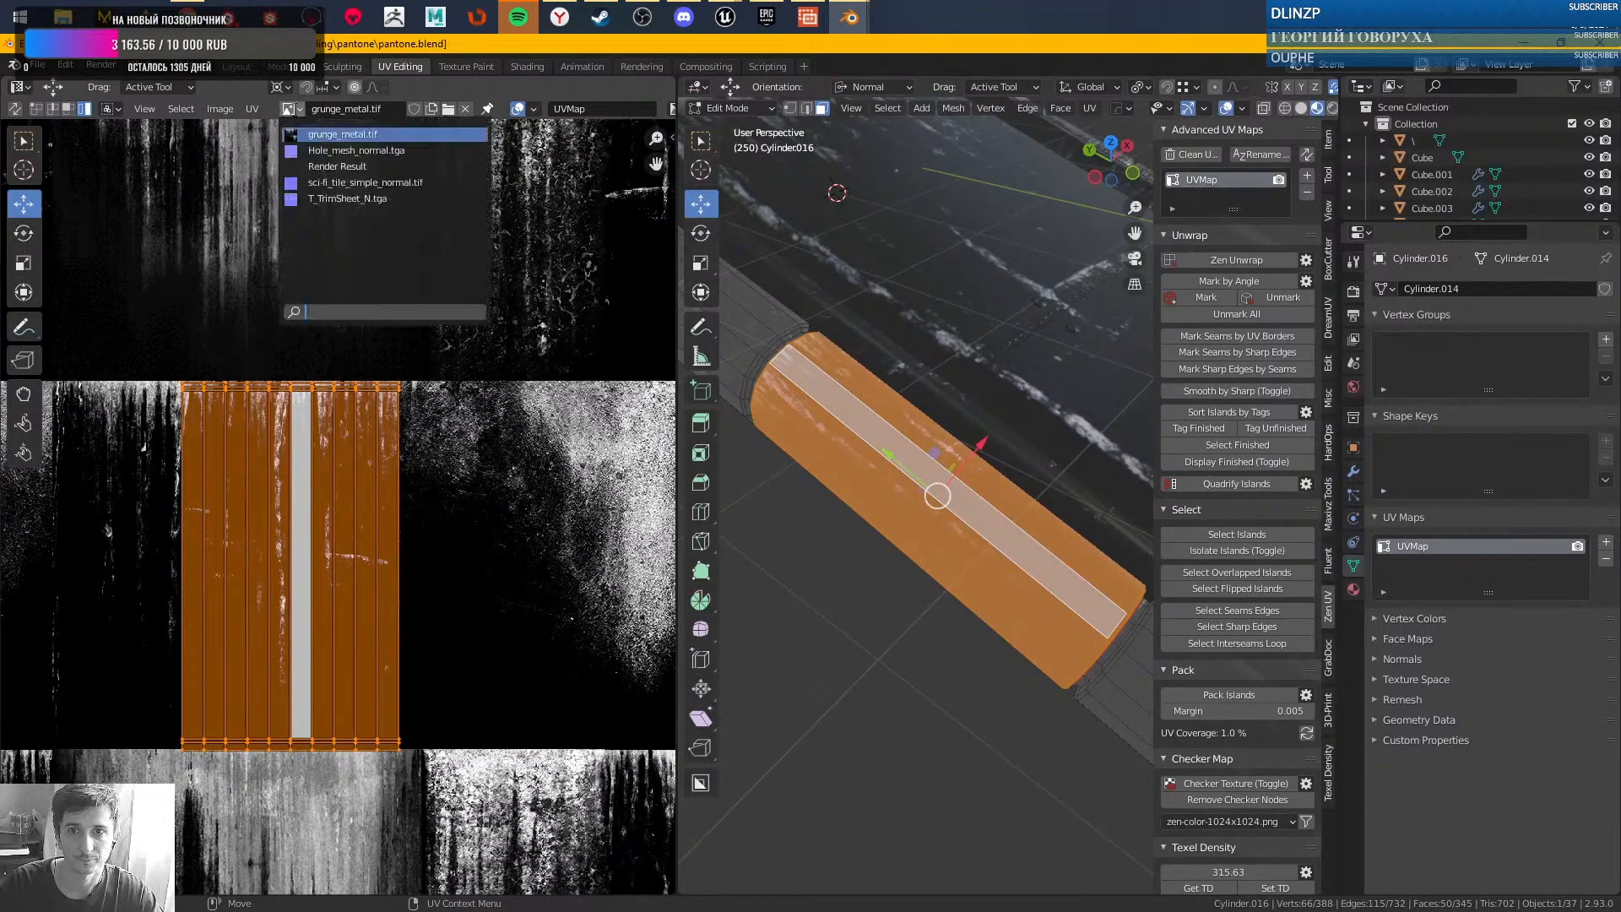
pyautogui.click(337, 135)
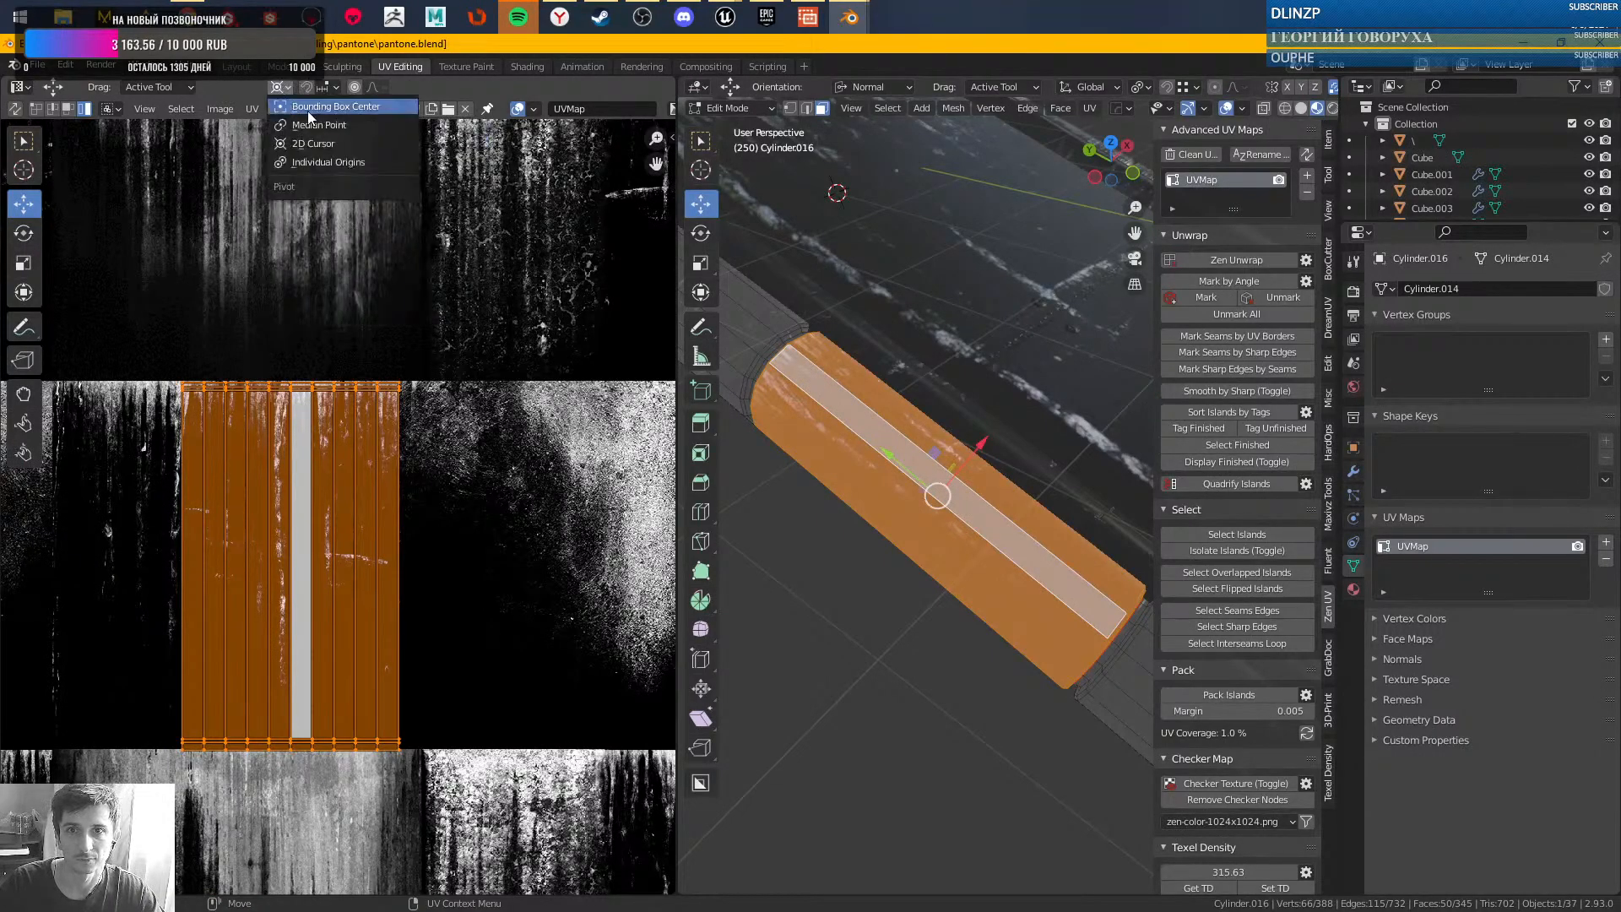
pyautogui.moveTo(264, 564); pyautogui.dragTo(194, 562)
pyautogui.scroll(-1, 875, 536)
pyautogui.press('Tab')
pyautogui.moveTo(873, 570); pyautogui.dragTo(859, 528, button='middle')
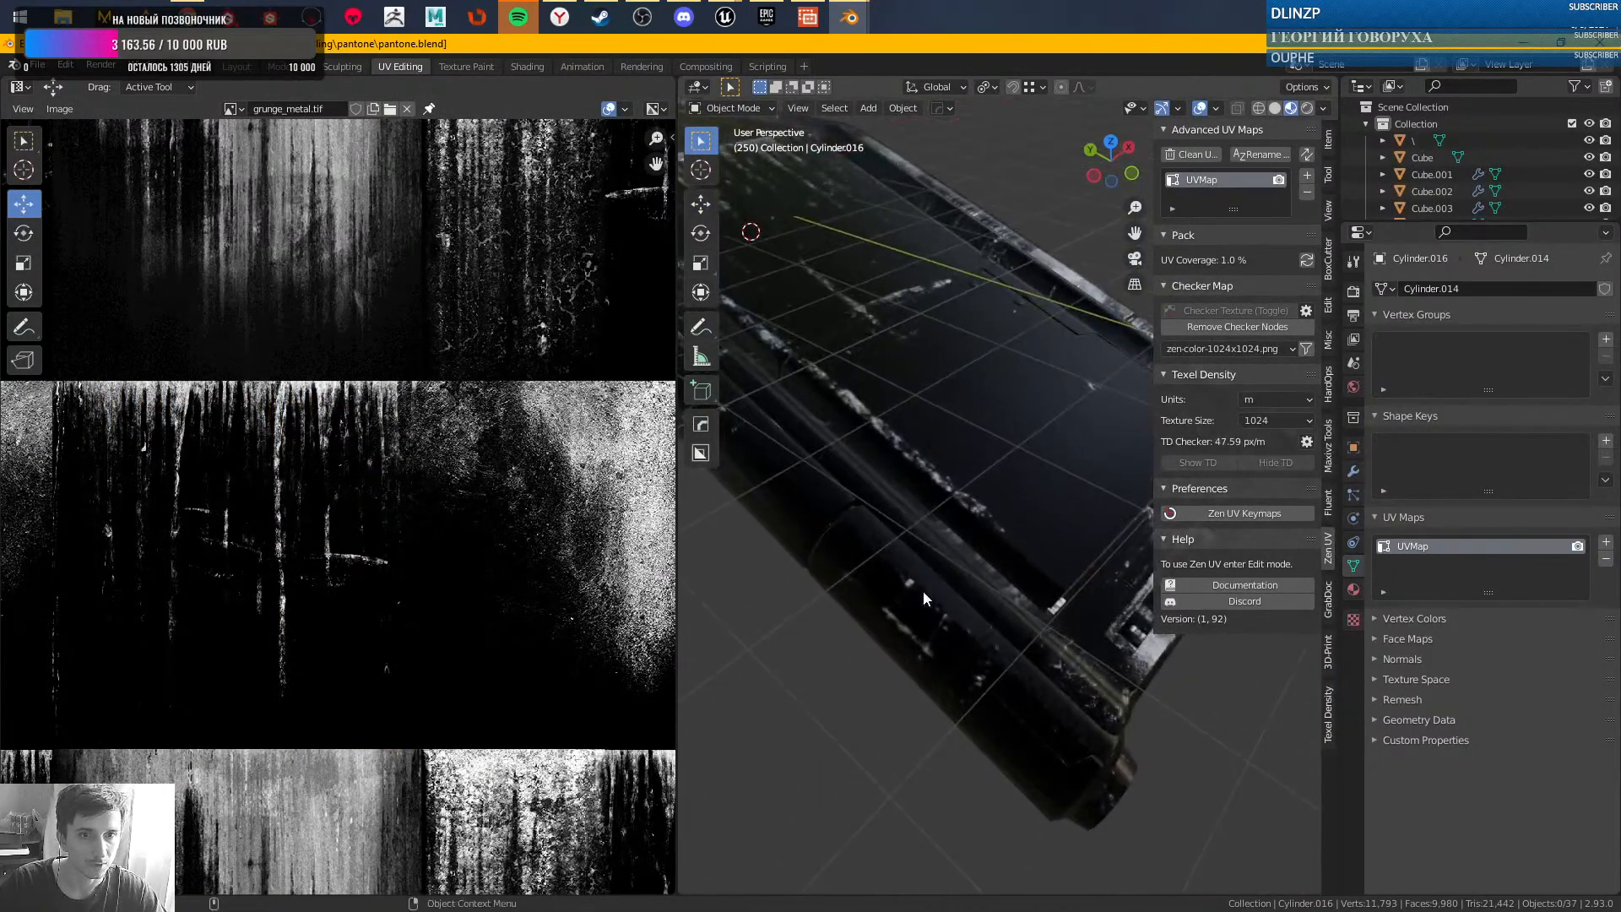
# - Return to Edit Mode and select all linked faces of the segment at the tube's front end
pyautogui.press('Tab')
pyautogui.scroll(3, 925, 591)
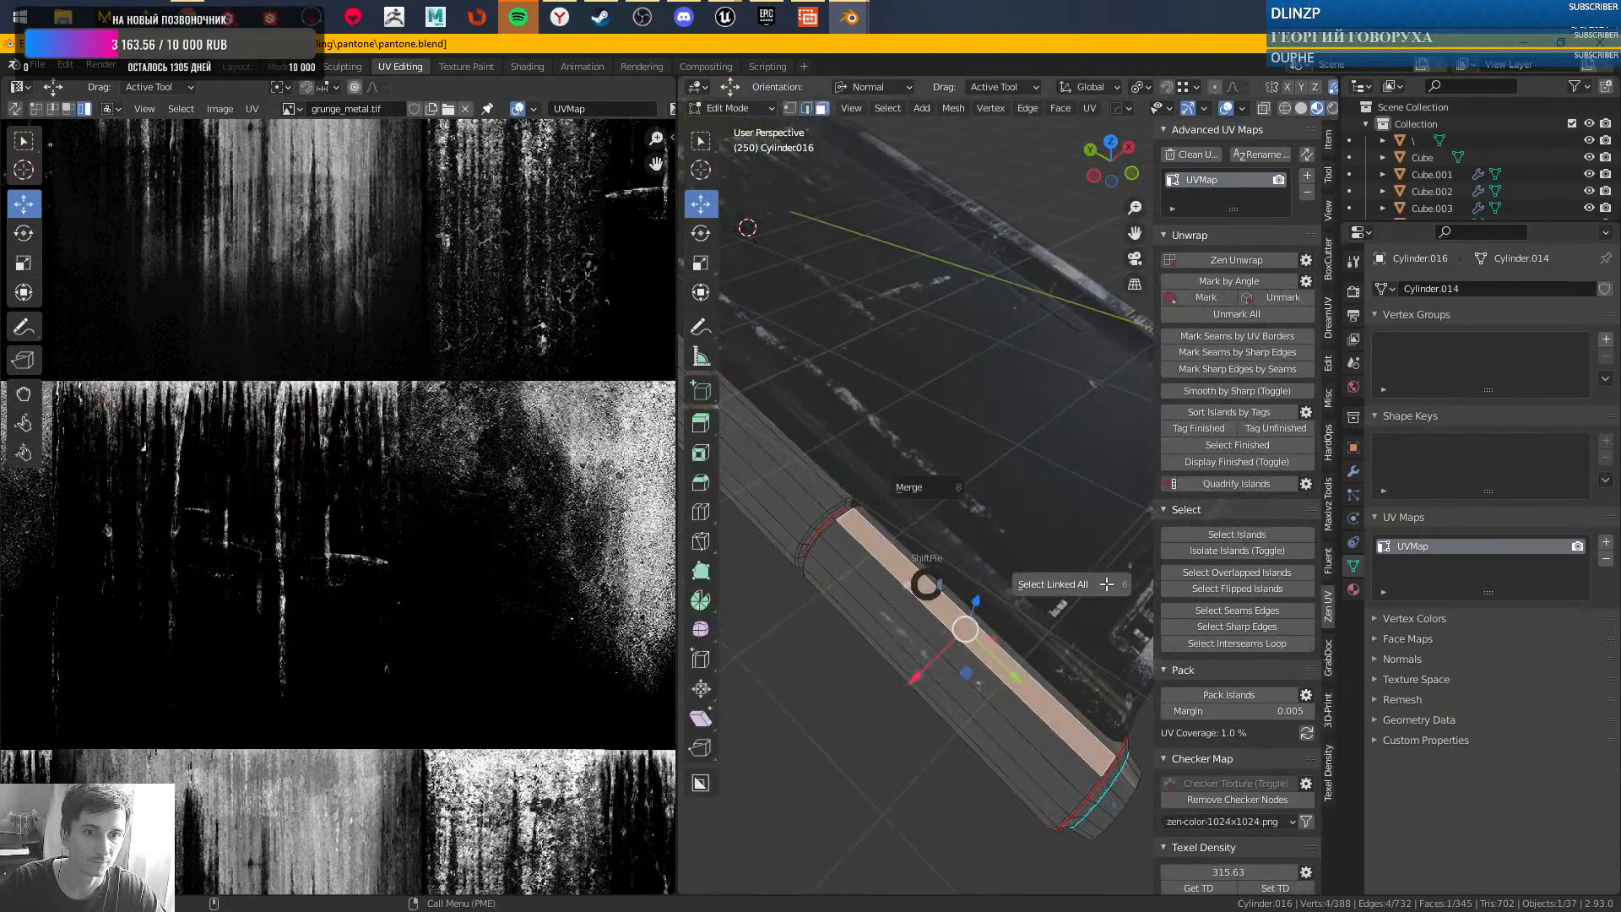
pyautogui.click(1103, 585)
# - Select the end segment's whole UV island and move it up to the upper edge of a grunge strip
pyautogui.scroll(-4, 337, 507)
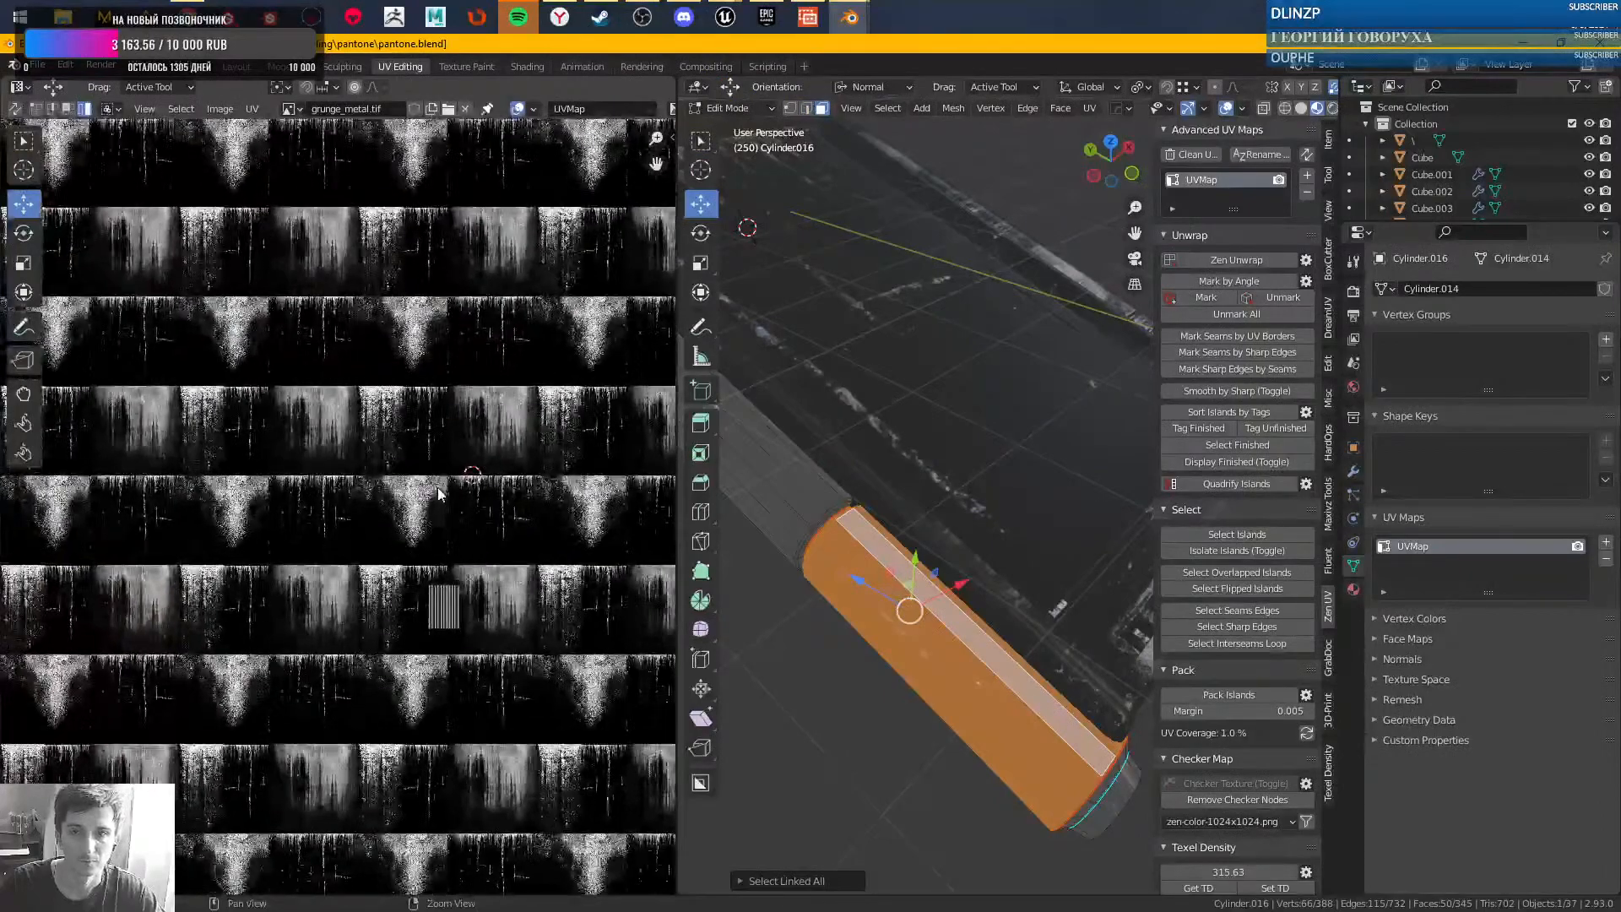
pyautogui.press('a')
pyautogui.scroll(4, 543, 523)
pyautogui.scroll(1, 543, 524)
pyautogui.press('g')
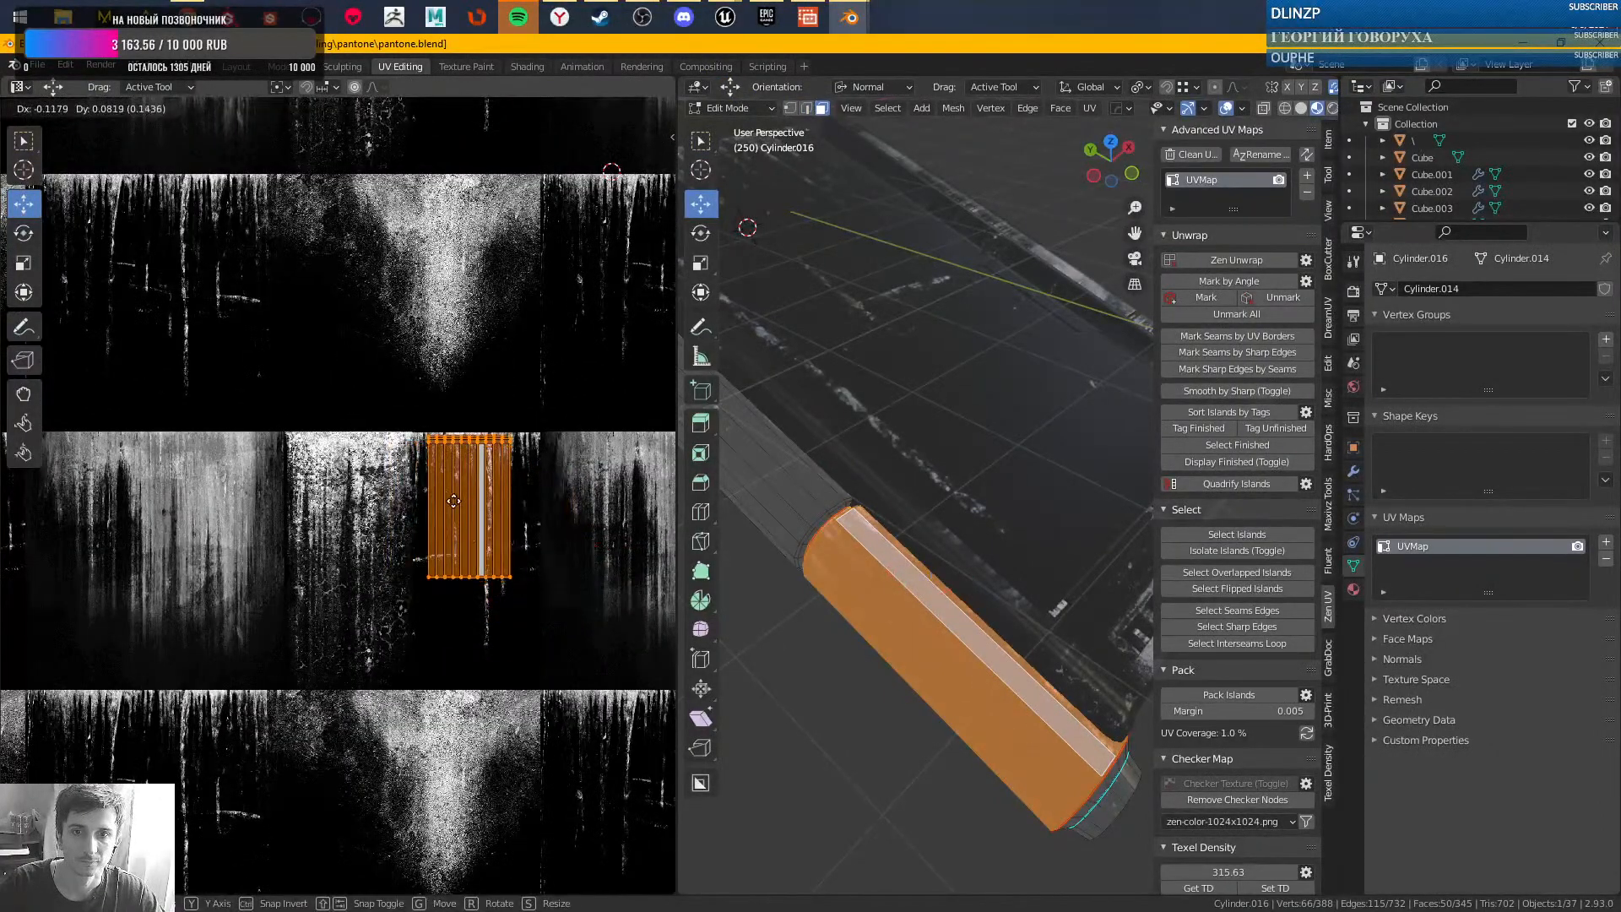
pyautogui.click(432, 508)
# - Enlarge the end segment's island to nearly the strip's height and place it on the bright speckled strip
pyautogui.moveTo(429, 498); pyautogui.dragTo(578, 454)
pyautogui.press('r')
pyautogui.press('w')
pyautogui.moveTo(448, 524); pyautogui.dragTo(413, 547)
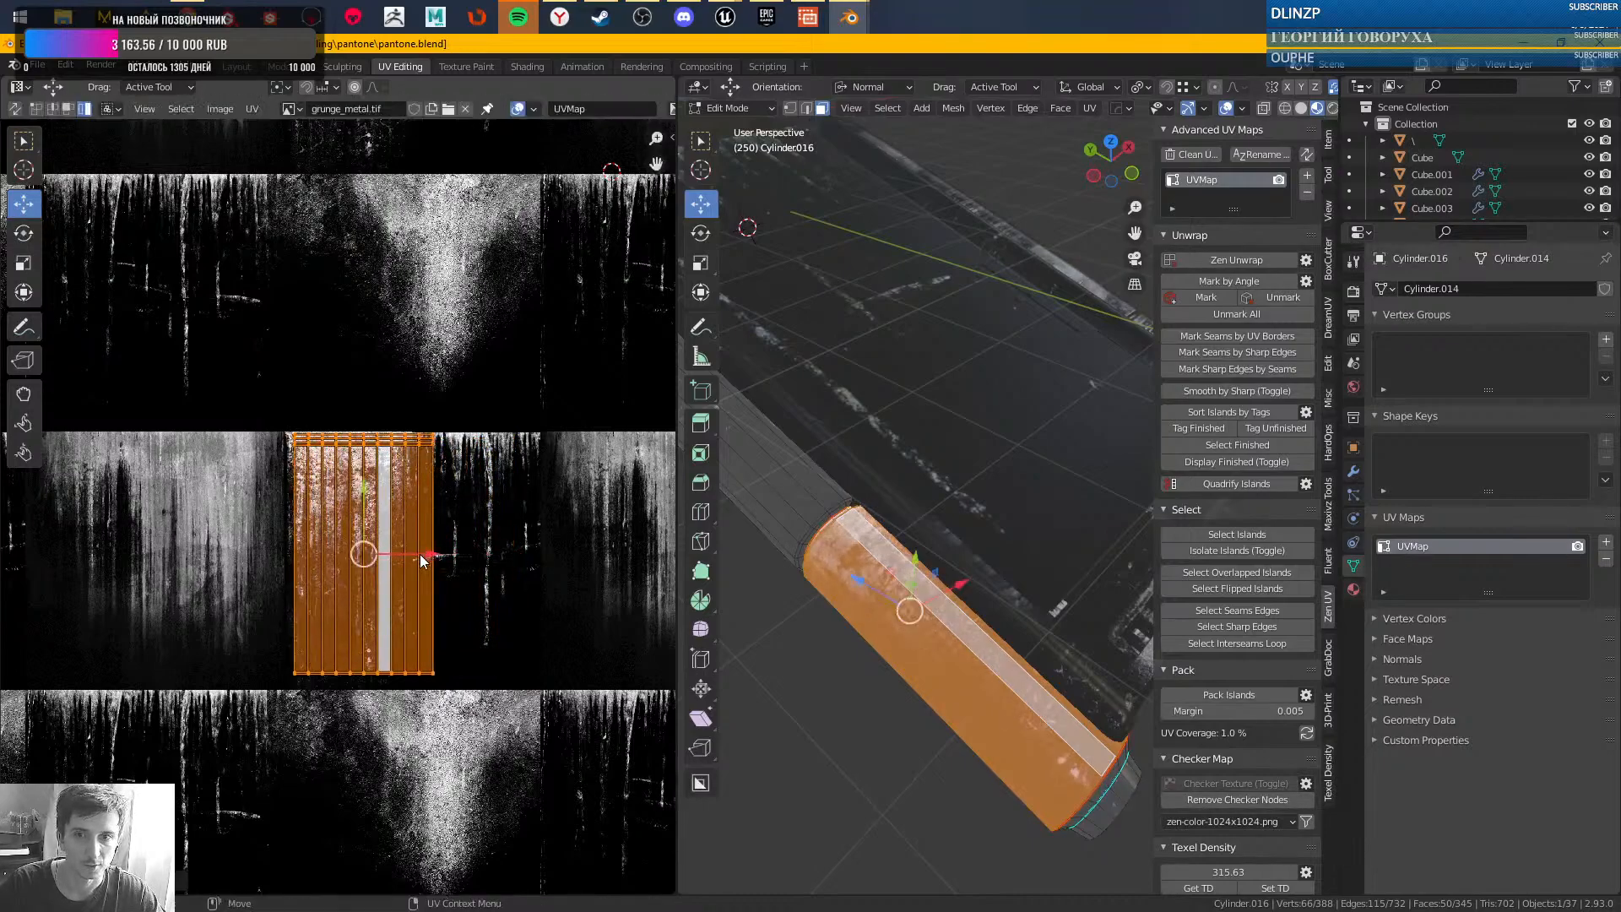
# - Leave Edit Mode and inspect the grunge on the side tubes and deck from several angles
pyautogui.press('Tab')
pyautogui.moveTo(864, 479); pyautogui.dragTo(769, 372, button='middle')
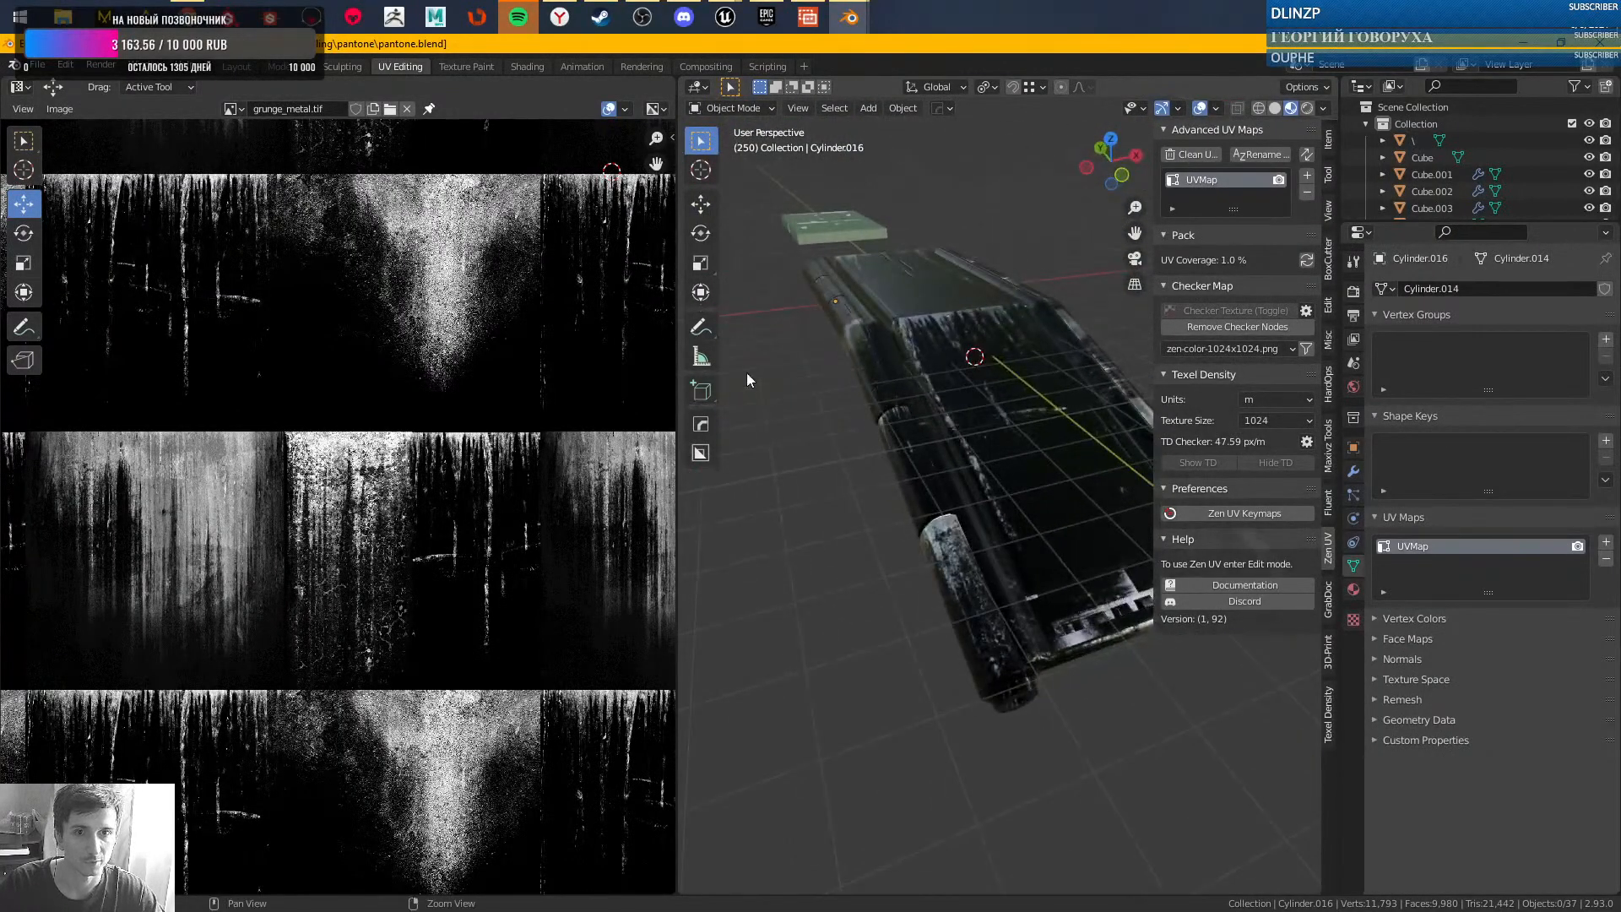
pyautogui.moveTo(927, 411); pyautogui.dragTo(1021, 494, button='middle')
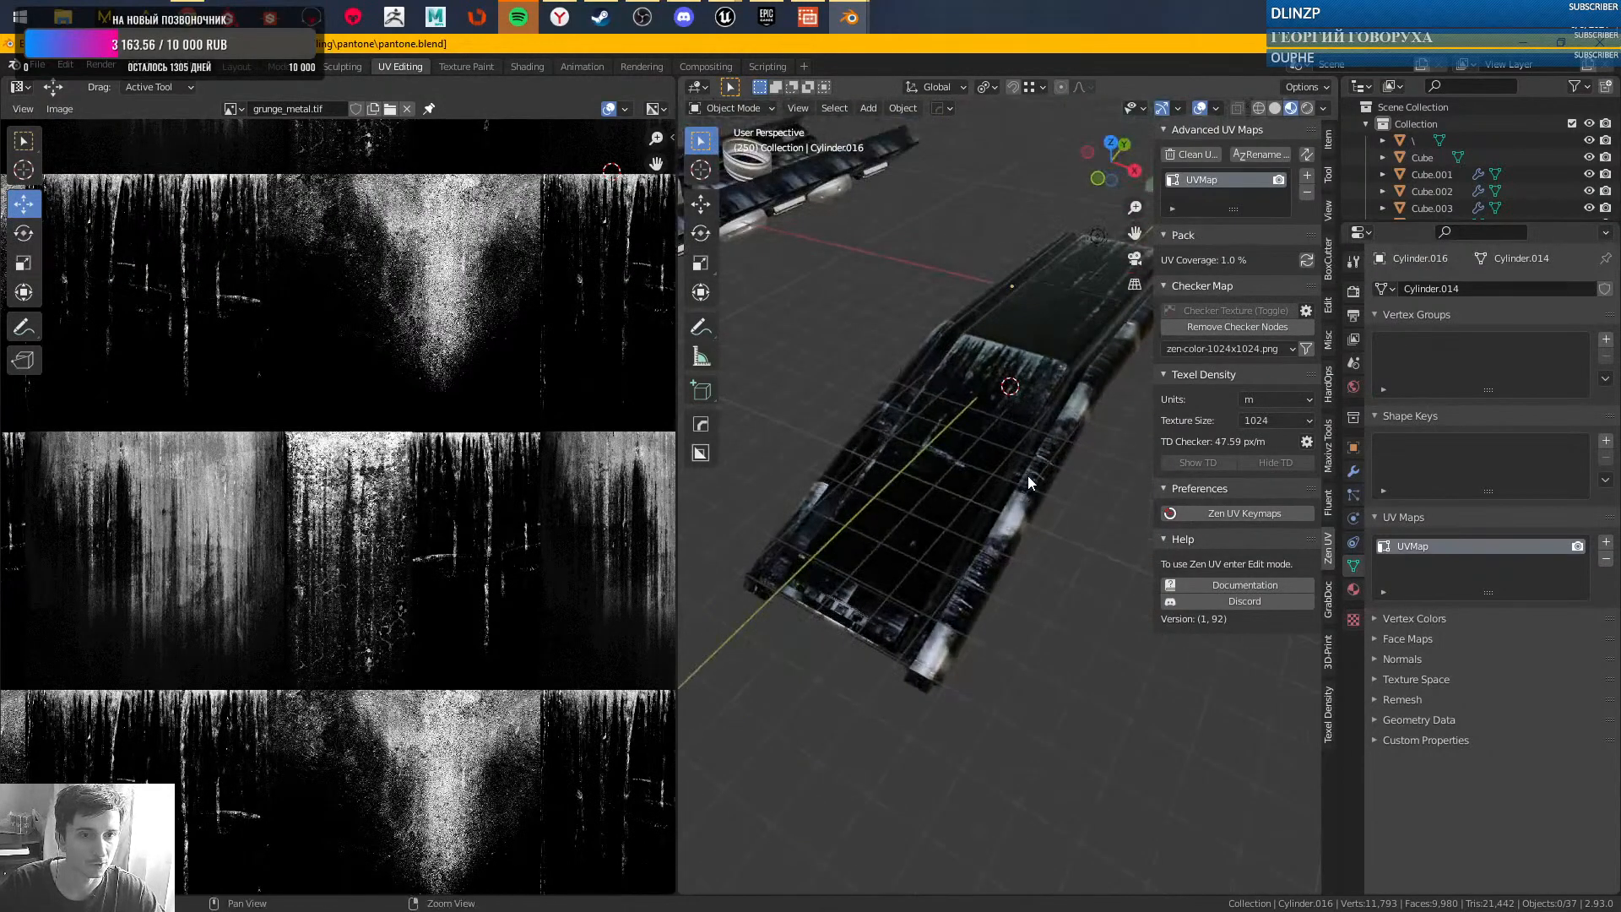
pyautogui.scroll(2, 1026, 474)
pyautogui.moveTo(983, 575); pyautogui.dragTo(949, 650, button='middle')
pyautogui.moveTo(919, 566); pyautogui.dragTo(760, 338, button='middle')
# - Switch to the Modeling workspace and select the deck together with all its side tubes and parts
pyautogui.click(279, 66)
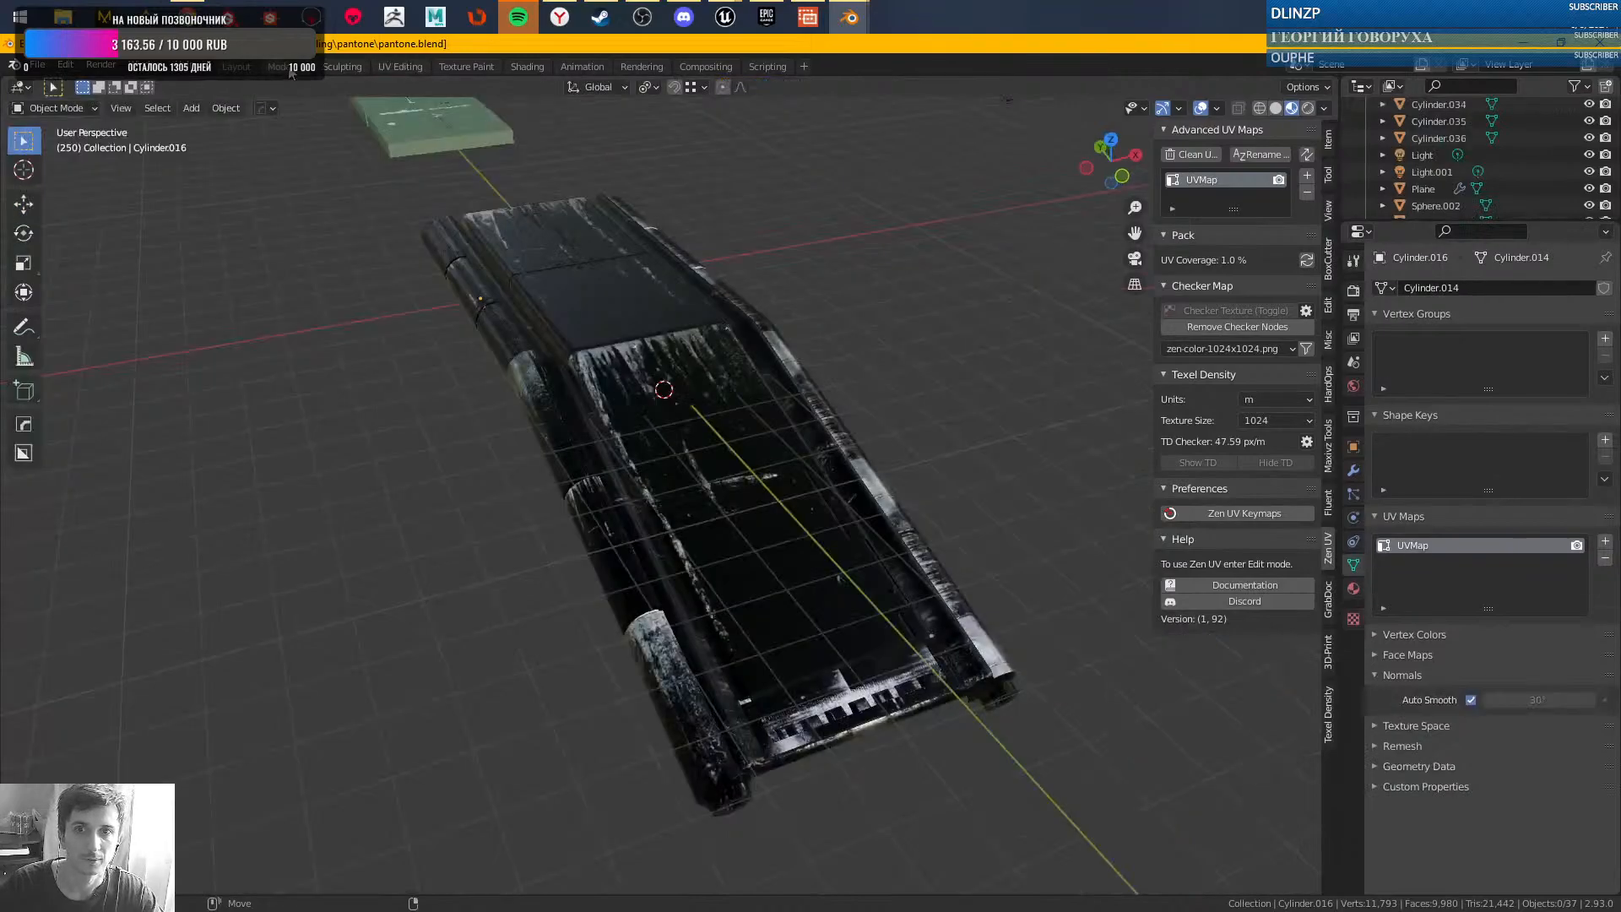
pyautogui.click(667, 406)
pyautogui.moveTo(667, 405); pyautogui.dragTo(643, 416, button='middle')
pyautogui.moveTo(504, 301); pyautogui.dragTo(887, 743)
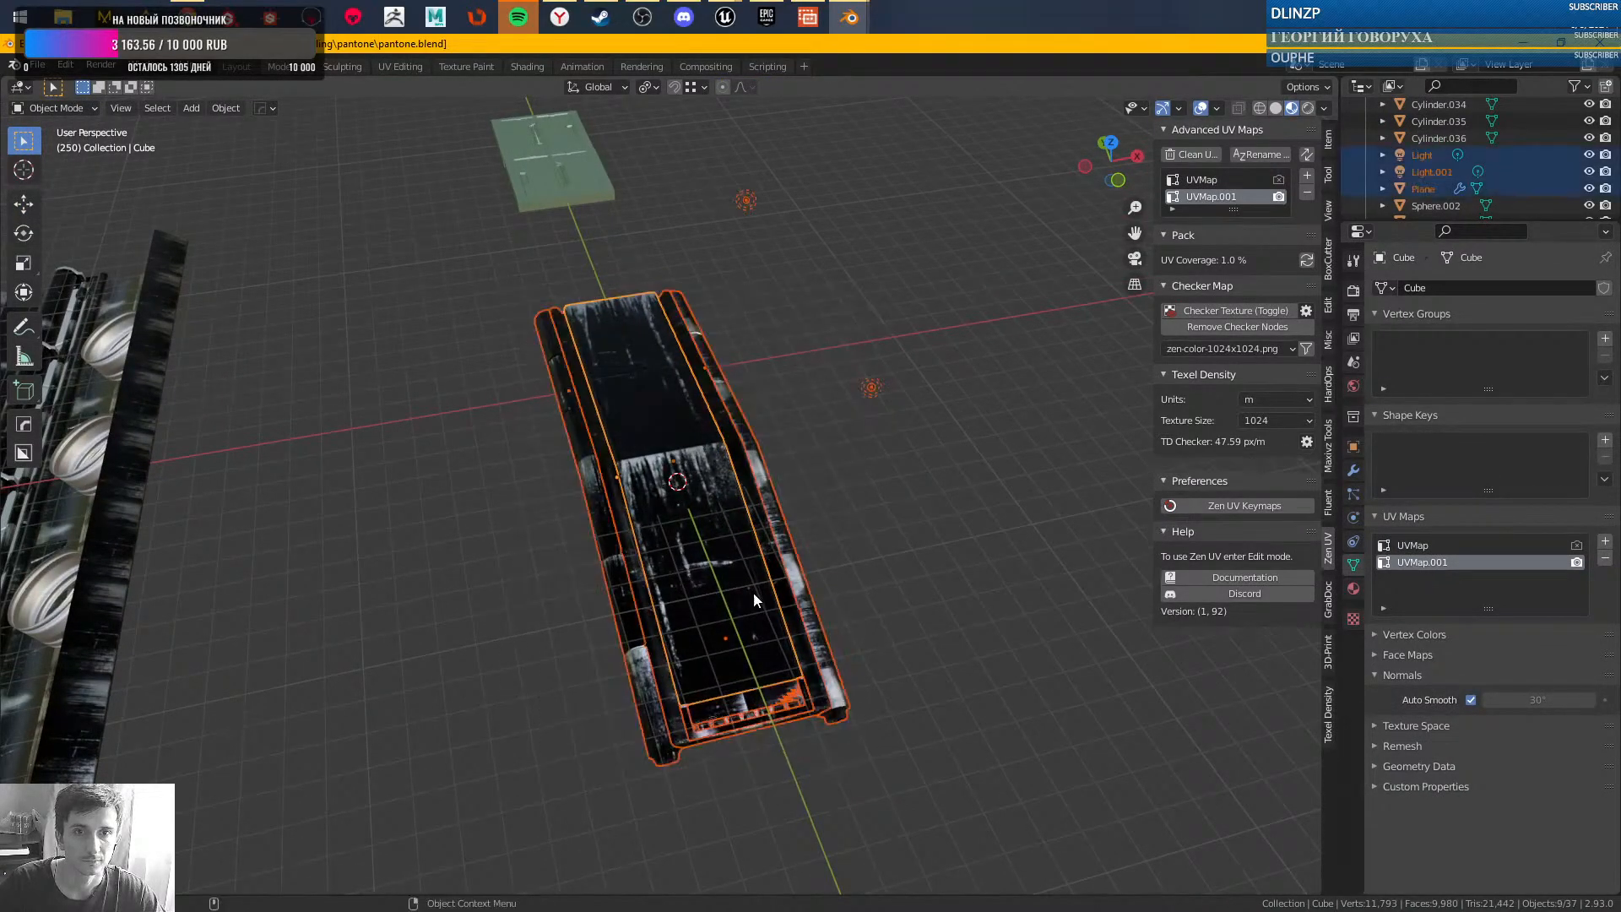
# - Save pantone.blend and start an FBX export
pyautogui.hotkey('ctrl', 's')
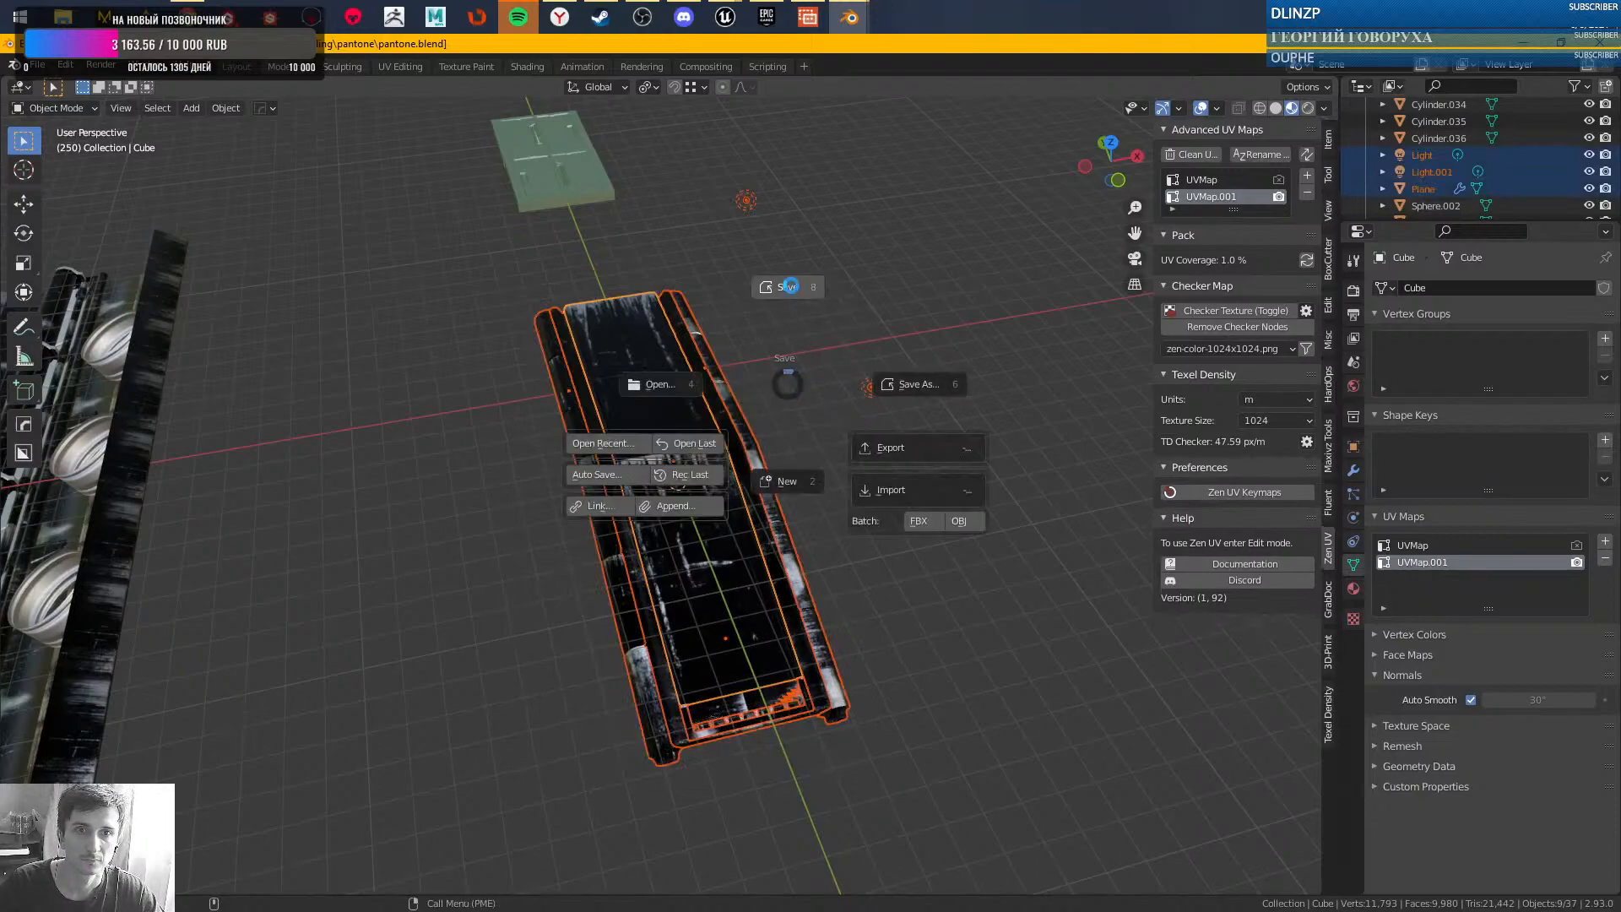
pyautogui.click(966, 448)
pyautogui.click(1051, 574)
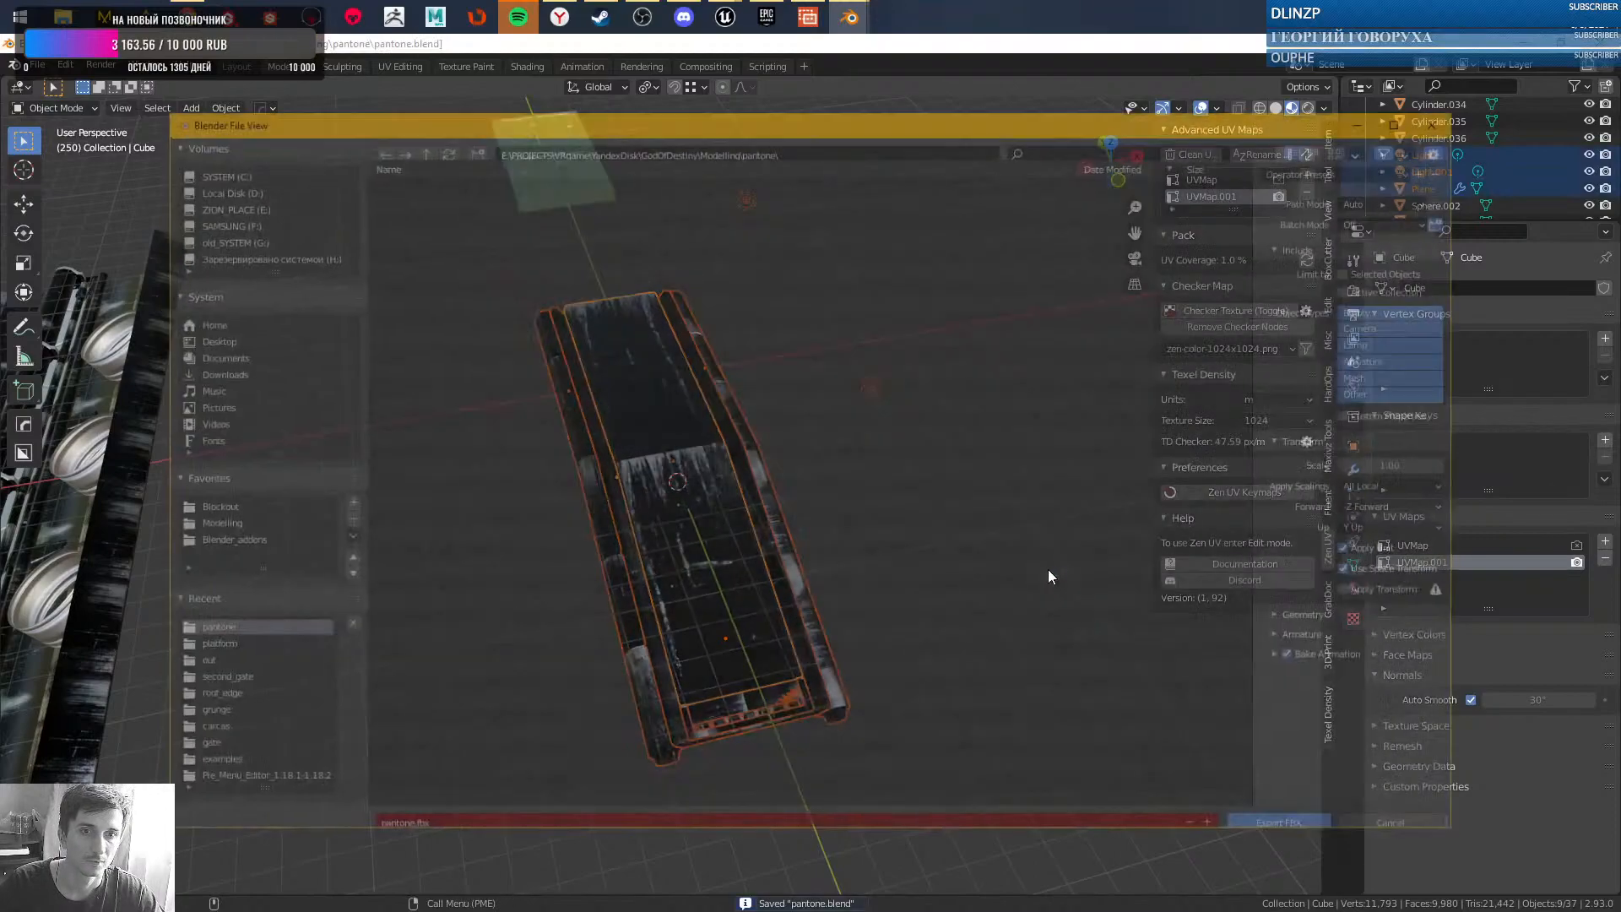
# - Look at the pantone mesh in the Unreal Editor level and return to Blender's FBX export dialog
pyautogui.click(728, 20)
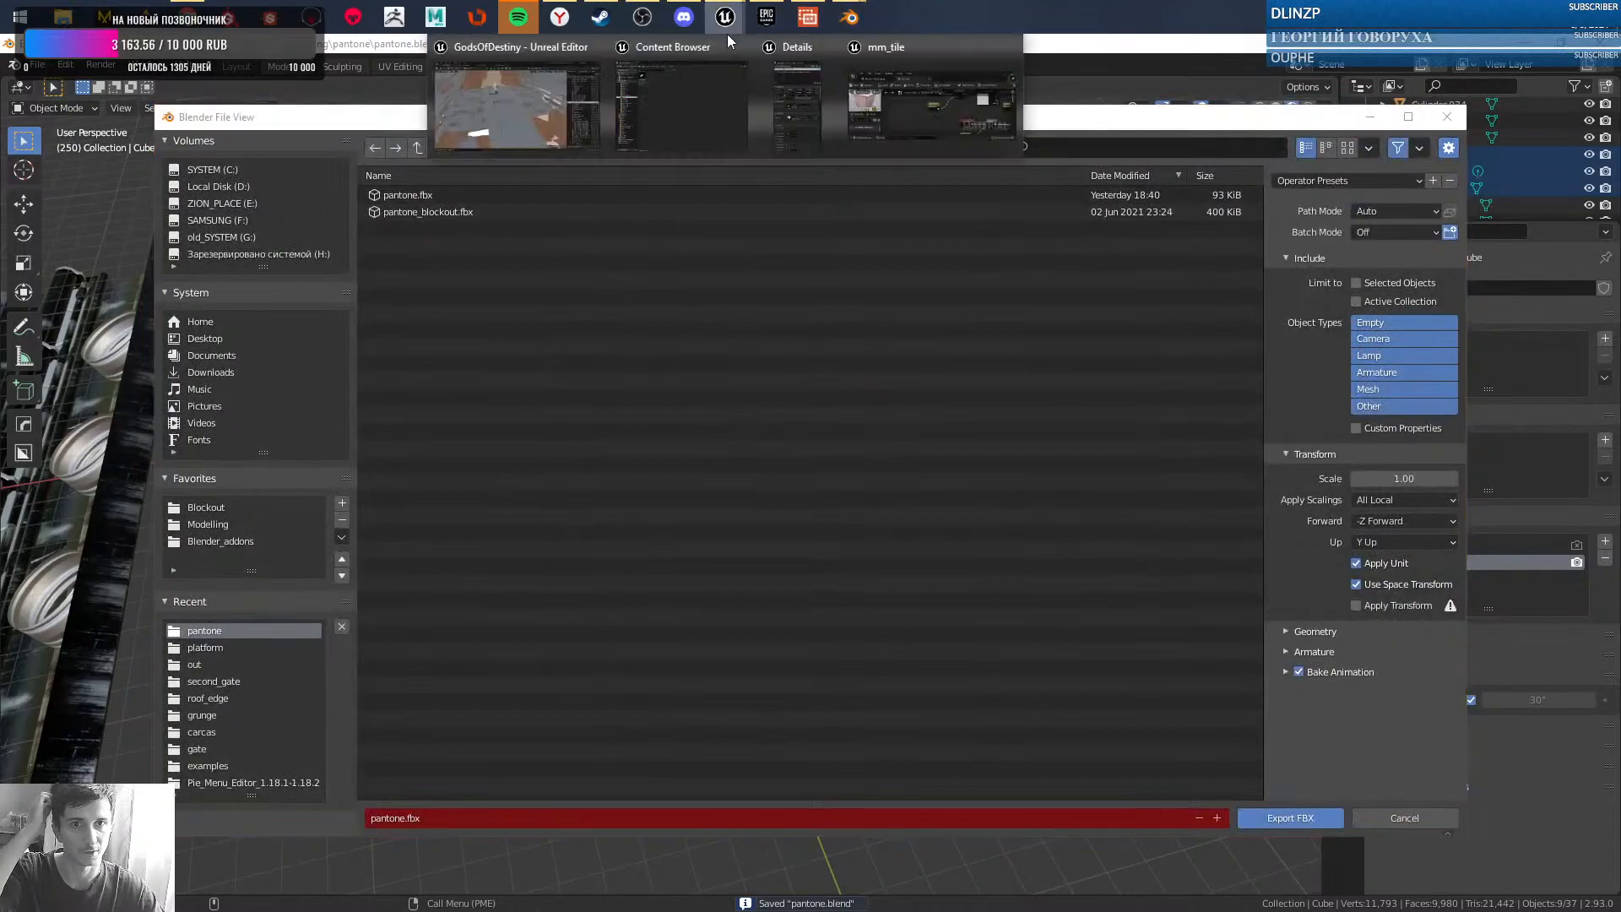
pyautogui.click(504, 105)
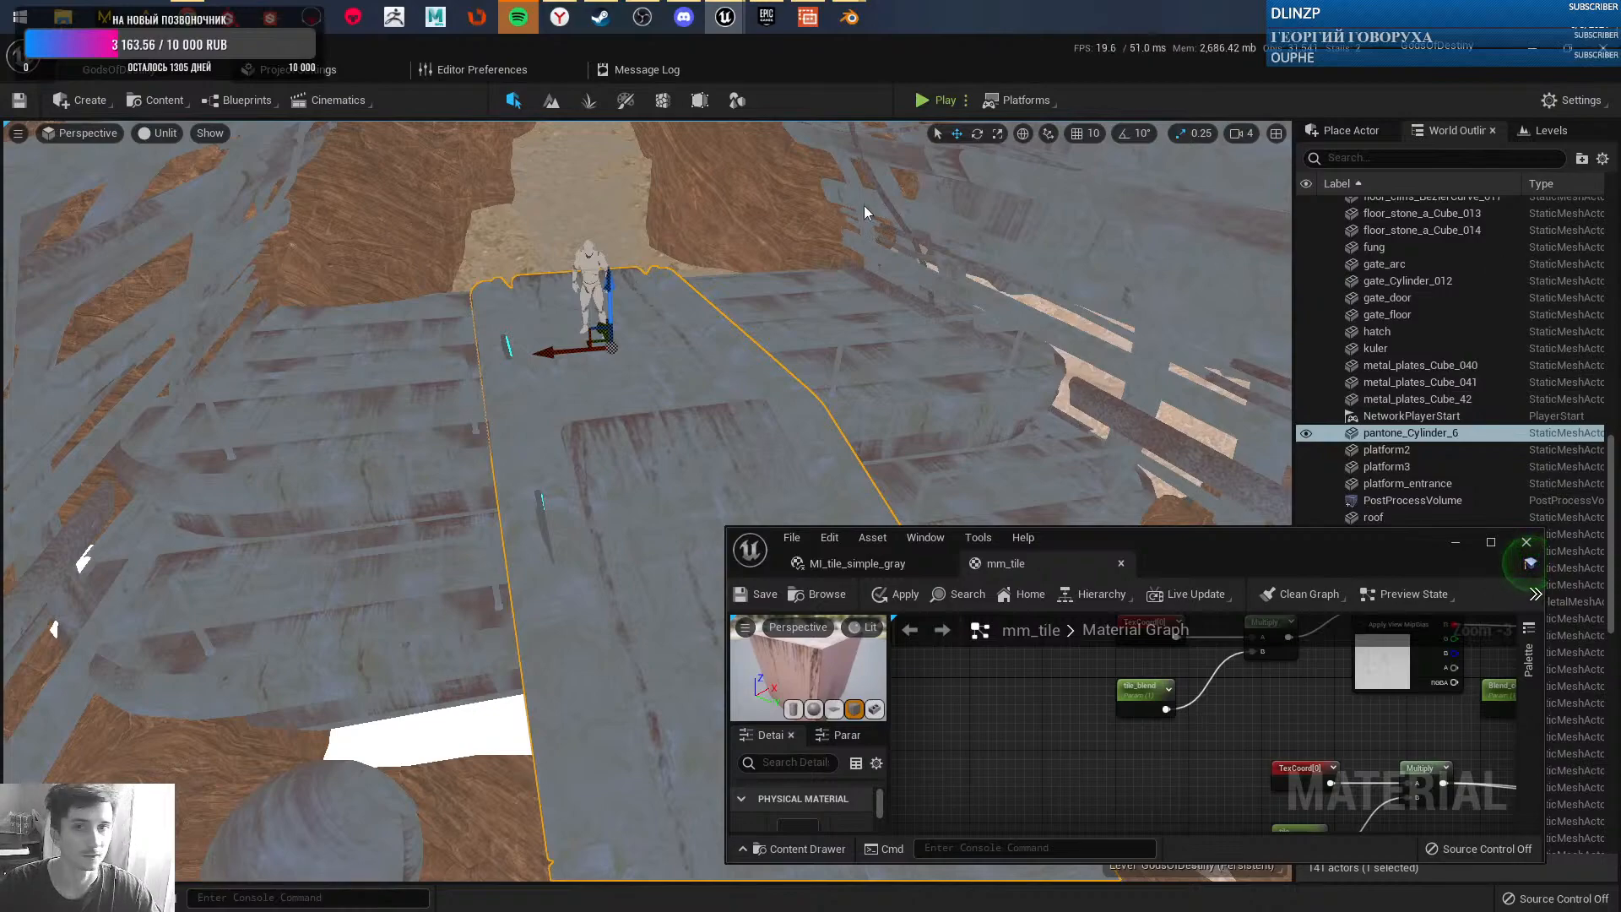
pyautogui.click(849, 17)
pyautogui.click(788, 142)
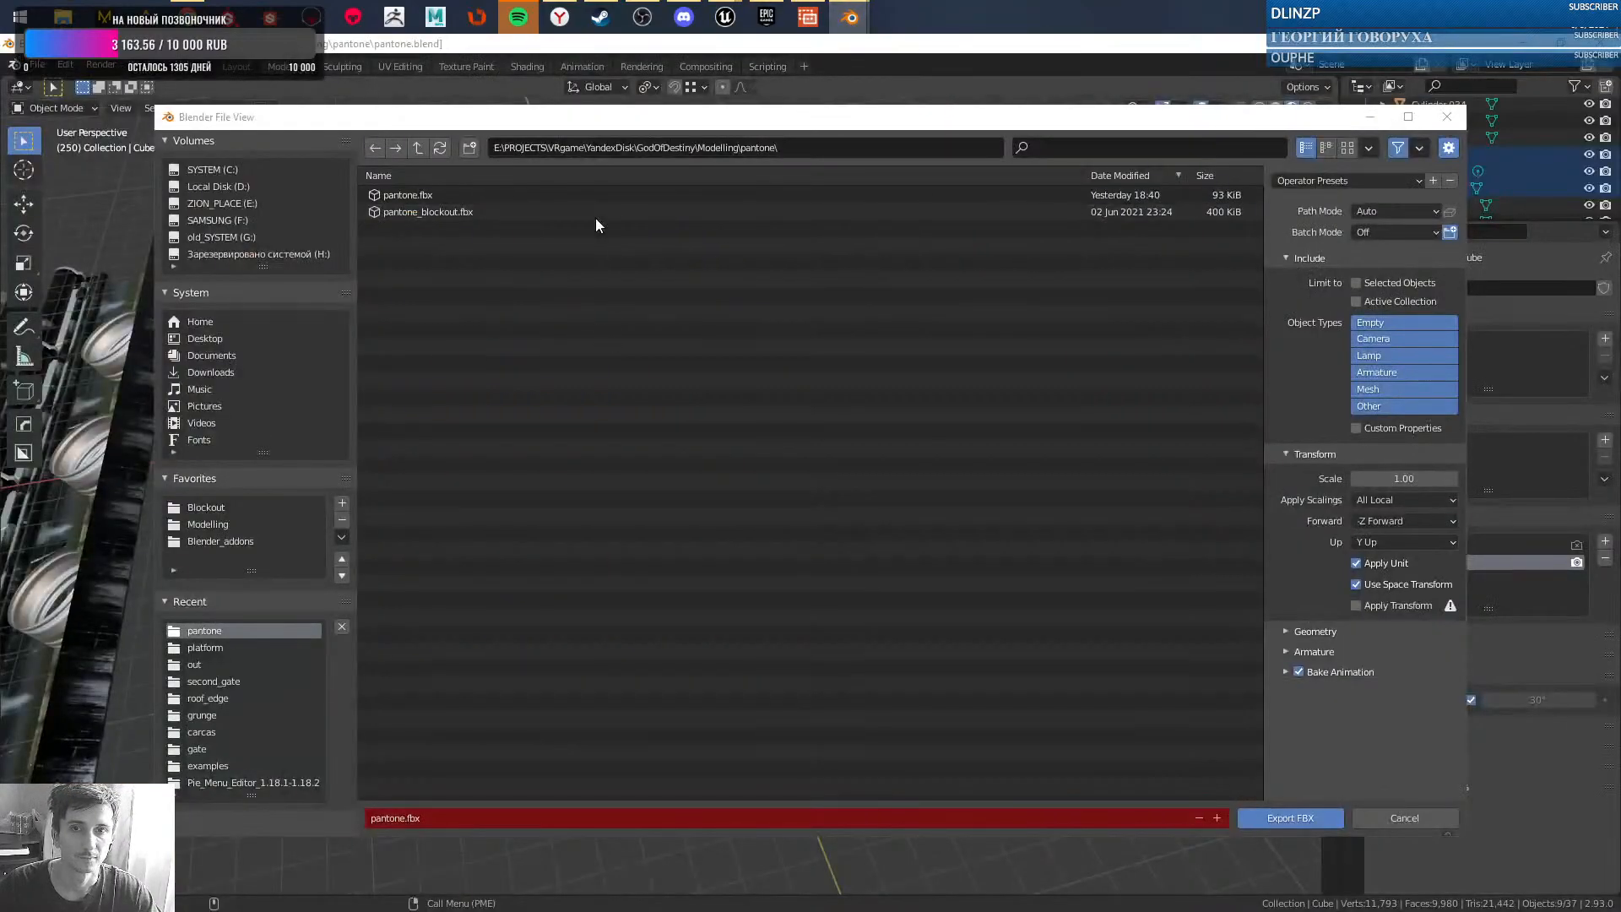
# - Apply the saved custom operator preset and export the model over the existing pantone.fbx
pyautogui.click(422, 194)
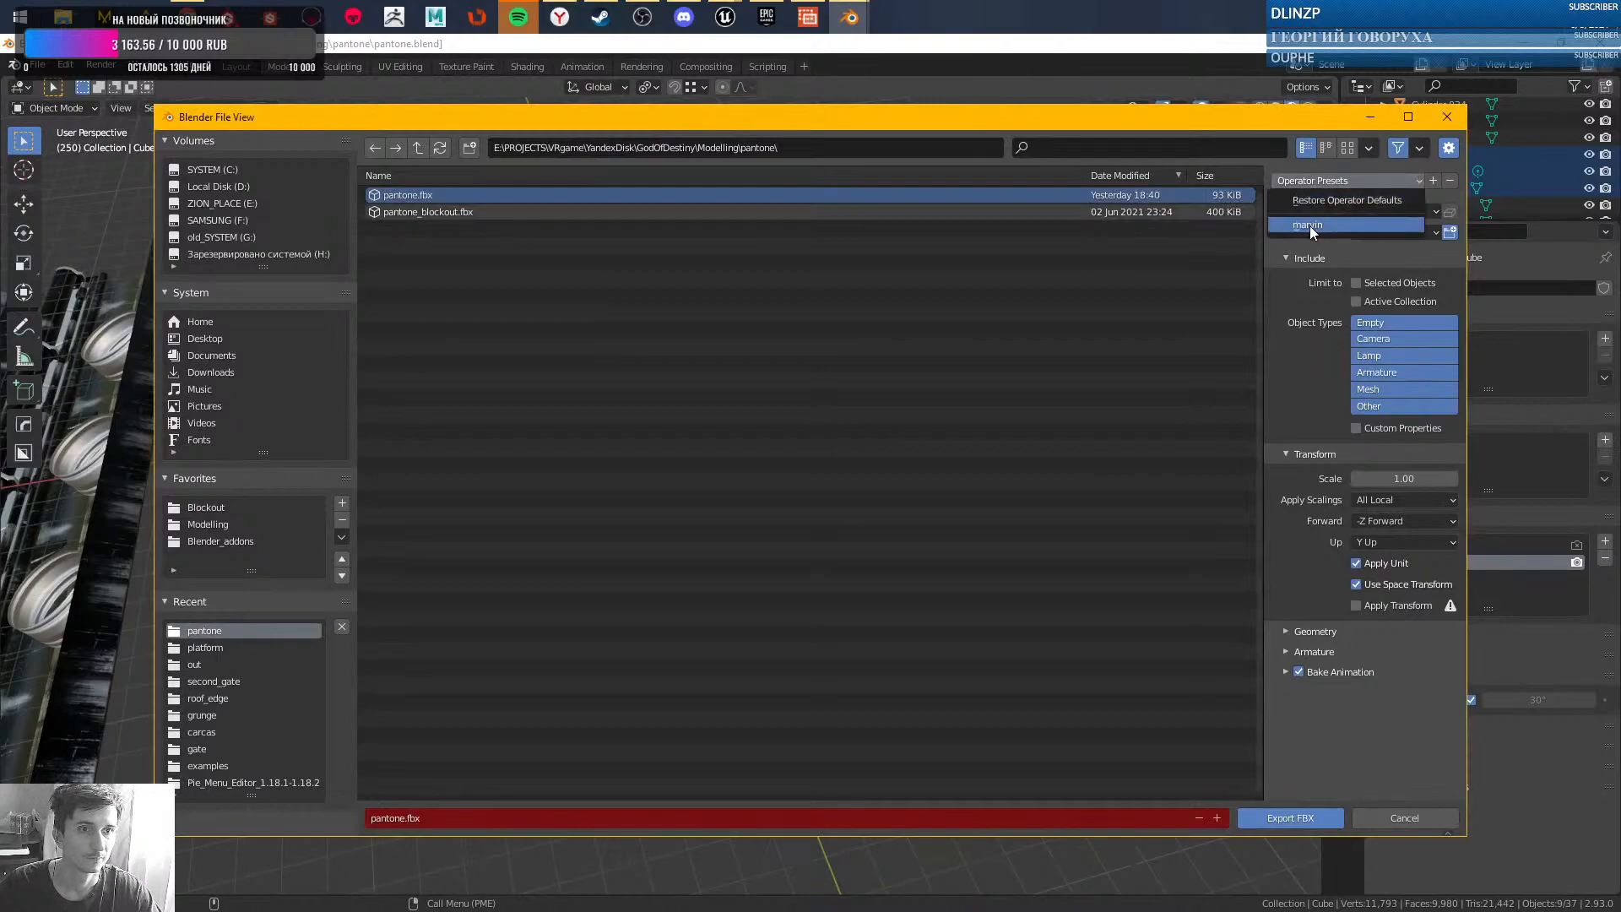
pyautogui.click(1309, 226)
pyautogui.doubleClick(401, 194)
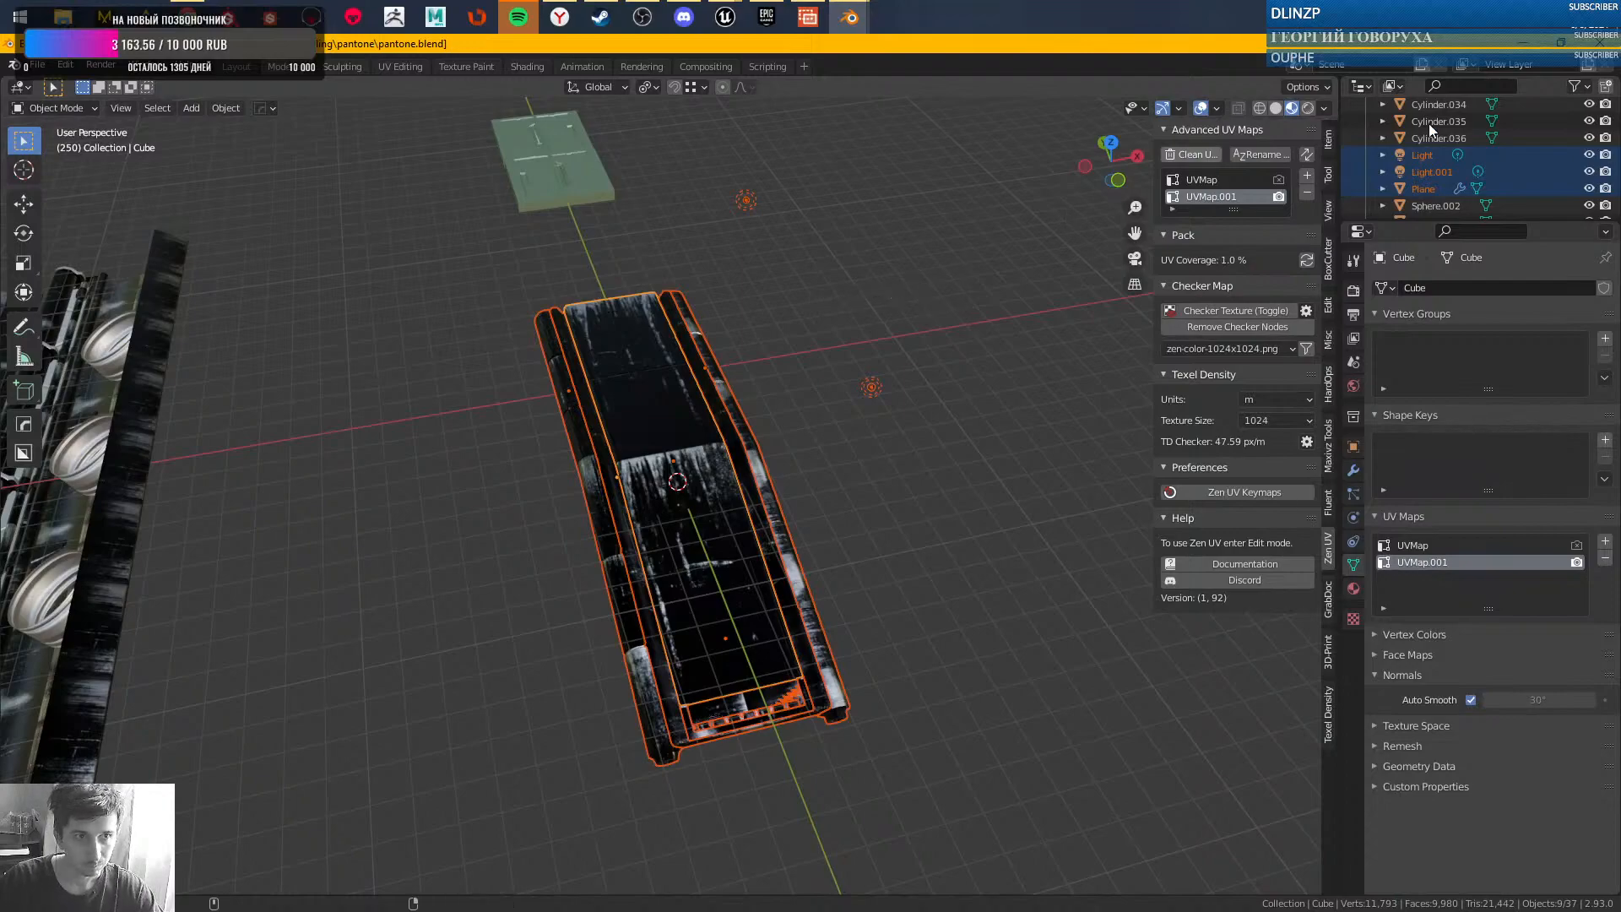
# - Switch to Unreal Editor, maximize the mm_tile material editor and examine its complete node graph
pyautogui.click(1523, 42)
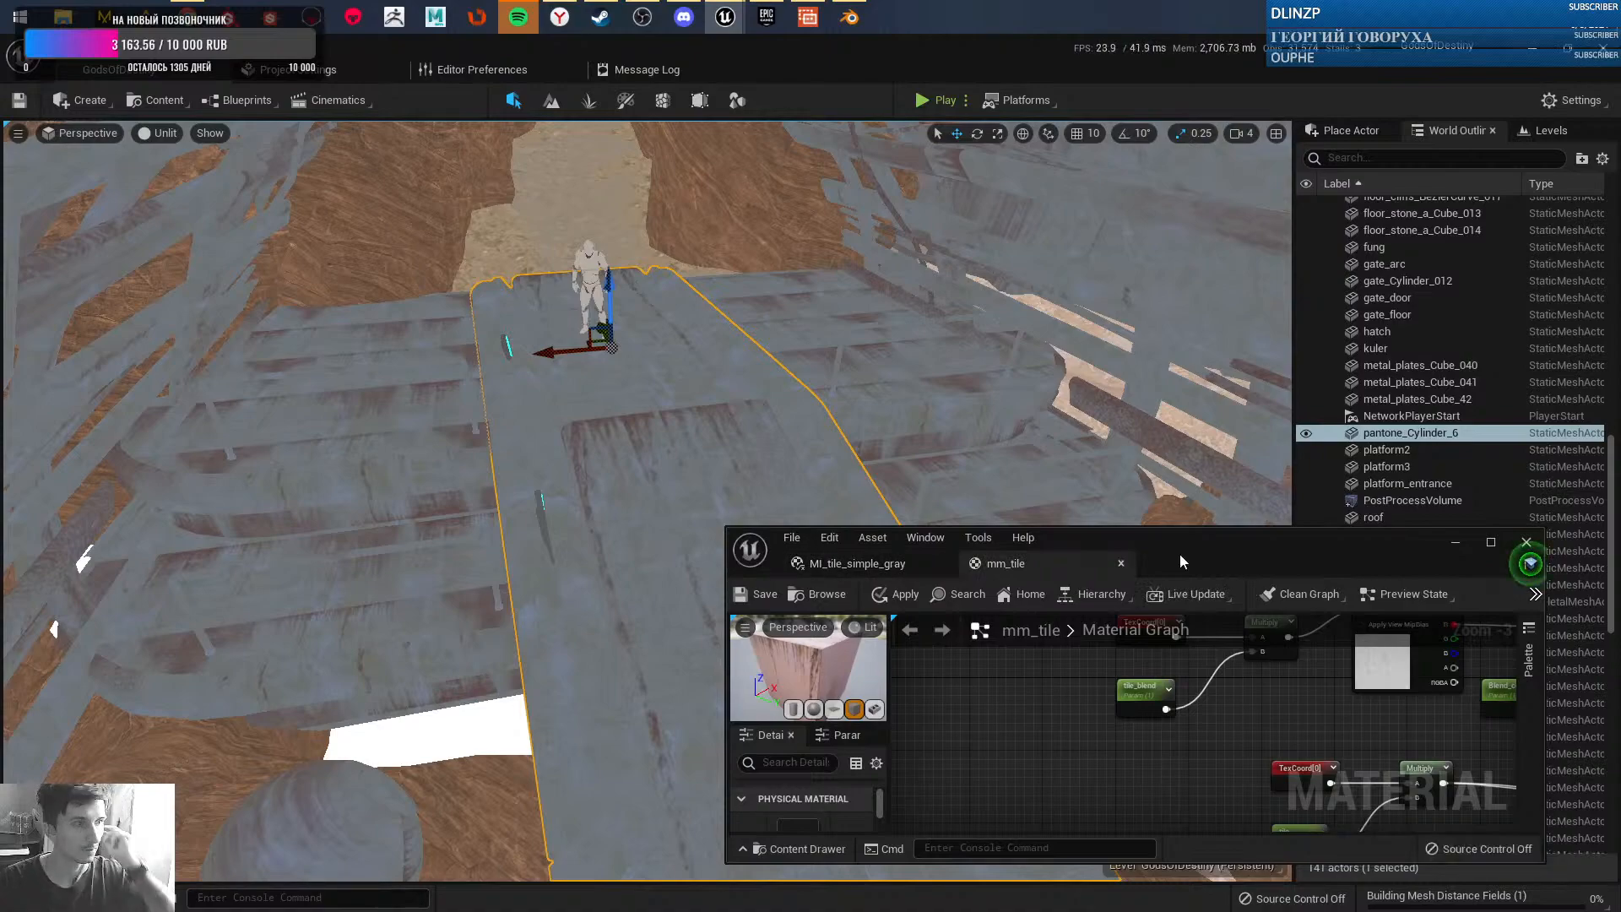
pyautogui.moveTo(1244, 539); pyautogui.dragTo(1304, 140)
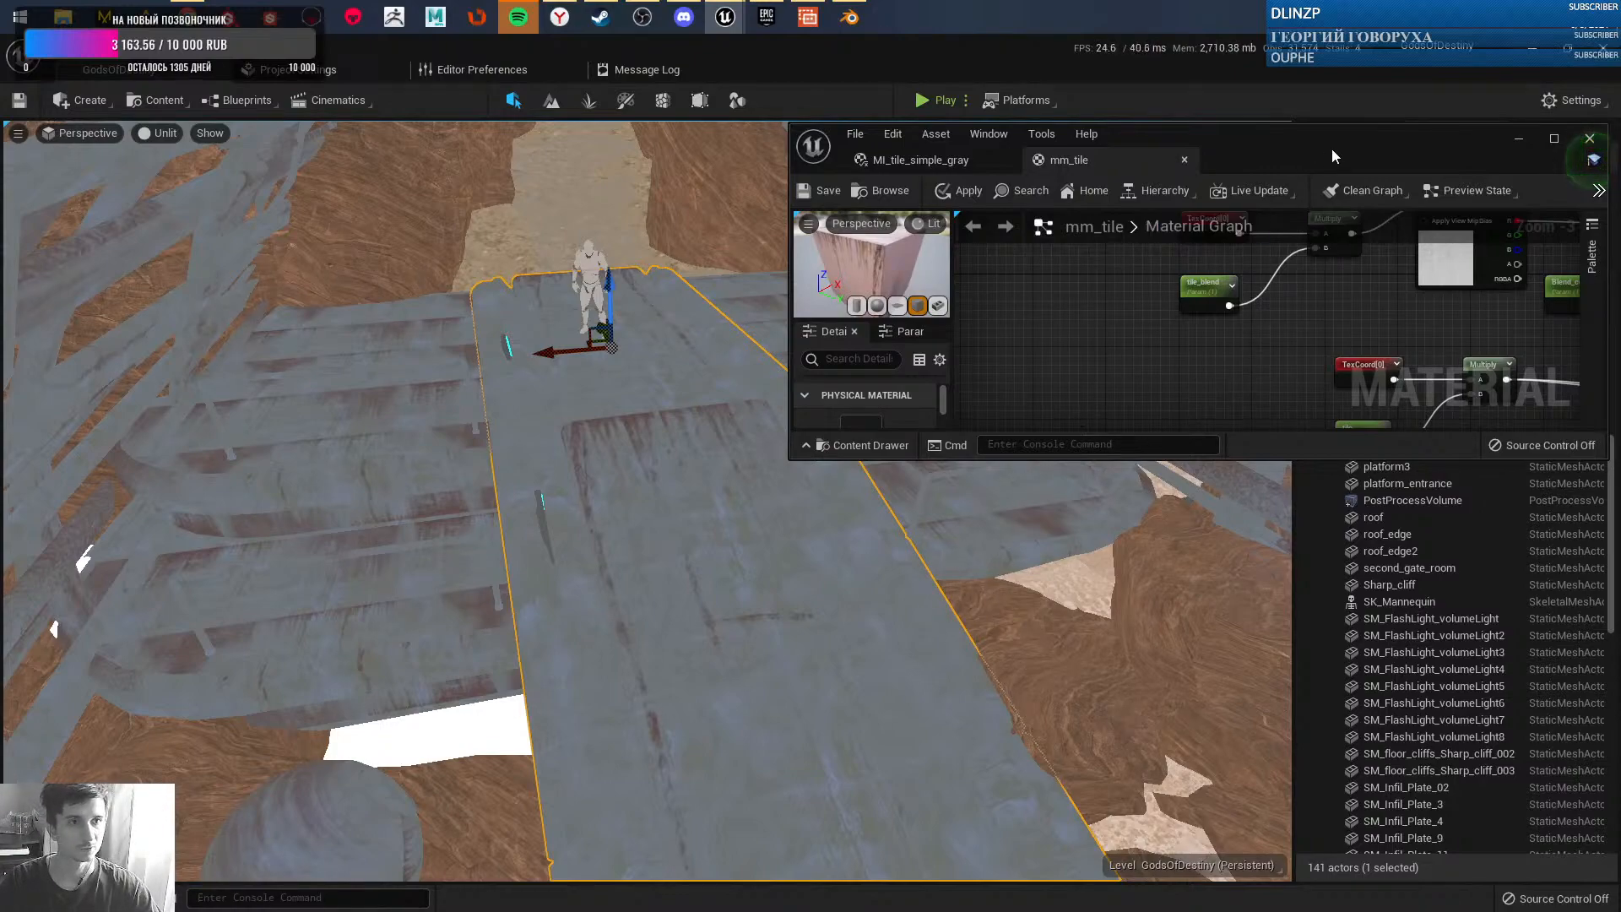
pyautogui.doubleClick(1356, 134)
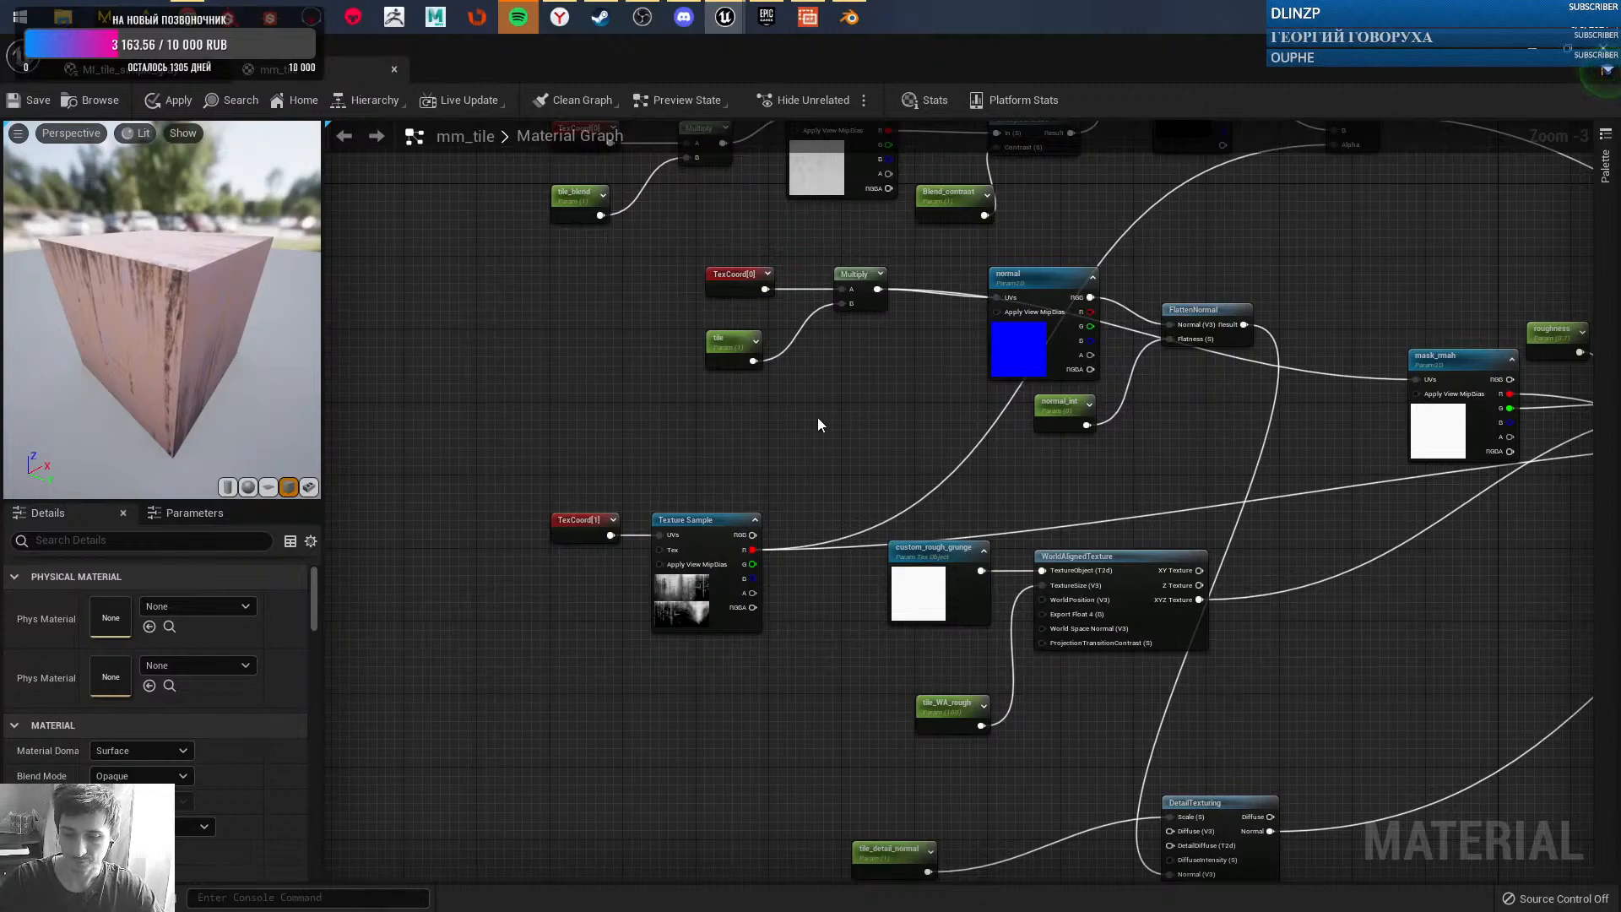
pyautogui.scroll(-3, 878, 416)
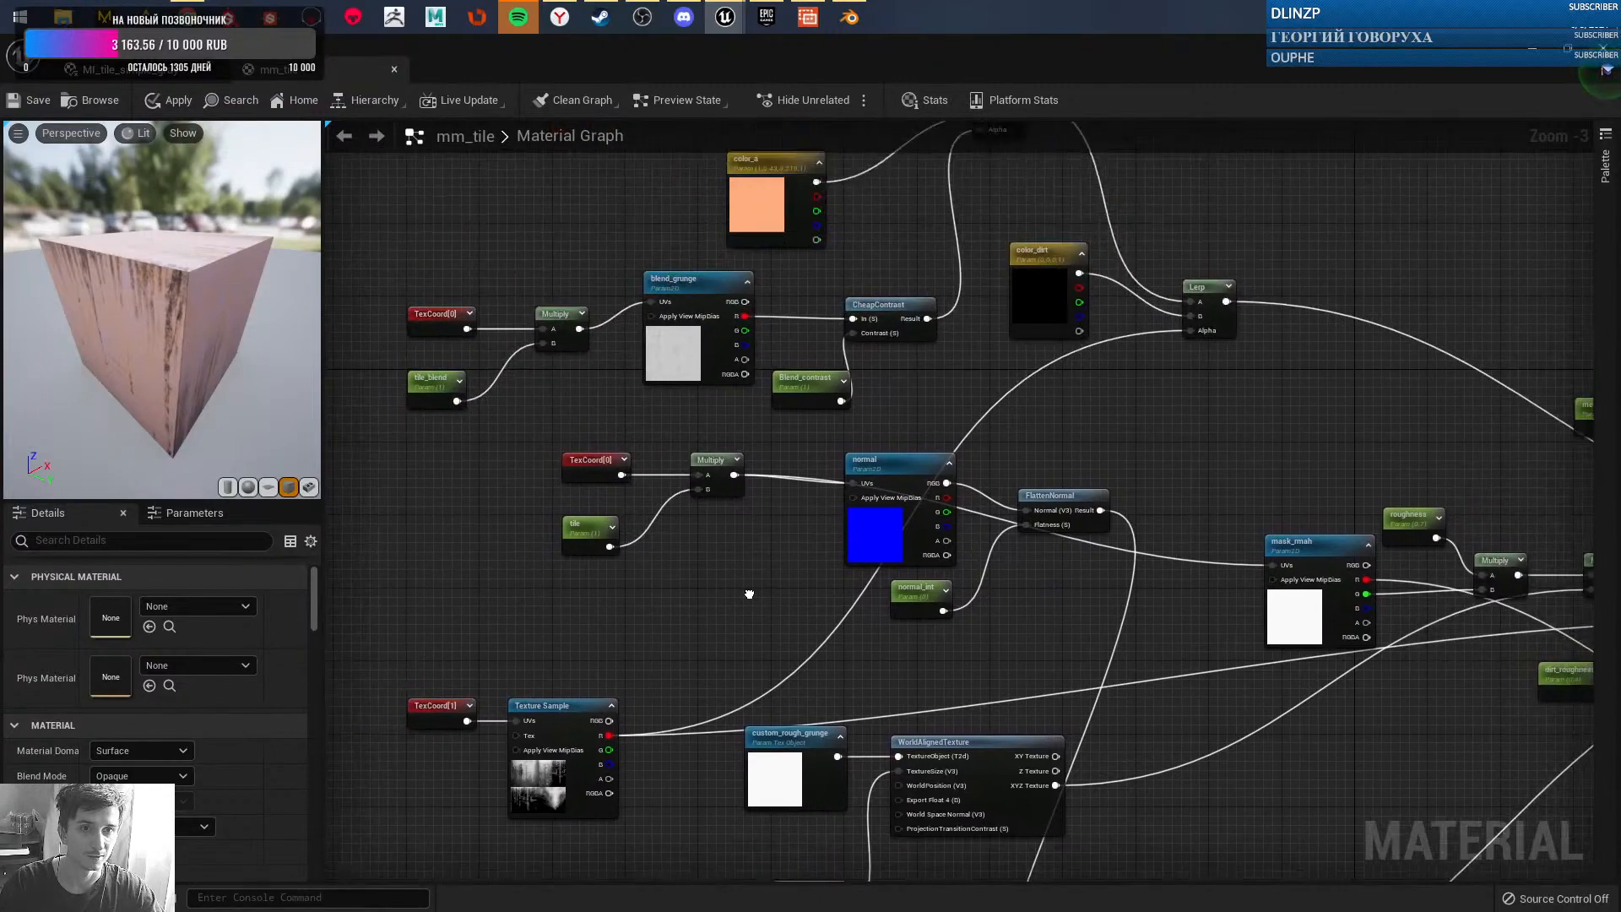
pyautogui.scroll(3, 845, 510)
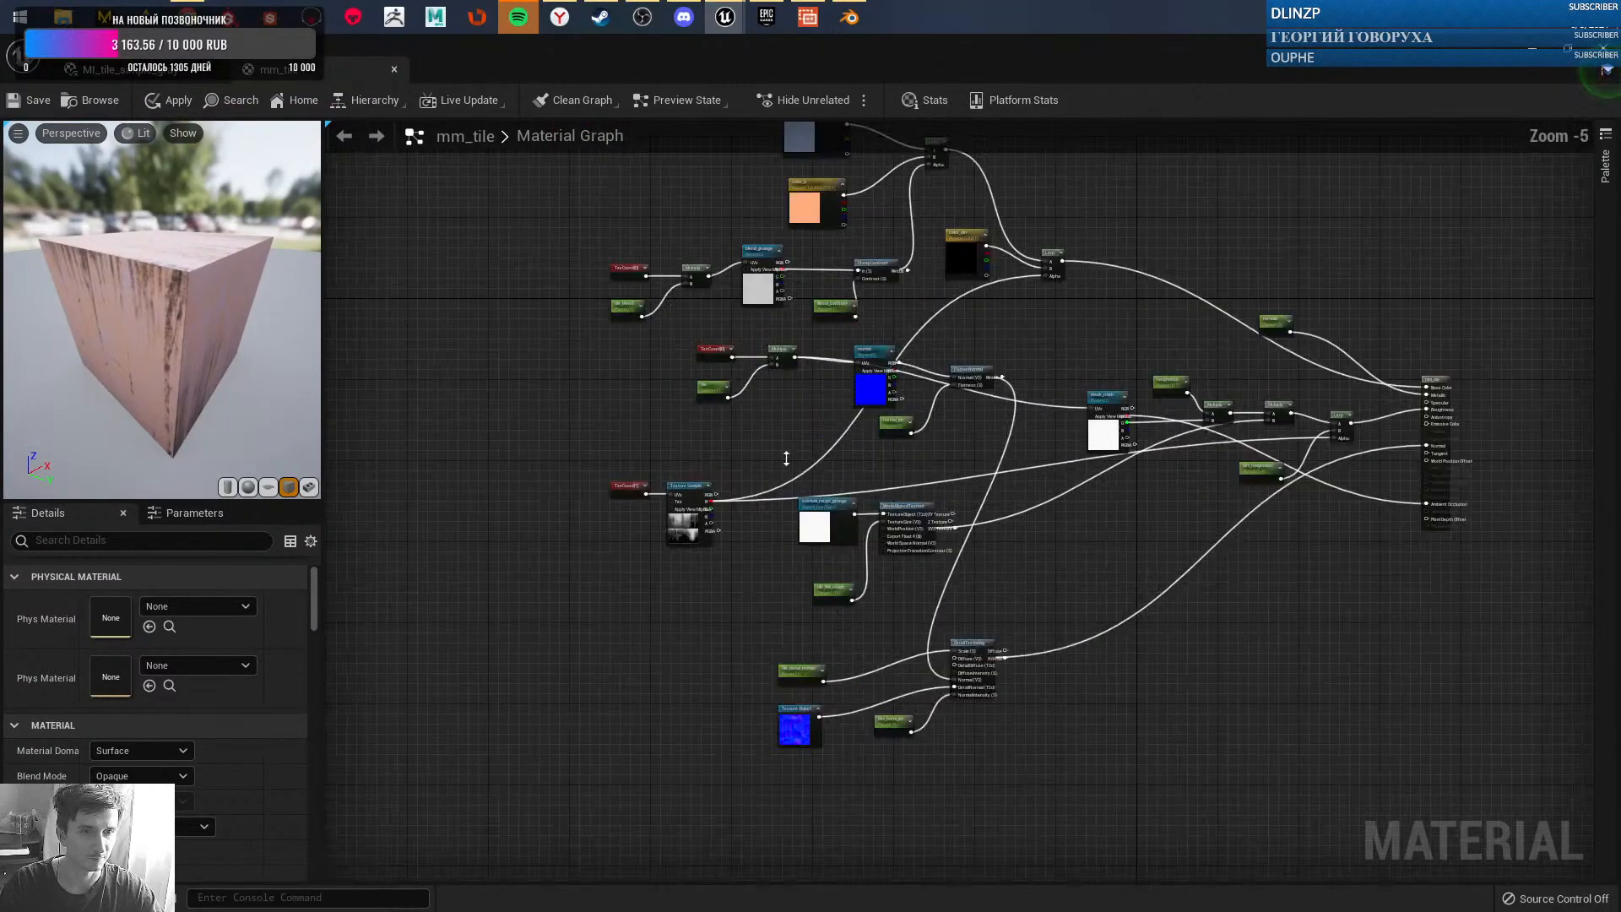
pyautogui.scroll(-2, 848, 523)
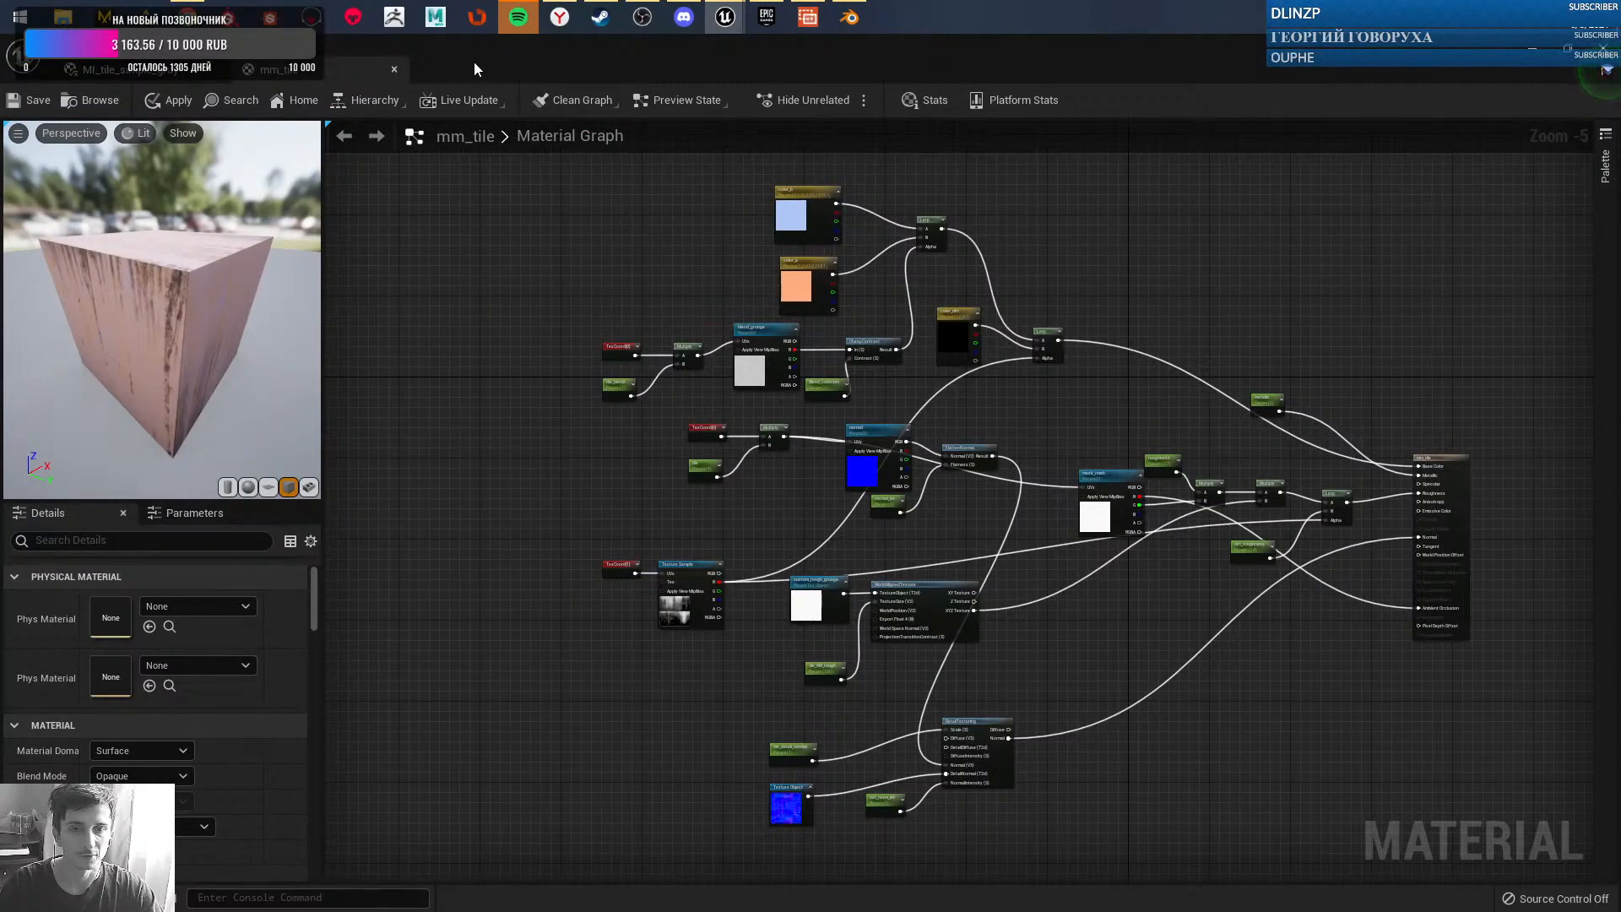
# - Restore the mm_tile material editor to a floating window, make it taller and place it over the level viewport
pyautogui.moveTo(472, 66); pyautogui.dragTo(926, 282)
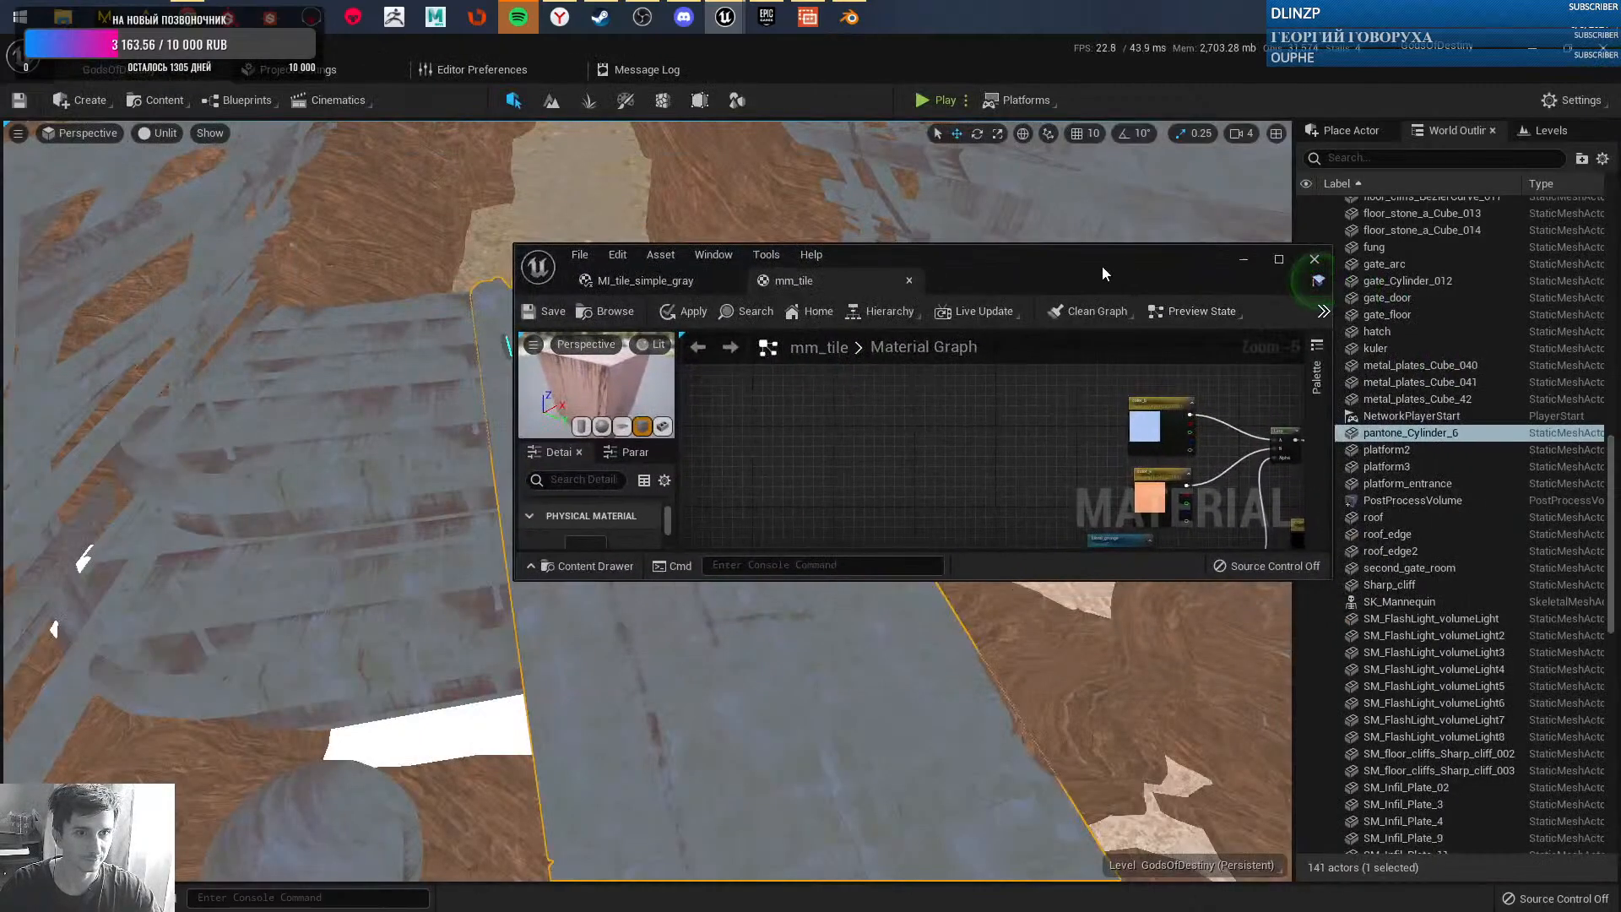
pyautogui.moveTo(1102, 265); pyautogui.dragTo(920, 186)
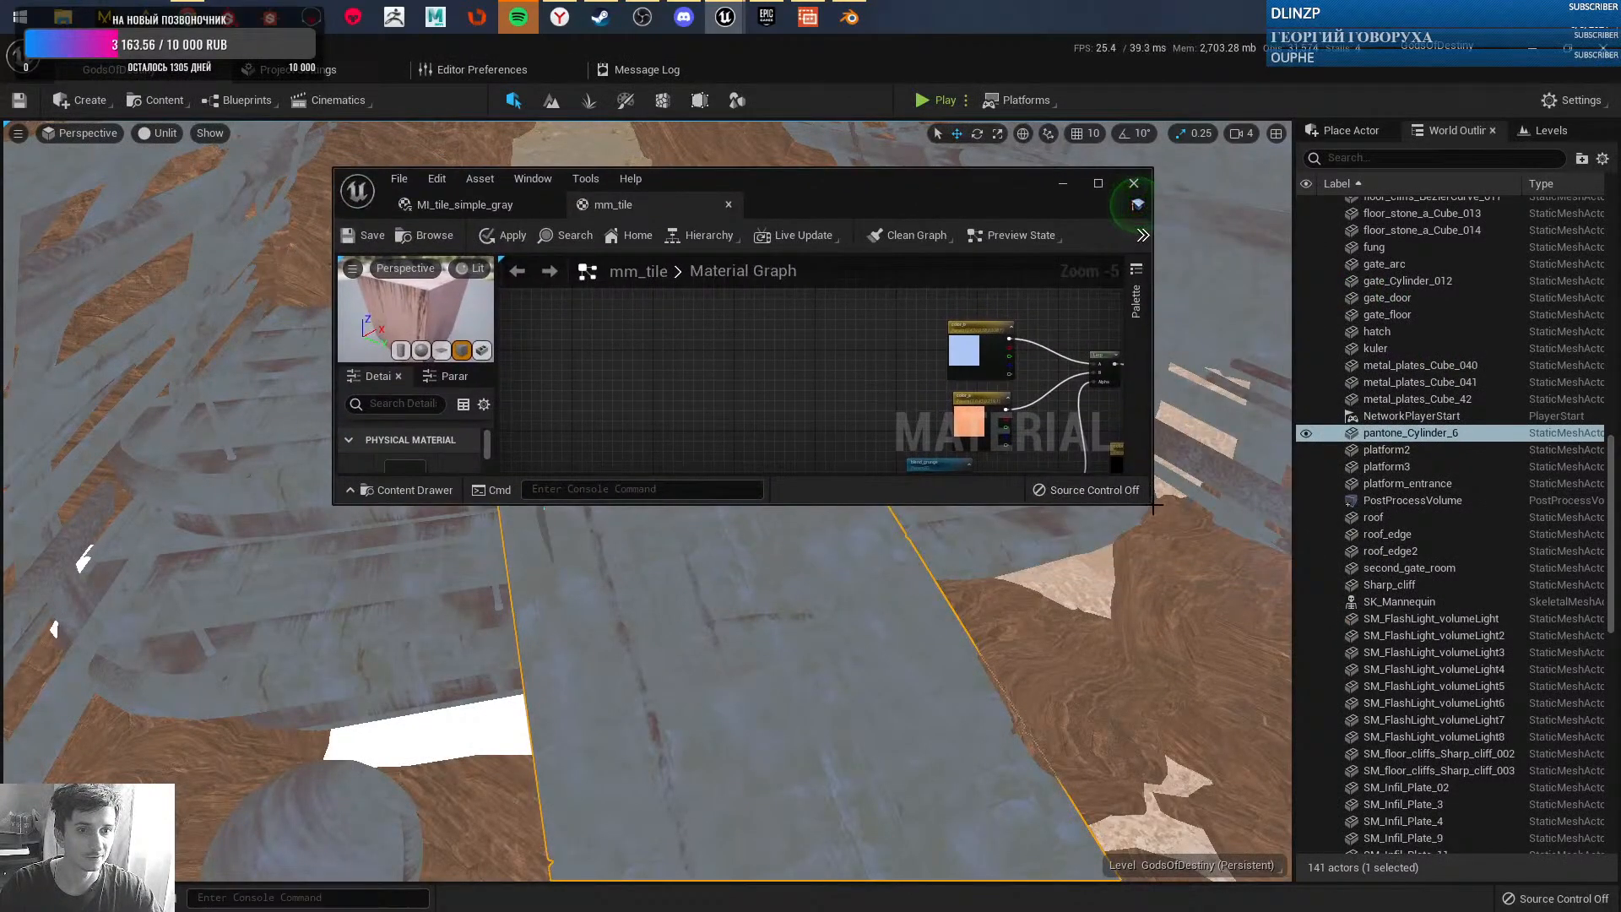
pyautogui.moveTo(1154, 505); pyautogui.dragTo(1168, 829)
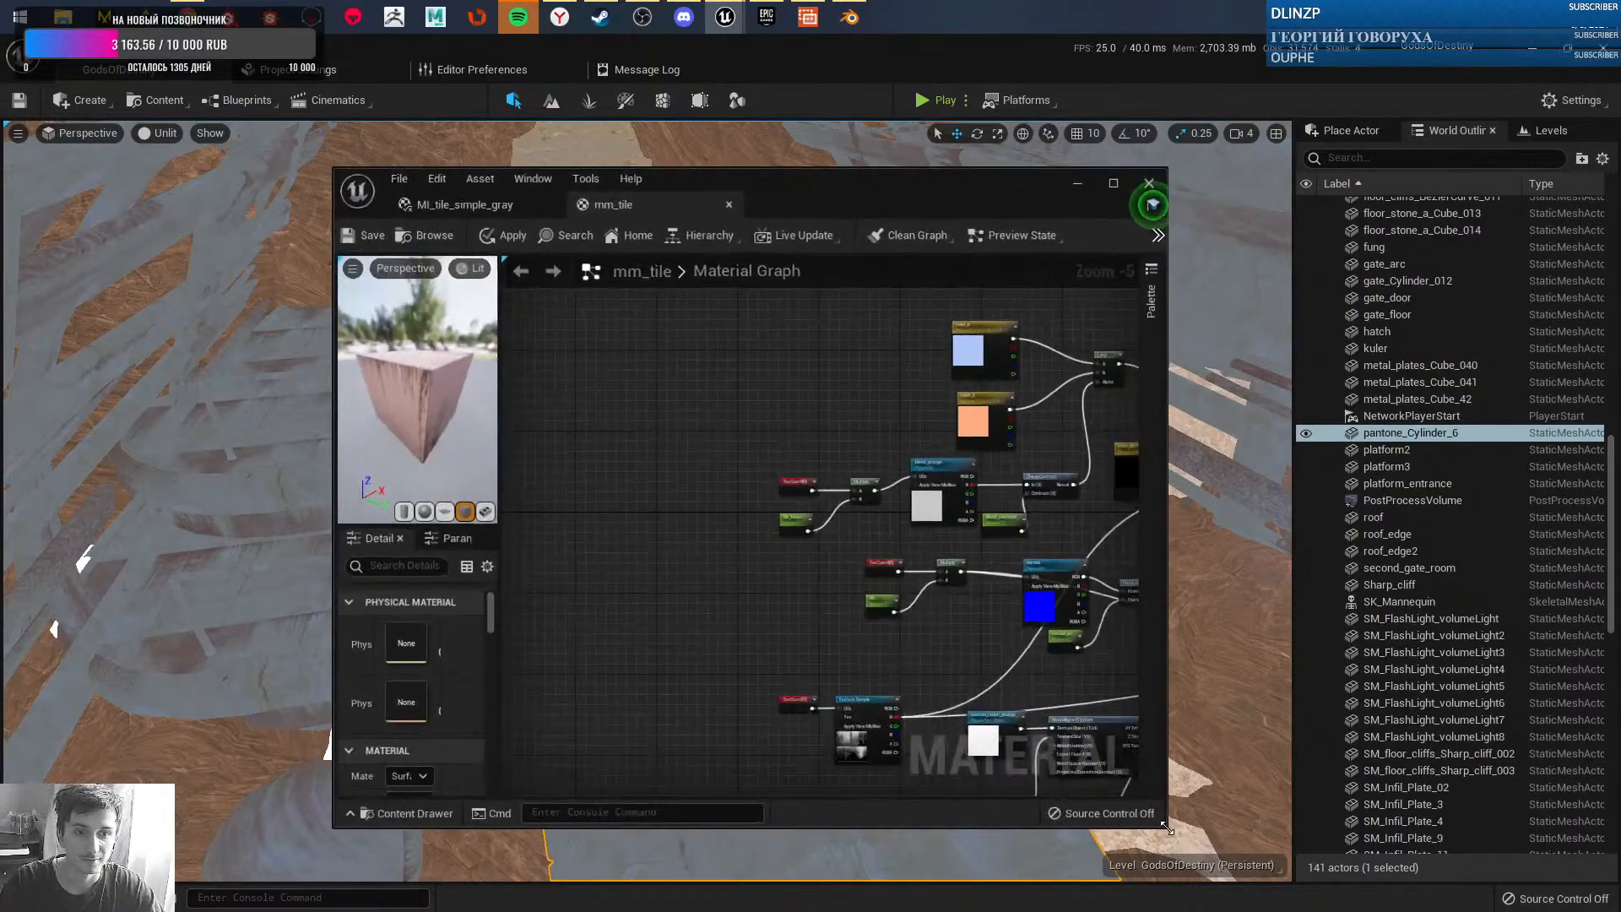
pyautogui.moveTo(905, 192); pyautogui.dragTo(1020, 167)
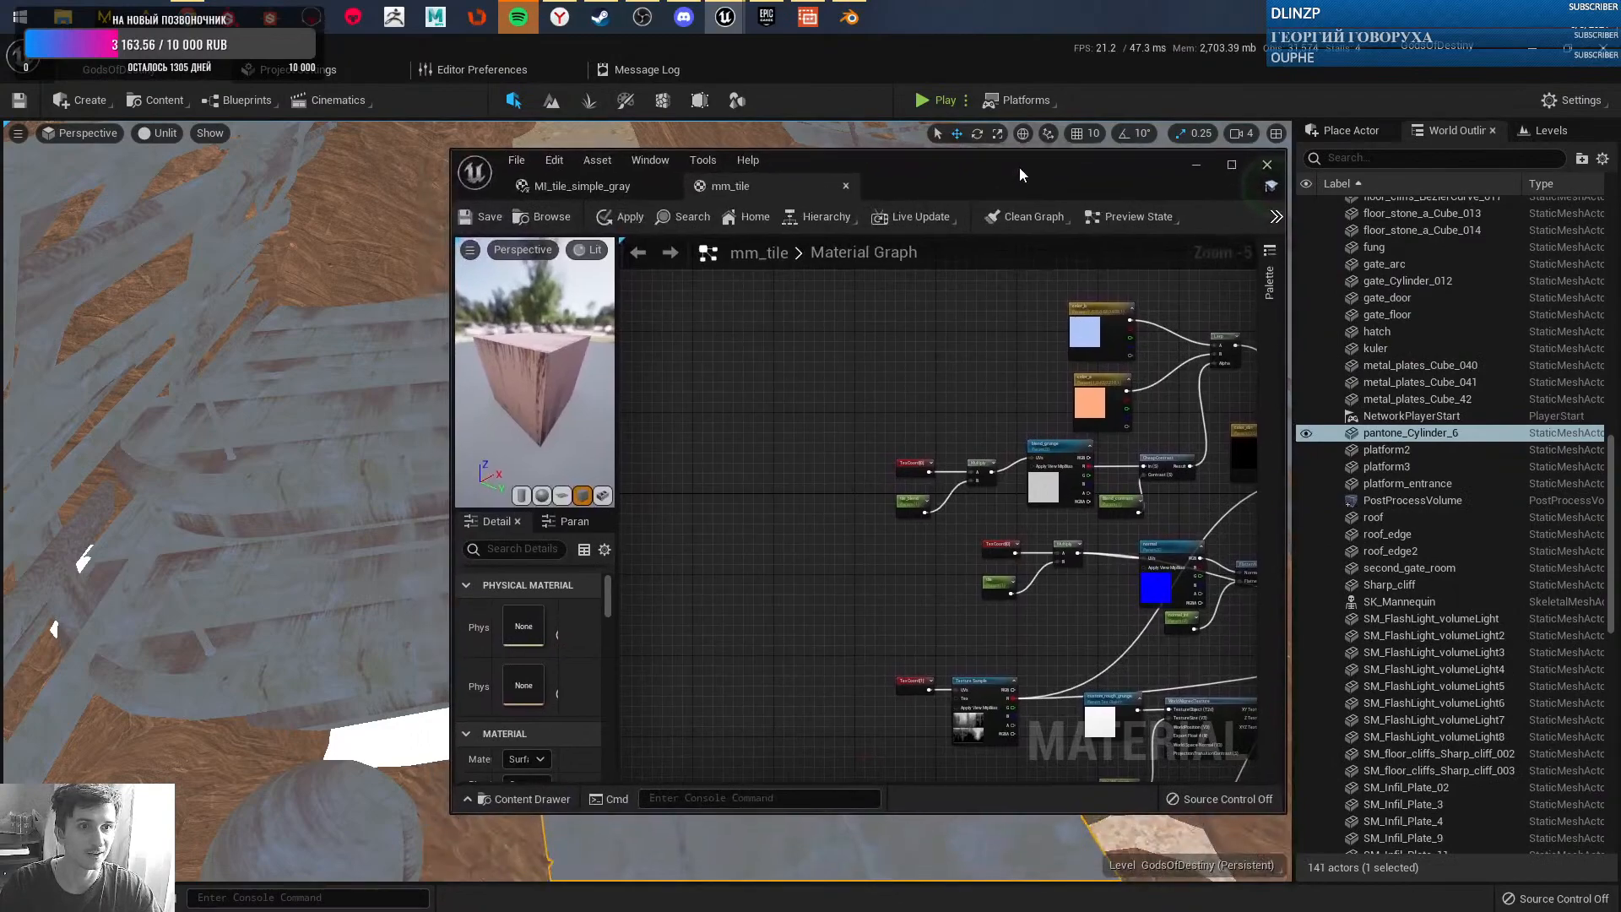
# - Look at the selected pantone mesh in the level without the material editor and return to the editor window
pyautogui.click(1266, 164)
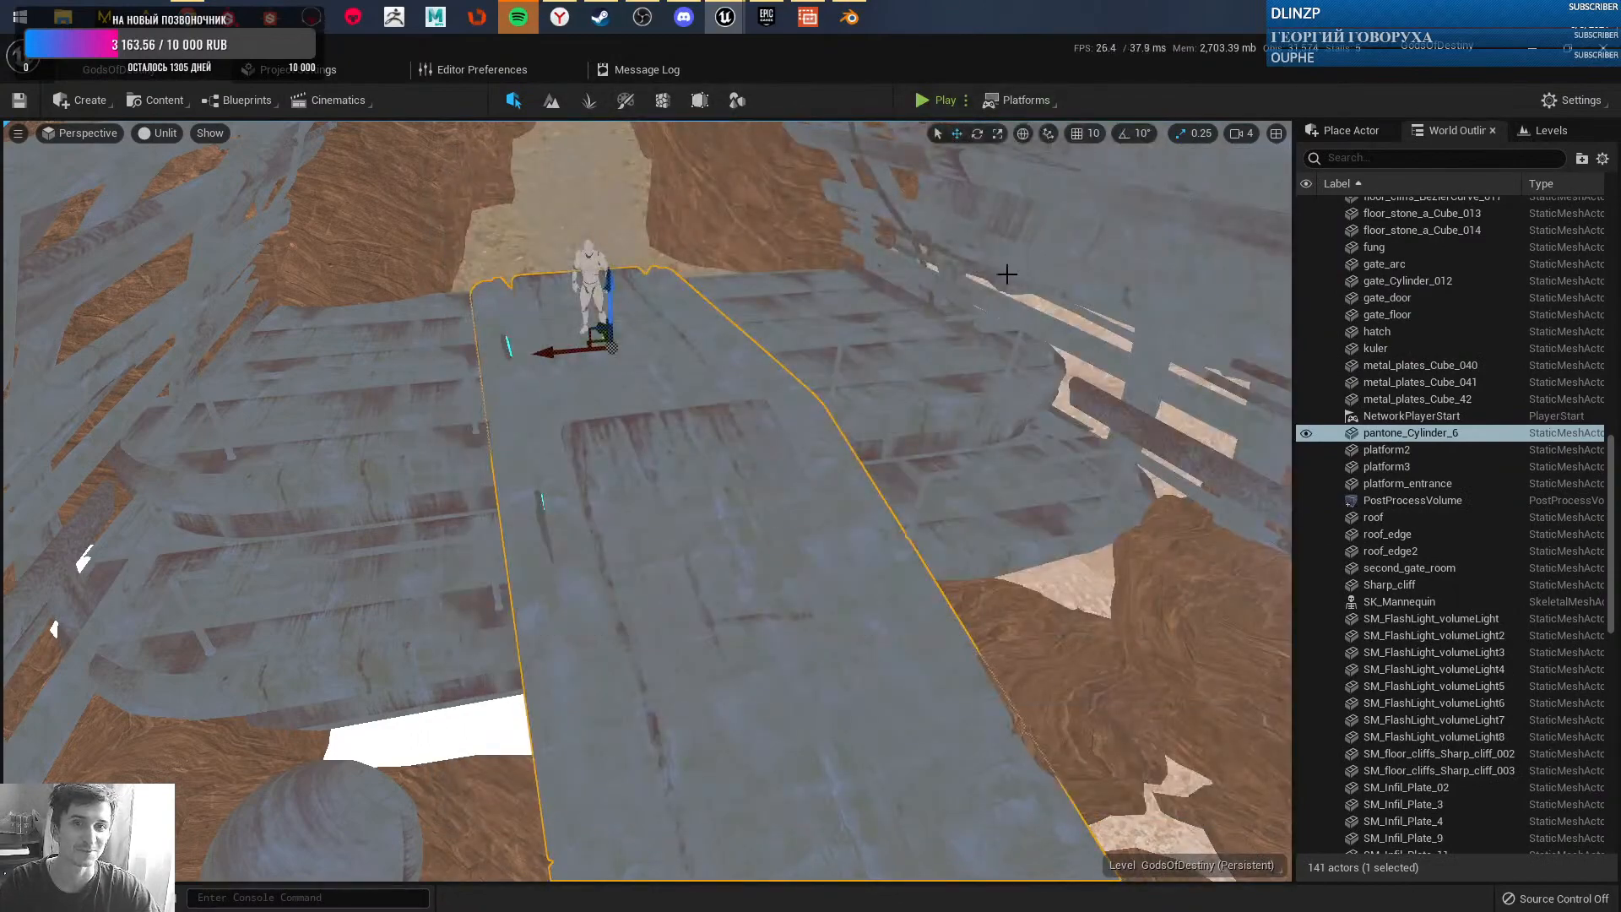
pyautogui.moveTo(890, 478); pyautogui.dragTo(1180, 340, button='right')
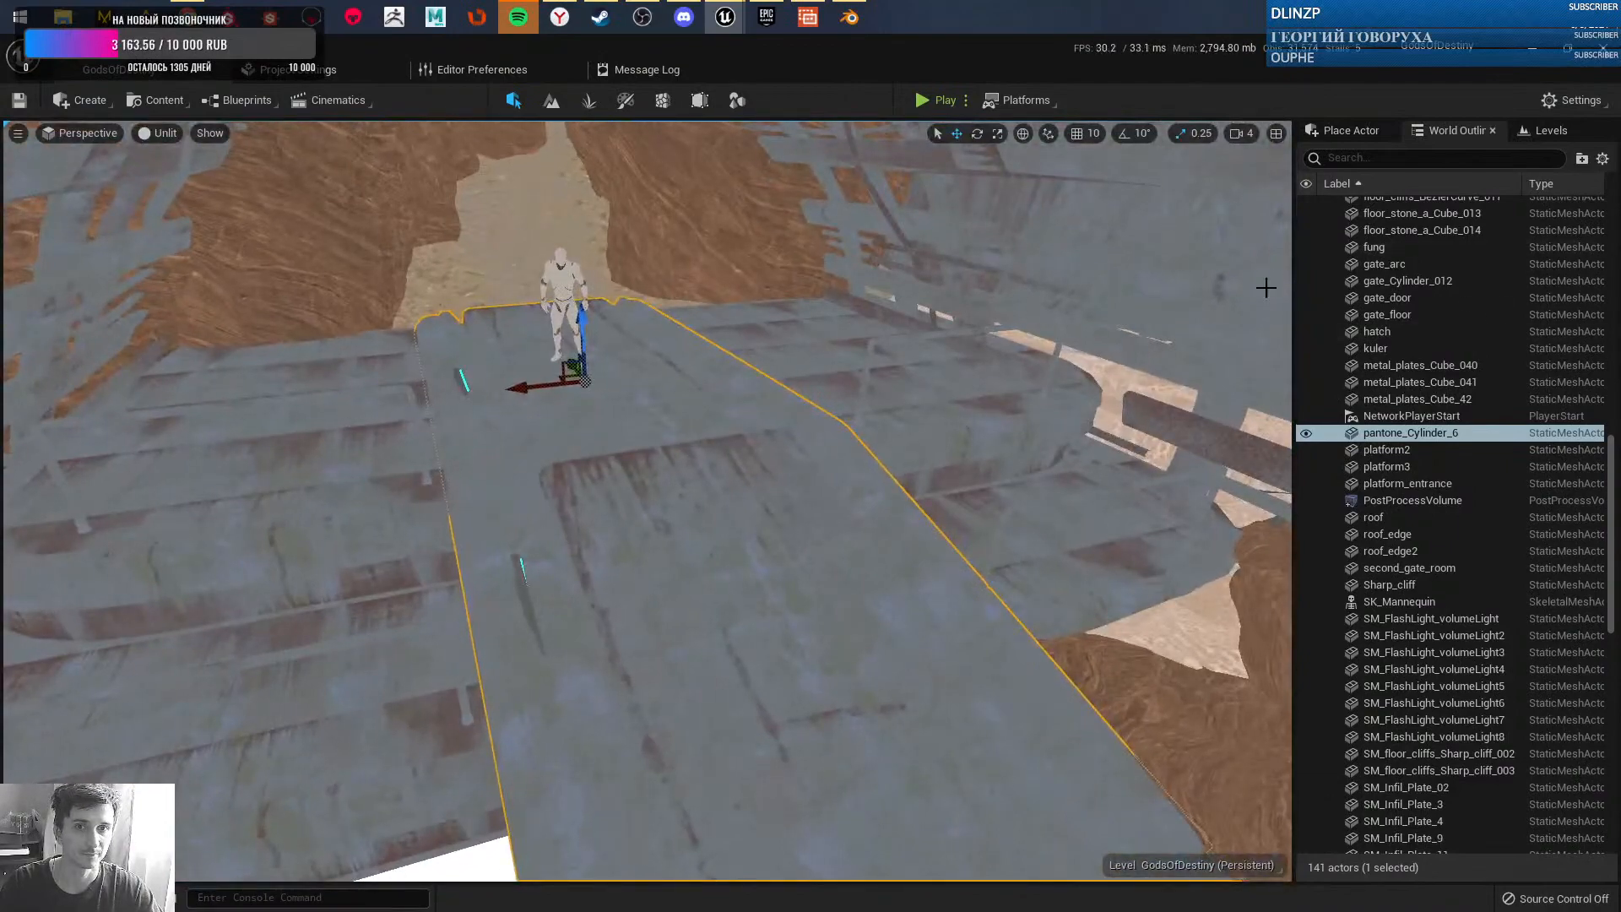
pyautogui.hotkey('alt', 'Tab')
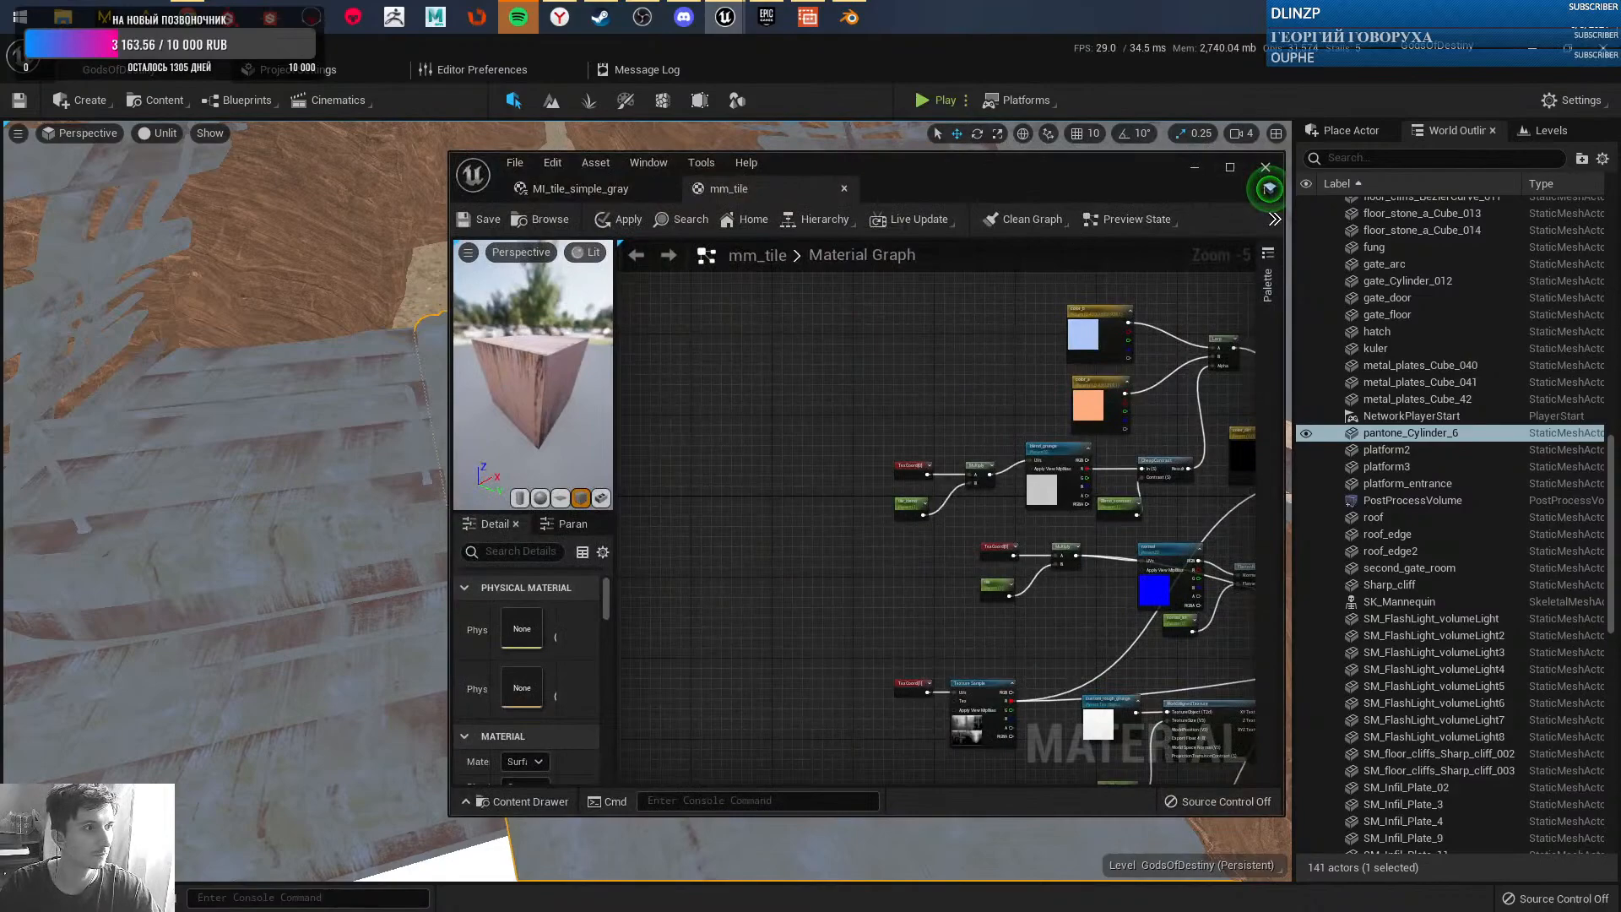
# - Examine the SM_pantone mesh in a maximized editor from several angles in lit and unlit views, and minimize the window
pyautogui.click(1231, 163)
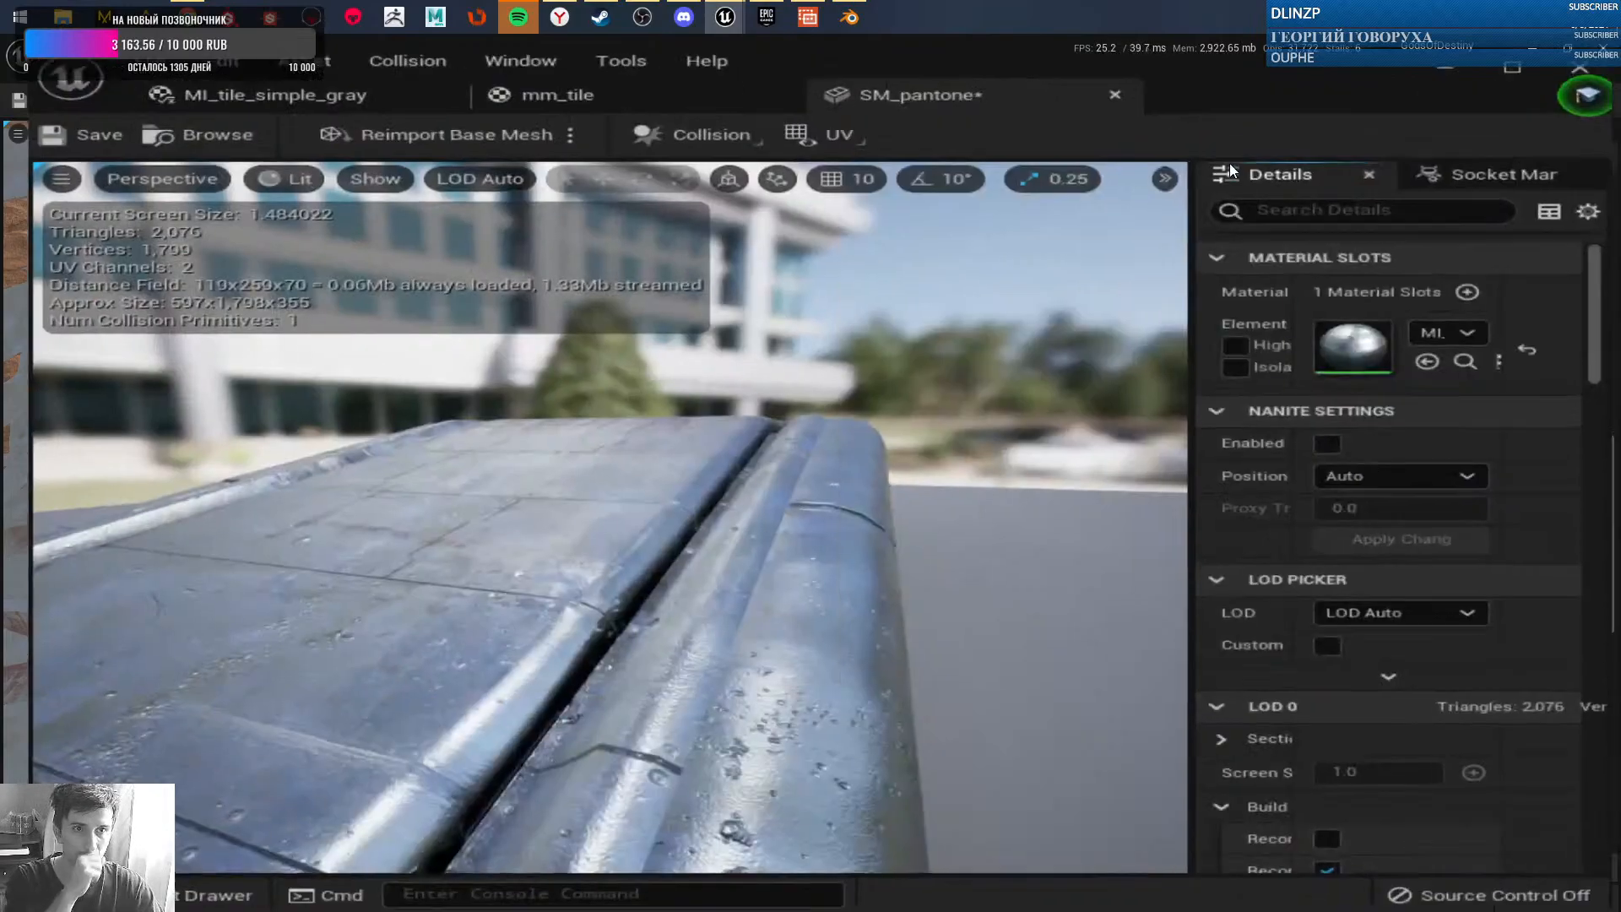
pyautogui.scroll(-4, 592, 424)
pyautogui.keyDown('alt'); pyautogui.moveTo(593, 424); pyautogui.dragTo(802, 481); pyautogui.keyUp('alt')
pyautogui.scroll(-2, 699, 505)
pyautogui.hotkey('alt', '3')
pyautogui.scroll(-2, 739, 582)
pyautogui.hotkey('alt', '4')
pyautogui.keyDown('alt'); pyautogui.moveTo(718, 549); pyautogui.dragTo(599, 506); pyautogui.keyUp('alt')
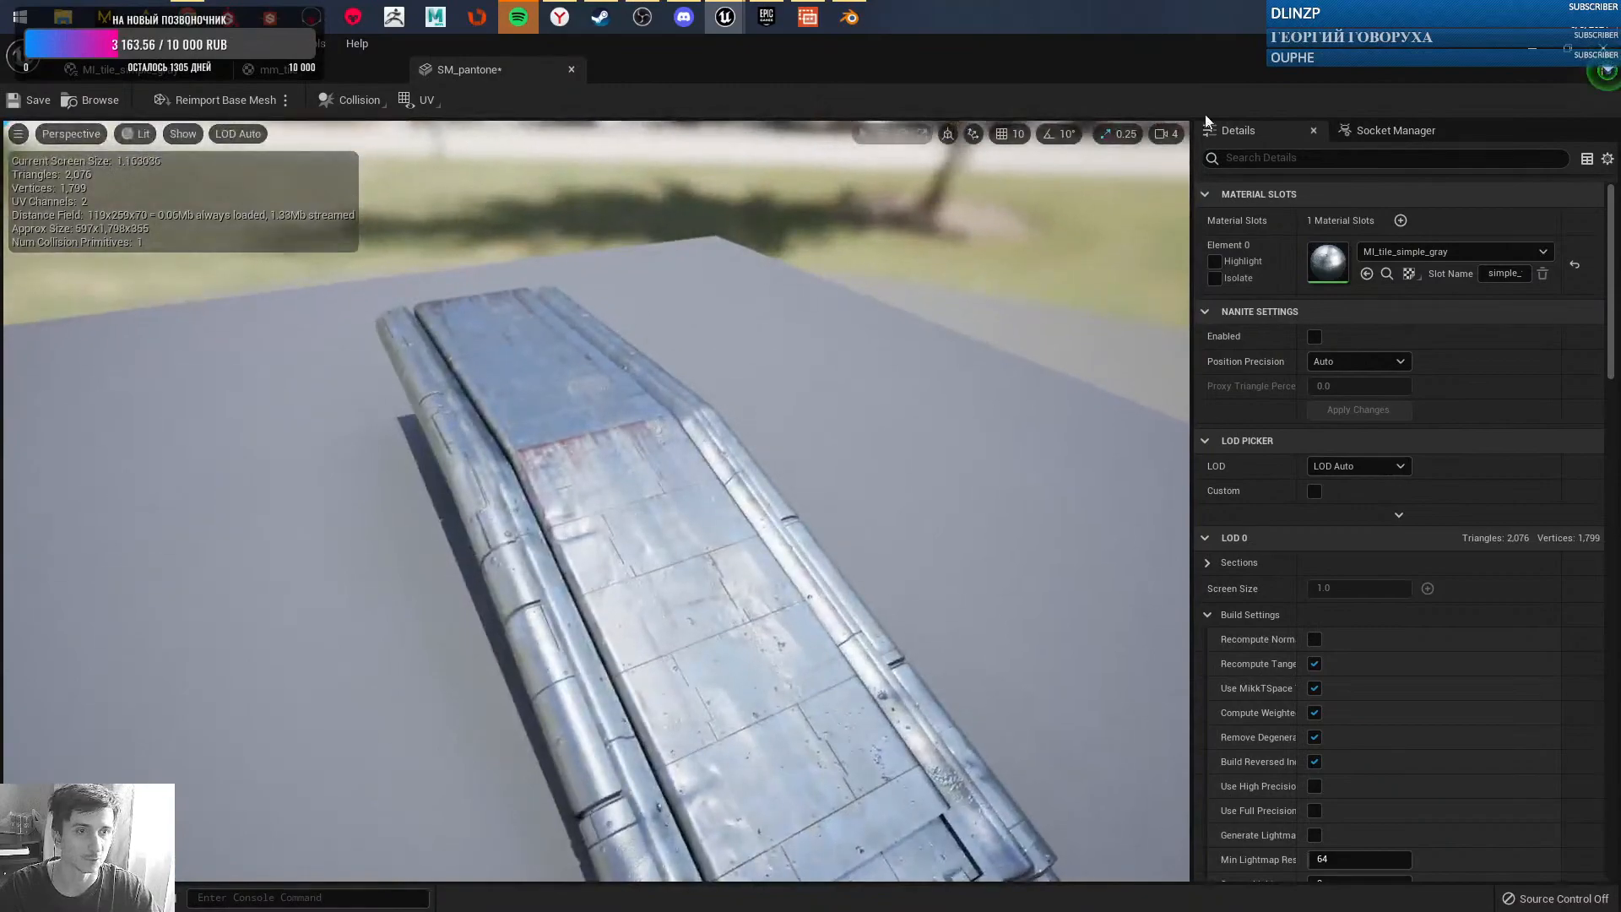
pyautogui.click(1531, 64)
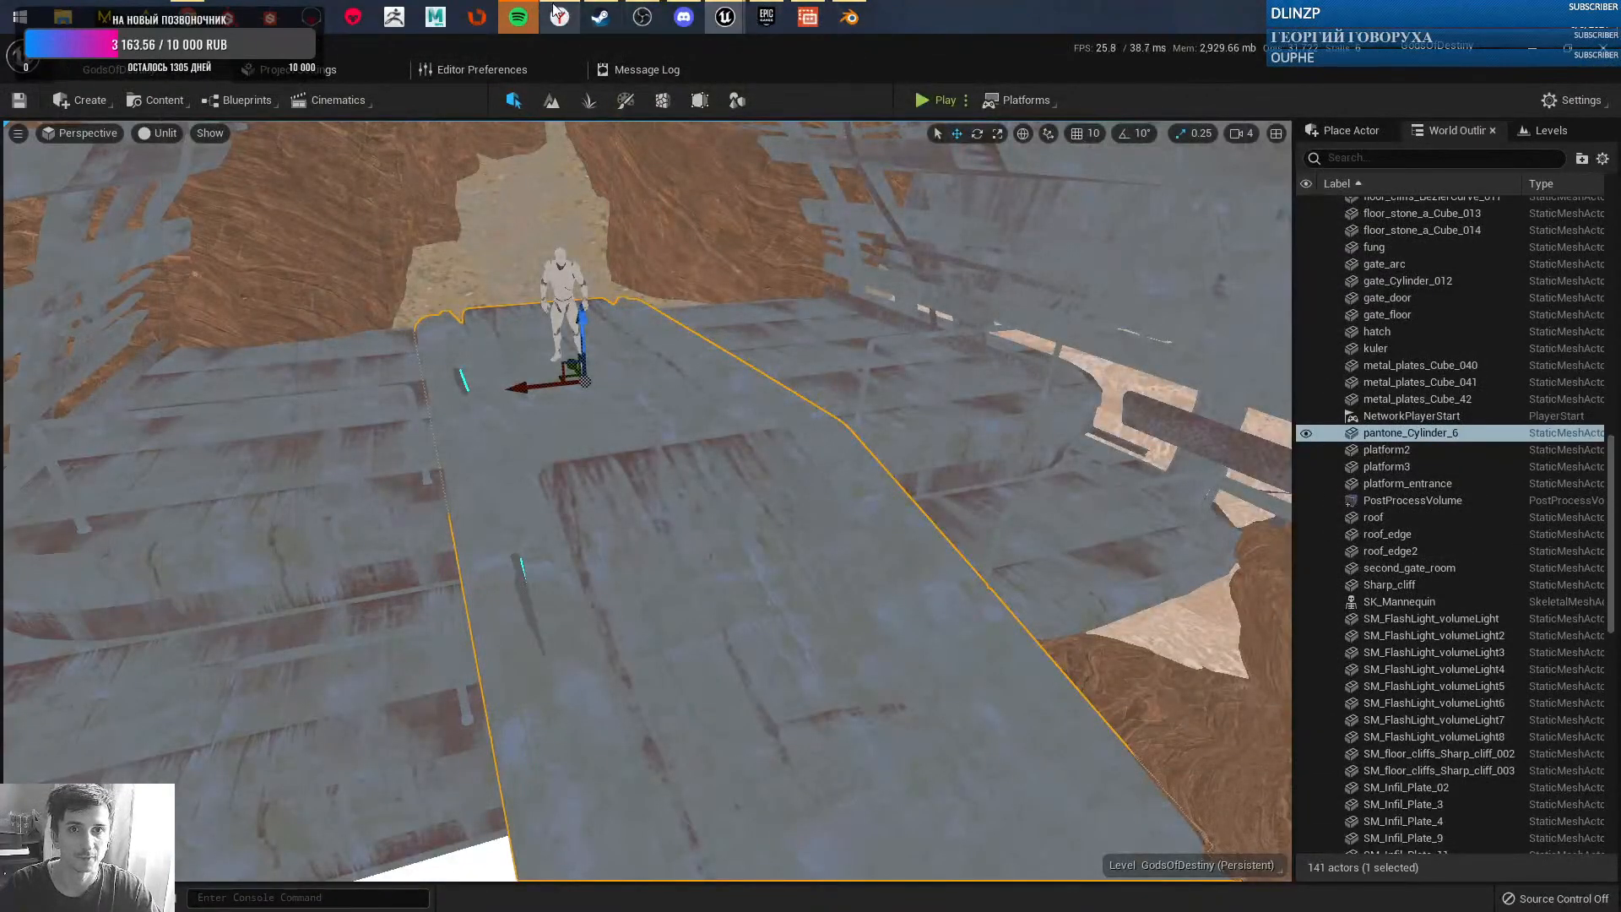
# - Switch to Blender, add a second UV map to the side tube and make it the render UV map, as on the Cube deck
pyautogui.moveTo(769, 18)
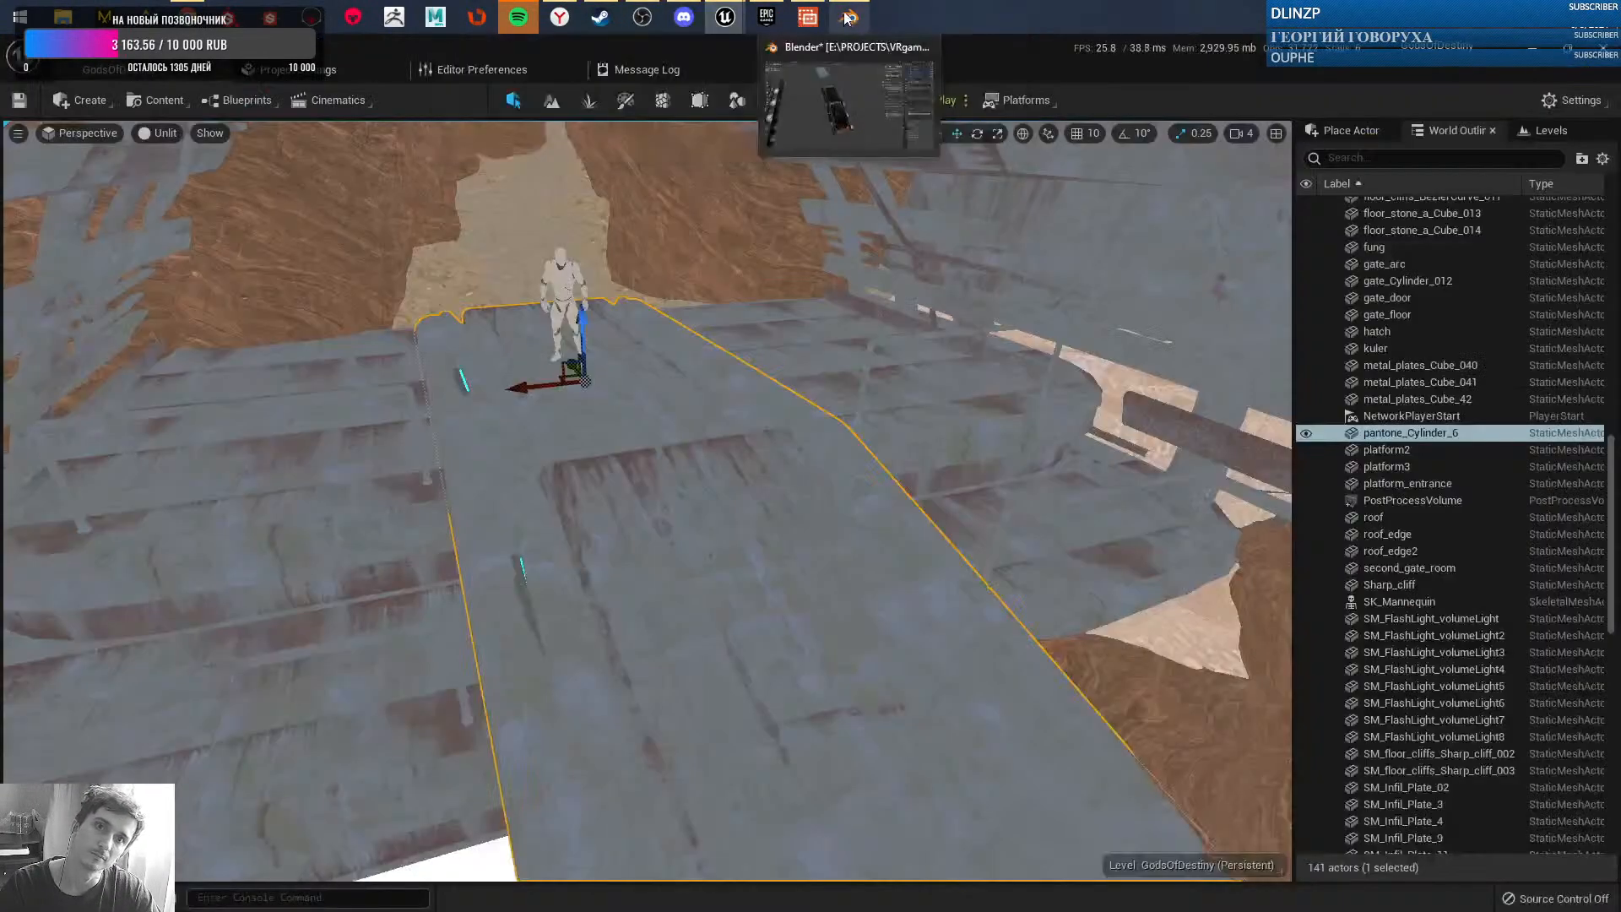
pyautogui.click(847, 17)
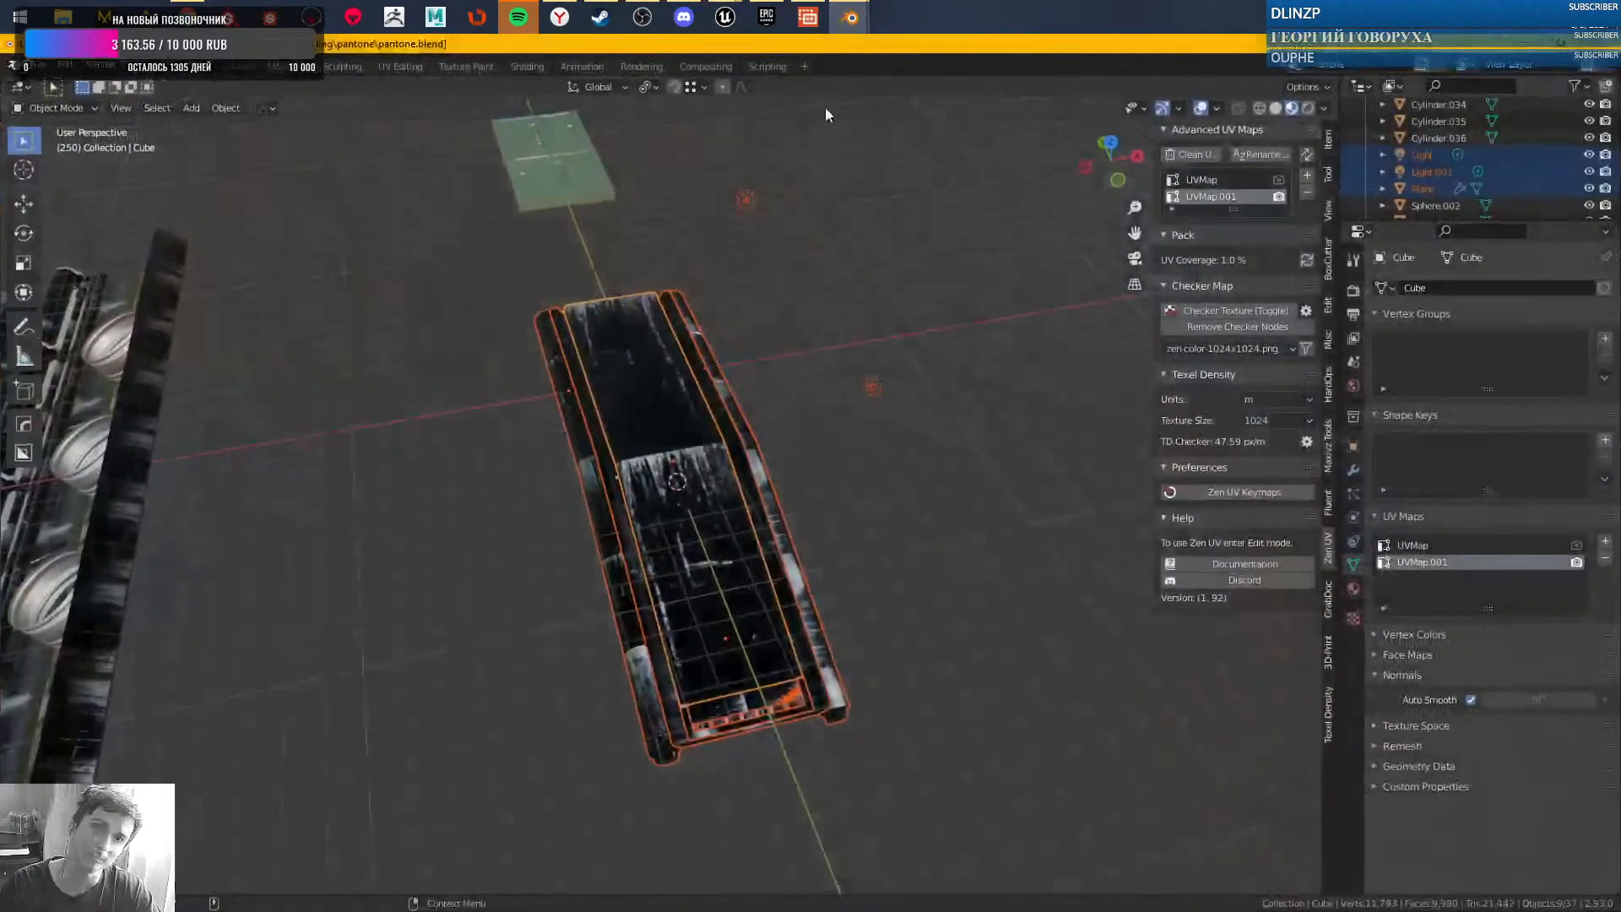
pyautogui.click(822, 269)
pyautogui.keyDown('alt'); pyautogui.moveTo(734, 485); pyautogui.dragTo(709, 617, button='right'); pyautogui.keyUp('alt')
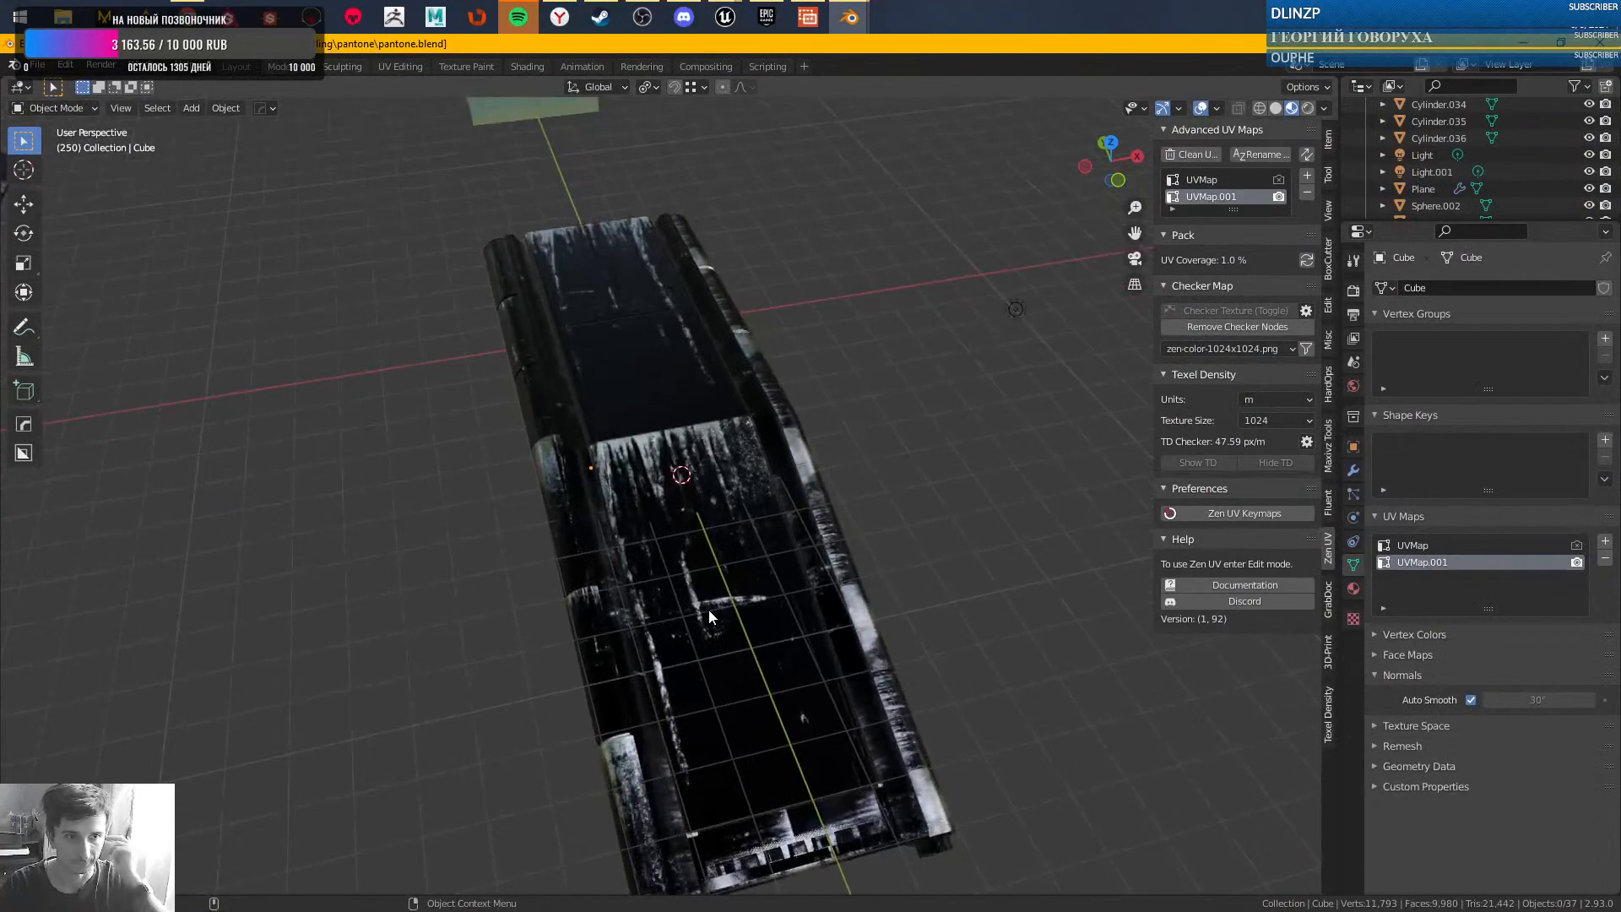
pyautogui.click(607, 607)
pyautogui.keyDown('alt'); pyautogui.moveTo(970, 463); pyautogui.dragTo(994, 391, button='middle'); pyautogui.keyUp('alt')
pyautogui.click(1605, 543)
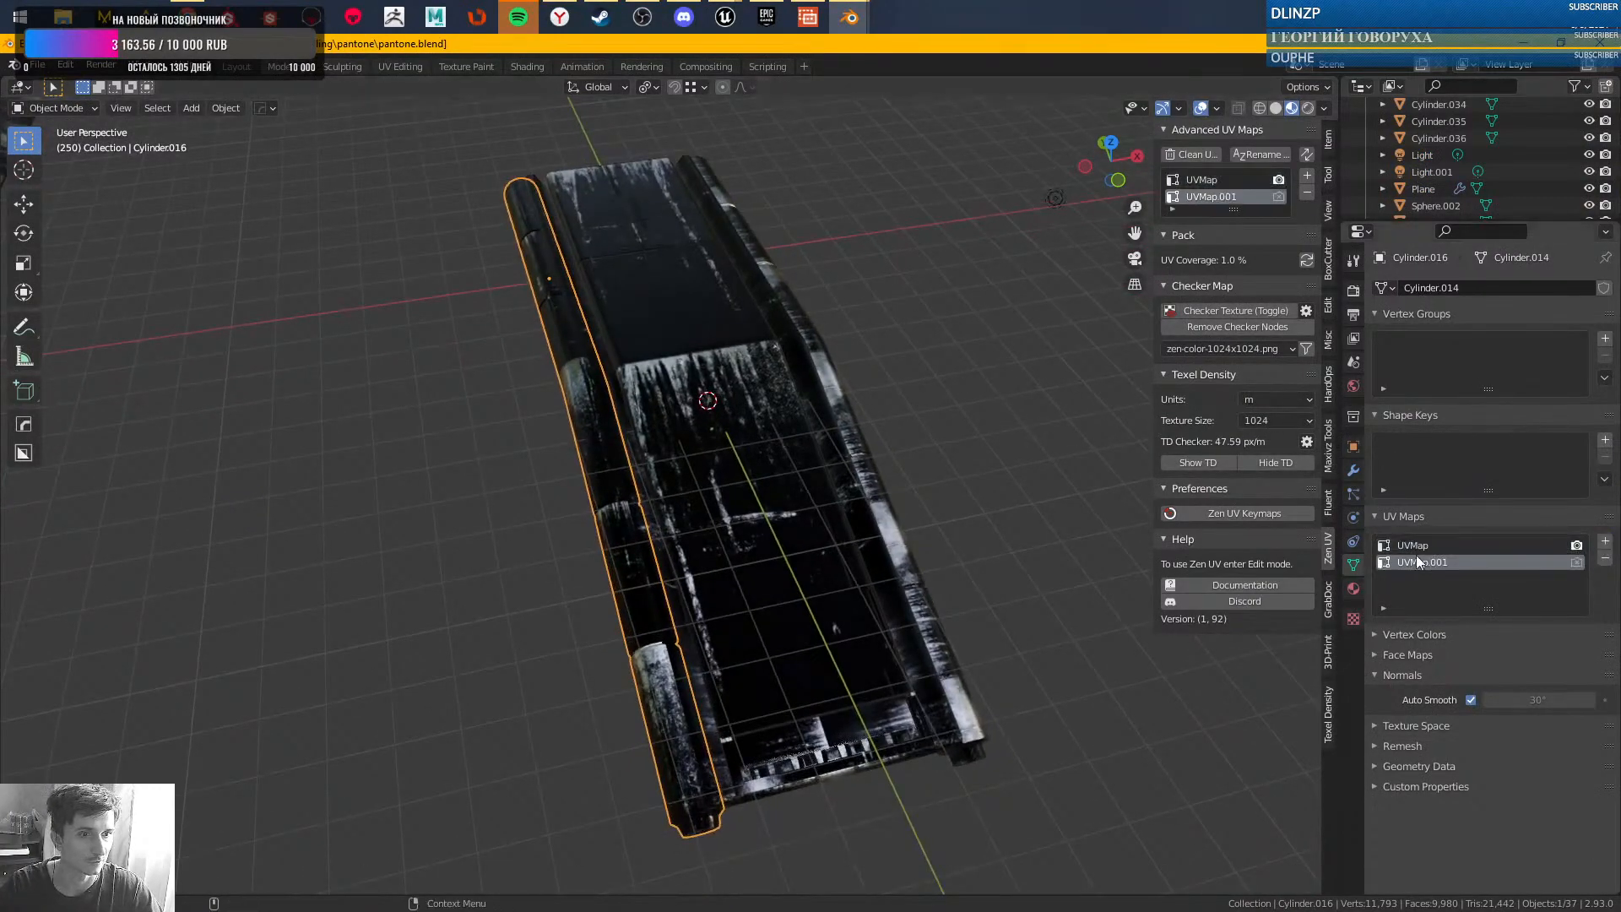
pyautogui.click(675, 536)
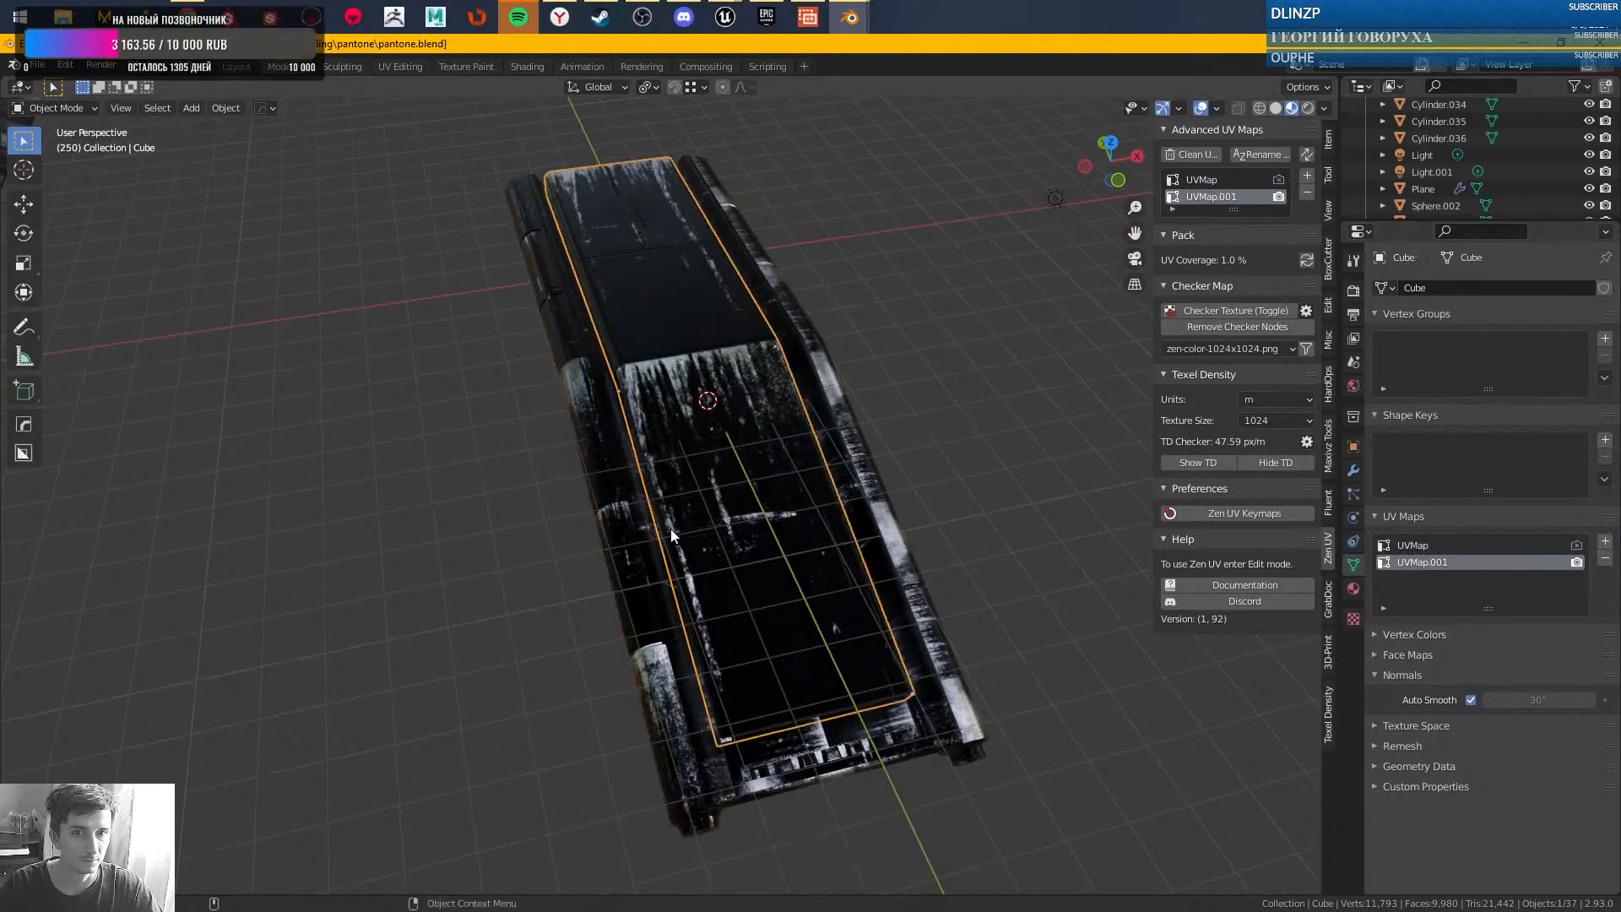
pyautogui.click(625, 553)
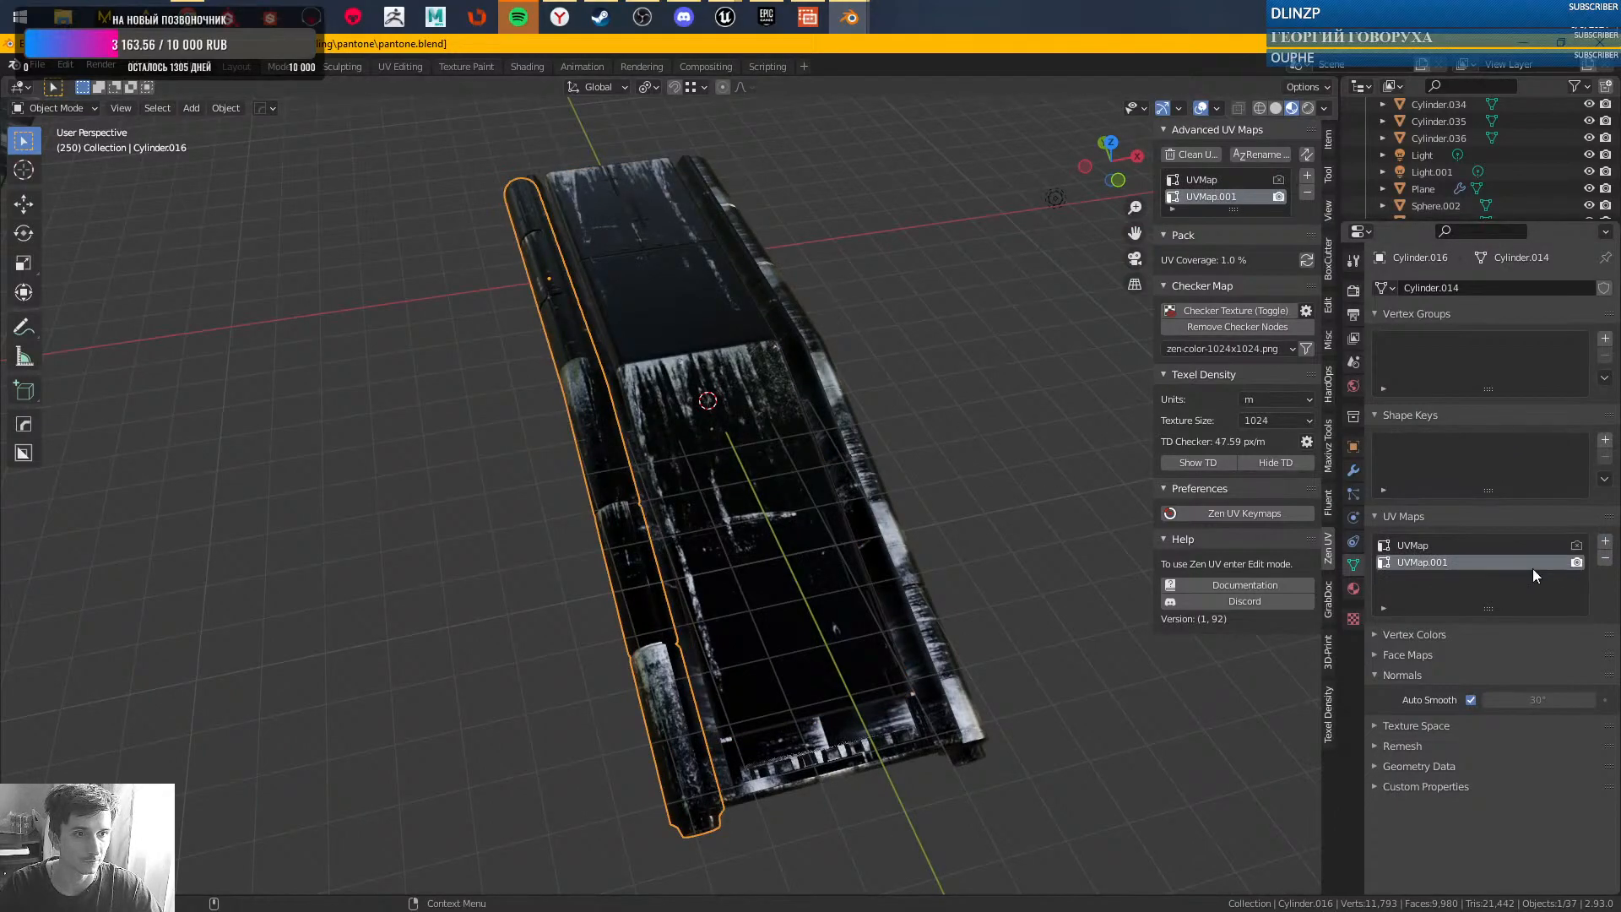
# - Hide lights in the viewport and select all parts of the pantone model
pyautogui.moveTo(820, 468)
pyautogui.mouseDown(button='middle')
pyautogui.moveTo(803, 387)
pyautogui.moveTo(825, 459)
pyautogui.mouseUp(button='middle')
pyautogui.click(826, 459)
pyautogui.click(595, 300)
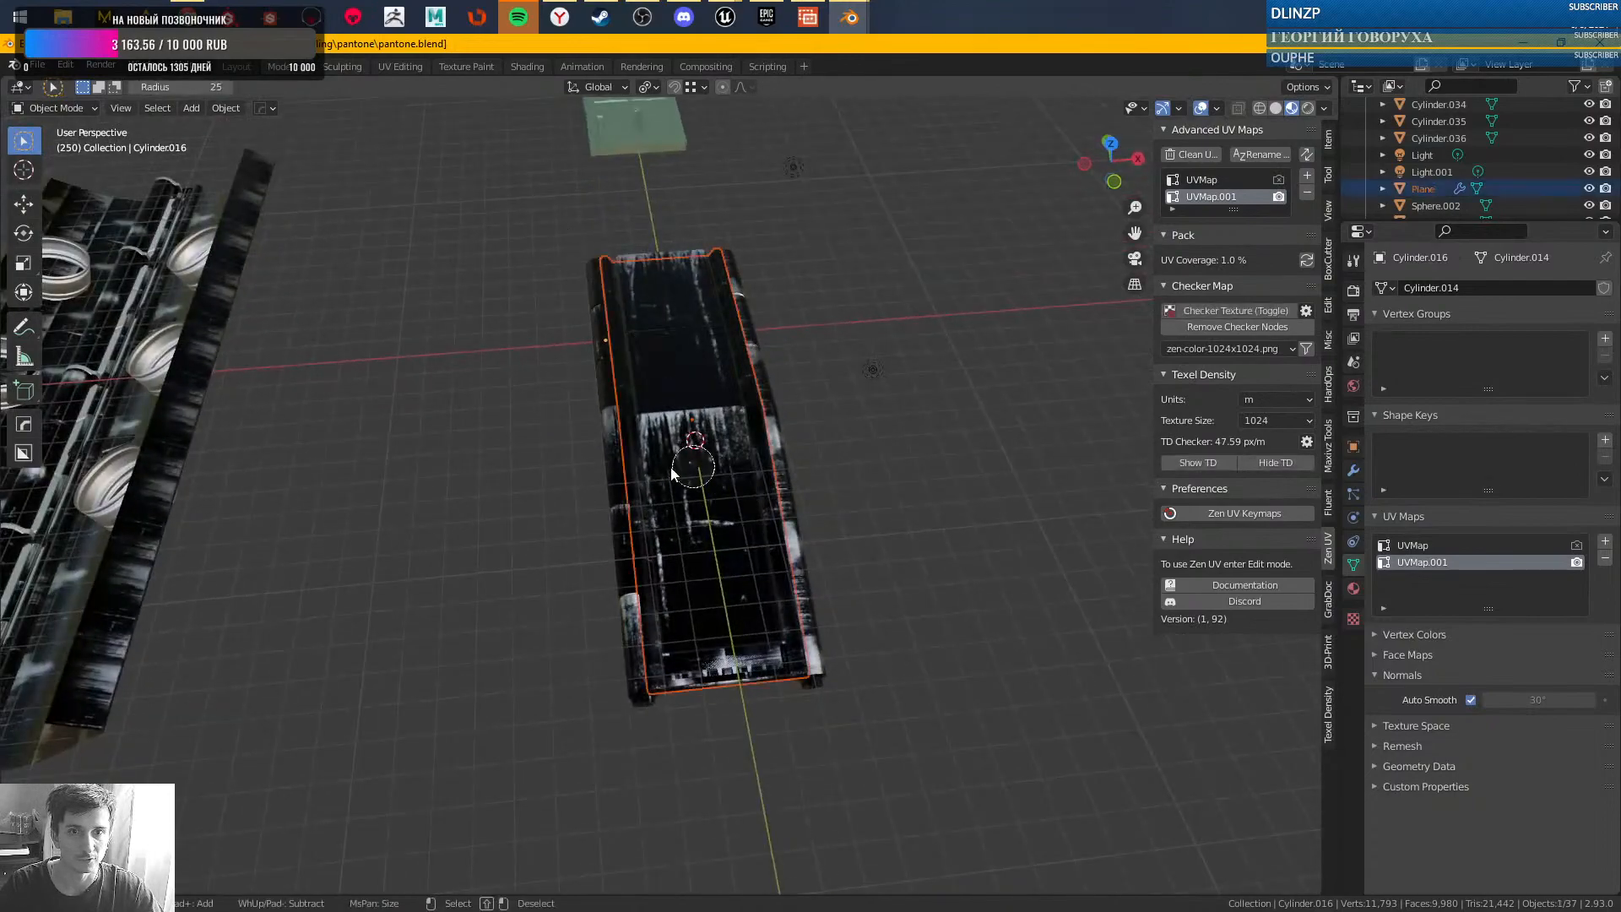
pyautogui.moveTo(580, 243); pyautogui.dragTo(883, 743)
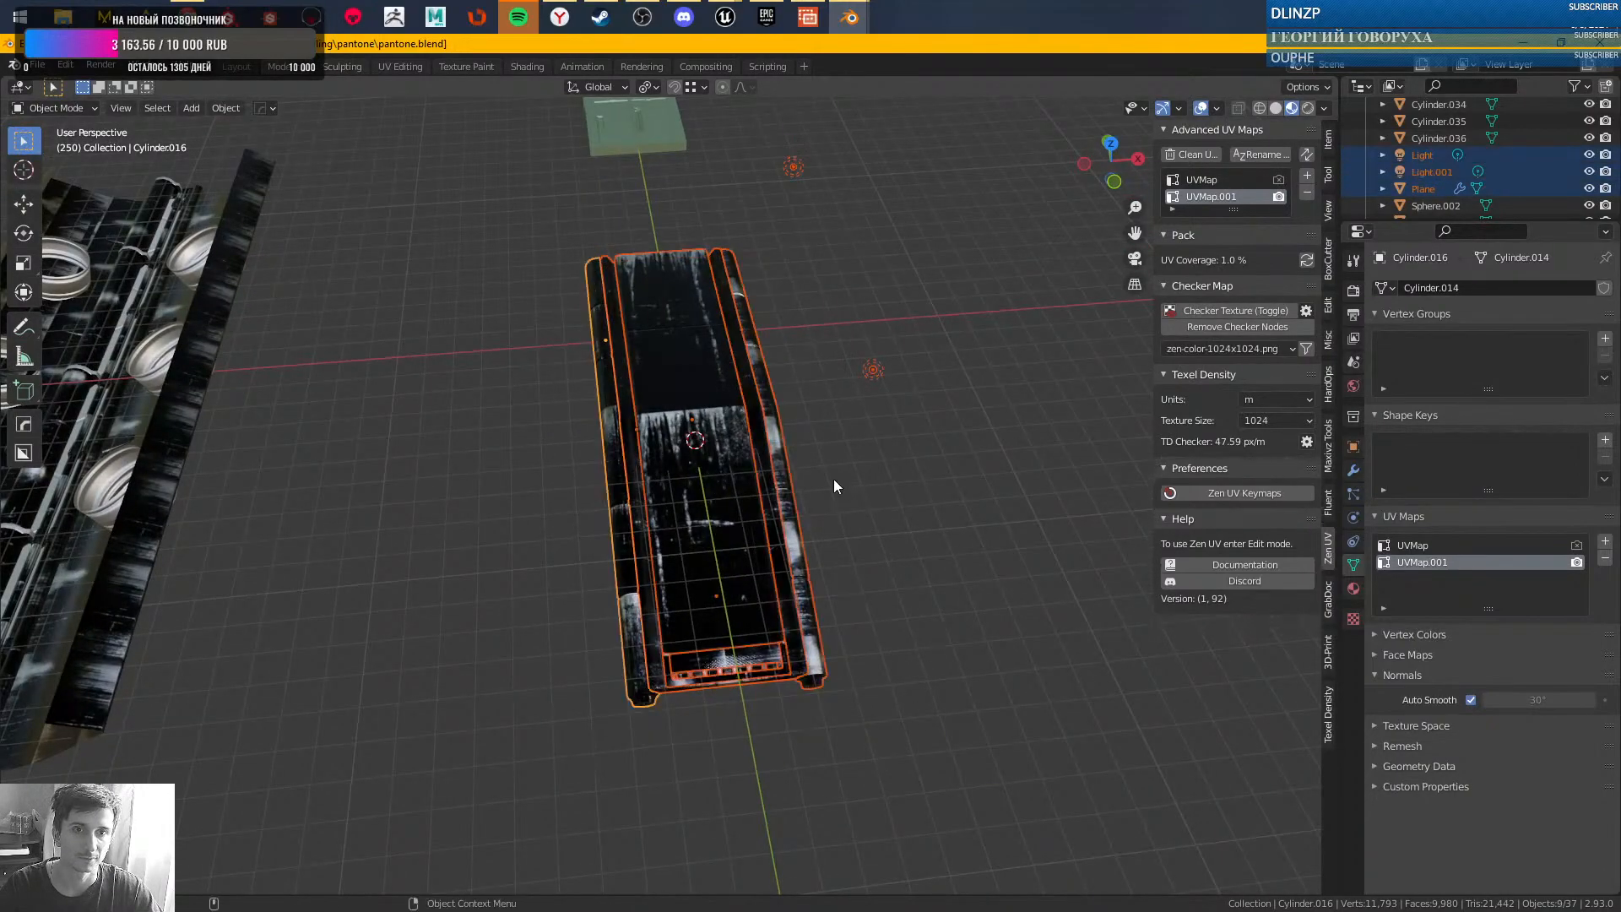
pyautogui.click(1137, 109)
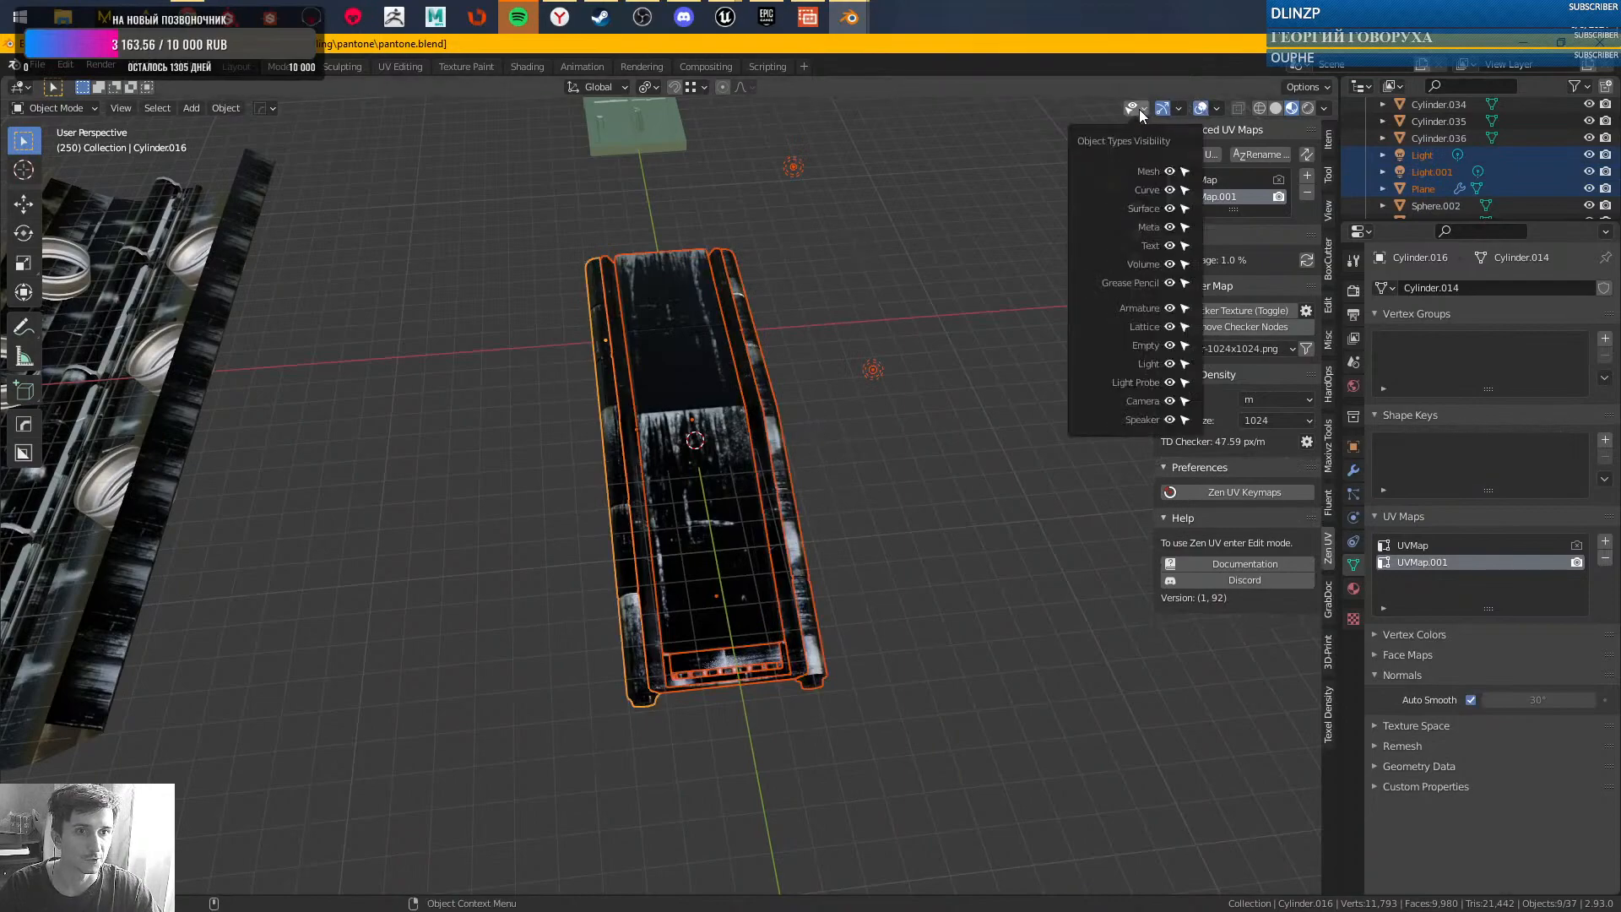
pyautogui.click(1170, 363)
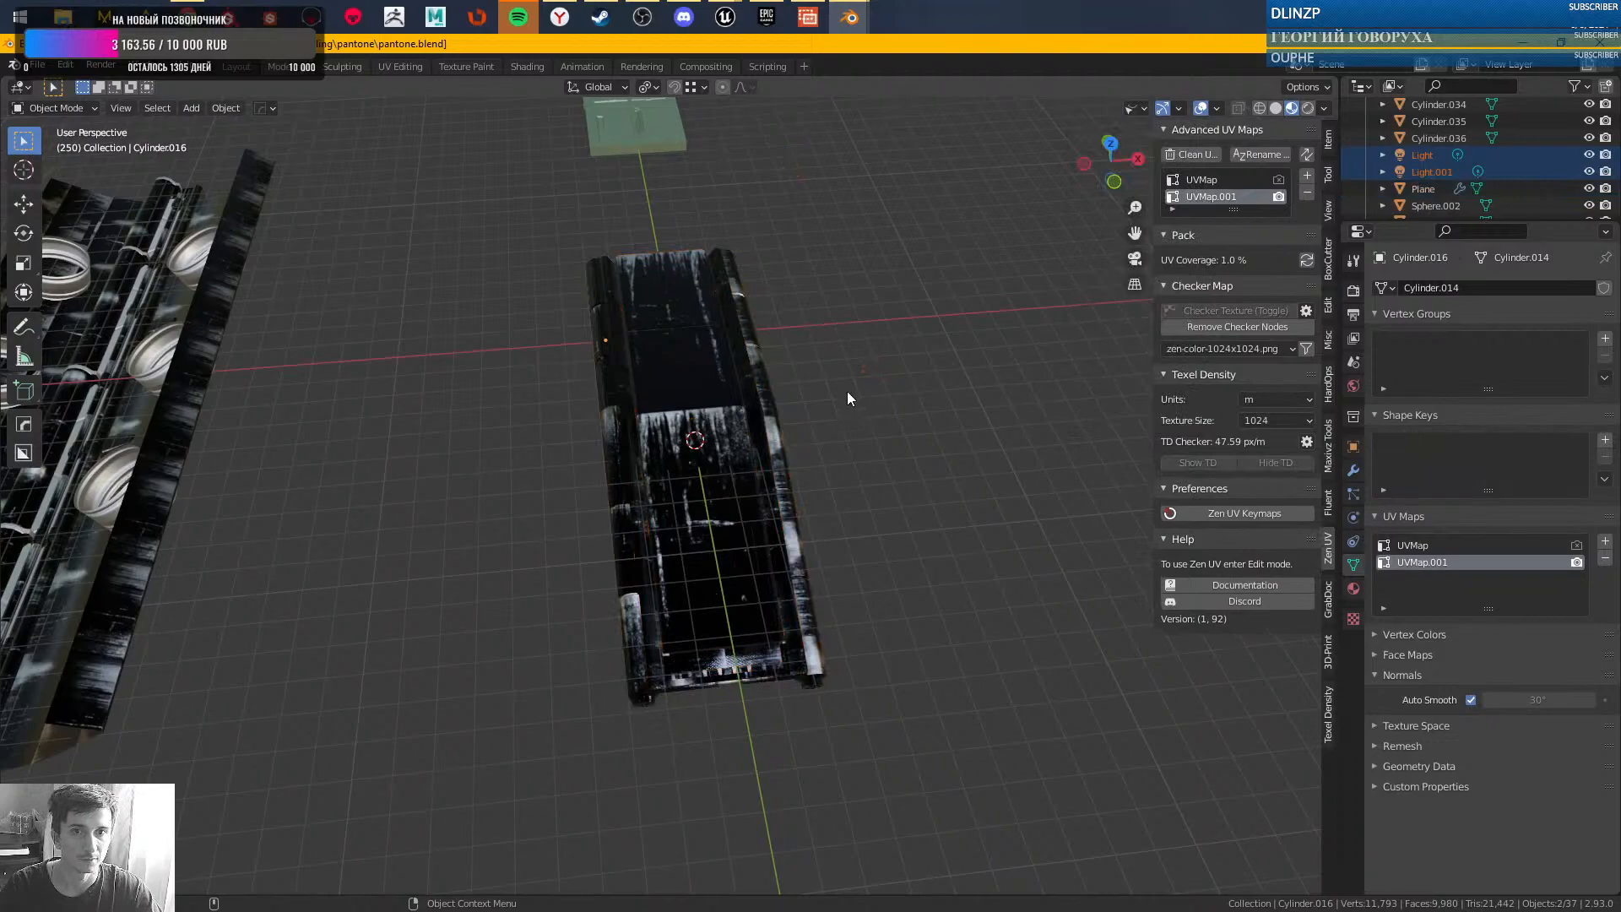
pyautogui.moveTo(554, 242); pyautogui.dragTo(950, 794)
# - Save pantone.blend and export the selected parts as FBX over the existing pantone.fbx
pyautogui.hotkey('ctrl', 's')
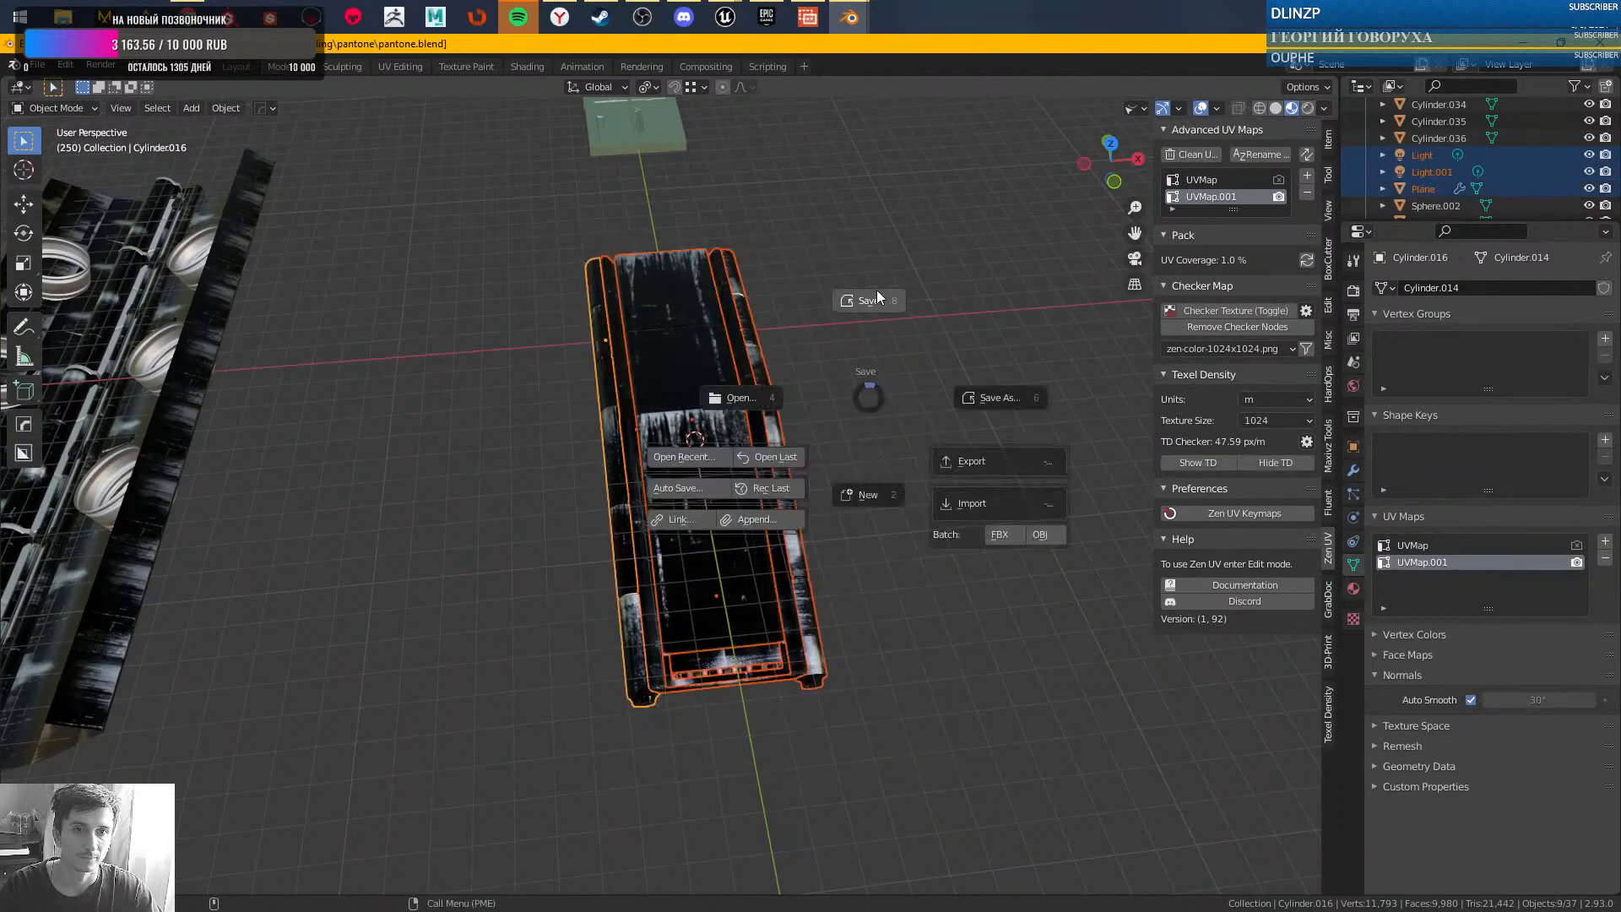
pyautogui.click(1046, 474)
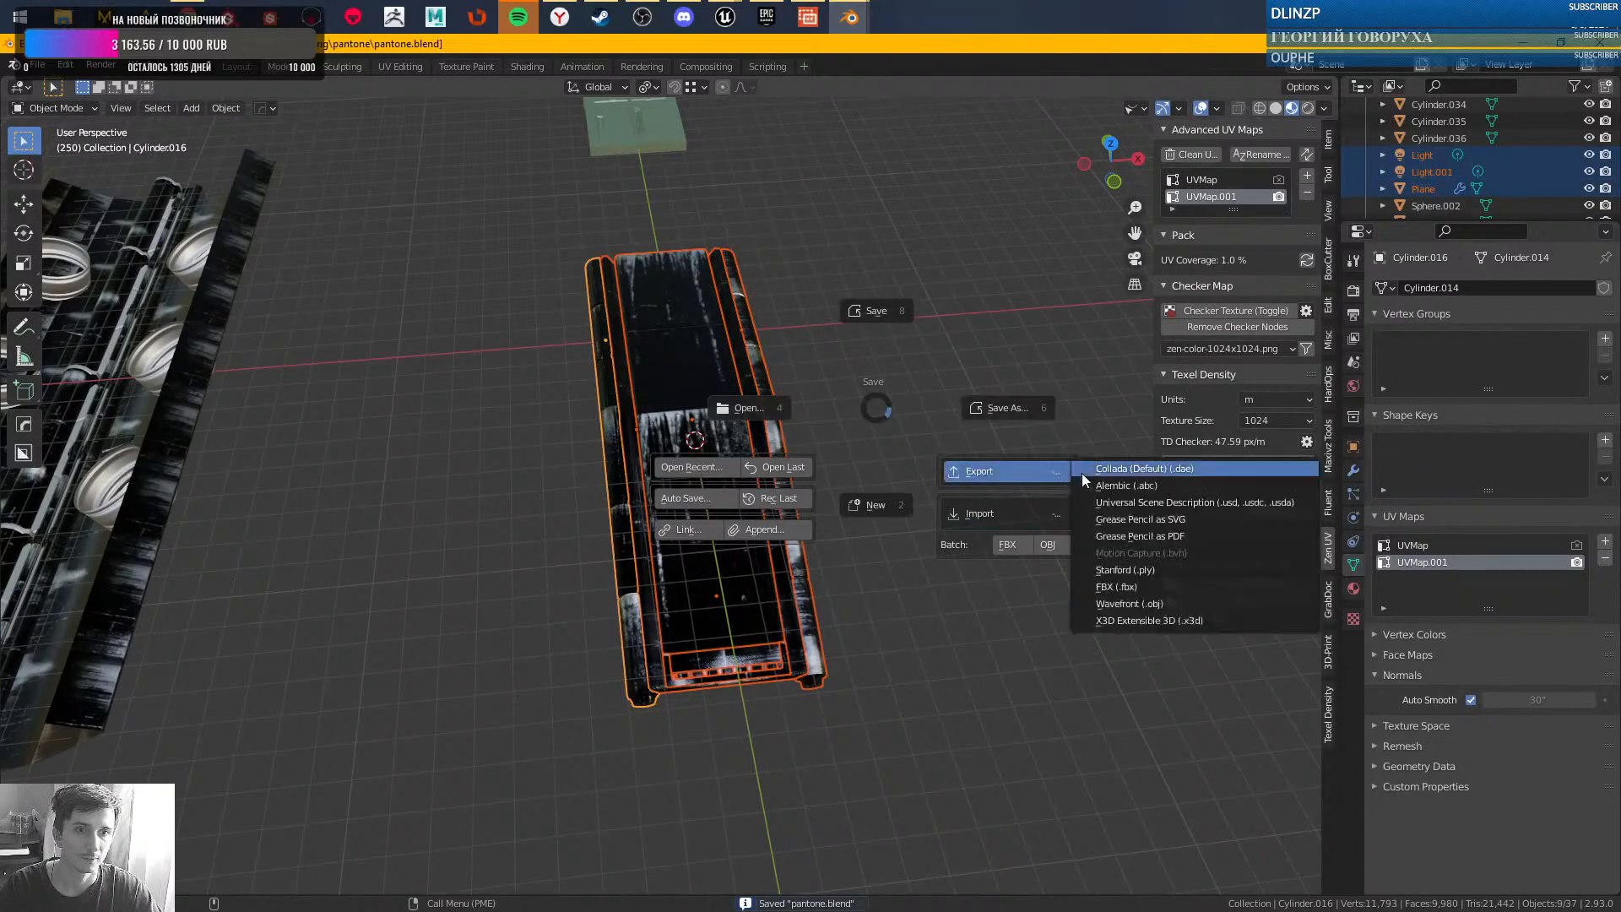
pyautogui.click(1116, 586)
pyautogui.click(428, 212)
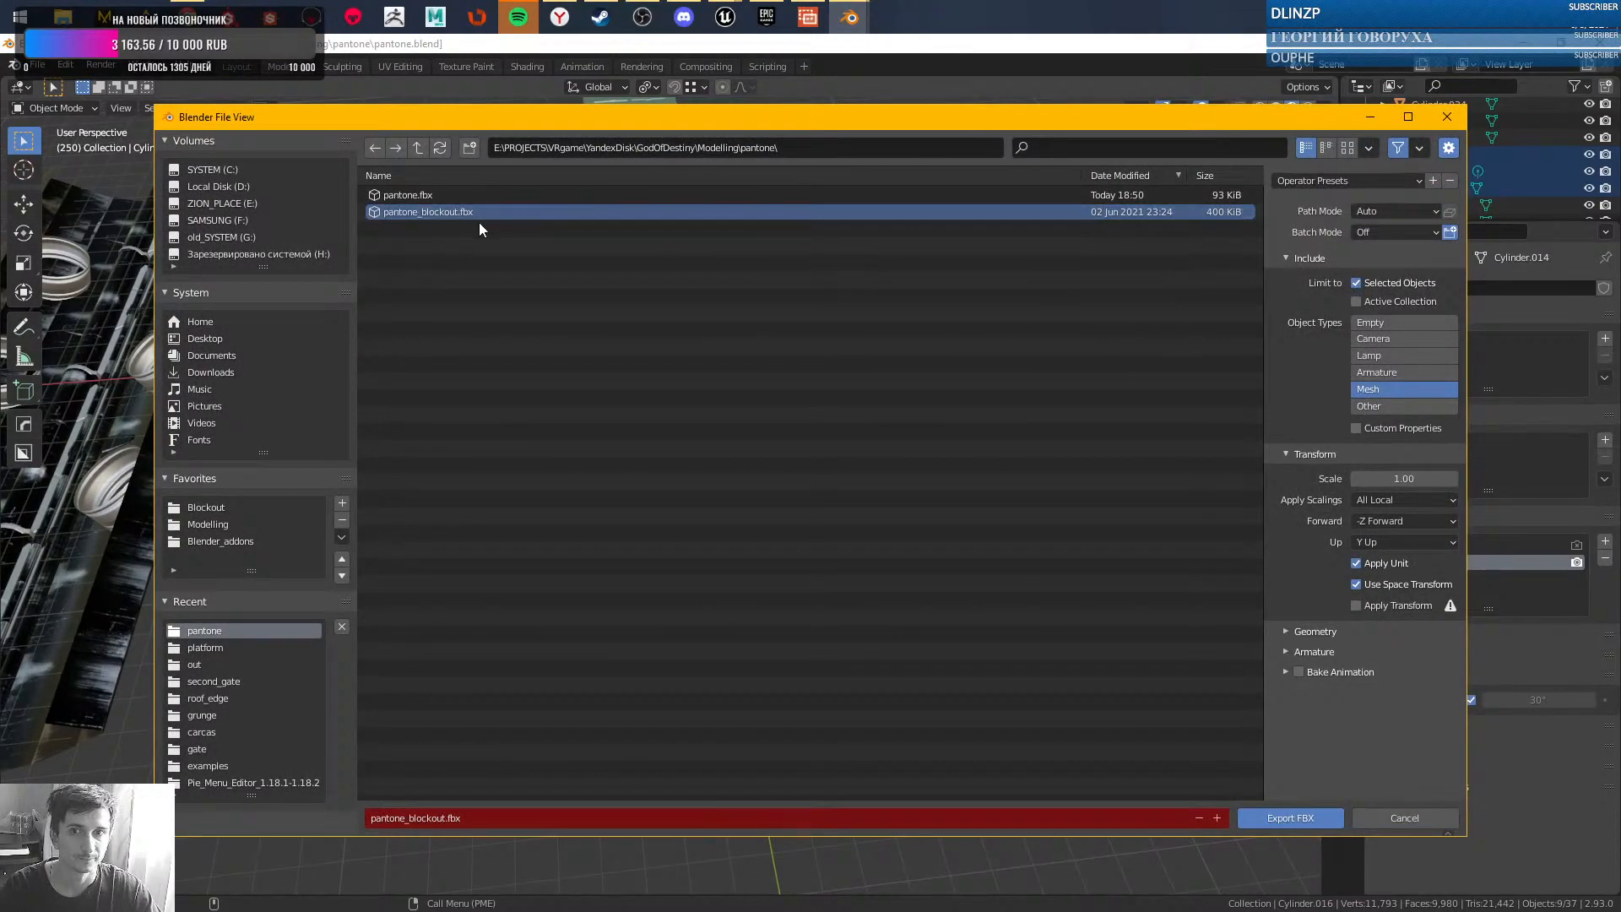
pyautogui.click(420, 195)
pyautogui.doubleClick(429, 194)
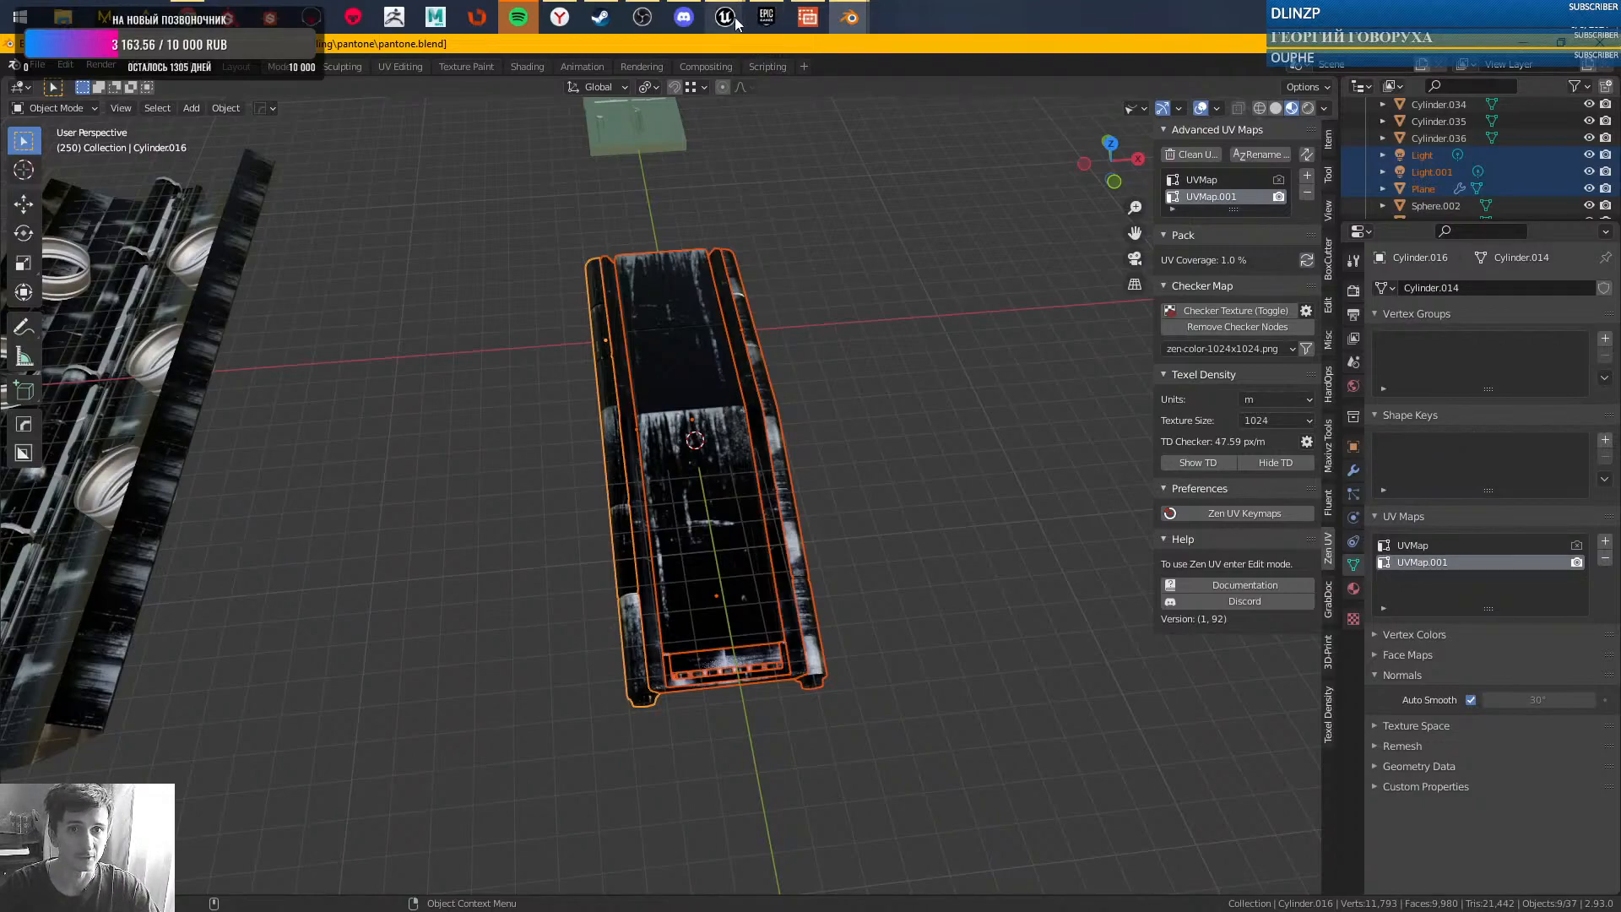
# - Switch to Unreal Editor and examine the grunge on the pantone's deck and side tubes in the level, comparing lit and unlit views
pyautogui.moveTo(724, 20)
pyautogui.click(623, 118)
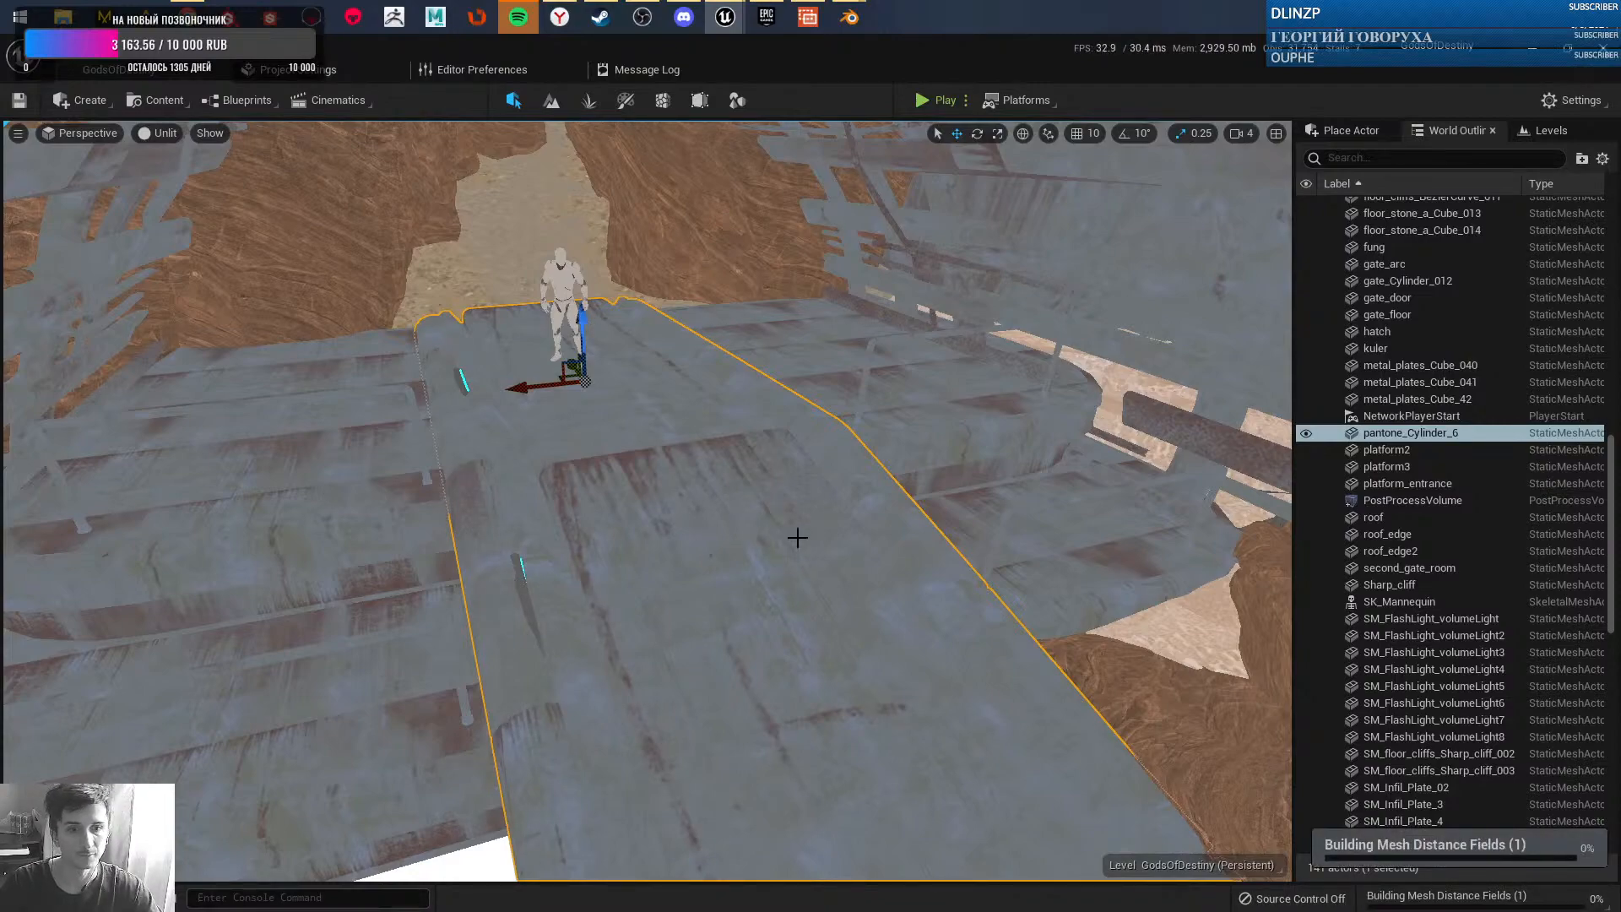
pyautogui.scroll(3, 797, 537)
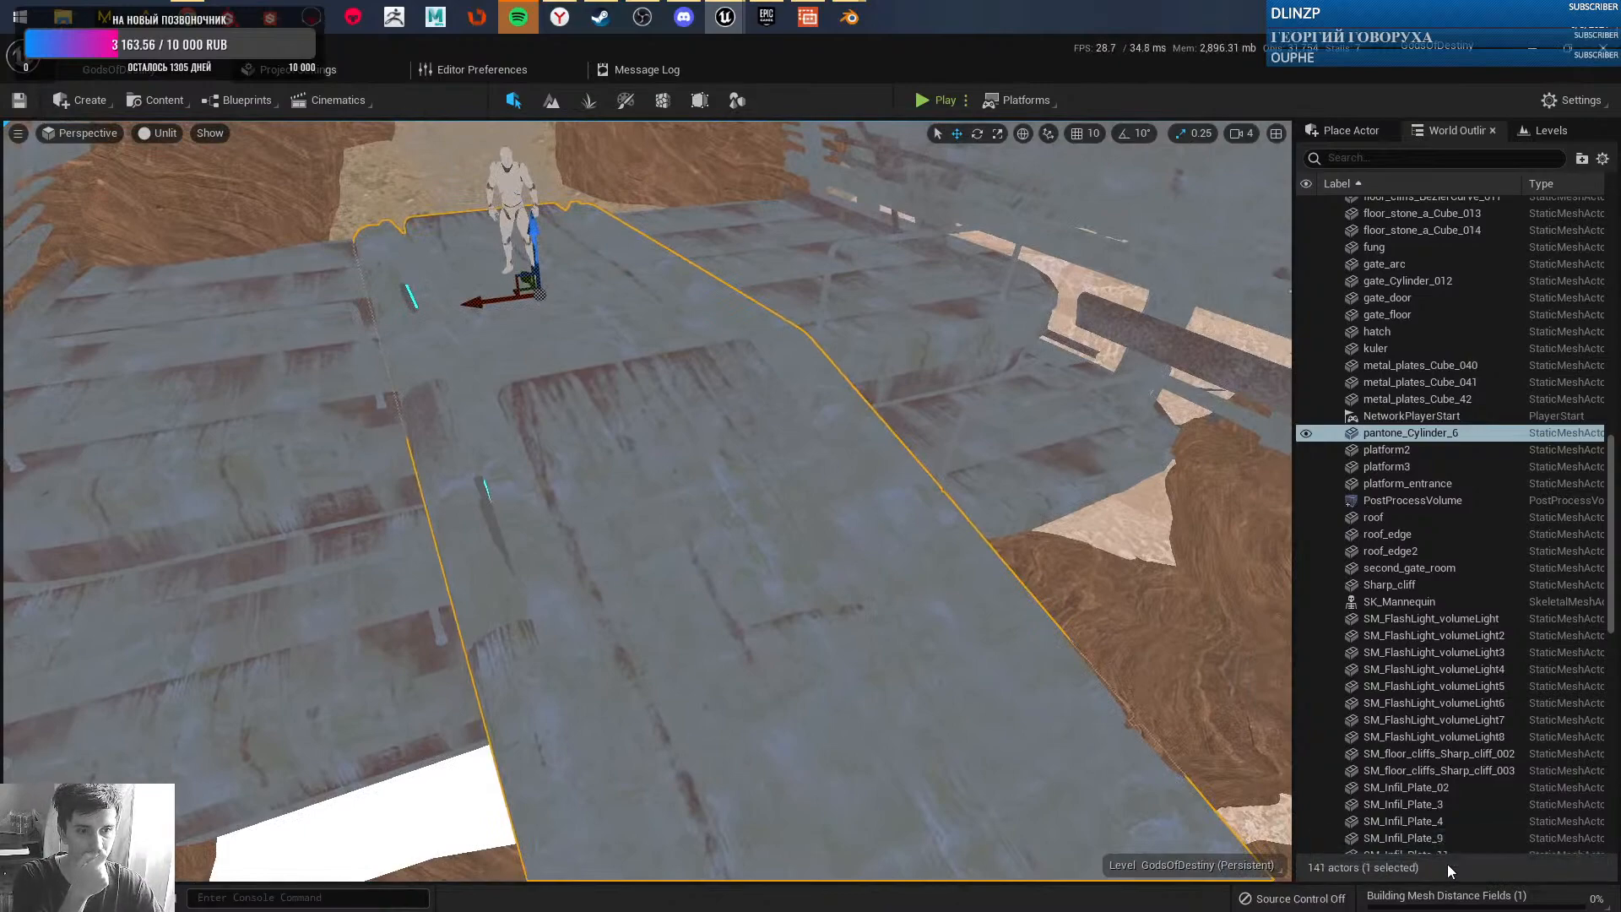
pyautogui.moveTo(862, 580); pyautogui.dragTo(1111, 743, button='right')
pyautogui.press('w')
pyautogui.press('s')
pyautogui.press('d')
pyautogui.press('w')
pyautogui.press('a')
pyautogui.press('s')
pyautogui.hotkey('alt', '4')
pyautogui.hotkey('alt', '3')
pyautogui.press('w')
pyautogui.press('s')
pyautogui.press('w')
pyautogui.press('s')
pyautogui.press('w')
pyautogui.moveTo(908, 546); pyautogui.dragTo(923, 572, button='right')
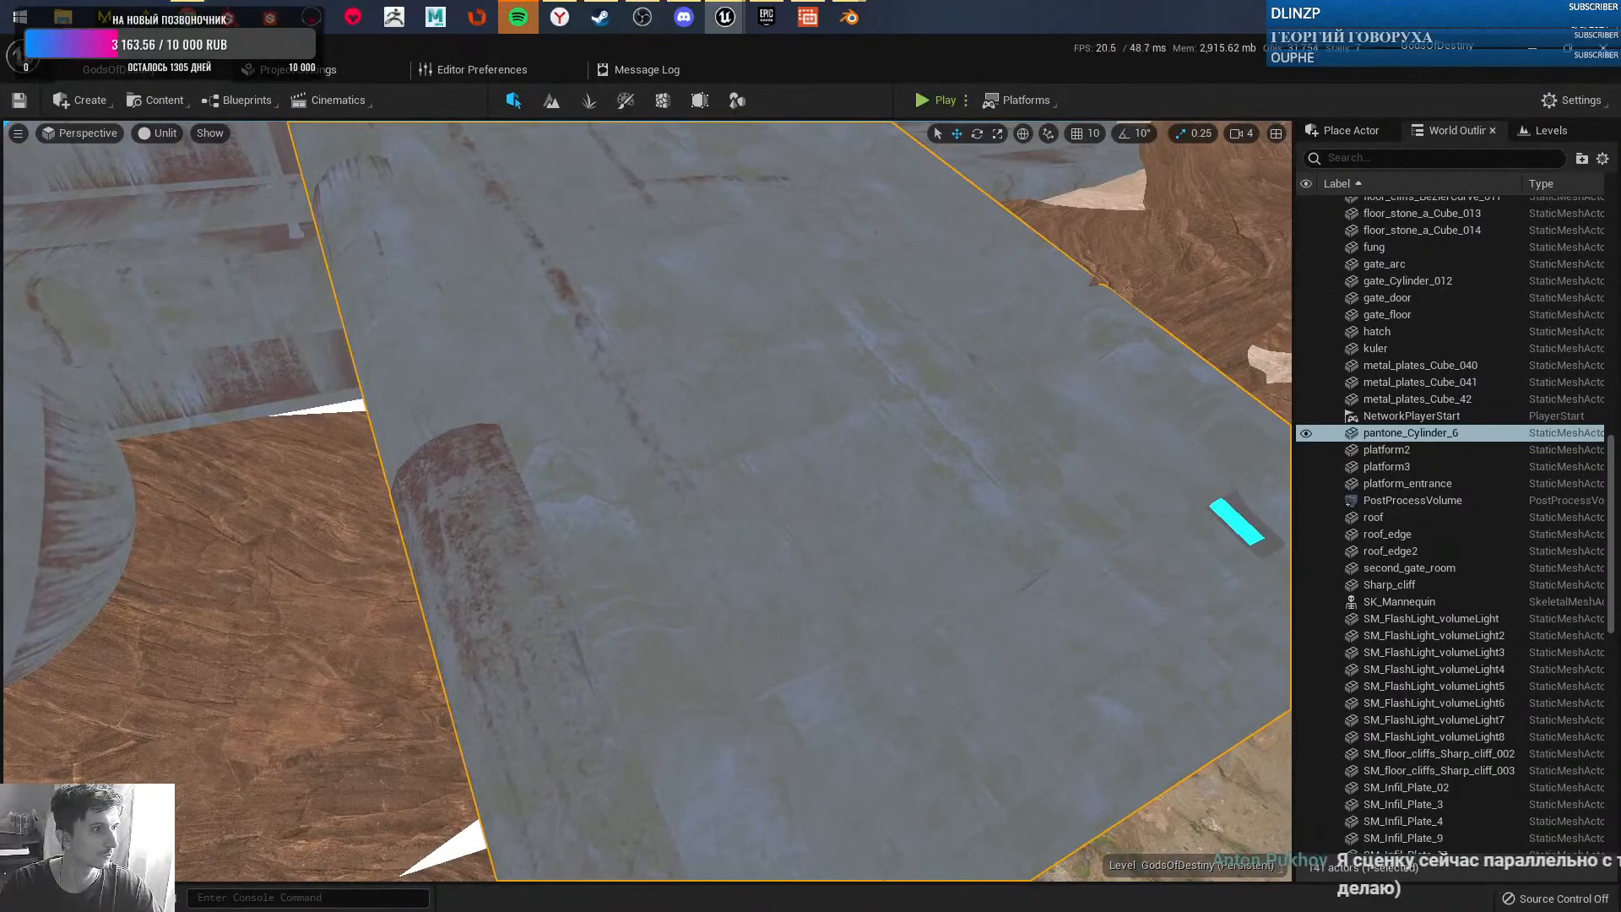
# - Open the pantone's material instance, enable its dirt_roughness override and inspect the rust streaks on the preview cube
pyautogui.hotkey('ctrl', 'e')
pyautogui.doubleClick(1324, 258)
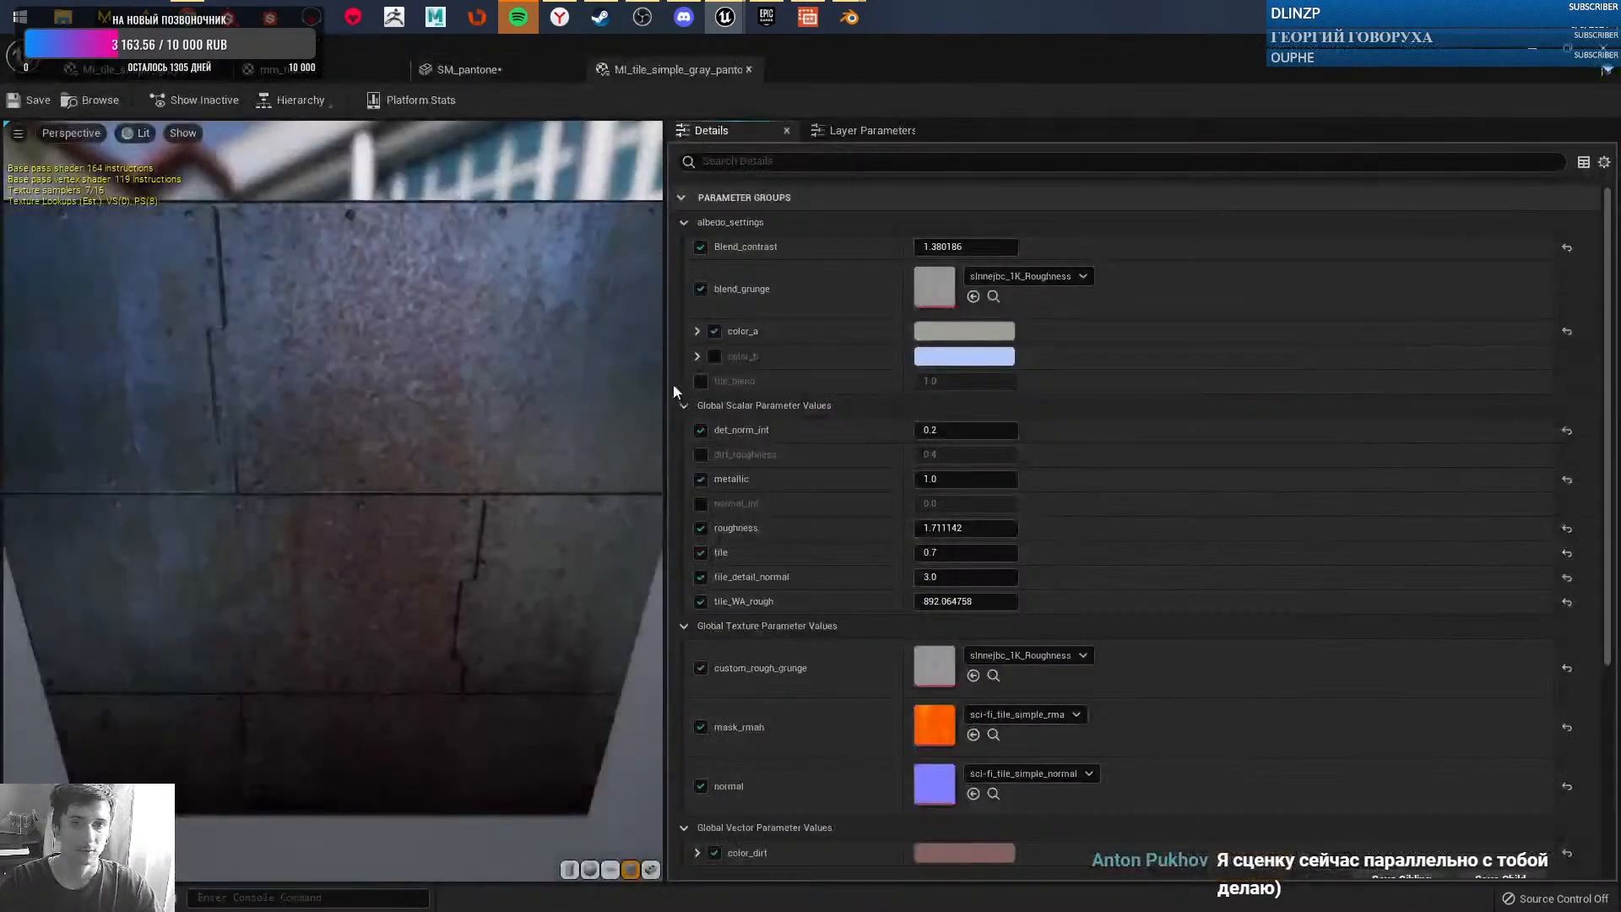
pyautogui.moveTo(493, 458); pyautogui.dragTo(416, 506, button='right')
pyautogui.moveTo(418, 494); pyautogui.dragTo(713, 372)
pyautogui.click(701, 455)
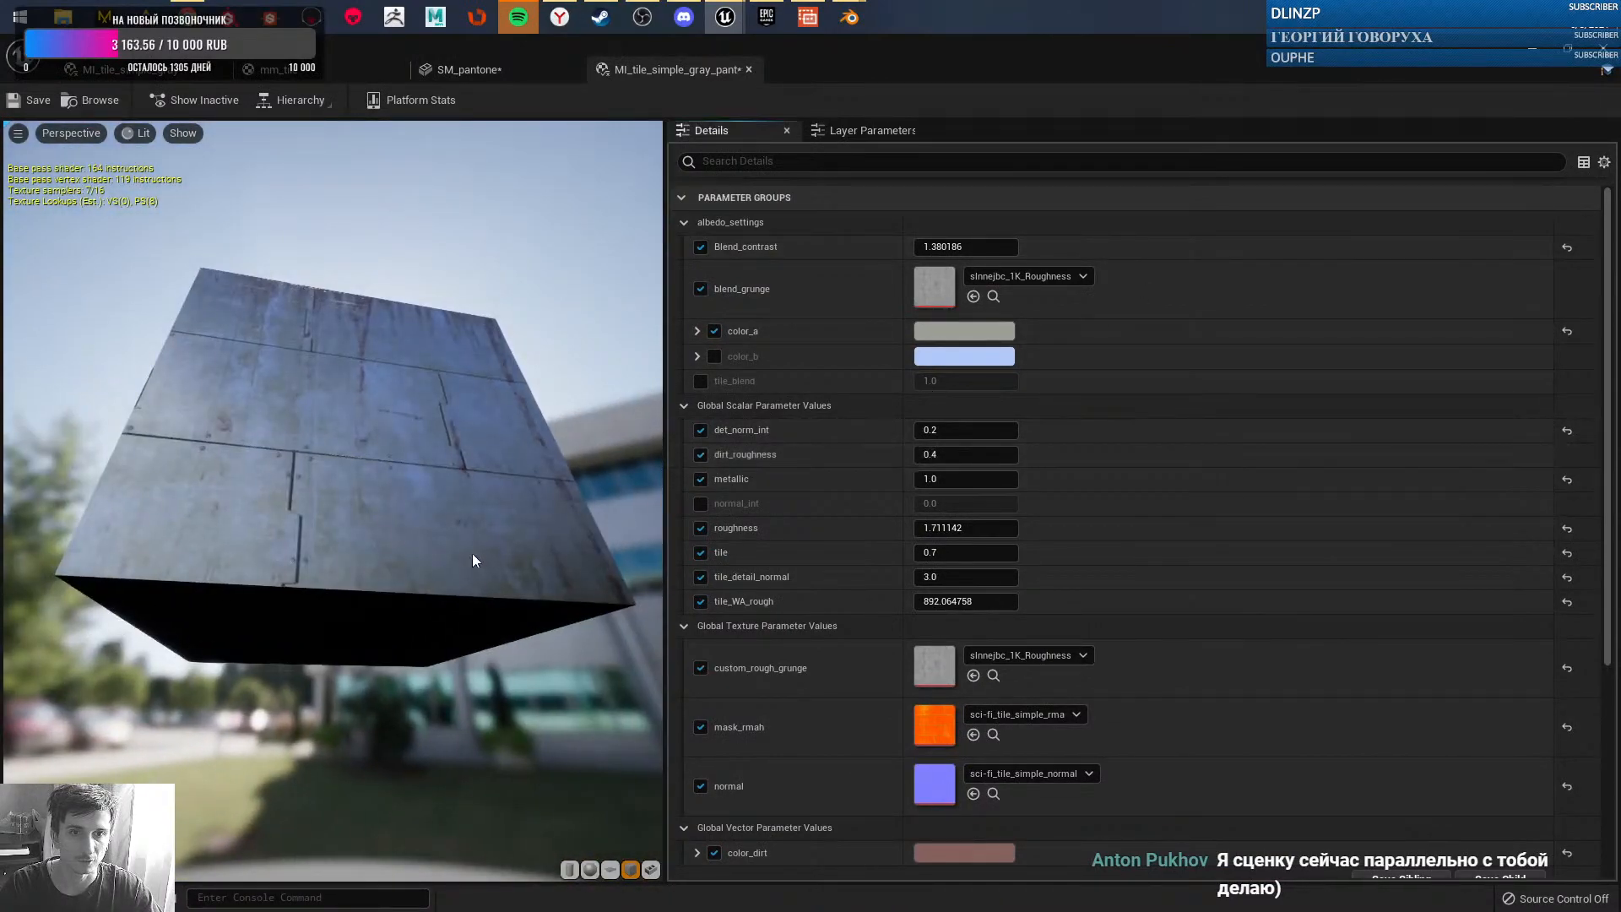
pyautogui.moveTo(325, 415)
pyautogui.mouseDown()
pyautogui.moveTo(326, 371)
pyautogui.moveTo(380, 373)
pyautogui.moveTo(326, 414)
pyautogui.mouseUp()
pyautogui.scroll(5, 326, 410)
pyautogui.moveTo(428, 473); pyautogui.dragTo(319, 579)
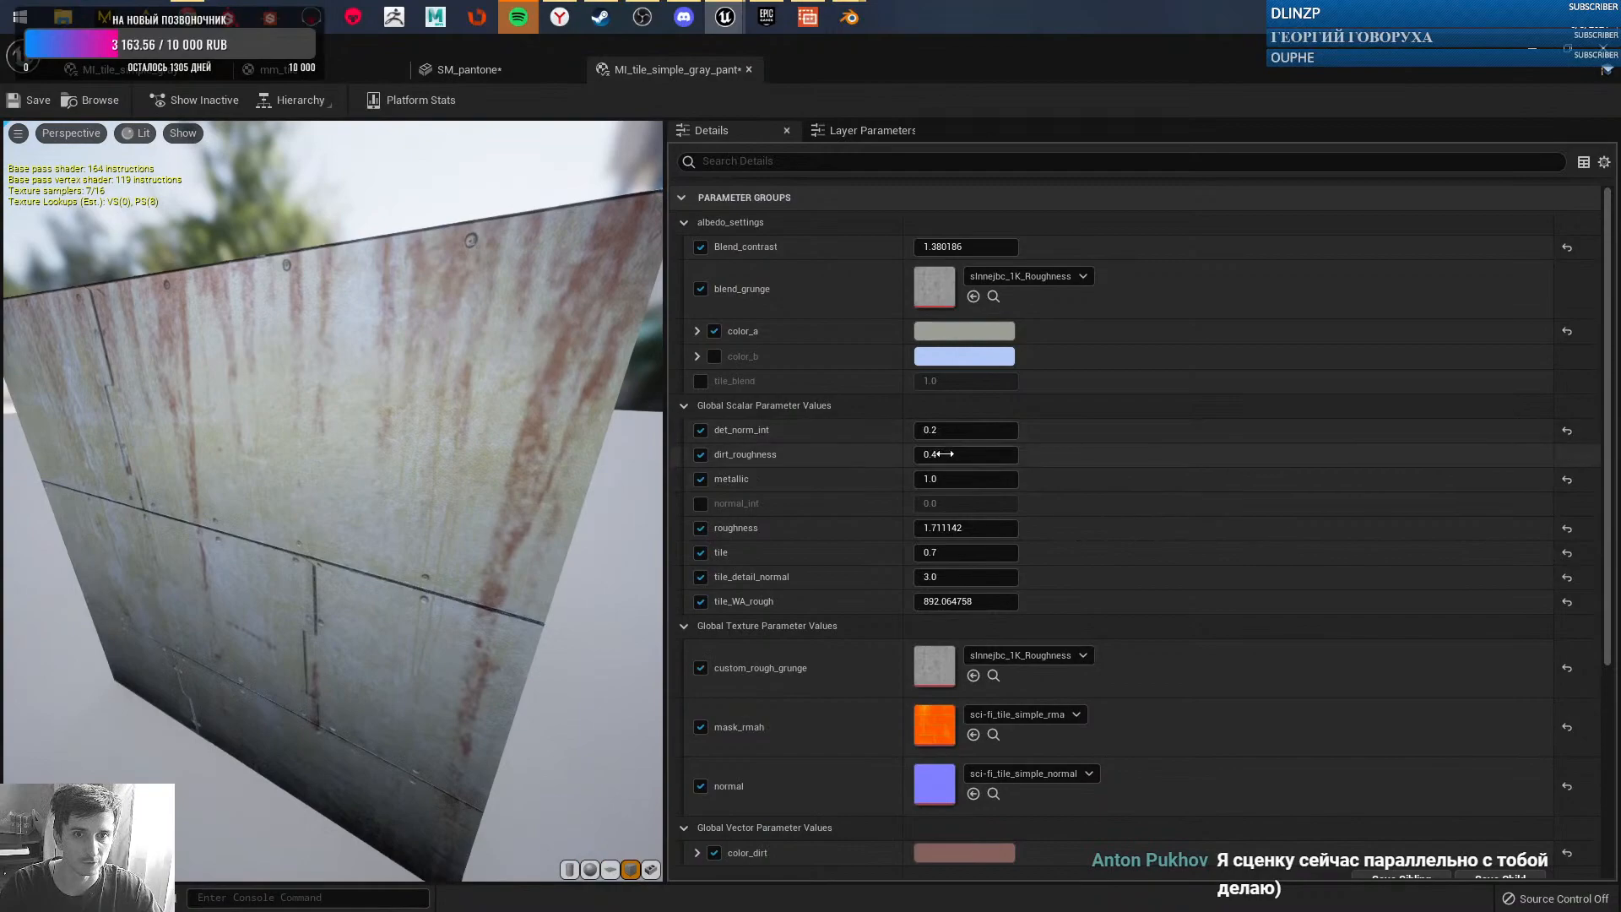
# - Try other dirt_roughness values on the material instance and restore the parameter to 0.4
pyautogui.moveTo(948, 455); pyautogui.dragTo(958, 455)
pyautogui.moveTo(966, 455)
pyautogui.mouseDown()
pyautogui.moveTo(1004, 455)
pyautogui.moveTo(916, 455)
pyautogui.moveTo(938, 455)
pyautogui.mouseUp()
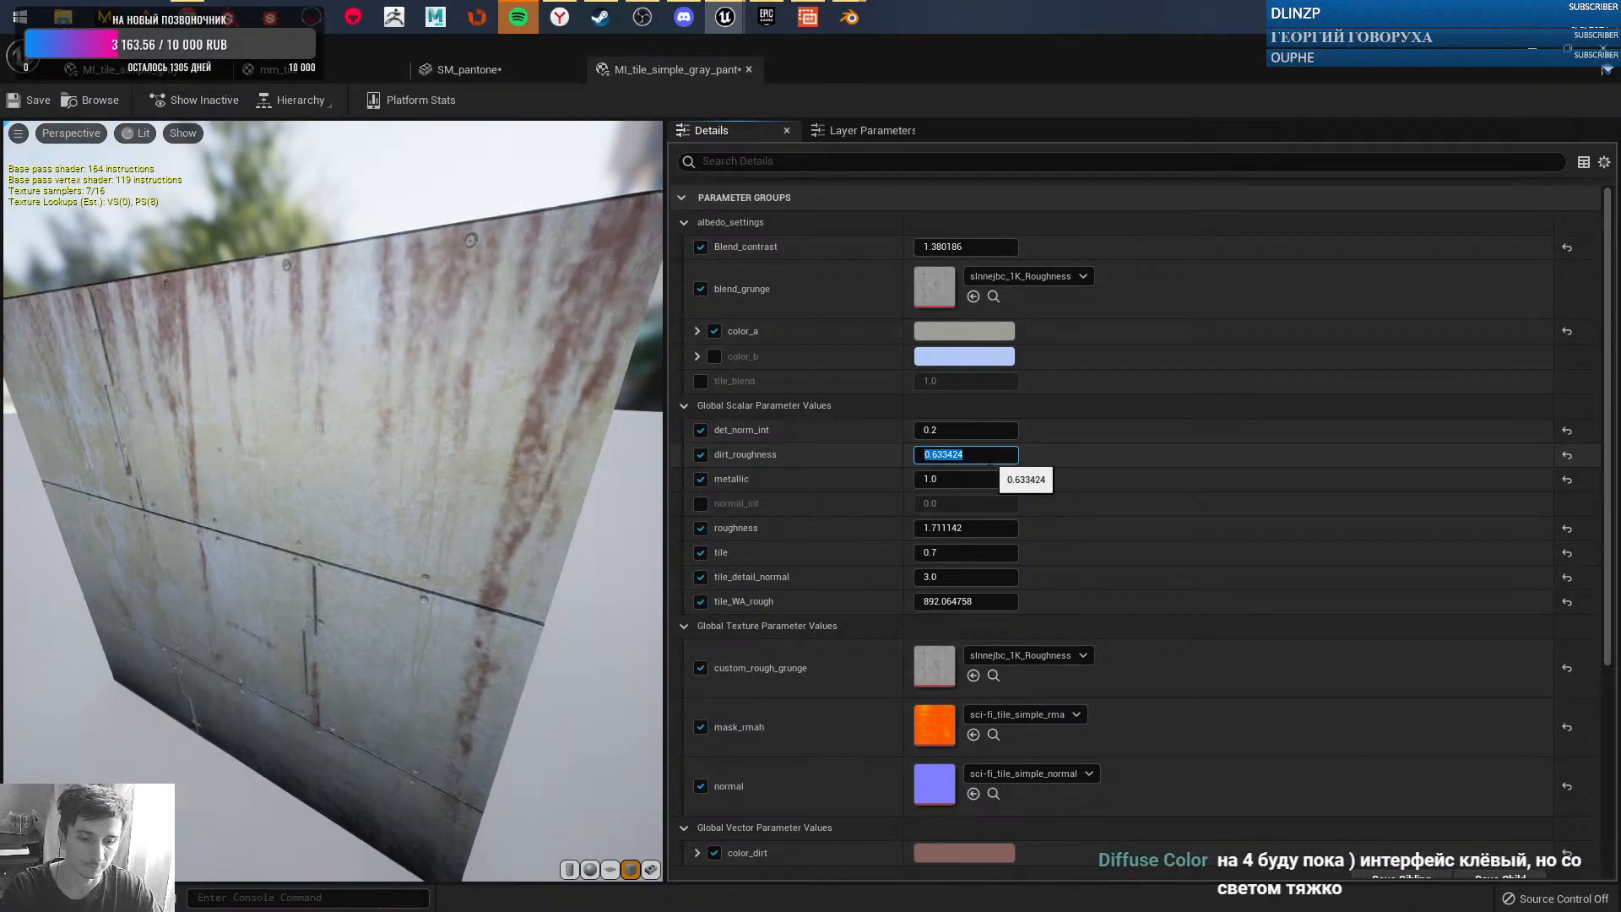
pyautogui.press('Return')
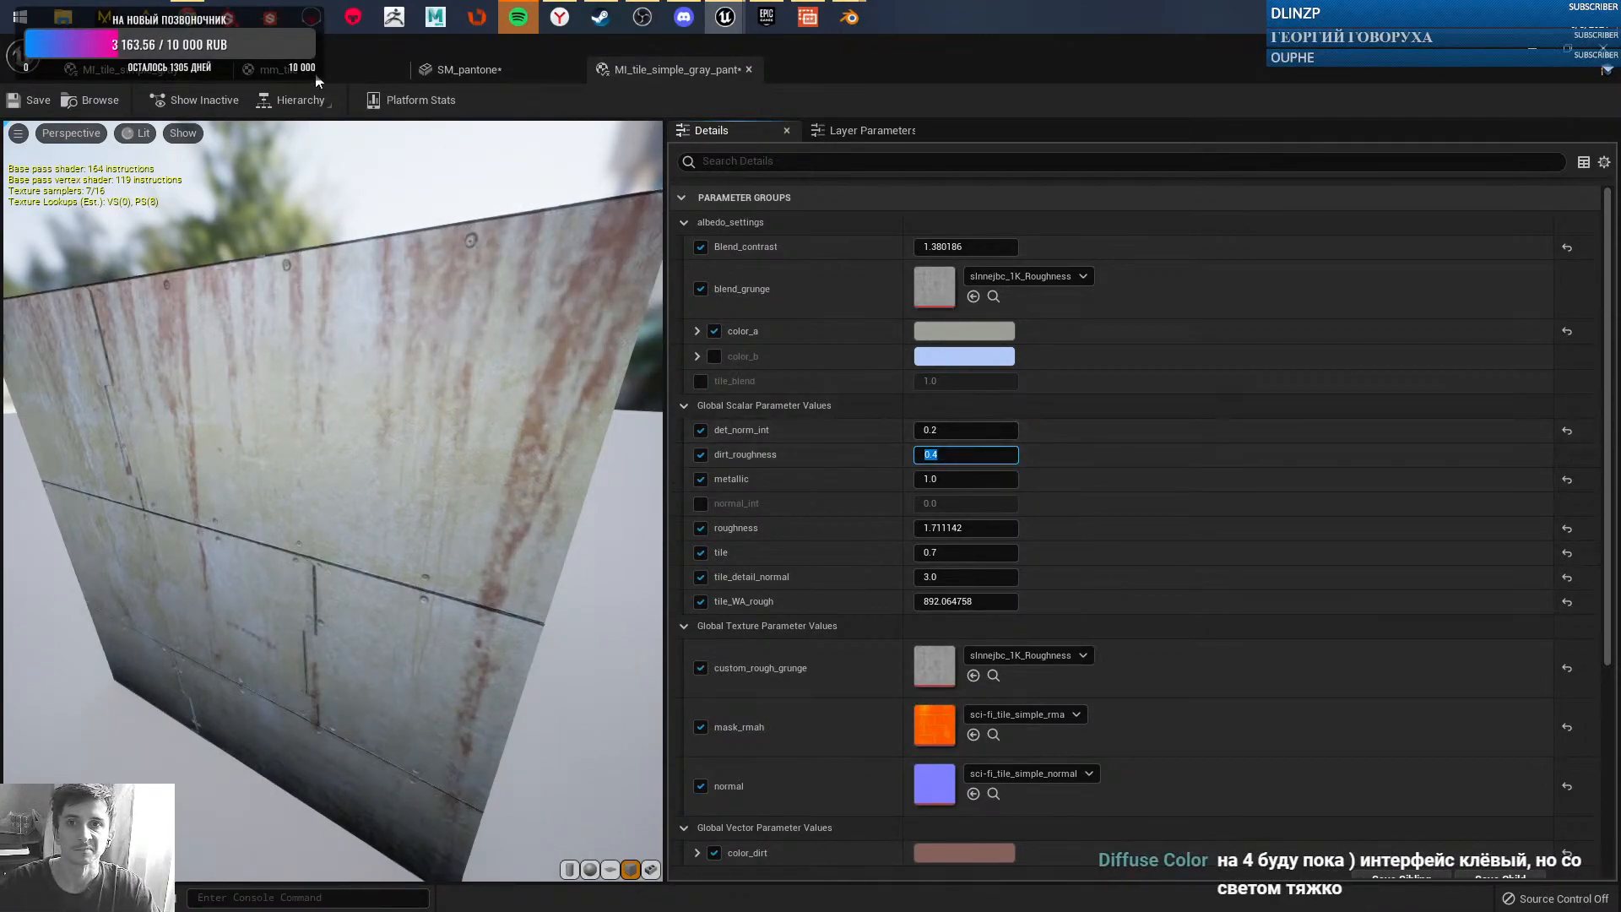
# - Close the material instance and examine the rust on SM_pantone's deck and side tubes from several angles
pyautogui.click(748, 70)
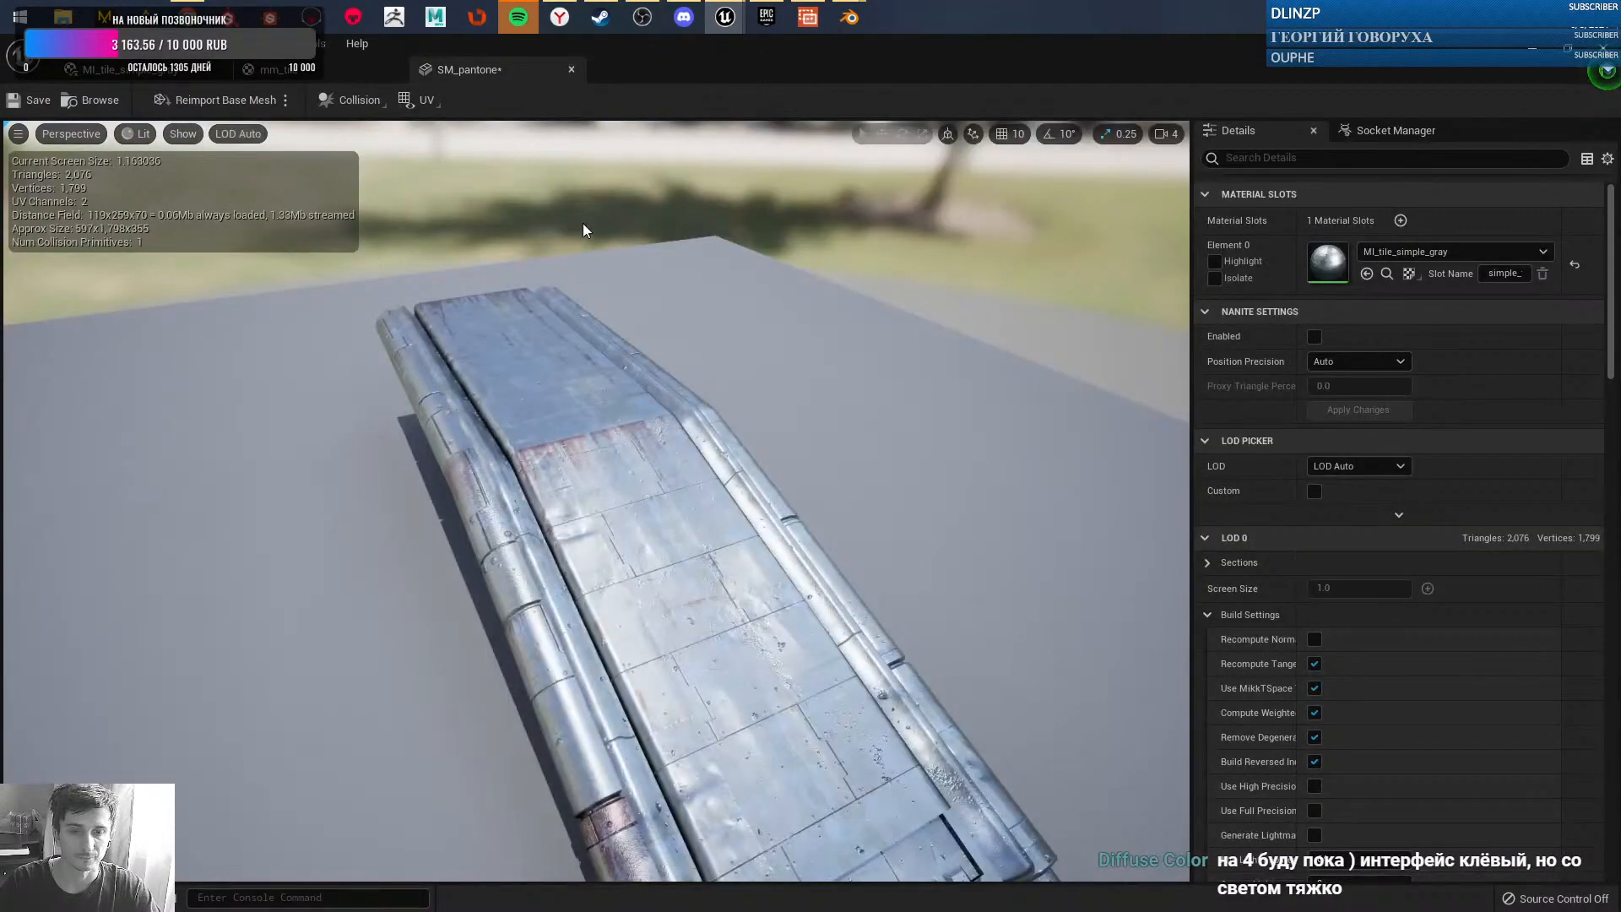
pyautogui.keyDown('alt'); pyautogui.moveTo(708, 575); pyautogui.dragTo(615, 567); pyautogui.keyUp('alt')
pyautogui.keyDown('alt'); pyautogui.moveTo(746, 622); pyautogui.dragTo(566, 492); pyautogui.keyUp('alt')
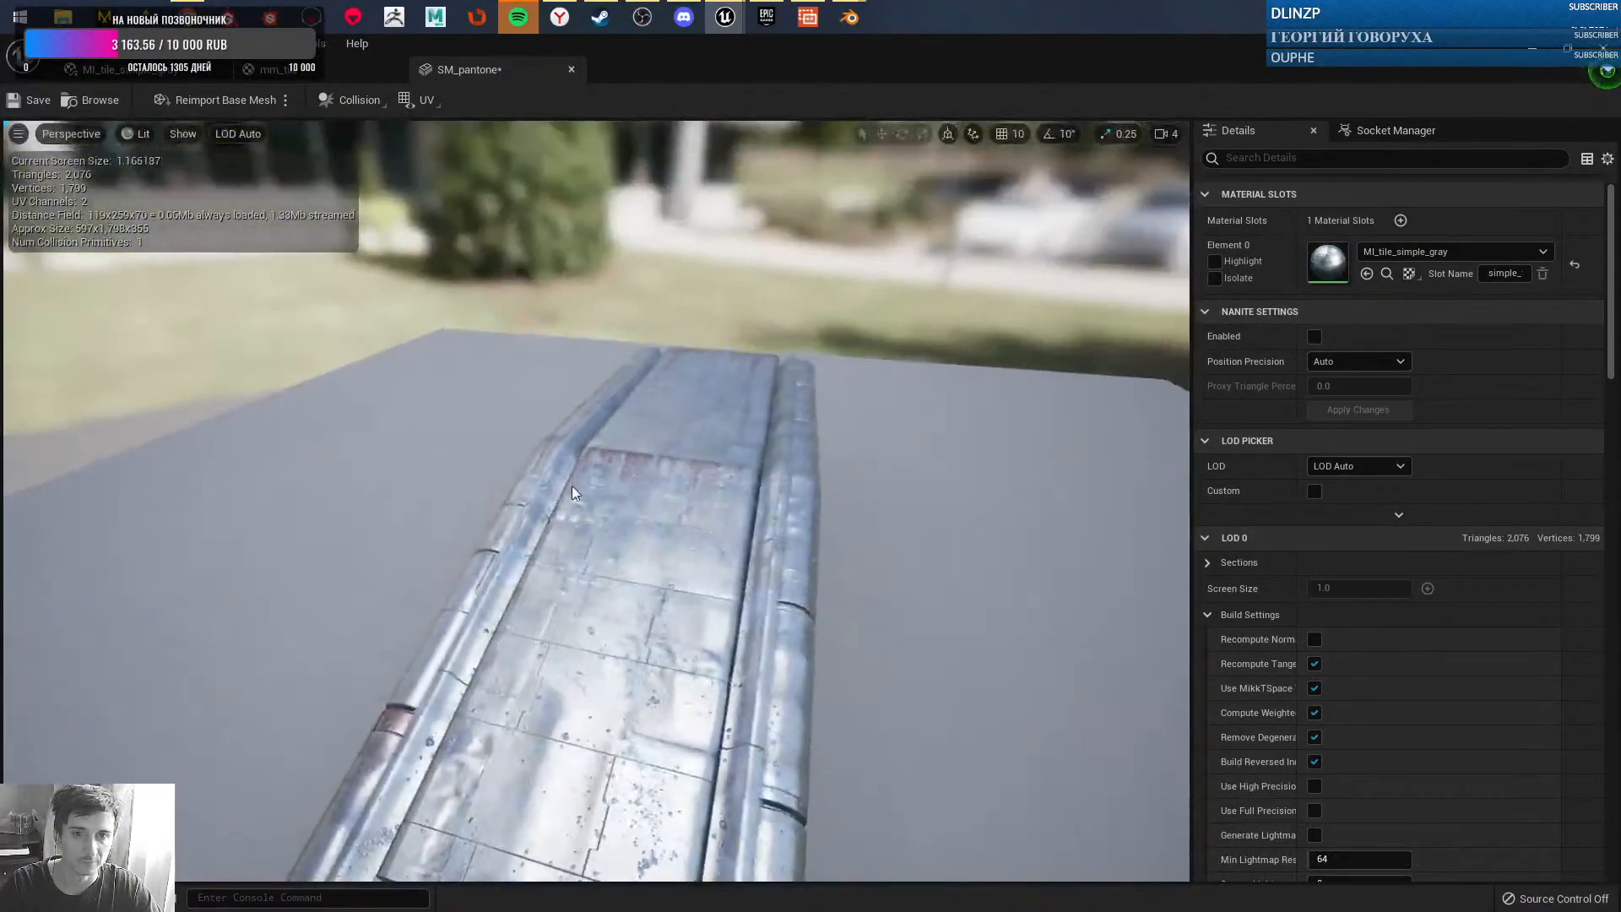
pyautogui.moveTo(753, 529)
pyautogui.keyDown('alt'); pyautogui.mouseDown()
pyautogui.moveTo(827, 481)
pyautogui.moveTo(823, 506)
pyautogui.moveTo(735, 545)
pyautogui.mouseUp(); pyautogui.keyUp('alt')
pyautogui.moveTo(734, 545); pyautogui.dragTo(667, 616, button='right')
pyautogui.keyDown('alt'); pyautogui.moveTo(667, 616); pyautogui.dragTo(718, 482); pyautogui.keyUp('alt')
pyautogui.moveTo(718, 481); pyautogui.dragTo(678, 366, button='right')
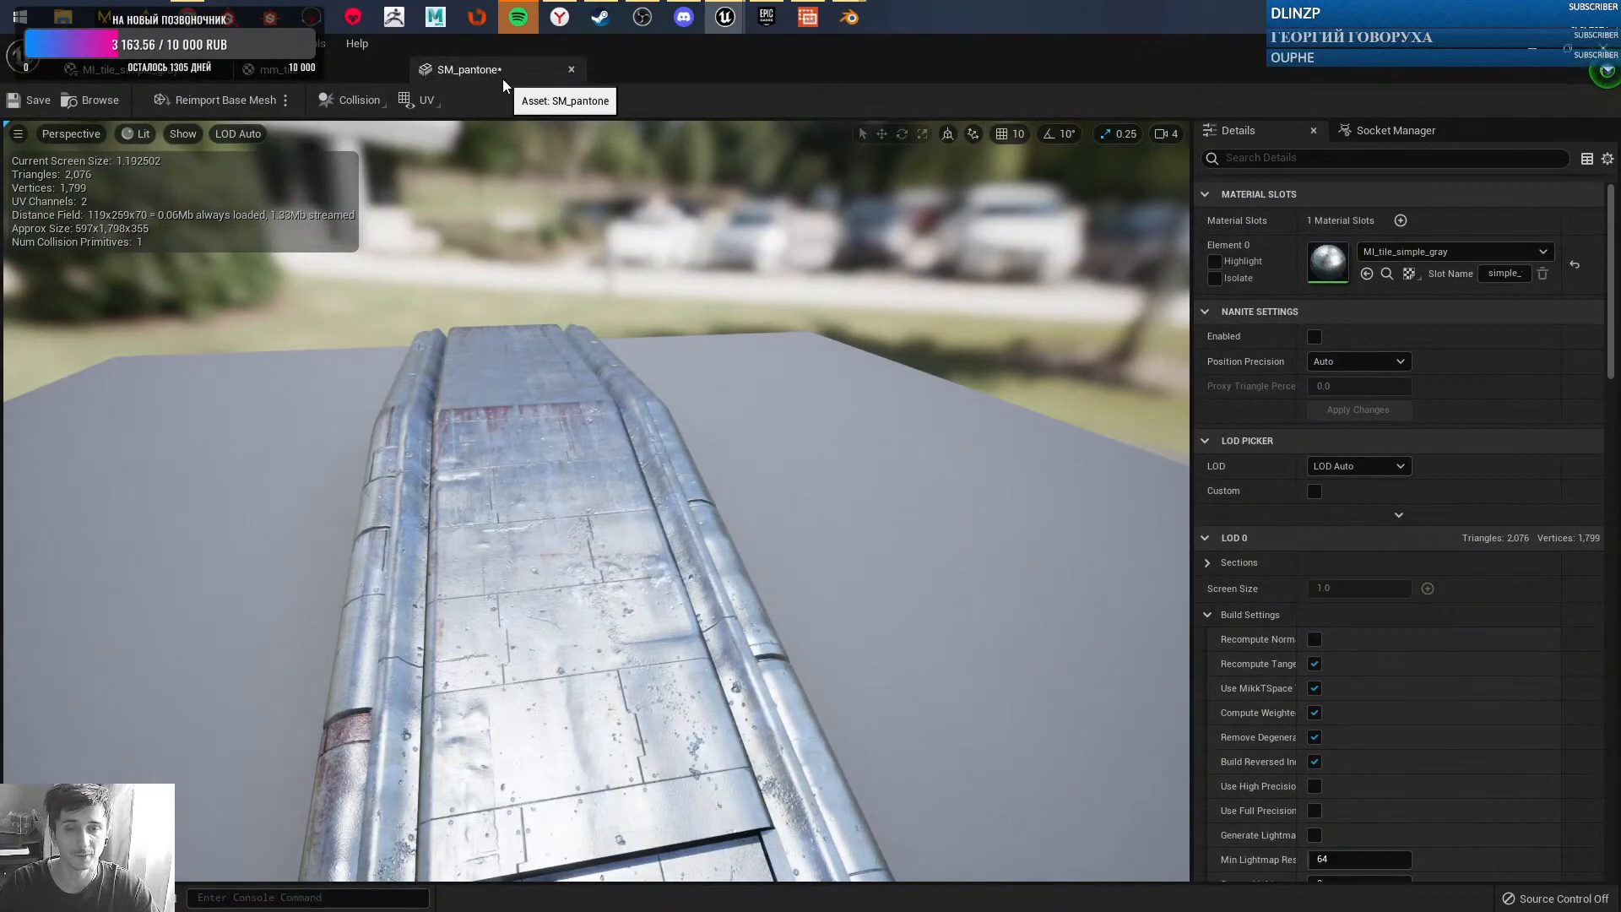
# - Save SM_pantone and close all open asset editors, discarding the changes to the mm_tile material
pyautogui.click(38, 99)
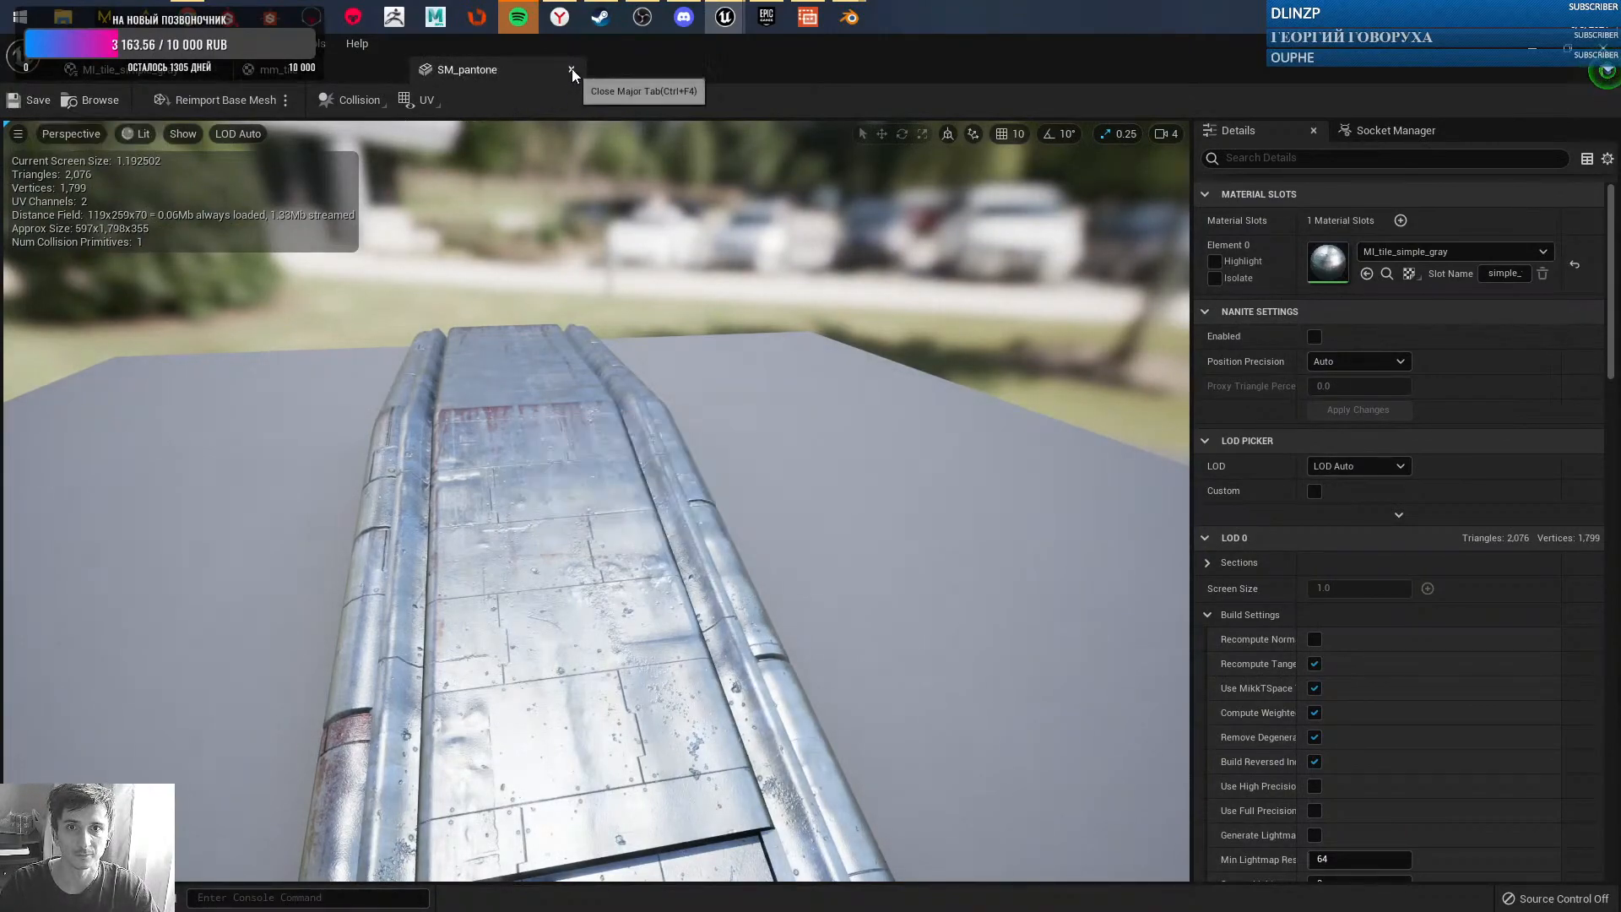
pyautogui.click(571, 69)
pyautogui.click(394, 70)
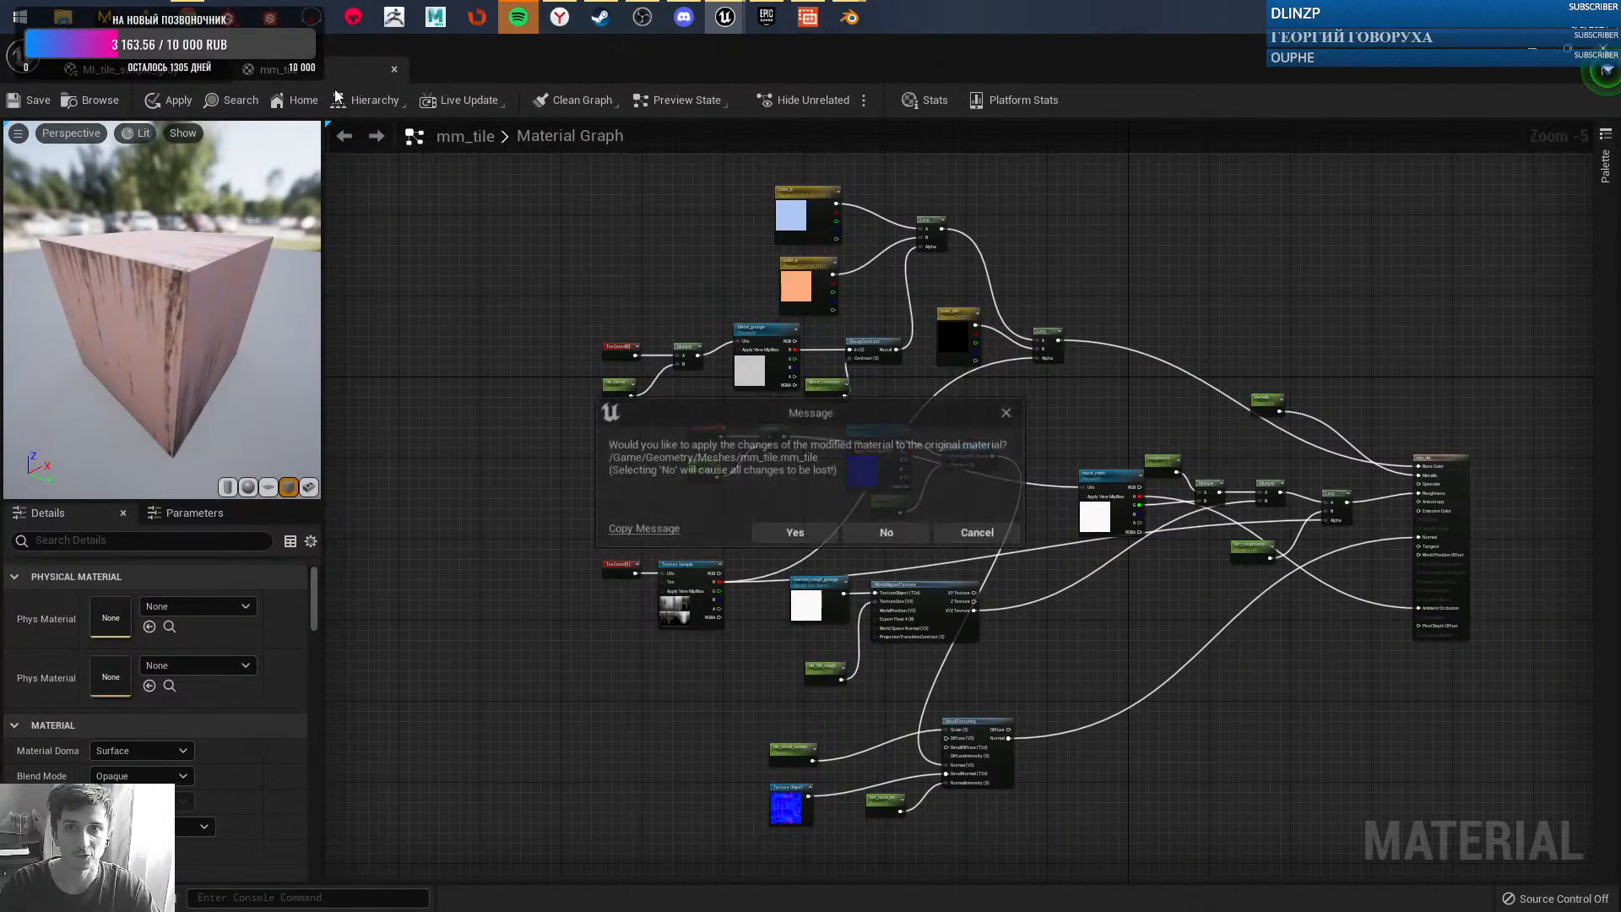
pyautogui.click(887, 534)
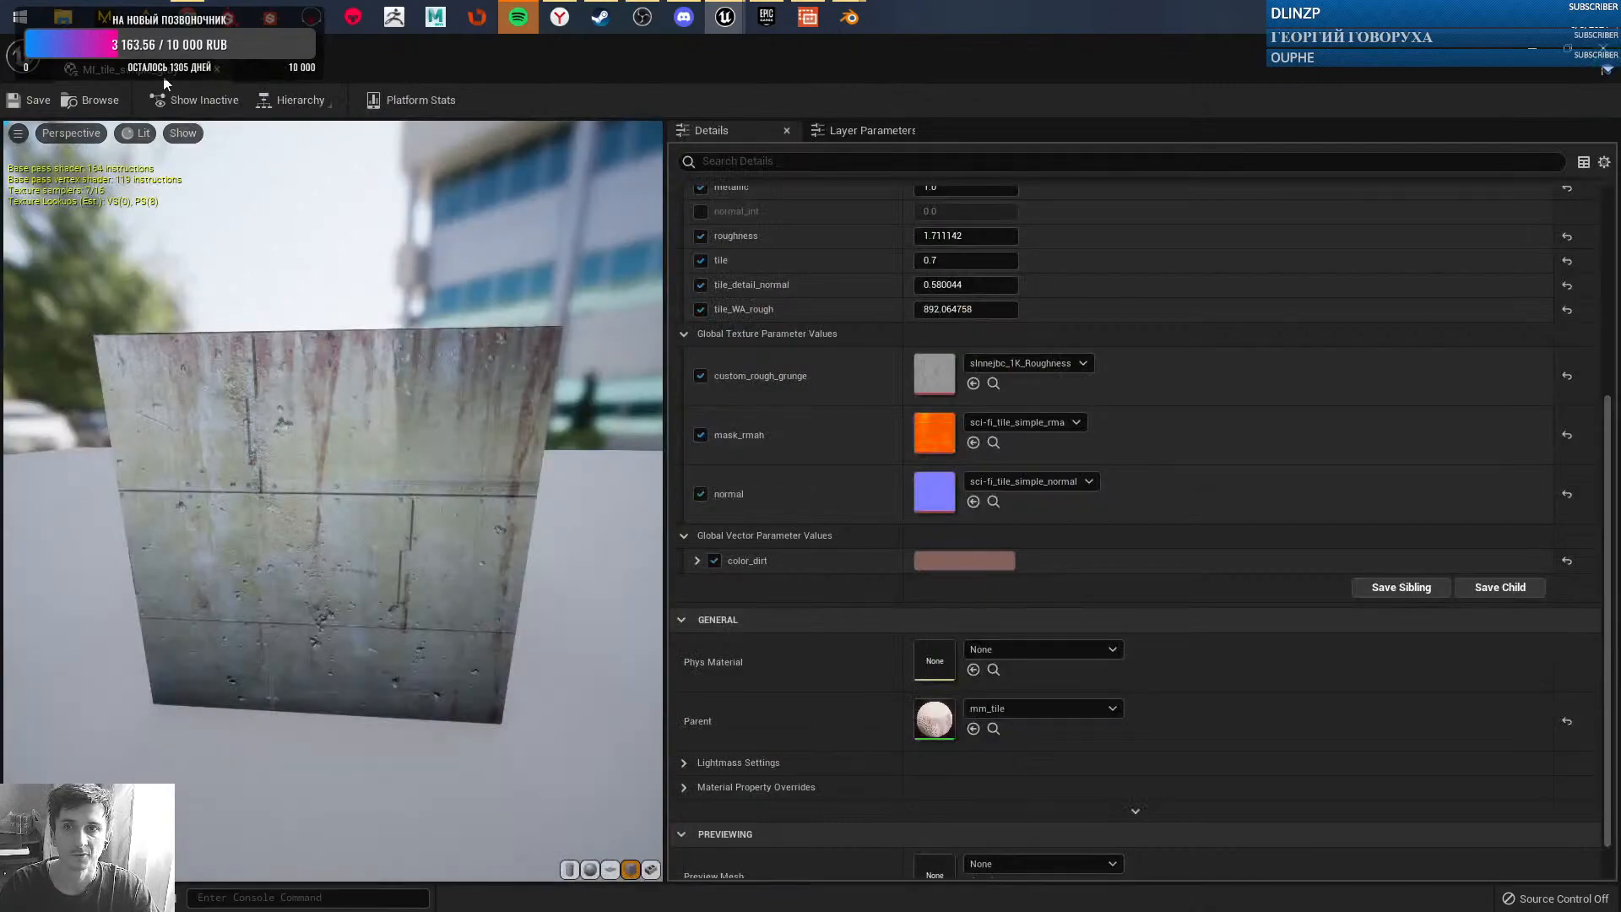
pyautogui.click(217, 70)
# - Display the level in Detail Lighting mode and view the pantone from its lower end
pyautogui.moveTo(780, 473); pyautogui.dragTo(731, 417, button='right')
pyautogui.hotkey('alt', '5')
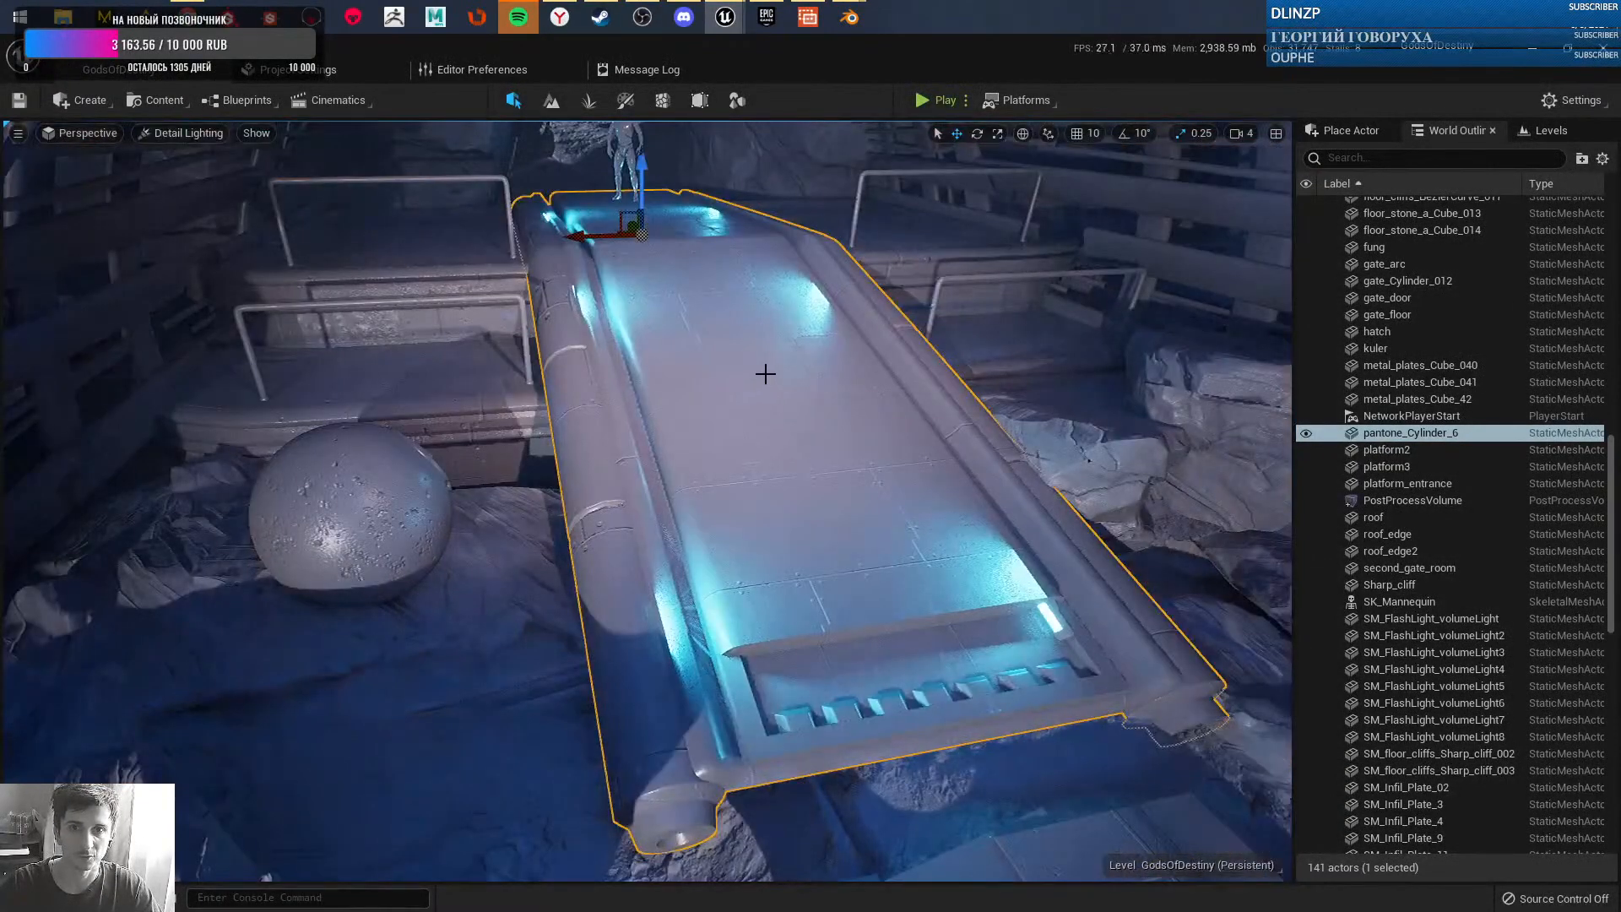
# - Compare the cave hall and pantone in the Lighting Only, Lit and Detail Lighting view modes
pyautogui.hotkey('alt', '6')
pyautogui.moveTo(762, 365); pyautogui.dragTo(882, 410, button='right')
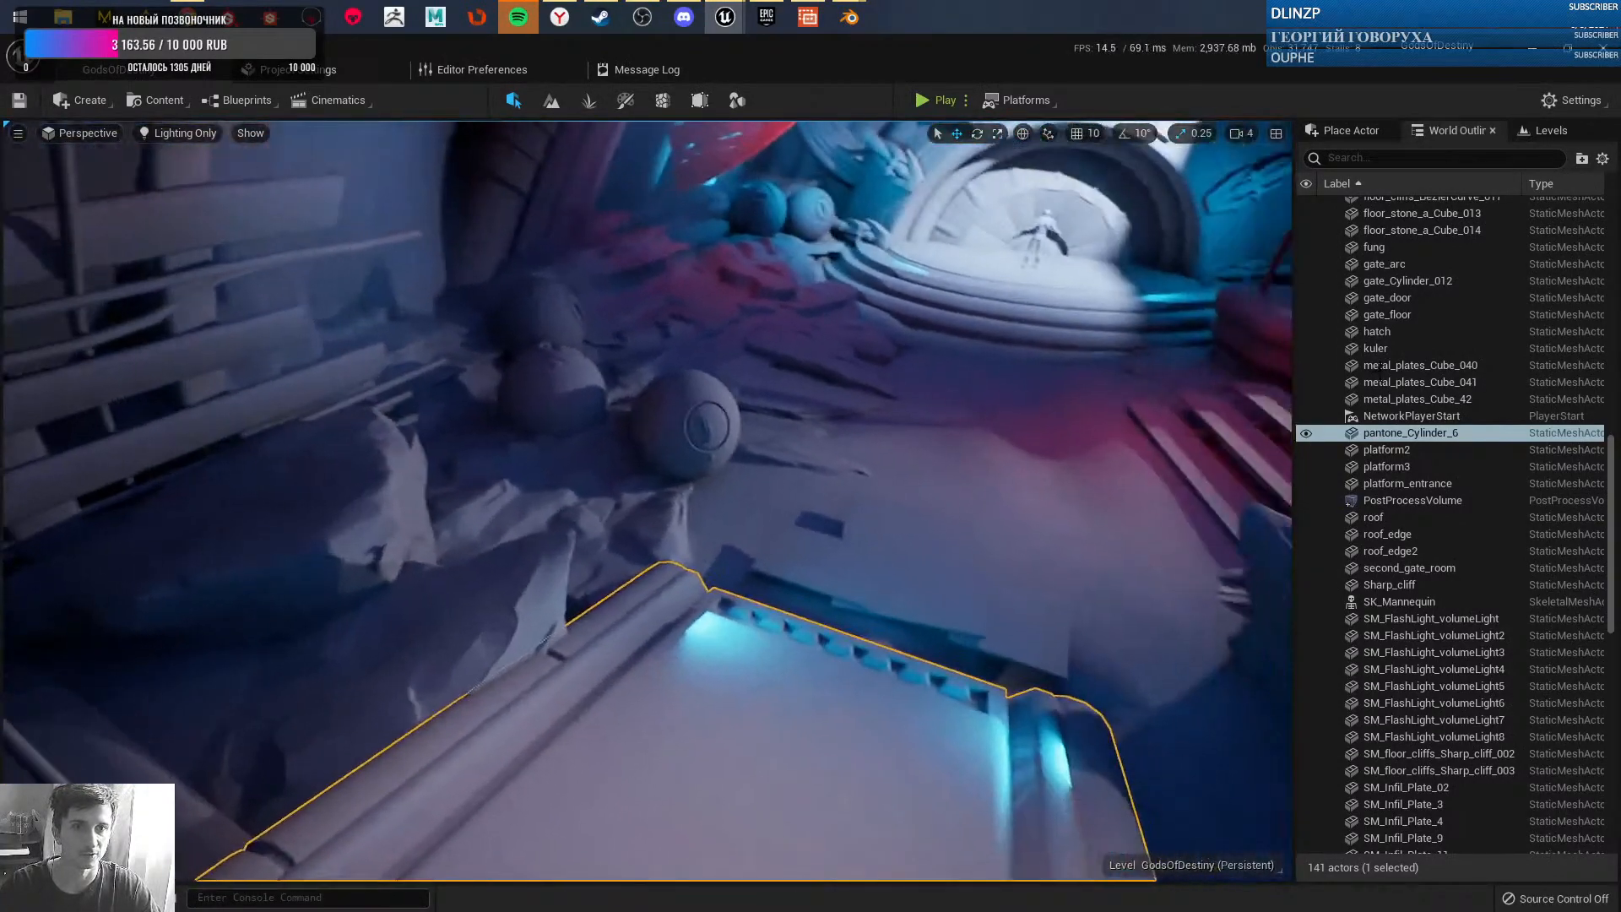
pyautogui.hotkey('alt', '4')
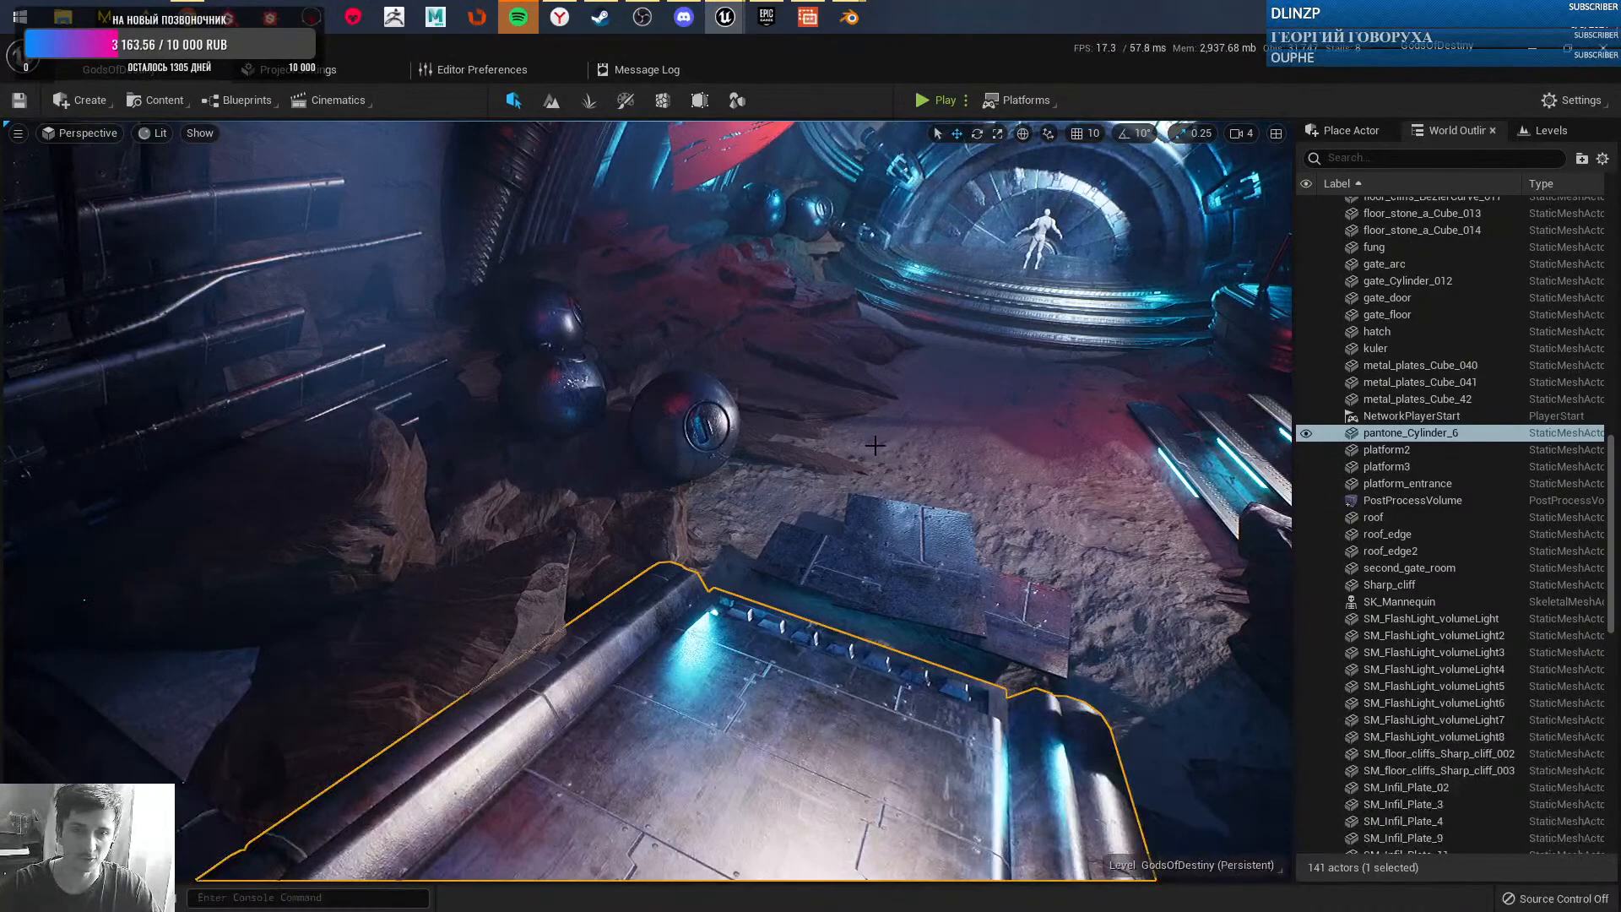
pyautogui.hotkey('alt', '5')
pyautogui.moveTo(774, 472); pyautogui.dragTo(911, 389, button='right')
pyautogui.press('g')
pyautogui.press('g')
pyautogui.press('w')
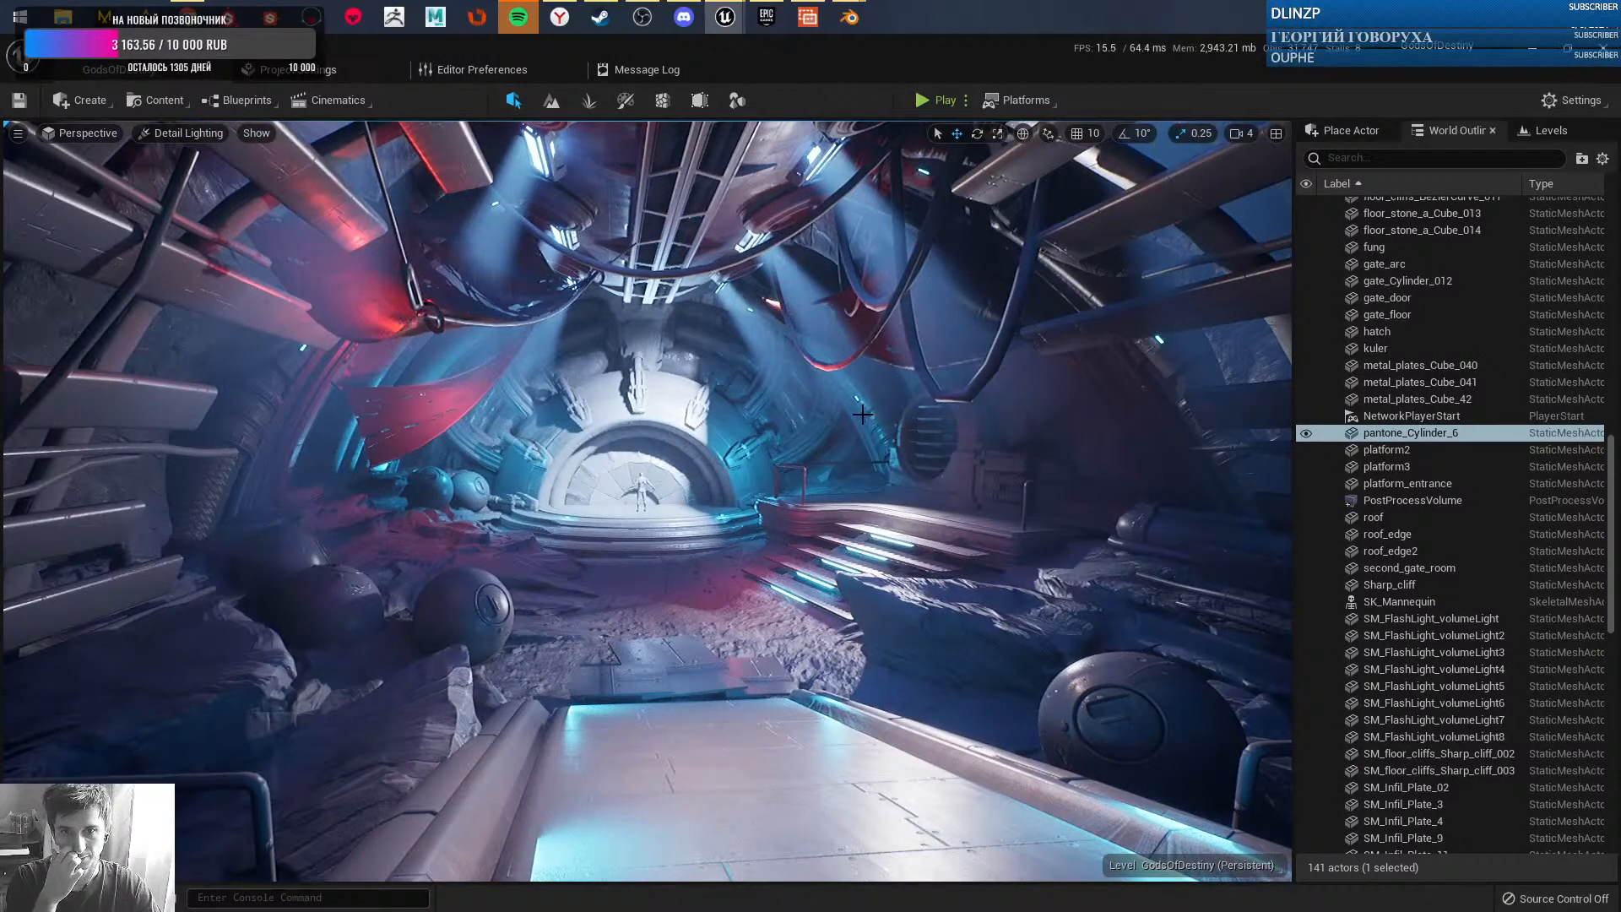
# - Display the level in Unlit mode and examine the hall's base colours from several angles
pyautogui.hotkey('alt', '2')
pyautogui.hotkey('alt', '3')
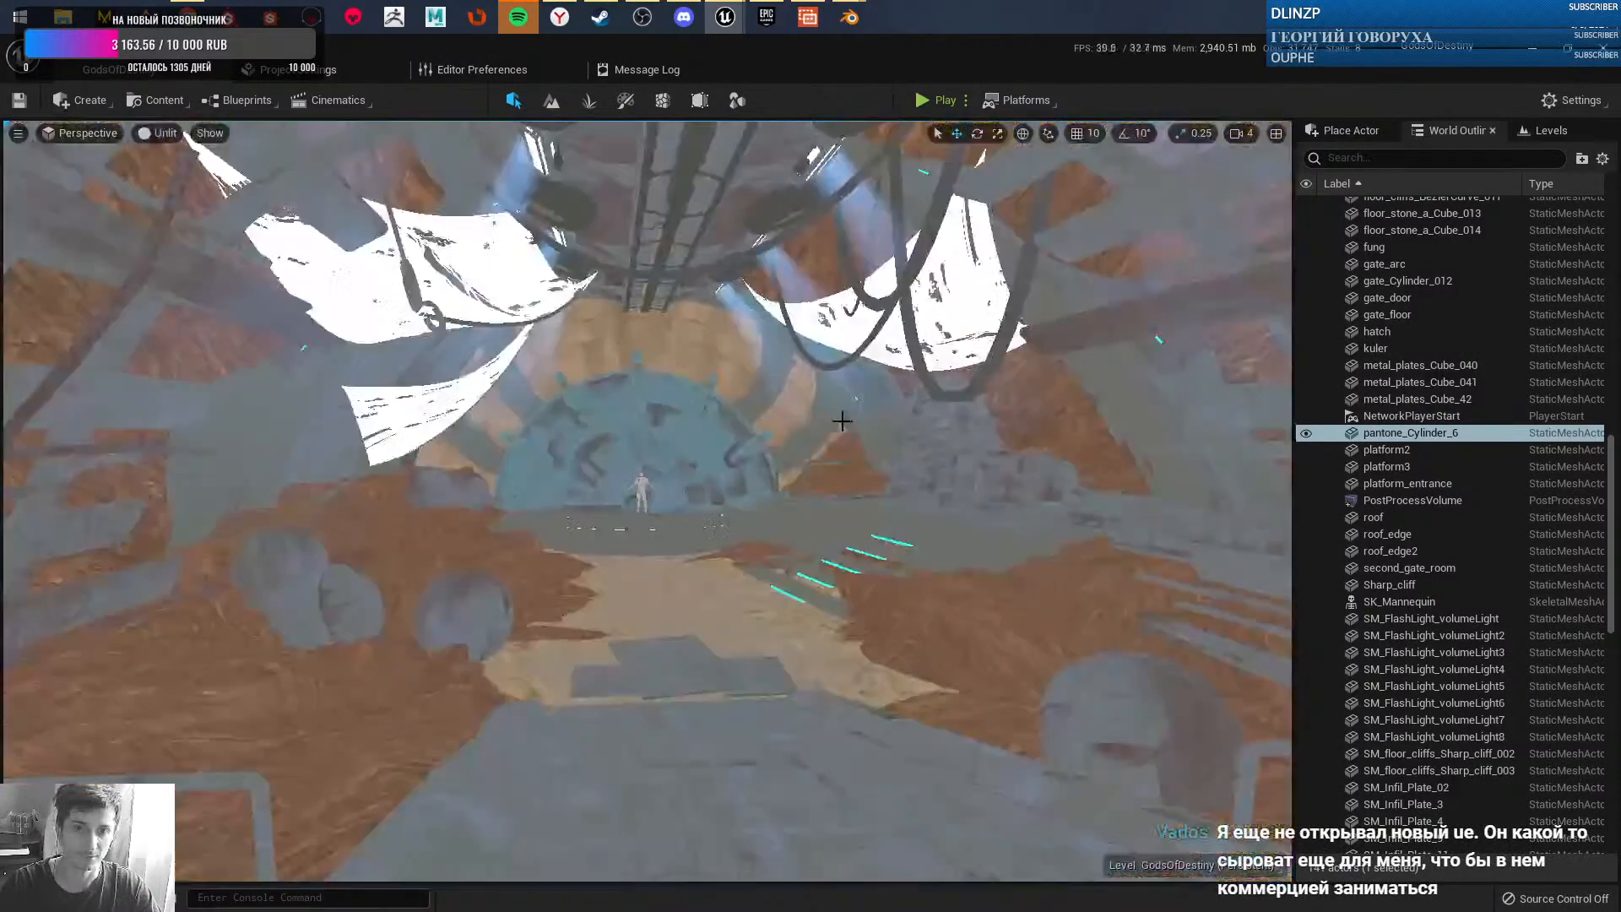
pyautogui.press('w')
pyautogui.moveTo(774, 473); pyautogui.dragTo(635, 563, button='right')
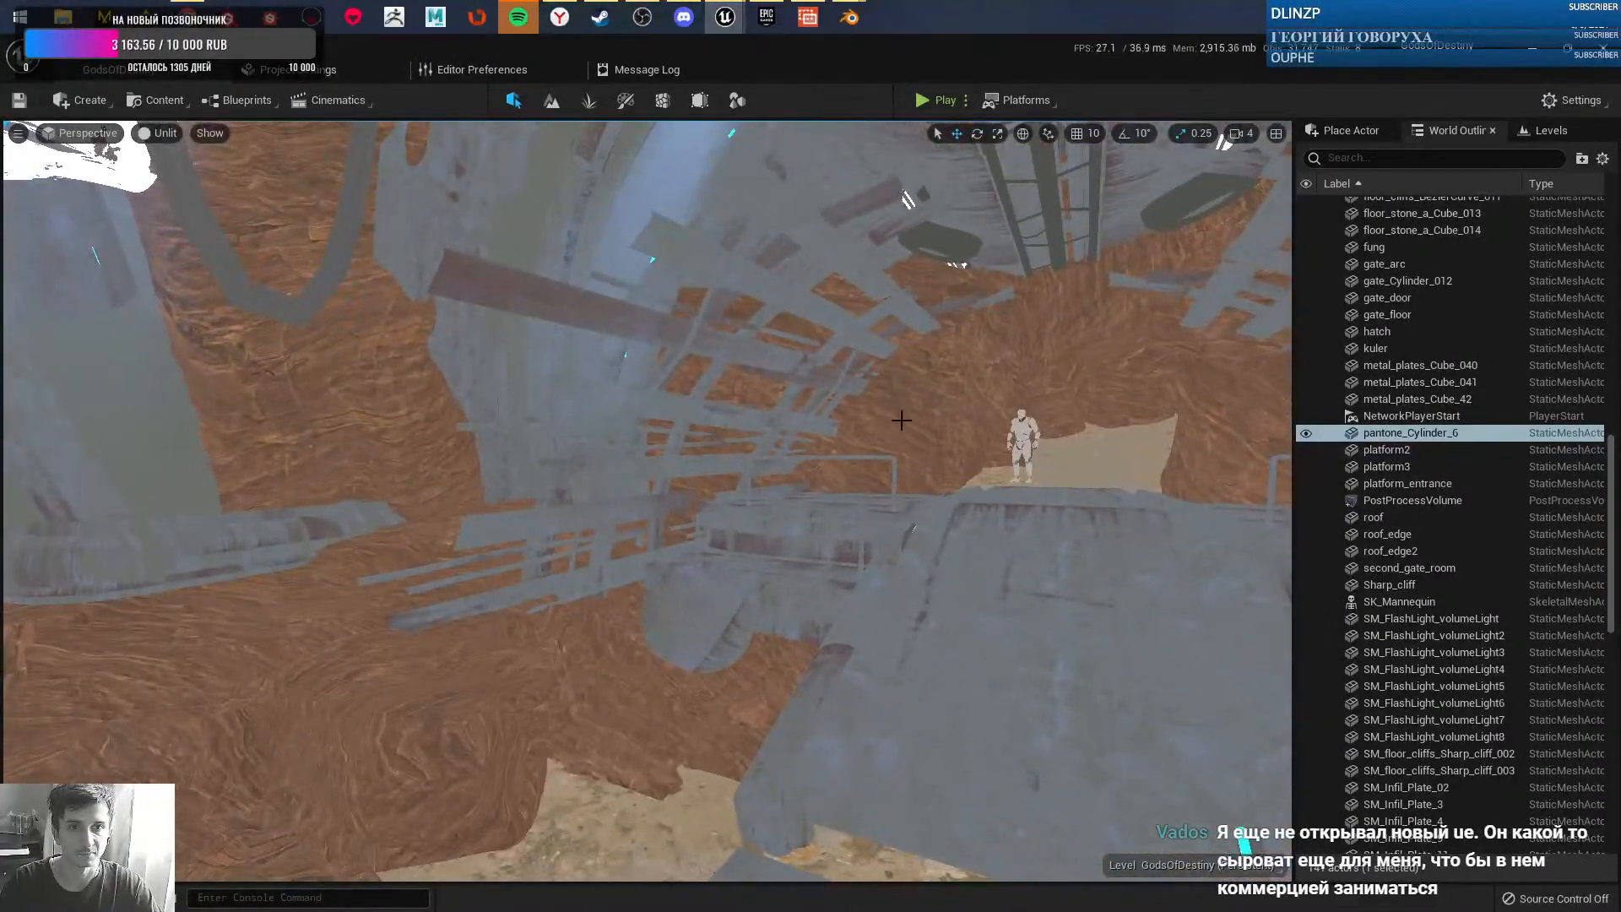
pyautogui.moveTo(979, 418); pyautogui.dragTo(785, 418, button='right')
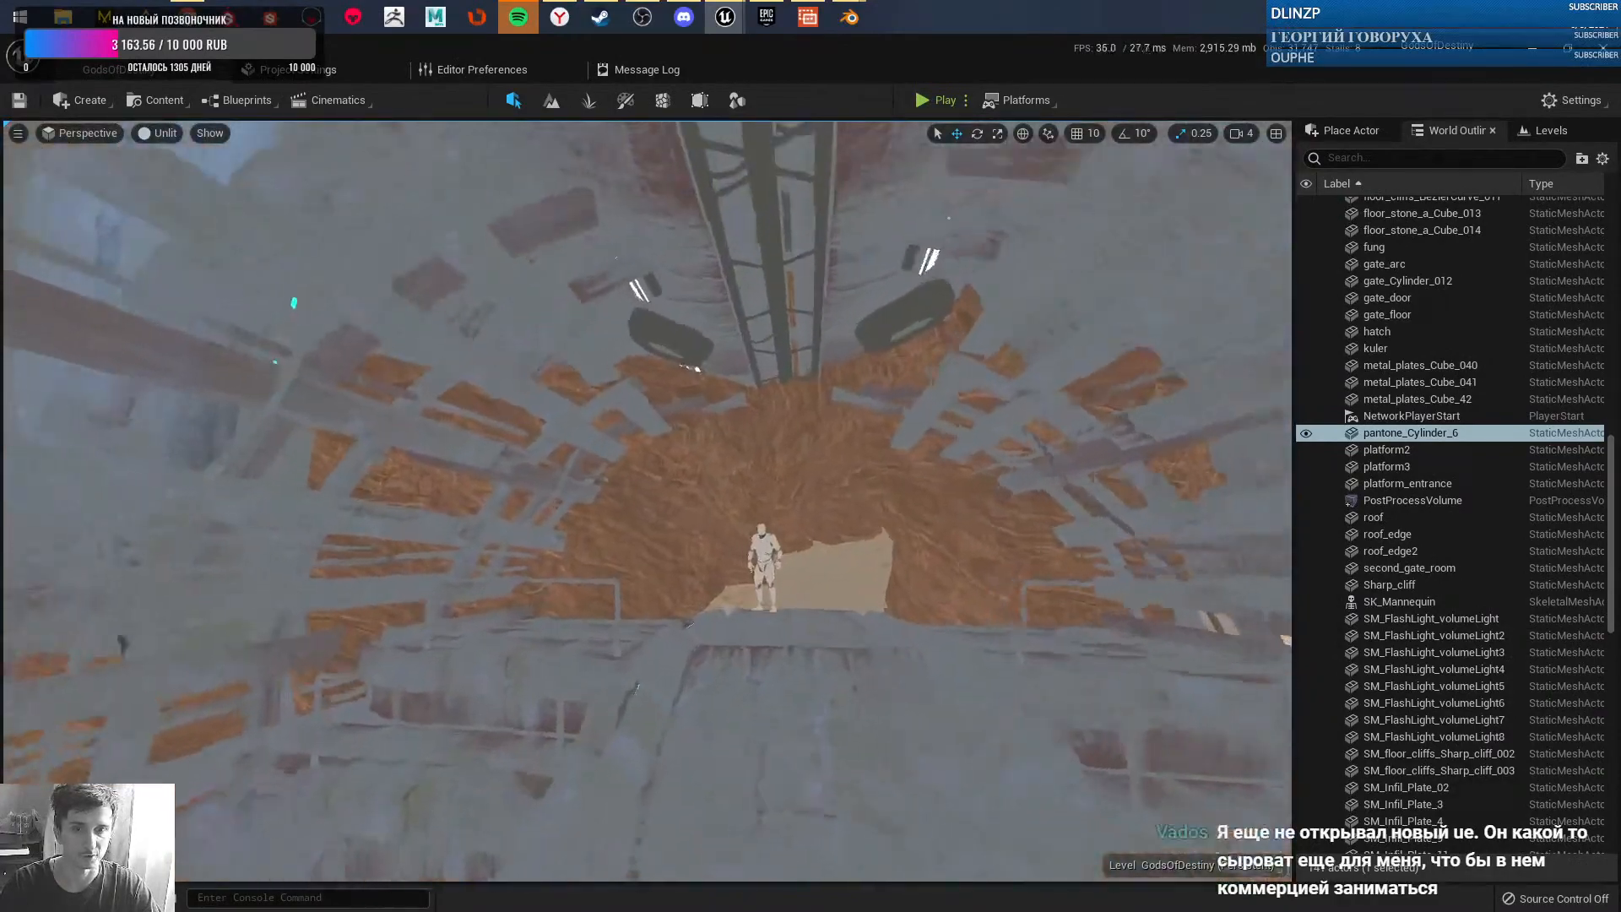
pyautogui.press('w')
pyautogui.moveTo(785, 472); pyautogui.dragTo(380, 464, button='right')
pyautogui.moveTo(705, 512); pyautogui.dragTo(852, 553, button='right')
pyautogui.press('w')
pyautogui.press('w')
# - Return the level to the Lit view mode and examine the pantone ramp and the gate arch
pyautogui.hotkey('alt', '4')
pyautogui.moveTo(770, 472); pyautogui.dragTo(927, 498, button='right')
pyautogui.press('s')
pyautogui.press('w')
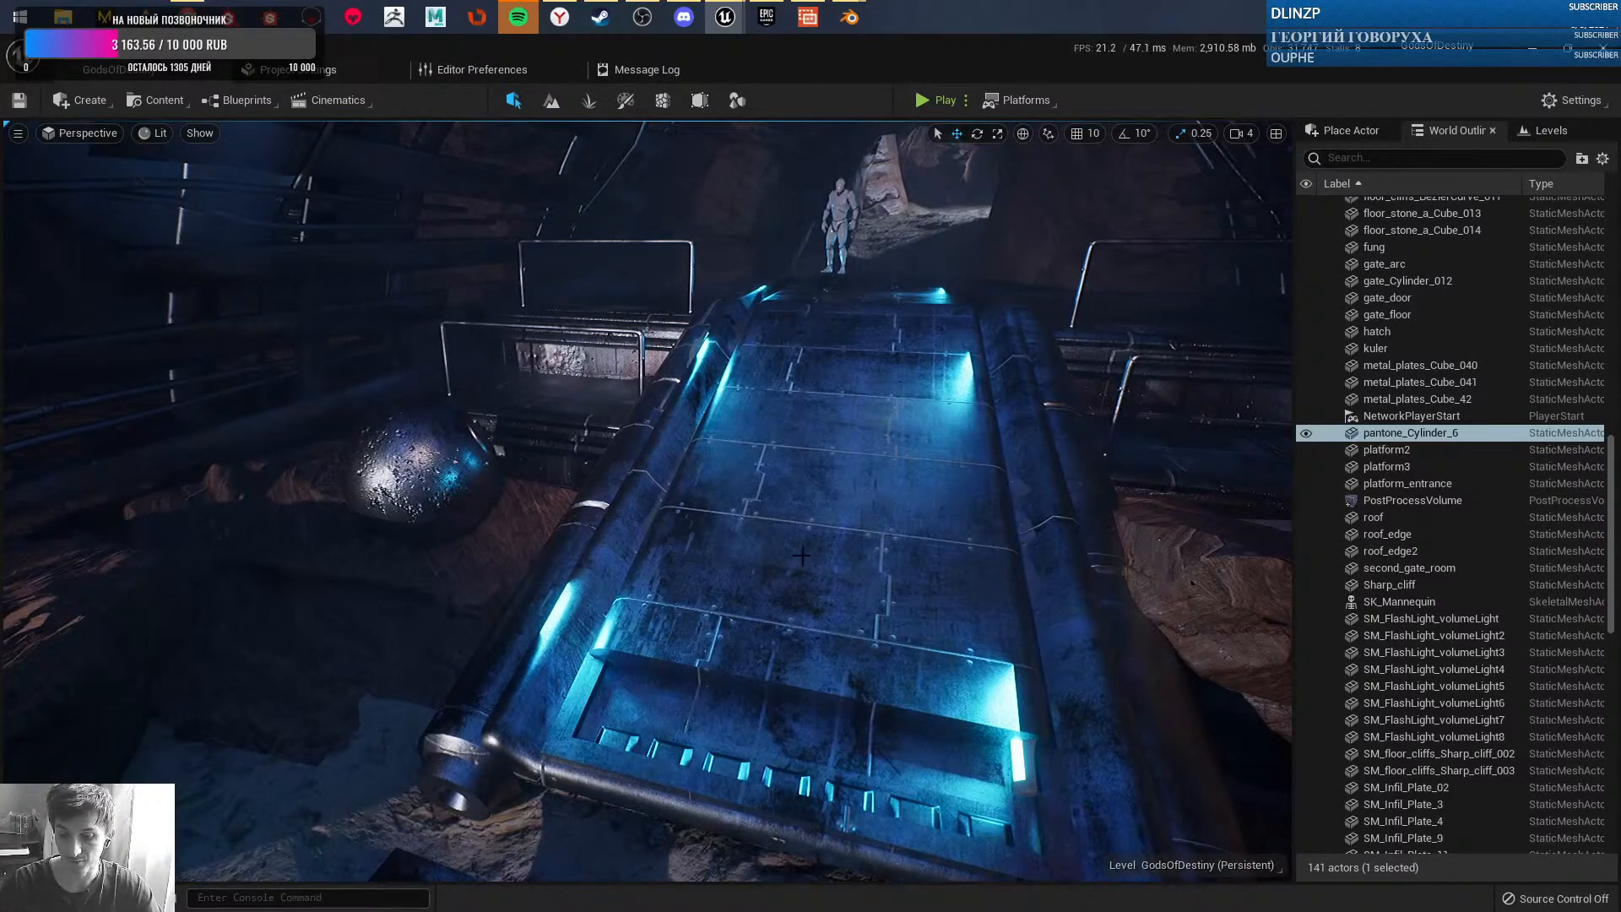
pyautogui.moveTo(872, 565); pyautogui.dragTo(692, 471, button='right')
pyautogui.press('w')
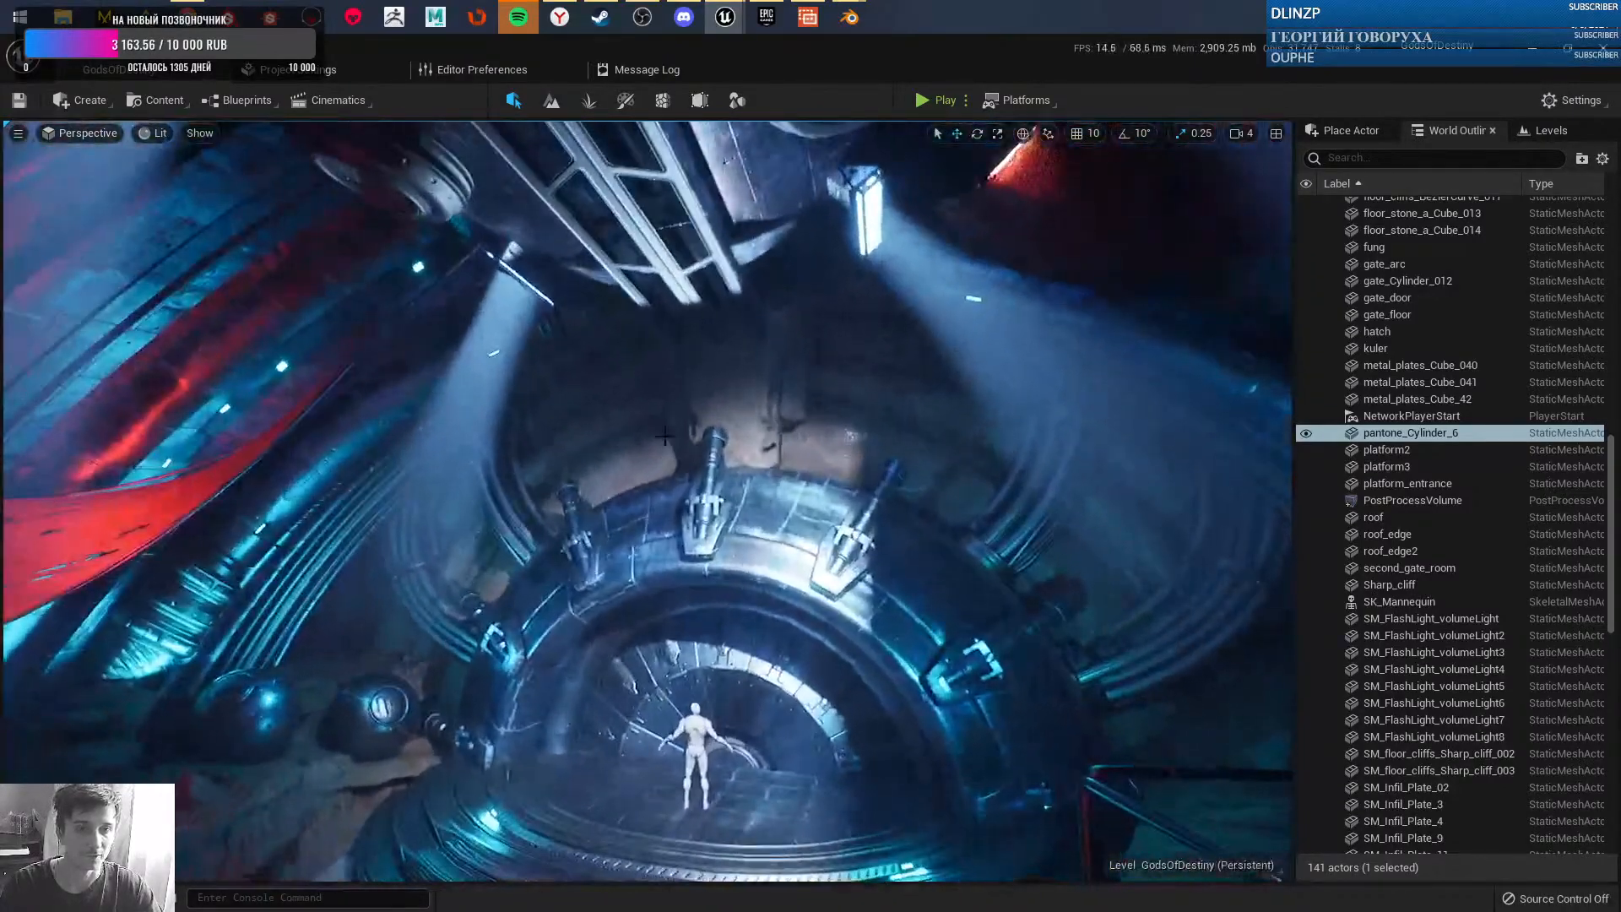
# - Filter the level's actors by "post", select the PostProcessVolume and show its details over the viewport
pyautogui.click(1348, 160)
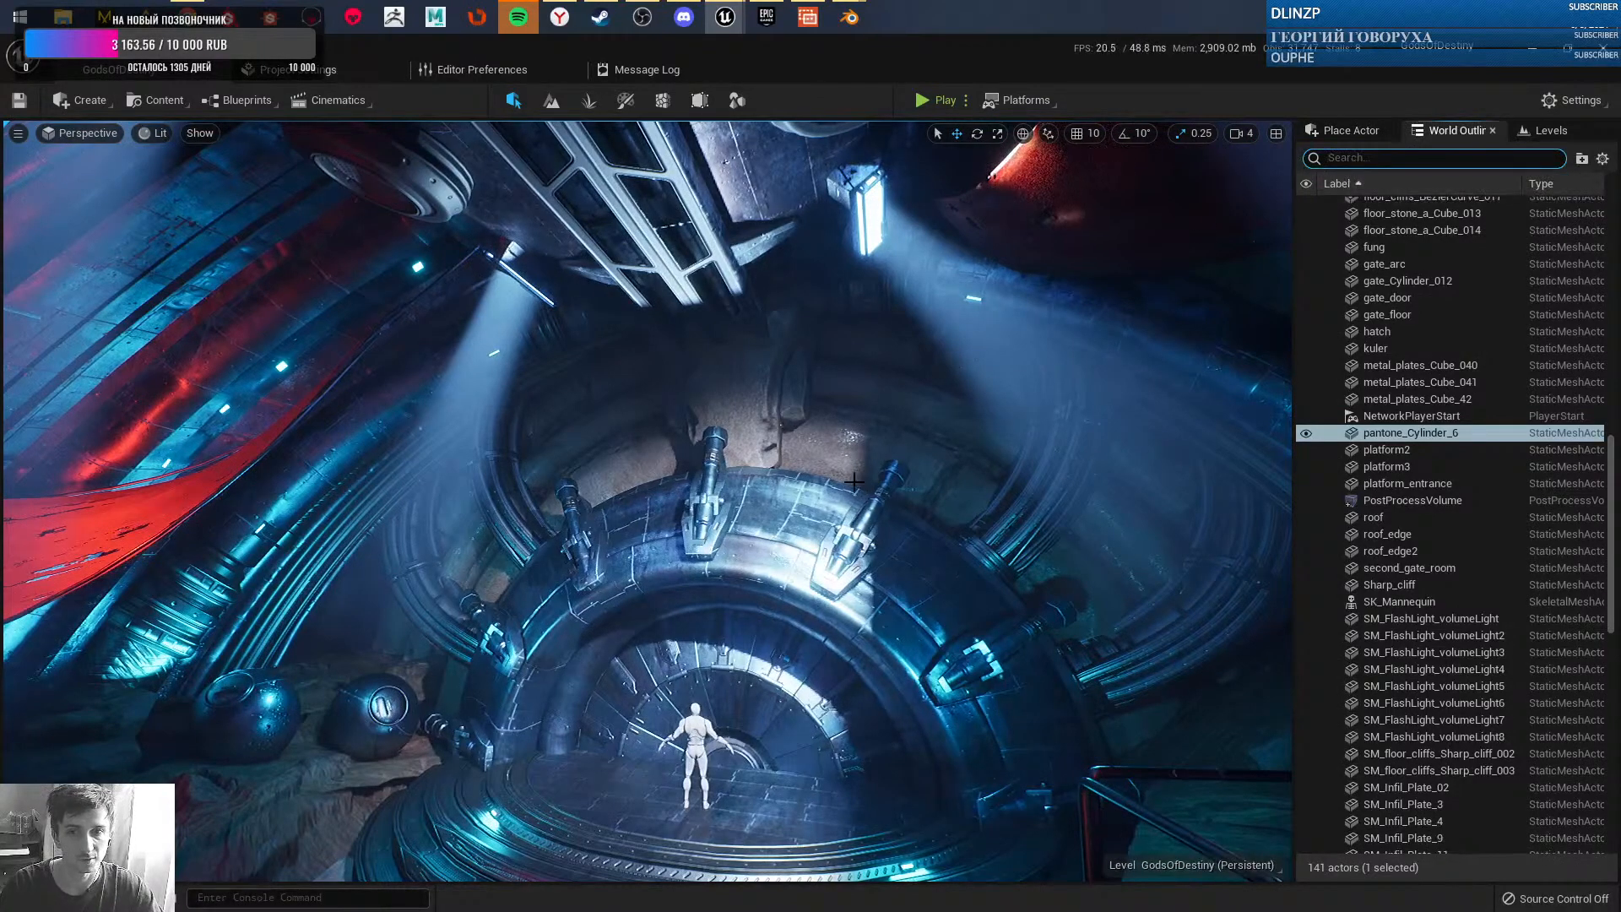
pyautogui.moveTo(849, 488)
pyautogui.mouseDown(button='right')
pyautogui.moveTo(806, 505)
pyautogui.moveTo(869, 491)
pyautogui.mouseUp(button='right')
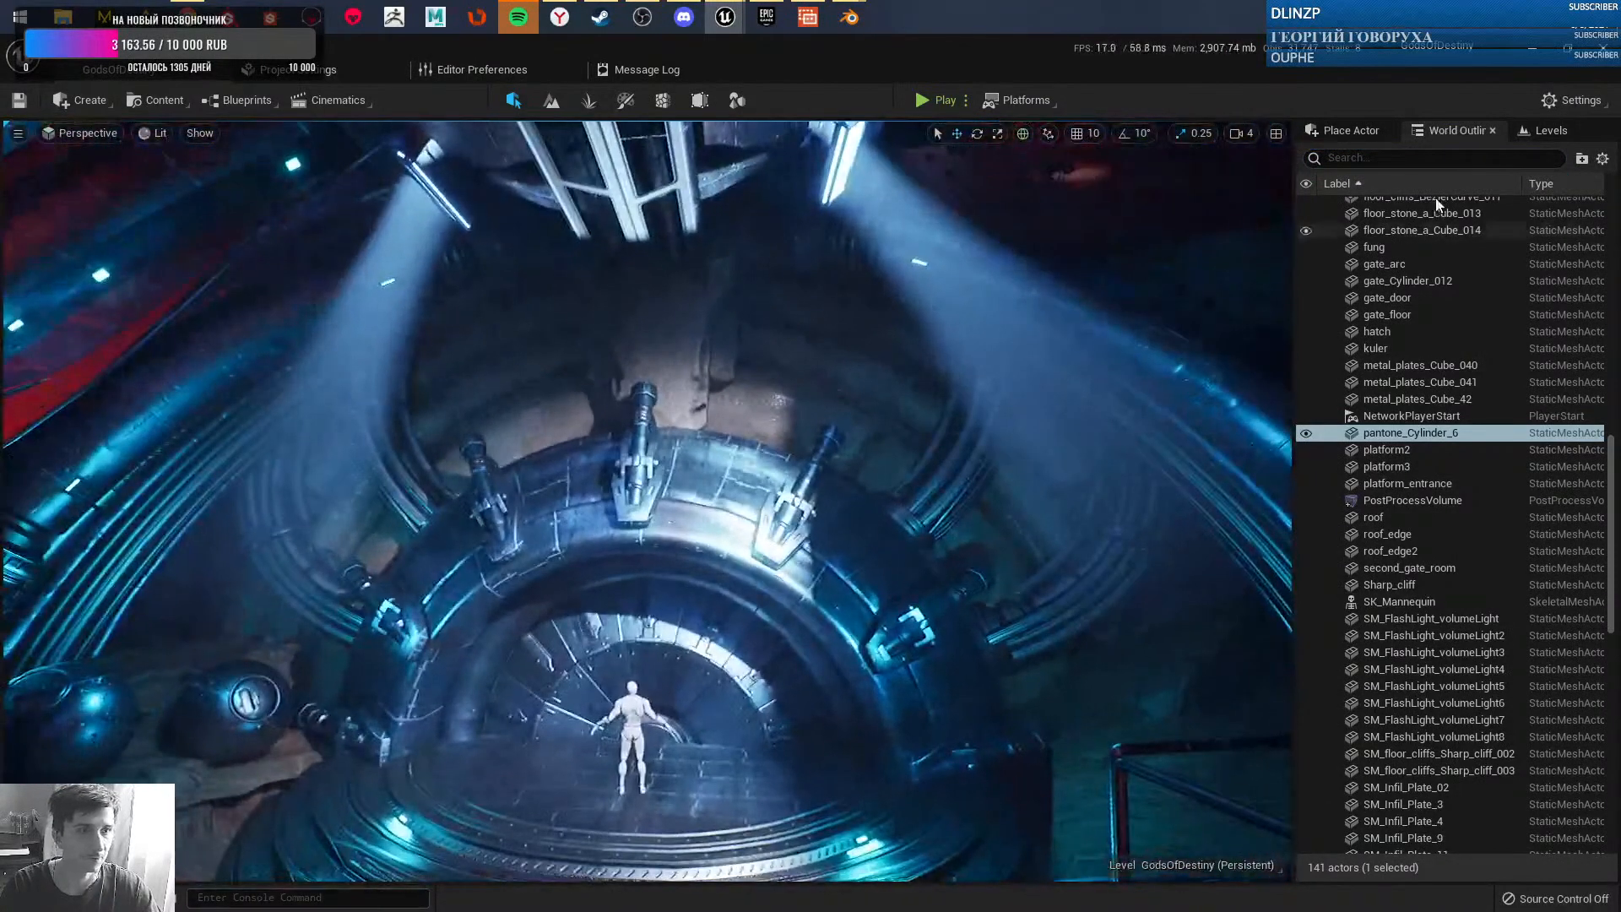
pyautogui.click(1361, 159)
pyautogui.write('post')
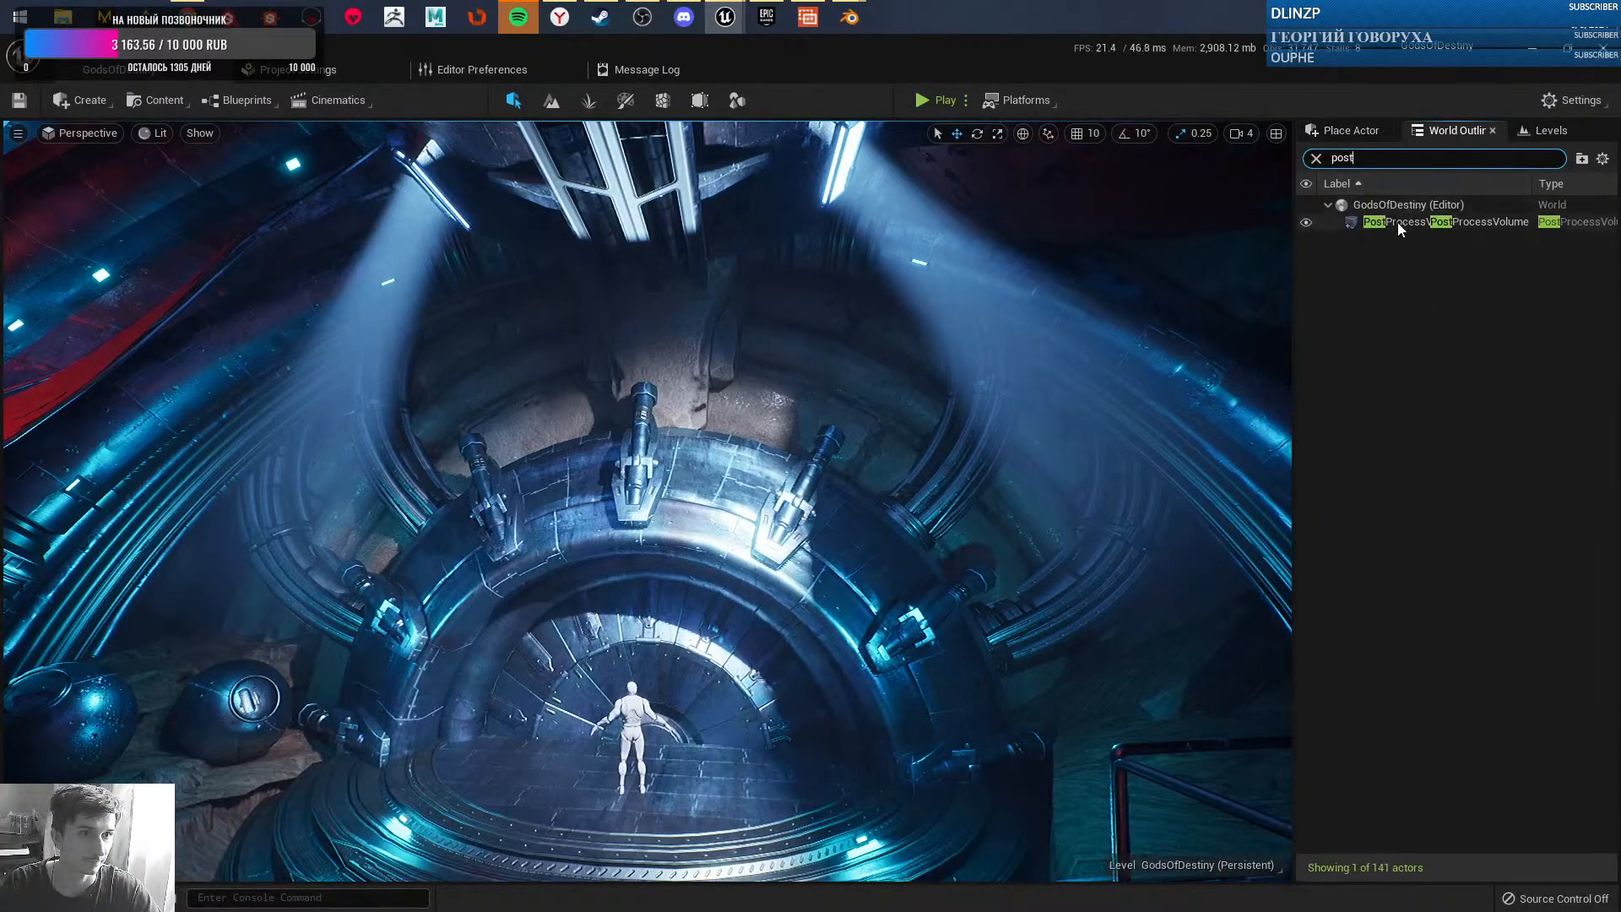
pyautogui.click(1397, 223)
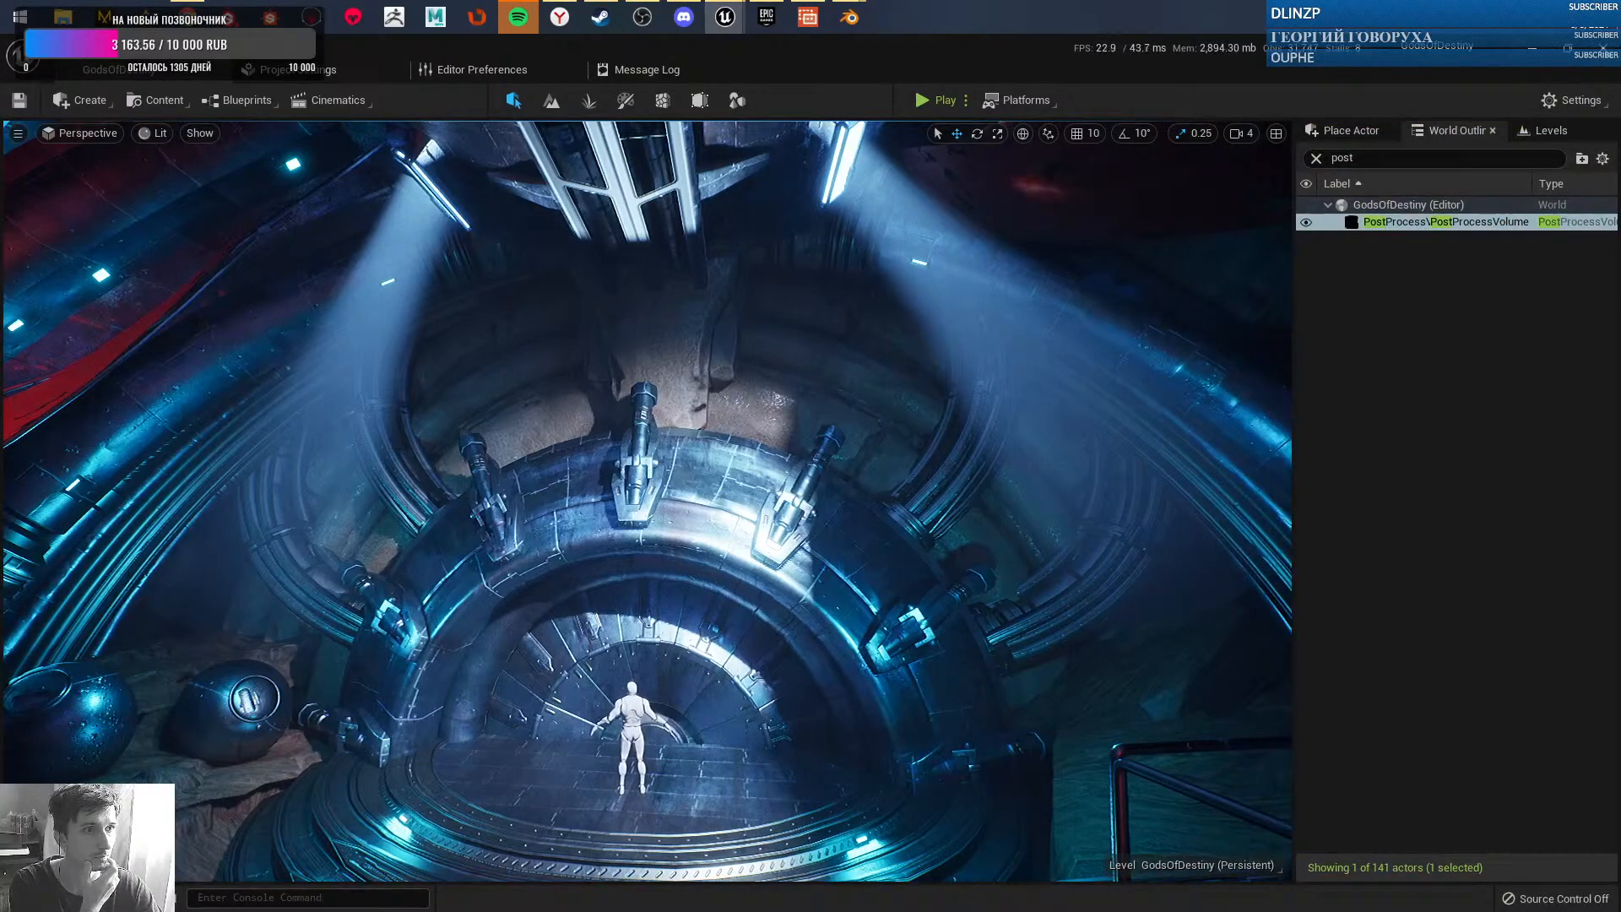
pyautogui.moveTo(1620, 264); pyautogui.dragTo(1143, 81)
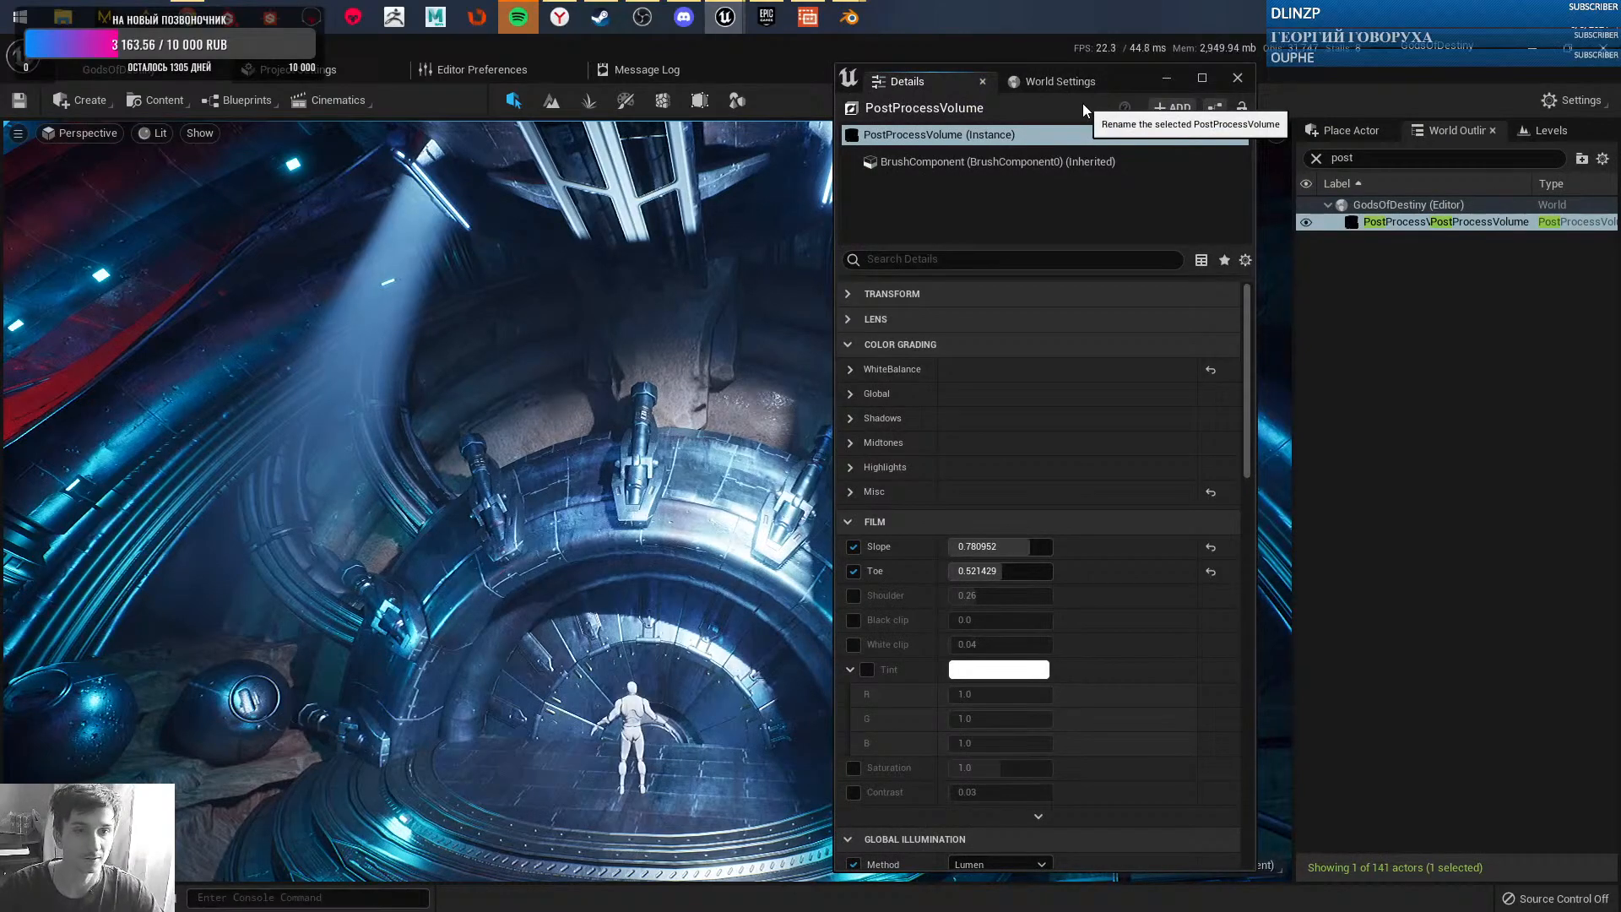
# - Look through the PostProcessVolume's properties, from film and global illumination down to the brush and actor settings
pyautogui.moveTo(1099, 692); pyautogui.dragTo(1102, 325, button='right')
pyautogui.scroll(-2, 1108, 384)
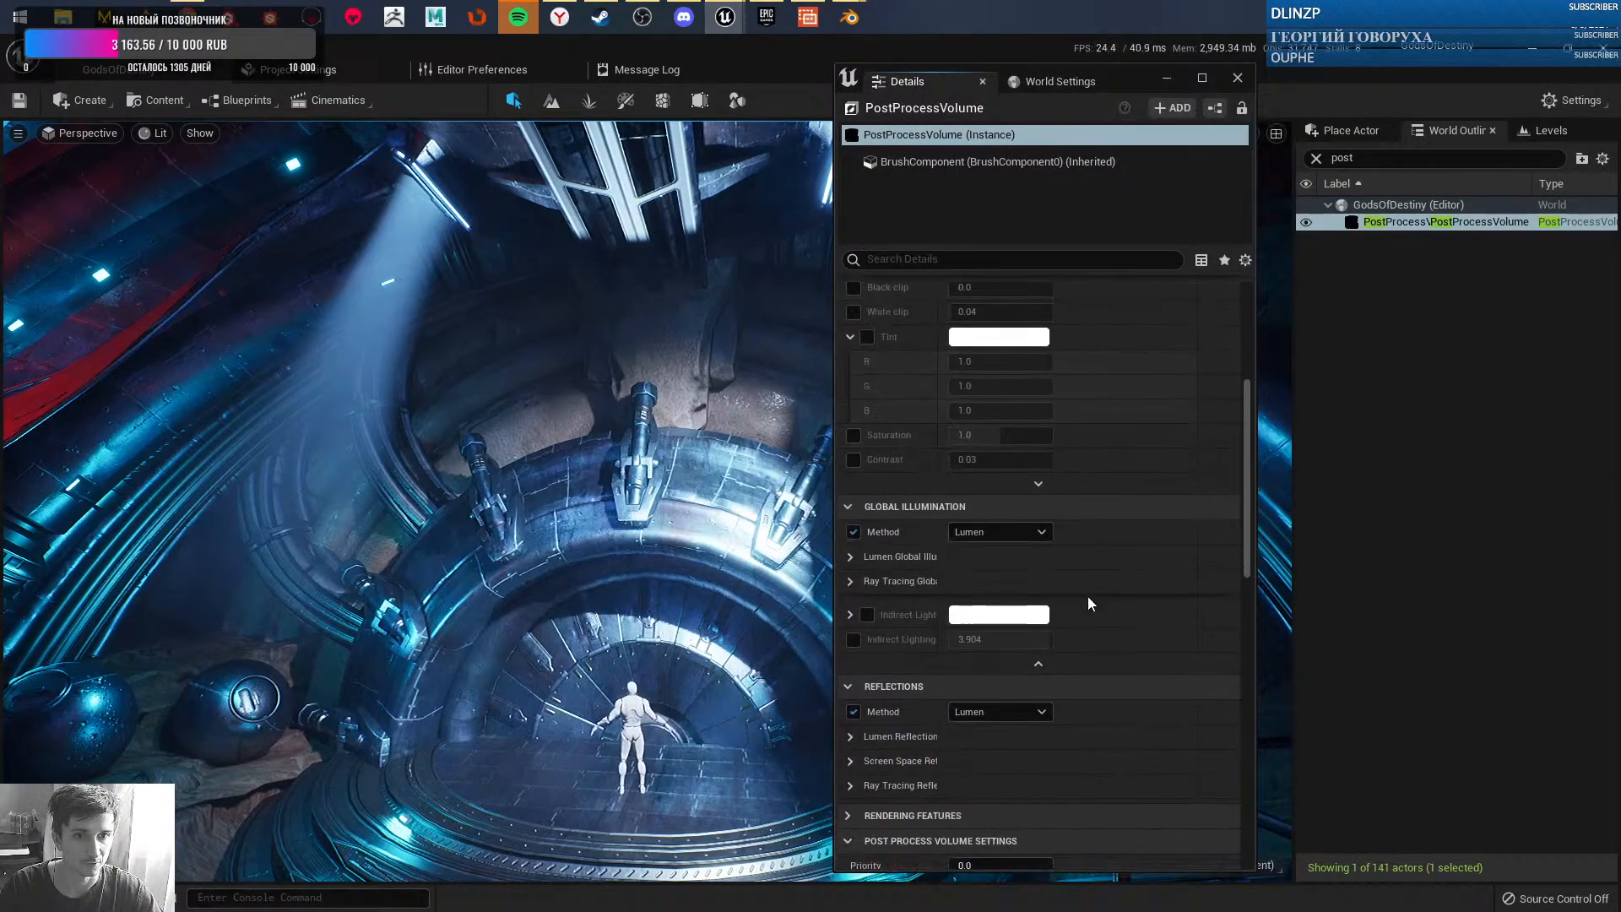
pyautogui.scroll(-2, 1089, 582)
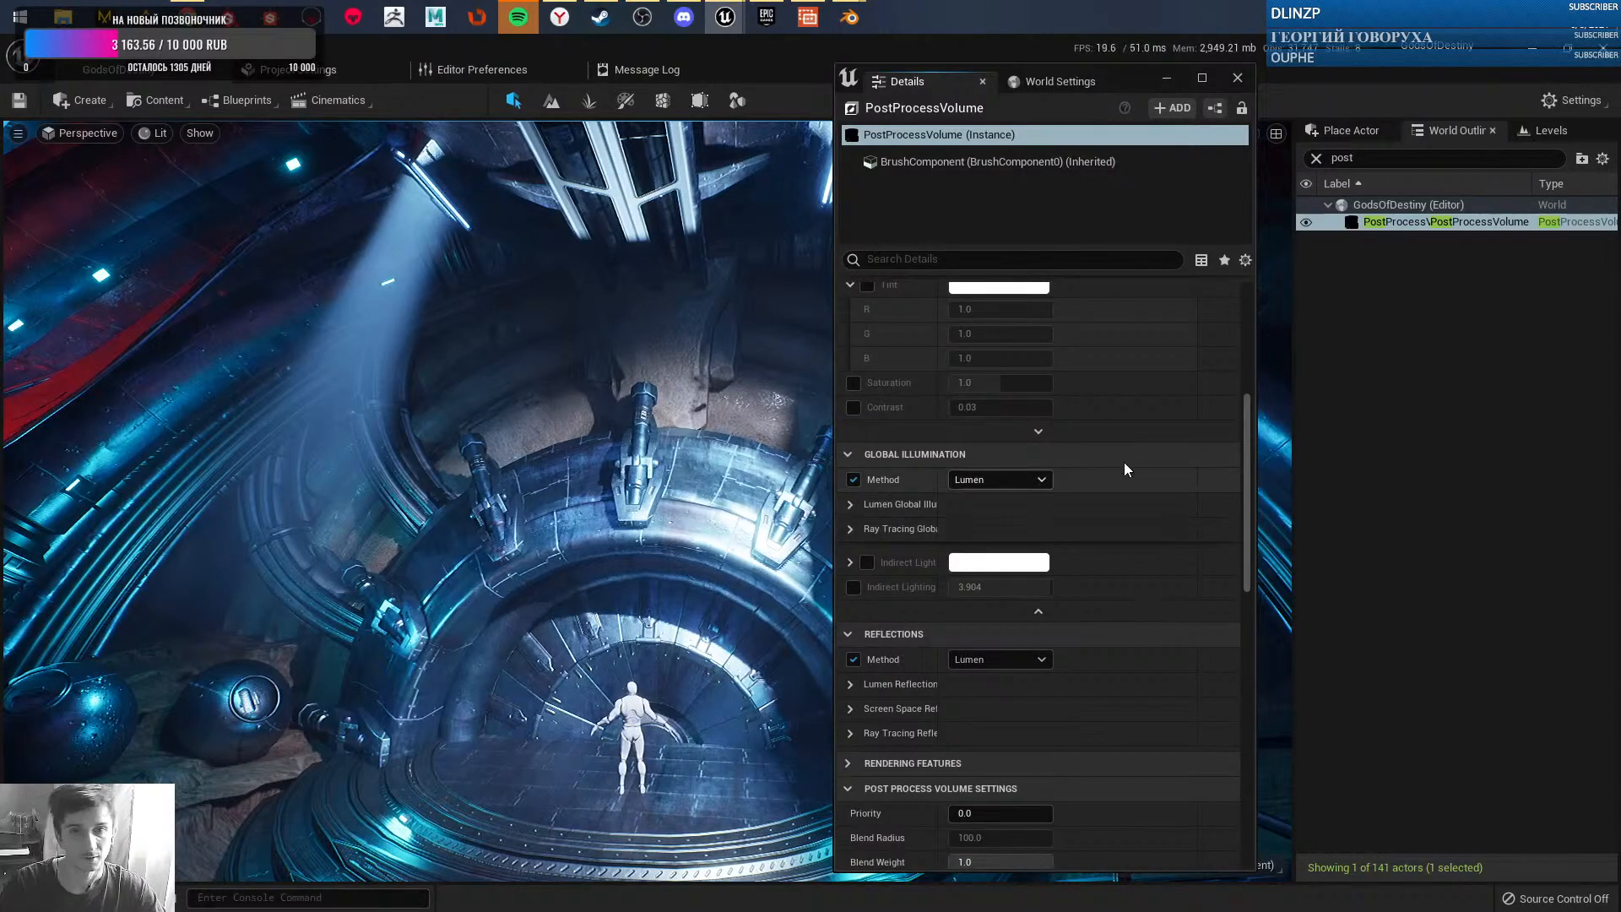
pyautogui.scroll(-6, 1071, 507)
pyautogui.scroll(-7, 1069, 471)
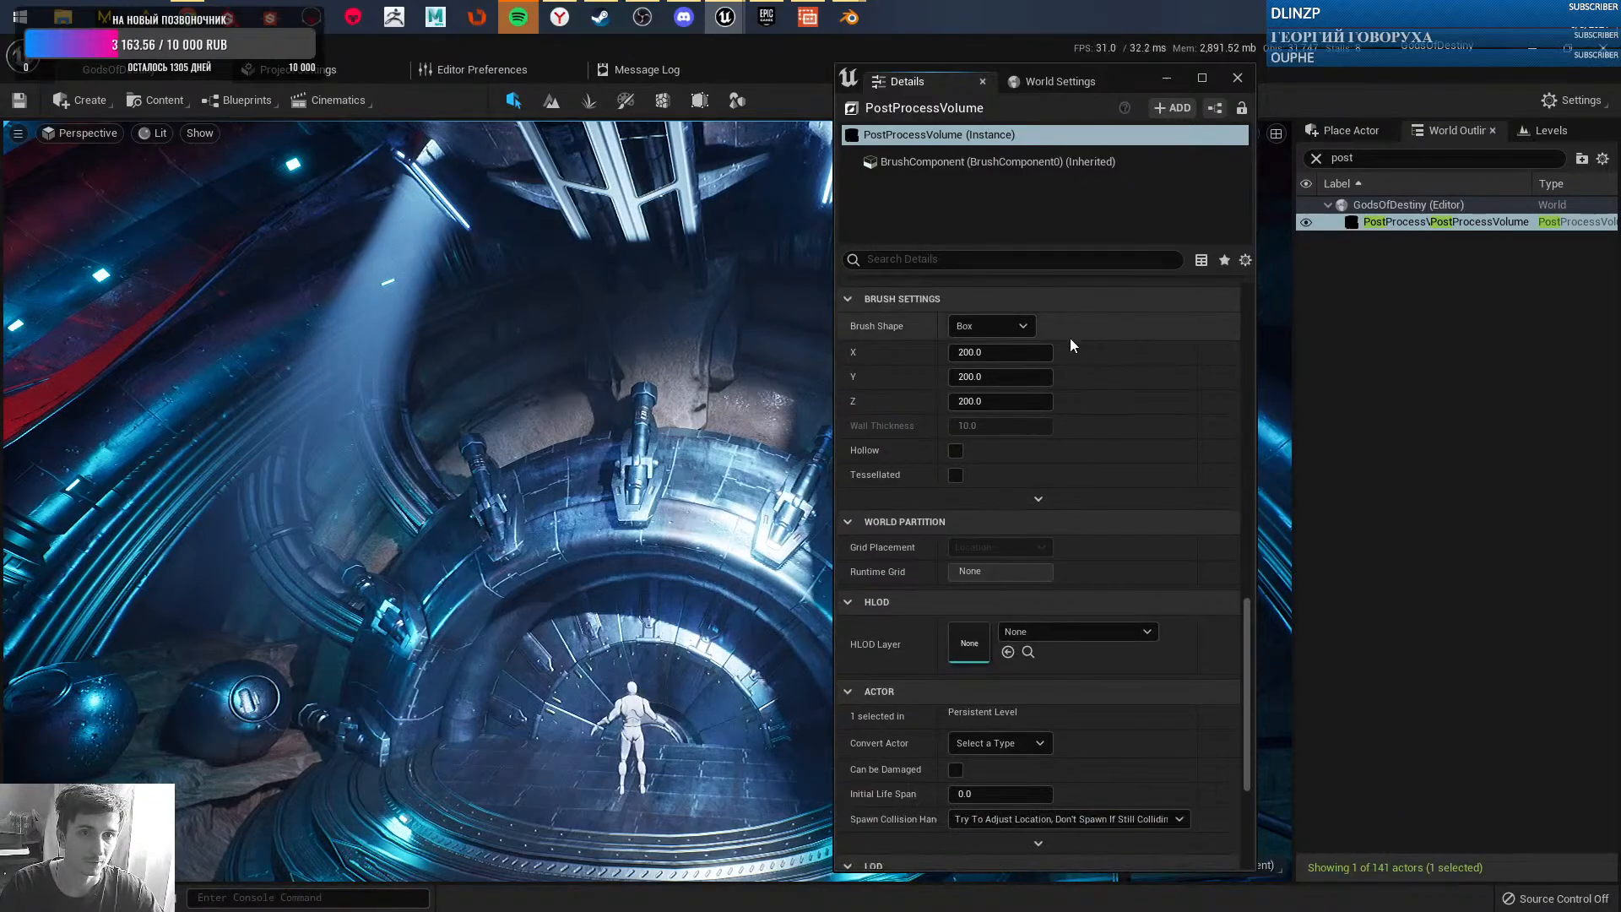
pyautogui.scroll(-3, 1080, 534)
pyautogui.scroll(15, 1080, 534)
pyautogui.scroll(3, 1062, 842)
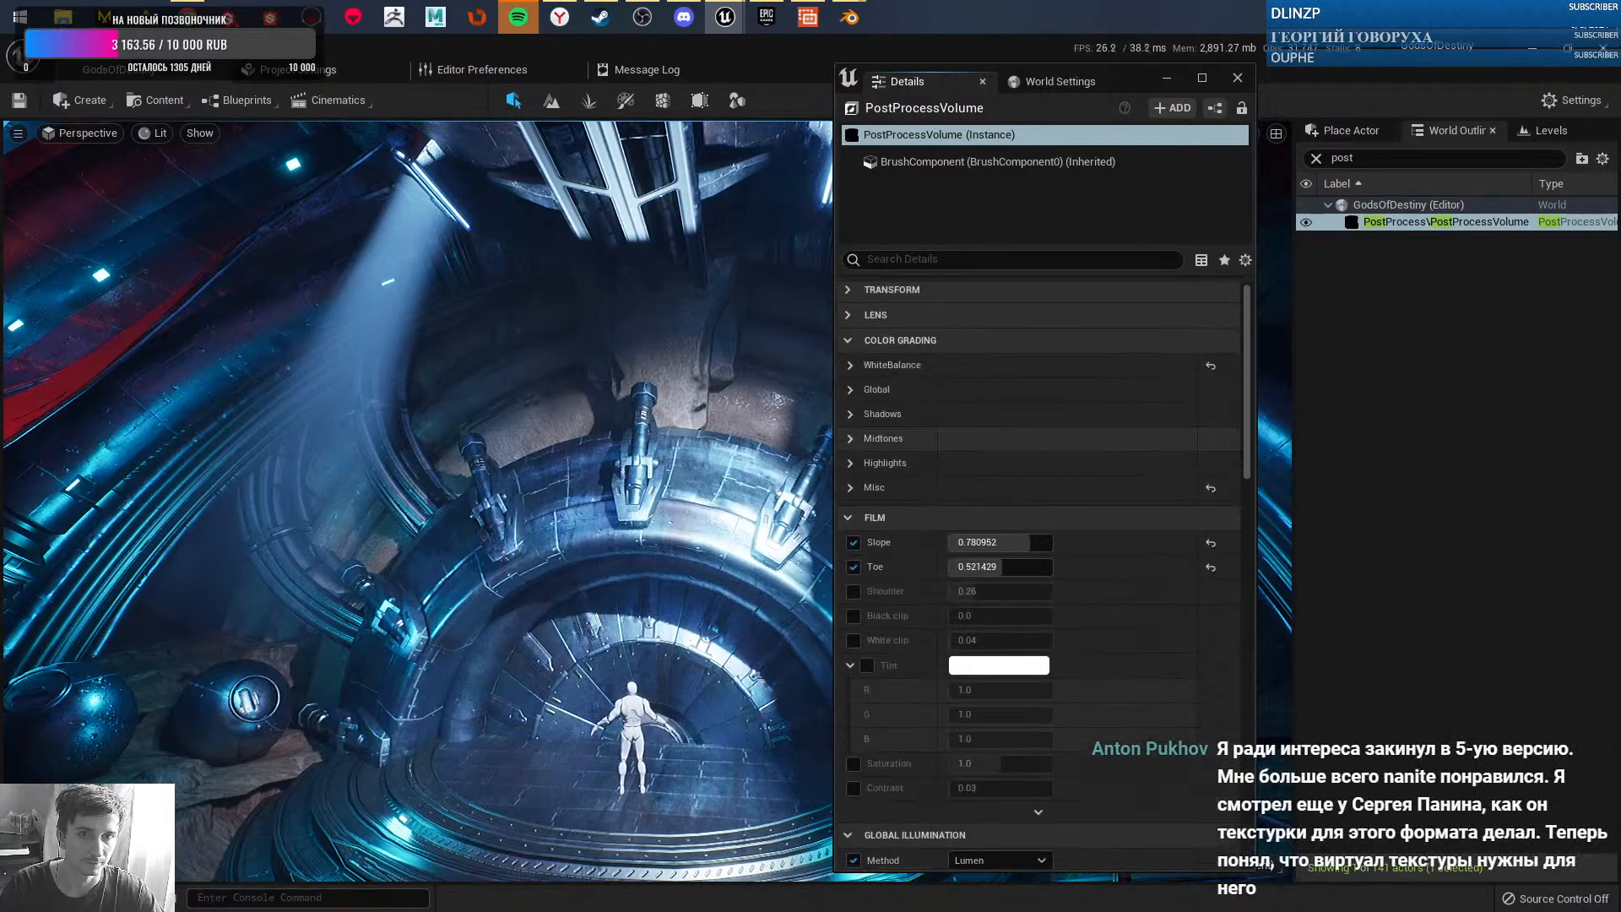
# - Check the PostProcessVolume's Misc properties, filtering its details by "misc", and clear the filter
pyautogui.click(850, 493)
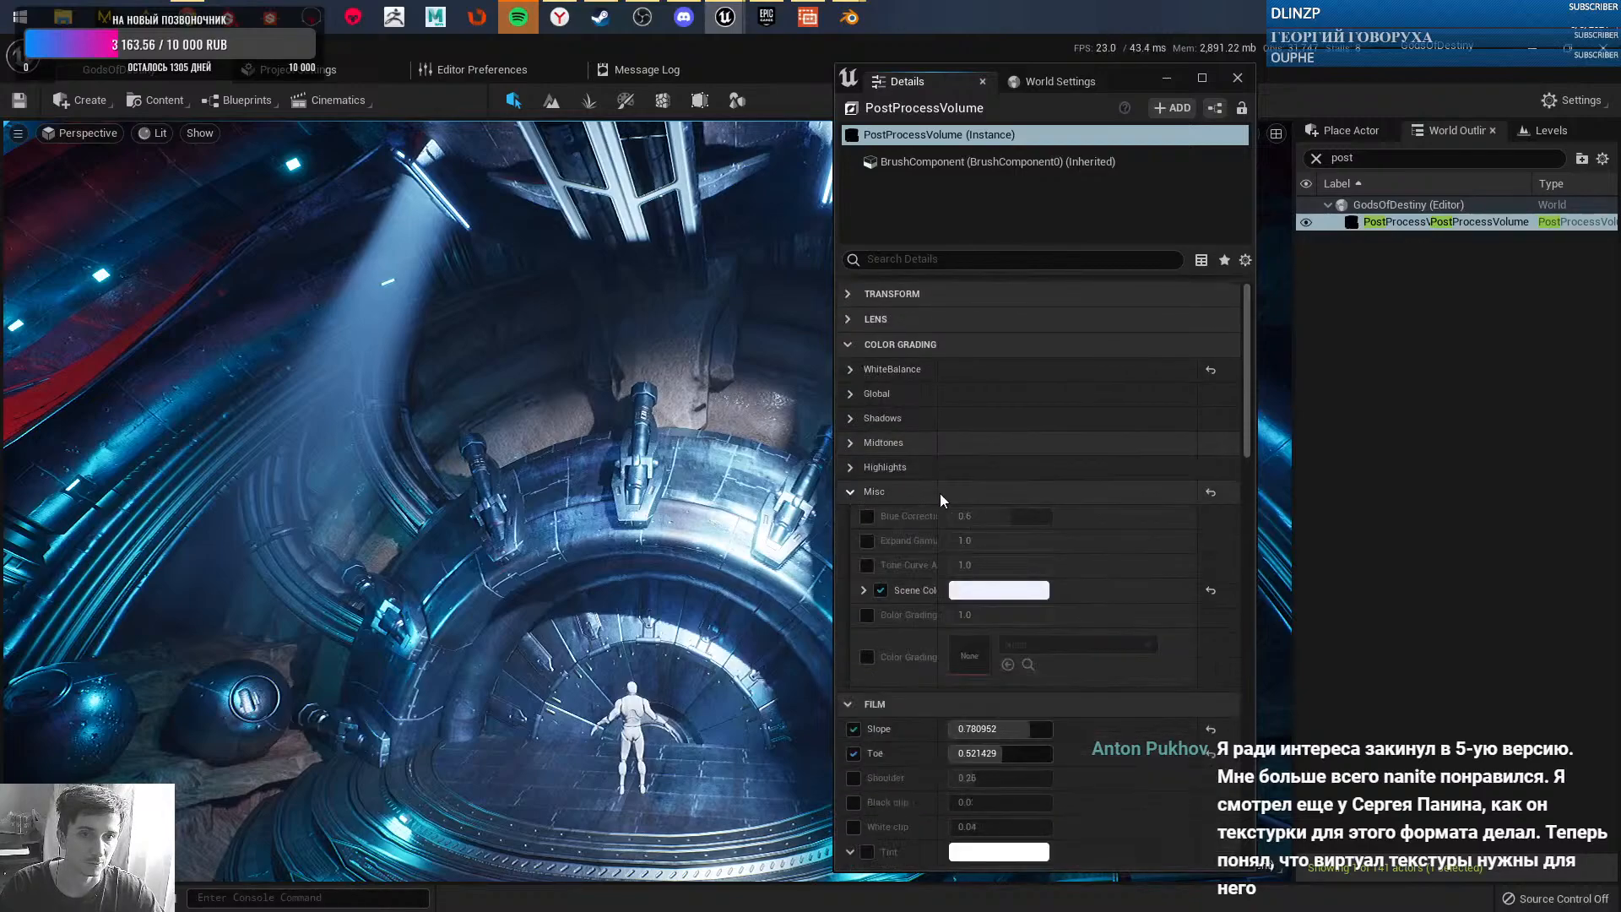
pyautogui.click(849, 492)
pyautogui.scroll(2, 937, 490)
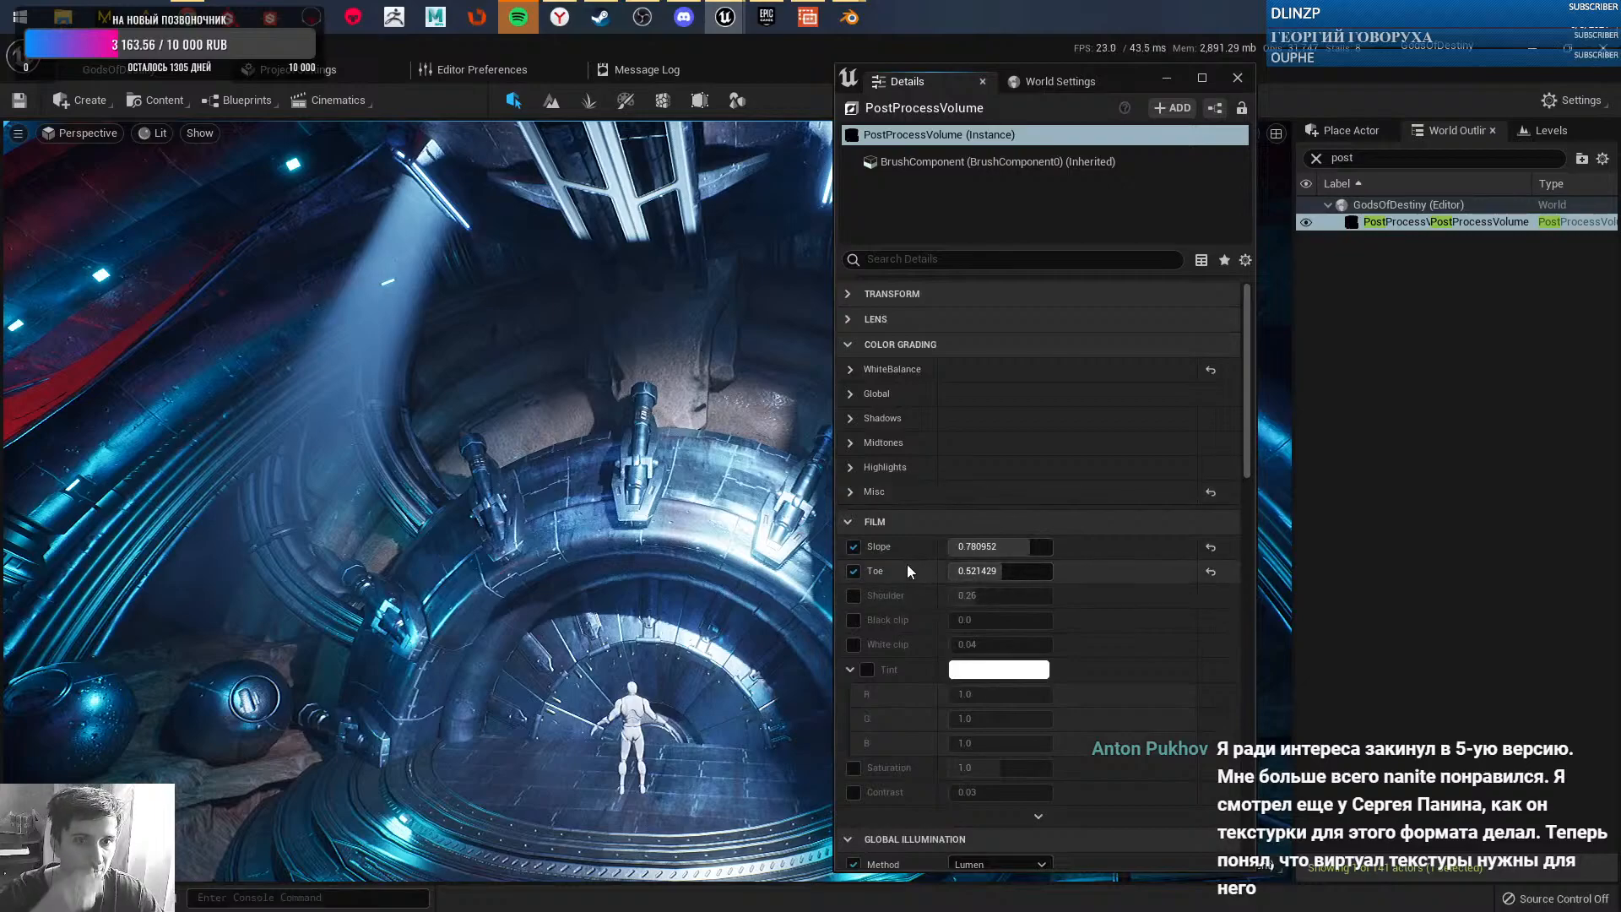
pyautogui.scroll(-10, 911, 568)
pyautogui.scroll(-10, 964, 540)
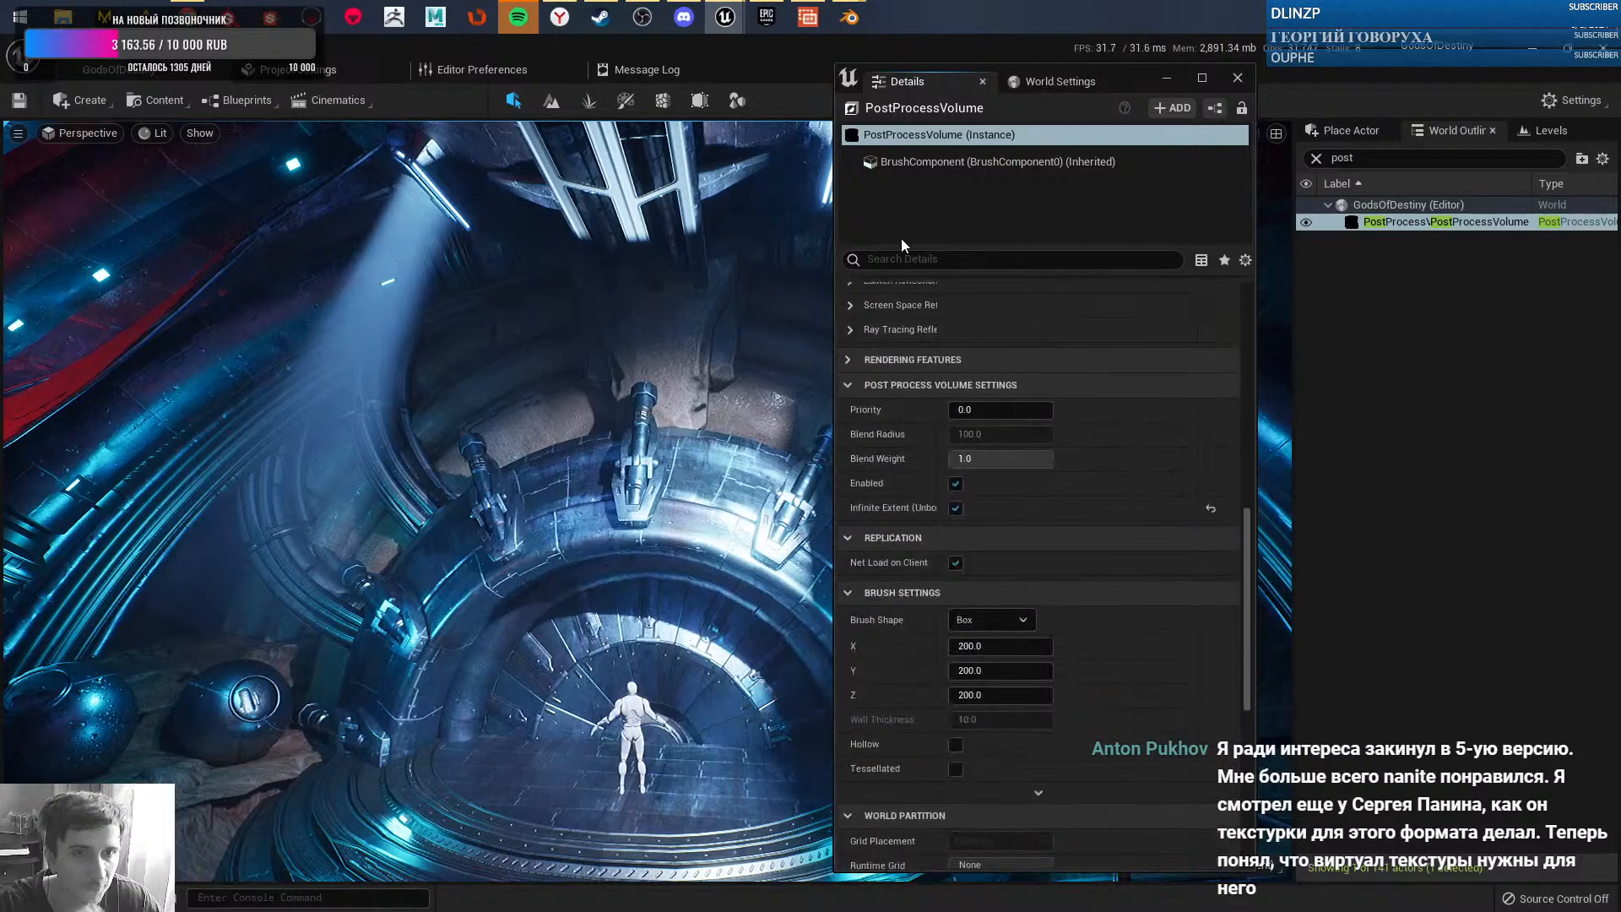
pyautogui.write('misc')
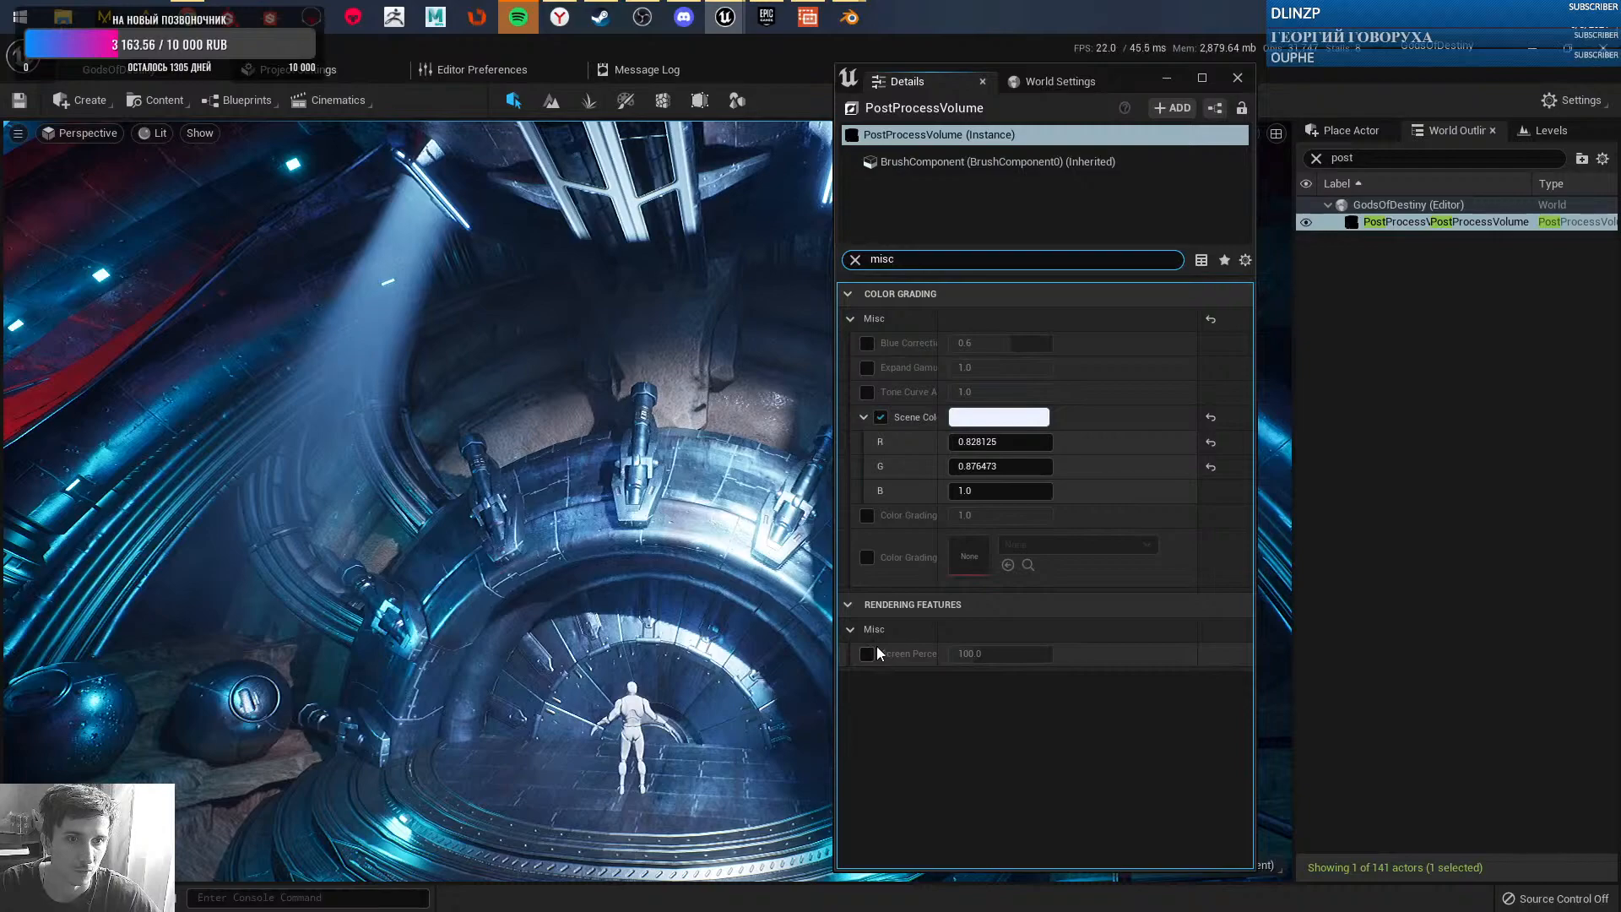
pyautogui.click(856, 260)
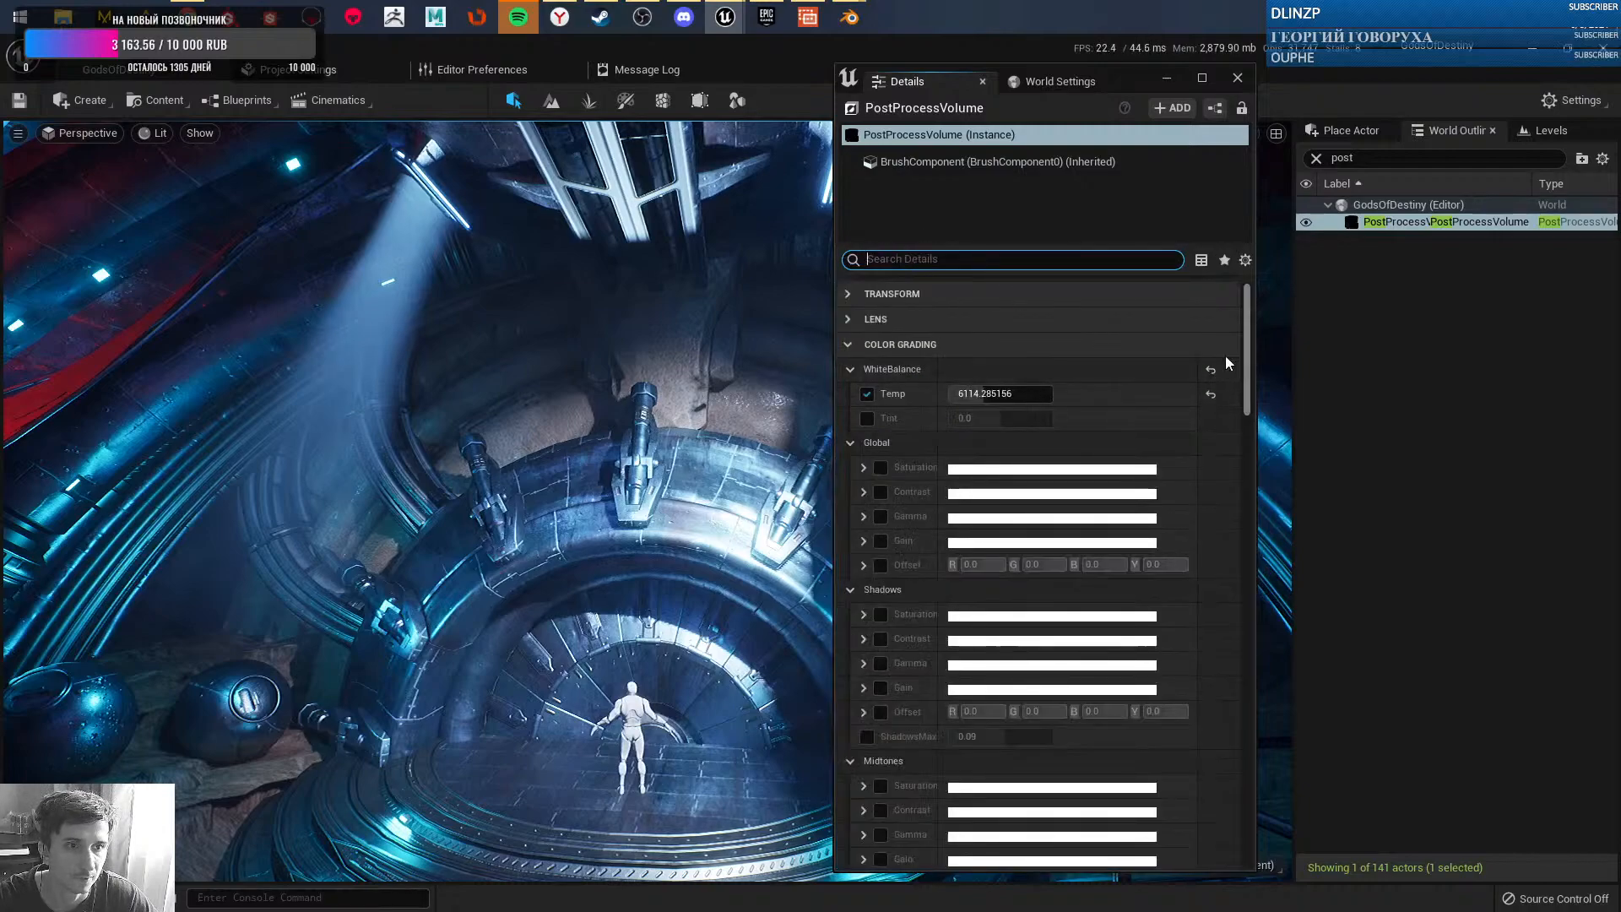
# - Collapse the Color Grading, Film and Global Illumination categories and look through the reflections and remaining volume settings
pyautogui.click(848, 345)
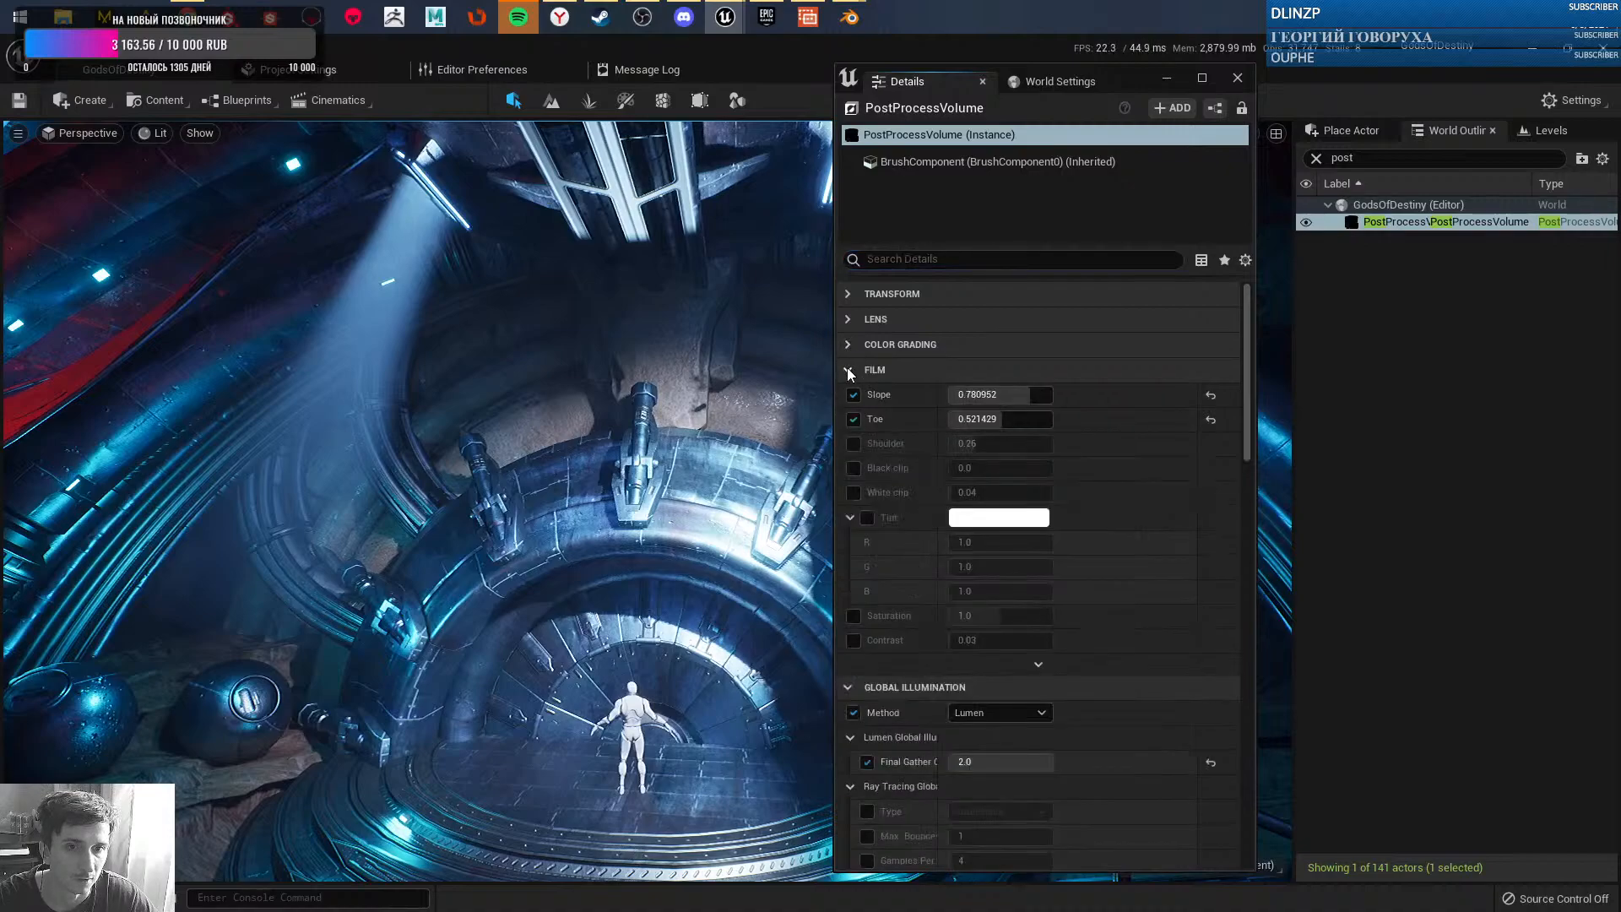
pyautogui.click(848, 369)
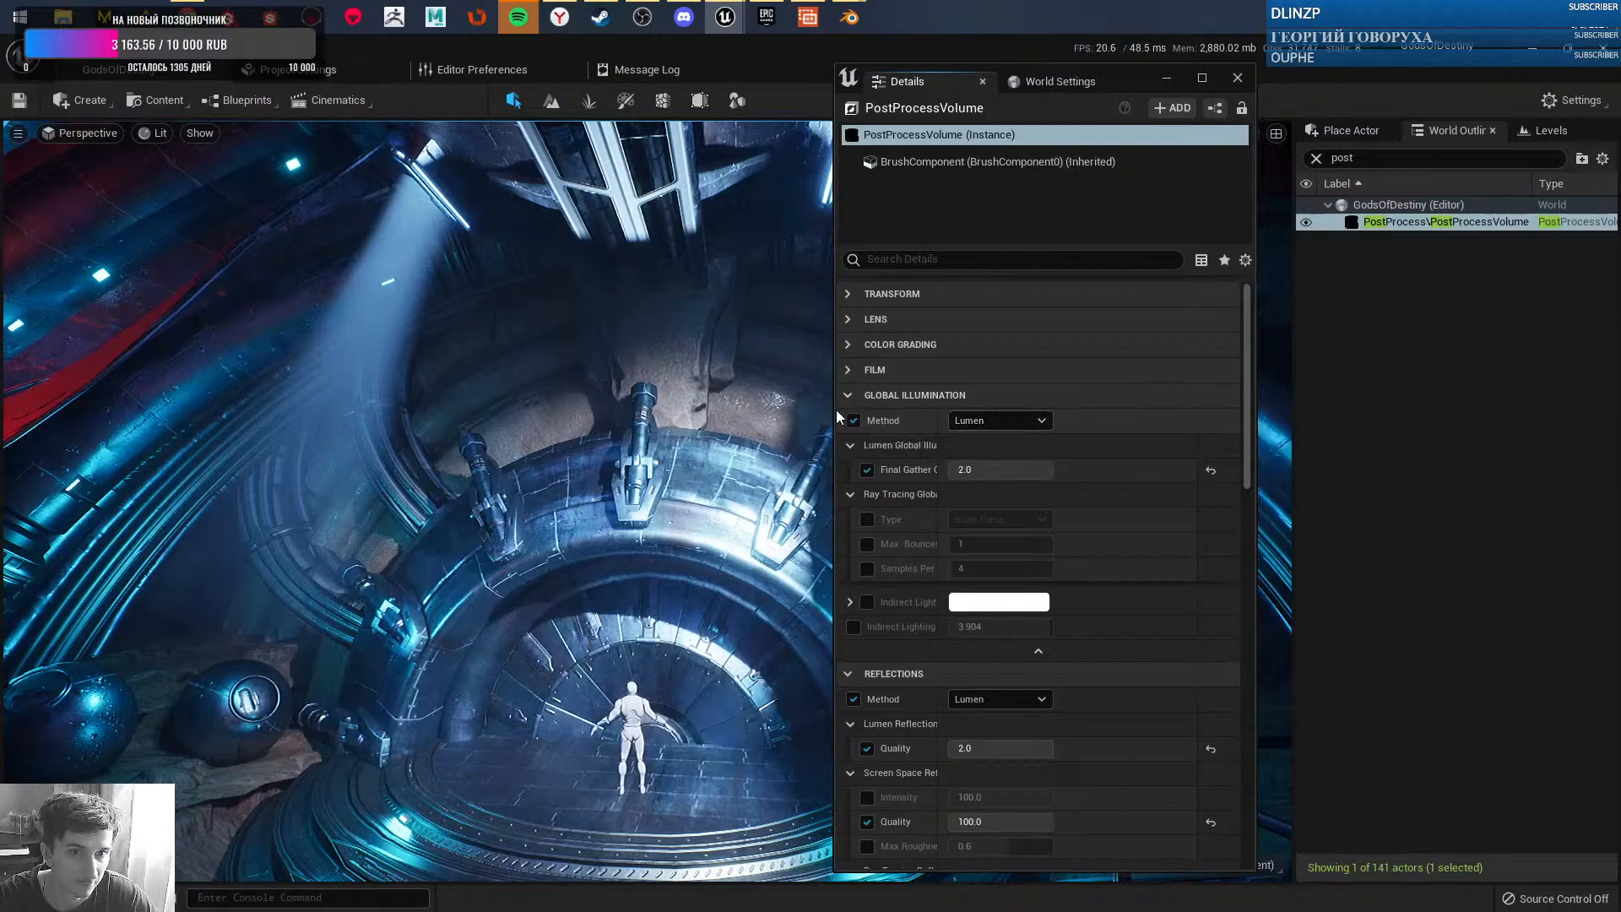
pyautogui.click(849, 396)
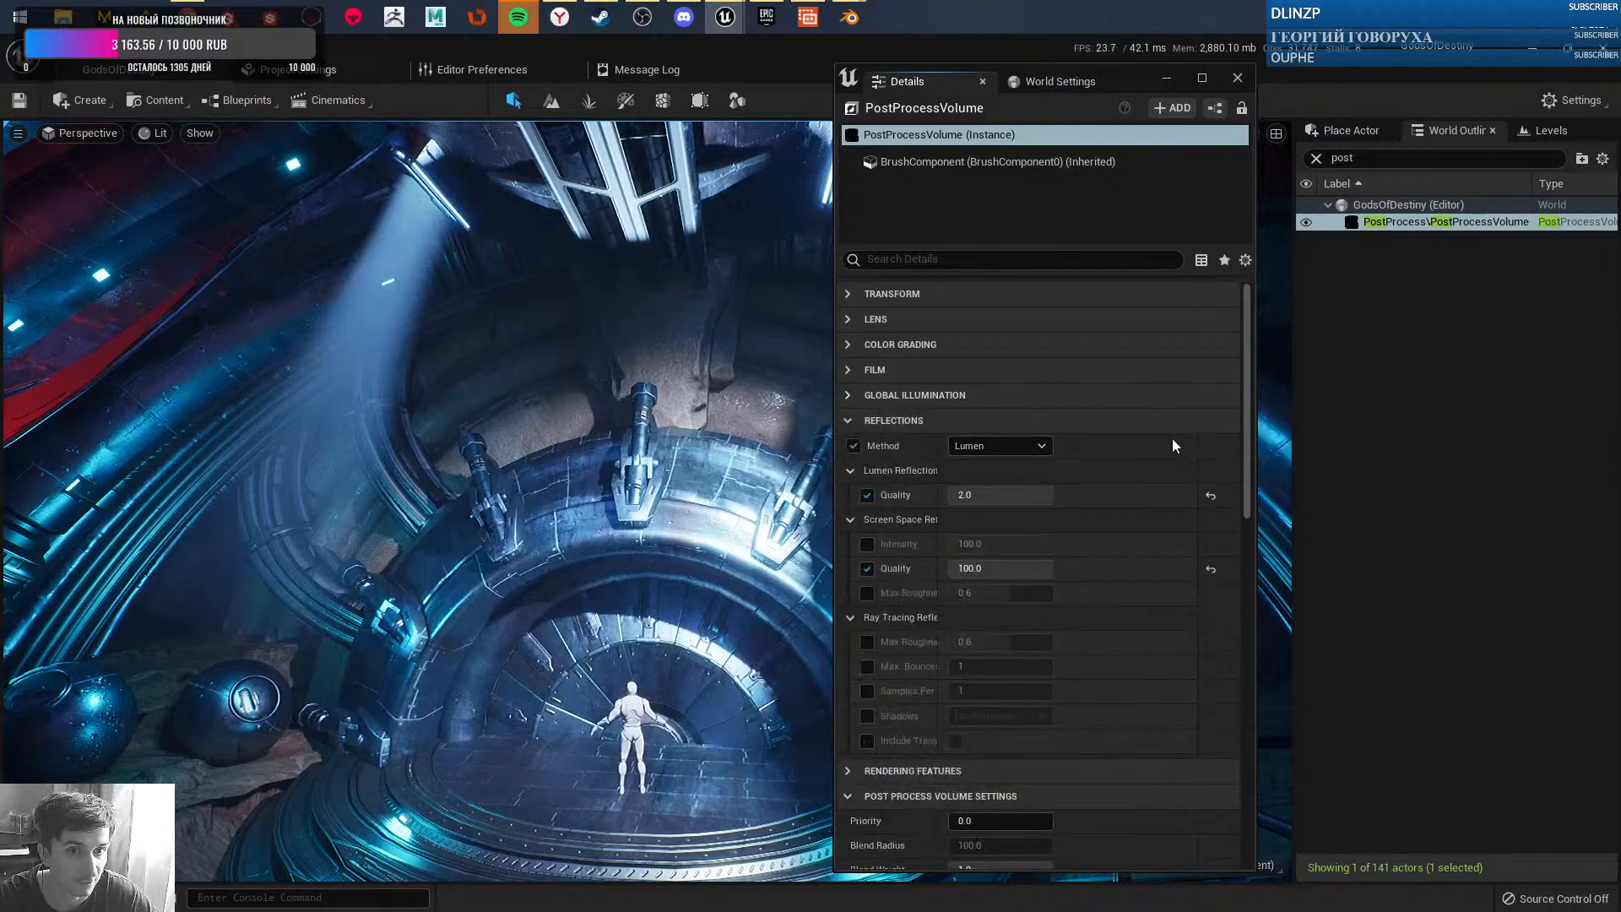
pyautogui.scroll(-3, 1136, 507)
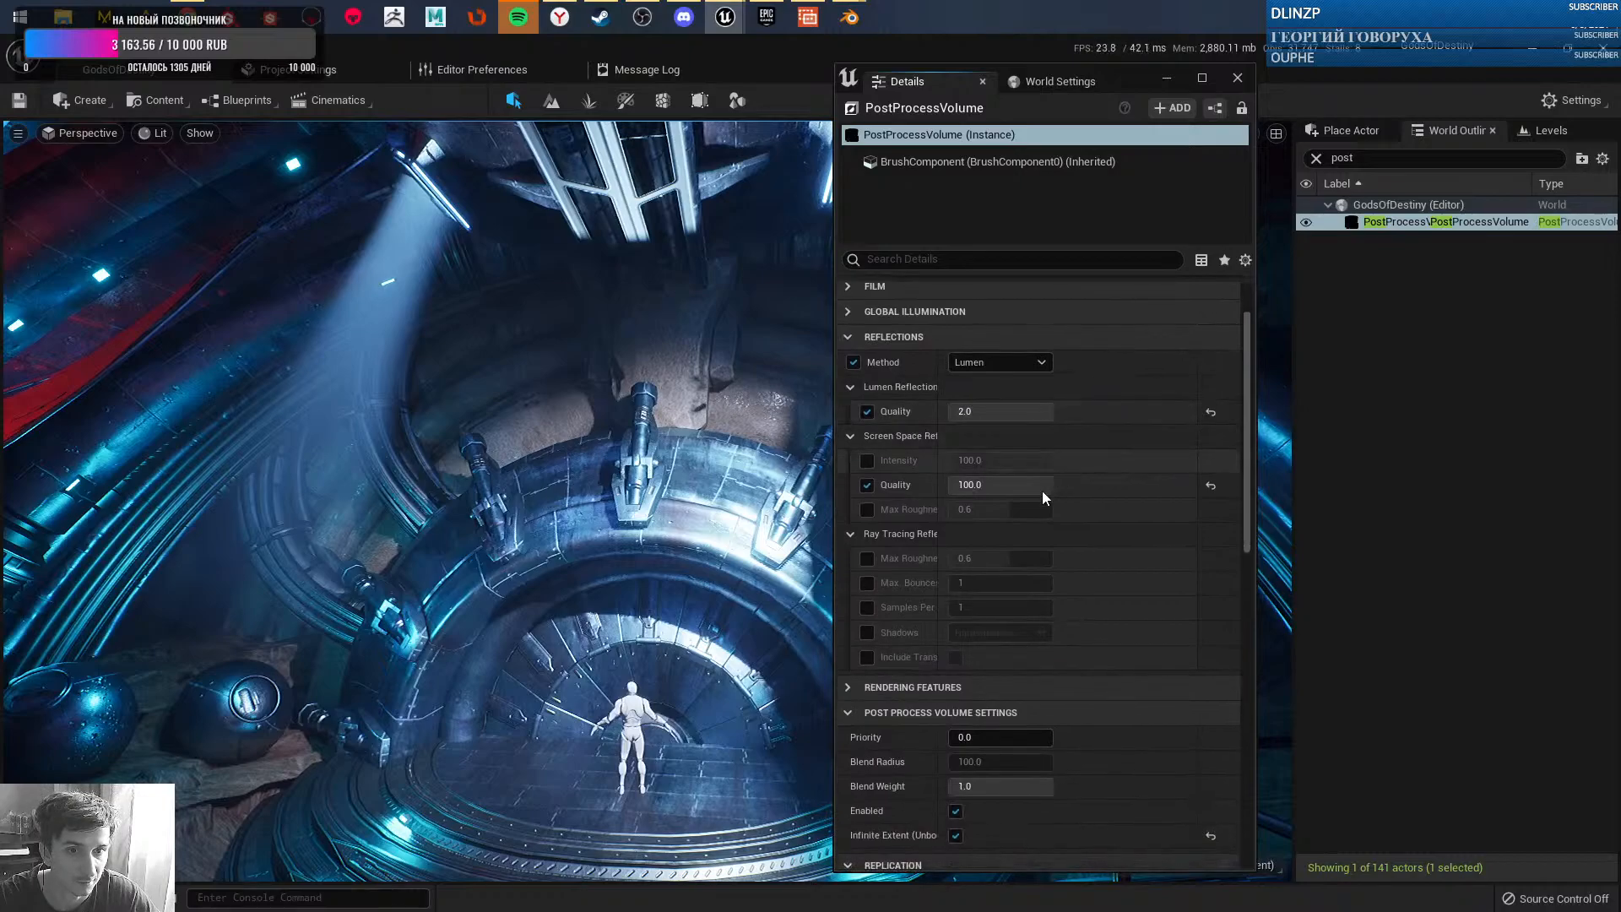
pyautogui.moveTo(994, 567); pyautogui.dragTo(1120, 302, button='right')
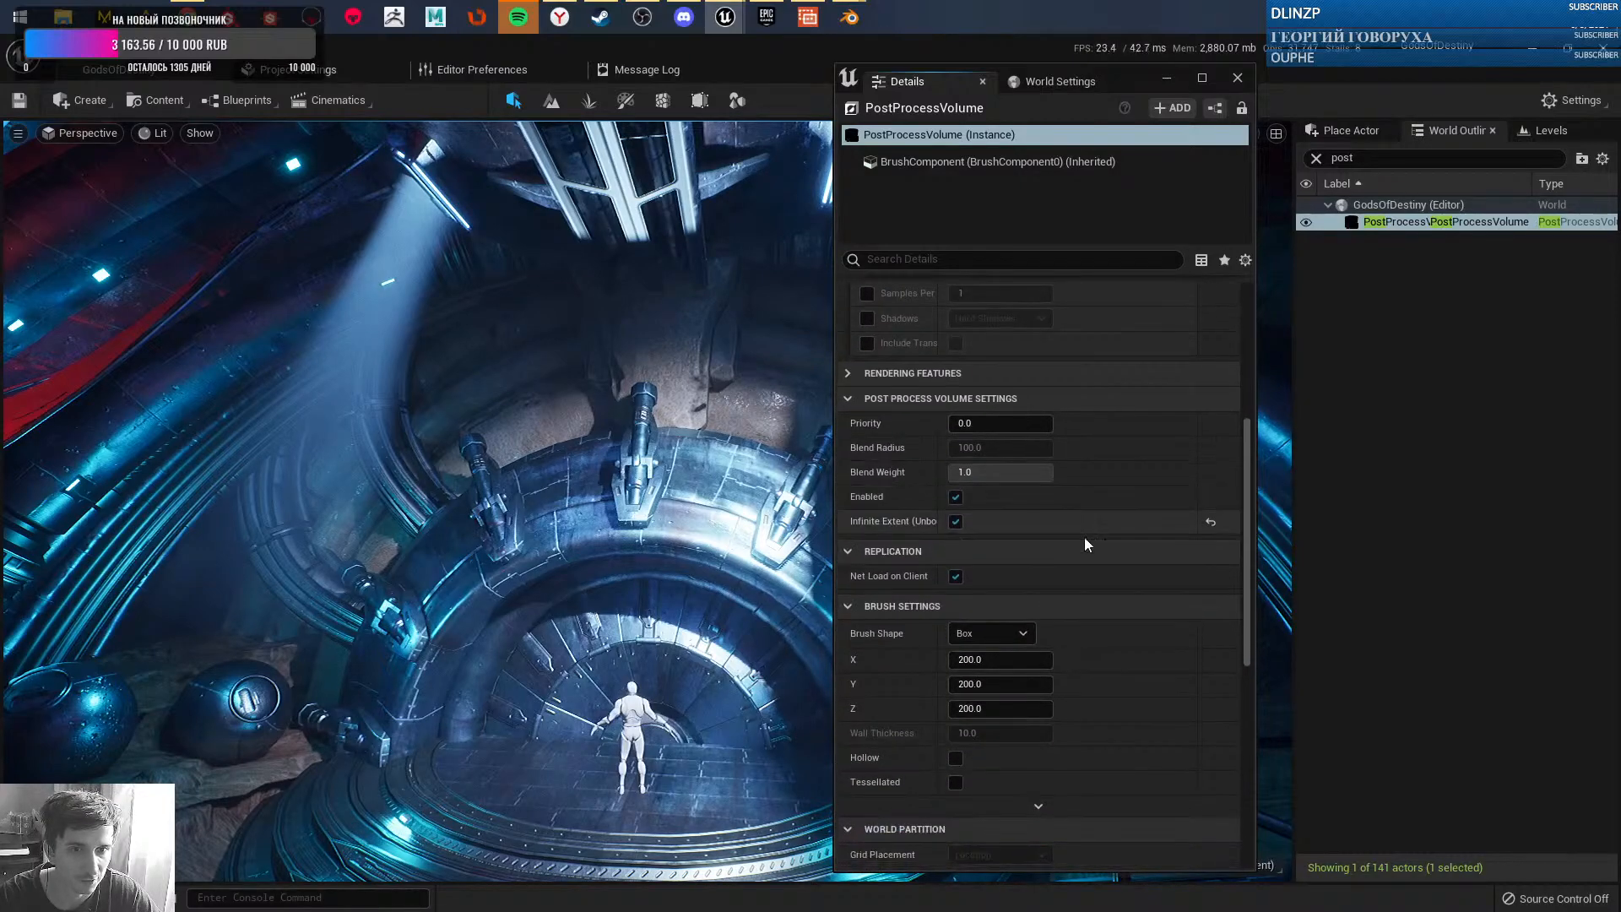
pyautogui.moveTo(1064, 484); pyautogui.dragTo(1069, 253, button='right')
pyautogui.moveTo(1090, 508); pyautogui.dragTo(1099, 407, button='right')
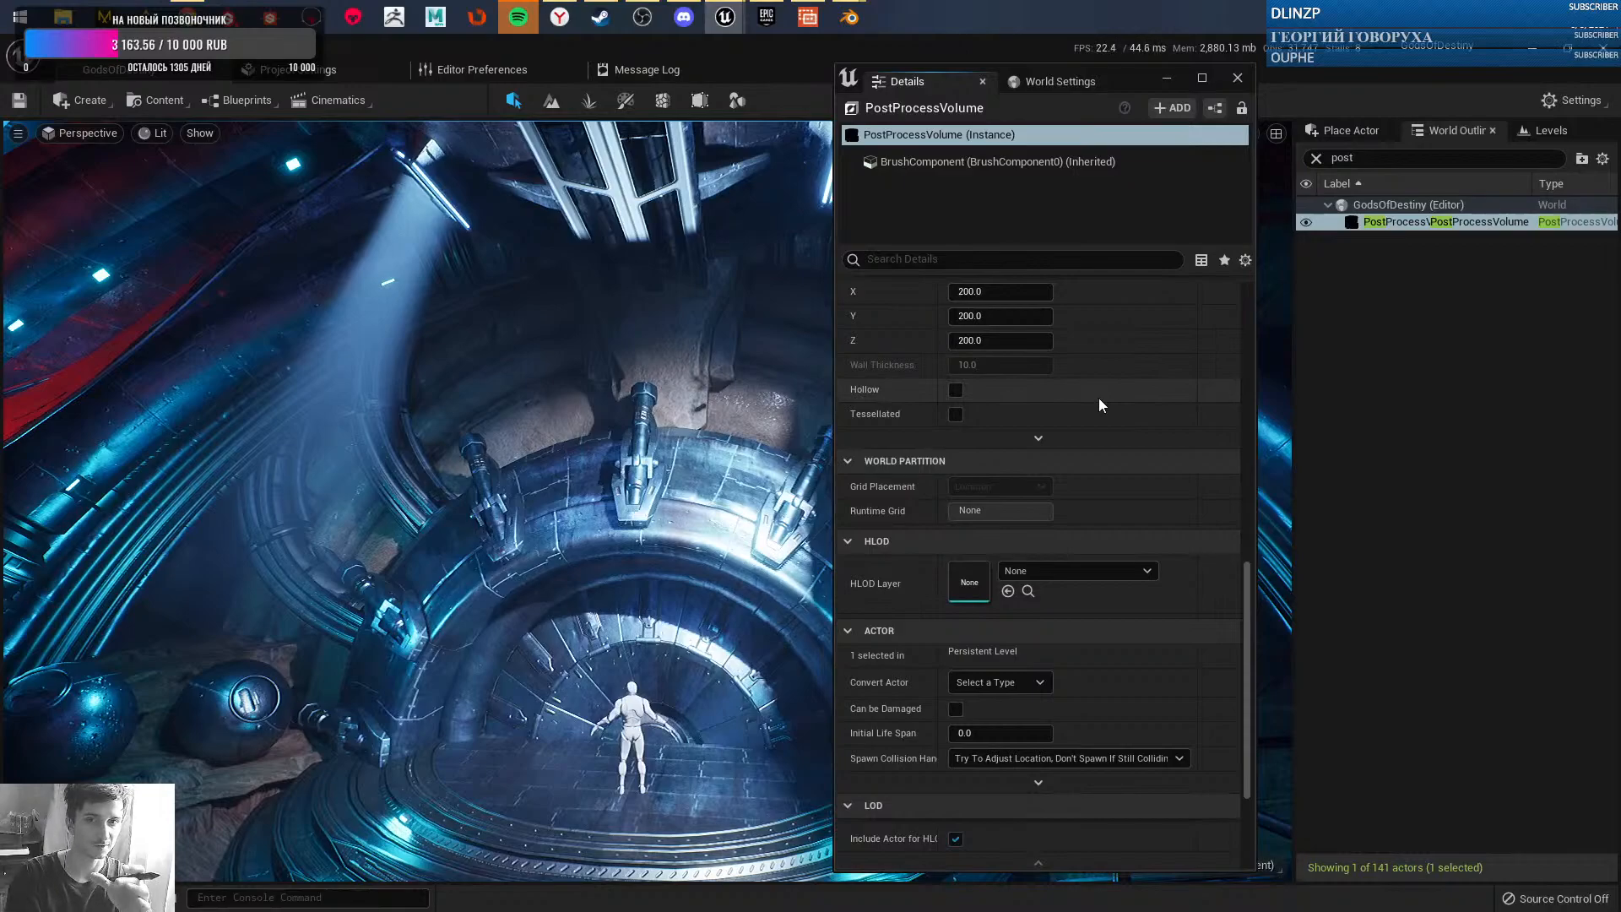
pyautogui.moveTo(1122, 498); pyautogui.dragTo(1124, 352, button='right')
pyautogui.moveTo(1070, 473); pyautogui.dragTo(1077, 815, button='right')
pyautogui.moveTo(1092, 447); pyautogui.dragTo(1093, 827, button='right')
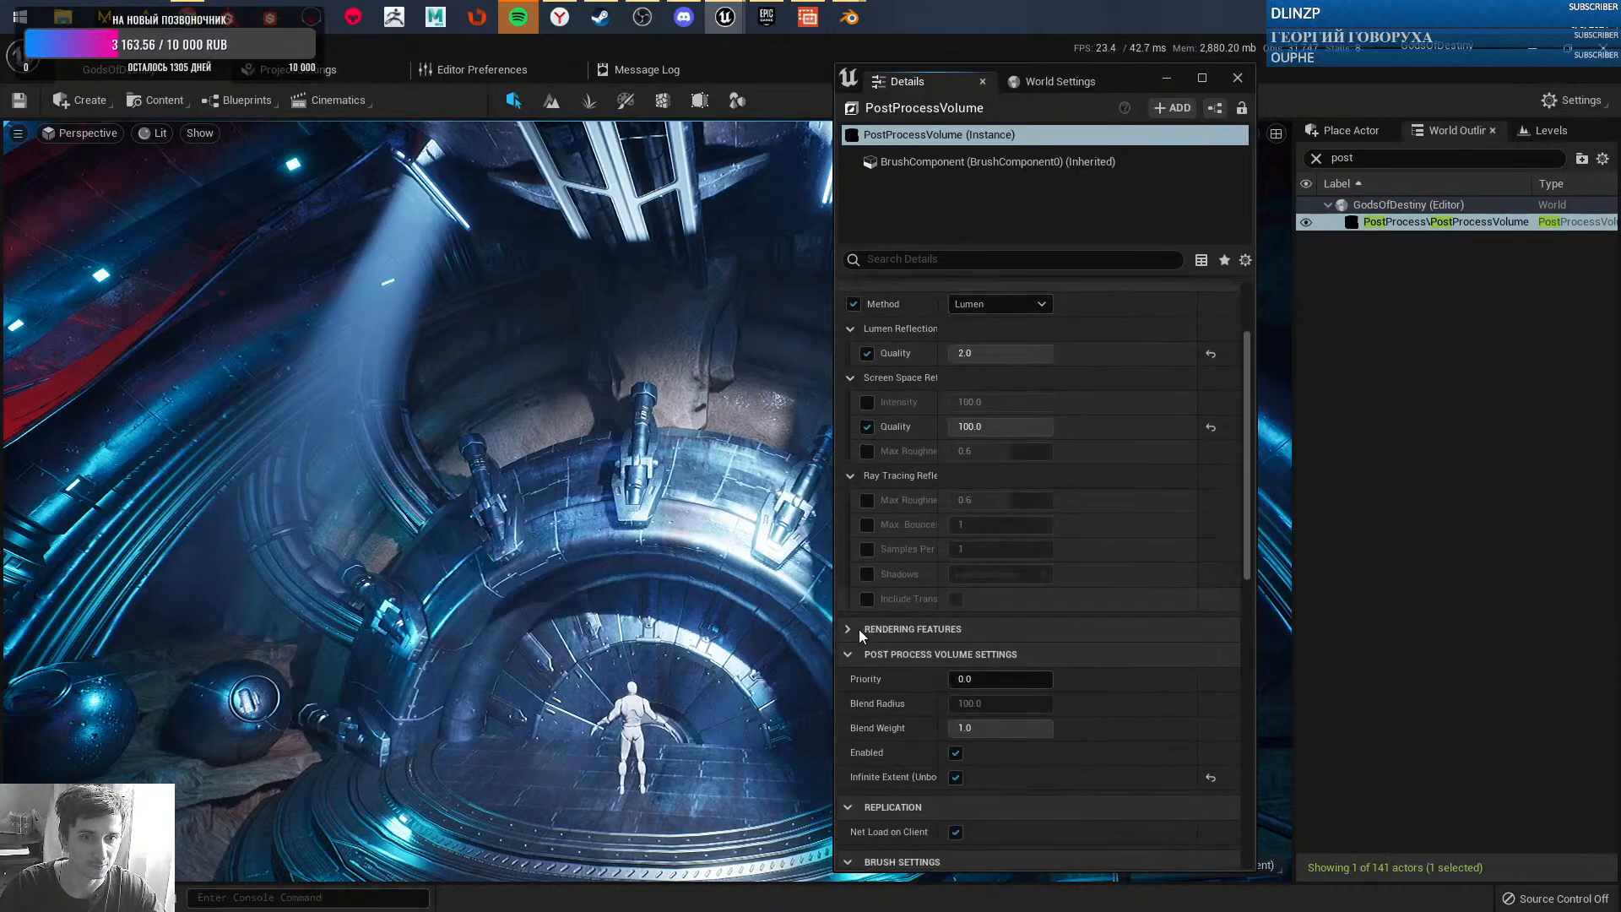
# - Expand the PostProcessVolume's Rendering Features and open its m_Sharpen post process material
pyautogui.click(853, 629)
pyautogui.moveTo(969, 667); pyautogui.dragTo(1001, 429, button='right')
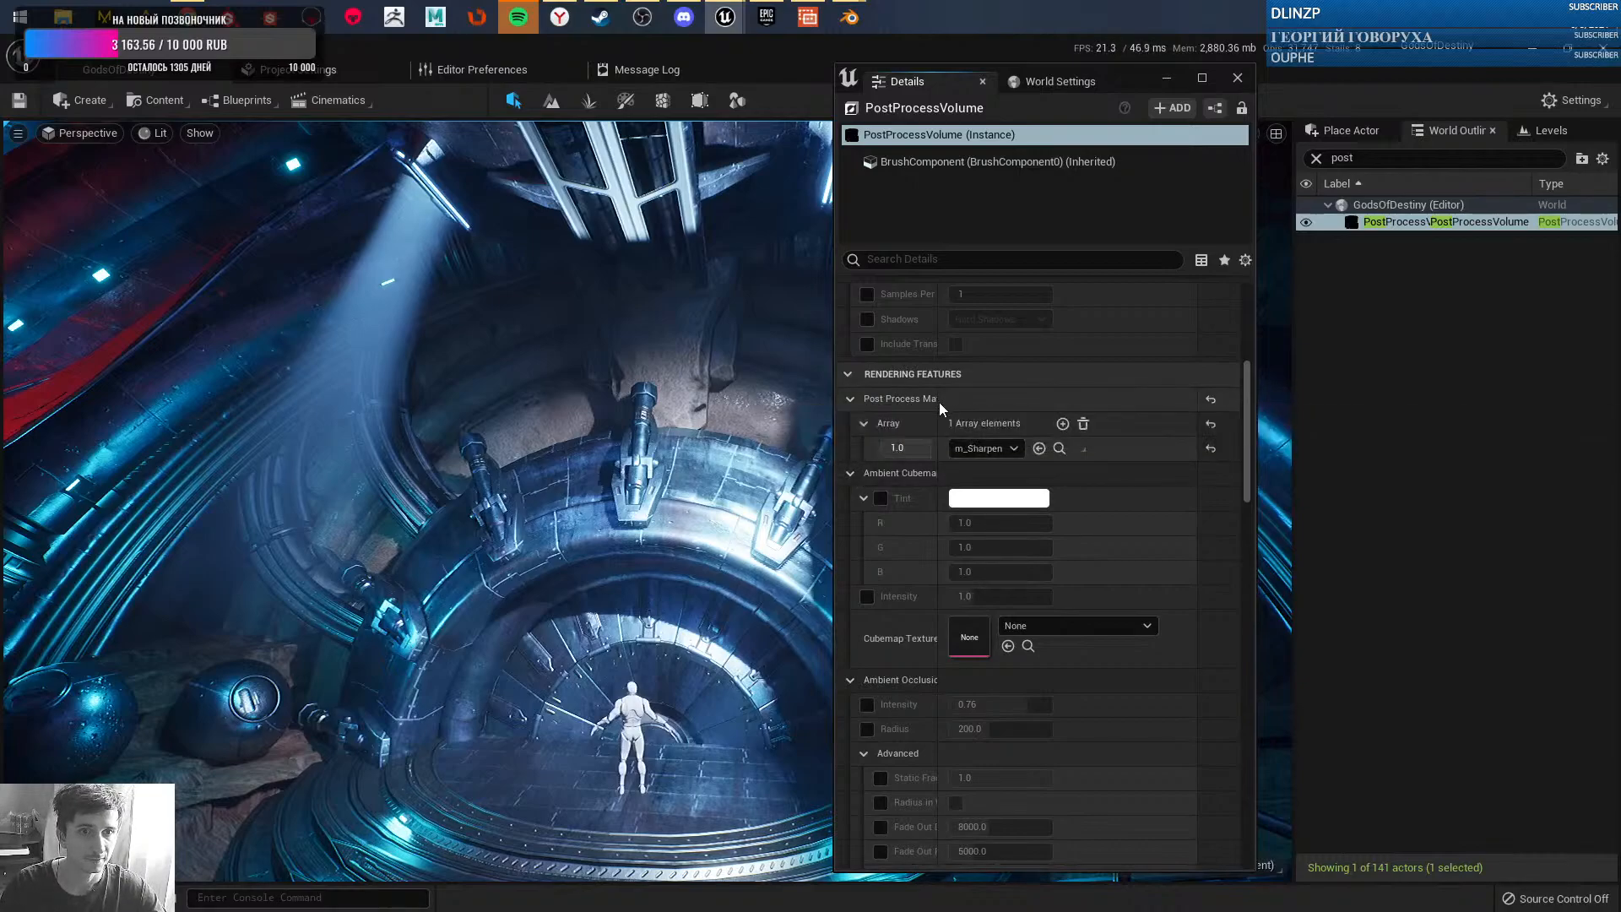
pyautogui.moveTo(937, 401); pyautogui.dragTo(1020, 417)
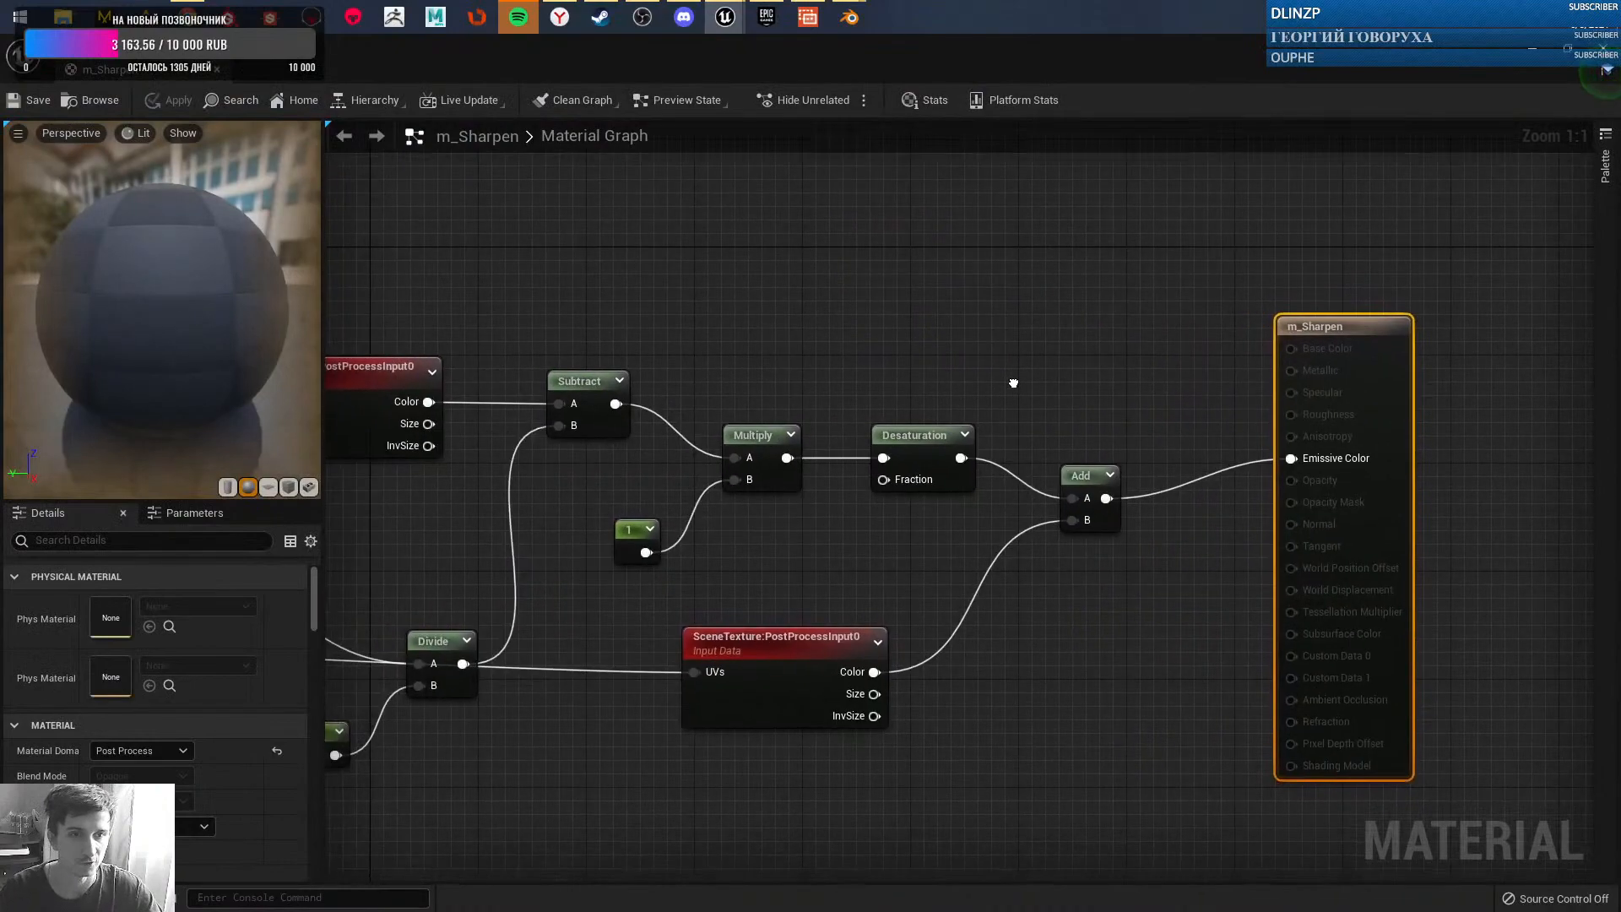
# - Examine the m_Sharpen node graph from its constant inputs to Emissive Color, then close the material and the details window
pyautogui.moveTo(982, 393); pyautogui.dragTo(1086, 364, button='right')
pyautogui.scroll(-3, 1020, 346)
pyautogui.moveTo(747, 307); pyautogui.dragTo(1126, 334, button='right')
pyautogui.scroll(-2, 1125, 334)
pyautogui.moveTo(959, 326); pyautogui.dragTo(1217, 395, button='right')
pyautogui.scroll(3, 517, 474)
pyautogui.moveTo(601, 427); pyautogui.dragTo(484, 462, button='right')
pyautogui.moveTo(1081, 423); pyautogui.dragTo(684, 419, button='right')
pyautogui.moveTo(1130, 354); pyautogui.dragTo(854, 343, button='right')
pyautogui.moveTo(1231, 342); pyautogui.dragTo(1029, 319, button='right')
pyautogui.moveTo(1027, 319); pyautogui.dragTo(1332, 329, button='right')
pyautogui.moveTo(829, 320); pyautogui.dragTo(1256, 349, button='right')
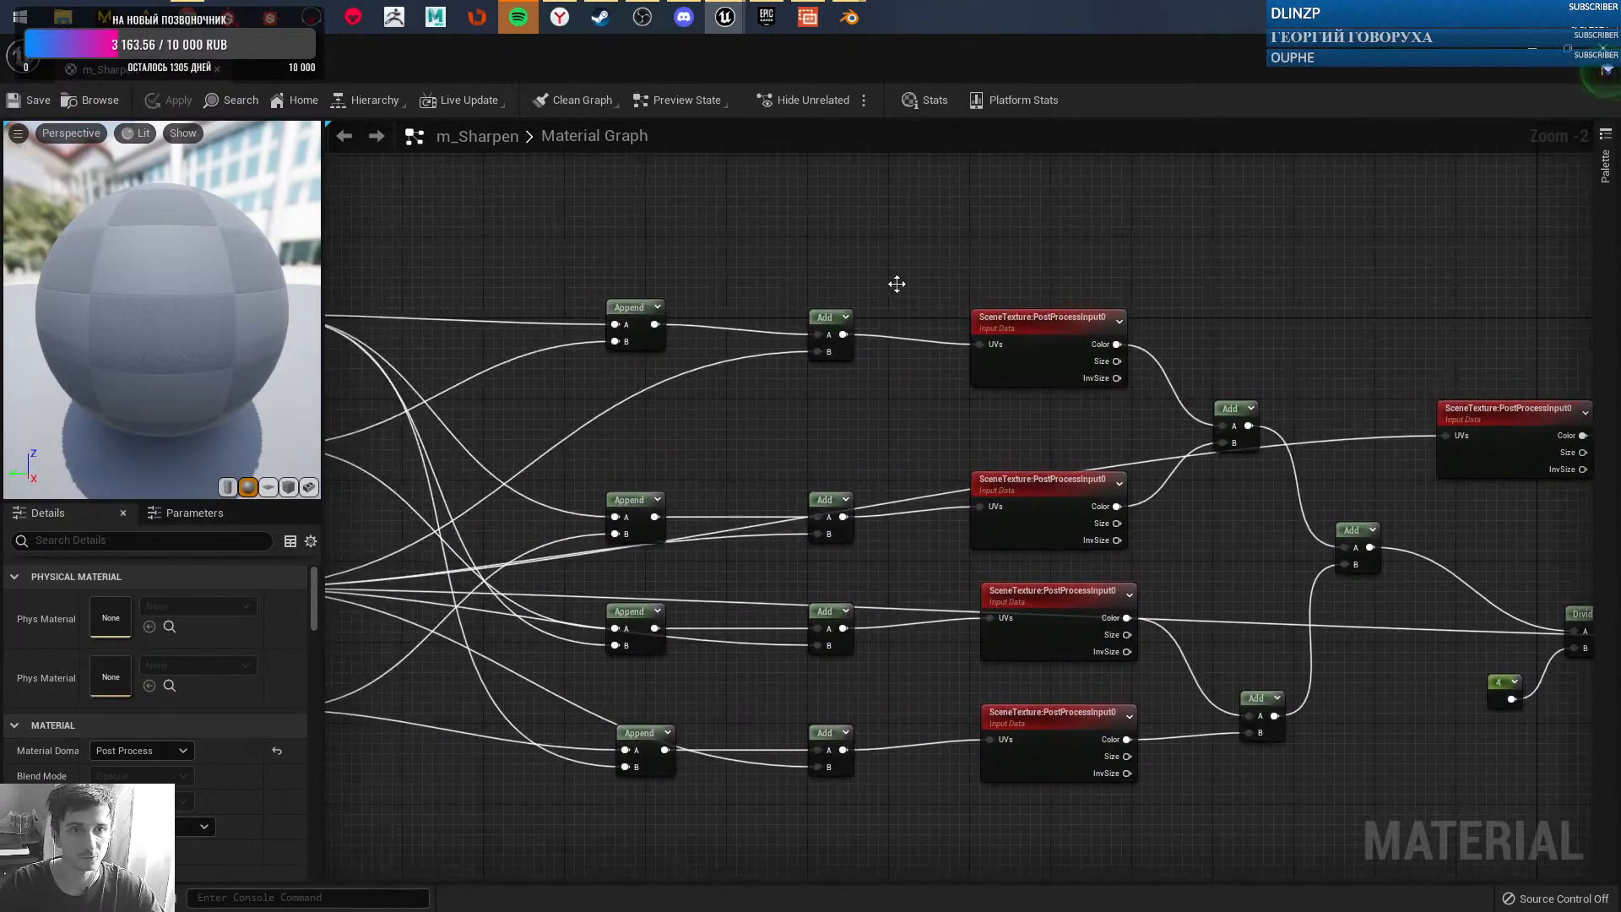
pyautogui.moveTo(741, 266); pyautogui.dragTo(1176, 246, button='right')
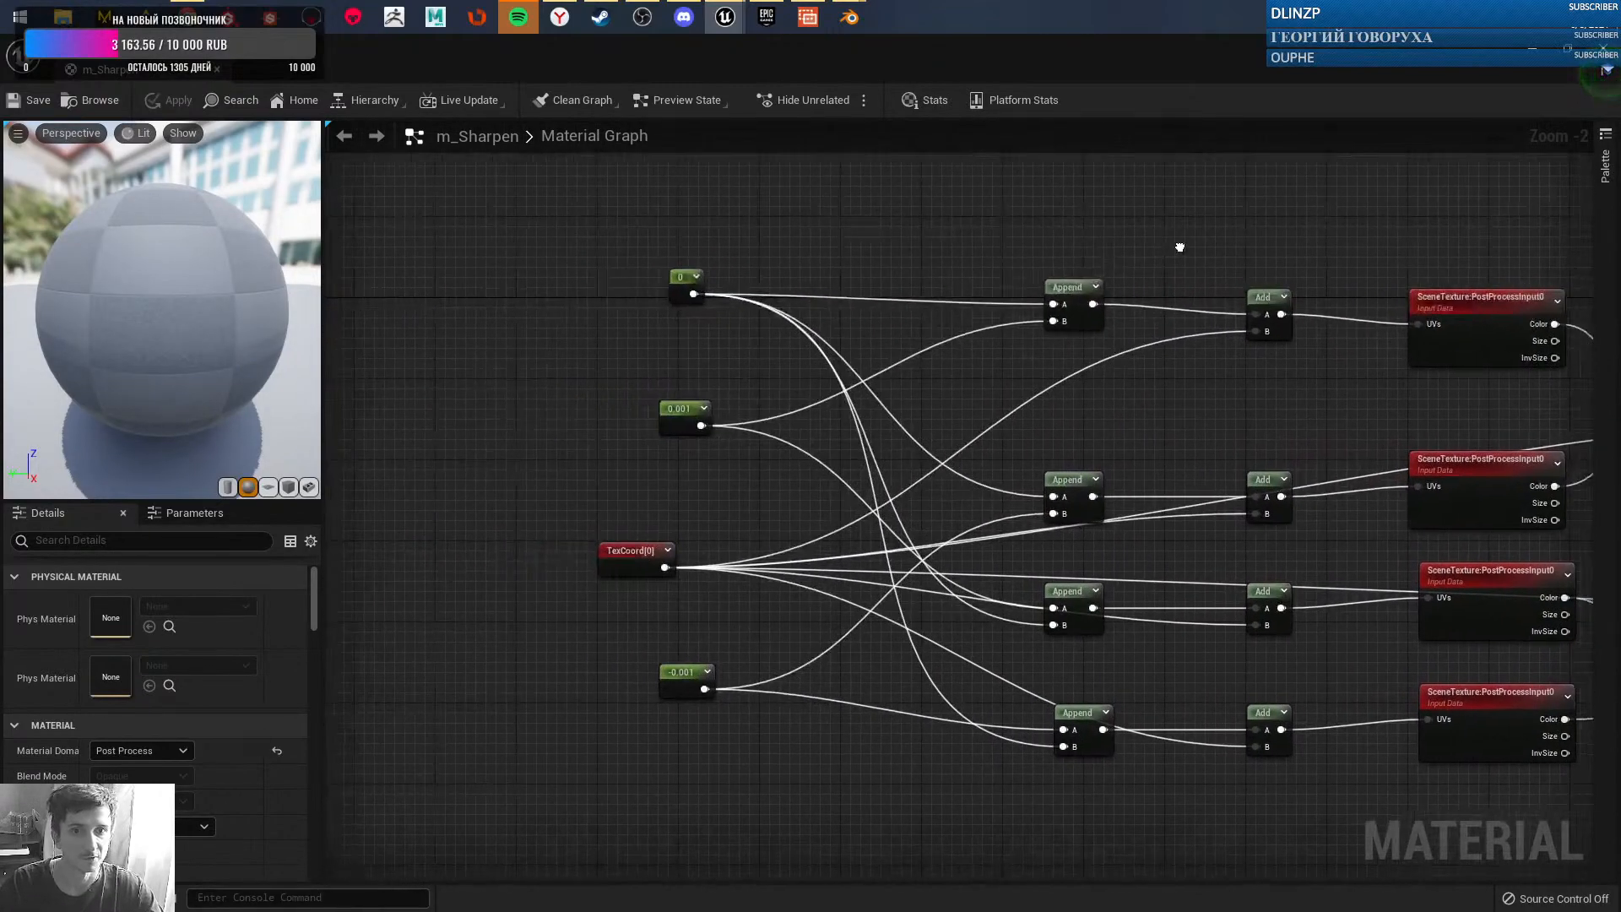
pyautogui.moveTo(532, 264); pyautogui.dragTo(450, 233, button='right')
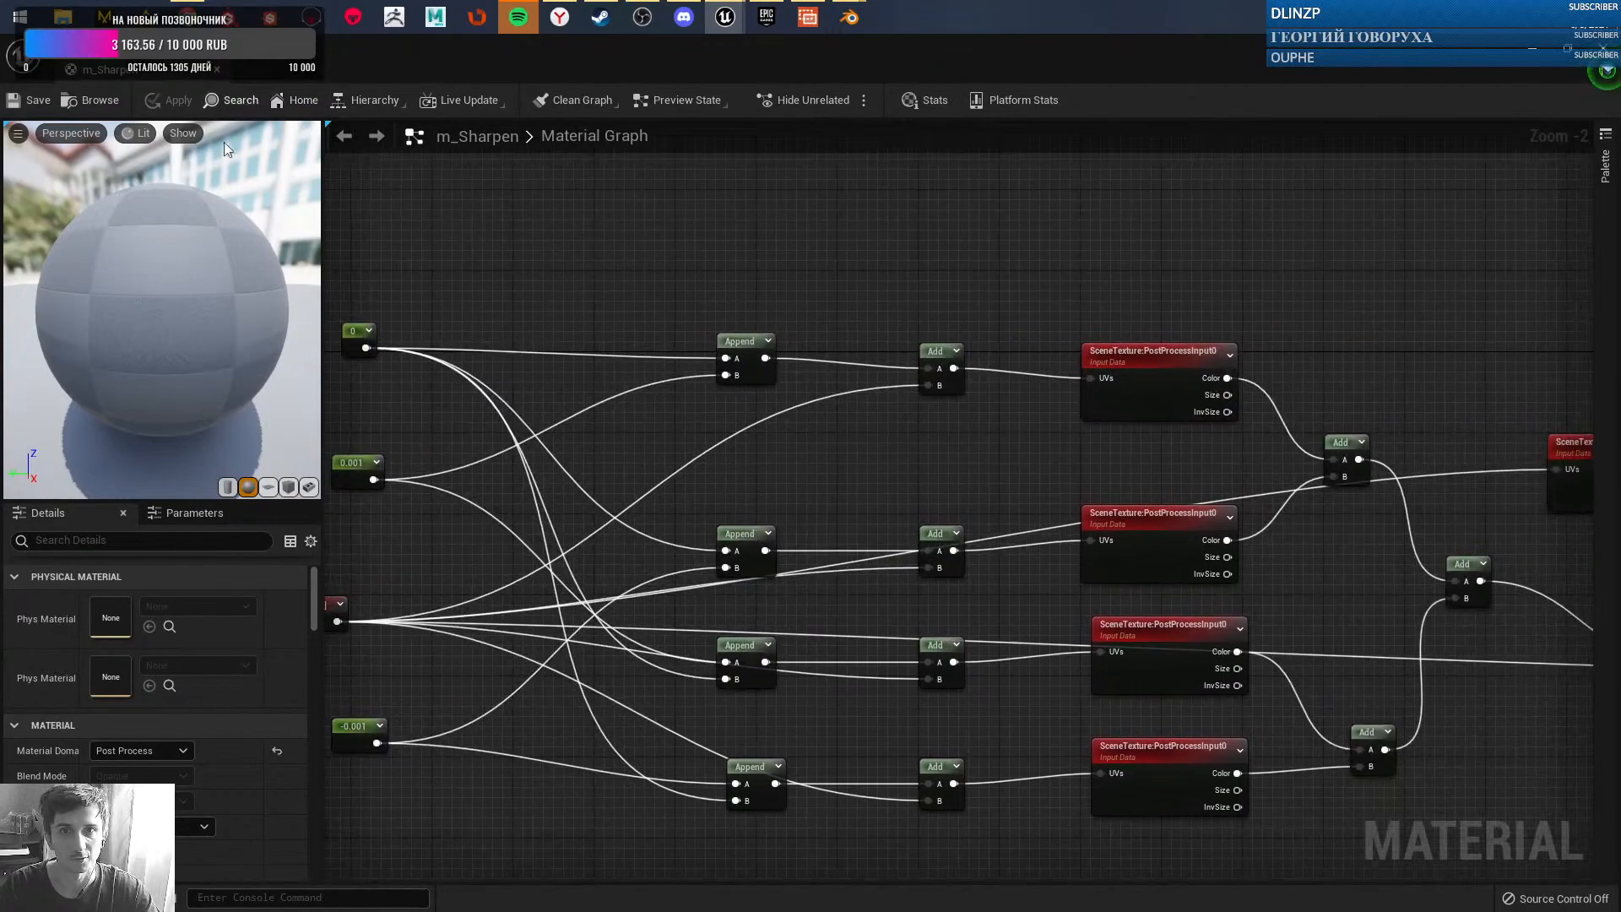
pyautogui.click(217, 70)
pyautogui.click(1153, 85)
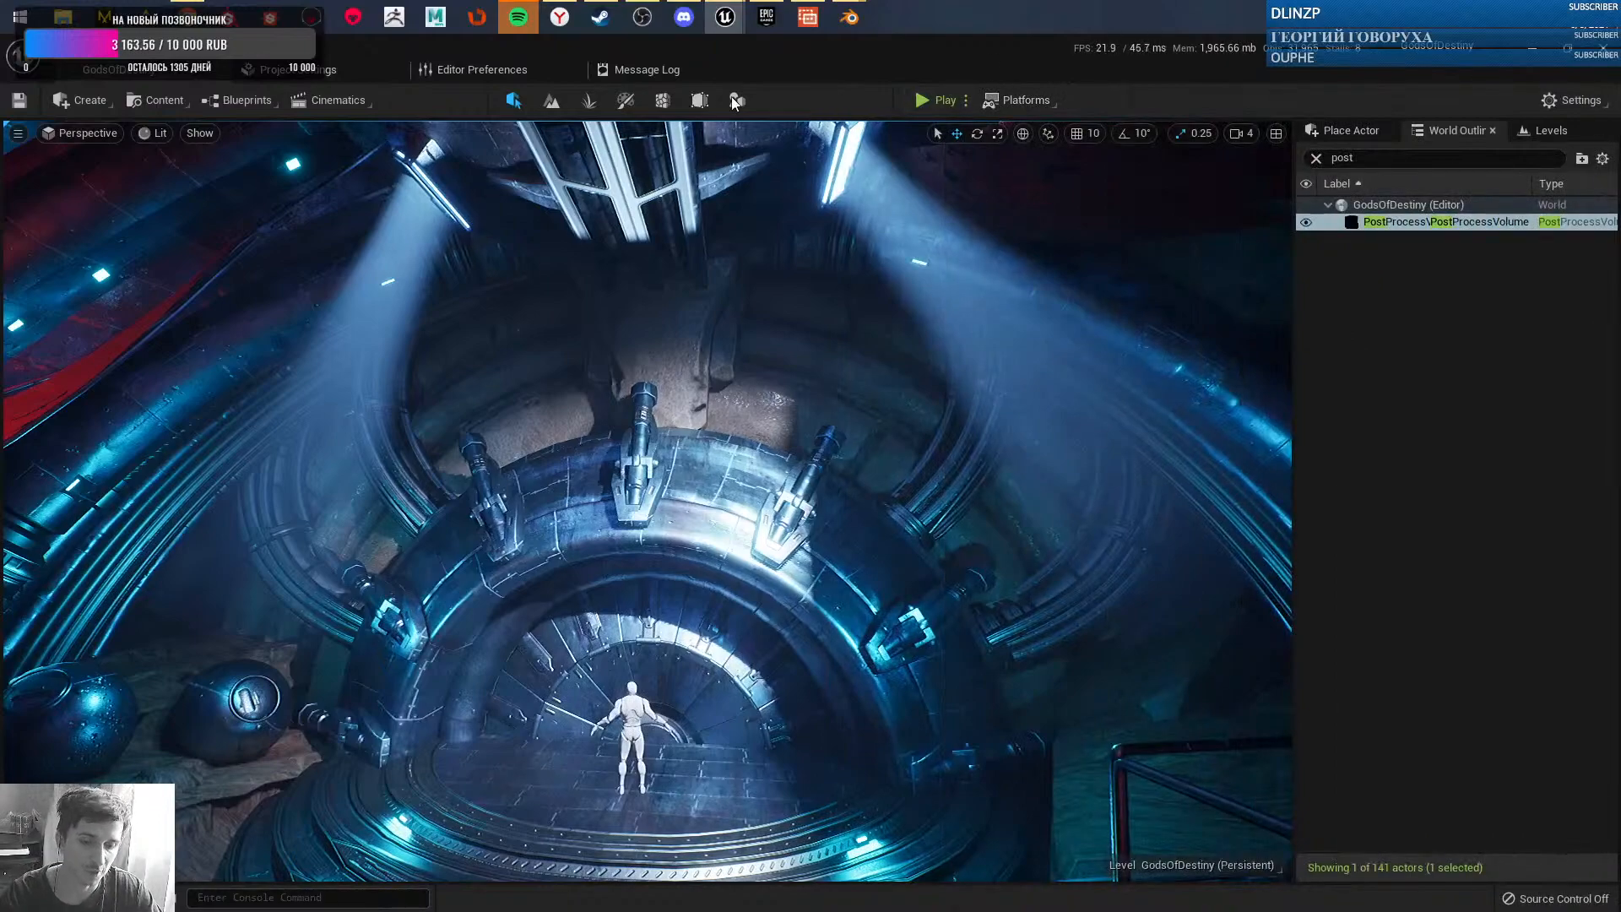
# - Examine the lit gate chamber and move in on the curved steps in front of the door
pyautogui.moveTo(826, 26)
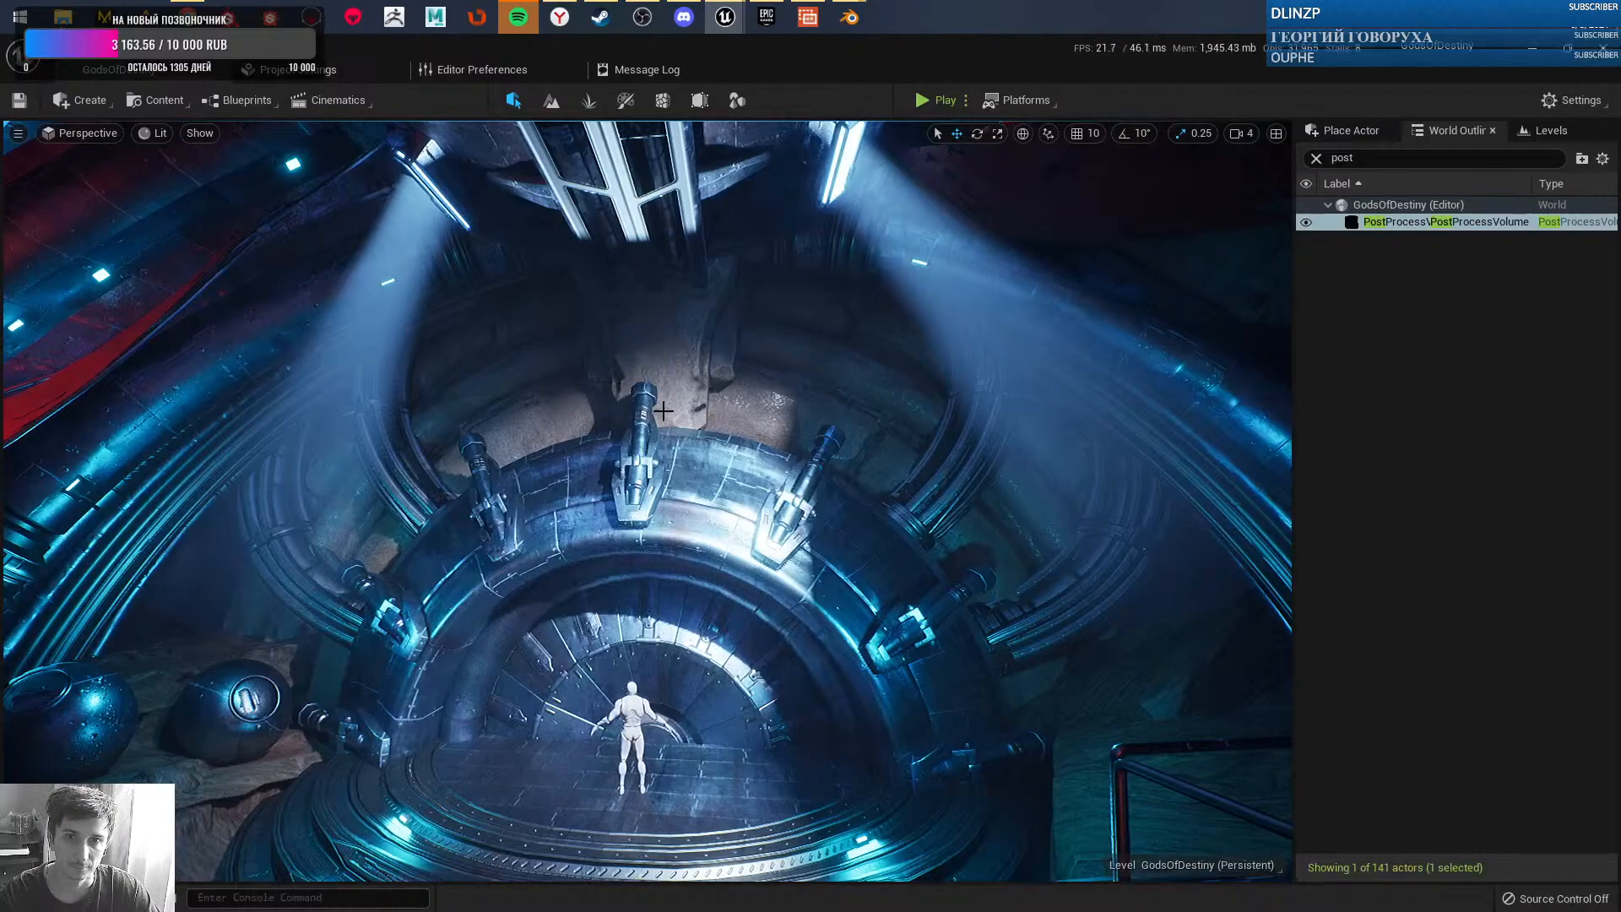
pyautogui.moveTo(684, 436); pyautogui.dragTo(669, 470, button='right')
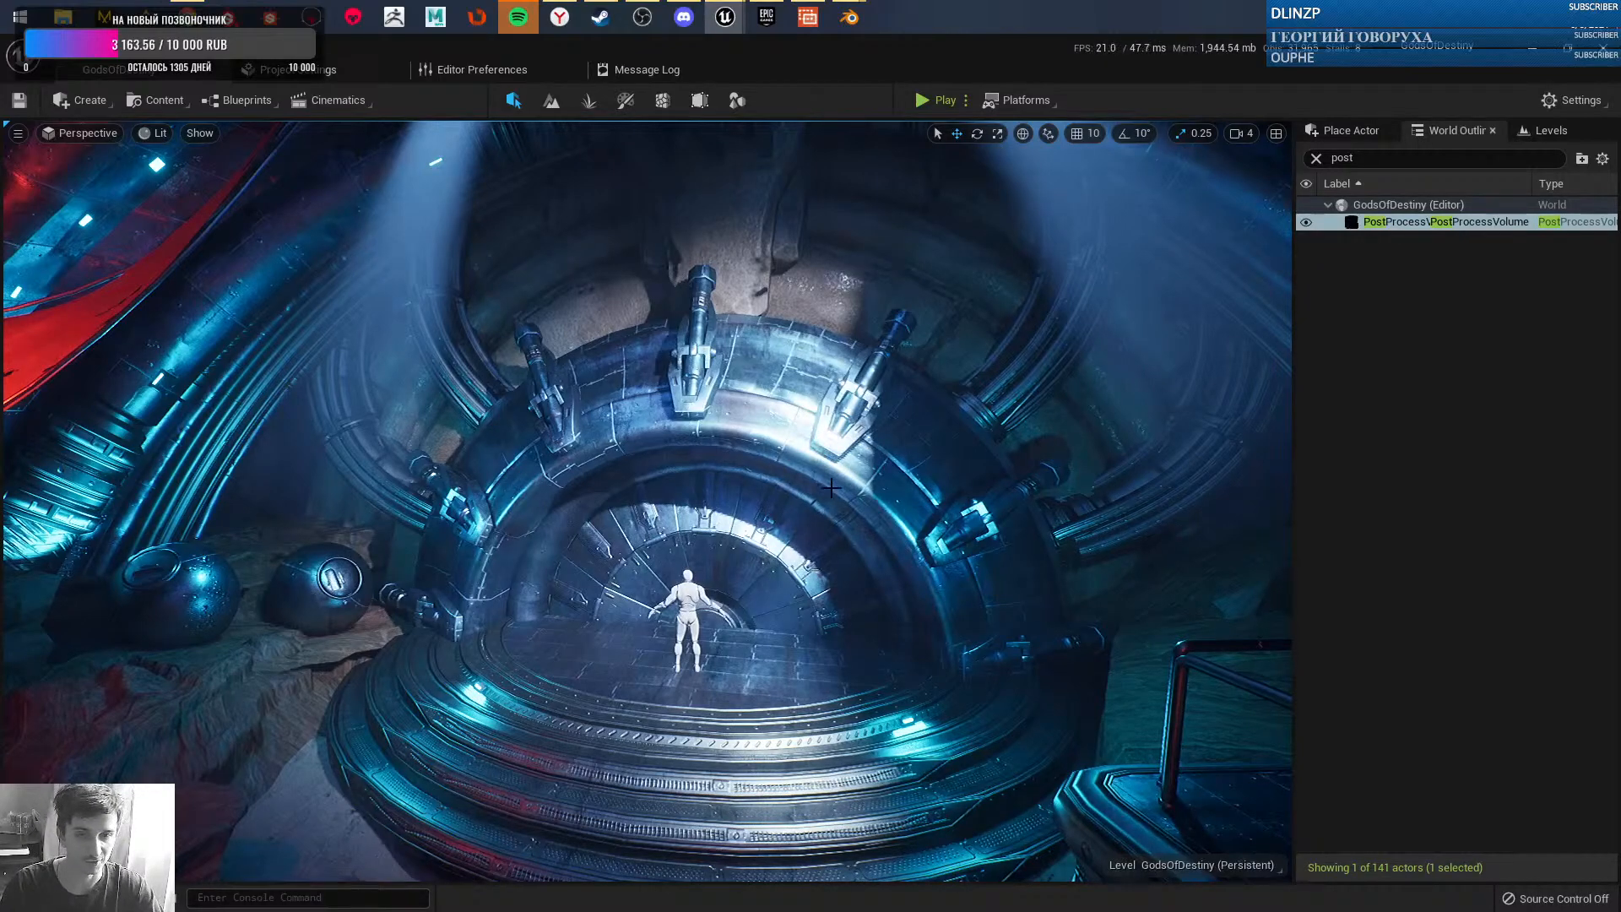
pyautogui.moveTo(861, 521); pyautogui.dragTo(730, 575, button='right')
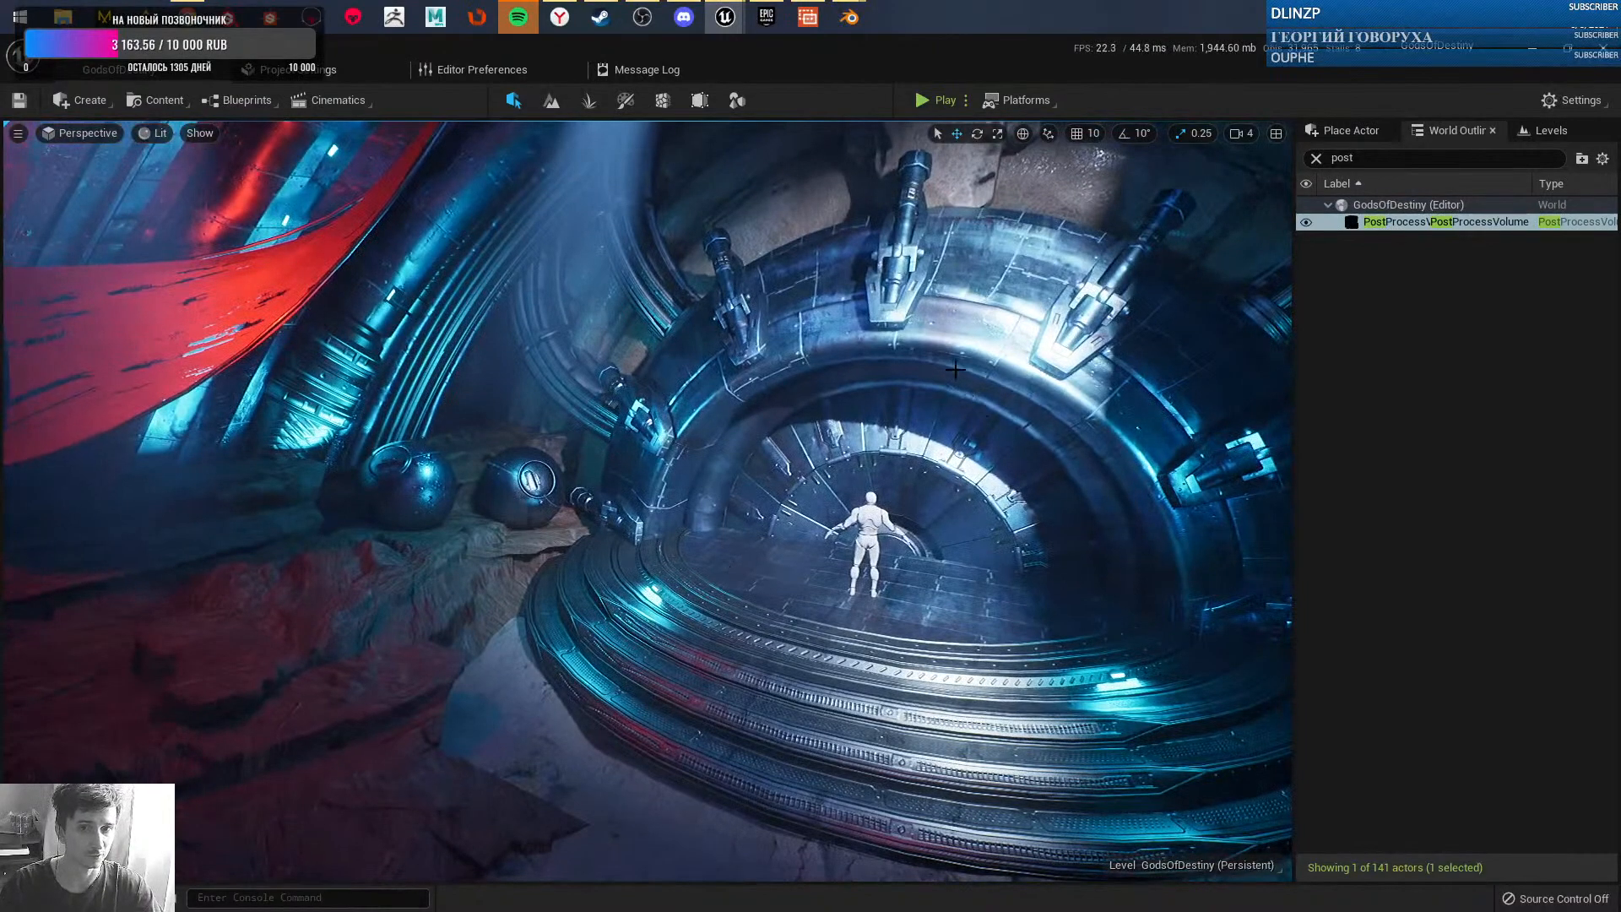
pyautogui.moveTo(969, 543); pyautogui.dragTo(862, 633, button='right')
pyautogui.press('w')
pyautogui.press('s')
pyautogui.press('w')
pyautogui.press('w')
pyautogui.press('s')
pyautogui.press('w')
pyautogui.press('w')
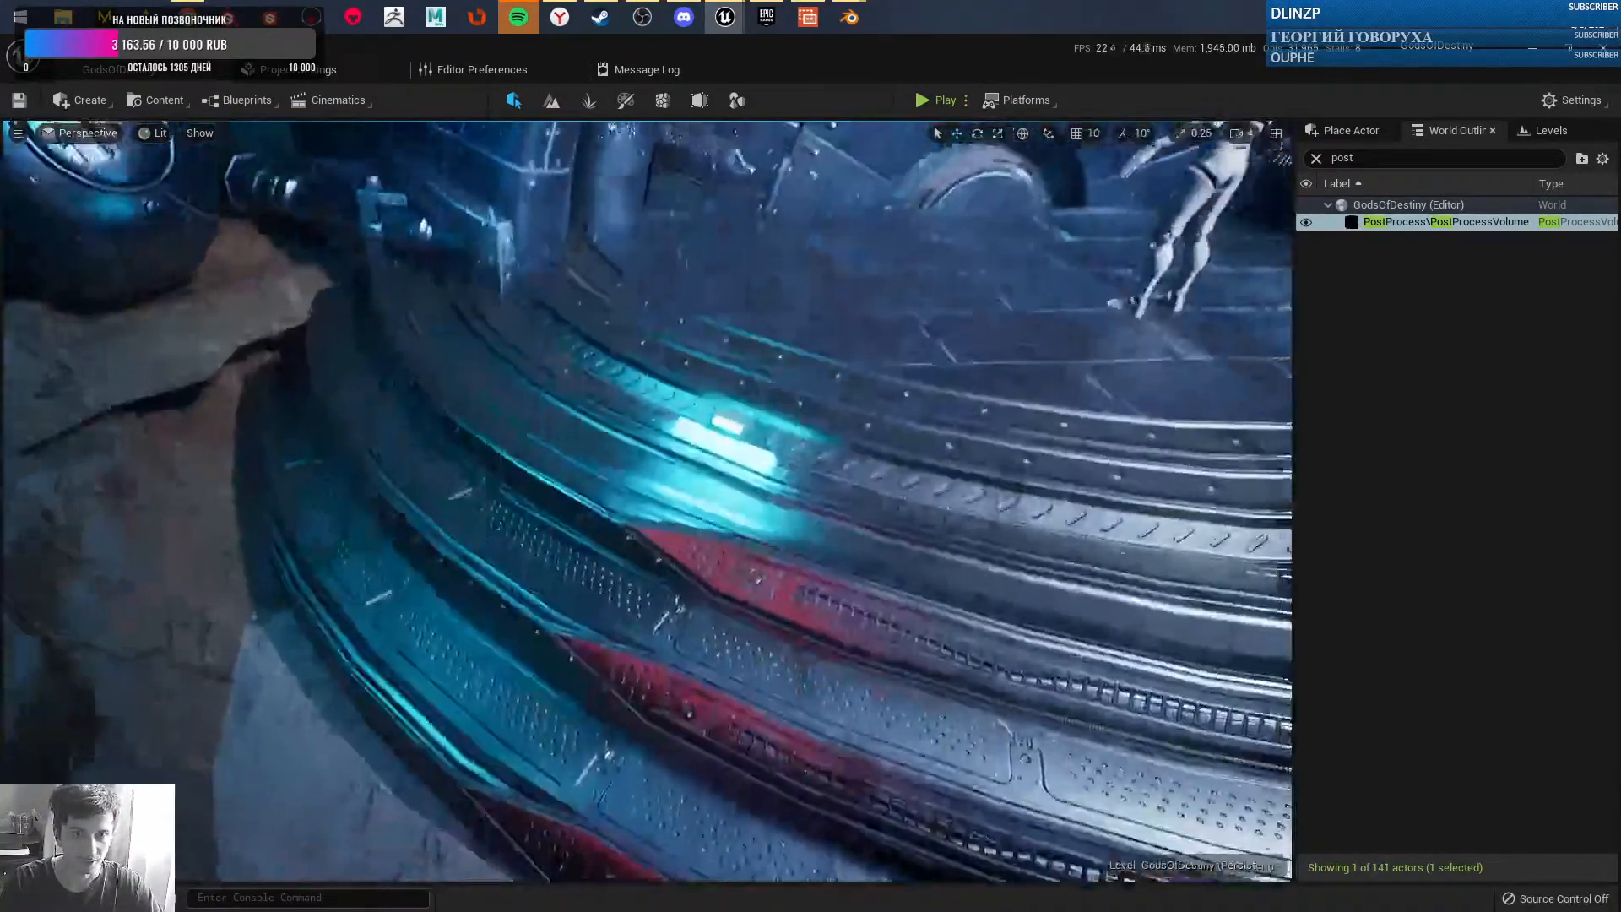
pyautogui.moveTo(754, 703); pyautogui.dragTo(762, 702, button='right')
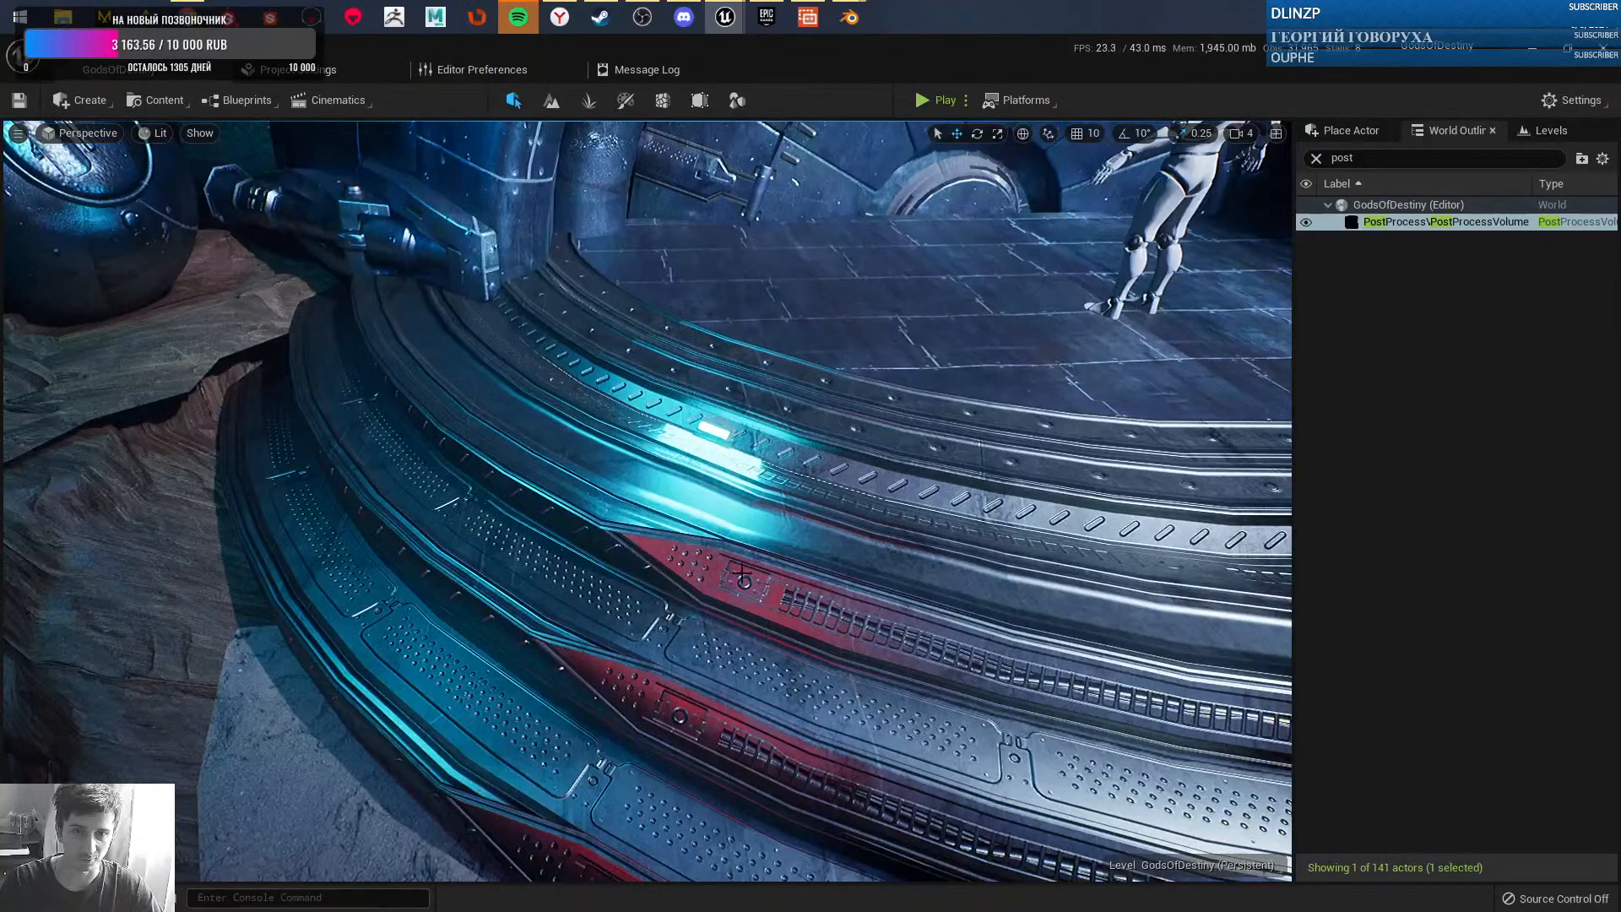
# - Examine the curved steps' red trim and panel detailing up close, ending on an overview of the gate
pyautogui.press('d')
pyautogui.moveTo(640, 509); pyautogui.dragTo(565, 539, button='right')
pyautogui.press('s')
pyautogui.press('w')
pyautogui.press('s')
pyautogui.press('w')
pyautogui.press('s')
pyautogui.press('w')
pyautogui.press('s')
pyautogui.press('w')
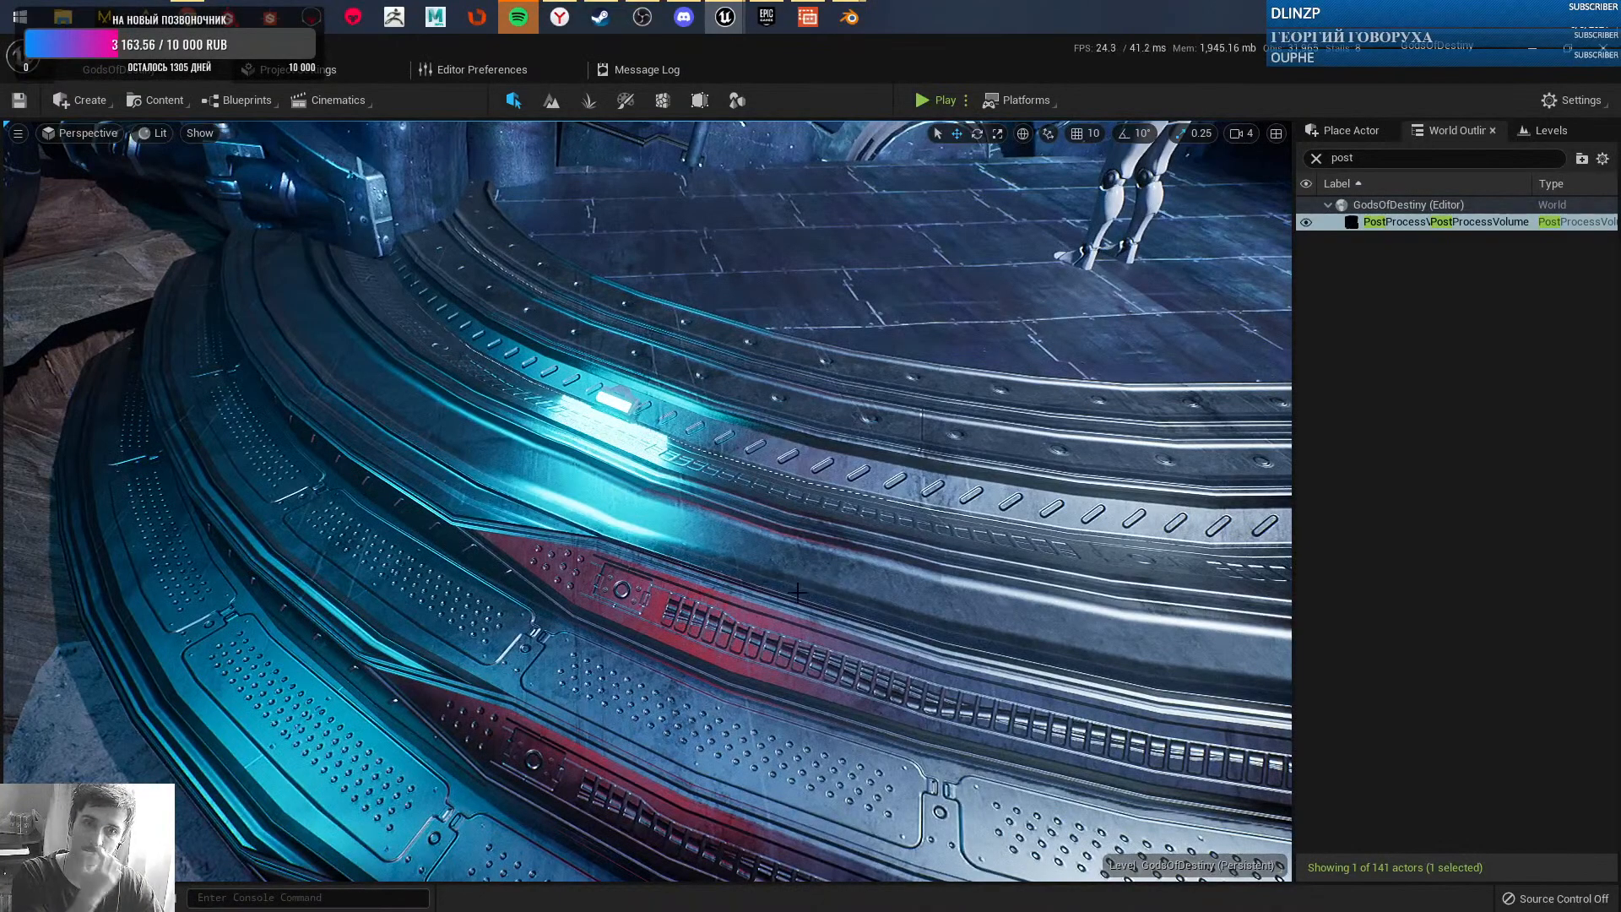
pyautogui.press('s')
pyautogui.moveTo(800, 634); pyautogui.dragTo(878, 608, button='right')
pyautogui.press('s')
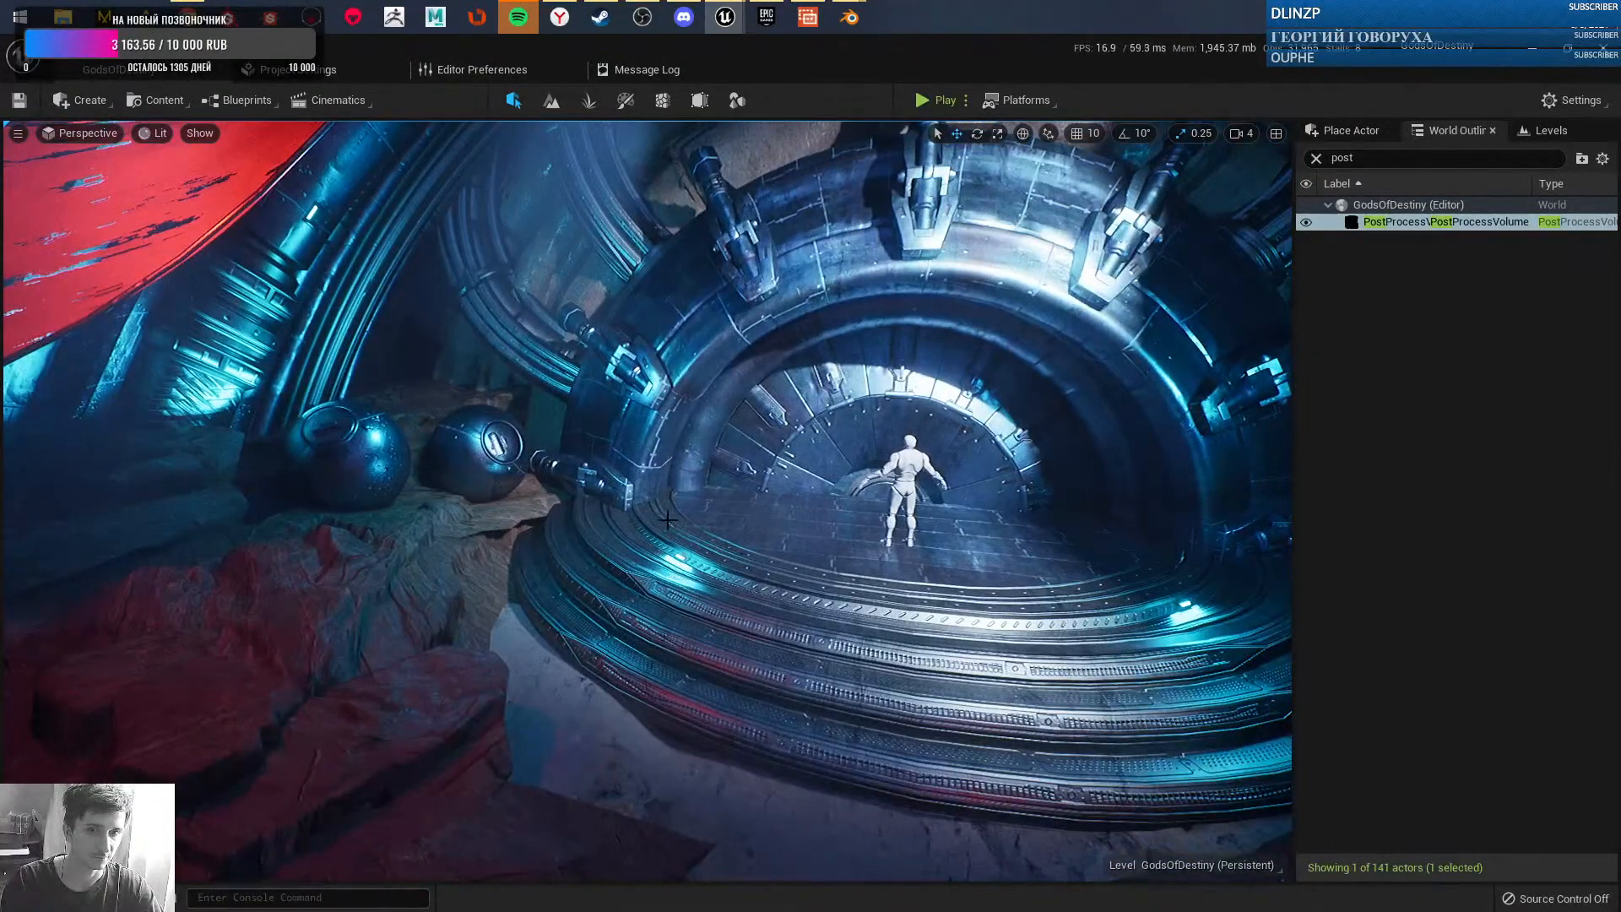
# - Select the large arch mesh around the gate door and inspect its surface up close and from farther back
pyautogui.moveTo(893, 601); pyautogui.dragTo(764, 493, button='right')
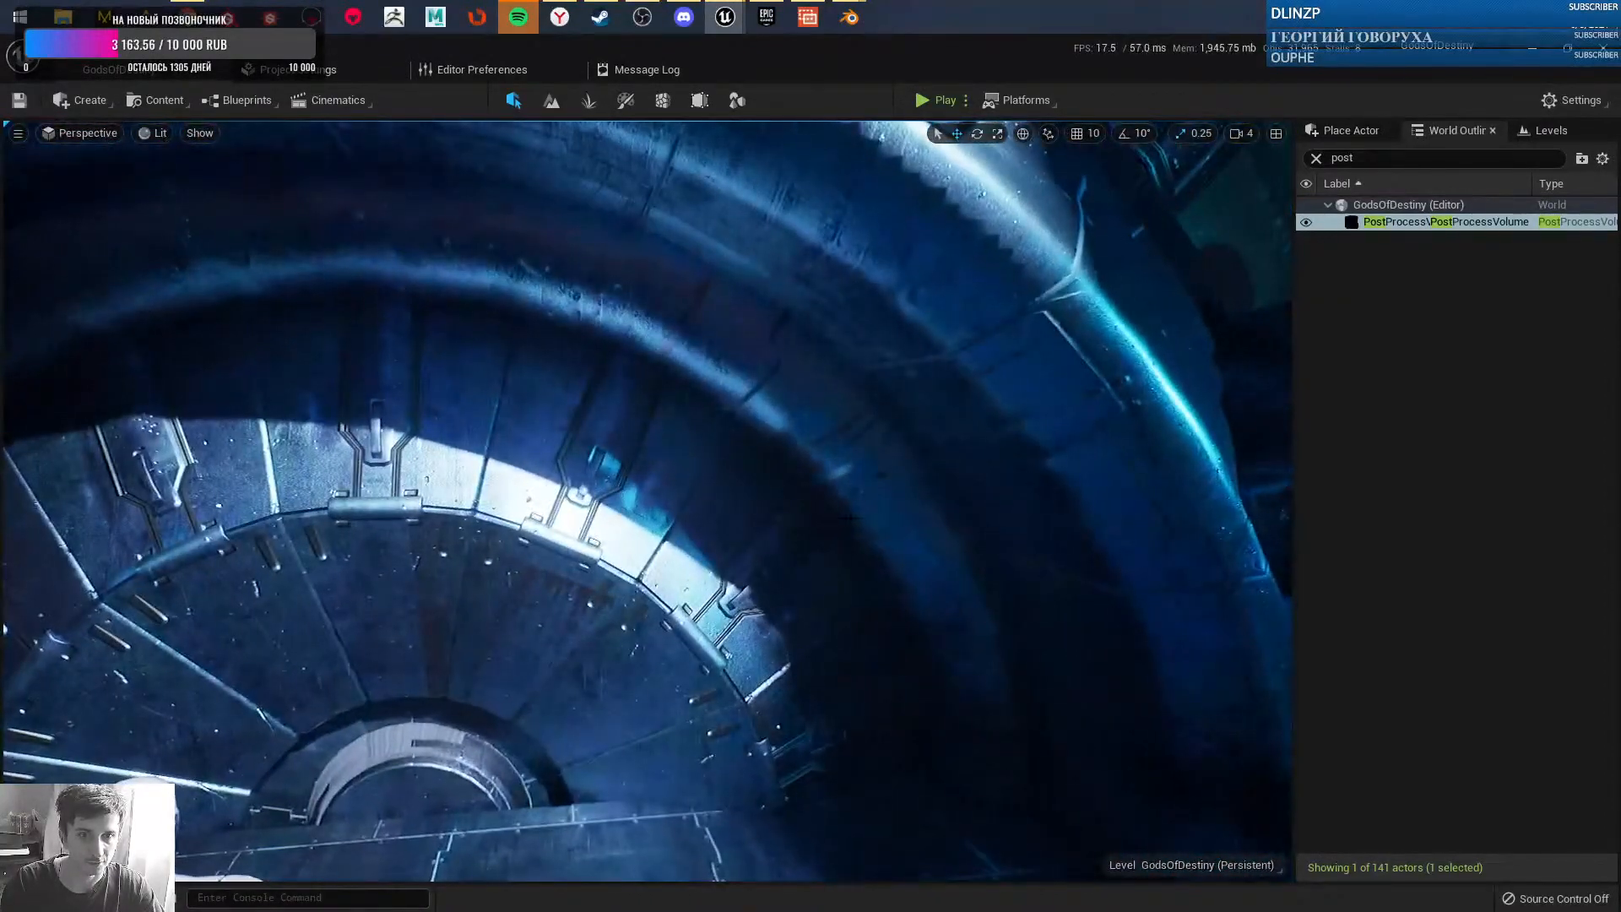
pyautogui.press('Escape')
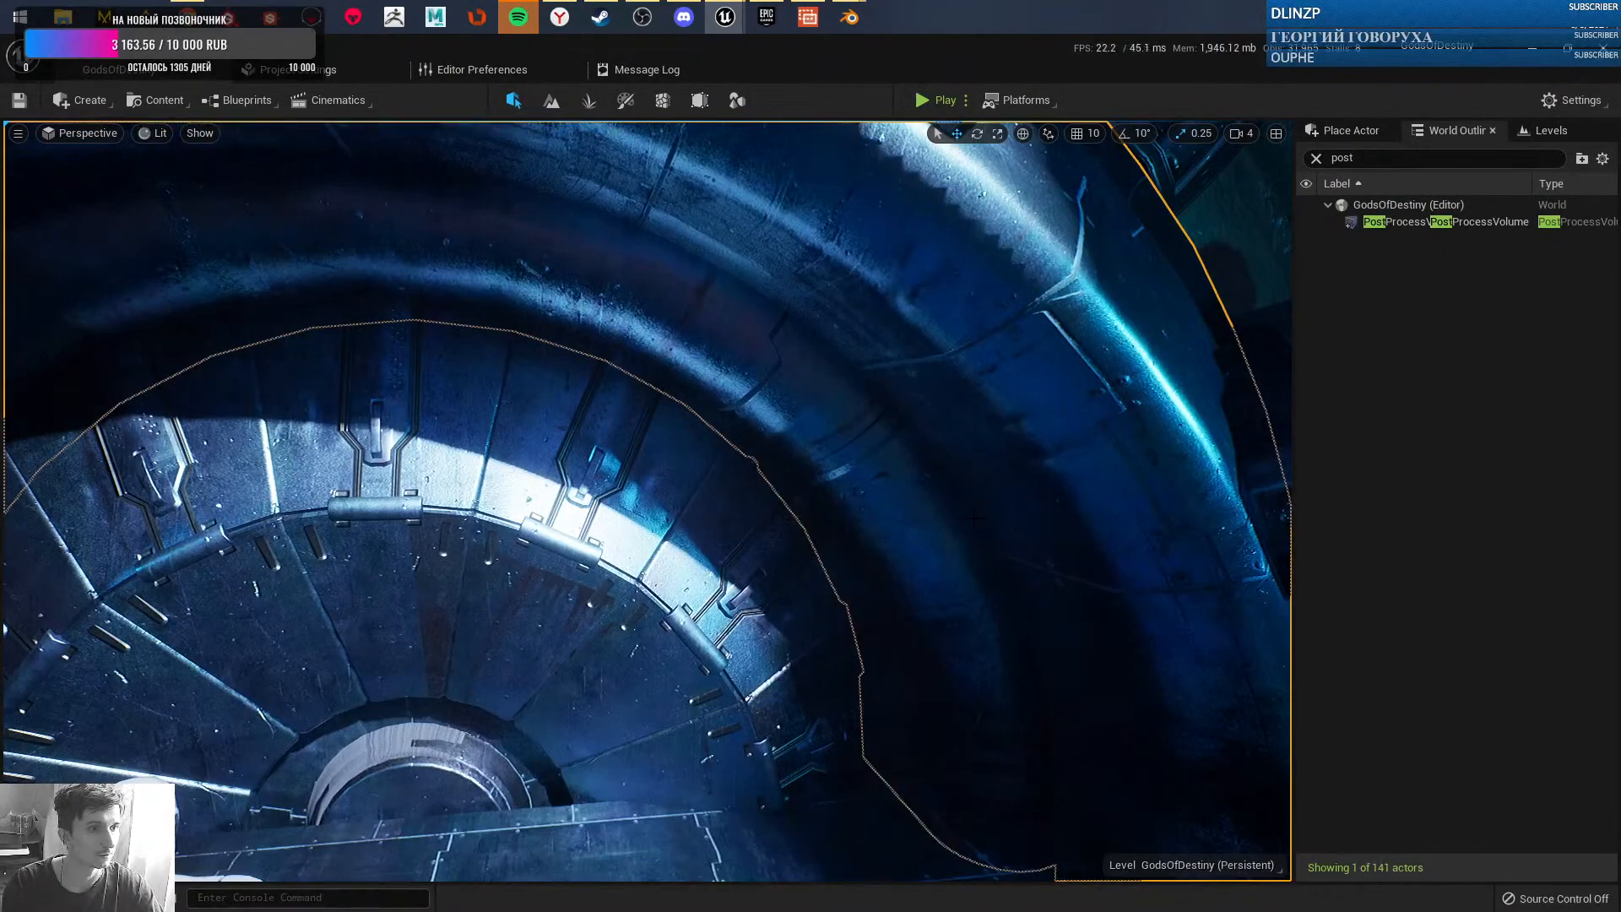
pyautogui.click(696, 537)
pyautogui.press('Escape')
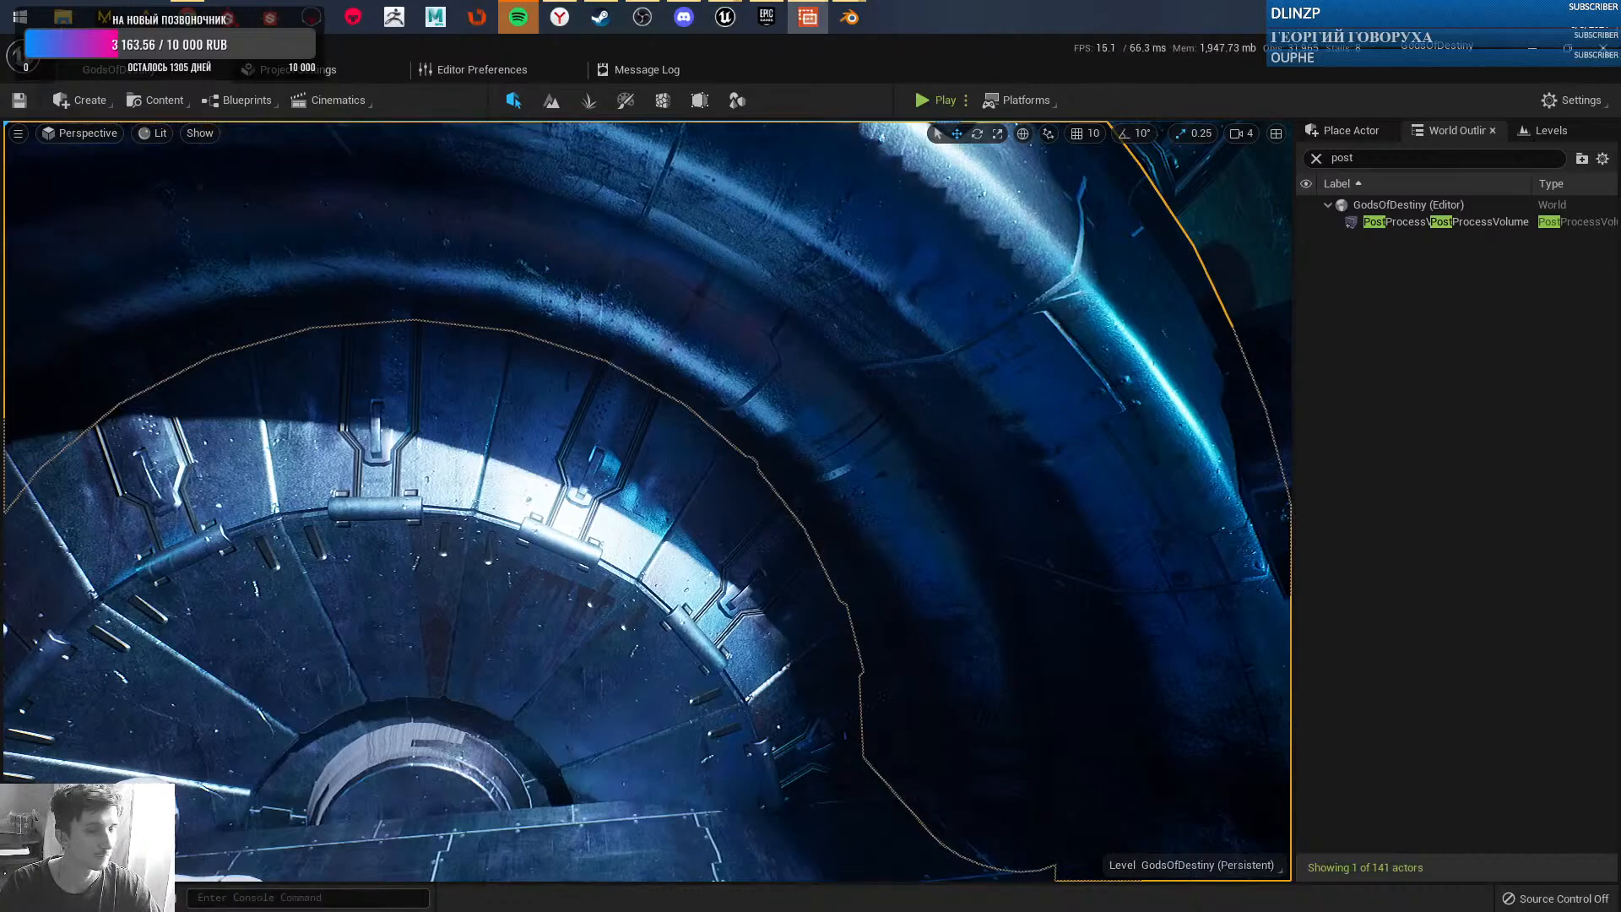
pyautogui.moveTo(675, 499); pyautogui.dragTo(549, 464, button='right')
pyautogui.press('s')
pyautogui.moveTo(991, 422); pyautogui.dragTo(1033, 359, button='right')
pyautogui.press('w')
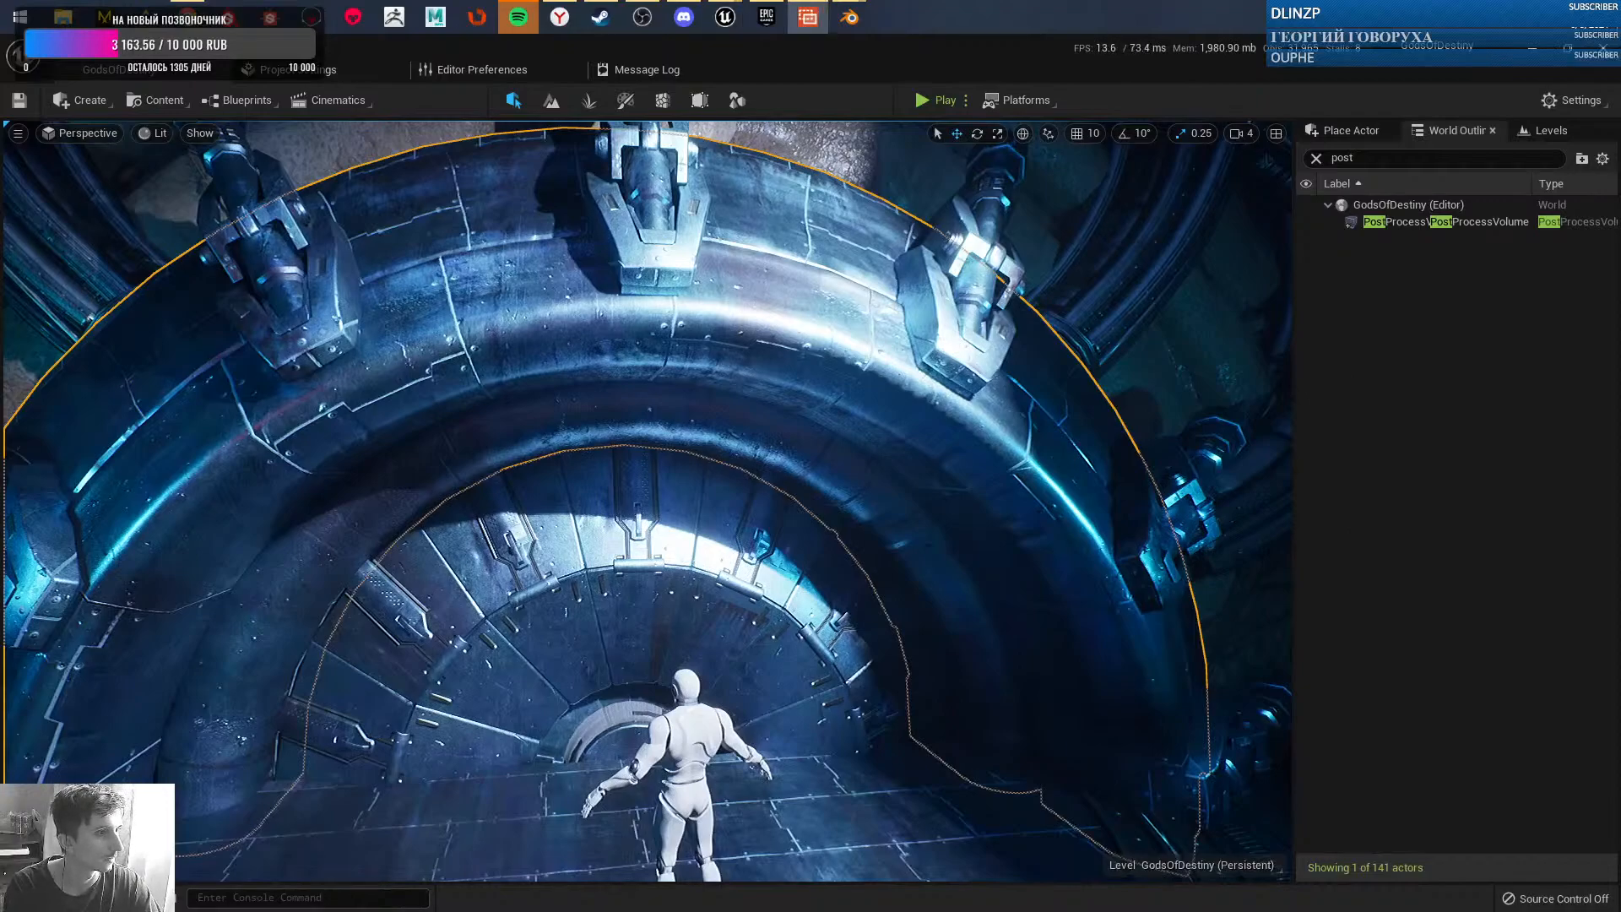
pyautogui.moveTo(1168, 549)
pyautogui.mouseDown()
pyautogui.moveTo(1384, 564)
pyautogui.moveTo(1349, 596)
pyautogui.mouseUp()
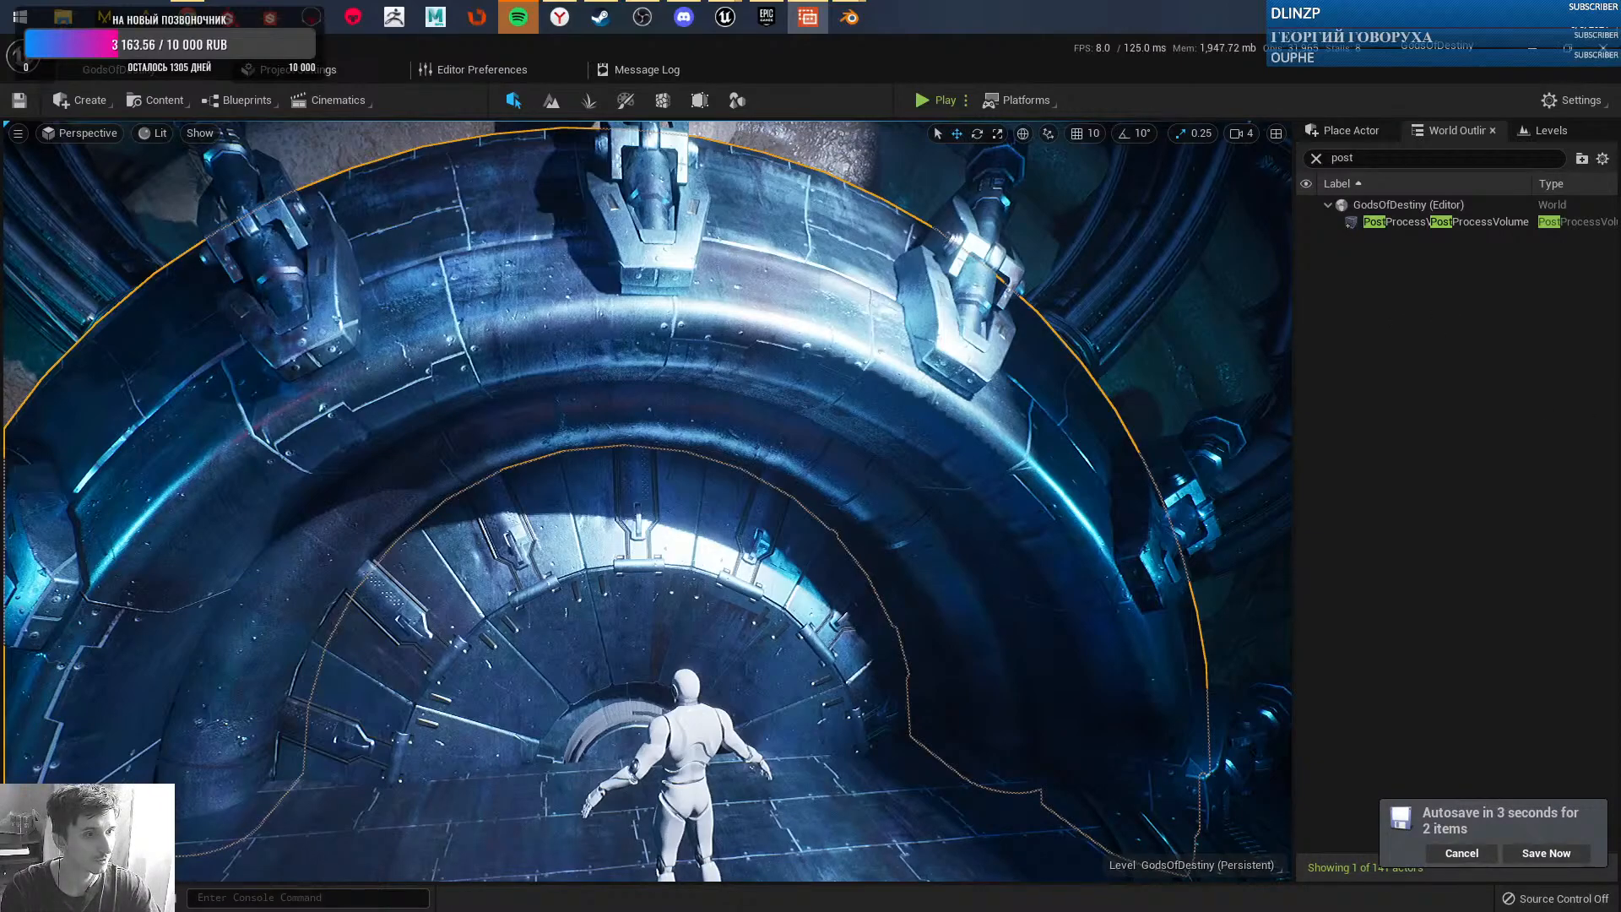
pyautogui.hotkey('alt', 'Tab')
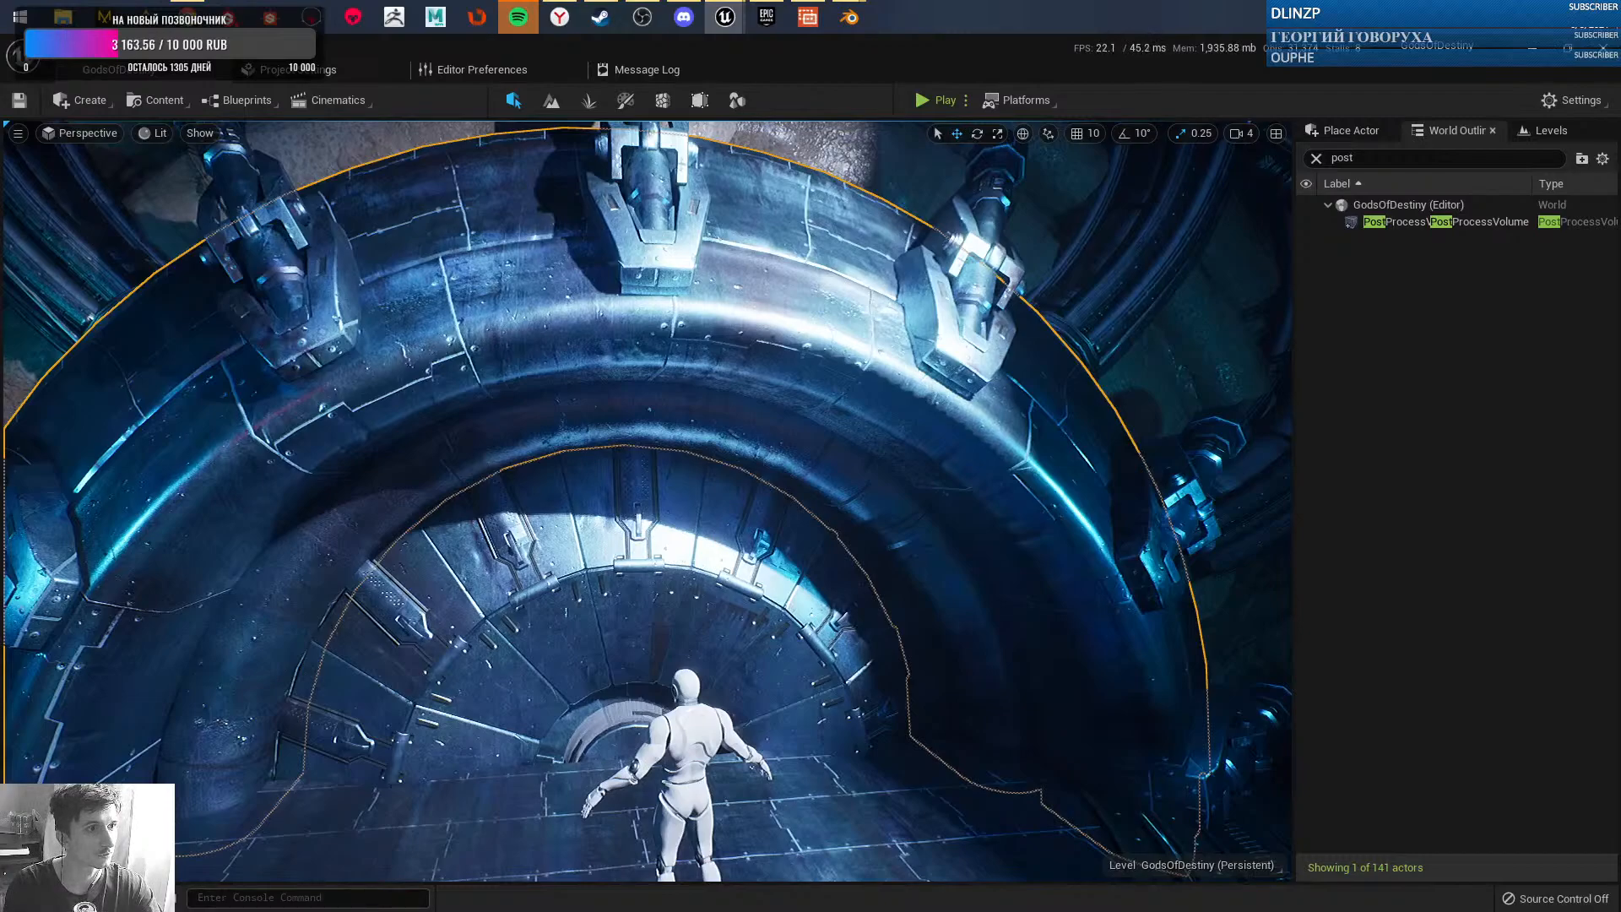
# - Look through gate_arc's details, including its lighting, Lightmass, shadow and material settings, and put the details window away
pyautogui.moveTo(1620, 179); pyautogui.dragTo(1001, 45)
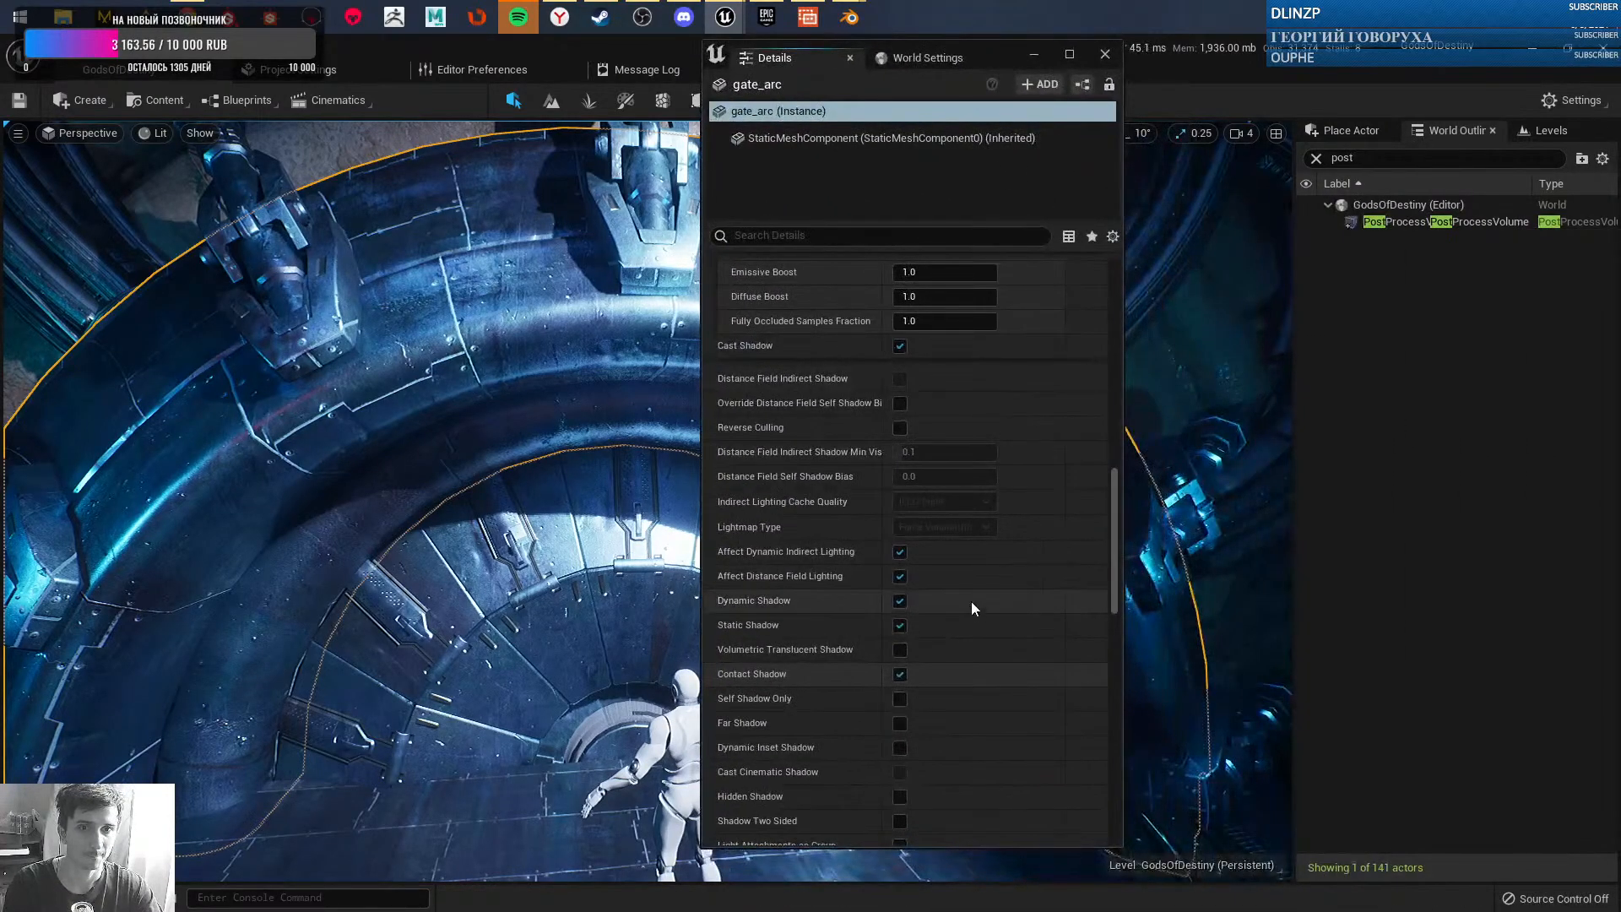
pyautogui.moveTo(971, 606); pyautogui.dragTo(972, 497, button='right')
pyautogui.moveTo(802, 690); pyautogui.dragTo(828, 509, button='right')
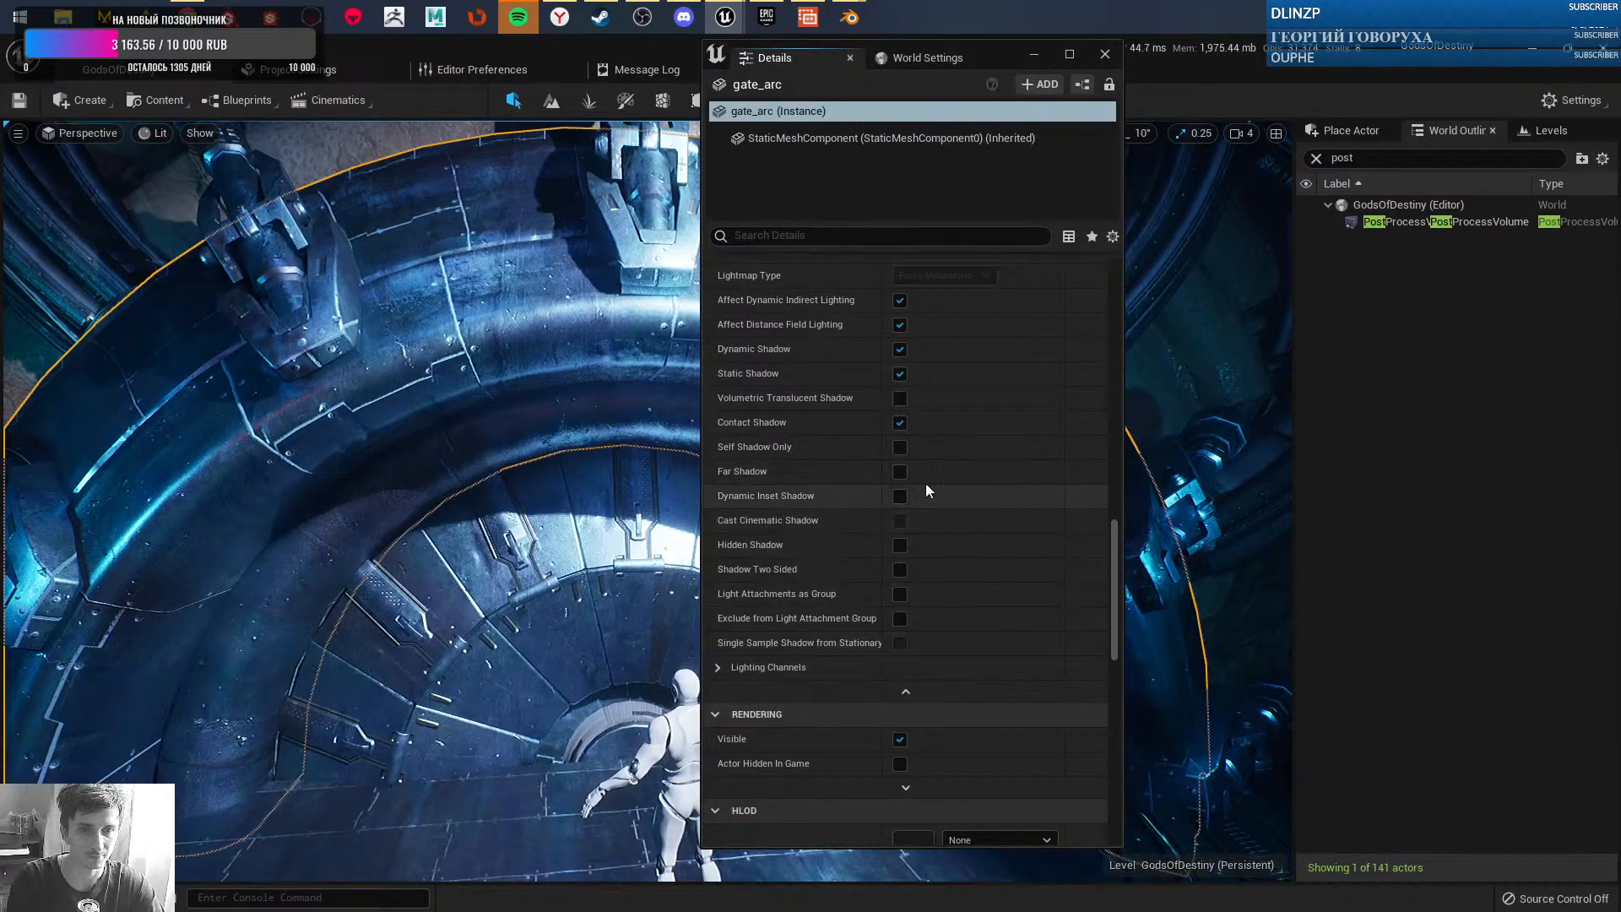
pyautogui.moveTo(944, 498); pyautogui.dragTo(943, 748, button='right')
pyautogui.moveTo(944, 406); pyautogui.dragTo(993, 728, button='right')
pyautogui.moveTo(986, 661); pyautogui.dragTo(976, 712, button='right')
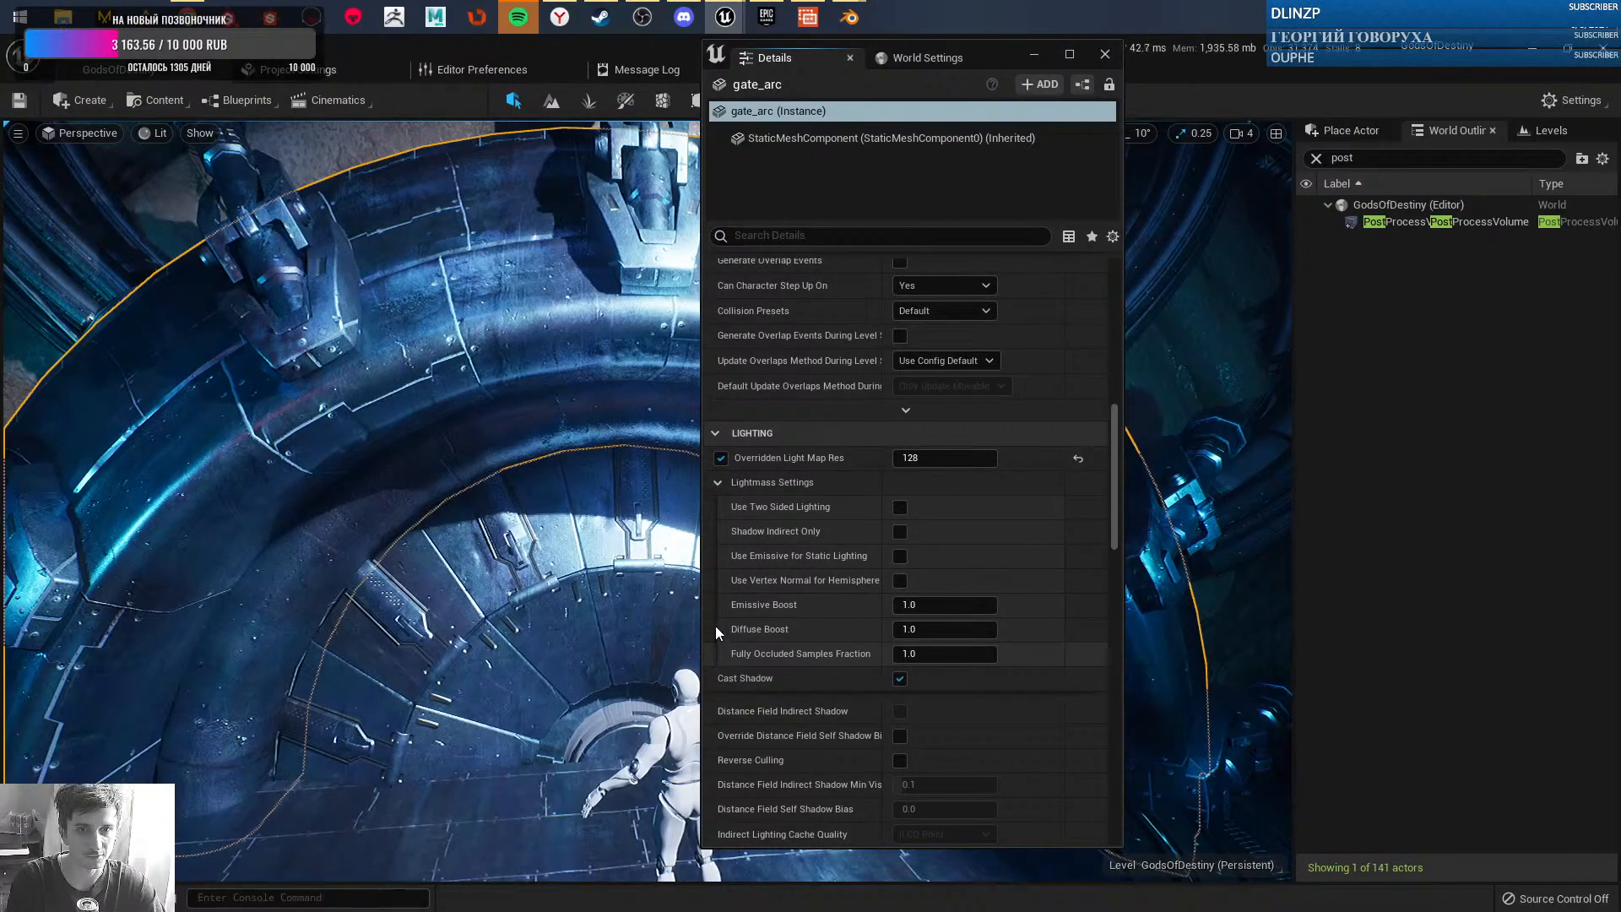
pyautogui.click(718, 481)
pyautogui.click(718, 483)
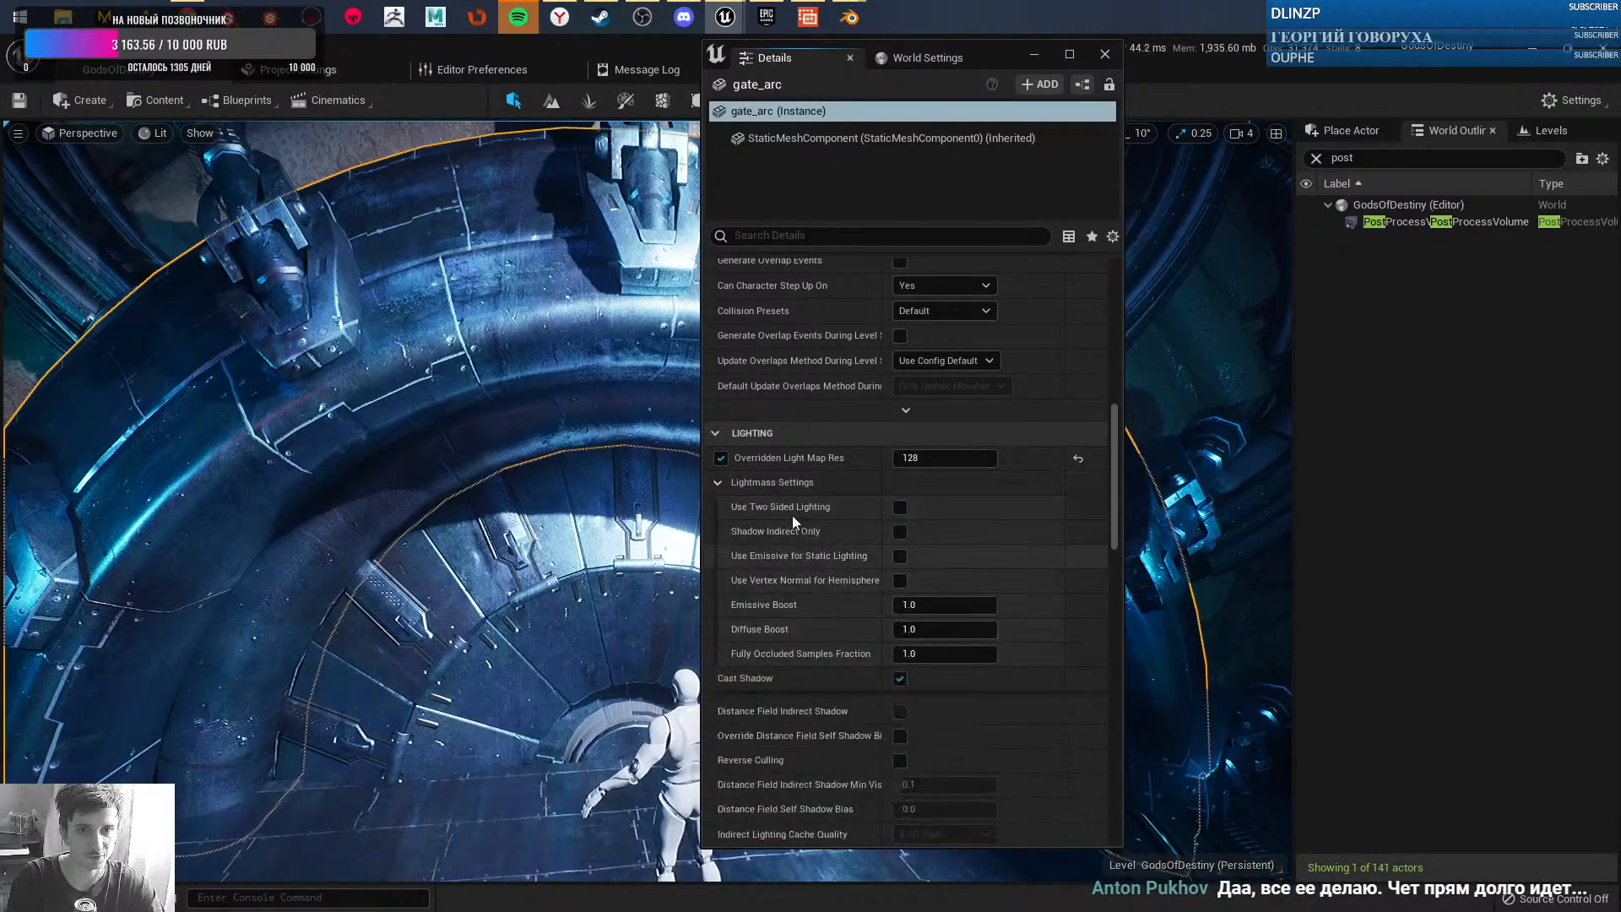
pyautogui.scroll(8, 1050, 576)
pyautogui.scroll(5, 991, 483)
pyautogui.scroll(1, 965, 655)
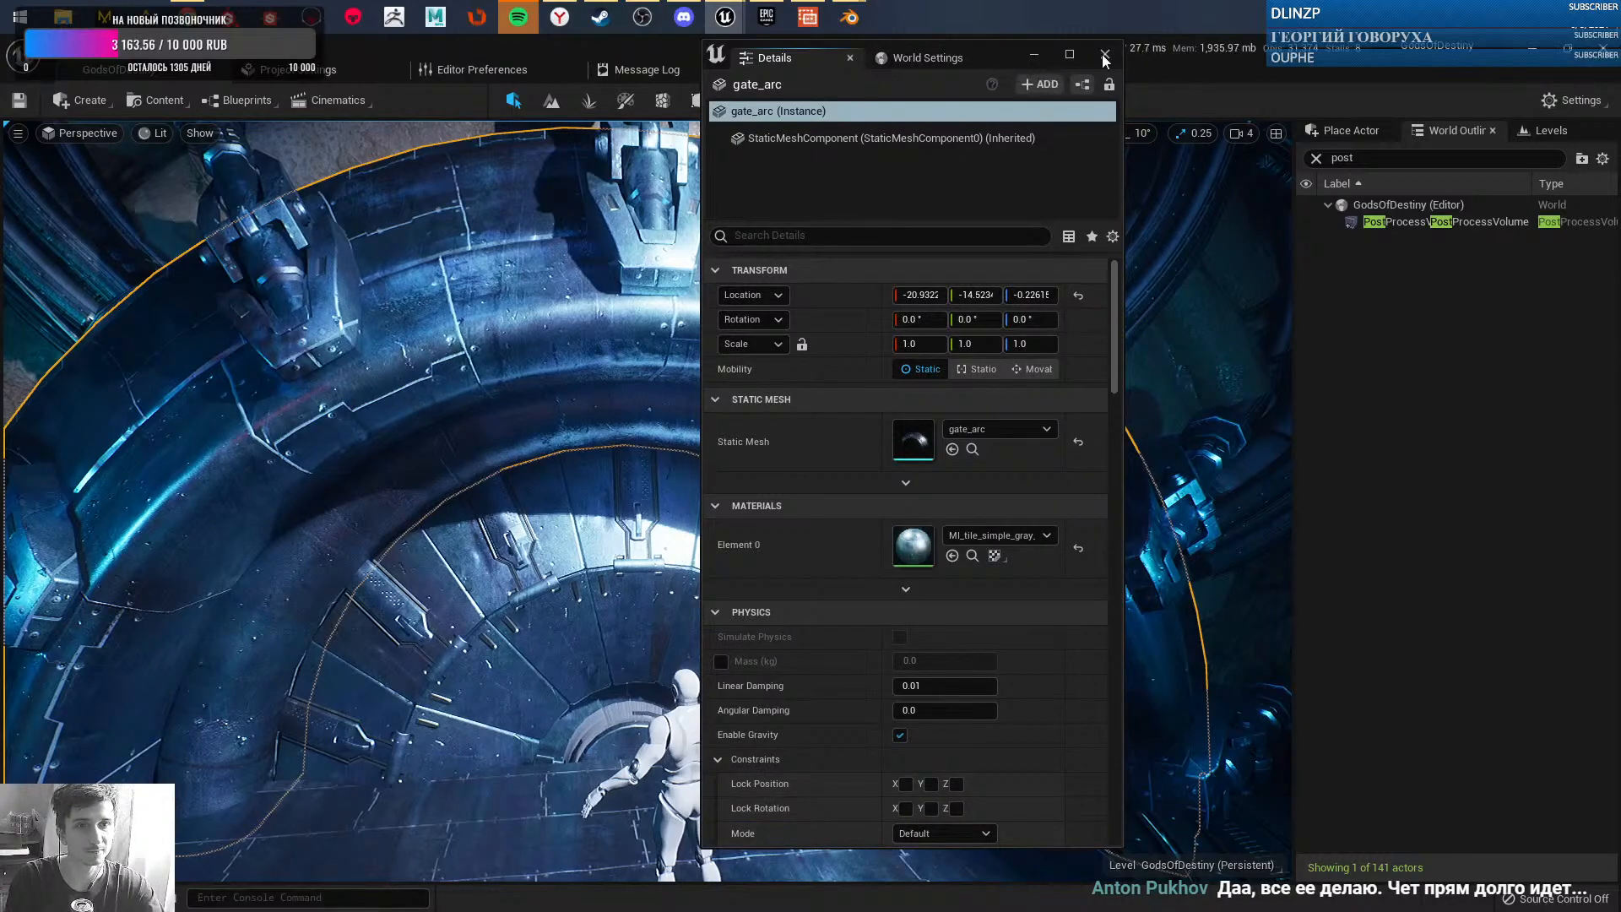
pyautogui.click(1029, 54)
pyautogui.moveTo(1020, 62); pyautogui.dragTo(1062, 115)
pyautogui.click(1553, 102)
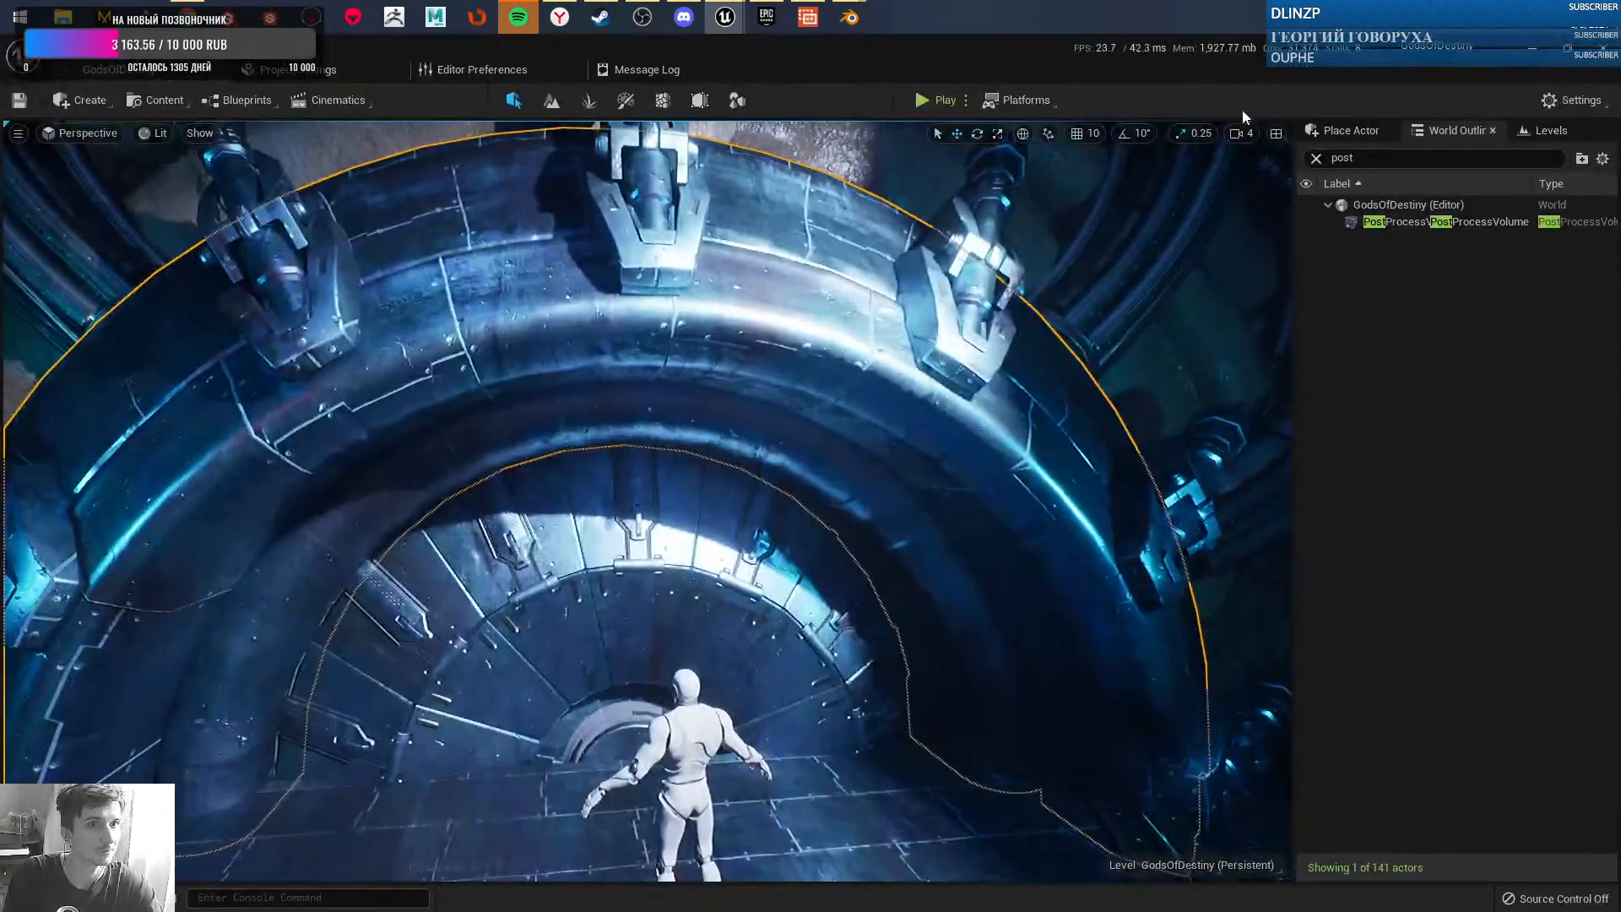
pyautogui.moveTo(720, 19)
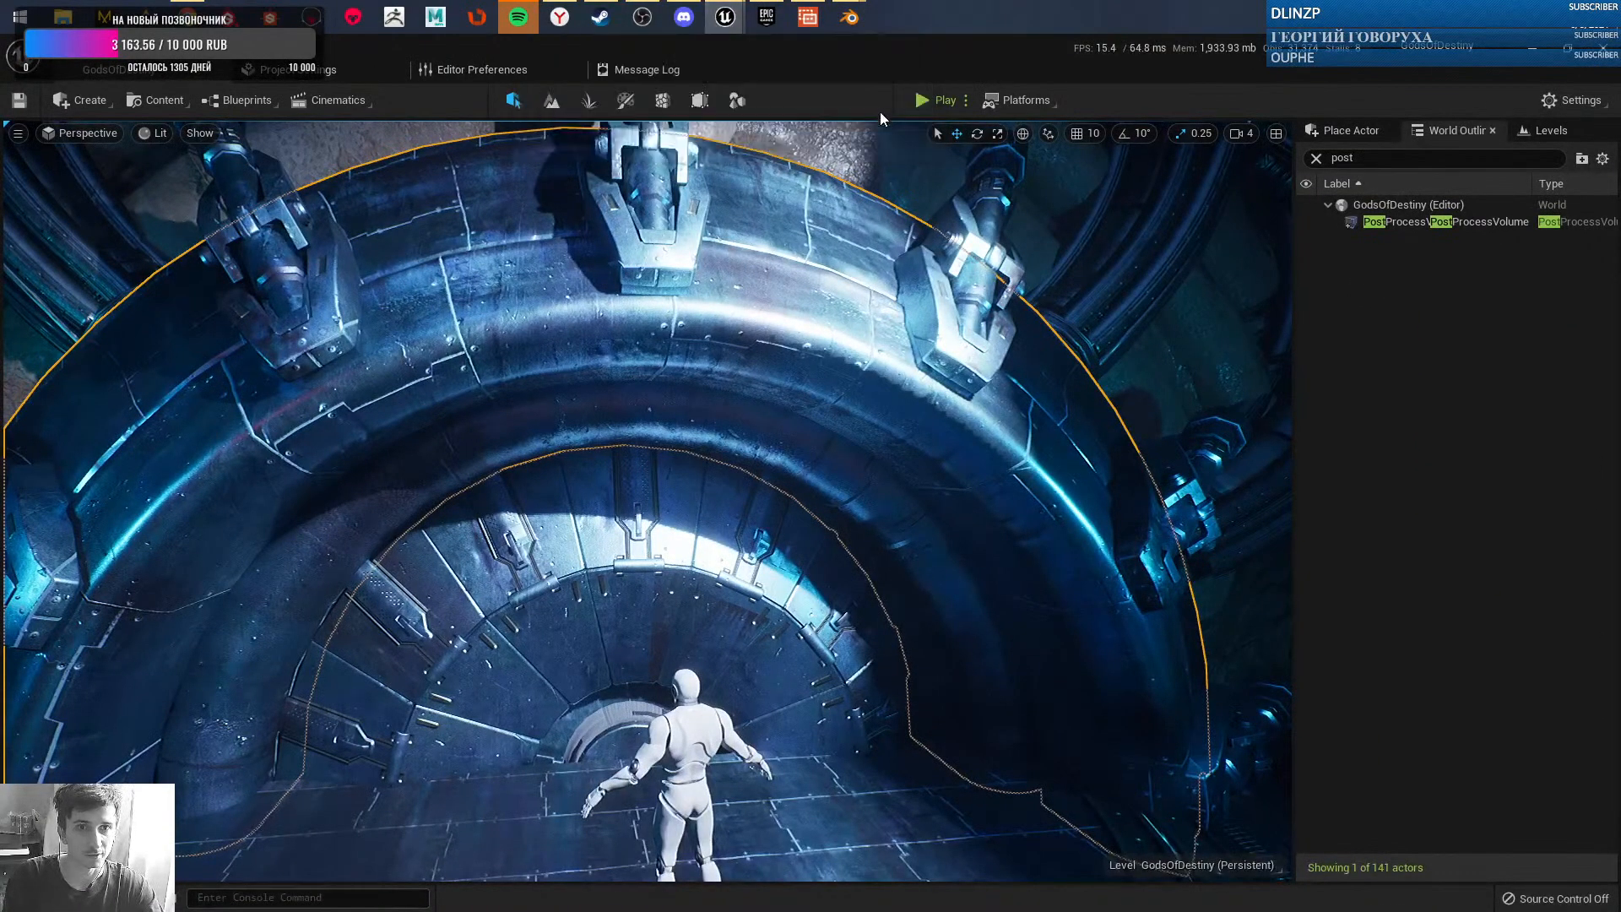
pyautogui.click(882, 108)
pyautogui.click(1034, 54)
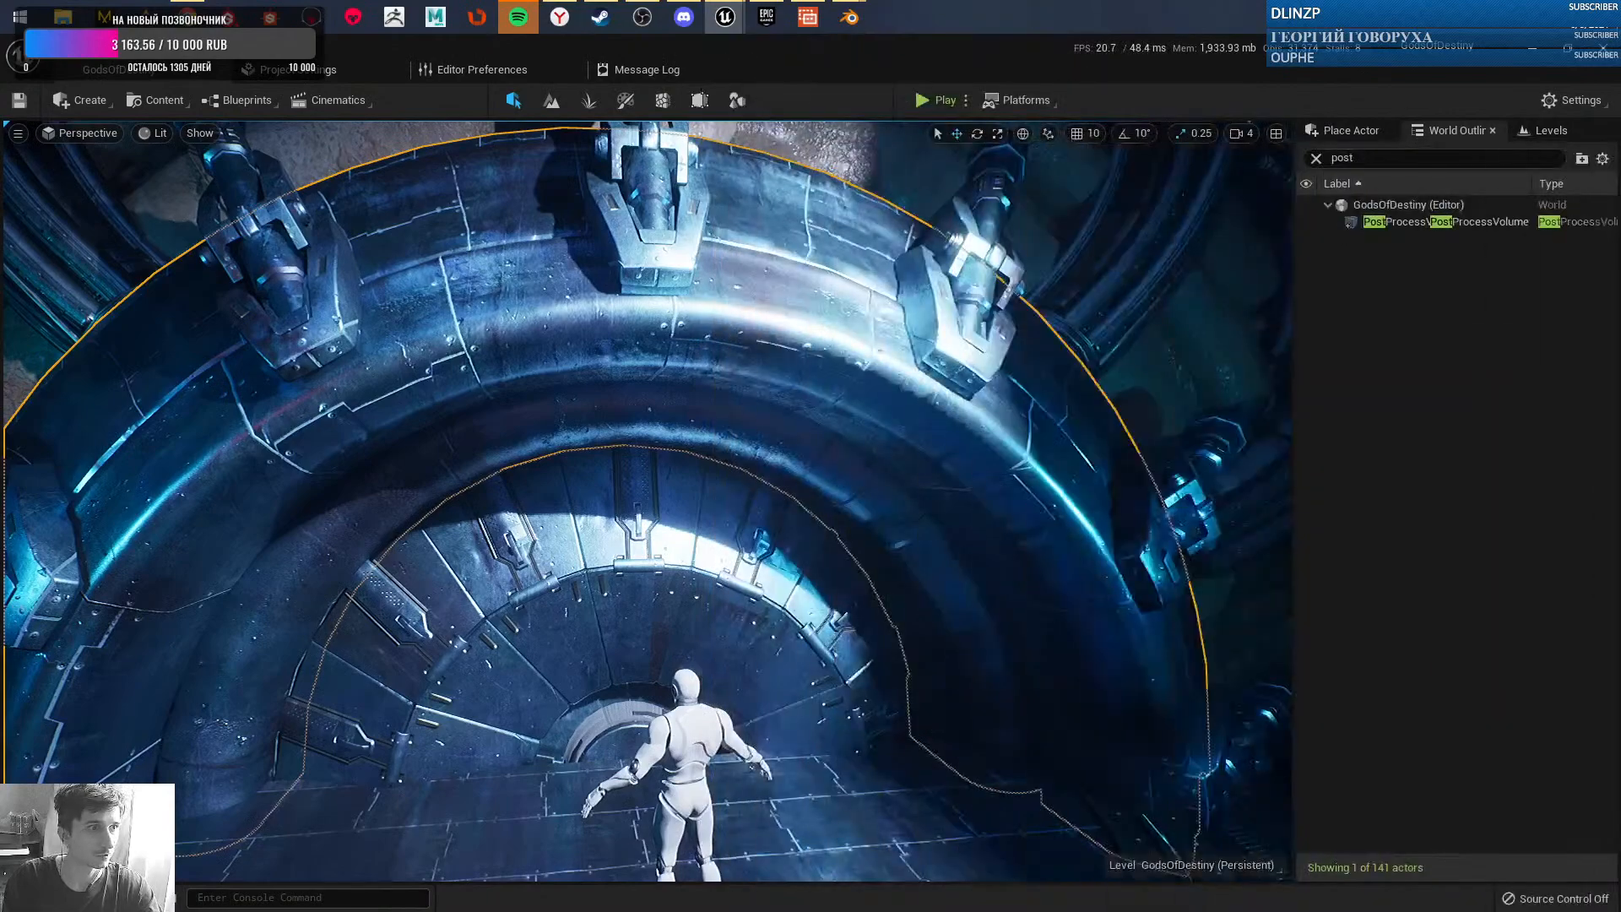
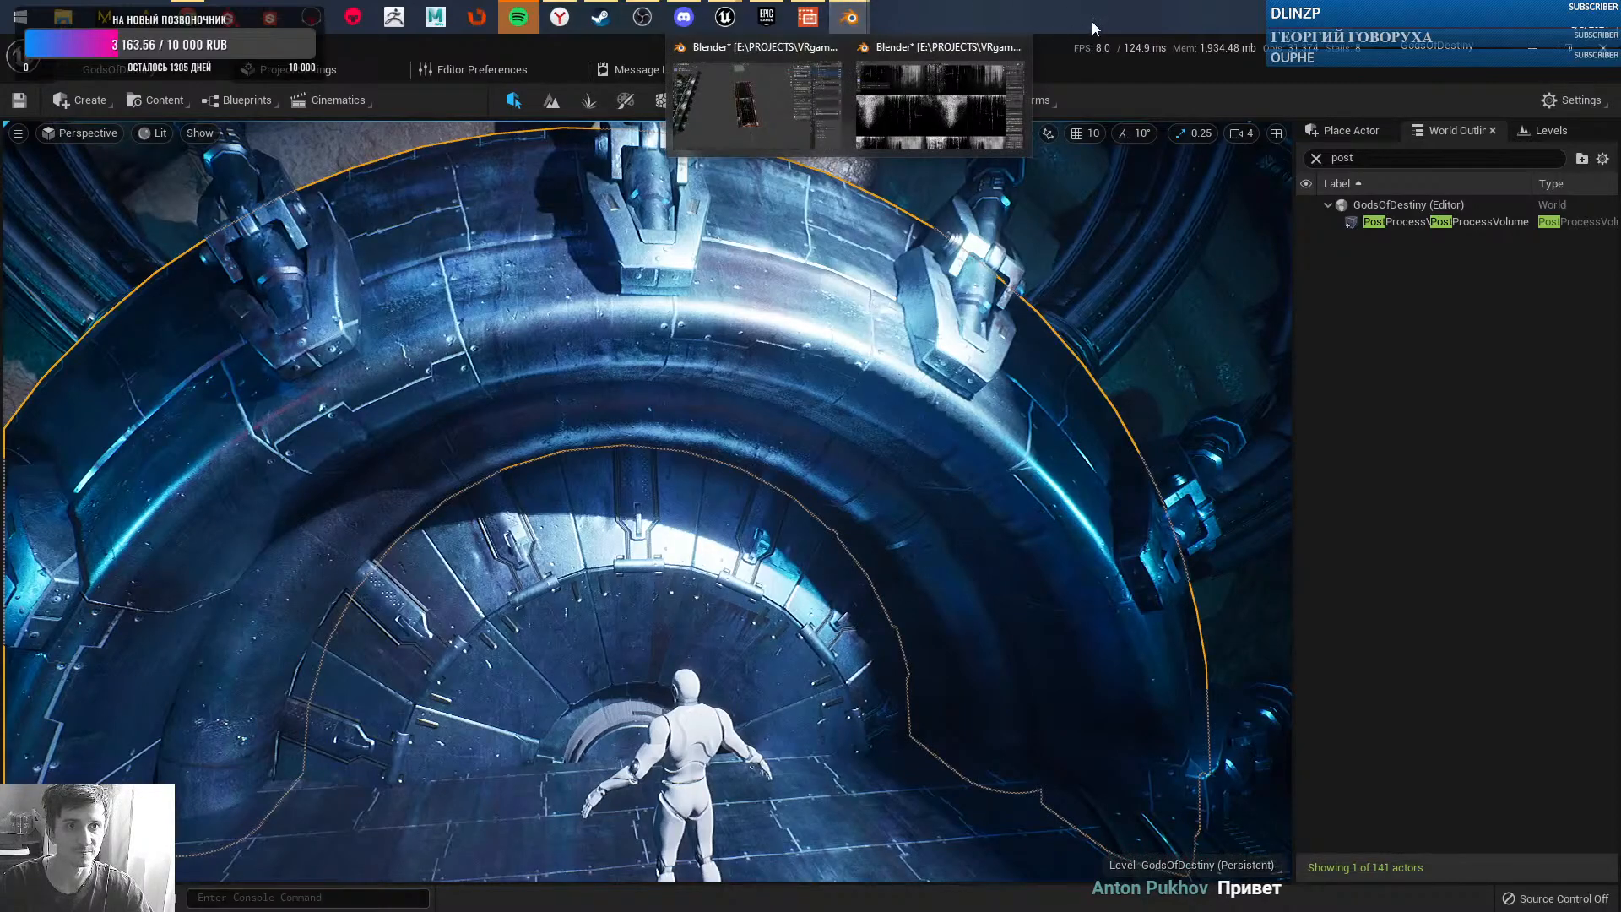
pyautogui.click(1008, 55)
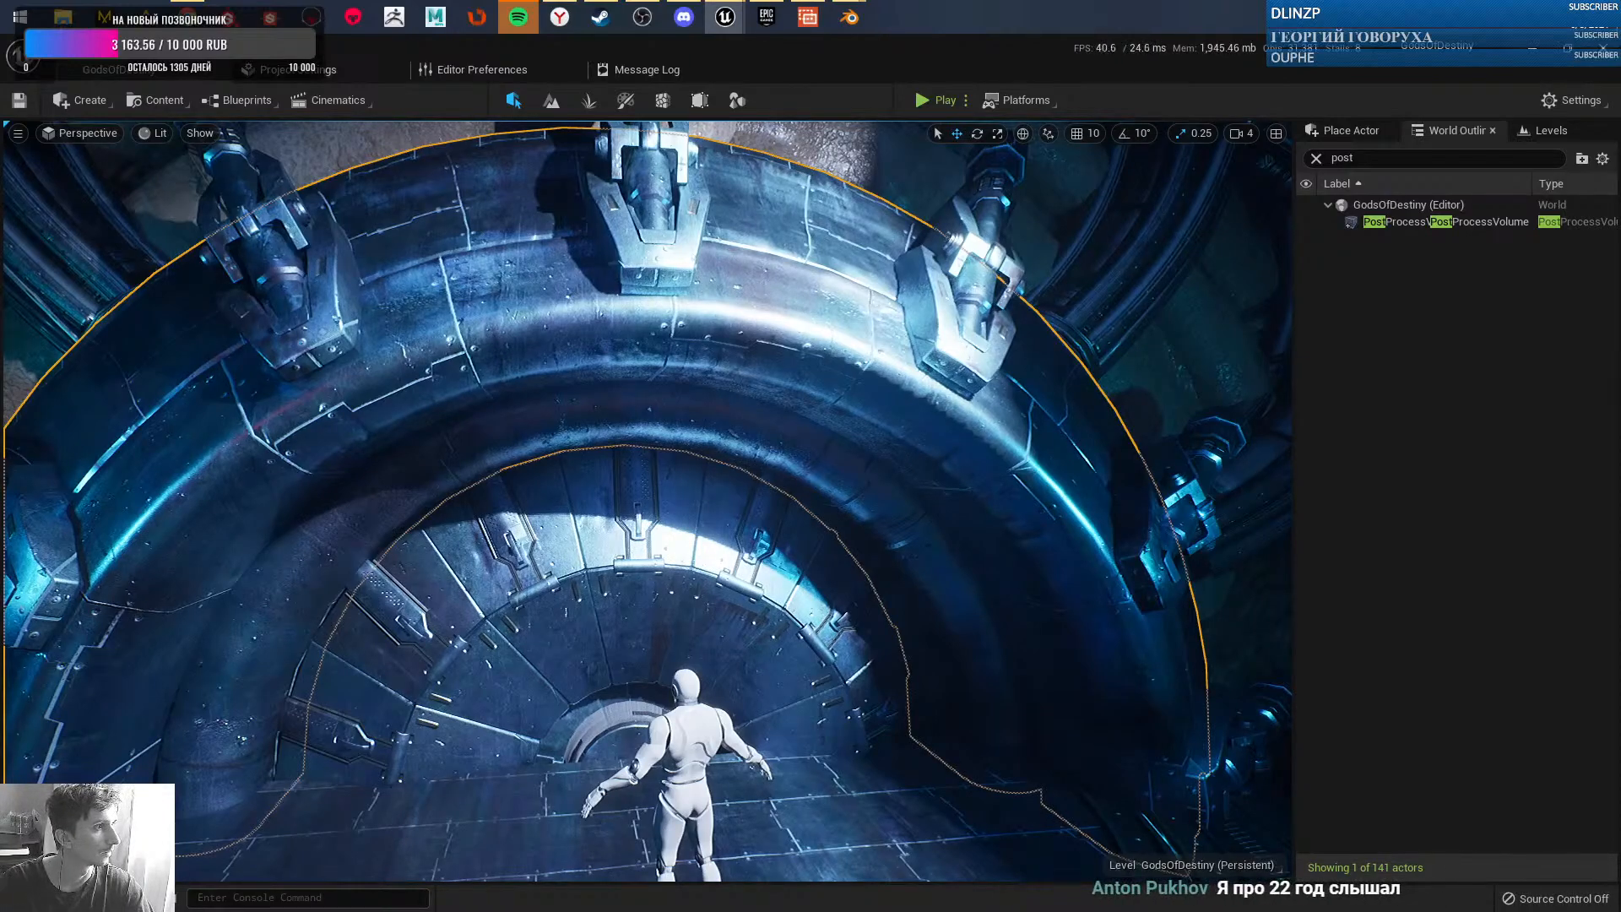
# - Switch to the gate folder in File Explorer and copy its folder path
pyautogui.hotkey('alt', 'Tab')
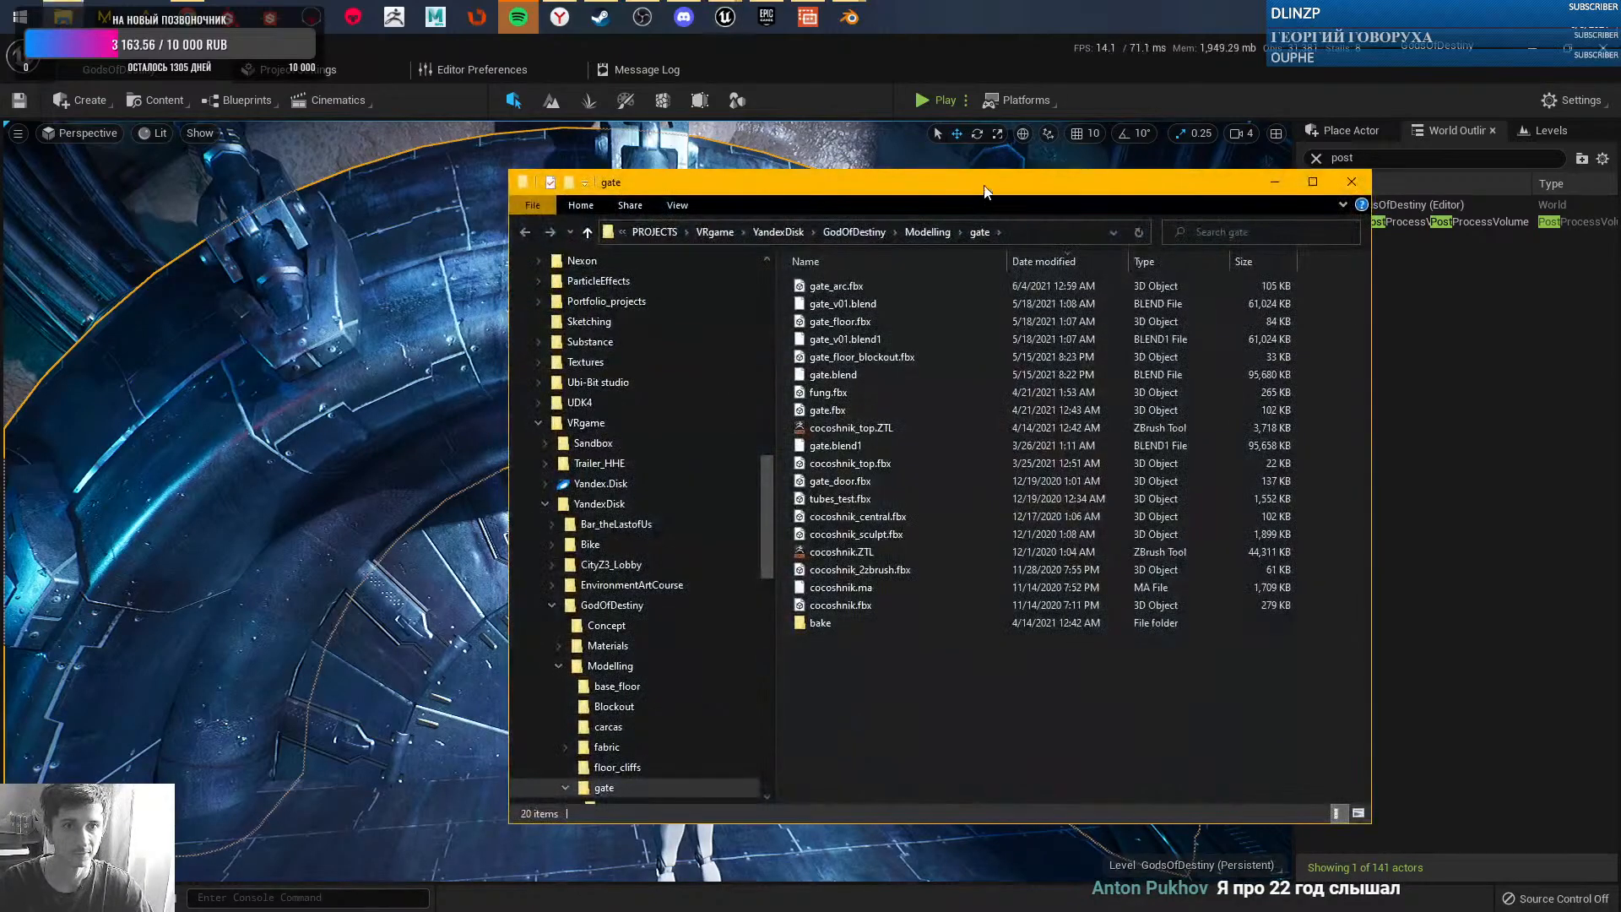
pyautogui.moveTo(985, 194); pyautogui.dragTo(891, 164)
pyautogui.click(960, 200)
pyautogui.hotkey('ctrl', 'c')
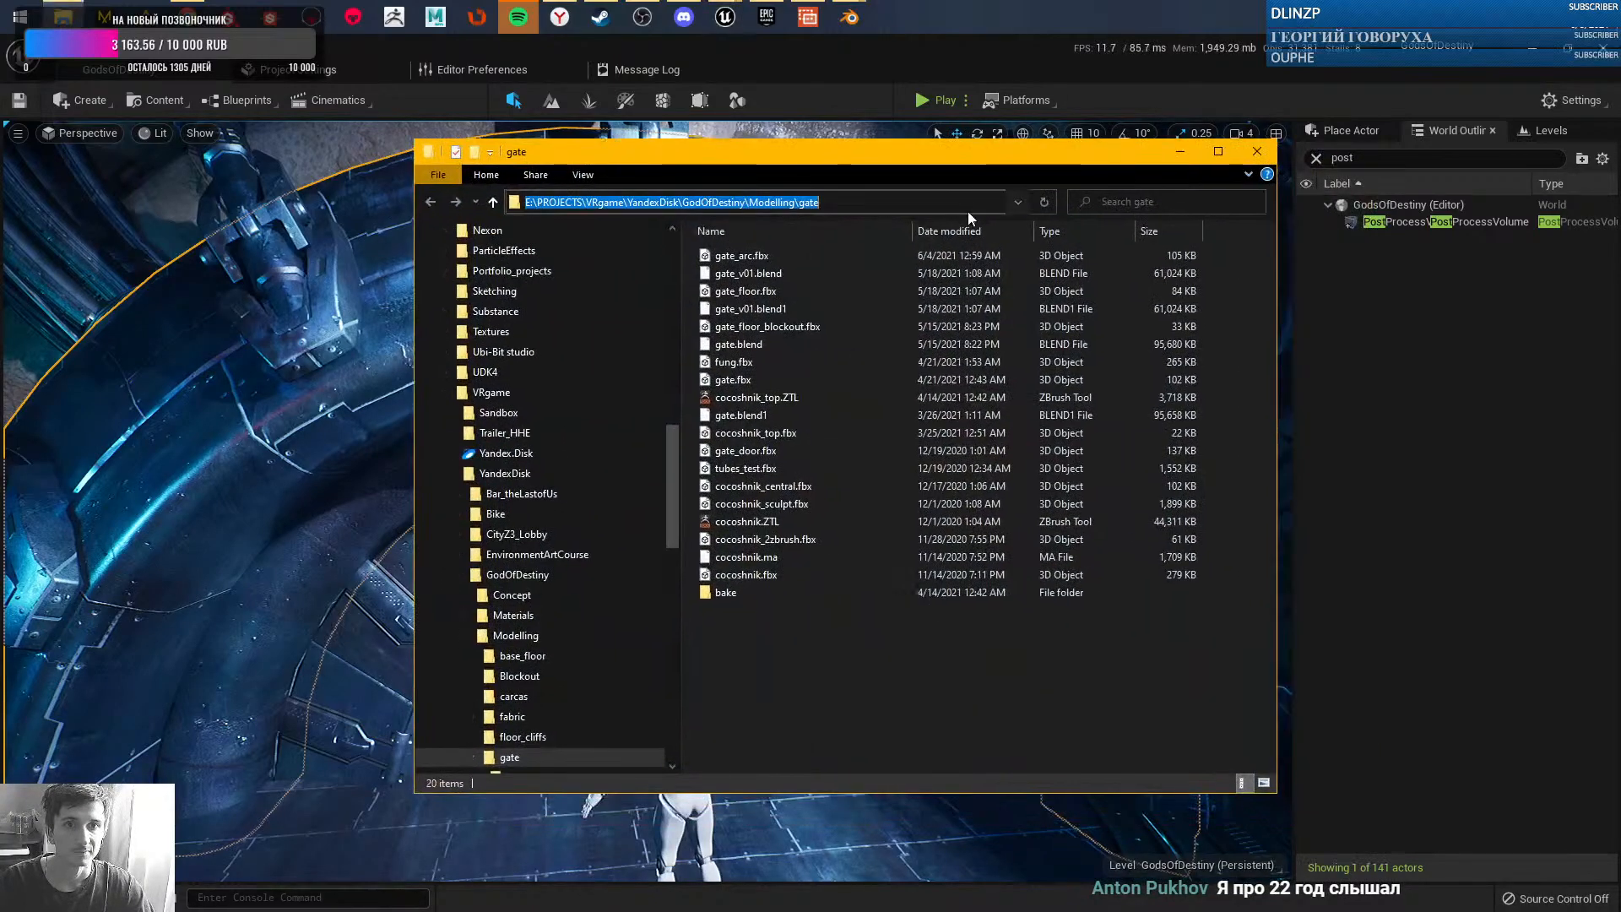
# - Switch to the Blender window holding pantone.blend and save the file
pyautogui.click(844, 12)
pyautogui.click(768, 105)
pyautogui.click(848, 336)
pyautogui.hotkey('ctrl', 's')
pyautogui.click(859, 235)
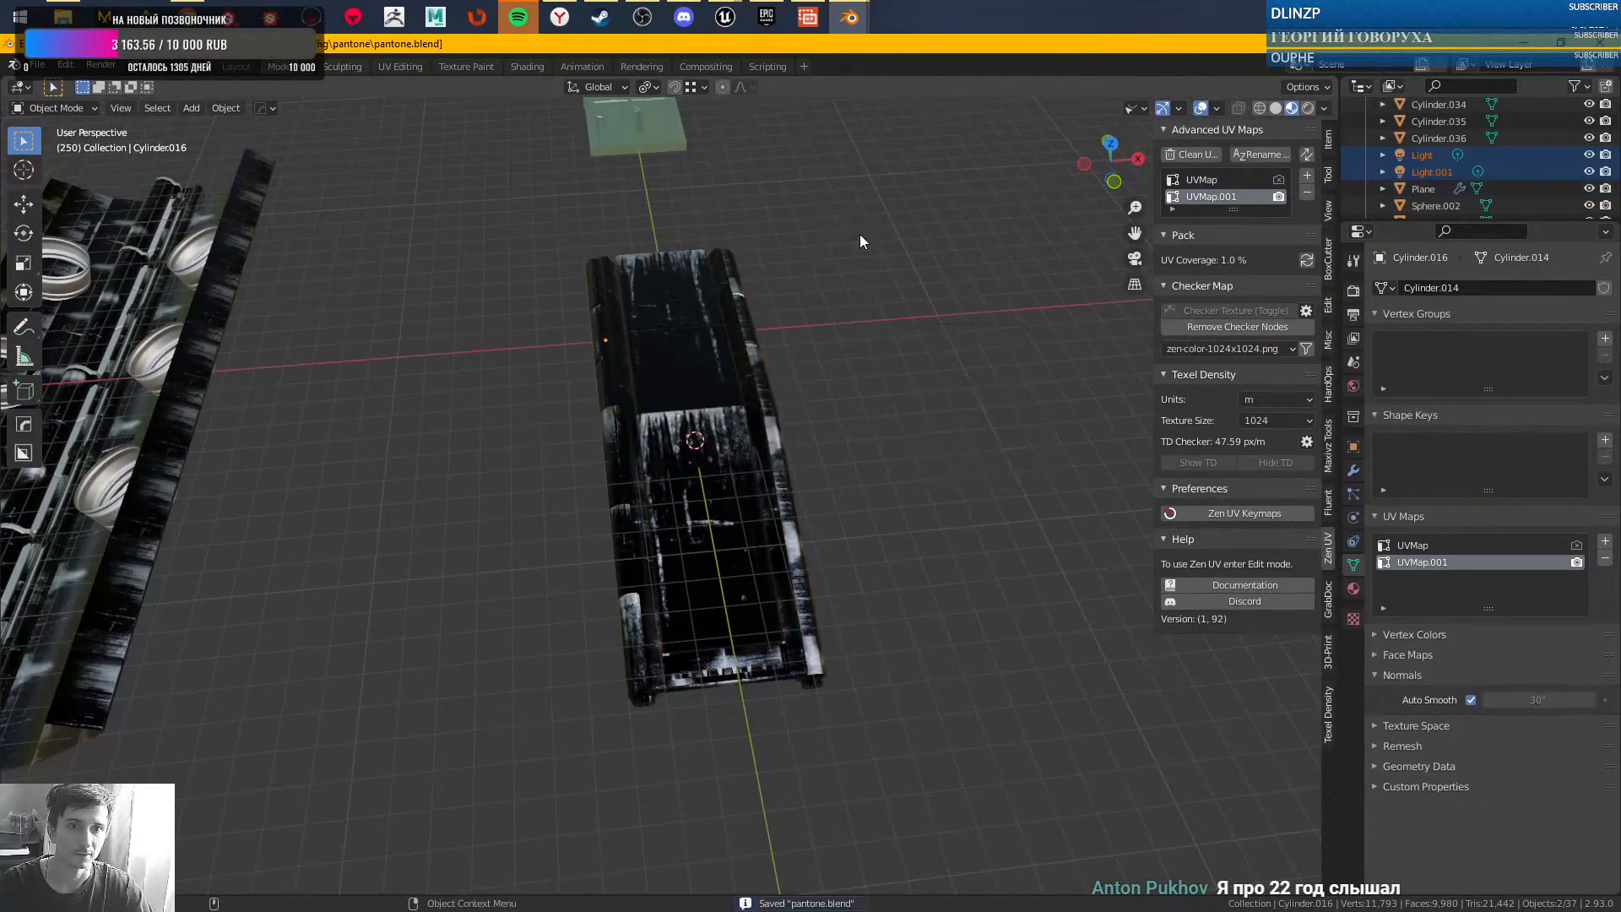
# - Start a new empty Blender scene and open gate_v01.blend from the gate folder using the copied path
pyautogui.hotkey('ctrl', 'n')
pyautogui.click(841, 409)
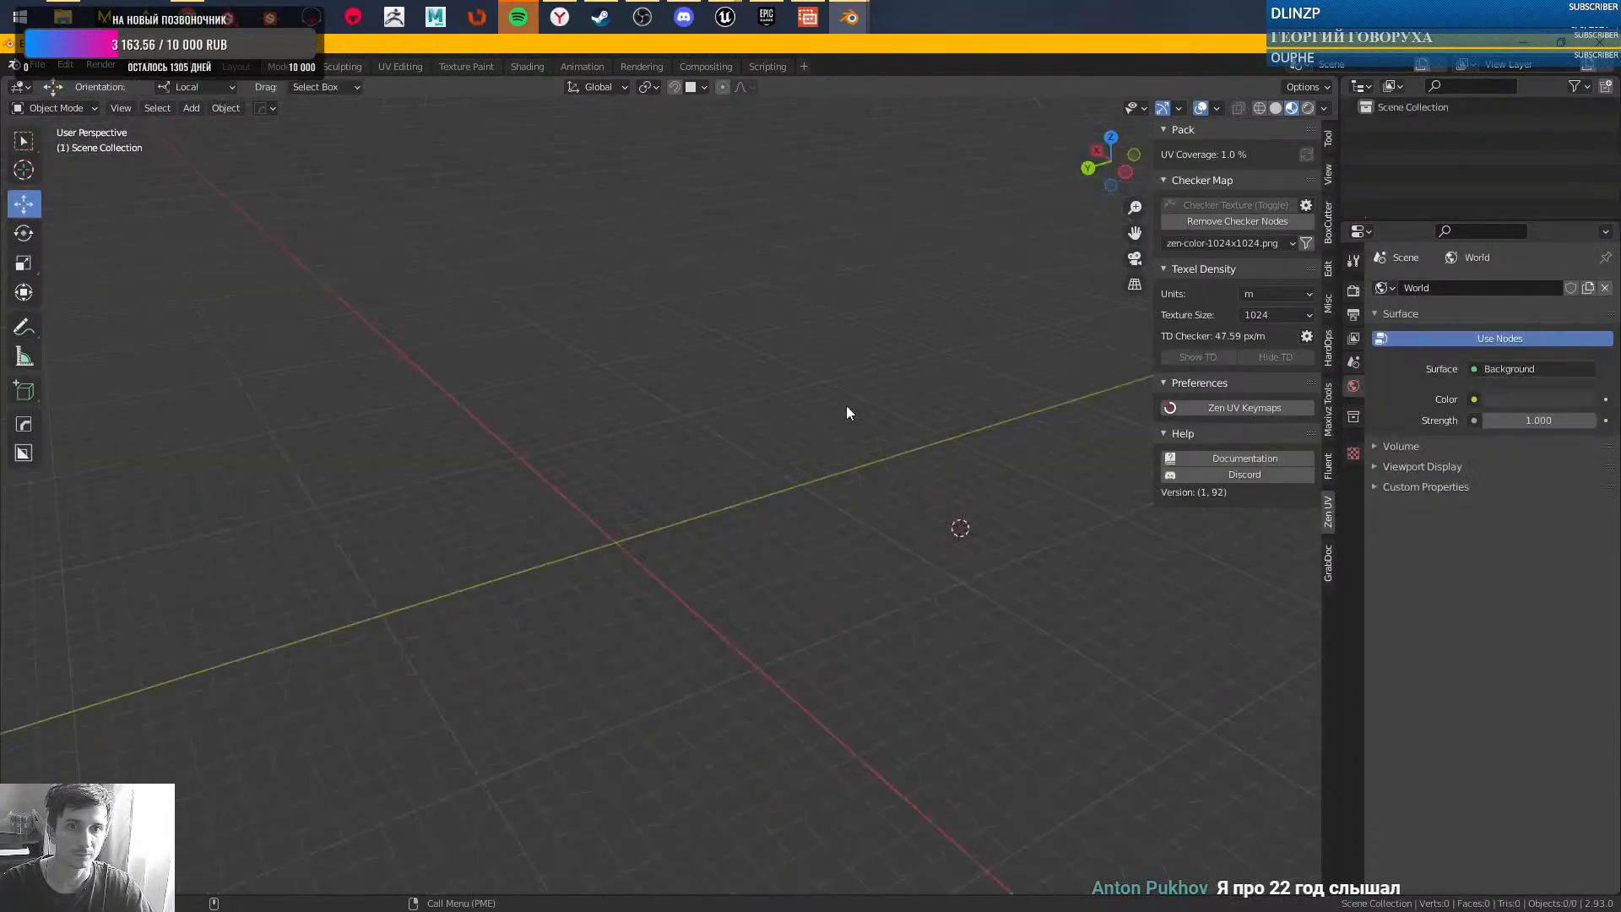
pyautogui.hotkey('ctrl', 'n')
pyautogui.click(504, 401)
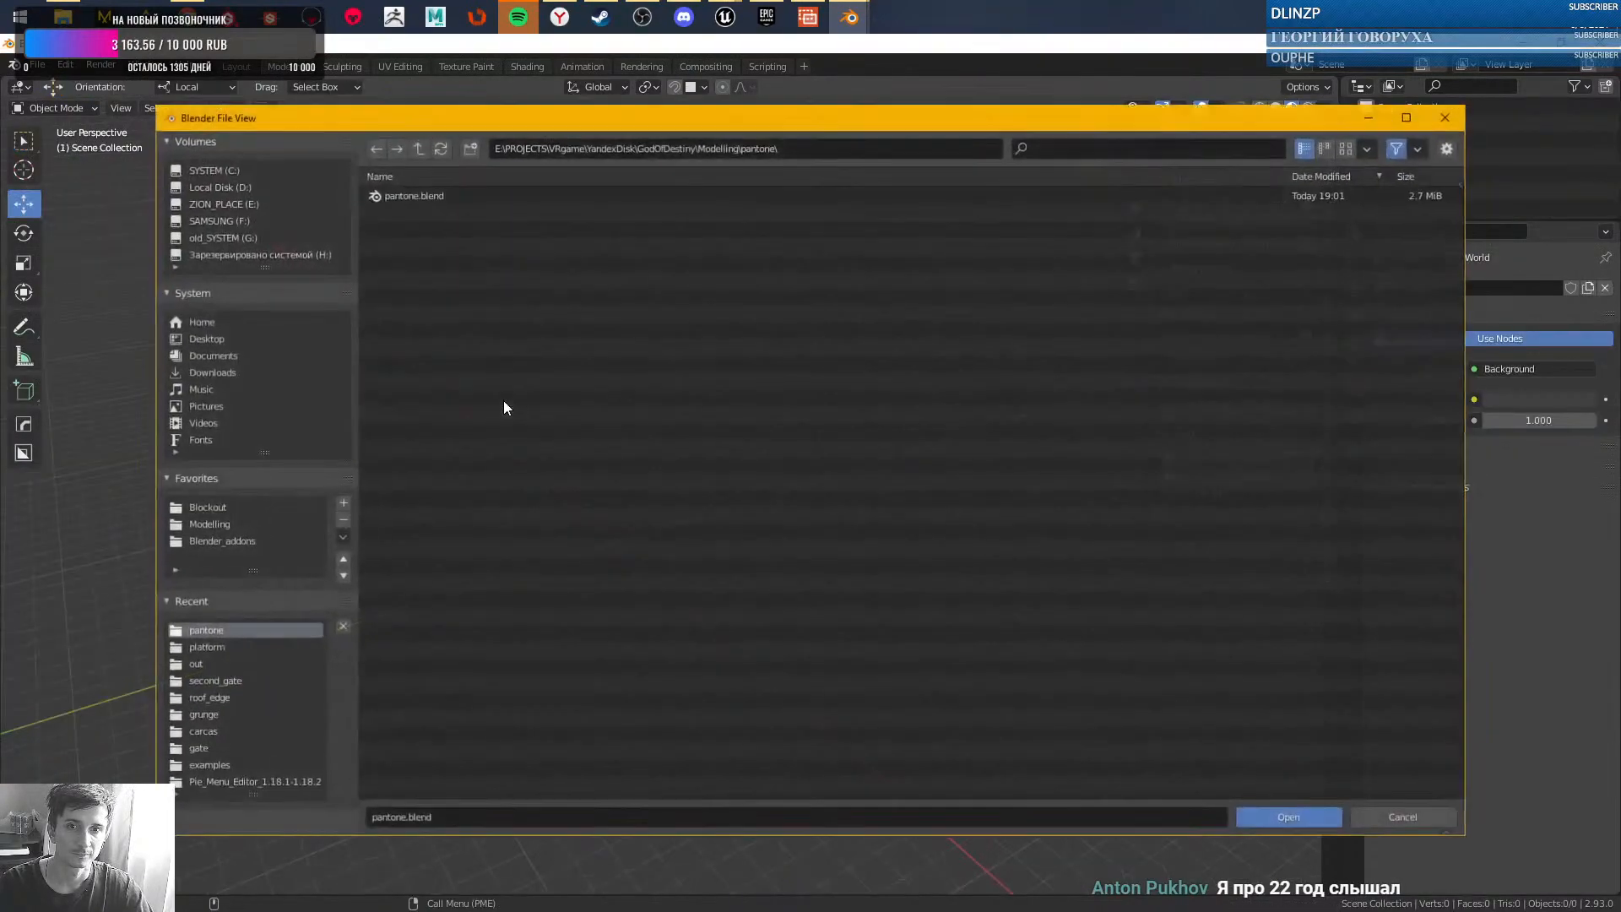
pyautogui.click(836, 155)
pyautogui.hotkey('ctrl', 'v')
pyautogui.press('Return')
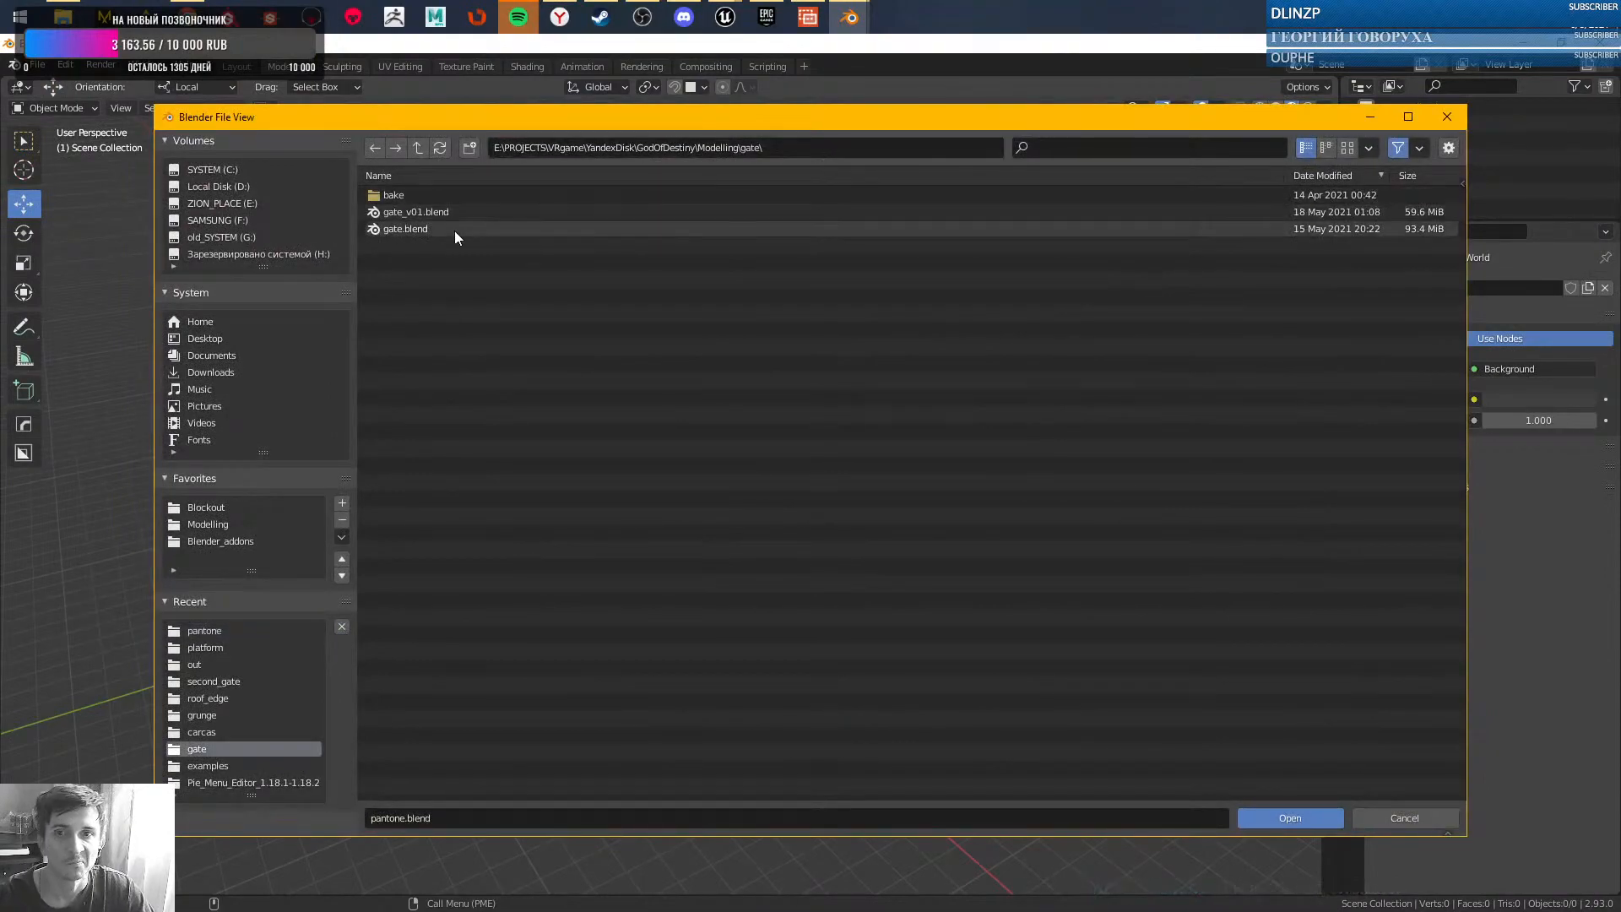
pyautogui.click(438, 211)
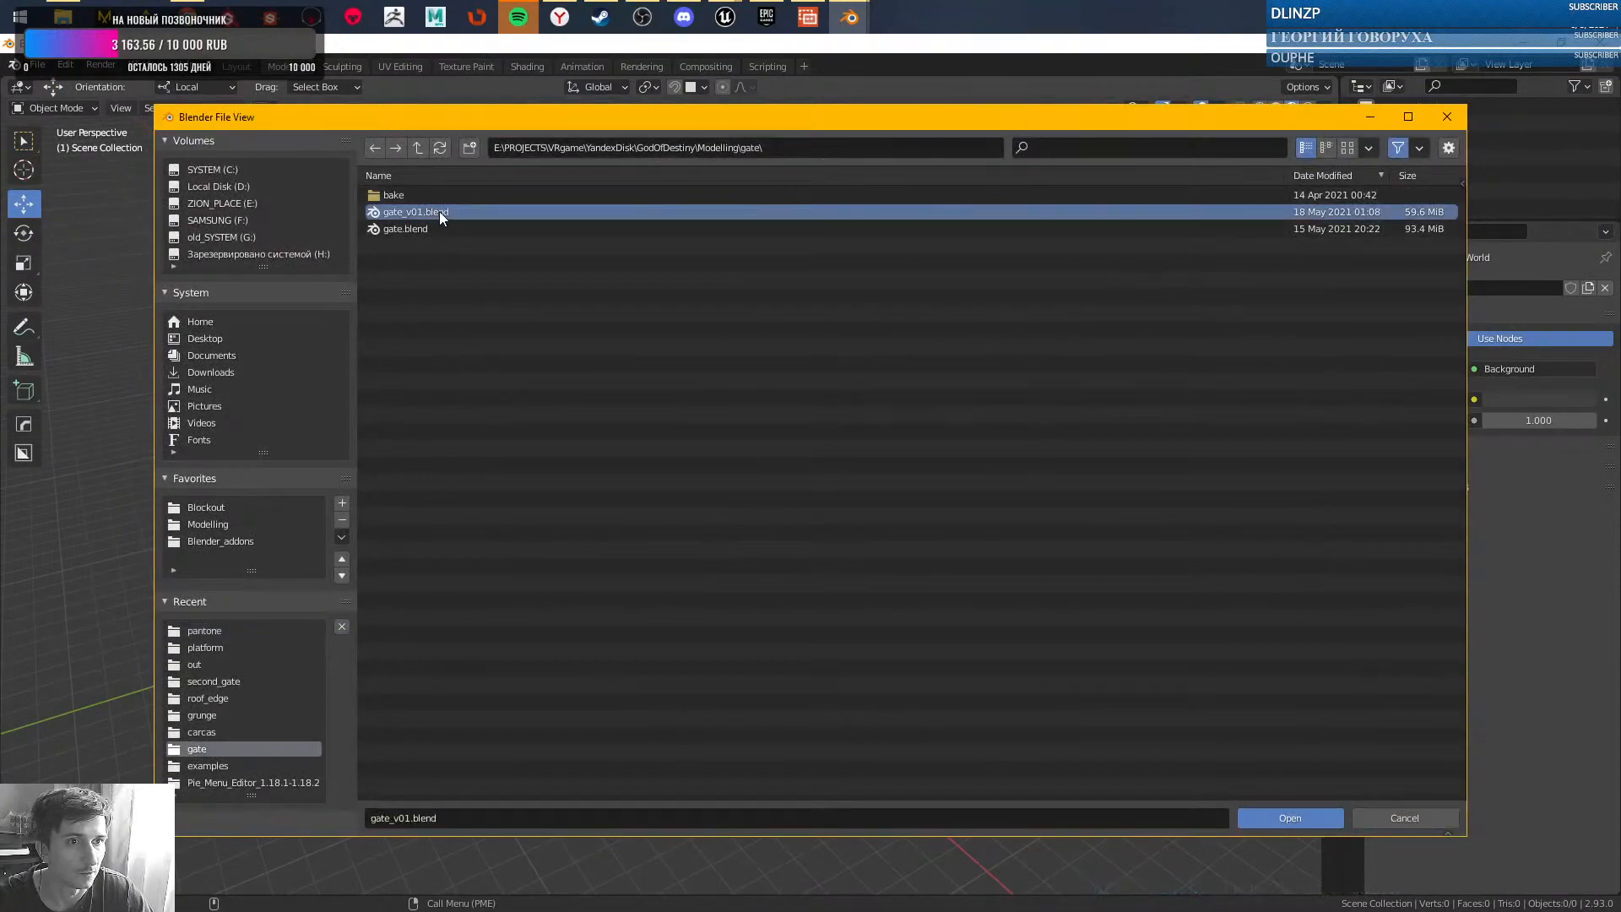
pyautogui.doubleClick(446, 213)
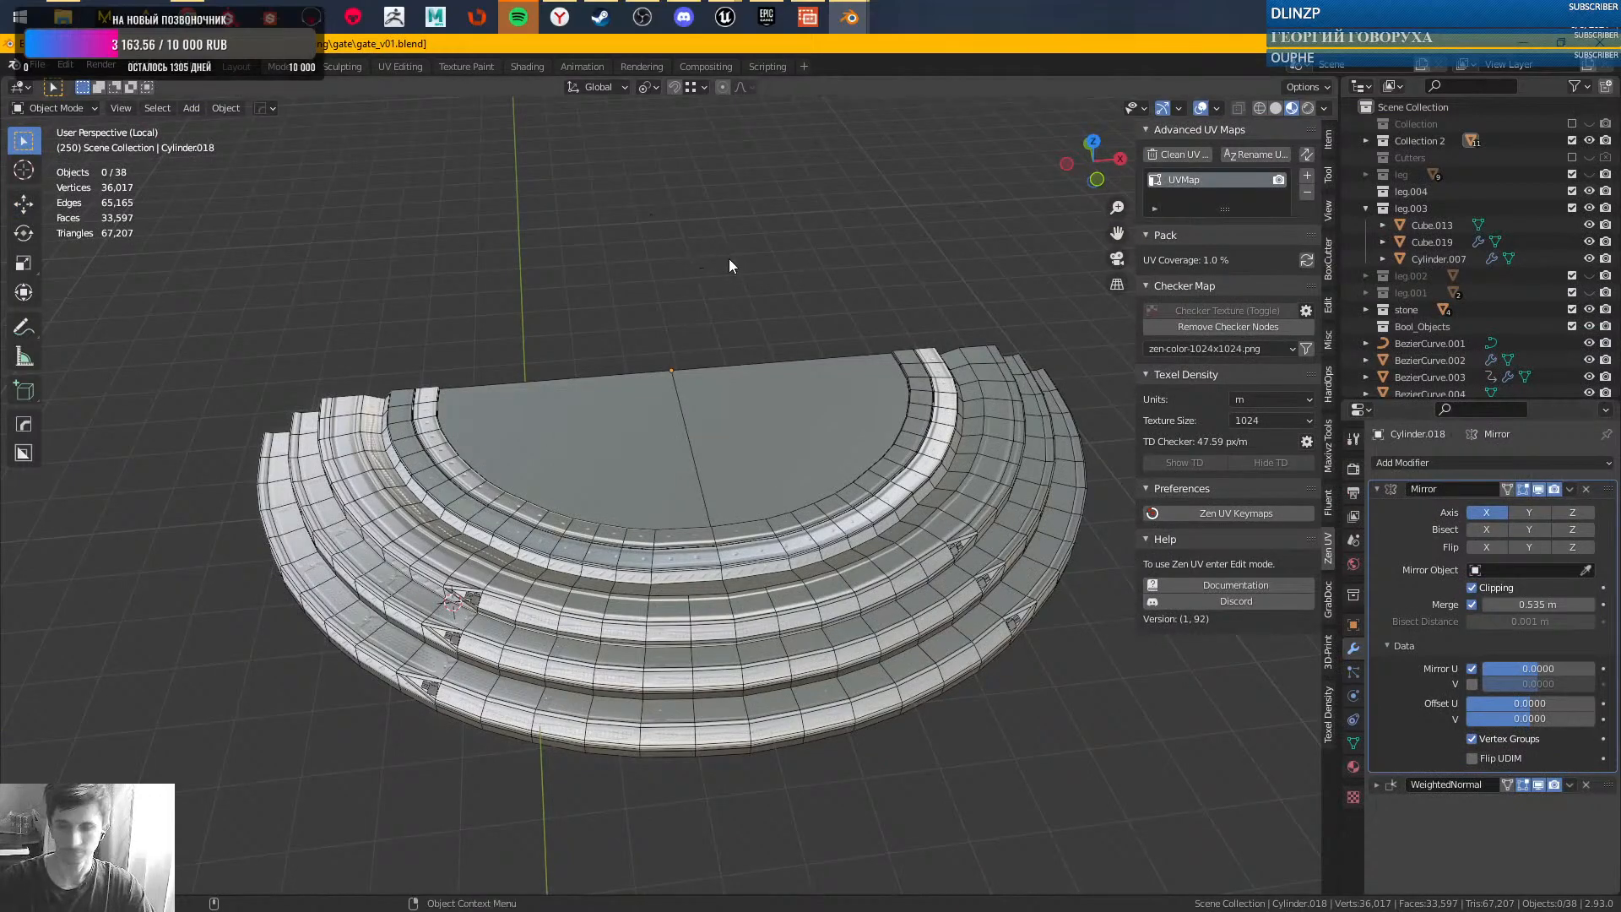
# - Paste the copied object into the gate scene and leave local view to inspect the steps within the whole gate
pyautogui.hotkey('ctrl', 'v')
pyautogui.moveTo(761, 285); pyautogui.dragTo(762, 344, button='middle')
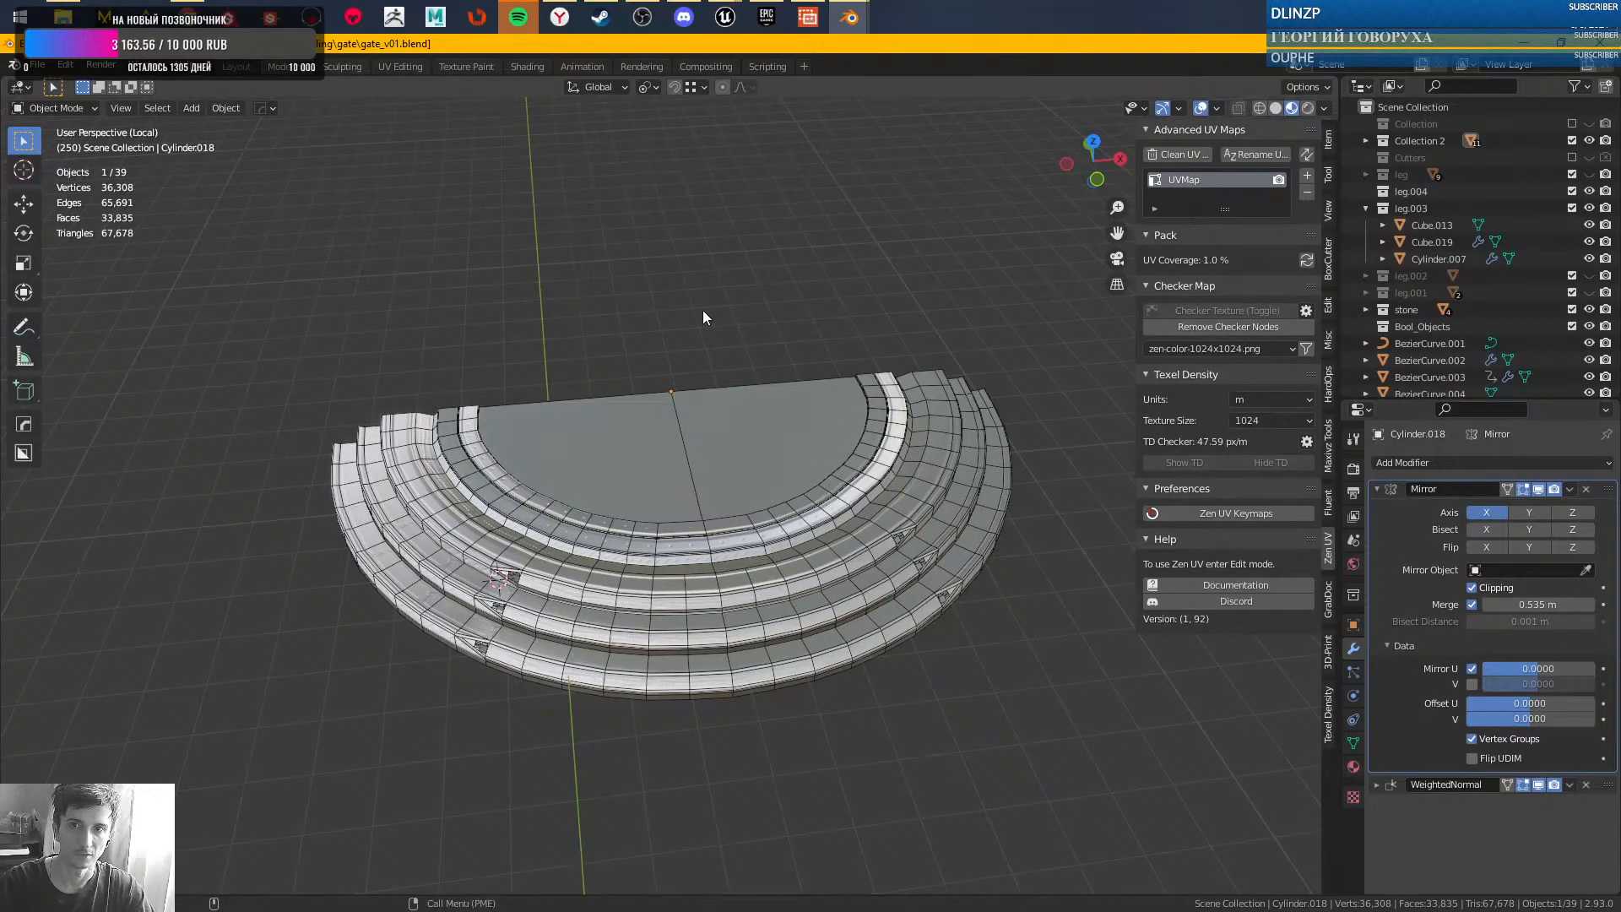
pyautogui.press('KP_Divide')
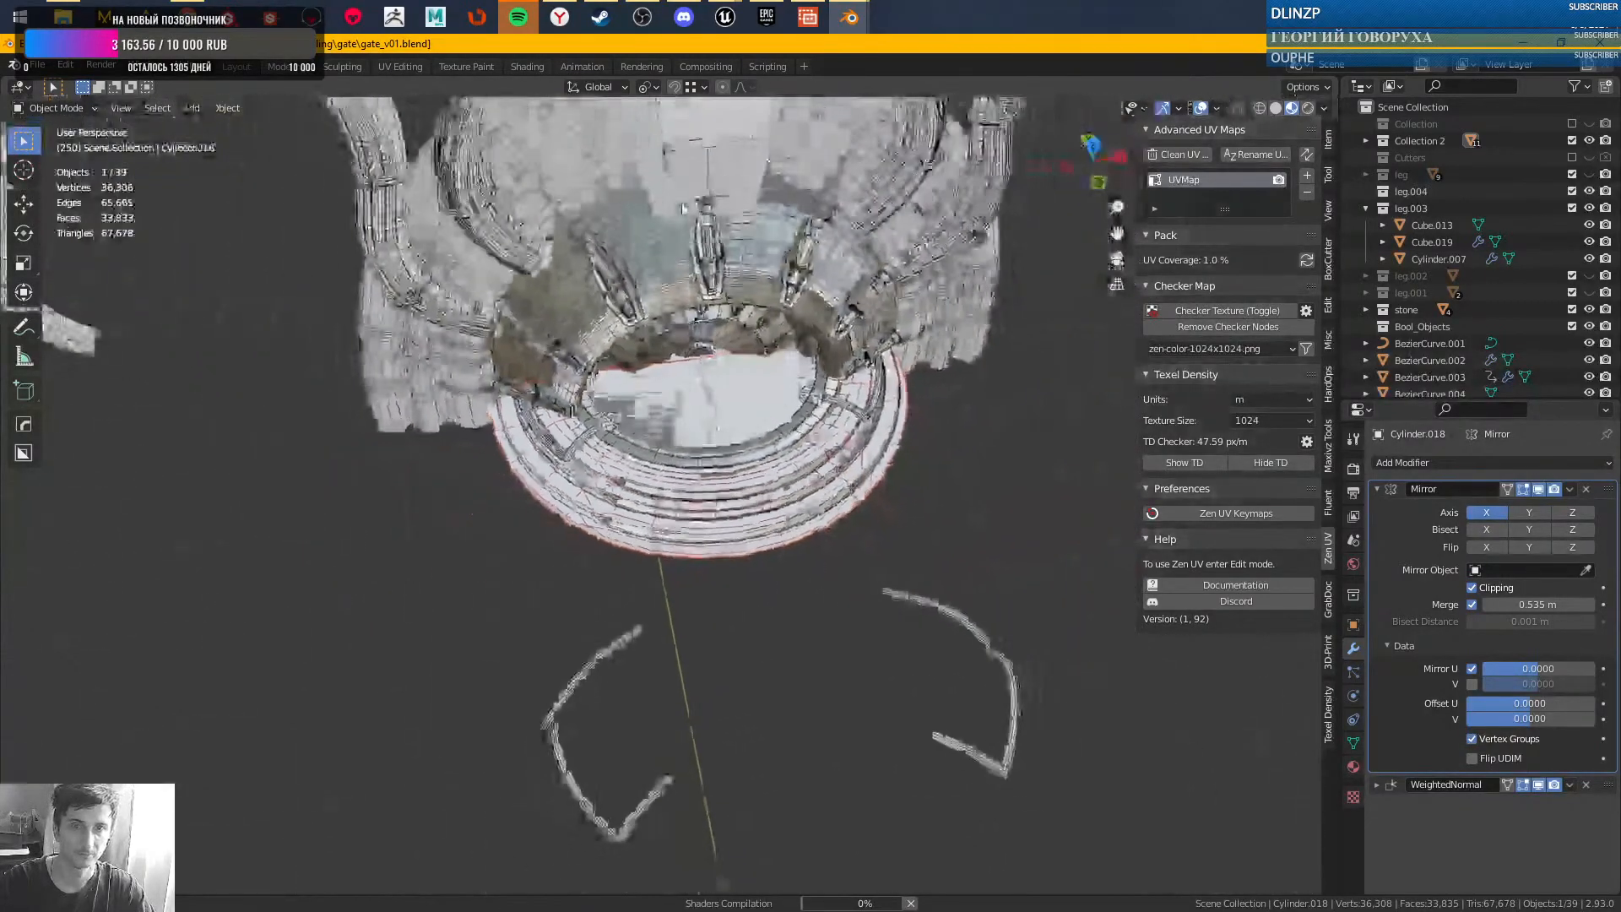
pyautogui.moveTo(684, 207); pyautogui.dragTo(678, 422, button='middle')
pyautogui.scroll(5, 675, 464)
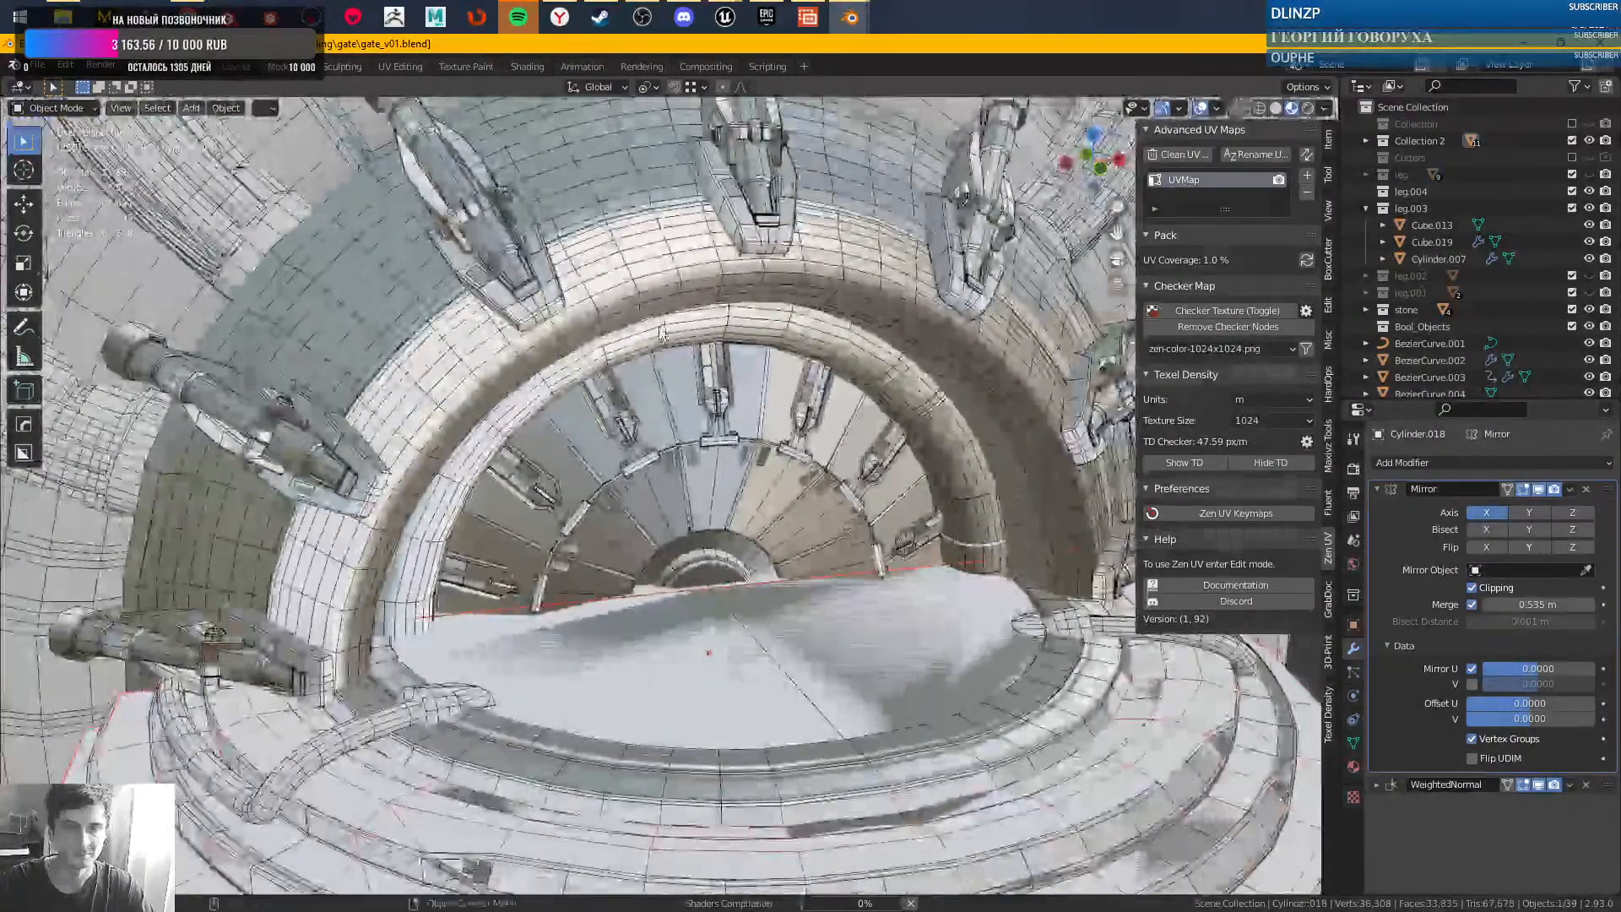
pyautogui.moveTo(672, 473); pyautogui.dragTo(629, 356, button='middle')
pyautogui.scroll(-3, 674, 371)
# - Start a new empty scene and discard the unsaved changes to gate_v01.blend
pyautogui.hotkey('ctrl', 's')
pyautogui.click(619, 456)
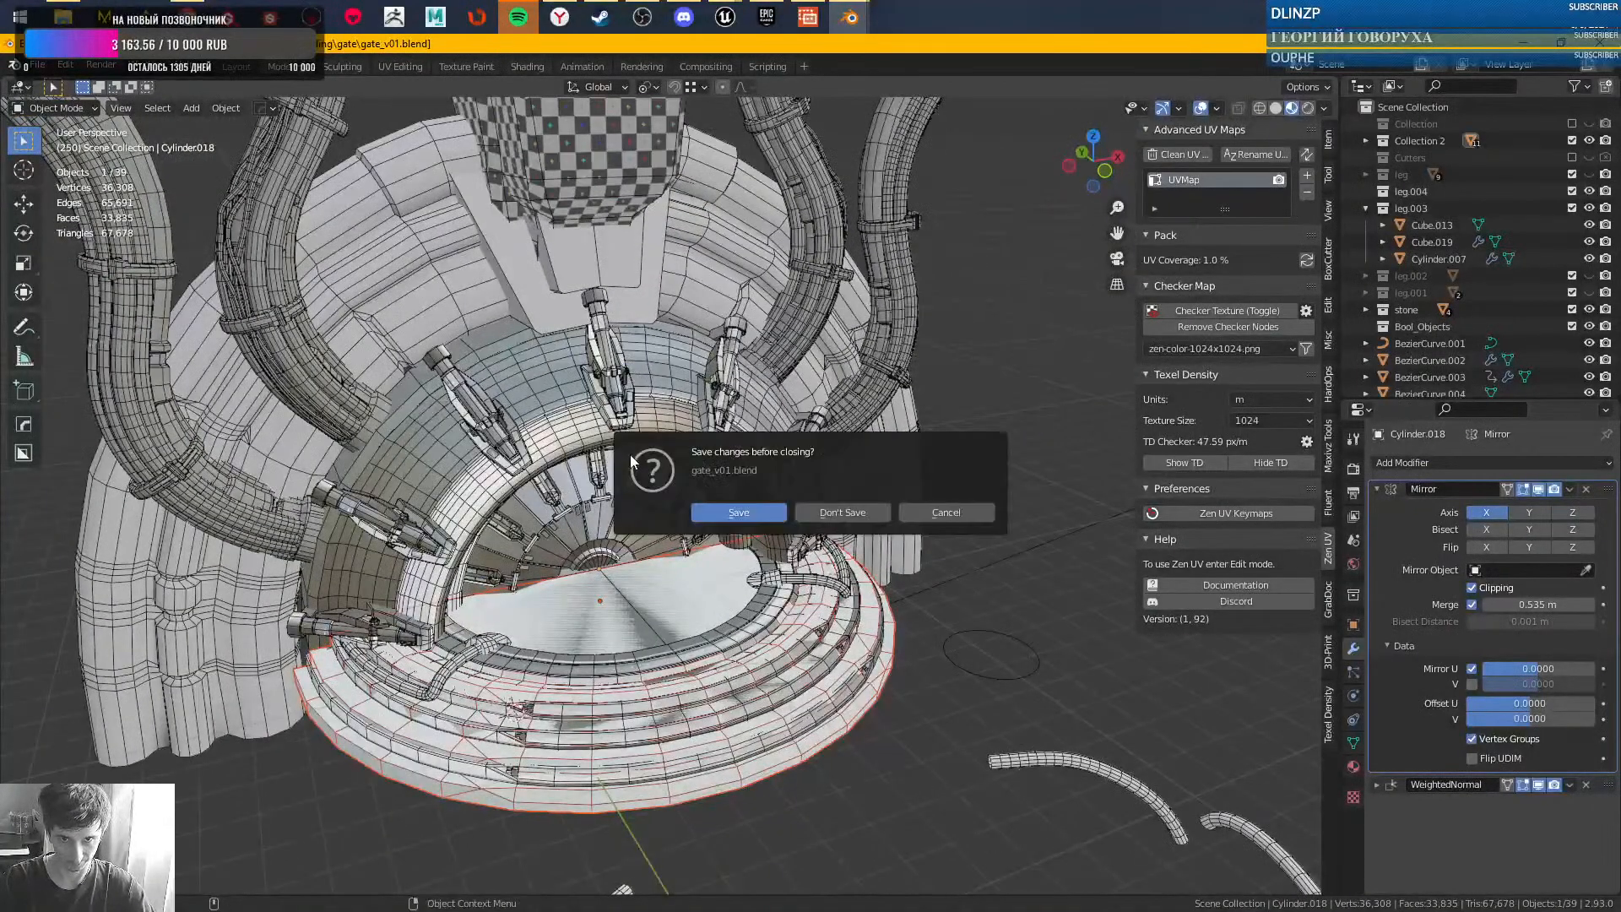
pyautogui.click(838, 508)
# - Import gate_arc.fbx as FBX from E:\PROJECTS\VRgame\YandexDisk\GodOfDestiny\Modelling\gate\ into the empty scene
pyautogui.hotkey('ctrl', 's')
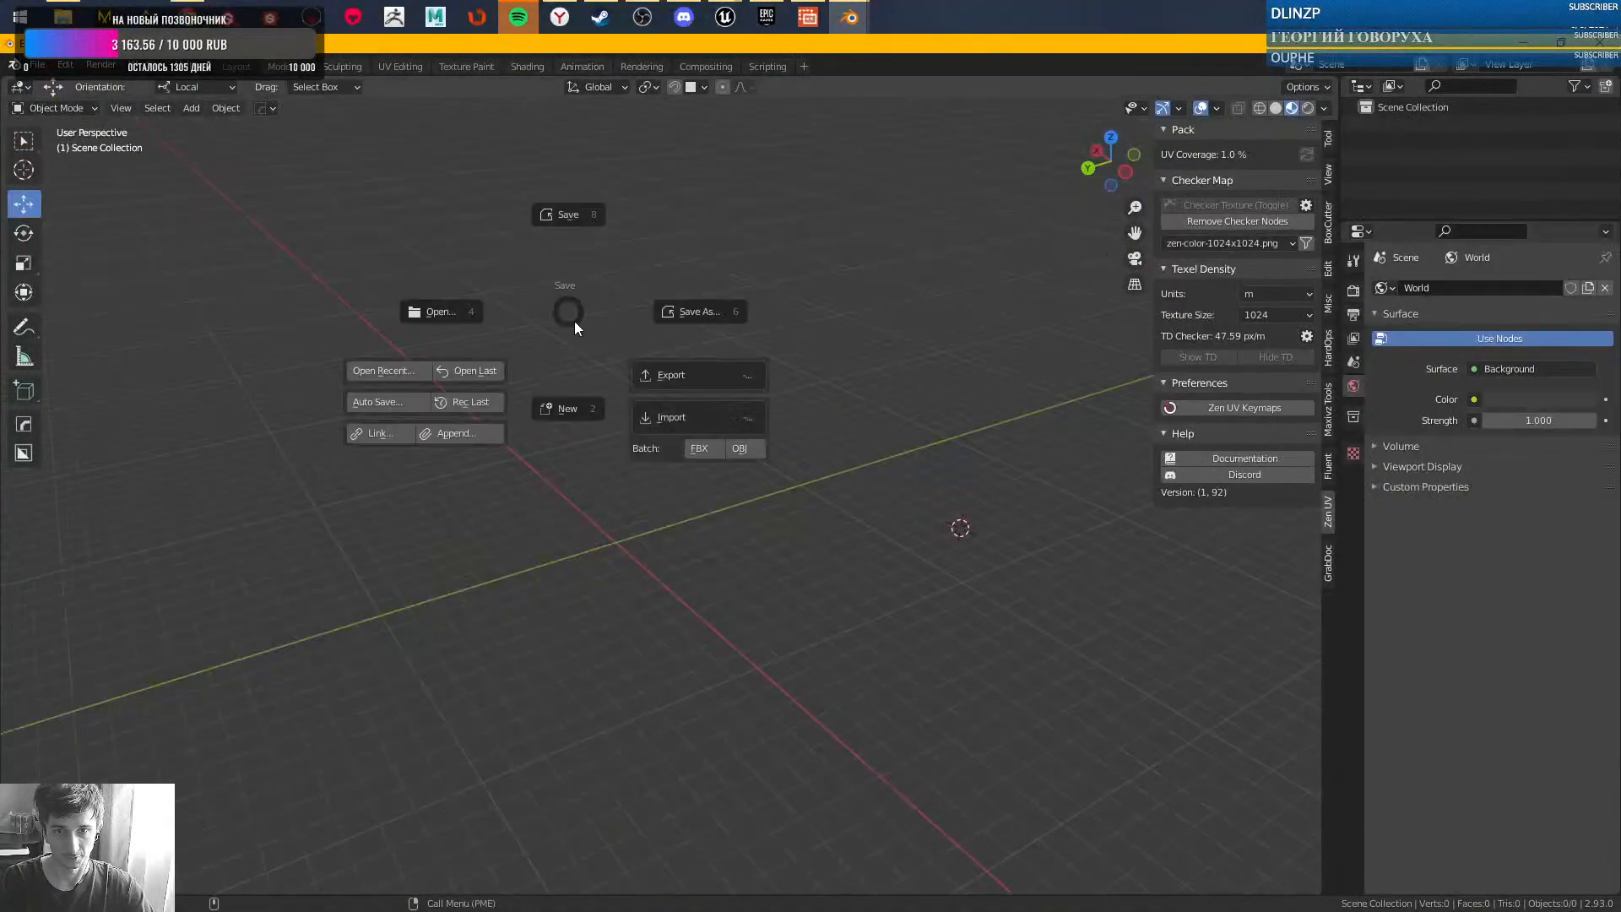
pyautogui.click(712, 419)
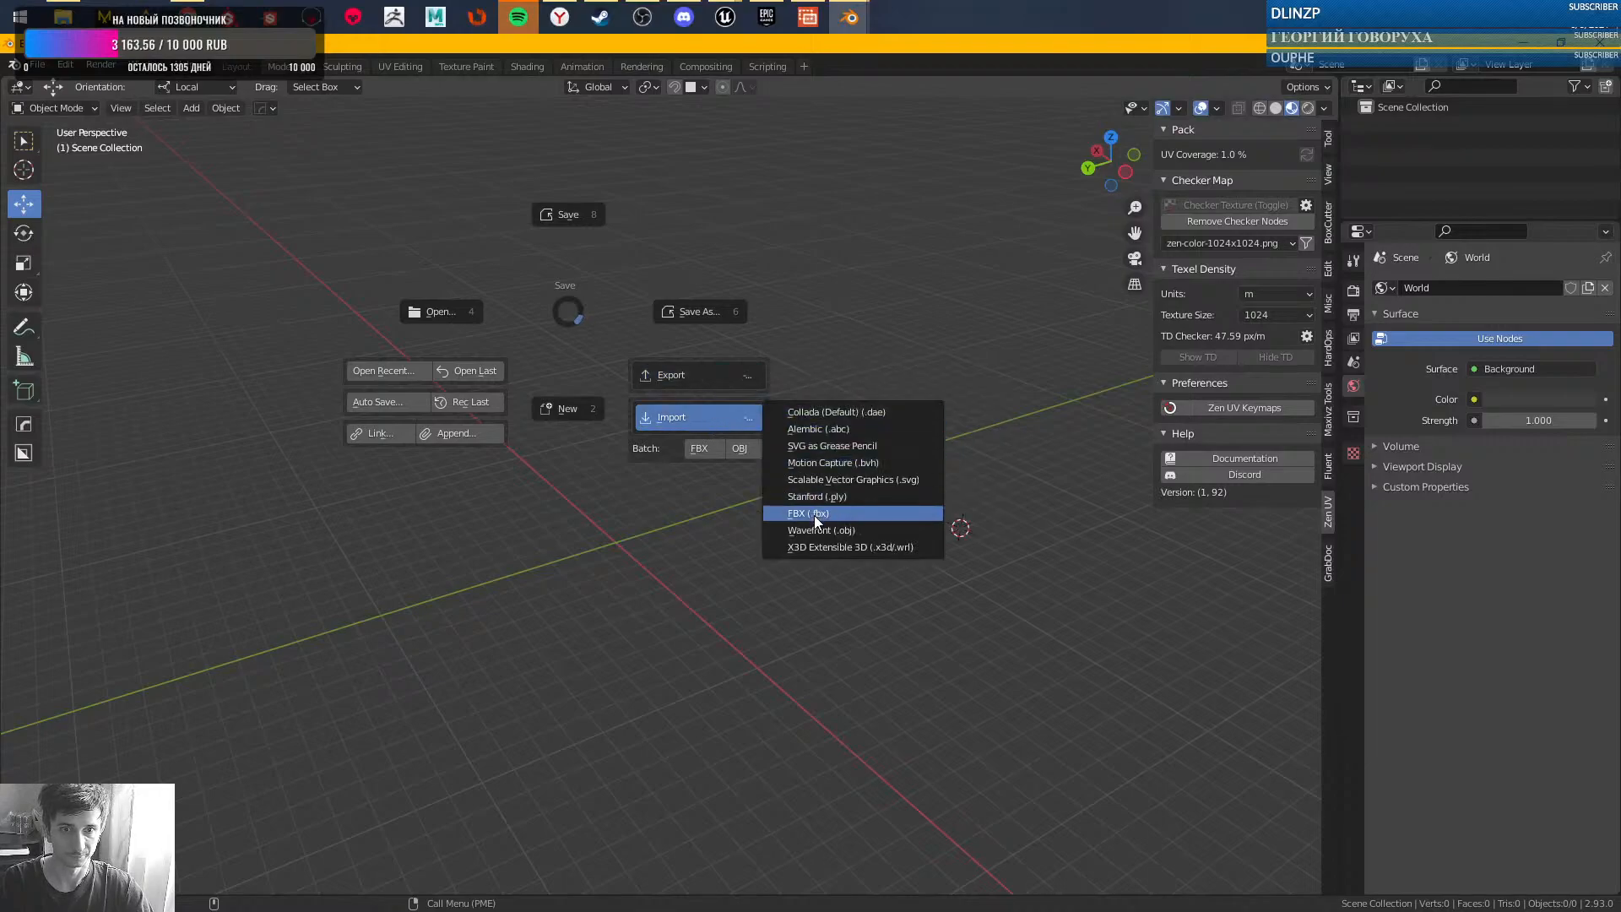
pyautogui.click(810, 514)
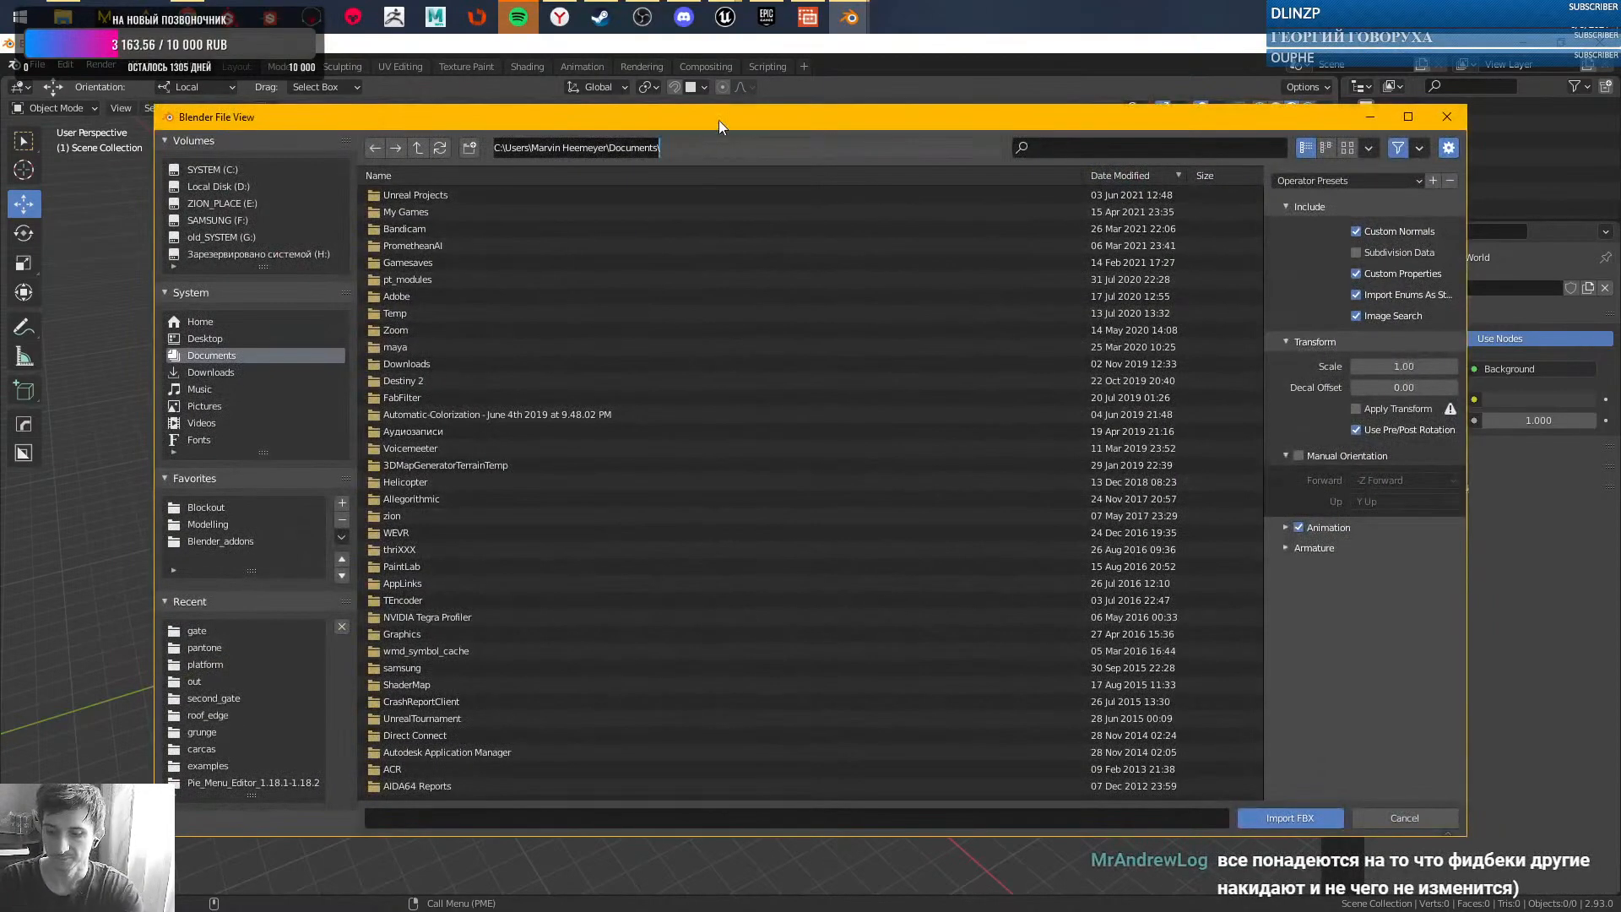
pyautogui.write('E:\\PROJECTS\\VRgame\\YandexDisk\\GodOfDestiny\\Modelling\\gate\\')
pyautogui.press('Return')
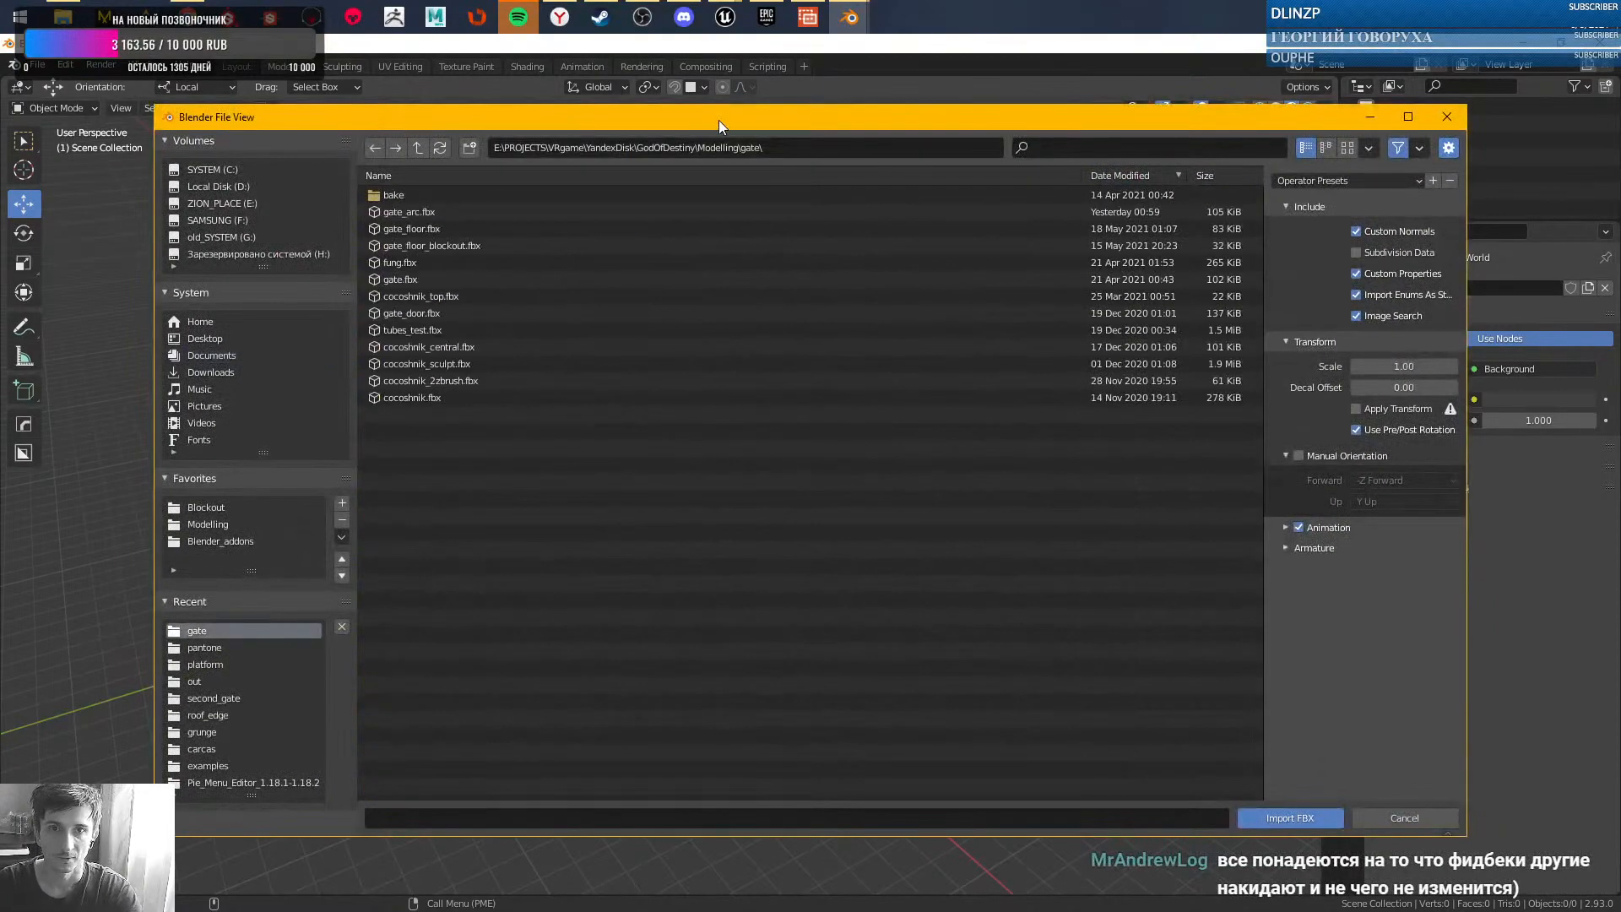
pyautogui.doubleClick(422, 213)
# - Frame the imported arch, set the viewport to Solid shading and display its wireframe overlay
pyautogui.scroll(-1, 699, 427)
pyautogui.press('KP_Decimal')
pyautogui.moveTo(708, 433); pyautogui.dragTo(541, 398, button='middle')
pyautogui.keyDown('alt'); pyautogui.moveTo(540, 397); pyautogui.dragTo(555, 414); pyautogui.keyUp('alt')
pyautogui.keyDown('alt'); pyautogui.moveTo(556, 414); pyautogui.dragTo(706, 520, button='right'); pyautogui.keyUp('alt')
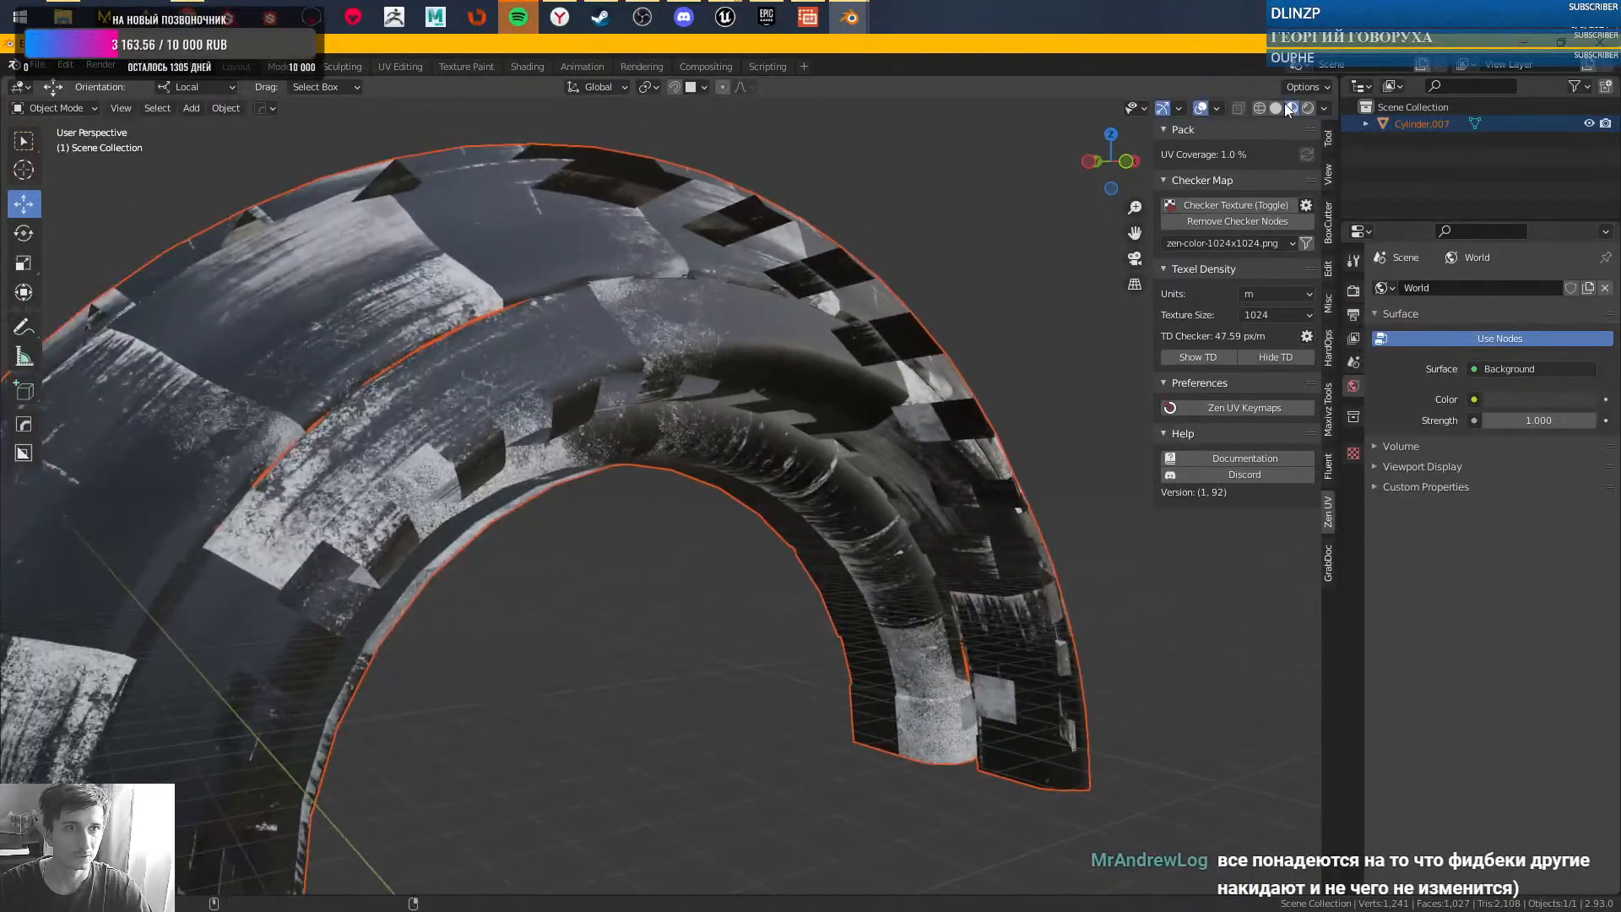
pyautogui.click(1275, 109)
pyautogui.scroll(-2, 723, 443)
pyautogui.moveTo(691, 448)
pyautogui.mouseDown(button='middle')
pyautogui.moveTo(539, 518)
pyautogui.moveTo(642, 520)
pyautogui.moveTo(709, 473)
pyautogui.mouseUp(button='middle')
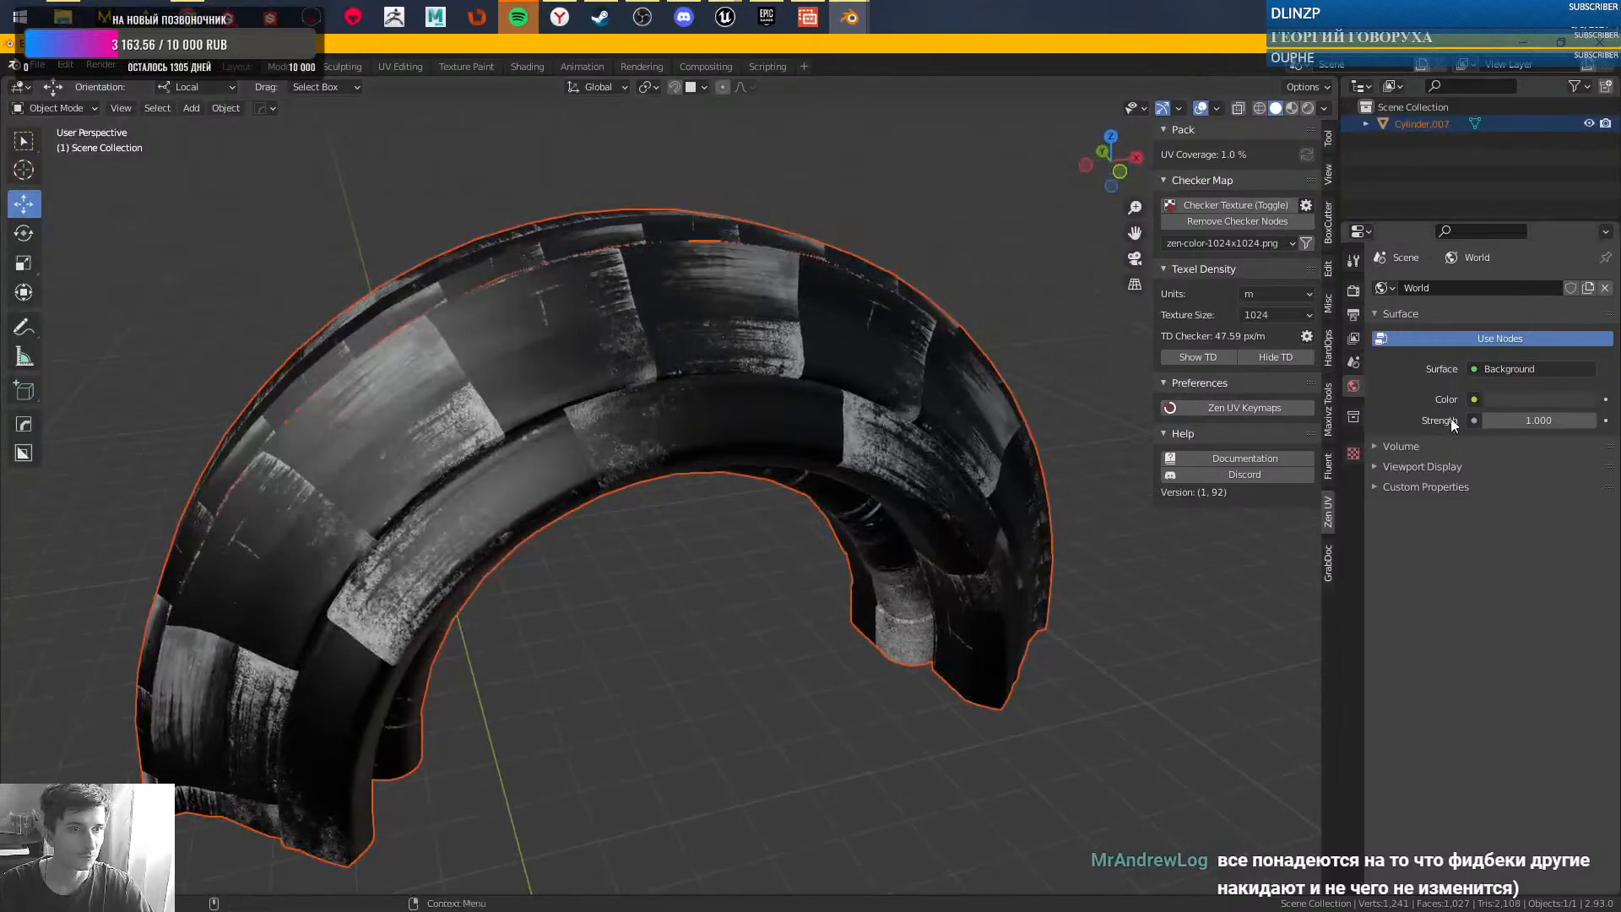
pyautogui.hotkey('shift', 'z')
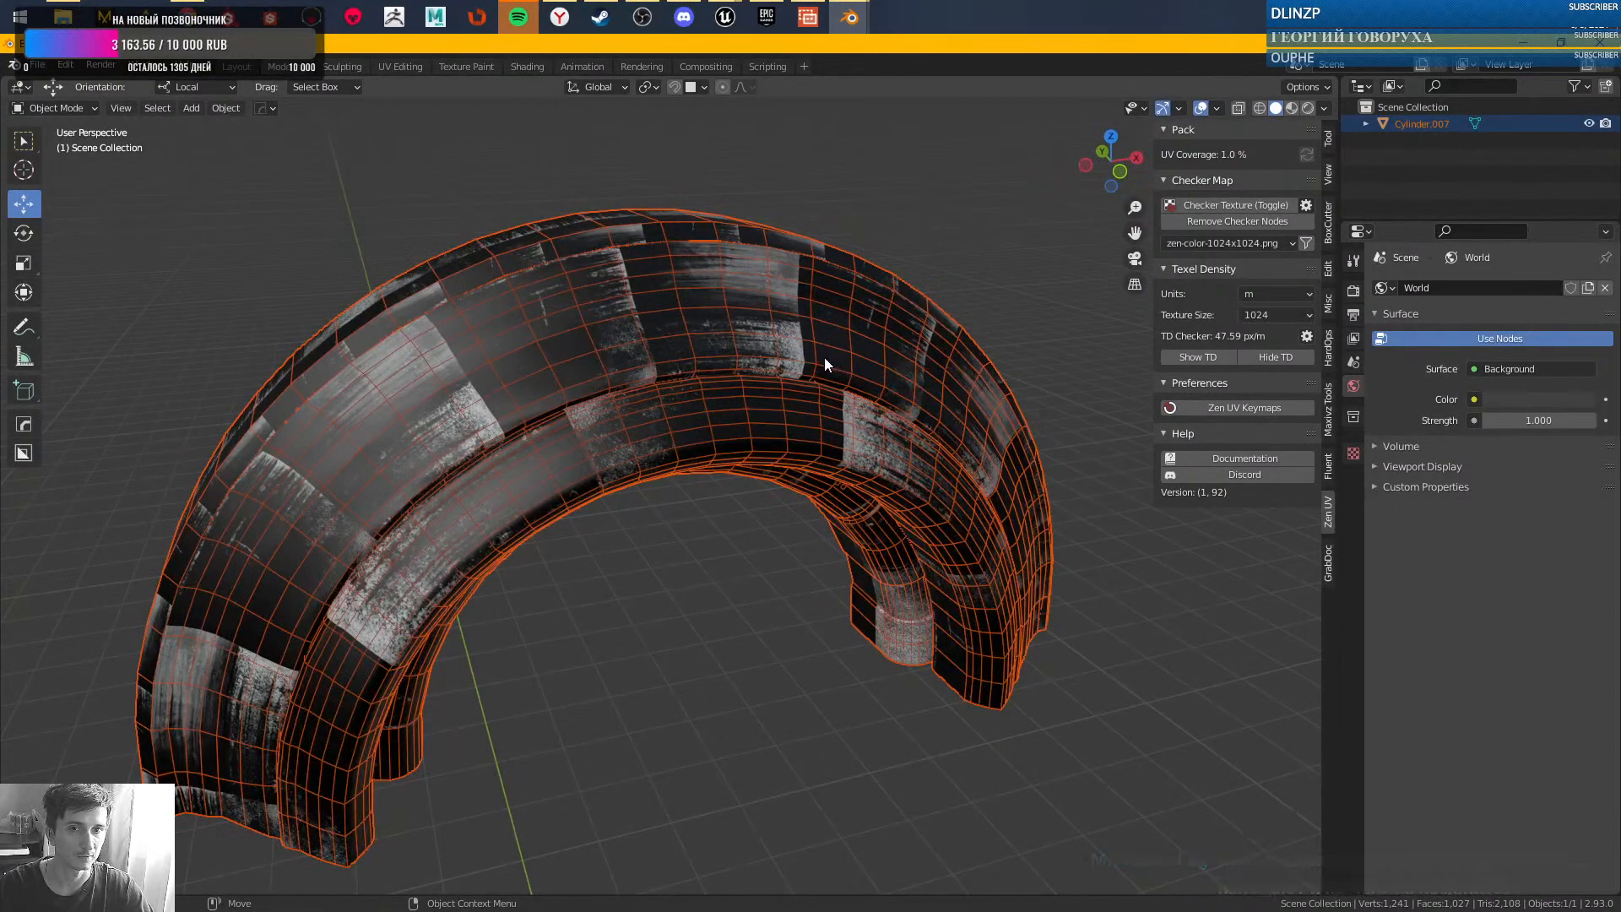
# - Make map2 the arch mesh's active UV map in Edit Mode, then return to Object Mode with the arch deselected
pyautogui.press('Tab')
pyautogui.click(792, 326)
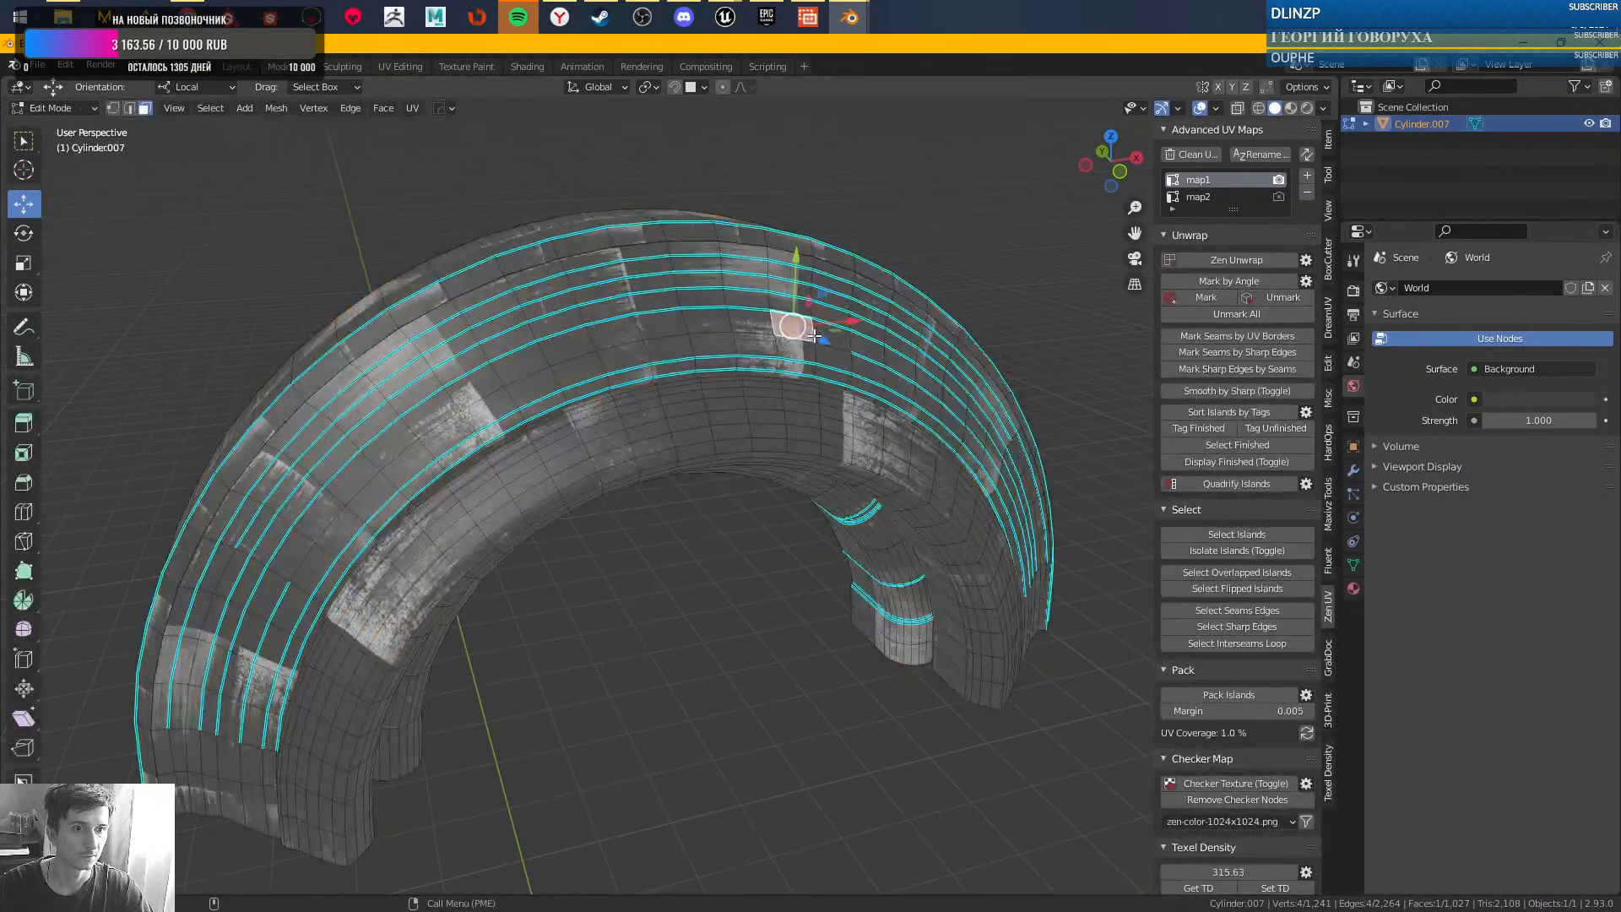
pyautogui.click(1353, 564)
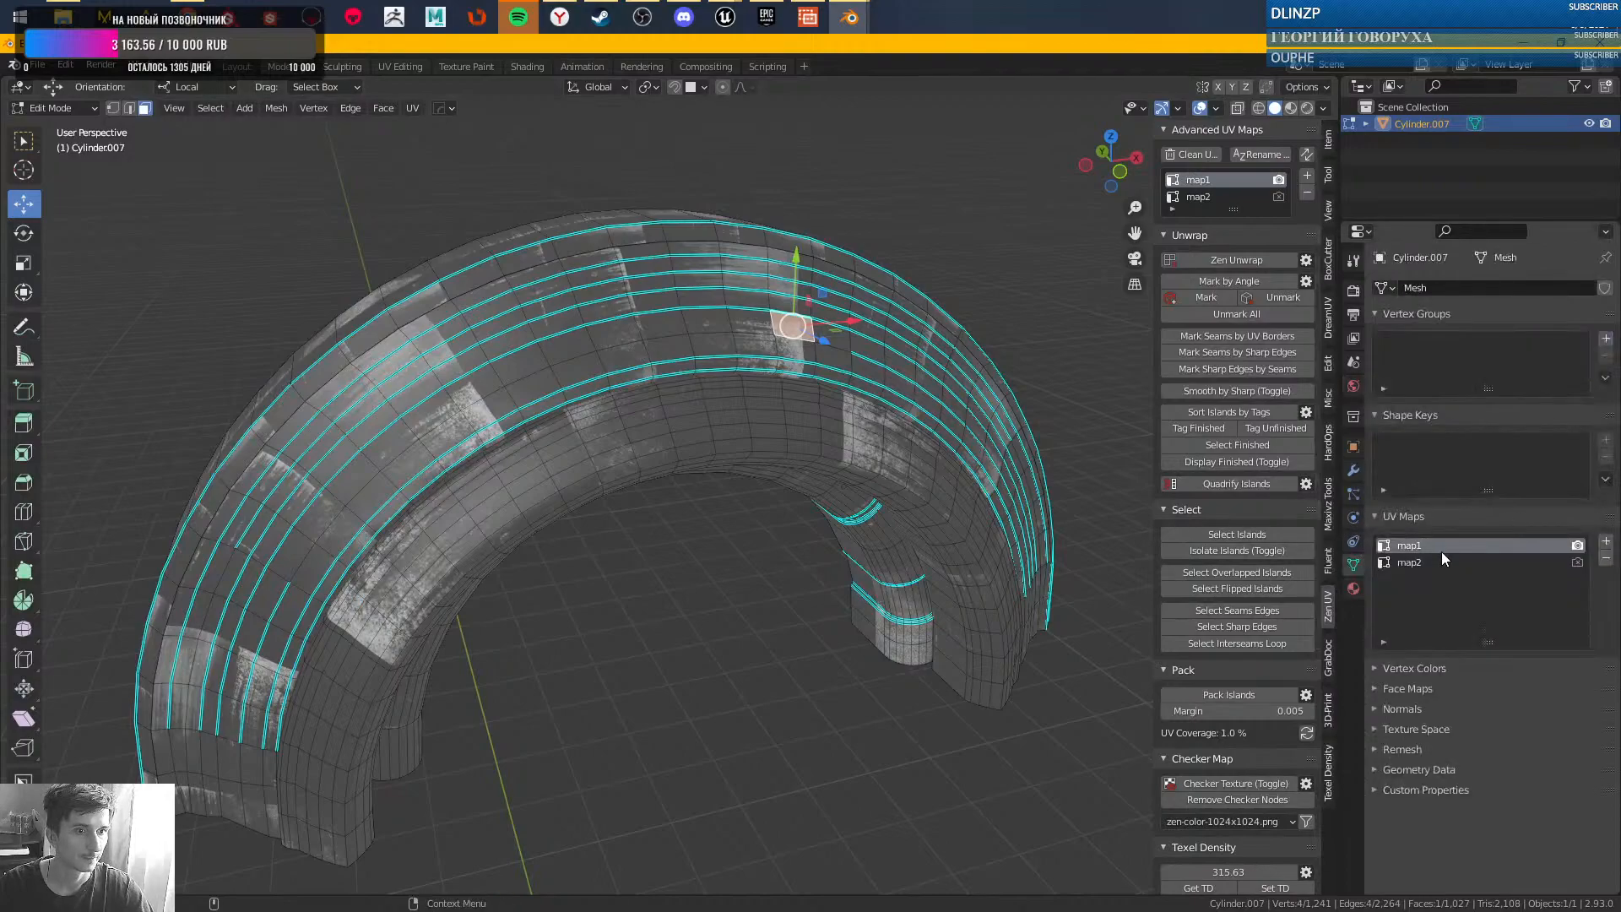
pyautogui.click(1411, 560)
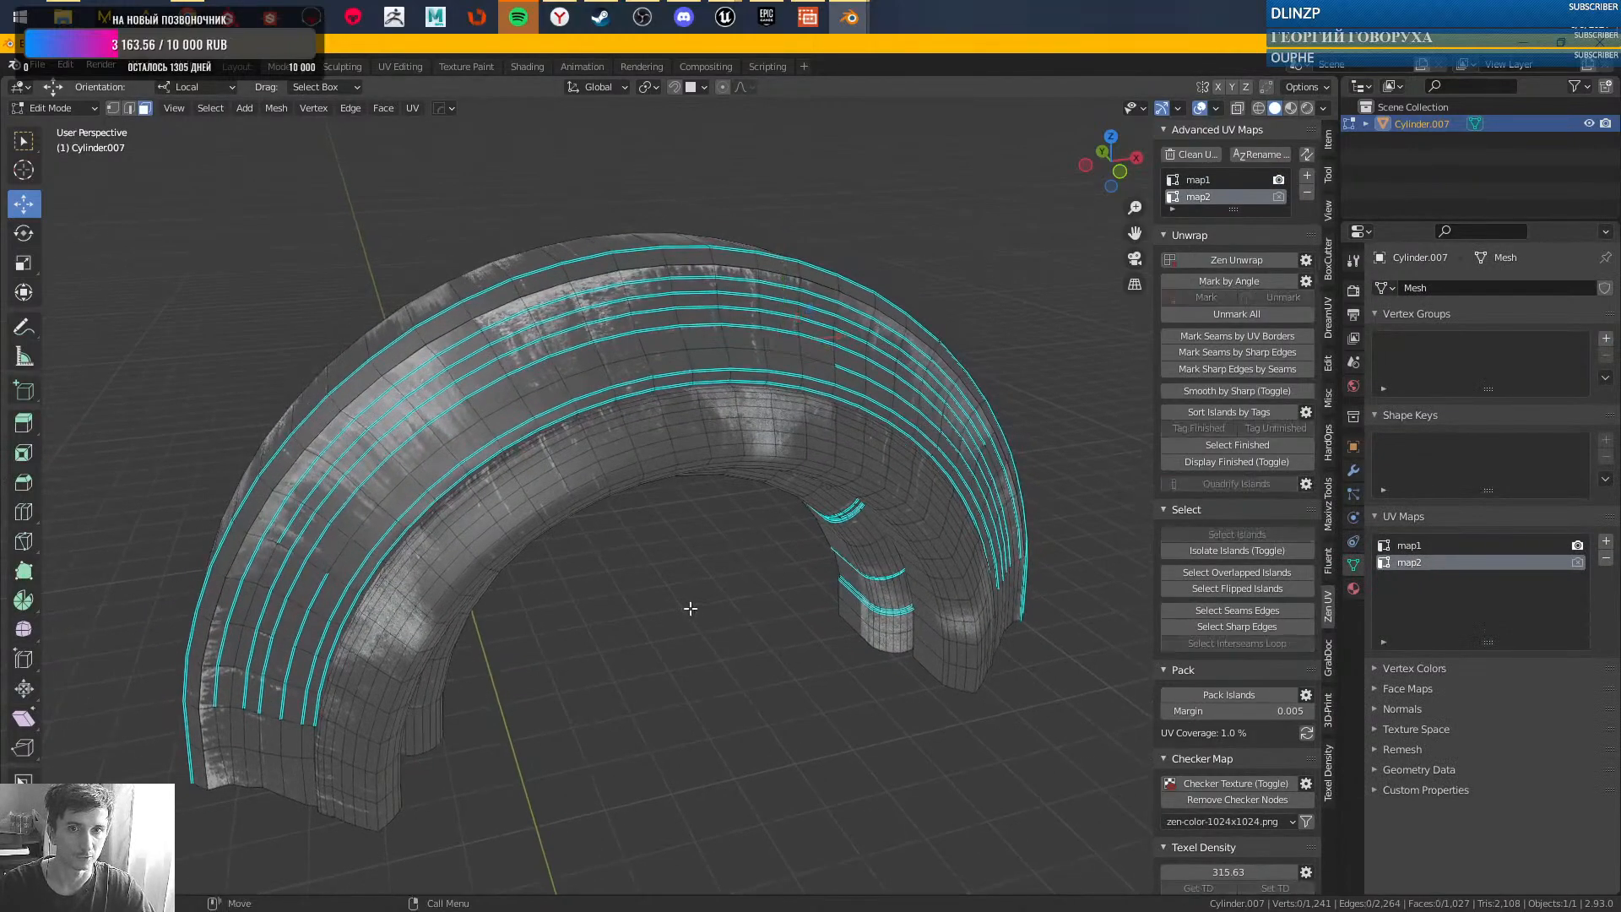
pyautogui.press('Tab')
pyautogui.click(690, 620)
pyautogui.moveTo(691, 615); pyautogui.dragTo(714, 557, button='middle')
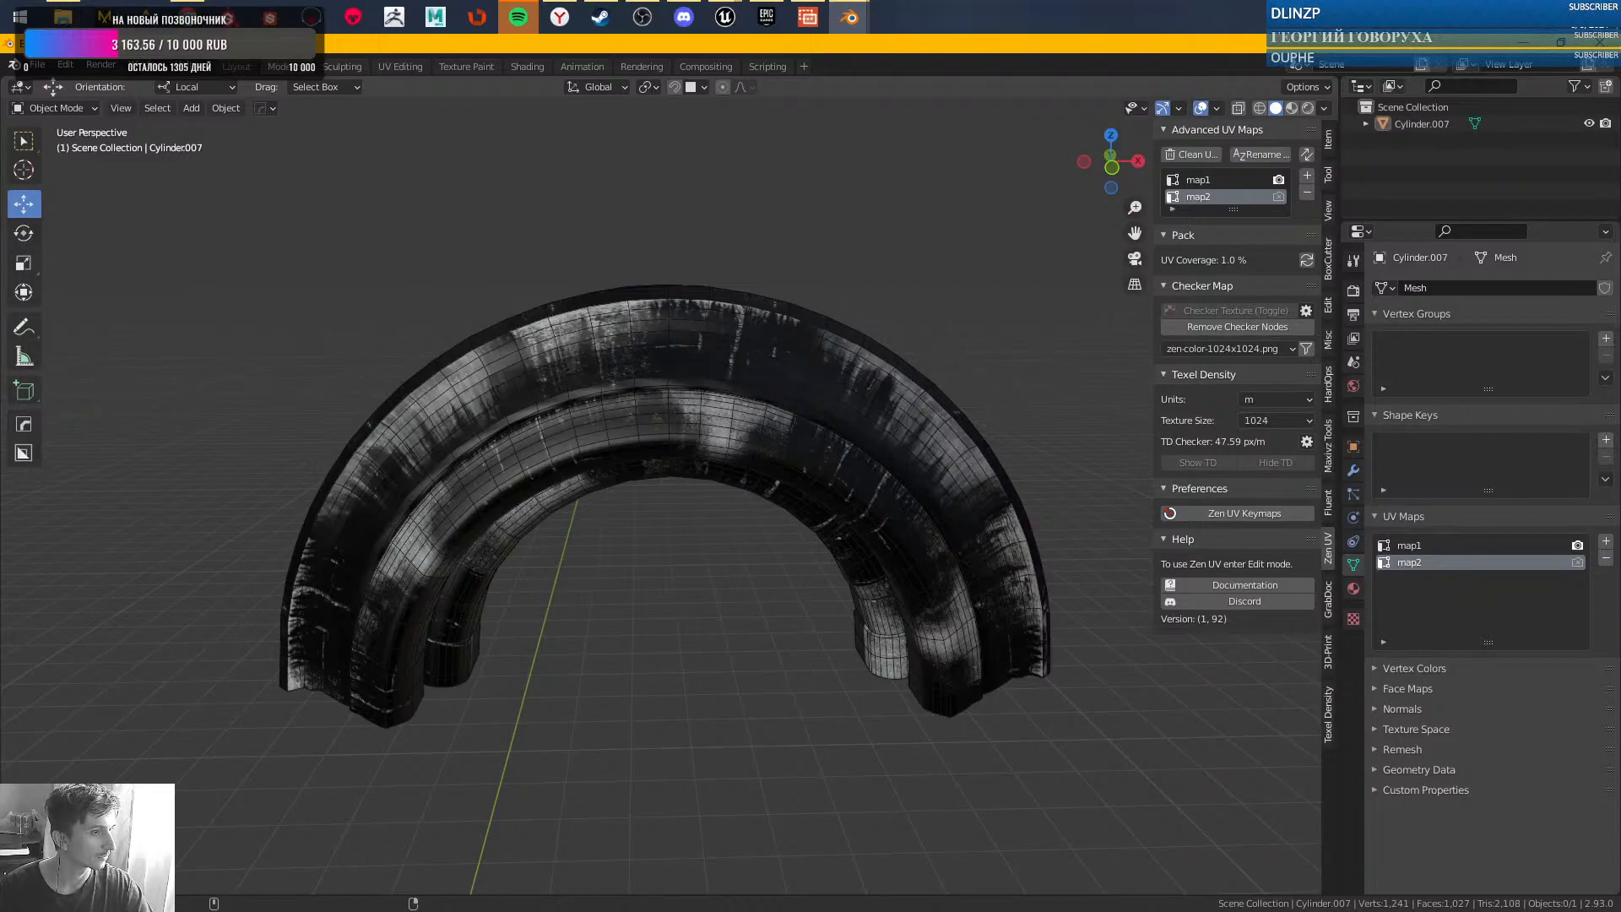
pyautogui.click(1522, 17)
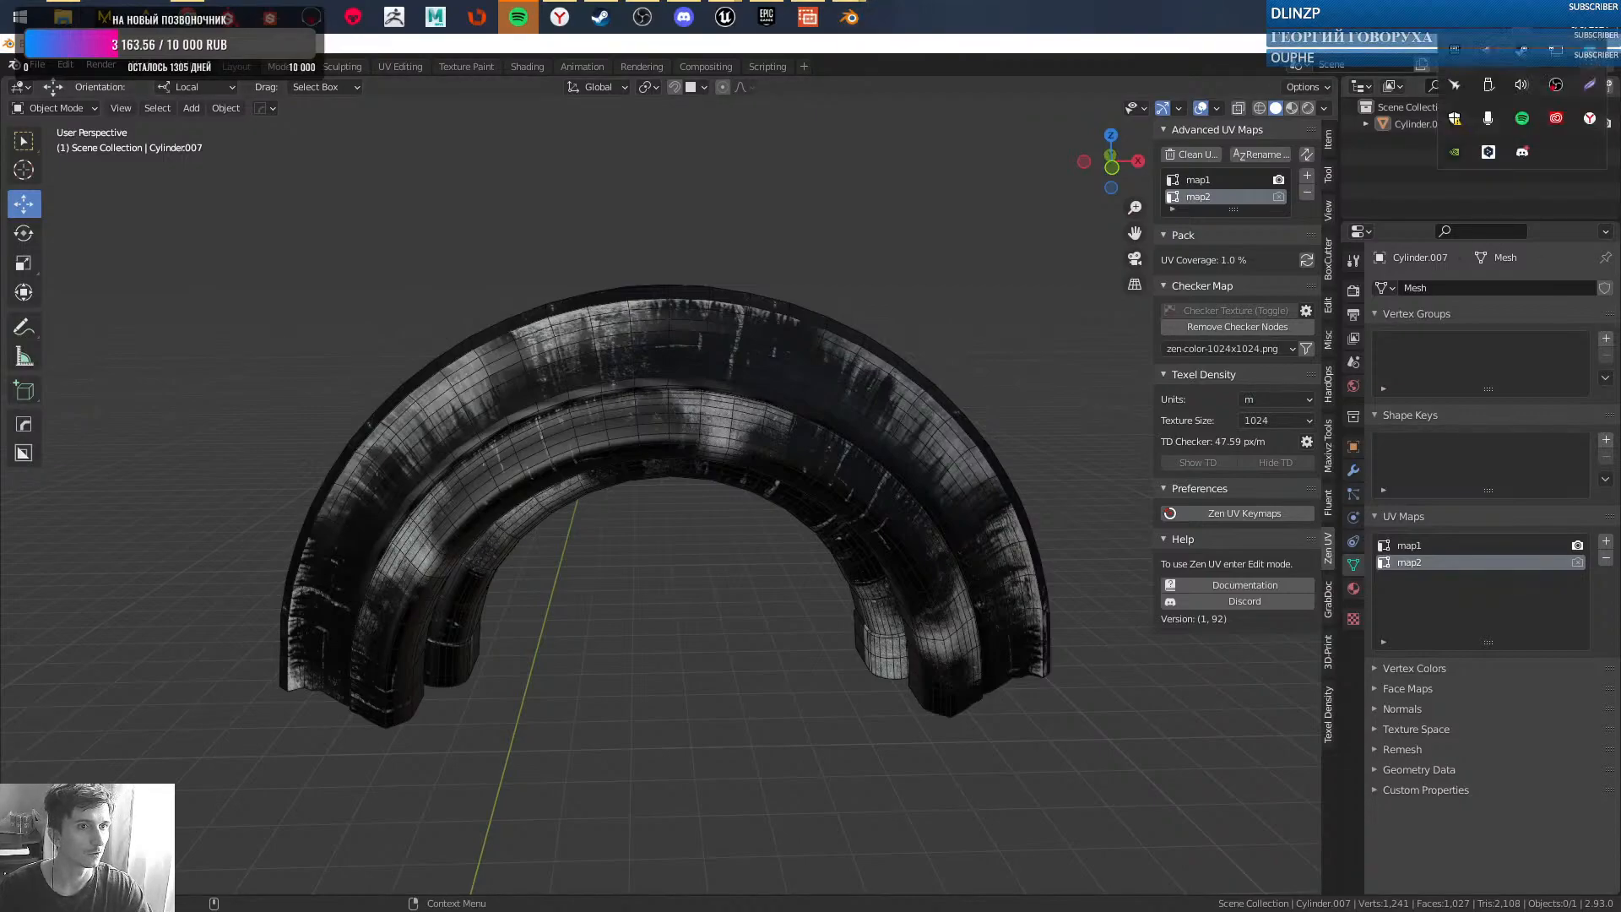
pyautogui.click(1523, 17)
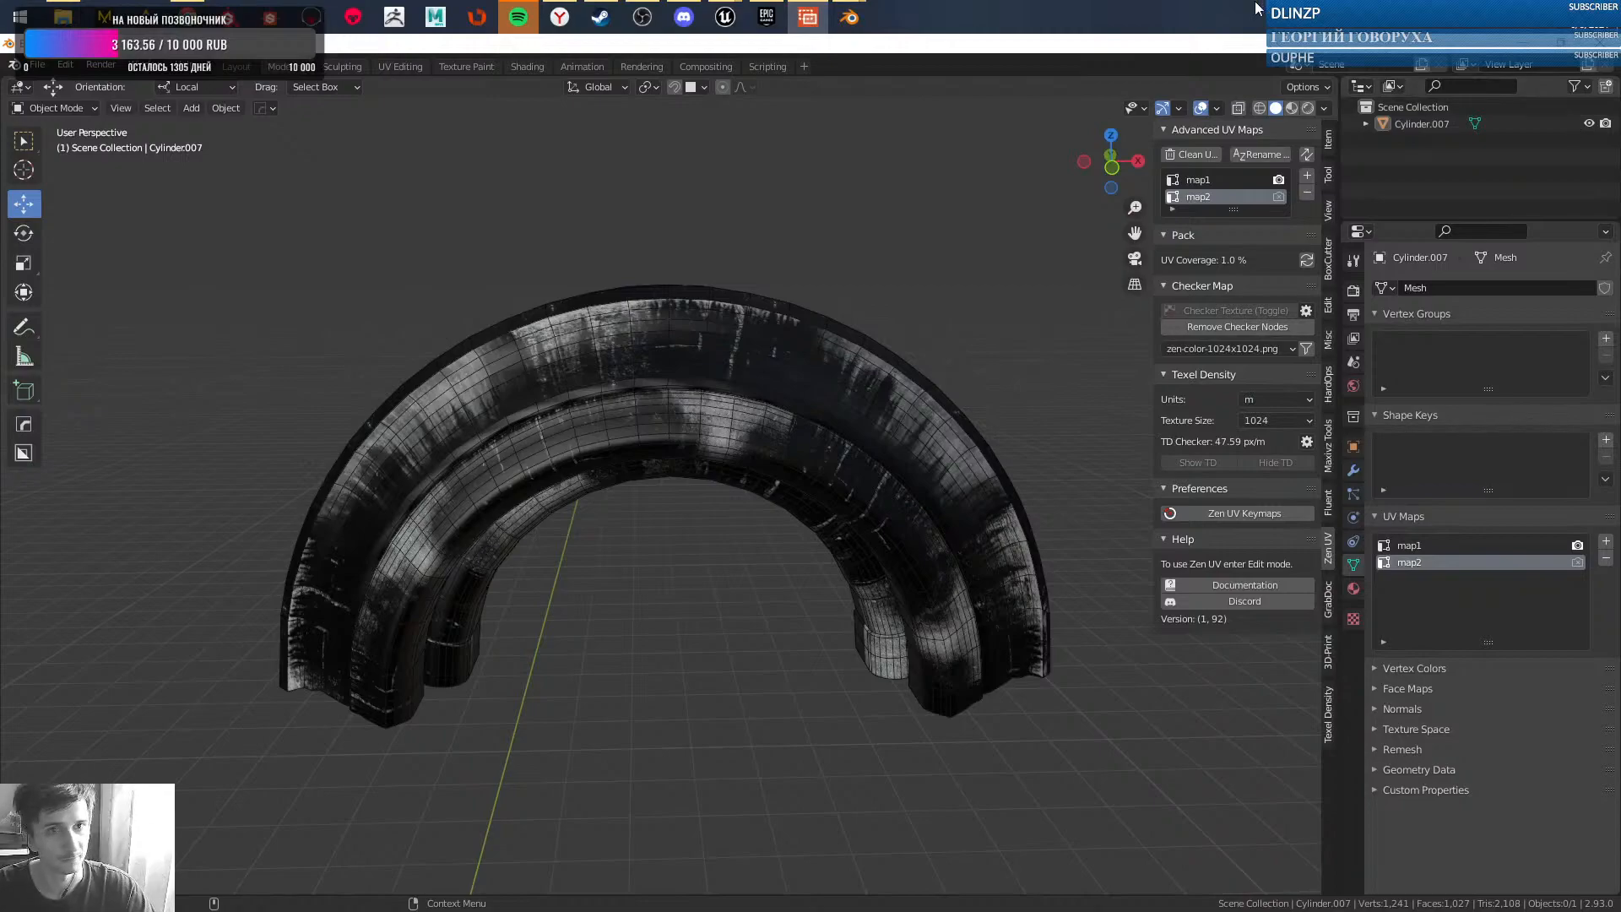
pyautogui.click(1087, 48)
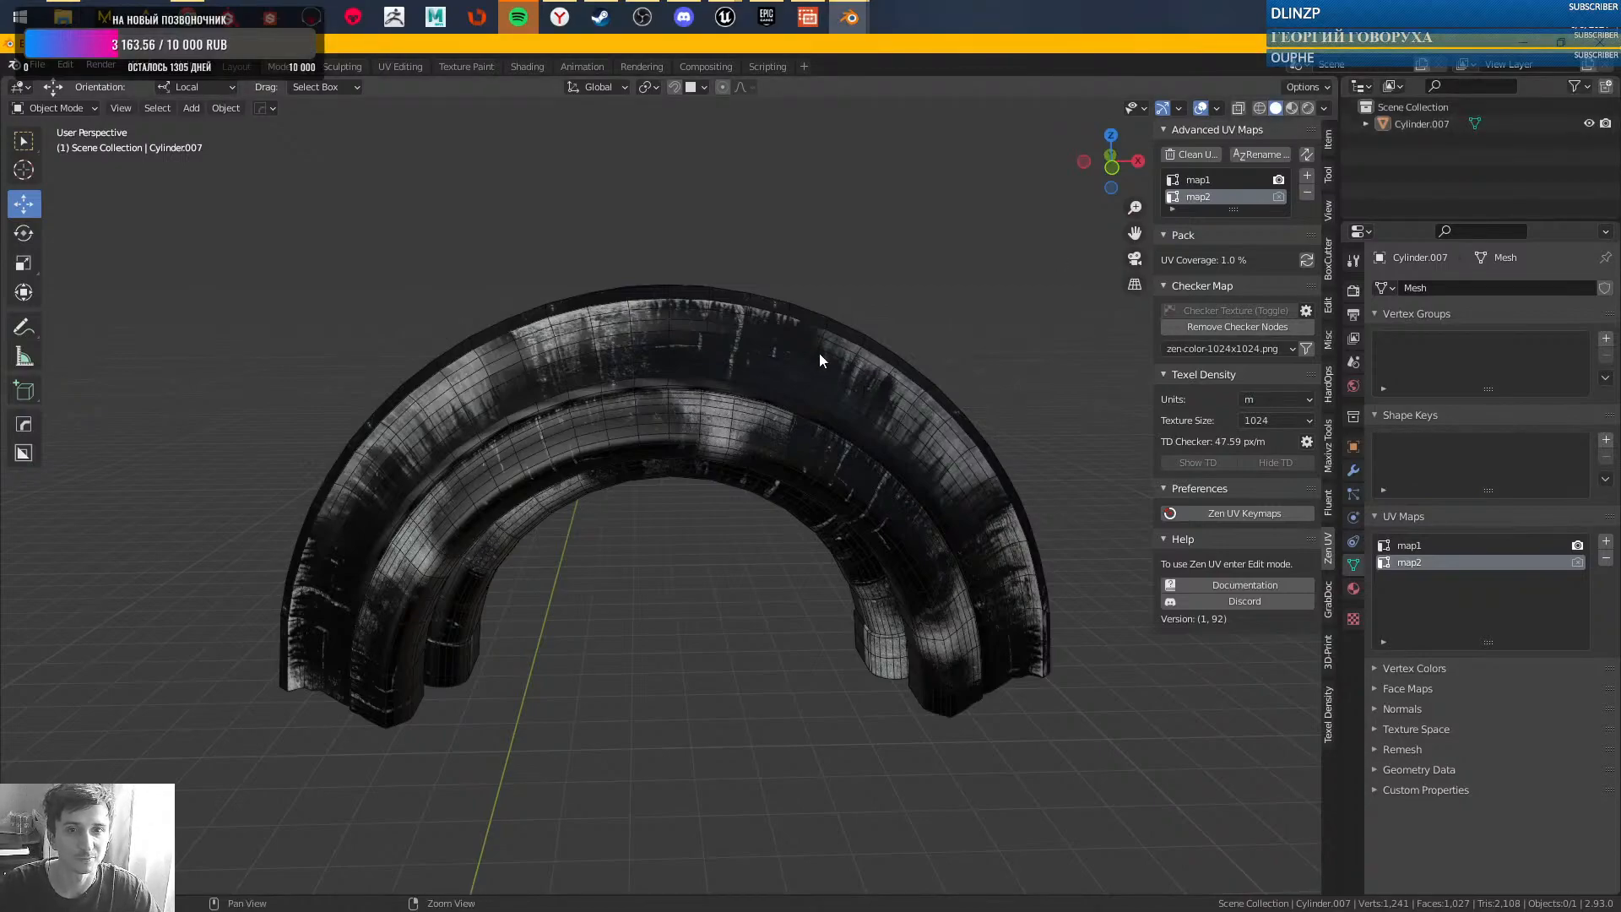
# - In Edit Mode, select the two small round faces on the arch's inner rim and zoom in on them
pyautogui.scroll(3, 709, 378)
pyautogui.moveTo(668, 392); pyautogui.dragTo(973, 570, button='middle')
pyautogui.press('Tab')
pyautogui.click(870, 536)
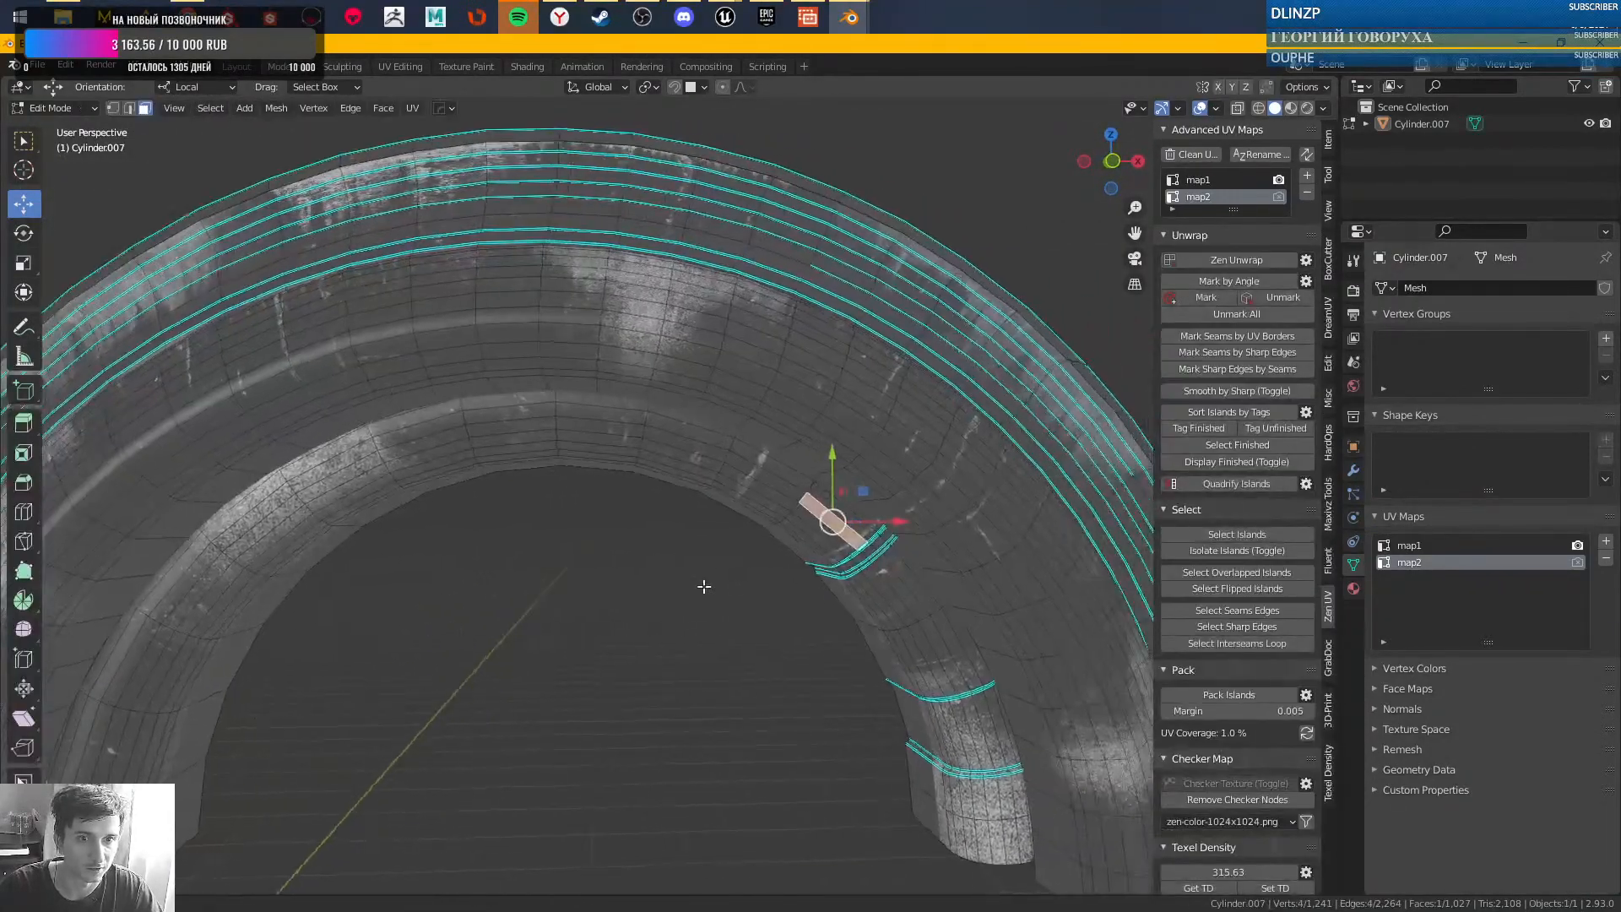
pyautogui.scroll(5, 929, 541)
pyautogui.click(947, 486)
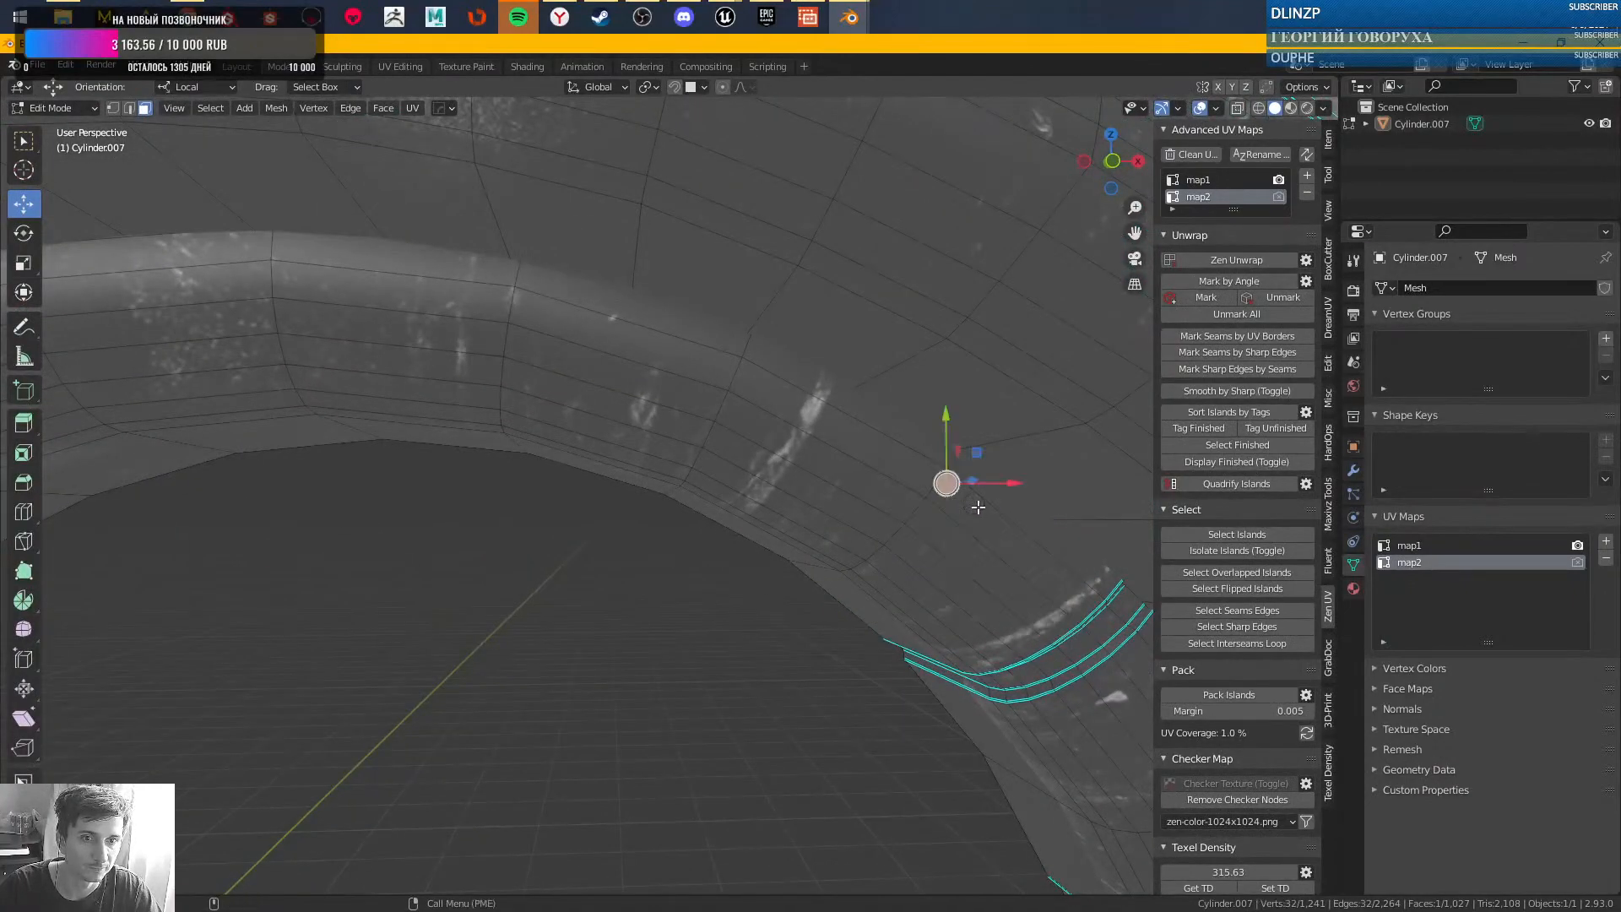
pyautogui.keyDown('shift'); pyautogui.click(975, 506); pyautogui.keyUp('shift')
pyautogui.press('f')
pyautogui.keyDown('alt'); pyautogui.moveTo(853, 456); pyautogui.dragTo(1124, 386, button='right'); pyautogui.keyUp('alt')
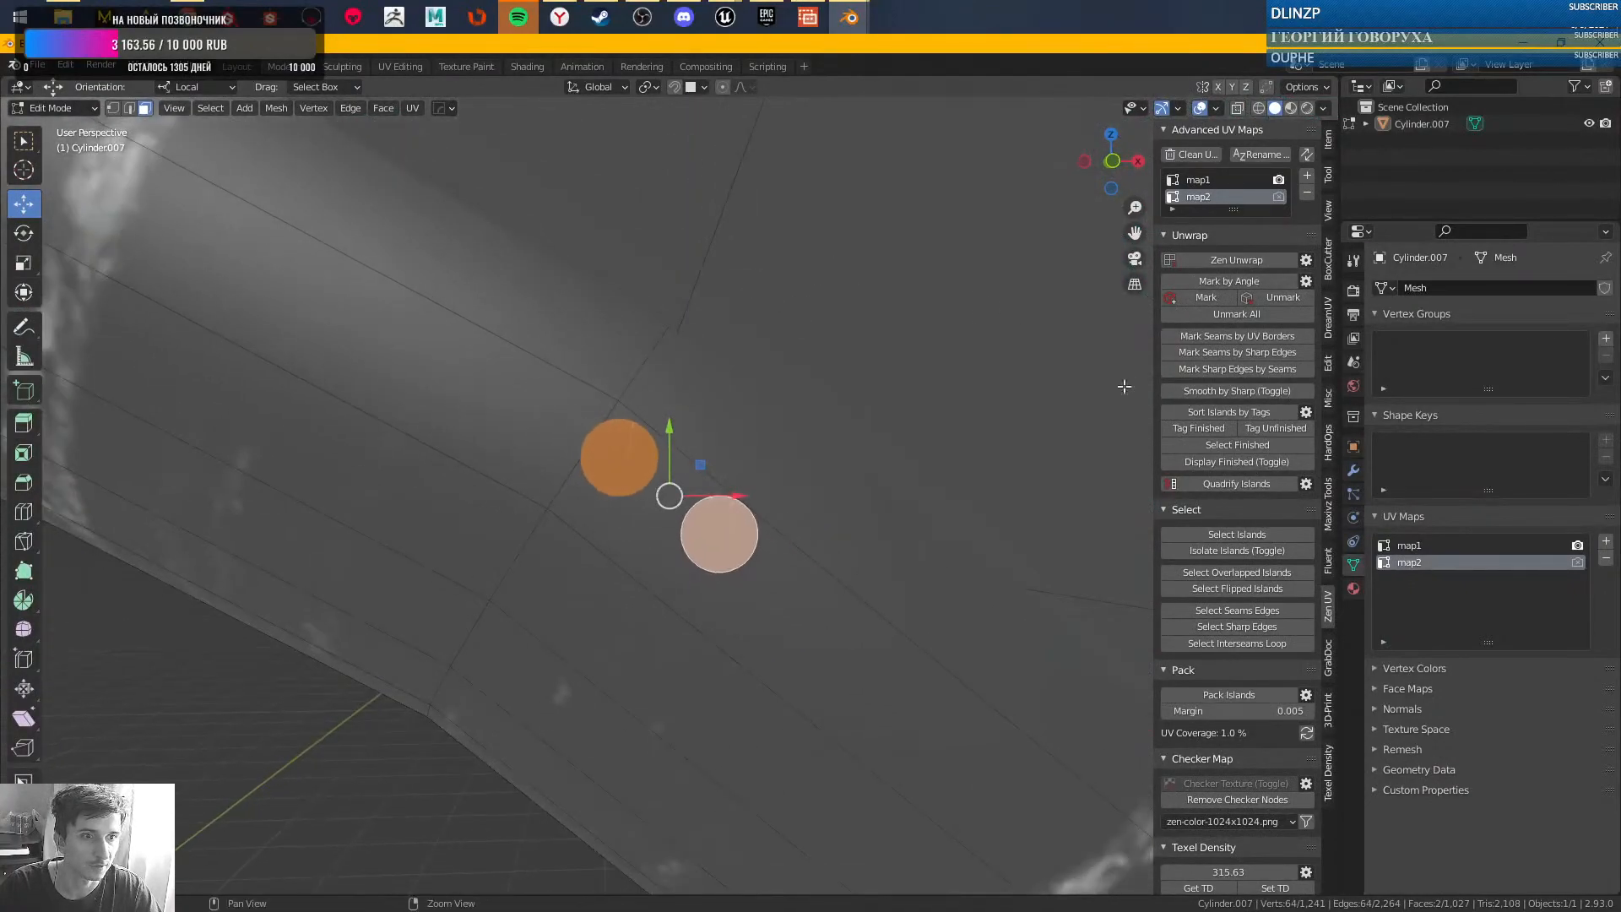
# - Add a second material slot to the arch with a new material and set its surface shader to Emission
pyautogui.click(1354, 588)
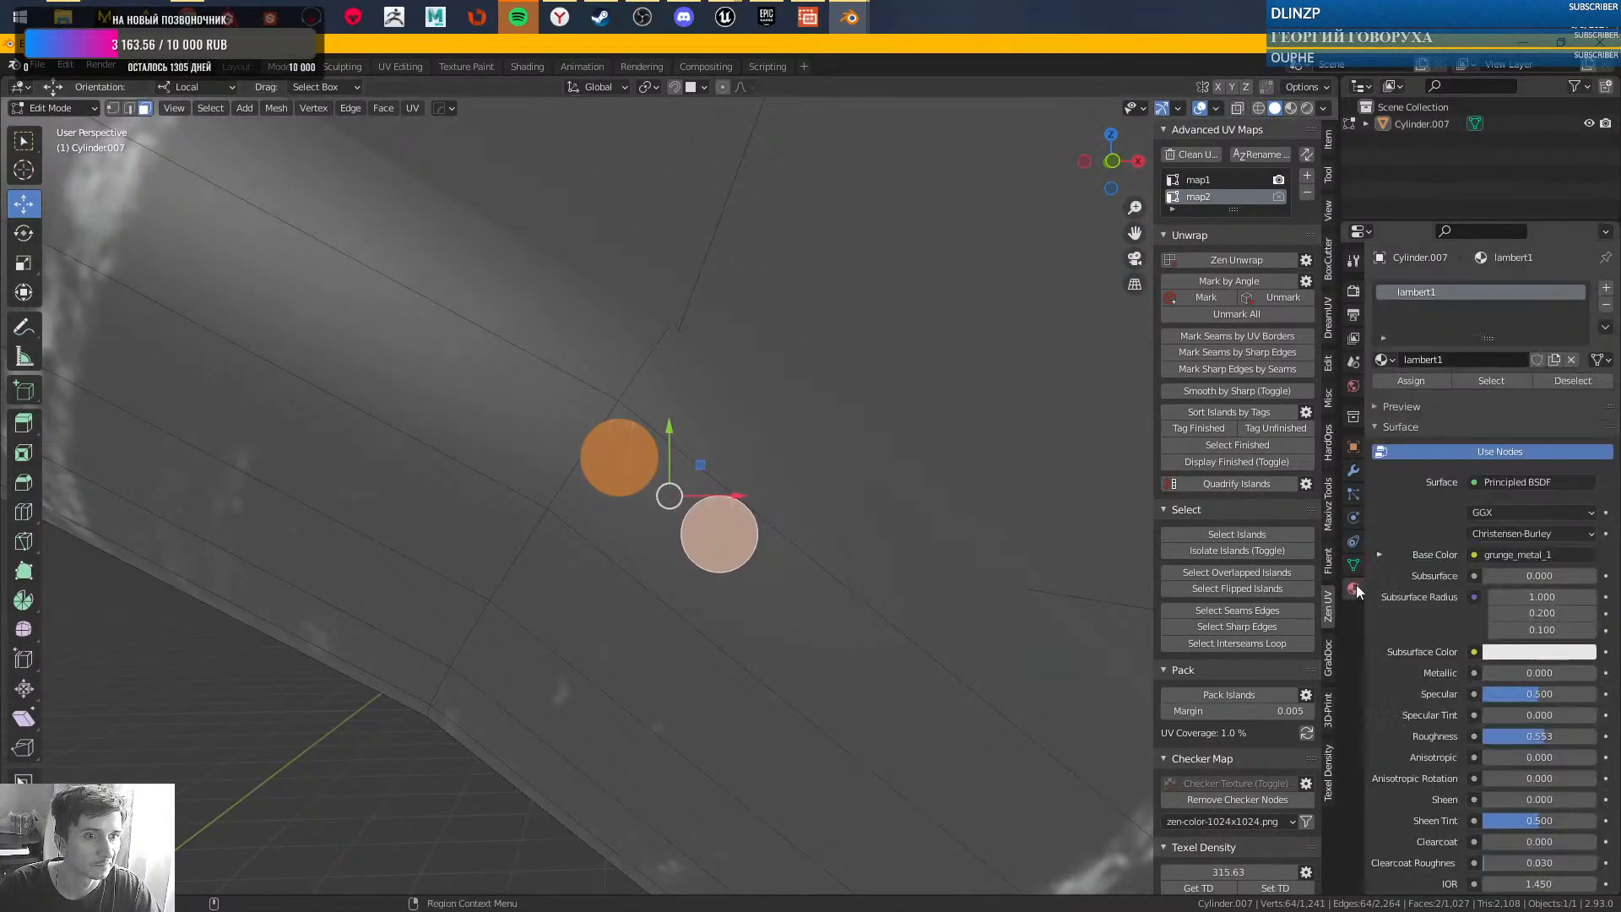
pyautogui.click(1384, 359)
pyautogui.click(1421, 331)
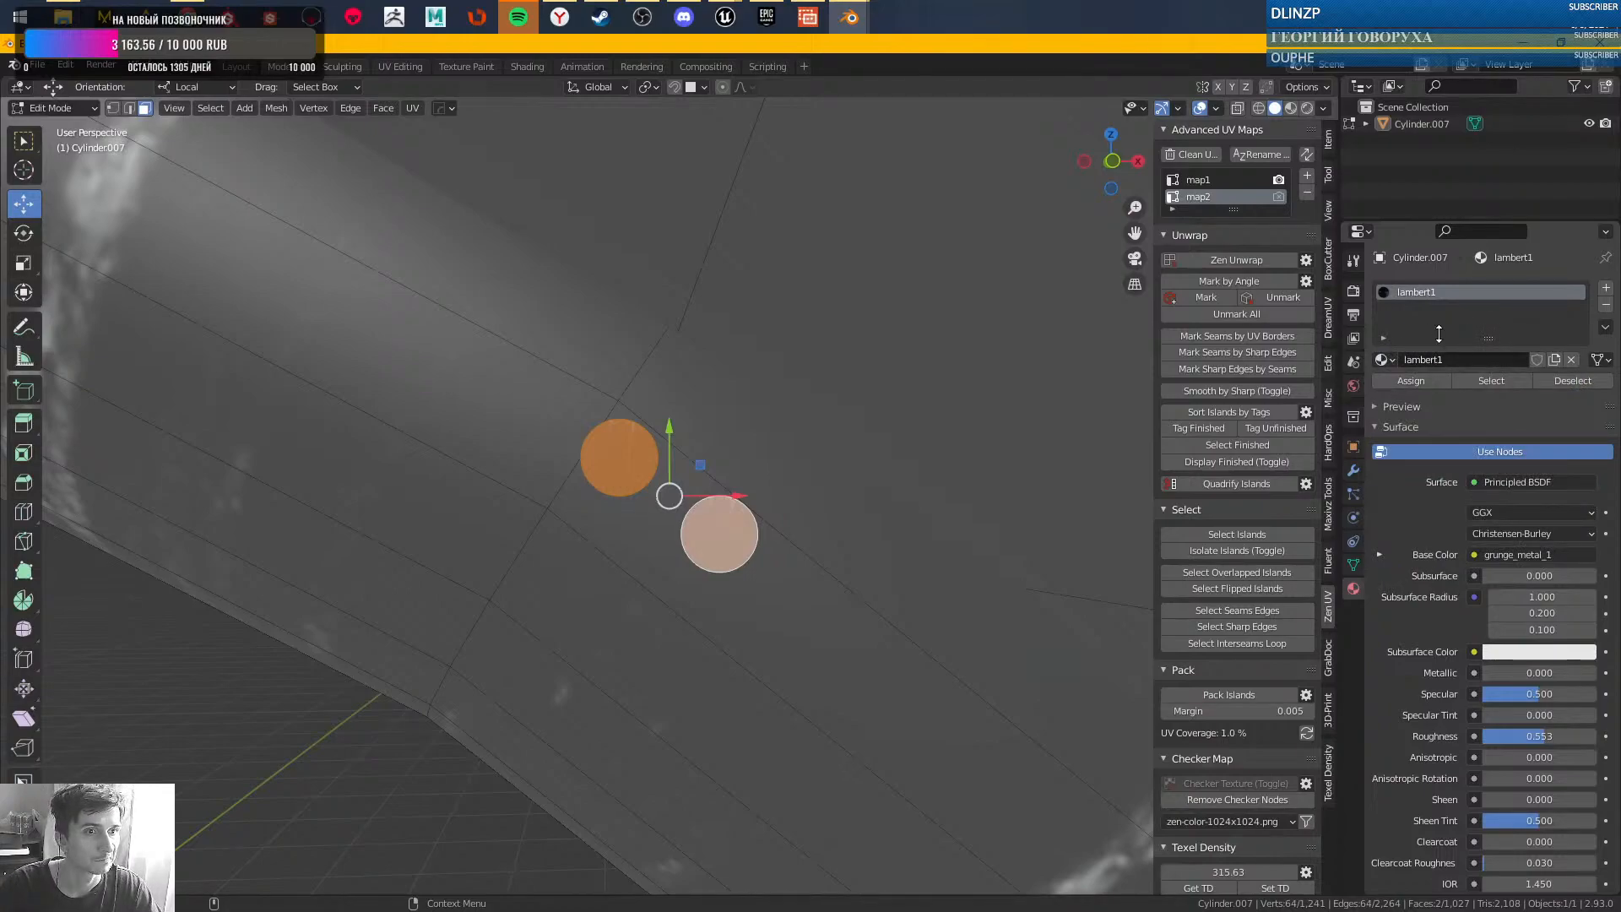
pyautogui.click(1606, 288)
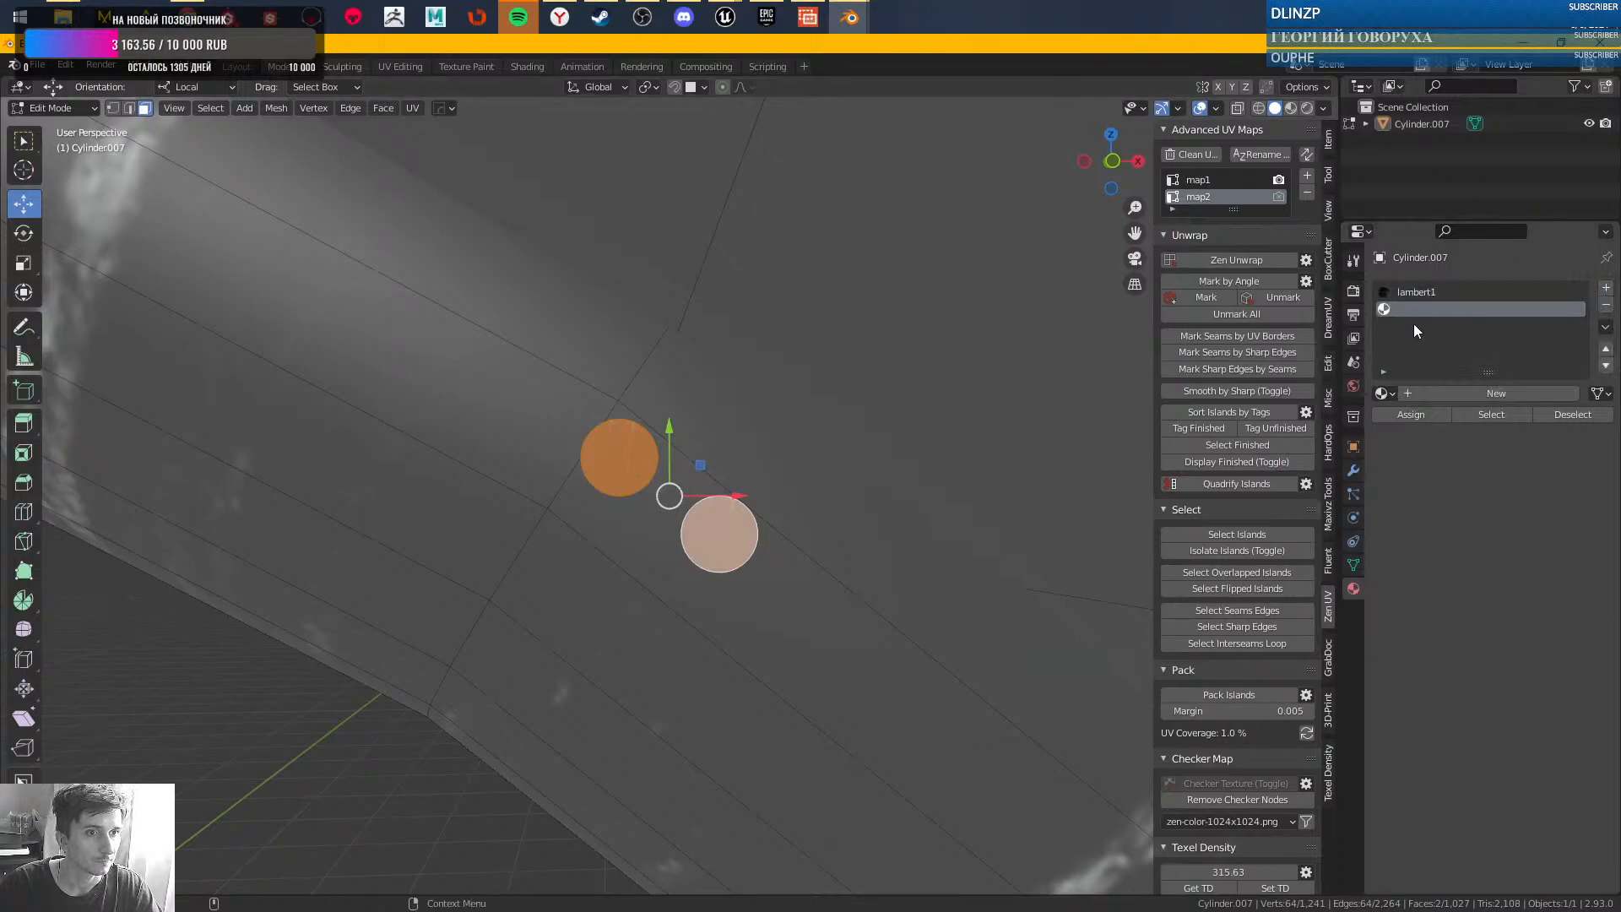
pyautogui.click(1471, 394)
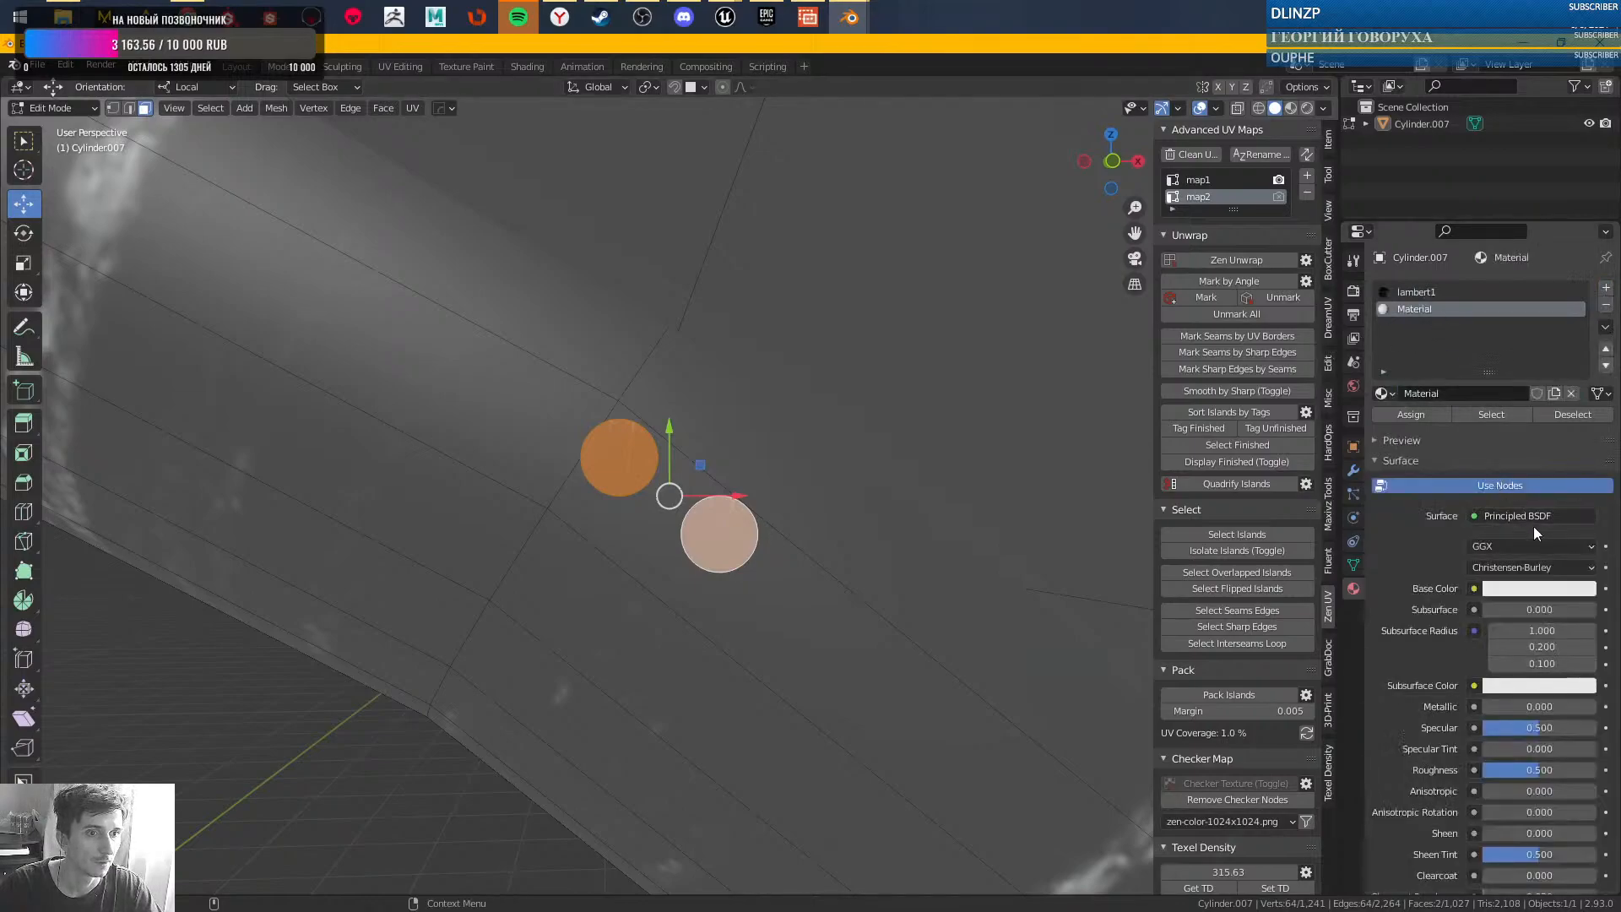
pyautogui.click(1513, 515)
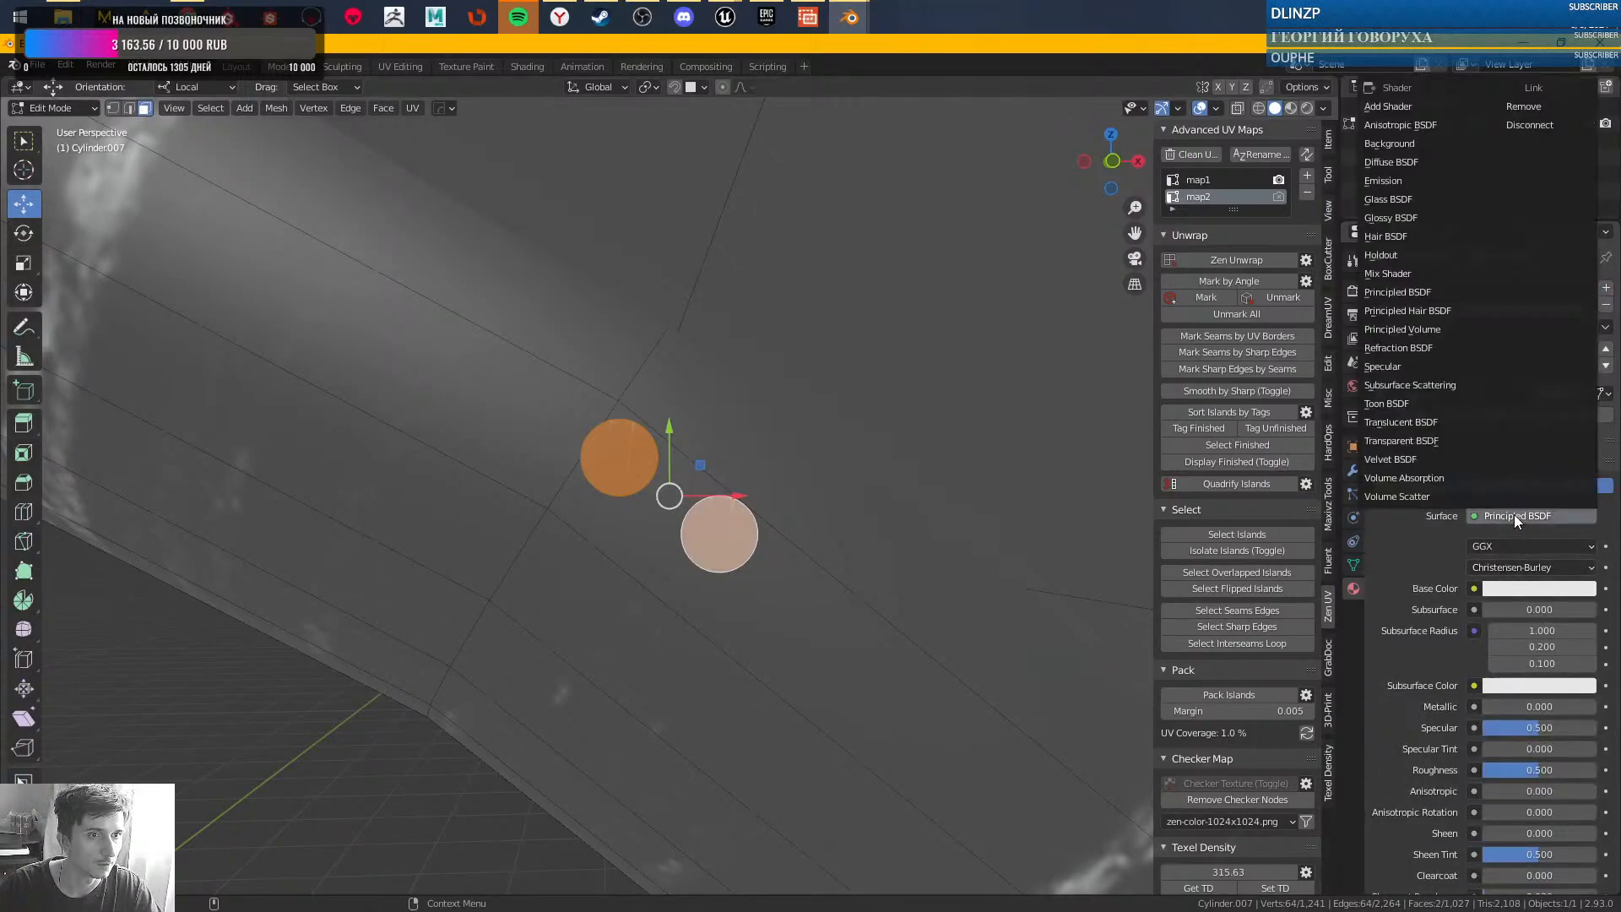
pyautogui.click(1408, 182)
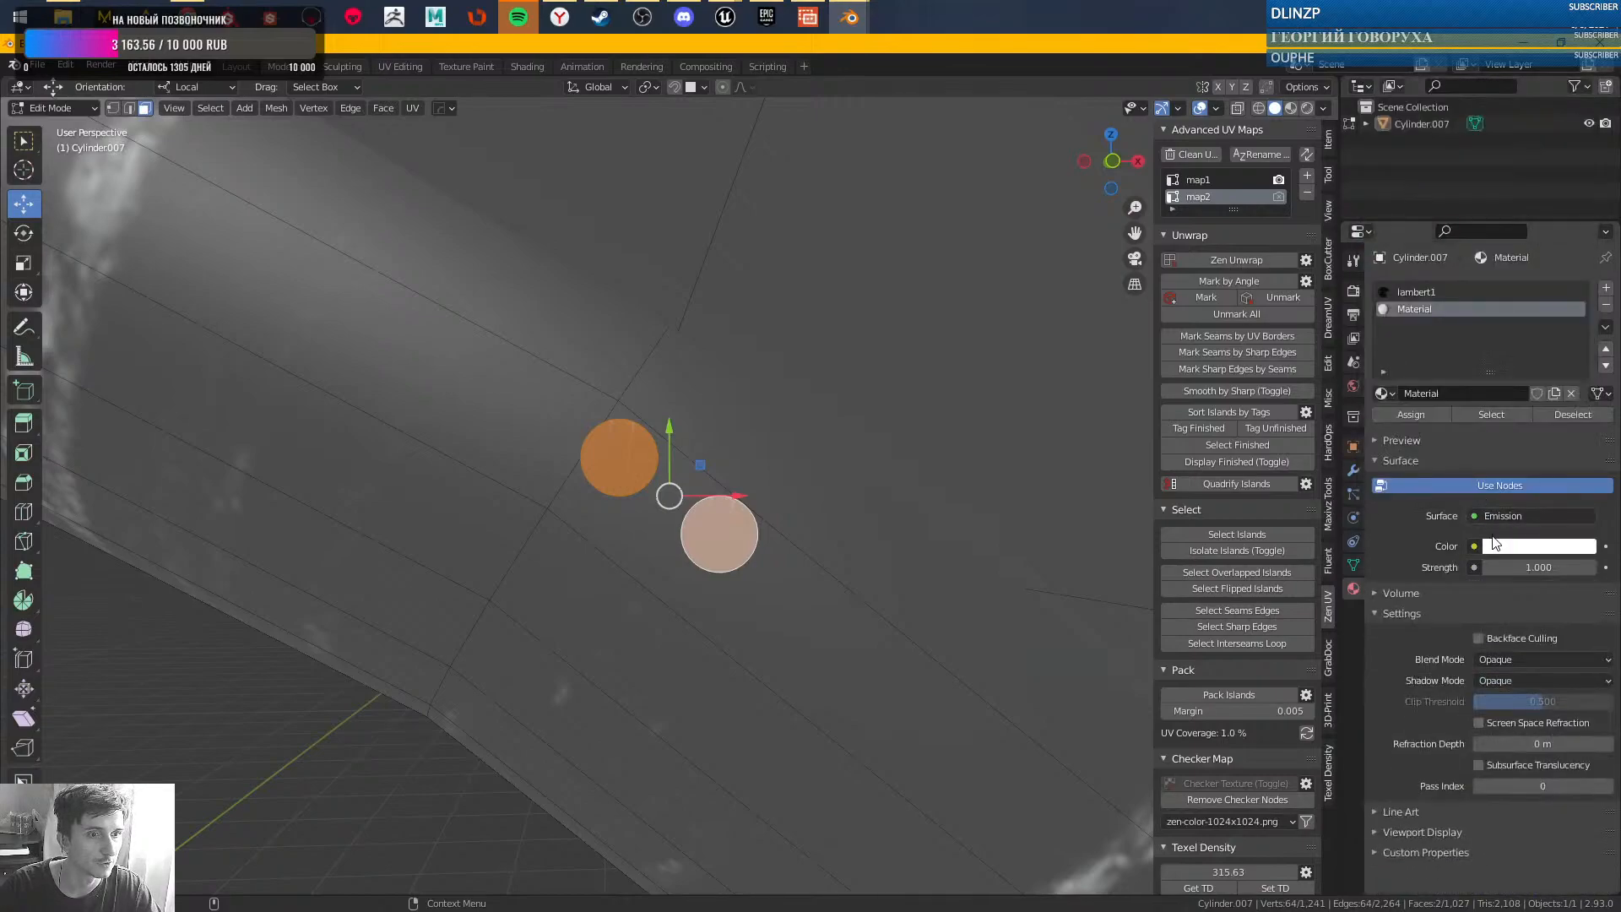
# - Set the new material's emission strength to 10
pyautogui.click(1550, 568)
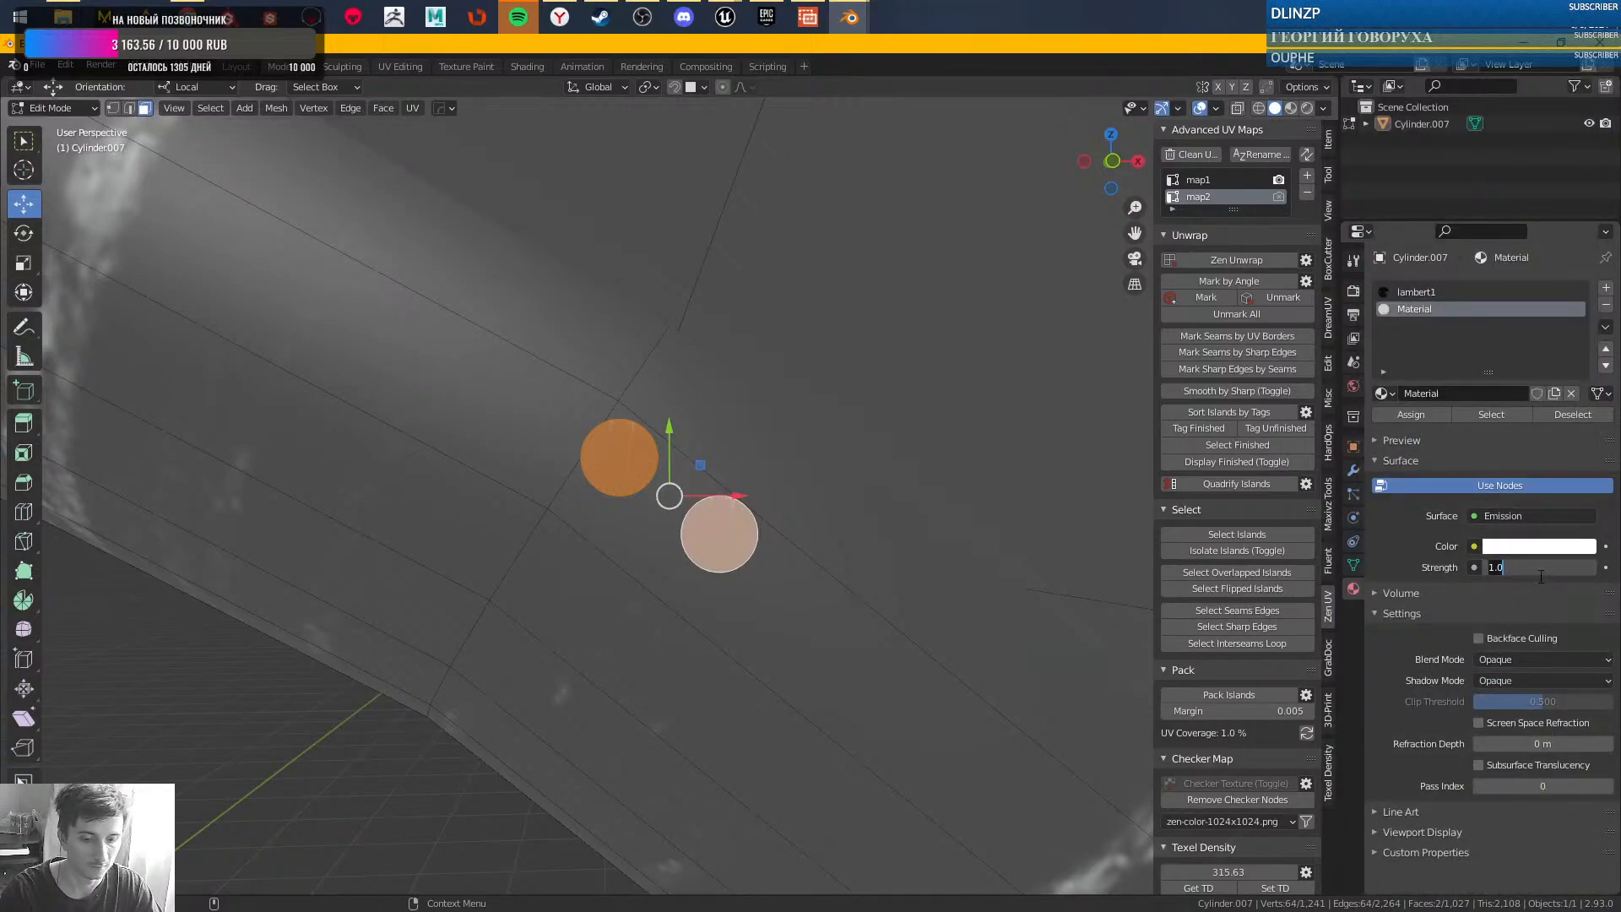
pyautogui.write('10')
pyautogui.press('Return')
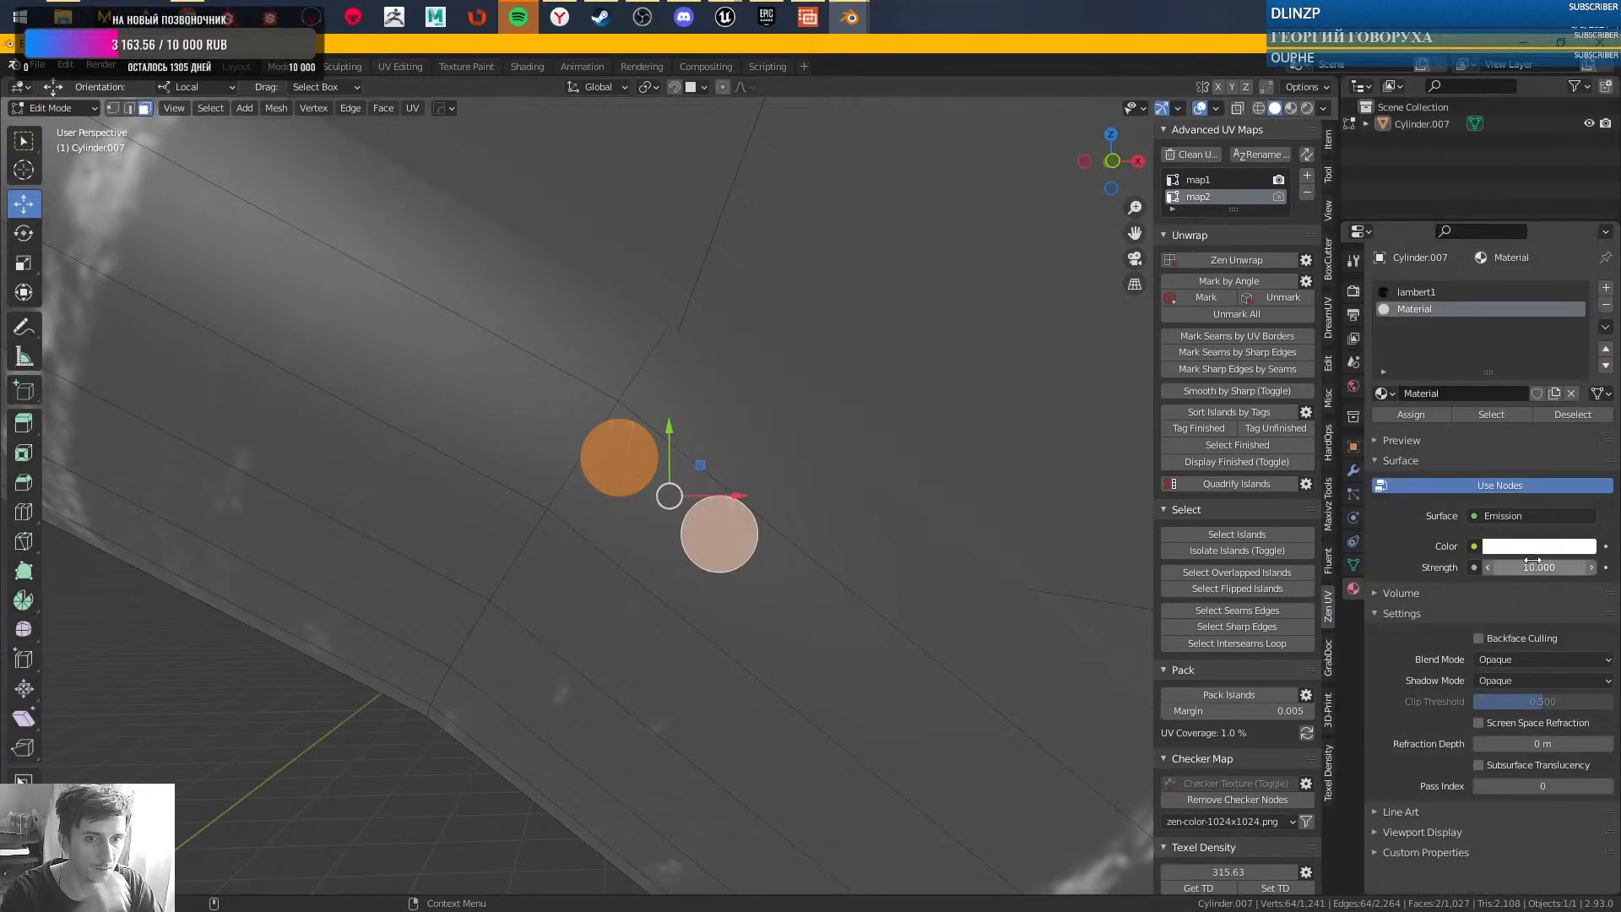
# - Compare the round faces in Material Preview and Rendered shading, ending in Solid shading
pyautogui.click(1289, 109)
pyautogui.click(1306, 110)
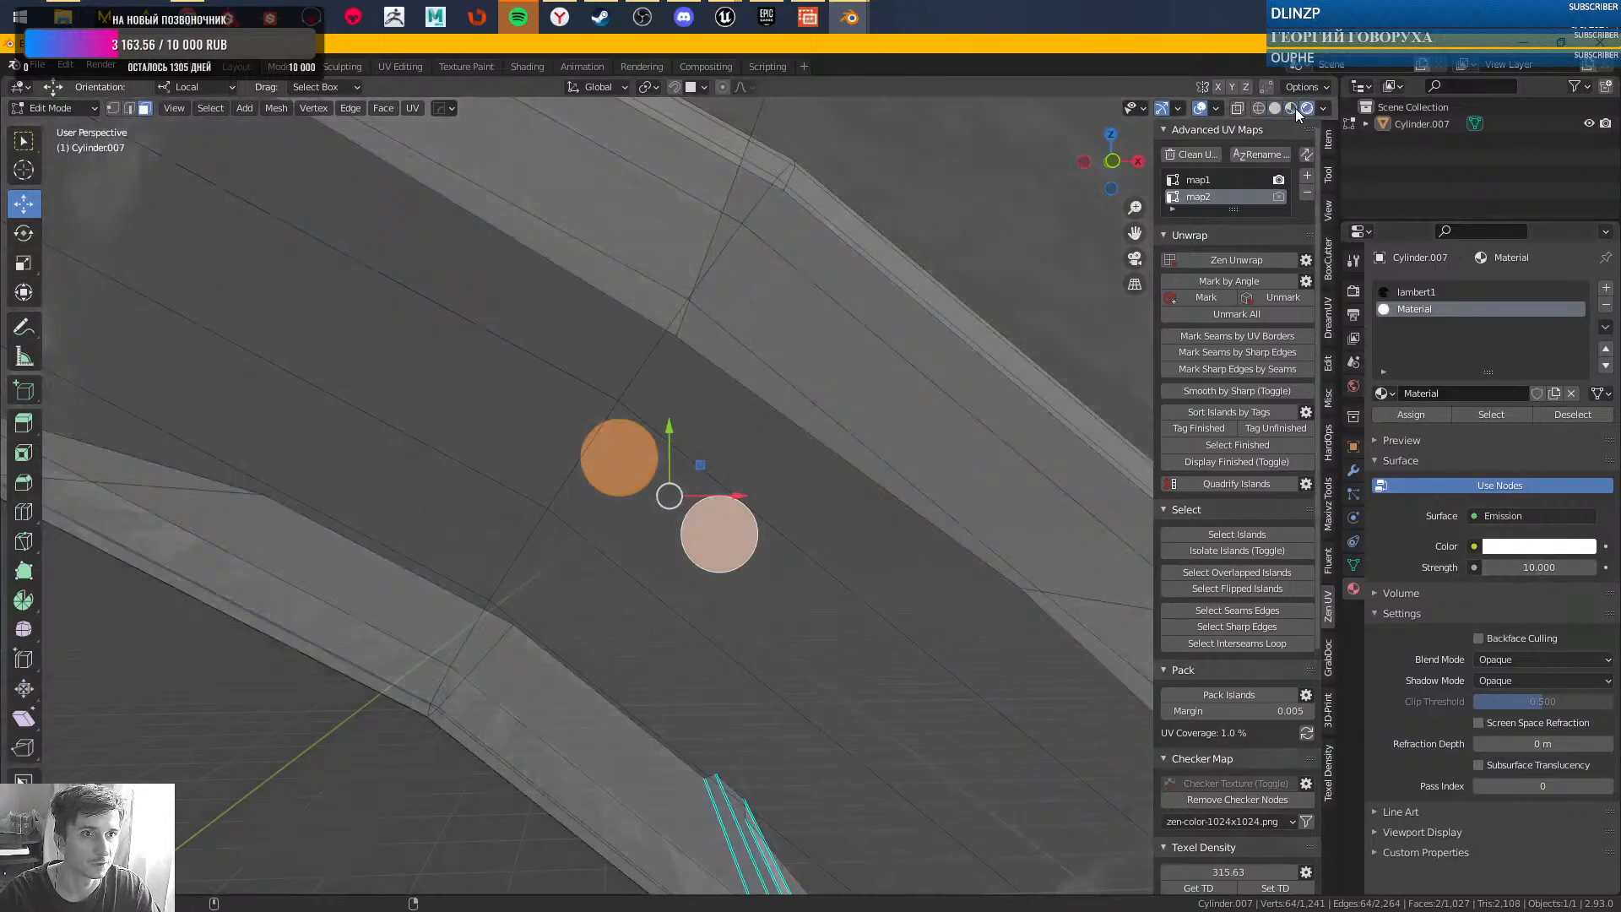
pyautogui.click(1277, 109)
pyautogui.click(1290, 111)
pyautogui.click(1277, 110)
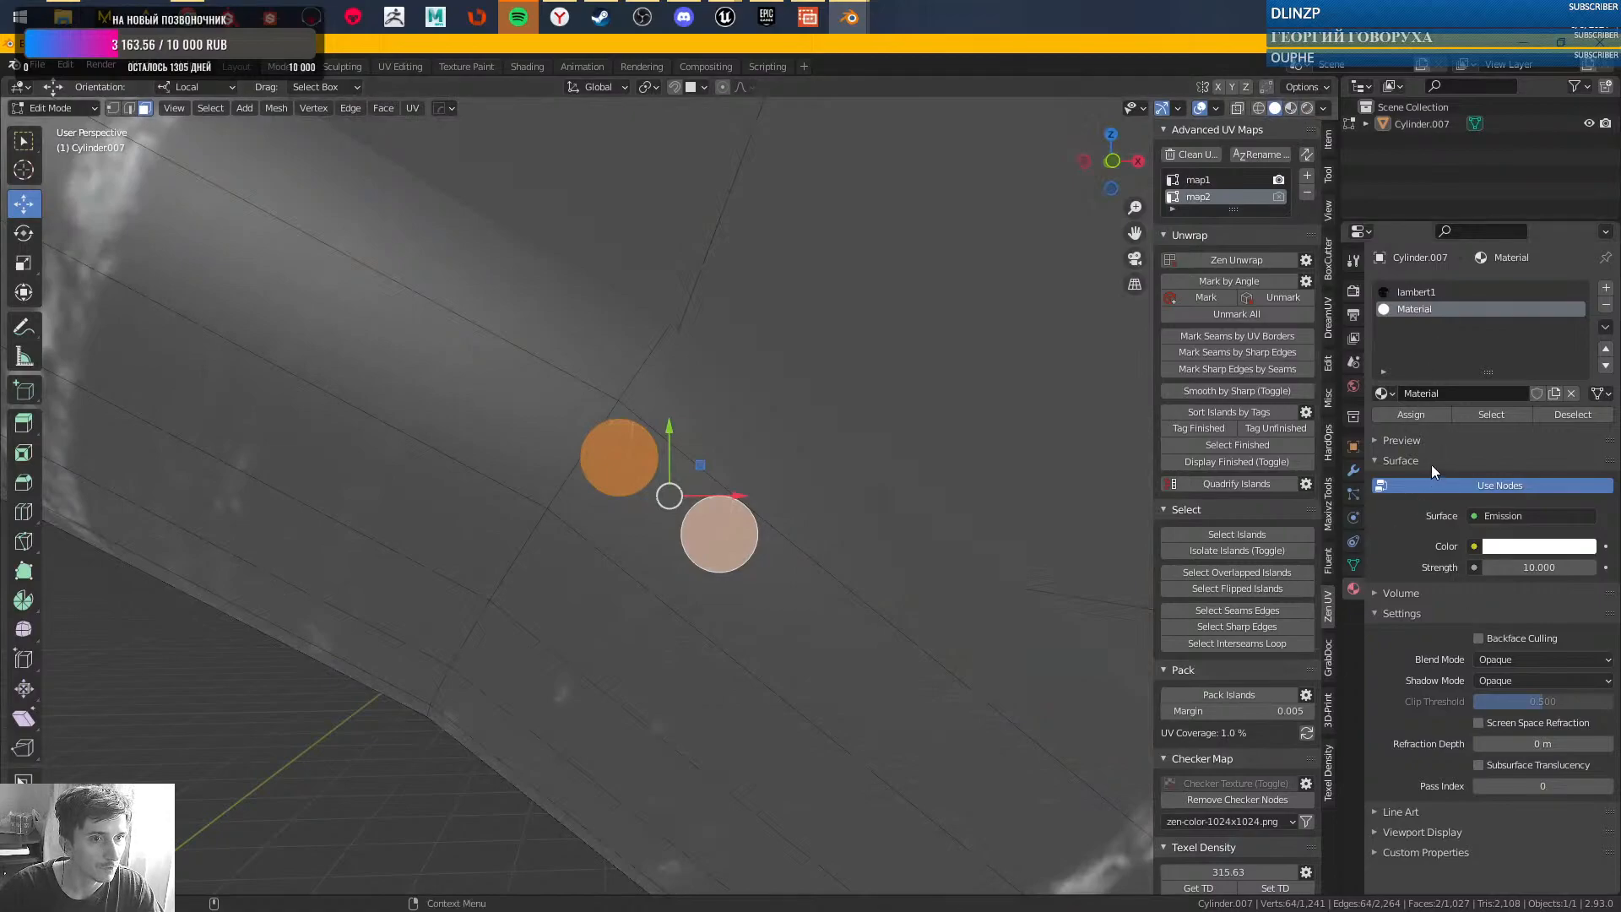
# - Try Anisotropic BSDF as the new material's surface shader, then switch it back to Emission
pyautogui.click(1497, 515)
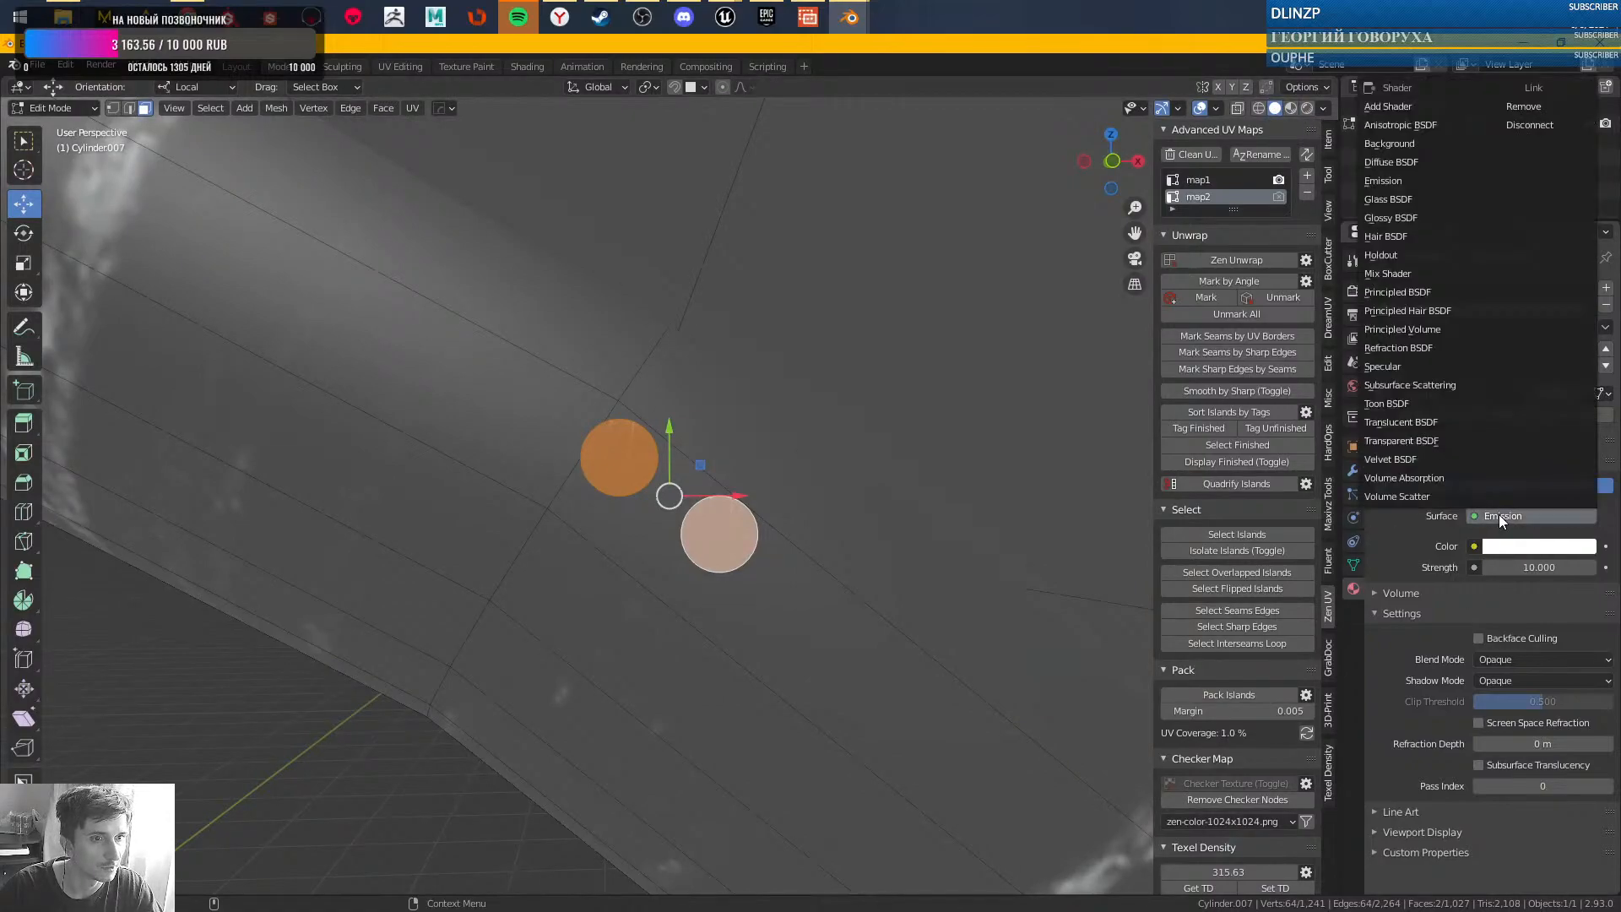
pyautogui.click(1425, 126)
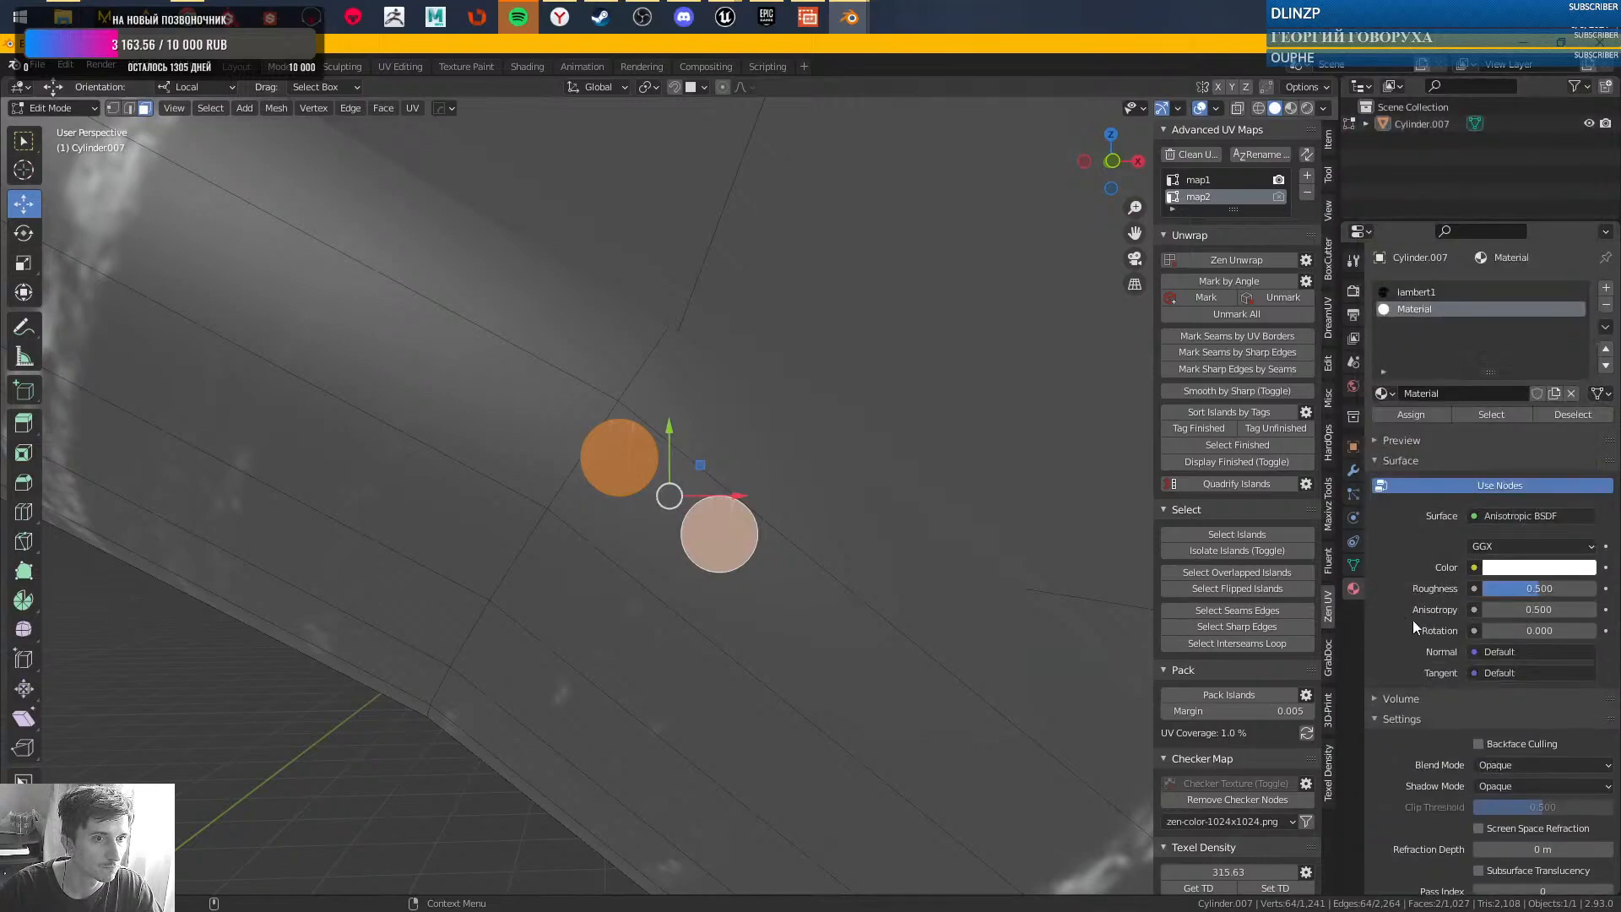
pyautogui.click(1501, 514)
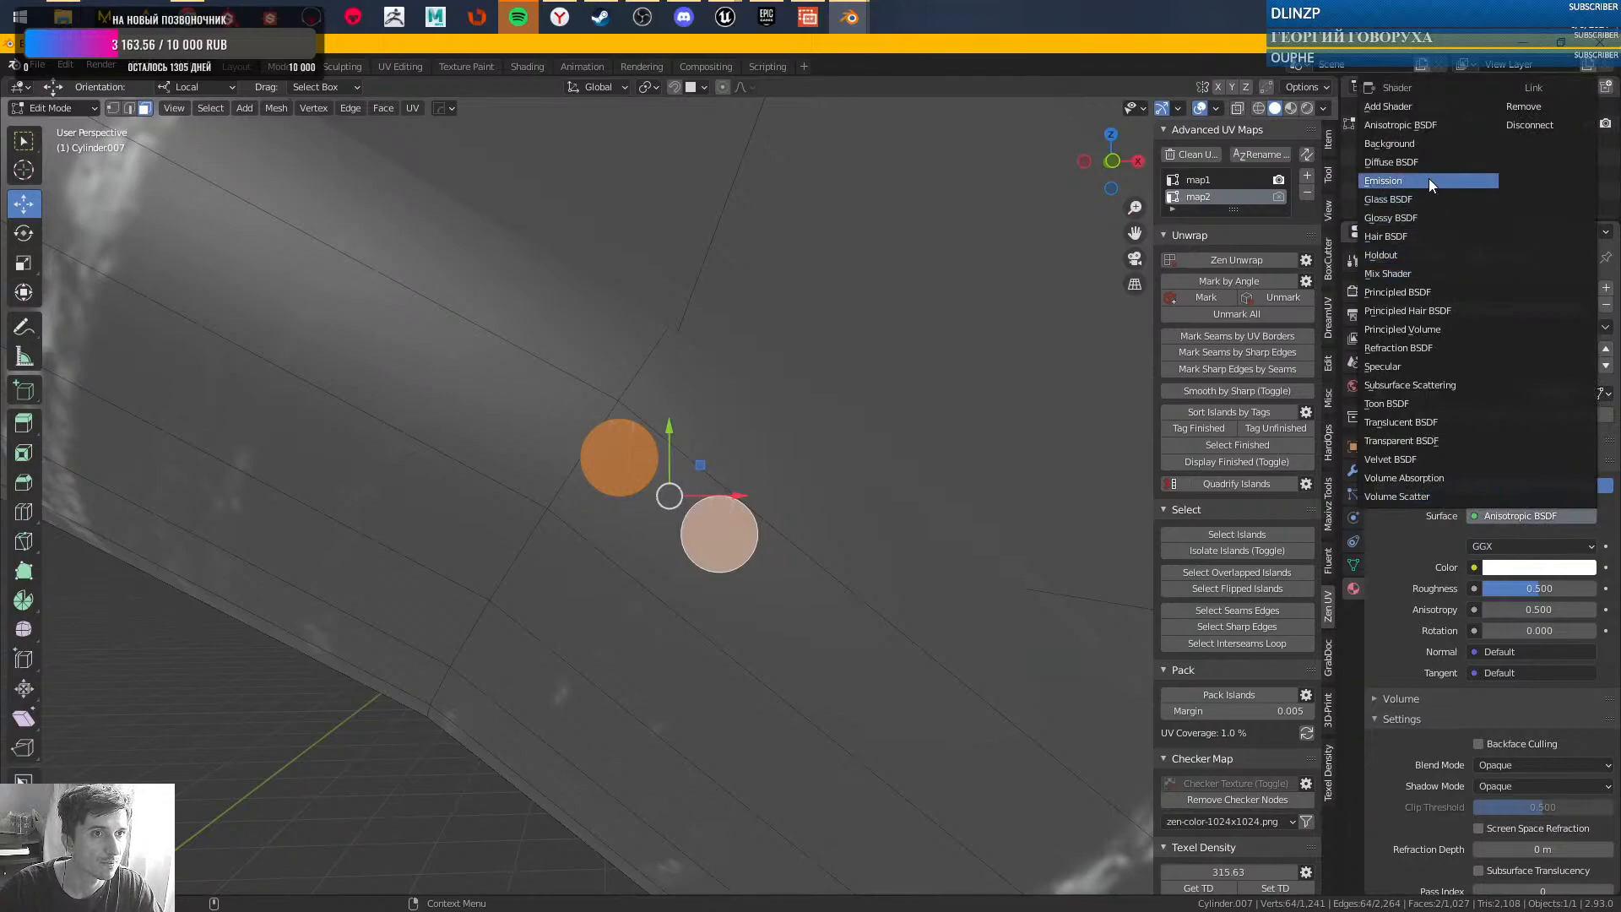
pyautogui.click(1397, 182)
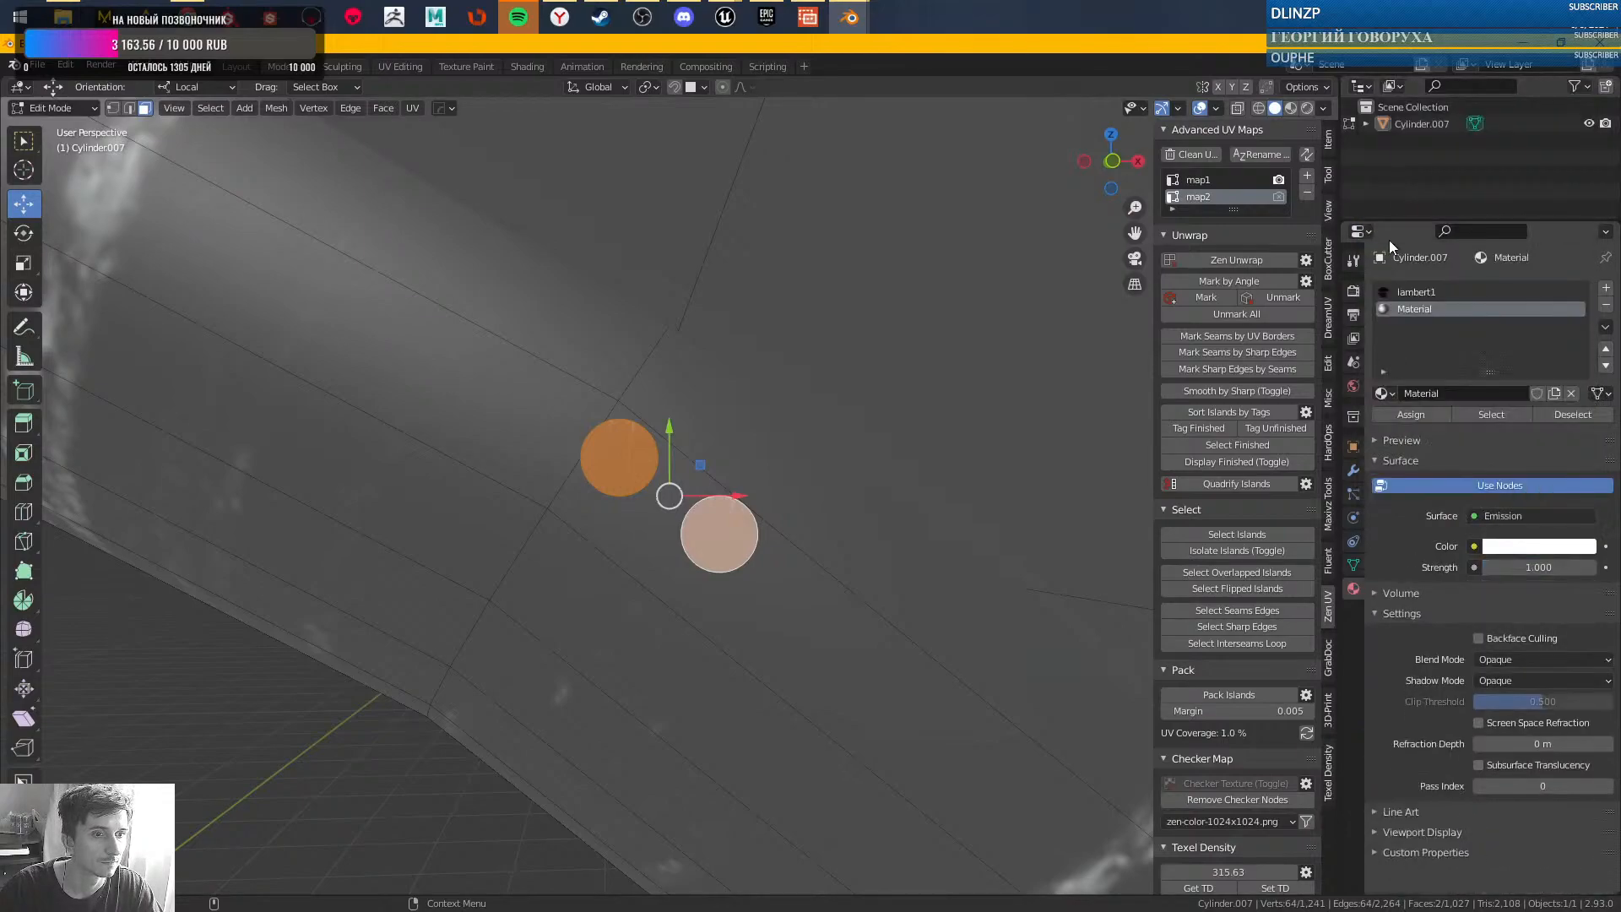
# - Set the new material's emission color to orange-yellow and deselect the round faces
pyautogui.click(1408, 594)
pyautogui.click(1418, 591)
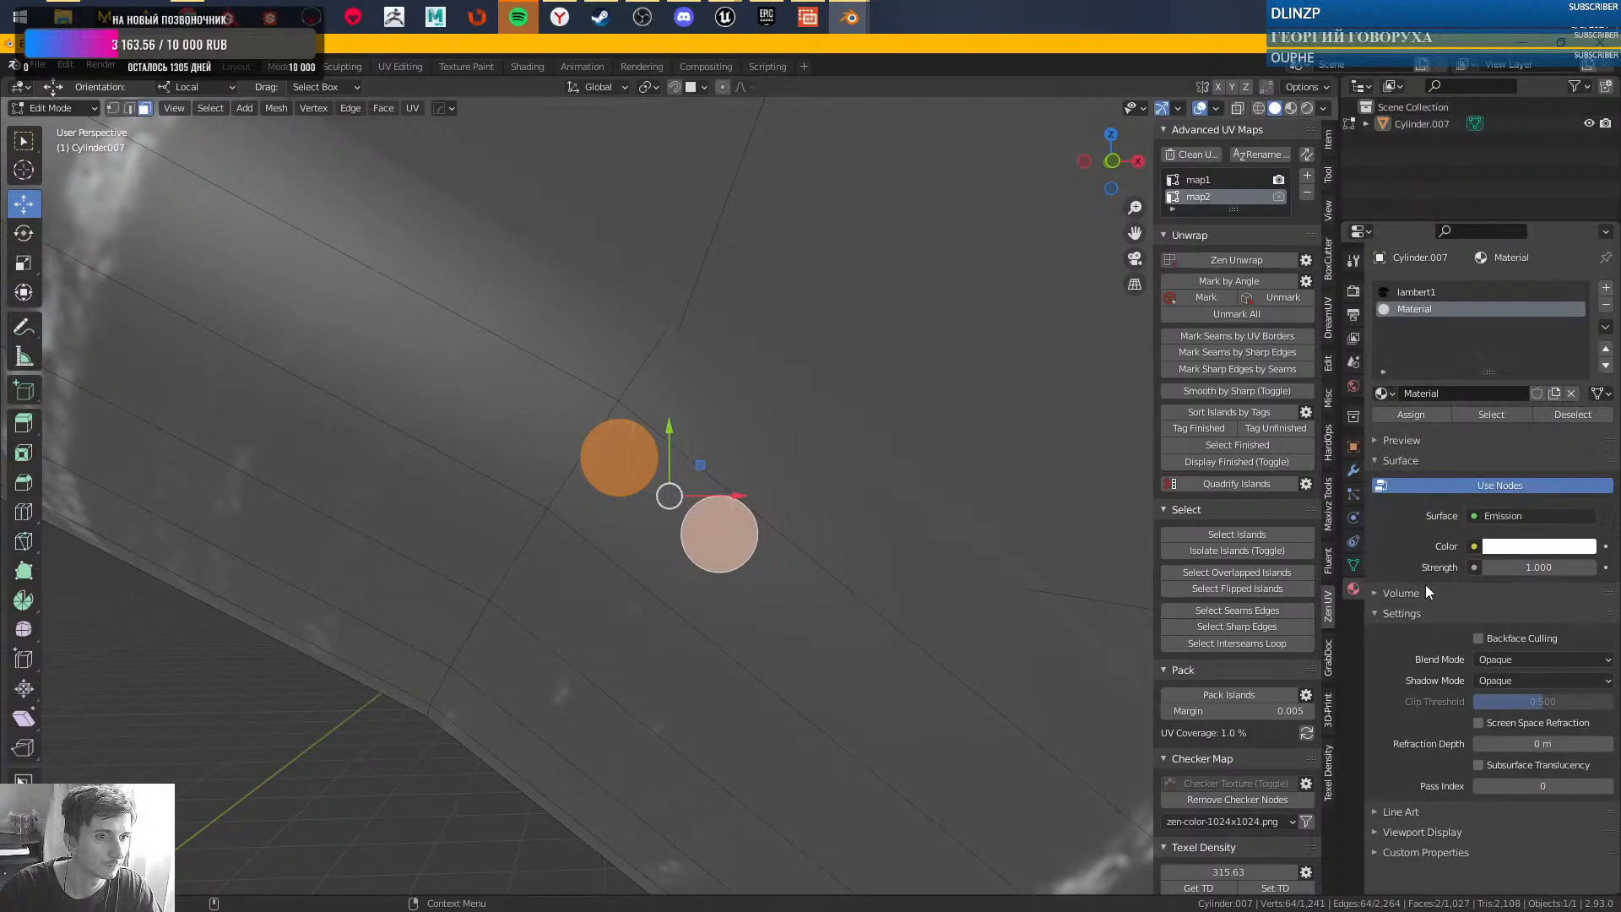
pyautogui.click(1528, 547)
pyautogui.moveTo(1528, 353); pyautogui.dragTo(1464, 412)
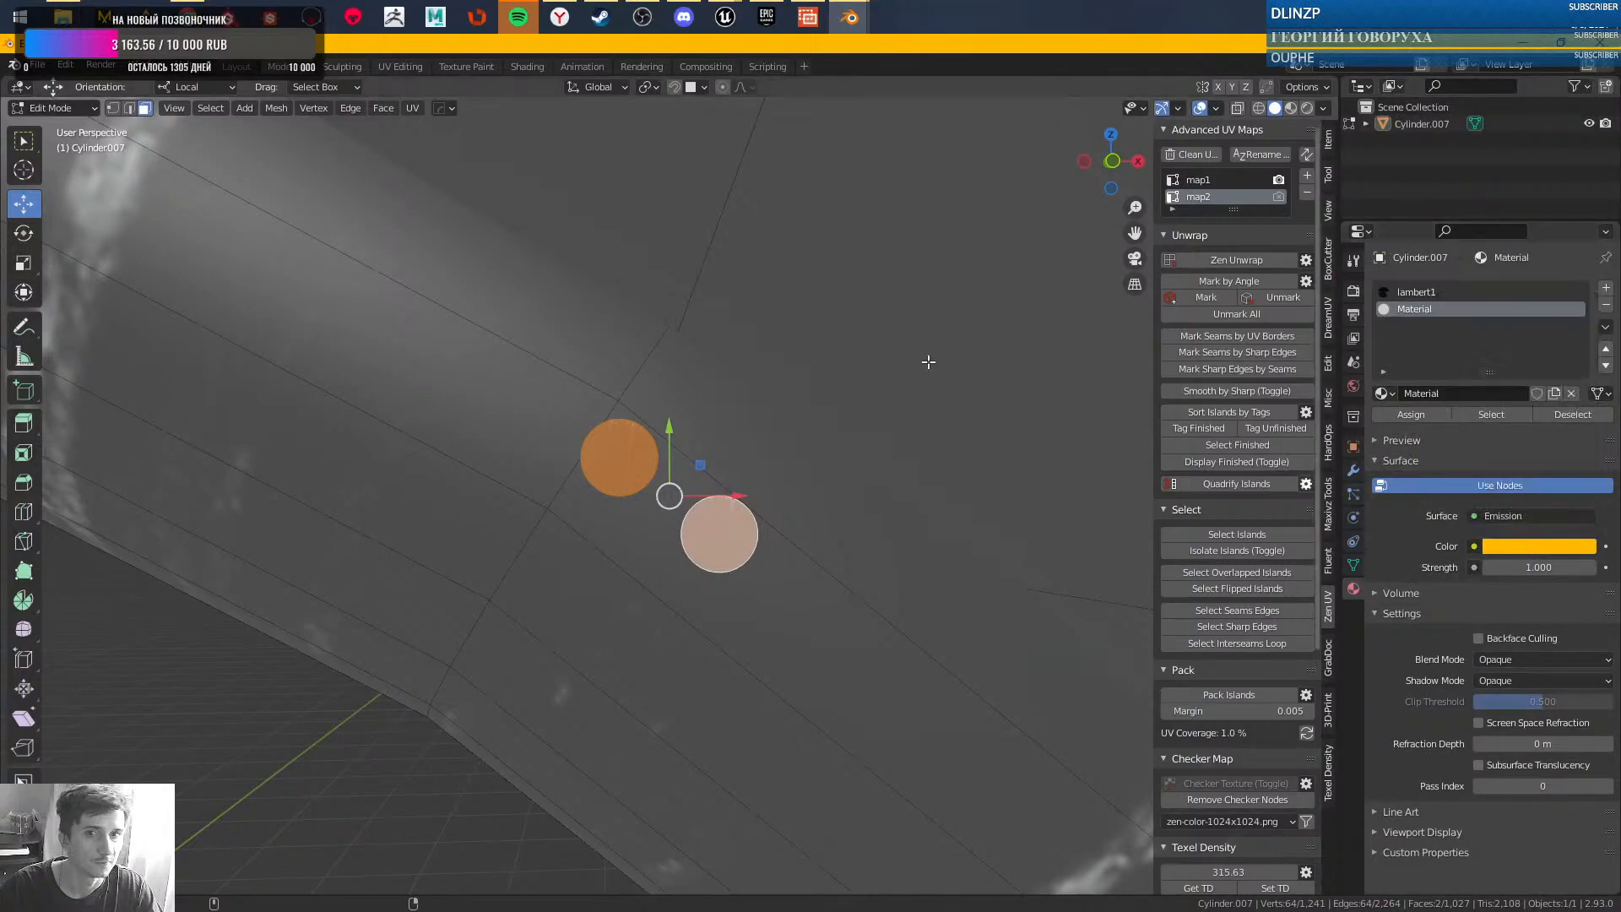
pyautogui.click(289, 715)
pyautogui.scroll(-2, 582, 472)
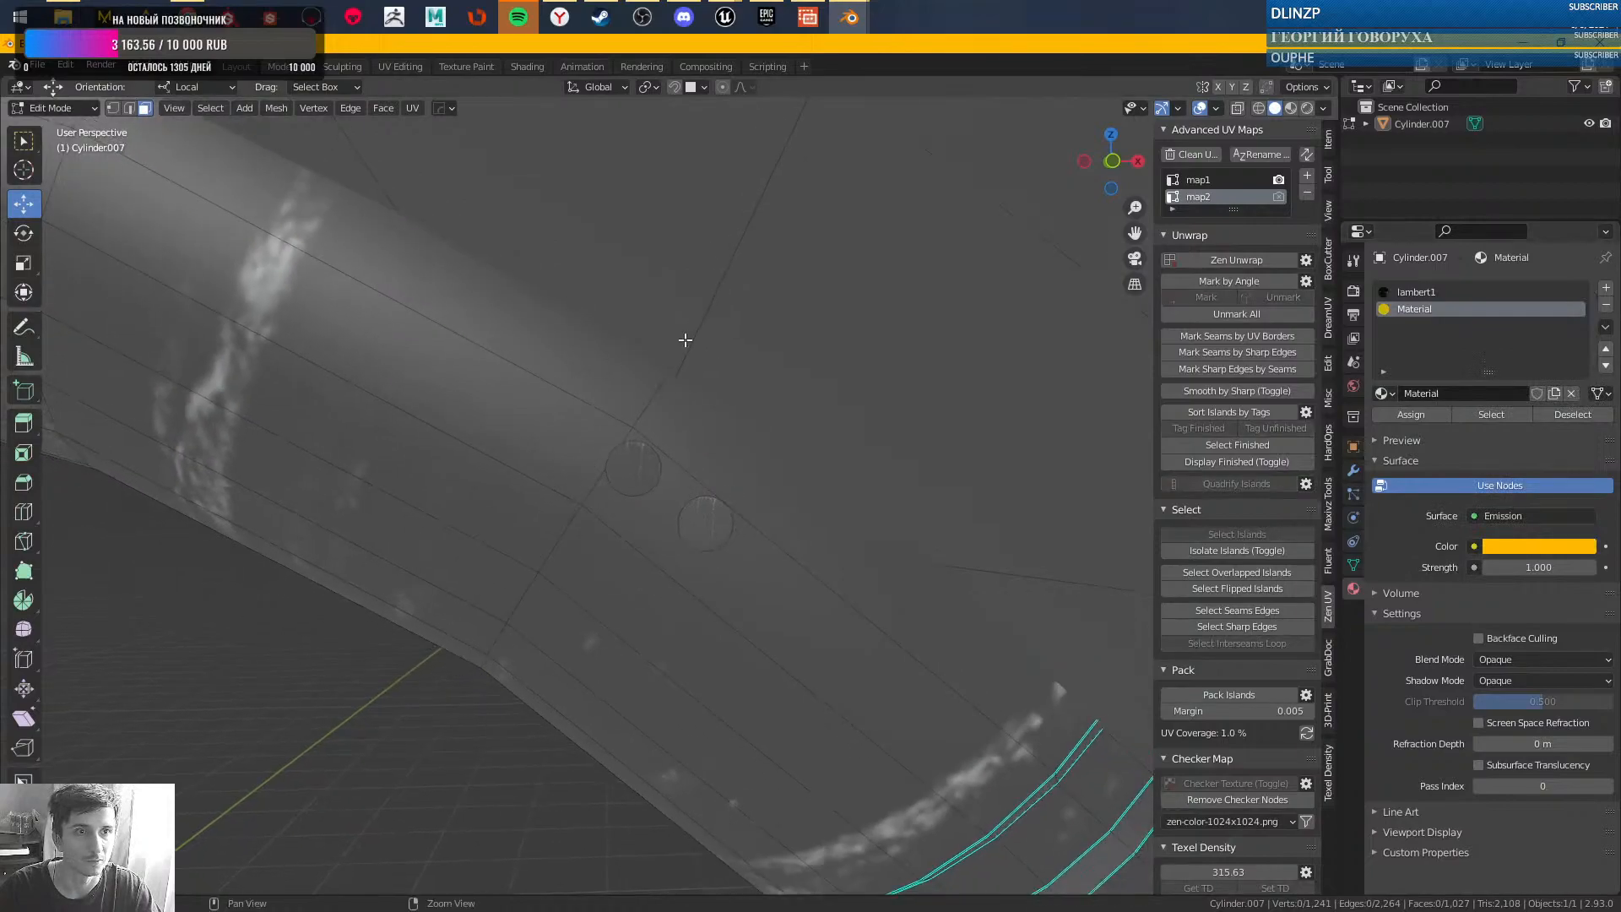
# - Preview the mesh in Material Preview shading and leave Edit Mode with the whole arch in view
pyautogui.click(1306, 112)
pyautogui.click(1292, 110)
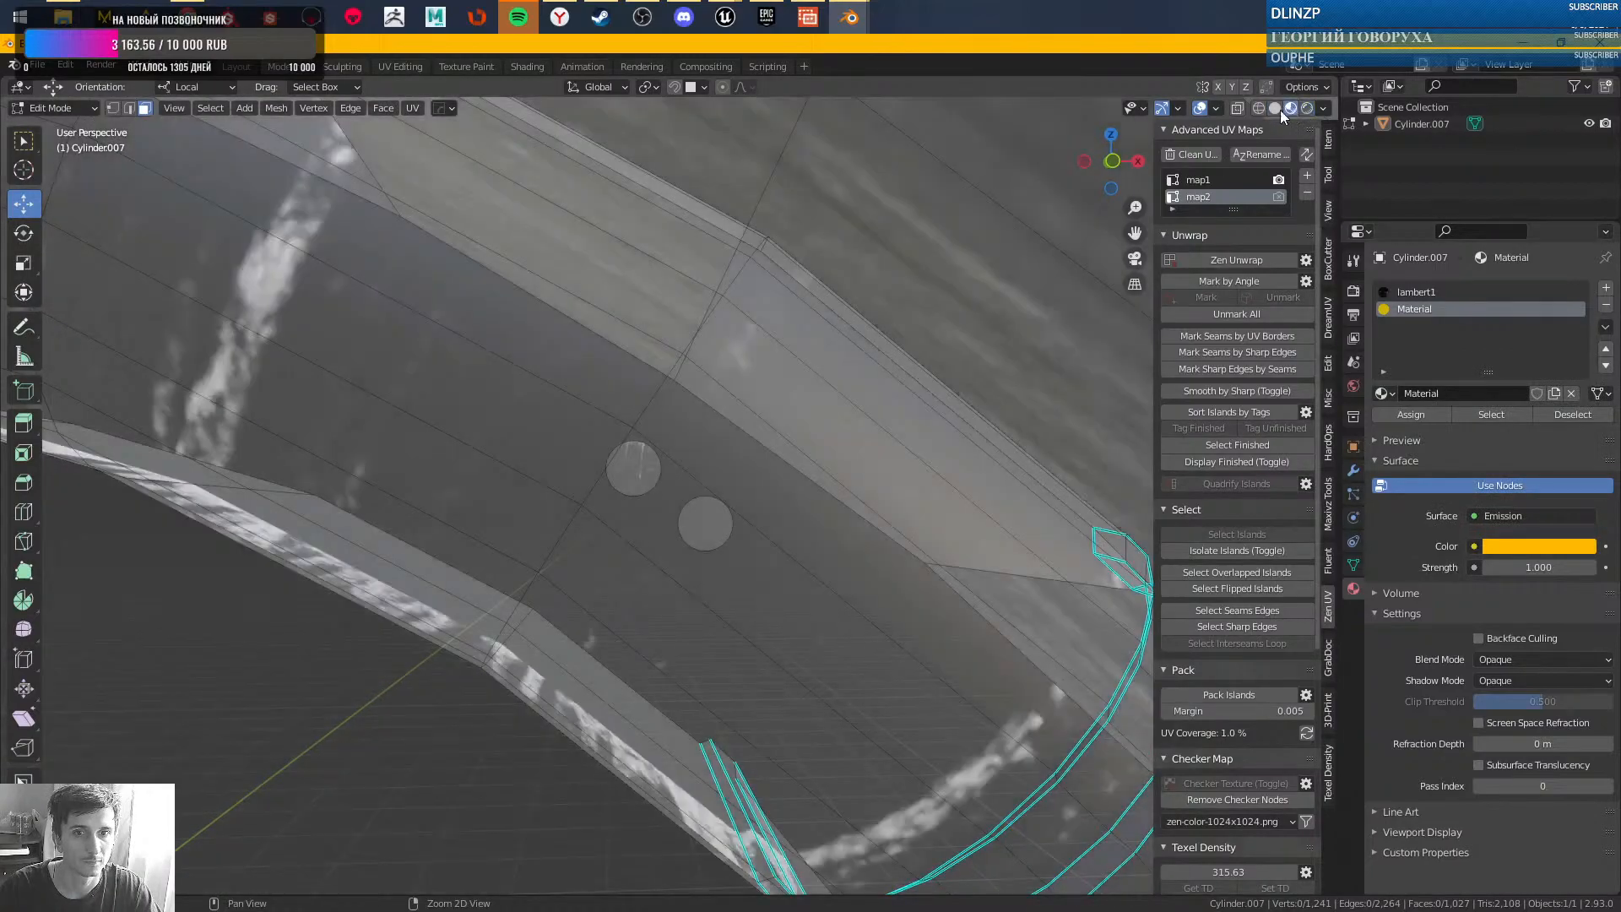
pyautogui.scroll(-5, 763, 416)
pyautogui.press('Tab')
pyautogui.scroll(-6, 674, 366)
pyautogui.moveTo(674, 366); pyautogui.dragTo(574, 431, button='middle')
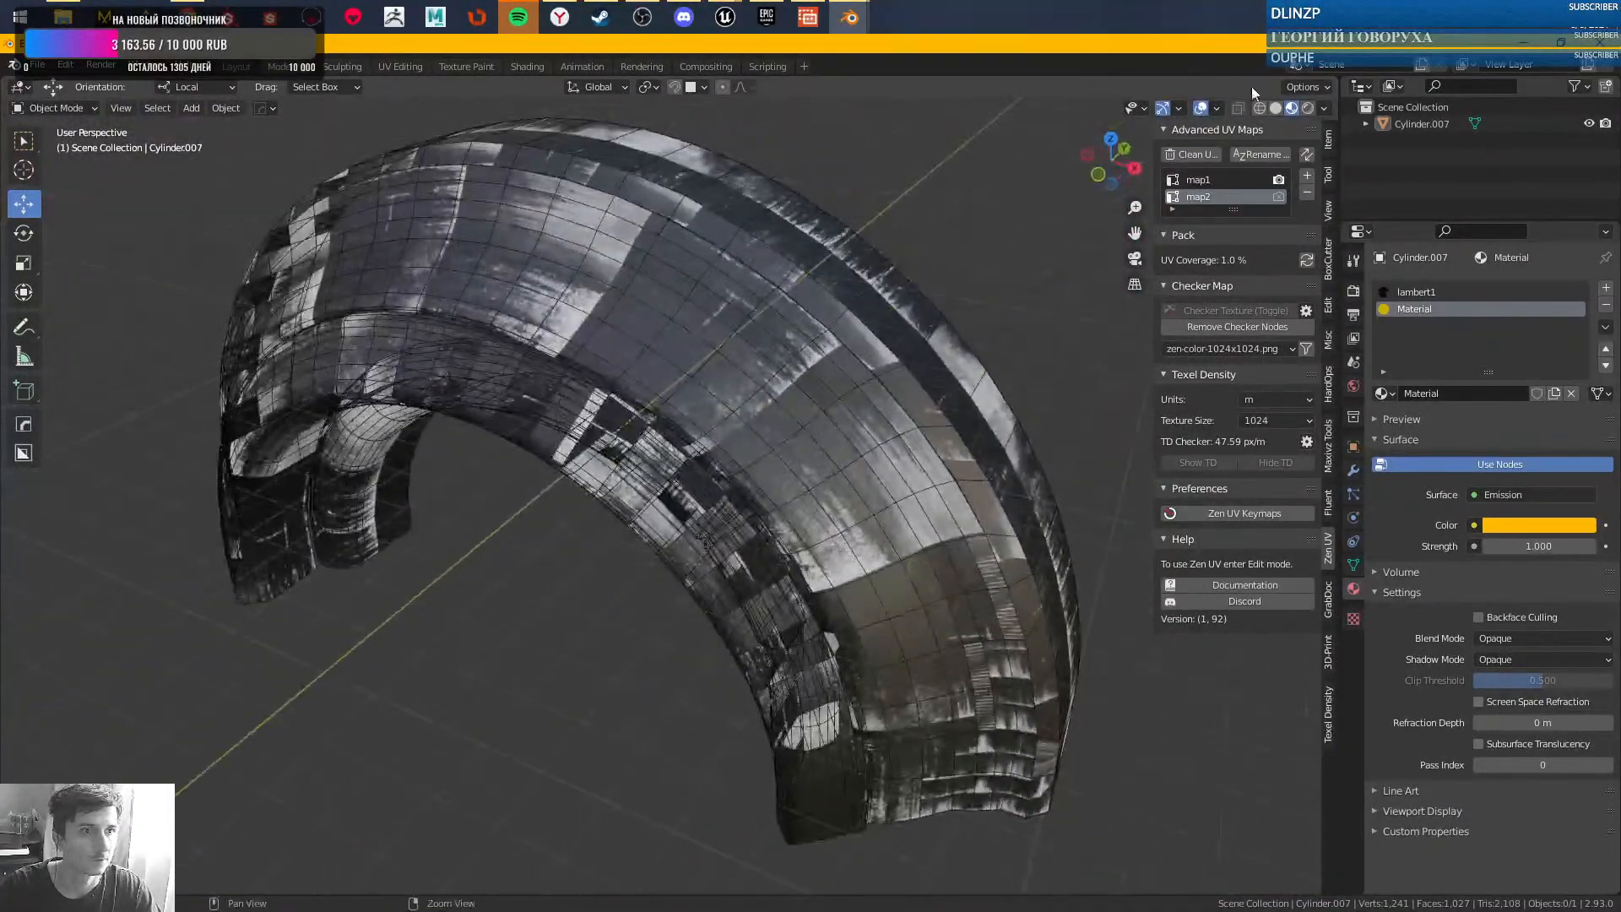
pyautogui.click(1391, 122)
pyautogui.click(1366, 124)
pyautogui.click(1414, 141)
pyautogui.click(1381, 141)
pyautogui.click(1365, 125)
pyautogui.click(1001, 227)
# - Compare the whole arch in Material Preview and Rendered shading, including the viewport lighting options, and return to Solid shading
pyautogui.moveTo(907, 246)
pyautogui.mouseDown(button='middle')
pyautogui.moveTo(925, 274)
pyautogui.moveTo(943, 198)
pyautogui.mouseUp(button='middle')
pyautogui.click(1325, 108)
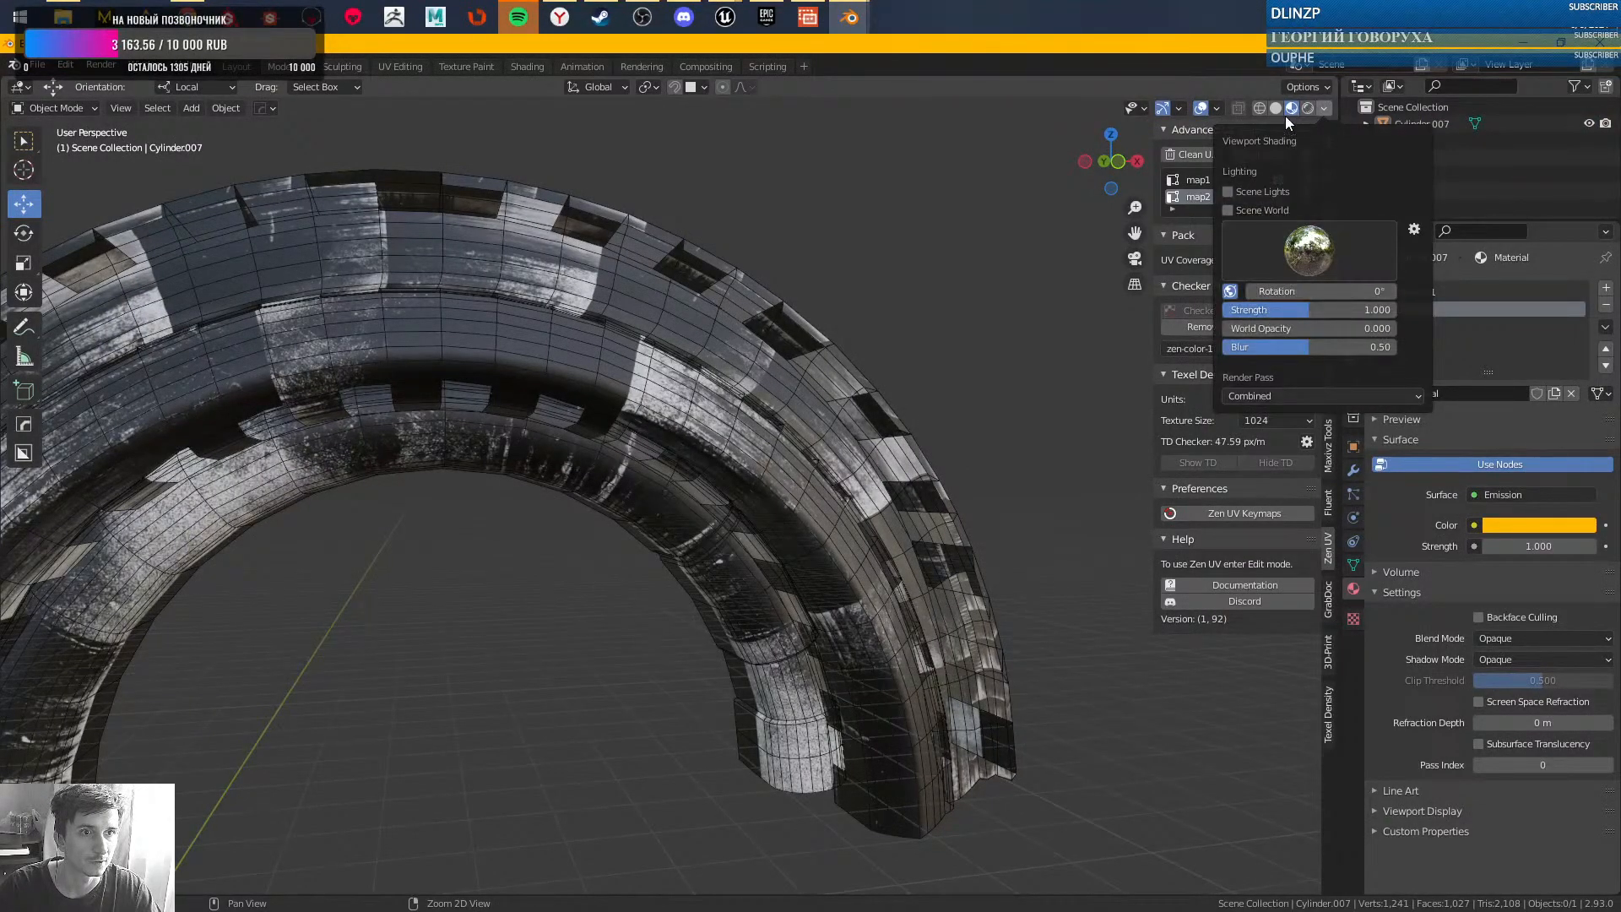
pyautogui.click(1291, 107)
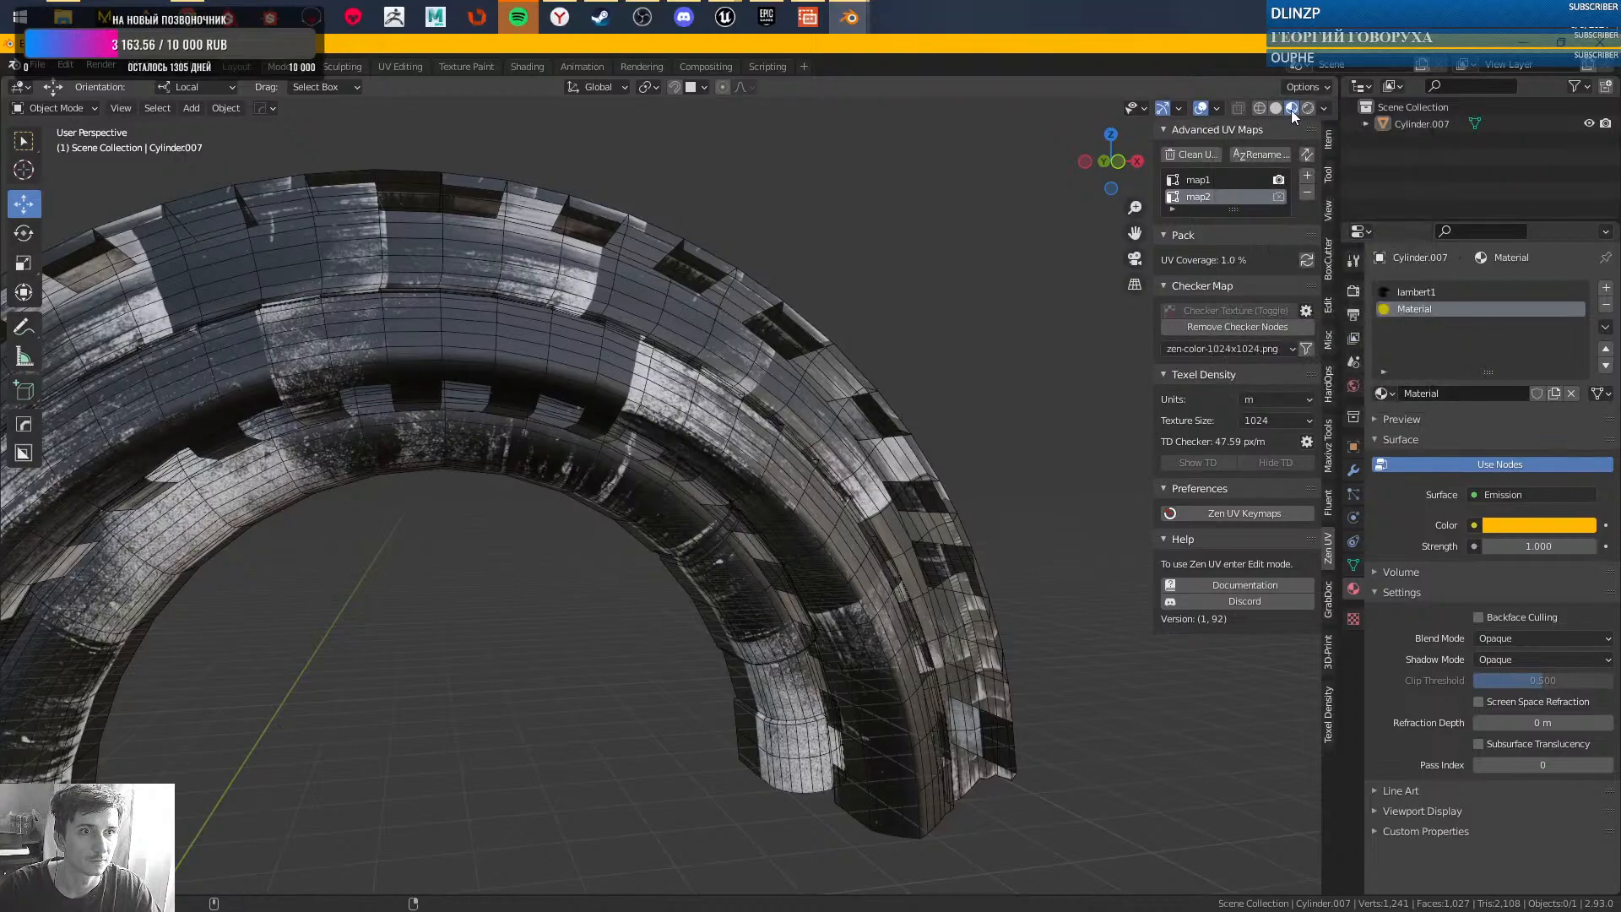
pyautogui.click(1307, 109)
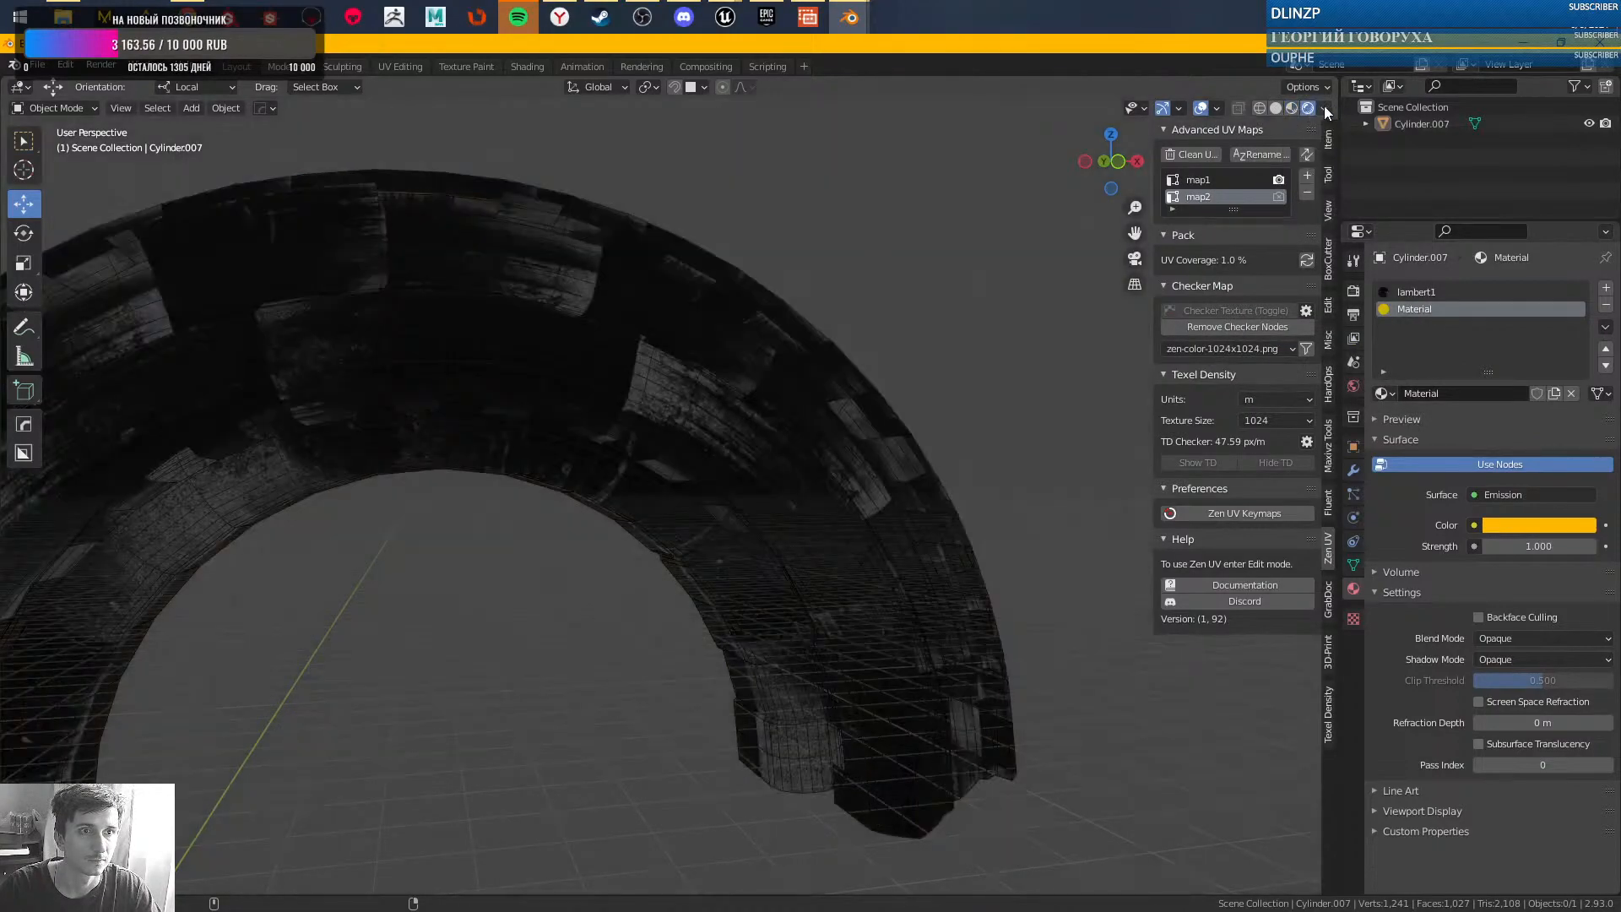
pyautogui.click(1323, 108)
pyautogui.click(1276, 109)
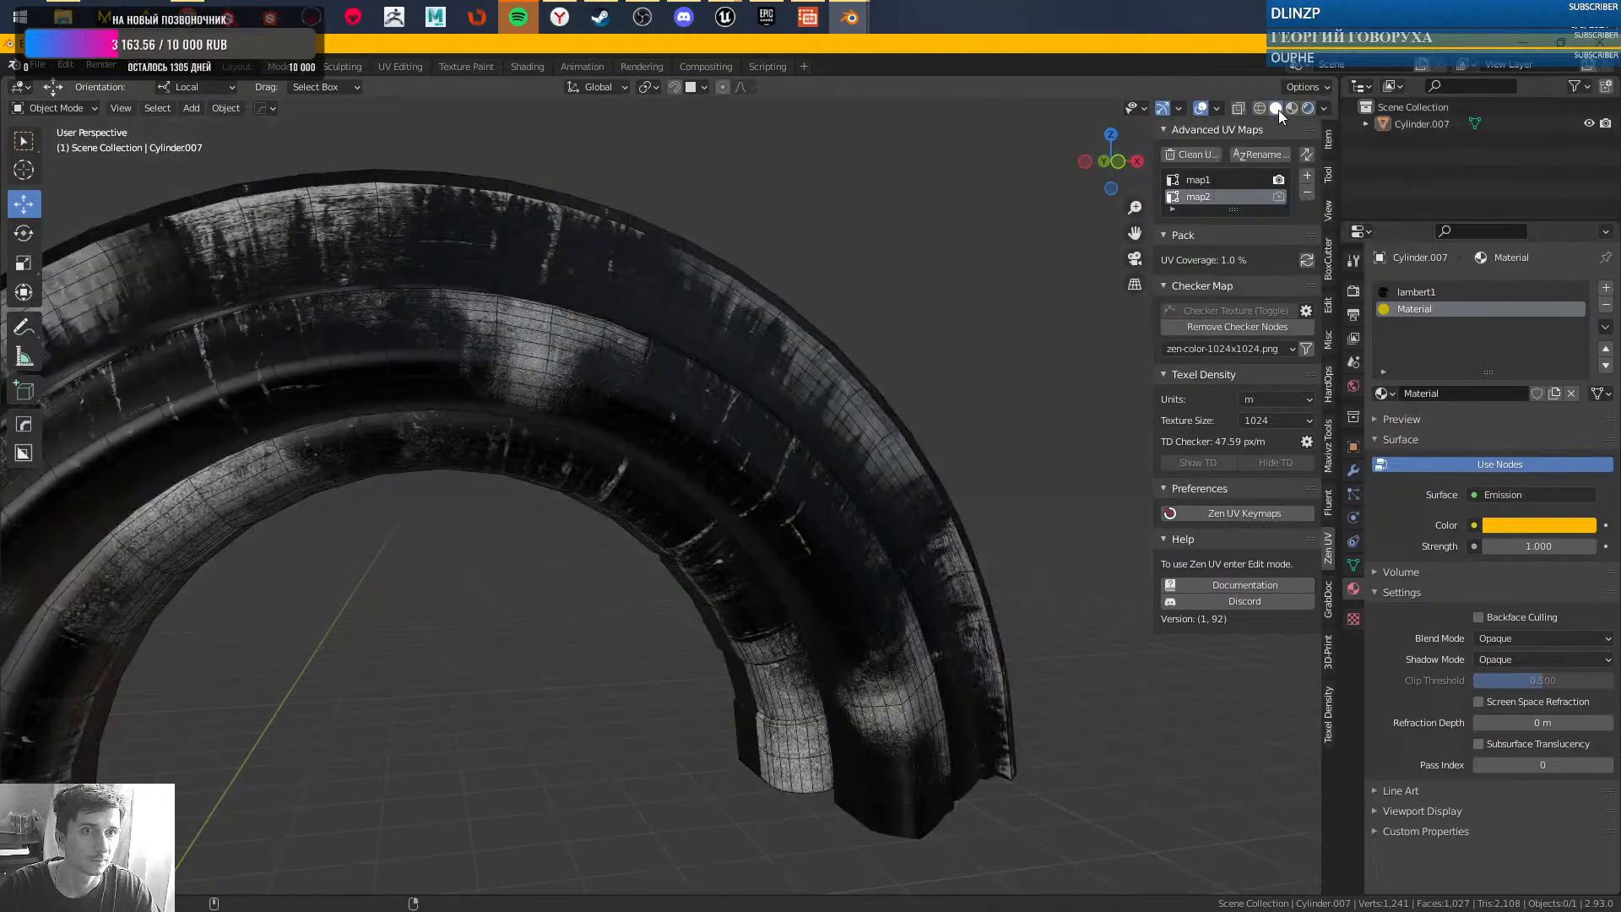
# - Select the arch and switch to the Shading workspace to show its emission material's node editor
pyautogui.moveTo(863, 356); pyautogui.dragTo(787, 327, button='middle')
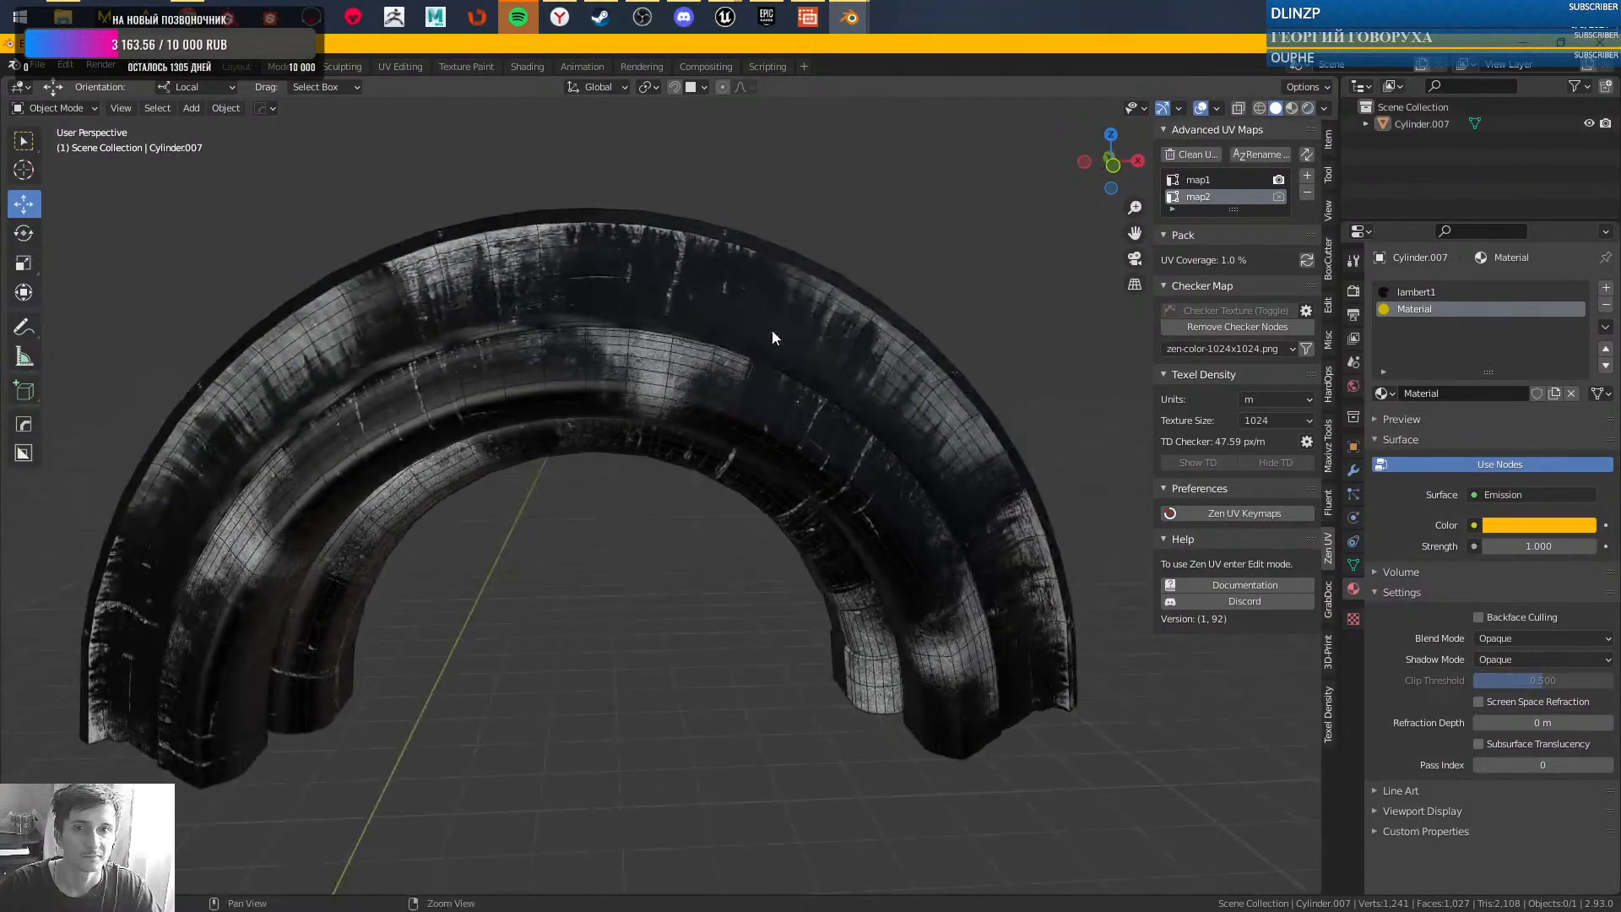
pyautogui.click(787, 327)
pyautogui.click(529, 67)
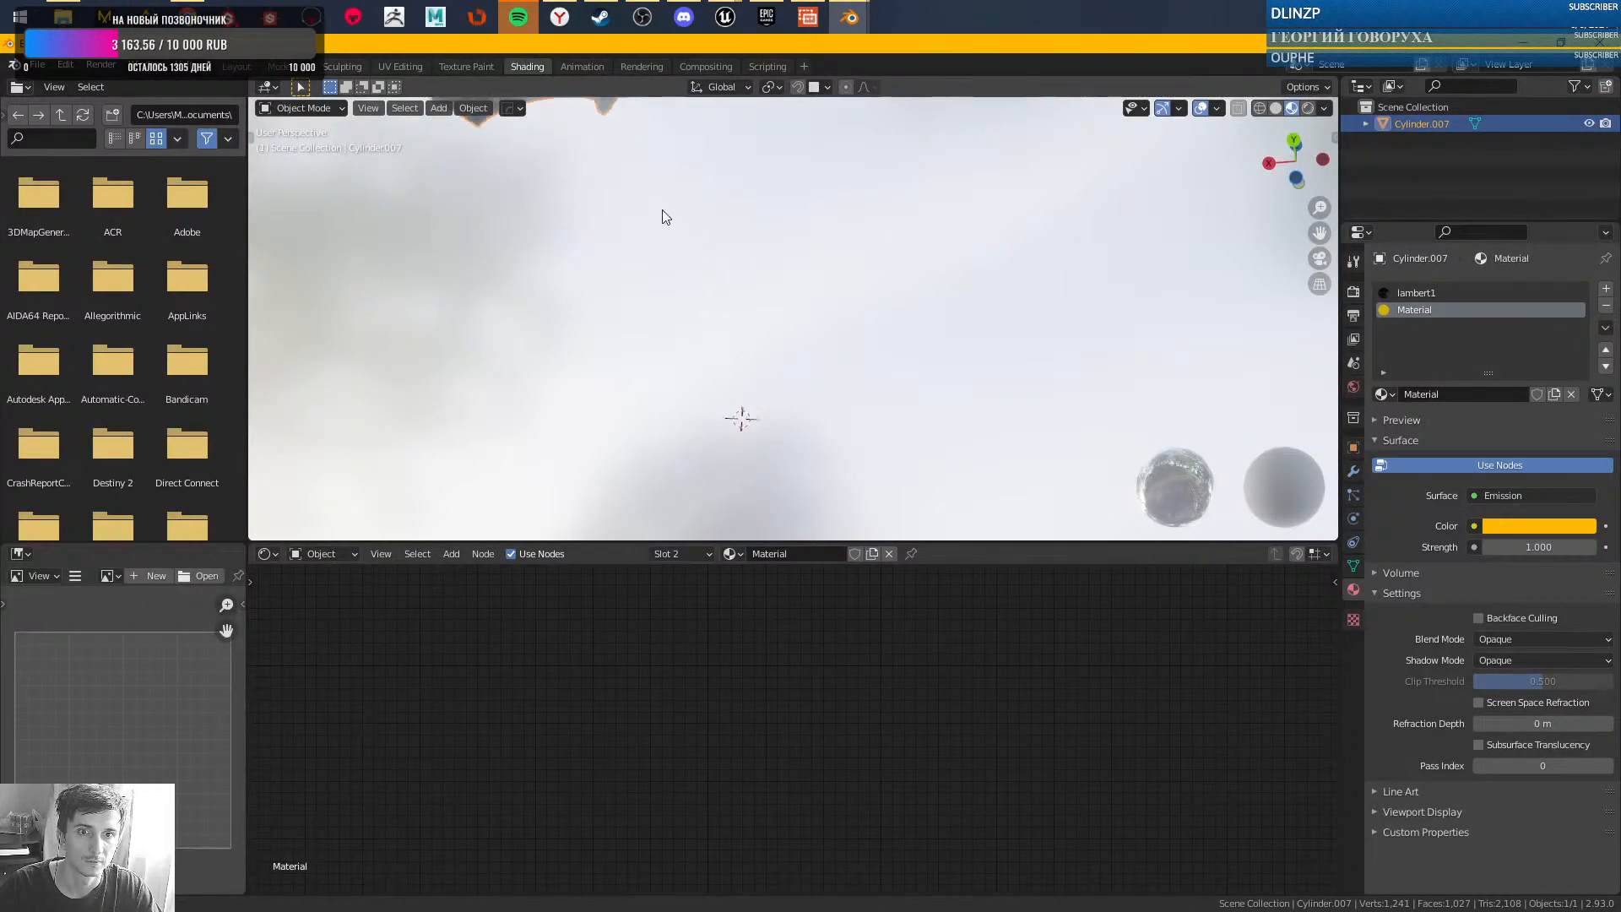
# - Enter mesh editing and select all linked faces of the arch's smooth front band, delimited by seams
pyautogui.scroll(5, 782, 361)
pyautogui.moveTo(875, 352); pyautogui.dragTo(842, 258, button='middle')
pyautogui.press('Tab')
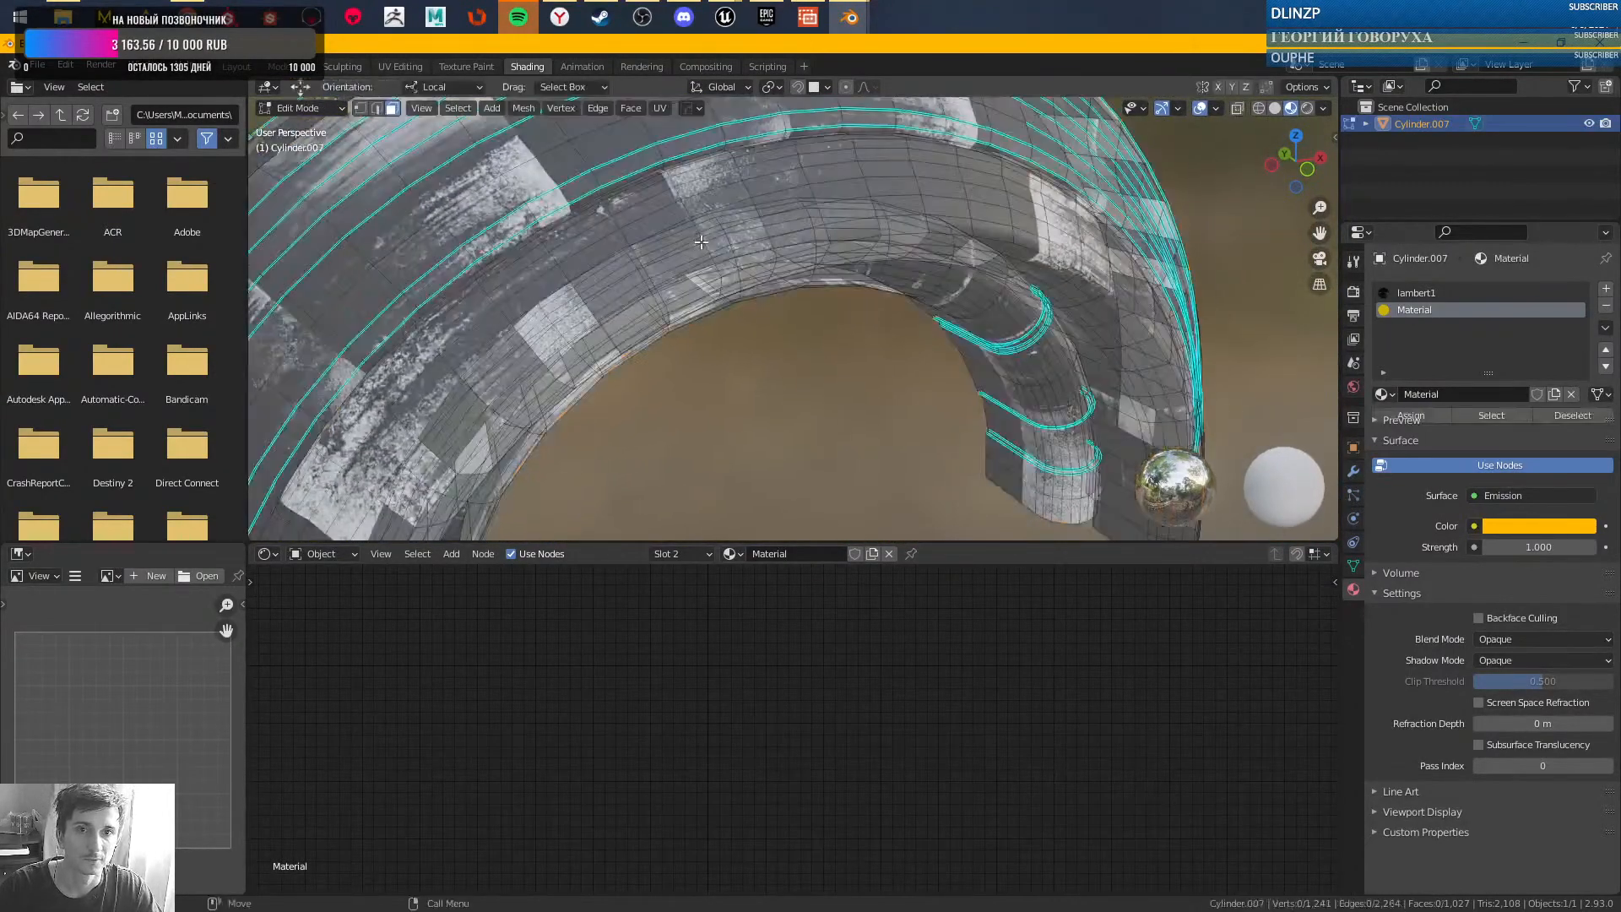
pyautogui.click(683, 239)
pyautogui.hotkey('ctrl', 'l')
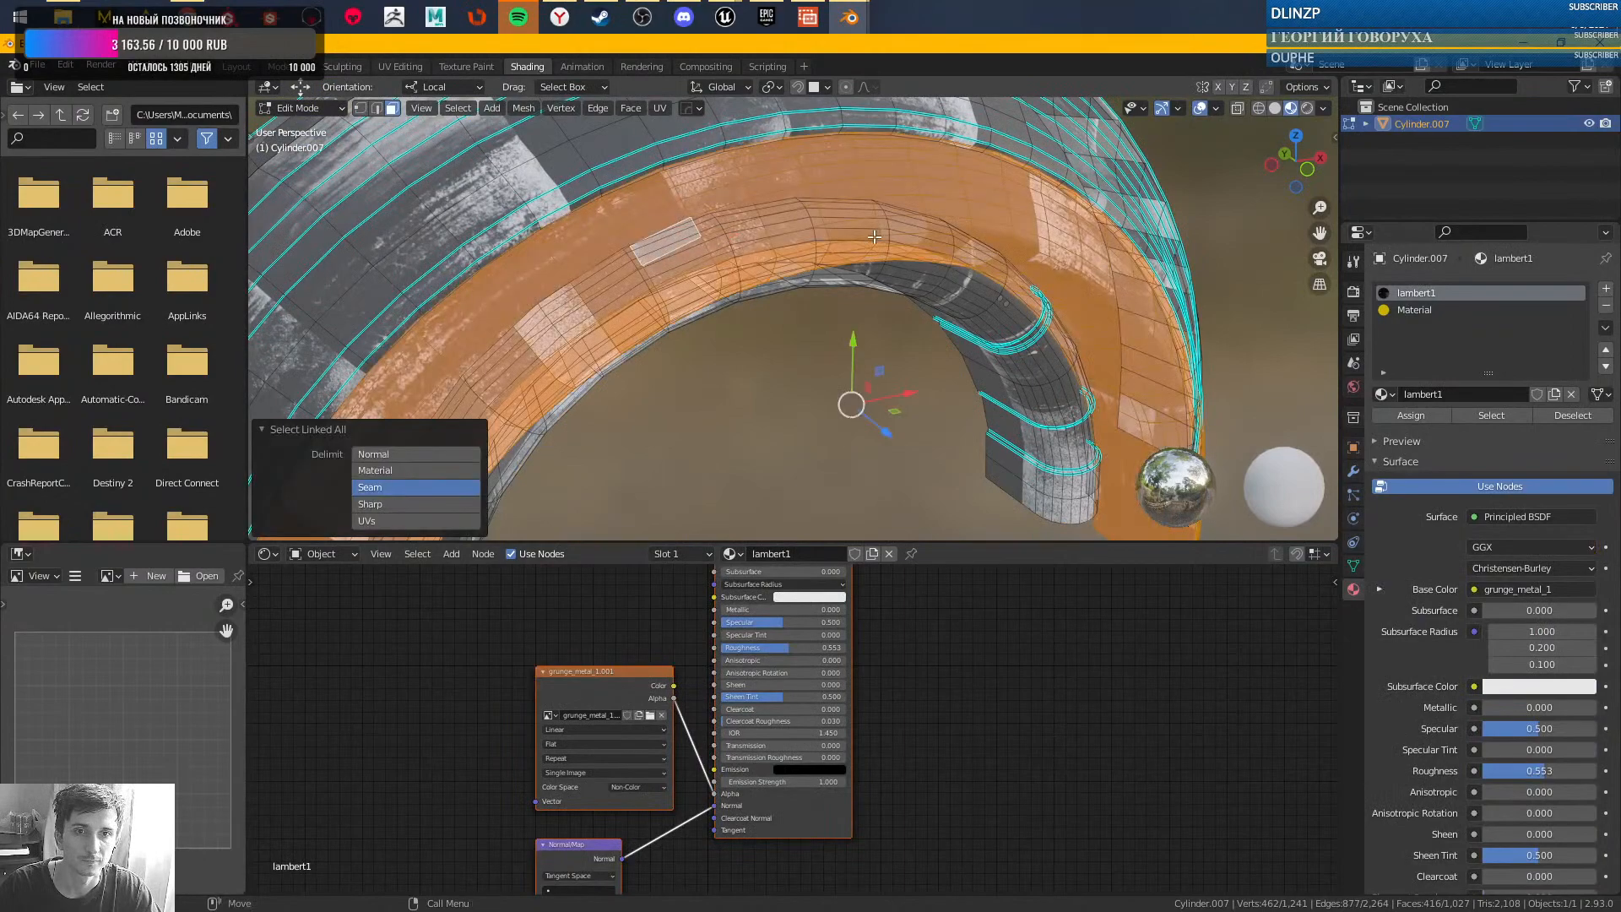
# - Disconnect the grunge_metal_1.001 texture from the Principled BSDF's Alpha and spread the lambert1 texture nodes apart
pyautogui.moveTo(609, 687); pyautogui.dragTo(532, 683)
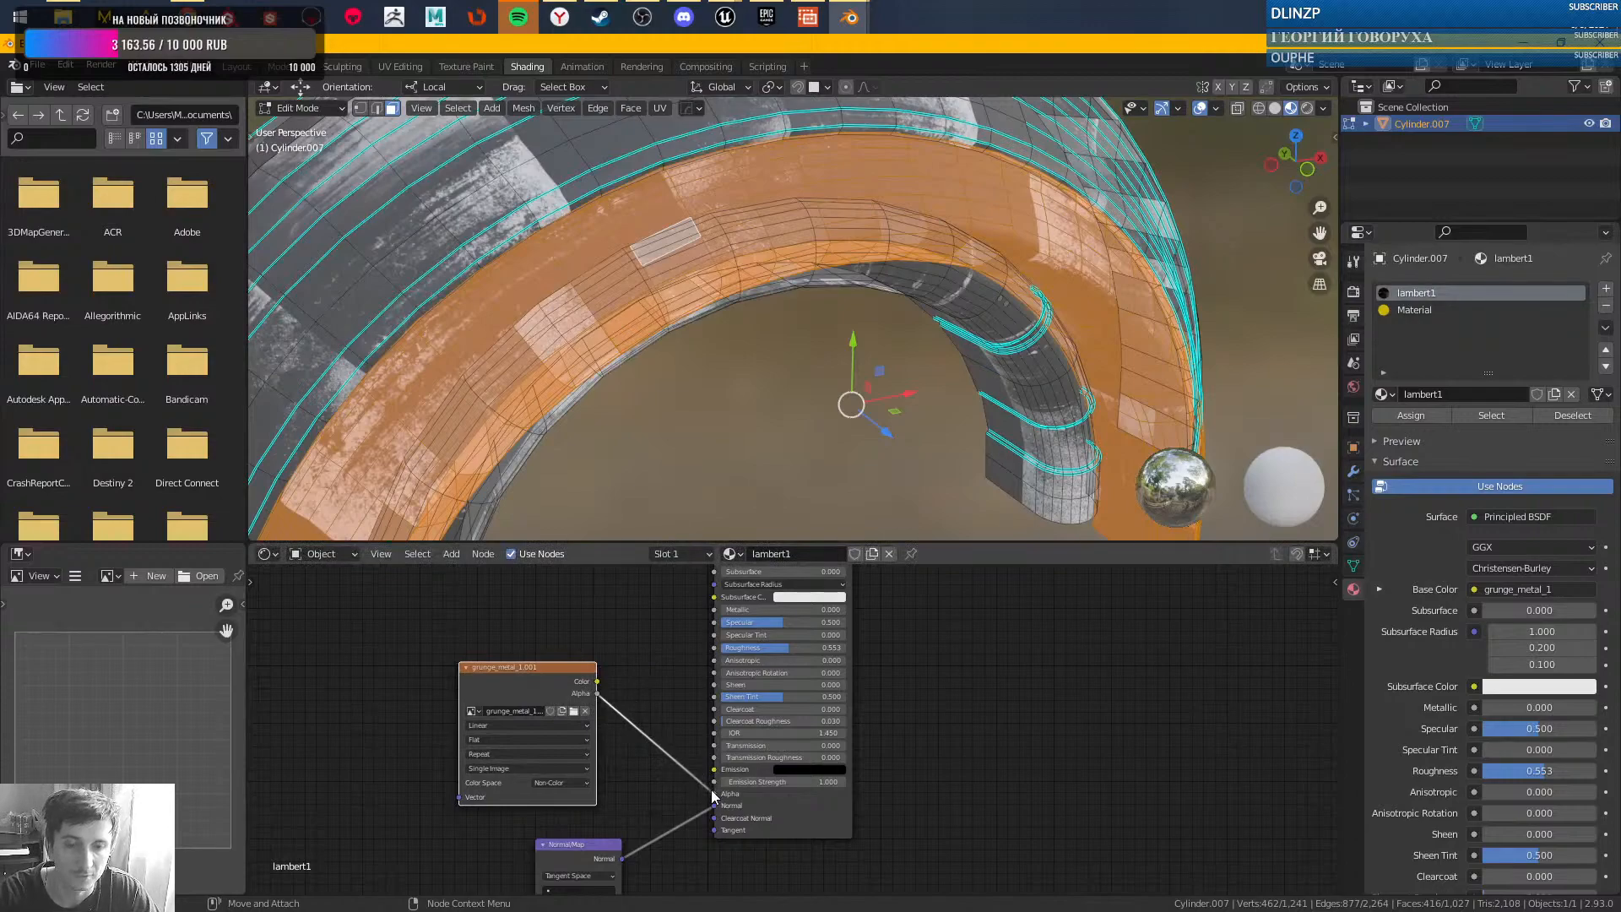
pyautogui.moveTo(716, 802); pyautogui.dragTo(667, 693)
pyautogui.moveTo(632, 639); pyautogui.dragTo(631, 779, button='middle')
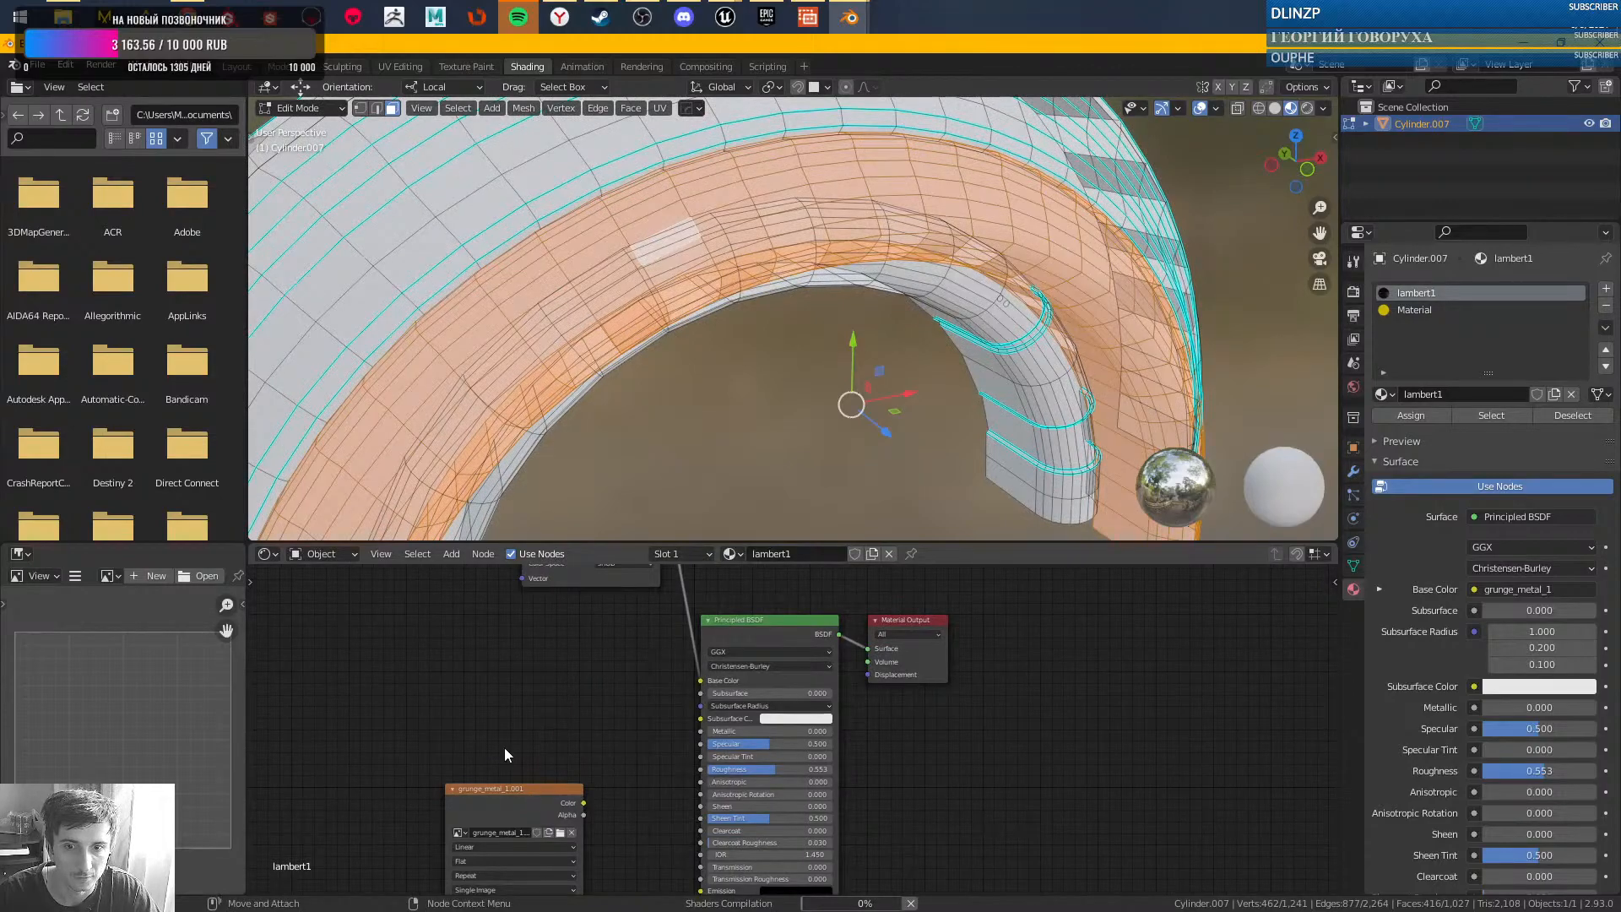
pyautogui.moveTo(515, 790); pyautogui.dragTo(537, 651)
pyautogui.moveTo(665, 680); pyautogui.dragTo(726, 818, button='middle')
pyautogui.moveTo(661, 638); pyautogui.dragTo(388, 753)
pyautogui.moveTo(670, 708); pyautogui.dragTo(793, 429, button='middle')
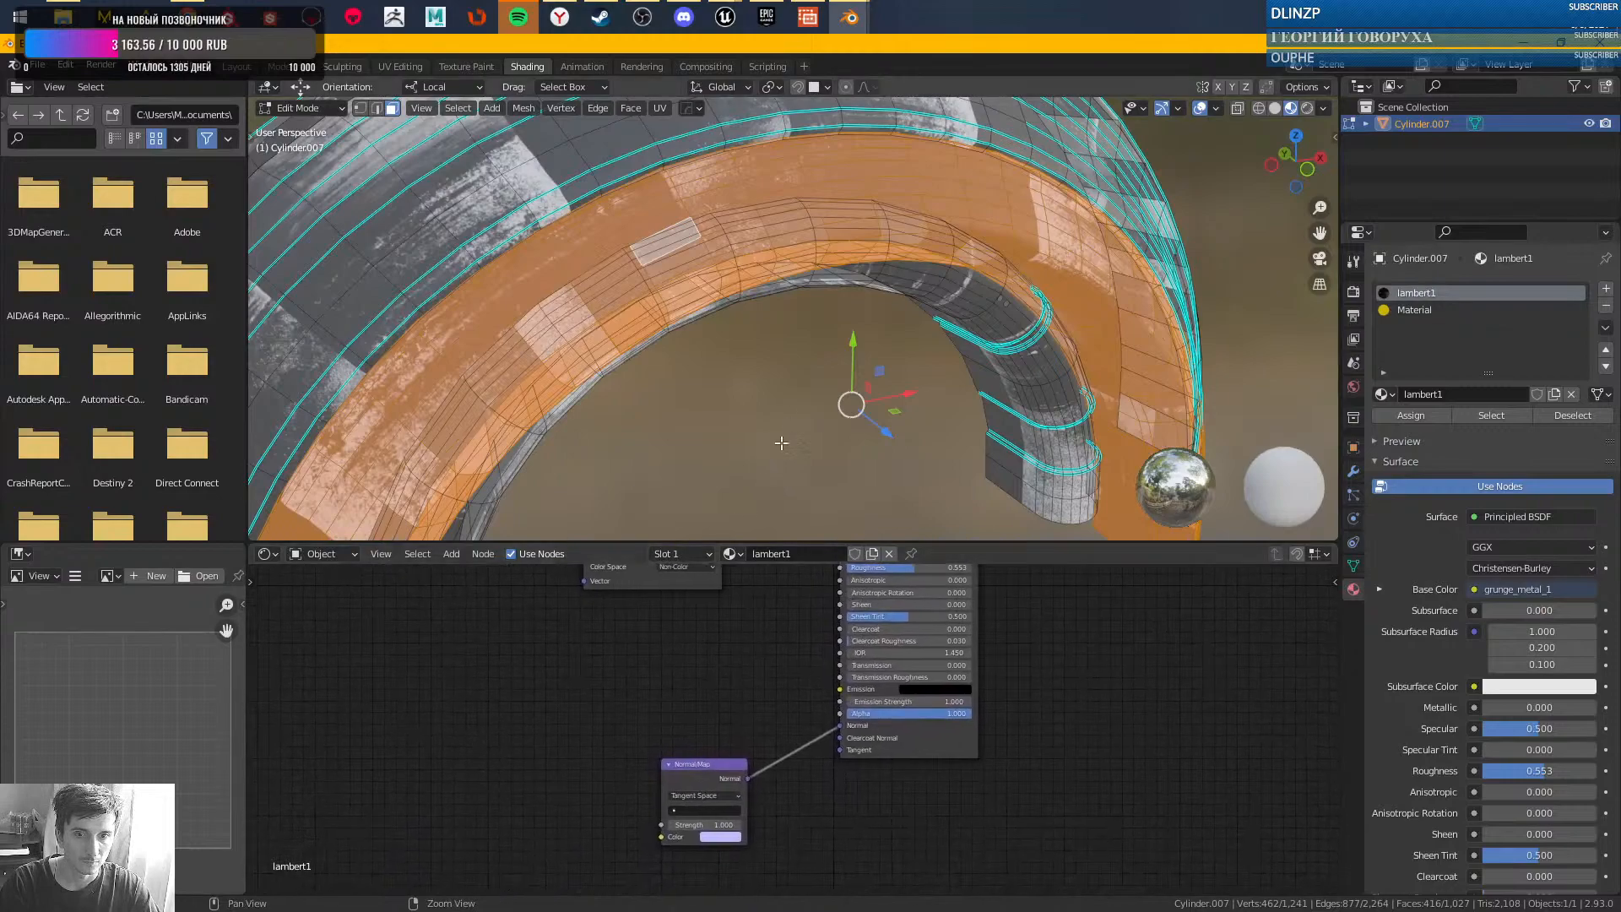
# - Reposition the Normal Map node and swap the grunge_metal_1.001 texture node's image for sci-fi_tile_simple_normal.tif
pyautogui.moveTo(698, 768); pyautogui.dragTo(709, 722)
pyautogui.moveTo(606, 656); pyautogui.dragTo(634, 826, button='middle')
pyautogui.moveTo(542, 747); pyautogui.dragTo(562, 804, button='middle')
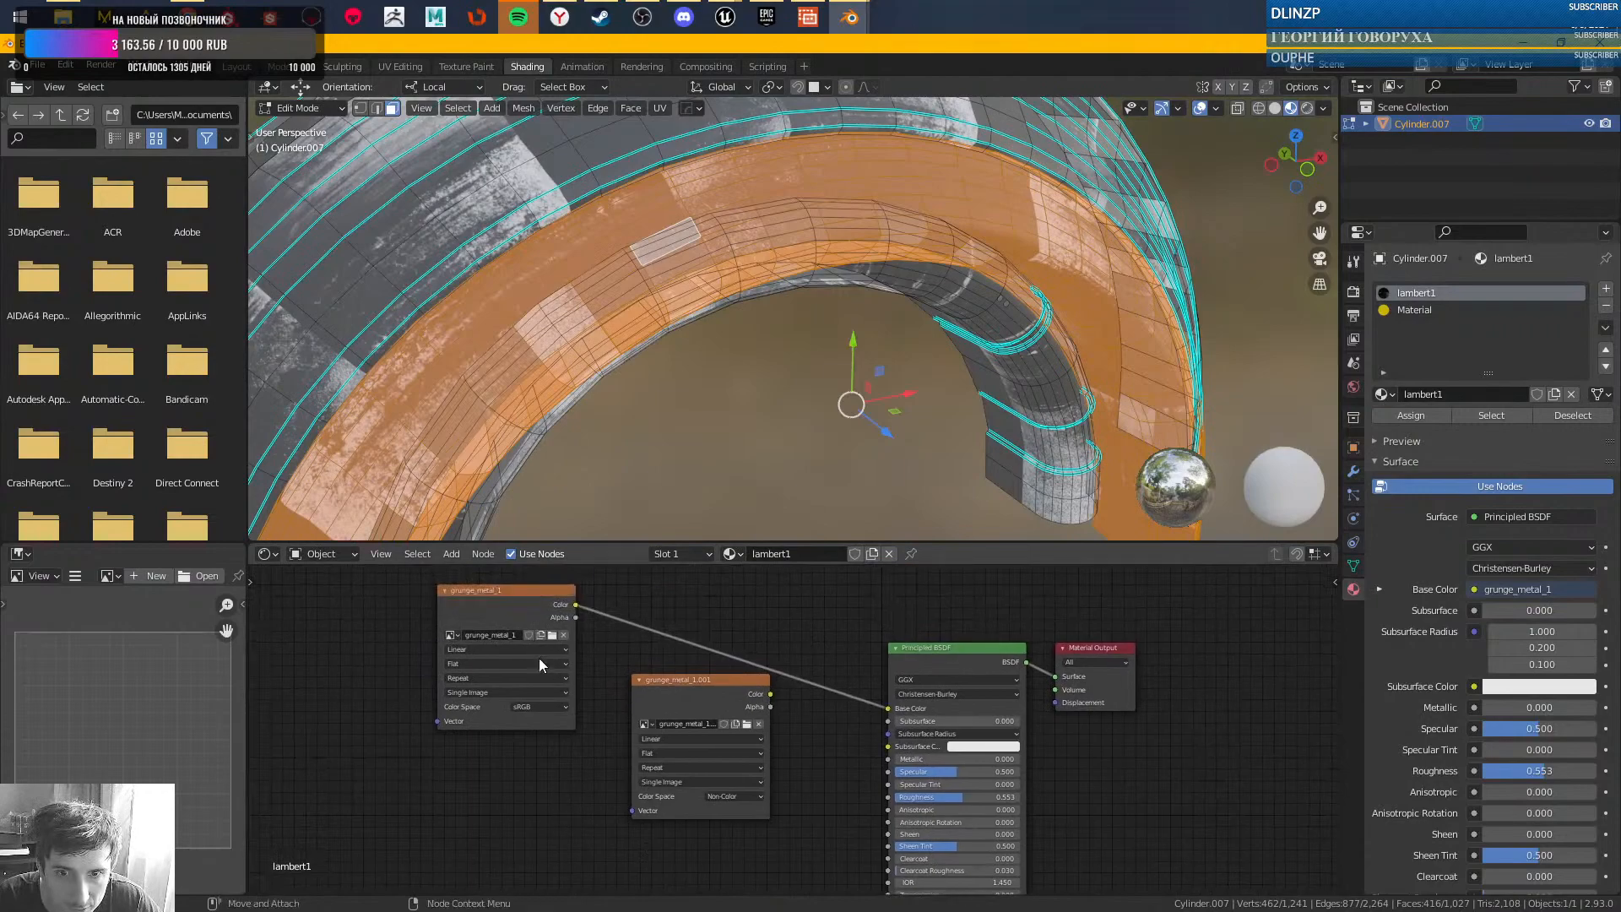
pyautogui.click(680, 724)
pyautogui.click(649, 725)
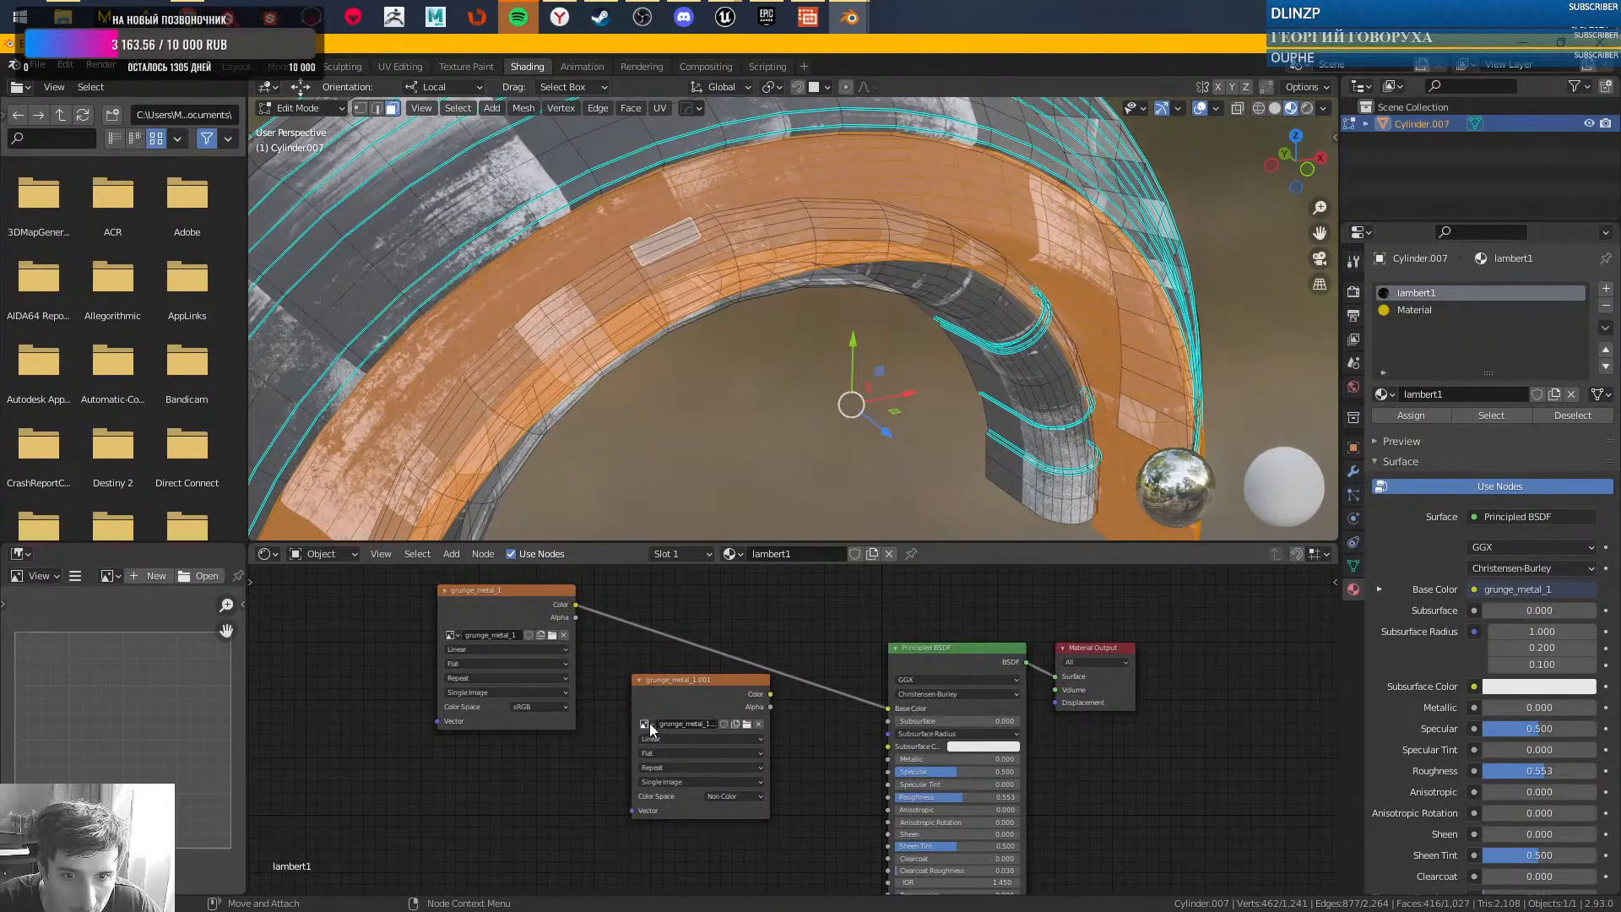
pyautogui.click(648, 724)
pyautogui.click(685, 775)
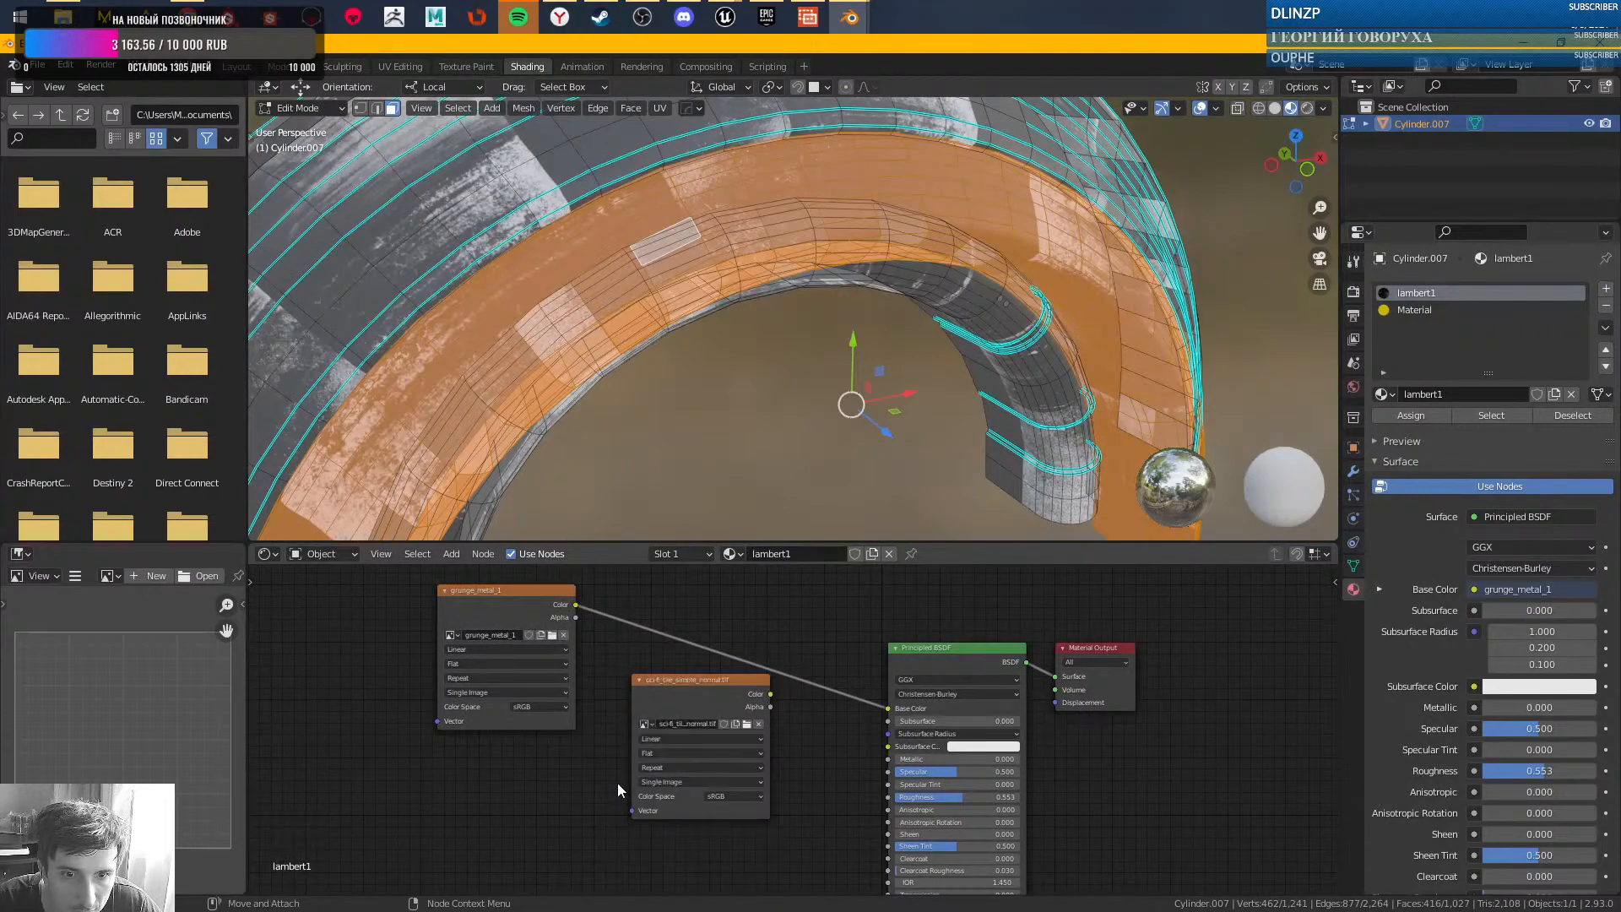
# - Link the normal texture's Color output to the Normal Map's Color input and place the texture node beside it
pyautogui.moveTo(711, 689); pyautogui.dragTo(584, 827)
pyautogui.moveTo(741, 756); pyautogui.dragTo(662, 593, button='middle')
pyautogui.moveTo(683, 672); pyautogui.dragTo(661, 743, button='middle')
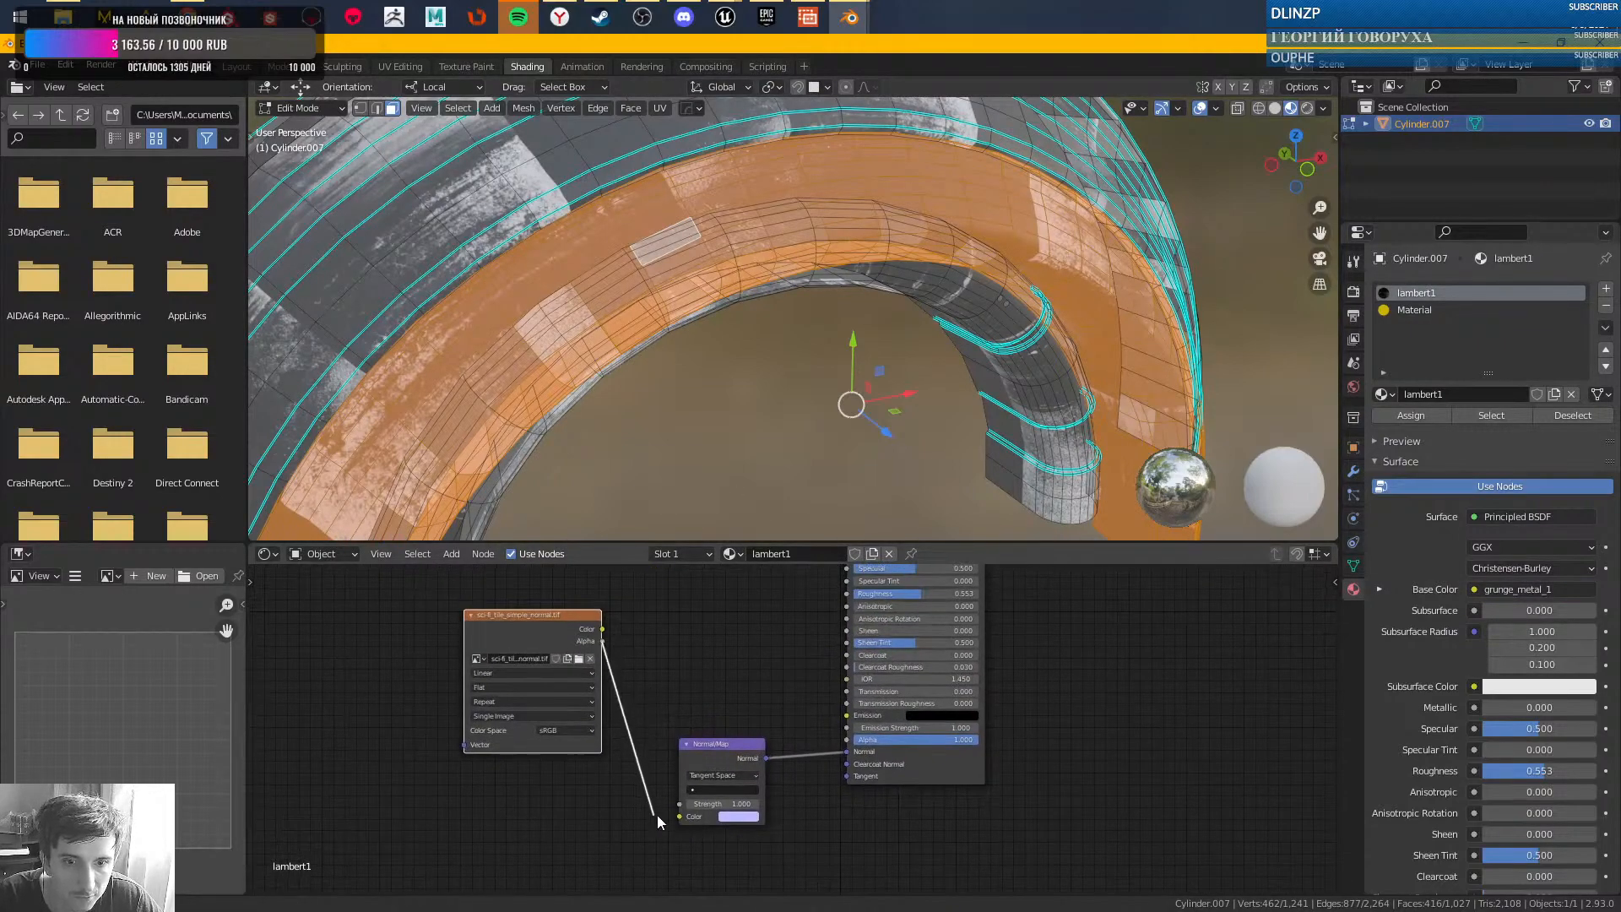
pyautogui.moveTo(603, 630); pyautogui.dragTo(674, 823)
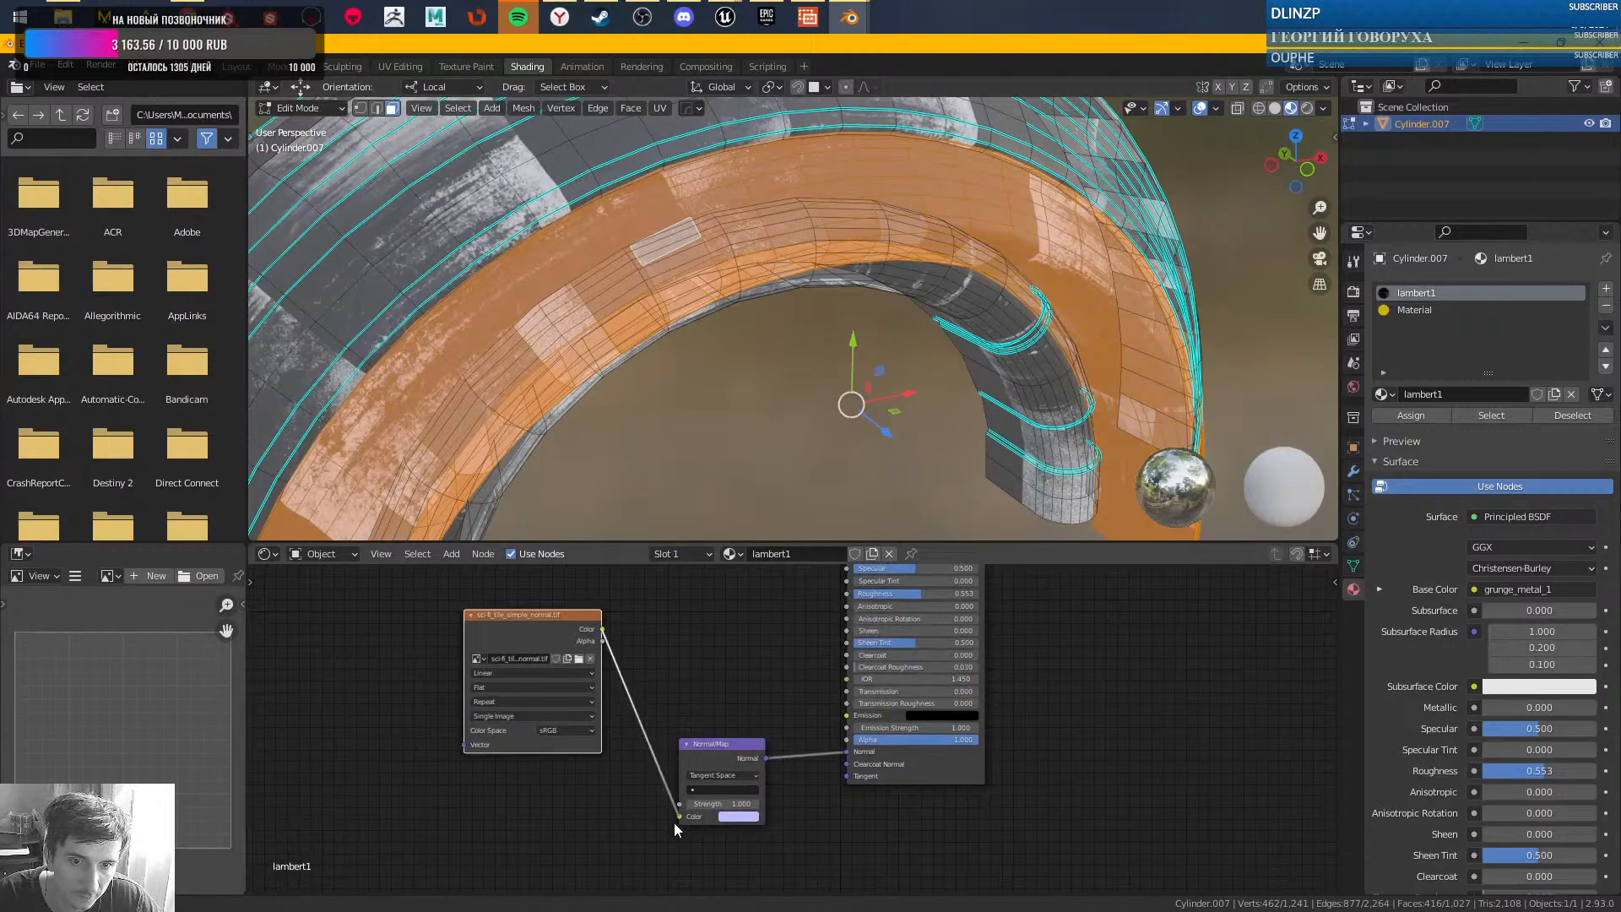
pyautogui.moveTo(550, 632); pyautogui.dragTo(541, 754)
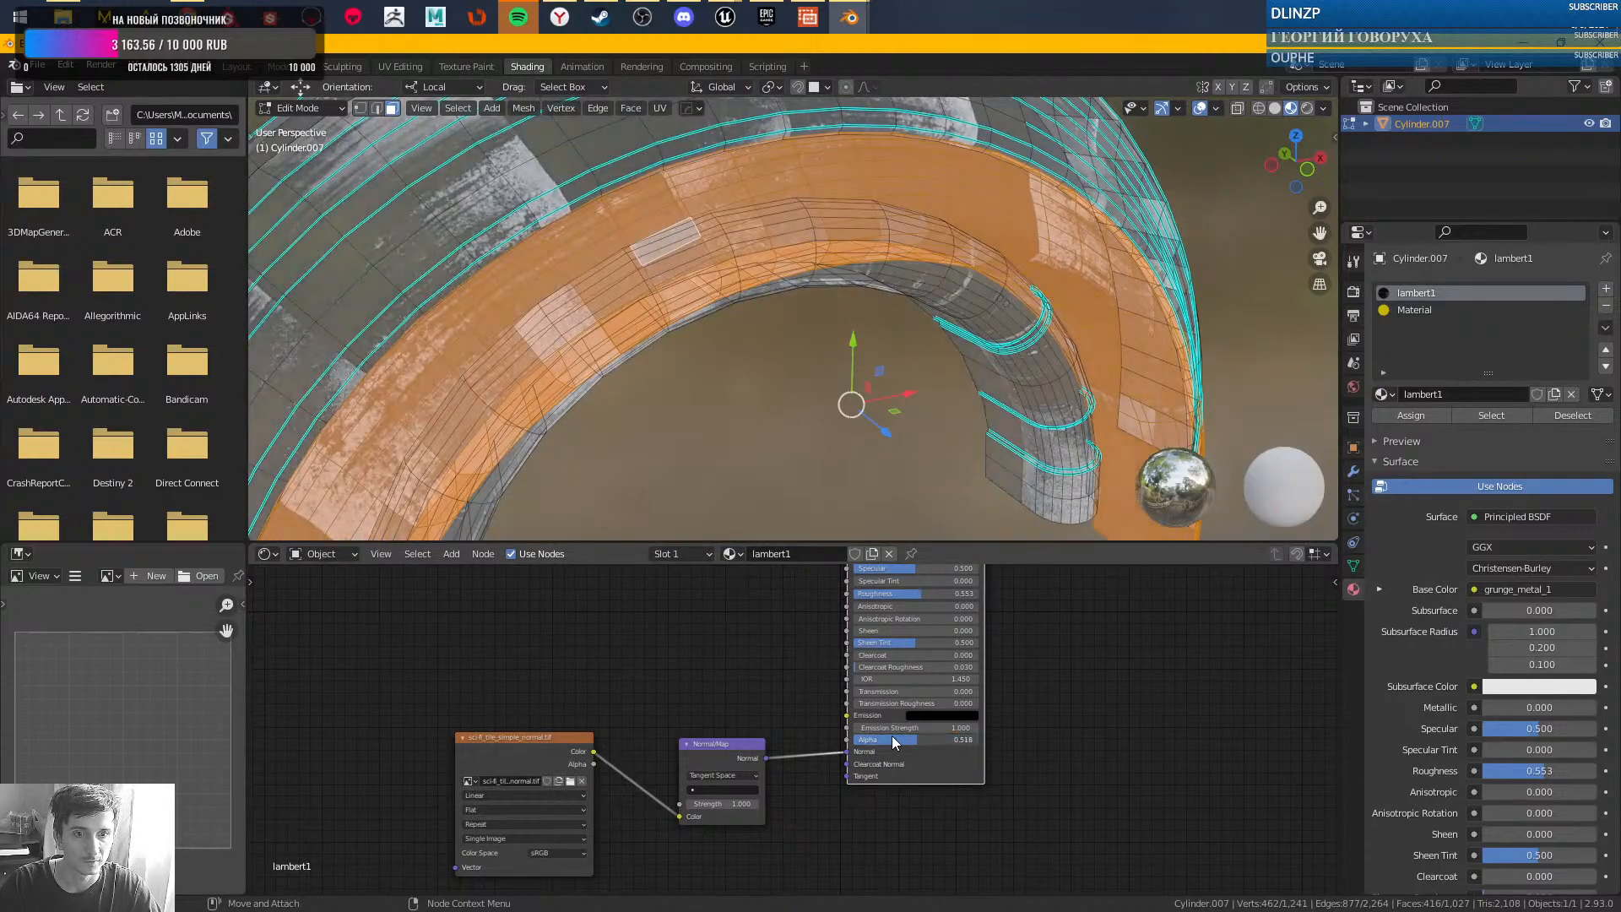
pyautogui.click(1097, 736)
pyautogui.keyDown('alt'); pyautogui.moveTo(805, 687); pyautogui.dragTo(745, 648, button='right'); pyautogui.keyUp('alt')
# - Set the viewport to solid shading with the arch in front view and switch to the Modeling workspace
pyautogui.keyDown('alt'); pyautogui.moveTo(861, 372); pyautogui.dragTo(747, 351, button='right'); pyautogui.keyUp('alt')
pyautogui.keyDown('alt'); pyautogui.moveTo(747, 350); pyautogui.dragTo(852, 468, button='middle'); pyautogui.keyUp('alt')
pyautogui.moveTo(853, 469)
pyautogui.keyDown('alt'); pyautogui.mouseDown()
pyautogui.moveTo(744, 481)
pyautogui.moveTo(869, 479)
pyautogui.mouseUp(); pyautogui.keyUp('alt')
pyautogui.click(1277, 112)
pyautogui.moveTo(1137, 185)
pyautogui.keyDown('alt'); pyautogui.mouseDown()
pyautogui.moveTo(905, 338)
pyautogui.moveTo(840, 336)
pyautogui.mouseUp(); pyautogui.keyUp('alt')
pyautogui.keyDown('alt'); pyautogui.moveTo(840, 336); pyautogui.dragTo(944, 420, button='right'); pyautogui.keyUp('alt')
pyautogui.keyDown('alt'); pyautogui.moveTo(944, 420); pyautogui.dragTo(982, 427); pyautogui.keyUp('alt')
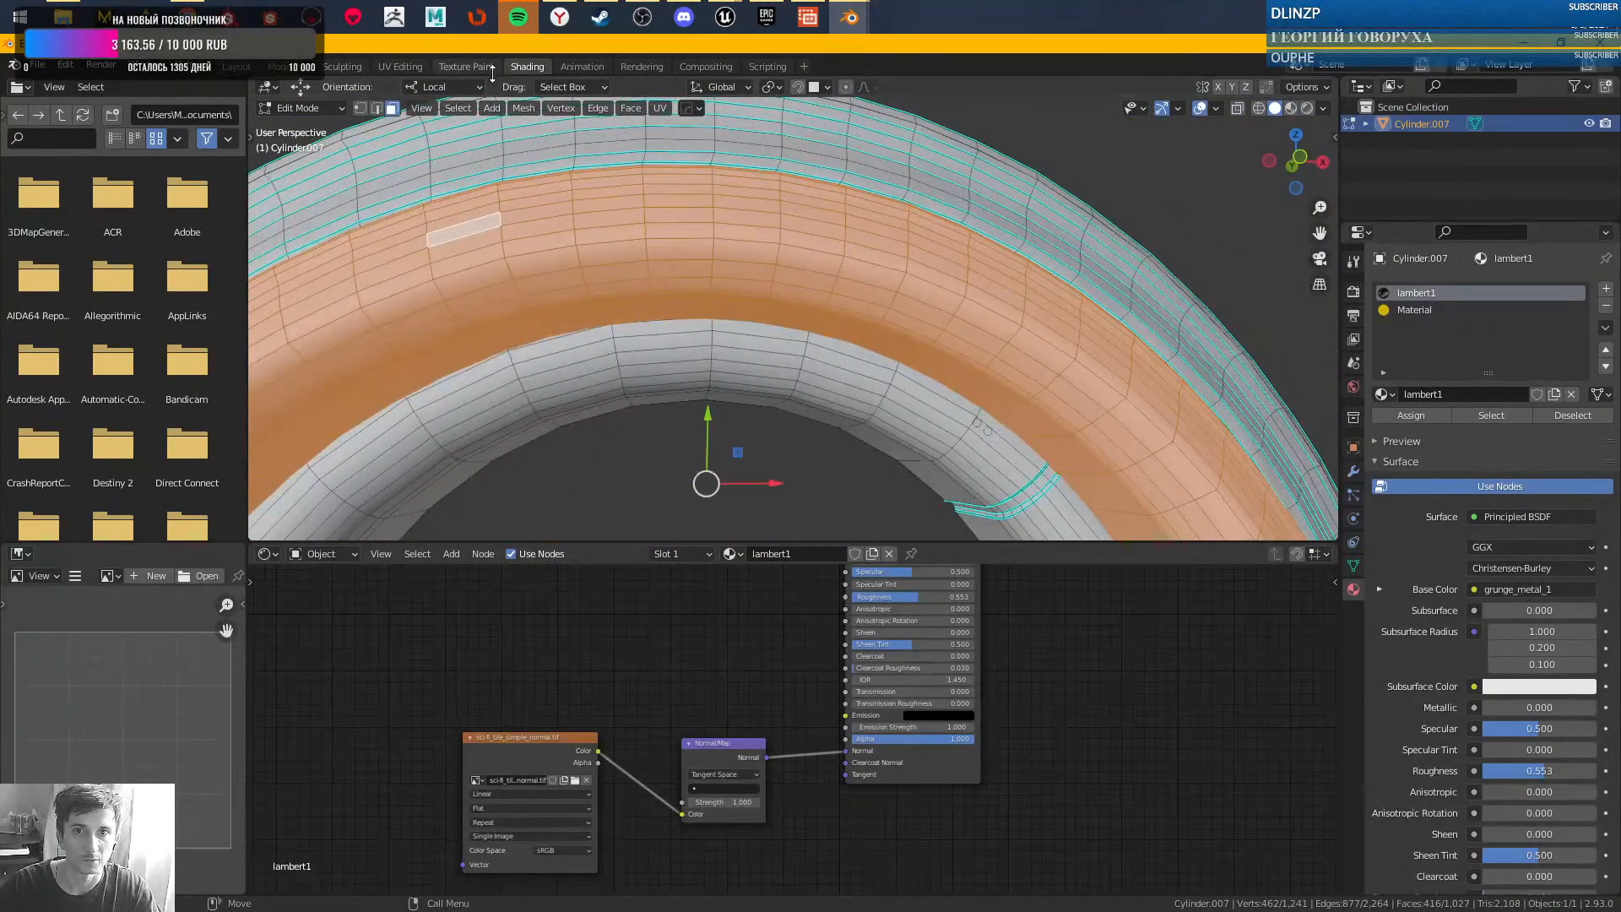
pyautogui.click(289, 69)
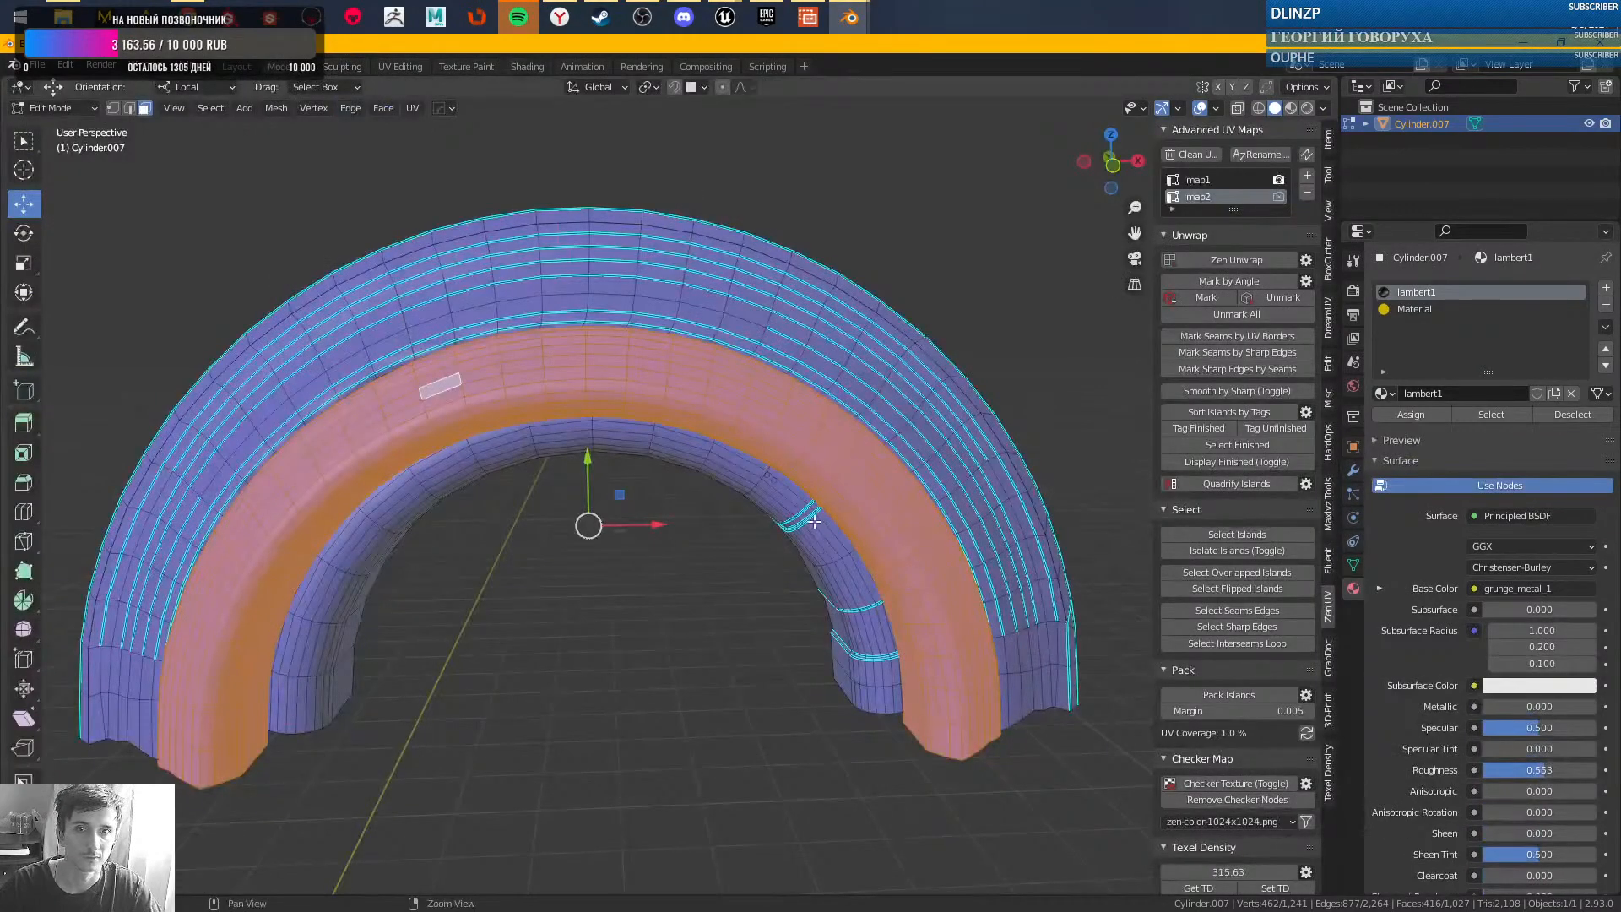
# - Check the arch's inner curve in Material Preview outside edit mode and return to solid shading
pyautogui.scroll(5, 944, 424)
pyautogui.press('Tab')
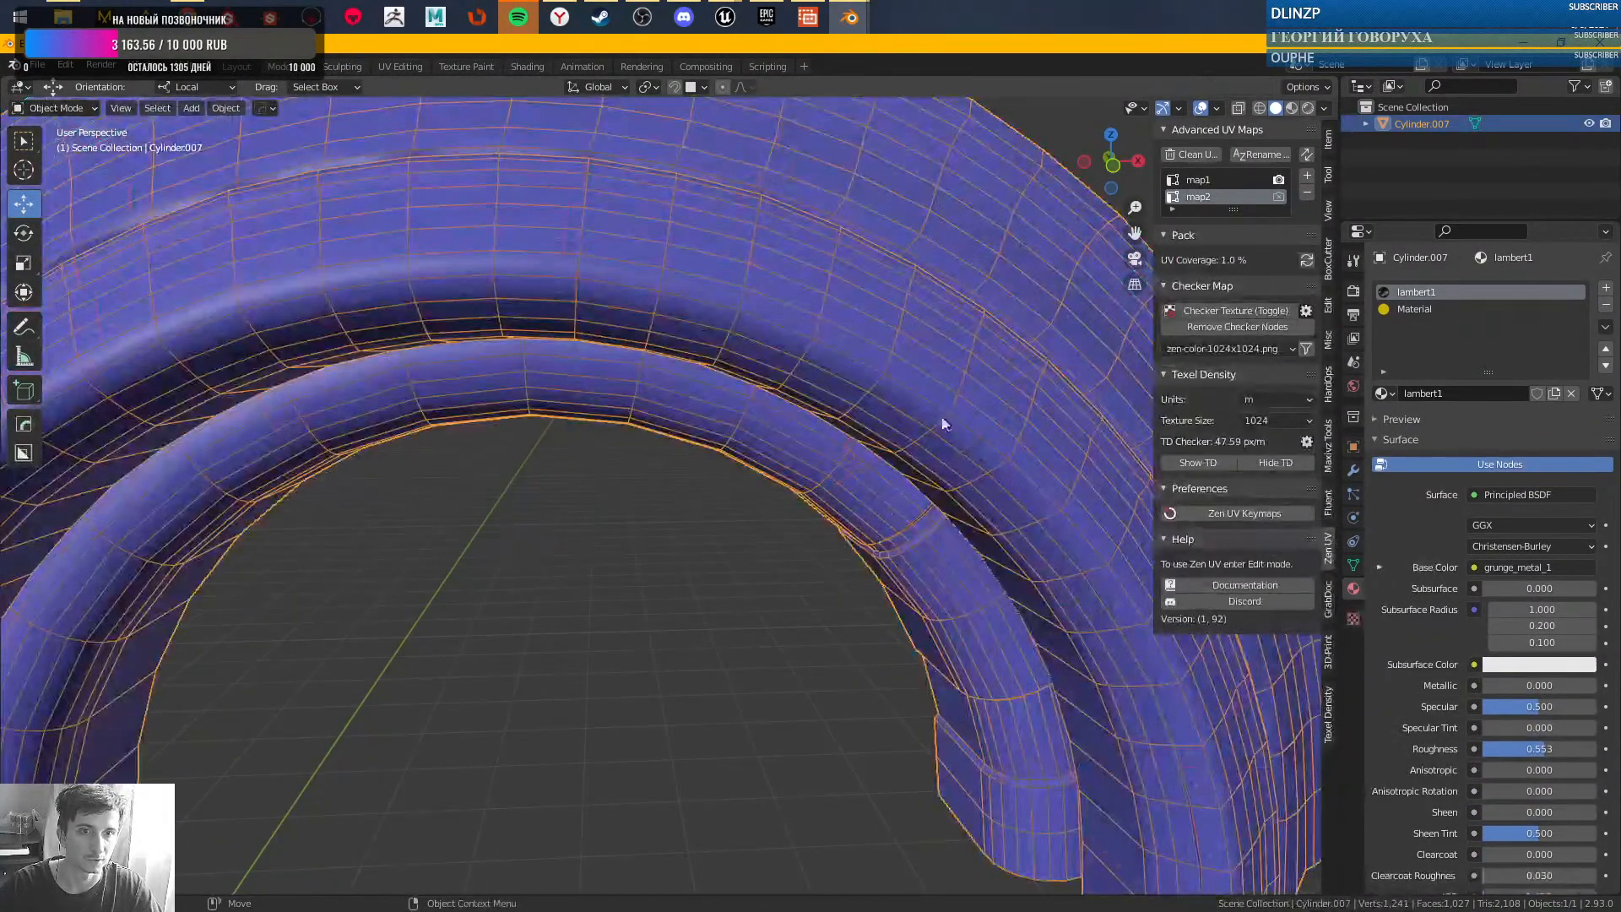
pyautogui.click(1292, 108)
pyautogui.keyDown('alt'); pyautogui.moveTo(895, 472); pyautogui.dragTo(843, 522); pyautogui.keyUp('alt')
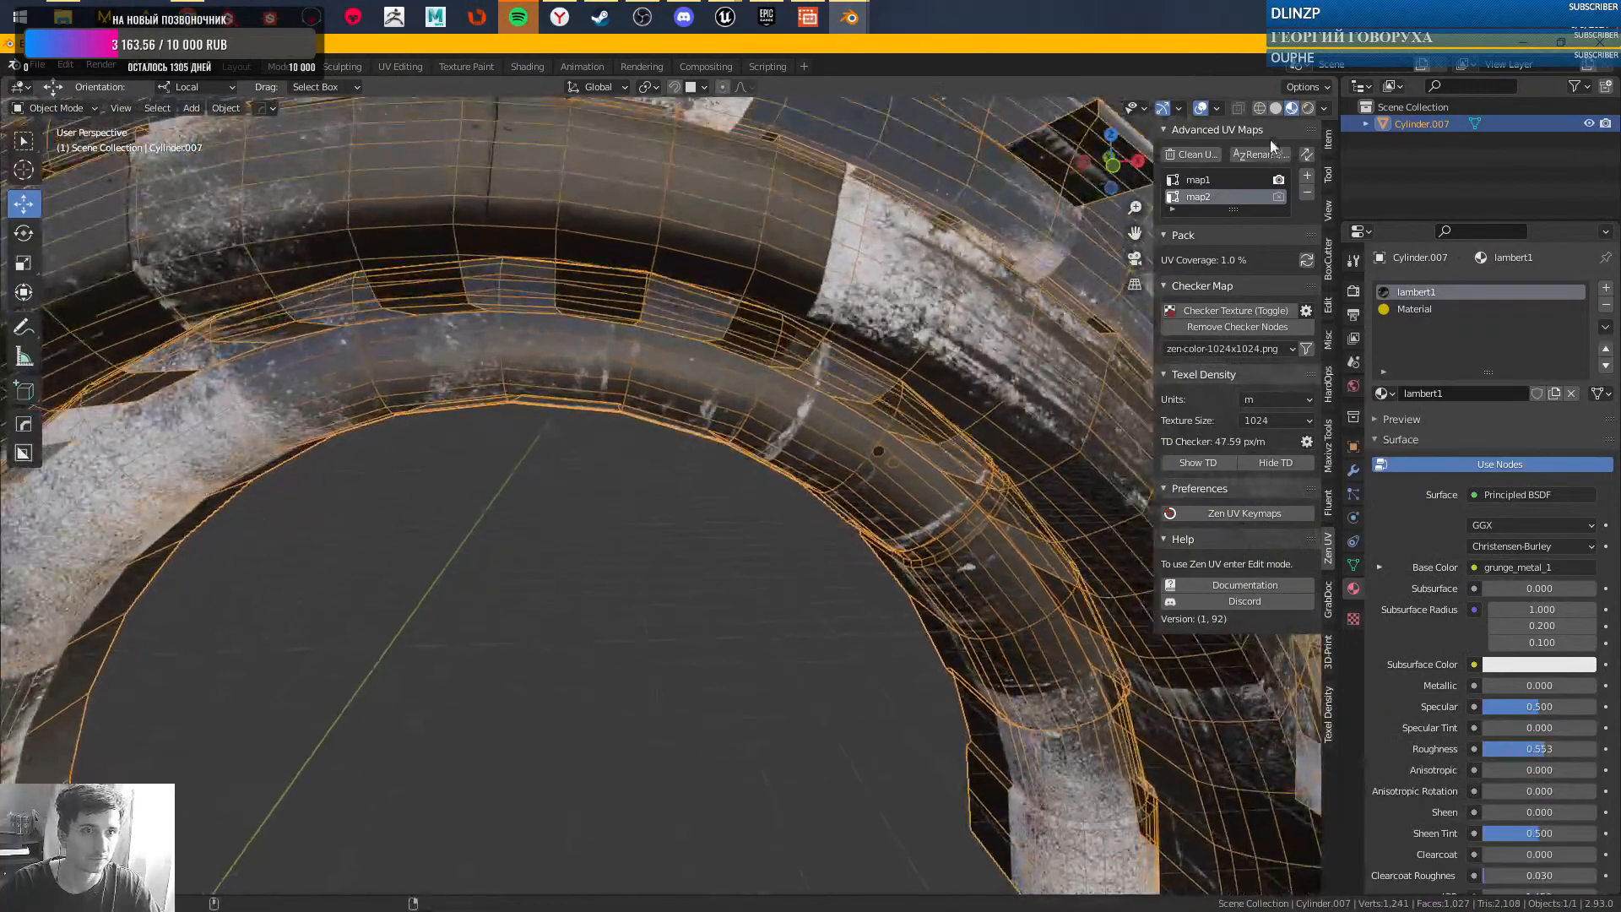
pyautogui.click(1274, 108)
pyautogui.scroll(2, 873, 500)
pyautogui.scroll(2, 1040, 441)
# - Select the two small circular faces on the arch's inner curve and assign the yellow emissive Material to them
pyautogui.press('Tab')
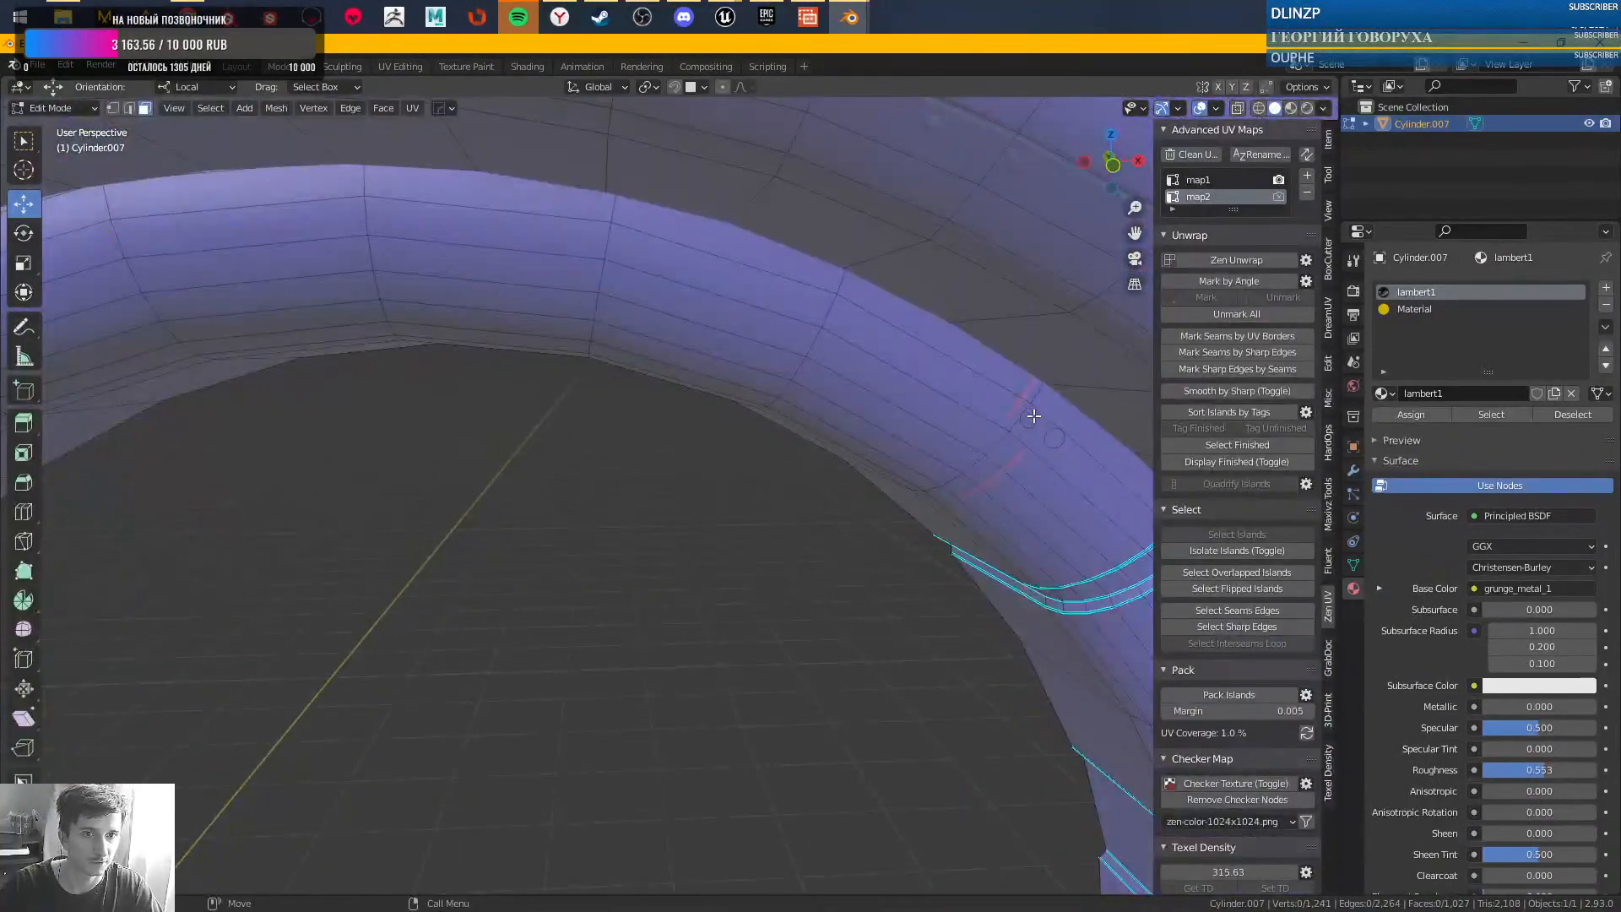
pyautogui.scroll(1, 883, 495)
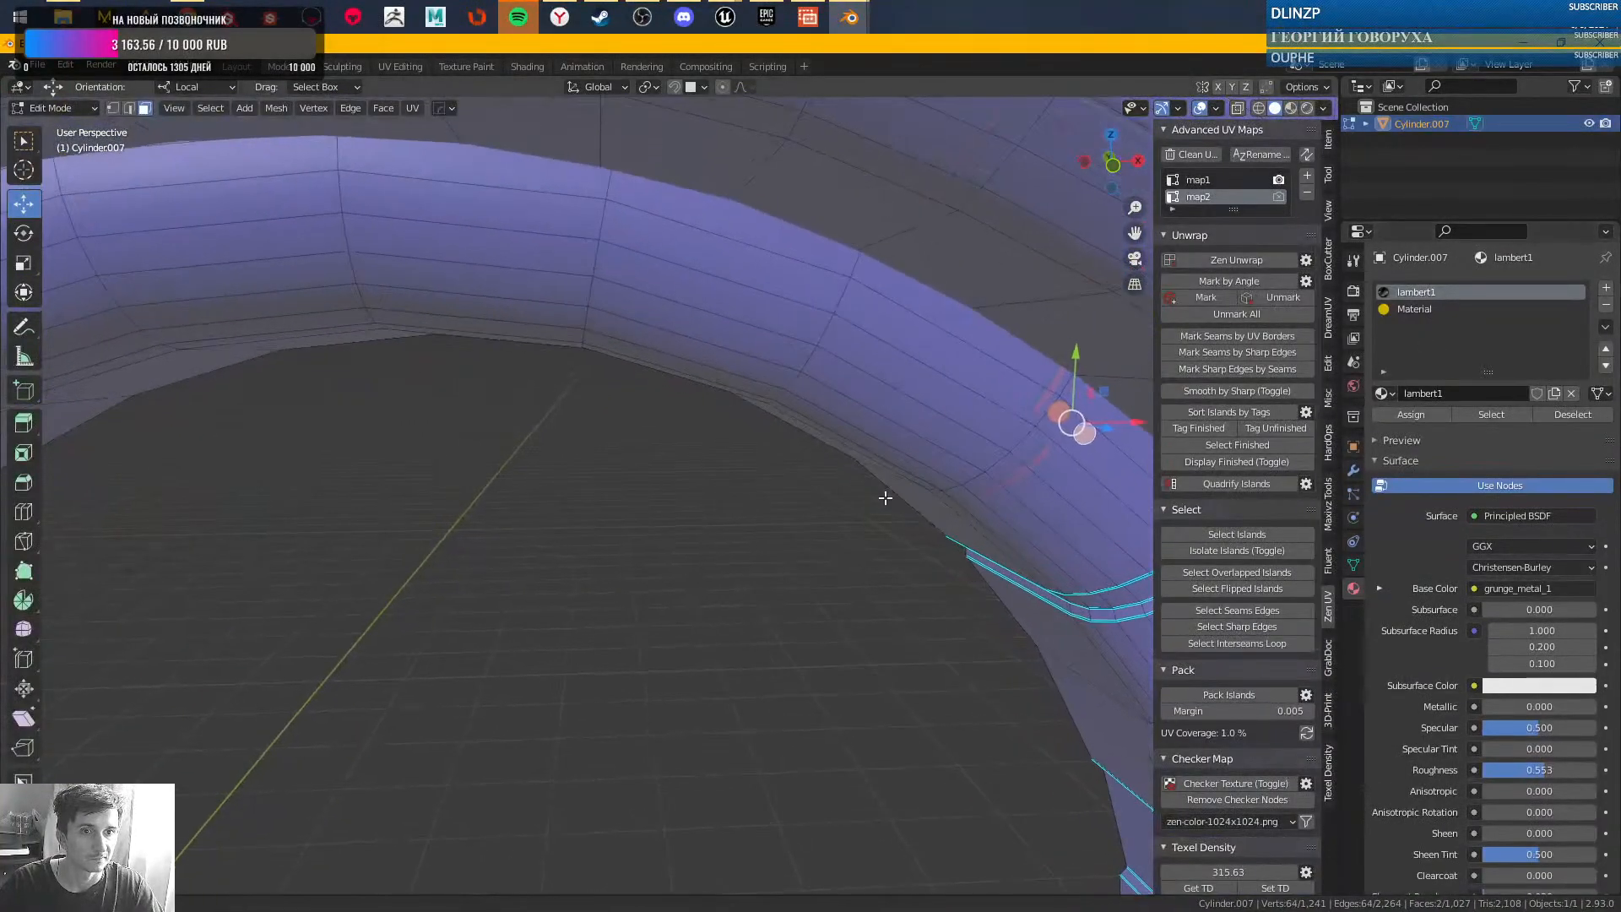
pyautogui.press('f')
pyautogui.scroll(-4, 850, 354)
pyautogui.click(1418, 310)
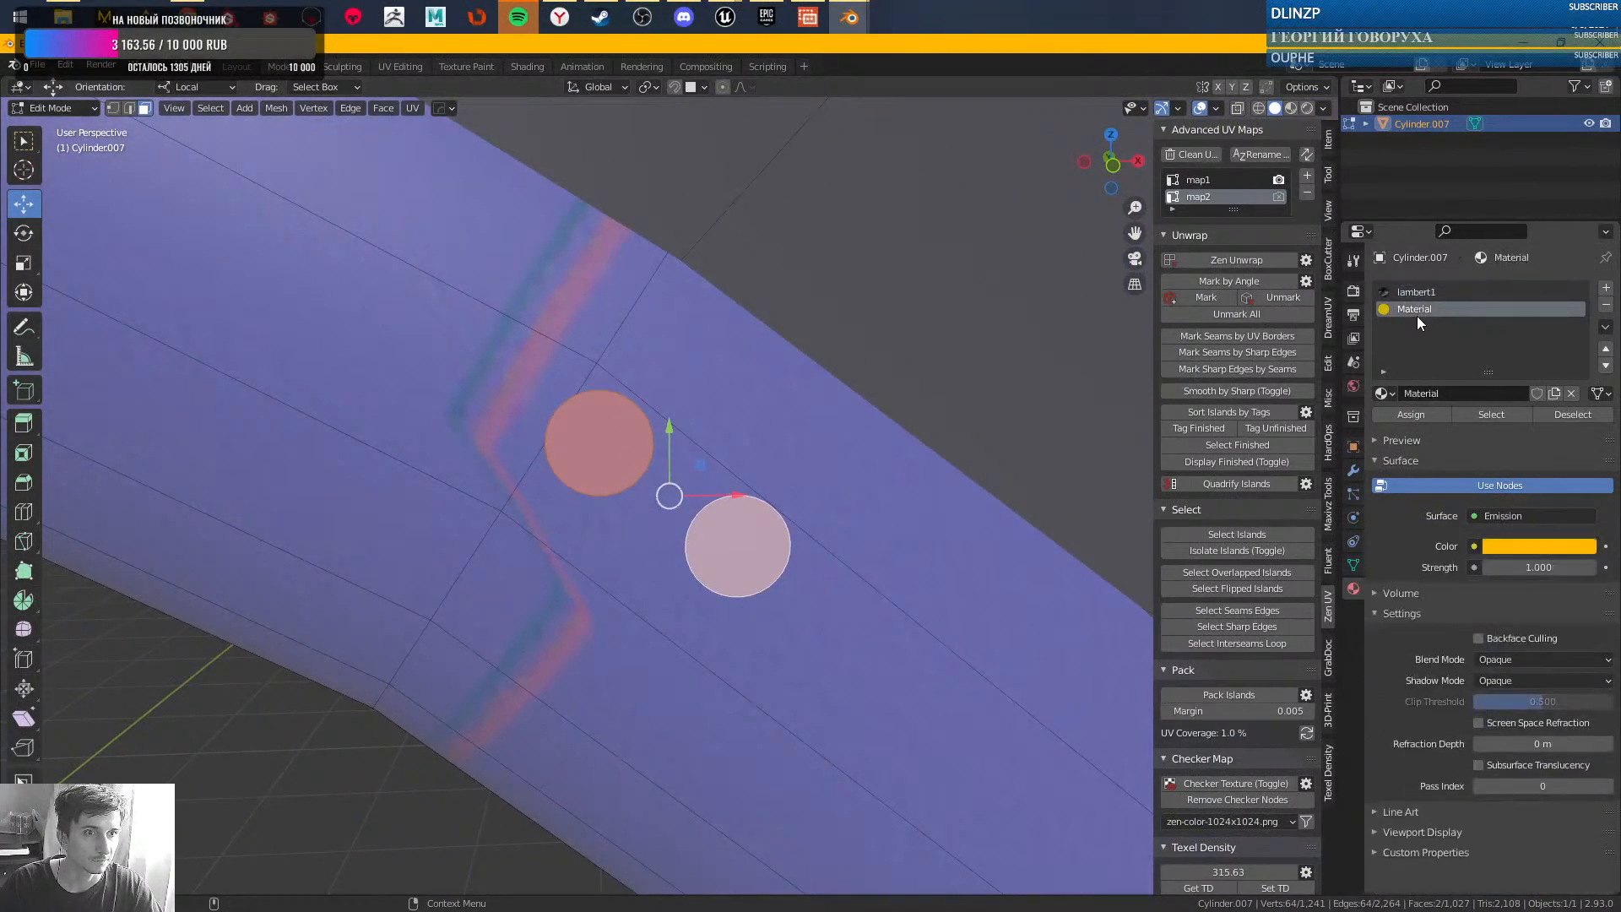
pyautogui.click(1409, 414)
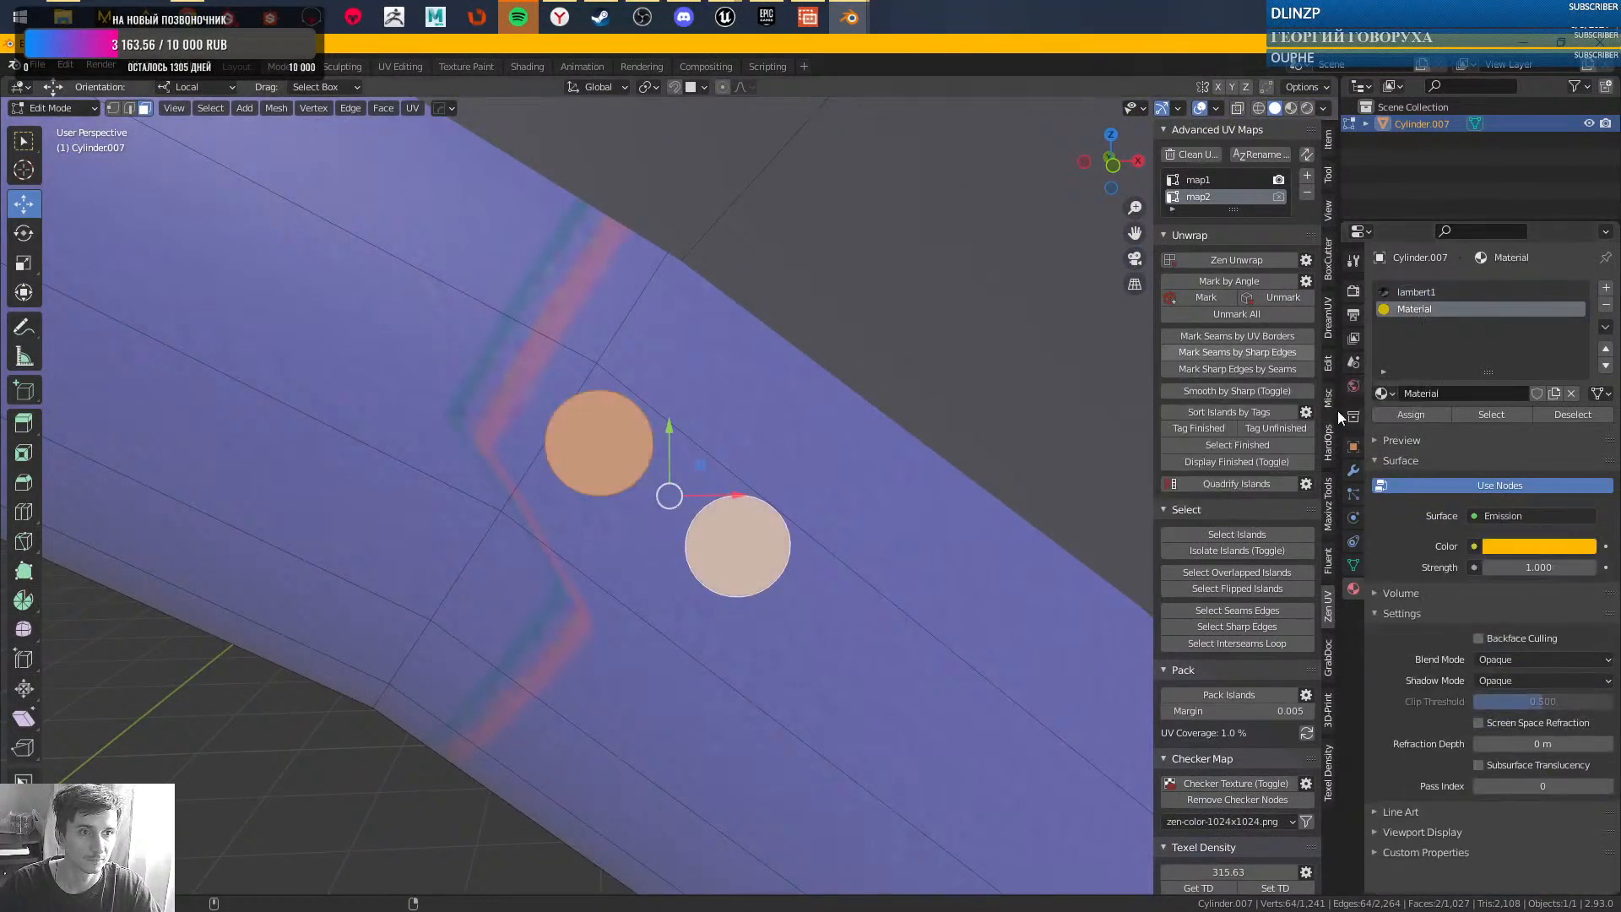
# - Return to object mode in Material Preview and set the Emission strength of Material to 50
pyautogui.keyDown('alt'); pyautogui.moveTo(988, 380); pyautogui.dragTo(1066, 233, button='right'); pyautogui.keyUp('alt')
pyautogui.press('Tab')
pyautogui.click(1289, 108)
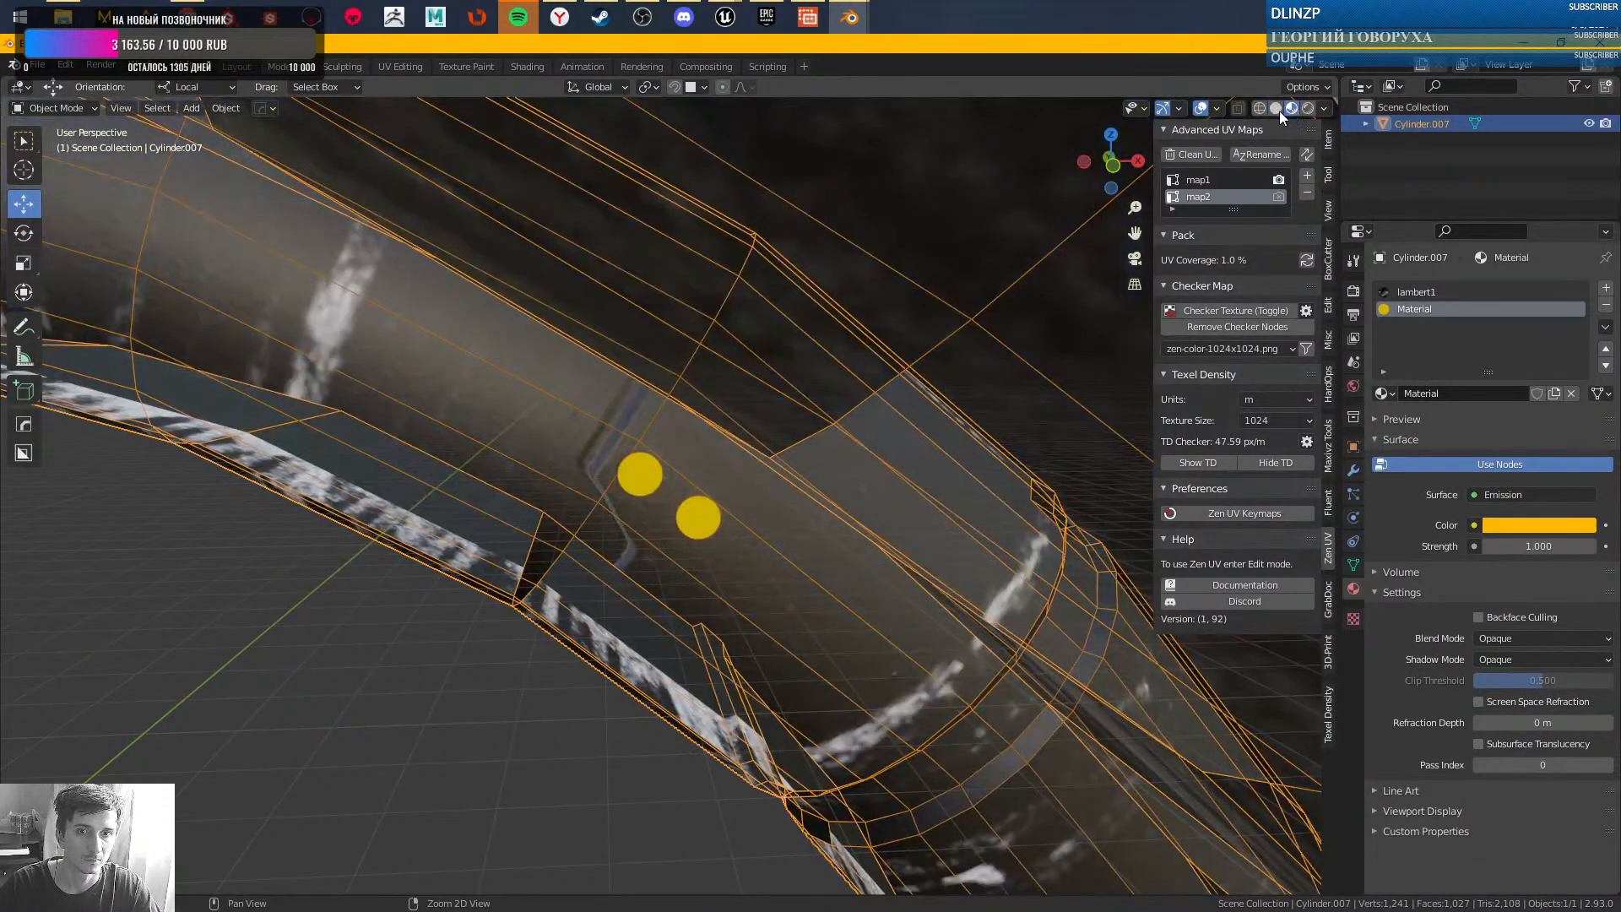
pyautogui.click(1516, 545)
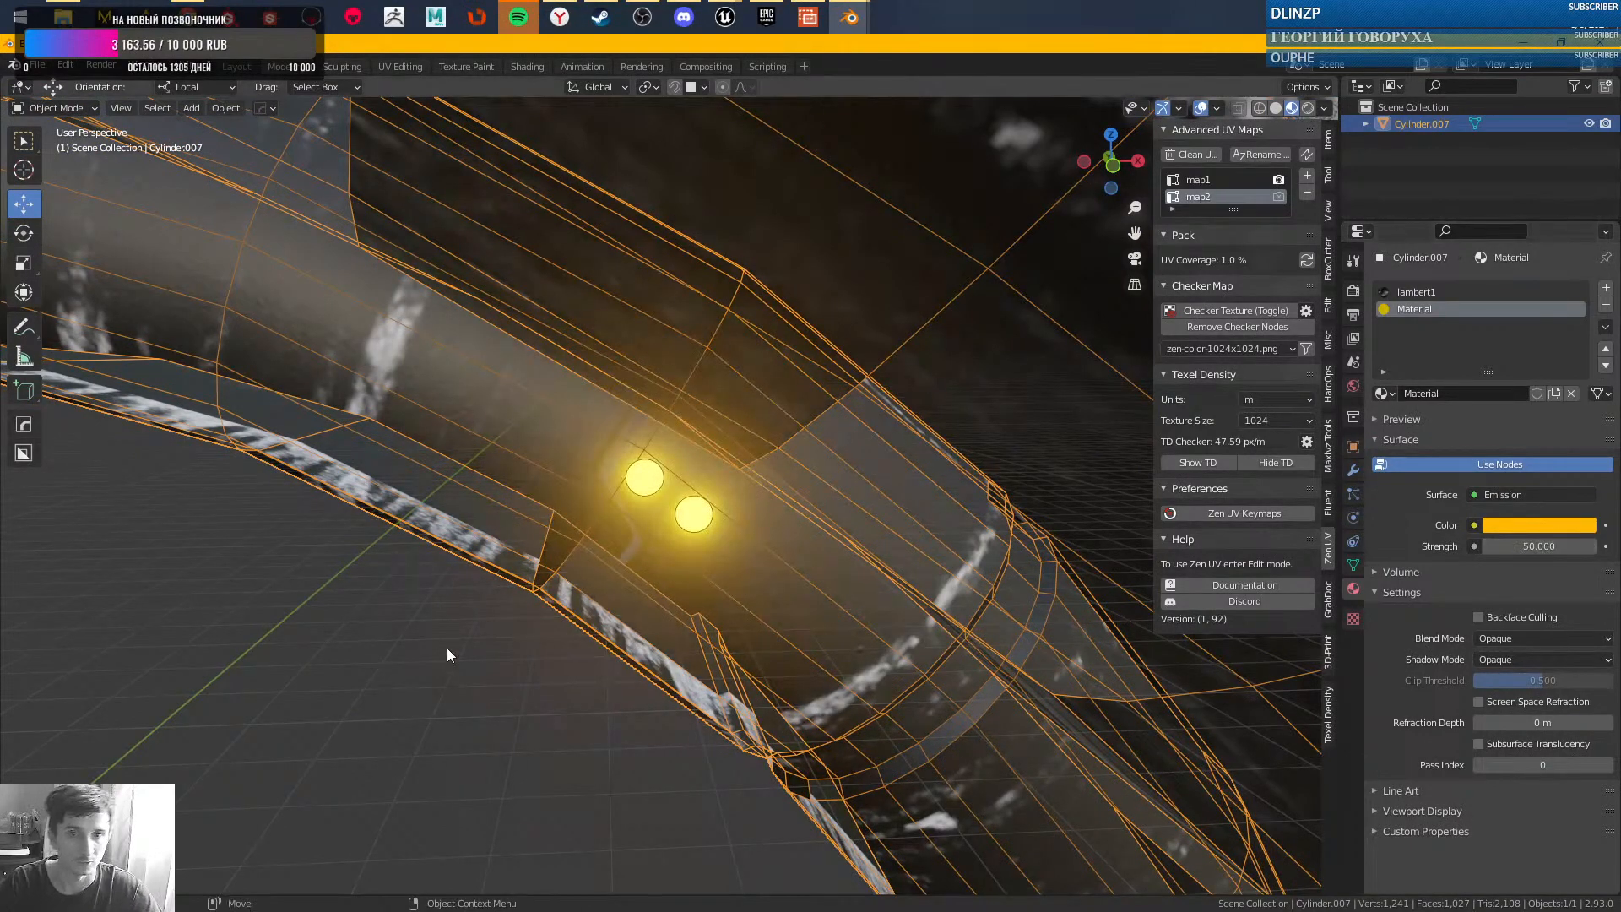
# - Deselect the arch and examine the two glowing circles in different viewport shading modes, ending in Material Preview
pyautogui.click(477, 740)
pyautogui.keyDown('alt'); pyautogui.moveTo(474, 593); pyautogui.dragTo(561, 648, button='right'); pyautogui.keyUp('alt')
pyautogui.press('z')
pyautogui.click(831, 359)
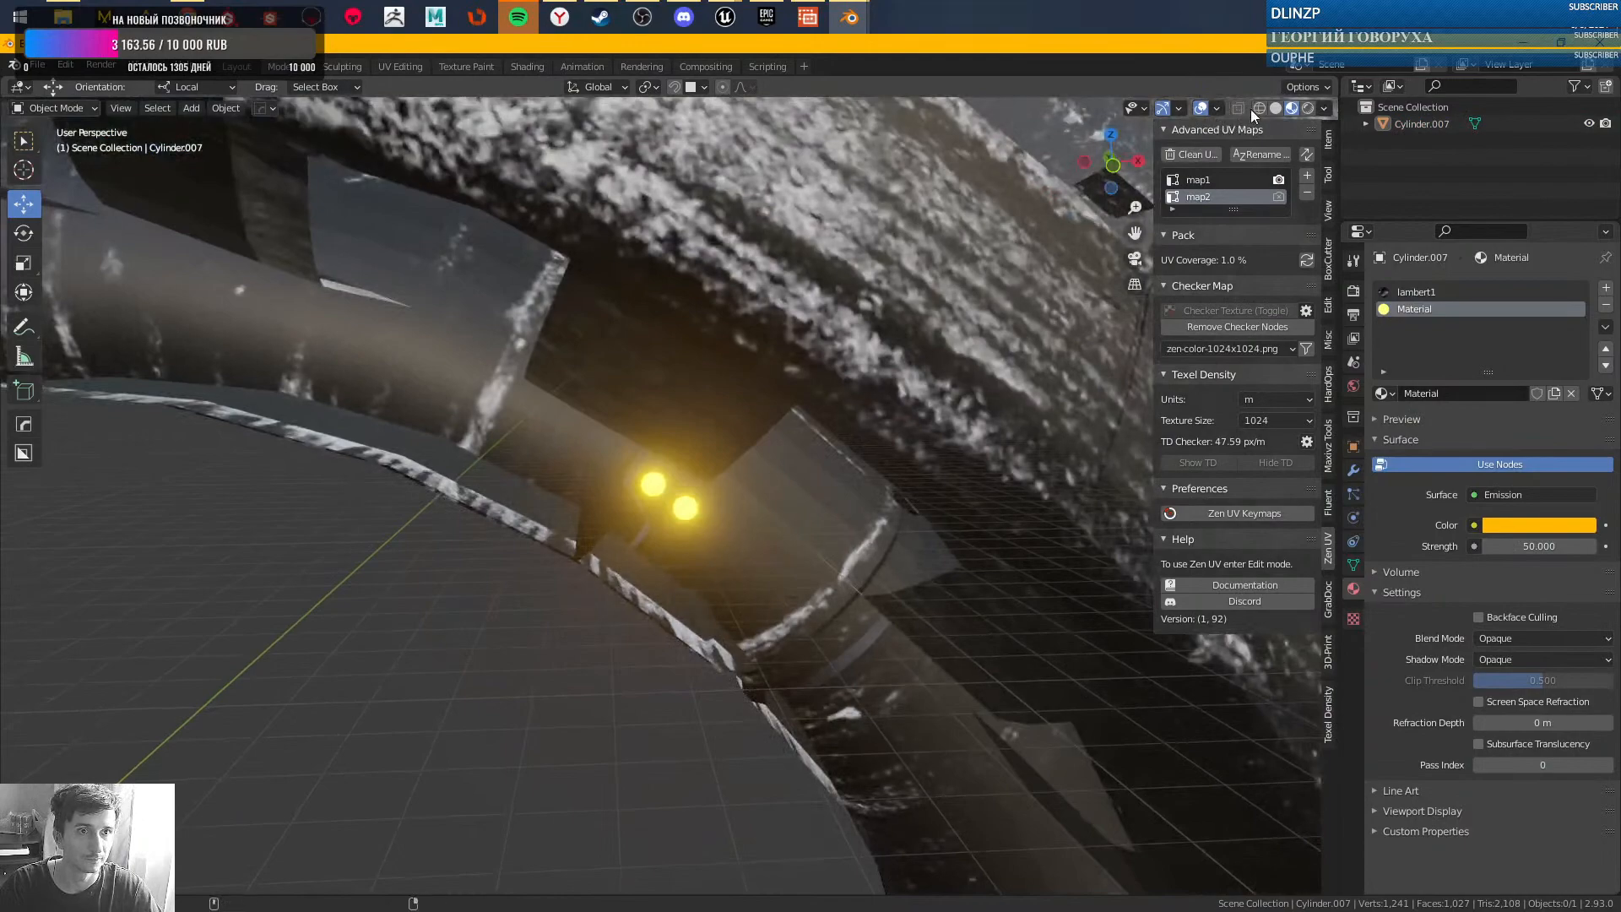
pyautogui.click(1260, 110)
pyautogui.click(1238, 110)
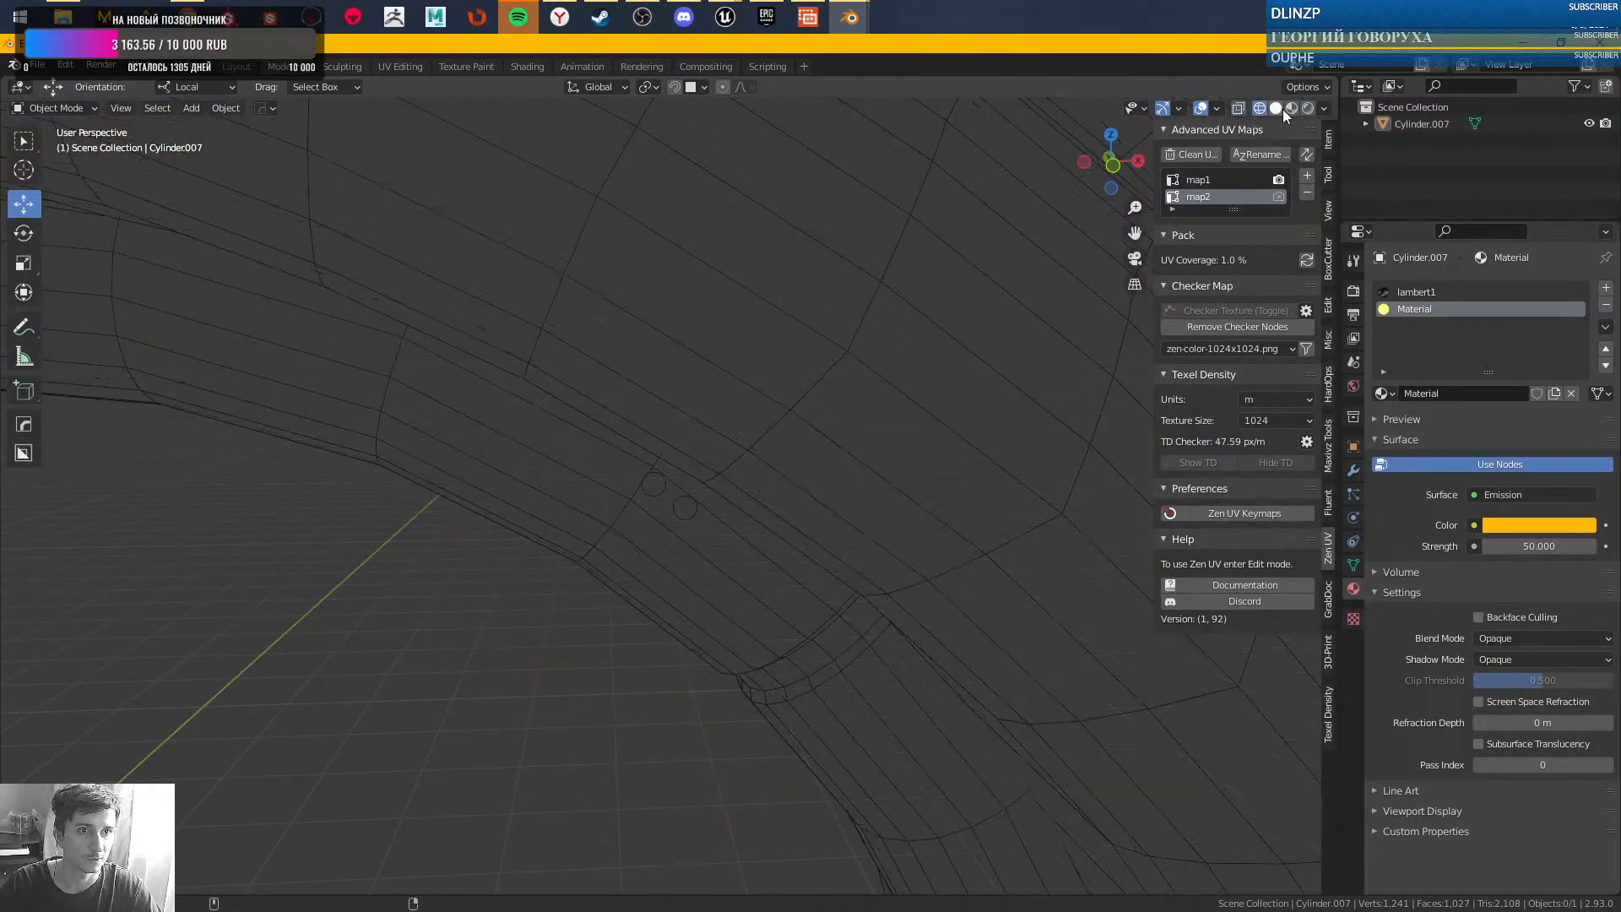
pyautogui.click(1277, 109)
pyautogui.click(1292, 109)
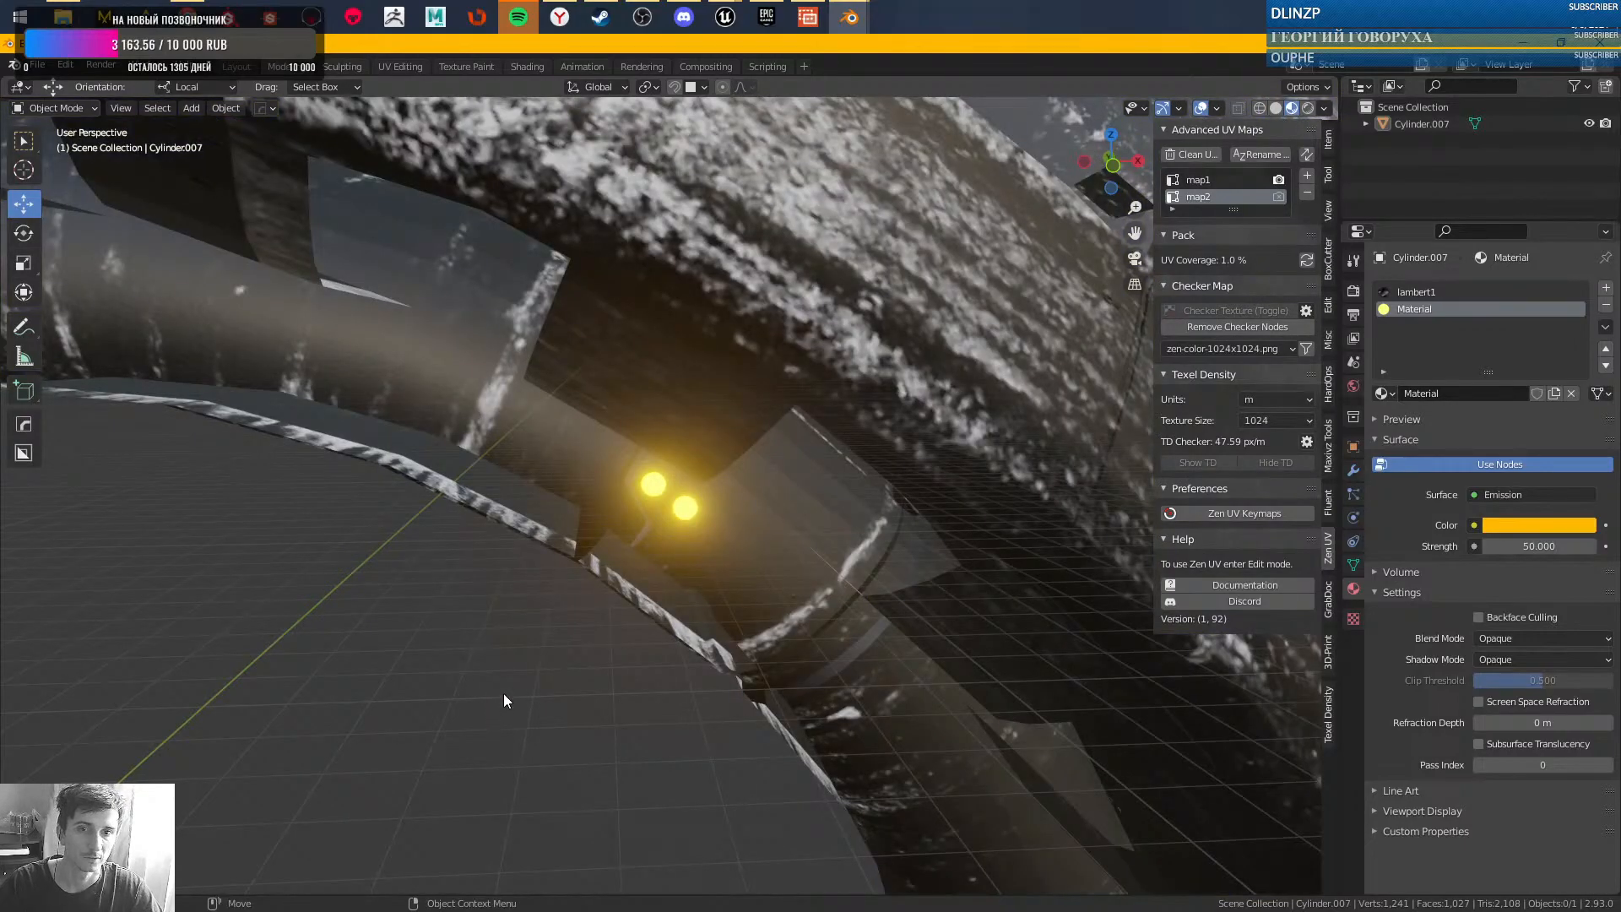
pyautogui.moveTo(527, 657); pyautogui.dragTo(713, 496, button='middle')
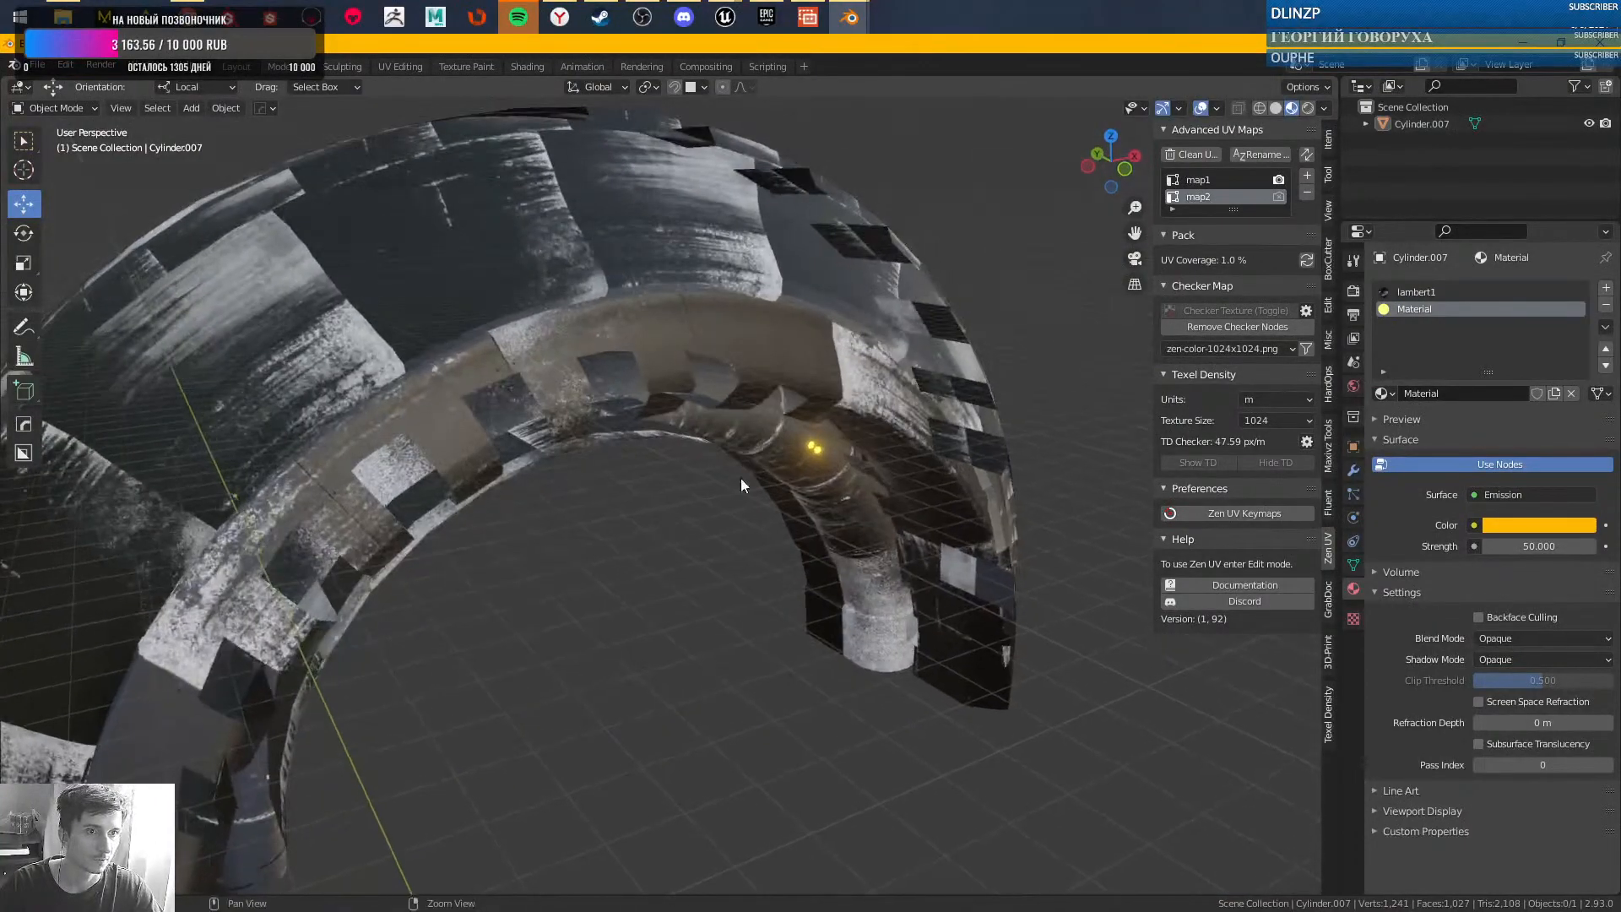
# - Add a third material slot to the arch with a new default material
pyautogui.click(1416, 292)
pyautogui.click(1606, 288)
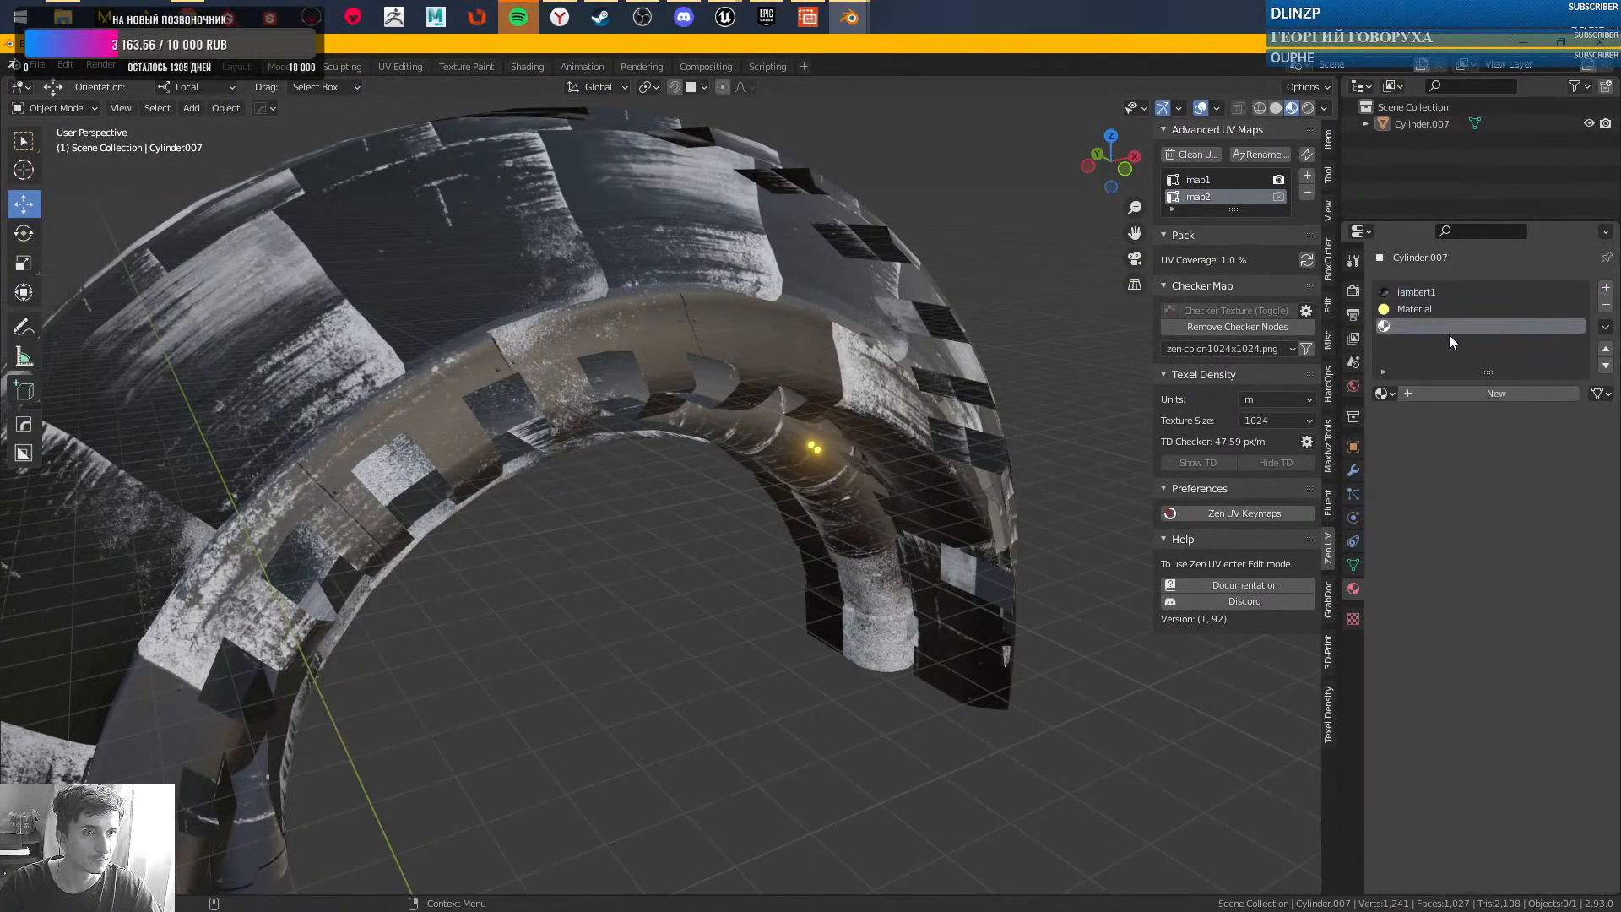
pyautogui.click(1453, 391)
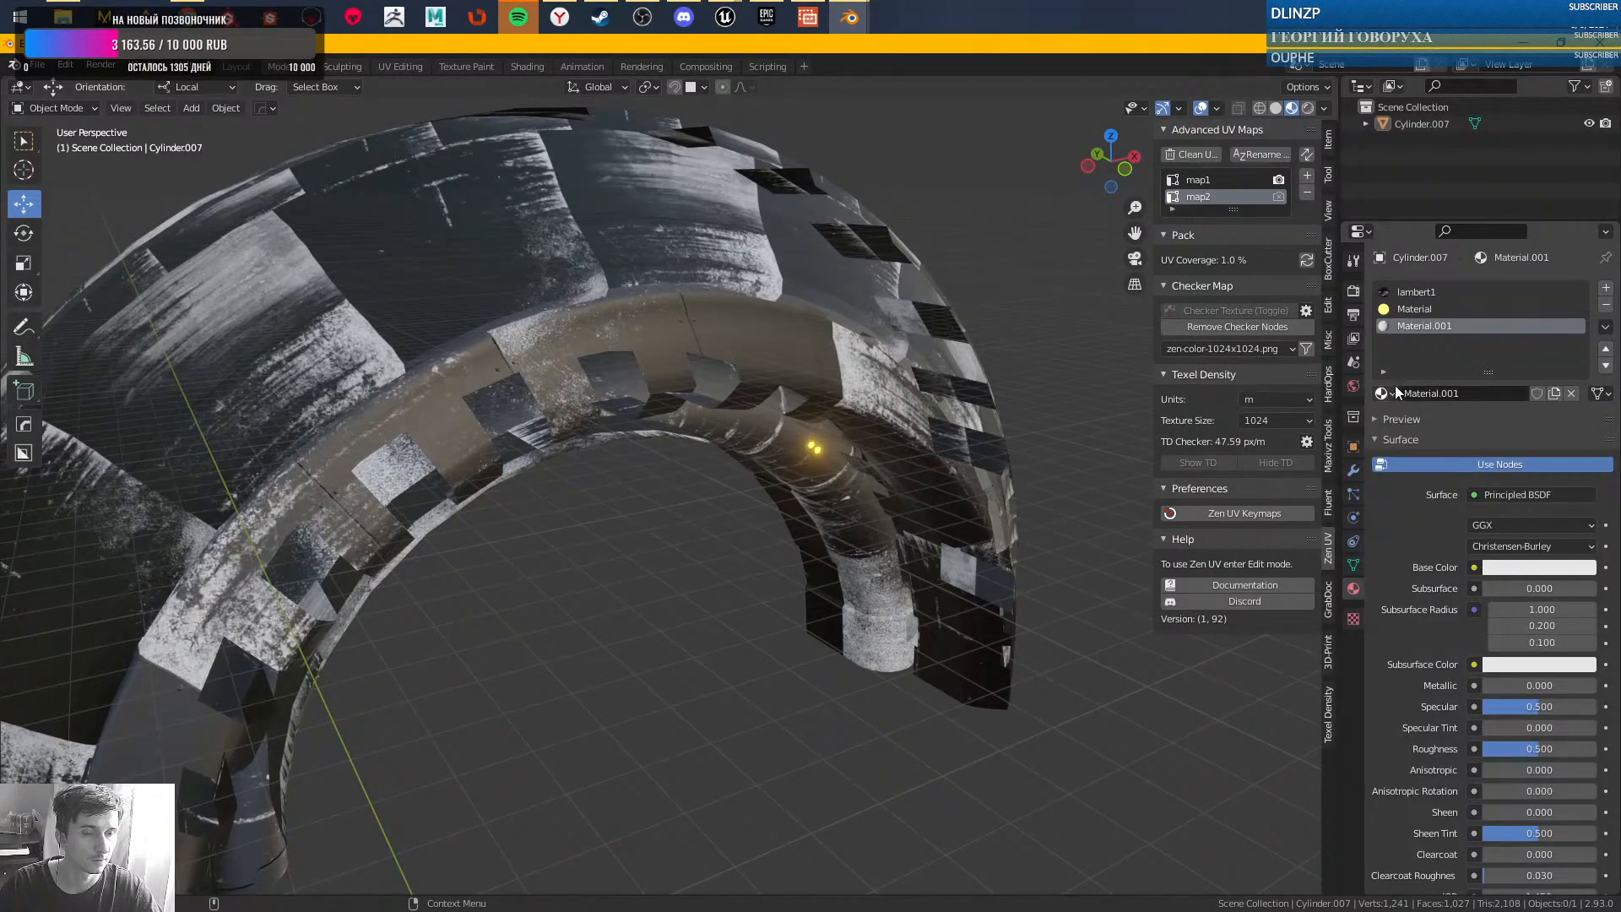
# - Select all linked faces of the arch's smooth front band and assign Material.001 to them
pyautogui.press('Tab')
pyautogui.click(620, 349)
pyautogui.hotkey('shift', 'g')
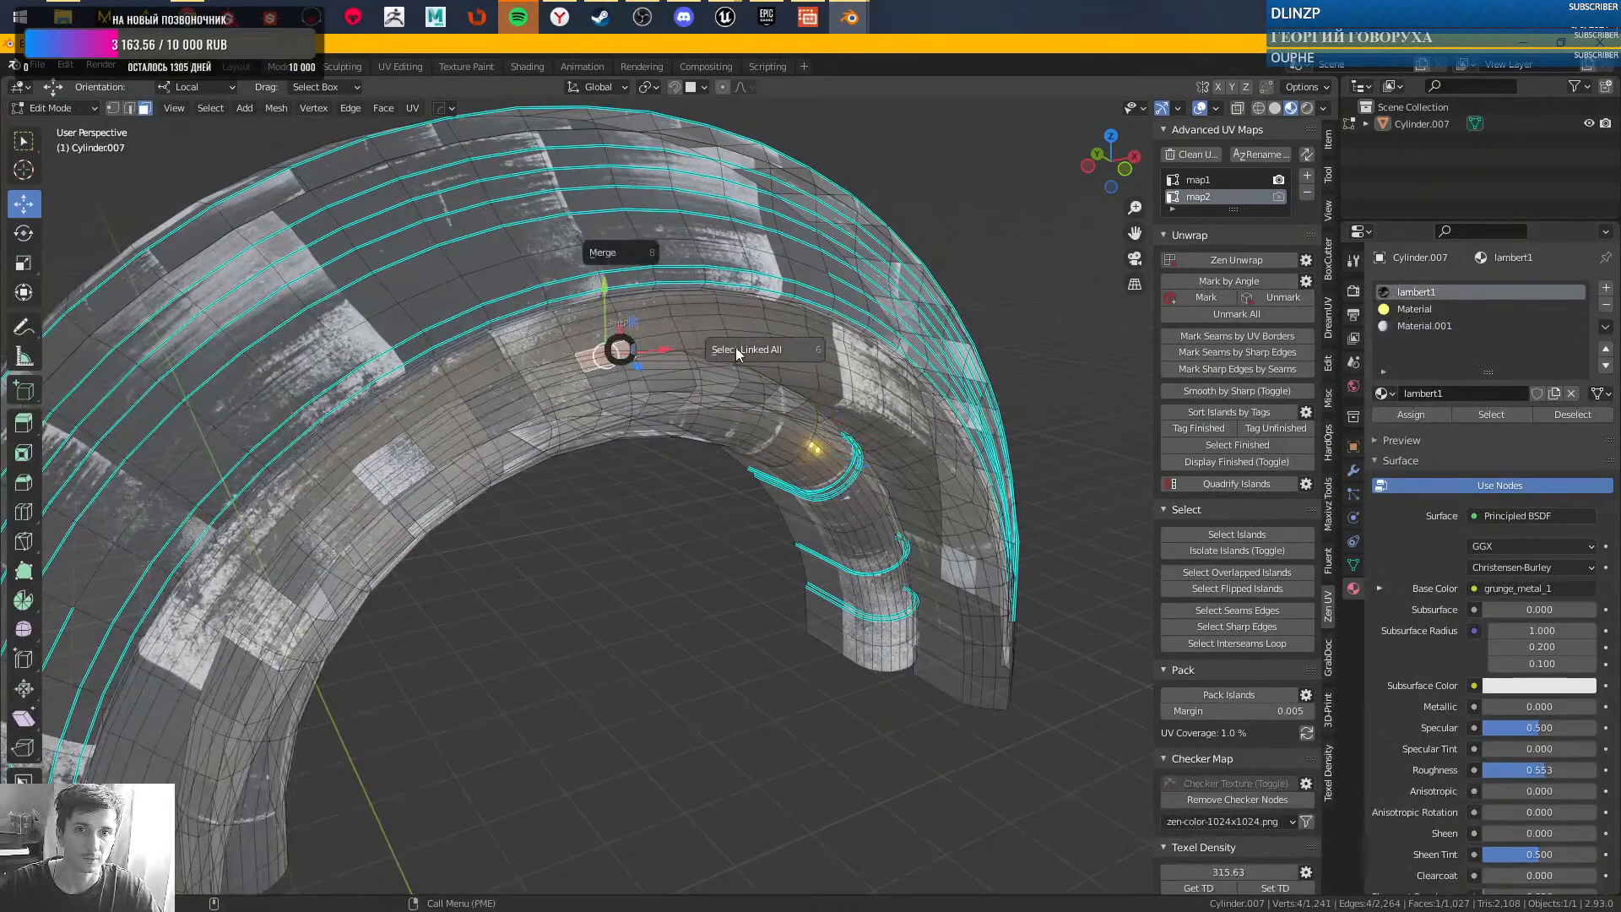
pyautogui.click(784, 356)
pyautogui.click(1425, 327)
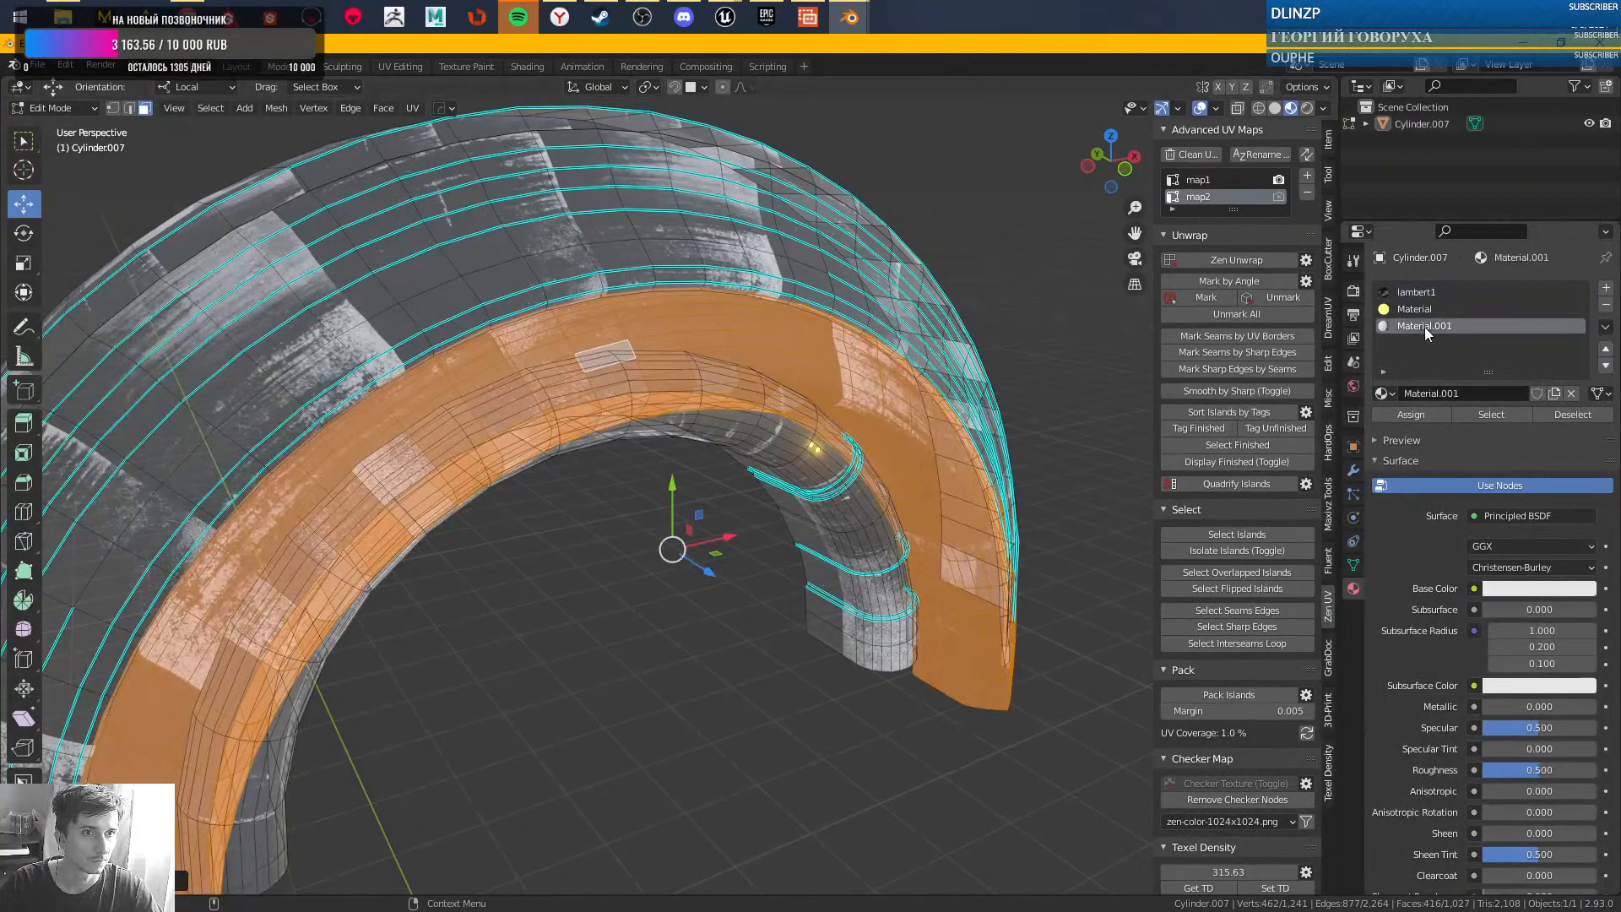
pyautogui.click(1411, 414)
pyautogui.scroll(-2, 566, 564)
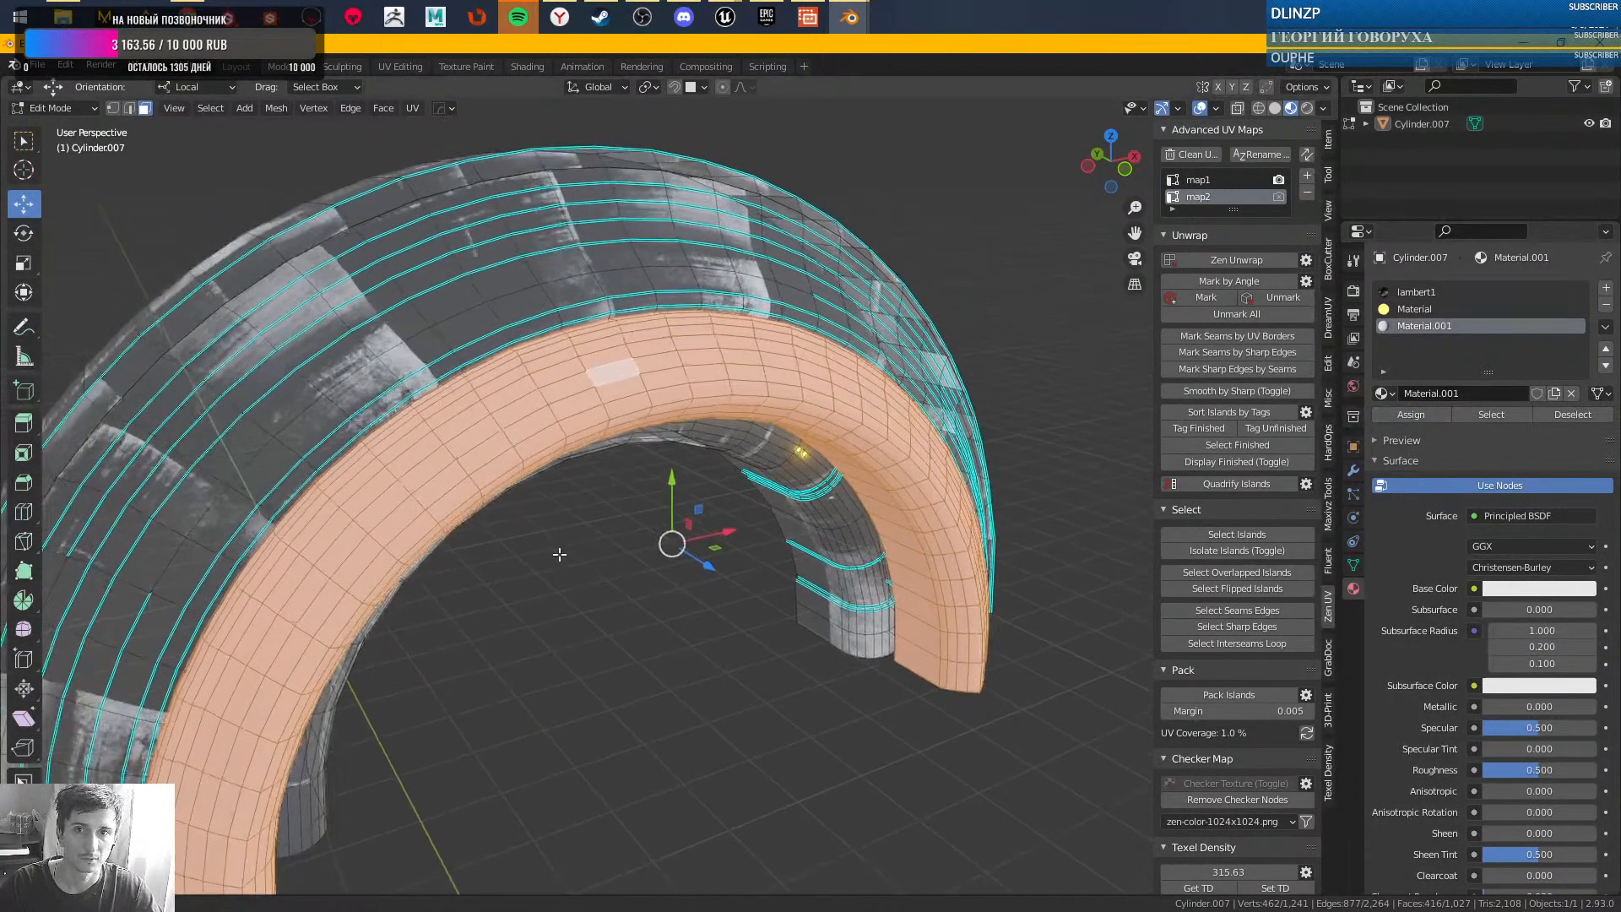
pyautogui.moveTo(562, 569); pyautogui.dragTo(565, 545, button='middle')
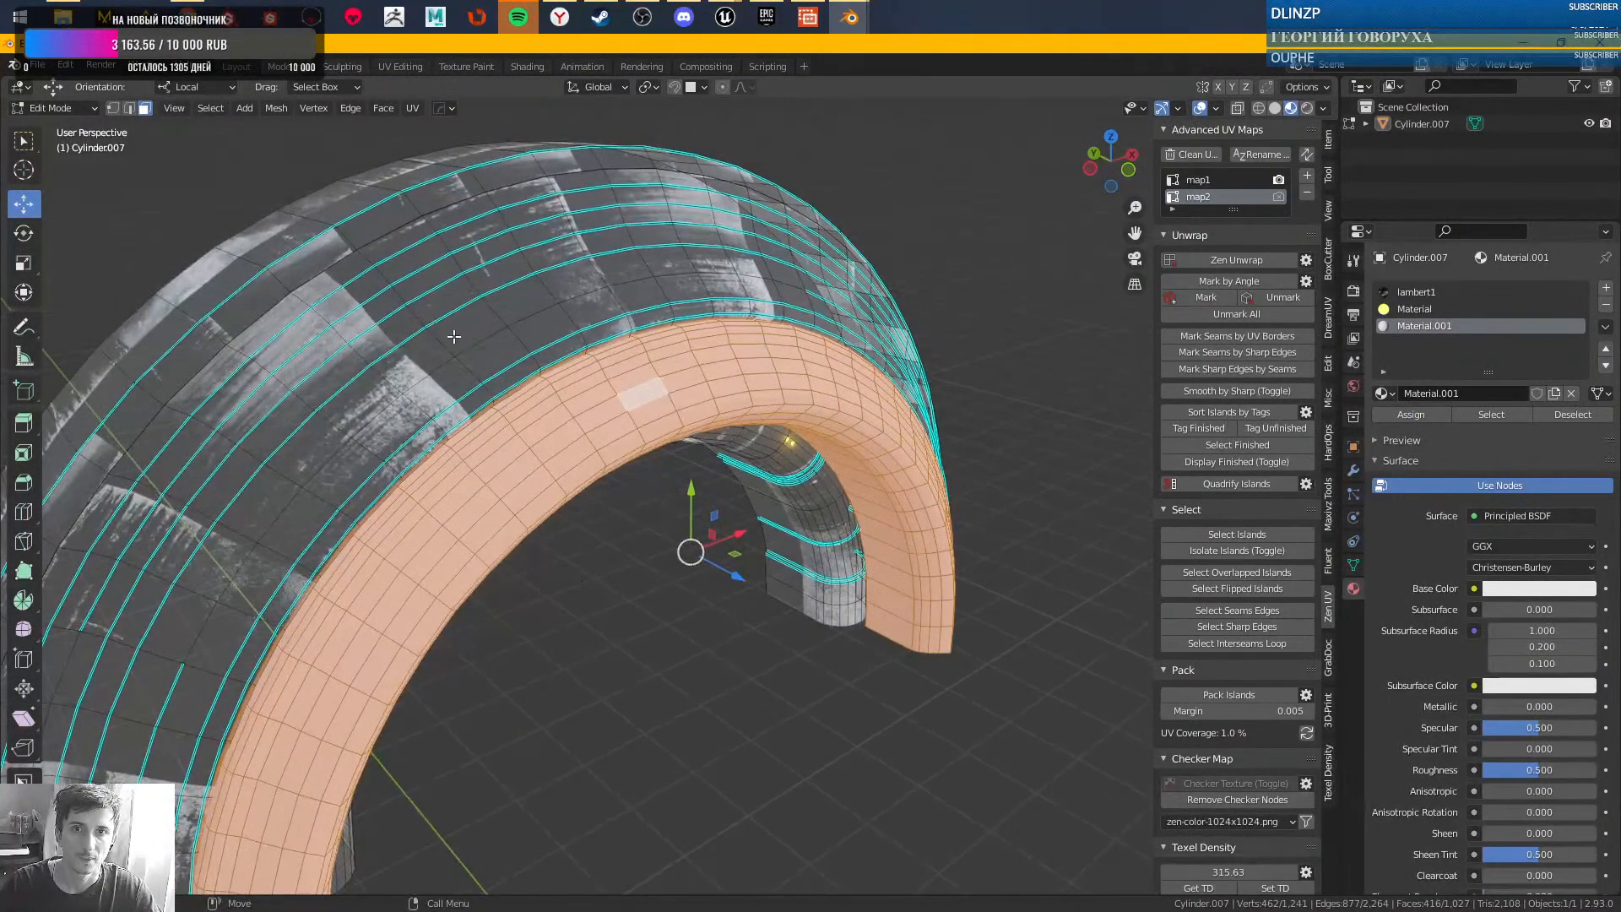
# - Leave mesh editing and box-select the whole arch with the selection tool
pyautogui.click(434, 361)
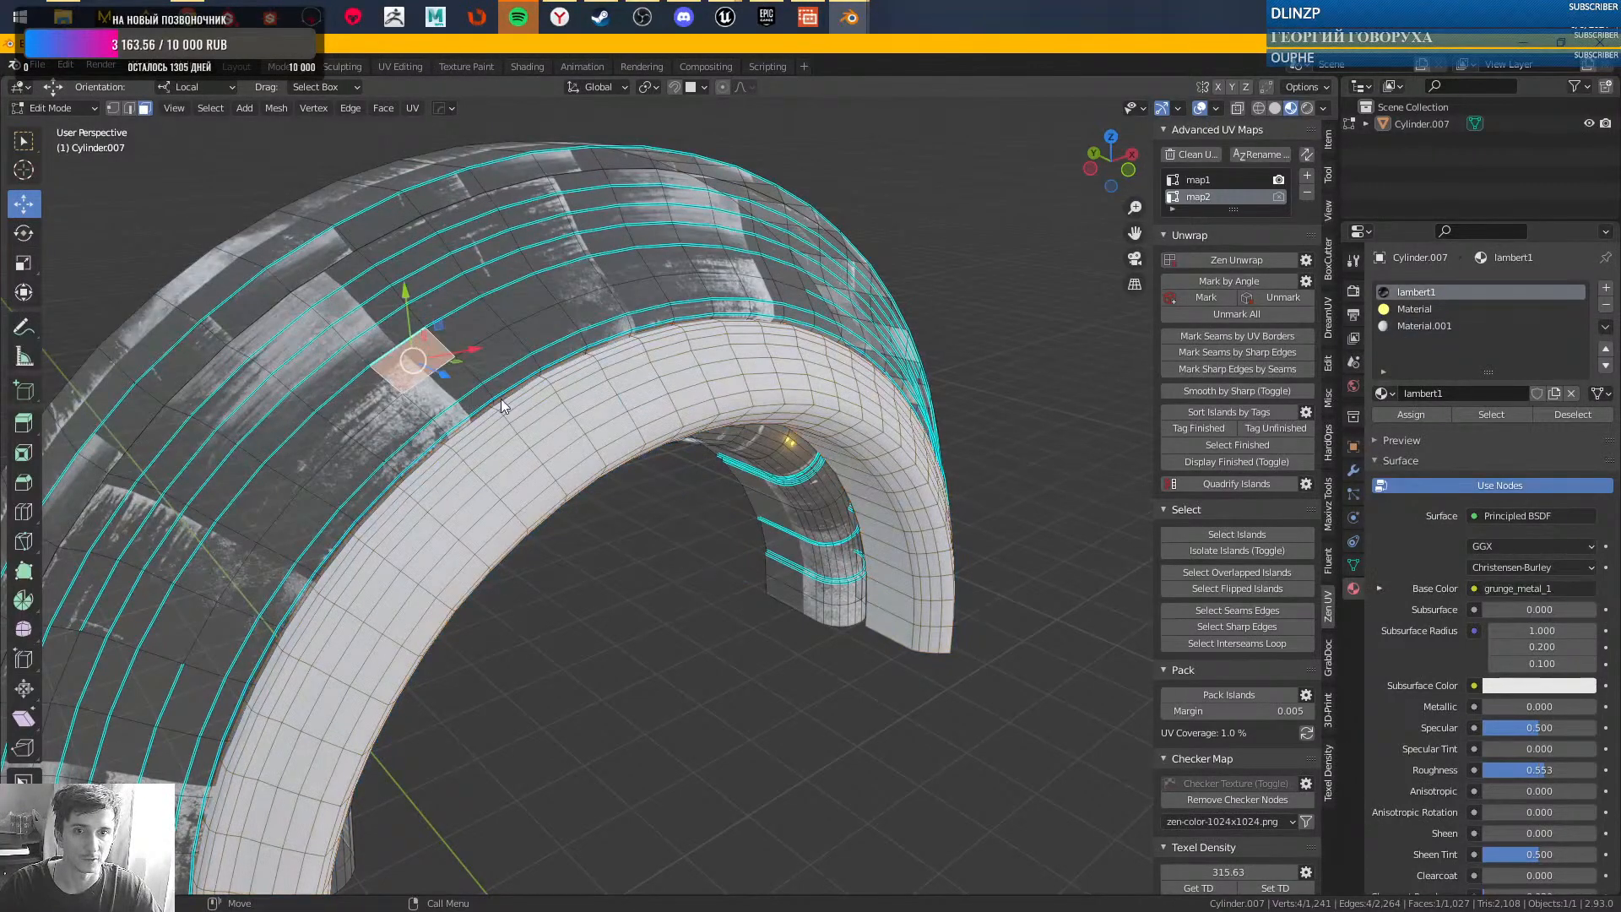
pyautogui.press('Tab')
pyautogui.moveTo(707, 588); pyautogui.dragTo(716, 491, button='middle')
pyautogui.press('w')
pyautogui.moveTo(981, 175); pyautogui.dragTo(184, 817)
pyautogui.hotkey('ctrl', 's')
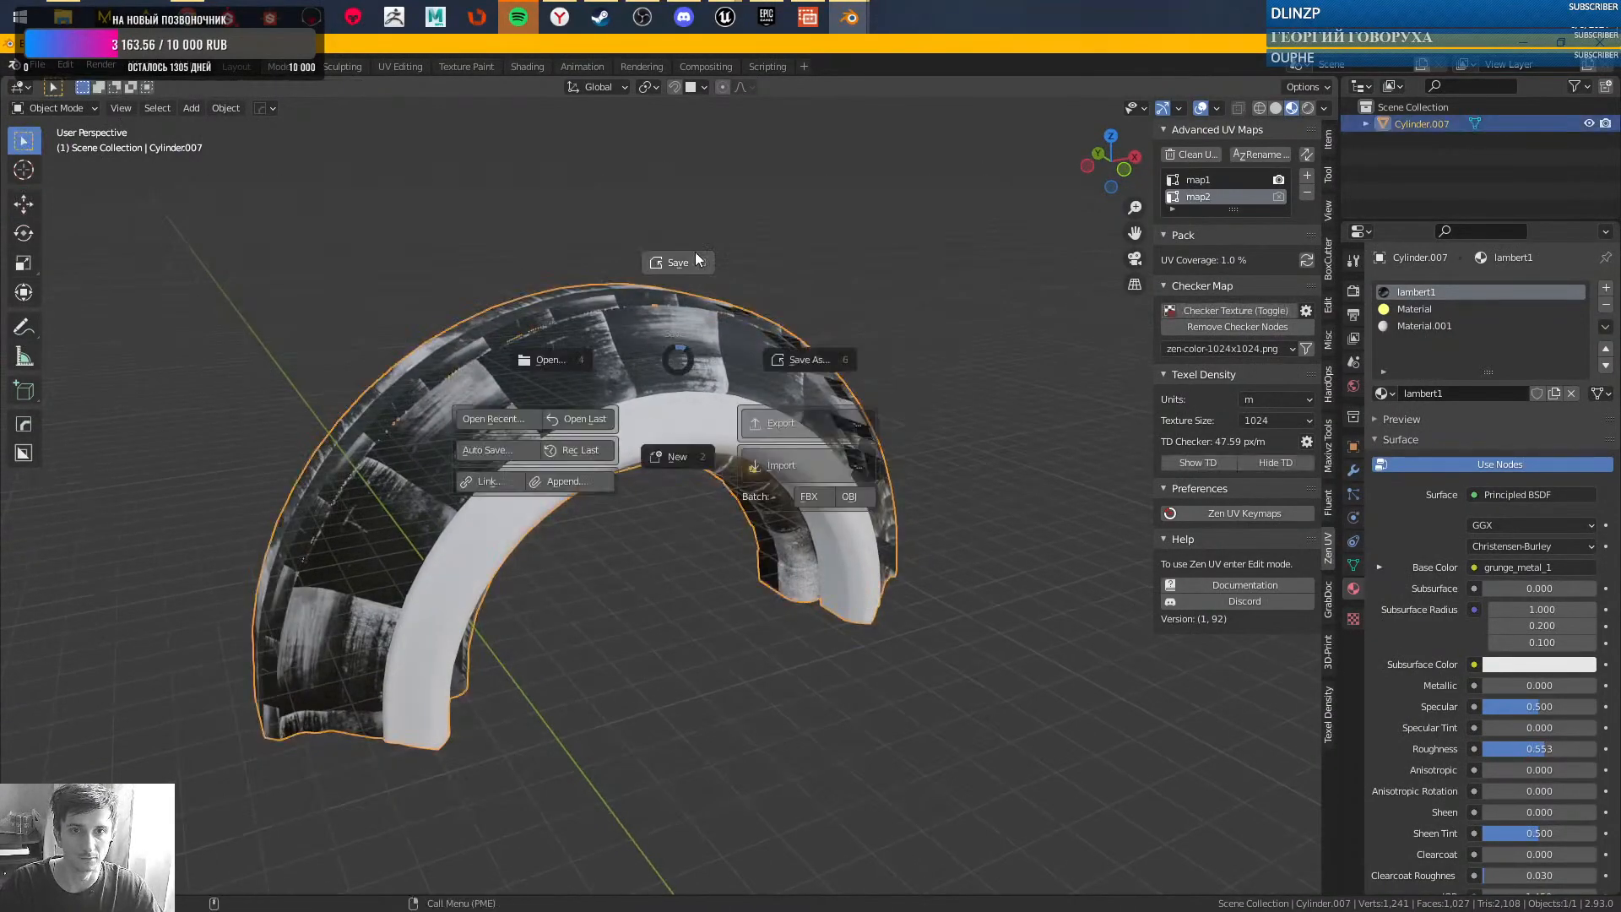
pyautogui.click(686, 260)
pyautogui.press('Escape')
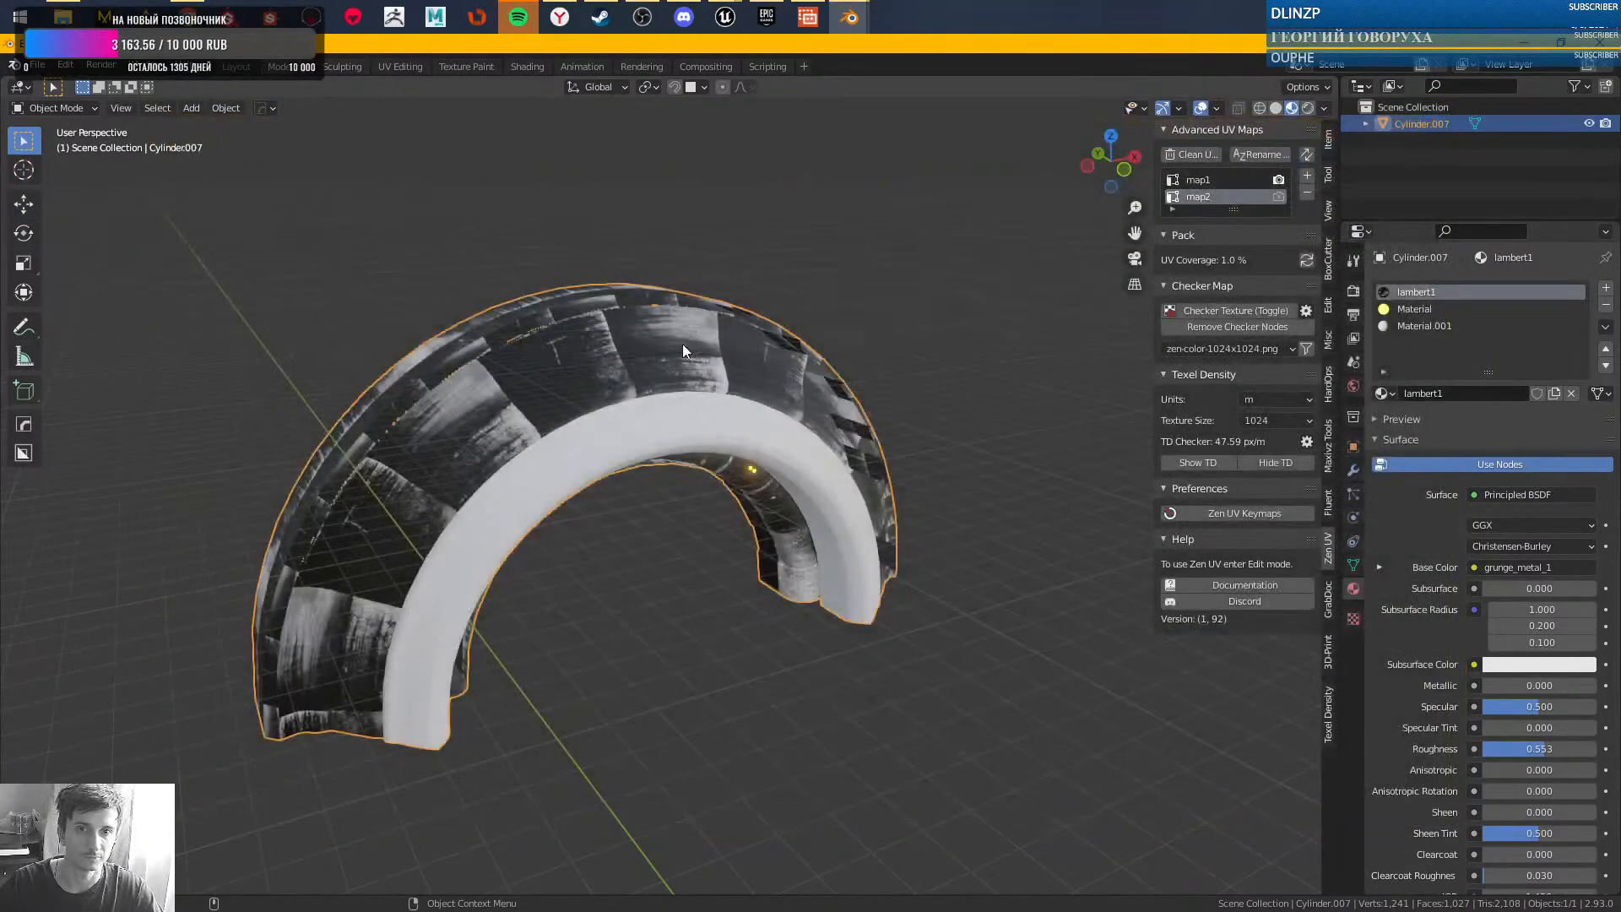
# - Start an FBX export of the arch with the operator preset limited to selected objects of type Mesh
pyautogui.hotkey('ctrl', 's')
pyautogui.moveTo(840, 422)
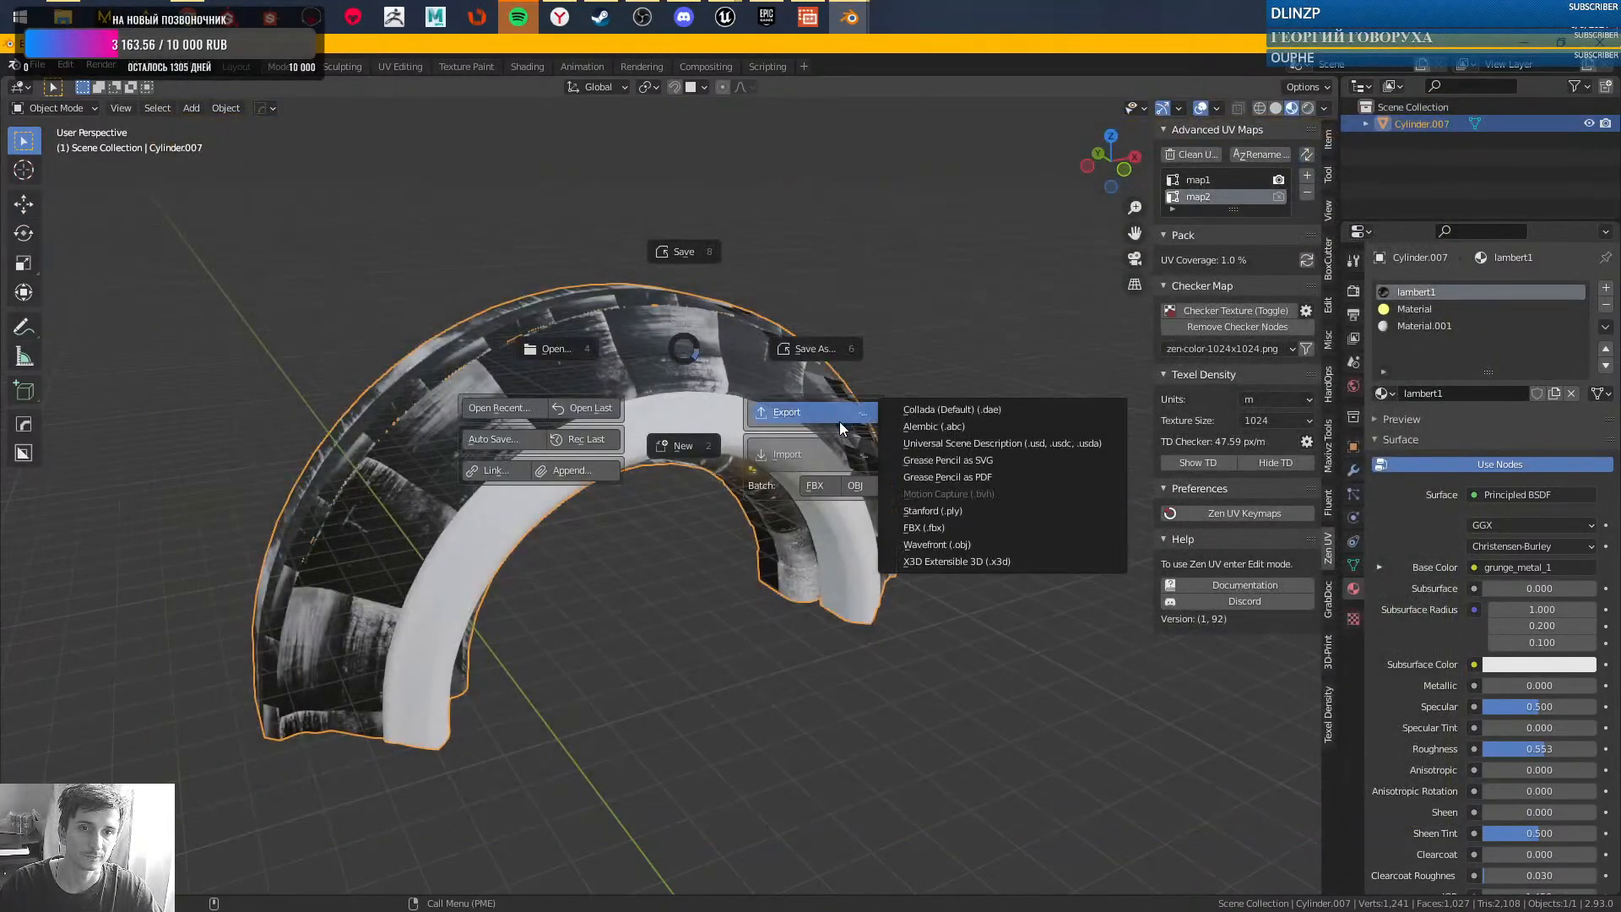
pyautogui.click(925, 528)
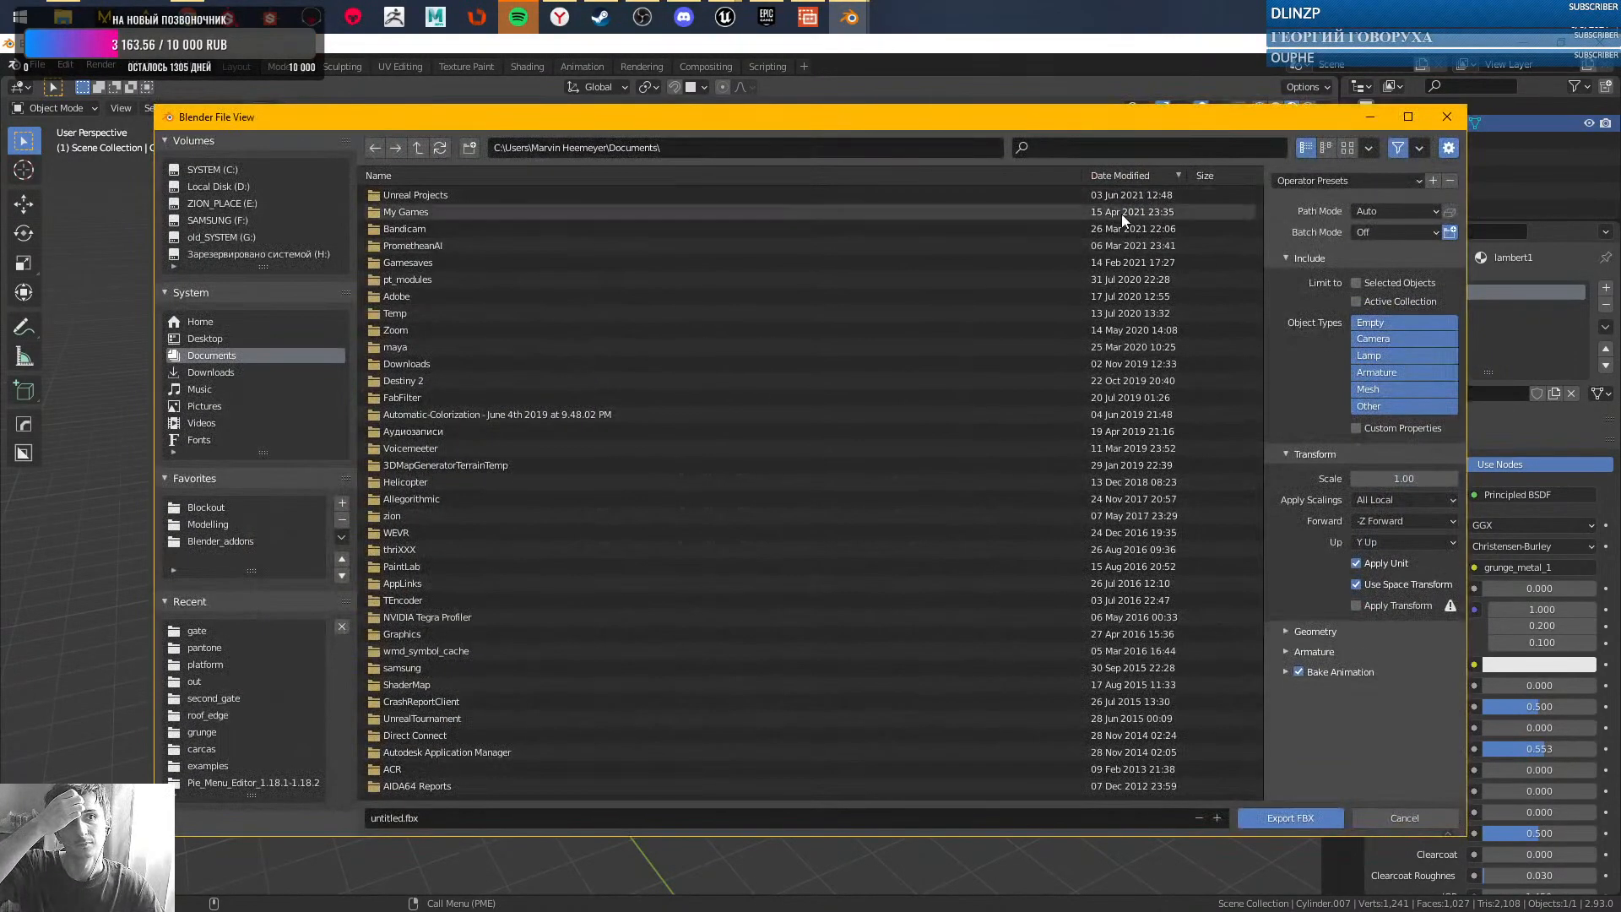
pyautogui.click(1285, 179)
pyautogui.click(1305, 224)
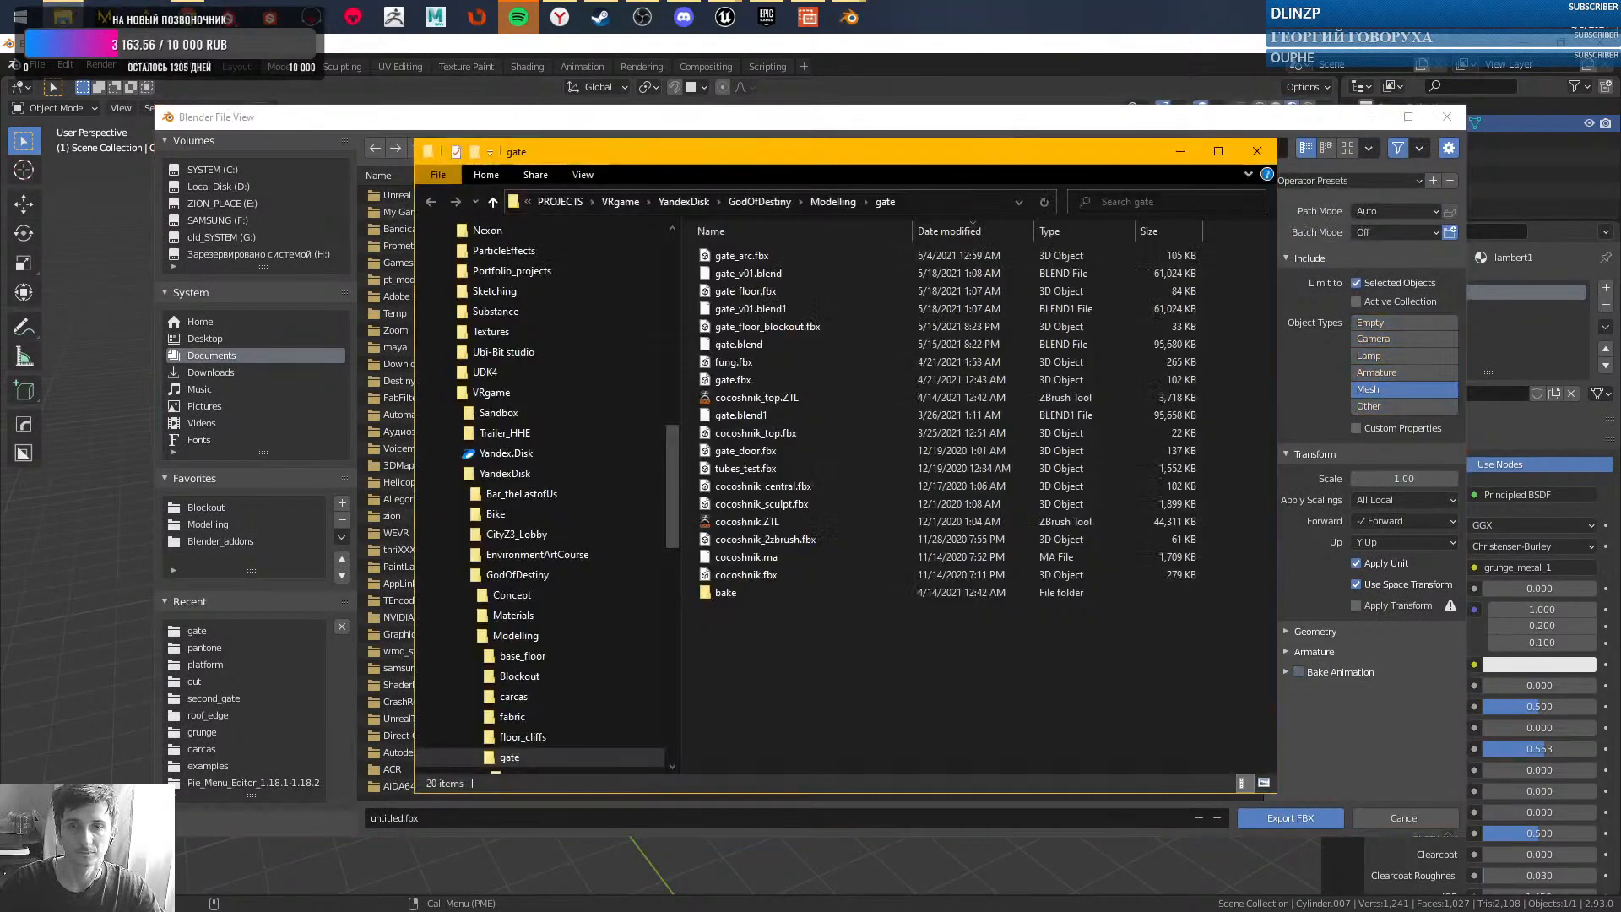
# - Export the arch to the project's Modelling\gate folder, overwriting gate_arc.fbx, using the folder path copied from the file explorer
pyautogui.click(63, 17)
pyautogui.hotkey('ctrl', 'c')
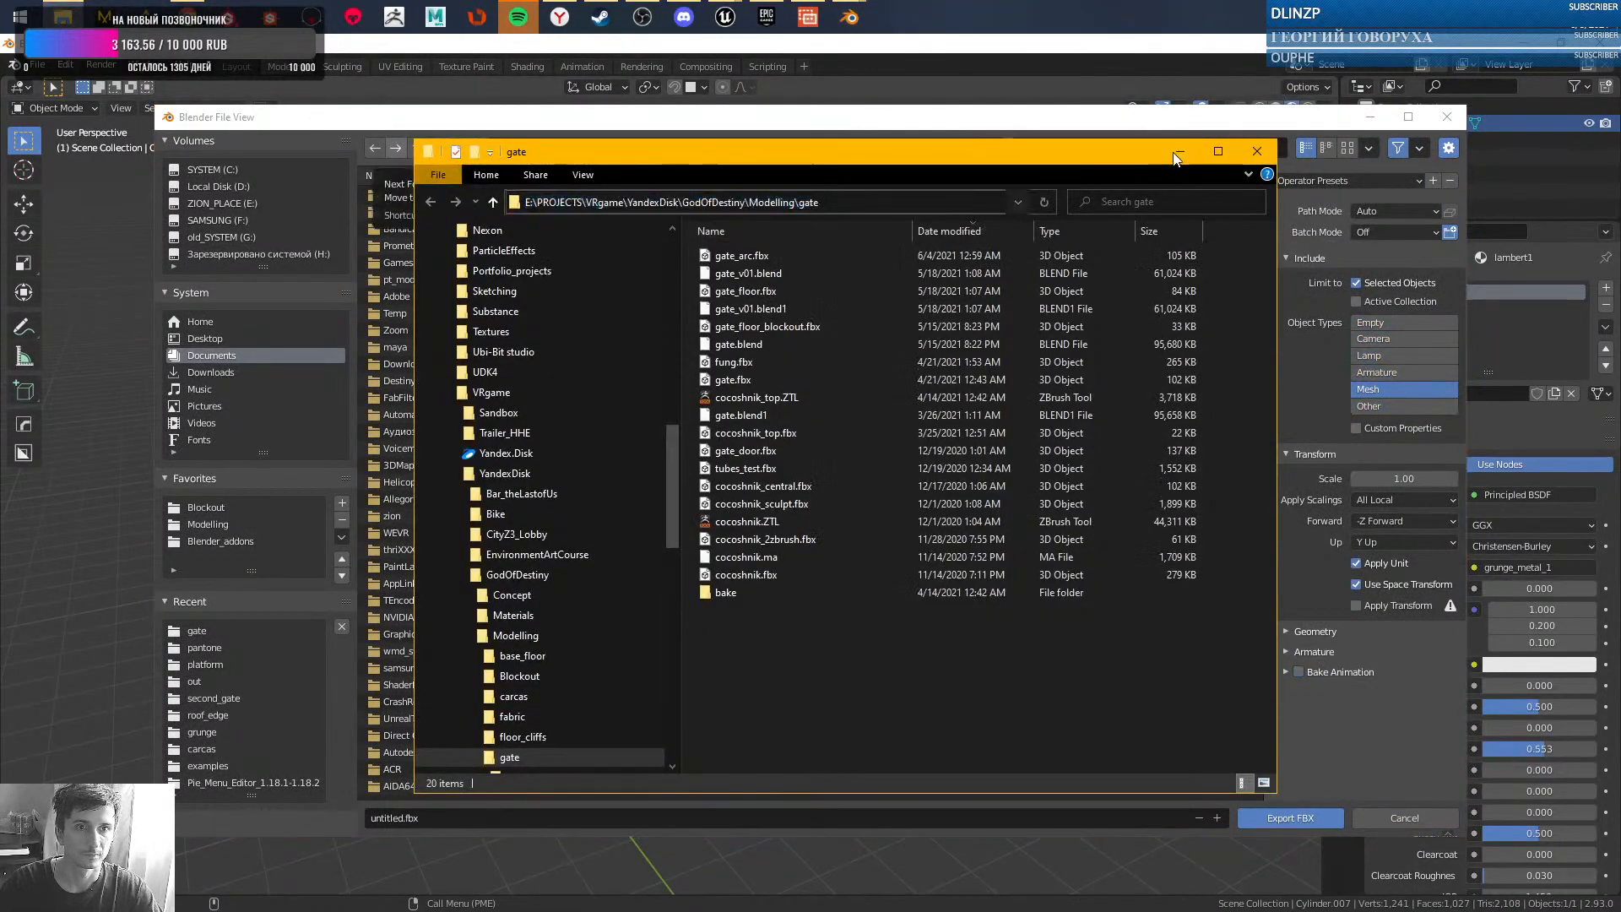
pyautogui.click(1180, 152)
pyautogui.click(878, 147)
pyautogui.hotkey('ctrl', 'v')
pyautogui.press('Return')
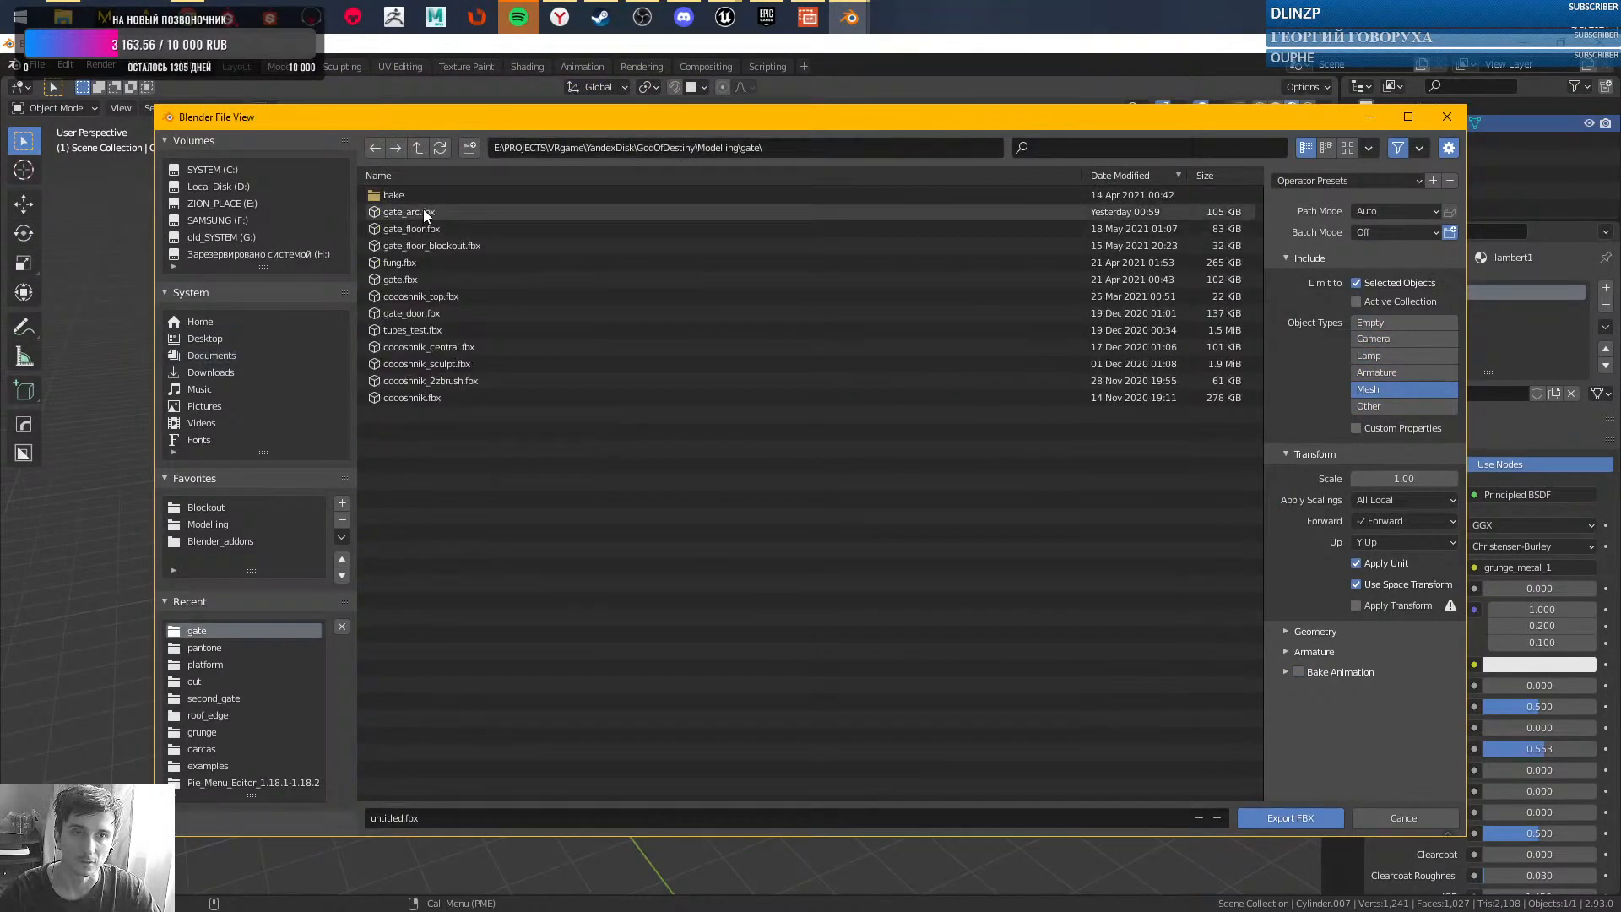
pyautogui.doubleClick(409, 212)
# - Switch to Unreal Editor and reimport the gate_arc mesh, resetting its material slots to those of the FBX
pyautogui.moveTo(725, 17)
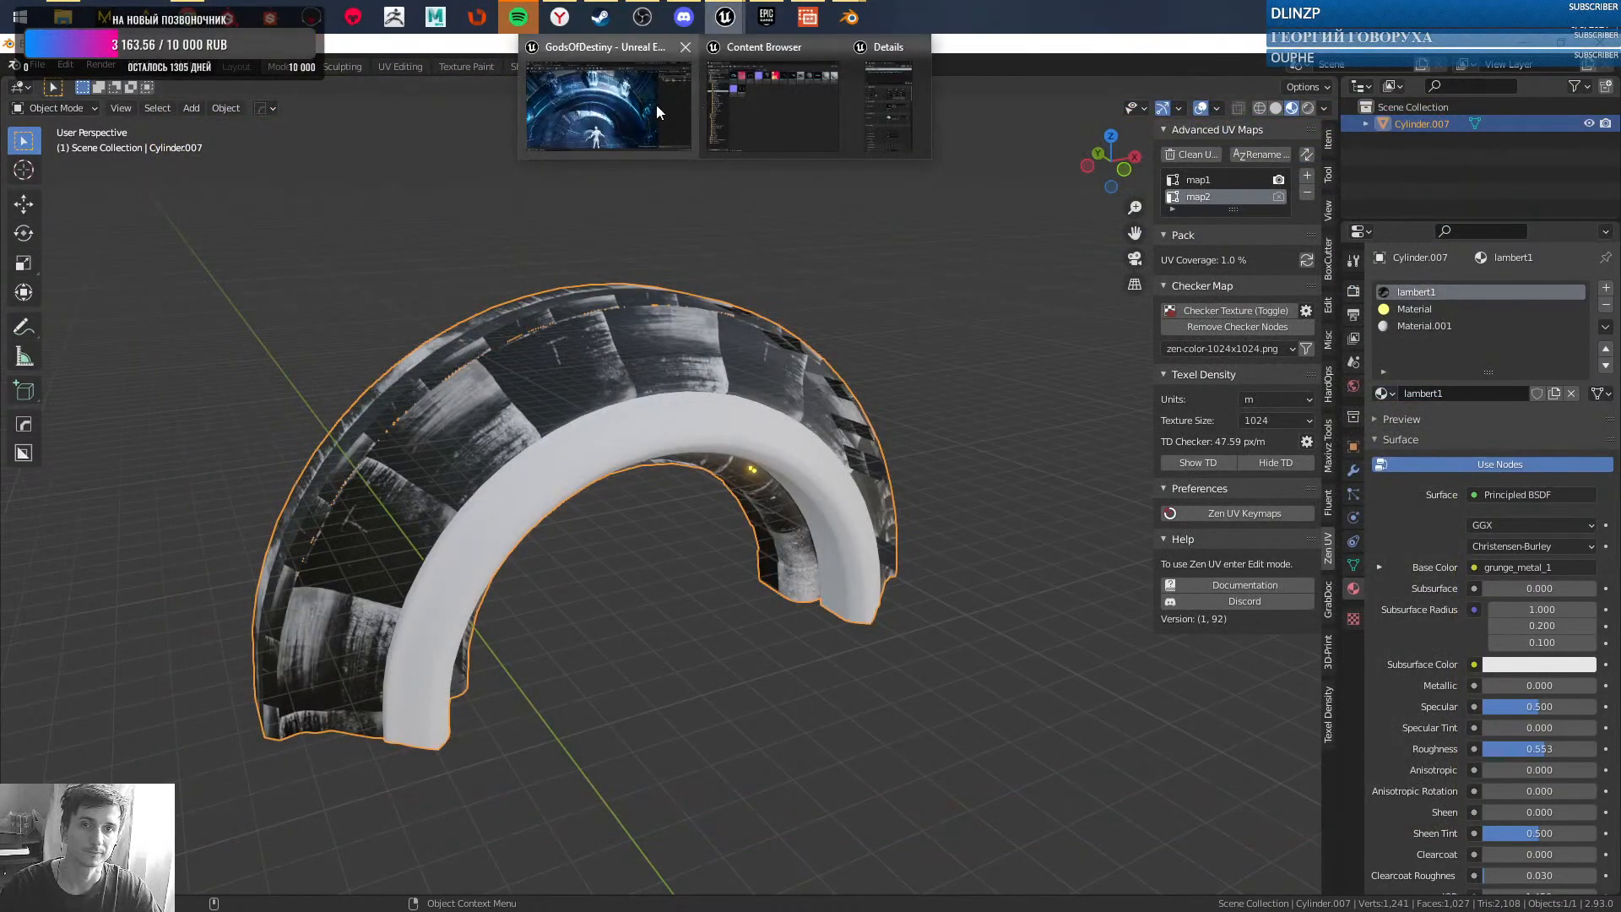
pyautogui.click(633, 110)
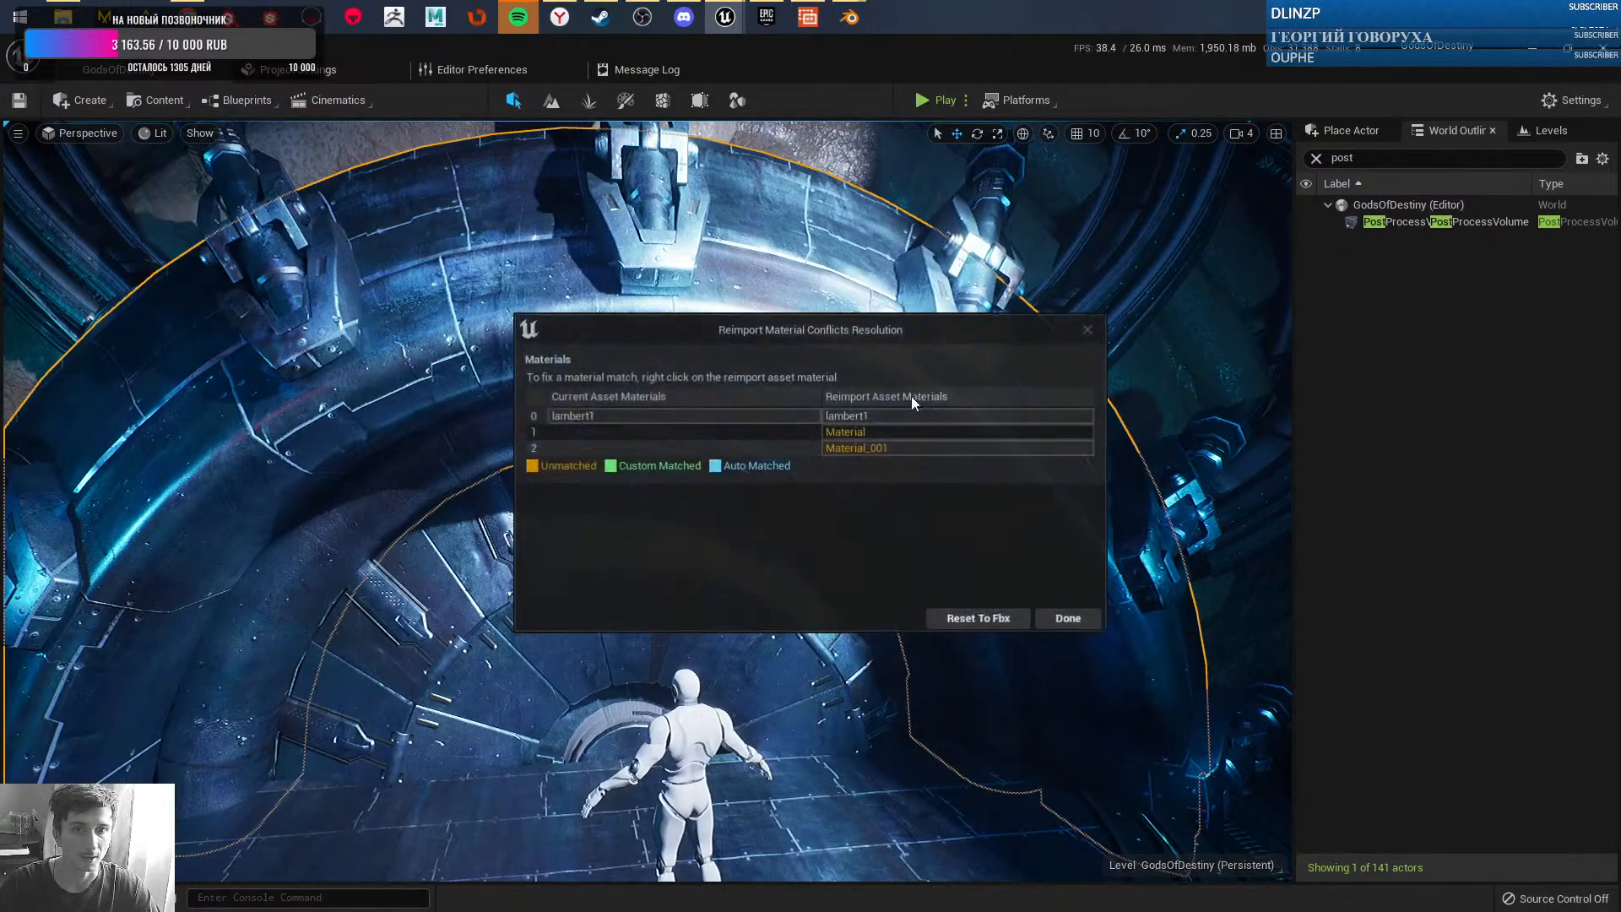
pyautogui.click(967, 616)
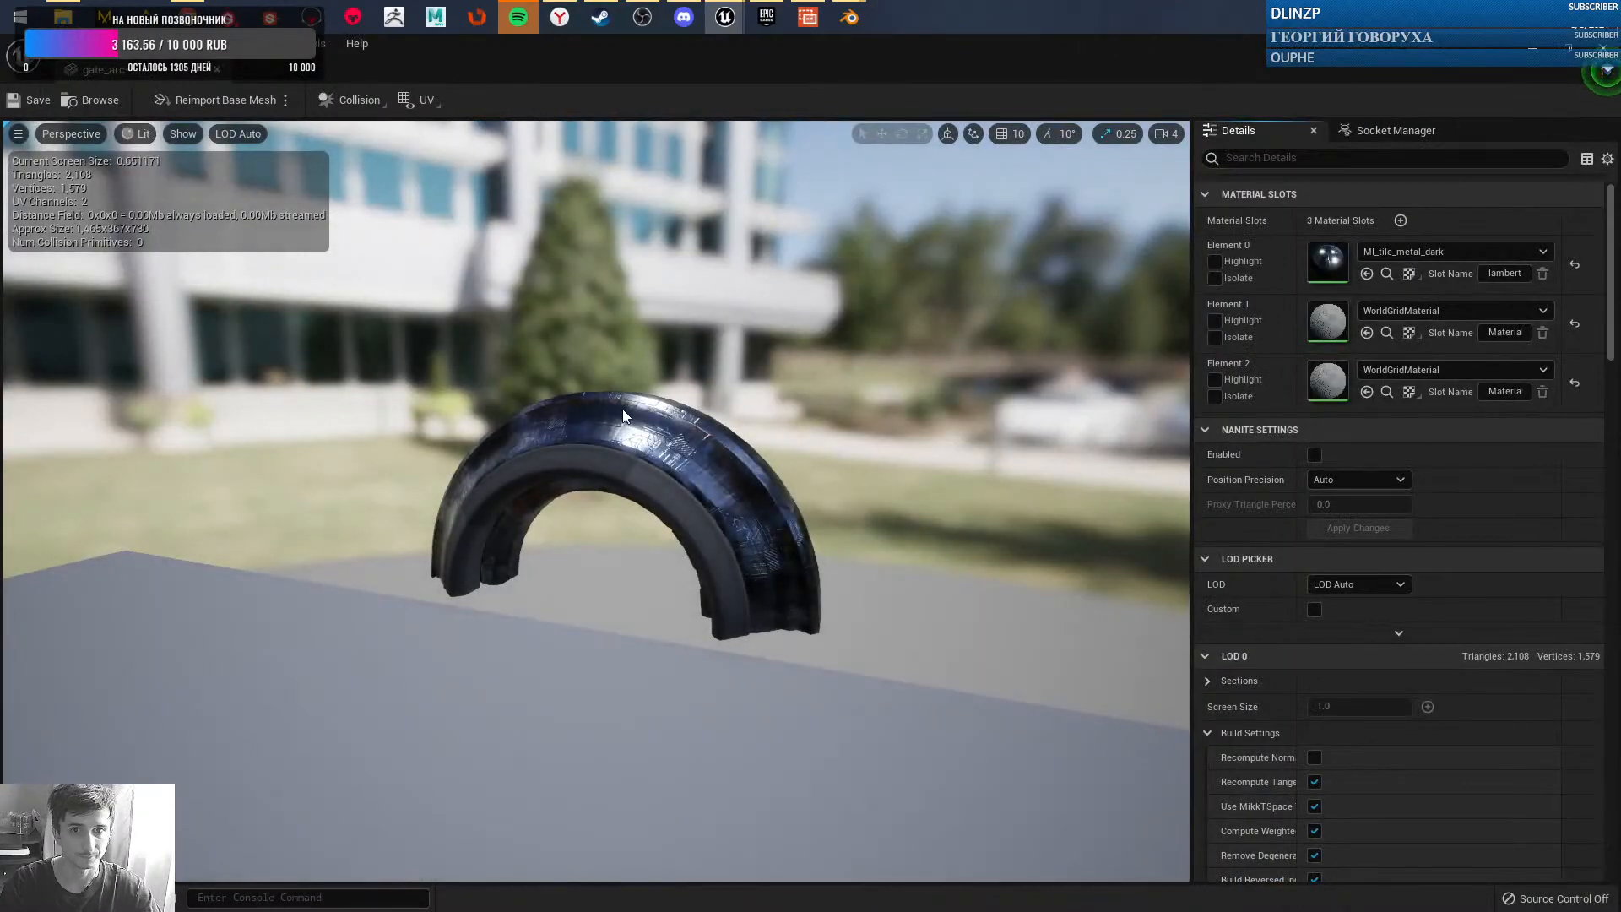
# - Assign MI_Emissive to the arch's material Element 1 and MI_tile_simple_gray_gate to Element 2
pyautogui.keyDown('alt'); pyautogui.moveTo(622, 409); pyautogui.dragTo(671, 402, button='right'); pyautogui.keyUp('alt')
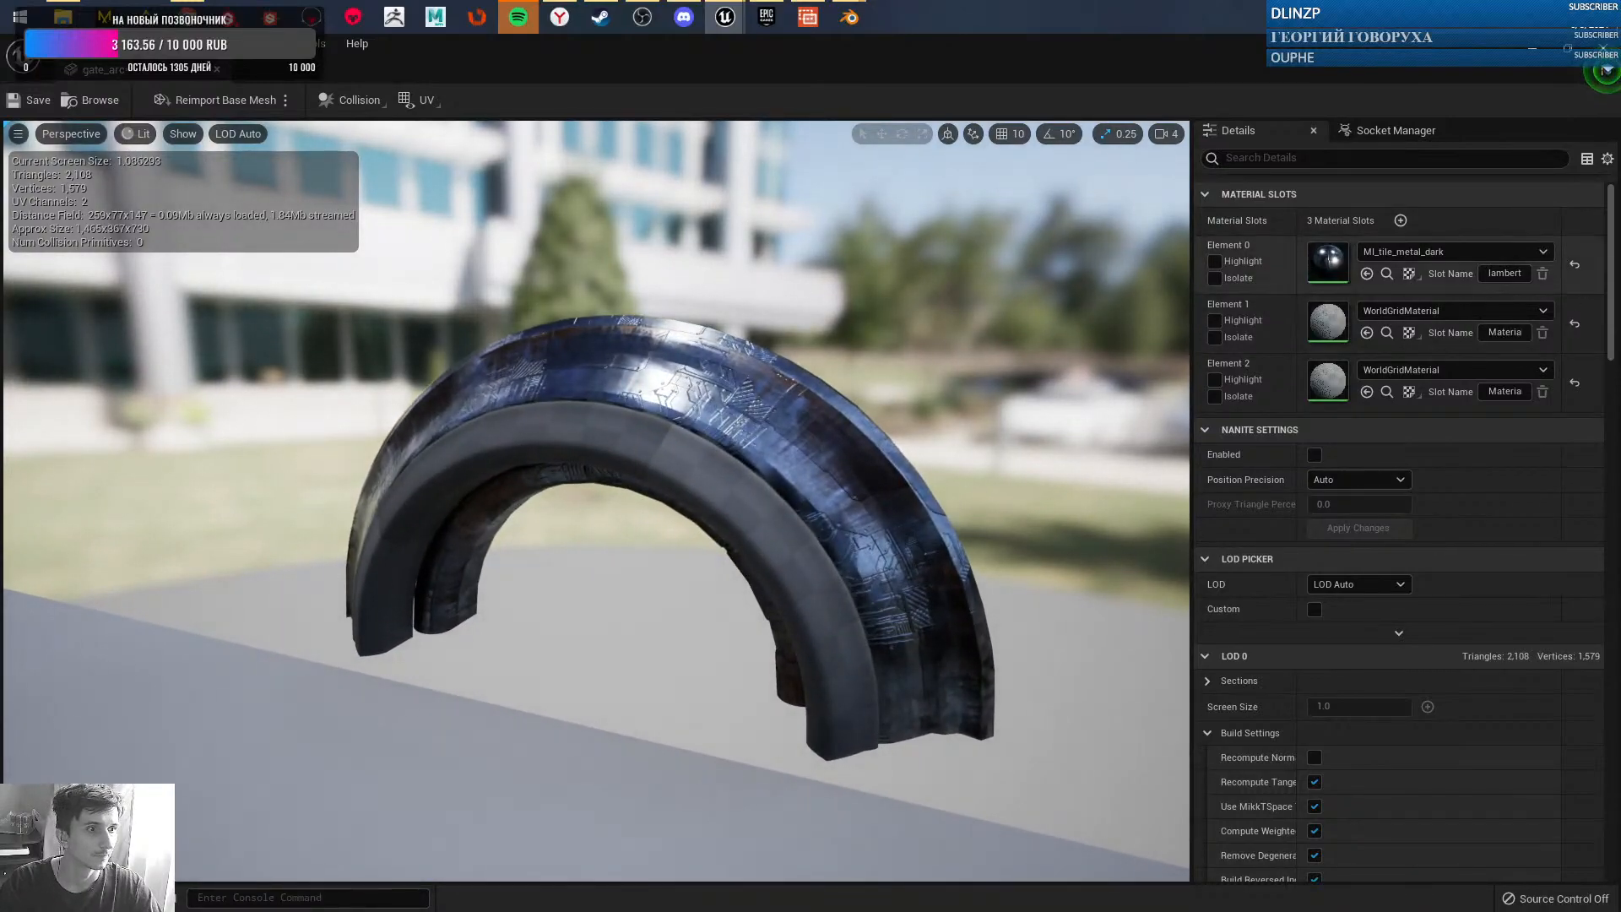
pyautogui.click(1366, 333)
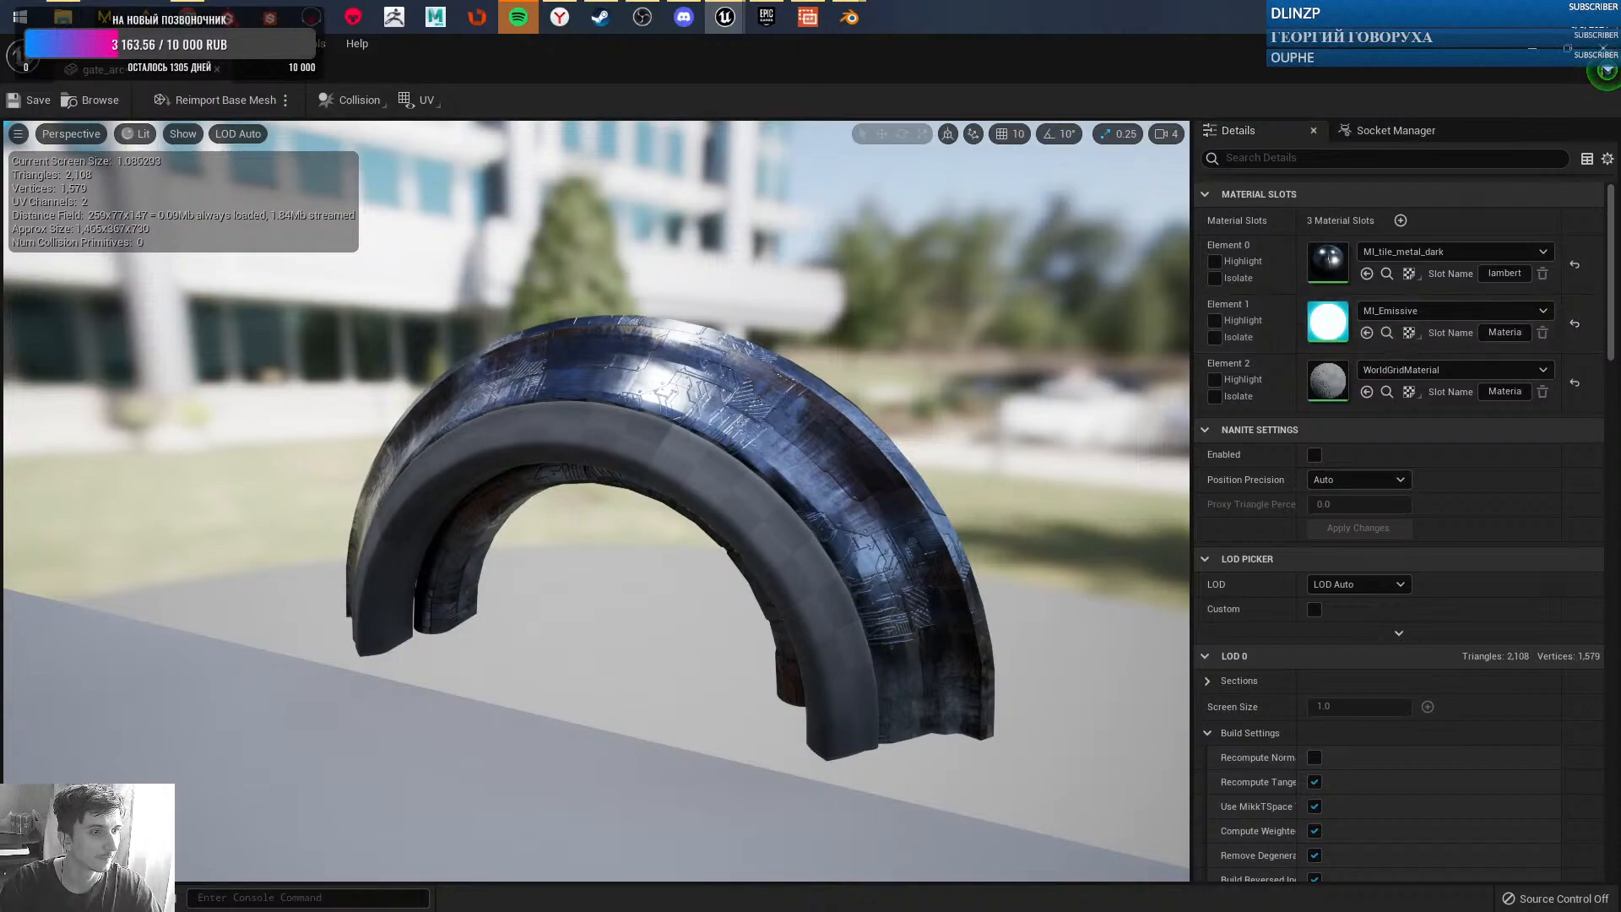
pyautogui.click(1366, 391)
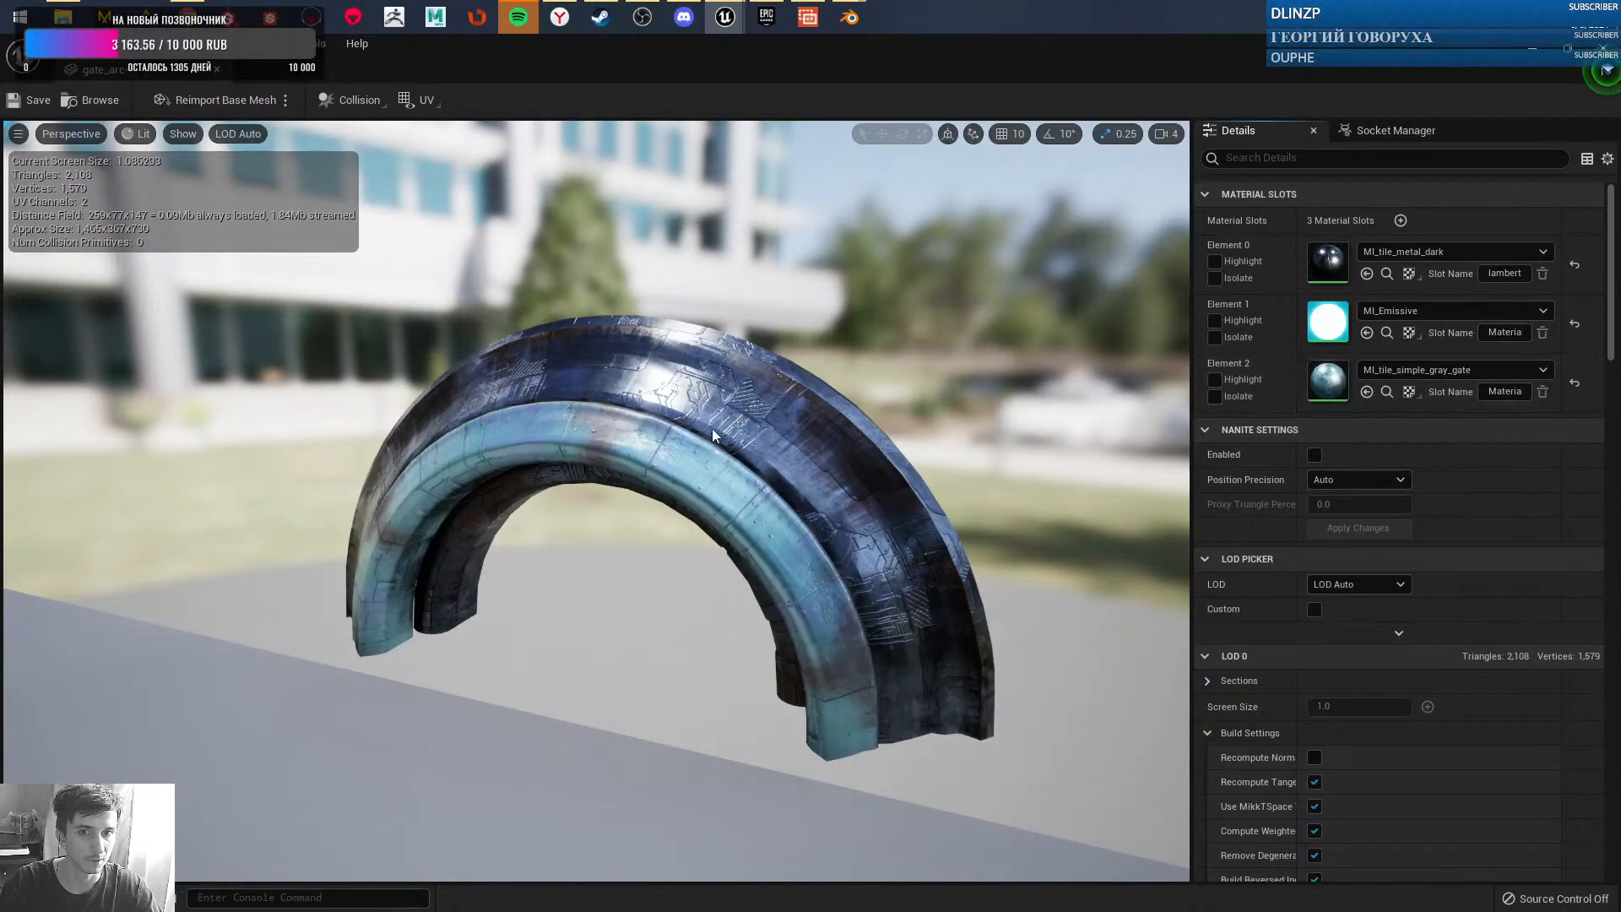
# - Examine the arch's new materials in the mesh preview and beside the level, and close the gate_arc mesh editor
pyautogui.scroll(3, 596, 502)
pyautogui.keyDown('alt'); pyautogui.moveTo(507, 473); pyautogui.dragTo(717, 549); pyautogui.keyUp('alt')
pyautogui.keyDown('alt'); pyautogui.moveTo(591, 506); pyautogui.dragTo(836, 511); pyautogui.keyUp('alt')
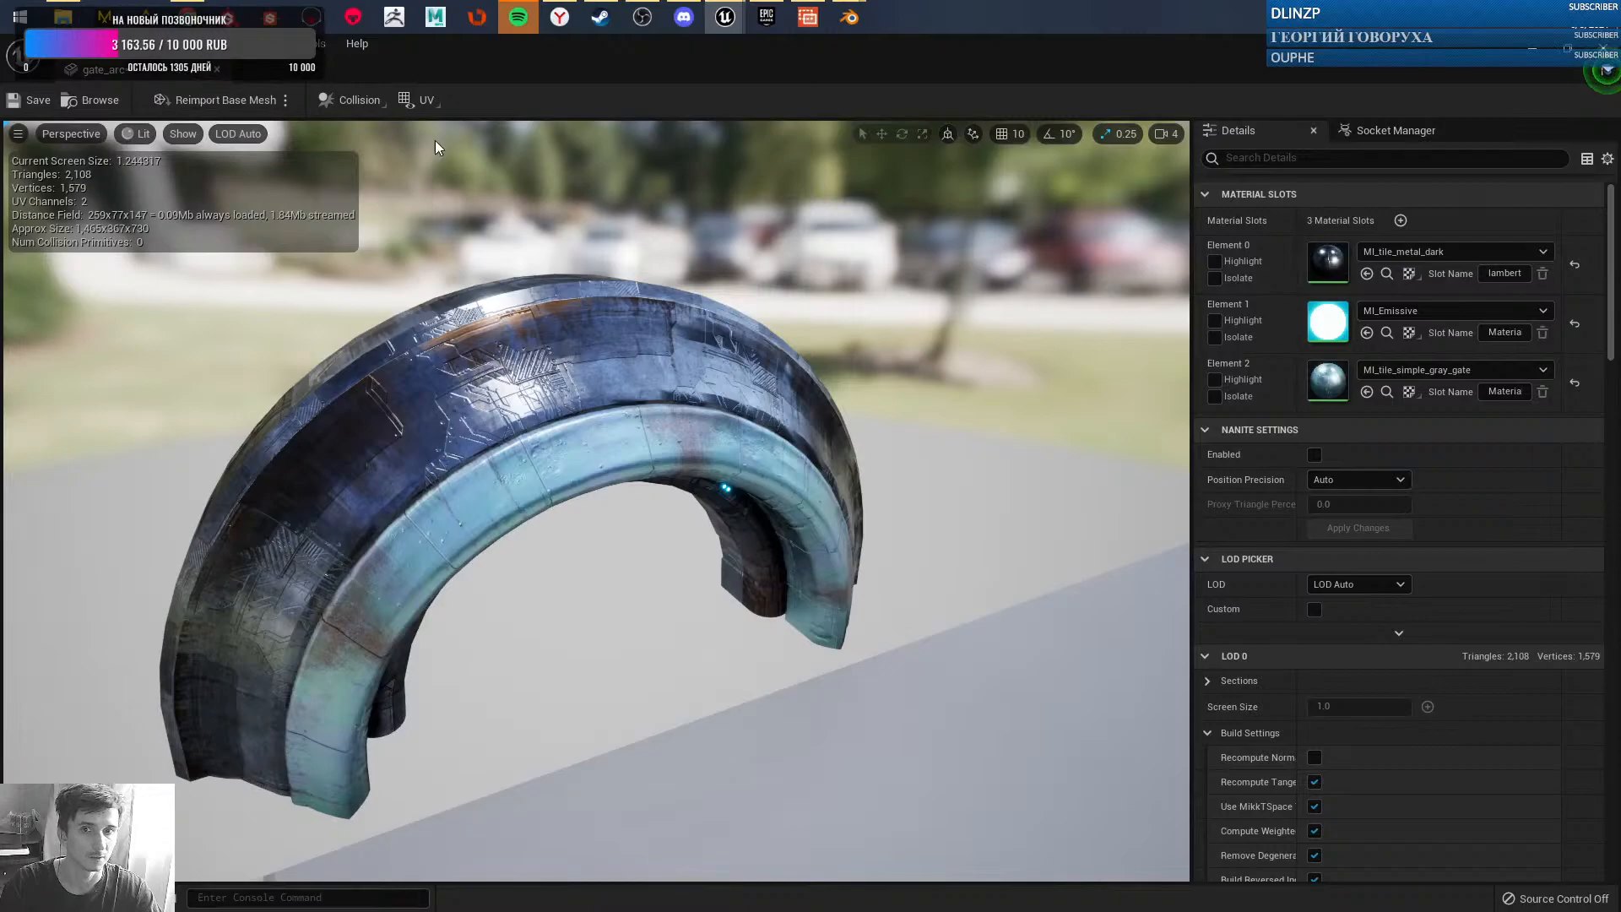
pyautogui.moveTo(467, 70); pyautogui.dragTo(1031, 424)
pyautogui.moveTo(1218, 421); pyautogui.dragTo(1028, 473)
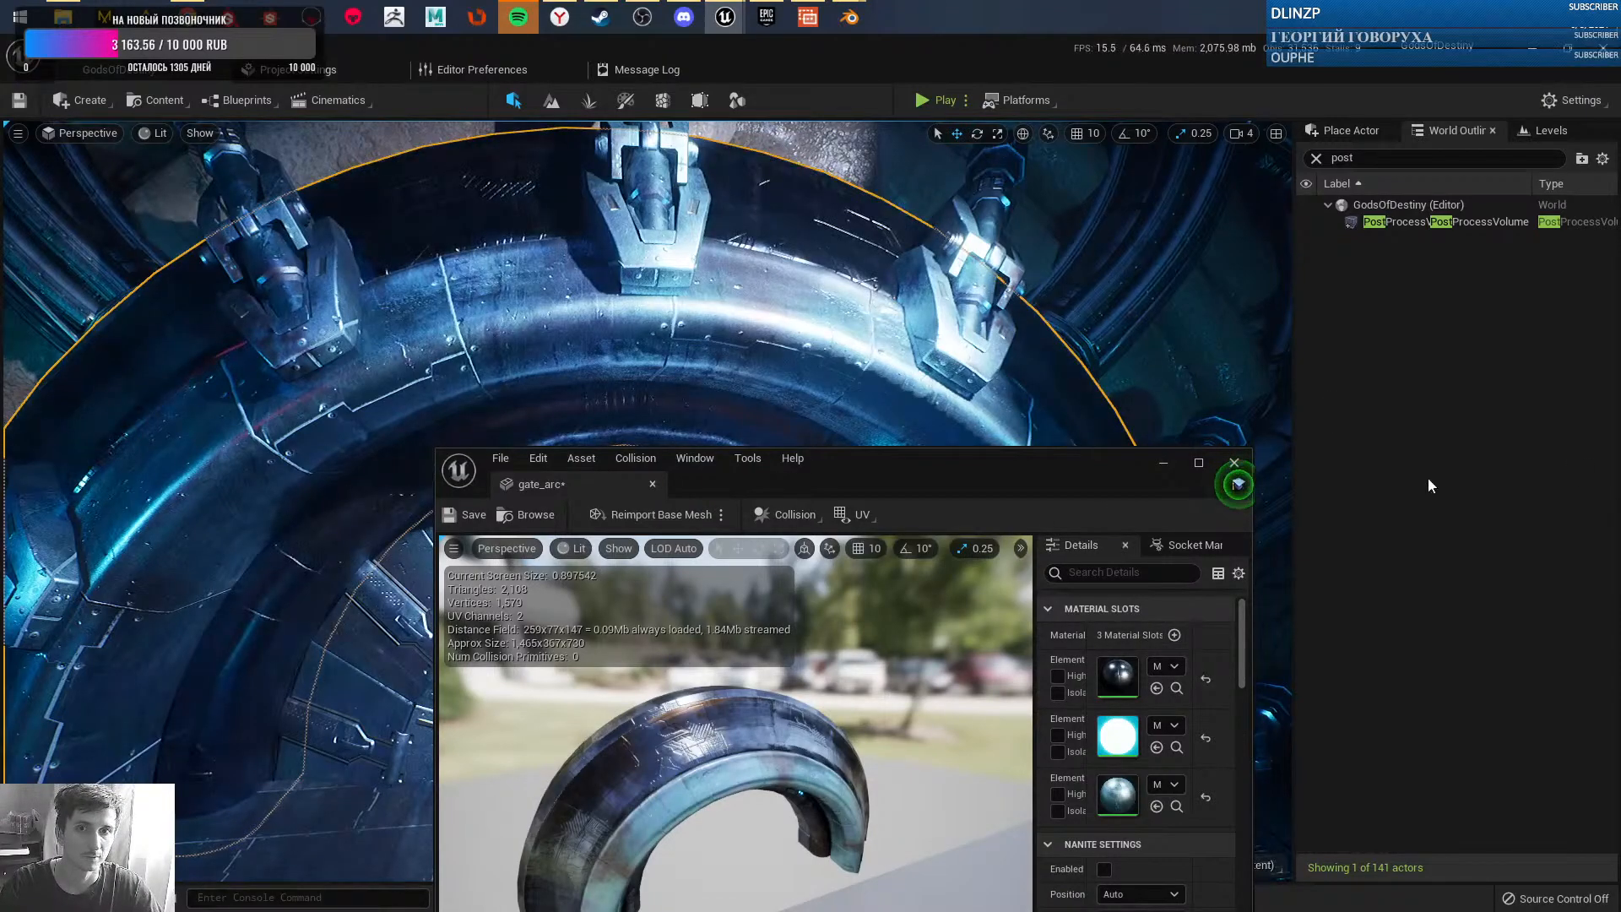
pyautogui.keyDown('alt'); pyautogui.moveTo(758, 347); pyautogui.dragTo(880, 335); pyautogui.keyUp('alt')
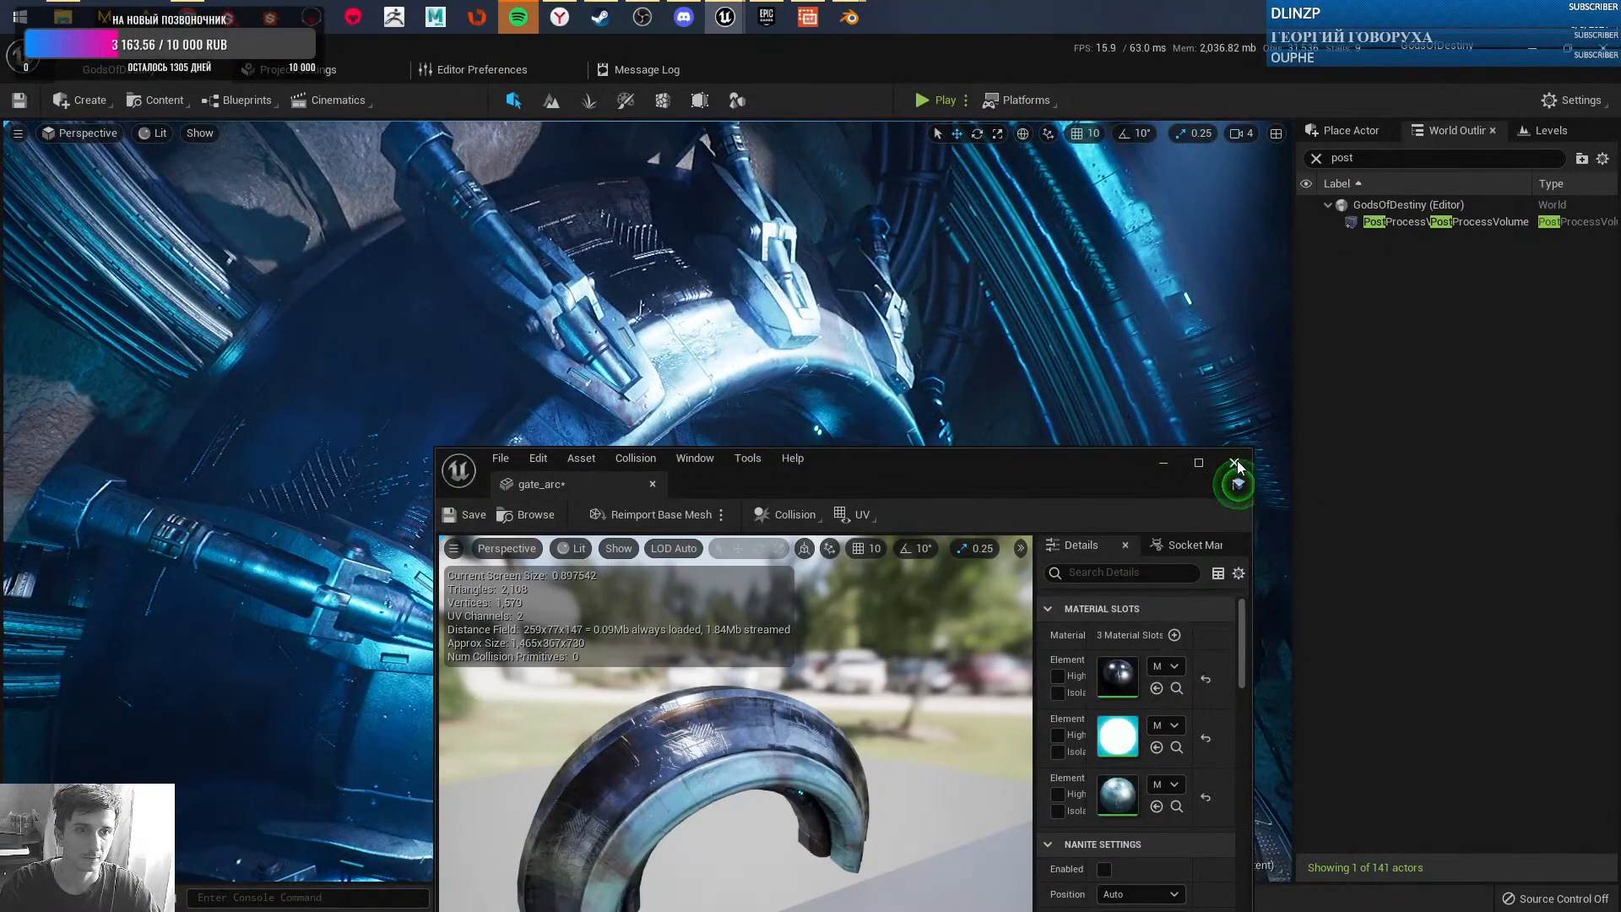
pyautogui.click(1233, 462)
# - Examine the arch in the level up close and from across the hall, with and without editor icons
pyautogui.press('s')
pyautogui.moveTo(963, 412)
pyautogui.mouseDown(button='right')
pyautogui.moveTo(895, 388)
pyautogui.moveTo(1038, 414)
pyautogui.moveTo(954, 406)
pyautogui.mouseUp(button='right')
pyautogui.press('w')
pyautogui.press('s')
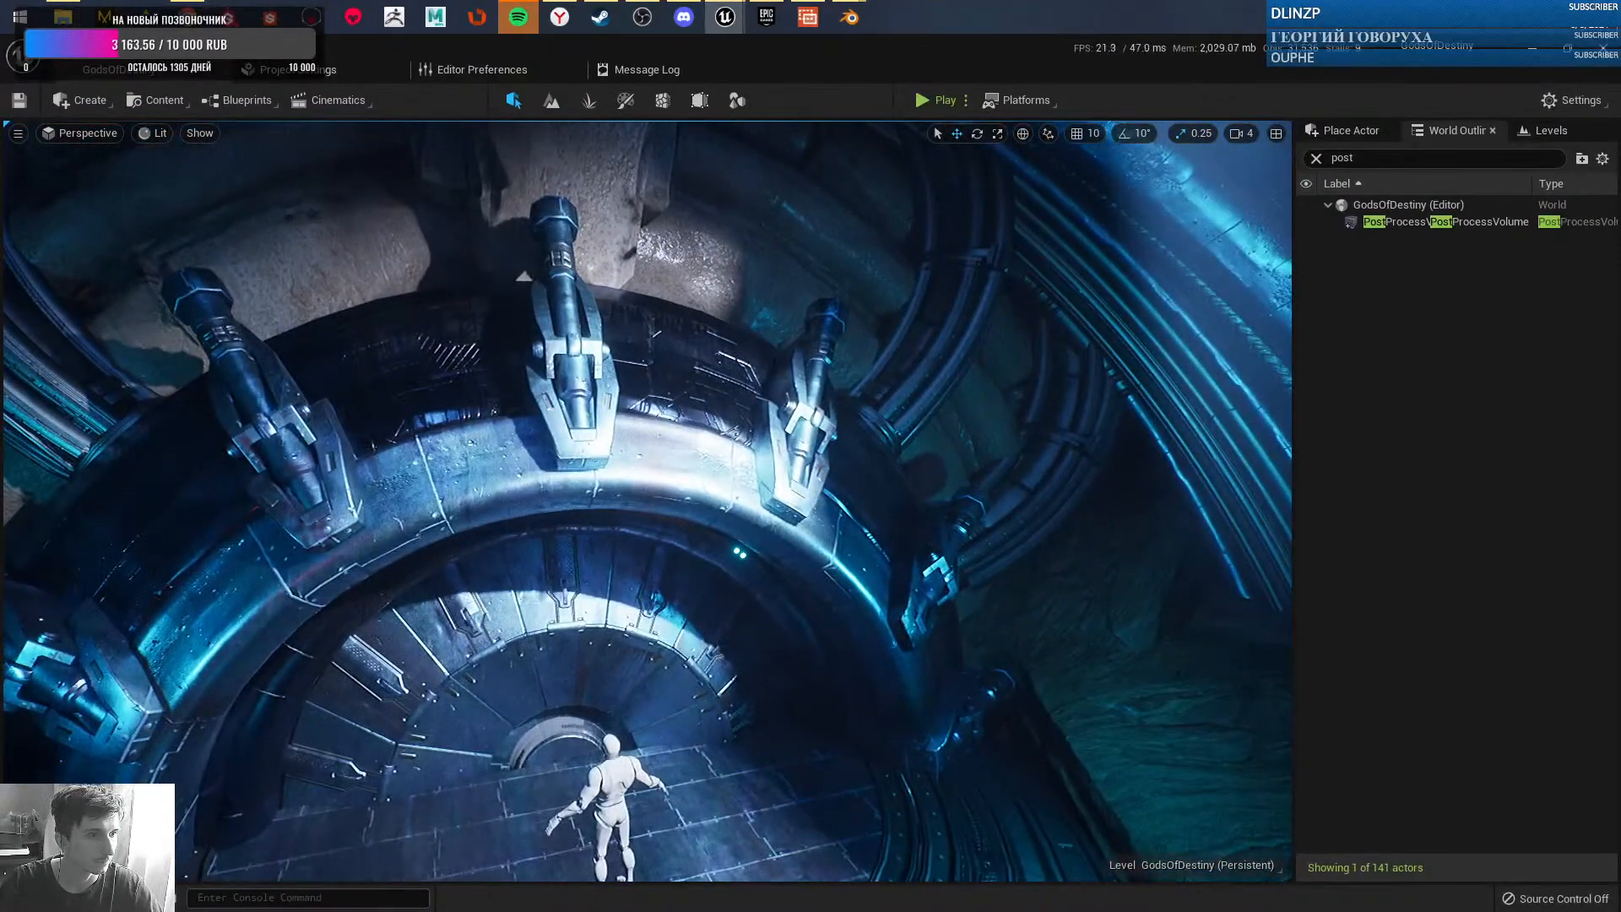
pyautogui.click(790, 381)
pyautogui.moveTo(859, 482)
pyautogui.mouseDown(button='right')
pyautogui.moveTo(842, 483)
pyautogui.moveTo(840, 460)
pyautogui.mouseUp(button='right')
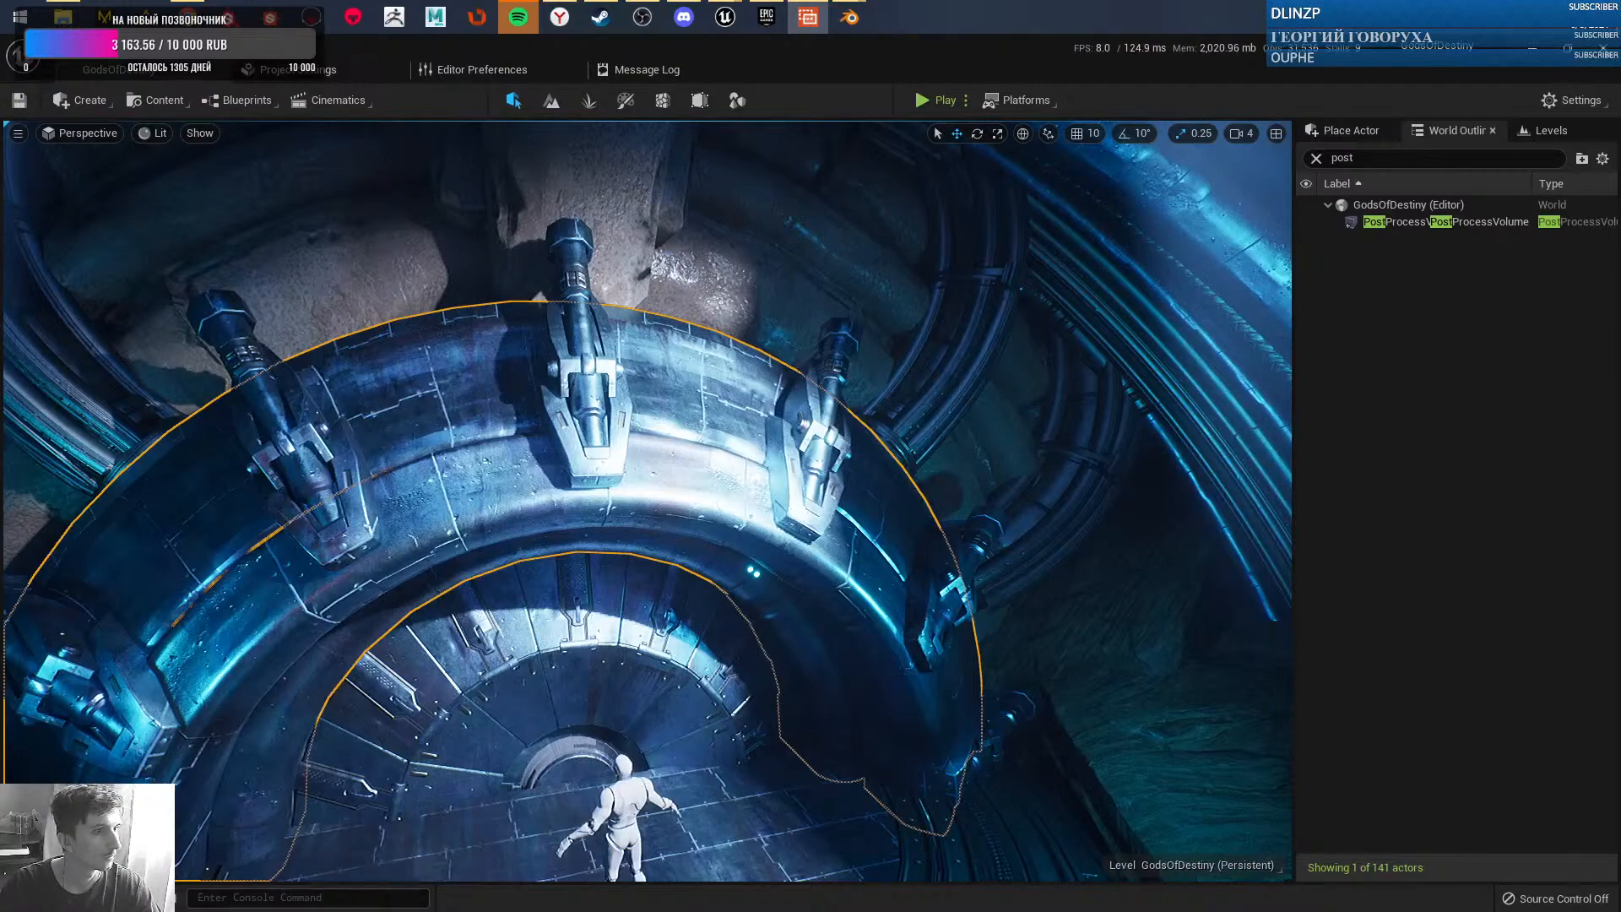
pyautogui.moveTo(722, 492); pyautogui.dragTo(583, 455, button='right')
pyautogui.press('w')
pyautogui.press('g')
pyautogui.press('s')
pyautogui.press('s')
pyautogui.press('w')
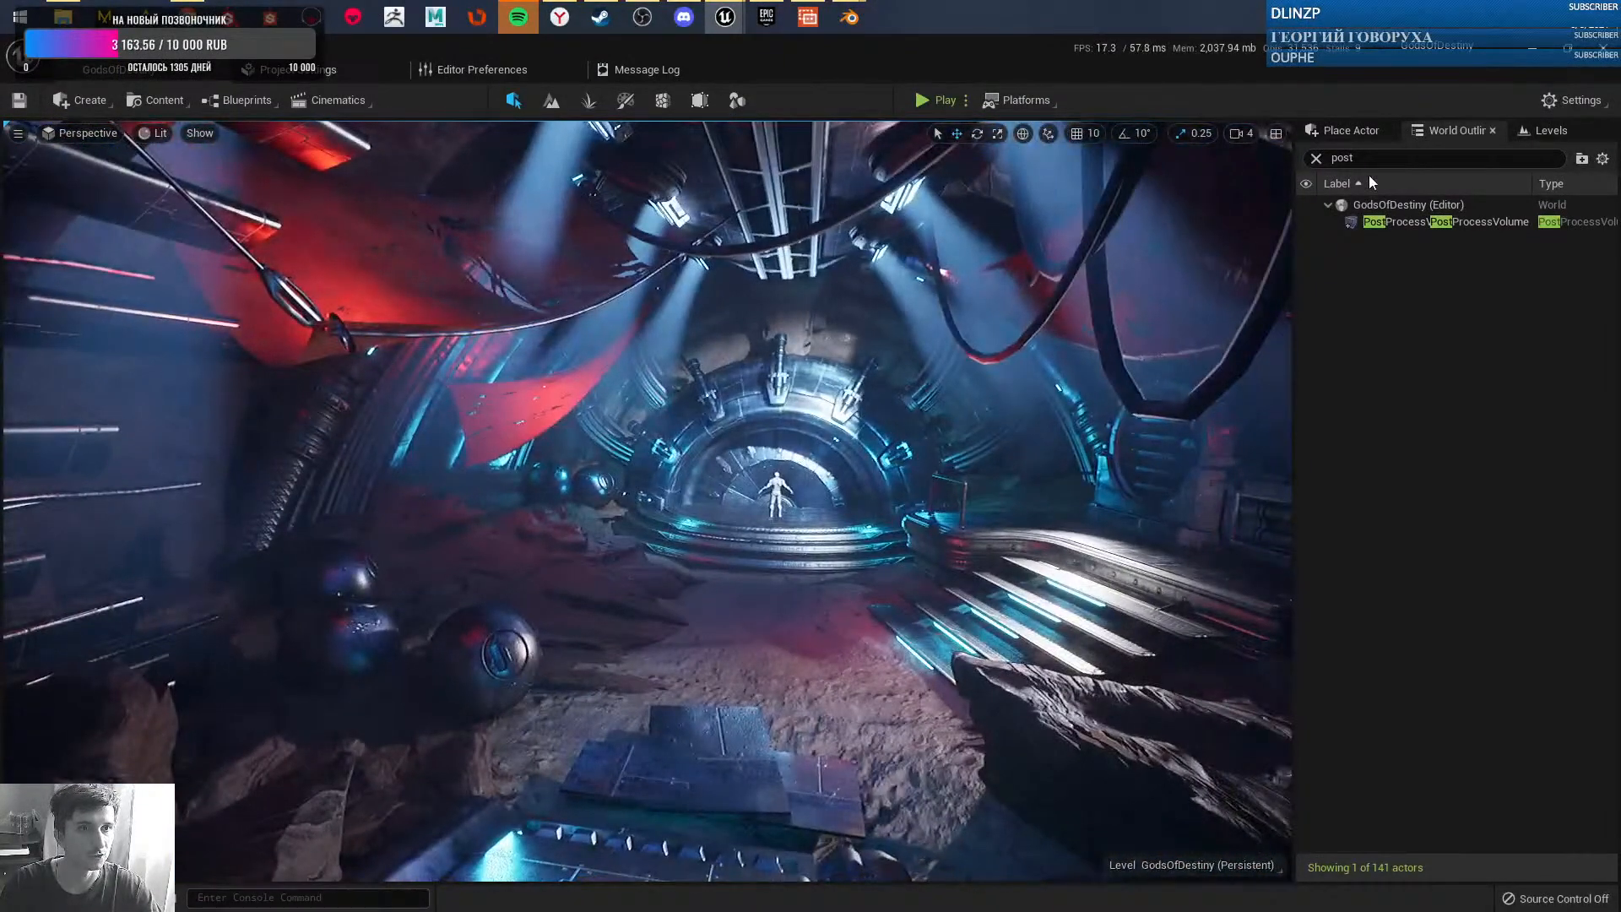
# - Select the PostProcessVolume and examine the red banner, ceiling lamps and gate from several viewpoints
pyautogui.click(1386, 223)
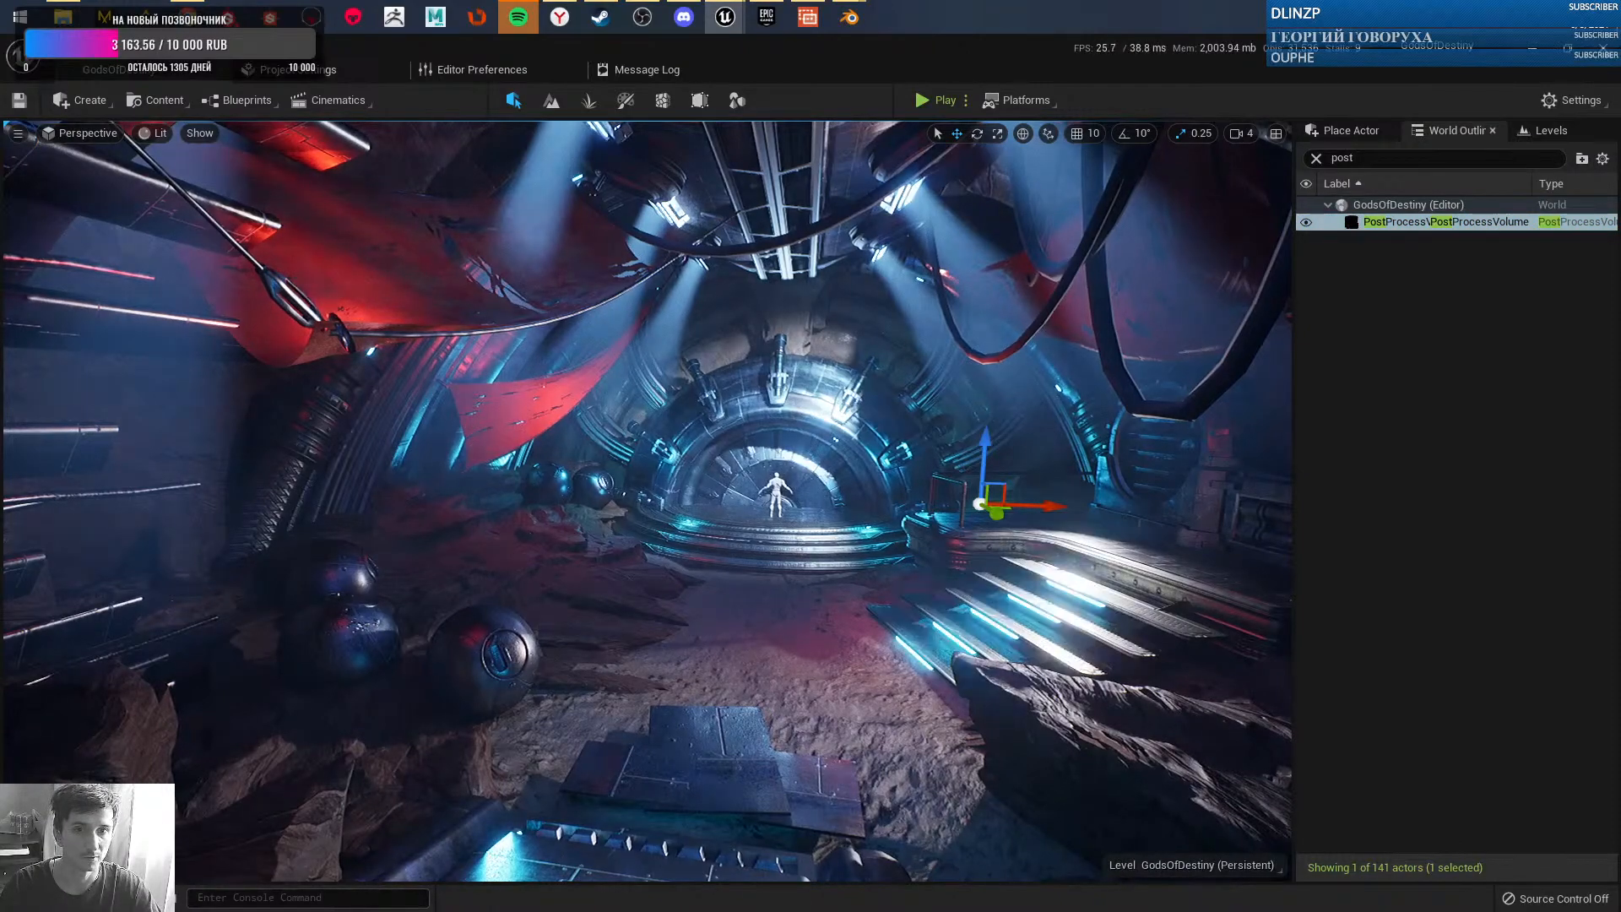
pyautogui.press('w')
pyautogui.moveTo(648, 502); pyautogui.dragTo(506, 363, button='right')
pyautogui.press('w')
pyautogui.moveTo(981, 474); pyautogui.dragTo(984, 470, button='right')
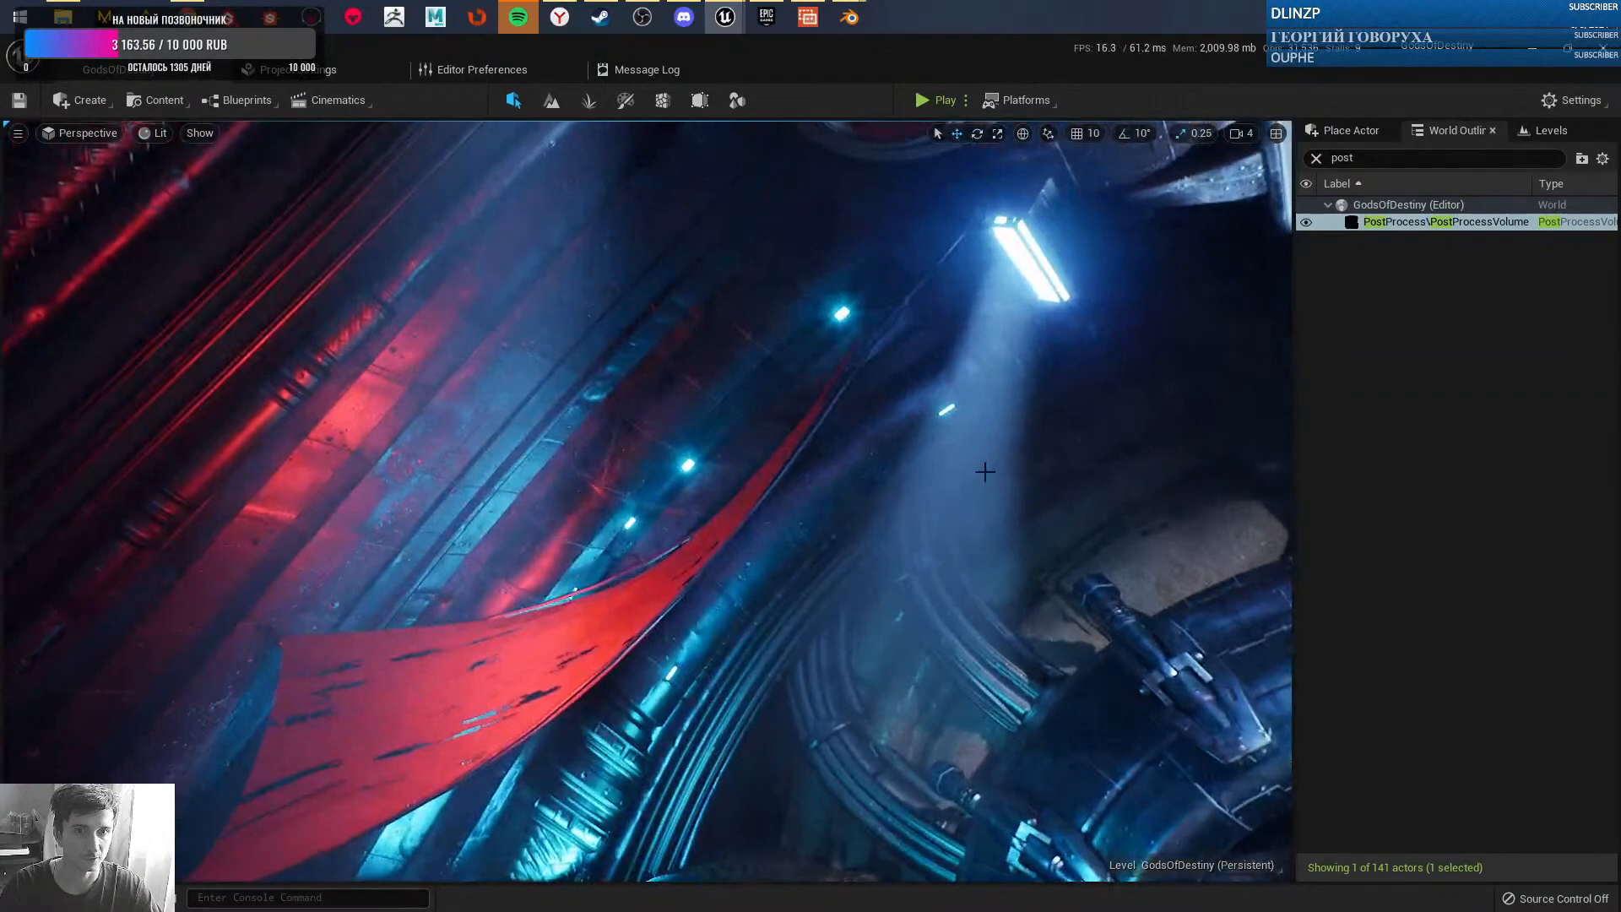
pyautogui.moveTo(647, 501)
pyautogui.mouseDown(button='right')
pyautogui.moveTo(688, 499)
pyautogui.moveTo(646, 494)
pyautogui.mouseUp(button='right')
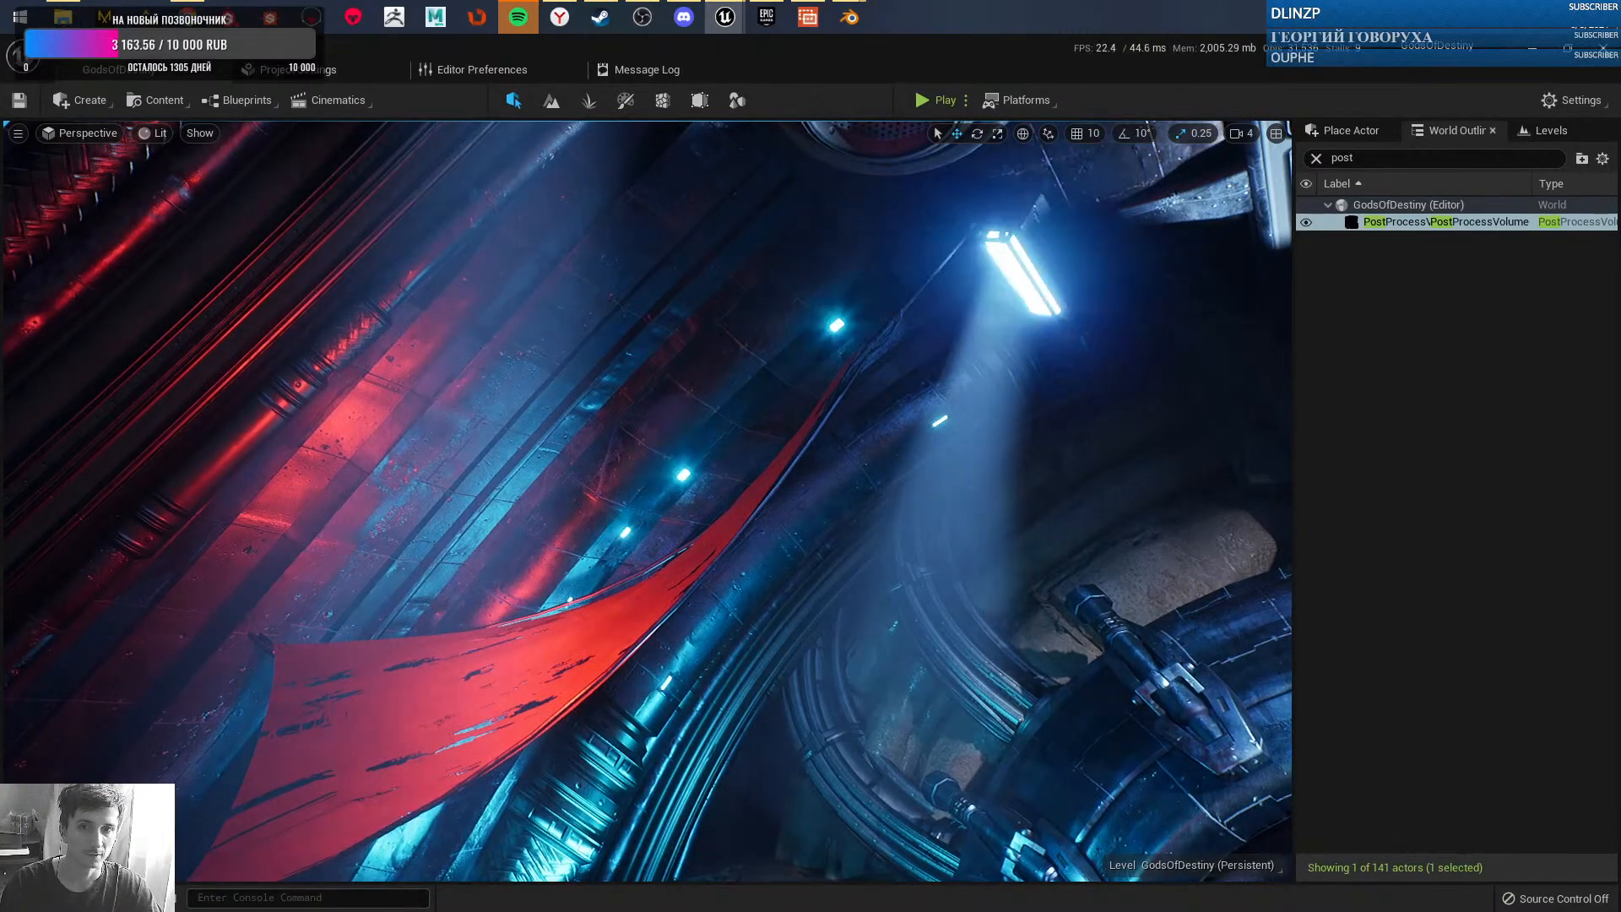
pyautogui.moveTo(648, 502); pyautogui.dragTo(812, 481, button='right')
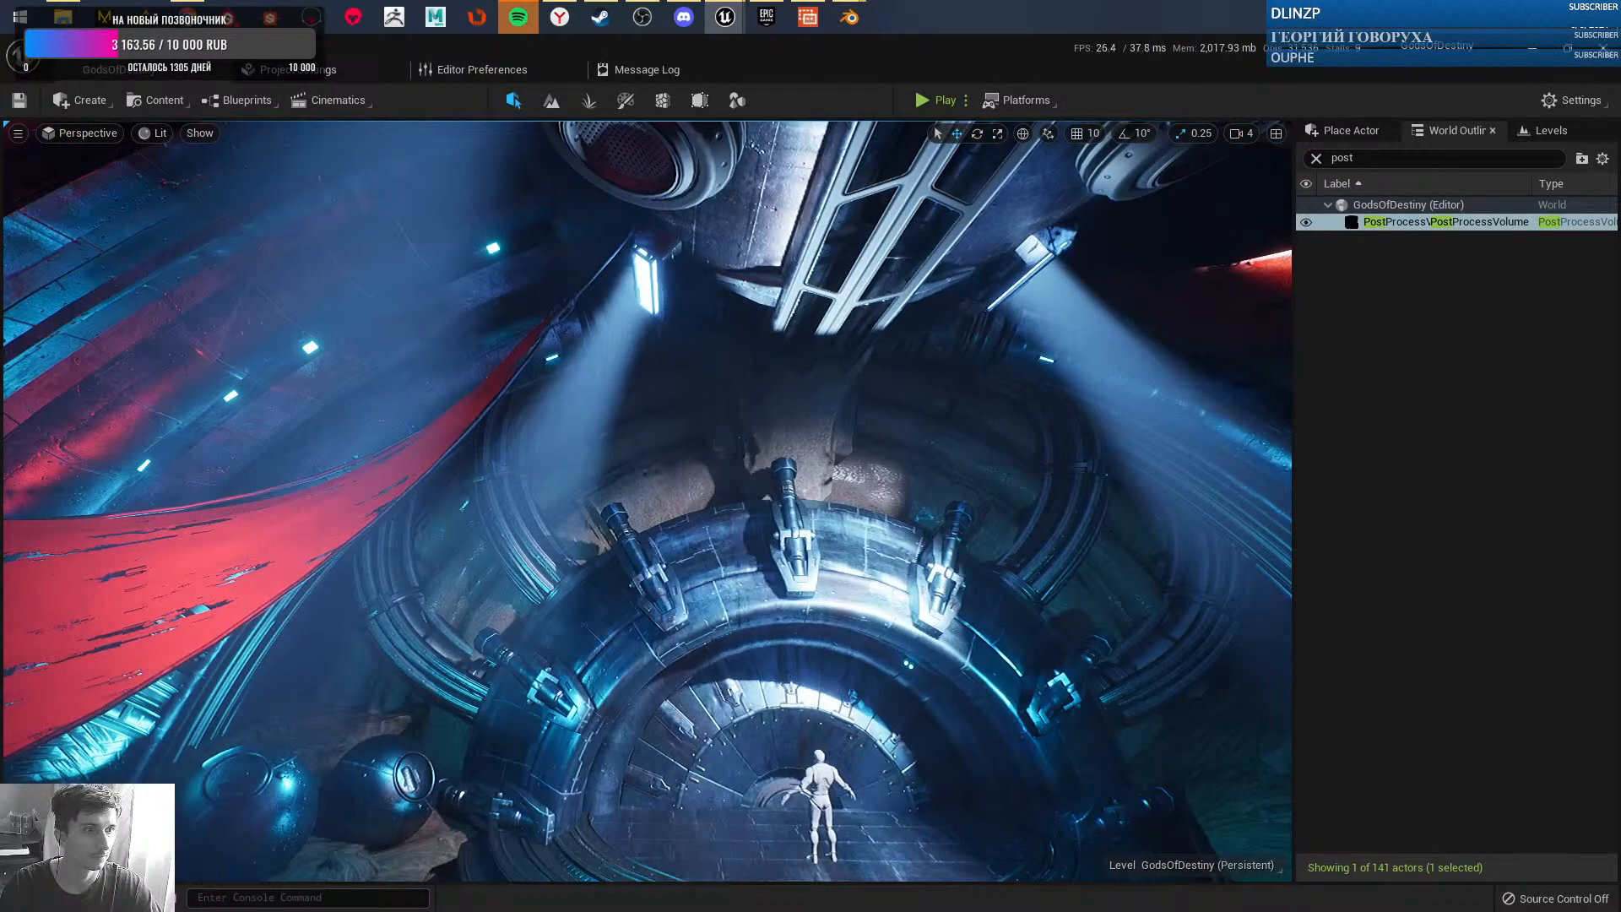
pyautogui.moveTo(647, 502); pyautogui.dragTo(1350, 481, button='right')
pyautogui.moveTo(1014, 456); pyautogui.dragTo(718, 469, button='right')
pyautogui.press('w')
pyautogui.press('g')
pyautogui.press('g')
pyautogui.press('w')
pyautogui.press('w')
pyautogui.press('s')
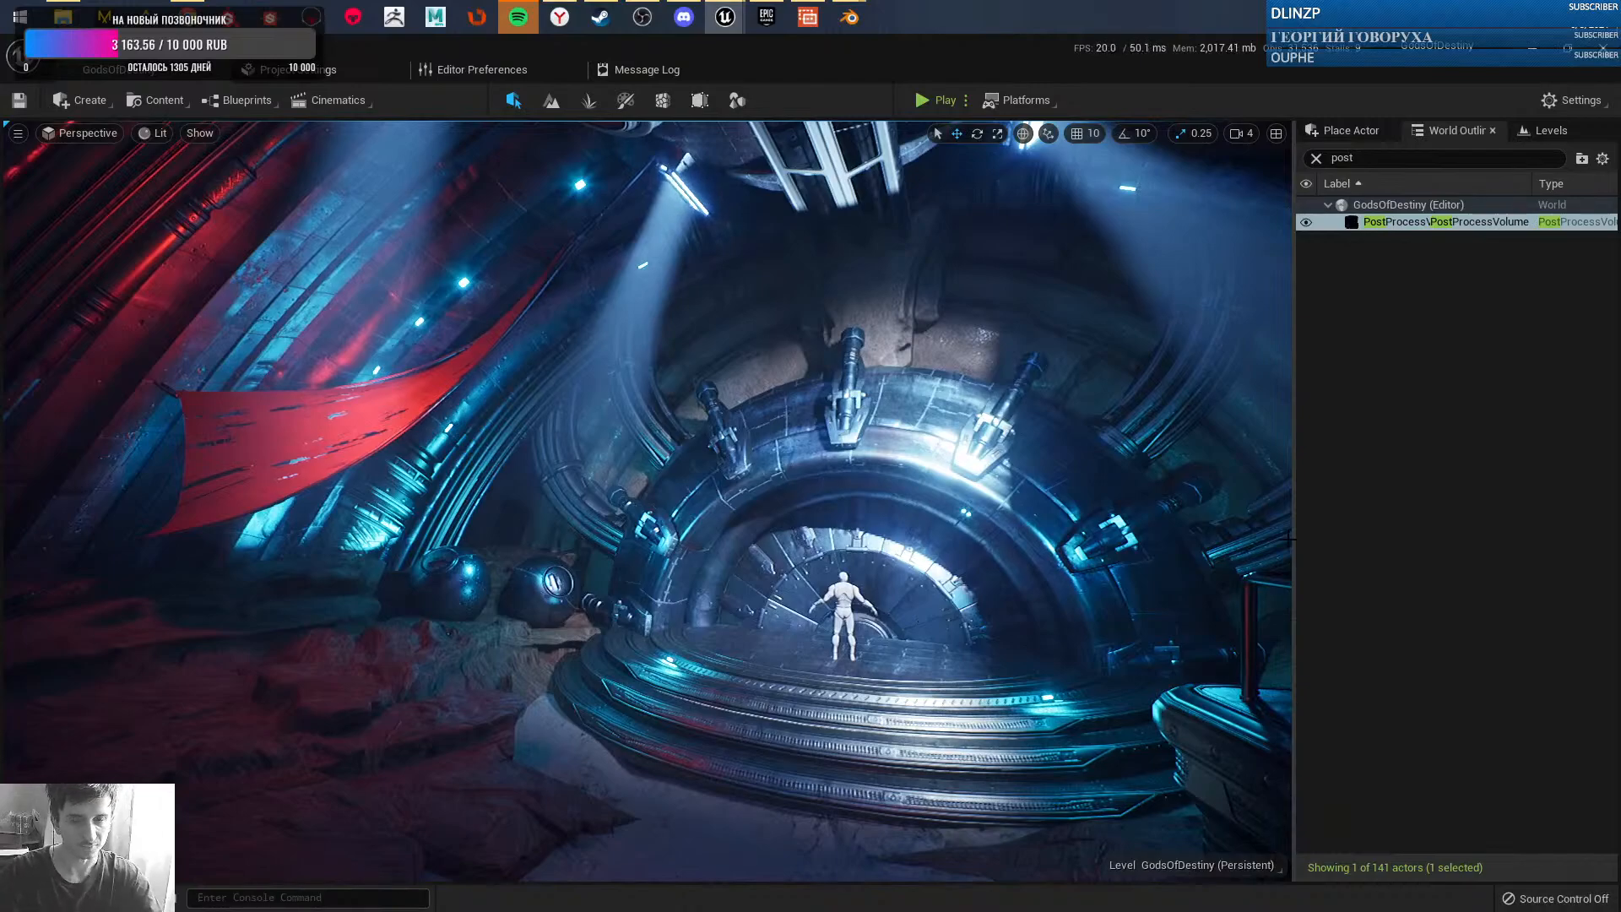
# - Compare the hall's ceiling in the Unlit and Lit view modes, return to Lit, and save the changes
pyautogui.moveTo(970, 546); pyautogui.dragTo(1096, 589, button='right')
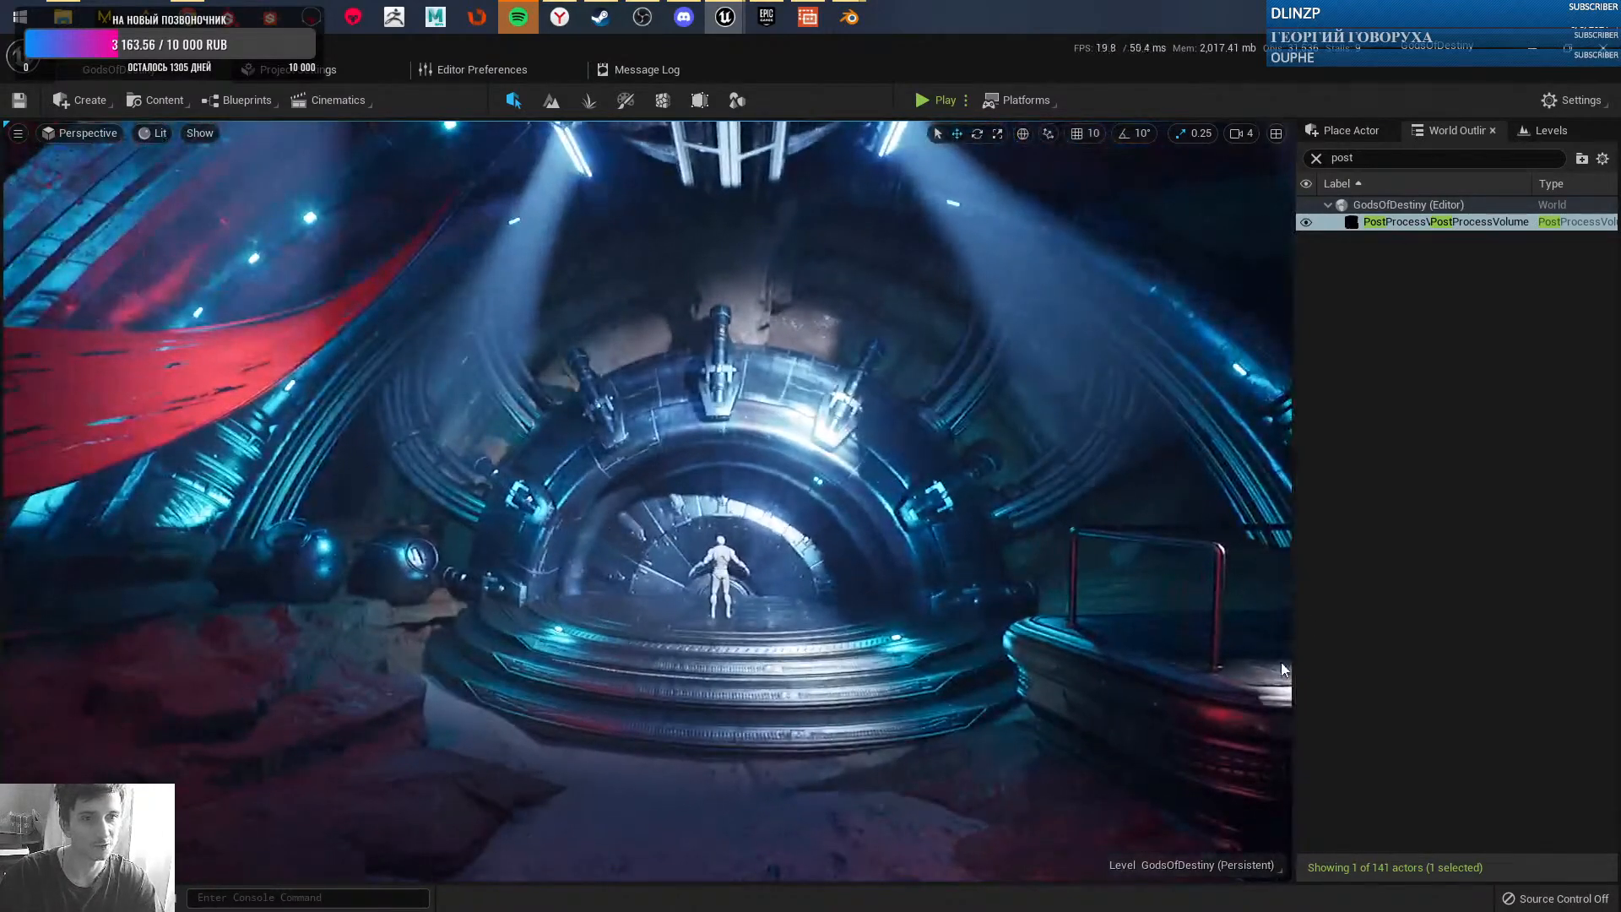
pyautogui.moveTo(1012, 622); pyautogui.dragTo(852, 318, button='right')
pyautogui.hotkey('alt', '3')
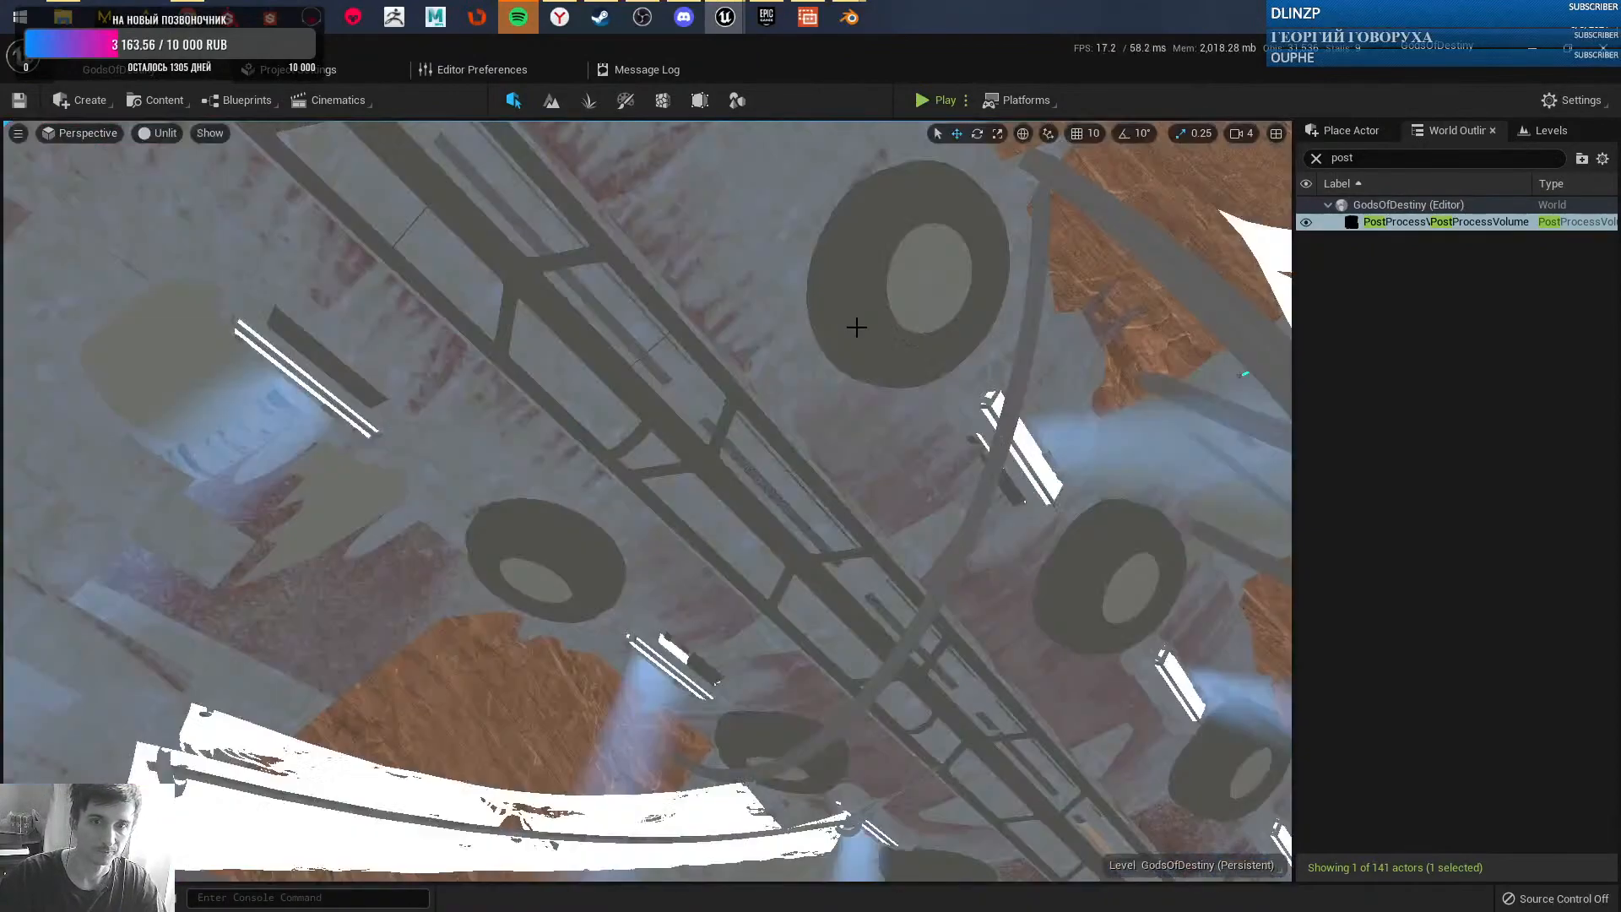
pyautogui.moveTo(917, 425); pyautogui.dragTo(916, 606, button='right')
pyautogui.hotkey('alt', '4')
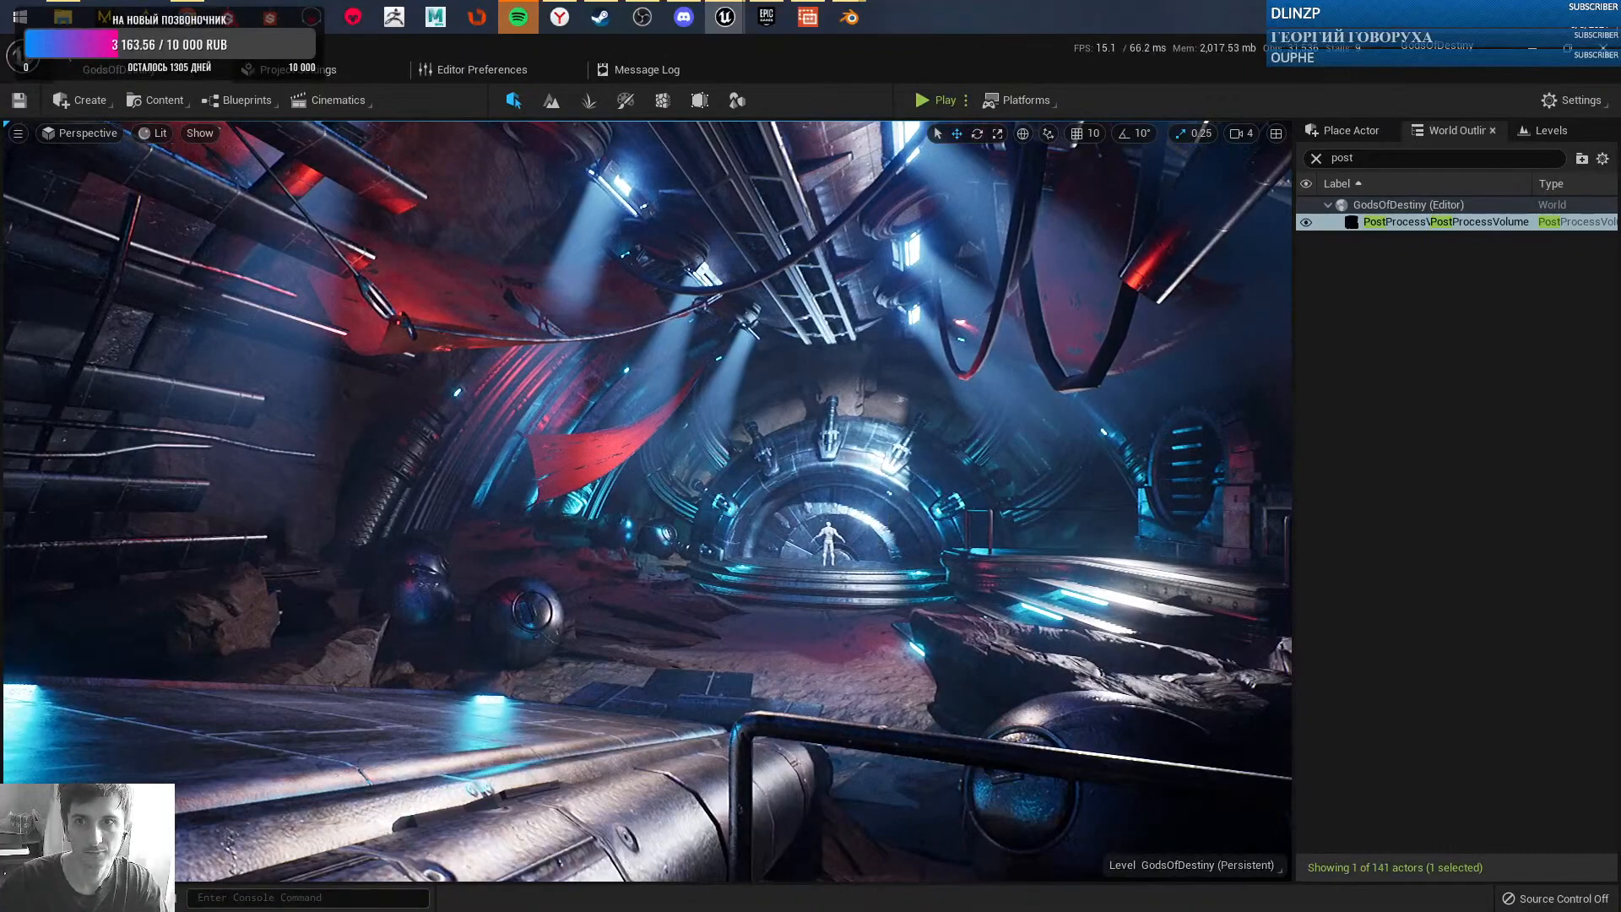
pyautogui.click(59, 51)
pyautogui.click(108, 235)
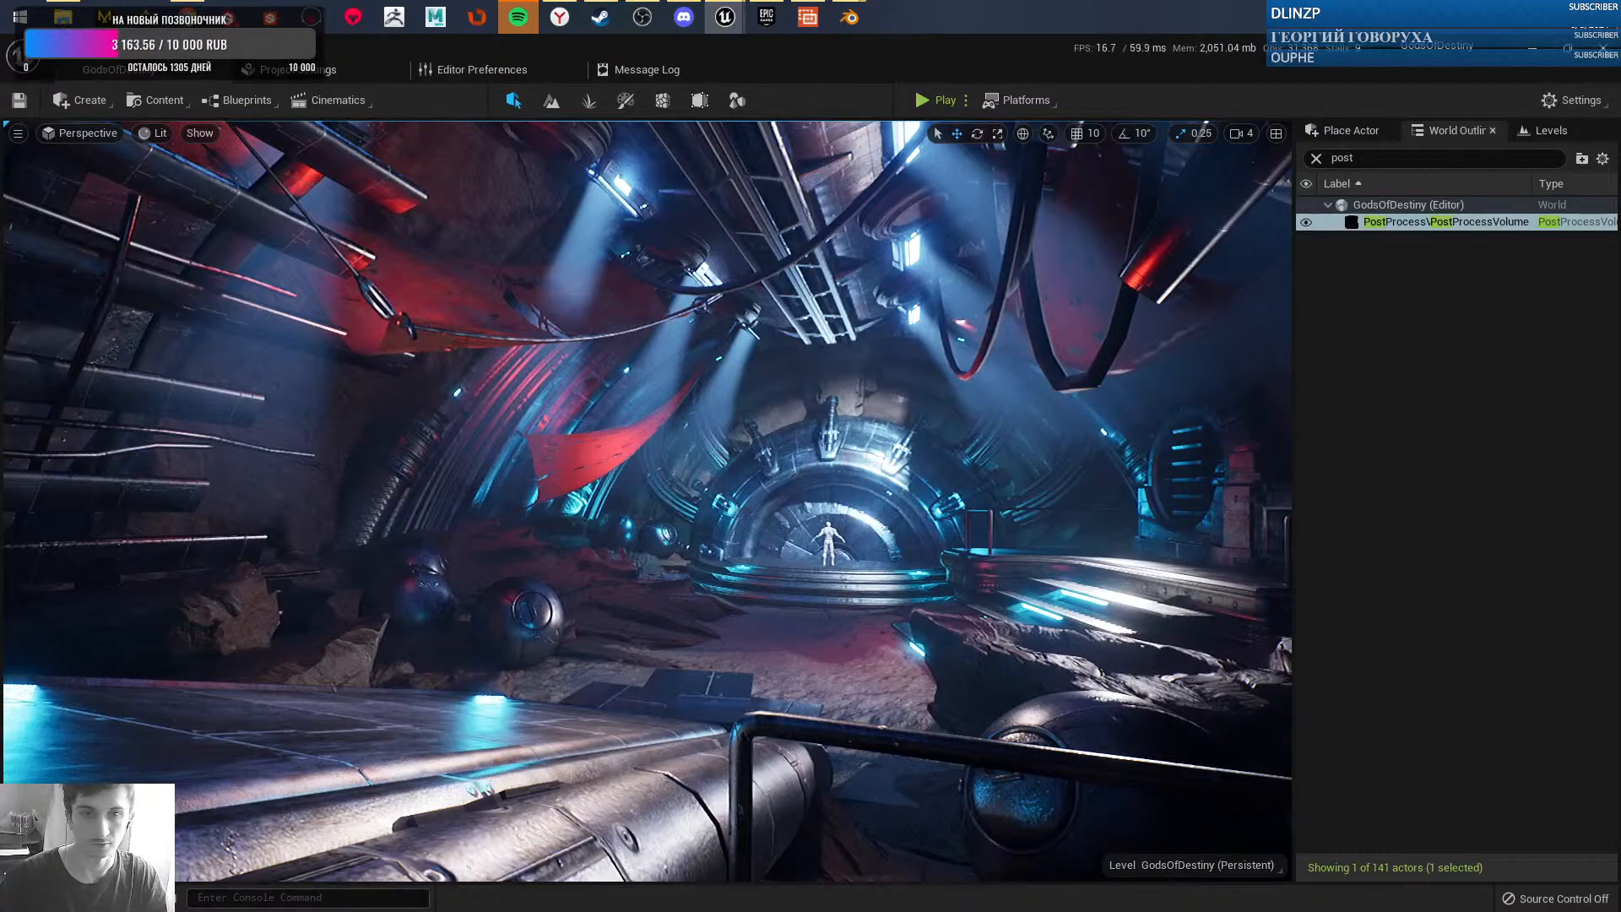
# - Show the editor icons and select the spotlight over the dark metal floor near the curved railing
pyautogui.press('w')
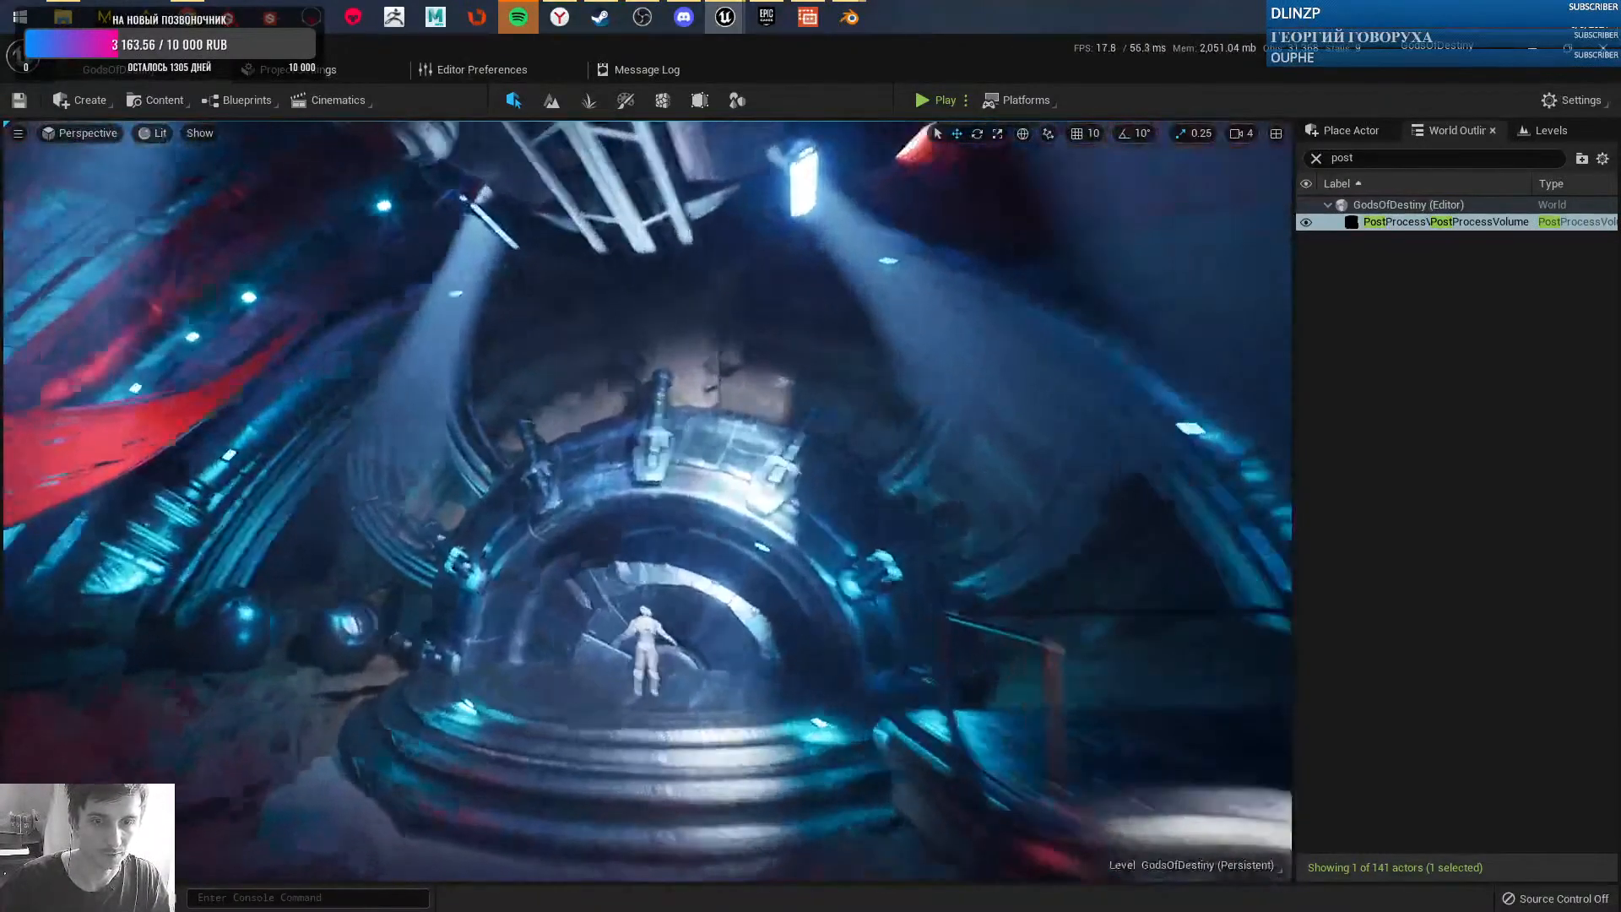
pyautogui.press('w')
pyautogui.moveTo(795, 195); pyautogui.dragTo(860, 142, button='right')
pyautogui.press('g')
pyautogui.moveTo(794, 195); pyautogui.dragTo(1119, 270, button='right')
pyautogui.press('w')
pyautogui.moveTo(795, 422); pyautogui.dragTo(414, 532, button='right')
pyautogui.press('a')
pyautogui.press('a')
pyautogui.press('s')
pyautogui.press('w')
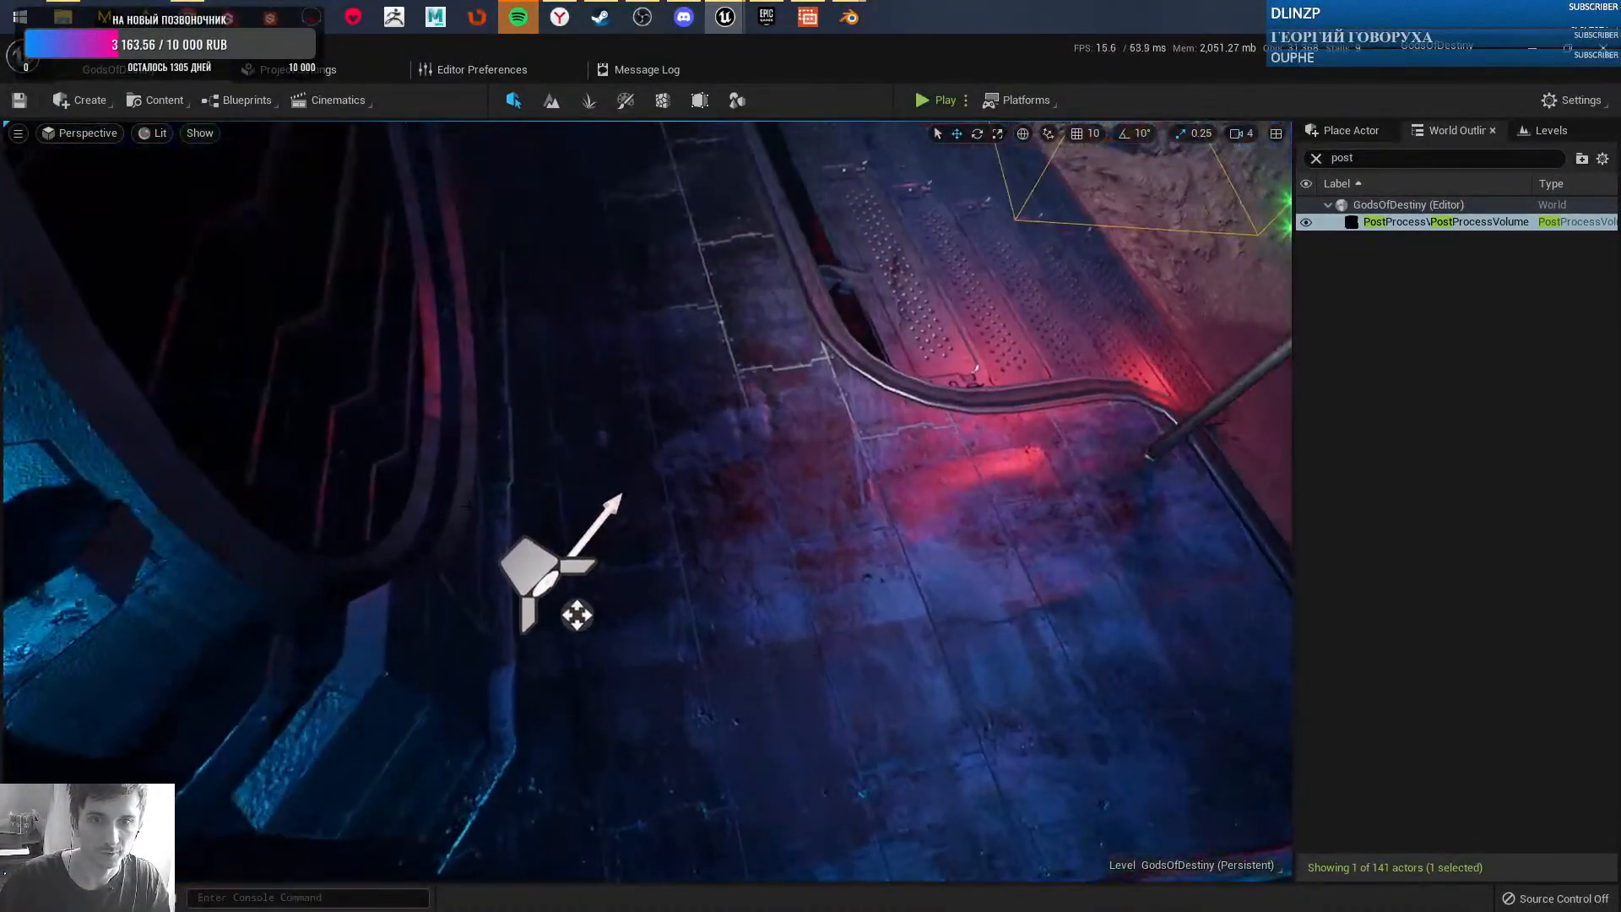
pyautogui.click(546, 569)
# - Examine the spotlight's cone and filter its details by "dis" to check its distance and distance field shadow settings
pyautogui.moveTo(546, 570); pyautogui.dragTo(768, 289, button='right')
pyautogui.press('w')
pyautogui.press('s')
pyautogui.press('d')
pyautogui.press('a')
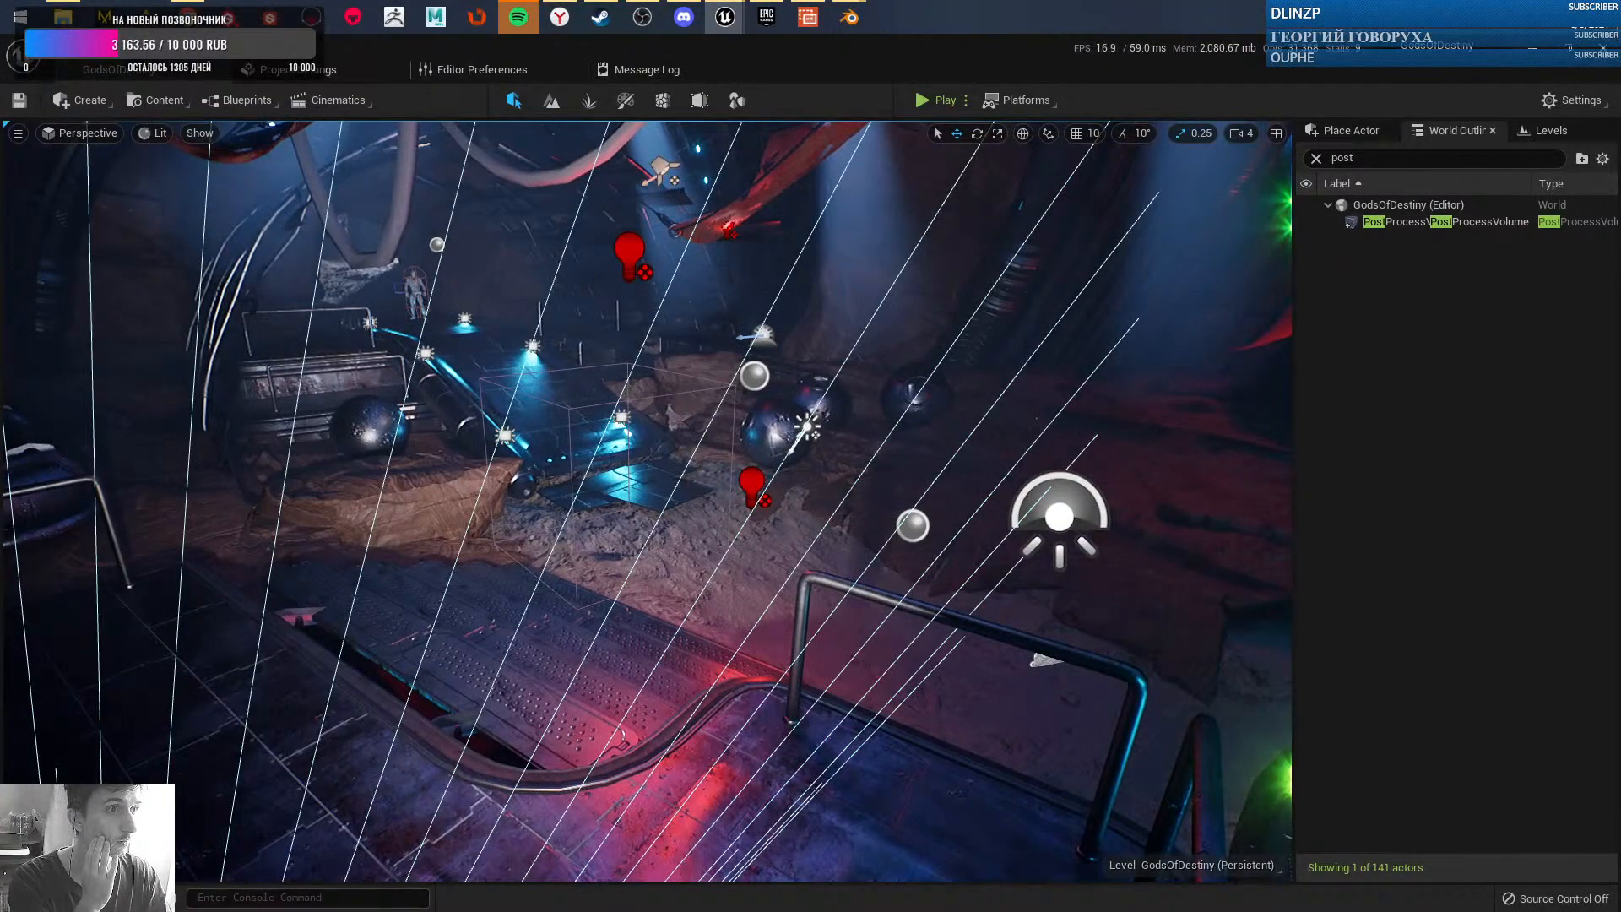
pyautogui.moveTo(1620, 131); pyautogui.dragTo(1329, 88)
pyautogui.scroll(-4, 1351, 473)
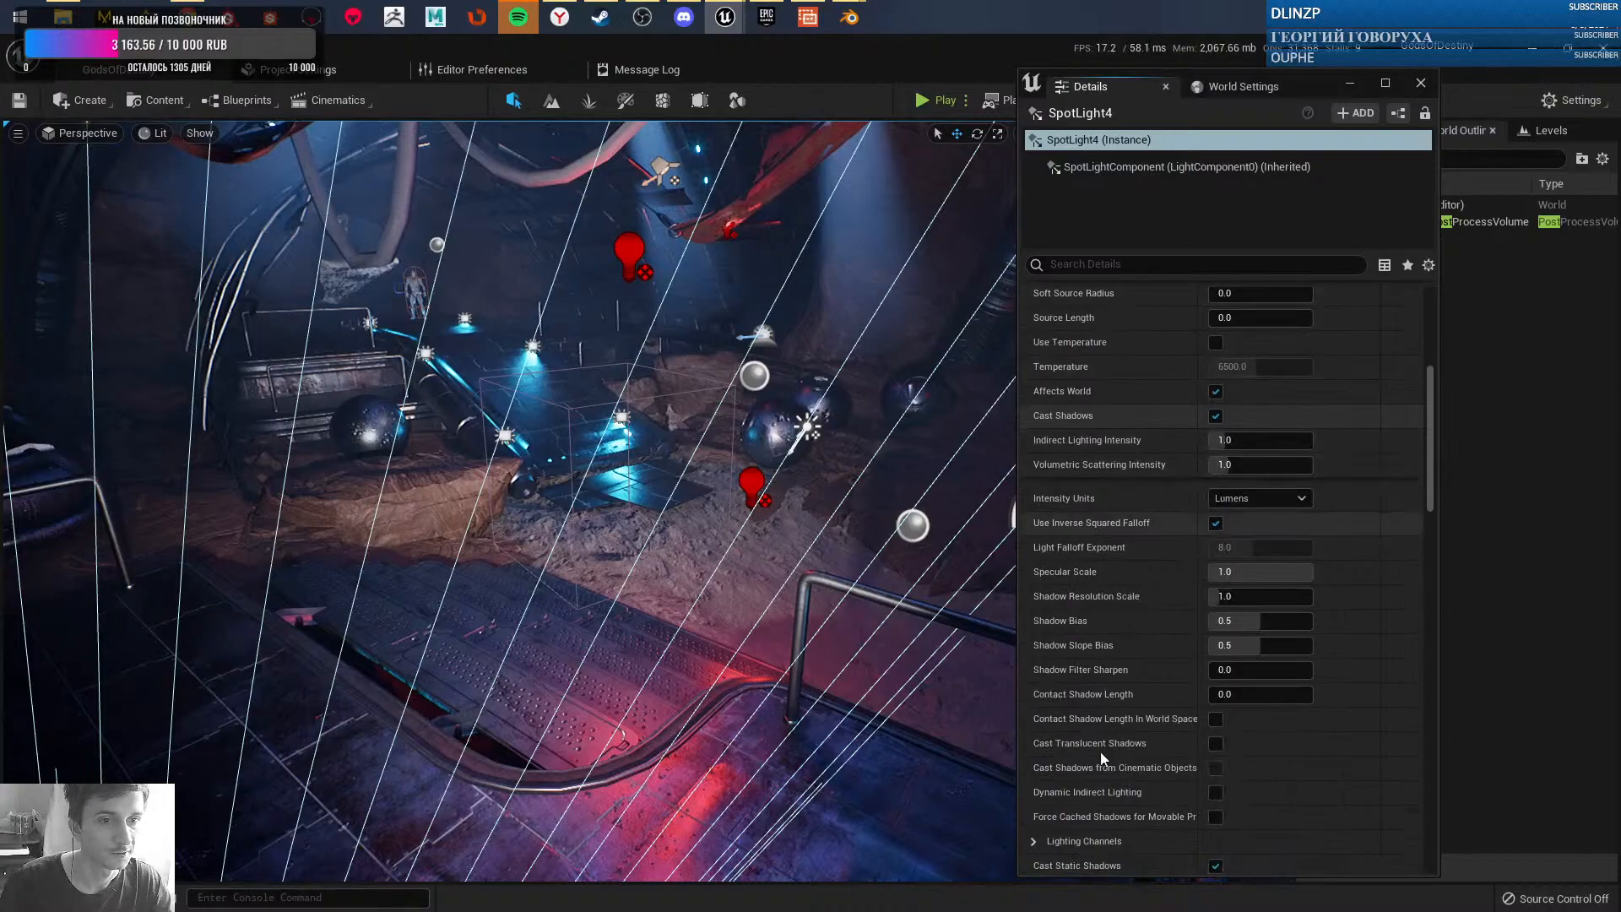
pyautogui.scroll(-6, 1101, 752)
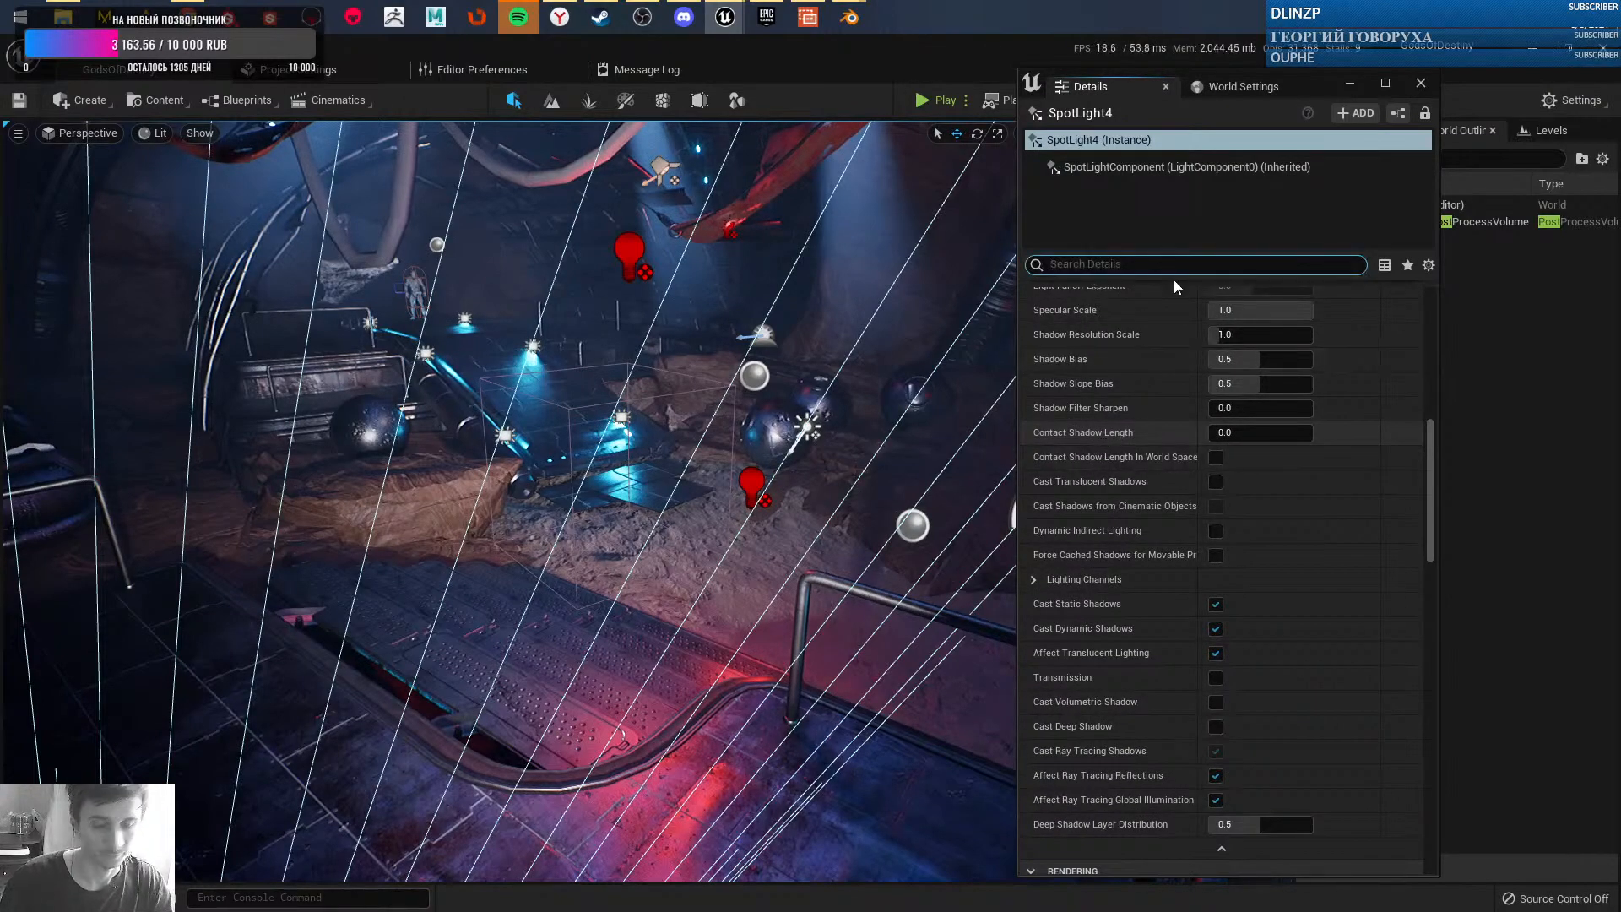
pyautogui.write('dis')
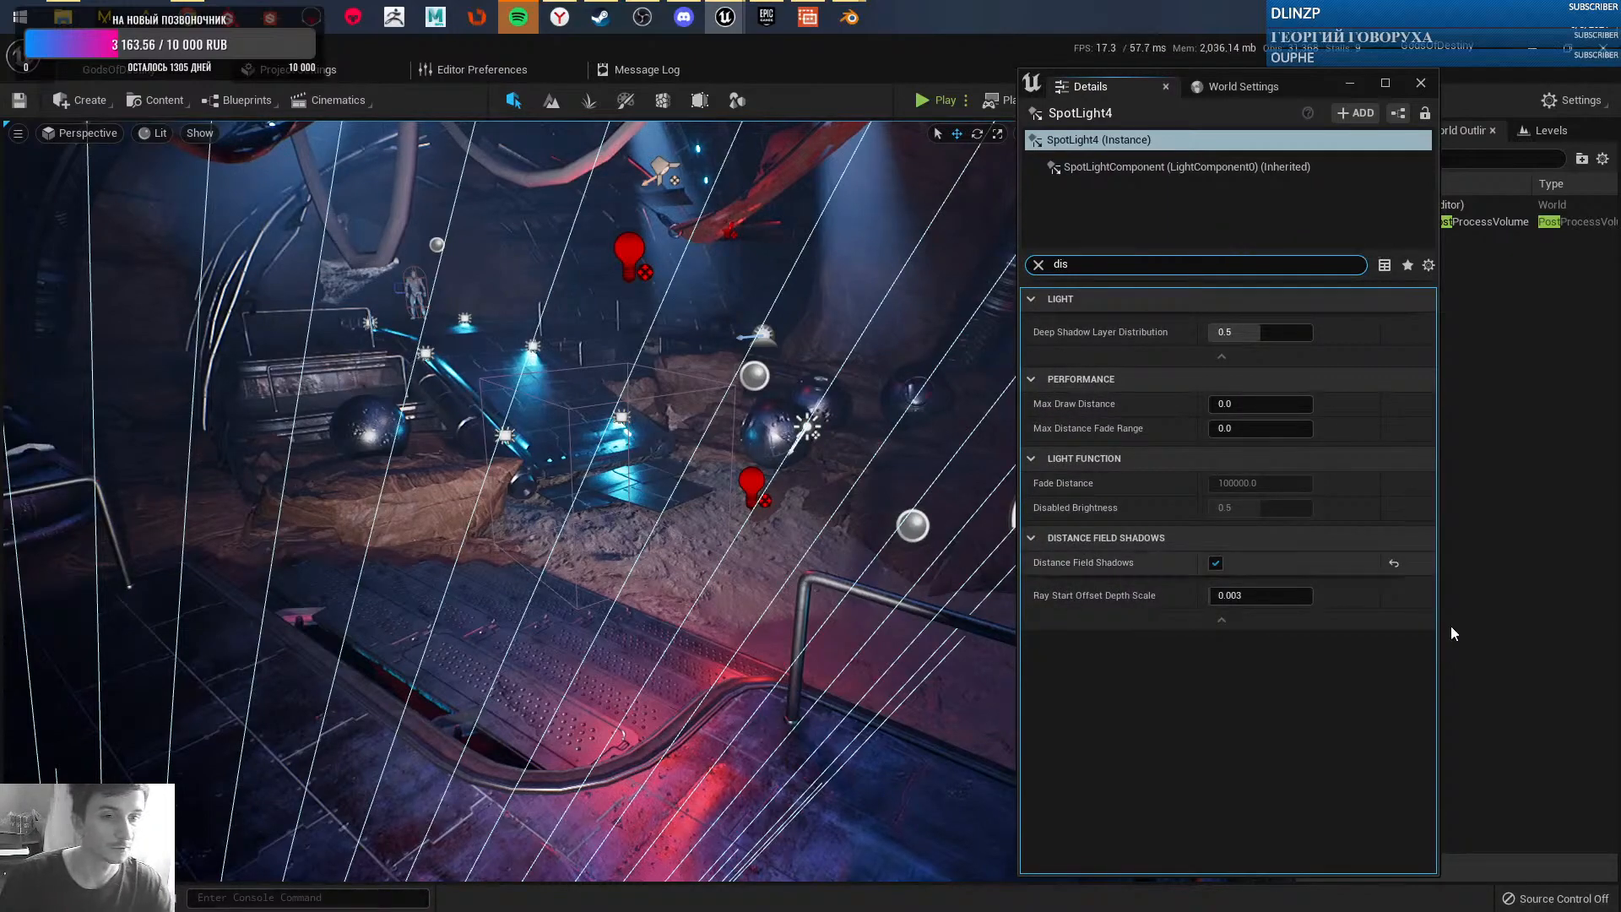
pyautogui.moveTo(1320, 88); pyautogui.dragTo(1430, 88)
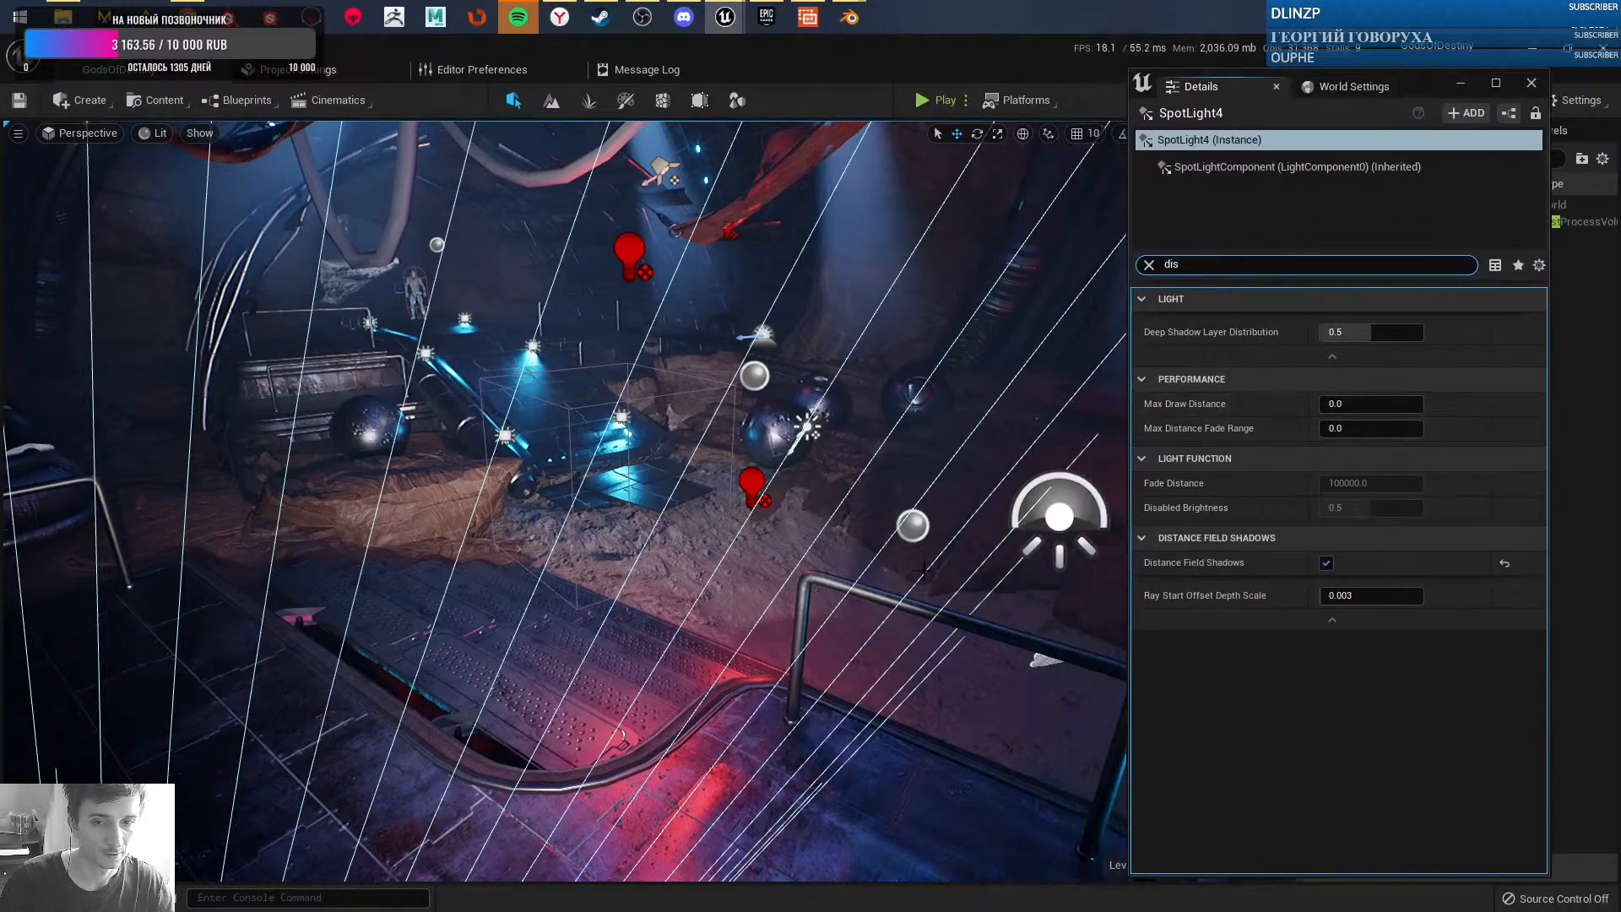
# - Compare the spotlight's effect on the metal floor with Distance Field Shadows off and on, leaving the option enabled, and put the details away
pyautogui.click(1324, 564)
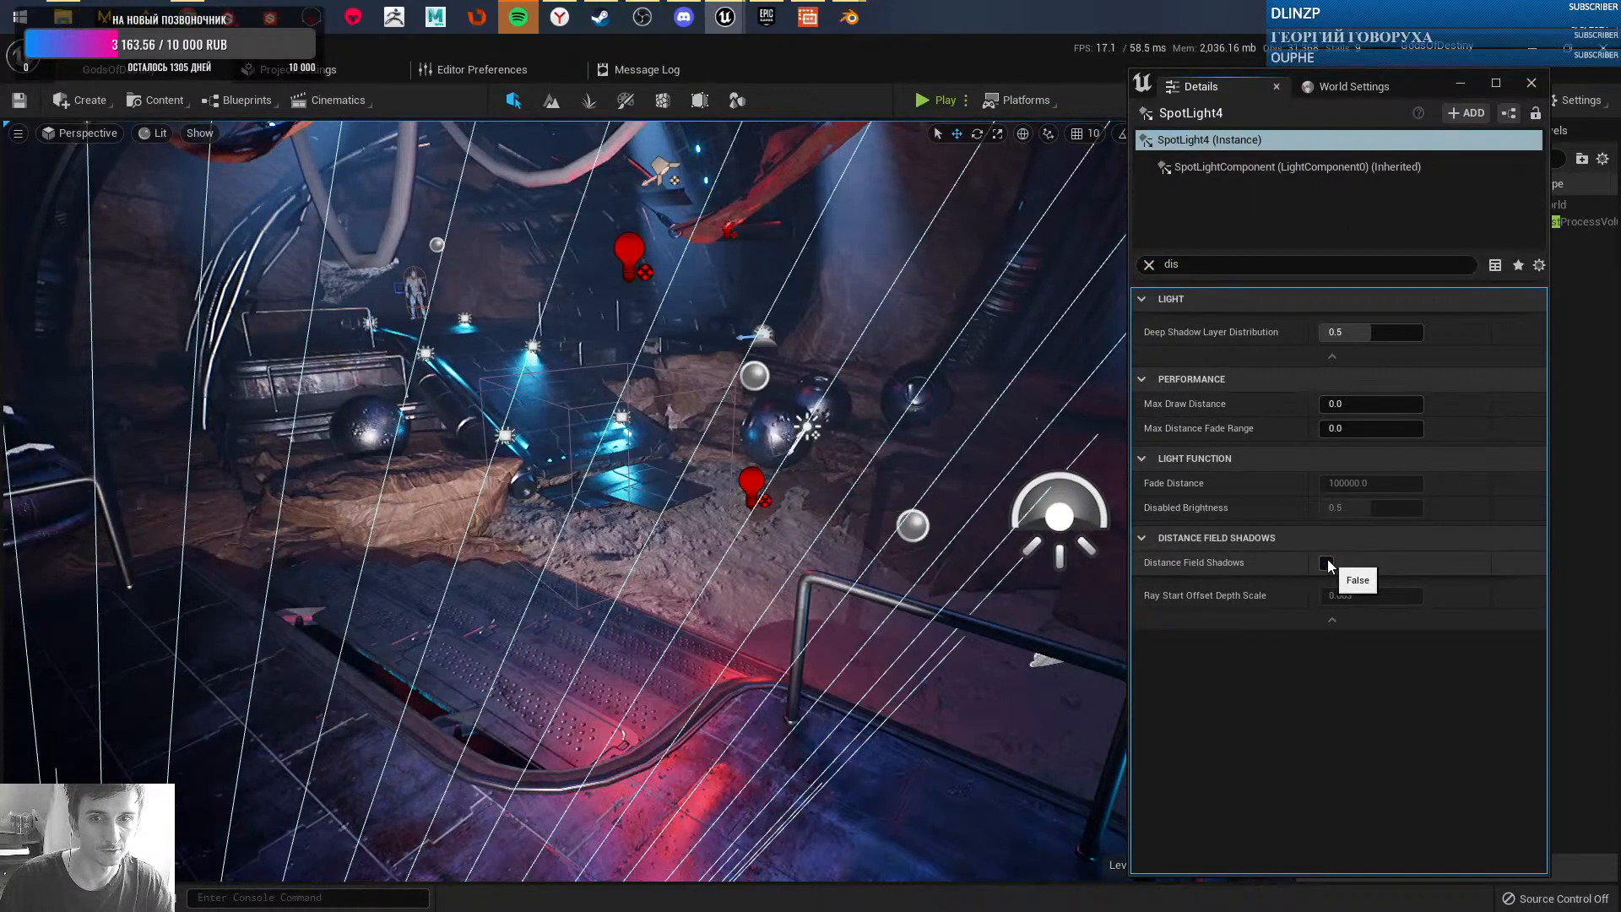
pyautogui.moveTo(942, 647); pyautogui.dragTo(534, 696, button='right')
pyautogui.moveTo(786, 646); pyautogui.dragTo(768, 647, button='right')
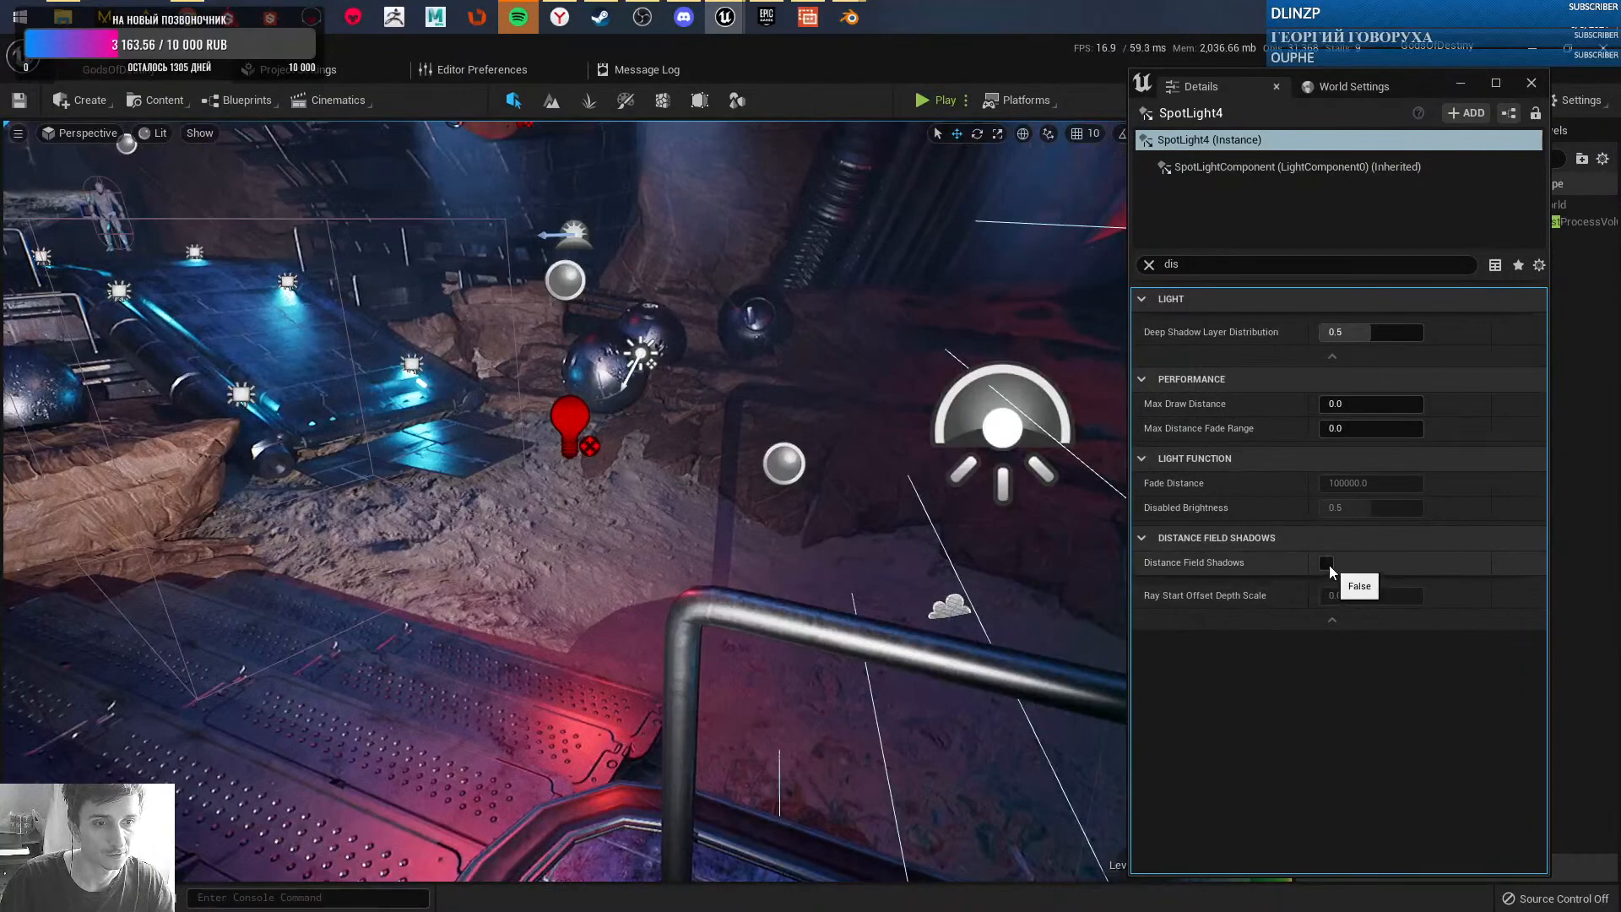
pyautogui.click(1326, 562)
pyautogui.moveTo(1013, 590); pyautogui.dragTo(912, 595, button='right')
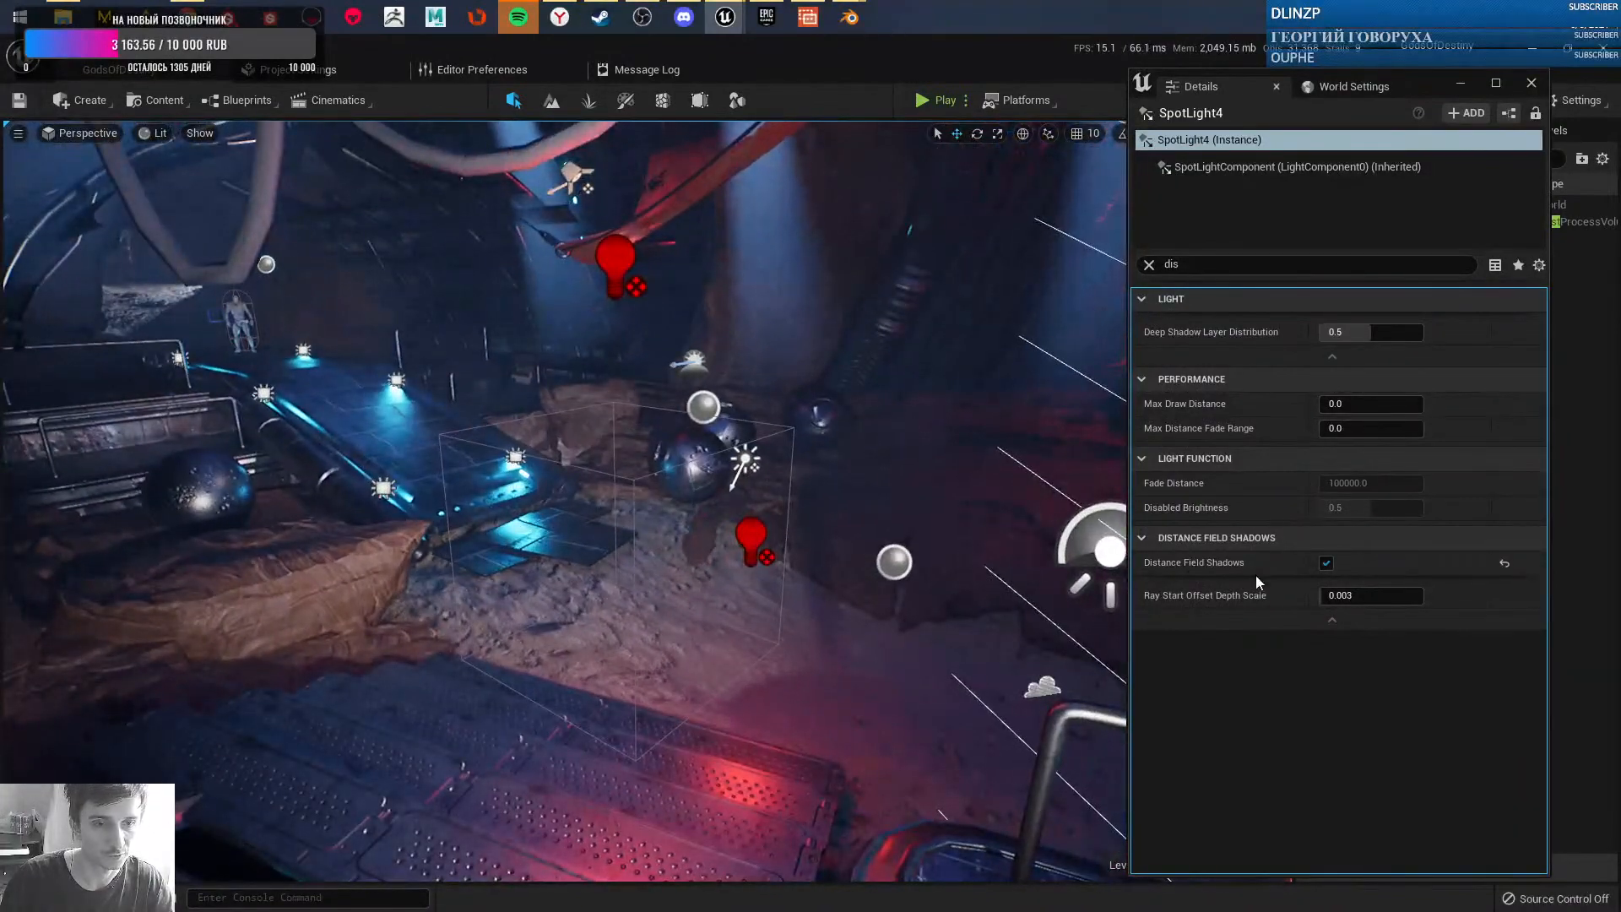
pyautogui.click(1460, 83)
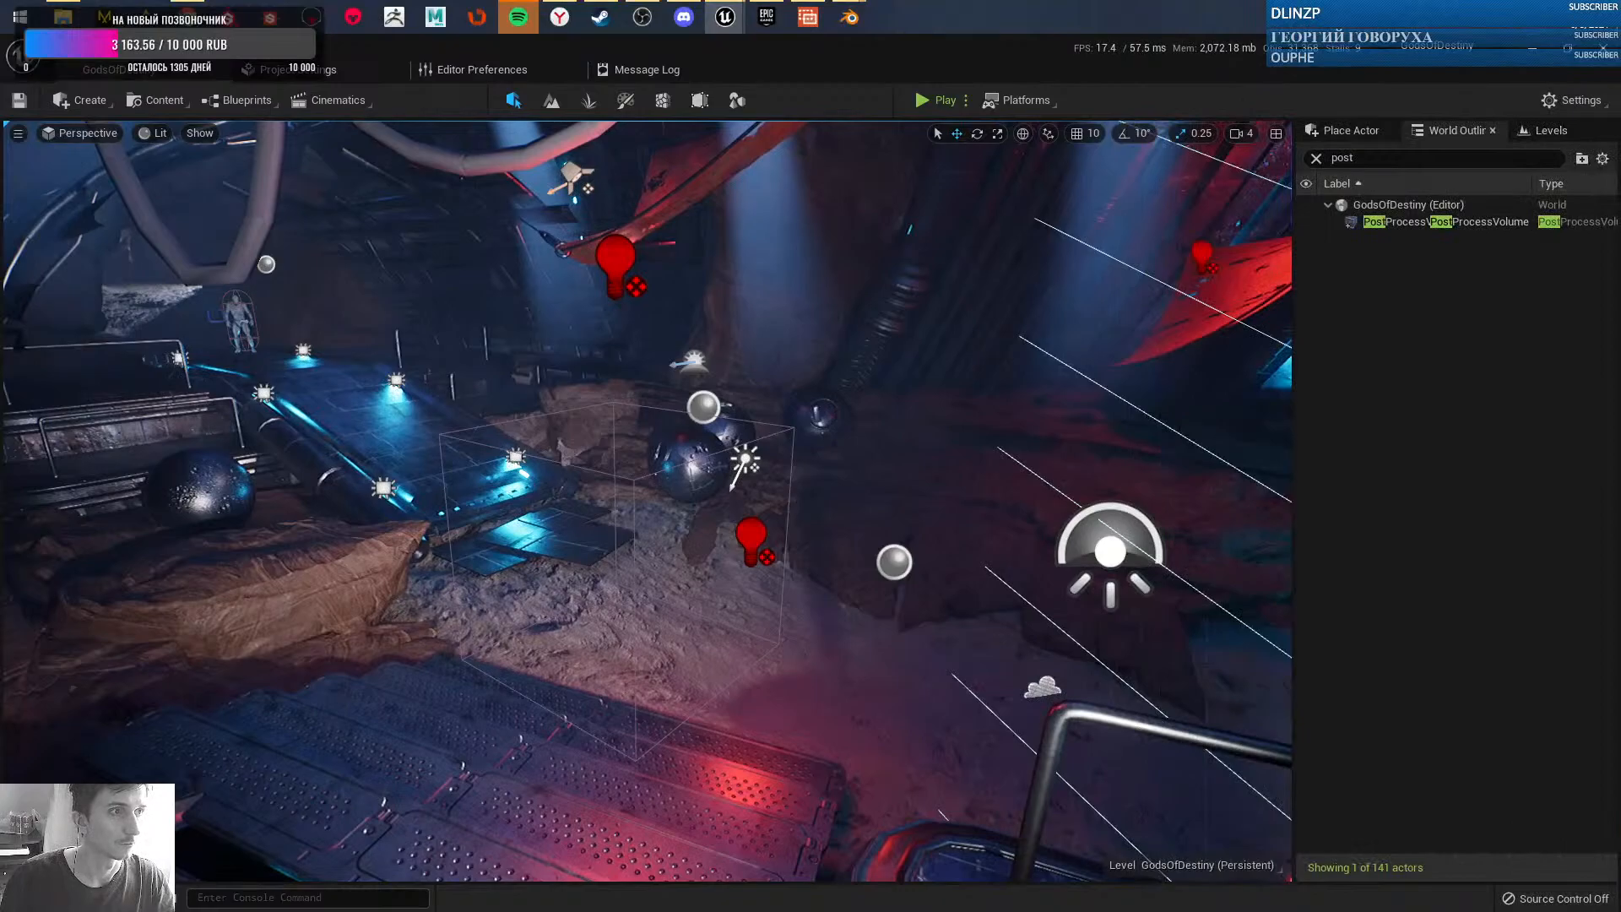
# - Hide the editor icons and examine the sandy floor in front of the blue-lit platform up close and from farther back
pyautogui.moveTo(916, 565); pyautogui.dragTo(865, 615, button='right')
pyautogui.press('g')
pyautogui.press('w')
pyautogui.press('w')
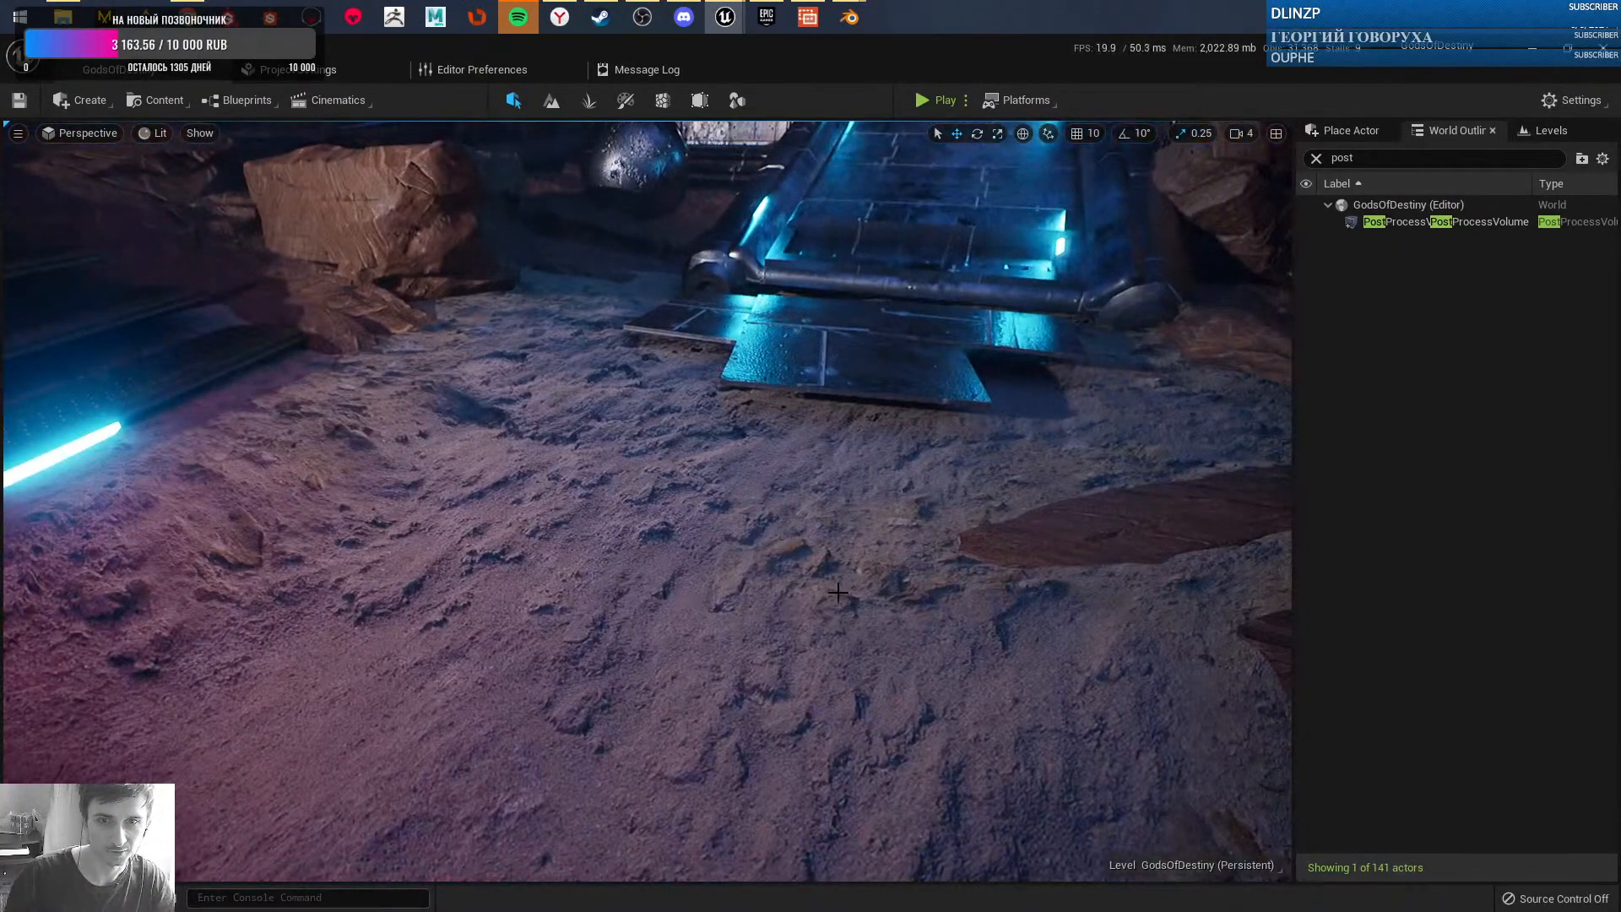
pyautogui.moveTo(859, 579); pyautogui.dragTo(872, 564, button='right')
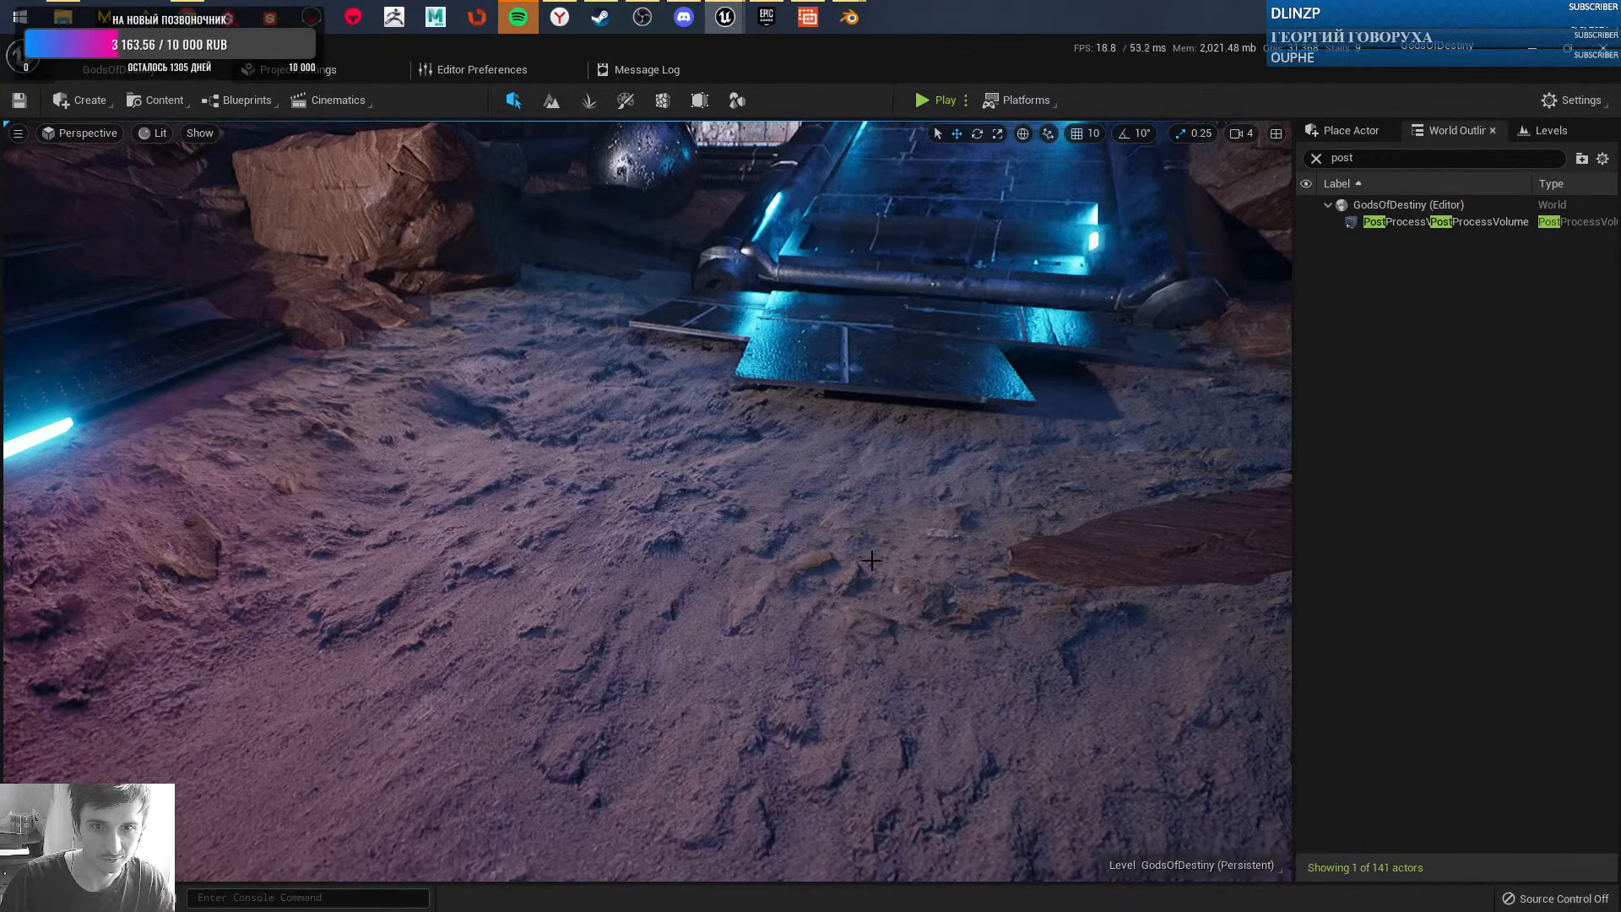
pyautogui.moveTo(665, 583); pyautogui.dragTo(661, 579, button='right')
pyautogui.rightClick(661, 579)
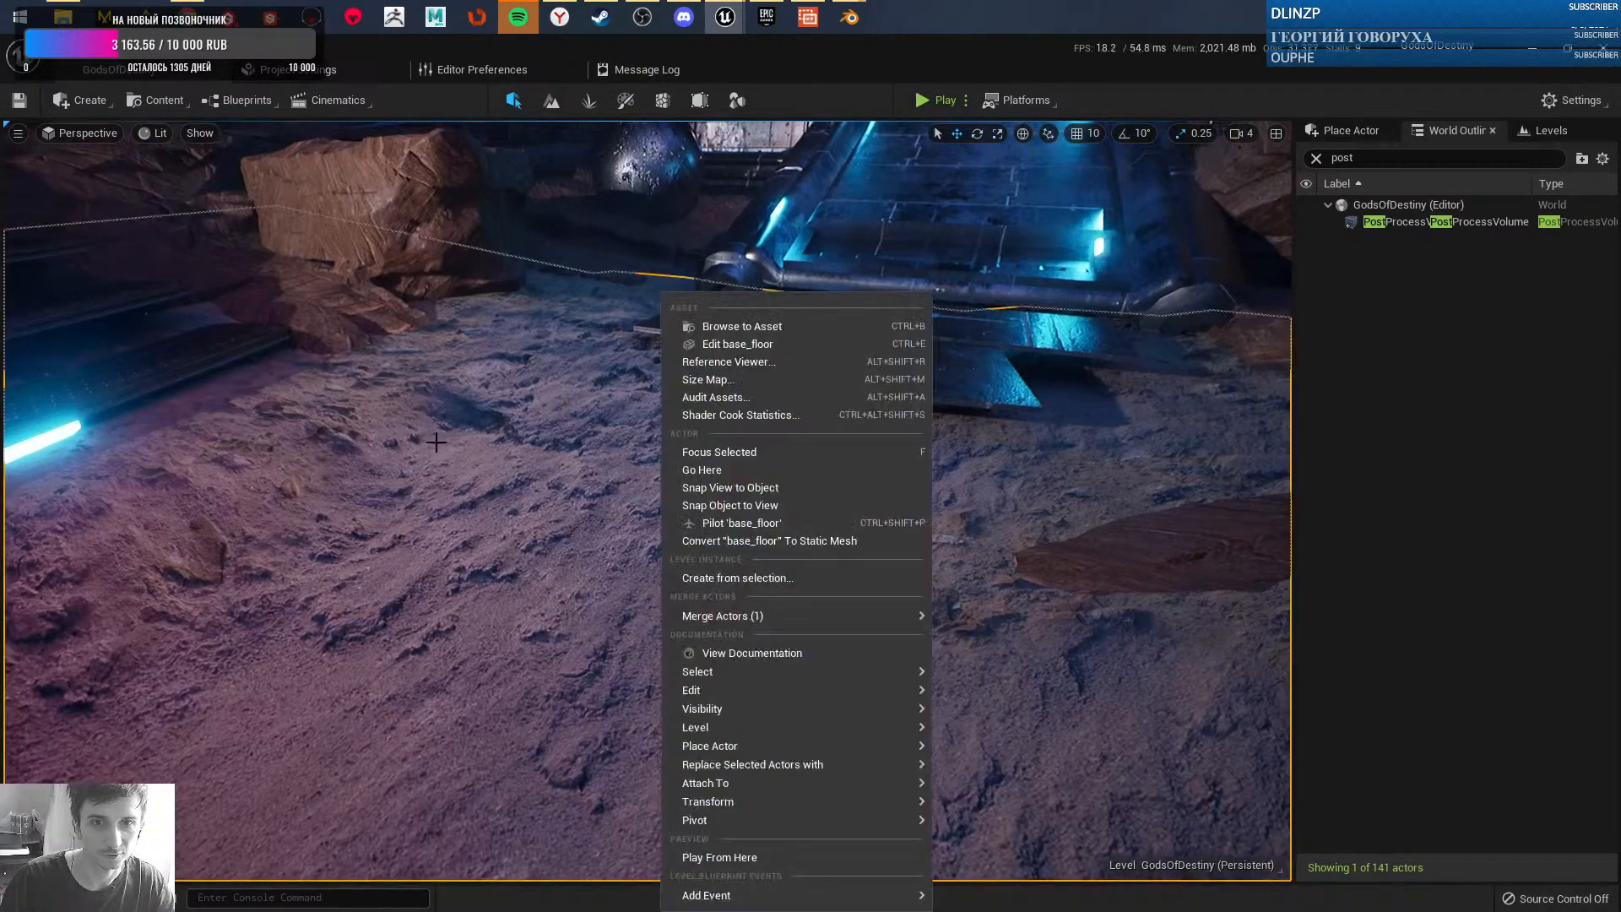
pyautogui.doubleClick(1032, 49)
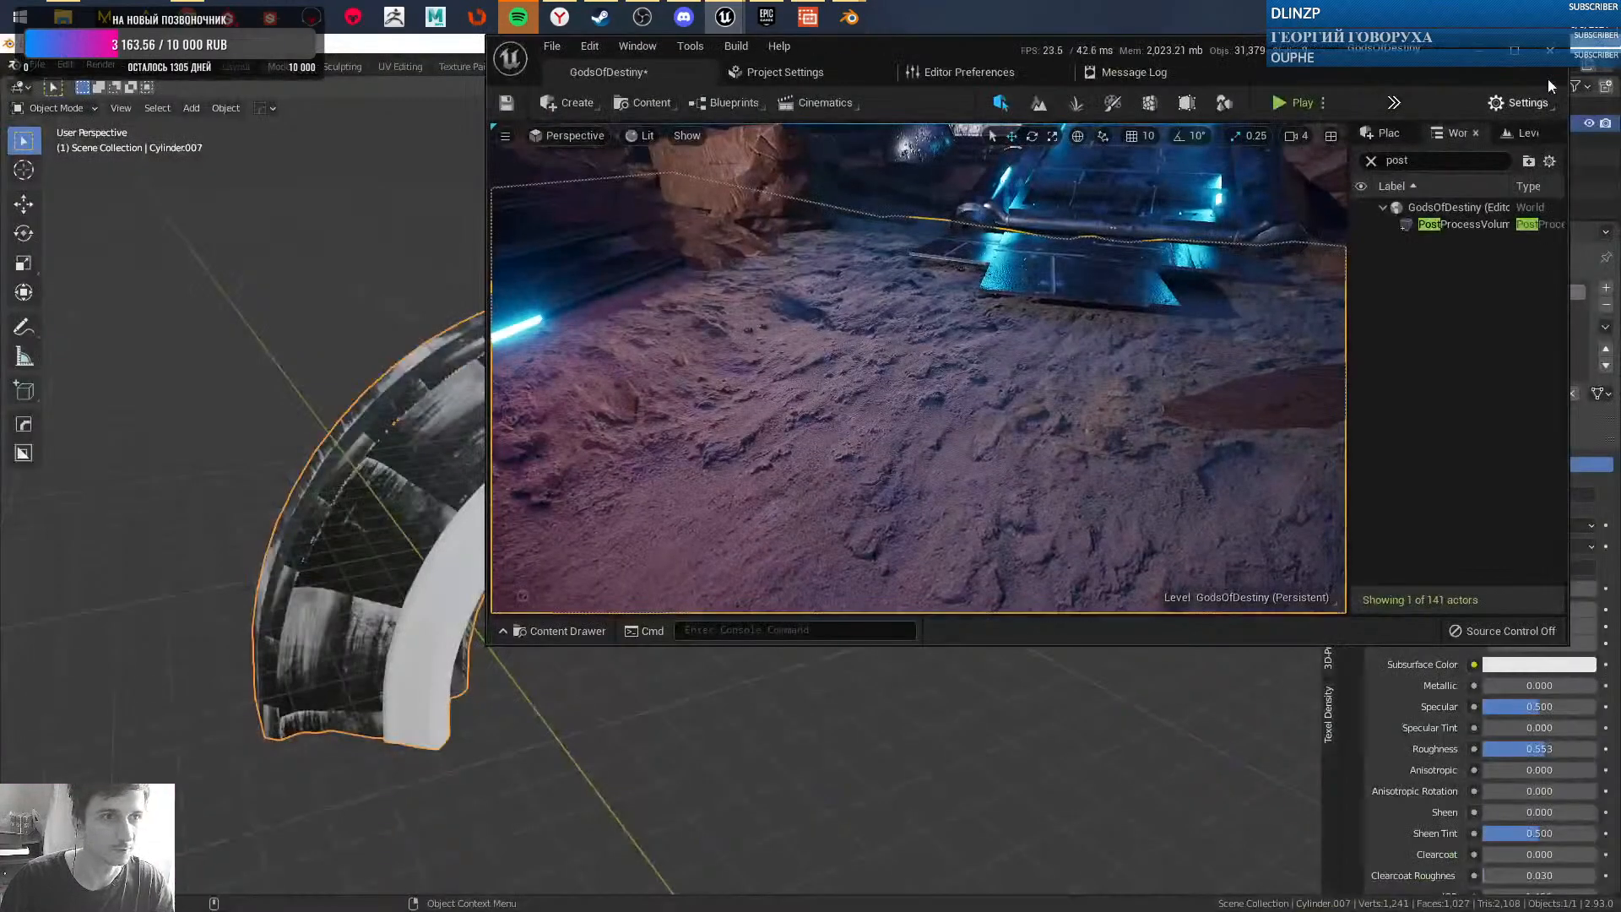
pyautogui.doubleClick(997, 47)
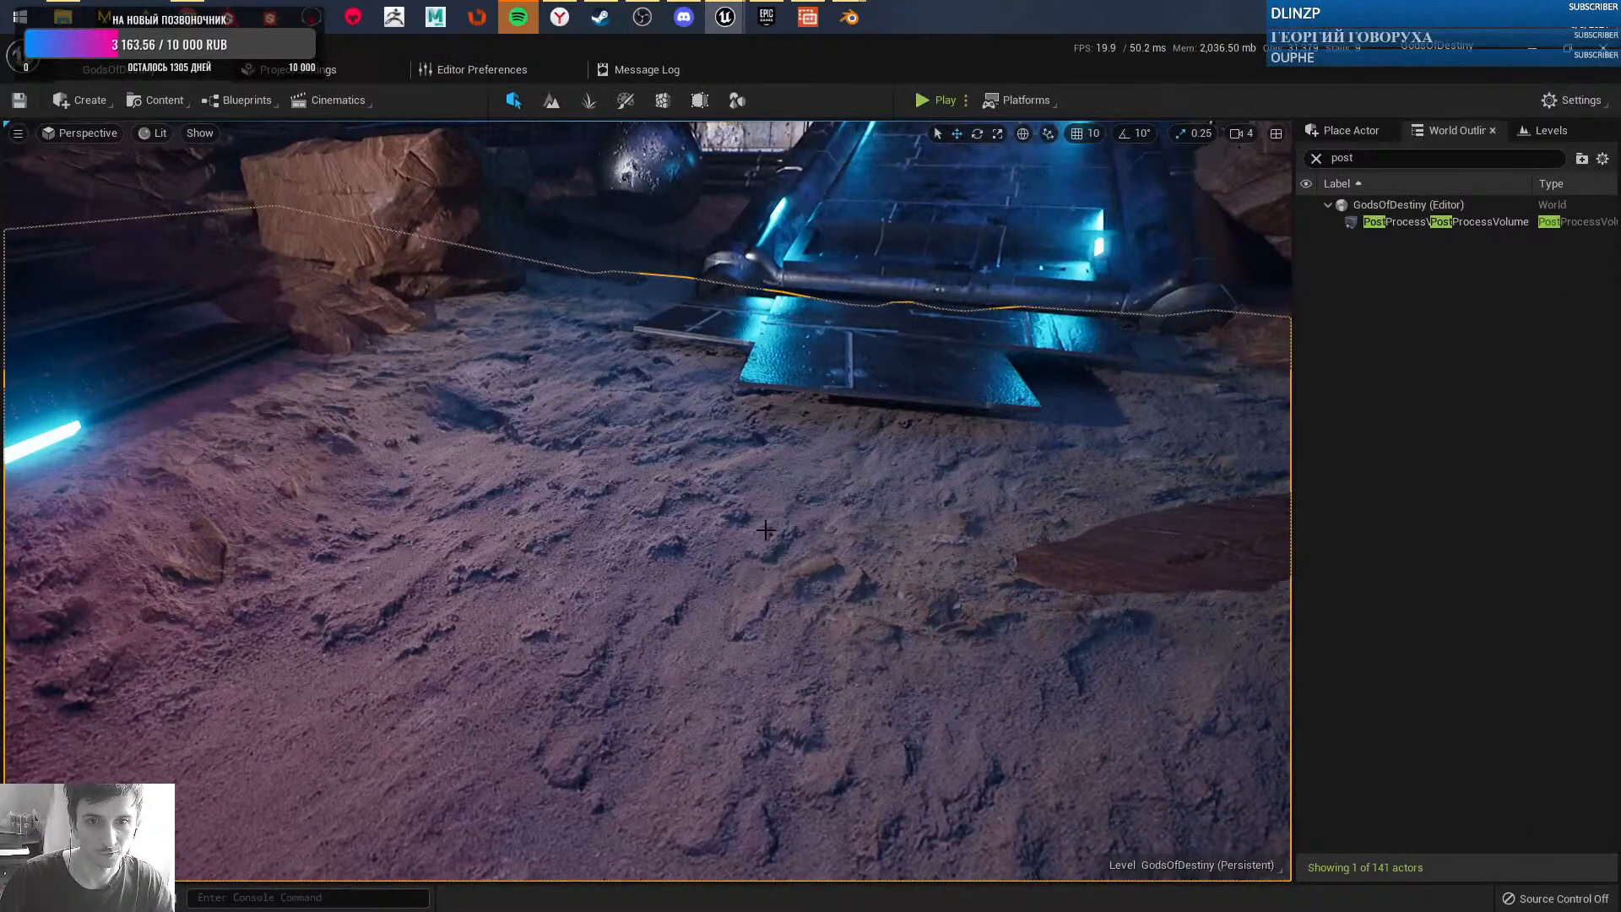
pyautogui.scroll(5, 851, 355)
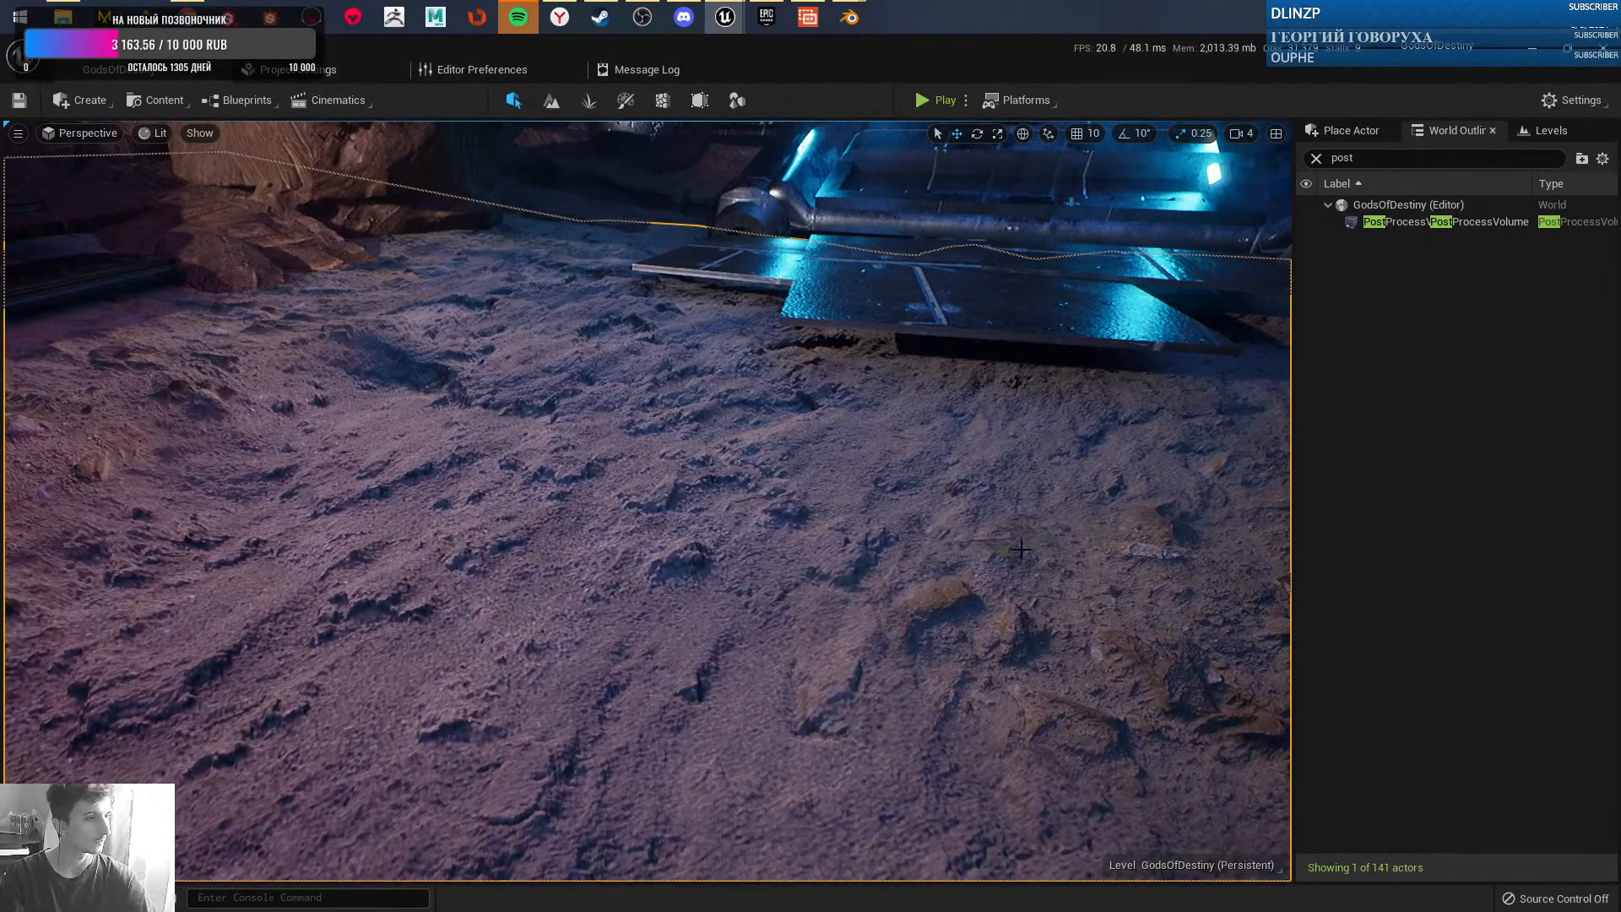
pyautogui.scroll(-5, 929, 544)
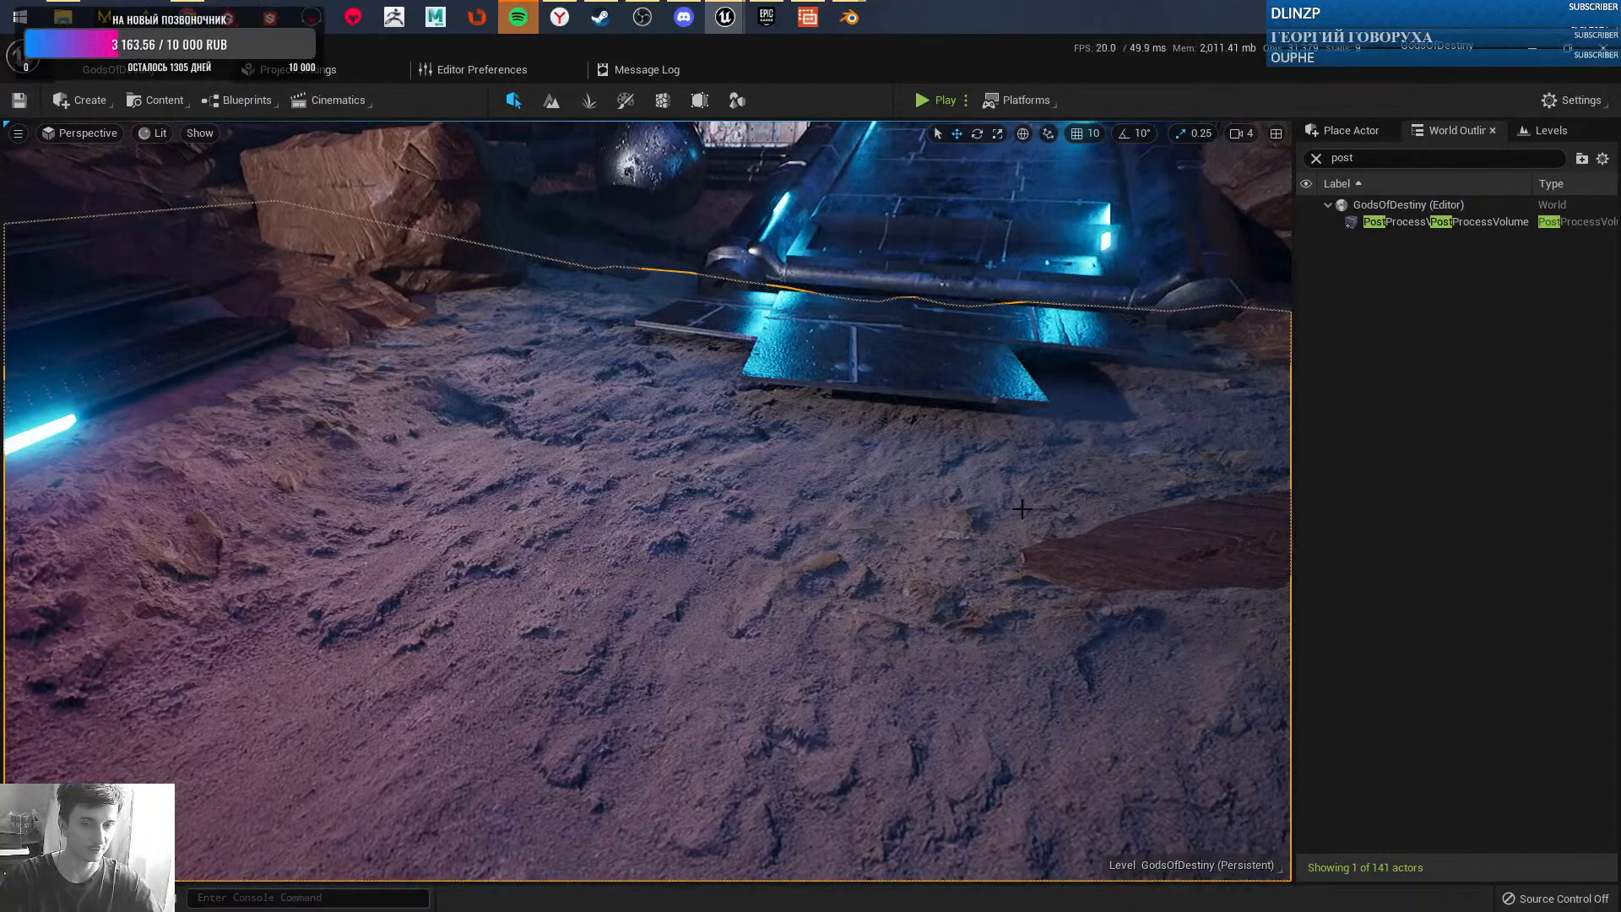
# - Survey the lit walkway, ceiling lamps and gate across the hall, and save the level
pyautogui.press('super')
pyautogui.press('super')
pyautogui.moveTo(956, 585); pyautogui.dragTo(917, 625, button='right')
pyautogui.press('g')
pyautogui.moveTo(834, 569); pyautogui.dragTo(895, 492, button='right')
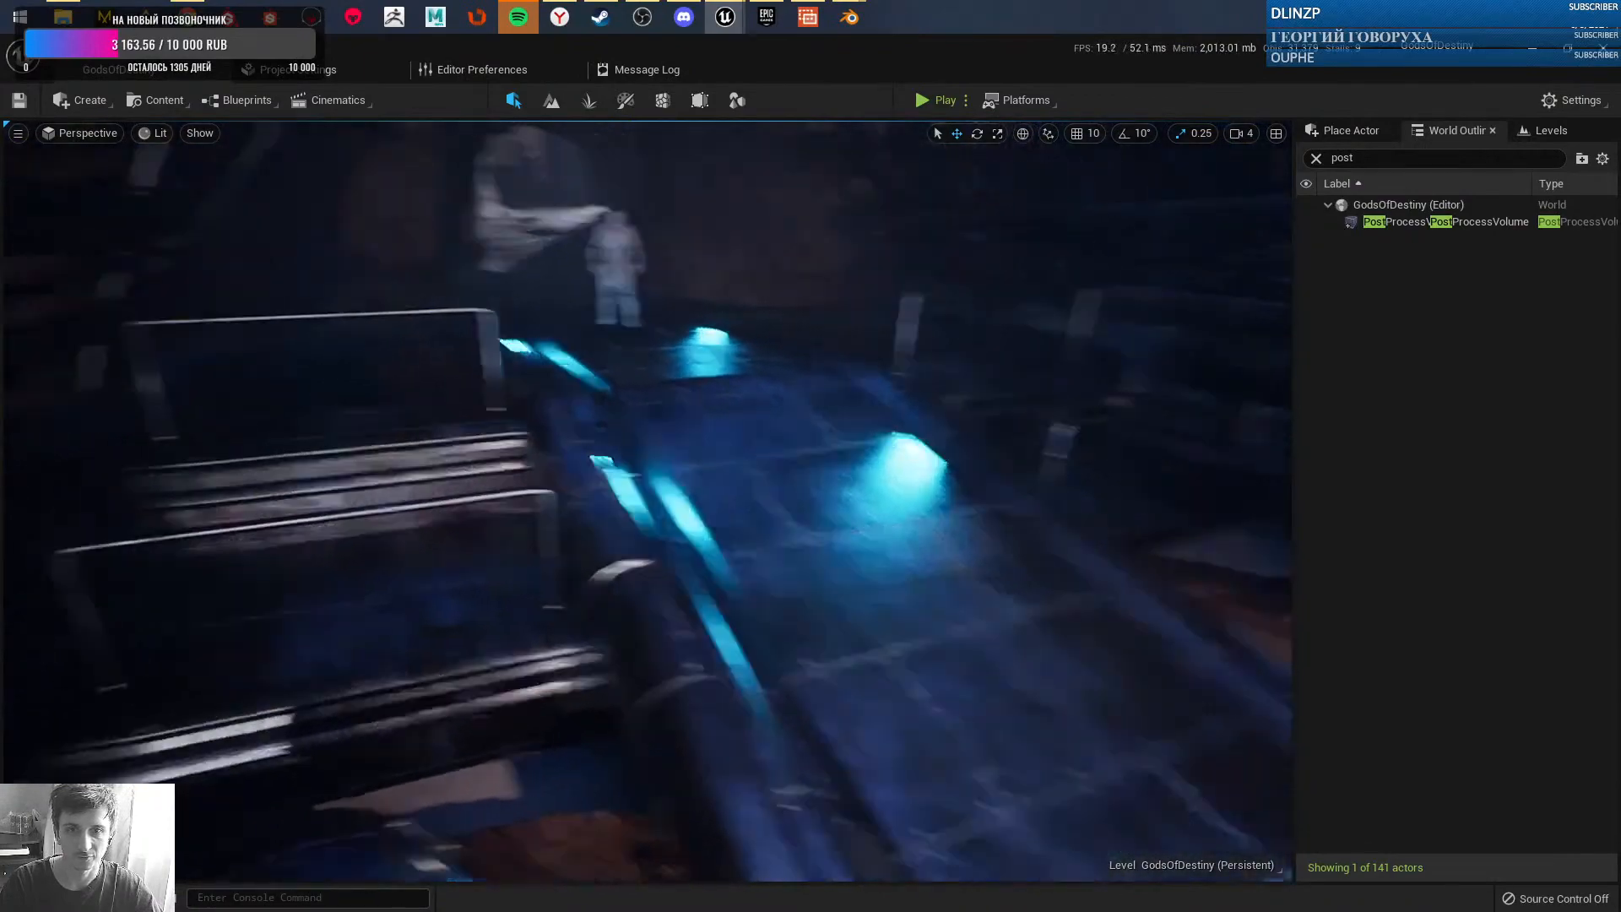
pyautogui.moveTo(648, 501); pyautogui.dragTo(853, 253, button='right')
pyautogui.press('w')
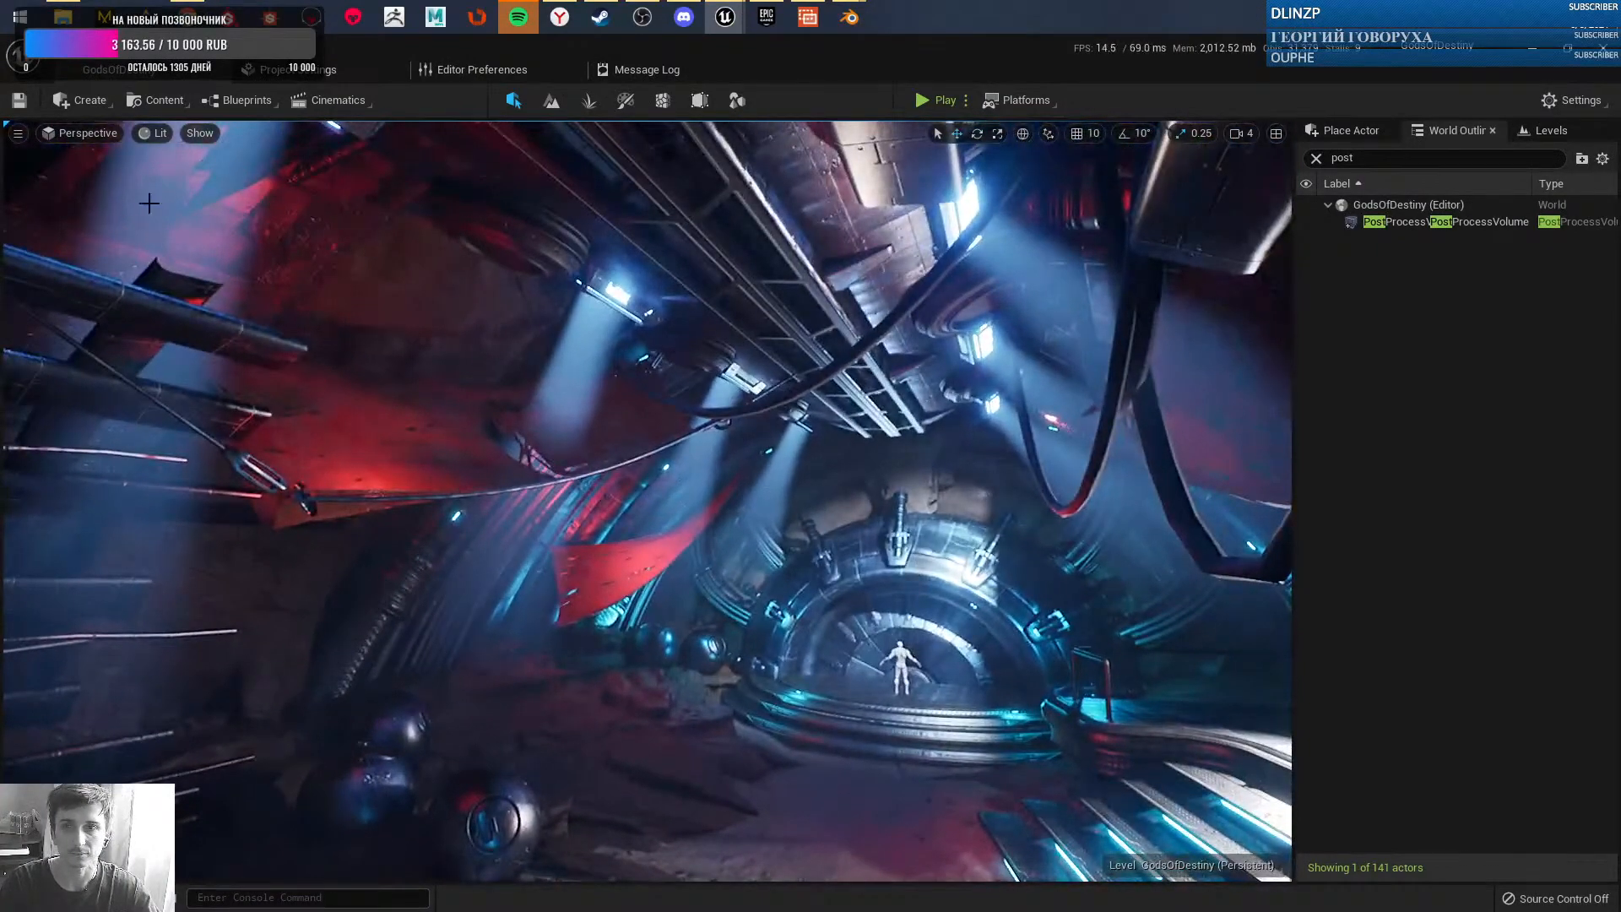
pyautogui.click(61, 70)
pyautogui.click(108, 232)
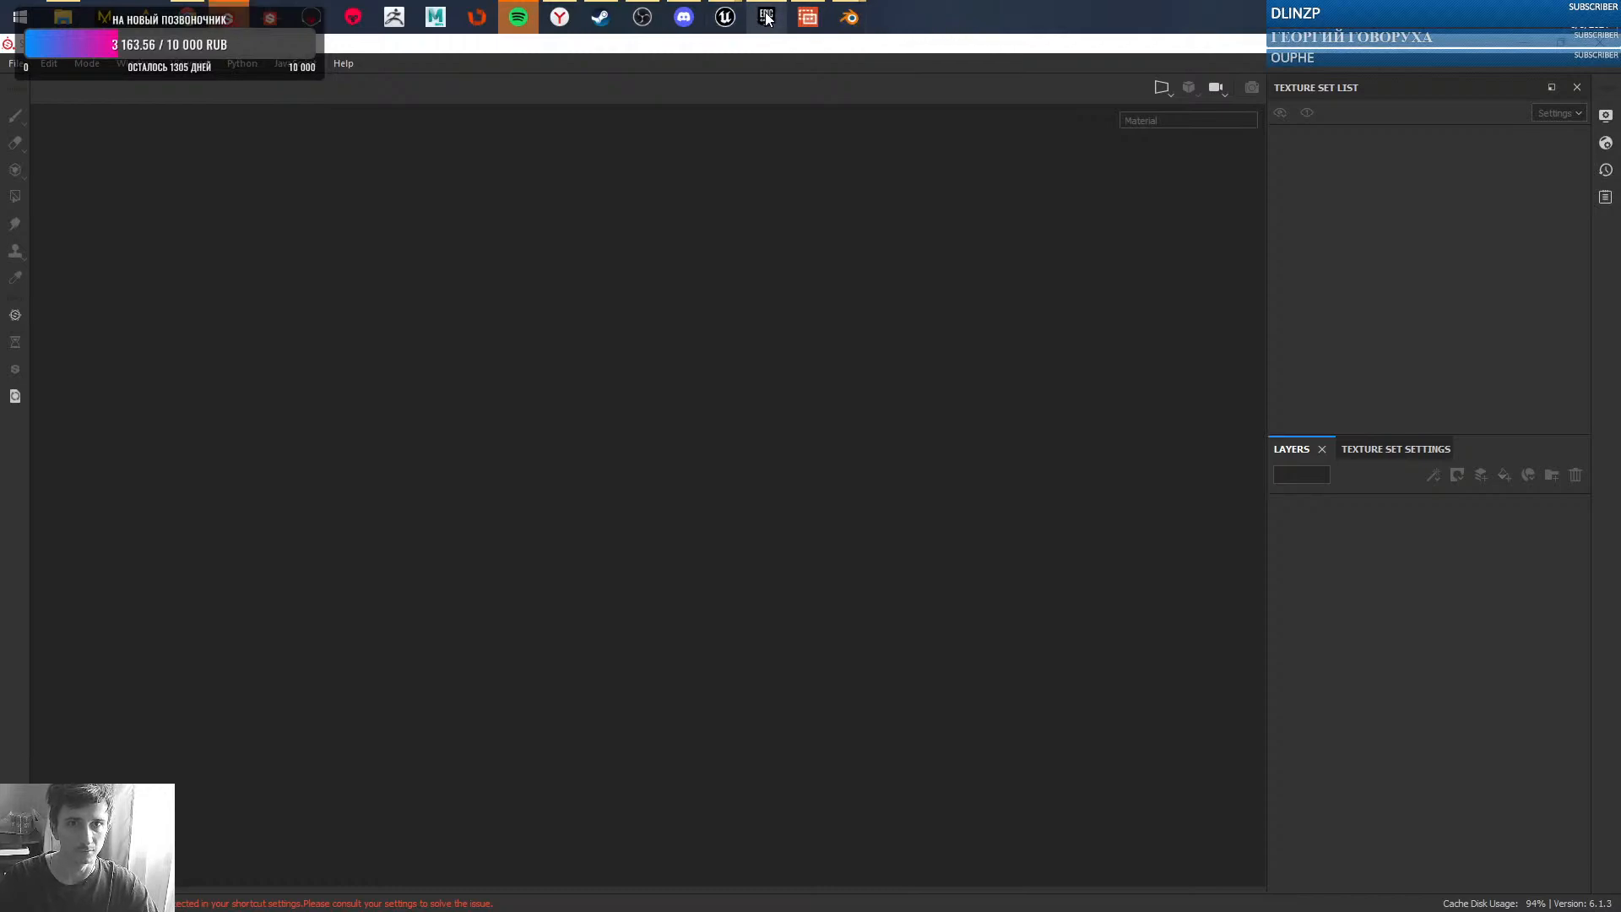
# - Switch from Substance Painter back to the Unreal level editor
pyautogui.moveTo(768, 18)
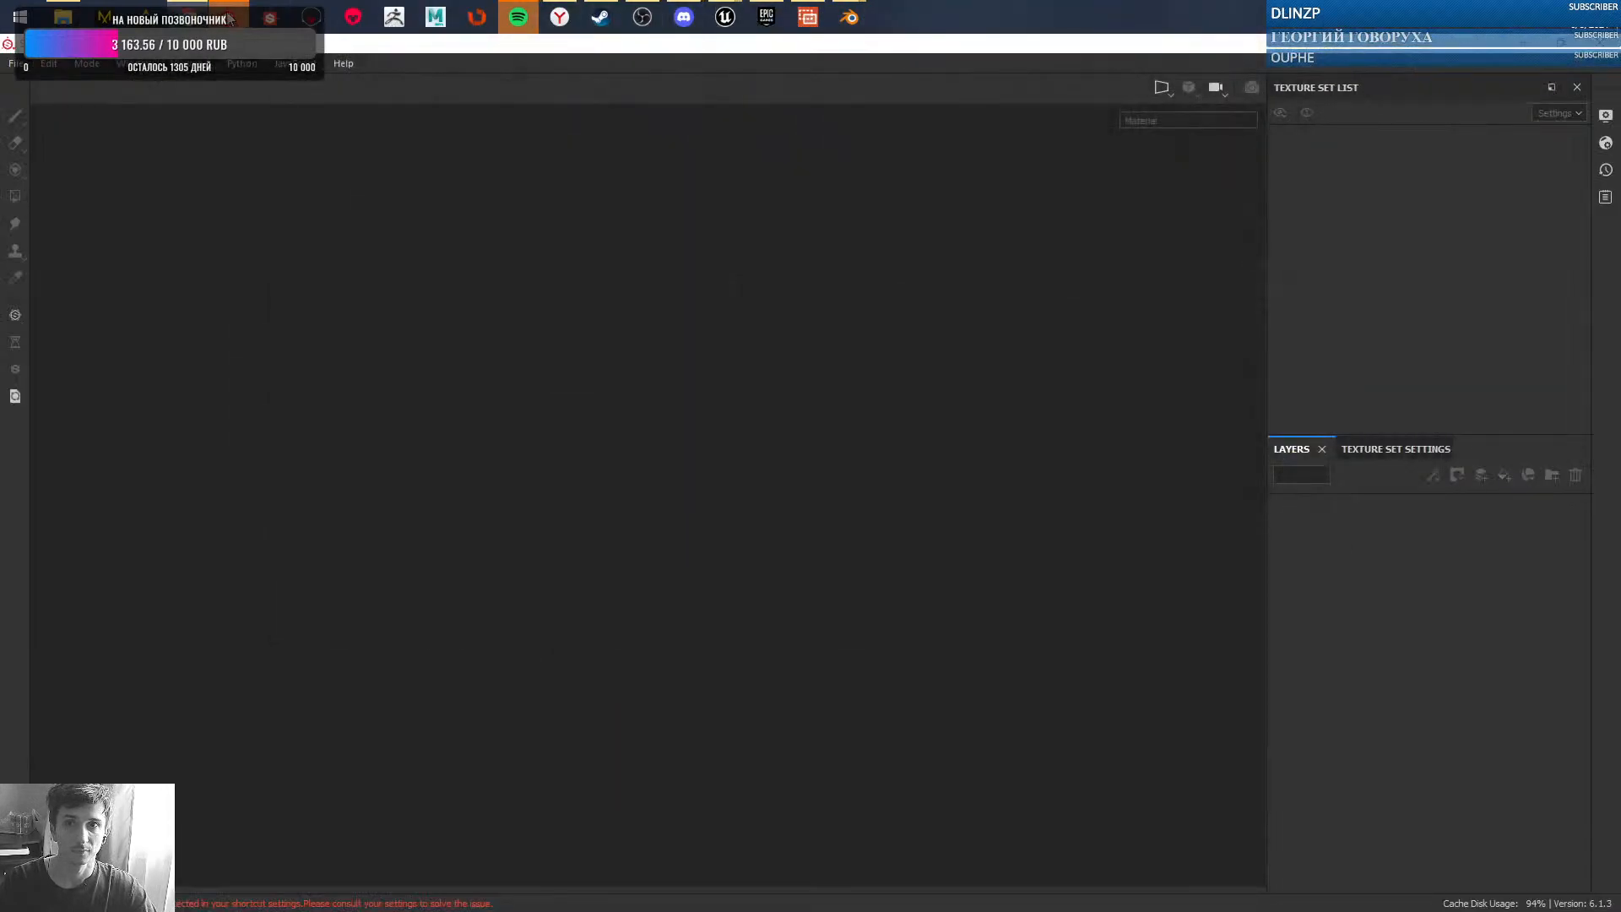
pyautogui.click(228, 18)
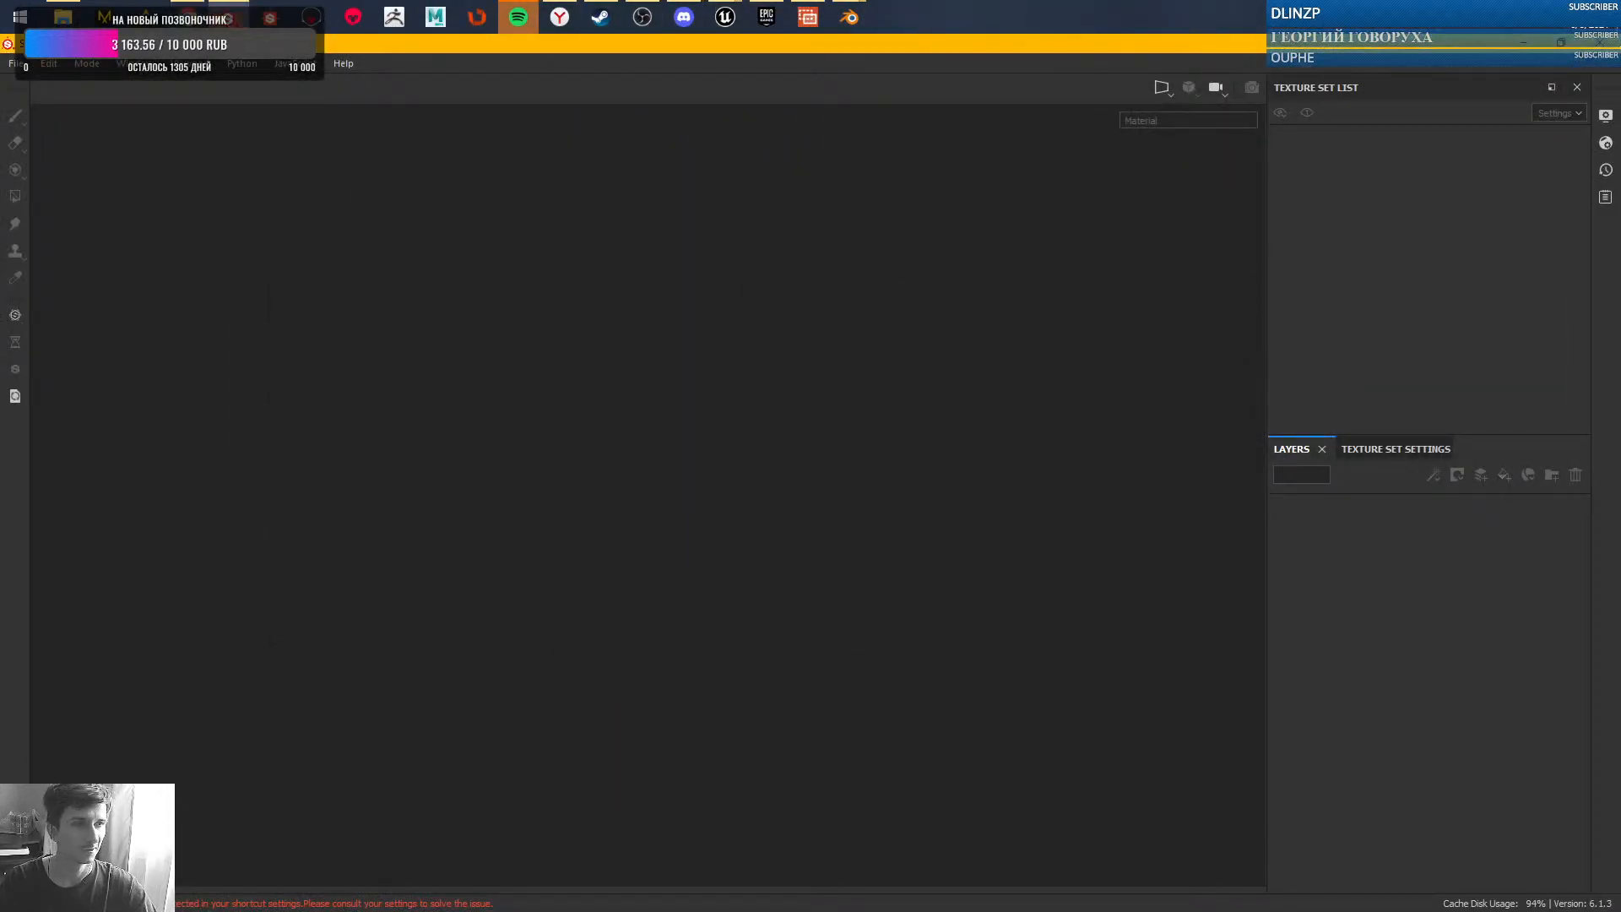
pyautogui.hotkey('alt', 'Tab')
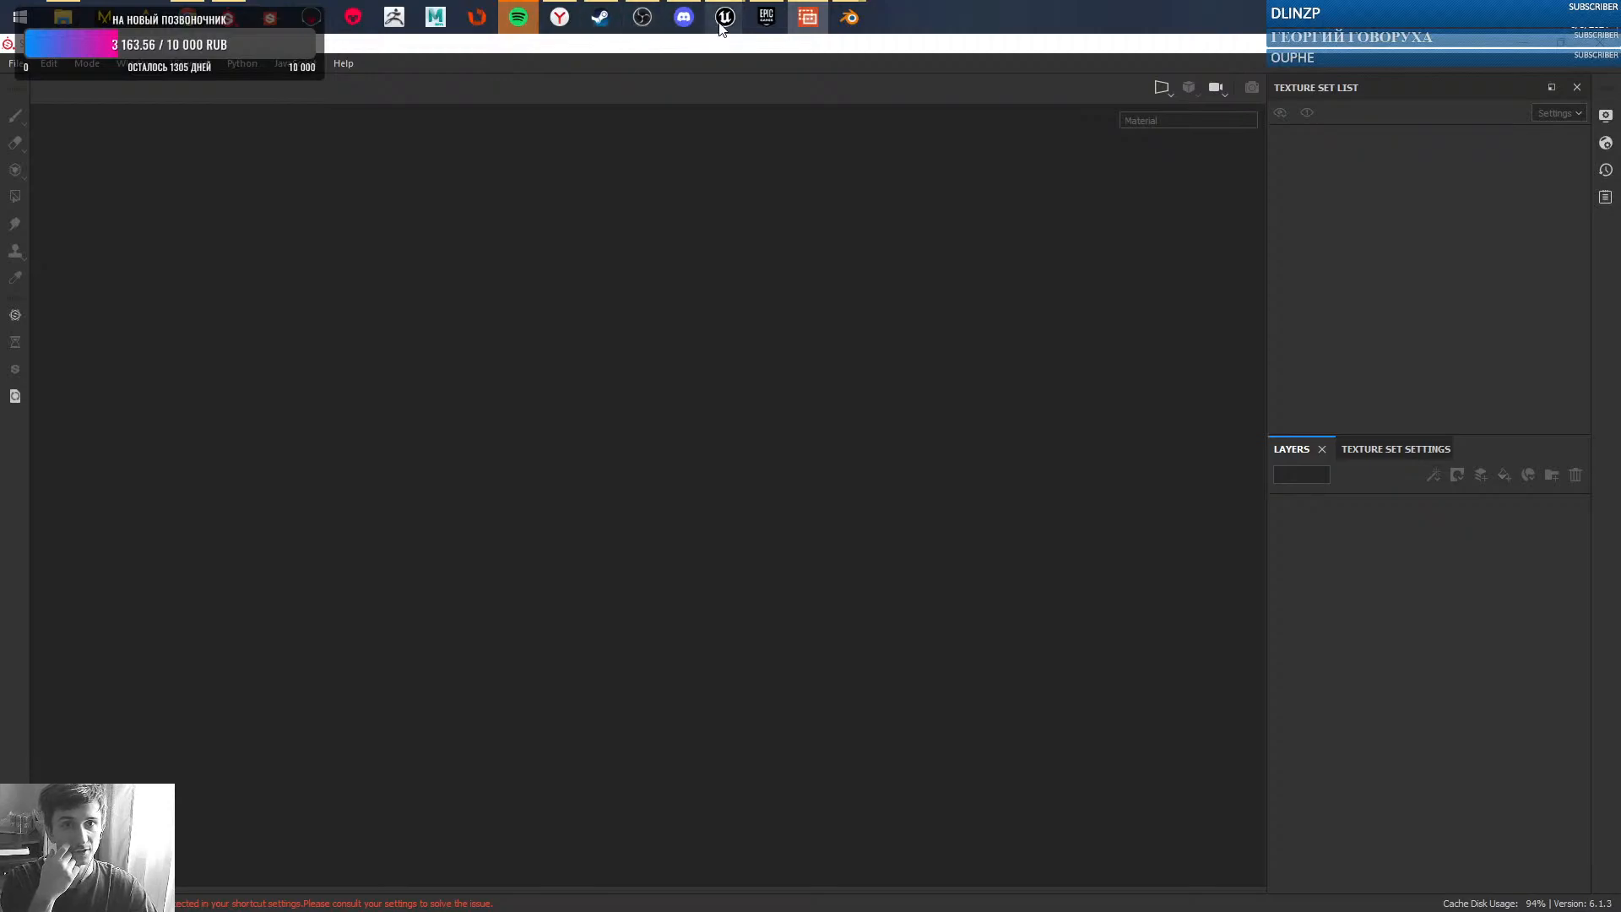
pyautogui.moveTo(725, 18)
pyautogui.click(653, 123)
# - Examine the gate, glowing stairs, rocks and sandy floor from several viewpoints in the hall
pyautogui.moveTo(921, 406); pyautogui.dragTo(845, 463, button='right')
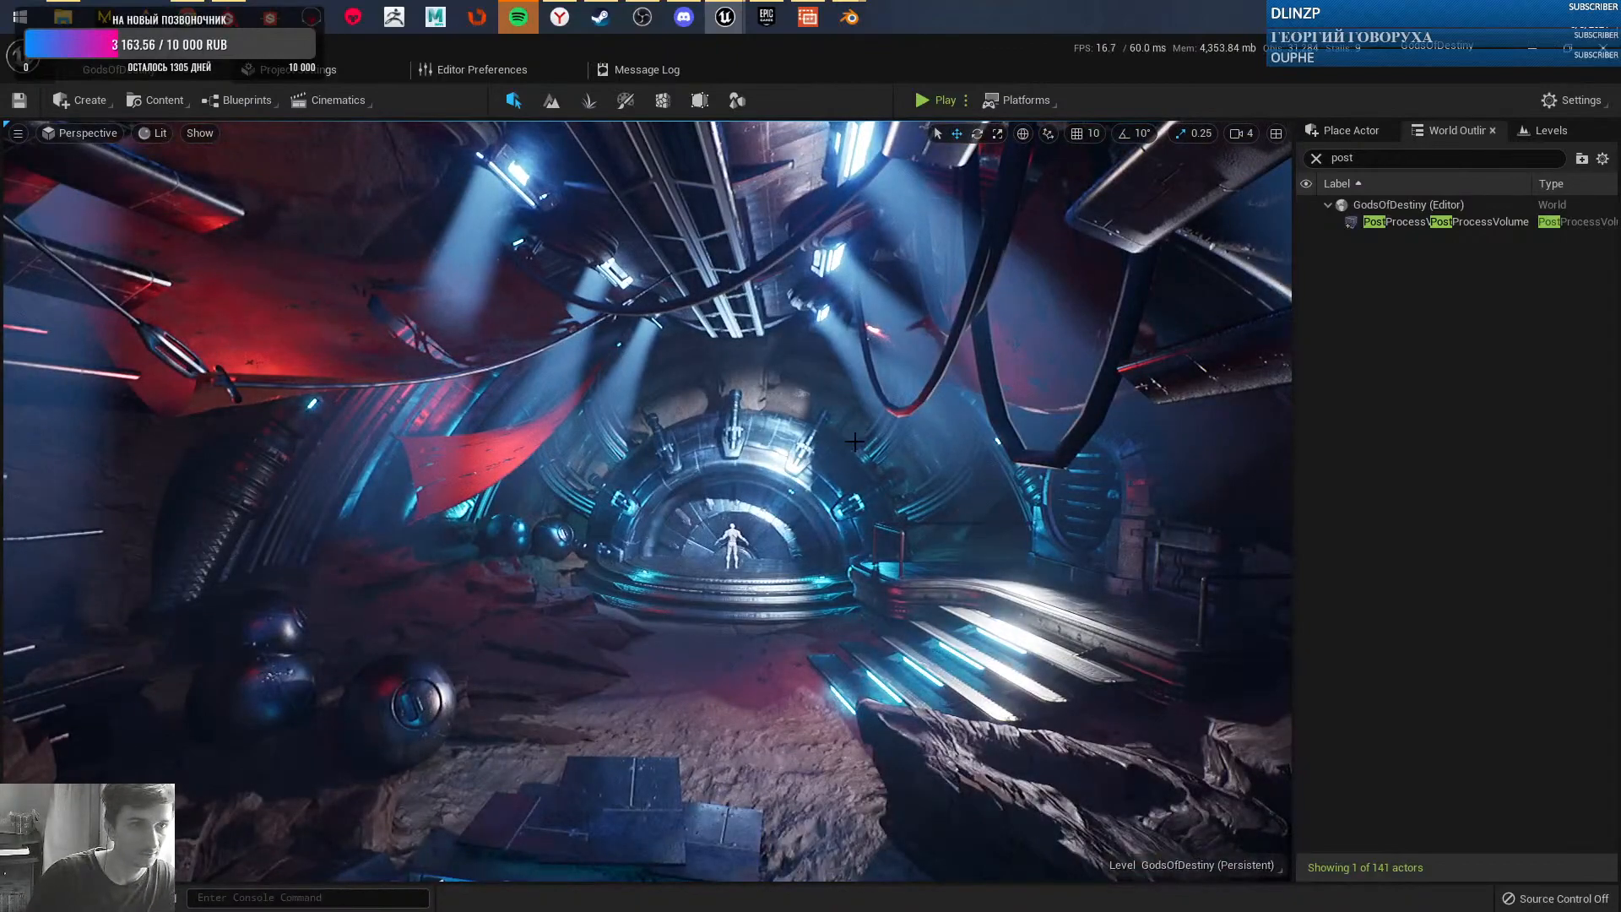
pyautogui.moveTo(833, 595)
pyautogui.mouseDown(button='right')
pyautogui.moveTo(901, 633)
pyautogui.moveTo(882, 640)
pyautogui.moveTo(834, 595)
pyautogui.mouseUp(button='right')
pyautogui.press('w')
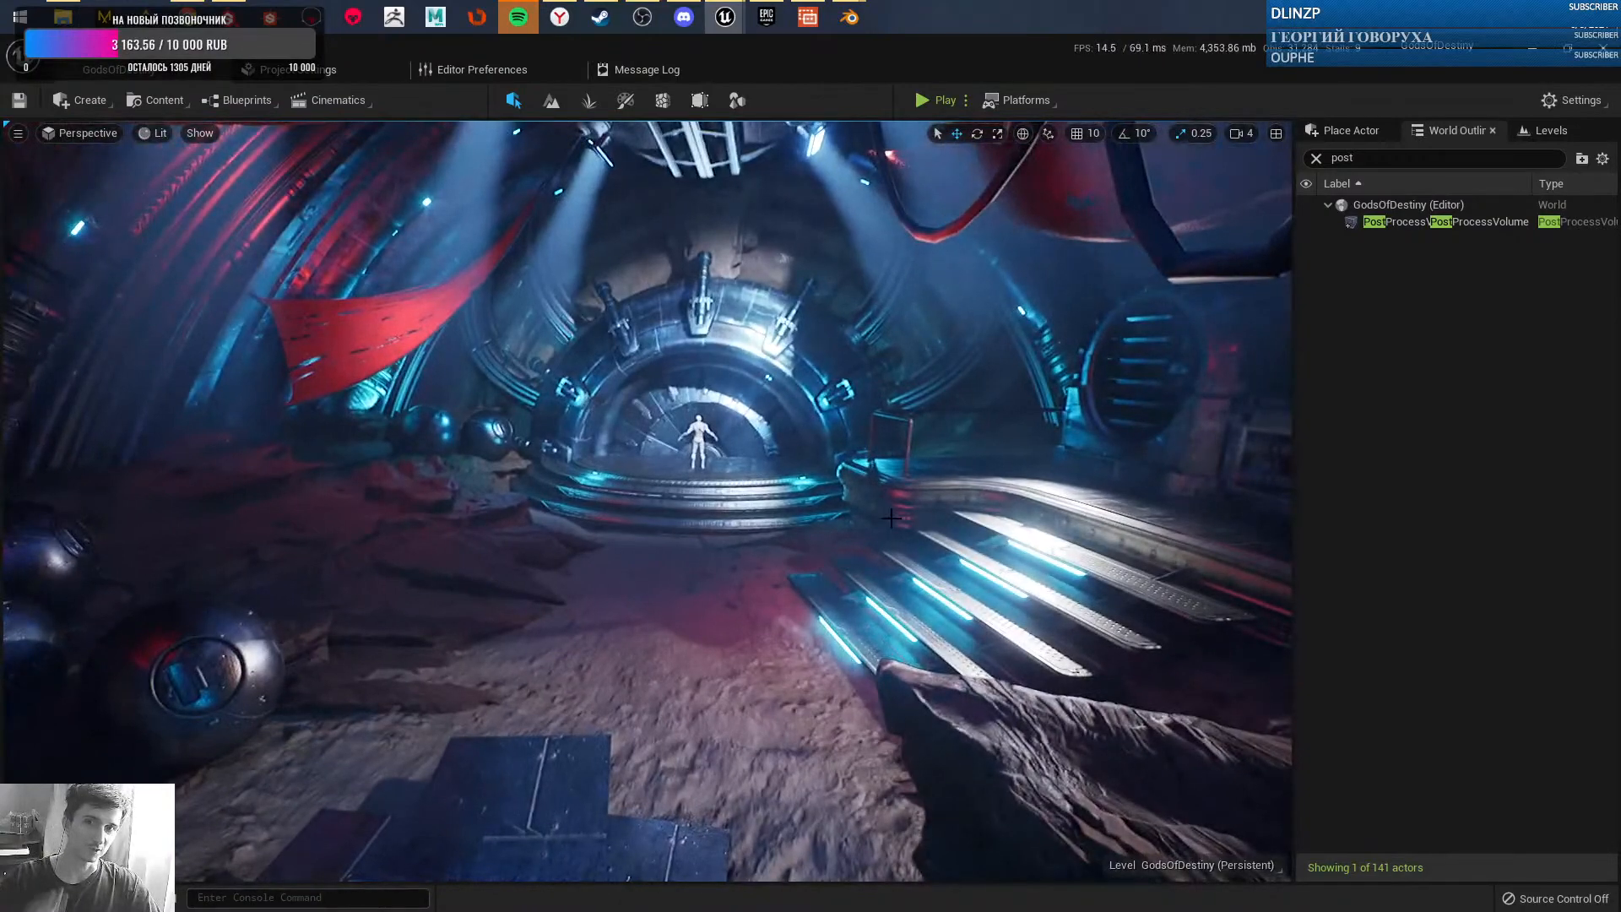
pyautogui.moveTo(760, 608); pyautogui.dragTo(1111, 425, button='right')
pyautogui.press('w')
pyautogui.moveTo(1004, 456); pyautogui.dragTo(931, 472, button='right')
pyautogui.press('w')
pyautogui.press('s')
pyautogui.press('w')
pyautogui.press('w')
pyautogui.press('s')
pyautogui.press('w')
pyautogui.press('w')
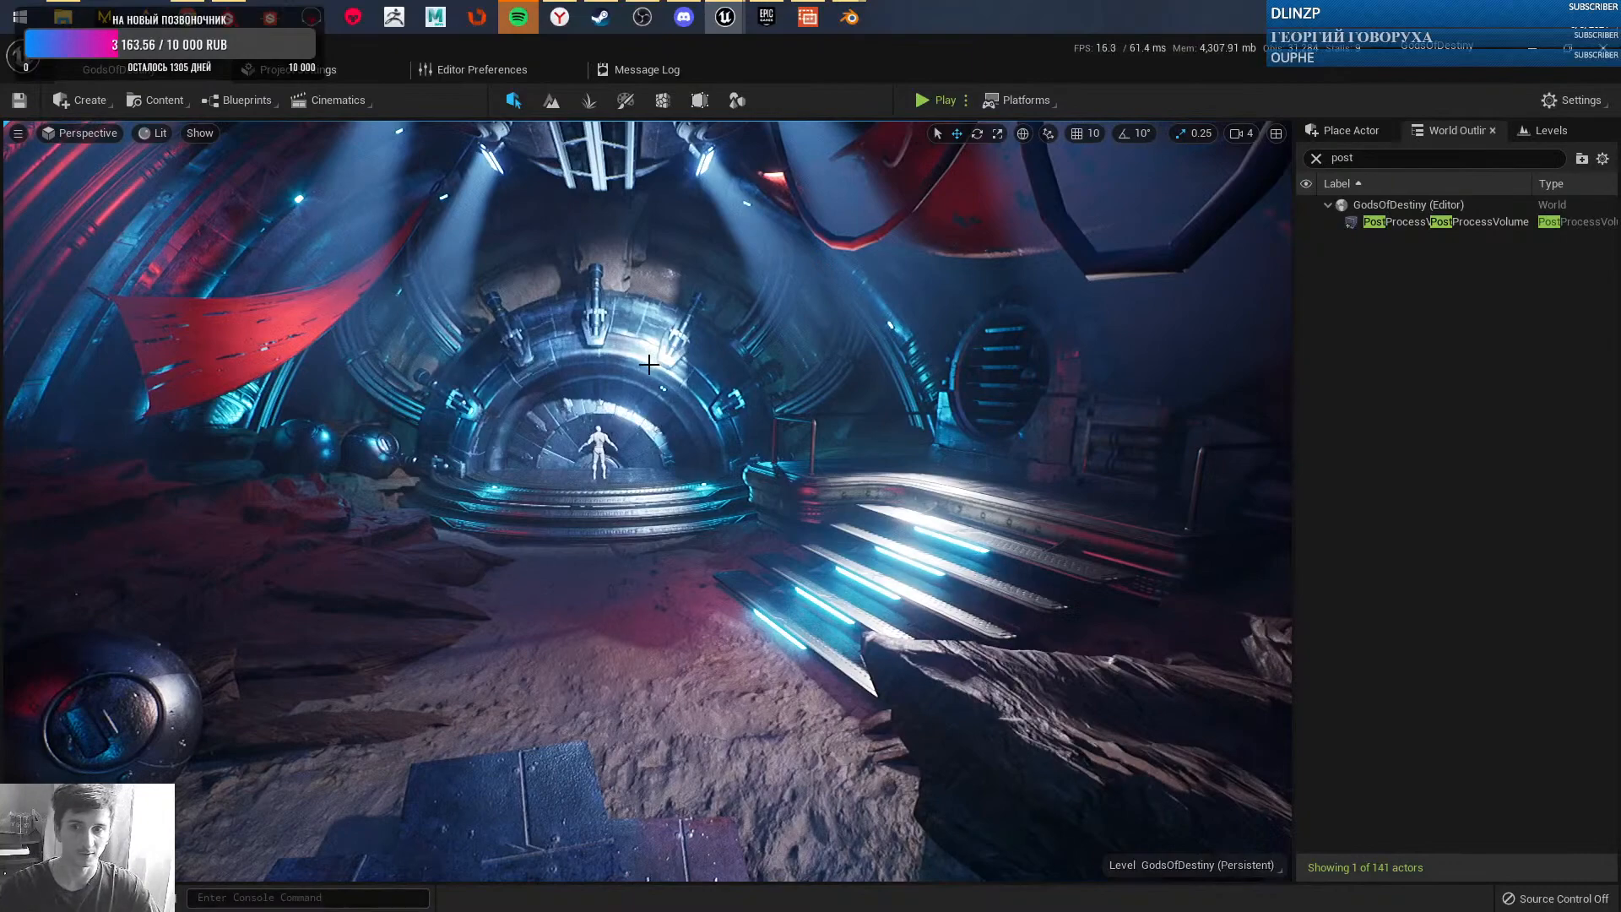
# - Check the lighting build quality options and look through the Editor Preferences categories
pyautogui.click(243, 47)
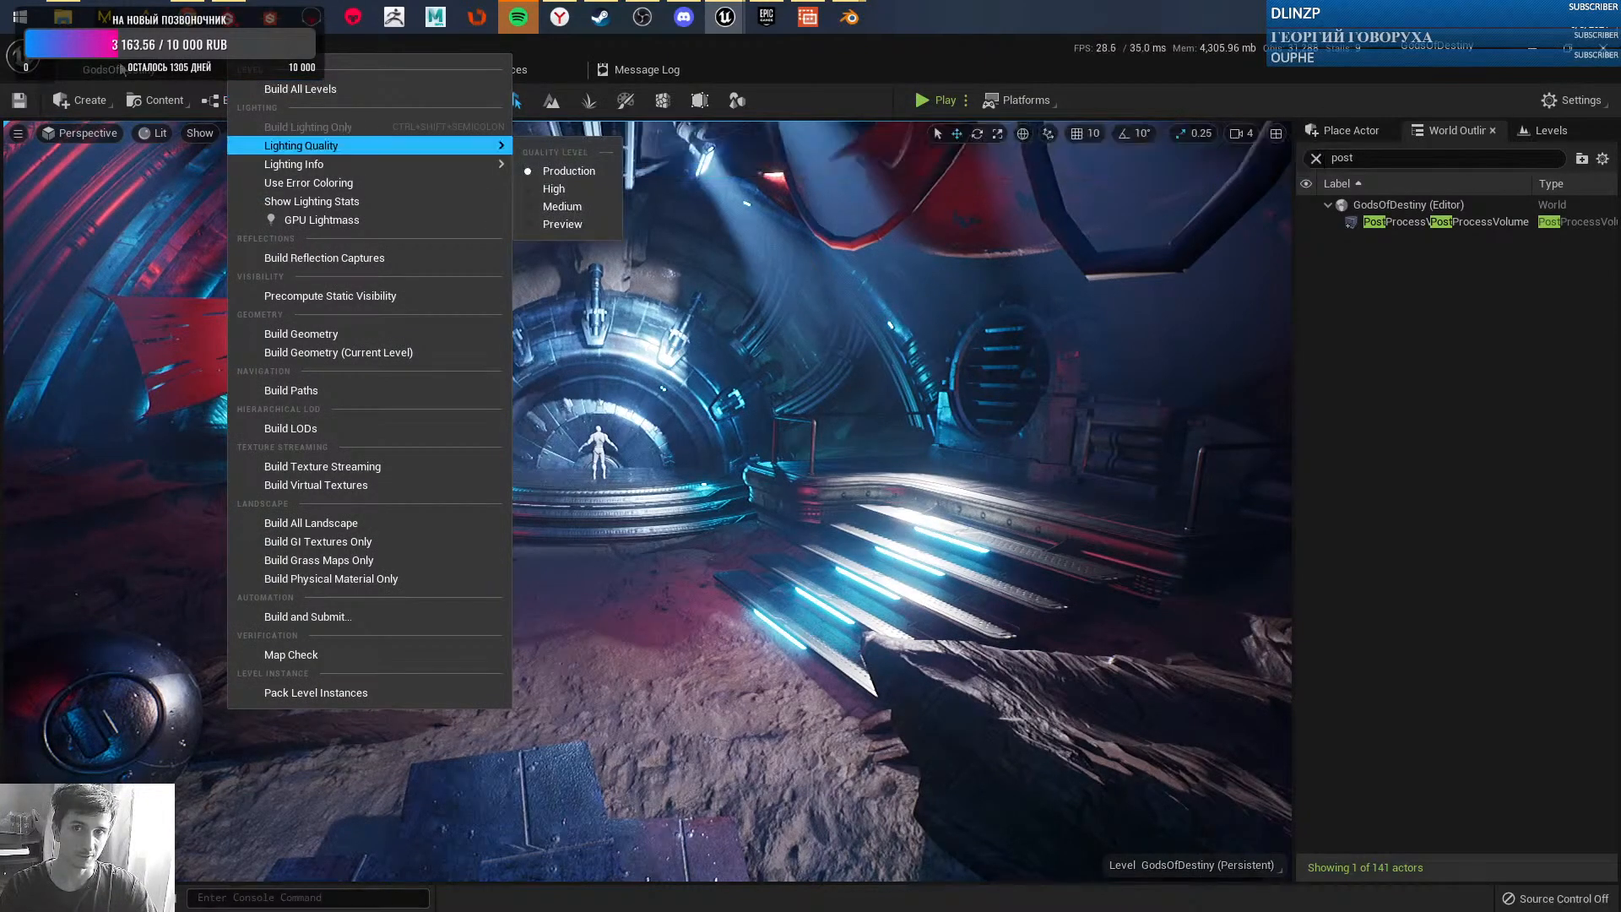
pyautogui.moveTo(96, 47)
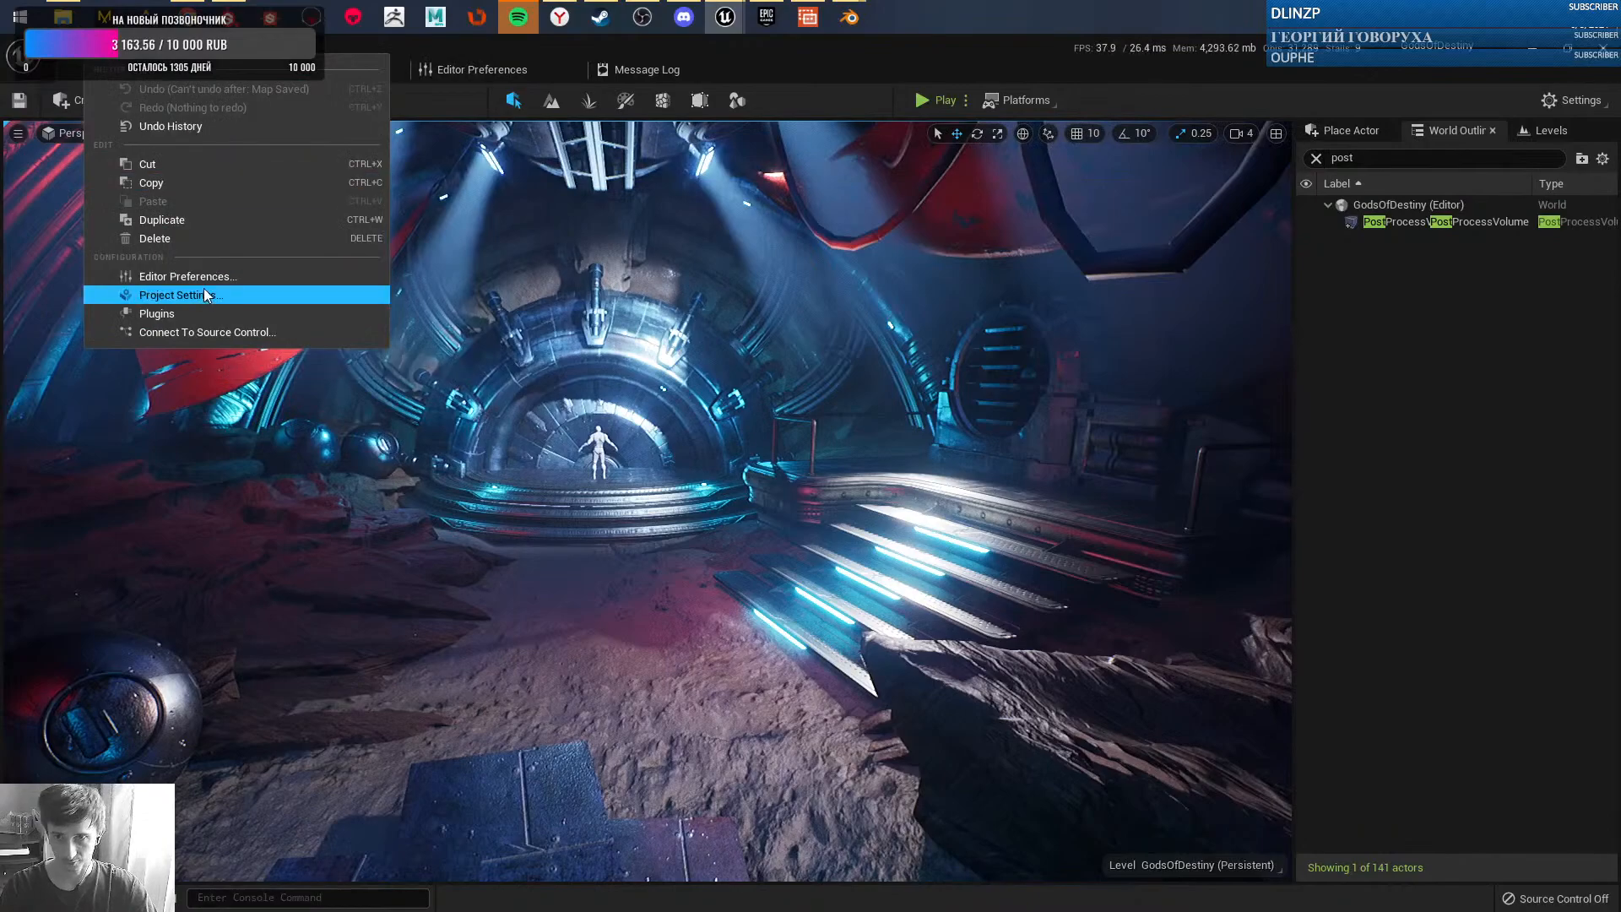
pyautogui.click(462, 72)
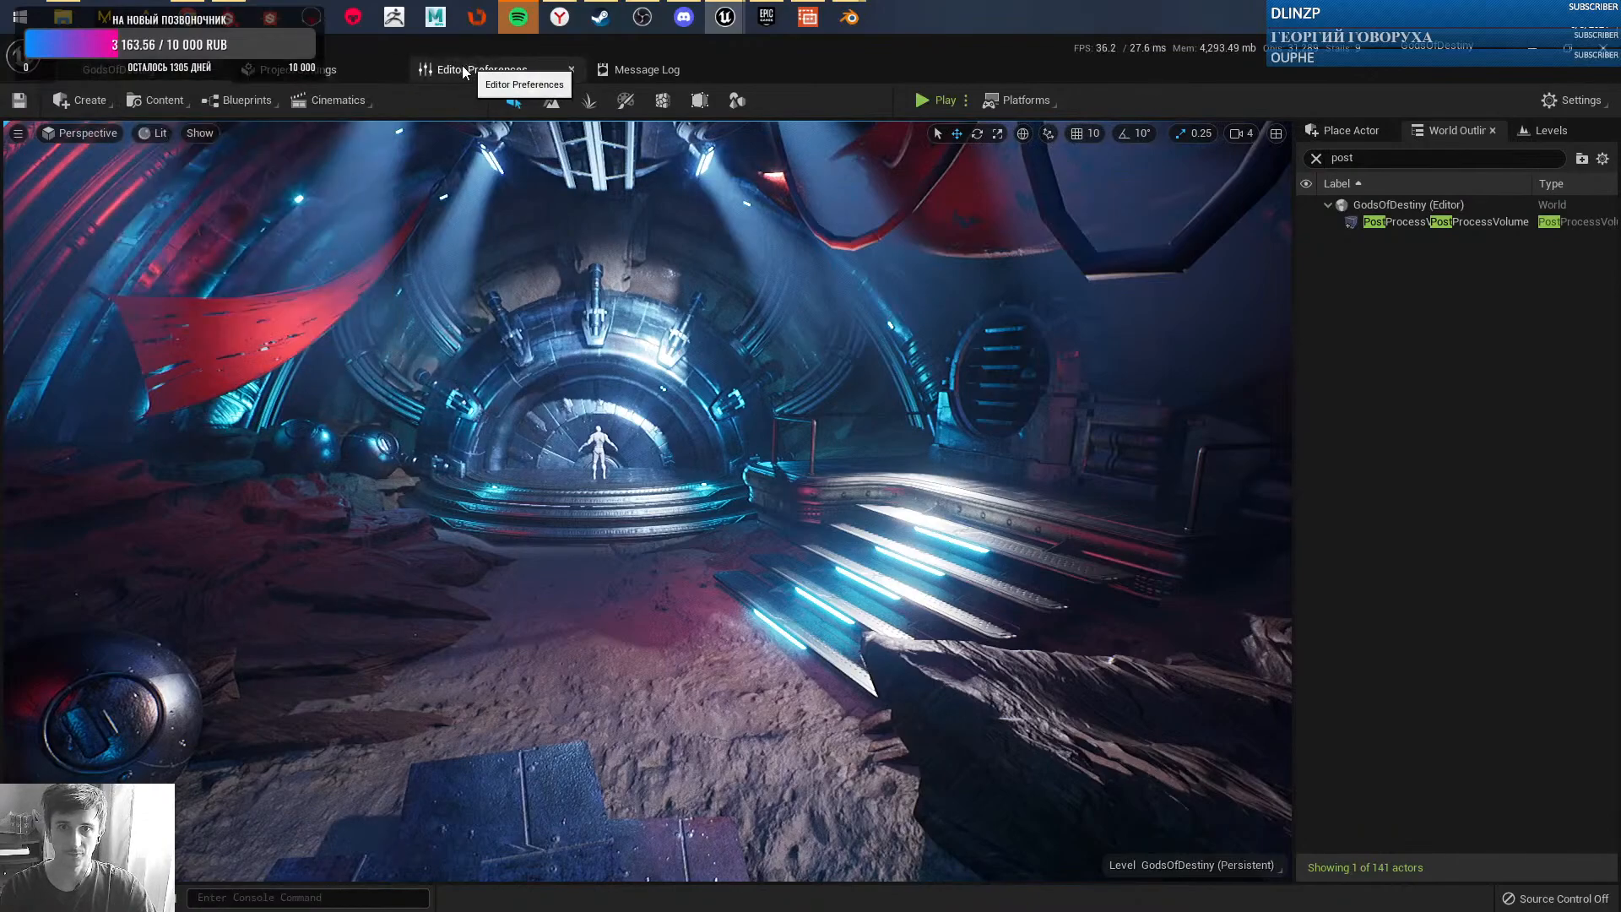
pyautogui.click(427, 78)
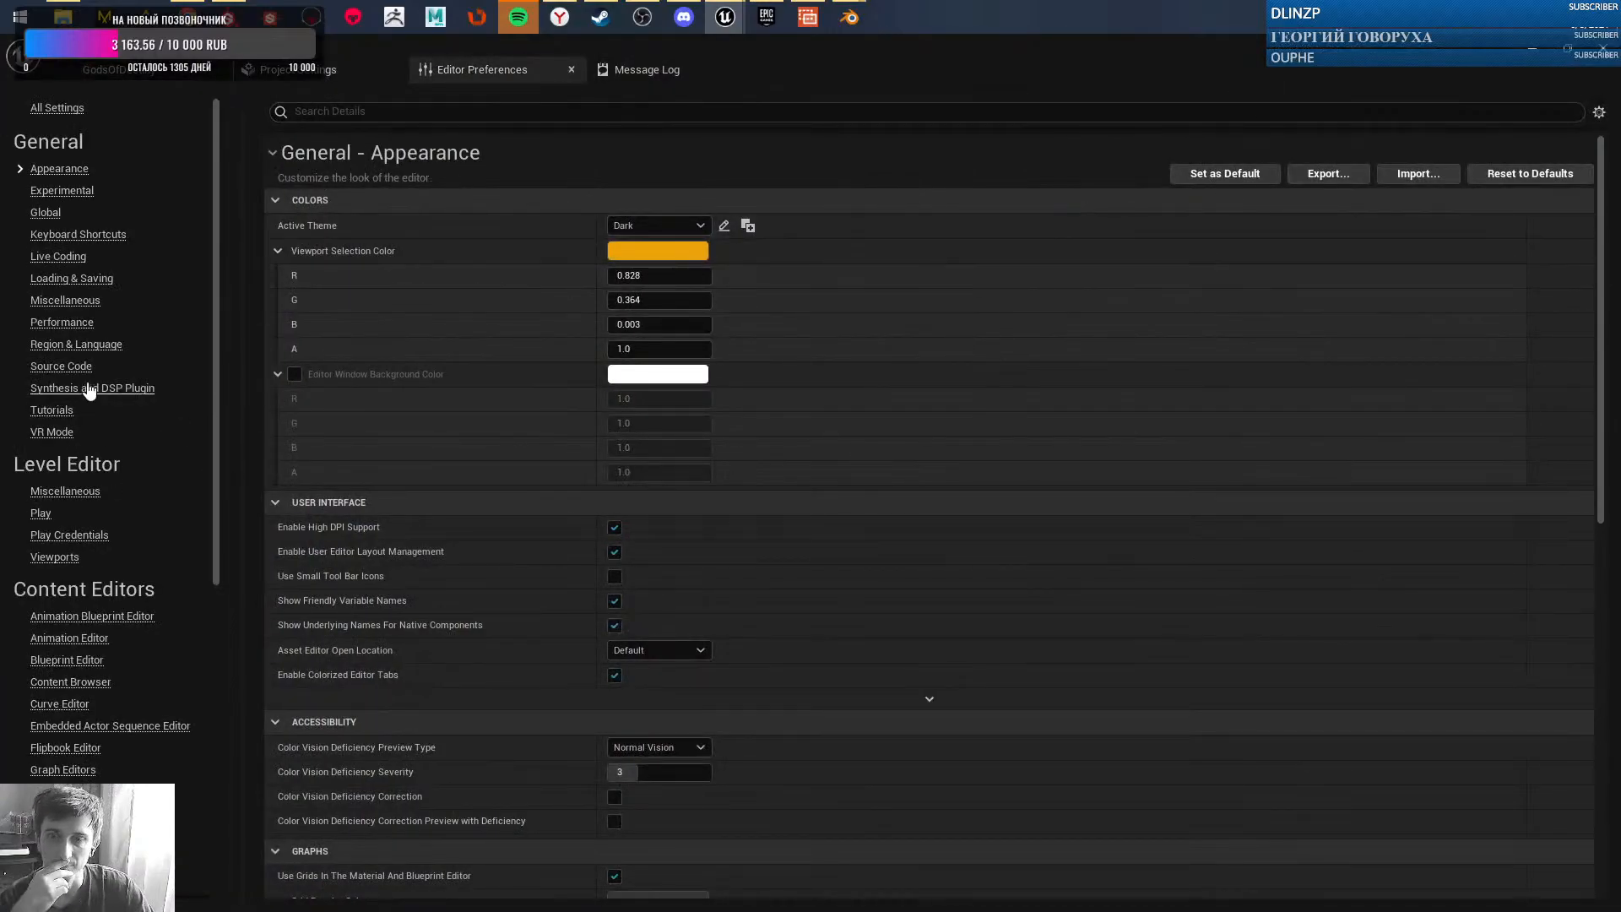
pyautogui.scroll(-5, 103, 472)
pyautogui.scroll(-2, 105, 512)
pyautogui.scroll(4, 151, 231)
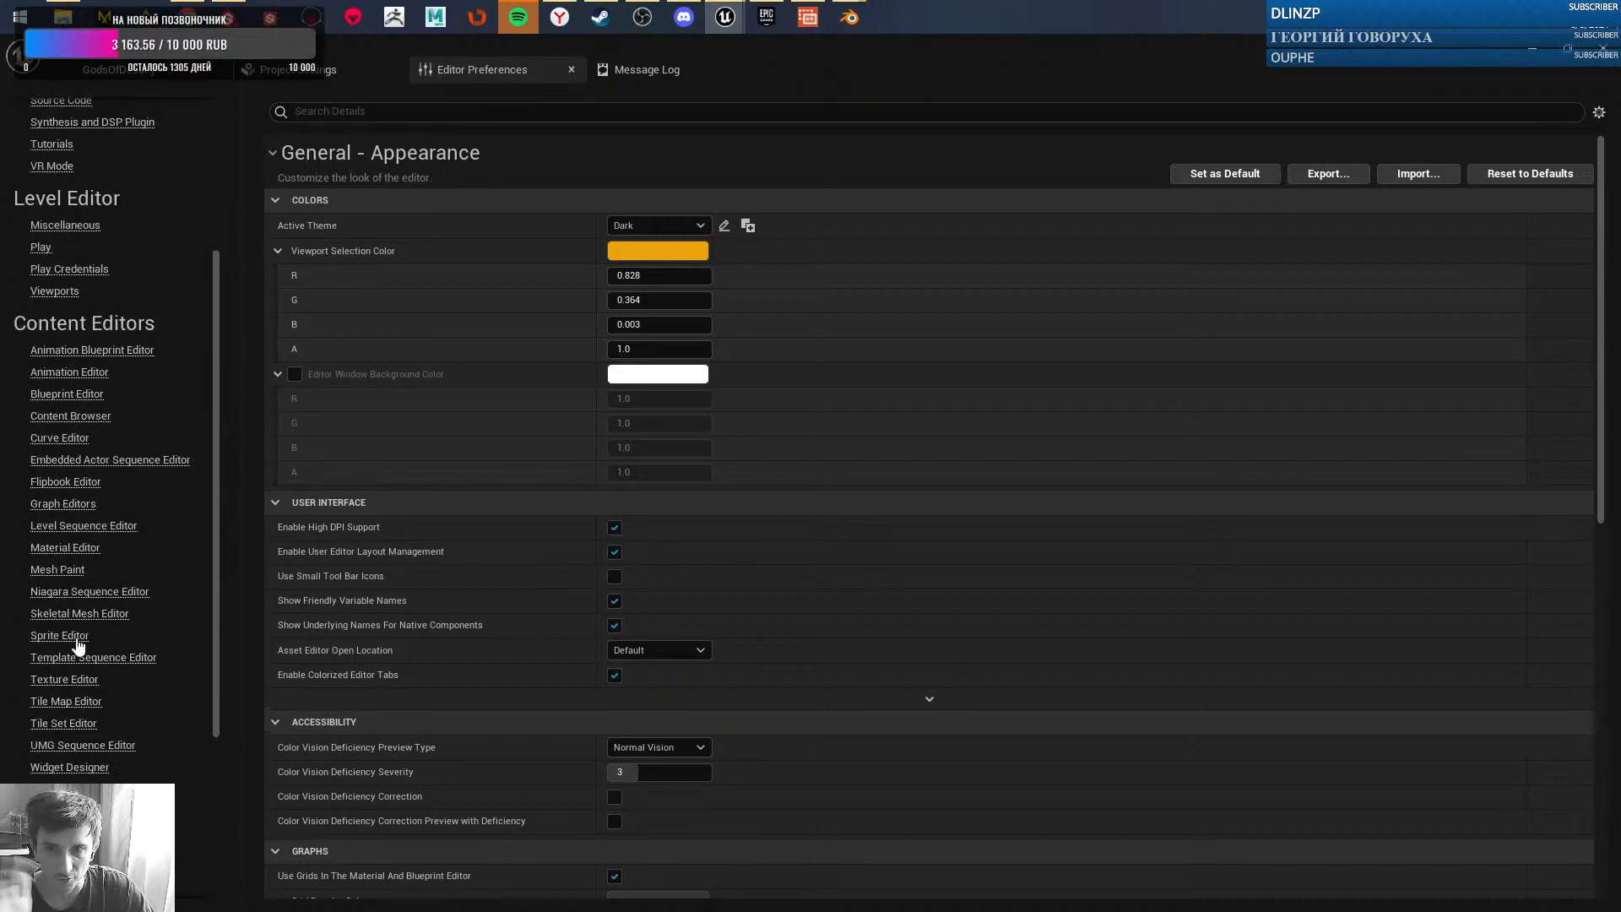
# - Review the project's Rendering settings for global illumination, reflections, Lumen, shadow maps and ray tracing
pyautogui.click(320, 72)
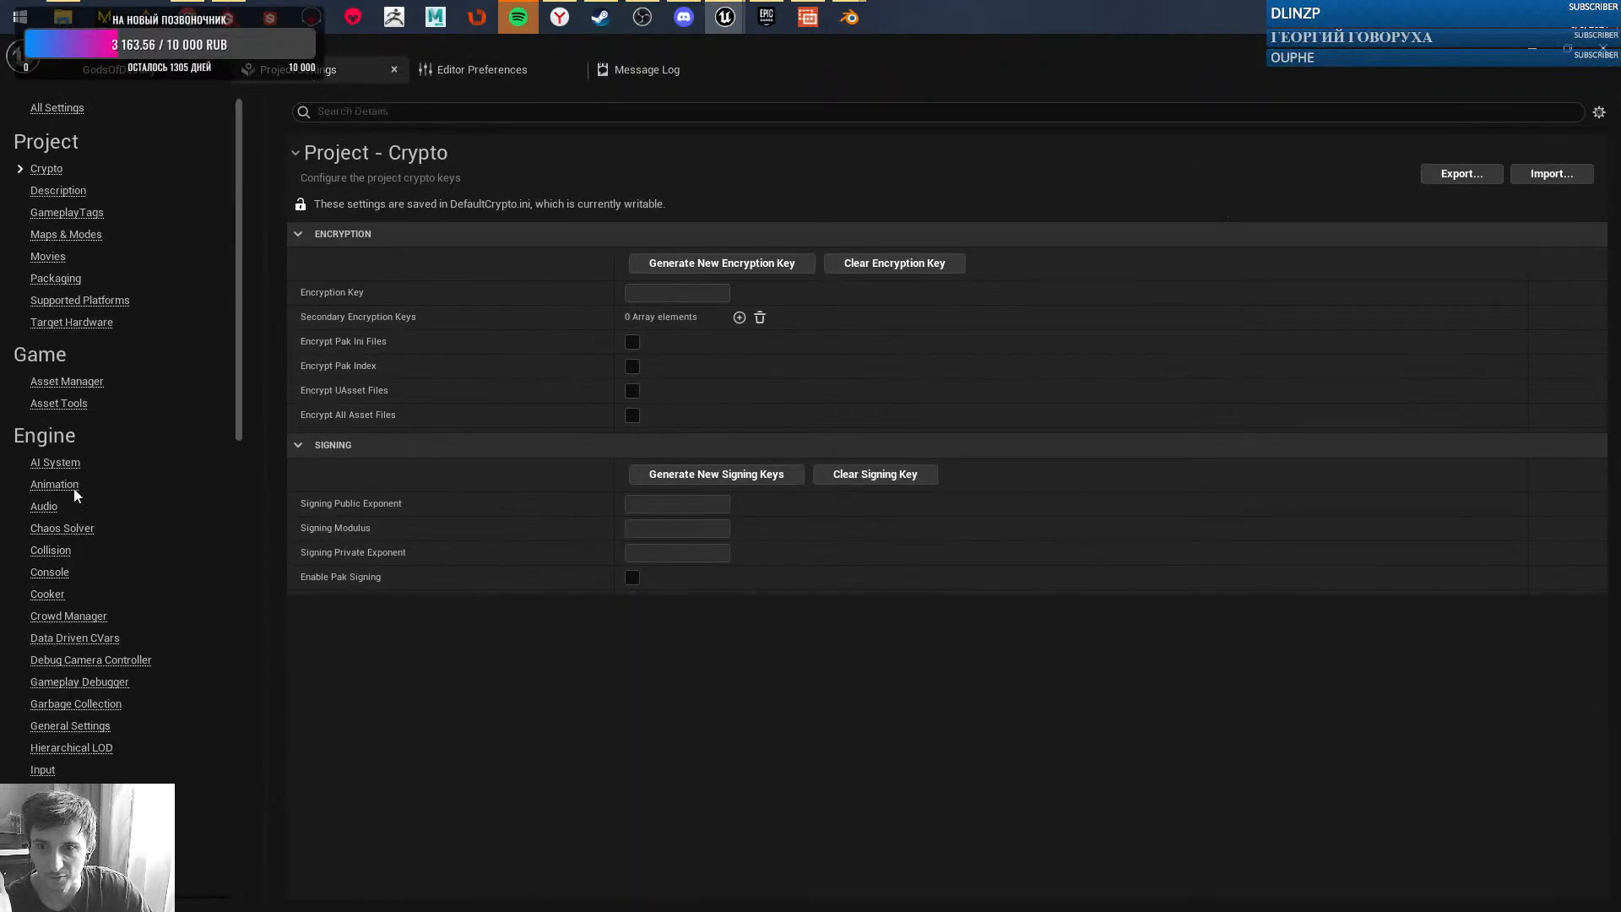
pyautogui.scroll(-4, 110, 532)
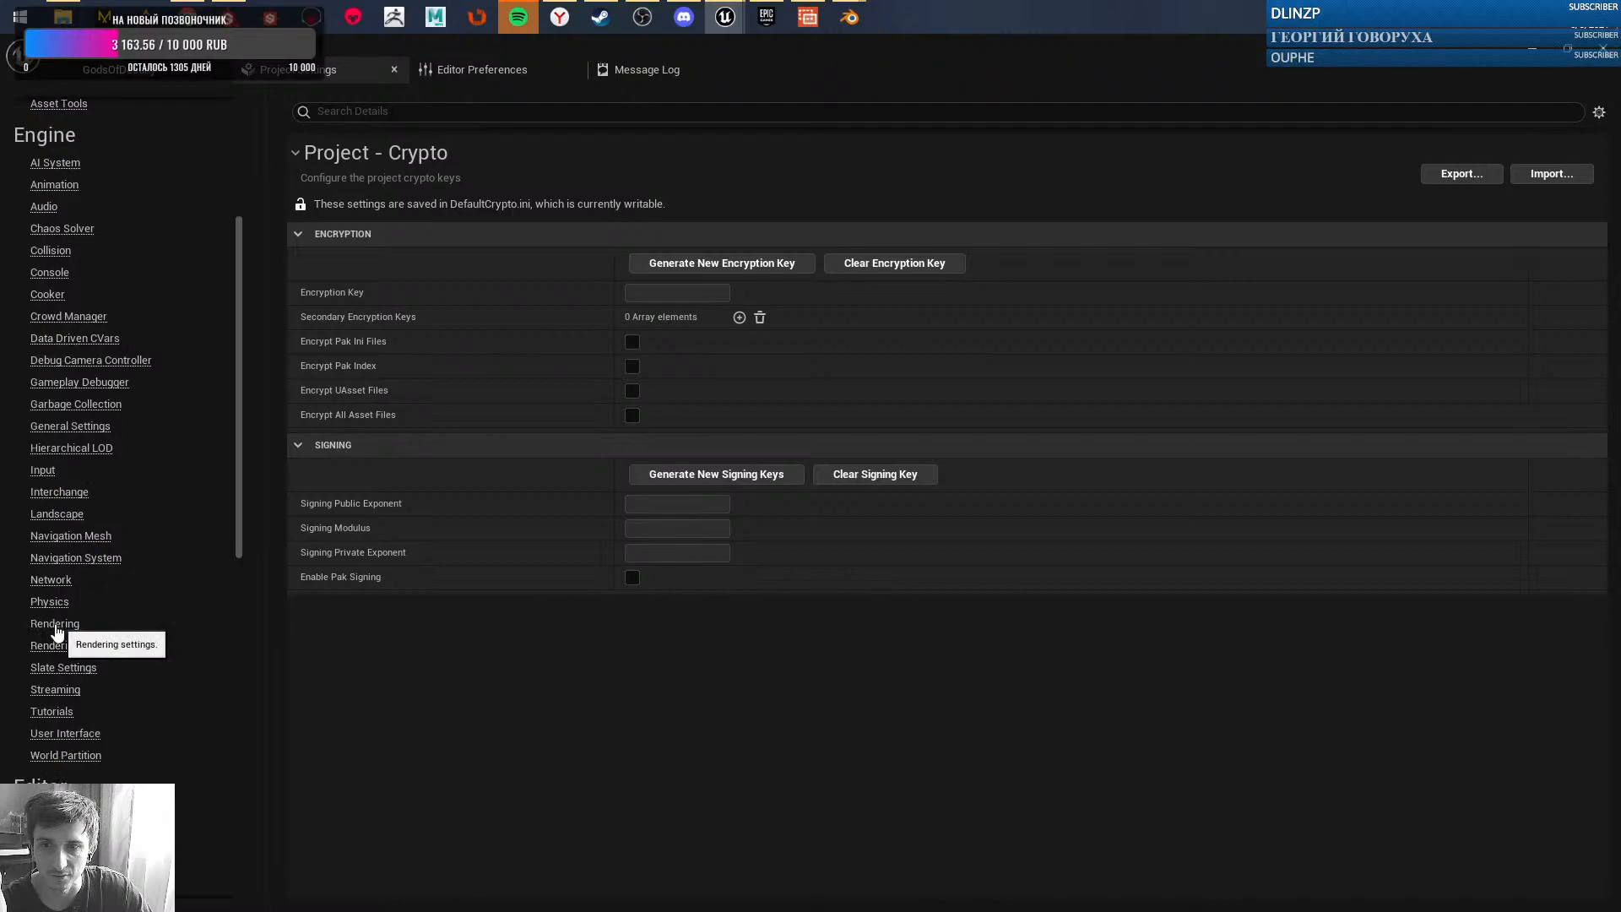
pyautogui.click(55, 623)
pyautogui.scroll(-10, 641, 515)
pyautogui.scroll(-3, 743, 458)
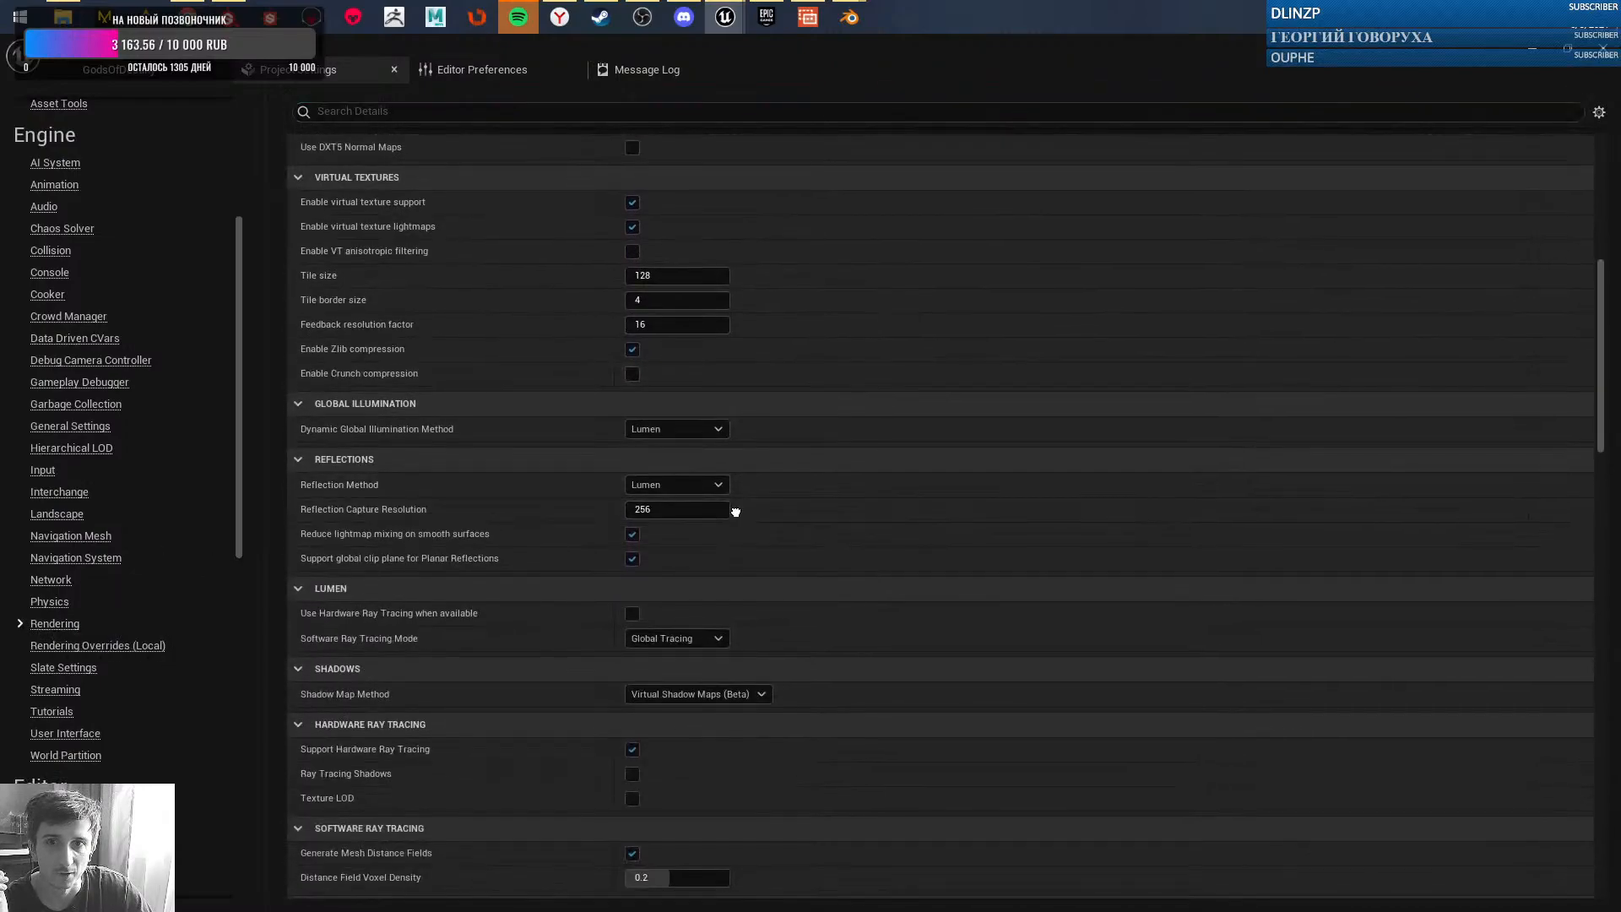
pyautogui.scroll(-7, 735, 460)
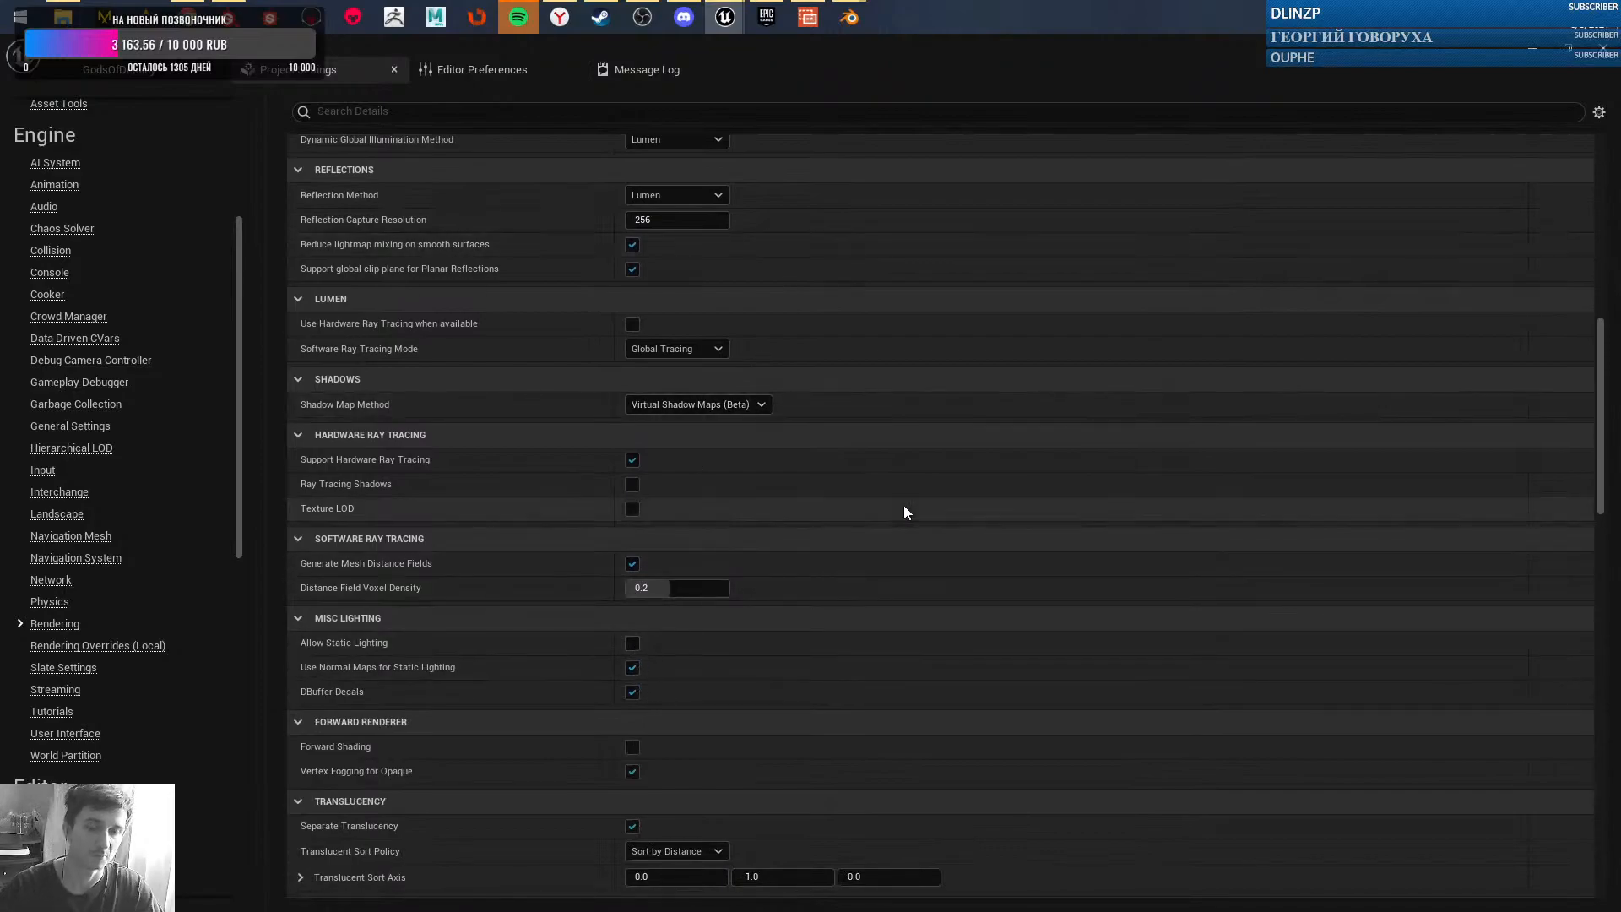
pyautogui.scroll(-4, 903, 504)
pyautogui.rightClick(944, 373)
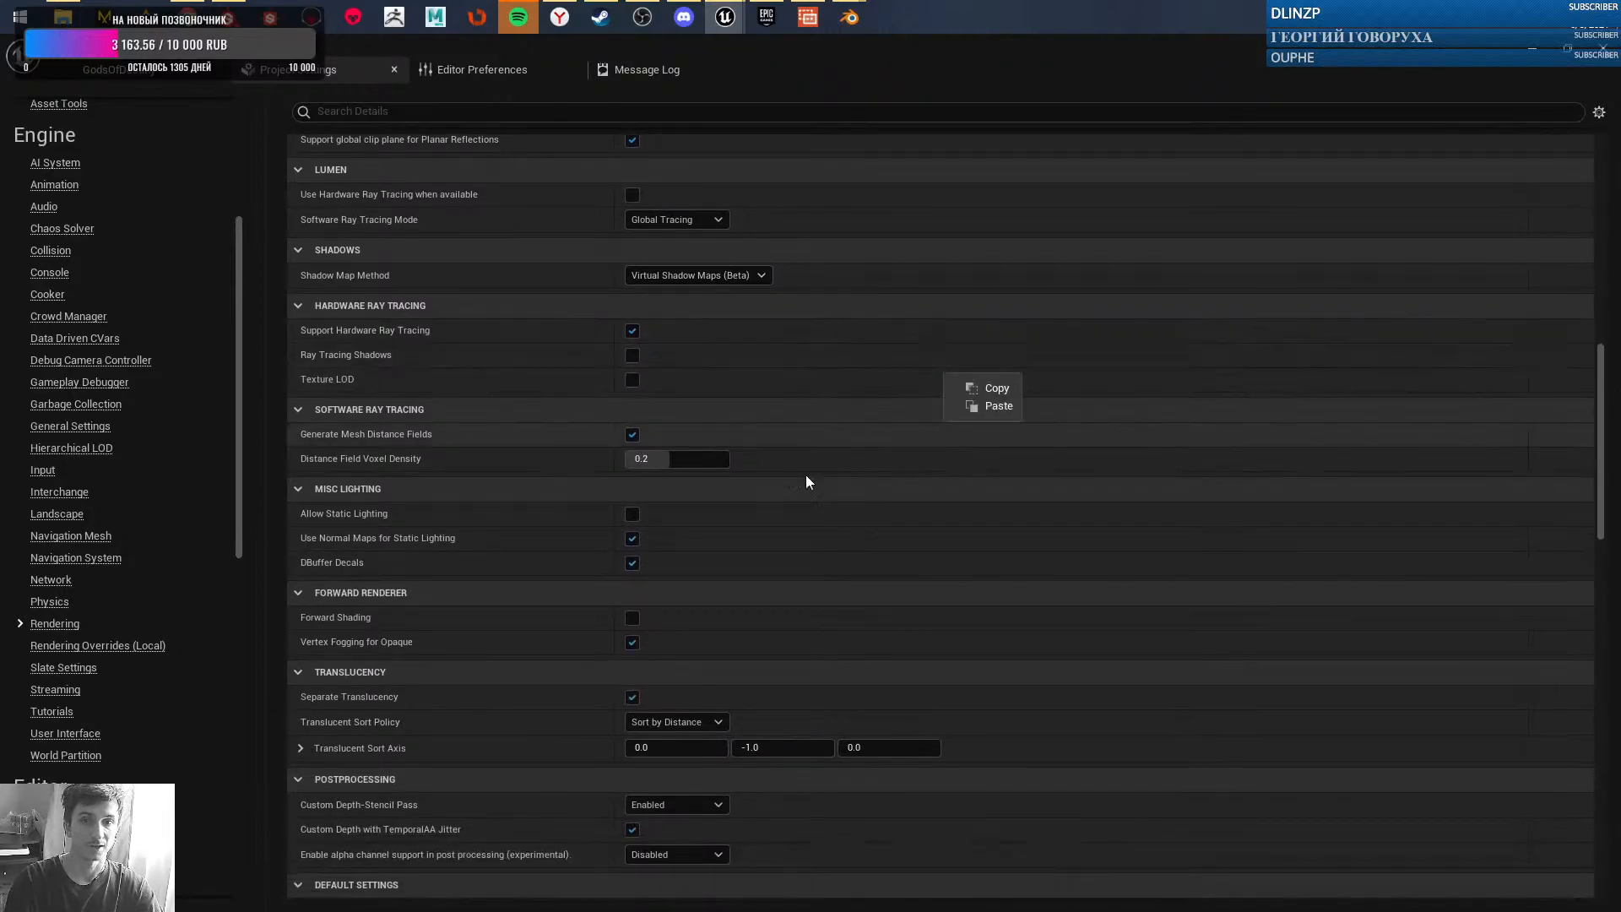
pyautogui.moveTo(843, 502); pyautogui.dragTo(843, 513, button='right')
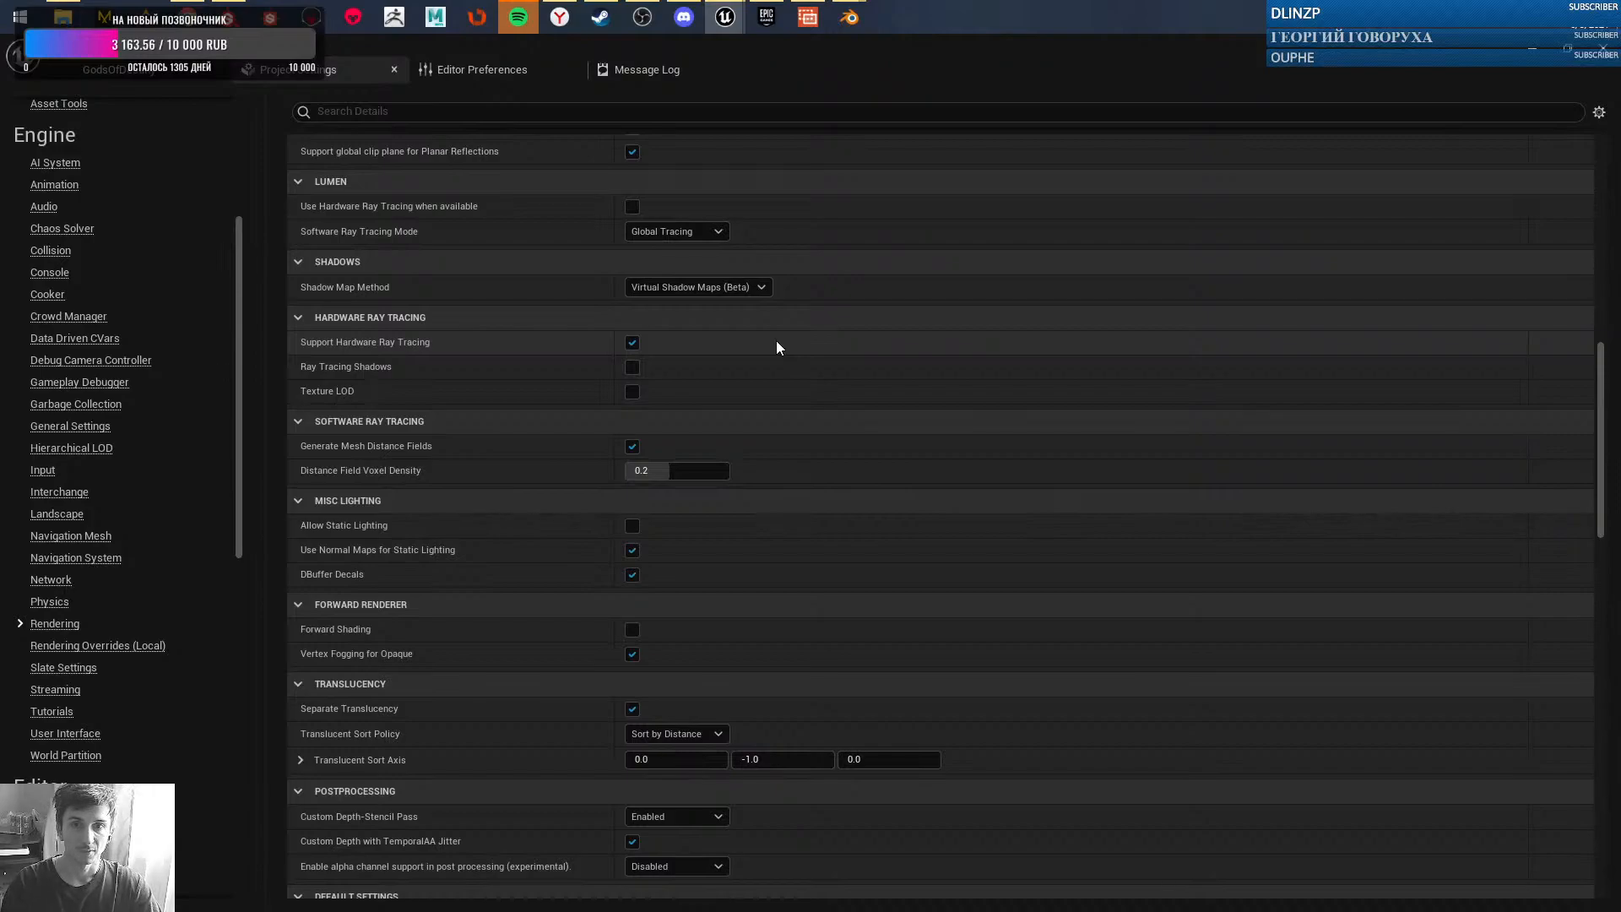
# - Return to the level view and open the GPU Lightmass settings for inspection
pyautogui.click(159, 75)
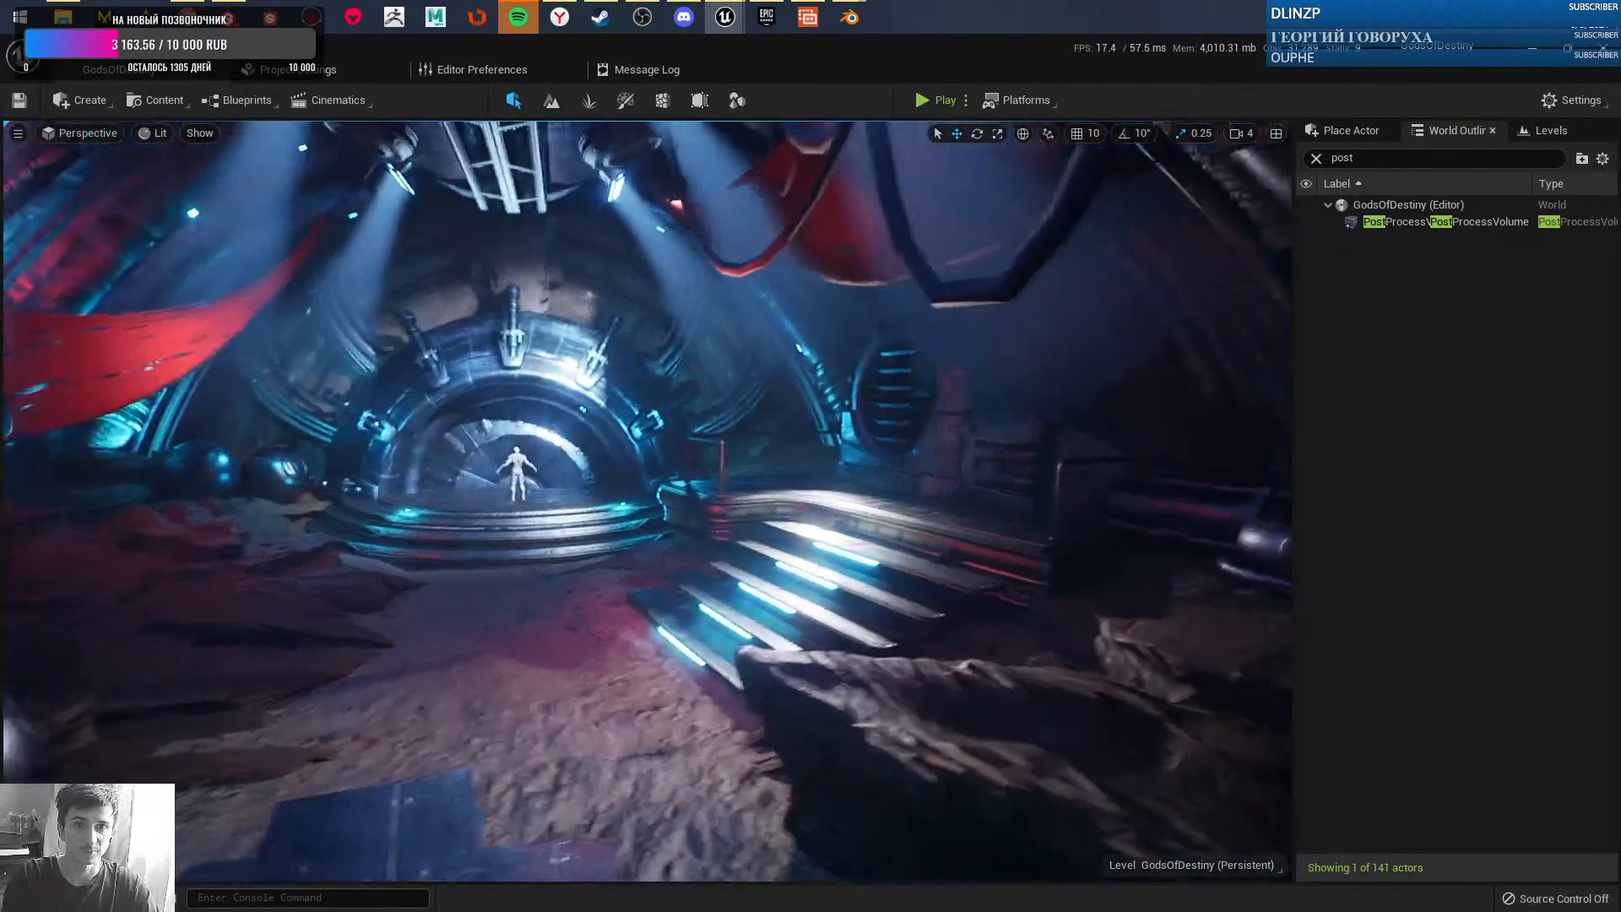
pyautogui.moveTo(647, 501); pyautogui.dragTo(584, 491, button='right')
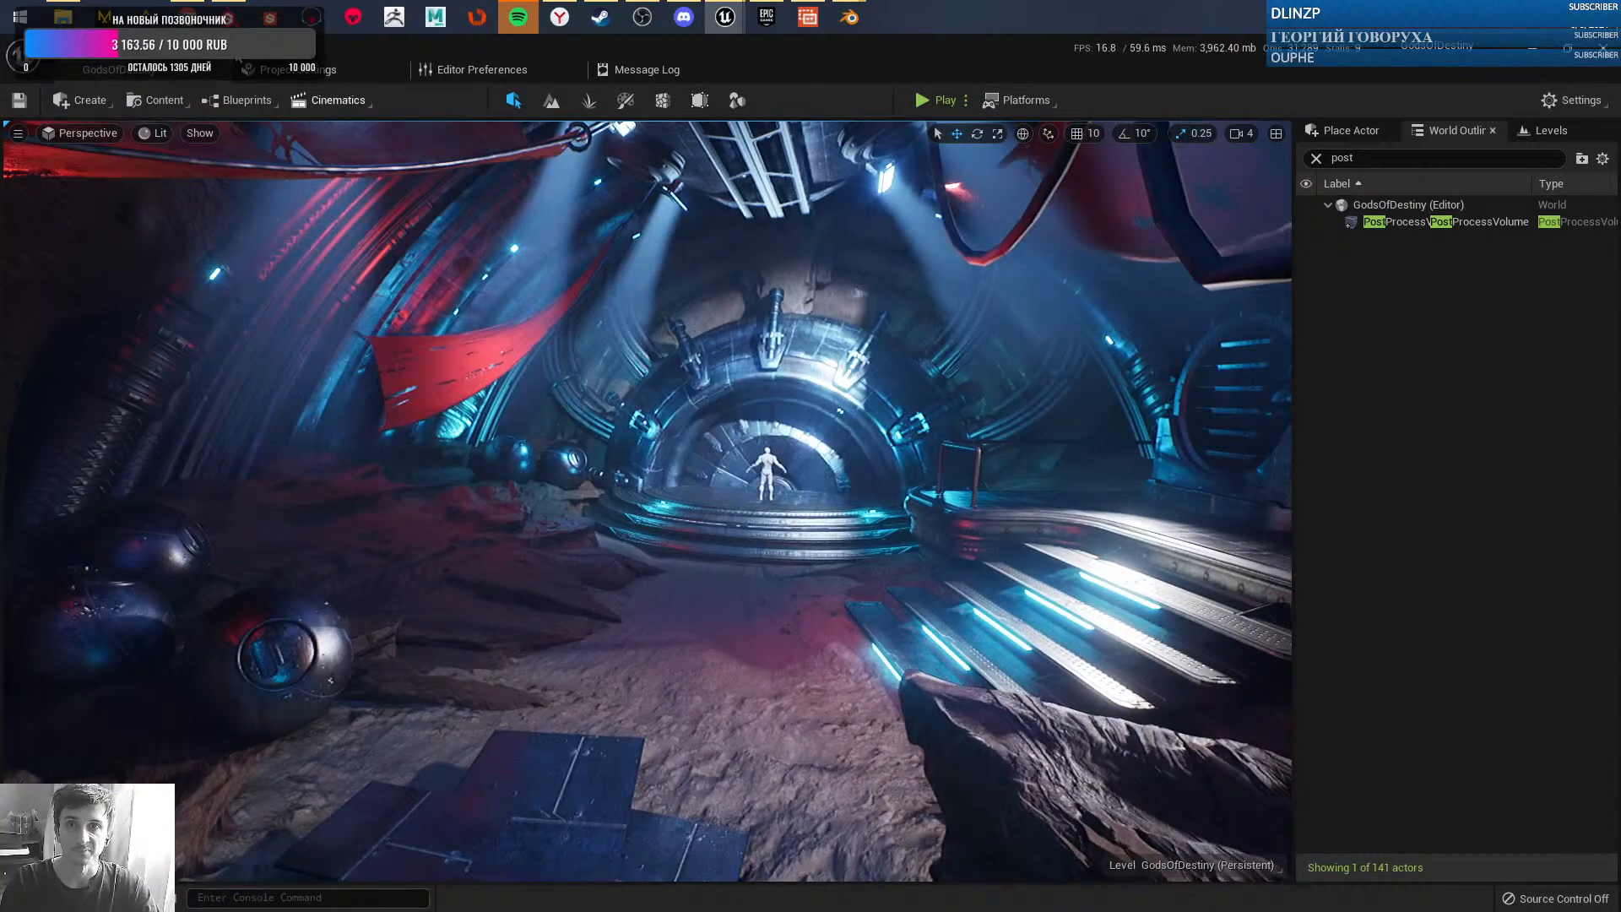
pyautogui.click(239, 49)
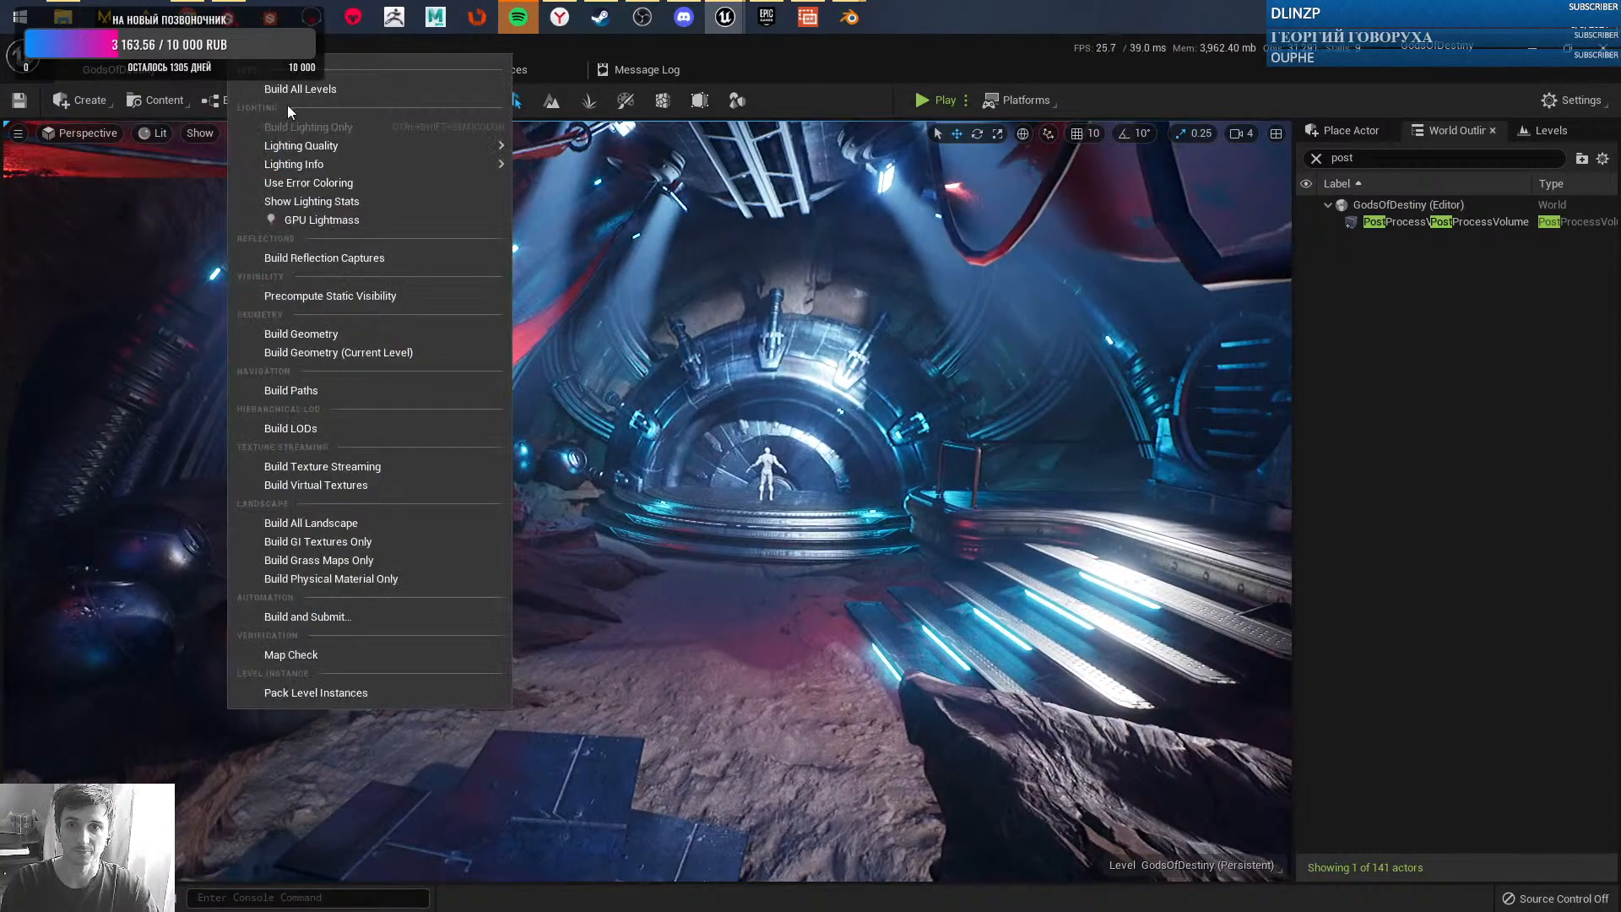
pyautogui.click(358, 221)
pyautogui.moveTo(822, 248); pyautogui.dragTo(869, 240)
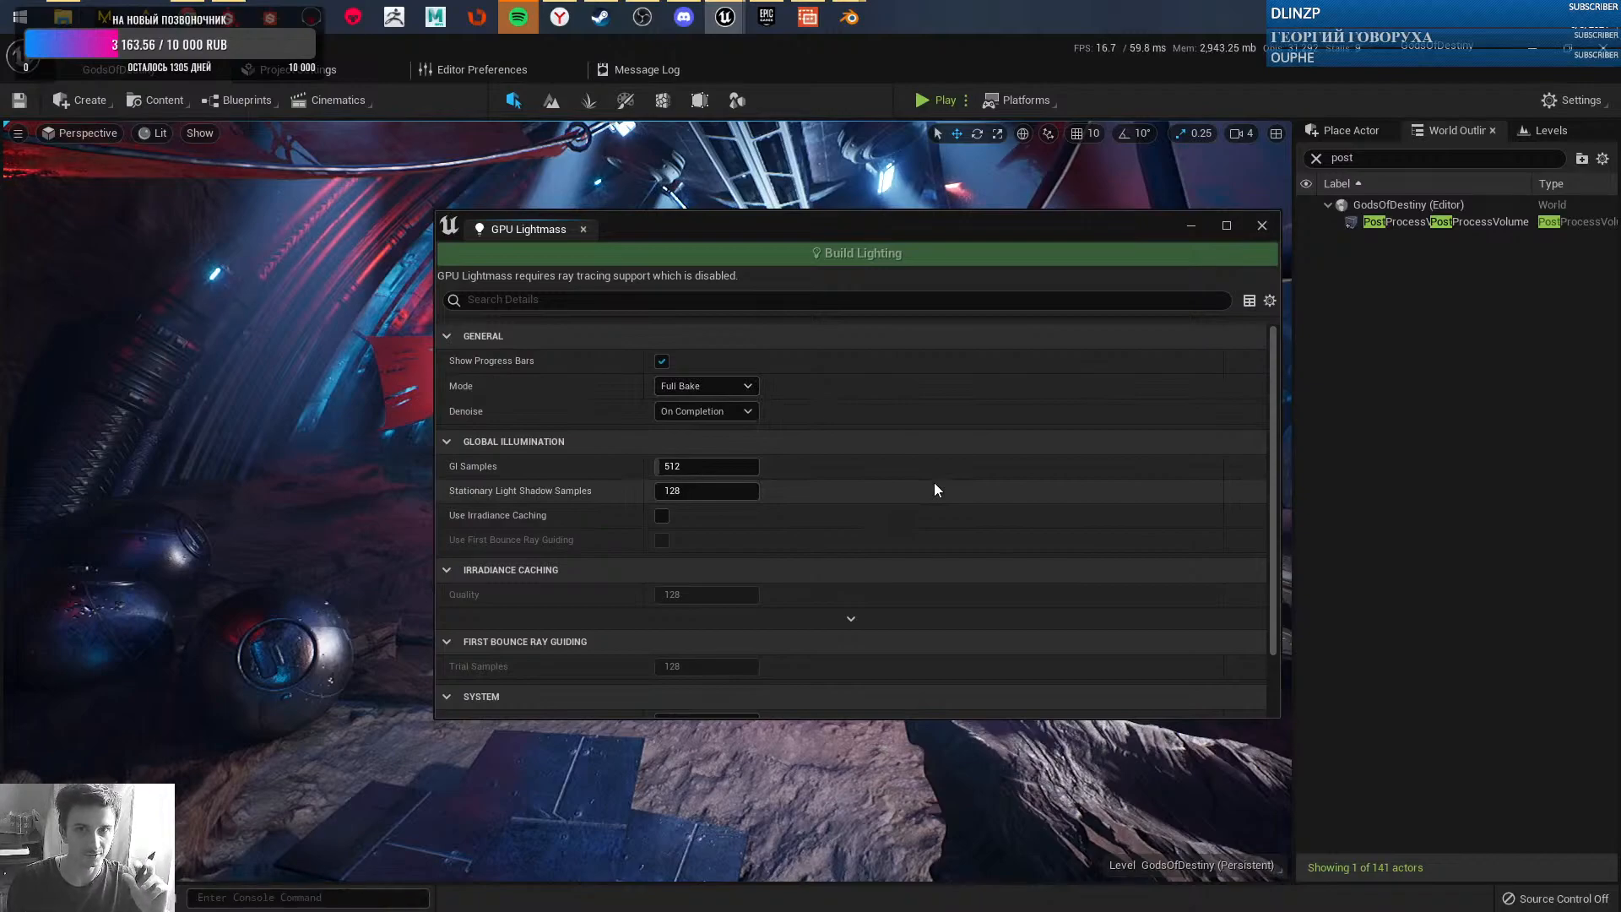
# - Close the GPU Lightmass settings, switch to Substance Painter and open the recent project with the hanging cloth
pyautogui.moveTo(1078, 226); pyautogui.dragTo(1088, 167)
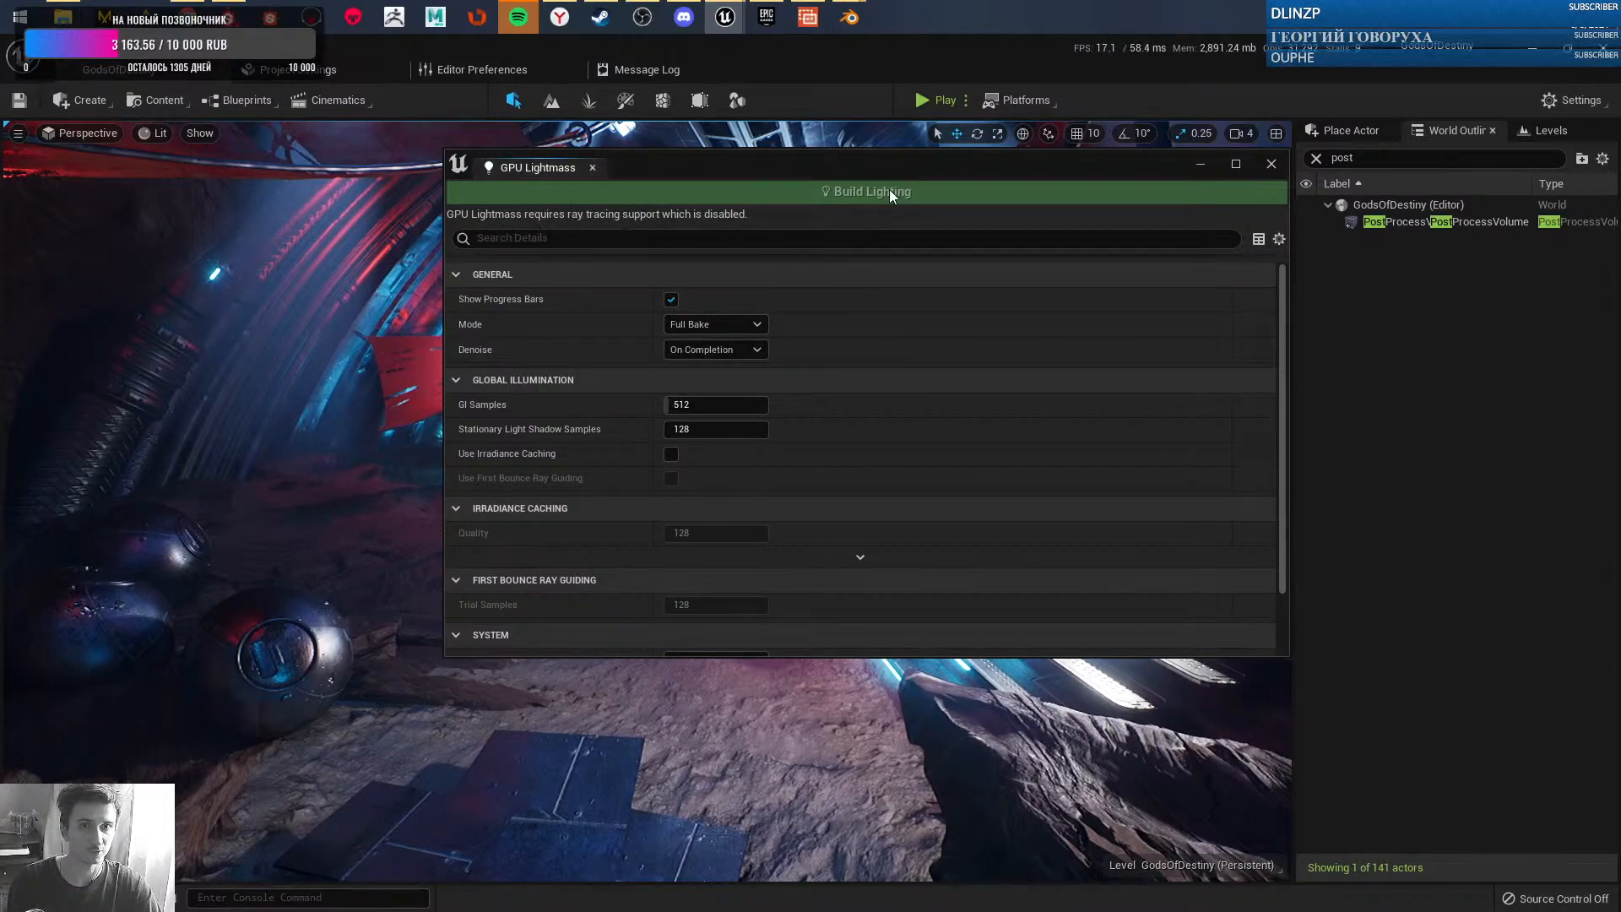
pyautogui.click(1270, 165)
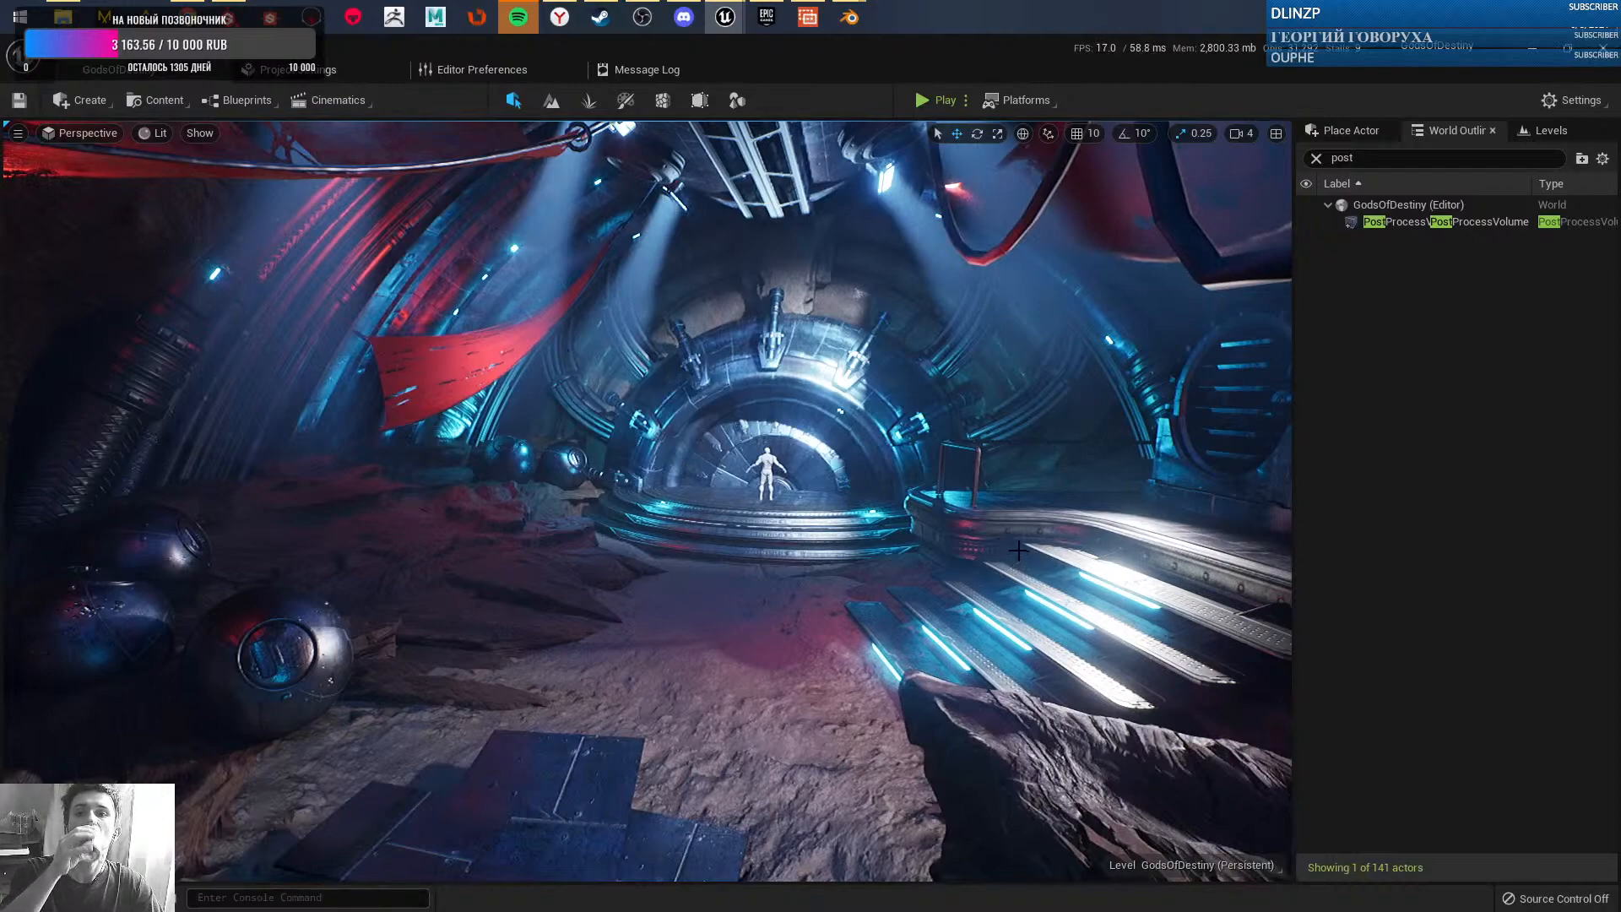
pyautogui.click(233, 18)
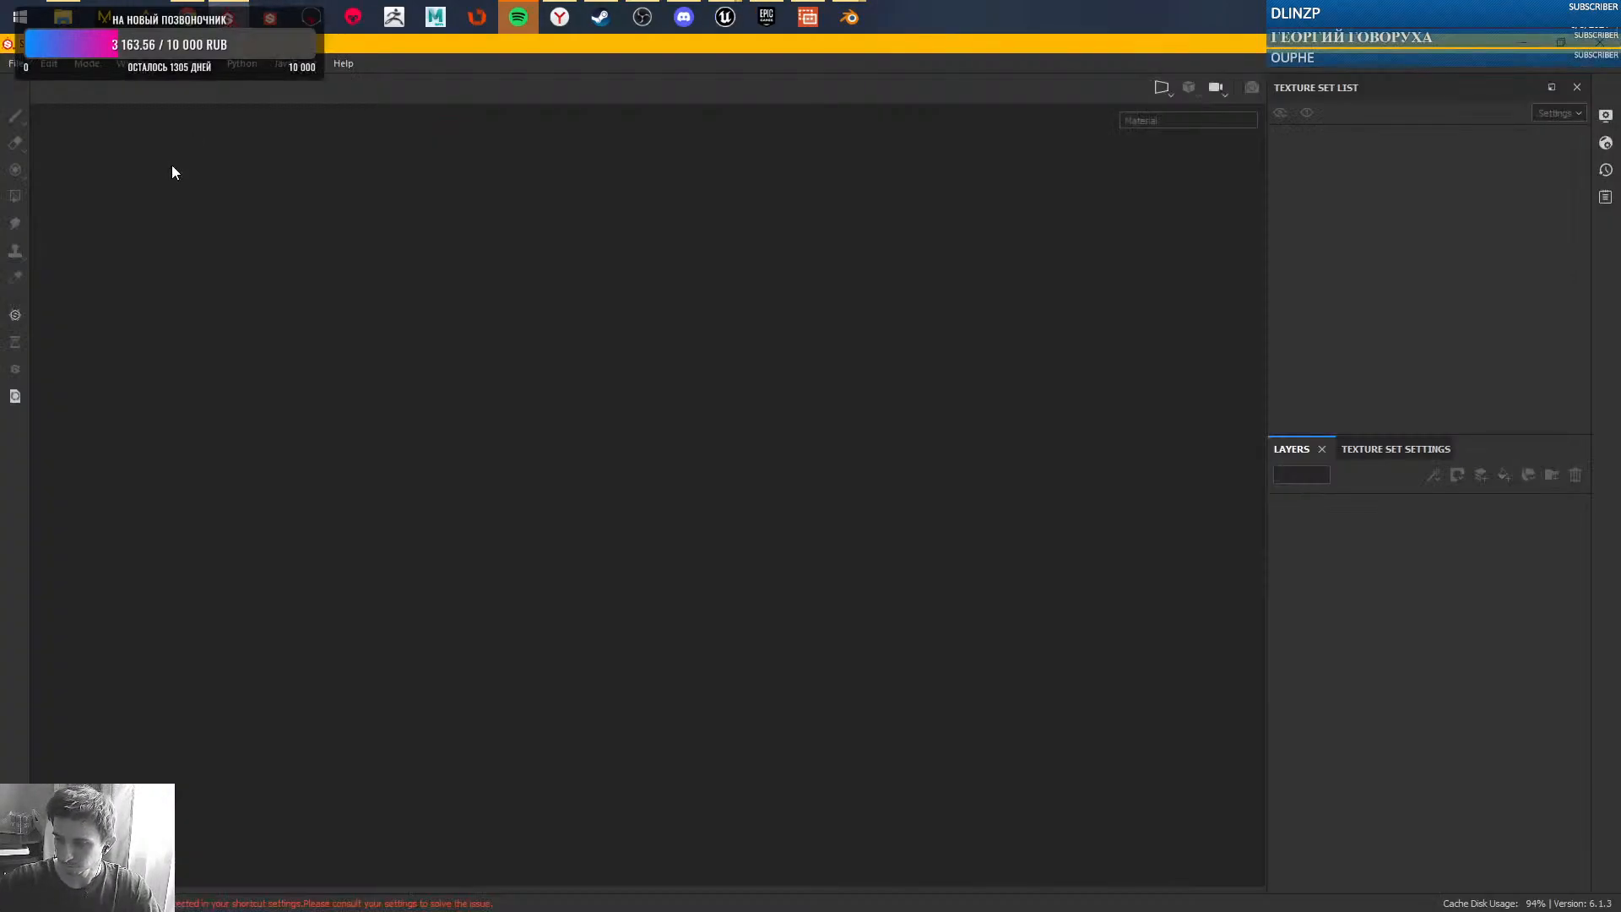
pyautogui.click(15, 64)
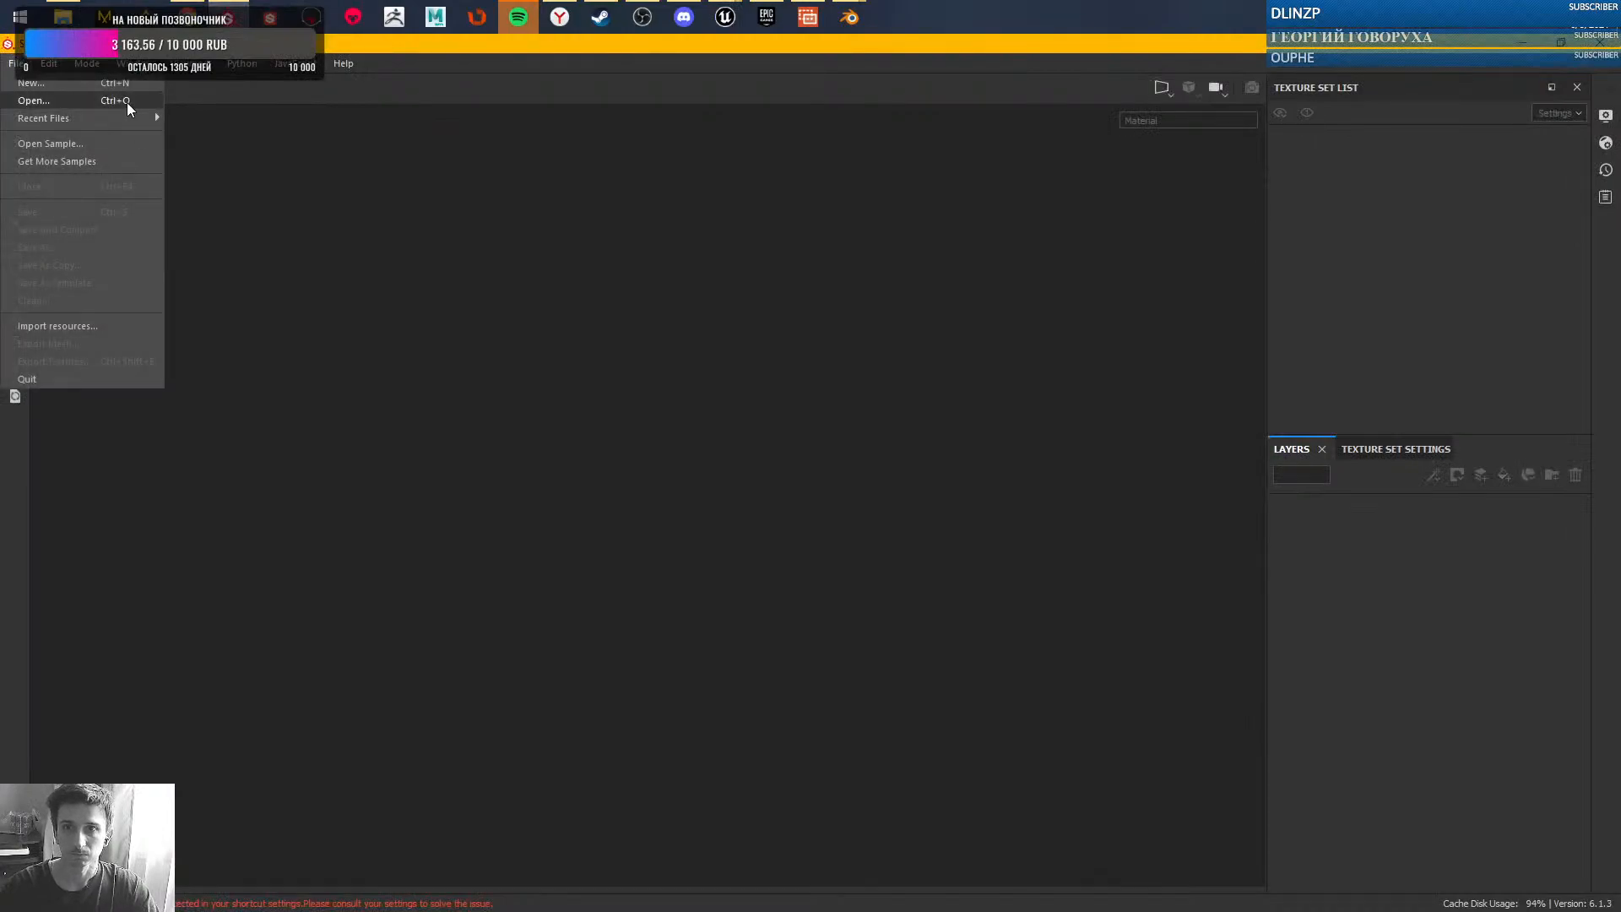
pyautogui.moveTo(133, 119)
pyautogui.click(549, 118)
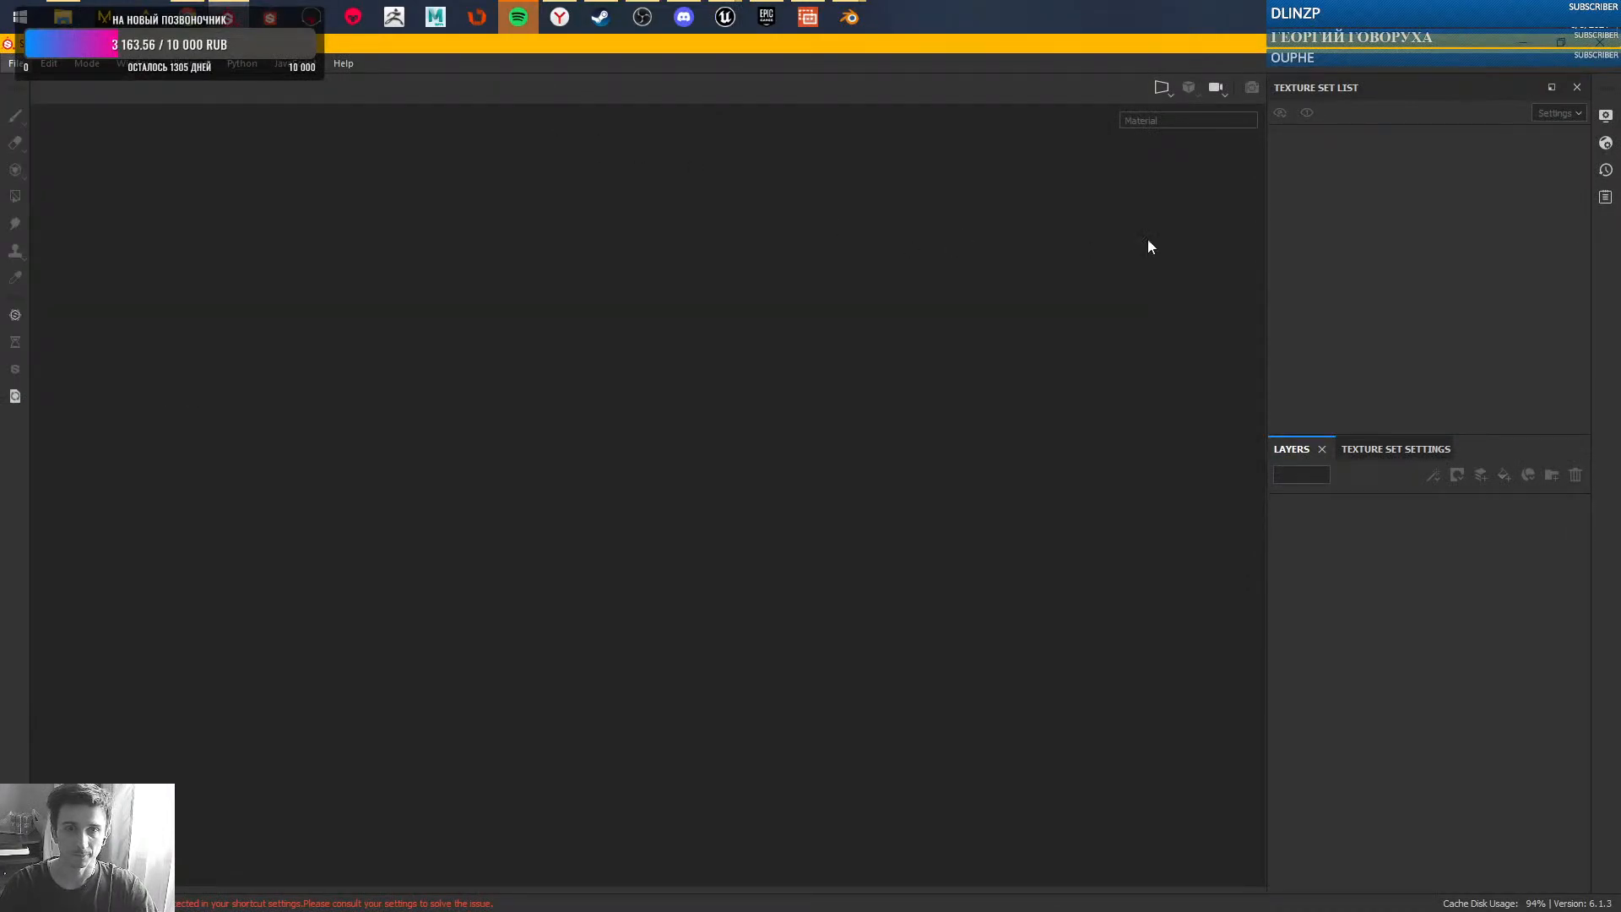
# - Return to the Unreal level and look over the hall with its hanging red cloths from farther back
pyautogui.moveTo(723, 24)
pyautogui.click(706, 99)
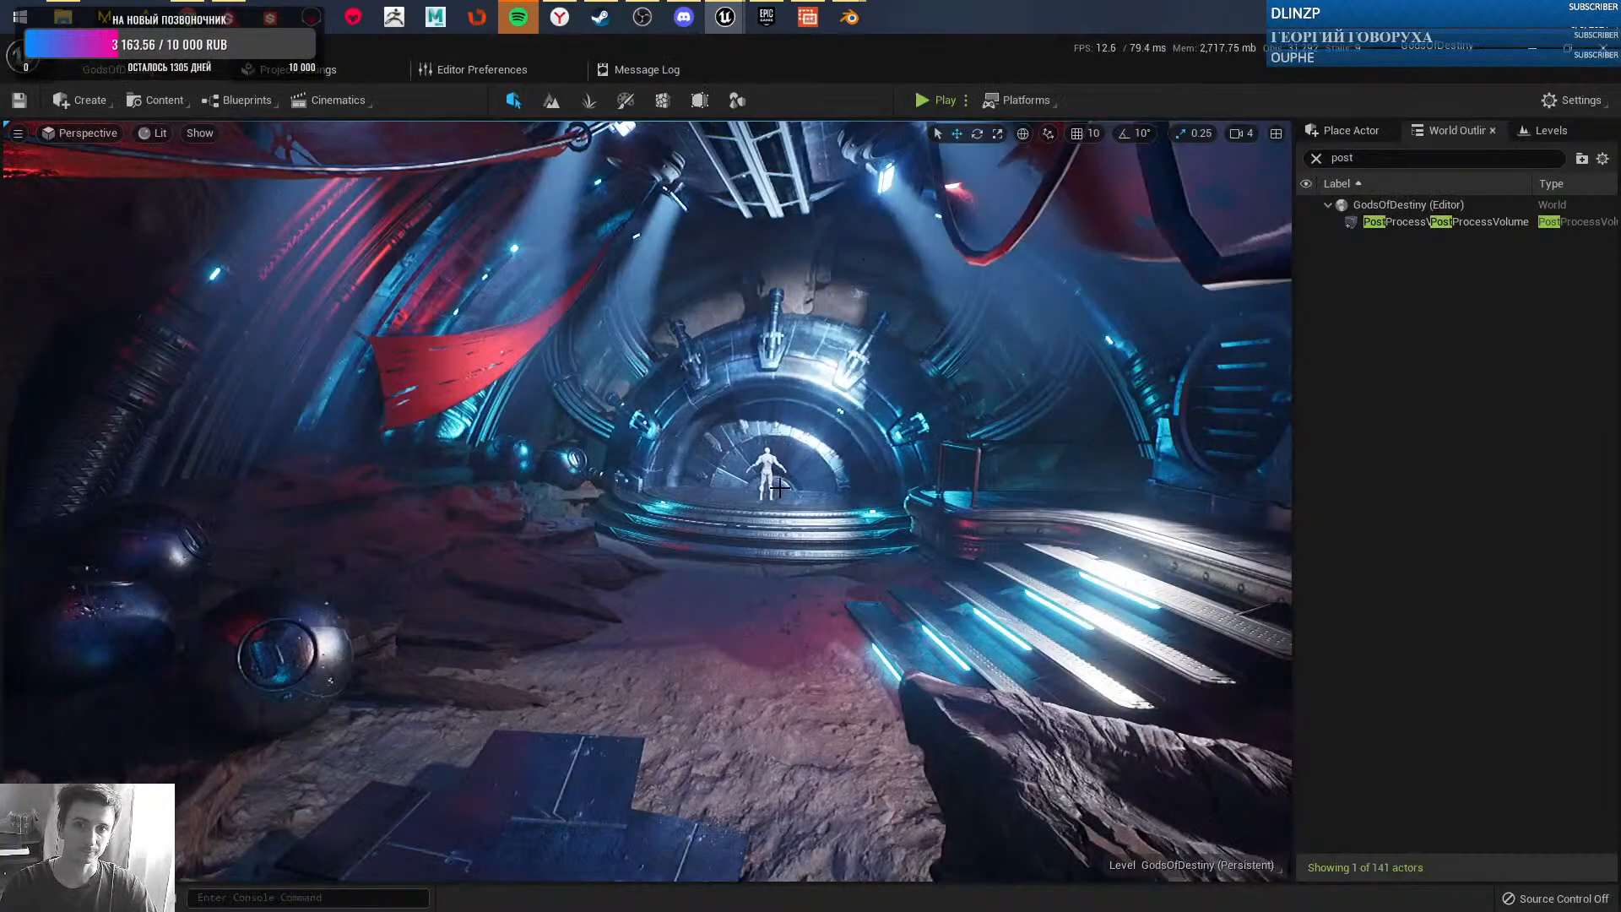
pyautogui.moveTo(646, 498); pyautogui.dragTo(810, 448, button='right')
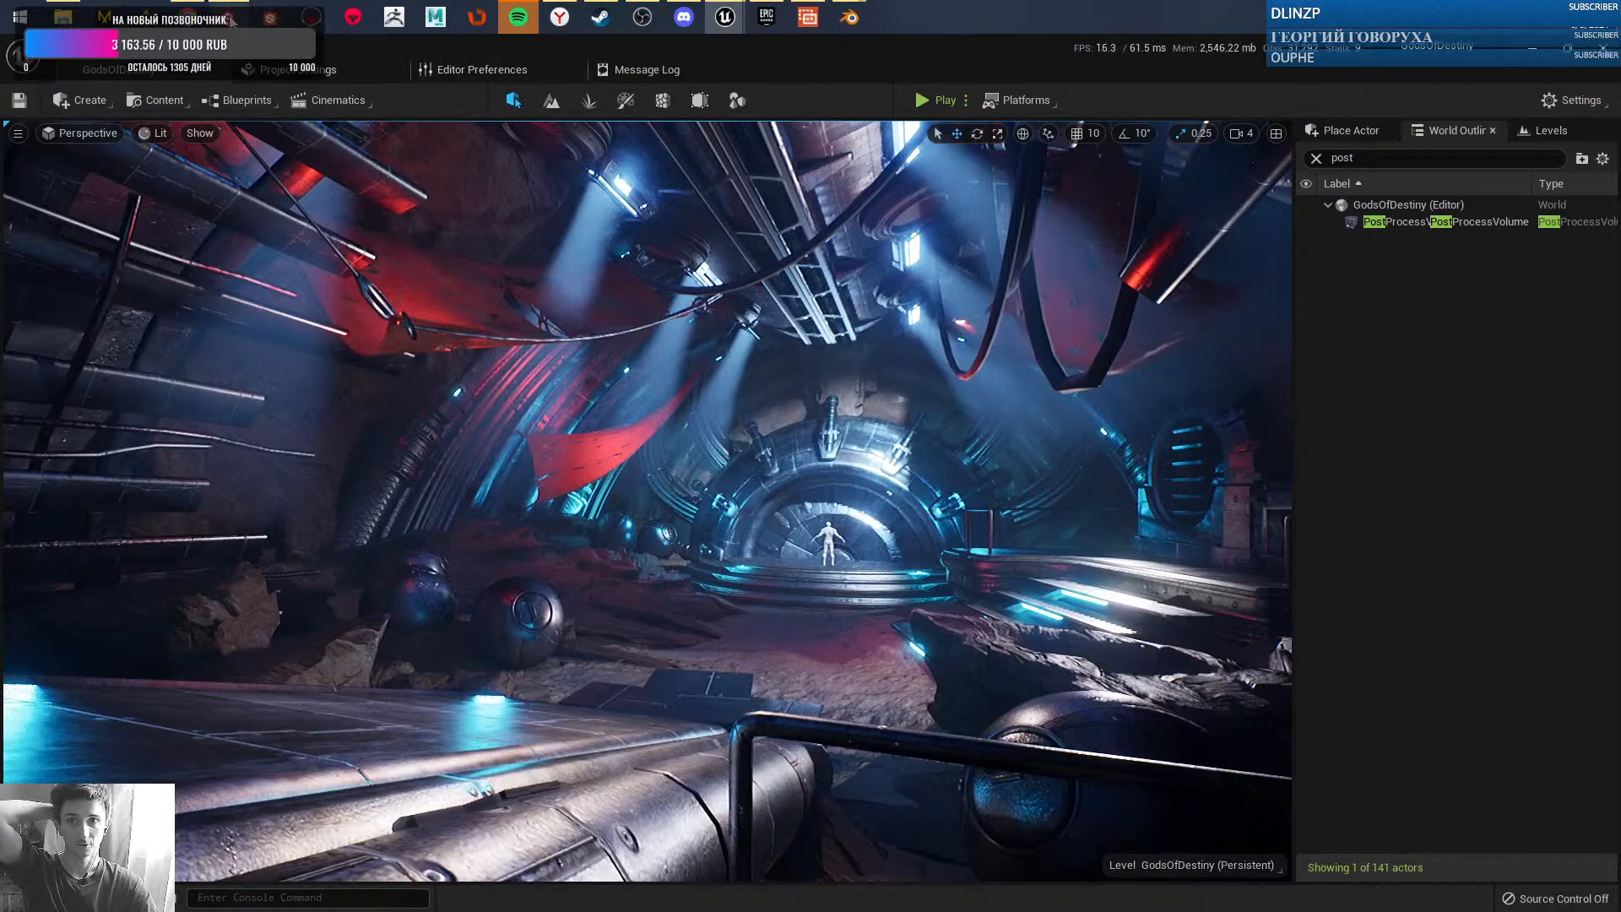
# - Switch to Substance Painter and show the cloth's UV layout beside the 3D view, framing the whole texture square
pyautogui.moveTo(229, 15)
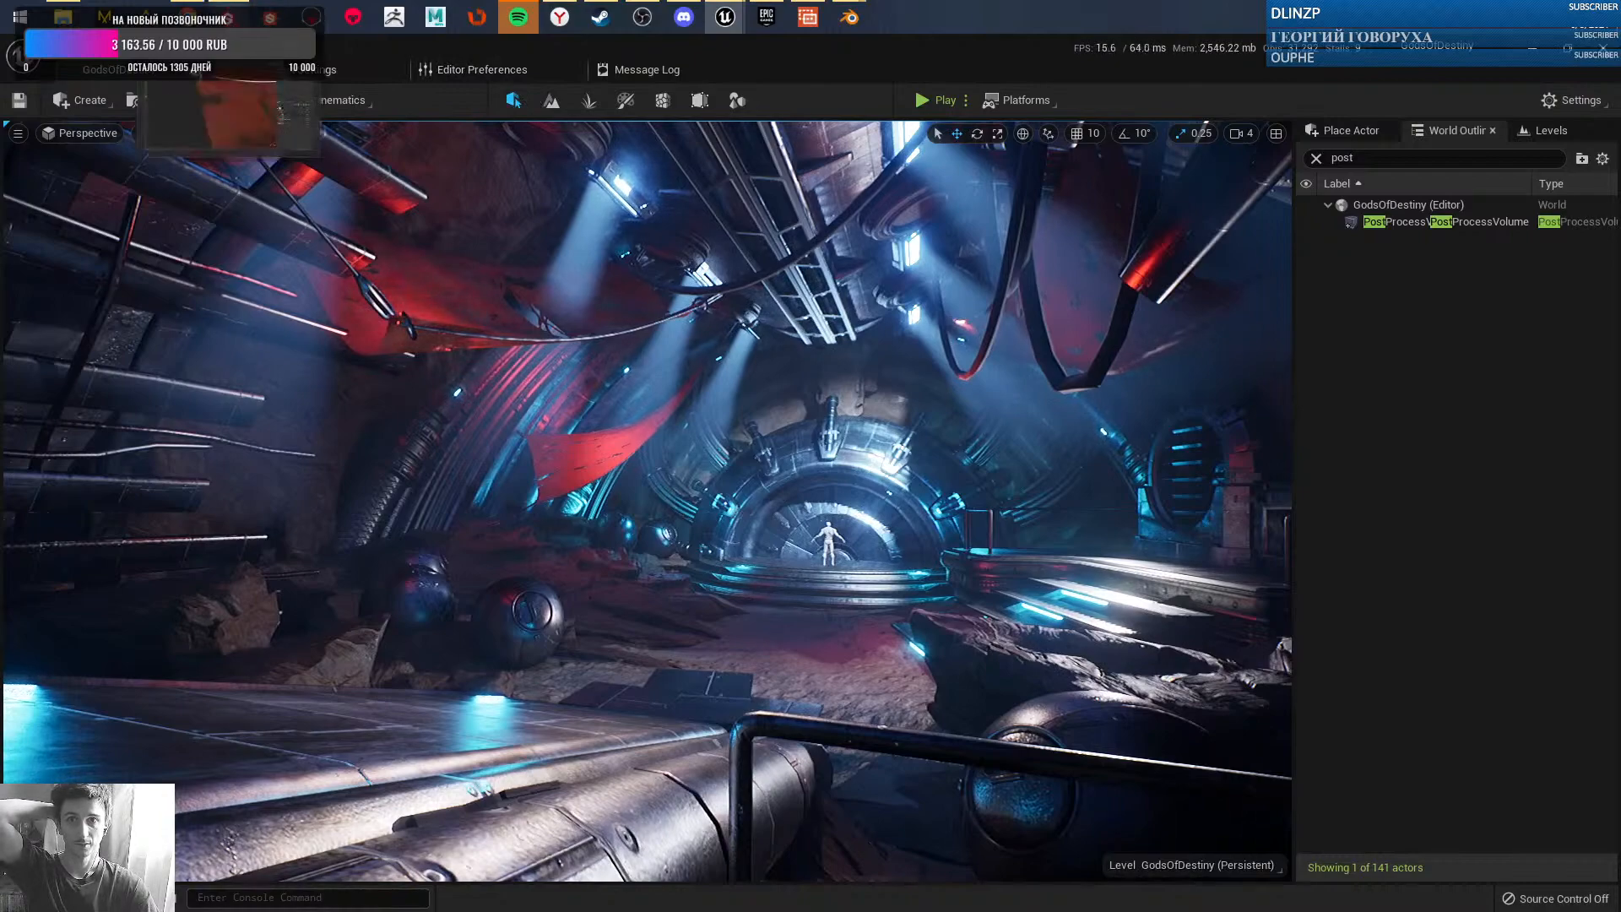
pyautogui.click(225, 101)
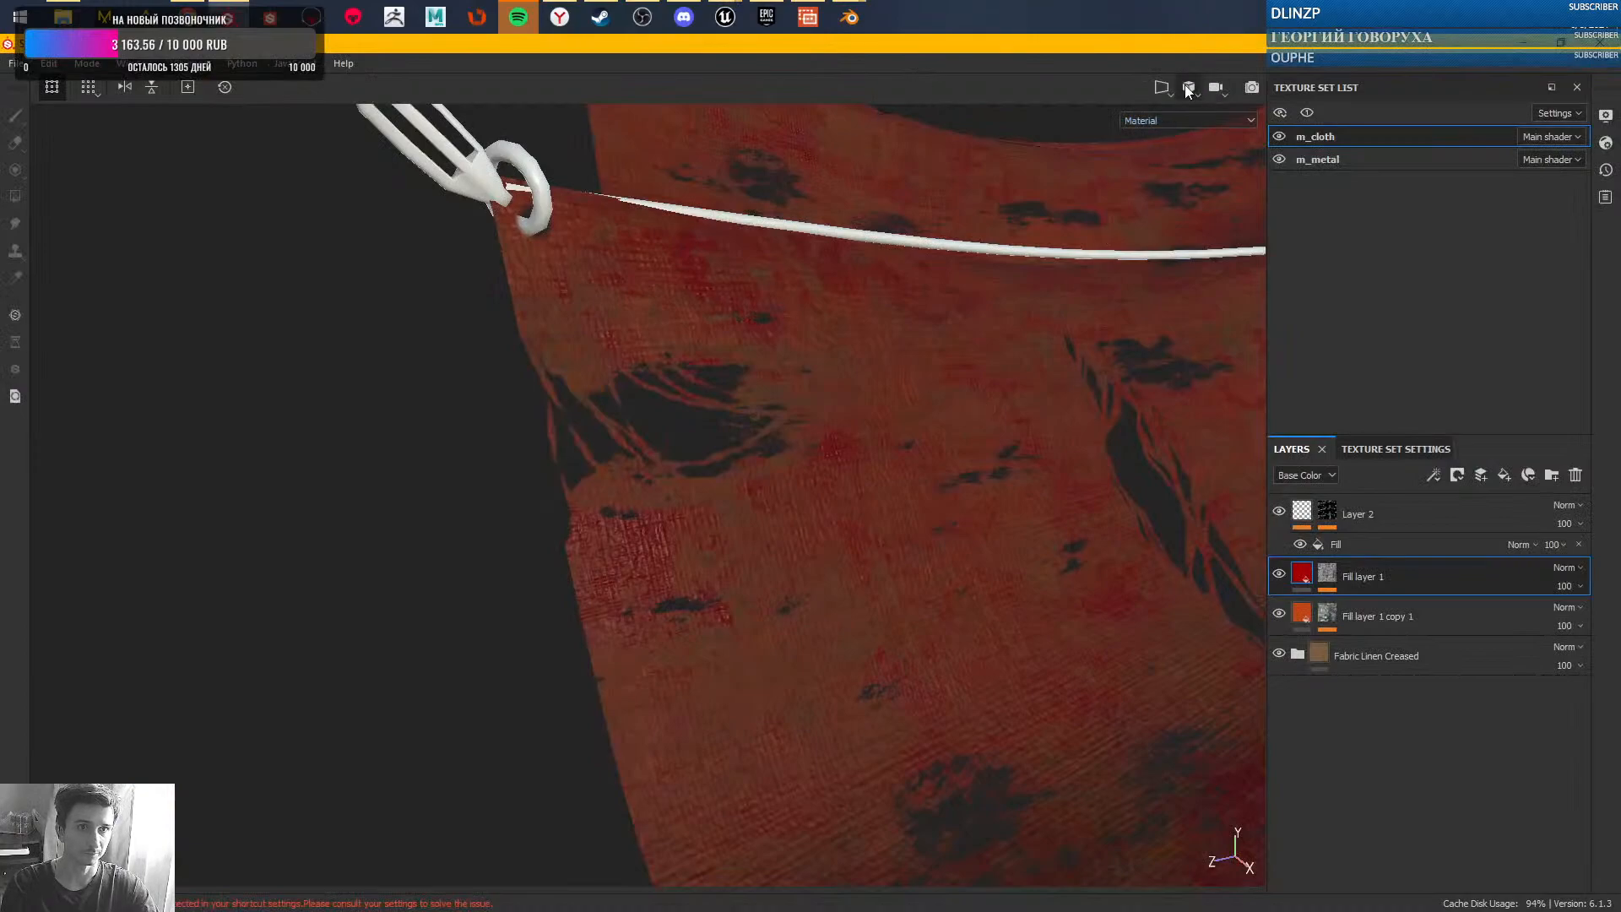
pyautogui.click(1162, 87)
pyautogui.click(1203, 120)
pyautogui.keyDown('alt'); pyautogui.moveTo(883, 377); pyautogui.dragTo(875, 428, button='right'); pyautogui.keyUp('alt')
pyautogui.keyDown('alt'); pyautogui.moveTo(901, 387); pyautogui.dragTo(1054, 264, button='middle'); pyautogui.keyUp('alt')
pyautogui.keyDown('alt'); pyautogui.moveTo(1054, 264); pyautogui.dragTo(1100, 499, button='right'); pyautogui.keyUp('alt')
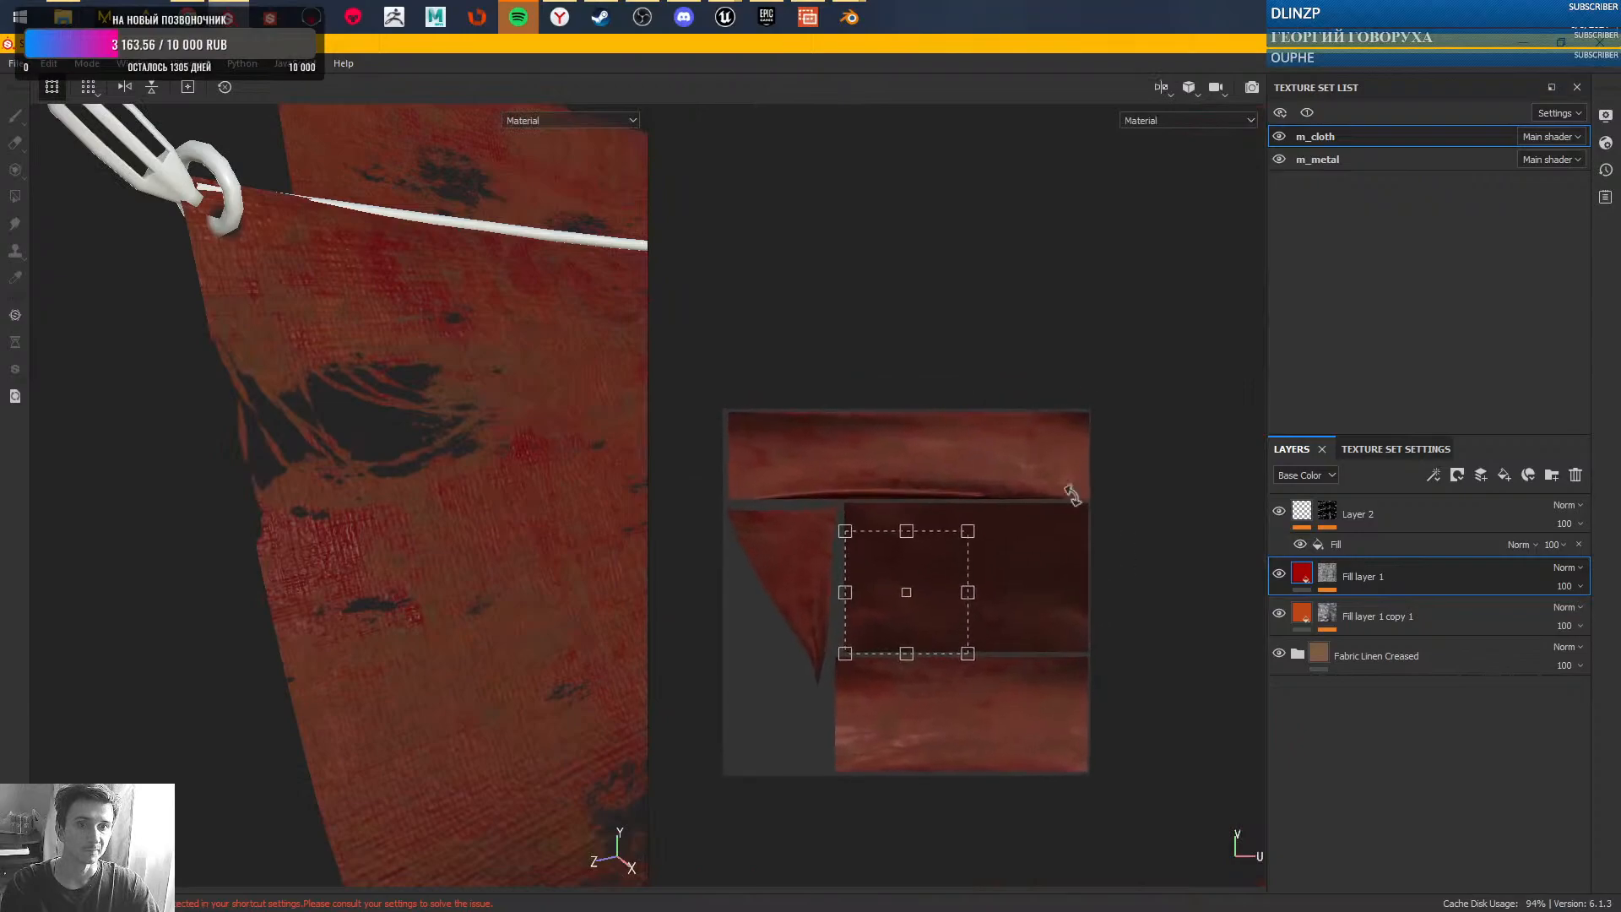
pyautogui.keyDown('alt'); pyautogui.moveTo(1100, 499); pyautogui.dragTo(1056, 253, button='middle'); pyautogui.keyUp('alt')
pyautogui.keyDown('alt'); pyautogui.moveTo(1056, 253); pyautogui.dragTo(1055, 321, button='right'); pyautogui.keyUp('alt')
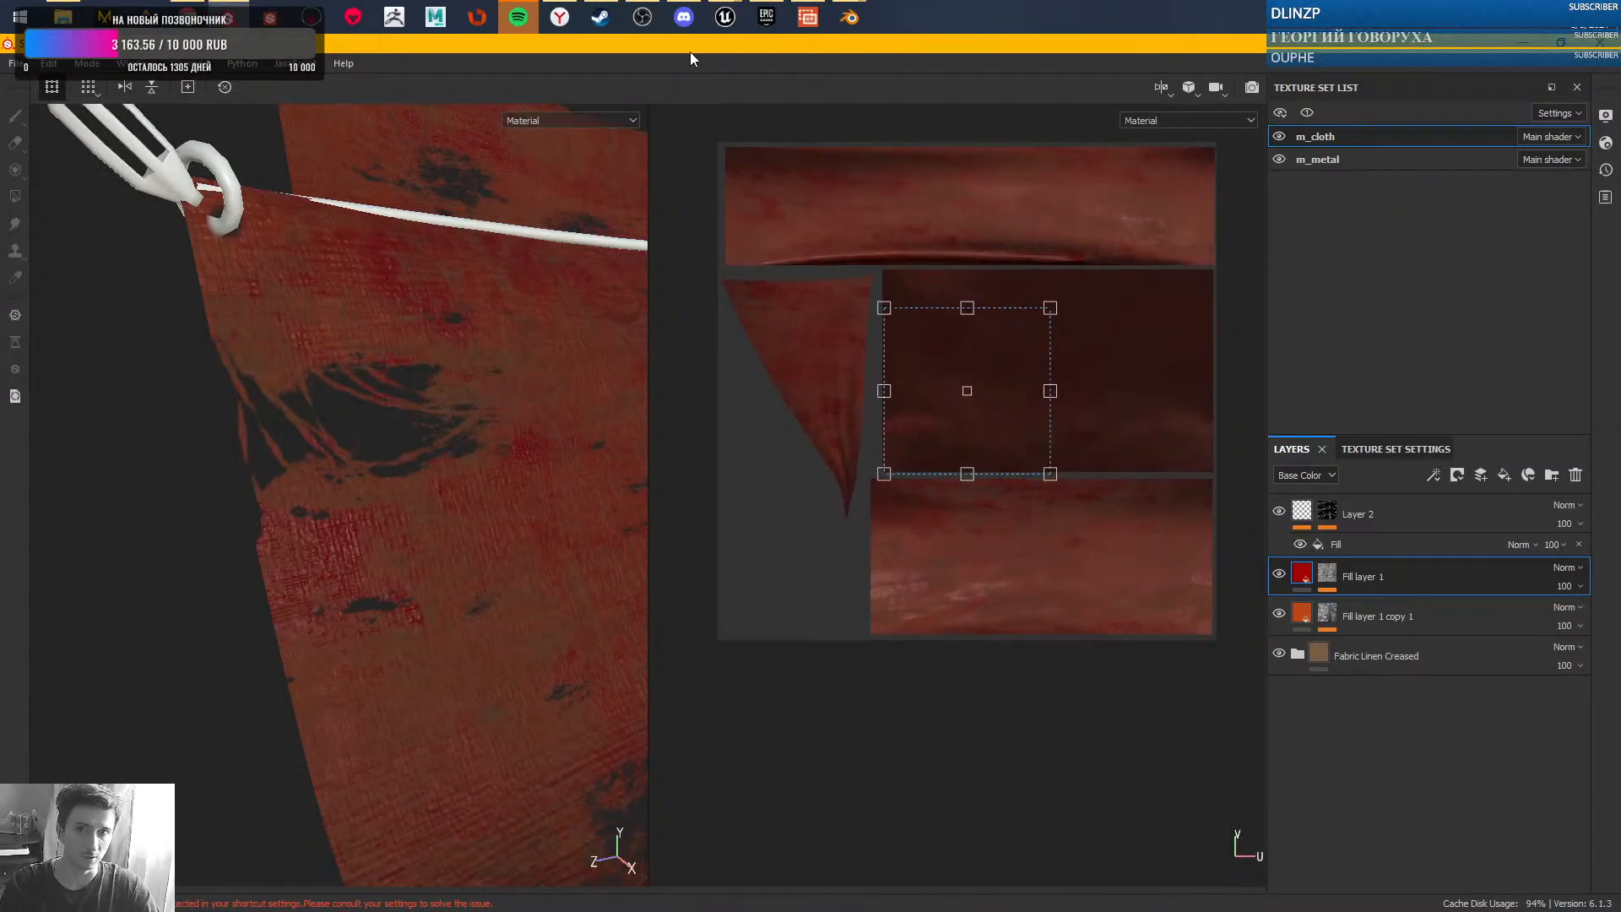
# - Examine the hanging cloth pieces, their tears and their ropes from several angles in the 3D view
pyautogui.keyDown('alt'); pyautogui.moveTo(498, 278); pyautogui.dragTo(387, 512); pyautogui.keyUp('alt')
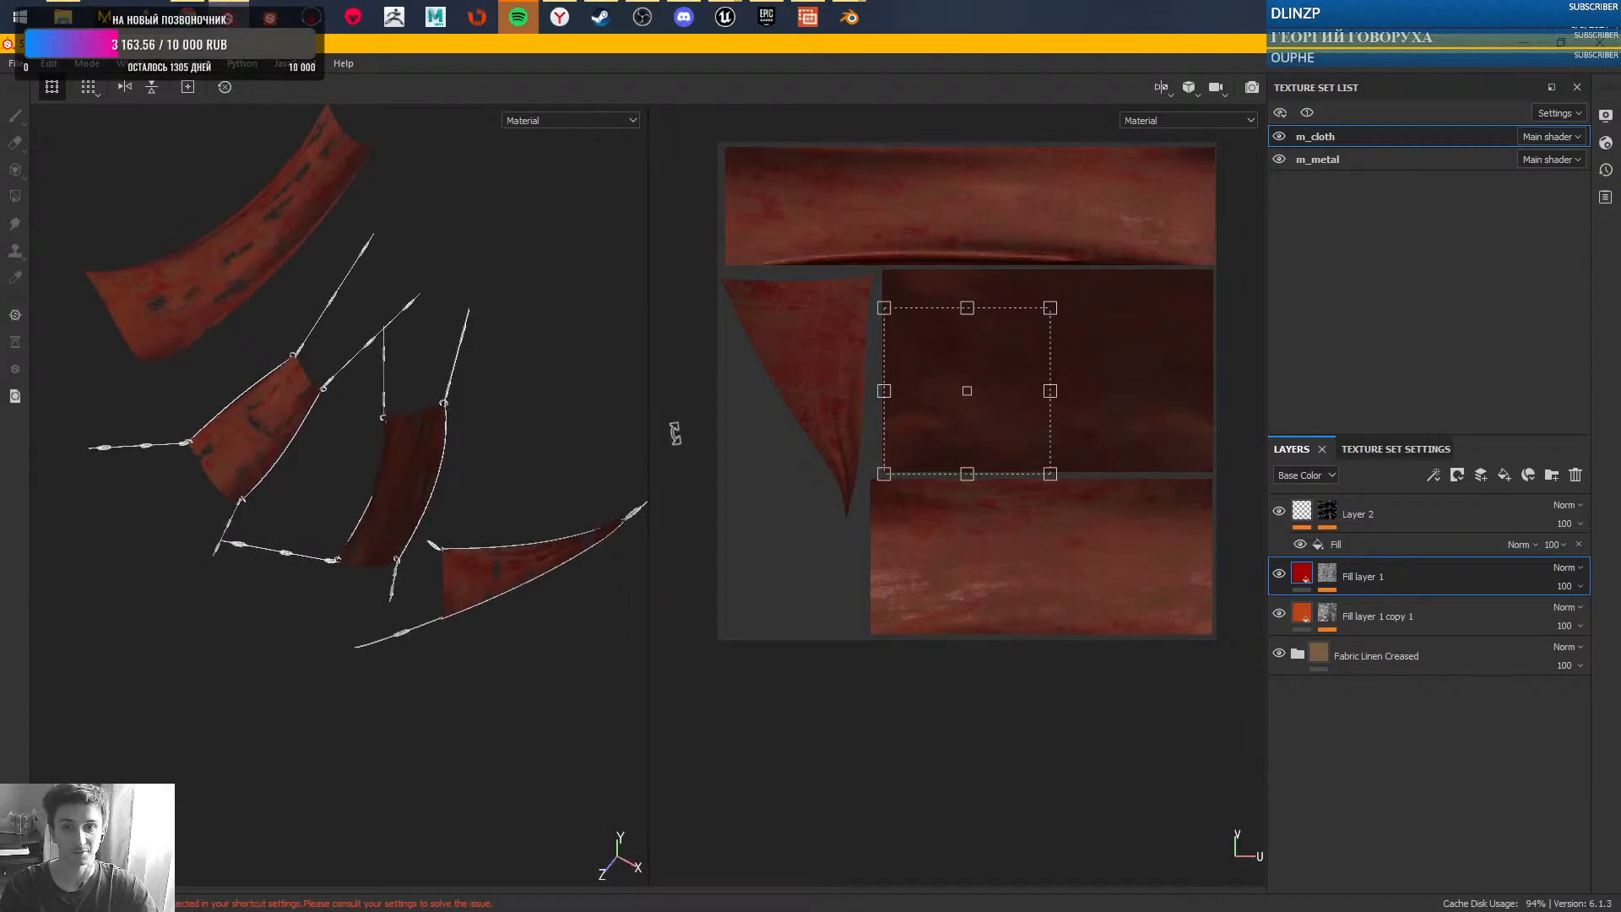
pyautogui.keyDown('alt'); pyautogui.moveTo(412, 480); pyautogui.dragTo(459, 471, button='right'); pyautogui.keyUp('alt')
pyautogui.moveTo(459, 470)
pyautogui.keyDown('alt'); pyautogui.mouseDown()
pyautogui.moveTo(470, 529)
pyautogui.moveTo(594, 525)
pyautogui.moveTo(597, 408)
pyautogui.moveTo(503, 428)
pyautogui.moveTo(464, 404)
pyautogui.moveTo(335, 497)
pyautogui.moveTo(539, 481)
pyautogui.moveTo(499, 459)
pyautogui.moveTo(489, 530)
pyautogui.moveTo(435, 473)
pyautogui.mouseUp(); pyautogui.keyUp('alt')
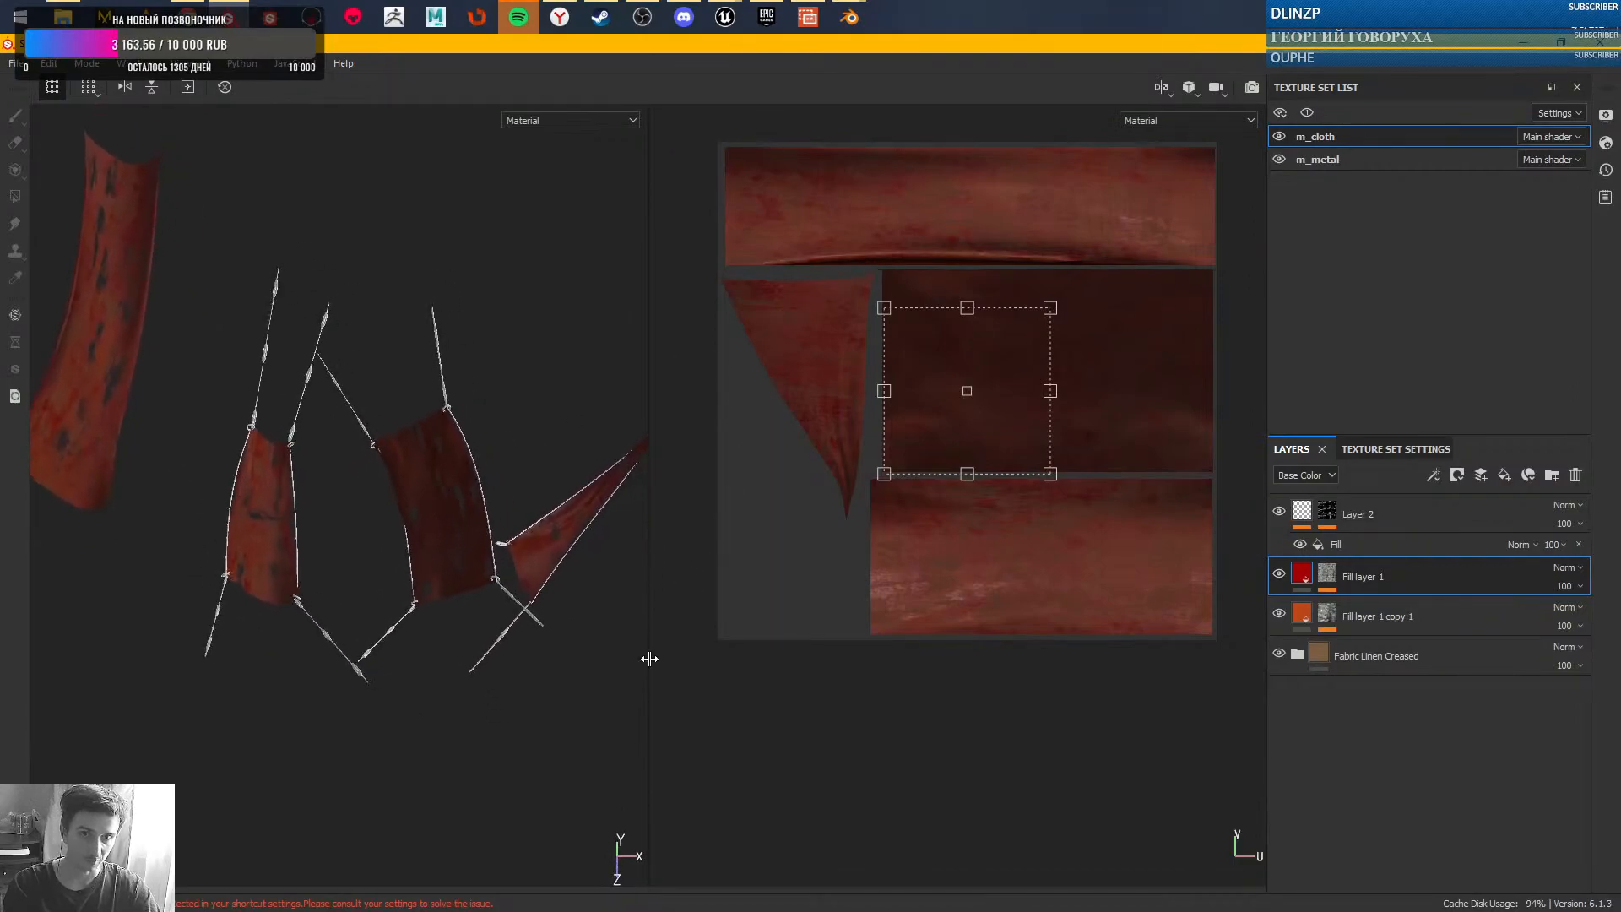
pyautogui.click(537, 707)
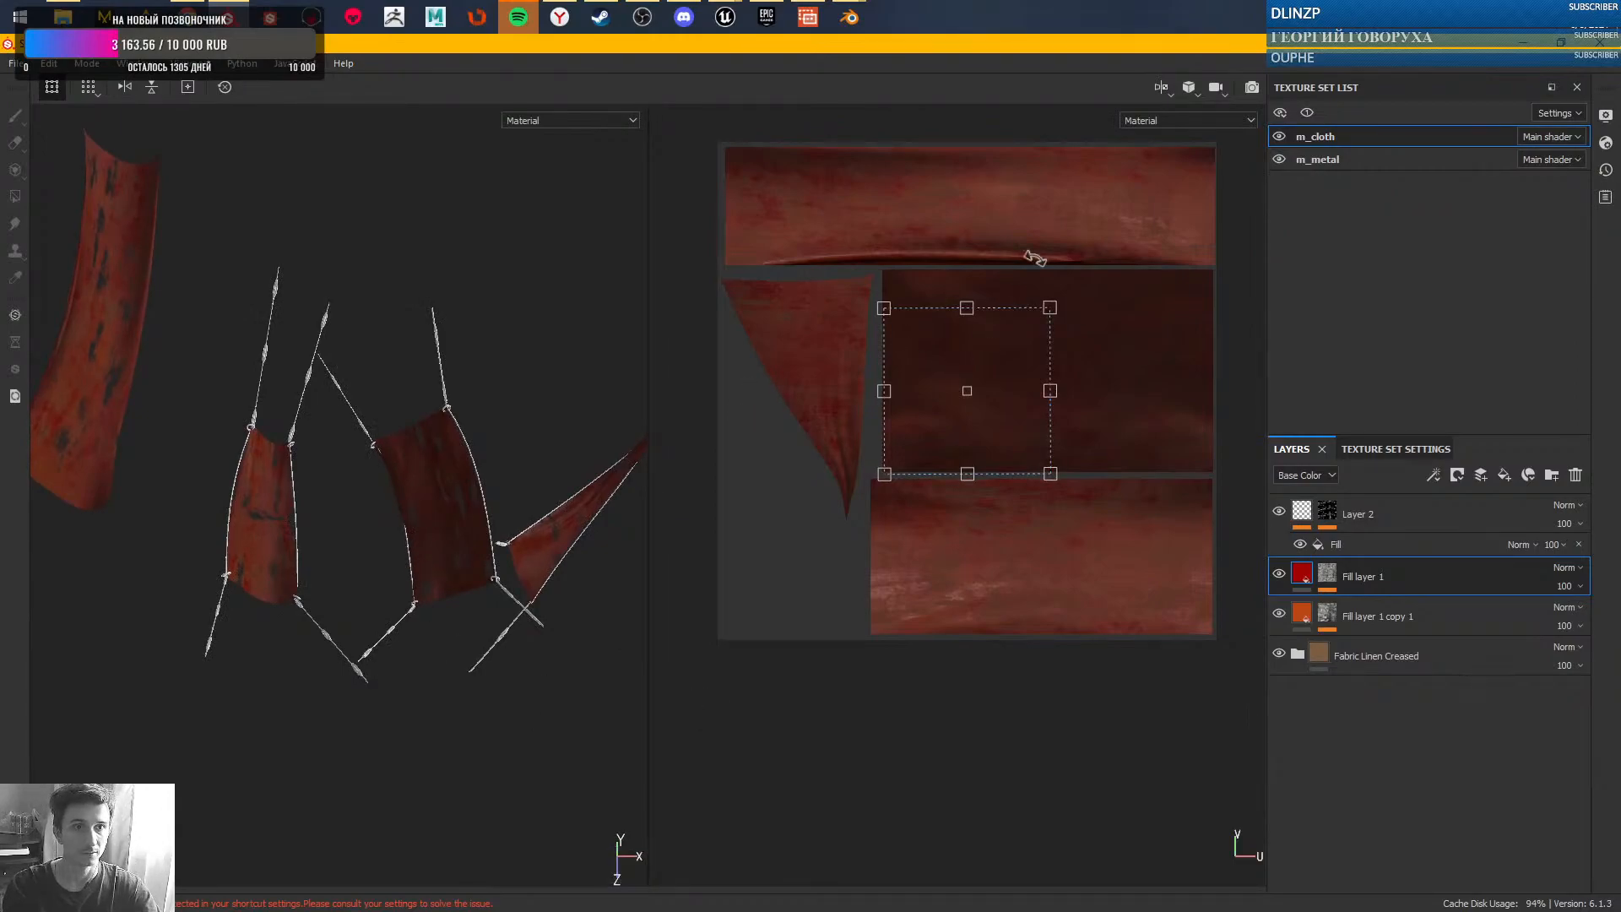
pyautogui.moveTo(332, 562)
pyautogui.keyDown('alt'); pyautogui.mouseDown()
pyautogui.moveTo(356, 511)
pyautogui.moveTo(318, 535)
pyautogui.moveTo(437, 510)
pyautogui.moveTo(348, 464)
pyautogui.moveTo(419, 456)
pyautogui.moveTo(413, 509)
pyautogui.moveTo(315, 483)
pyautogui.moveTo(439, 698)
pyautogui.moveTo(347, 561)
pyautogui.moveTo(376, 554)
pyautogui.moveTo(276, 515)
pyautogui.moveTo(189, 445)
pyautogui.moveTo(380, 543)
pyautogui.moveTo(282, 499)
pyautogui.moveTo(375, 445)
pyautogui.mouseUp(); pyautogui.keyUp('alt')
pyautogui.keyDown('alt'); pyautogui.moveTo(407, 552); pyautogui.dragTo(176, 494); pyautogui.keyUp('alt')
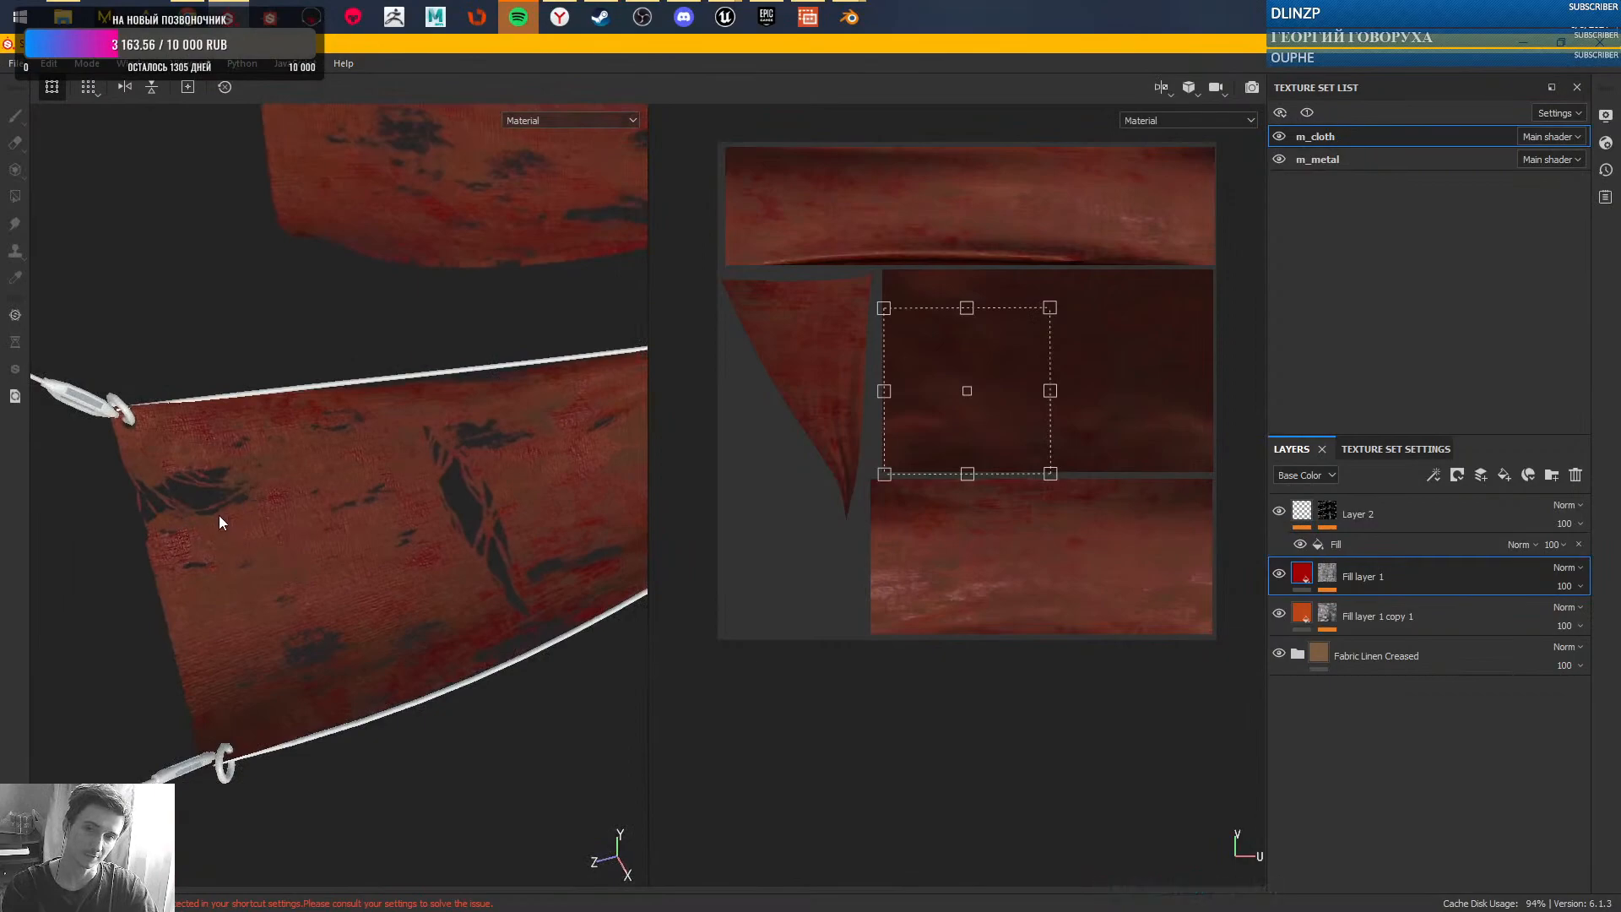
pyautogui.moveTo(437, 509)
pyautogui.keyDown('alt'); pyautogui.mouseDown()
pyautogui.moveTo(235, 579)
pyautogui.moveTo(333, 473)
pyautogui.moveTo(401, 555)
pyautogui.moveTo(429, 513)
pyautogui.mouseUp(); pyautogui.keyUp('alt')
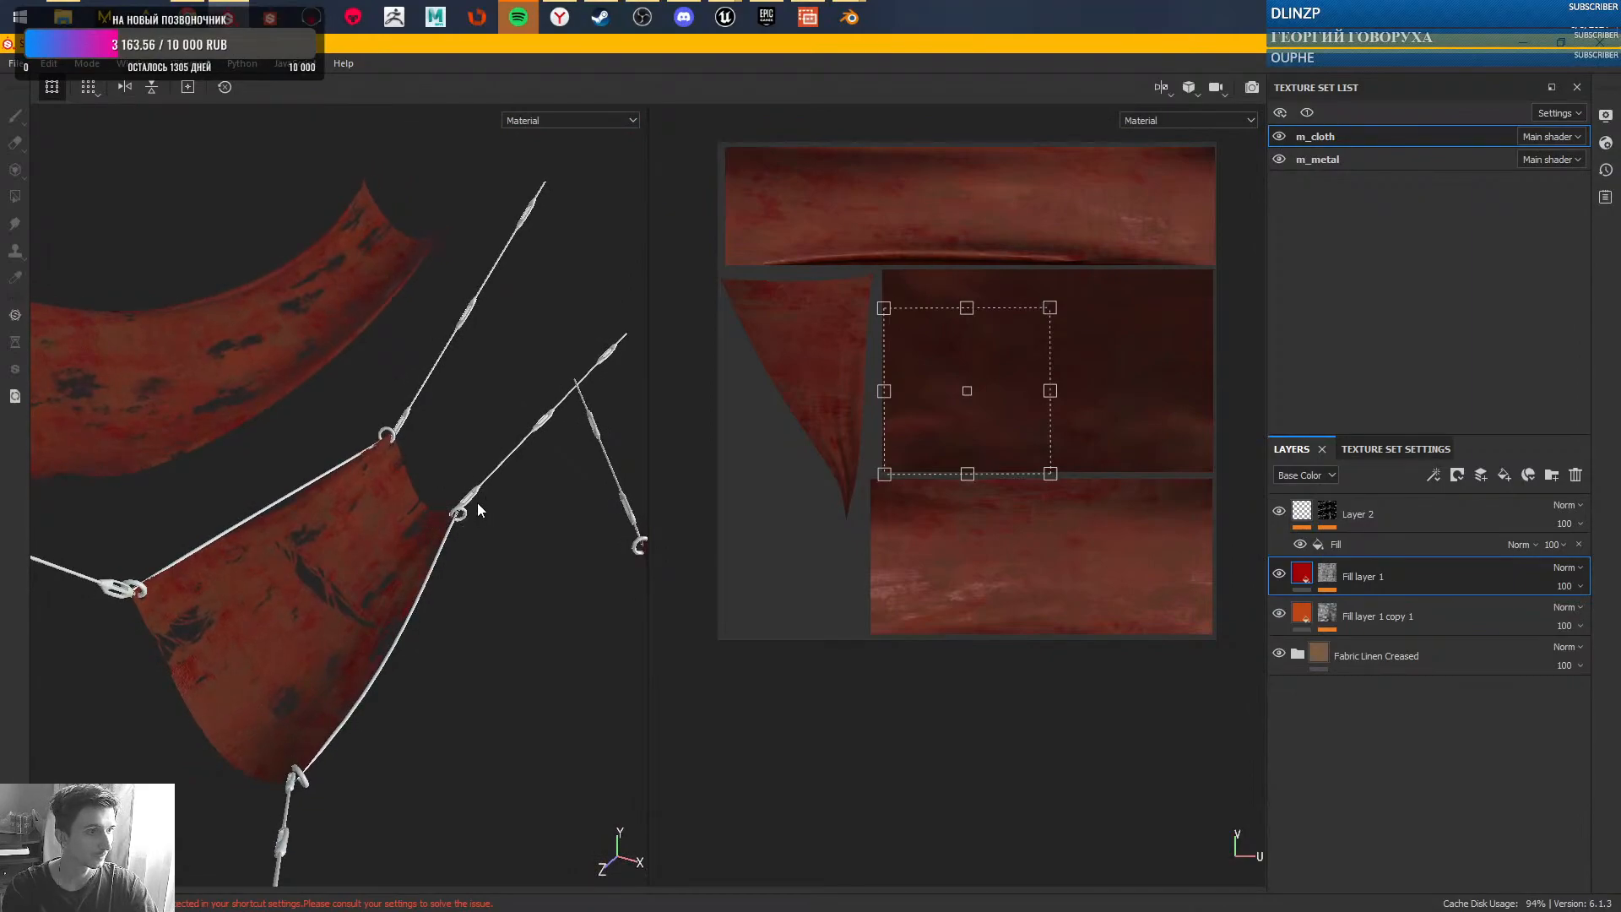
pyautogui.keyDown('alt'); pyautogui.moveTo(433, 525); pyautogui.dragTo(397, 544); pyautogui.keyUp('alt')
# - Set the viewport to show only the 3D view of the cloth
pyautogui.click(1160, 88)
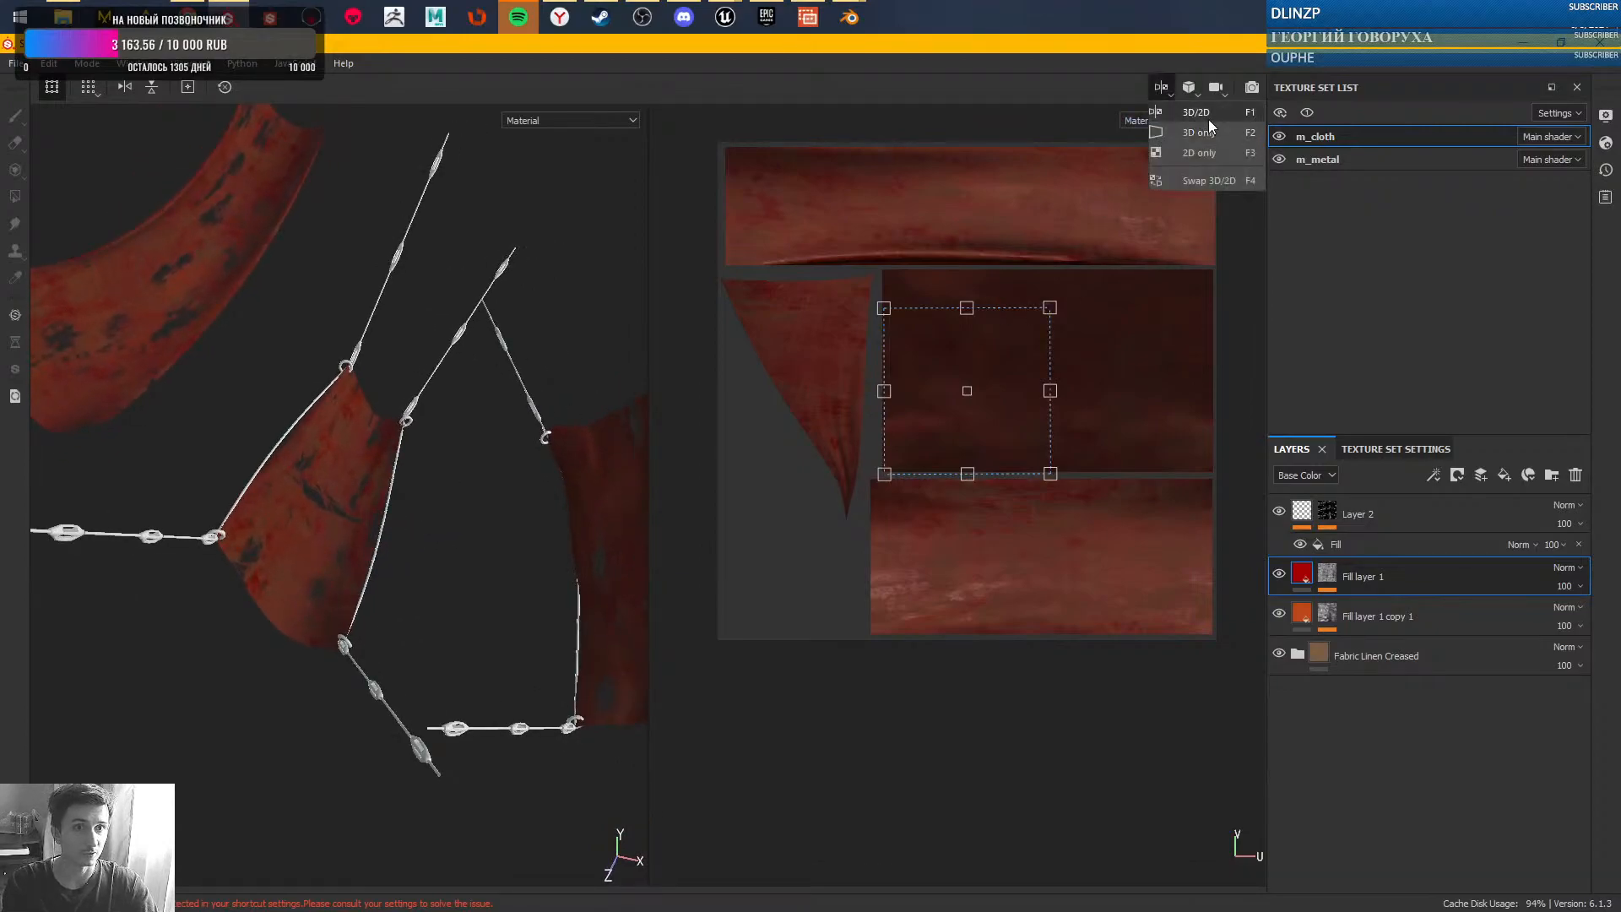
pyautogui.click(1194, 110)
pyautogui.click(1162, 87)
pyautogui.click(1202, 133)
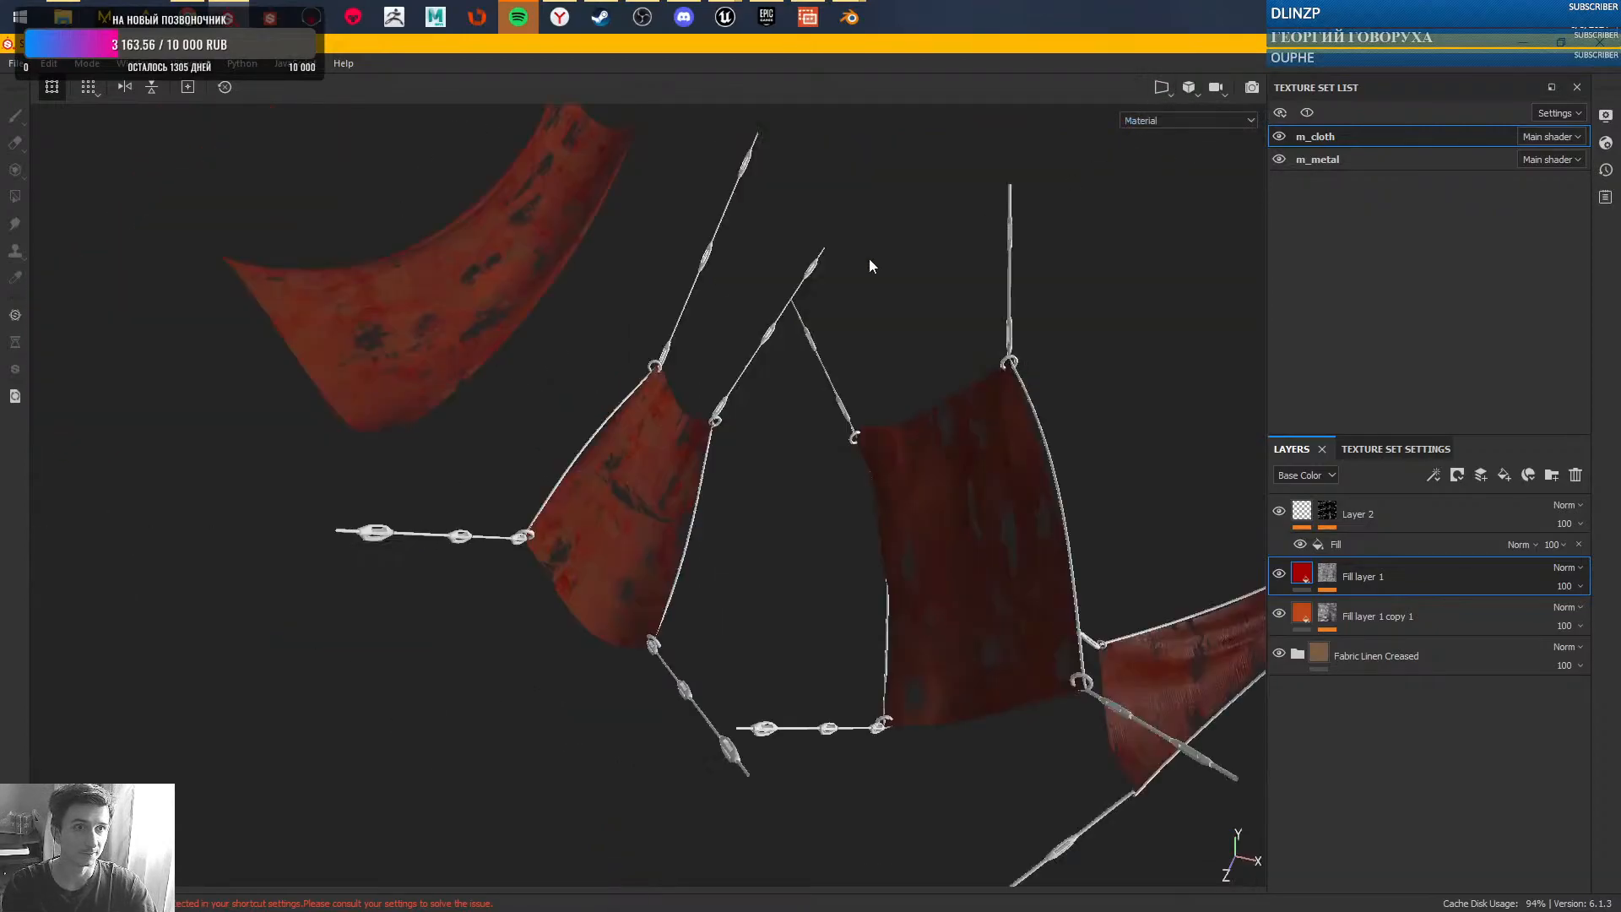
# - Hide Layer 2, Fill layer 1 and Fill layer 1 copy 1, and inspect the bare linen base up close
pyautogui.keyDown('alt'); pyautogui.moveTo(718, 498); pyautogui.dragTo(757, 709, button='right'); pyautogui.keyUp('alt')
pyautogui.keyDown('alt'); pyautogui.moveTo(770, 601); pyautogui.dragTo(697, 540, button='middle'); pyautogui.keyUp('alt')
pyautogui.moveTo(697, 540)
pyautogui.keyDown('alt'); pyautogui.mouseDown()
pyautogui.moveTo(847, 503)
pyautogui.moveTo(676, 540)
pyautogui.mouseUp(); pyautogui.keyUp('alt')
pyautogui.keyDown('alt'); pyautogui.moveTo(675, 541); pyautogui.dragTo(662, 574, button='middle'); pyautogui.keyUp('alt')
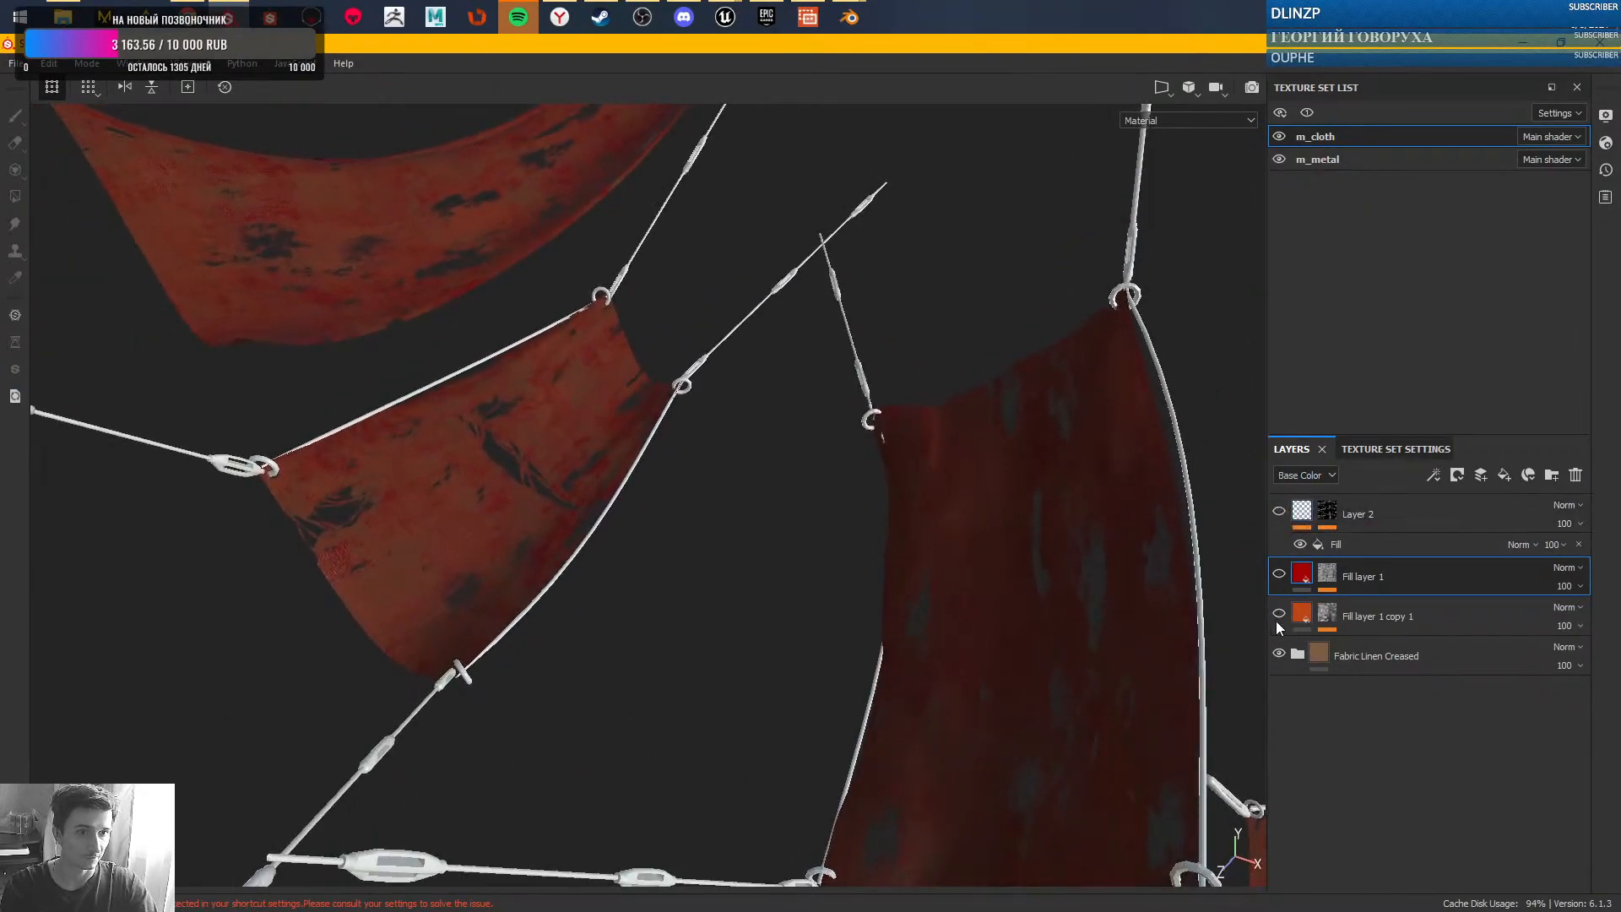
pyautogui.keyDown('alt'); pyautogui.moveTo(407, 420); pyautogui.dragTo(549, 559, button='right'); pyautogui.keyUp('alt')
pyautogui.keyDown('alt'); pyautogui.moveTo(548, 559); pyautogui.dragTo(561, 554, button='middle'); pyautogui.keyUp('alt')
pyautogui.keyDown('alt'); pyautogui.moveTo(560, 554); pyautogui.dragTo(533, 505); pyautogui.keyUp('alt')
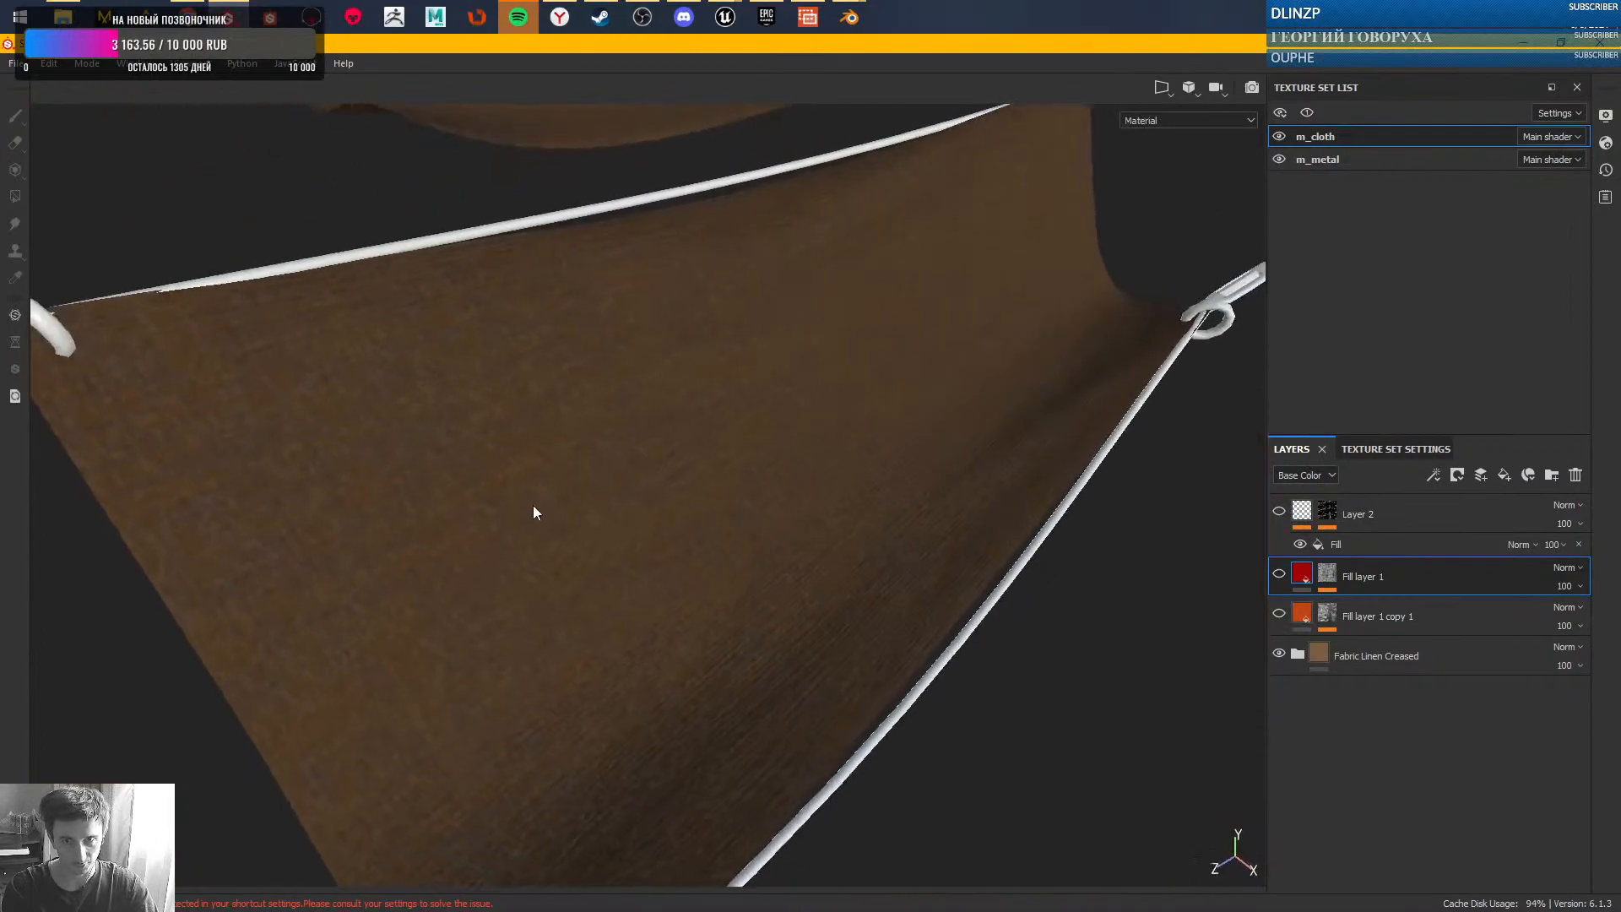
# - Review the sublayers inside the Fabric Linen Creased folder and collapse it again
pyautogui.click(1296, 654)
pyautogui.scroll(-1, 1586, 747)
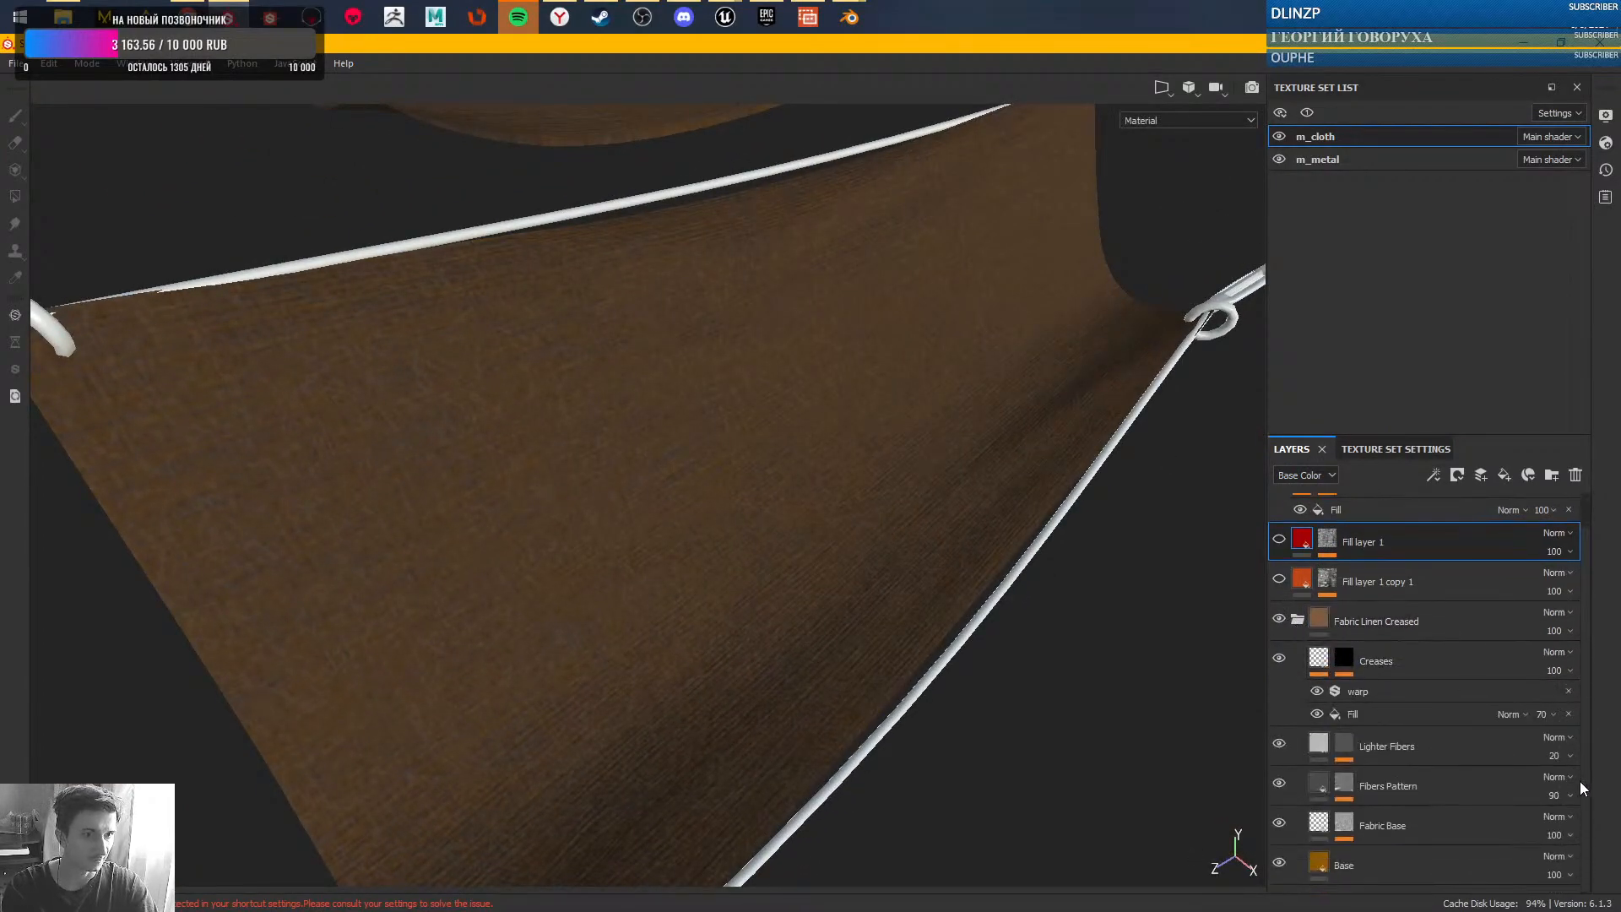
pyautogui.click(1298, 624)
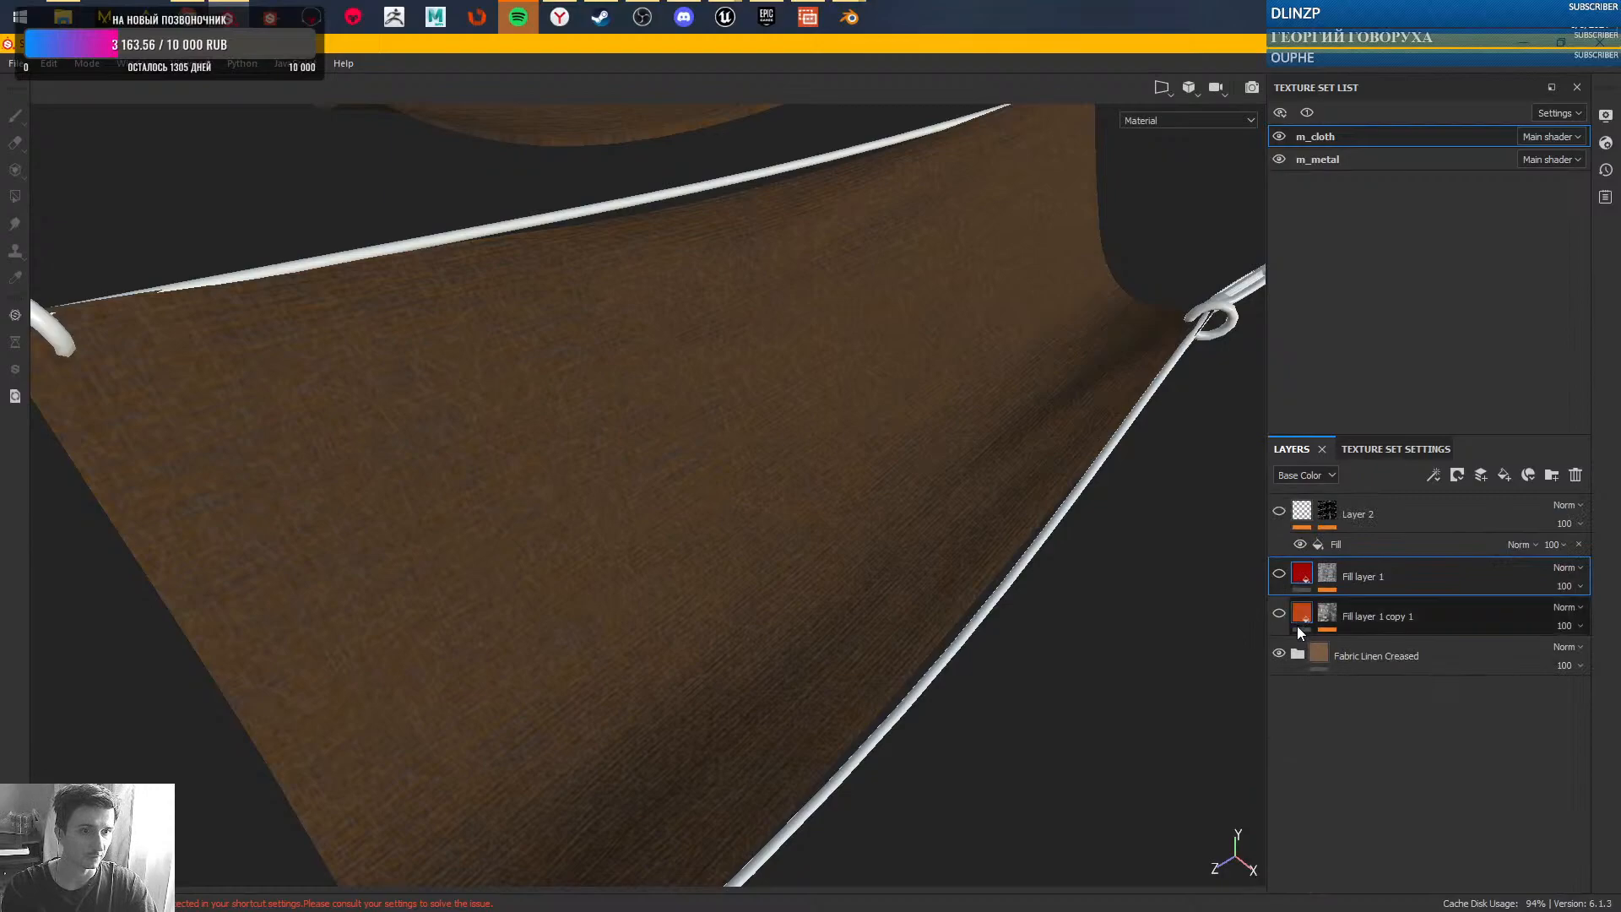
# - Make Fill layer 1 copy 1 visible and inspect its orange staining over the linen weave
pyautogui.keyDown('alt'); pyautogui.moveTo(751, 582); pyautogui.dragTo(765, 471, button='right'); pyautogui.keyUp('alt')
pyautogui.keyDown('alt'); pyautogui.moveTo(765, 471); pyautogui.dragTo(1123, 493); pyautogui.keyUp('alt')
pyautogui.click(1279, 614)
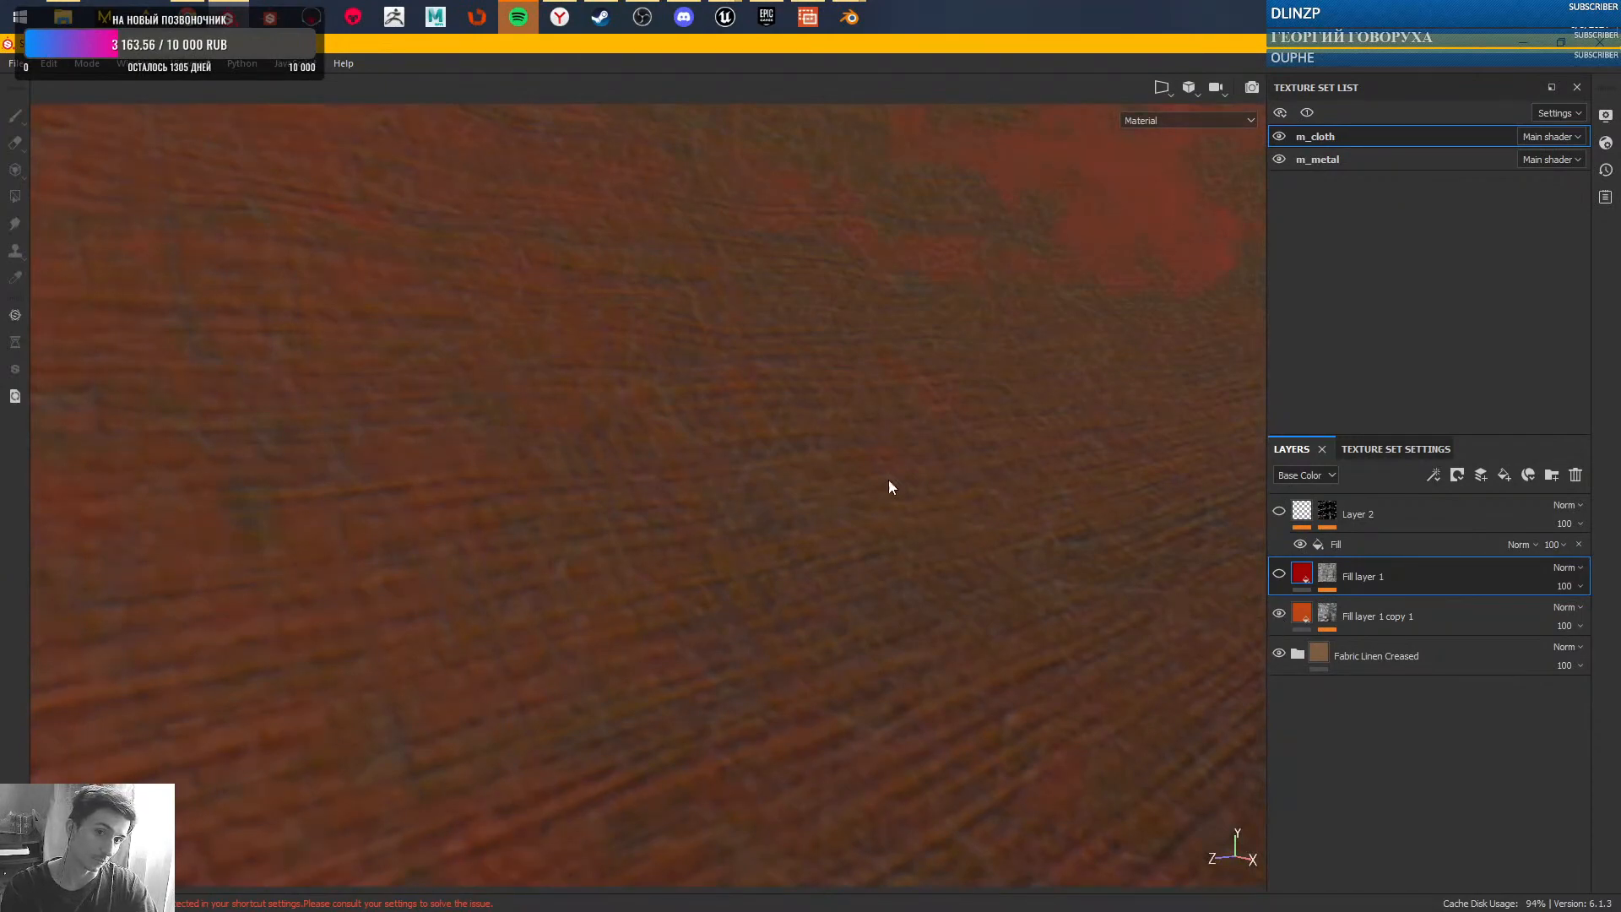
pyautogui.keyDown('alt'); pyautogui.moveTo(1035, 667); pyautogui.dragTo(1119, 534, button='right'); pyautogui.keyUp('alt')
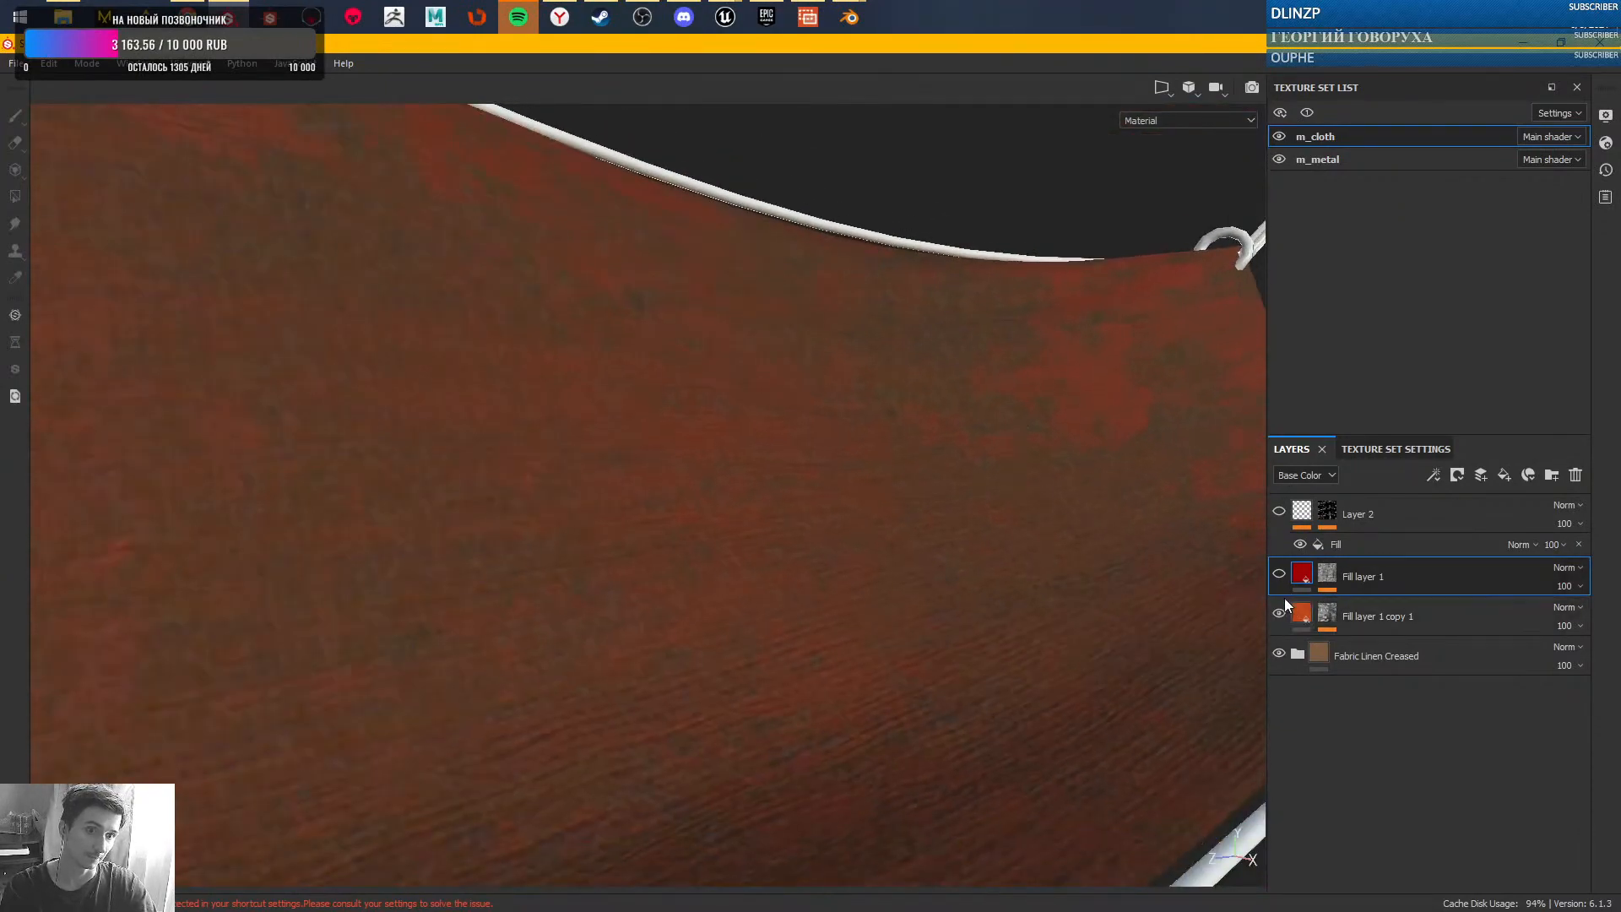
# - Display the Base Color channel alone and inspect the stained cloth from several angles
pyautogui.press('c')
pyautogui.press('c')
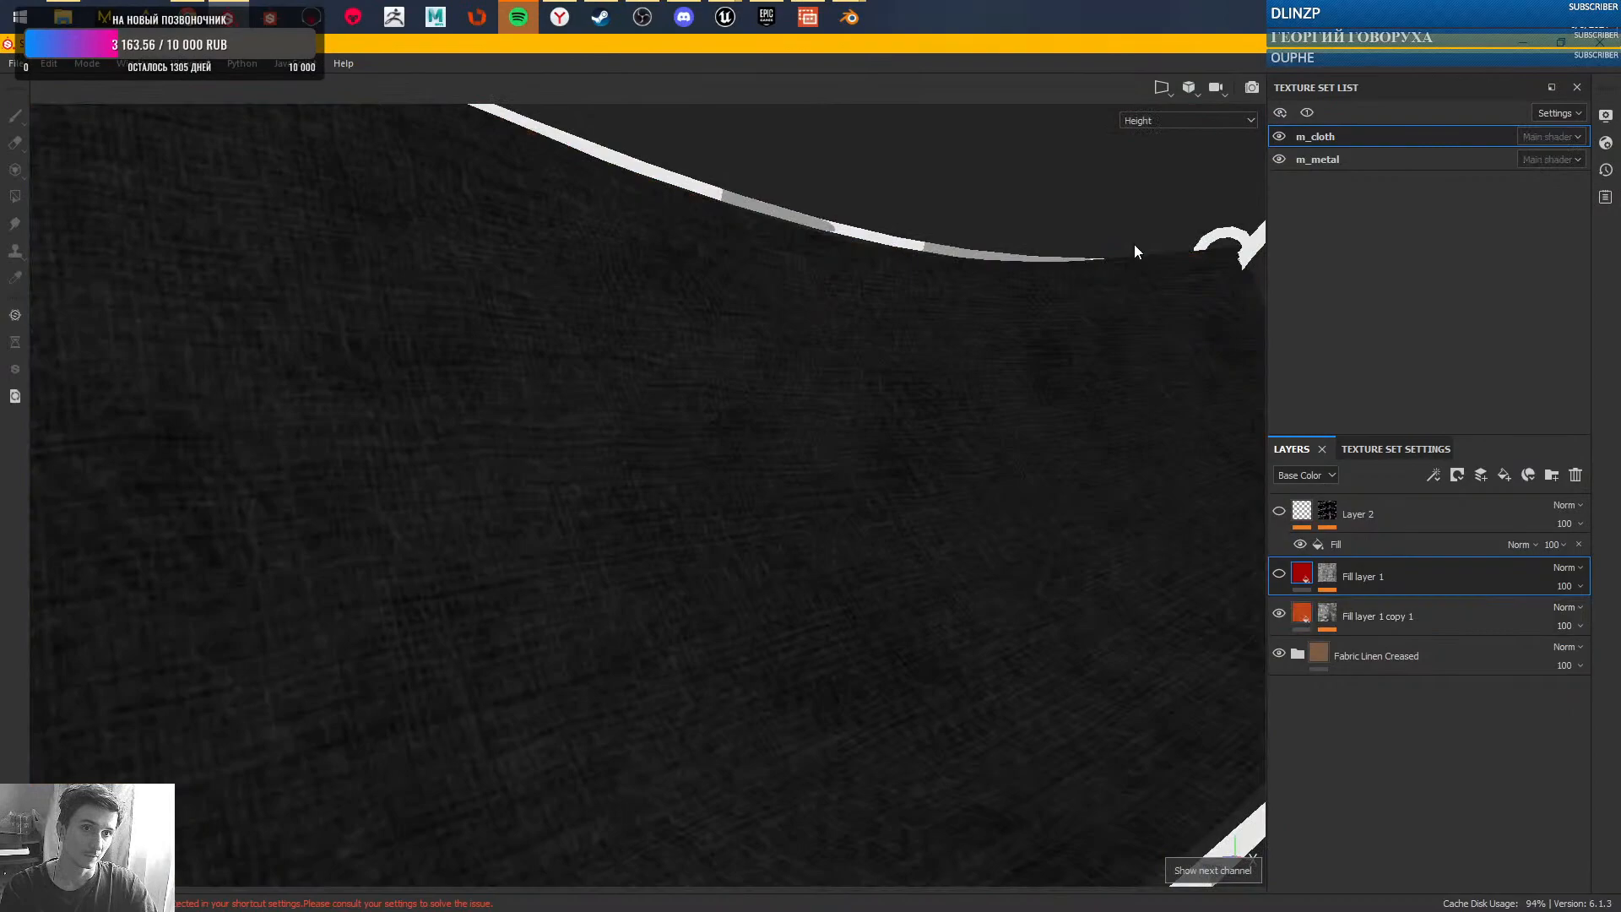
pyautogui.click(1166, 125)
pyautogui.click(1166, 170)
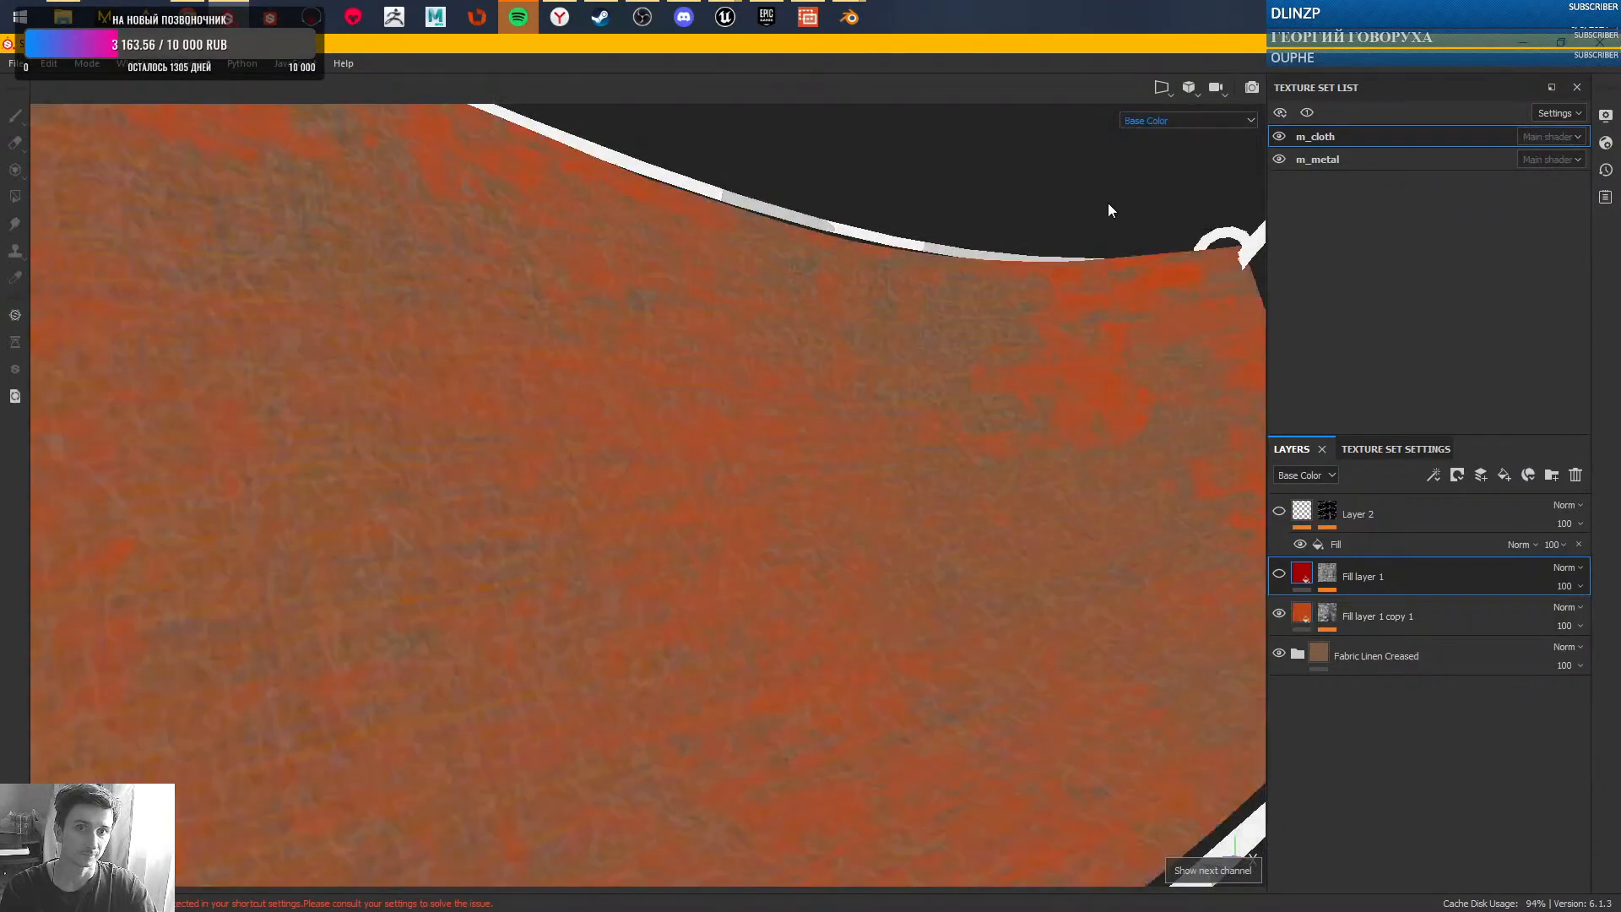
pyautogui.keyDown('alt'); pyautogui.moveTo(865, 540); pyautogui.dragTo(872, 453, button='right'); pyautogui.keyUp('alt')
pyautogui.keyDown('alt'); pyautogui.moveTo(872, 452); pyautogui.dragTo(589, 660); pyautogui.keyUp('alt')
pyautogui.keyDown('alt'); pyautogui.moveTo(806, 570); pyautogui.dragTo(848, 518); pyautogui.keyUp('alt')
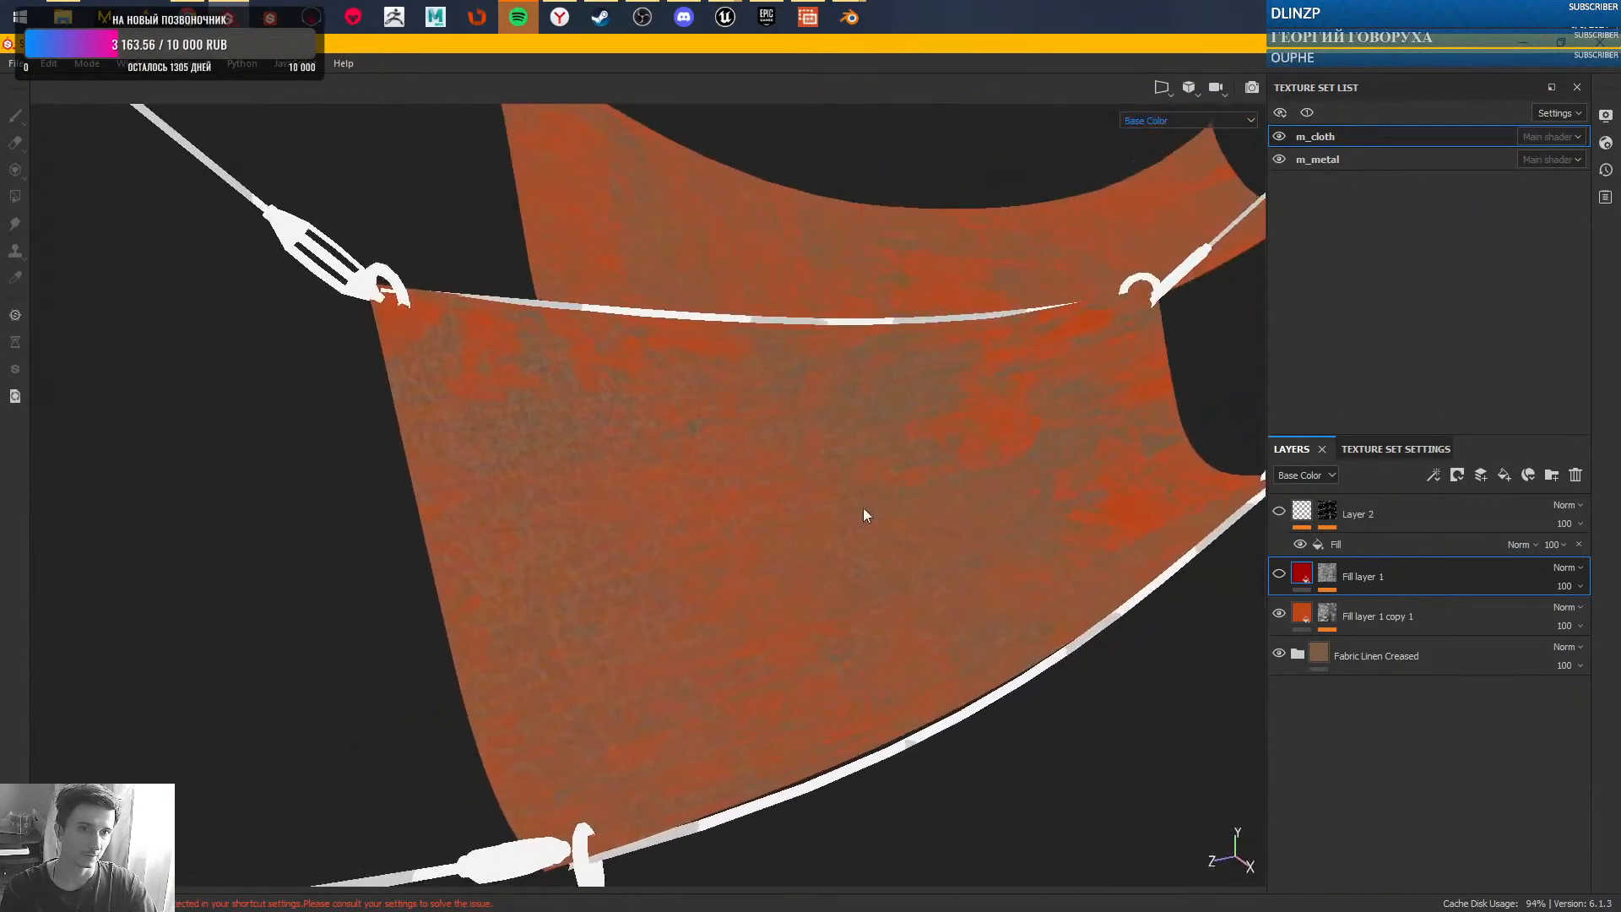
pyautogui.keyDown('alt'); pyautogui.moveTo(971, 516); pyautogui.dragTo(853, 523, button='middle'); pyautogui.keyUp('alt')
pyautogui.keyDown('alt'); pyautogui.moveTo(855, 526); pyautogui.dragTo(864, 494); pyautogui.keyUp('alt')
# - Make Fill layer 1 and Layer 2 visible again on the m_cloth texture set
pyautogui.click(1278, 574)
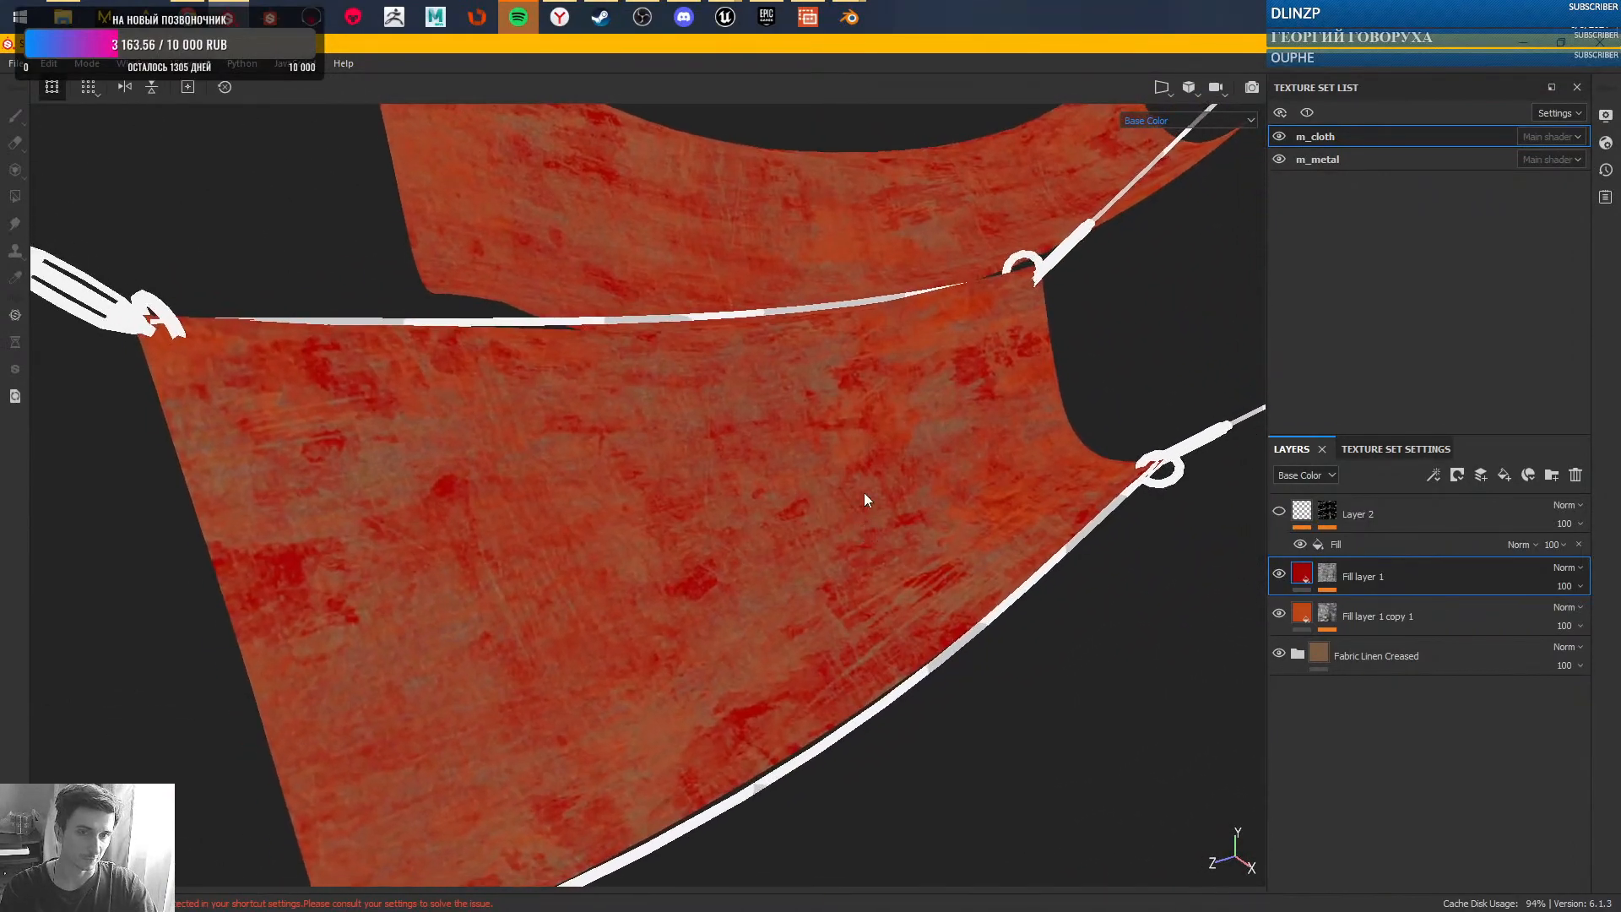
pyautogui.keyDown('alt'); pyautogui.moveTo(976, 522); pyautogui.dragTo(961, 523); pyautogui.keyUp('alt')
pyautogui.click(1275, 510)
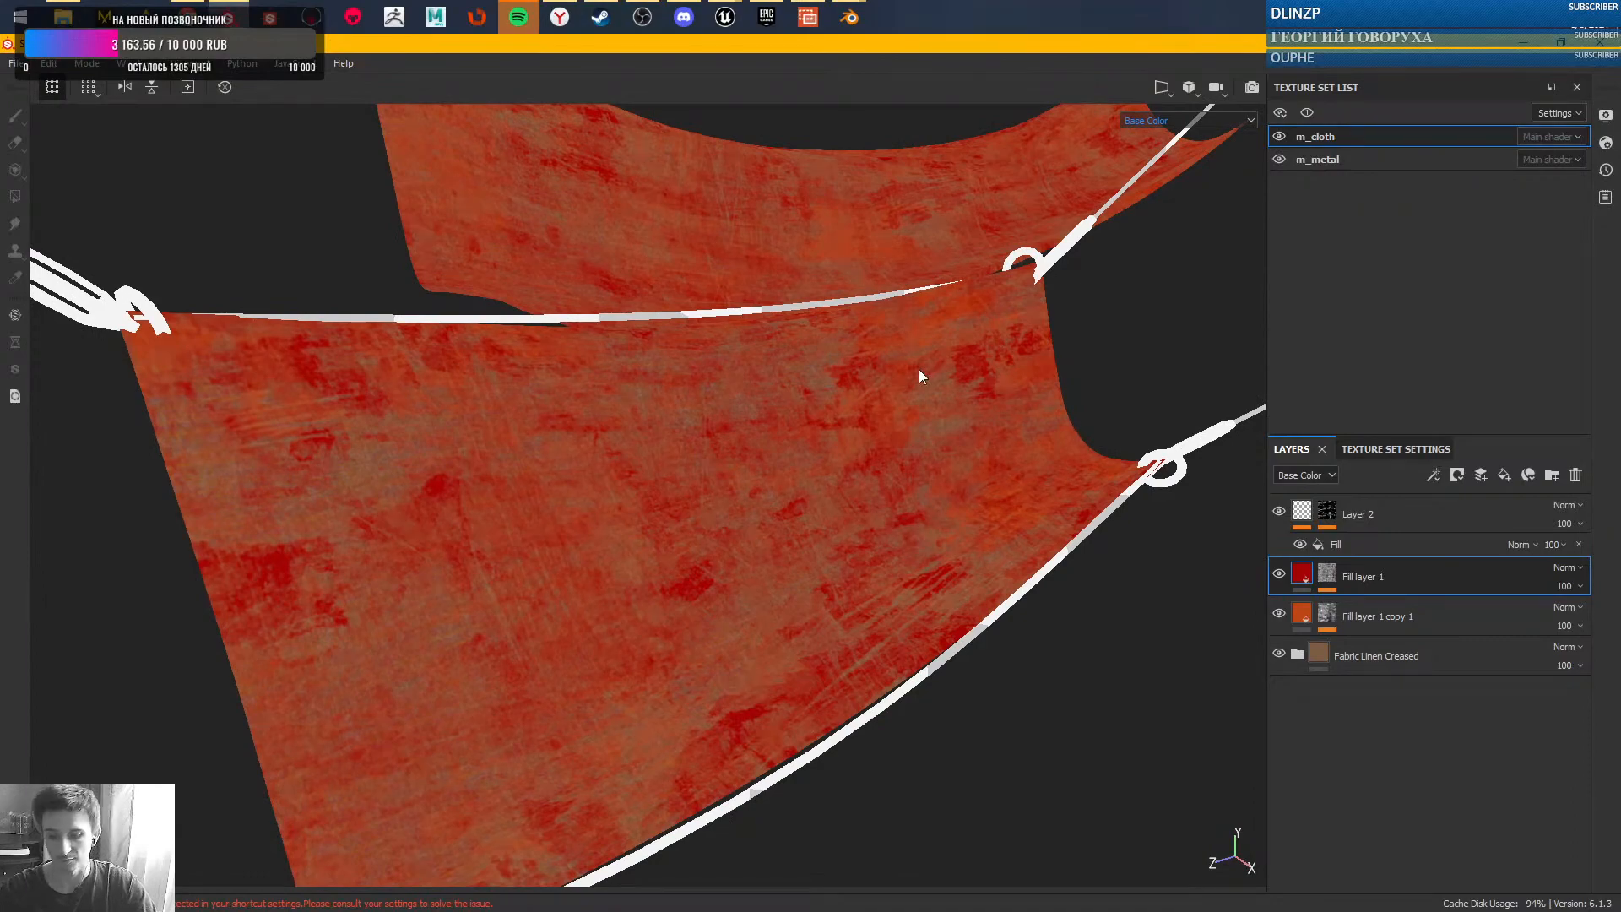
# - Compare the cloth's full material view with a single-channel view and return to the material display
pyautogui.press('m')
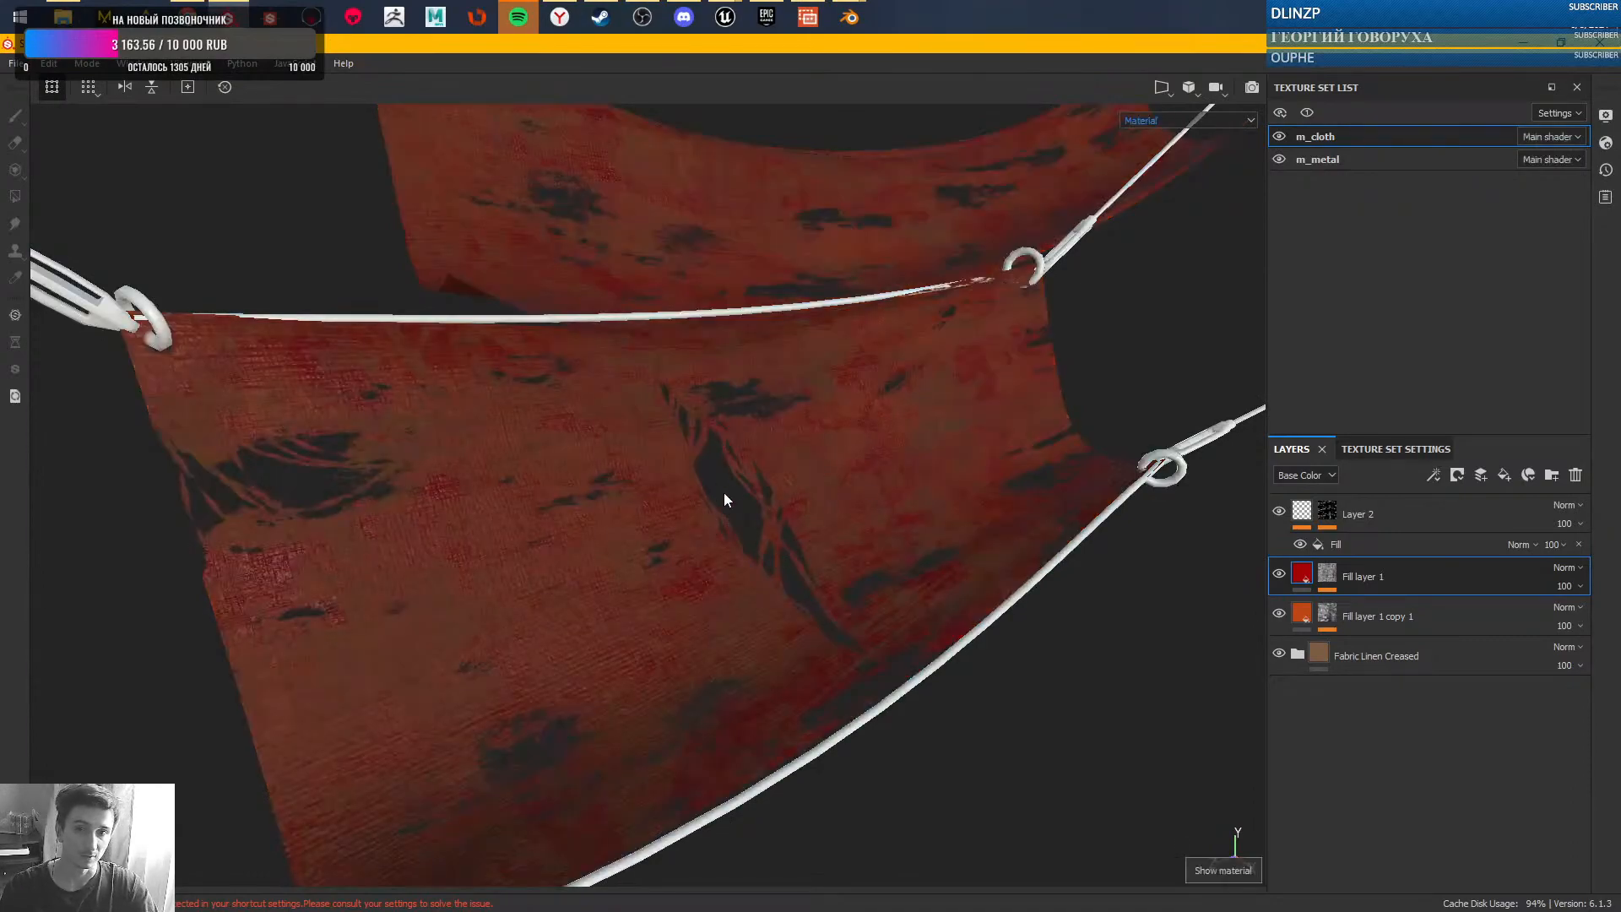
pyautogui.click(1213, 126)
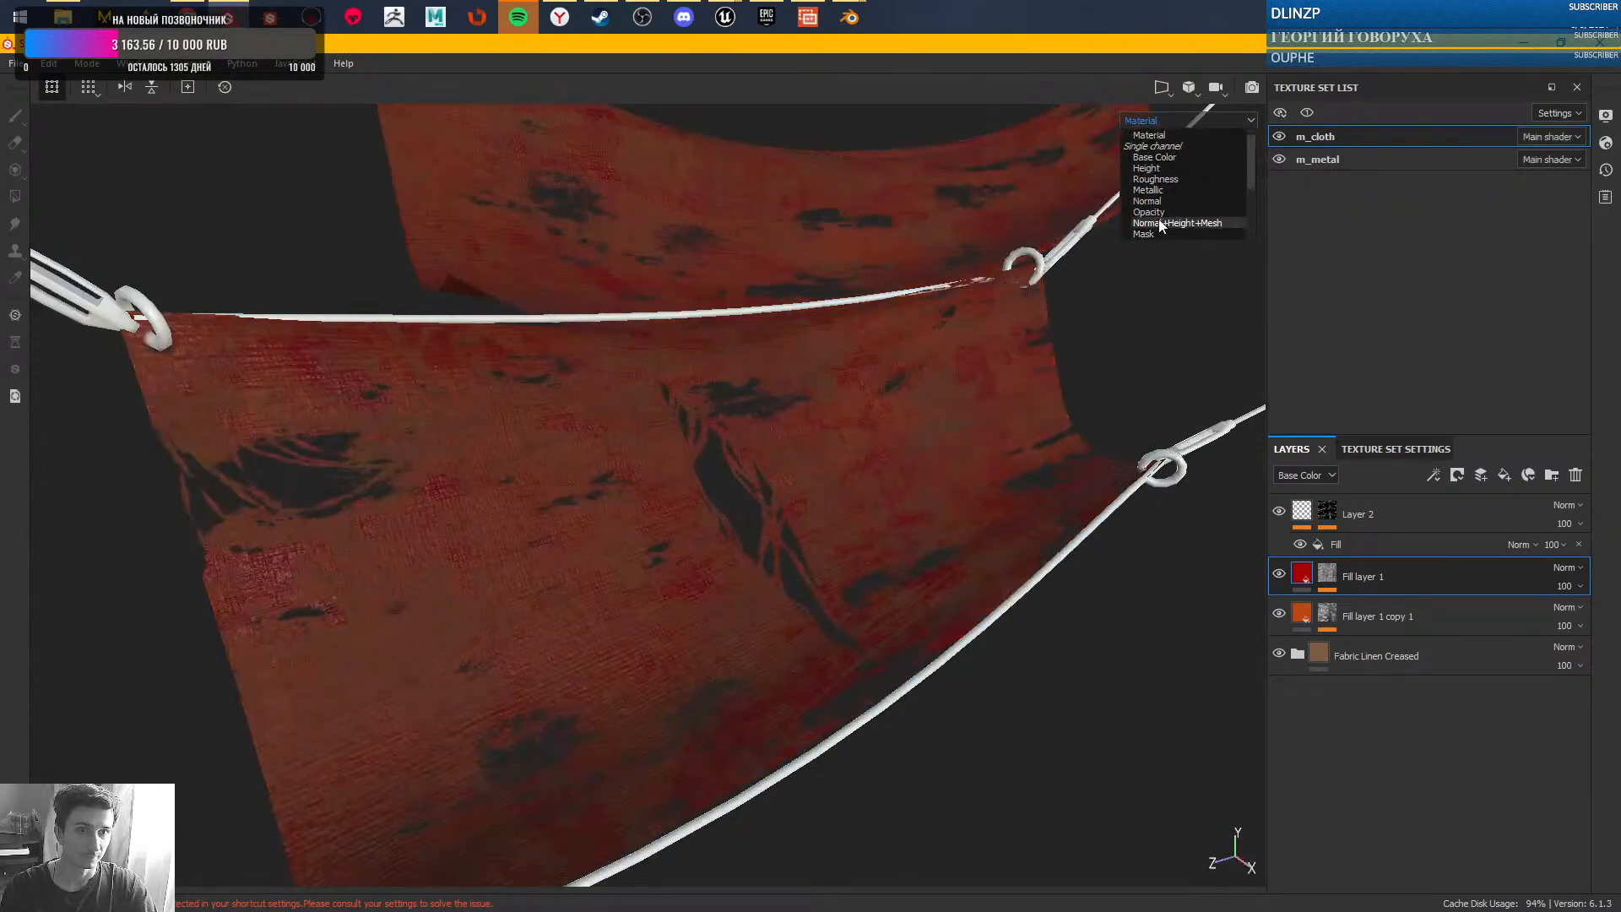
pyautogui.click(1158, 218)
pyautogui.keyDown('alt'); pyautogui.moveTo(834, 515); pyautogui.dragTo(1210, 177); pyautogui.keyUp('alt')
pyautogui.press('m')
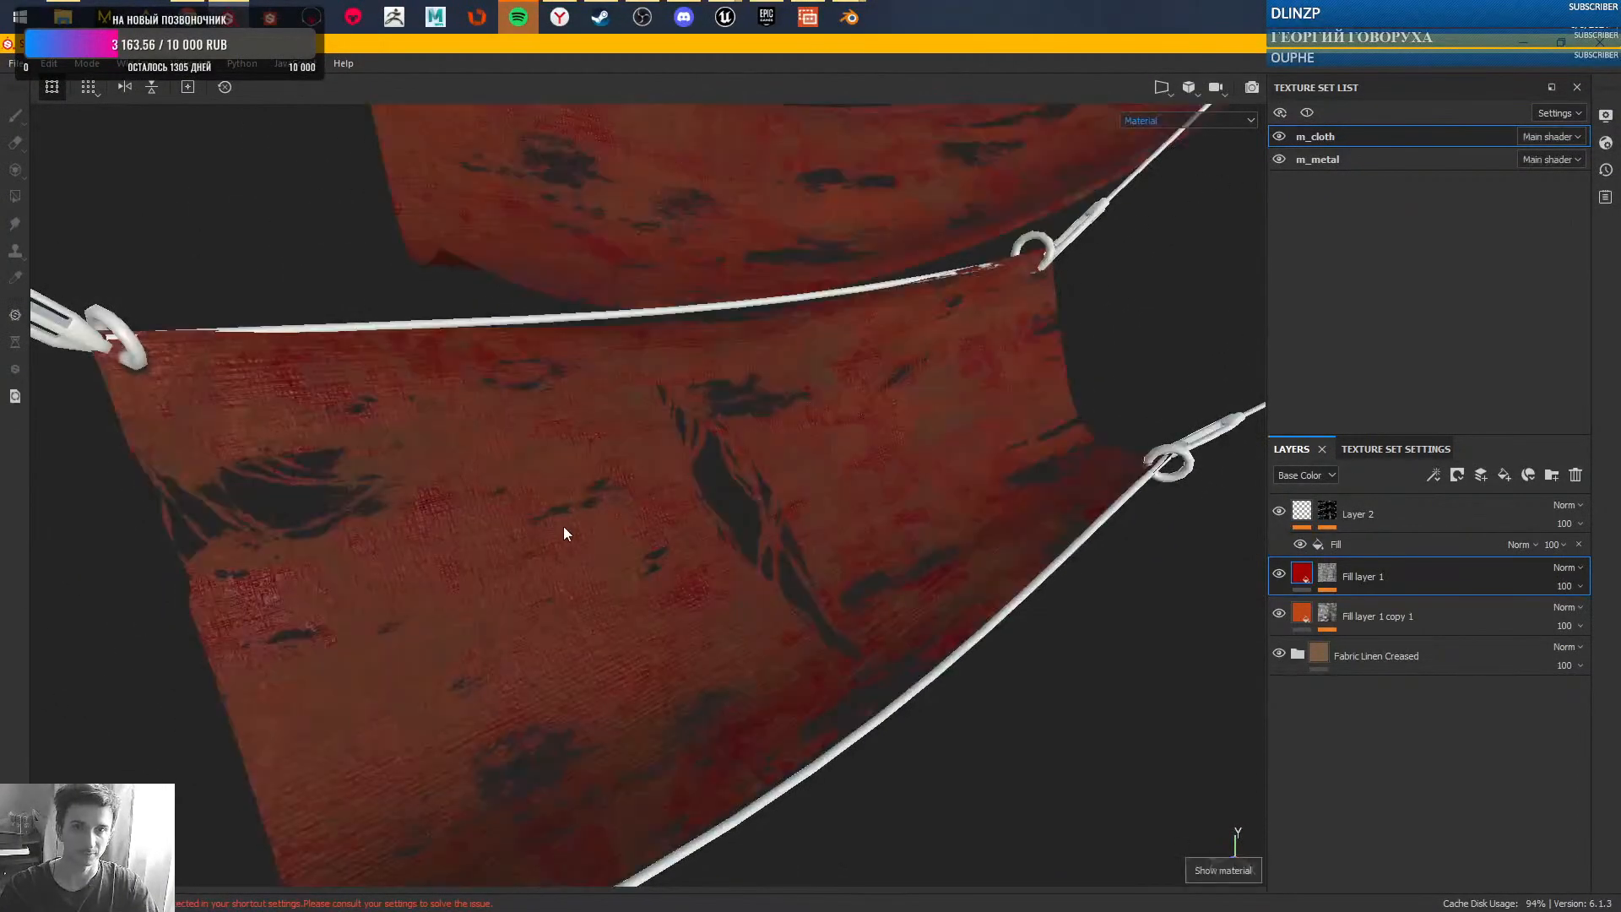
# - Expand the mask effects of Layer 2, select its Paint effect and look closer at the torn area
pyautogui.click(1322, 512)
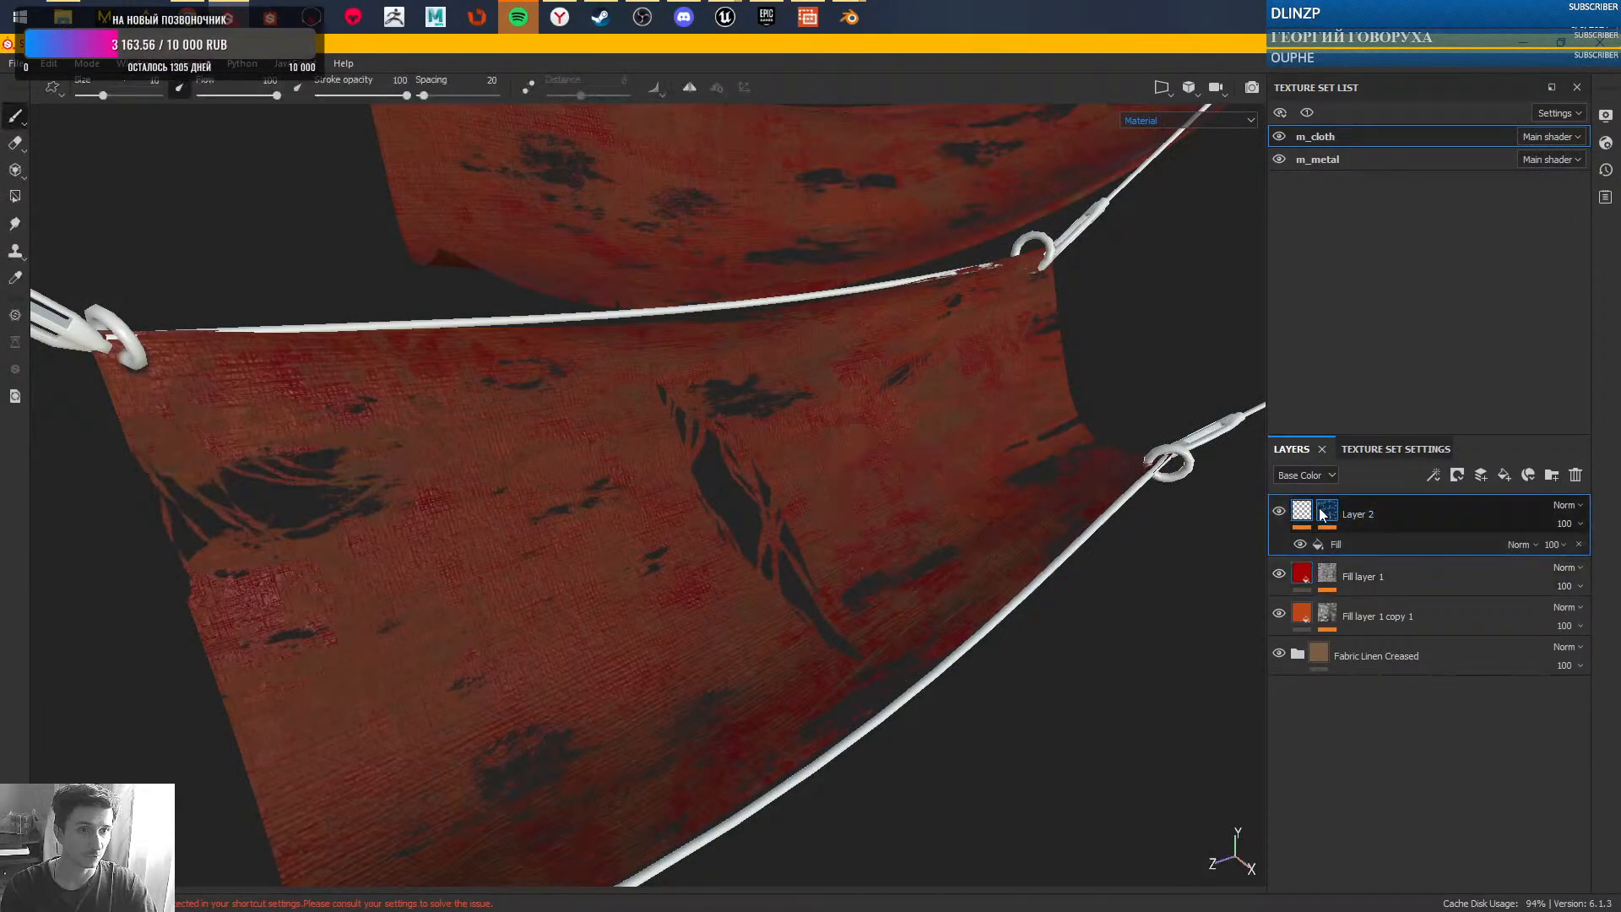
pyautogui.click(1386, 544)
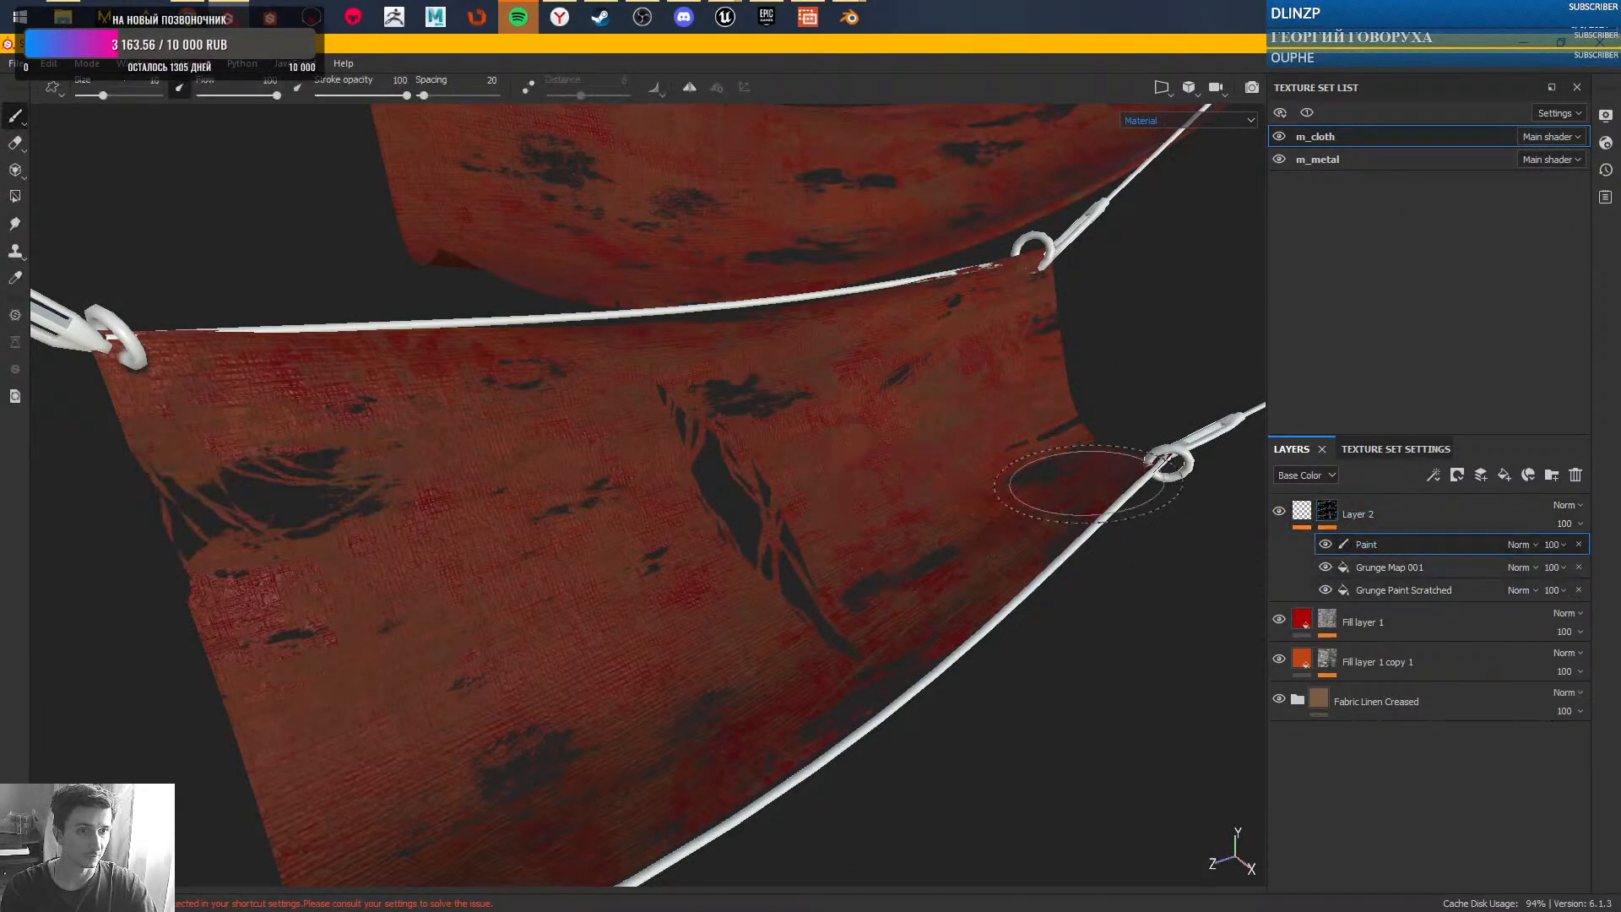
pyautogui.scroll(2, 996, 519)
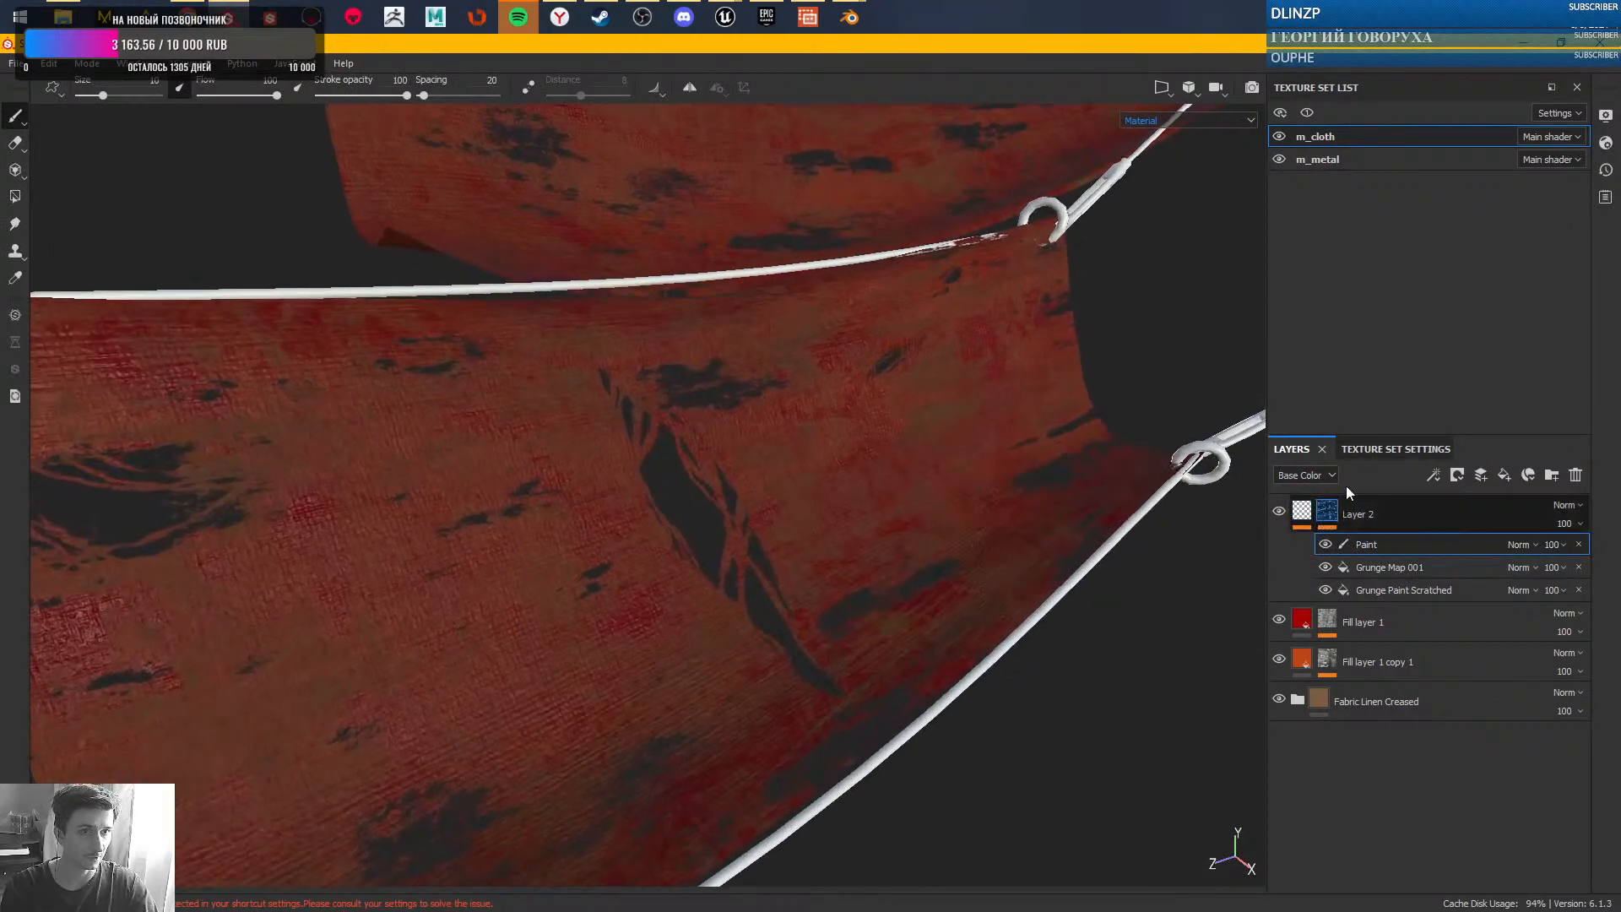
# - Check the main shader's settings and isolate Grunge Paint Scratched in Layer 2's mask by hiding Paint and Grunge Map 001
pyautogui.click(1606, 143)
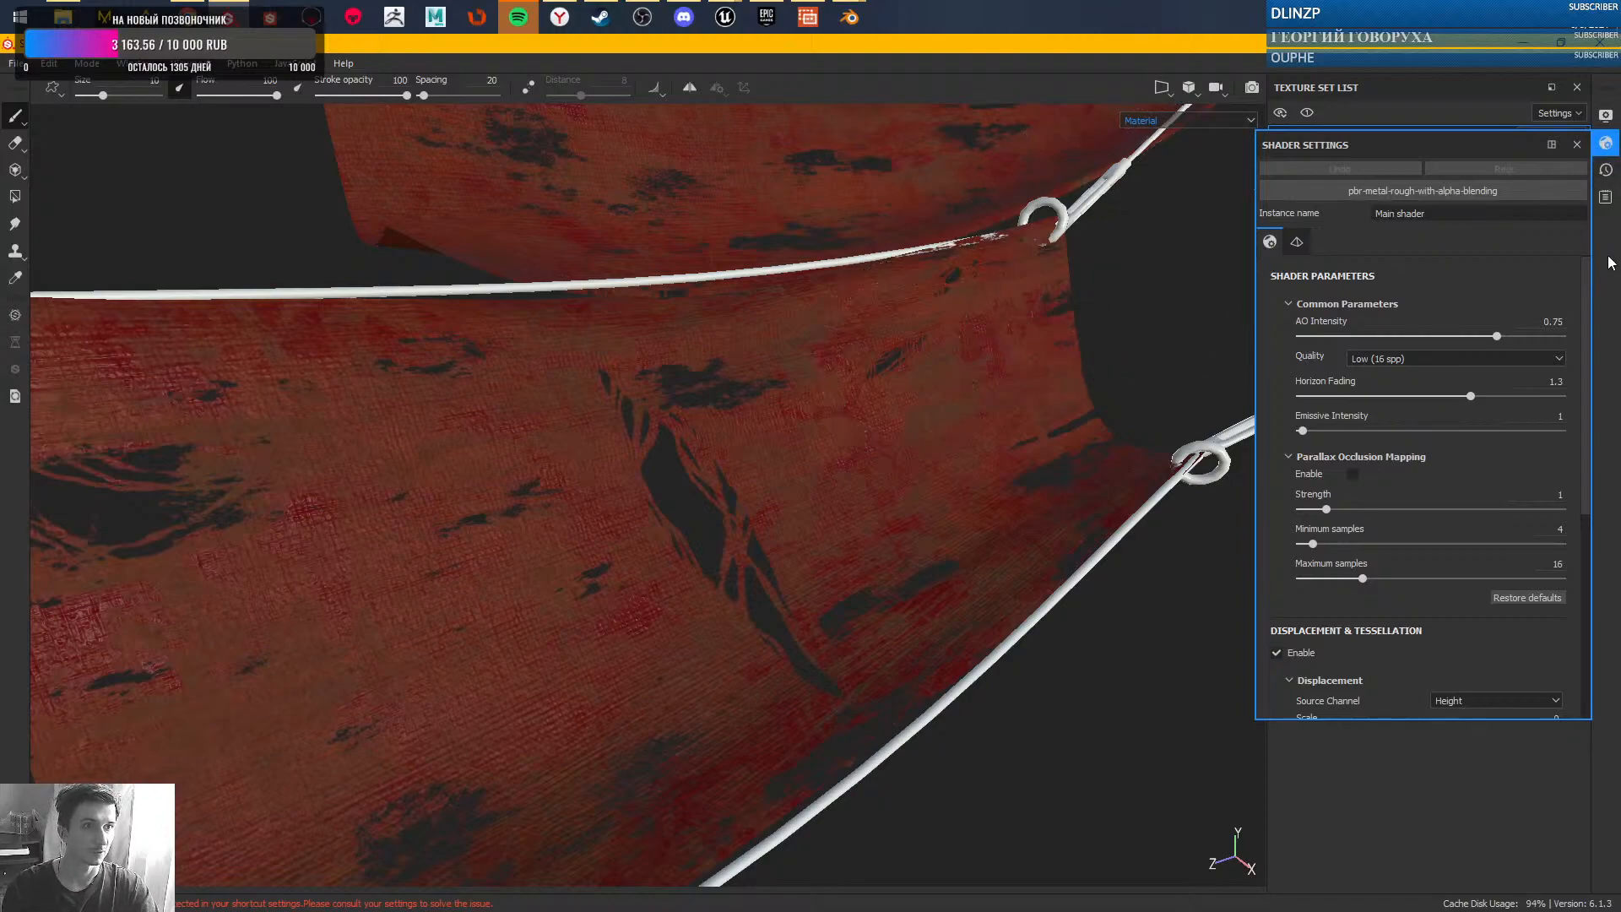
pyautogui.click(1607, 144)
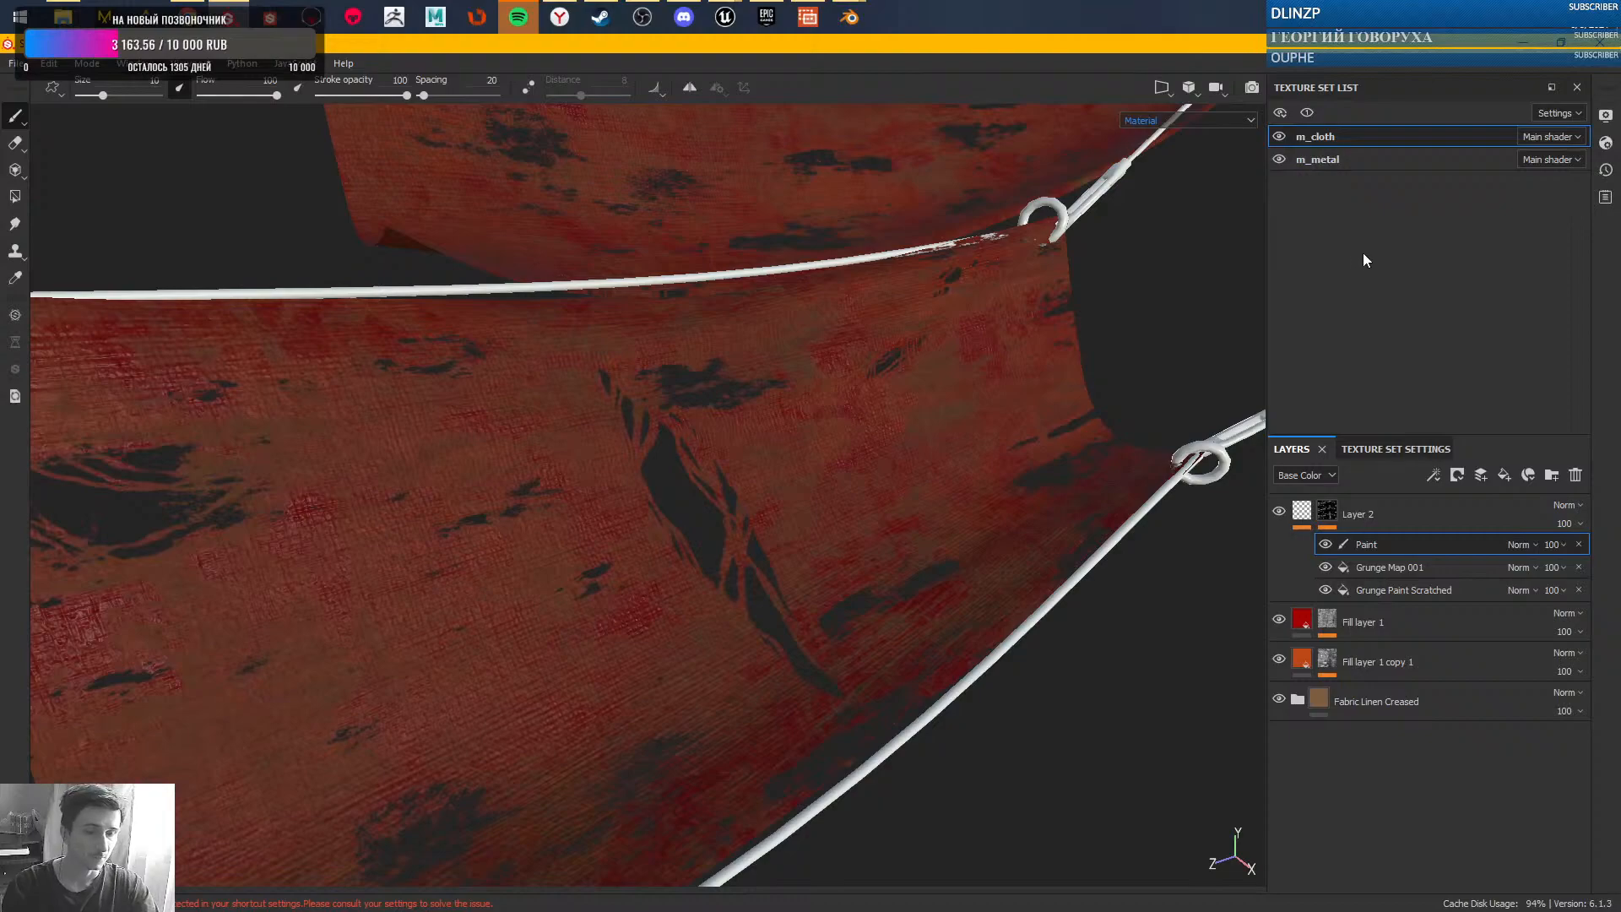
pyautogui.click(1325, 545)
pyautogui.click(1325, 567)
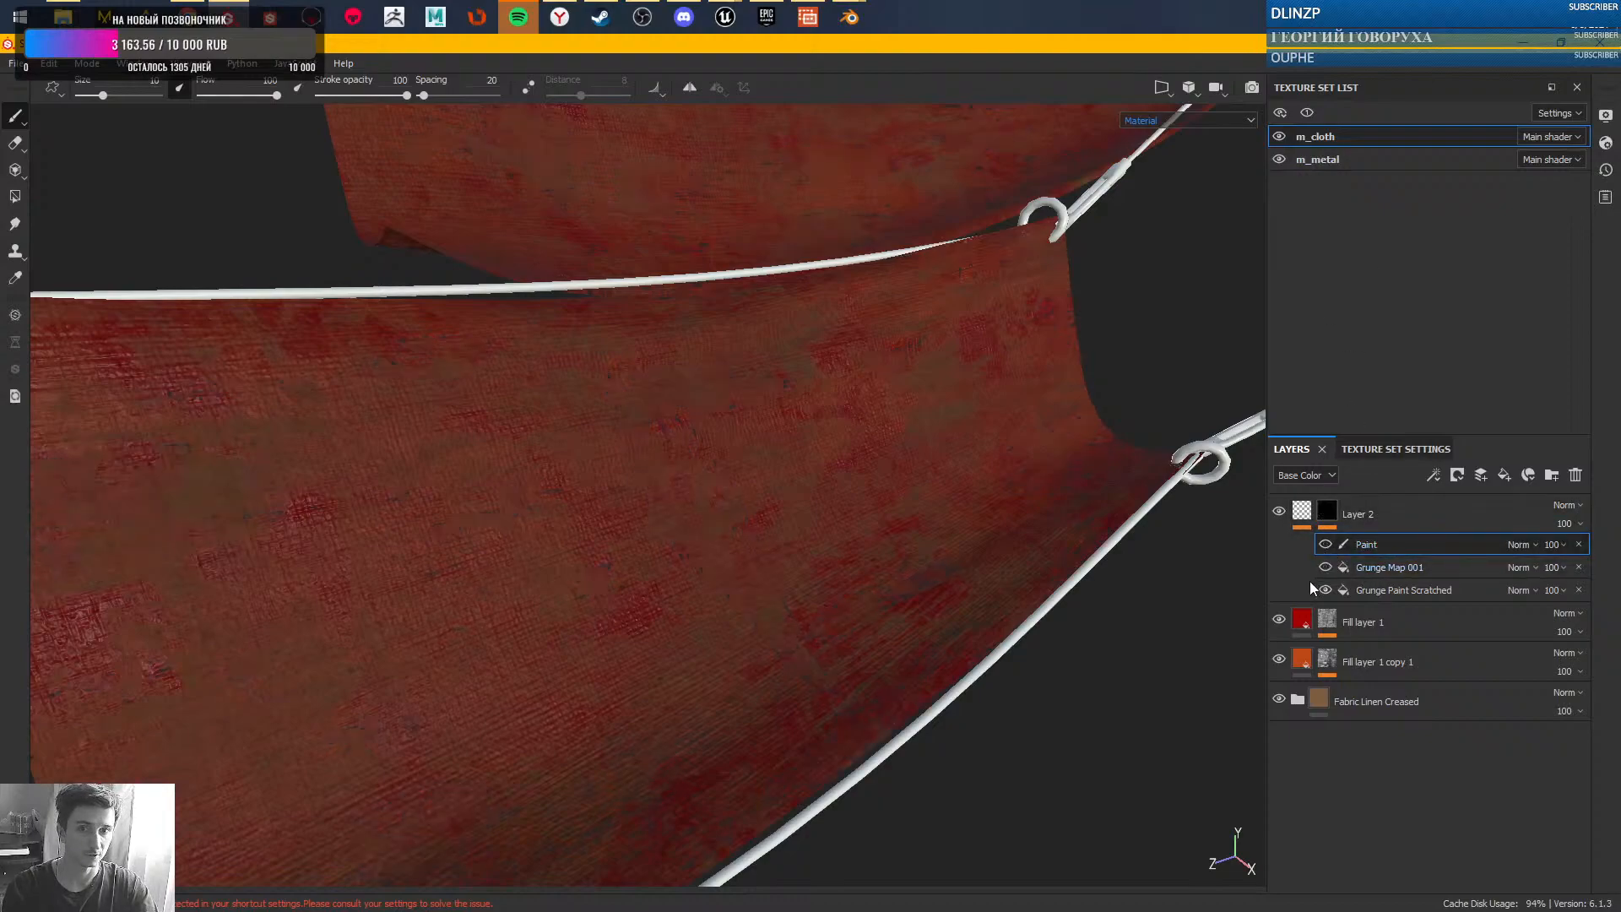
pyautogui.click(1457, 591)
pyautogui.keyDown('alt'); pyautogui.moveTo(670, 422); pyautogui.dragTo(1261, 533); pyautogui.keyUp('alt')
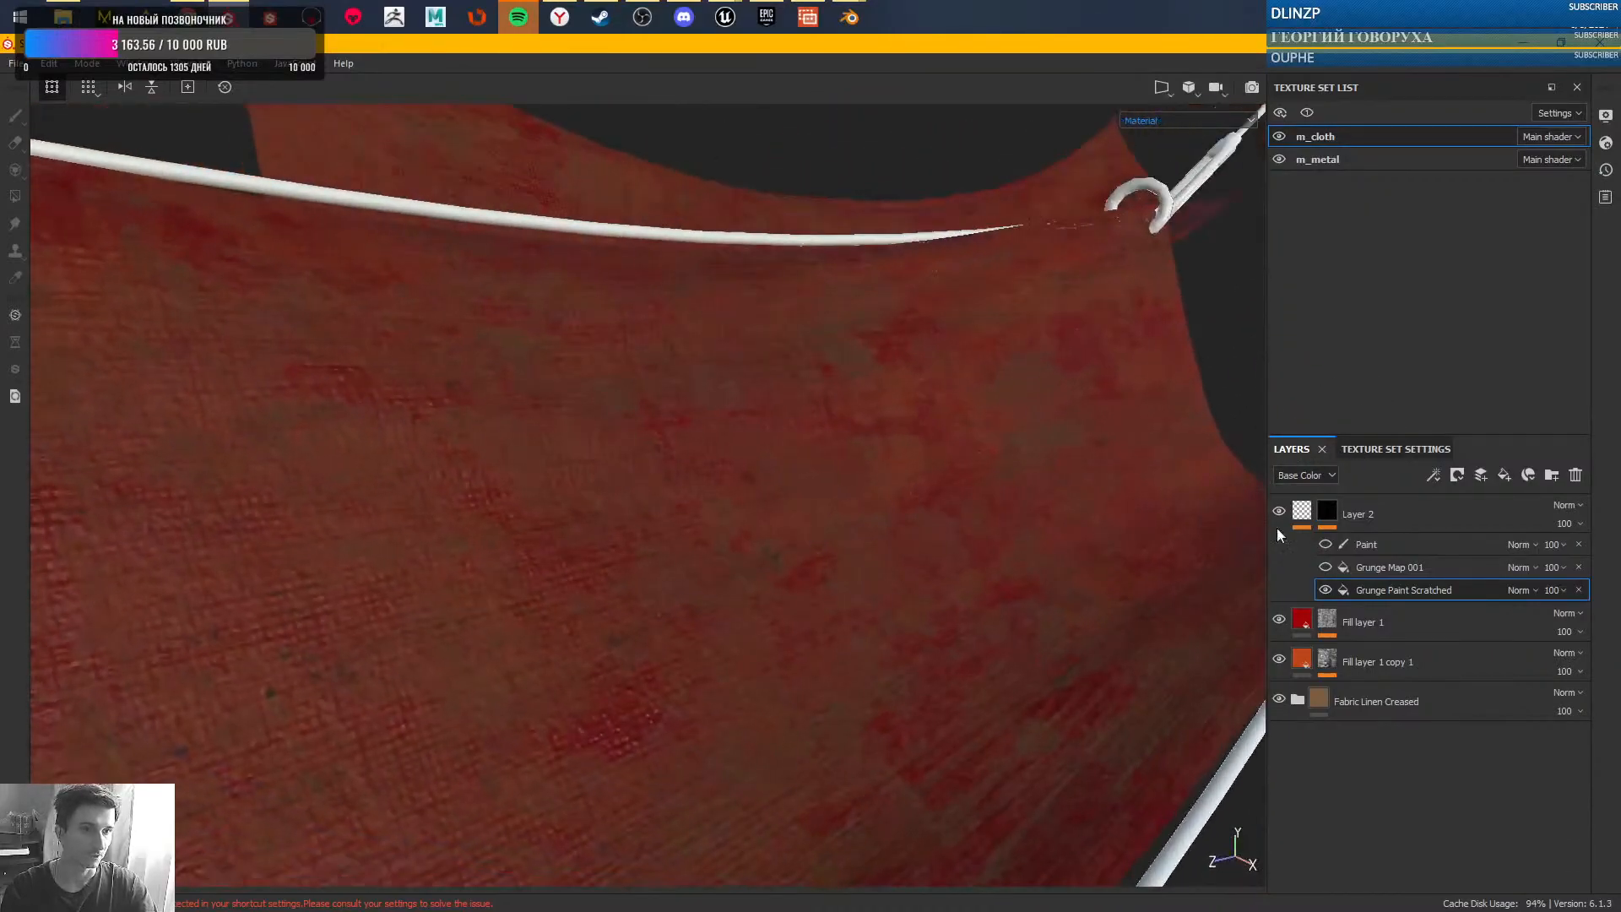
# - Show Grunge Map 001 again and toggle its visibility to compare its effect on the cloth from another angle
pyautogui.click(1325, 567)
pyautogui.keyDown('alt'); pyautogui.moveTo(898, 492); pyautogui.dragTo(840, 537, button='right'); pyautogui.keyUp('alt')
pyautogui.keyDown('alt'); pyautogui.moveTo(785, 506); pyautogui.dragTo(1315, 445); pyautogui.keyUp('alt')
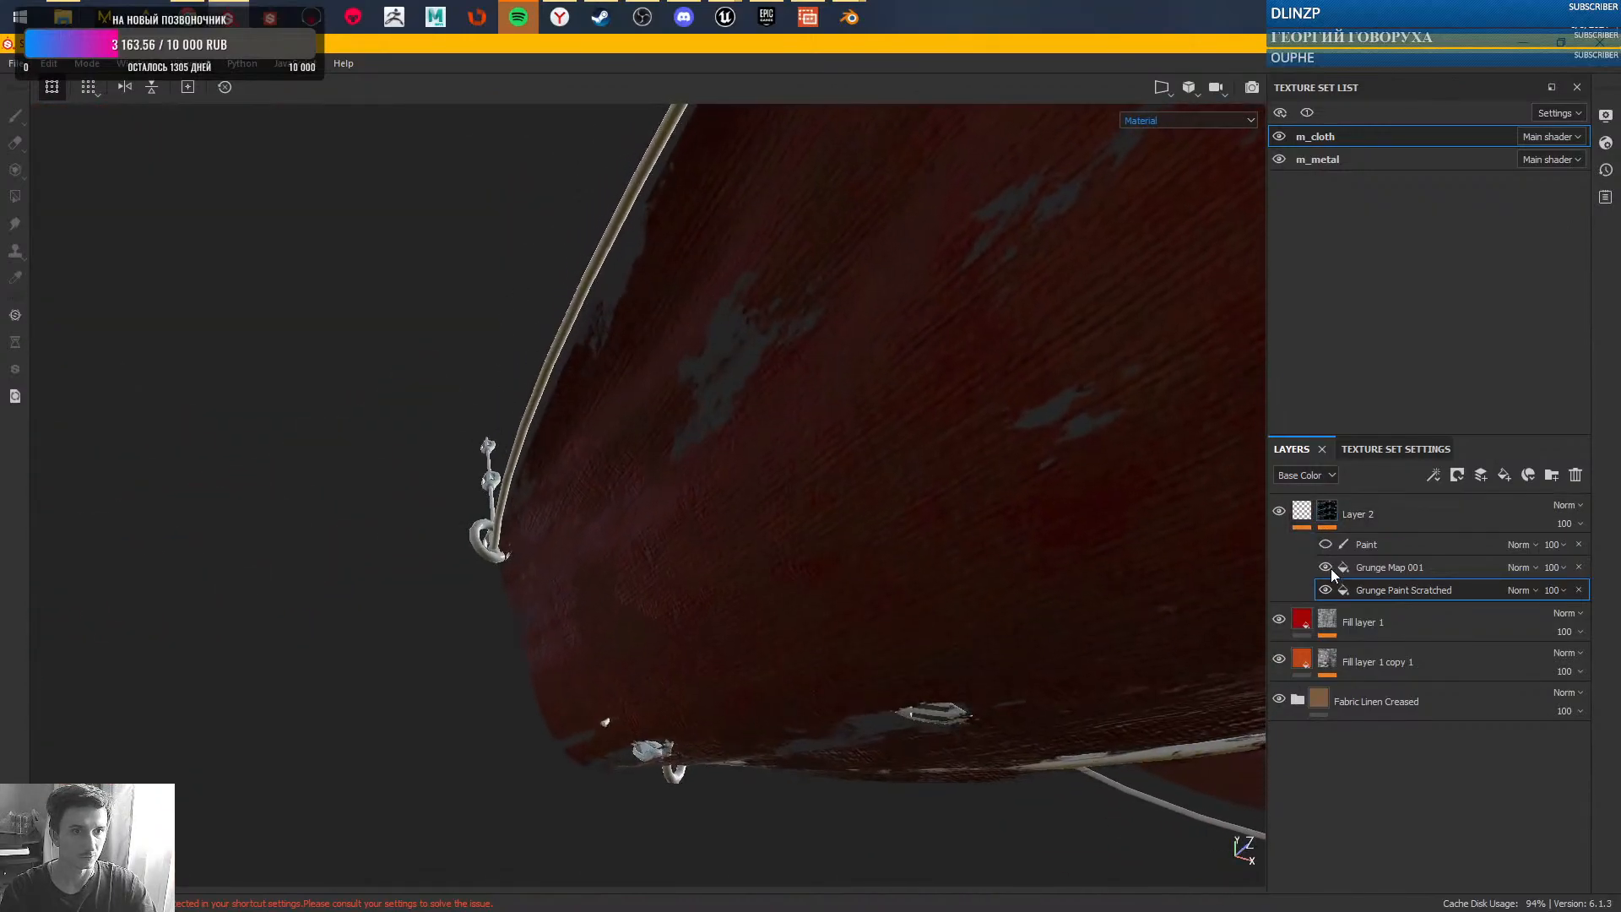
pyautogui.click(1324, 566)
pyautogui.click(1324, 566)
pyautogui.click(1324, 566)
pyautogui.click(1325, 566)
# - Set the blend mode of Grunge Map 001 to Screen and make the mask's Paint effect visible again
pyautogui.click(1510, 568)
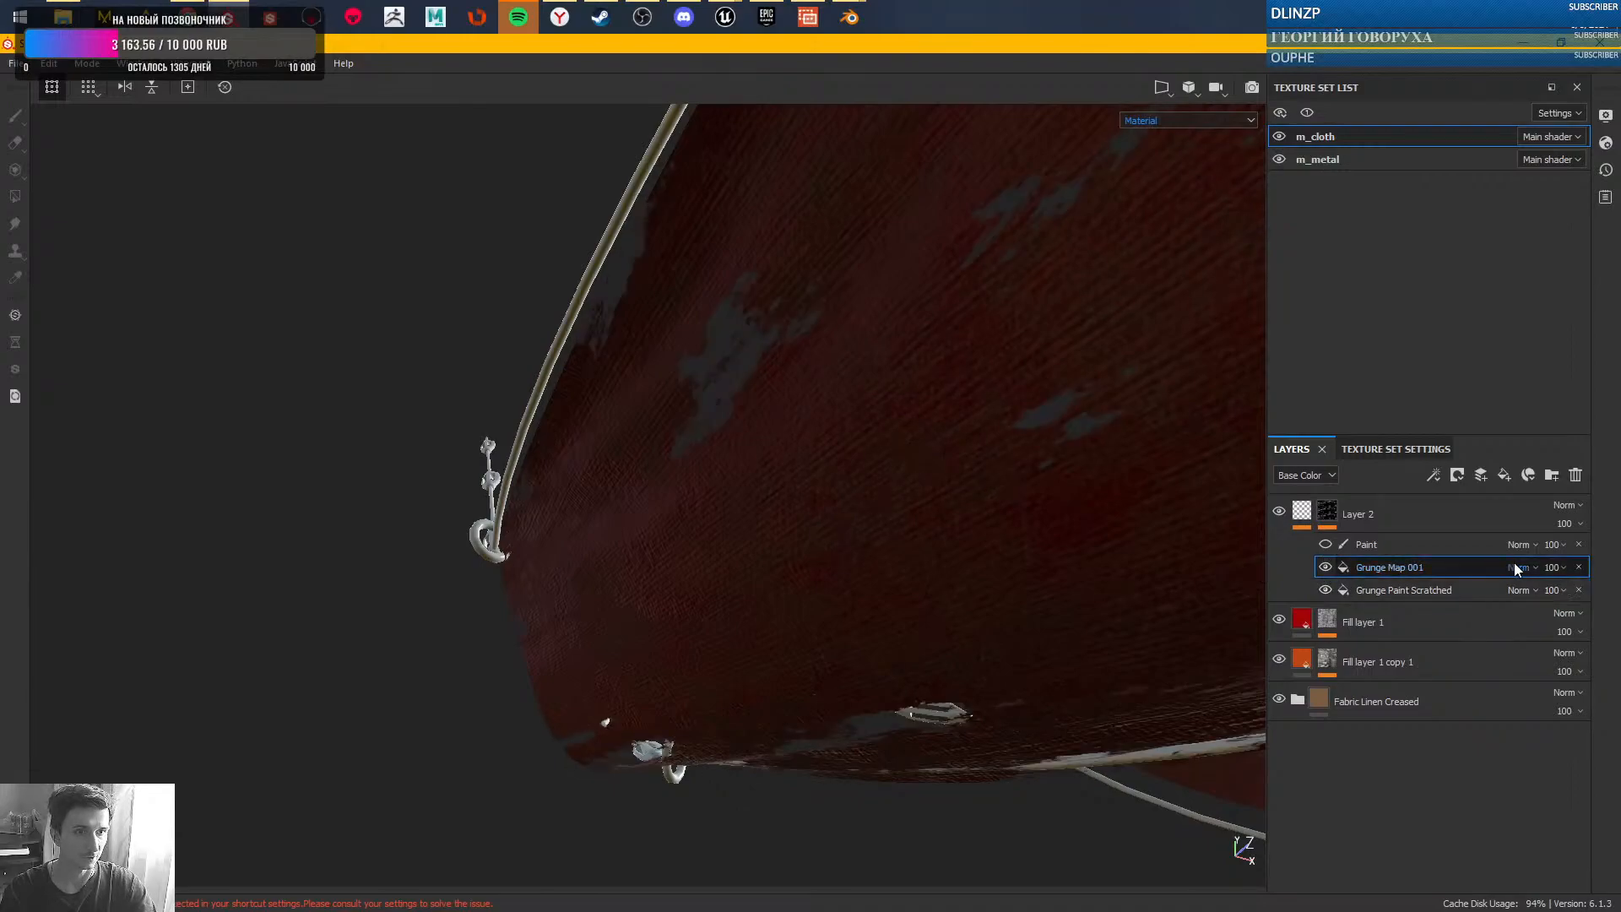
pyautogui.click(1521, 567)
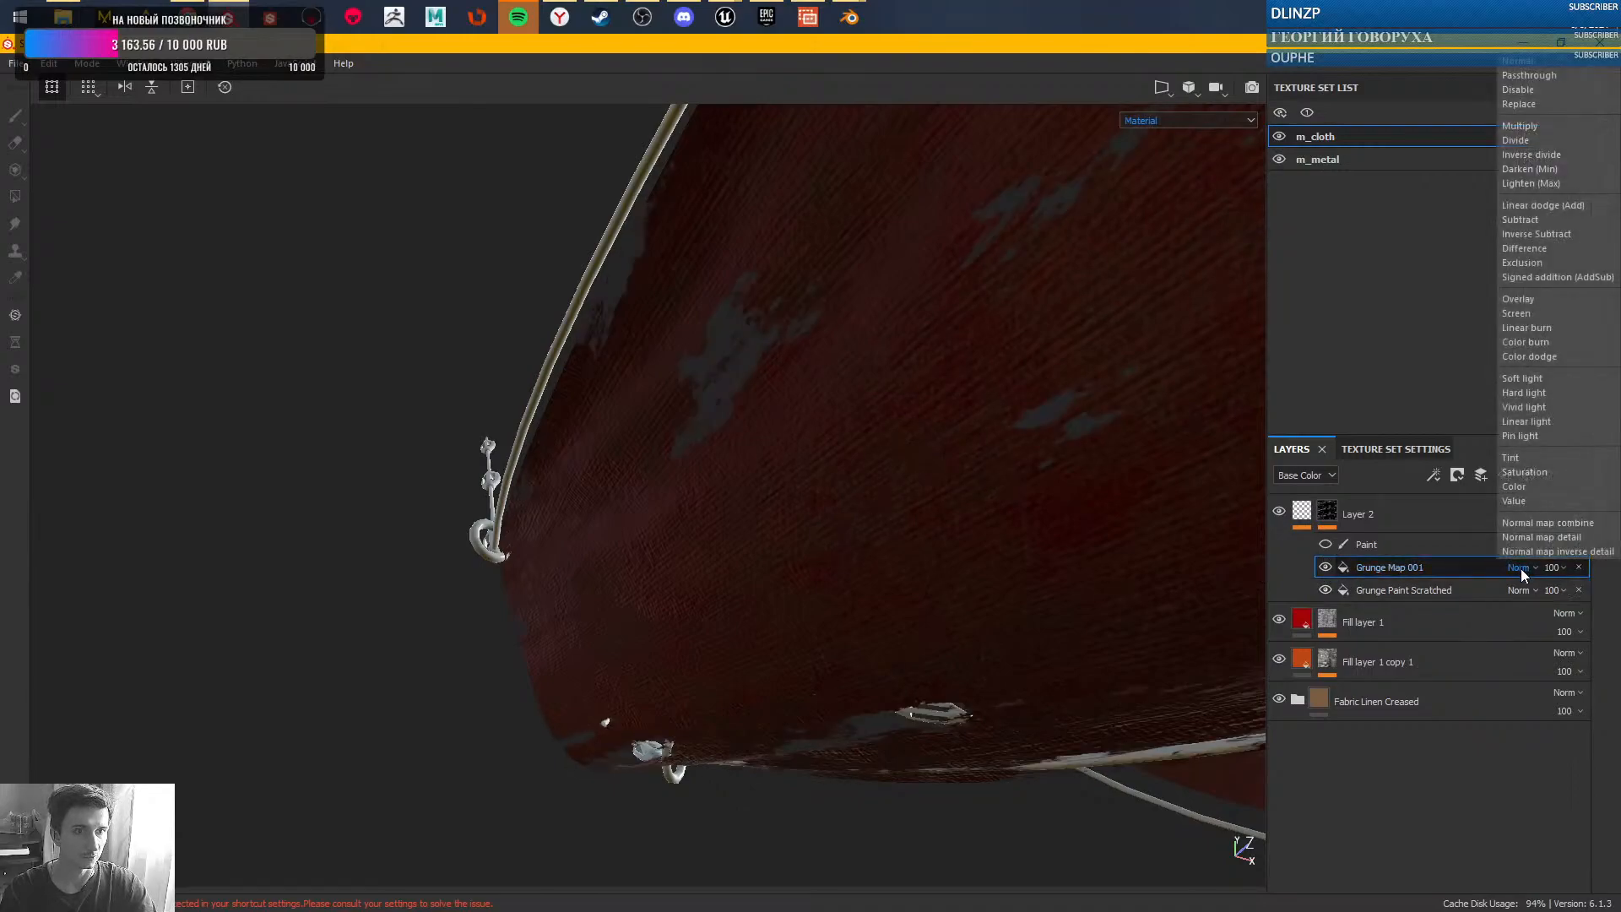
pyautogui.click(1526, 312)
pyautogui.keyDown('alt'); pyautogui.moveTo(1063, 414); pyautogui.dragTo(856, 512); pyautogui.keyUp('alt')
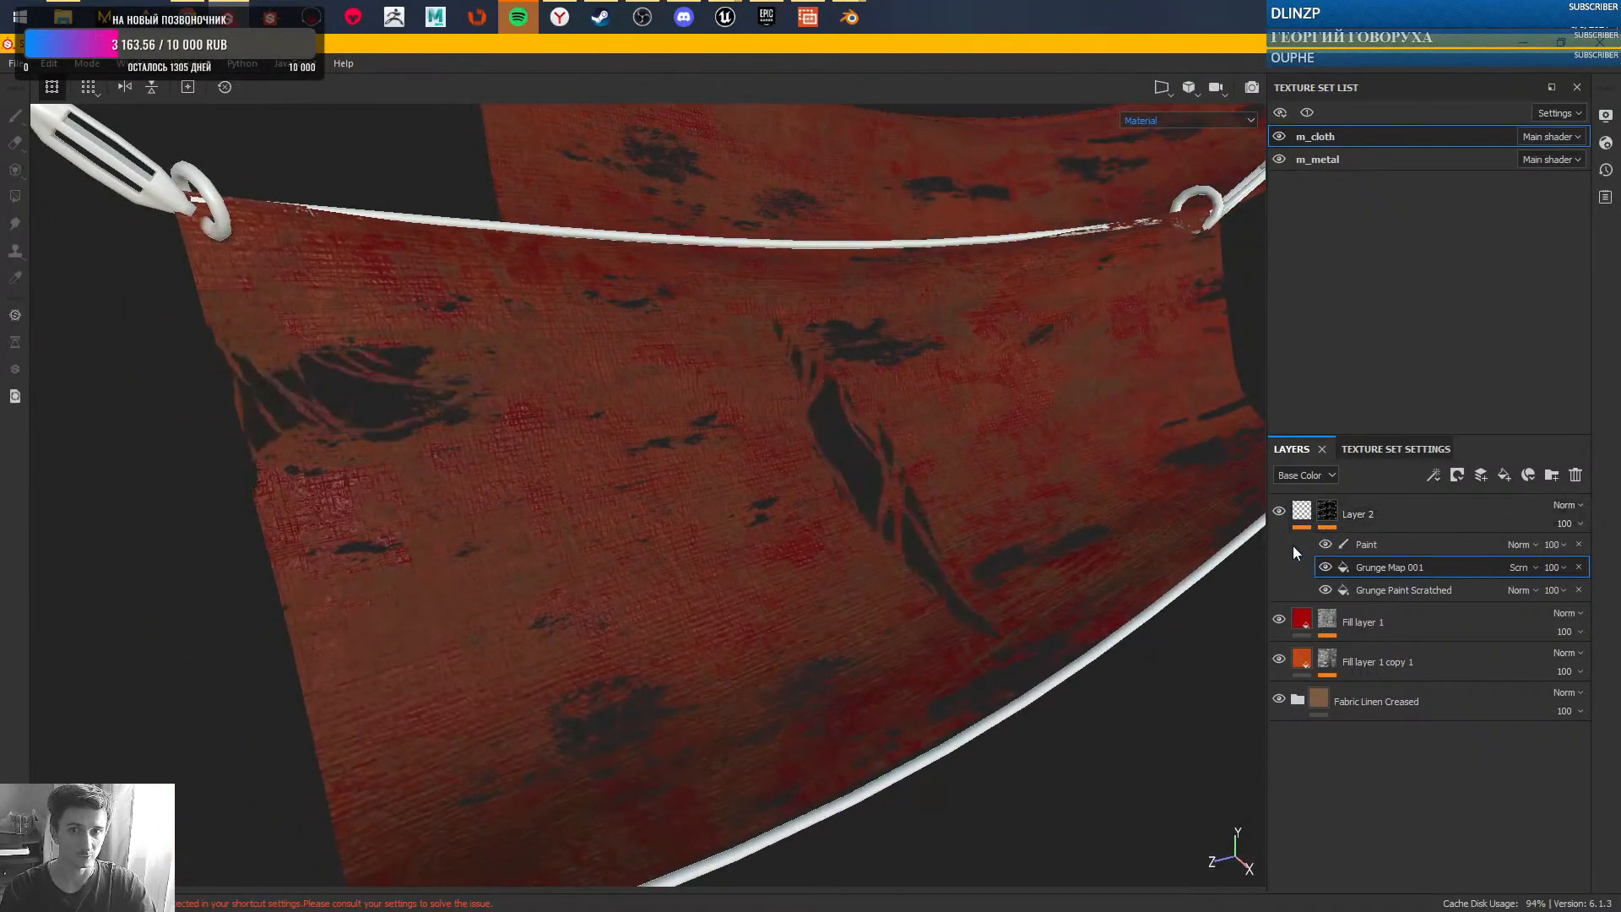
pyautogui.scroll(3, 847, 430)
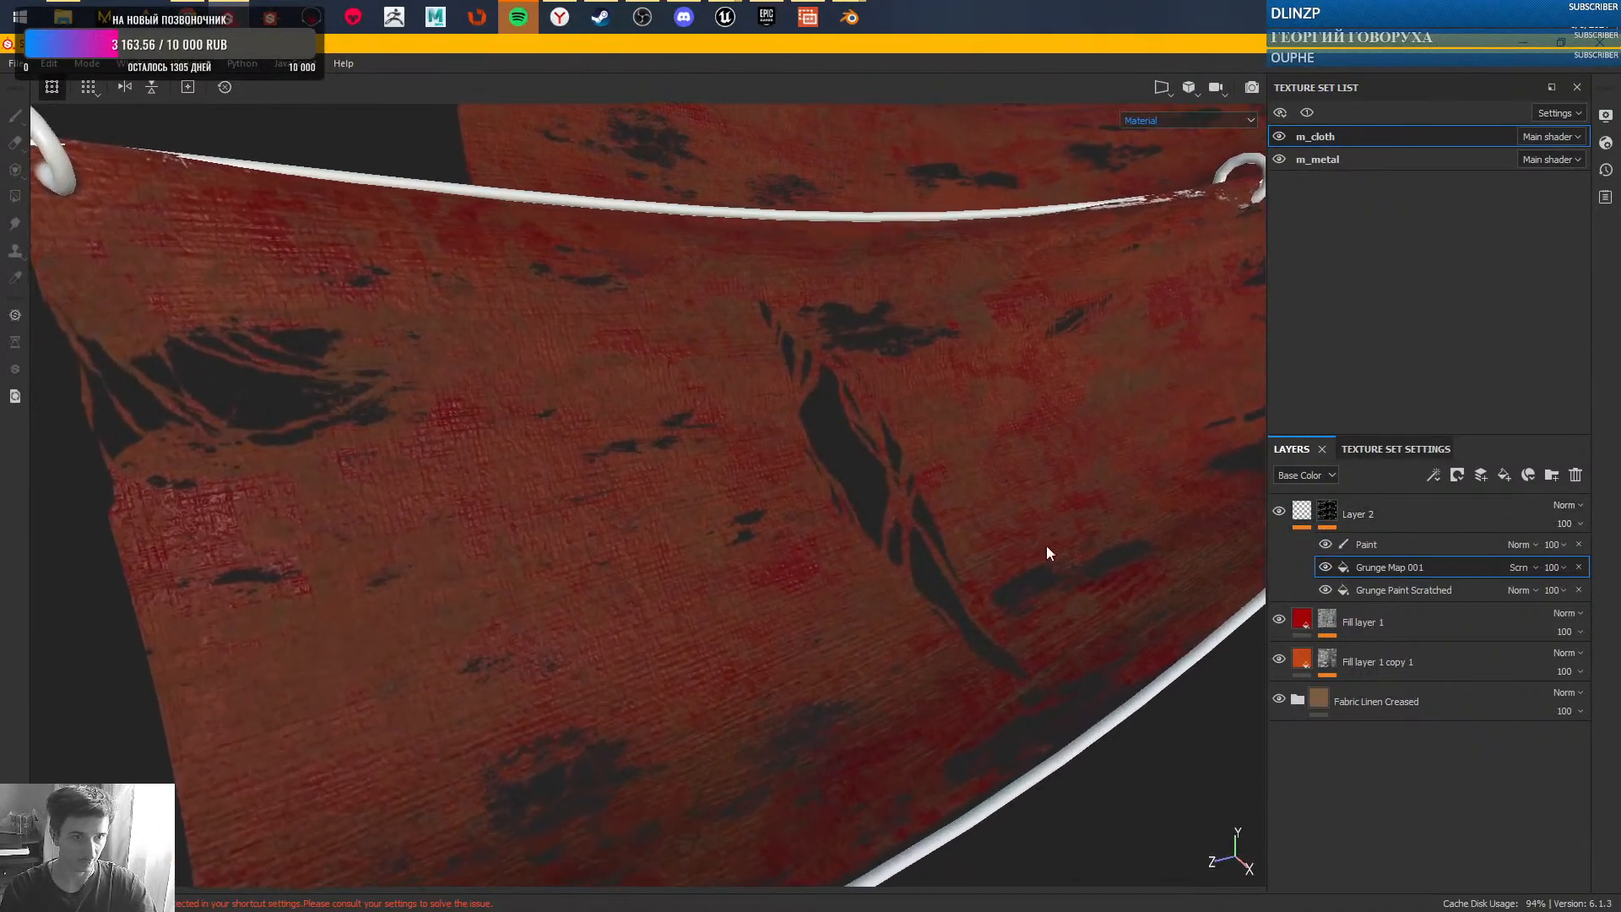
# - Select the Paint effect in Layer 2's mask and reduce the brush size to about 1.61
pyautogui.click(1391, 540)
pyautogui.moveTo(869, 477)
pyautogui.keyDown('alt'); pyautogui.mouseDown()
pyautogui.moveTo(869, 622)
pyautogui.moveTo(706, 543)
pyautogui.moveTo(771, 506)
pyautogui.moveTo(707, 499)
pyautogui.moveTo(633, 453)
pyautogui.moveTo(717, 510)
pyautogui.moveTo(714, 471)
pyautogui.mouseUp(); pyautogui.keyUp('alt')
pyautogui.keyDown('ctrl'); pyautogui.moveTo(717, 458); pyautogui.dragTo(687, 463, button='right'); pyautogui.keyUp('ctrl')
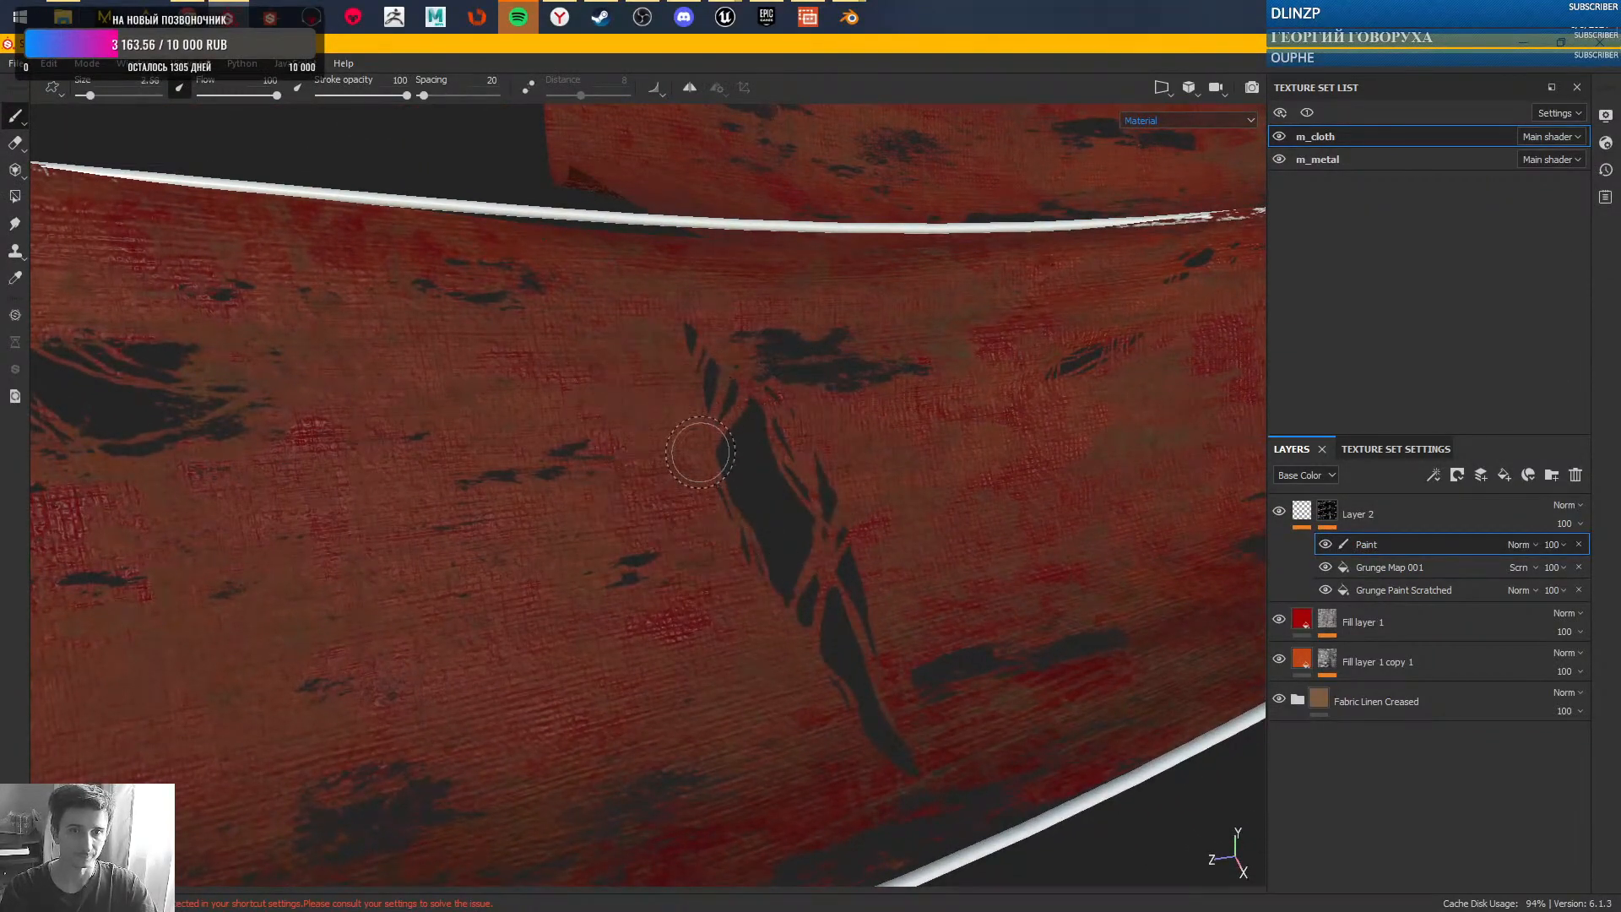
pyautogui.keyDown('alt'); pyautogui.moveTo(705, 421); pyautogui.dragTo(709, 520); pyautogui.keyUp('alt')
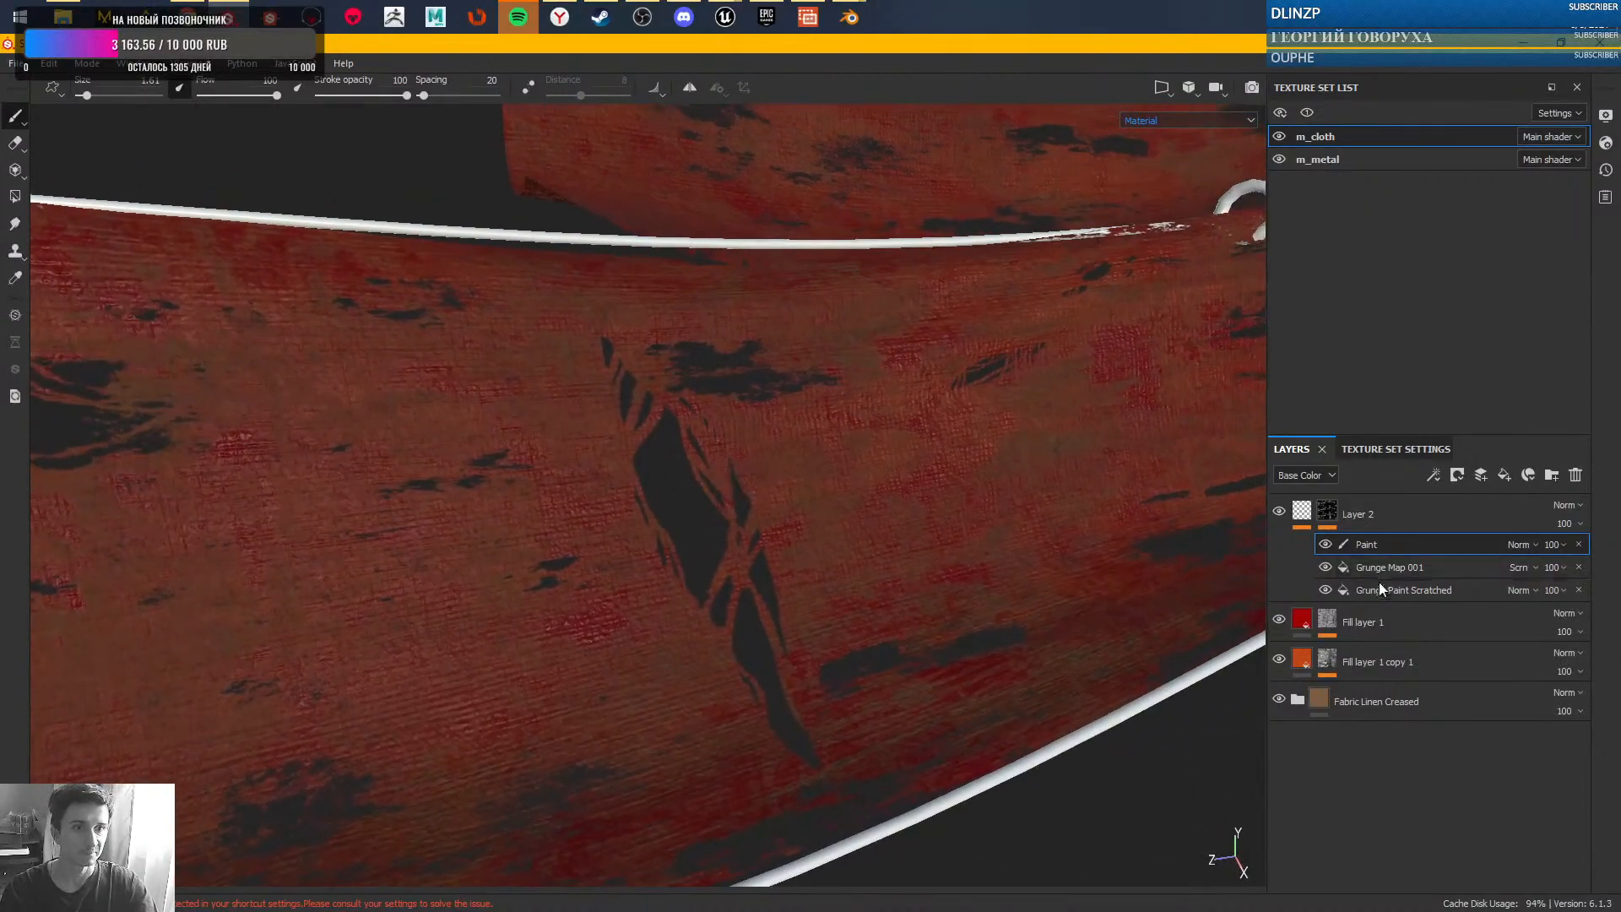
# - Review the UV transformations and grayscale parameters of the Grunge Map 001 fill in Layer 2's mask
pyautogui.click(1442, 572)
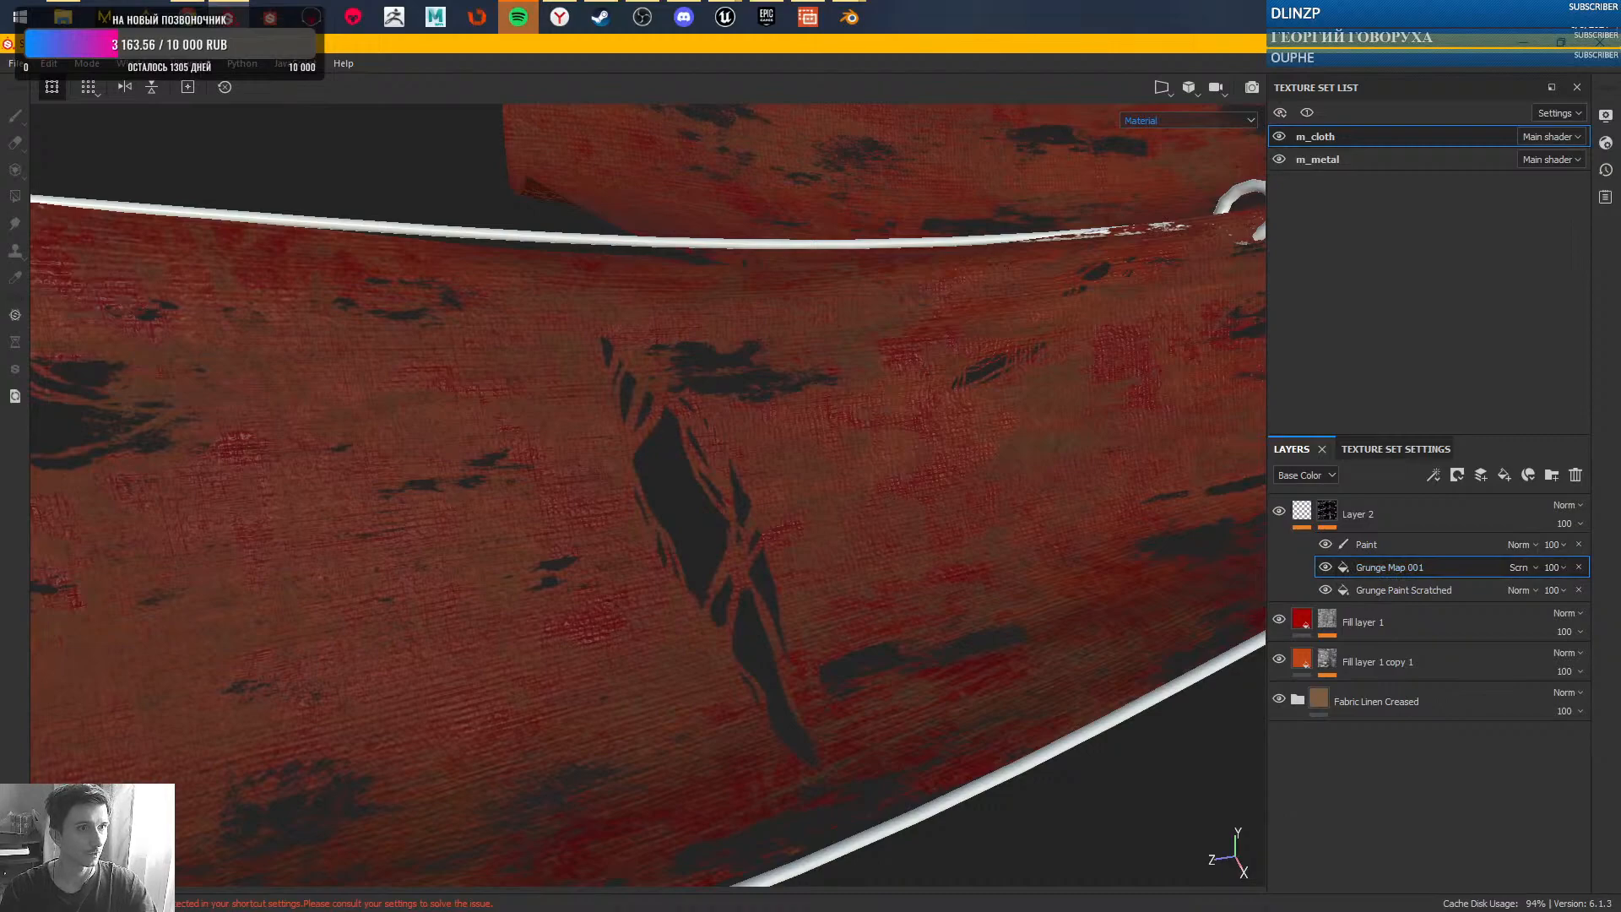
pyautogui.moveTo(1620, 173); pyautogui.dragTo(954, 179)
pyautogui.moveTo(113, 88); pyautogui.dragTo(378, 412)
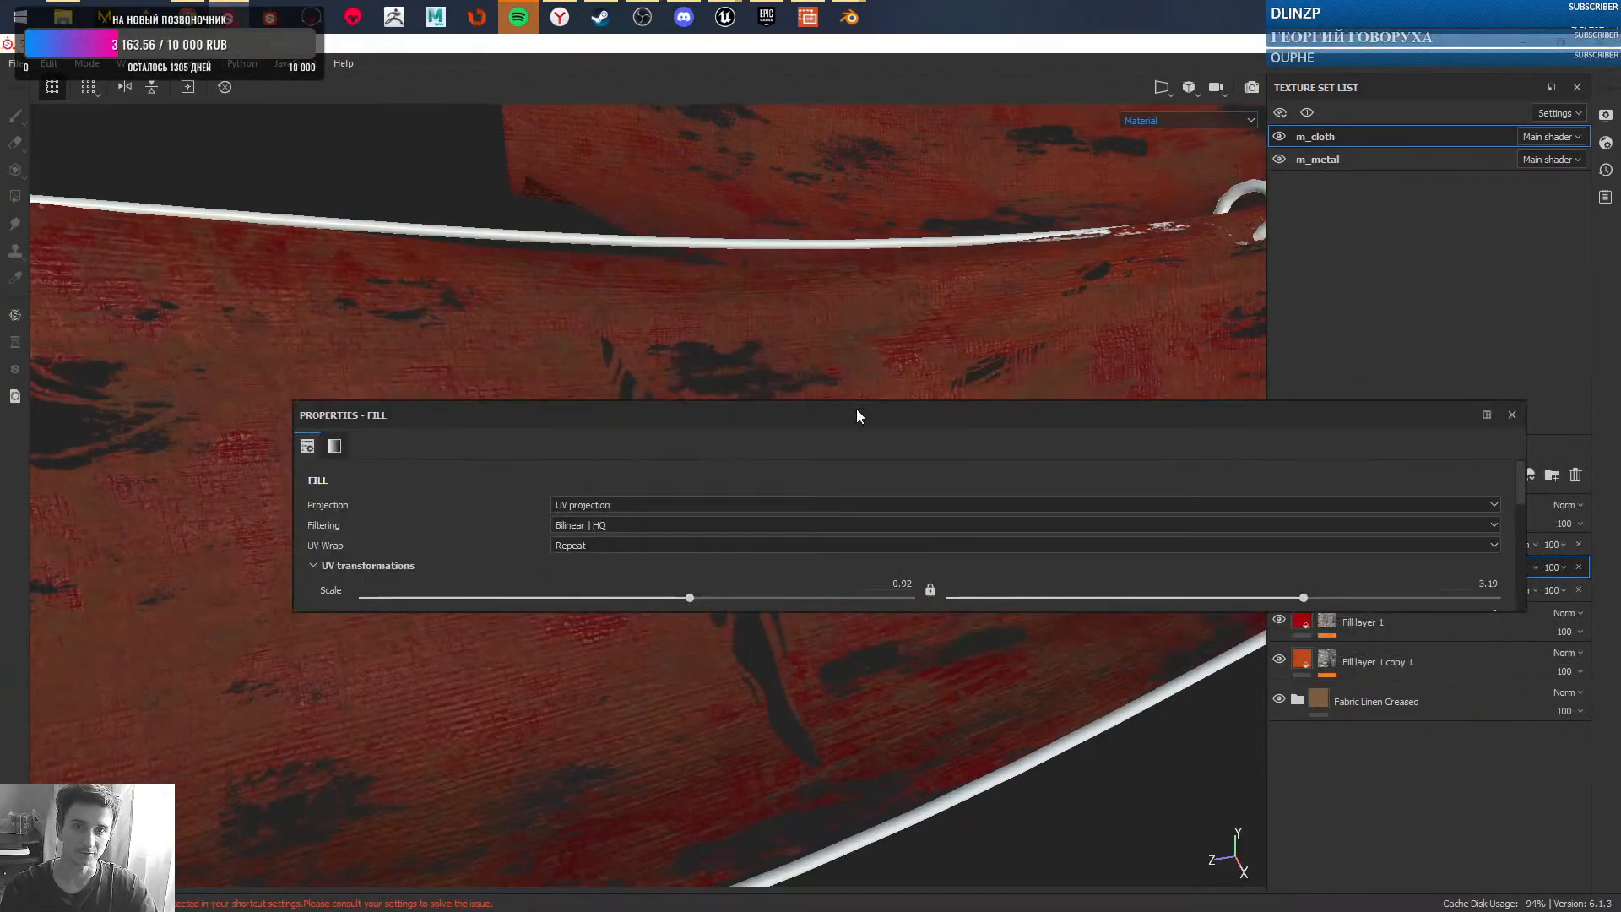
pyautogui.moveTo(1194, 420); pyautogui.dragTo(1062, 223)
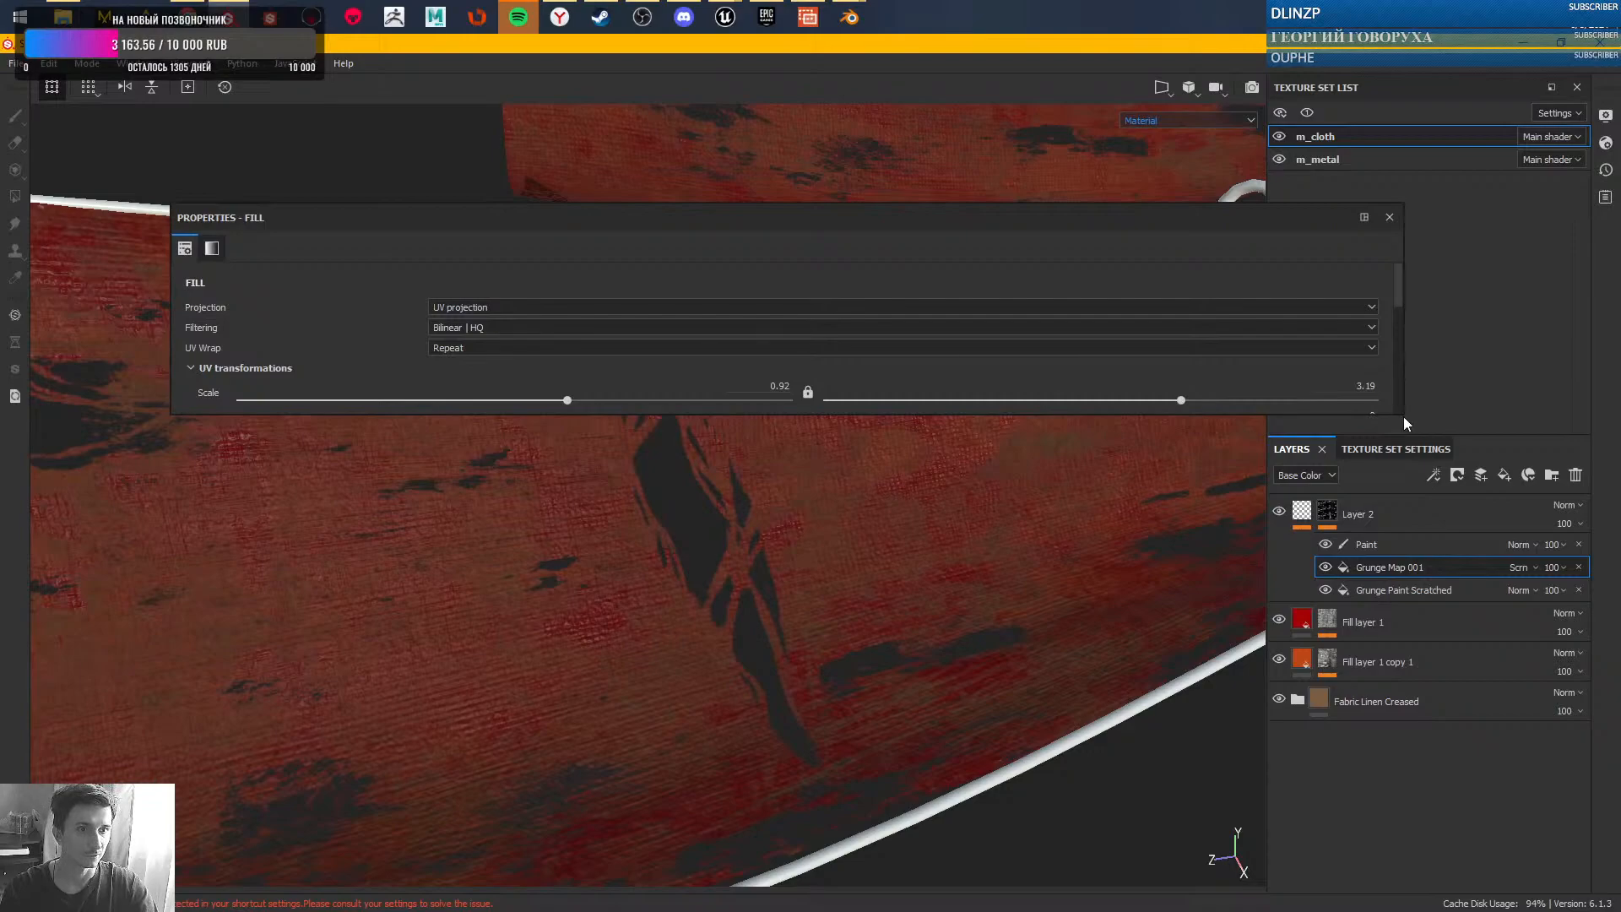
pyautogui.moveTo(1403, 417)
pyautogui.mouseDown()
pyautogui.moveTo(1152, 574)
pyautogui.moveTo(711, 735)
pyautogui.moveTo(482, 789)
pyautogui.moveTo(467, 818)
pyautogui.moveTo(498, 875)
pyautogui.mouseUp()
pyautogui.moveTo(375, 220); pyautogui.dragTo(635, 153)
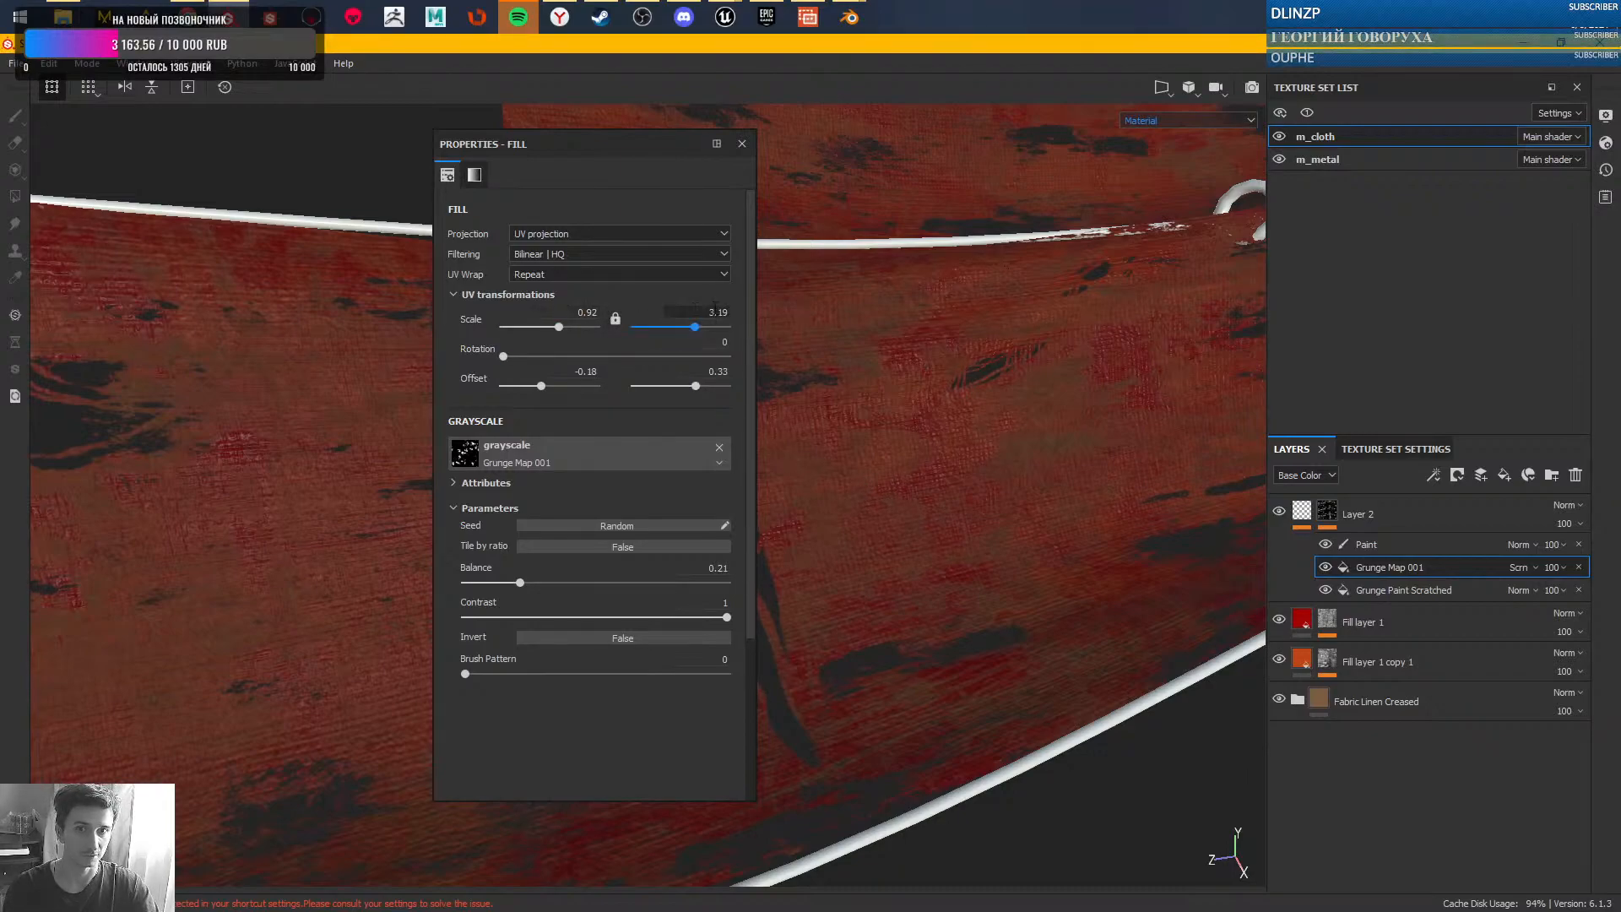
pyautogui.moveTo(601, 145); pyautogui.dragTo(1620, 81)
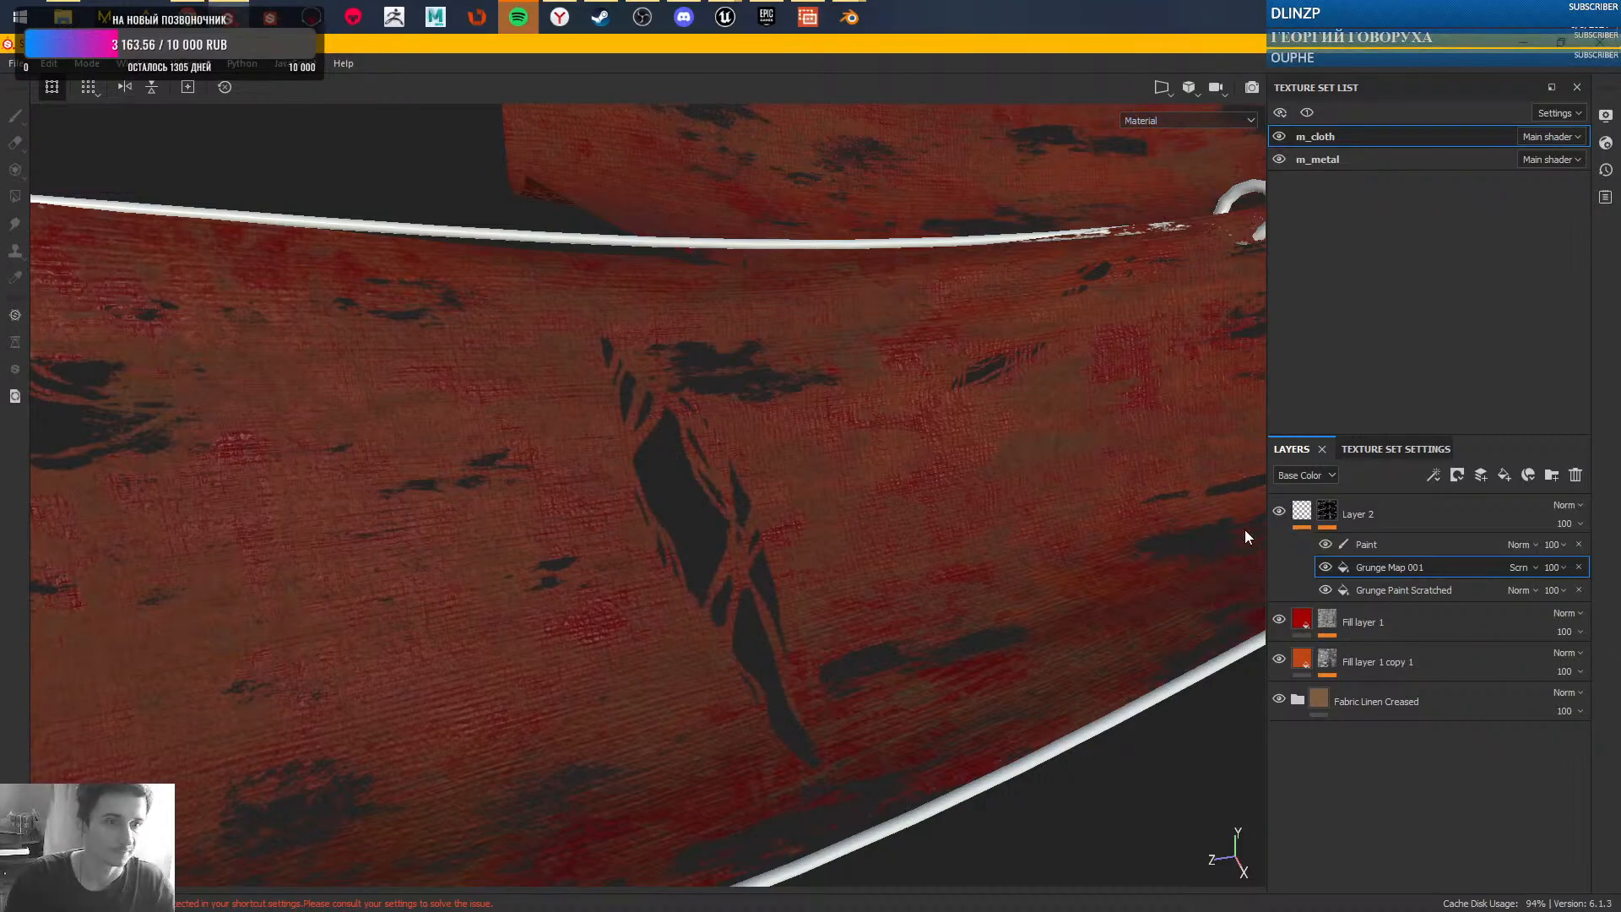
# - Reselect the mask's Paint effect and examine the hand-painted tear in the middle of the cloth from several angles
pyautogui.click(1388, 547)
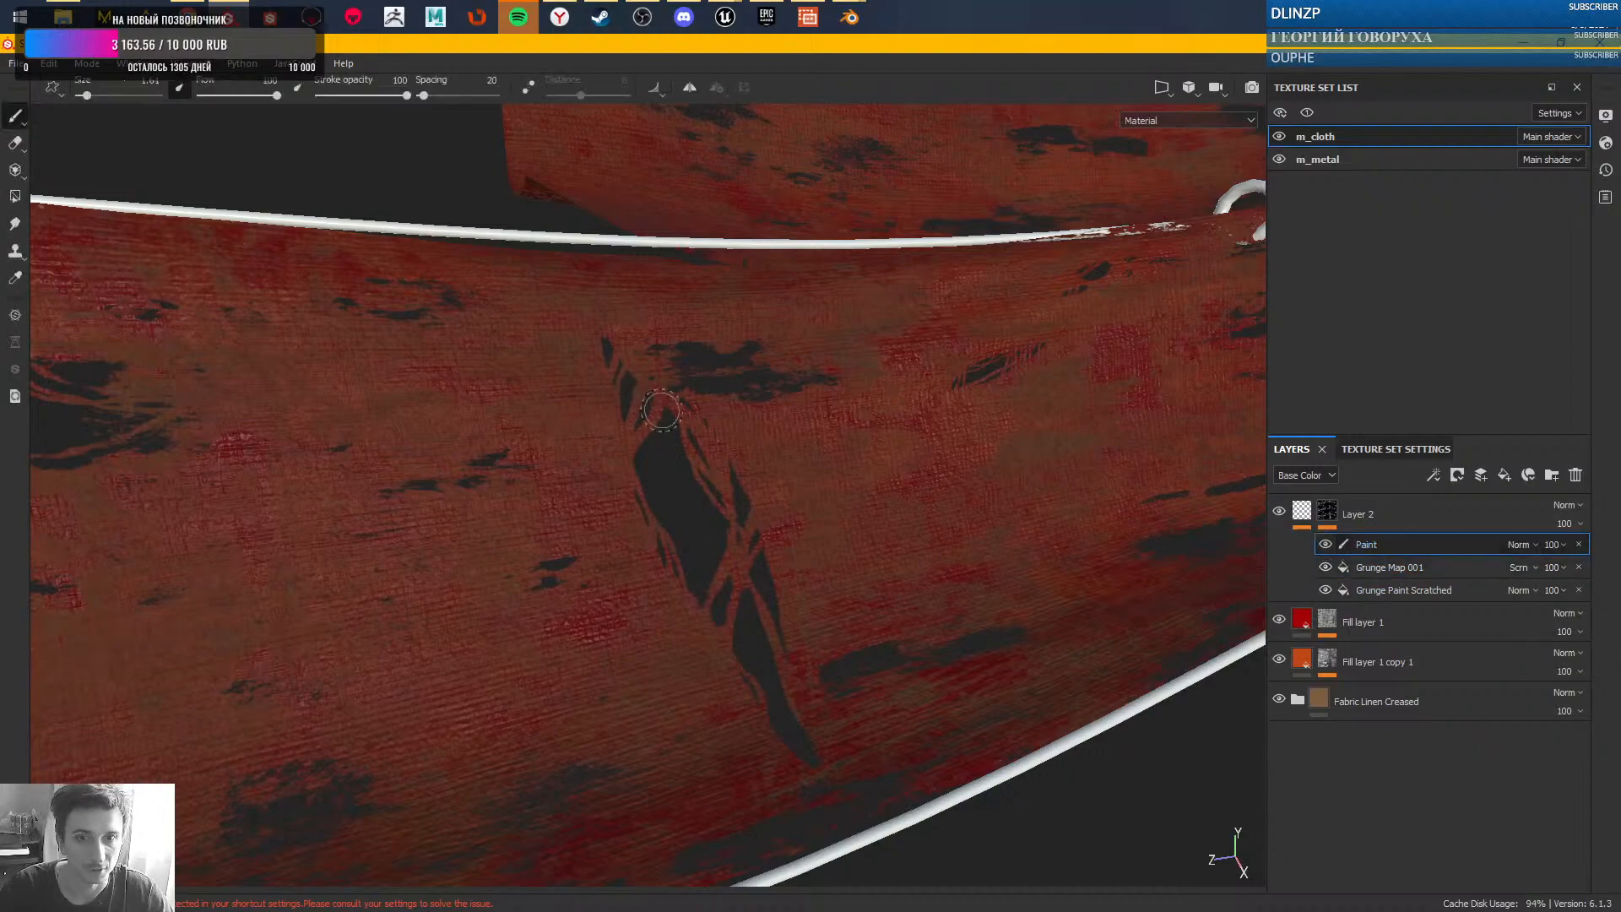
pyautogui.keyDown('alt'); pyautogui.moveTo(630, 397); pyautogui.dragTo(659, 445, button='right'); pyautogui.keyUp('alt')
pyautogui.keyDown('alt'); pyautogui.moveTo(659, 446); pyautogui.dragTo(662, 496); pyautogui.keyUp('alt')
pyautogui.keyDown('alt'); pyautogui.moveTo(662, 495); pyautogui.dragTo(651, 513, button='right'); pyautogui.keyUp('alt')
pyautogui.moveTo(651, 513)
pyautogui.keyDown('alt'); pyautogui.mouseDown()
pyautogui.moveTo(561, 496)
pyautogui.moveTo(610, 455)
pyautogui.moveTo(701, 478)
pyautogui.mouseUp(); pyautogui.keyUp('alt')
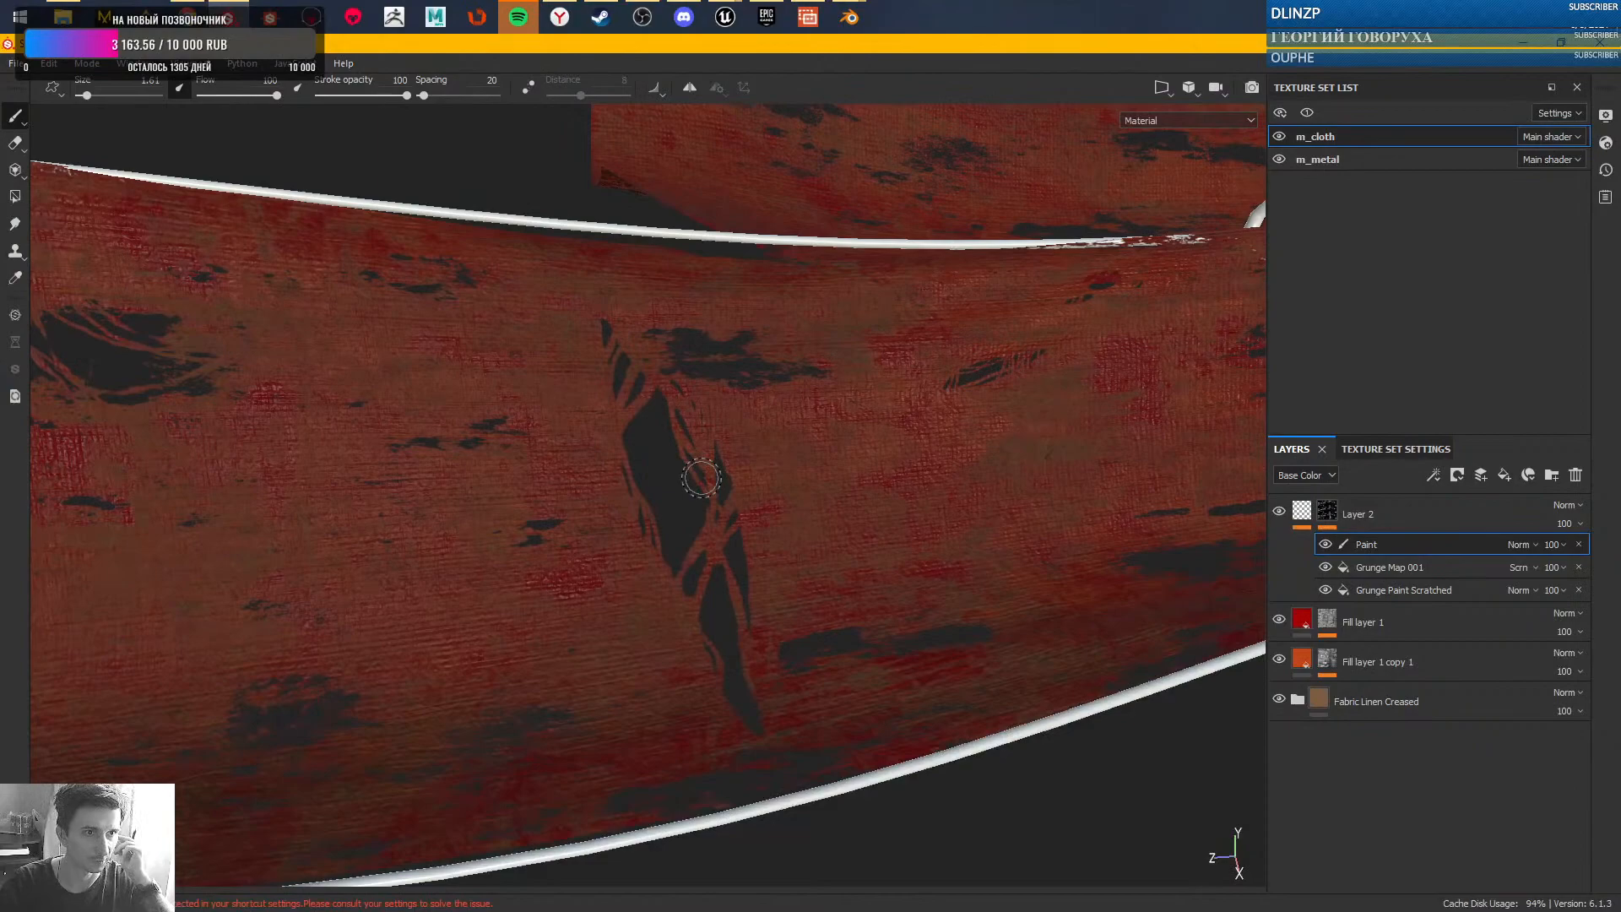
# - Check the shader and display settings, and review the m_cloth texture set's channels and the additional channels on offer
pyautogui.click(1605, 143)
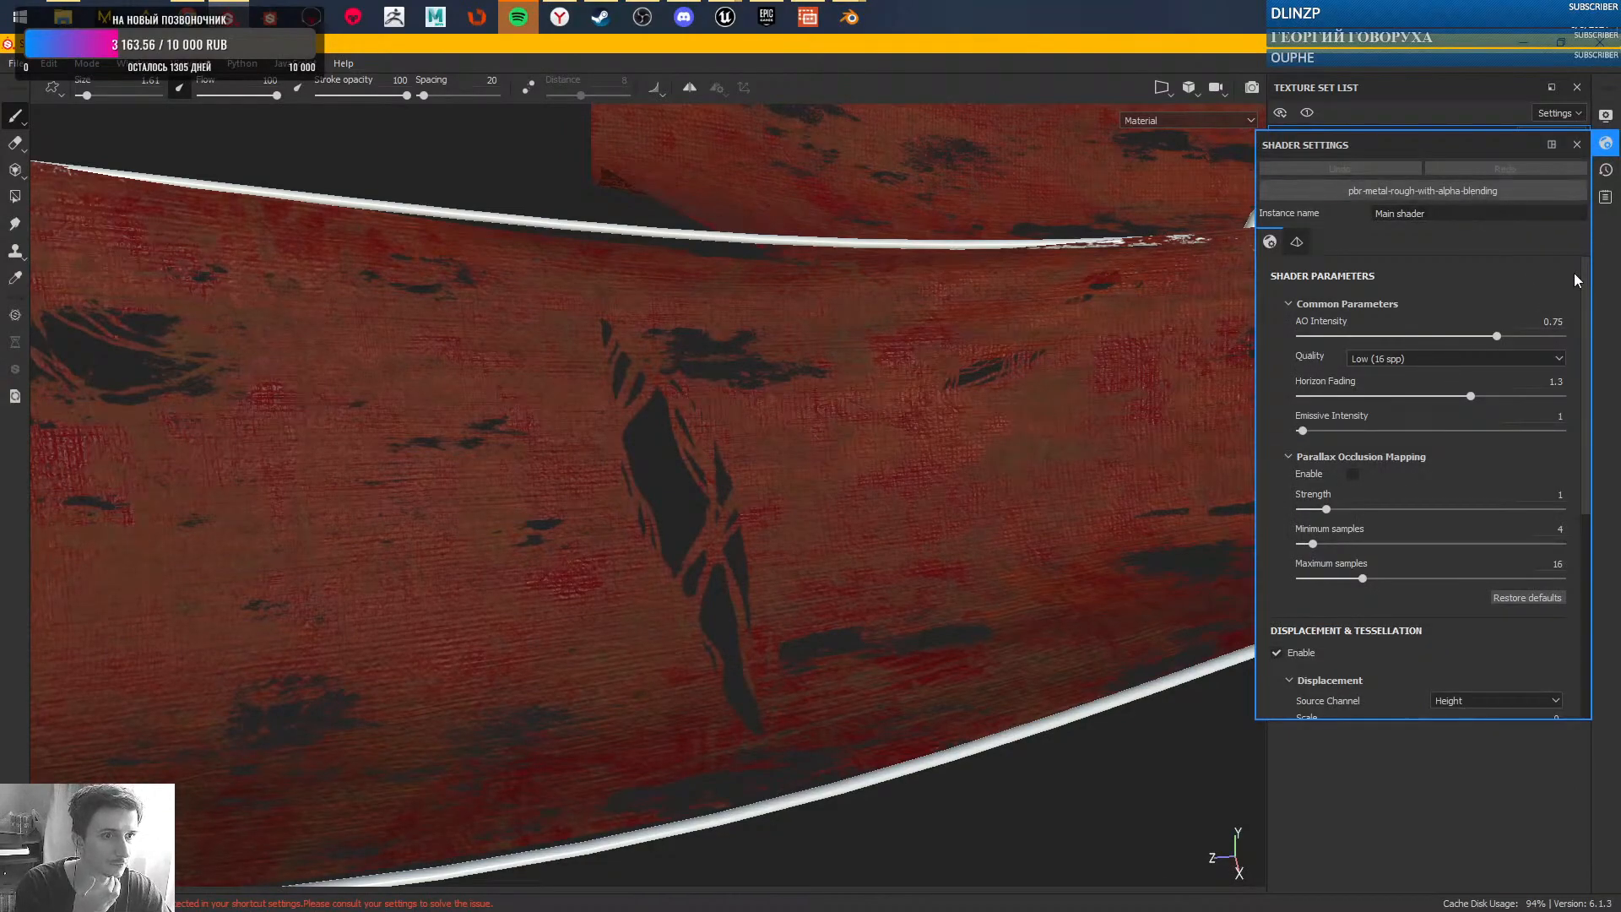
pyautogui.click(1605, 116)
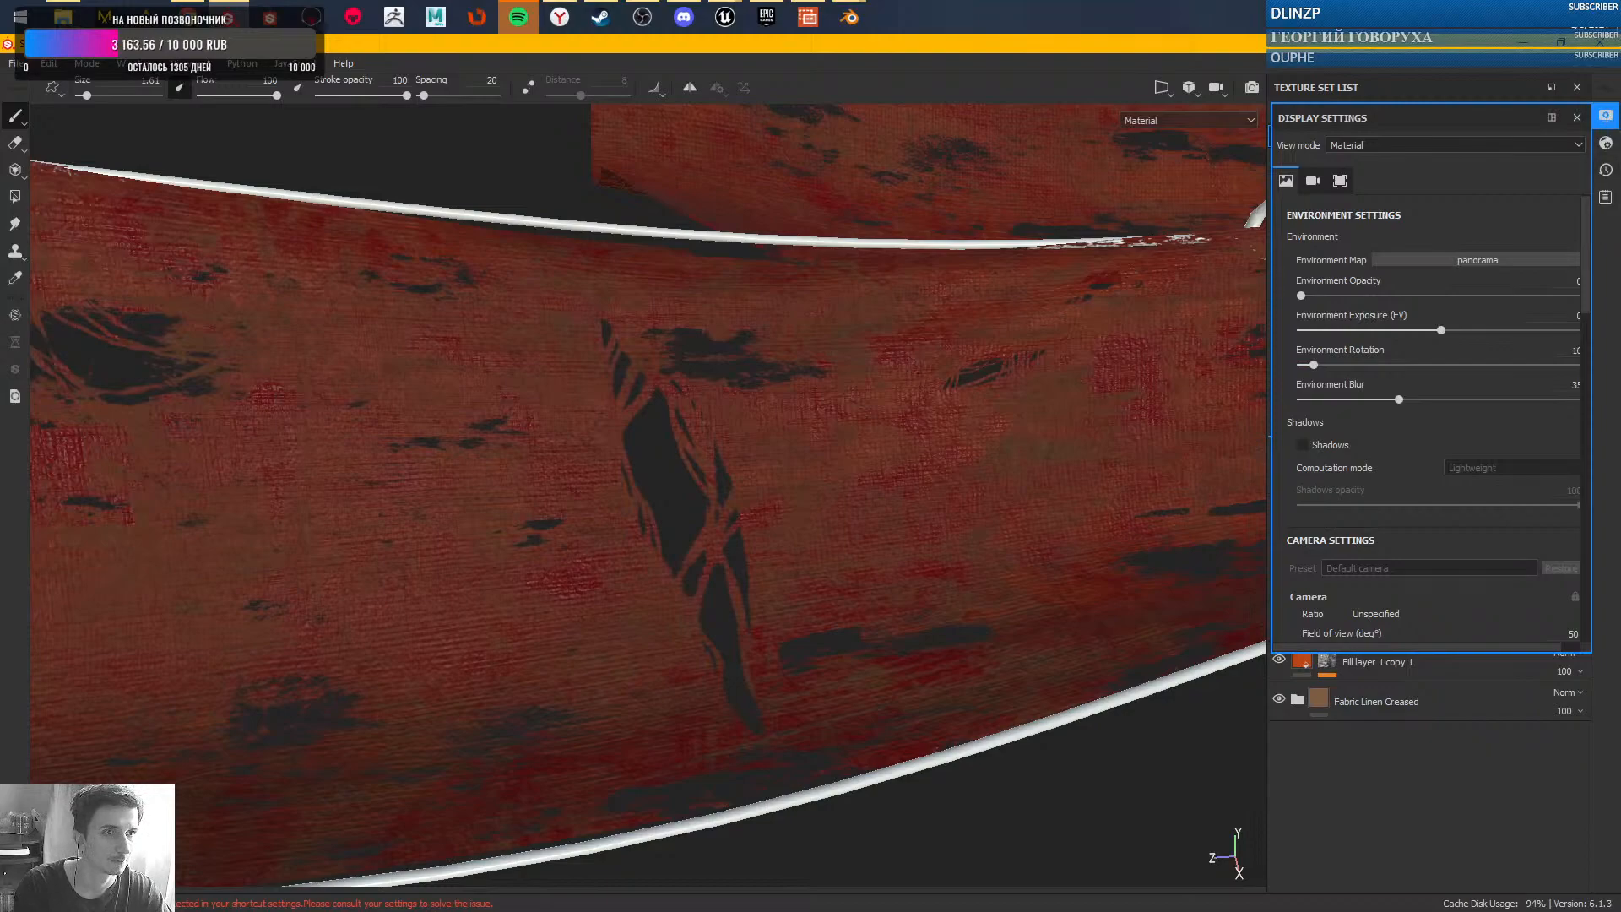
pyautogui.click(1605, 116)
pyautogui.click(1387, 445)
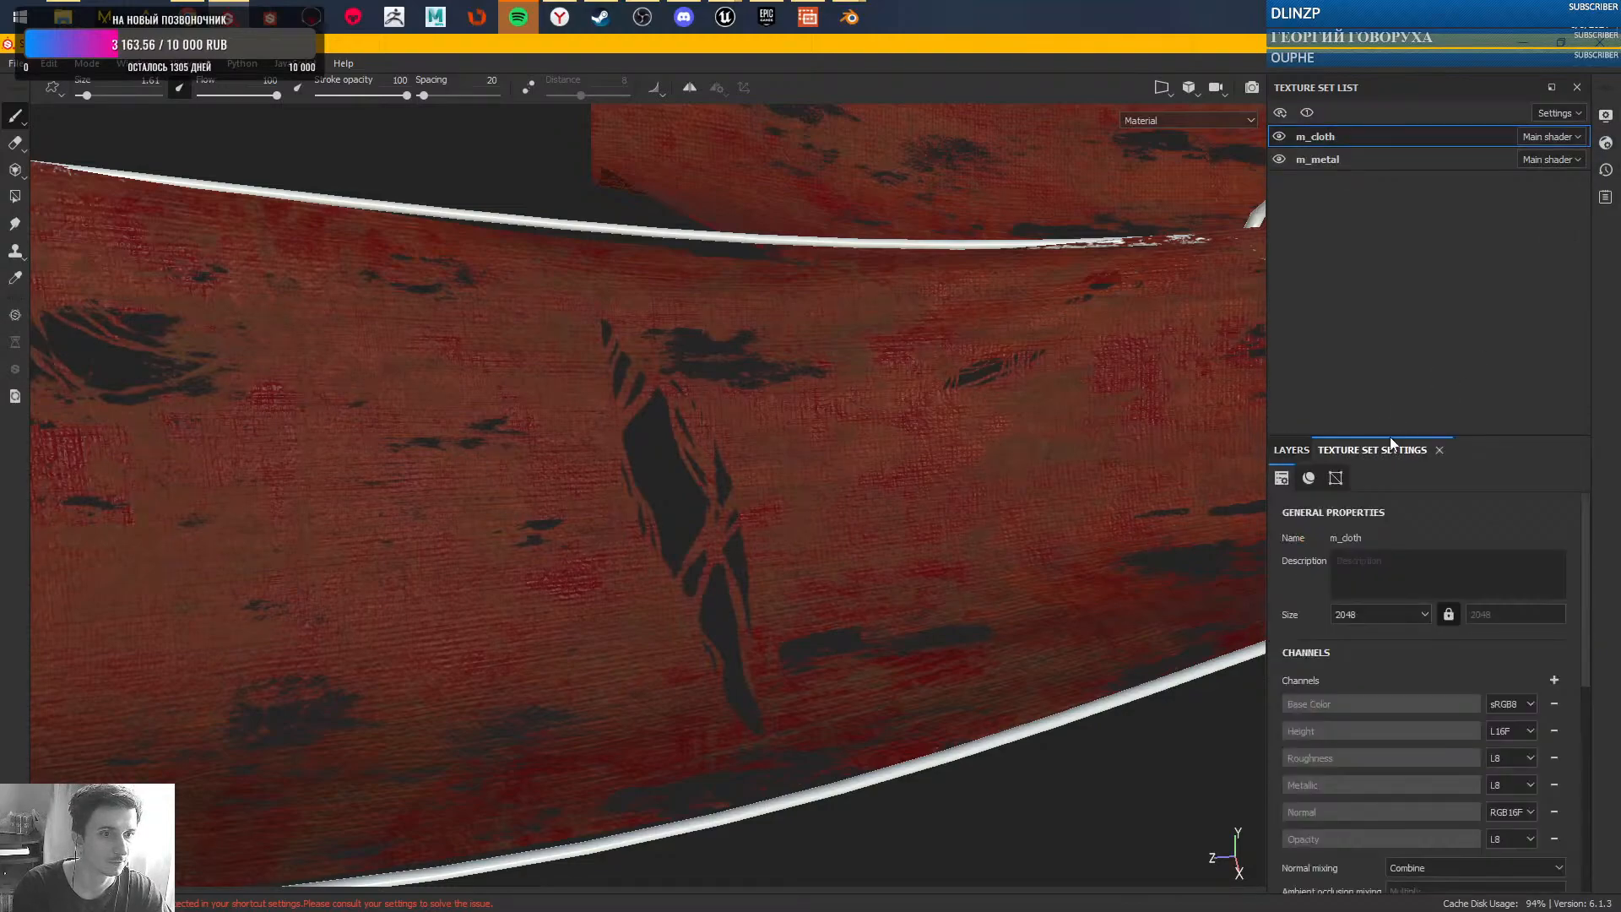
pyautogui.moveTo(1583, 650); pyautogui.dragTo(1406, 712)
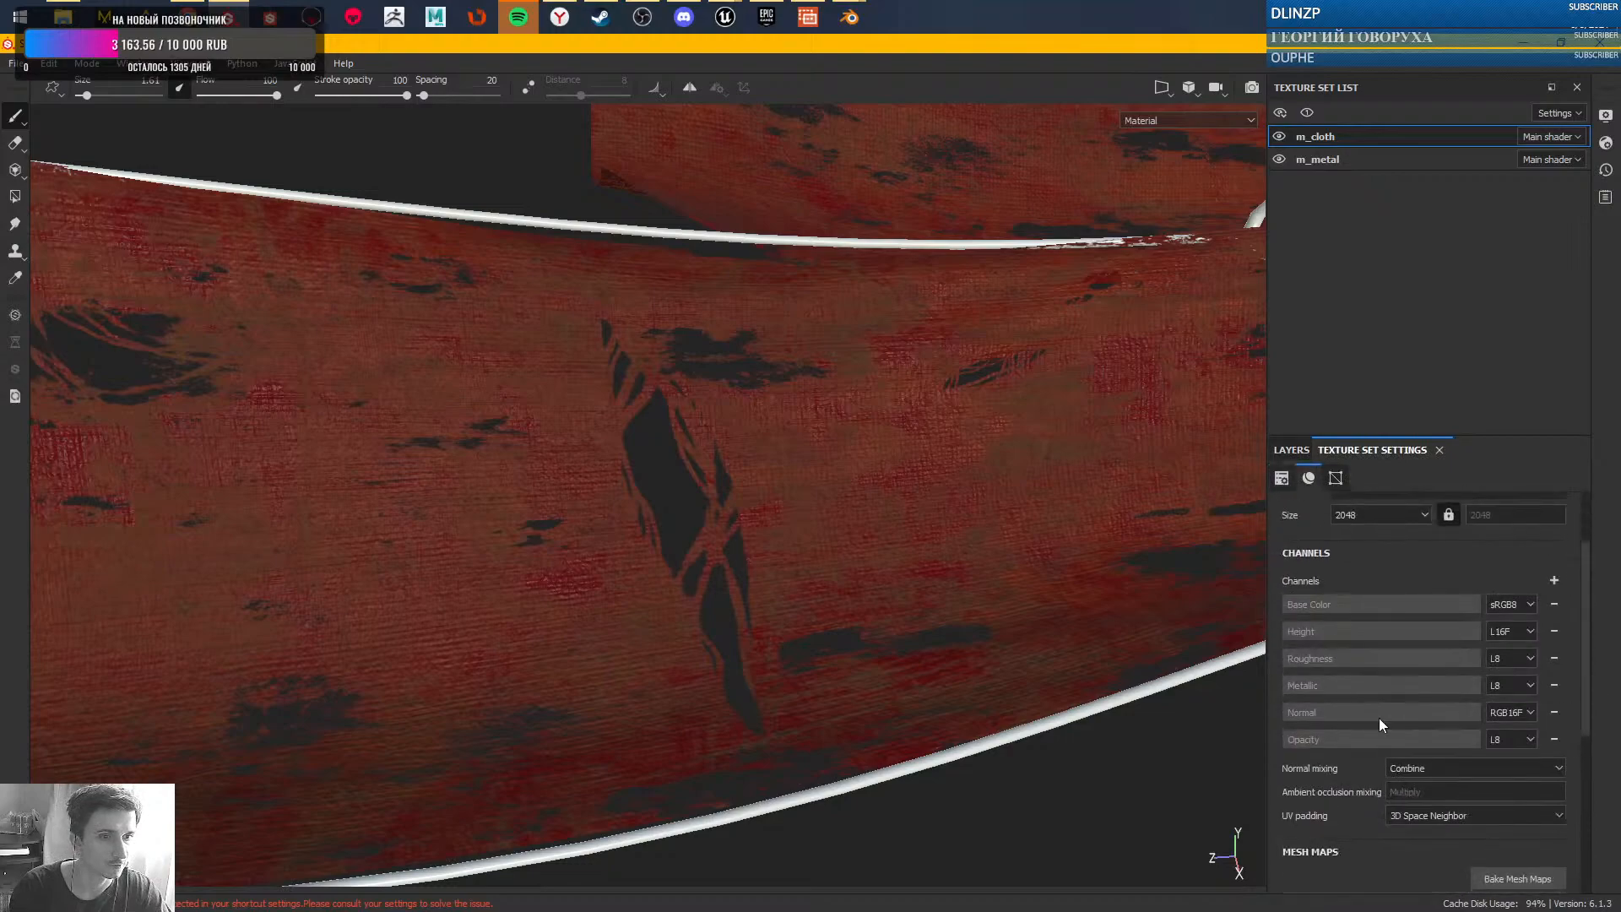
pyautogui.click(1554, 579)
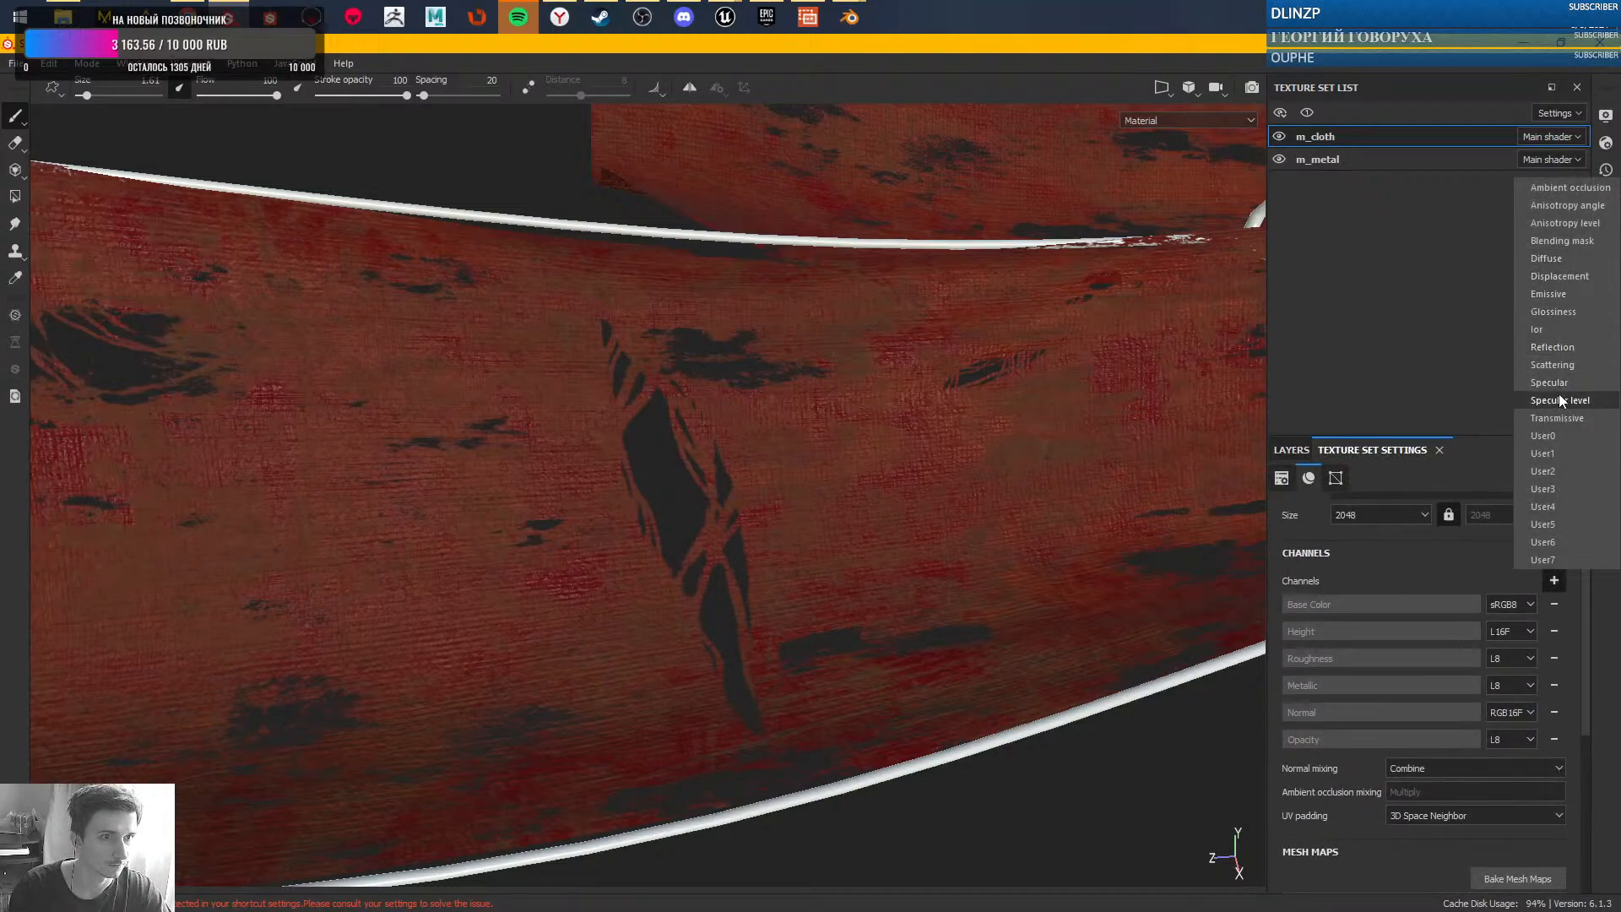
pyautogui.click(1400, 327)
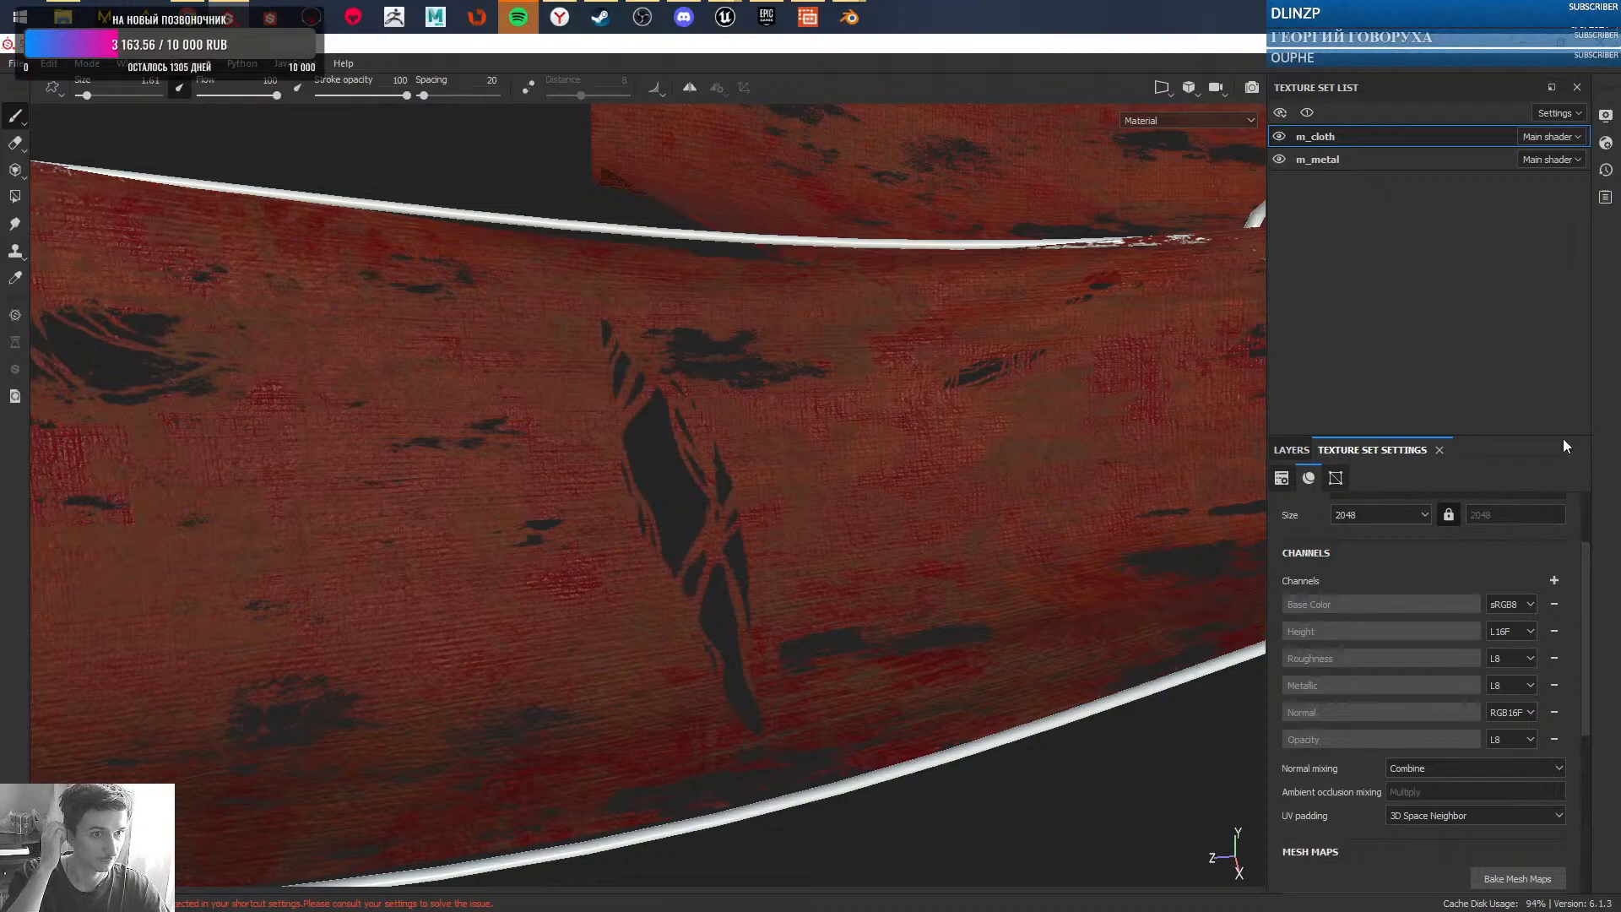
# - Select the Fill effect on Layer 2's content and review its projection and opacity settings
pyautogui.click(1290, 449)
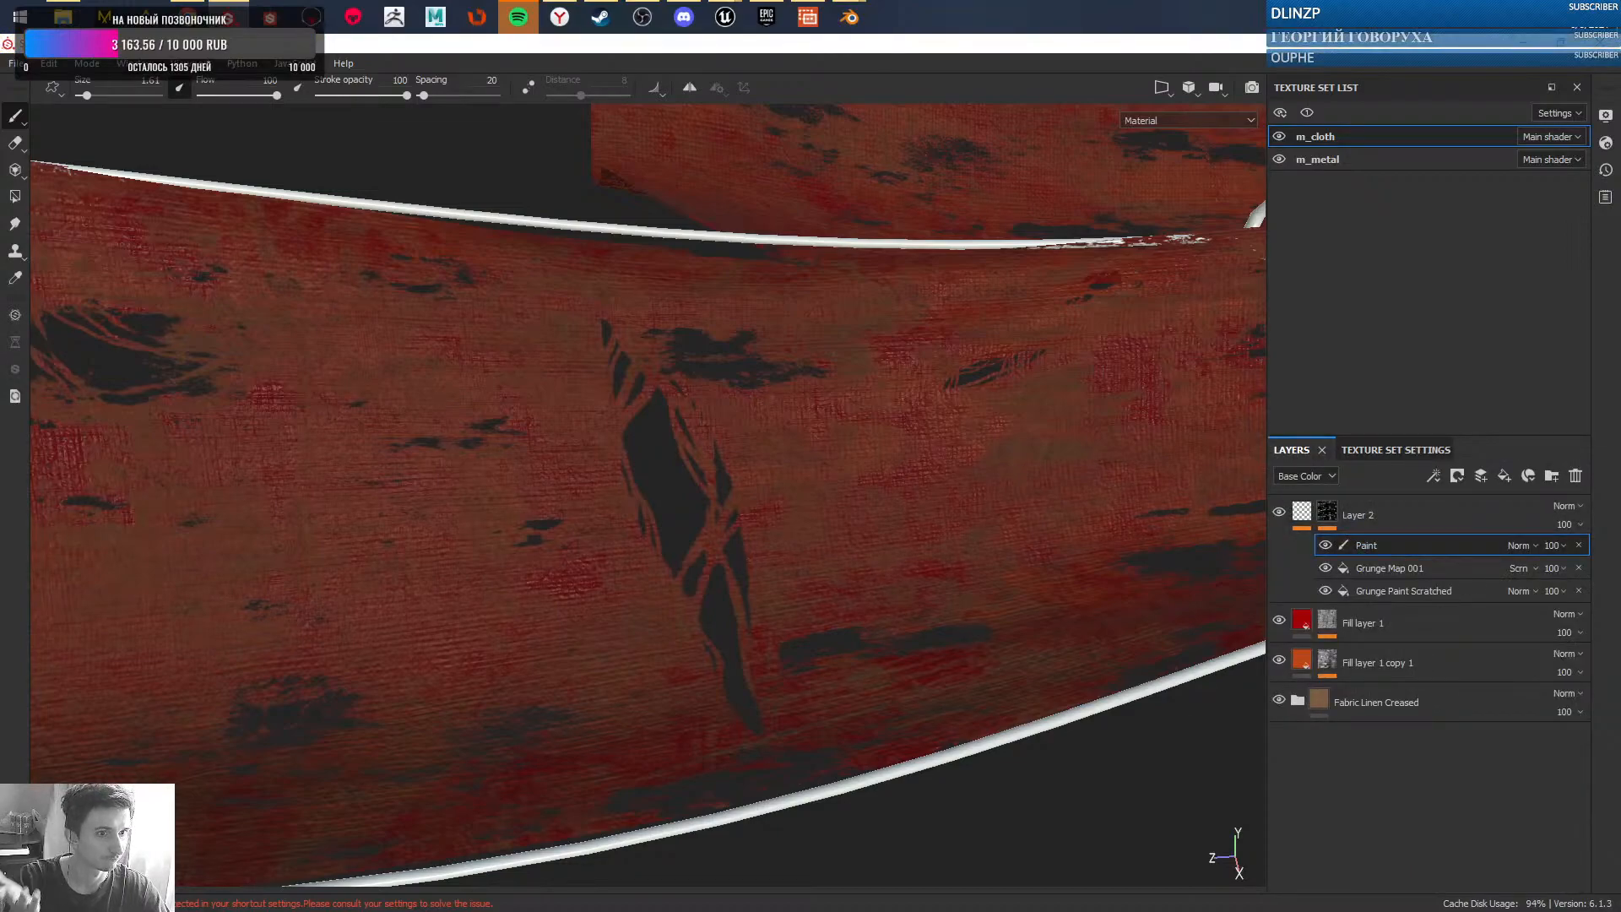
pyautogui.click(1302, 515)
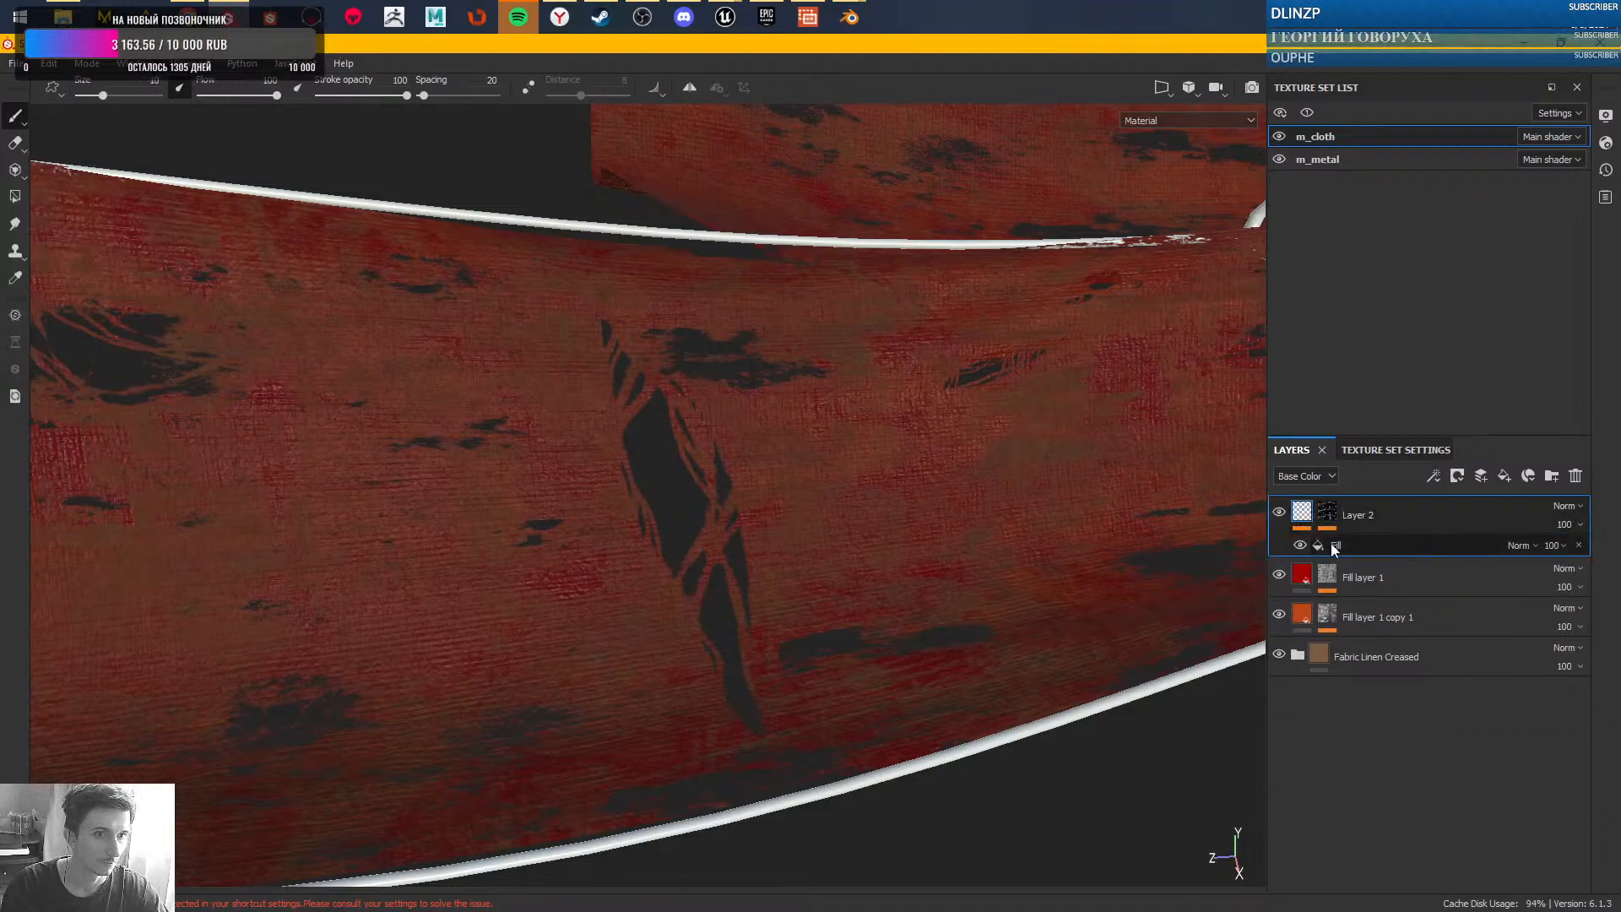
pyautogui.click(1332, 546)
pyautogui.moveTo(1620, 169); pyautogui.dragTo(964, 182)
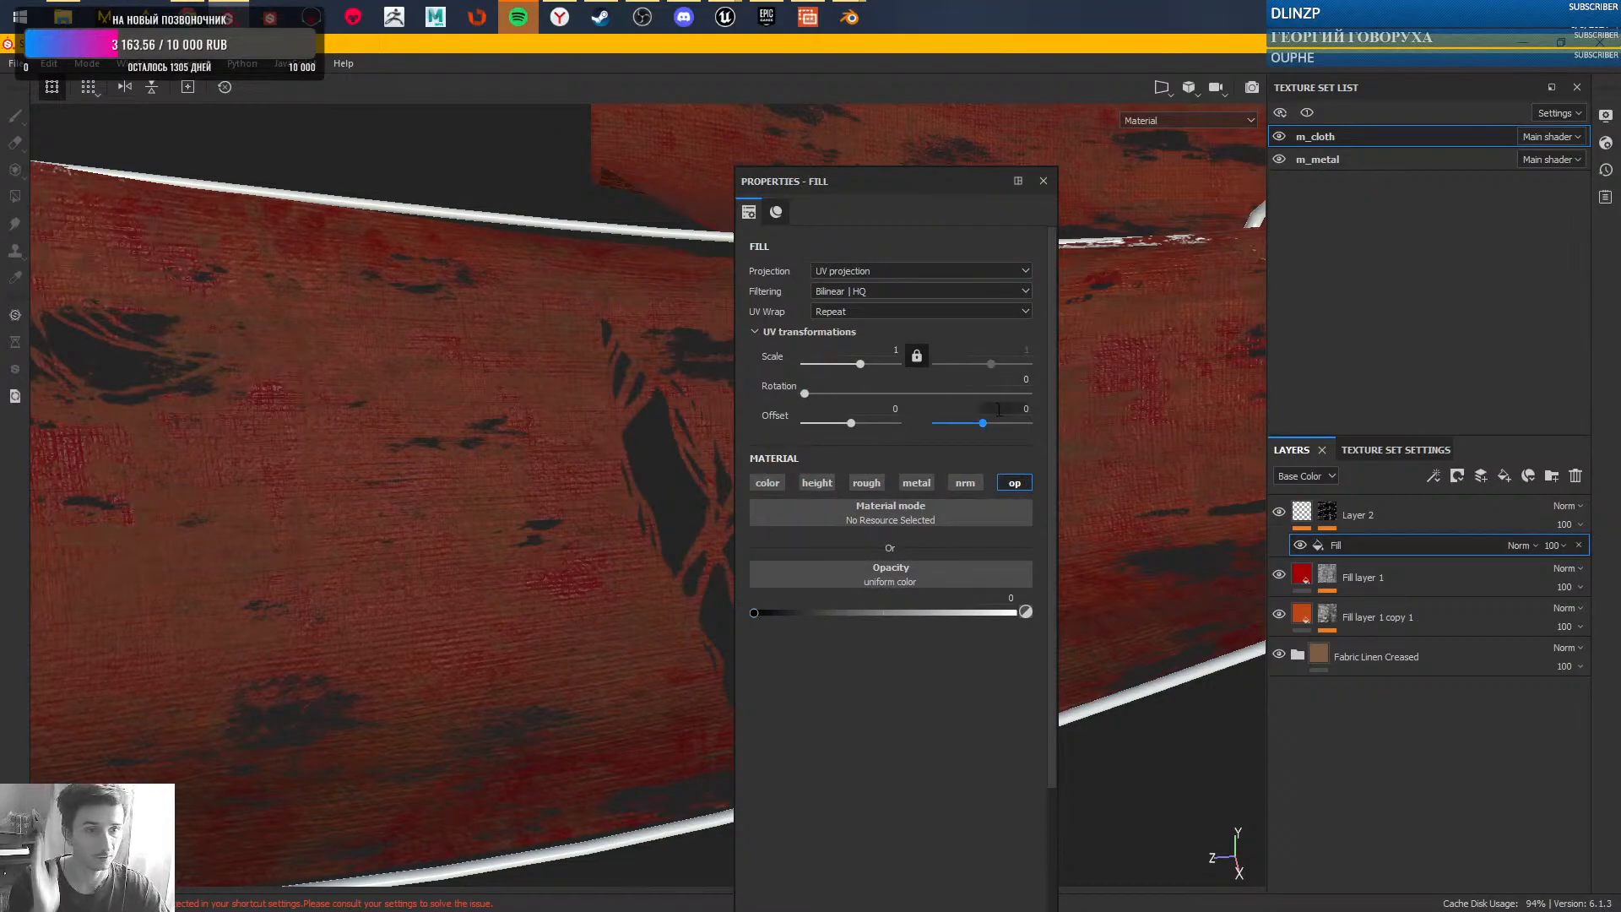
pyautogui.moveTo(874, 180); pyautogui.dragTo(1350, 169)
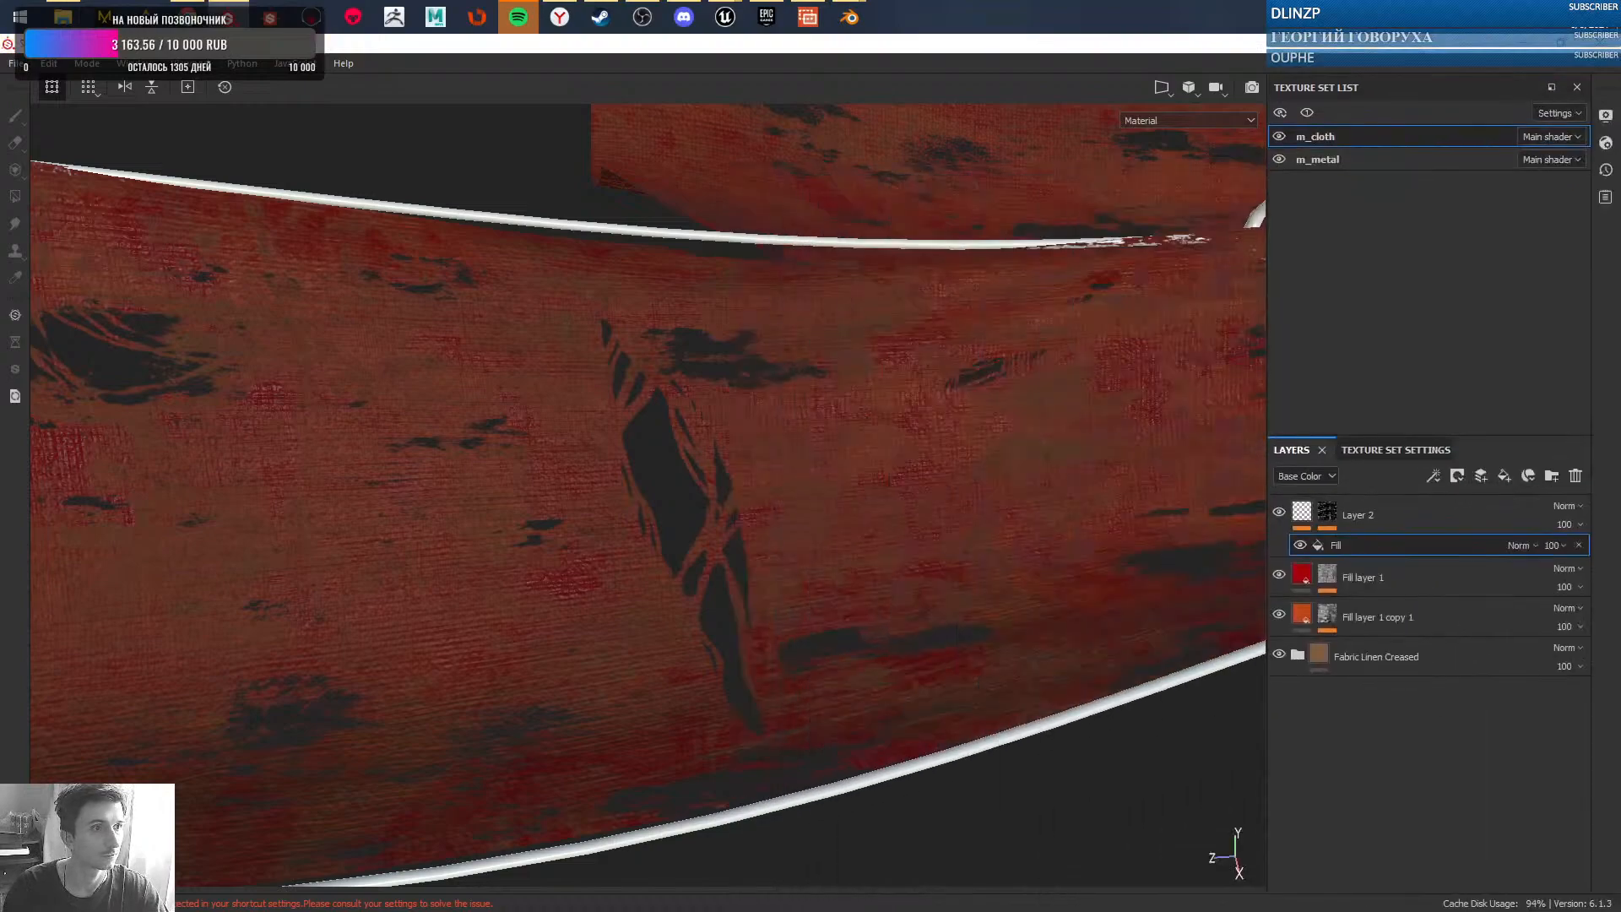
# - Display Layer 2's black-and-white mask alone and examine the tear and grunge shapes
pyautogui.keyDown('alt'); pyautogui.click(1327, 517); pyautogui.keyUp('alt')
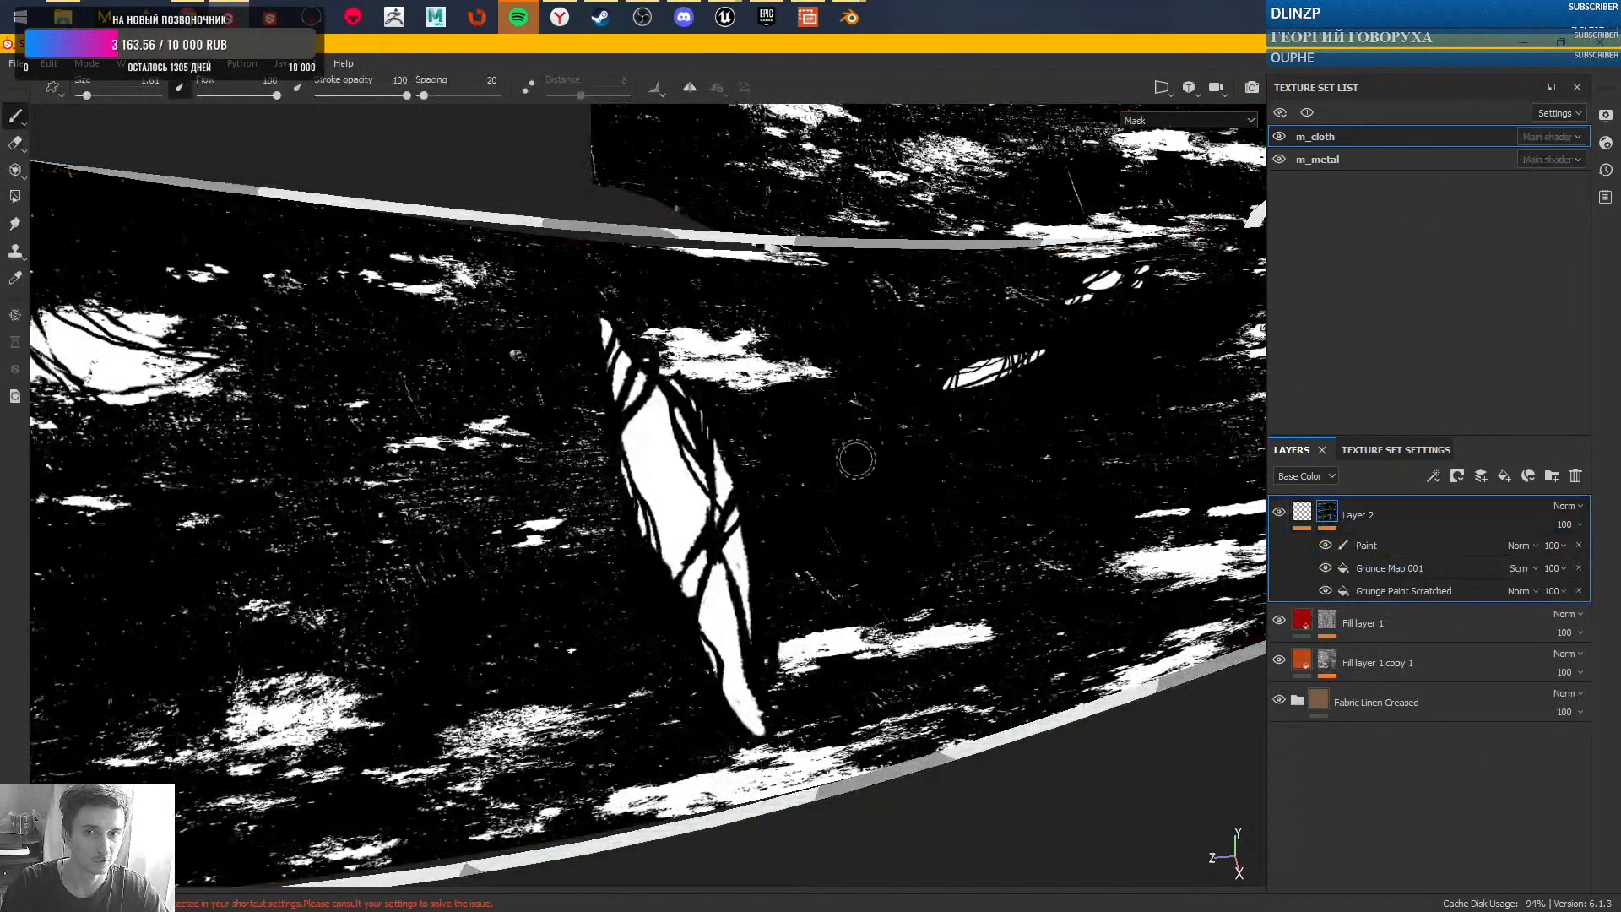
pyautogui.scroll(-5, 825, 456)
pyautogui.scroll(5, 763, 449)
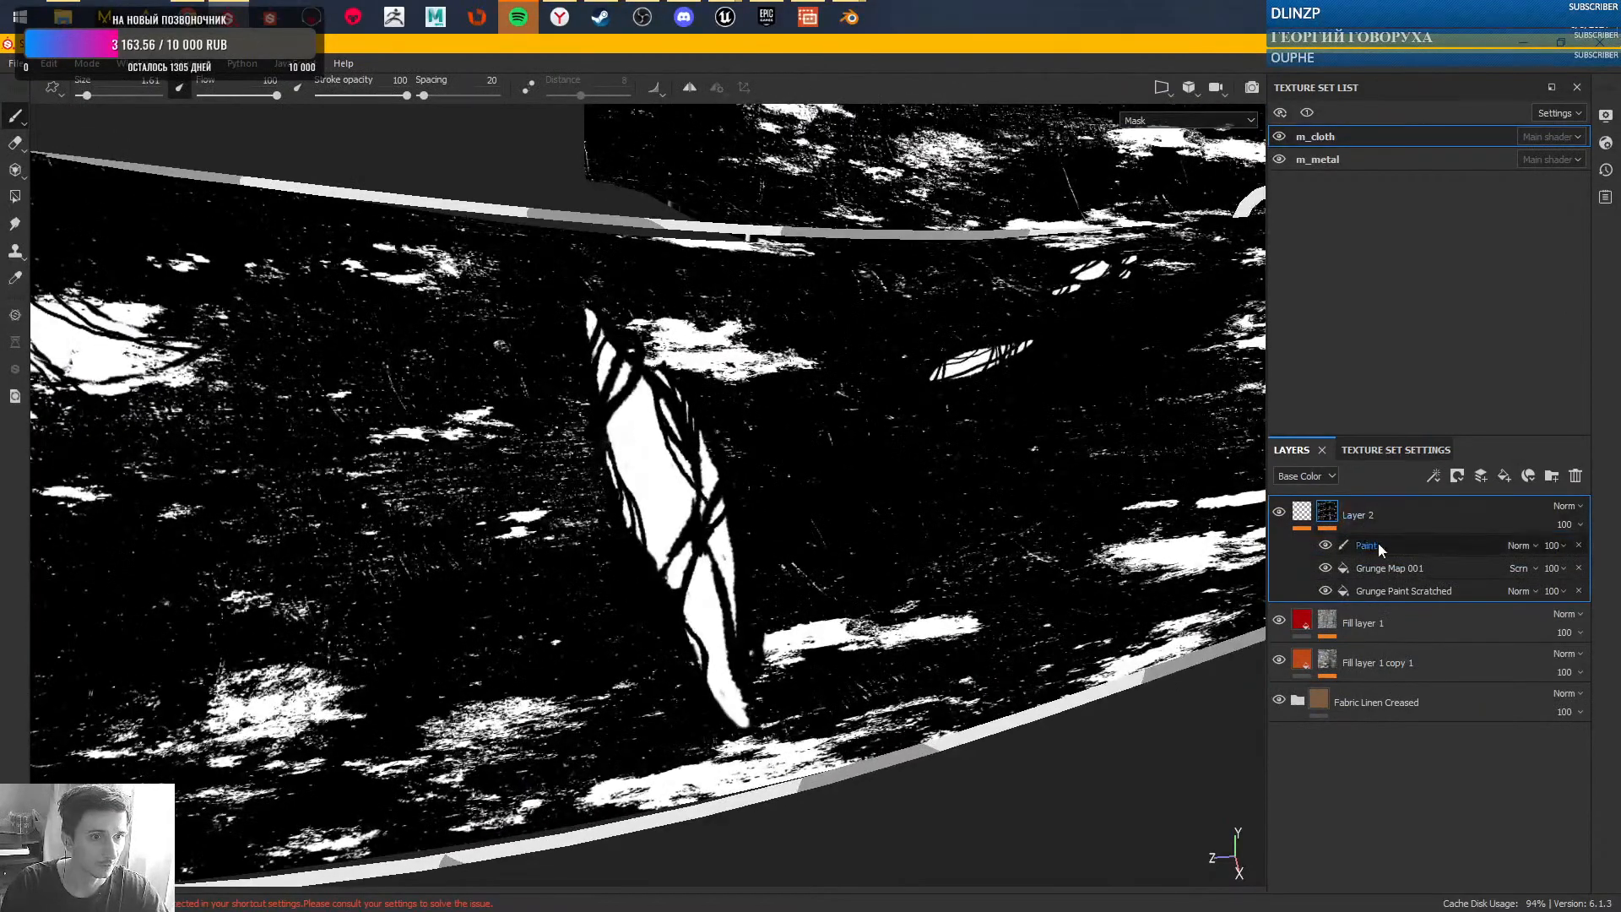
# - Try painting on Layer 2's content at the tear's upper tip with an enlarged brush, and return to the mask's Paint effect
pyautogui.click(1307, 515)
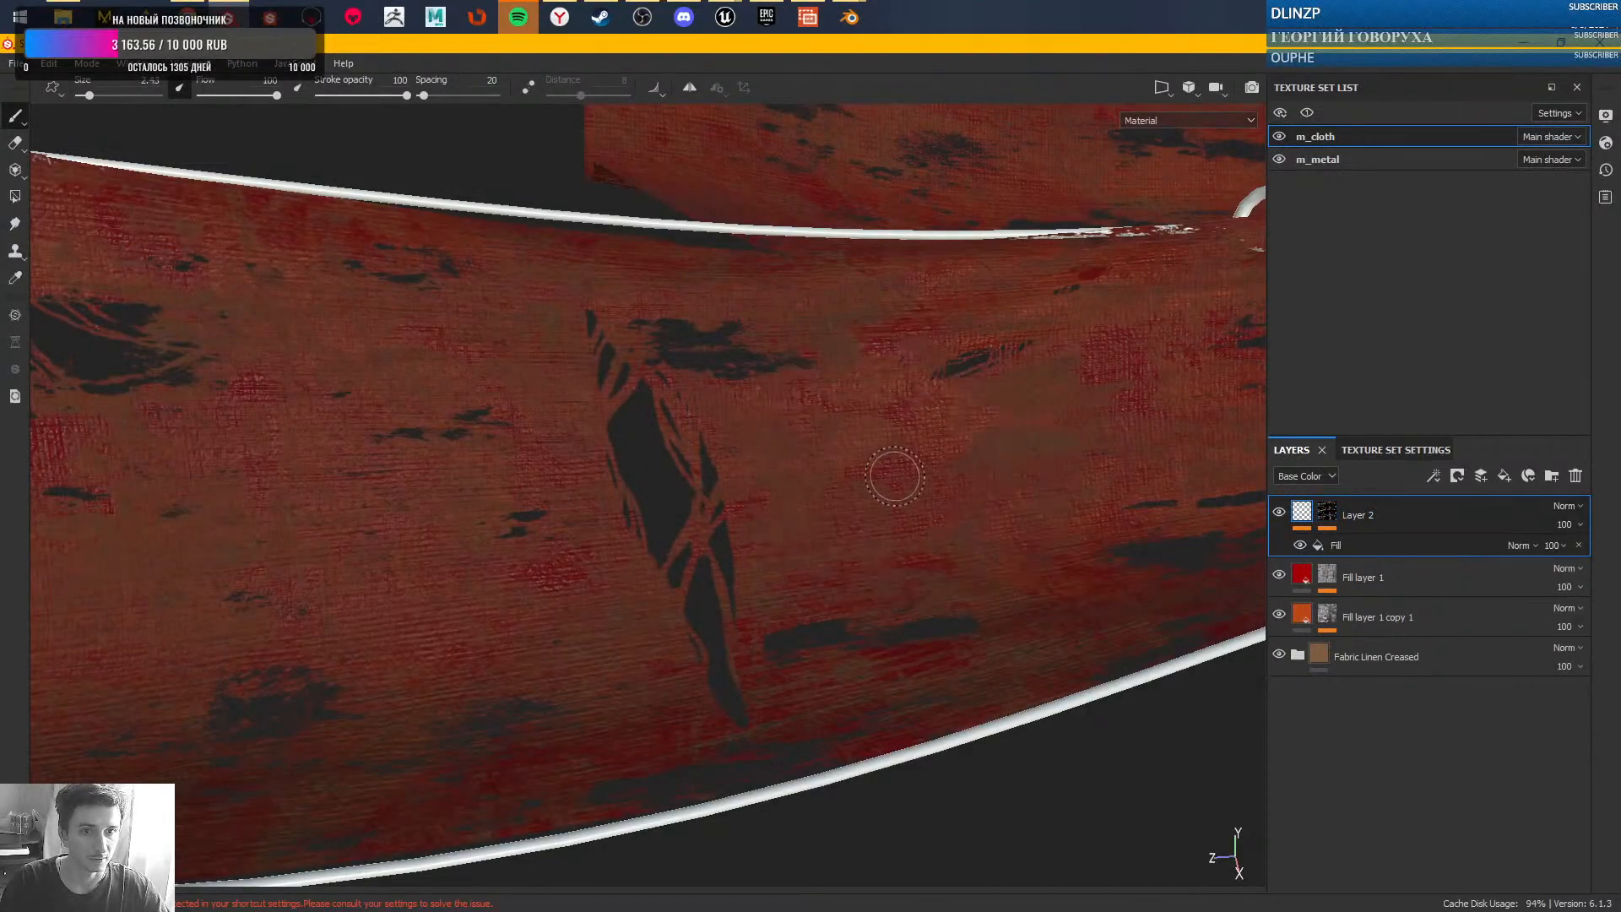
pyautogui.keyDown('ctrl'); pyautogui.moveTo(895, 476); pyautogui.dragTo(903, 476, button='right'); pyautogui.keyUp('ctrl')
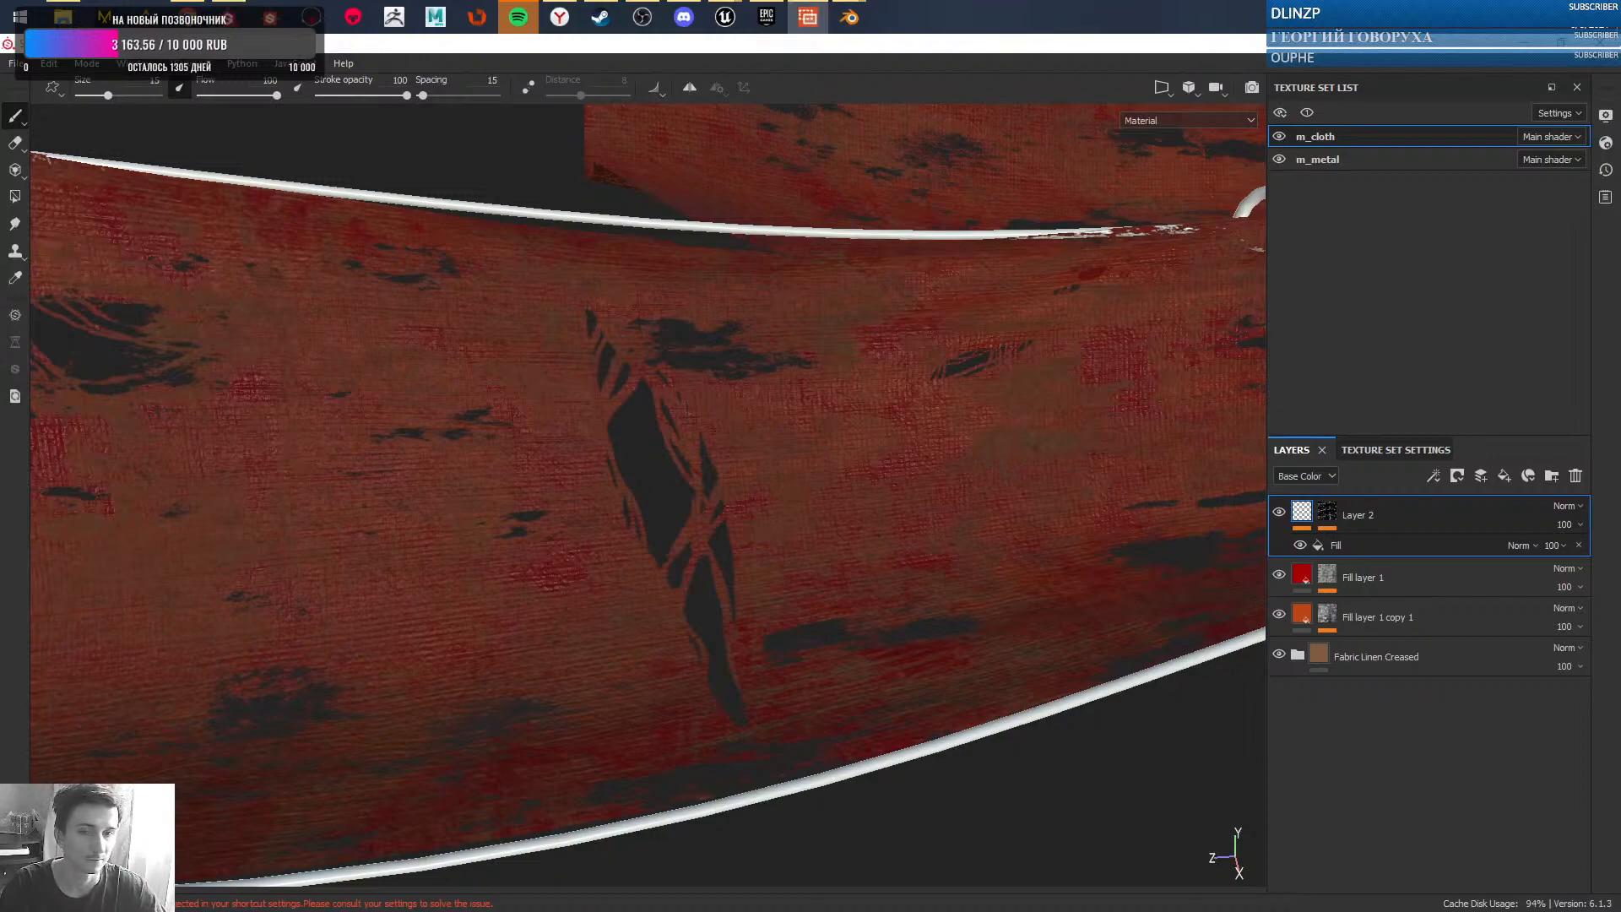
pyautogui.moveTo(639, 450)
pyautogui.keyDown('ctrl'); pyautogui.mouseDown(button='right')
pyautogui.moveTo(548, 449)
pyautogui.moveTo(643, 449)
pyautogui.mouseUp(button='right'); pyautogui.keyUp('ctrl')
pyautogui.keyDown('alt'); pyautogui.moveTo(595, 490); pyautogui.dragTo(670, 506, button='right'); pyautogui.keyUp('alt')
pyautogui.moveTo(670, 506)
pyautogui.keyDown('alt'); pyautogui.mouseDown()
pyautogui.moveTo(622, 510)
pyautogui.moveTo(593, 337)
pyautogui.mouseUp(); pyautogui.keyUp('alt')
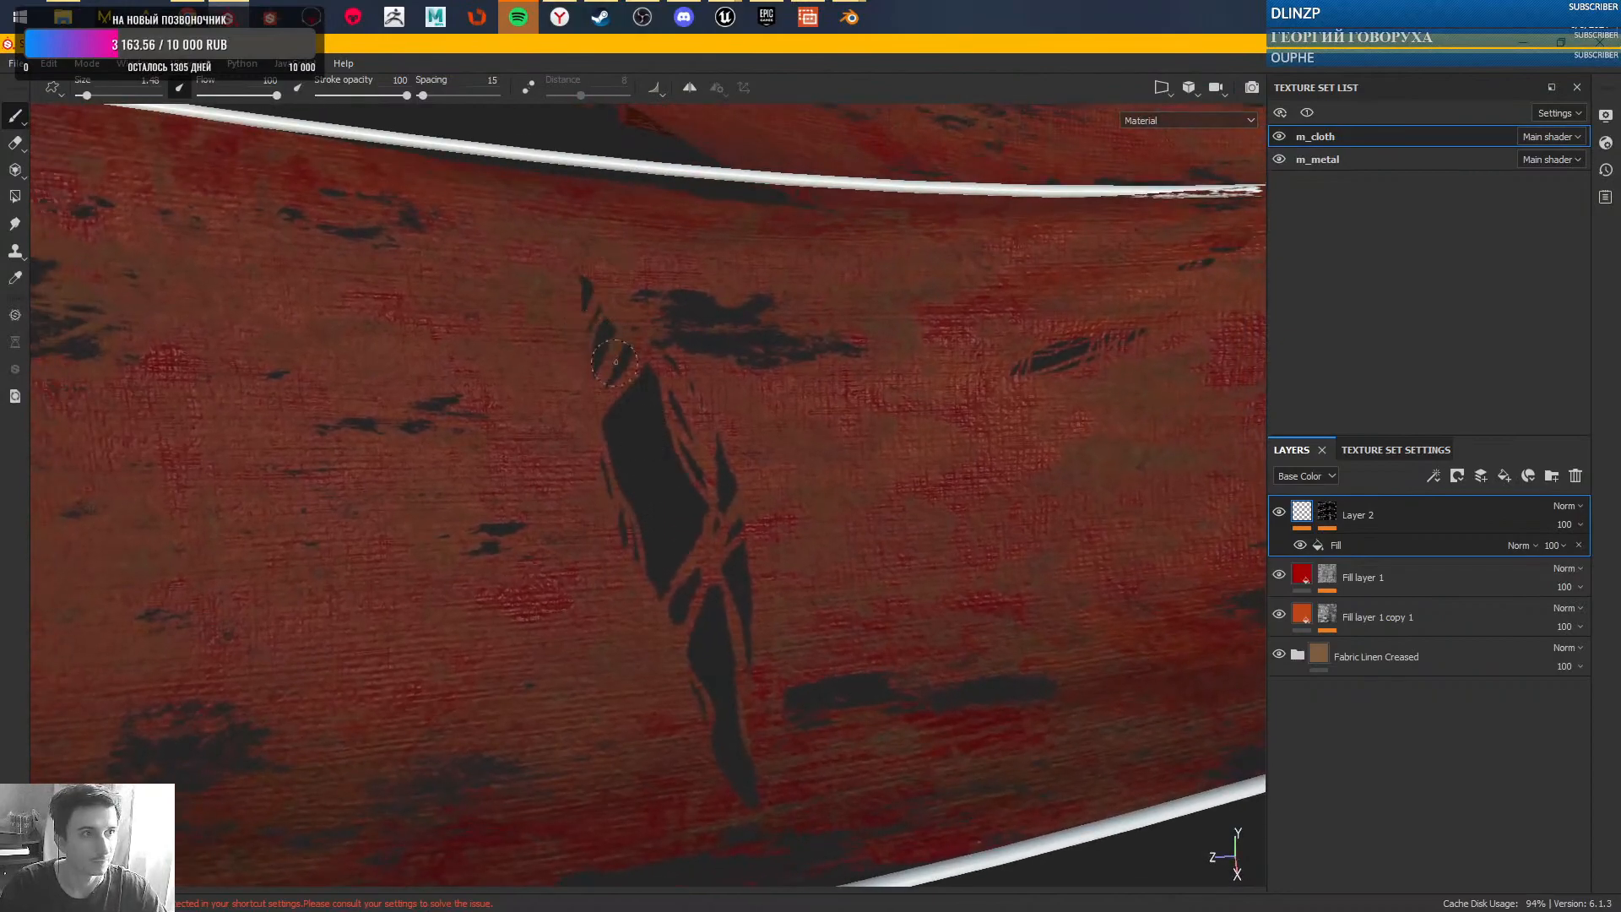
pyautogui.keyDown('ctrl'); pyautogui.moveTo(590, 346); pyautogui.dragTo(622, 346, button='right'); pyautogui.keyUp('ctrl')
pyautogui.moveTo(591, 280); pyautogui.dragTo(582, 290)
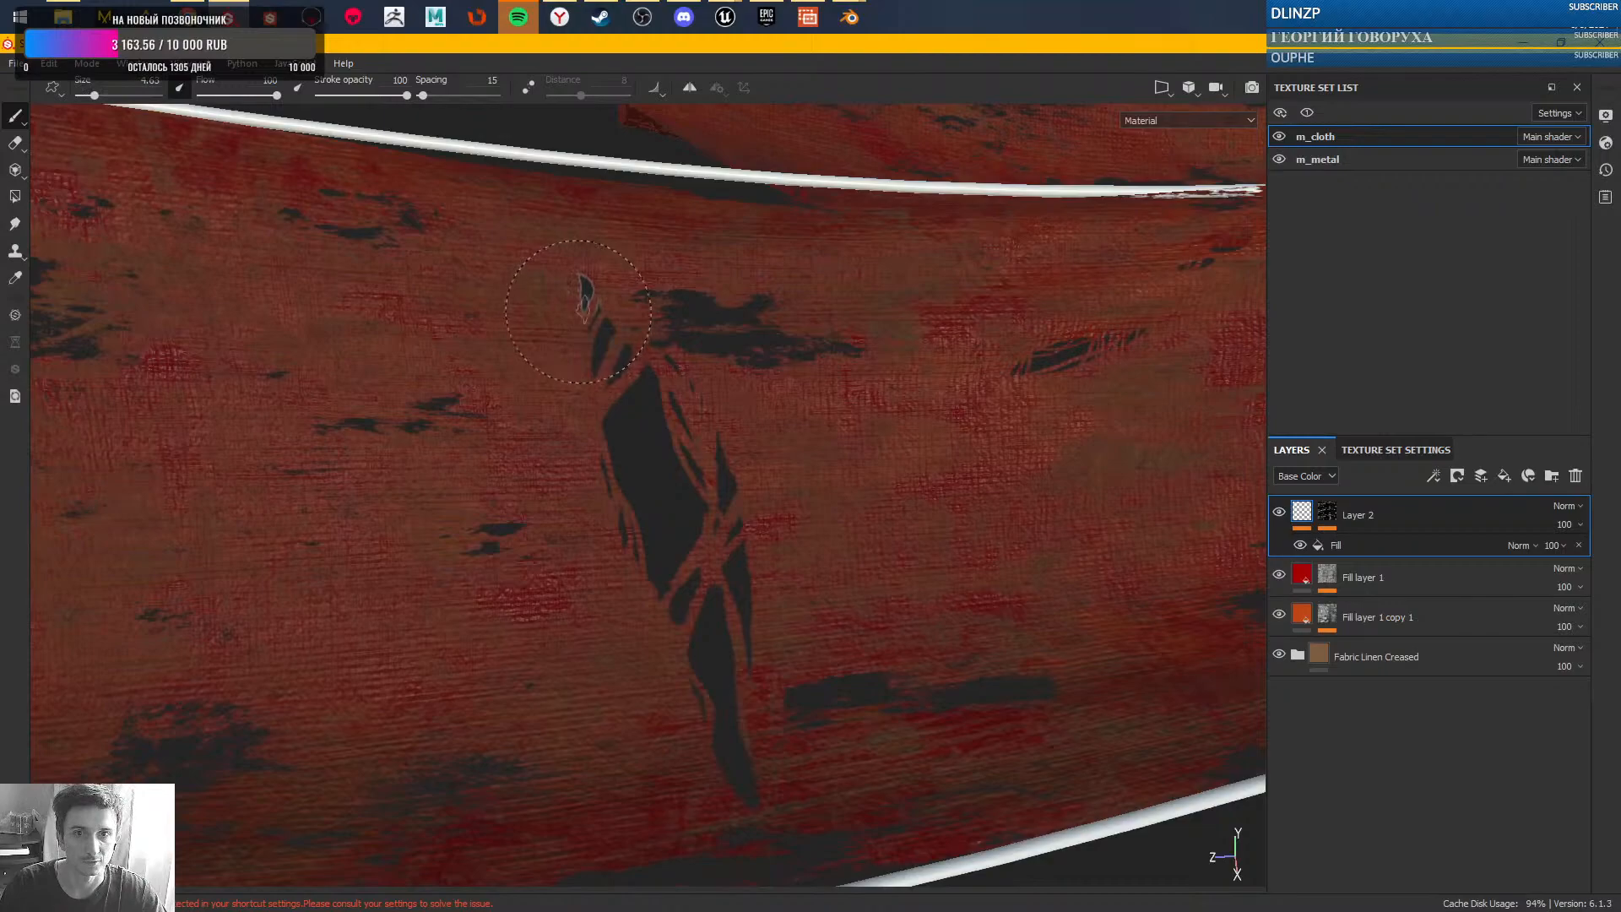
pyautogui.click(1321, 519)
pyautogui.click(1360, 545)
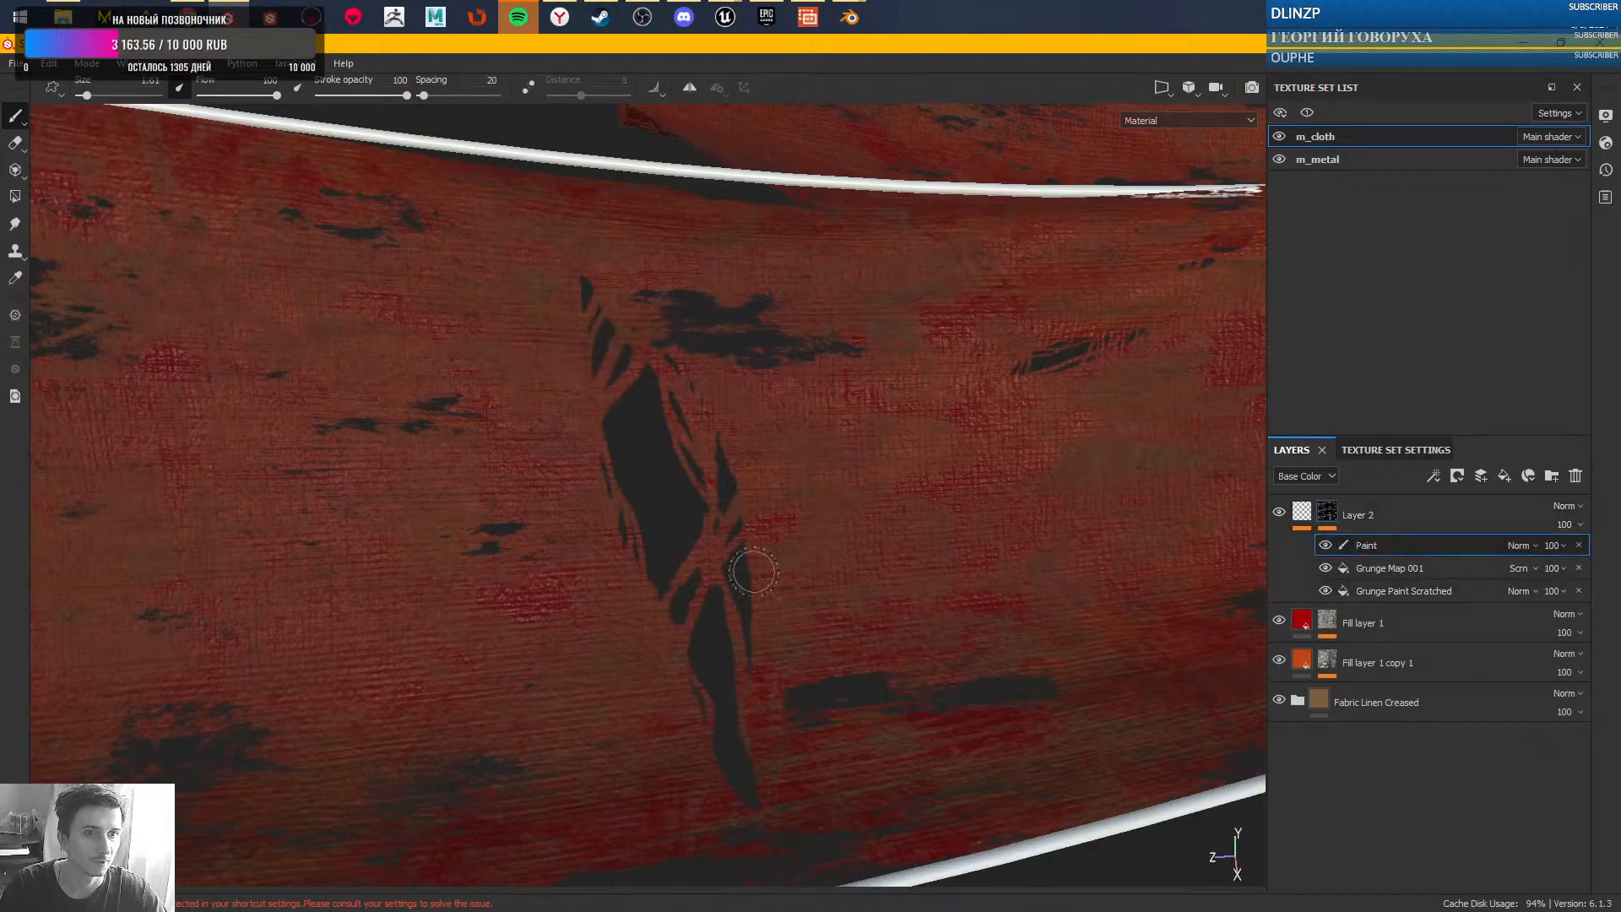
# - Paint out the long vertical tear in the middle of the cloth on Layer 2's mask
pyautogui.moveTo(598, 291)
pyautogui.mouseDown()
pyautogui.moveTo(625, 414)
pyautogui.moveTo(687, 453)
pyautogui.moveTo(629, 506)
pyautogui.moveTo(688, 519)
pyautogui.moveTo(636, 536)
pyautogui.mouseUp()
pyautogui.moveTo(718, 461)
pyautogui.mouseDown()
pyautogui.moveTo(726, 761)
pyautogui.moveTo(746, 741)
pyautogui.mouseUp()
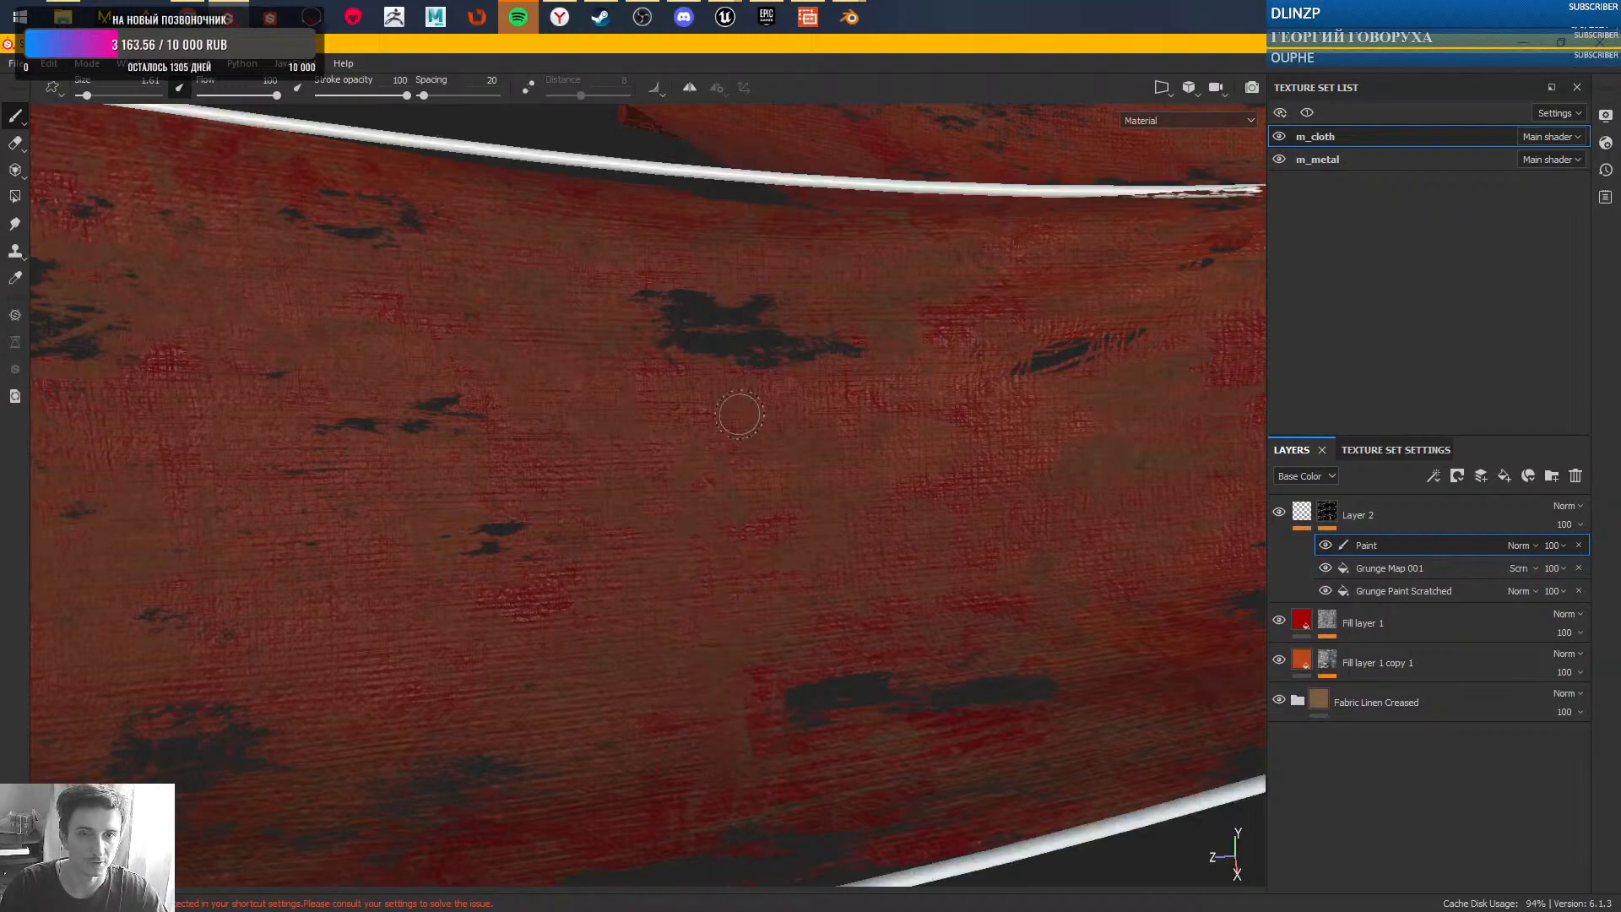
pyautogui.moveTo(720, 488)
pyautogui.keyDown('alt'); pyautogui.mouseDown(button='right')
pyautogui.moveTo(586, 347)
pyautogui.moveTo(646, 367)
pyautogui.mouseUp(button='right'); pyautogui.keyUp('alt')
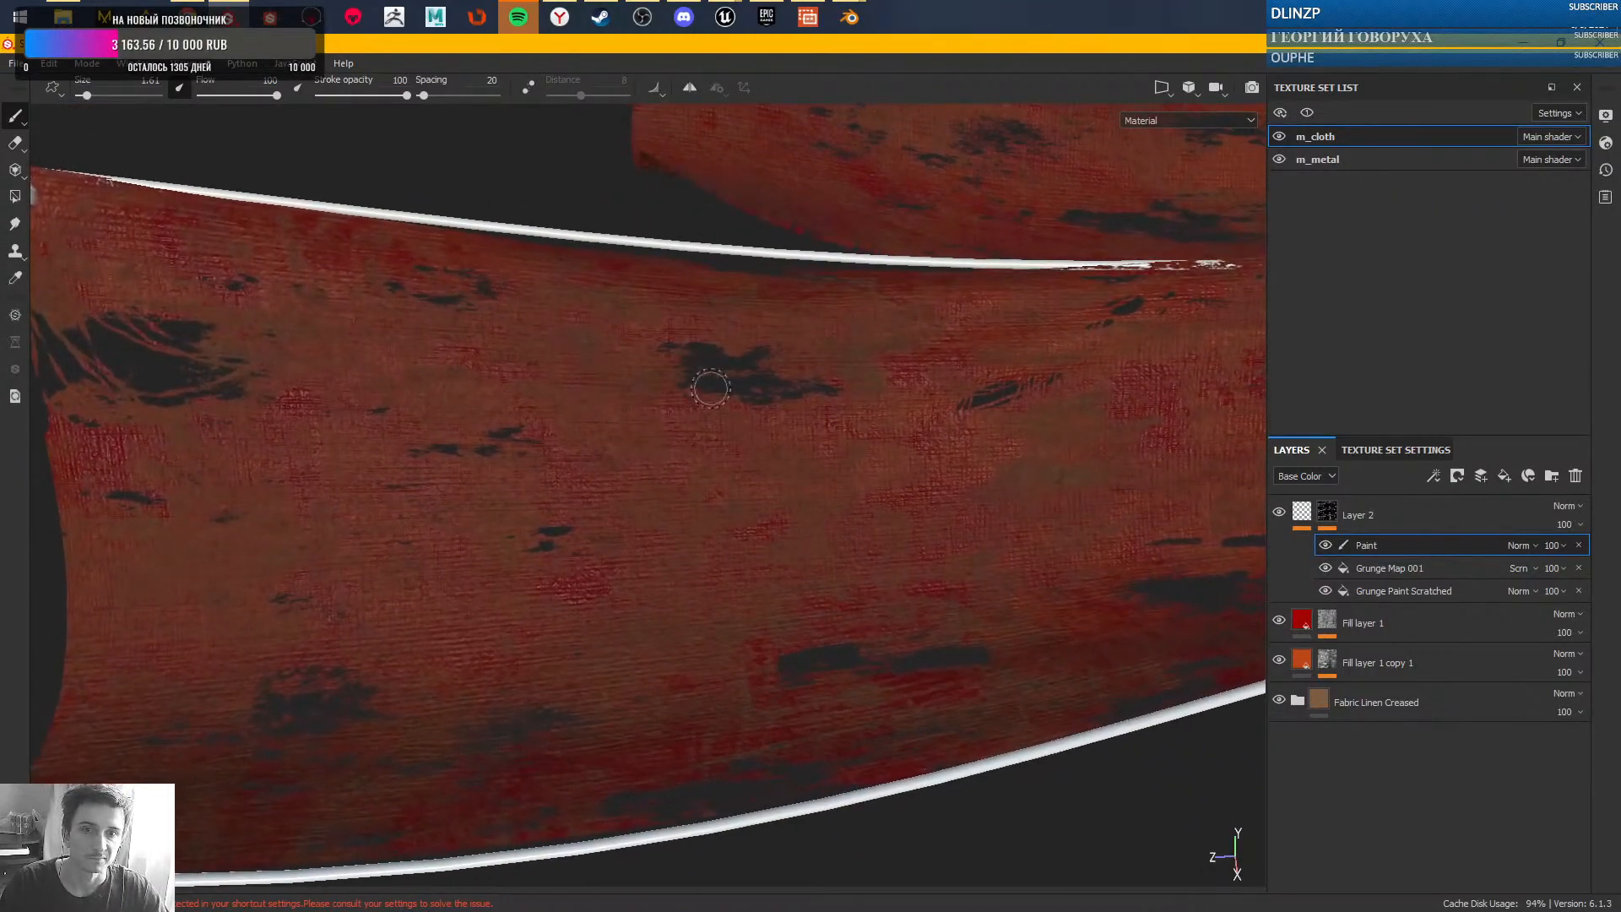
pyautogui.keyDown('alt'); pyautogui.moveTo(787, 472); pyautogui.dragTo(897, 513, button='right'); pyautogui.keyUp('alt')
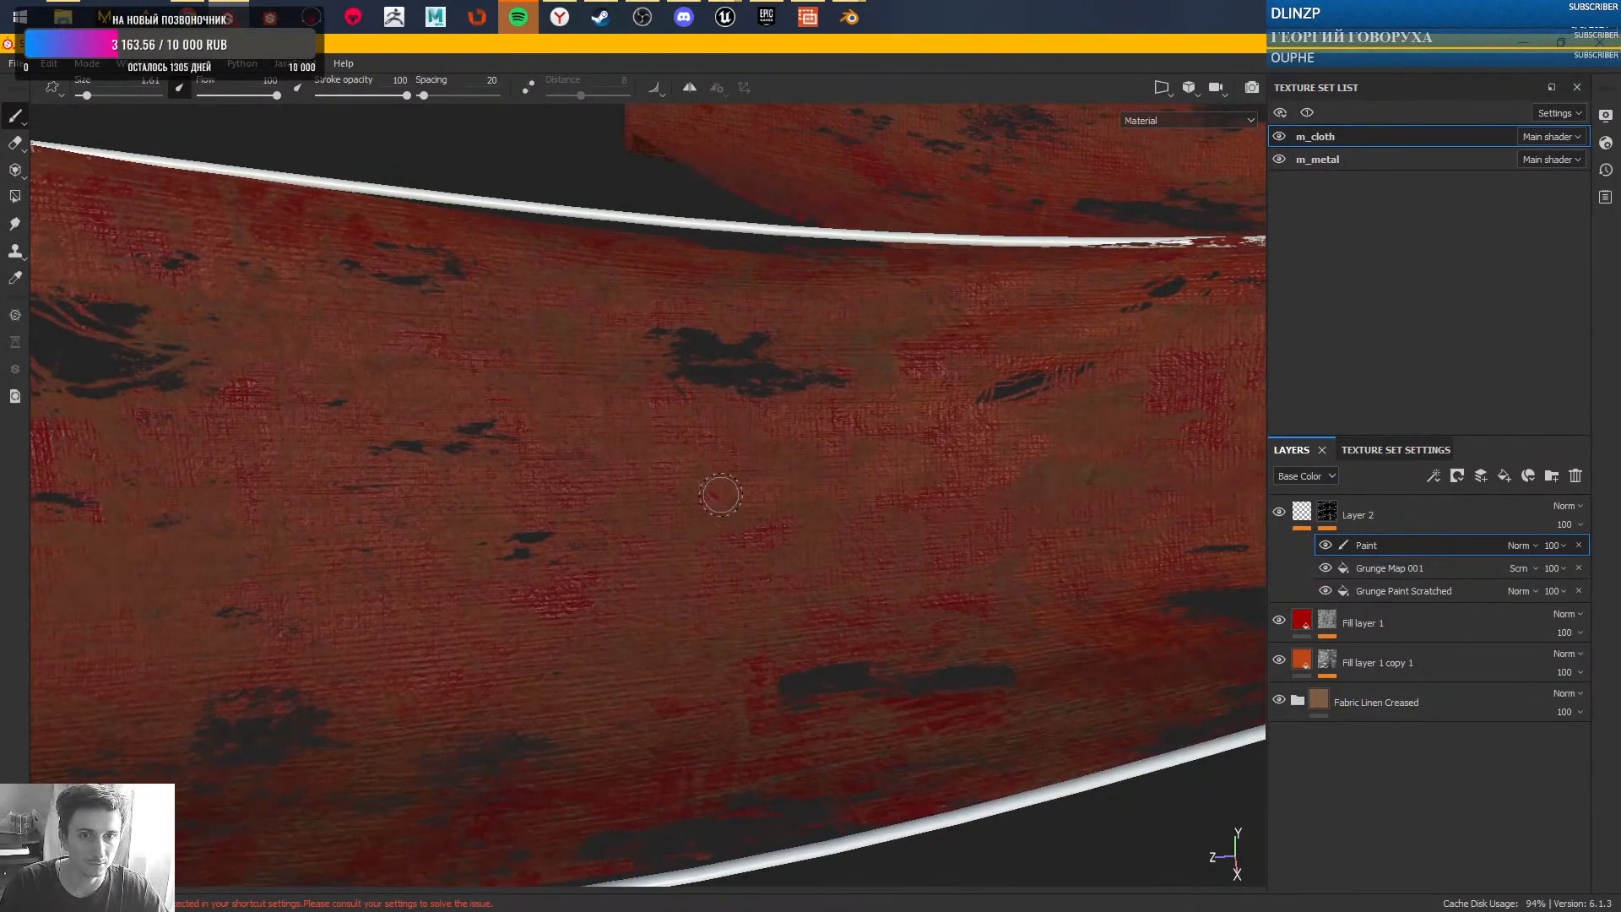
# - Reduce the brush size to 0.46 and refine the dark grunge hole near the cloth's upper edge, painting a thin fabric strip across it
pyautogui.moveTo(728, 483)
pyautogui.keyDown('ctrl'); pyautogui.mouseDown(button='right')
pyautogui.moveTo(786, 483)
pyautogui.moveTo(747, 484)
pyautogui.mouseUp(button='right'); pyautogui.keyUp('ctrl')
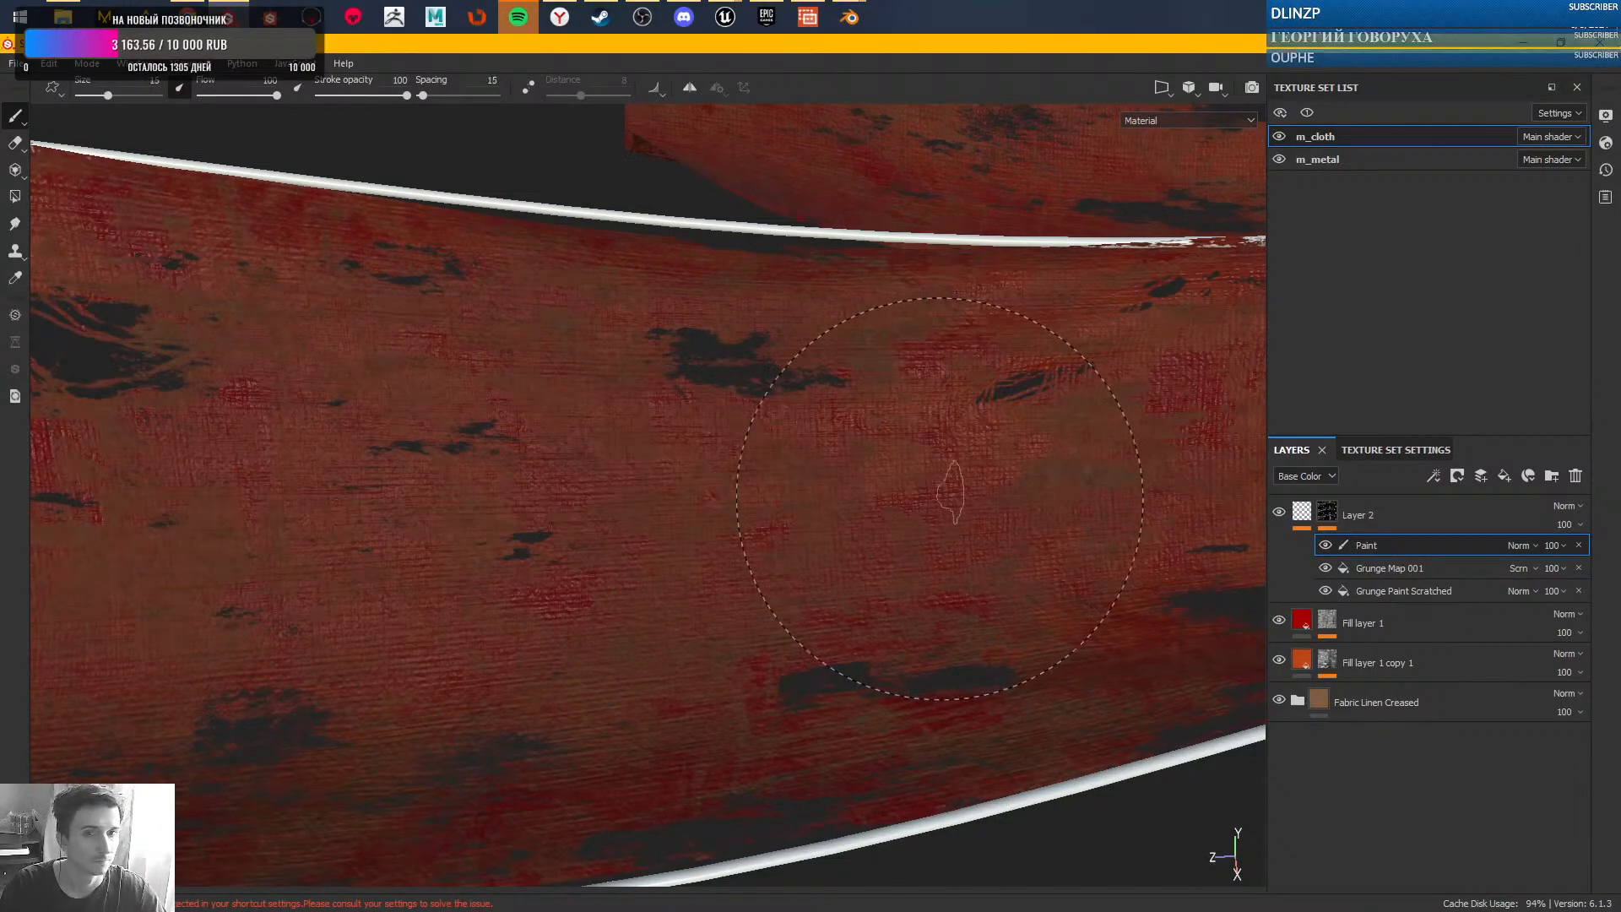
pyautogui.moveTo(675, 522)
pyautogui.keyDown('ctrl'); pyautogui.mouseDown(button='right')
pyautogui.moveTo(591, 522)
pyautogui.moveTo(663, 522)
pyautogui.mouseUp(button='right'); pyautogui.keyUp('ctrl')
pyautogui.moveTo(756, 564)
pyautogui.keyDown('alt'); pyautogui.mouseDown(button='right')
pyautogui.moveTo(778, 538)
pyautogui.moveTo(803, 416)
pyautogui.moveTo(763, 413)
pyautogui.mouseUp(button='right'); pyautogui.keyUp('alt')
pyautogui.keyDown('alt'); pyautogui.moveTo(763, 413); pyautogui.dragTo(790, 522, button='middle'); pyautogui.keyUp('alt')
pyautogui.keyDown('alt'); pyautogui.moveTo(790, 522); pyautogui.dragTo(836, 540); pyautogui.keyUp('alt')
pyautogui.keyDown('alt'); pyautogui.moveTo(836, 540); pyautogui.dragTo(772, 456, button='right'); pyautogui.keyUp('alt')
pyautogui.moveTo(773, 456)
pyautogui.keyDown('alt'); pyautogui.mouseDown()
pyautogui.moveTo(828, 543)
pyautogui.moveTo(934, 636)
pyautogui.moveTo(1013, 576)
pyautogui.moveTo(915, 549)
pyautogui.moveTo(724, 417)
pyautogui.mouseUp(); pyautogui.keyUp('alt')
pyautogui.keyDown('alt'); pyautogui.moveTo(724, 417); pyautogui.dragTo(630, 586, button='right'); pyautogui.keyUp('alt')
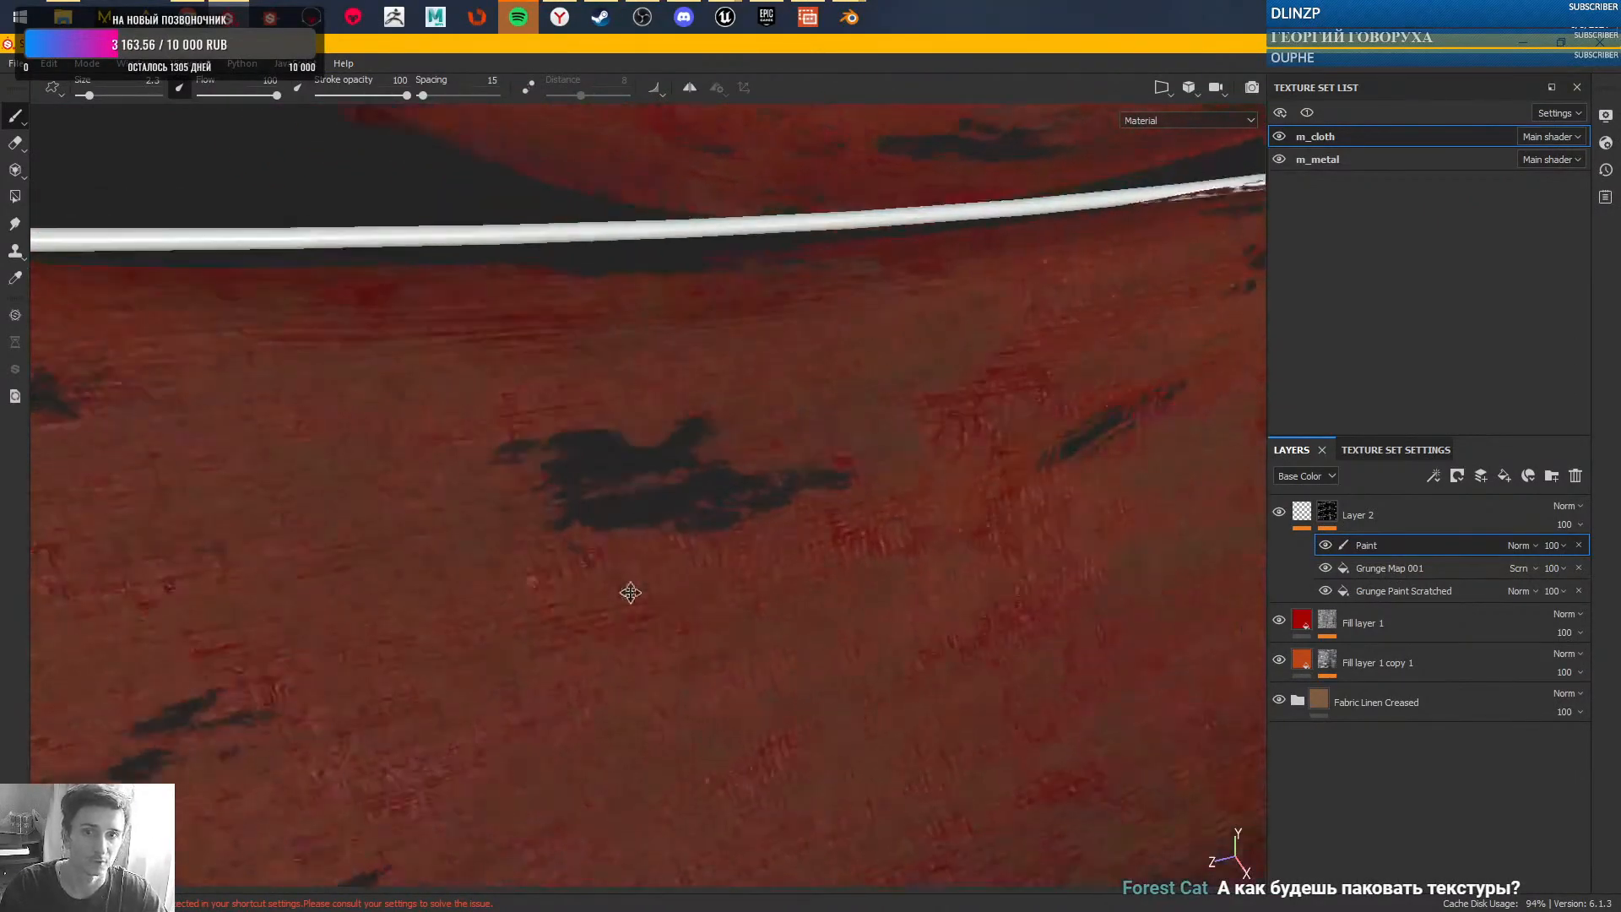
pyautogui.keyDown('alt'); pyautogui.moveTo(629, 586); pyautogui.dragTo(549, 515); pyautogui.keyUp('alt')
pyautogui.keyDown('alt'); pyautogui.moveTo(549, 515); pyautogui.dragTo(585, 584, button='right'); pyautogui.keyUp('alt')
pyautogui.keyDown('alt'); pyautogui.moveTo(591, 582); pyautogui.dragTo(495, 421, button='middle'); pyautogui.keyUp('alt')
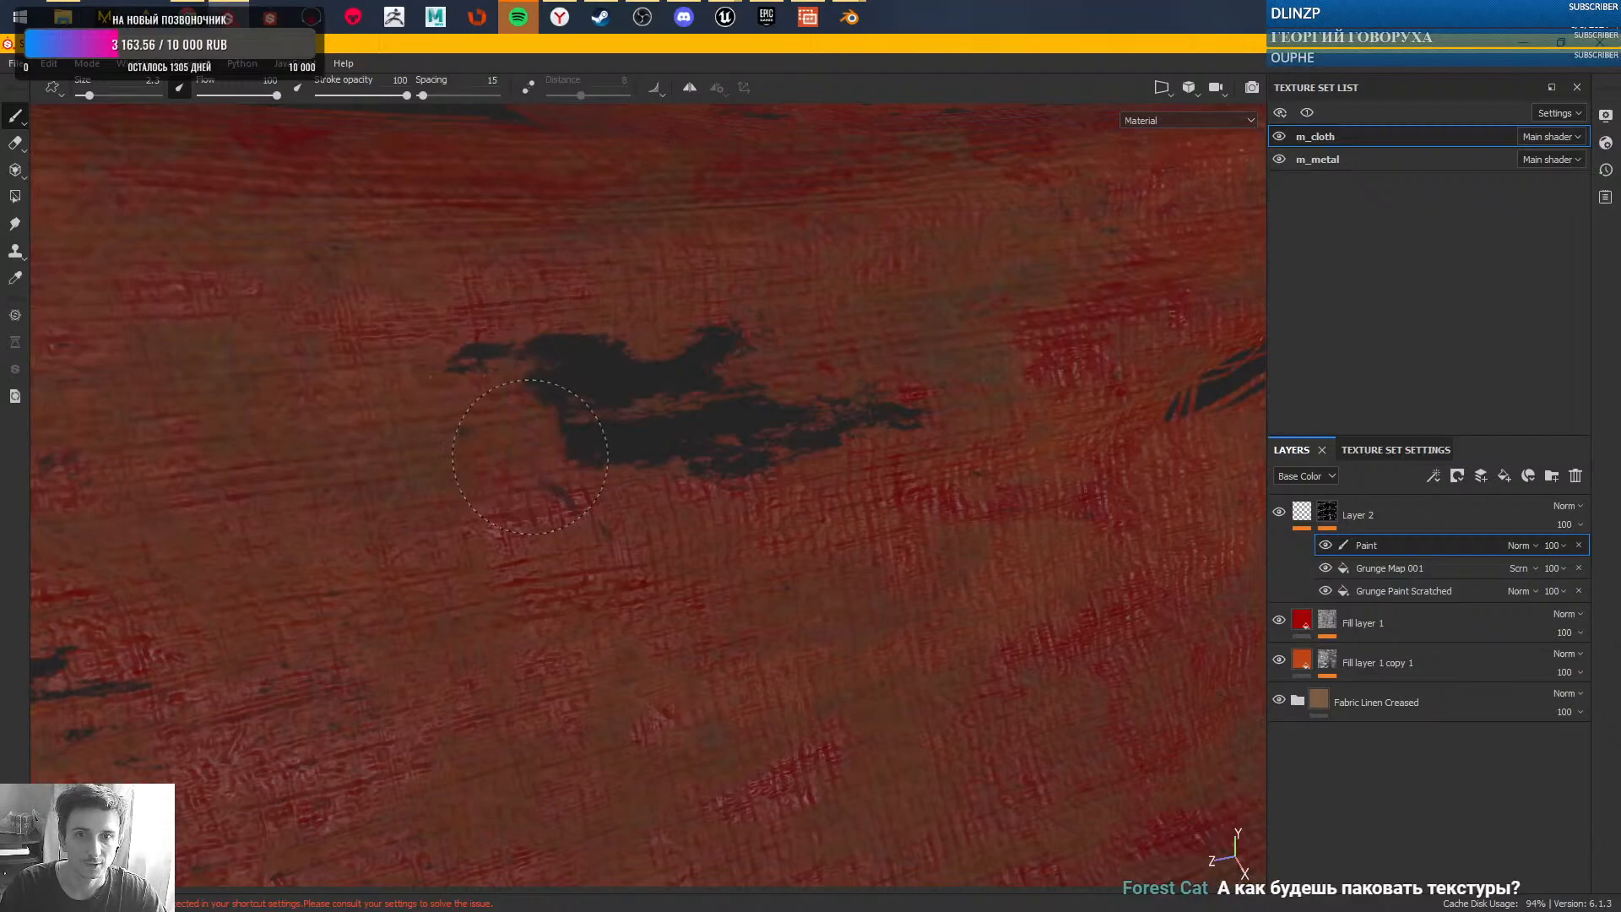
pyautogui.keyDown('ctrl'); pyautogui.moveTo(609, 388); pyautogui.dragTo(511, 412, button='right'); pyautogui.keyUp('ctrl')
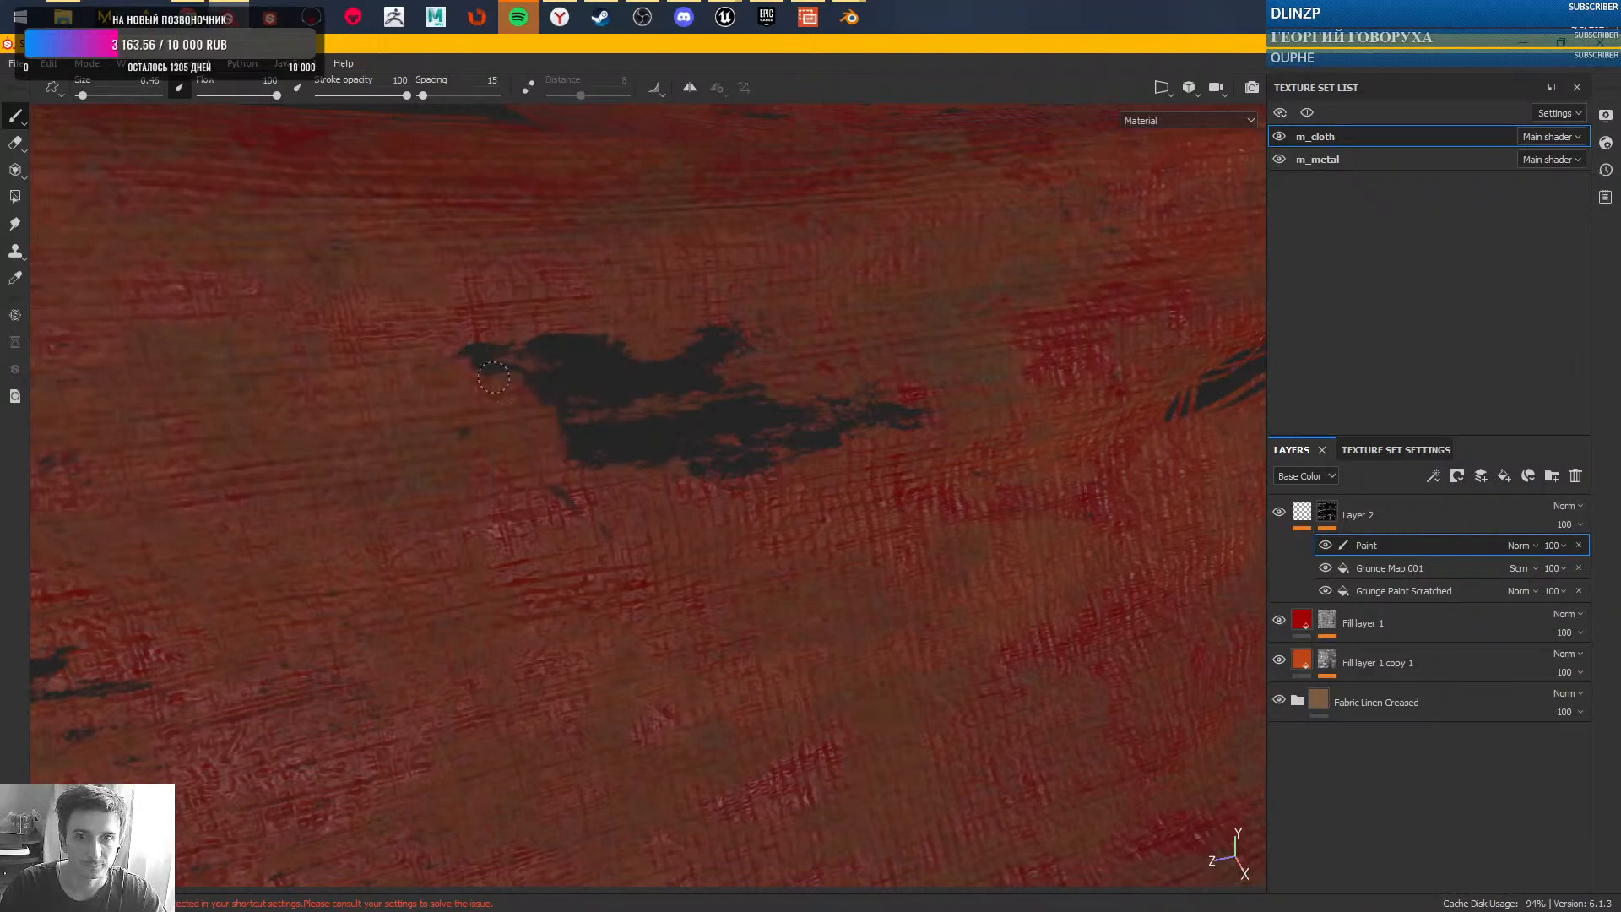
pyautogui.moveTo(509, 363); pyautogui.dragTo(547, 424)
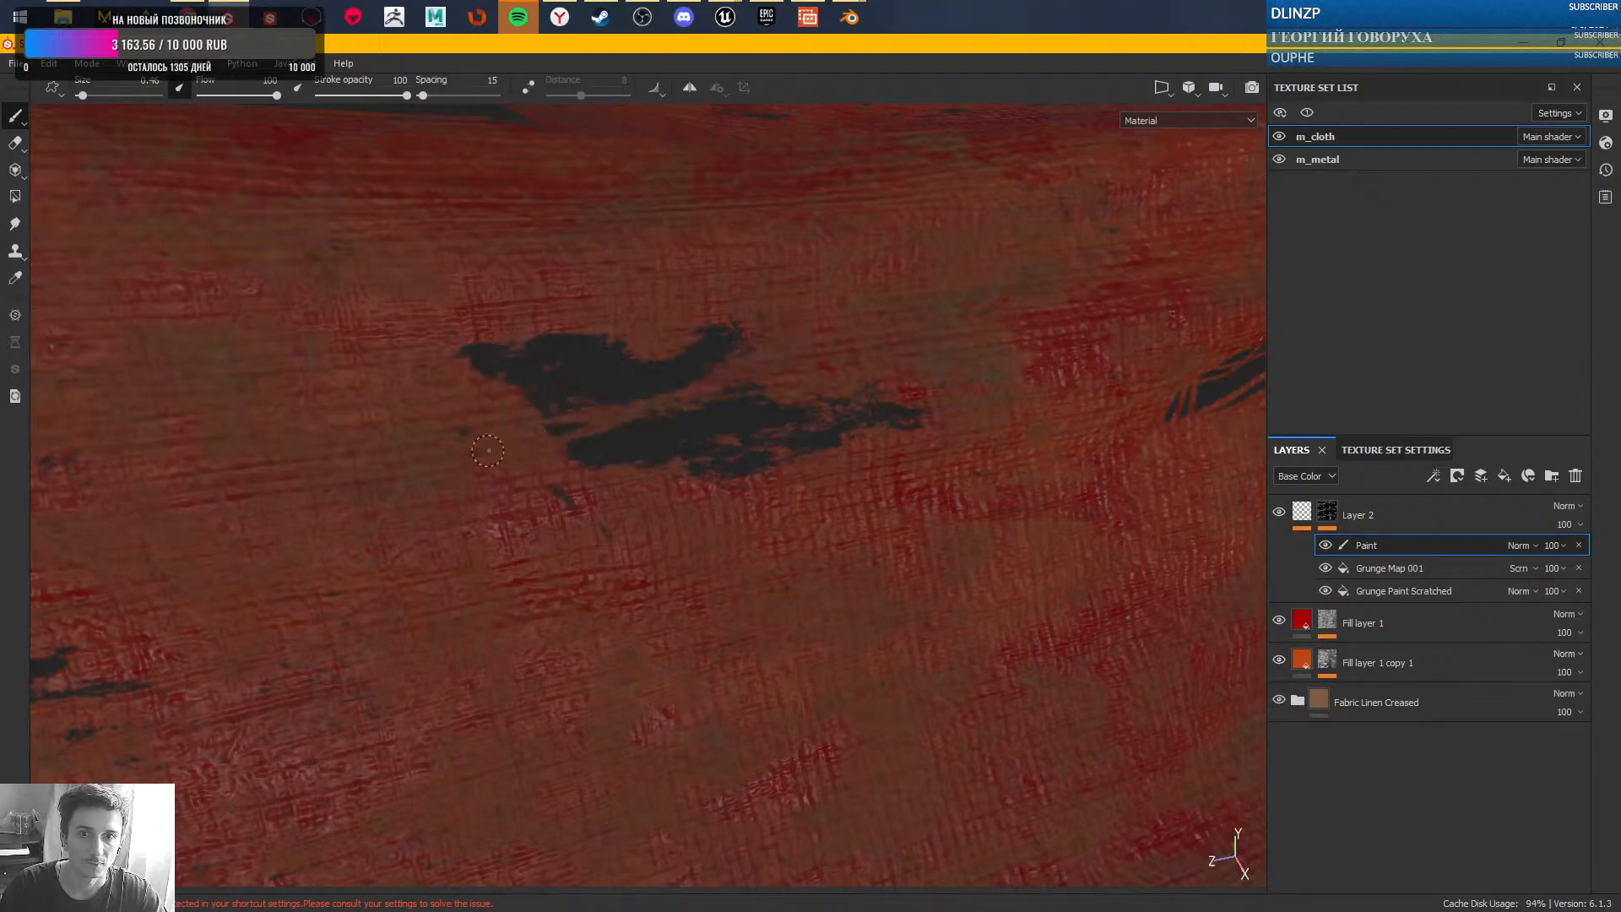
# - Extend the hole's left end into a pointed tip, divide it with a thin strand, and stretch its upper-right tip outward
pyautogui.moveTo(562, 404)
pyautogui.mouseDown()
pyautogui.moveTo(507, 418)
pyautogui.moveTo(355, 374)
pyautogui.moveTo(471, 381)
pyautogui.moveTo(434, 359)
pyautogui.moveTo(519, 397)
pyautogui.moveTo(531, 380)
pyautogui.moveTo(388, 392)
pyautogui.moveTo(477, 397)
pyautogui.moveTo(463, 391)
pyautogui.mouseUp()
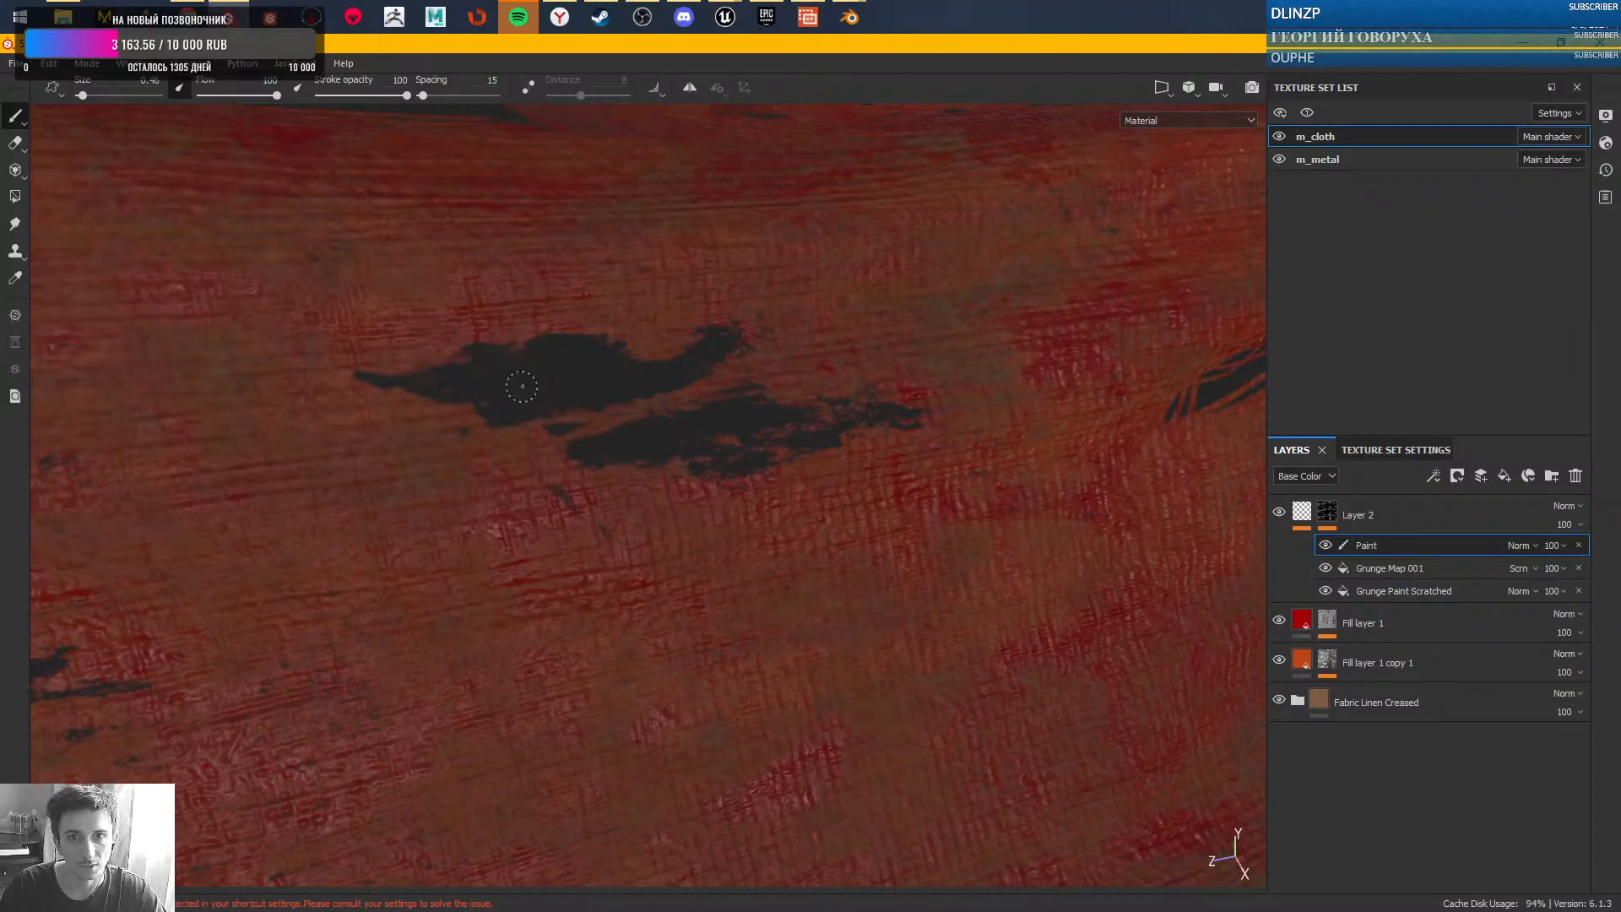
pyautogui.moveTo(451, 359)
pyautogui.mouseDown()
pyautogui.moveTo(714, 386)
pyautogui.moveTo(758, 351)
pyautogui.mouseUp()
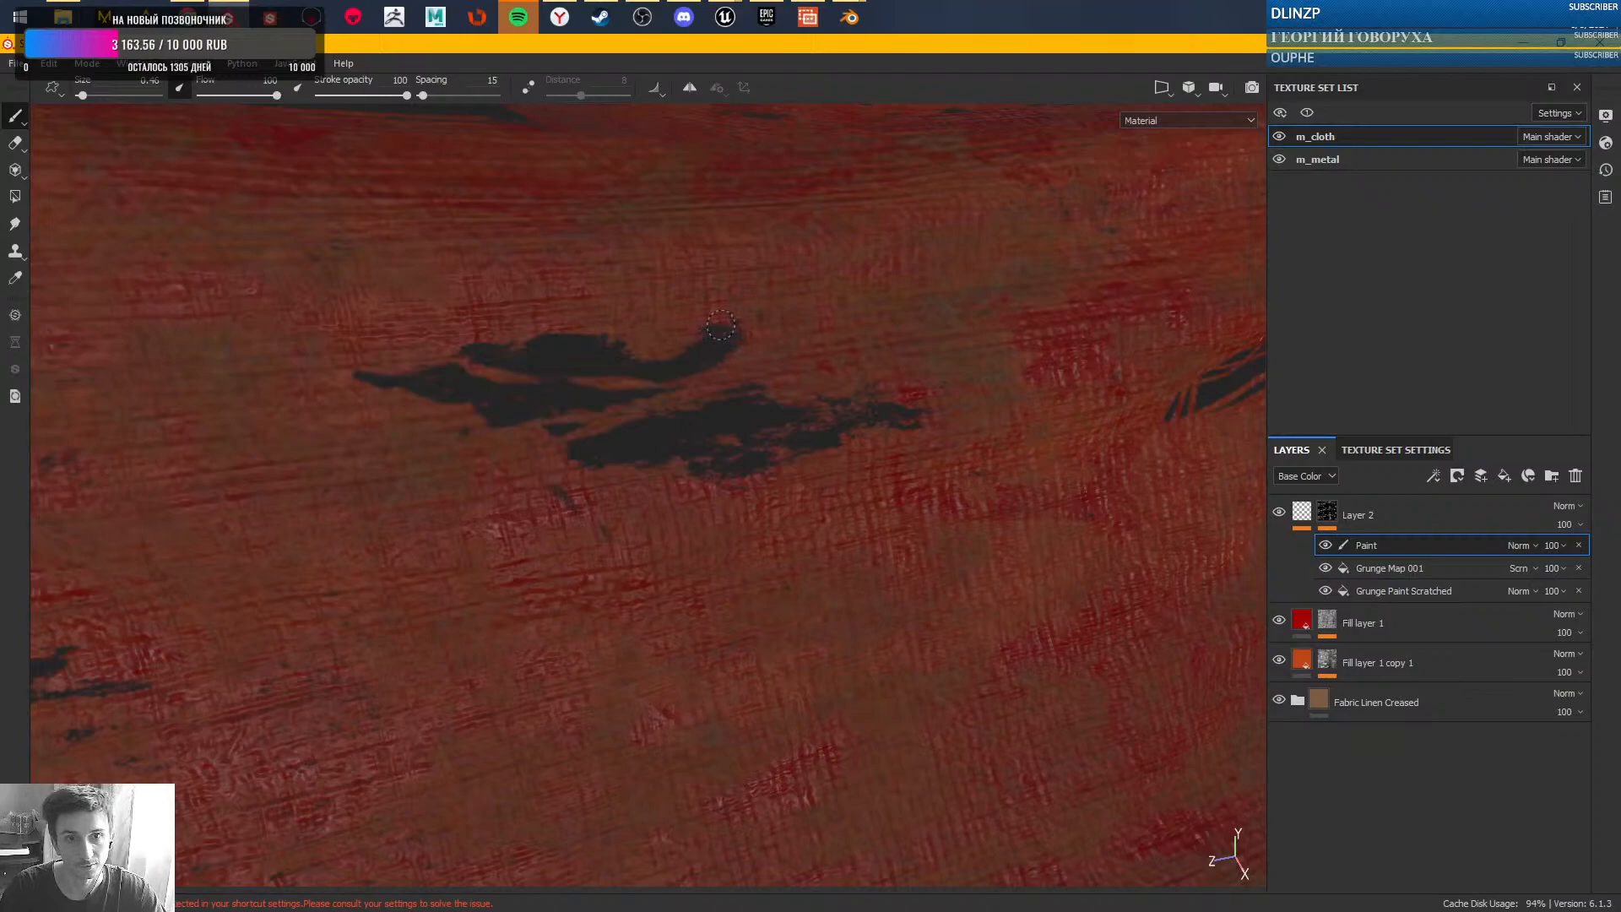
pyautogui.moveTo(720, 335)
pyautogui.mouseDown()
pyautogui.moveTo(764, 317)
pyautogui.moveTo(743, 340)
pyautogui.moveTo(802, 320)
pyautogui.moveTo(721, 349)
pyautogui.moveTo(840, 325)
pyautogui.moveTo(733, 333)
pyautogui.mouseUp()
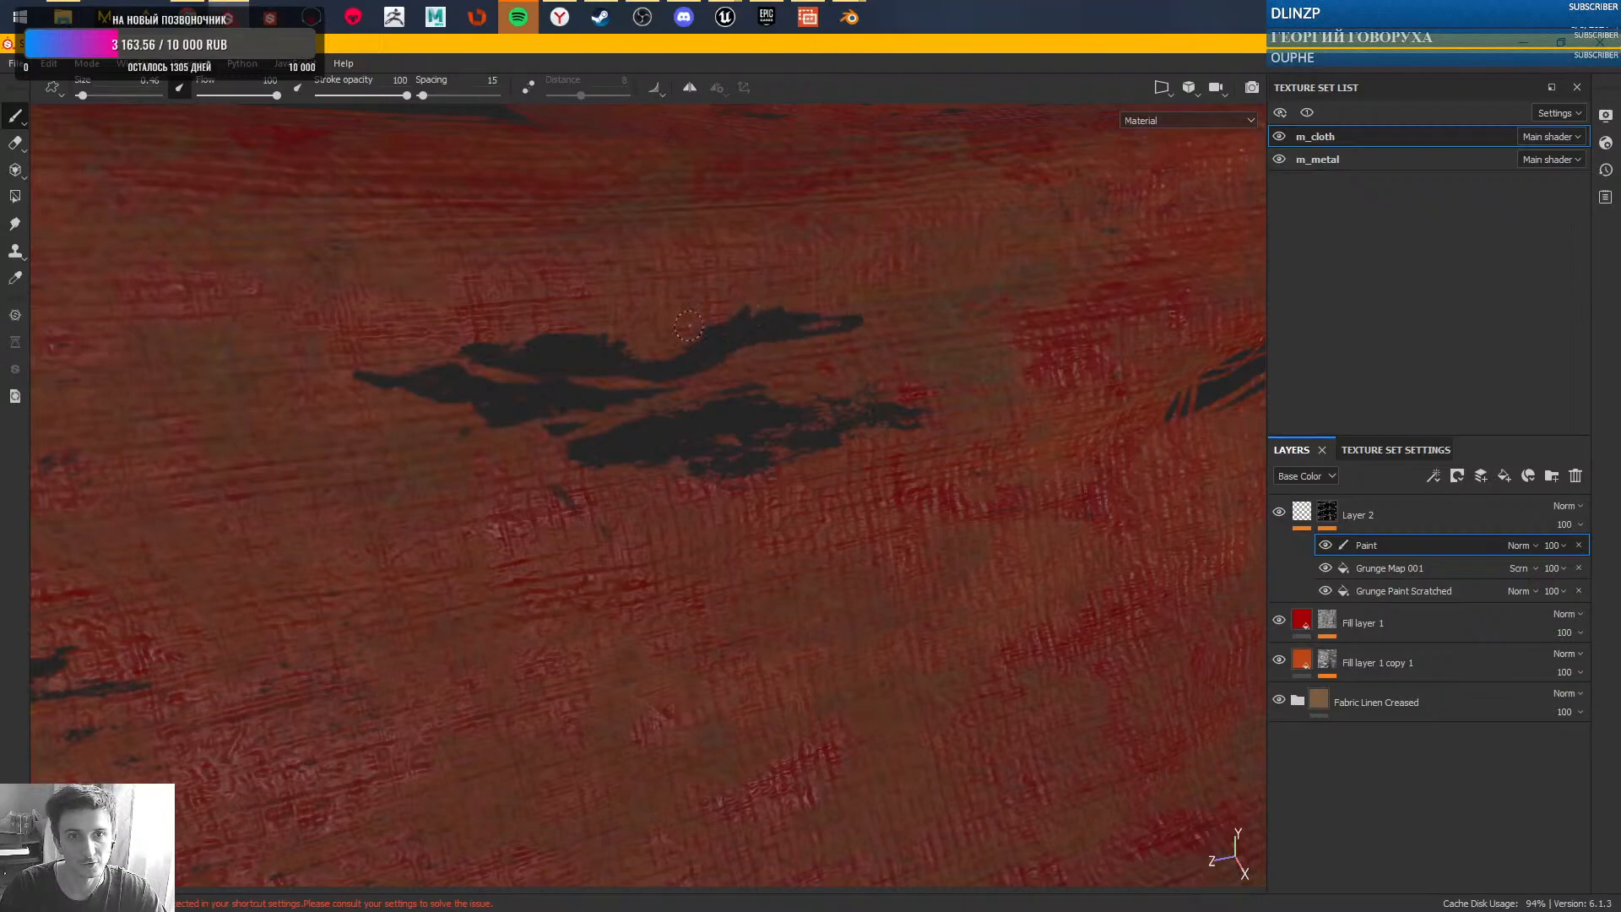
# - Separate the hole's upper lobes, extend the upper-left one, and paint thin fabric threads across the openings
pyautogui.moveTo(709, 317)
pyautogui.mouseDown()
pyautogui.moveTo(642, 371)
pyautogui.moveTo(485, 381)
pyautogui.moveTo(357, 361)
pyautogui.moveTo(587, 377)
pyautogui.mouseUp()
pyautogui.moveTo(438, 379); pyautogui.dragTo(604, 372)
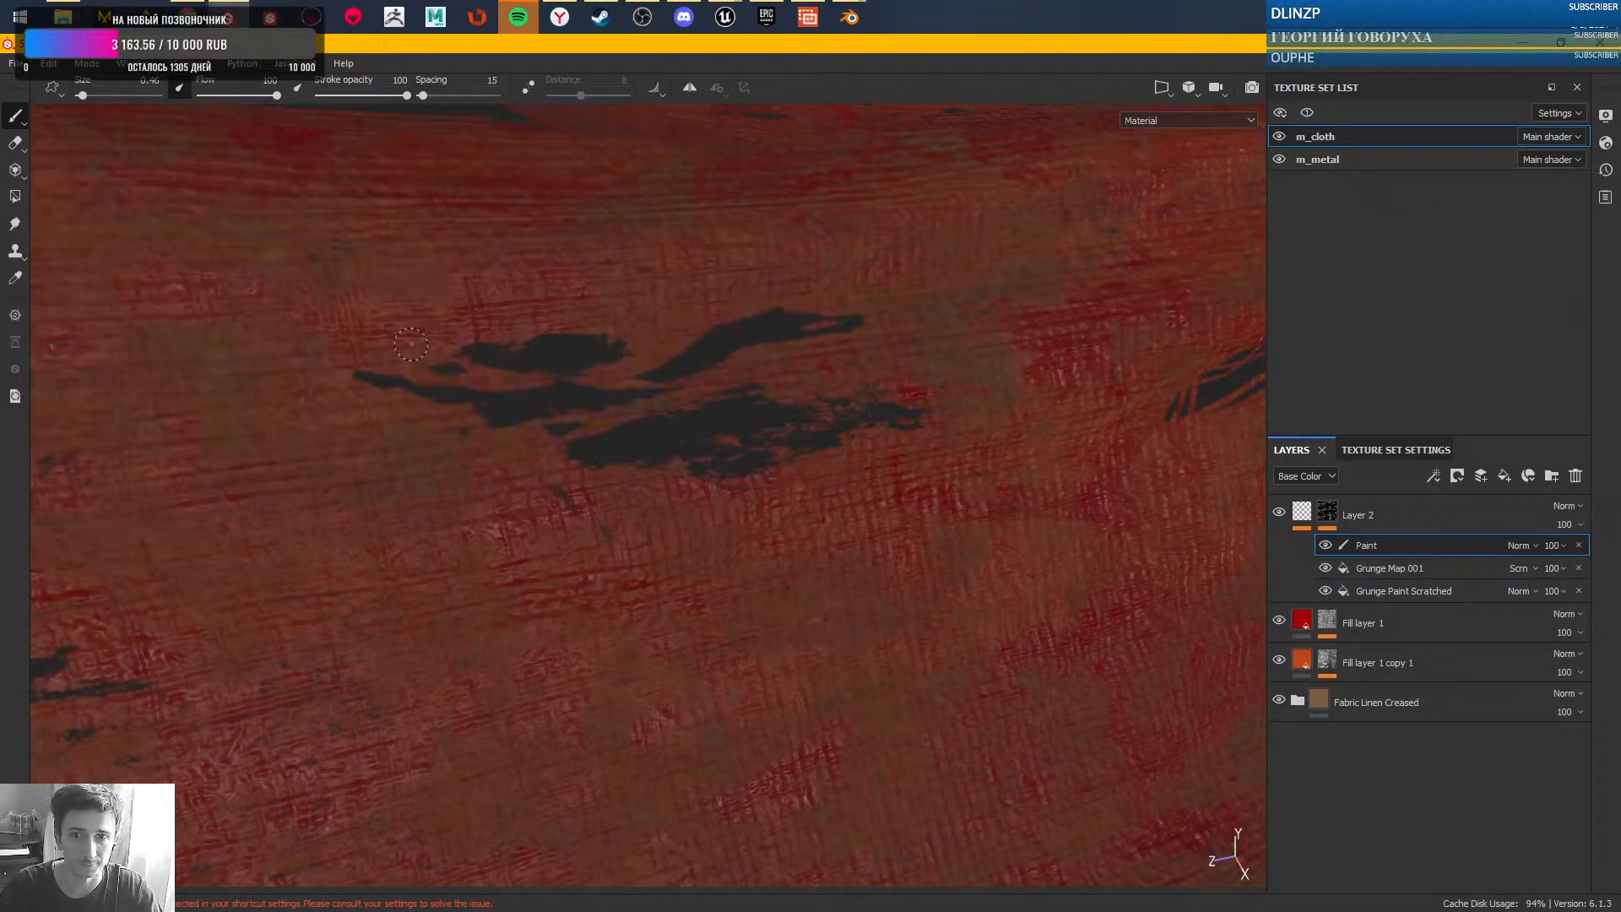
pyautogui.moveTo(461, 348)
pyautogui.mouseDown()
pyautogui.moveTo(439, 346)
pyautogui.moveTo(519, 343)
pyautogui.mouseUp()
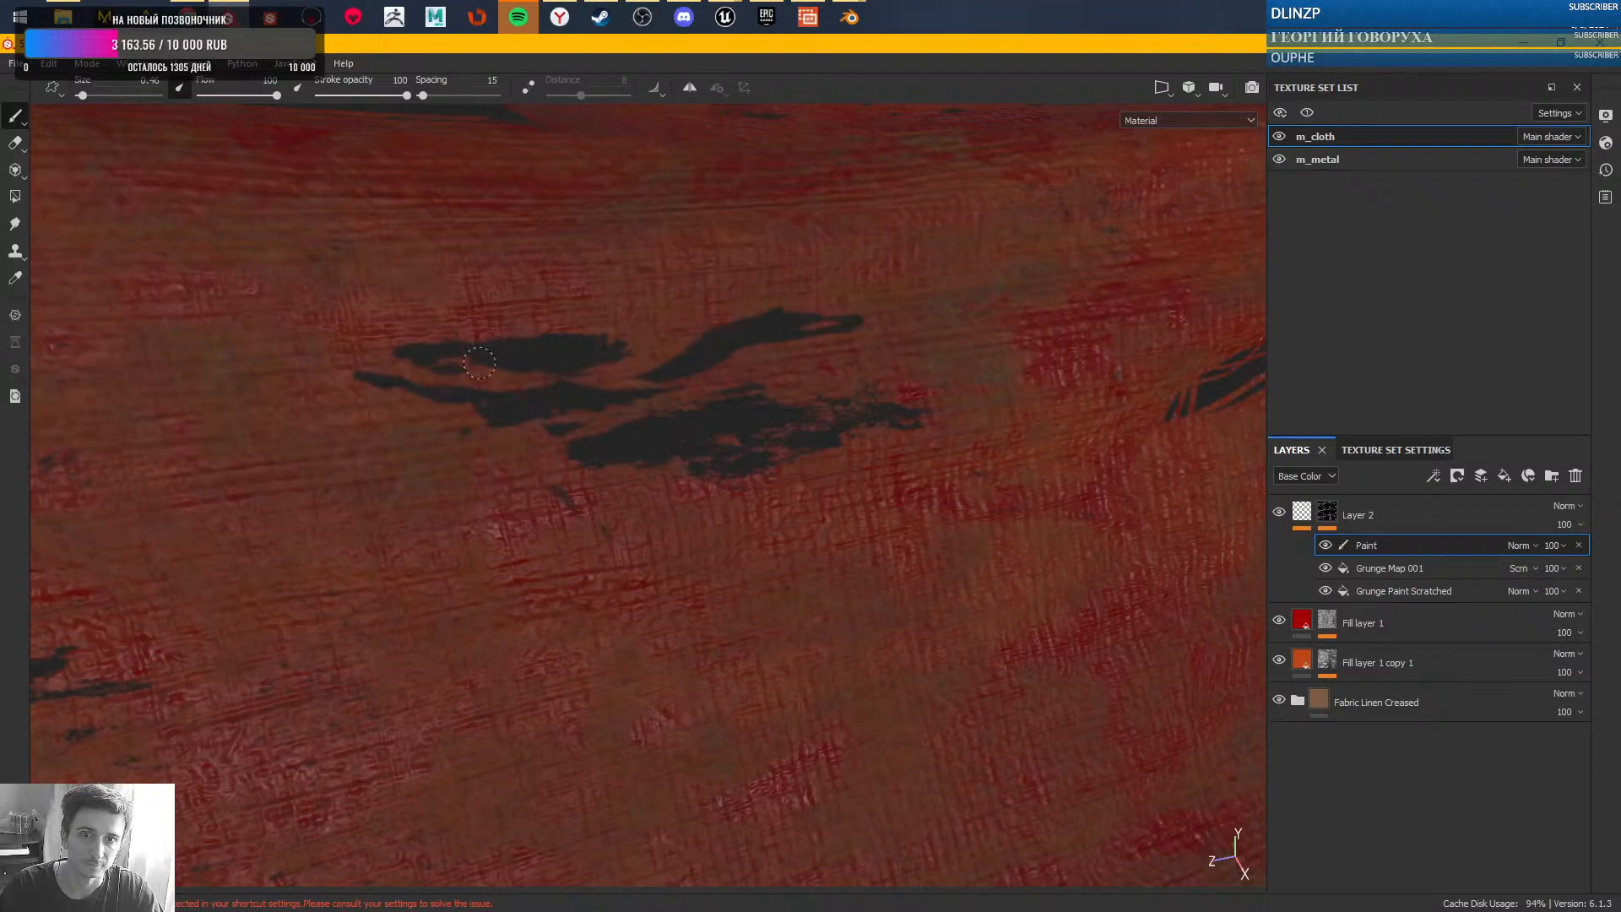
pyautogui.moveTo(451, 335)
pyautogui.mouseDown()
pyautogui.moveTo(604, 401)
pyautogui.moveTo(726, 412)
pyautogui.moveTo(806, 386)
pyautogui.mouseUp()
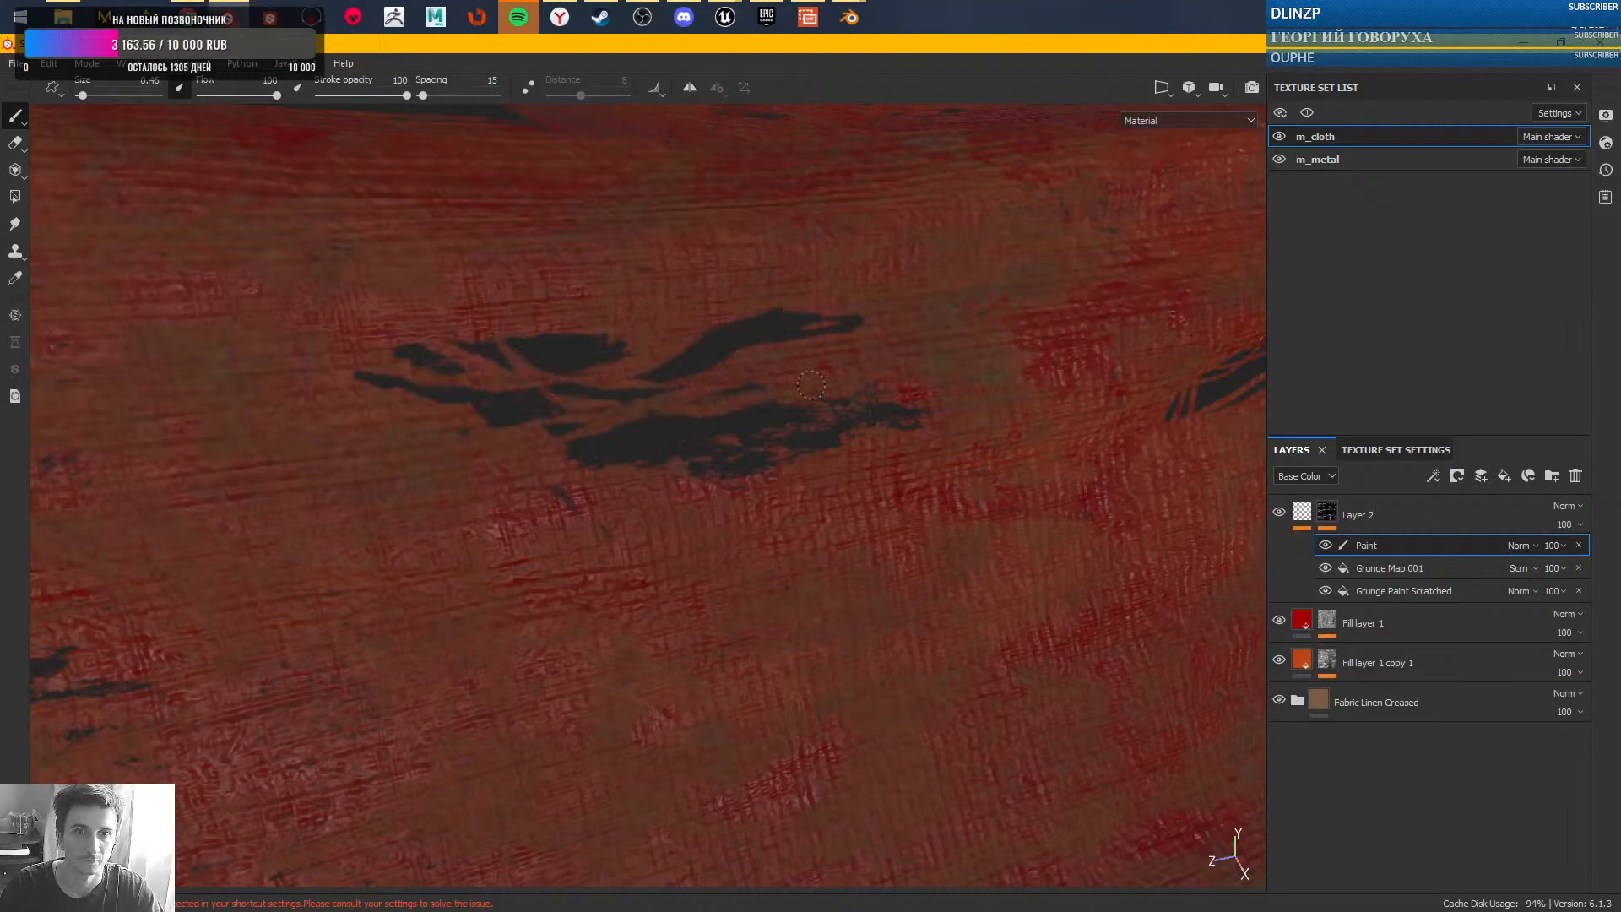
# - Enlarge the hole's lower part and repaint its right side with diagonal strands of fabric
pyautogui.moveTo(603, 441)
pyautogui.keyDown('alt'); pyautogui.mouseDown()
pyautogui.moveTo(597, 459)
pyautogui.moveTo(511, 432)
pyautogui.moveTo(468, 453)
pyautogui.moveTo(460, 407)
pyautogui.moveTo(485, 437)
pyautogui.moveTo(486, 416)
pyautogui.moveTo(414, 398)
pyautogui.moveTo(609, 416)
pyautogui.moveTo(538, 390)
pyautogui.moveTo(574, 402)
pyautogui.moveTo(543, 397)
pyautogui.moveTo(568, 423)
pyautogui.moveTo(702, 408)
pyautogui.mouseUp(); pyautogui.keyUp('alt')
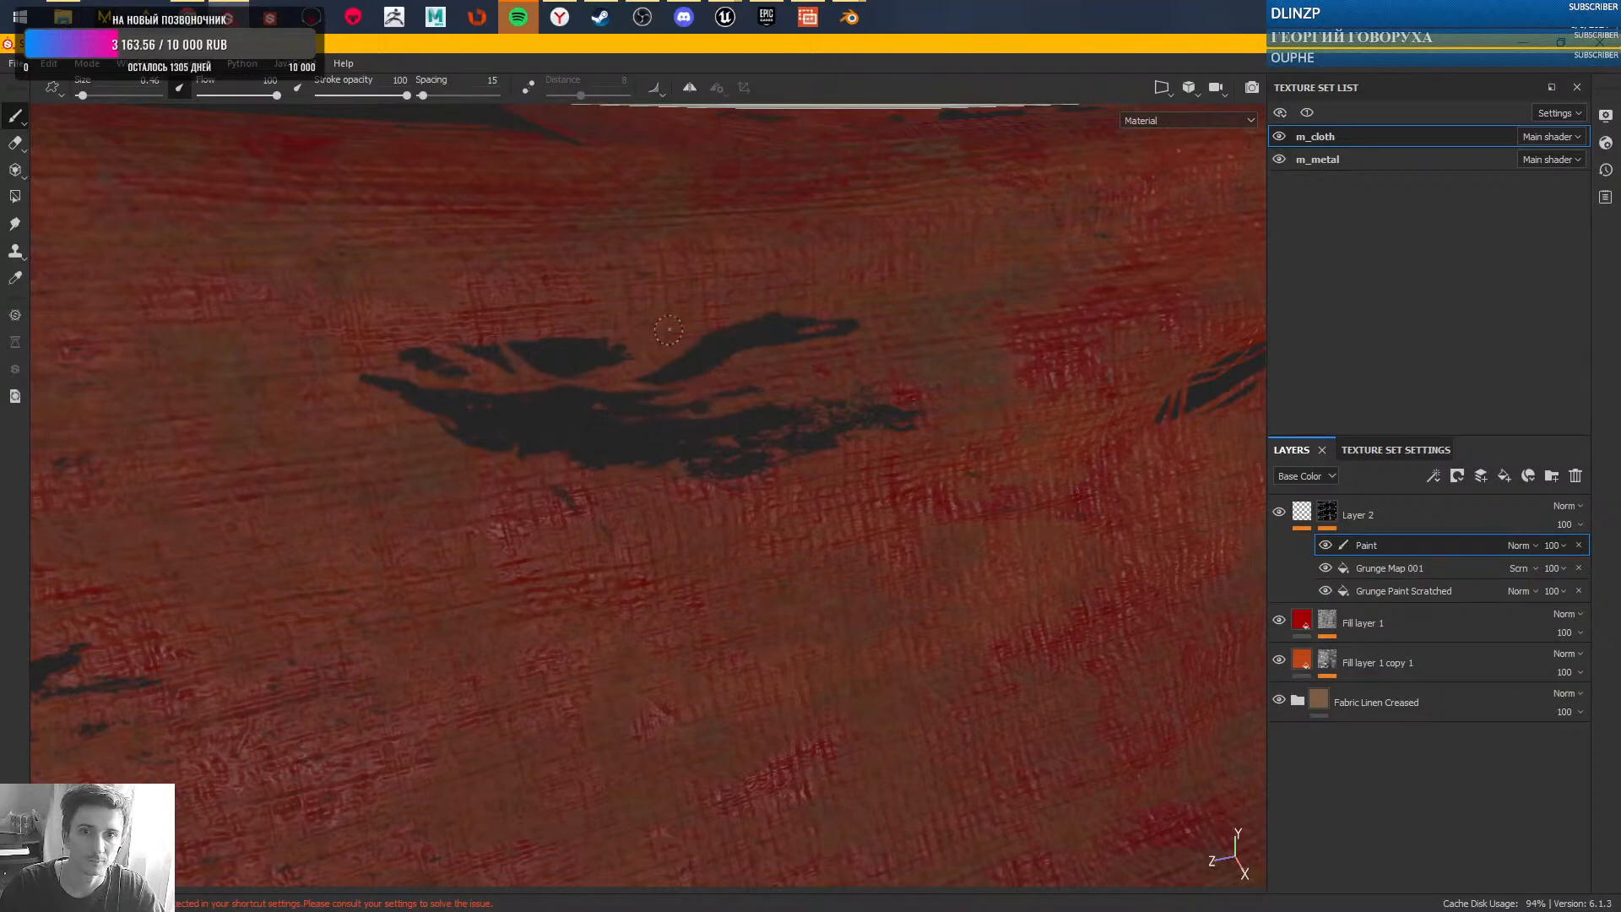
pyautogui.moveTo(596, 393); pyautogui.dragTo(384, 434)
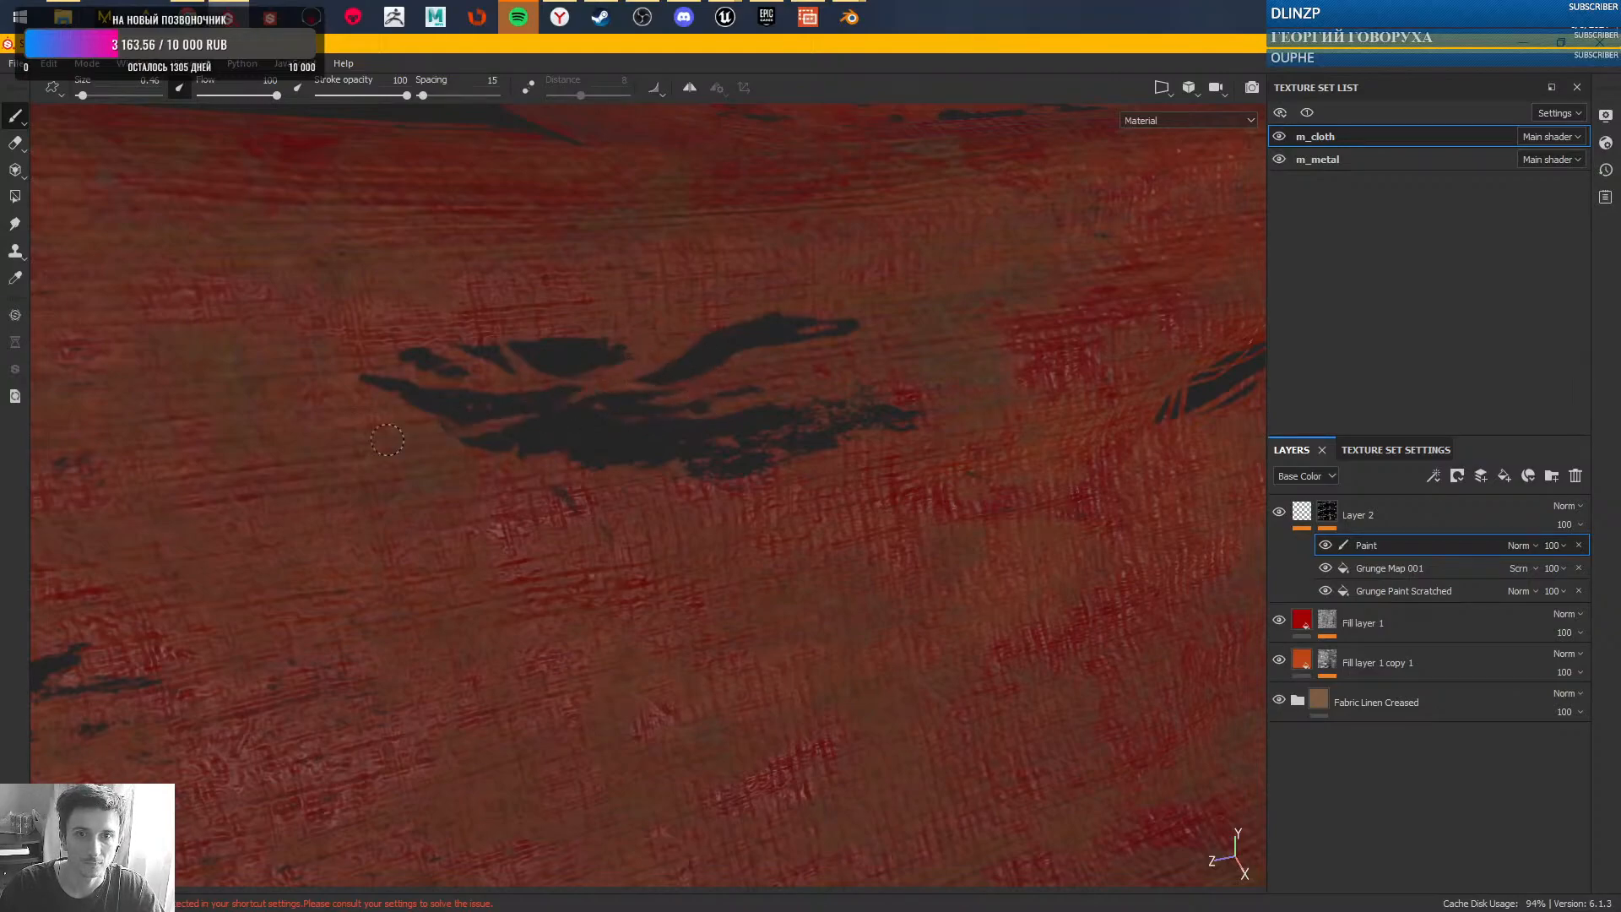
pyautogui.moveTo(626, 356)
pyautogui.mouseDown()
pyautogui.moveTo(762, 324)
pyautogui.moveTo(593, 368)
pyautogui.moveTo(756, 322)
pyautogui.moveTo(448, 174)
pyautogui.moveTo(685, 448)
pyautogui.moveTo(629, 297)
pyautogui.mouseUp()
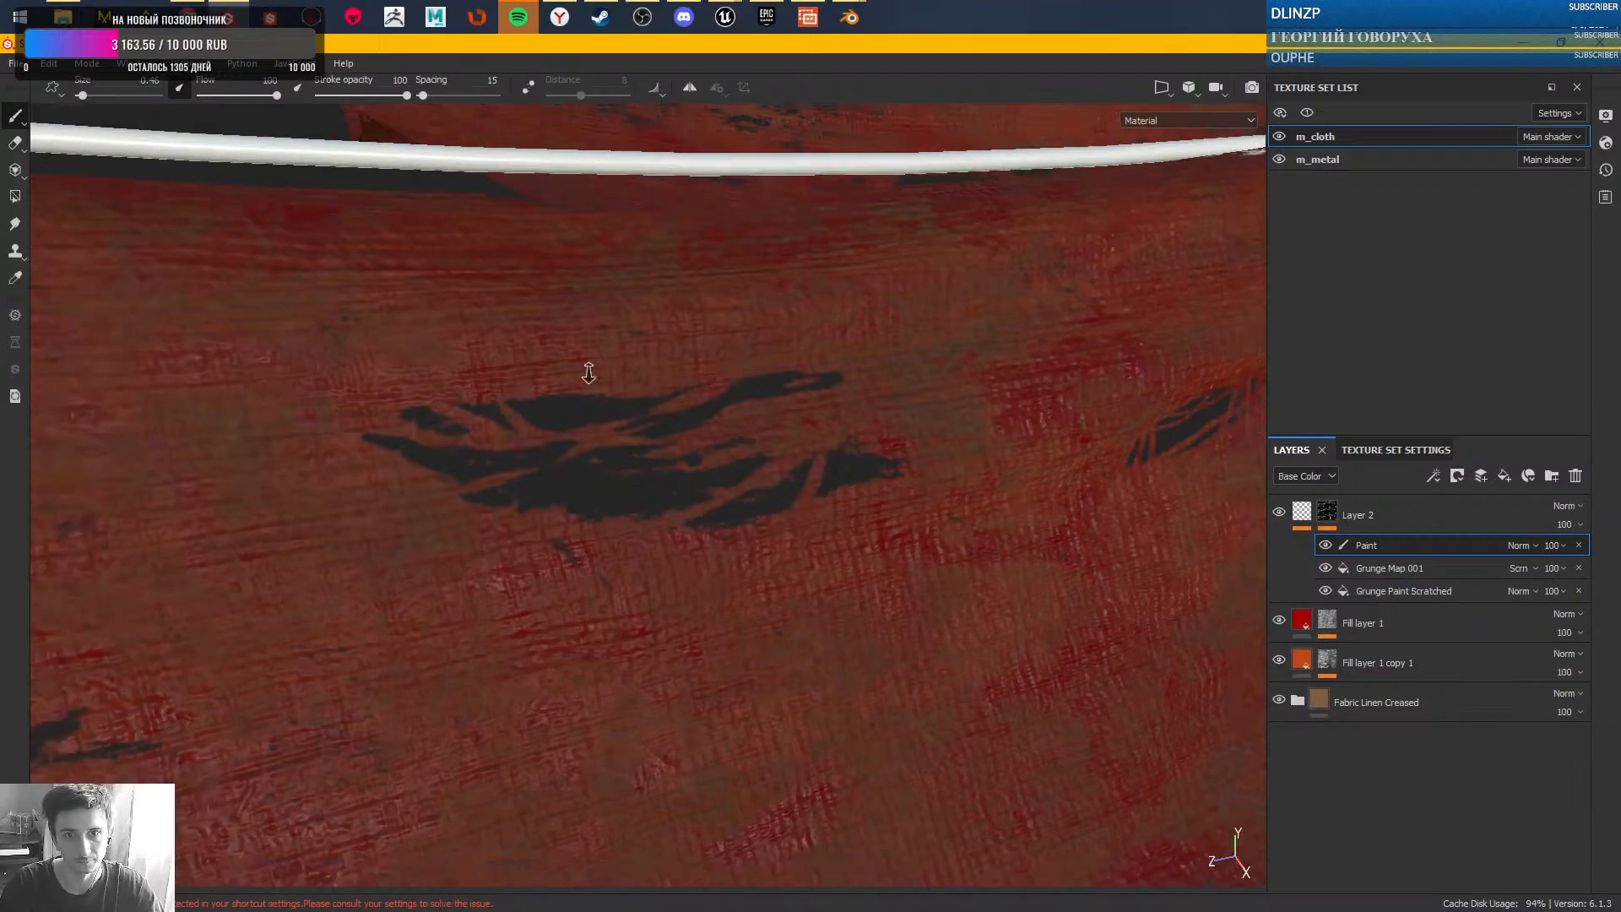
# - Stretch the tear's lower-left edge into a long pointed tip on the mask
pyautogui.scroll(-6, 625, 431)
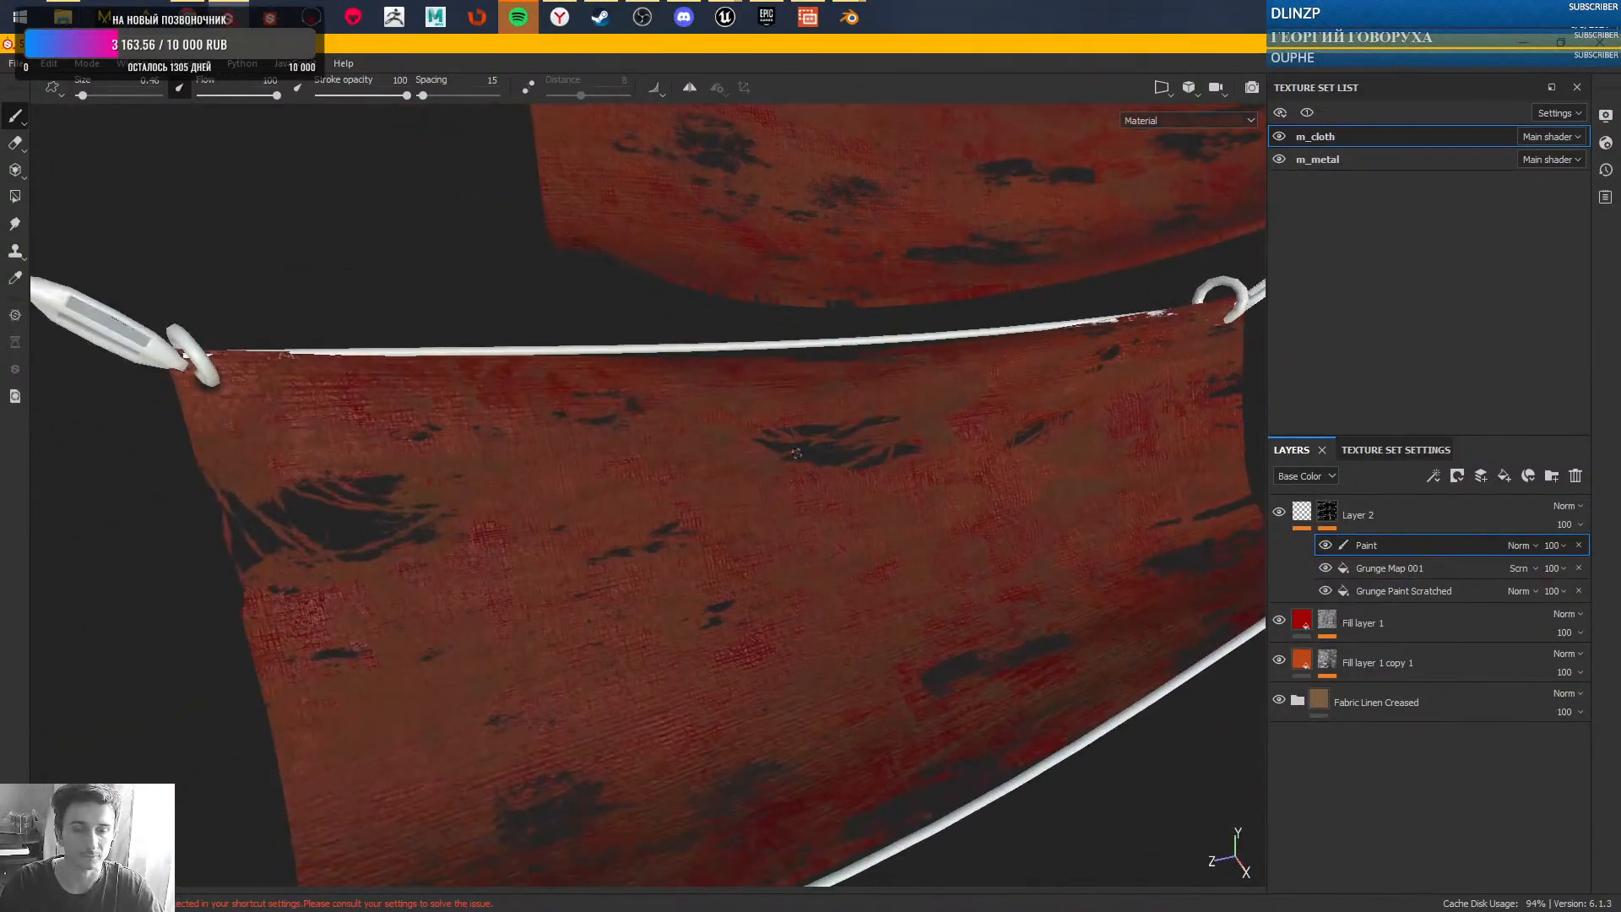
pyautogui.scroll(3, 760, 467)
pyautogui.keyDown('alt'); pyautogui.moveTo(697, 482); pyautogui.dragTo(620, 494); pyautogui.keyUp('alt')
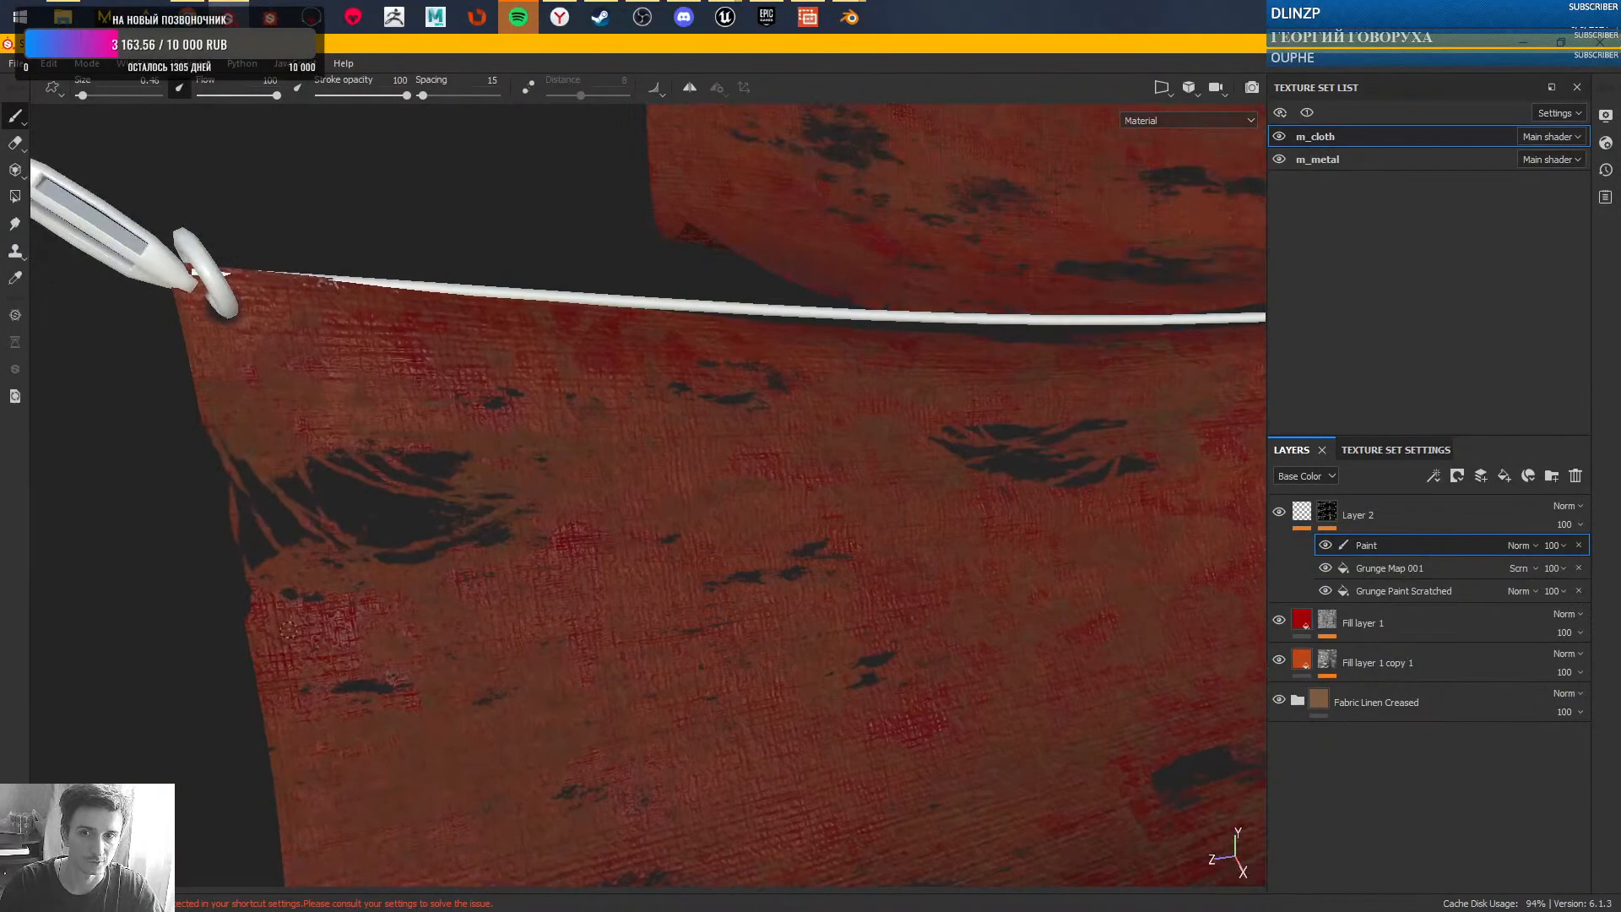
pyautogui.keyDown('alt'); pyautogui.moveTo(470, 665); pyautogui.dragTo(607, 560); pyautogui.keyUp('alt')
pyautogui.keyDown('alt'); pyautogui.moveTo(607, 560); pyautogui.dragTo(748, 452, button='middle'); pyautogui.keyUp('alt')
pyautogui.moveTo(803, 431)
pyautogui.mouseDown()
pyautogui.moveTo(583, 507)
pyautogui.moveTo(726, 422)
pyautogui.moveTo(664, 458)
pyautogui.moveTo(764, 422)
pyautogui.moveTo(618, 462)
pyautogui.moveTo(656, 457)
pyautogui.mouseUp()
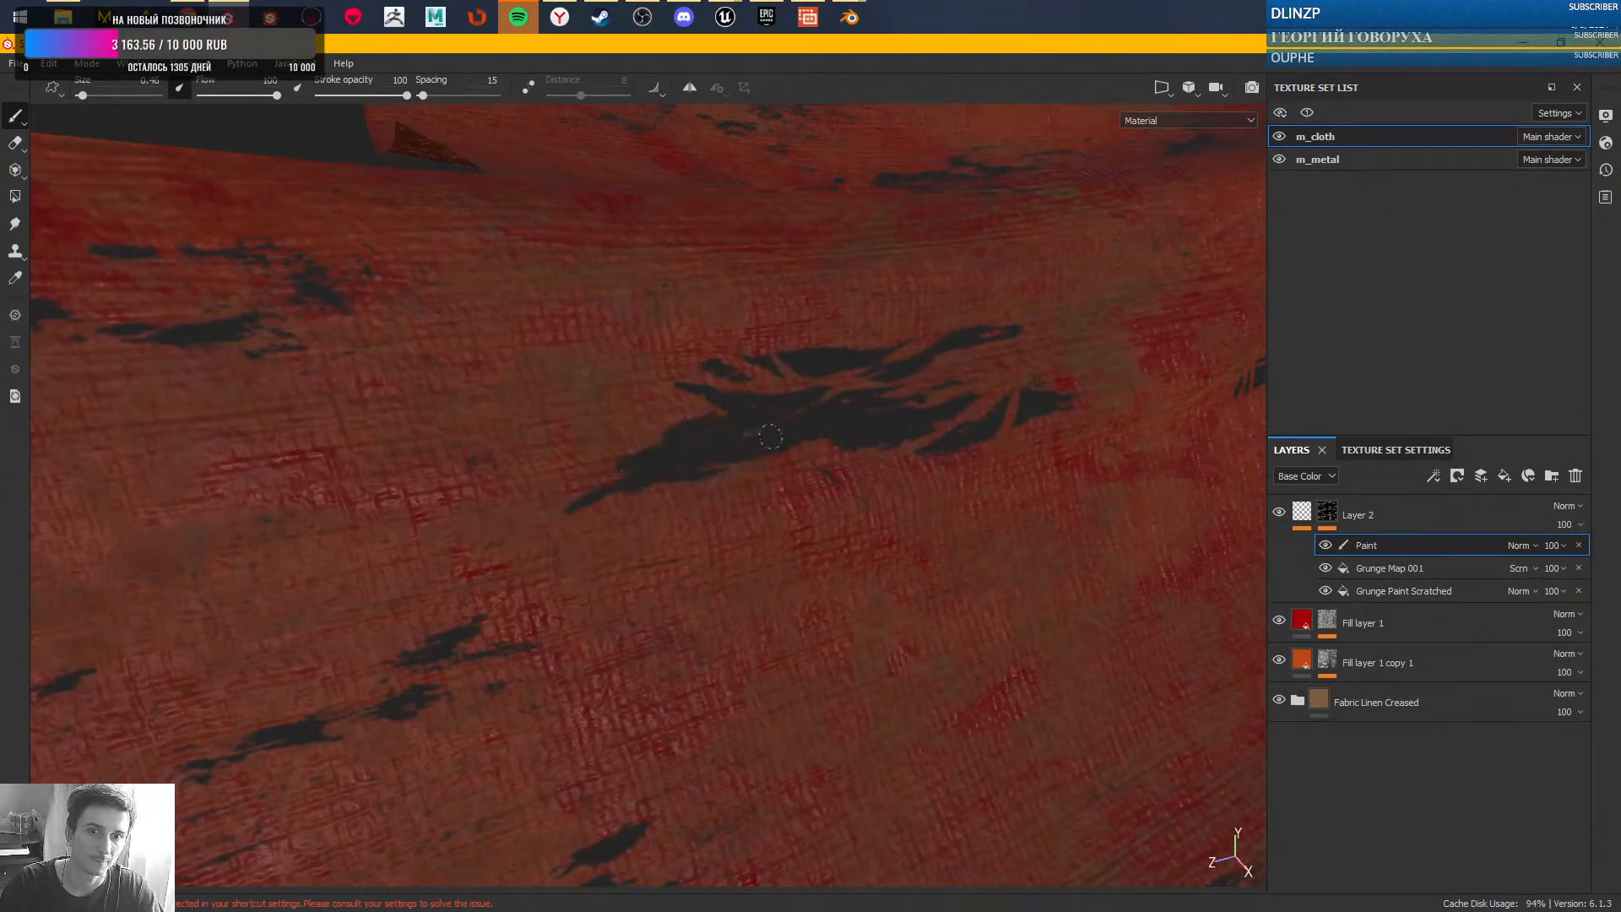
pyautogui.moveTo(794, 412); pyautogui.dragTo(797, 414)
# - Open up the tear's upper middle and upper-left tip, and paint diagonal fabric strands across the opening
pyautogui.moveTo(895, 351)
pyautogui.mouseDown()
pyautogui.moveTo(786, 414)
pyautogui.moveTo(754, 390)
pyautogui.moveTo(696, 414)
pyautogui.moveTo(773, 384)
pyautogui.moveTo(760, 371)
pyautogui.moveTo(798, 371)
pyautogui.moveTo(641, 416)
pyautogui.mouseUp()
pyautogui.moveTo(706, 369)
pyautogui.mouseDown()
pyautogui.moveTo(682, 382)
pyautogui.moveTo(723, 383)
pyautogui.moveTo(650, 380)
pyautogui.moveTo(861, 366)
pyautogui.mouseUp()
pyautogui.moveTo(759, 365); pyautogui.dragTo(872, 347)
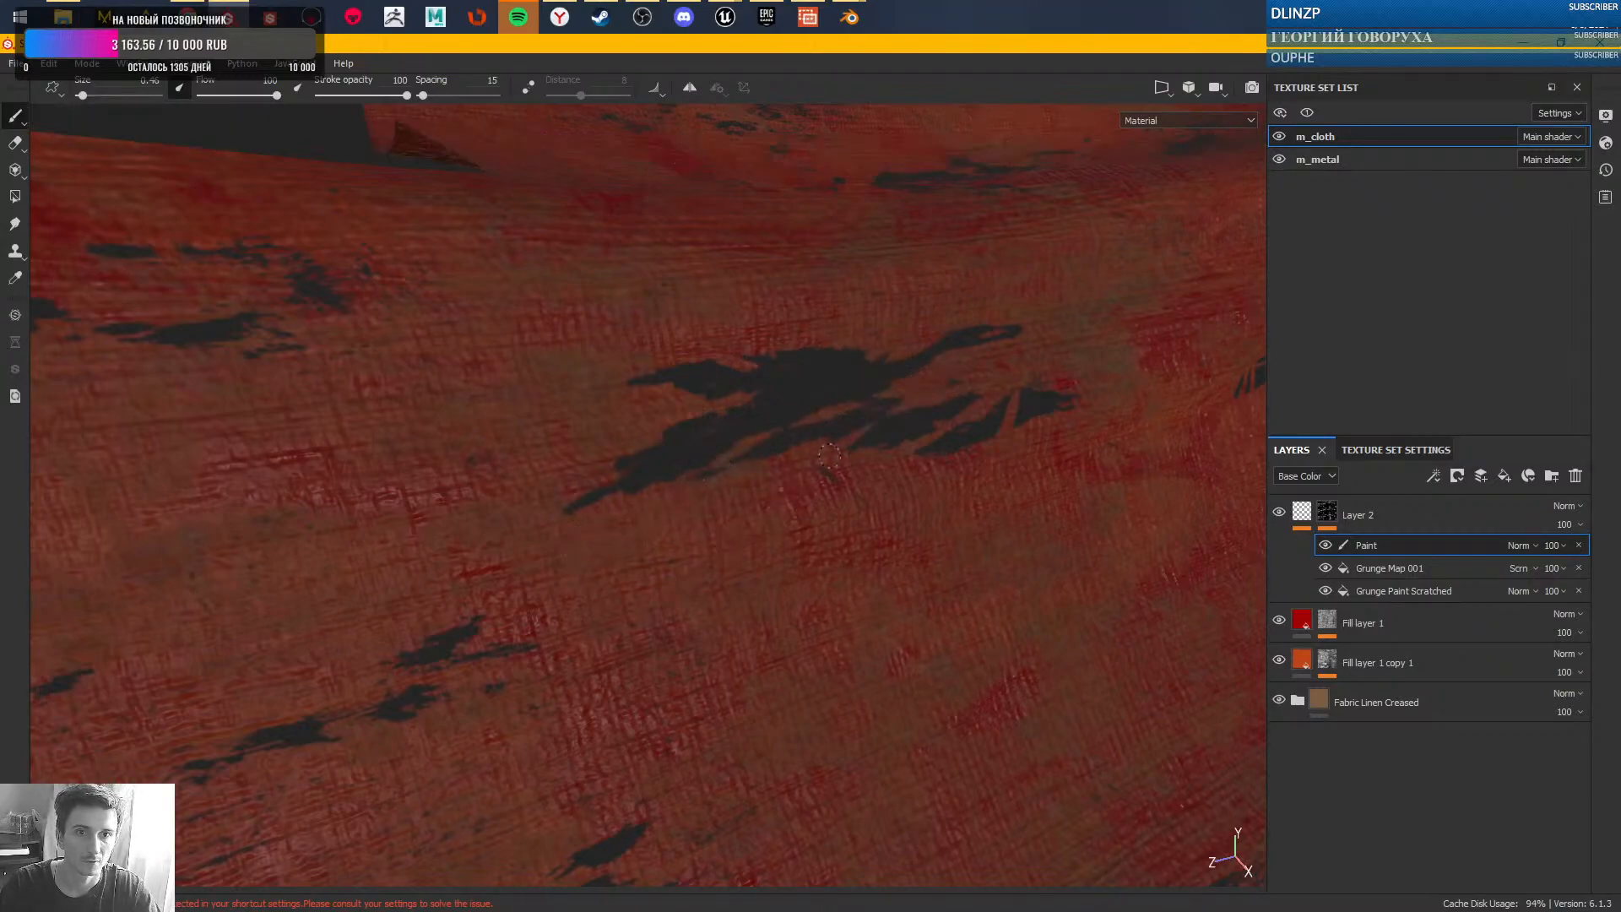
pyautogui.moveTo(861, 328); pyautogui.dragTo(718, 460)
pyautogui.moveTo(635, 516); pyautogui.dragTo(524, 570)
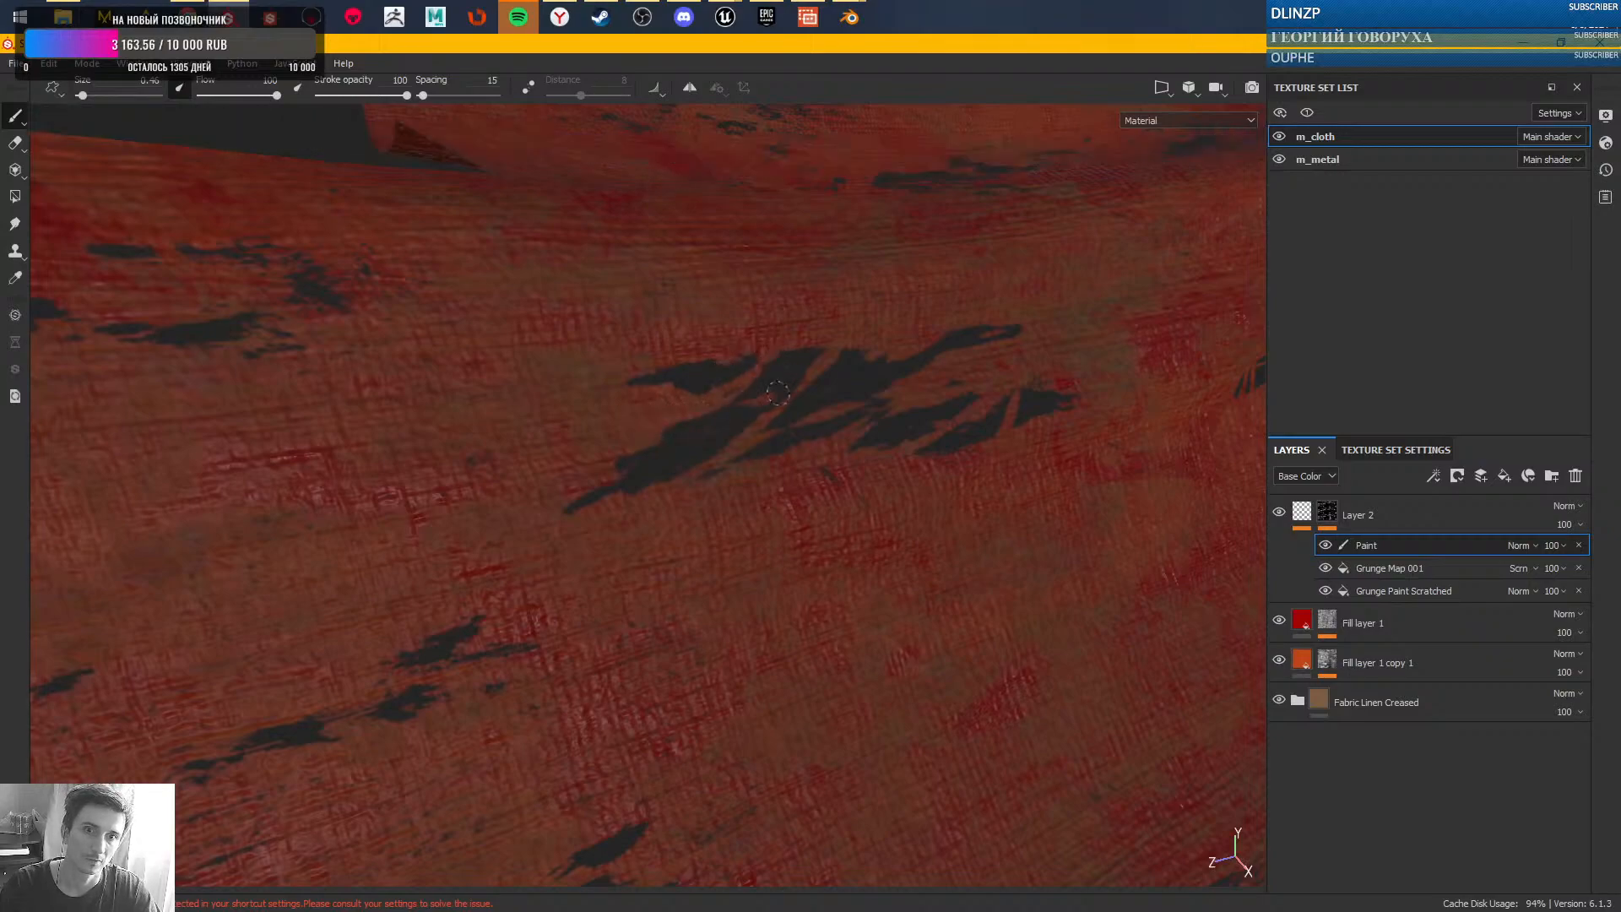
pyautogui.moveTo(782, 480)
pyautogui.keyDown('alt'); pyautogui.mouseDown(button='right')
pyautogui.moveTo(751, 284)
pyautogui.moveTo(616, 408)
pyautogui.moveTo(796, 616)
pyautogui.moveTo(908, 708)
pyautogui.moveTo(876, 623)
pyautogui.mouseUp(button='right'); pyautogui.keyUp('alt')
pyautogui.moveTo(826, 615)
pyautogui.mouseDown()
pyautogui.moveTo(702, 656)
pyautogui.moveTo(612, 662)
pyautogui.mouseUp()
pyautogui.moveTo(625, 657)
pyautogui.mouseDown()
pyautogui.moveTo(685, 639)
pyautogui.moveTo(682, 597)
pyautogui.moveTo(714, 572)
pyautogui.moveTo(648, 627)
pyautogui.mouseUp()
# - Turn the patchy grunge spot near the cloth's lower edge into a solid elongated hole with short dark strokes
pyautogui.moveTo(405, 171)
pyautogui.keyDown('alt'); pyautogui.mouseDown(button='right')
pyautogui.moveTo(435, 329)
pyautogui.moveTo(515, 456)
pyautogui.moveTo(617, 549)
pyautogui.mouseUp(button='right'); pyautogui.keyUp('alt')
pyautogui.keyDown('alt'); pyautogui.moveTo(739, 595); pyautogui.dragTo(717, 470); pyautogui.keyUp('alt')
pyautogui.moveTo(794, 610)
pyautogui.keyDown('alt'); pyautogui.mouseDown()
pyautogui.moveTo(709, 549)
pyautogui.moveTo(743, 550)
pyautogui.moveTo(777, 518)
pyautogui.moveTo(811, 568)
pyautogui.moveTo(835, 567)
pyautogui.moveTo(743, 489)
pyautogui.moveTo(705, 500)
pyautogui.mouseUp(); pyautogui.keyUp('alt')
pyautogui.keyDown('alt'); pyautogui.moveTo(795, 530); pyautogui.dragTo(847, 574); pyautogui.keyUp('alt')
pyautogui.scroll(5, 890, 543)
pyautogui.moveTo(870, 498)
pyautogui.keyDown('shift'); pyautogui.mouseDown(button='right')
pyautogui.moveTo(966, 470)
pyautogui.moveTo(799, 429)
pyautogui.moveTo(898, 433)
pyautogui.moveTo(883, 433)
pyautogui.mouseUp(button='right'); pyautogui.keyUp('shift')
pyautogui.keyDown('alt'); pyautogui.moveTo(827, 500); pyautogui.dragTo(846, 471); pyautogui.keyUp('alt')
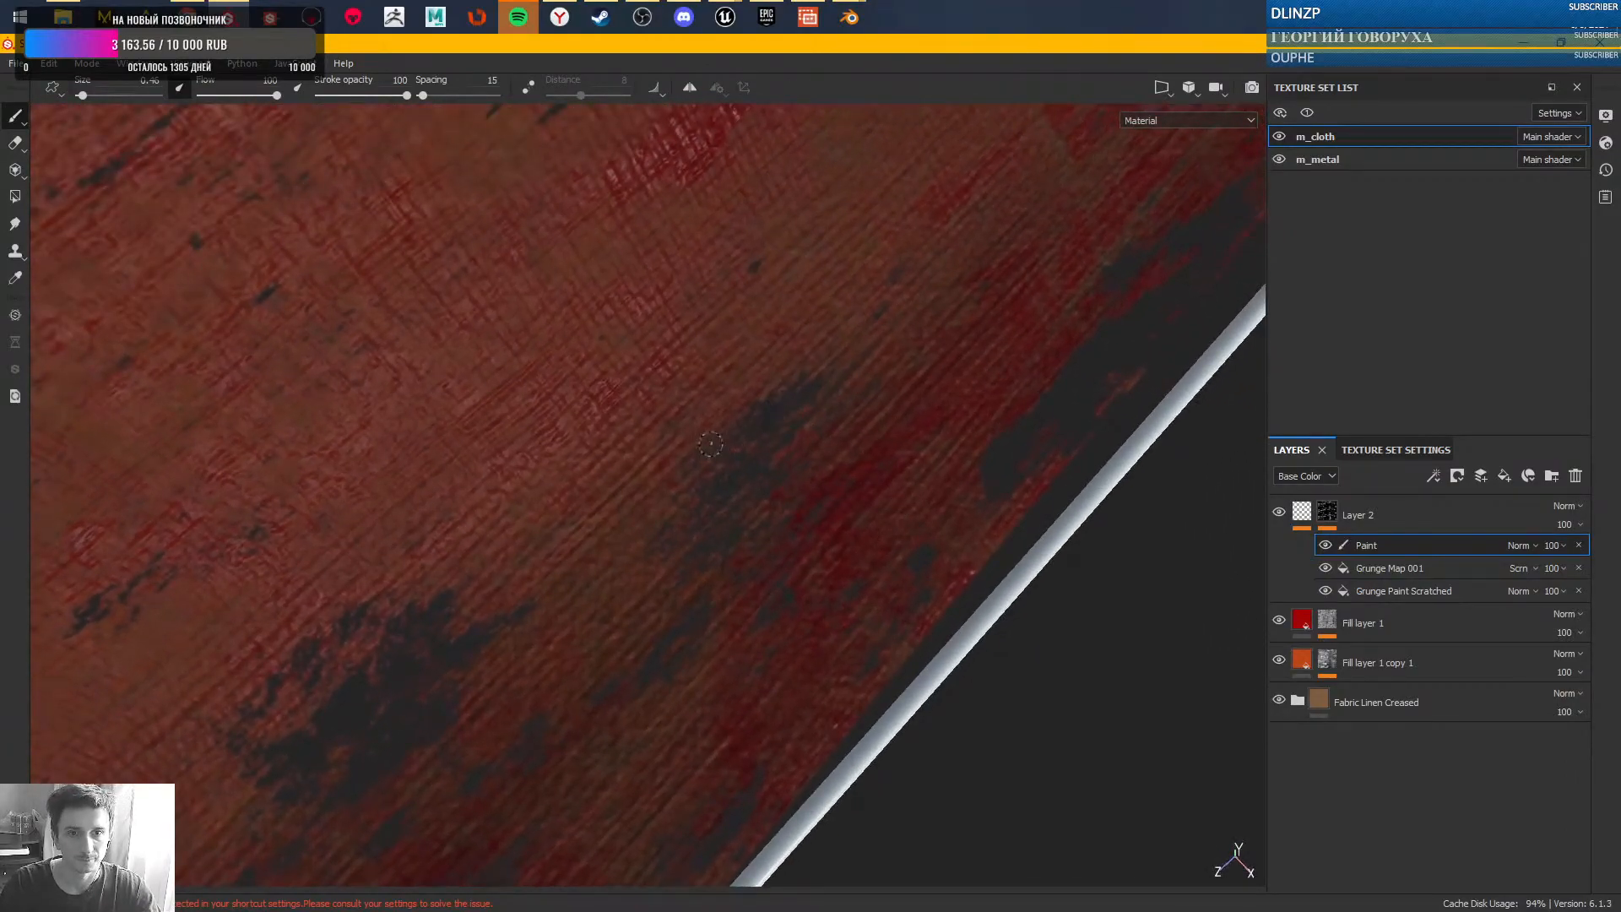
pyautogui.moveTo(739, 443); pyautogui.dragTo(743, 432)
pyautogui.moveTo(662, 529); pyautogui.dragTo(644, 536)
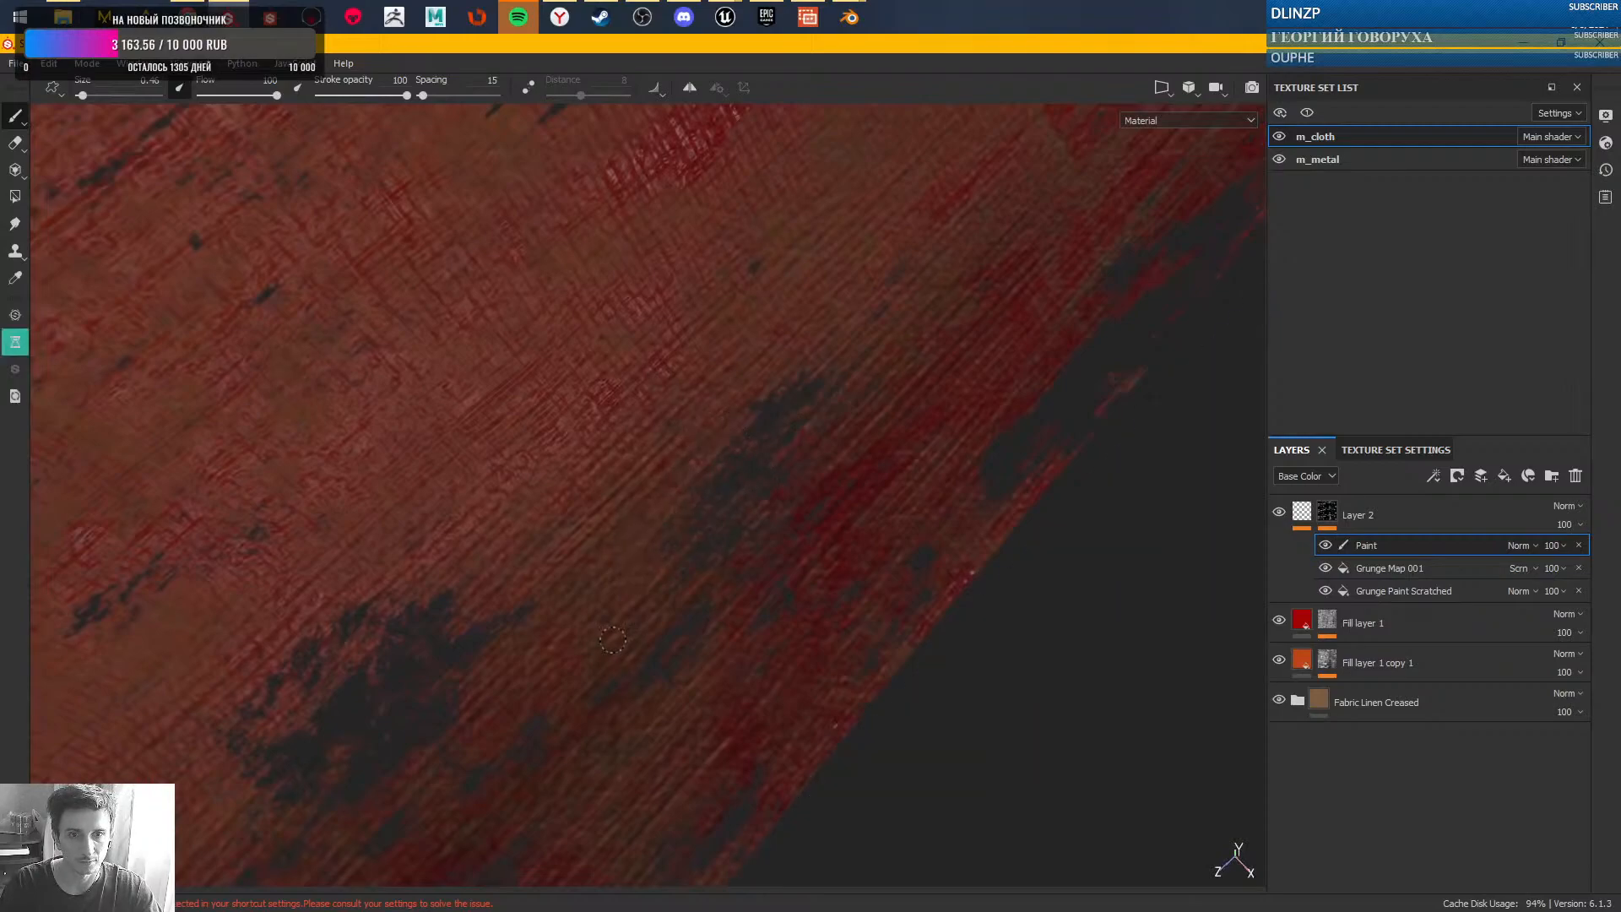
pyautogui.moveTo(629, 626); pyautogui.dragTo(618, 635)
pyautogui.moveTo(844, 443)
pyautogui.mouseDown()
pyautogui.moveTo(743, 462)
pyautogui.moveTo(716, 492)
pyautogui.mouseUp()
pyautogui.moveTo(757, 430); pyautogui.dragTo(760, 432)
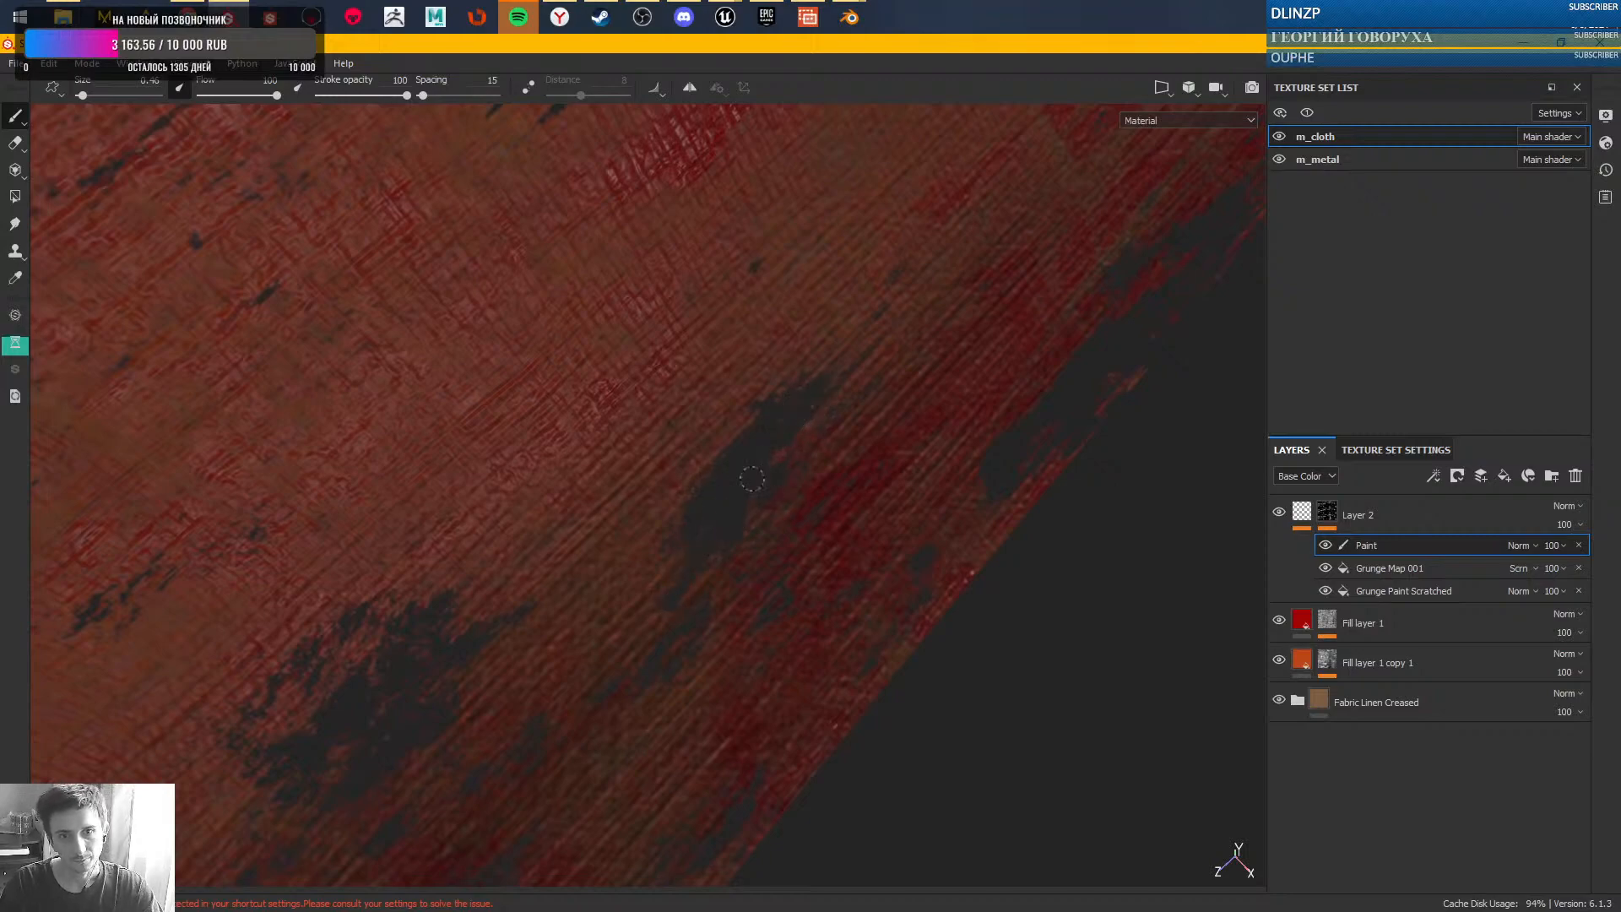
pyautogui.moveTo(692, 553); pyautogui.dragTo(682, 564)
pyautogui.moveTo(646, 597); pyautogui.dragTo(639, 605)
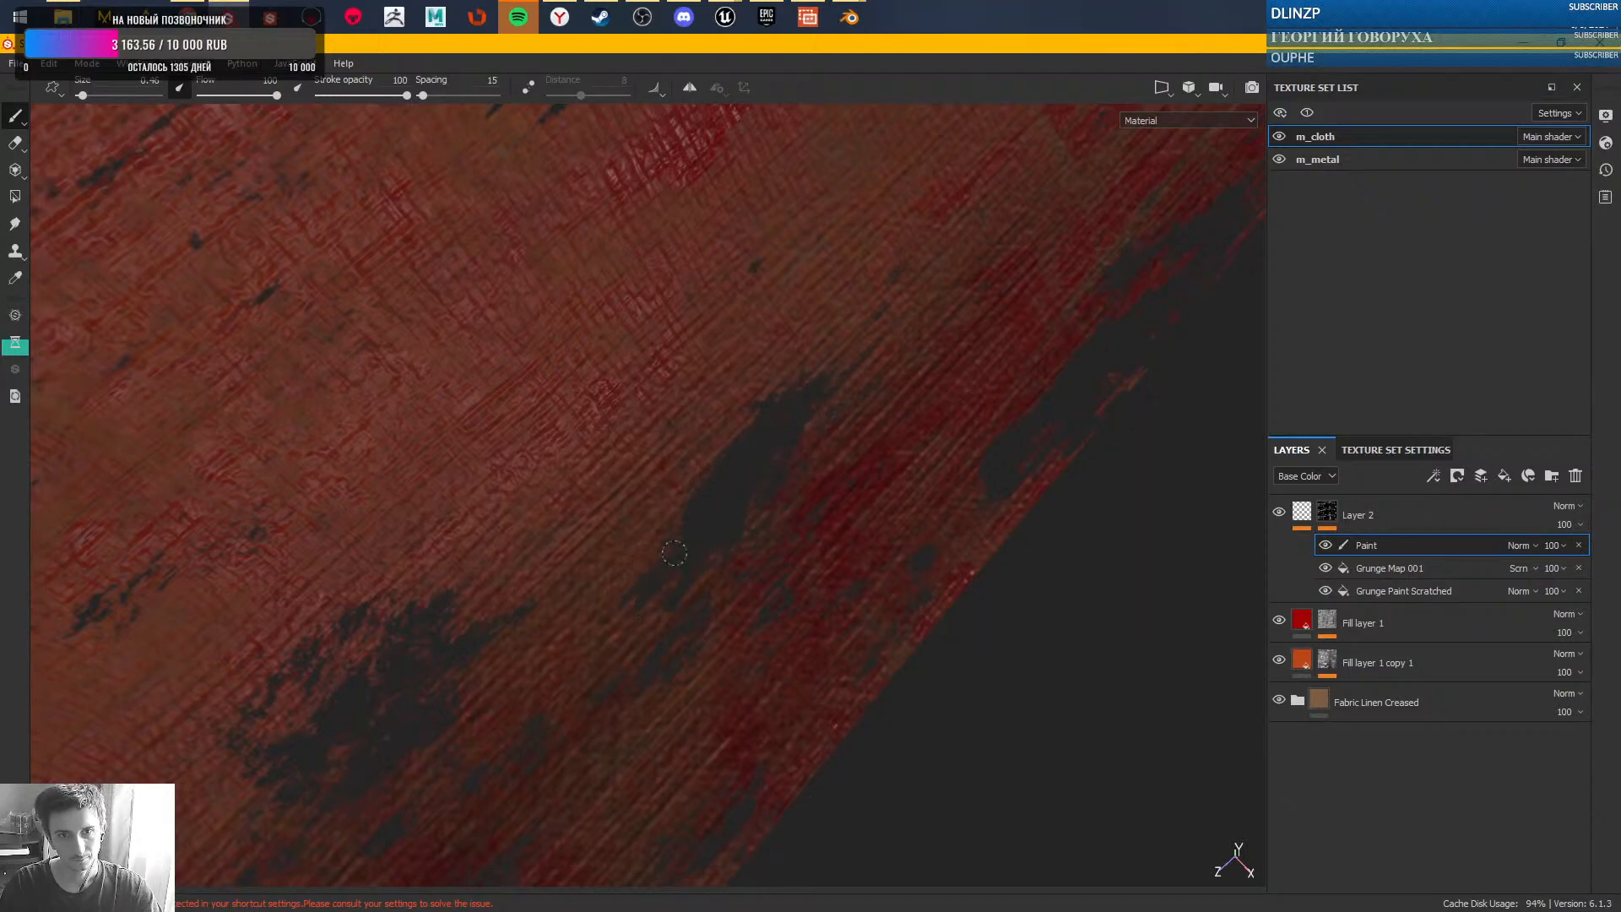
pyautogui.moveTo(814, 400)
pyautogui.mouseDown()
pyautogui.moveTo(698, 504)
pyautogui.moveTo(613, 549)
pyautogui.mouseUp()
pyautogui.moveTo(814, 434)
pyautogui.mouseDown()
pyautogui.moveTo(717, 491)
pyautogui.moveTo(797, 415)
pyautogui.mouseUp()
# - Touch up the large neighbouring grunge hole near the cloth's lower edge and save the project
pyautogui.keyDown('alt'); pyautogui.moveTo(686, 493); pyautogui.dragTo(507, 599, button='right'); pyautogui.keyUp('alt')
pyautogui.keyDown('alt'); pyautogui.moveTo(507, 598); pyautogui.dragTo(724, 440); pyautogui.keyUp('alt')
pyautogui.moveTo(628, 562); pyautogui.dragTo(790, 496)
pyautogui.moveTo(790, 496); pyautogui.dragTo(738, 544)
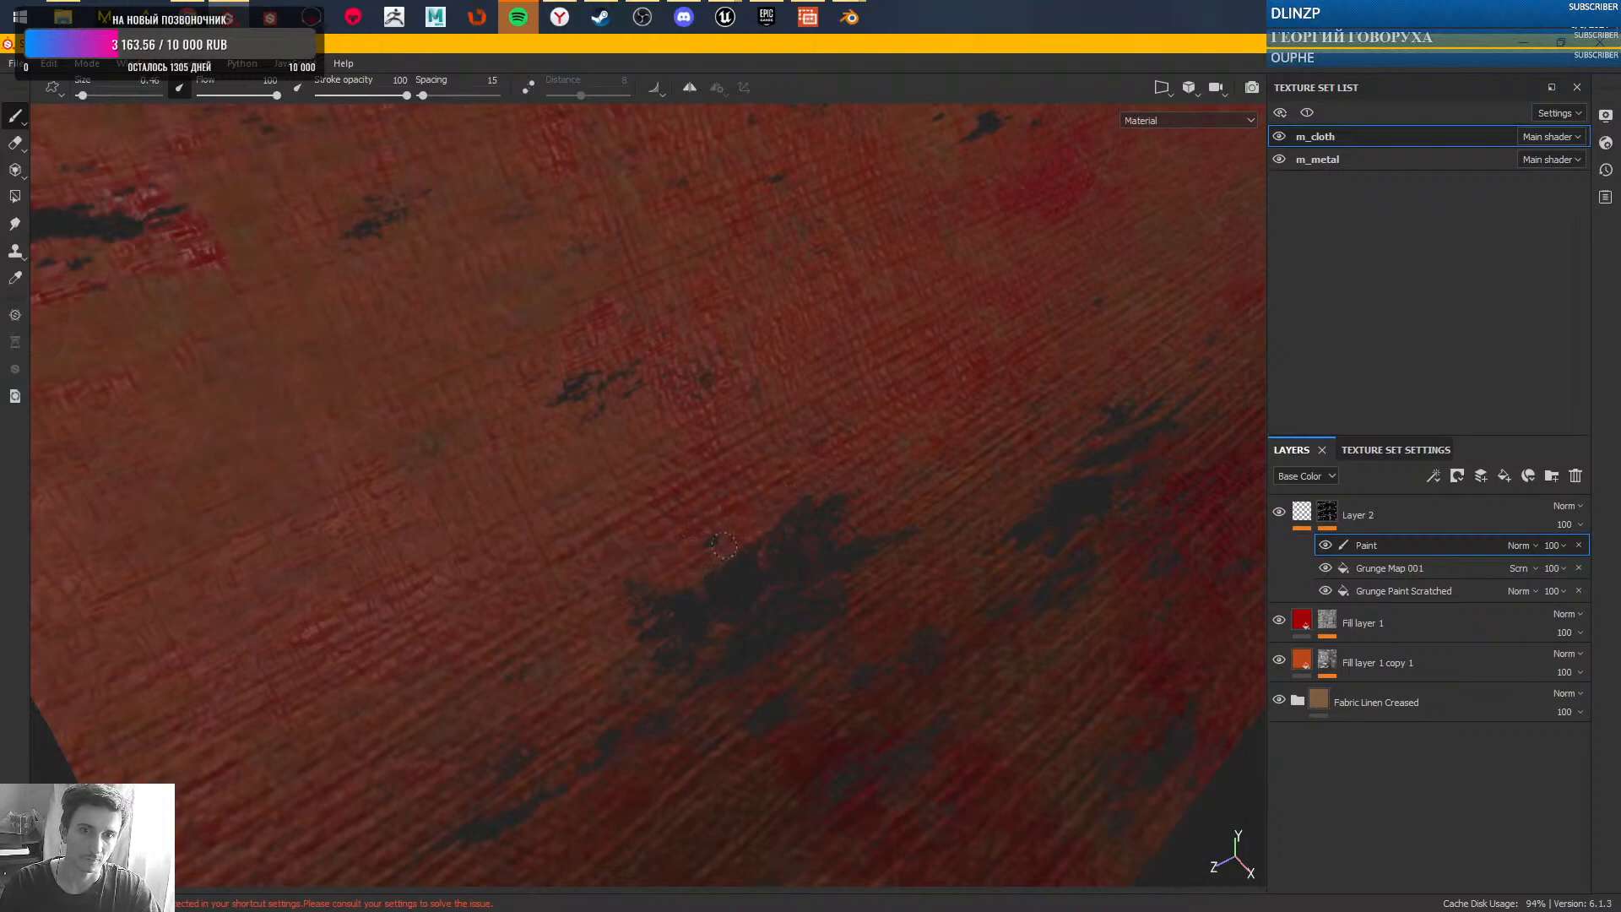
pyautogui.hotkey('ctrl', 's')
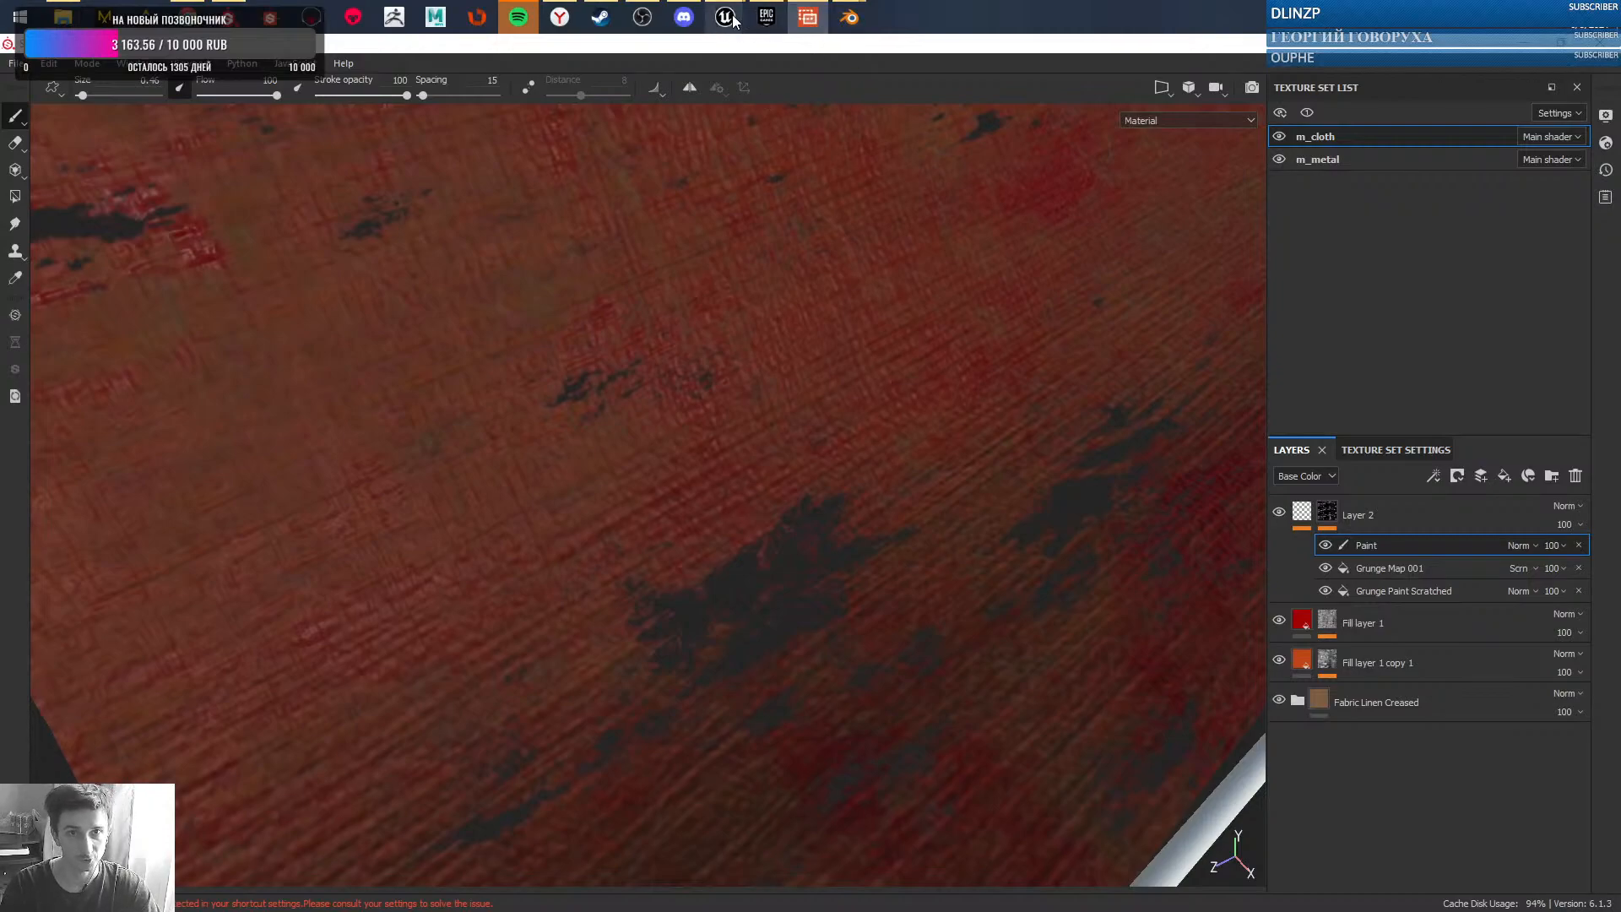
# - Switch to Unreal, select the hanging red cloth, and inspect its MI_flag material instance in a maximized editor and rotated preview
pyautogui.moveTo(725, 18)
pyautogui.click(629, 103)
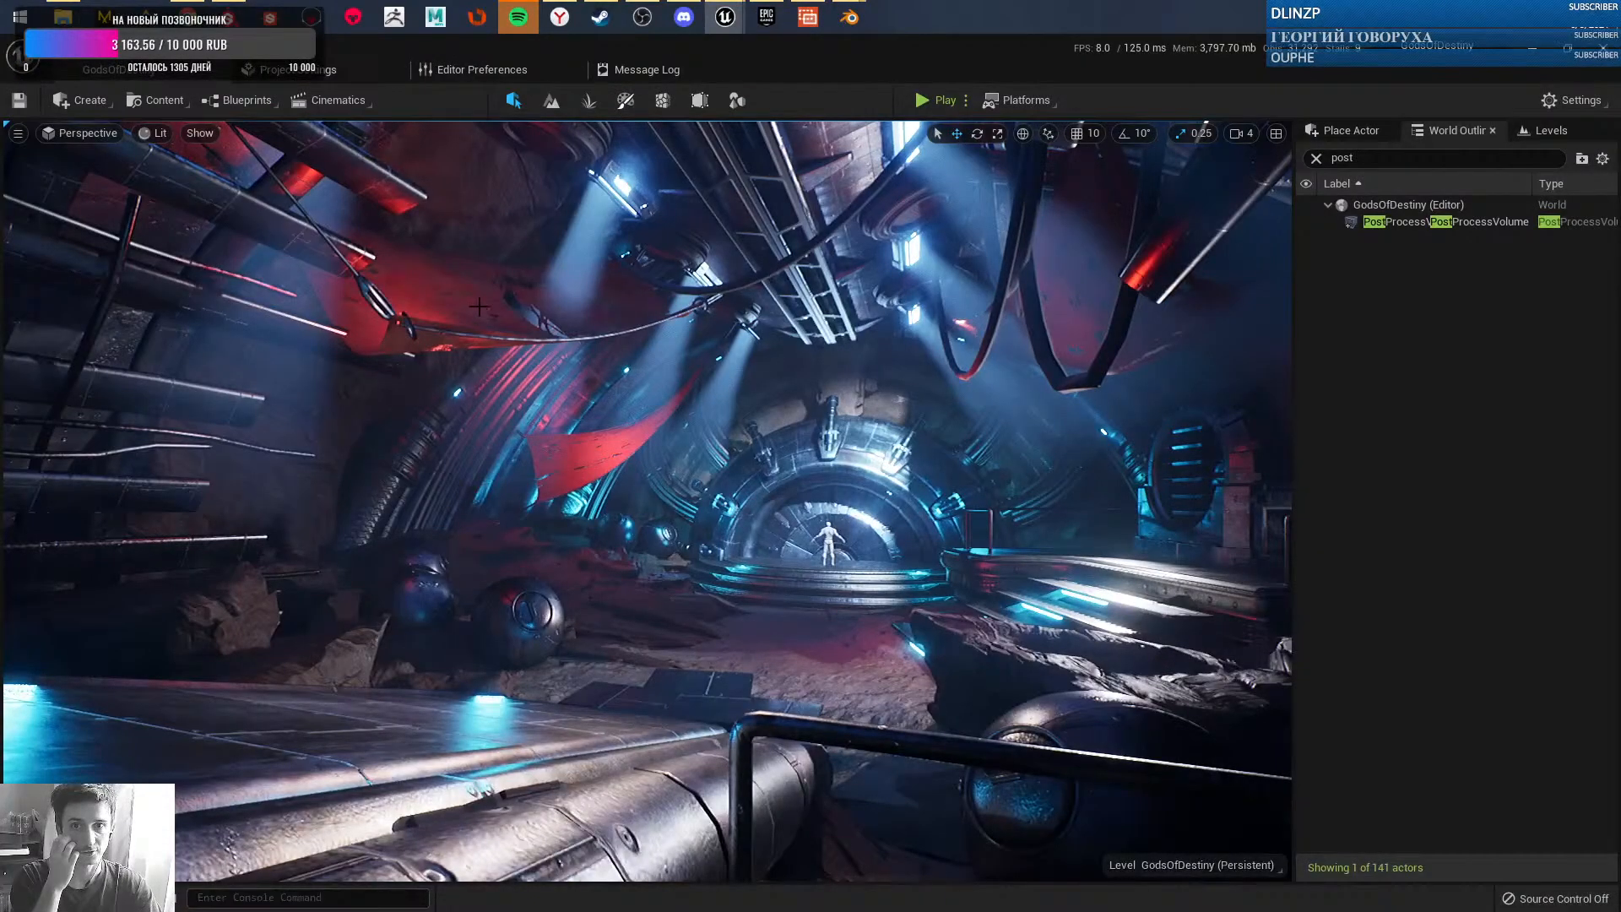
pyautogui.click(492, 335)
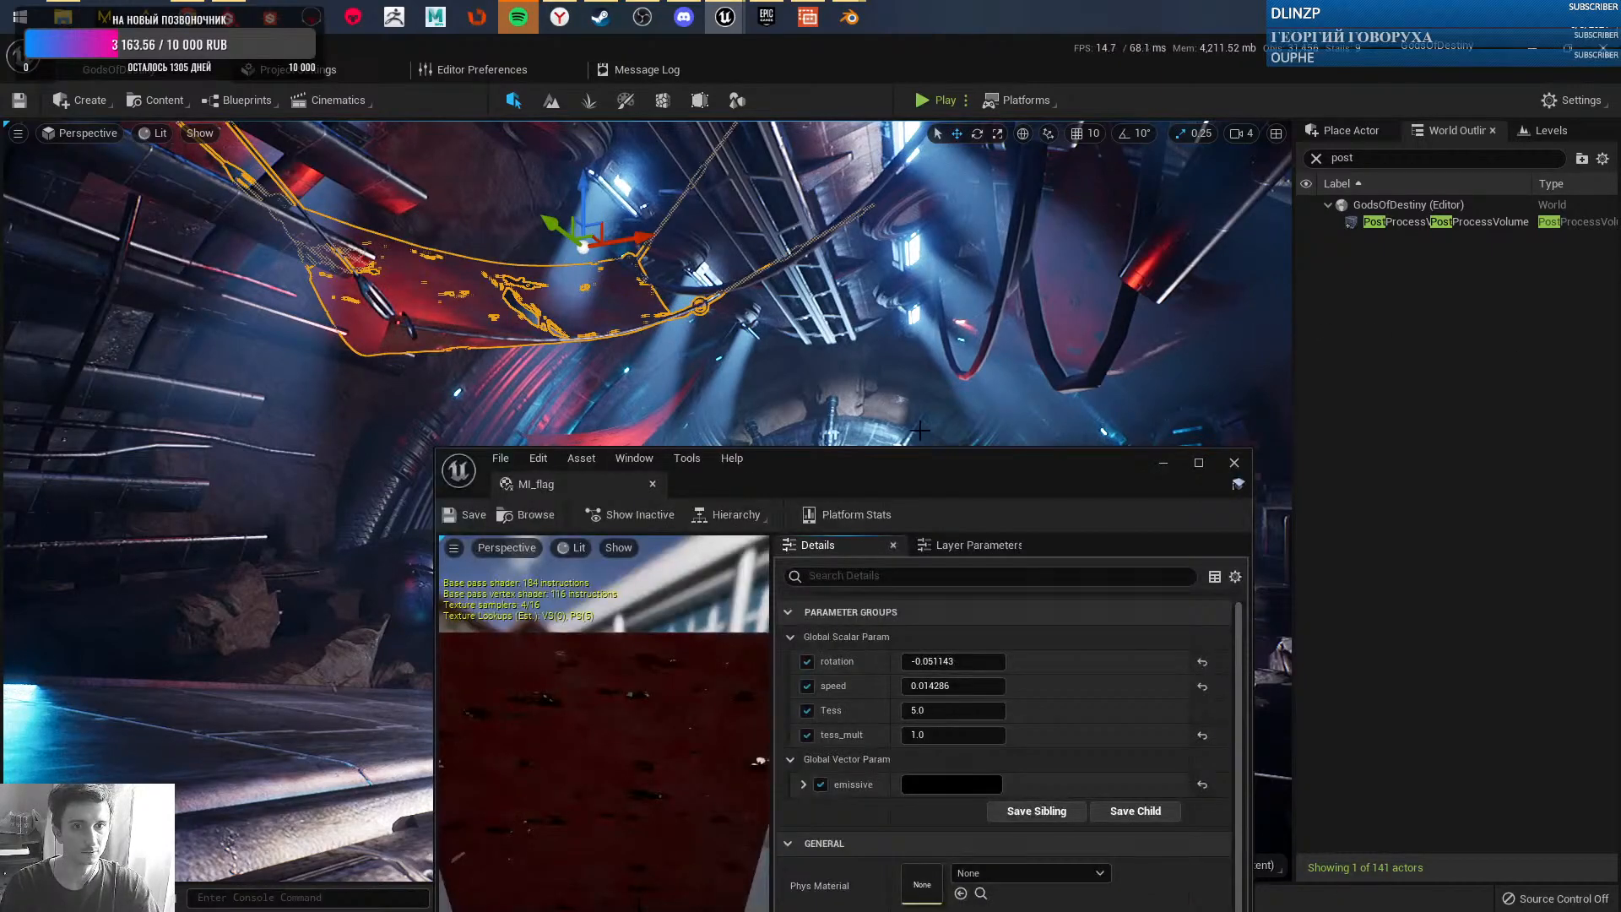
pyautogui.doubleClick(902, 463)
pyautogui.moveTo(491, 515); pyautogui.dragTo(570, 479)
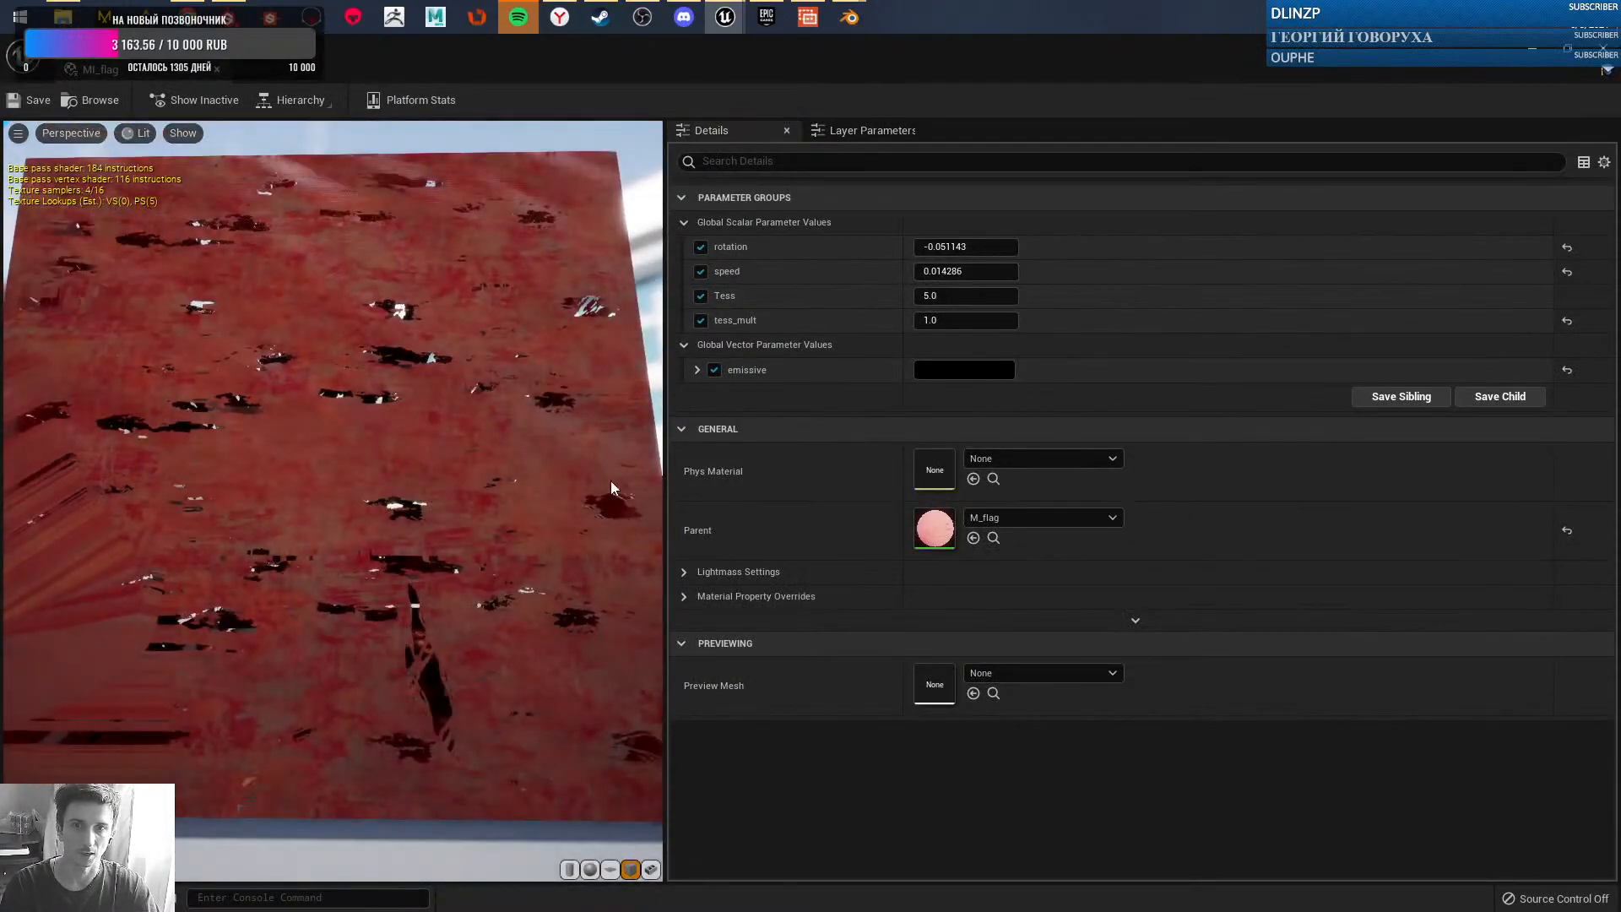
# - Open the parent material M_flag and examine its graph, including the panned normal texture and the texture sample feeding Opacity Mask
pyautogui.doubleClick(932, 528)
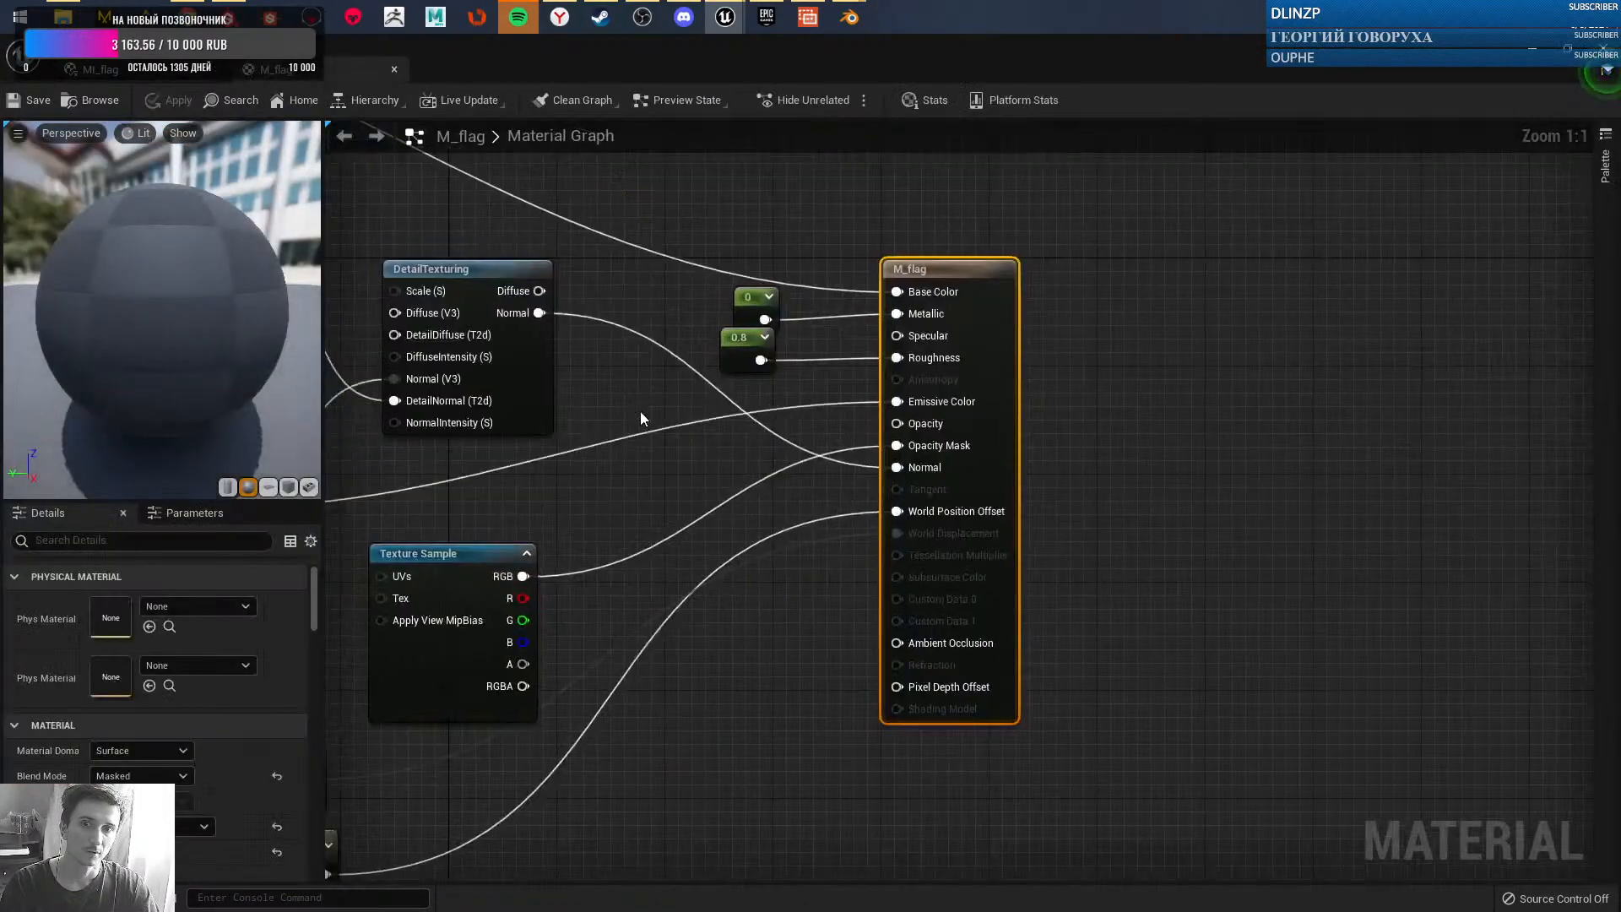
pyautogui.moveTo(700, 425); pyautogui.dragTo(1040, 432, button='right')
pyautogui.scroll(-3, 1040, 432)
pyautogui.moveTo(549, 700); pyautogui.dragTo(844, 589, button='right')
pyautogui.scroll(3, 868, 612)
pyautogui.moveTo(710, 420); pyautogui.dragTo(713, 661, button='right')
pyautogui.click(738, 562)
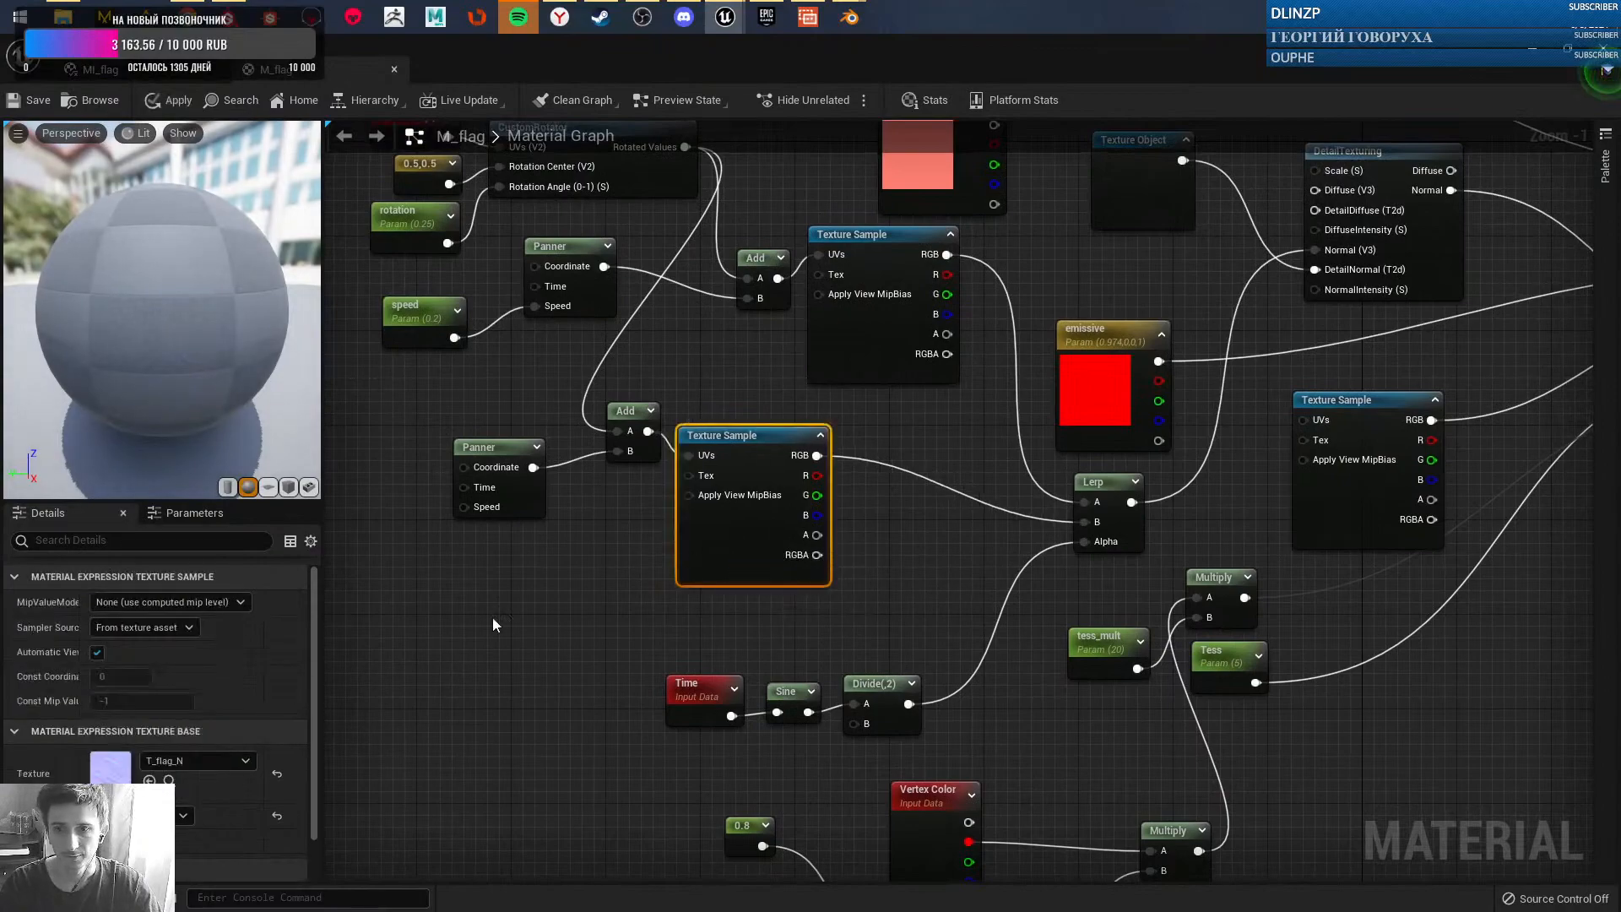
pyautogui.moveTo(1095, 439); pyautogui.dragTo(945, 601, button='right')
pyautogui.click(1185, 666)
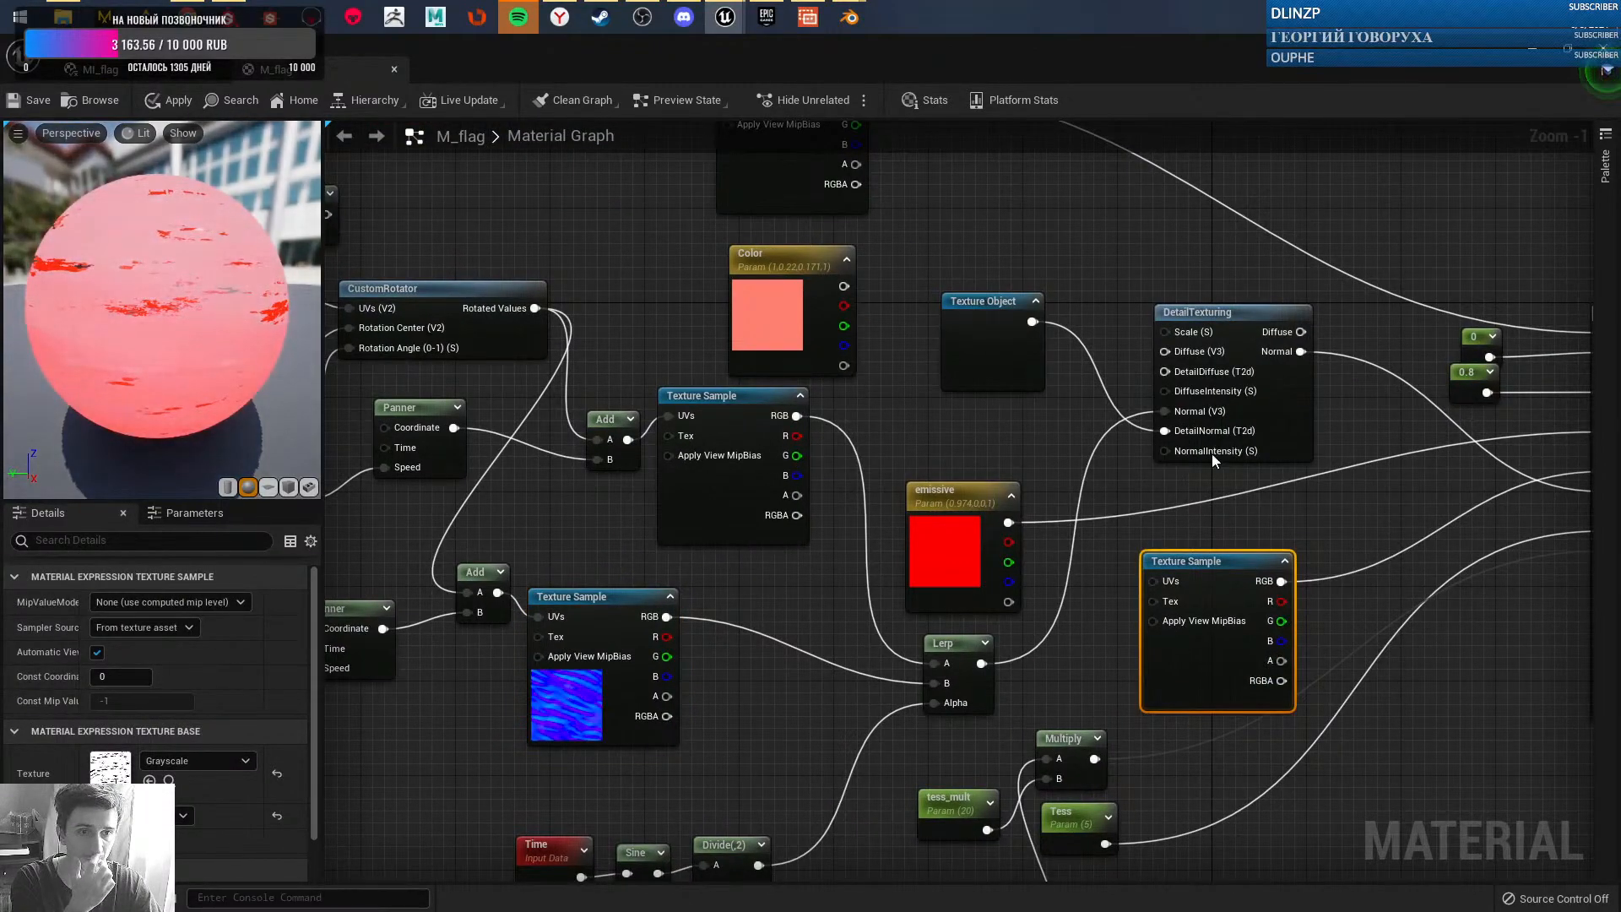
pyautogui.moveTo(893, 403); pyautogui.dragTo(952, 159, button='right')
pyautogui.moveTo(939, 669); pyautogui.dragTo(834, 338, button='right')
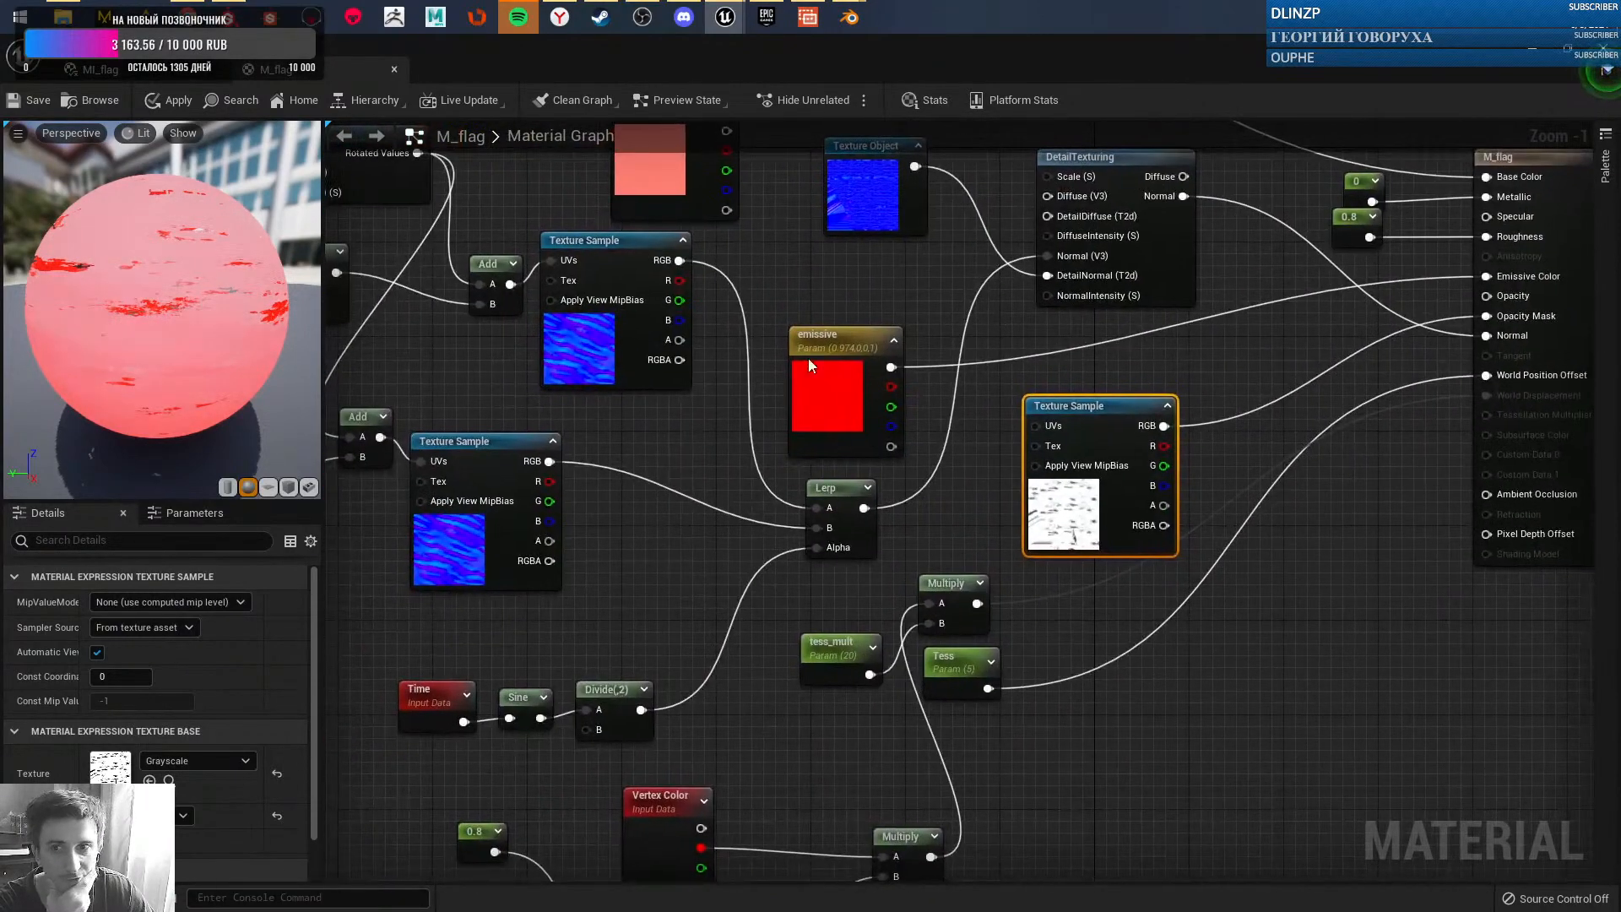
# - Undo the last node move and reposition the opacity Texture Sample node beside the emissive parameter in the M_flag graph
pyautogui.moveTo(660, 530); pyautogui.dragTo(923, 683, button='right')
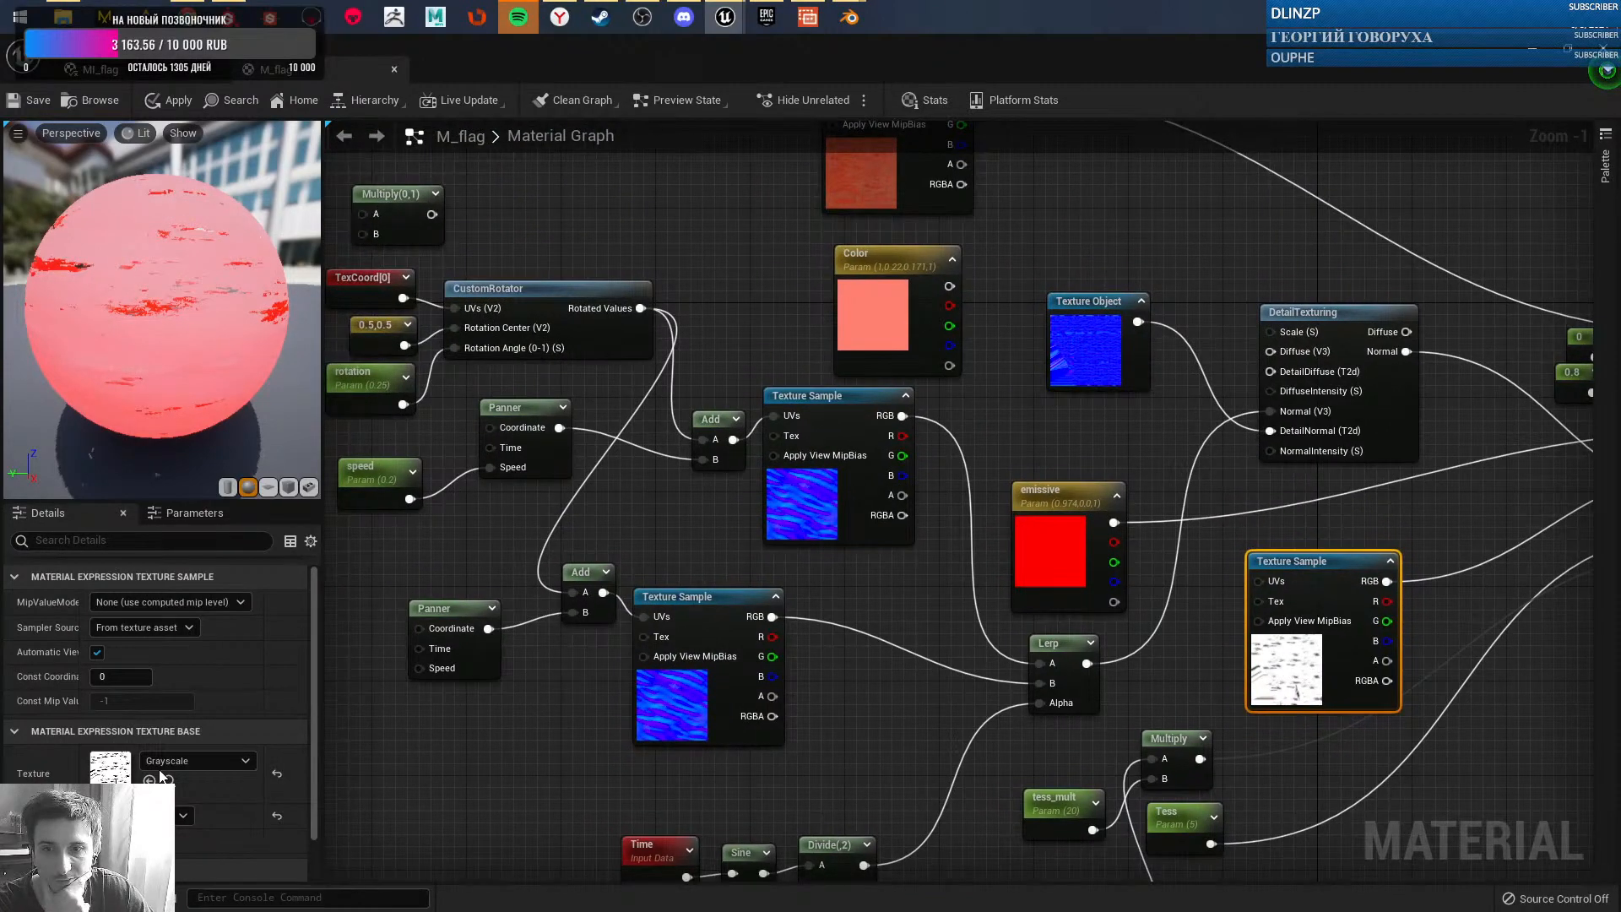
pyautogui.hotkey('ctrl', 'z')
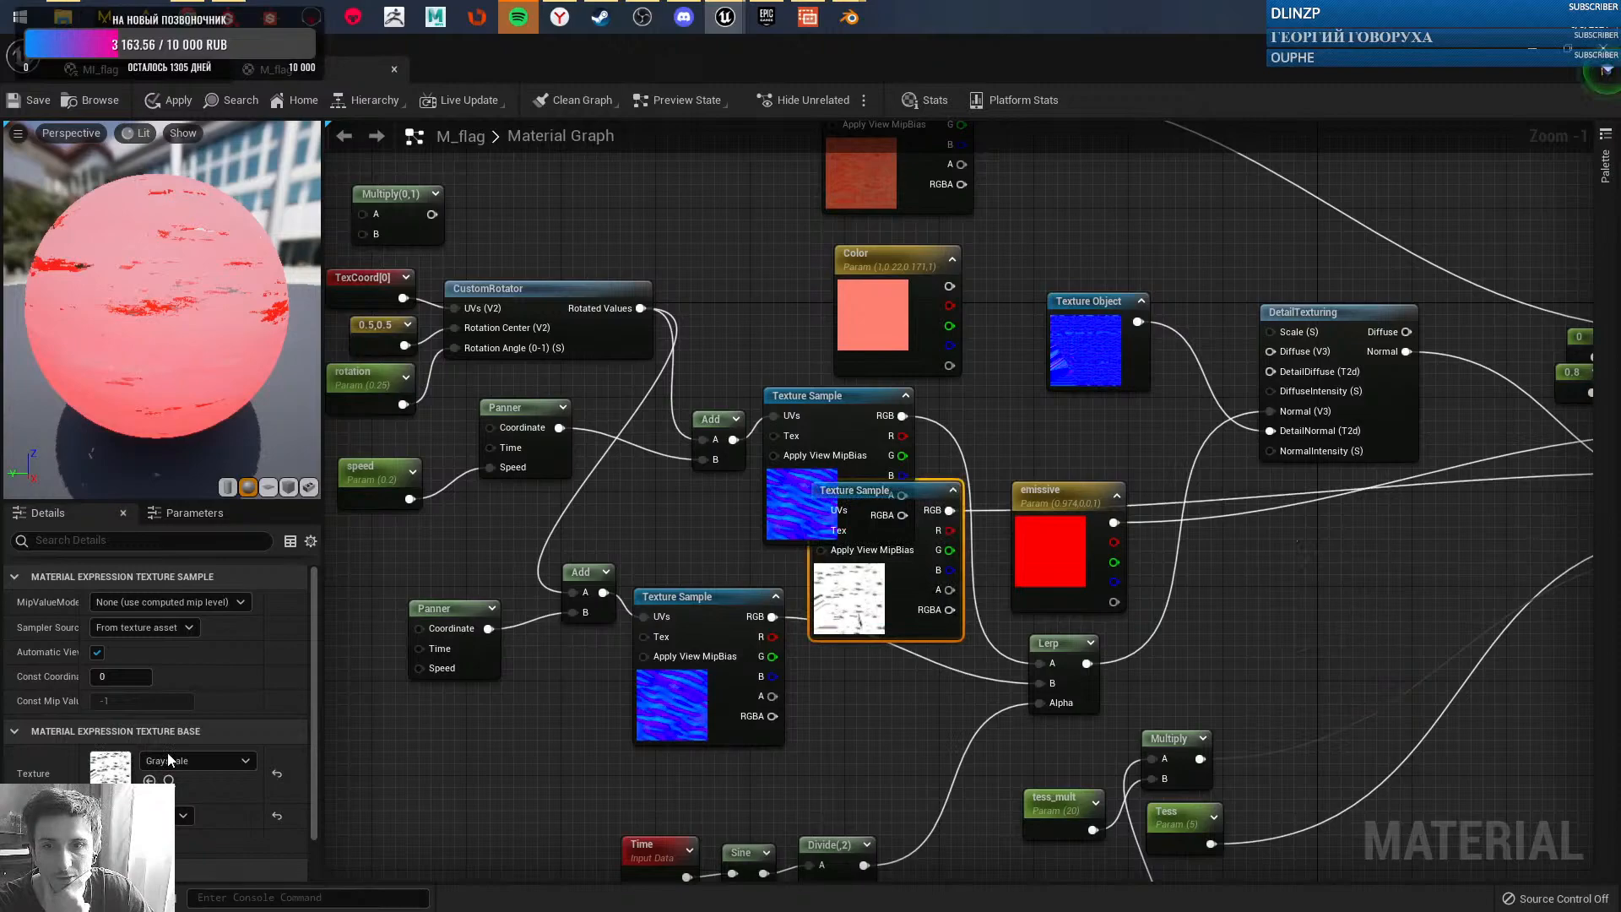
pyautogui.moveTo(853, 591); pyautogui.dragTo(1338, 638)
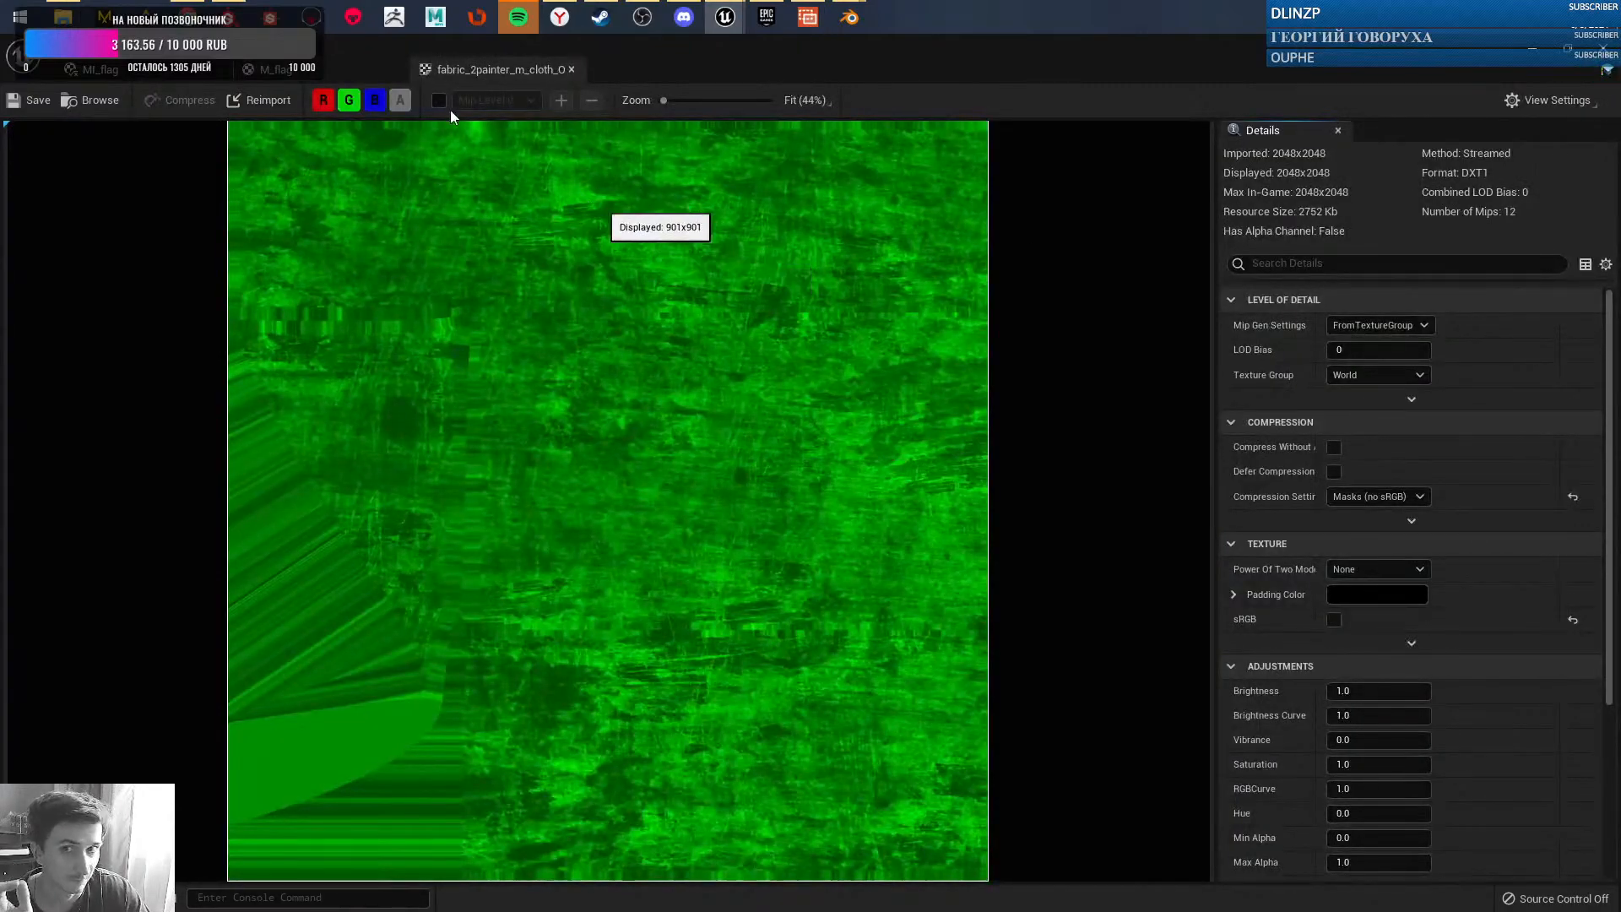
# - Check the red, green and blue channels of the fabric_2painter_m_cloth_O texture one at a time, compare with the material graph, and close the texture
pyautogui.click(323, 99)
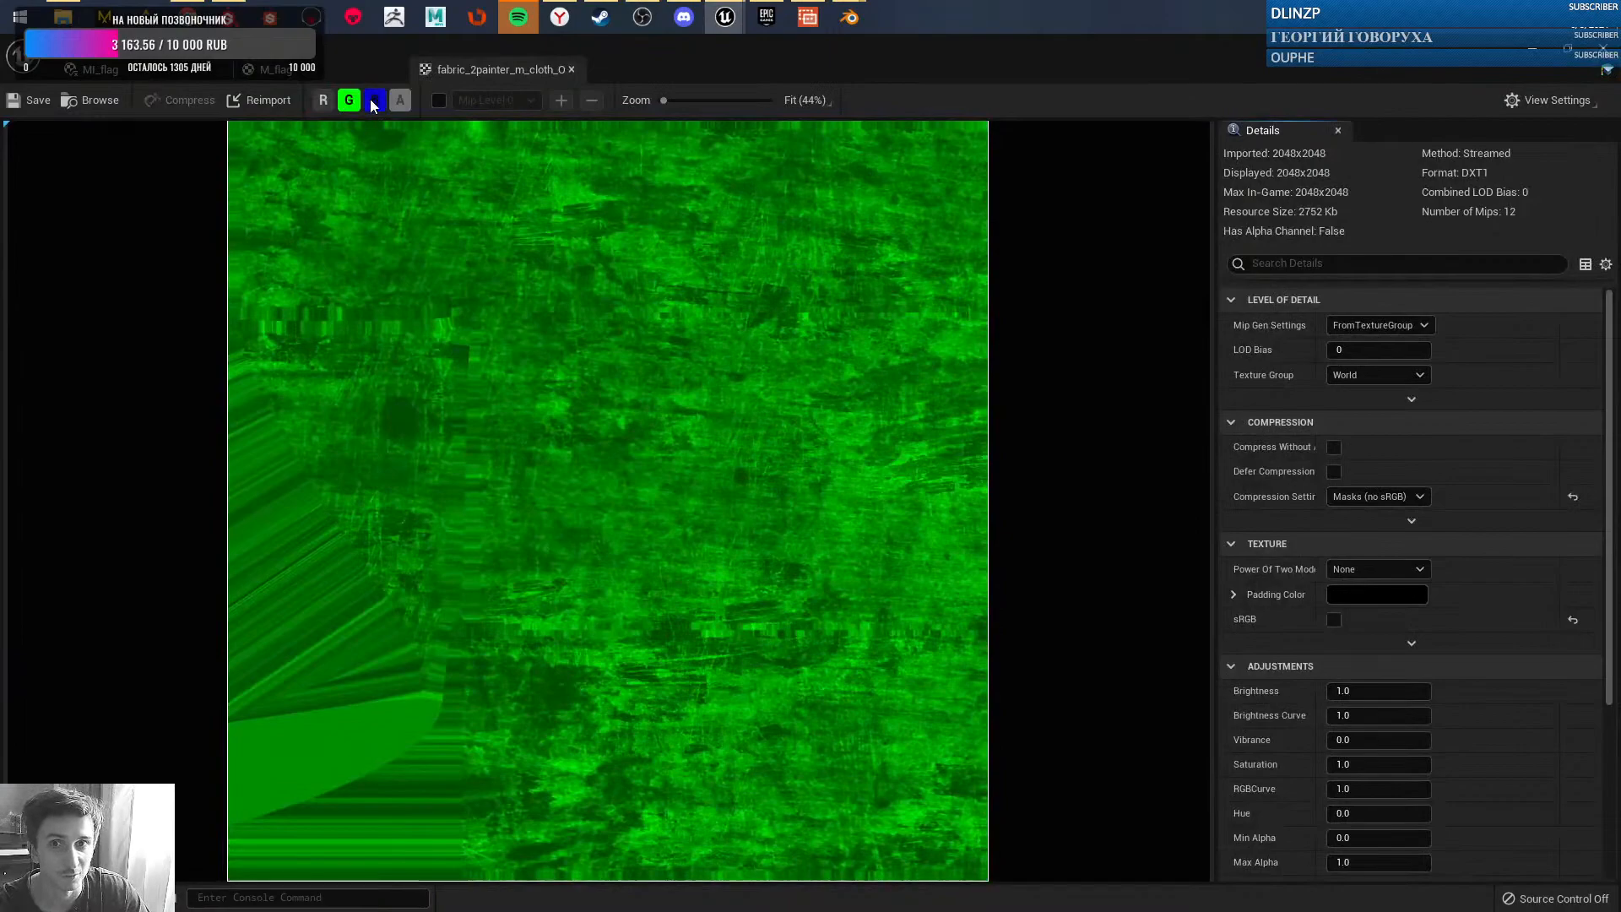
pyautogui.click(374, 100)
pyautogui.click(349, 99)
pyautogui.click(375, 100)
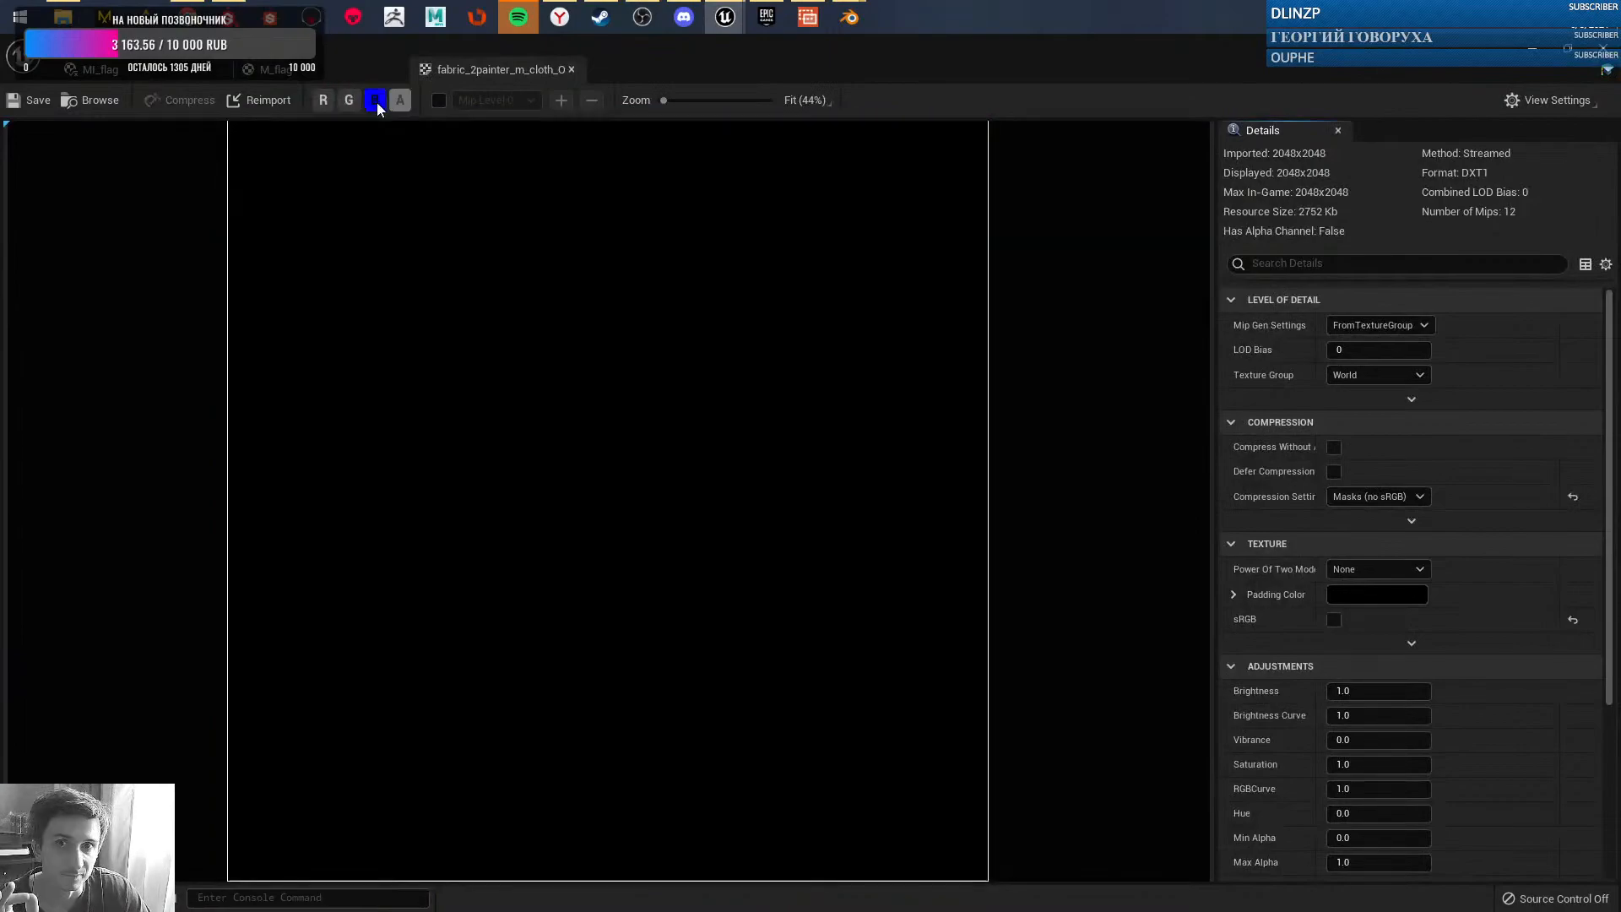
pyautogui.click(374, 100)
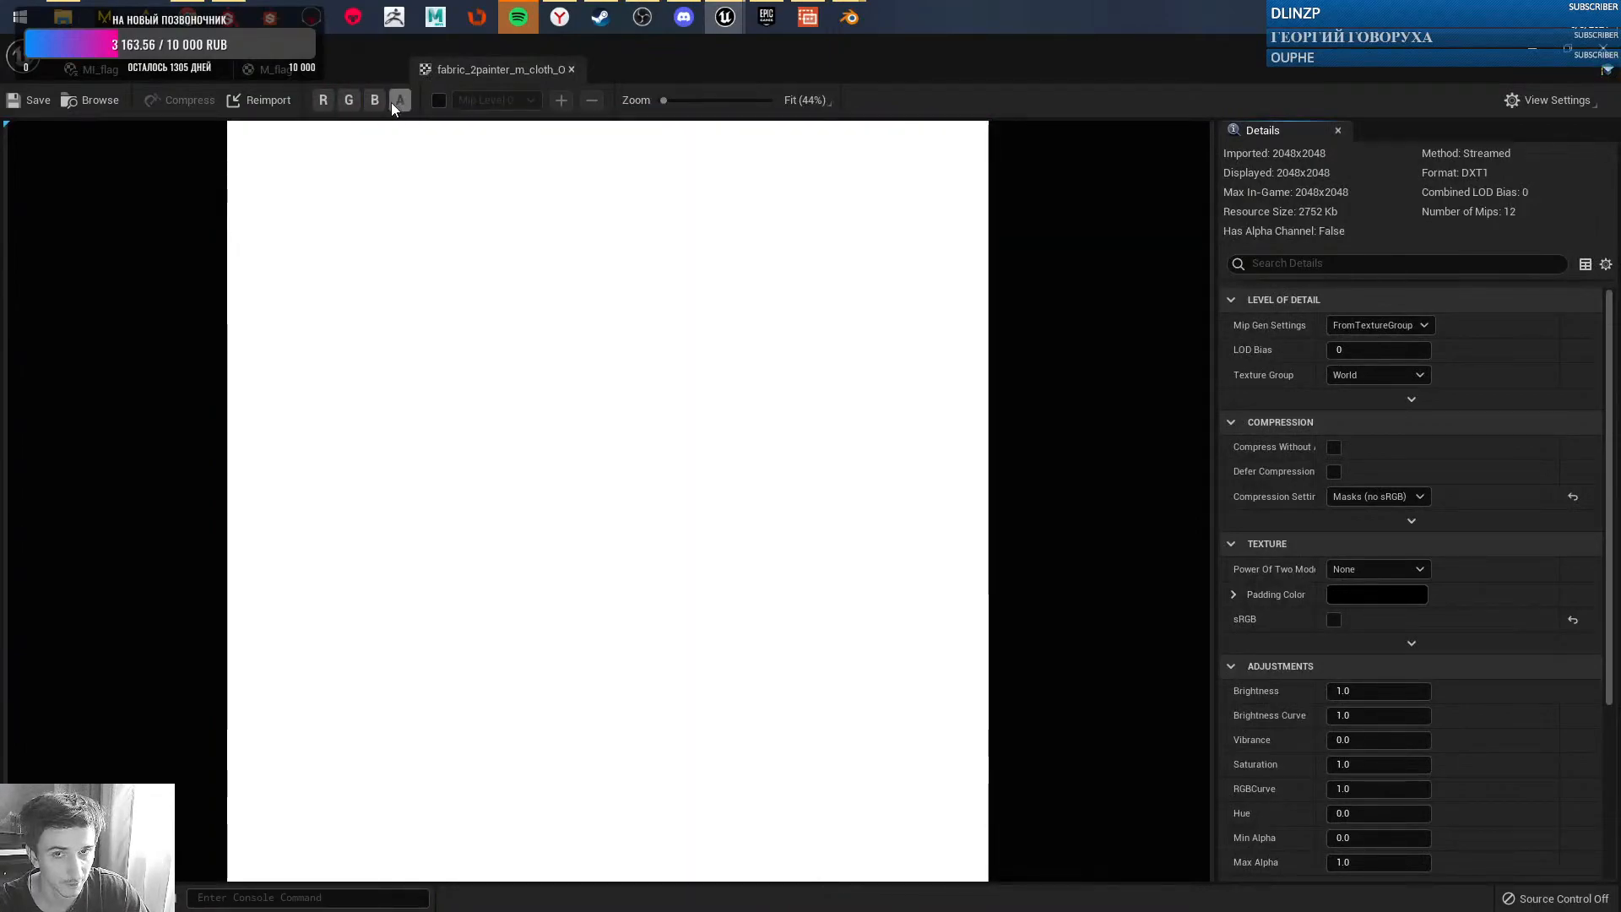
pyautogui.click(376, 100)
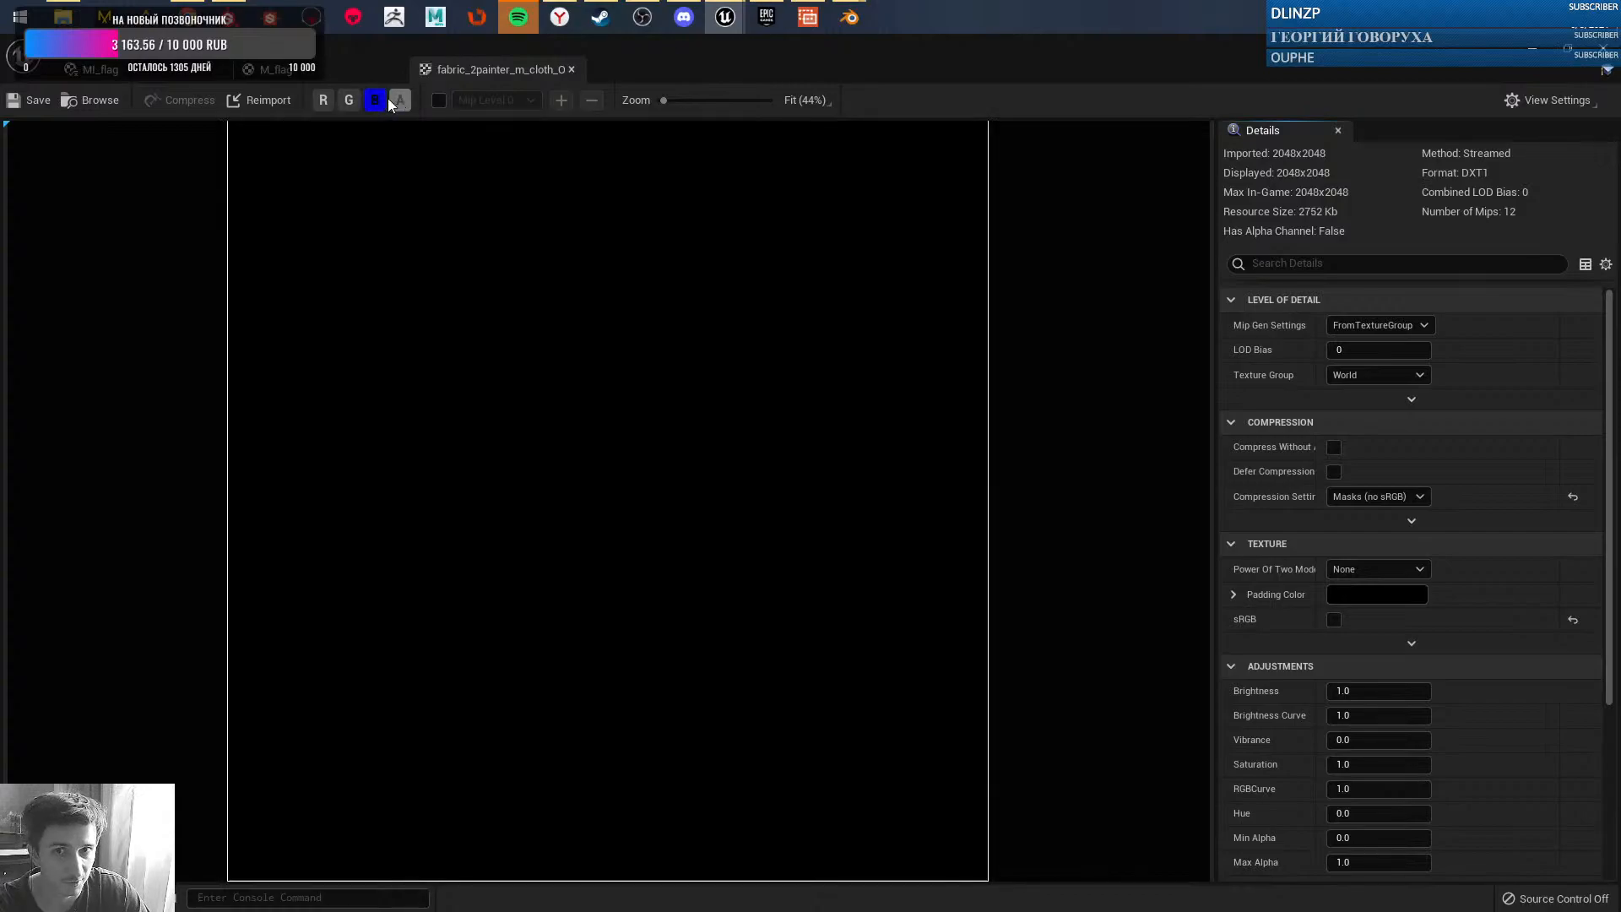
pyautogui.click(506, 68)
pyautogui.click(341, 74)
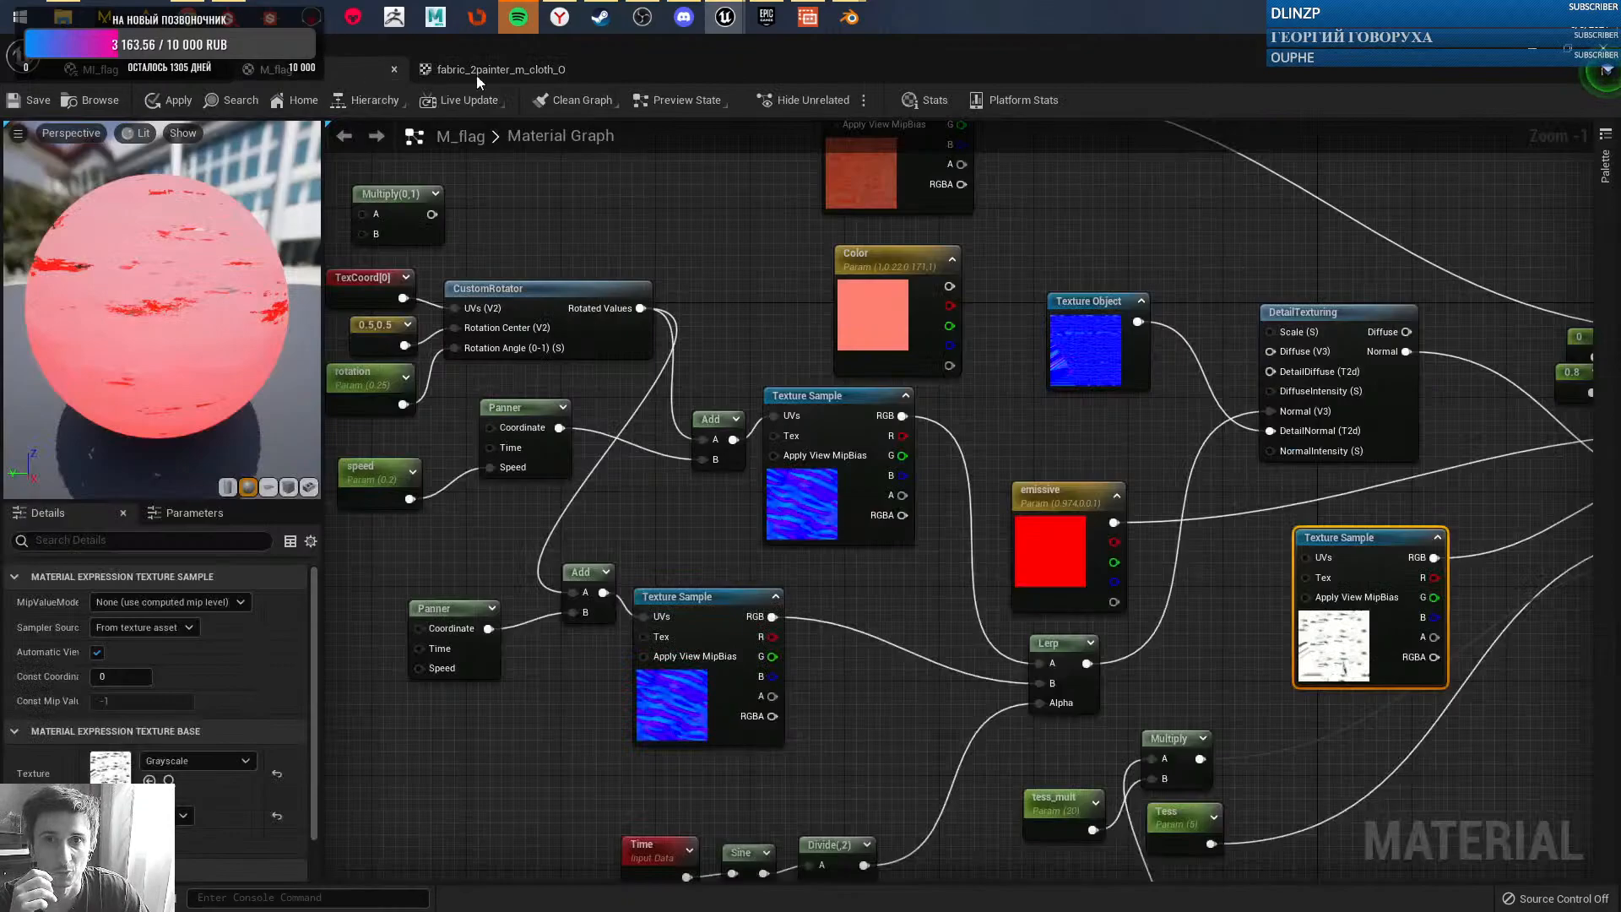
pyautogui.click(549, 69)
pyautogui.click(571, 69)
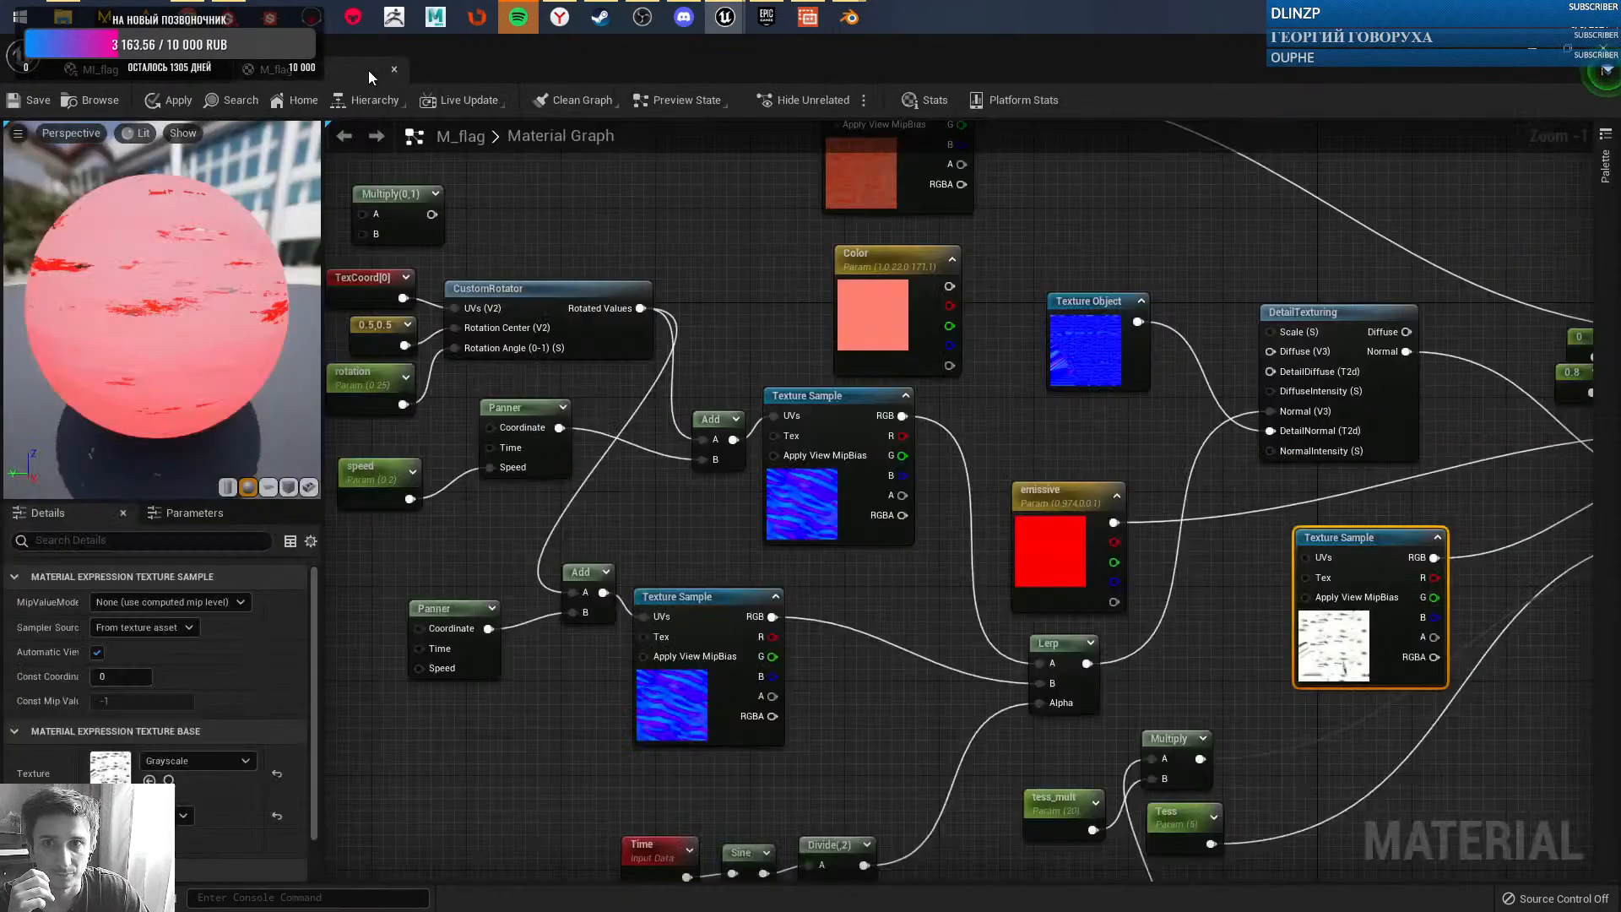
# - Close the M_flag material without applying its changes, rotate the MI_flag preview, and close the material instance
pyautogui.click(393, 69)
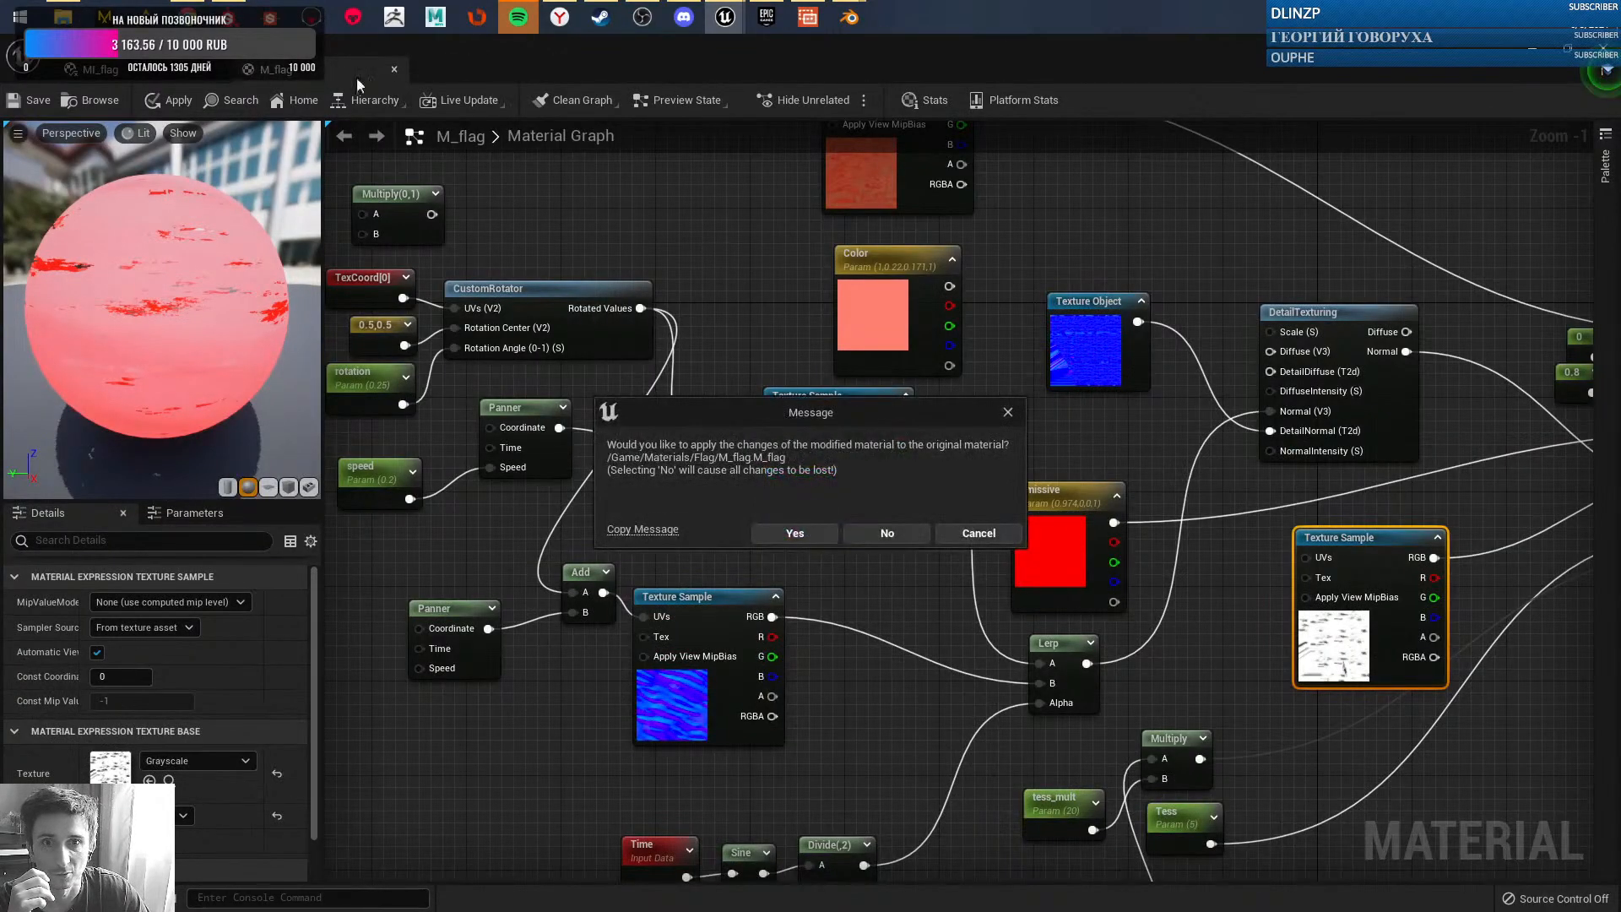
pyautogui.click(903, 530)
pyautogui.moveTo(330, 304); pyautogui.dragTo(333, 253)
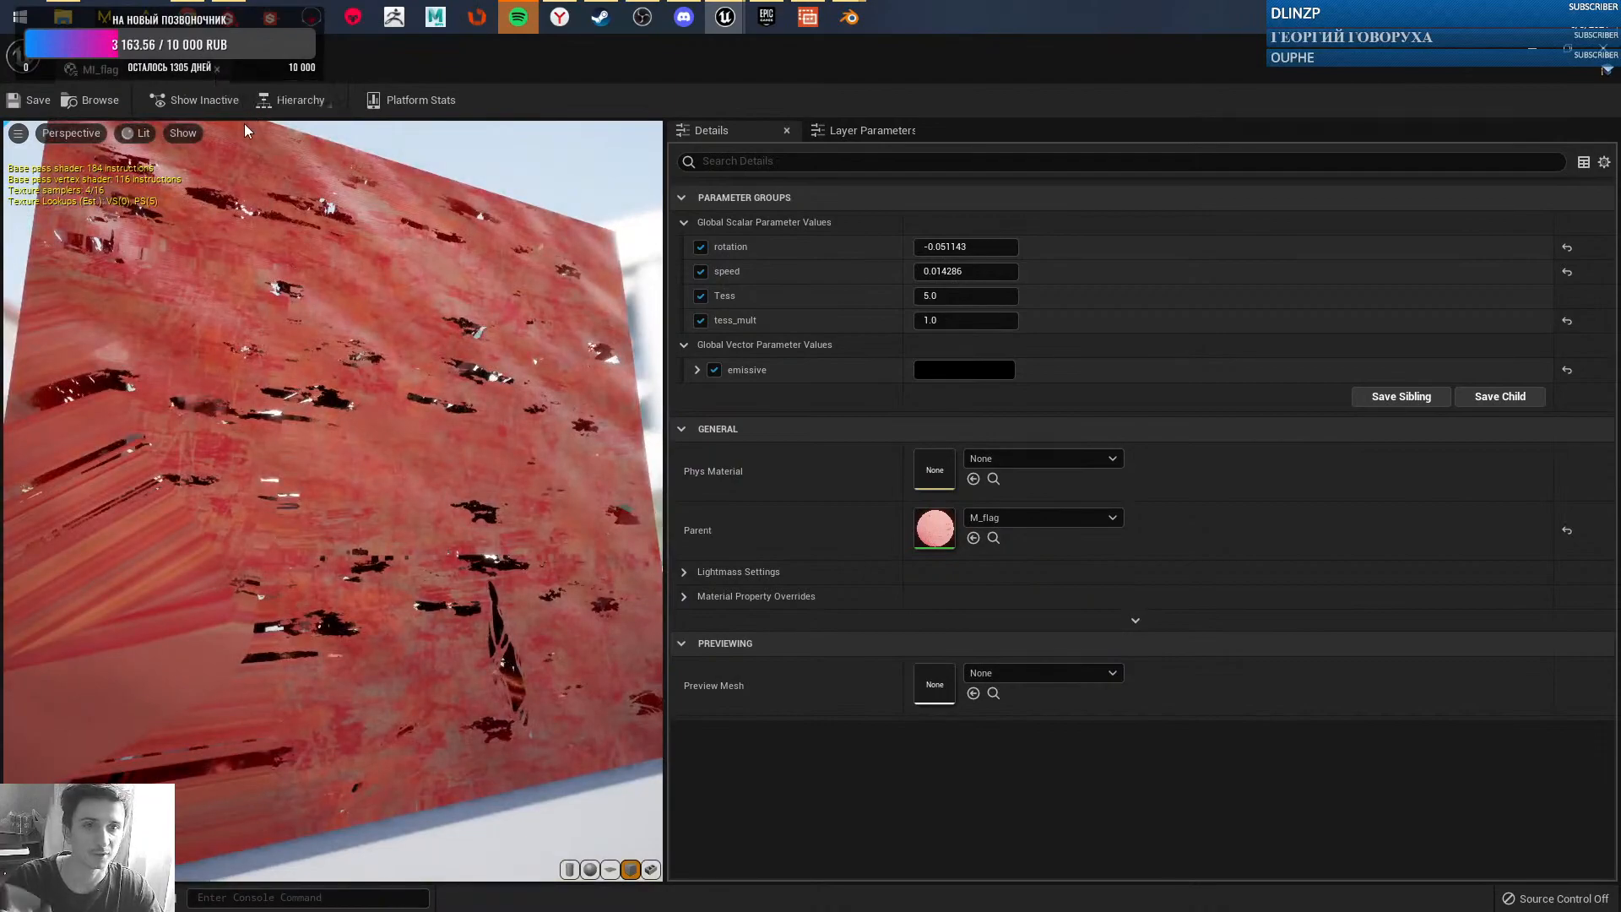
pyautogui.click(216, 69)
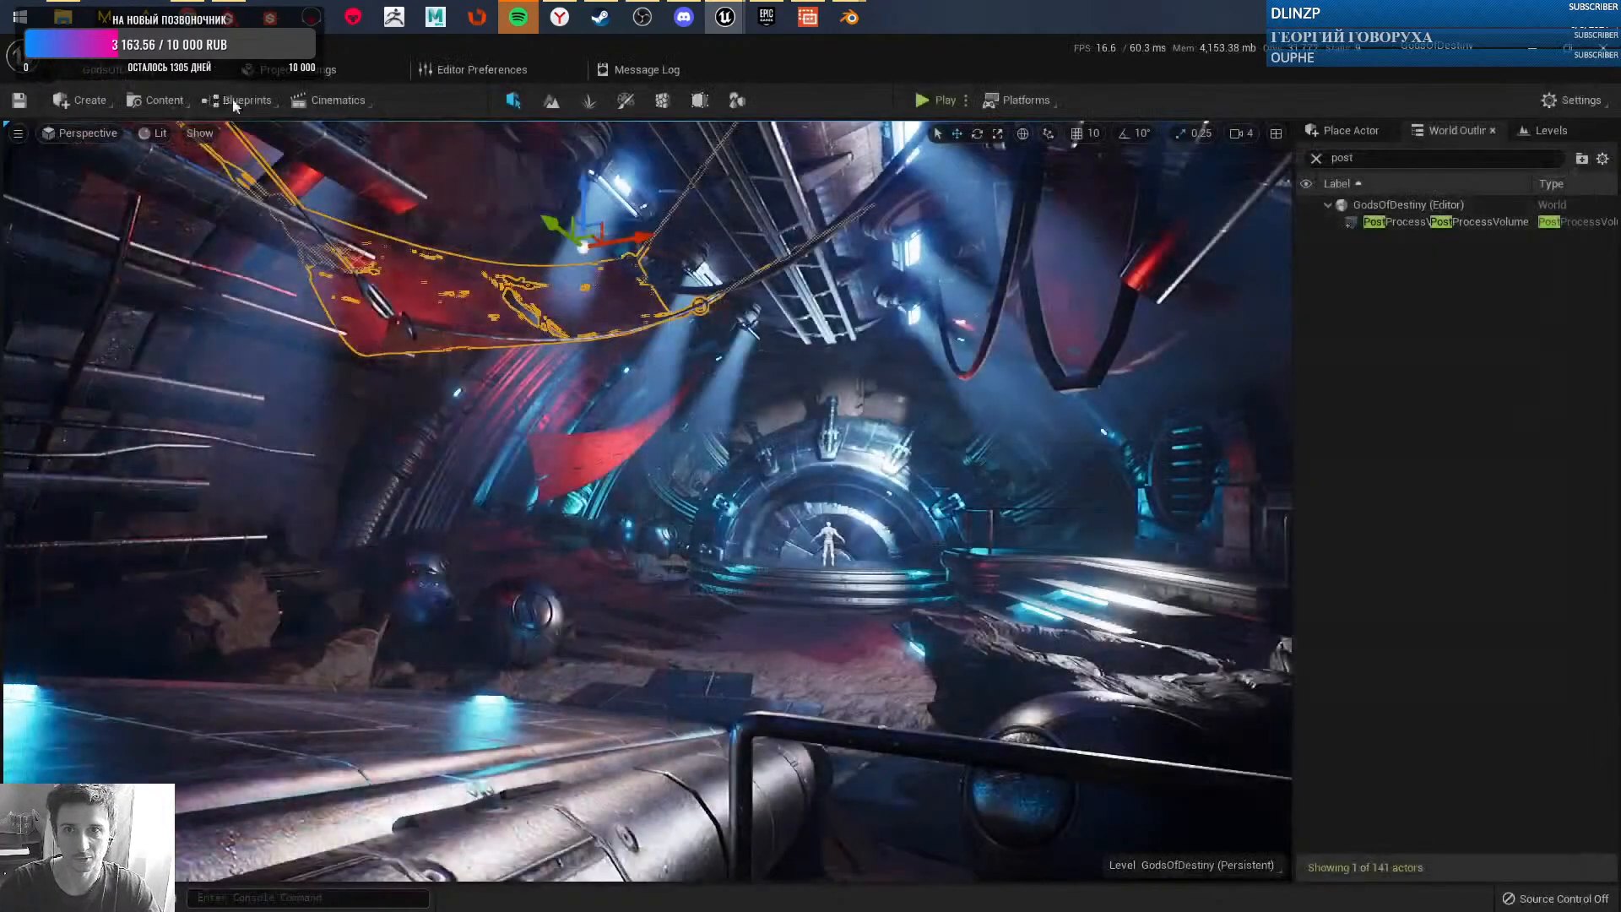
# - Look over the hanging cloths in the level without editor overlays and turn off realtime rendering in the viewport
pyautogui.moveTo(783, 508); pyautogui.dragTo(836, 562, button='right')
pyautogui.press('g')
pyautogui.press('g')
pyautogui.moveTo(687, 461); pyautogui.dragTo(732, 442, button='right')
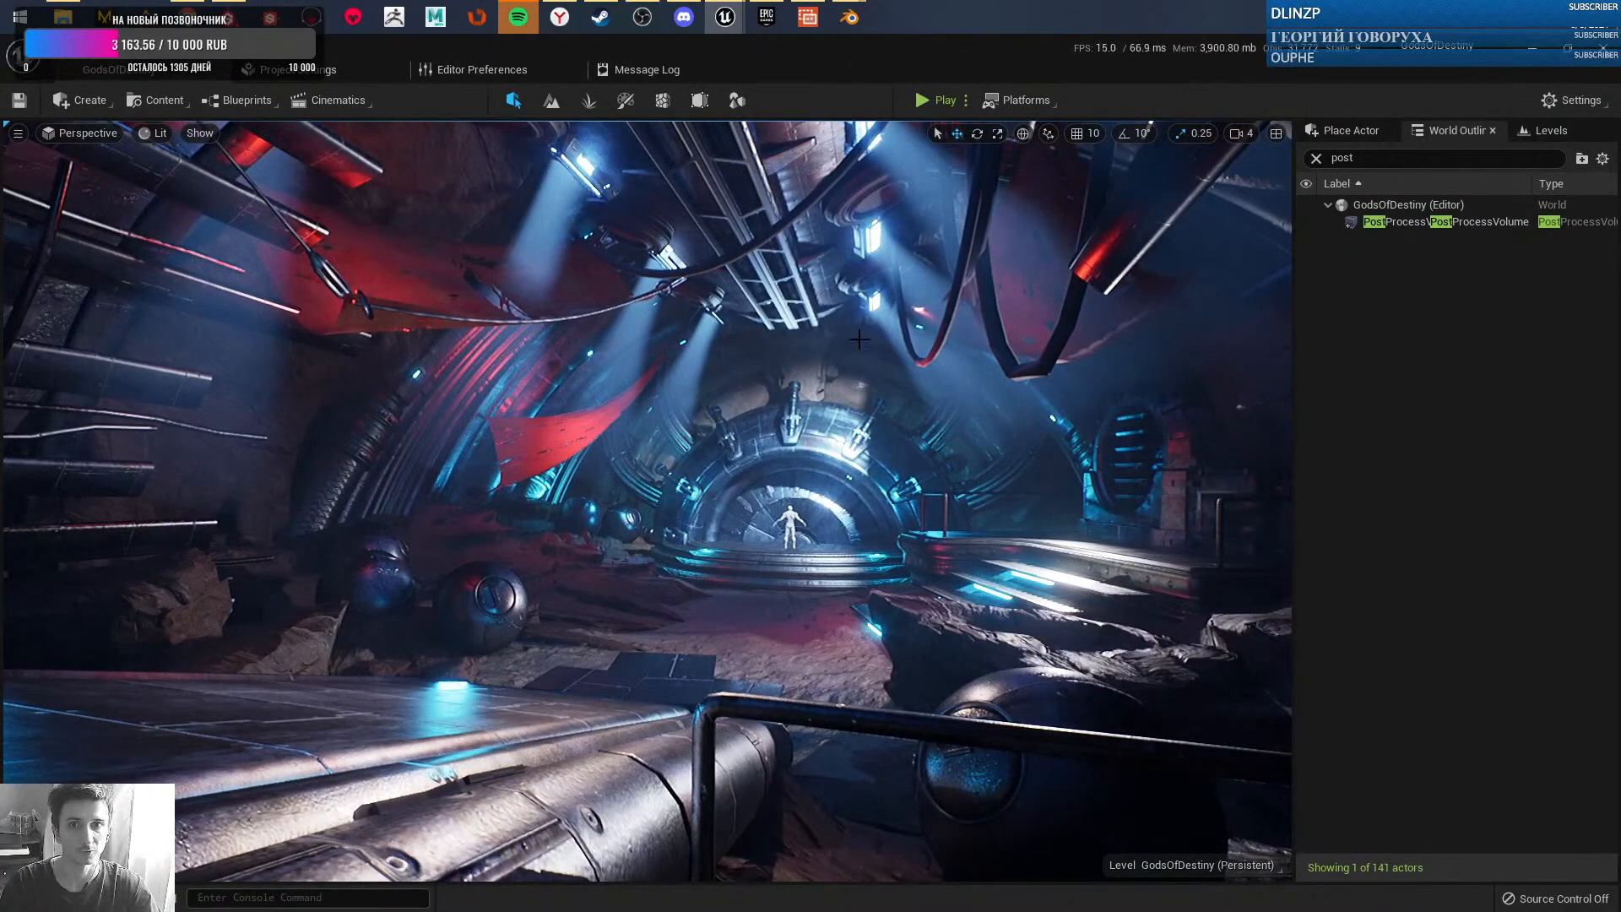
pyautogui.moveTo(857, 449); pyautogui.dragTo(802, 405, button='right')
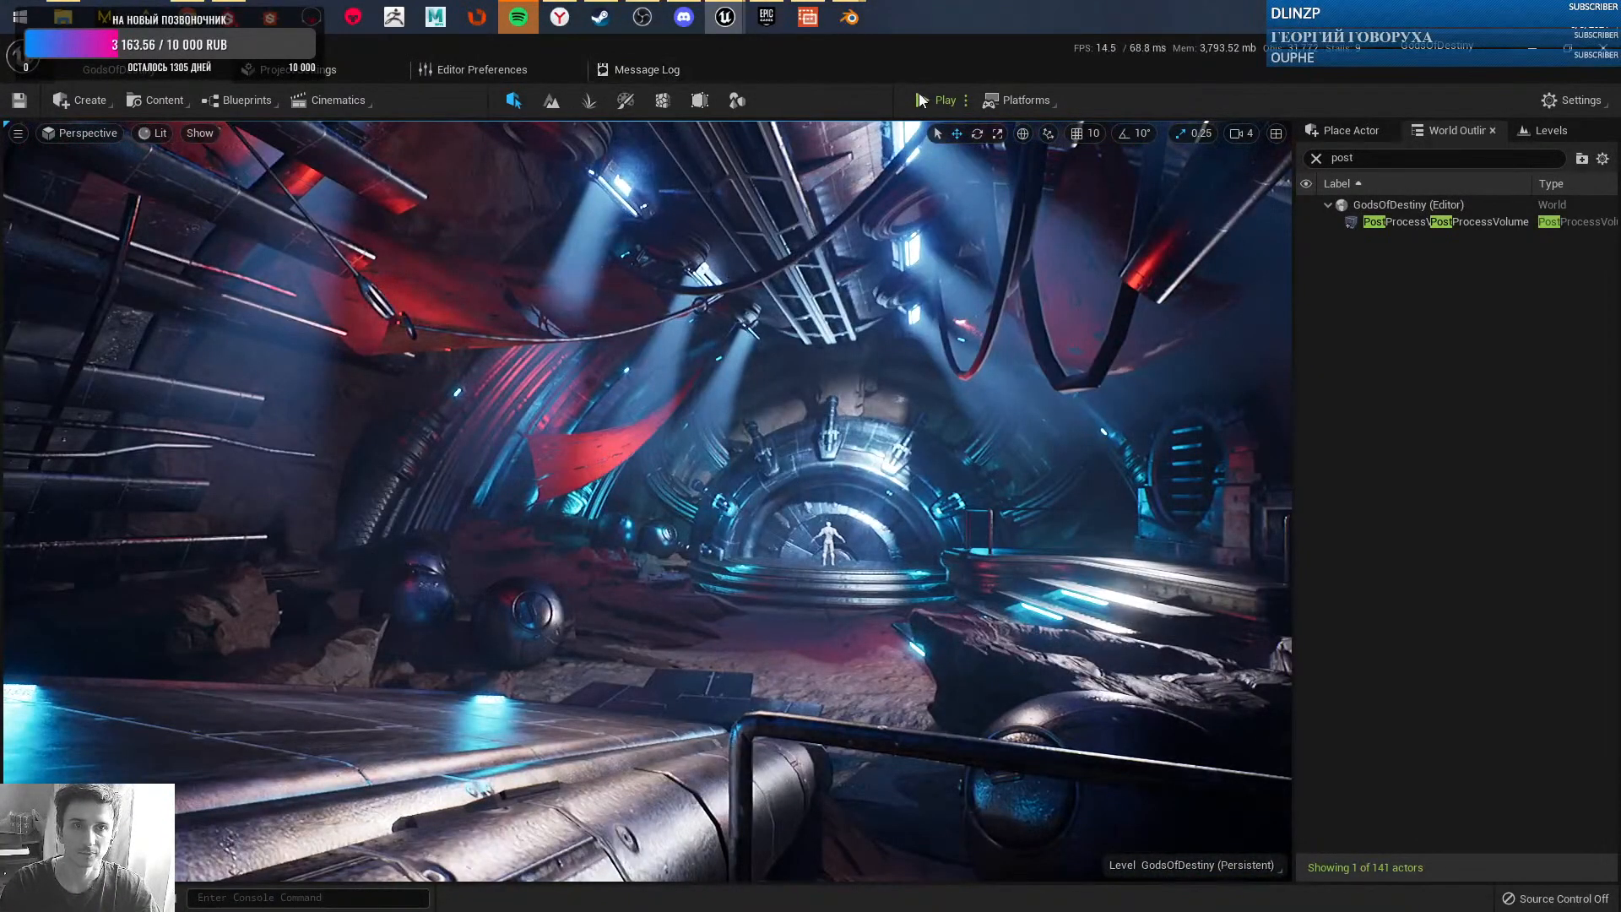
pyautogui.hotkey('ctrl', 'r')
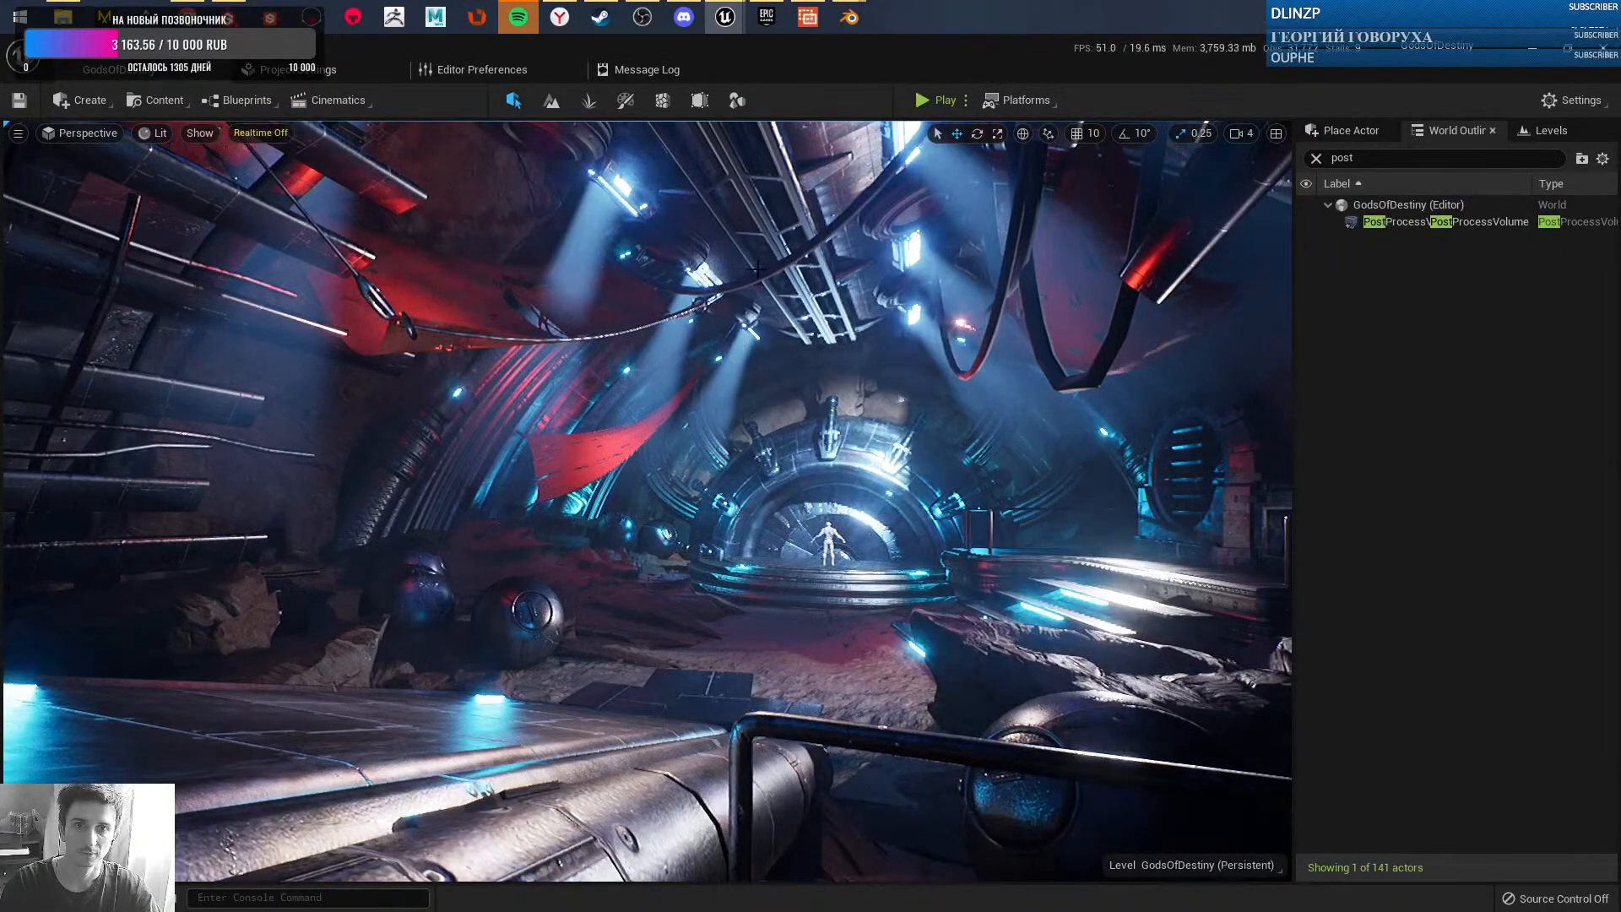
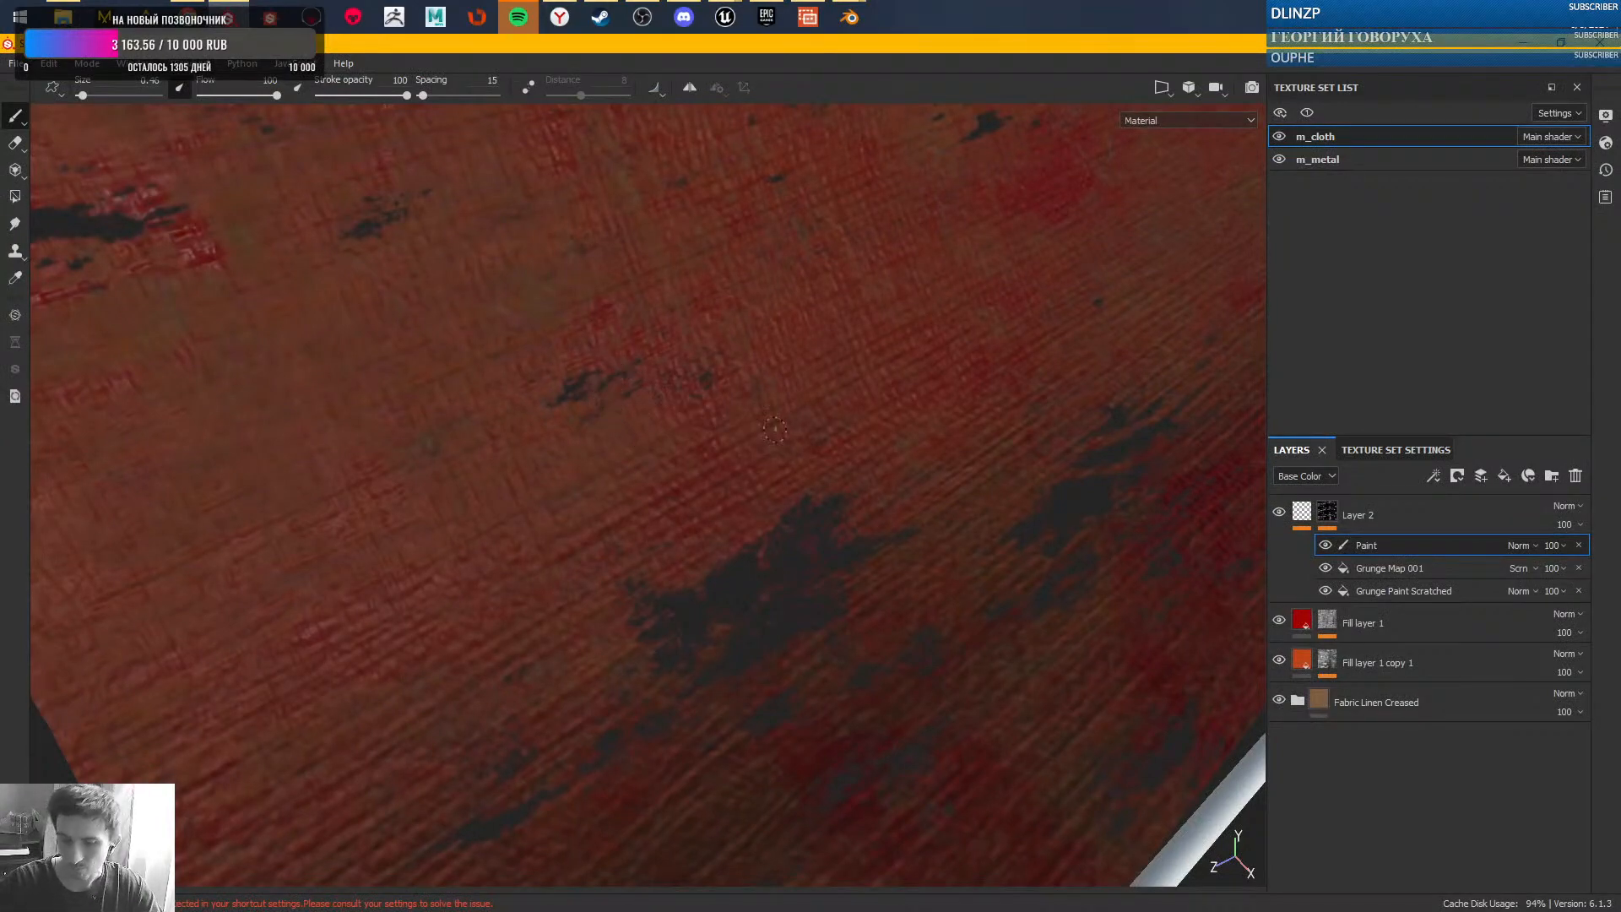
# - Switch to Substance Painter and divide the large hole near the cloth's lower edge with thin painted fabric strands
pyautogui.rightClick(874, 555)
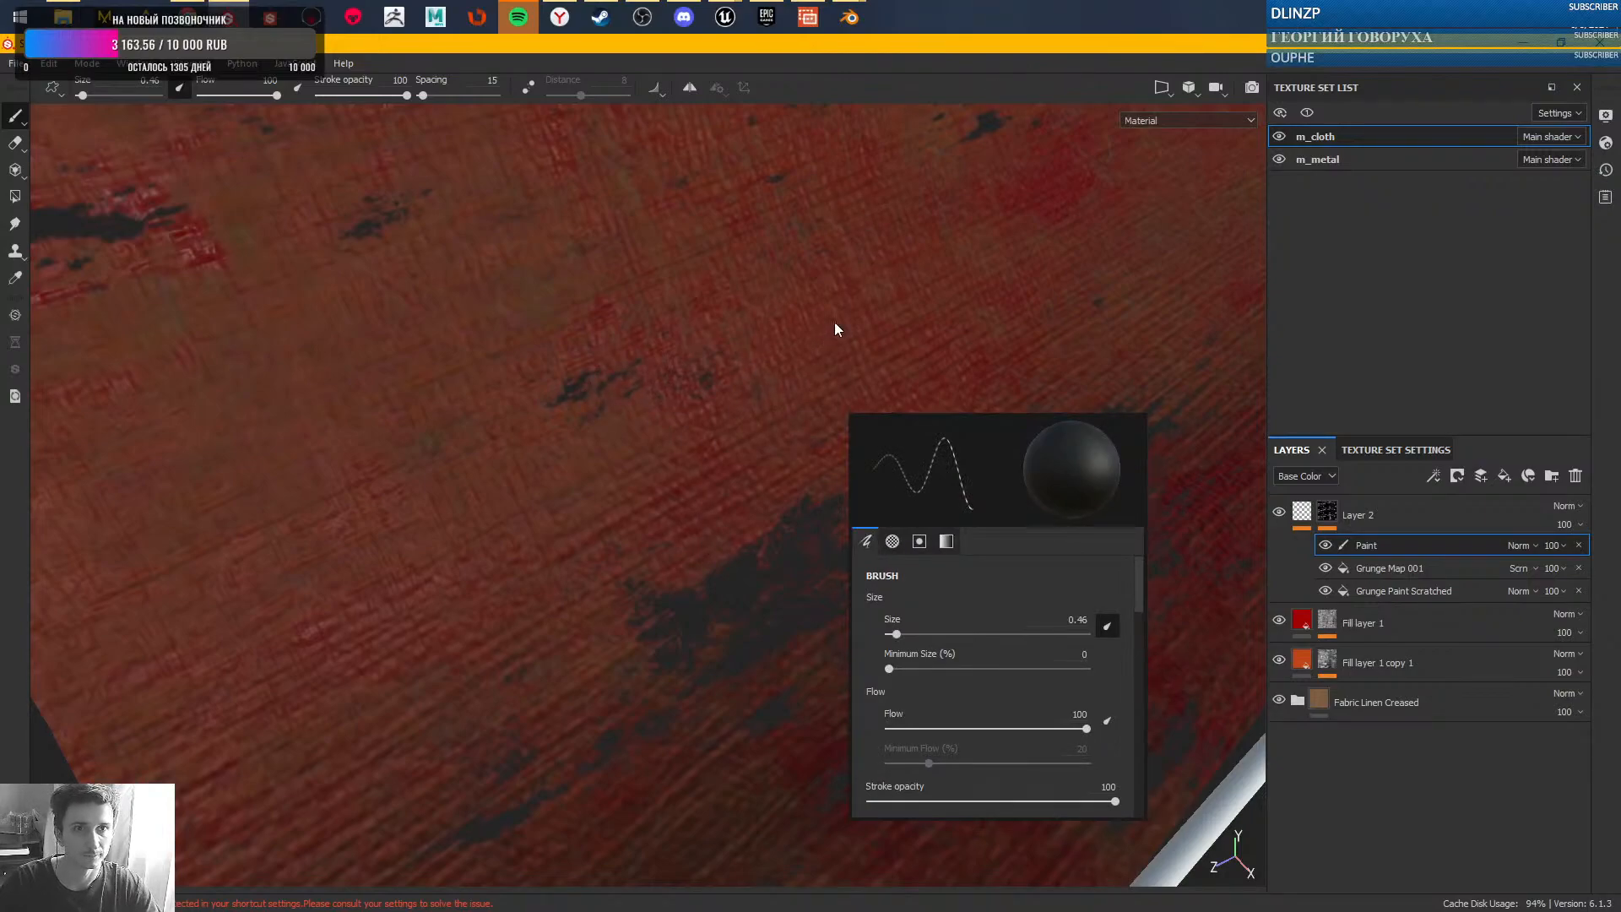
pyautogui.rightClick(853, 363)
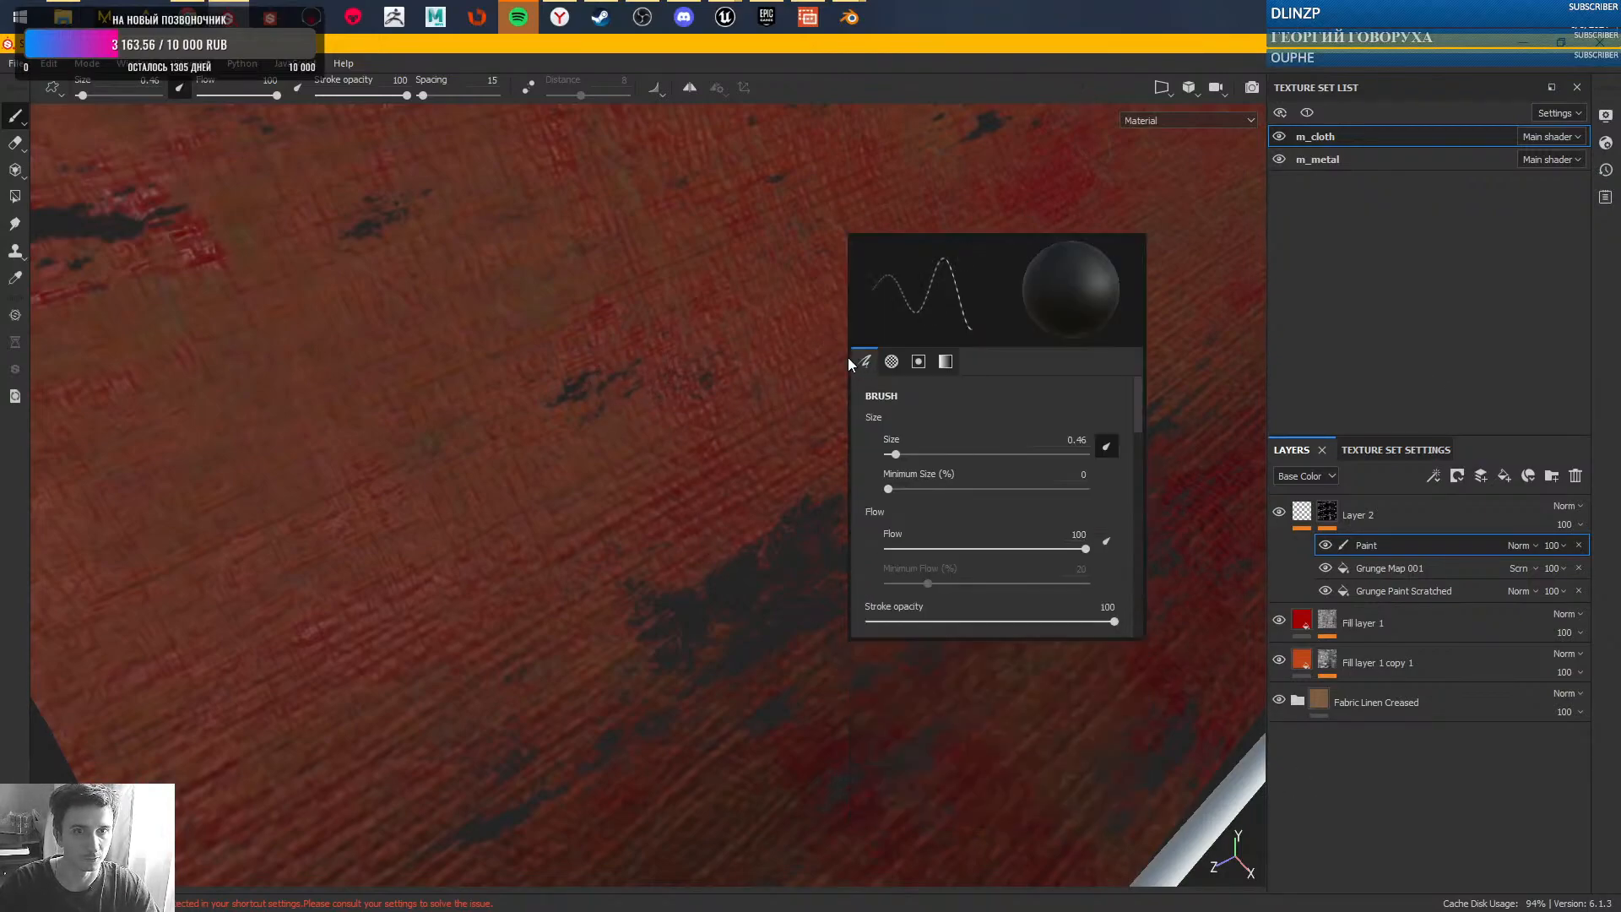
pyautogui.rightClick(687, 482)
pyautogui.keyDown('alt'); pyautogui.moveTo(876, 560); pyautogui.dragTo(887, 426); pyautogui.keyUp('alt')
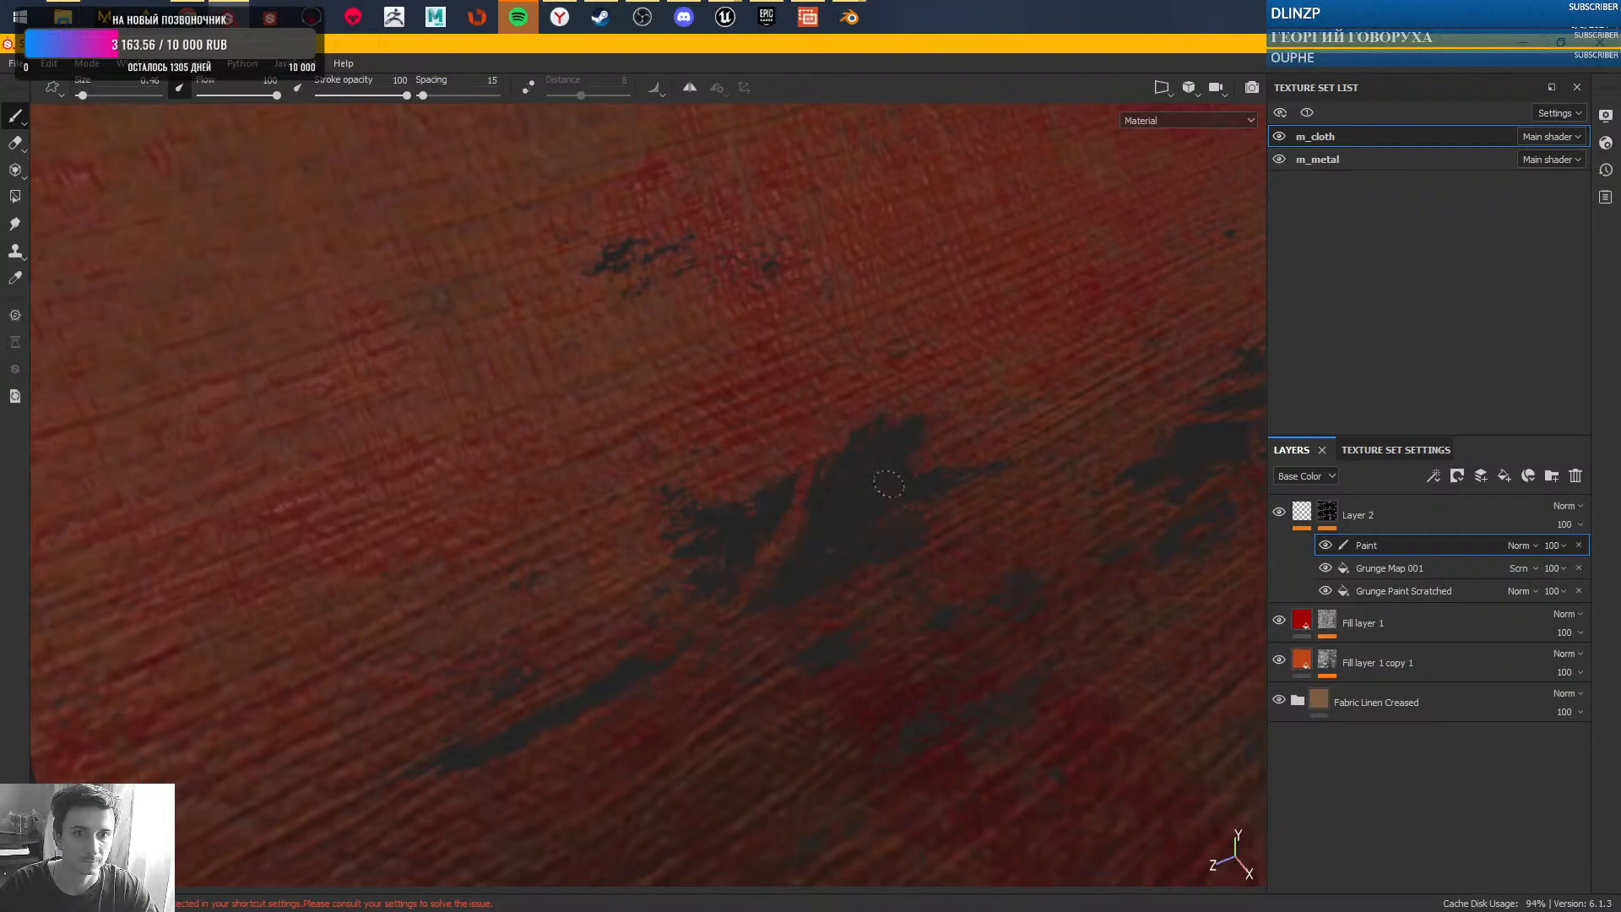
pyautogui.moveTo(956, 492)
pyautogui.mouseDown()
pyautogui.moveTo(806, 534)
pyautogui.moveTo(654, 606)
pyautogui.mouseUp()
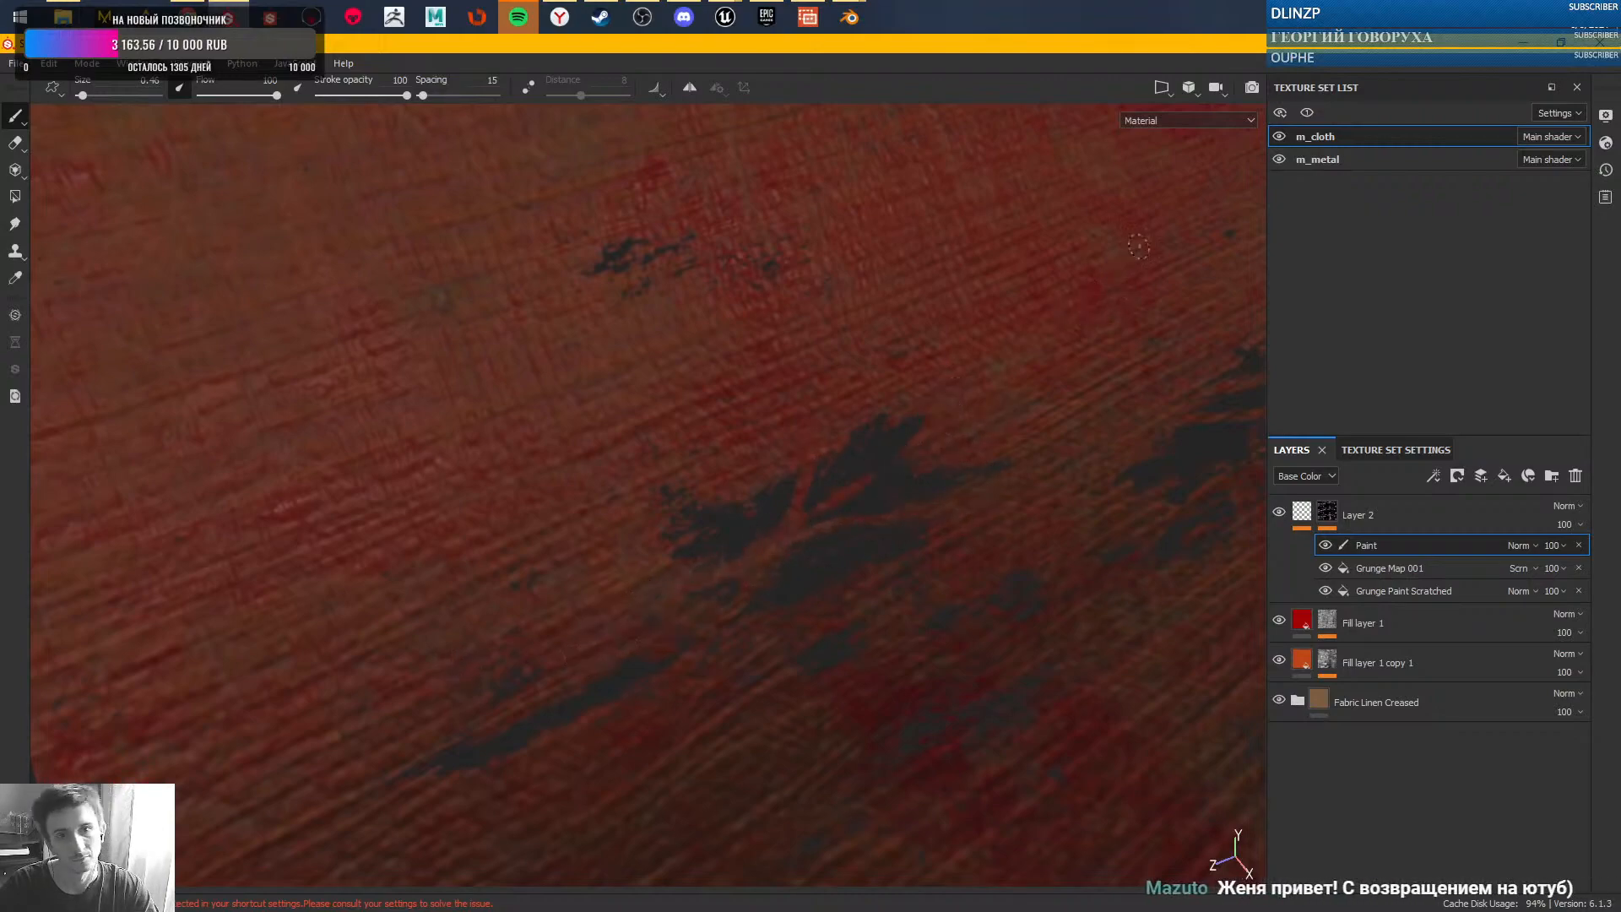
pyautogui.moveTo(691, 450)
pyautogui.mouseDown()
pyautogui.moveTo(675, 488)
pyautogui.moveTo(638, 495)
pyautogui.moveTo(690, 475)
pyautogui.mouseUp()
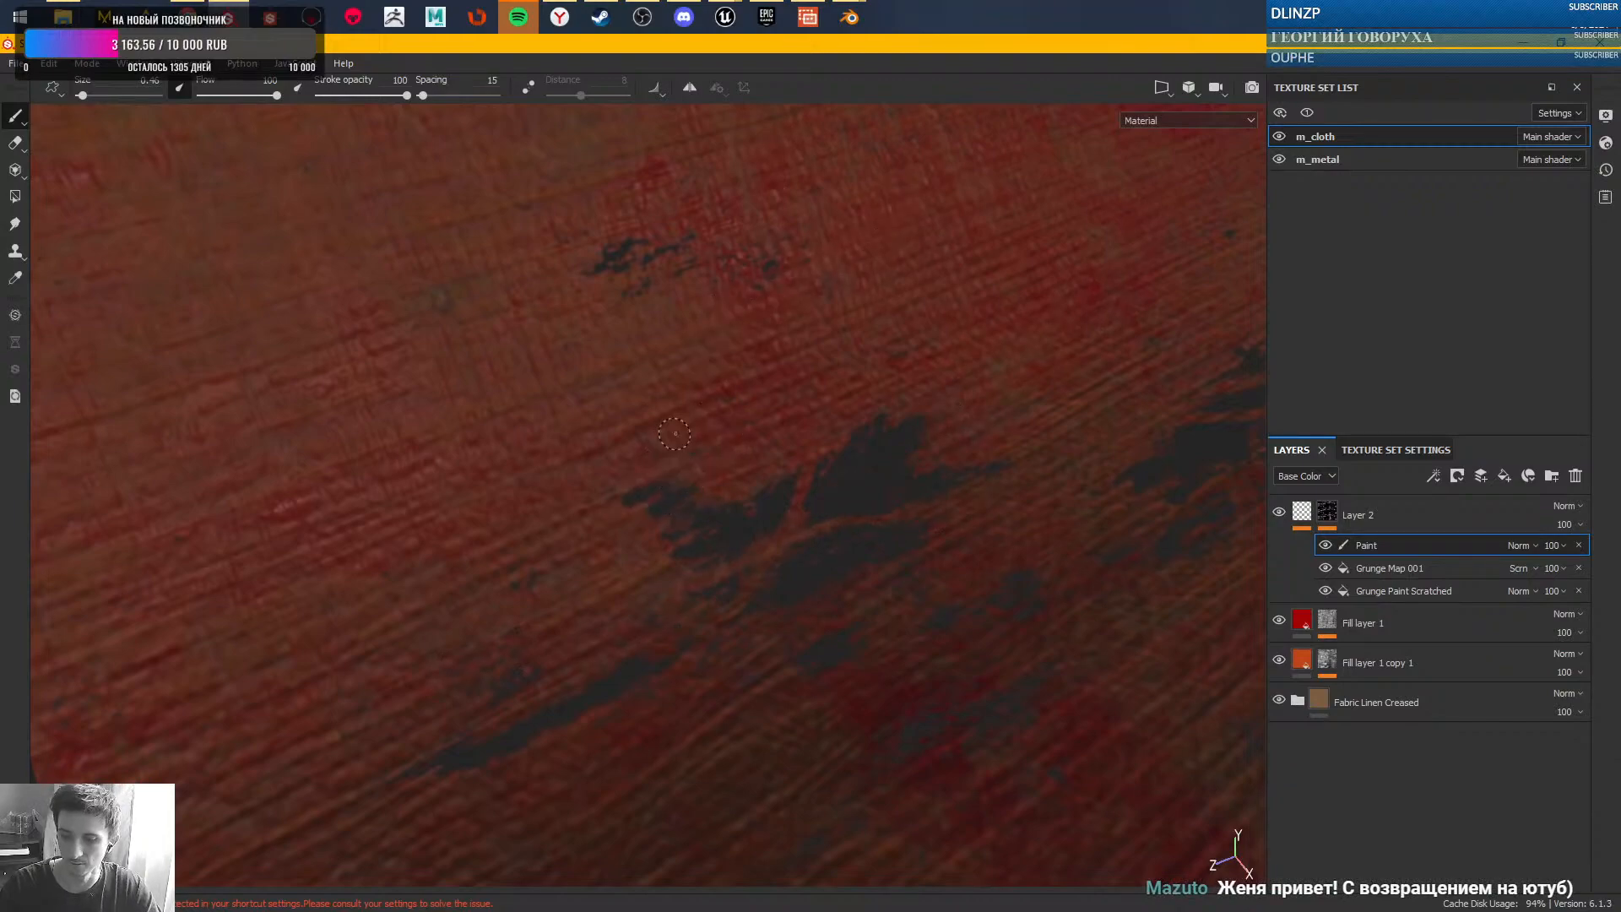
# - Undo the stray strokes beside the divided hole and clean its ragged grunge edges into solid pointed pieces
pyautogui.hotkey('ctrl', 'z')
pyautogui.hotkey('ctrl', 'z')
pyautogui.hotkey('ctrl', 'z')
pyautogui.hotkey('ctrl', 'z')
pyautogui.hotkey('ctrl', 'z')
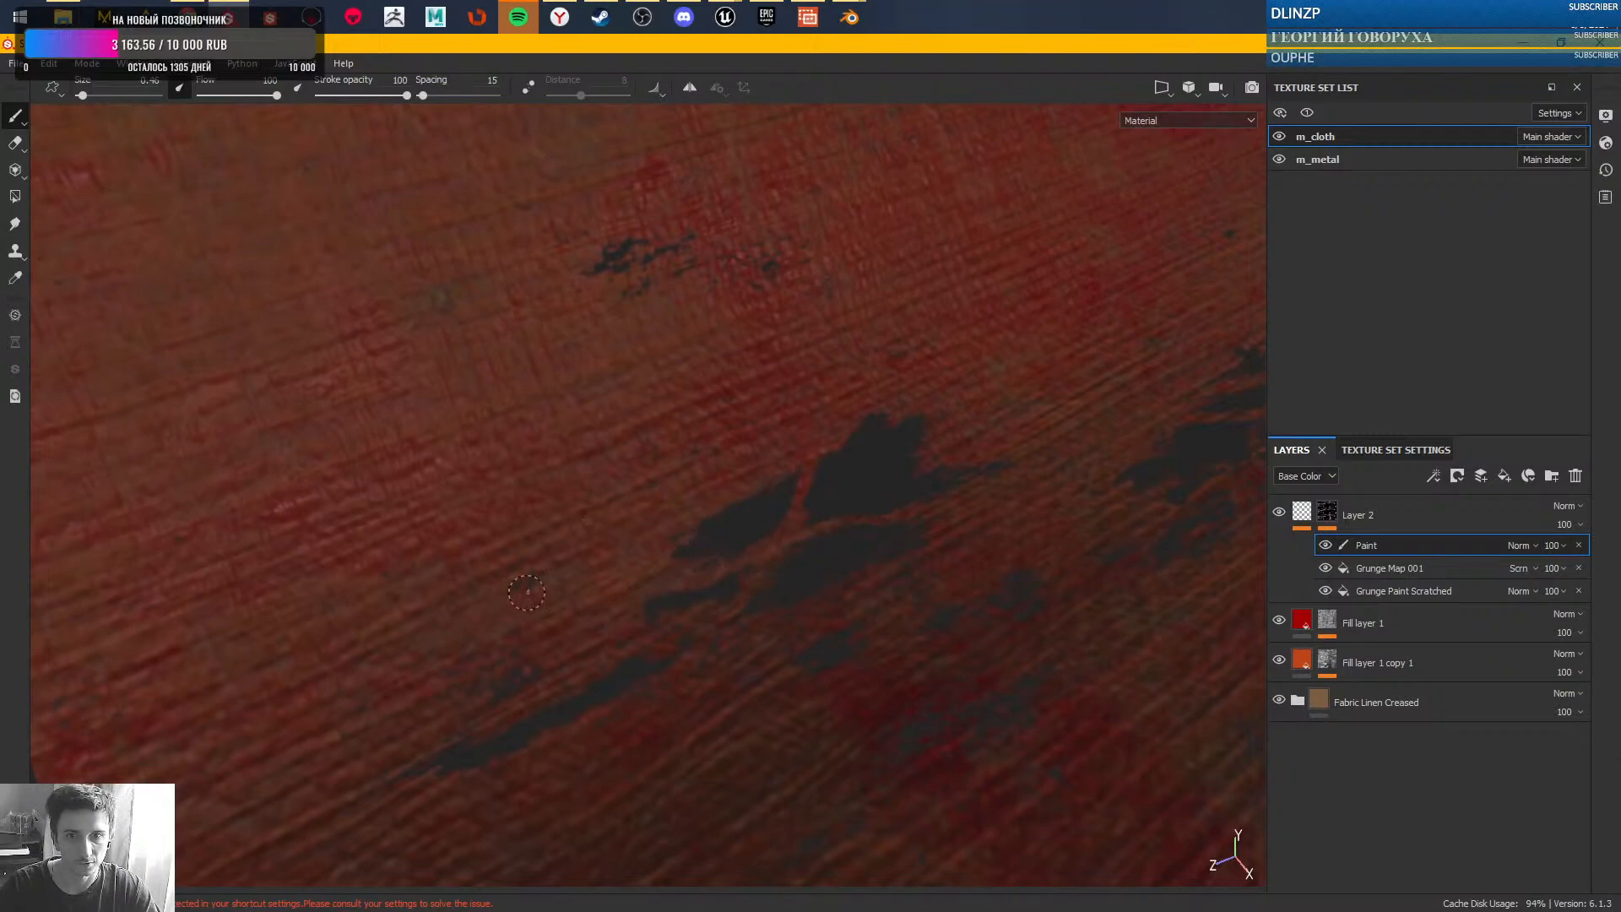
# - Examine the divided hole and the surrounding tears along the cloth's edges from several angles and distances
pyautogui.moveTo(683, 336)
pyautogui.keyDown('alt'); pyautogui.mouseDown()
pyautogui.moveTo(738, 365)
pyautogui.moveTo(525, 505)
pyautogui.moveTo(639, 474)
pyautogui.mouseUp(); pyautogui.keyUp('alt')
pyautogui.keyDown('alt'); pyautogui.moveTo(639, 475); pyautogui.dragTo(814, 500, button='right'); pyautogui.keyUp('alt')
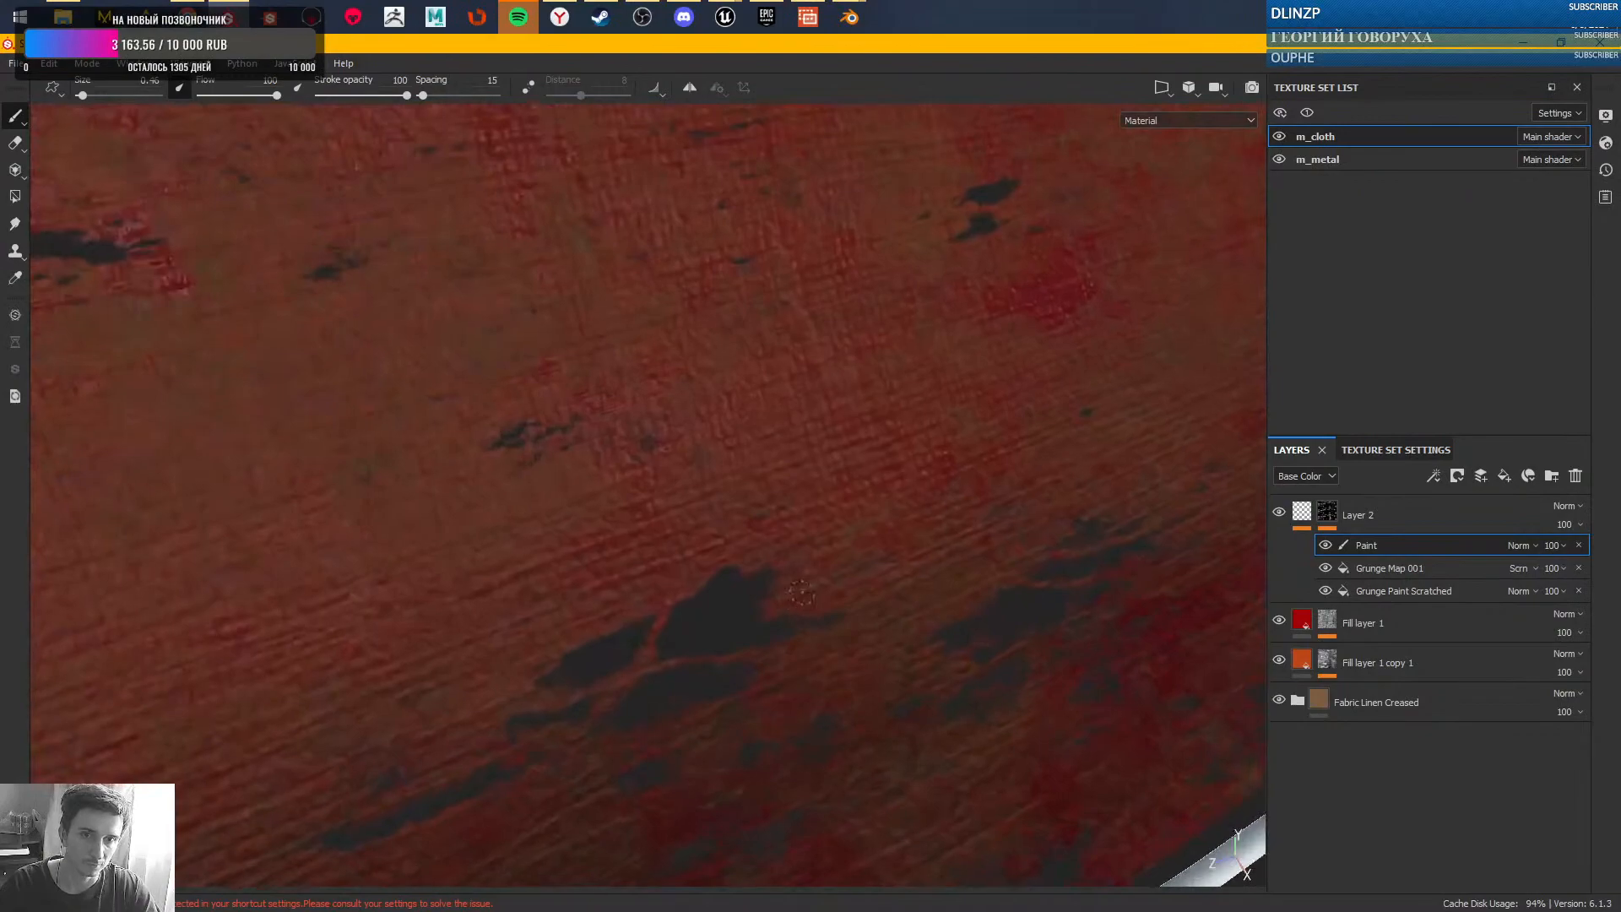
pyautogui.keyDown('alt'); pyautogui.moveTo(814, 500); pyautogui.dragTo(858, 452); pyautogui.keyUp('alt')
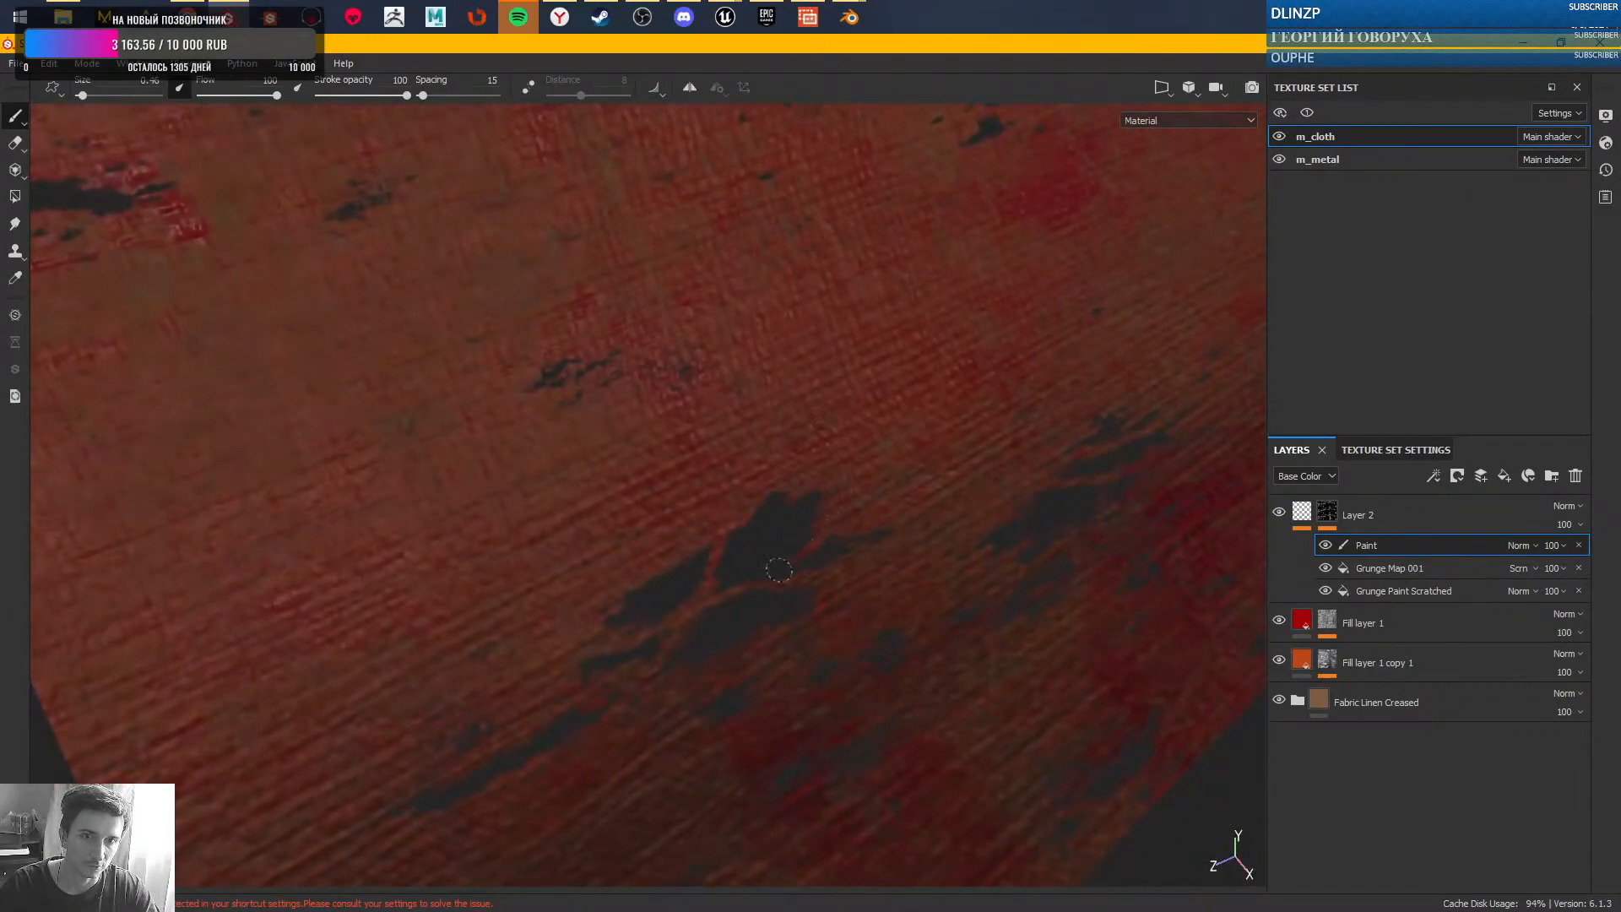
pyautogui.keyDown('alt'); pyautogui.moveTo(817, 553); pyautogui.dragTo(713, 561, button='right'); pyautogui.keyUp('alt')
pyautogui.keyDown('alt'); pyautogui.moveTo(713, 561); pyautogui.dragTo(622, 580); pyautogui.keyUp('alt')
pyautogui.keyDown('alt'); pyautogui.moveTo(623, 581); pyautogui.dragTo(626, 550, button='middle'); pyautogui.keyUp('alt')
pyautogui.keyDown('alt'); pyautogui.moveTo(625, 550); pyautogui.dragTo(631, 499); pyautogui.keyUp('alt')
pyautogui.keyDown('alt'); pyautogui.moveTo(632, 499); pyautogui.dragTo(644, 514, button='middle'); pyautogui.keyUp('alt')
pyautogui.keyDown('alt'); pyautogui.moveTo(644, 514); pyautogui.dragTo(623, 486); pyautogui.keyUp('alt')
pyautogui.keyDown('alt'); pyautogui.moveTo(623, 485); pyautogui.dragTo(710, 453, button='middle'); pyautogui.keyUp('alt')
pyautogui.keyDown('alt'); pyautogui.moveTo(710, 453); pyautogui.dragTo(954, 439); pyautogui.keyUp('alt')
pyautogui.keyDown('alt'); pyautogui.moveTo(954, 439); pyautogui.dragTo(590, 507, button='middle'); pyautogui.keyUp('alt')
pyautogui.keyDown('alt'); pyautogui.moveTo(590, 508); pyautogui.dragTo(540, 473); pyautogui.keyUp('alt')
pyautogui.keyDown('alt'); pyautogui.moveTo(541, 472); pyautogui.dragTo(608, 395, button='right'); pyautogui.keyUp('alt')
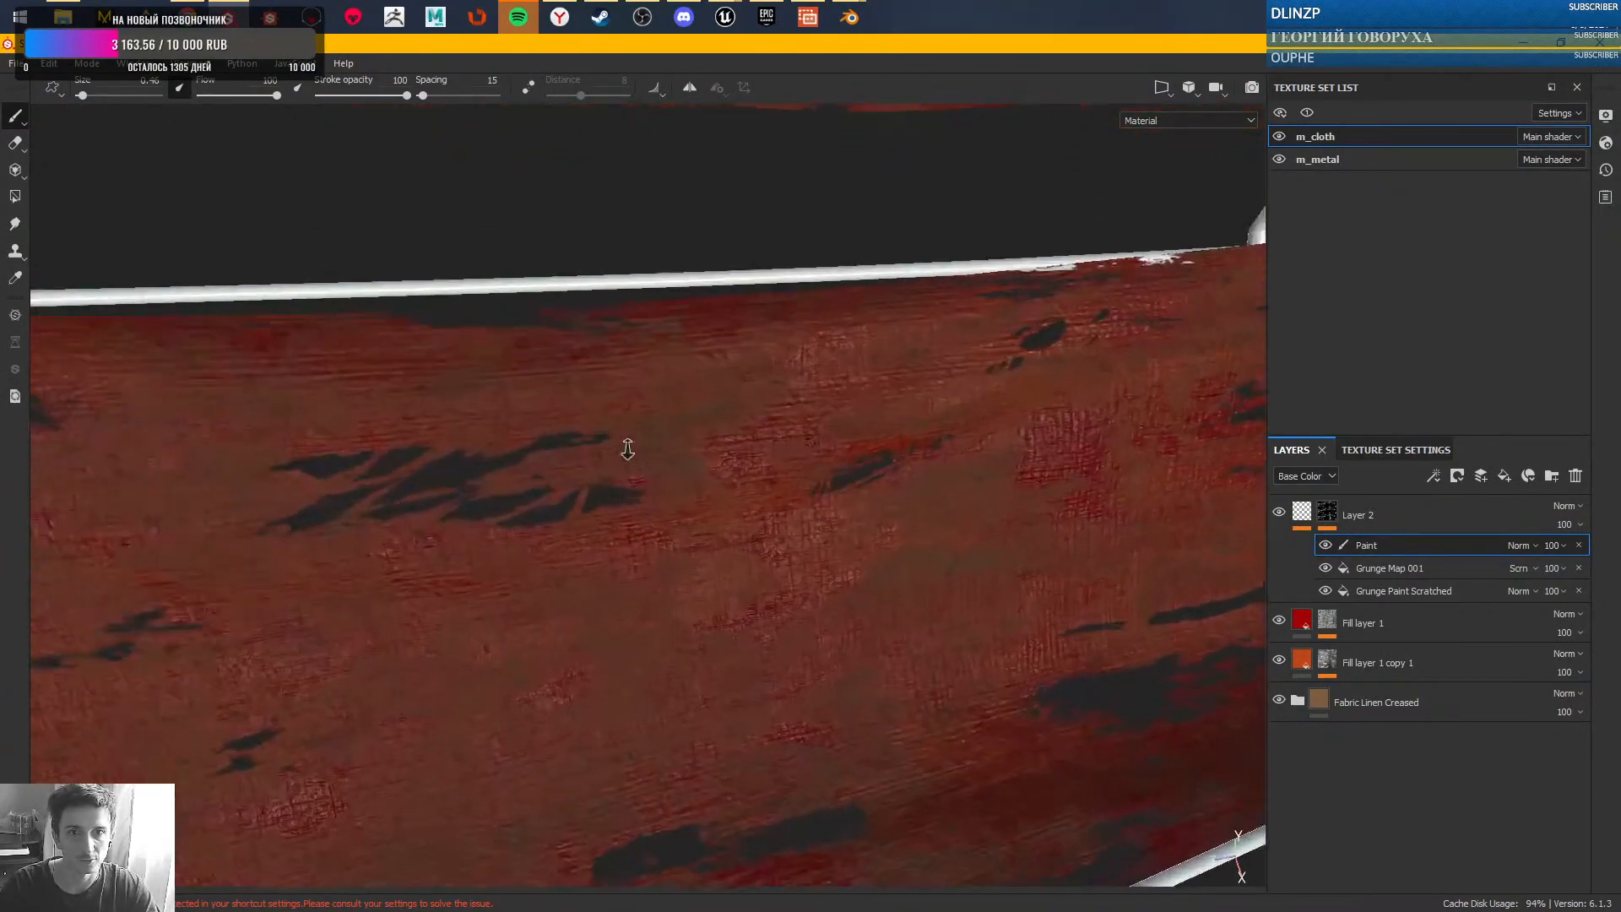
pyautogui.keyDown('alt'); pyautogui.moveTo(607, 395); pyautogui.dragTo(726, 549, button='middle'); pyautogui.keyUp('alt')
pyautogui.moveTo(726, 549)
pyautogui.keyDown('alt'); pyautogui.mouseDown()
pyautogui.moveTo(687, 405)
pyautogui.moveTo(886, 473)
pyautogui.moveTo(944, 535)
pyautogui.moveTo(770, 424)
pyautogui.mouseUp(); pyautogui.keyUp('alt')
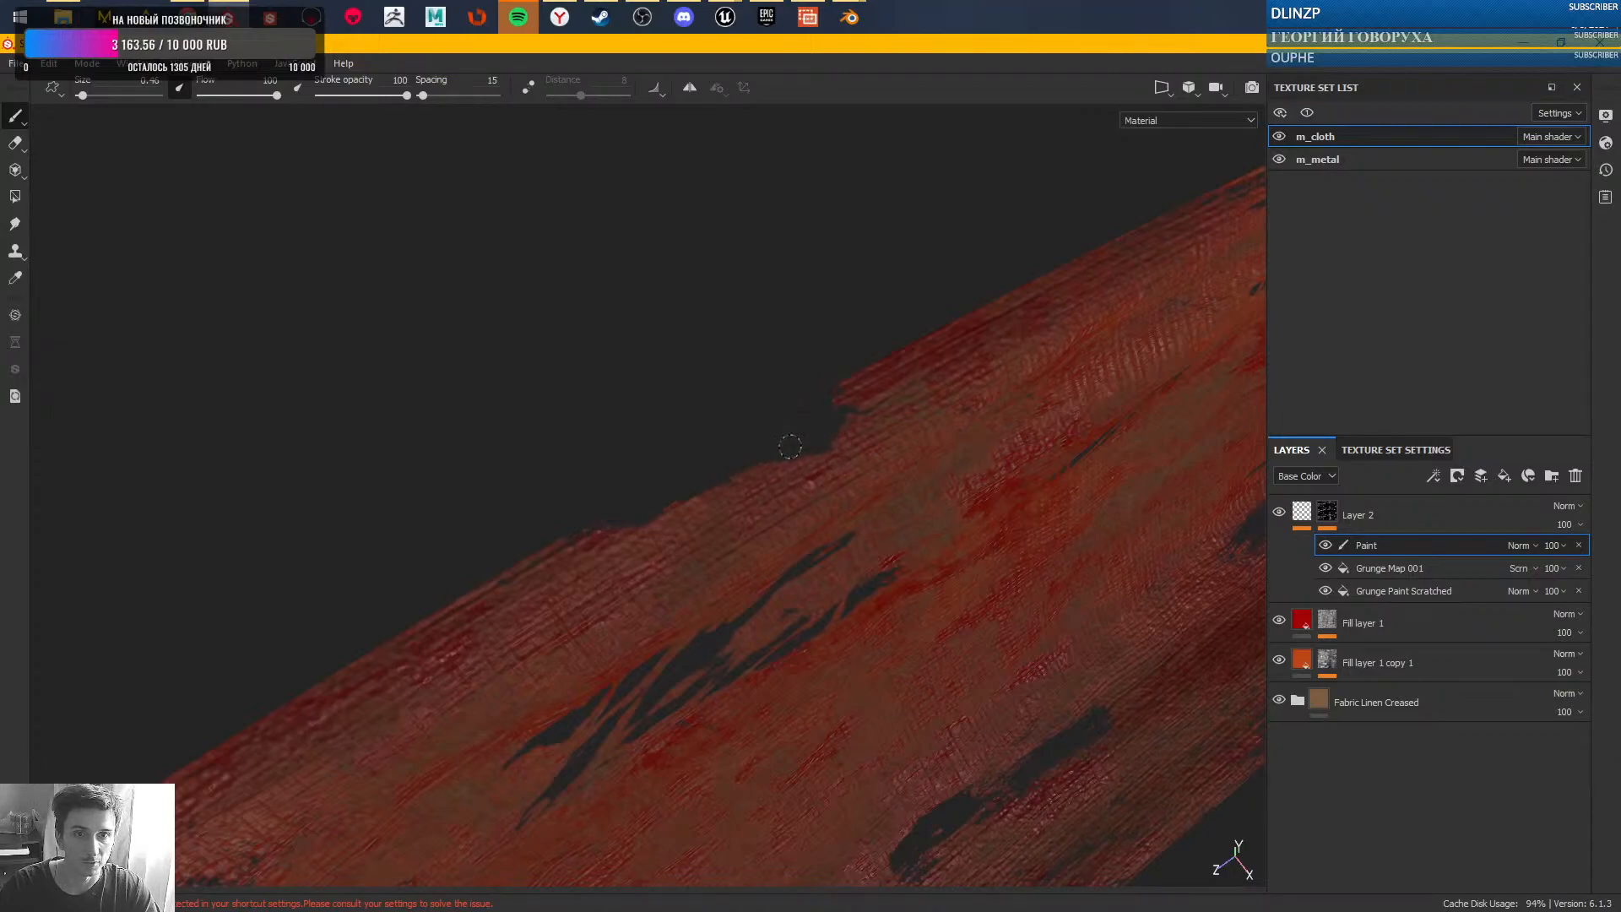
# - Show the metal parts again and extend the grunge tear below the hook into a notch through the cloth's side edge
pyautogui.hotkey('alt', 'q')
pyautogui.keyDown('alt'); pyautogui.moveTo(749, 351); pyautogui.dragTo(789, 525, button='right'); pyautogui.keyUp('alt')
pyautogui.keyDown('alt'); pyautogui.moveTo(788, 524); pyautogui.dragTo(583, 416); pyautogui.keyUp('alt')
pyautogui.keyDown('alt'); pyautogui.moveTo(1009, 553); pyautogui.dragTo(645, 459, button='middle'); pyautogui.keyUp('alt')
pyautogui.keyDown('alt'); pyautogui.moveTo(645, 459); pyautogui.dragTo(615, 630, button='right'); pyautogui.keyUp('alt')
pyautogui.keyDown('alt'); pyautogui.moveTo(616, 630); pyautogui.dragTo(686, 645); pyautogui.keyUp('alt')
pyautogui.keyDown('alt'); pyautogui.moveTo(726, 499); pyautogui.dragTo(764, 529, button='middle'); pyautogui.keyUp('alt')
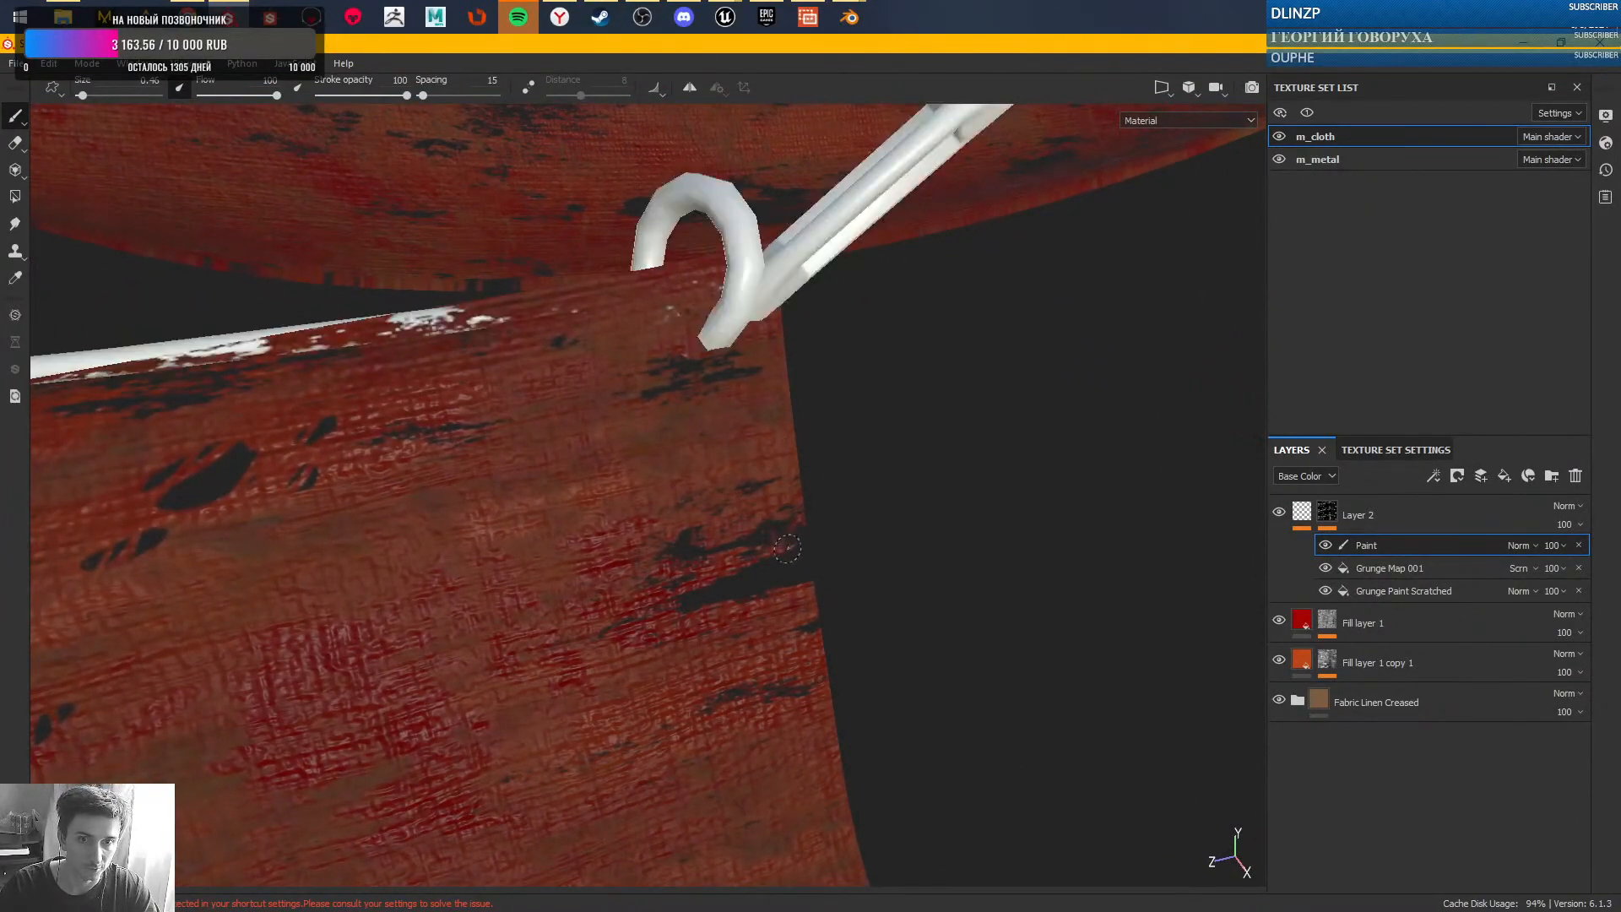
pyautogui.moveTo(790, 524)
pyautogui.mouseDown()
pyautogui.moveTo(801, 474)
pyautogui.moveTo(791, 541)
pyautogui.moveTo(705, 582)
pyautogui.moveTo(767, 527)
pyautogui.moveTo(708, 551)
pyautogui.mouseUp()
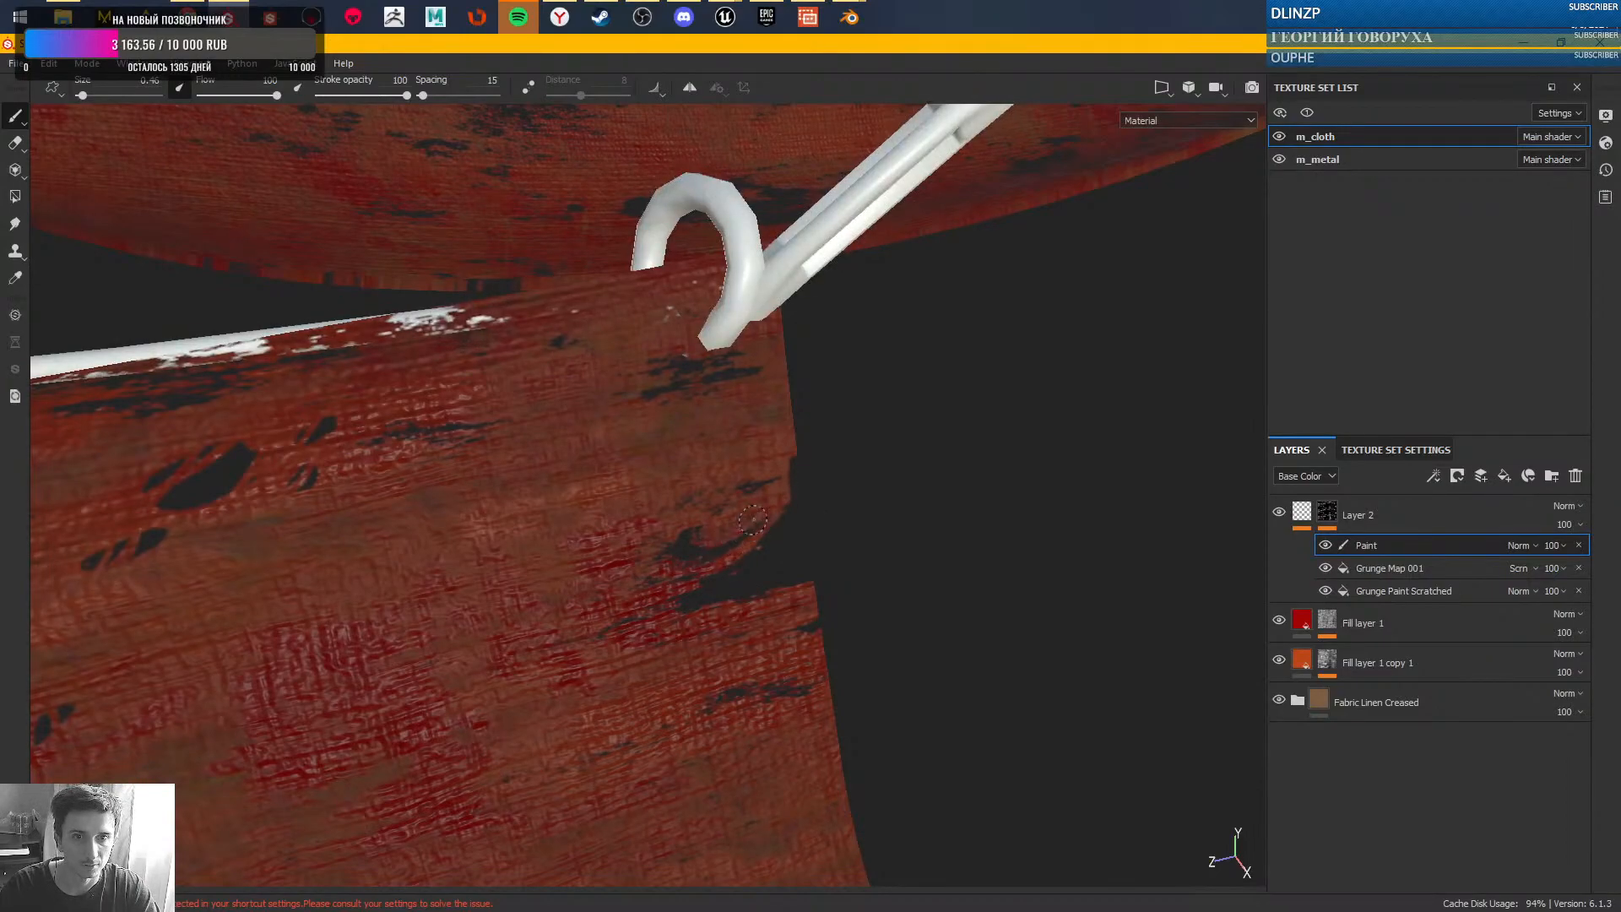
# - Try to bridge the side-edge notch below the hook with a short strand of fabric
pyautogui.moveTo(732, 553)
pyautogui.mouseDown()
pyautogui.moveTo(708, 564)
pyautogui.moveTo(749, 541)
pyautogui.mouseUp()
pyautogui.click(757, 533)
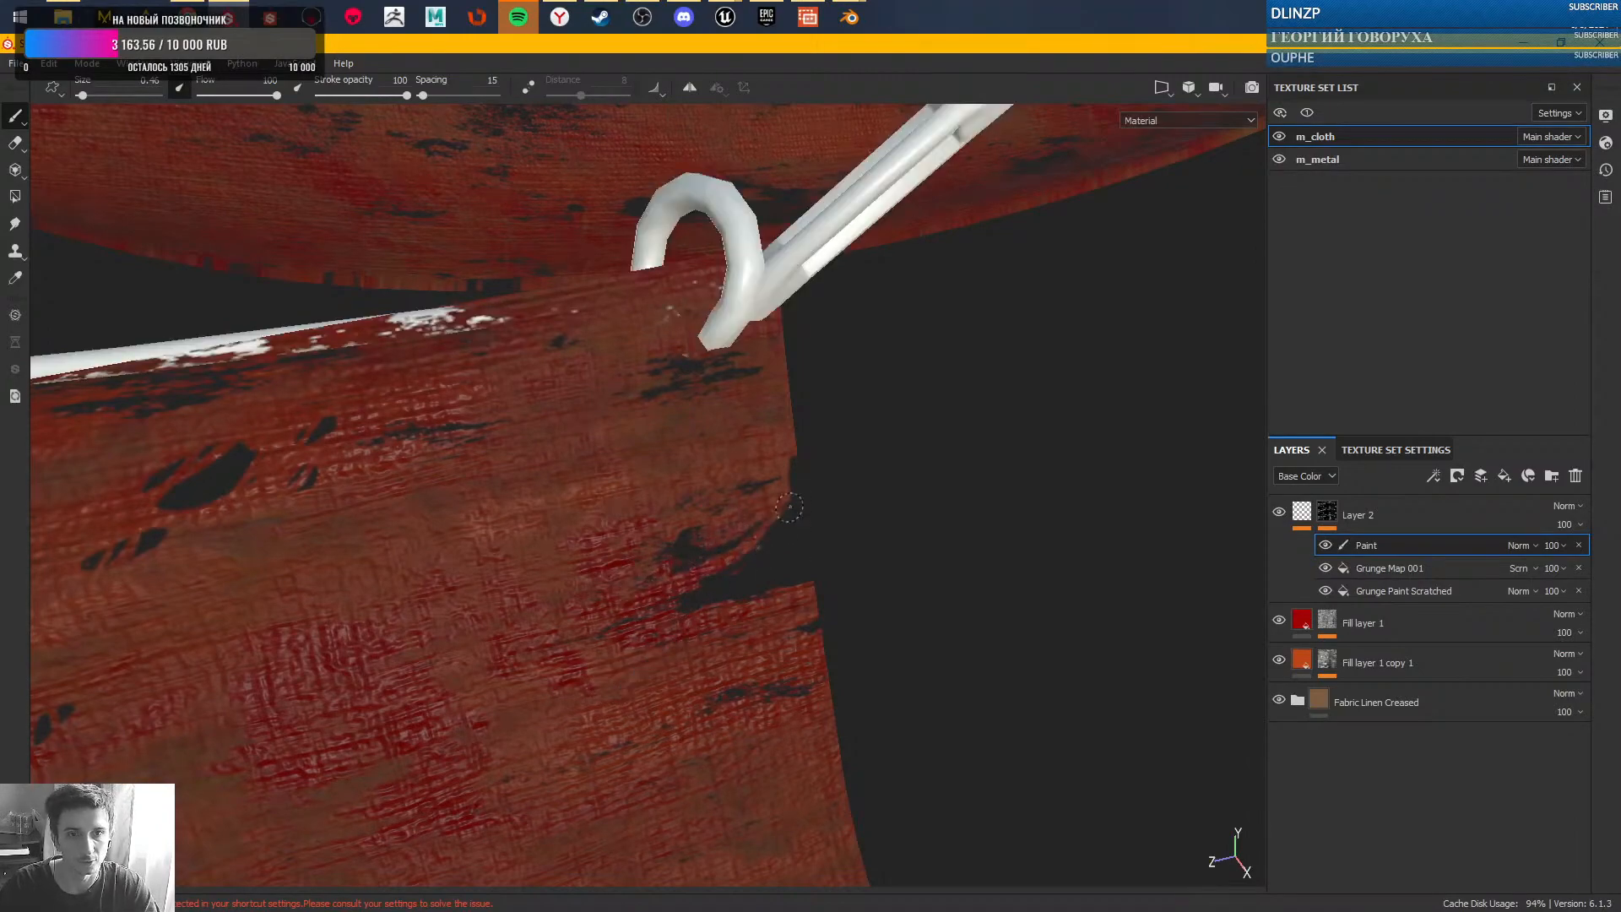
pyautogui.moveTo(782, 505); pyautogui.dragTo(767, 494)
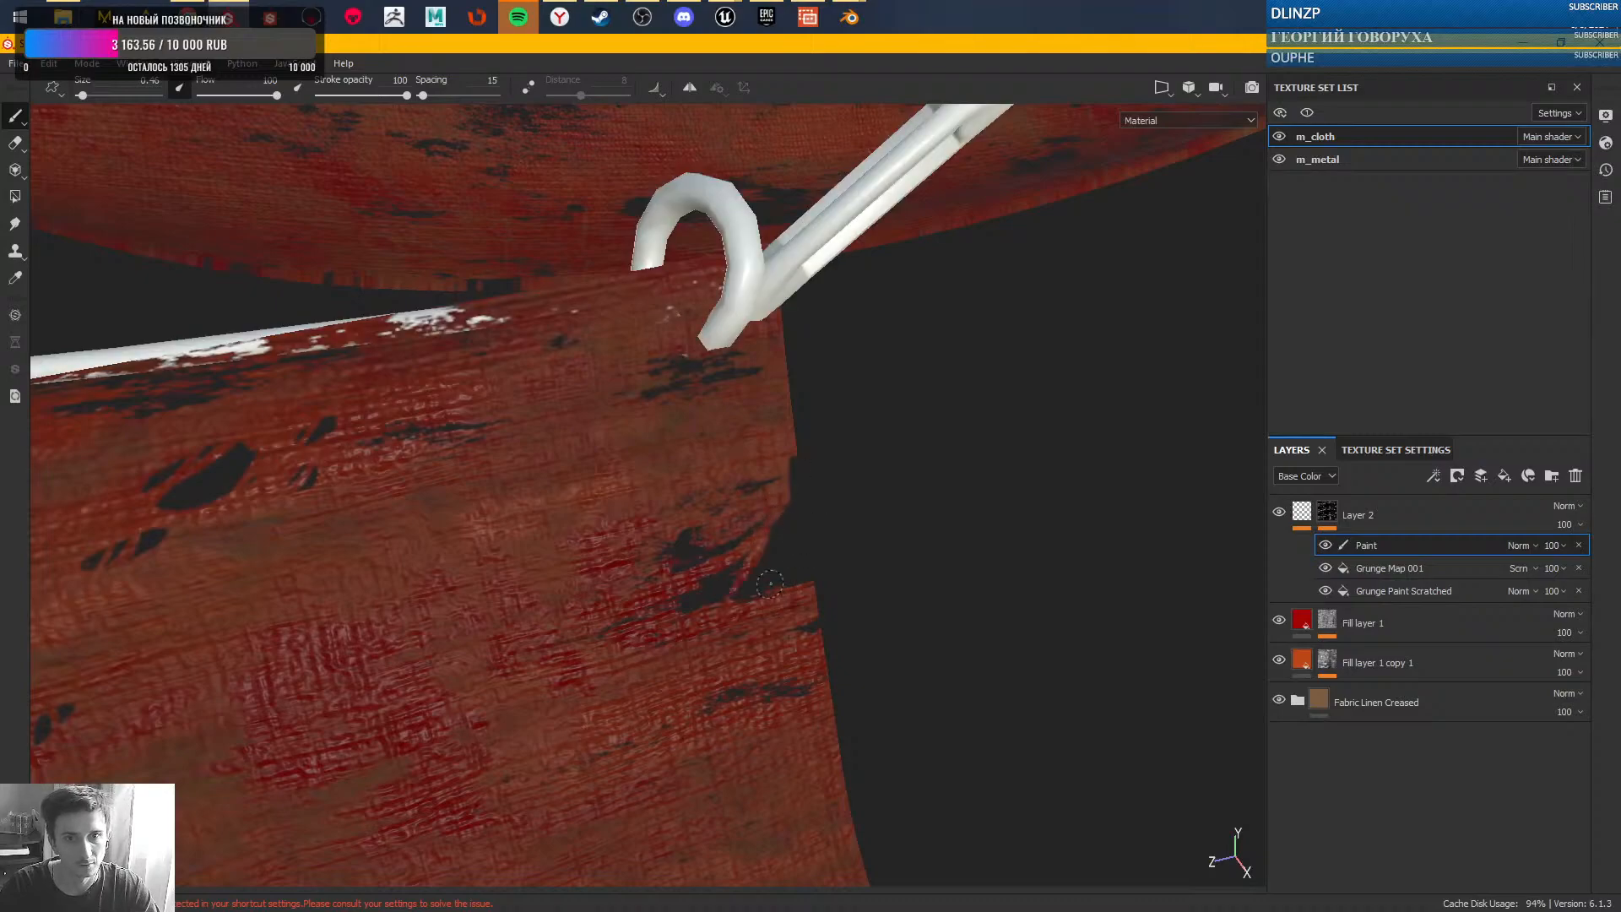
pyautogui.moveTo(773, 583); pyautogui.dragTo(755, 544)
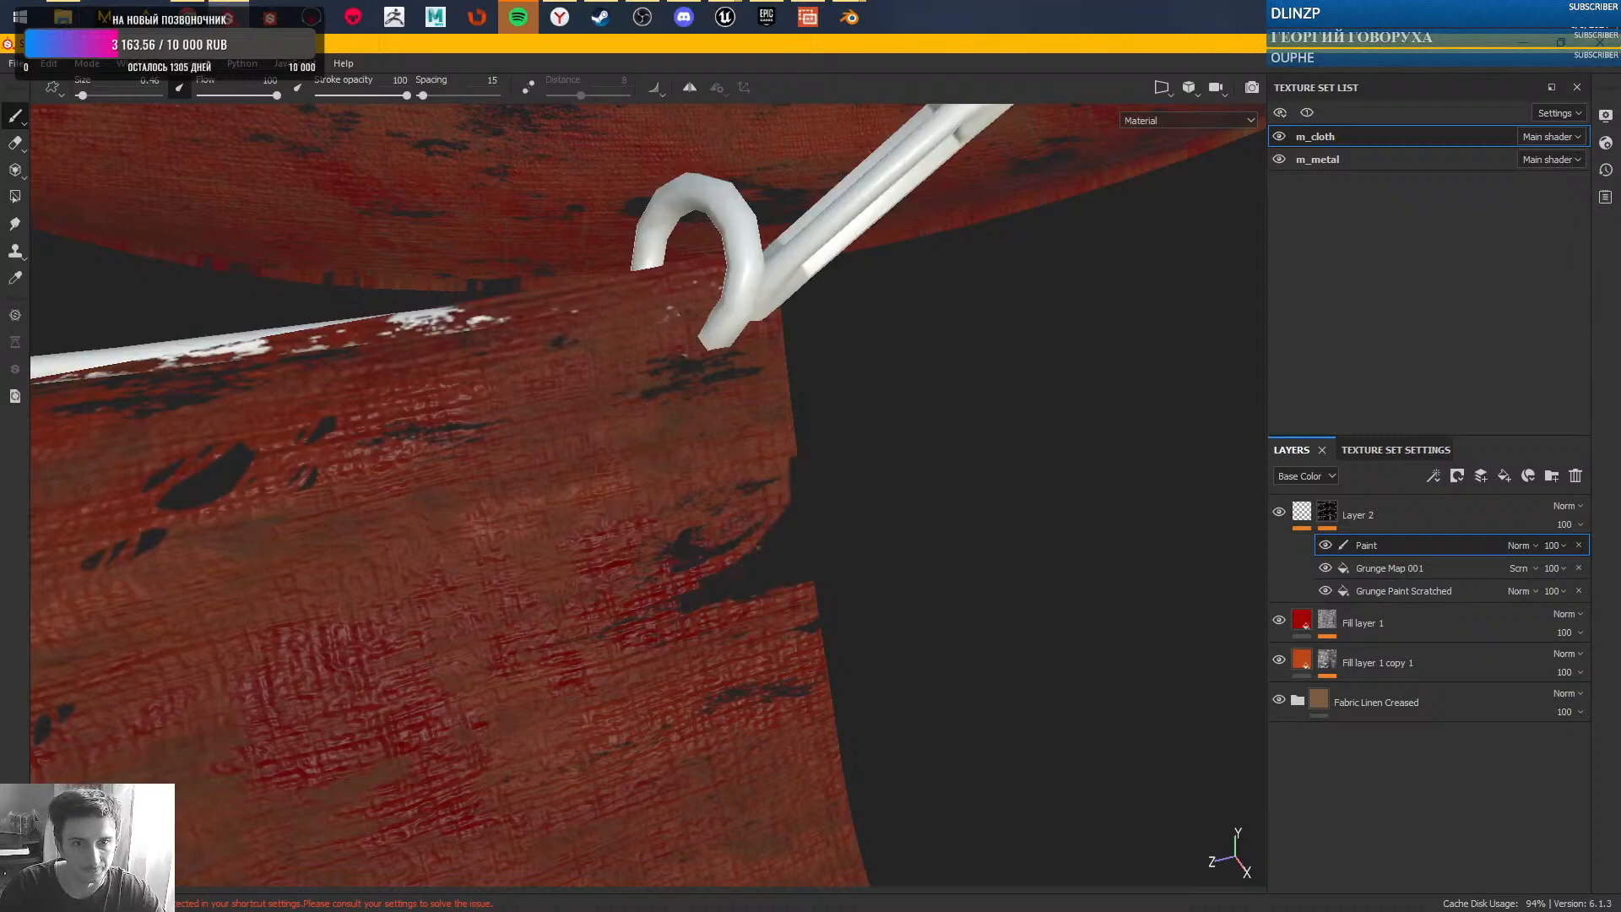
# - Paint thin vertical fabric strands across the open notch along the cloth's side edge, leaving a triangular hole and a narrow slit
pyautogui.moveTo(790, 593)
pyautogui.mouseDown()
pyautogui.moveTo(767, 598)
pyautogui.moveTo(798, 609)
pyautogui.moveTo(796, 626)
pyautogui.moveTo(768, 603)
pyautogui.moveTo(819, 591)
pyautogui.mouseUp()
pyautogui.moveTo(821, 585)
pyautogui.mouseDown()
pyautogui.moveTo(787, 606)
pyautogui.moveTo(811, 604)
pyautogui.mouseUp()
pyautogui.moveTo(790, 472); pyautogui.dragTo(792, 609)
pyautogui.moveTo(787, 498)
pyautogui.mouseDown()
pyautogui.moveTo(812, 615)
pyautogui.moveTo(796, 540)
pyautogui.mouseUp()
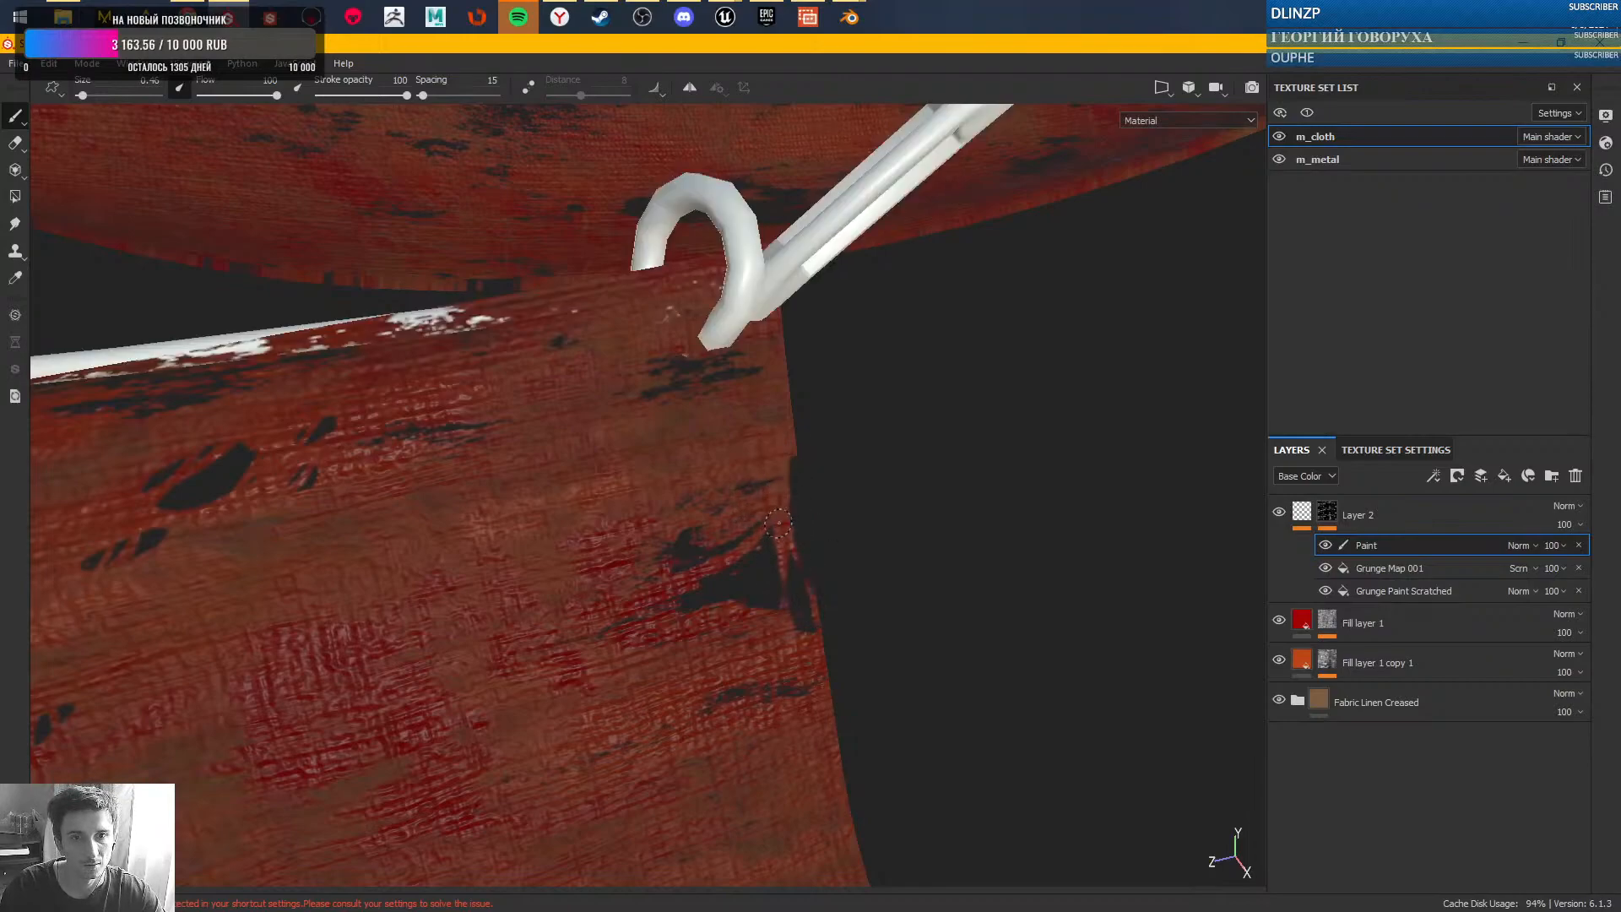
# - Lengthen the triangular side-edge hole inward with solid pointed dark streaks along the weave, replacing the patchy grunge
pyautogui.moveTo(695, 588); pyautogui.dragTo(736, 570)
pyautogui.moveTo(733, 573); pyautogui.dragTo(692, 589)
pyautogui.moveTo(694, 589); pyautogui.dragTo(668, 596)
pyautogui.moveTo(743, 558)
pyautogui.mouseDown()
pyautogui.moveTo(638, 564)
pyautogui.moveTo(692, 537)
pyautogui.moveTo(644, 543)
pyautogui.moveTo(719, 538)
pyautogui.moveTo(641, 553)
pyautogui.moveTo(684, 536)
pyautogui.moveTo(639, 559)
pyautogui.mouseUp()
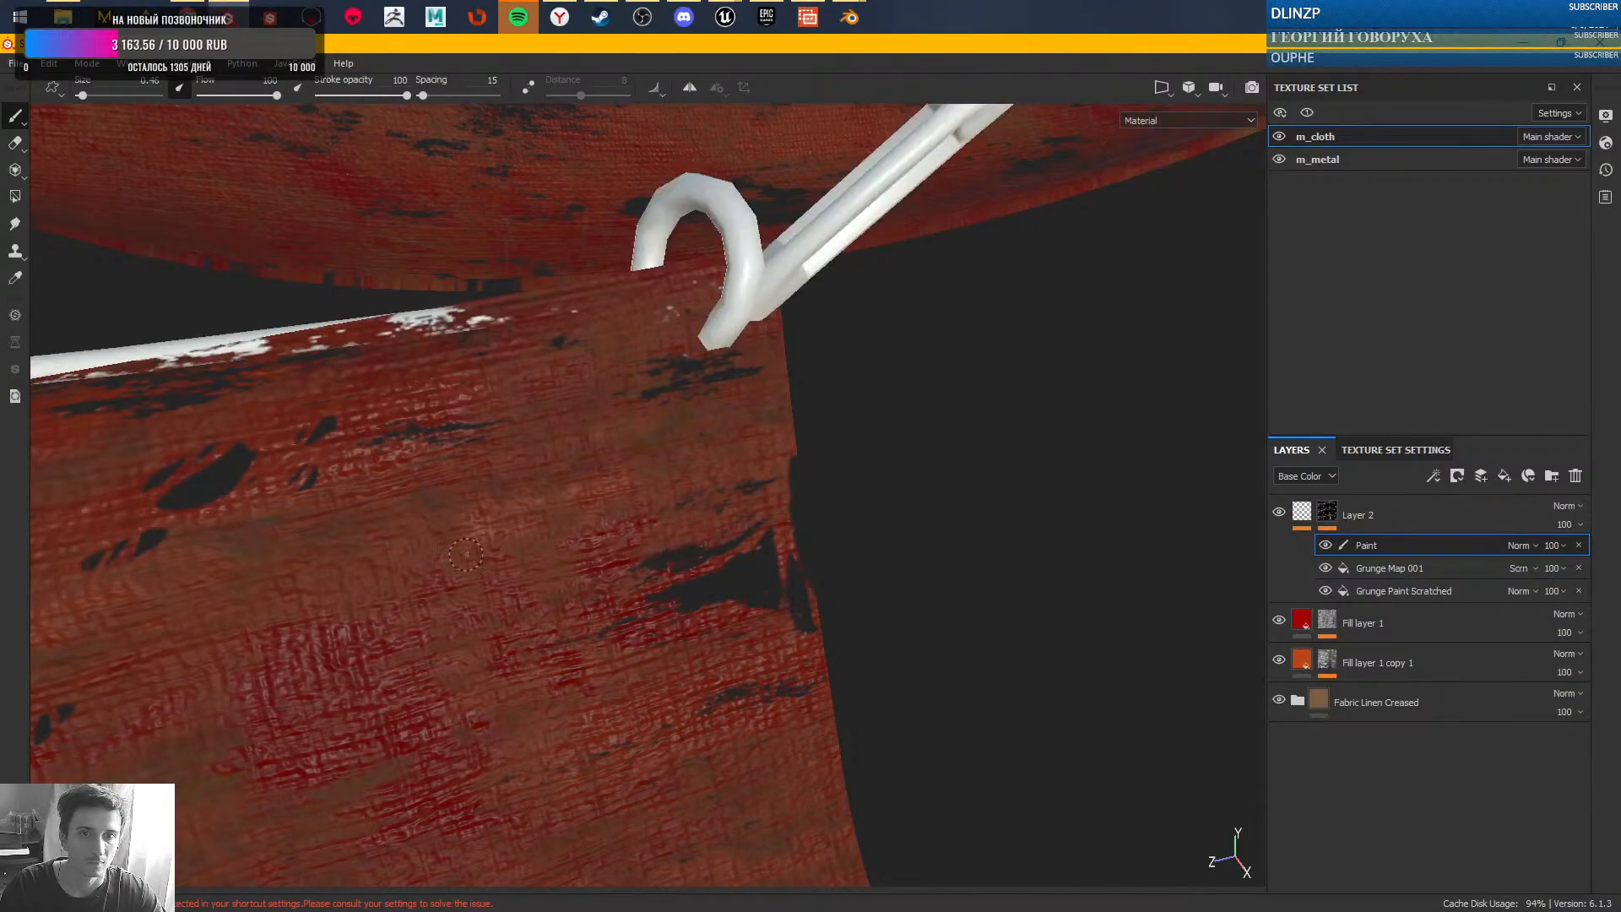
pyautogui.keyDown('alt'); pyautogui.moveTo(832, 609); pyautogui.dragTo(790, 548, button='right'); pyautogui.keyUp('alt')
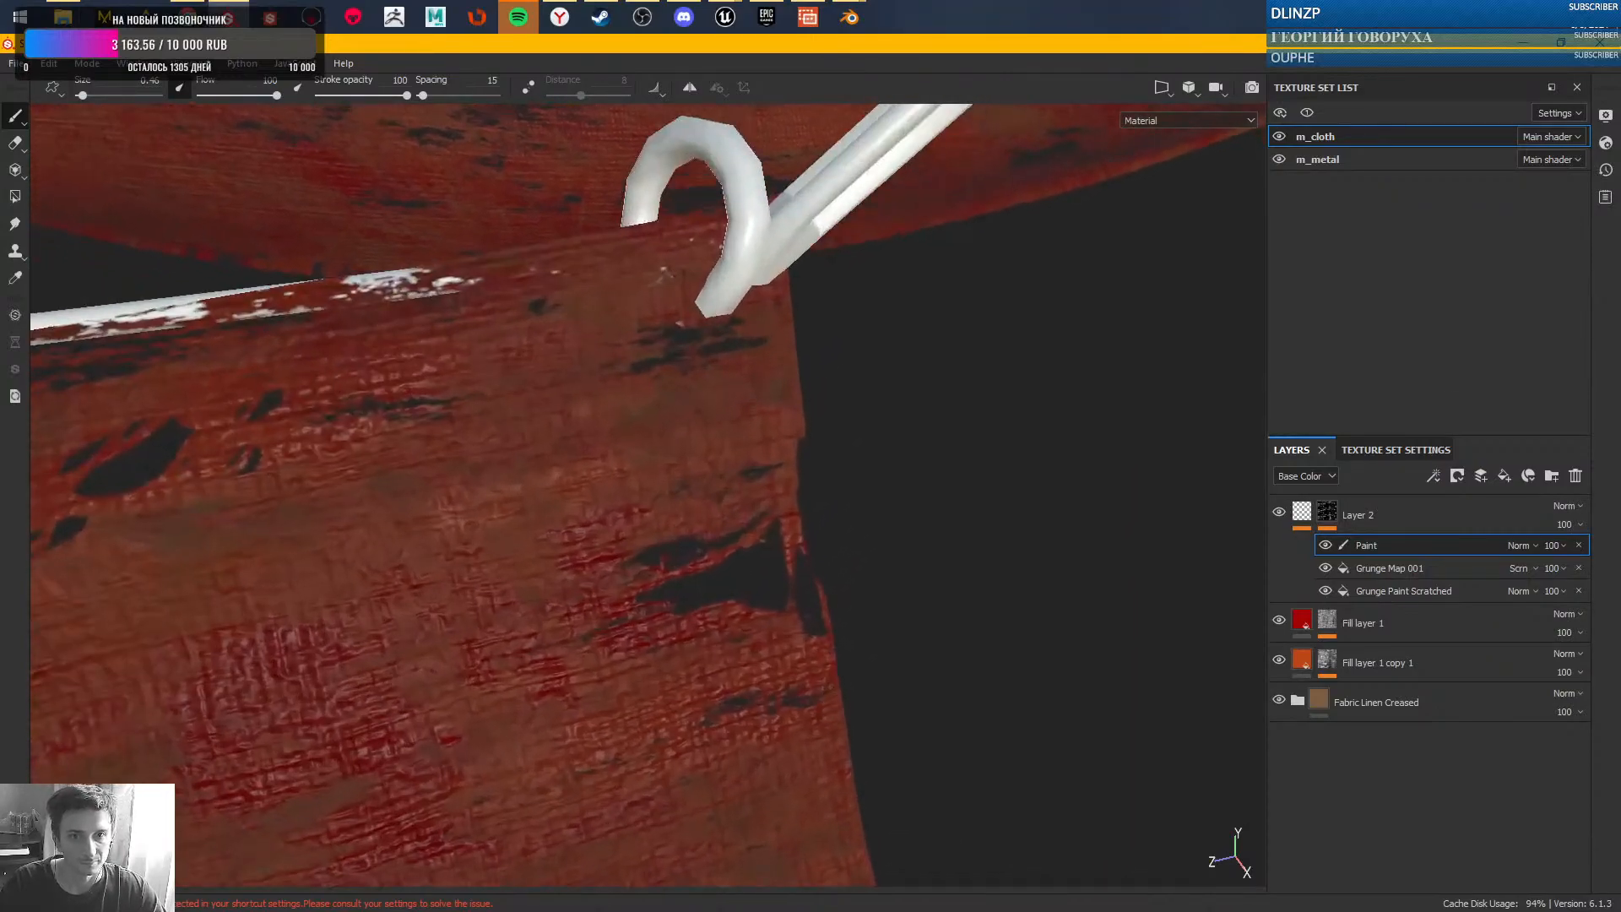
pyautogui.keyDown('alt'); pyautogui.moveTo(791, 547); pyautogui.dragTo(775, 567); pyautogui.keyUp('alt')
pyautogui.keyDown('alt'); pyautogui.moveTo(850, 605); pyautogui.dragTo(807, 493, button='middle'); pyautogui.keyUp('alt')
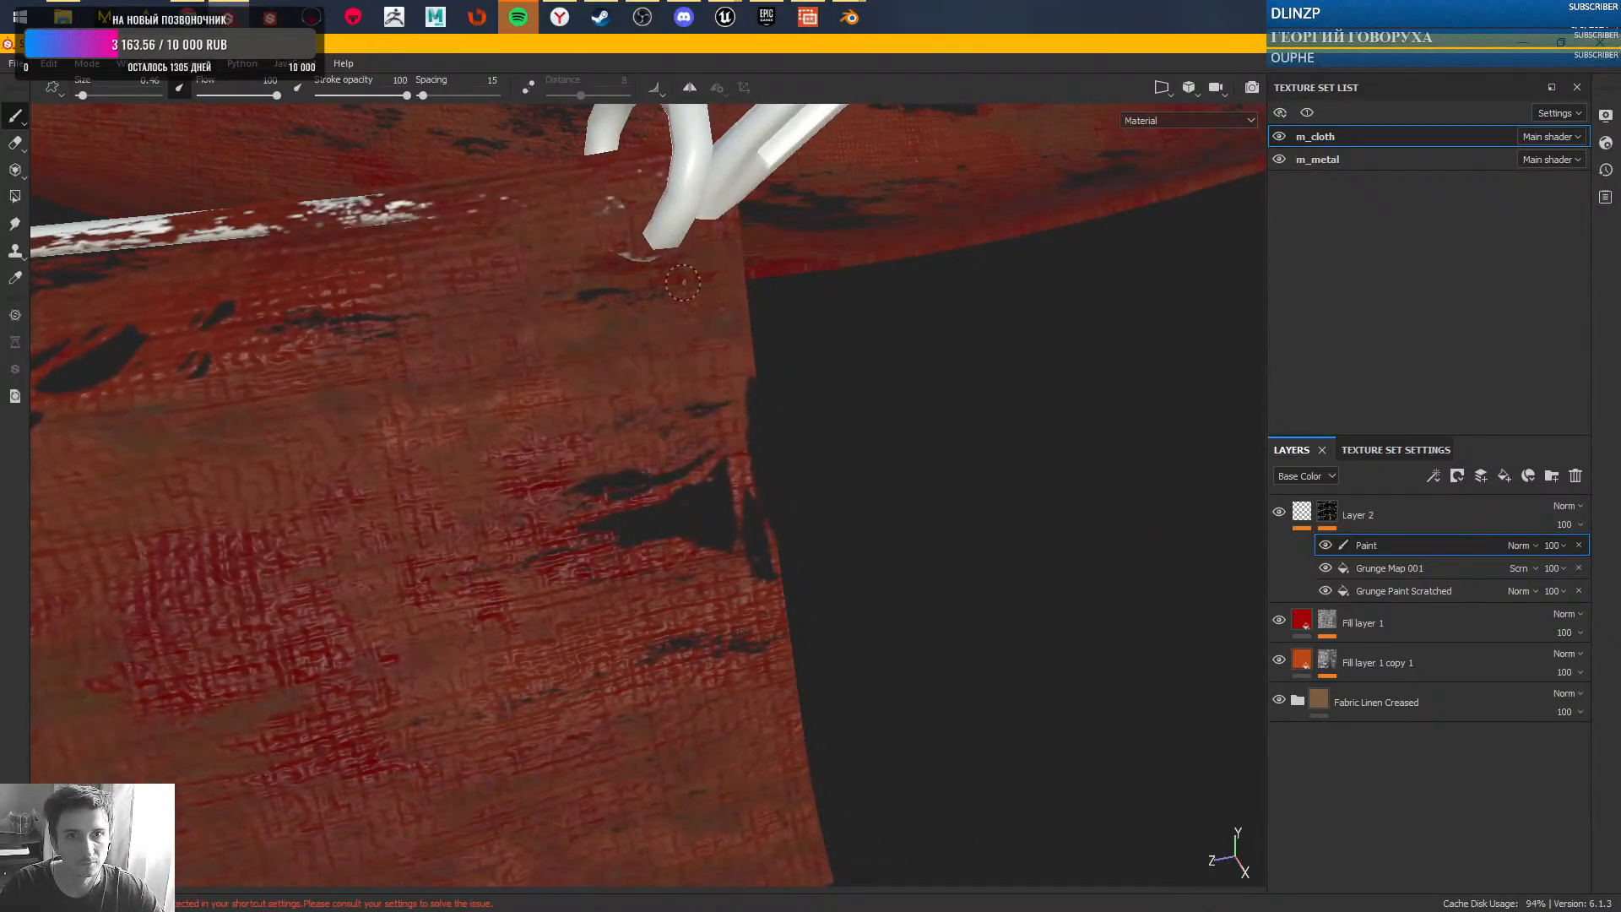
# - Isolate the cloth from the metal rod and erode its upper edge along the dark grunge streaks into a ragged notch
pyautogui.keyDown('alt'); pyautogui.moveTo(785, 405); pyautogui.dragTo(790, 481, button='right'); pyautogui.keyUp('alt')
pyautogui.moveTo(790, 481)
pyautogui.keyDown('alt'); pyautogui.mouseDown()
pyautogui.moveTo(847, 506)
pyautogui.moveTo(648, 408)
pyautogui.moveTo(870, 477)
pyautogui.moveTo(788, 431)
pyautogui.moveTo(726, 478)
pyautogui.moveTo(789, 545)
pyautogui.moveTo(818, 434)
pyautogui.moveTo(843, 504)
pyautogui.moveTo(722, 304)
pyautogui.mouseUp(); pyautogui.keyUp('alt')
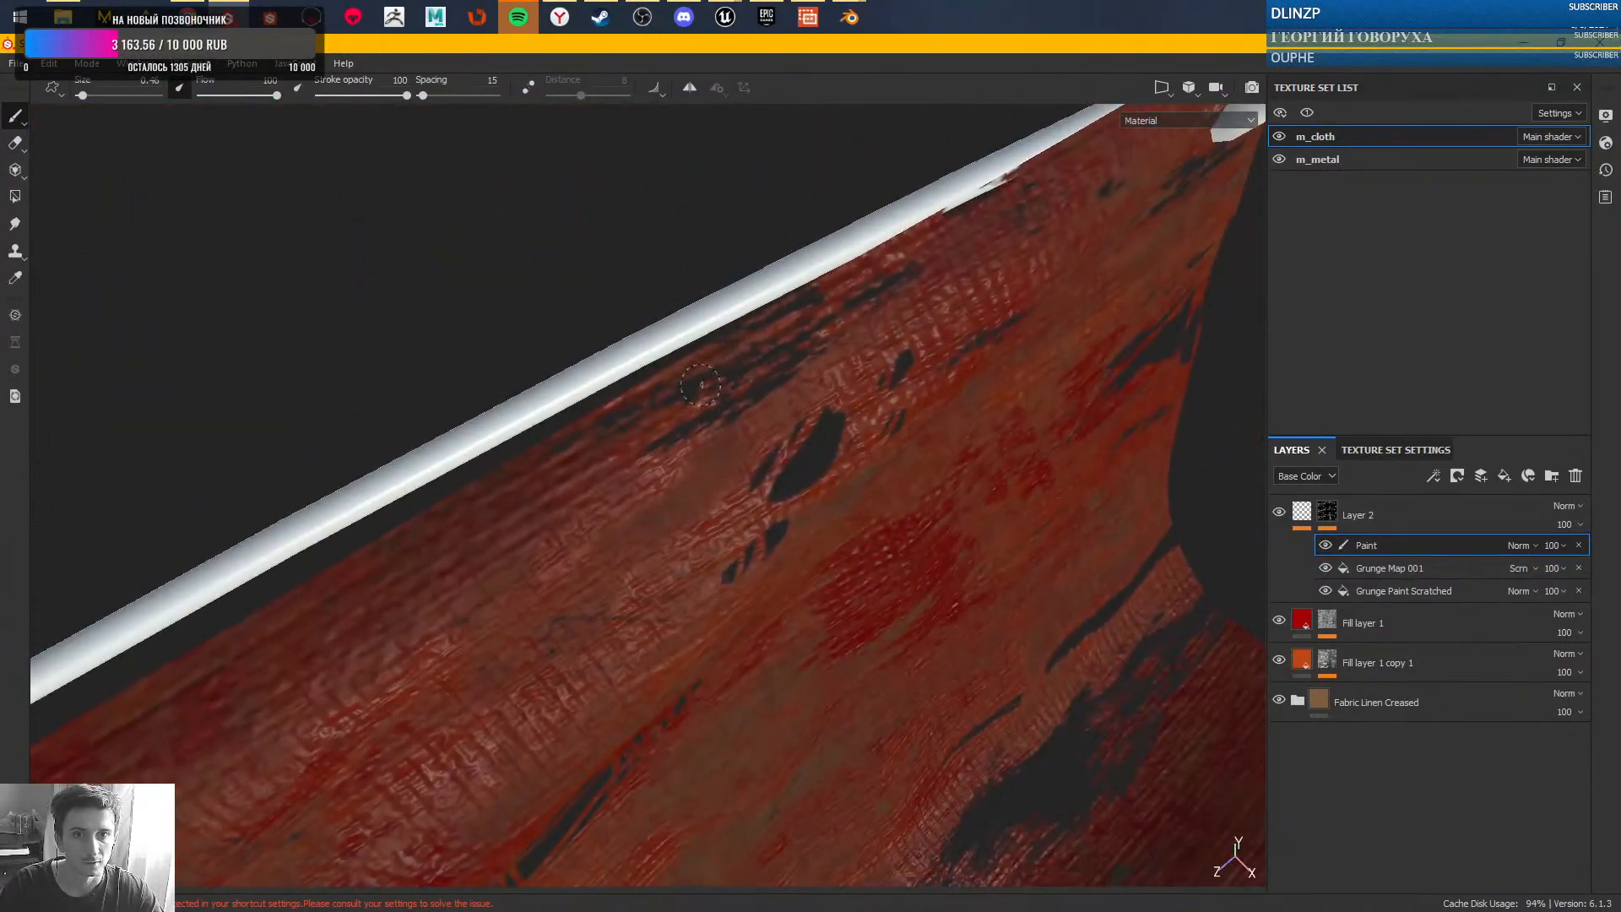
pyautogui.hotkey('alt', 'q')
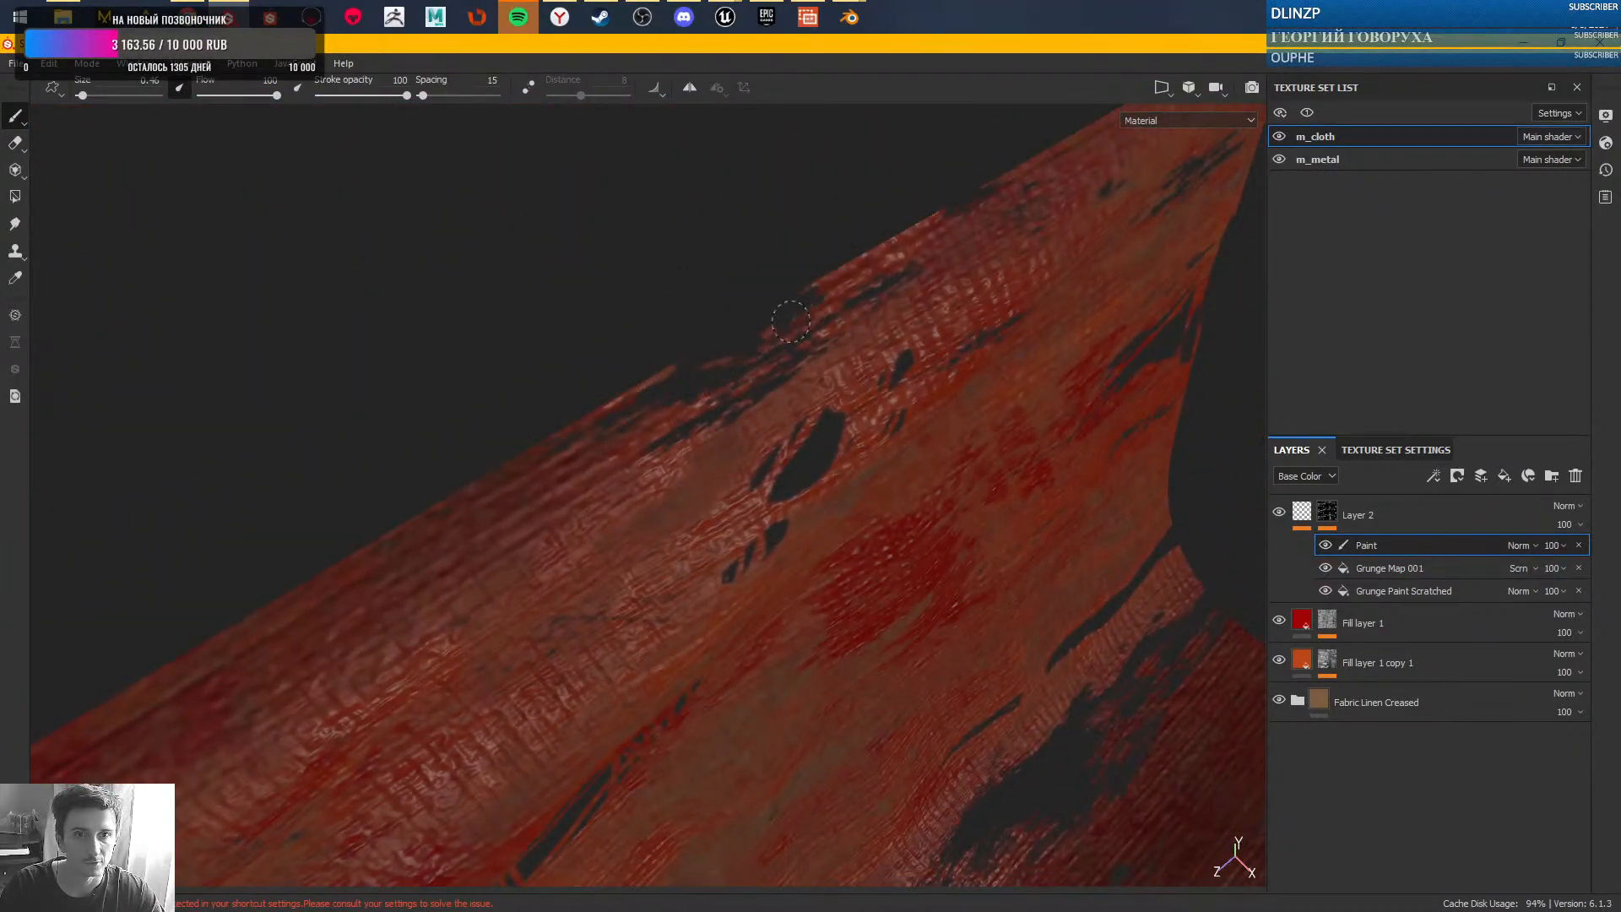
pyautogui.hotkey('alt', 'q')
pyautogui.hotkey('alt', 'q')
pyautogui.hotkey('alt', 'q')
pyautogui.hotkey('alt', 'q')
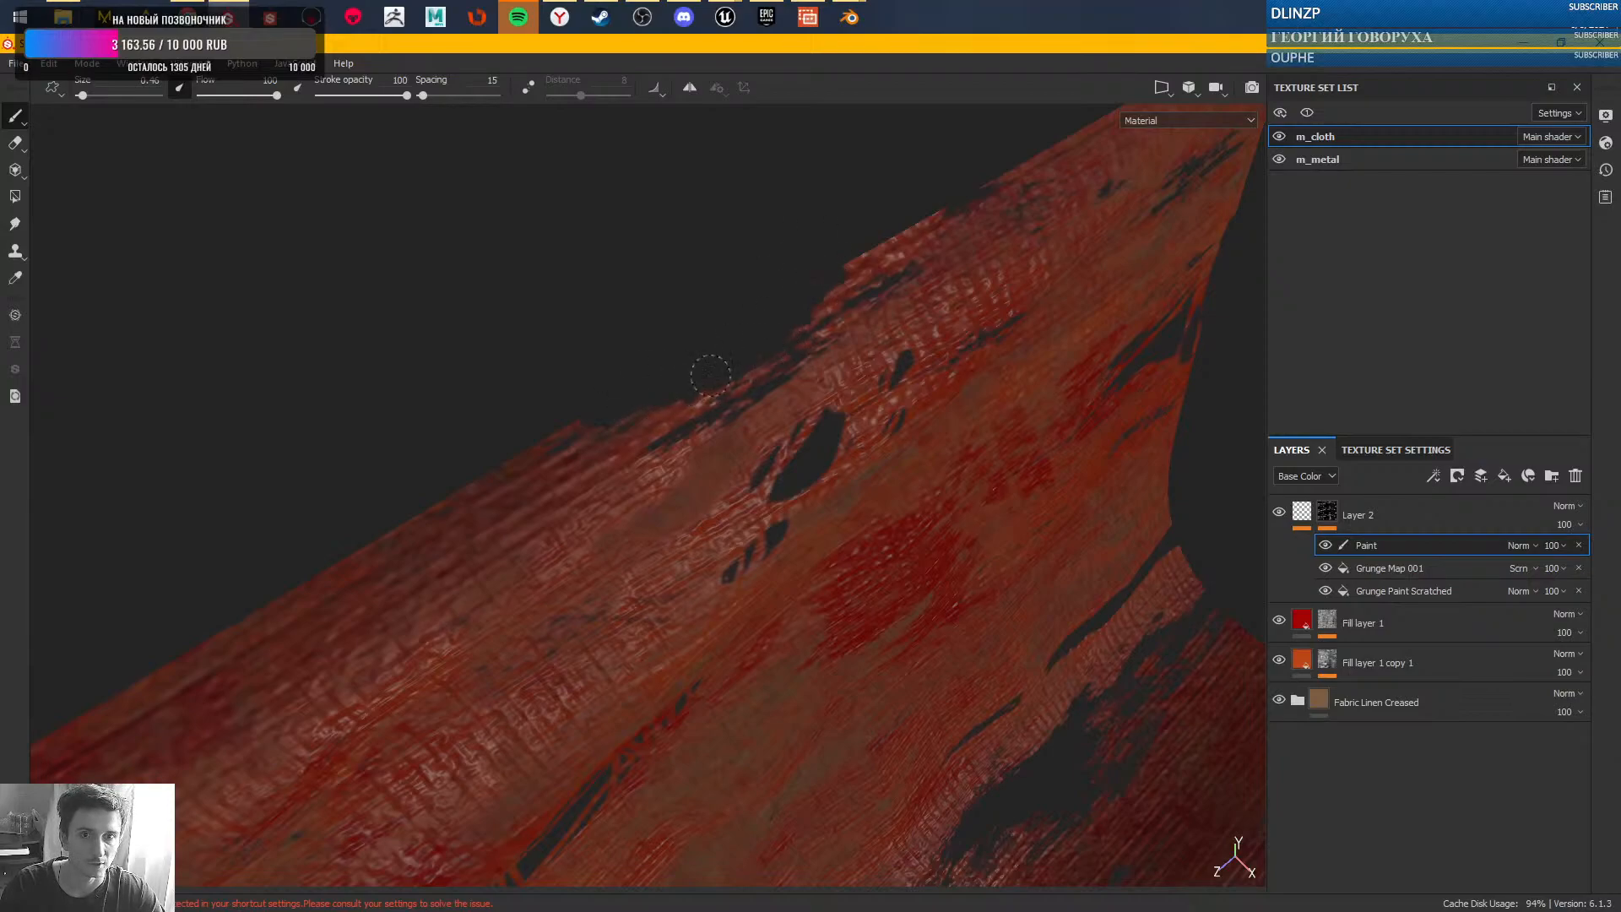
pyautogui.hotkey('alt', 'q')
# - Set the brush size to 0.5 and cut a second shallow ragged notch into the cloth's upper edge nearer the hook
pyautogui.moveTo(766, 364)
pyautogui.keyDown('alt'); pyautogui.mouseDown()
pyautogui.moveTo(698, 354)
pyautogui.moveTo(717, 422)
pyautogui.moveTo(737, 407)
pyautogui.moveTo(699, 402)
pyautogui.moveTo(722, 460)
pyautogui.moveTo(648, 272)
pyautogui.mouseUp(); pyautogui.keyUp('alt')
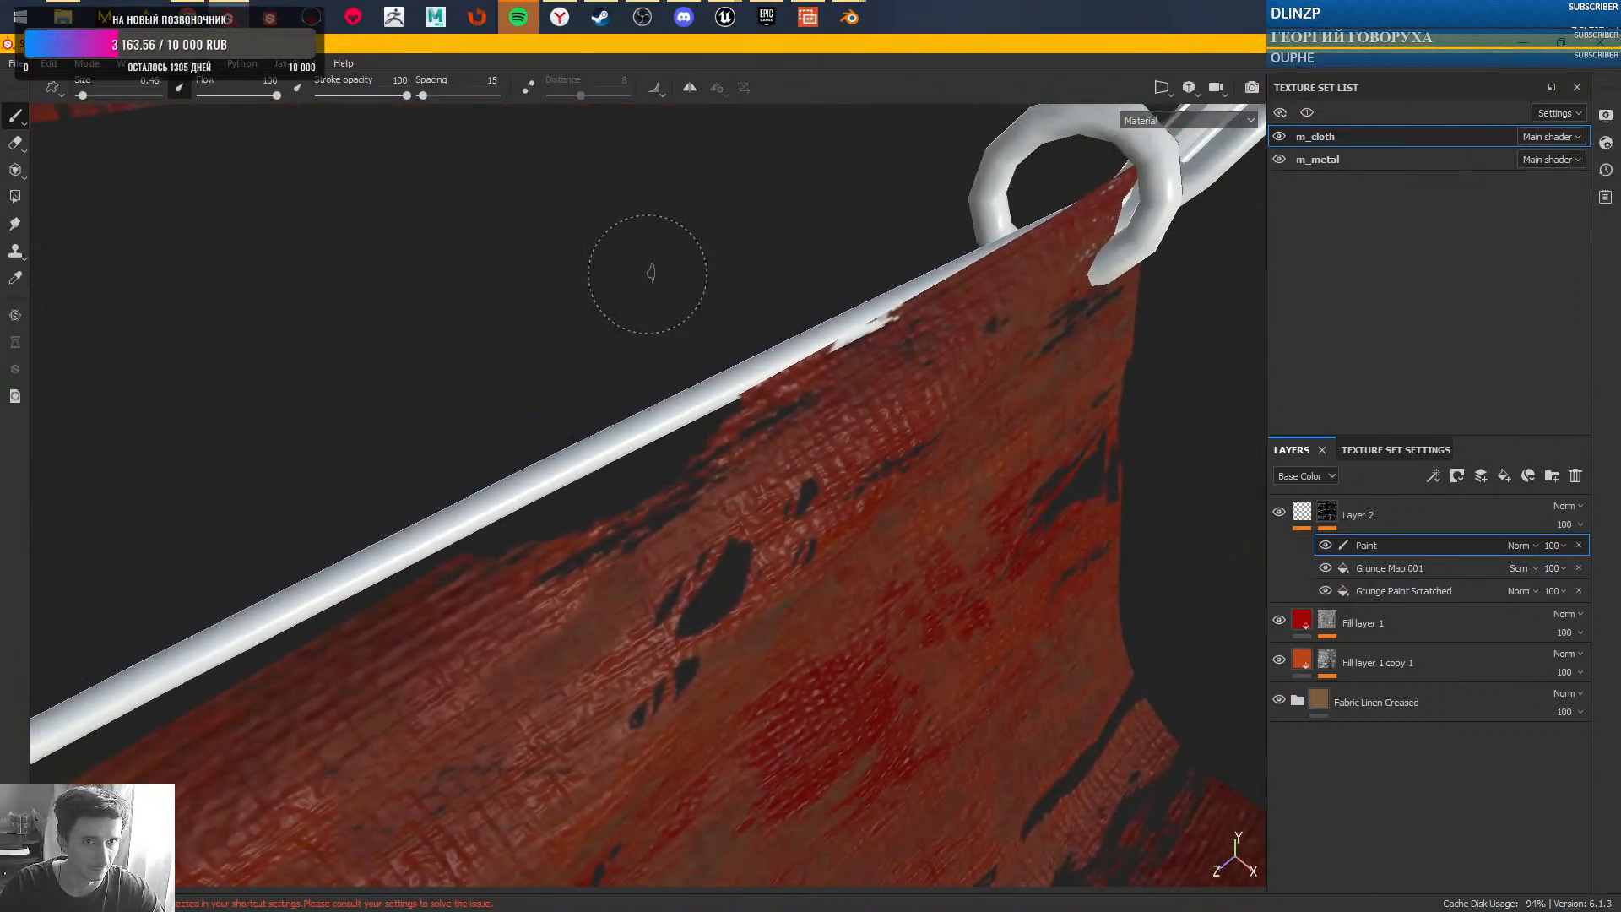
pyautogui.moveTo(768, 469)
pyautogui.keyDown('alt'); pyautogui.mouseDown()
pyautogui.moveTo(799, 554)
pyautogui.moveTo(815, 525)
pyautogui.moveTo(763, 482)
pyautogui.moveTo(692, 471)
pyautogui.mouseUp(); pyautogui.keyUp('alt')
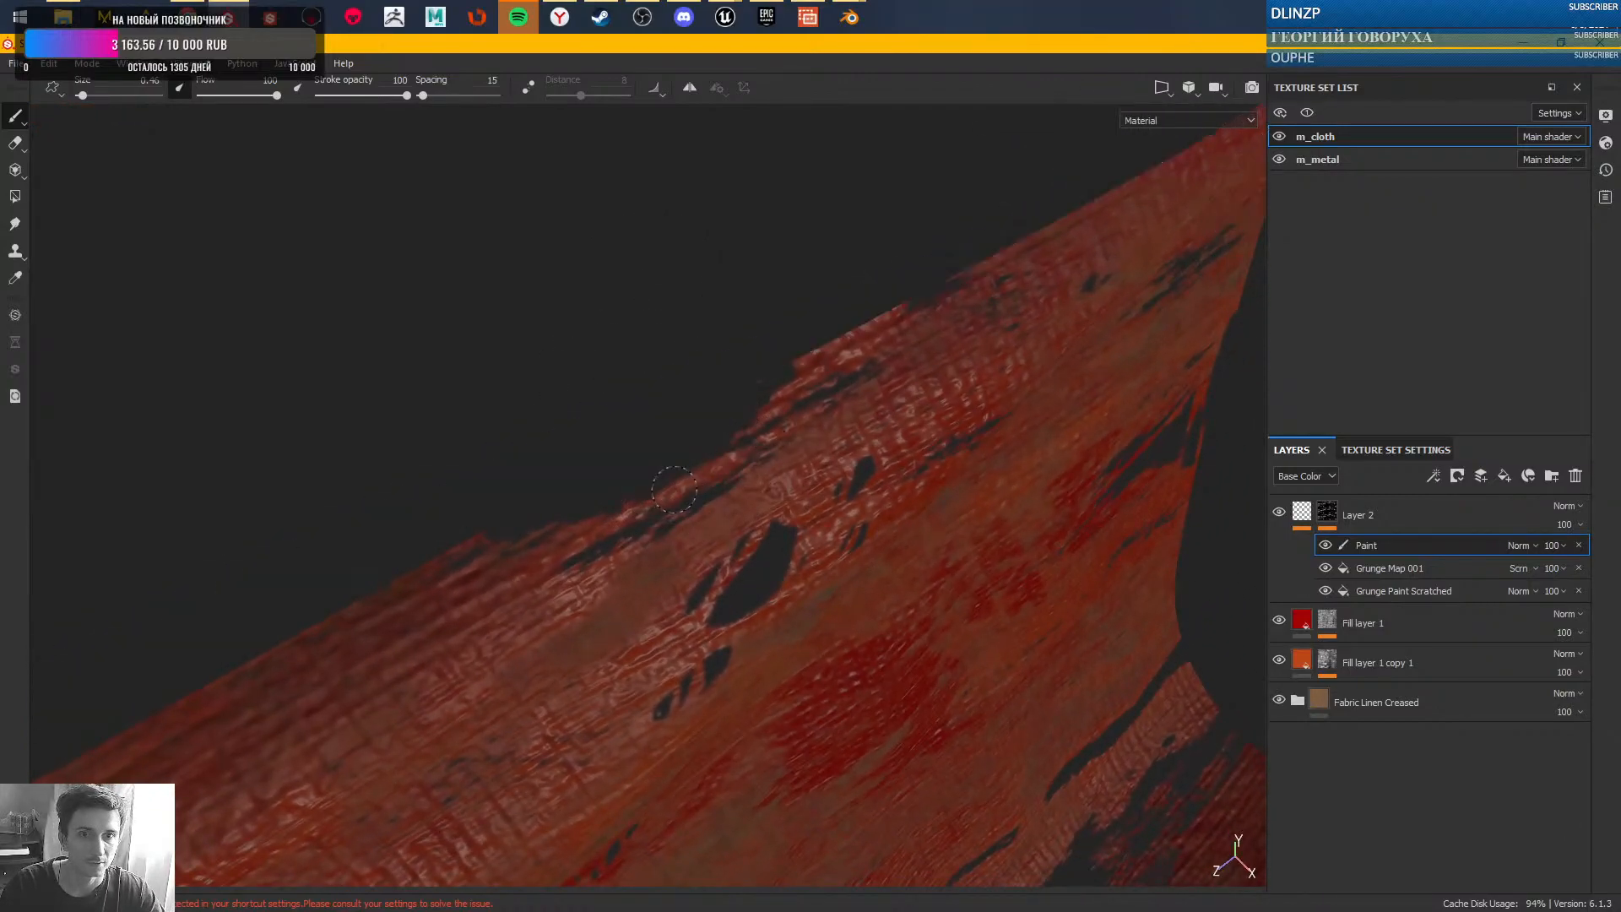
pyautogui.keyDown('ctrl'); pyautogui.moveTo(641, 471); pyautogui.dragTo(632, 470, button='right'); pyautogui.keyUp('ctrl')
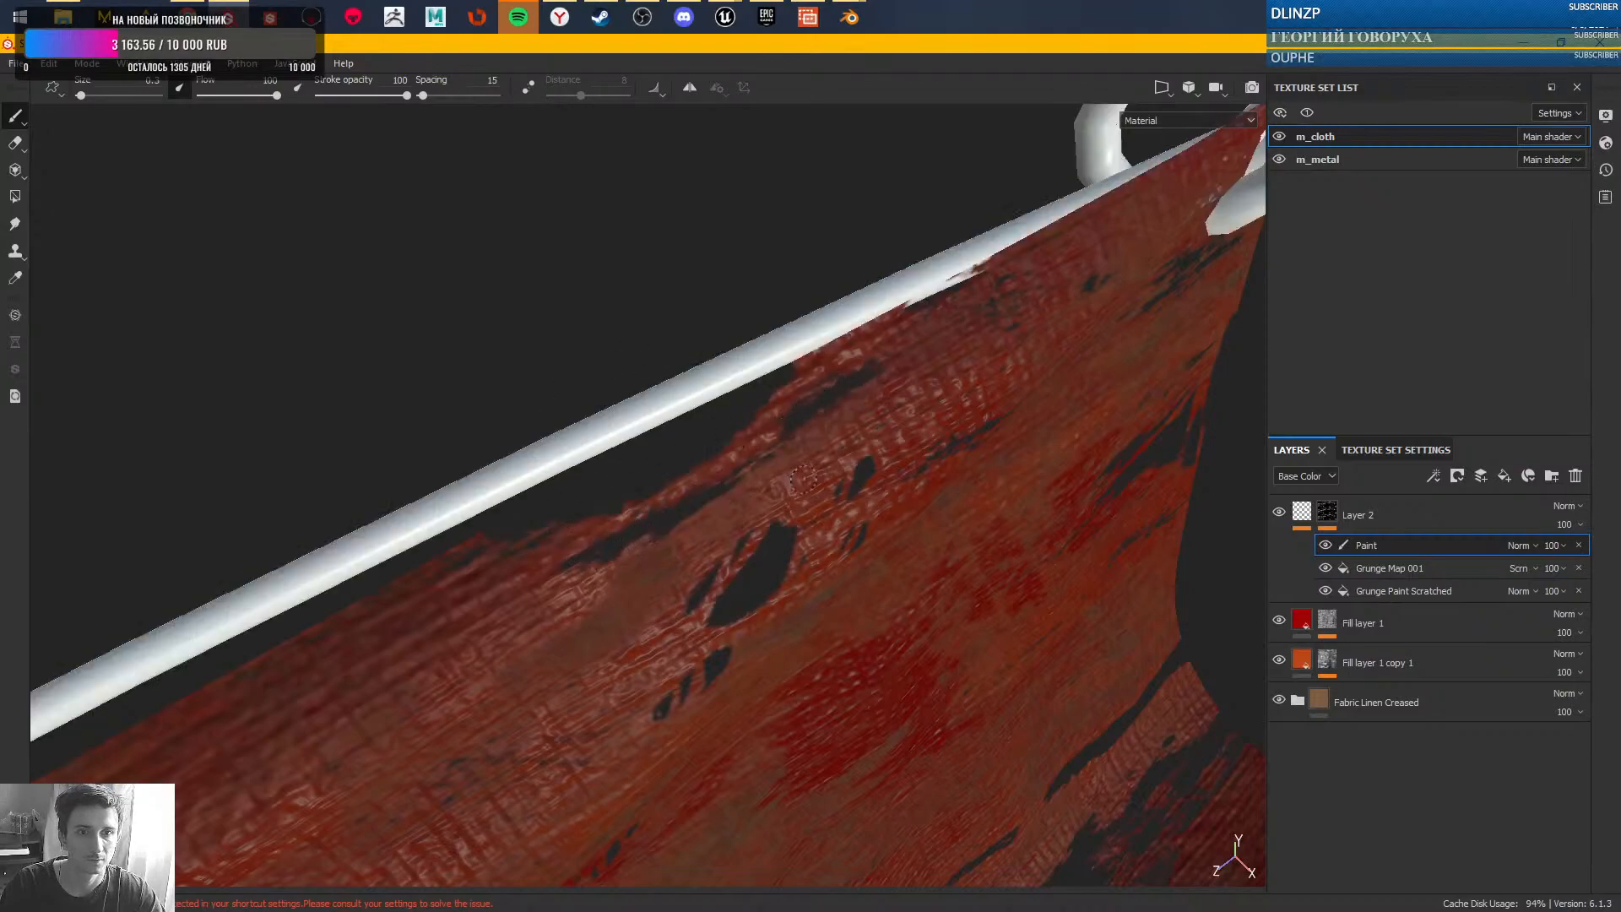
pyautogui.scroll(-3, 847, 554)
pyautogui.keyDown('alt'); pyautogui.moveTo(846, 555); pyautogui.dragTo(752, 449); pyautogui.keyUp('alt')
pyautogui.keyDown('alt'); pyautogui.moveTo(752, 449); pyautogui.dragTo(818, 565, button='right'); pyautogui.keyUp('alt')
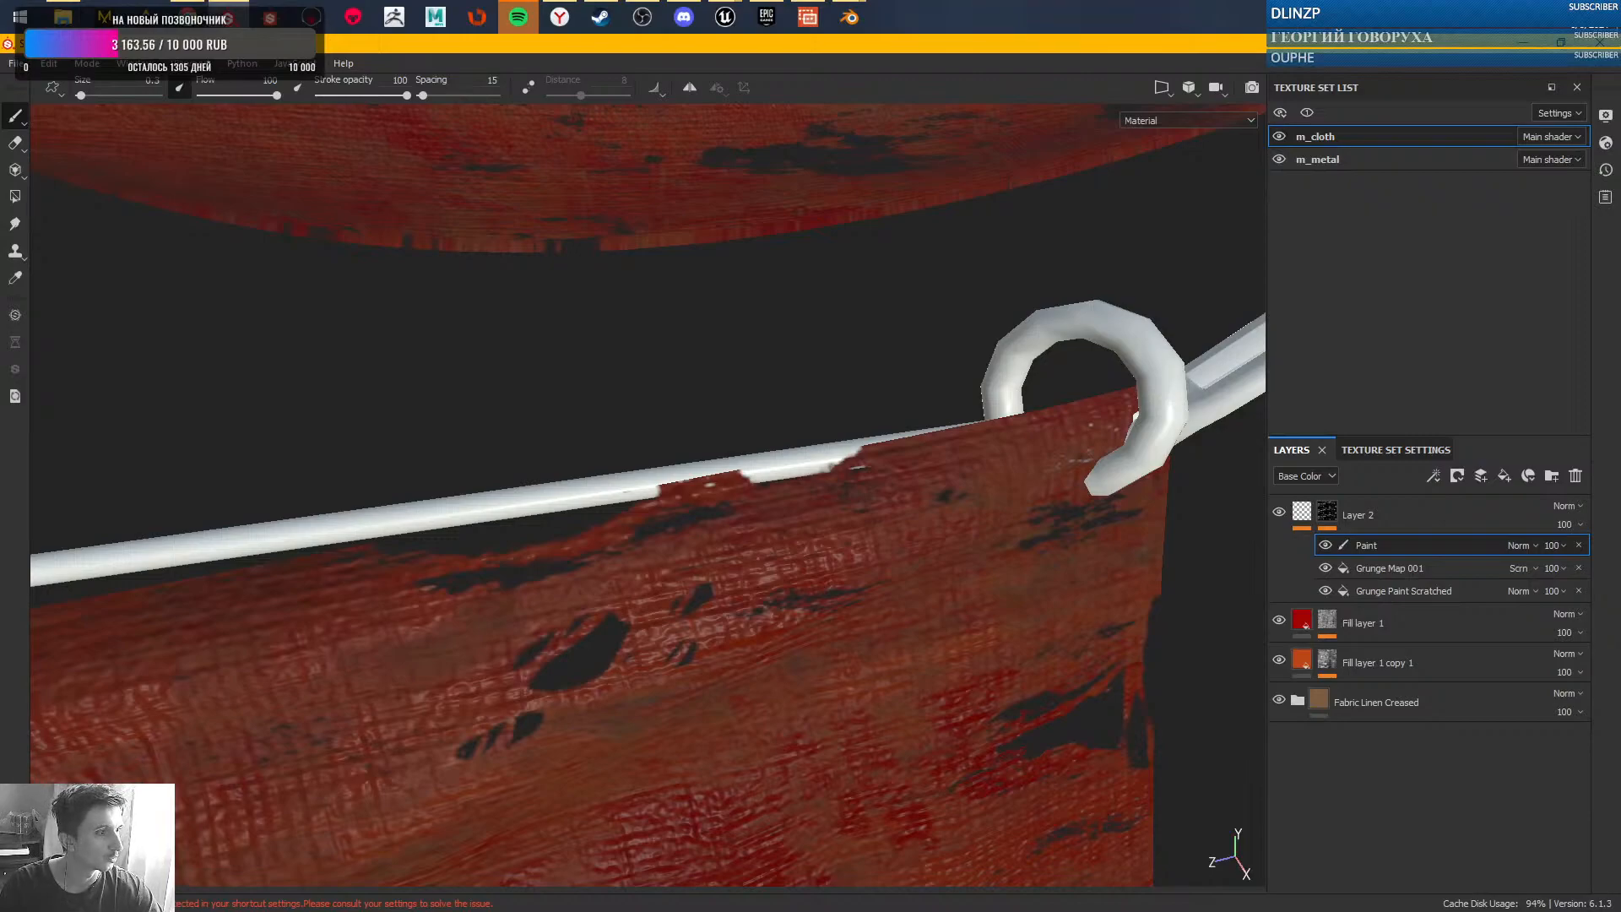
pyautogui.keyDown('alt'); pyautogui.moveTo(709, 484); pyautogui.dragTo(661, 279, button='right'); pyautogui.keyUp('alt')
pyautogui.keyDown('alt'); pyautogui.moveTo(781, 557); pyautogui.dragTo(806, 590); pyautogui.keyUp('alt')
pyautogui.keyDown('alt'); pyautogui.moveTo(807, 590); pyautogui.dragTo(676, 493, button='right'); pyautogui.keyUp('alt')
pyautogui.moveTo(676, 492)
pyautogui.keyDown('alt'); pyautogui.mouseDown()
pyautogui.moveTo(756, 553)
pyautogui.moveTo(751, 598)
pyautogui.moveTo(625, 456)
pyautogui.moveTo(669, 493)
pyautogui.moveTo(579, 520)
pyautogui.moveTo(717, 467)
pyautogui.moveTo(642, 495)
pyautogui.moveTo(659, 488)
pyautogui.mouseUp(); pyautogui.keyUp('alt')
pyautogui.click(669, 483)
pyautogui.keyDown('alt'); pyautogui.moveTo(659, 488); pyautogui.dragTo(684, 517, button='right'); pyautogui.keyUp('alt')
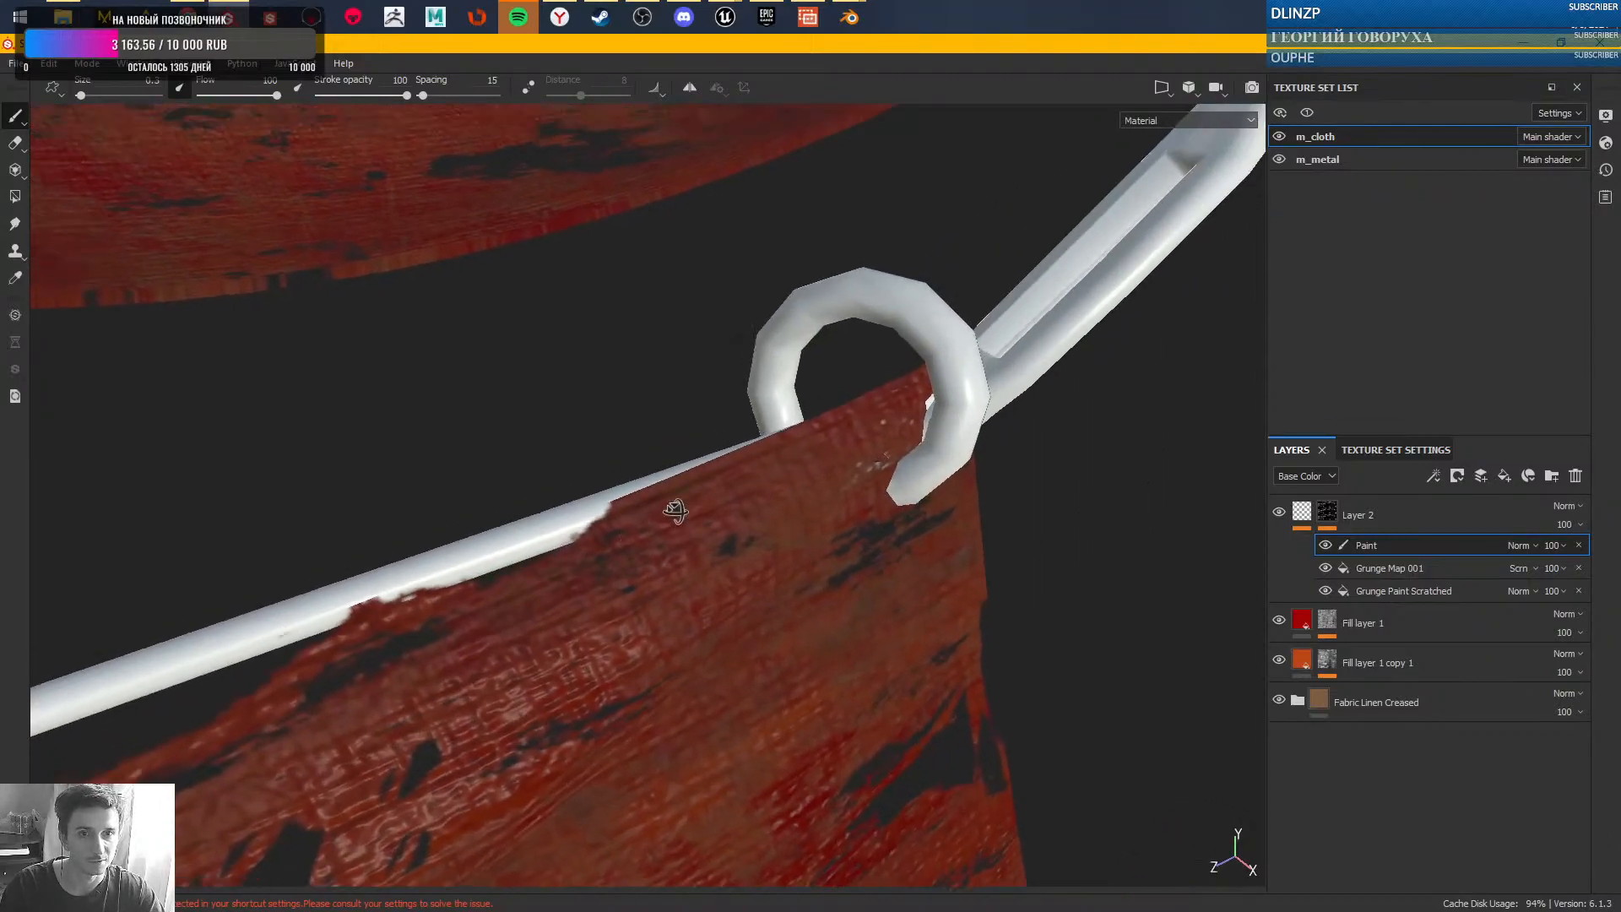
# - Merge the grunge patches below the hook into one solid pointed hole reaching up beside the hook's tip
pyautogui.keyDown('alt'); pyautogui.moveTo(684, 518); pyautogui.dragTo(509, 460); pyautogui.keyUp('alt')
pyautogui.keyDown('alt'); pyautogui.moveTo(863, 490); pyautogui.dragTo(858, 507, button='right'); pyautogui.keyUp('alt')
pyautogui.keyDown('alt'); pyautogui.moveTo(859, 507); pyautogui.dragTo(647, 470, button='middle'); pyautogui.keyUp('alt')
pyautogui.moveTo(647, 470)
pyautogui.keyDown('alt'); pyautogui.mouseDown(button='right')
pyautogui.moveTo(667, 337)
pyautogui.moveTo(737, 730)
pyautogui.moveTo(711, 574)
pyautogui.mouseUp(button='right'); pyautogui.keyUp('alt')
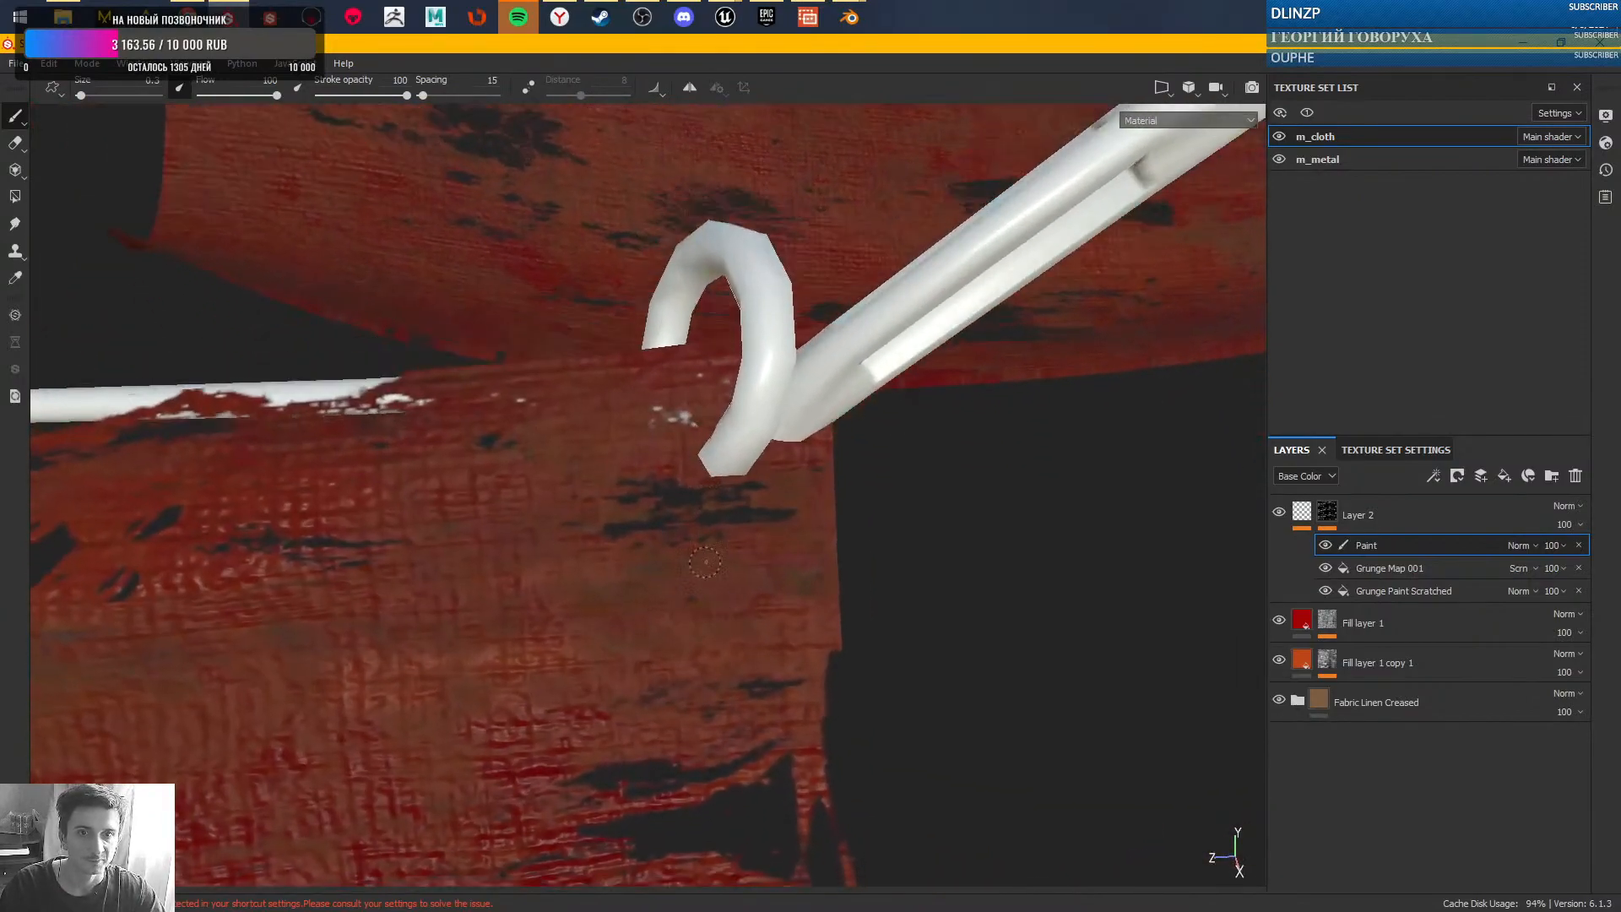
pyautogui.moveTo(668, 424); pyautogui.dragTo(705, 443)
pyautogui.moveTo(709, 447)
pyautogui.mouseDown()
pyautogui.moveTo(683, 463)
pyautogui.moveTo(699, 486)
pyautogui.moveTo(658, 505)
pyautogui.moveTo(534, 519)
pyautogui.moveTo(694, 507)
pyautogui.moveTo(697, 529)
pyautogui.moveTo(789, 513)
pyautogui.moveTo(661, 553)
pyautogui.moveTo(568, 628)
pyautogui.mouseUp()
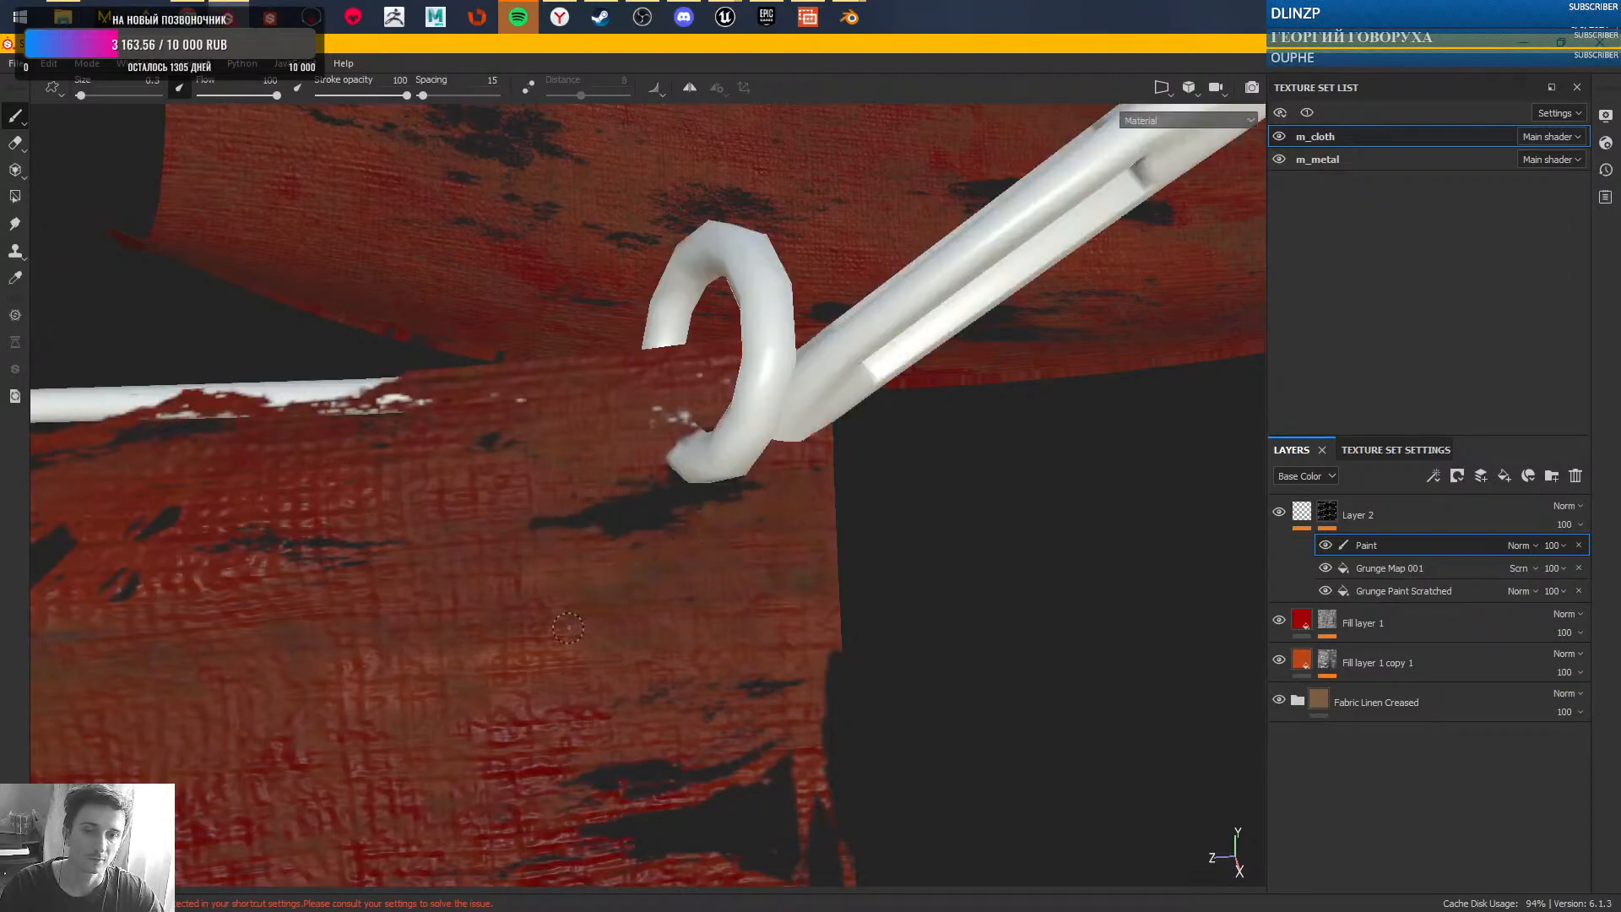
pyautogui.moveTo(669, 418)
pyautogui.mouseDown()
pyautogui.moveTo(688, 421)
pyautogui.moveTo(650, 431)
pyautogui.moveTo(620, 473)
pyautogui.moveTo(664, 513)
pyautogui.moveTo(669, 547)
pyautogui.moveTo(680, 536)
pyautogui.moveTo(626, 532)
pyautogui.moveTo(490, 448)
pyautogui.moveTo(608, 485)
pyautogui.moveTo(590, 416)
pyautogui.moveTo(644, 496)
pyautogui.moveTo(585, 573)
pyautogui.moveTo(785, 536)
pyautogui.mouseUp()
# - Paint thin diagonal fabric strands across the narrow slit on the cloth's lower side edge, dividing it into pointed holes
pyautogui.keyDown('alt'); pyautogui.moveTo(785, 535); pyautogui.dragTo(640, 428, button='right'); pyautogui.keyUp('alt')
pyautogui.keyDown('alt'); pyautogui.moveTo(640, 428); pyautogui.dragTo(675, 467, button='middle'); pyautogui.keyUp('alt')
pyautogui.moveTo(675, 466)
pyautogui.keyDown('alt'); pyautogui.mouseDown()
pyautogui.moveTo(617, 420)
pyautogui.moveTo(674, 450)
pyautogui.moveTo(875, 441)
pyautogui.moveTo(716, 456)
pyautogui.mouseUp(); pyautogui.keyUp('alt')
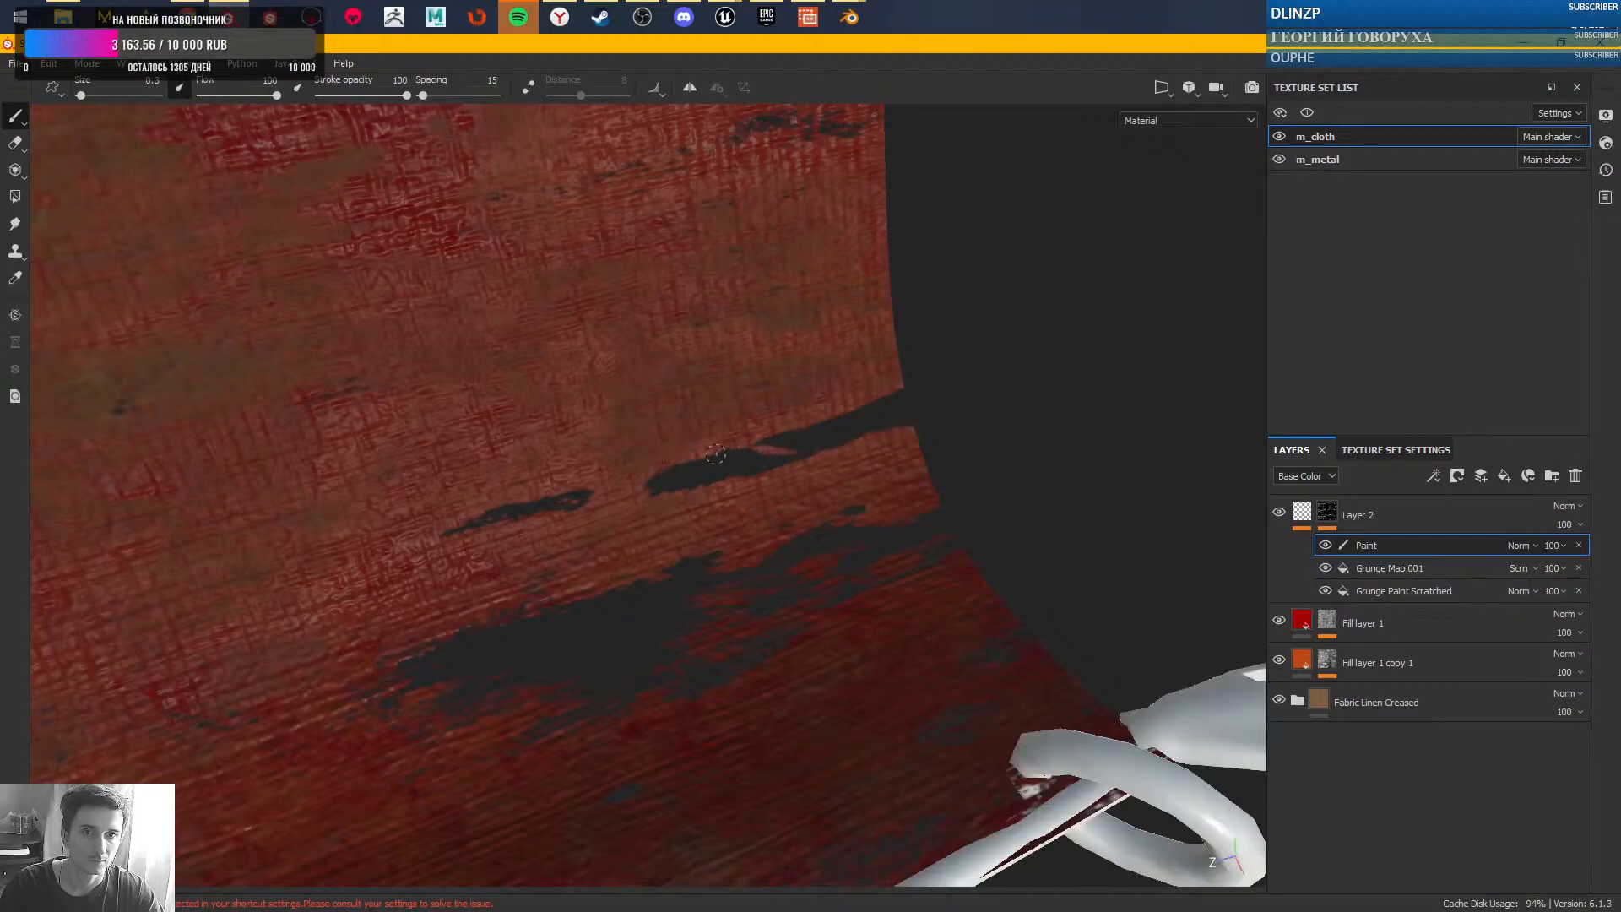
pyautogui.moveTo(799, 427)
pyautogui.mouseDown()
pyautogui.moveTo(902, 416)
pyautogui.moveTo(672, 470)
pyautogui.mouseUp()
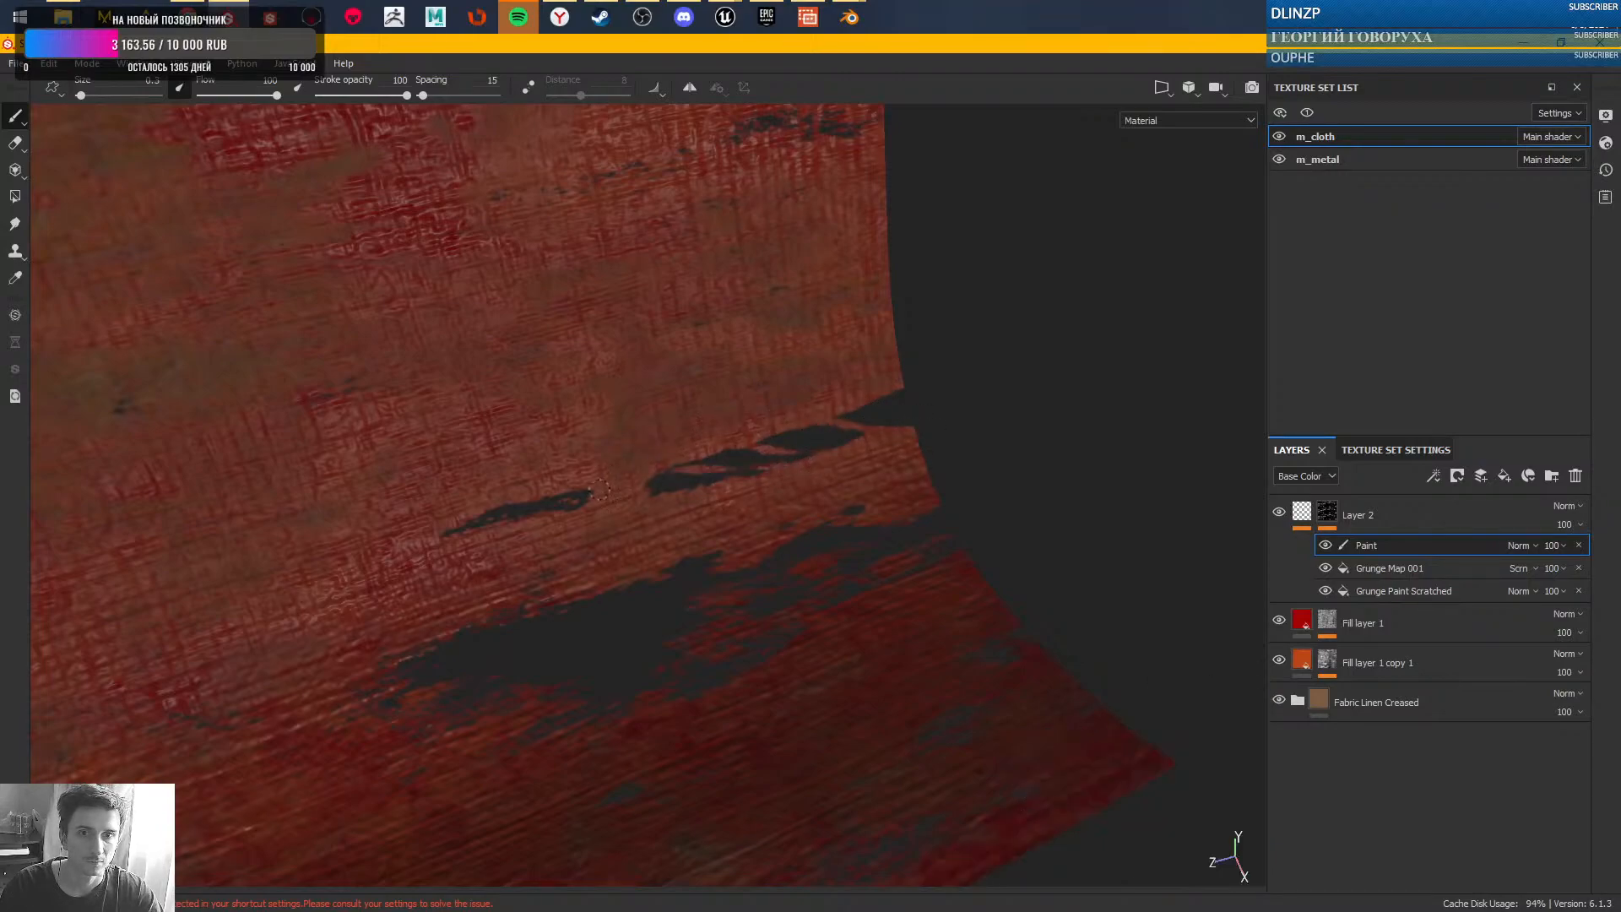
pyautogui.moveTo(797, 465); pyautogui.dragTo(623, 480)
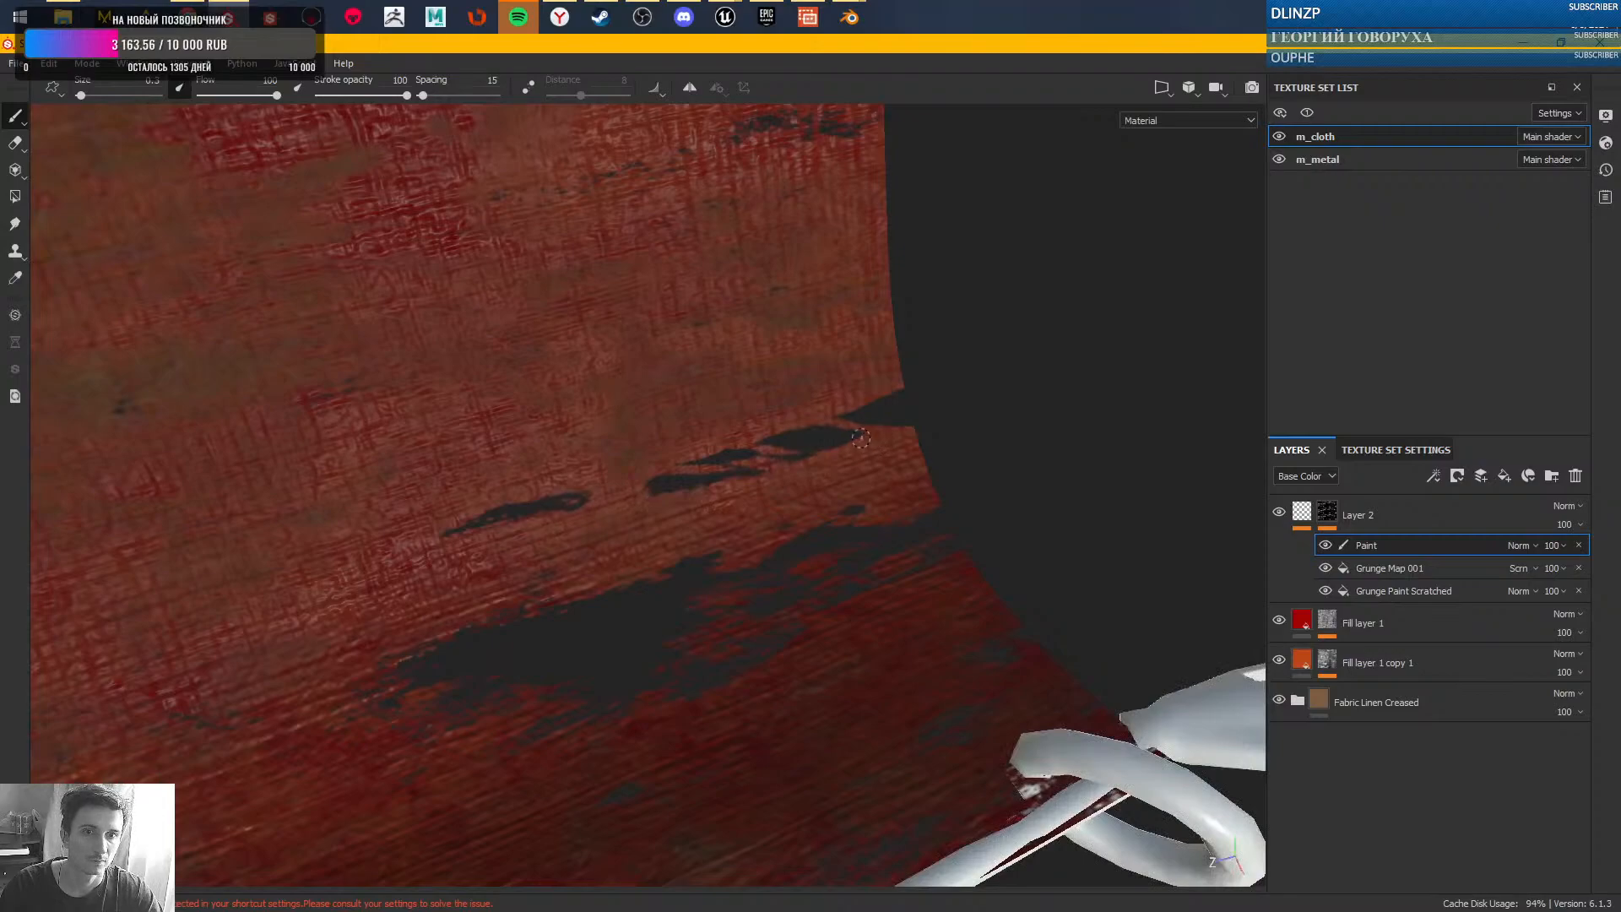
# - Chip away the corner of the cloth's side edge just above the opening of the narrow slit
pyautogui.moveTo(864, 432)
pyautogui.mouseDown()
pyautogui.moveTo(816, 425)
pyautogui.moveTo(905, 402)
pyautogui.moveTo(897, 368)
pyautogui.mouseUp()
pyautogui.hotkey('ctrl', 'z')
pyautogui.hotkey('ctrl', 'z')
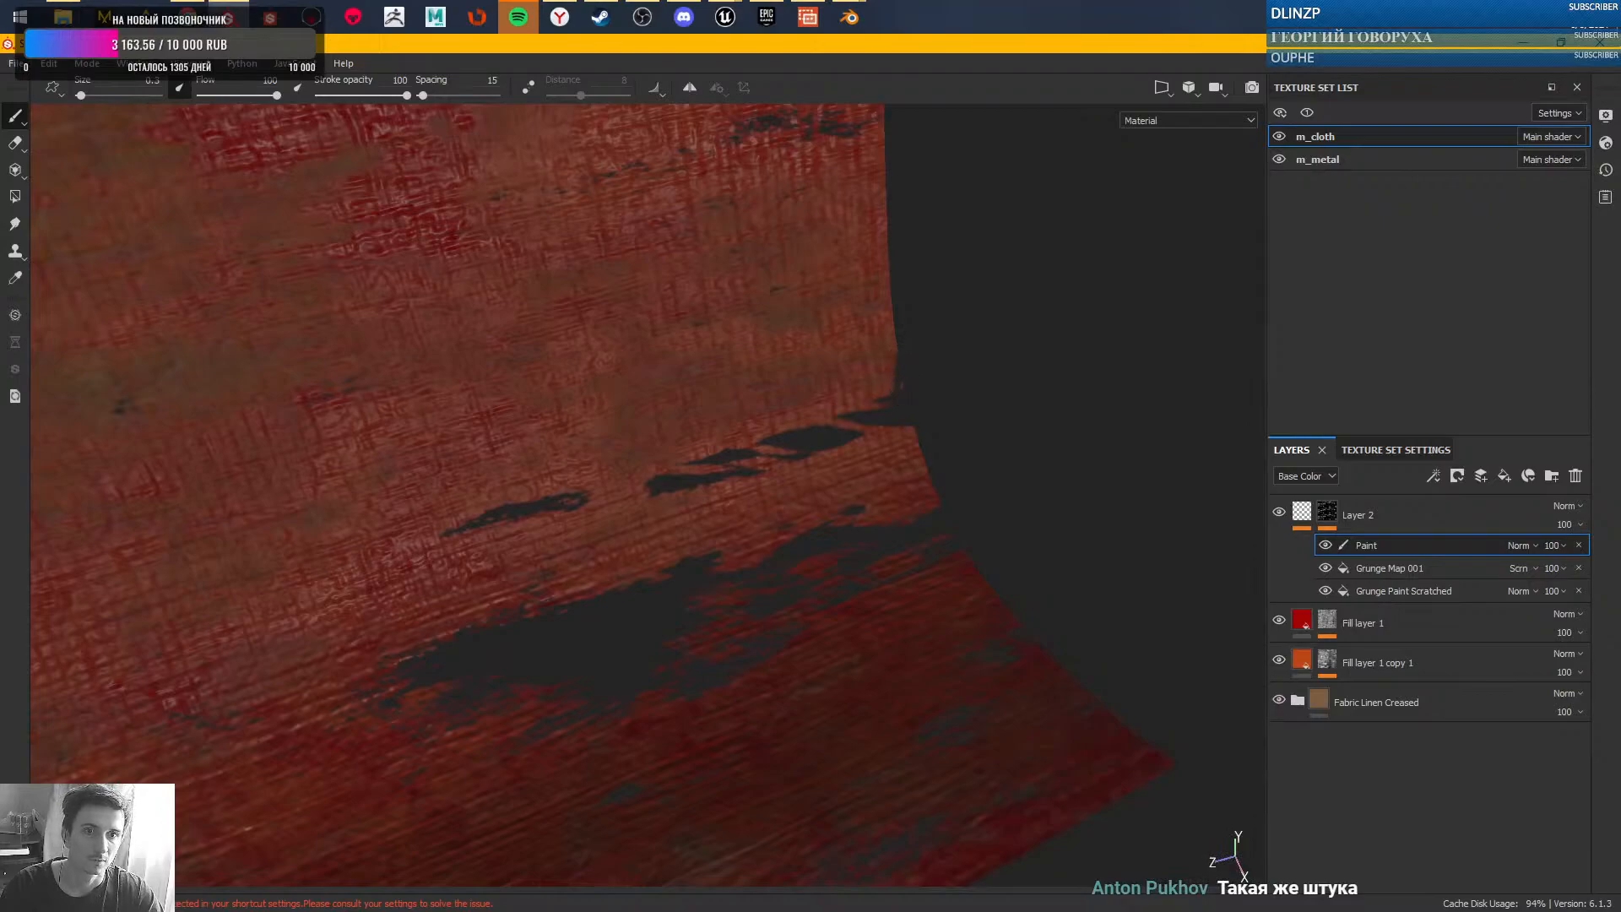
pyautogui.moveTo(903, 387); pyautogui.dragTo(899, 374)
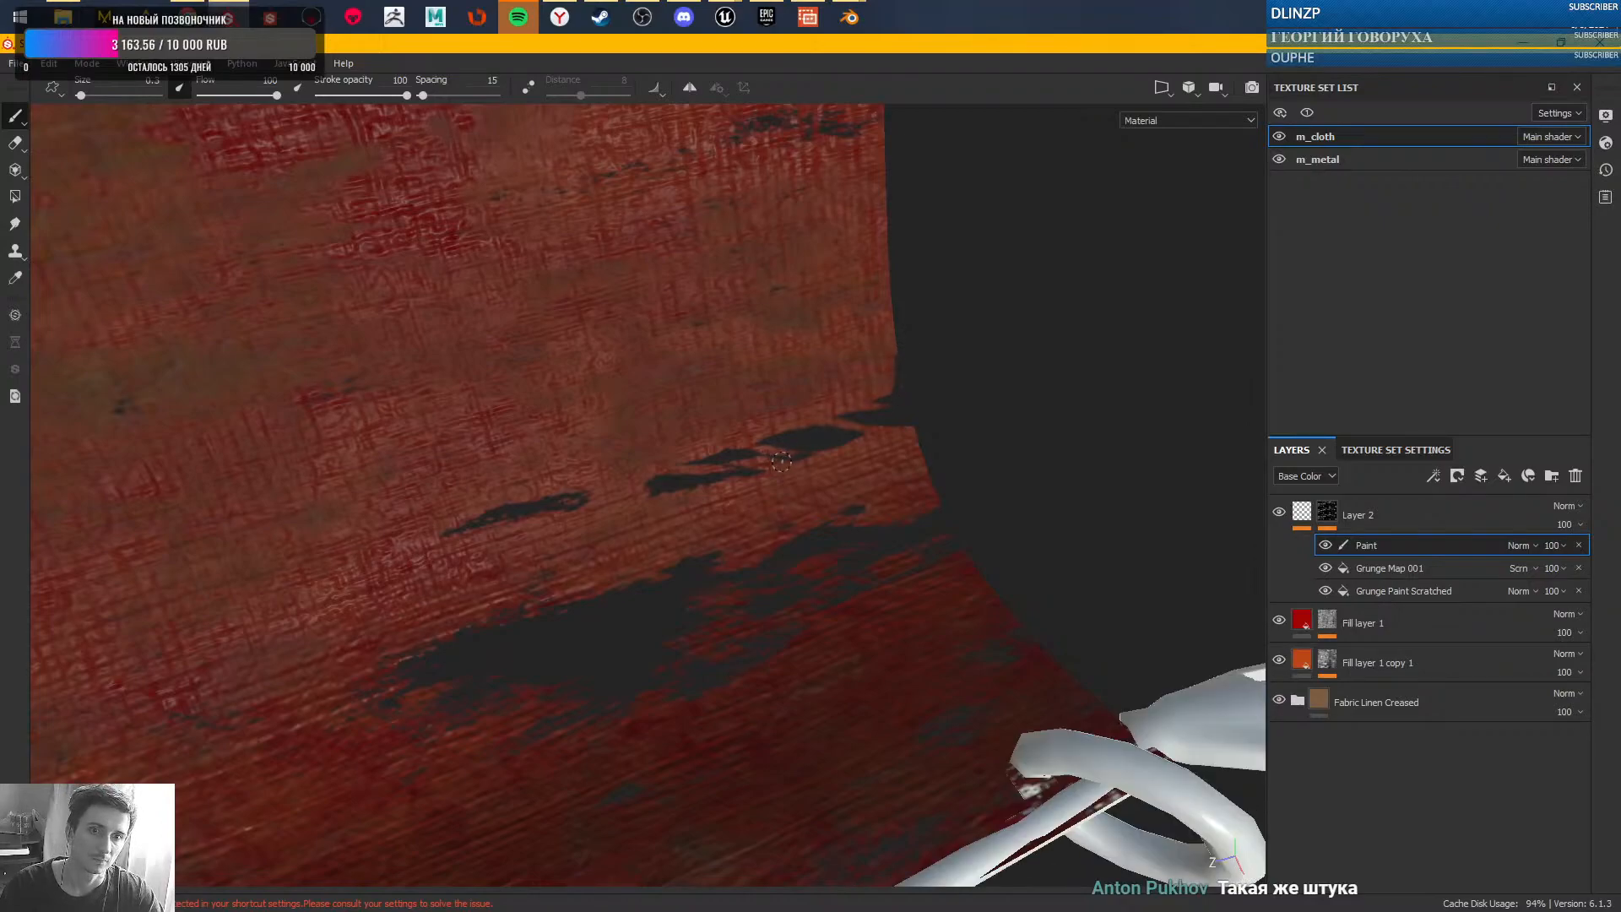
# - Refine the slit's pointed holes and extend it inward with a small hole, keeping a thin strand before the neighbouring tear
pyautogui.moveTo(779, 455)
pyautogui.mouseDown()
pyautogui.moveTo(828, 445)
pyautogui.moveTo(764, 520)
pyautogui.moveTo(812, 448)
pyautogui.mouseUp()
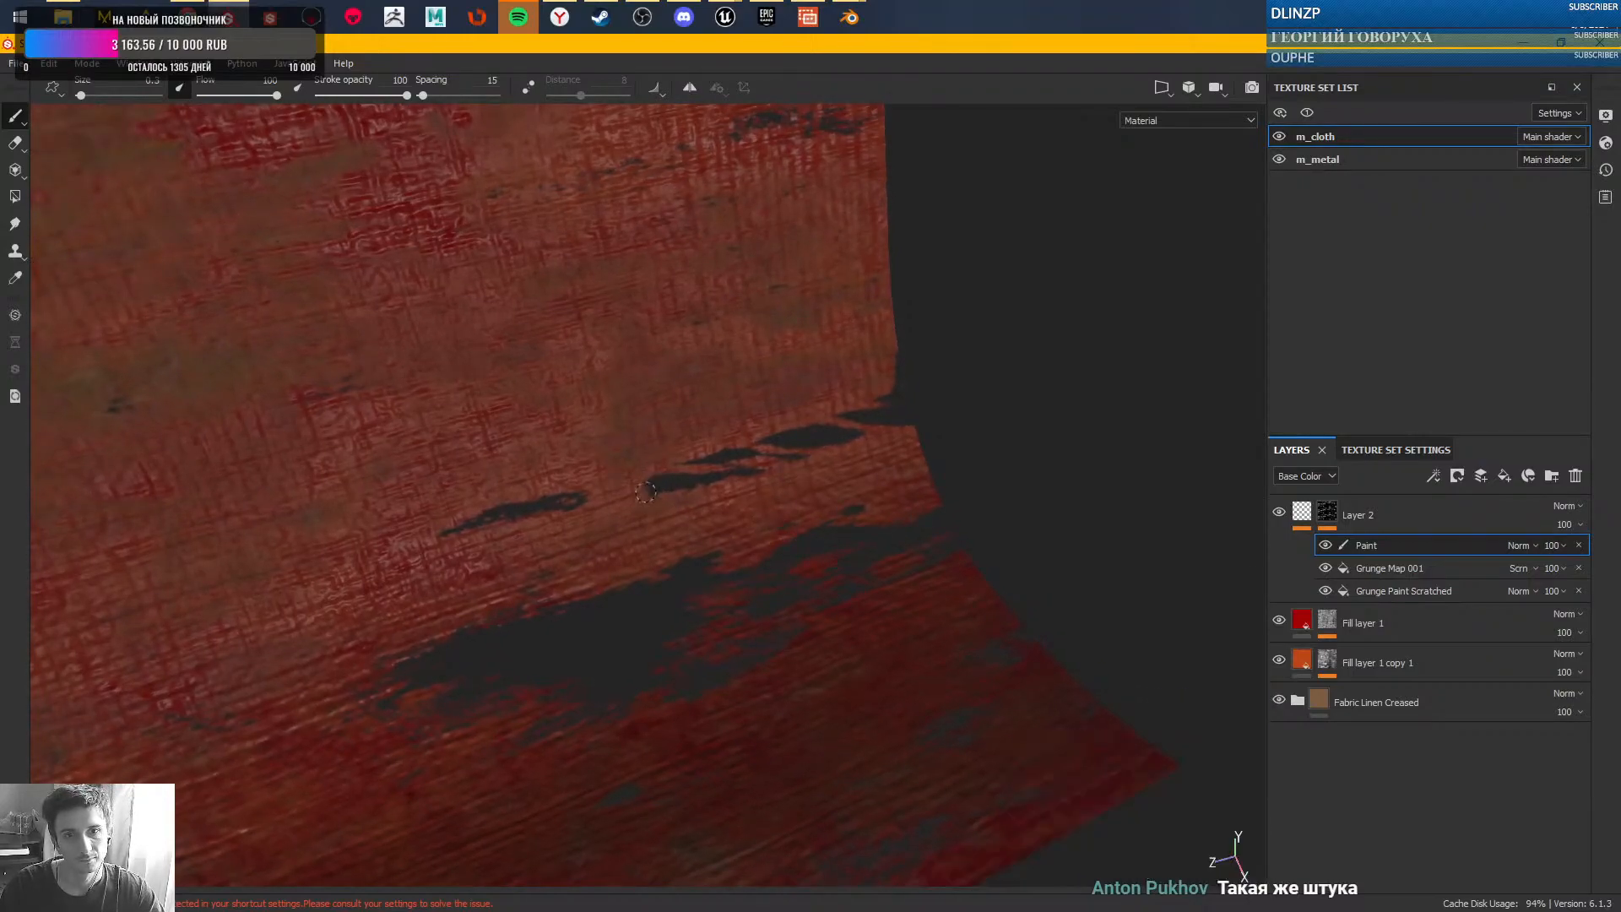
pyautogui.moveTo(645, 498); pyautogui.dragTo(620, 500)
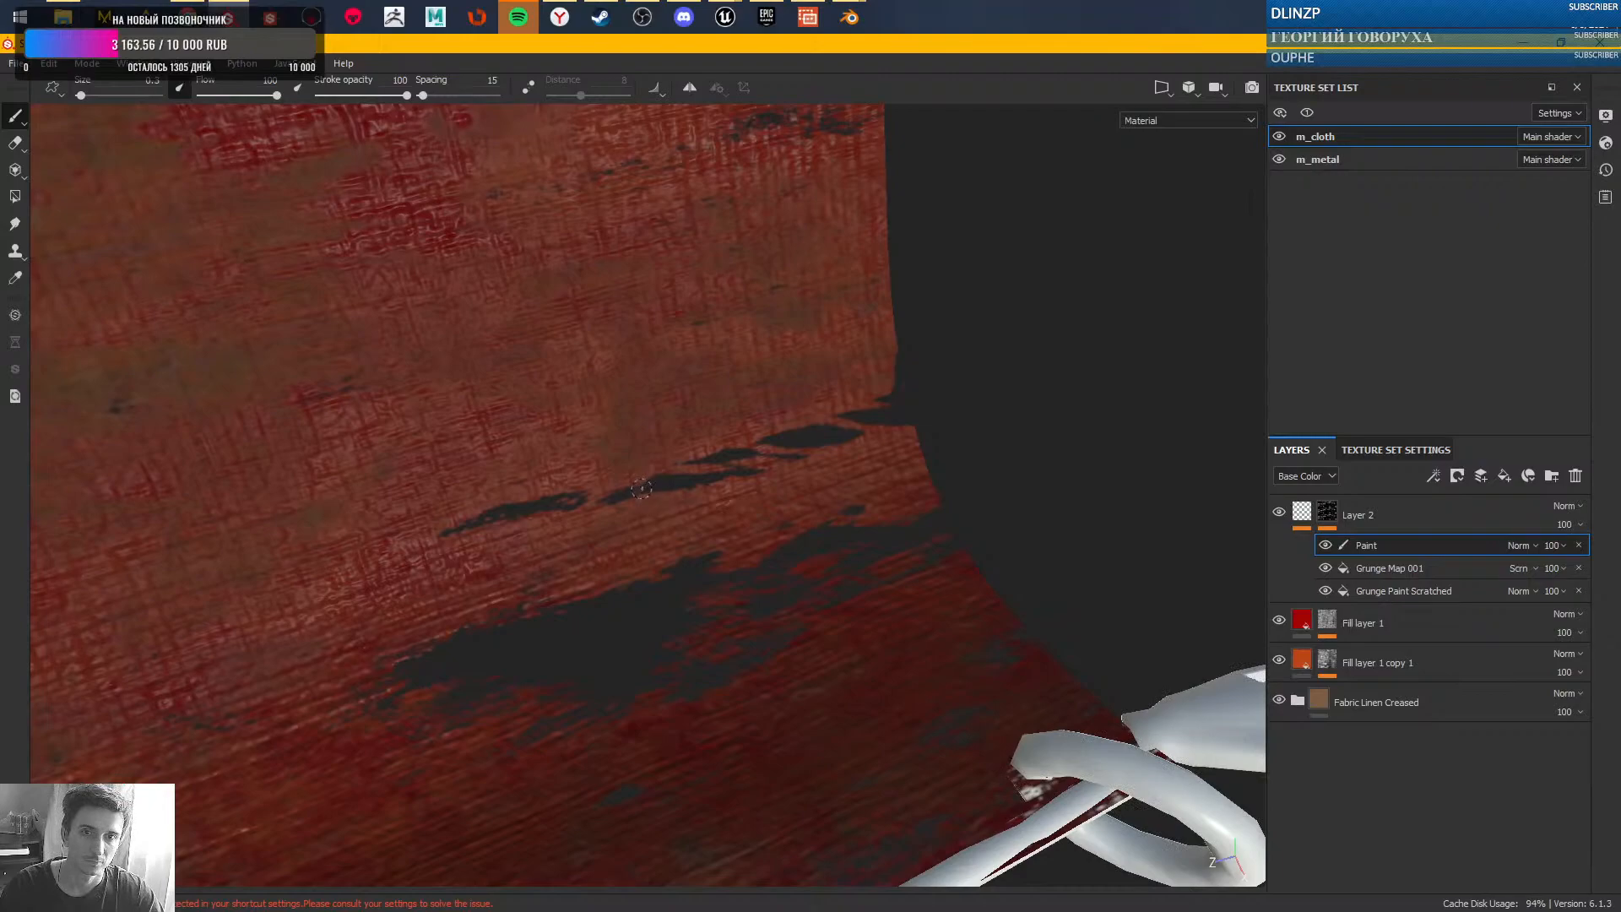
pyautogui.scroll(5, 640, 490)
pyautogui.keyDown('ctrl'); pyautogui.moveTo(705, 492); pyautogui.dragTo(718, 499, button='right'); pyautogui.keyUp('ctrl')
pyautogui.moveTo(770, 532); pyautogui.dragTo(659, 503)
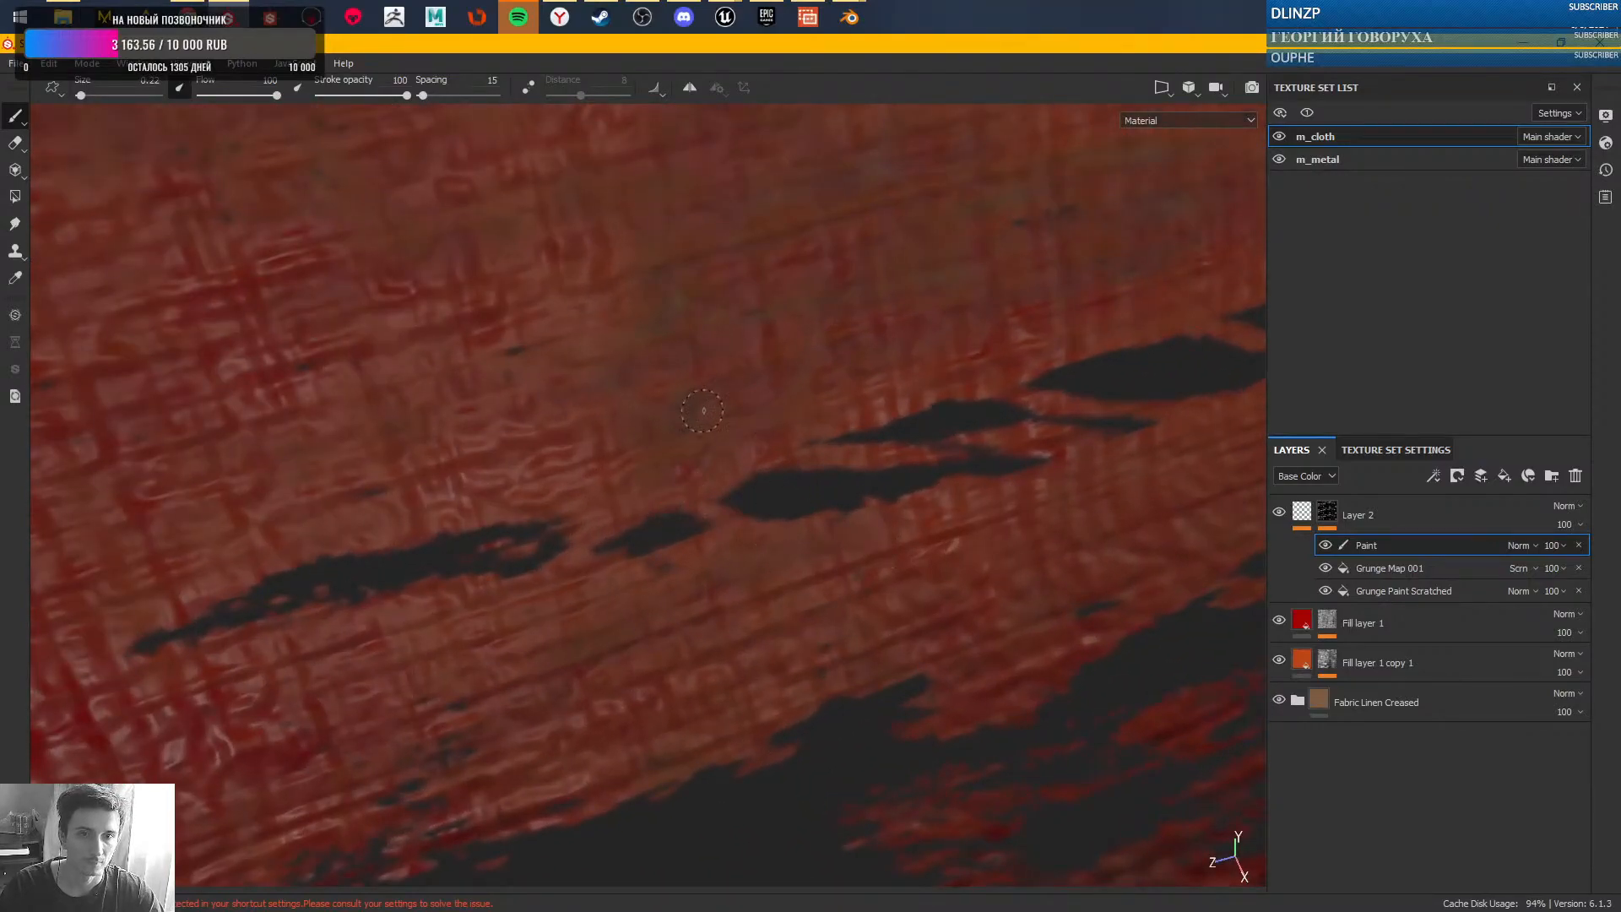
# - Extend the large grunge tear below the slit outward until it cuts through the cloth's side edge
pyautogui.scroll(-5, 702, 410)
pyautogui.keyDown('alt'); pyautogui.moveTo(702, 410); pyautogui.dragTo(637, 502); pyautogui.keyUp('alt')
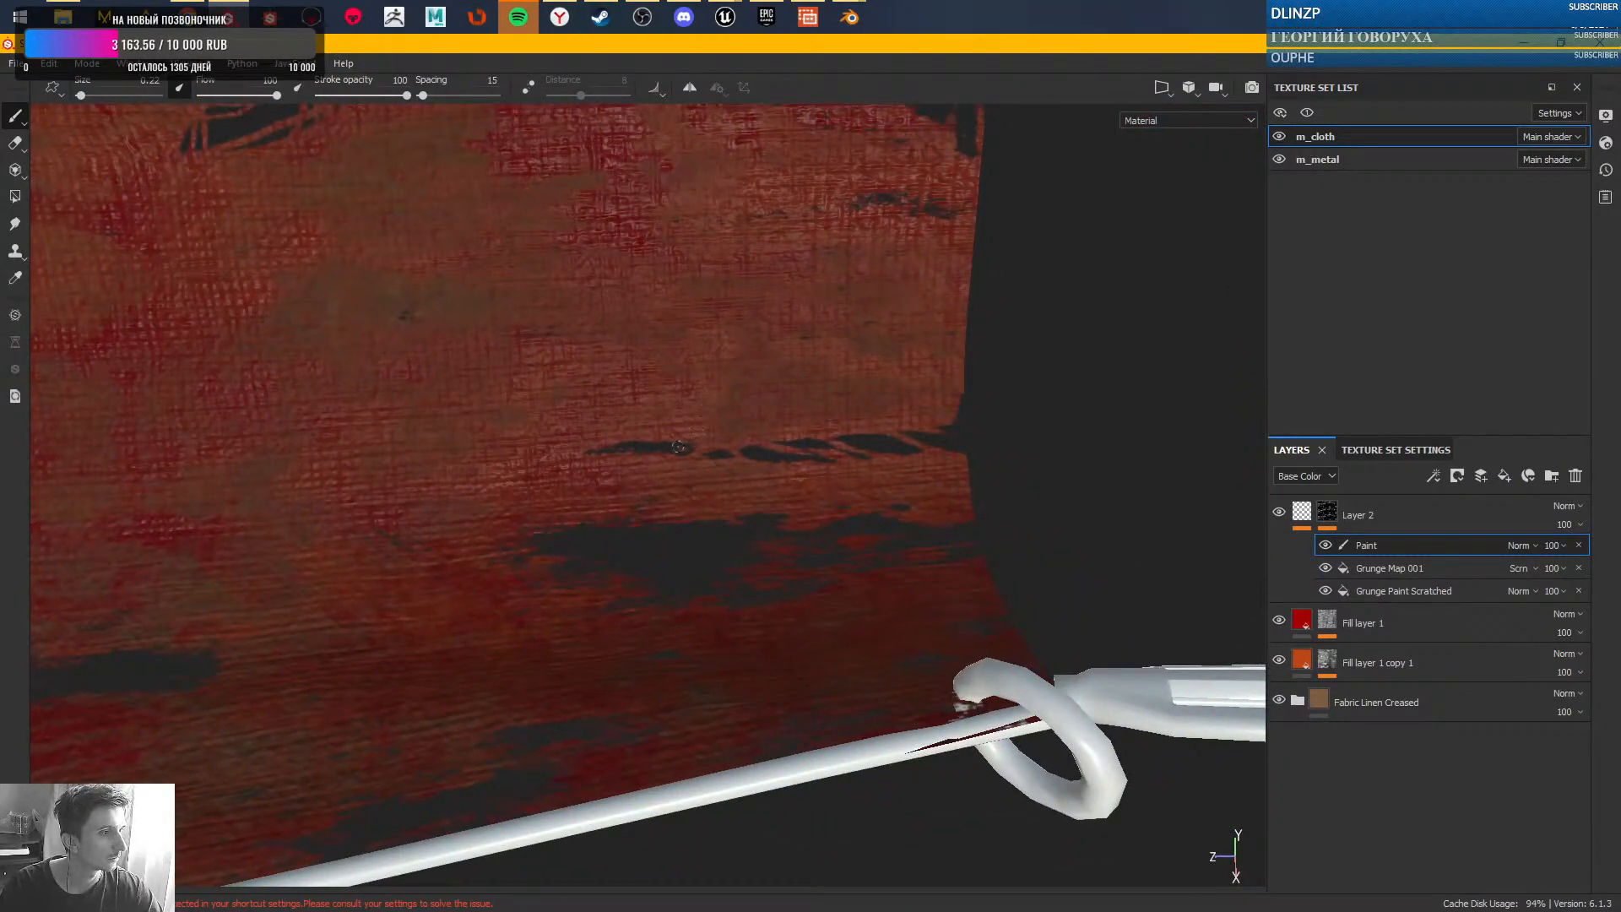
pyautogui.keyDown('alt'); pyautogui.moveTo(676, 582); pyautogui.dragTo(767, 515); pyautogui.keyUp('alt')
pyautogui.keyDown('alt'); pyautogui.moveTo(709, 463); pyautogui.dragTo(703, 564); pyautogui.keyUp('alt')
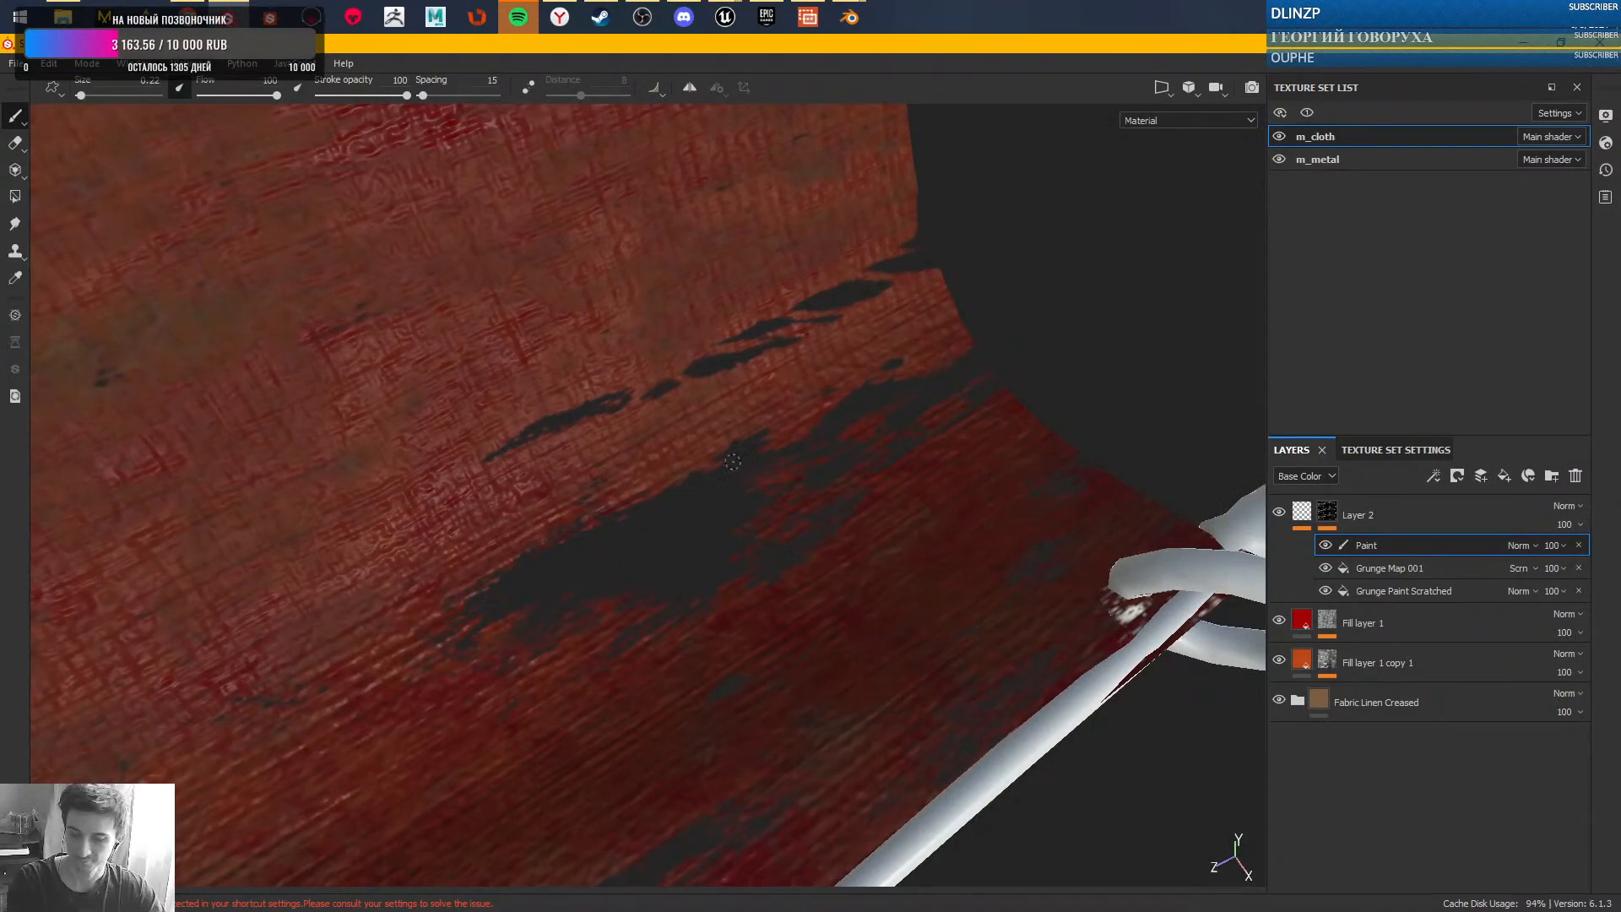
pyautogui.keyDown('alt'); pyautogui.moveTo(802, 481); pyautogui.dragTo(819, 413); pyautogui.keyUp('alt')
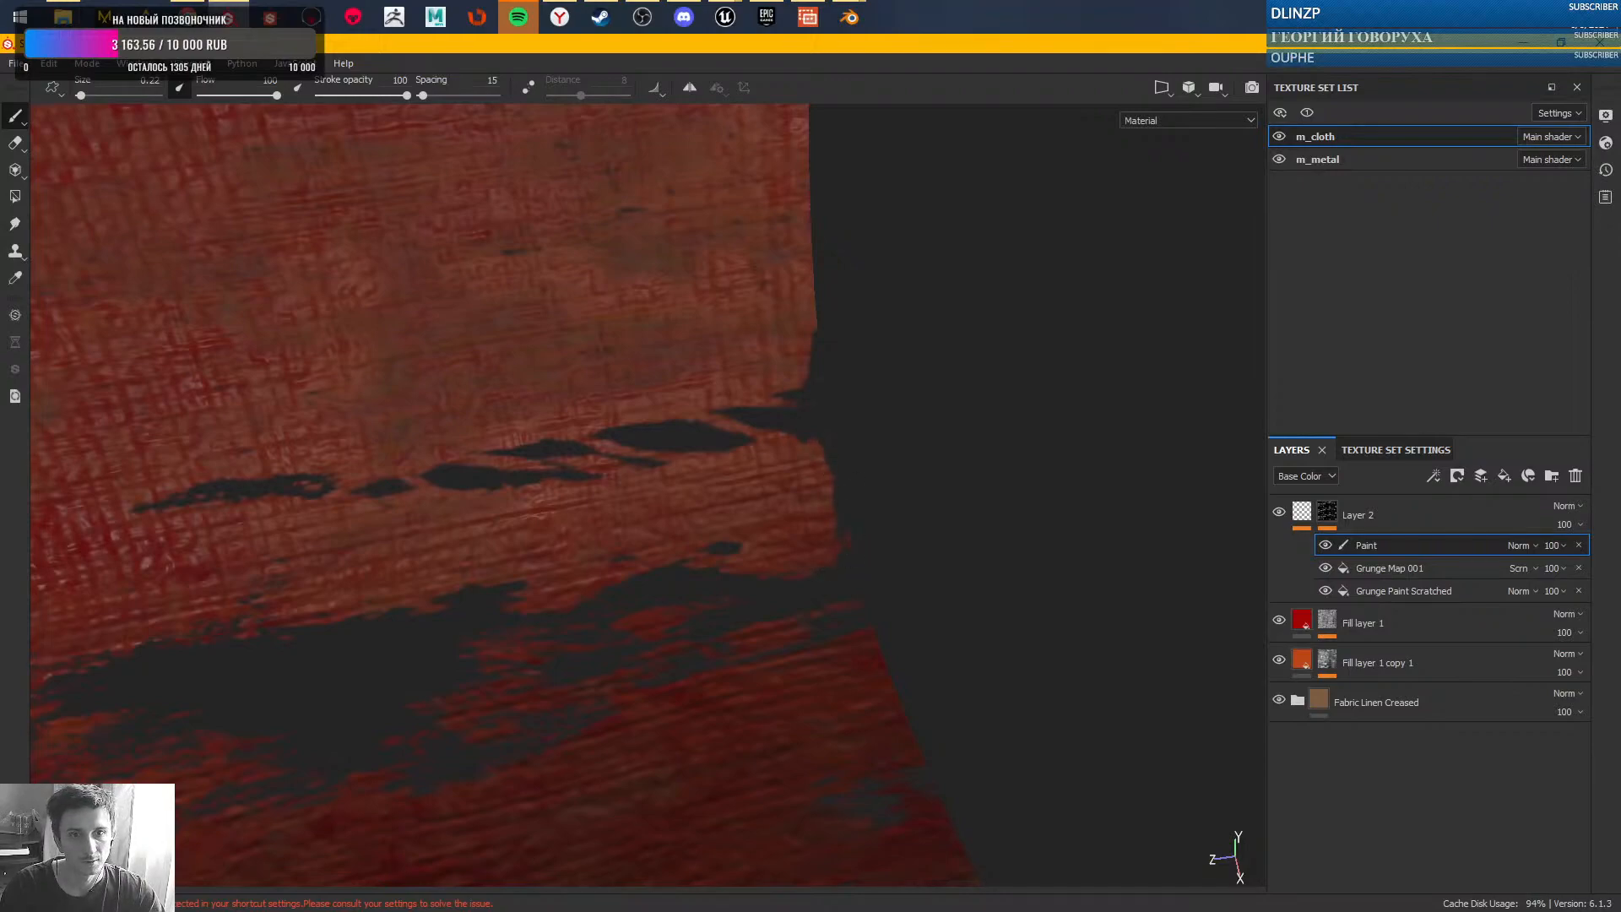
pyautogui.keyDown('alt'); pyautogui.moveTo(775, 535); pyautogui.dragTo(836, 612); pyautogui.keyUp('alt')
pyautogui.moveTo(946, 472); pyautogui.dragTo(970, 507)
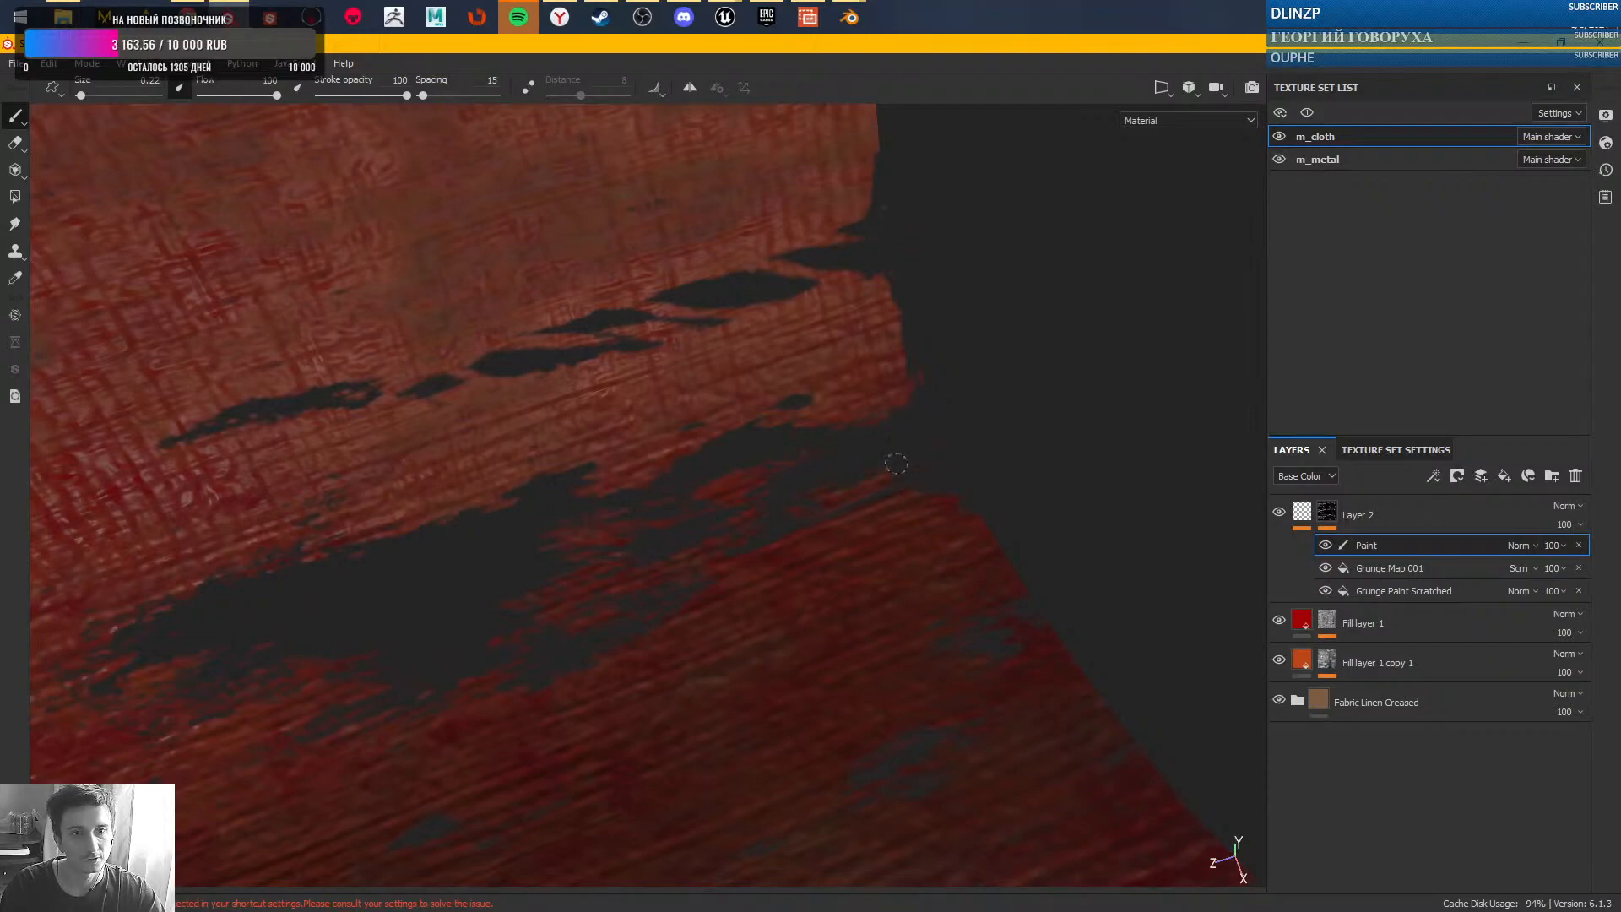
# - Turn the large tear's patchy grunge into clean openings crossed by thin diagonal strands near the side edge, and save the project
pyautogui.moveTo(768, 498)
pyautogui.mouseDown()
pyautogui.moveTo(736, 506)
pyautogui.moveTo(758, 479)
pyautogui.moveTo(735, 481)
pyautogui.mouseUp()
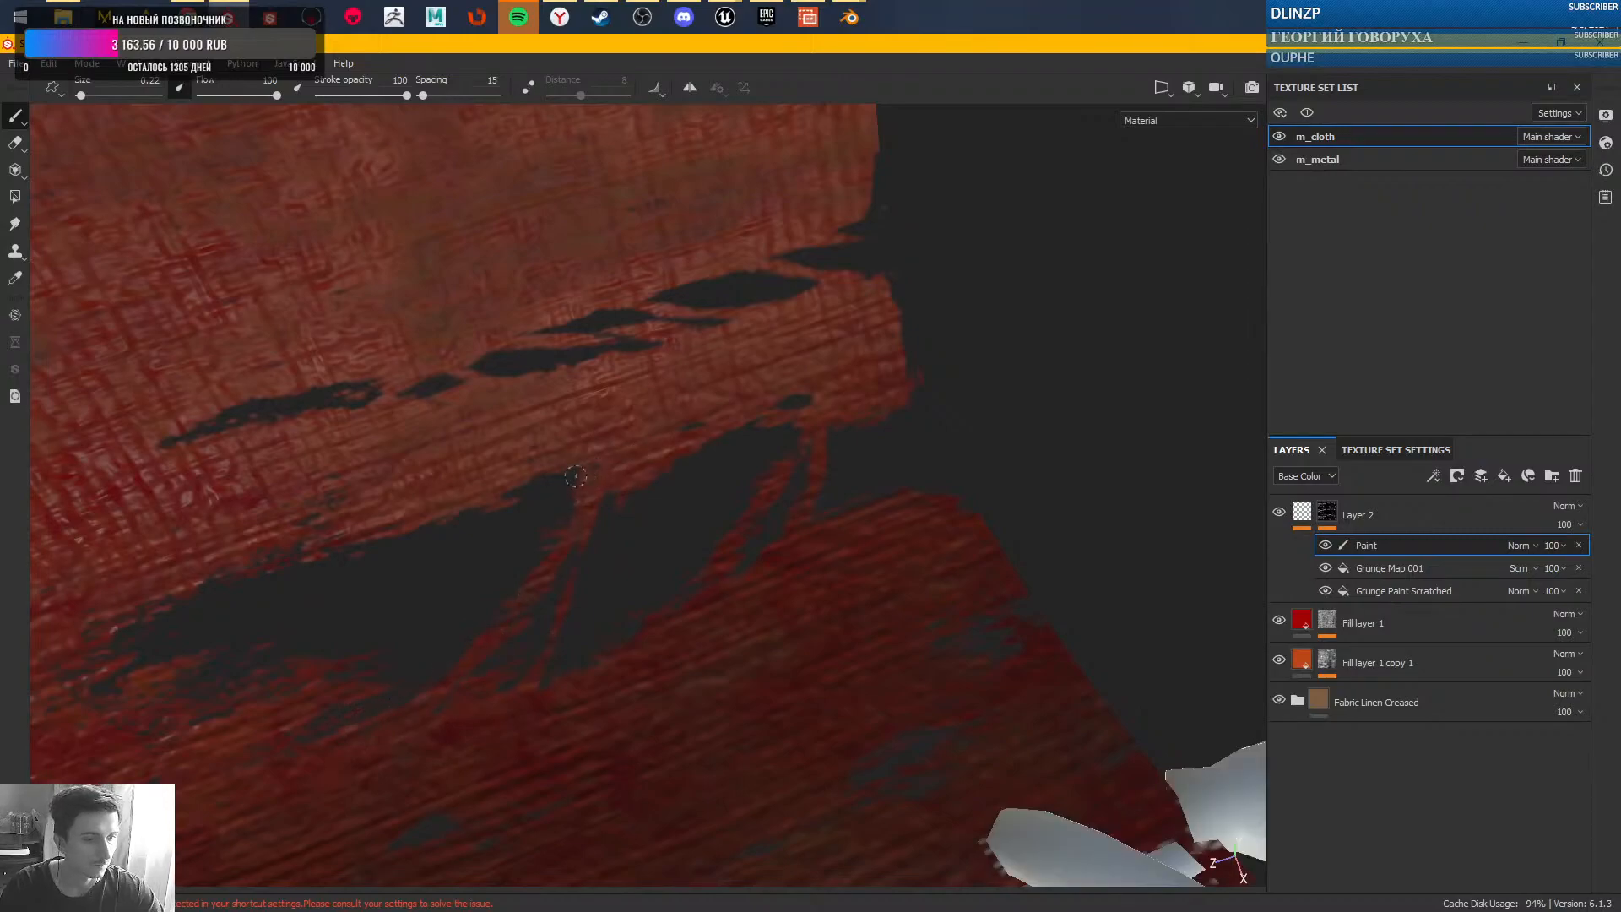
pyautogui.moveTo(435, 519)
pyautogui.keyDown('alt'); pyautogui.mouseDown()
pyautogui.moveTo(543, 525)
pyautogui.moveTo(692, 377)
pyautogui.mouseUp(); pyautogui.keyUp('alt')
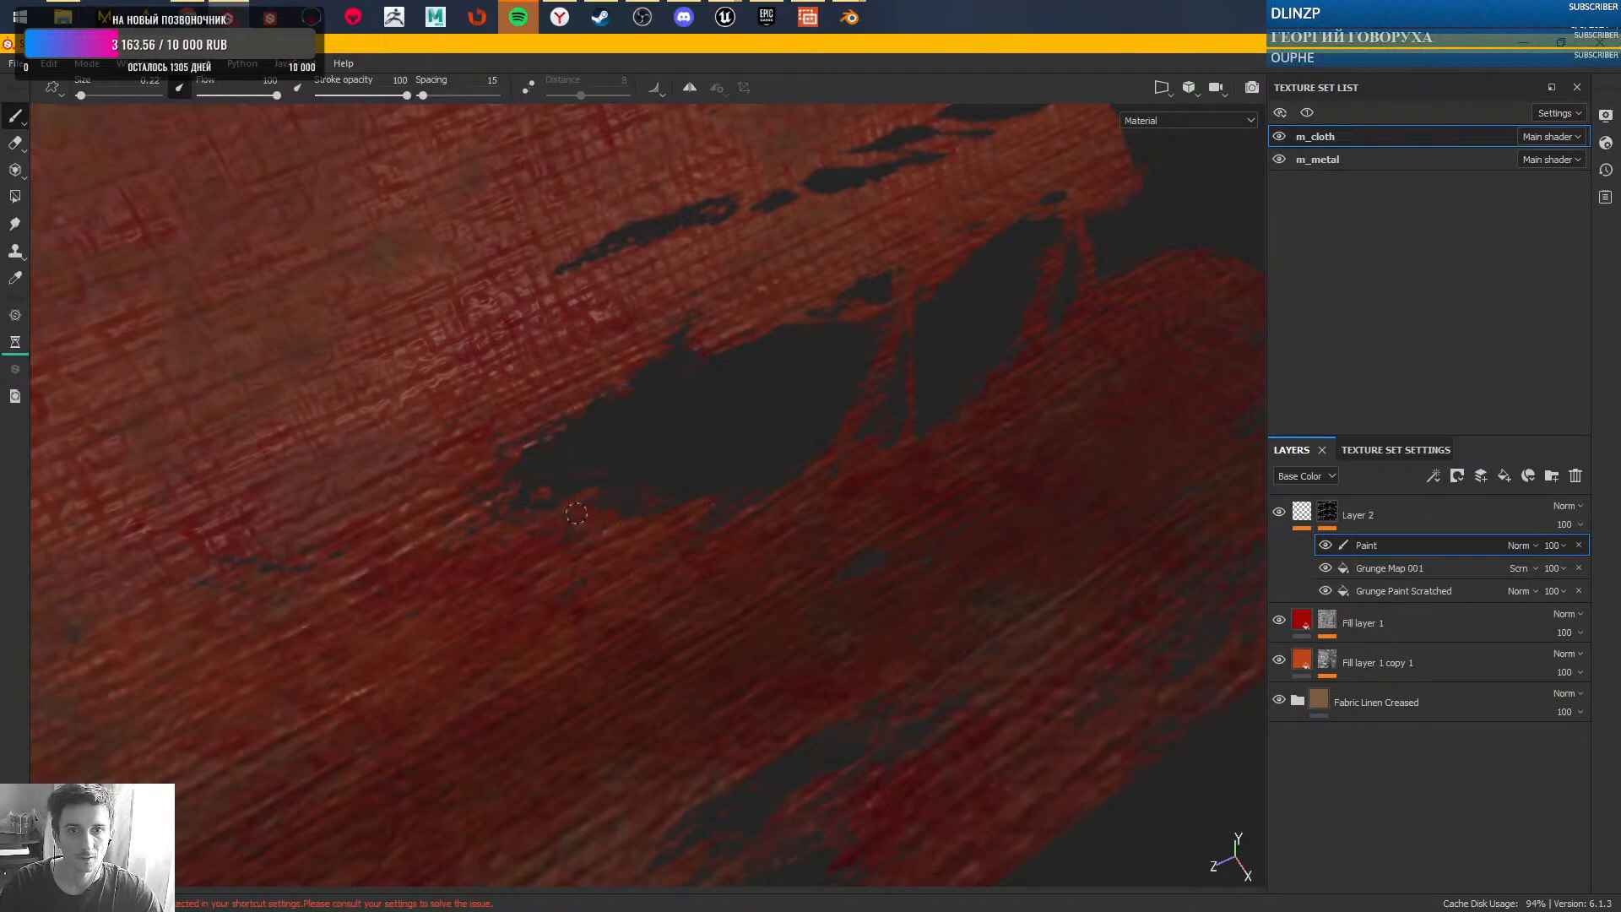
pyautogui.hotkey('ctrl', 's')
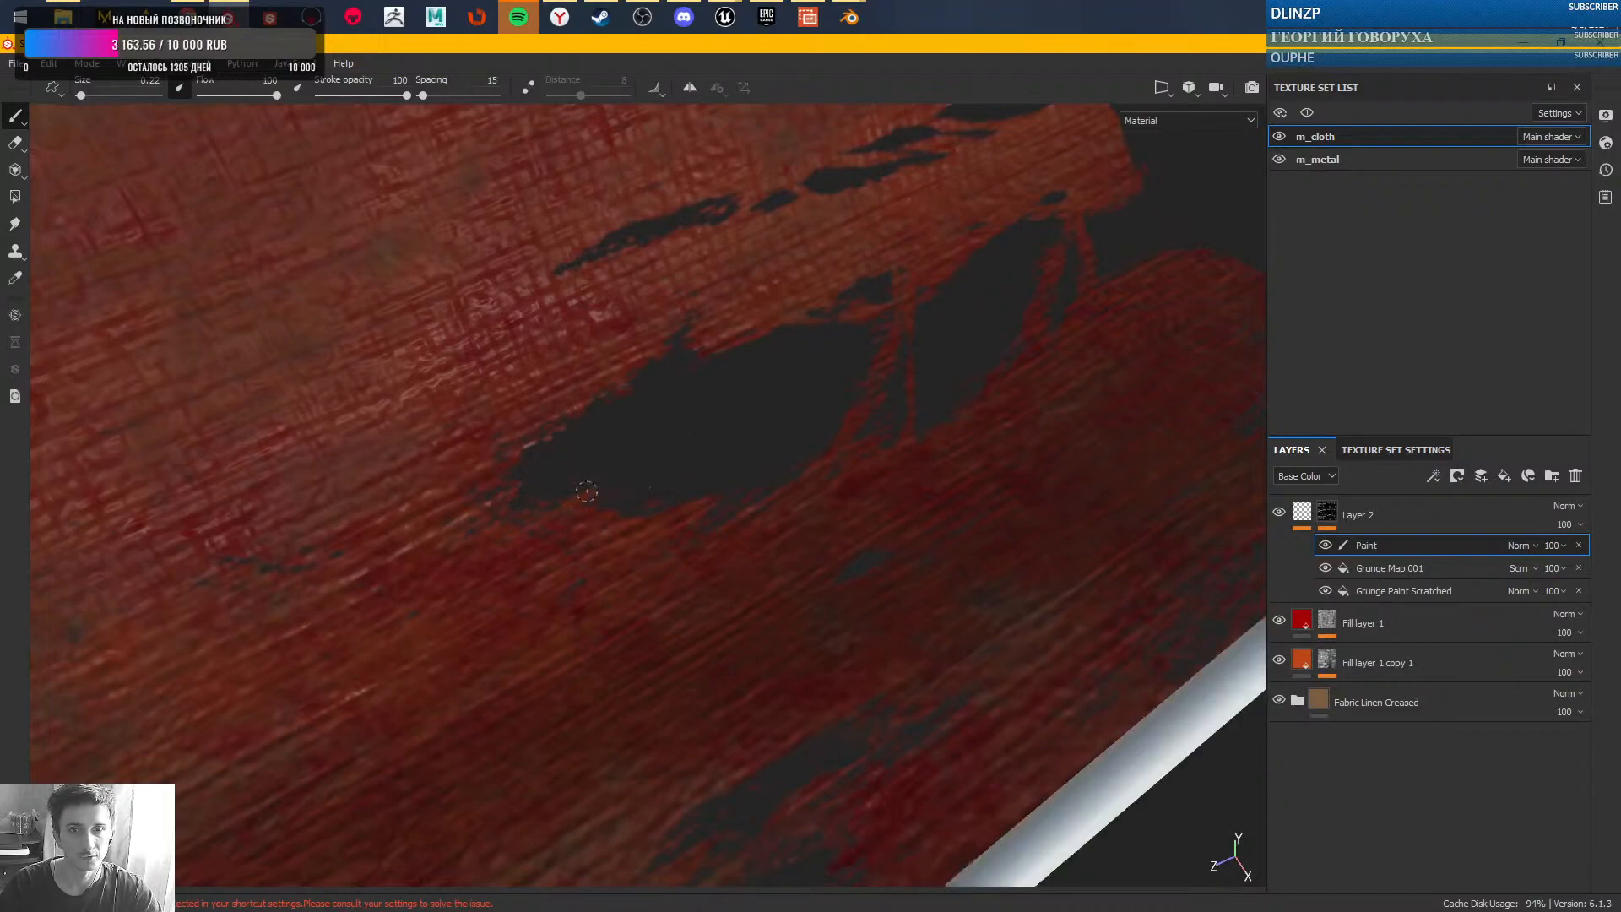
# - Paint two thin diagonal fabric strands across the inner half of the large tear
pyautogui.moveTo(639, 377); pyautogui.dragTo(631, 516)
pyautogui.hotkey('ctrl', 'z')
pyautogui.moveTo(803, 327); pyautogui.dragTo(718, 514)
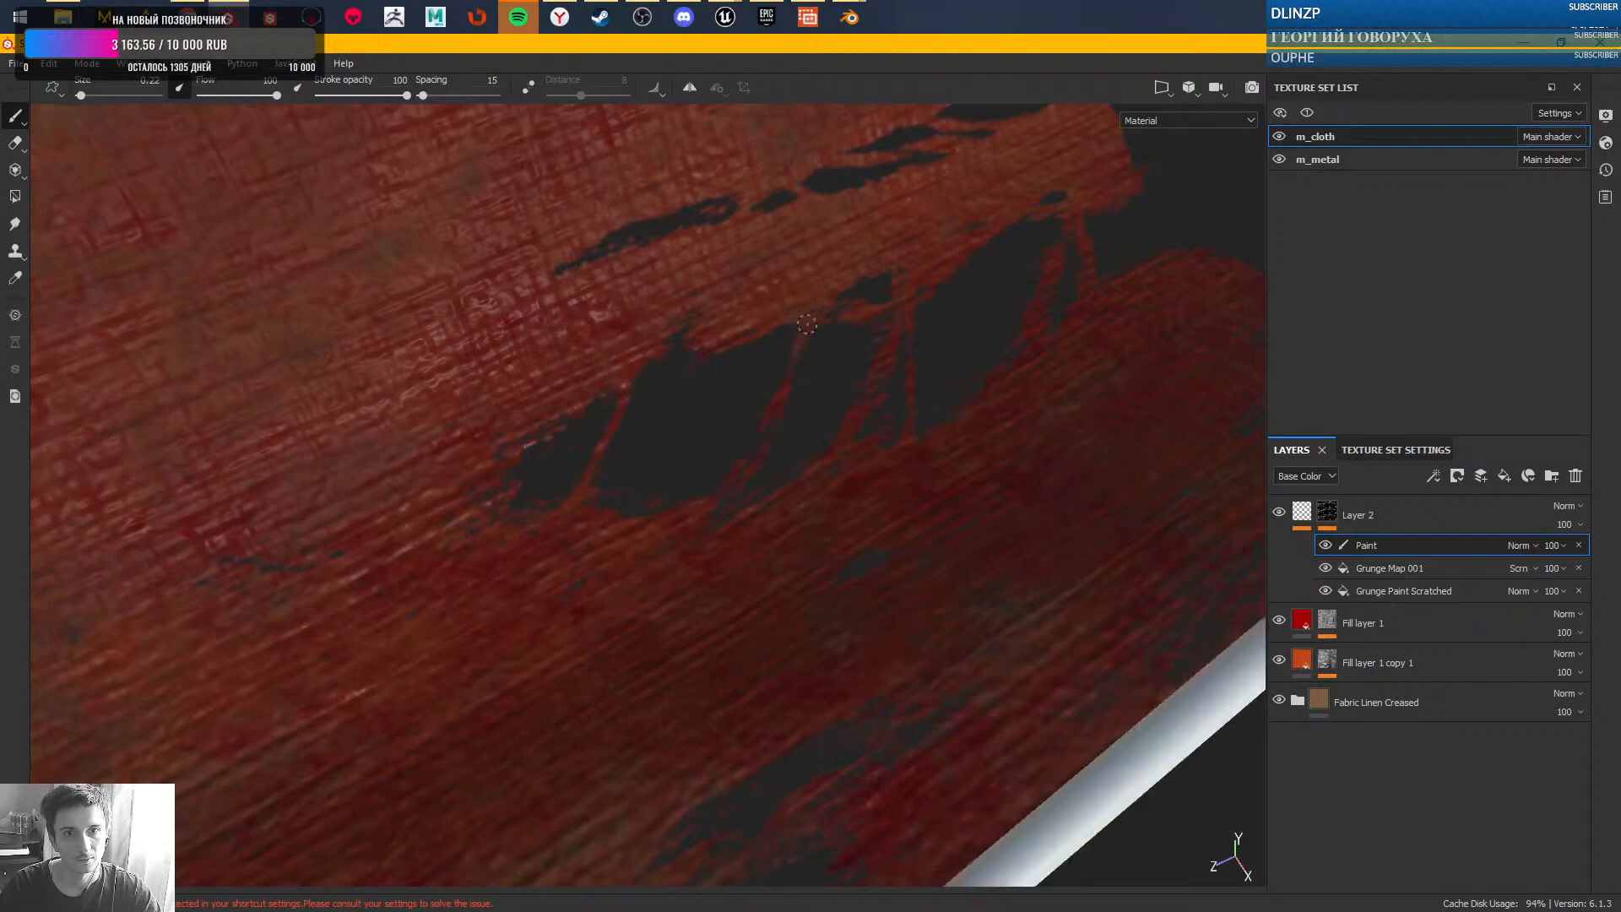
# - Paint a few short fabric strands across the large tear's open end at the cloth's side edge
pyautogui.moveTo(726, 426)
pyautogui.keyDown('alt'); pyautogui.mouseDown()
pyautogui.moveTo(568, 616)
pyautogui.moveTo(630, 532)
pyautogui.moveTo(459, 590)
pyautogui.moveTo(694, 537)
pyautogui.moveTo(897, 572)
pyautogui.moveTo(827, 540)
pyautogui.moveTo(760, 554)
pyautogui.moveTo(862, 488)
pyautogui.moveTo(840, 448)
pyautogui.mouseUp(); pyautogui.keyUp('alt')
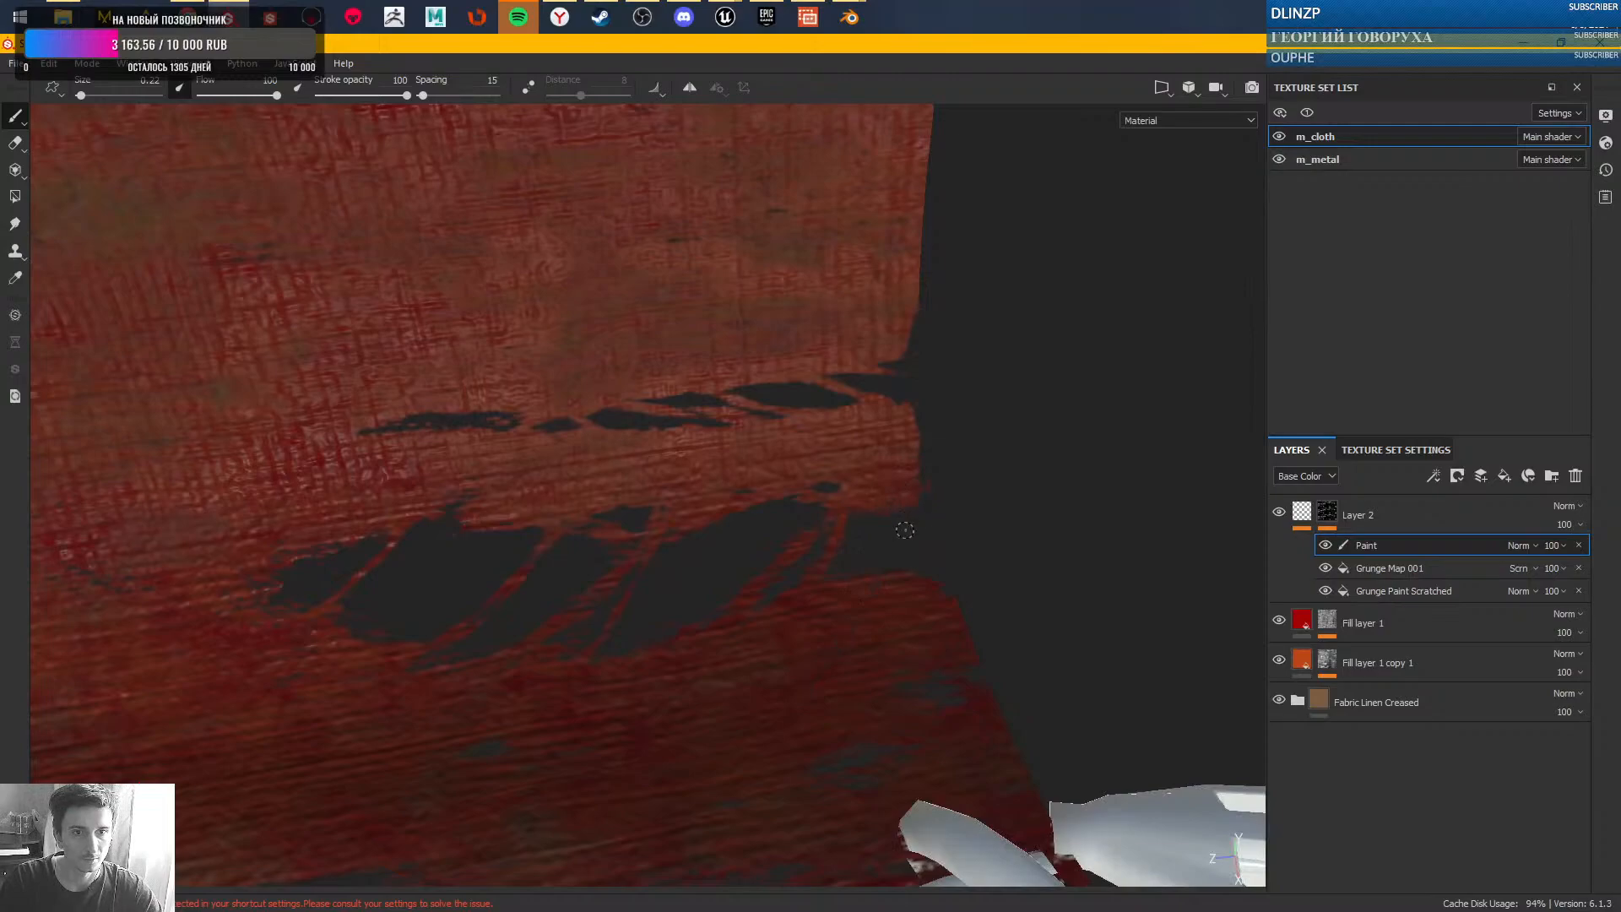
pyautogui.moveTo(898, 510); pyautogui.dragTo(781, 669)
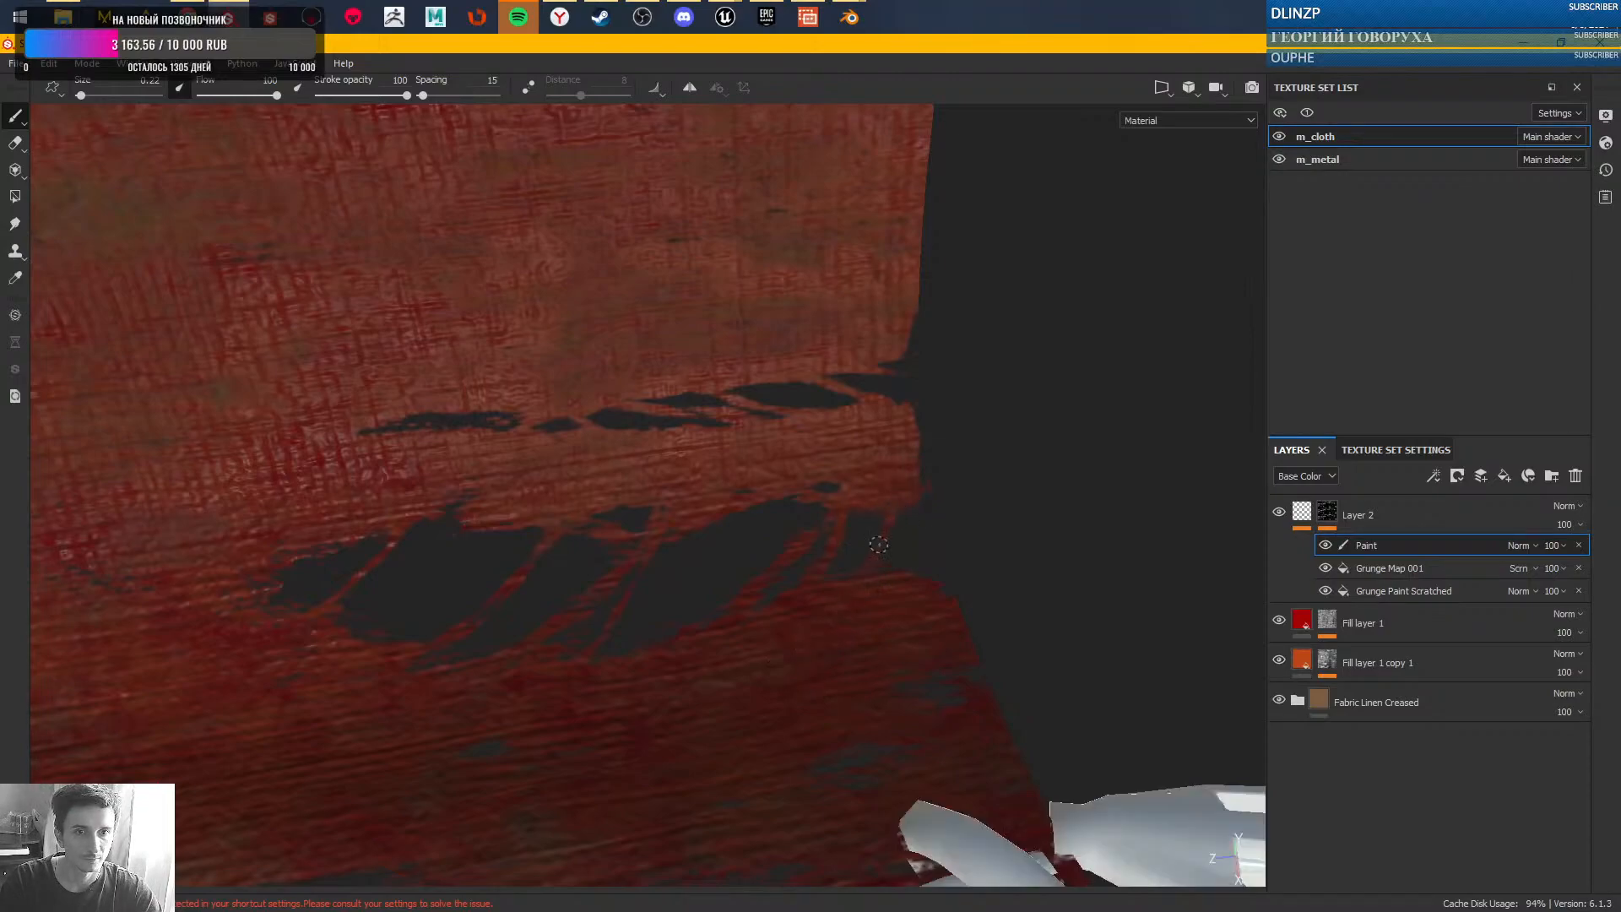
pyautogui.moveTo(890, 506); pyautogui.dragTo(744, 691)
pyautogui.moveTo(886, 514)
pyautogui.mouseDown()
pyautogui.moveTo(832, 574)
pyautogui.moveTo(844, 557)
pyautogui.moveTo(743, 549)
pyautogui.mouseUp()
# - Inspect the cloth's torn edges and holes from several sides, with and without the metal parts shown
pyautogui.keyDown('alt'); pyautogui.moveTo(902, 544); pyautogui.dragTo(720, 491); pyautogui.keyUp('alt')
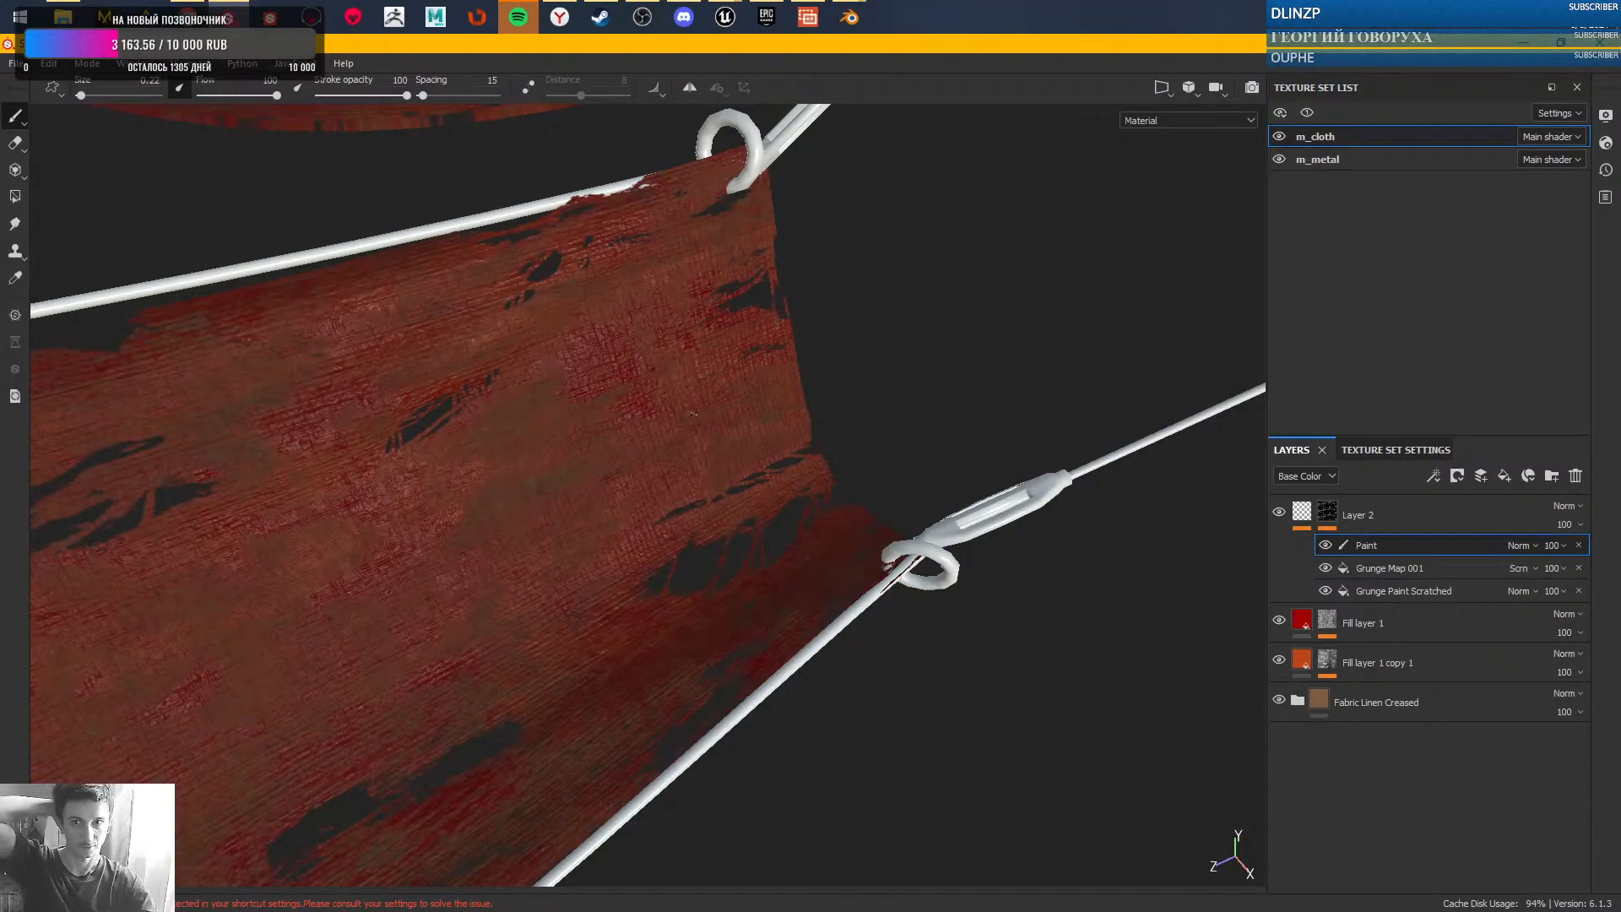
pyautogui.keyDown('alt'); pyautogui.moveTo(678, 421); pyautogui.dragTo(304, 663); pyautogui.keyUp('alt')
pyautogui.keyDown('alt'); pyautogui.moveTo(304, 662); pyautogui.dragTo(50, 785, button='middle'); pyautogui.keyUp('alt')
pyautogui.keyDown('alt'); pyautogui.moveTo(51, 785); pyautogui.dragTo(371, 673, button='right'); pyautogui.keyUp('alt')
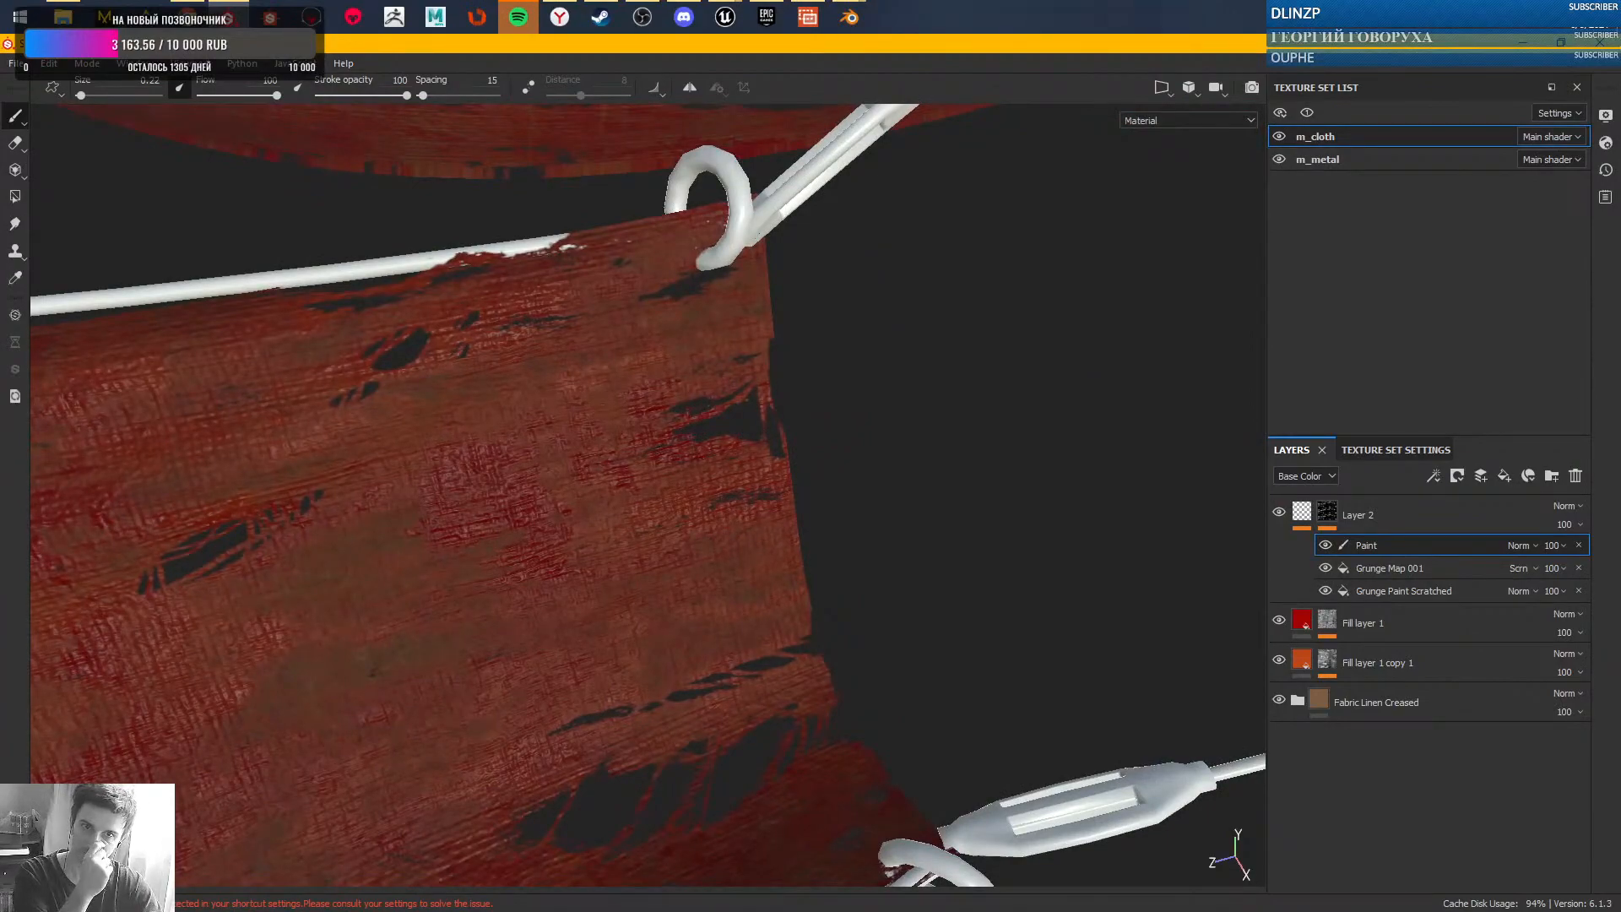
pyautogui.keyDown('alt'); pyautogui.moveTo(374, 671); pyautogui.dragTo(253, 675, button='right'); pyautogui.keyUp('alt')
pyautogui.keyDown('alt'); pyautogui.moveTo(253, 675); pyautogui.dragTo(363, 540); pyautogui.keyUp('alt')
pyautogui.keyDown('alt'); pyautogui.moveTo(363, 540); pyautogui.dragTo(498, 467, button='right'); pyautogui.keyUp('alt')
pyautogui.keyDown('alt'); pyautogui.moveTo(498, 467); pyautogui.dragTo(849, 483); pyautogui.keyUp('alt')
pyautogui.hotkey('alt', 'q')
pyautogui.hotkey('alt', 'q')
pyautogui.hotkey('alt', 'q')
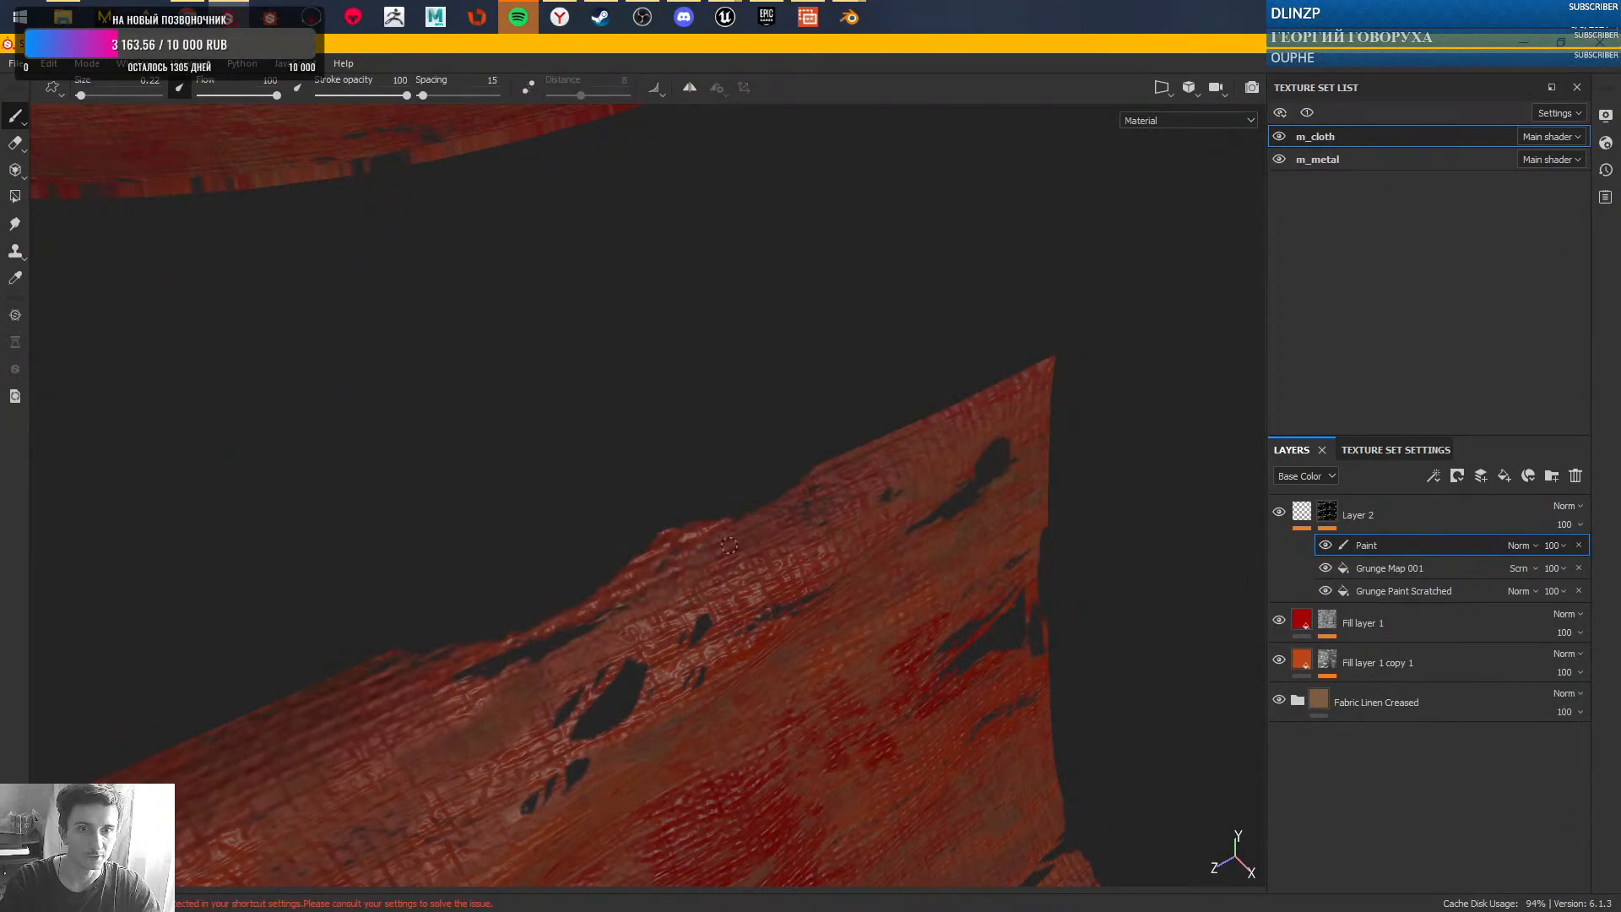
pyautogui.hotkey('alt', 'q')
pyautogui.keyDown('alt'); pyautogui.moveTo(821, 491); pyautogui.dragTo(706, 543); pyautogui.keyUp('alt')
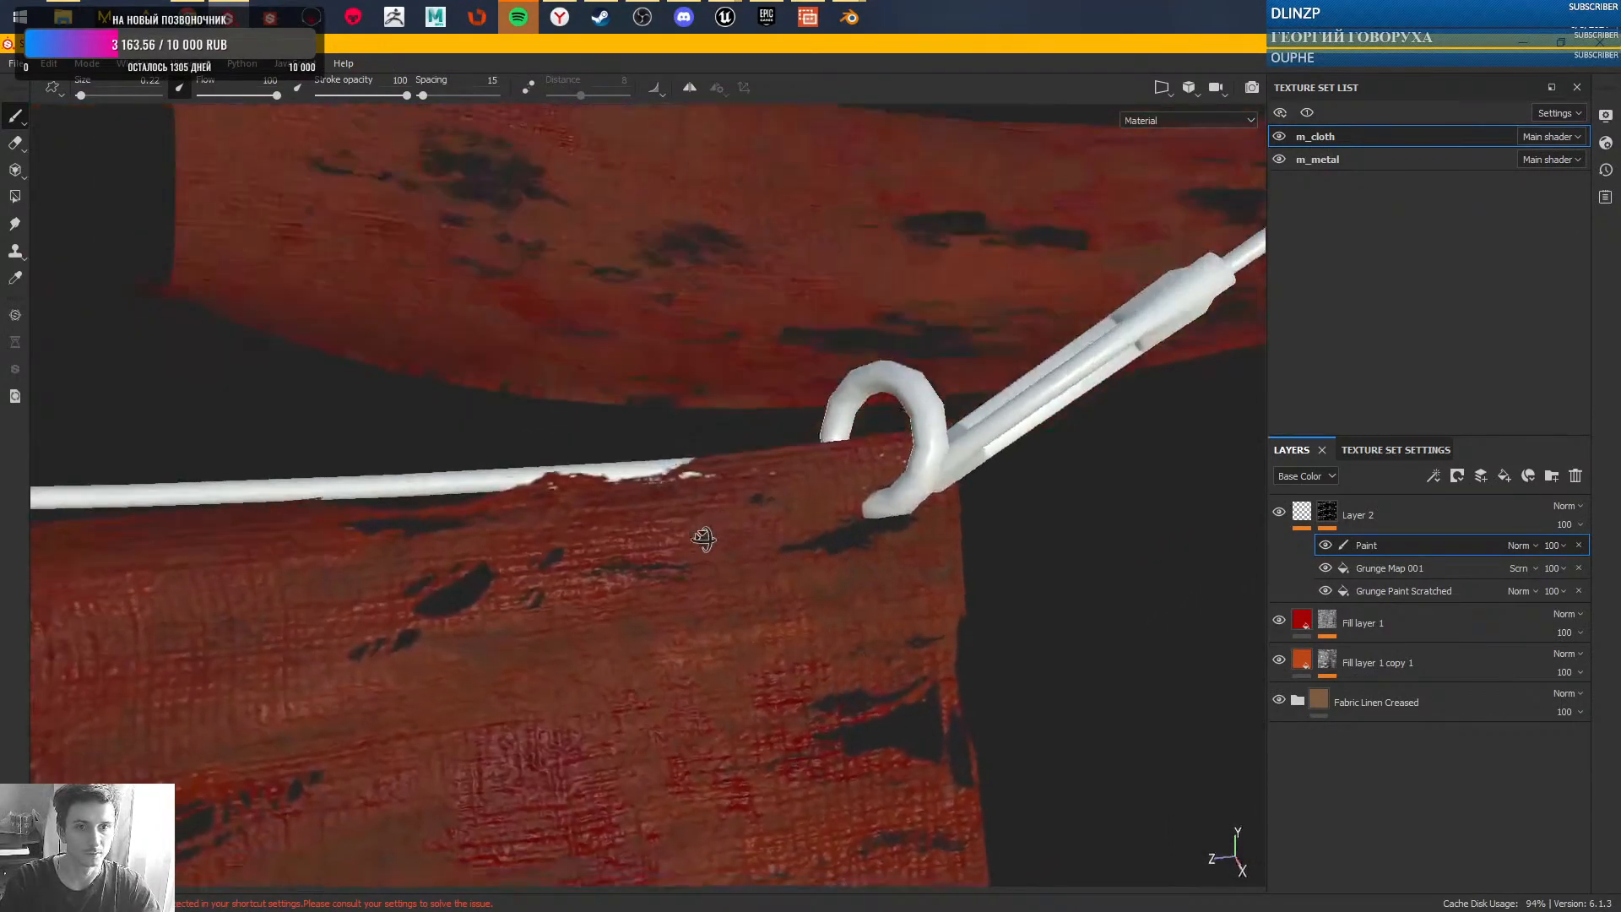
pyautogui.keyDown('alt'); pyautogui.moveTo(706, 543); pyautogui.dragTo(697, 319, button='right'); pyautogui.keyUp('alt')
pyautogui.keyDown('alt'); pyautogui.moveTo(697, 319); pyautogui.dragTo(908, 363); pyautogui.keyUp('alt')
pyautogui.keyDown('alt'); pyautogui.moveTo(908, 362); pyautogui.dragTo(870, 194, button='middle'); pyautogui.keyUp('alt')
pyautogui.keyDown('alt'); pyautogui.moveTo(870, 194); pyautogui.dragTo(887, 473, button='right'); pyautogui.keyUp('alt')
pyautogui.keyDown('alt'); pyautogui.moveTo(886, 473); pyautogui.dragTo(926, 644); pyautogui.keyUp('alt')
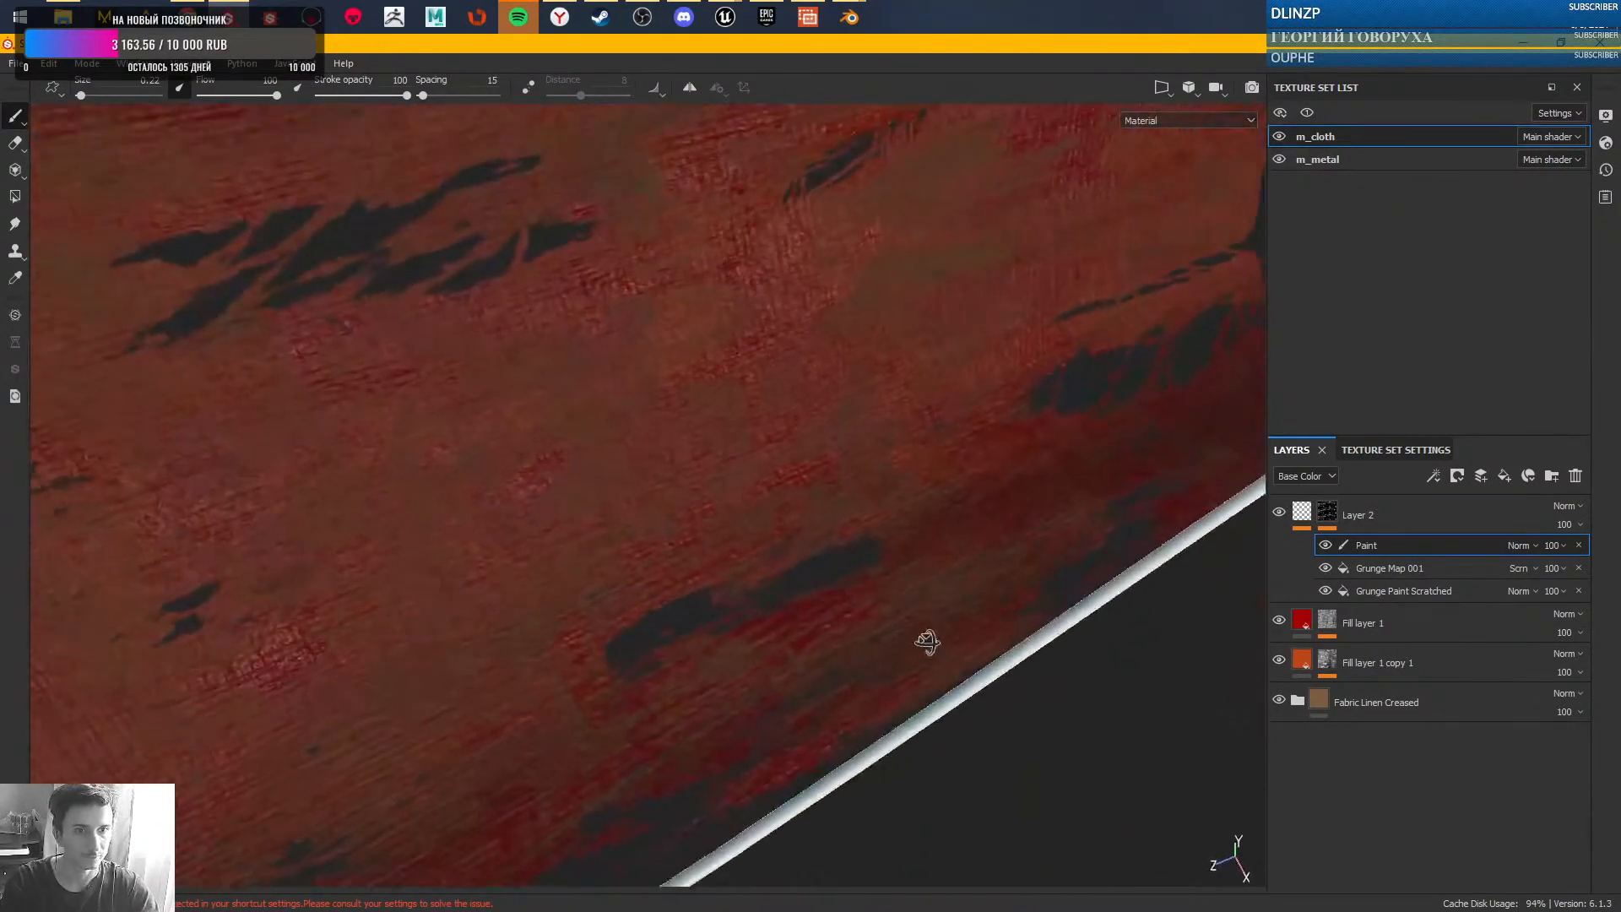
pyautogui.keyDown('alt'); pyautogui.moveTo(926, 644); pyautogui.dragTo(795, 495, button='middle'); pyautogui.keyUp('alt')
pyautogui.keyDown('alt'); pyautogui.moveTo(796, 496); pyautogui.dragTo(857, 507); pyautogui.keyUp('alt')
# - Check the cloth's individual channels, including the opacity mask, around the torn corner and return to the full material display
pyautogui.press('c')
pyautogui.press('c')
pyautogui.press('c')
pyautogui.press('c')
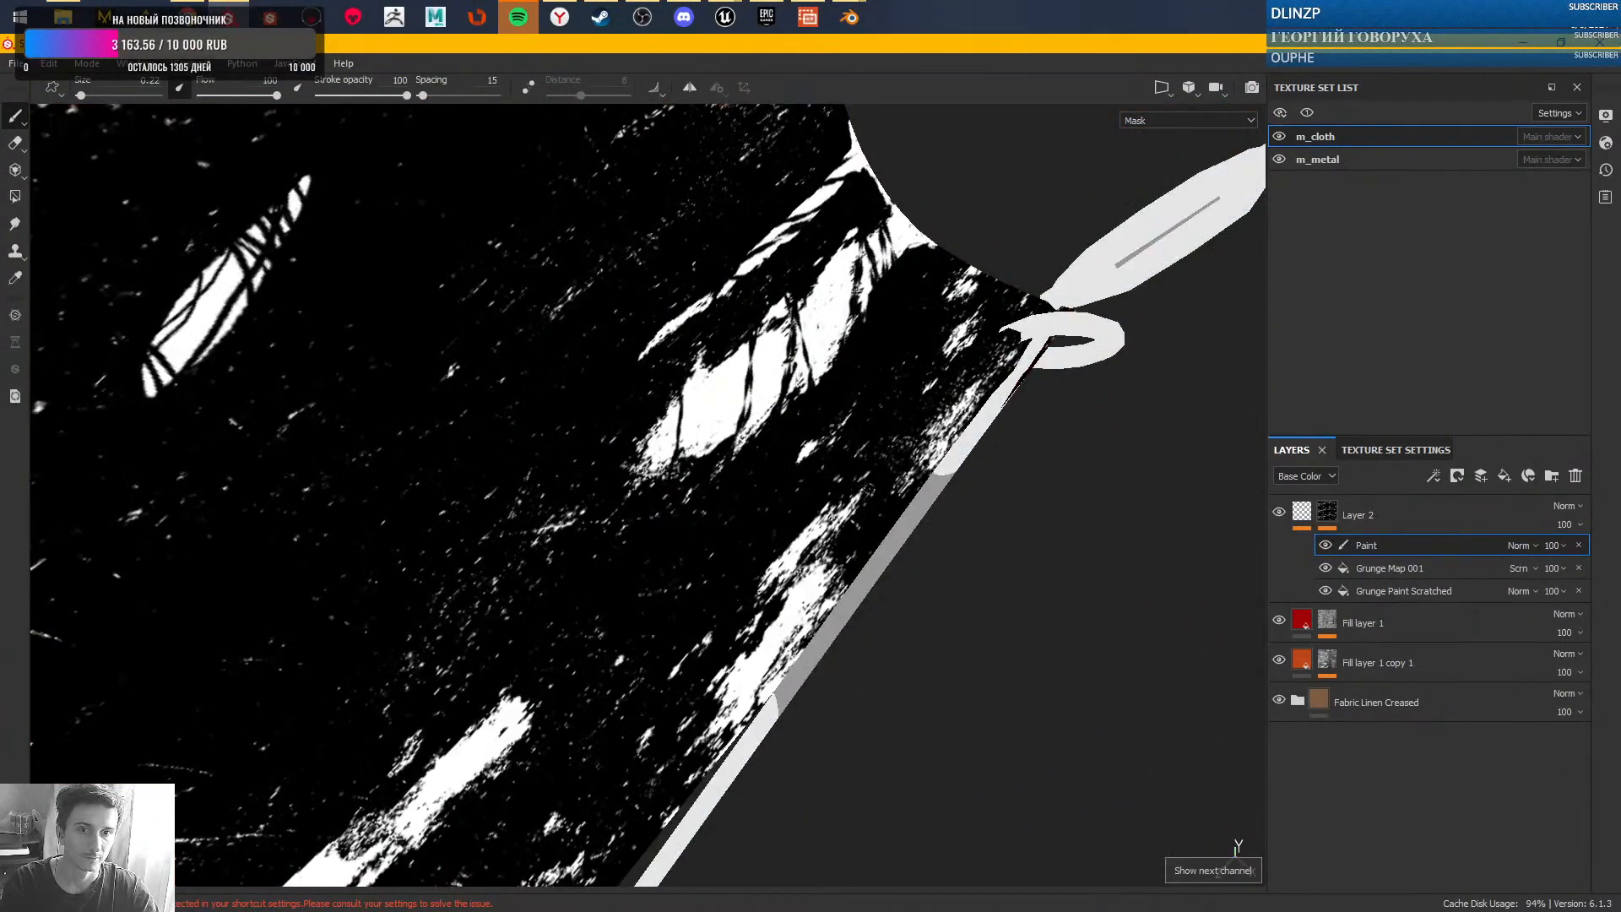
pyautogui.press('c')
pyautogui.press('c')
pyautogui.press('c')
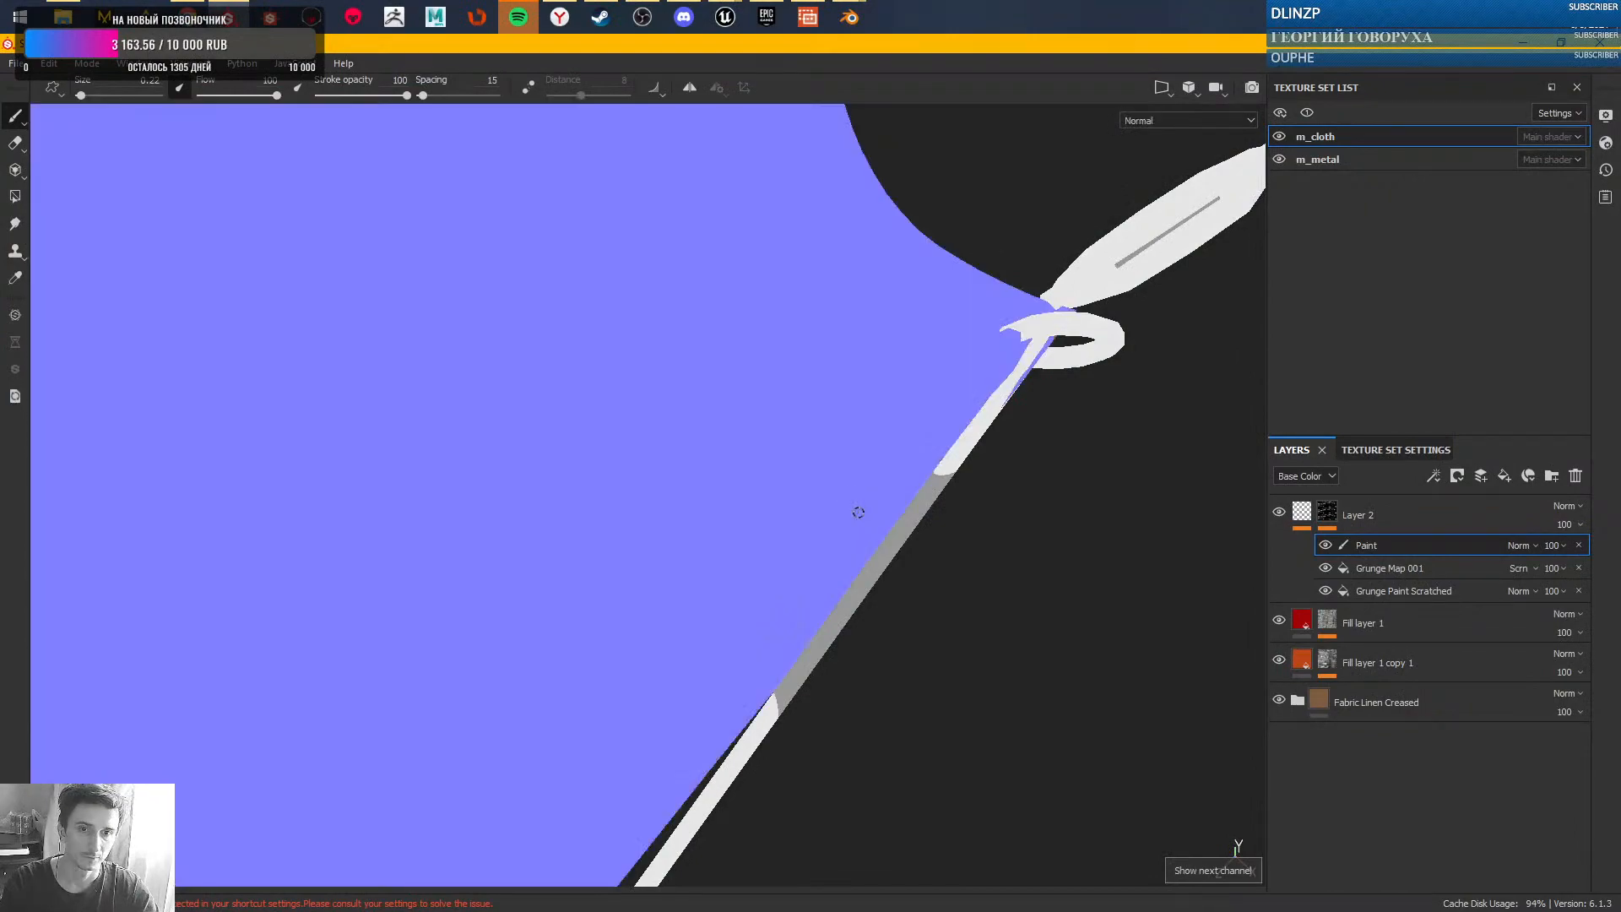
pyautogui.press('m')
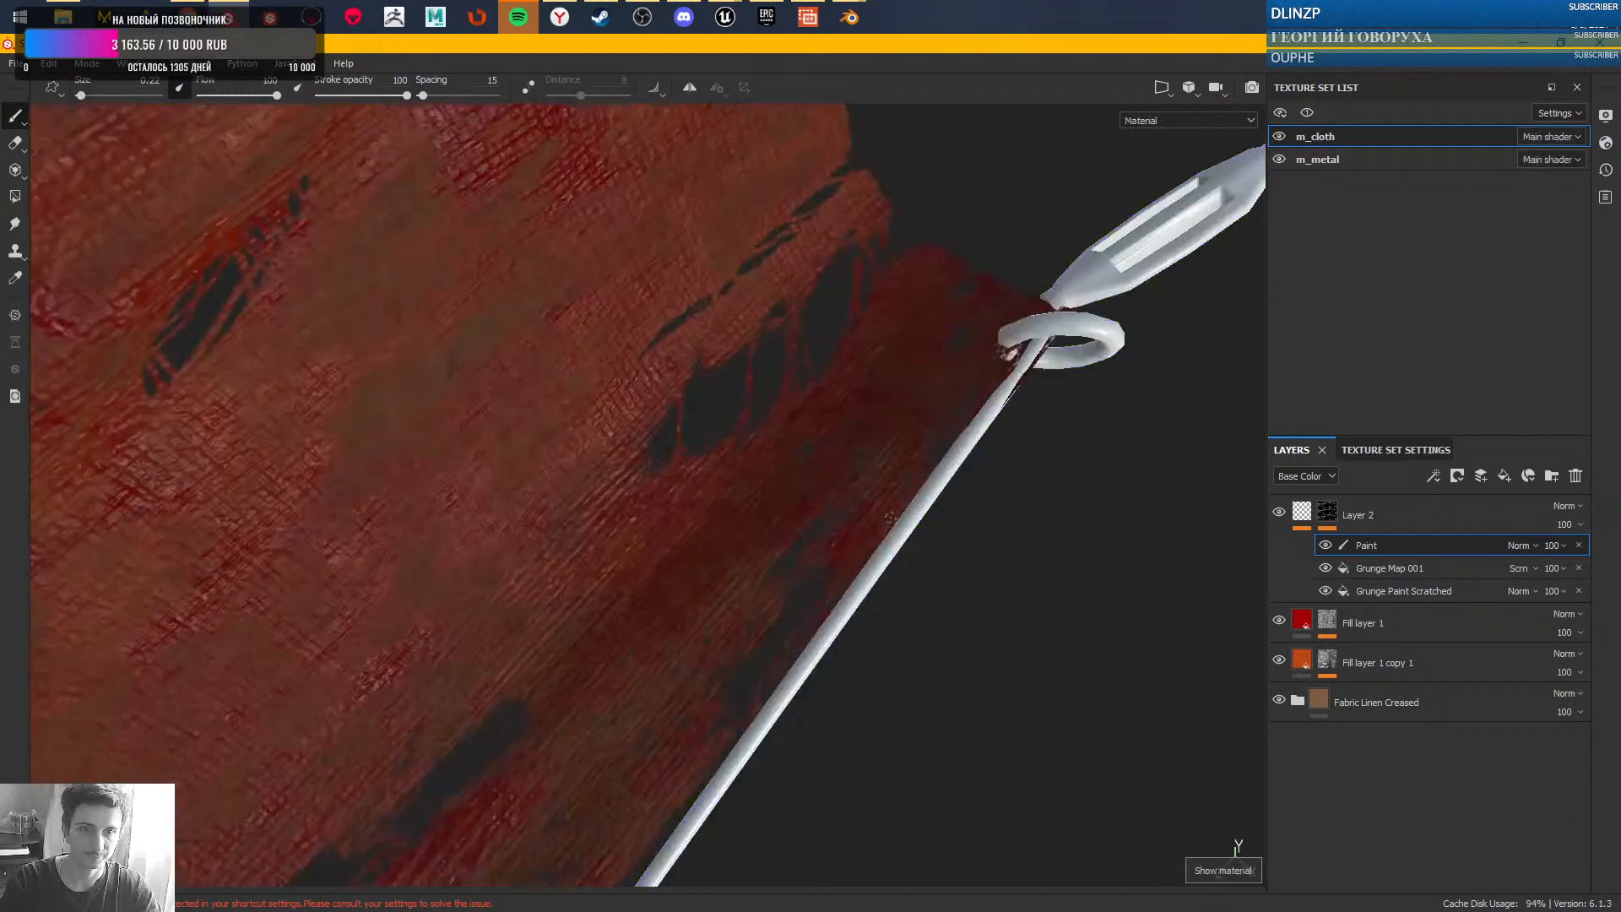
# - Enlarge the brush to 0.68 and erode the cloth's rod-side edge into a ragged notch, with the metal parts hidden
pyautogui.keyDown('ctrl'); pyautogui.moveTo(782, 602); pyautogui.dragTo(800, 601, button='right'); pyautogui.keyUp('ctrl')
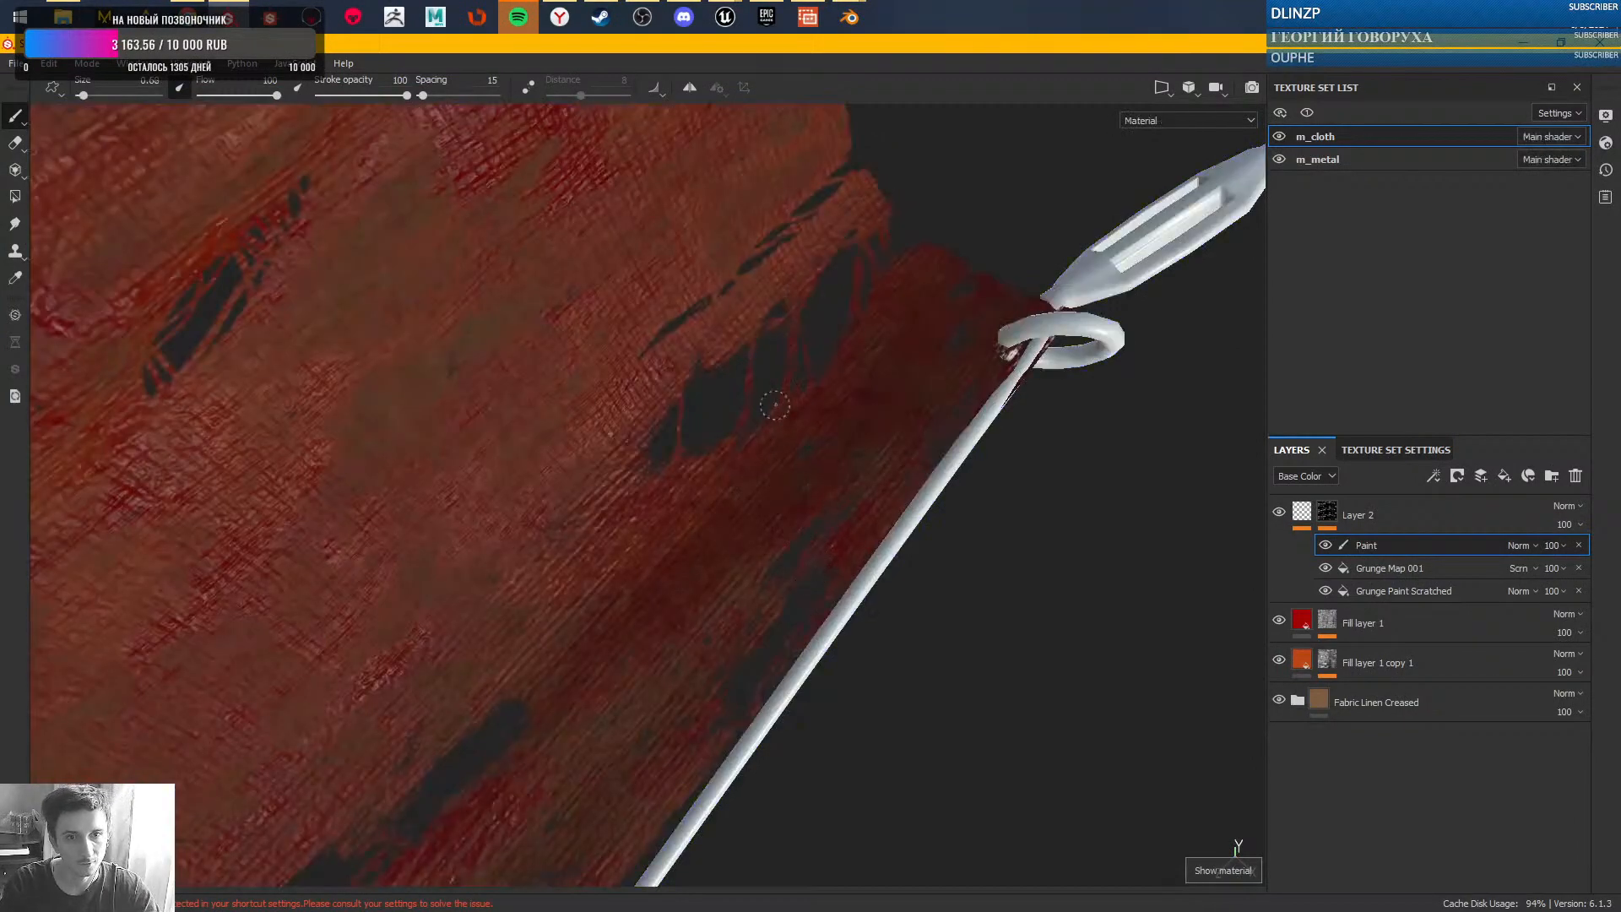
pyautogui.hotkey('alt', 'q')
pyautogui.hotkey('alt', 'q')
pyautogui.hotkey('alt', 'q')
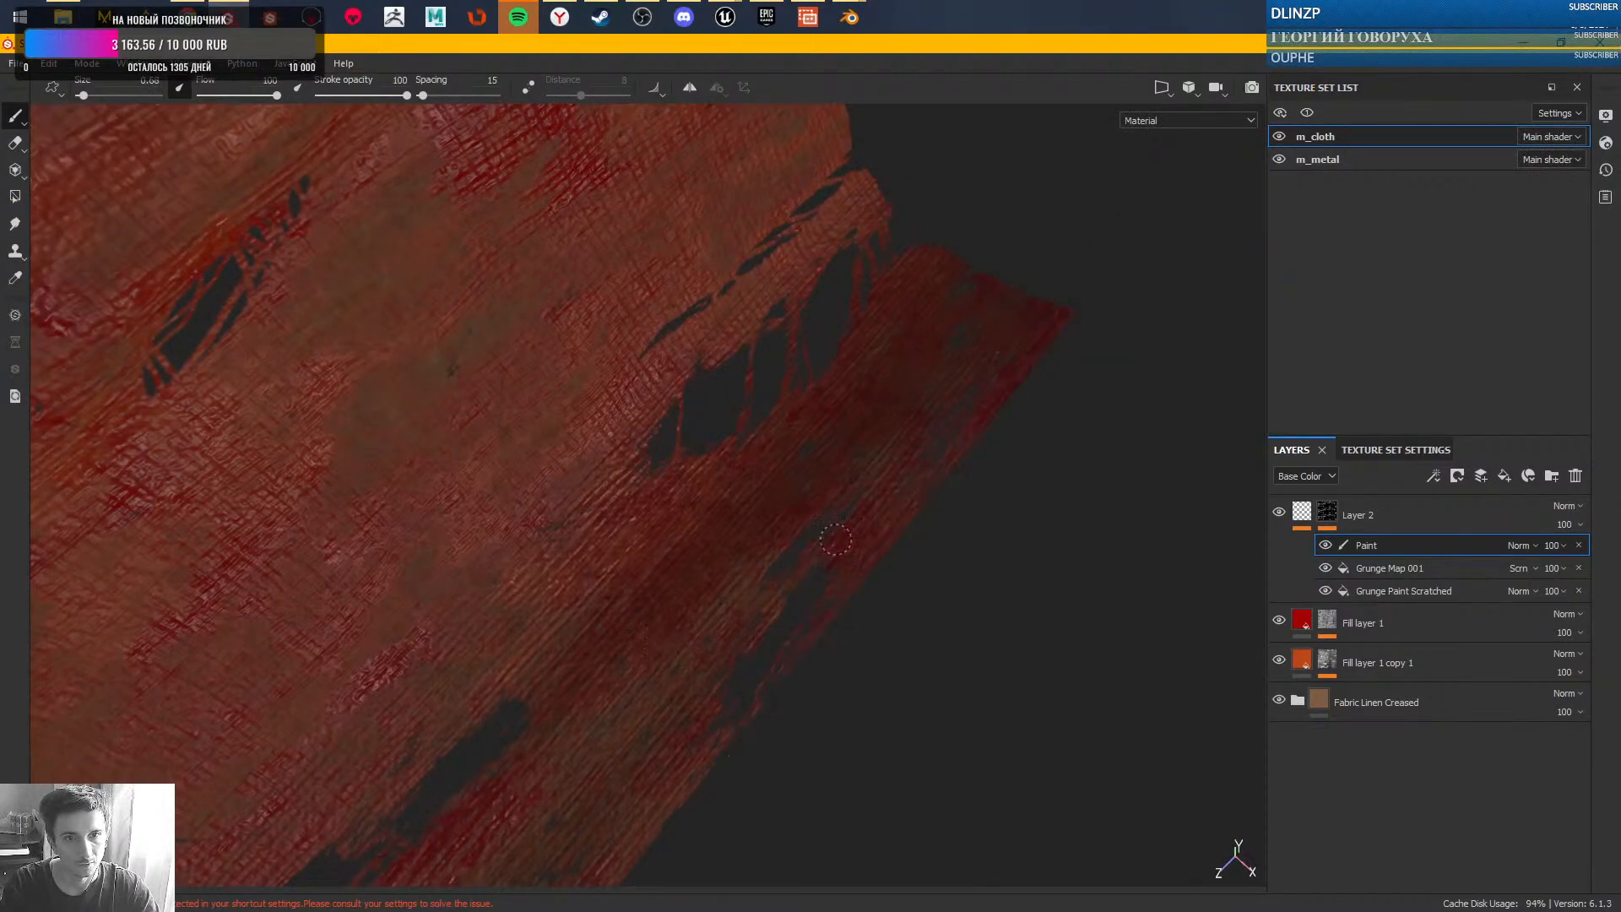
pyautogui.hotkey('alt', 'q')
pyautogui.hotkey('alt', 'q')
pyautogui.hotkey('alt', 'q')
pyautogui.hotkey('alt', 'q')
pyautogui.hotkey('alt', 'q')
pyautogui.hotkey('alt', 'q')
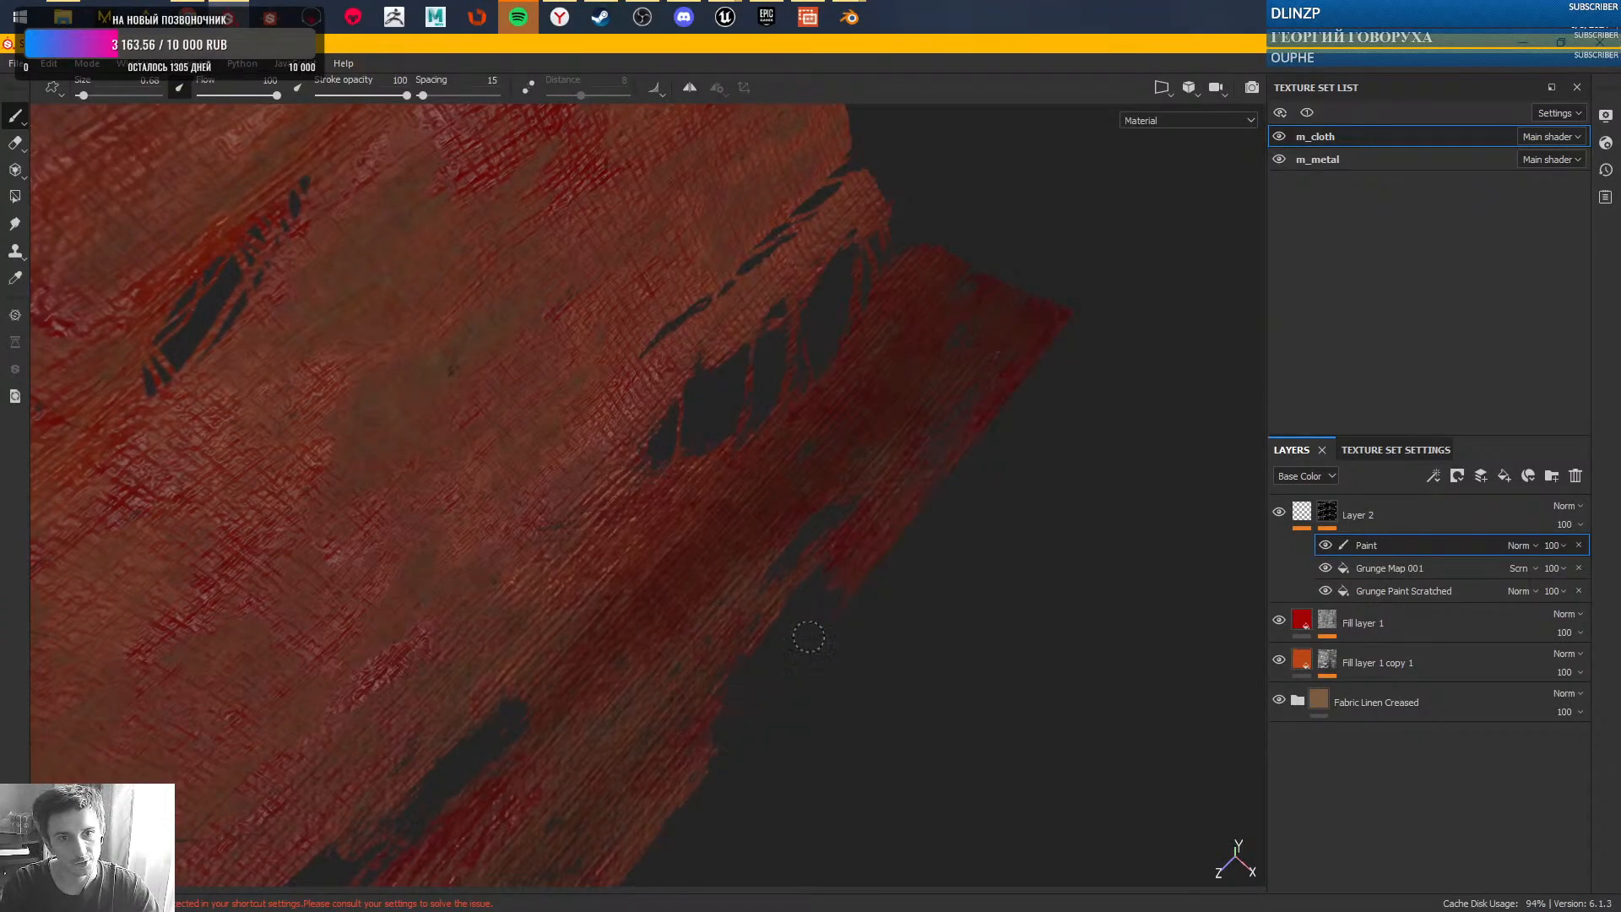
pyautogui.hotkey('alt', 'q')
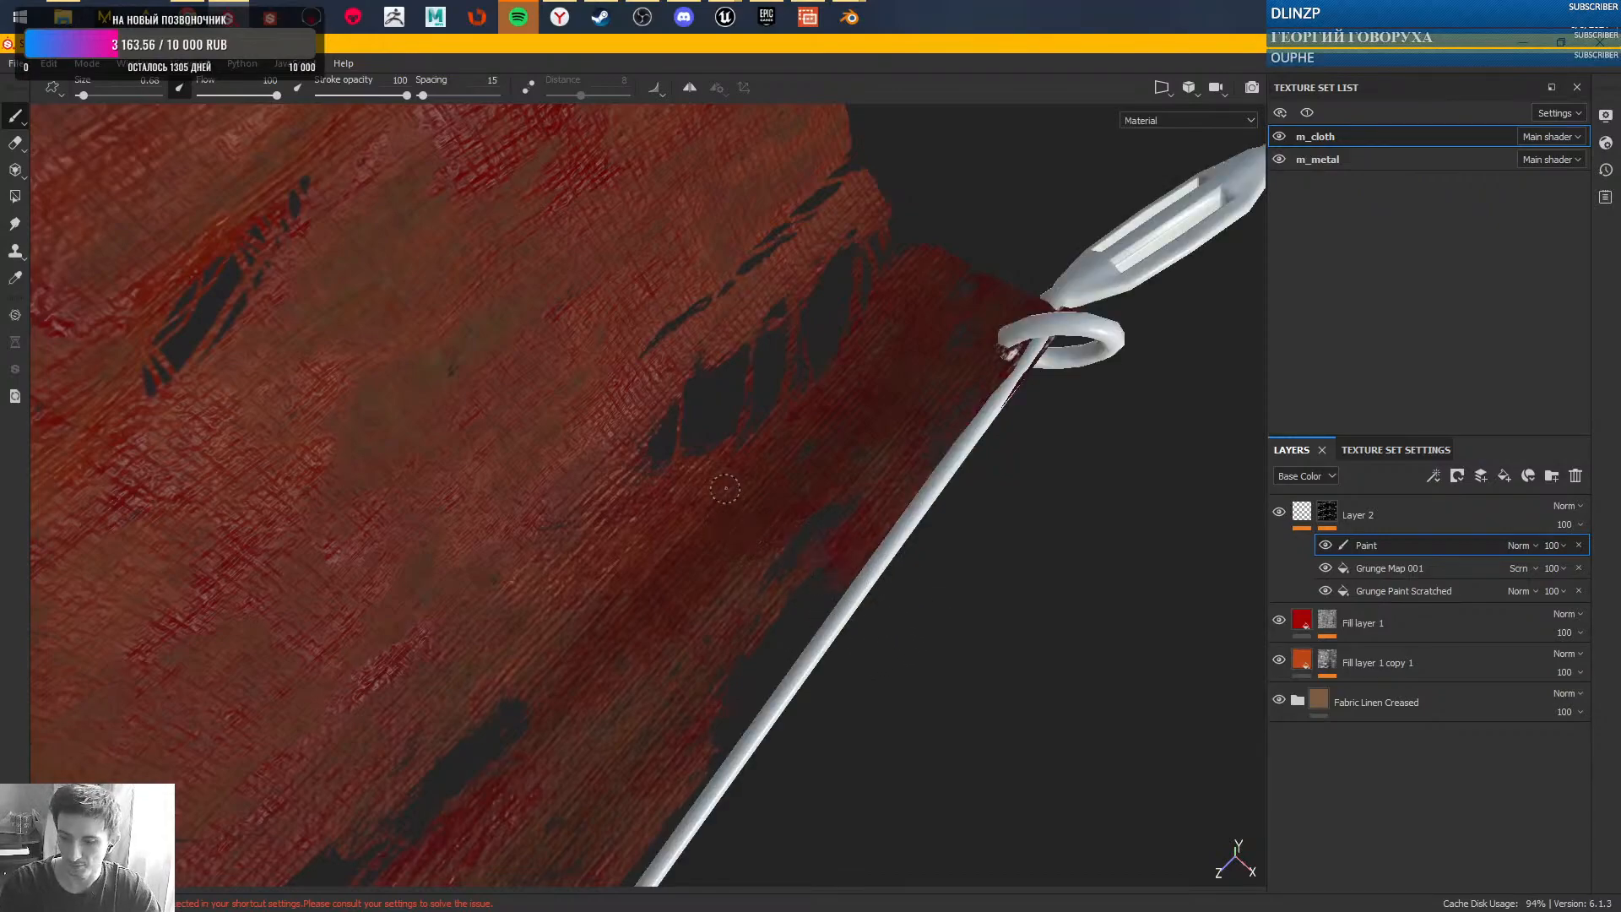
# - Inspect the eroded edge along the rod from several angles, with and without the metal parts
pyautogui.moveTo(694, 261)
pyautogui.keyDown('alt'); pyautogui.mouseDown()
pyautogui.moveTo(671, 563)
pyautogui.moveTo(840, 514)
pyautogui.mouseUp(); pyautogui.keyUp('alt')
pyautogui.keyDown('alt'); pyautogui.moveTo(840, 514); pyautogui.dragTo(814, 561, button='right'); pyautogui.keyUp('alt')
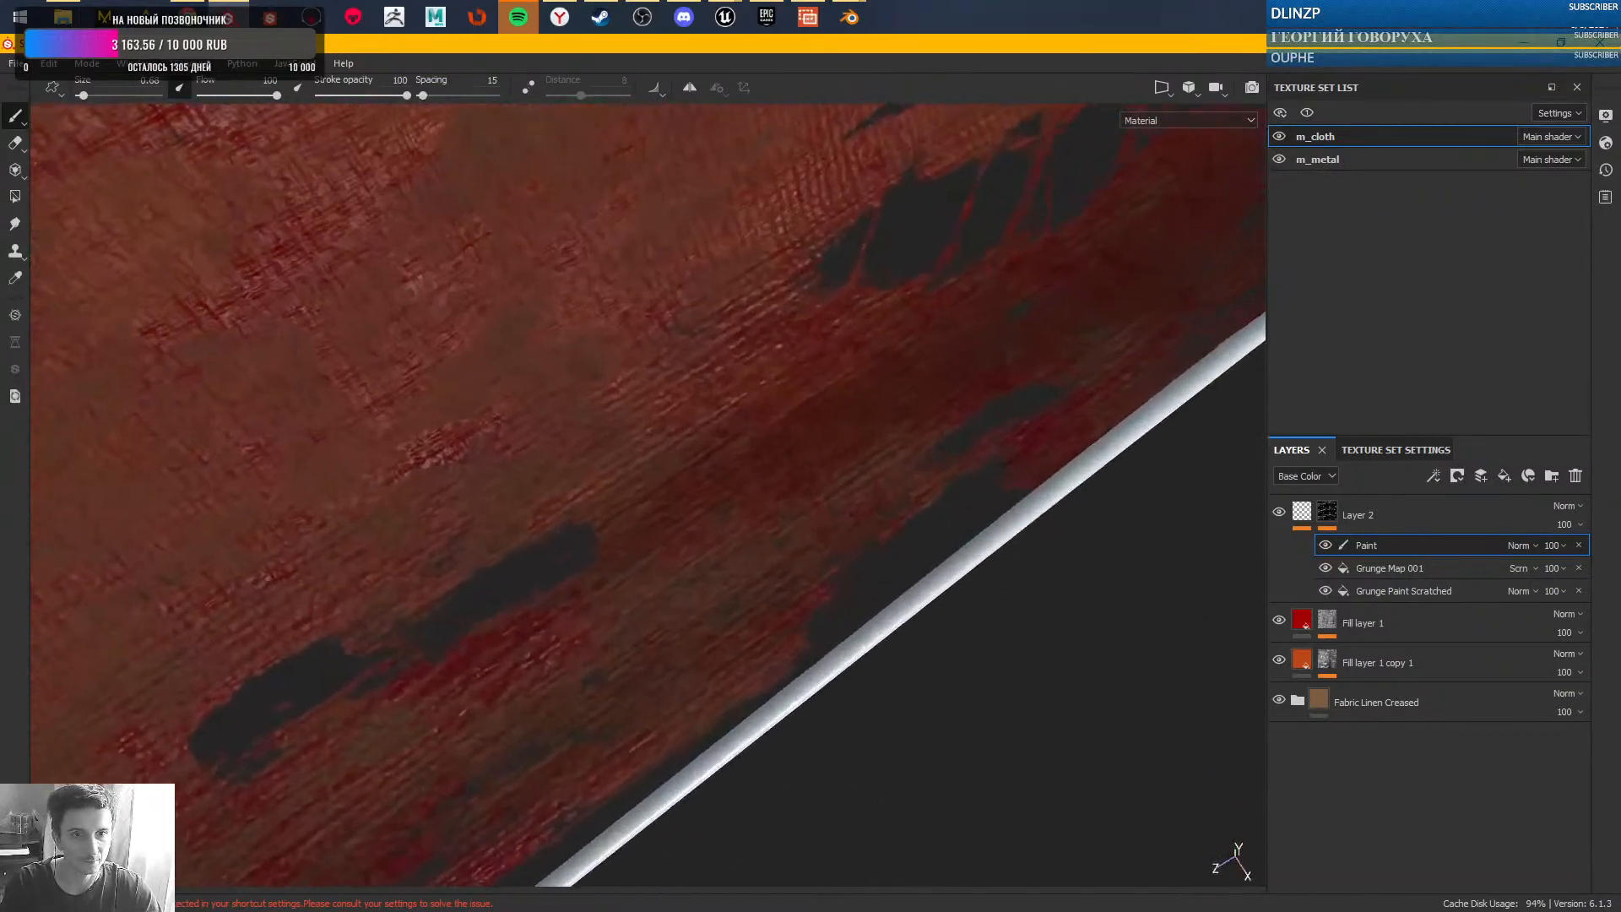
pyautogui.keyDown('alt'); pyautogui.moveTo(815, 562); pyautogui.dragTo(923, 481); pyautogui.keyUp('alt')
pyautogui.hotkey('alt', 'q')
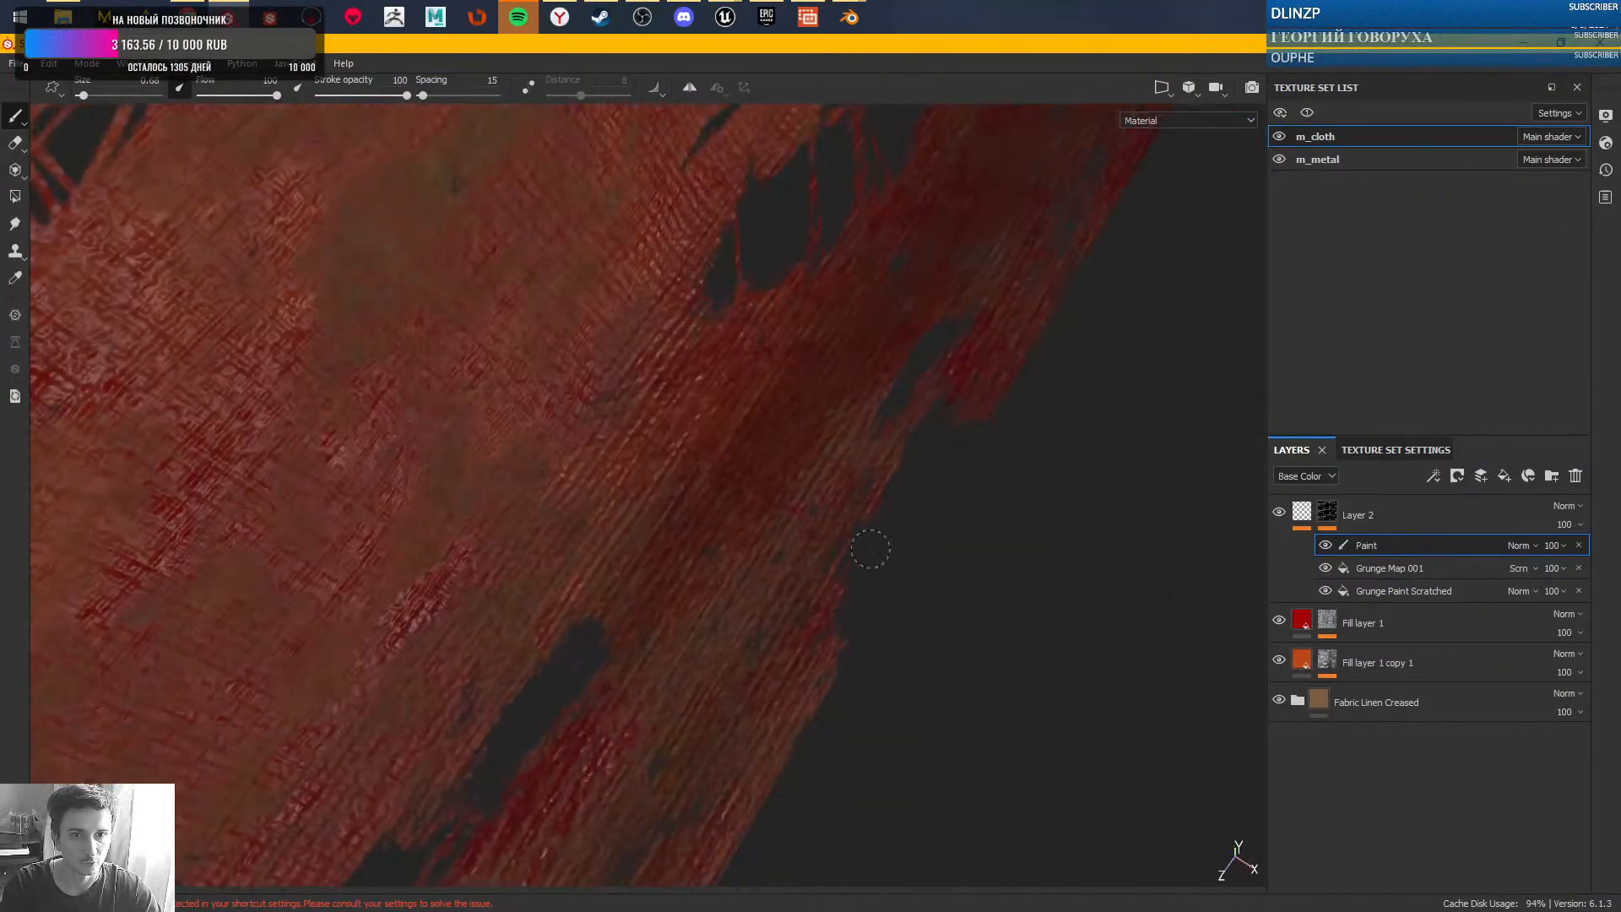
pyautogui.hotkey('alt', 'q')
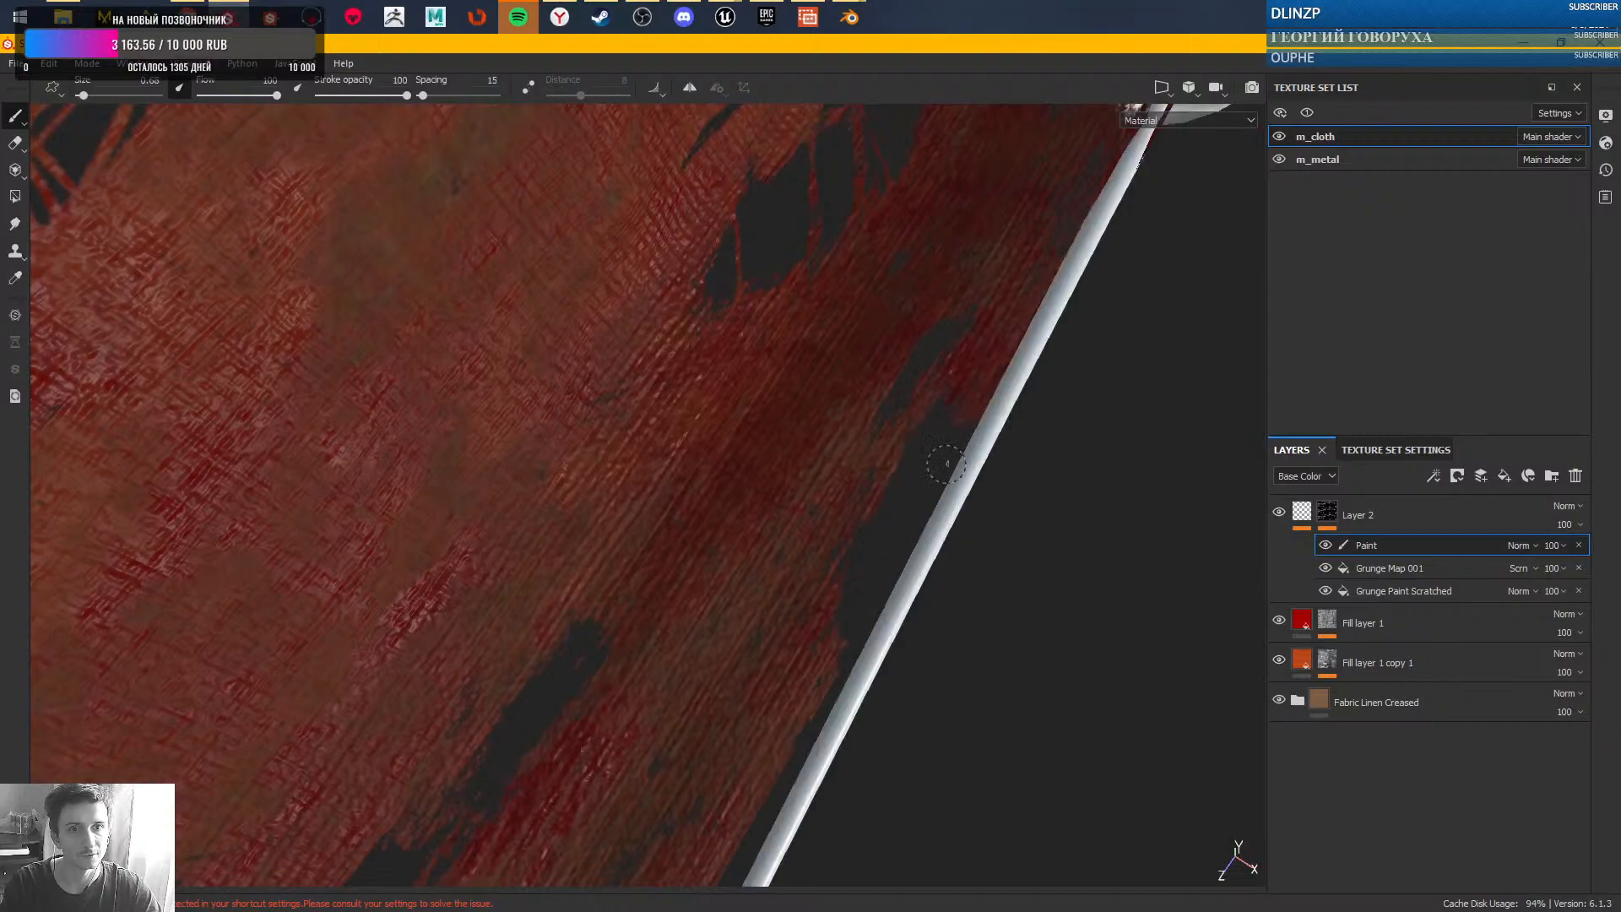
pyautogui.keyDown('alt'); pyautogui.moveTo(959, 428); pyautogui.dragTo(978, 339, button='right'); pyautogui.keyUp('alt')
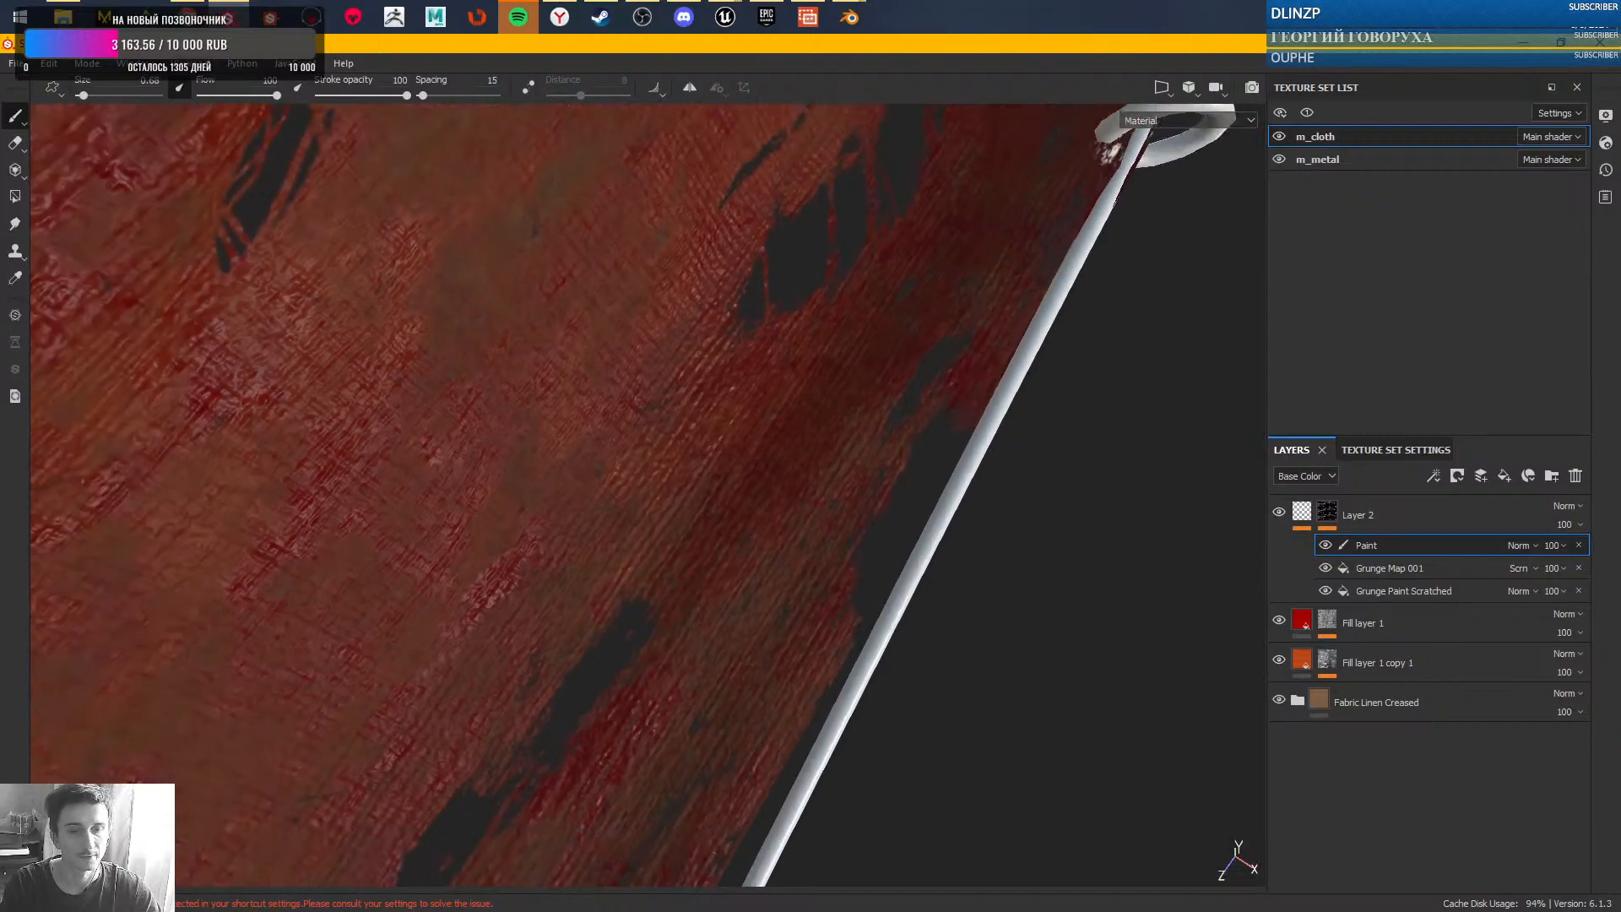
pyautogui.keyDown('alt'); pyautogui.moveTo(977, 339); pyautogui.dragTo(781, 565, button='middle'); pyautogui.keyUp('alt')
pyautogui.keyDown('alt'); pyautogui.moveTo(781, 565); pyautogui.dragTo(872, 351, button='right'); pyautogui.keyUp('alt')
pyautogui.keyDown('alt'); pyautogui.moveTo(872, 351); pyautogui.dragTo(845, 561, button='middle'); pyautogui.keyUp('alt')
pyautogui.keyDown('alt'); pyautogui.moveTo(844, 562); pyautogui.dragTo(963, 515, button='right'); pyautogui.keyUp('alt')
# - Paint ragged notches into the cloth's short side edge beside the ring corner and check them against the metal parts
pyautogui.keyDown('alt'); pyautogui.moveTo(962, 515); pyautogui.dragTo(814, 481, button='middle'); pyautogui.keyUp('alt')
pyautogui.keyDown('alt'); pyautogui.moveTo(814, 481); pyautogui.dragTo(752, 498); pyautogui.keyUp('alt')
pyautogui.moveTo(839, 440); pyautogui.dragTo(831, 397)
pyautogui.moveTo(840, 446)
pyautogui.mouseDown()
pyautogui.moveTo(832, 426)
pyautogui.moveTo(831, 497)
pyautogui.moveTo(861, 463)
pyautogui.mouseUp()
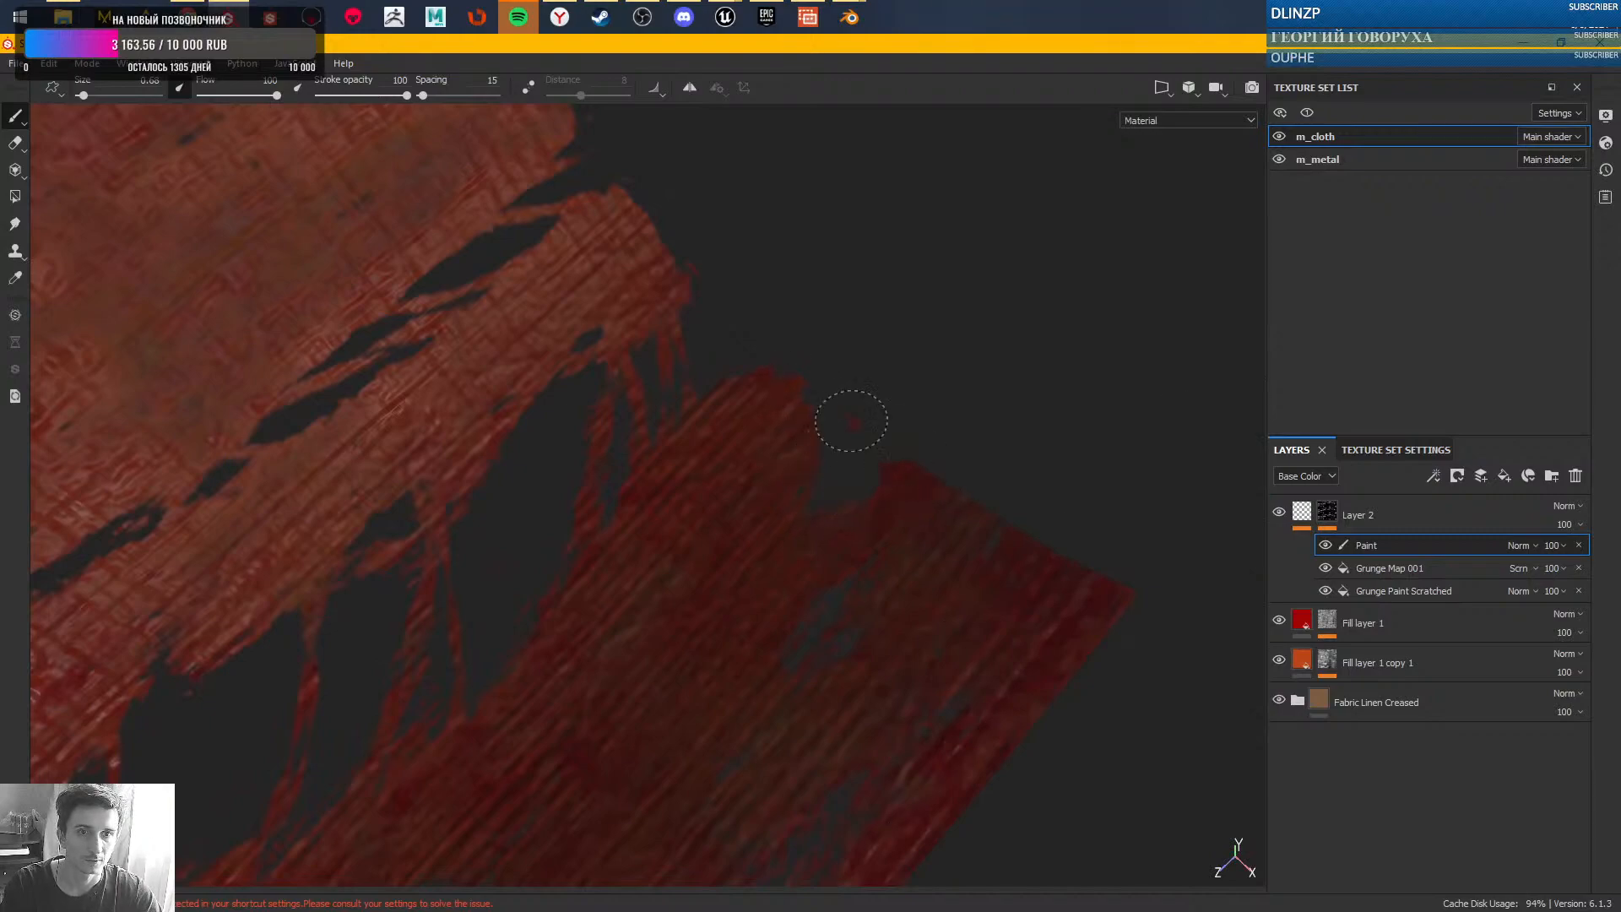
pyautogui.hotkey('alt', 'q')
pyautogui.hotkey('alt', 'q')
pyautogui.moveTo(995, 521)
pyautogui.mouseDown()
pyautogui.moveTo(1000, 537)
pyautogui.moveTo(872, 483)
pyautogui.mouseUp()
pyautogui.hotkey('alt', 'q')
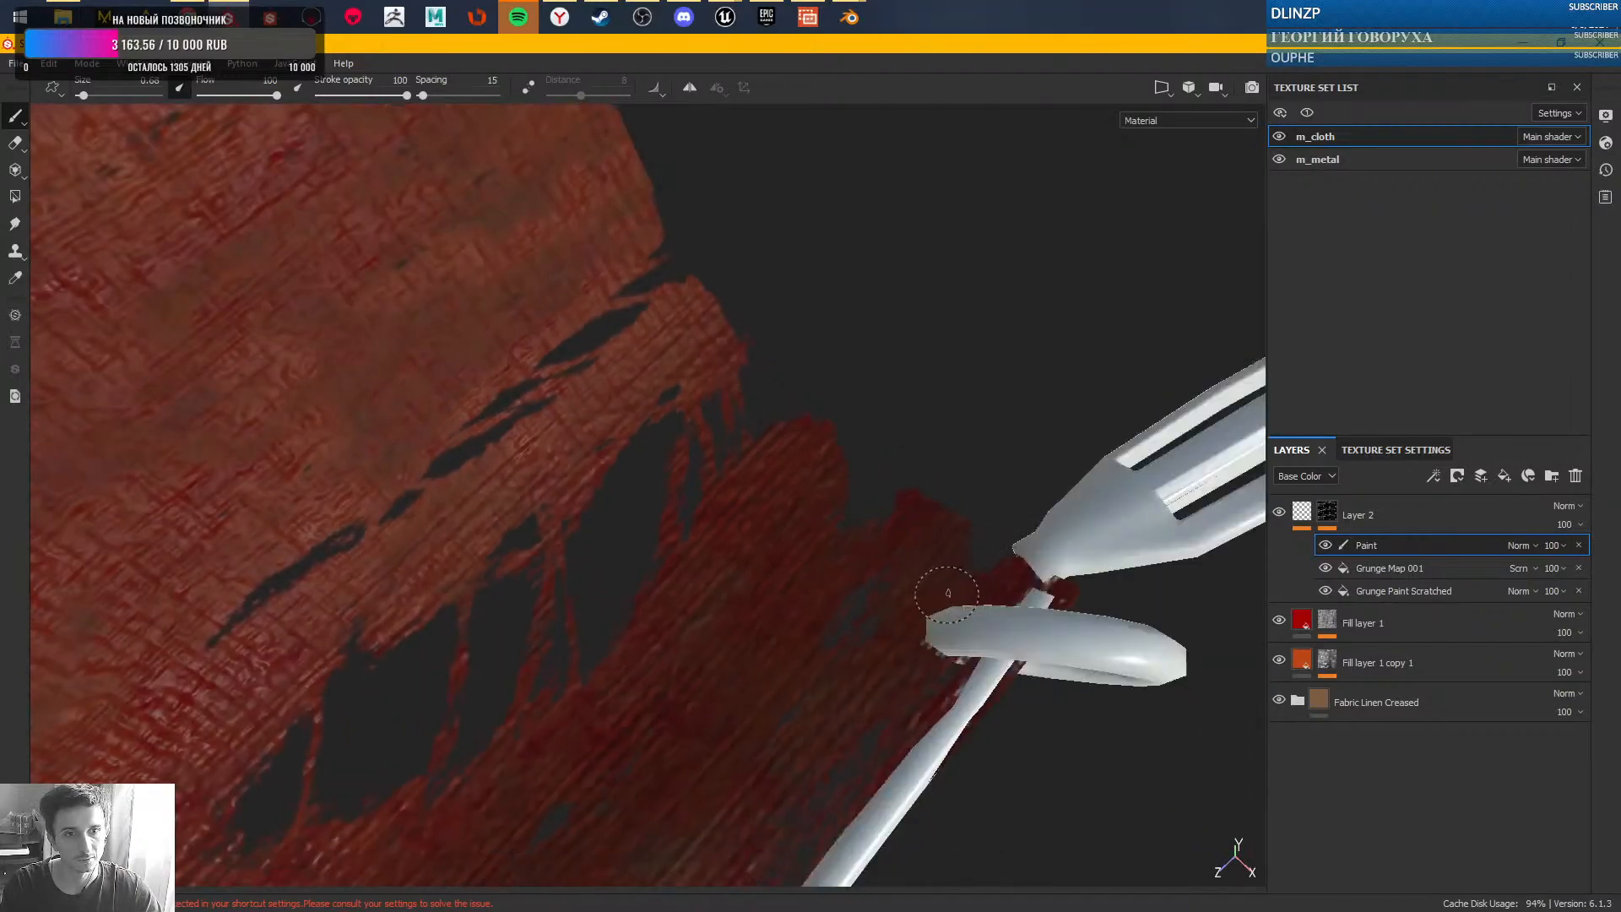
# - Break up the long hole near the rod-side edge with painted fabric strands, undoing the diagonal strand across its near half
pyautogui.keyDown('alt'); pyautogui.moveTo(775, 161); pyautogui.dragTo(771, 582, button='right'); pyautogui.keyUp('alt')
pyautogui.keyDown('alt'); pyautogui.moveTo(770, 582); pyautogui.dragTo(942, 245, button='middle'); pyautogui.keyUp('alt')
pyautogui.keyDown('alt'); pyautogui.moveTo(942, 472); pyautogui.dragTo(751, 486); pyautogui.keyUp('alt')
pyautogui.keyDown('alt'); pyautogui.moveTo(751, 486); pyautogui.dragTo(903, 481, button='right'); pyautogui.keyUp('alt')
pyautogui.moveTo(904, 481)
pyautogui.keyDown('alt'); pyautogui.mouseDown()
pyautogui.moveTo(834, 574)
pyautogui.moveTo(901, 402)
pyautogui.mouseUp(); pyautogui.keyUp('alt')
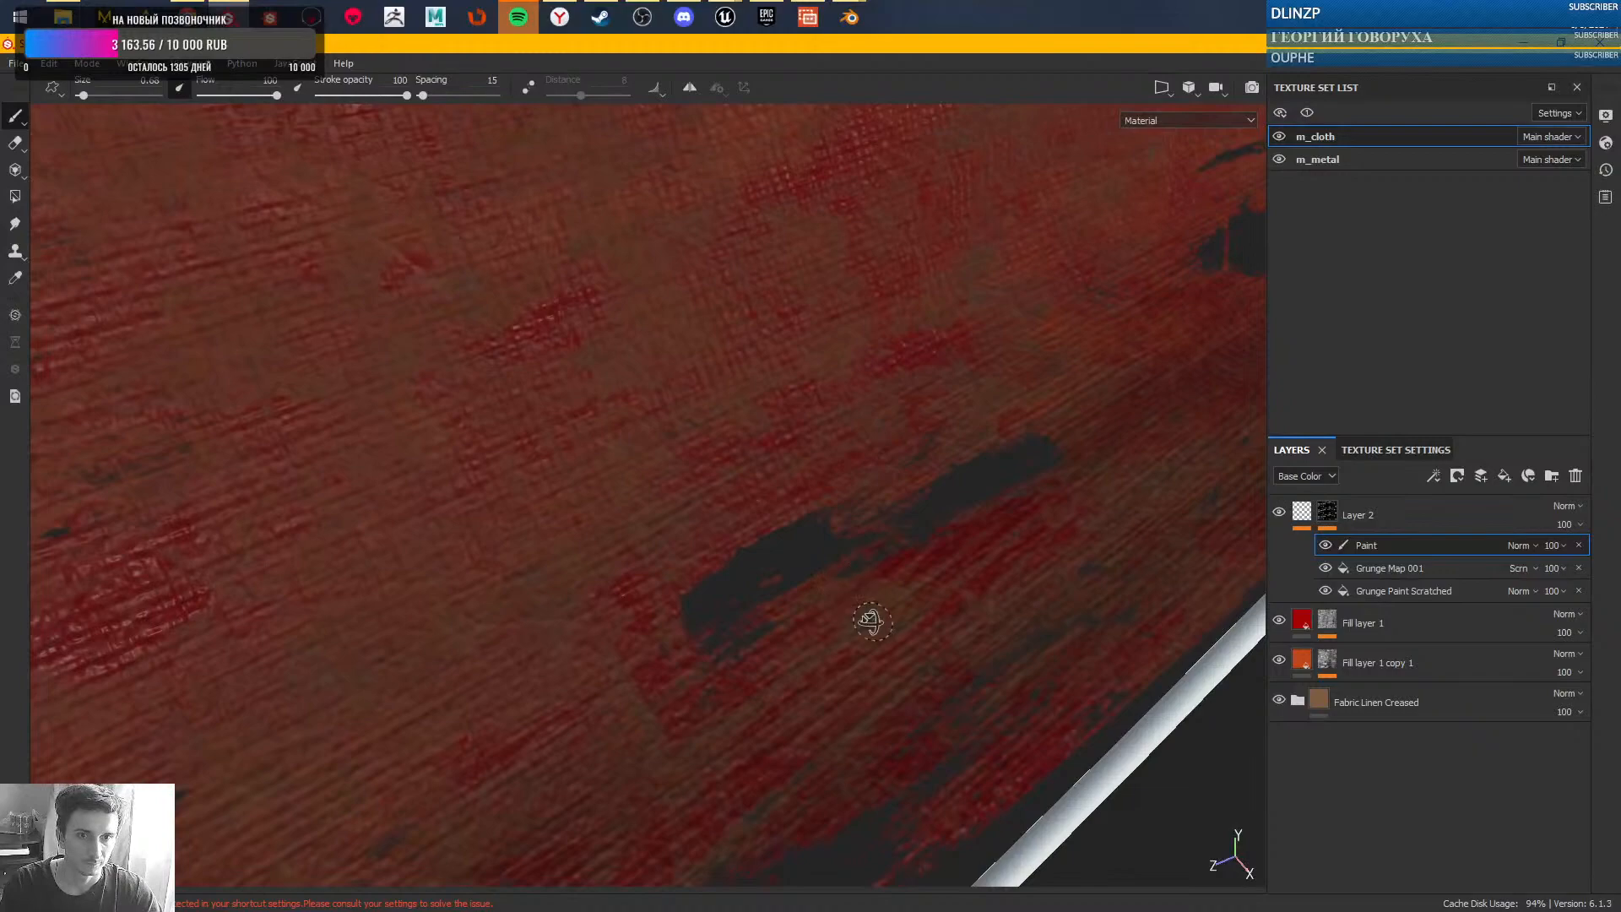
pyautogui.keyDown('alt'); pyautogui.moveTo(875, 620); pyautogui.dragTo(885, 510); pyautogui.keyUp('alt')
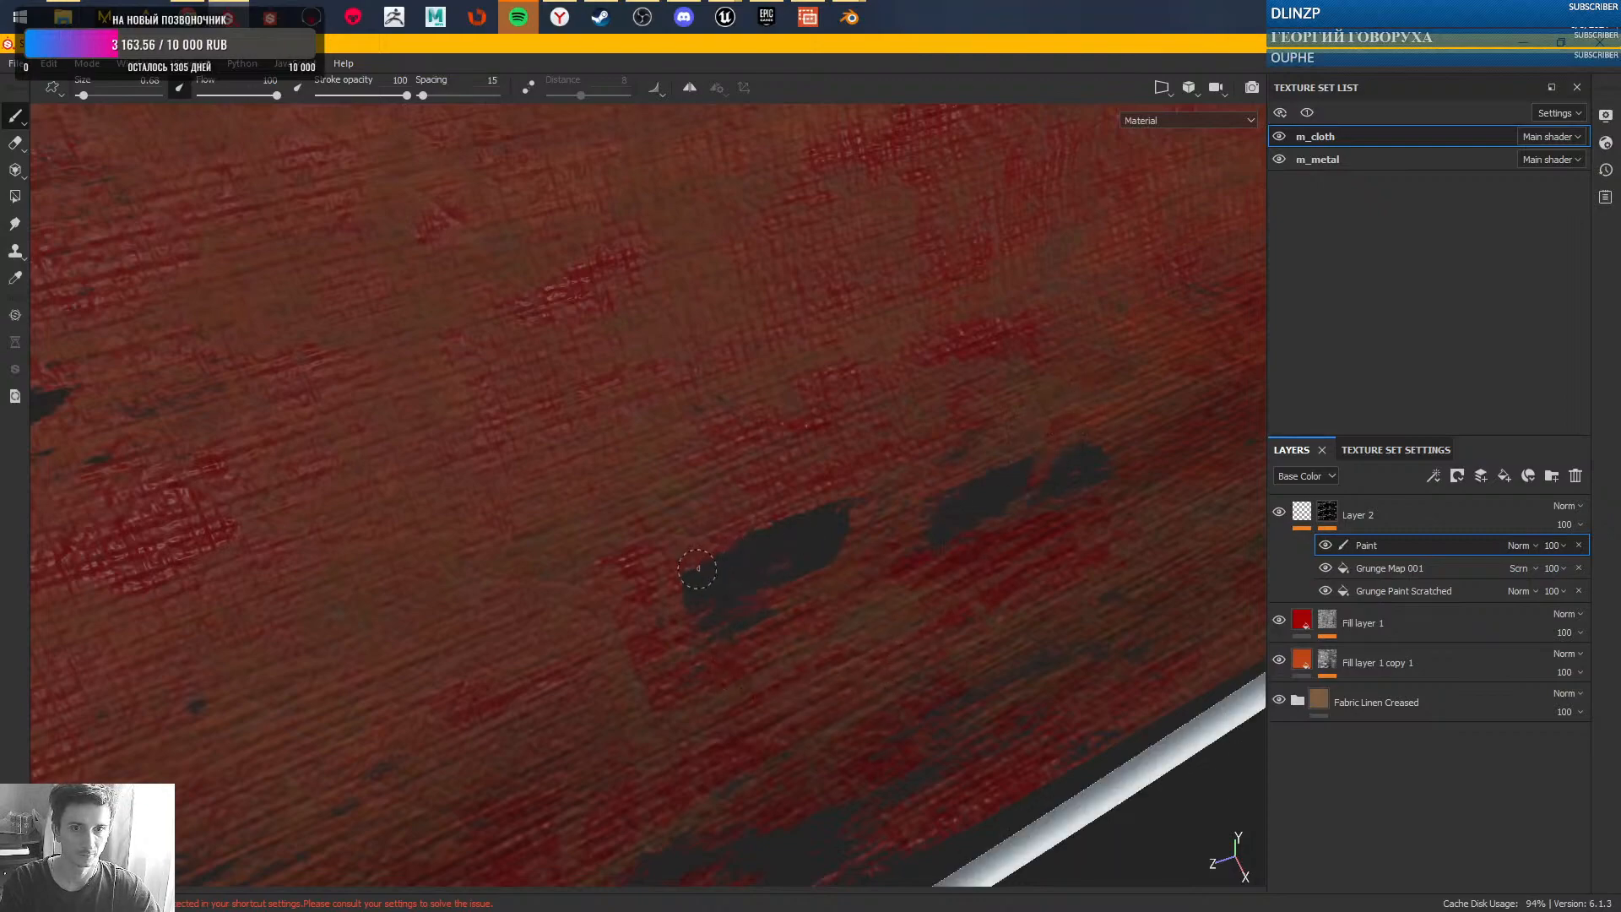
pyautogui.moveTo(684, 630); pyautogui.dragTo(767, 526)
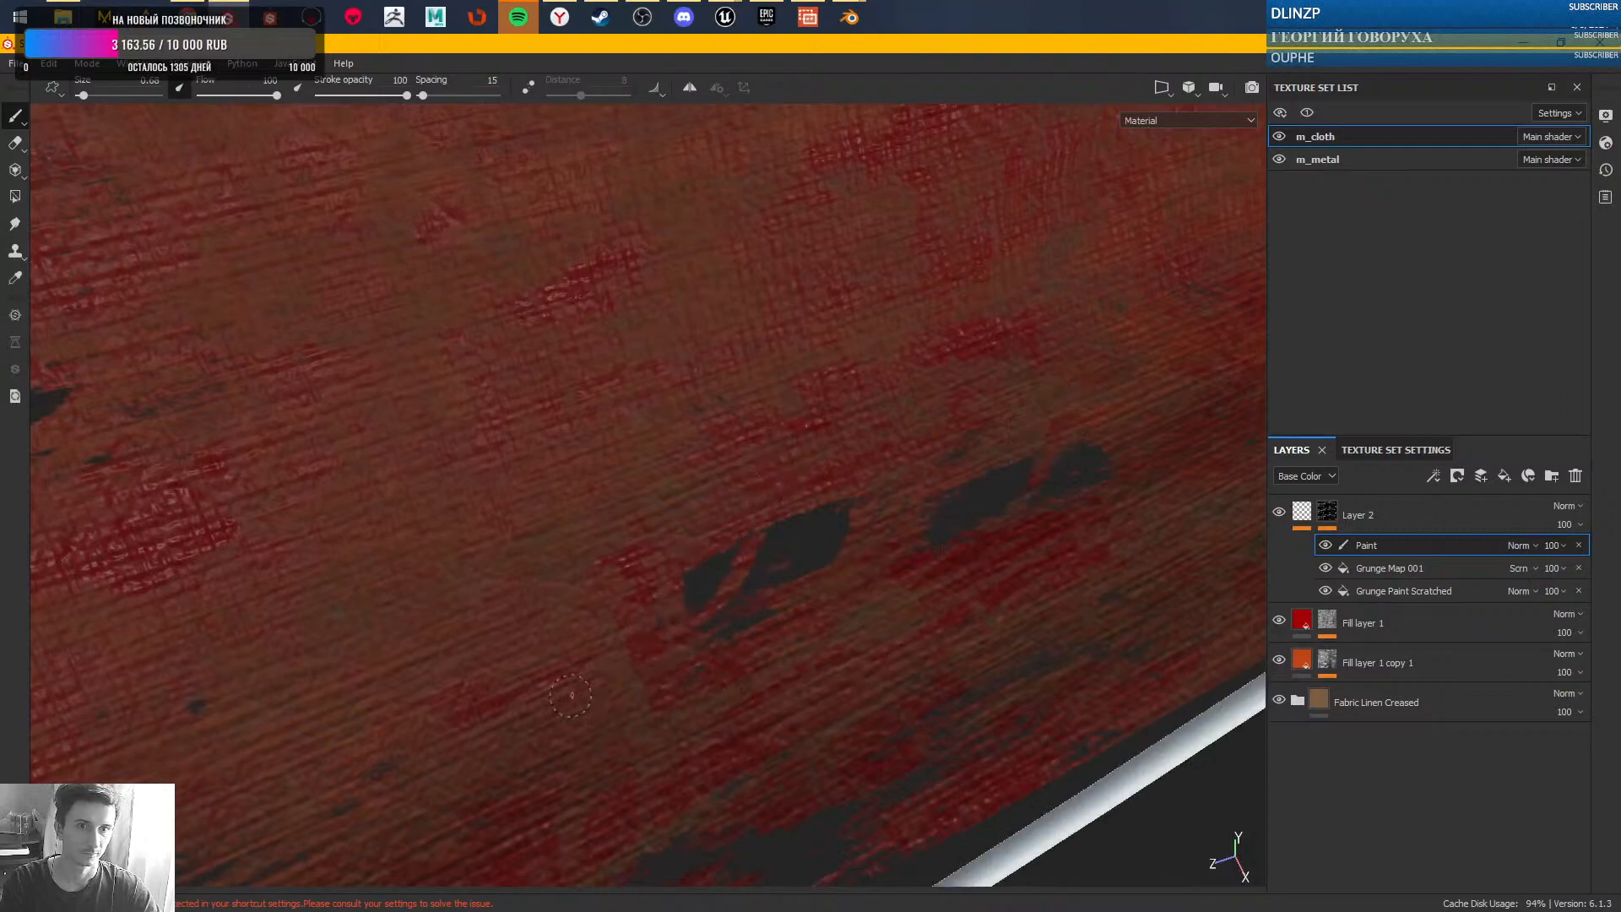
pyautogui.hotkey('ctrl', 'z')
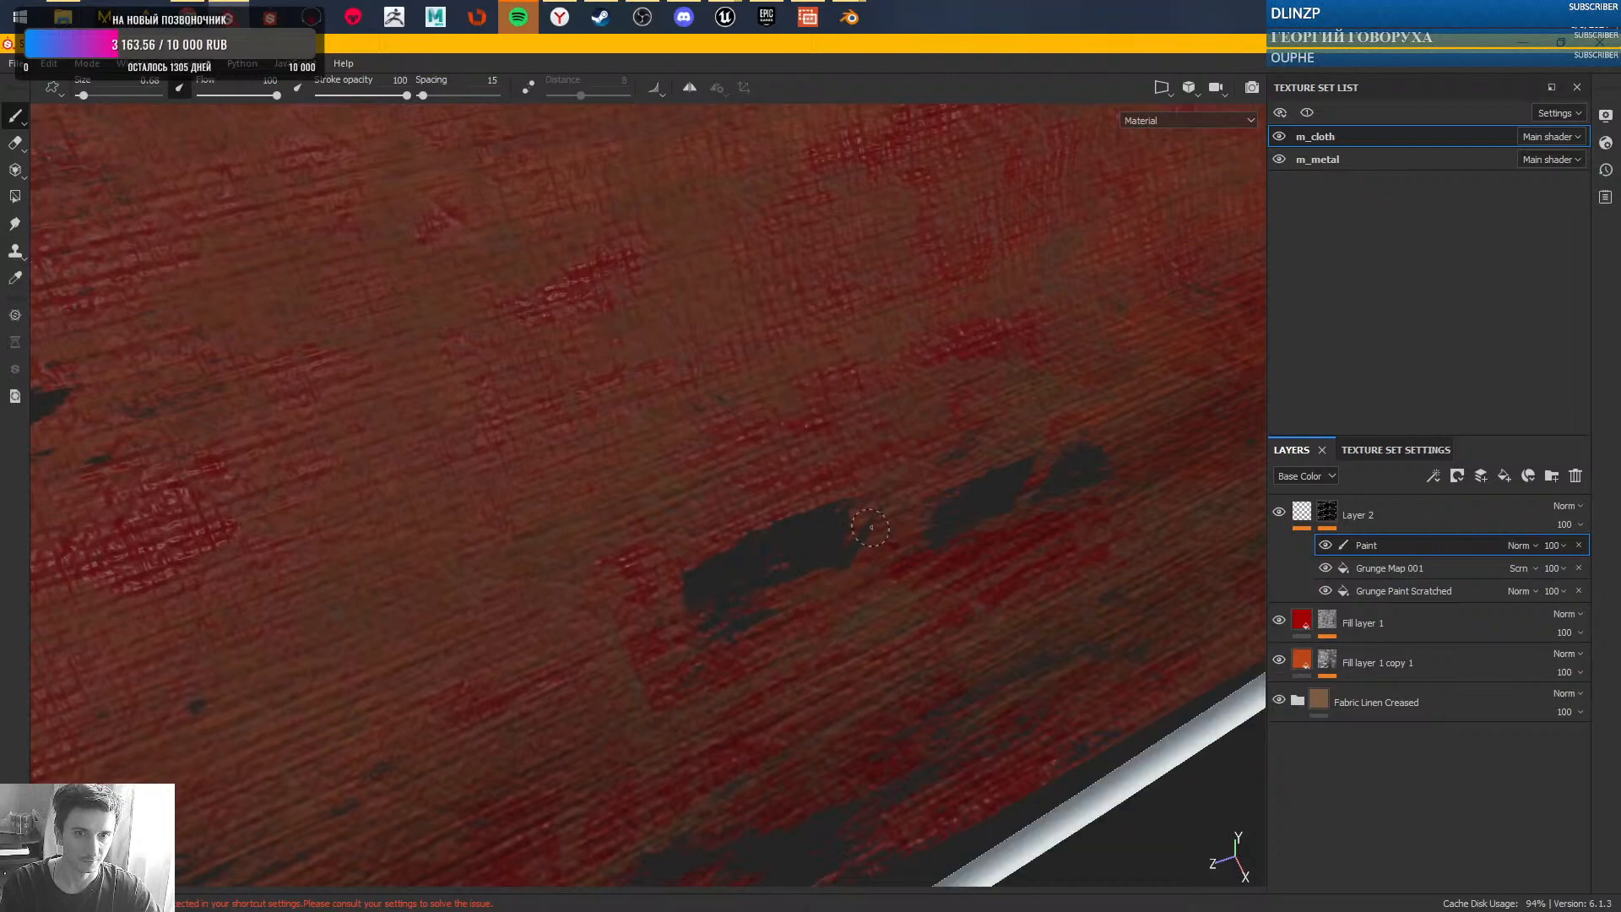
pyautogui.moveTo(840, 578)
pyautogui.mouseDown()
pyautogui.moveTo(749, 629)
pyautogui.moveTo(716, 612)
pyautogui.moveTo(768, 607)
pyautogui.moveTo(699, 596)
pyautogui.moveTo(821, 596)
pyautogui.moveTo(848, 562)
pyautogui.mouseUp()
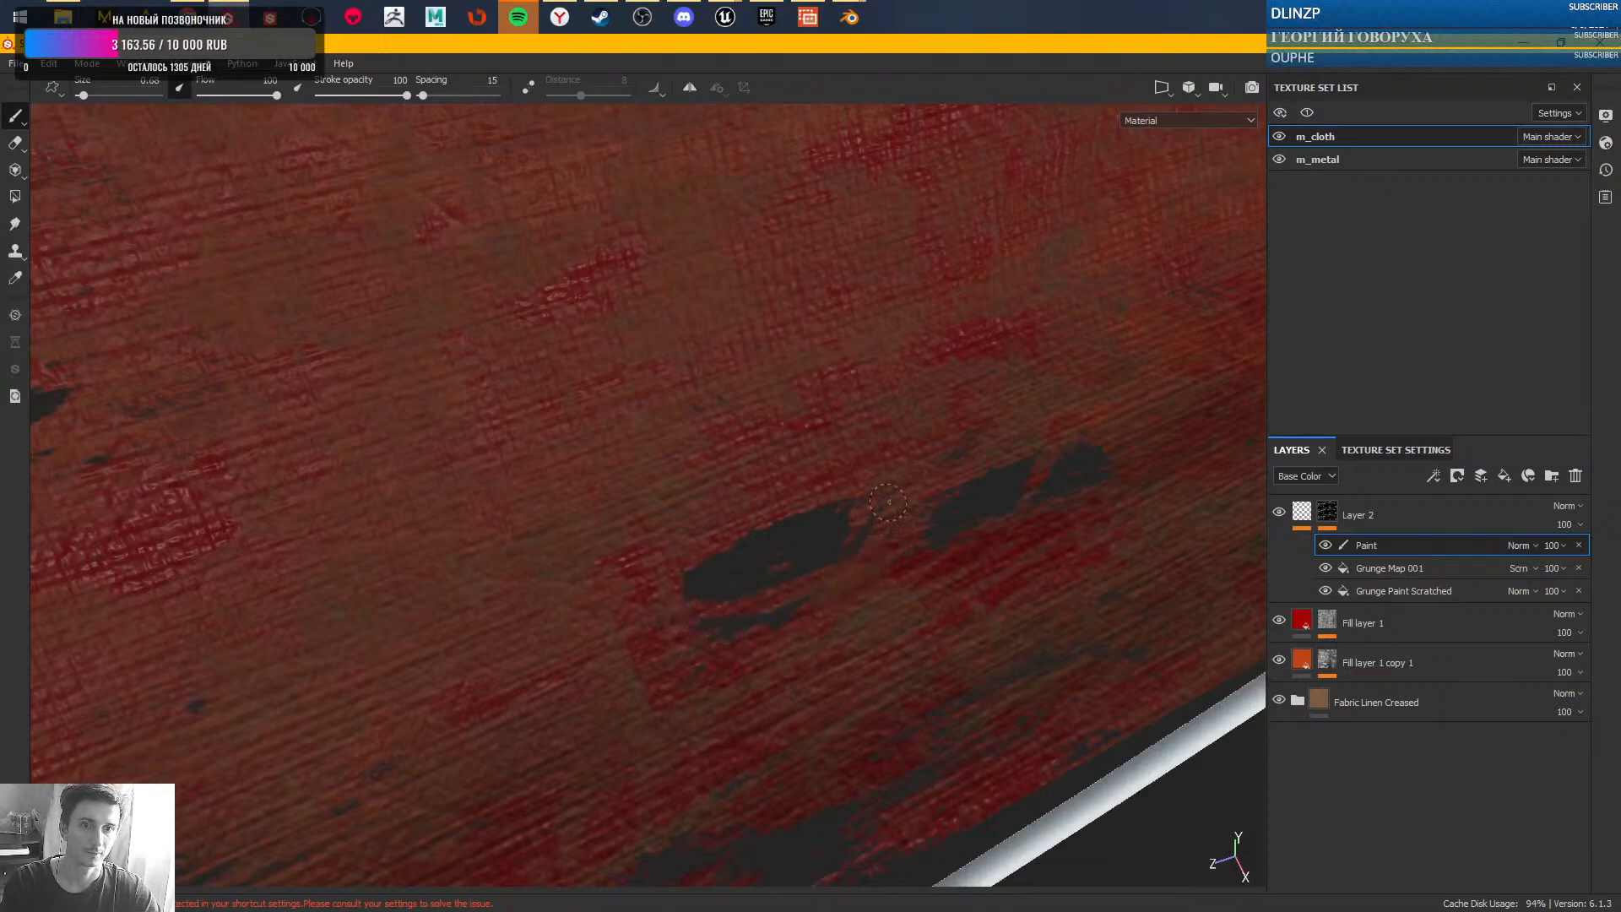
# - Erode the cloth's rod-side edge farther along, below the broken-up hole, into an irregular torn outline
pyautogui.keyDown('alt'); pyautogui.moveTo(902, 454); pyautogui.dragTo(1078, 622); pyautogui.keyUp('alt')
pyautogui.moveTo(944, 535)
pyautogui.mouseDown()
pyautogui.moveTo(917, 572)
pyautogui.moveTo(970, 459)
pyautogui.moveTo(962, 473)
pyautogui.mouseUp()
pyautogui.moveTo(857, 590); pyautogui.dragTo(897, 664)
pyautogui.moveTo(836, 787)
pyautogui.mouseDown()
pyautogui.moveTo(819, 815)
pyautogui.moveTo(829, 734)
pyautogui.mouseUp()
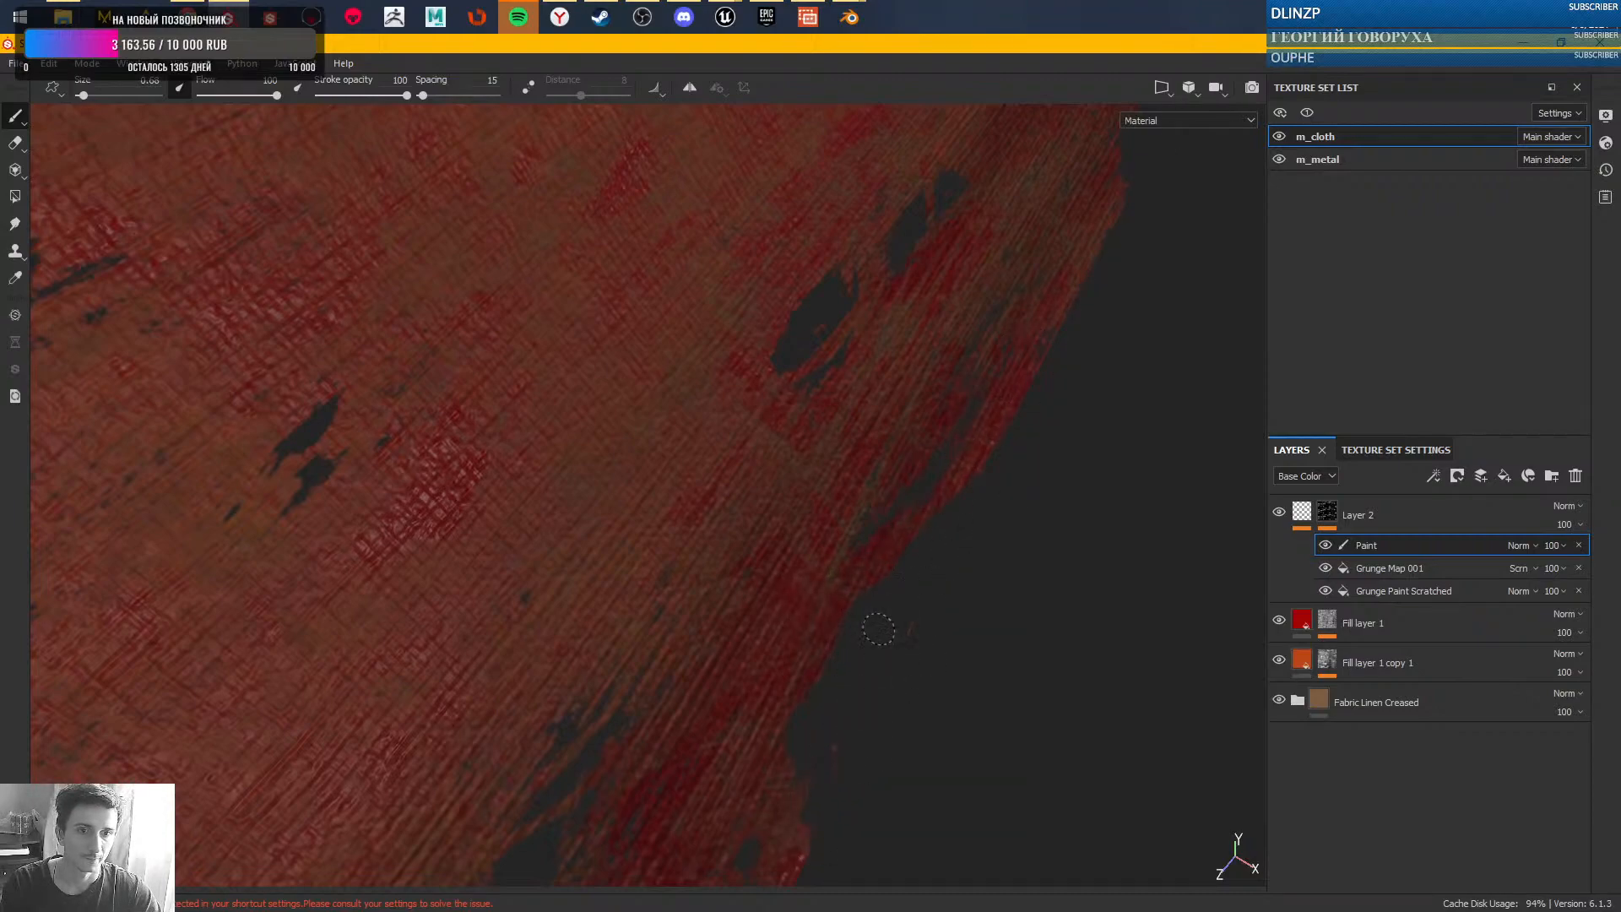
pyautogui.moveTo(894, 670); pyautogui.dragTo(897, 677)
pyautogui.moveTo(922, 612)
pyautogui.mouseDown()
pyautogui.moveTo(824, 756)
pyautogui.moveTo(924, 574)
pyautogui.mouseUp()
pyautogui.keyDown('alt'); pyautogui.moveTo(872, 329); pyautogui.dragTo(851, 504); pyautogui.keyUp('alt')
pyautogui.keyDown('alt'); pyautogui.moveTo(851, 504); pyautogui.dragTo(868, 579, button='right'); pyautogui.keyUp('alt')
pyautogui.keyDown('alt'); pyautogui.moveTo(867, 579); pyautogui.dragTo(865, 464); pyautogui.keyUp('alt')
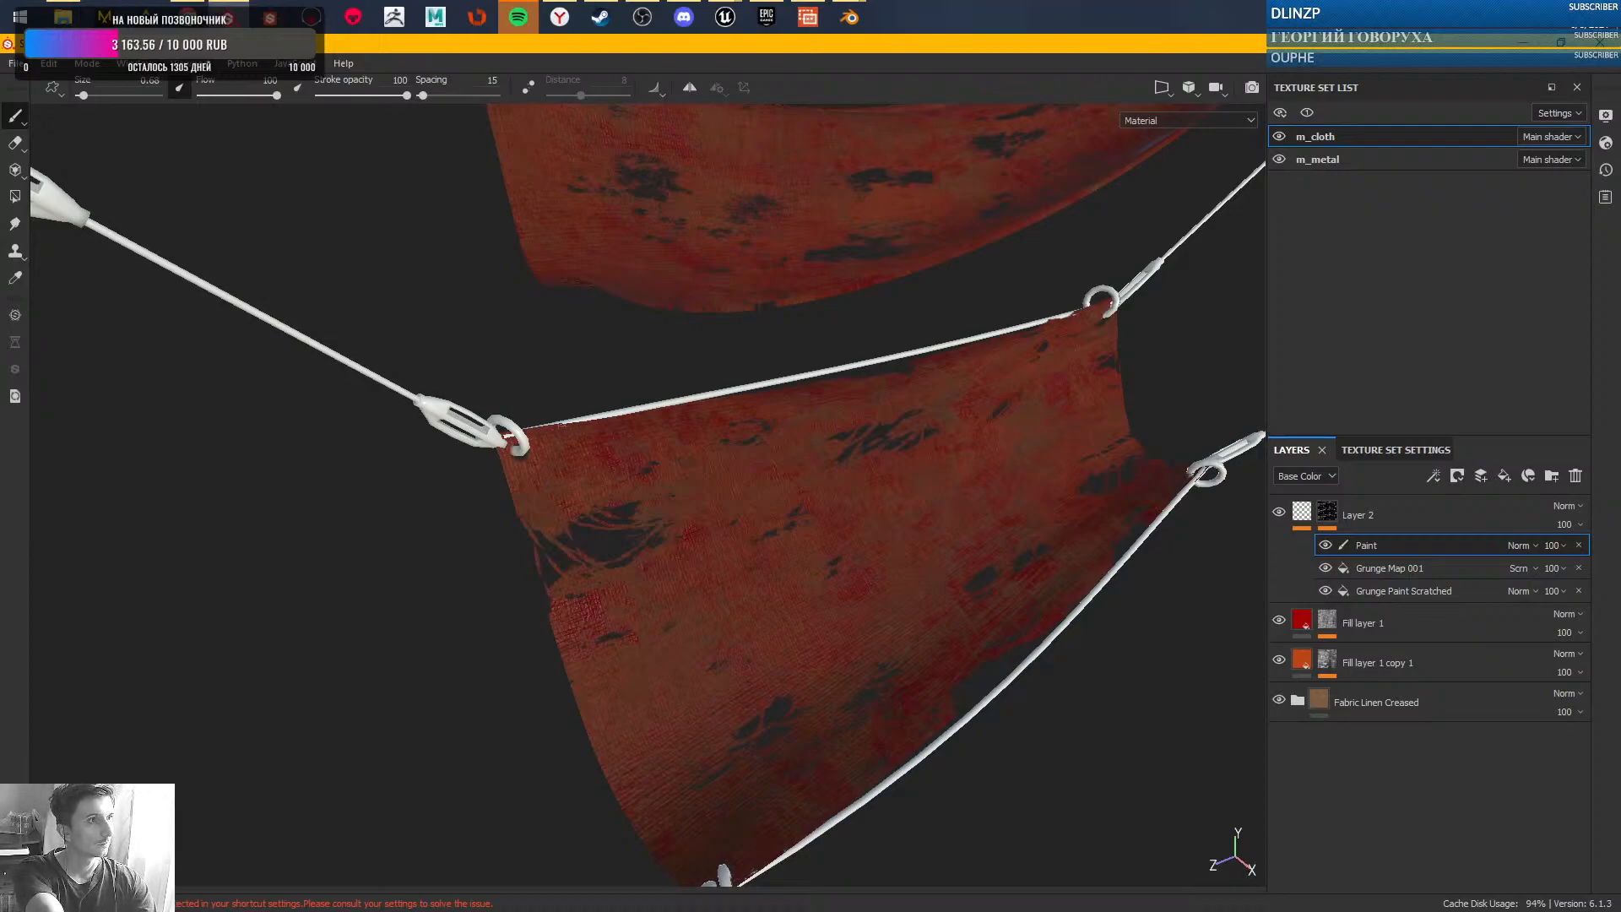
pyautogui.hotkey('alt', 'Tab')
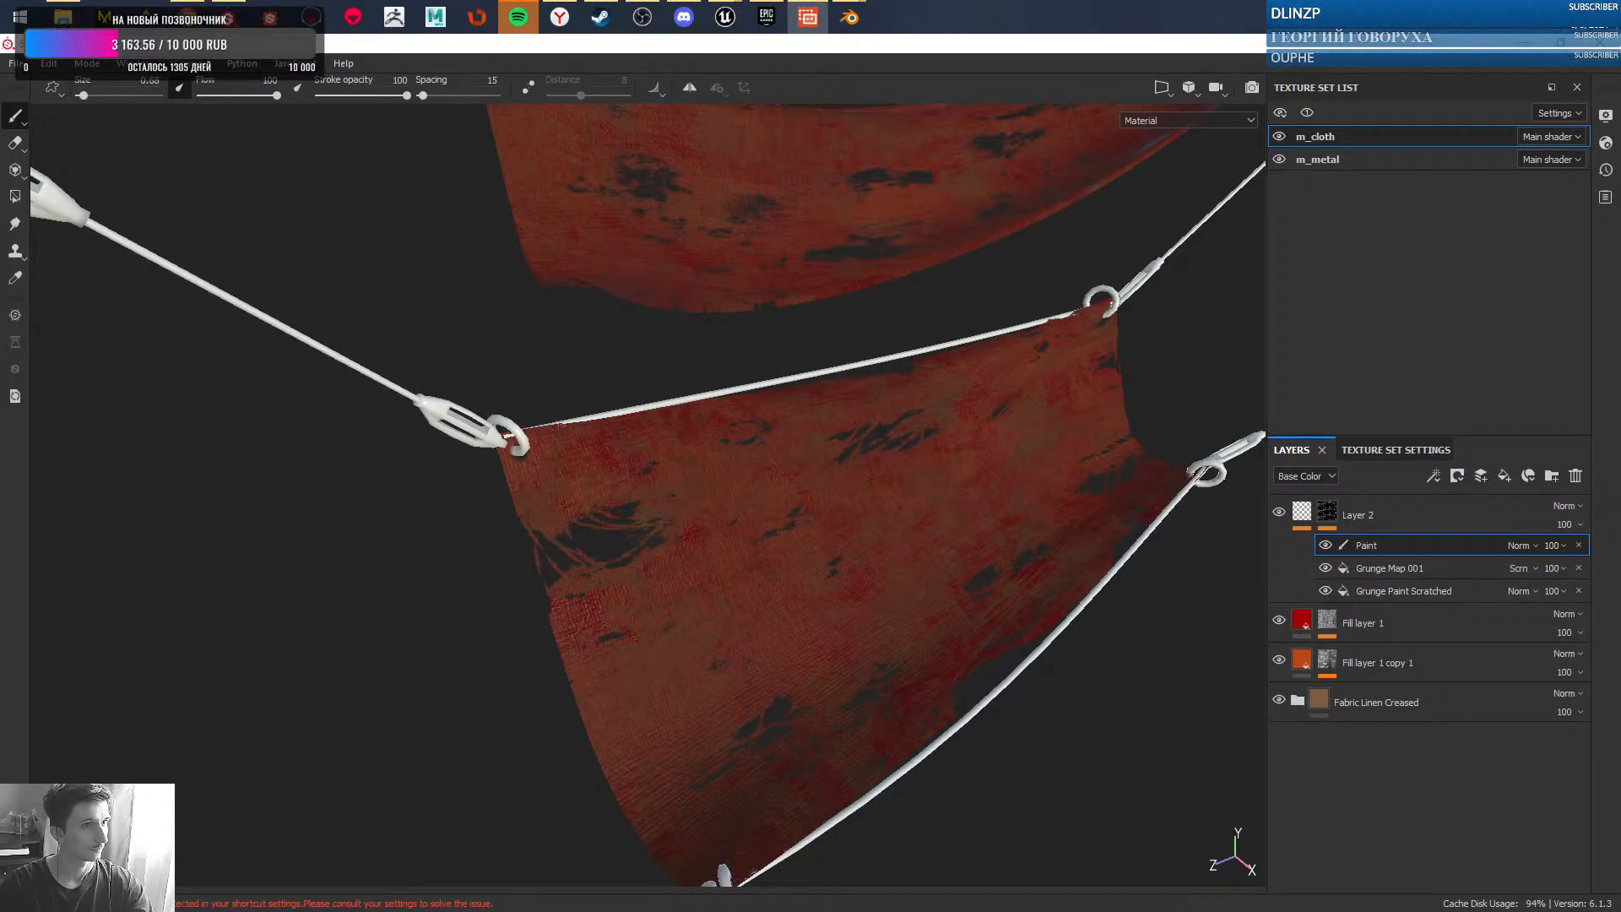
pyautogui.click(1522, 17)
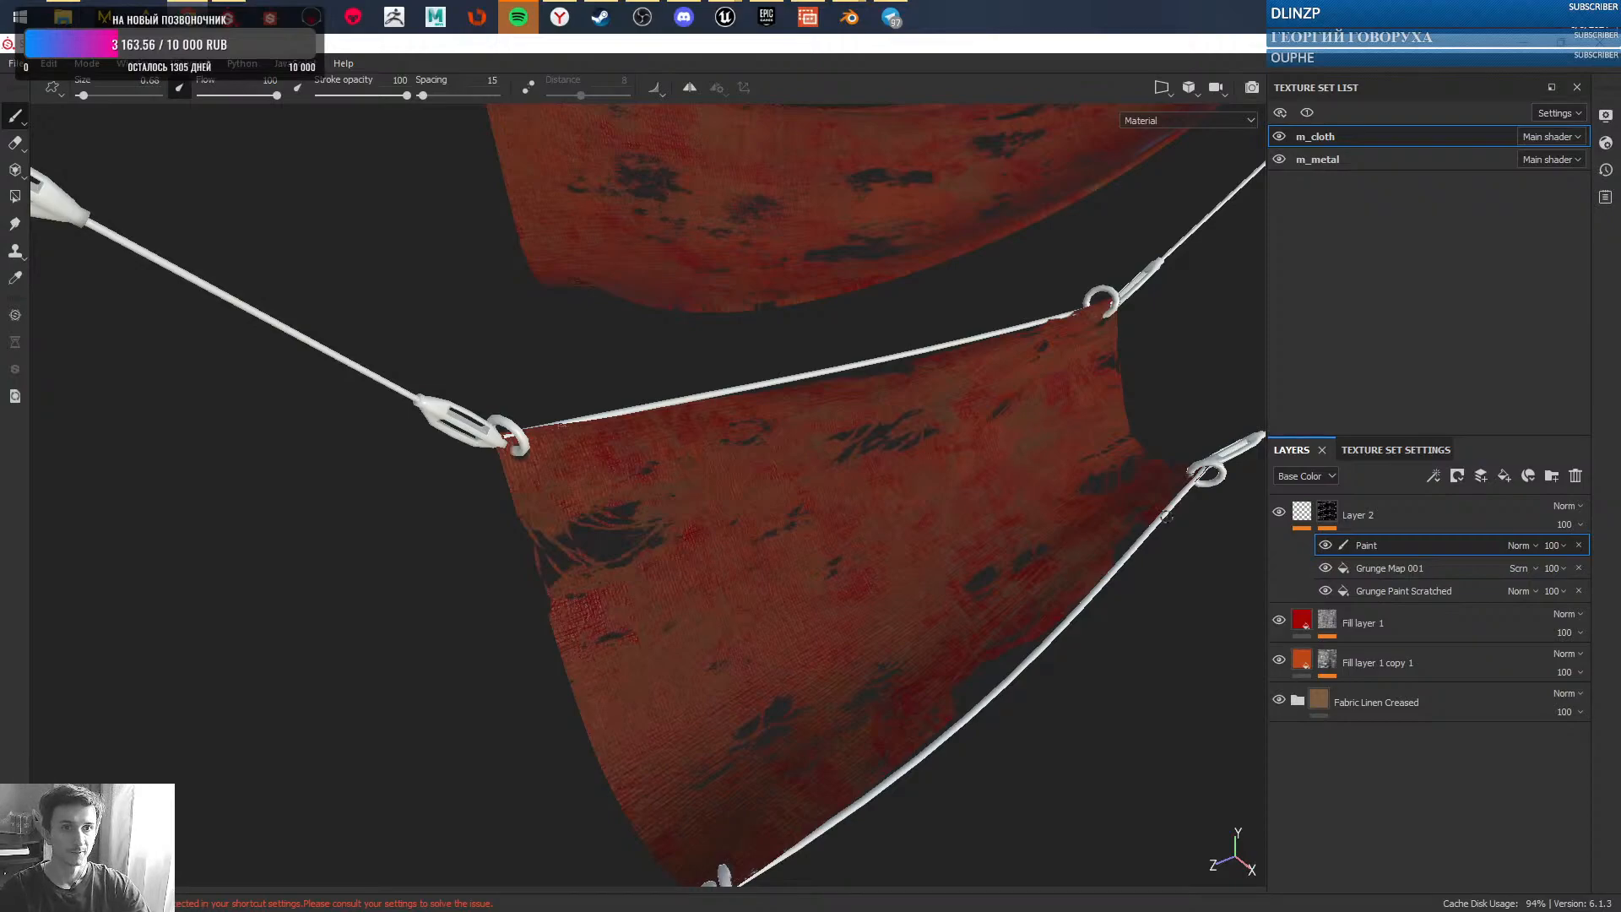
pyautogui.click(1417, 279)
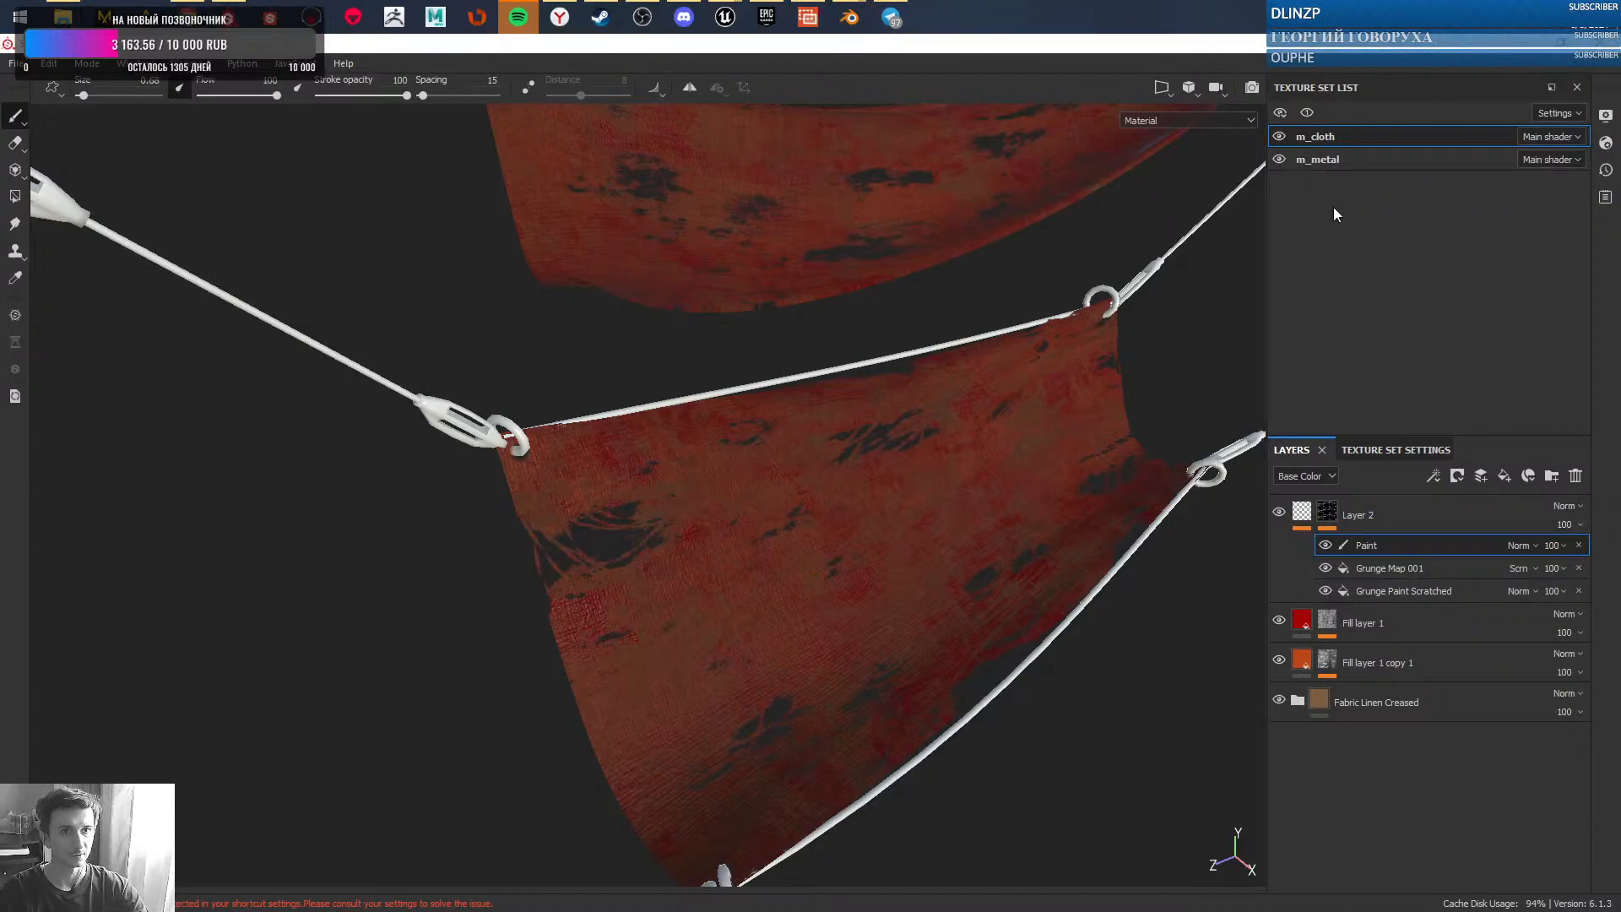
pyautogui.click(1376, 245)
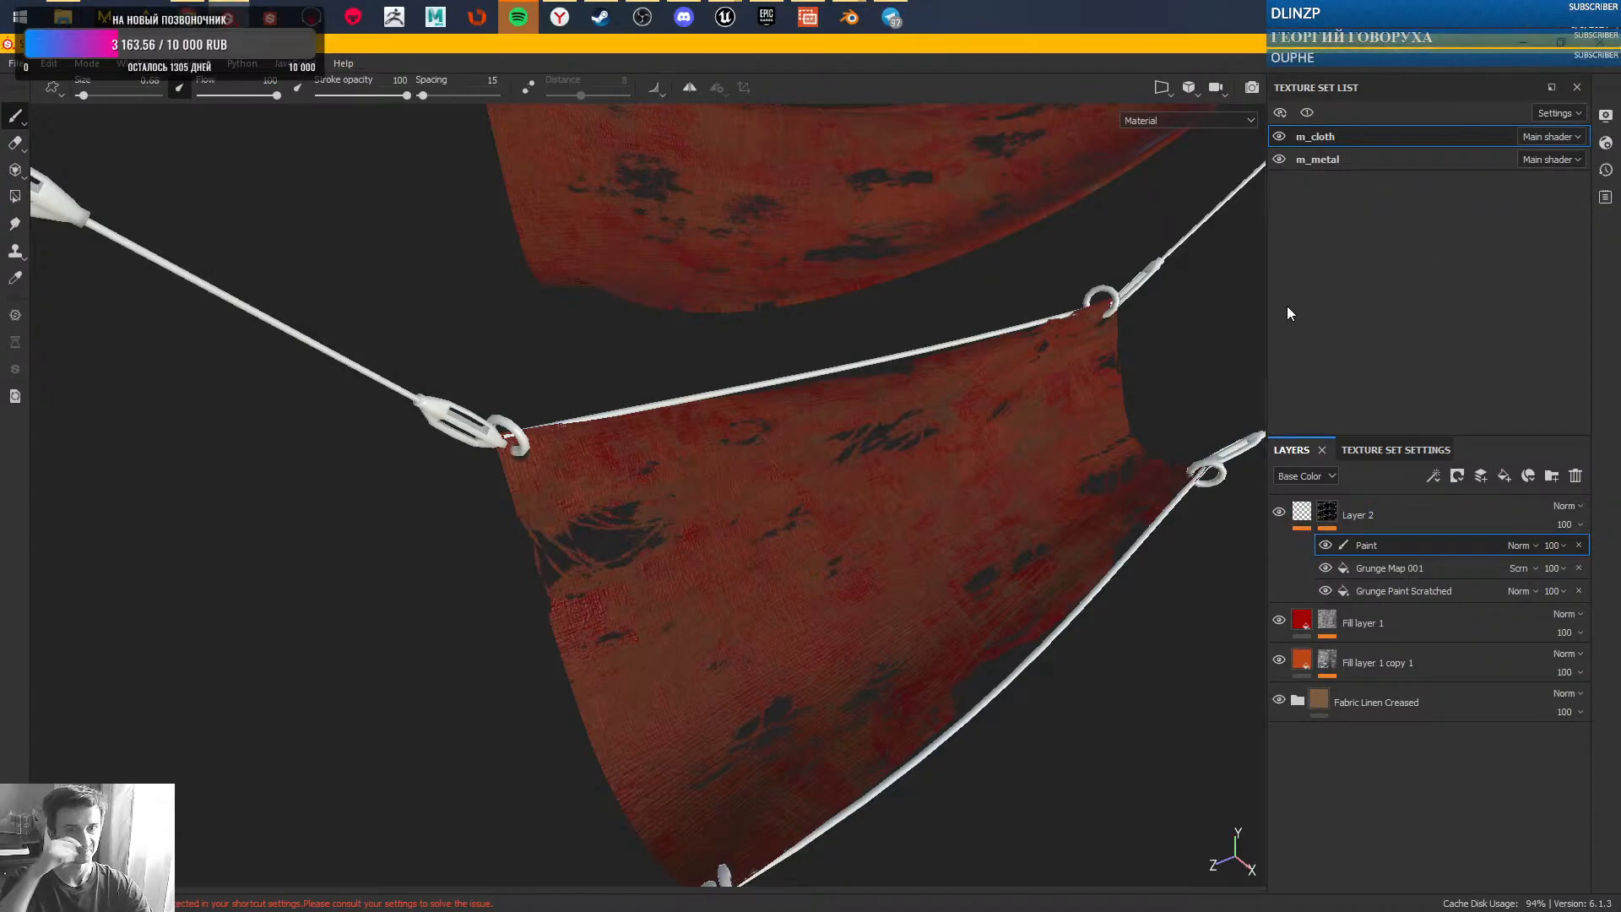
pyautogui.click(1260, 9)
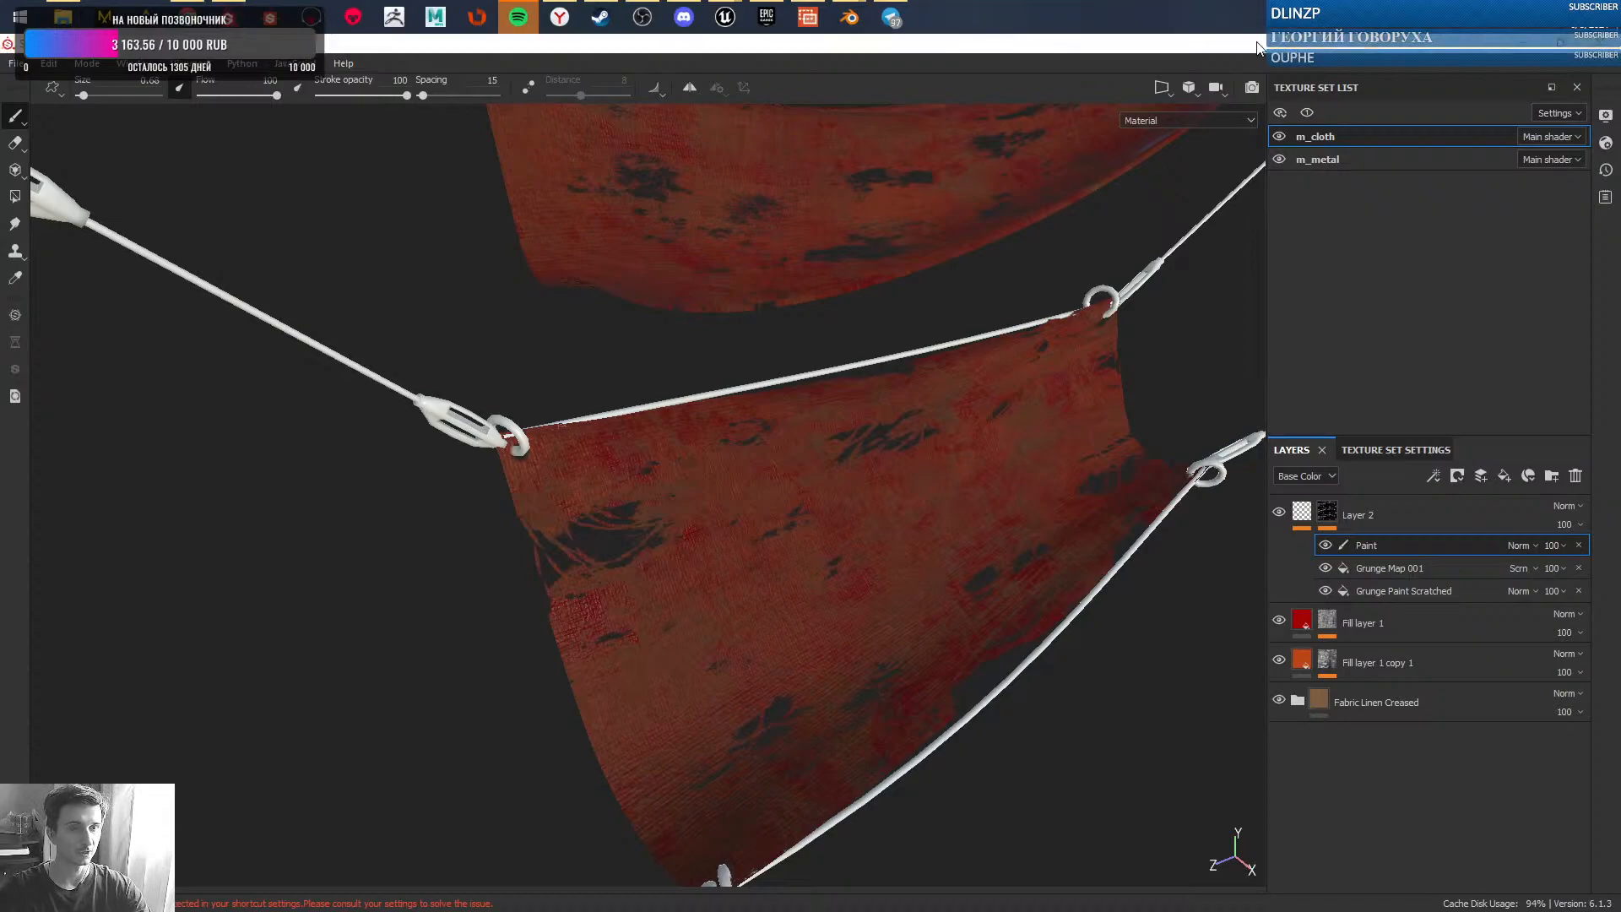
pyautogui.click(1270, 40)
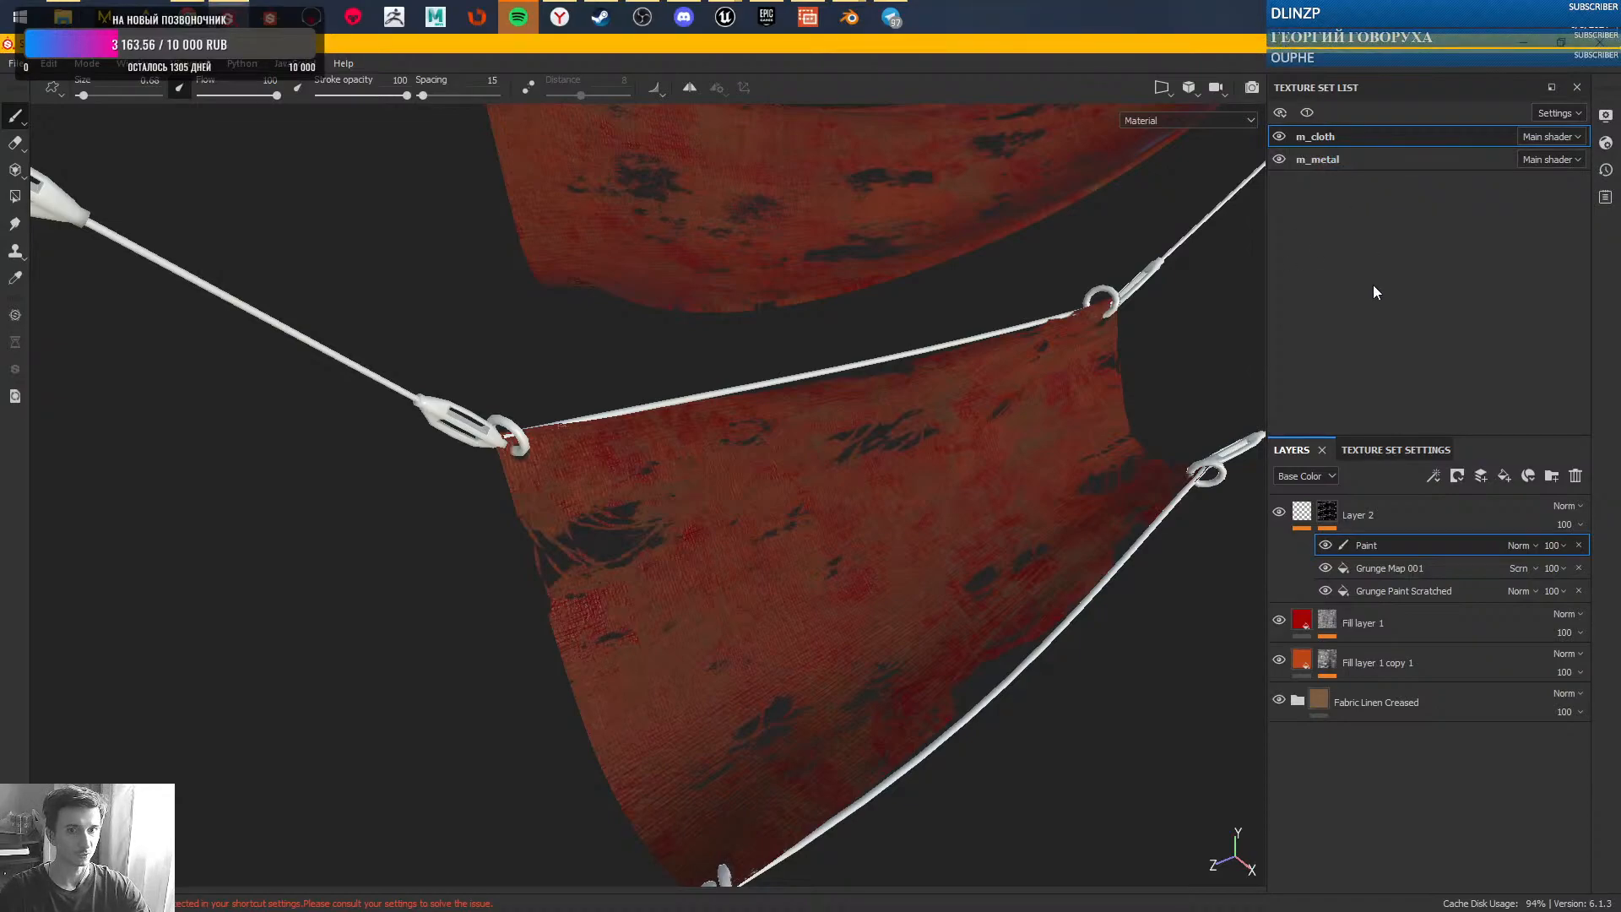
# - Inspect the whole lower cloth's holes, strands and eroded edges from several angles
pyautogui.keyDown('alt'); pyautogui.moveTo(965, 513); pyautogui.dragTo(1055, 712, button='right'); pyautogui.keyUp('alt')
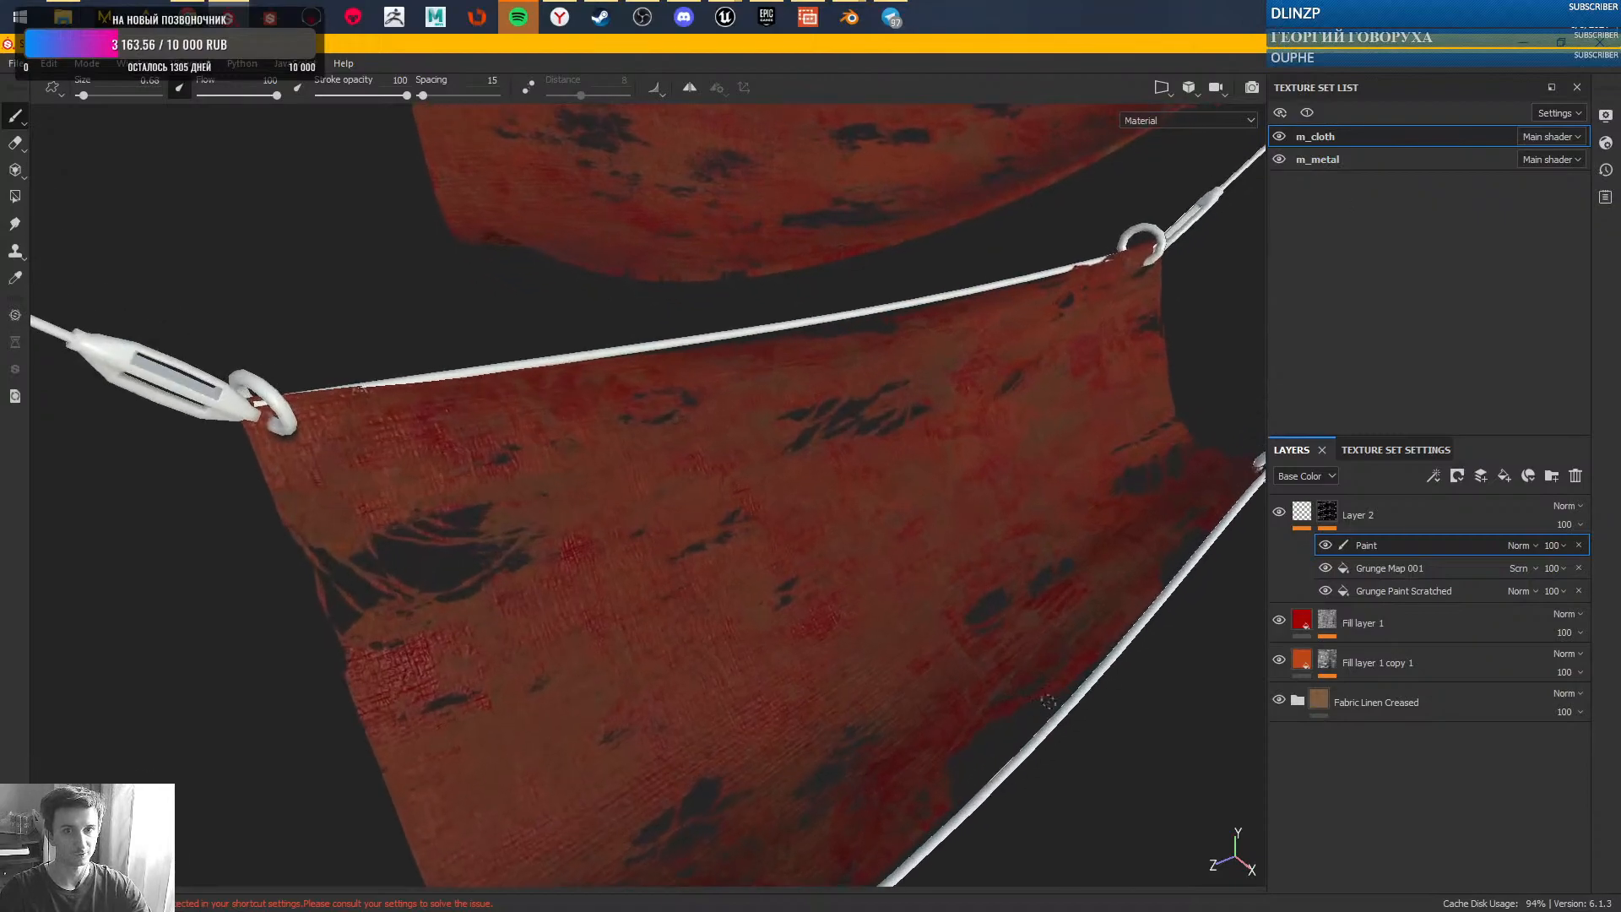
pyautogui.keyDown('alt'); pyautogui.moveTo(838, 617); pyautogui.dragTo(843, 531); pyautogui.keyUp('alt')
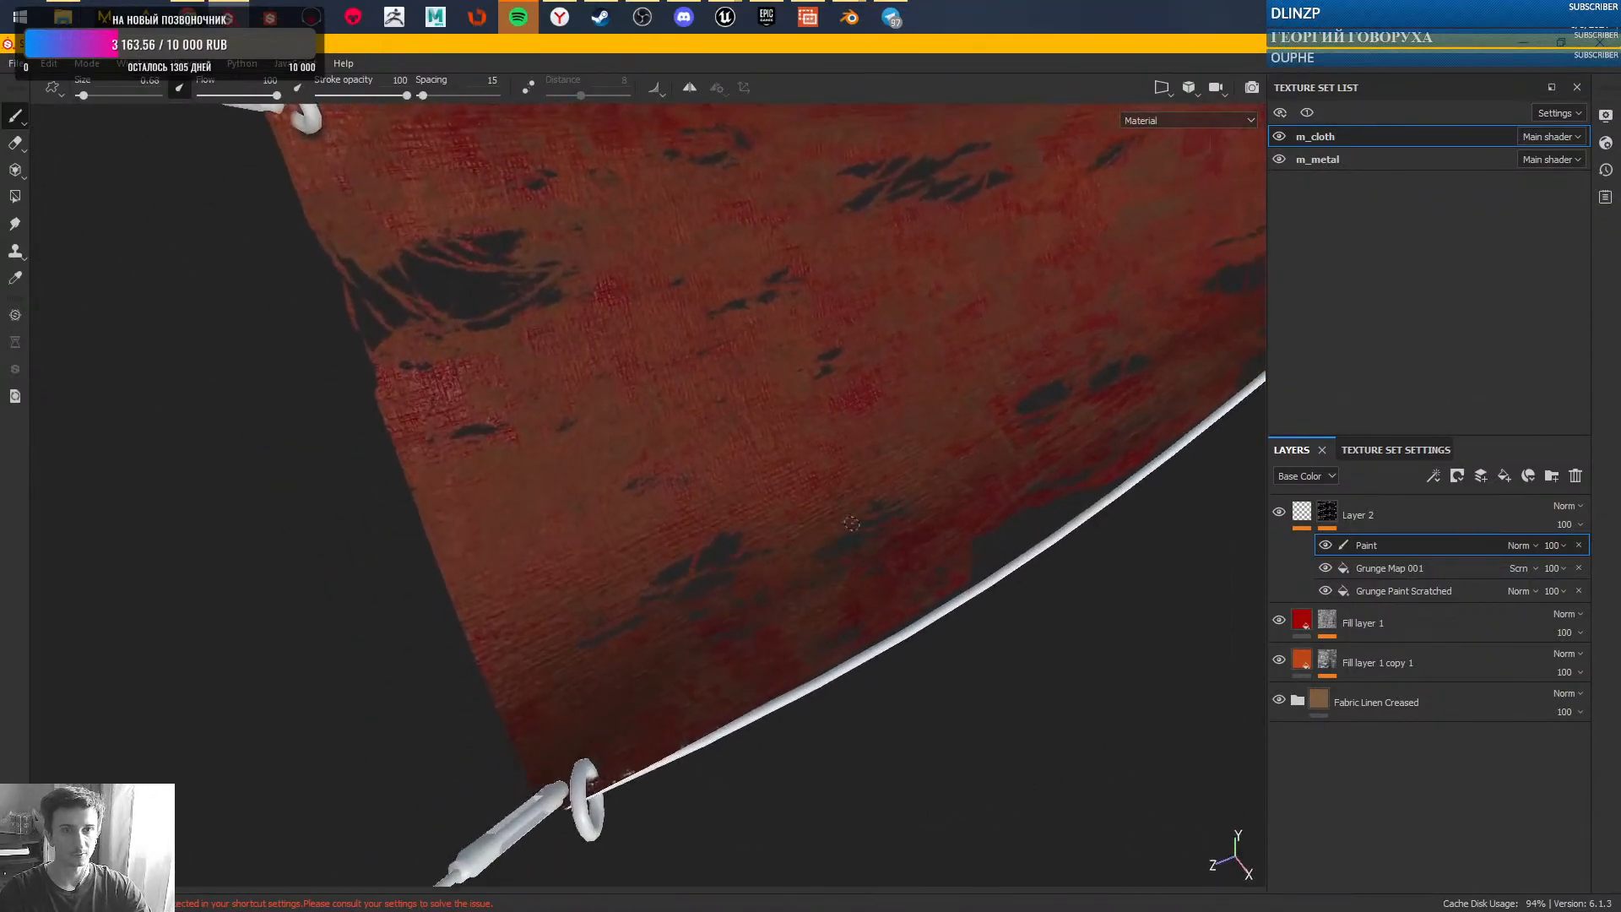
pyautogui.keyDown('alt'); pyautogui.moveTo(844, 530); pyautogui.dragTo(812, 677, button='middle'); pyautogui.keyUp('alt')
pyautogui.keyDown('alt'); pyautogui.moveTo(812, 678); pyautogui.dragTo(828, 546, button='right'); pyautogui.keyUp('alt')
pyautogui.moveTo(828, 546)
pyautogui.keyDown('alt'); pyautogui.mouseDown()
pyautogui.moveTo(801, 603)
pyautogui.moveTo(814, 630)
pyautogui.moveTo(869, 572)
pyautogui.moveTo(843, 589)
pyautogui.moveTo(869, 557)
pyautogui.moveTo(854, 591)
pyautogui.moveTo(819, 532)
pyautogui.mouseUp(); pyautogui.keyUp('alt')
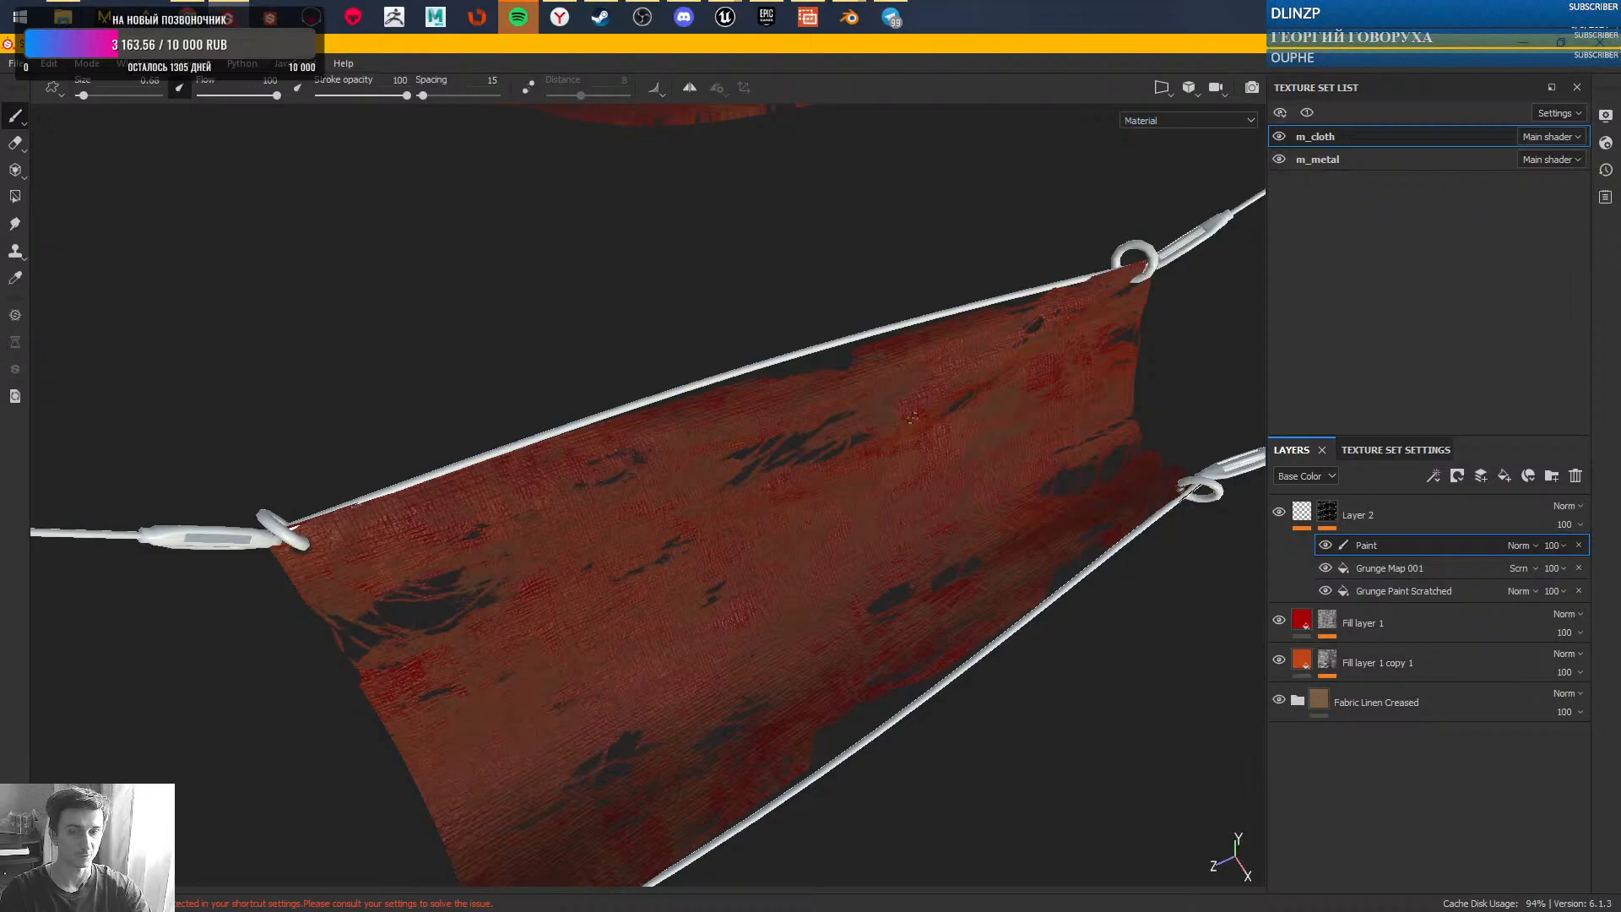
pyautogui.keyDown('alt'); pyautogui.moveTo(856, 534); pyautogui.dragTo(927, 563); pyautogui.keyUp('alt')
pyautogui.keyDown('alt'); pyautogui.moveTo(810, 504); pyautogui.dragTo(861, 499); pyautogui.keyUp('alt')
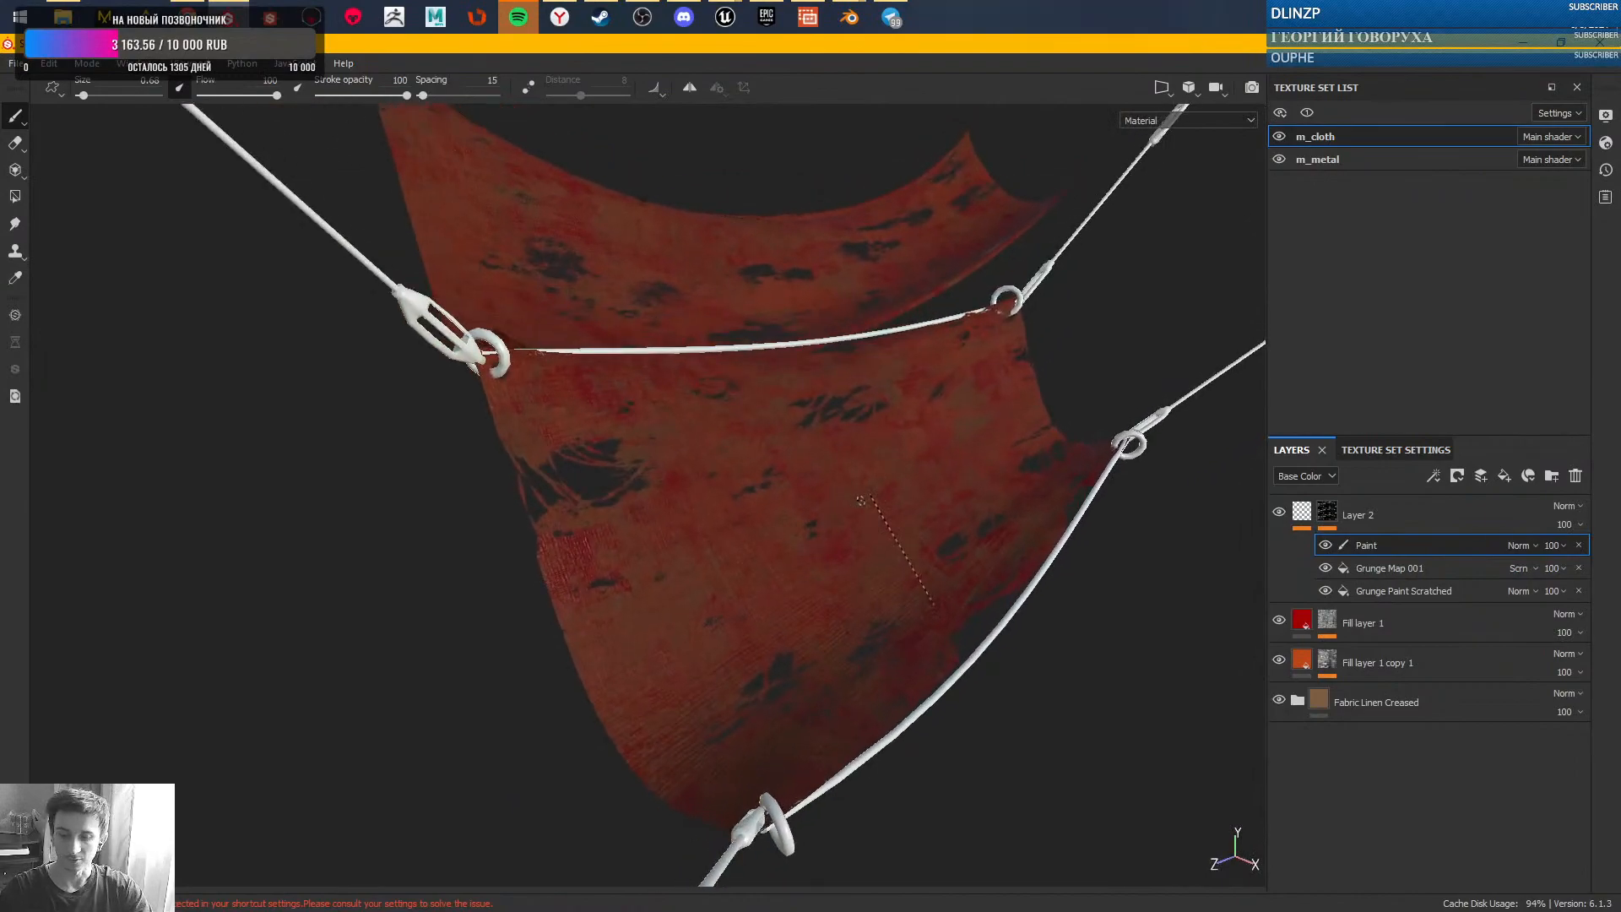
# - Export the m_cloth textures as 8-bit PNG files with the ue4_my_opacity template to the texturing/out folder
pyautogui.hotkey('ctrl', 'shift', 'e')
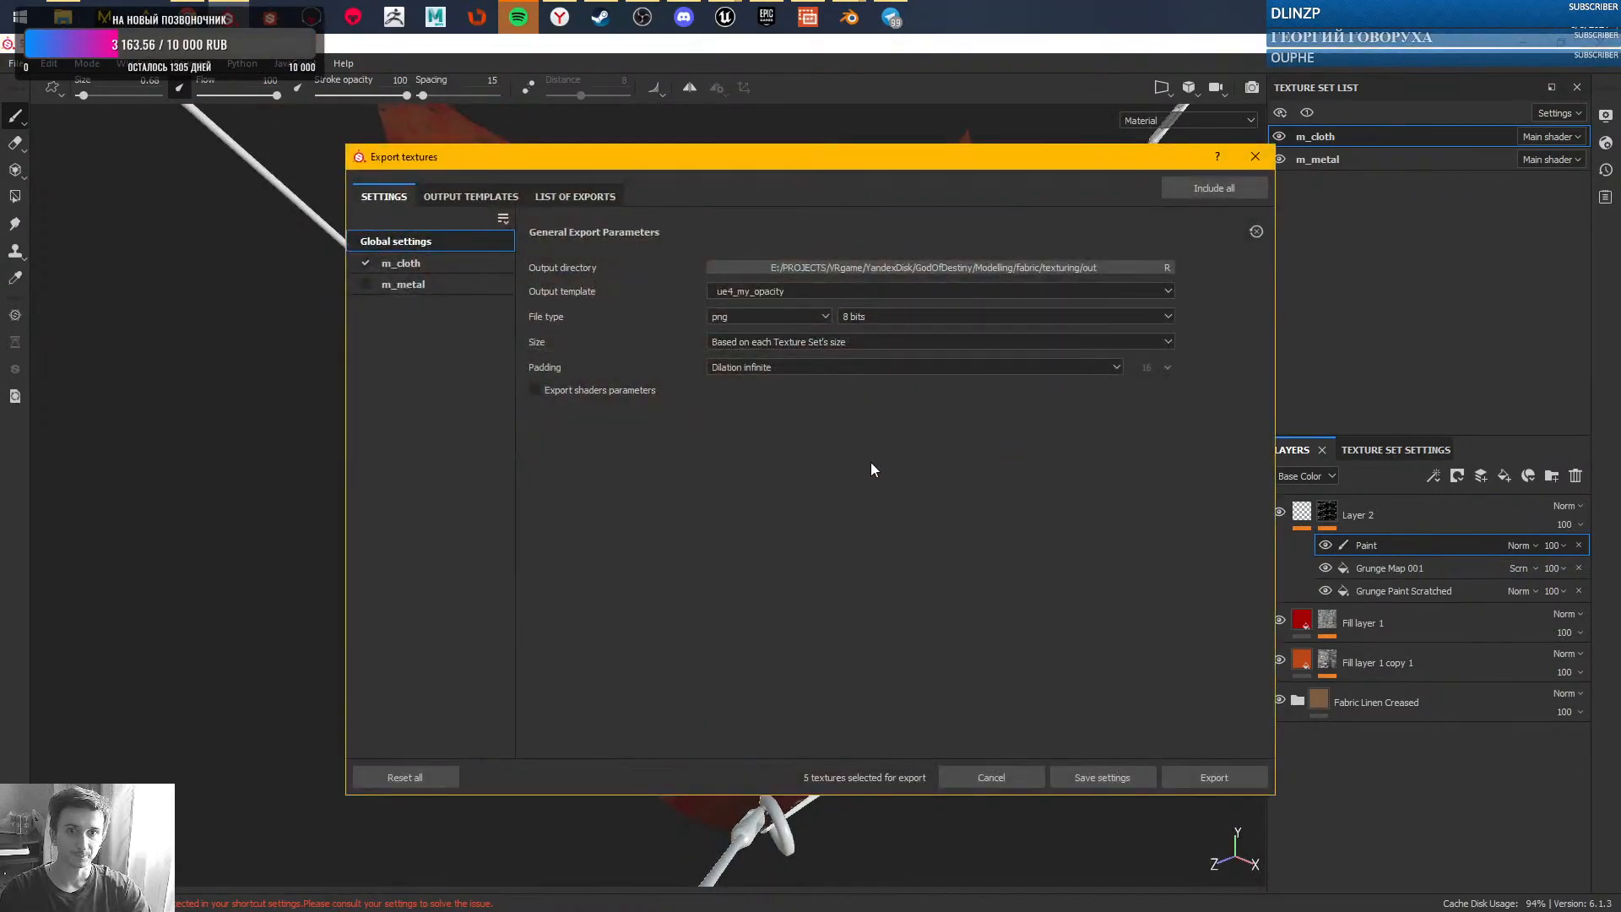
pyautogui.click(439, 265)
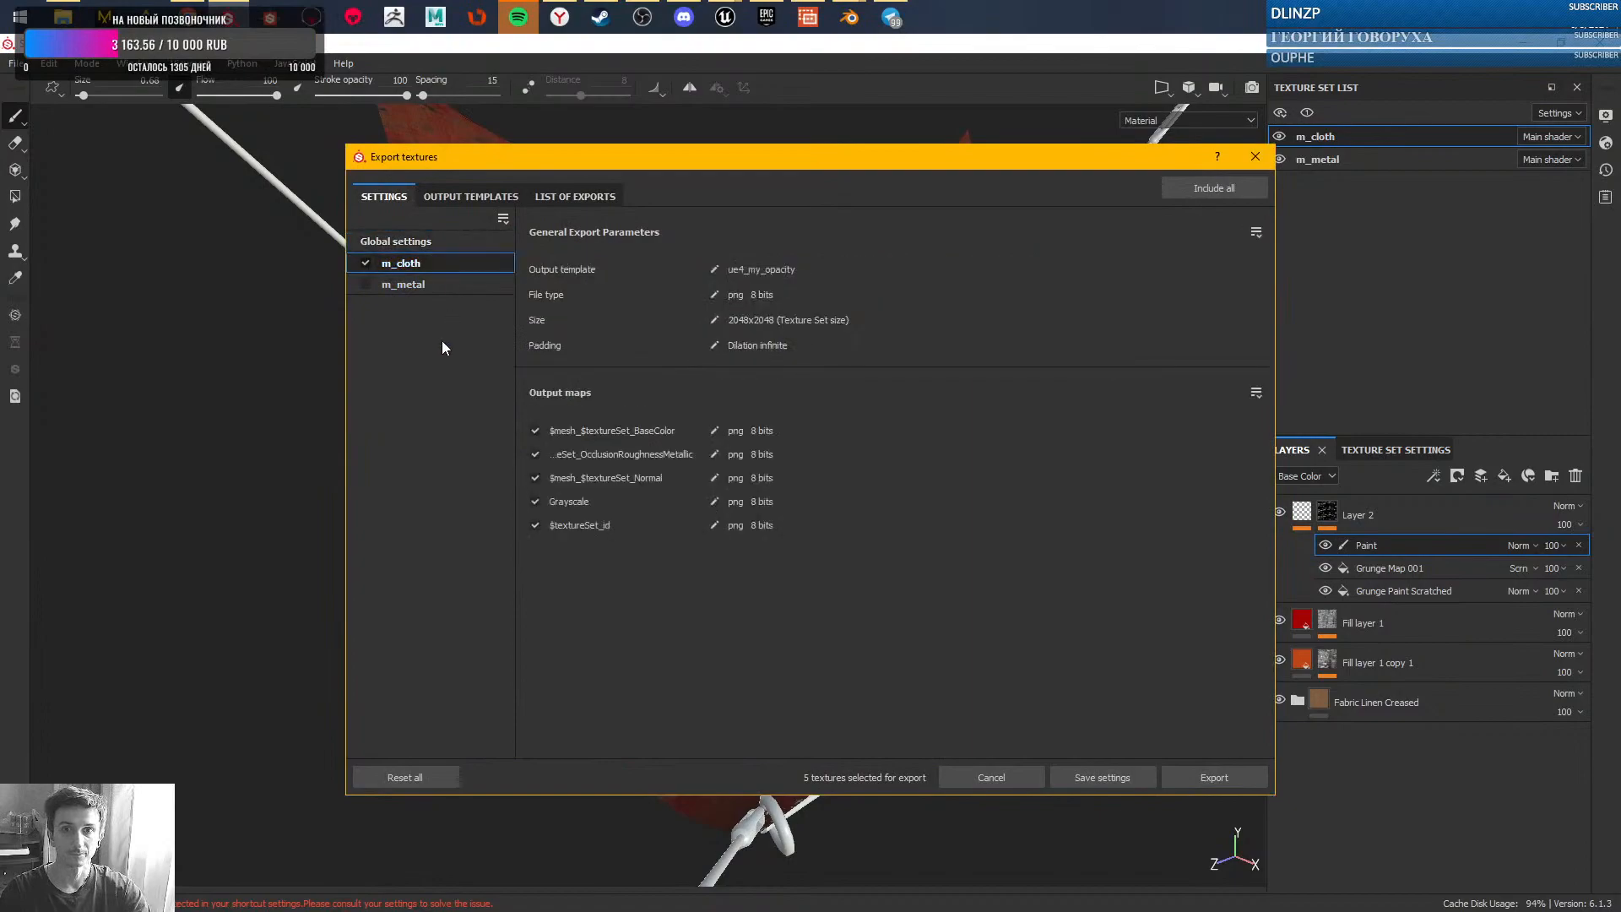
pyautogui.click(426, 243)
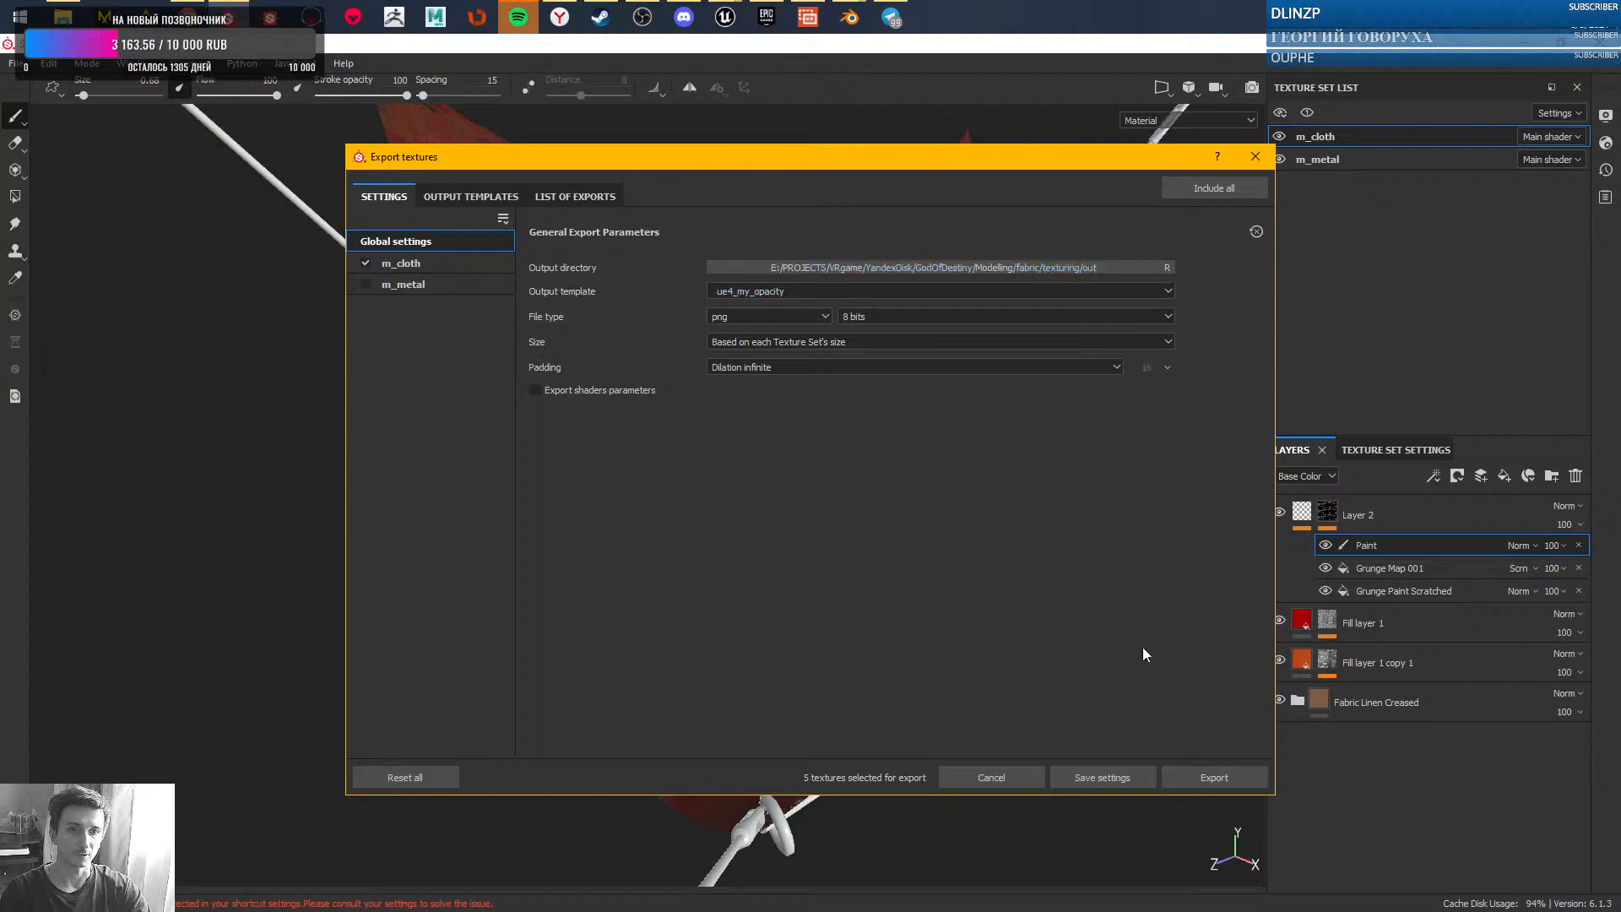
pyautogui.click(1218, 777)
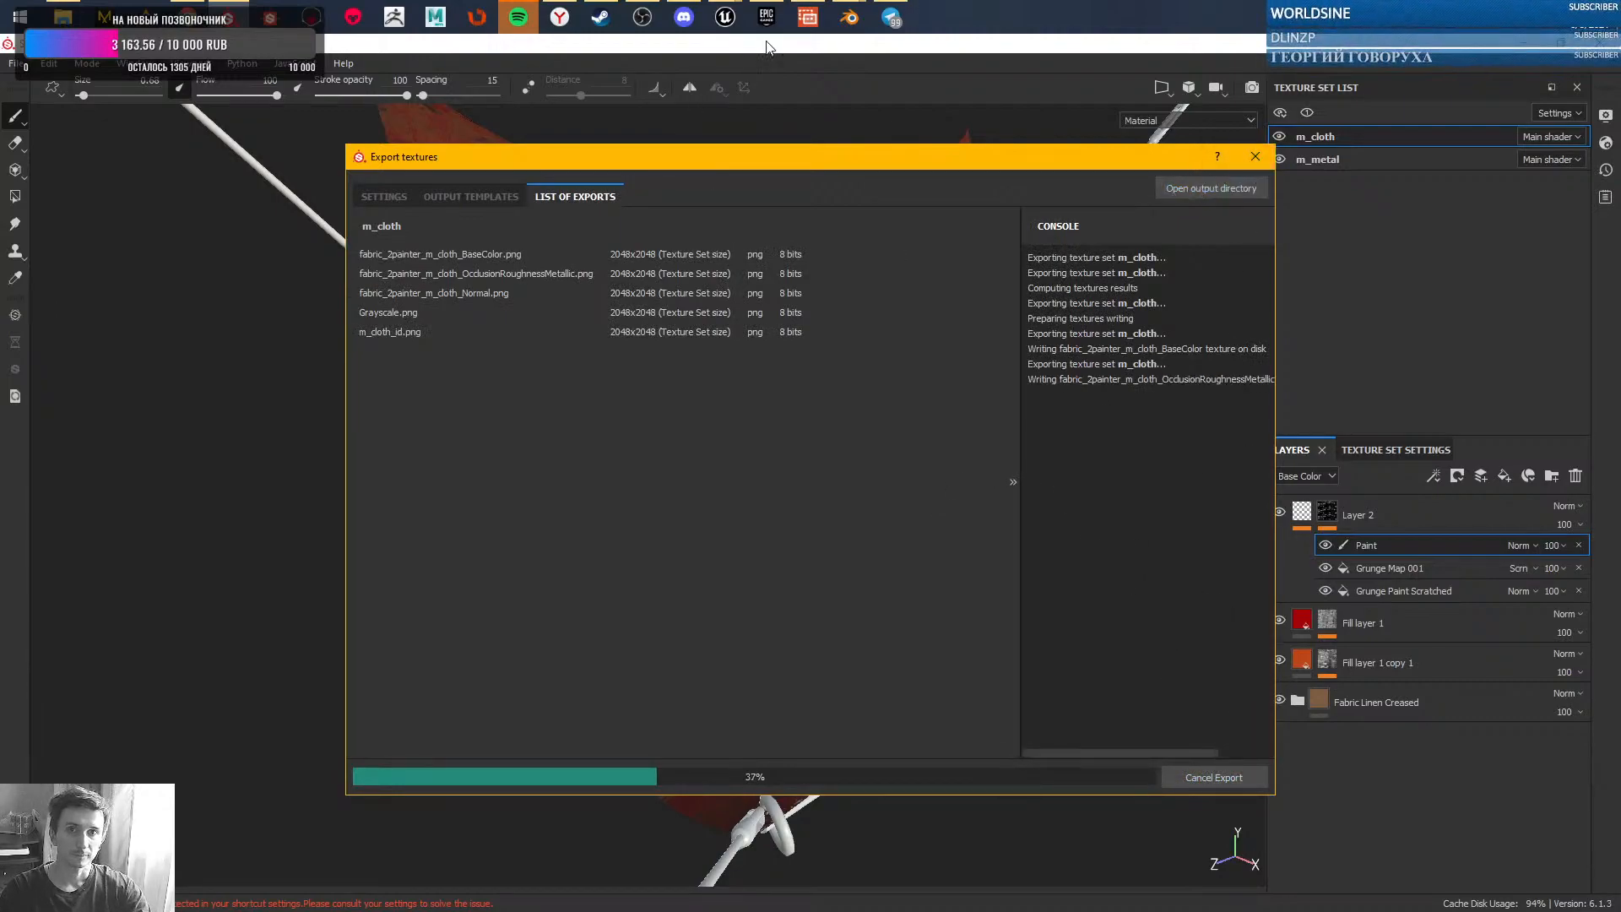
# - Switch to the GodsOfDestiny level in Unreal Editor and turn on realtime rendering in the perspective viewport
pyautogui.click(724, 17)
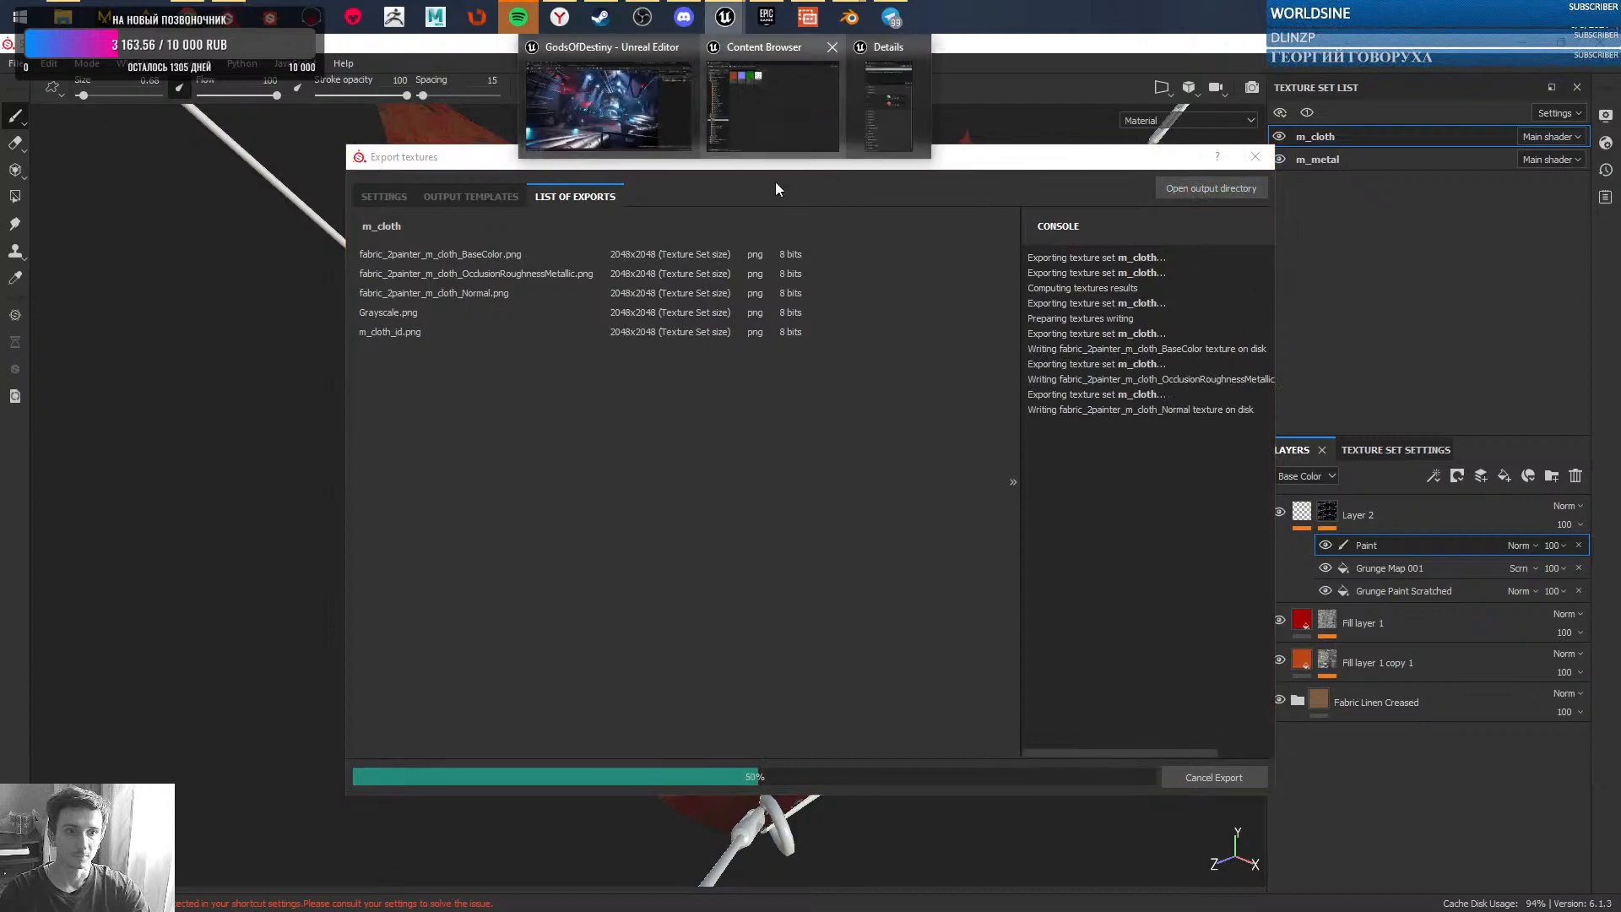
pyautogui.click(603, 101)
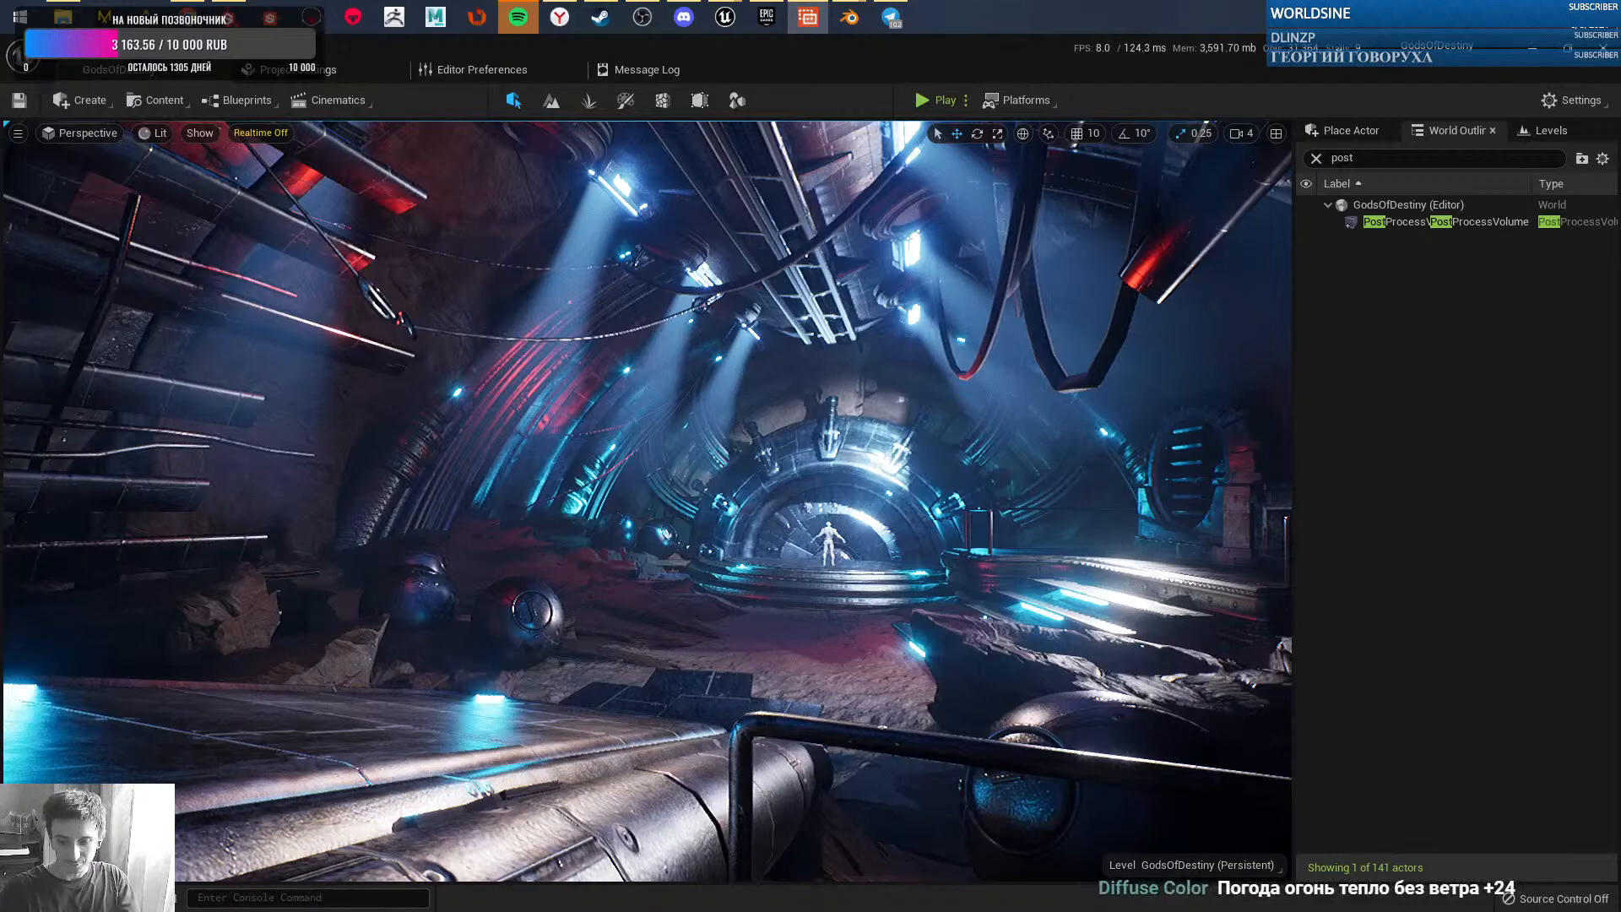
pyautogui.click(1437, 422)
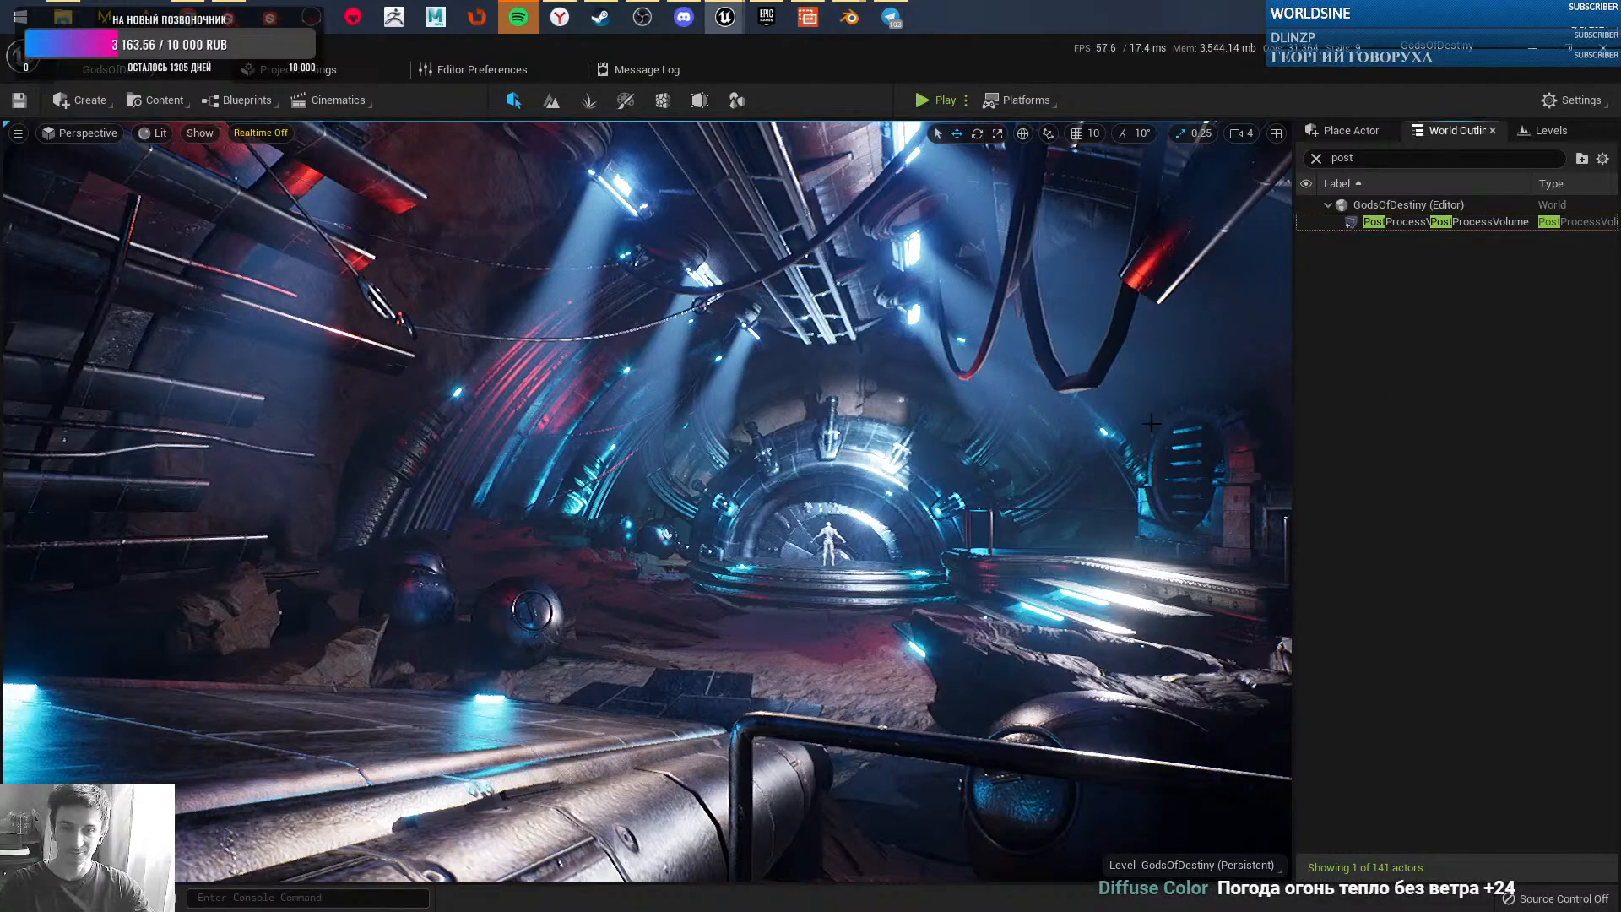
pyautogui.hotkey('ctrl', 'r')
pyautogui.moveTo(835, 496)
pyautogui.mouseDown(button='right')
pyautogui.moveTo(812, 456)
pyautogui.moveTo(829, 490)
pyautogui.mouseUp(button='right')
pyautogui.moveTo(945, 600); pyautogui.dragTo(869, 534, button='right')
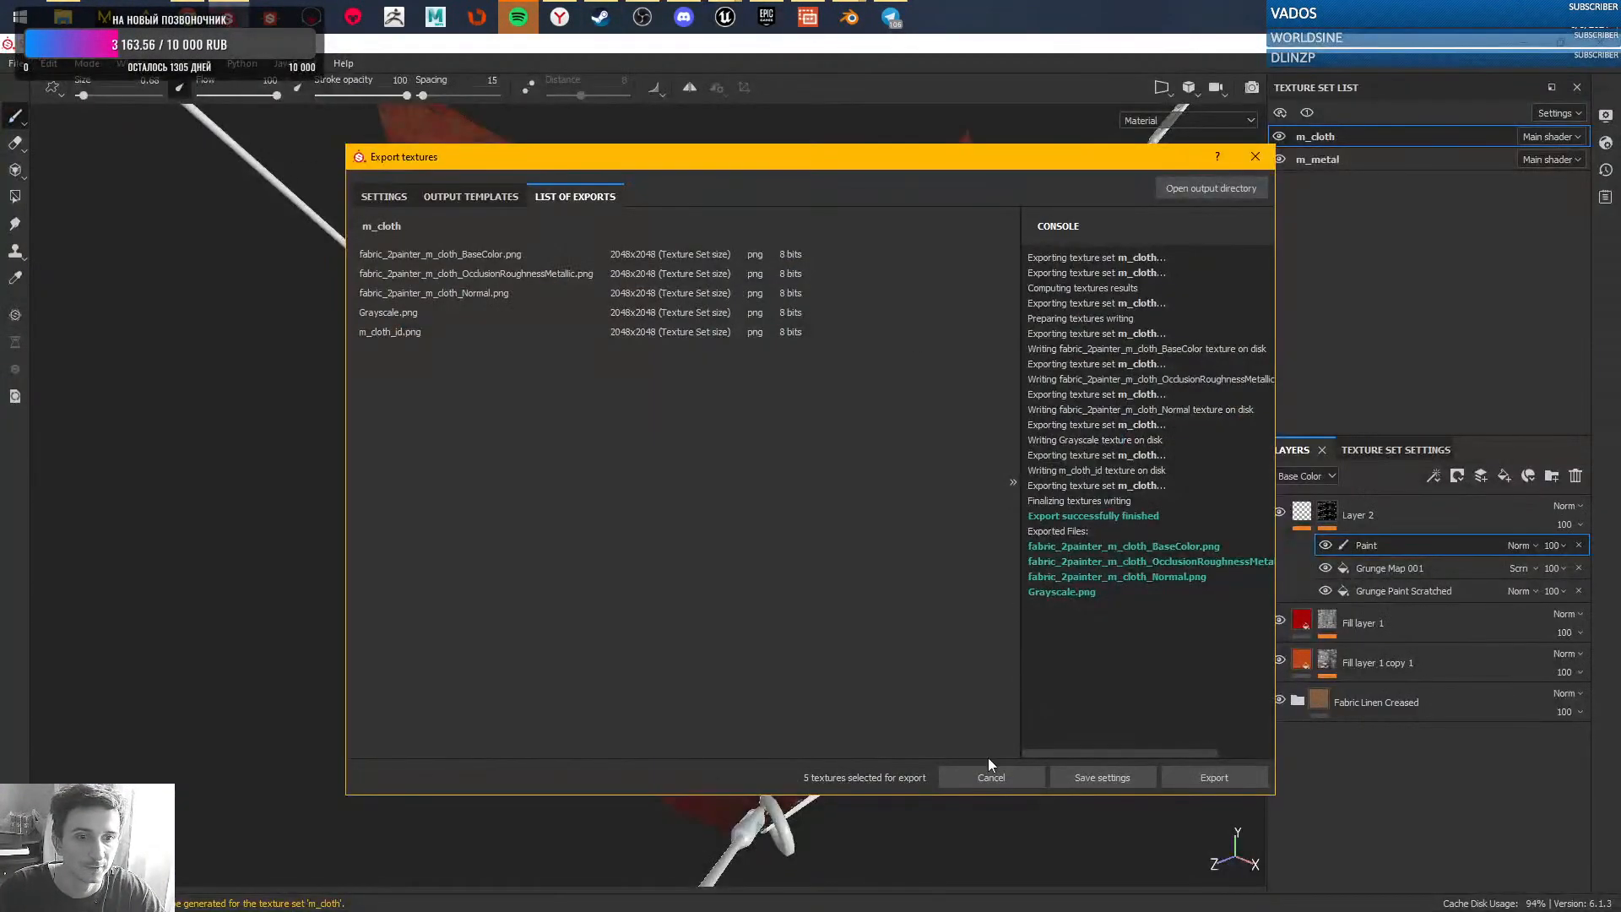
# - Return to Substance Painter and adjust the Grunge Paint Scratched fill in Layer 2's mask to scatter fine scratched wear across the cloth
pyautogui.click(1255, 158)
pyautogui.keyDown('alt'); pyautogui.moveTo(909, 448); pyautogui.dragTo(882, 541); pyautogui.keyUp('alt')
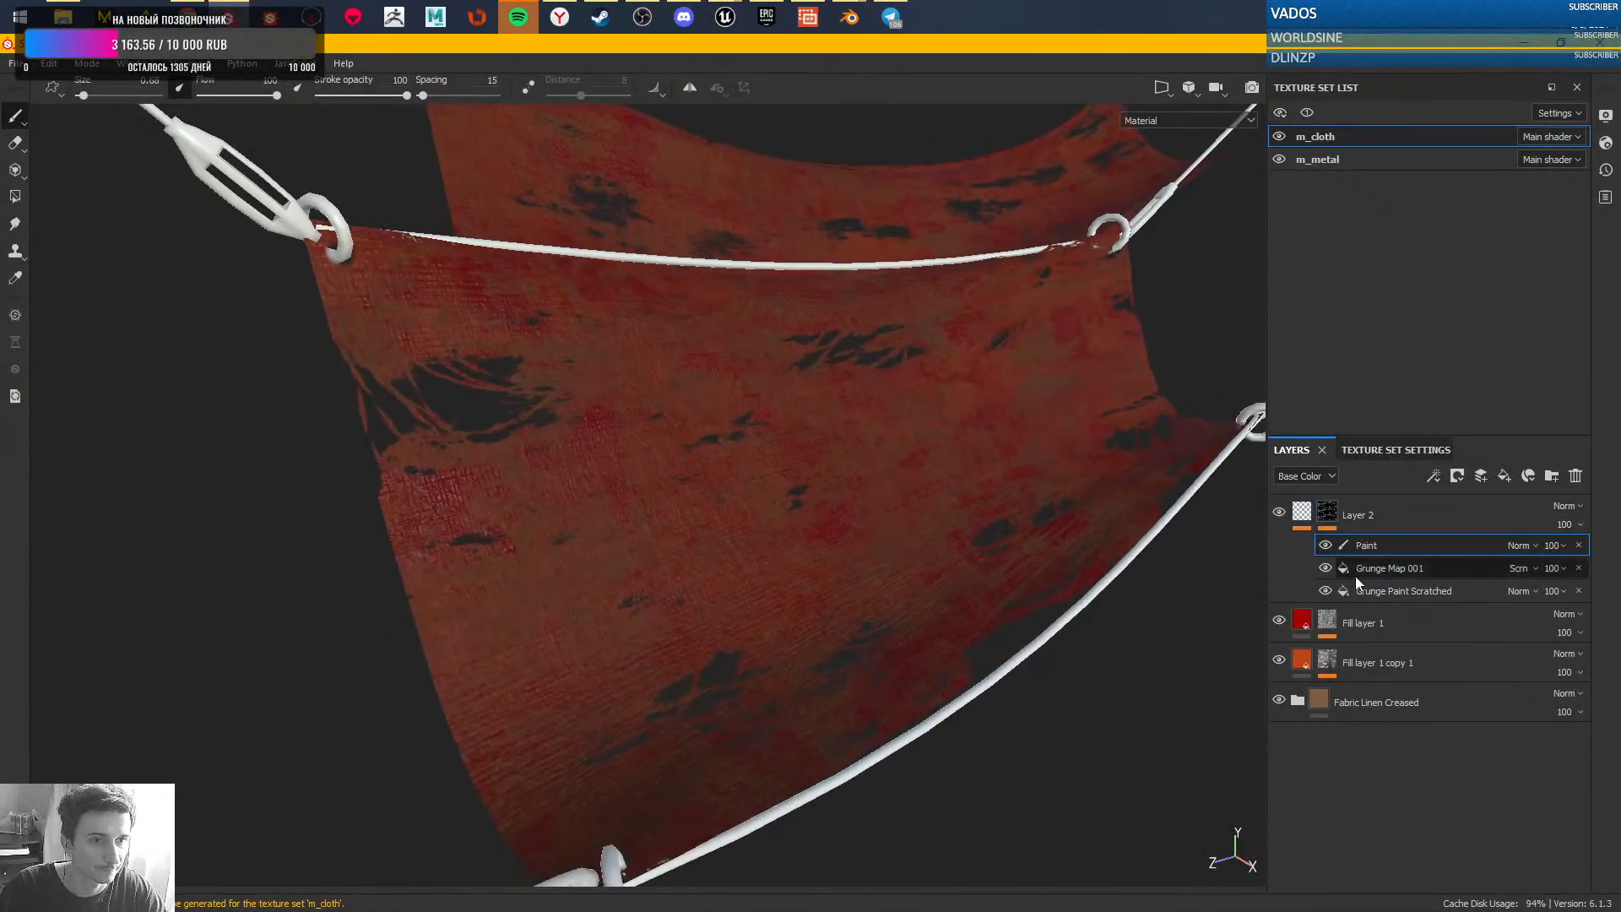
pyautogui.click(1326, 567)
pyautogui.click(1326, 567)
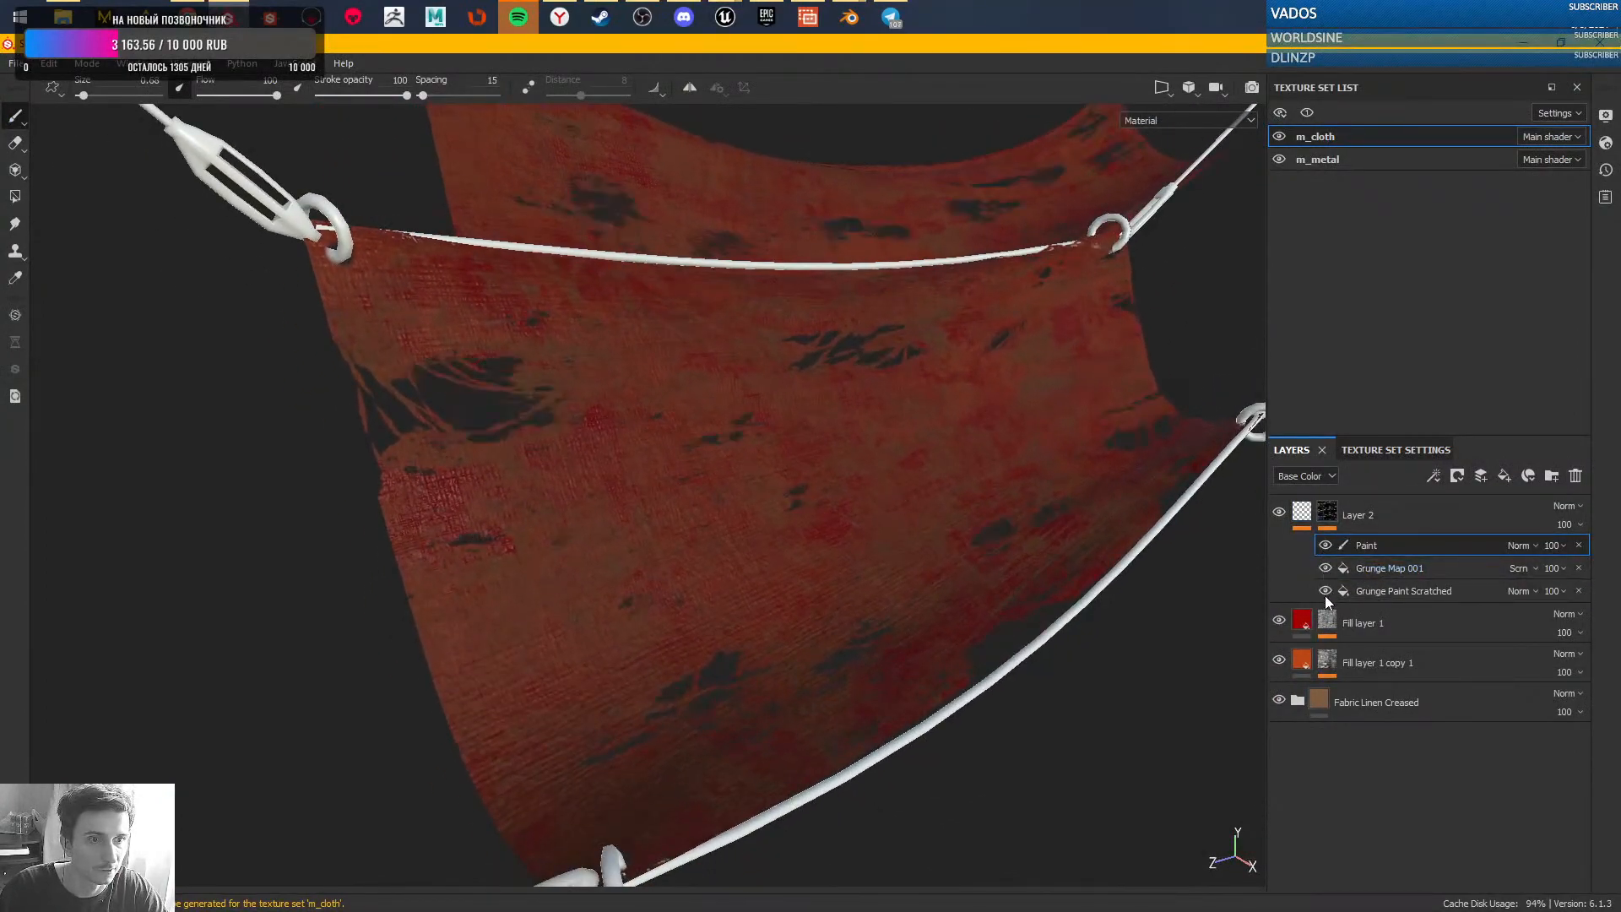
pyautogui.click(1462, 593)
pyautogui.keyDown('alt'); pyautogui.moveTo(867, 429); pyautogui.dragTo(964, 689, button='right'); pyautogui.keyUp('alt')
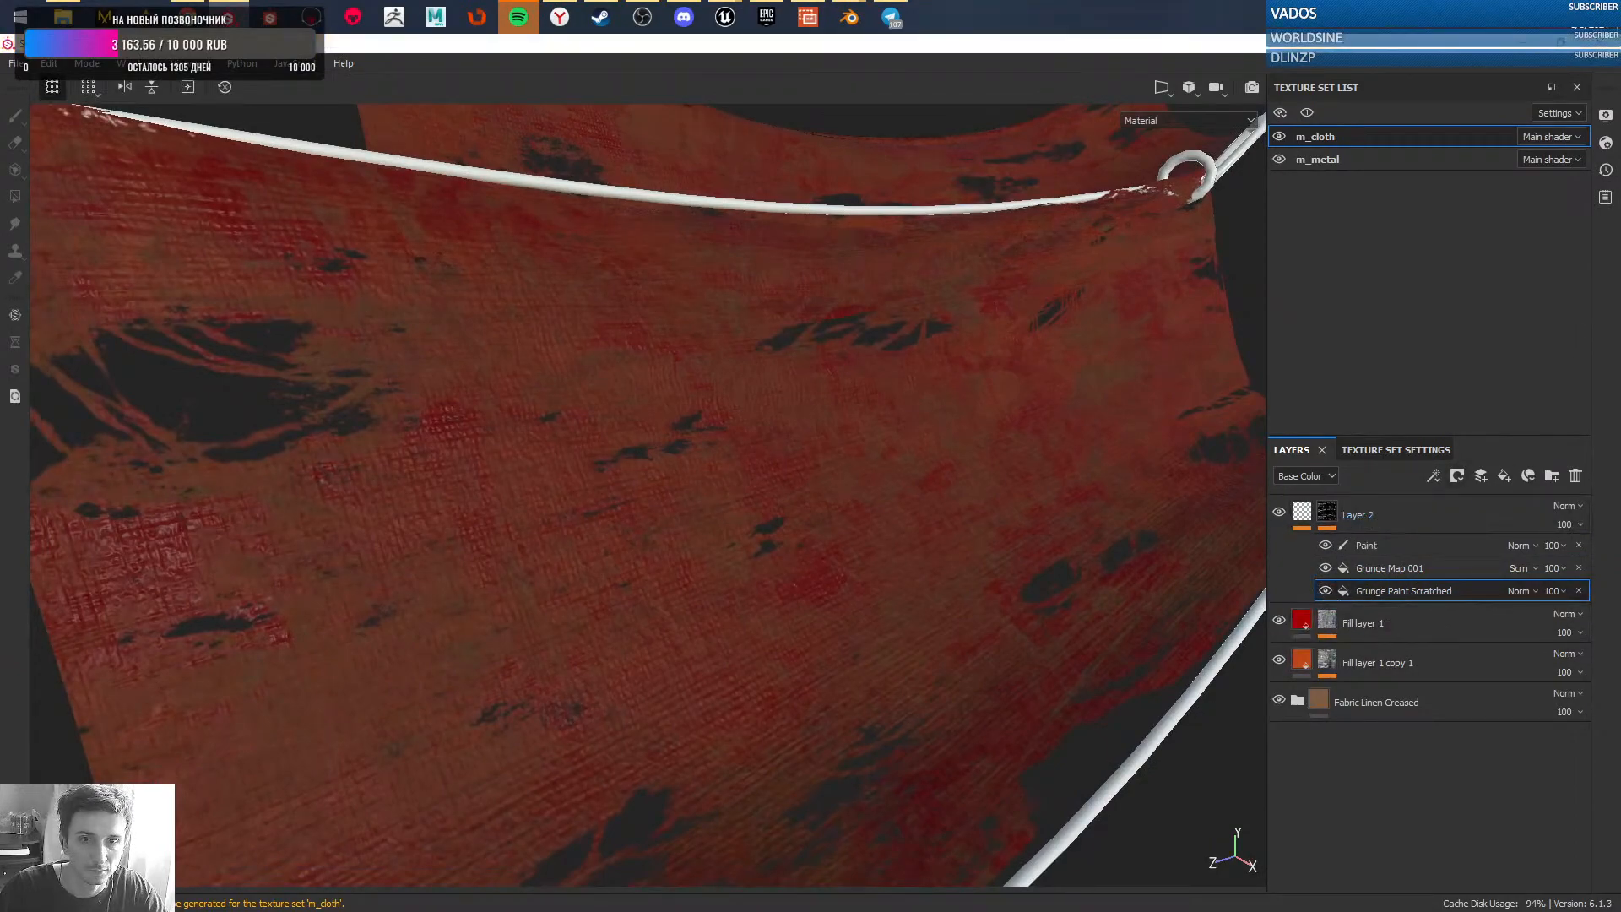
pyautogui.click(929, 429)
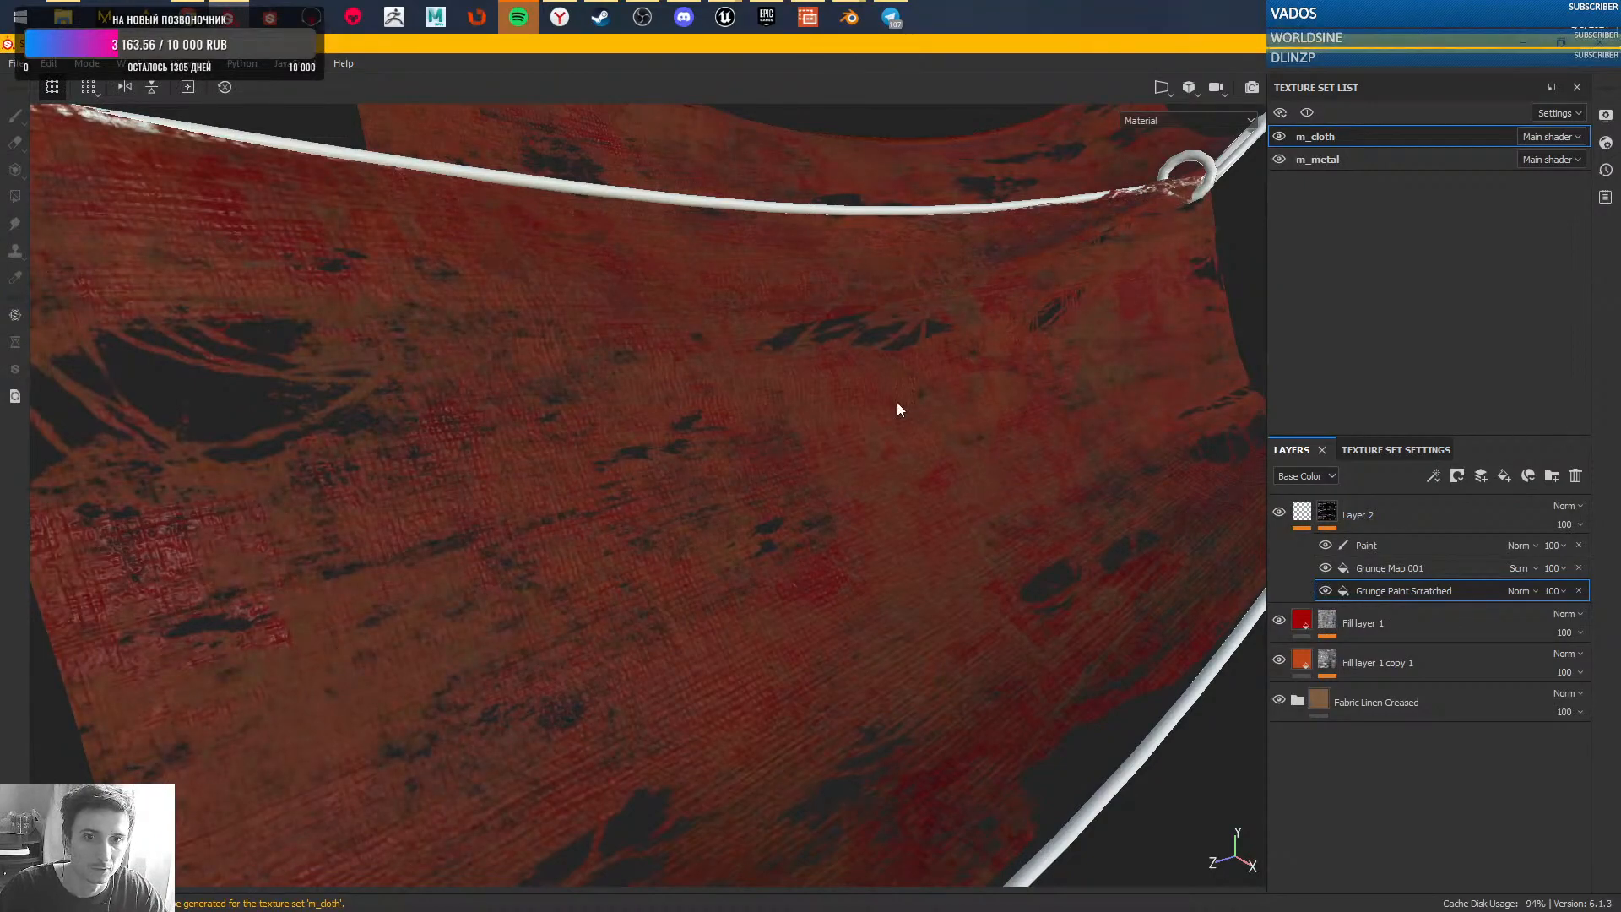
pyautogui.scroll(-5, 929, 430)
pyautogui.keyDown('alt'); pyautogui.moveTo(919, 504); pyautogui.dragTo(979, 488); pyautogui.keyUp('alt')
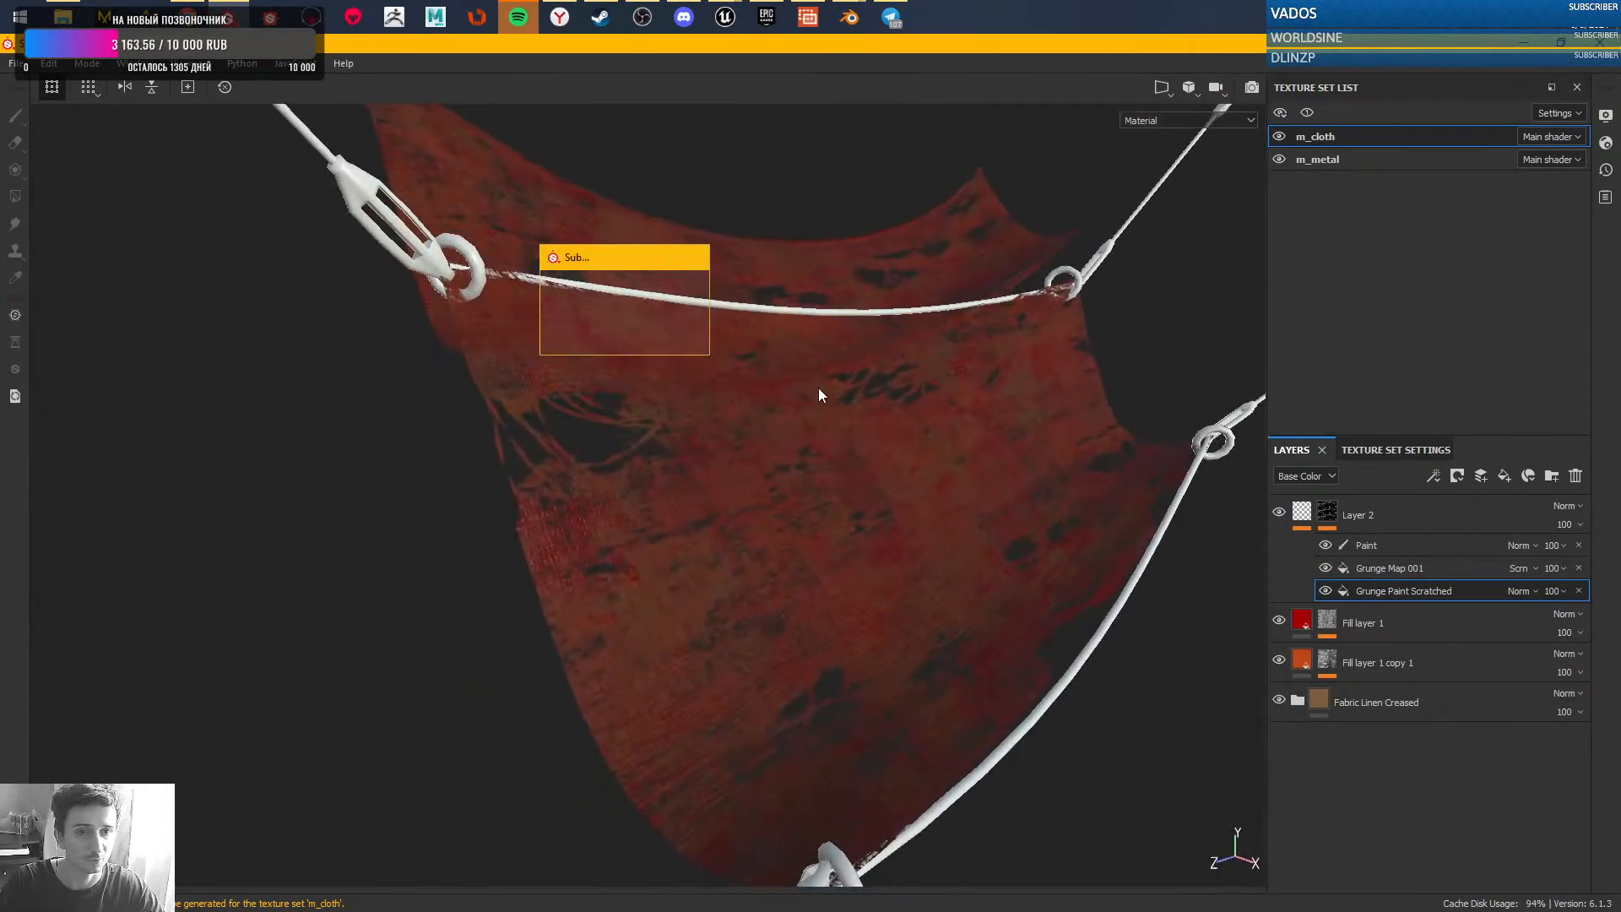
# - Export the m_cloth textures again as 8-bit PNG files with the ue4_my_opacity template
pyautogui.hotkey('ctrl', 'shift', 'e')
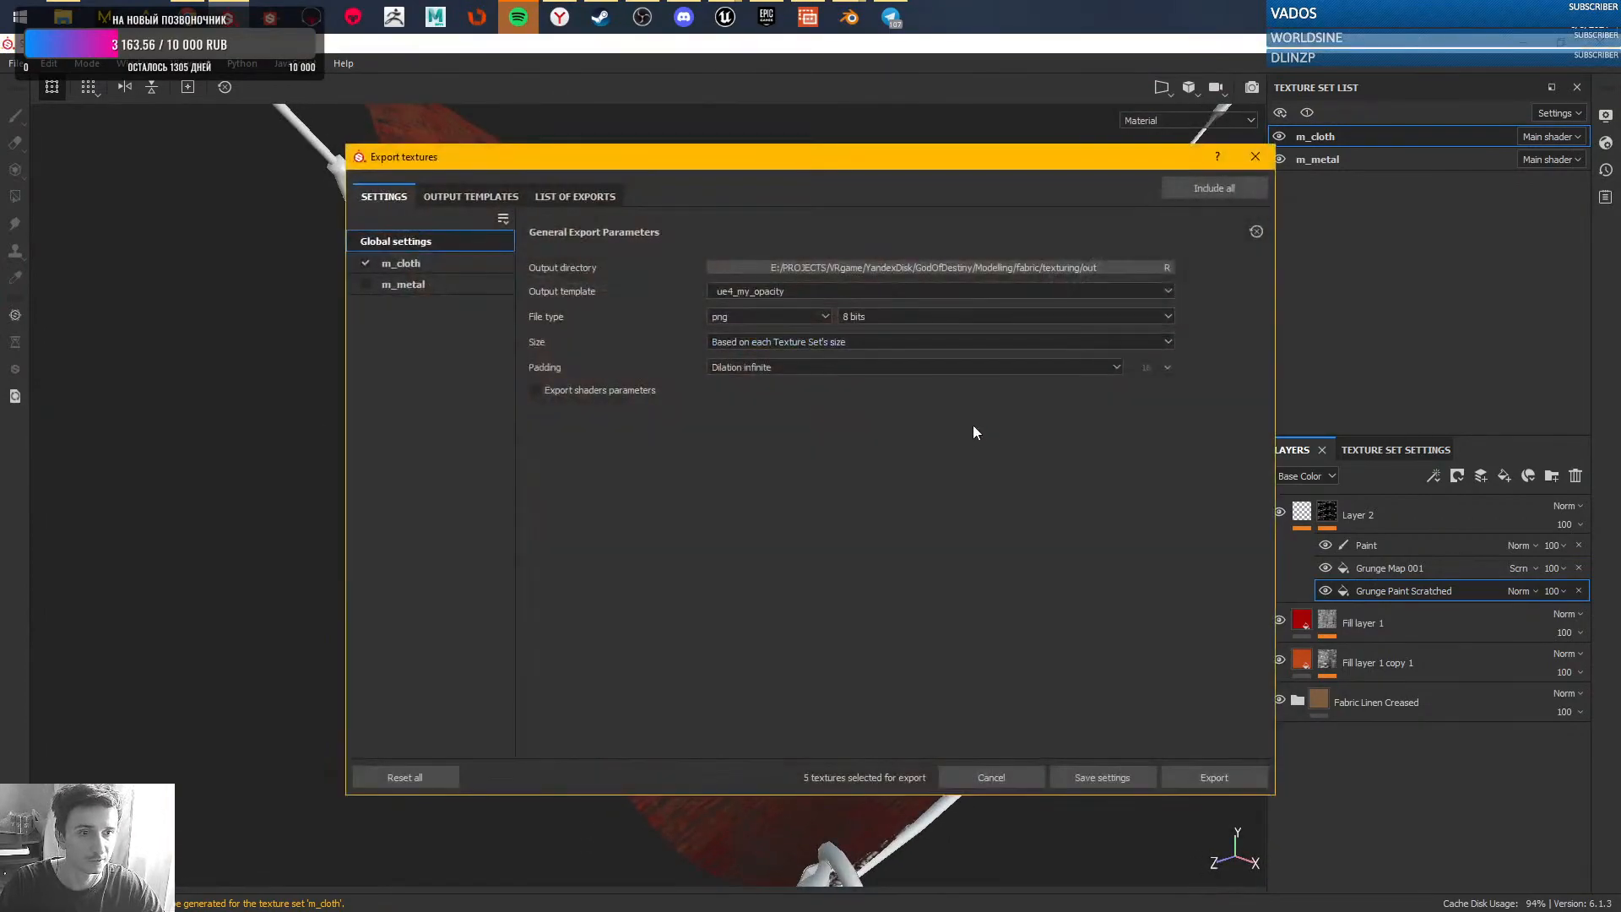
pyautogui.click(1215, 778)
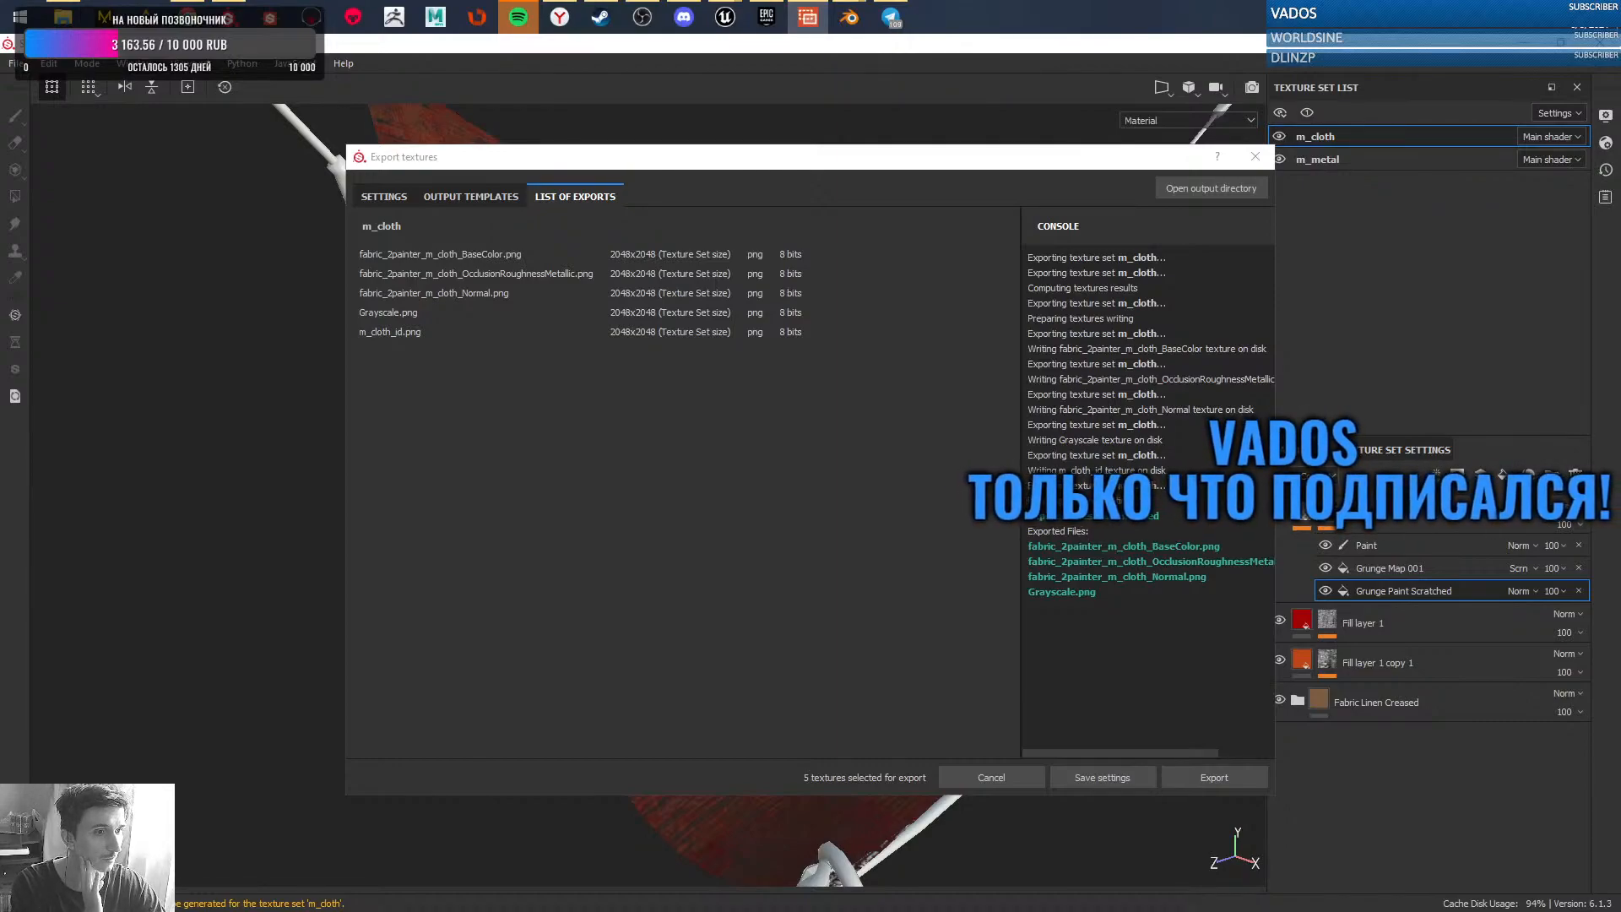
pyautogui.click(1255, 156)
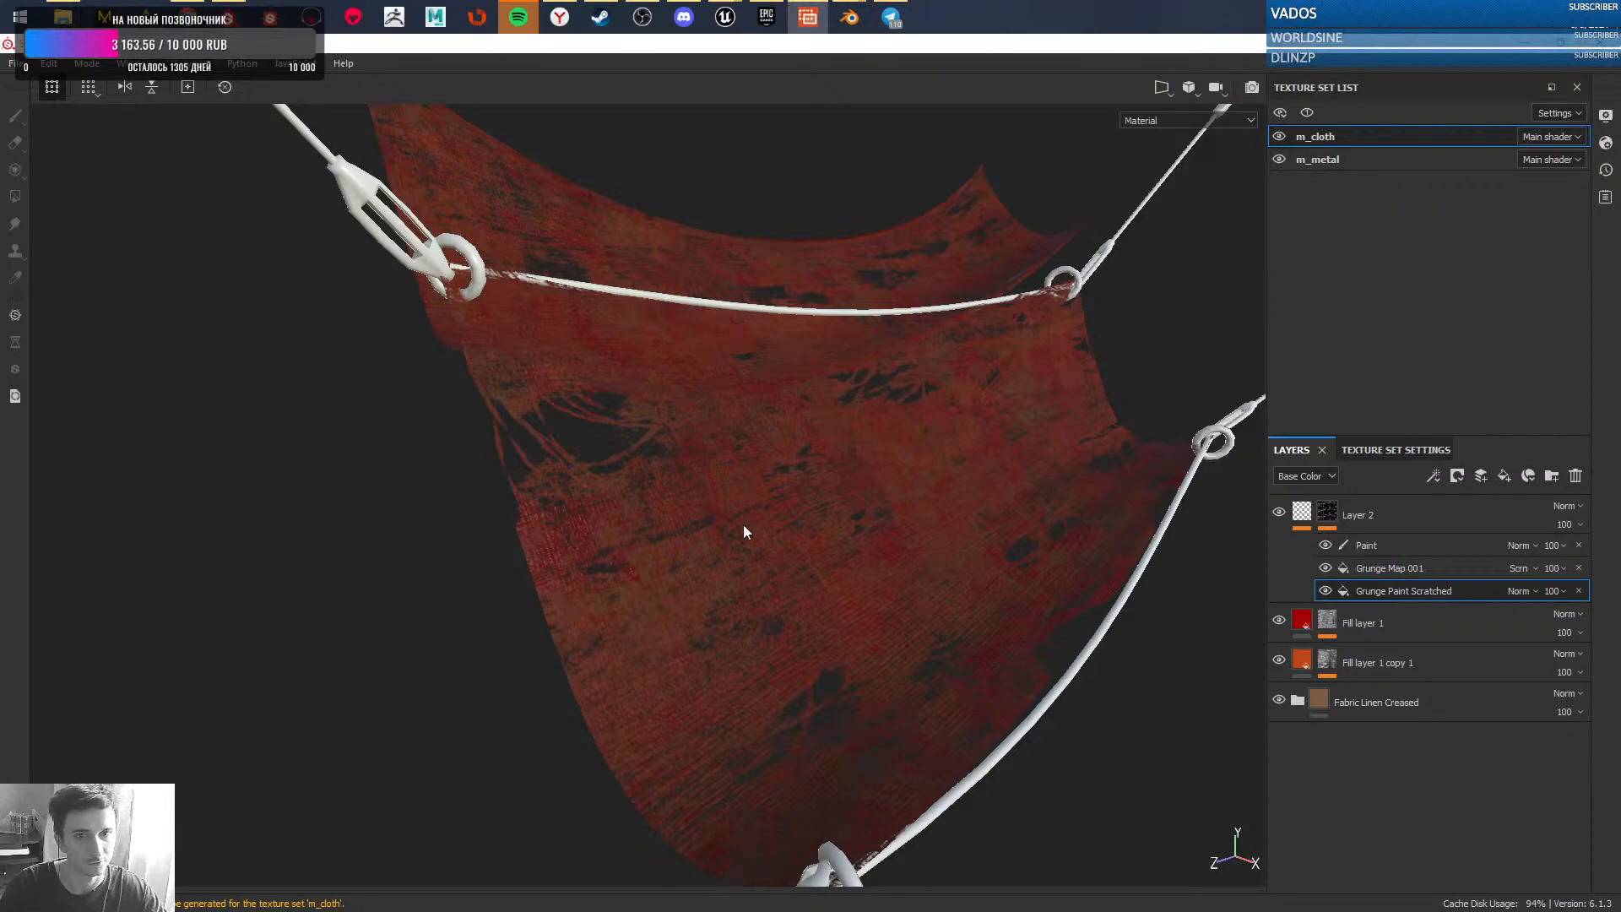
# - Select the Paint effect in Layer 2's mask and brush faint wear onto the middle of the cloth, below the torn strand cluster
pyautogui.keyDown('alt'); pyautogui.moveTo(708, 461); pyautogui.dragTo(822, 836, button='right'); pyautogui.keyUp('alt')
pyautogui.moveTo(822, 836)
pyautogui.keyDown('alt'); pyautogui.mouseDown()
pyautogui.moveTo(665, 525)
pyautogui.moveTo(717, 687)
pyautogui.mouseUp(); pyautogui.keyUp('alt')
pyautogui.keyDown('alt'); pyautogui.moveTo(717, 687); pyautogui.dragTo(742, 304, button='right'); pyautogui.keyUp('alt')
pyautogui.keyDown('alt'); pyautogui.moveTo(743, 304); pyautogui.dragTo(839, 773, button='middle'); pyautogui.keyUp('alt')
pyautogui.keyDown('alt'); pyautogui.moveTo(848, 488); pyautogui.dragTo(712, 692, button='middle'); pyautogui.keyUp('alt')
pyautogui.keyDown('alt'); pyautogui.moveTo(713, 691); pyautogui.dragTo(764, 582, button='right'); pyautogui.keyUp('alt')
pyautogui.keyDown('alt'); pyautogui.moveTo(764, 582); pyautogui.dragTo(769, 562, button='middle'); pyautogui.keyUp('alt')
pyautogui.keyDown('alt'); pyautogui.moveTo(768, 562); pyautogui.dragTo(795, 515); pyautogui.keyUp('alt')
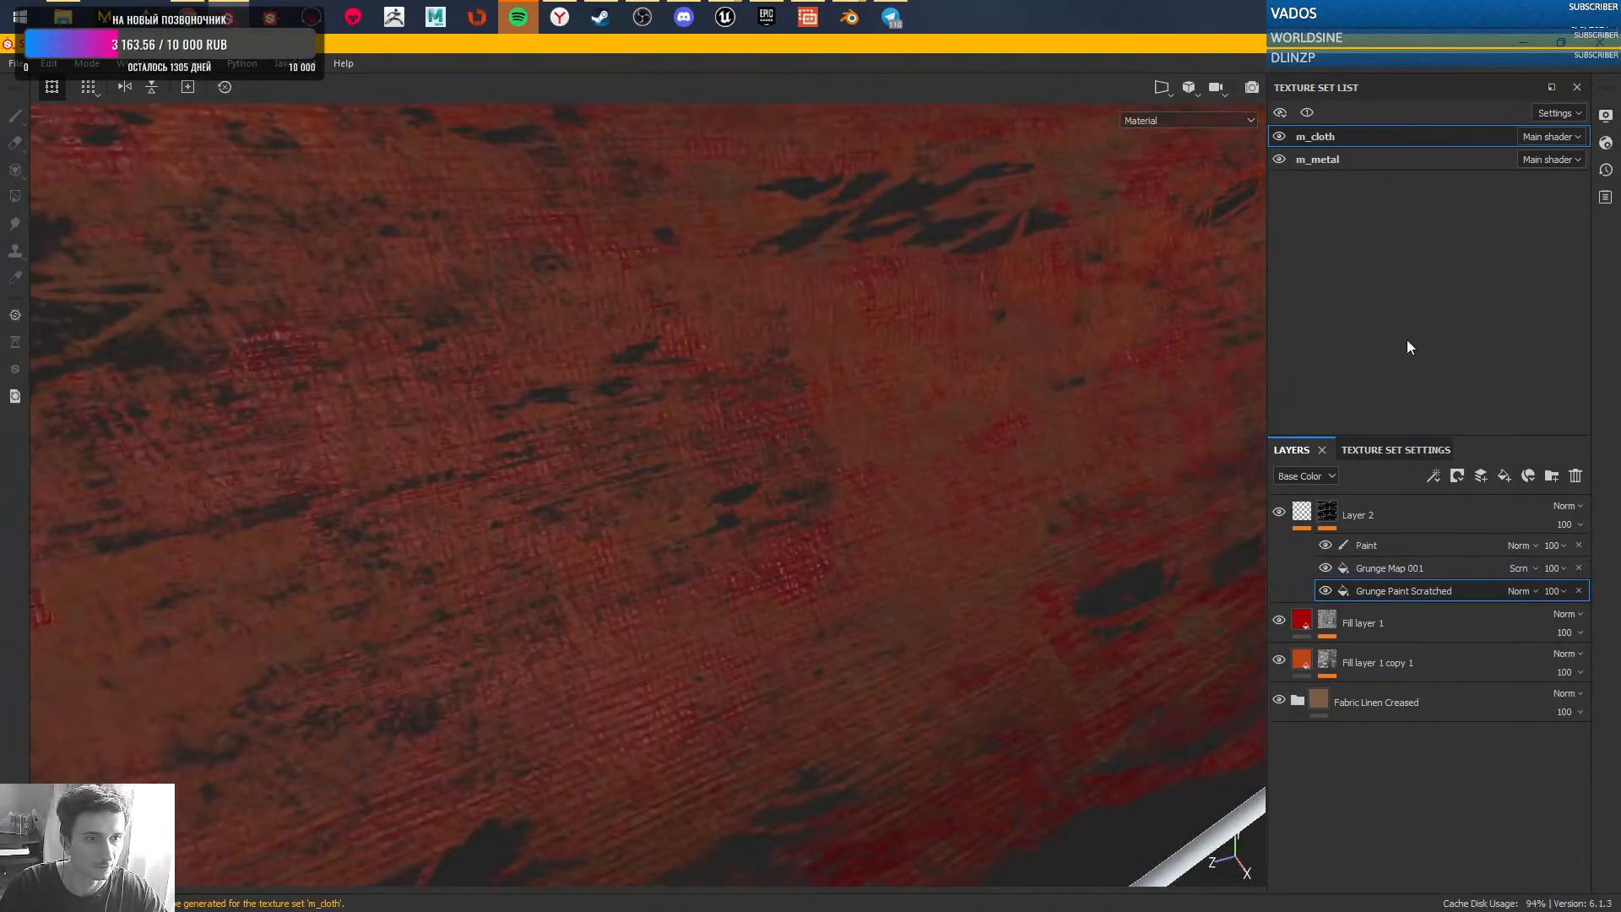
pyautogui.click(1402, 544)
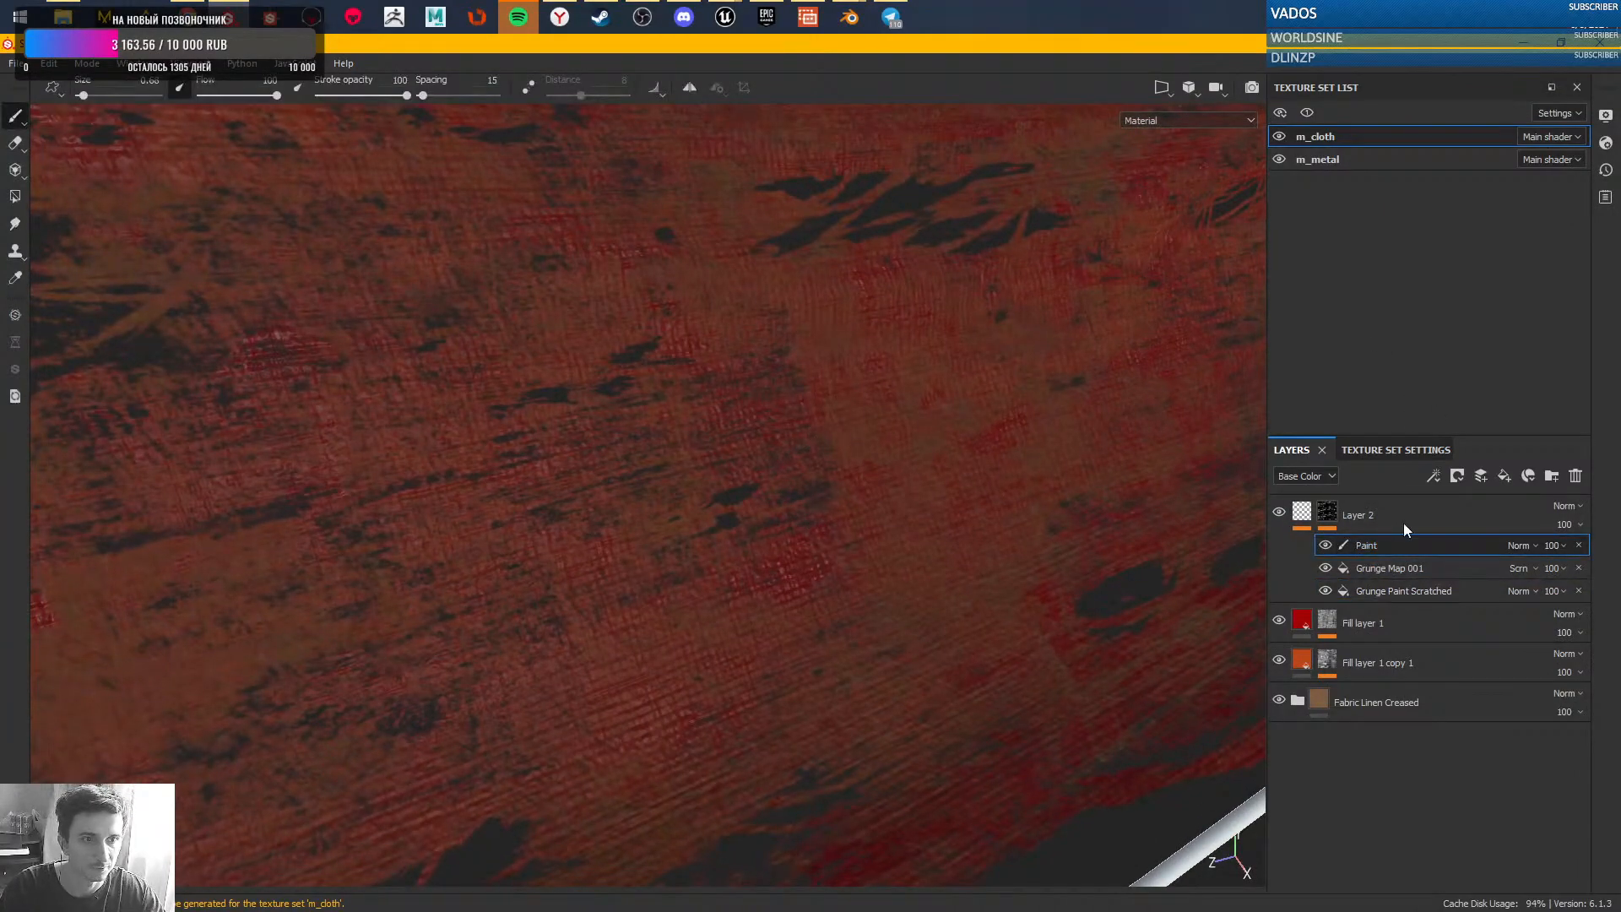
pyautogui.moveTo(870, 427); pyautogui.dragTo(746, 464)
pyautogui.keyDown('alt'); pyautogui.moveTo(918, 380); pyautogui.dragTo(991, 619, button='right'); pyautogui.keyUp('alt')
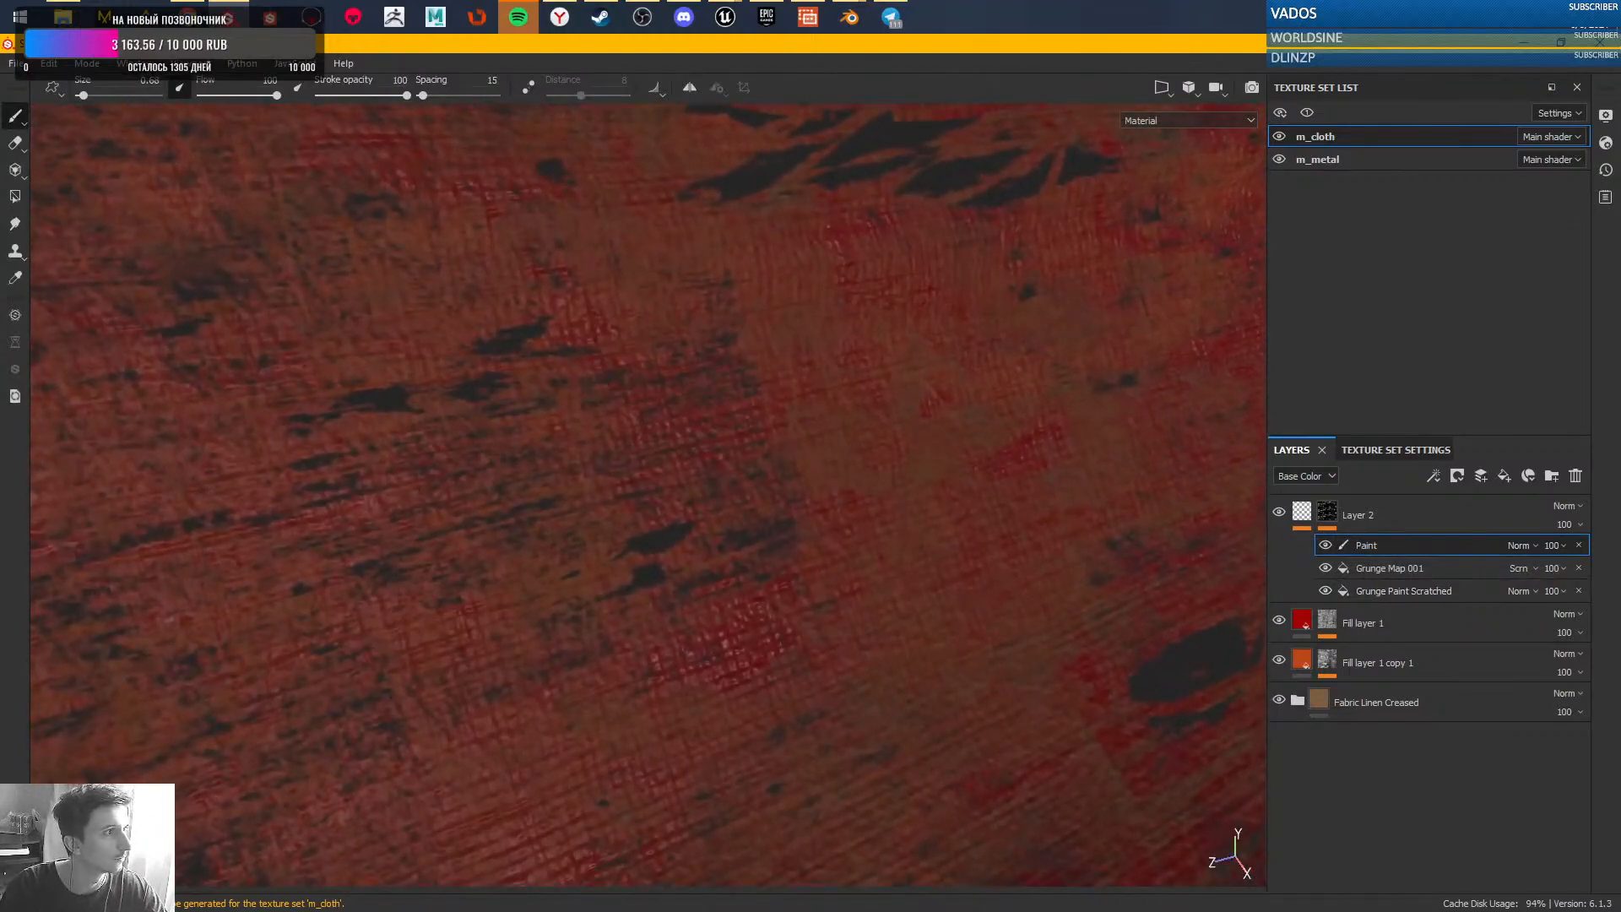
pyautogui.keyDown('alt'); pyautogui.moveTo(754, 486); pyautogui.dragTo(809, 507, button='right'); pyautogui.keyUp('alt')
pyautogui.moveTo(751, 443)
pyautogui.mouseDown()
pyautogui.moveTo(970, 397)
pyautogui.moveTo(794, 496)
pyautogui.mouseUp()
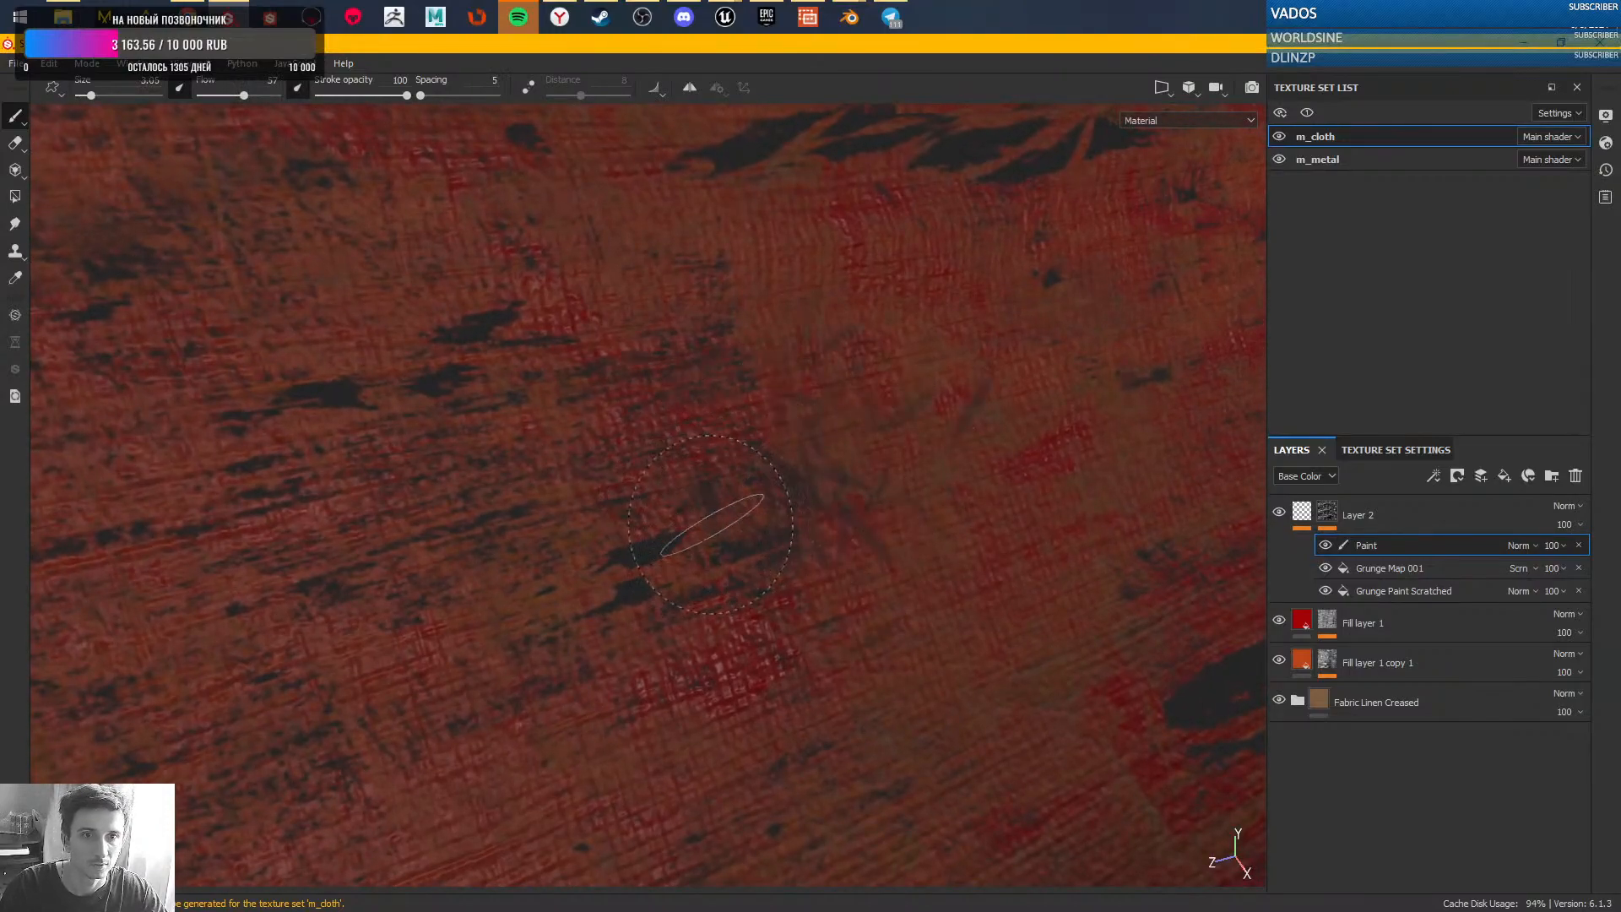
# - Paint a soft-edged elongated hole in the middle of the cloth with a 0.56 brush at 37 flow
pyautogui.moveTo(831, 465)
pyautogui.keyDown('alt'); pyautogui.mouseDown(button='right')
pyautogui.moveTo(853, 532)
pyautogui.moveTo(832, 474)
pyautogui.moveTo(735, 463)
pyautogui.mouseUp(button='right'); pyautogui.keyUp('alt')
pyautogui.moveTo(816, 480)
pyautogui.mouseDown()
pyautogui.moveTo(946, 456)
pyautogui.moveTo(843, 495)
pyautogui.moveTo(780, 551)
pyautogui.mouseUp()
pyautogui.keyDown('alt'); pyautogui.moveTo(886, 619); pyautogui.dragTo(854, 547, button='right'); pyautogui.keyUp('alt')
pyautogui.moveTo(873, 602)
pyautogui.keyDown('alt'); pyautogui.mouseDown()
pyautogui.moveTo(749, 666)
pyautogui.moveTo(717, 654)
pyautogui.mouseUp(); pyautogui.keyUp('alt')
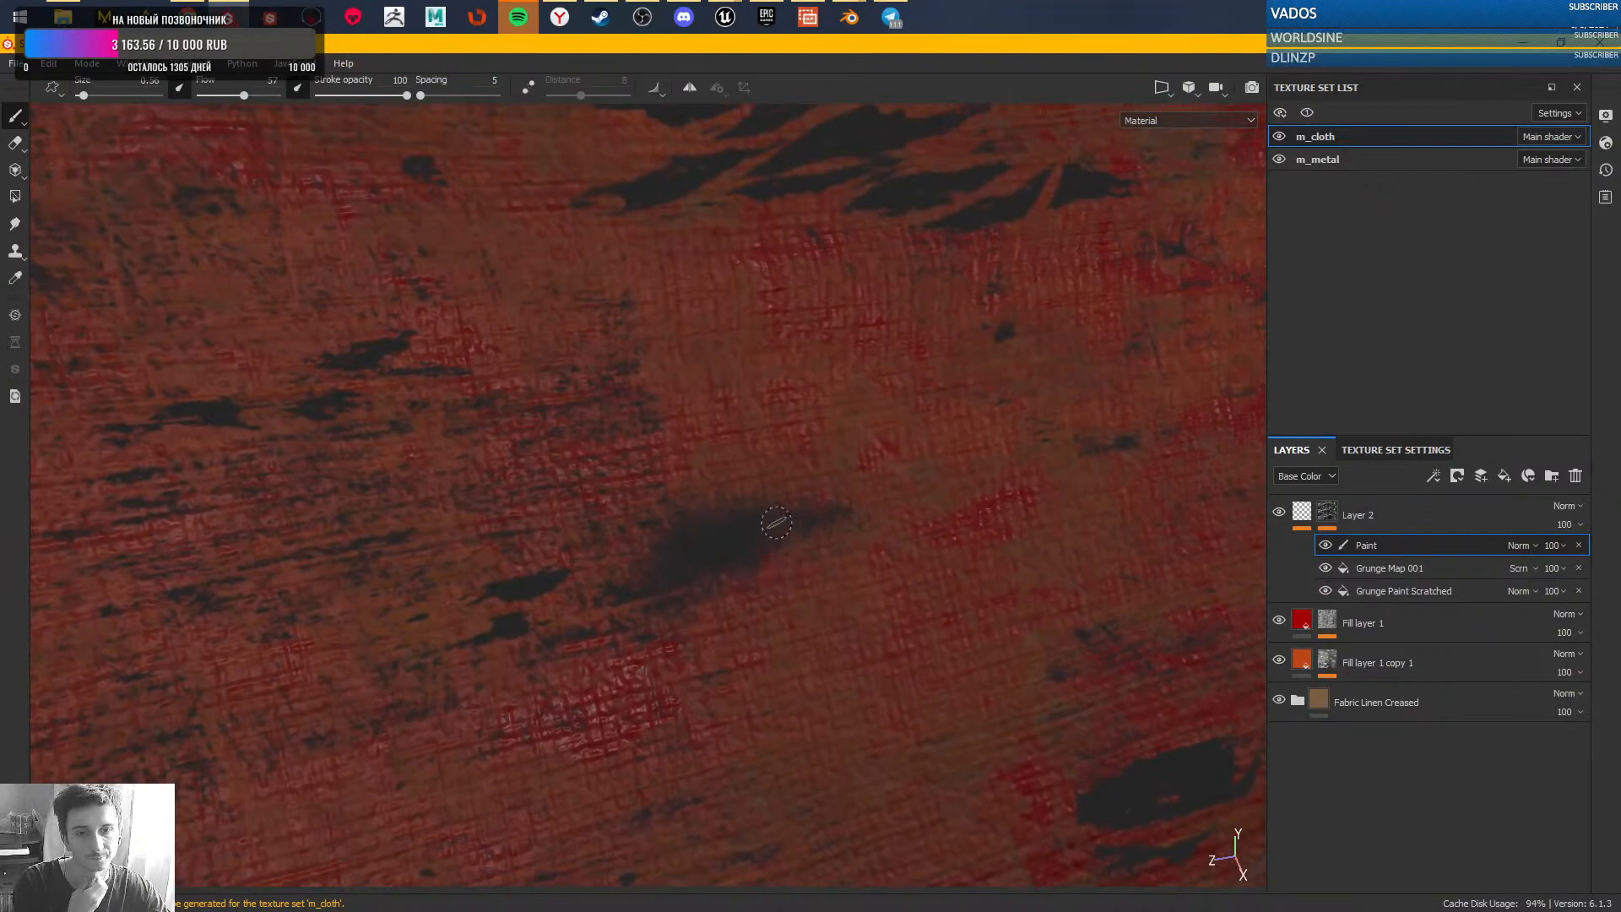
pyautogui.keyDown('alt'); pyautogui.moveTo(773, 567); pyautogui.dragTo(854, 687); pyautogui.keyUp('alt')
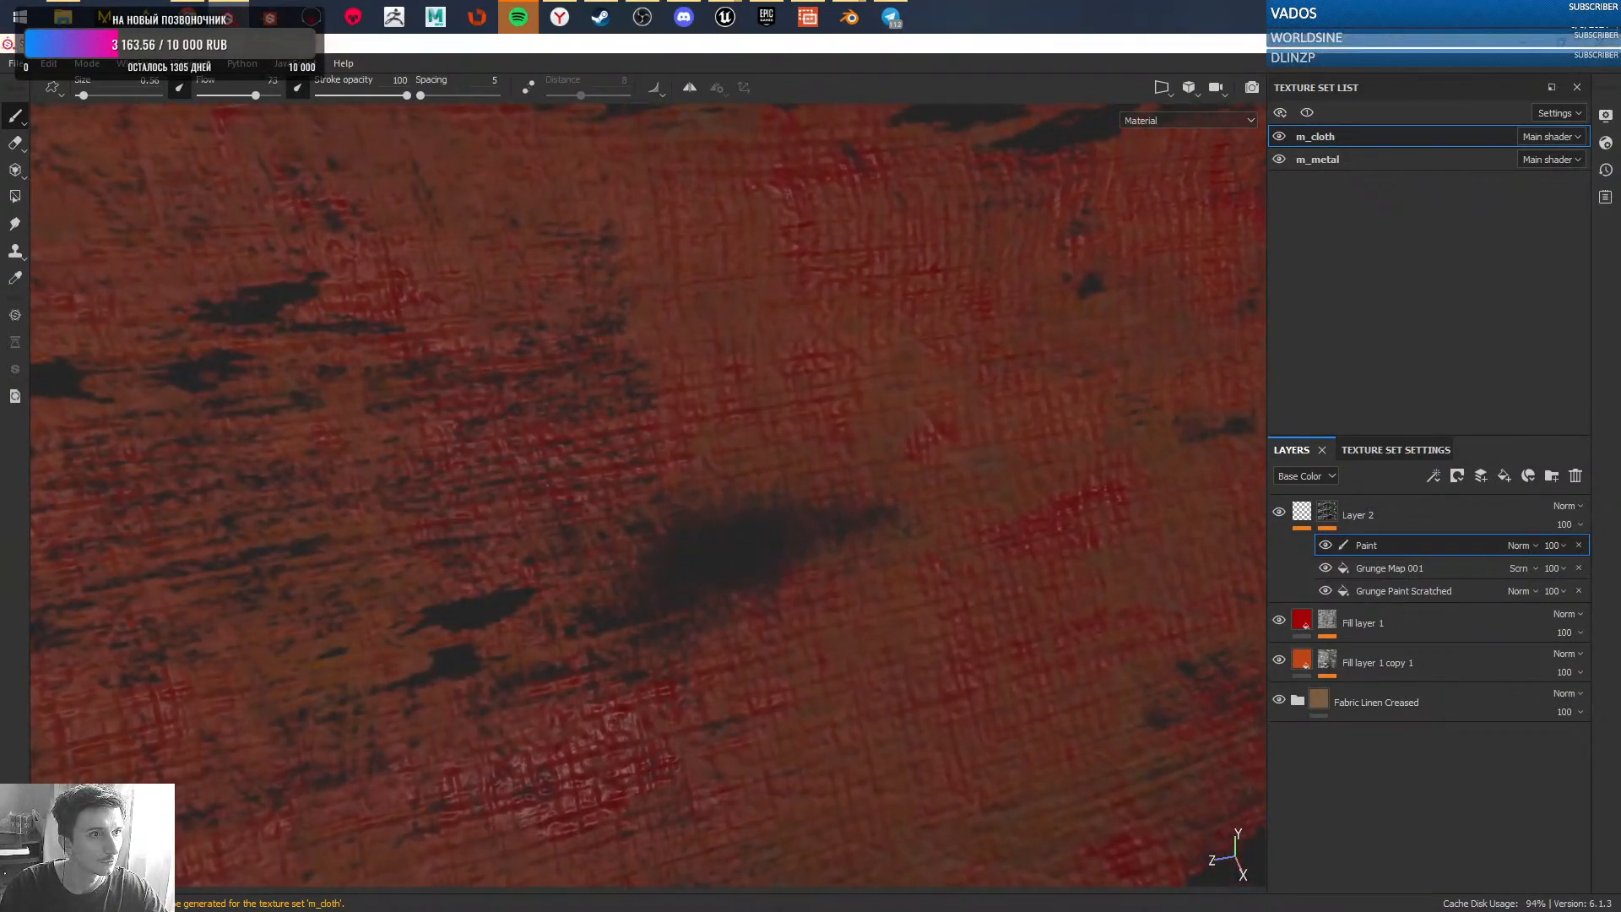
# - Set the brush flow to 100 and extend the mid-cloth hole diagonally with a darker, frayed stroke
pyautogui.moveTo(247, 95); pyautogui.dragTo(276, 95)
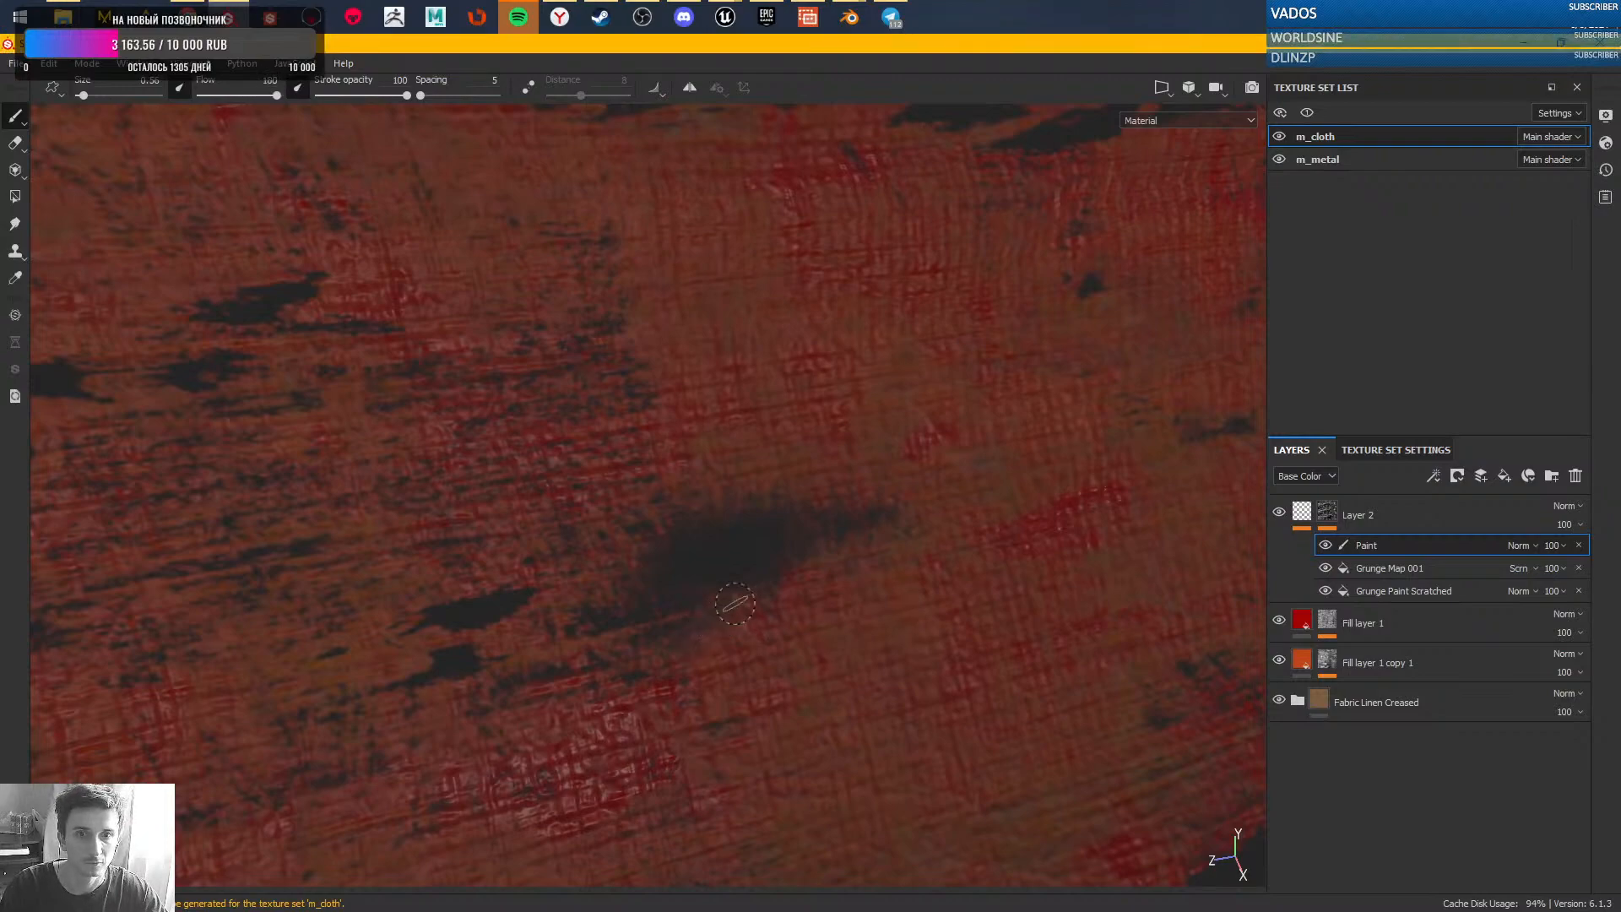
pyautogui.scroll(1, 739, 591)
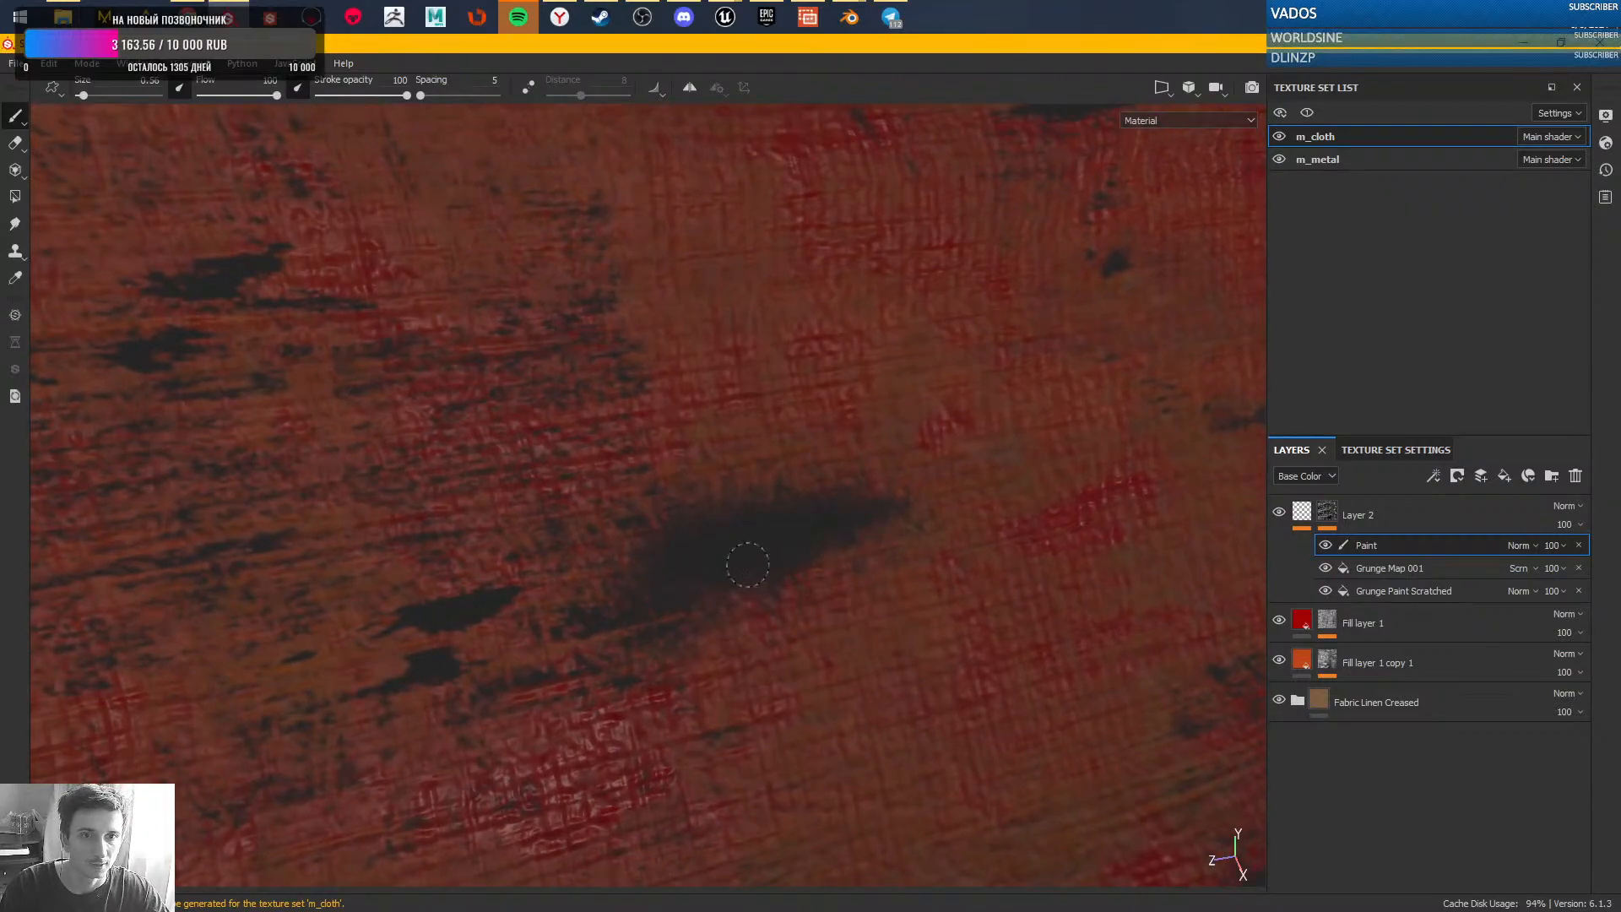
pyautogui.moveTo(776, 561)
pyautogui.mouseDown()
pyautogui.moveTo(946, 527)
pyautogui.moveTo(1039, 439)
pyautogui.moveTo(899, 514)
pyautogui.mouseUp()
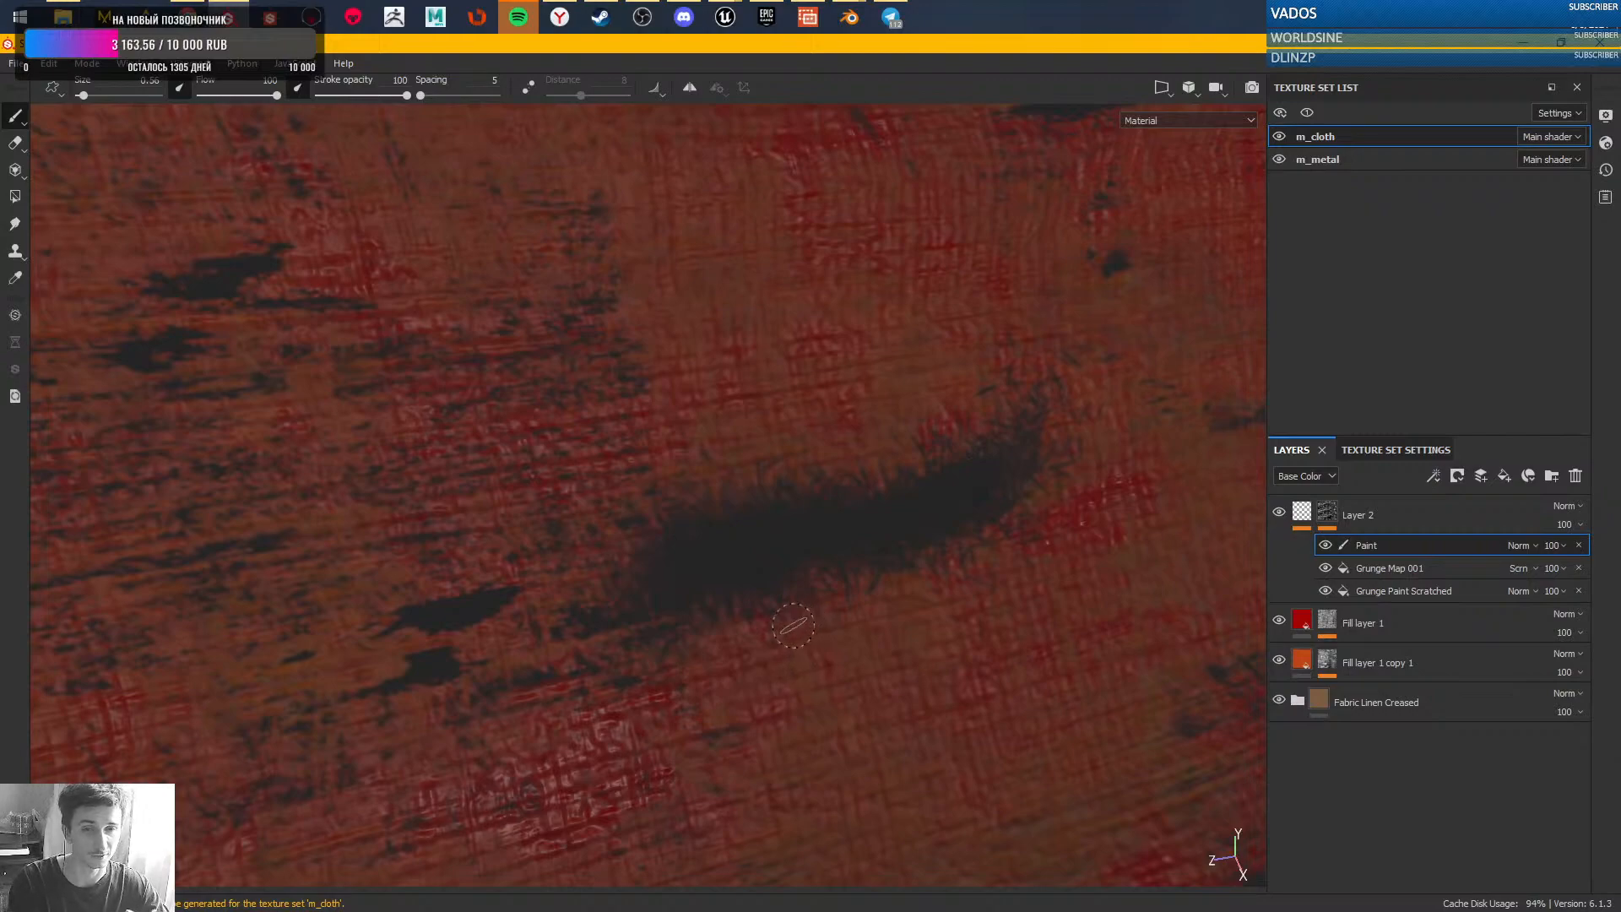
# - Paint fabric back over the middle of the hole with a 0.91 brush, and reopen it as a narrower frayed tear
pyautogui.keyDown('alt'); pyautogui.moveTo(844, 505); pyautogui.dragTo(763, 438, button='right'); pyautogui.keyUp('alt')
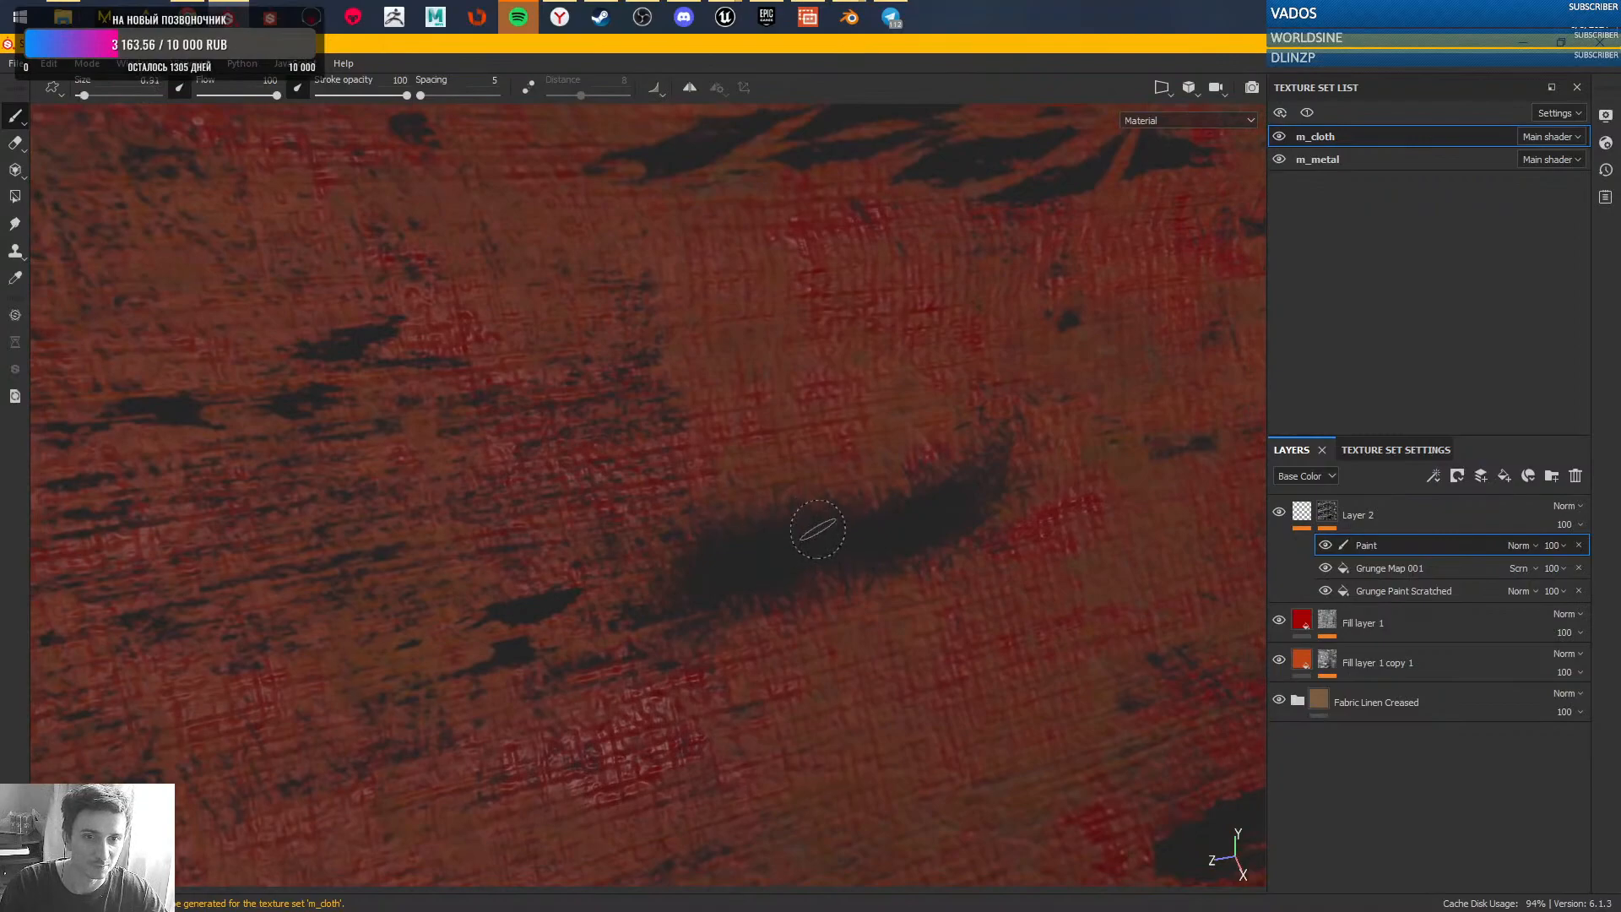
pyautogui.moveTo(760, 496)
pyautogui.mouseDown()
pyautogui.moveTo(838, 515)
pyautogui.moveTo(862, 494)
pyautogui.moveTo(950, 489)
pyautogui.mouseUp()
pyautogui.keyDown('alt'); pyautogui.moveTo(880, 396); pyautogui.dragTo(908, 550); pyautogui.keyUp('alt')
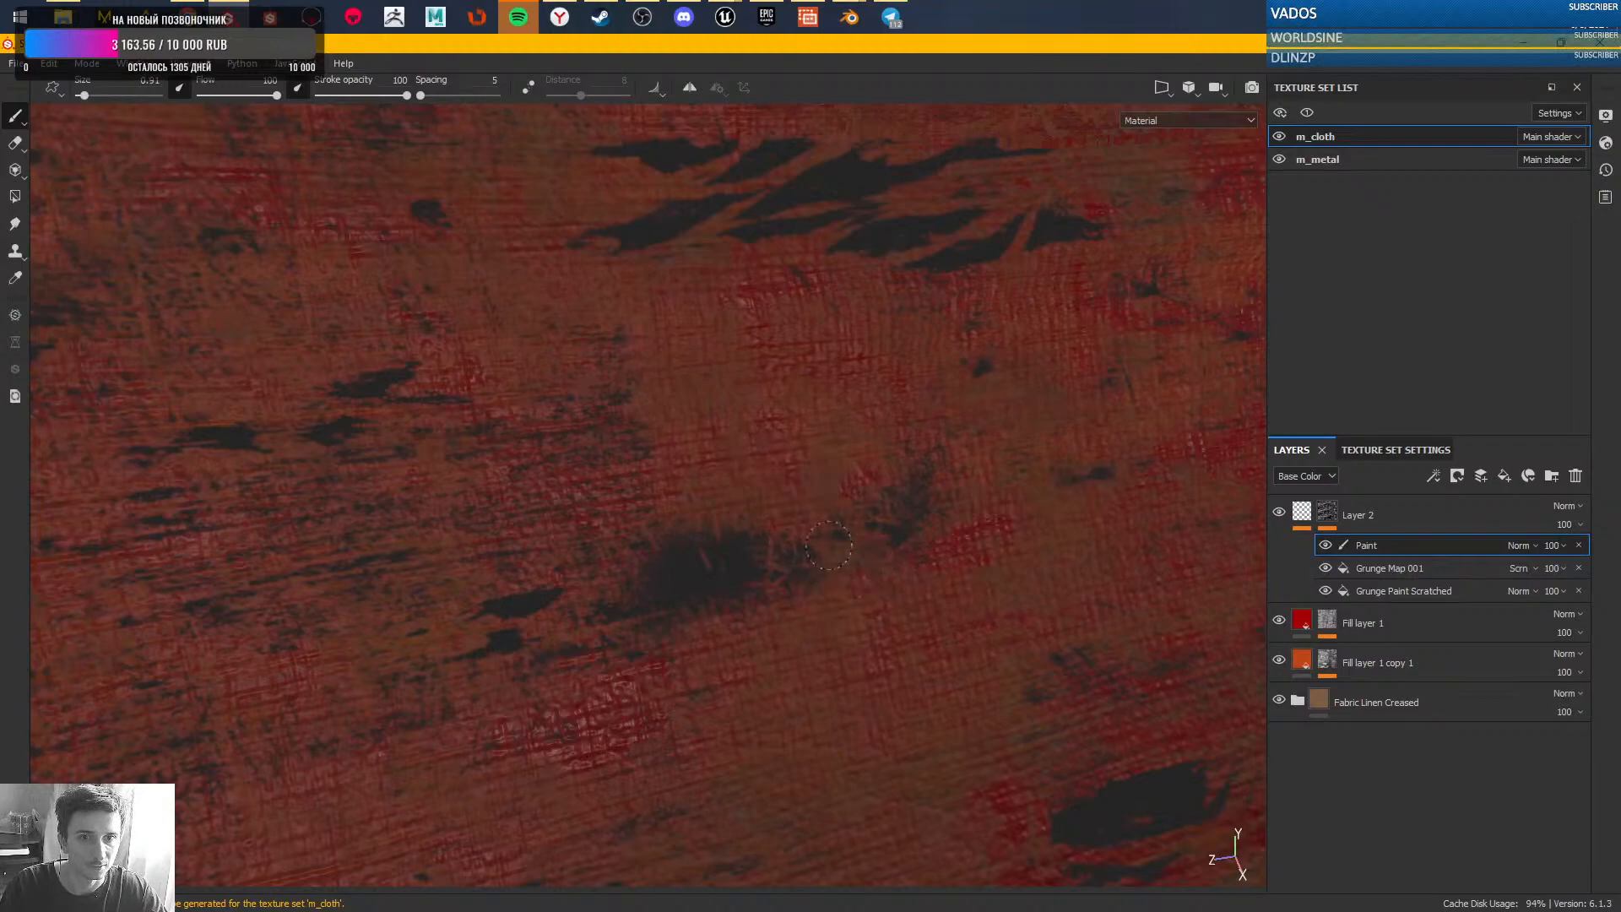
pyautogui.moveTo(916, 496); pyautogui.dragTo(813, 551)
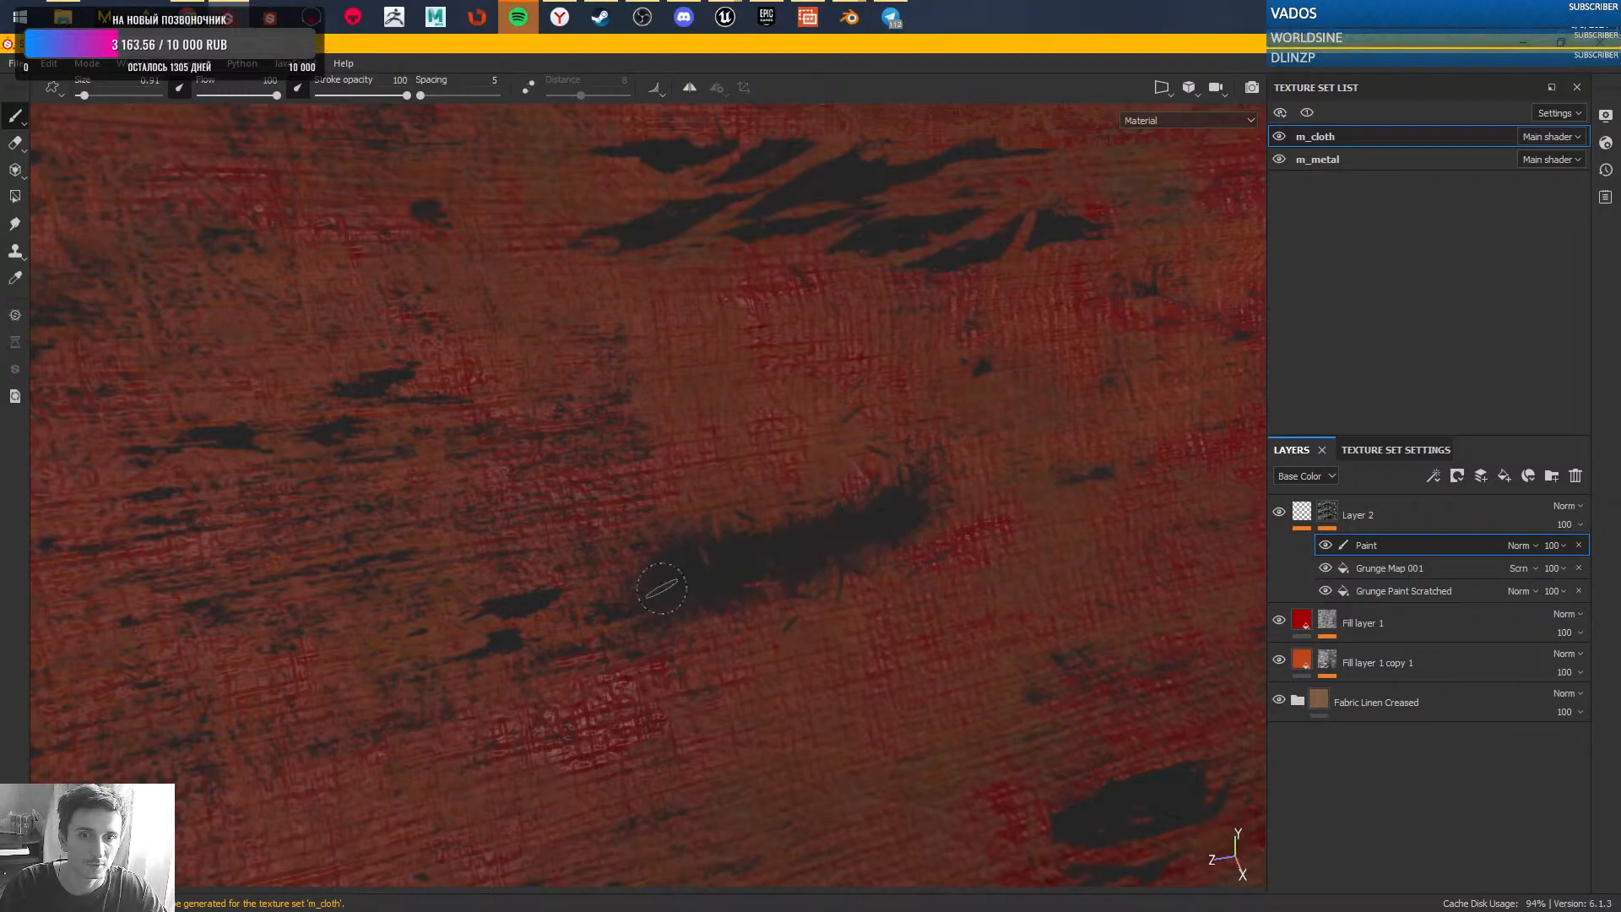
# - Trim the frayed tear's edges with fabric strokes and cover most of it, leaving only small broken marks
pyautogui.moveTo(746, 540); pyautogui.dragTo(635, 576)
pyautogui.moveTo(799, 493)
pyautogui.mouseDown()
pyautogui.moveTo(893, 473)
pyautogui.moveTo(897, 499)
pyautogui.moveTo(970, 459)
pyautogui.moveTo(920, 539)
pyautogui.moveTo(642, 643)
pyautogui.moveTo(907, 545)
pyautogui.moveTo(938, 508)
pyautogui.mouseUp()
pyautogui.moveTo(884, 457)
pyautogui.keyDown('alt'); pyautogui.mouseDown(button='right')
pyautogui.moveTo(698, 398)
pyautogui.moveTo(817, 446)
pyautogui.mouseUp(button='right'); pyautogui.keyUp('alt')
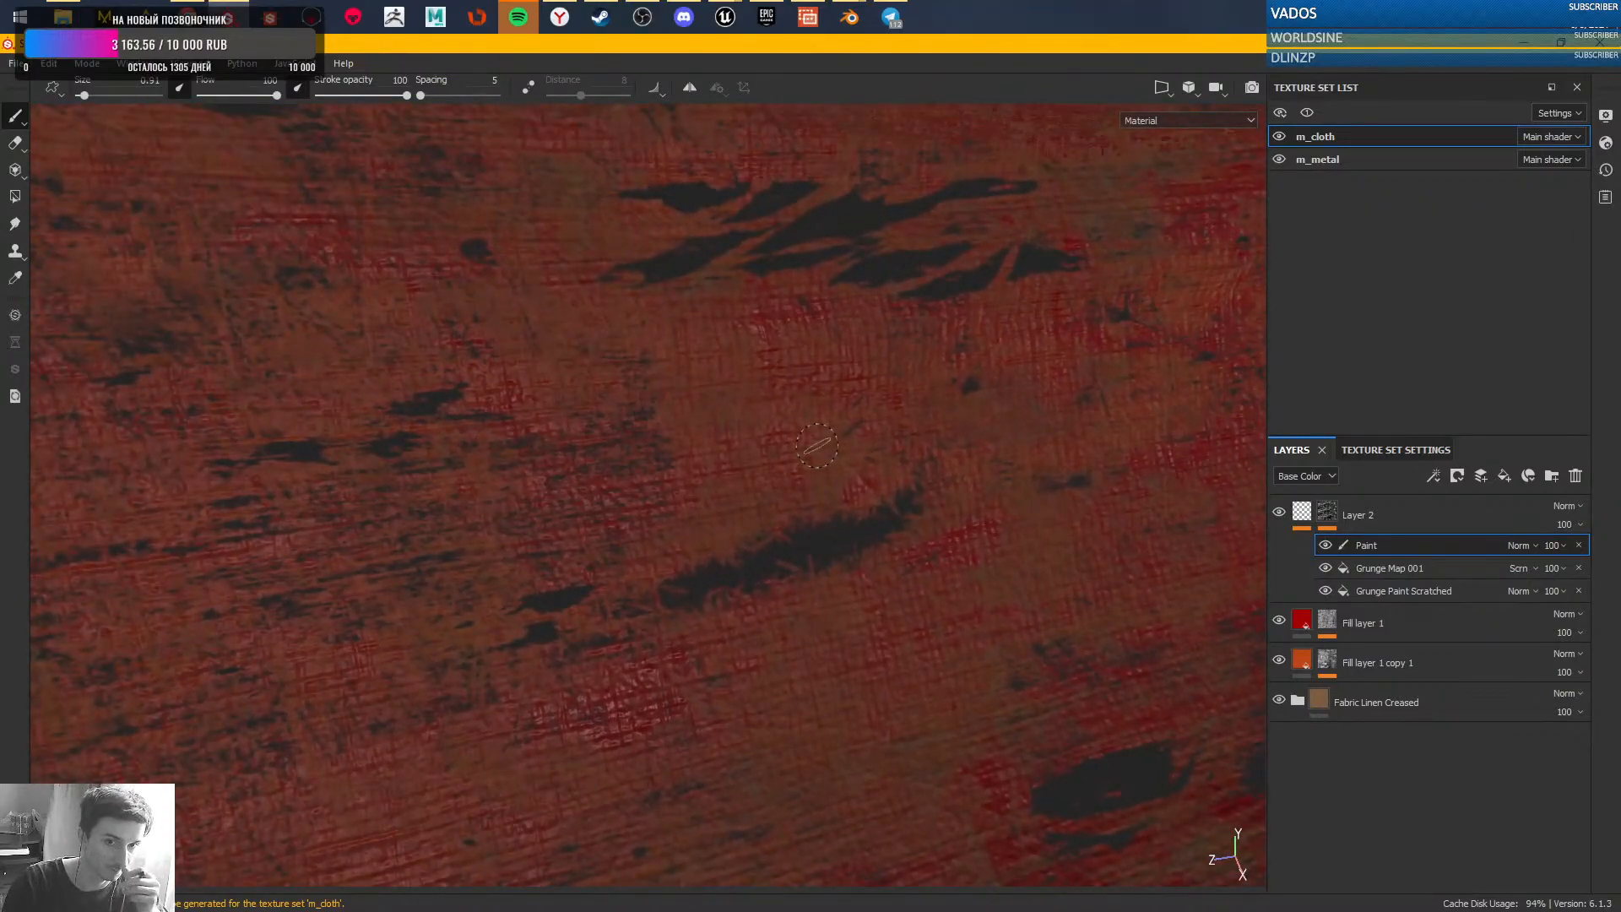
pyautogui.moveTo(808, 540)
pyautogui.keyDown('alt'); pyautogui.mouseDown(button='right')
pyautogui.moveTo(856, 563)
pyautogui.moveTo(793, 586)
pyautogui.mouseUp(button='right'); pyautogui.keyUp('alt')
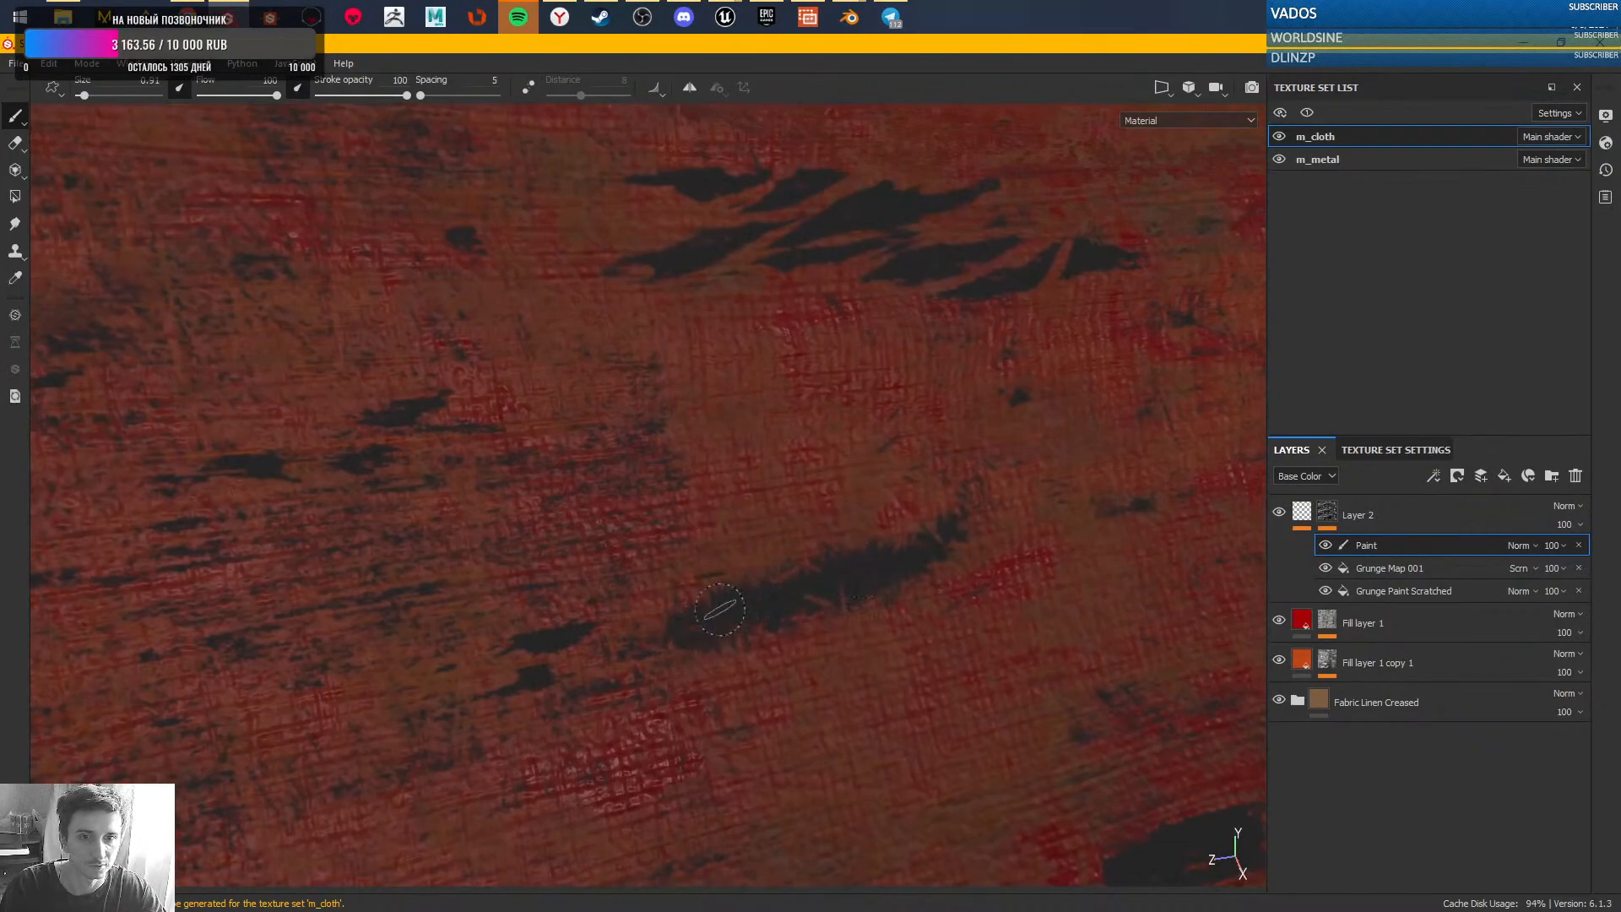
pyautogui.moveTo(757, 577); pyautogui.dragTo(984, 531)
# - Inspect the scratched wear, holes and strands across the cloth up close and from a distance
pyautogui.keyDown('alt'); pyautogui.moveTo(924, 562); pyautogui.dragTo(764, 603, button='right'); pyautogui.keyUp('alt')
pyautogui.keyDown('alt'); pyautogui.moveTo(764, 604); pyautogui.dragTo(764, 528, button='middle'); pyautogui.keyUp('alt')
pyautogui.keyDown('alt'); pyautogui.moveTo(764, 528); pyautogui.dragTo(833, 546); pyautogui.keyUp('alt')
pyautogui.keyDown('alt'); pyautogui.moveTo(832, 547); pyautogui.dragTo(751, 557, button='right'); pyautogui.keyUp('alt')
pyautogui.keyDown('alt'); pyautogui.moveTo(751, 558); pyautogui.dragTo(826, 552, button='middle'); pyautogui.keyUp('alt')
pyautogui.keyDown('alt'); pyautogui.moveTo(825, 553); pyautogui.dragTo(834, 601); pyautogui.keyUp('alt')
pyautogui.moveTo(834, 601)
pyautogui.keyDown('alt'); pyautogui.mouseDown(button='middle')
pyautogui.moveTo(807, 597)
pyautogui.moveTo(797, 571)
pyautogui.mouseUp(button='middle'); pyautogui.keyUp('alt')
pyautogui.keyDown('alt'); pyautogui.moveTo(797, 570); pyautogui.dragTo(814, 621, button='right'); pyautogui.keyUp('alt')
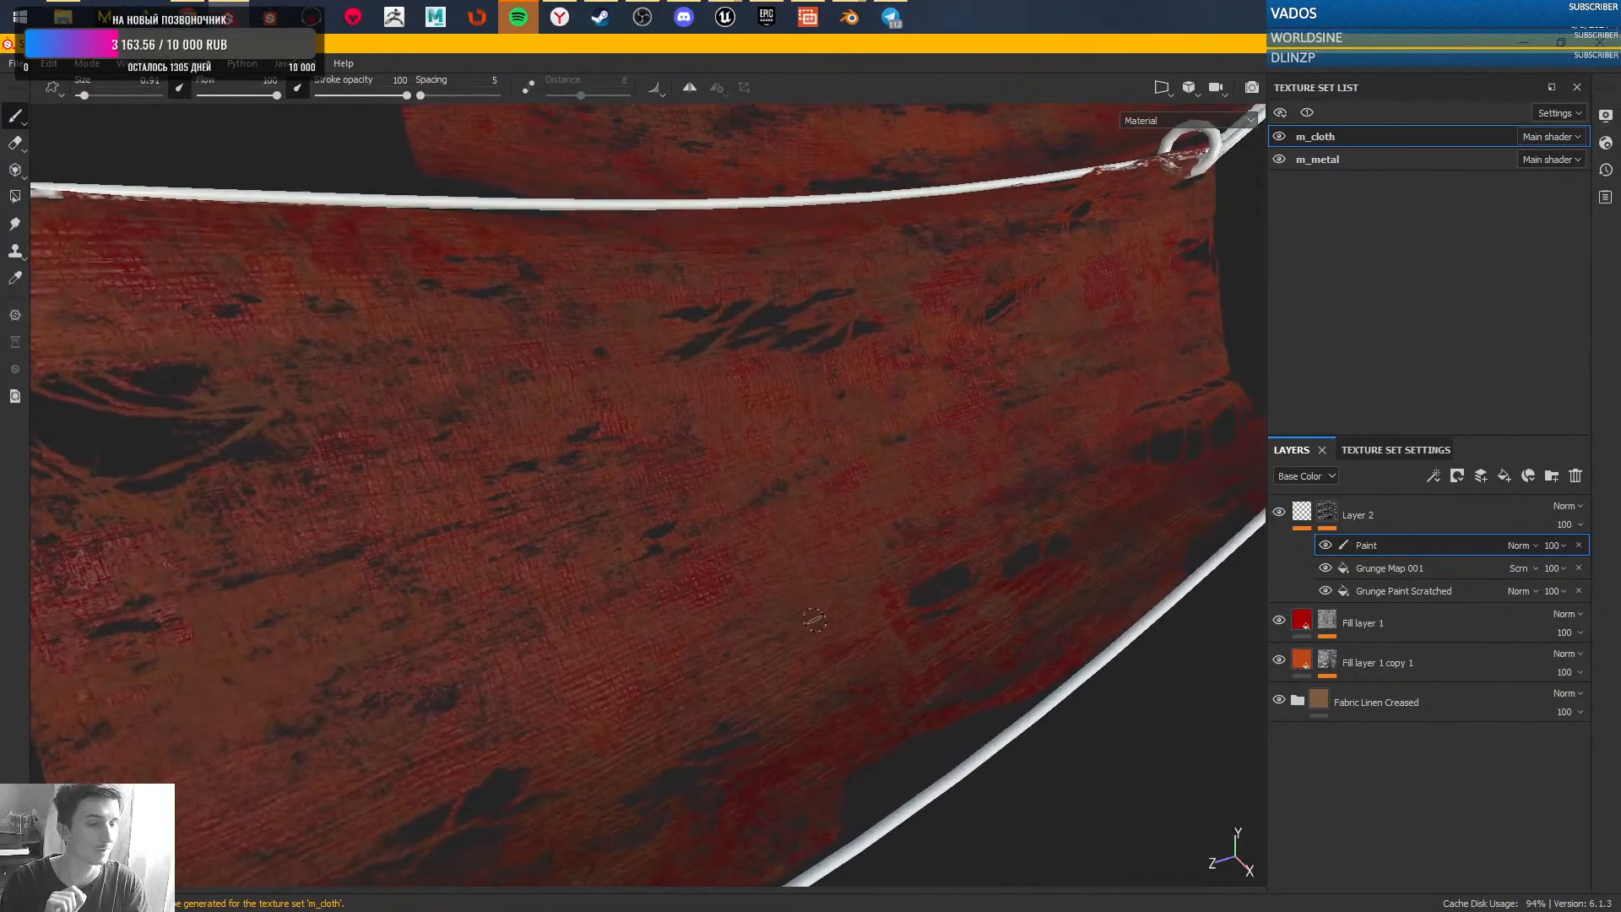
pyautogui.scroll(5, 832, 553)
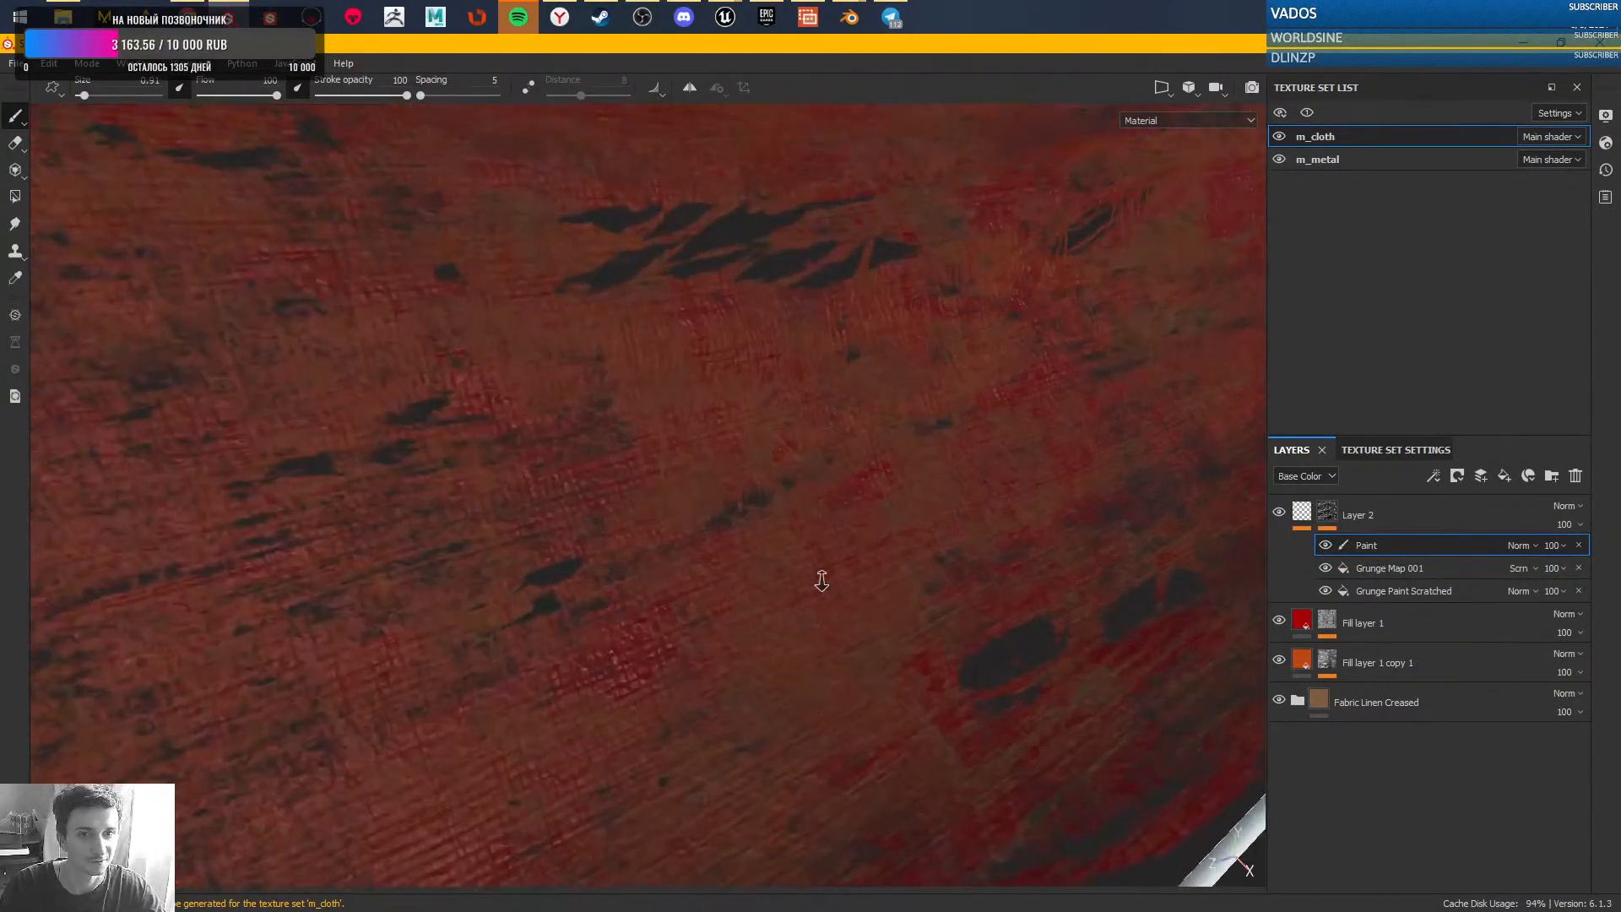
pyautogui.keyDown('alt'); pyautogui.moveTo(810, 574); pyautogui.dragTo(814, 456); pyautogui.keyUp('alt')
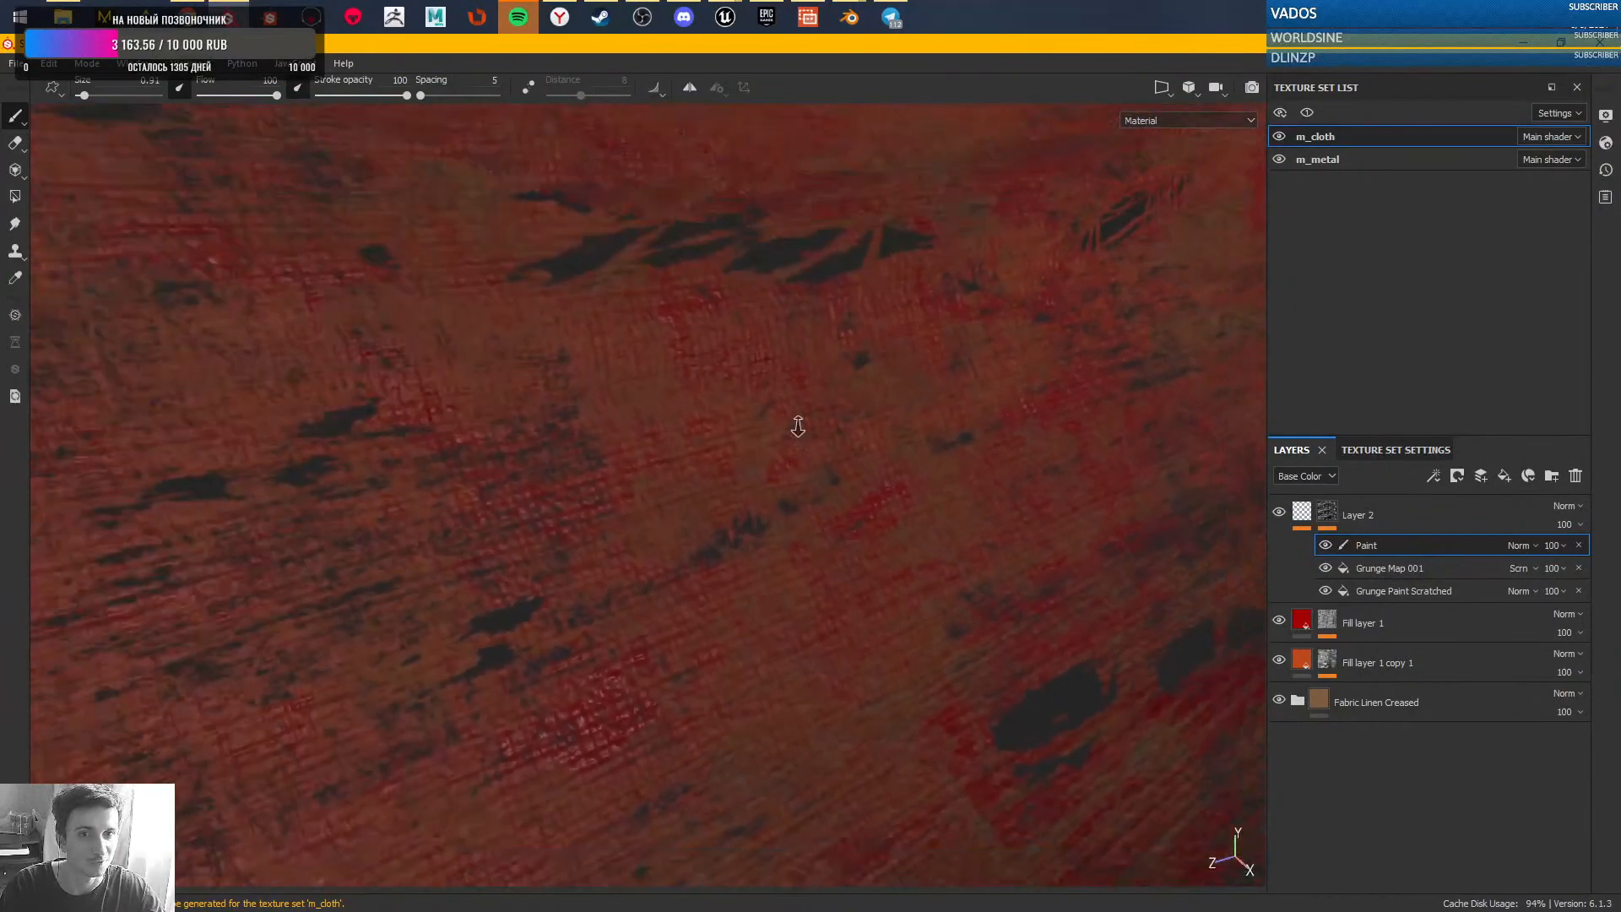
pyautogui.keyDown('alt'); pyautogui.moveTo(813, 456); pyautogui.dragTo(780, 422, button='right'); pyautogui.keyUp('alt')
pyautogui.scroll(-8, 847, 473)
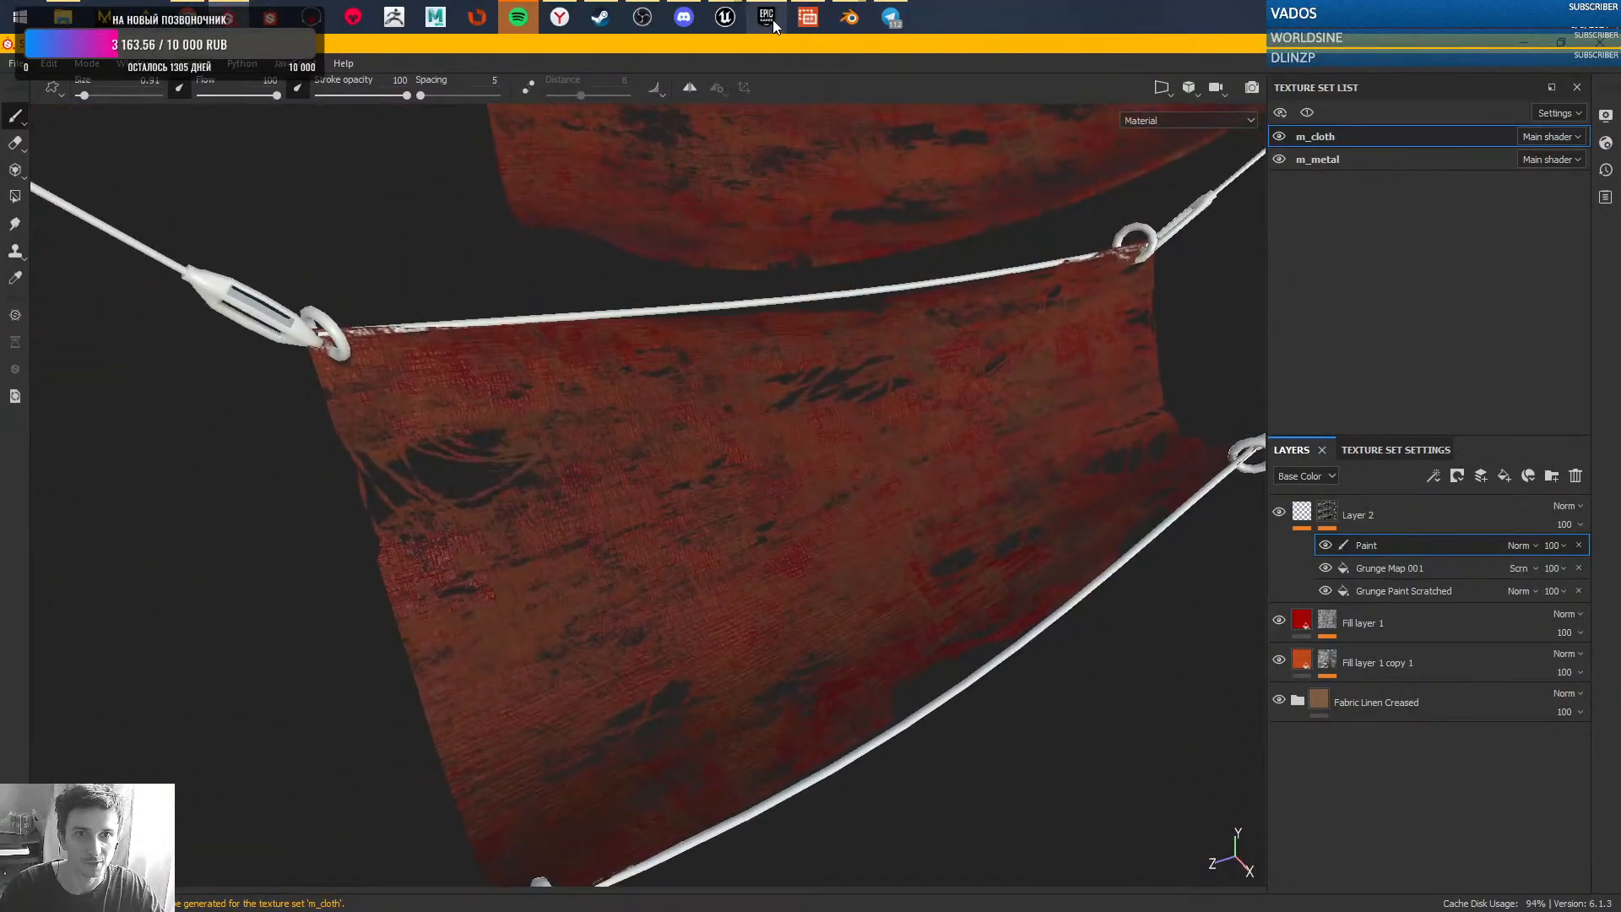
# - Switch to the Unreal level and examine the red torn cloths in the scene from several viewpoints
pyautogui.moveTo(724, 17)
pyautogui.click(607, 101)
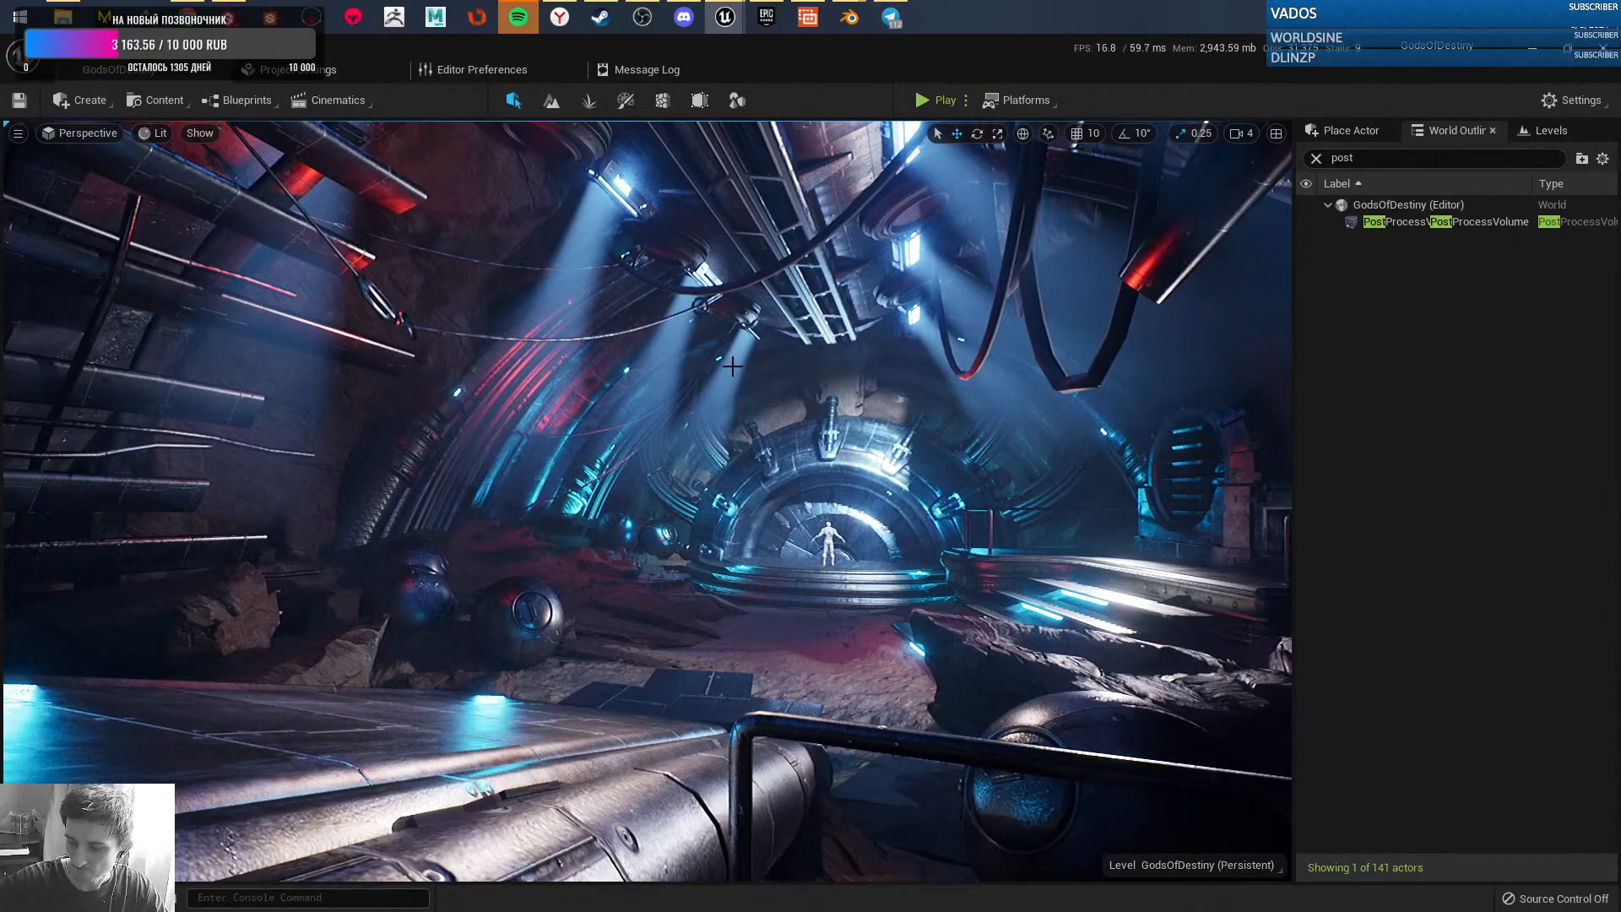
pyautogui.moveTo(804, 373); pyautogui.dragTo(727, 561, button='right')
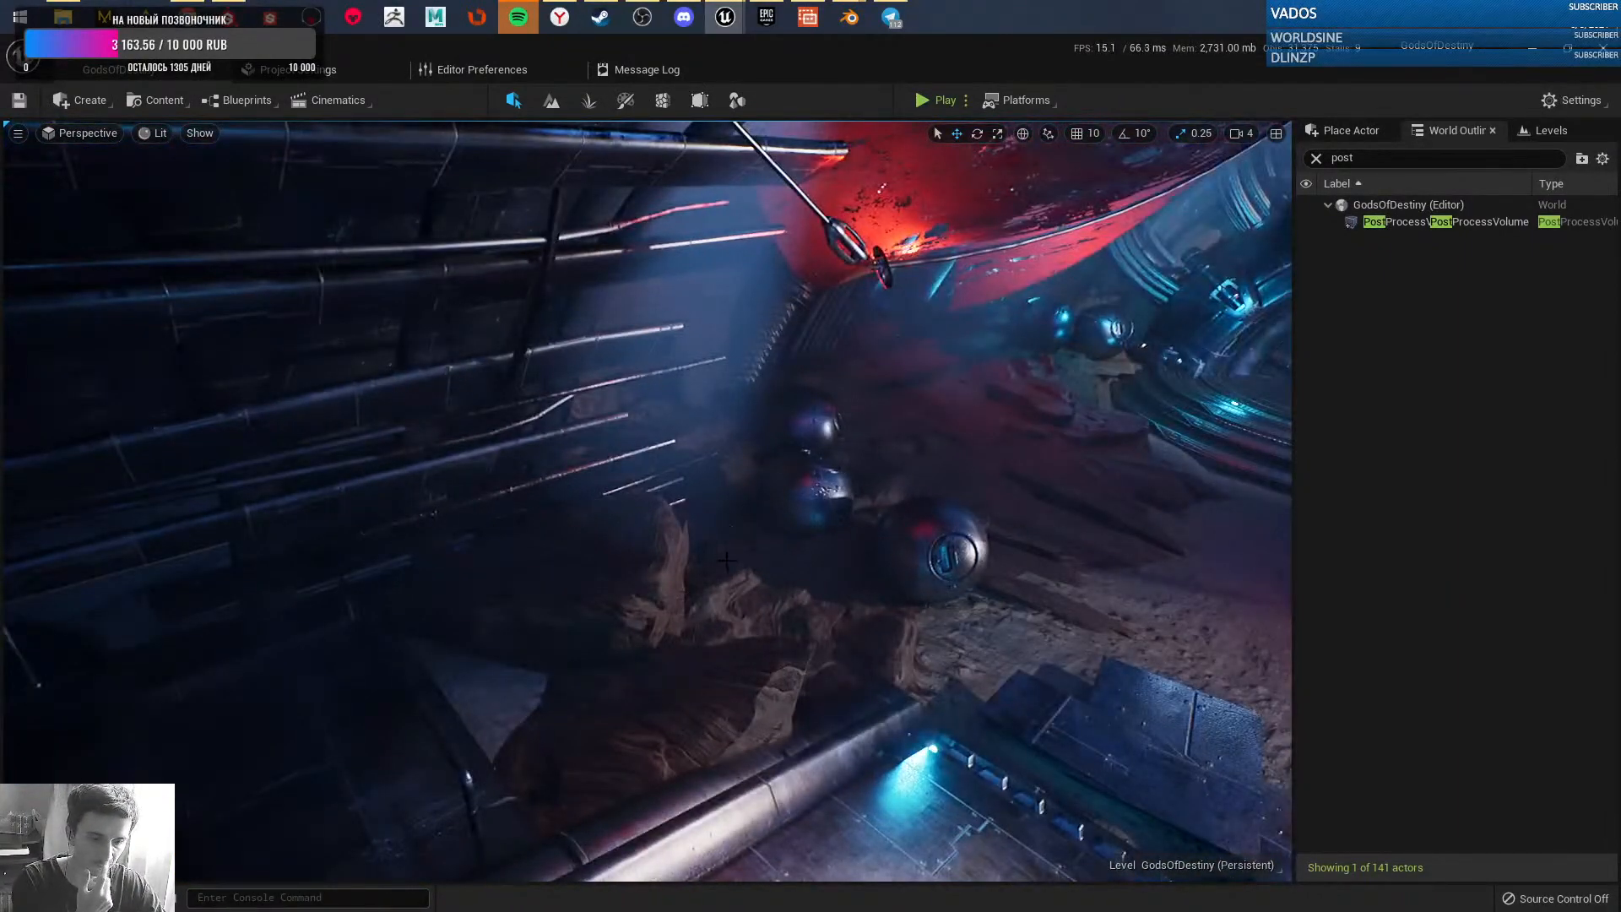
pyautogui.moveTo(872, 523); pyautogui.dragTo(872, 524, button='right')
pyautogui.moveTo(1002, 488); pyautogui.dragTo(1002, 487, button='right')
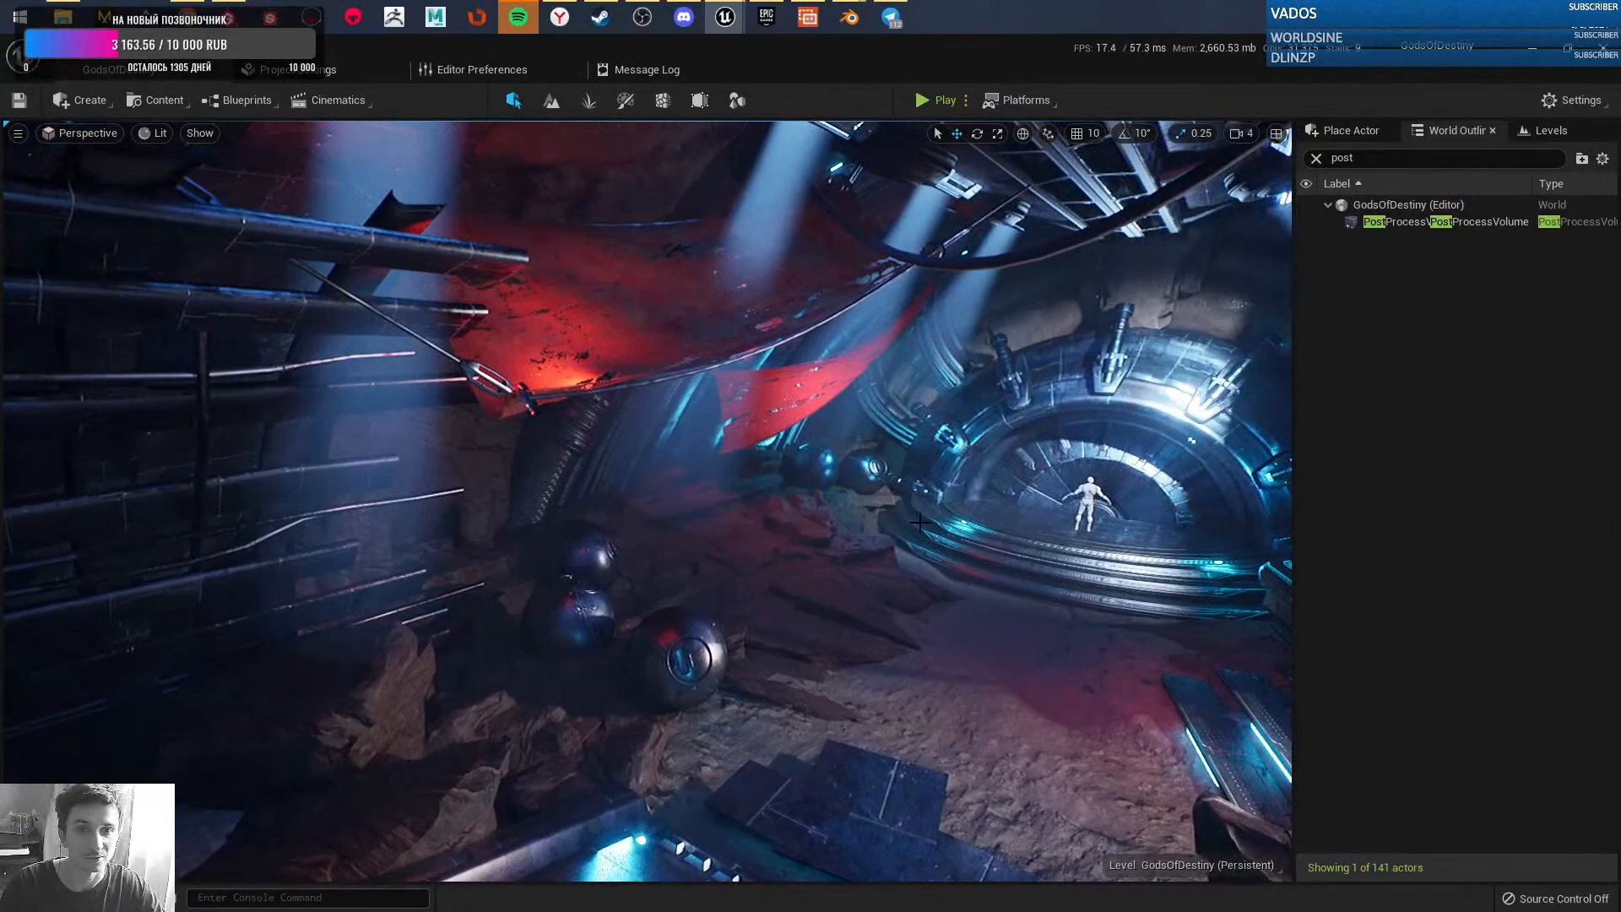
pyautogui.moveTo(852, 496); pyautogui.dragTo(852, 497, button='right')
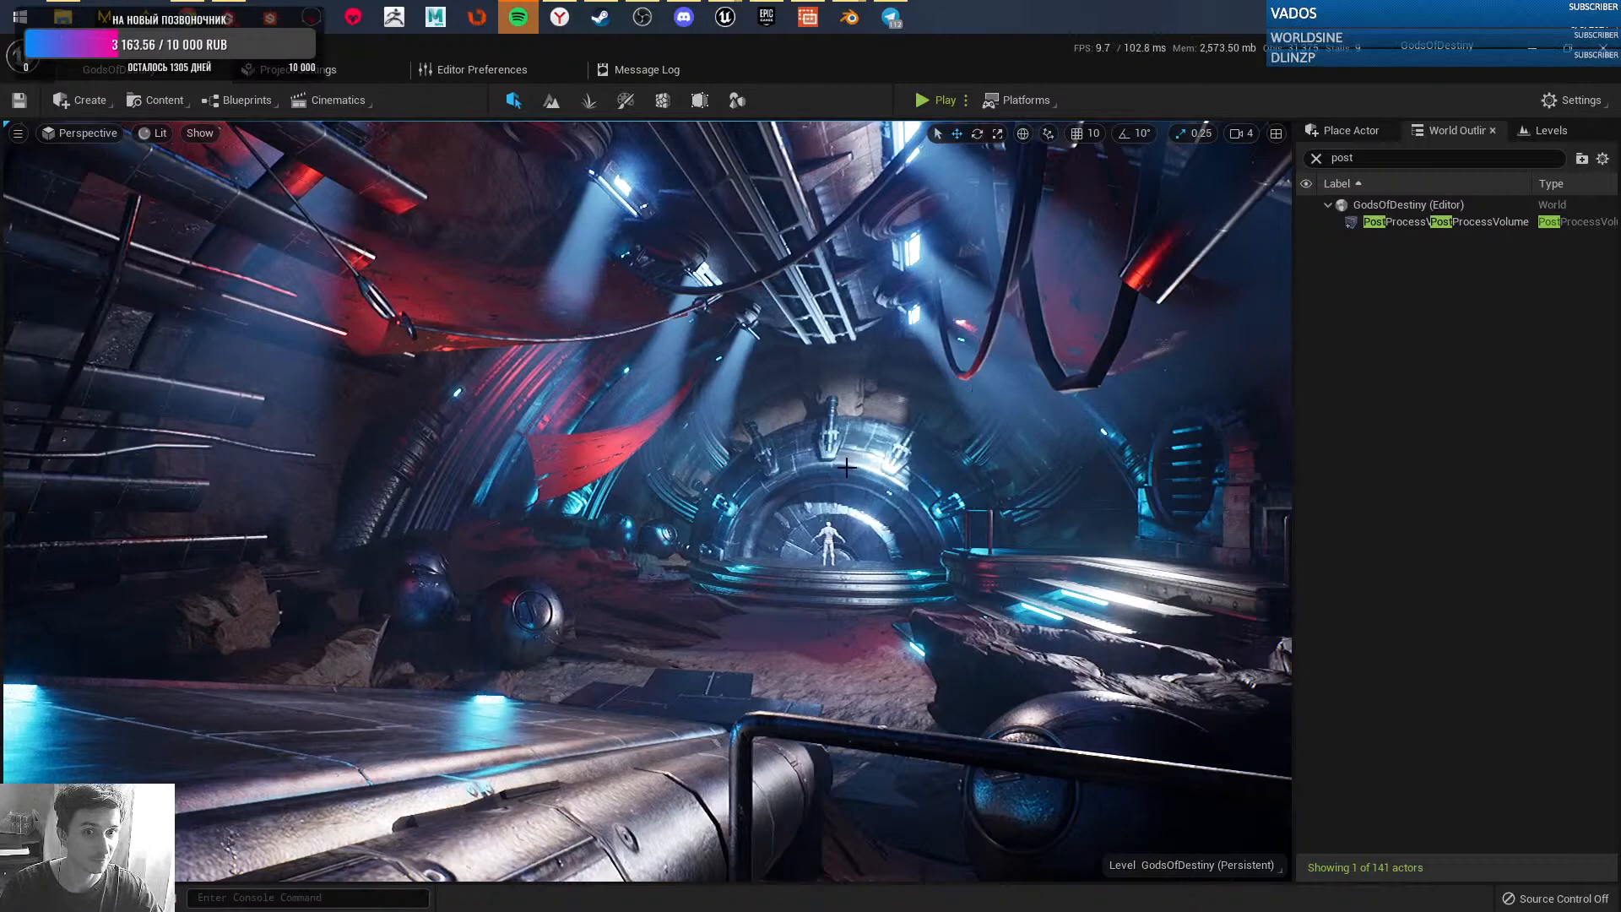
pyautogui.moveTo(860, 555)
pyautogui.mouseDown(button='right')
pyautogui.moveTo(792, 541)
pyautogui.moveTo(781, 516)
pyautogui.moveTo(826, 527)
pyautogui.moveTo(870, 573)
pyautogui.mouseUp(button='right')
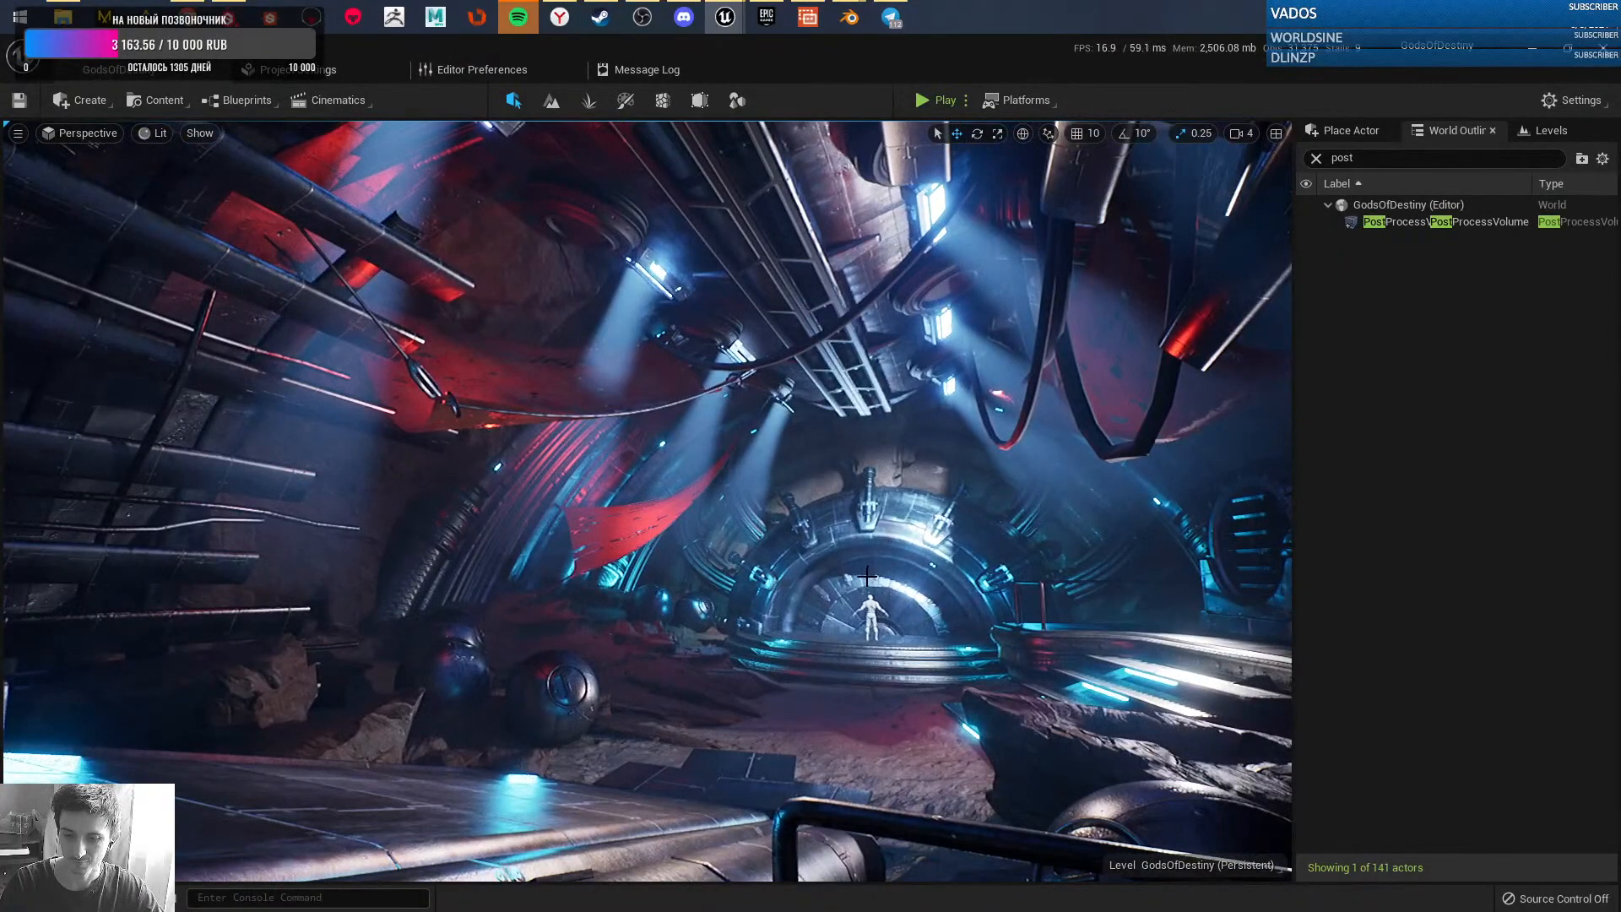
# - Check the red torn cloths up close and from the full hall view, and save all levels and assets
pyautogui.moveTo(884, 585); pyautogui.dragTo(842, 680, button='right')
pyautogui.press('w')
pyautogui.press('s')
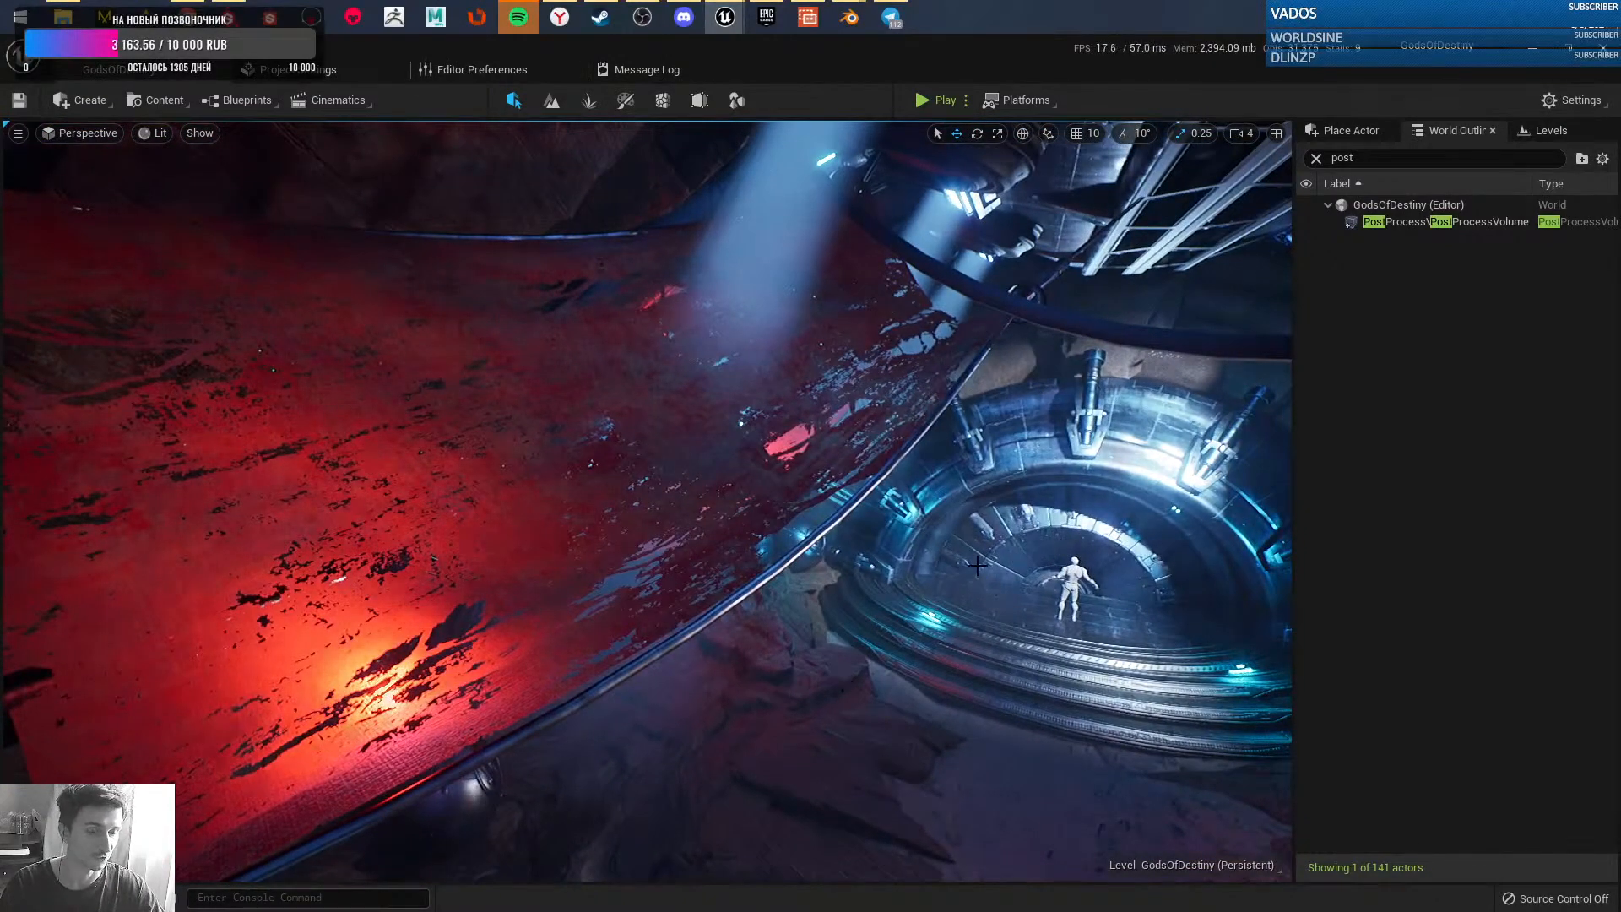
pyautogui.moveTo(916, 593); pyautogui.dragTo(1072, 571, button='right')
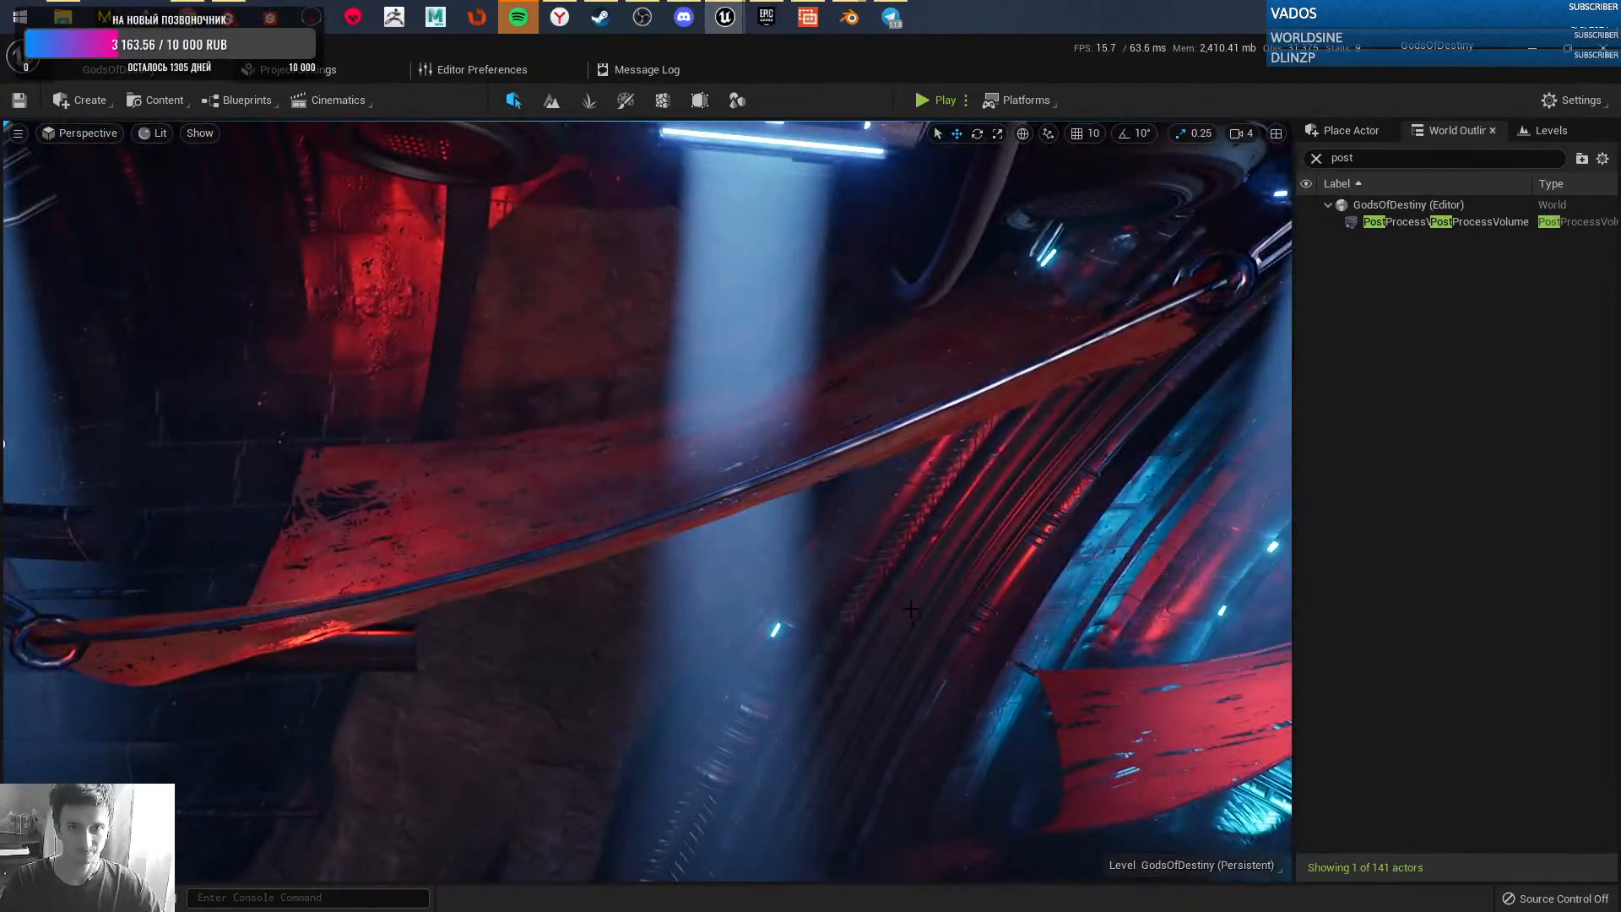
pyautogui.moveTo(954, 615); pyautogui.dragTo(1045, 580, button='right')
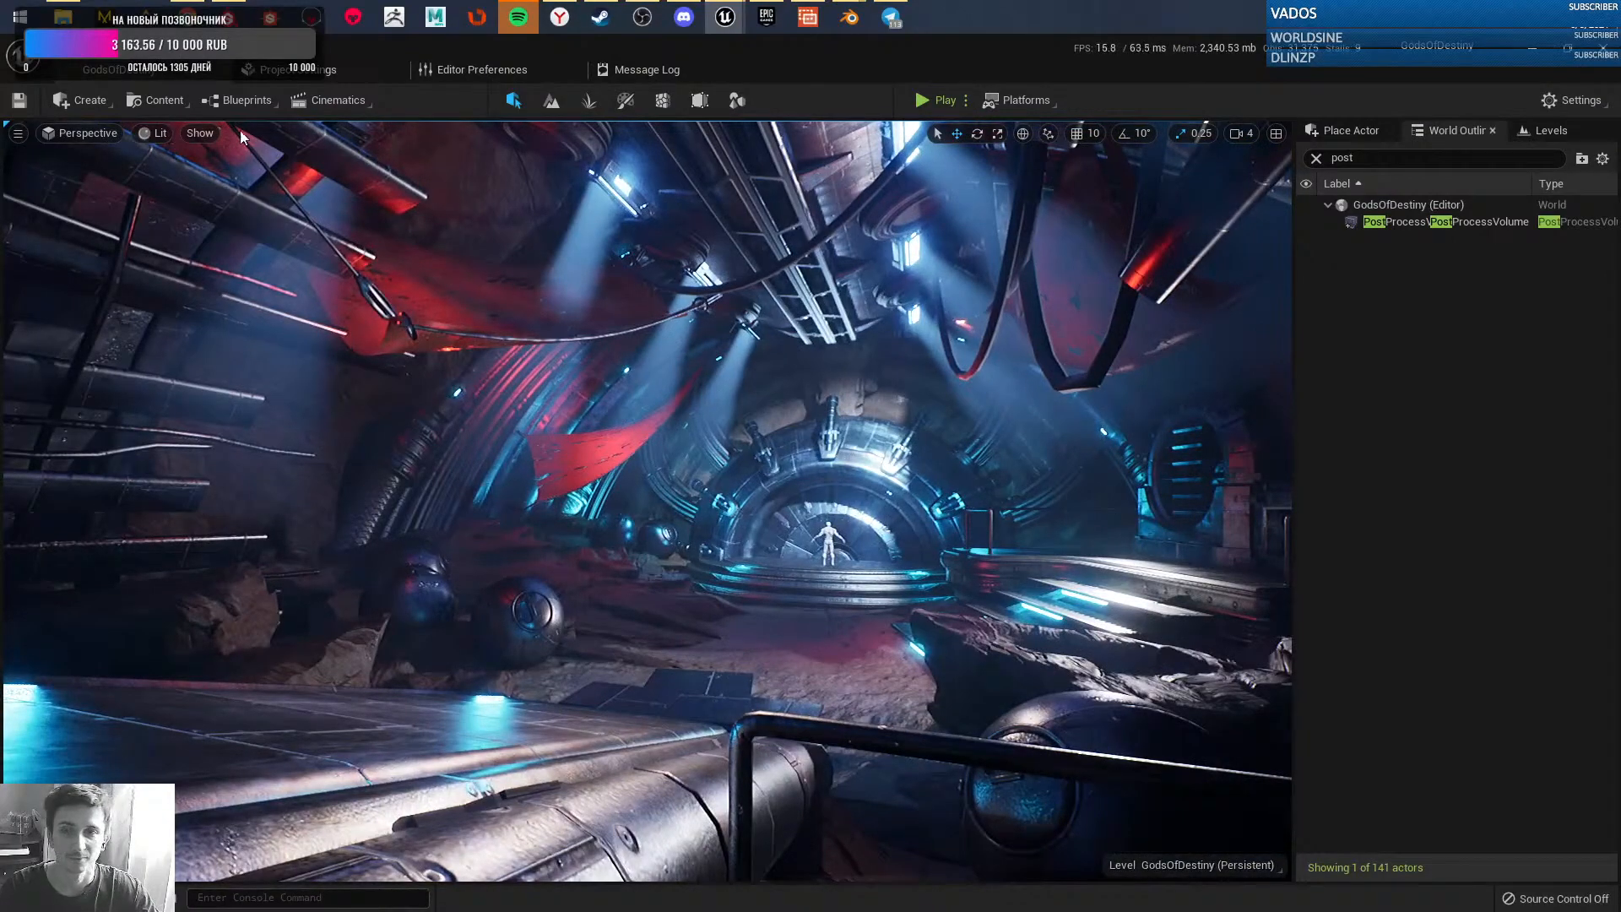
pyautogui.click(57, 47)
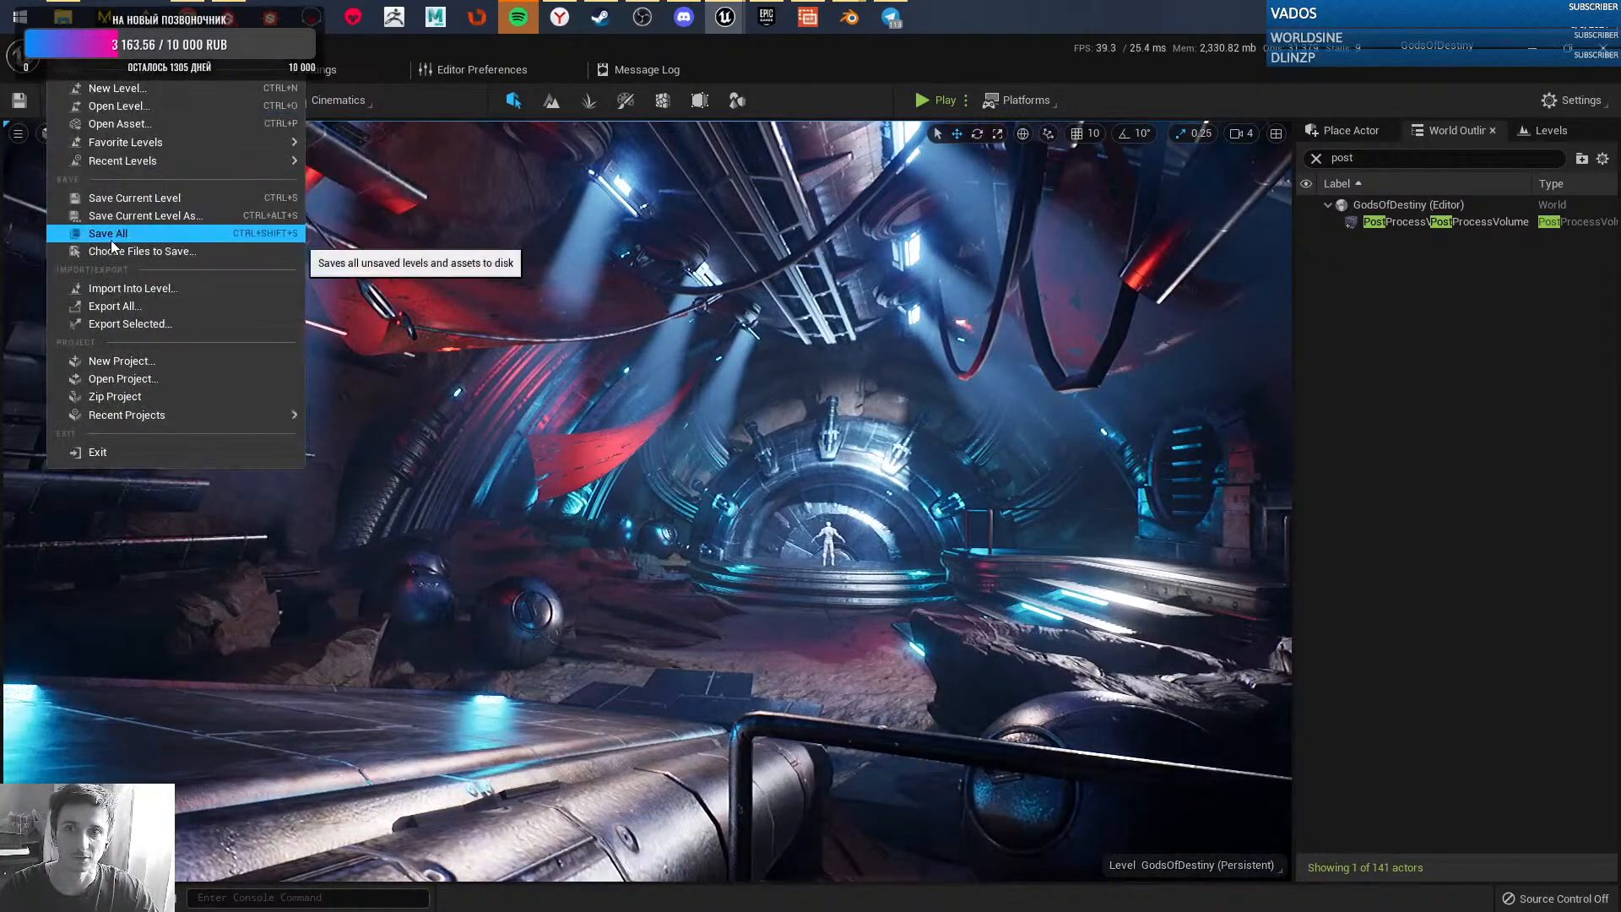
pyautogui.click(112, 237)
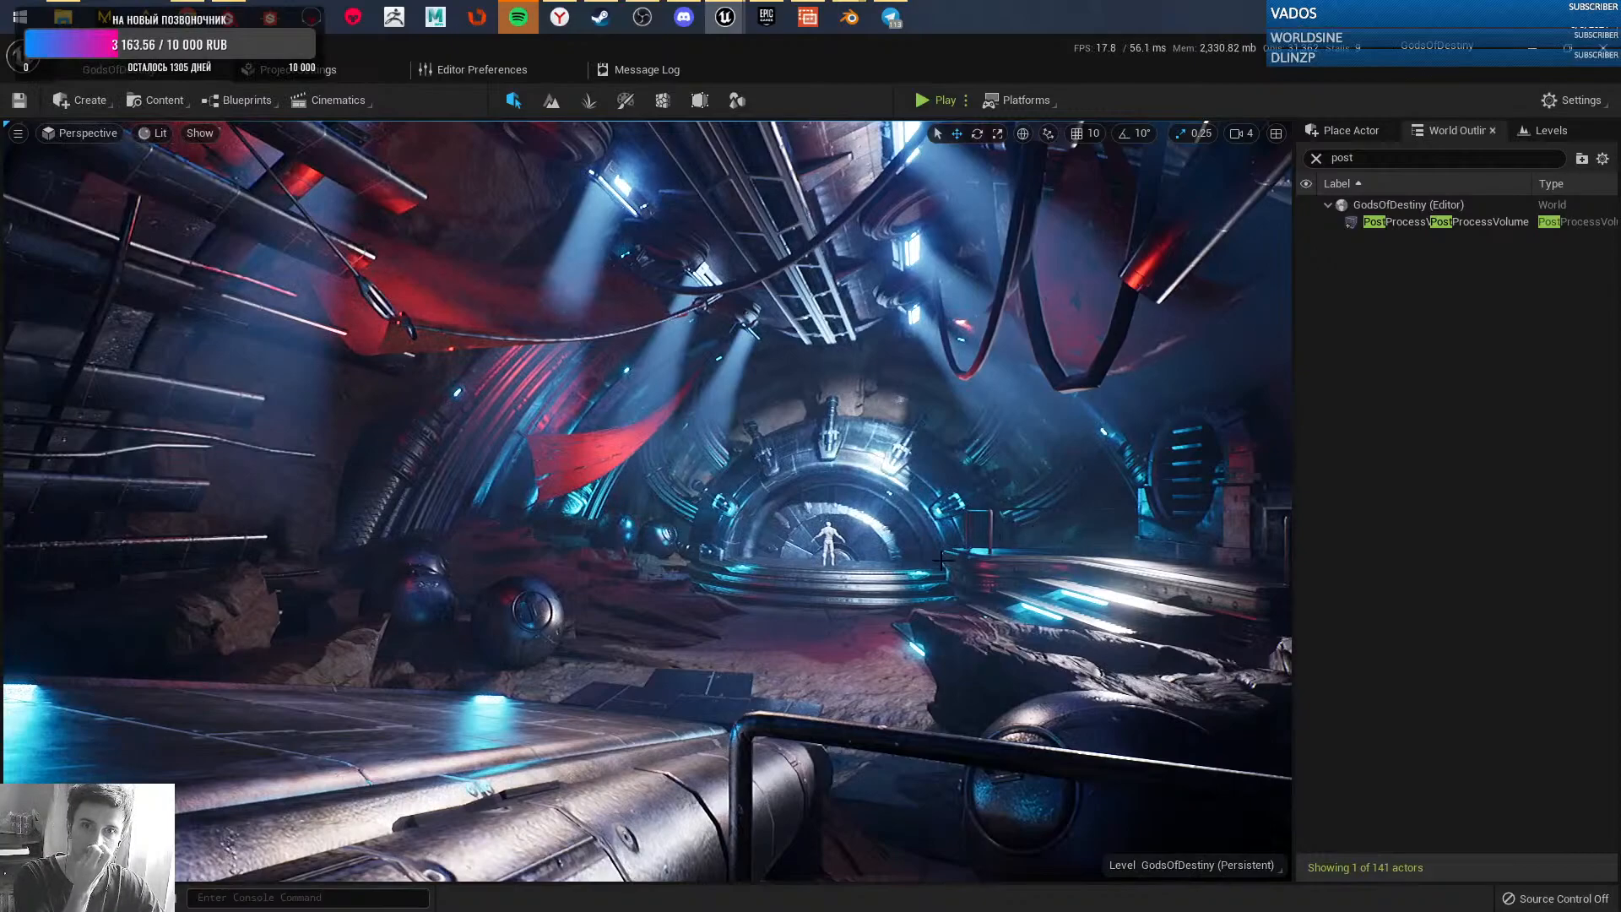
# - Select the long panelled metal ramp with the cyan lights in the level and open its static mesh for editing
pyautogui.moveTo(941, 560); pyautogui.dragTo(844, 513, button='right')
pyautogui.click(843, 512)
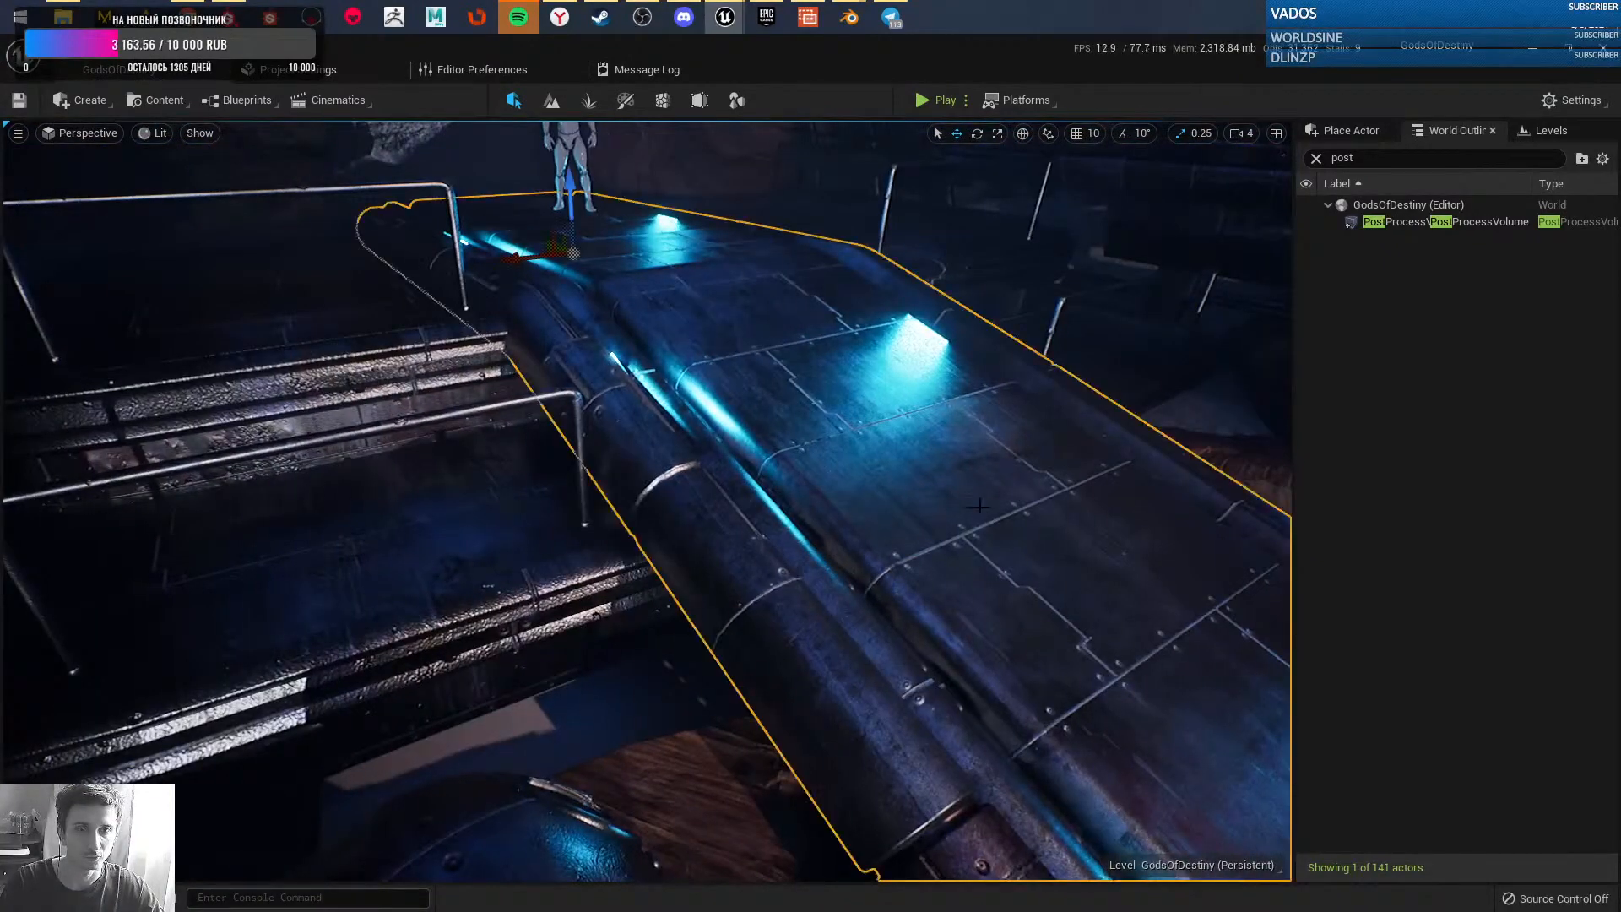
pyautogui.press('f')
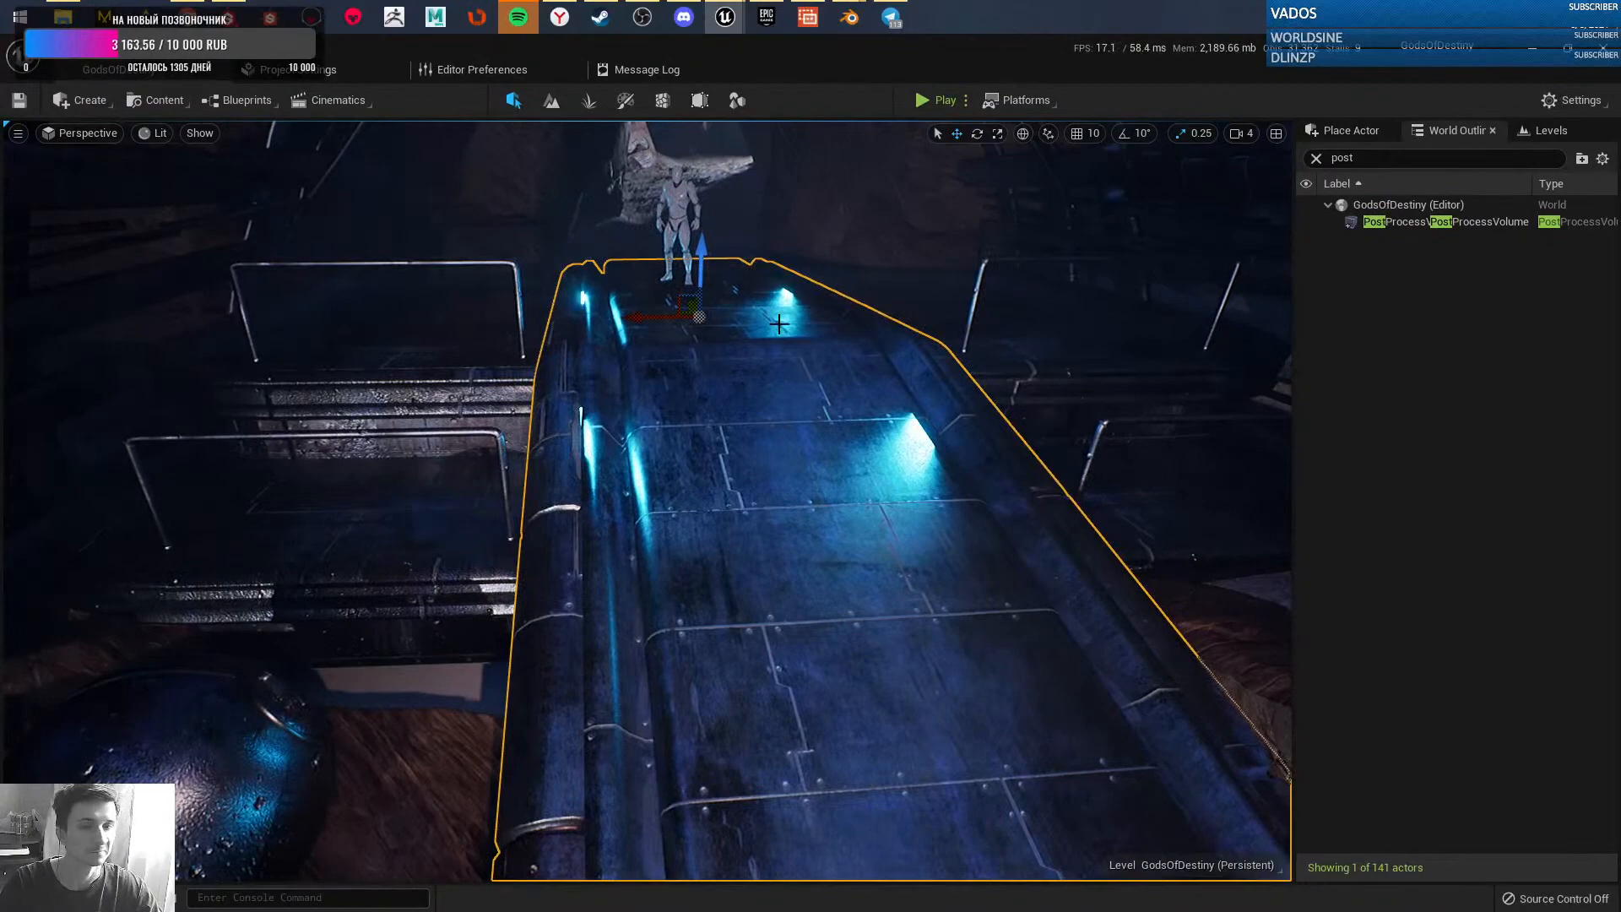
pyautogui.hotkey('ctrl', 'e')
# - Examine the ramp mesh's overall shape and look through its collision commands and the available editor windows
pyautogui.click(363, 99)
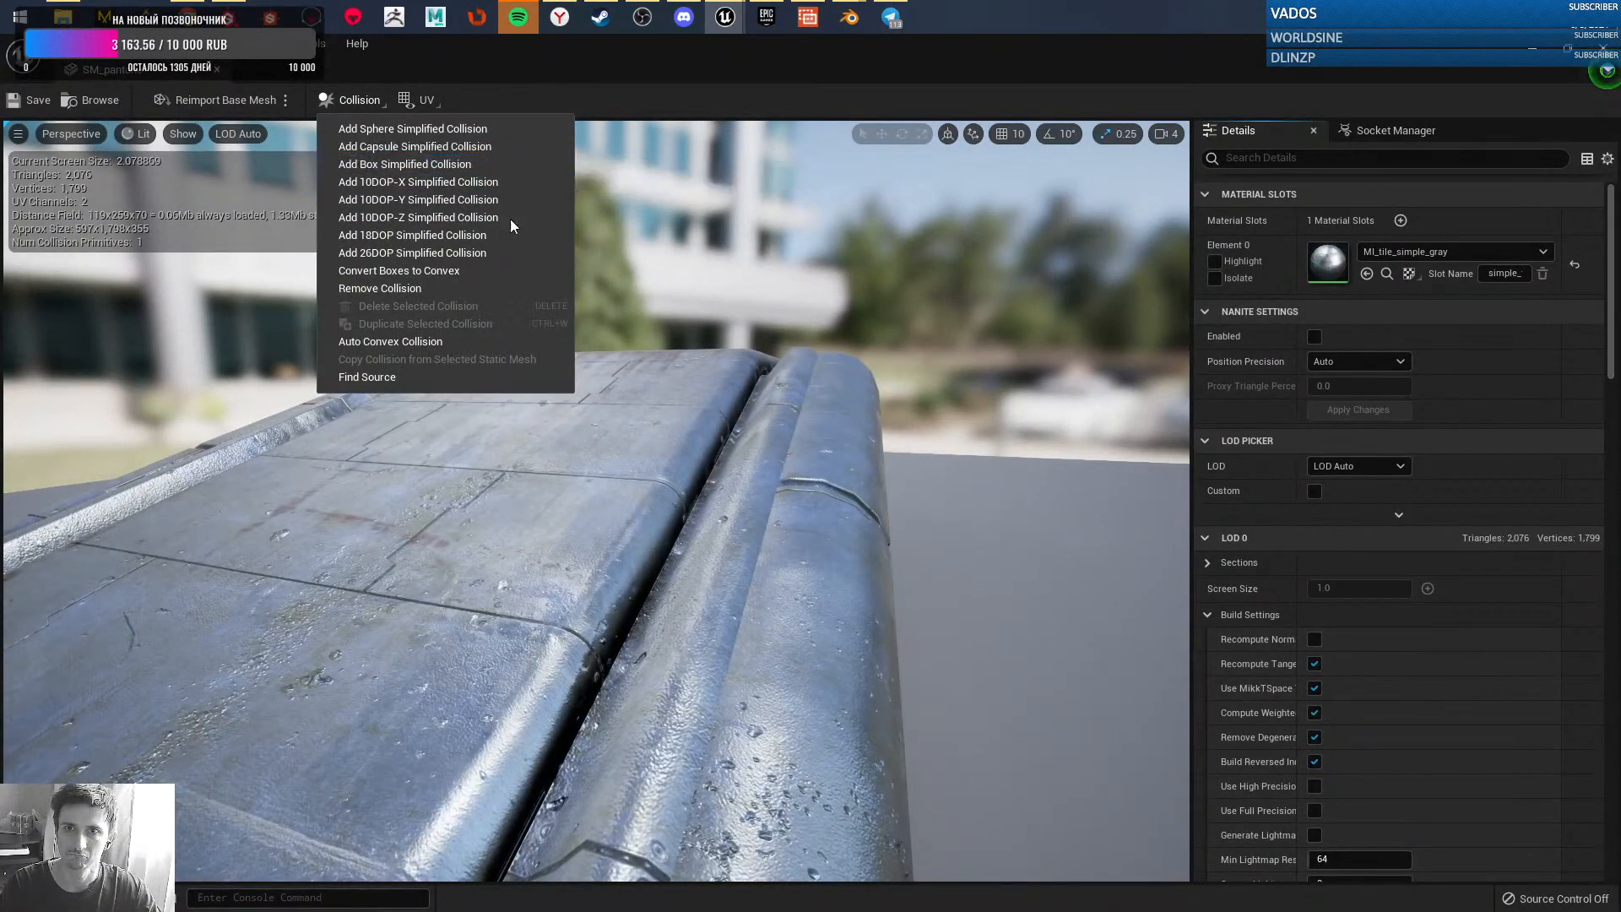
pyautogui.click(652, 103)
pyautogui.moveTo(756, 559); pyautogui.dragTo(628, 392, button='right')
pyautogui.press('s')
pyautogui.press('s')
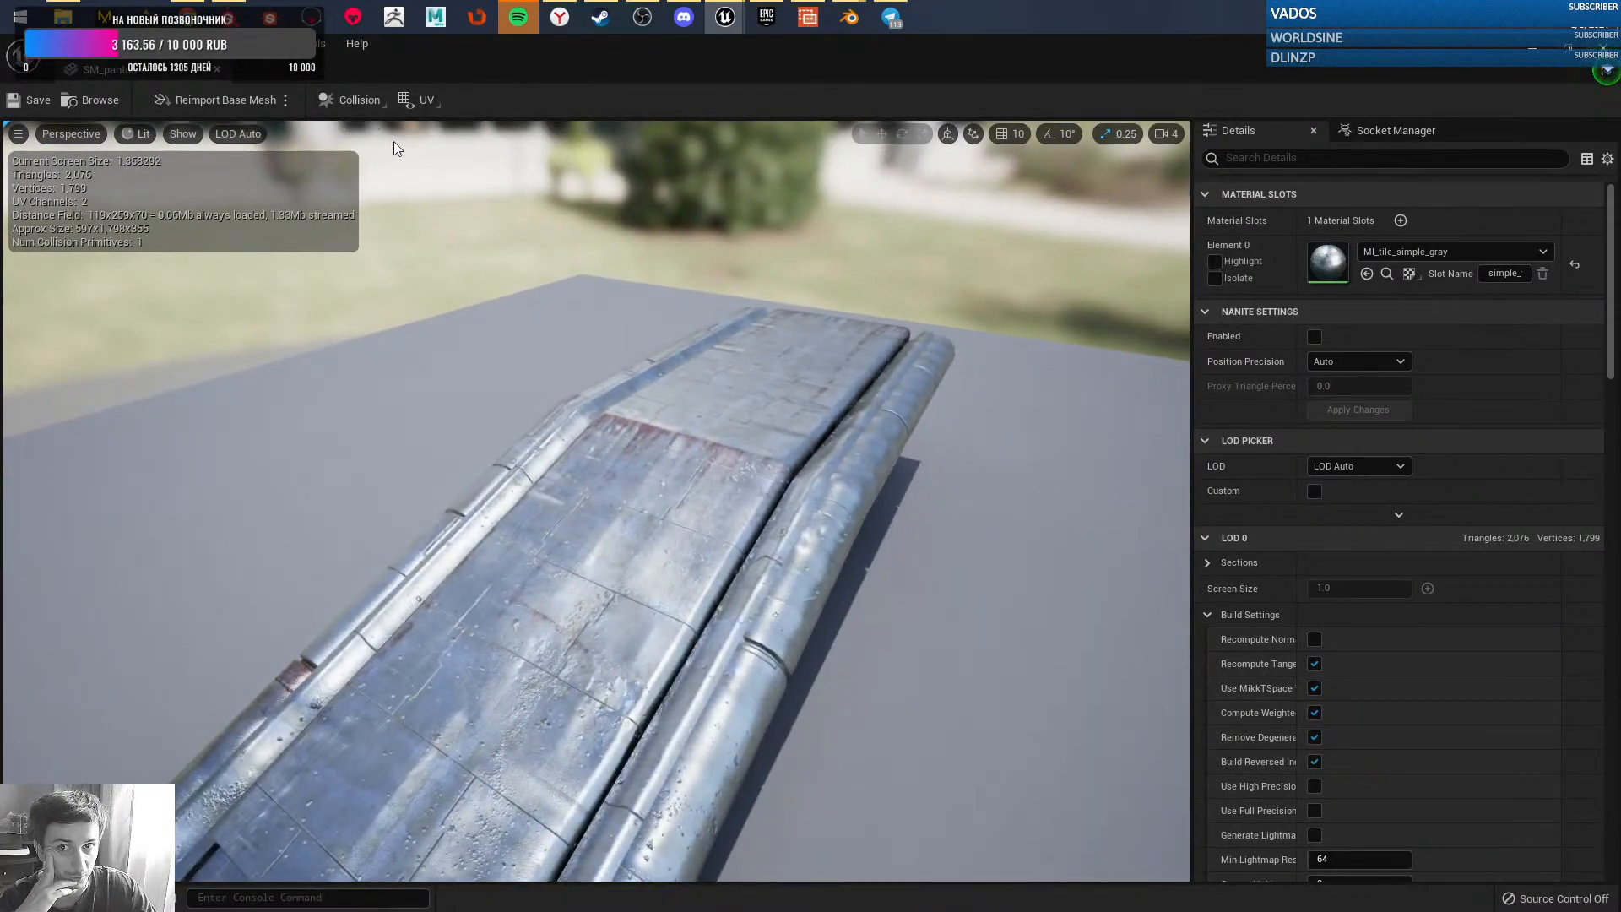
pyautogui.click(208, 45)
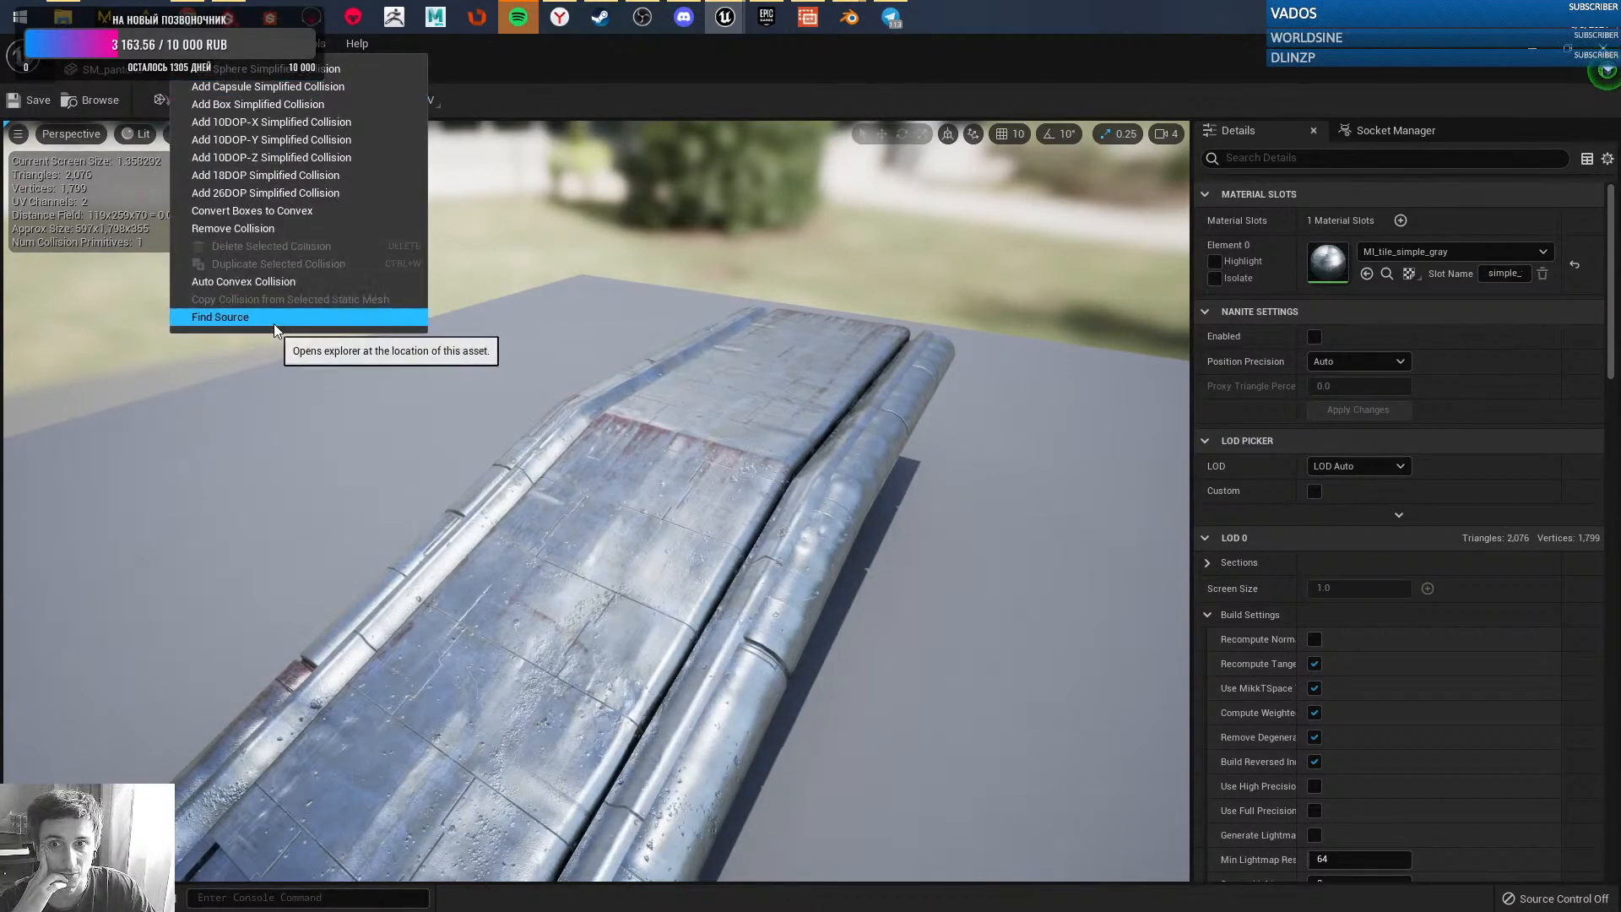
pyautogui.click(411, 52)
pyautogui.click(257, 43)
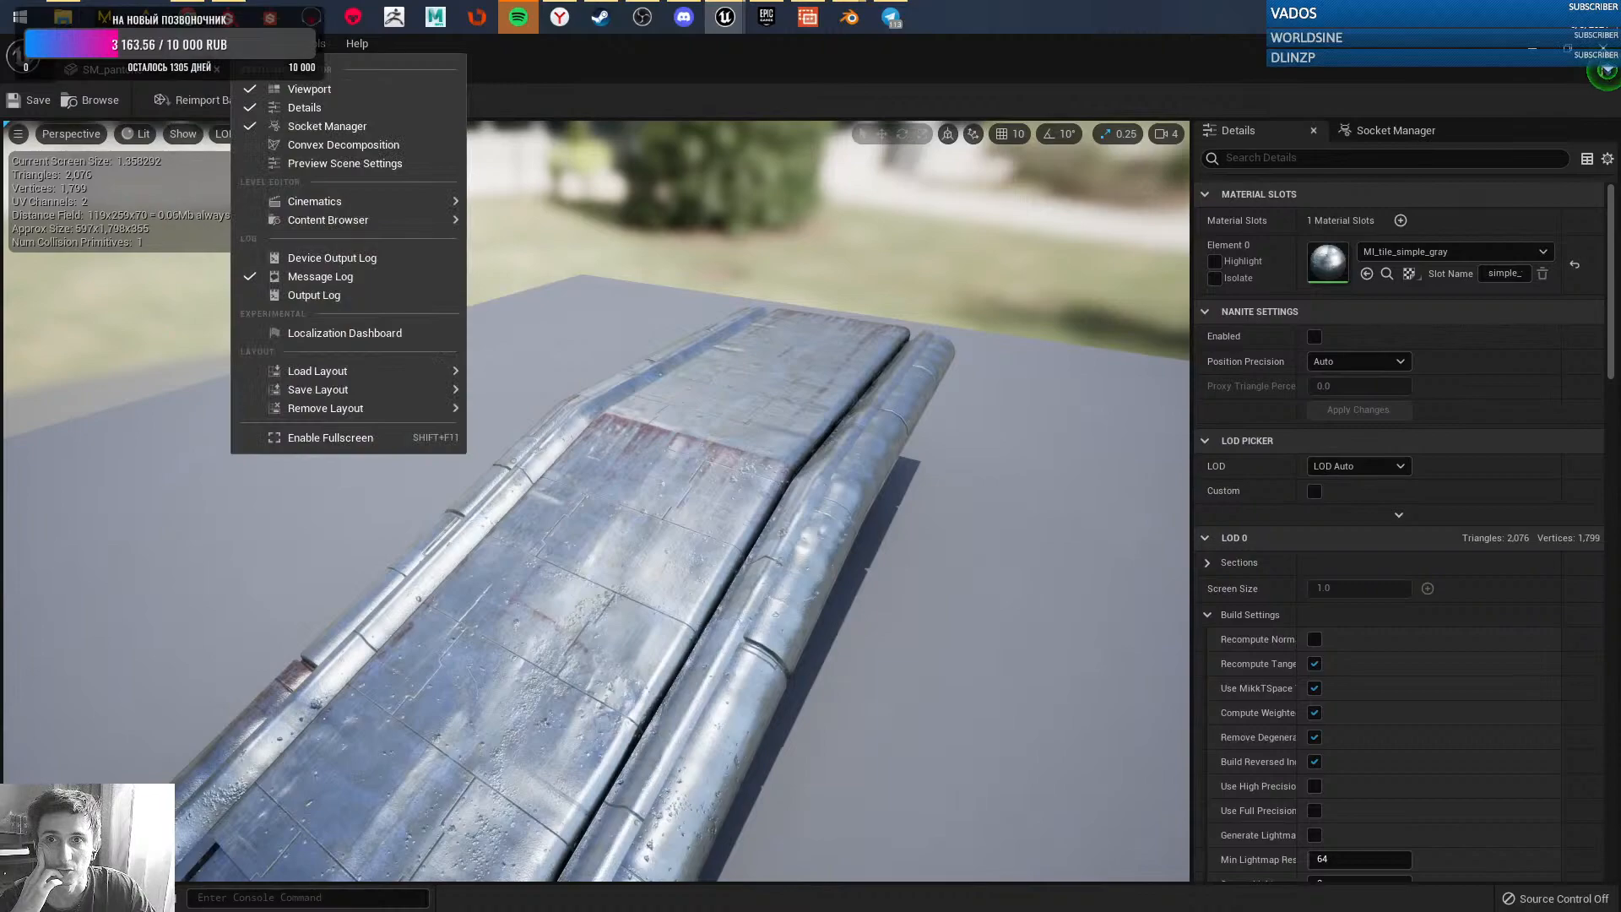
# - Bring up the Convex Decomposition settings in the static mesh editor for the ramp mesh
pyautogui.click(344, 145)
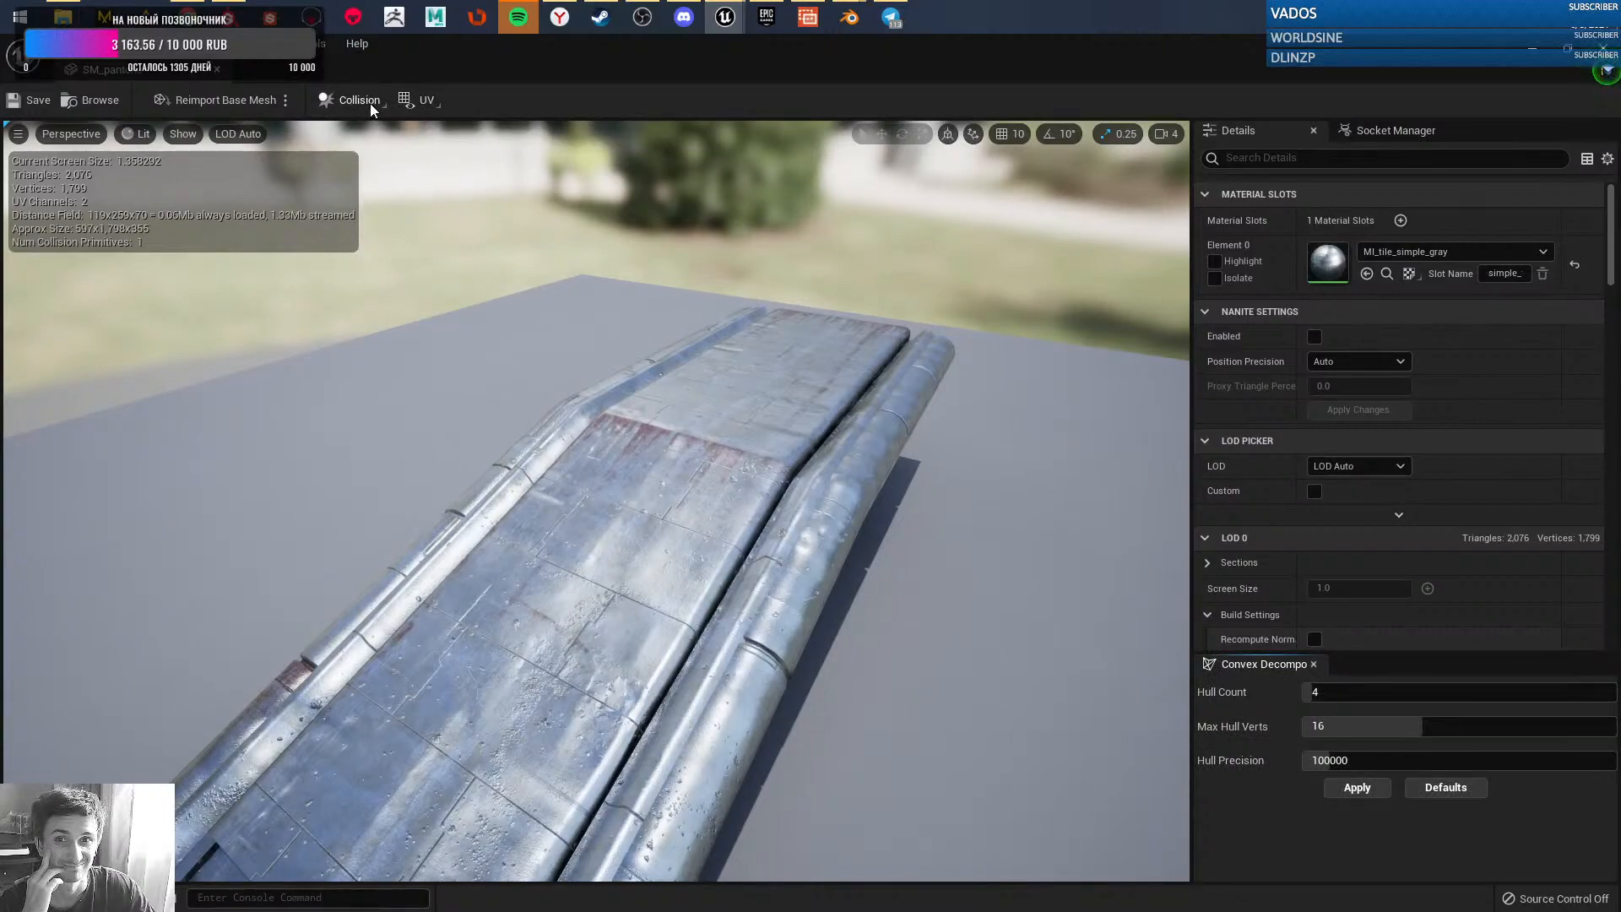
pyautogui.moveTo(743, 475)
pyautogui.mouseDown(button='right')
pyautogui.moveTo(740, 419)
pyautogui.moveTo(772, 541)
pyautogui.moveTo(726, 498)
pyautogui.mouseUp(button='right')
pyautogui.click(208, 47)
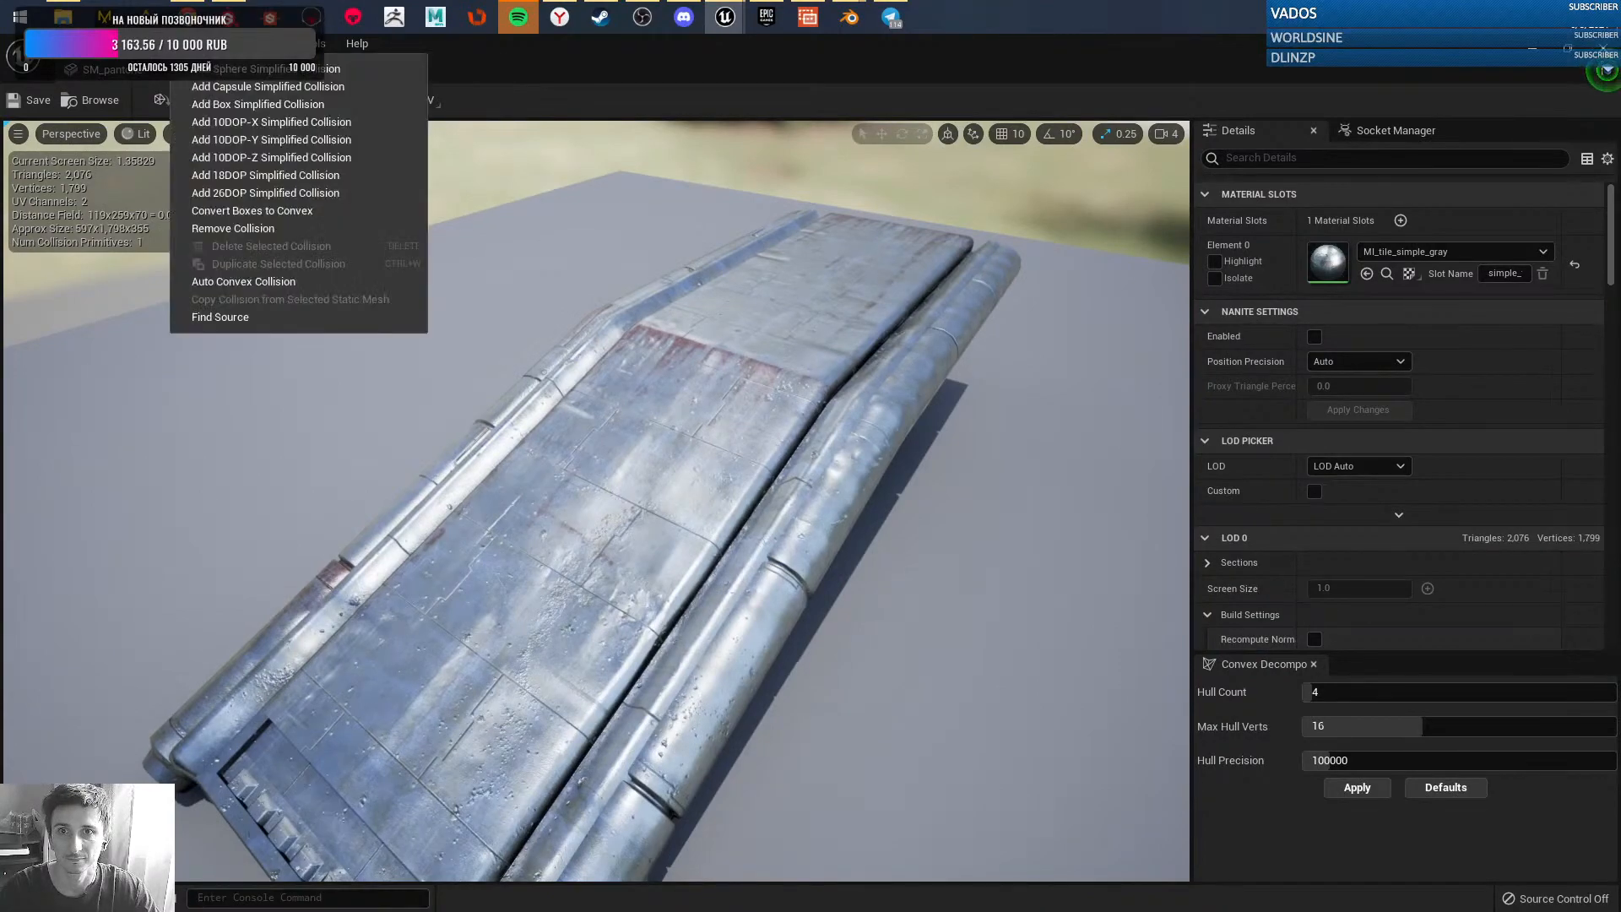
pyautogui.moveTo(256, 44)
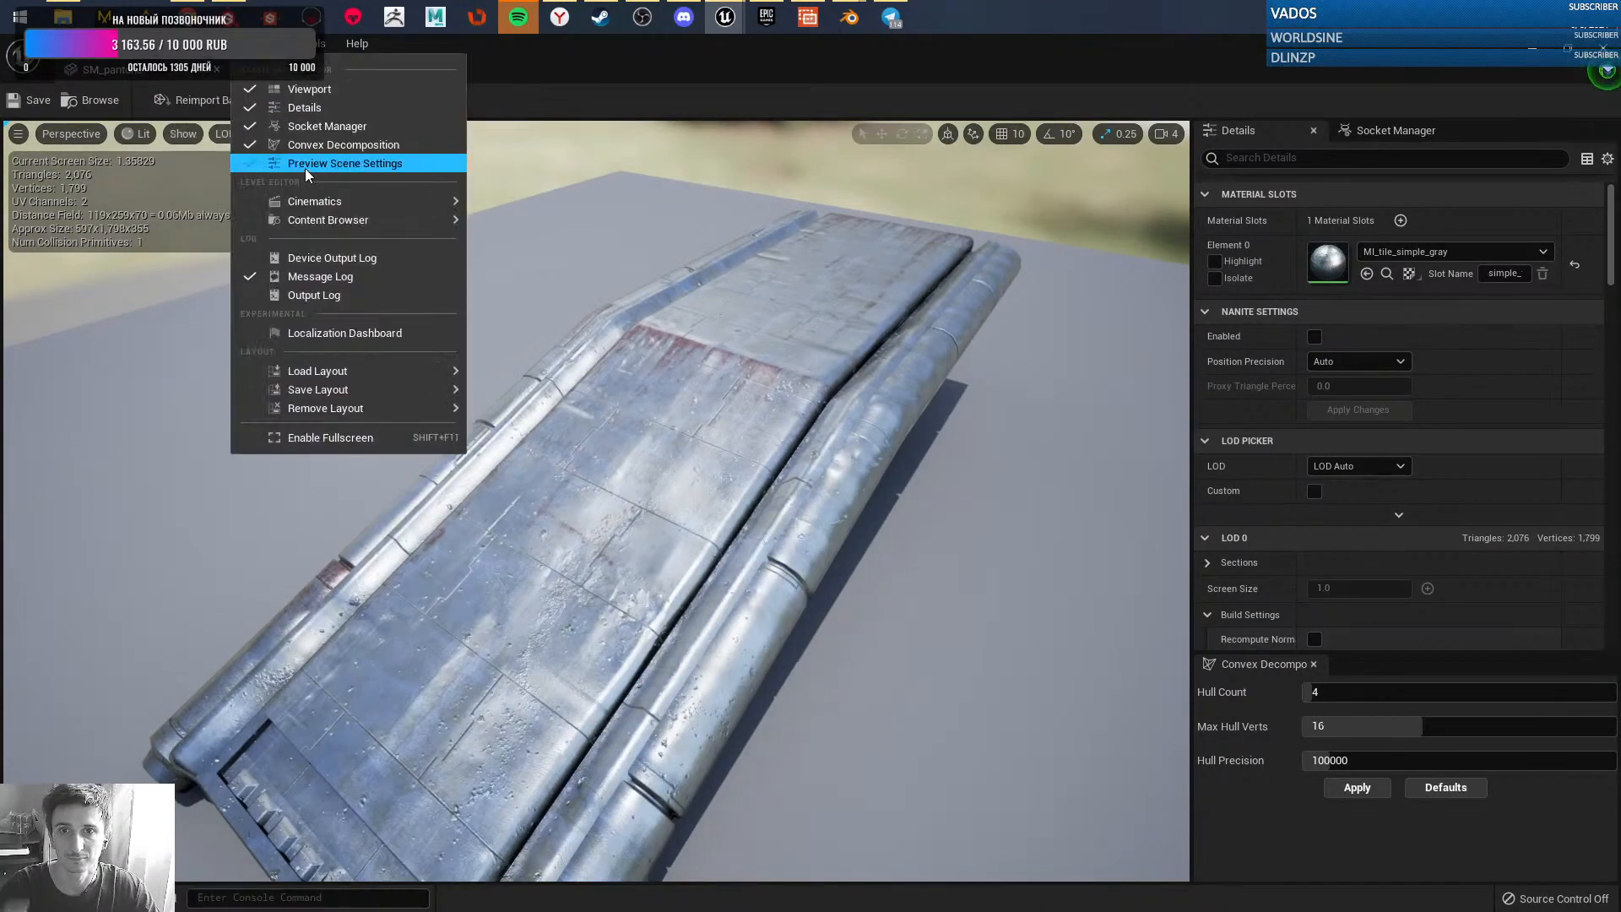
pyautogui.click(338, 144)
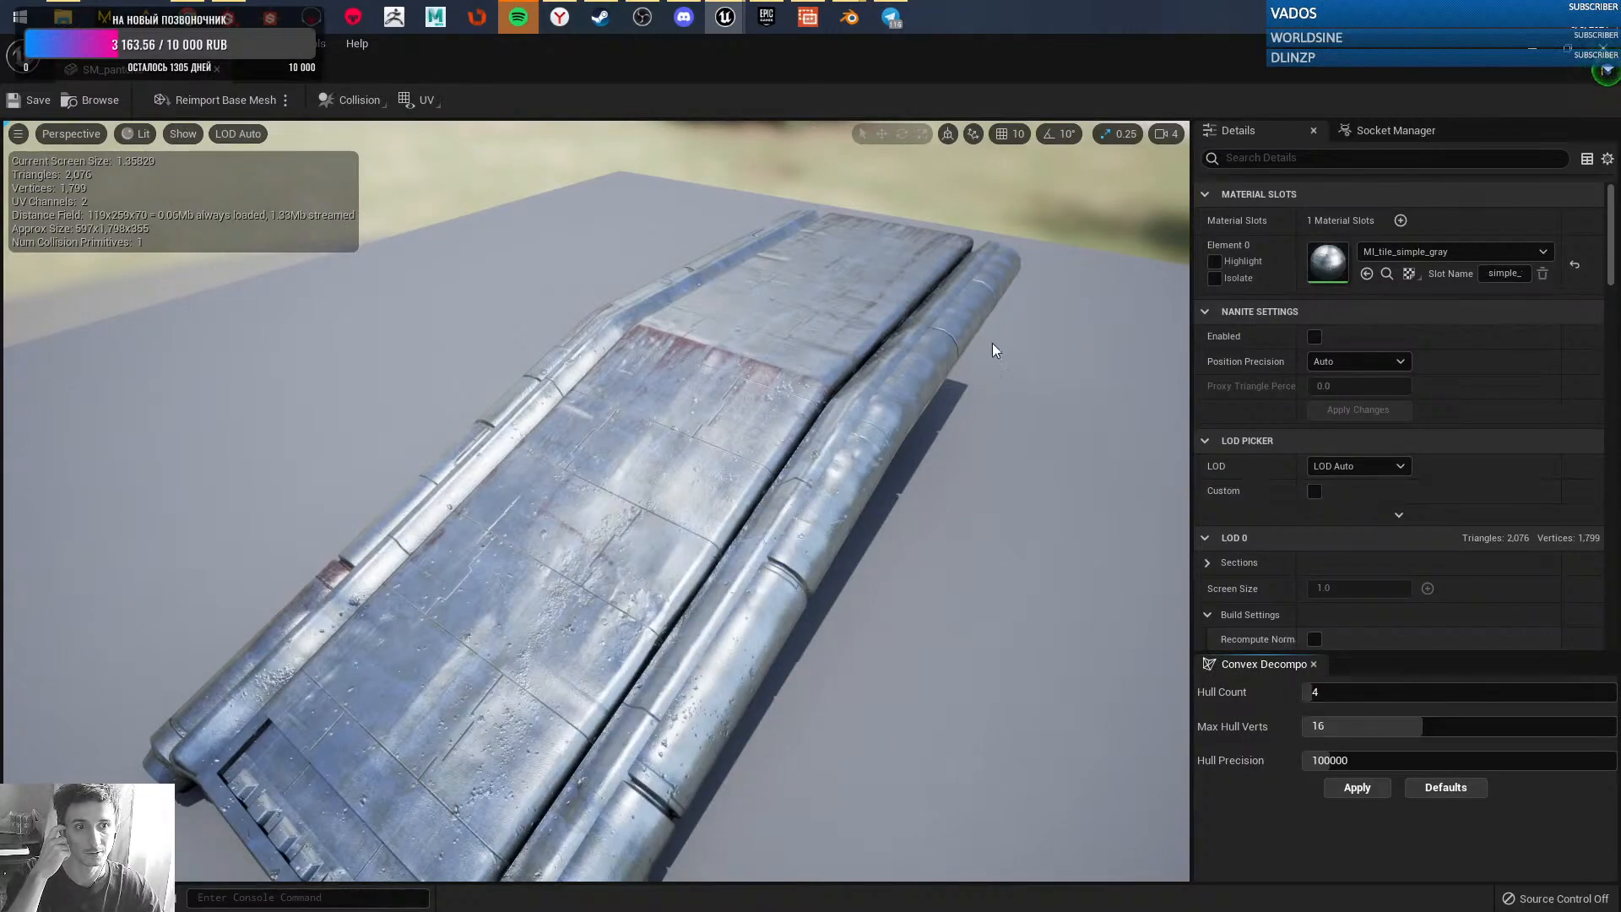
# - Enable Generate Mesh Distance Field in the ramp mesh's general settings, widening the property names so they are readable
pyautogui.scroll(-5, 1275, 473)
pyautogui.scroll(-3, 1271, 283)
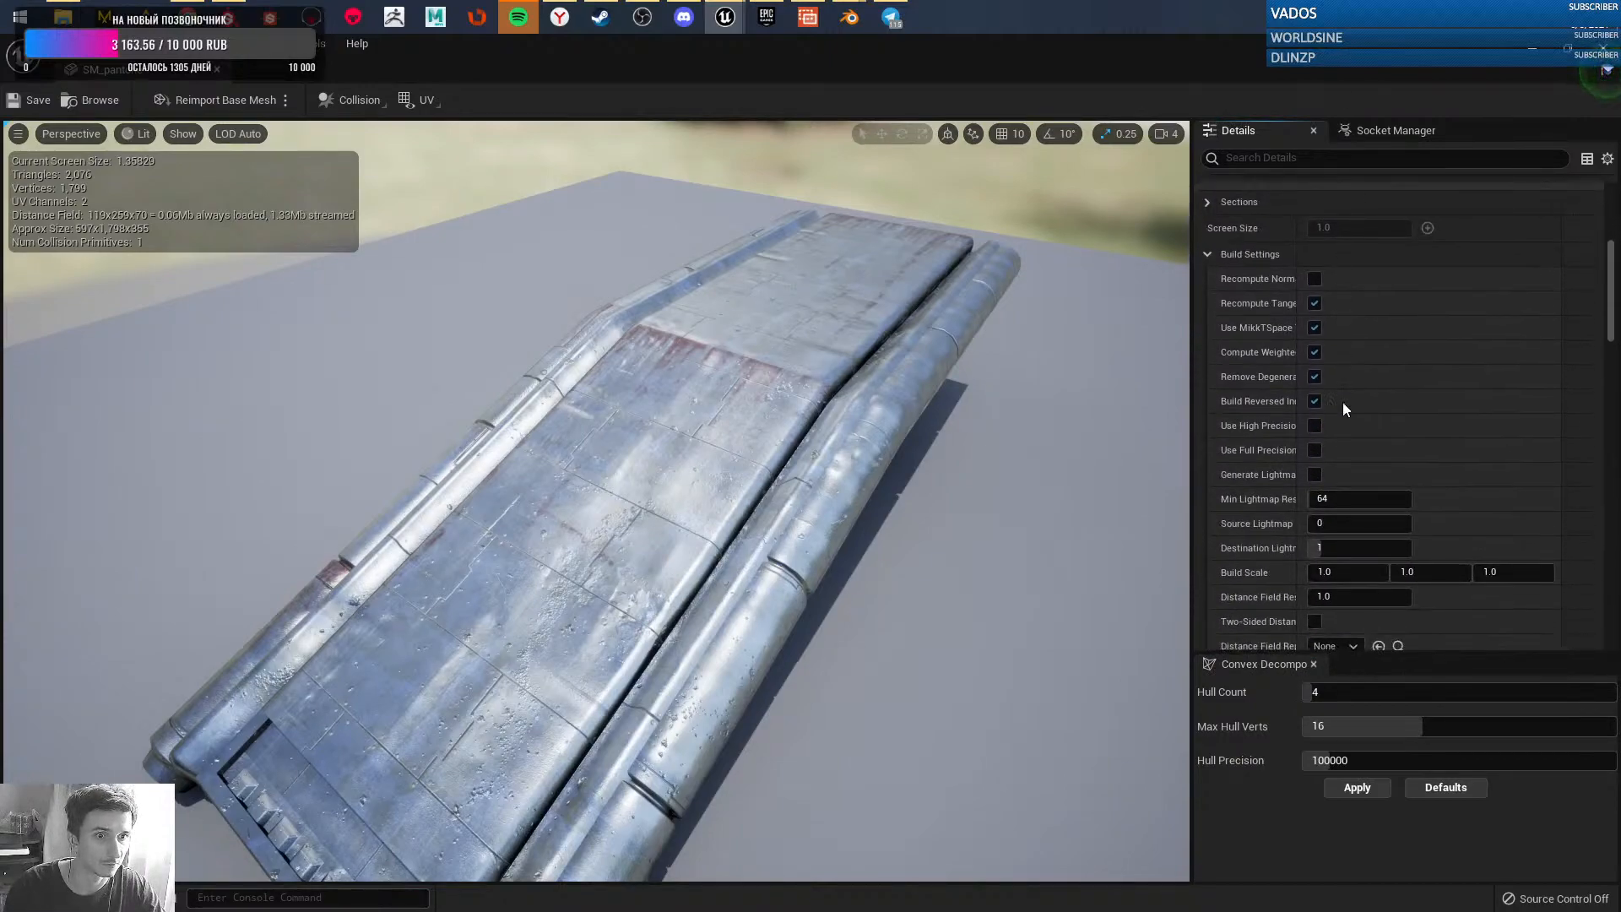
pyautogui.scroll(-4, 1404, 355)
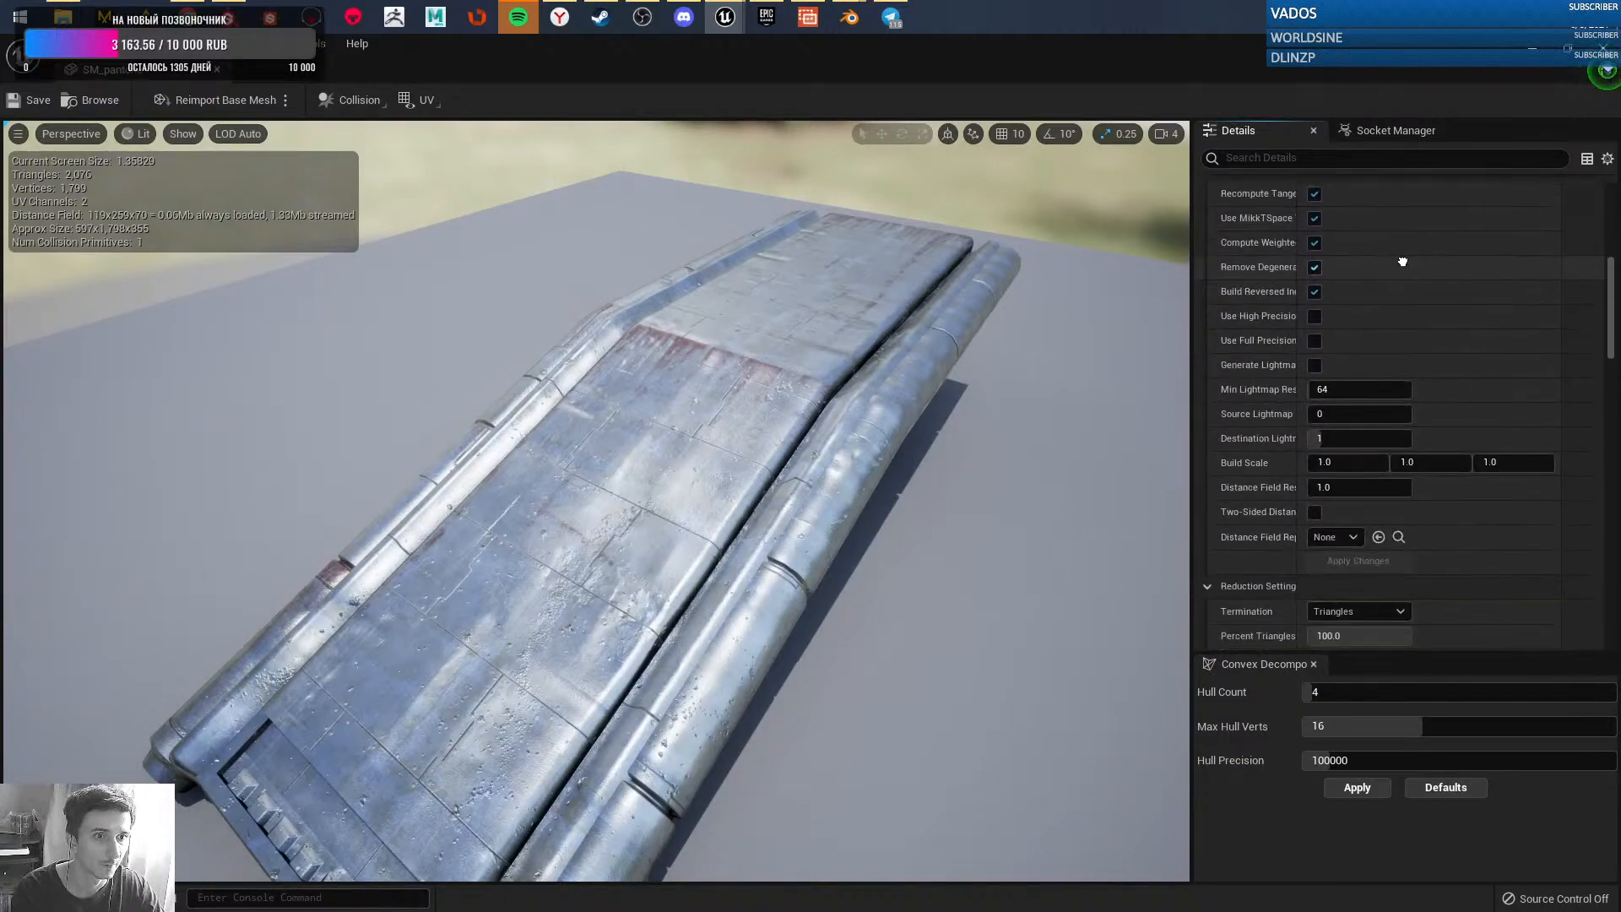
pyautogui.scroll(-4, 1402, 194)
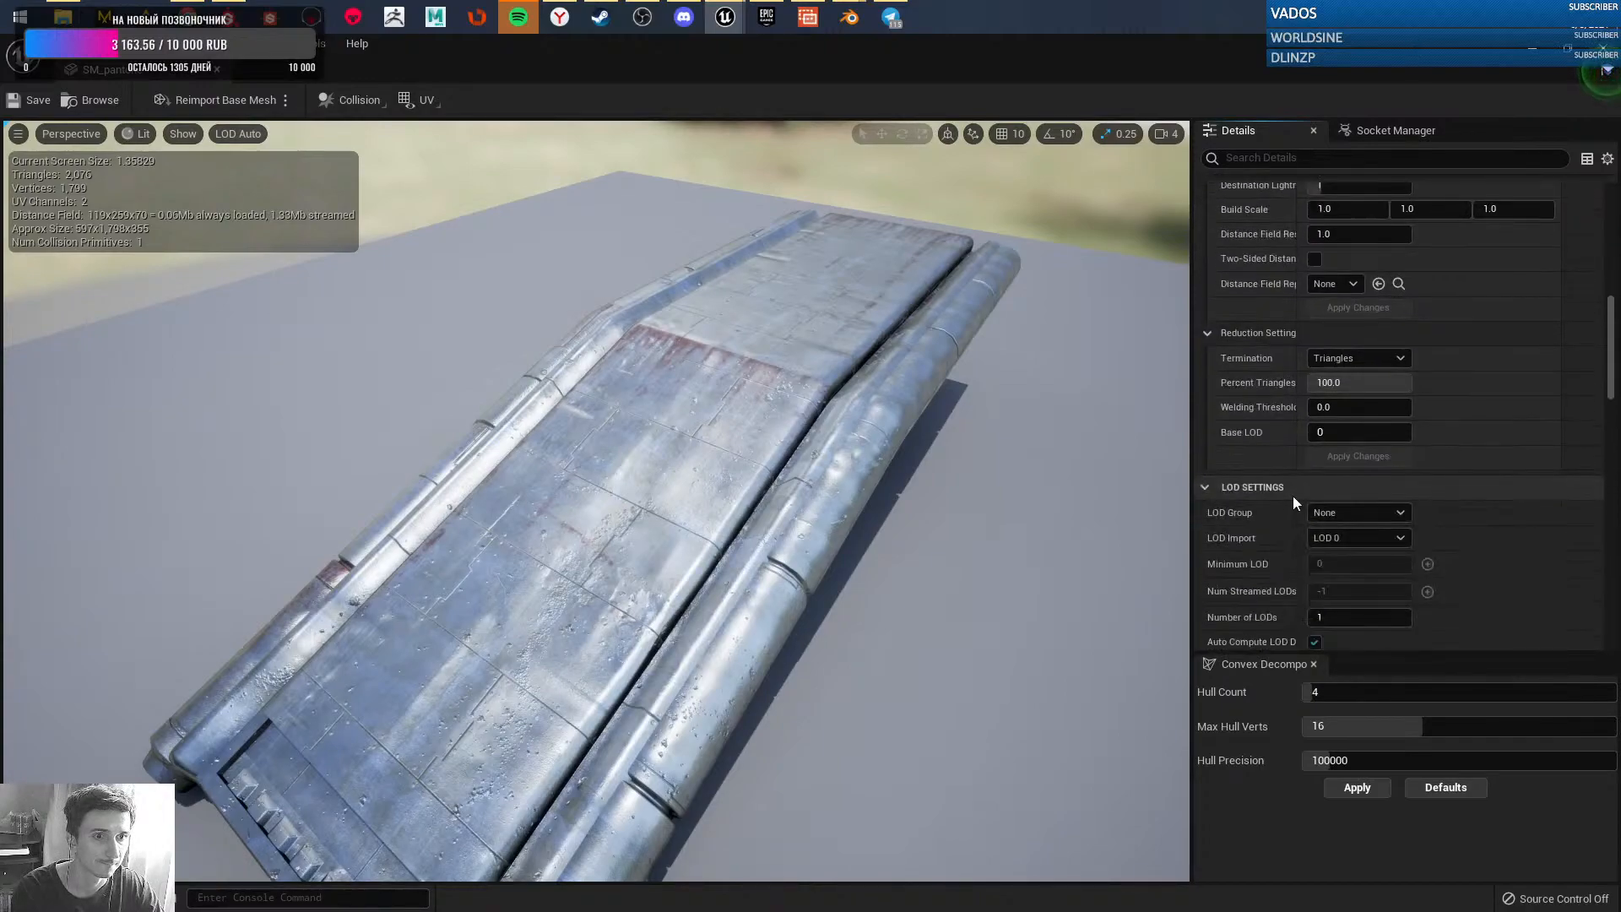
pyautogui.scroll(-10, 1272, 522)
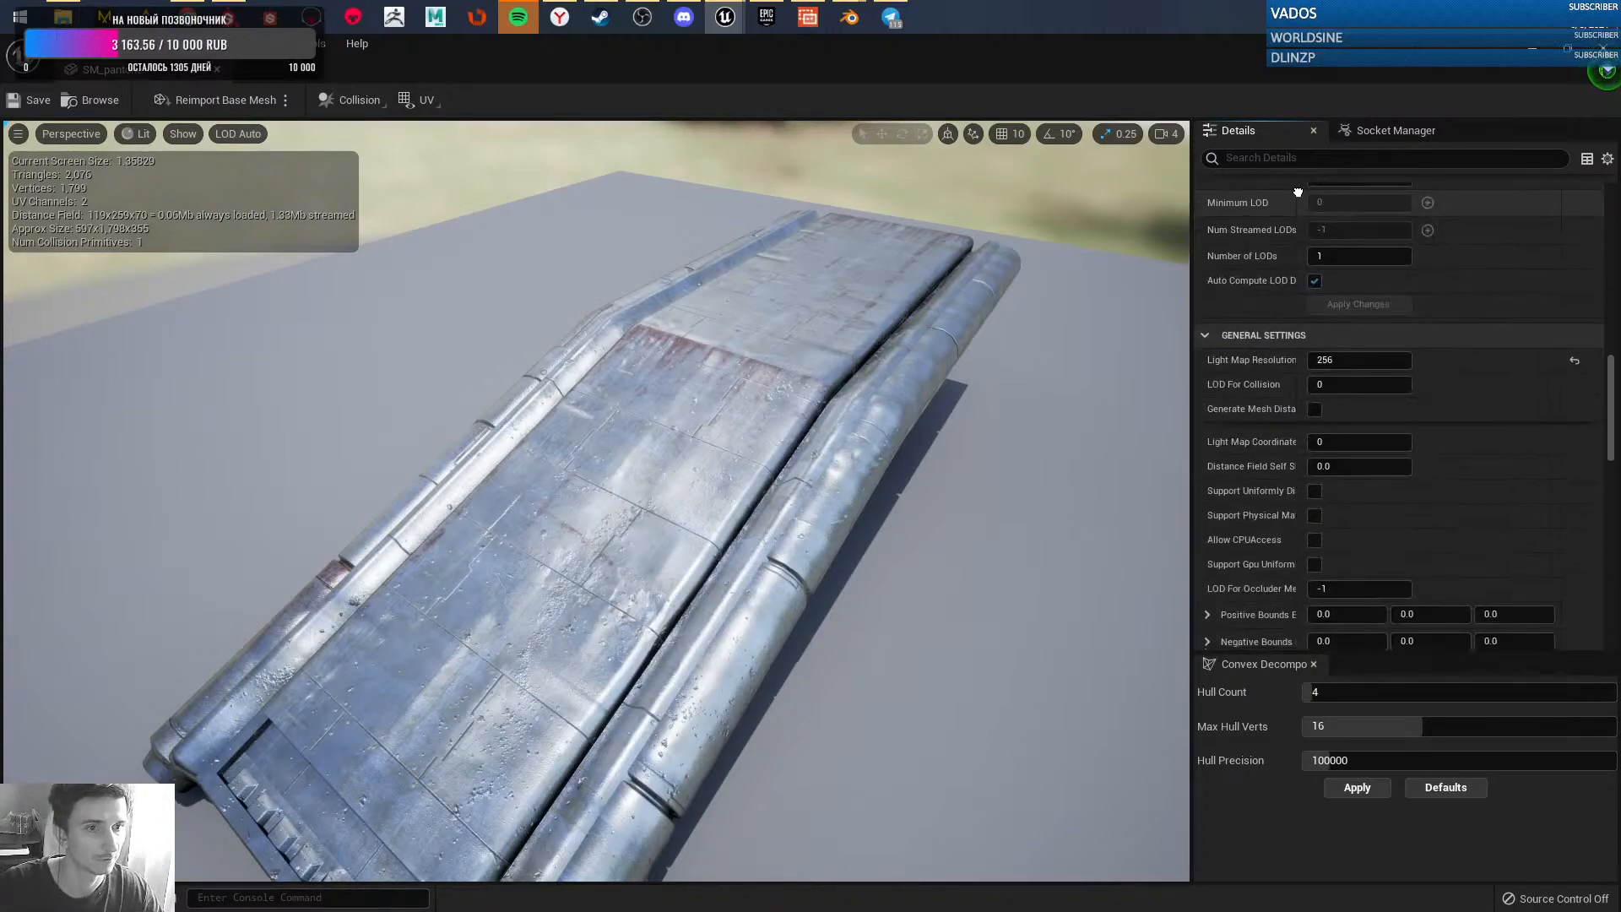
pyautogui.scroll(-3, 1334, 401)
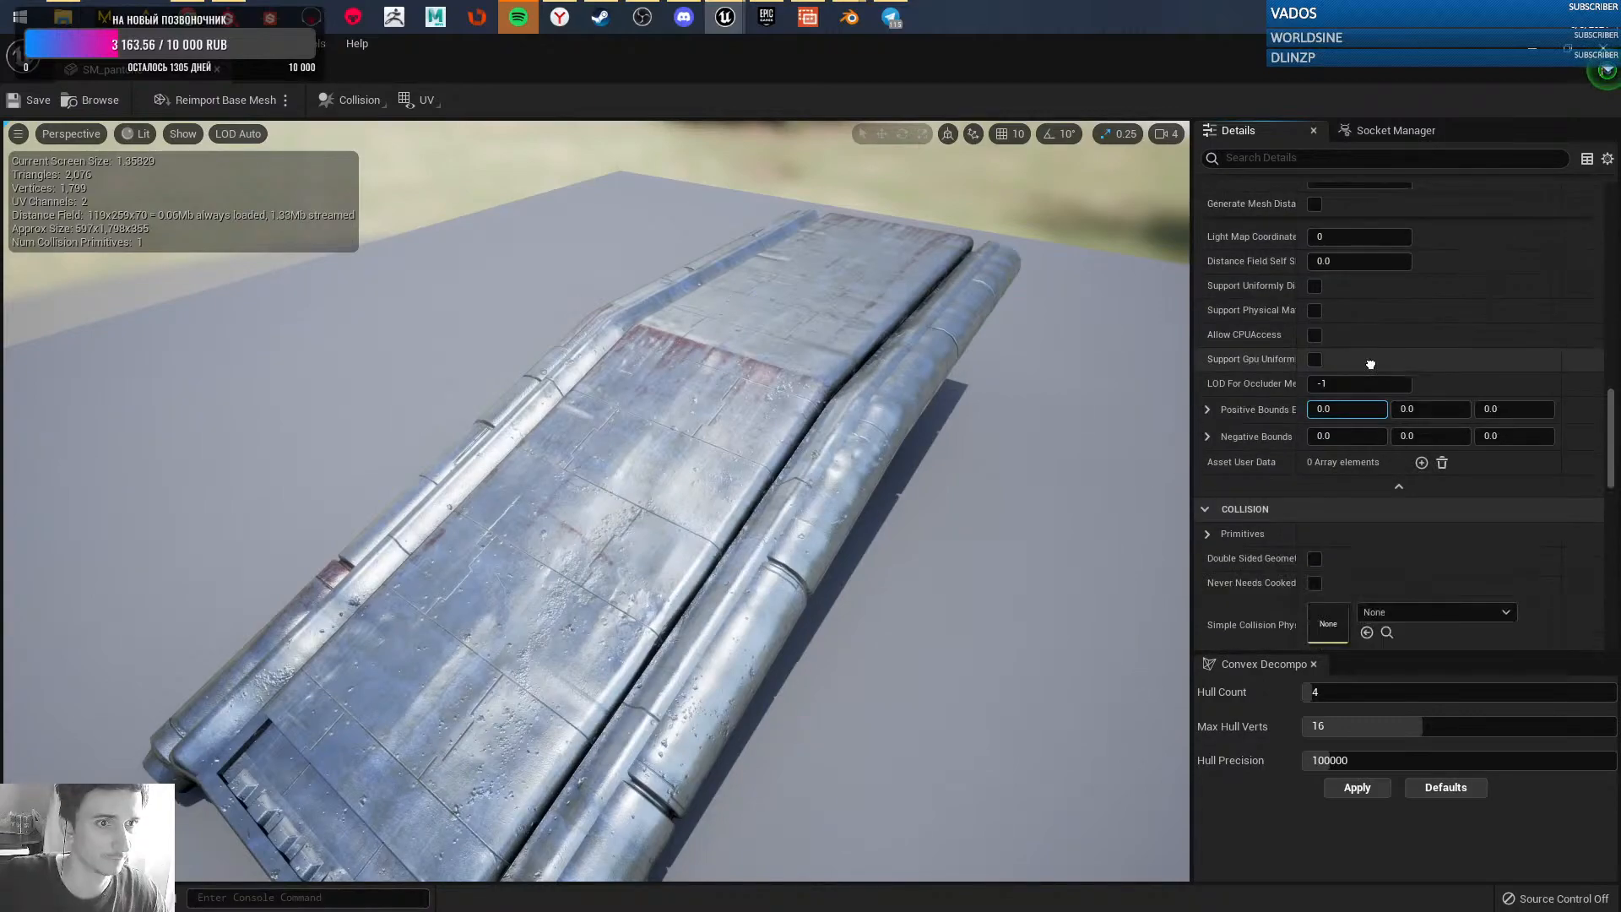
pyautogui.scroll(2, 1298, 284)
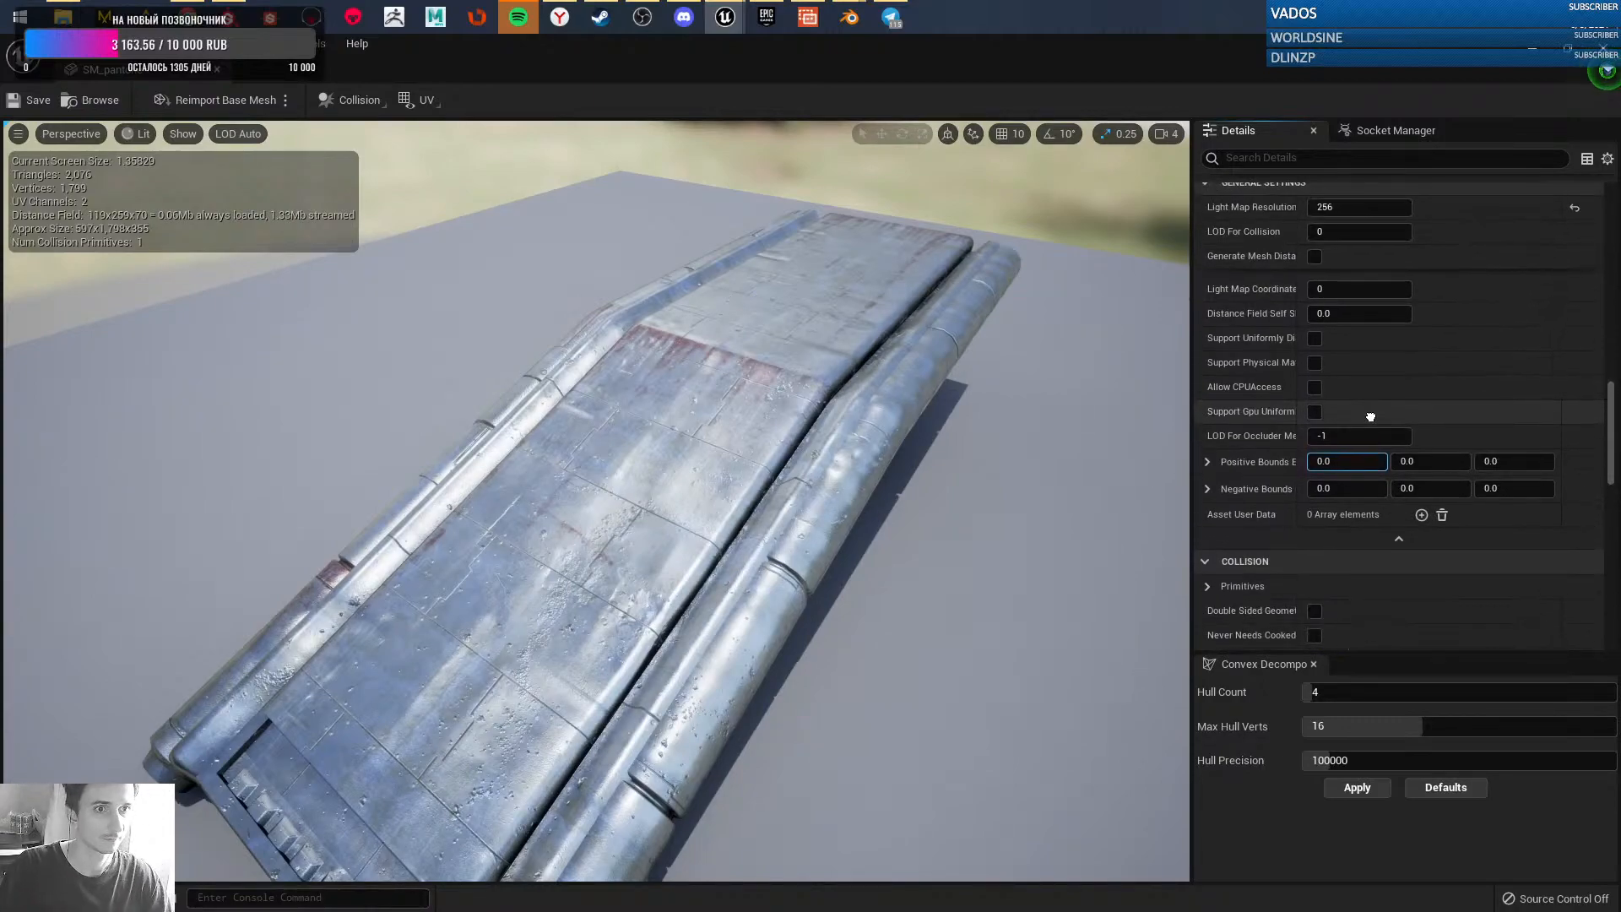
pyautogui.moveTo(1305, 263); pyautogui.dragTo(1357, 266)
pyautogui.click(1380, 259)
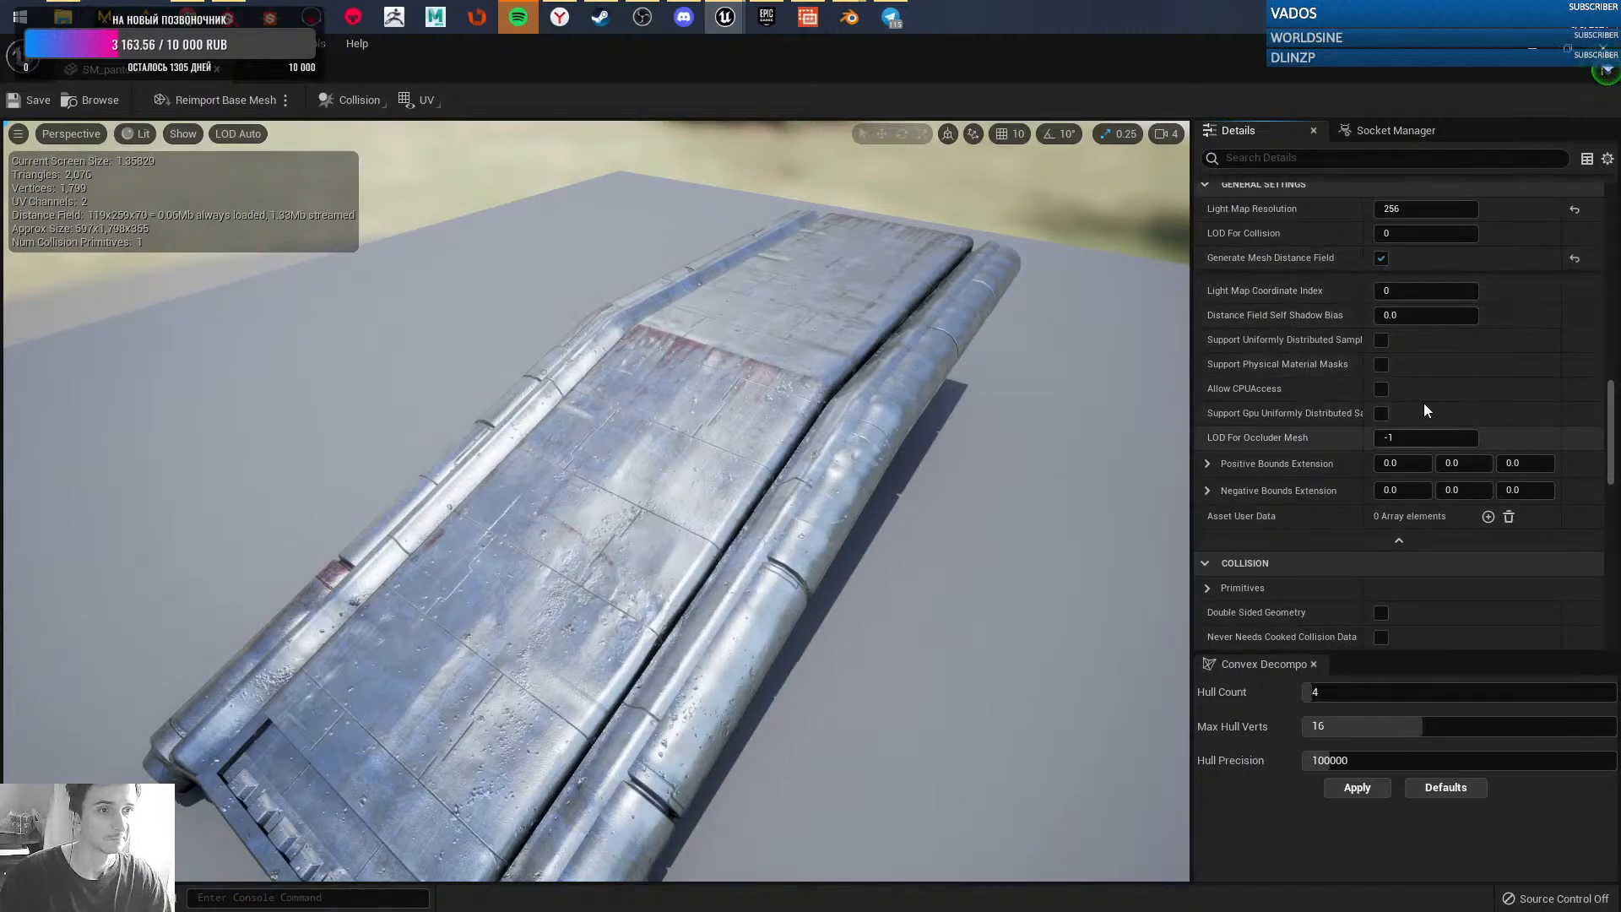
# - Examine the ramp mesh's collision presets, complexity setting and the available collision commands
pyautogui.scroll(-6, 1317, 437)
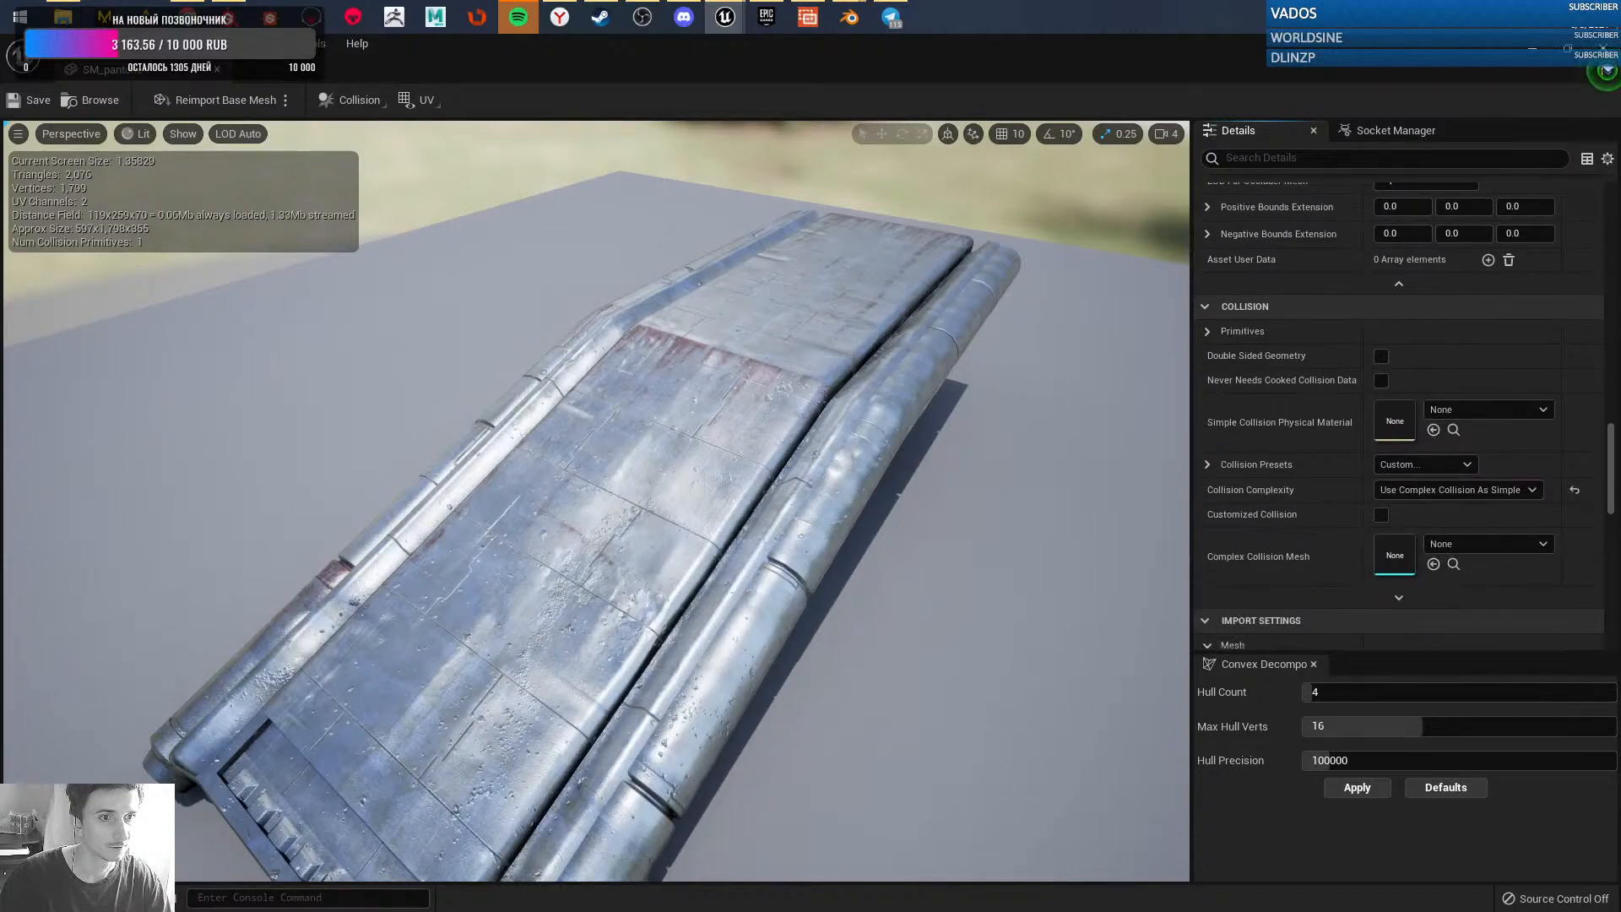
pyautogui.scroll(-1, 1319, 398)
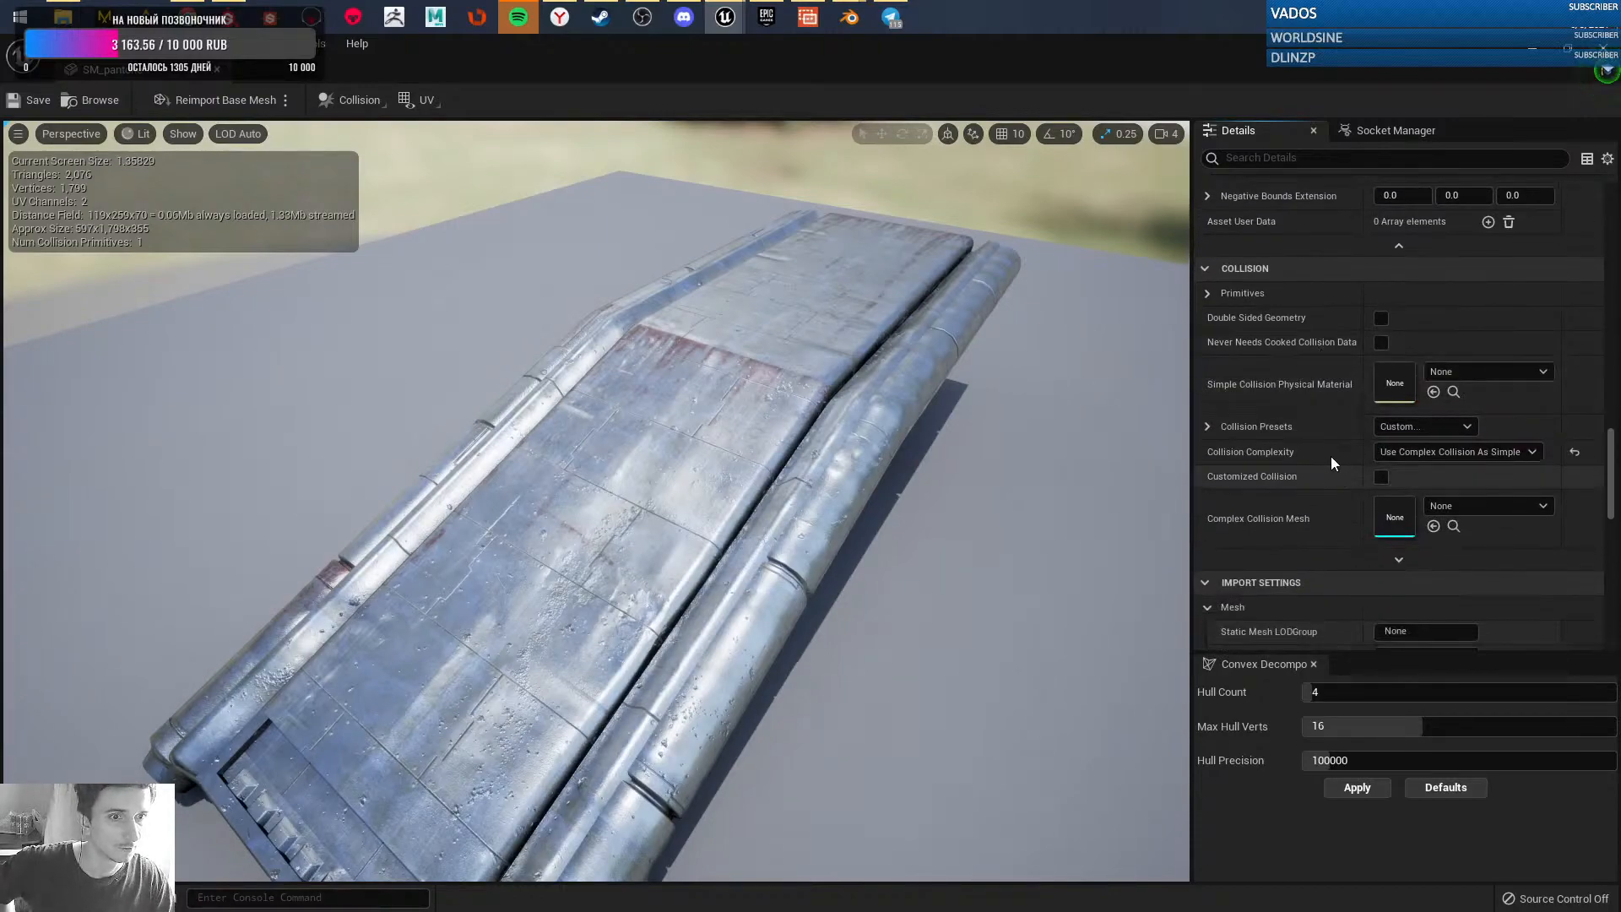
pyautogui.click(1424, 429)
pyautogui.click(1426, 429)
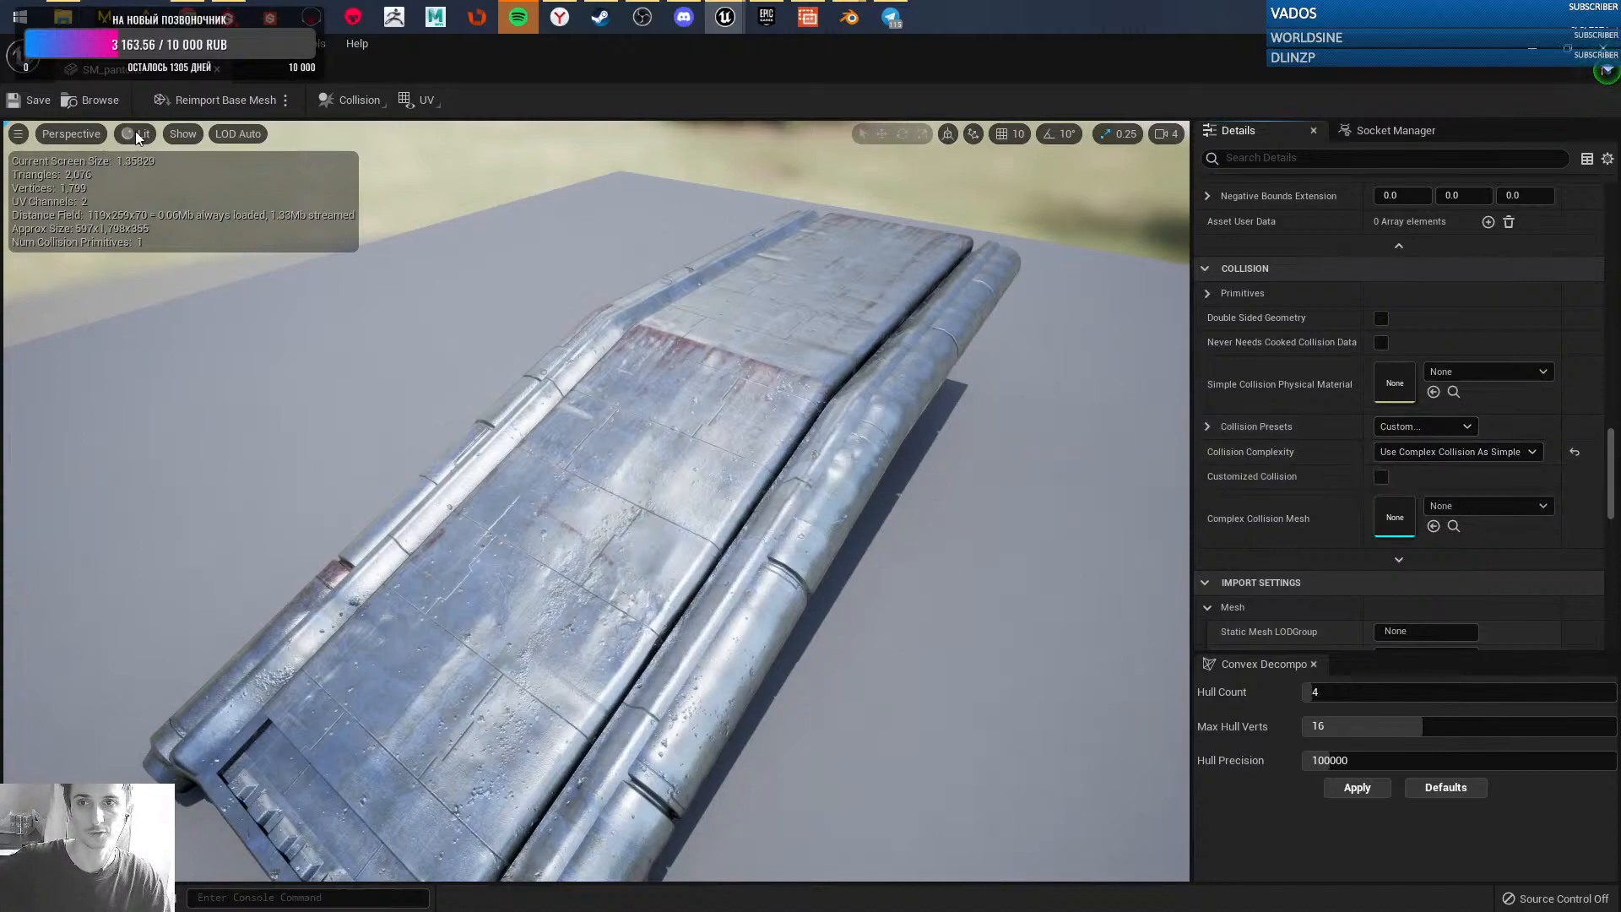
pyautogui.click(376, 110)
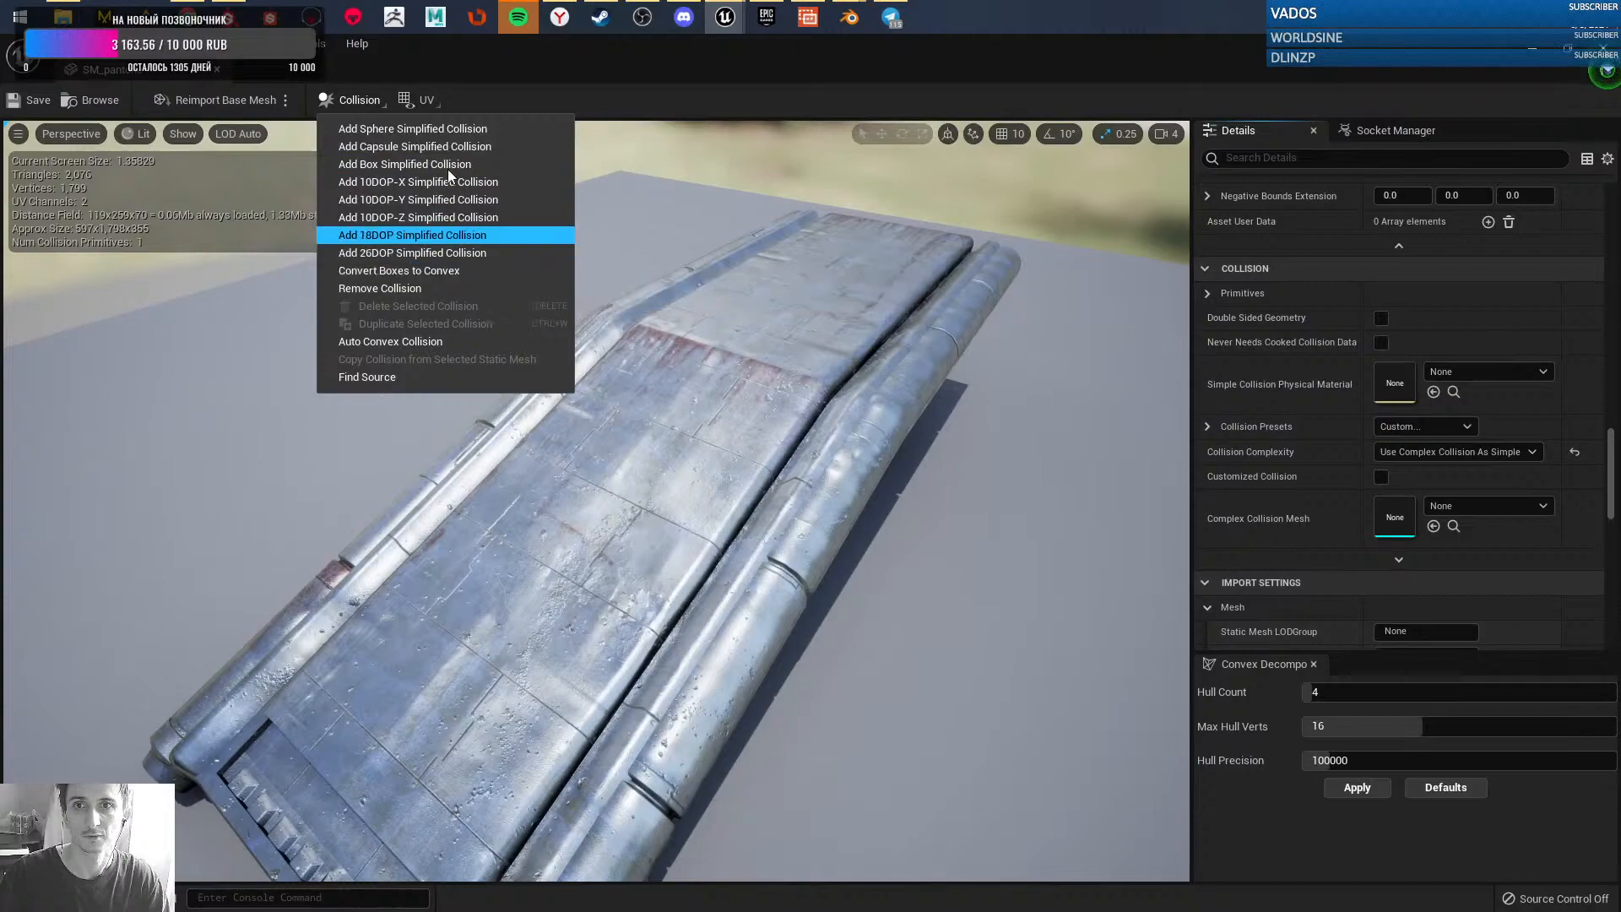
pyautogui.click(617, 99)
pyautogui.click(139, 44)
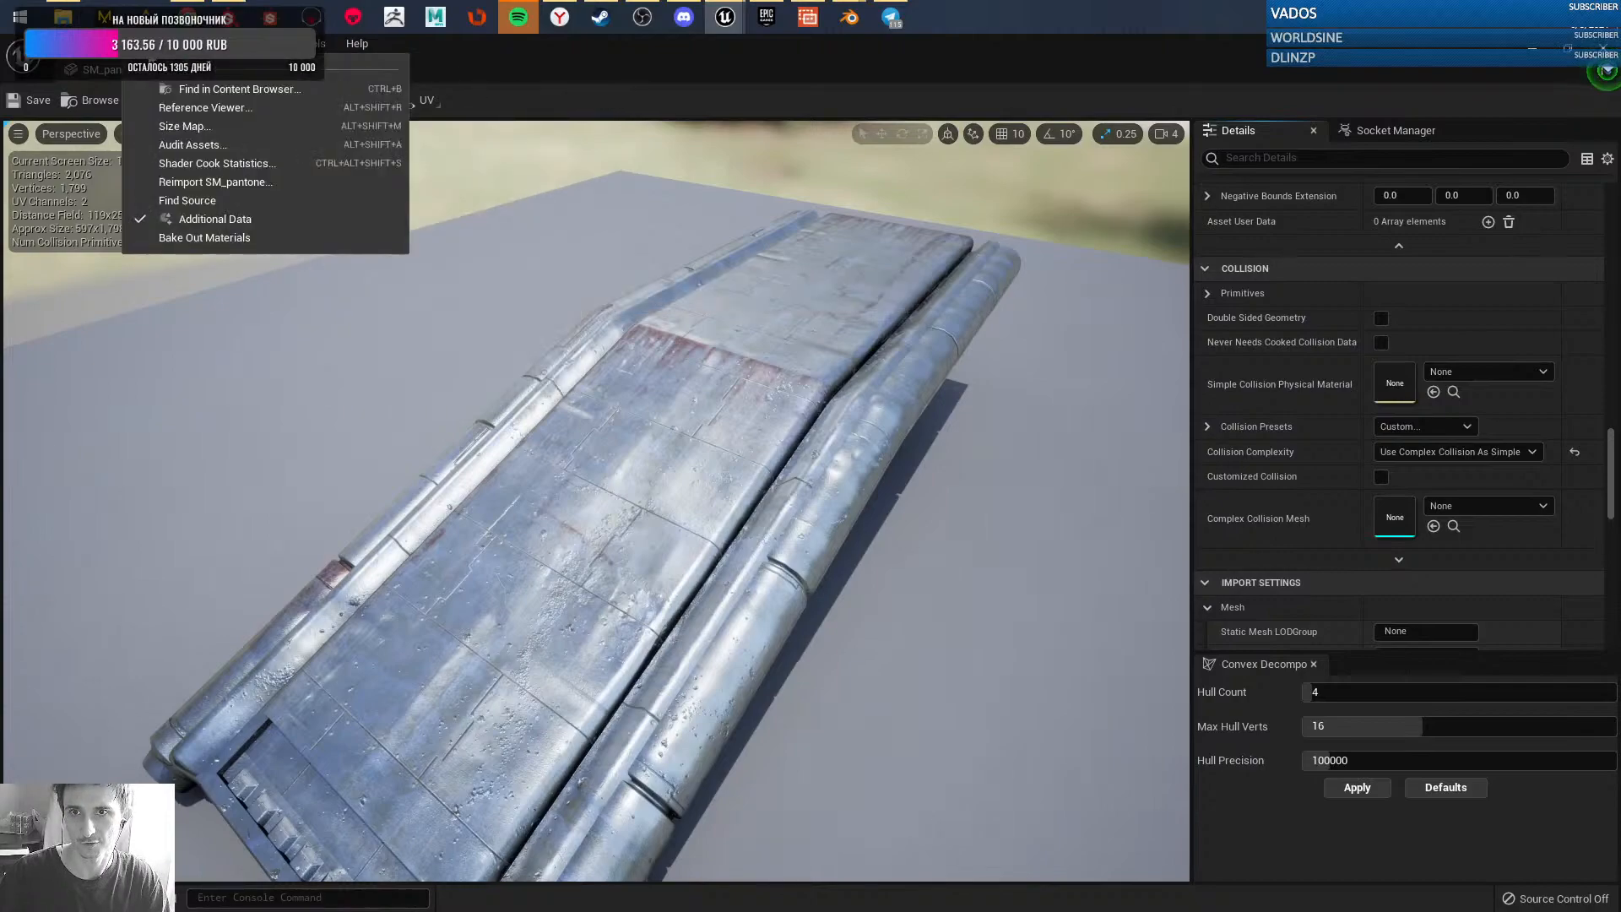
pyautogui.moveTo(101, 44)
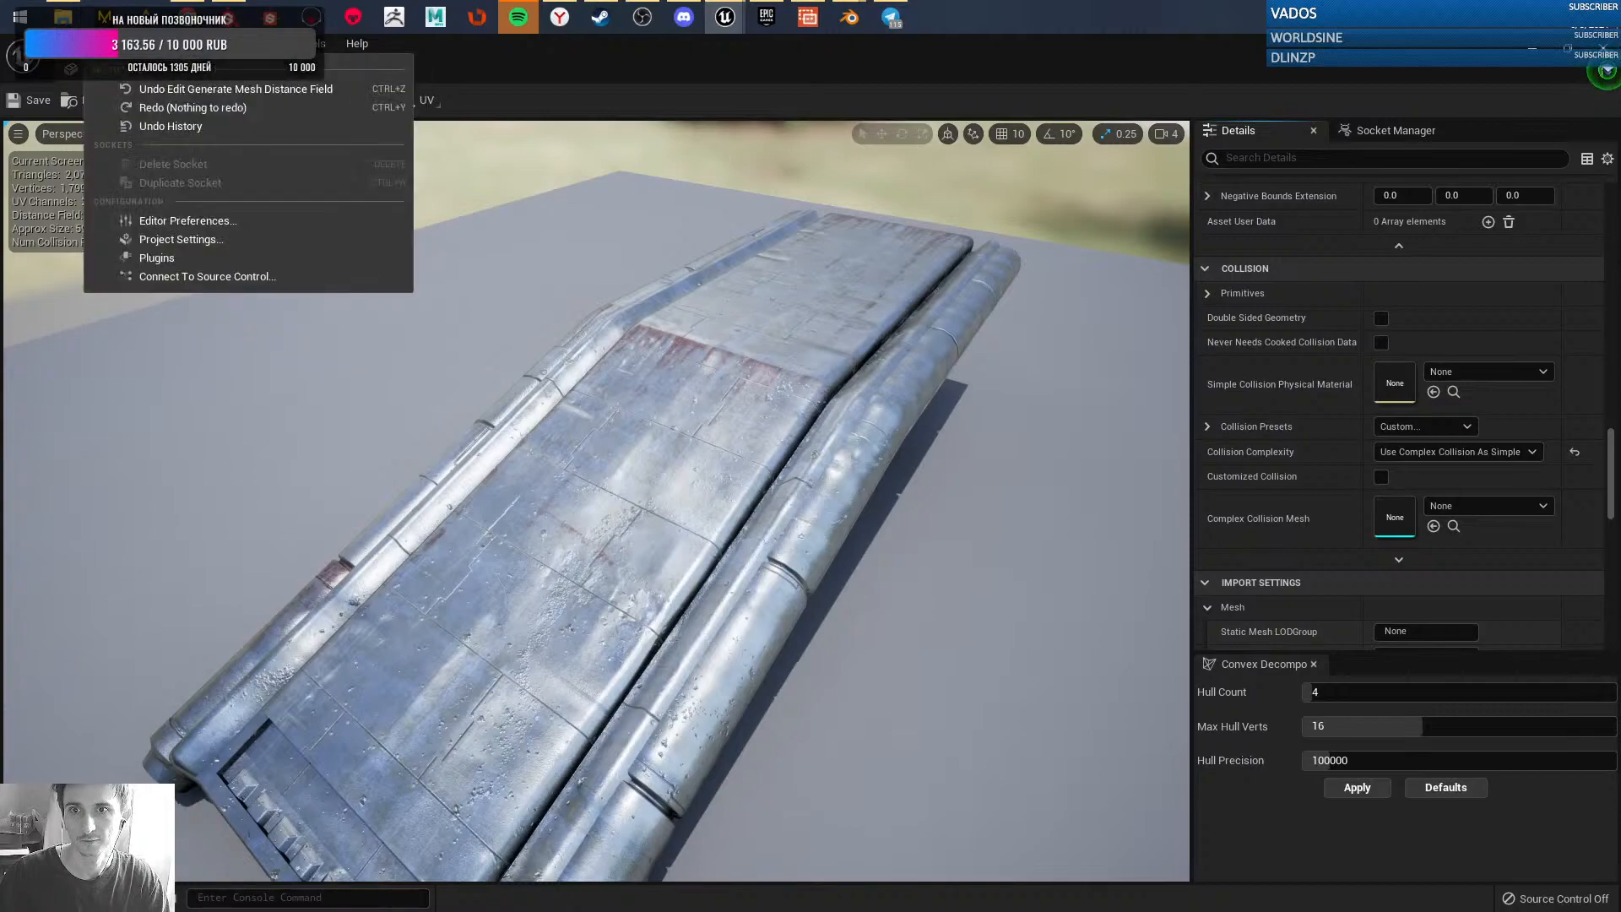
pyautogui.click(738, 69)
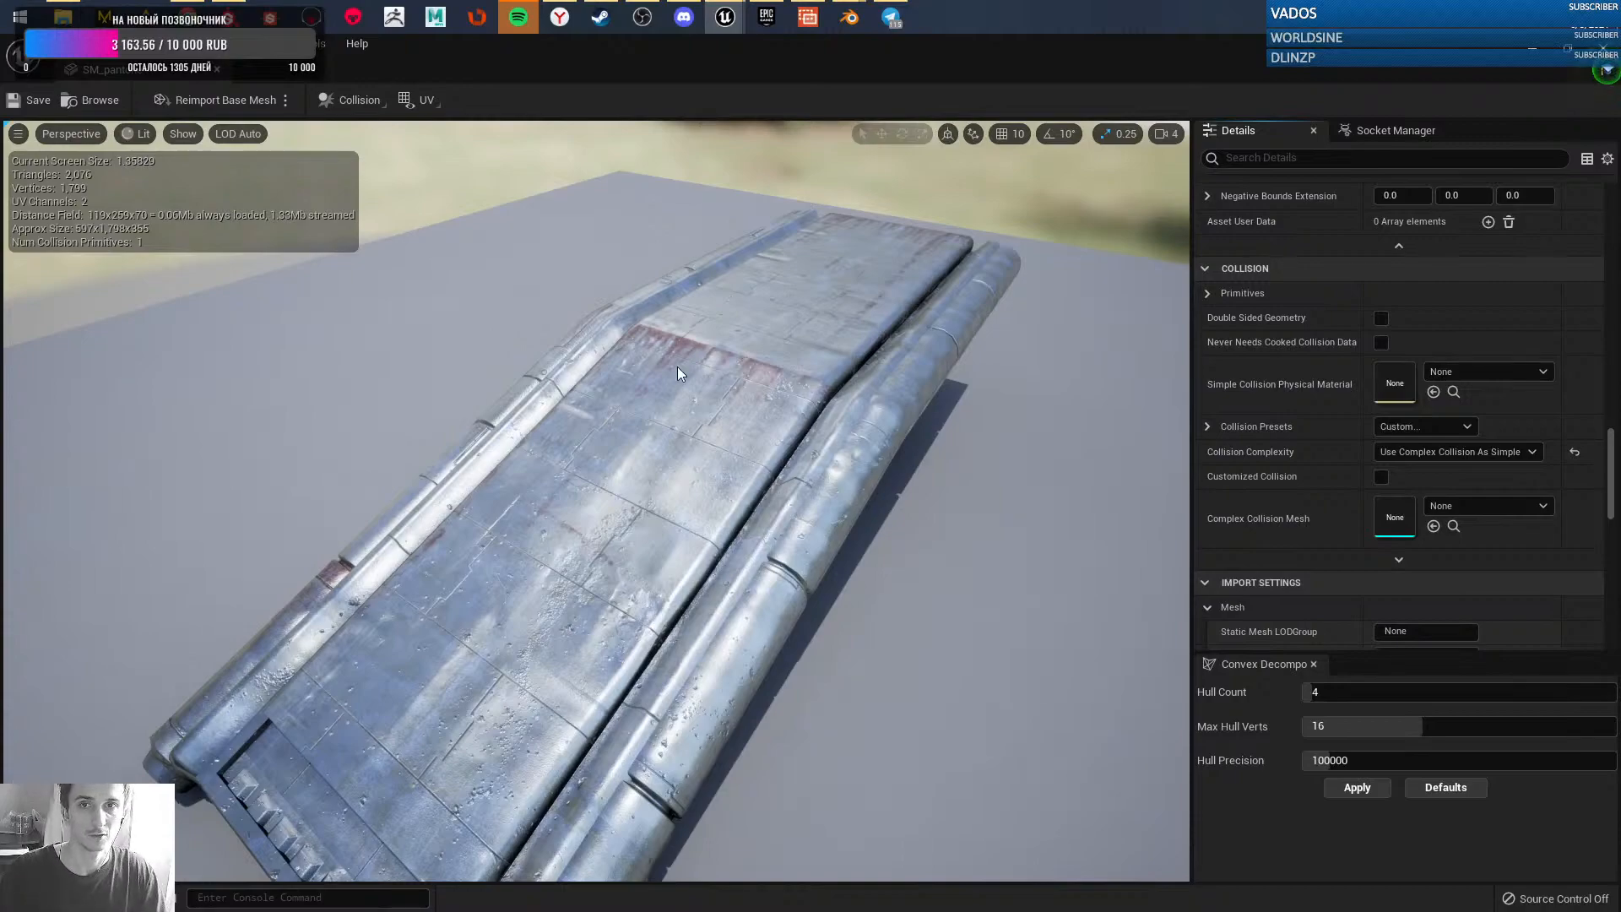
pyautogui.click(1391, 132)
pyautogui.click(1260, 128)
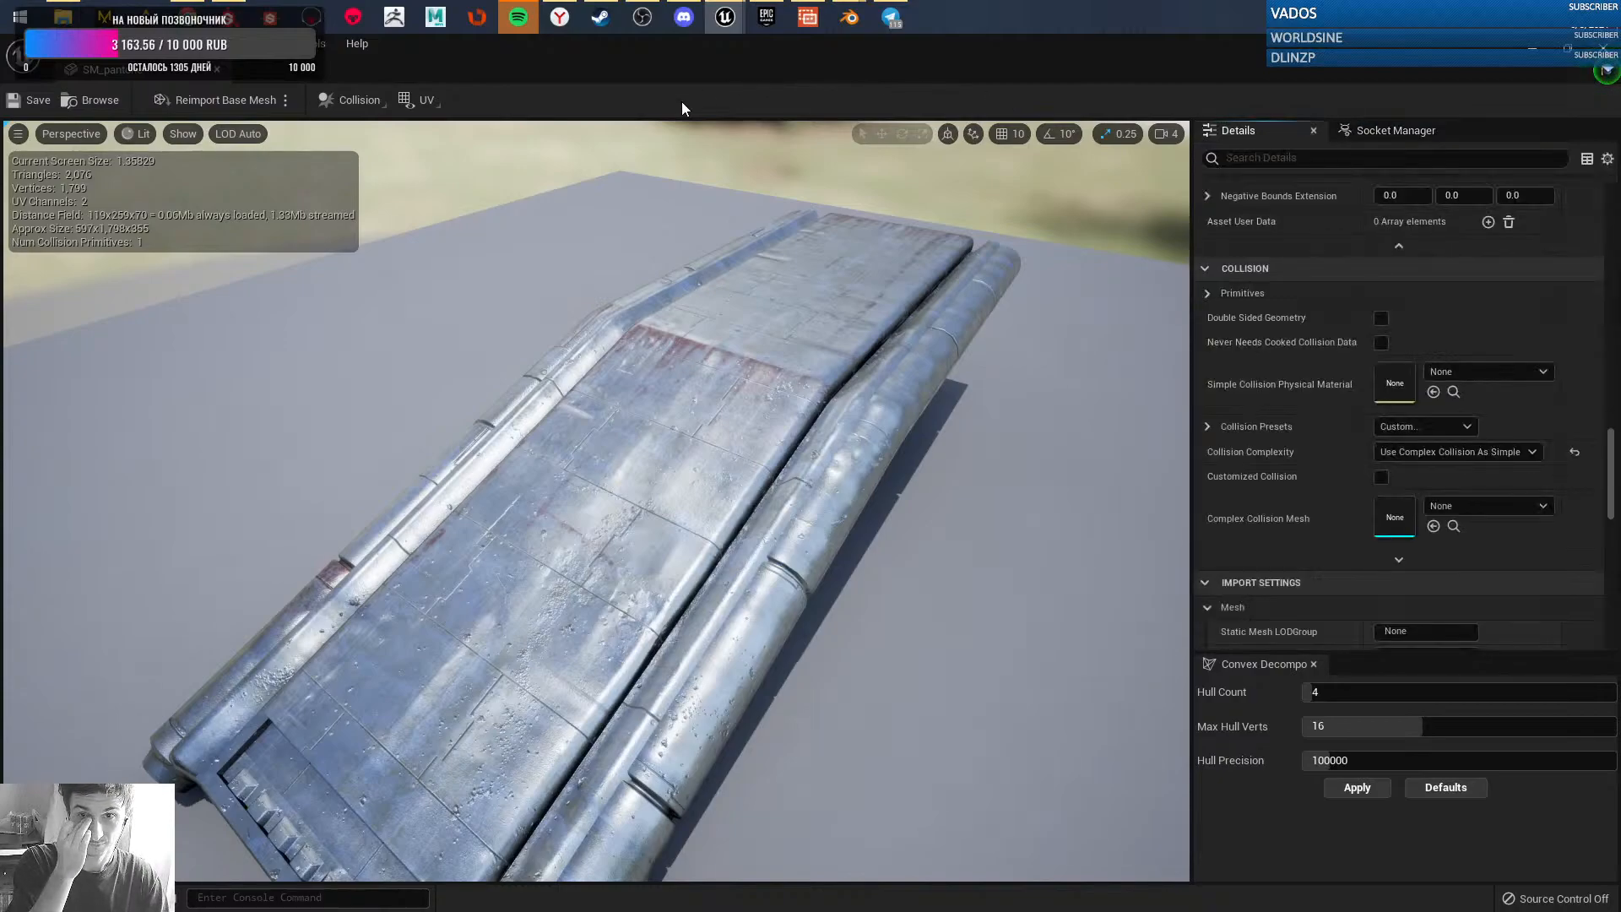
# - Inspect the ramp mesh in the Visibility Collision and Player Collision view modes
pyautogui.click(144, 134)
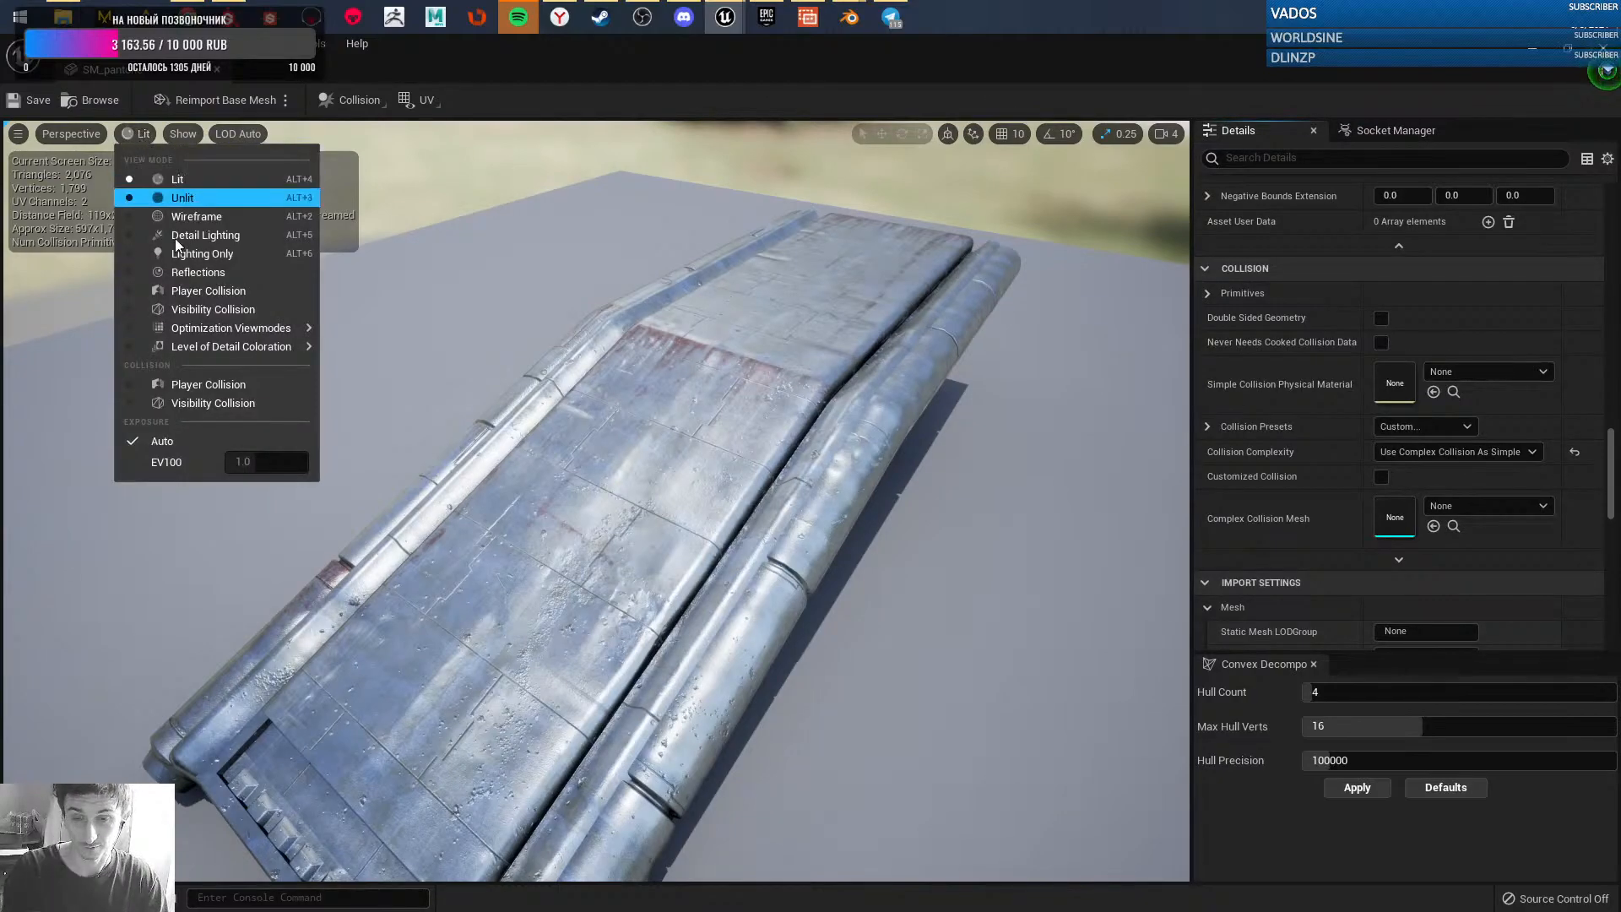
pyautogui.click(136, 403)
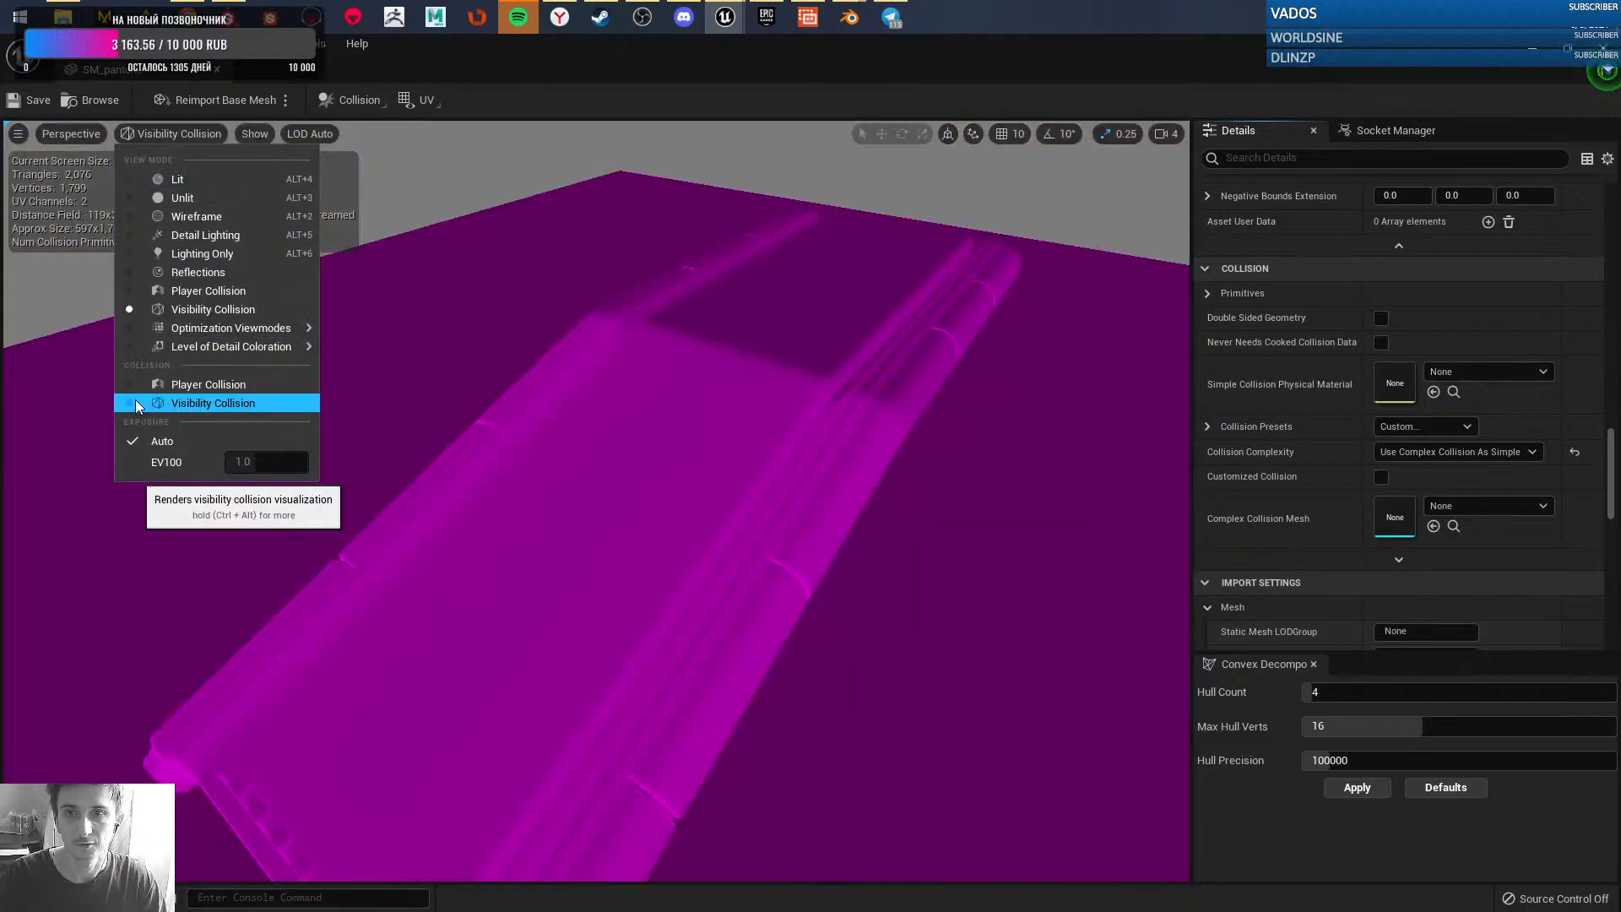
pyautogui.click(134, 384)
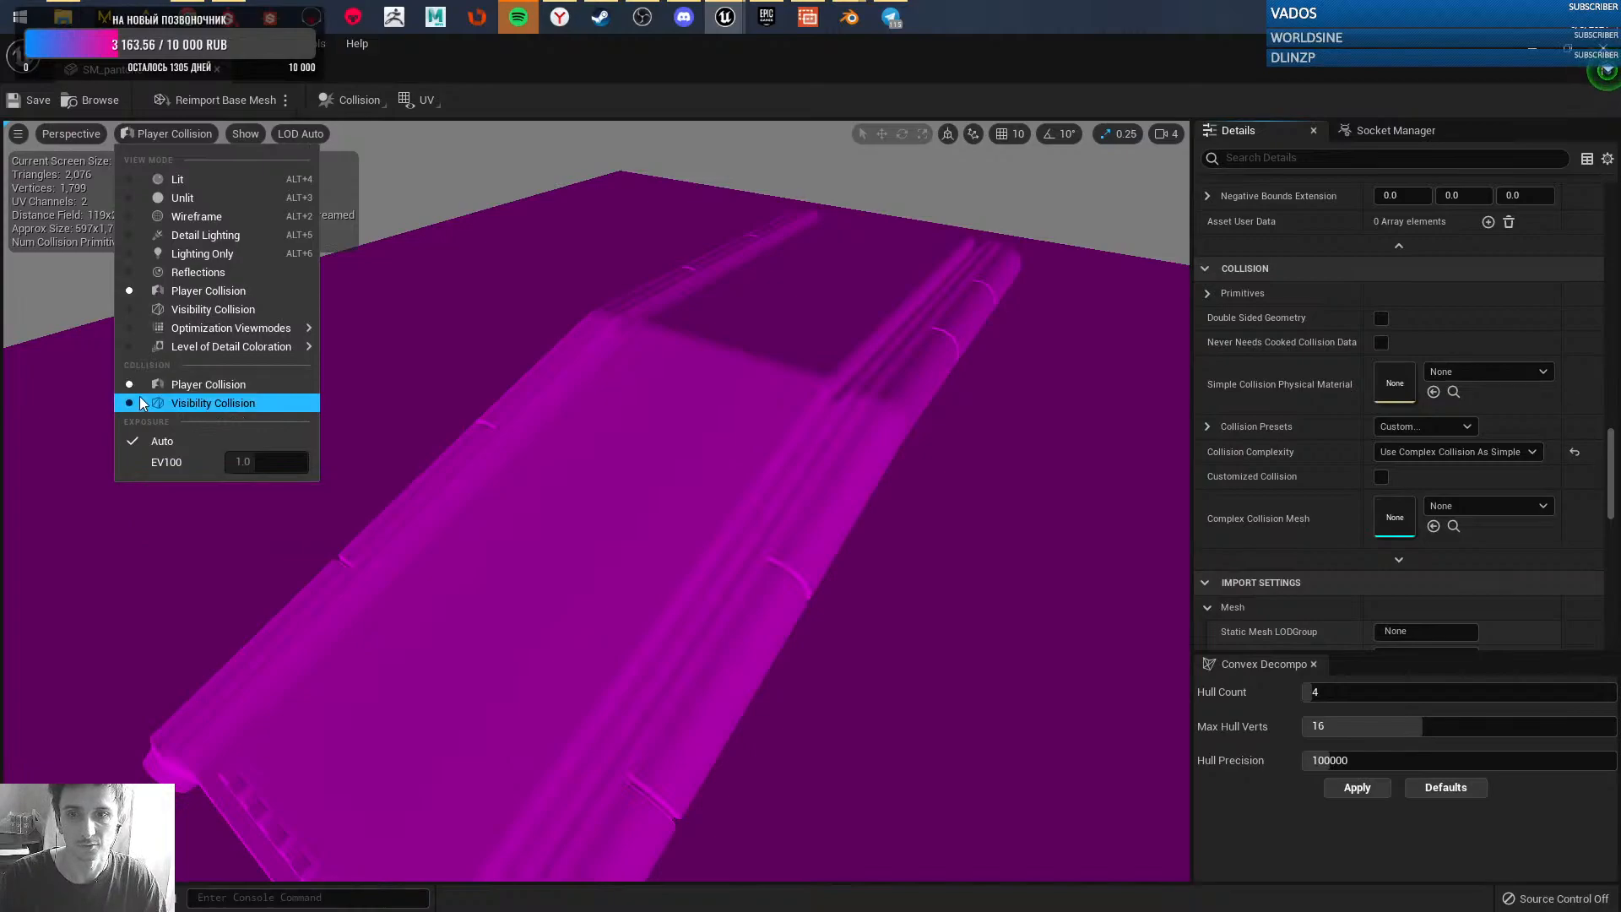
pyautogui.click(194, 380)
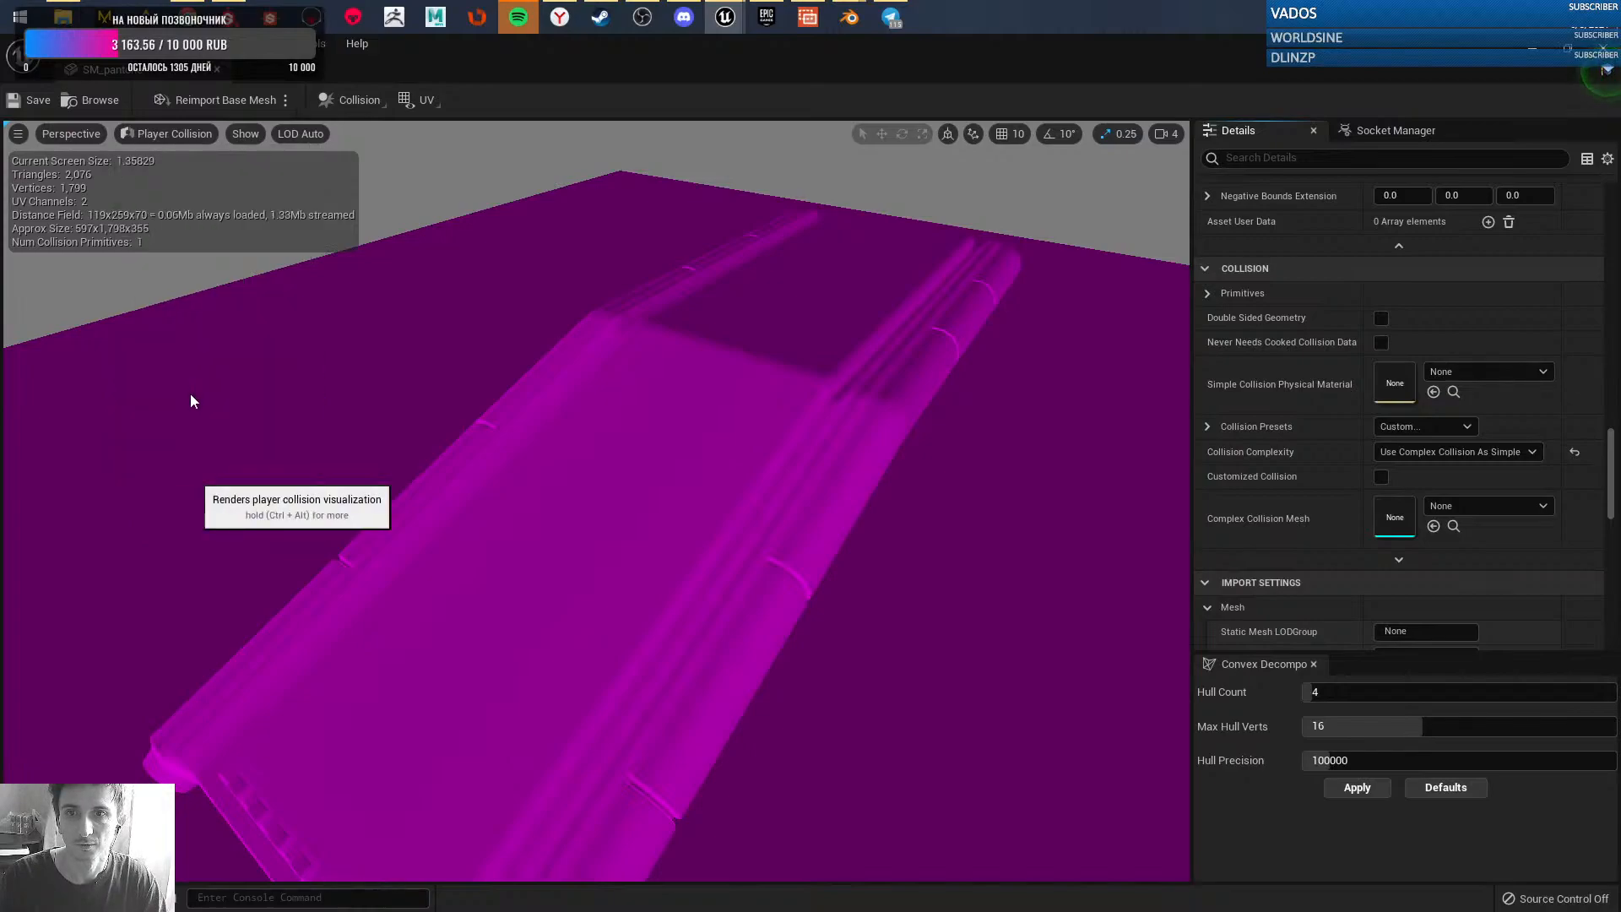
pyautogui.click(188, 133)
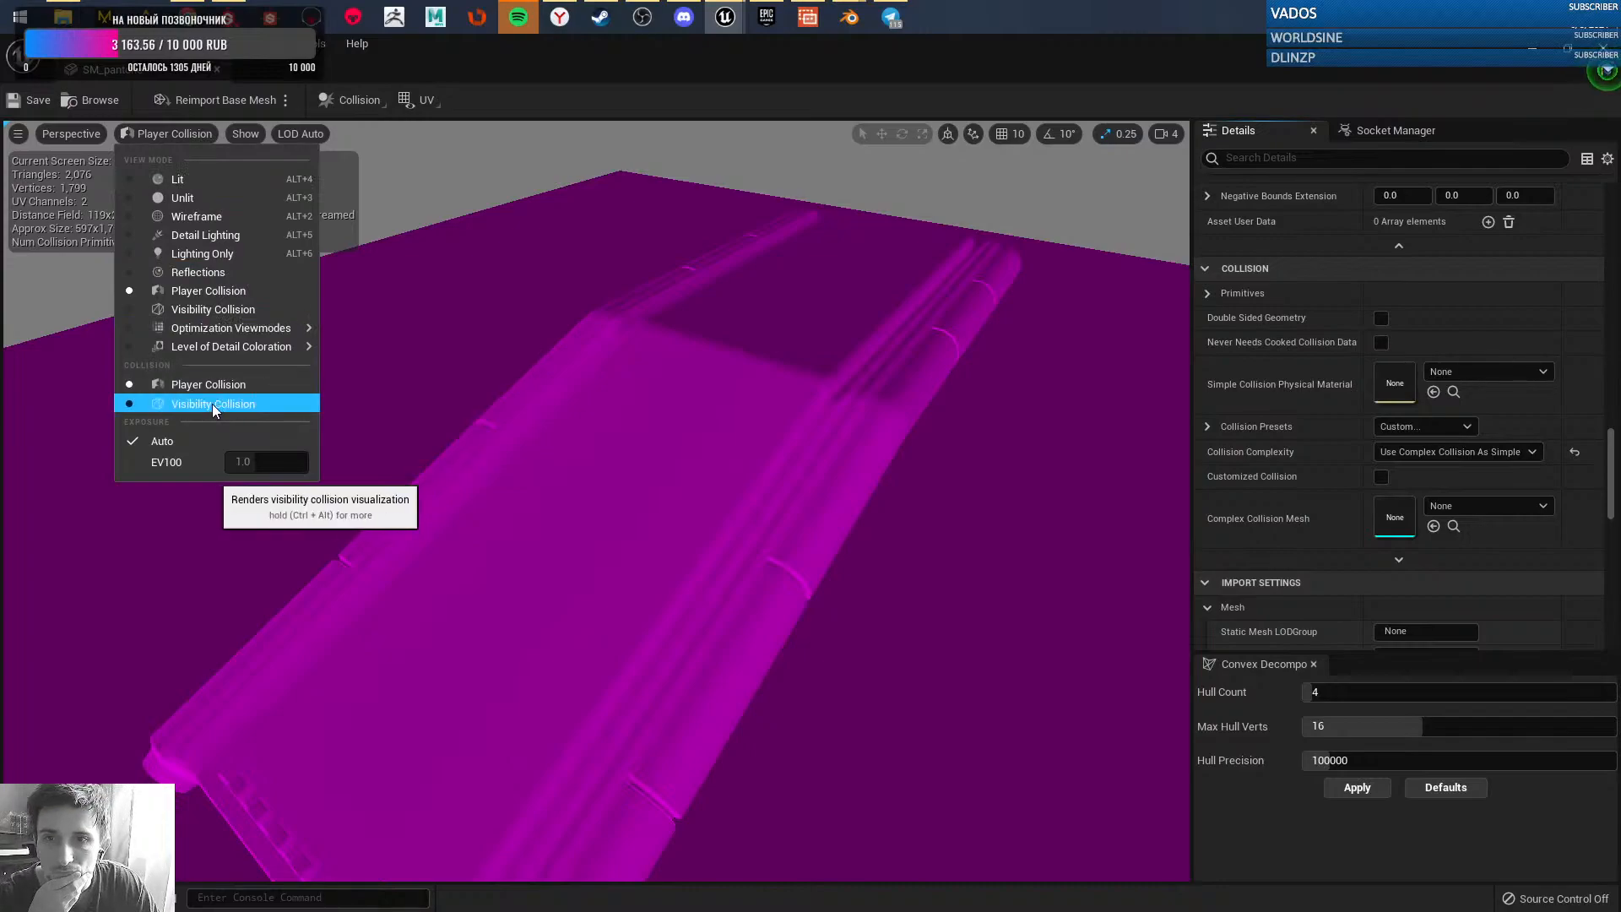
pyautogui.click(211, 403)
pyautogui.click(196, 135)
pyautogui.moveTo(260, 331)
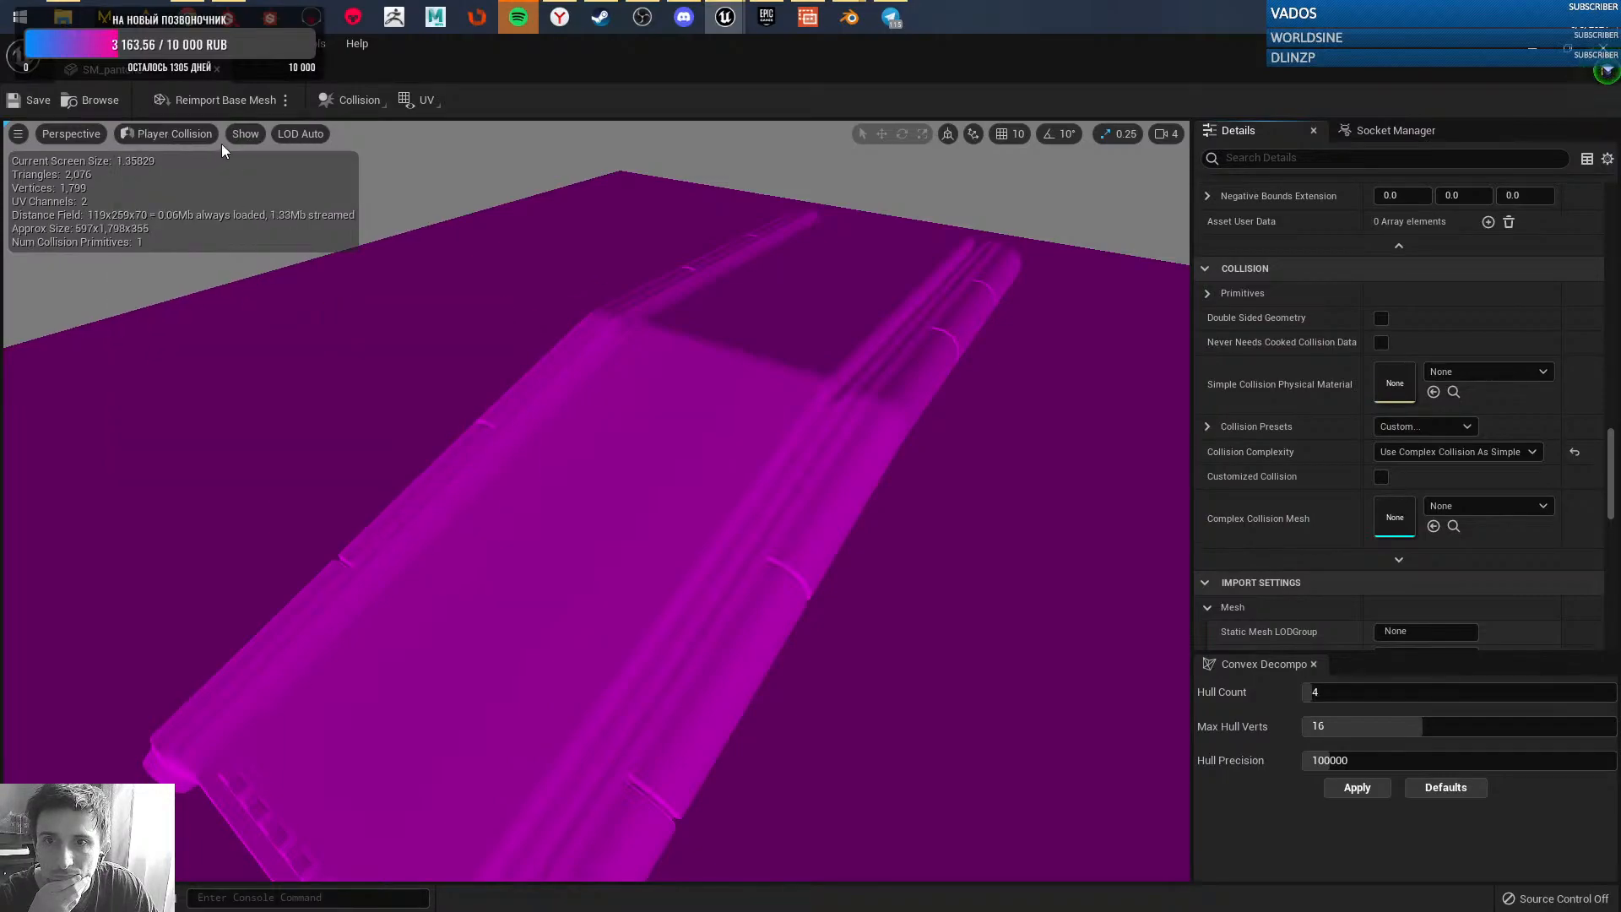
# - Preview the ramp mesh in the Reflections view mode, then return the viewport to Lit
pyautogui.click(195, 132)
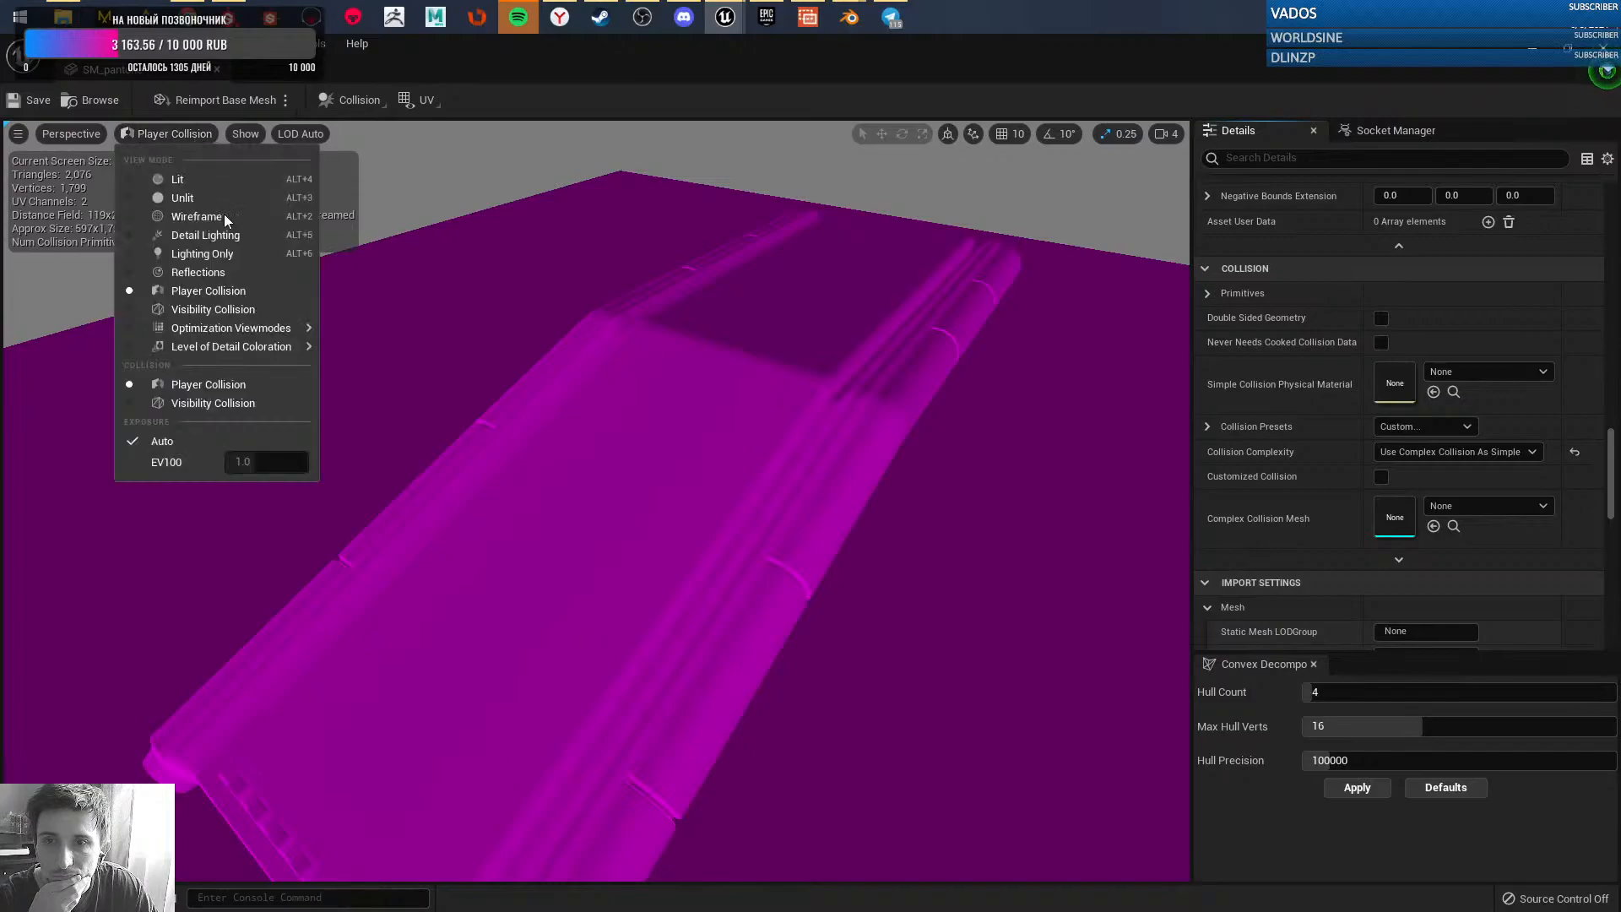
pyautogui.click(230, 274)
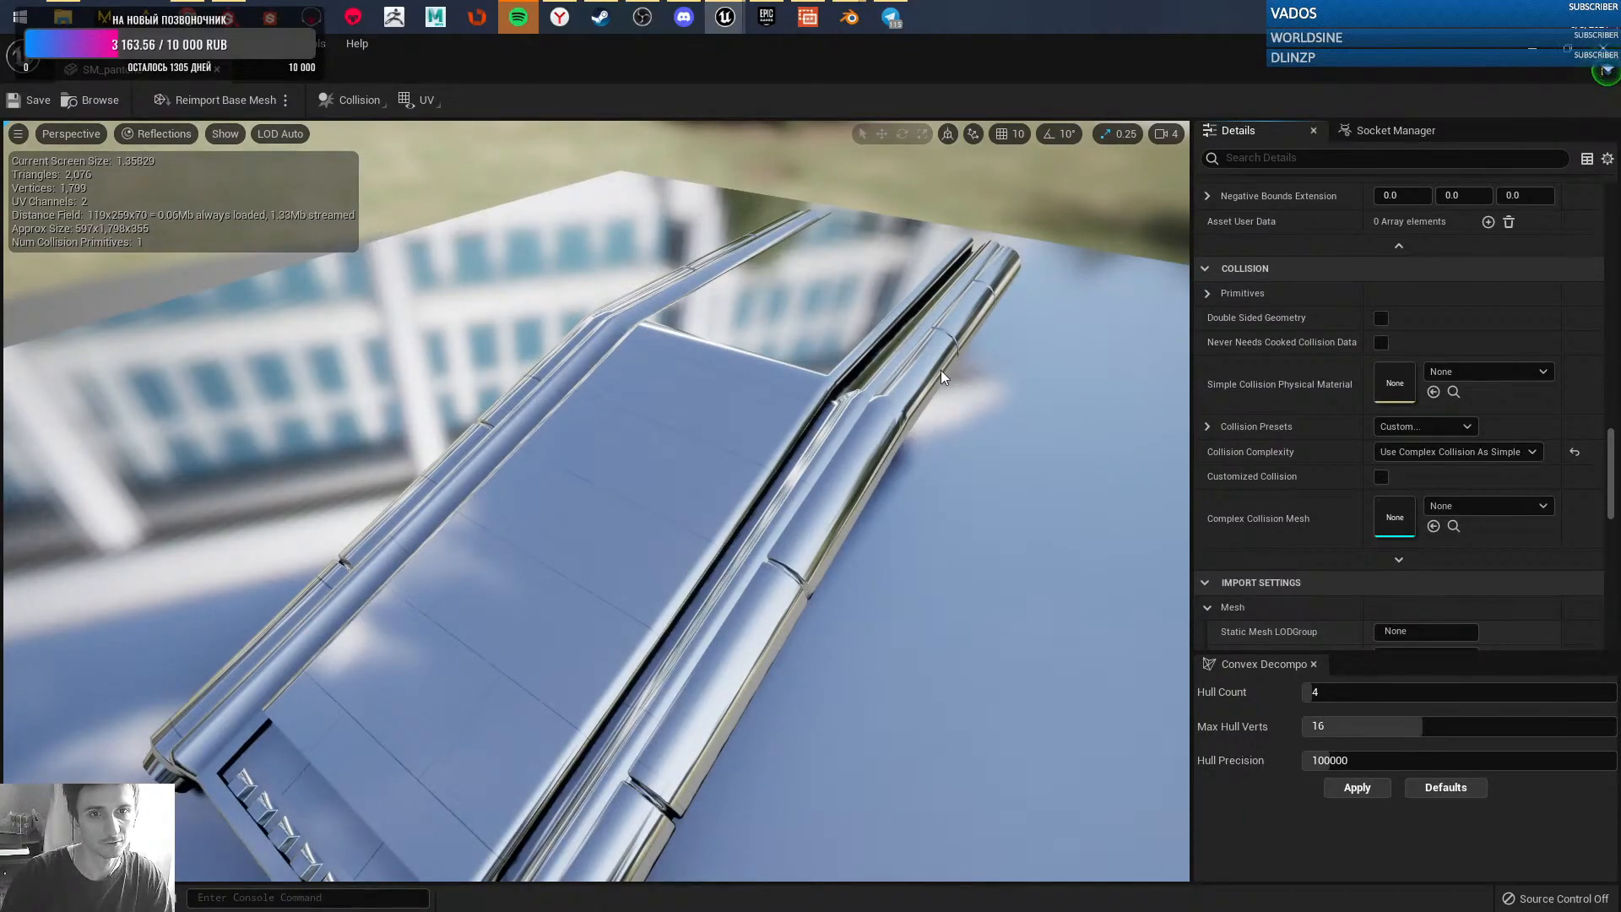
pyautogui.click(180, 135)
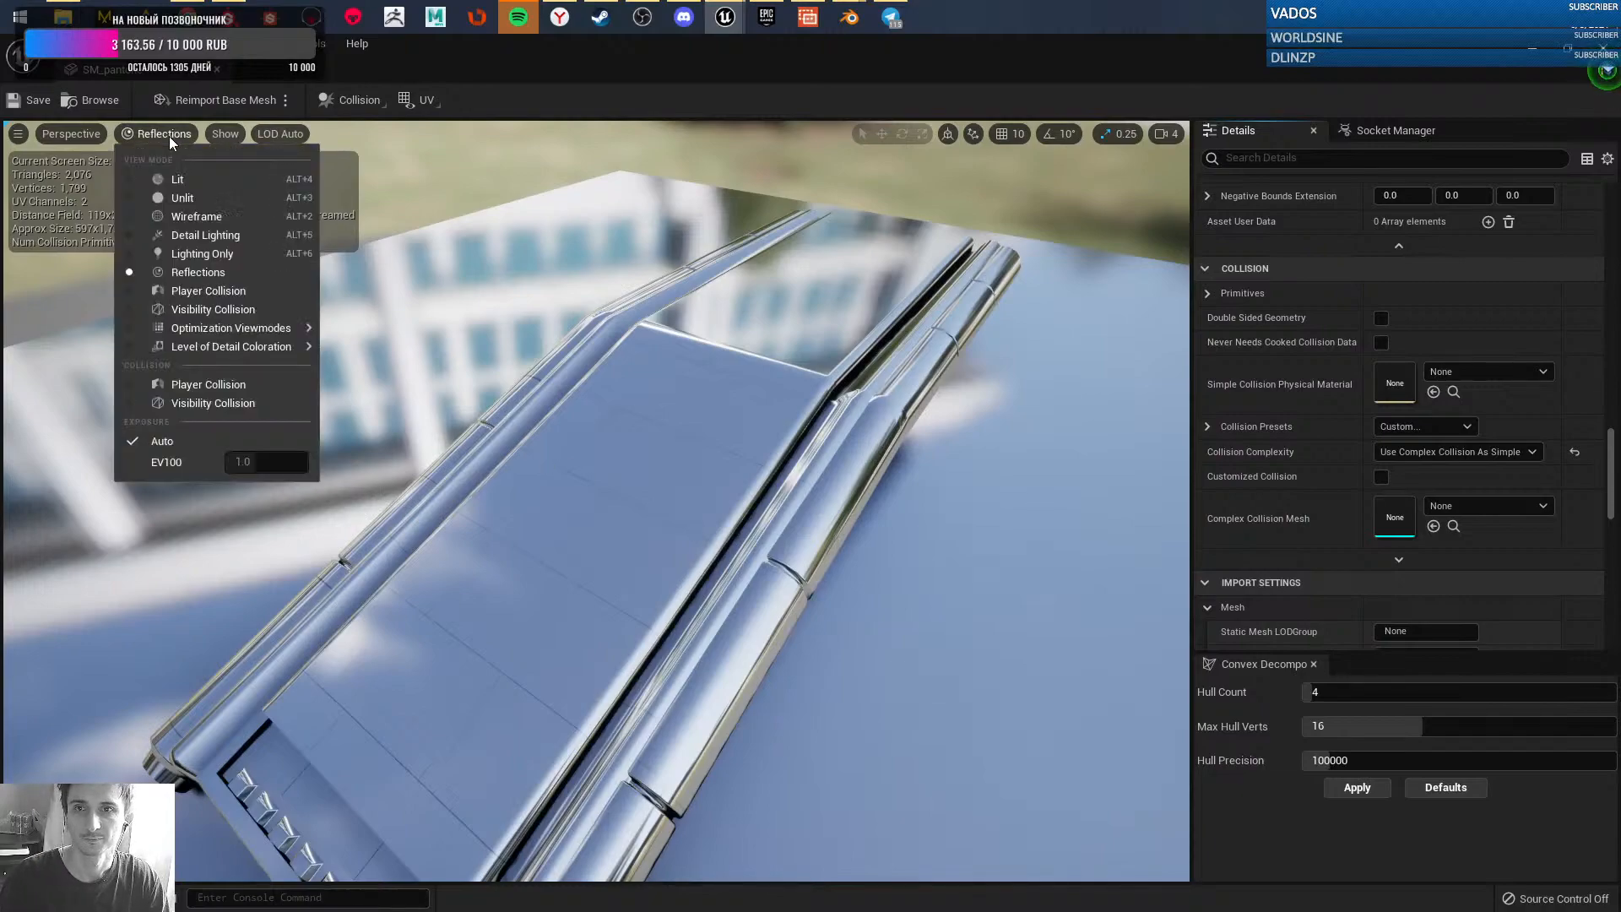
pyautogui.click(173, 179)
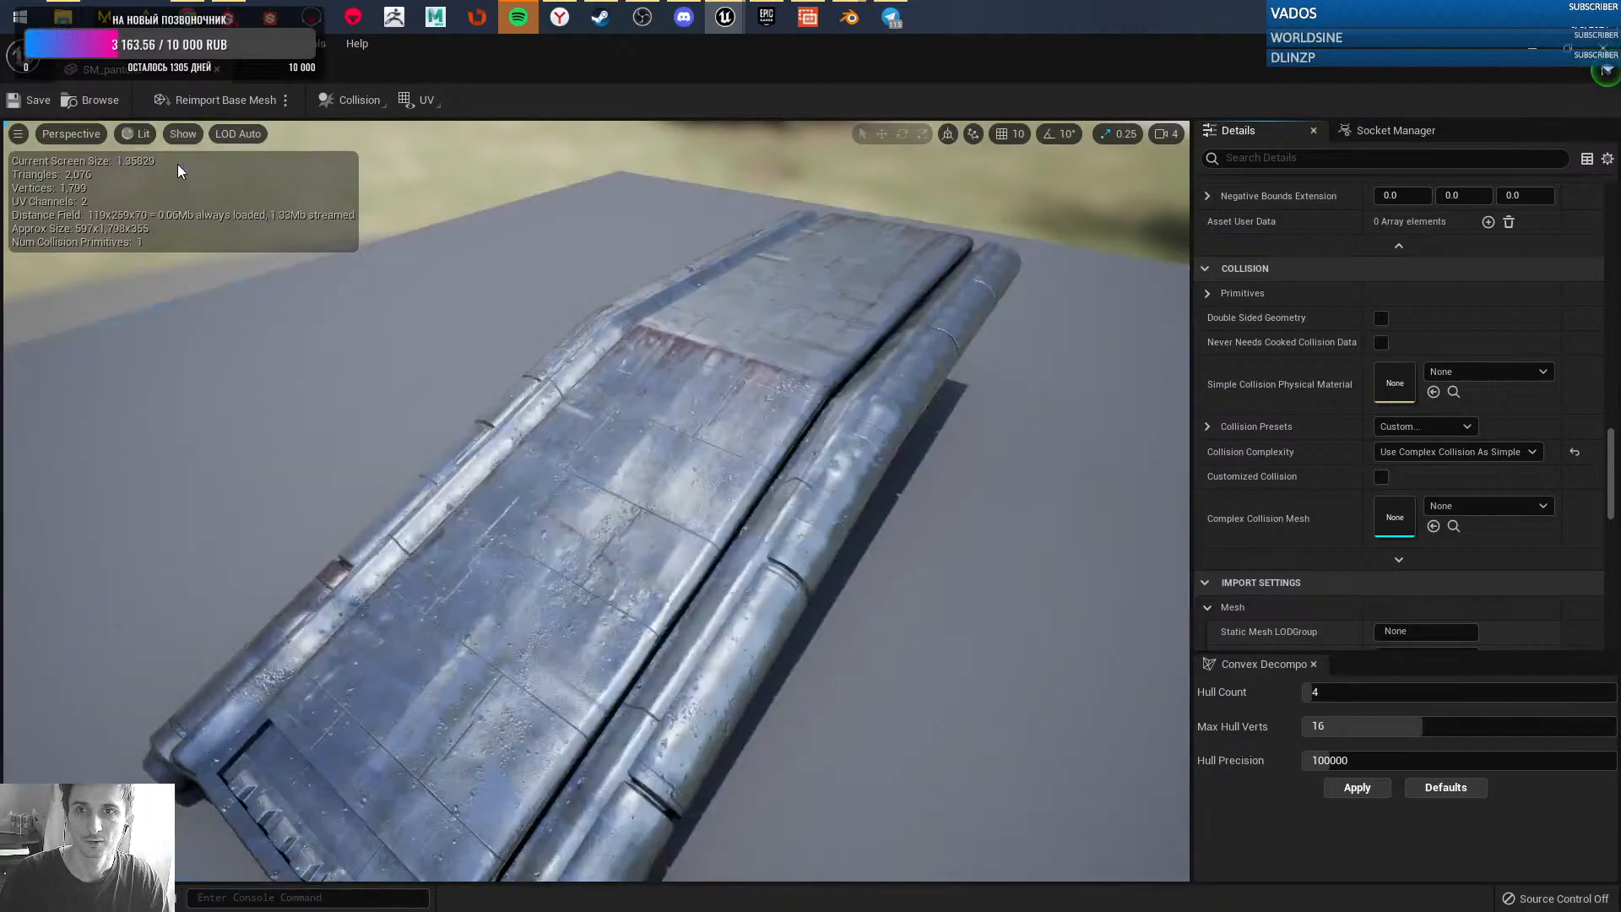
# - Display both the complex and simple collision overlays on the ramp mesh and inspect its collision shape
pyautogui.click(17, 135)
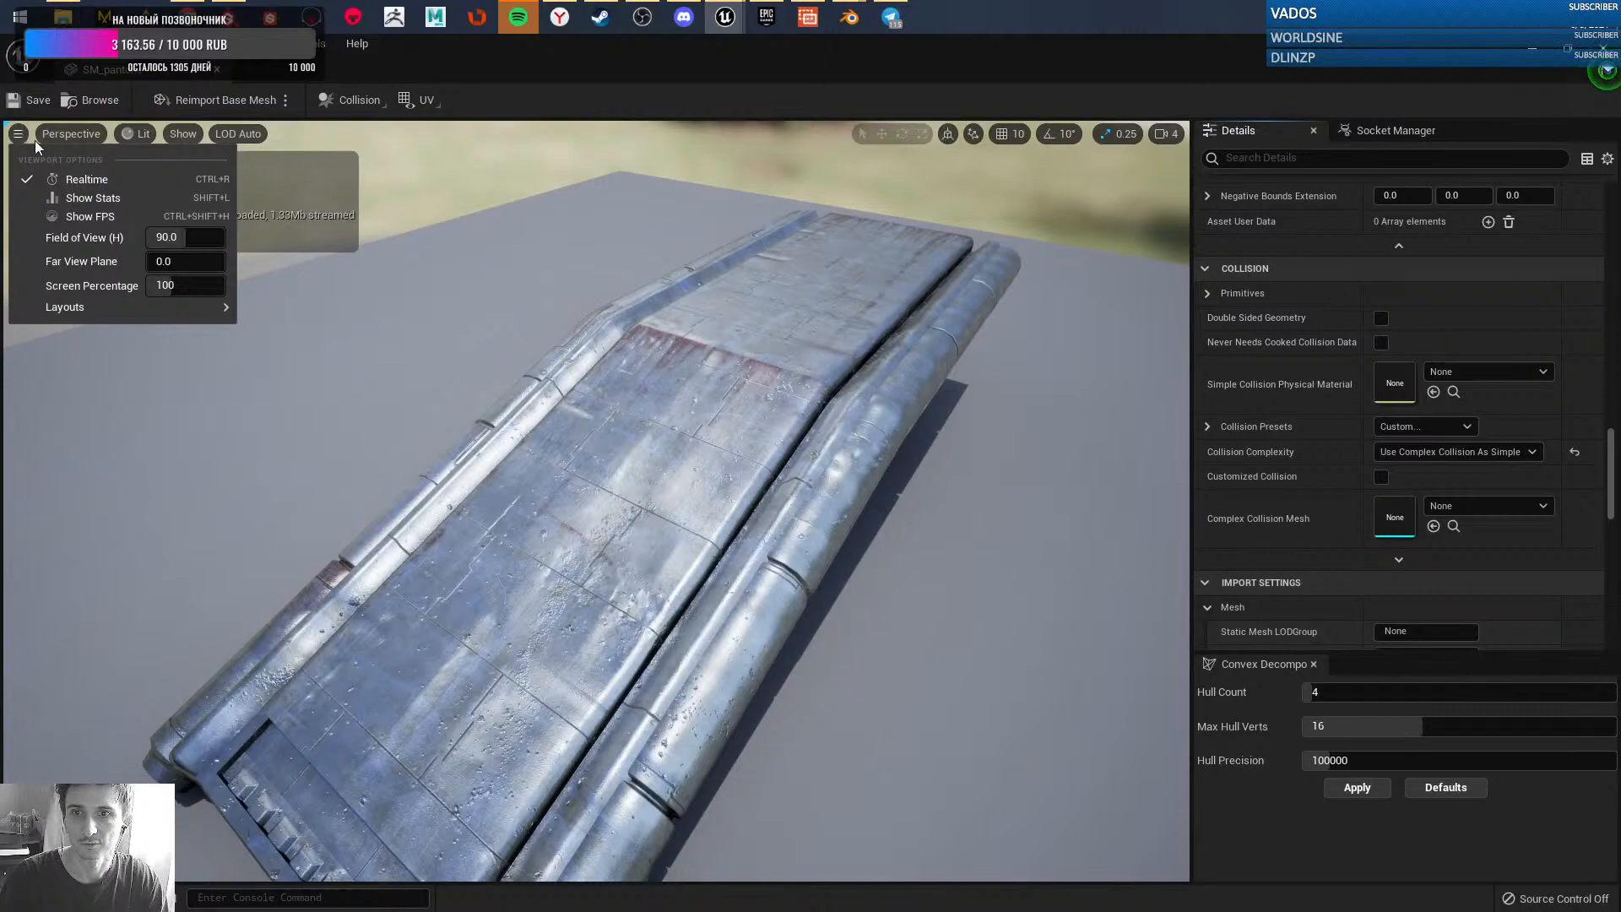
pyautogui.click(71, 135)
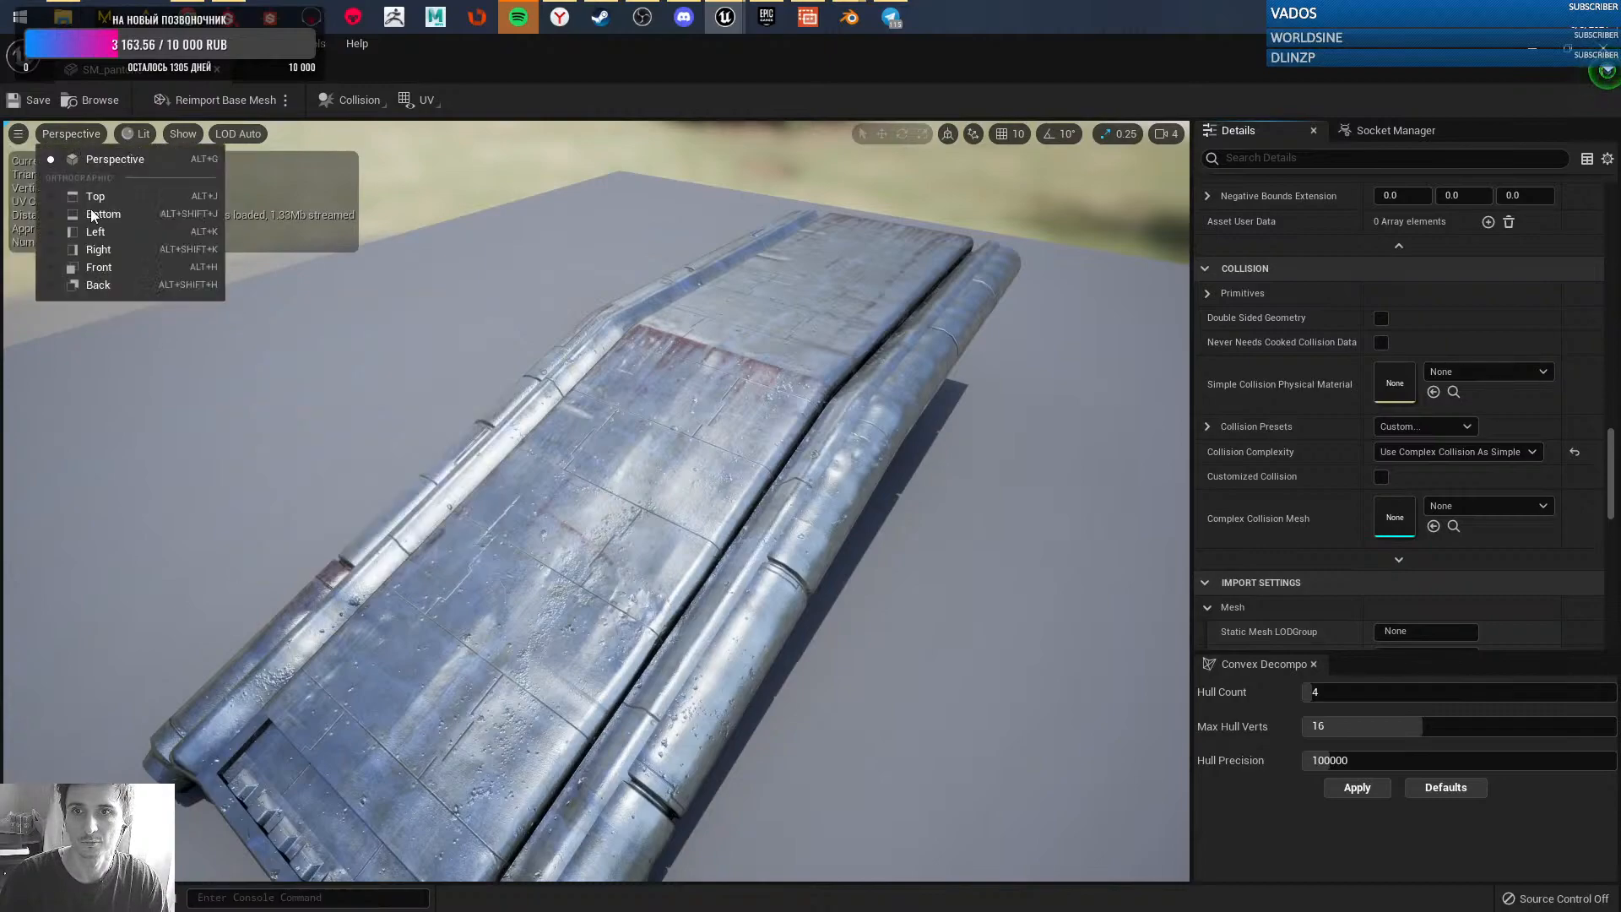
pyautogui.moveTo(184, 137)
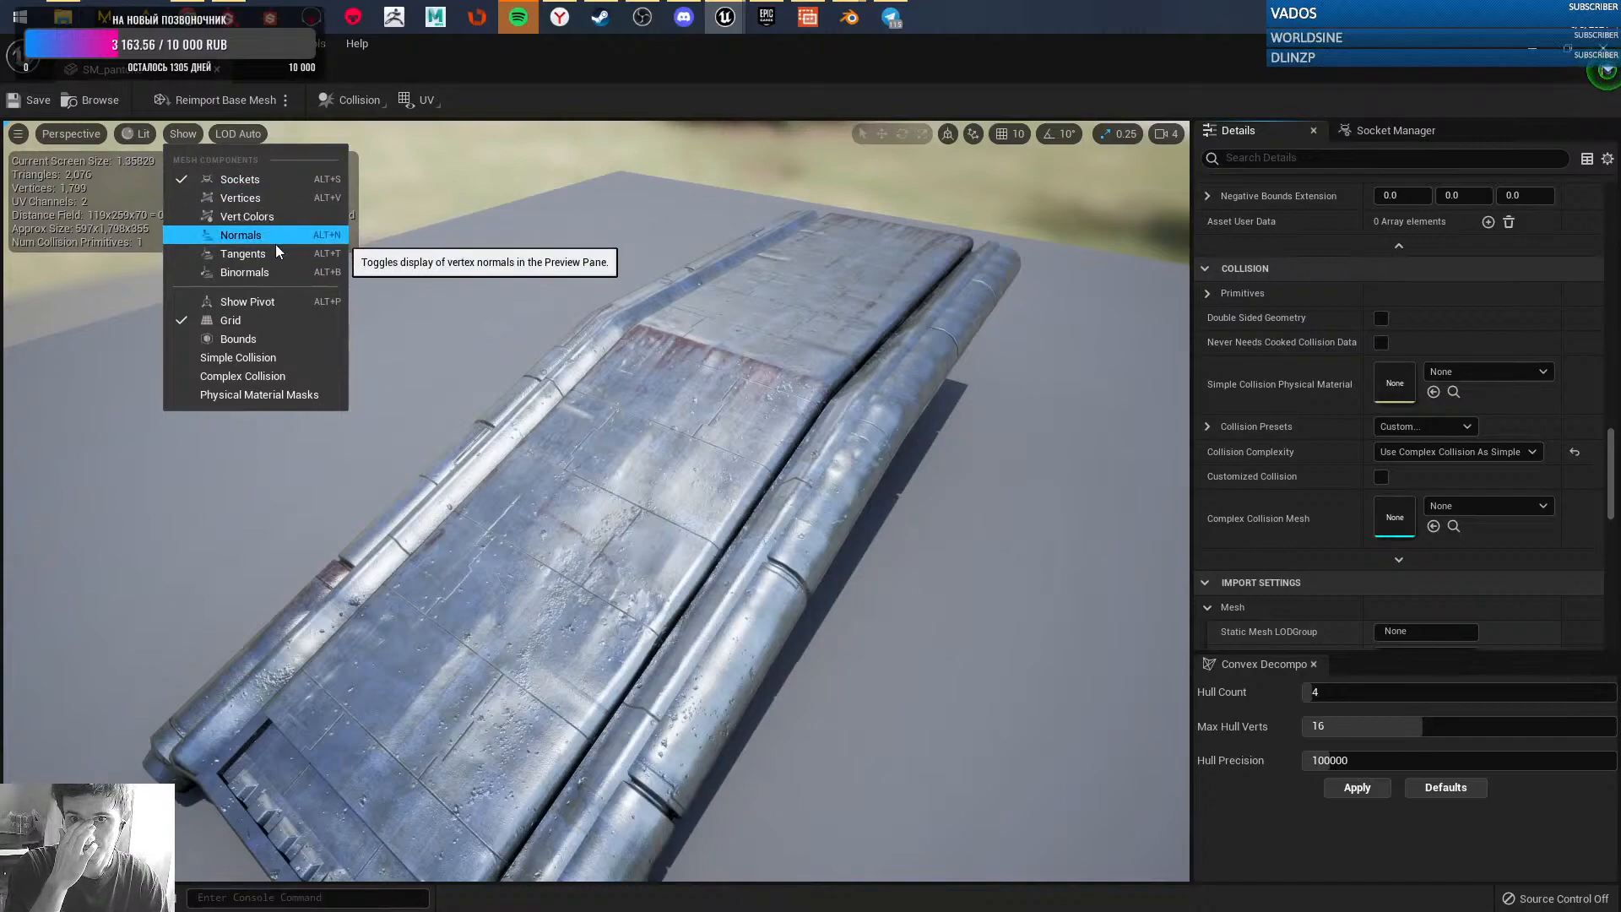
pyautogui.click(280, 372)
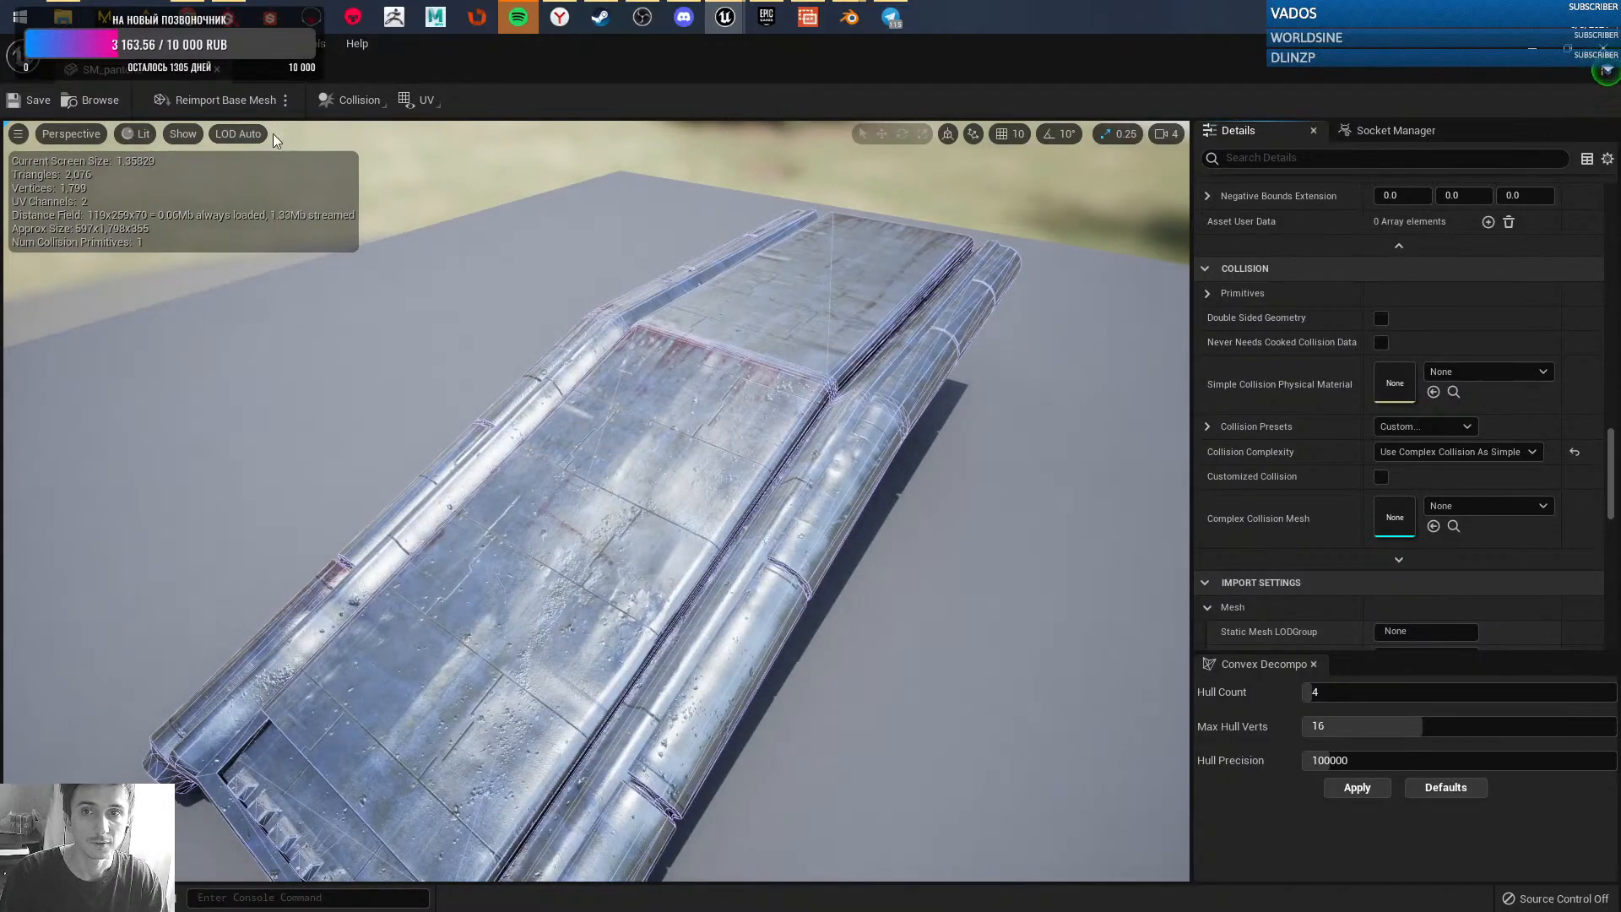
pyautogui.click(184, 135)
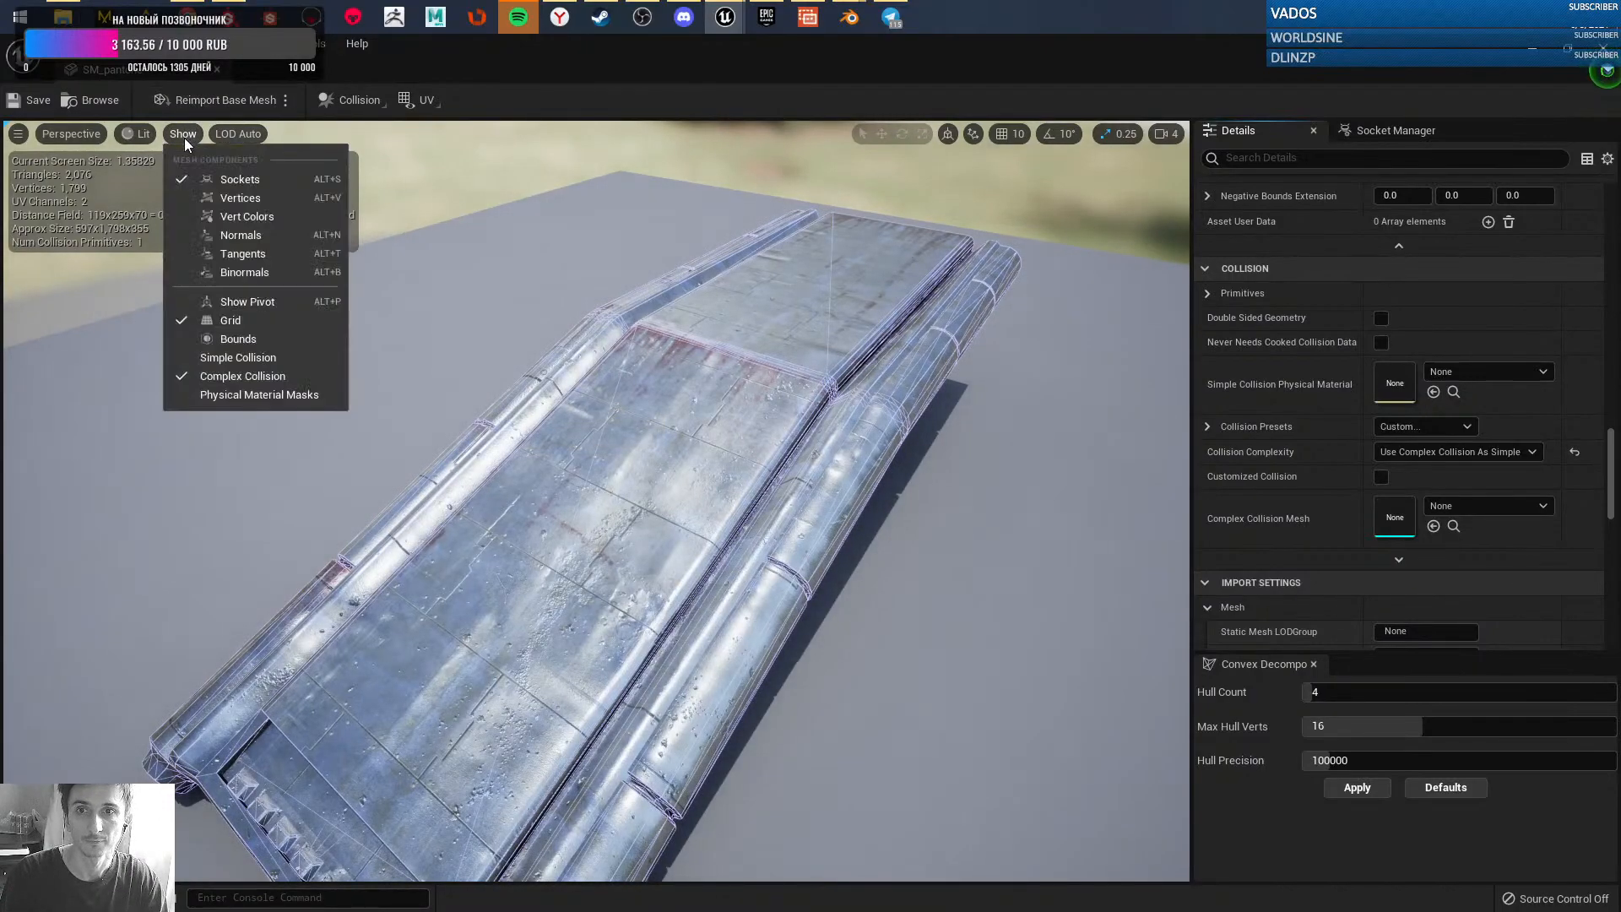
pyautogui.click(241, 358)
pyautogui.scroll(-2, 588, 398)
pyautogui.keyDown('alt'); pyautogui.moveTo(588, 399); pyautogui.dragTo(629, 416); pyautogui.keyUp('alt')
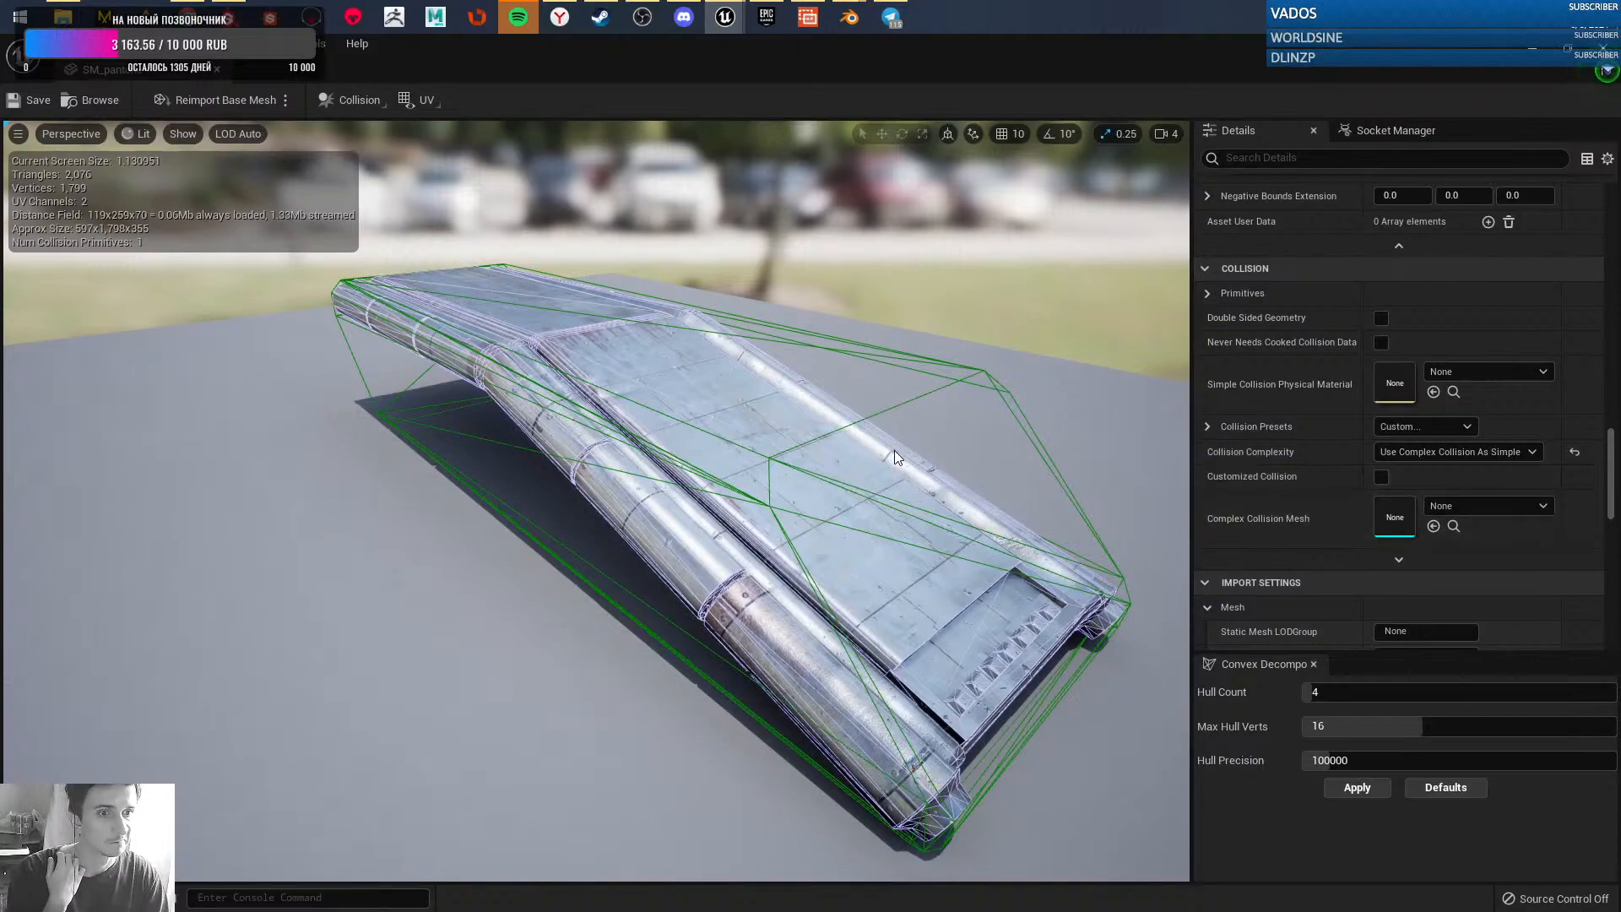
# - Return to the GodsOfDestiny level and inspect the ramp area in the Visibility Collision and Player Collision view modes
pyautogui.click(184, 134)
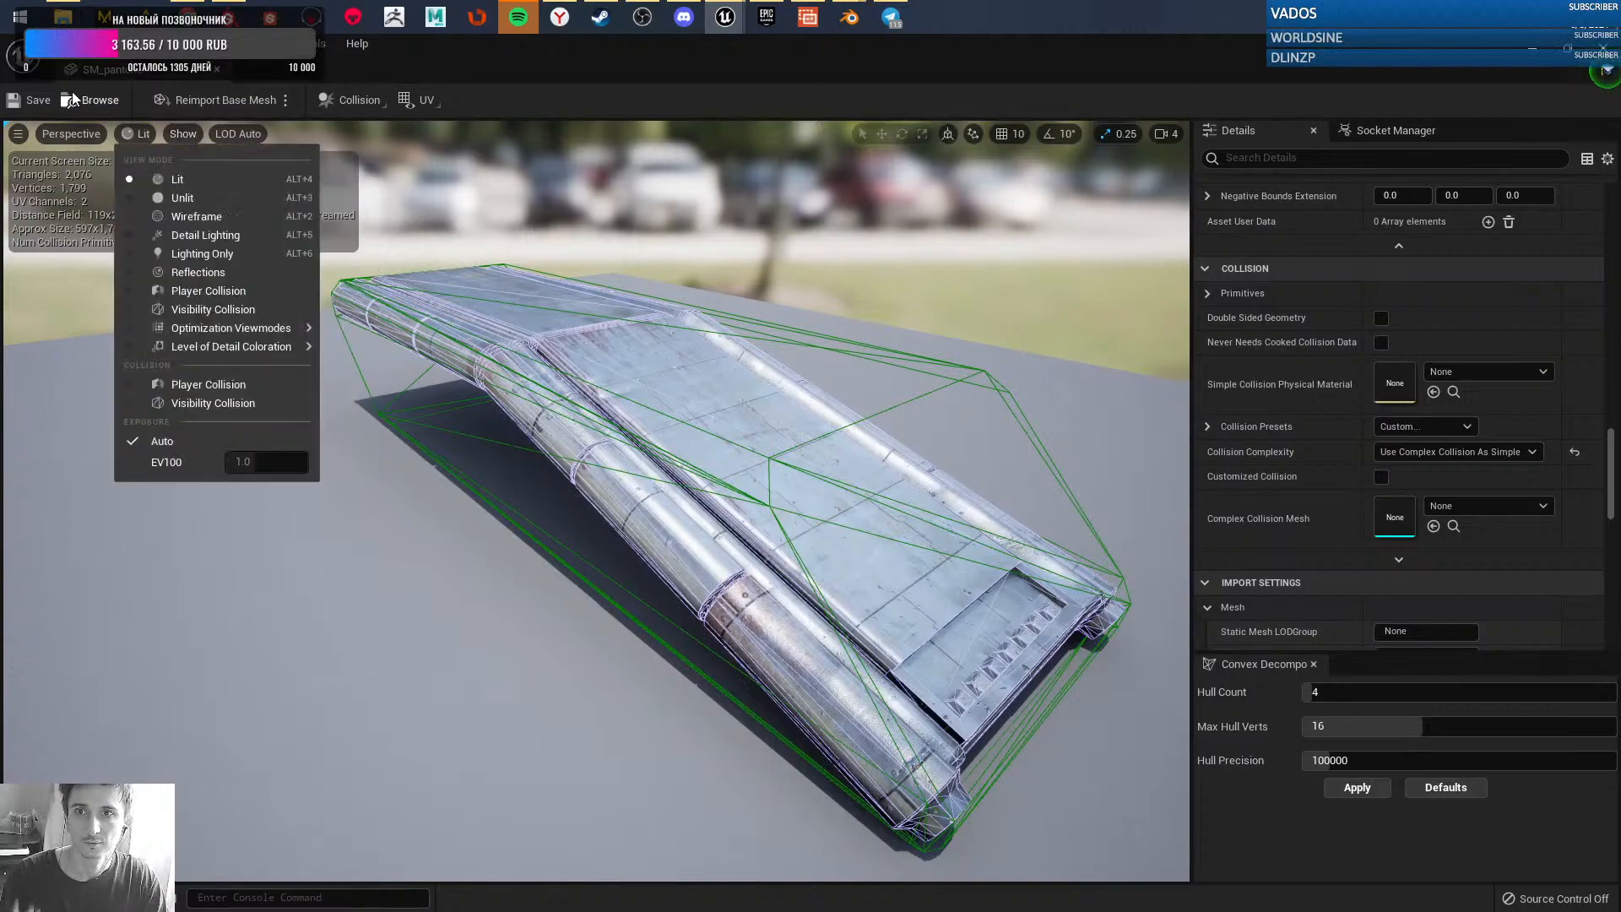
pyautogui.click(34, 101)
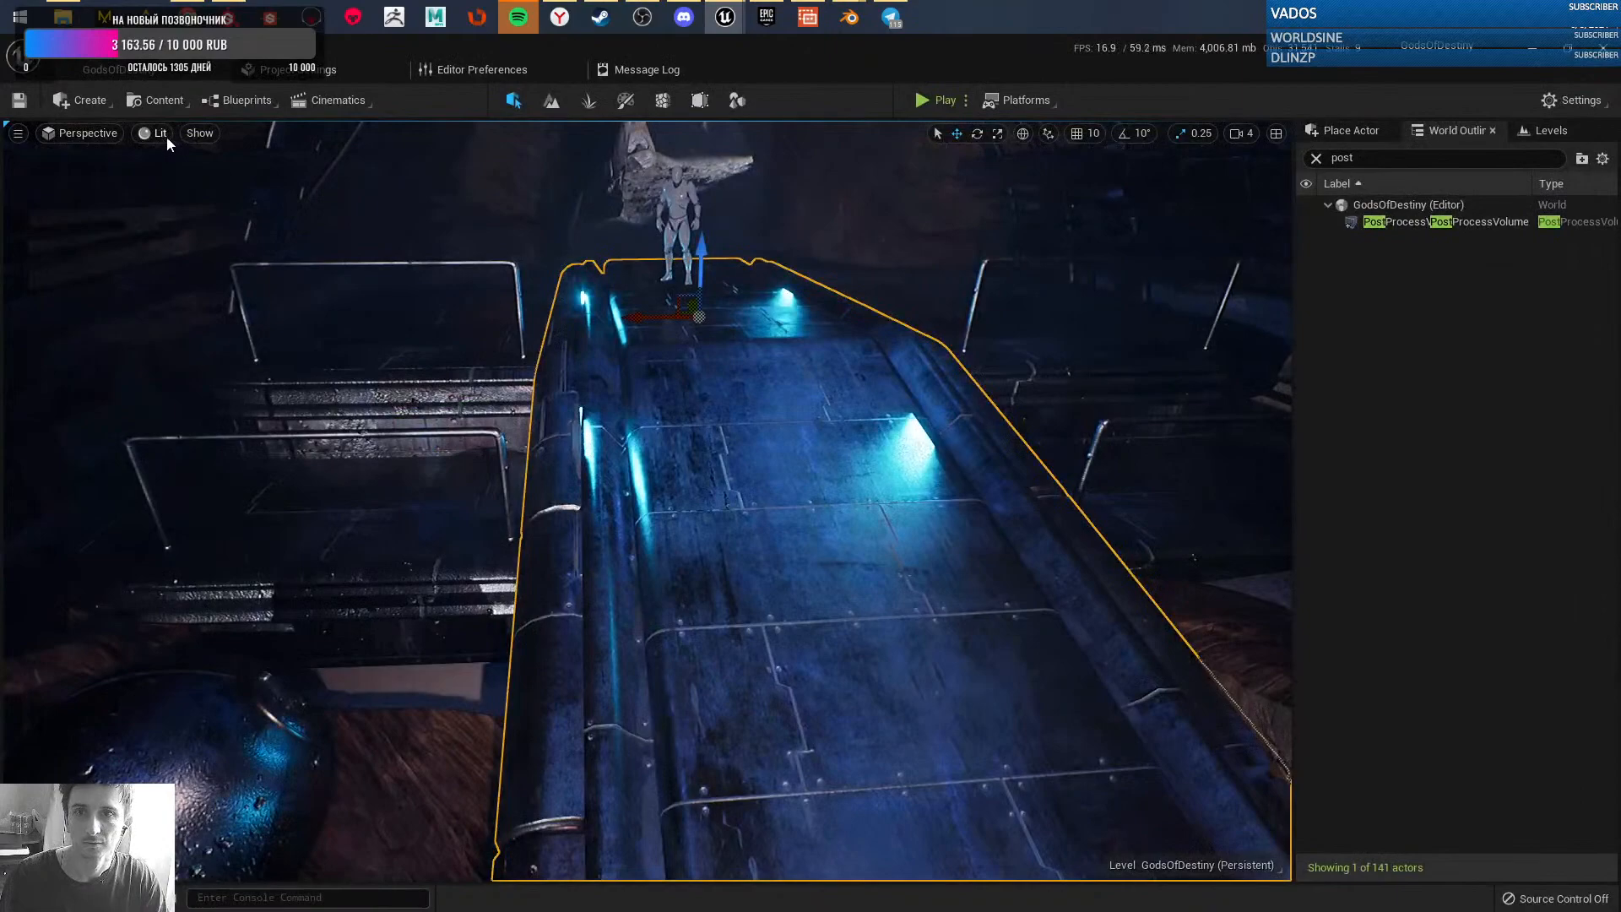
pyautogui.click(166, 137)
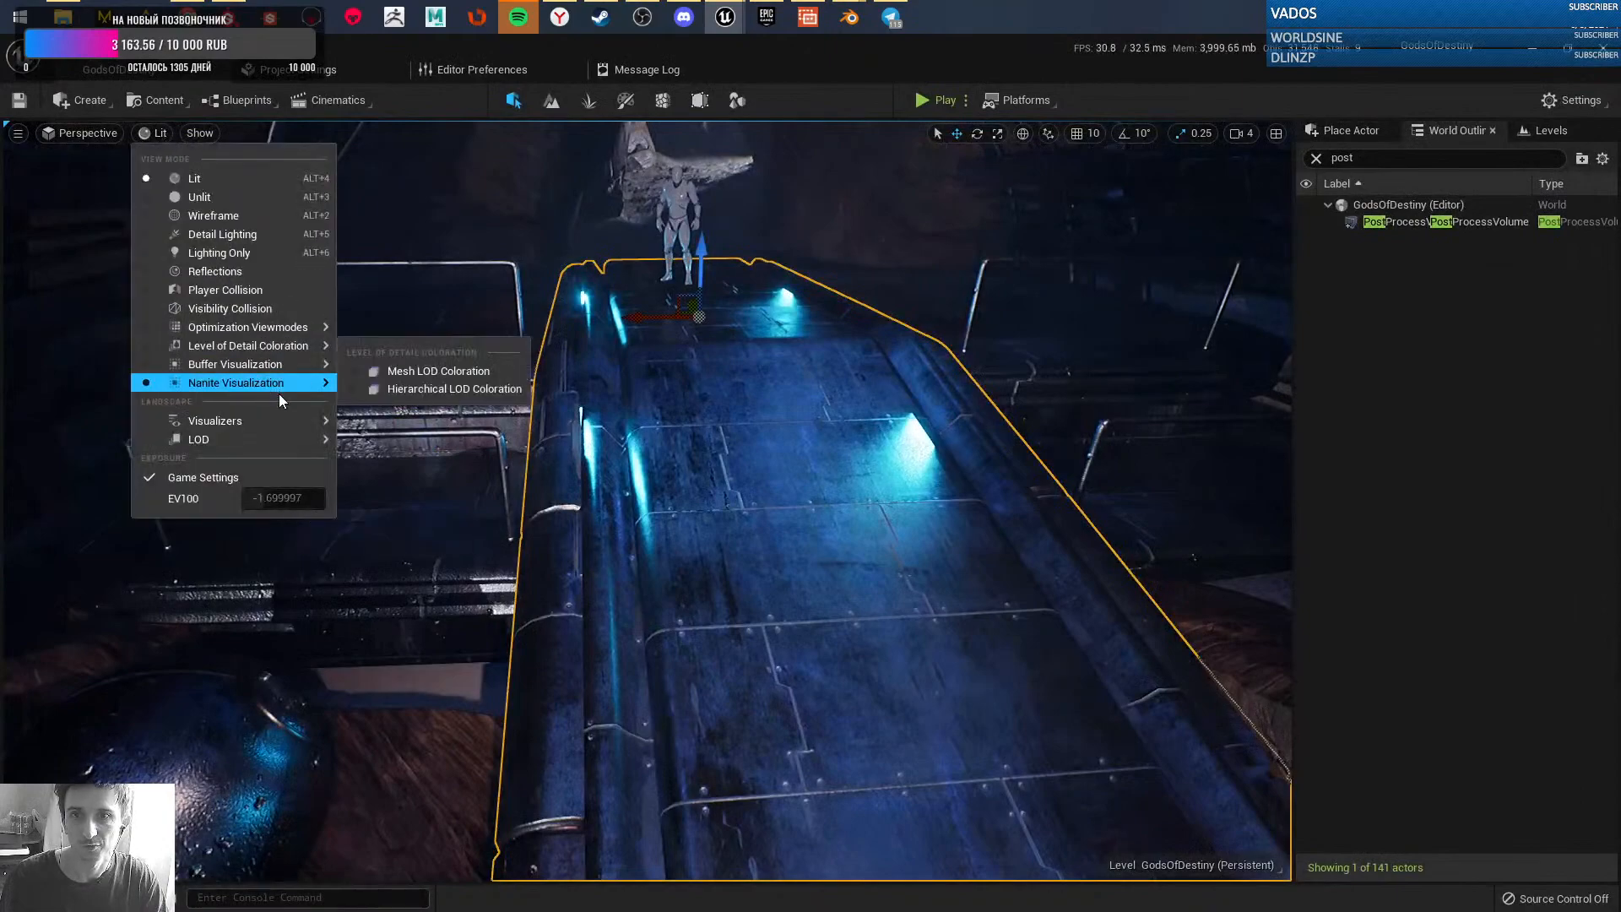
pyautogui.moveTo(273, 370)
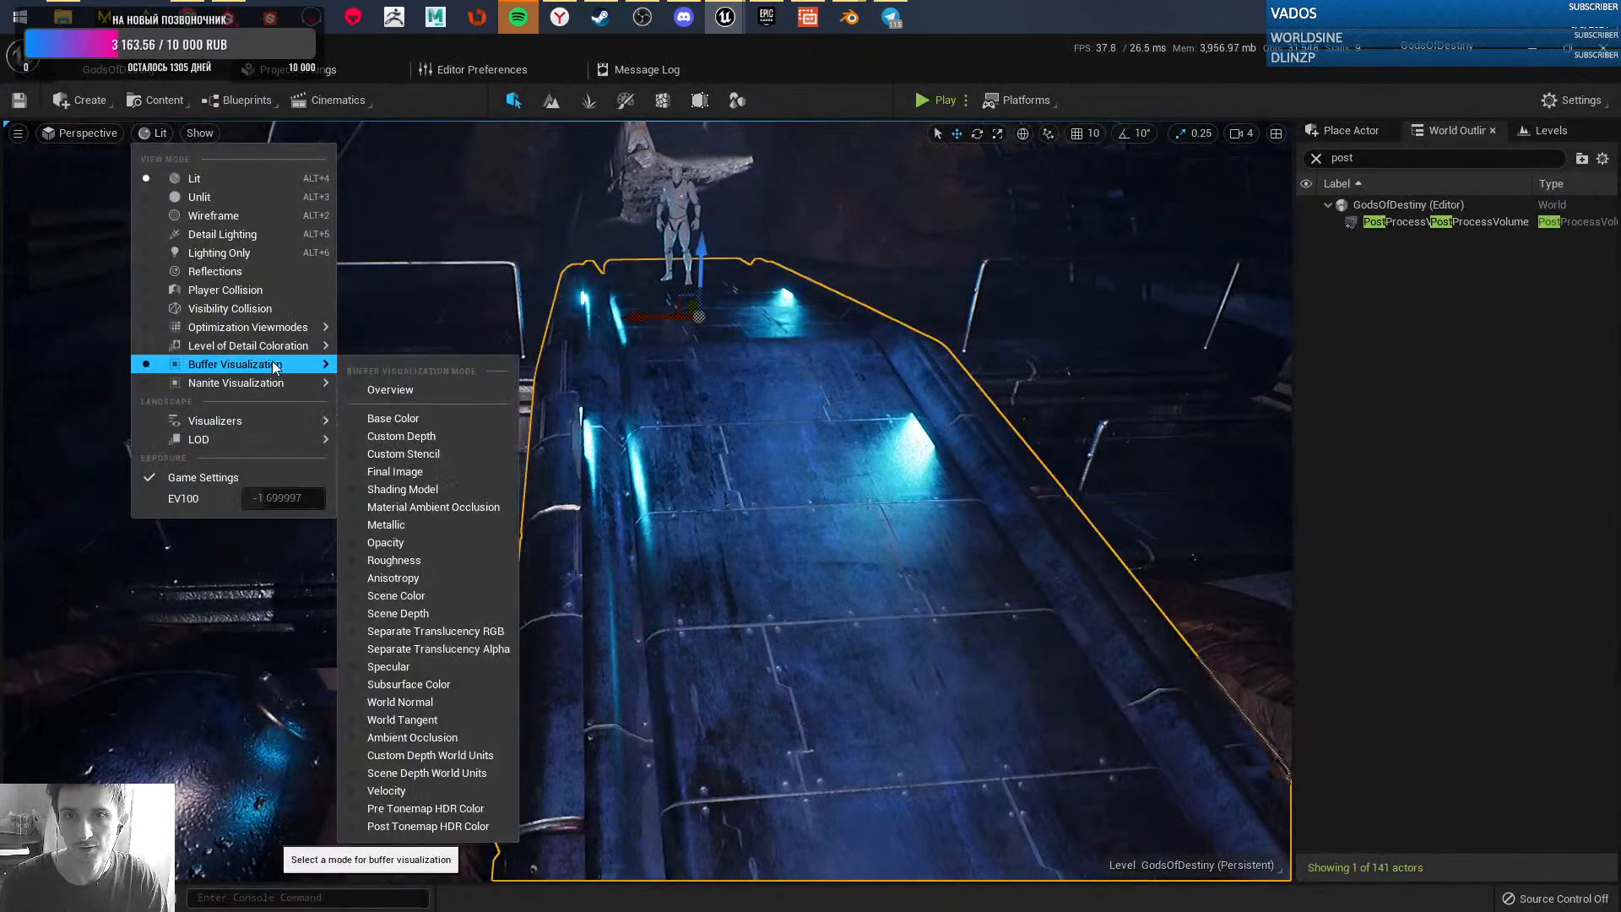
pyautogui.click(224, 309)
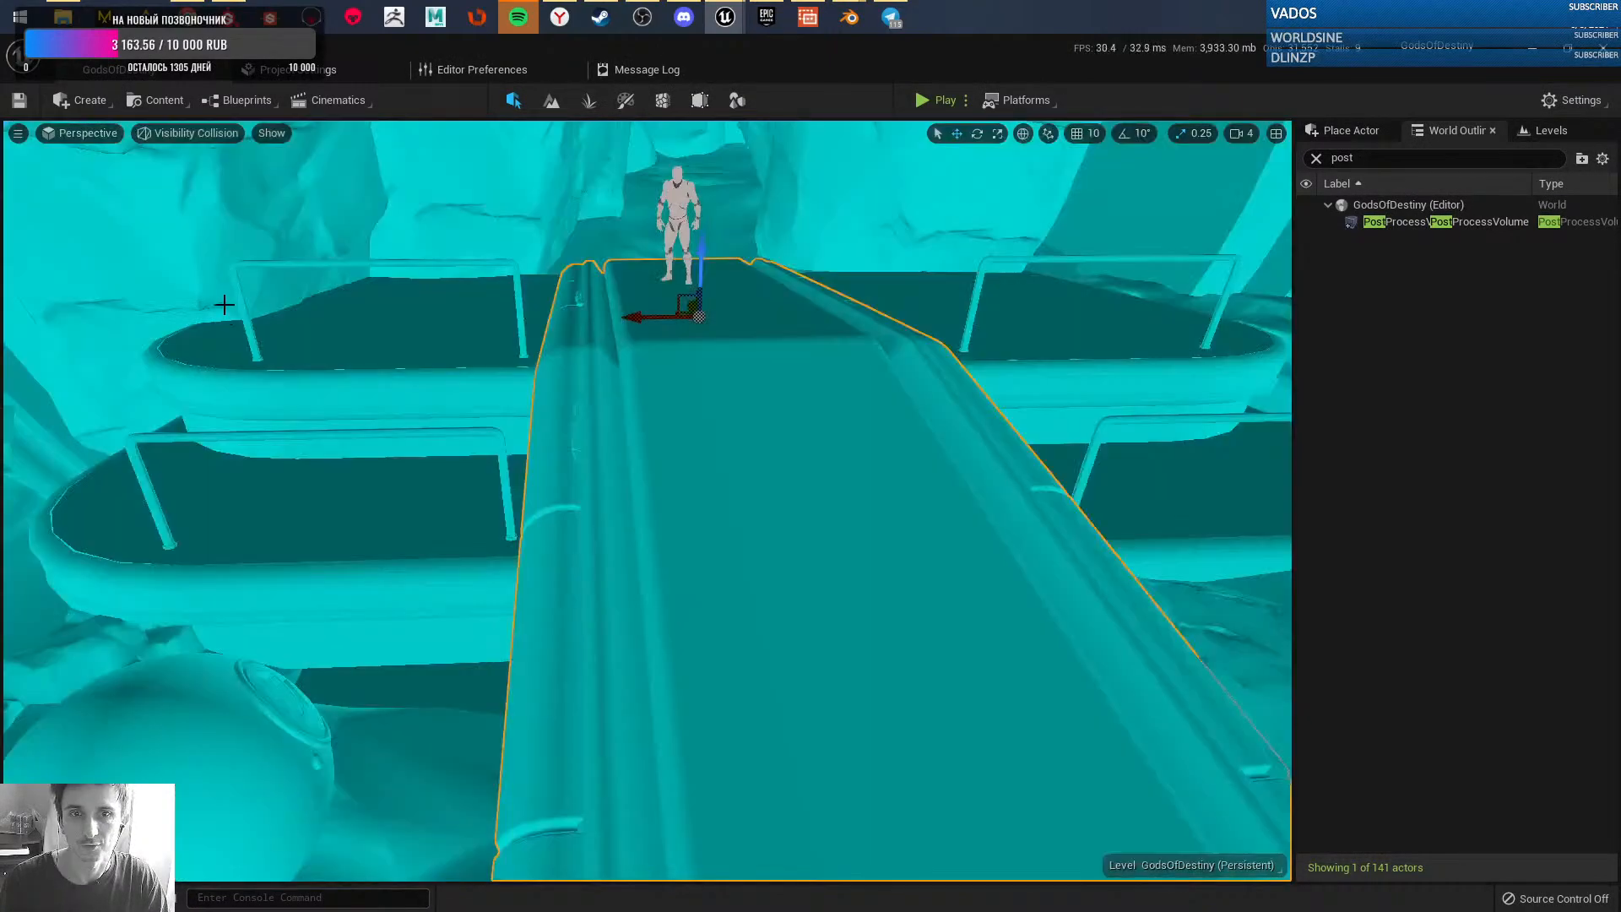
pyautogui.click(189, 133)
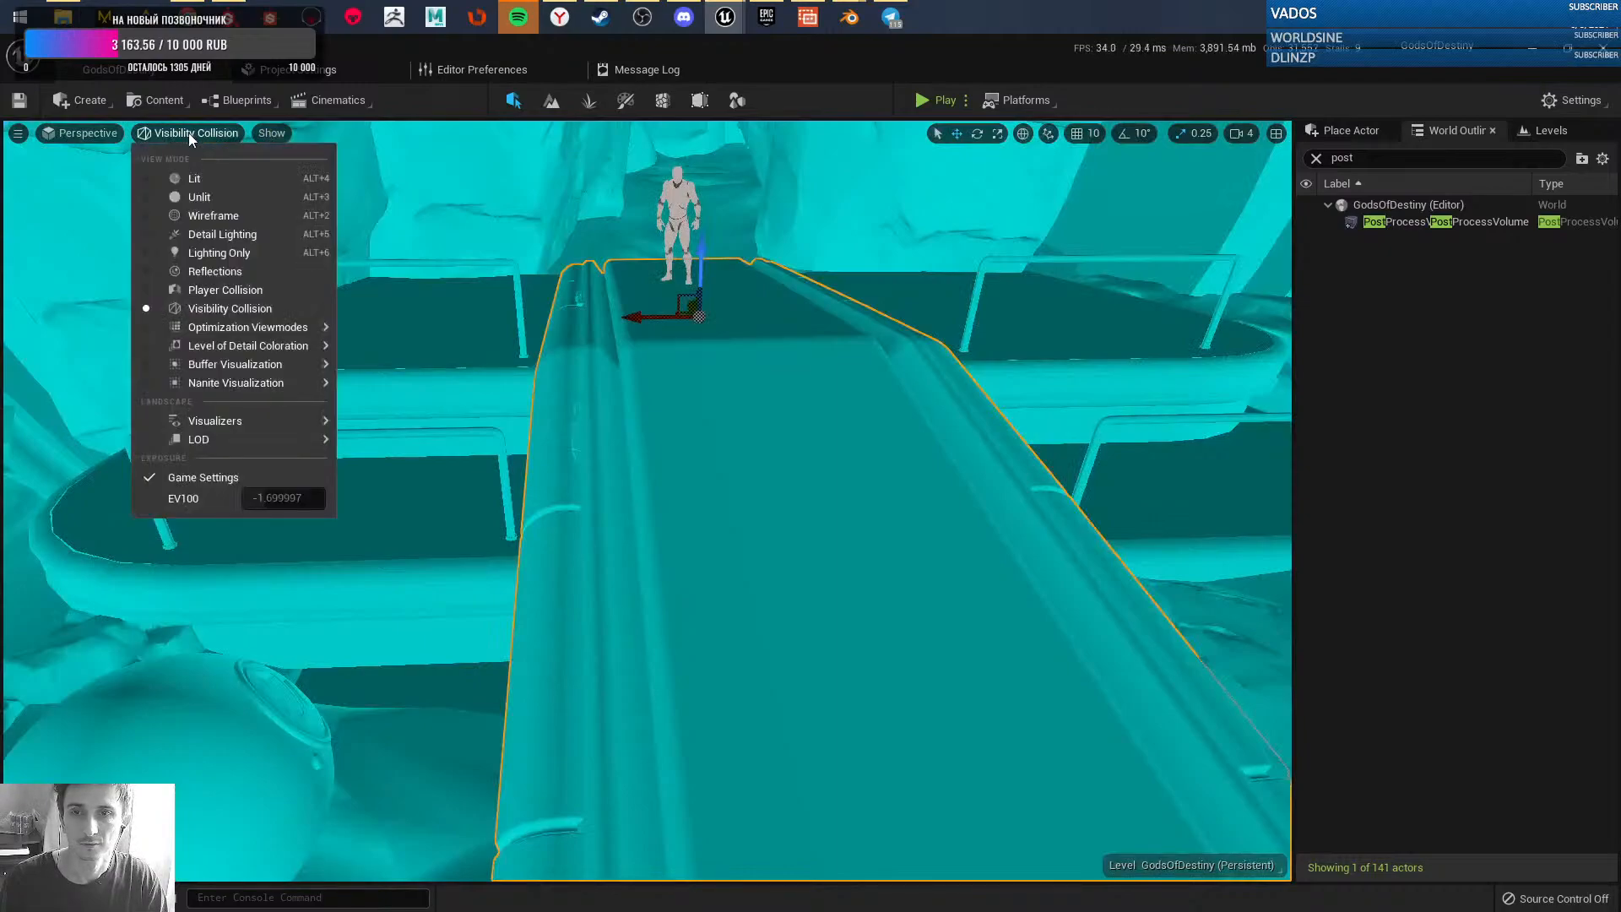
pyautogui.click(204, 287)
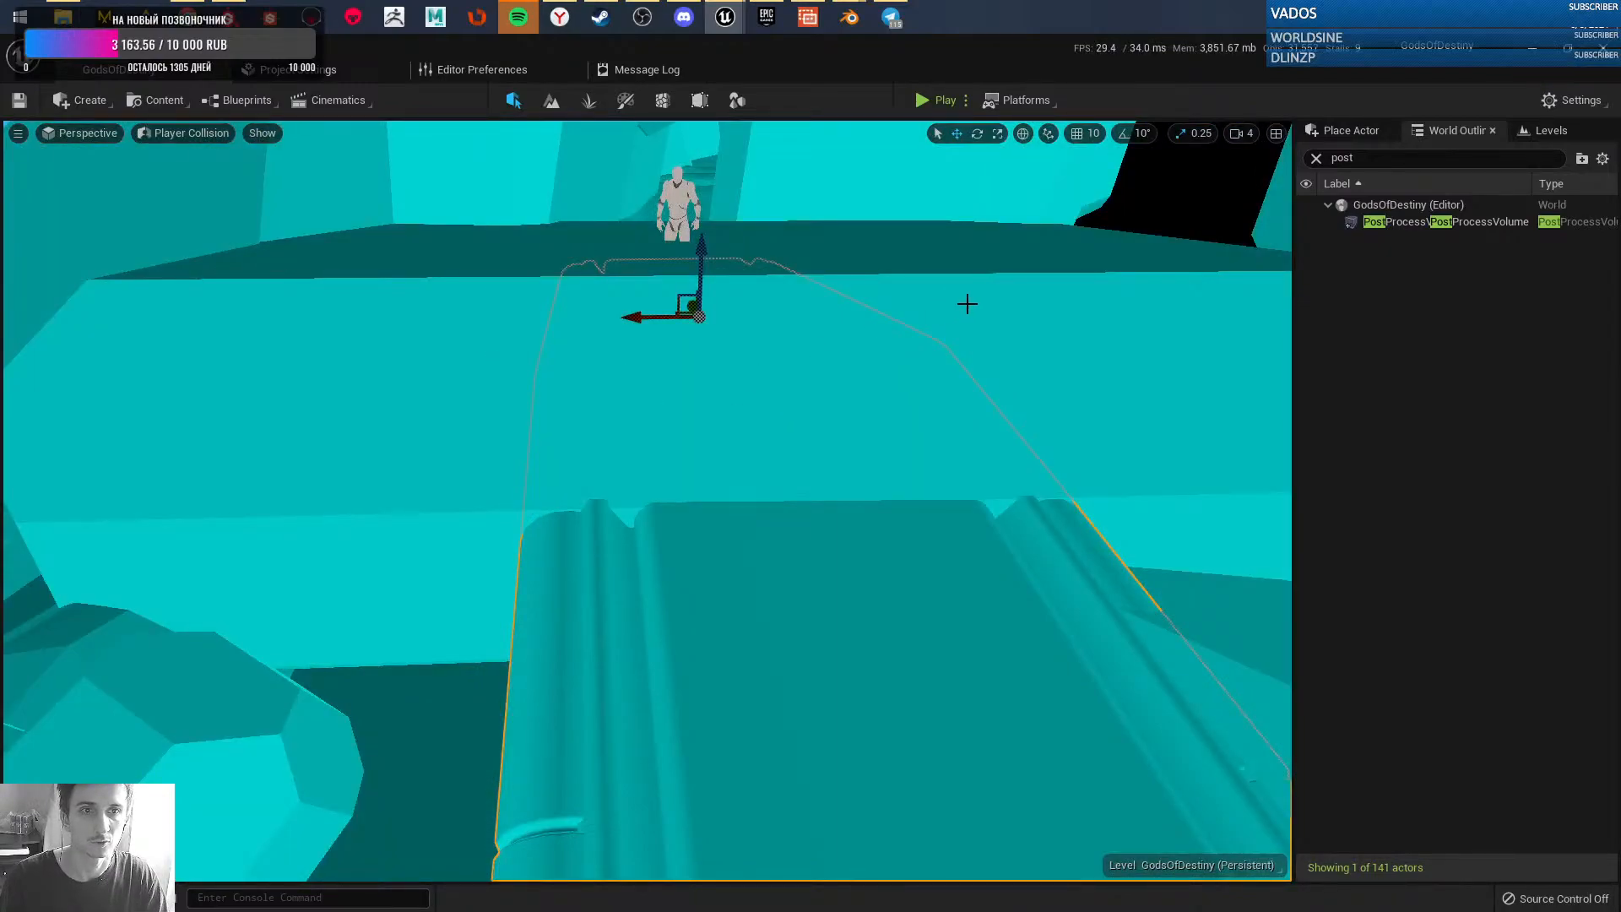
# - Select the entrance platform in the level, open its platform_entrance static mesh and inspect the model
pyautogui.click(966, 304)
pyautogui.moveTo(812, 367); pyautogui.dragTo(812, 367, button='right')
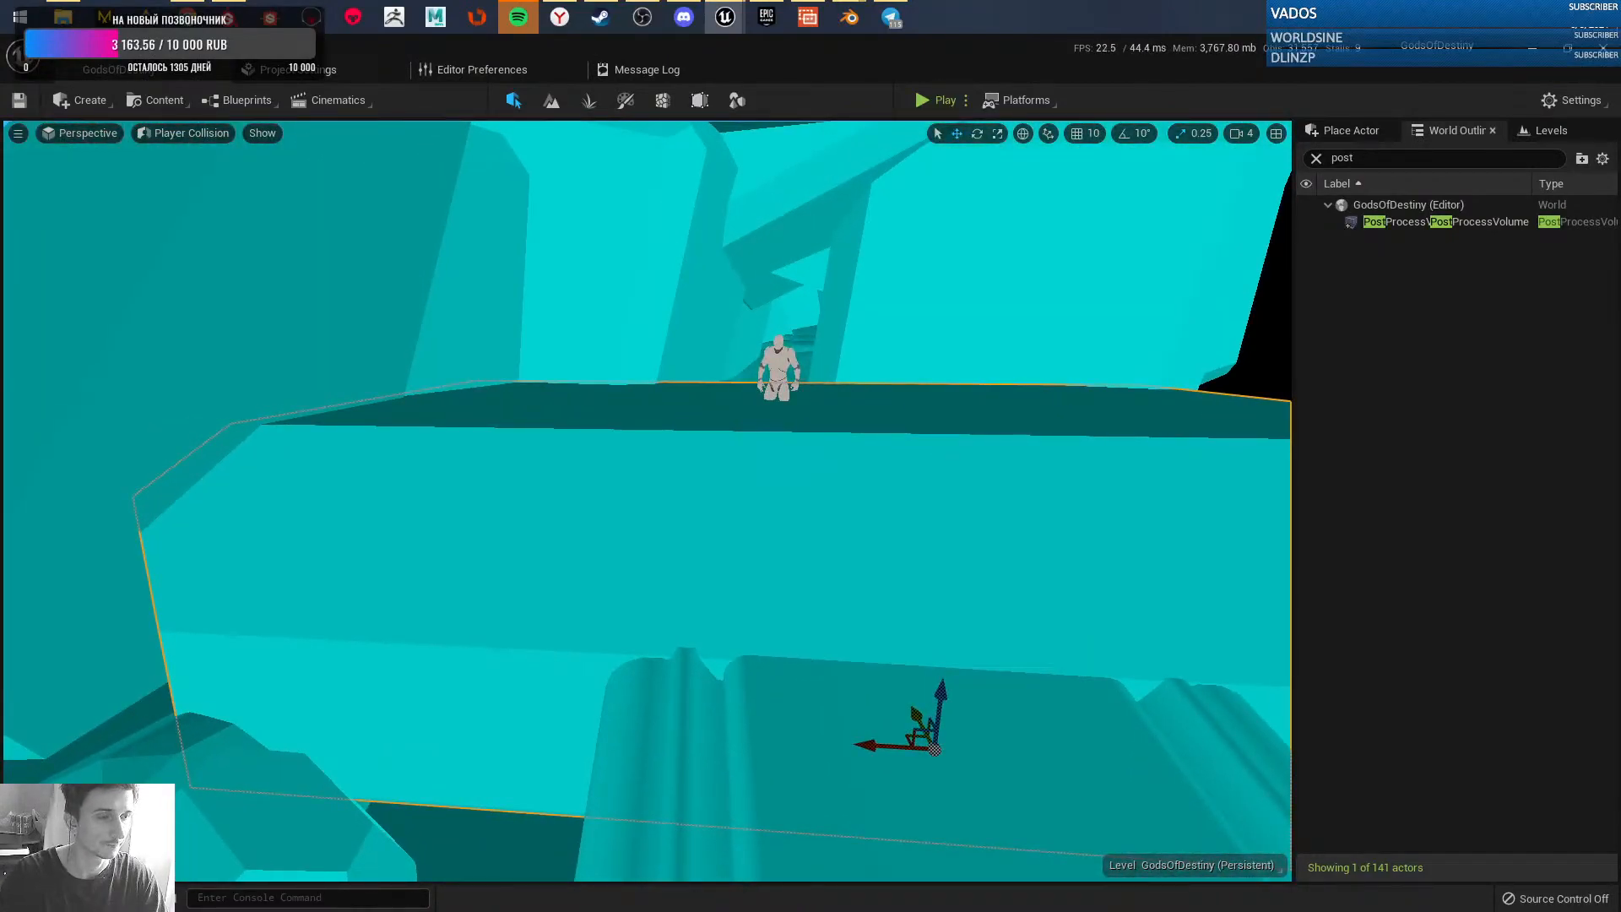
pyautogui.hotkey('ctrl', 'e')
pyautogui.keyDown('alt'); pyautogui.moveTo(650, 504); pyautogui.dragTo(614, 538); pyautogui.keyUp('alt')
pyautogui.scroll(-6, 661, 518)
pyautogui.keyDown('alt'); pyautogui.moveTo(615, 538); pyautogui.dragTo(615, 538, button='right'); pyautogui.keyUp('alt')
pyautogui.keyDown('alt'); pyautogui.moveTo(615, 539); pyautogui.dragTo(615, 538); pyautogui.keyUp('alt')
pyautogui.moveTo(325, 68); pyautogui.dragTo(781, 249)
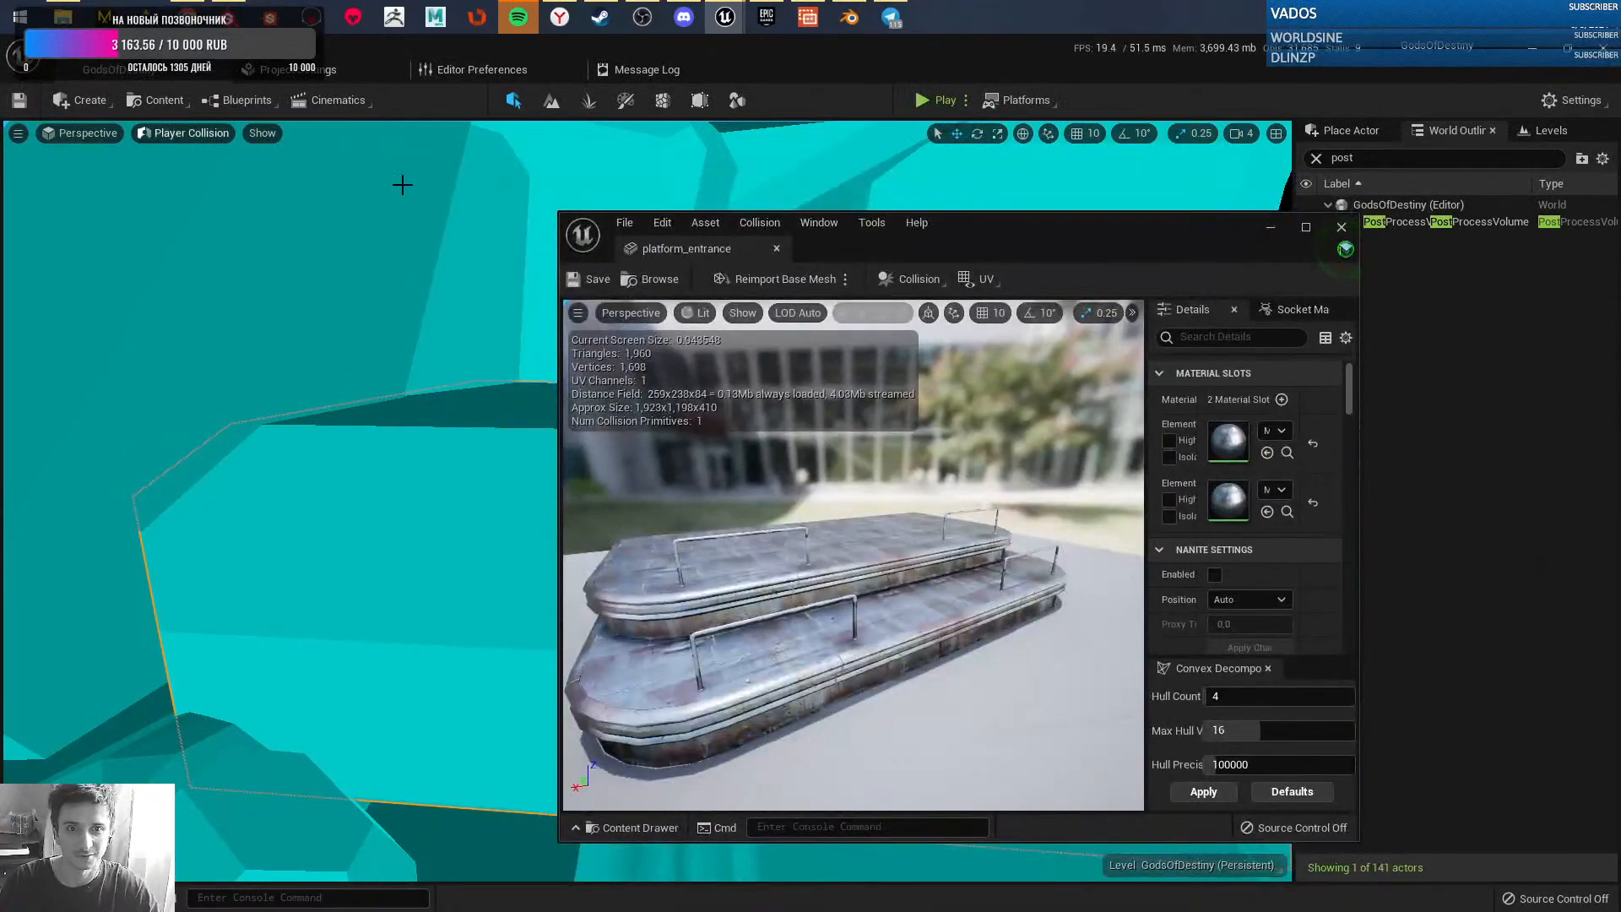
pyautogui.moveTo(1000, 251)
pyautogui.mouseDown()
pyautogui.moveTo(865, 242)
pyautogui.moveTo(1021, 297)
pyautogui.moveTo(1000, 251)
pyautogui.mouseUp()
# - Return the level viewport to Lit and move the platform_entrance mesh editor window out of the way
pyautogui.click(184, 131)
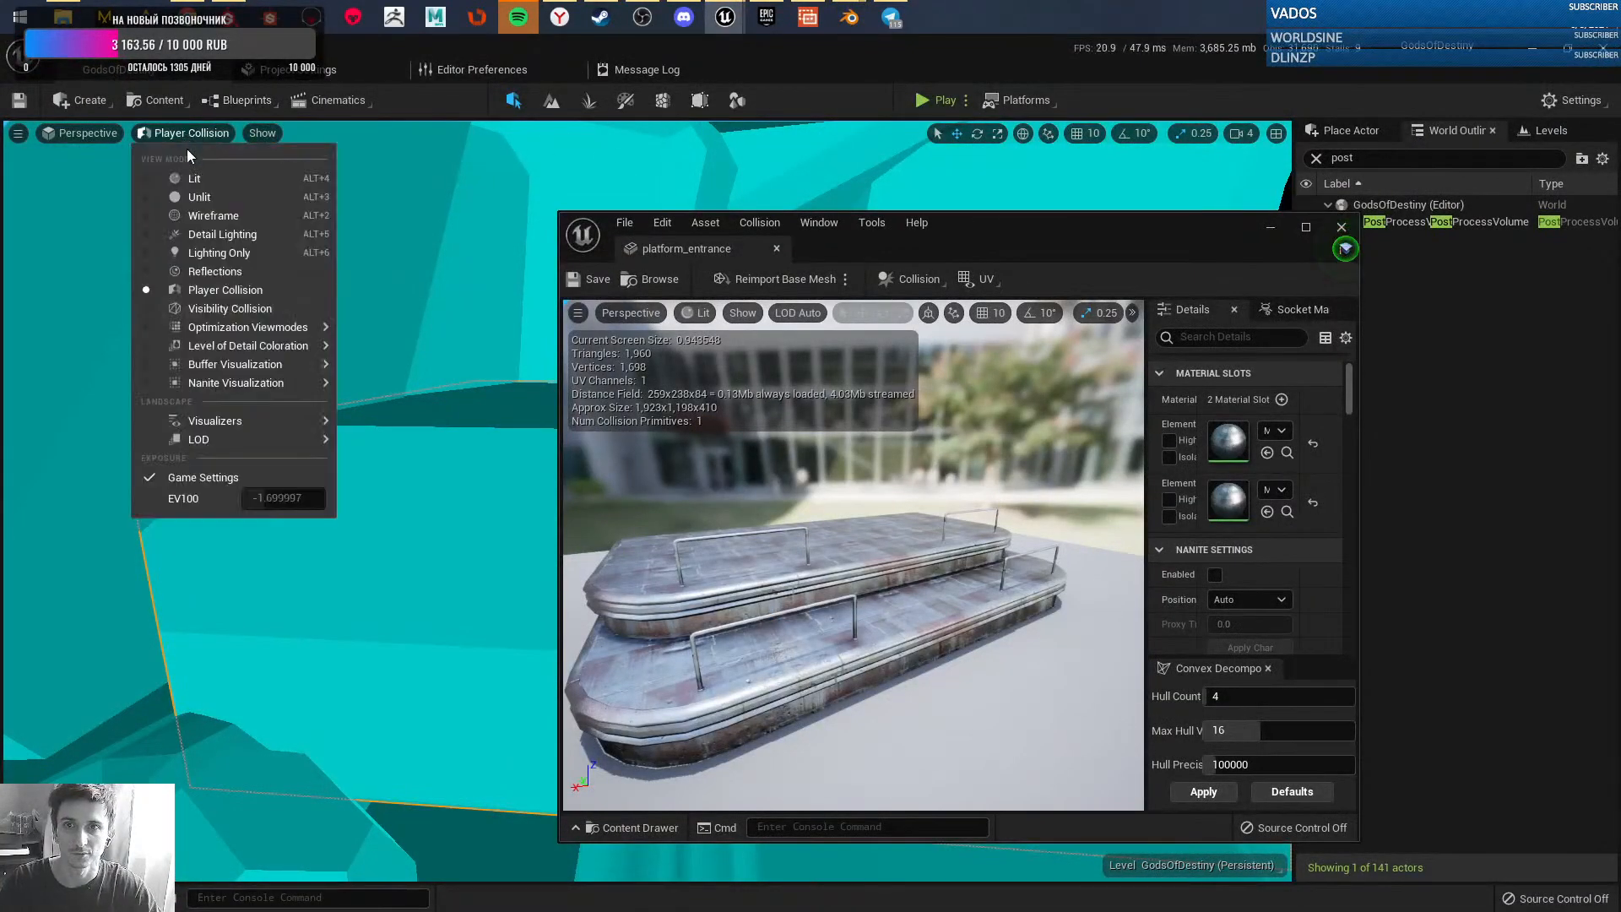
pyautogui.click(190, 178)
pyautogui.moveTo(991, 230); pyautogui.dragTo(1620, 237)
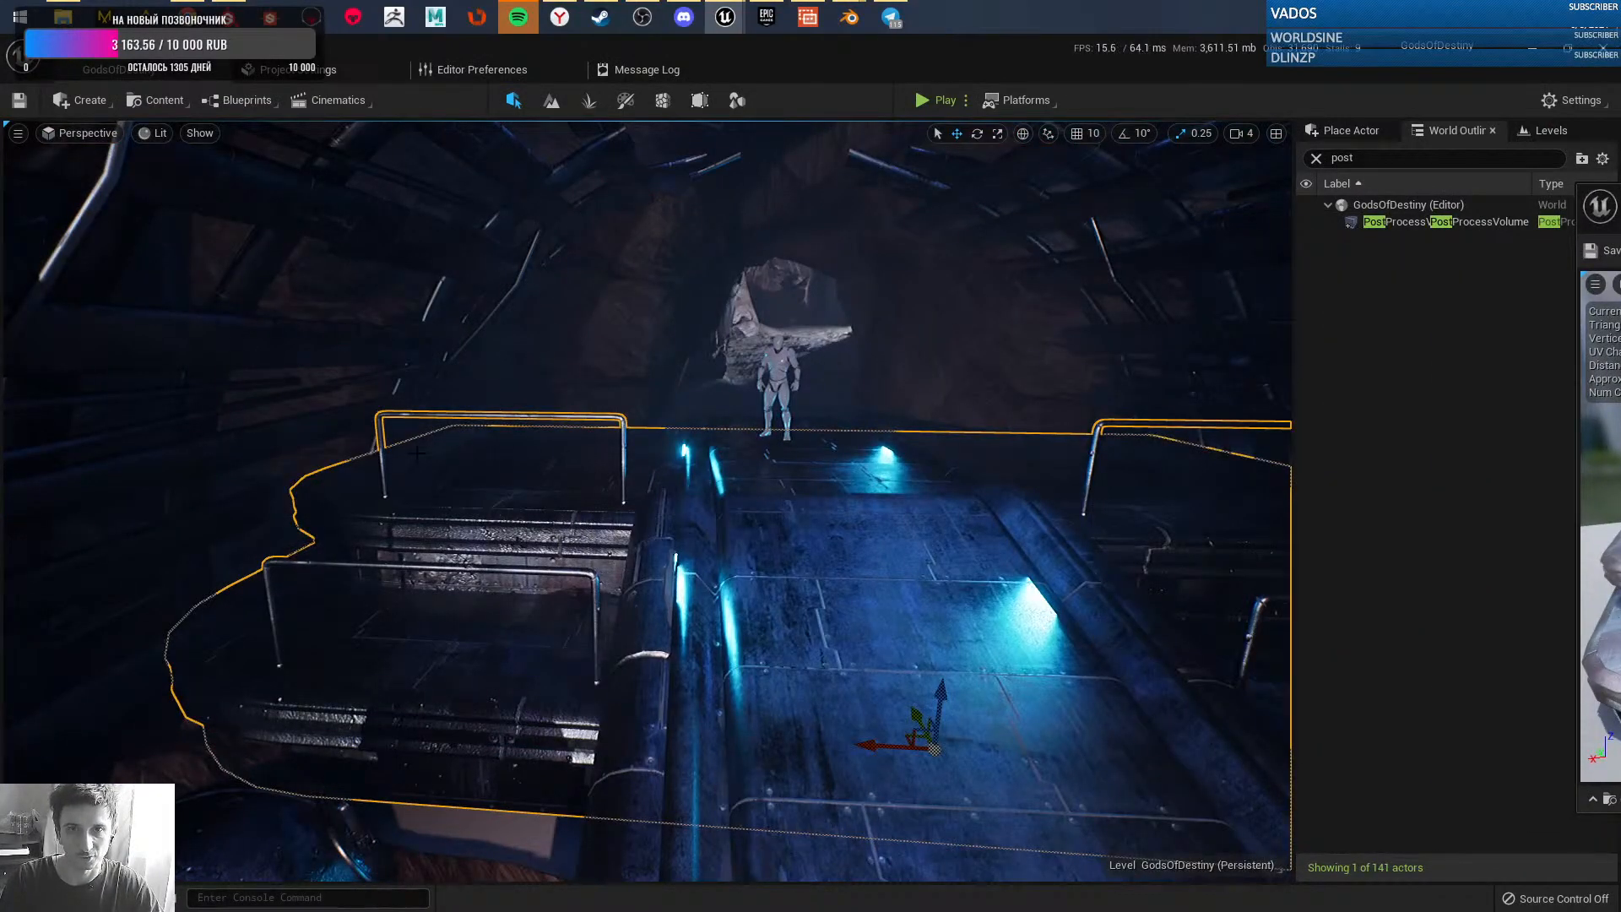
# - Examine the cave around the entrance platform and the round gate, with and without the editor icons
pyautogui.moveTo(584, 480); pyautogui.dragTo(625, 427, button='right')
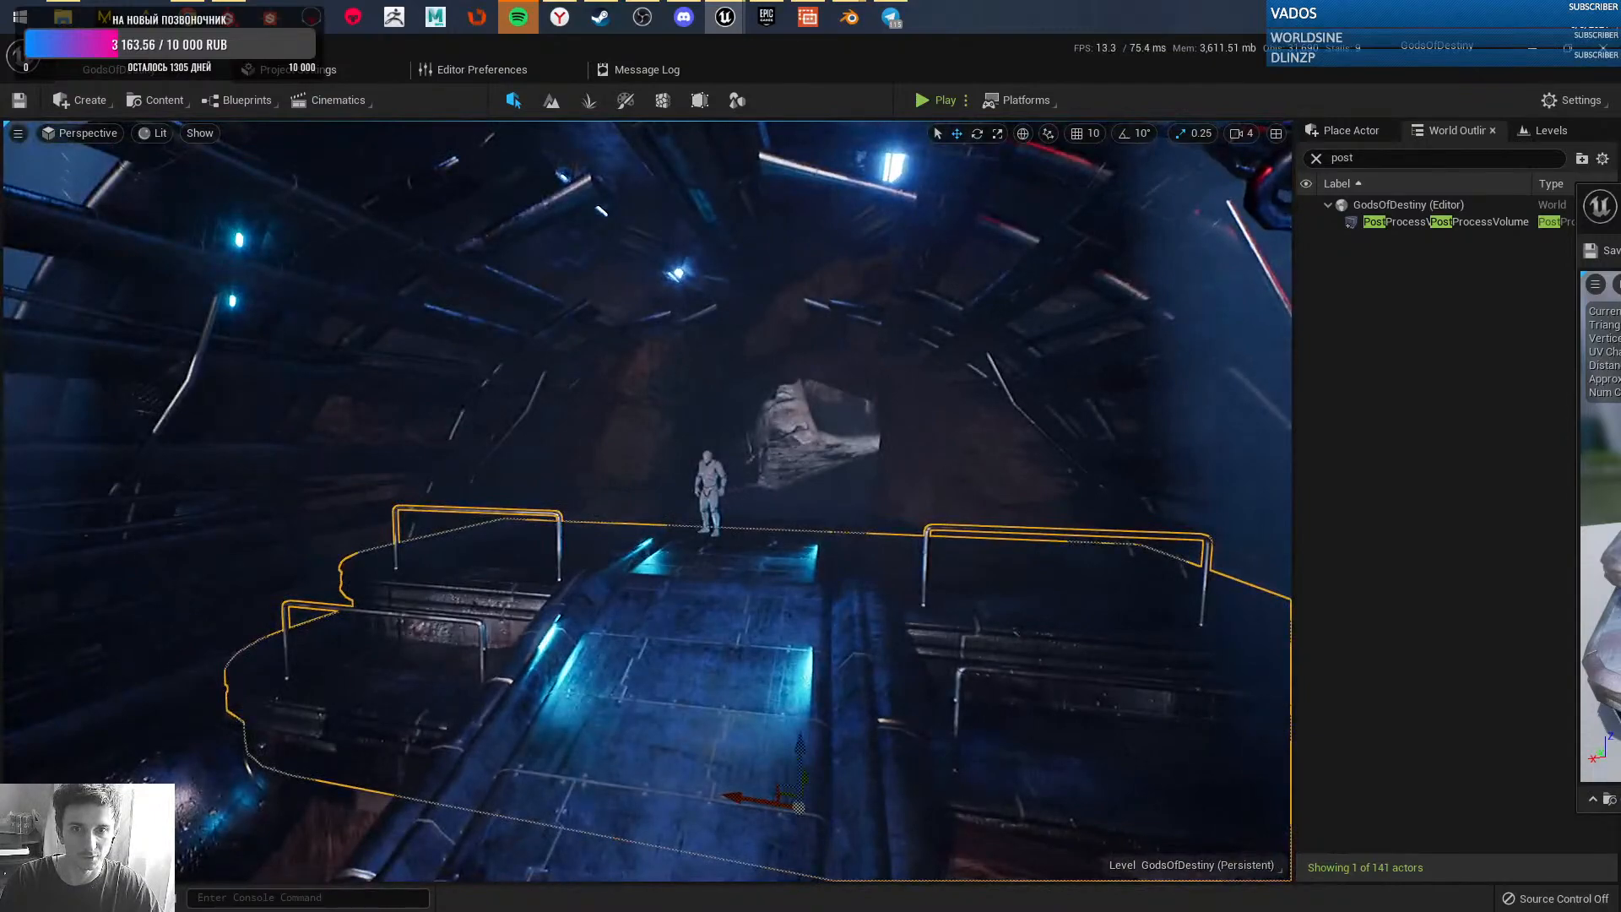
pyautogui.moveTo(585, 480); pyautogui.dragTo(532, 503, button='right')
pyautogui.moveTo(731, 506); pyautogui.dragTo(665, 524, button='right')
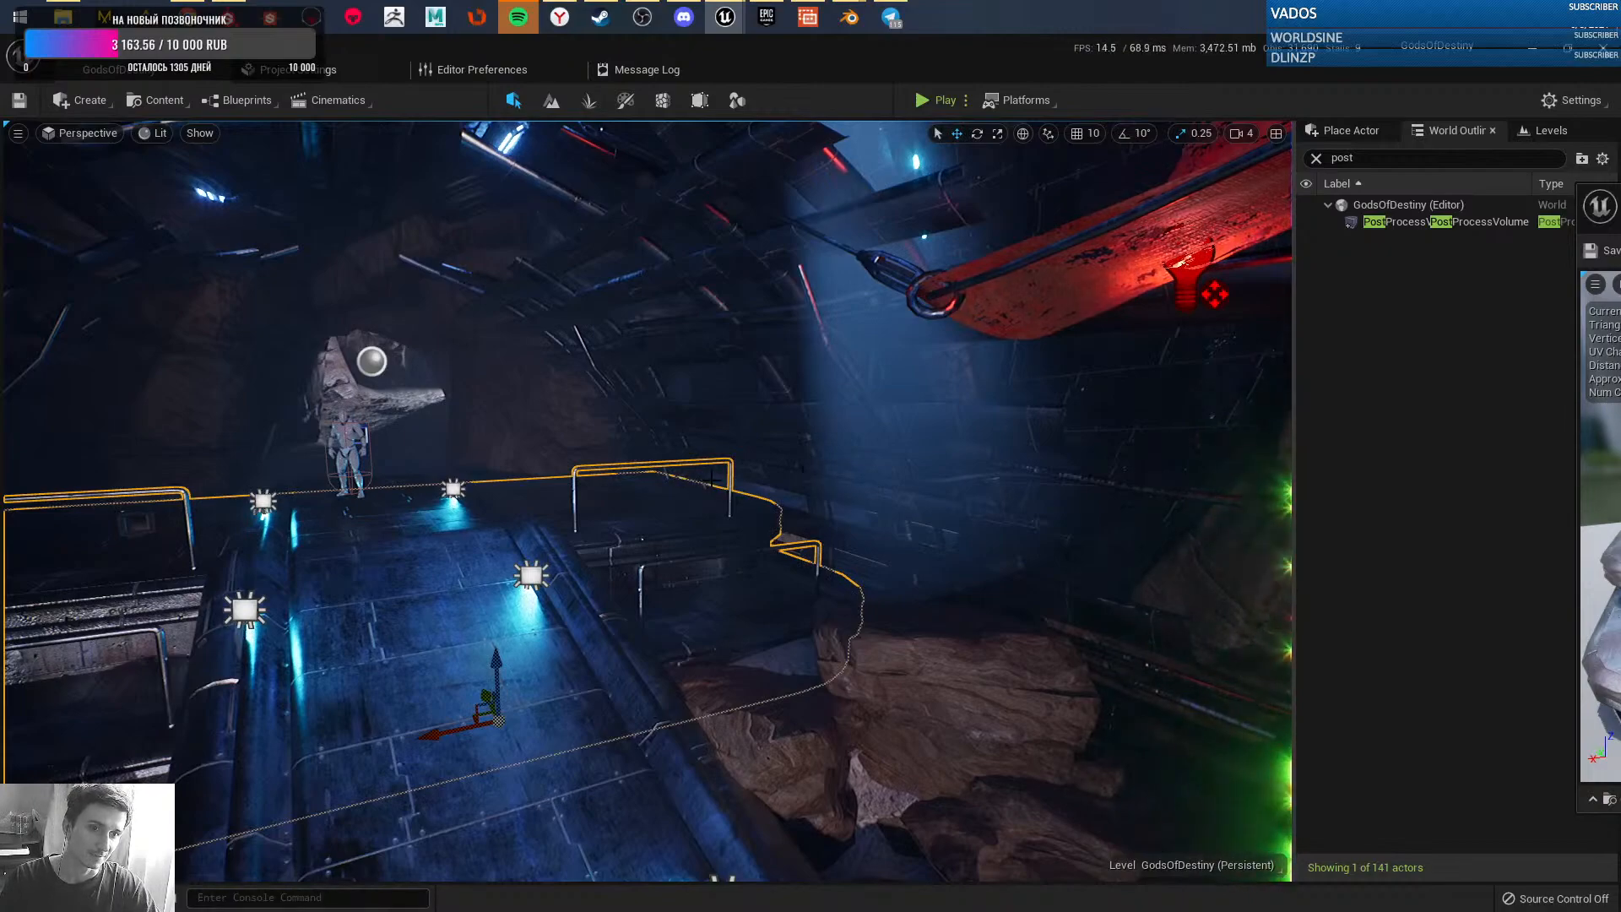
pyautogui.moveTo(591, 355); pyautogui.dragTo(667, 416, button='right')
pyautogui.press('g')
pyautogui.press('d')
pyautogui.press('a')
pyautogui.press('d')
pyautogui.moveTo(760, 545); pyautogui.dragTo(334, 505, button='right')
pyautogui.press('g')
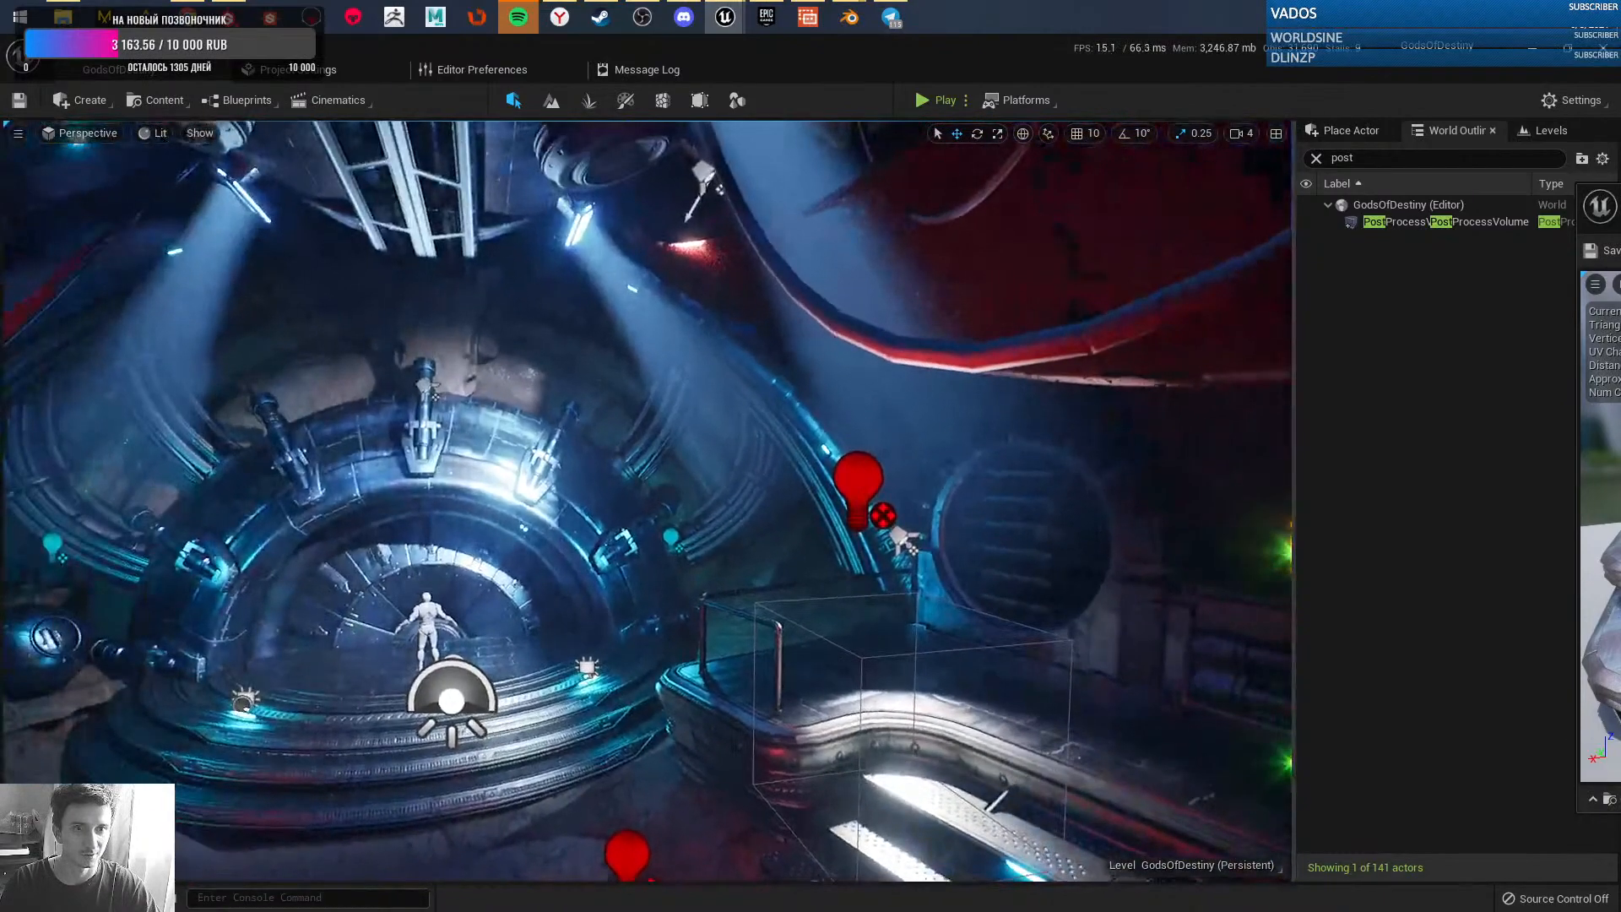
pyautogui.press('1')
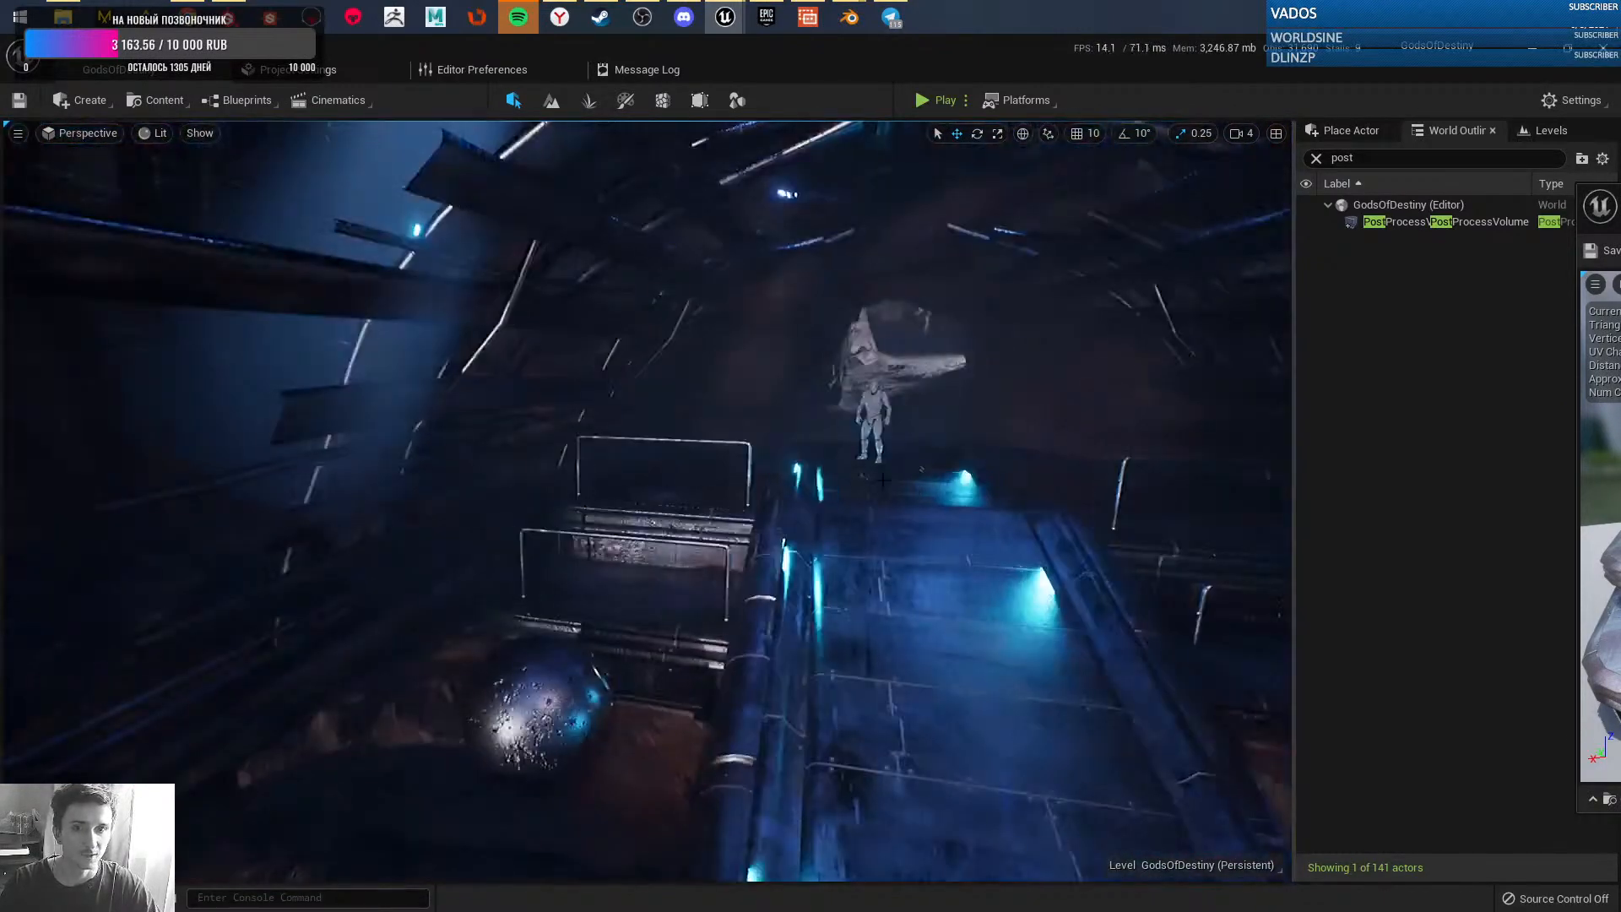
# - Examine the ramp, railings and stair platforms up close in the Lit level view
pyautogui.moveTo(646, 502); pyautogui.dragTo(718, 477, button='right')
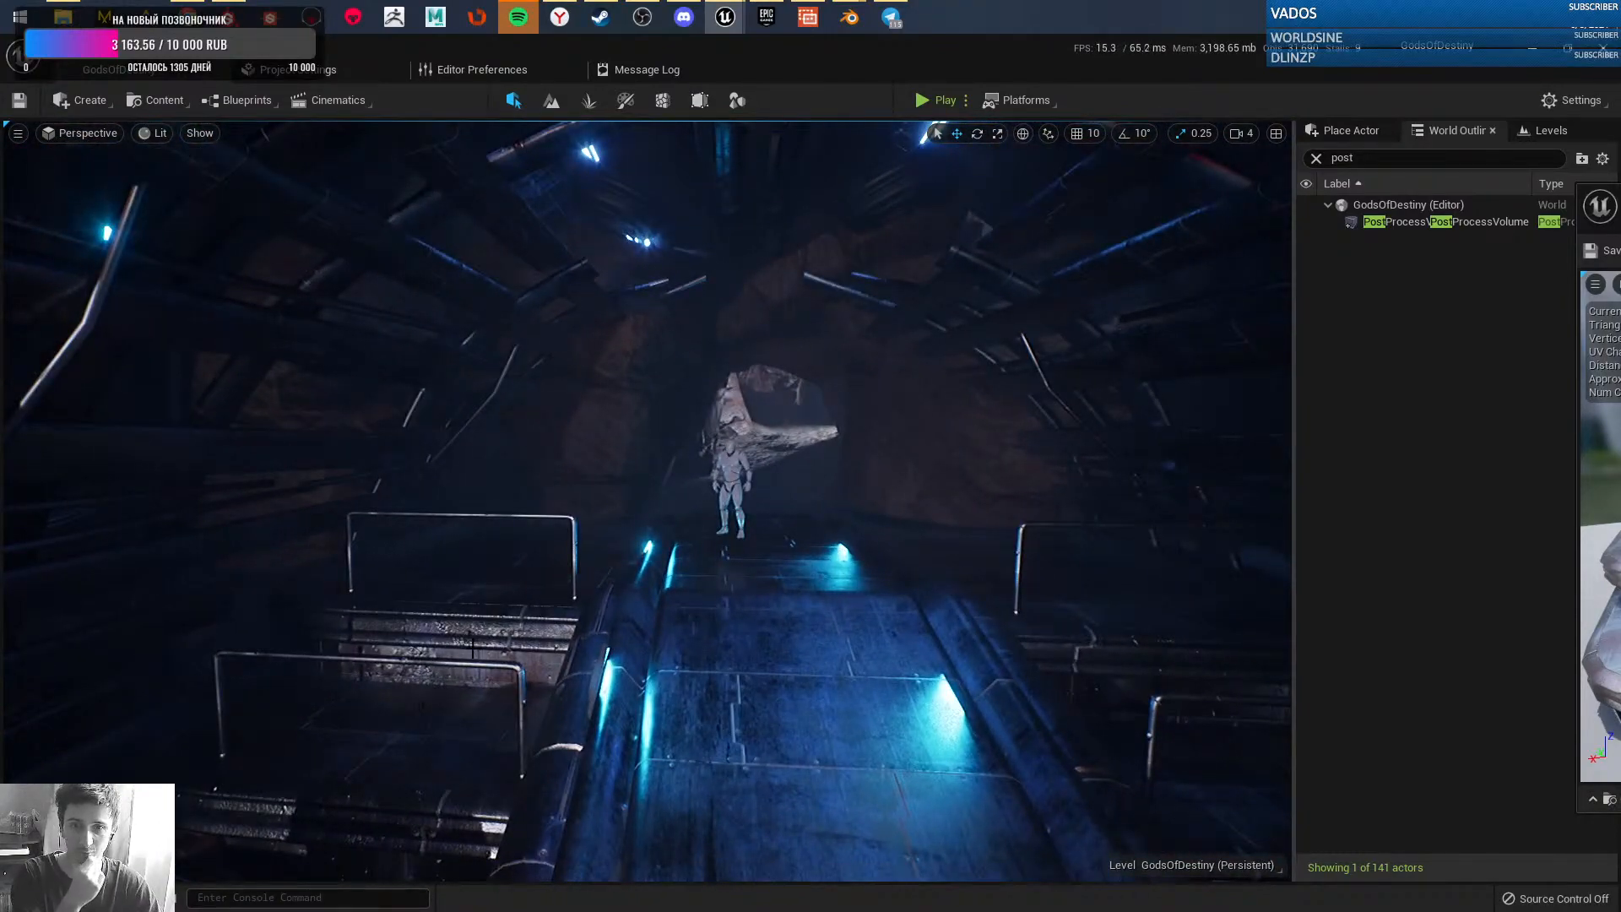
pyautogui.moveTo(622, 668); pyautogui.dragTo(570, 663, button='right')
pyautogui.moveTo(702, 582); pyautogui.dragTo(702, 577, button='right')
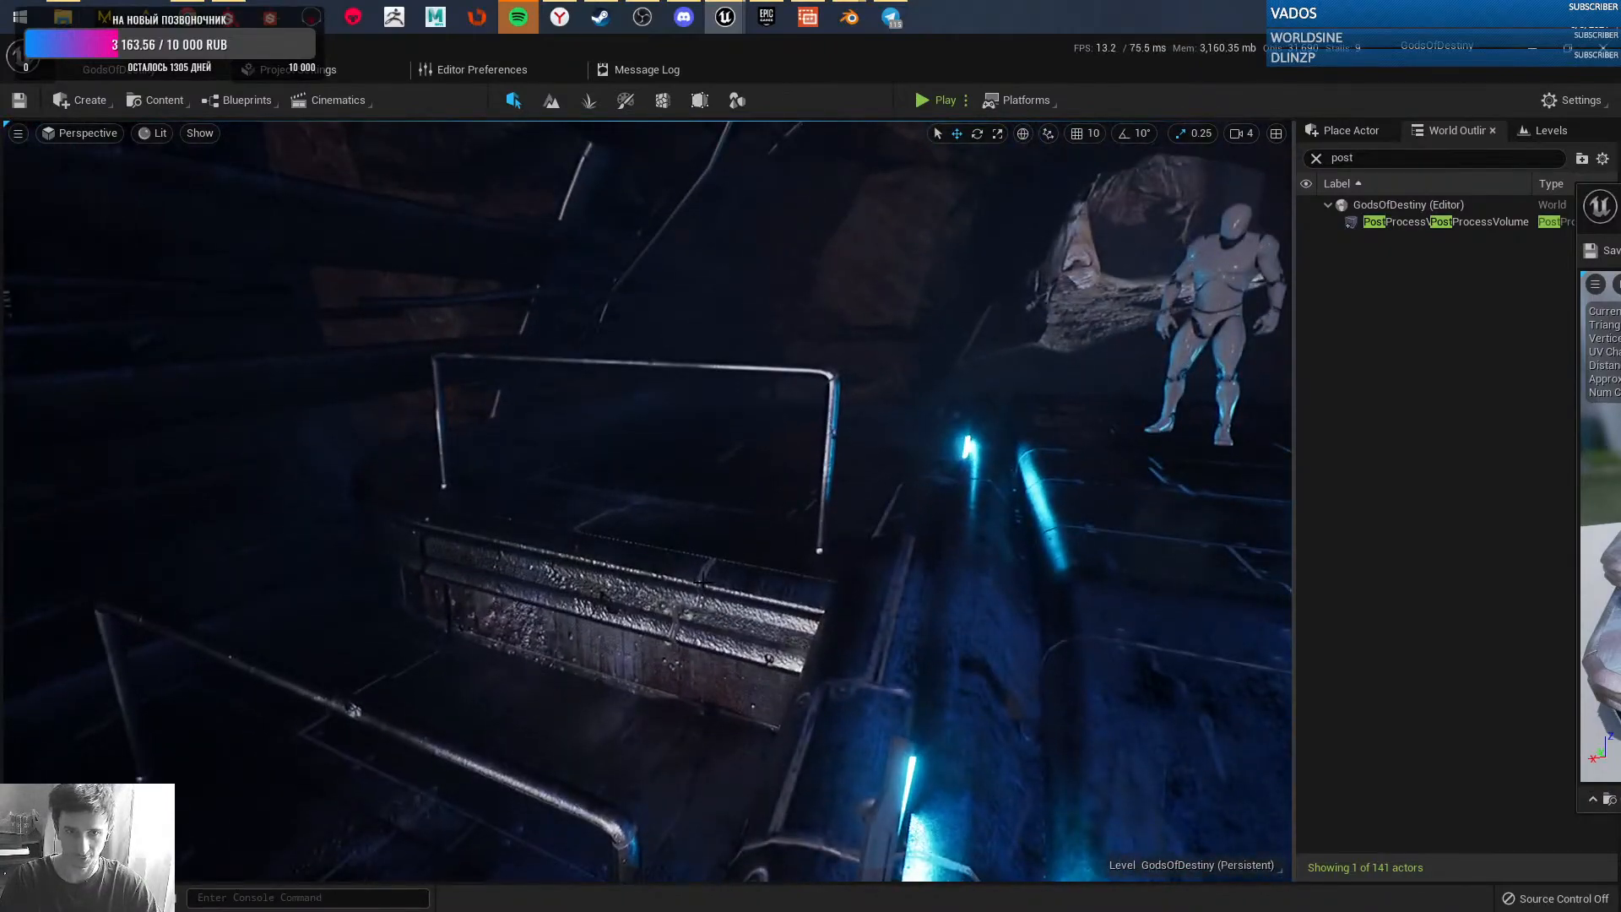
pyautogui.moveTo(353, 707); pyautogui.dragTo(904, 495, button='right')
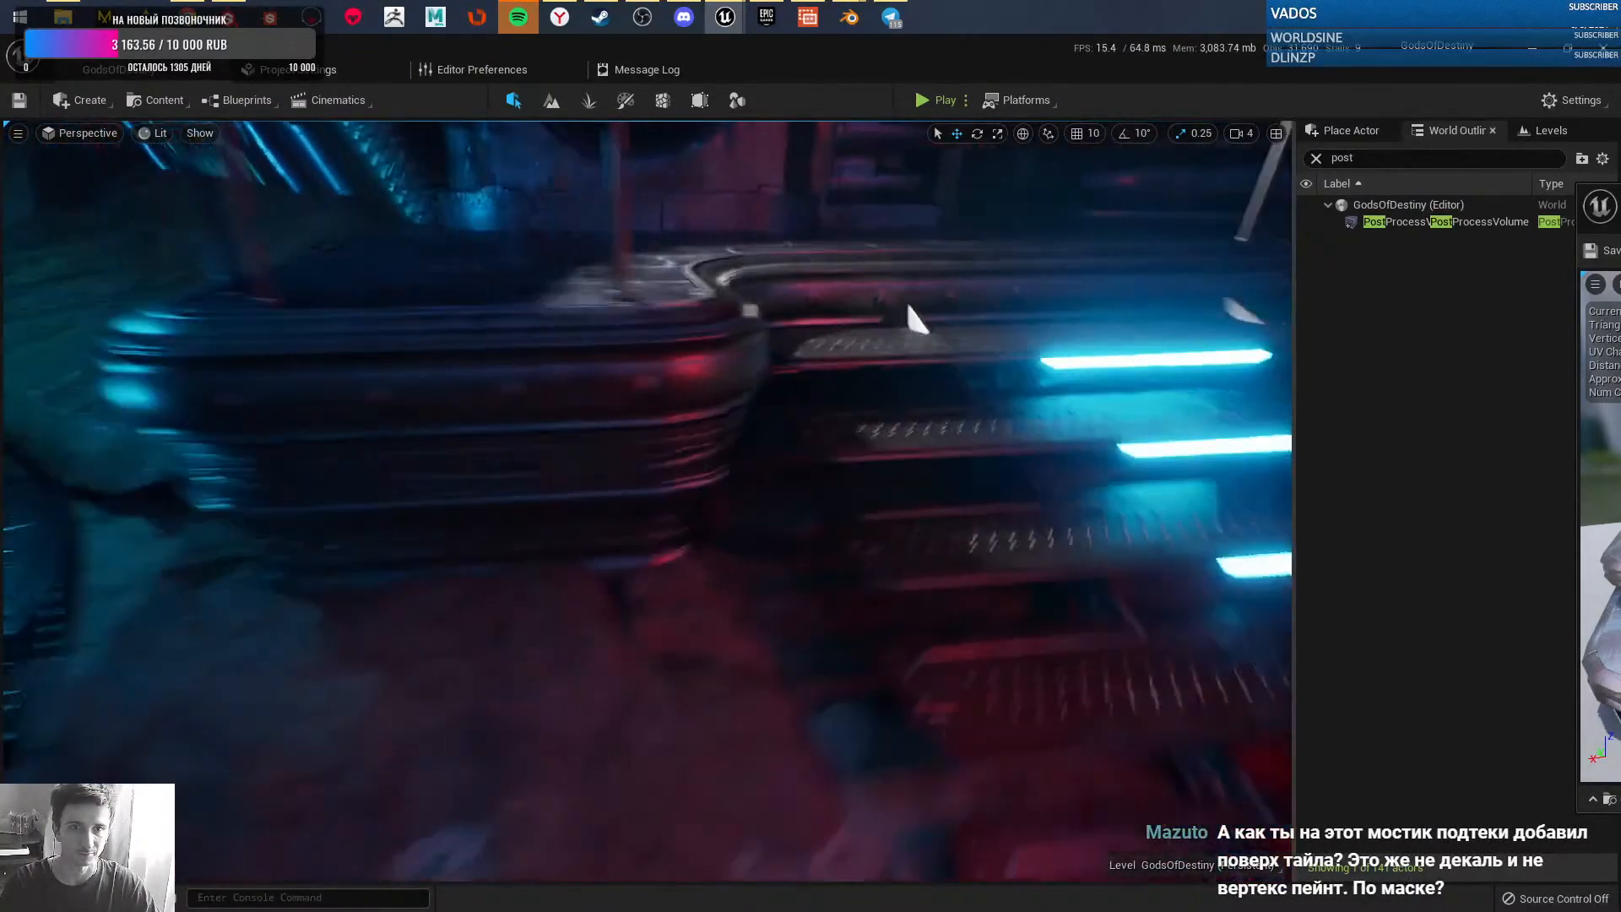
pyautogui.moveTo(908, 318); pyautogui.dragTo(582, 454, button='right')
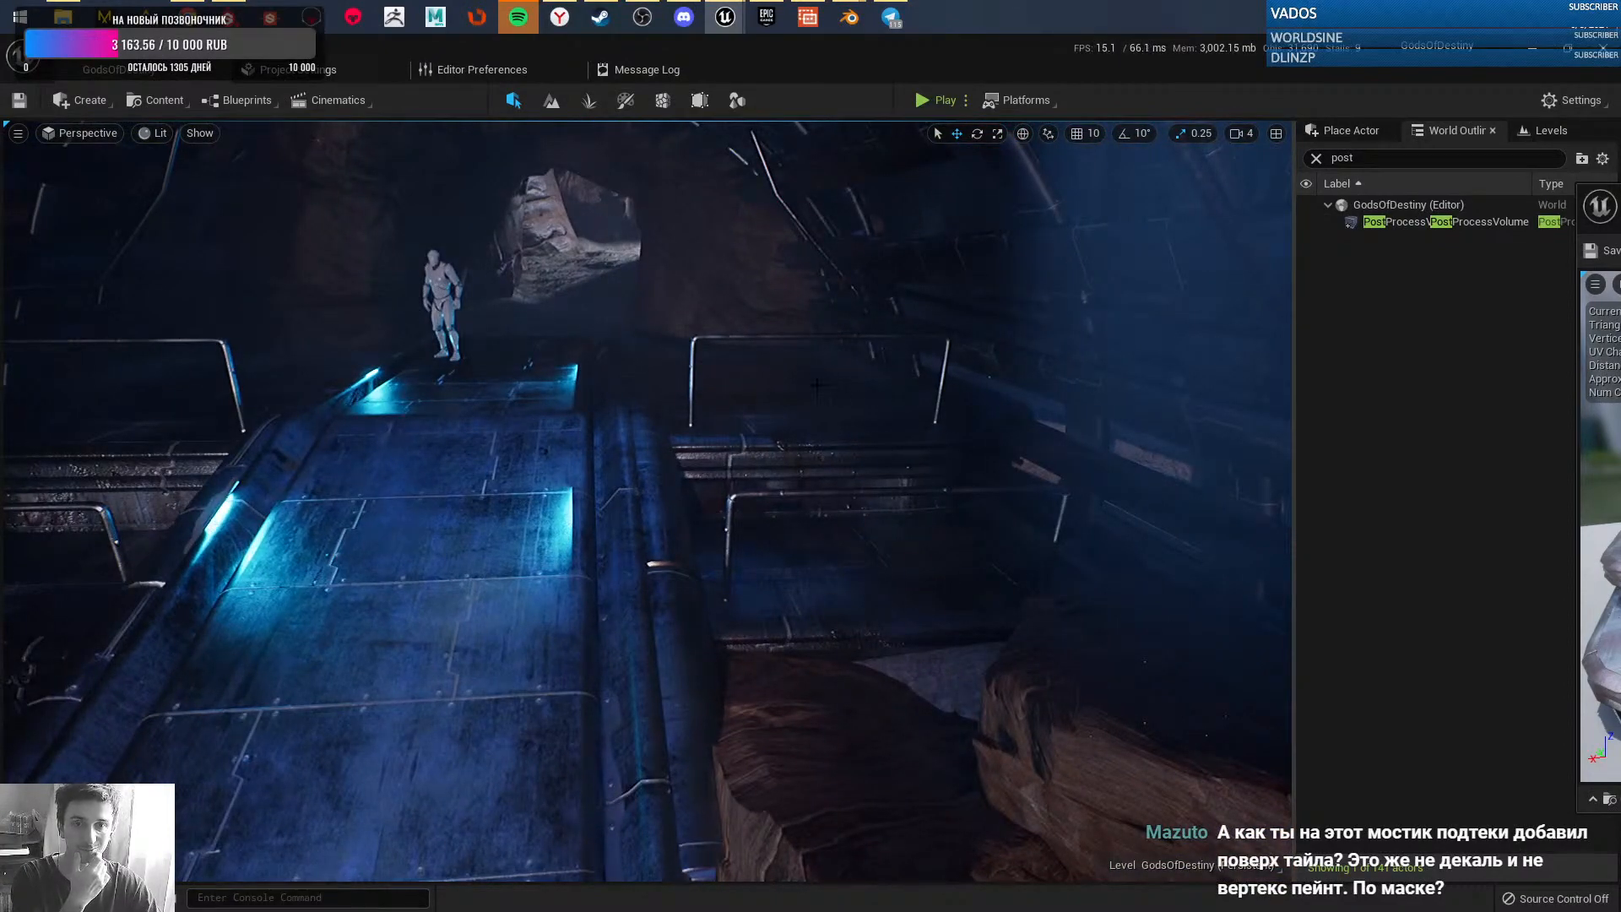
pyautogui.moveTo(852, 404); pyautogui.dragTo(1157, 448, button='right')
pyautogui.click(685, 655)
pyautogui.moveTo(804, 486); pyautogui.dragTo(684, 375, button='right')
pyautogui.press('Escape')
pyautogui.moveTo(448, 228); pyautogui.dragTo(806, 228, button='right')
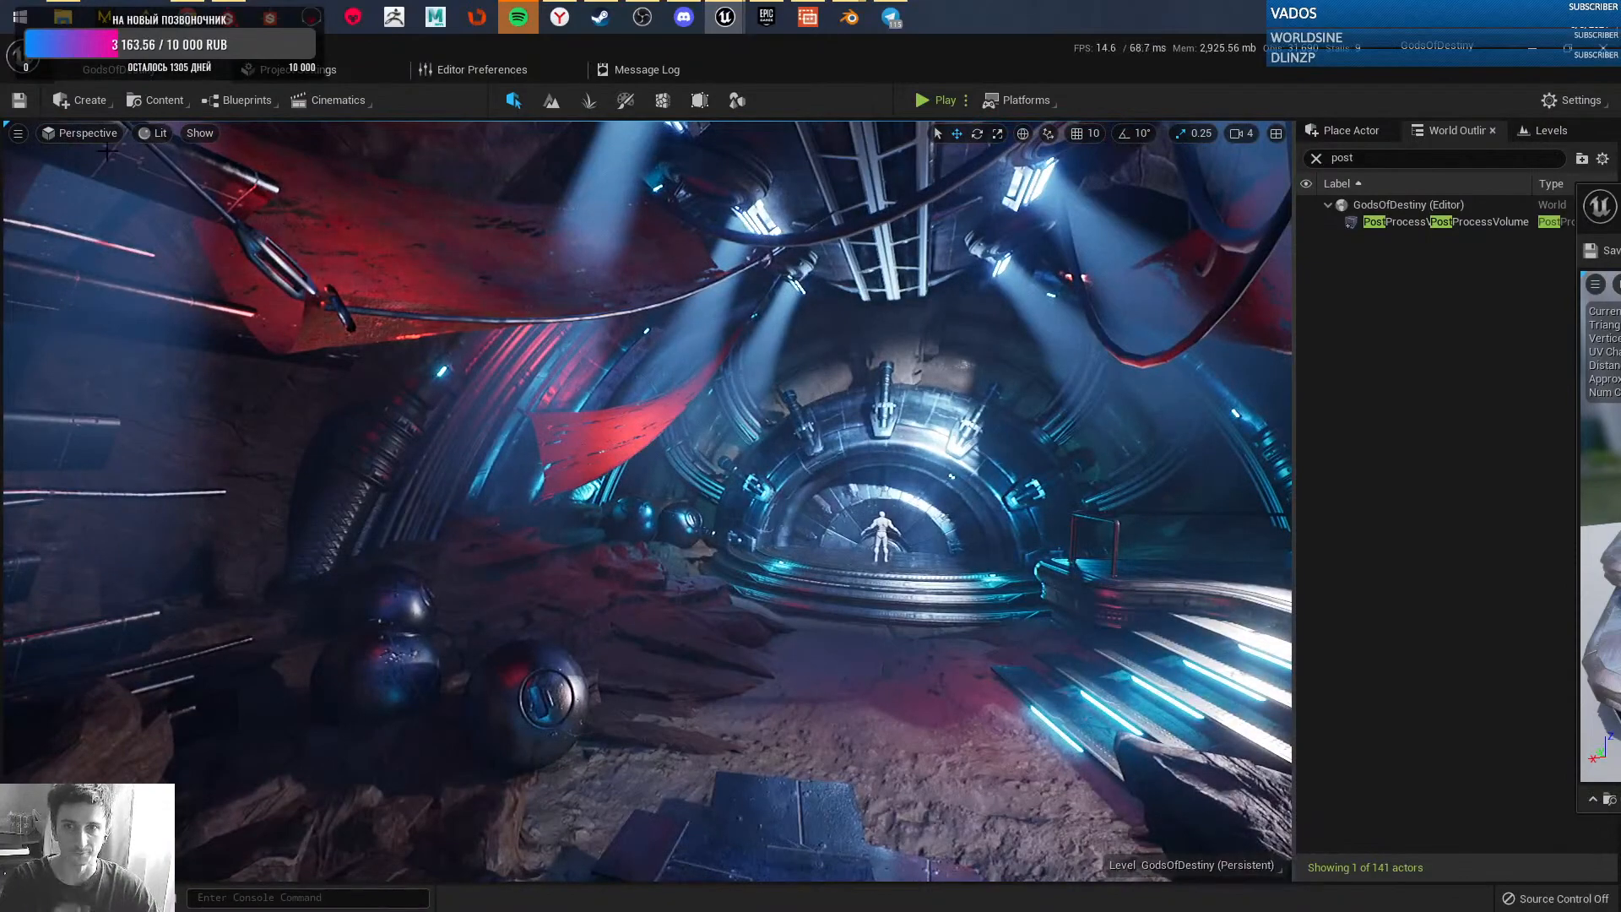
# - Open the selection of project files to save, and close the Spotify application
pyautogui.click(72, 61)
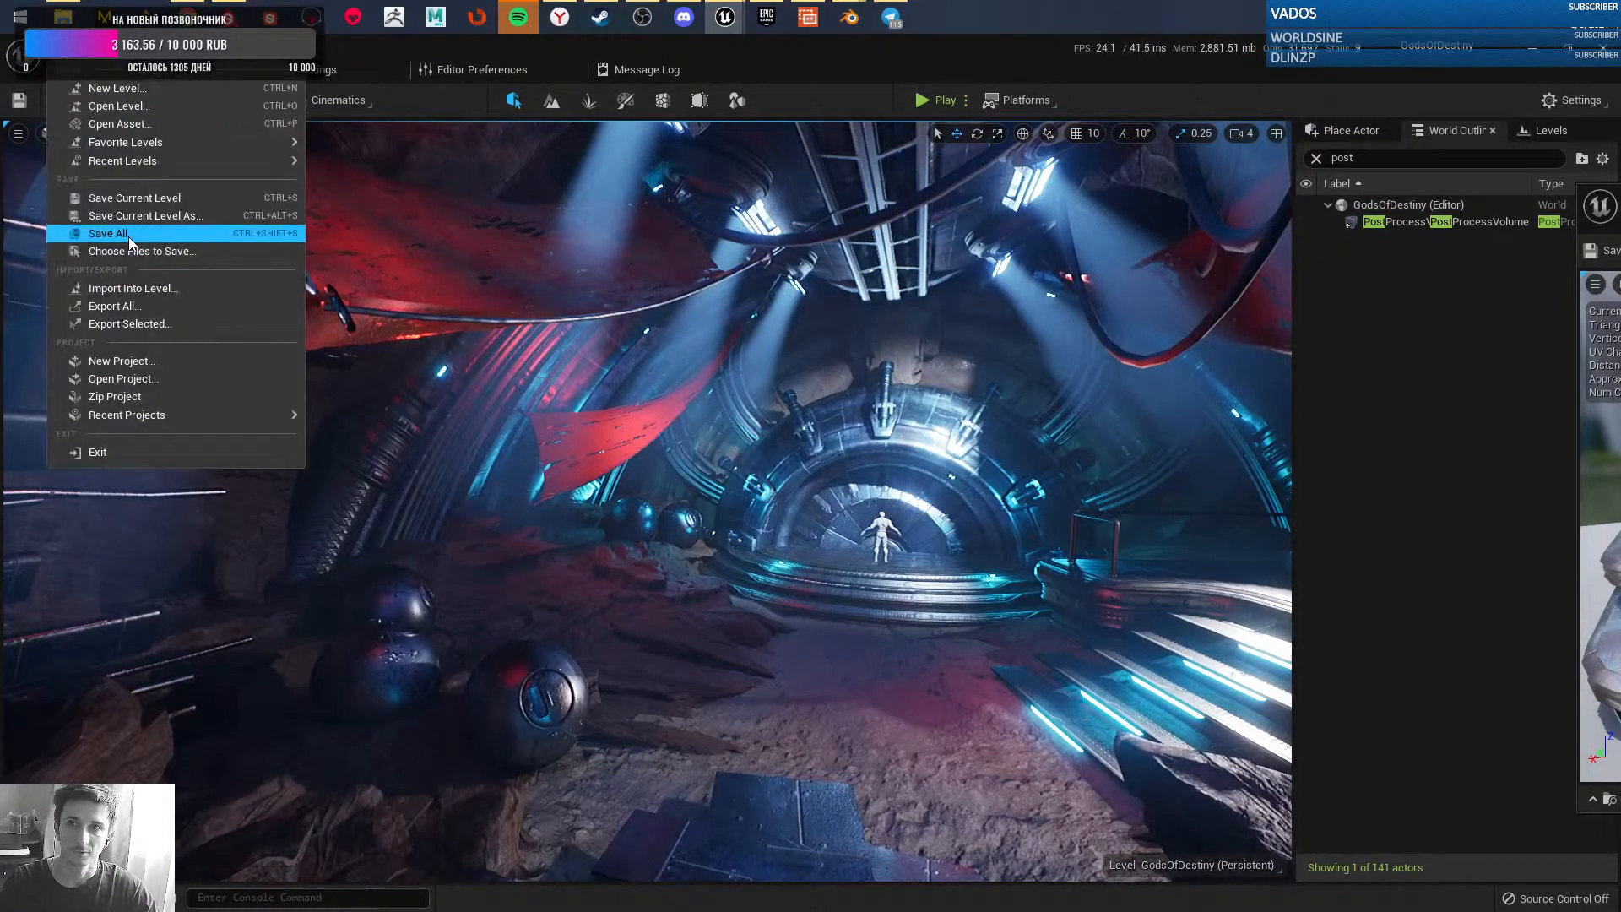
pyautogui.click(158, 252)
pyautogui.click(893, 13)
pyautogui.click(724, 16)
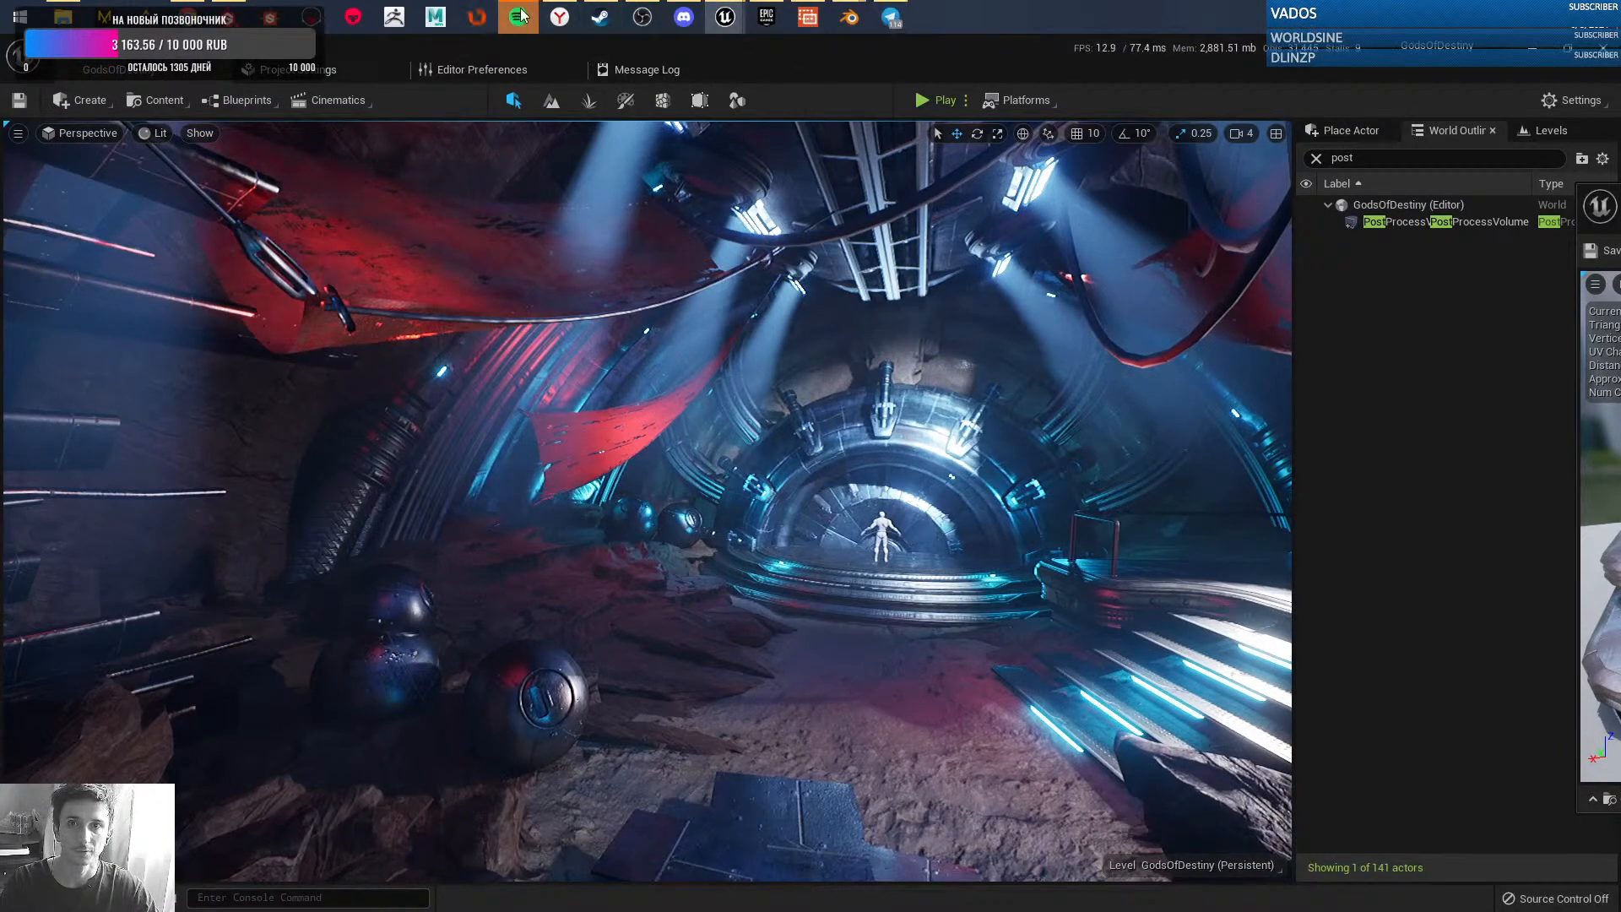
pyautogui.moveTo(518, 15)
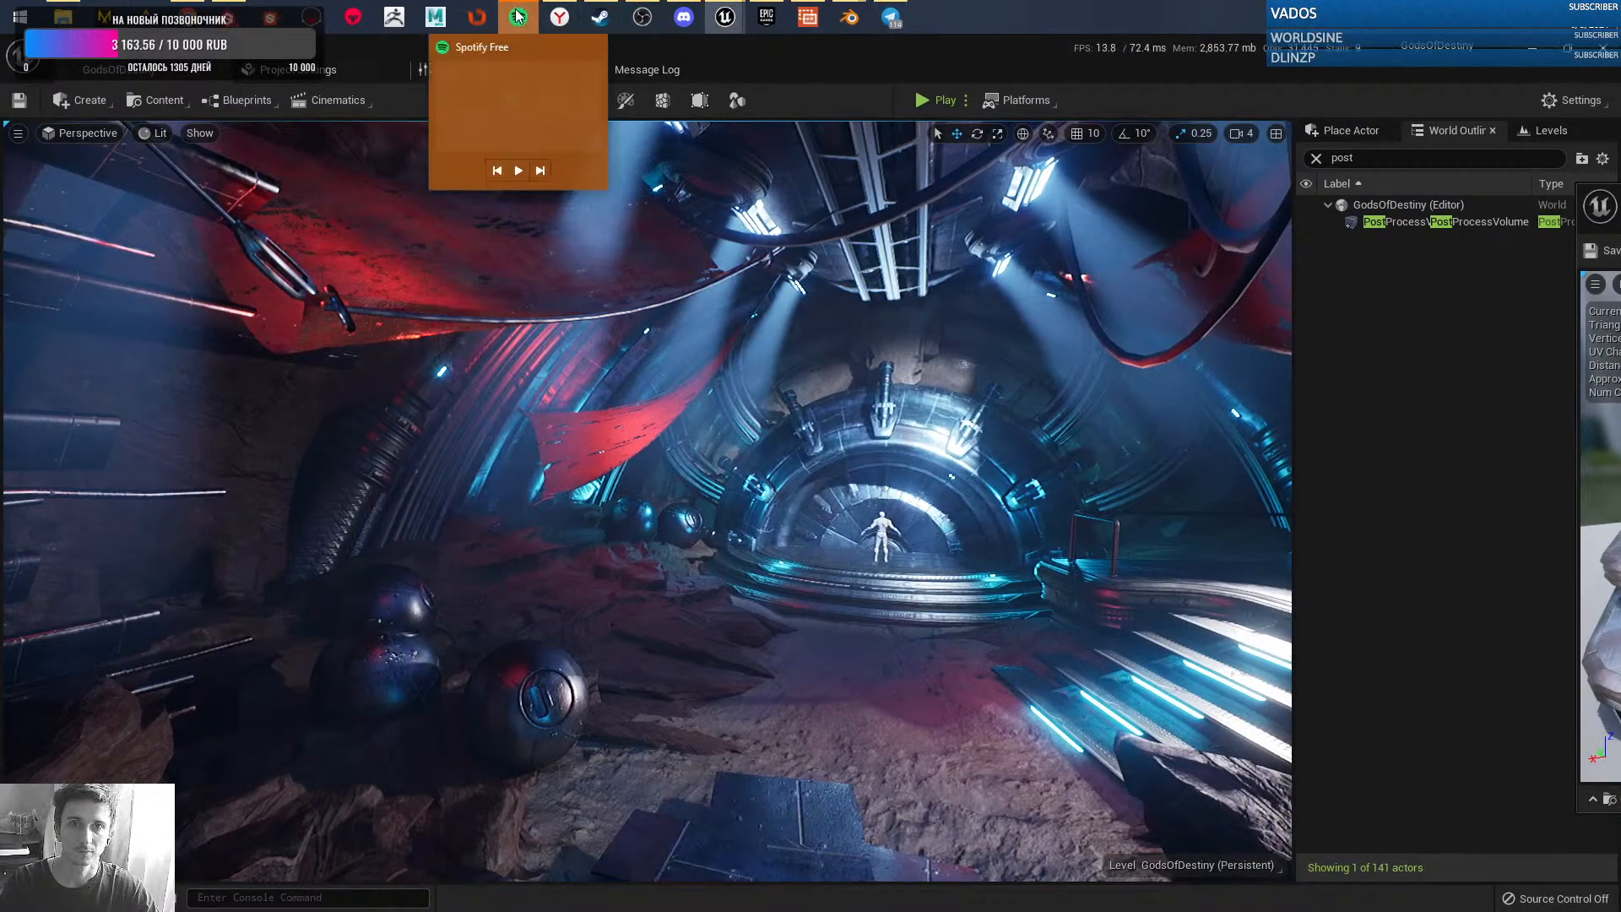
pyautogui.click(594, 54)
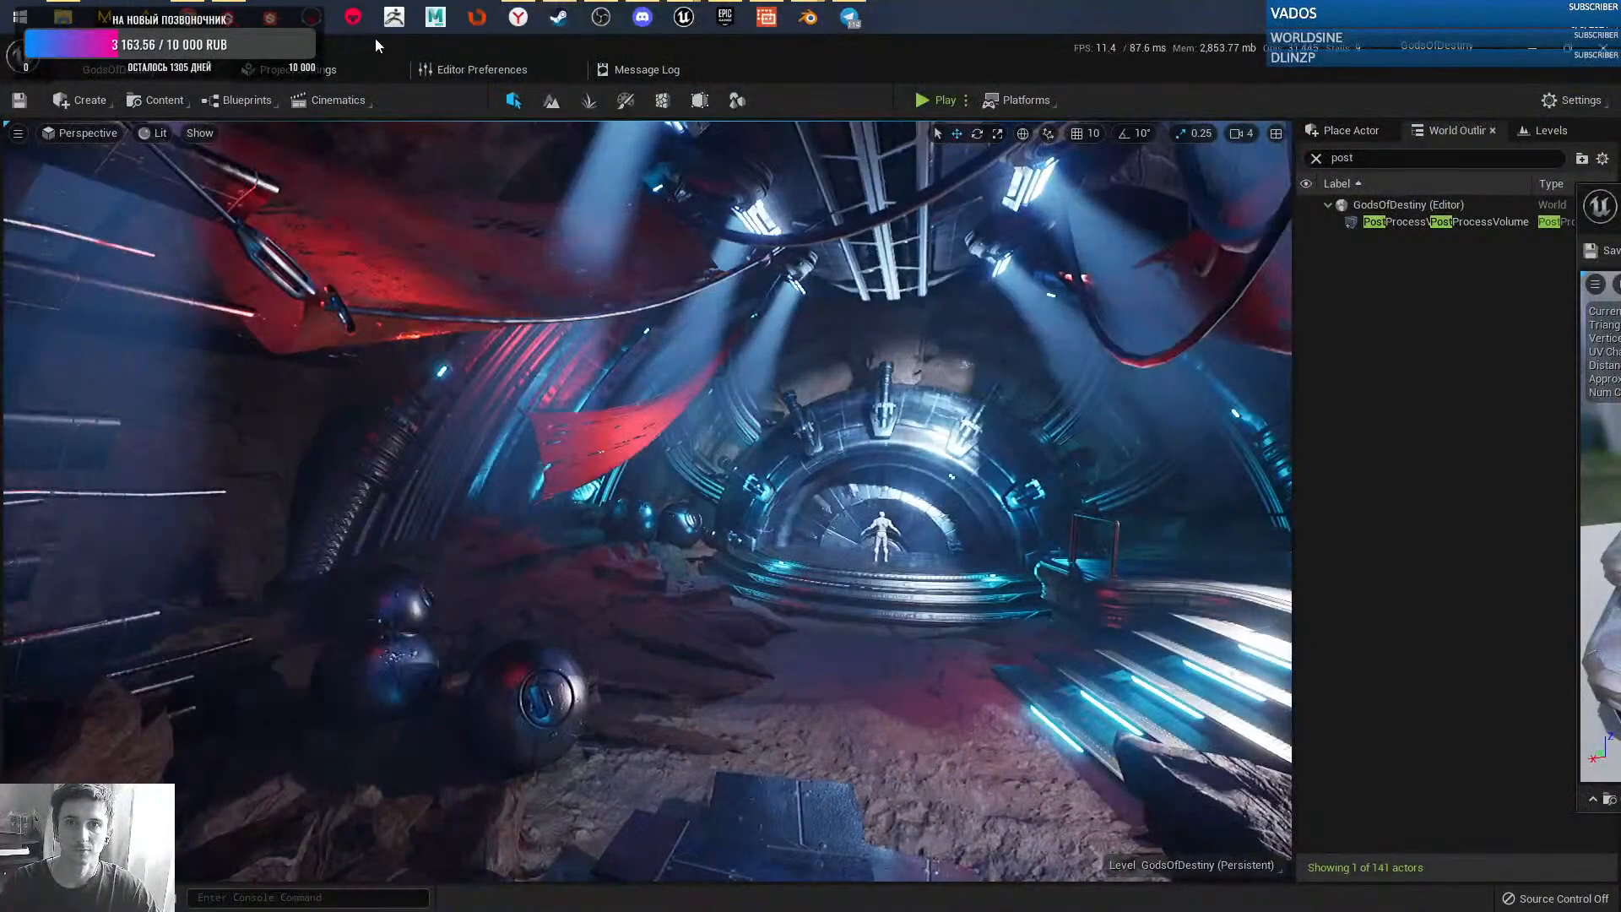
# - Switch to Substance Painter and examine the hanging red cloths and their cables from several angles
pyautogui.click(232, 16)
pyautogui.keyDown('alt'); pyautogui.moveTo(828, 510); pyautogui.dragTo(650, 338, button='right'); pyautogui.keyUp('alt')
pyautogui.keyDown('alt'); pyautogui.moveTo(718, 498); pyautogui.dragTo(647, 628, button='middle'); pyautogui.keyUp('alt')
pyautogui.keyDown('alt'); pyautogui.moveTo(667, 219); pyautogui.dragTo(740, 570, button='middle'); pyautogui.keyUp('alt')
pyautogui.keyDown('alt'); pyautogui.moveTo(740, 570); pyautogui.dragTo(987, 560); pyautogui.keyUp('alt')
pyautogui.keyDown('alt'); pyautogui.moveTo(988, 561); pyautogui.dragTo(675, 380, button='middle'); pyautogui.keyUp('alt')
pyautogui.keyDown('alt'); pyautogui.moveTo(718, 506); pyautogui.dragTo(743, 583); pyautogui.keyUp('alt')
pyautogui.keyDown('alt'); pyautogui.moveTo(743, 583); pyautogui.dragTo(542, 431, button='middle'); pyautogui.keyUp('alt')
pyautogui.keyDown('alt'); pyautogui.moveTo(541, 430); pyautogui.dragTo(1056, 422); pyautogui.keyUp('alt')
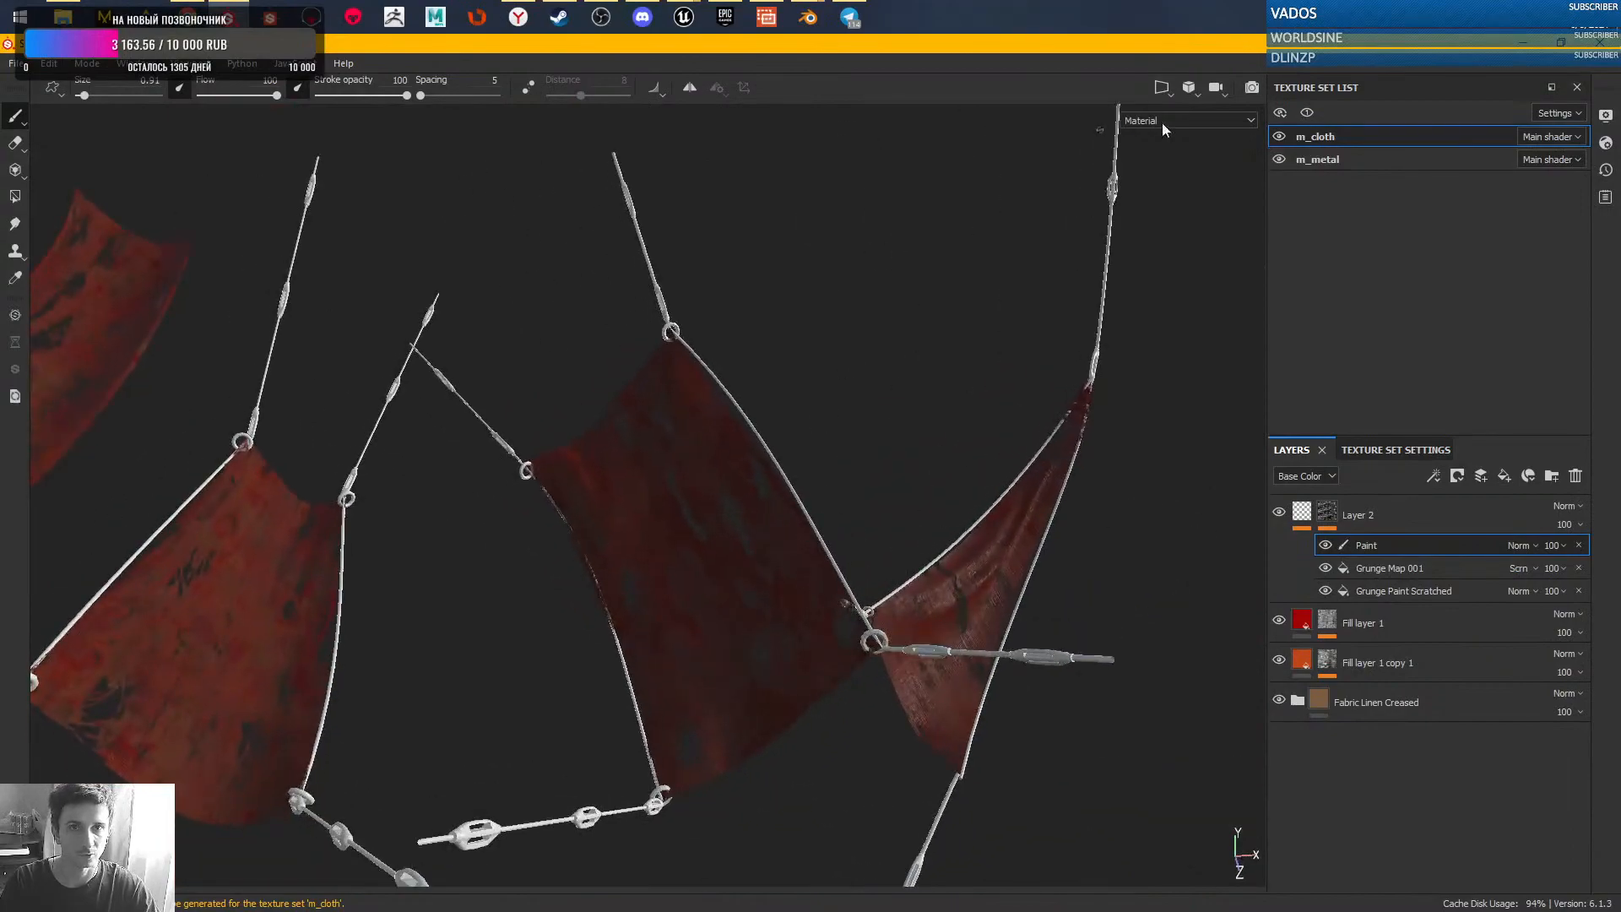
# - Switch back to Unreal Editor and look closely at the red cloth hanging near the round gate
pyautogui.click(1530, 44)
pyautogui.press('w')
pyautogui.moveTo(689, 514); pyautogui.dragTo(584, 479, button='right')
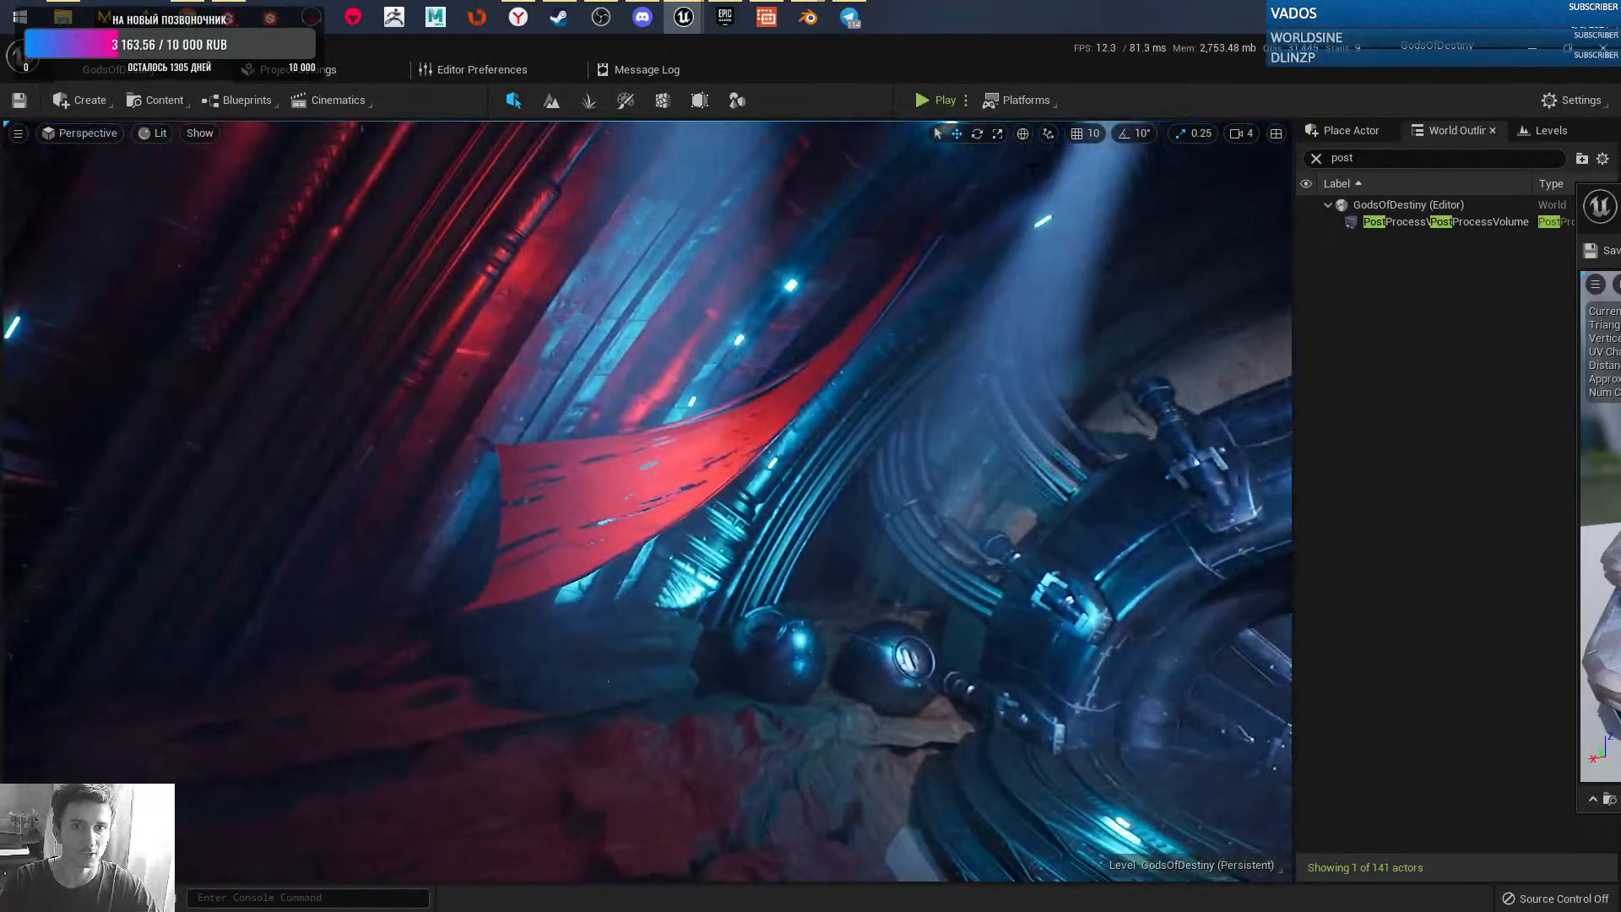
# - Switch to Blender, replace the open arch scene with a new empty scene and minimize the program
pyautogui.click(1533, 48)
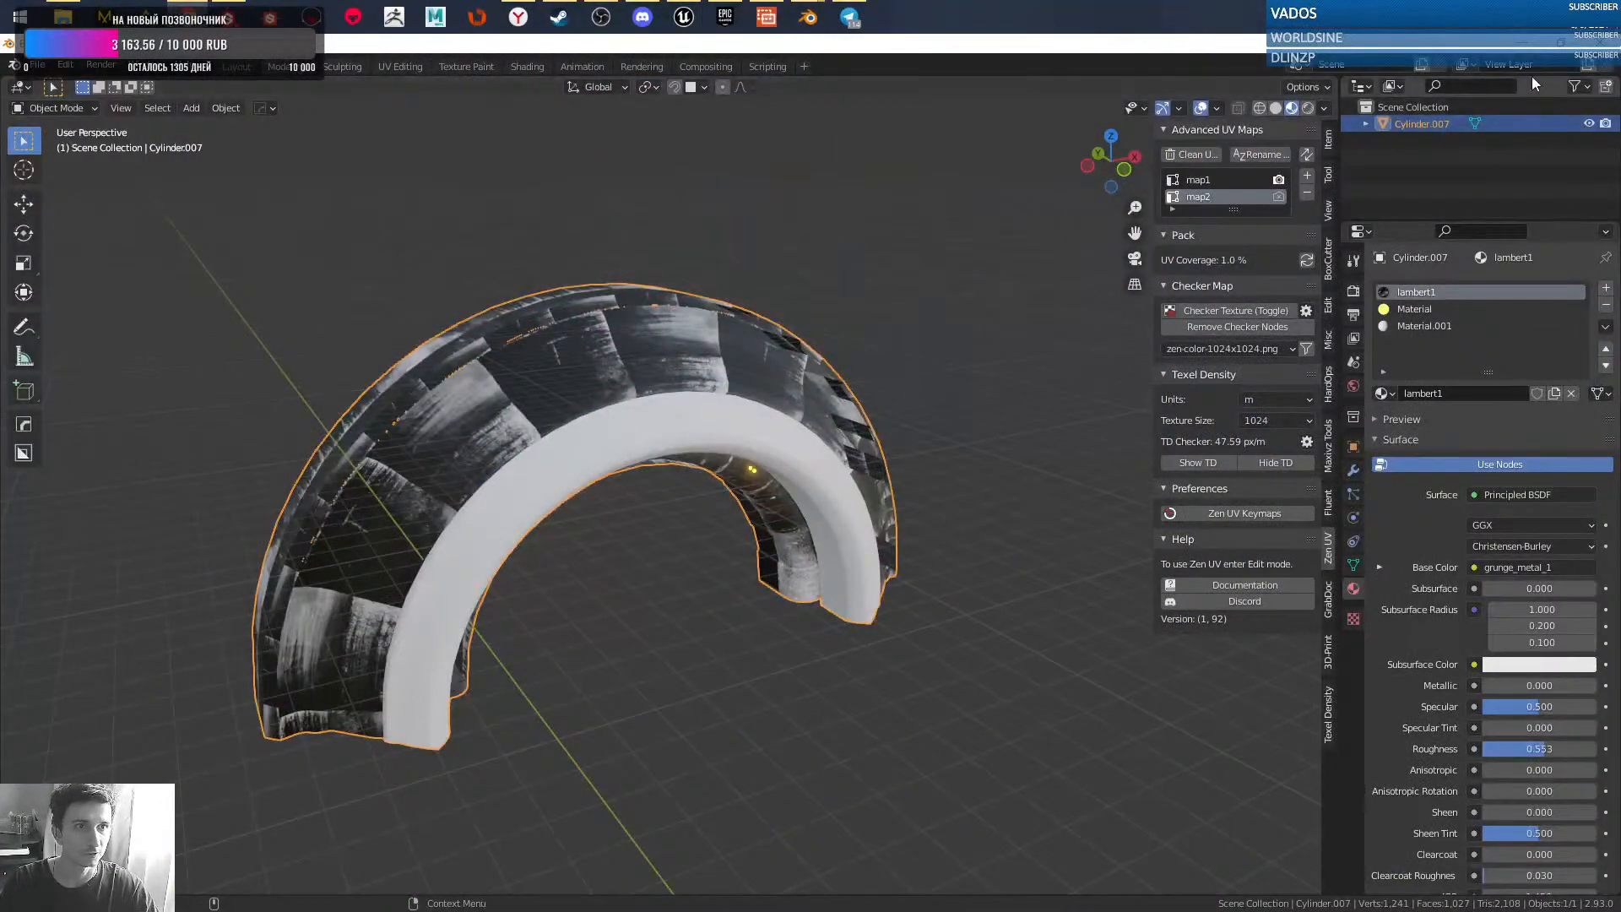
pyautogui.click(959, 267)
pyautogui.hotkey('ctrl', 's')
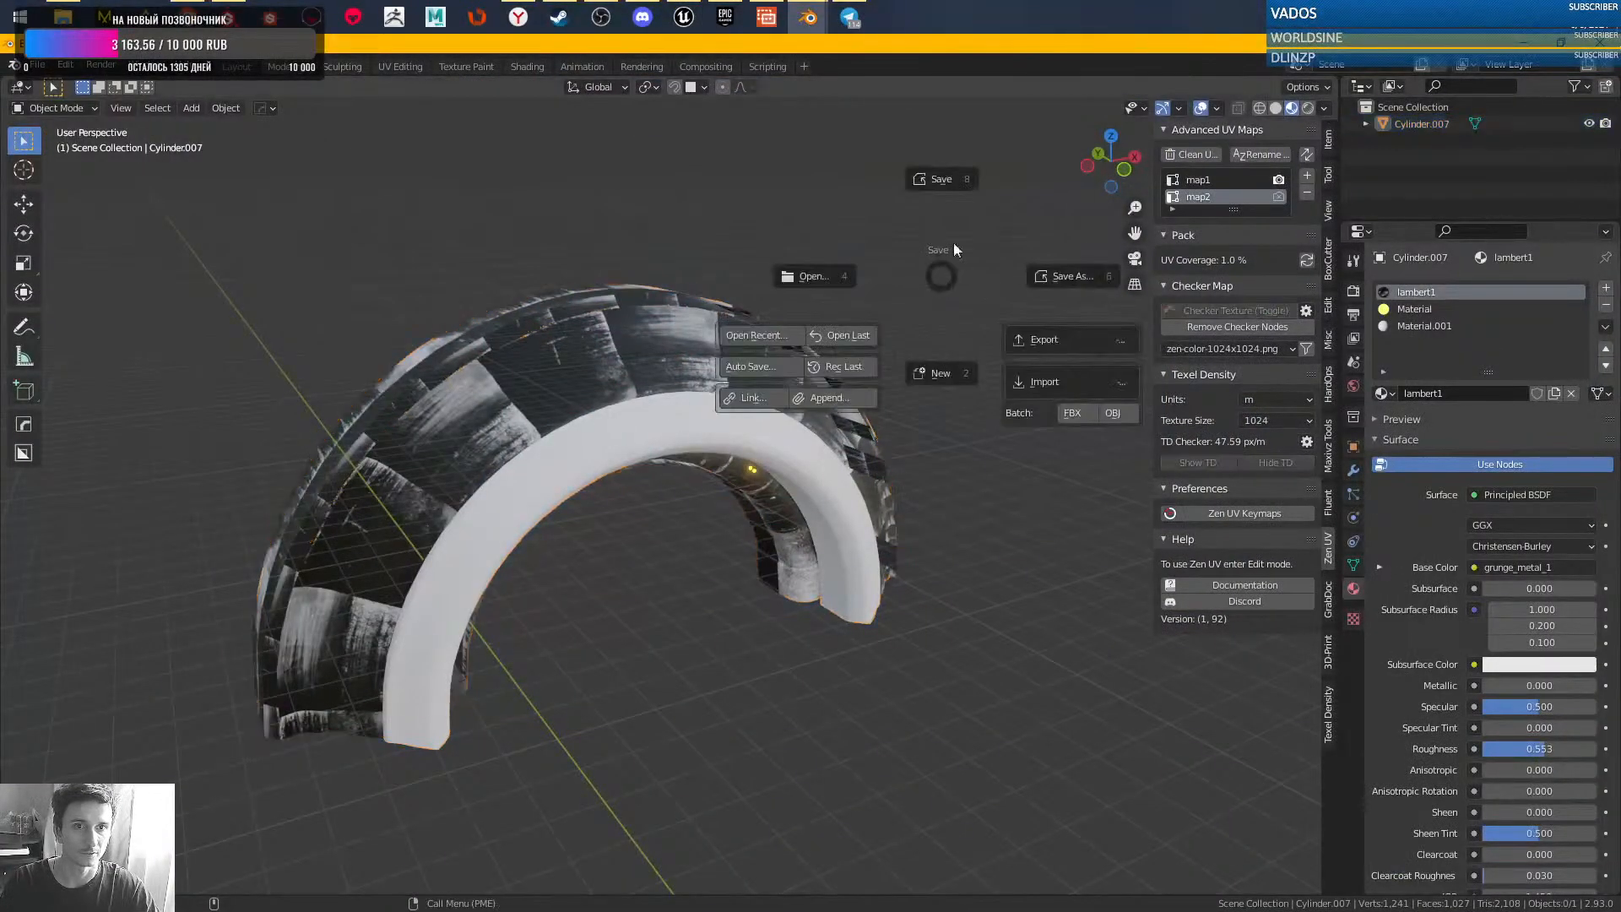
pyautogui.click(945, 375)
pyautogui.click(853, 509)
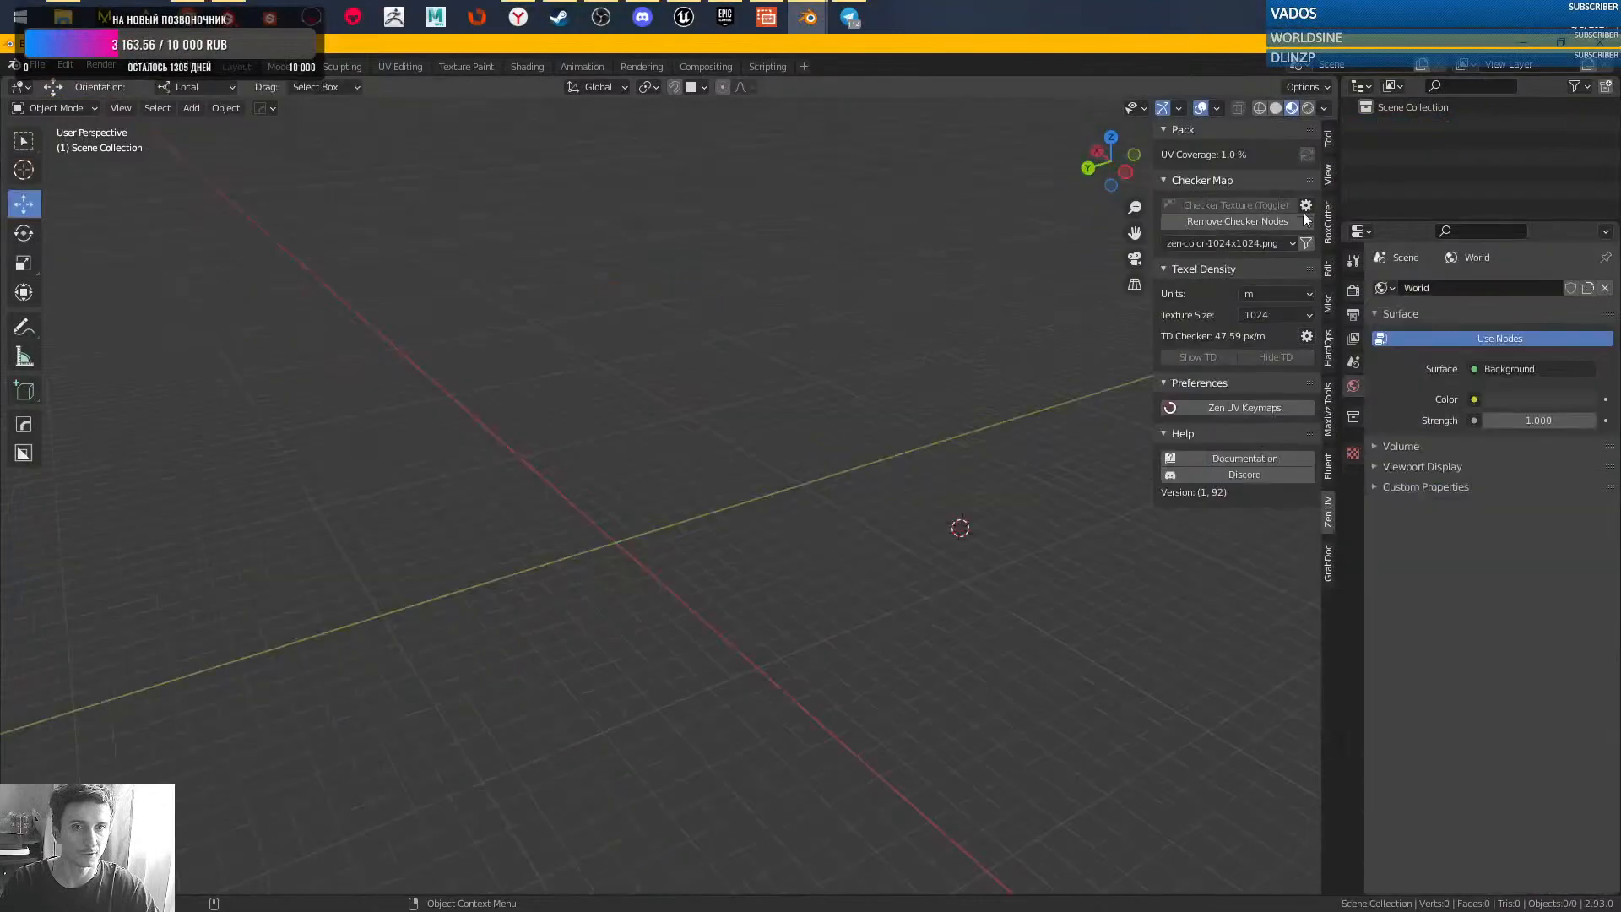
pyautogui.click(1523, 45)
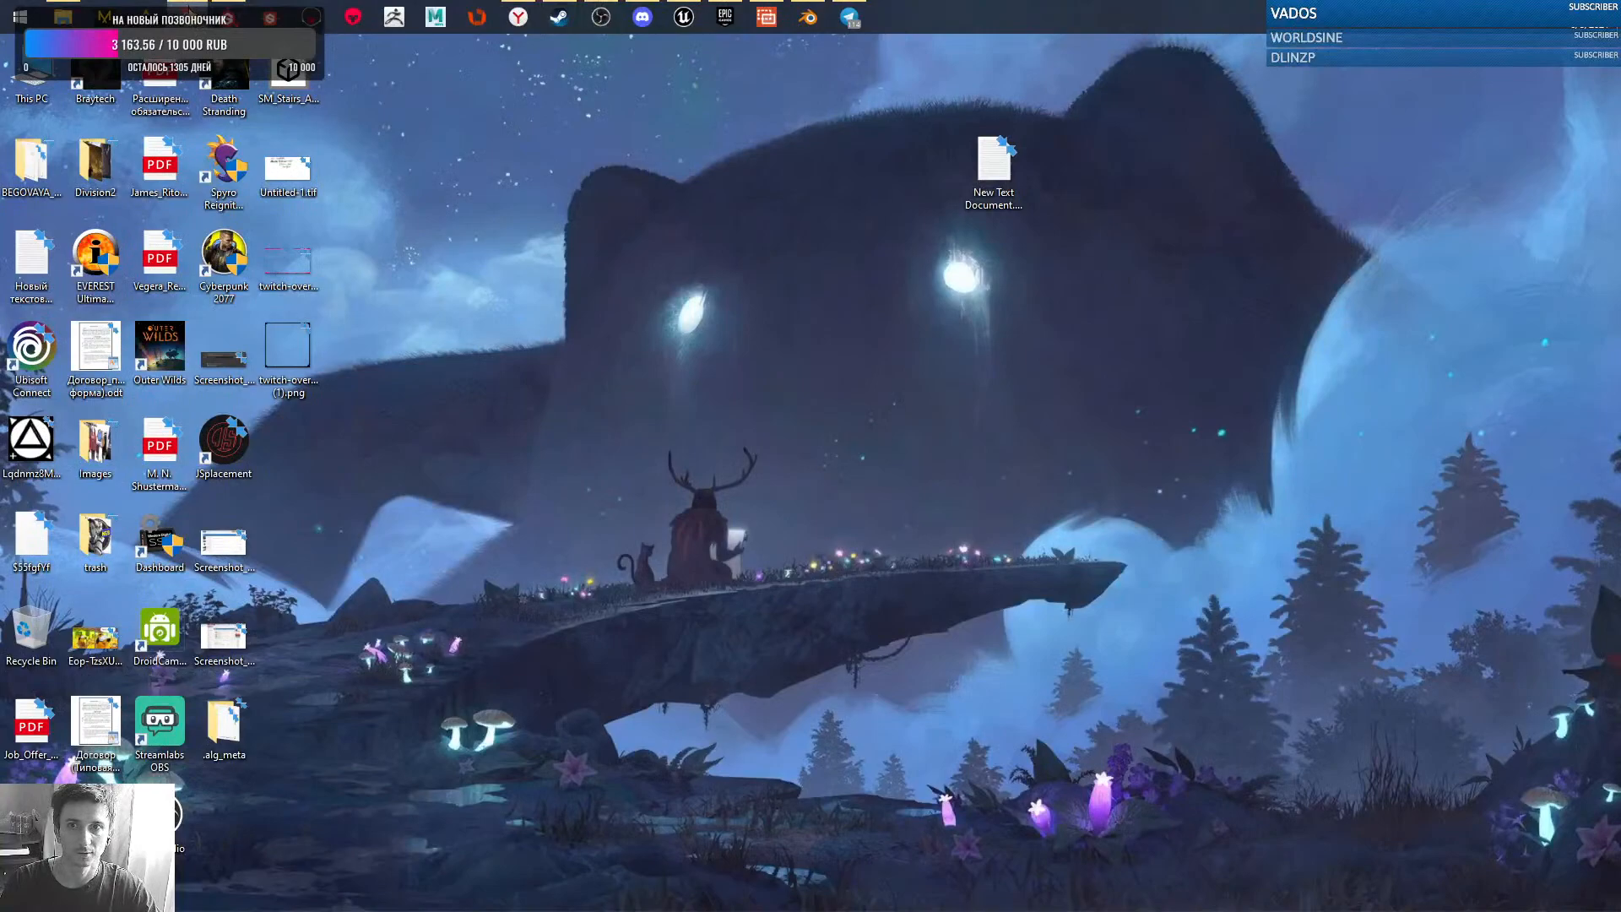
# - Return to Substance Painter and inspect the triangular cloth's texture up close under rotated environment lighting
pyautogui.click(228, 17)
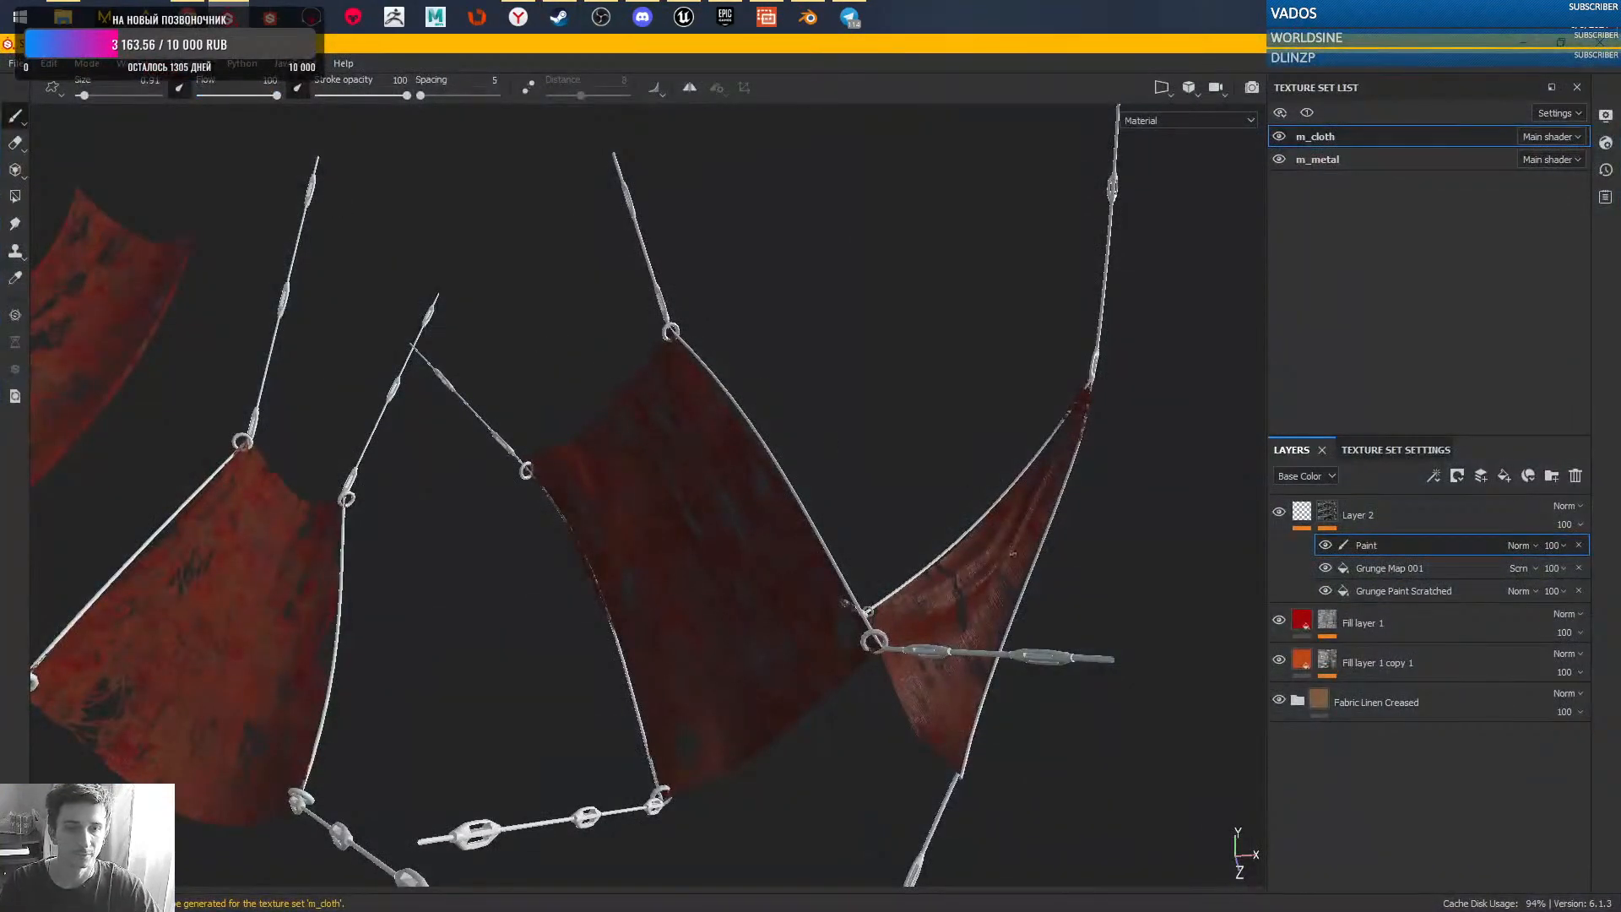
pyautogui.keyDown('alt'); pyautogui.moveTo(1013, 554); pyautogui.dragTo(636, 449, button='middle'); pyautogui.keyUp('alt')
pyautogui.keyDown('alt'); pyautogui.moveTo(636, 448); pyautogui.dragTo(626, 543); pyautogui.keyUp('alt')
pyautogui.keyDown('alt'); pyautogui.moveTo(625, 543); pyautogui.dragTo(636, 654, button='right'); pyautogui.keyUp('alt')
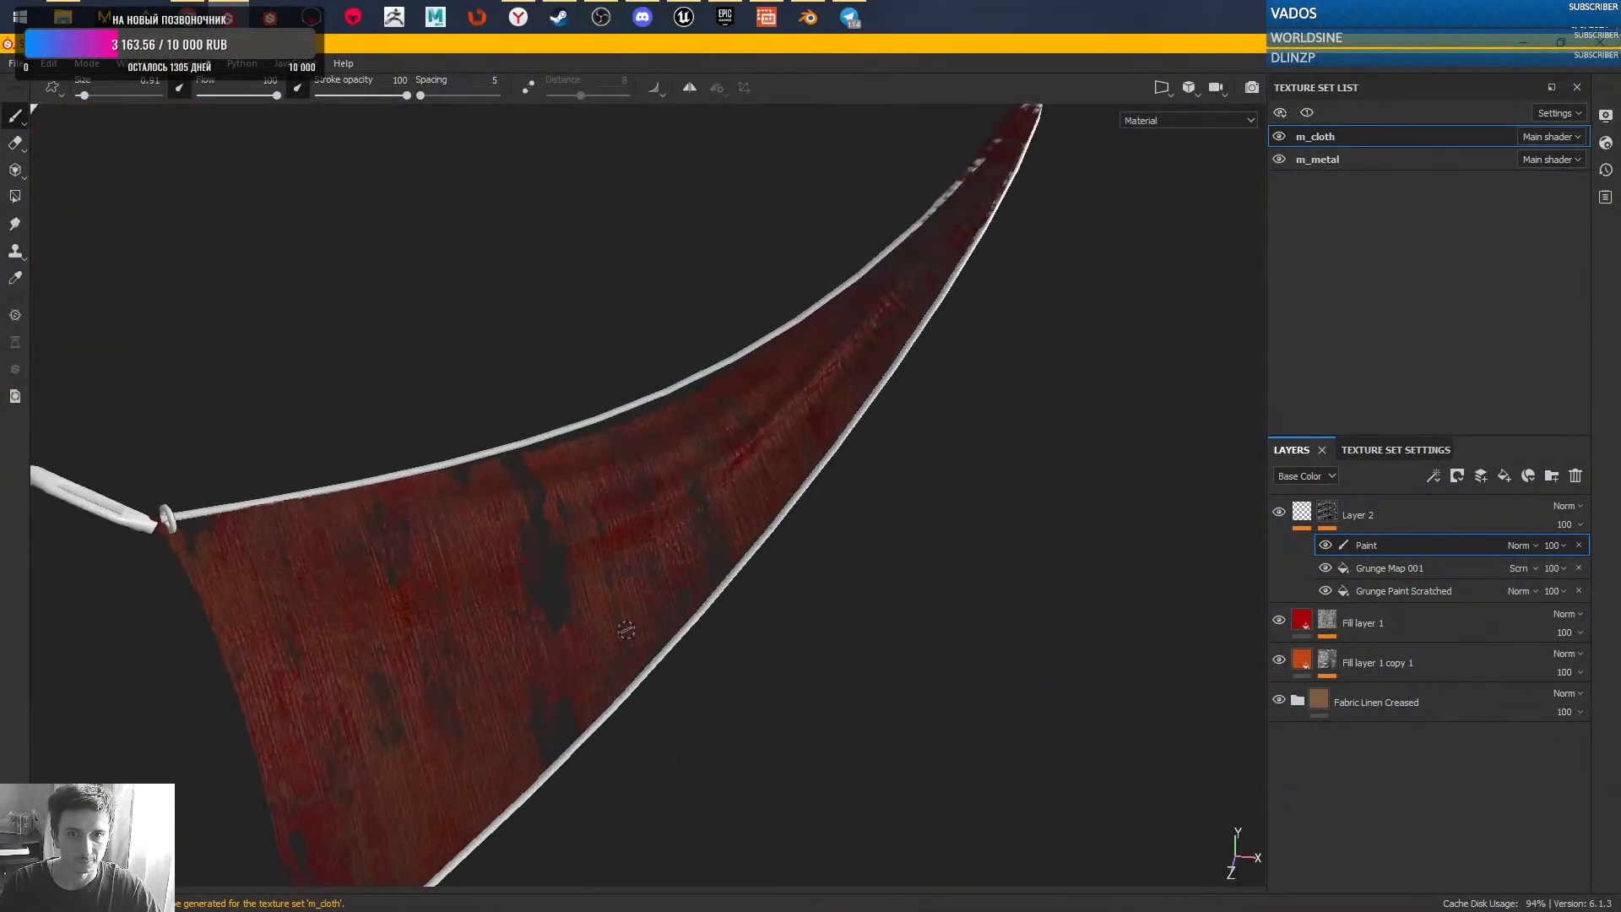
pyautogui.keyDown('alt'); pyautogui.moveTo(637, 653); pyautogui.dragTo(717, 492, button='middle'); pyautogui.keyUp('alt')
pyautogui.moveTo(763, 474)
pyautogui.keyDown('shift'); pyautogui.mouseDown(button='right')
pyautogui.moveTo(953, 464)
pyautogui.moveTo(850, 442)
pyautogui.moveTo(901, 448)
pyautogui.mouseUp(button='right'); pyautogui.keyUp('shift')
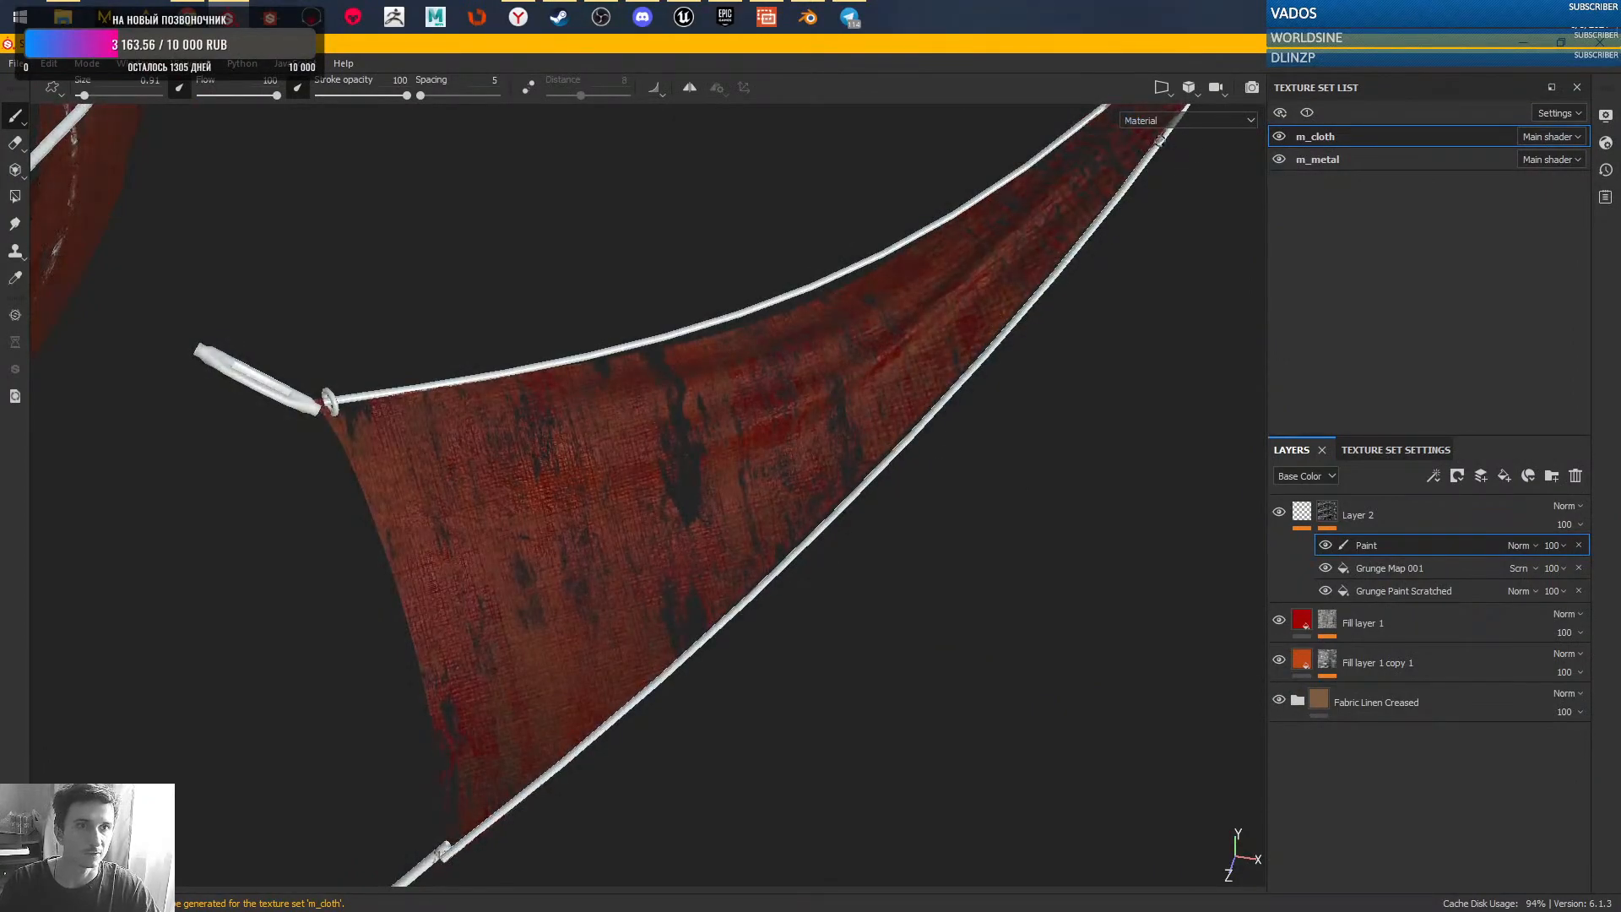
# - Display the cloth in the 3D and 2D views side by side
pyautogui.click(1160, 96)
pyautogui.click(1204, 135)
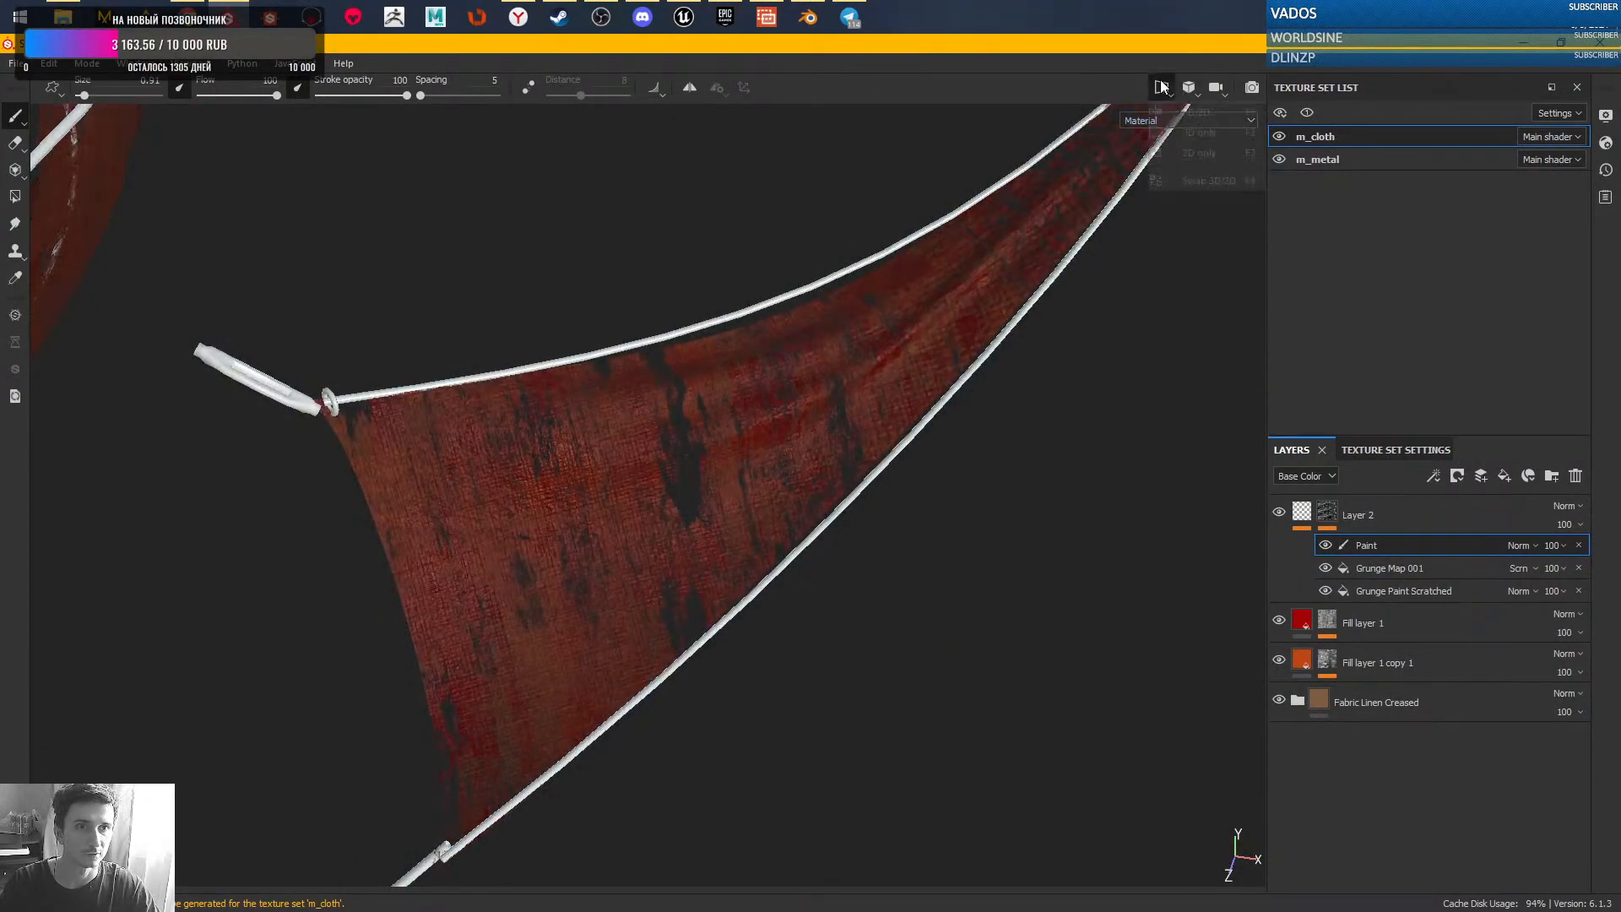
pyautogui.click(1162, 86)
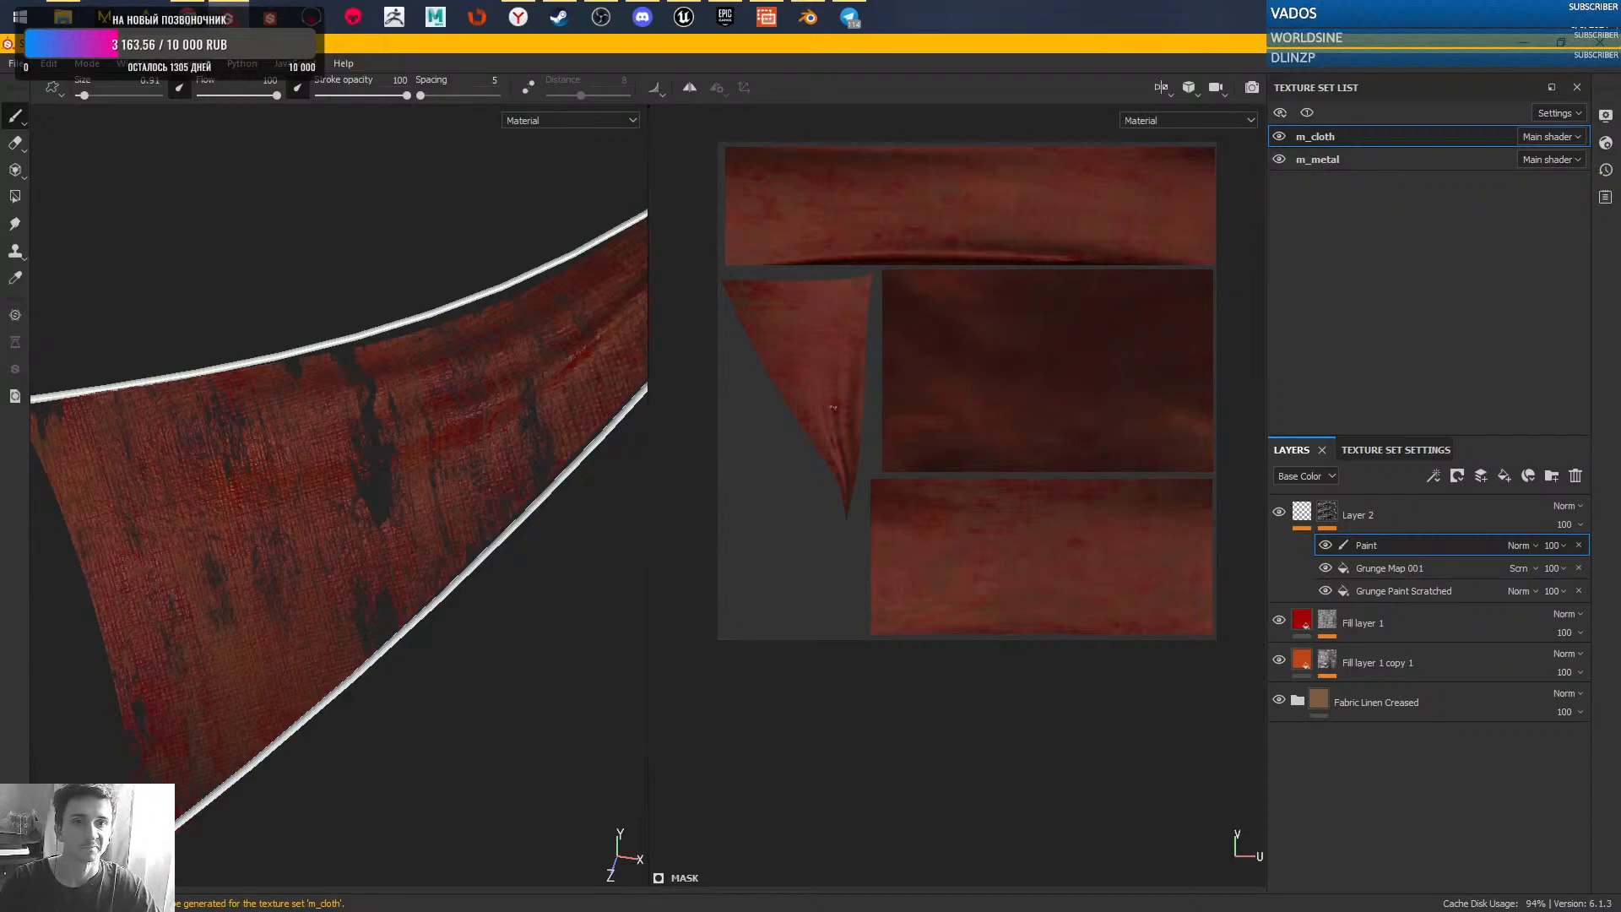
# - Check the display modes offered for the 2D view and keep it on Material
pyautogui.scroll(-3, 875, 362)
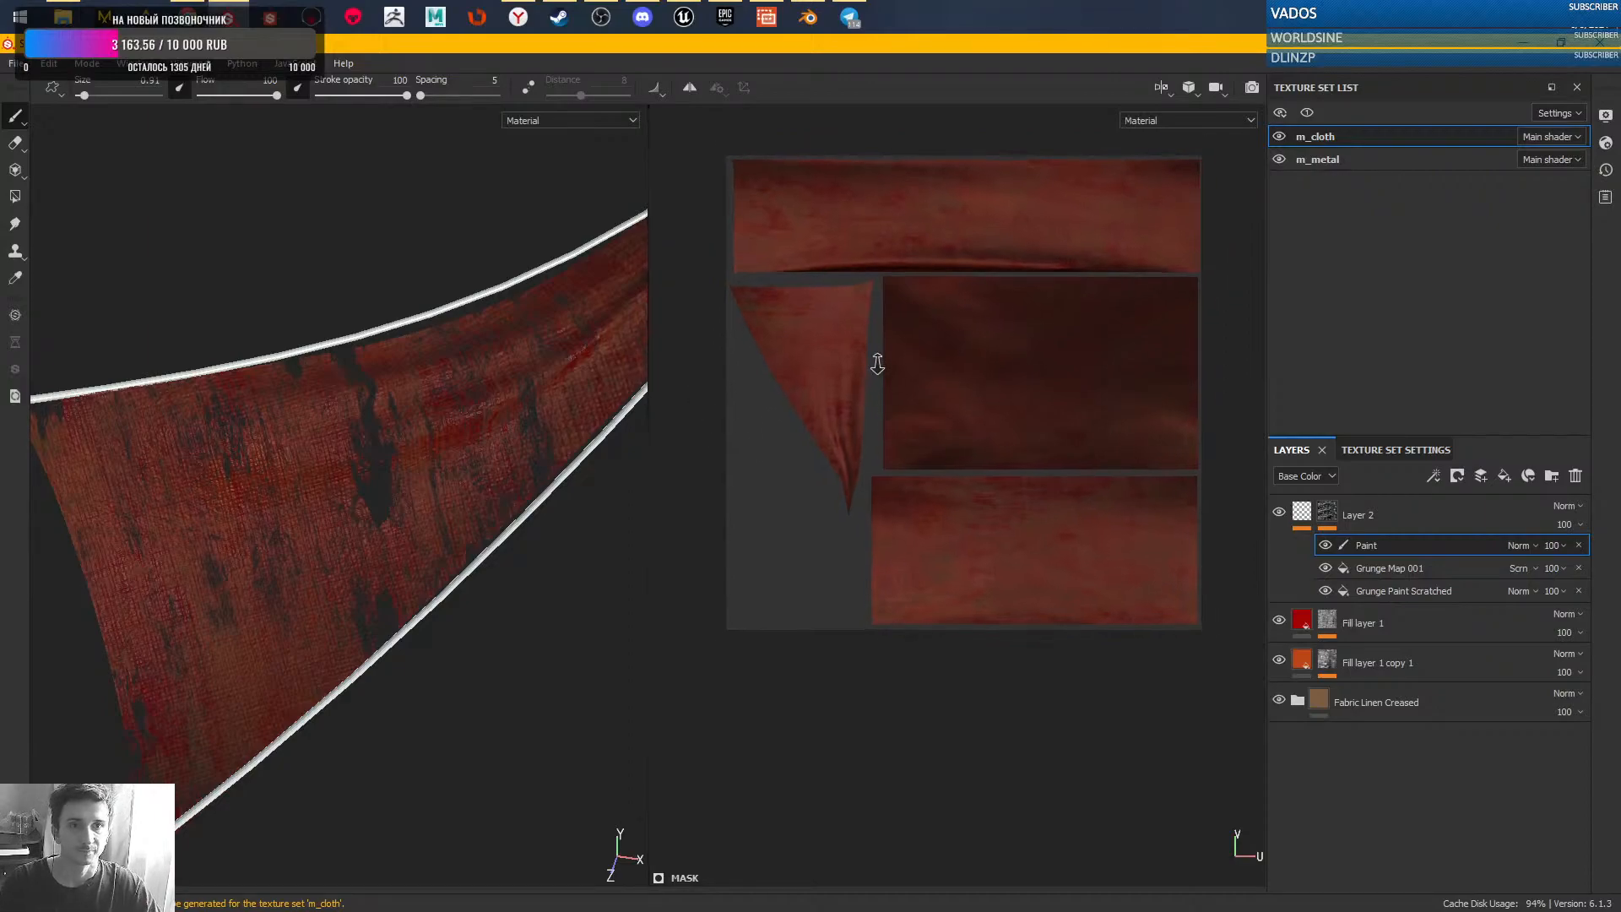
pyautogui.click(1162, 87)
pyautogui.click(1198, 120)
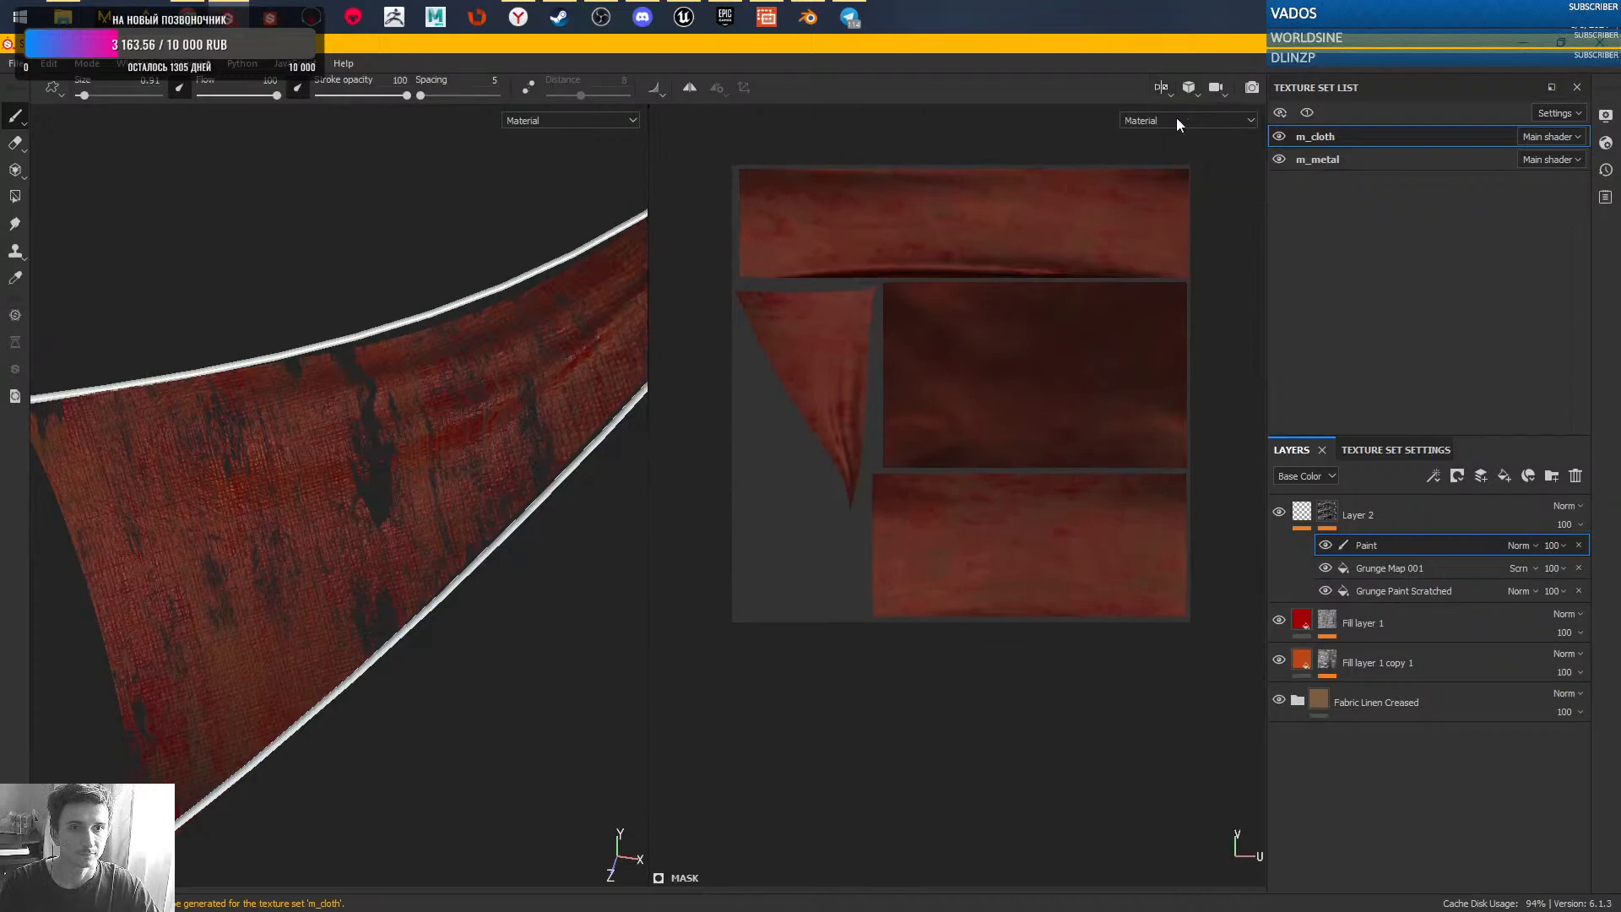
pyautogui.click(1152, 120)
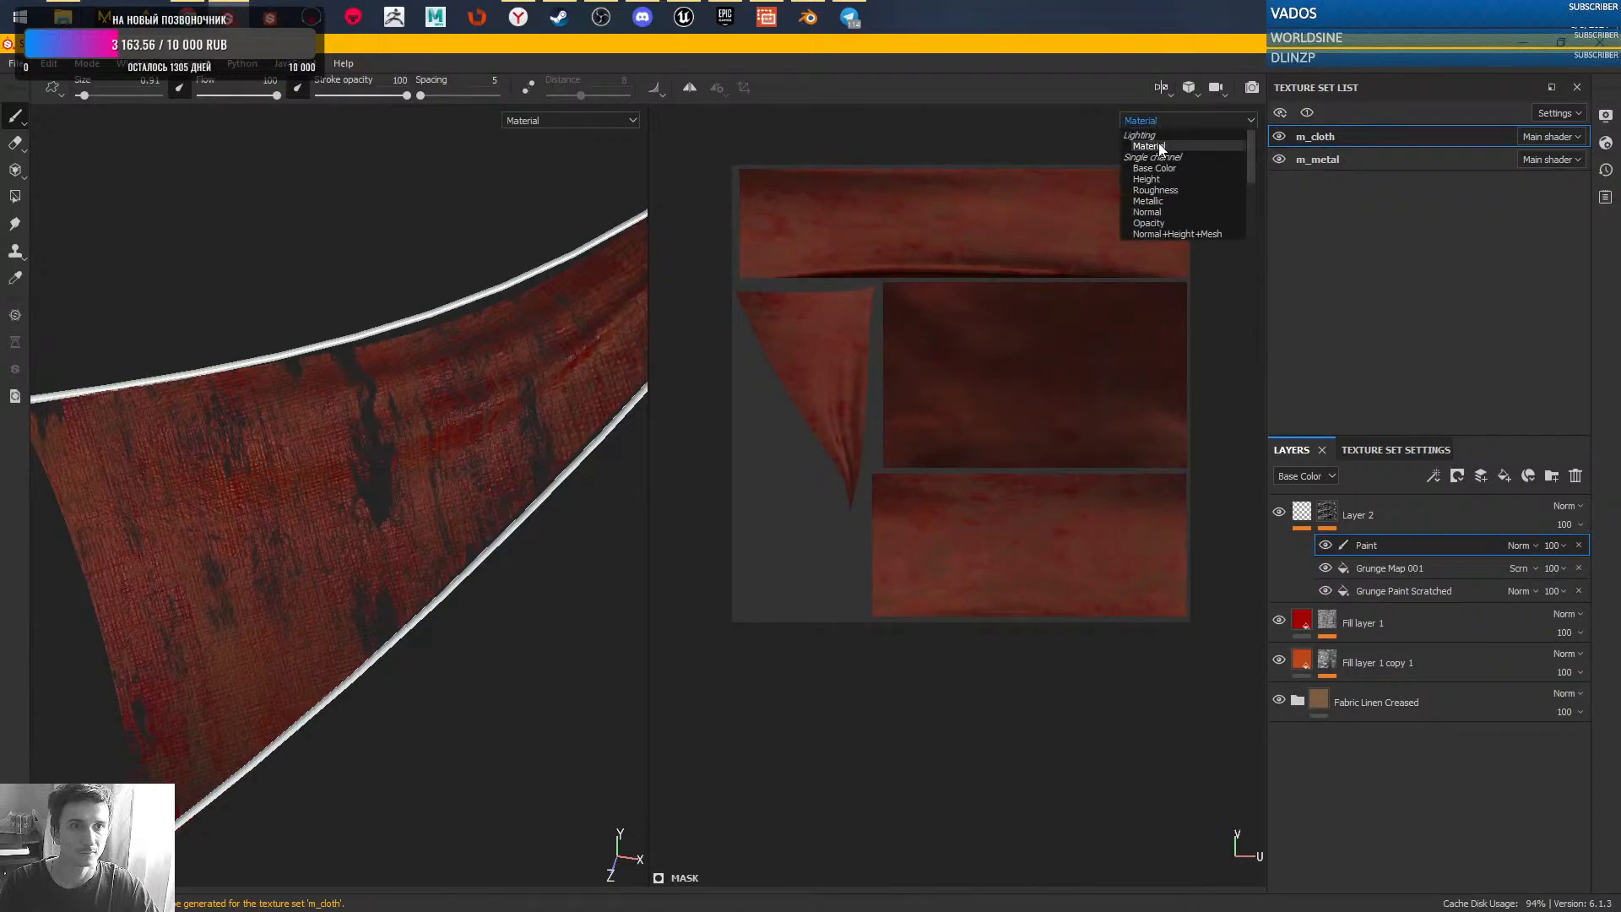
pyautogui.click(1151, 146)
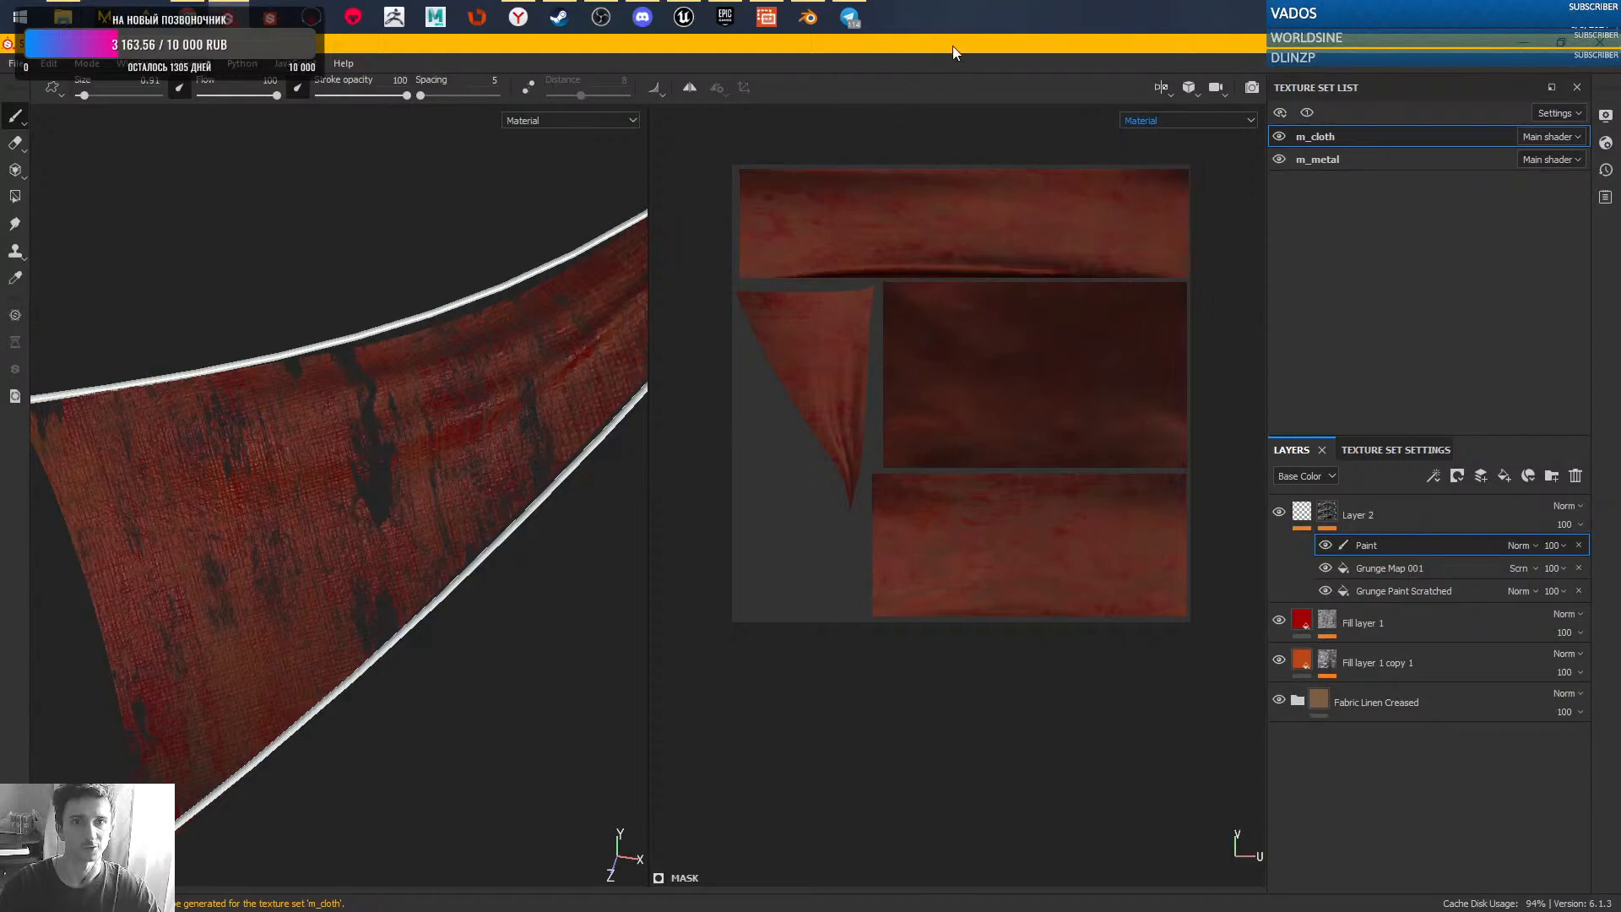
# - Show only the 3D view and frame the whole triangular cloth with its ropes
pyautogui.click(1161, 88)
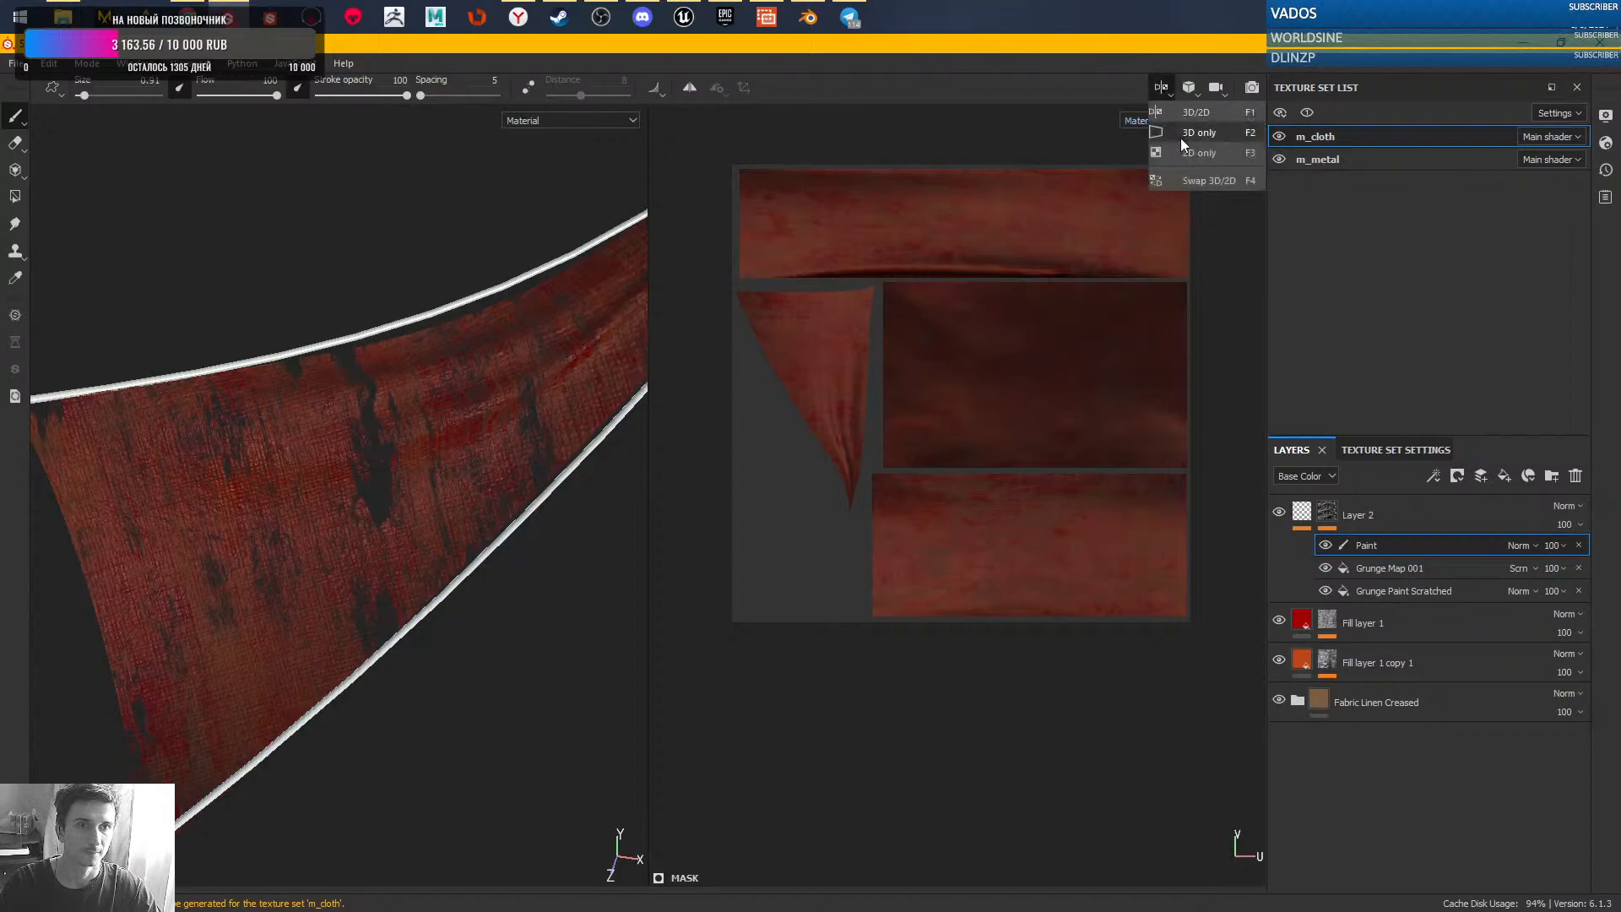
pyautogui.click(1175, 134)
pyautogui.scroll(-3, 623, 420)
pyautogui.keyDown('alt'); pyautogui.moveTo(629, 427); pyautogui.dragTo(705, 447); pyautogui.keyUp('alt')
pyautogui.scroll(-1, 705, 448)
pyautogui.scroll(1, 832, 482)
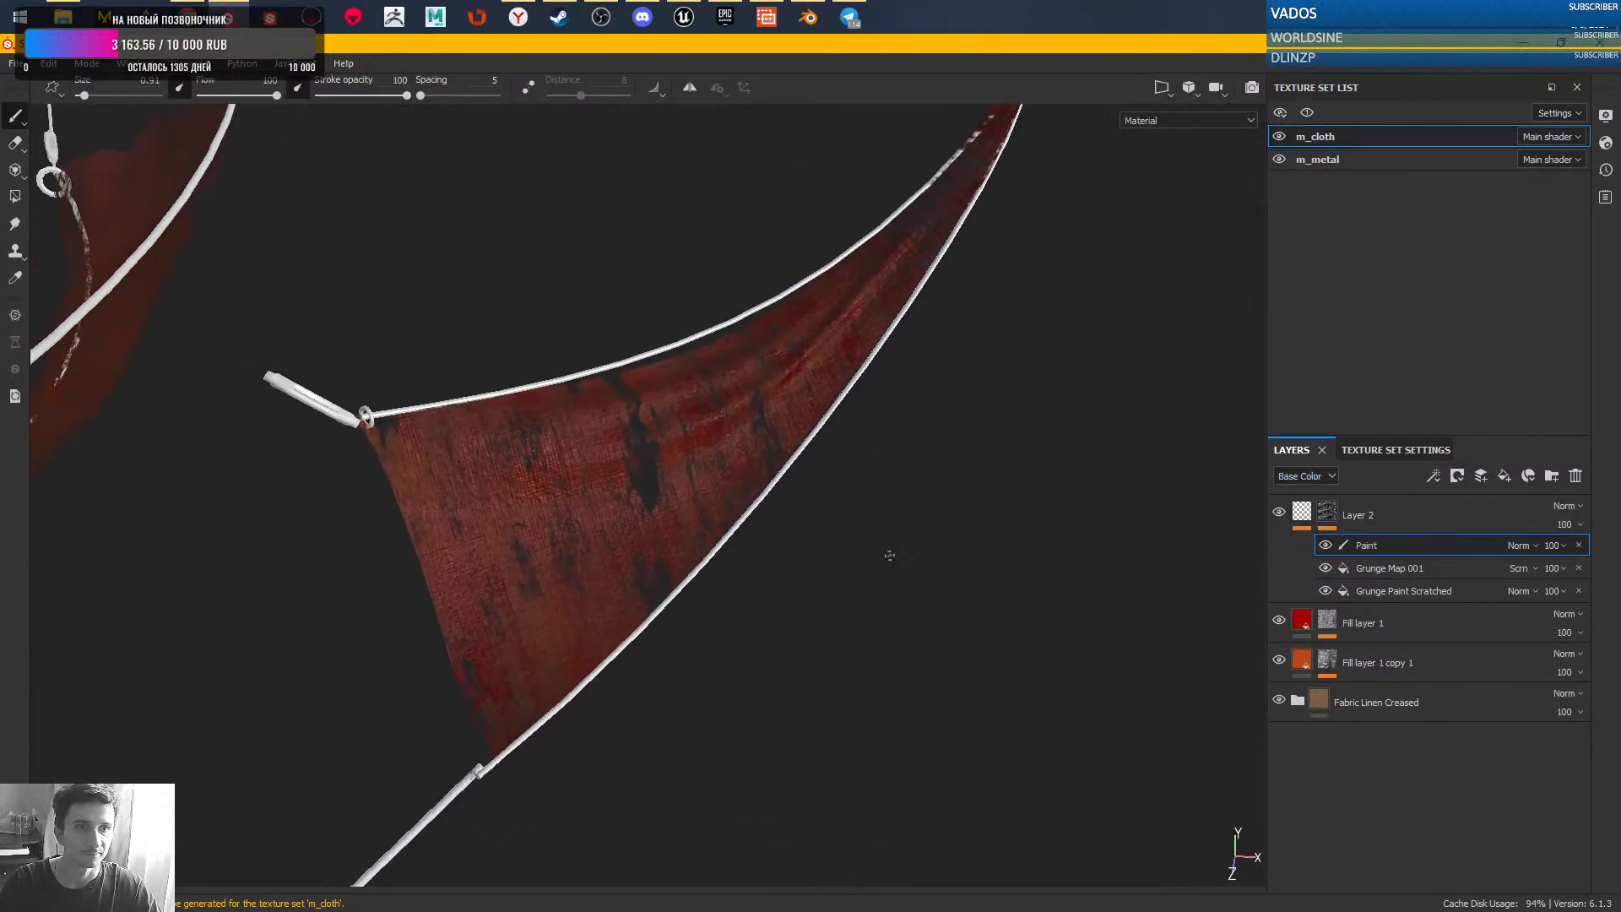
# - Compare the triangular cloth with Layer 2 hidden and shown, viewing it from slightly different angles
pyautogui.click(1279, 513)
pyautogui.click(1279, 513)
pyautogui.moveTo(774, 390)
pyautogui.keyDown('alt'); pyautogui.mouseDown(button='right')
pyautogui.moveTo(814, 814)
pyautogui.moveTo(806, 481)
pyautogui.mouseUp(button='right'); pyautogui.keyUp('alt')
pyautogui.moveTo(806, 481)
pyautogui.keyDown('alt'); pyautogui.mouseDown()
pyautogui.moveTo(543, 456)
pyautogui.moveTo(872, 413)
pyautogui.moveTo(763, 492)
pyautogui.moveTo(790, 475)
pyautogui.mouseUp(); pyautogui.keyUp('alt')
pyautogui.click(1278, 512)
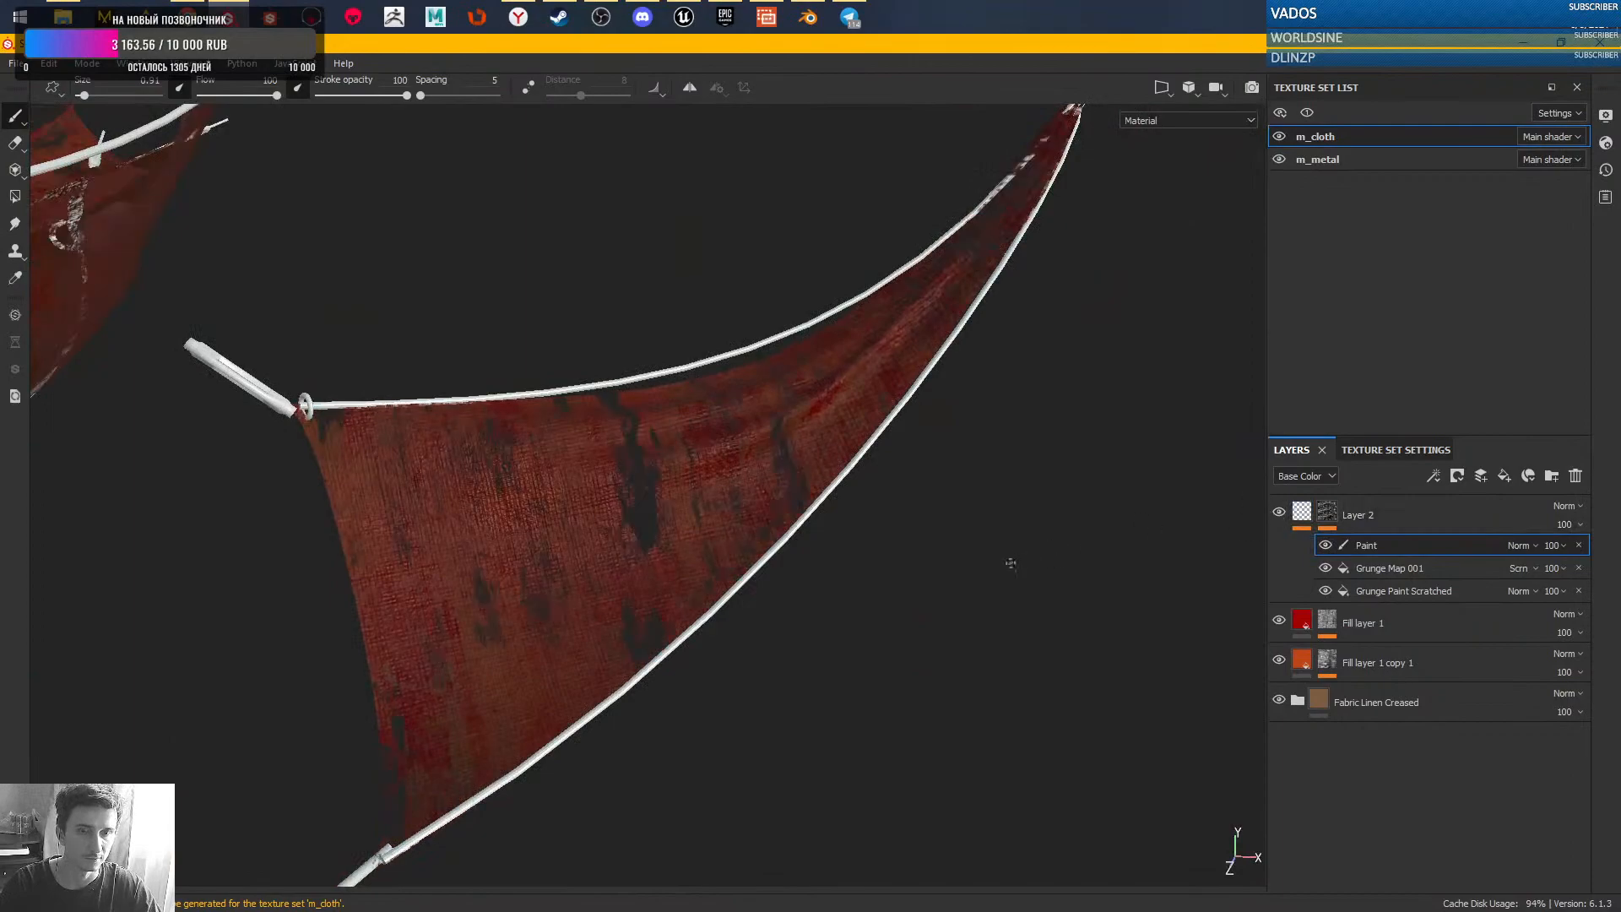
pyautogui.keyDown('alt'); pyautogui.moveTo(1108, 555); pyautogui.dragTo(1205, 561); pyautogui.keyUp('alt')
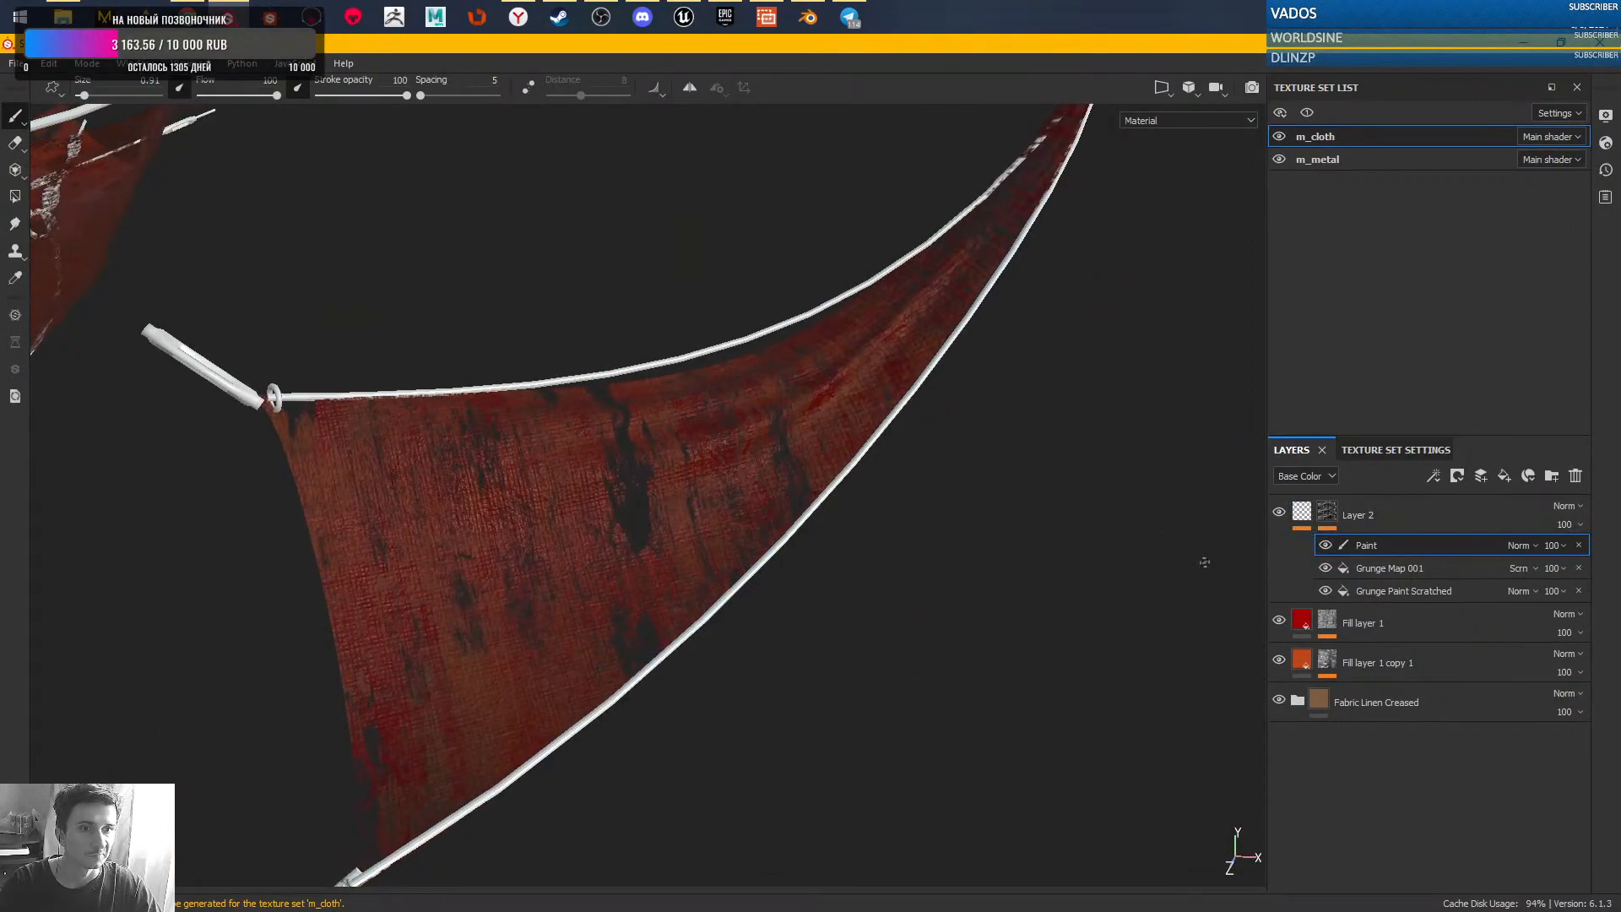
# - Add a paint effect to Layer 2's mask and display the 3D and 2D views side by side
pyautogui.rightClick(1330, 518)
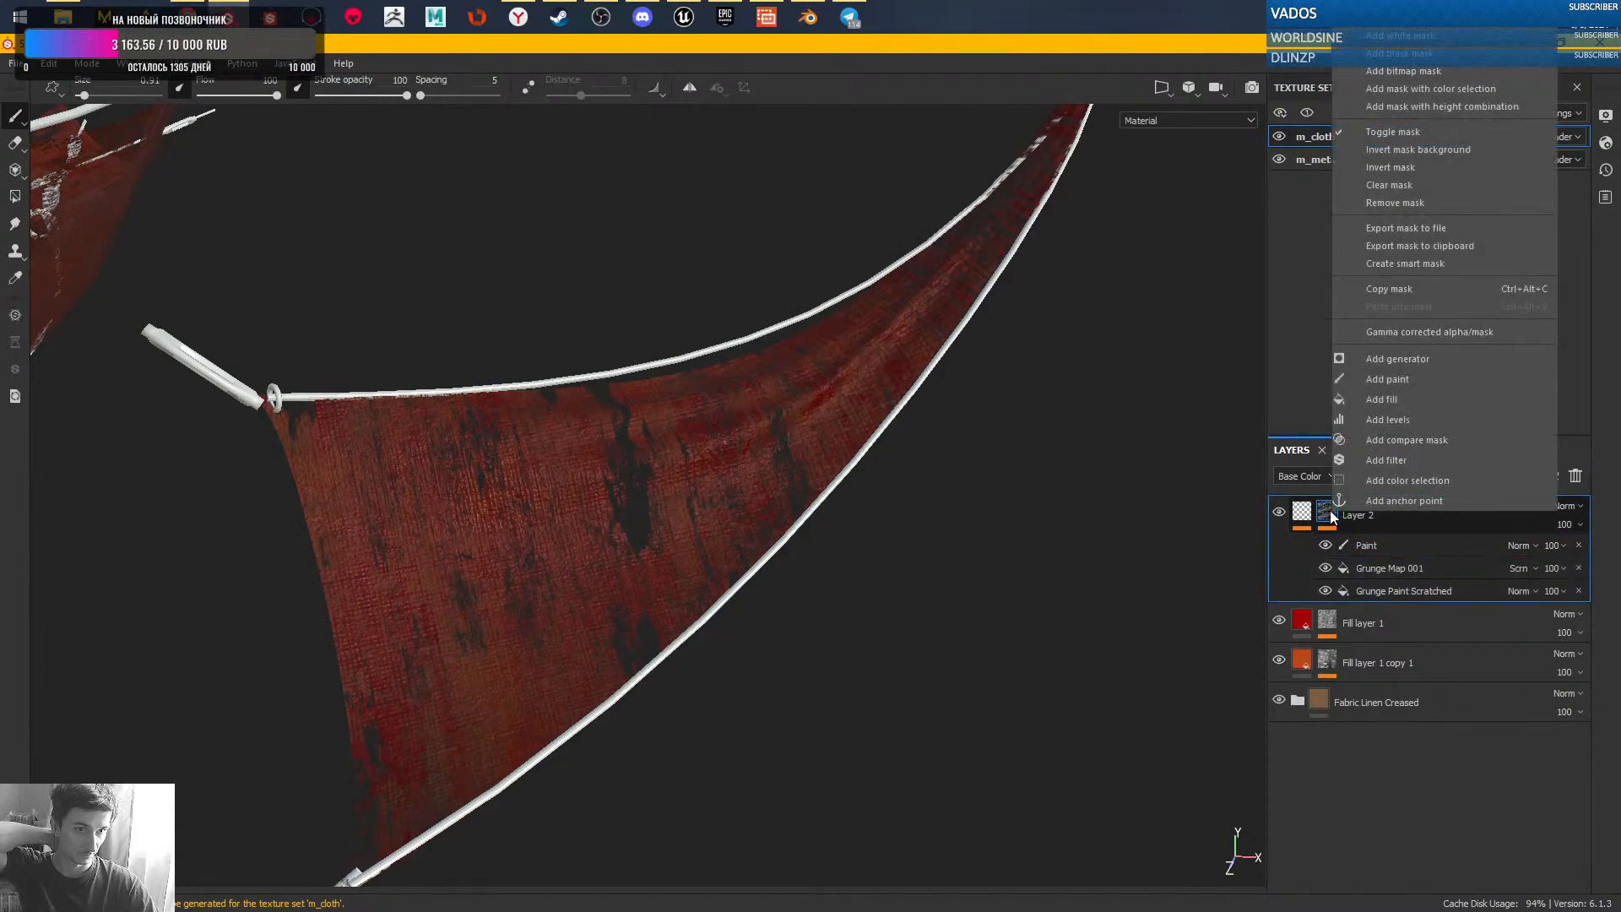
pyautogui.click(1420, 383)
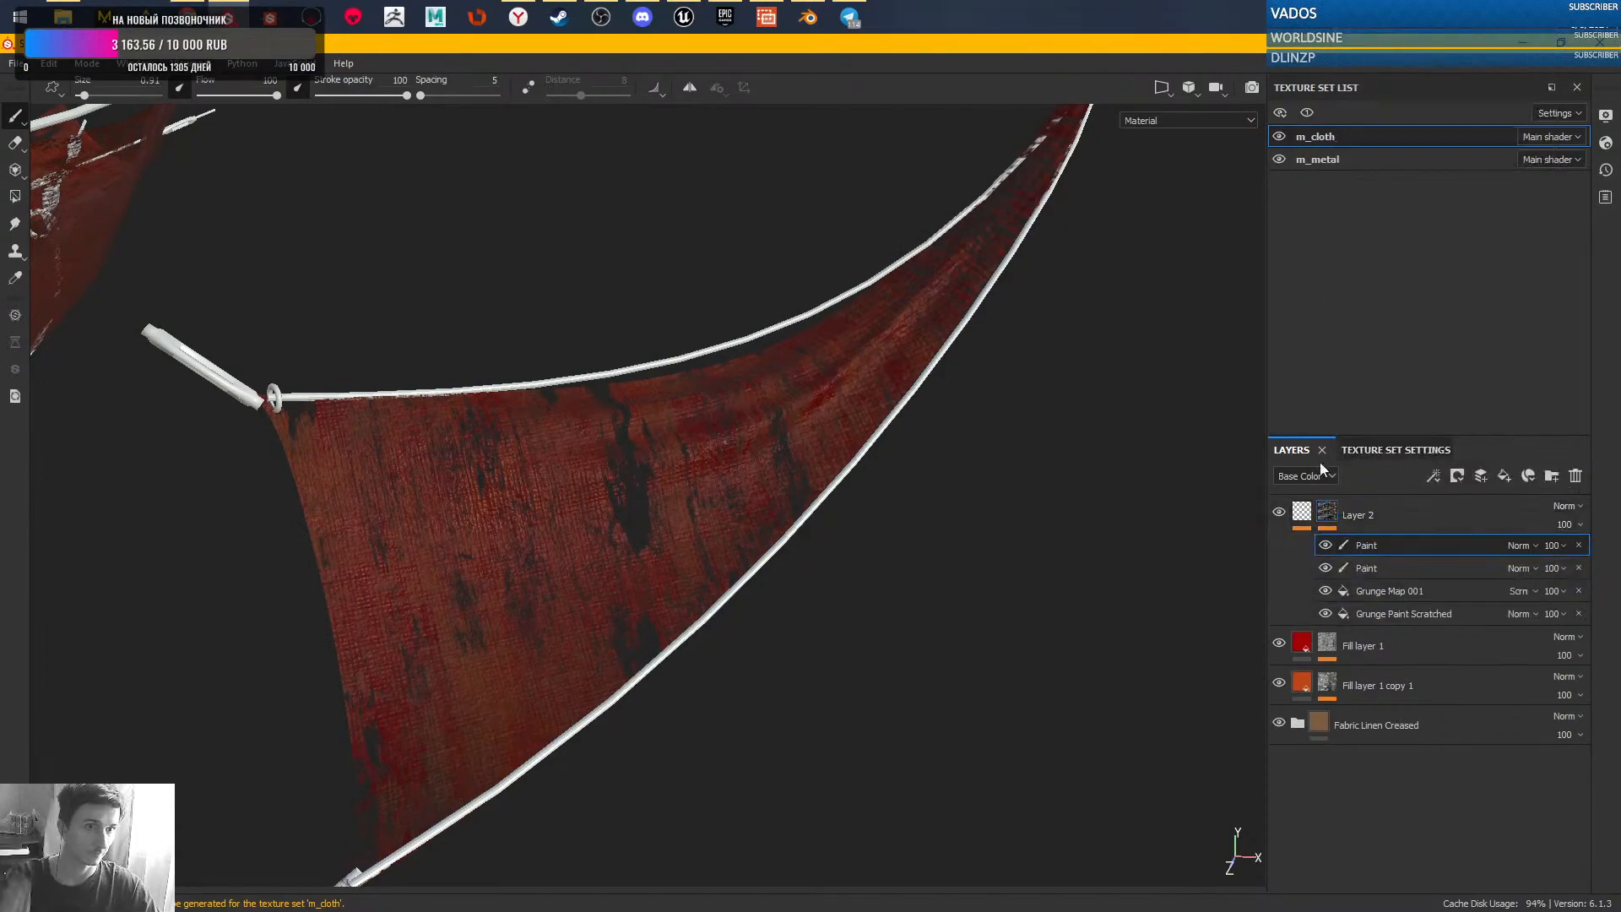
pyautogui.click(1169, 93)
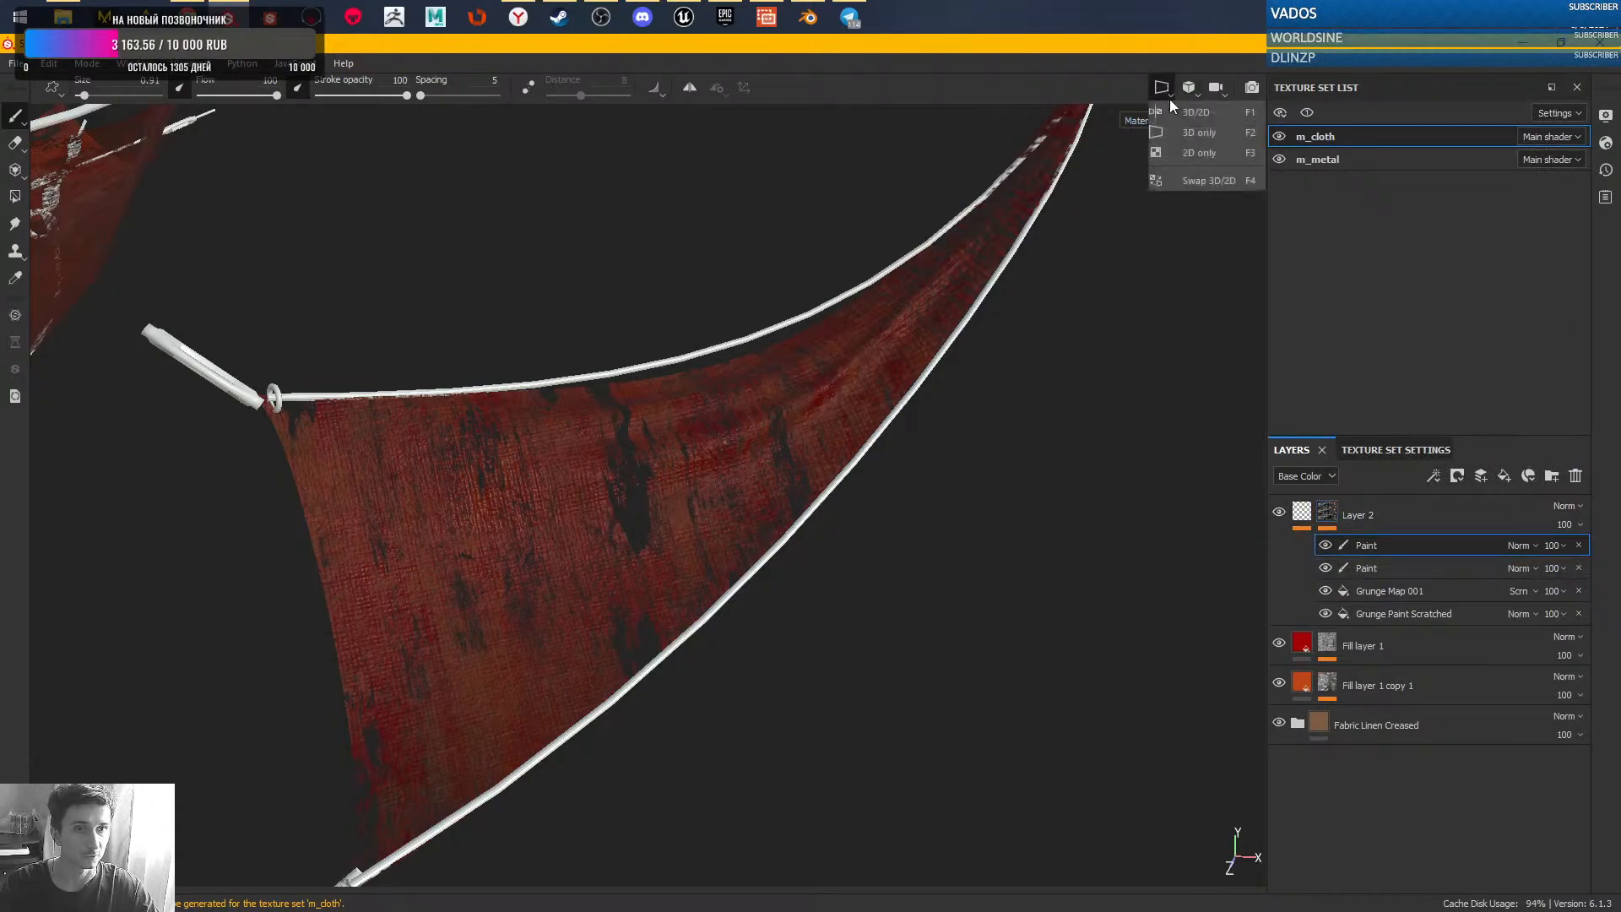
pyautogui.click(1214, 118)
pyautogui.scroll(2, 804, 329)
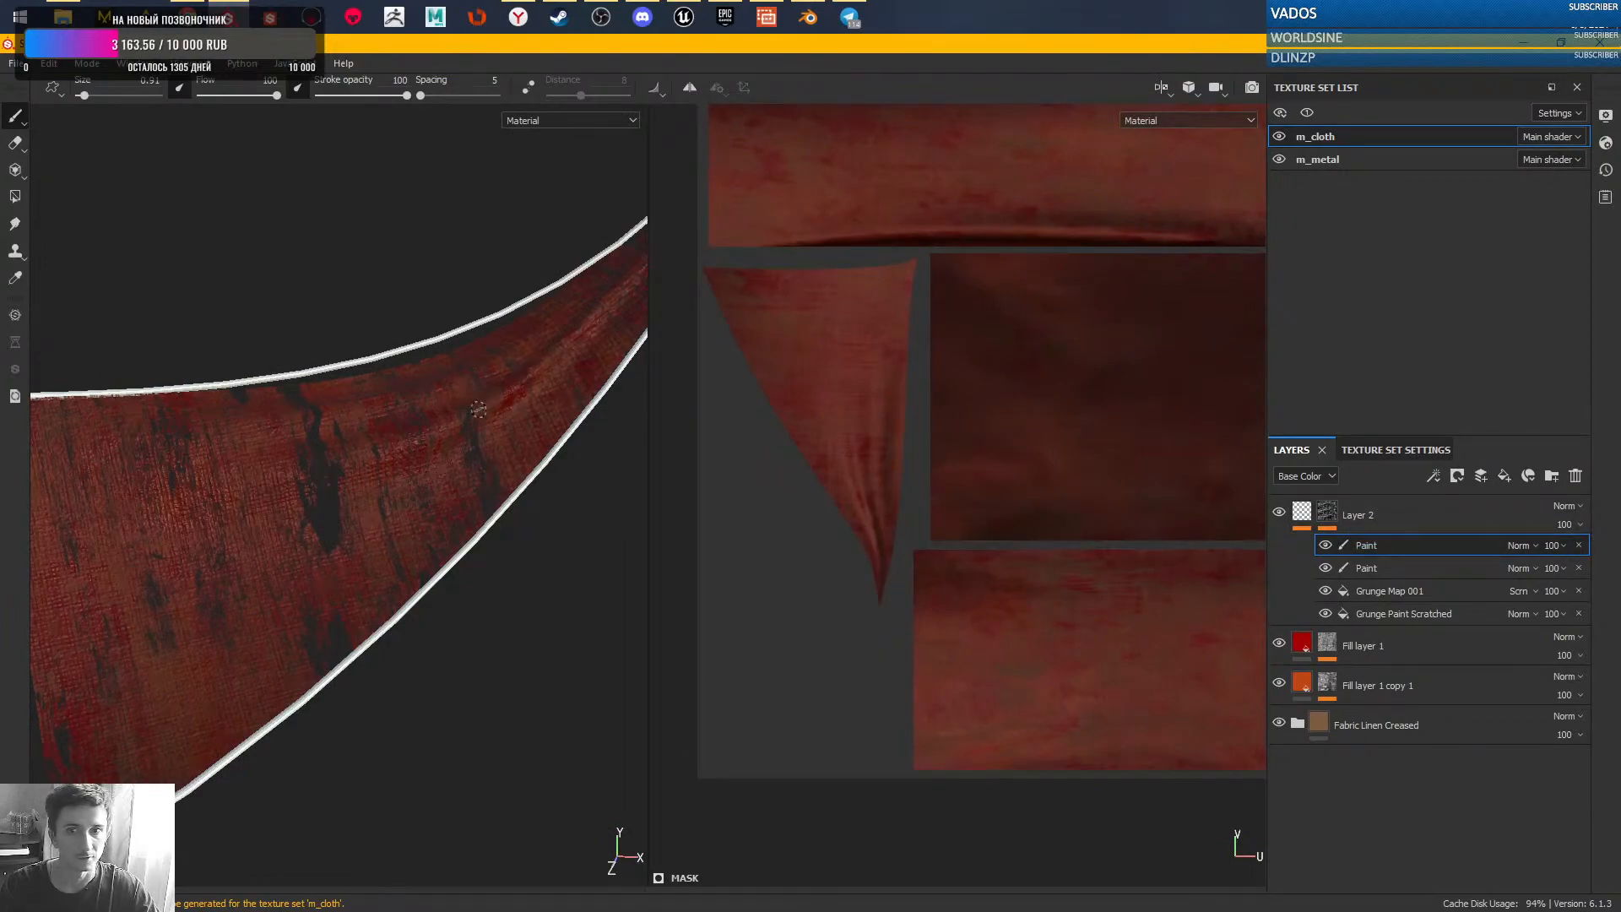
pyautogui.scroll(1, 319, 447)
# - Enlarge the brush and paint out the dark patches in the middle of the triangular cloth on Layer 2's mask
pyautogui.moveTo(313, 508)
pyautogui.mouseDown()
pyautogui.moveTo(333, 515)
pyautogui.moveTo(317, 544)
pyautogui.moveTo(342, 536)
pyautogui.moveTo(321, 559)
pyautogui.moveTo(306, 544)
pyautogui.moveTo(321, 550)
pyautogui.mouseUp()
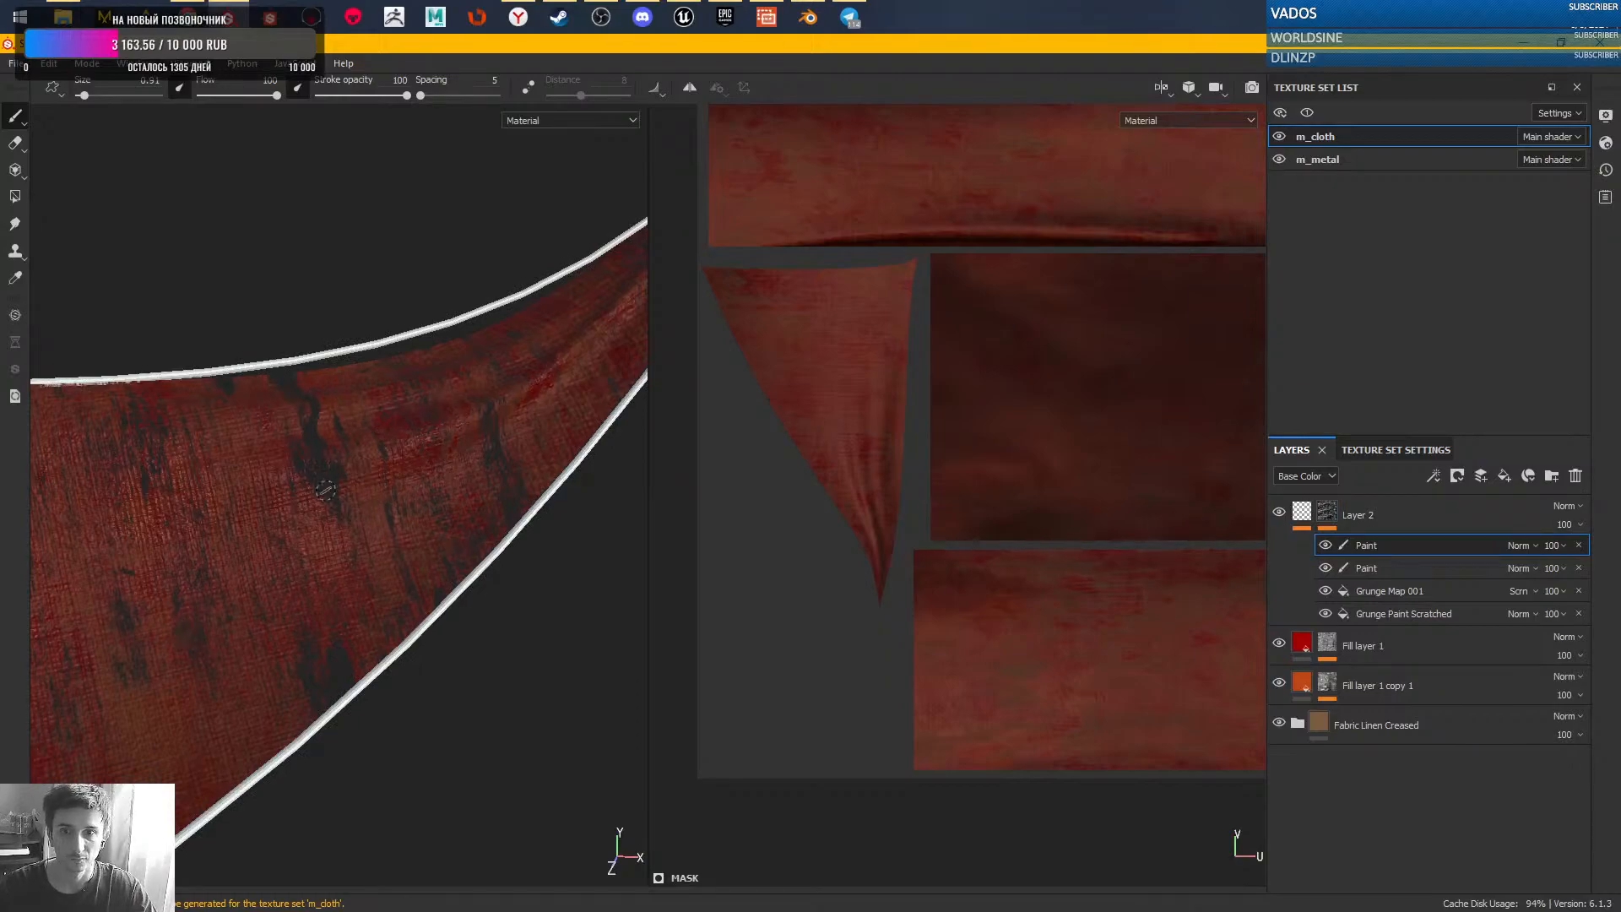
pyautogui.keyDown('alt'); pyautogui.moveTo(422, 574); pyautogui.dragTo(384, 384, button='right'); pyautogui.keyUp('alt')
pyautogui.keyDown('ctrl'); pyautogui.moveTo(313, 491); pyautogui.dragTo(418, 484, button='right'); pyautogui.keyUp('ctrl')
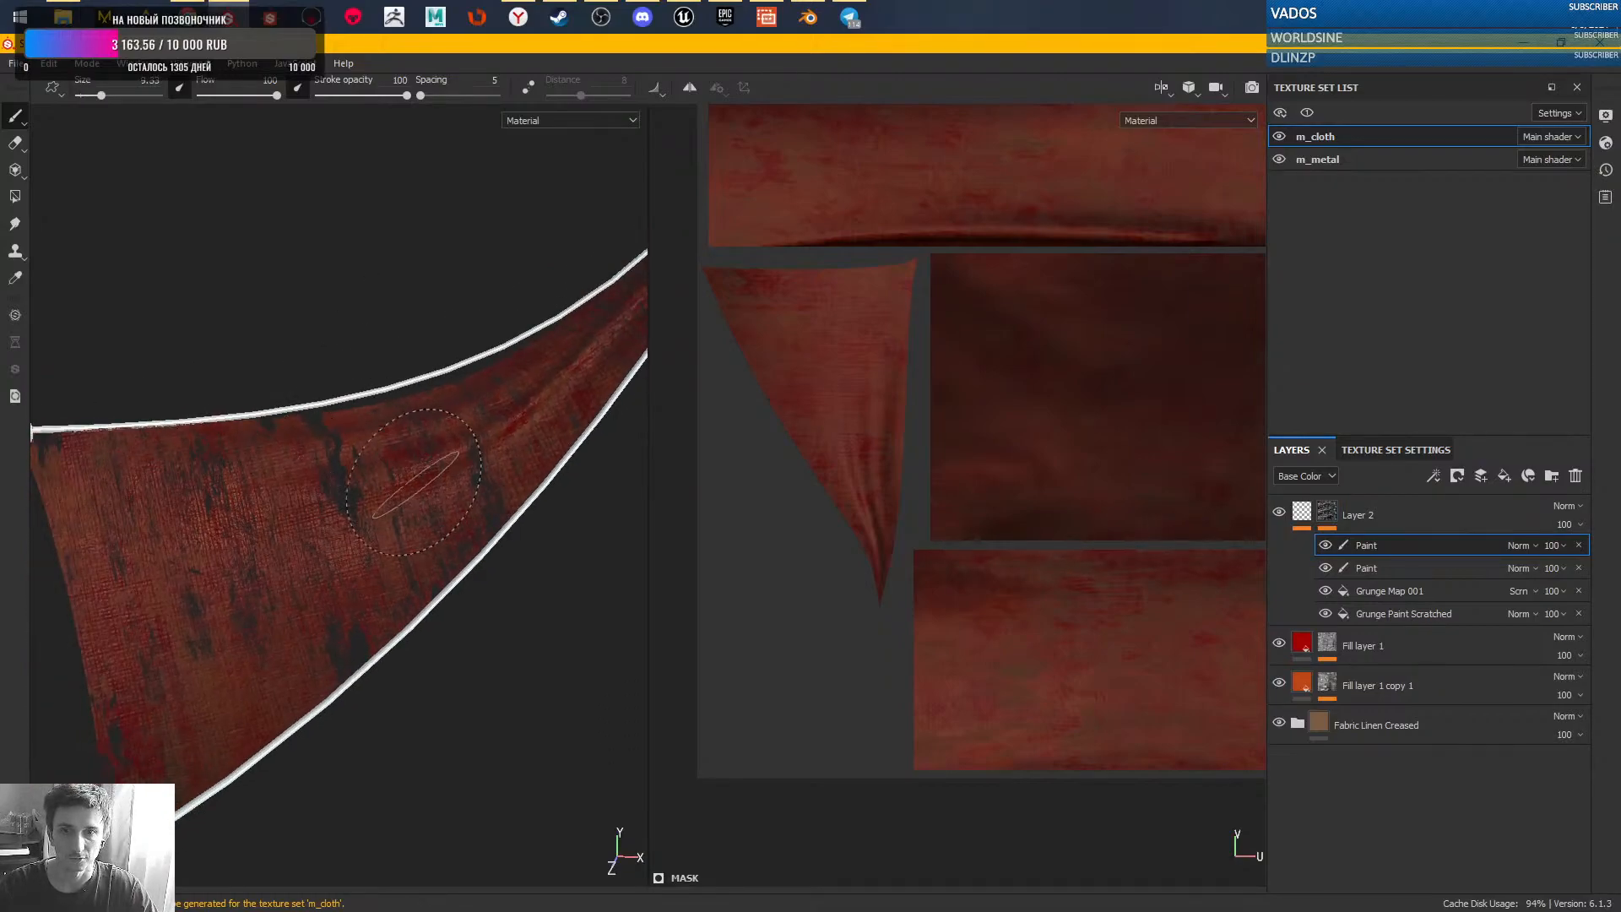
pyautogui.keyDown('alt'); pyautogui.moveTo(418, 481); pyautogui.dragTo(296, 452); pyautogui.keyUp('alt')
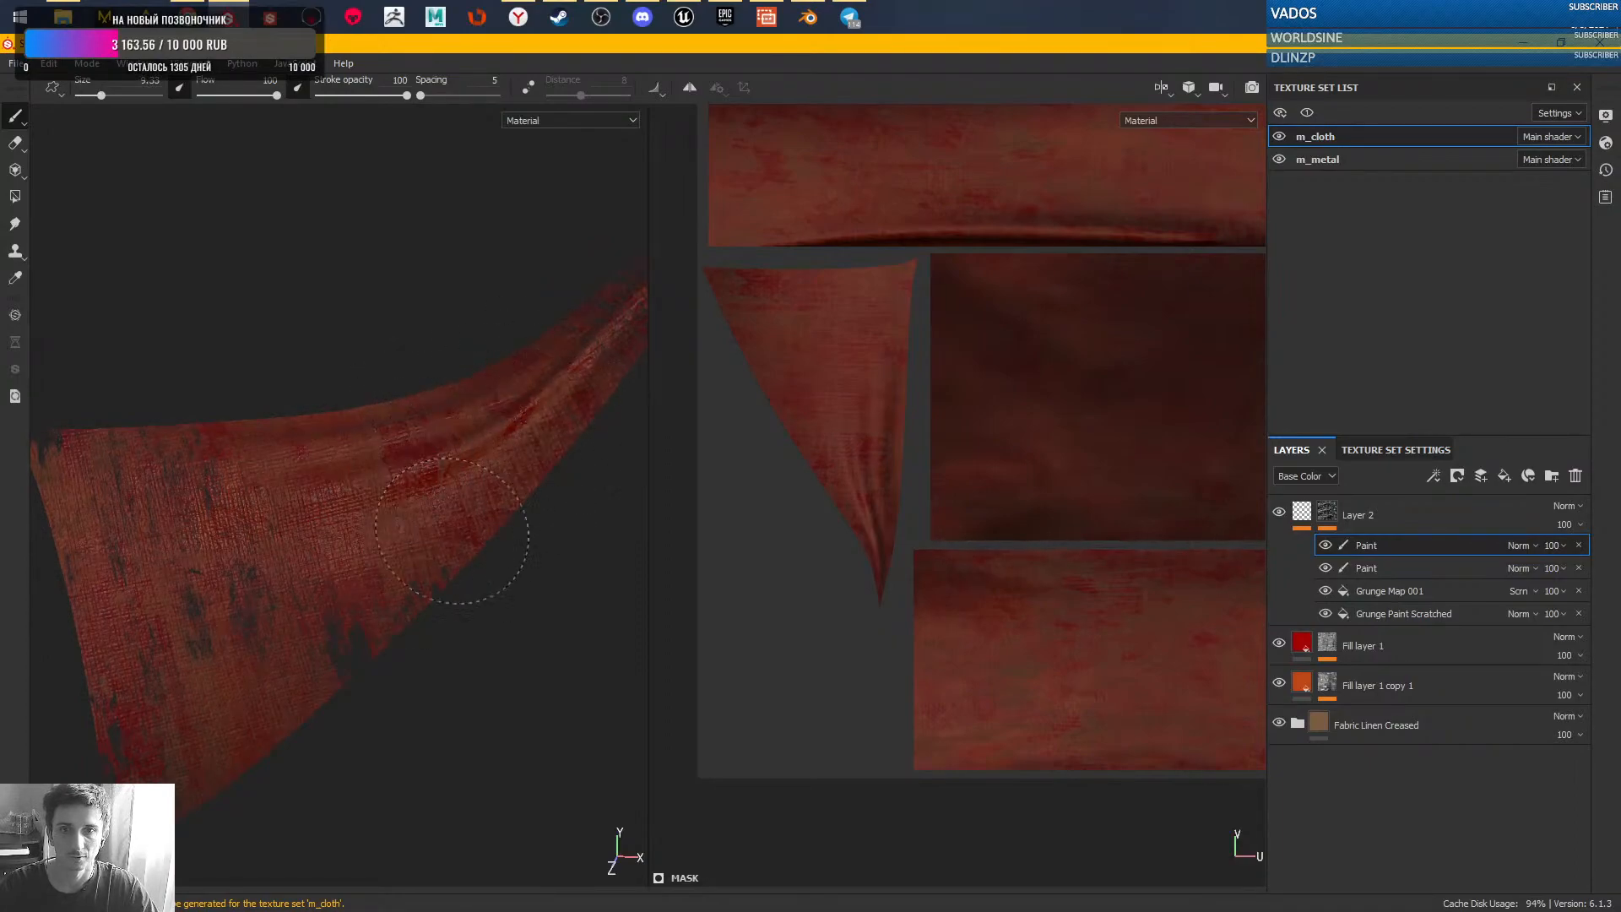
pyautogui.moveTo(488, 546)
pyautogui.mouseDown()
pyautogui.moveTo(202, 617)
pyautogui.moveTo(253, 621)
pyautogui.mouseUp()
# - Paint out the remaining dark patches toward the cloth's wide end, lower corner and narrow tip
pyautogui.keyDown('alt'); pyautogui.moveTo(255, 599); pyautogui.dragTo(471, 511, button='middle'); pyautogui.keyUp('alt')
pyautogui.moveTo(469, 511)
pyautogui.keyDown('alt'); pyautogui.mouseDown()
pyautogui.moveTo(308, 359)
pyautogui.moveTo(291, 363)
pyautogui.moveTo(378, 390)
pyautogui.moveTo(300, 513)
pyautogui.moveTo(384, 698)
pyautogui.moveTo(416, 716)
pyautogui.mouseUp(); pyautogui.keyUp('alt')
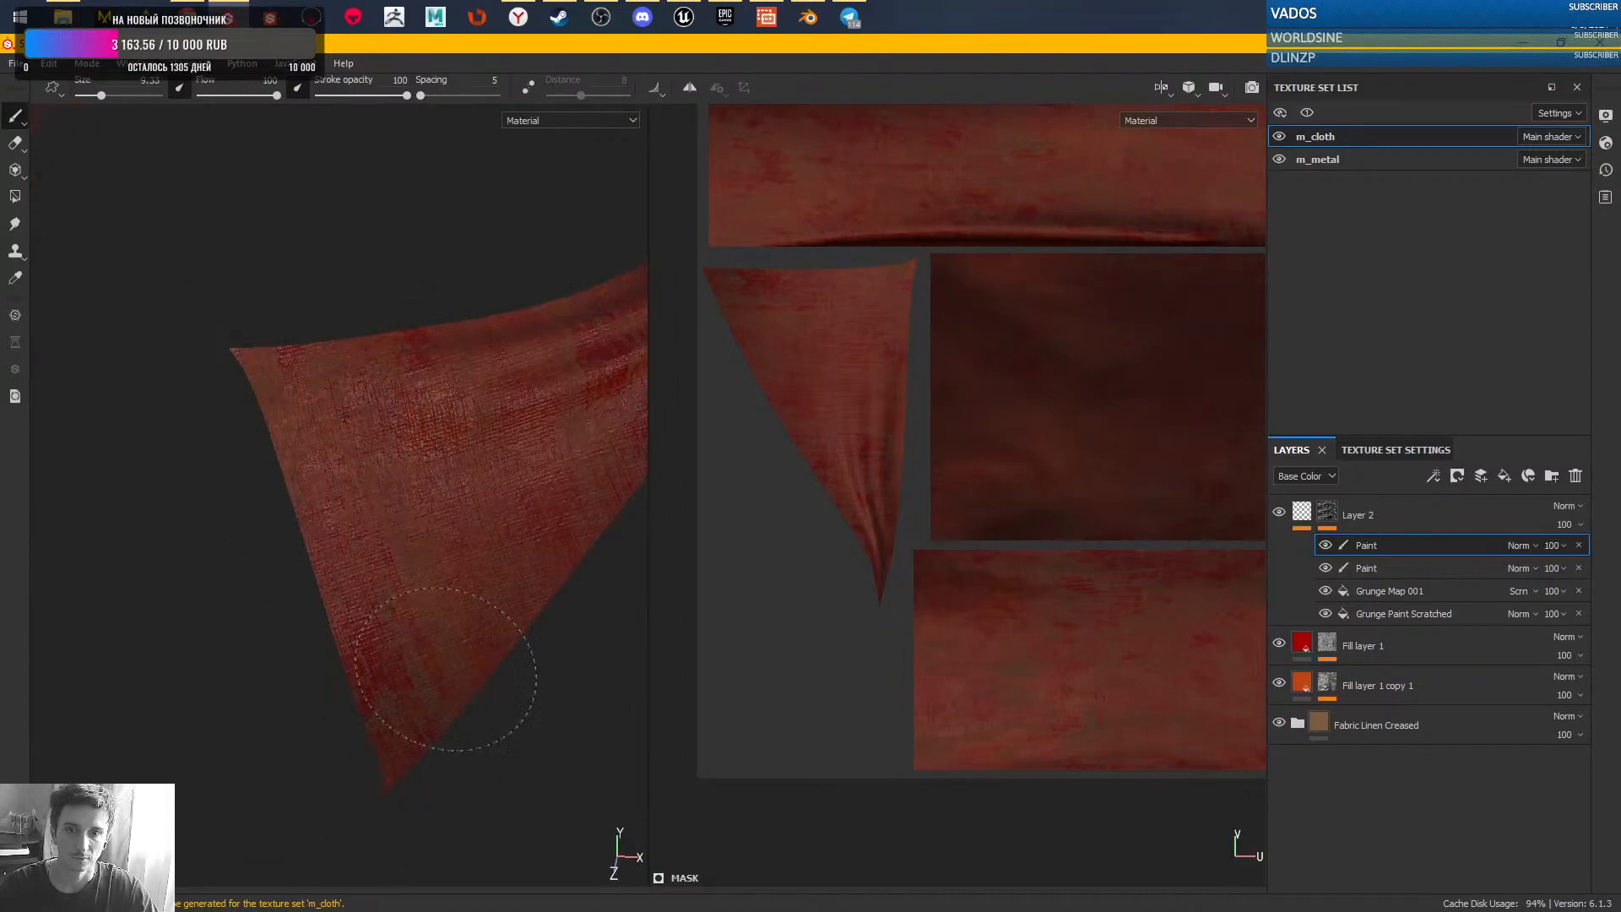
pyautogui.keyDown('alt'); pyautogui.moveTo(395, 395); pyautogui.dragTo(440, 423); pyautogui.keyUp('alt')
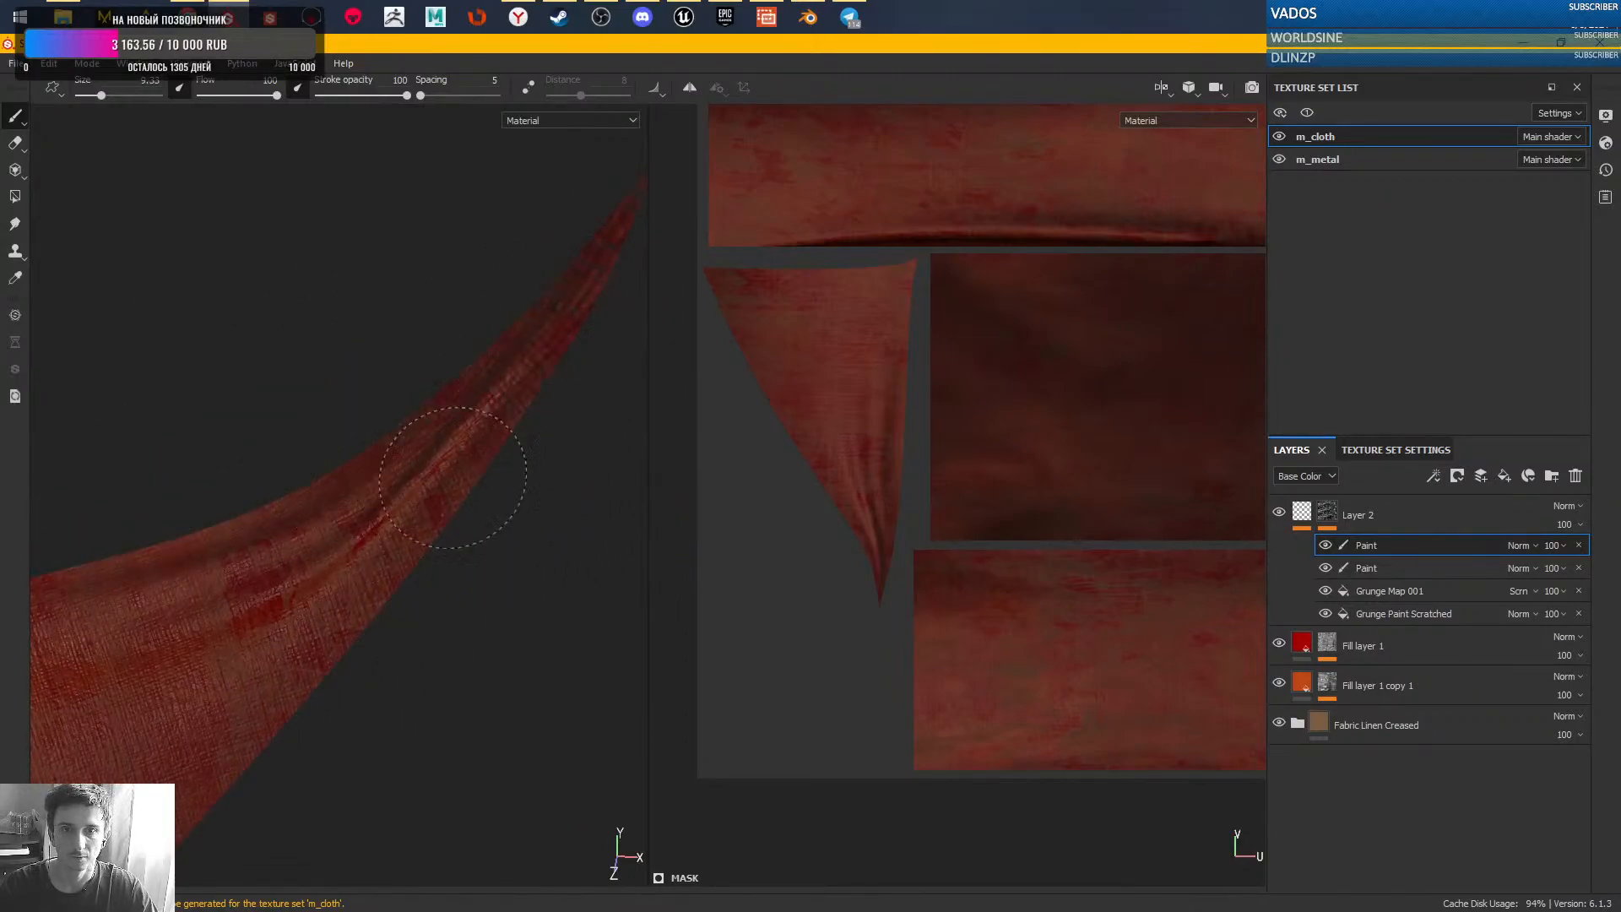
pyautogui.keyDown('alt'); pyautogui.moveTo(314, 603); pyautogui.dragTo(370, 490); pyautogui.keyUp('alt')
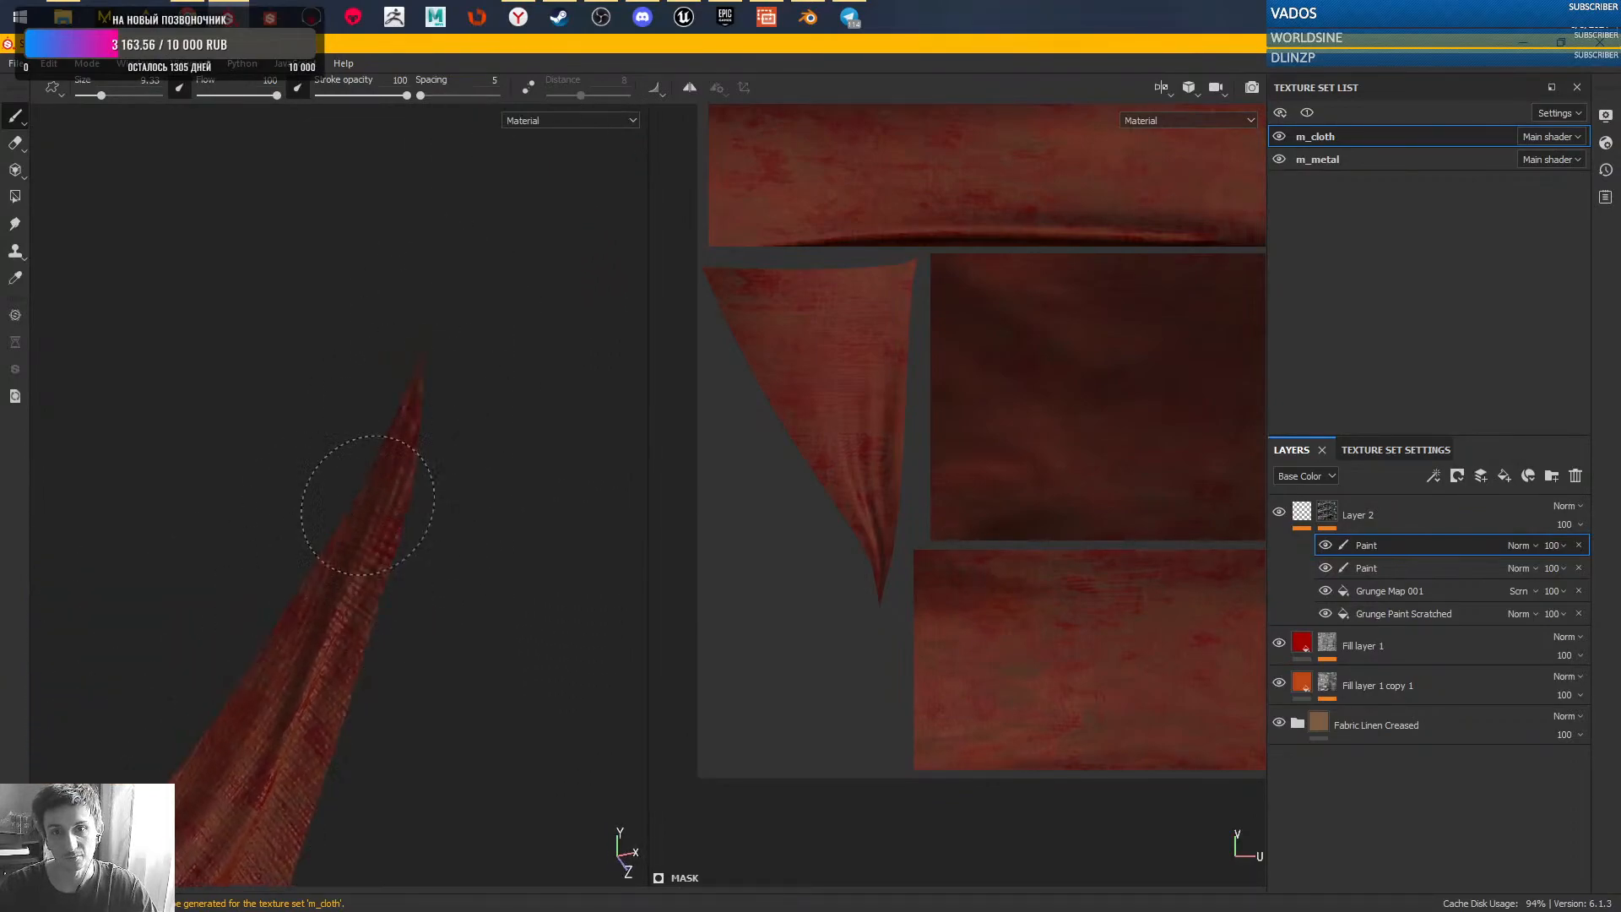
pyautogui.moveTo(339, 612)
pyautogui.keyDown('alt'); pyautogui.mouseDown()
pyautogui.moveTo(412, 483)
pyautogui.moveTo(304, 479)
pyautogui.mouseUp(); pyautogui.keyUp('alt')
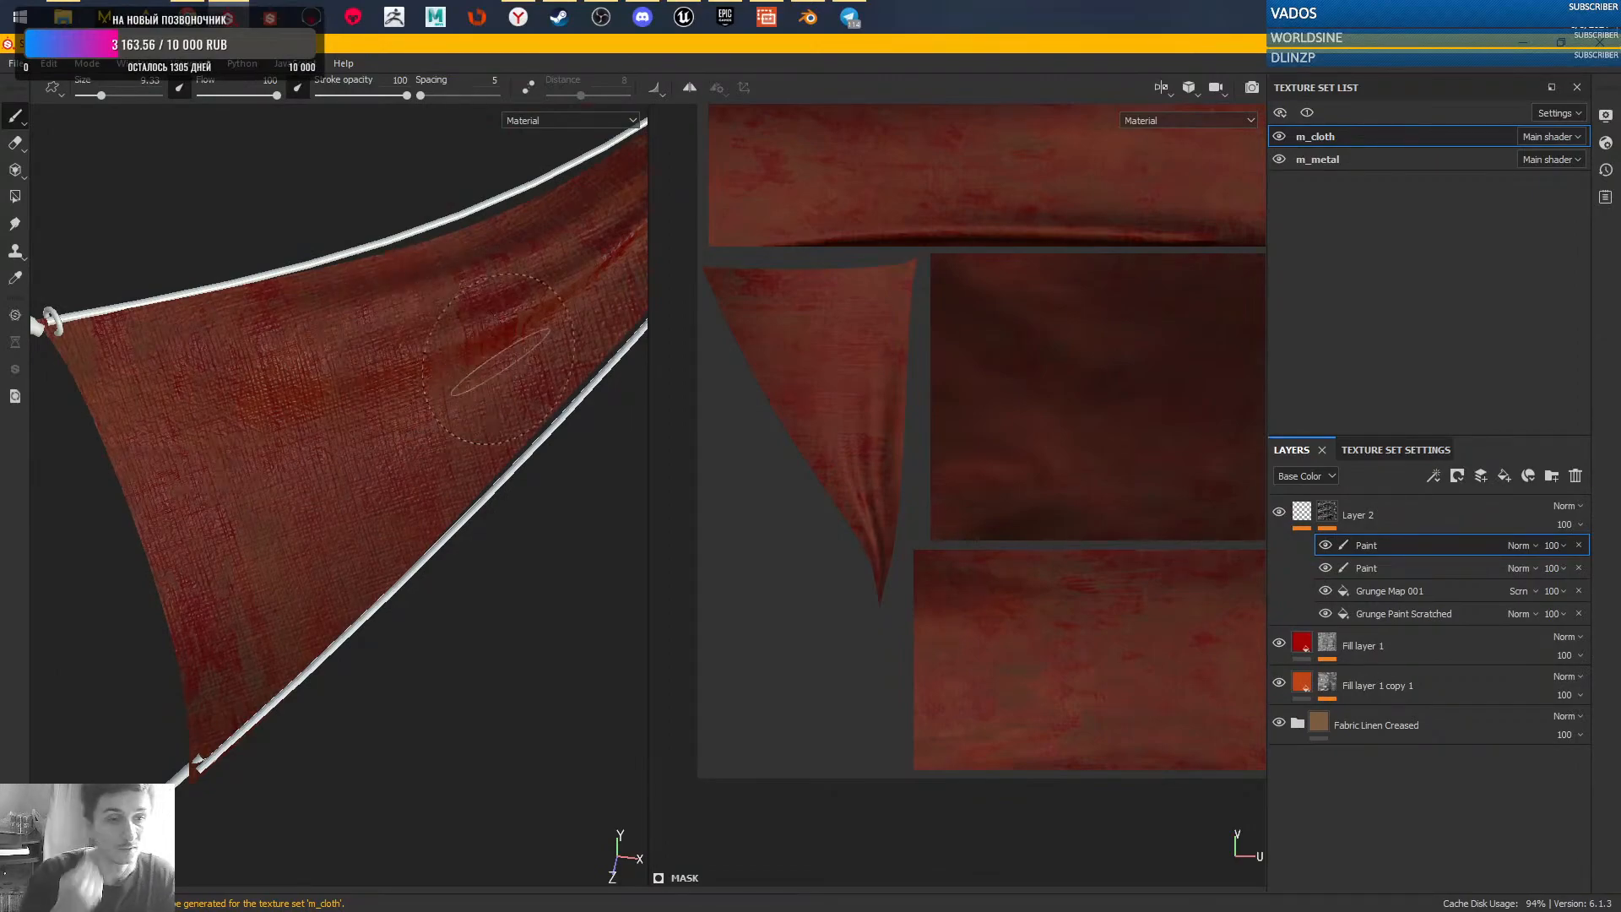
# - Duplicate Layer 2 and delete the topmost Paint effect from the copy's mask
pyautogui.click(1416, 518)
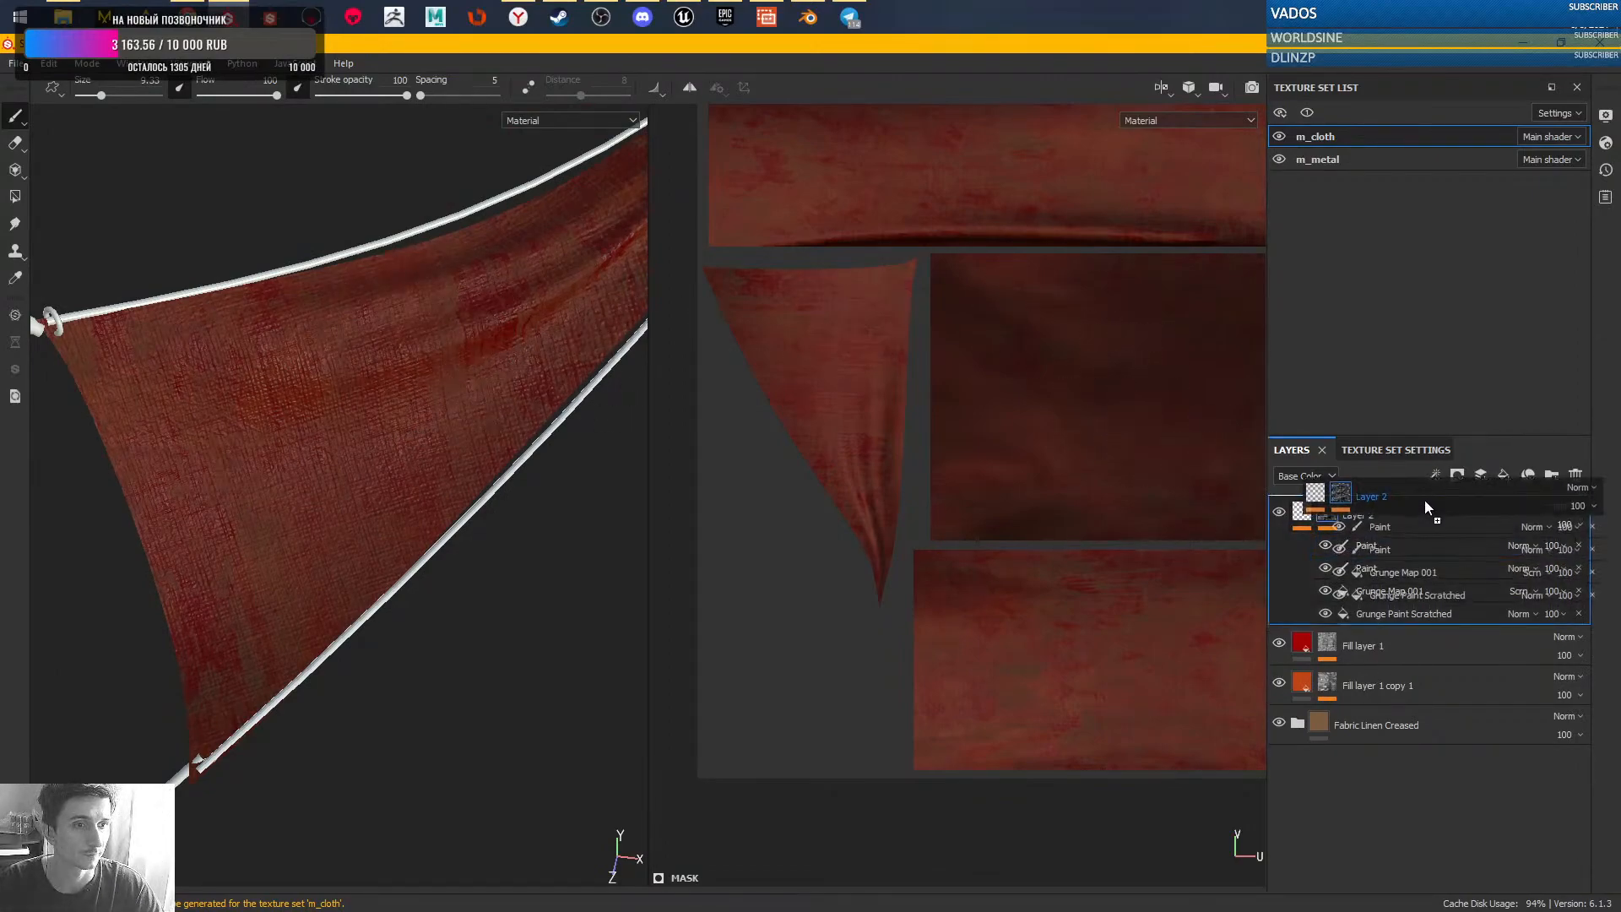
pyautogui.hotkey('ctrl', 'd')
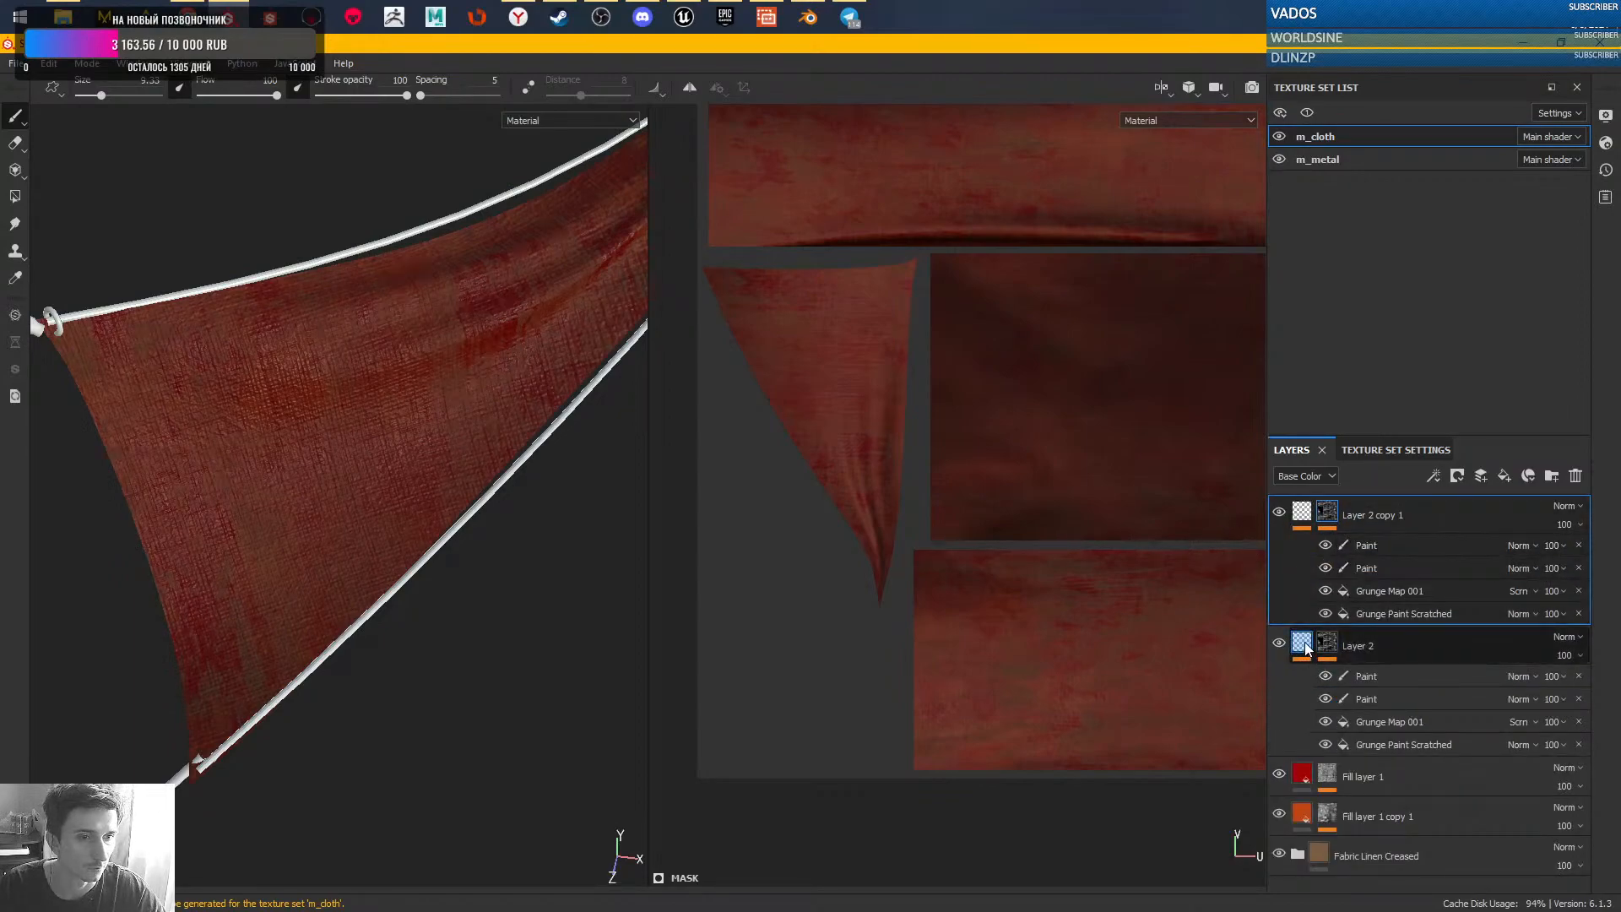
pyautogui.click(1366, 546)
pyautogui.click(1578, 546)
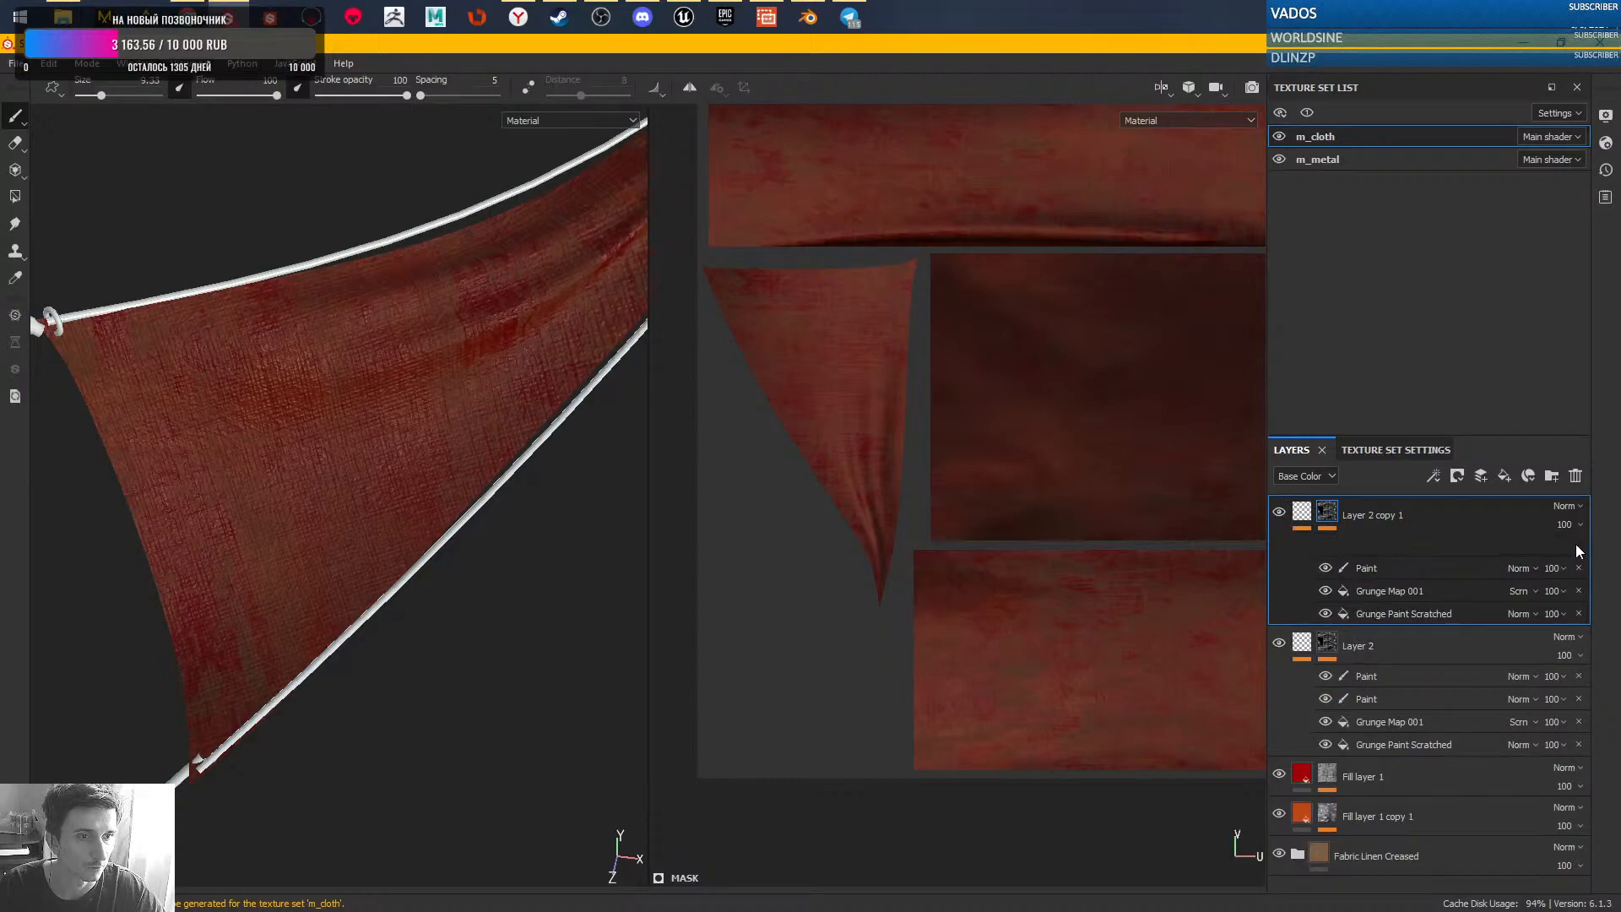
pyautogui.click(1361, 593)
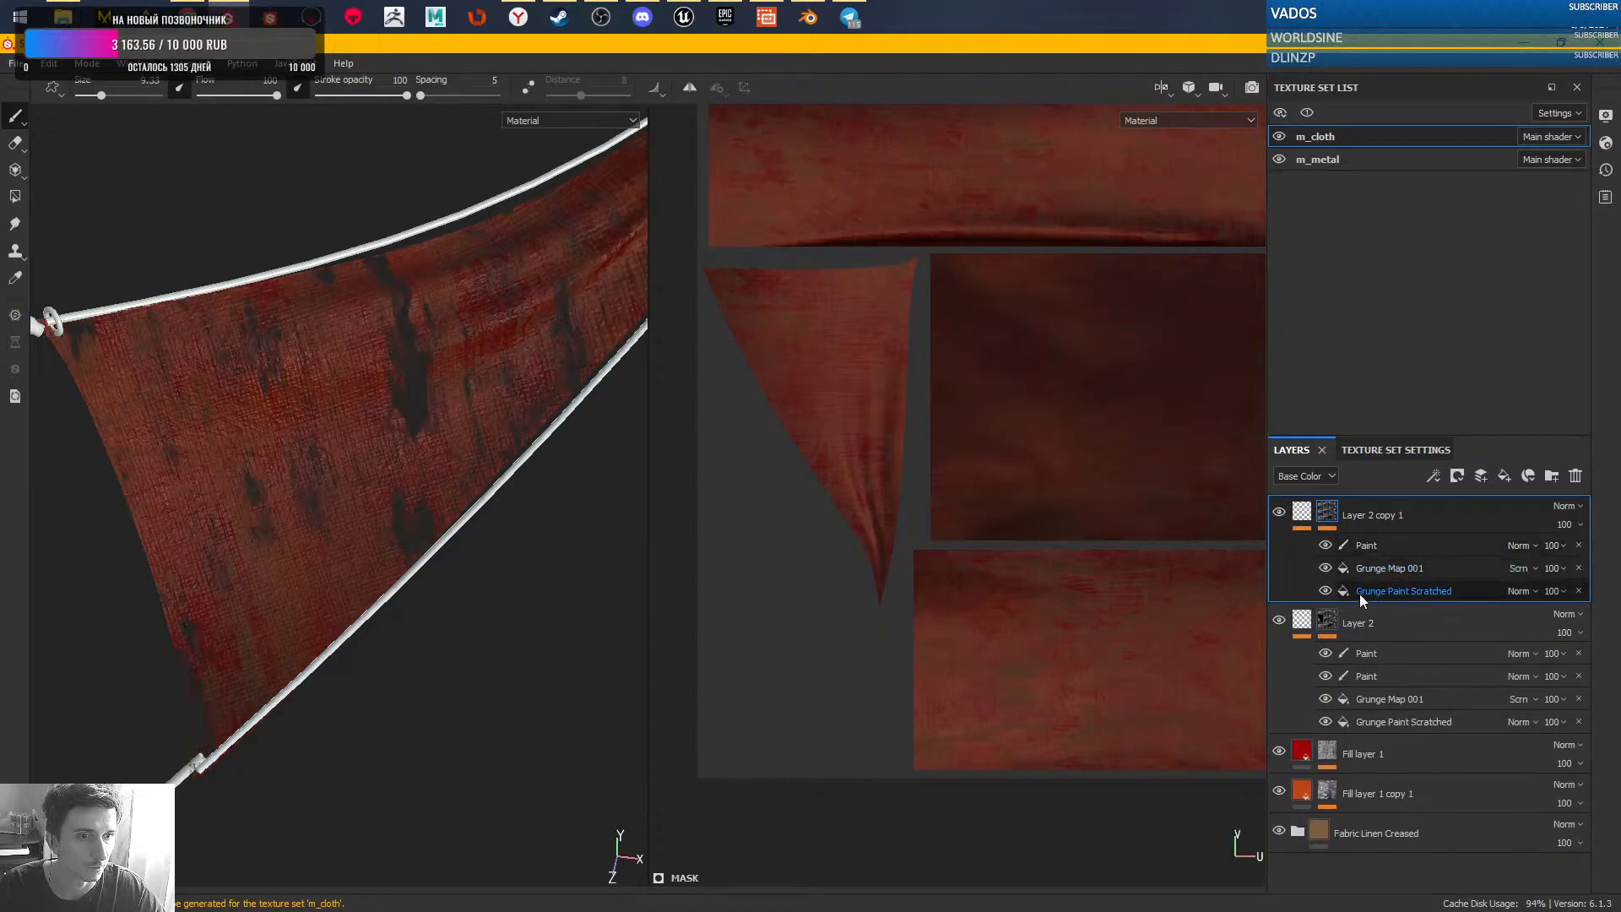
# - Delete the remaining Paint effect from Layer 2 copy 1, leaving only its two grunge fills
pyautogui.rightClick(1327, 518)
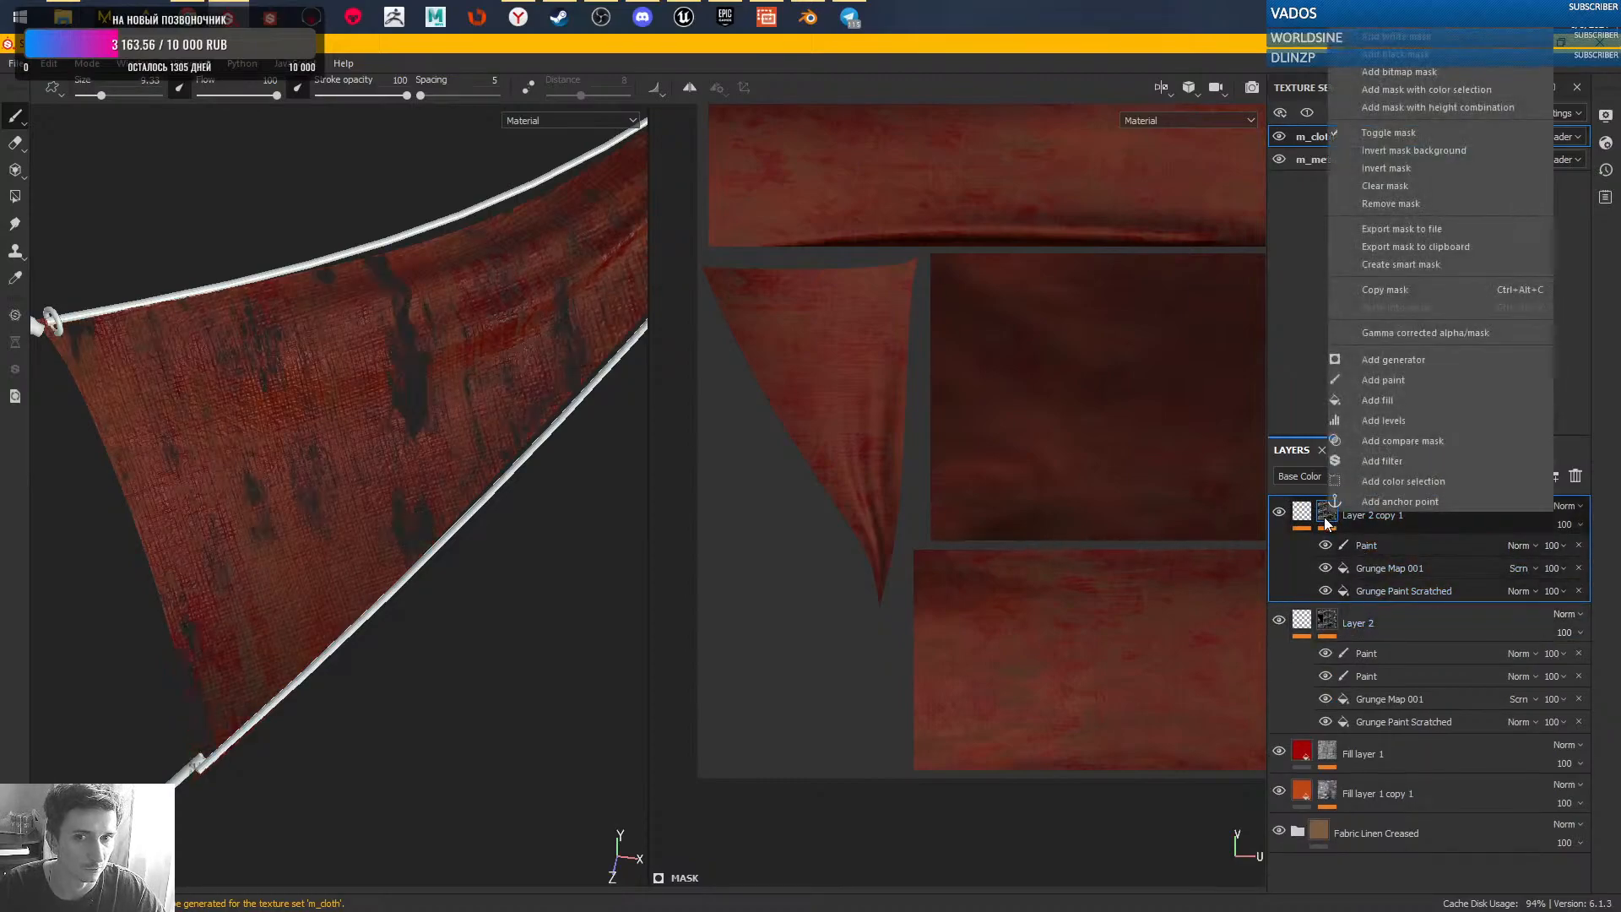
pyautogui.press('Escape')
pyautogui.rightClick(1327, 520)
pyautogui.press('Escape')
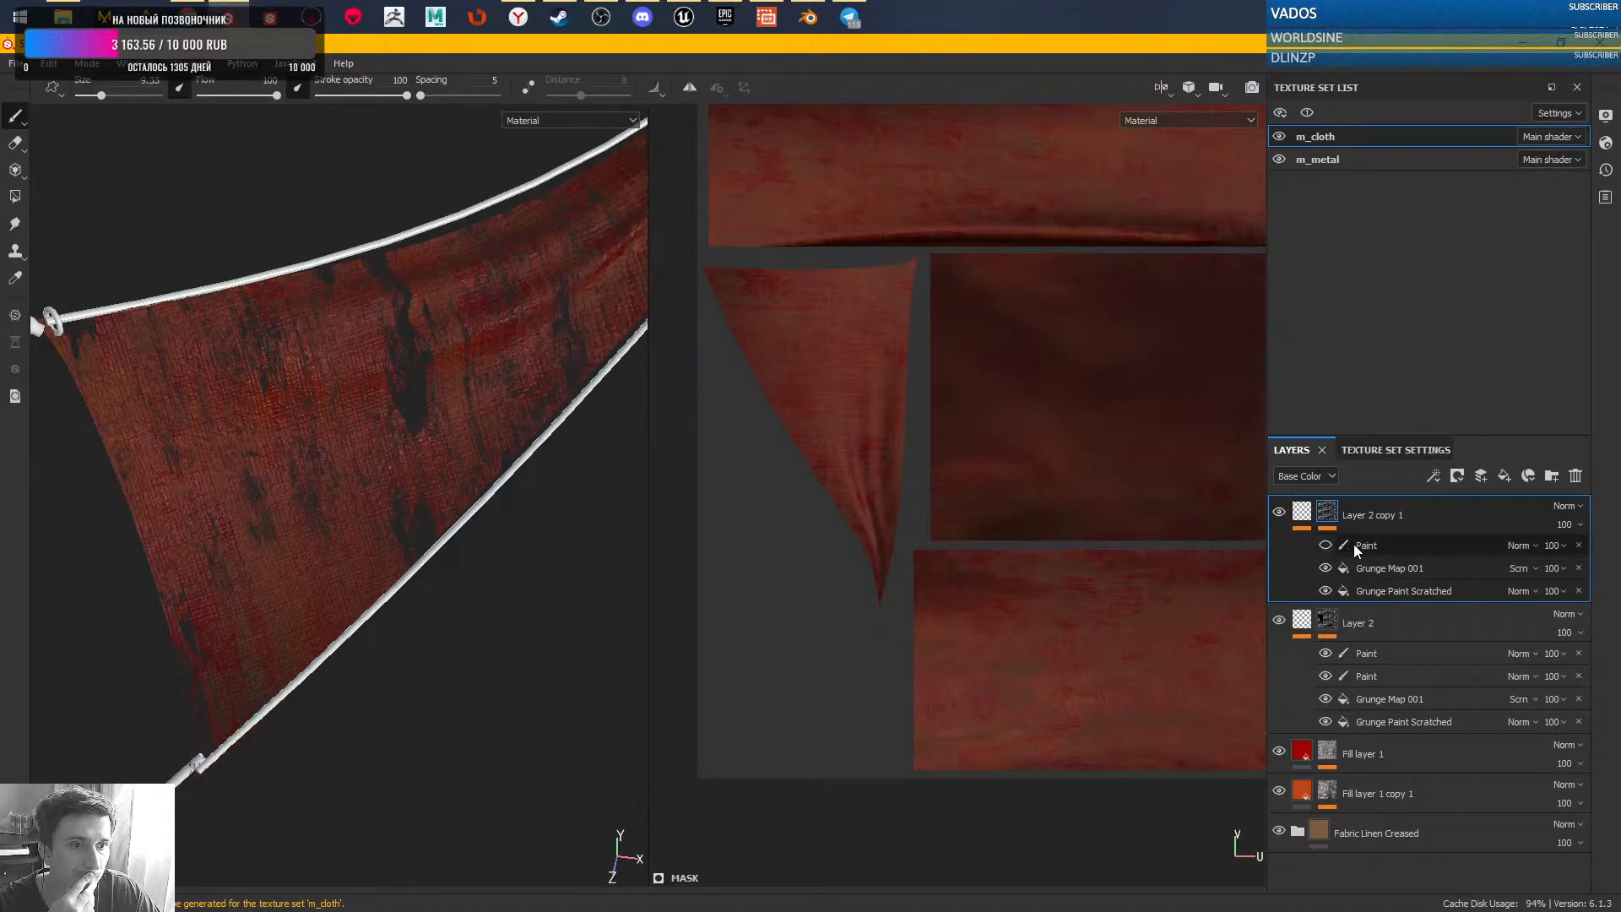
pyautogui.click(1579, 545)
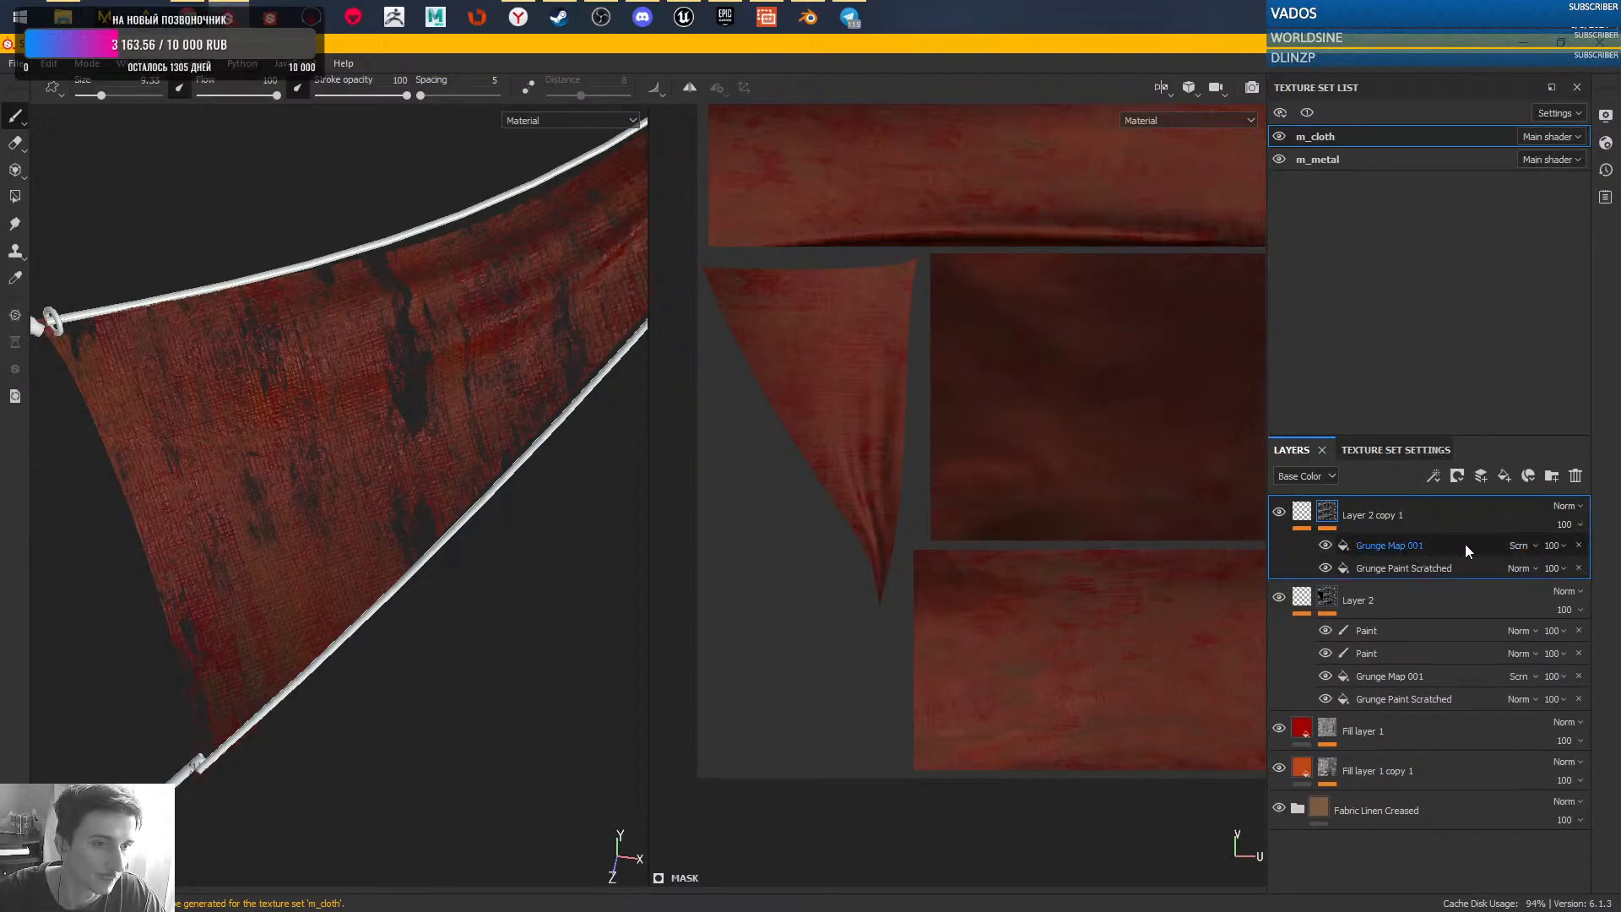
# - Compare the cloth with Layer 2 copy 1 hidden and shown, and rotate its Grunge Map 001 projection to a diagonal direction
pyautogui.click(1469, 551)
pyautogui.click(1279, 513)
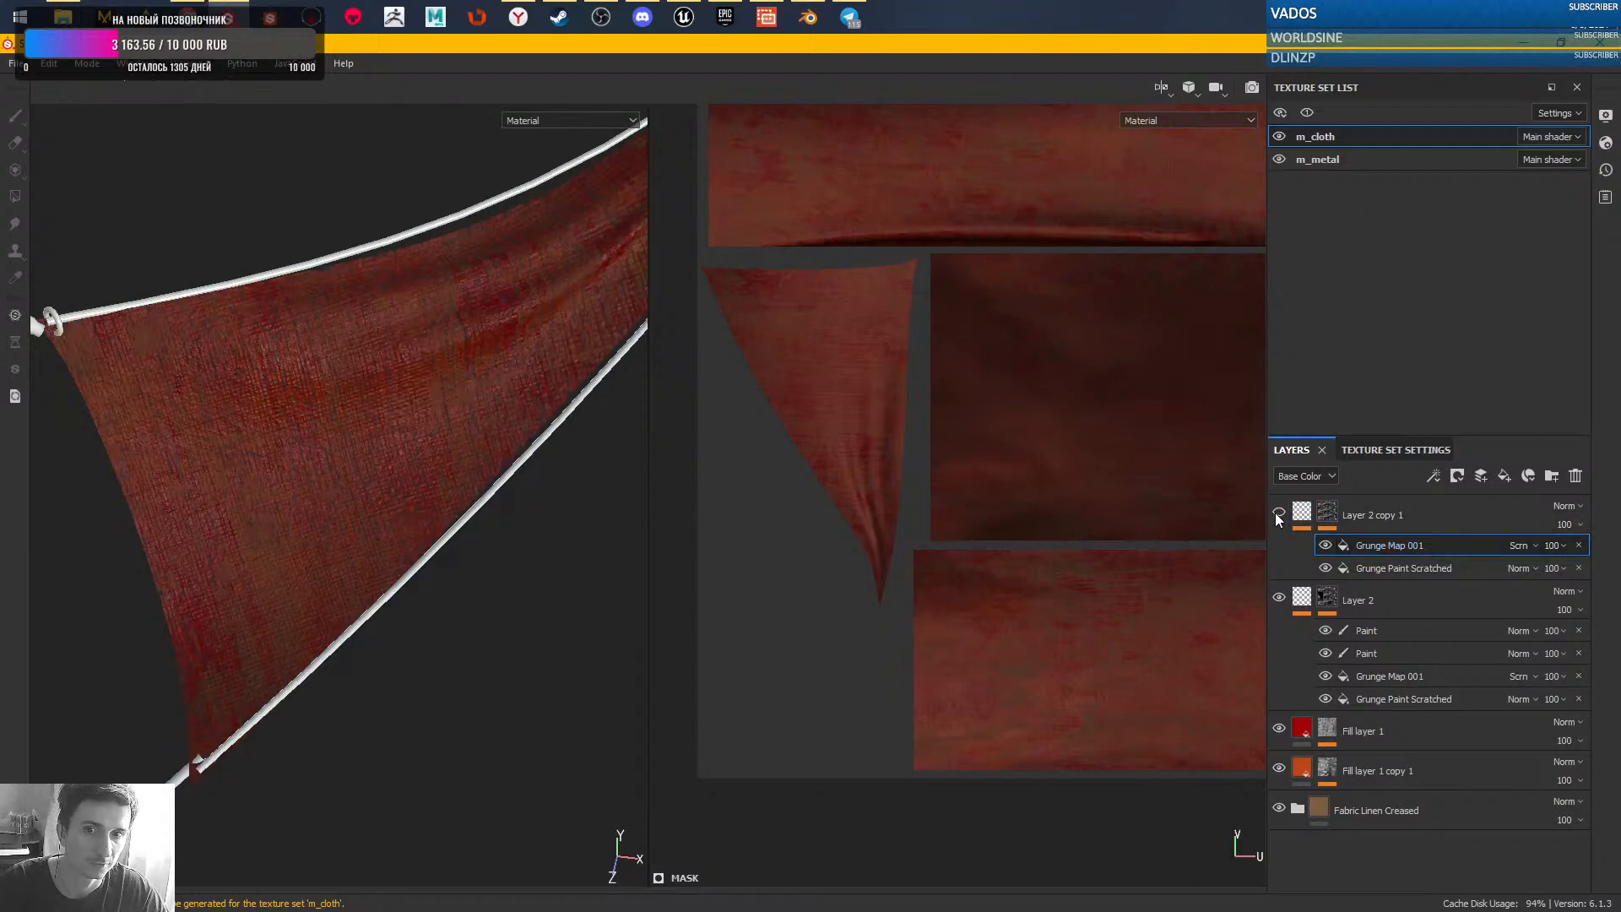
pyautogui.click(1278, 513)
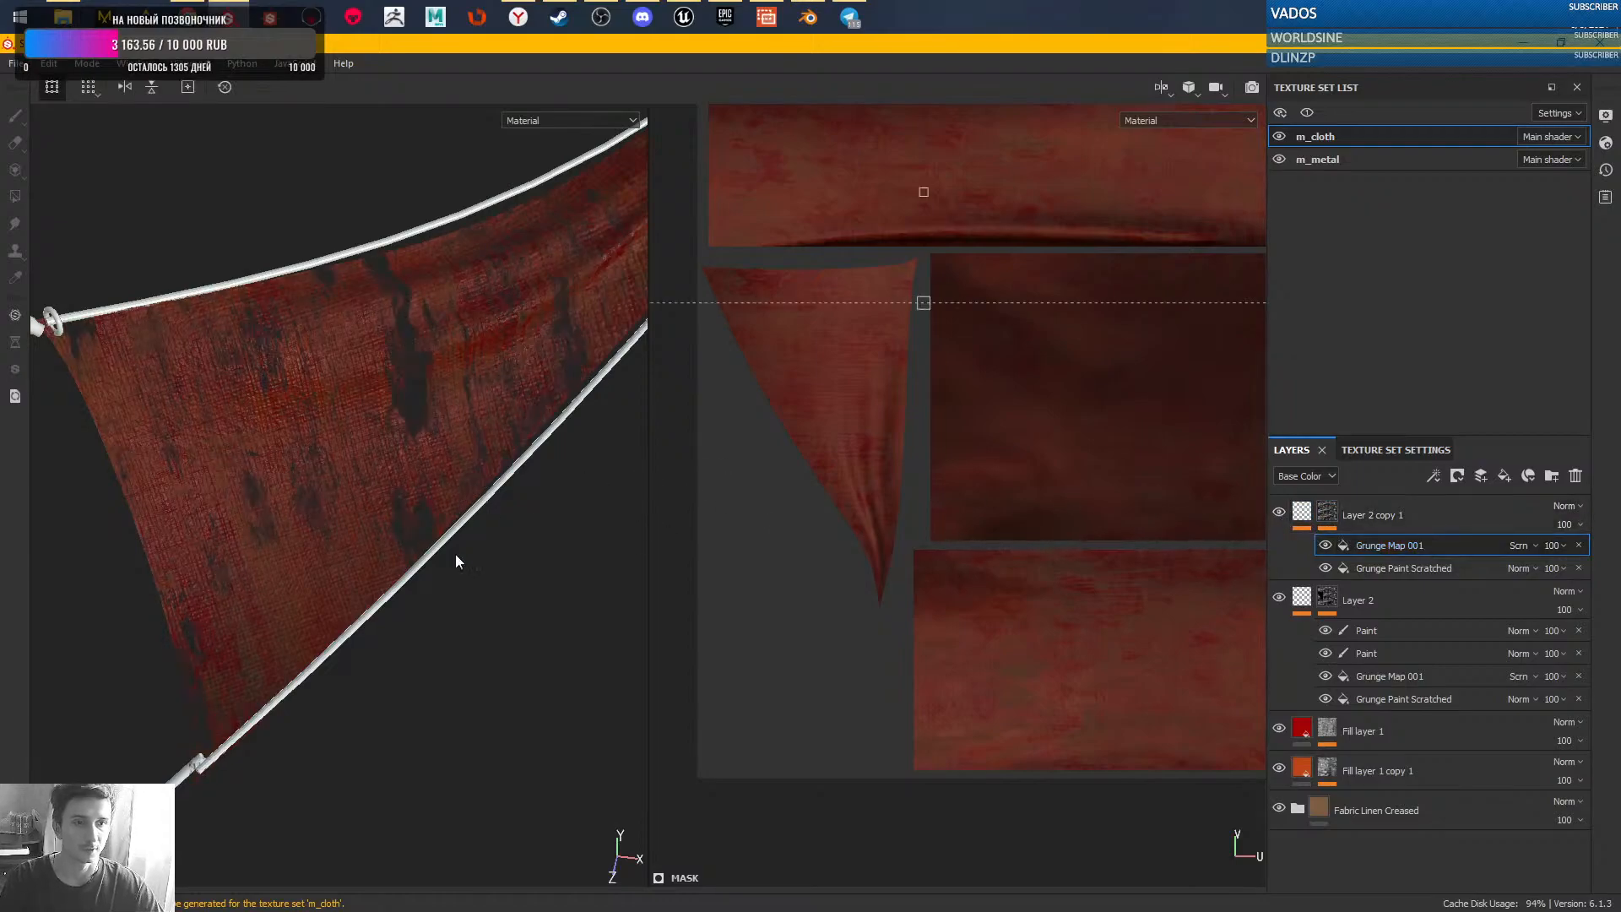
pyautogui.moveTo(445, 580)
pyautogui.keyDown('alt'); pyautogui.mouseDown()
pyautogui.moveTo(506, 441)
pyautogui.moveTo(439, 554)
pyautogui.mouseUp(); pyautogui.keyUp('alt')
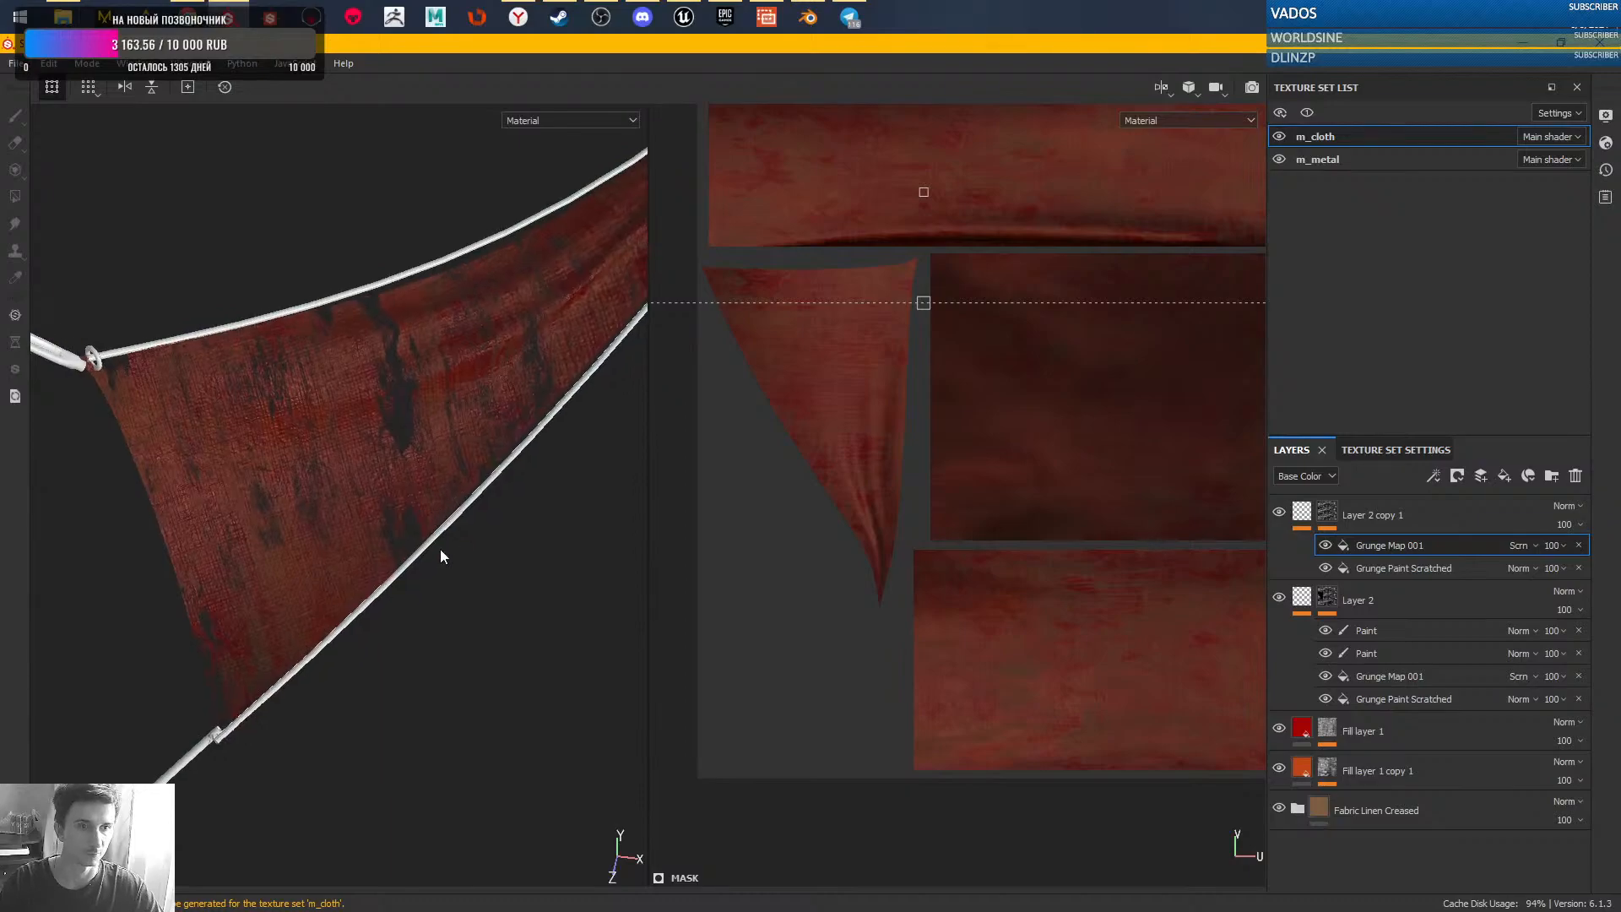
pyautogui.moveTo(924, 302); pyautogui.dragTo(1028, 157)
pyautogui.keyDown('alt'); pyautogui.moveTo(303, 468); pyautogui.dragTo(473, 507); pyautogui.keyUp('alt')
# - Show only the 3D view and inspect the cloth's diagonal dark patches under rotated environment lighting
pyautogui.click(1164, 91)
pyautogui.click(1198, 150)
pyautogui.keyDown('alt'); pyautogui.moveTo(741, 629); pyautogui.dragTo(691, 623, button='right'); pyautogui.keyUp('alt')
pyautogui.keyDown('alt'); pyautogui.moveTo(691, 623); pyautogui.dragTo(758, 511, button='middle'); pyautogui.keyUp('alt')
pyautogui.keyDown('shift'); pyautogui.moveTo(758, 512); pyautogui.dragTo(808, 486, button='right'); pyautogui.keyUp('shift')
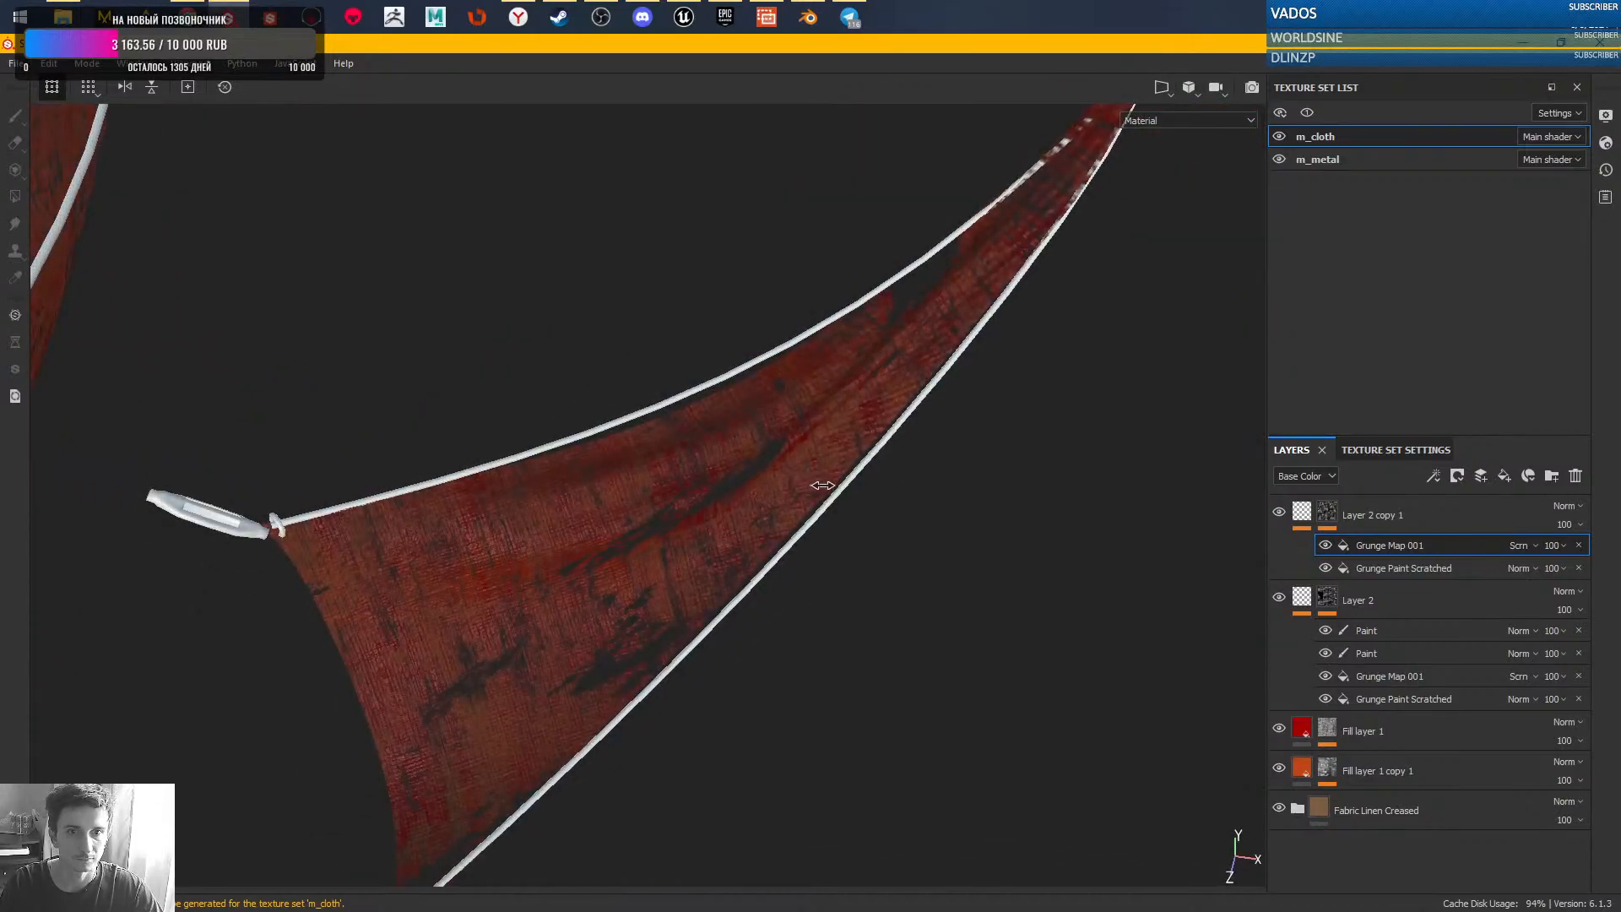
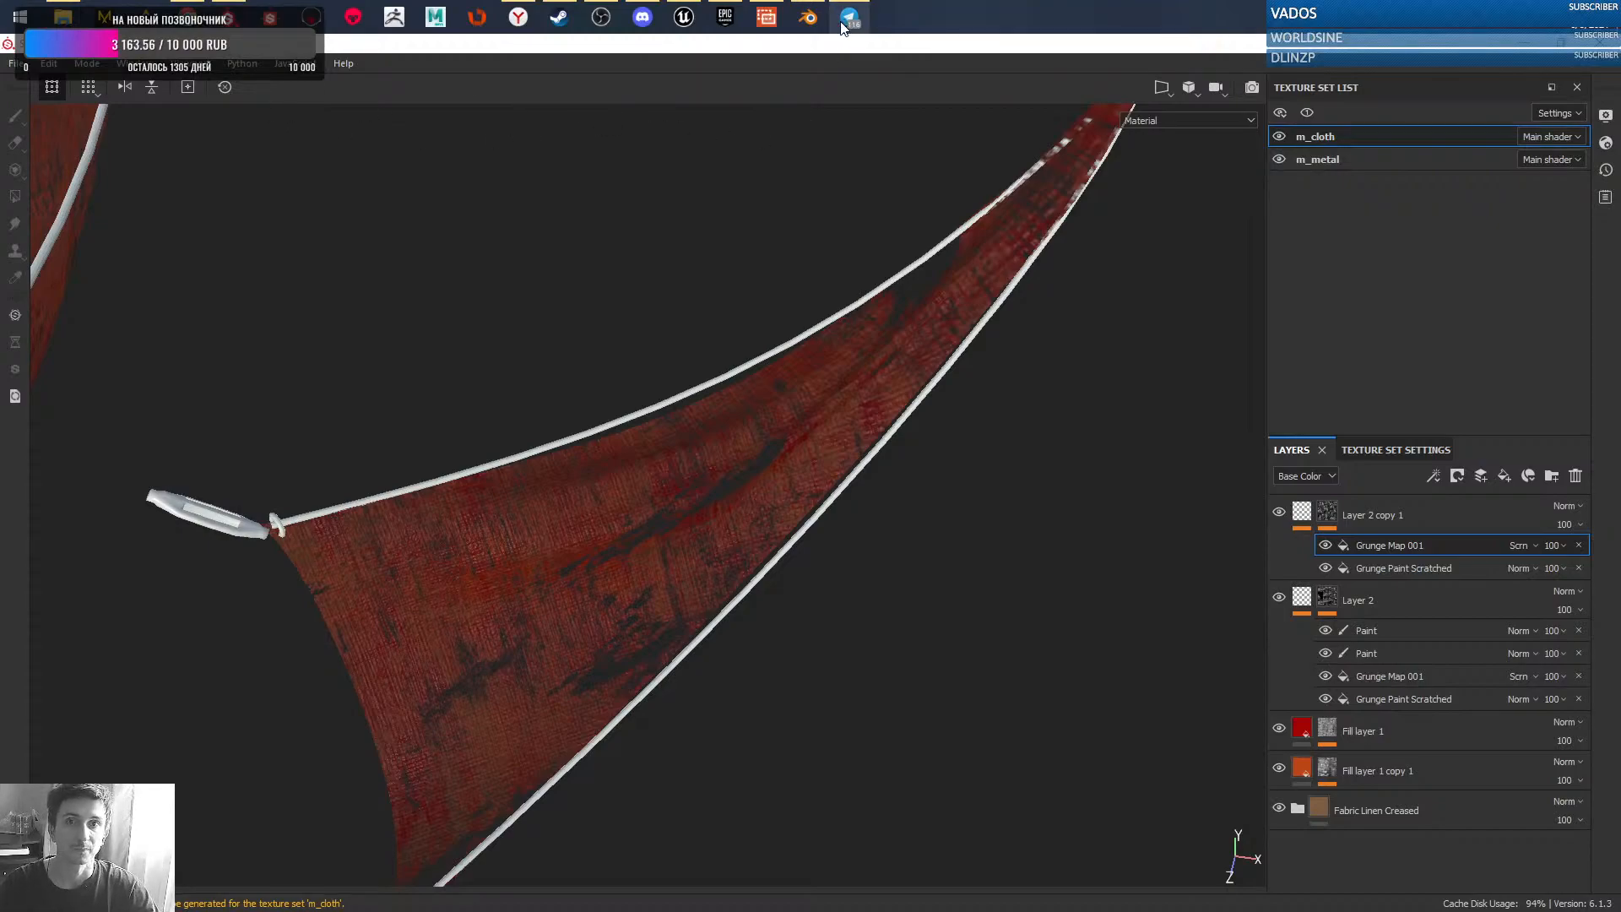
# - Switch to Unreal Editor, dismiss the context menu and select the railed platform with the ramp in the GodsOfDestiny level
pyautogui.click(684, 15)
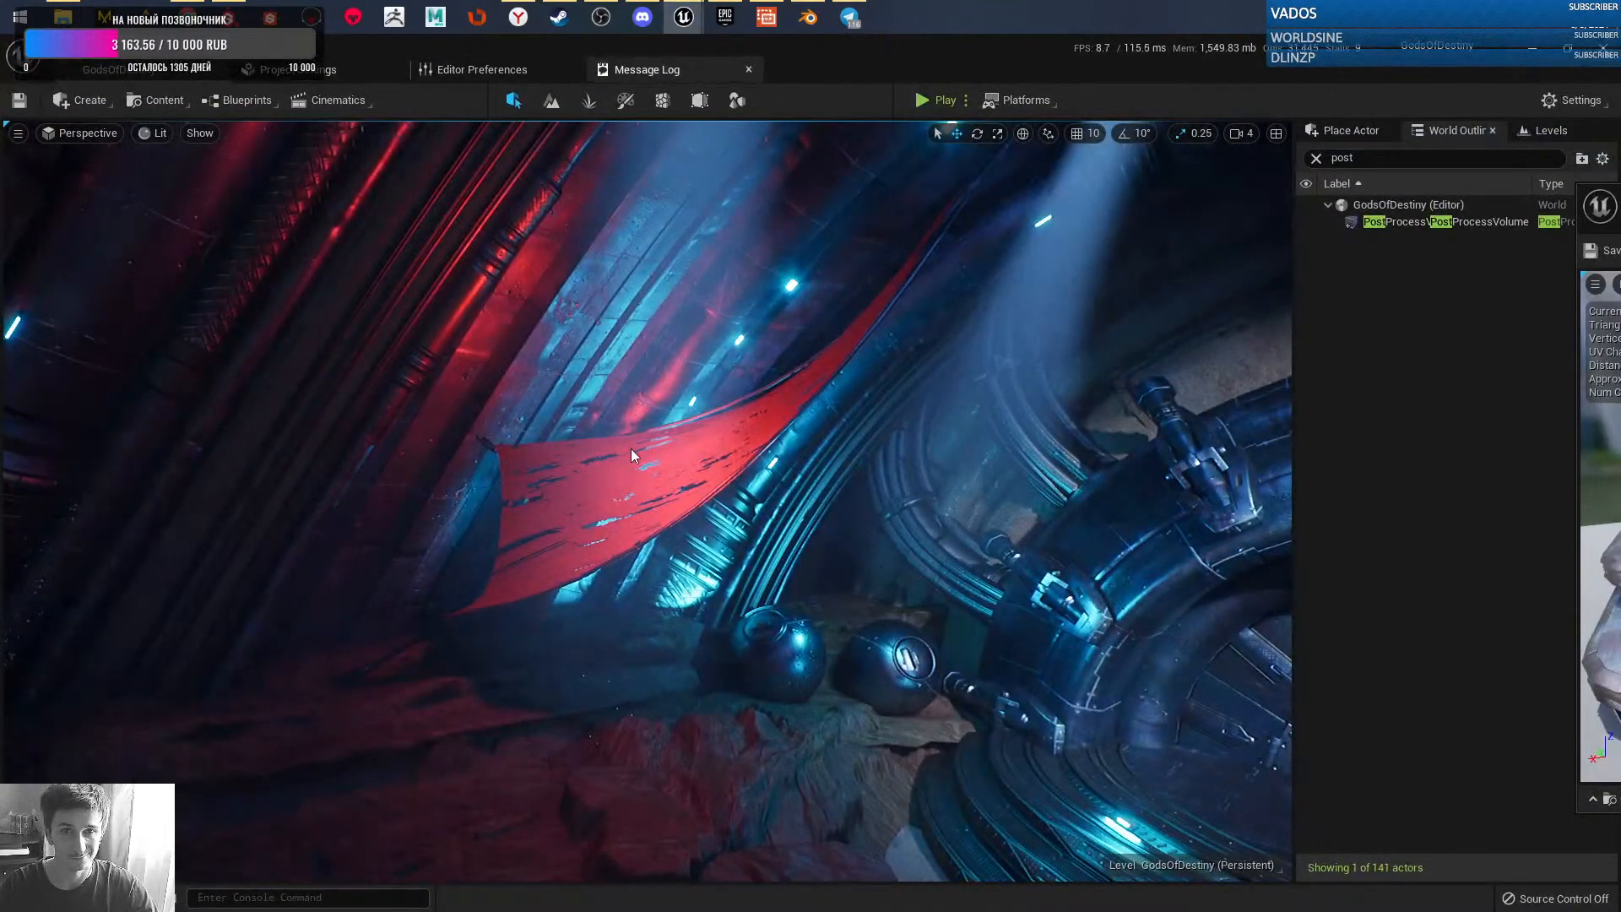
pyautogui.rightClick(932, 146)
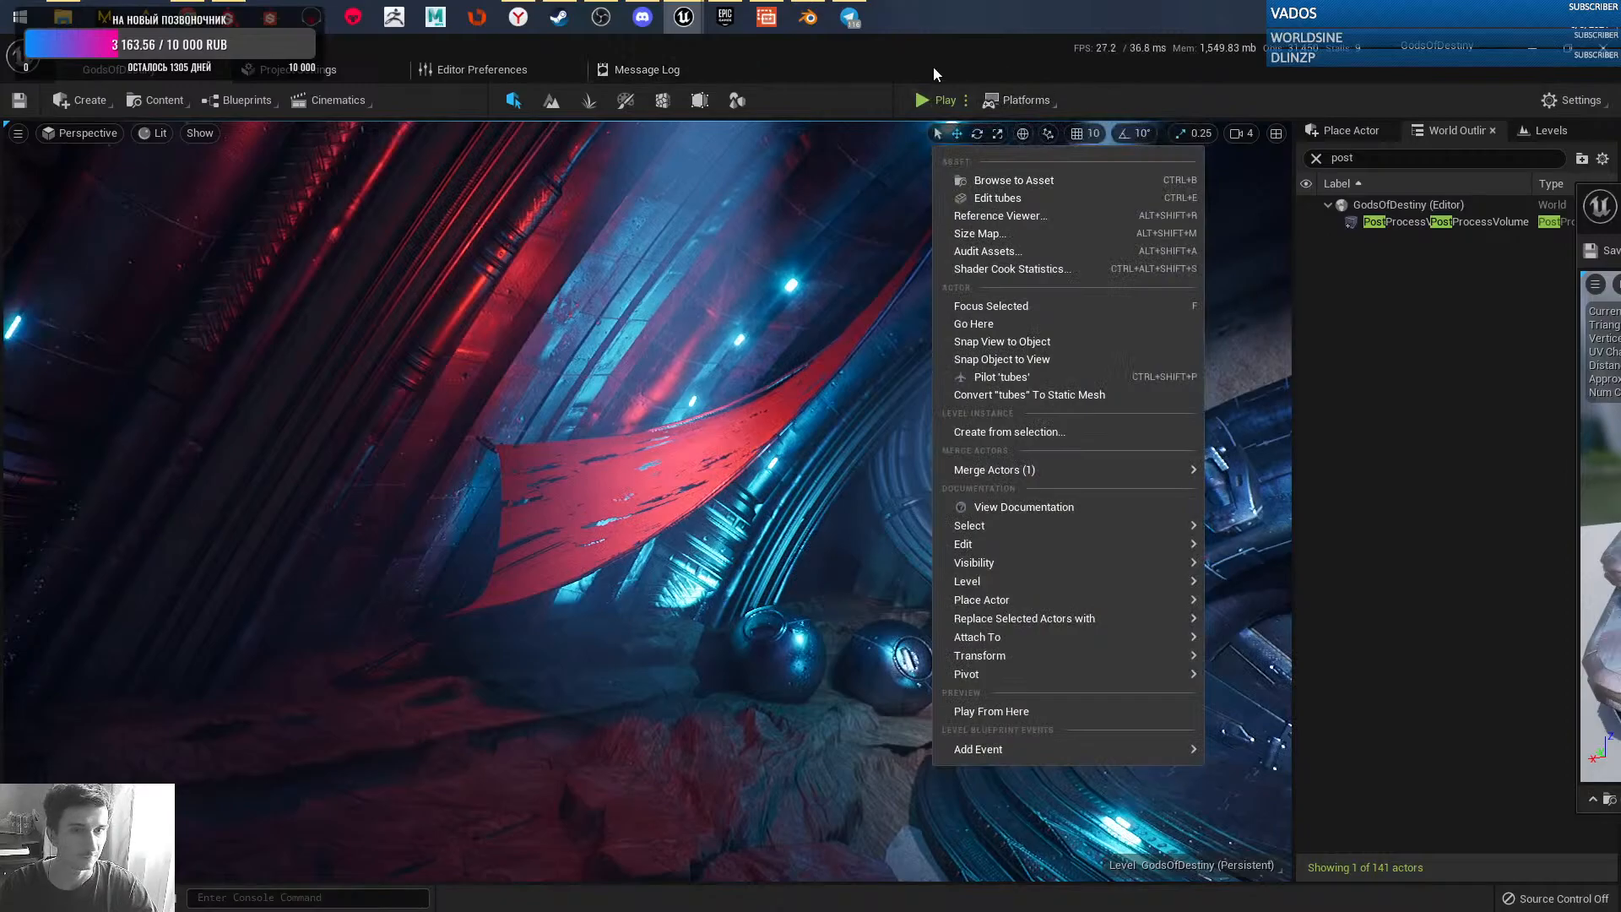
pyautogui.click(909, 103)
pyautogui.moveTo(770, 492); pyautogui.dragTo(532, 451, button='right')
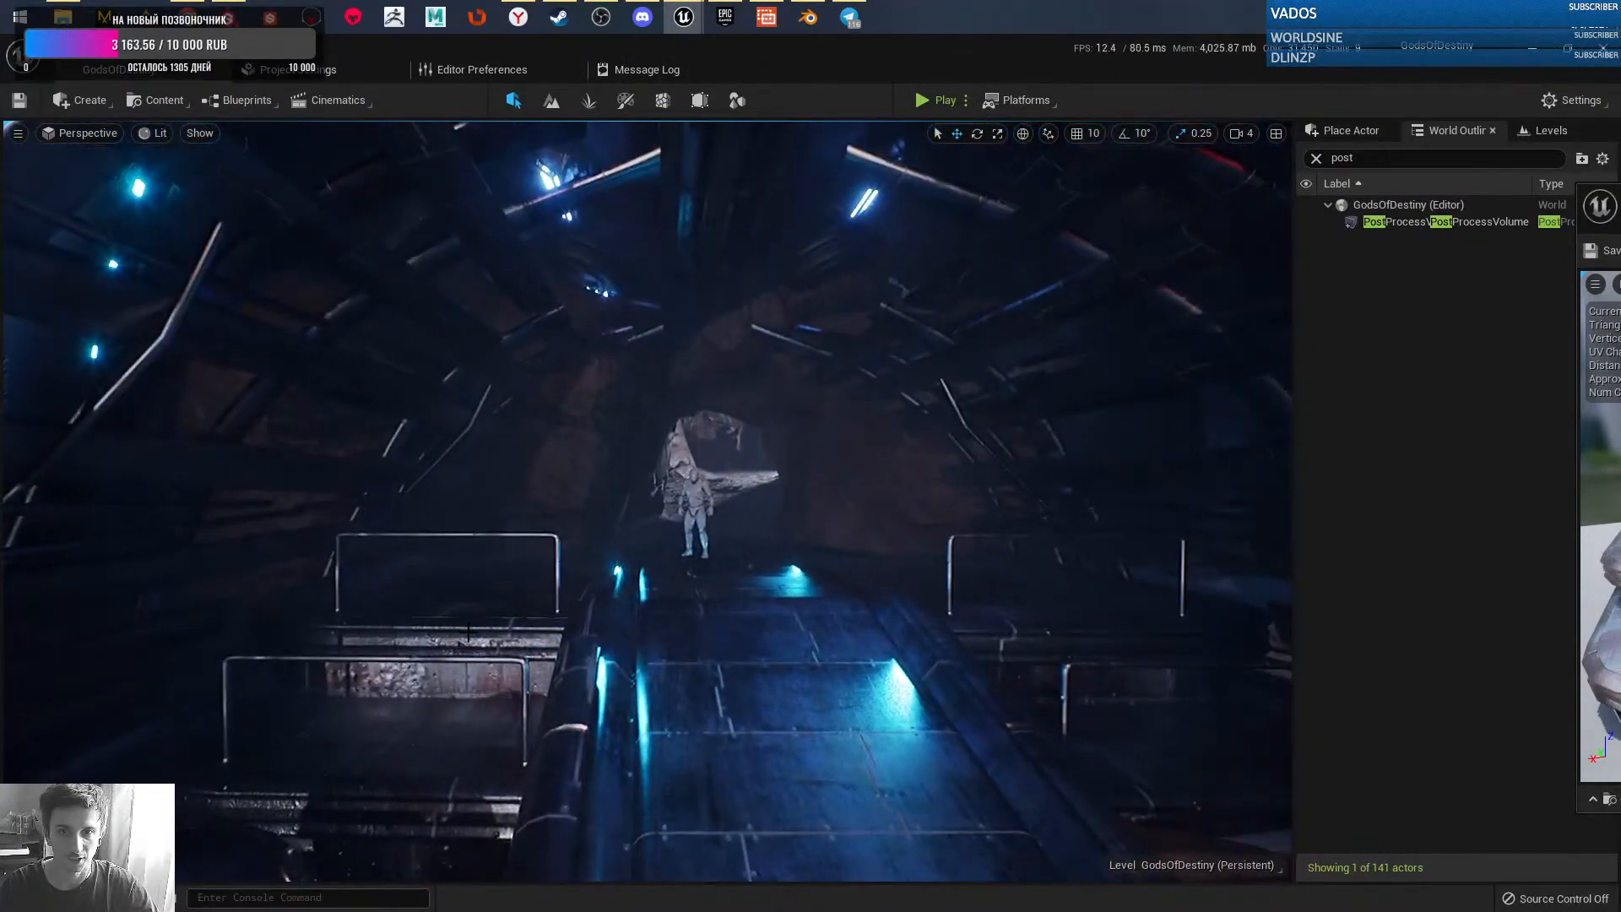
pyautogui.click(733, 644)
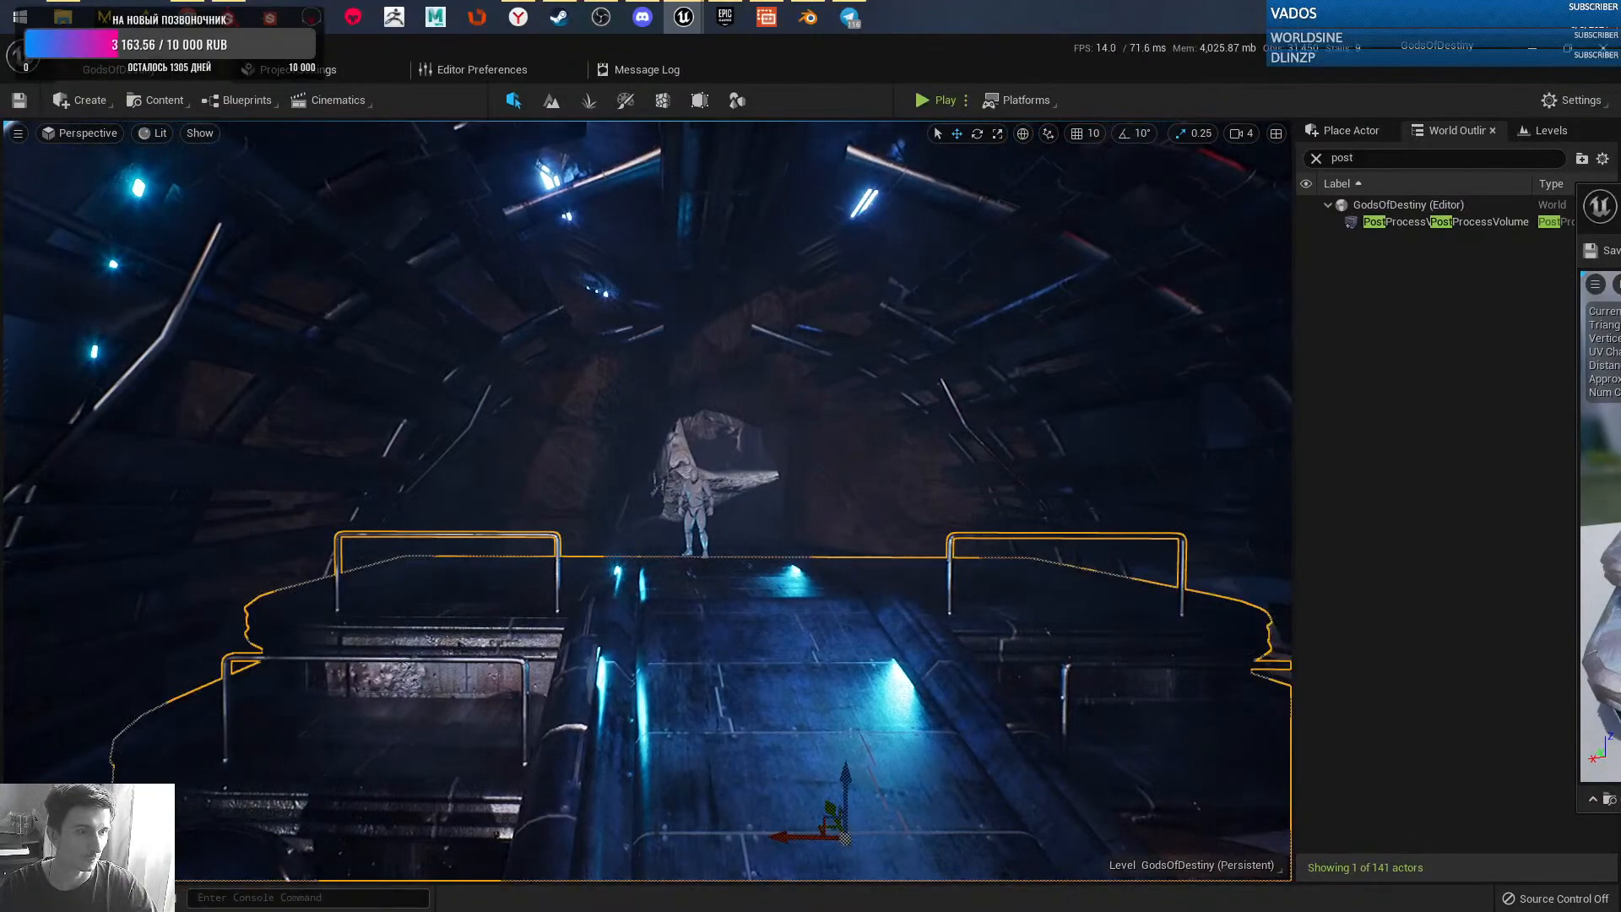
# - Enlarge the platform's static mesh editor, examine the tiled decks and railings from several angles, and close the mesh
pyautogui.moveTo(1620, 204); pyautogui.dragTo(914, 252)
pyautogui.doubleClick(914, 252)
pyautogui.keyDown('alt'); pyautogui.moveTo(652, 583); pyautogui.dragTo(911, 618); pyautogui.keyUp('alt')
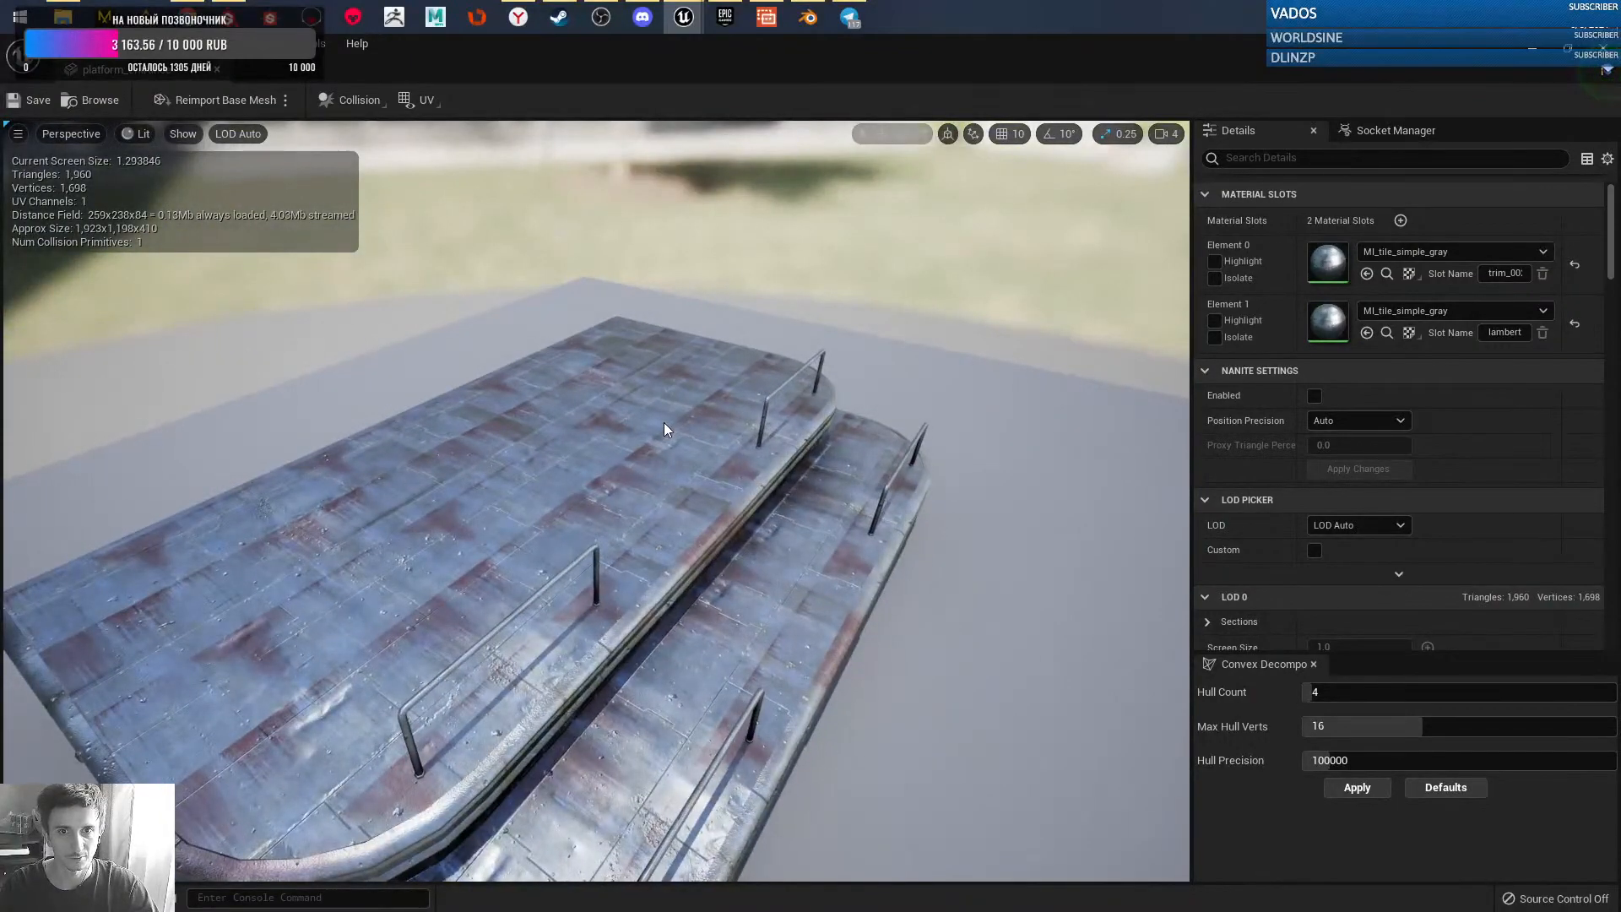
pyautogui.keyDown('alt'); pyautogui.moveTo(704, 412); pyautogui.dragTo(671, 407, button='right'); pyautogui.keyUp('alt')
pyautogui.keyDown('alt'); pyautogui.moveTo(671, 407); pyautogui.dragTo(577, 494); pyautogui.keyUp('alt')
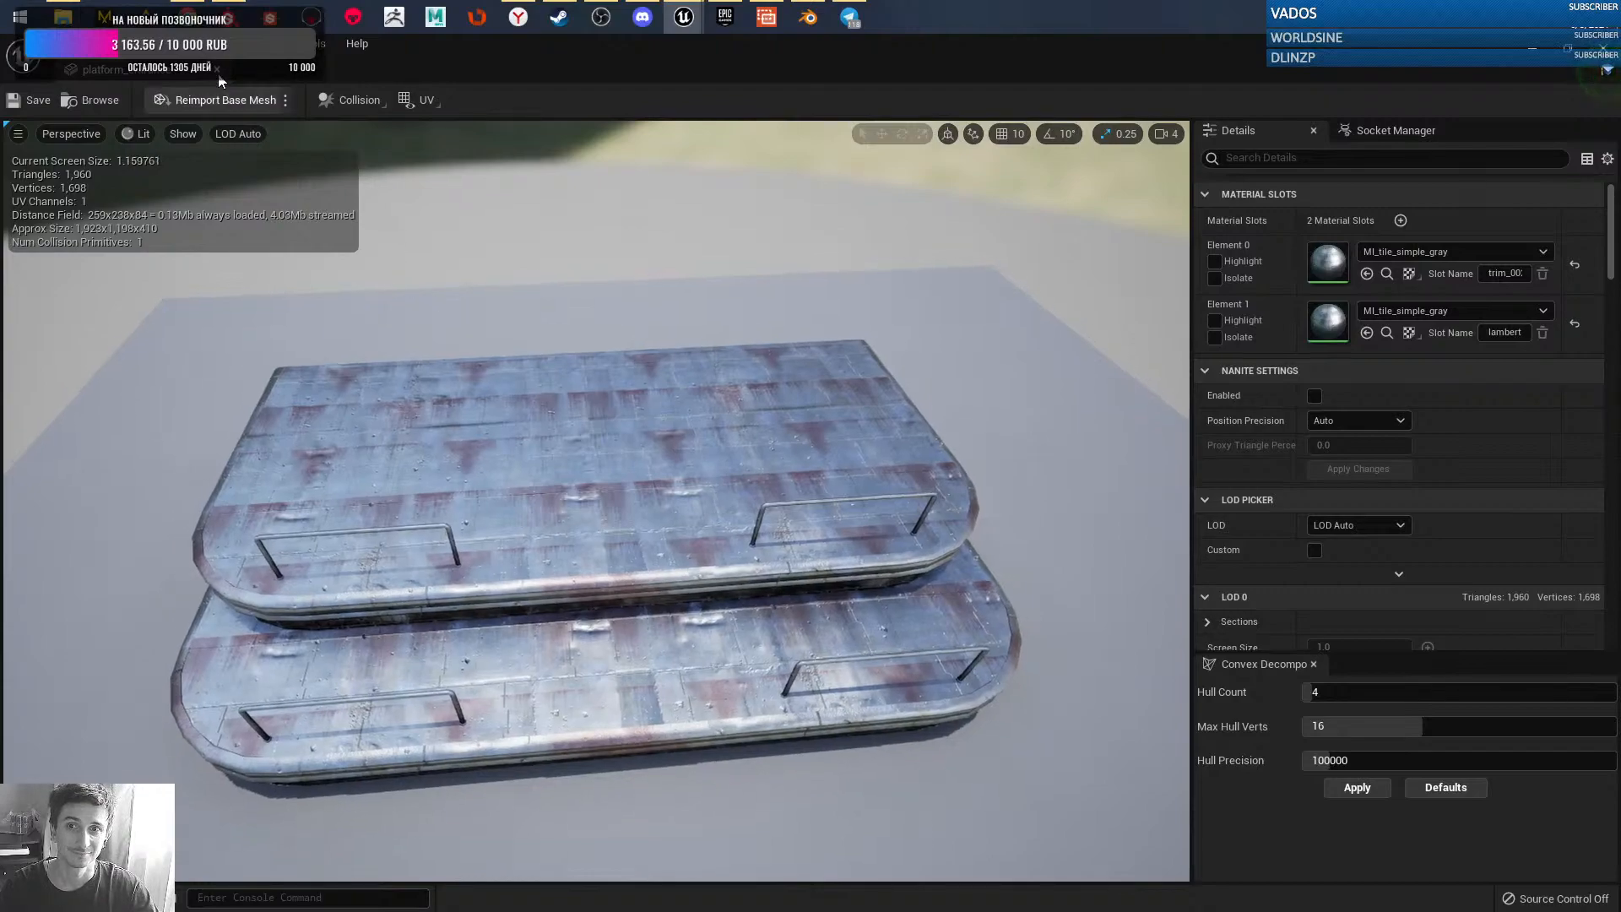
pyautogui.click(217, 70)
# - Examine the ramp and railed platforms in the GodsOfDestiny level with editor overlays hidden
pyautogui.moveTo(844, 532); pyautogui.dragTo(777, 595, button='right')
pyautogui.press('g')
pyautogui.moveTo(962, 531); pyautogui.dragTo(1046, 487, button='right')
pyautogui.press('g')
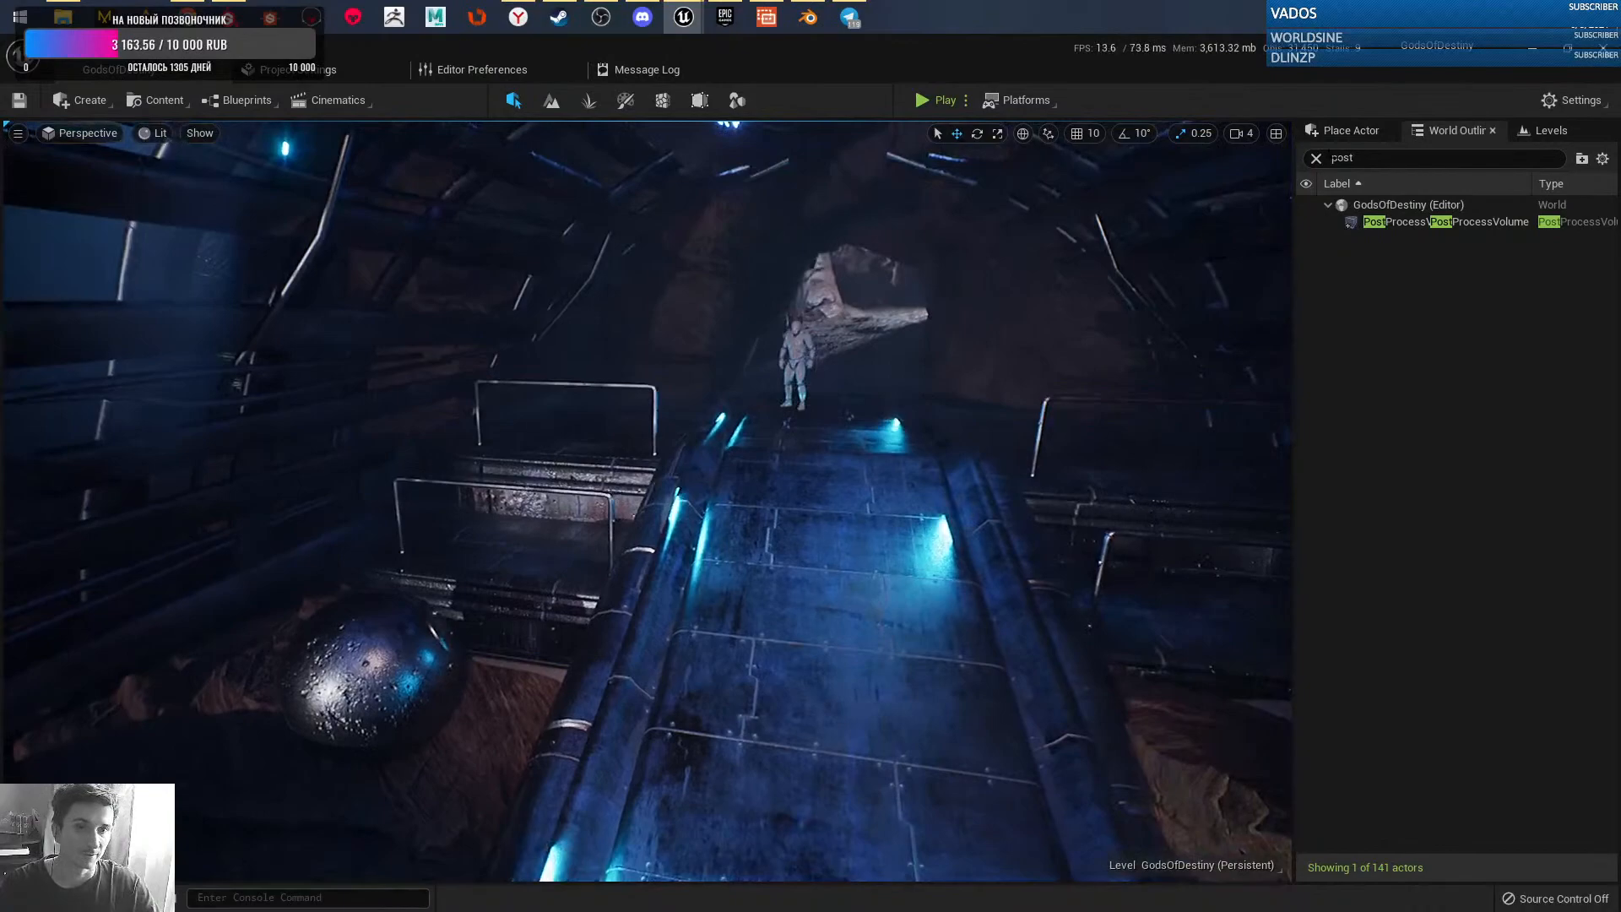
# - Switch to Substance Painter and save the cloth project
pyautogui.click(228, 15)
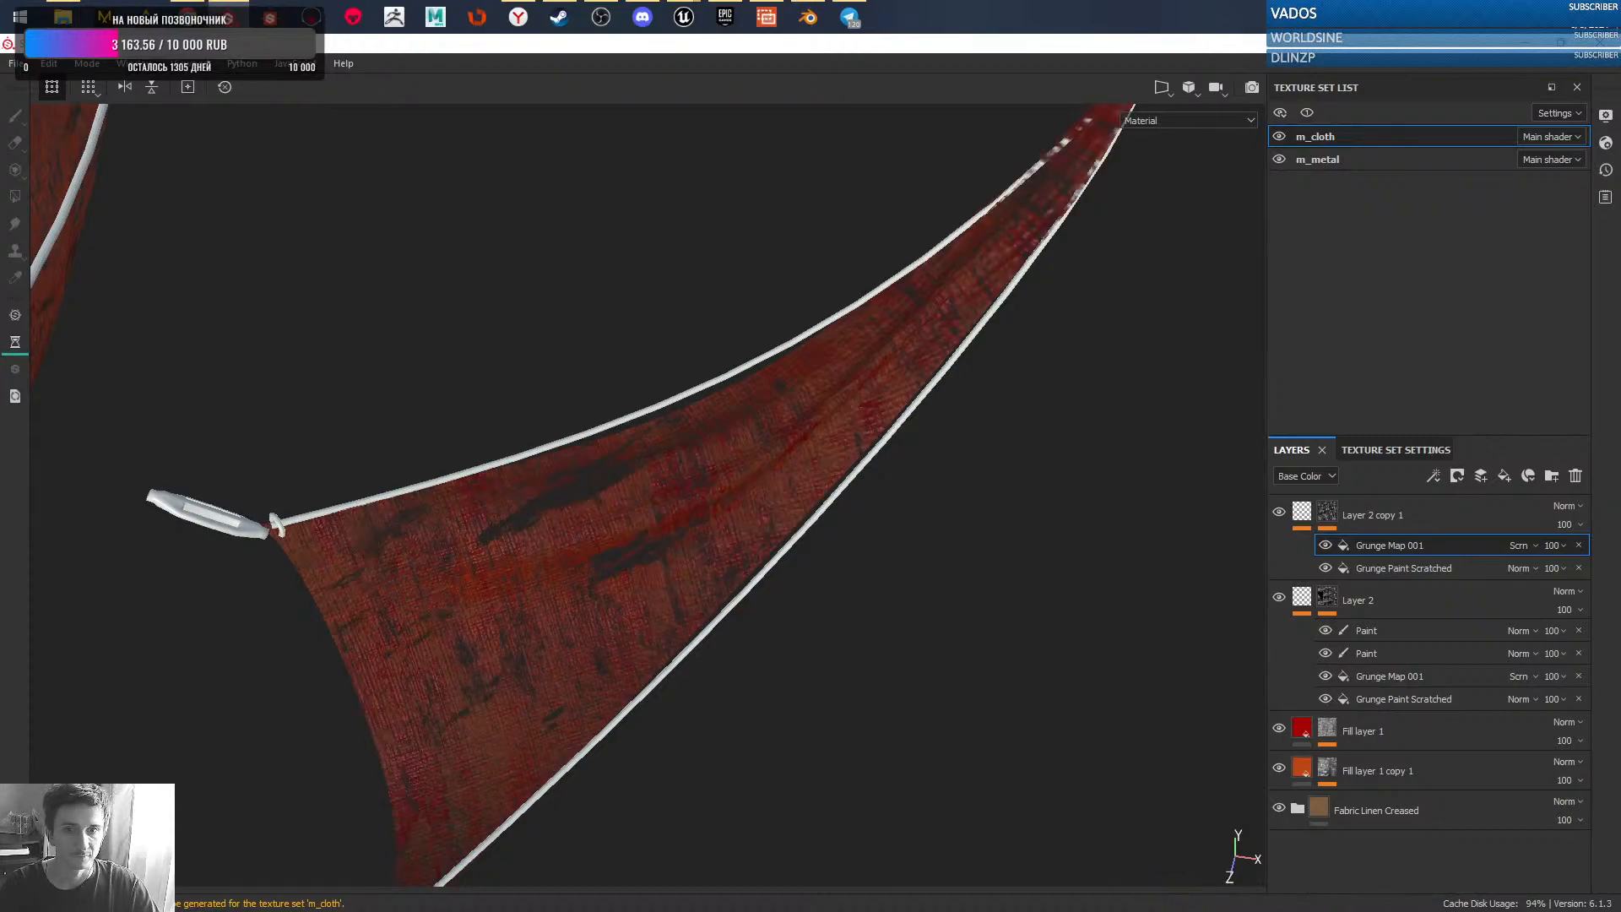
pyautogui.hotkey('ctrl', 's')
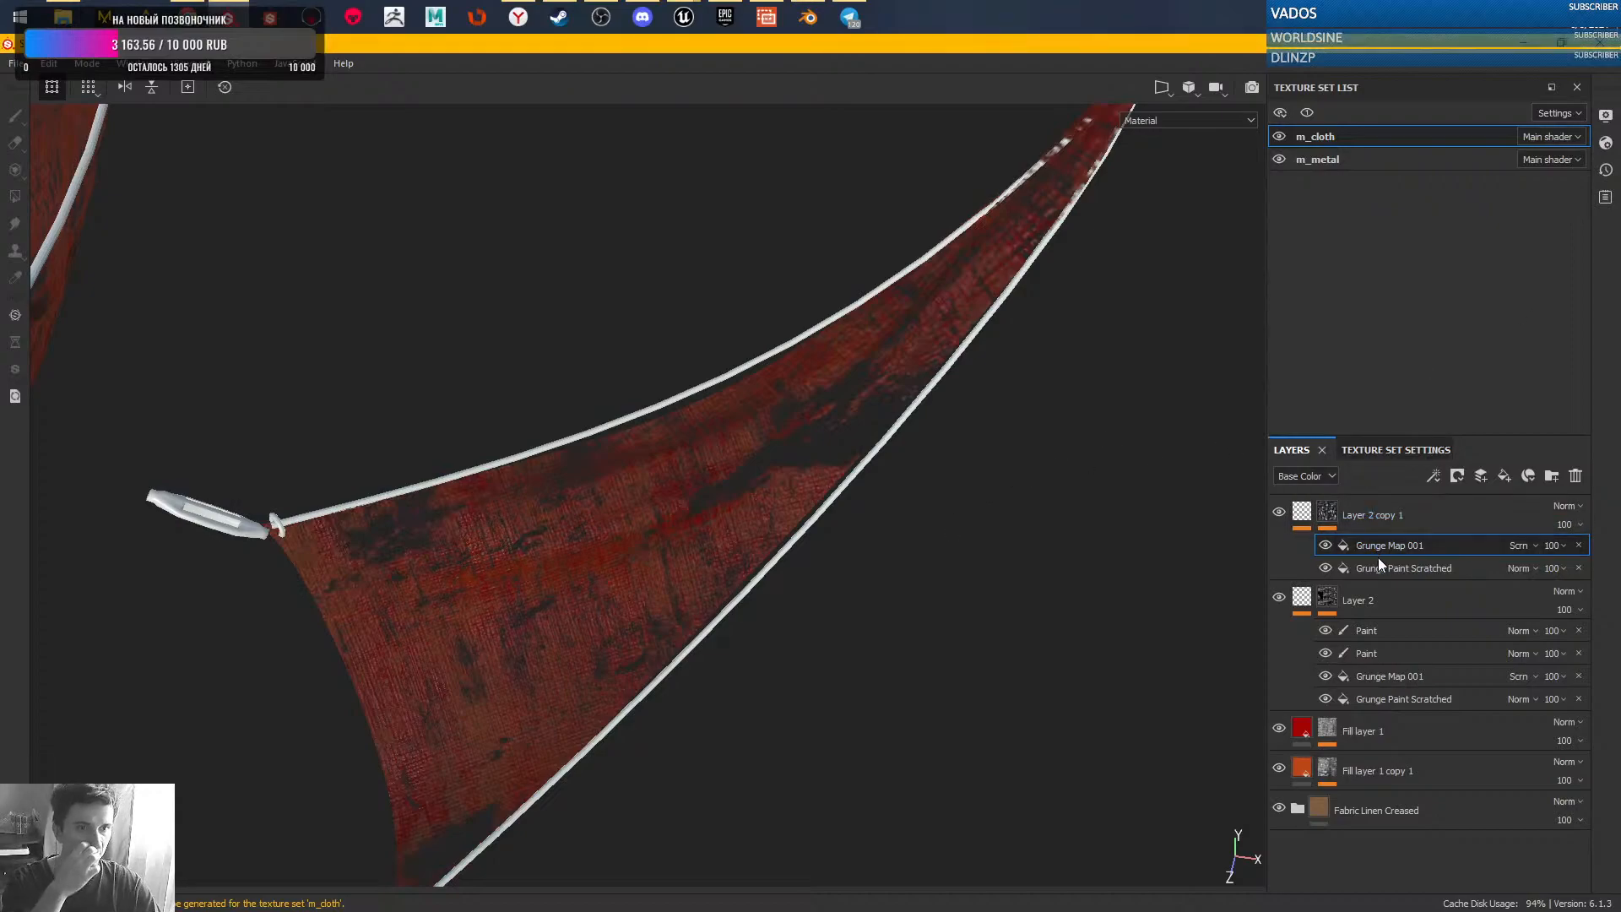
# - Adjust the Grunge Paint Scratched and Grunge Map 001 patterns in Layer 2 copy 1's mask, checking the dark patches on the triangular cloth
pyautogui.click(1325, 568)
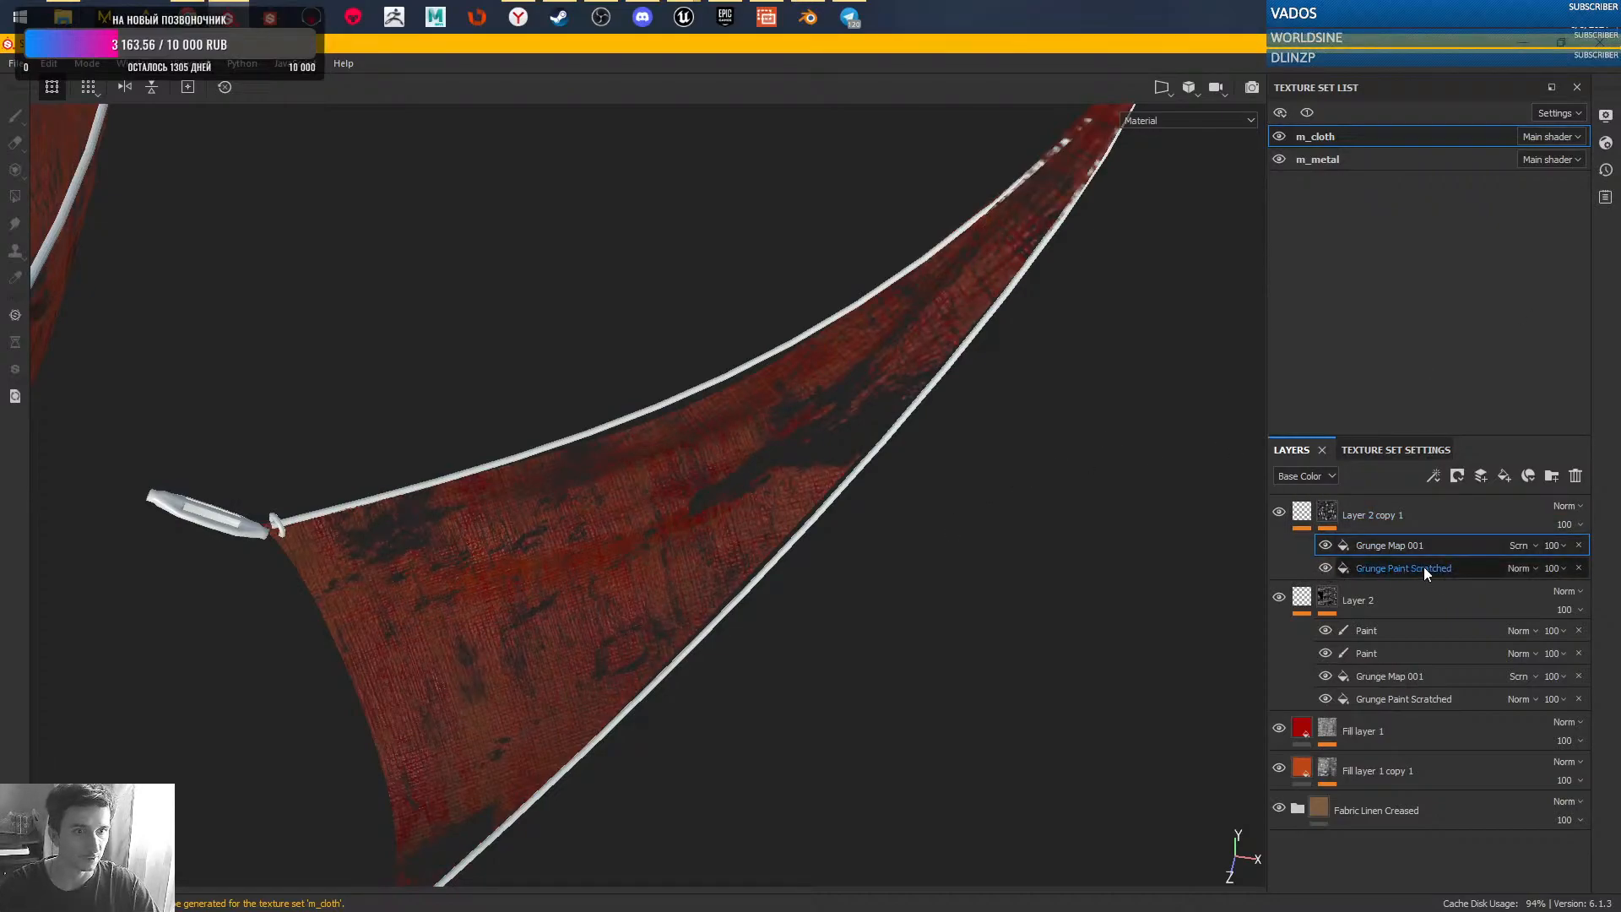
pyautogui.click(1473, 567)
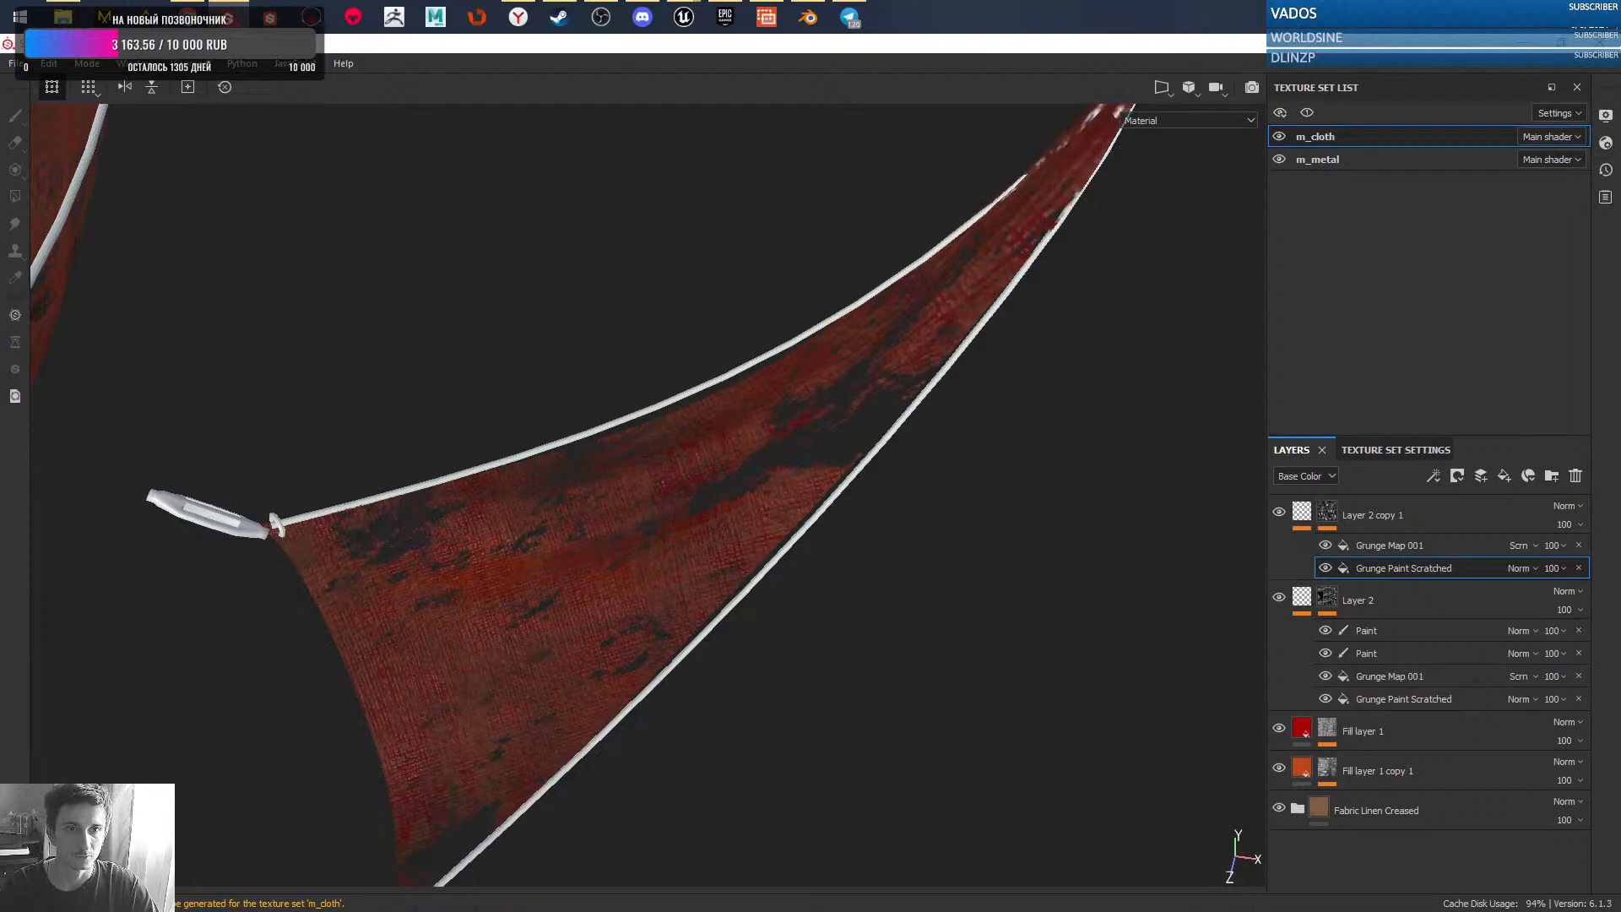
pyautogui.keyDown('alt'); pyautogui.moveTo(760, 437); pyautogui.dragTo(524, 318); pyautogui.keyUp('alt')
pyautogui.keyDown('alt'); pyautogui.moveTo(524, 318); pyautogui.dragTo(680, 470, button='right'); pyautogui.keyUp('alt')
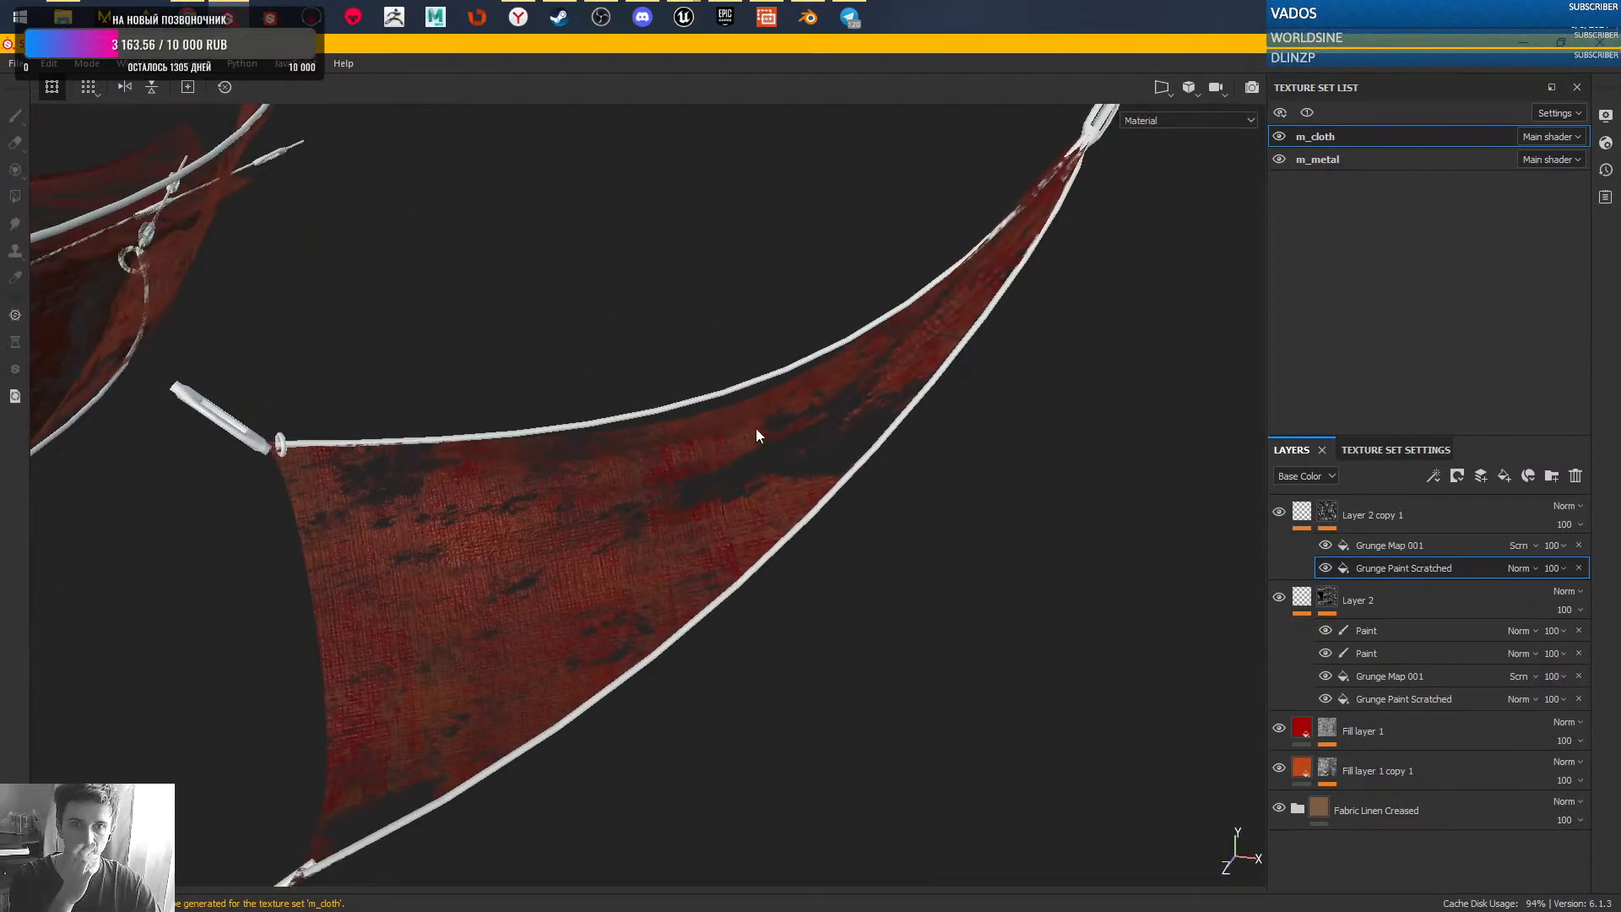
pyautogui.click(1461, 546)
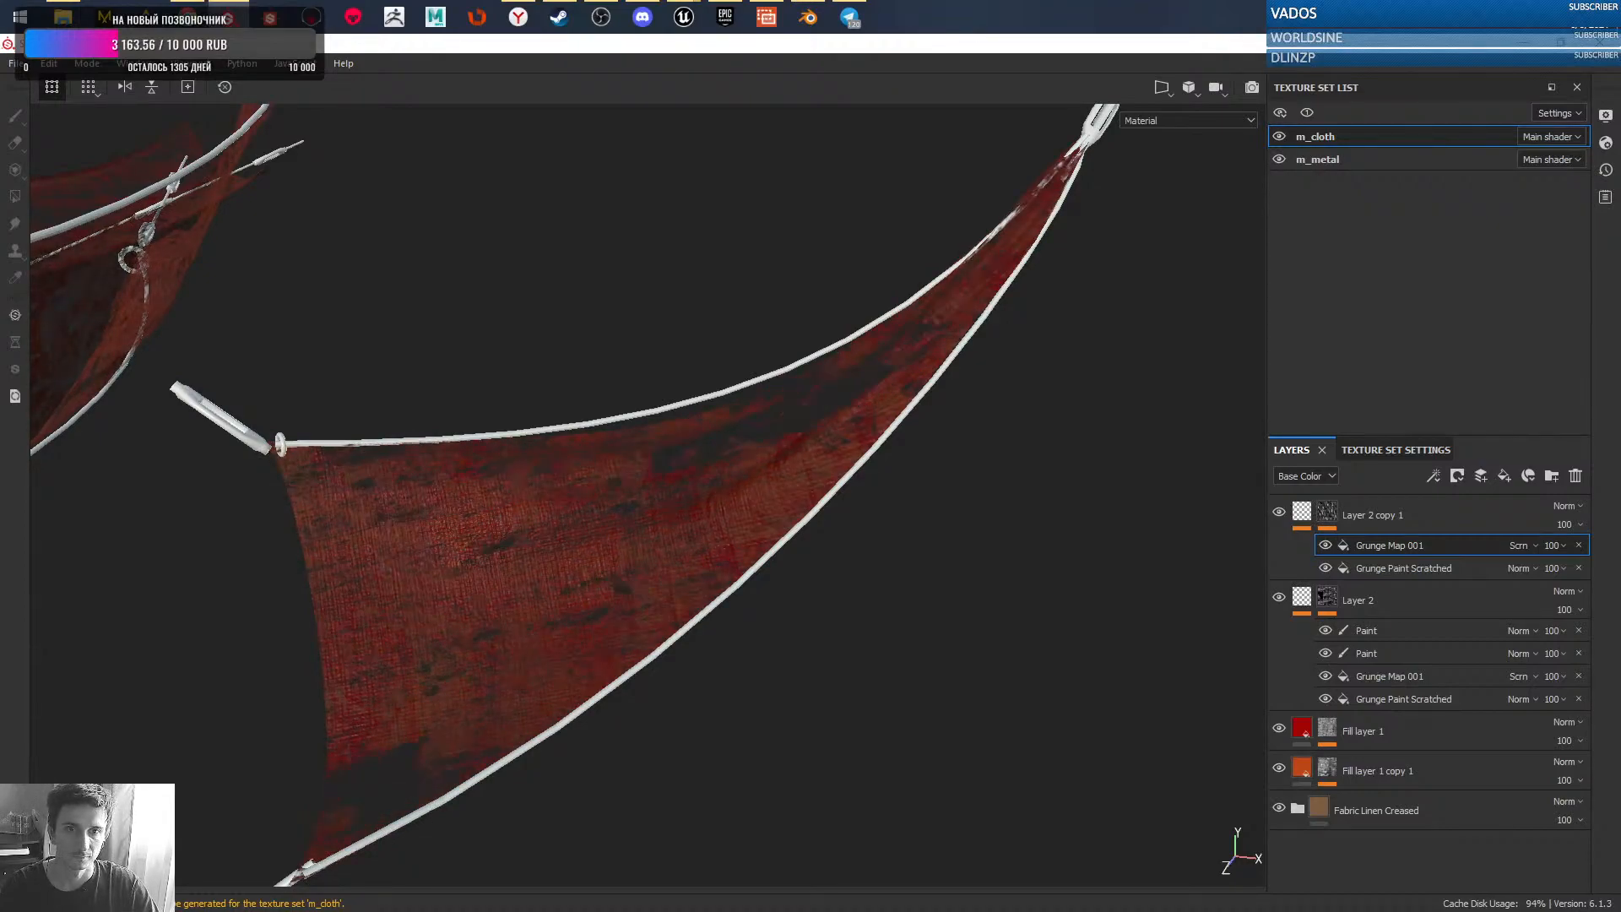
pyautogui.keyDown('alt'); pyautogui.moveTo(717, 473); pyautogui.dragTo(568, 569); pyautogui.keyUp('alt')
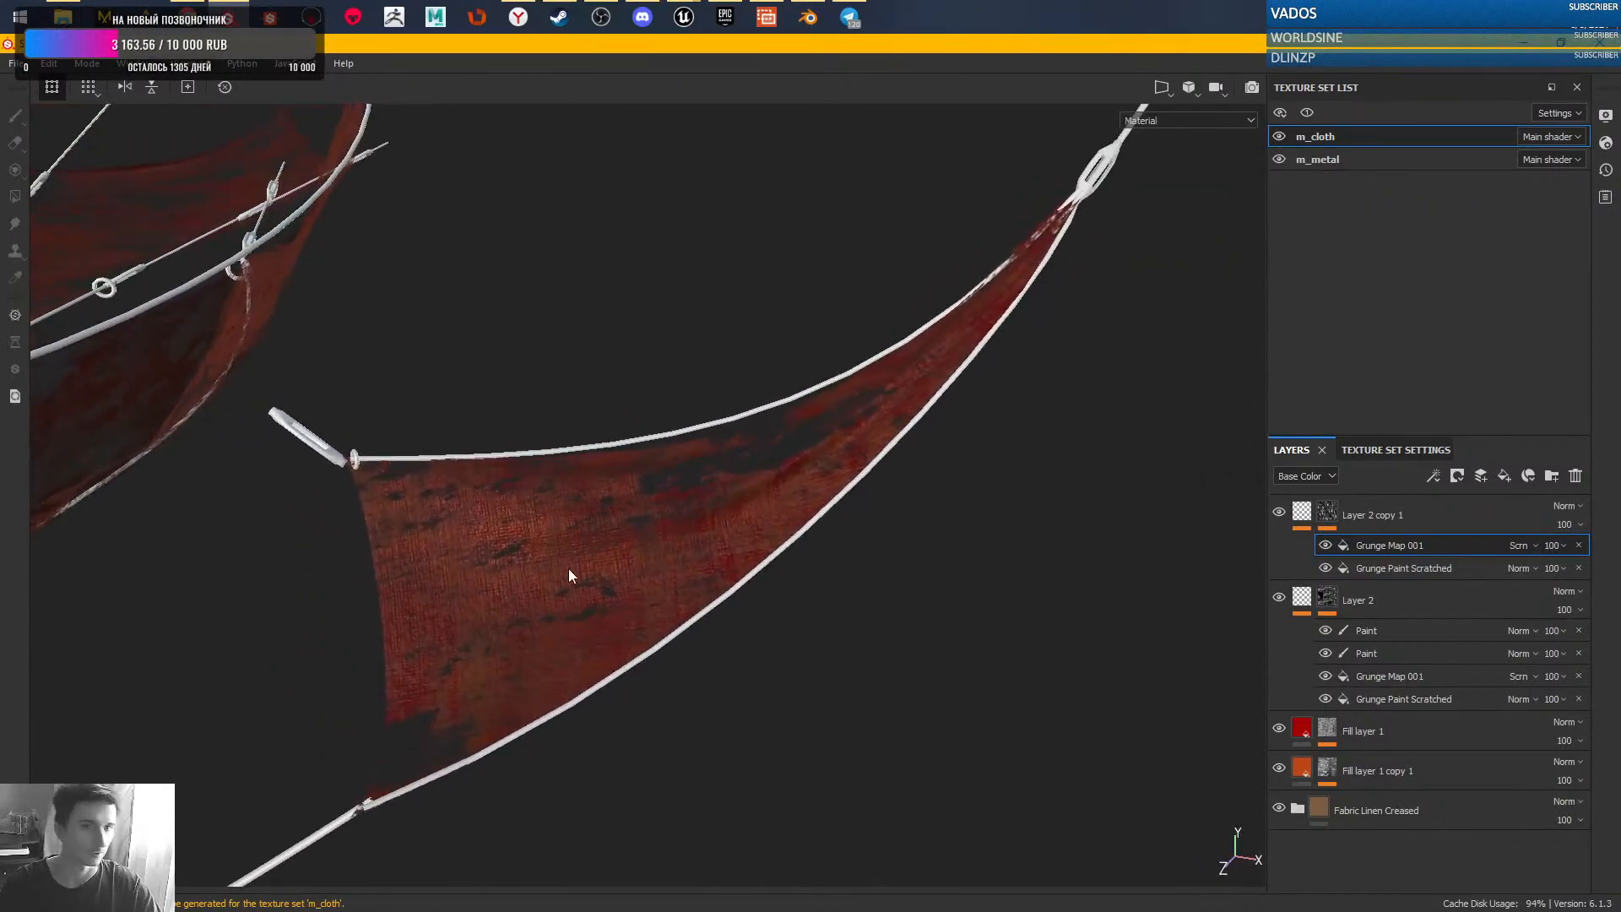
# - Add a Paint effect to the mask of Layer 2 copy 1 above its two grunge fills
pyautogui.click(1435, 517)
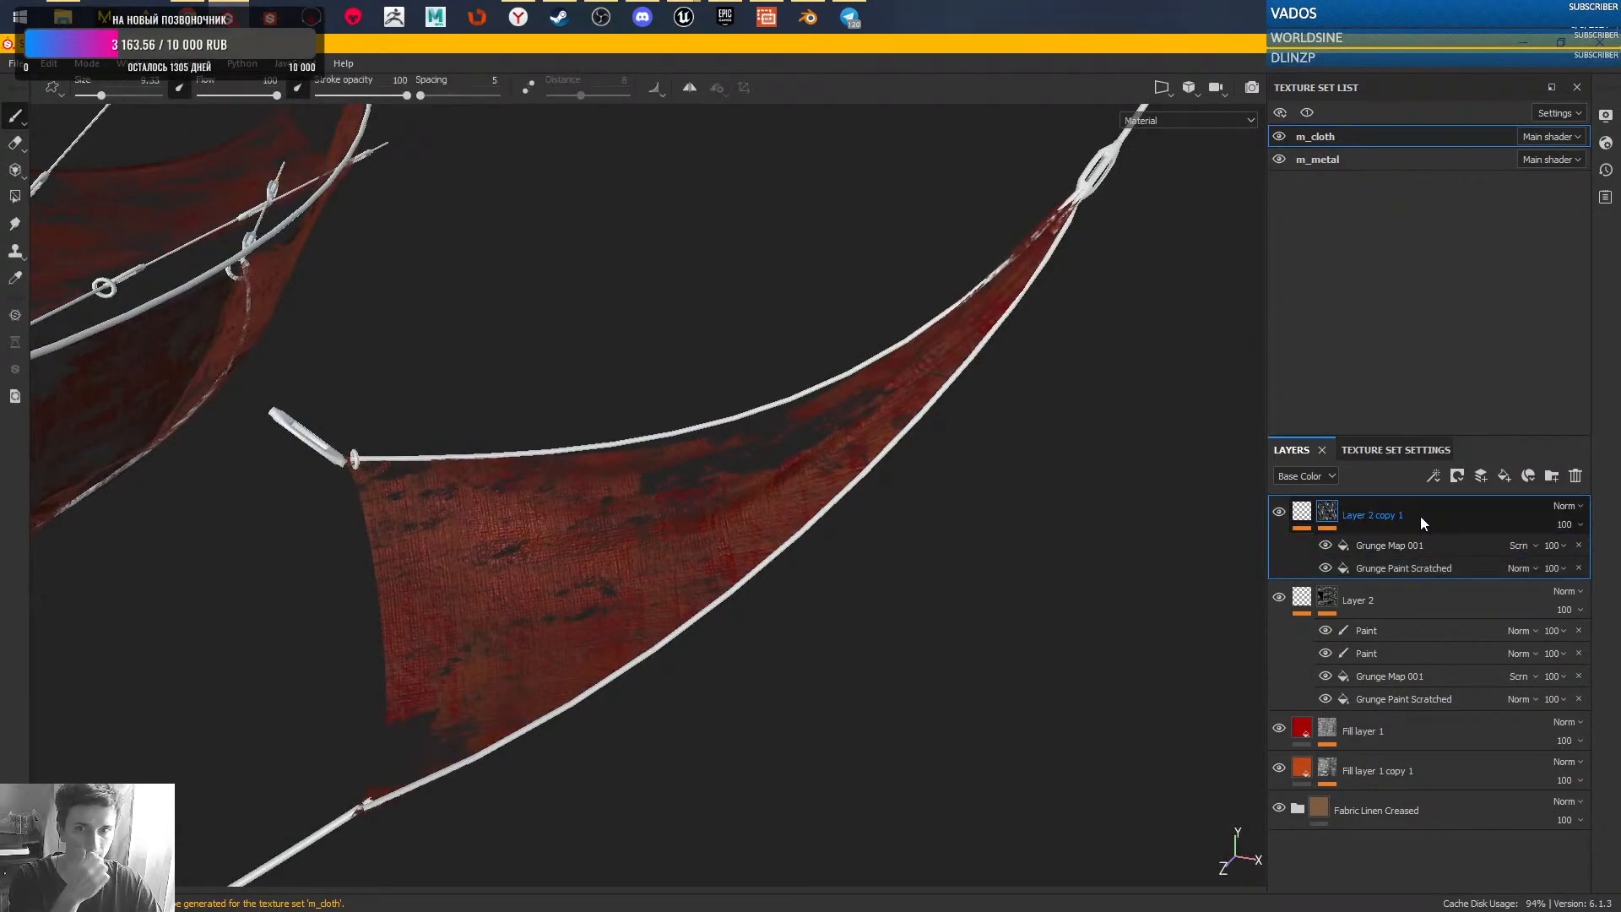
pyautogui.keyDown('alt'); pyautogui.moveTo(718, 498); pyautogui.dragTo(597, 477, button='right'); pyautogui.keyUp('alt')
pyautogui.moveTo(597, 477)
pyautogui.keyDown('alt'); pyautogui.mouseDown()
pyautogui.moveTo(803, 560)
pyautogui.moveTo(818, 535)
pyautogui.moveTo(763, 532)
pyautogui.moveTo(684, 491)
pyautogui.moveTo(774, 655)
pyautogui.moveTo(887, 591)
pyautogui.mouseUp(); pyautogui.keyUp('alt')
pyautogui.rightClick(1327, 517)
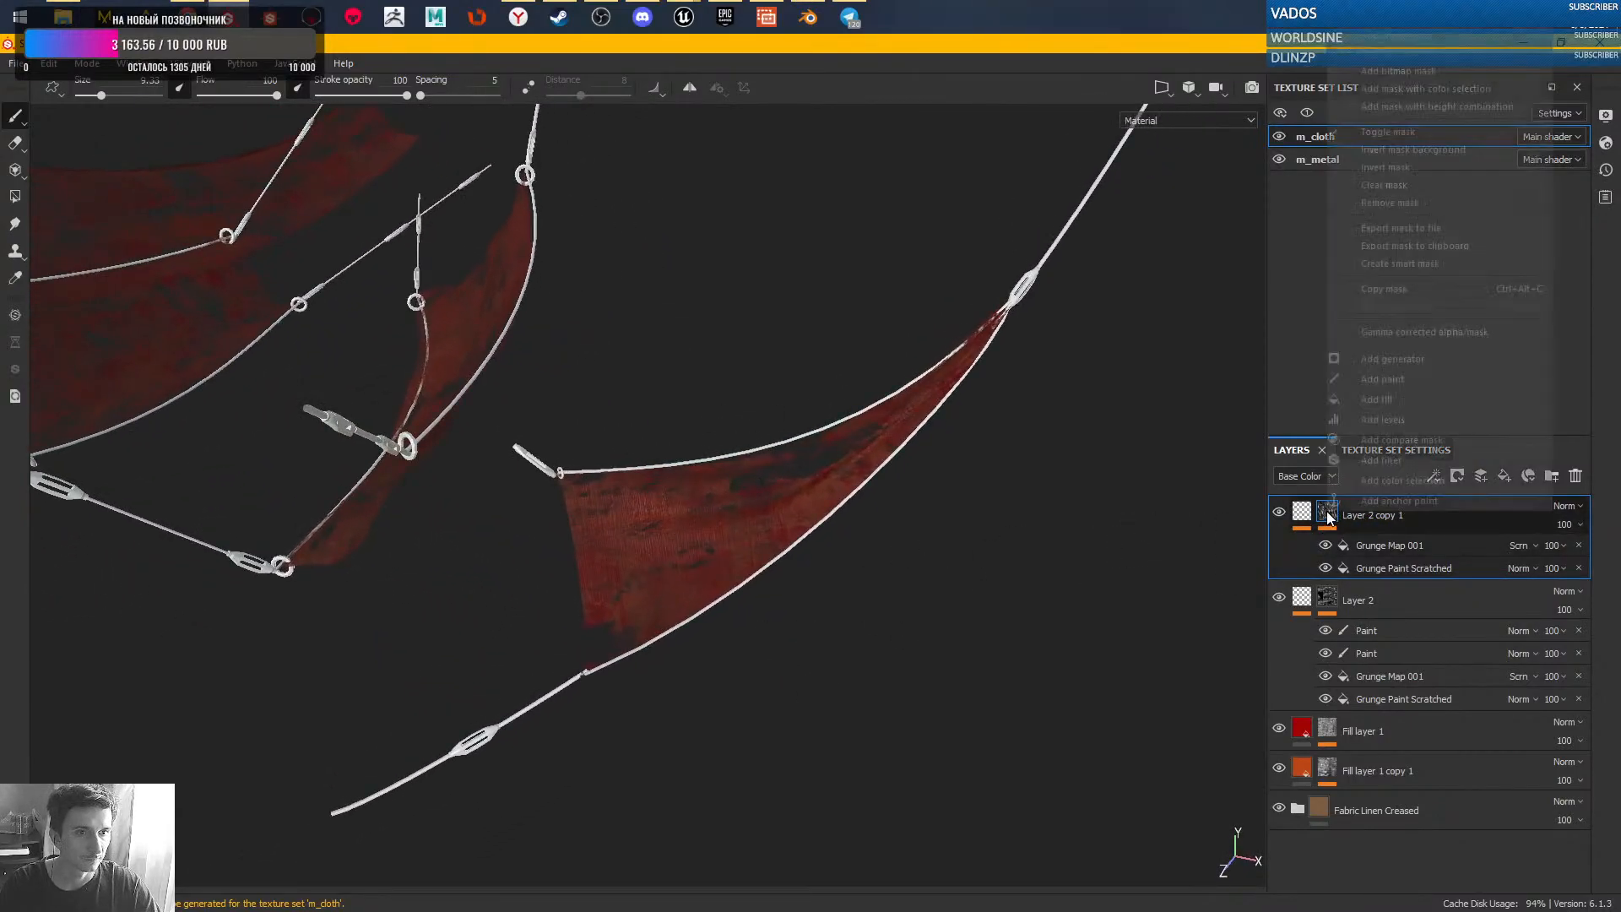
pyautogui.click(1406, 377)
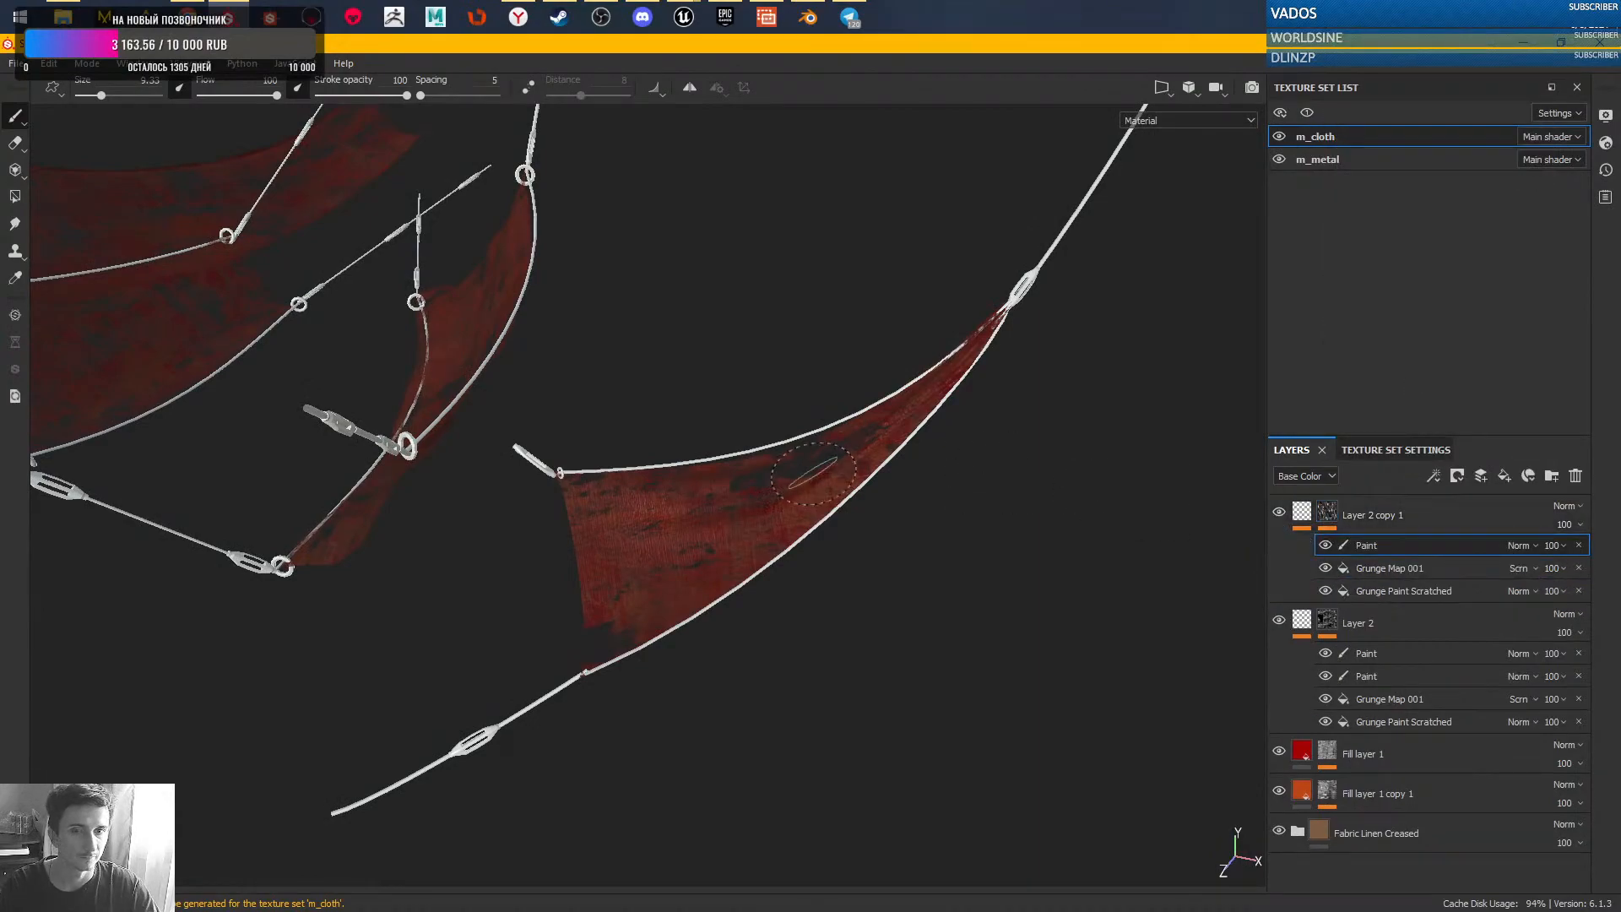
# - Paint out the dark patches on the hanging cloth panel beside the triangular one in Layer 2 copy 1's mask
pyautogui.moveTo(714, 488)
pyautogui.keyDown('alt'); pyautogui.mouseDown()
pyautogui.moveTo(712, 514)
pyautogui.moveTo(785, 474)
pyautogui.moveTo(692, 459)
pyautogui.moveTo(643, 499)
pyautogui.moveTo(642, 345)
pyautogui.mouseUp(); pyautogui.keyUp('alt')
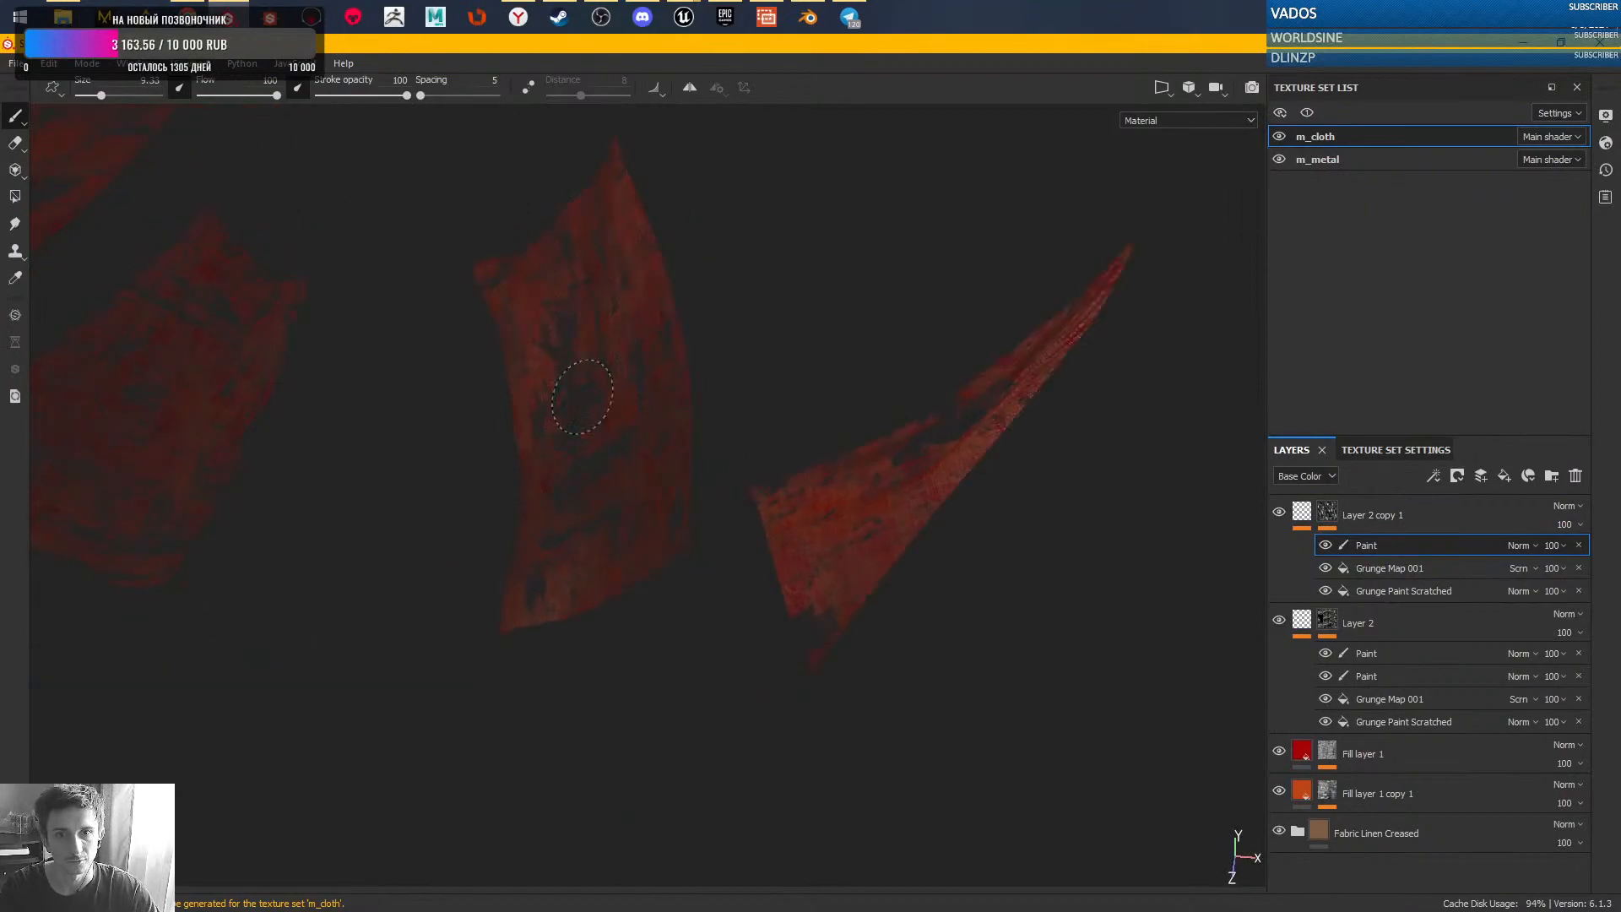
pyautogui.moveTo(571, 461); pyautogui.dragTo(540, 388)
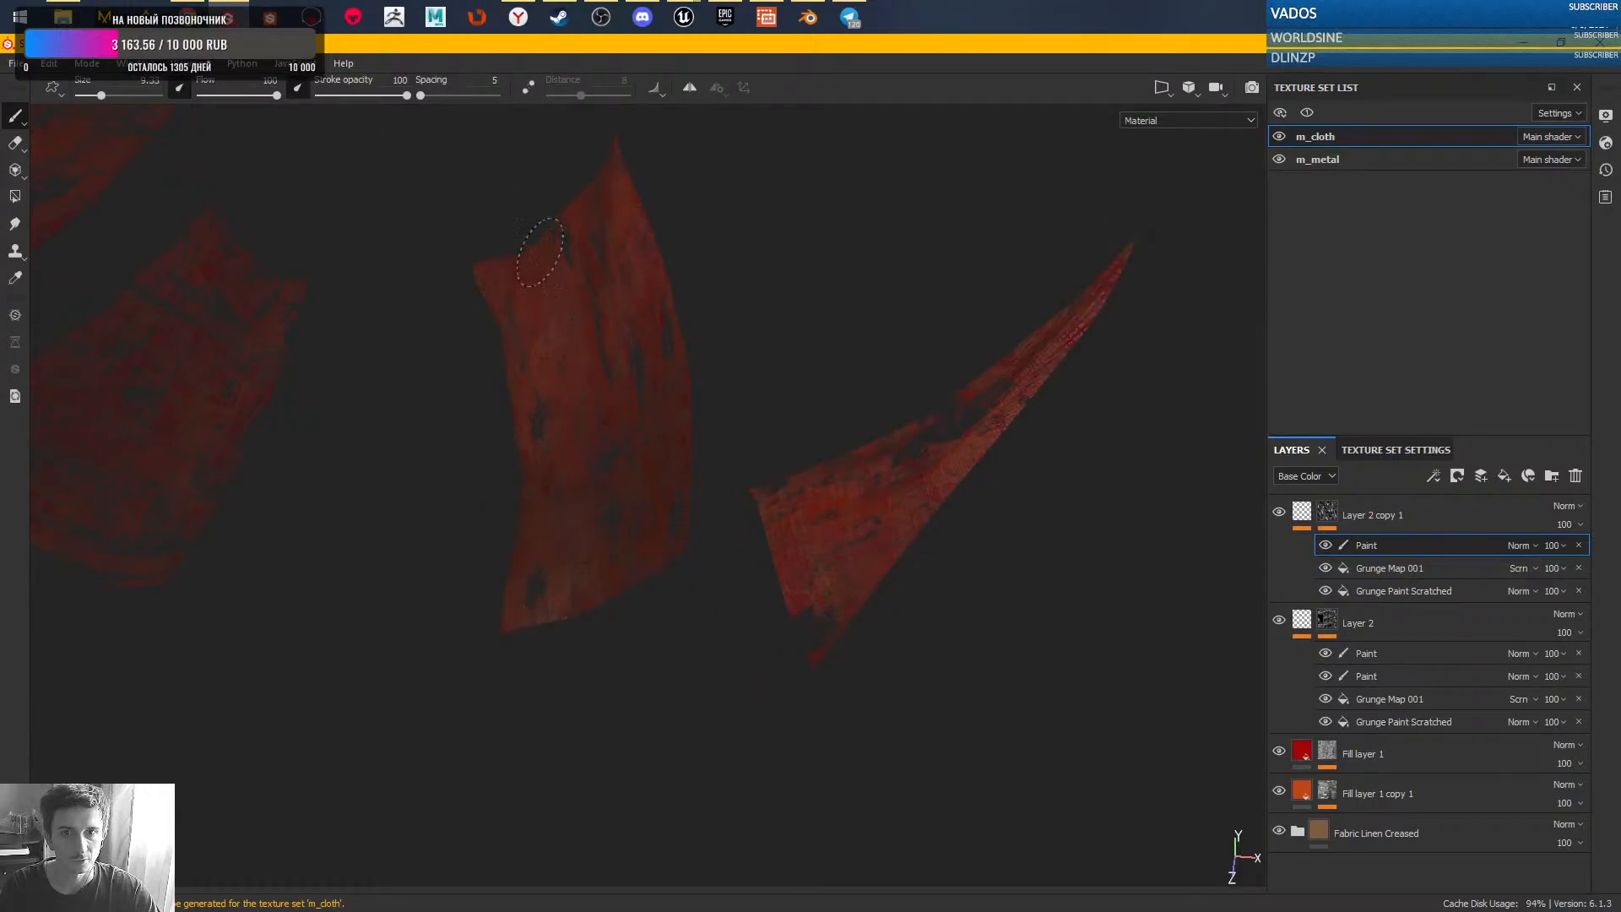
pyautogui.moveTo(660, 580)
pyautogui.mouseDown()
pyautogui.moveTo(532, 586)
pyautogui.moveTo(544, 593)
pyautogui.mouseUp()
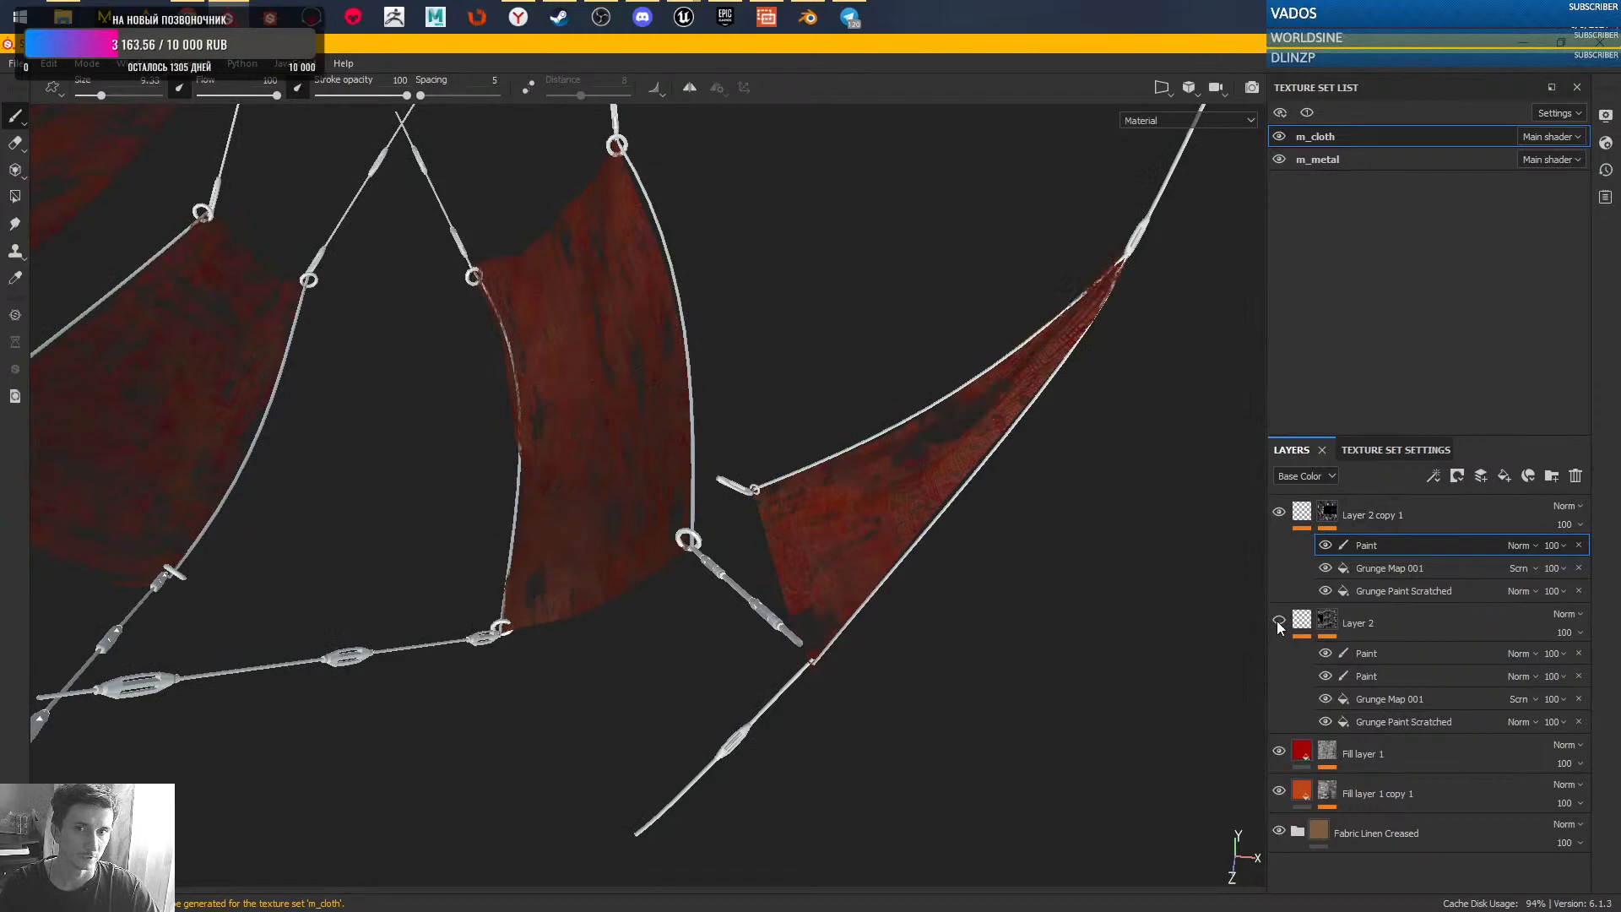
# - Hide Layer 2 and mask out Layer 2 copy 1's remaining dark traces on the same panel, from its lower end to its upper corners
pyautogui.moveTo(545, 429)
pyautogui.keyDown('alt'); pyautogui.mouseDown()
pyautogui.moveTo(822, 413)
pyautogui.moveTo(749, 486)
pyautogui.moveTo(772, 489)
pyautogui.moveTo(513, 530)
pyautogui.mouseUp(); pyautogui.keyUp('alt')
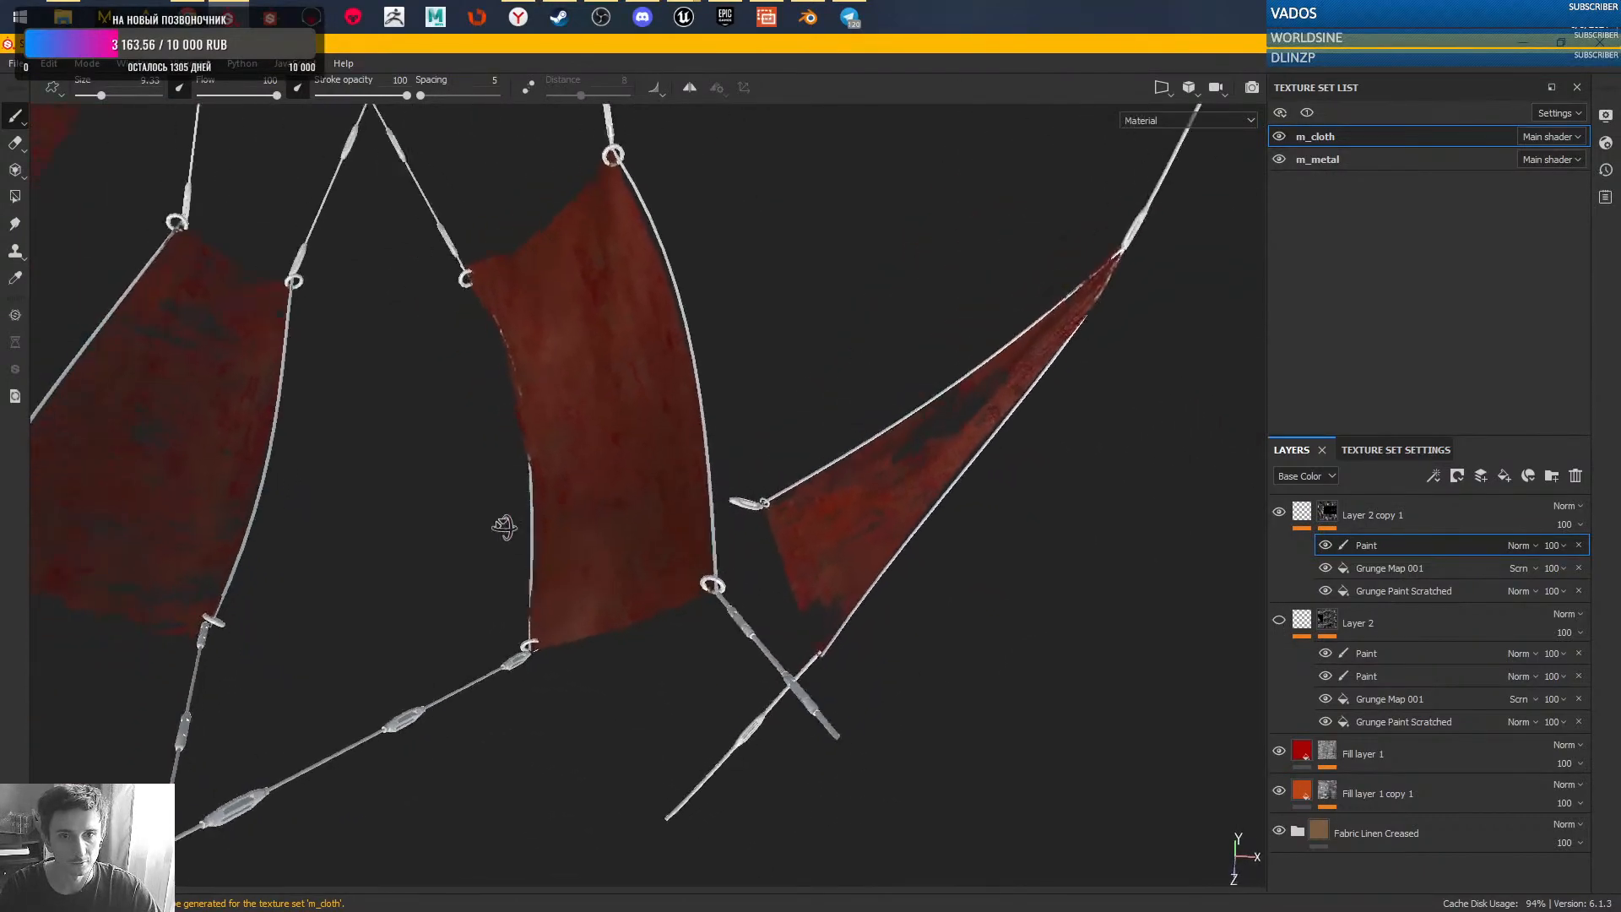
pyautogui.keyDown('alt'); pyautogui.moveTo(513, 530); pyautogui.dragTo(746, 814, button='right'); pyautogui.keyUp('alt')
pyautogui.keyDown('alt'); pyautogui.moveTo(746, 814); pyautogui.dragTo(705, 443); pyautogui.keyUp('alt')
pyautogui.moveTo(705, 443)
pyautogui.keyDown('shift'); pyautogui.mouseDown(button='right')
pyautogui.moveTo(712, 431)
pyautogui.moveTo(634, 406)
pyautogui.mouseUp(button='right'); pyautogui.keyUp('shift')
pyautogui.moveTo(605, 670); pyautogui.dragTo(642, 554)
pyautogui.moveTo(707, 605)
pyautogui.mouseDown()
pyautogui.moveTo(733, 384)
pyautogui.moveTo(636, 590)
pyautogui.mouseUp()
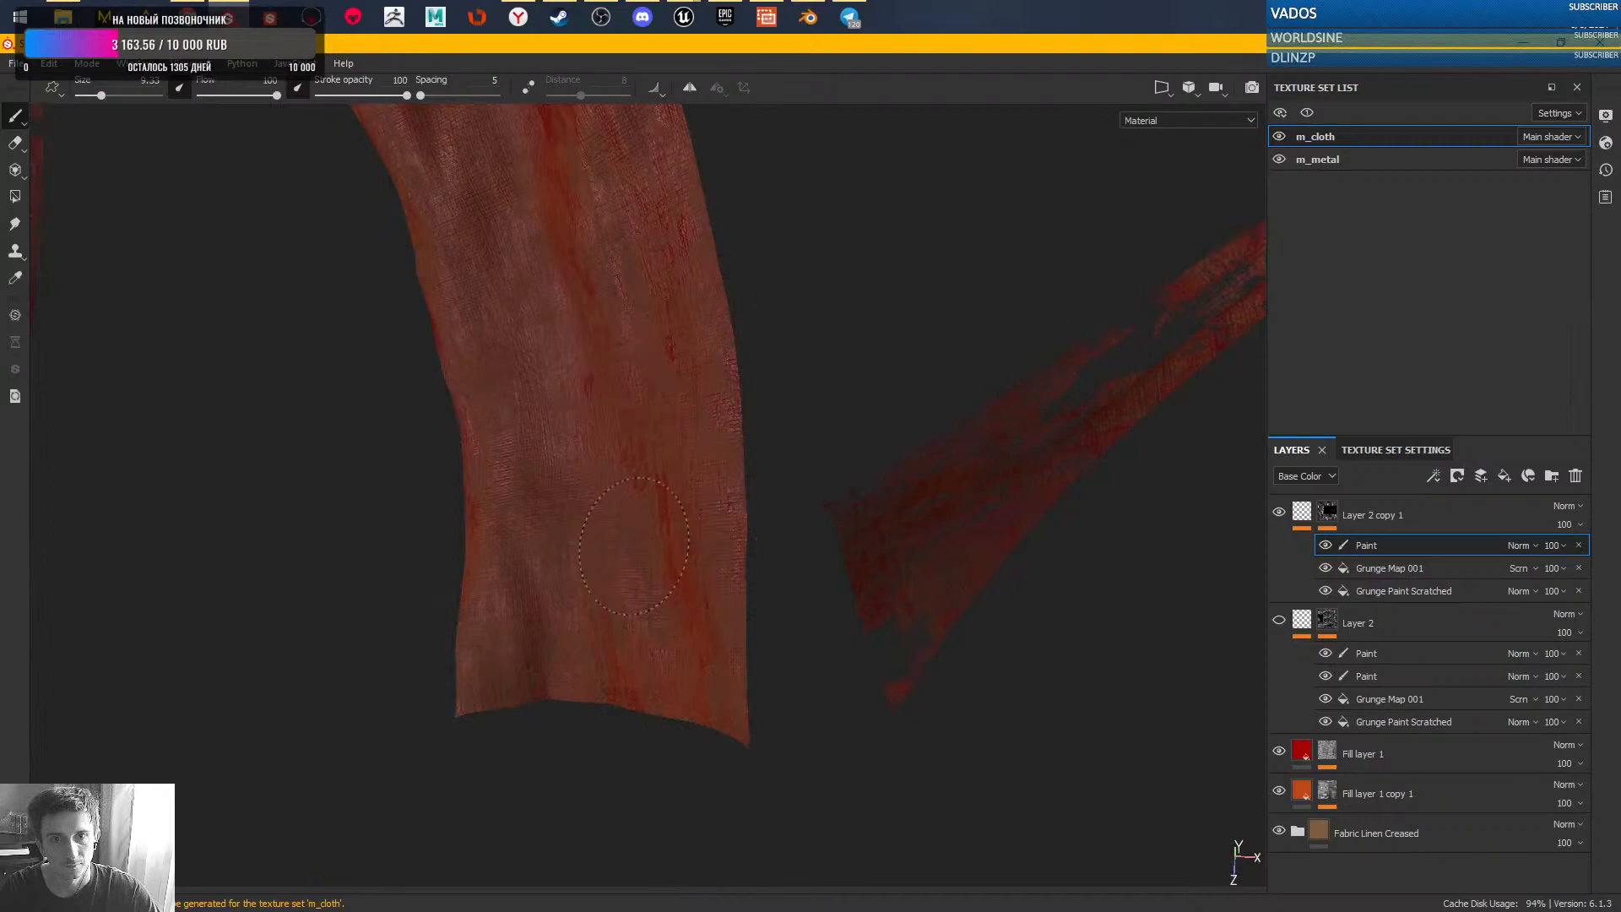
pyautogui.moveTo(502, 428); pyautogui.dragTo(451, 605)
pyautogui.moveTo(668, 546); pyautogui.dragTo(646, 549)
pyautogui.keyDown('alt'); pyautogui.moveTo(562, 291); pyautogui.dragTo(749, 760, button='middle'); pyautogui.keyUp('alt')
pyautogui.keyDown('alt'); pyautogui.moveTo(717, 583); pyautogui.dragTo(716, 444); pyautogui.keyUp('alt')
pyautogui.moveTo(781, 359); pyautogui.dragTo(785, 382)
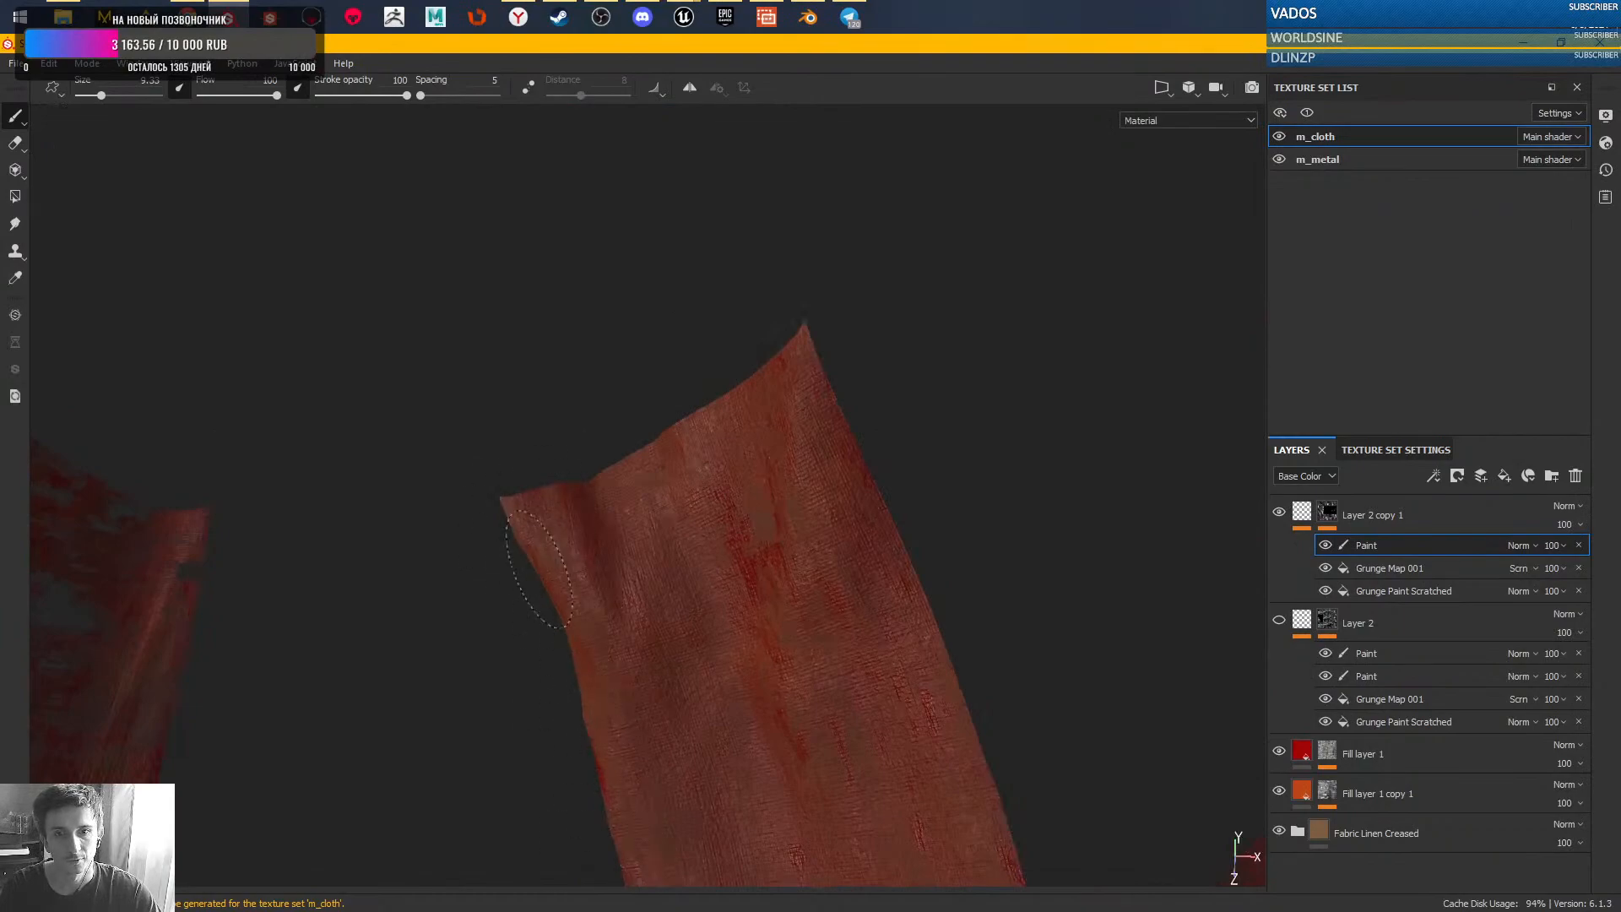
# - Paint out all of Layer 2 copy 1's dark patches on the neighbouring cloth panel, covering its corners, edges and centre
pyautogui.moveTo(579, 423)
pyautogui.keyDown('alt'); pyautogui.mouseDown()
pyautogui.moveTo(778, 278)
pyautogui.moveTo(645, 423)
pyautogui.moveTo(568, 394)
pyautogui.mouseUp(); pyautogui.keyUp('alt')
pyautogui.keyDown('shift'); pyautogui.moveTo(567, 394); pyautogui.dragTo(485, 427, button='right'); pyautogui.keyUp('shift')
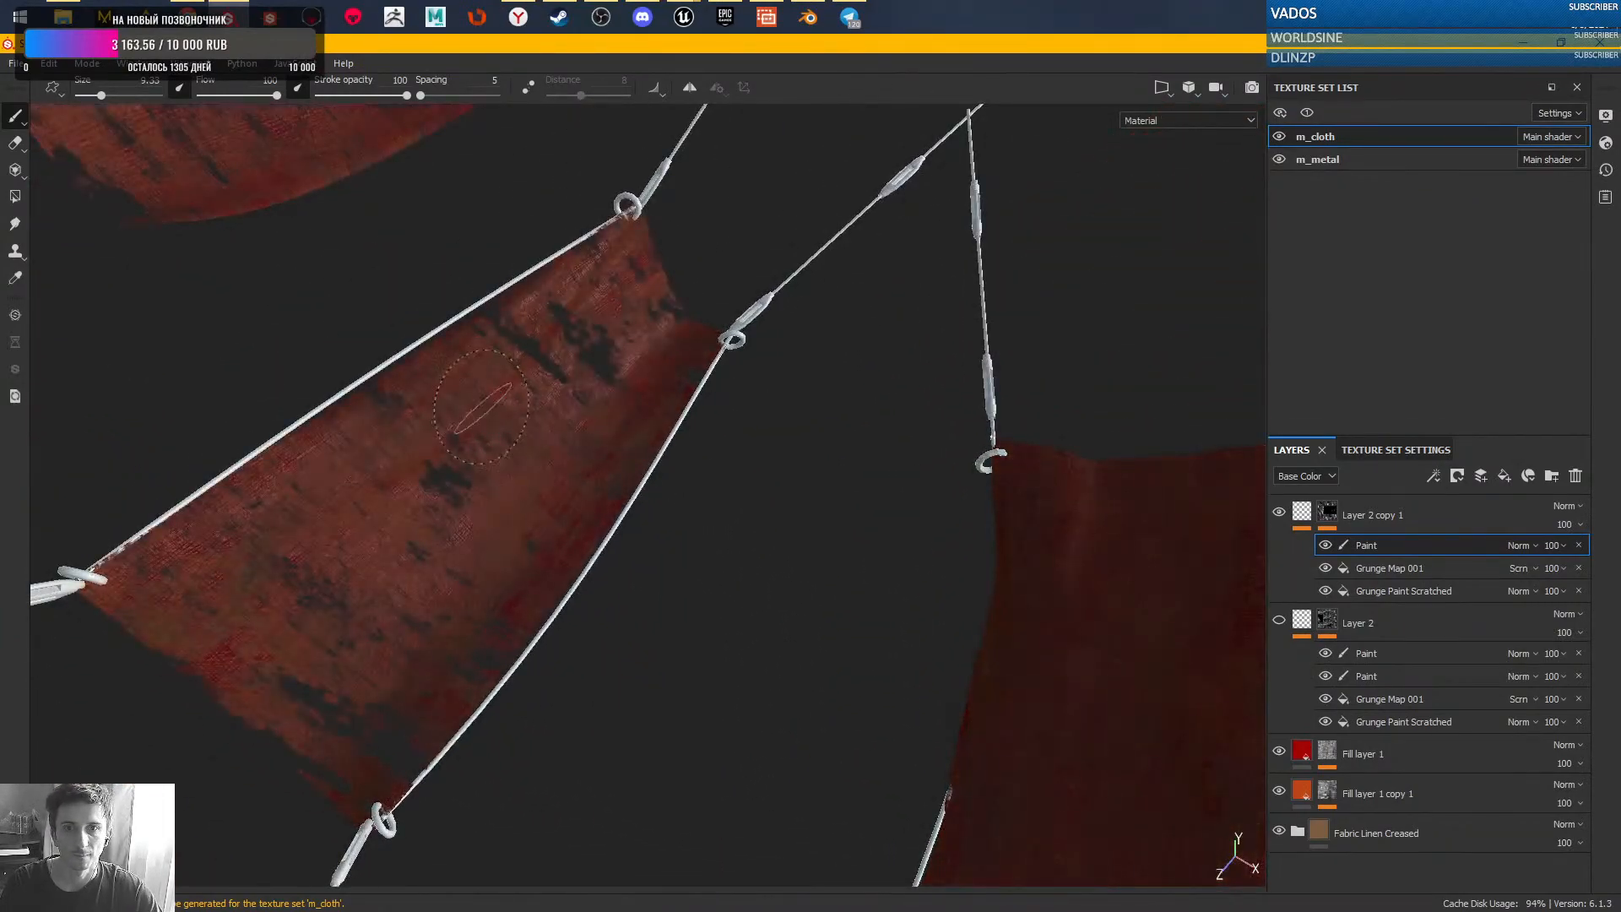
pyautogui.moveTo(526, 296); pyautogui.dragTo(516, 329)
pyautogui.moveTo(670, 200)
pyautogui.mouseDown()
pyautogui.moveTo(559, 363)
pyautogui.moveTo(564, 390)
pyautogui.mouseUp()
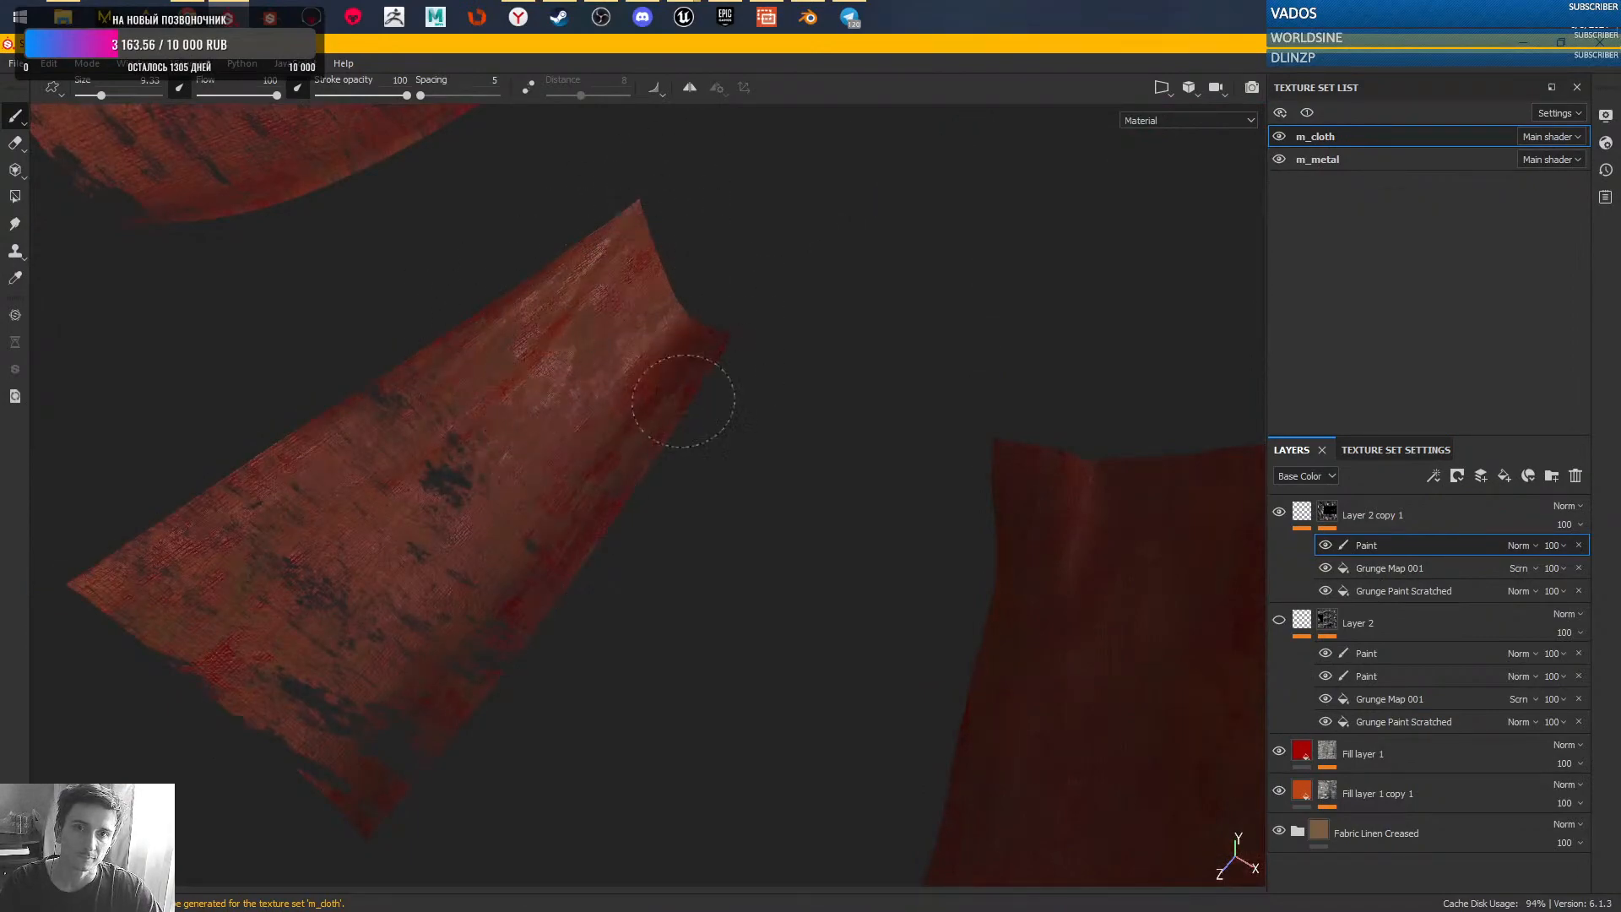
pyautogui.moveTo(433, 683); pyautogui.dragTo(163, 731)
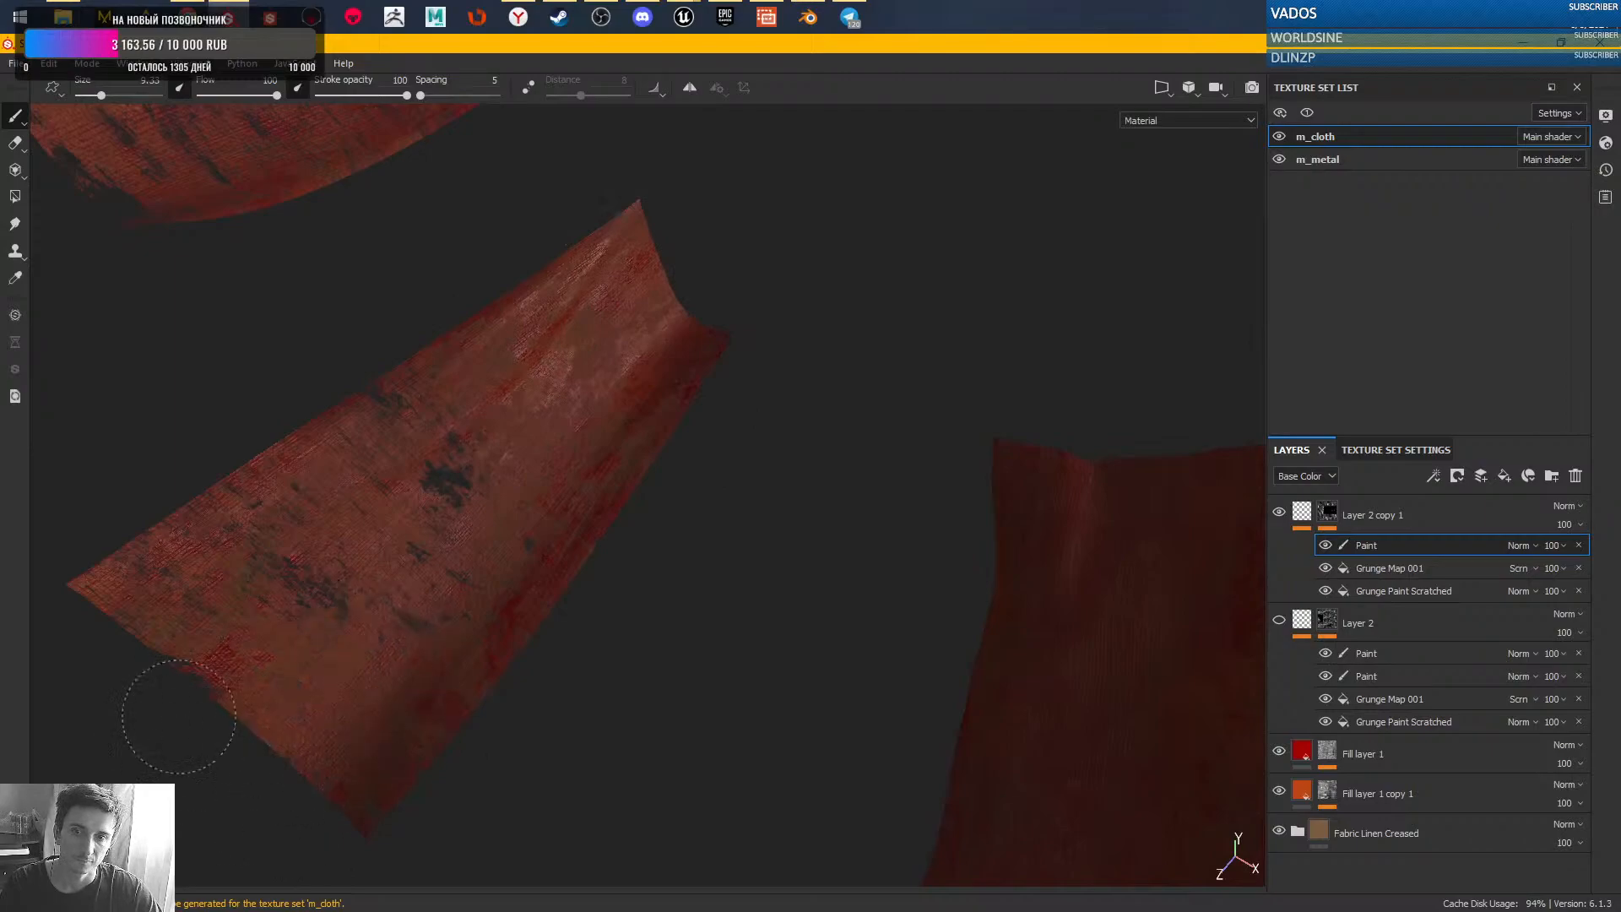
pyautogui.moveTo(460, 477)
pyautogui.mouseDown()
pyautogui.moveTo(439, 493)
pyautogui.moveTo(471, 525)
pyautogui.mouseUp()
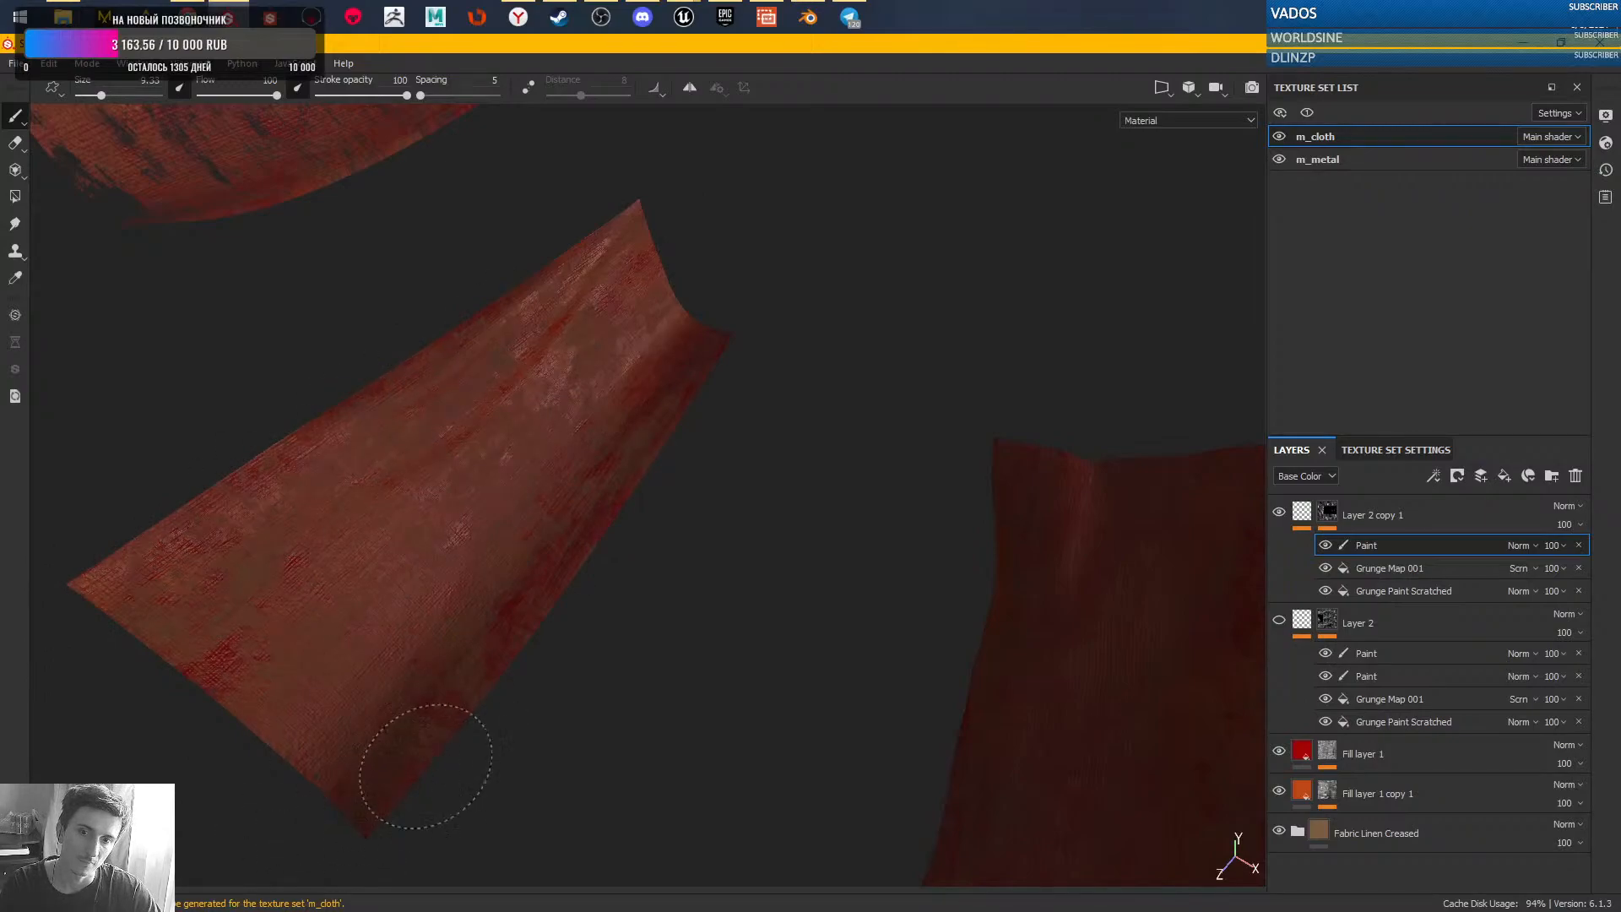
pyautogui.moveTo(388, 416); pyautogui.dragTo(253, 583)
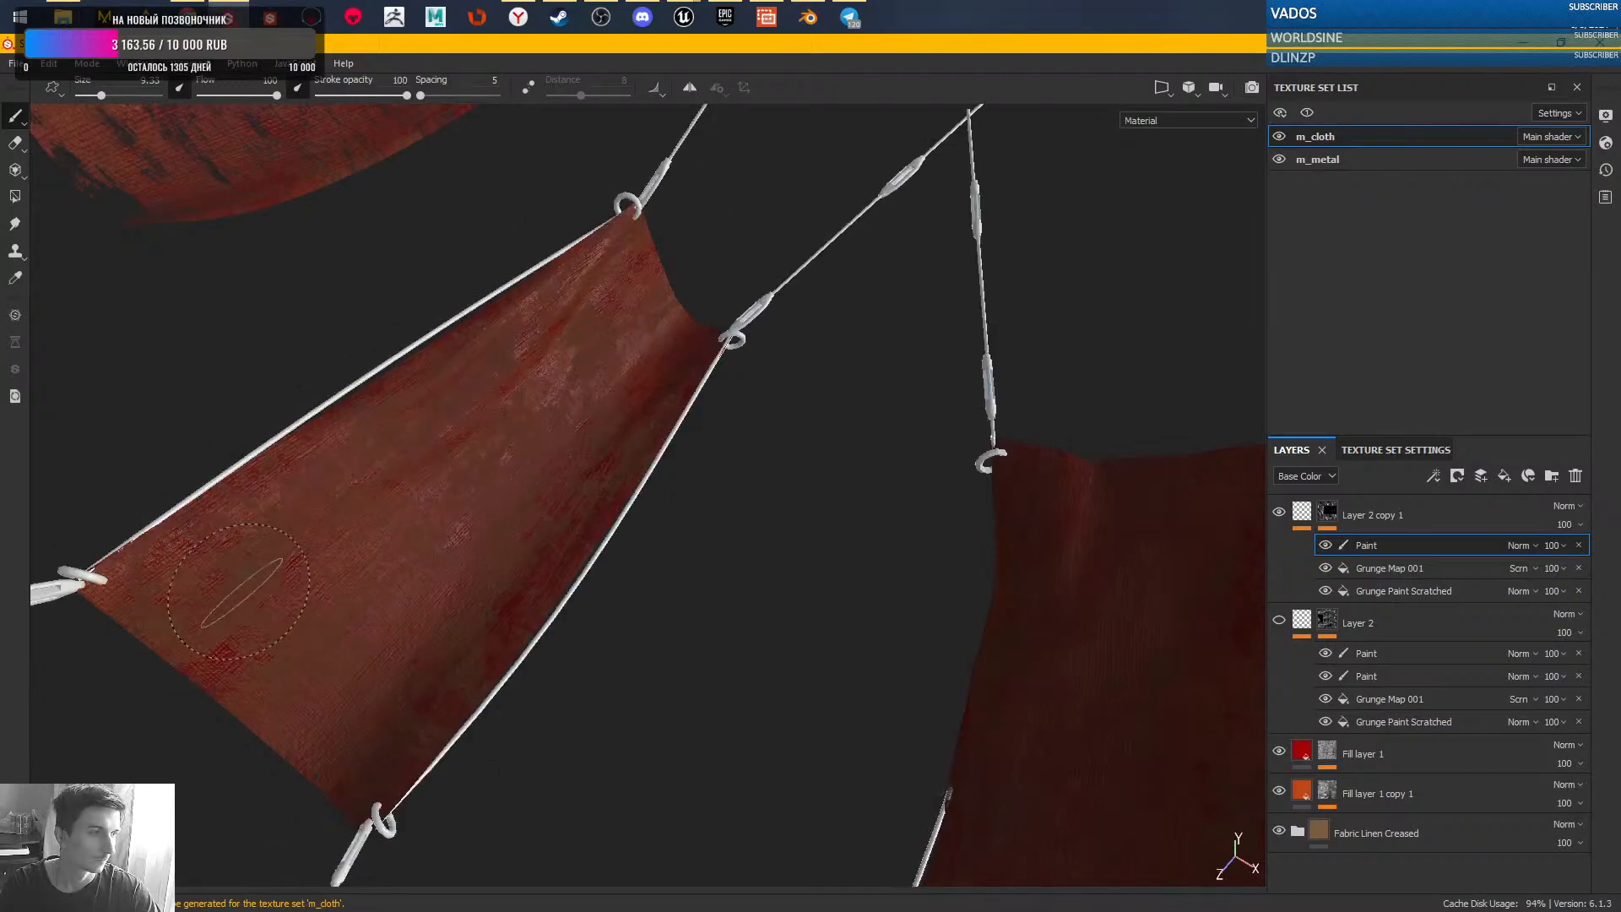
# - Paint out Layer 2 copy 1's dark patches on the long curved cloth strip, from its wide lower end to its upper tip
pyautogui.moveTo(665, 483)
pyautogui.keyDown('alt'); pyautogui.mouseDown(button='middle')
pyautogui.moveTo(702, 498)
pyautogui.moveTo(878, 759)
pyautogui.mouseUp(button='middle'); pyautogui.keyUp('alt')
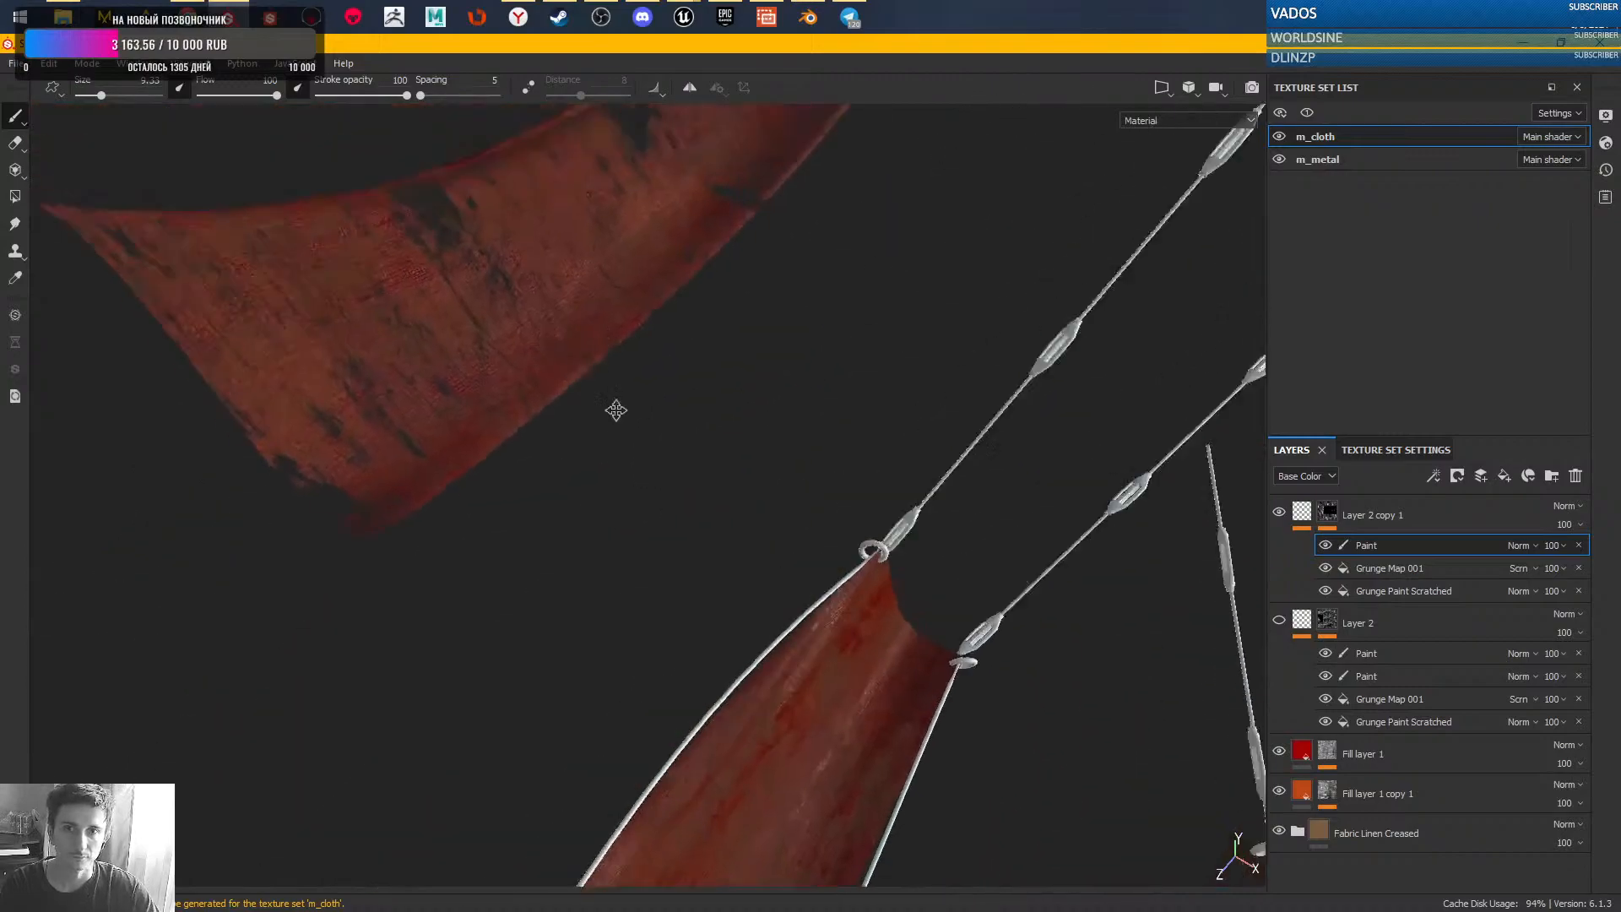
pyautogui.keyDown('alt'); pyautogui.moveTo(596, 383); pyautogui.dragTo(752, 474); pyautogui.keyUp('alt')
pyautogui.keyDown('alt'); pyautogui.moveTo(755, 471); pyautogui.dragTo(643, 473, button='middle'); pyautogui.keyUp('alt')
pyautogui.moveTo(621, 413)
pyautogui.mouseDown()
pyautogui.moveTo(554, 435)
pyautogui.moveTo(747, 299)
pyautogui.moveTo(867, 187)
pyautogui.mouseUp()
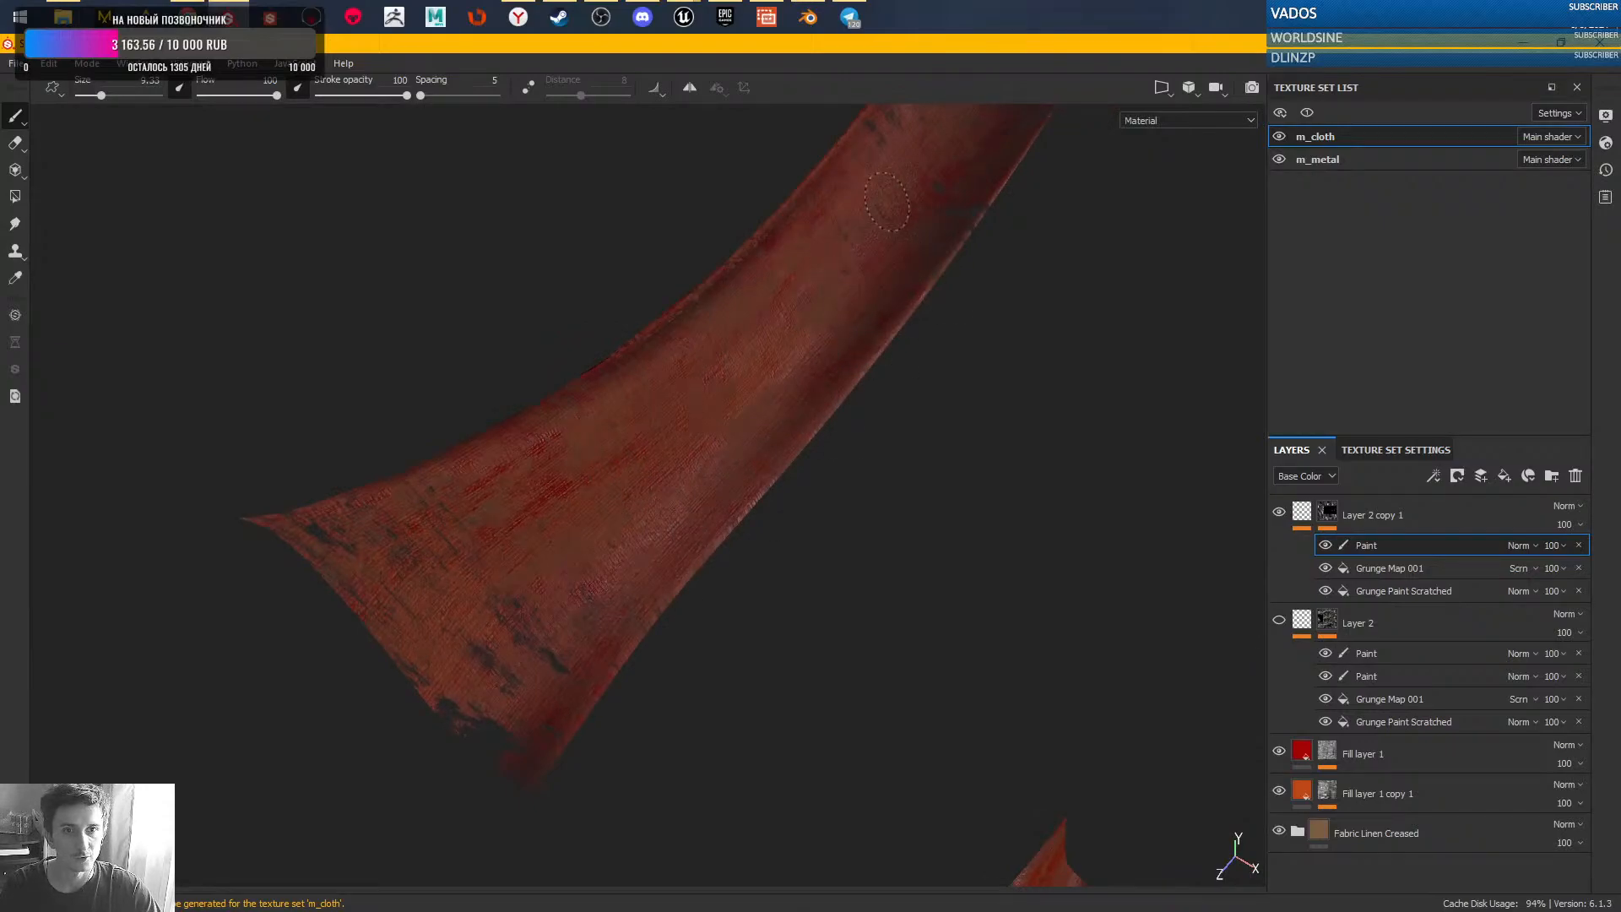
pyautogui.moveTo(388, 661)
pyautogui.mouseDown()
pyautogui.moveTo(398, 760)
pyautogui.moveTo(610, 620)
pyautogui.mouseUp()
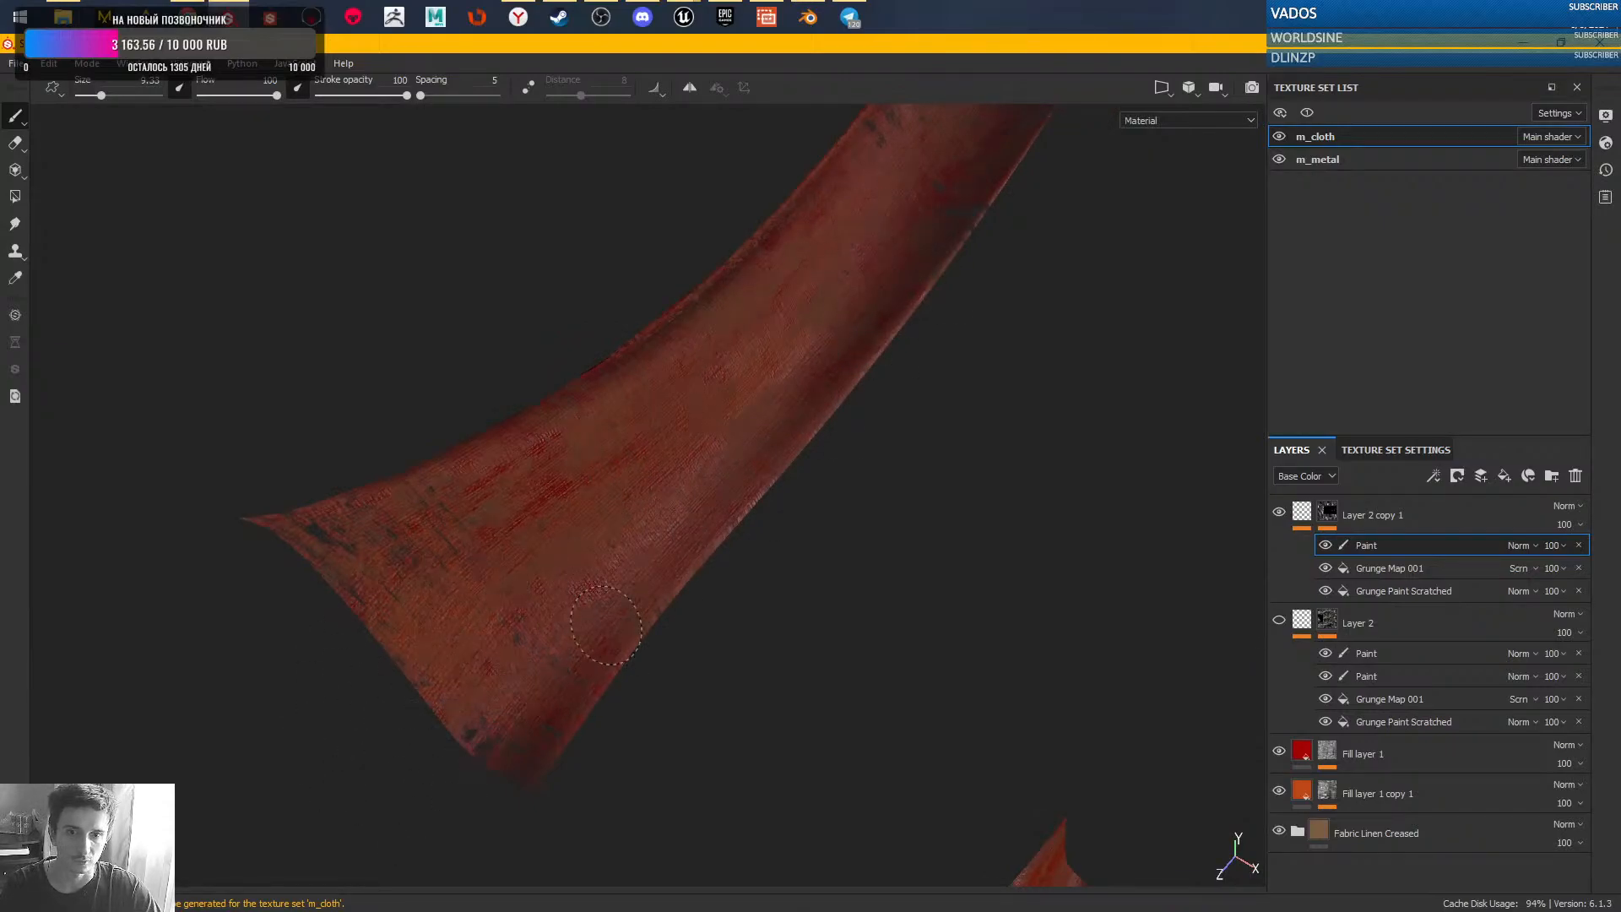
pyautogui.moveTo(387, 584); pyautogui.dragTo(414, 480)
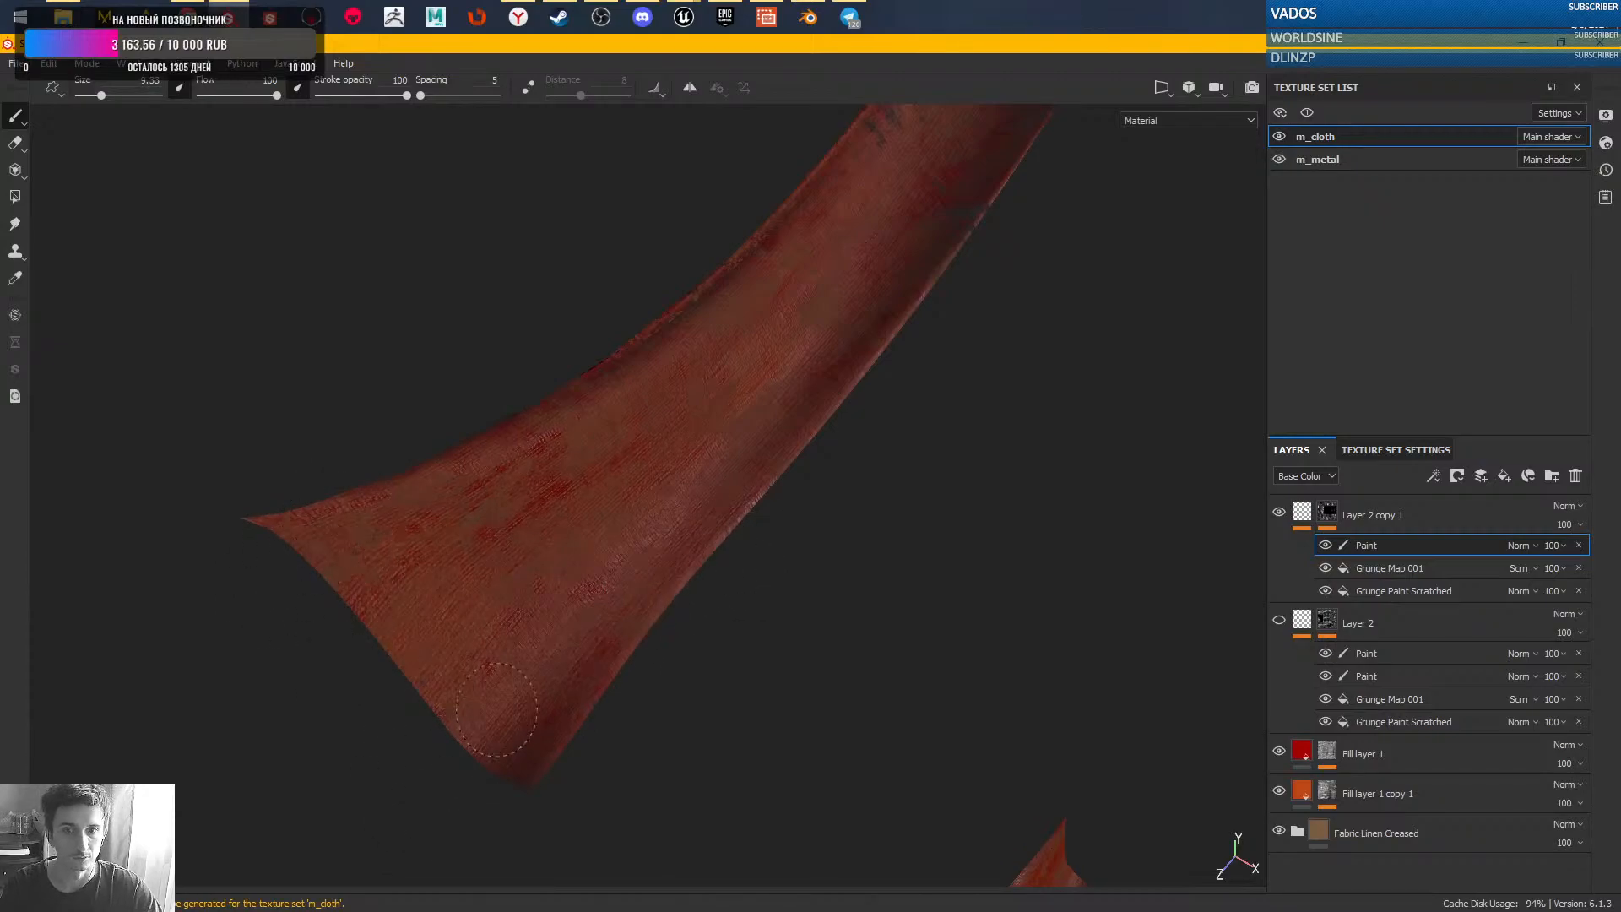
pyautogui.keyDown('alt'); pyautogui.moveTo(589, 253); pyautogui.dragTo(416, 481); pyautogui.keyUp('alt')
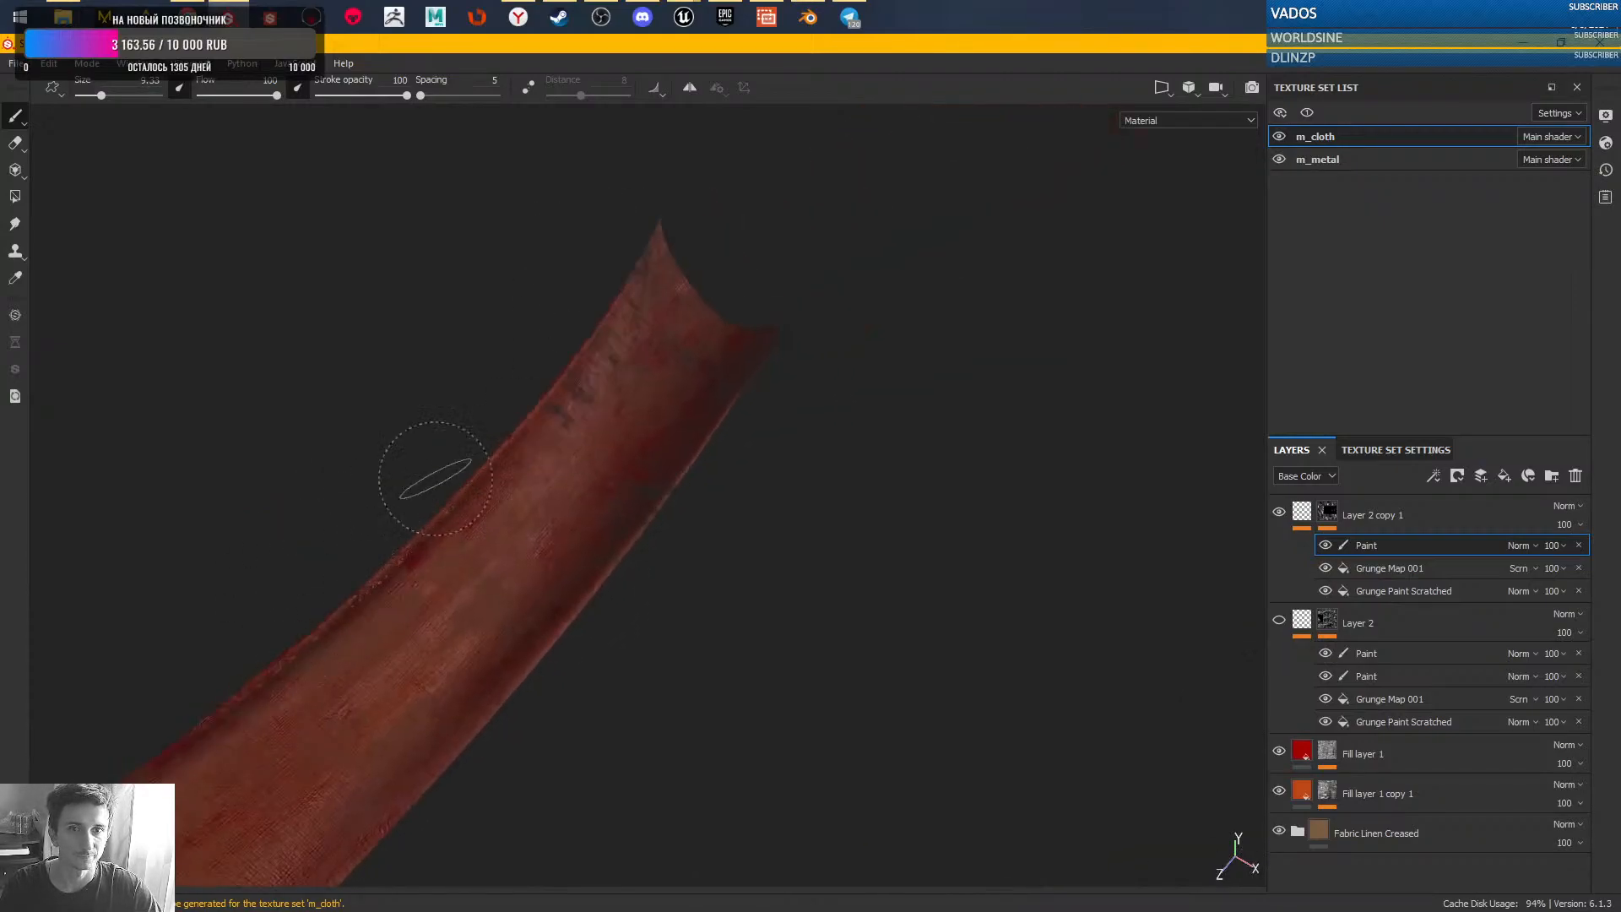
pyautogui.keyDown('alt'); pyautogui.moveTo(599, 456); pyautogui.dragTo(568, 307); pyautogui.keyUp('alt')
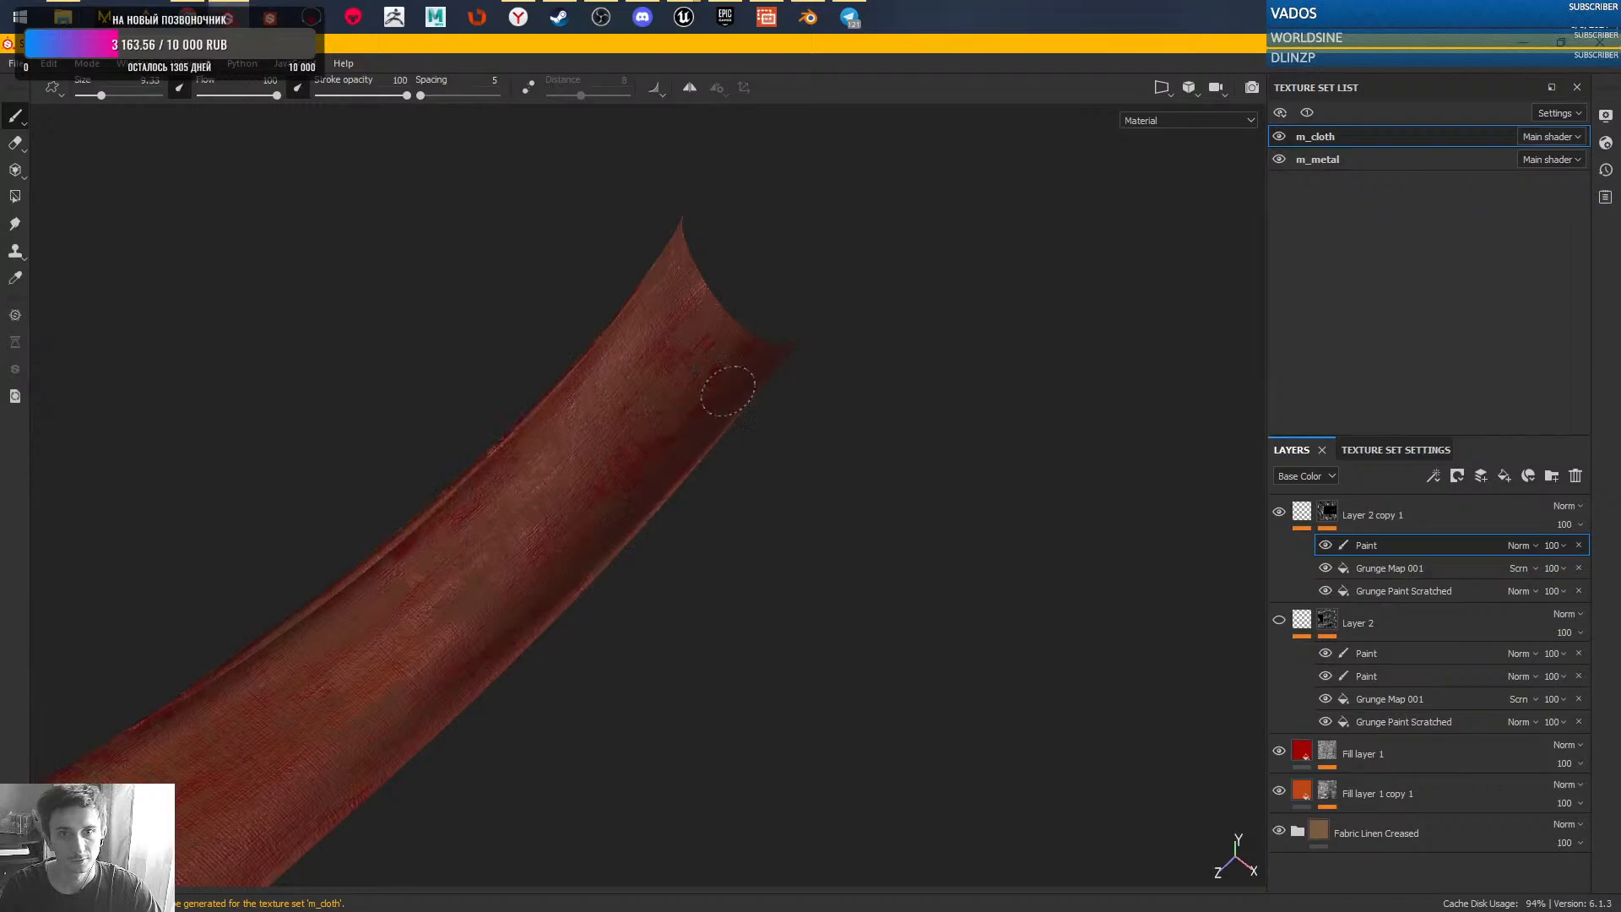
# - Touch up Layer 2 copy 1's mask along the curved strip's side edge to clear leftover dark marks
pyautogui.moveTo(693, 379)
pyautogui.keyDown('alt'); pyautogui.mouseDown()
pyautogui.moveTo(879, 481)
pyautogui.moveTo(724, 377)
pyautogui.mouseUp(); pyautogui.keyUp('alt')
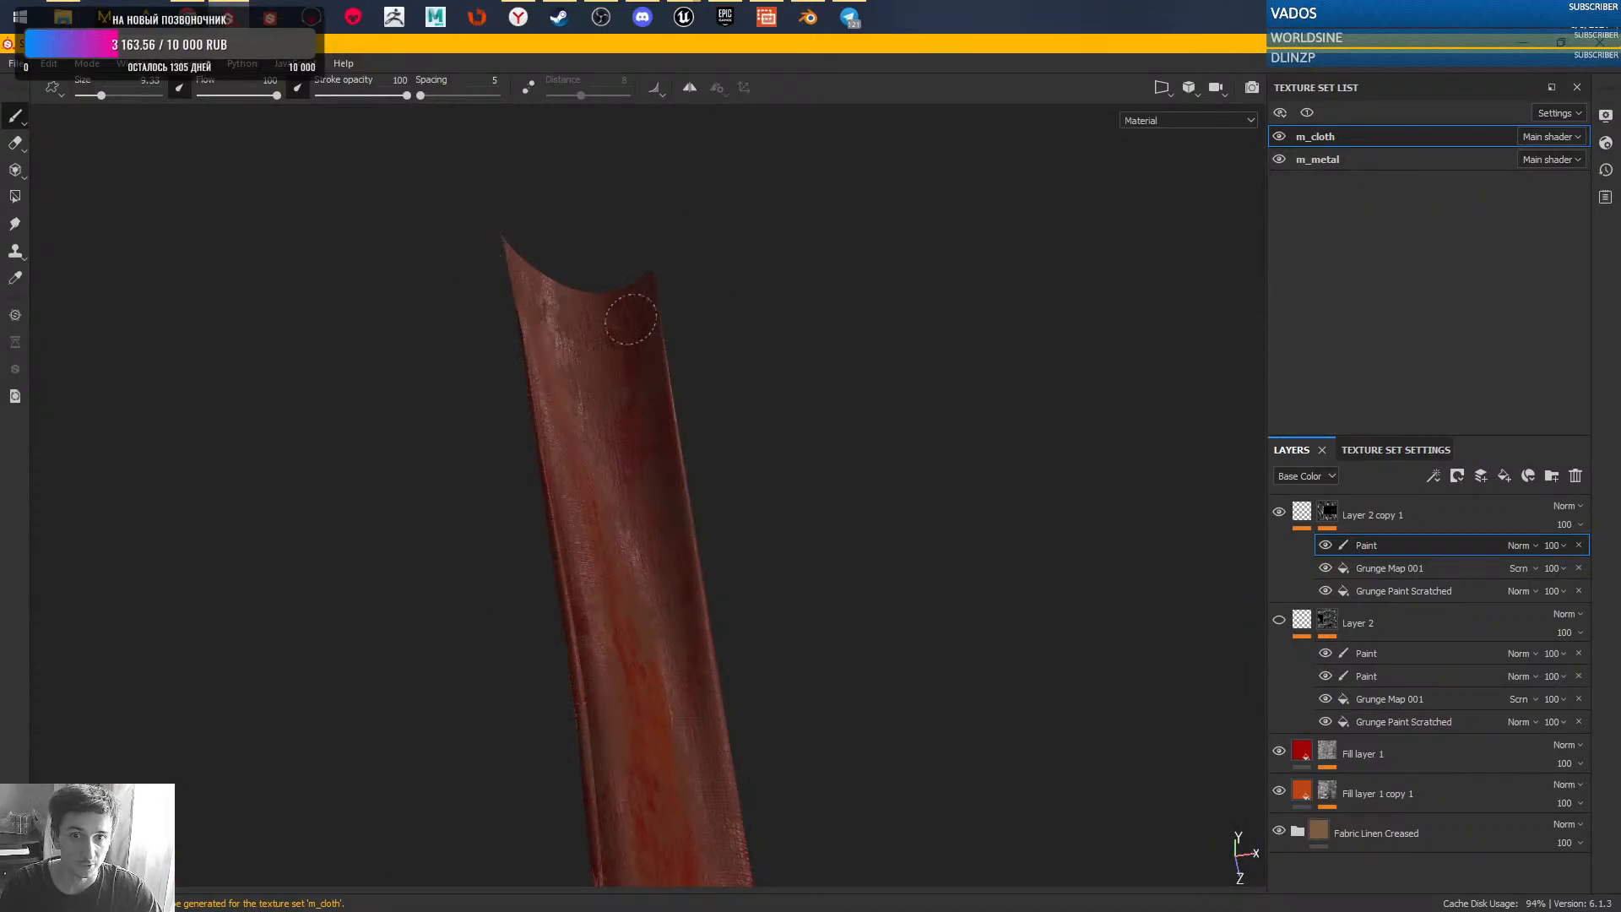
pyautogui.keyDown('alt'); pyautogui.moveTo(710, 514); pyautogui.dragTo(717, 261, button='middle'); pyautogui.keyUp('alt')
pyautogui.moveTo(717, 261)
pyautogui.keyDown('alt'); pyautogui.mouseDown()
pyautogui.moveTo(701, 427)
pyautogui.moveTo(671, 401)
pyautogui.mouseUp(); pyautogui.keyUp('alt')
pyautogui.keyDown('alt'); pyautogui.moveTo(596, 289); pyautogui.dragTo(606, 361); pyautogui.keyUp('alt')
pyautogui.moveTo(558, 261); pyautogui.dragTo(567, 292)
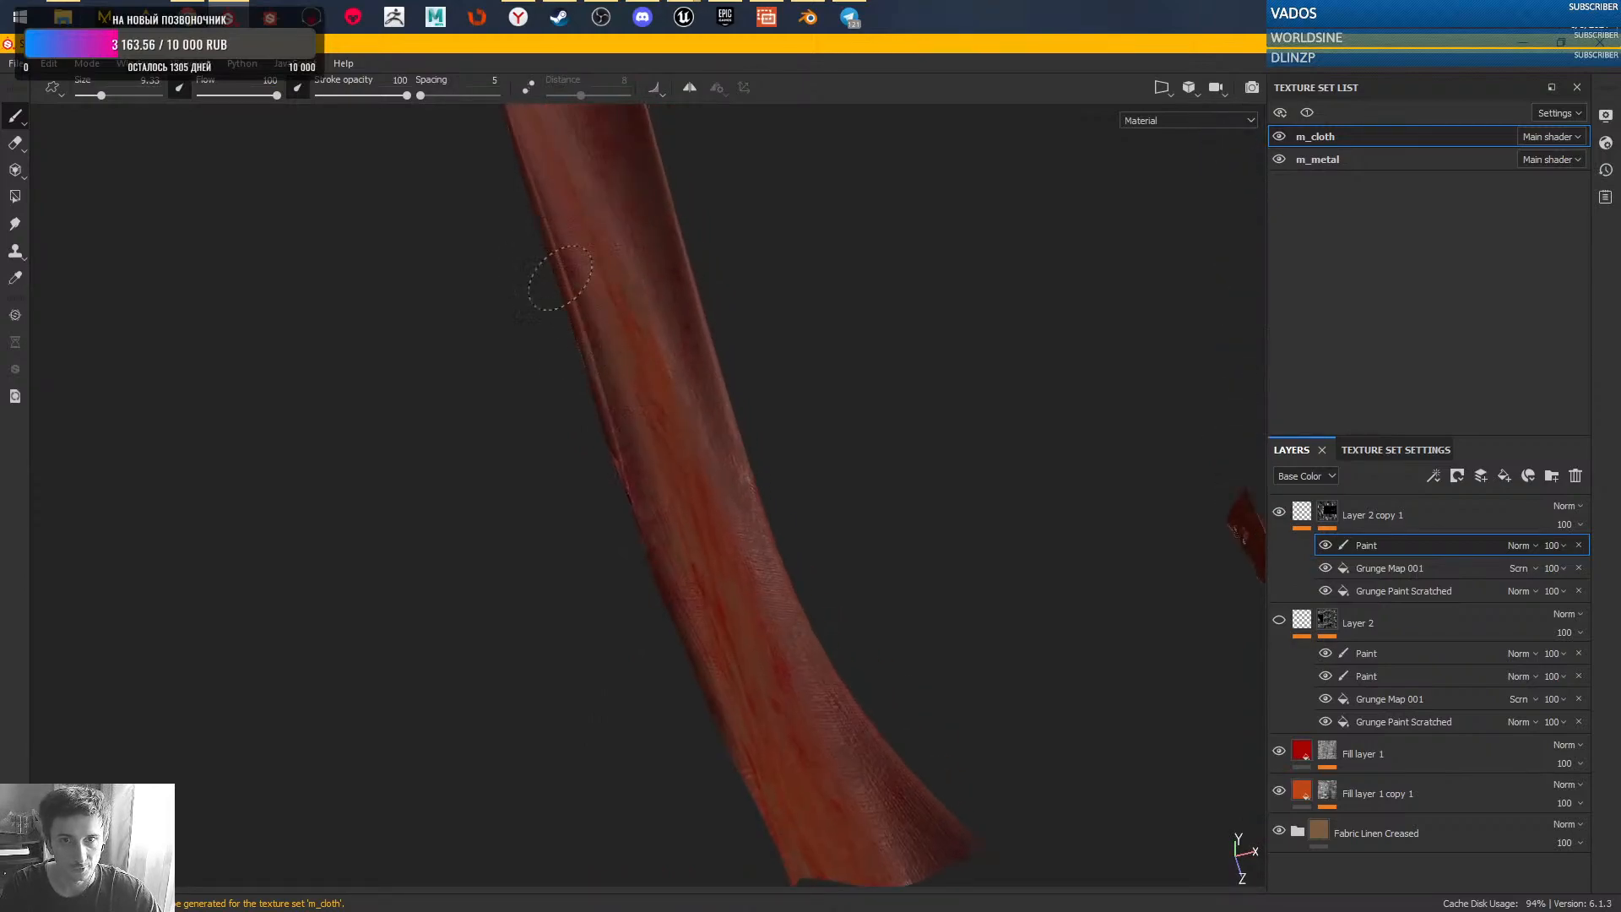
pyautogui.moveTo(611, 450); pyautogui.dragTo(620, 479)
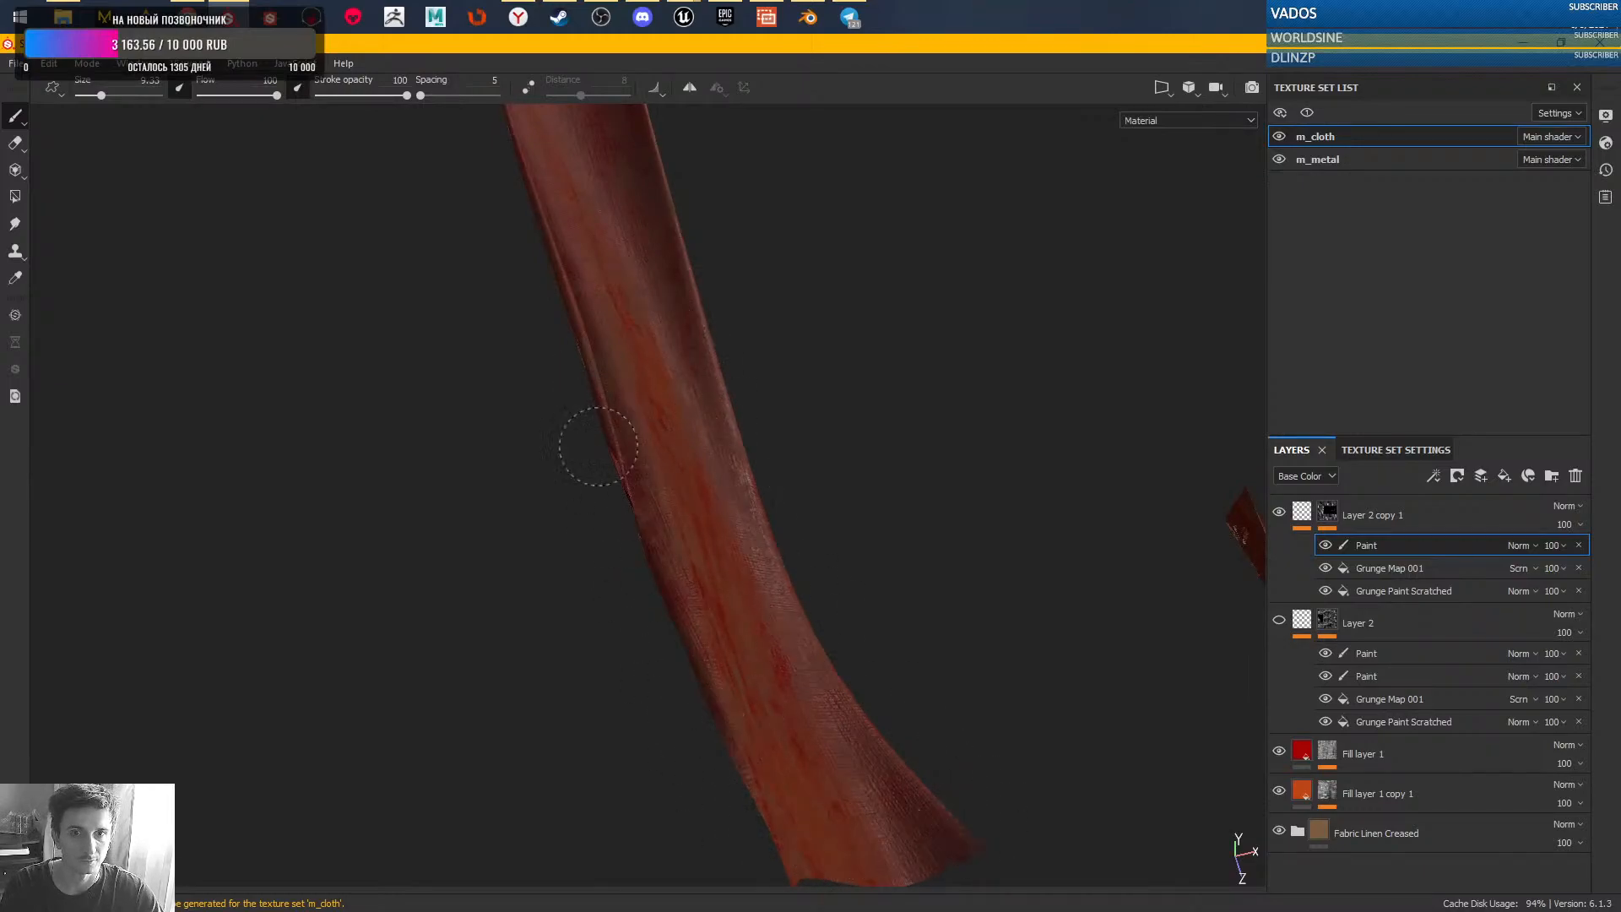
pyautogui.moveTo(583, 332); pyautogui.dragTo(591, 278)
# - Display only the mask and paint out Layer 2 copy 1's leftover specks along the curved strip, from its wide lower end to its upper tip
pyautogui.press('c')
pyautogui.press('c')
pyautogui.press('c')
pyautogui.click(1146, 122)
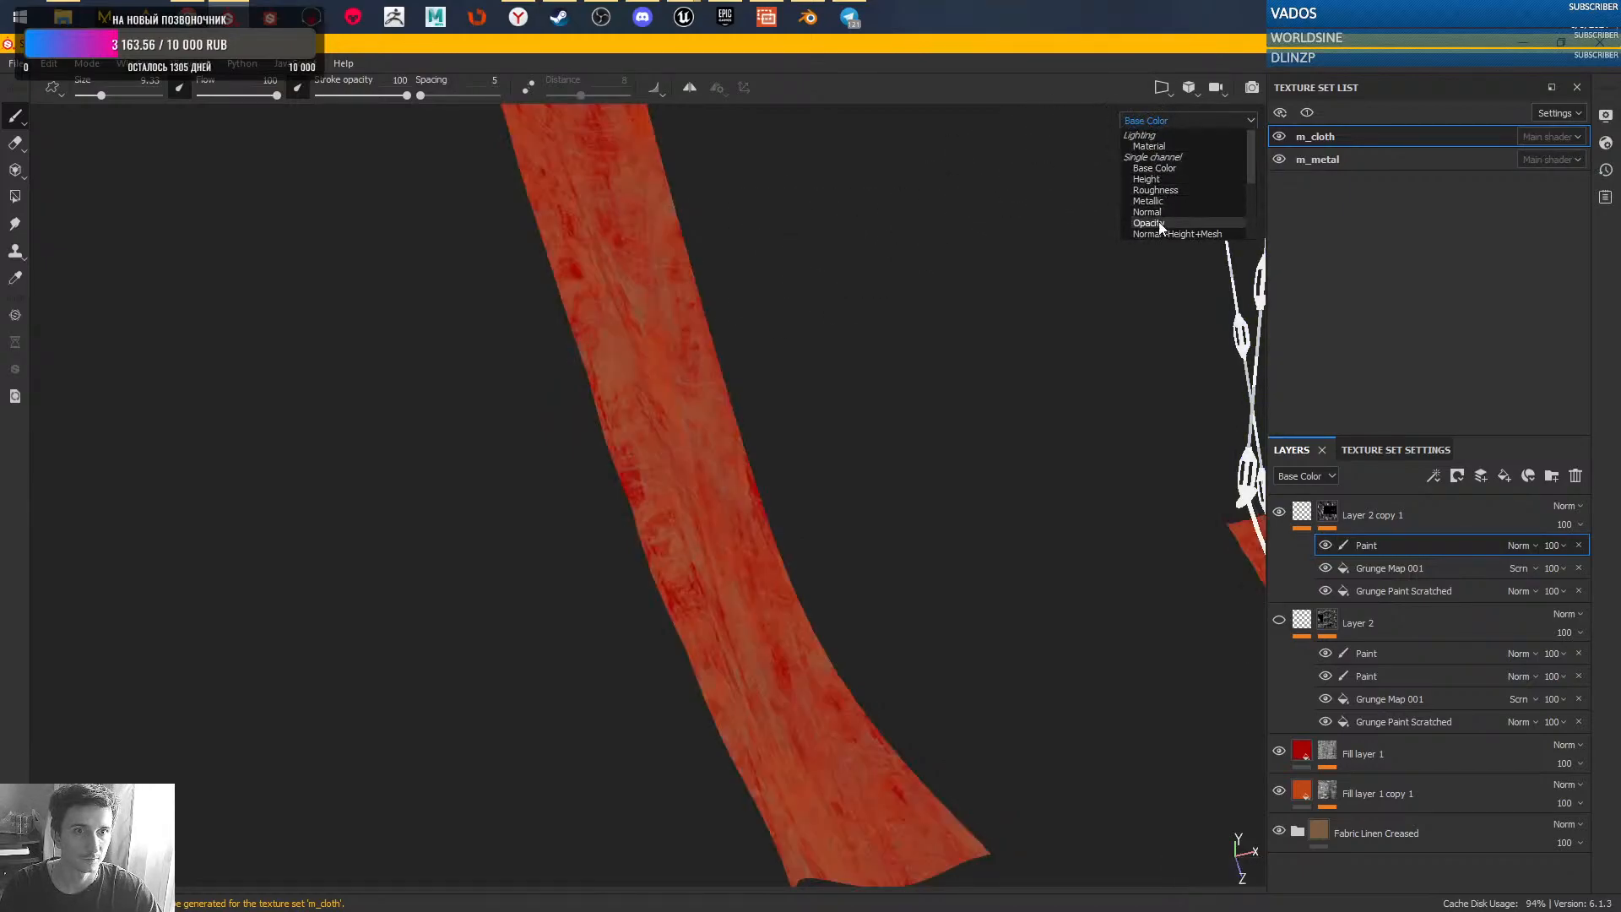
pyautogui.scroll(-5, 1153, 212)
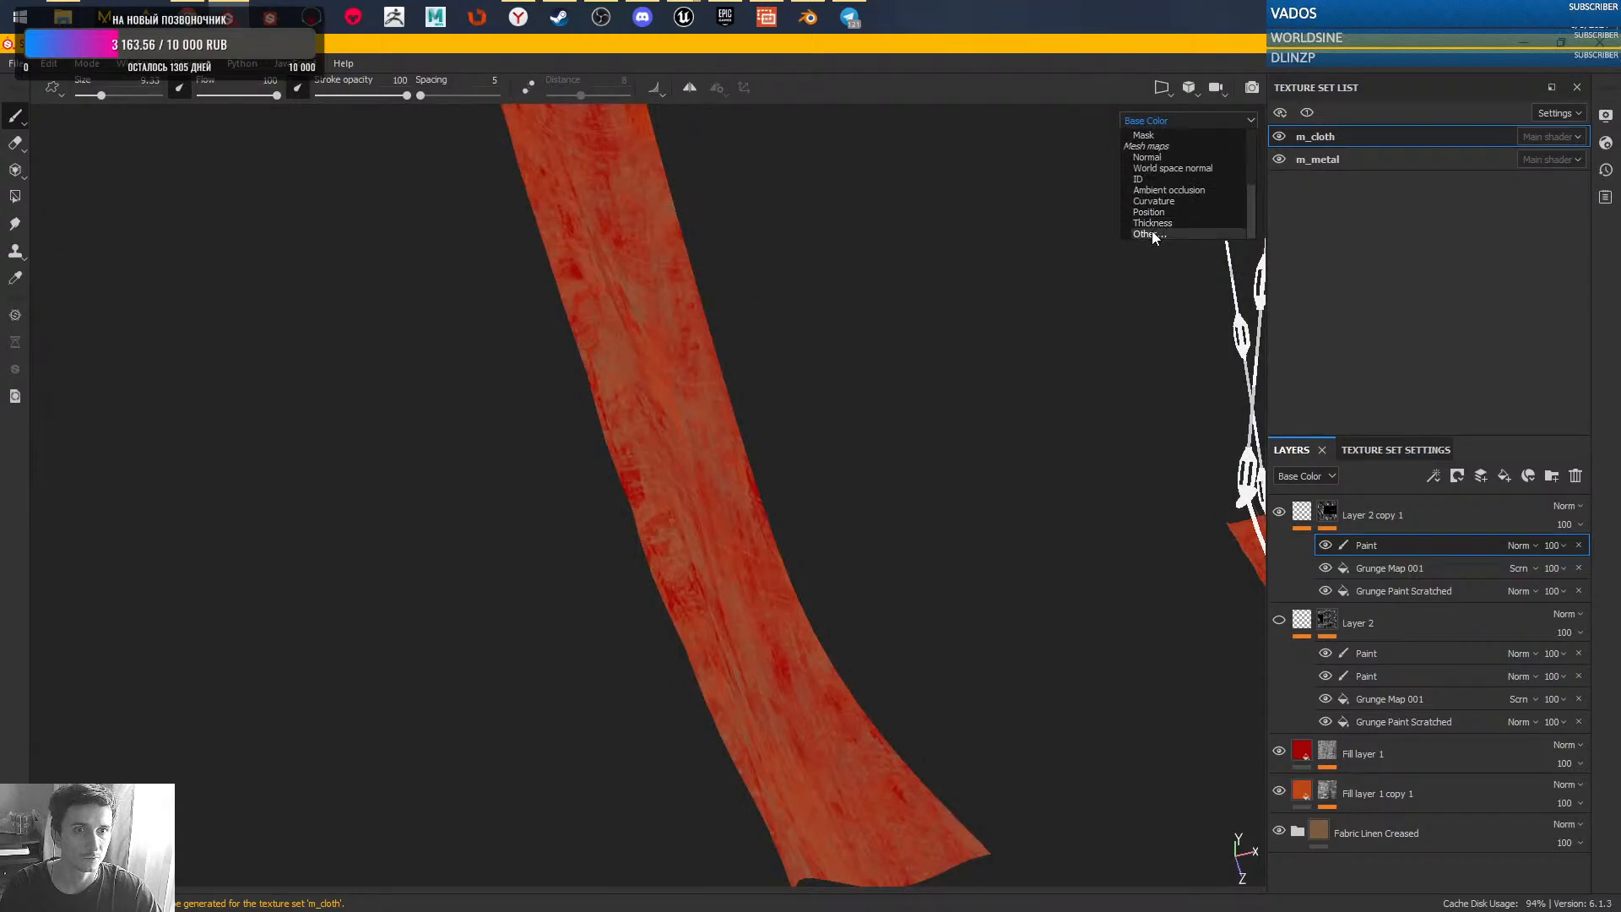
pyautogui.click(1143, 135)
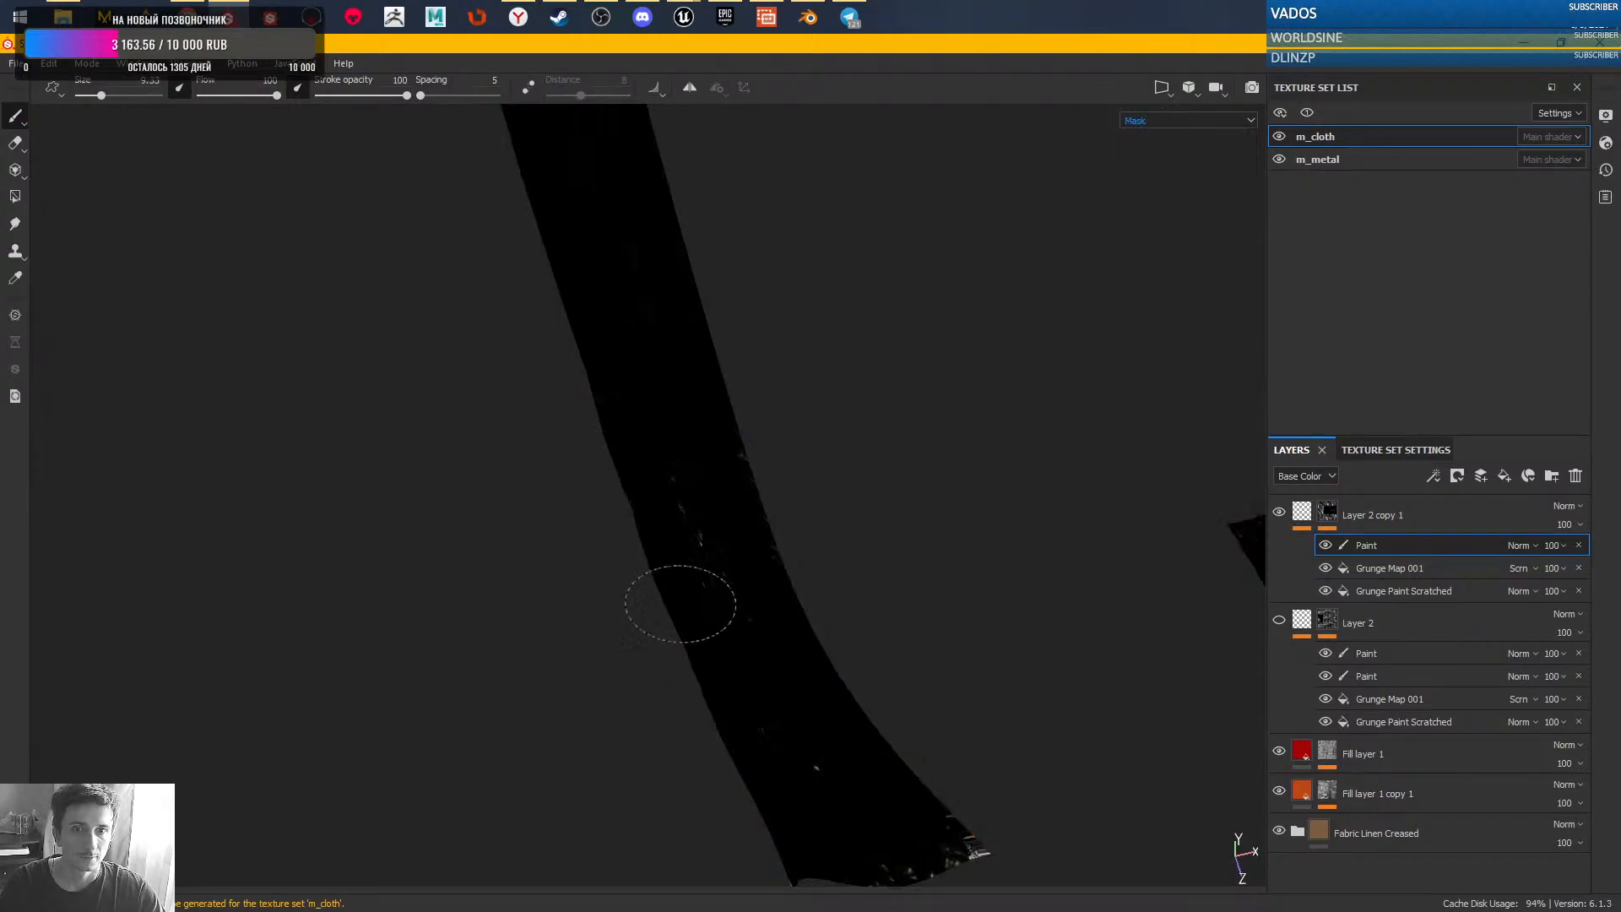
pyautogui.keyDown('alt'); pyautogui.moveTo(712, 549); pyautogui.dragTo(423, 568); pyautogui.keyUp('alt')
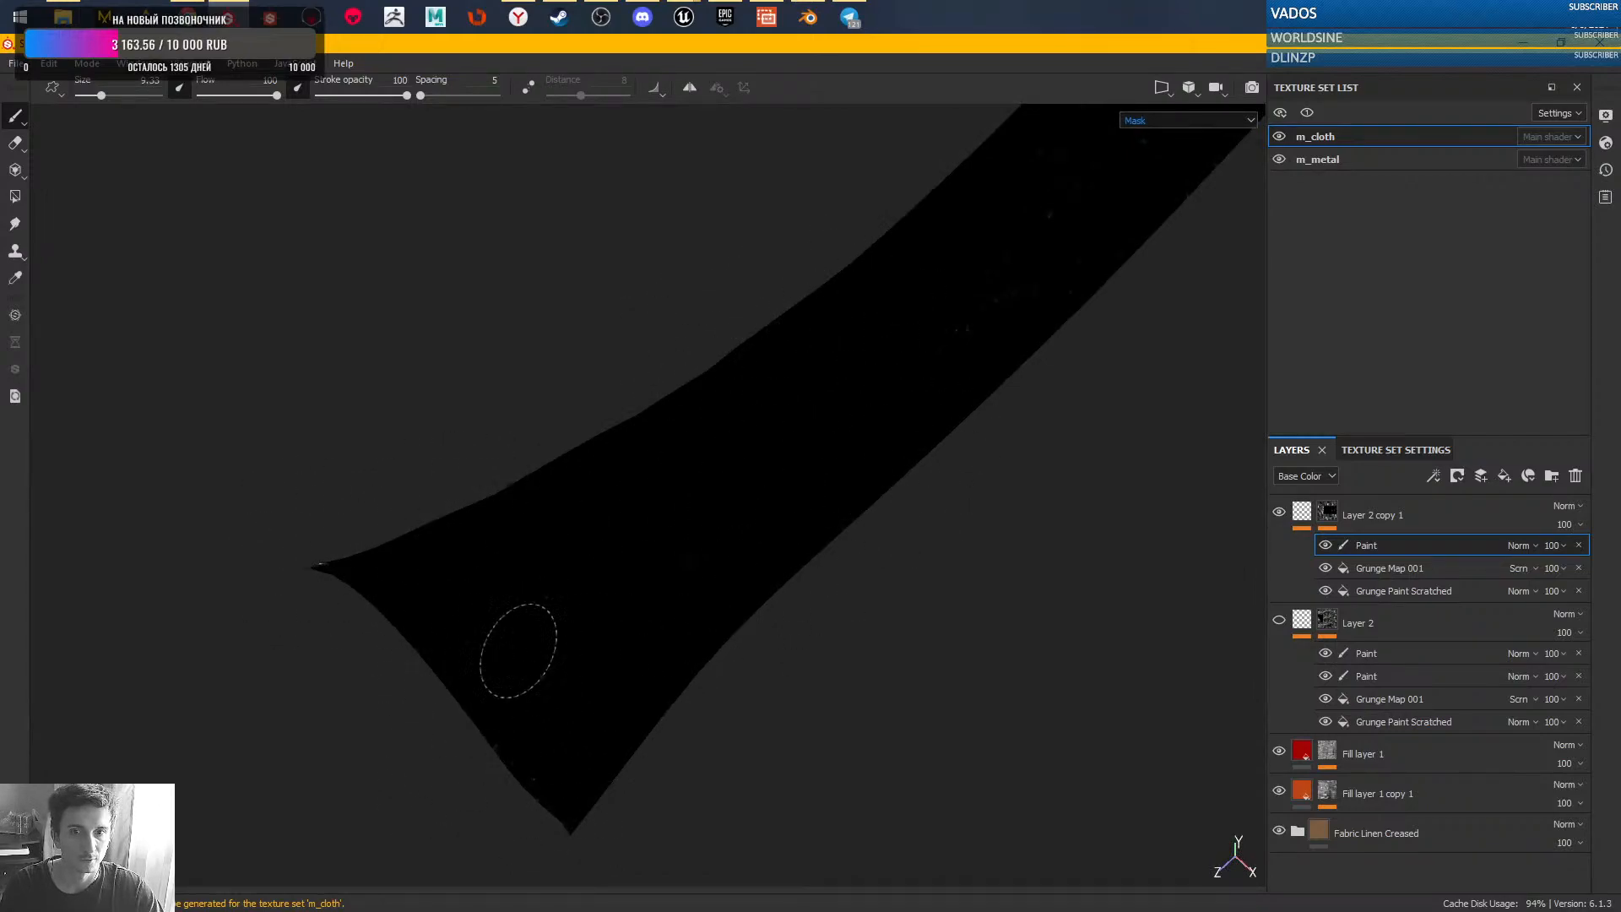
pyautogui.moveTo(802, 385)
pyautogui.mouseDown(button='middle')
pyautogui.moveTo(602, 638)
pyautogui.moveTo(433, 785)
pyautogui.mouseUp(button='middle')
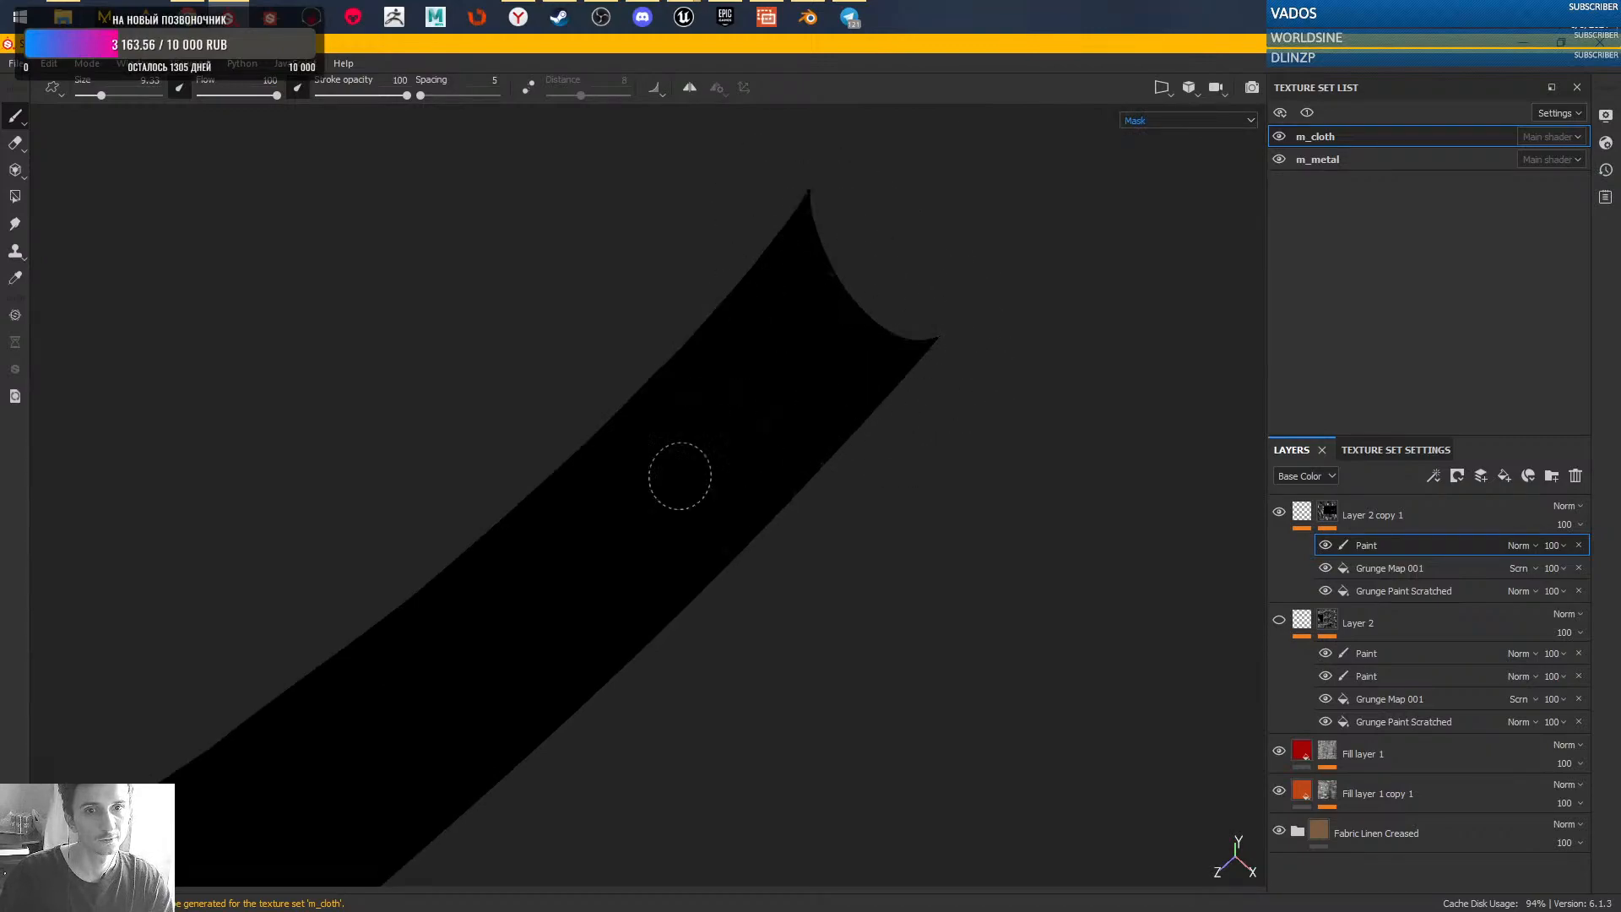
# - Switch to Unreal Editor and review the GodsOfDestiny level from the saved camera views, checking the hanging cloths, stairs and round gate area
pyautogui.click(683, 17)
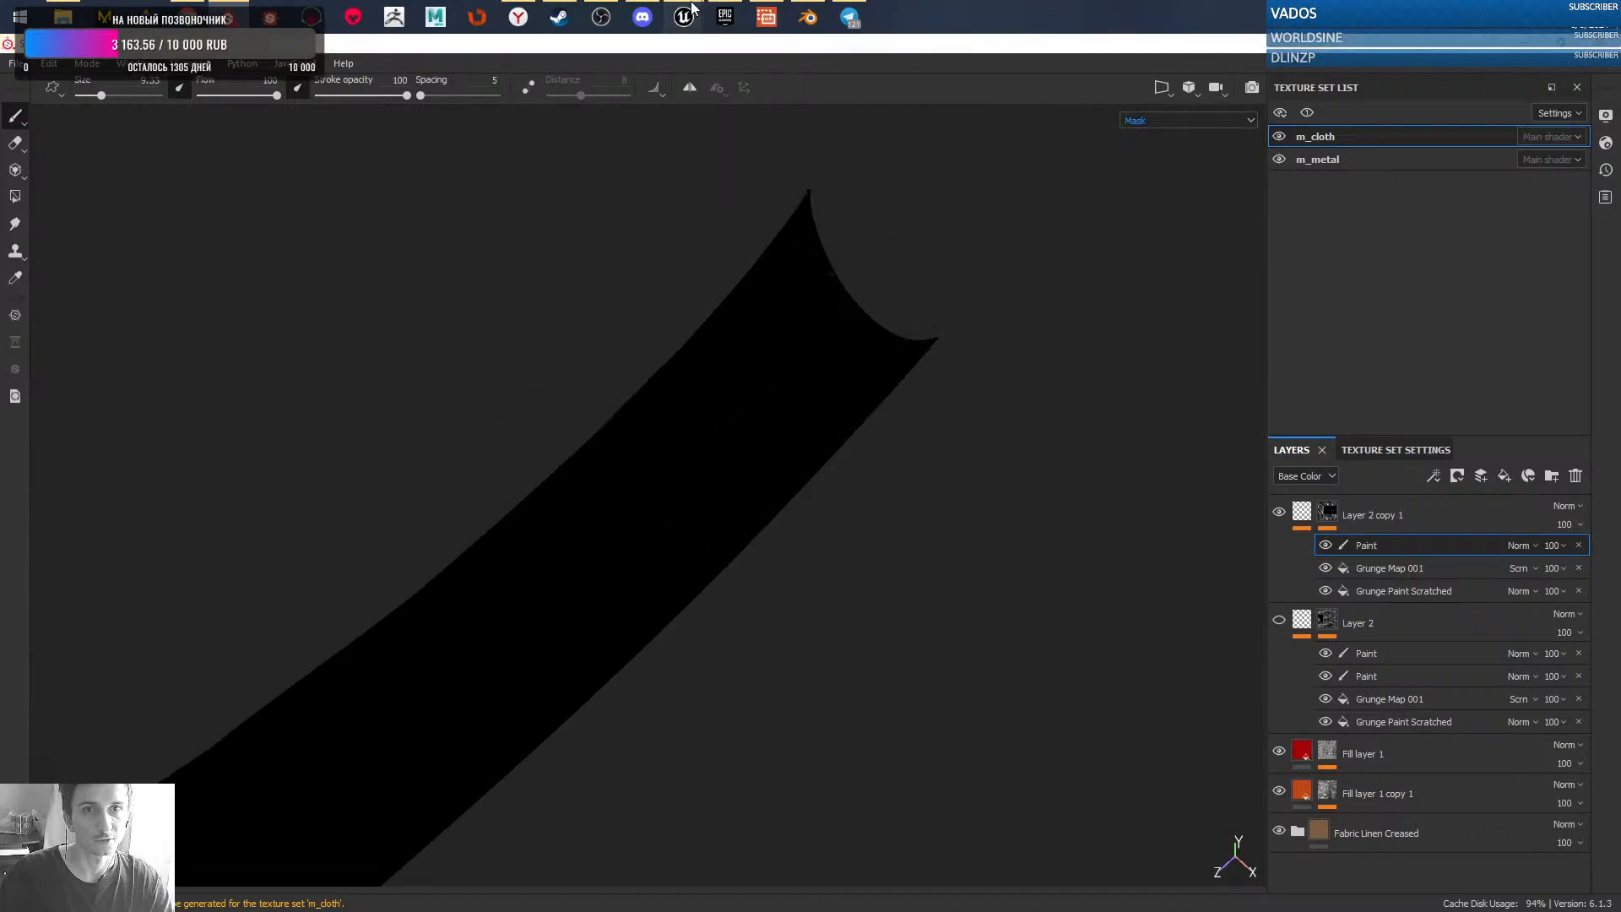
pyautogui.click(603, 124)
pyautogui.moveTo(942, 507); pyautogui.dragTo(918, 522, button='right')
pyautogui.press('1')
pyautogui.press('2')
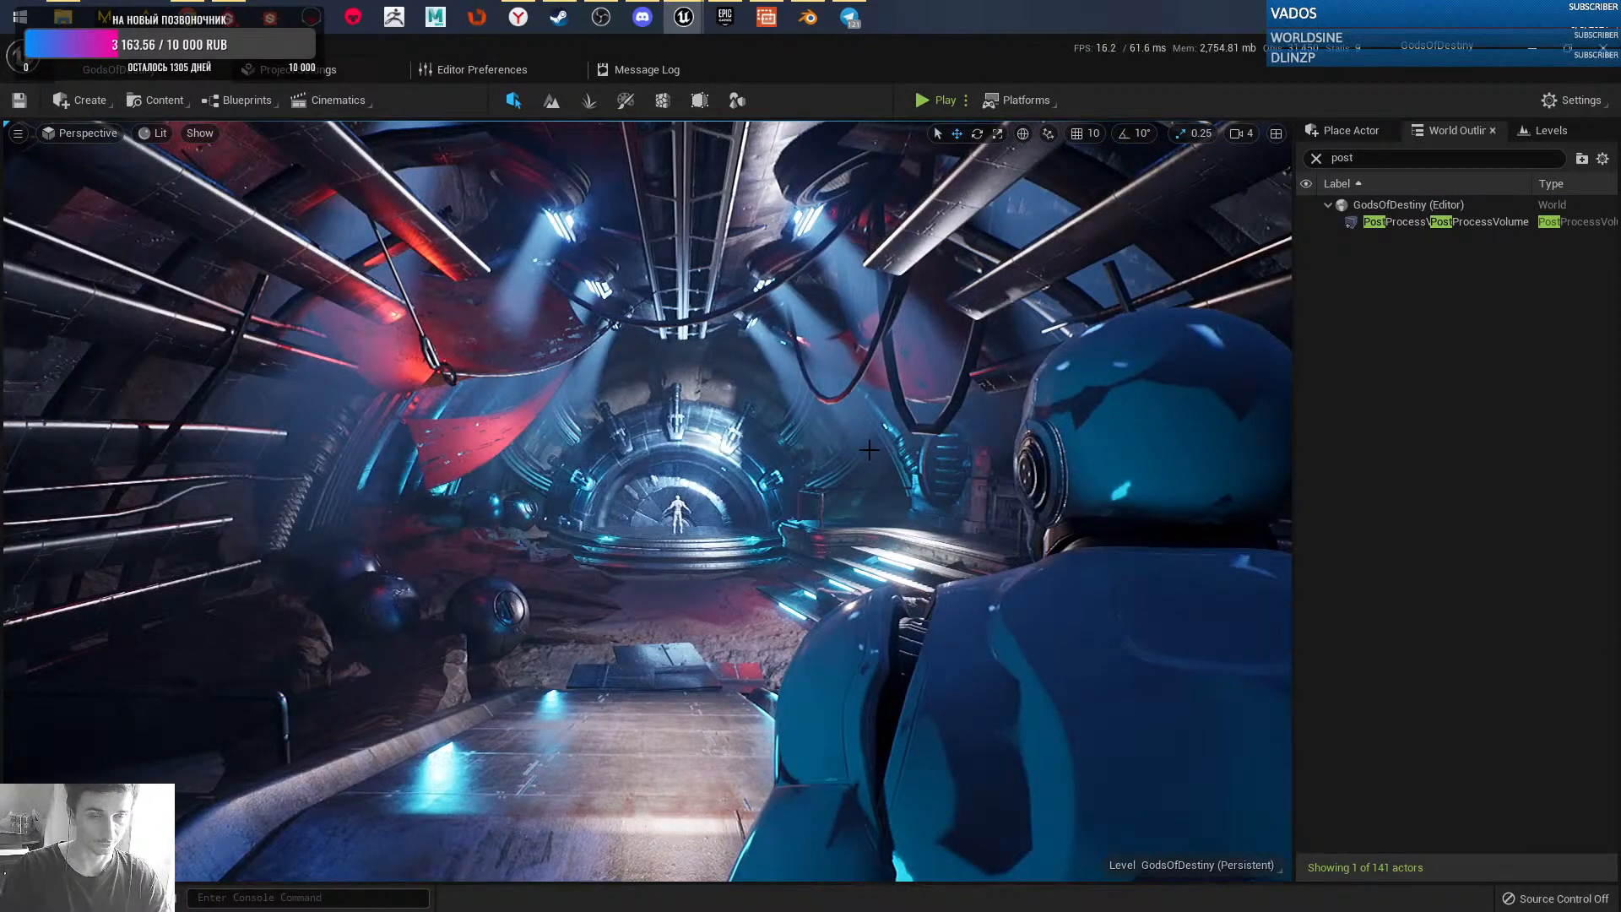
pyautogui.press('1')
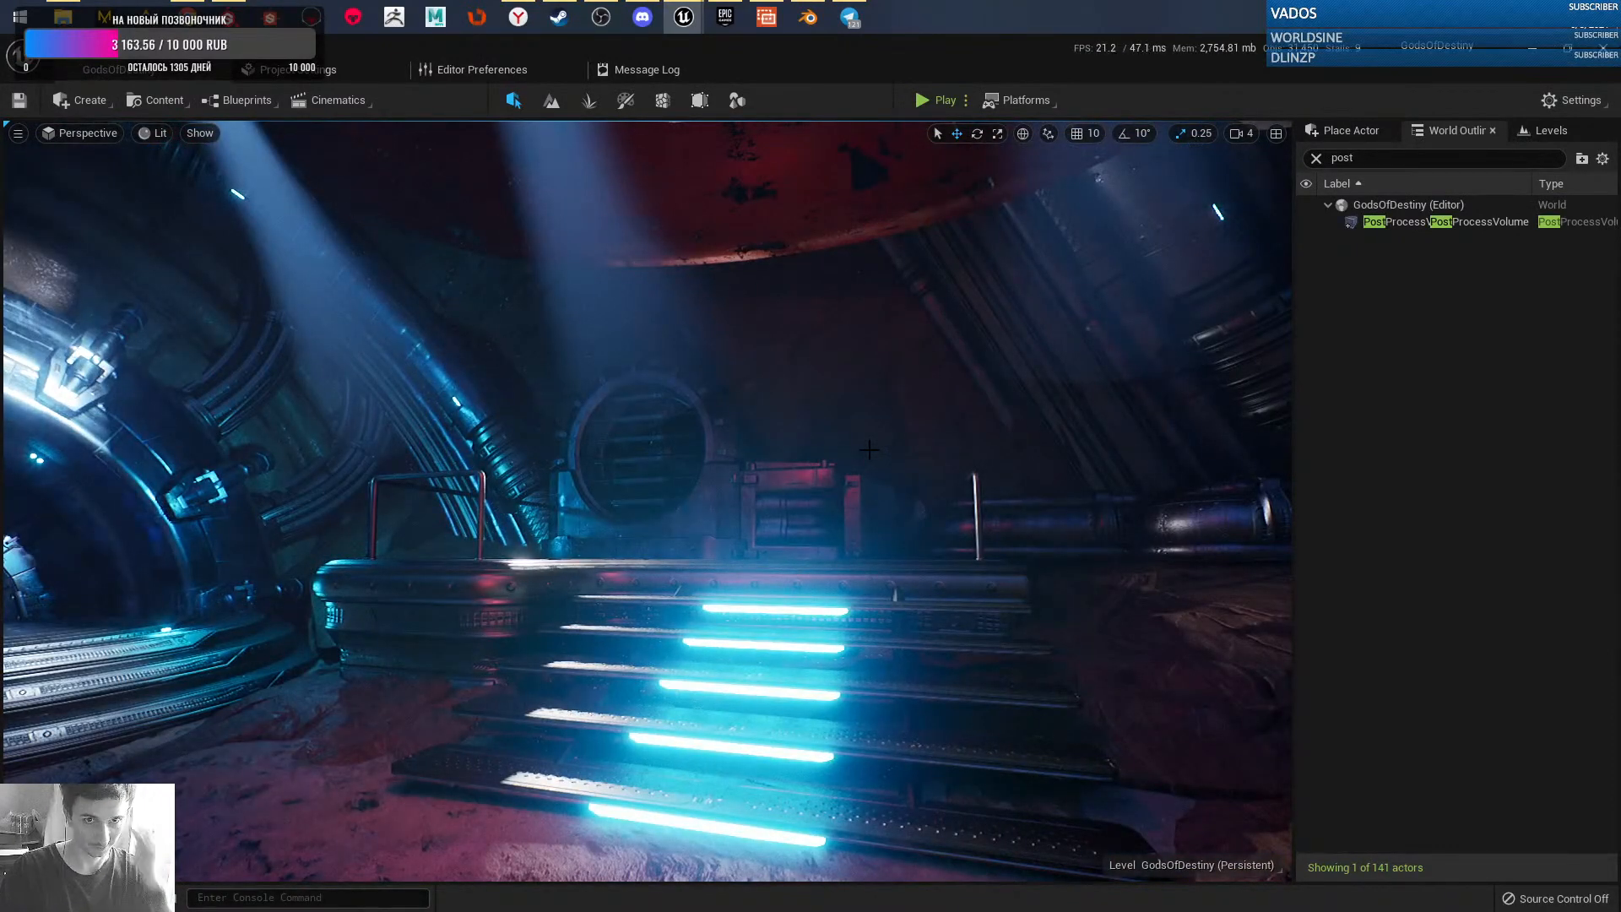
pyautogui.press('2')
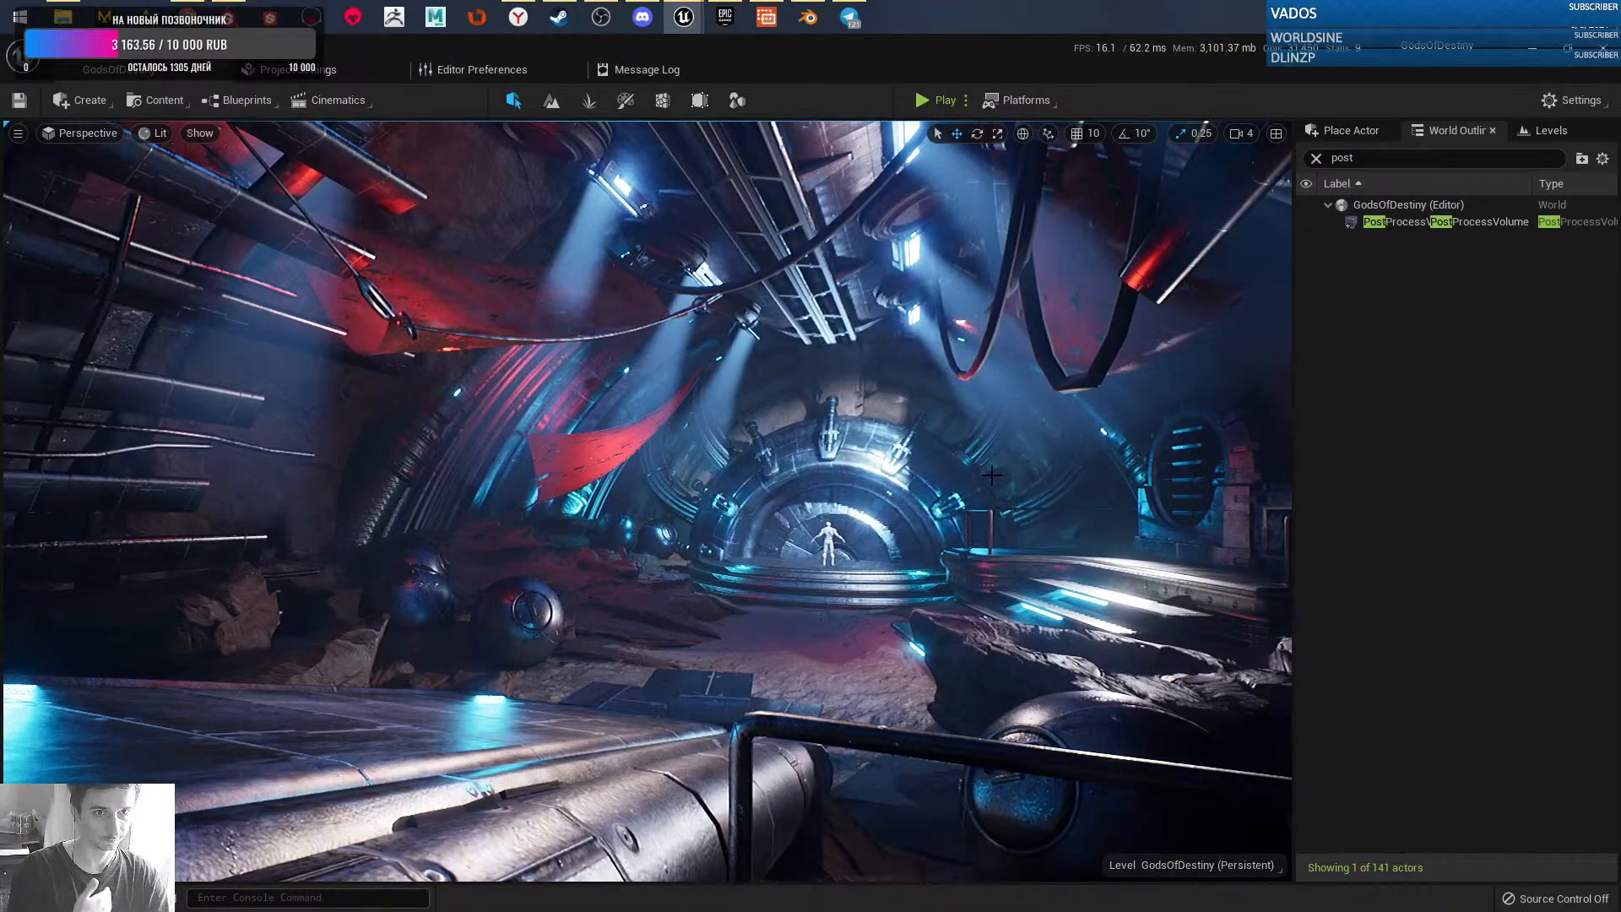
pyautogui.moveTo(1031, 538); pyautogui.dragTo(924, 502, button='right')
pyautogui.press('w')
pyautogui.press('w')
pyautogui.press('s')
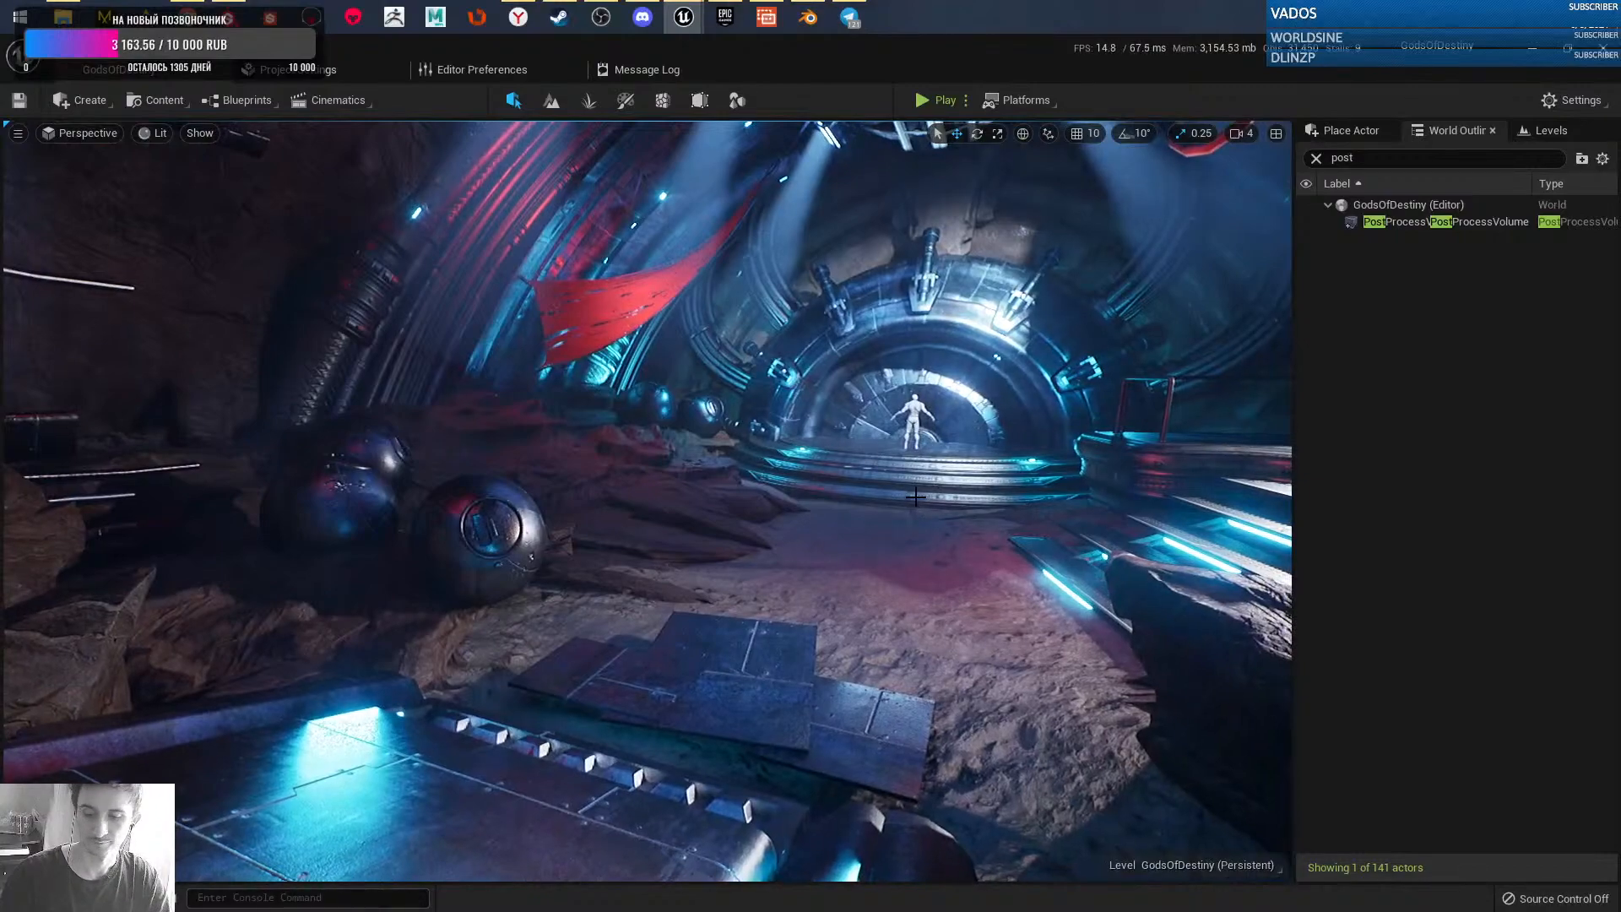
pyautogui.press('1')
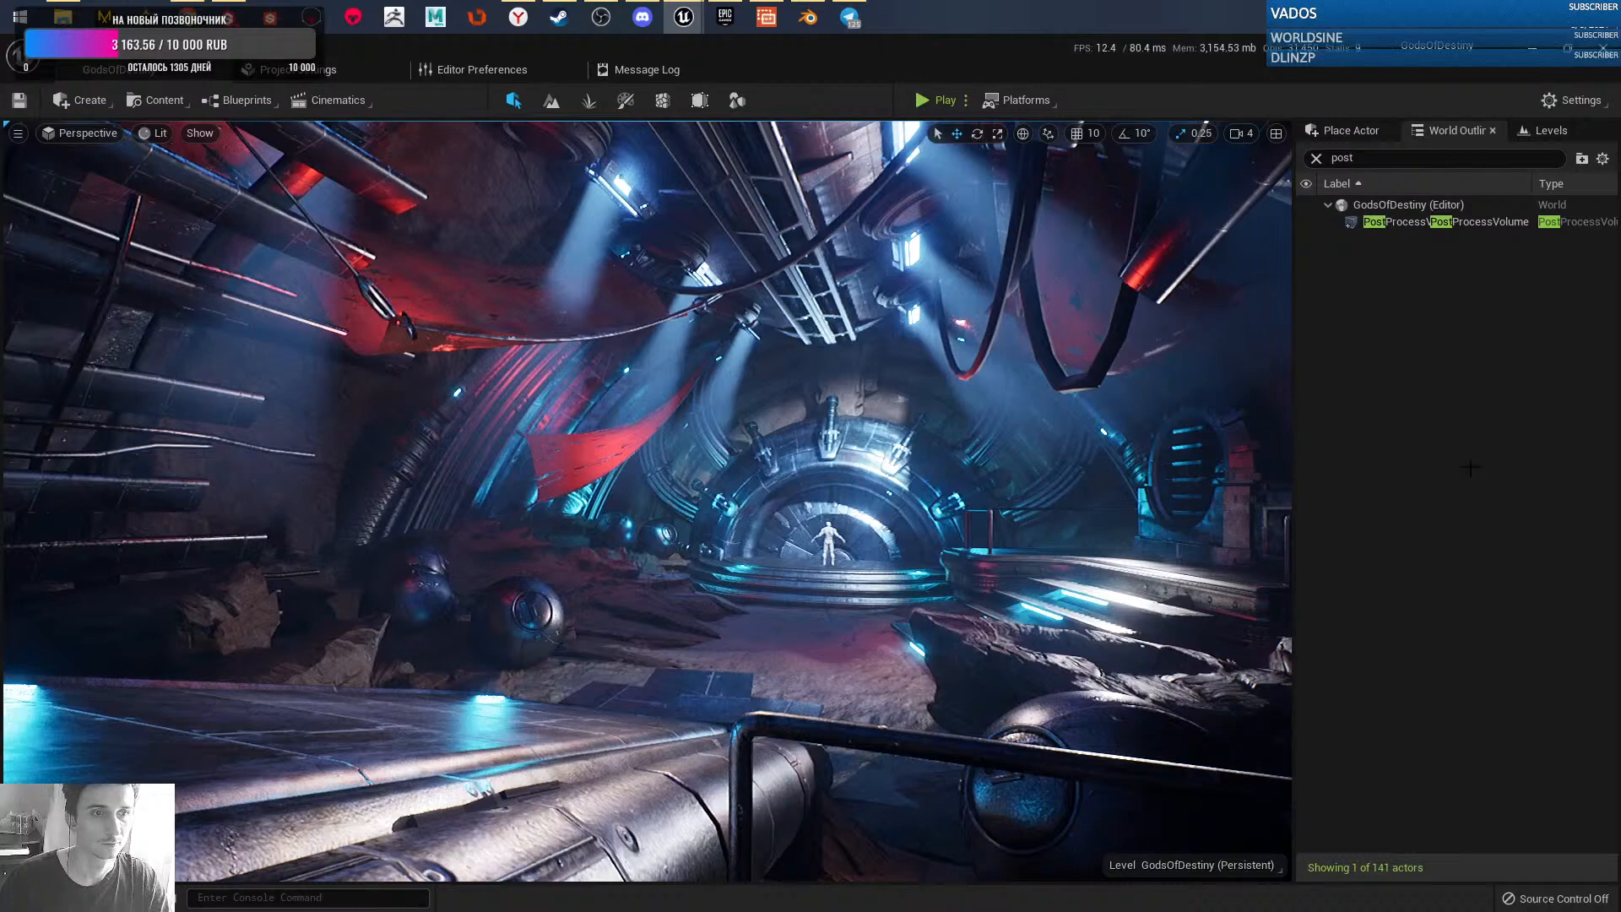
# - Turn off realtime rendering in the GodsOfDestiny level viewport
pyautogui.click(1145, 7)
pyautogui.click(1346, 358)
pyautogui.hotkey('ctrl', 'r')
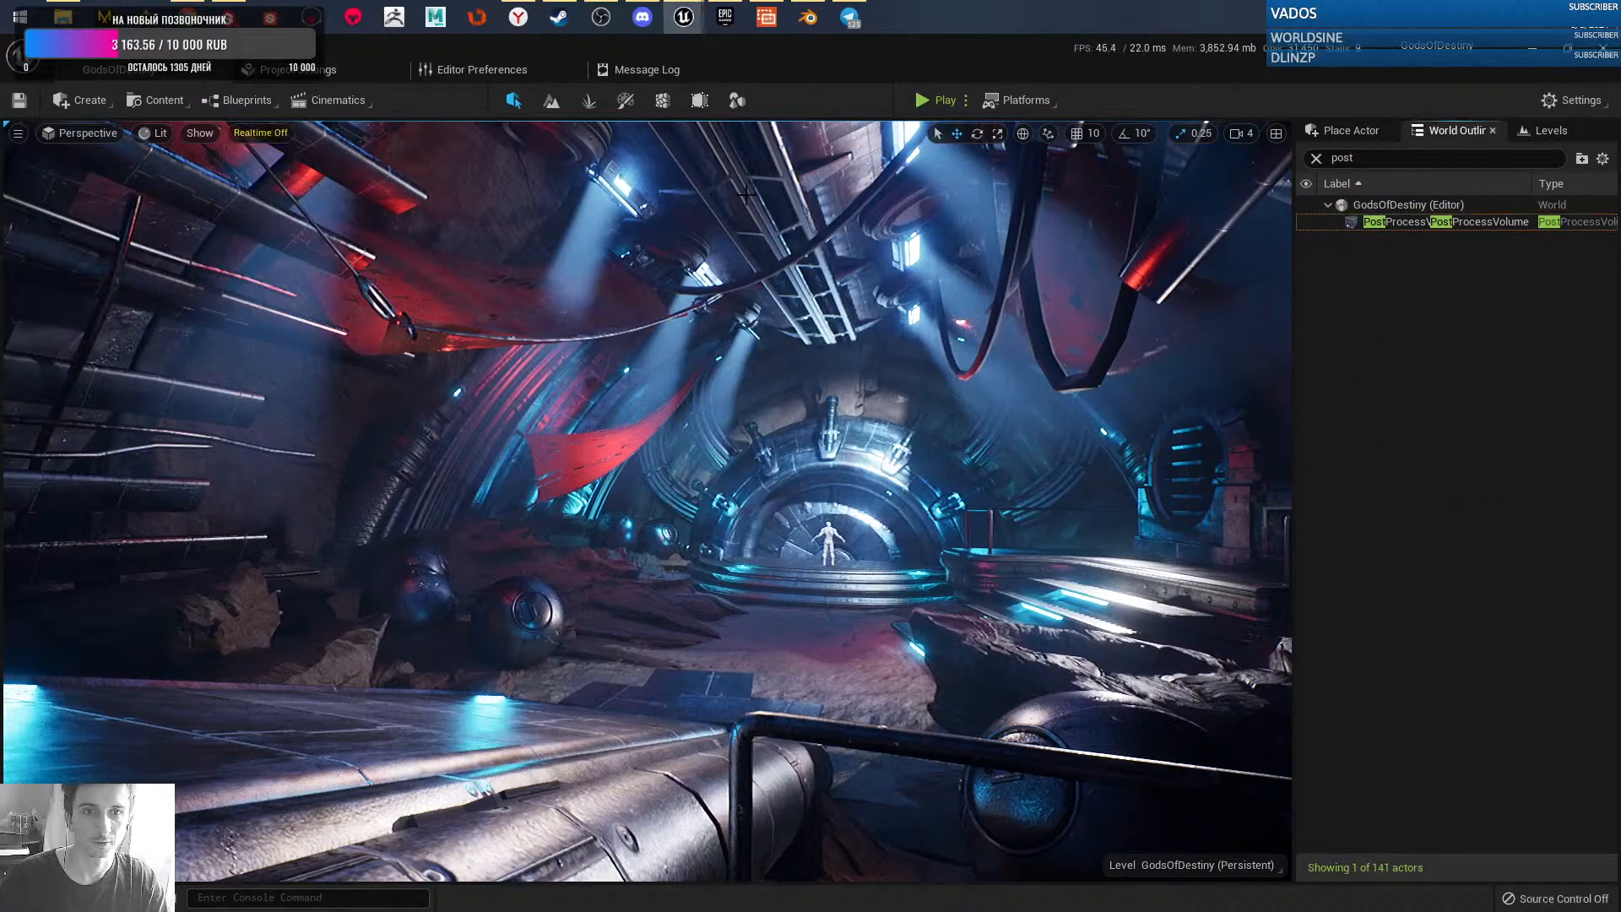
# - Switch back to Substance Painter, restore the Material view and make Layer 2 visible again
pyautogui.click(226, 19)
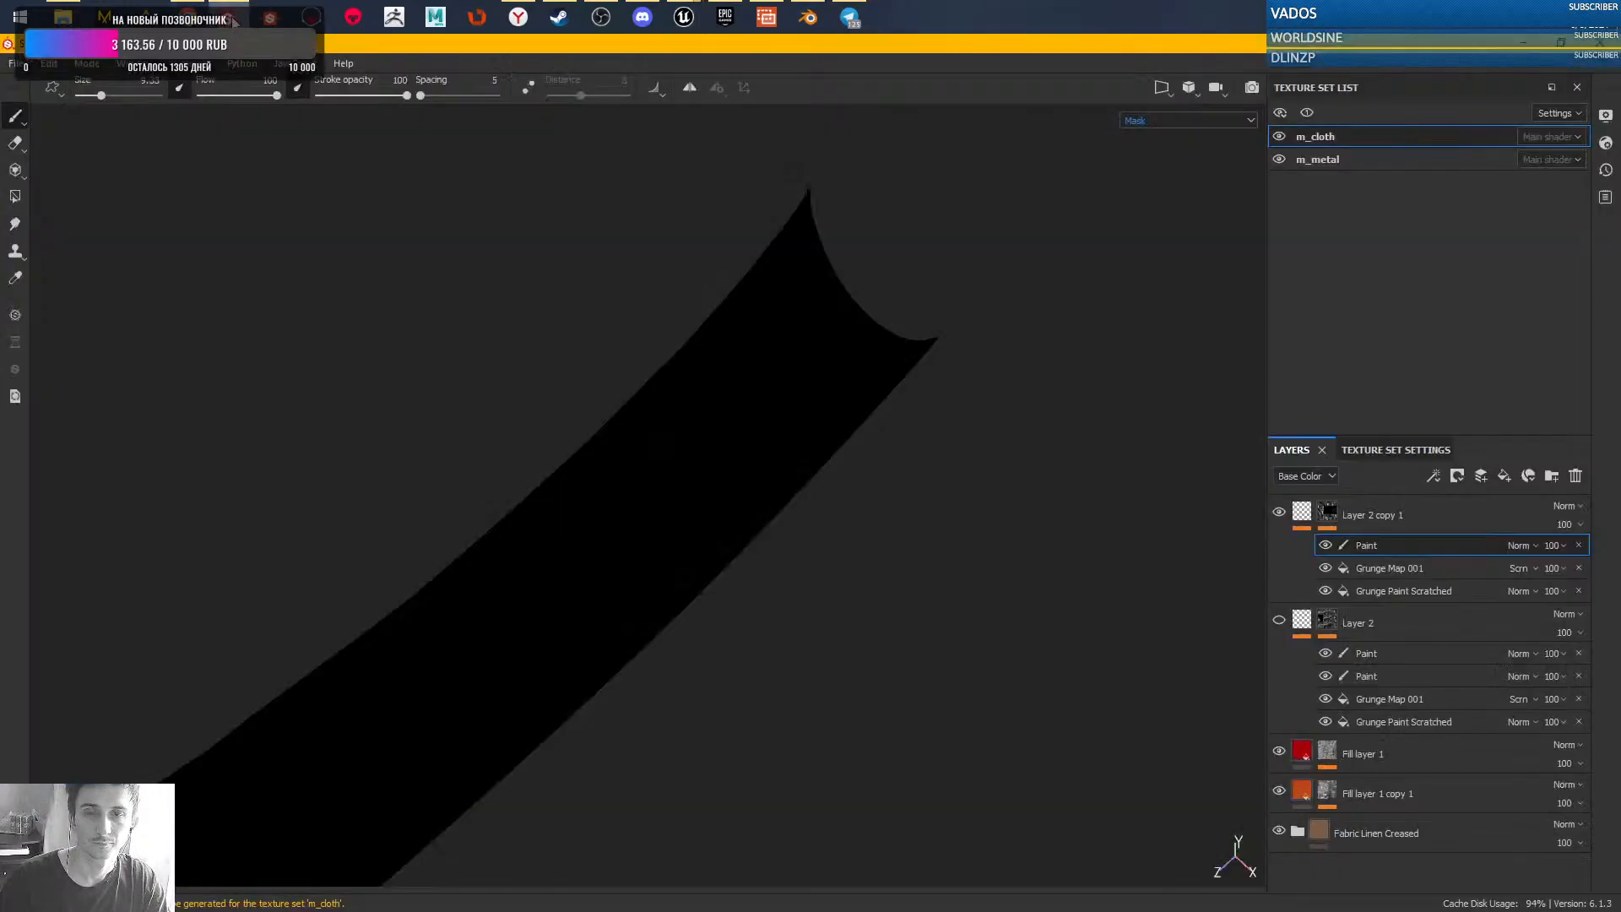
pyautogui.press('m')
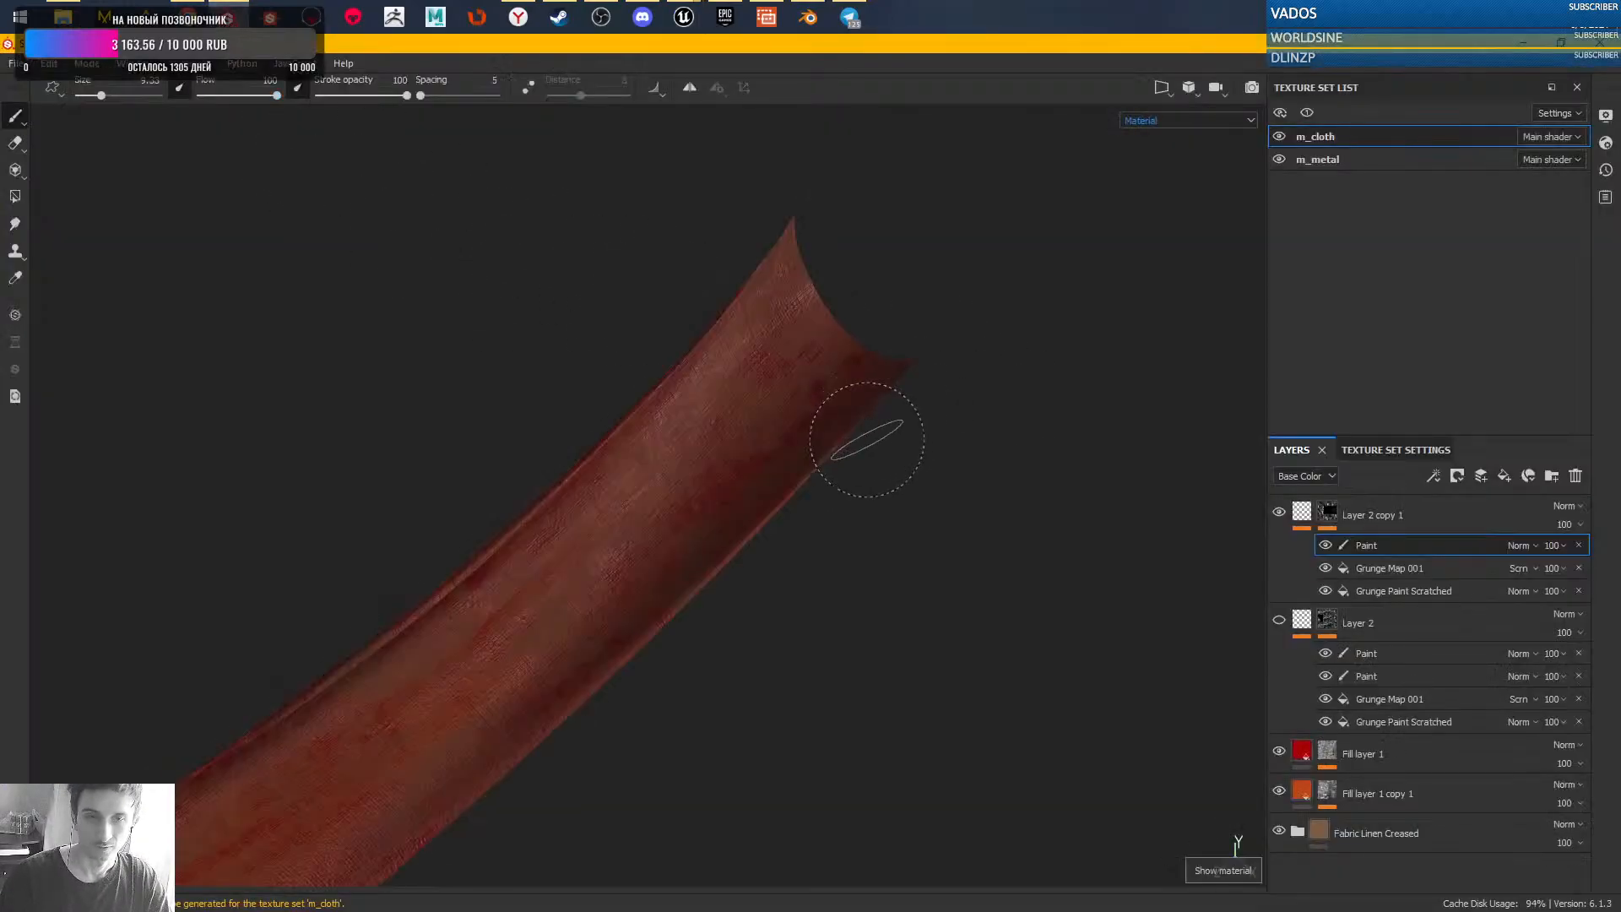
pyautogui.keyDown('alt'); pyautogui.moveTo(1013, 488); pyautogui.dragTo(885, 510); pyautogui.keyUp('alt')
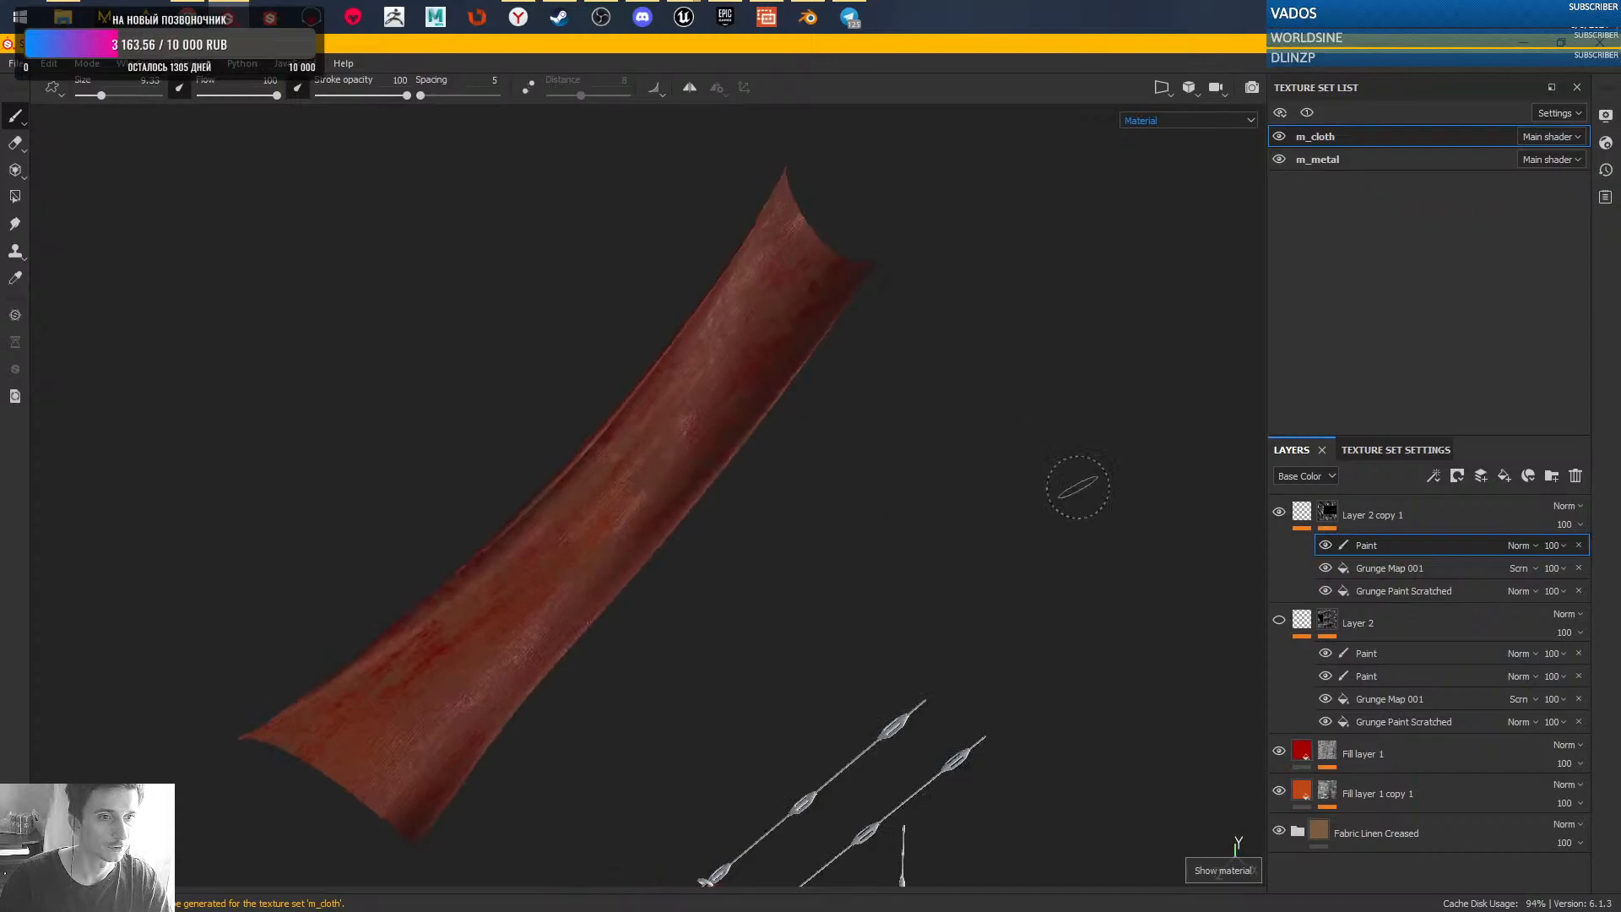
pyautogui.click(1279, 621)
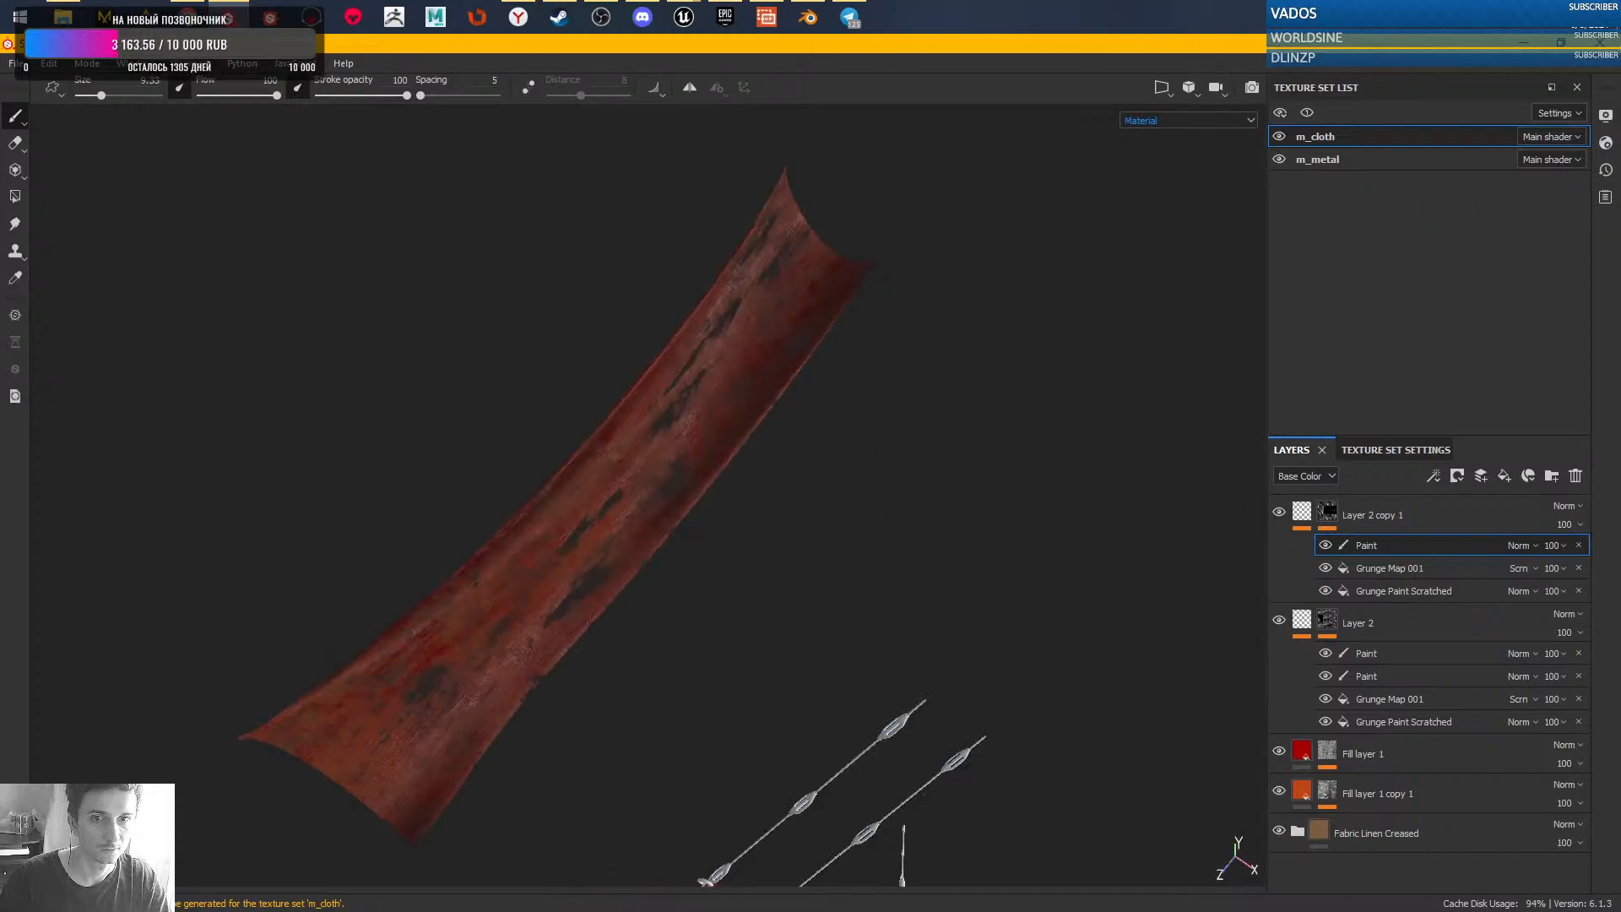
# - Examine the dark patches on the remaining roped cloth panels, from the rectangular ones to the triangular one
pyautogui.keyDown('alt'); pyautogui.moveTo(977, 579); pyautogui.dragTo(869, 492); pyautogui.keyUp('alt')
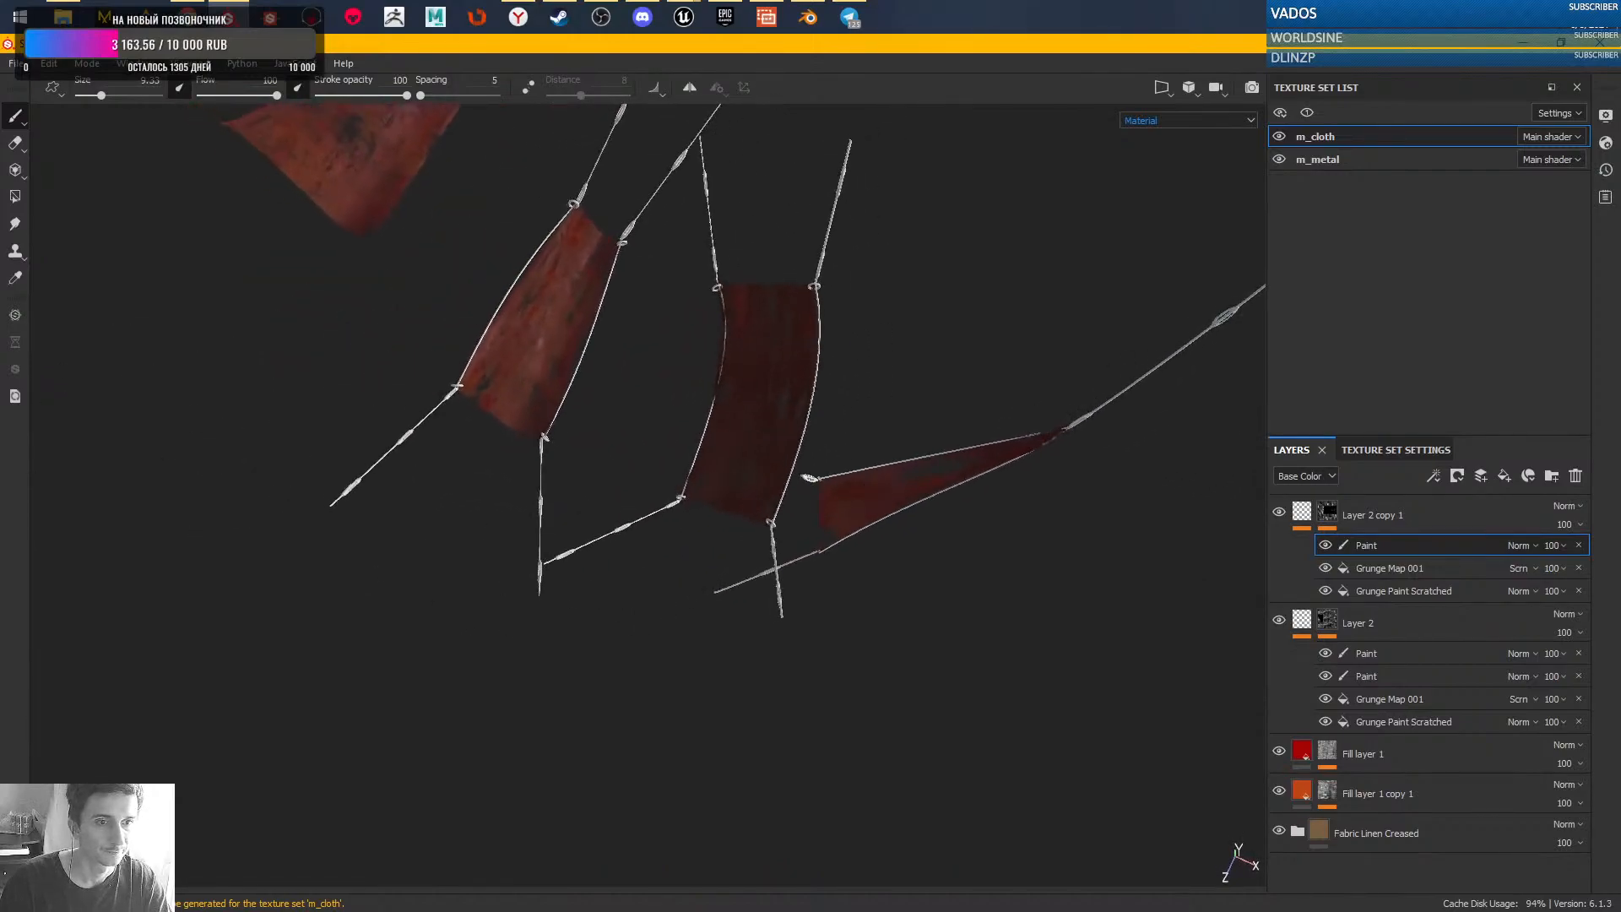
pyautogui.keyDown('alt'); pyautogui.moveTo(875, 406); pyautogui.dragTo(752, 413, button='middle'); pyautogui.keyUp('alt')
pyautogui.keyDown('alt'); pyautogui.moveTo(752, 413); pyautogui.dragTo(853, 882, button='right'); pyautogui.keyUp('alt')
pyautogui.keyDown('alt'); pyautogui.moveTo(835, 586); pyautogui.dragTo(835, 595); pyautogui.keyUp('alt')
pyautogui.keyDown('alt'); pyautogui.moveTo(835, 595); pyautogui.dragTo(886, 434, button='right'); pyautogui.keyUp('alt')
pyautogui.keyDown('alt'); pyautogui.moveTo(886, 434); pyautogui.dragTo(976, 441); pyautogui.keyUp('alt')
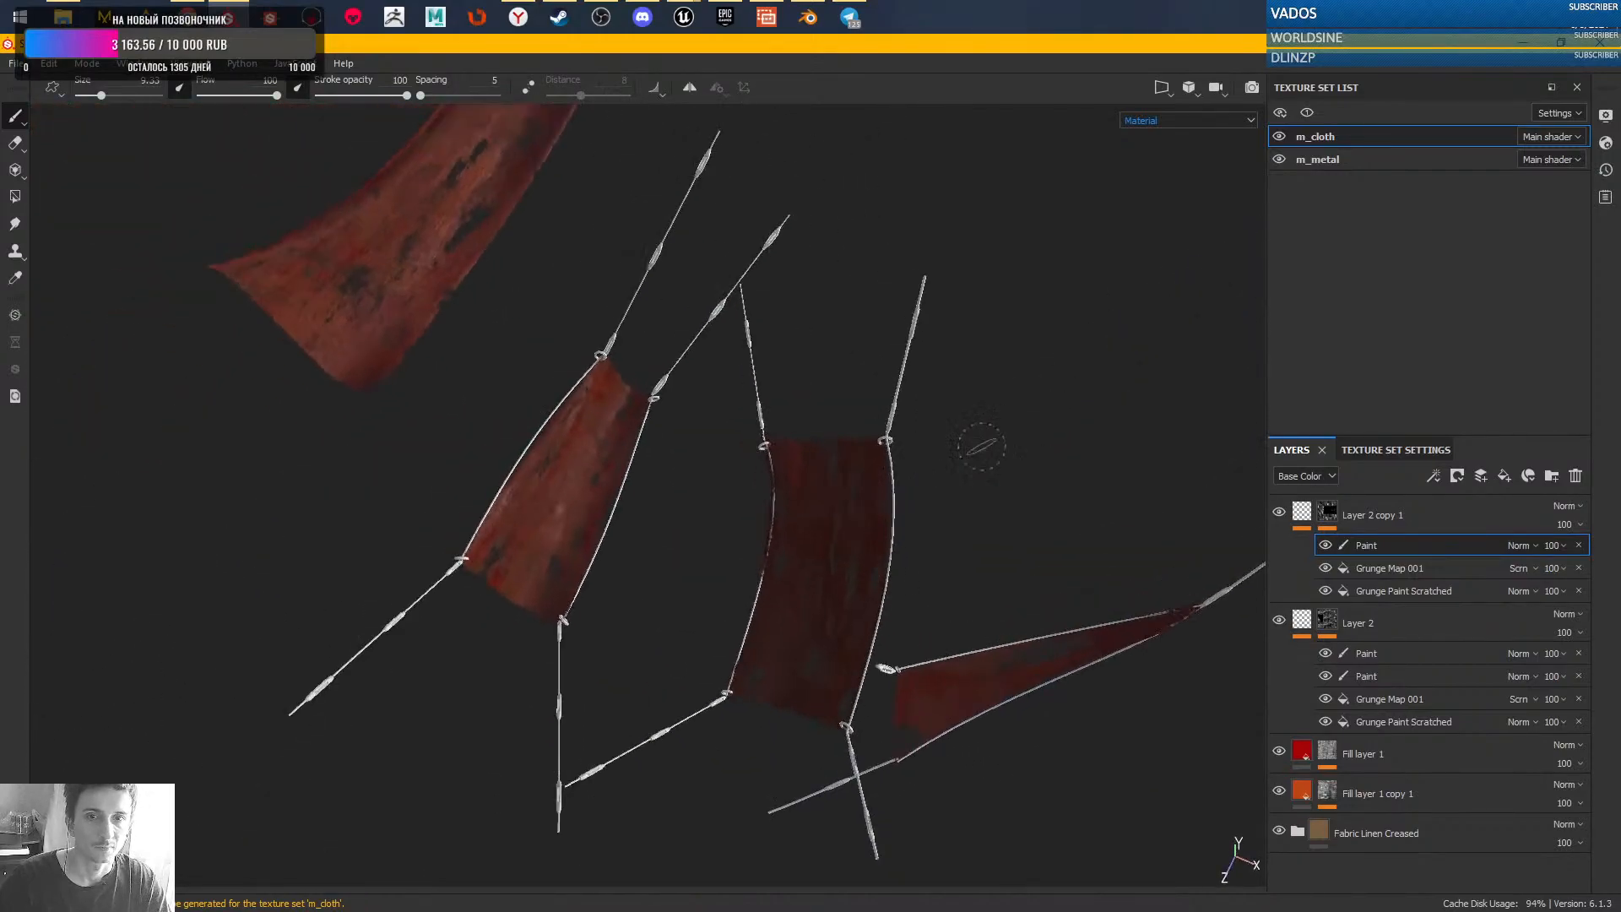
pyautogui.click(1279, 515)
pyautogui.keyDown('alt'); pyautogui.moveTo(1139, 471); pyautogui.dragTo(801, 632, button='right'); pyautogui.keyUp('alt')
pyautogui.keyDown('alt'); pyautogui.moveTo(800, 632); pyautogui.dragTo(619, 507, button='middle'); pyautogui.keyUp('alt')
pyautogui.keyDown('alt'); pyautogui.moveTo(619, 506); pyautogui.dragTo(757, 434); pyautogui.keyUp('alt')
pyautogui.moveTo(757, 434)
pyautogui.keyDown('shift'); pyautogui.mouseDown(button='right')
pyautogui.moveTo(821, 470)
pyautogui.moveTo(912, 471)
pyautogui.moveTo(883, 474)
pyautogui.mouseUp(button='right'); pyautogui.keyUp('shift')
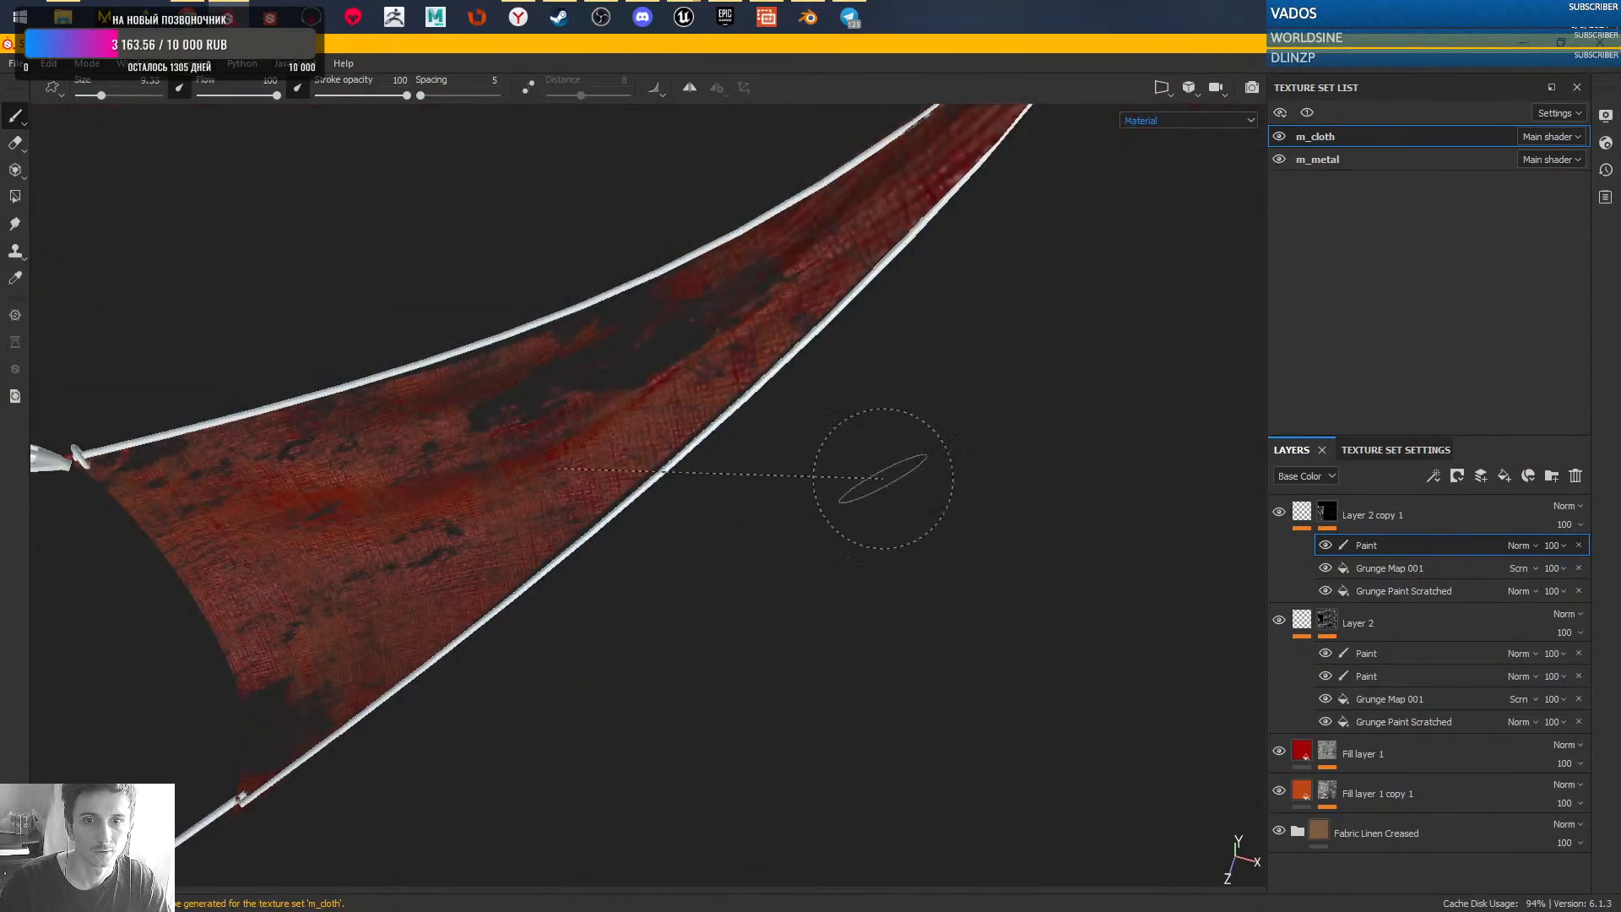
# - Reduce the brush size to about 3.7 and paint out small dark patches in the middle of the triangular cloth, checking it in isolation
pyautogui.keyDown('alt'); pyautogui.moveTo(727, 422); pyautogui.dragTo(793, 604, button='middle'); pyautogui.keyUp('alt')
pyautogui.moveTo(792, 604)
pyautogui.keyDown('alt'); pyautogui.mouseDown()
pyautogui.moveTo(803, 622)
pyautogui.moveTo(673, 529)
pyautogui.moveTo(726, 427)
pyautogui.moveTo(697, 486)
pyautogui.moveTo(651, 499)
pyautogui.moveTo(681, 676)
pyautogui.mouseUp(); pyautogui.keyUp('alt')
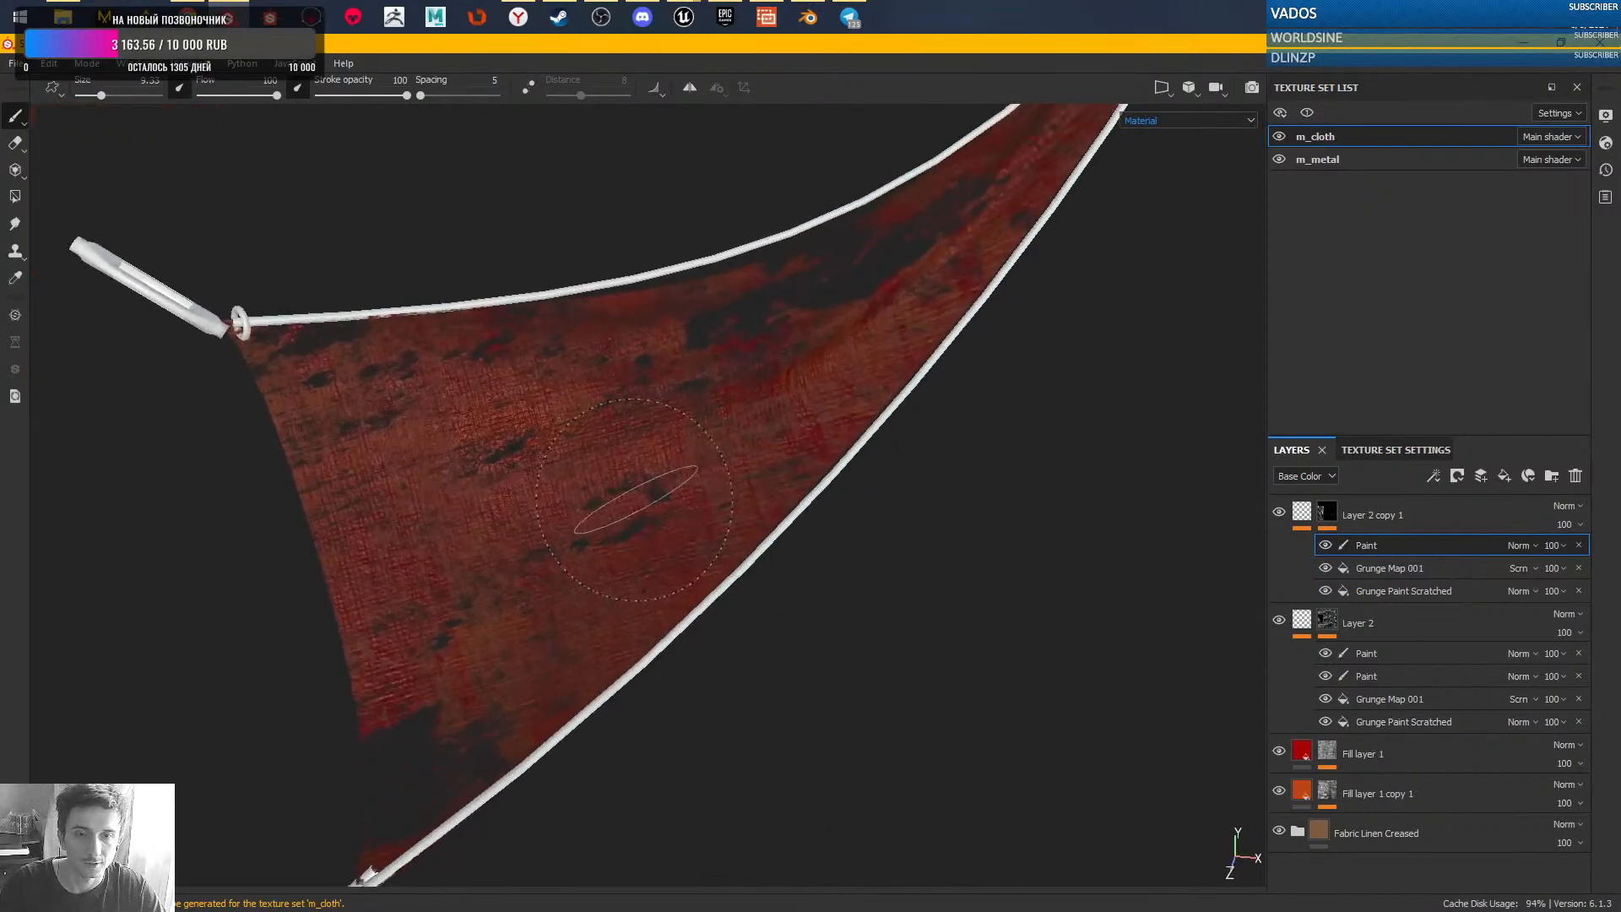
pyautogui.keyDown('ctrl'); pyautogui.moveTo(593, 522); pyautogui.dragTo(571, 520, button='right'); pyautogui.keyUp('ctrl')
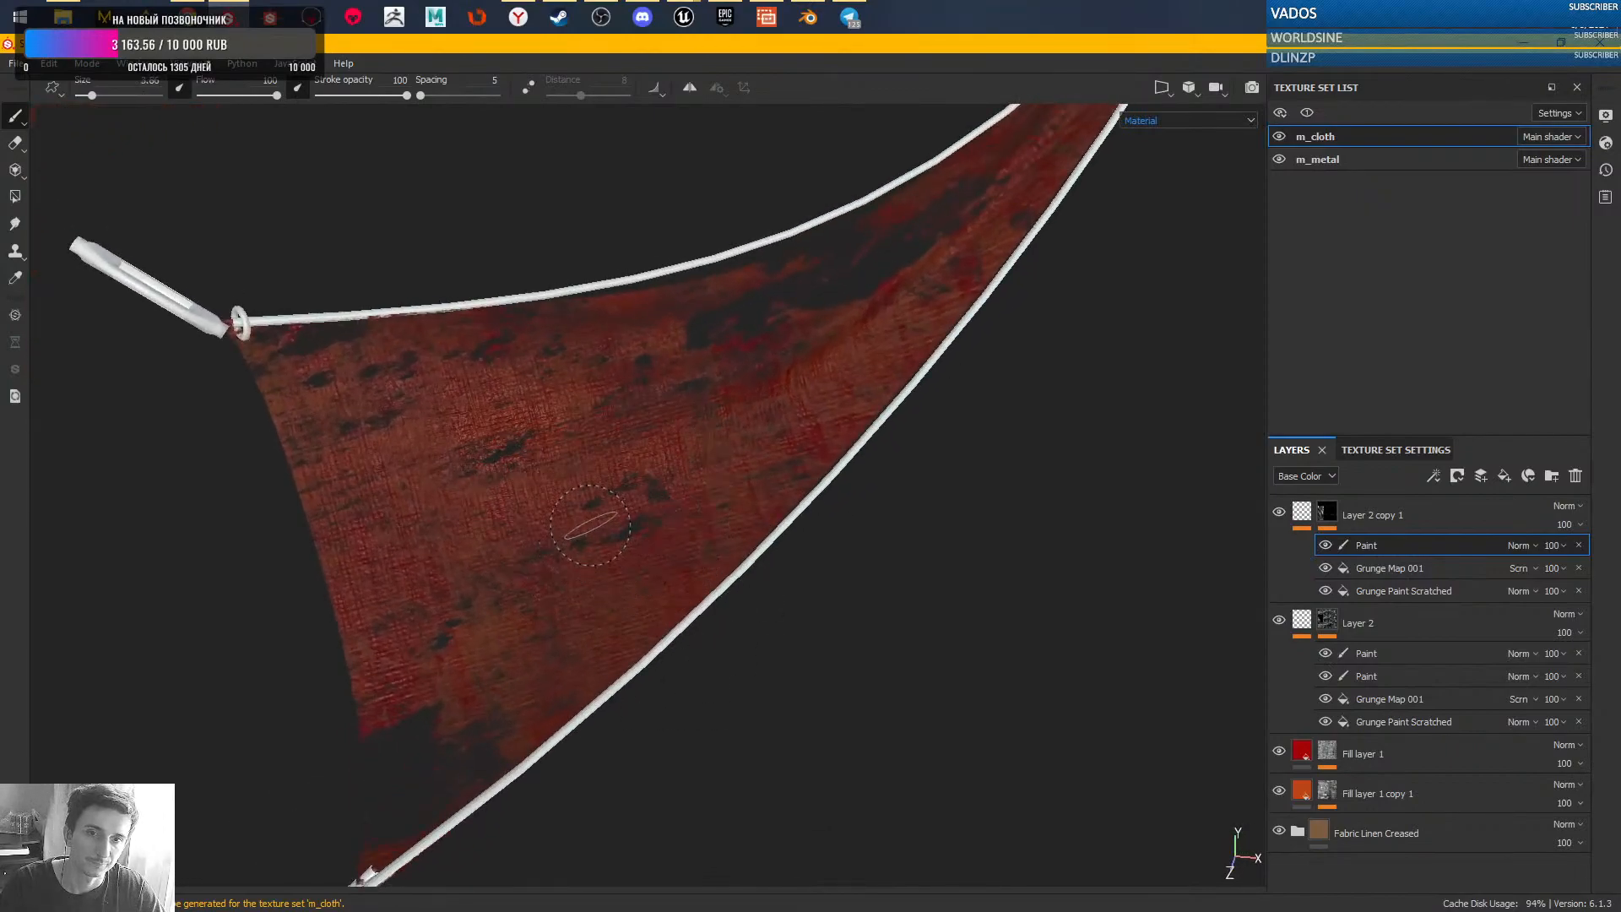
pyautogui.hotkey('alt', 'q')
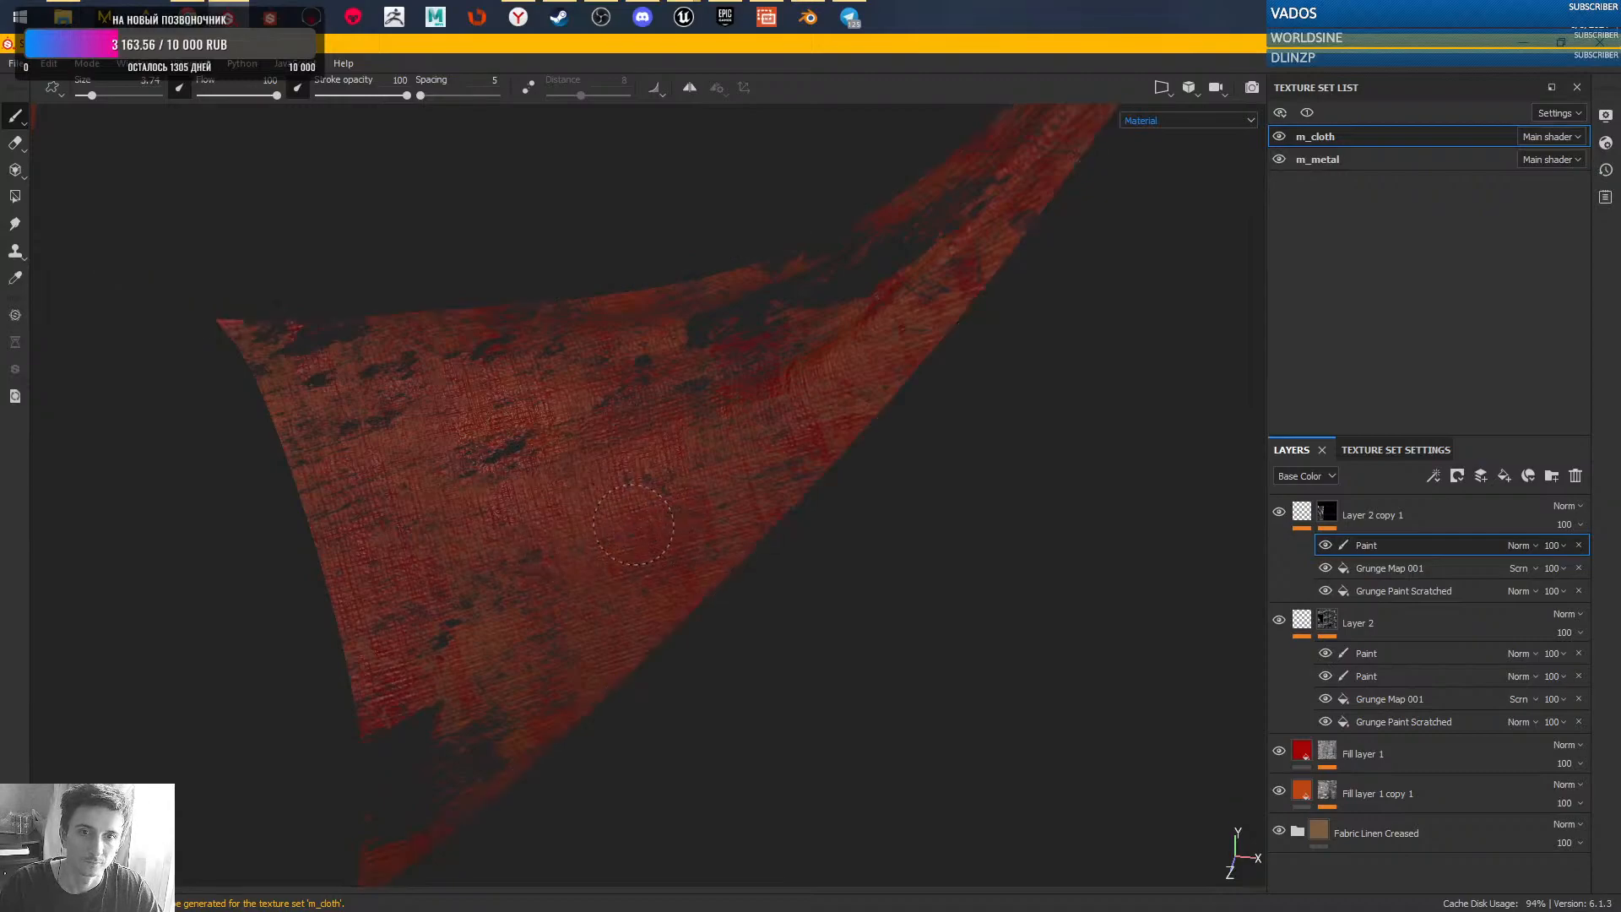
pyautogui.hotkey('alt', 'q')
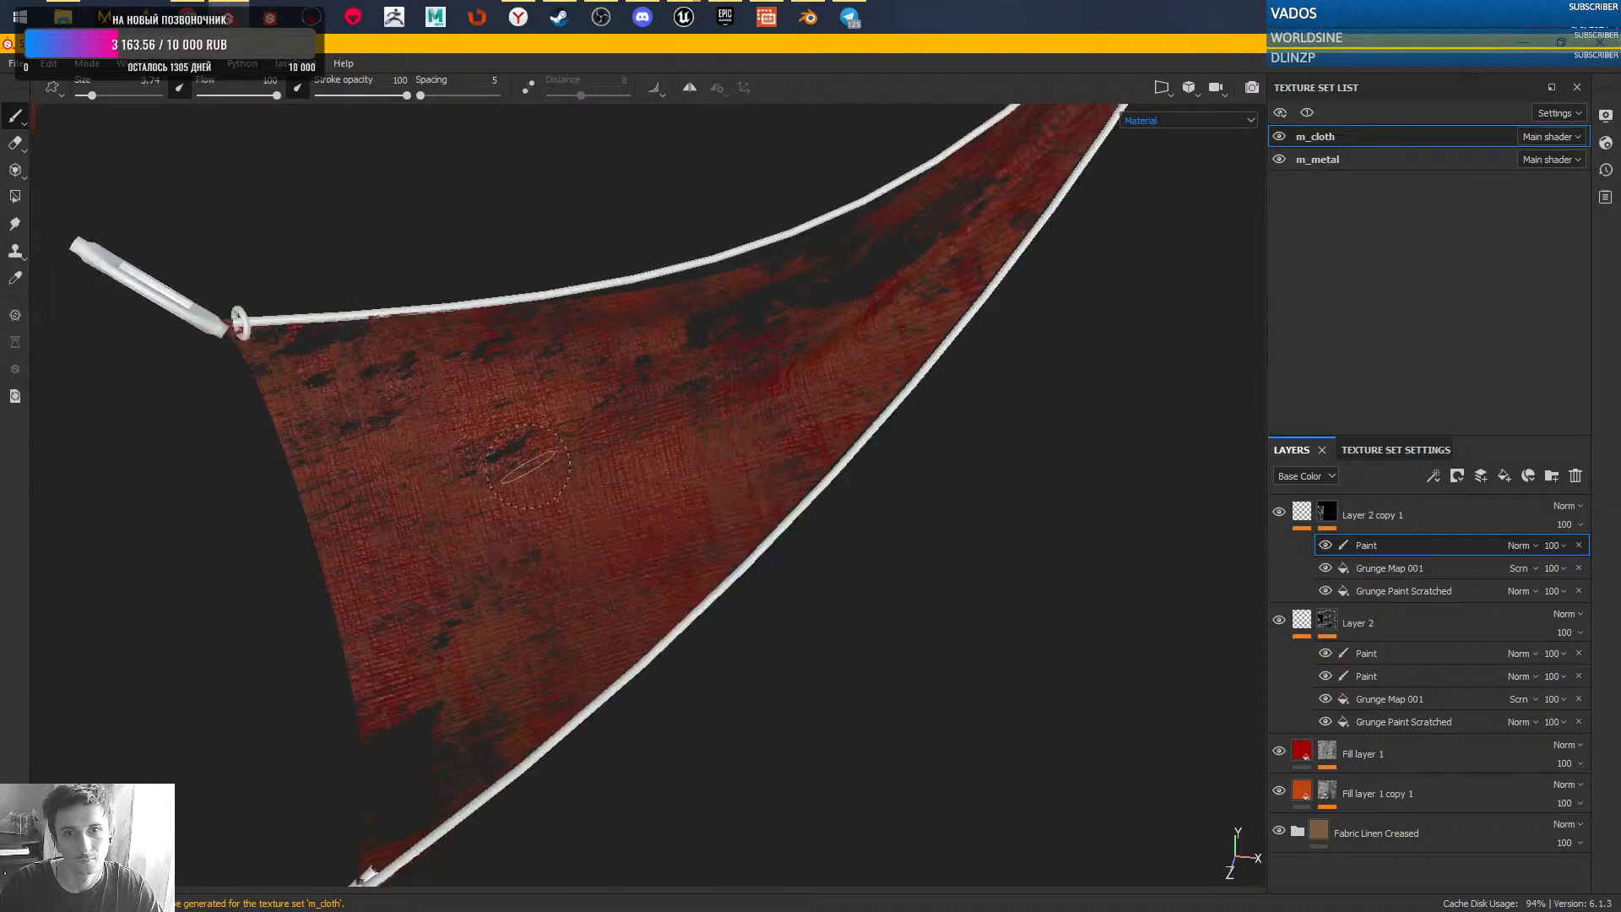
pyautogui.hotkey('alt', 'q')
pyautogui.hotkey('alt', 'q')
pyautogui.keyDown('alt'); pyautogui.moveTo(662, 512); pyautogui.dragTo(443, 625, button='middle'); pyautogui.keyUp('alt')
pyautogui.moveTo(443, 608)
pyautogui.keyDown('alt'); pyautogui.mouseDown()
pyautogui.moveTo(616, 547)
pyautogui.moveTo(667, 550)
pyautogui.mouseUp(); pyautogui.keyUp('alt')
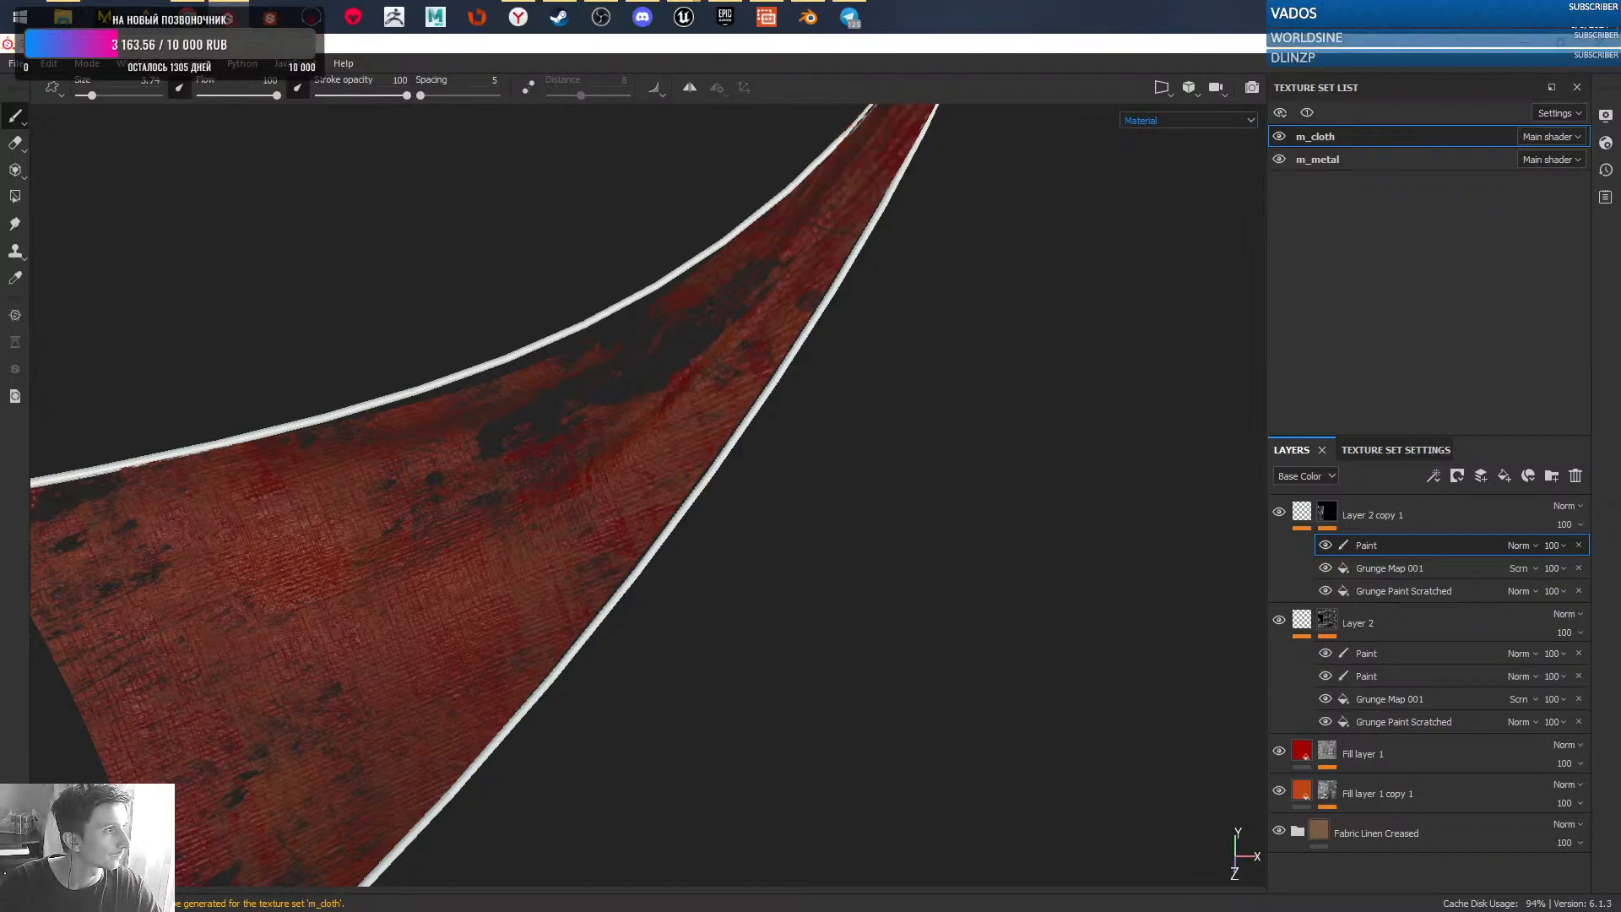
# - Set the brush spacing to 15 and rework the large dark patch near the triangular cloth's upper edge with a smaller brush
pyautogui.keyDown('ctrl'); pyautogui.moveTo(692, 377); pyautogui.dragTo(629, 380, button='right'); pyautogui.keyUp('ctrl')
pyautogui.moveTo(646, 477)
pyautogui.keyDown('alt'); pyautogui.mouseDown()
pyautogui.moveTo(670, 495)
pyautogui.moveTo(758, 478)
pyautogui.mouseUp(); pyautogui.keyUp('alt')
pyautogui.keyDown('alt'); pyautogui.moveTo(605, 374); pyautogui.dragTo(658, 488); pyautogui.keyUp('alt')
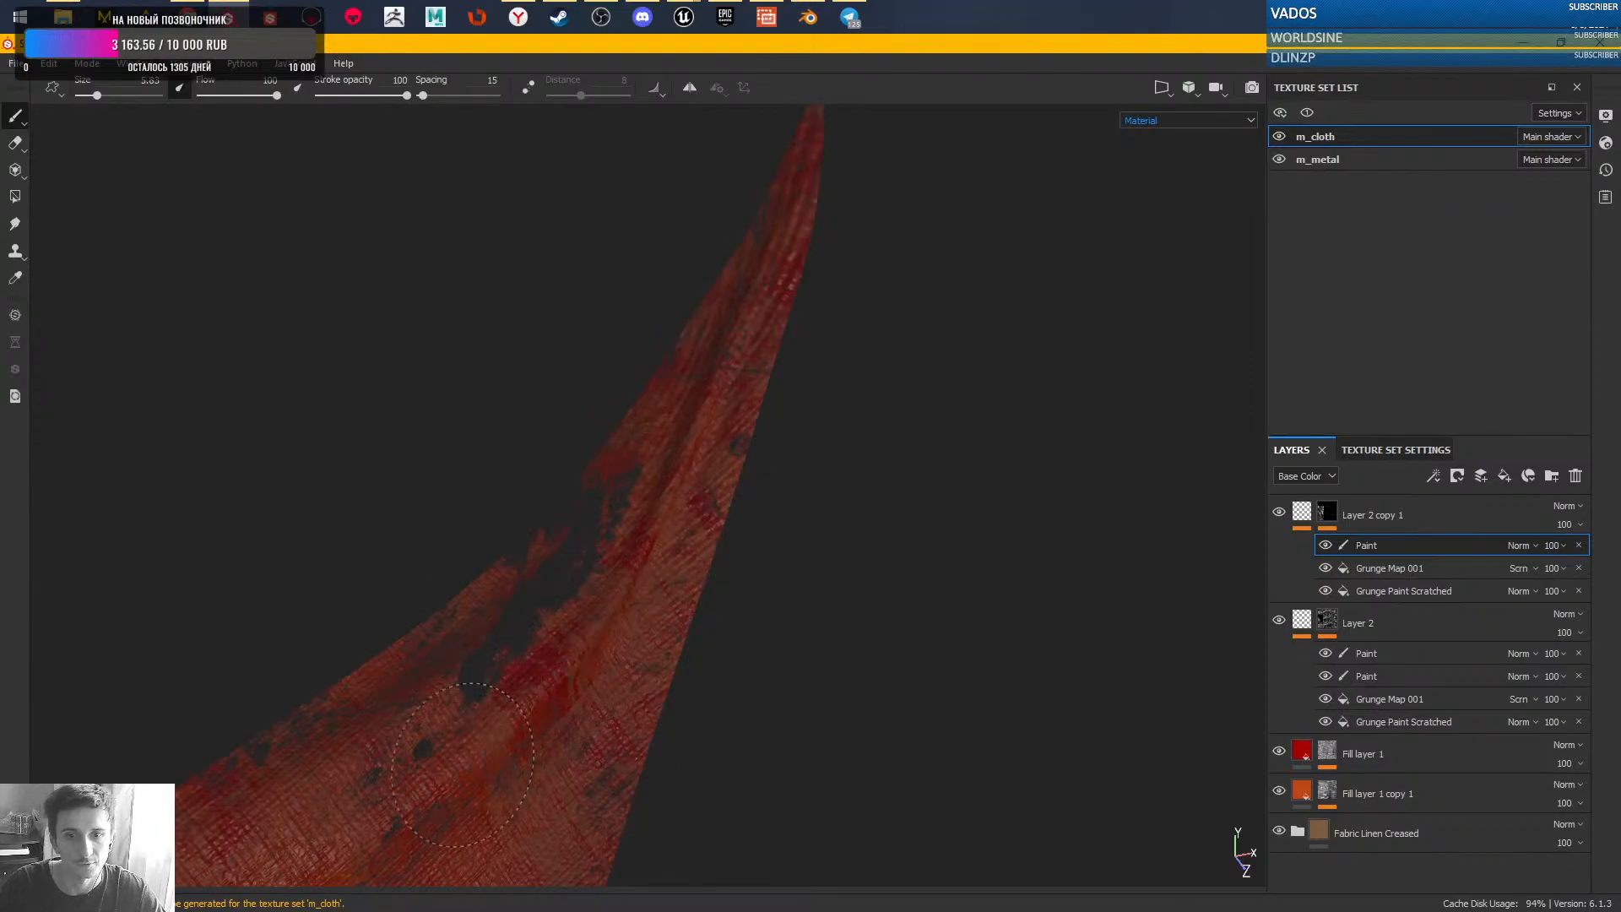
pyautogui.keyDown('alt'); pyautogui.moveTo(585, 567); pyautogui.dragTo(531, 595); pyautogui.keyUp('alt')
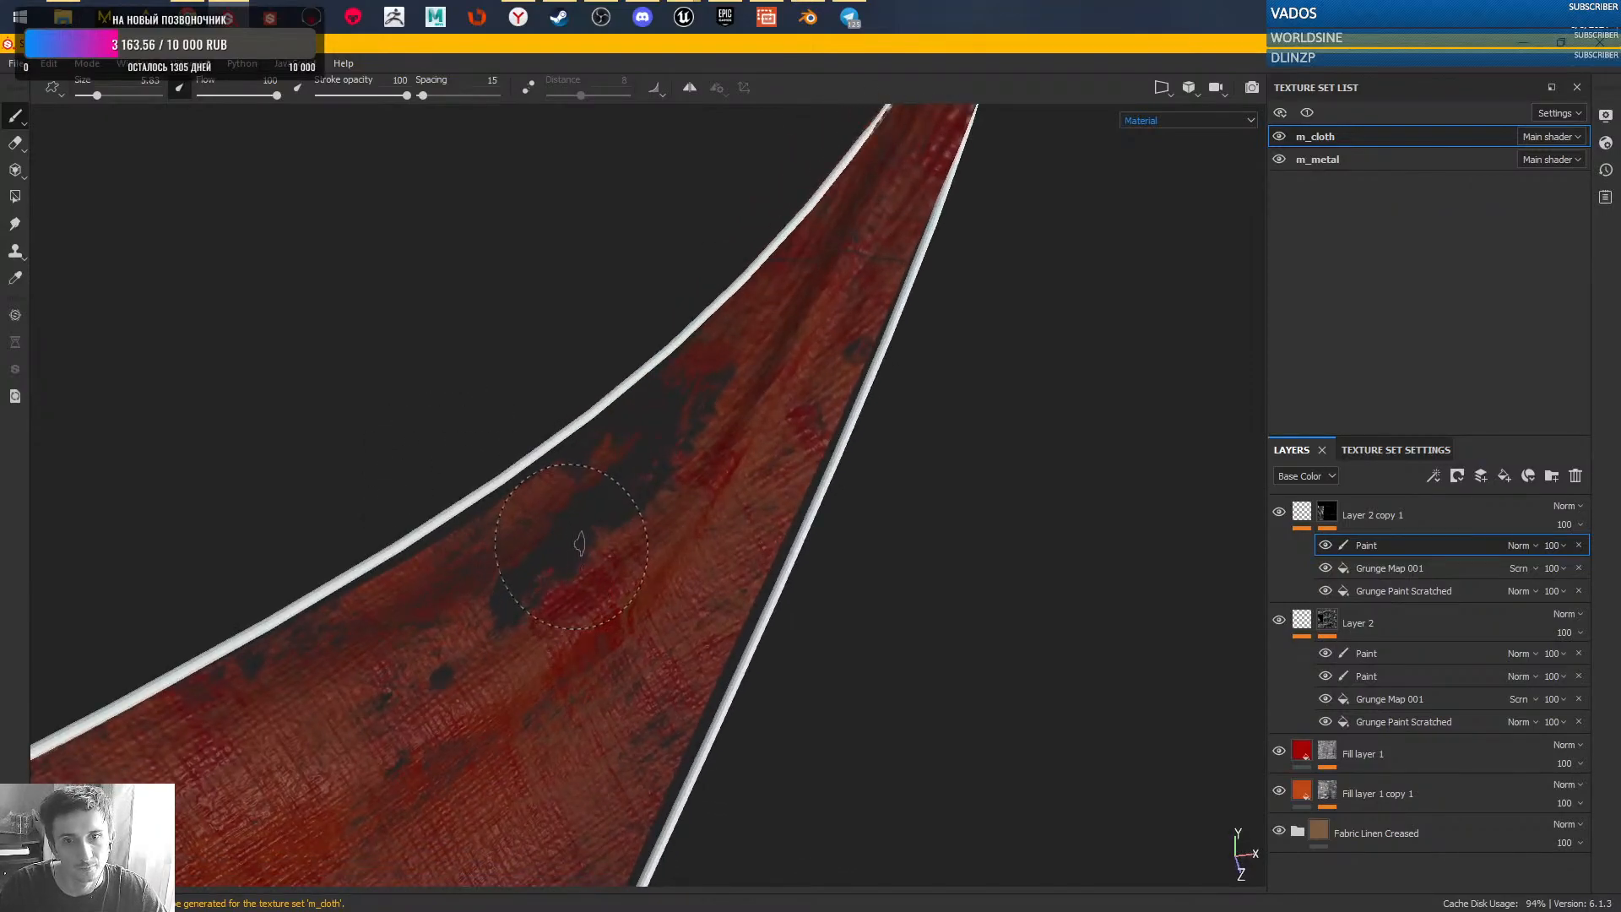
pyautogui.keyDown('ctrl'); pyautogui.moveTo(580, 543); pyautogui.dragTo(586, 543, button='right'); pyautogui.keyUp('ctrl')
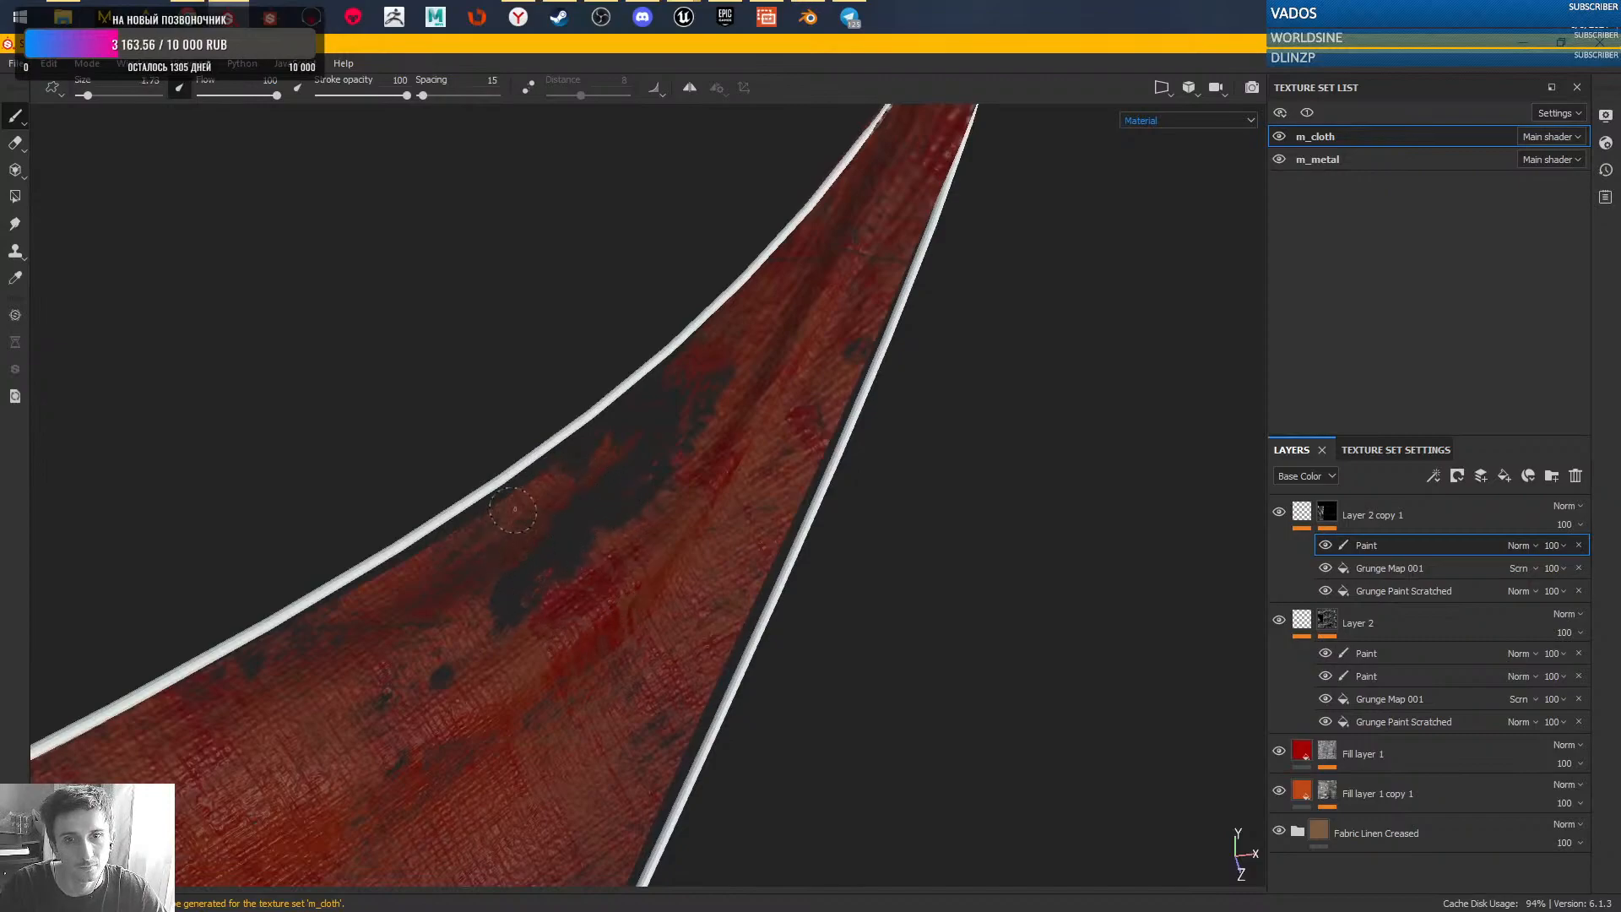
pyautogui.keyDown('alt'); pyautogui.moveTo(512, 540); pyautogui.dragTo(525, 583); pyautogui.keyUp('alt')
pyautogui.keyDown('alt'); pyautogui.moveTo(525, 583); pyautogui.dragTo(554, 675, button='right'); pyautogui.keyUp('alt')
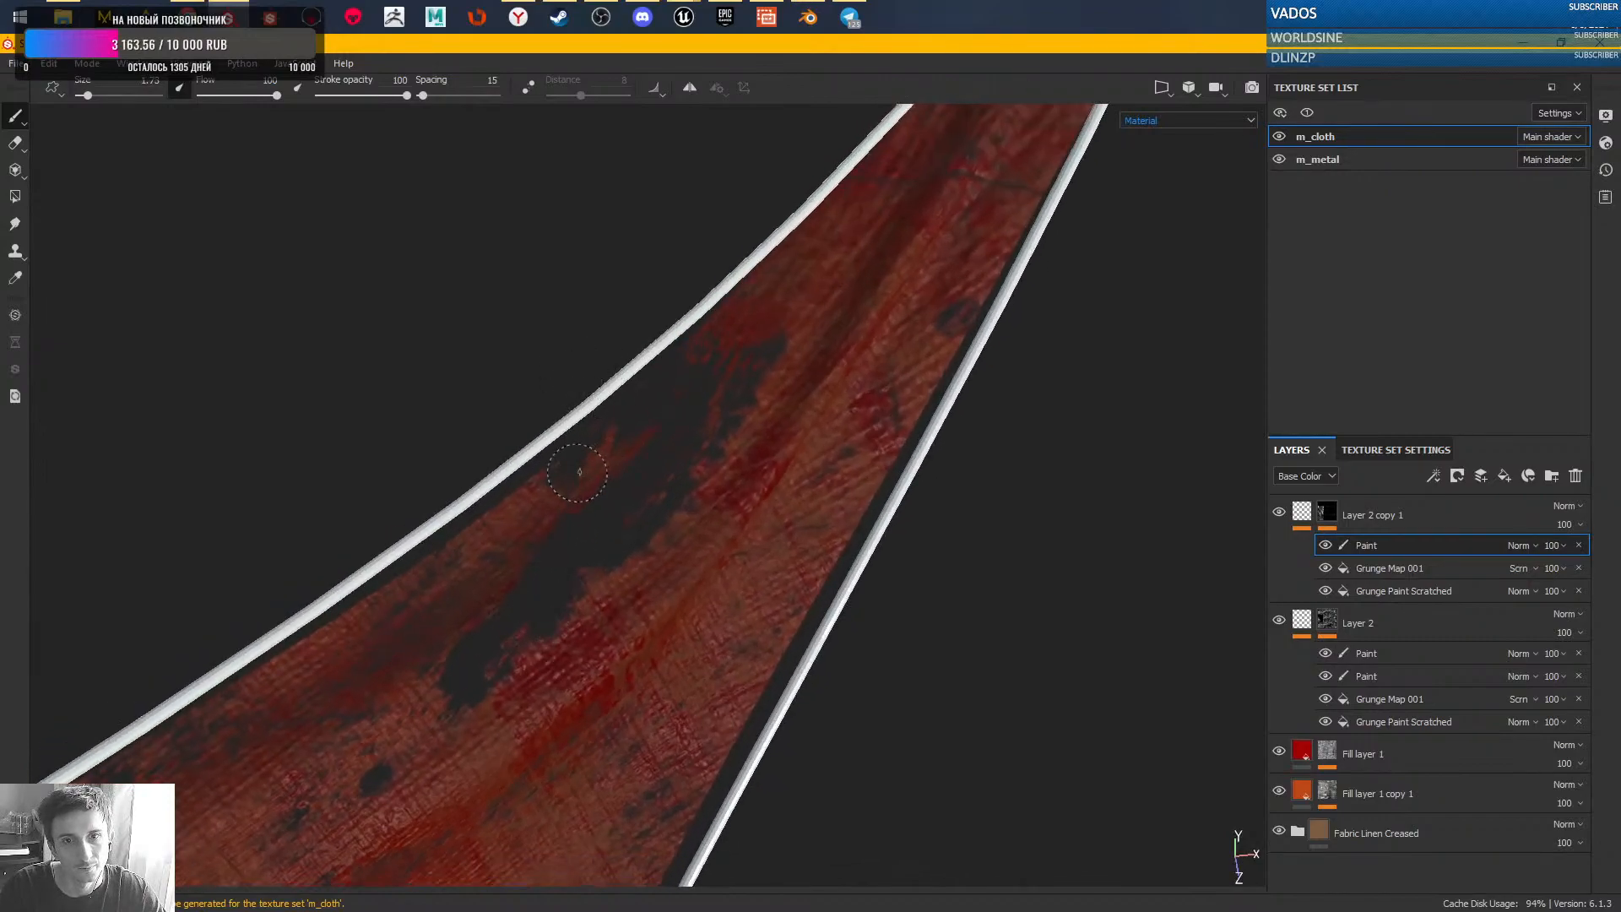
# - Paint thin red streaks through the upper part of the large dark patch with a size 0.6 brush, comparing with the ropes hidden and shown
pyautogui.hotkey('alt', 'q')
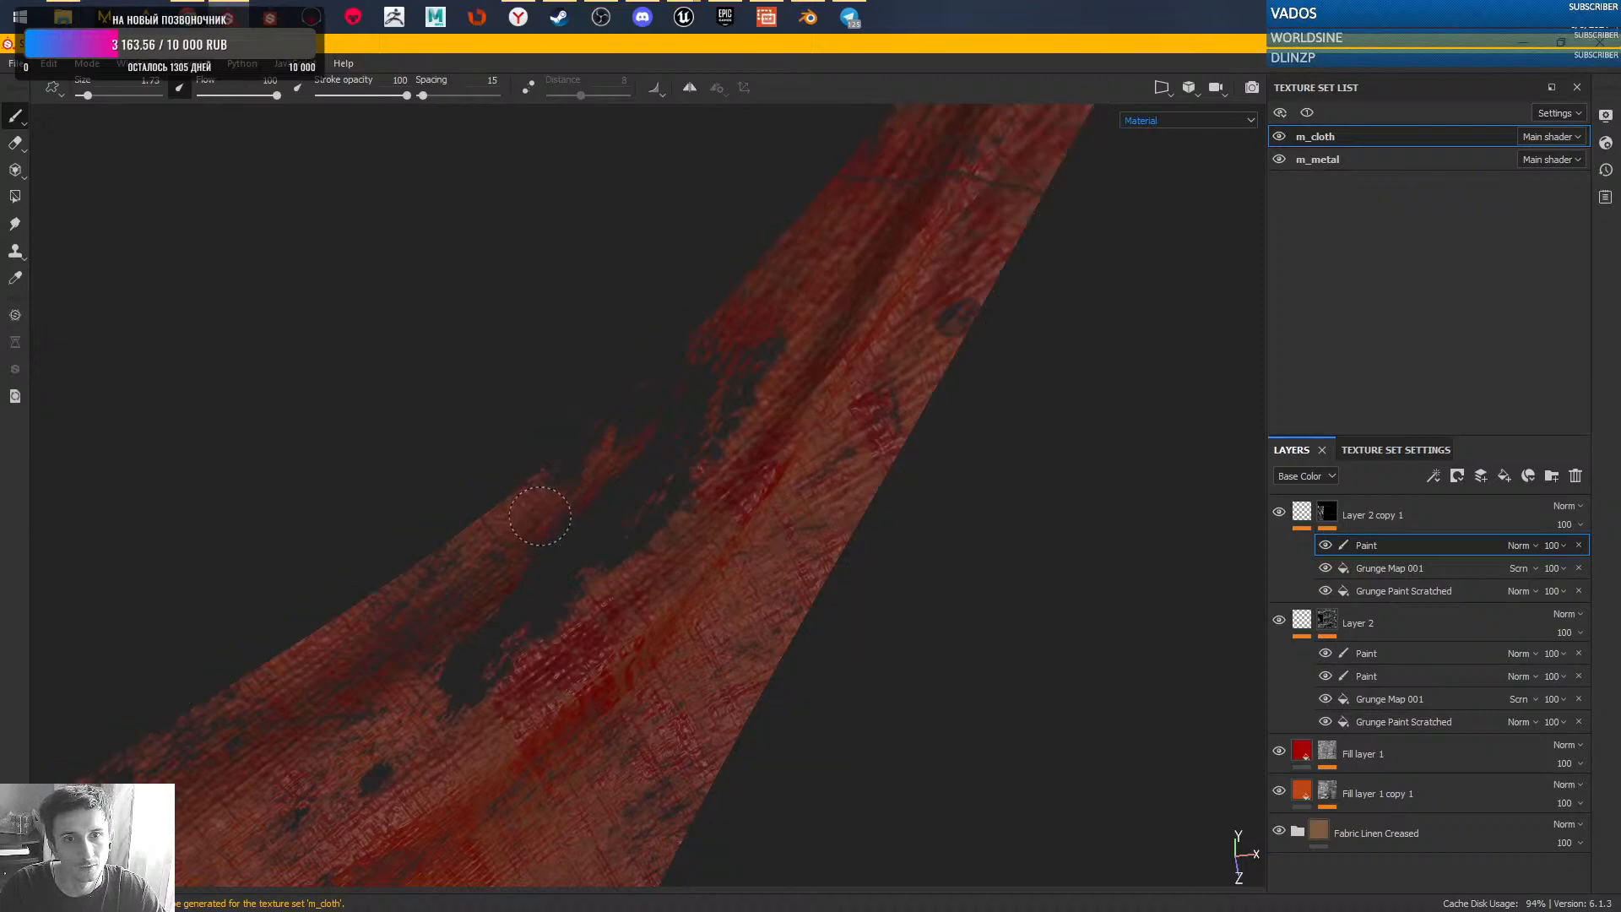
pyautogui.hotkey('alt', 'q')
pyautogui.moveTo(675, 387); pyautogui.dragTo(640, 422)
pyautogui.keyDown('ctrl'); pyautogui.moveTo(658, 410); pyautogui.dragTo(650, 410, button='right'); pyautogui.keyUp('ctrl')
pyautogui.hotkey('alt', 'q')
pyautogui.hotkey('alt', 'q')
pyautogui.hotkey('alt', 'q')
pyautogui.hotkey('alt', 'q')
pyautogui.hotkey('alt', 'q')
pyautogui.hotkey('alt', 'q')
pyautogui.hotkey('alt', 'q')
pyautogui.hotkey('alt', 'q')
pyautogui.hotkey('alt', 'q')
pyautogui.hotkey('alt', 'q')
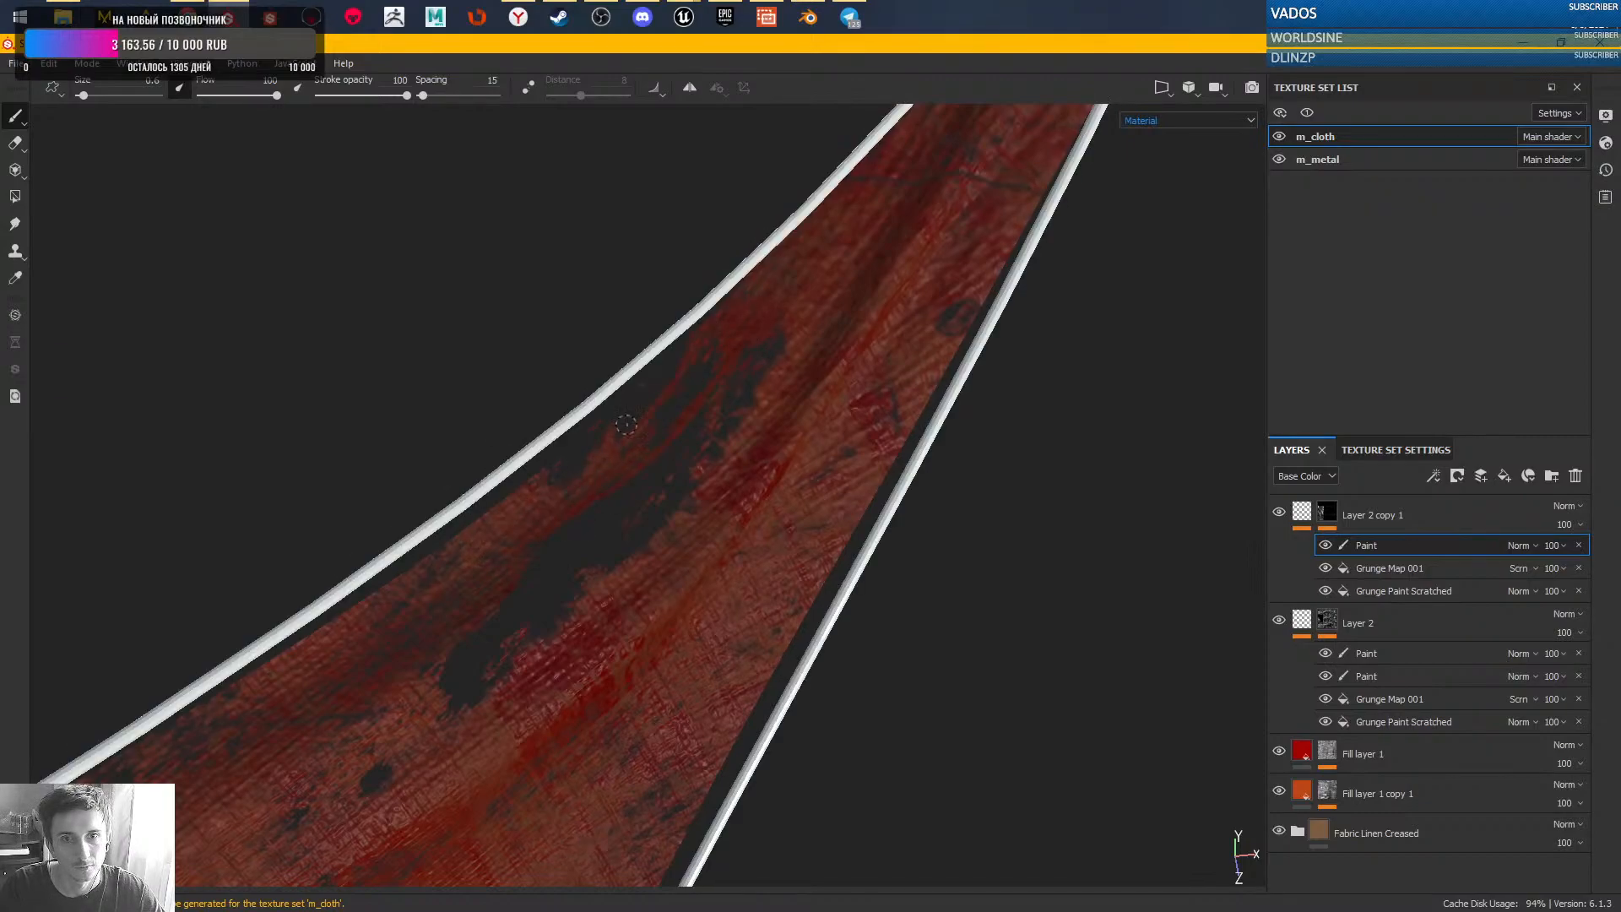
pyautogui.hotkey('alt', 'q')
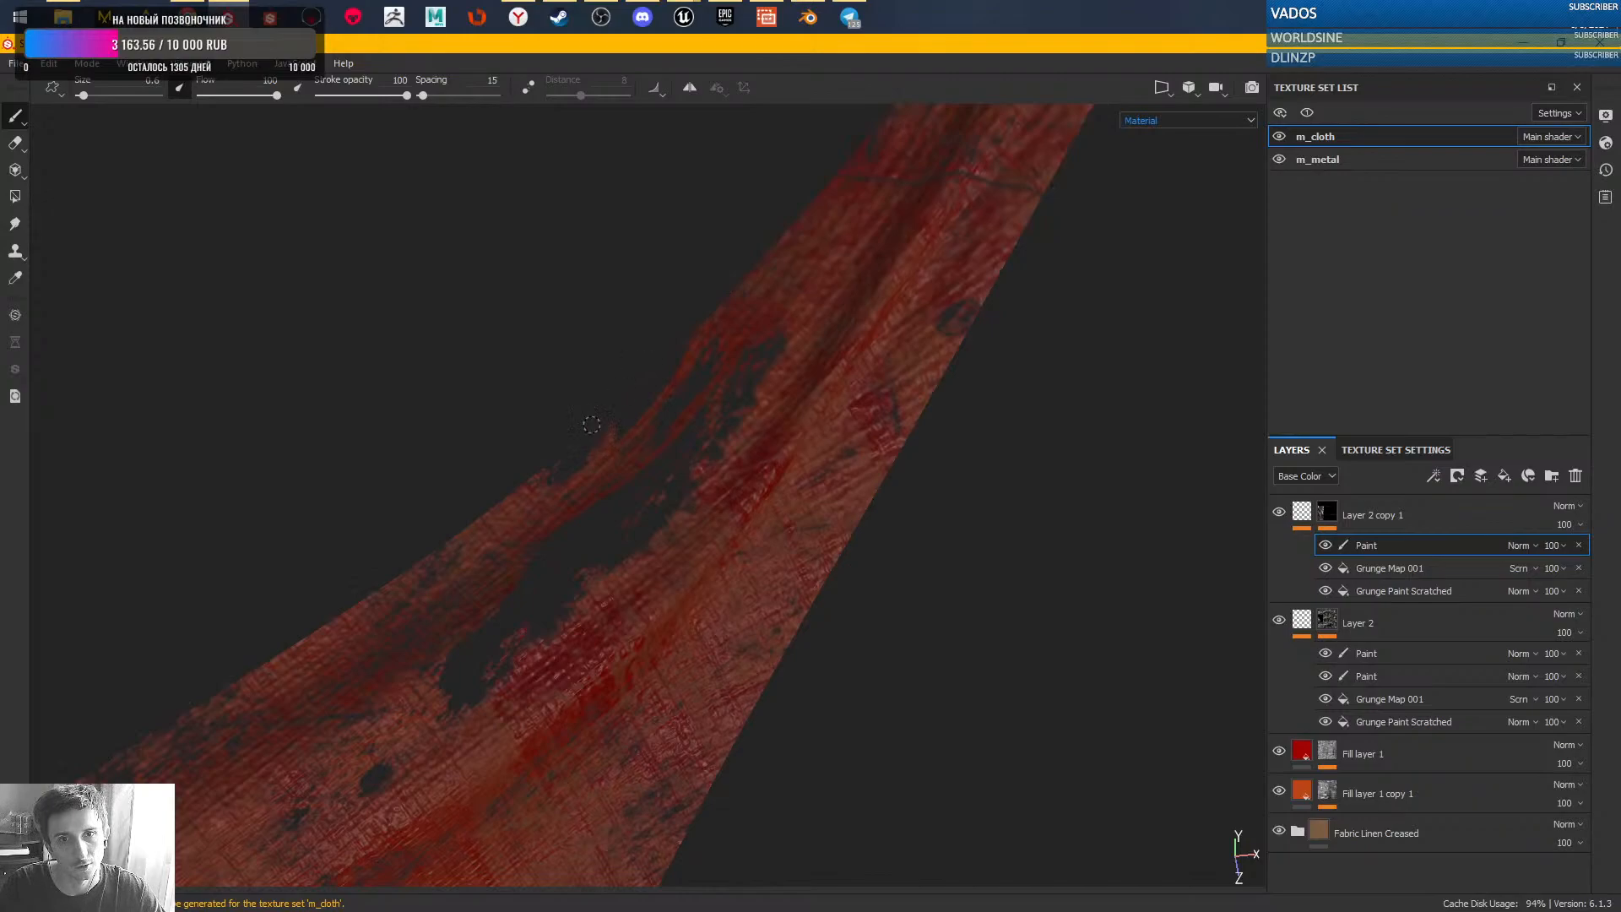
pyautogui.hotkey('alt', 'q')
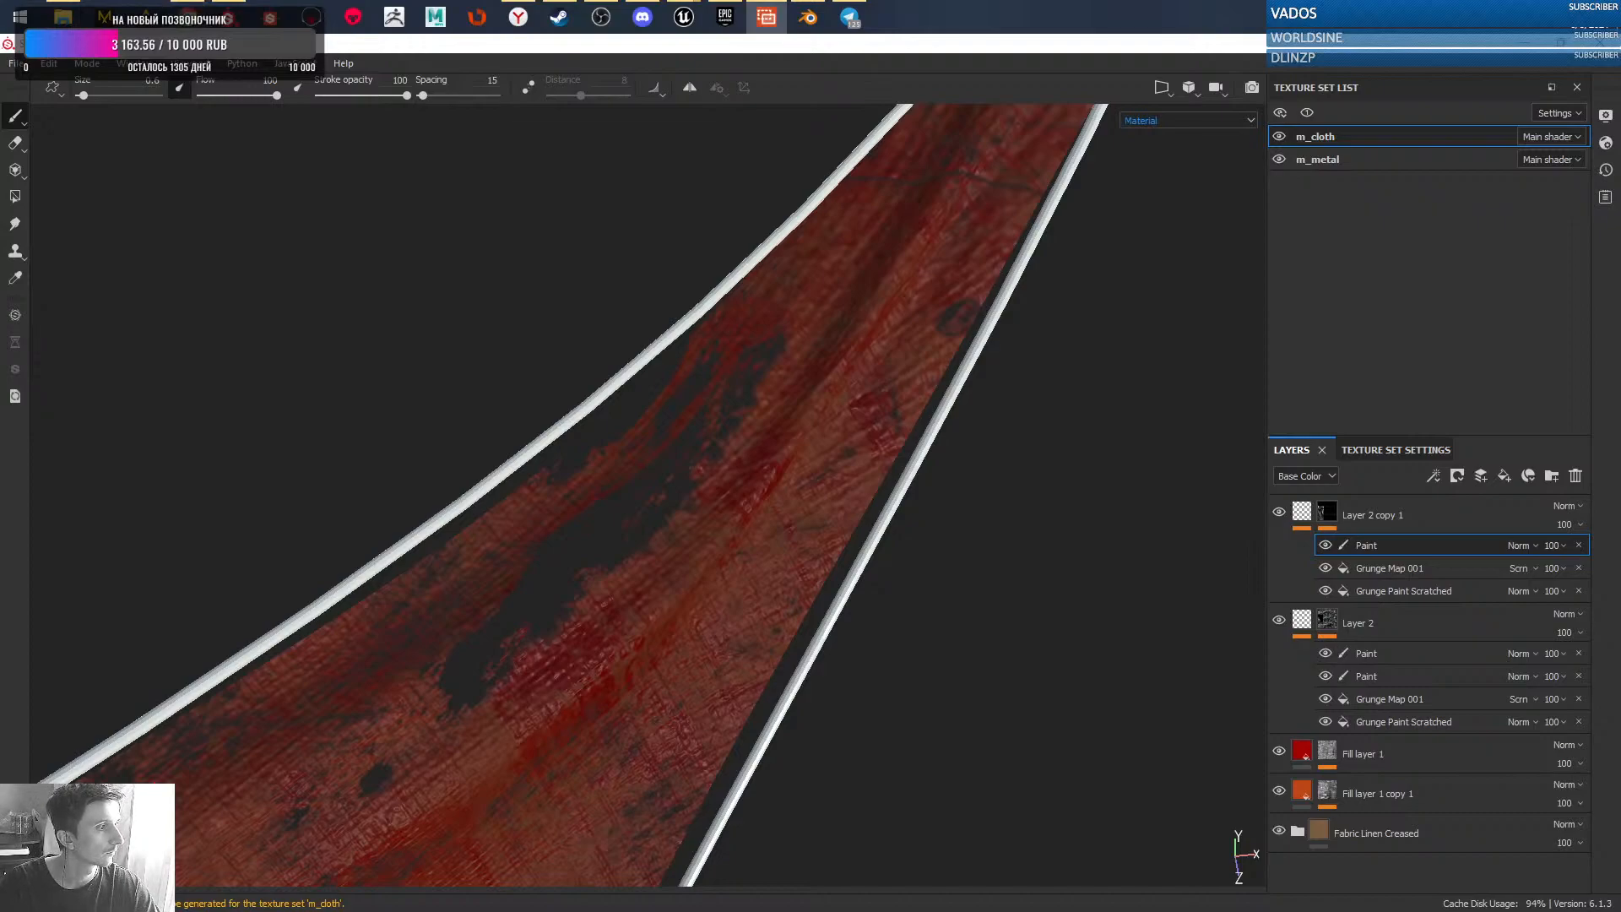
# - Break up the lower and middle parts of the large dark patch with fine strokes that follow the cloth's fold
pyautogui.click(921, 64)
pyautogui.keyDown('alt'); pyautogui.moveTo(651, 408); pyautogui.dragTo(526, 316, button='right'); pyautogui.keyUp('alt')
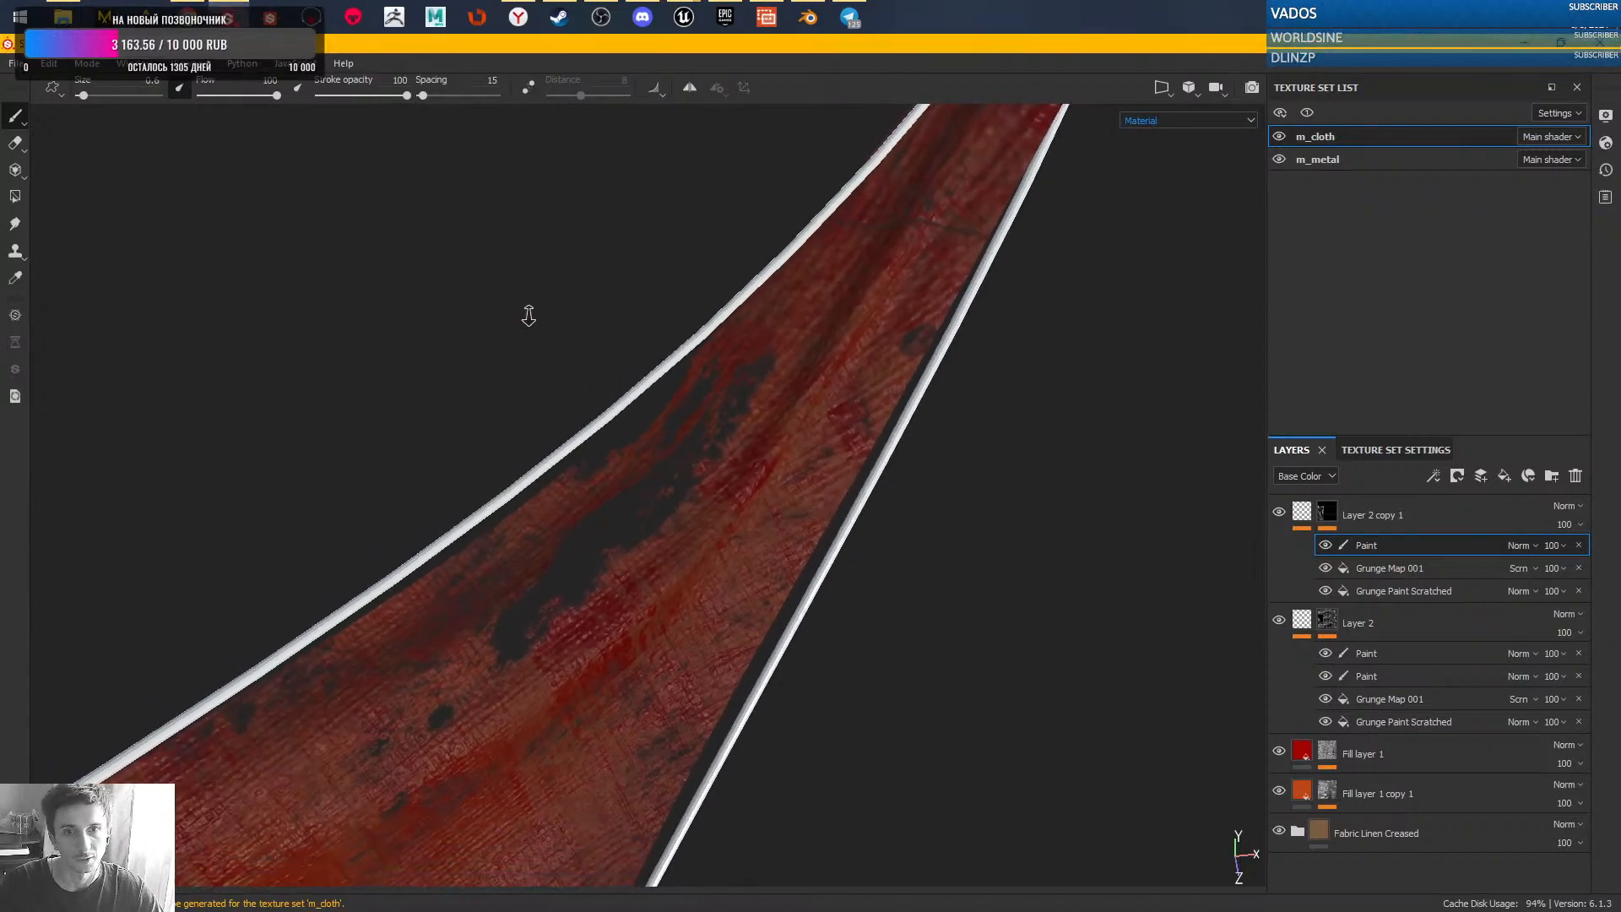
pyautogui.keyDown('alt'); pyautogui.moveTo(526, 612); pyautogui.dragTo(681, 503, button='middle'); pyautogui.keyUp('alt')
pyautogui.keyDown('alt'); pyautogui.moveTo(680, 503); pyautogui.dragTo(661, 475); pyautogui.keyUp('alt')
pyautogui.moveTo(682, 535)
pyautogui.mouseDown()
pyautogui.moveTo(733, 473)
pyautogui.moveTo(717, 477)
pyautogui.moveTo(736, 426)
pyautogui.mouseUp()
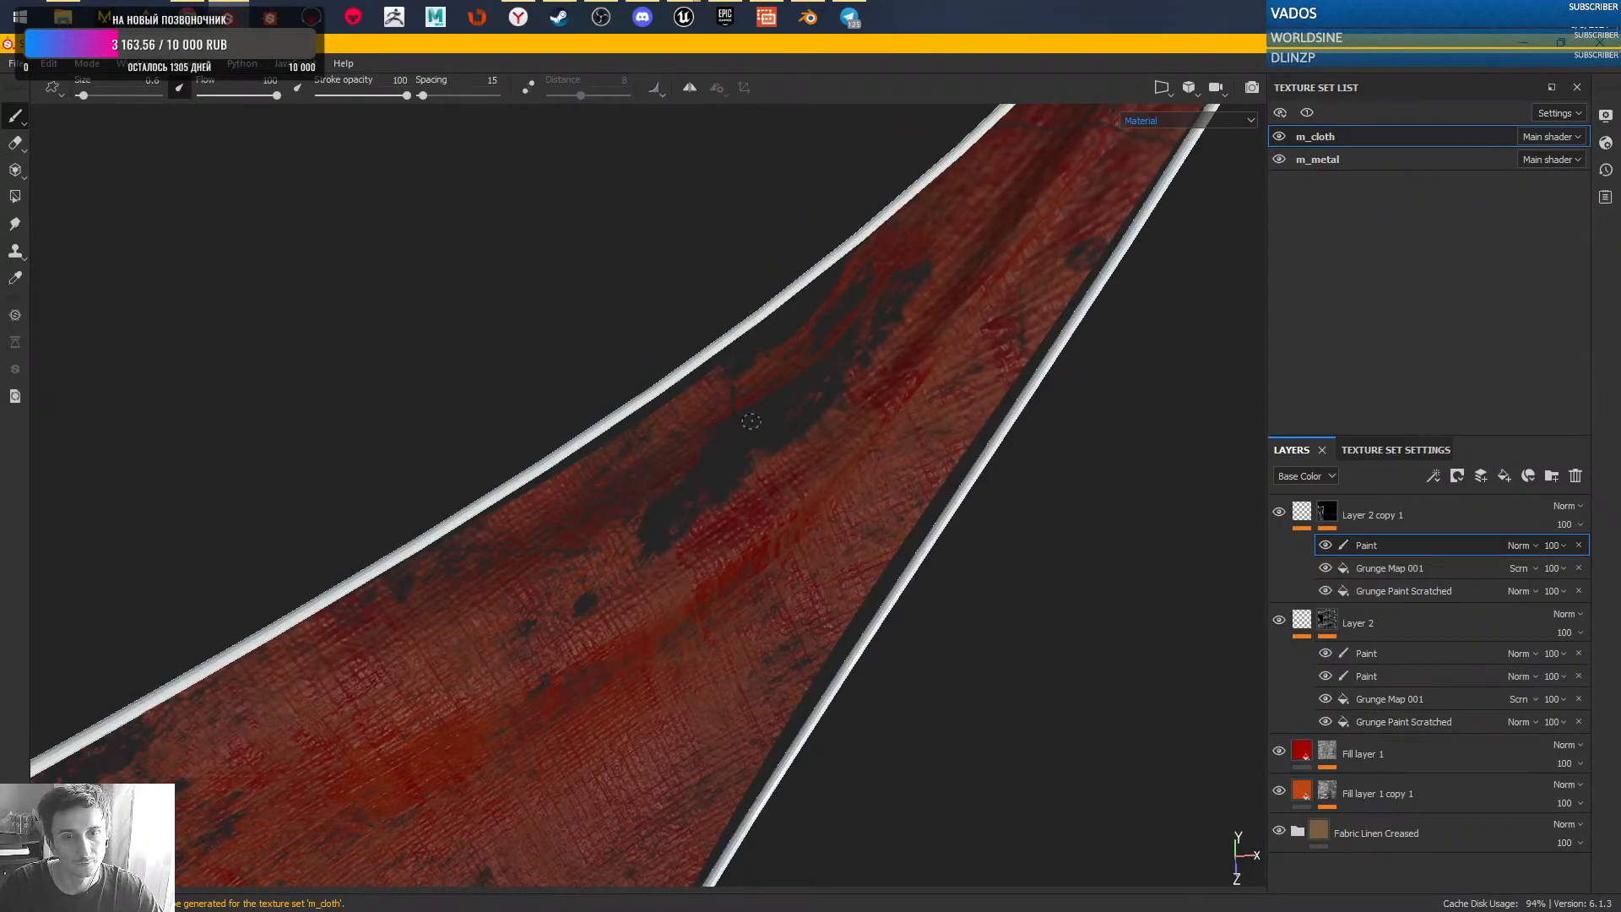
pyautogui.moveTo(671, 547)
pyautogui.mouseDown()
pyautogui.moveTo(742, 398)
pyautogui.moveTo(737, 375)
pyautogui.mouseUp()
pyautogui.moveTo(676, 541)
pyautogui.mouseDown()
pyautogui.moveTo(781, 351)
pyautogui.moveTo(833, 314)
pyautogui.moveTo(832, 401)
pyautogui.moveTo(768, 500)
pyautogui.mouseUp()
pyautogui.moveTo(805, 371)
pyautogui.mouseDown()
pyautogui.moveTo(819, 418)
pyautogui.moveTo(778, 497)
pyautogui.moveTo(785, 449)
pyautogui.mouseUp()
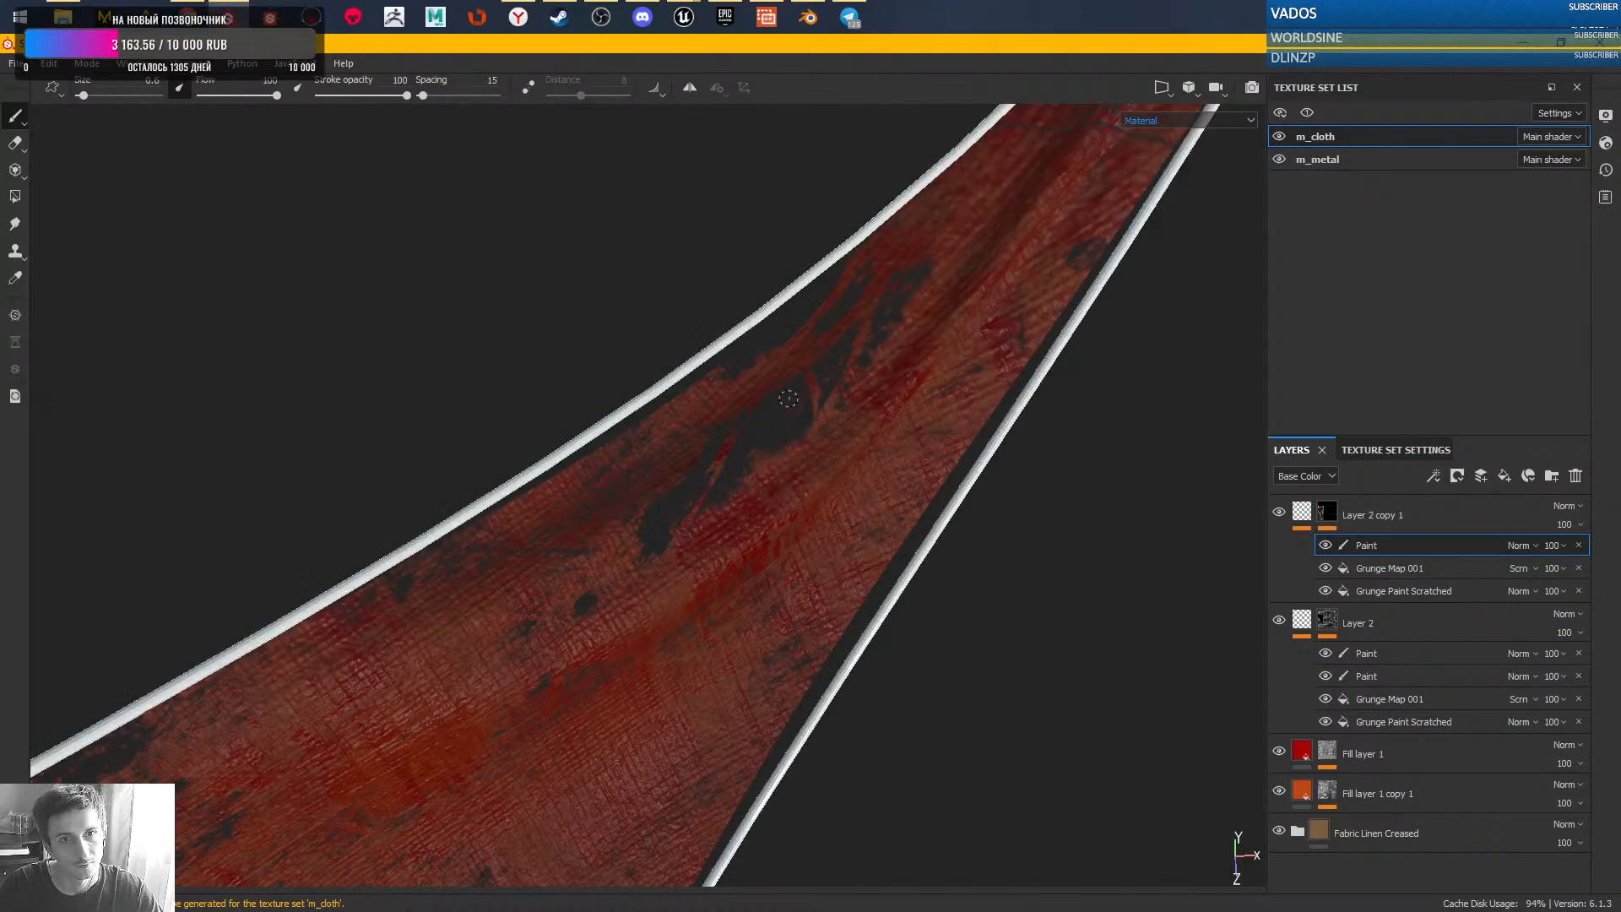
# - Split the remaining dark areas in the centre, tail and upper branches of the large patch with short, thin red strokes
pyautogui.moveTo(804, 370)
pyautogui.mouseDown()
pyautogui.moveTo(756, 485)
pyautogui.moveTo(721, 487)
pyautogui.moveTo(735, 484)
pyautogui.mouseUp()
pyautogui.moveTo(644, 545)
pyautogui.mouseDown()
pyautogui.moveTo(624, 562)
pyautogui.moveTo(667, 498)
pyautogui.mouseUp()
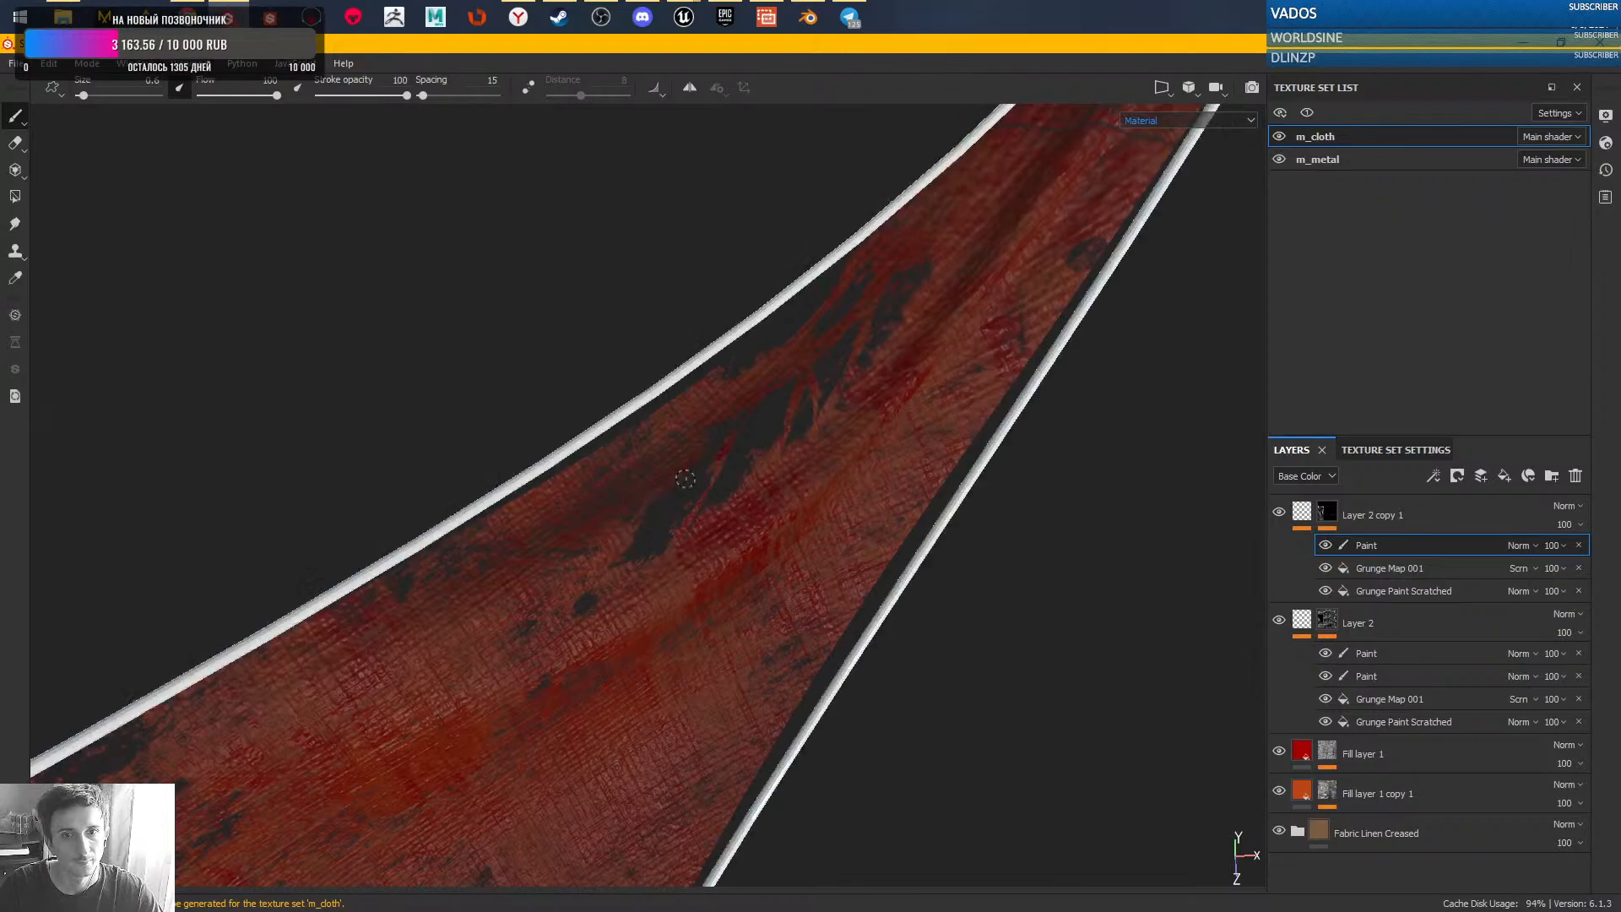
pyautogui.moveTo(760, 376)
pyautogui.mouseDown()
pyautogui.moveTo(736, 397)
pyautogui.moveTo(748, 411)
pyautogui.mouseUp()
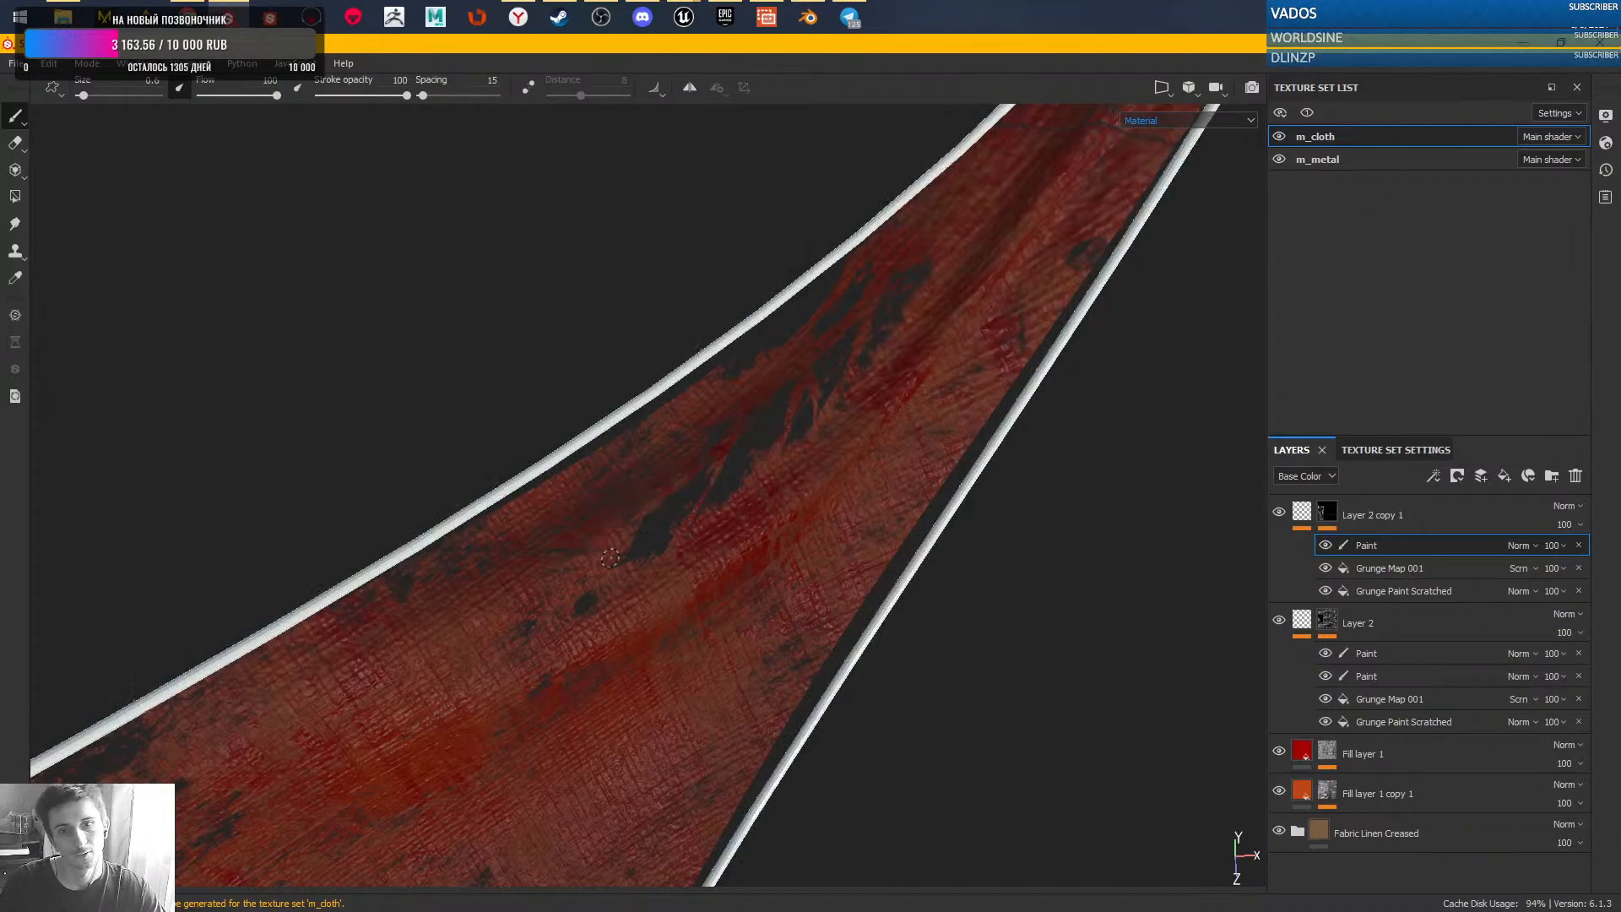
pyautogui.moveTo(612, 572)
pyautogui.mouseDown()
pyautogui.moveTo(657, 539)
pyautogui.moveTo(597, 583)
pyautogui.moveTo(611, 574)
pyautogui.mouseUp()
pyautogui.moveTo(615, 576); pyautogui.dragTo(638, 556)
pyautogui.keyDown('alt'); pyautogui.moveTo(898, 368); pyautogui.dragTo(786, 518, button='middle'); pyautogui.keyUp('alt')
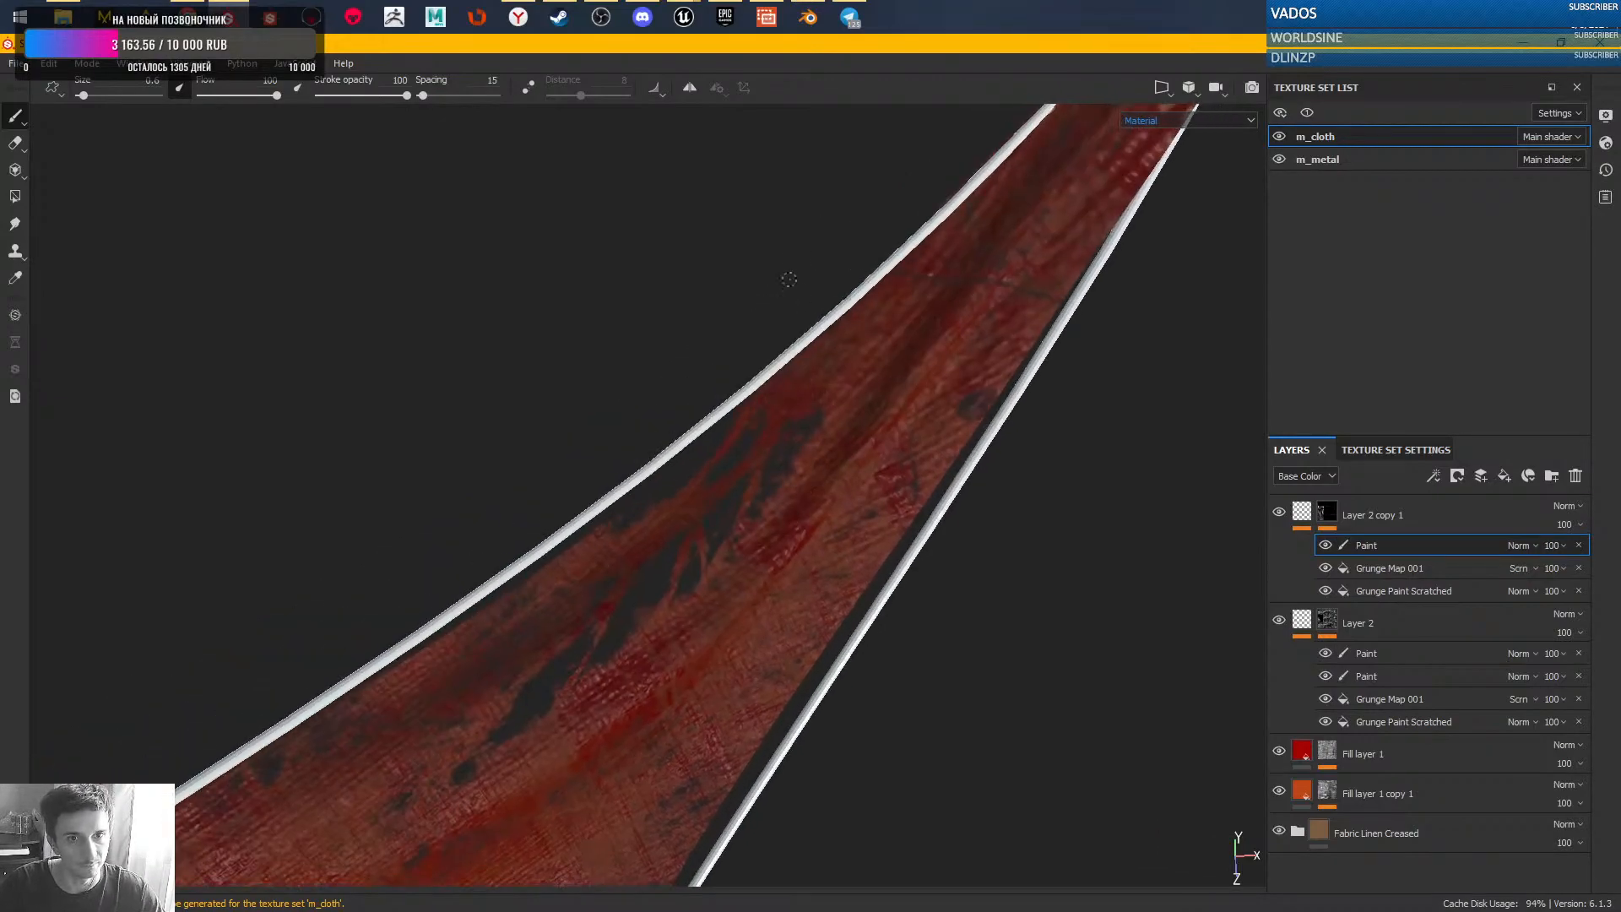
pyautogui.moveTo(775, 464)
pyautogui.mouseDown()
pyautogui.moveTo(775, 487)
pyautogui.moveTo(714, 528)
pyautogui.moveTo(762, 501)
pyautogui.mouseUp()
pyautogui.moveTo(770, 477); pyautogui.dragTo(770, 490)
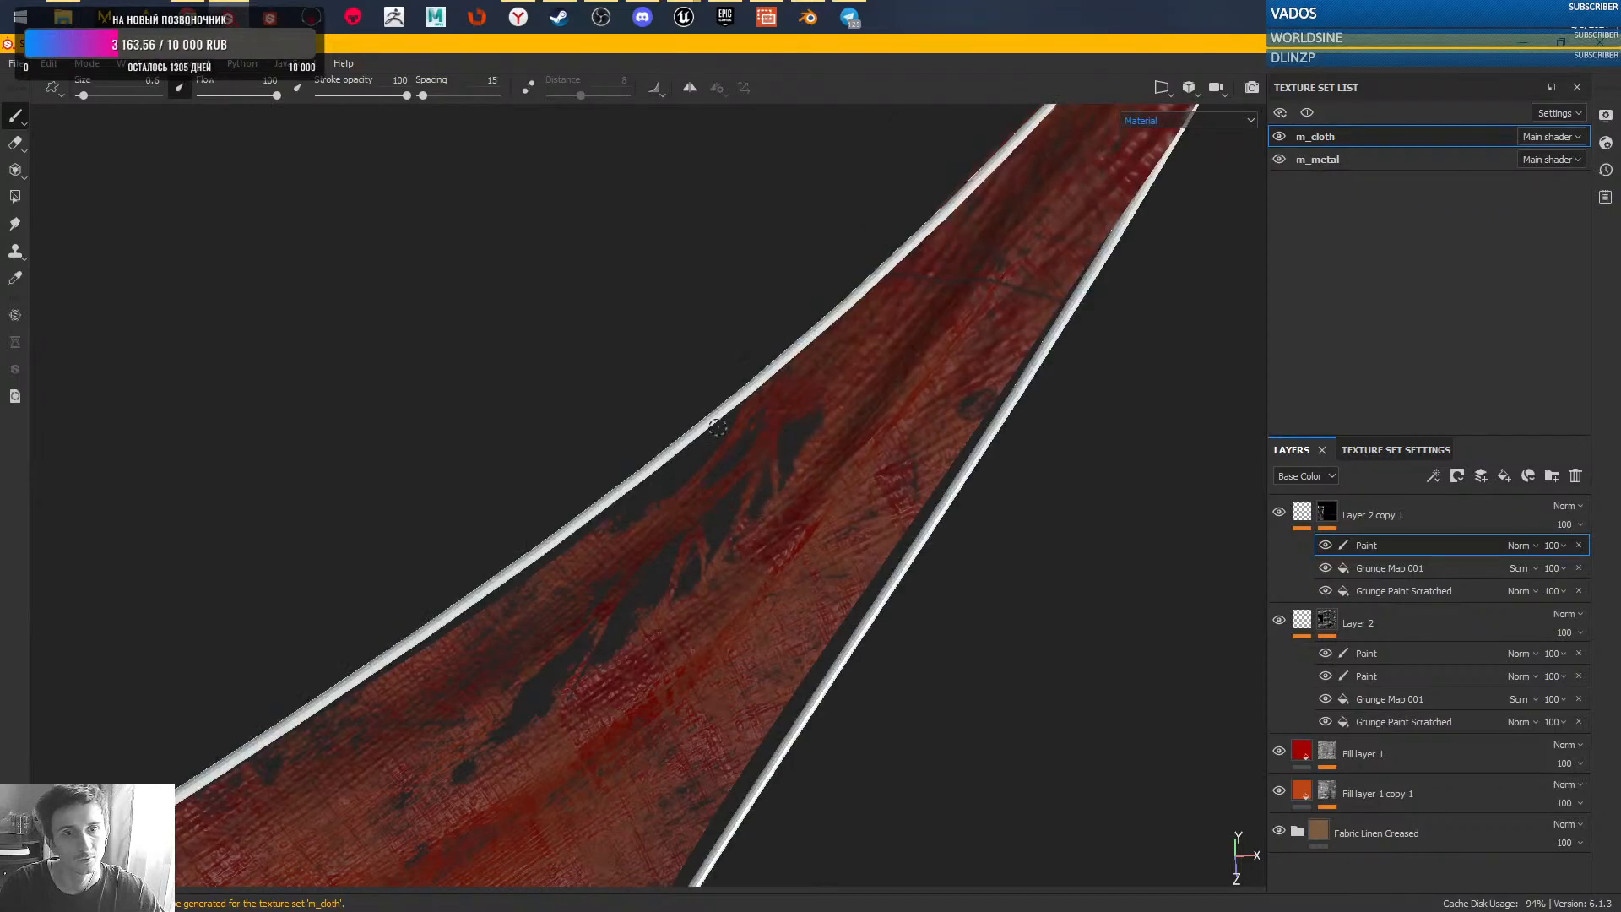
# - Paint out the small dark spot near the long outer edge, just above the large dark patch
pyautogui.moveTo(894, 455)
pyautogui.keyDown('alt'); pyautogui.mouseDown(button='middle')
pyautogui.moveTo(814, 453)
pyautogui.moveTo(803, 428)
pyautogui.mouseUp(button='middle'); pyautogui.keyUp('alt')
pyautogui.keyDown('alt'); pyautogui.moveTo(774, 492); pyautogui.dragTo(792, 490); pyautogui.keyUp('alt')
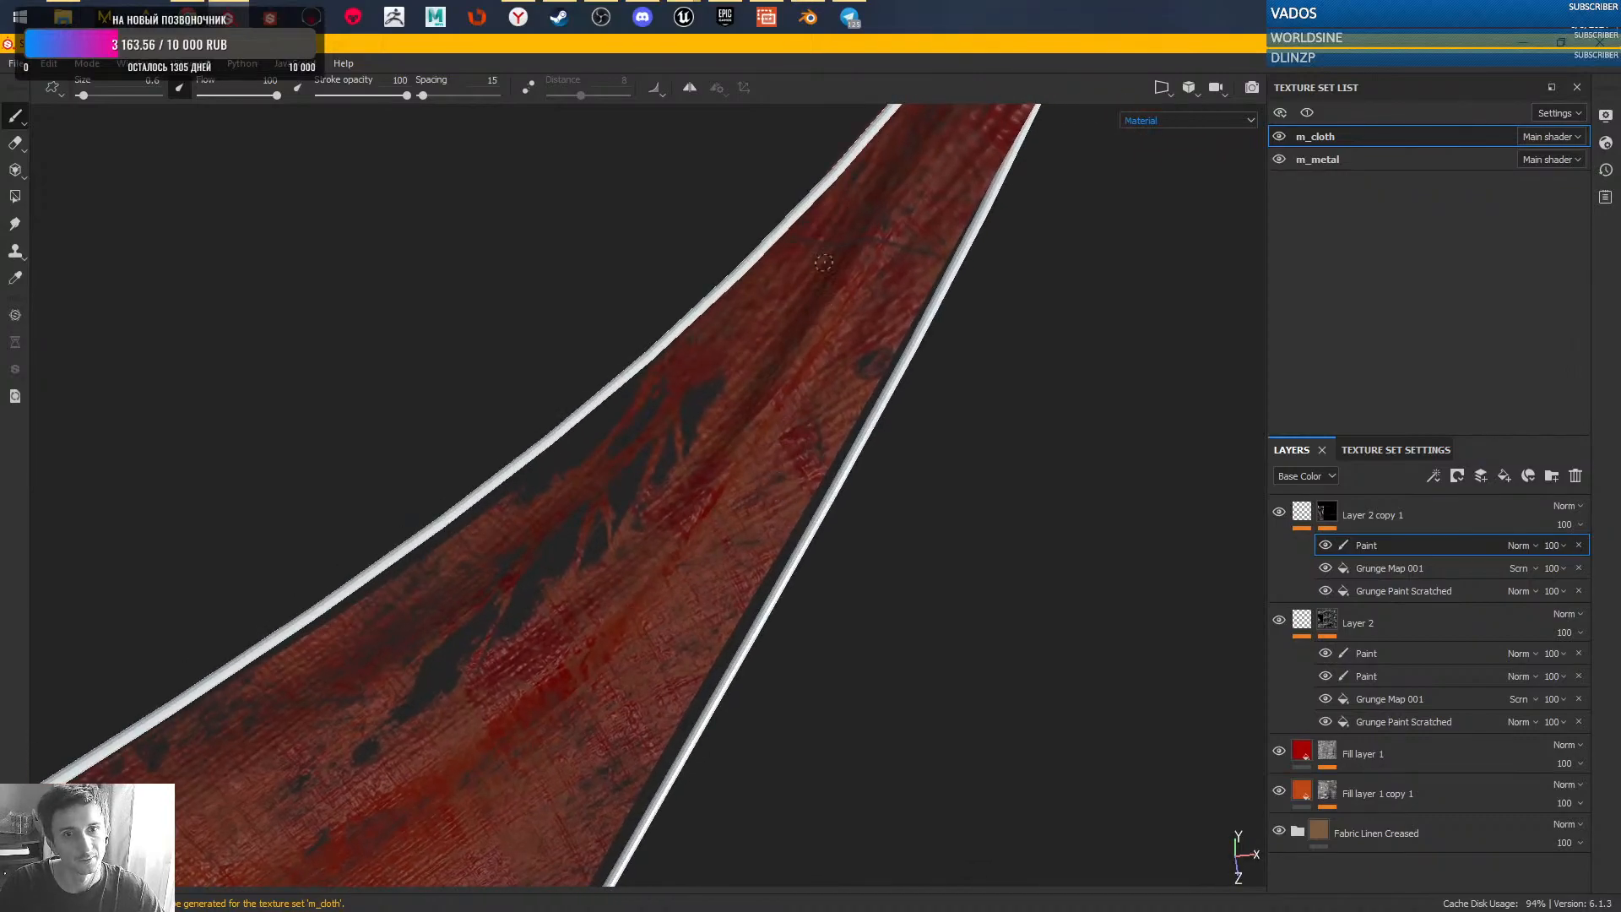
pyautogui.keyDown('alt'); pyautogui.moveTo(883, 366); pyautogui.dragTo(848, 407); pyautogui.keyUp('alt')
pyautogui.moveTo(877, 493); pyautogui.dragTo(850, 520)
pyautogui.moveTo(851, 517); pyautogui.dragTo(866, 509)
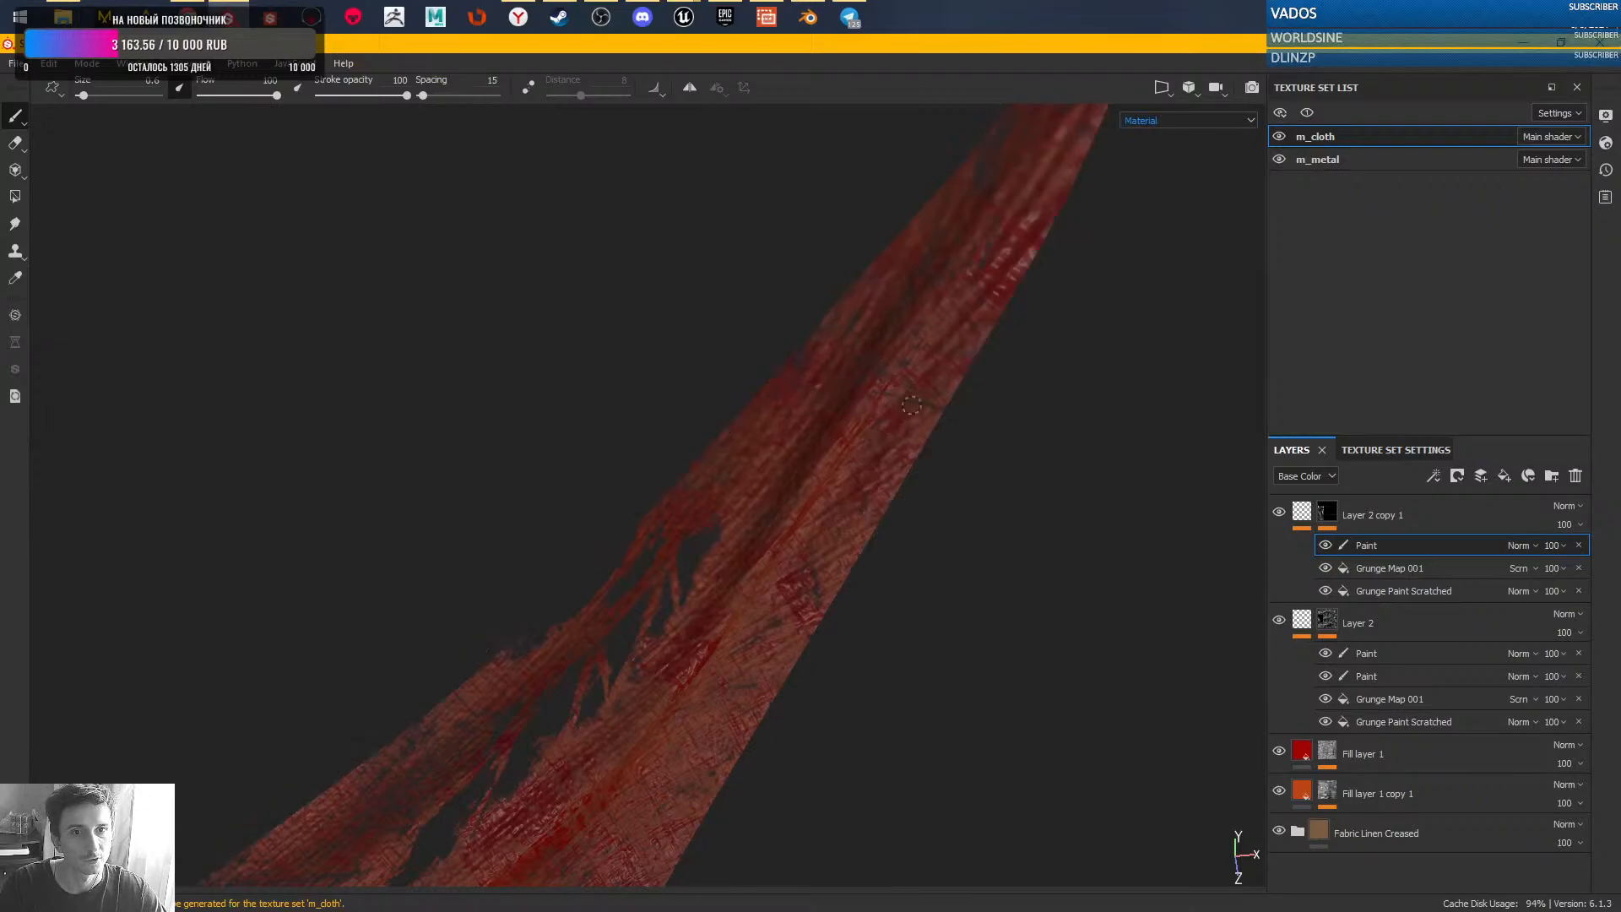
# - Examine the cloth's narrow tip, comparing it in isolation and with the ropes shown
pyautogui.moveTo(972, 245)
pyautogui.keyDown('alt'); pyautogui.mouseDown()
pyautogui.moveTo(699, 368)
pyautogui.moveTo(880, 371)
pyautogui.mouseUp(); pyautogui.keyUp('alt')
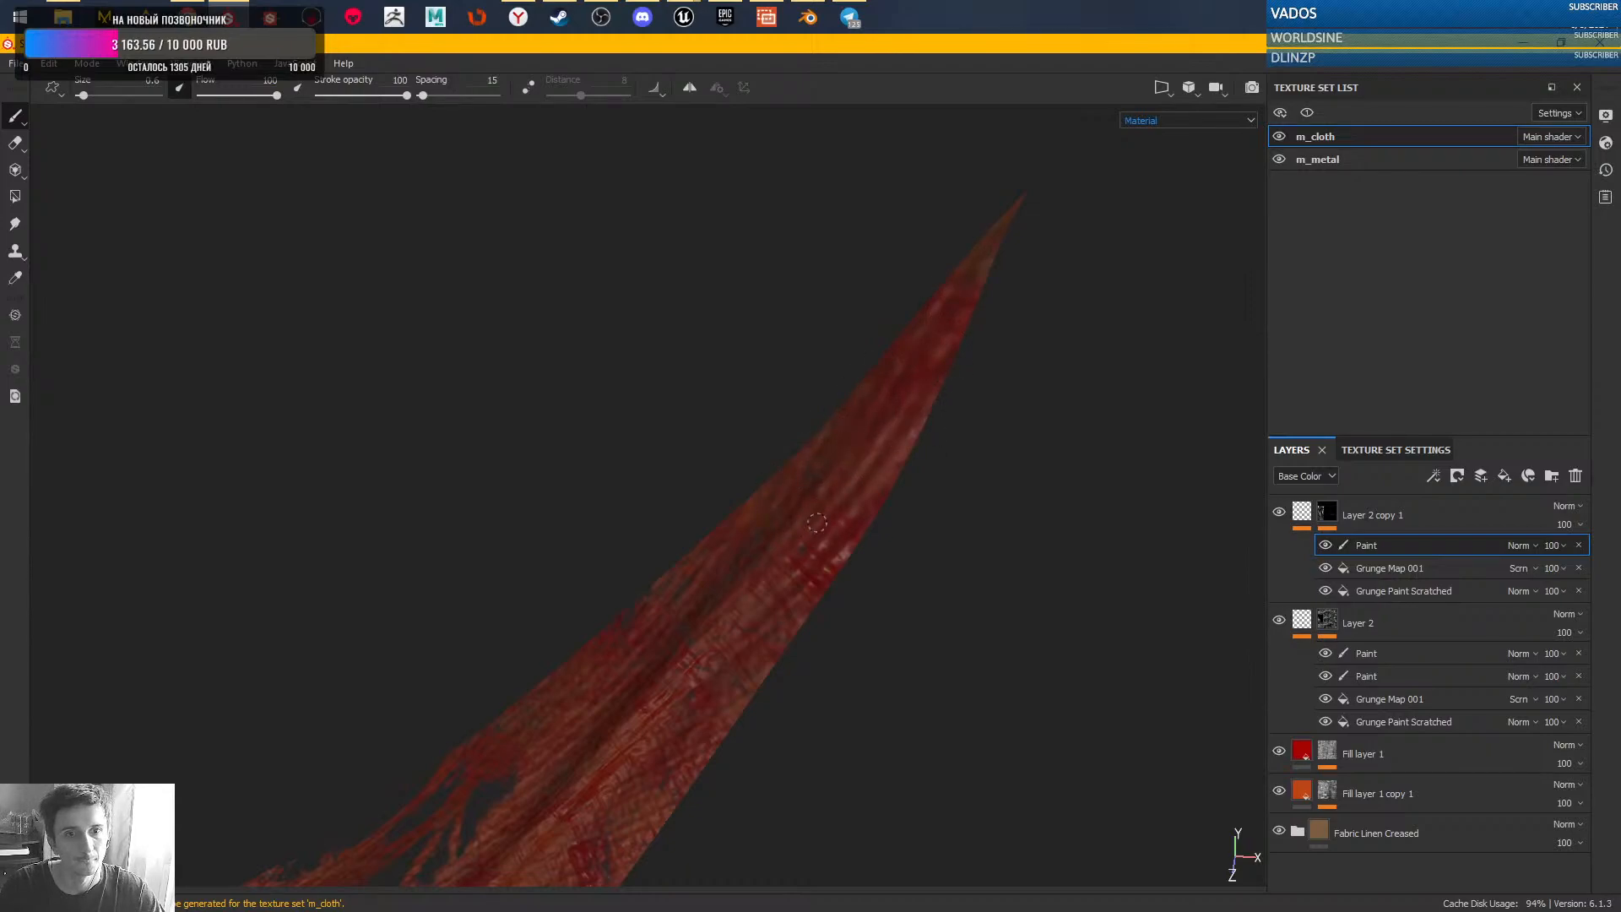
pyautogui.hotkey('alt', 'q')
pyautogui.hotkey('alt', 'q')
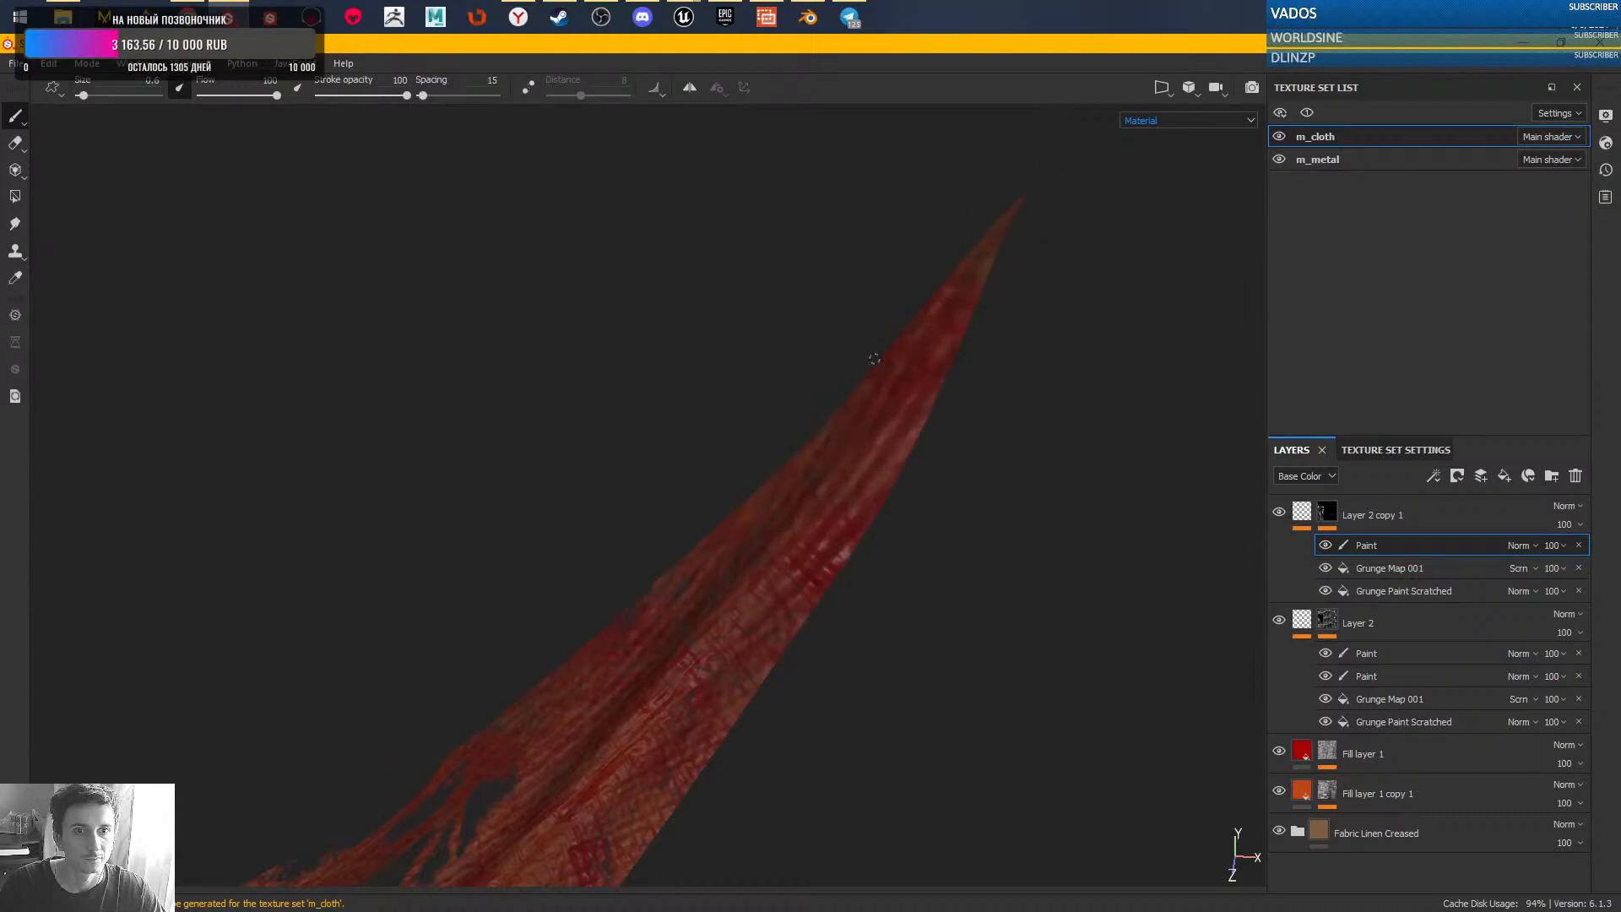
pyautogui.hotkey('alt', 'q')
pyautogui.hotkey('alt', 'q')
pyautogui.hotkey('alt', 'q')
pyautogui.hotkey('alt', 'q')
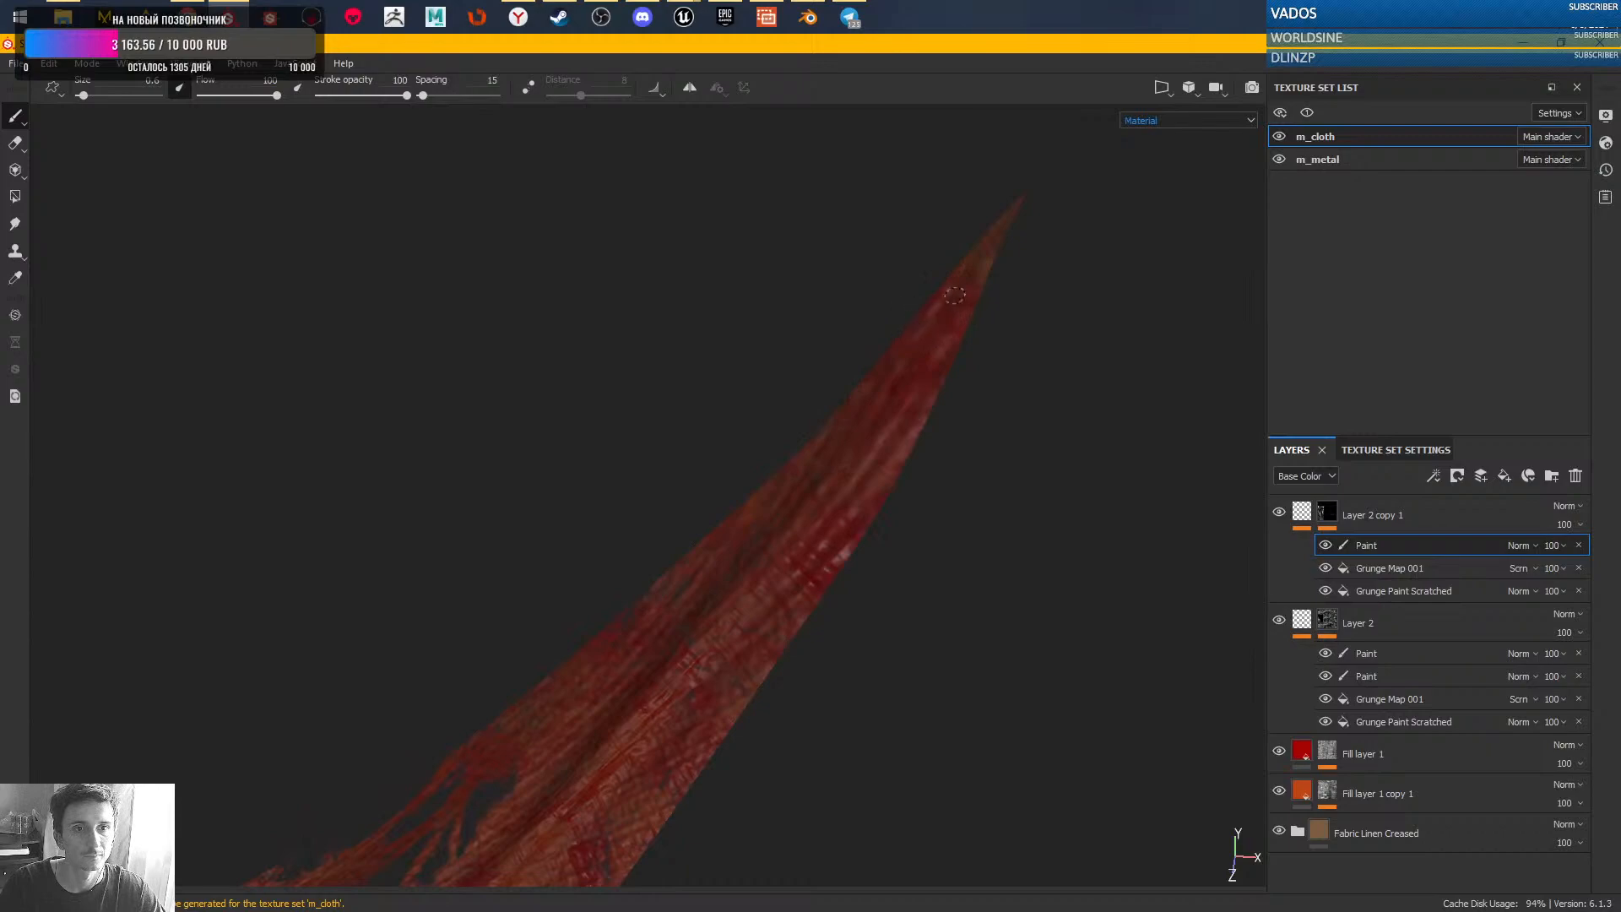
pyautogui.hotkey('alt', 'q')
# - Enlarge the brush to about 2.1 and paint red cloth back over the lower strip and its ragged inner edge
pyautogui.keyDown('alt'); pyautogui.moveTo(630, 733); pyautogui.dragTo(644, 423, button='middle'); pyautogui.keyUp('alt')
pyautogui.keyDown('alt'); pyautogui.moveTo(644, 423); pyautogui.dragTo(616, 515); pyautogui.keyUp('alt')
pyautogui.keyDown('alt'); pyautogui.moveTo(615, 514); pyautogui.dragTo(797, 413, button='middle'); pyautogui.keyUp('alt')
pyautogui.keyDown('alt'); pyautogui.moveTo(590, 484); pyautogui.dragTo(681, 560); pyautogui.keyUp('alt')
pyautogui.keyDown('alt'); pyautogui.moveTo(681, 560); pyautogui.dragTo(678, 562, button='middle'); pyautogui.keyUp('alt')
pyautogui.keyDown('alt'); pyautogui.moveTo(678, 563); pyautogui.dragTo(615, 555); pyautogui.keyUp('alt')
pyautogui.keyDown('ctrl'); pyautogui.moveTo(614, 596); pyautogui.dragTo(621, 596, button='right'); pyautogui.keyUp('ctrl')
pyautogui.moveTo(506, 553)
pyautogui.mouseDown()
pyautogui.moveTo(467, 581)
pyautogui.moveTo(515, 579)
pyautogui.moveTo(836, 456)
pyautogui.moveTo(595, 696)
pyautogui.mouseUp()
pyautogui.moveTo(824, 480); pyautogui.dragTo(595, 747)
pyautogui.moveTo(715, 595); pyautogui.dragTo(562, 802)
pyautogui.moveTo(620, 683); pyautogui.dragTo(558, 794)
pyautogui.moveTo(578, 713)
pyautogui.mouseDown()
pyautogui.moveTo(544, 798)
pyautogui.moveTo(567, 812)
pyautogui.mouseUp()
pyautogui.moveTo(589, 682); pyautogui.dragTo(543, 803)
pyautogui.moveTo(614, 656); pyautogui.dragTo(553, 775)
pyautogui.moveTo(540, 694); pyautogui.dragTo(560, 741)
pyautogui.moveTo(515, 604); pyautogui.dragTo(549, 642)
pyautogui.moveTo(492, 547)
pyautogui.mouseDown()
pyautogui.moveTo(513, 584)
pyautogui.moveTo(481, 585)
pyautogui.moveTo(497, 596)
pyautogui.moveTo(557, 591)
pyautogui.mouseUp()
pyautogui.moveTo(456, 577)
pyautogui.mouseDown()
pyautogui.moveTo(574, 589)
pyautogui.moveTo(464, 591)
pyautogui.moveTo(474, 648)
pyautogui.mouseUp()
pyautogui.moveTo(557, 611)
pyautogui.mouseDown()
pyautogui.moveTo(500, 660)
pyautogui.moveTo(518, 687)
pyautogui.mouseUp()
pyautogui.moveTo(604, 600)
pyautogui.mouseDown()
pyautogui.moveTo(527, 702)
pyautogui.moveTo(517, 750)
pyautogui.mouseUp()
pyautogui.moveTo(643, 603); pyautogui.dragTo(597, 690)
pyautogui.moveTo(702, 564); pyautogui.dragTo(635, 630)
pyautogui.moveTo(727, 549); pyautogui.dragTo(650, 623)
pyautogui.moveTo(761, 506); pyautogui.dragTo(561, 772)
pyautogui.moveTo(736, 552)
pyautogui.mouseDown()
pyautogui.moveTo(590, 714)
pyautogui.moveTo(698, 586)
pyautogui.moveTo(832, 473)
pyautogui.mouseUp()
pyautogui.moveTo(835, 472)
pyautogui.mouseDown()
pyautogui.moveTo(940, 392)
pyautogui.moveTo(785, 509)
pyautogui.moveTo(564, 557)
pyautogui.moveTo(574, 582)
pyautogui.moveTo(739, 526)
pyautogui.moveTo(600, 601)
pyautogui.moveTo(596, 580)
pyautogui.moveTo(736, 542)
pyautogui.moveTo(670, 551)
pyautogui.moveTo(557, 645)
pyautogui.moveTo(451, 610)
pyautogui.moveTo(544, 600)
pyautogui.moveTo(510, 671)
pyautogui.moveTo(533, 725)
pyautogui.moveTo(484, 630)
pyautogui.moveTo(510, 673)
pyautogui.moveTo(568, 688)
pyautogui.moveTo(600, 590)
pyautogui.moveTo(459, 622)
pyautogui.moveTo(495, 598)
pyautogui.moveTo(630, 633)
pyautogui.moveTo(521, 771)
pyautogui.moveTo(539, 780)
pyautogui.mouseUp()
# - Fill the remaining dark holes at the lower corner's tip with red cloth
pyautogui.keyDown('alt'); pyautogui.moveTo(718, 638); pyautogui.dragTo(791, 454, button='middle'); pyautogui.keyUp('alt')
pyautogui.moveTo(712, 473)
pyautogui.mouseDown()
pyautogui.moveTo(695, 554)
pyautogui.moveTo(706, 602)
pyautogui.mouseUp()
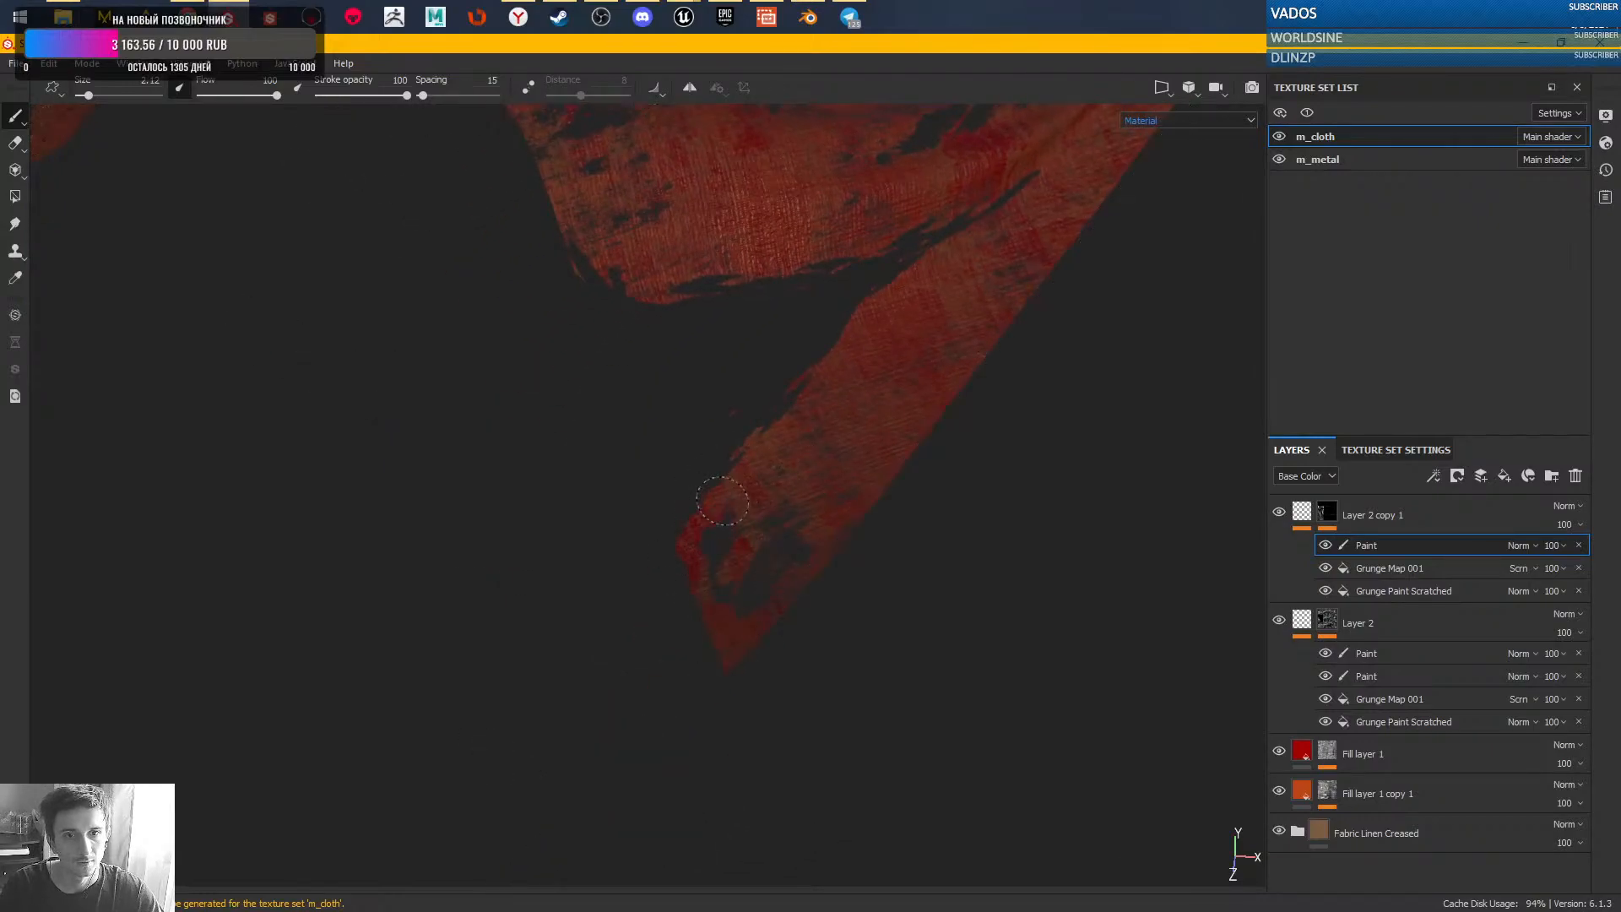
pyautogui.moveTo(759, 516); pyautogui.dragTo(792, 543)
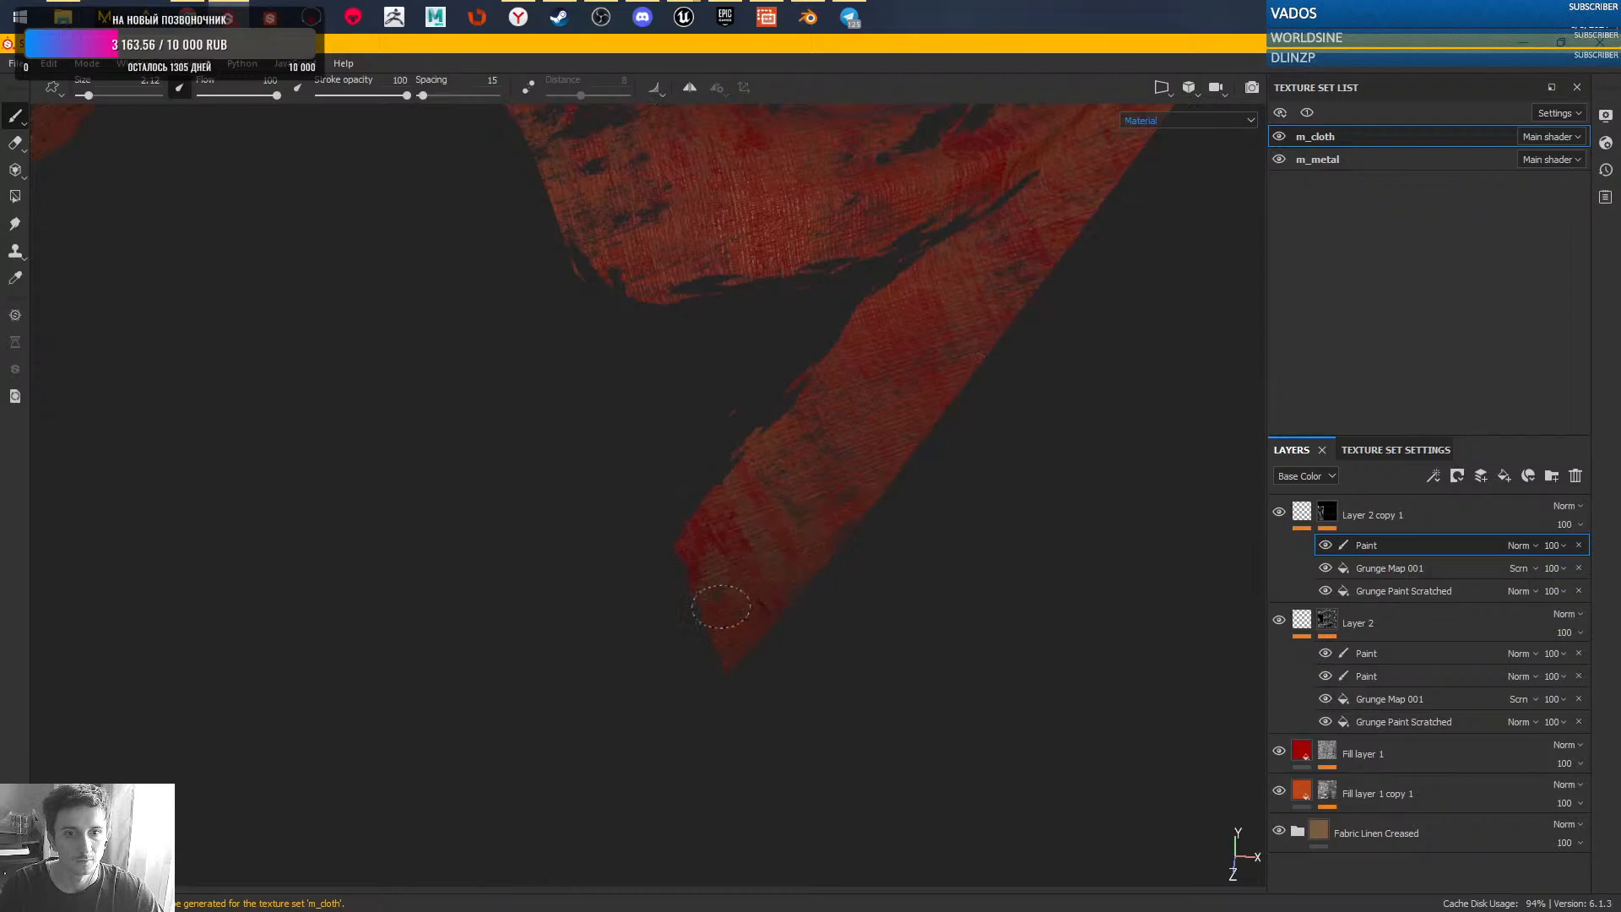
# - Show the ropes again and reduce the brush size to about 0.79, trying and undoing curved strokes across the gap between the flaps
pyautogui.hotkey('alt', 'q')
pyautogui.keyDown('alt'); pyautogui.moveTo(815, 450); pyautogui.dragTo(810, 648, button='middle'); pyautogui.keyUp('alt')
pyautogui.keyDown('alt'); pyautogui.moveTo(811, 648); pyautogui.dragTo(771, 549); pyautogui.keyUp('alt')
pyautogui.keyDown('alt'); pyautogui.moveTo(807, 585); pyautogui.dragTo(742, 608, button='middle'); pyautogui.keyUp('alt')
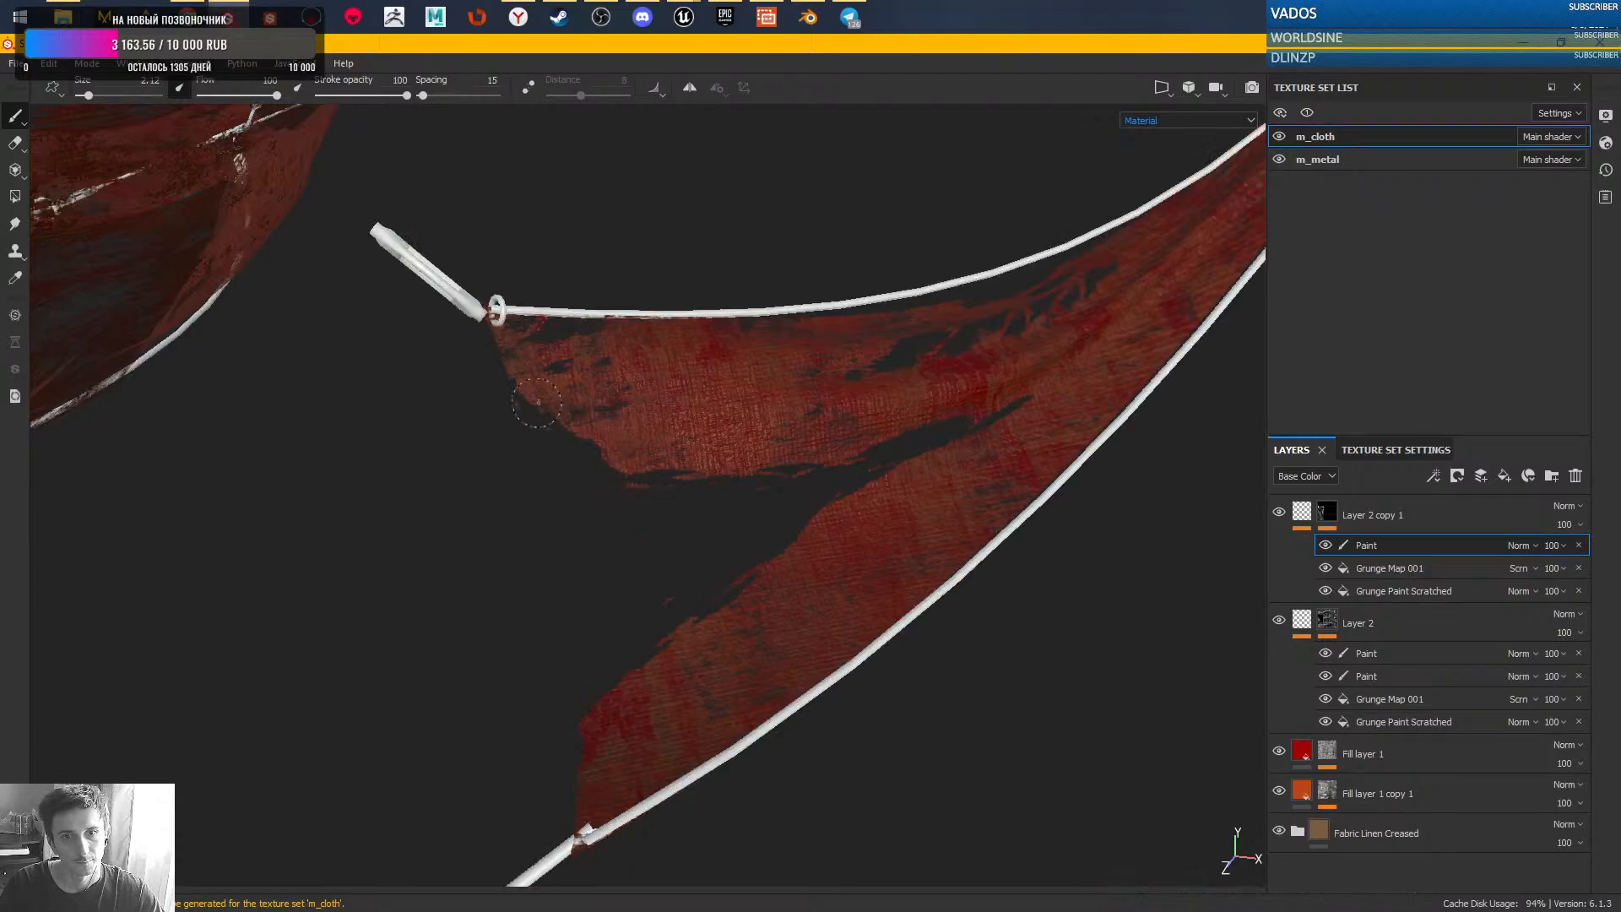
pyautogui.moveTo(558, 447); pyautogui.dragTo(902, 602)
pyautogui.hotkey('ctrl', 'z')
pyautogui.keyDown('ctrl'); pyautogui.moveTo(596, 516); pyautogui.dragTo(573, 516, button='right'); pyautogui.keyUp('ctrl')
pyautogui.moveTo(525, 403)
pyautogui.mouseDown()
pyautogui.moveTo(660, 559)
pyautogui.moveTo(733, 604)
pyautogui.mouseUp()
pyautogui.hotkey('ctrl', 'z')
pyautogui.keyDown('ctrl'); pyautogui.moveTo(634, 539); pyautogui.dragTo(639, 539, button='right'); pyautogui.keyUp('ctrl')
pyautogui.moveTo(525, 392); pyautogui.dragTo(764, 566)
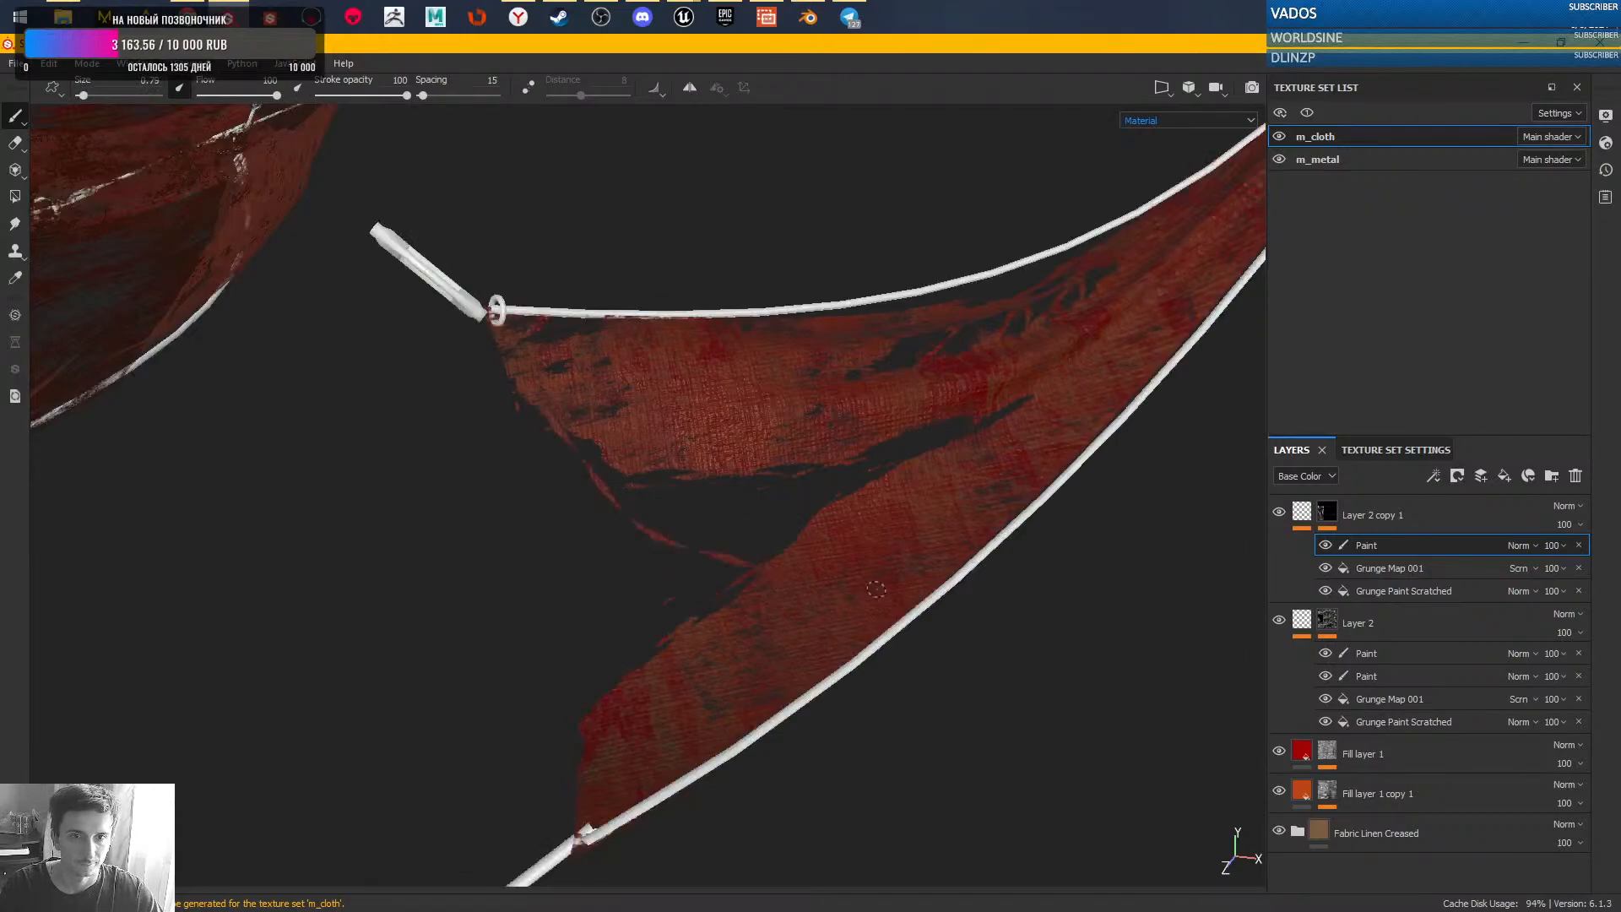
pyautogui.hotkey('ctrl', 'z')
# - Paint three thin strands from the upper flap down to the lower strip, undoing an extra stroke between them
pyautogui.moveTo(640, 449); pyautogui.dragTo(585, 789)
pyautogui.moveTo(741, 449); pyautogui.dragTo(669, 646)
pyautogui.moveTo(808, 452); pyautogui.dragTo(787, 561)
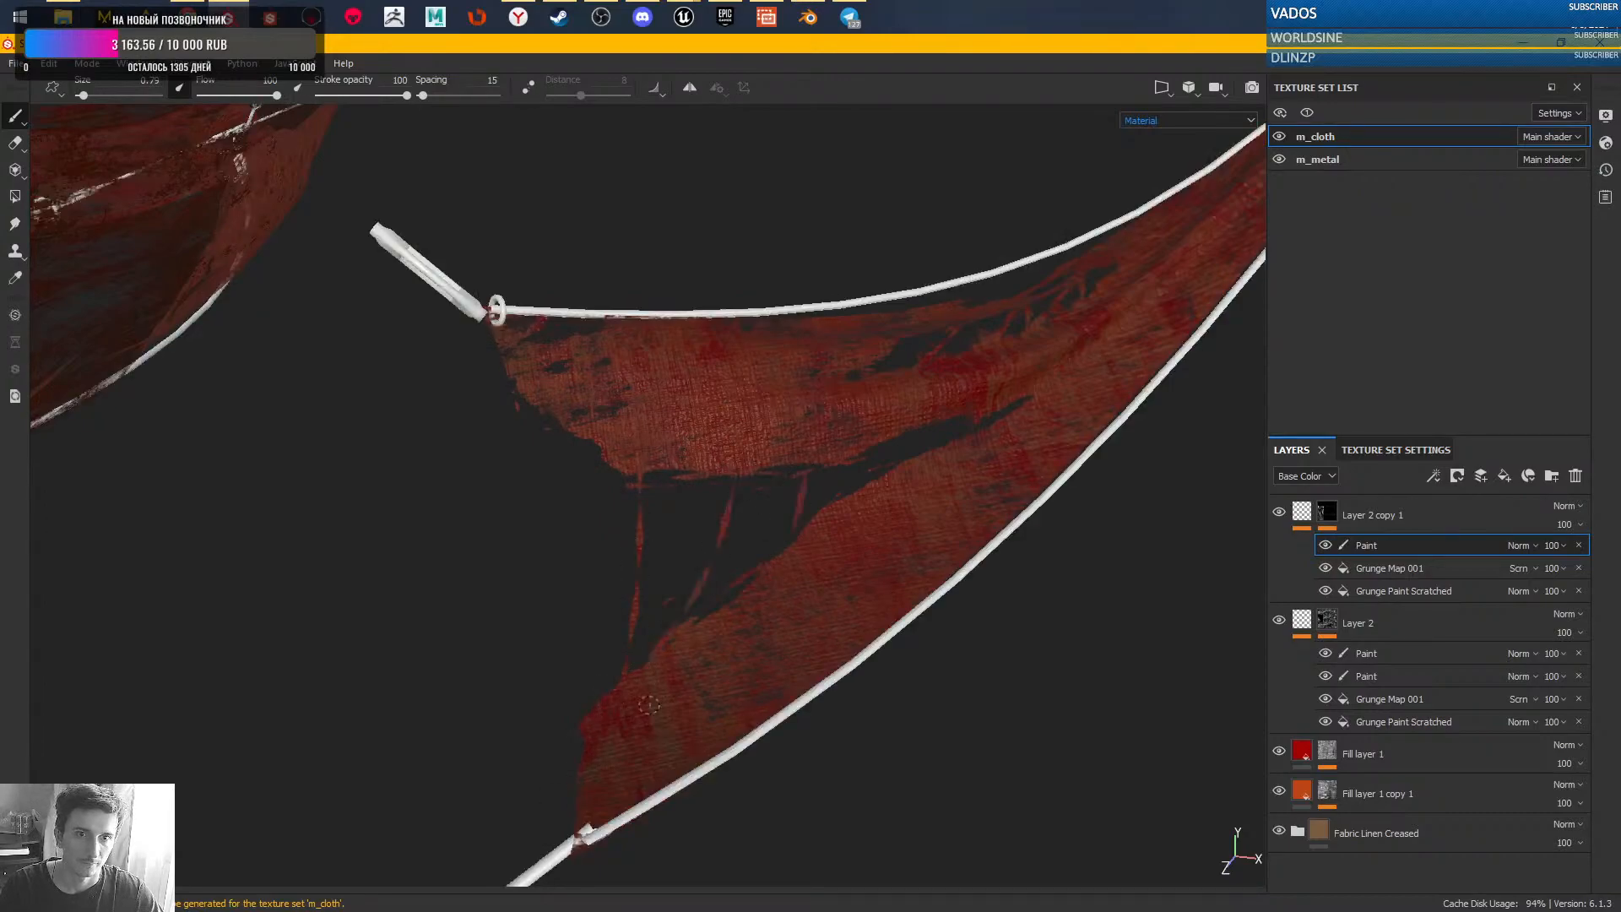
pyautogui.moveTo(772, 444); pyautogui.dragTo(748, 581)
pyautogui.hotkey('ctrl', 'z')
# - Branch and thicken the hanging strands, extending the outermost one down along the lower strip's outer edge
pyautogui.moveTo(735, 460); pyautogui.dragTo(744, 585)
pyautogui.moveTo(736, 466)
pyautogui.mouseDown()
pyautogui.moveTo(742, 586)
pyautogui.moveTo(702, 578)
pyautogui.moveTo(714, 563)
pyautogui.mouseUp()
pyautogui.moveTo(678, 634); pyautogui.dragTo(711, 558)
pyautogui.moveTo(638, 440); pyautogui.dragTo(636, 540)
pyautogui.moveTo(634, 485); pyautogui.dragTo(629, 591)
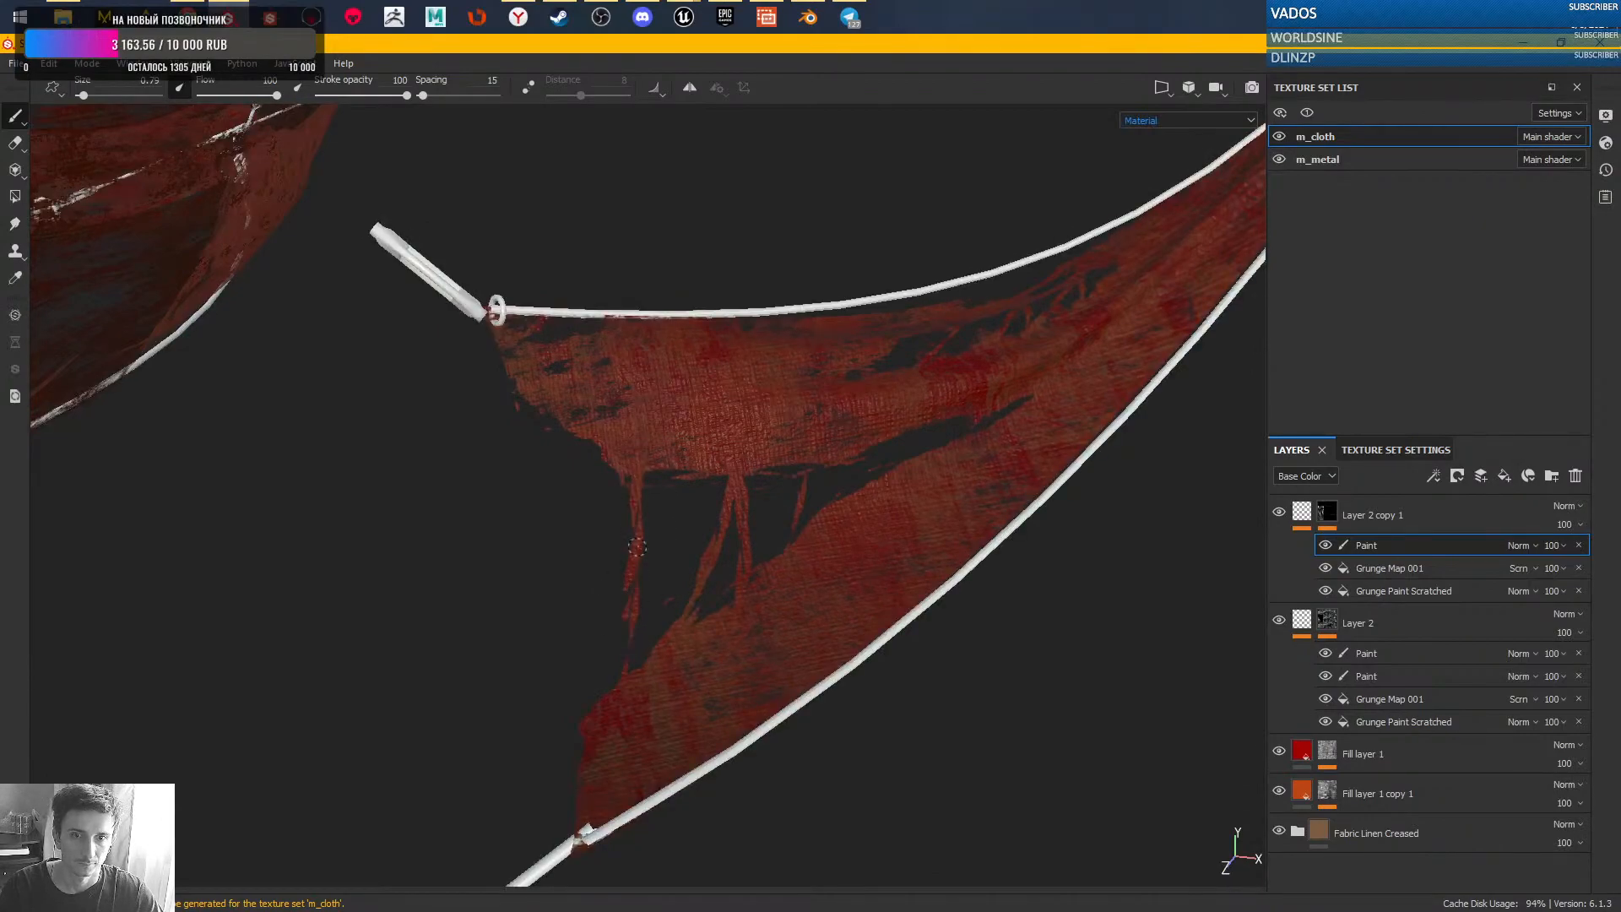
pyautogui.moveTo(599, 697); pyautogui.dragTo(624, 586)
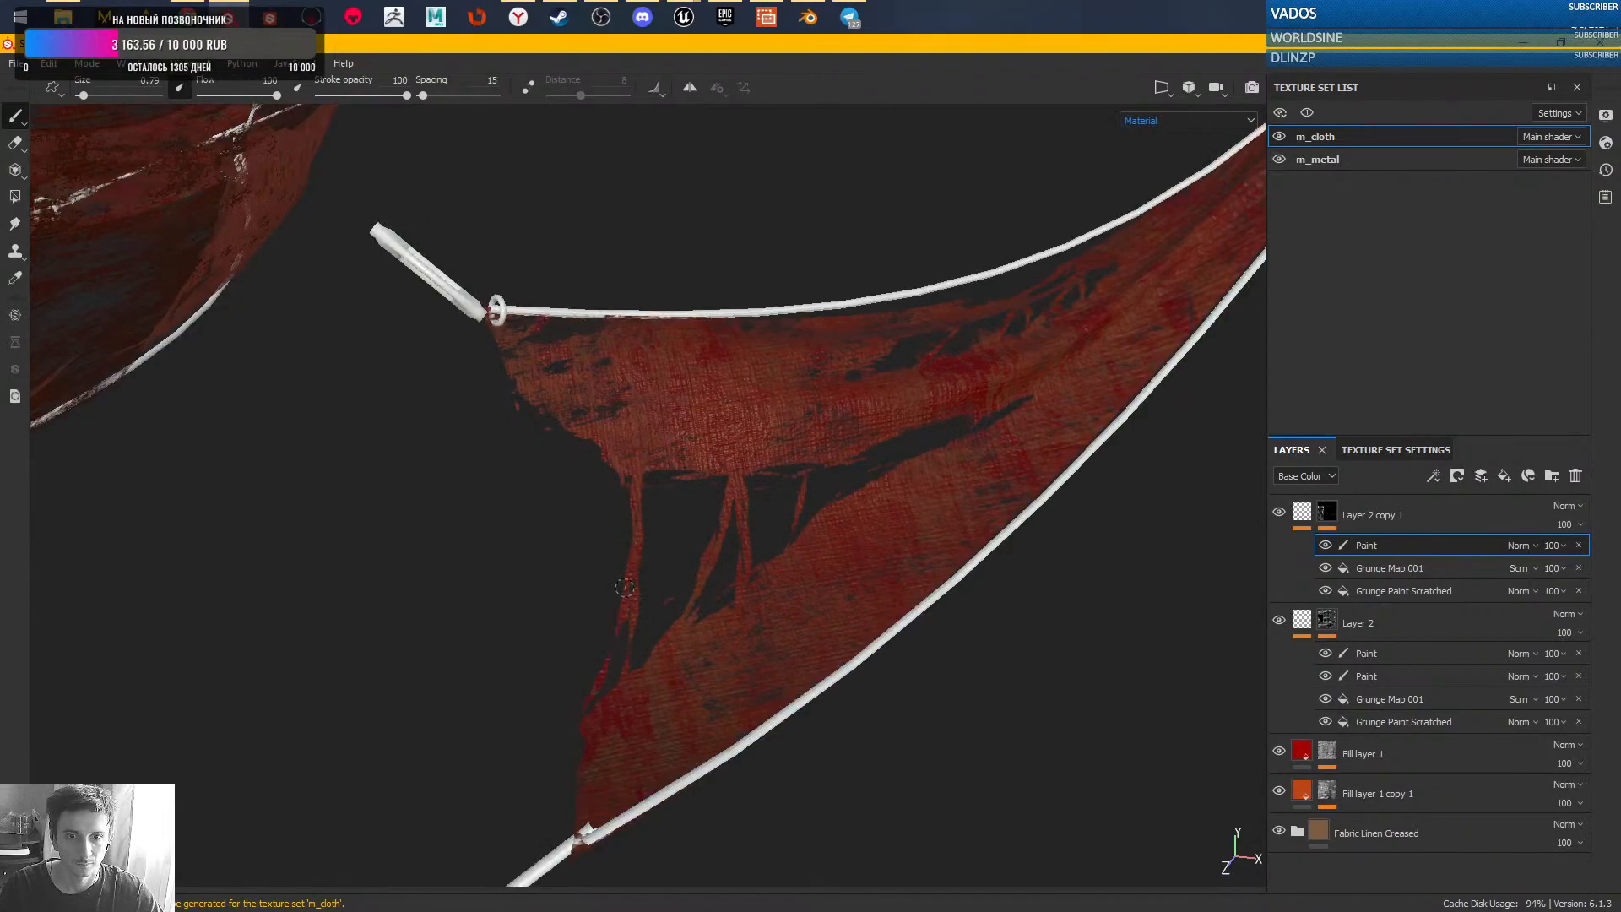
pyautogui.moveTo(588, 692); pyautogui.dragTo(587, 765)
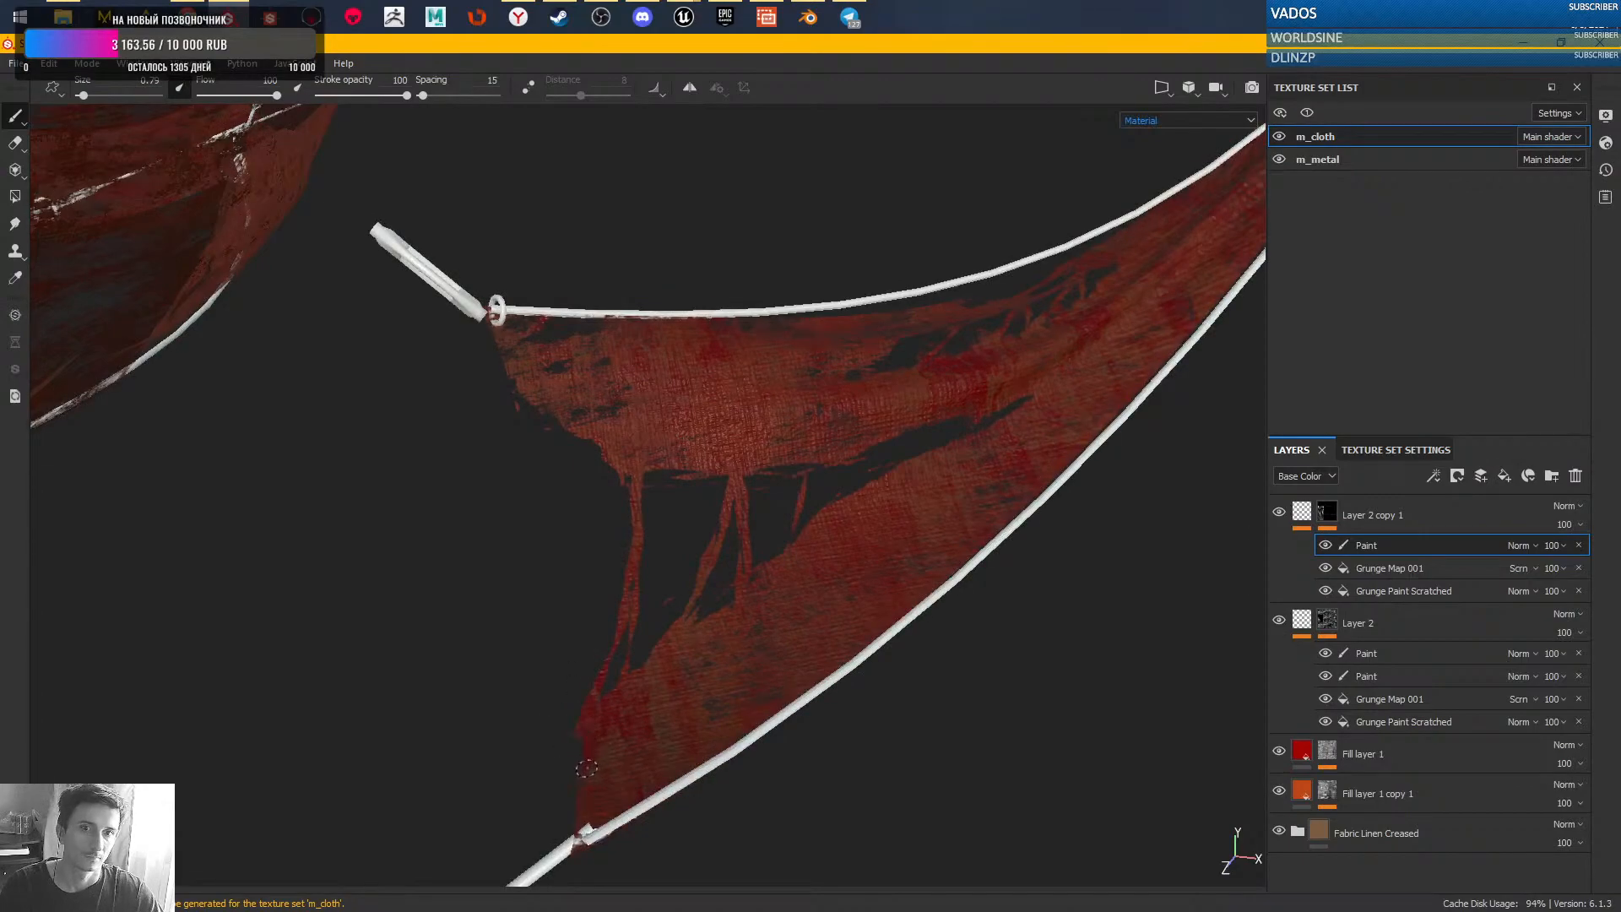
# - Paint a curved strand from the upper flap's outer edge into the outermost hanging strand and thicken their junction
pyautogui.moveTo(549, 429); pyautogui.dragTo(622, 564)
pyautogui.moveTo(530, 390); pyautogui.dragTo(632, 530)
pyautogui.moveTo(634, 629); pyautogui.dragTo(624, 558)
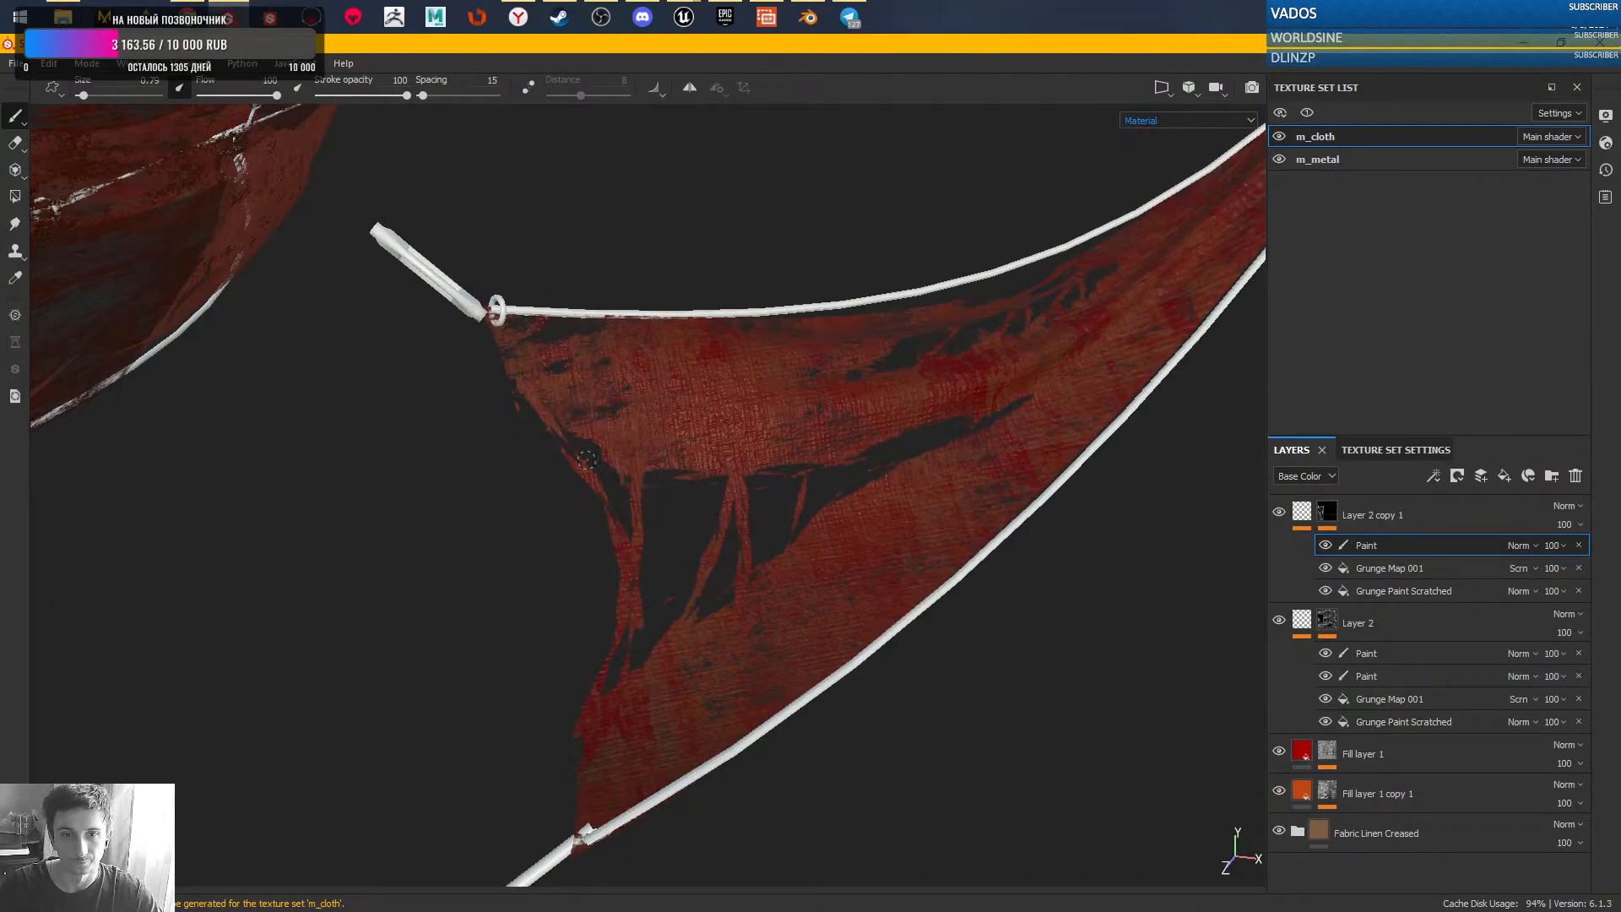
pyautogui.moveTo(648, 625)
pyautogui.mouseDown()
pyautogui.moveTo(655, 598)
pyautogui.moveTo(630, 662)
pyautogui.moveTo(646, 582)
pyautogui.mouseUp()
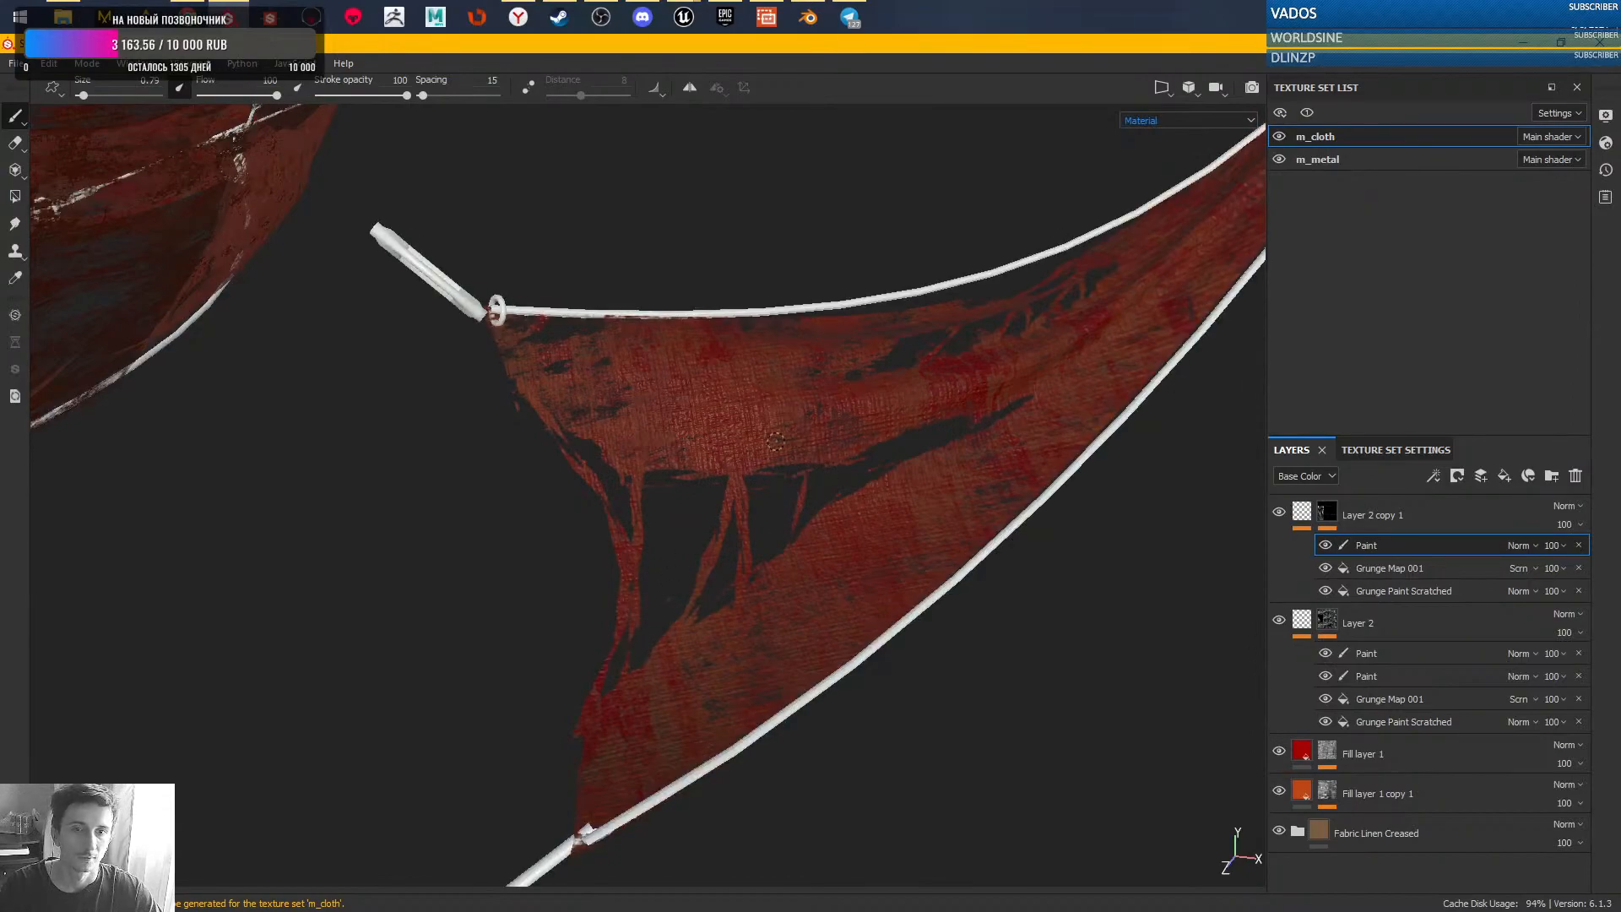
# - Widen the innermost strand and link the hanging strands with sagging, curved cross threads
pyautogui.moveTo(812, 466)
pyautogui.mouseDown()
pyautogui.moveTo(760, 591)
pyautogui.moveTo(718, 564)
pyautogui.mouseUp()
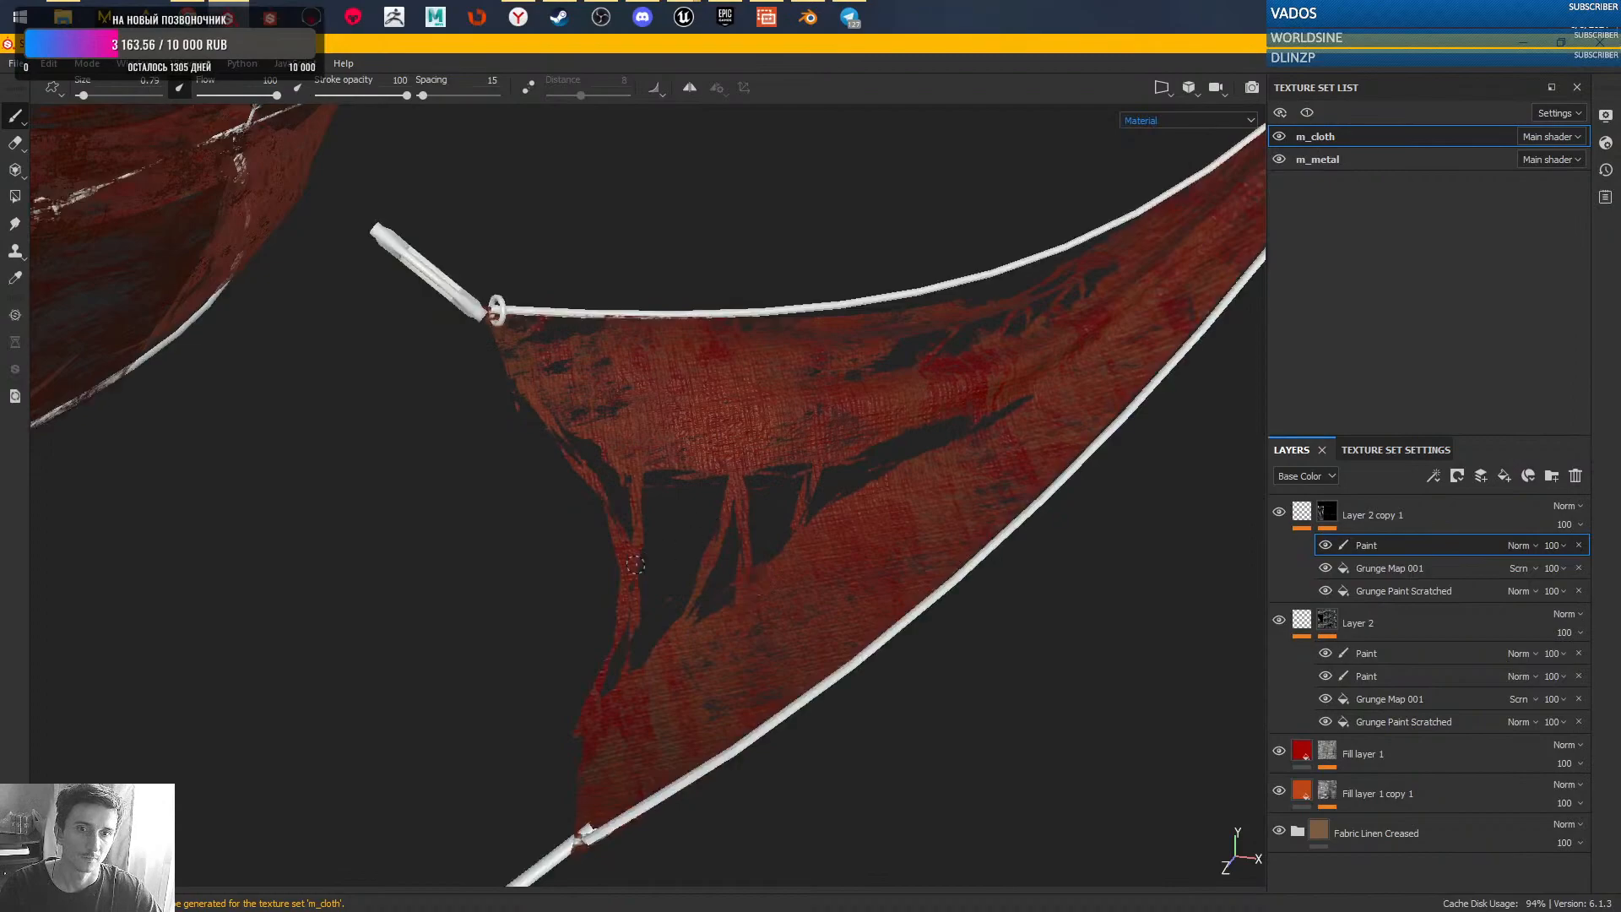
pyautogui.moveTo(638, 506)
pyautogui.mouseDown()
pyautogui.moveTo(663, 530)
pyautogui.moveTo(701, 492)
pyautogui.mouseUp()
pyautogui.moveTo(641, 551); pyautogui.dragTo(701, 615)
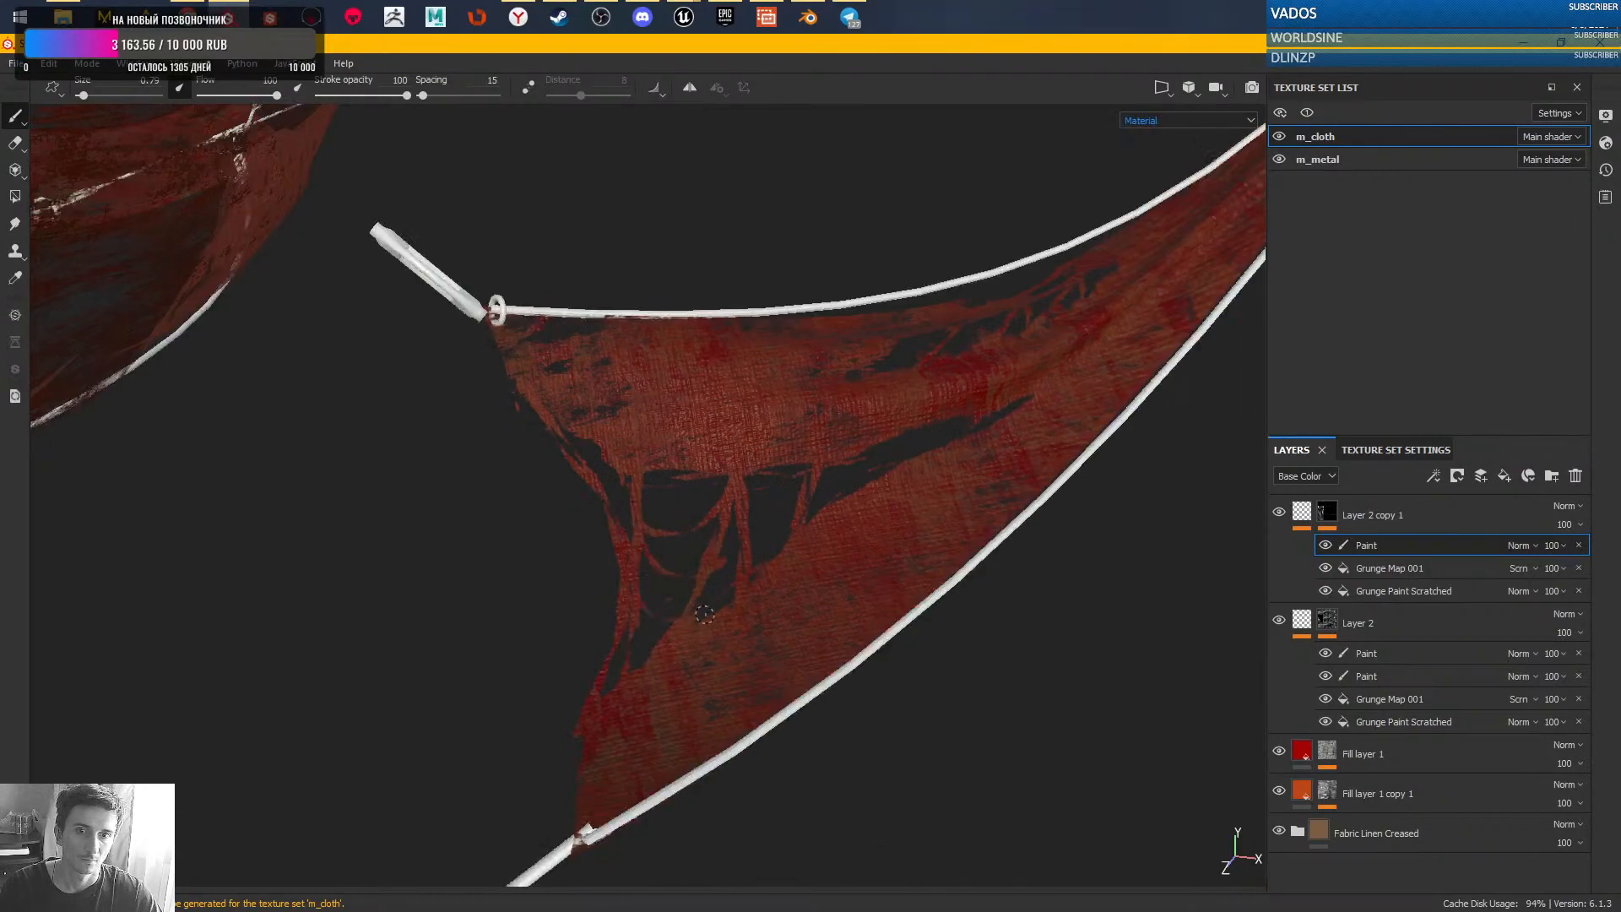
pyautogui.moveTo(642, 562); pyautogui.dragTo(684, 591)
pyautogui.moveTo(716, 576); pyautogui.dragTo(705, 596)
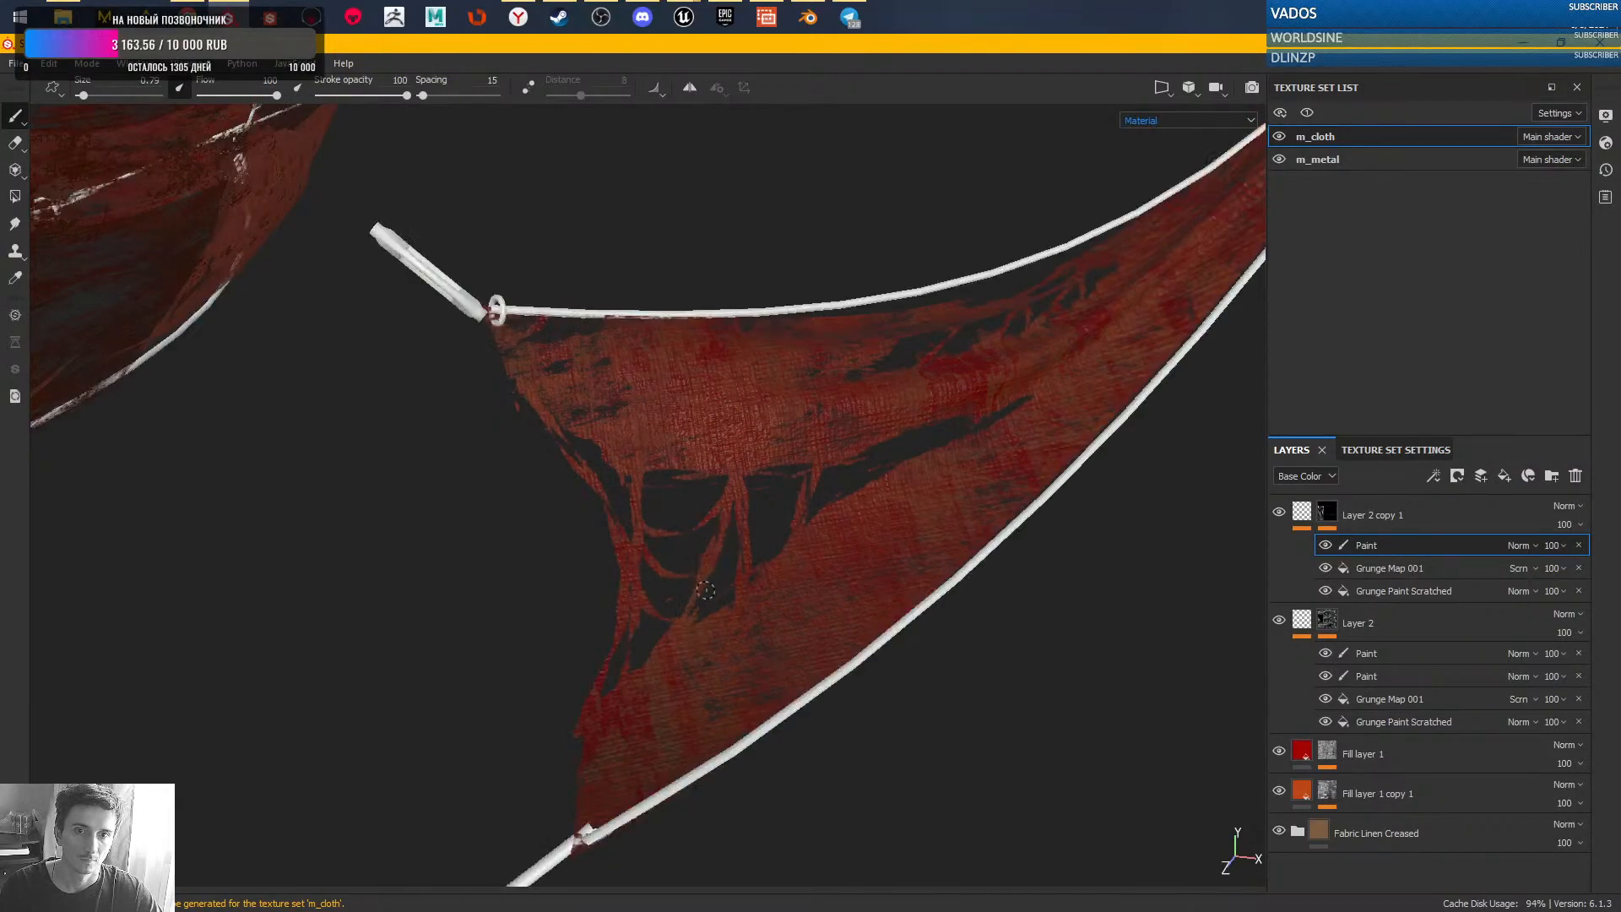
pyautogui.moveTo(641, 485); pyautogui.dragTo(724, 497)
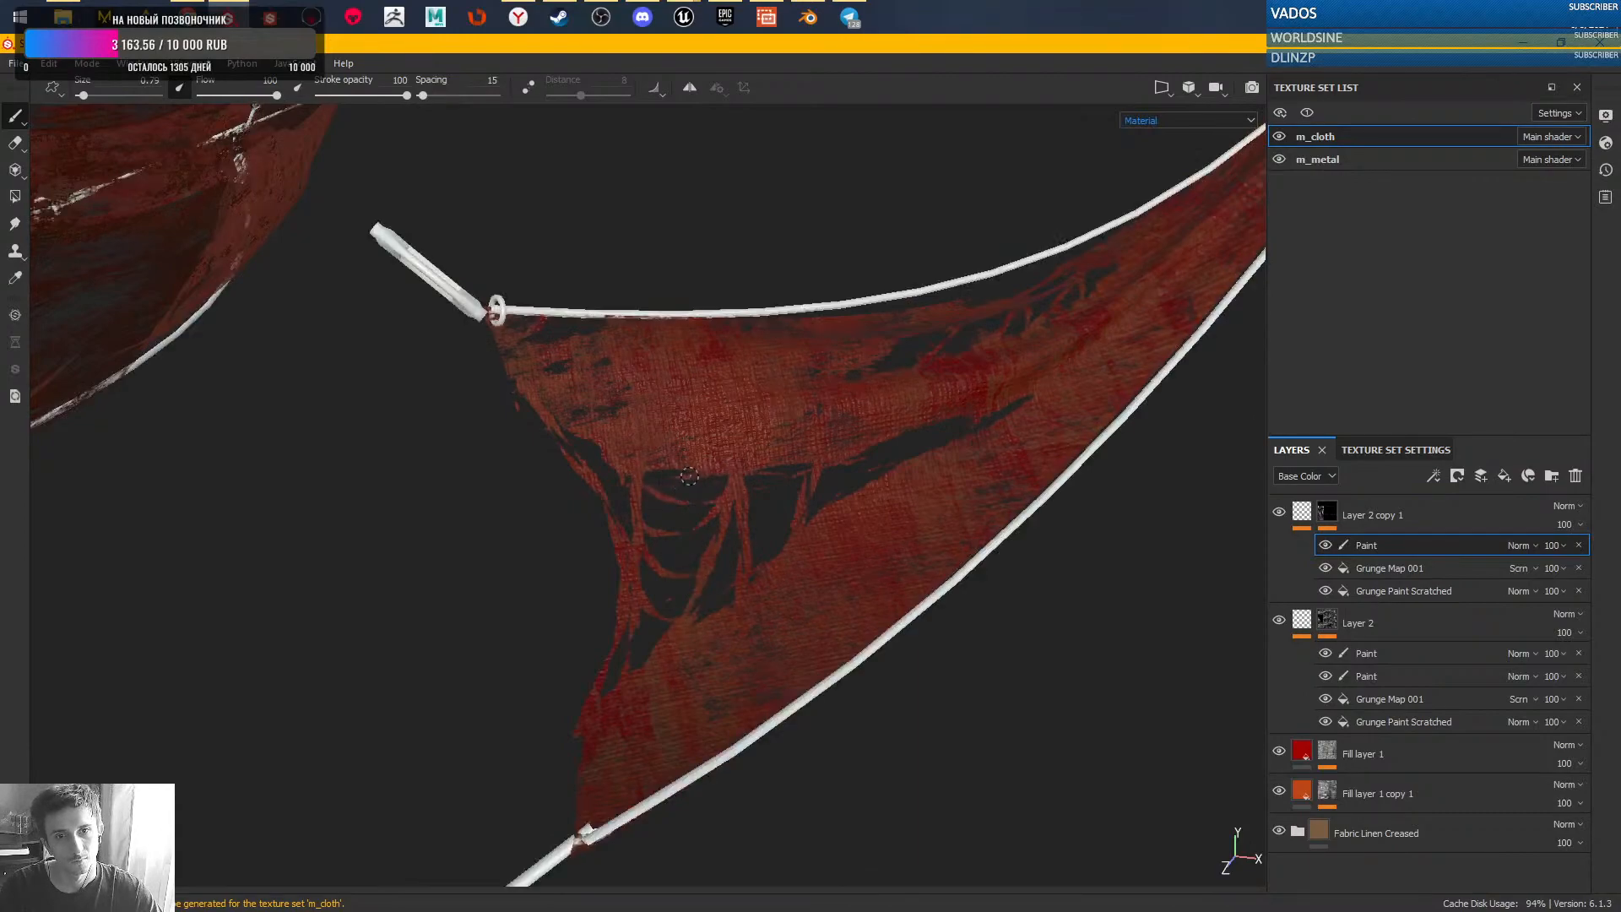
pyautogui.moveTo(709, 462); pyautogui.dragTo(642, 486)
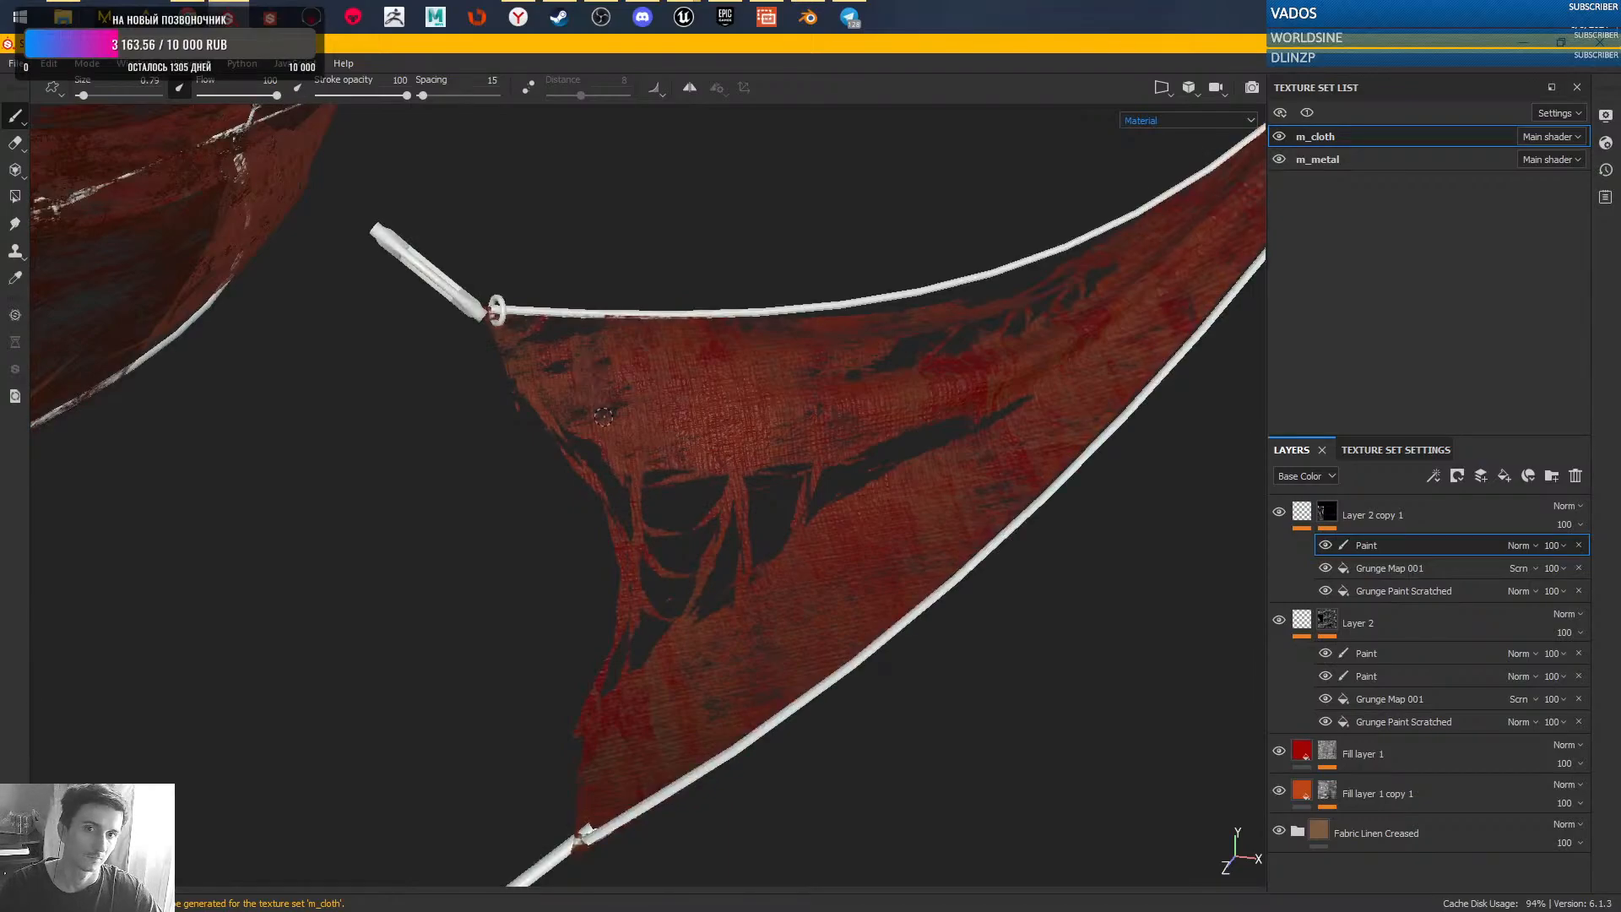
# - Paint out small dark spots along the upper flap's outer edge and inside it, checking the cloth in isolation
pyautogui.click(608, 451)
pyautogui.click(608, 452)
pyautogui.click(616, 471)
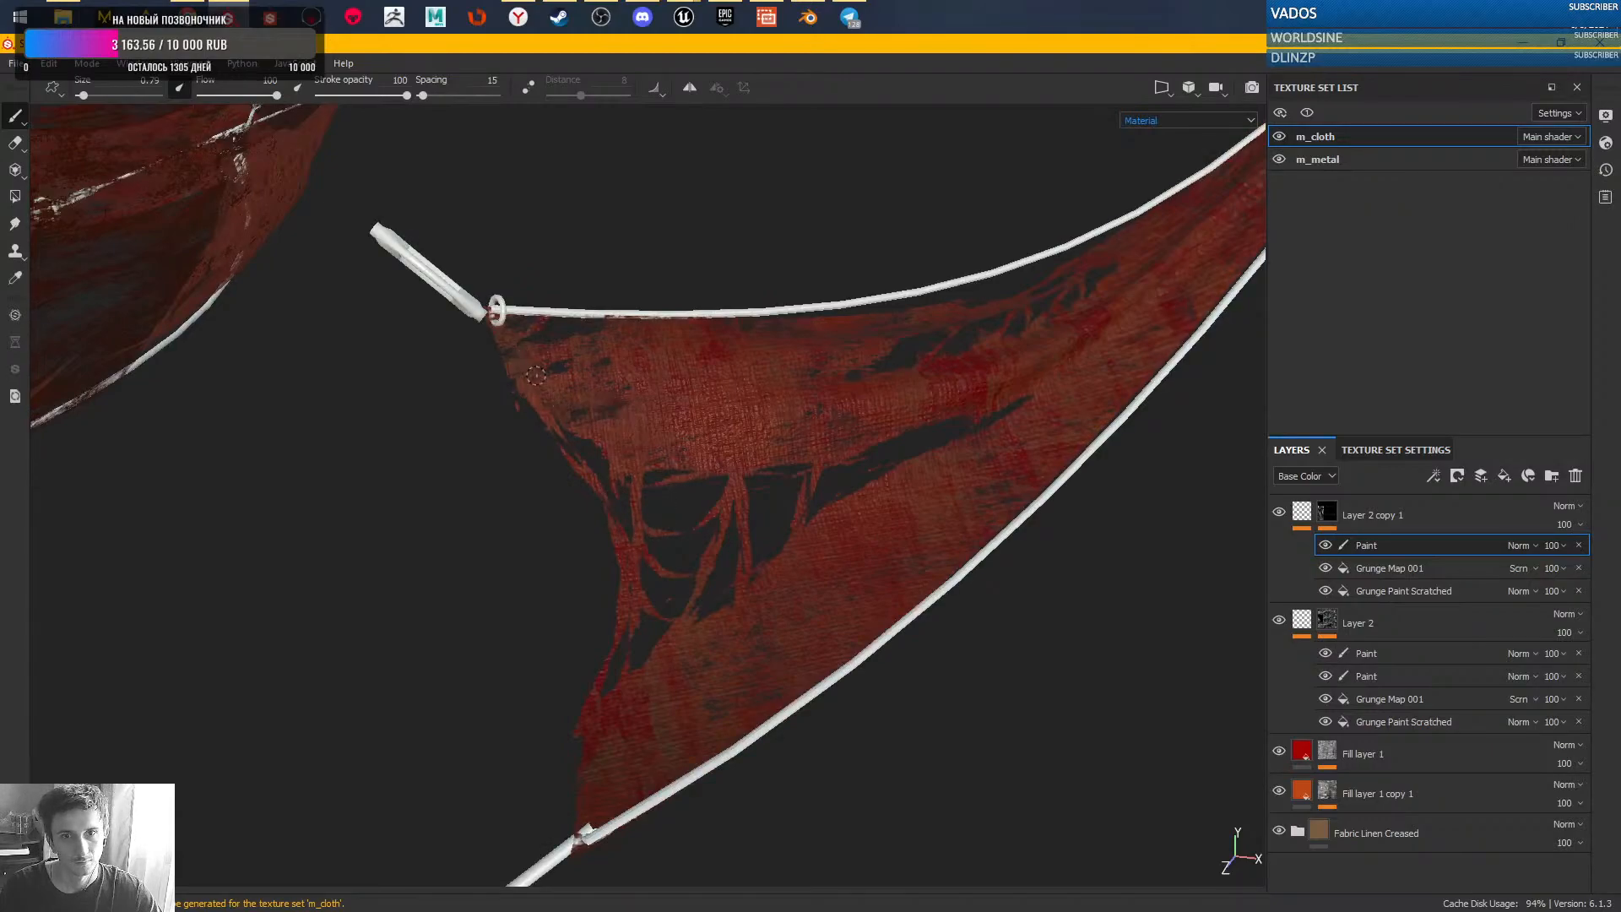
pyautogui.click(516, 381)
pyautogui.moveTo(510, 364); pyautogui.dragTo(508, 358)
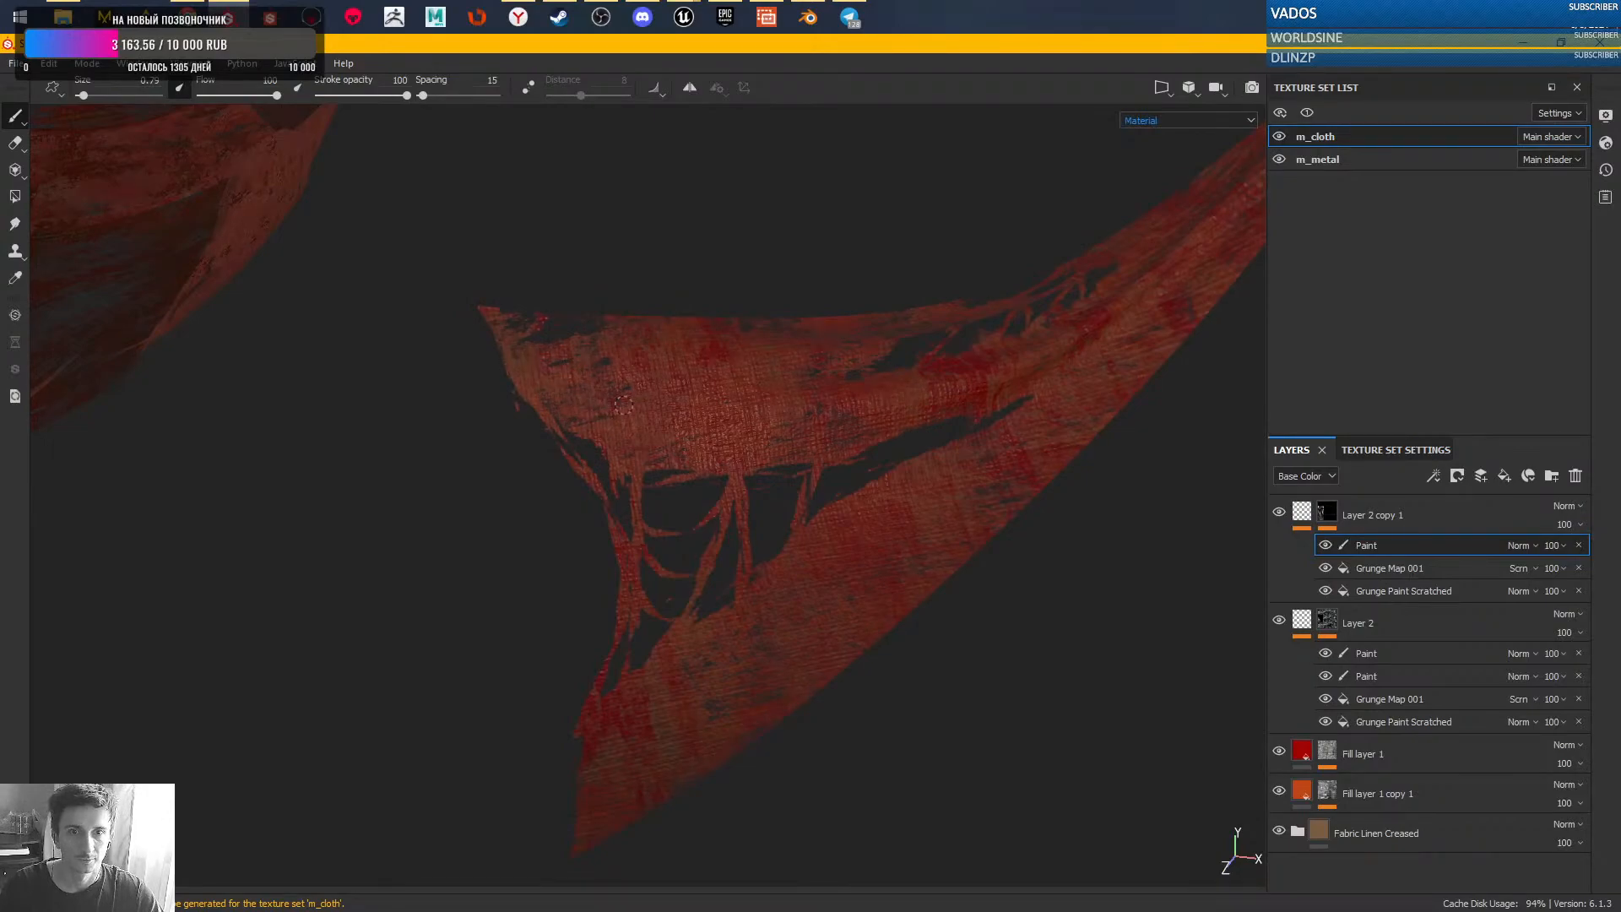
pyautogui.moveTo(600, 386); pyautogui.dragTo(606, 388)
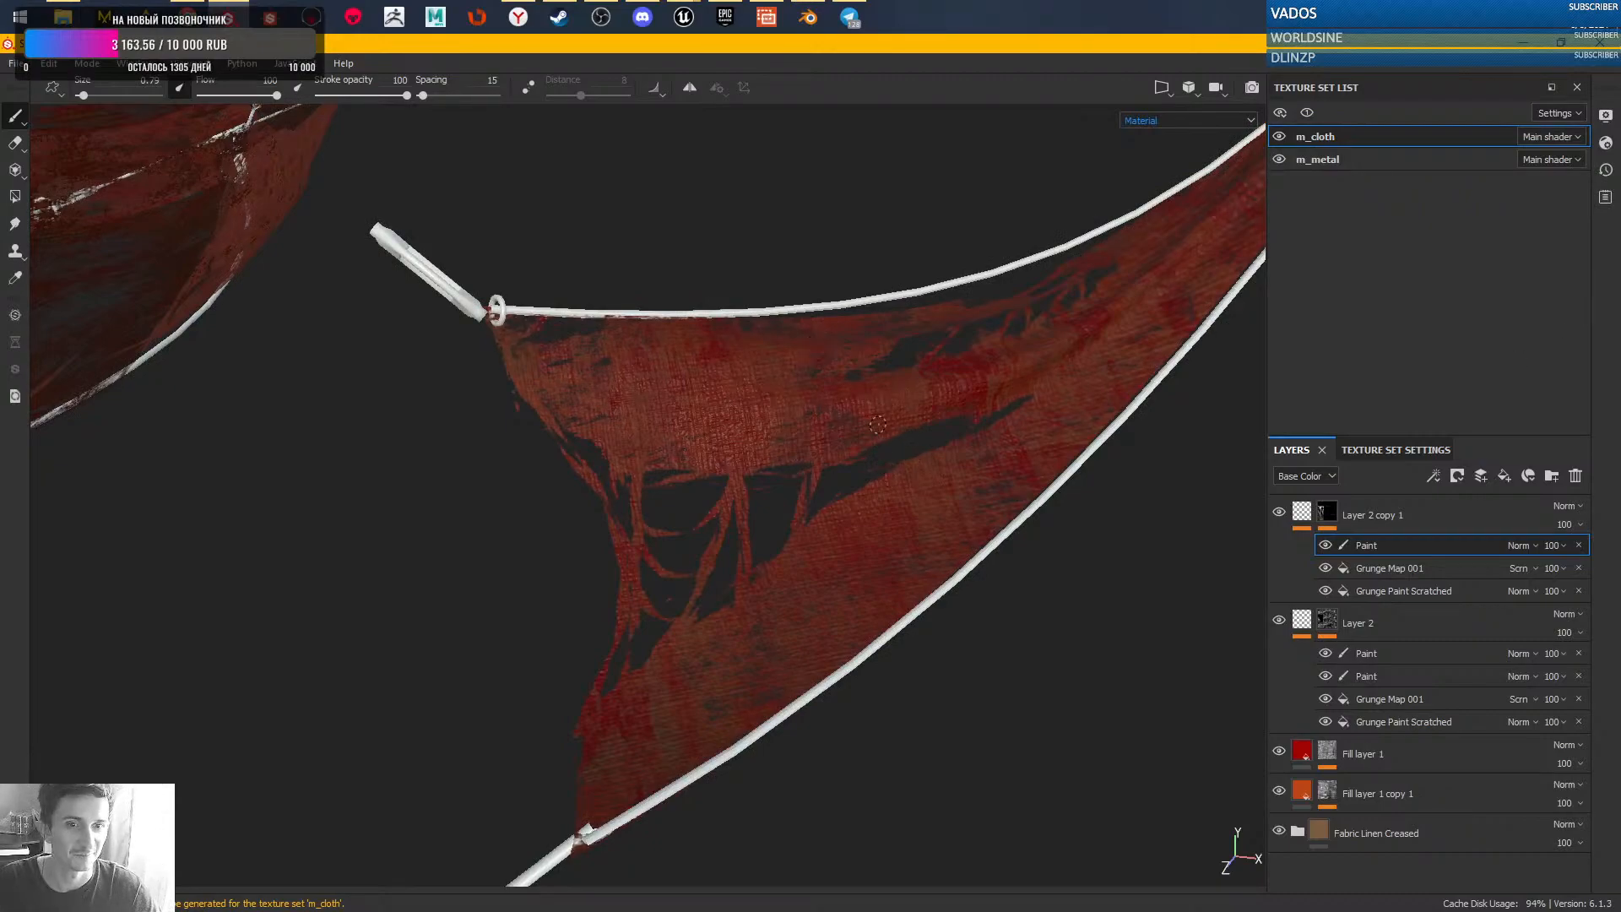
# - Redo the thread across the narrow end of the gap and add curved threads between the inner strands
pyautogui.click(840, 456)
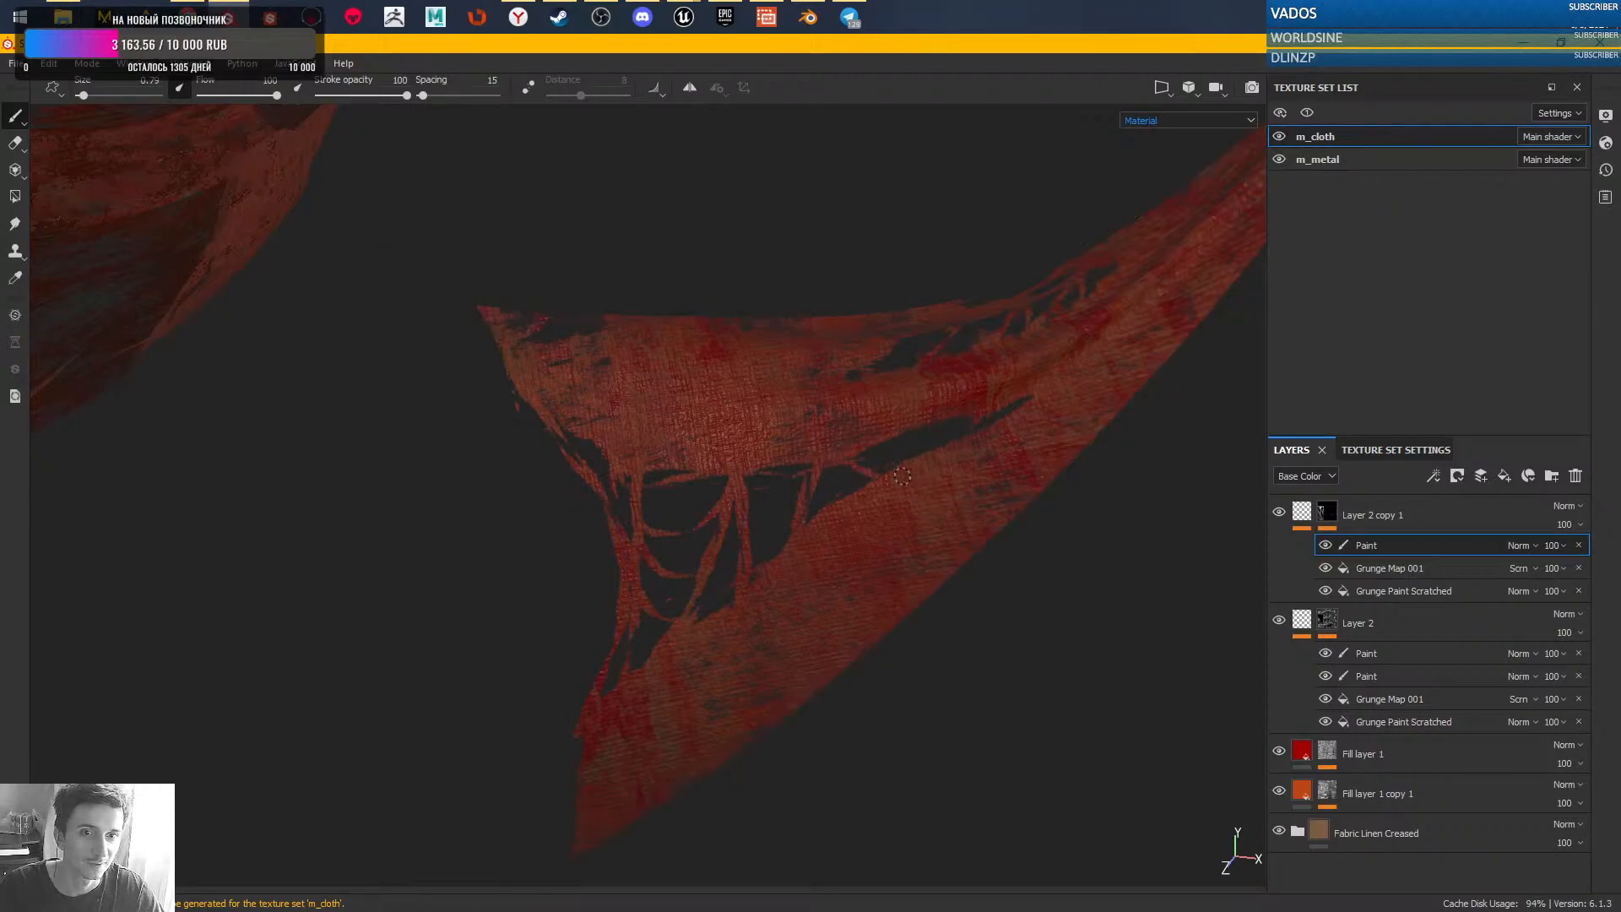
pyautogui.hotkey('ctrl', 'z')
pyautogui.moveTo(835, 461)
pyautogui.mouseDown()
pyautogui.moveTo(936, 454)
pyautogui.moveTo(982, 416)
pyautogui.mouseUp()
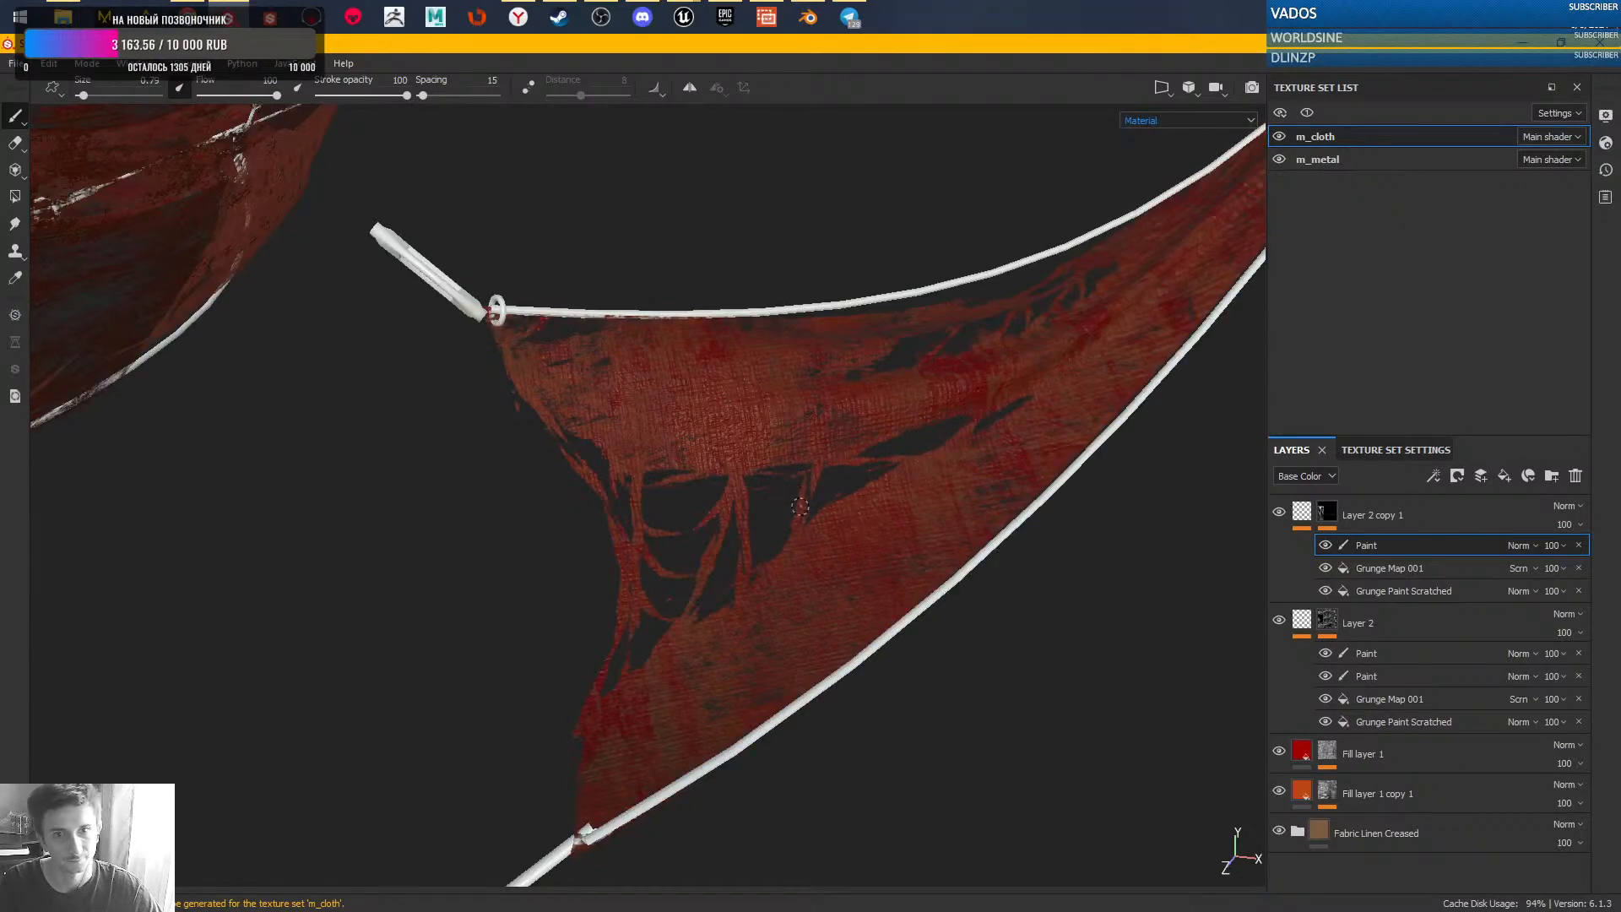
pyautogui.moveTo(813, 485)
pyautogui.mouseDown()
pyautogui.moveTo(770, 539)
pyautogui.moveTo(696, 574)
pyautogui.moveTo(769, 447)
pyautogui.moveTo(752, 470)
pyautogui.moveTo(813, 473)
pyautogui.moveTo(741, 470)
pyautogui.mouseUp()
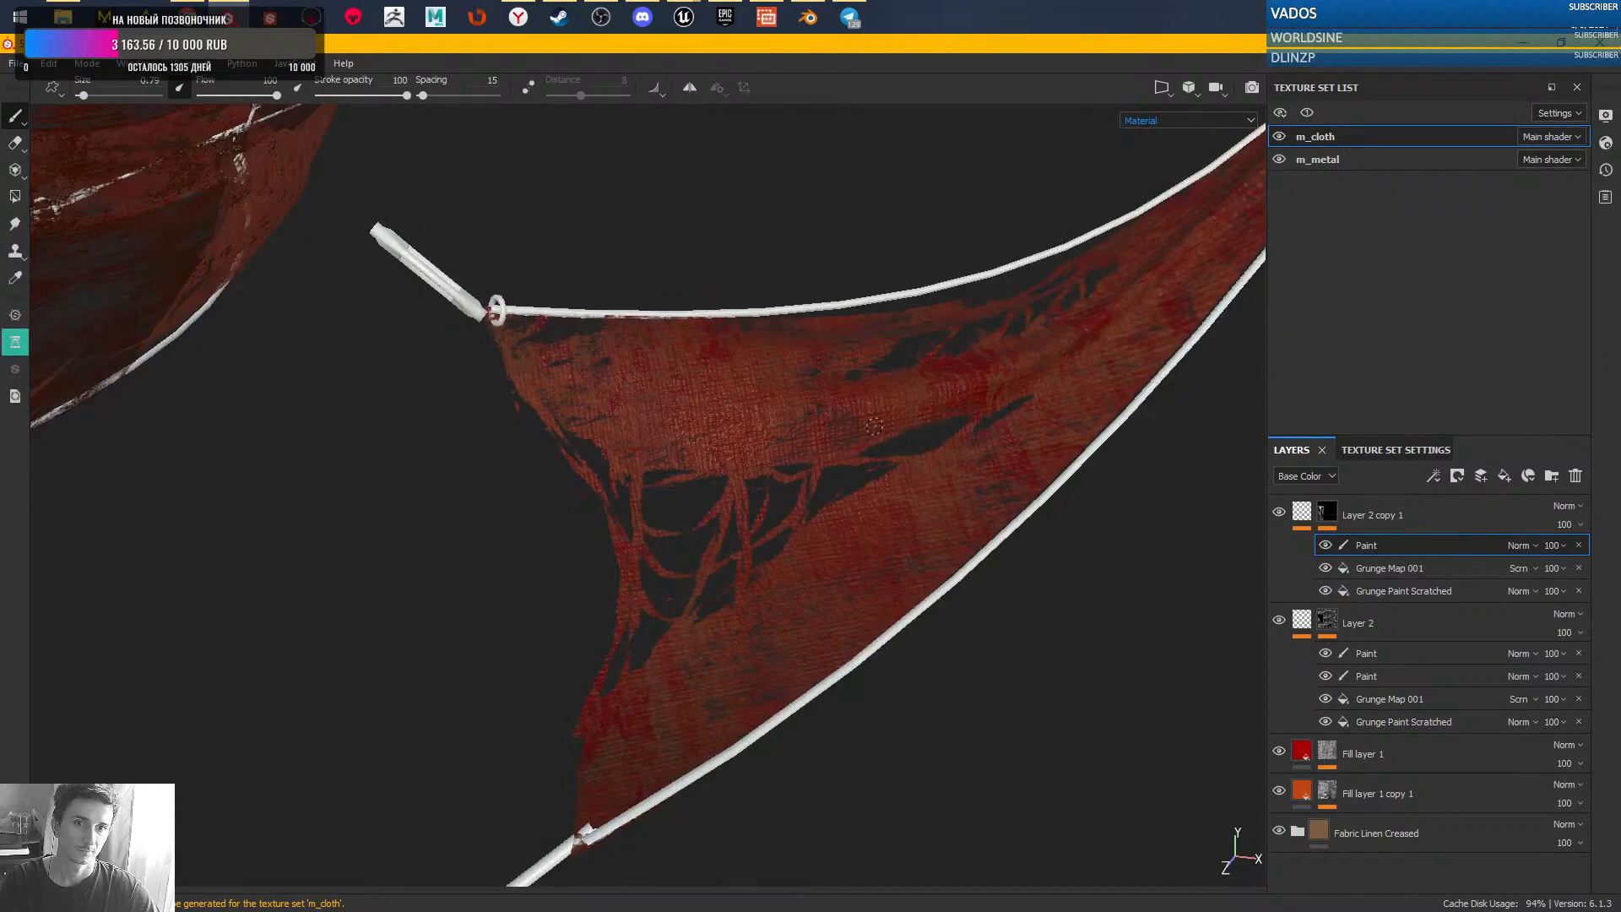
# - Reshape the outer edge of the cloth's lower corner with short strokes and save the project
pyautogui.scroll(-4, 936, 492)
pyautogui.moveTo(935, 491)
pyautogui.keyDown('alt'); pyautogui.mouseDown()
pyautogui.moveTo(1069, 409)
pyautogui.moveTo(915, 481)
pyautogui.moveTo(1100, 413)
pyautogui.moveTo(1057, 503)
pyautogui.moveTo(1002, 525)
pyautogui.moveTo(710, 524)
pyautogui.moveTo(723, 662)
pyautogui.moveTo(951, 456)
pyautogui.moveTo(878, 487)
pyautogui.moveTo(857, 506)
pyautogui.moveTo(1031, 481)
pyautogui.moveTo(911, 575)
pyautogui.moveTo(802, 540)
pyautogui.mouseUp(); pyautogui.keyUp('alt')
pyautogui.scroll(4, 878, 487)
pyautogui.keyDown('alt'); pyautogui.moveTo(802, 540); pyautogui.dragTo(763, 532, button='right'); pyautogui.keyUp('alt')
pyautogui.keyDown('alt'); pyautogui.moveTo(763, 532); pyautogui.dragTo(834, 556); pyautogui.keyUp('alt')
pyautogui.moveTo(671, 536)
pyautogui.keyDown('alt'); pyautogui.mouseDown(button='right')
pyautogui.moveTo(644, 544)
pyautogui.moveTo(661, 608)
pyautogui.moveTo(644, 590)
pyautogui.mouseUp(button='right'); pyautogui.keyUp('alt')
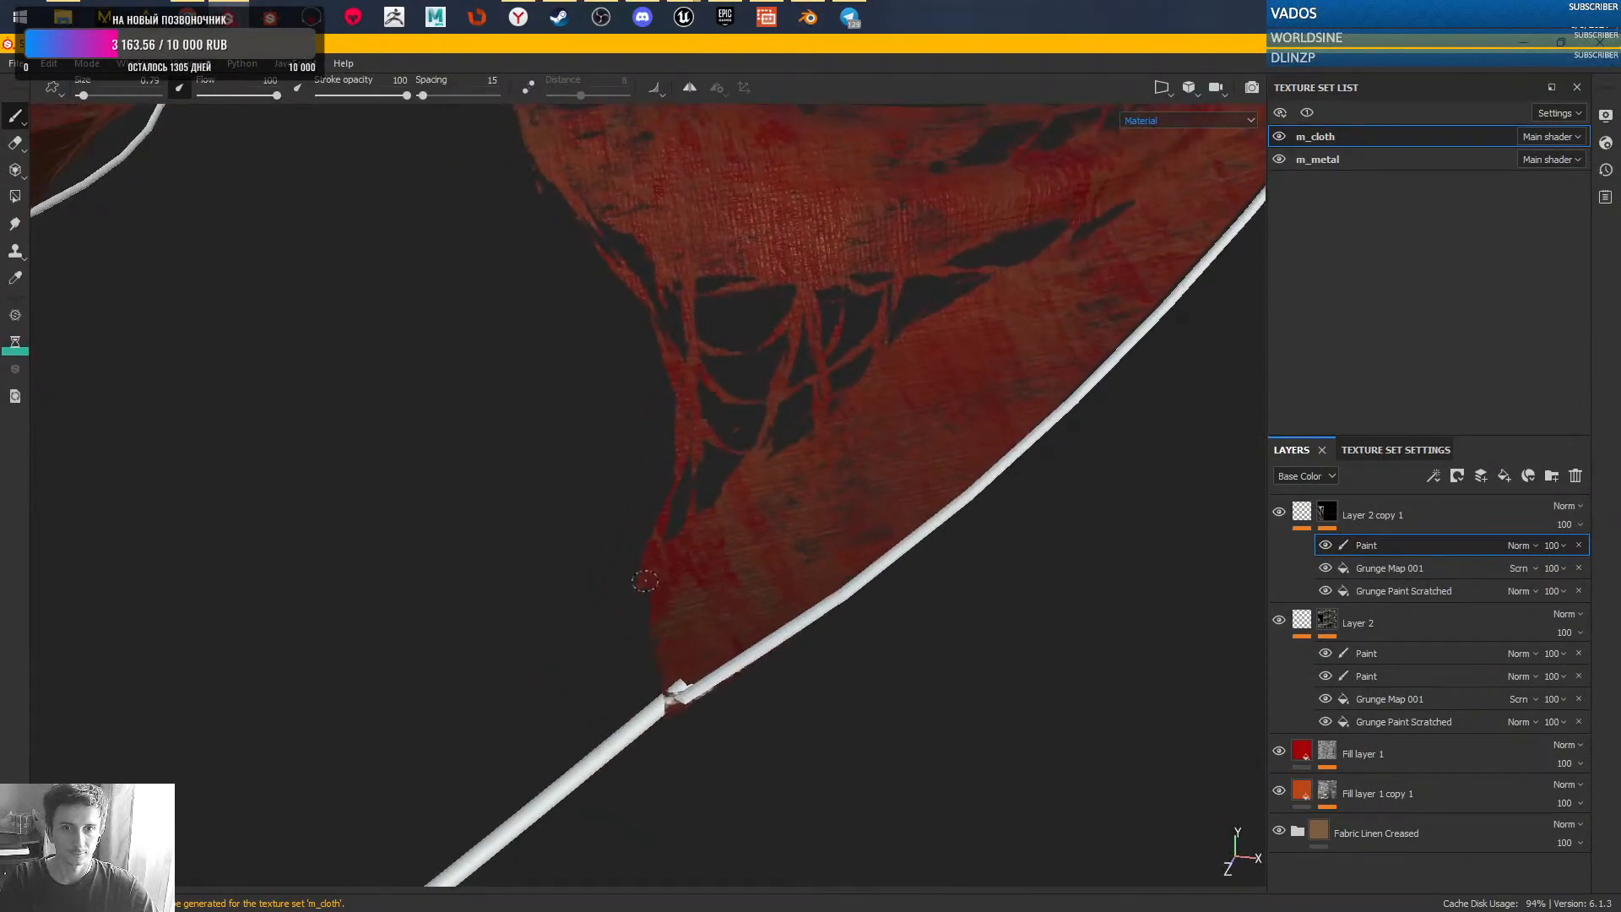
pyautogui.moveTo(645, 590); pyautogui.dragTo(643, 579)
pyautogui.moveTo(656, 644); pyautogui.dragTo(672, 692)
pyautogui.moveTo(643, 602); pyautogui.dragTo(642, 615)
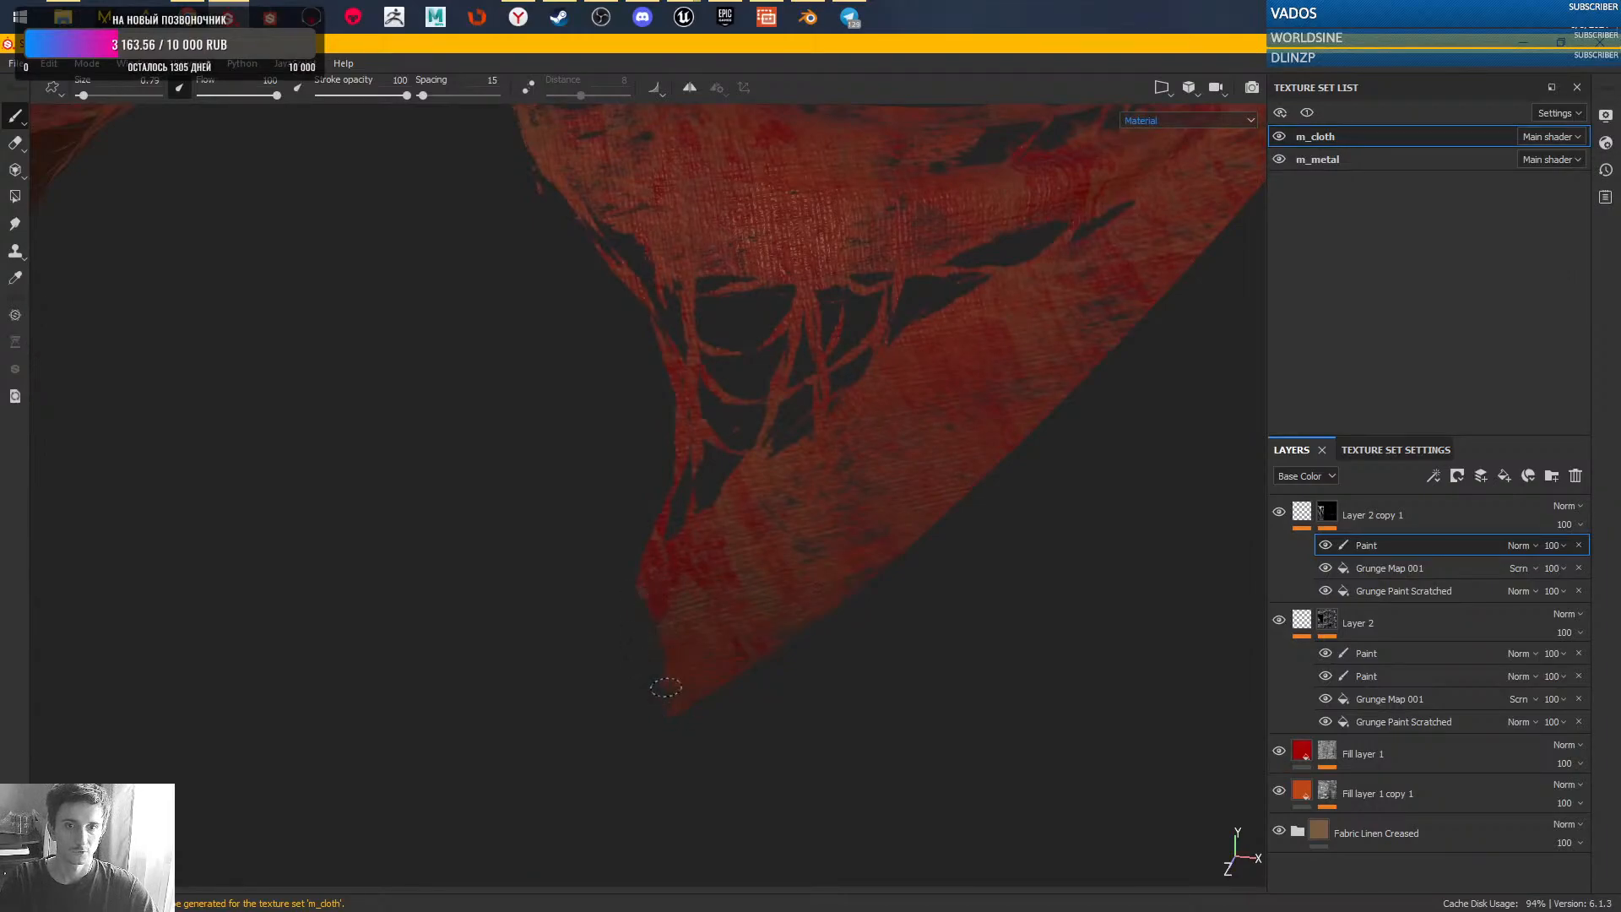
pyautogui.hotkey('ctrl', 's')
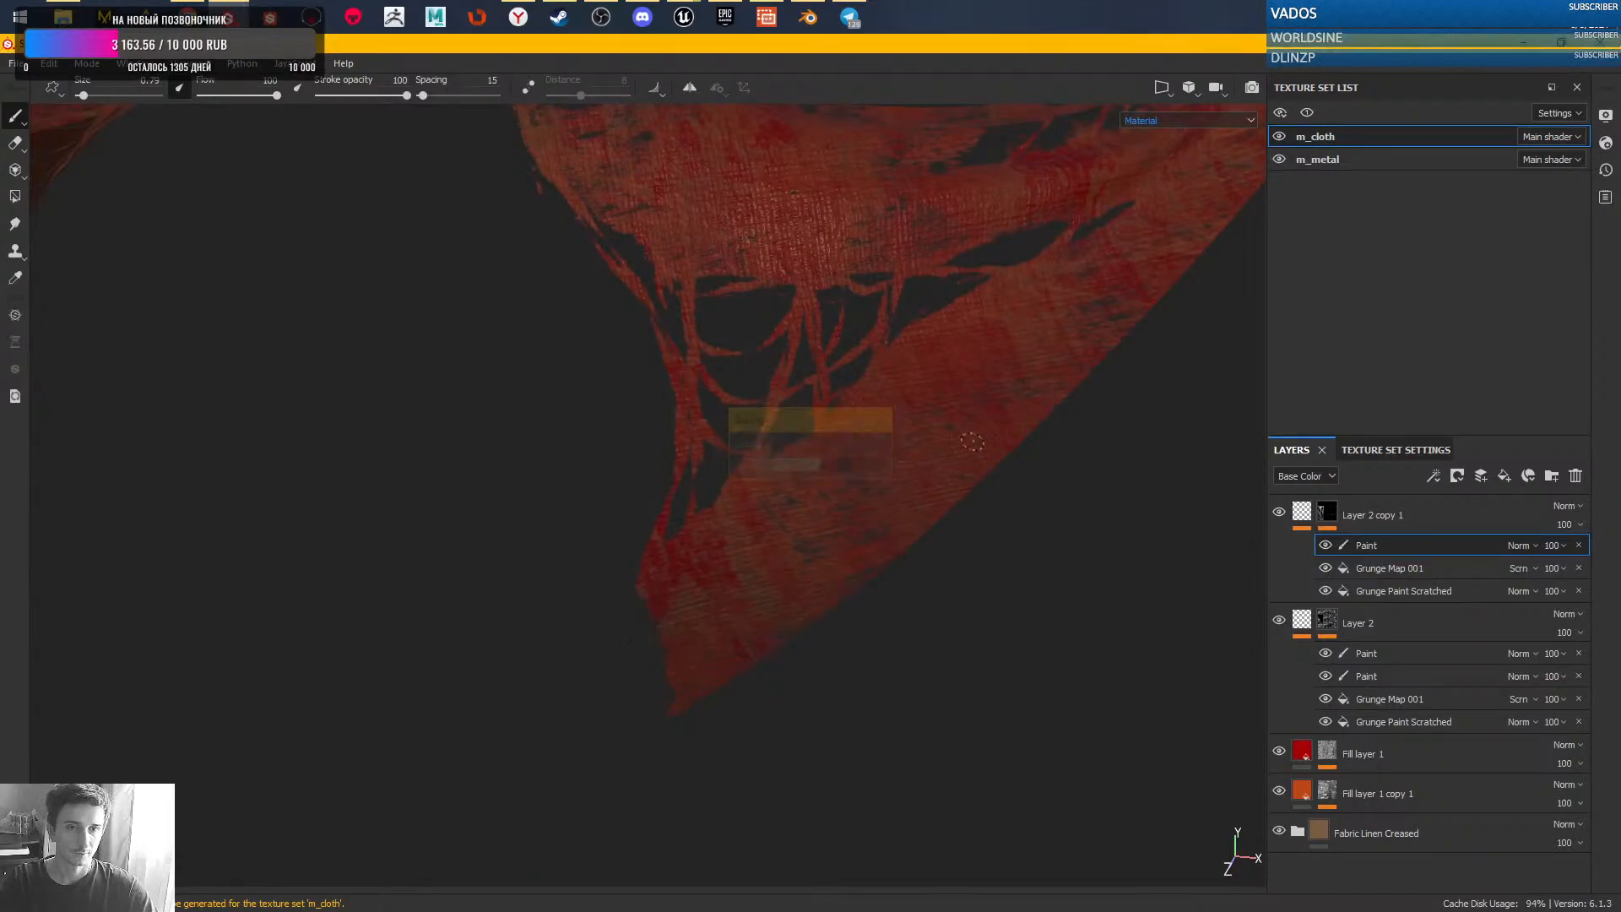
# - Paint a ragged, notched contour along the long lower edge of the cloth with short mask strokes
pyautogui.moveTo(861, 577); pyautogui.dragTo(852, 581)
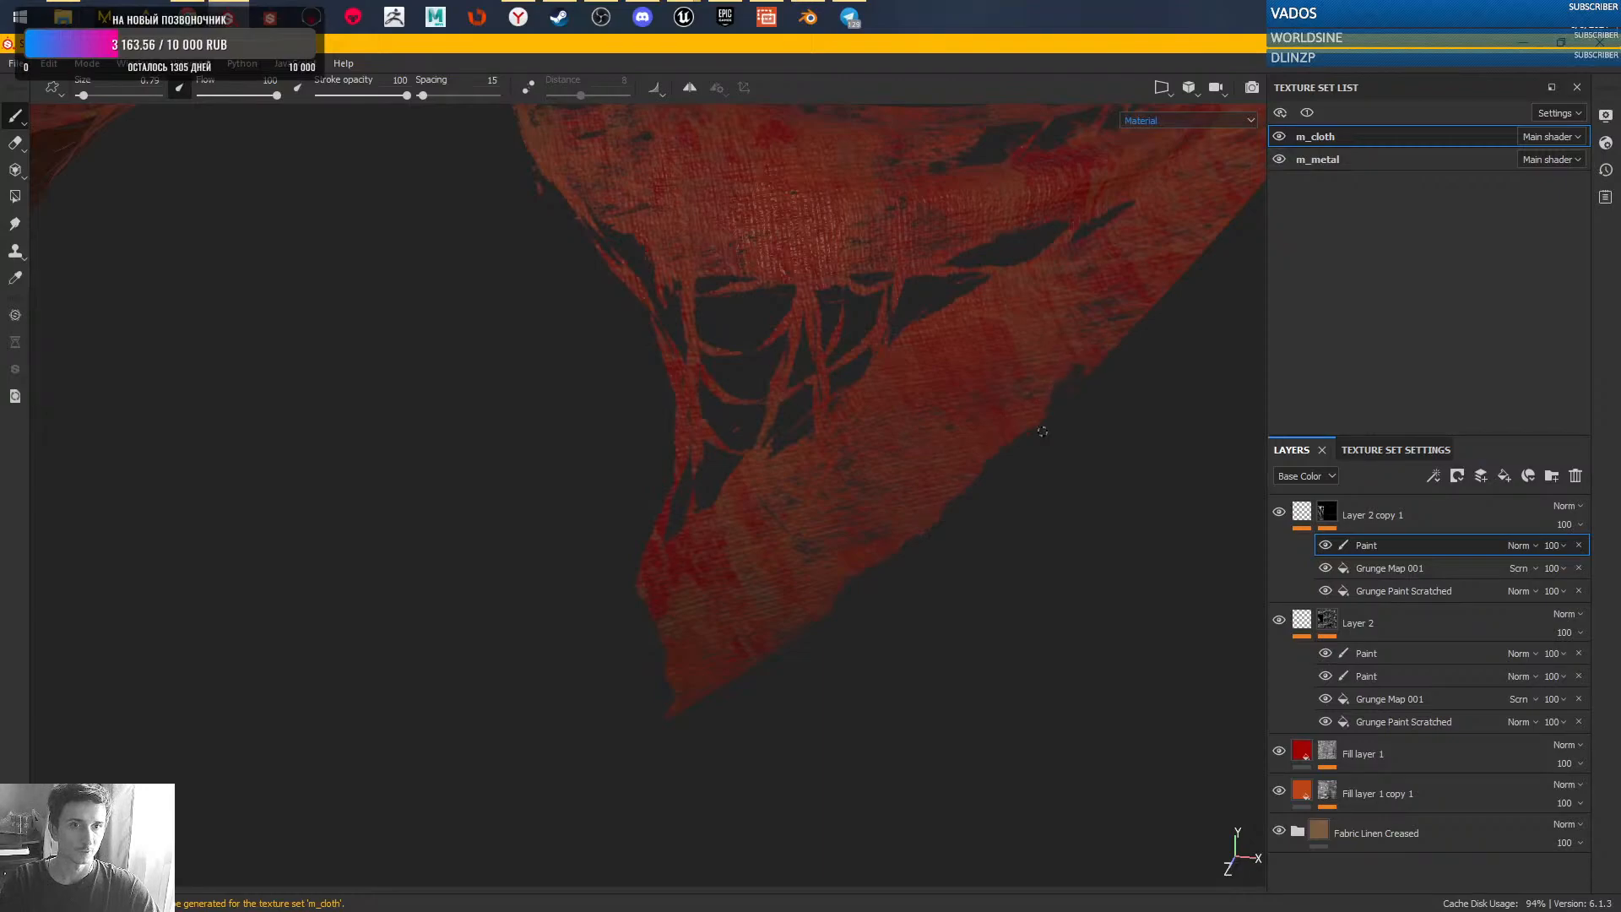
pyautogui.moveTo(1019, 454); pyautogui.dragTo(1034, 449)
pyautogui.keyDown('alt'); pyautogui.moveTo(1073, 456); pyautogui.dragTo(734, 615, button='middle'); pyautogui.keyUp('alt')
pyautogui.keyDown('alt'); pyautogui.moveTo(734, 615); pyautogui.dragTo(767, 619); pyautogui.keyUp('alt')
pyautogui.keyDown('alt'); pyautogui.moveTo(767, 619); pyautogui.dragTo(800, 631, button='right'); pyautogui.keyUp('alt')
pyautogui.keyDown('alt'); pyautogui.moveTo(799, 631); pyautogui.dragTo(822, 516); pyautogui.keyUp('alt')
pyautogui.moveTo(763, 582)
pyautogui.mouseDown()
pyautogui.moveTo(888, 466)
pyautogui.moveTo(874, 456)
pyautogui.moveTo(911, 440)
pyautogui.mouseUp()
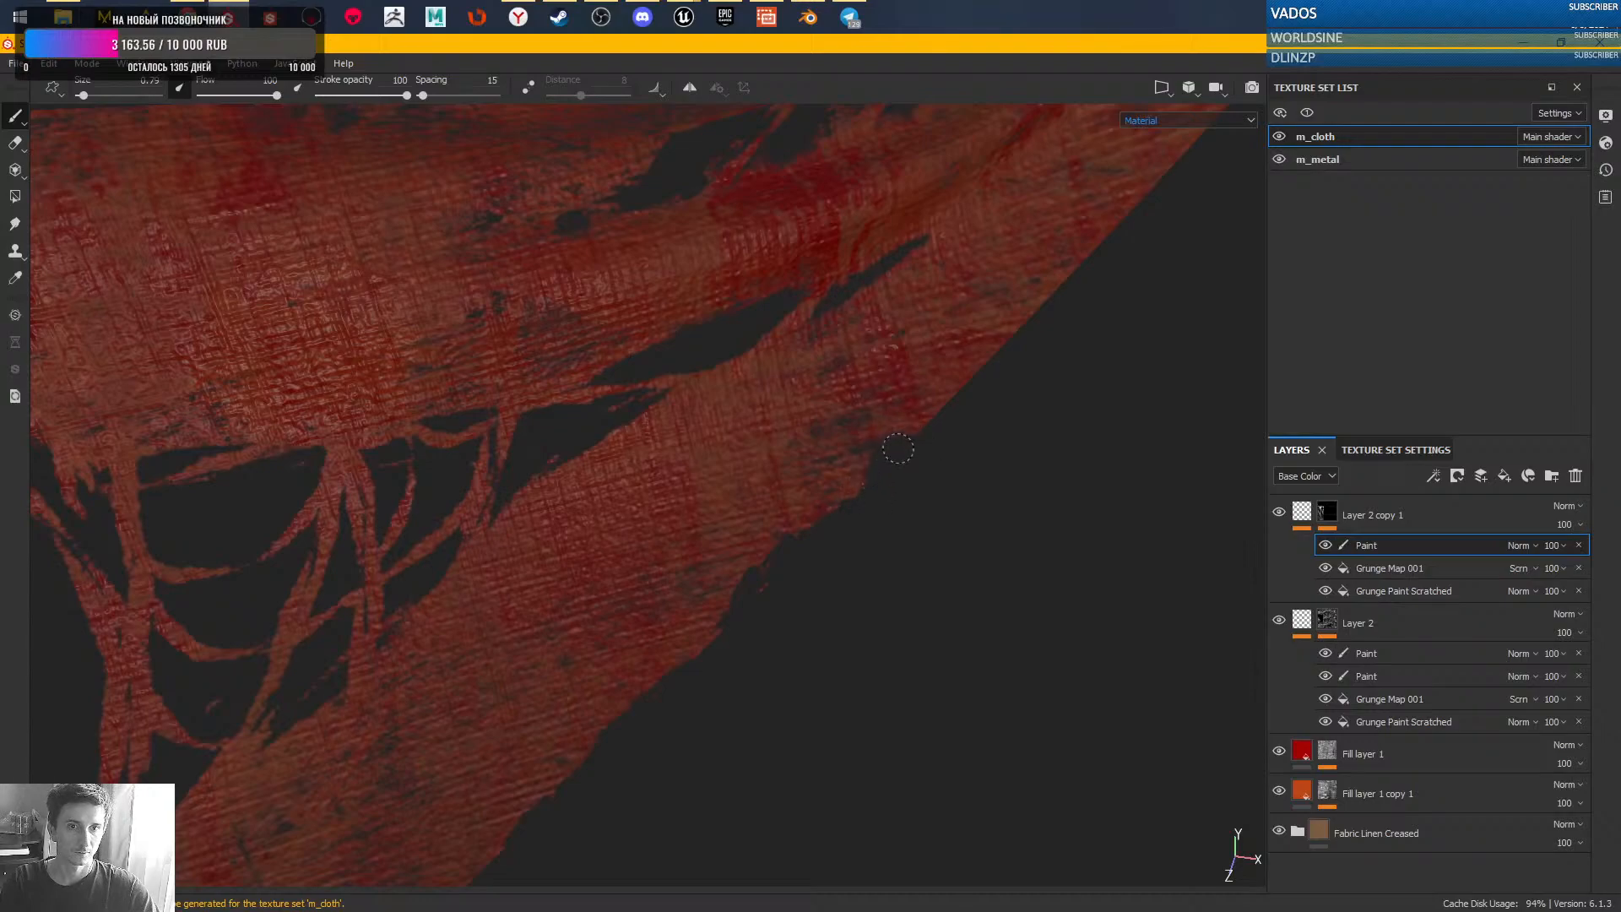
# - Isolate the cloth from the ropes and continue the ragged lower edge towards its narrow end
pyautogui.hotkey('alt', 'q')
pyautogui.keyDown('alt'); pyautogui.moveTo(971, 325); pyautogui.dragTo(544, 718, button='middle'); pyautogui.keyUp('alt')
pyautogui.keyDown('alt'); pyautogui.moveTo(747, 485); pyautogui.dragTo(834, 532); pyautogui.keyUp('alt')
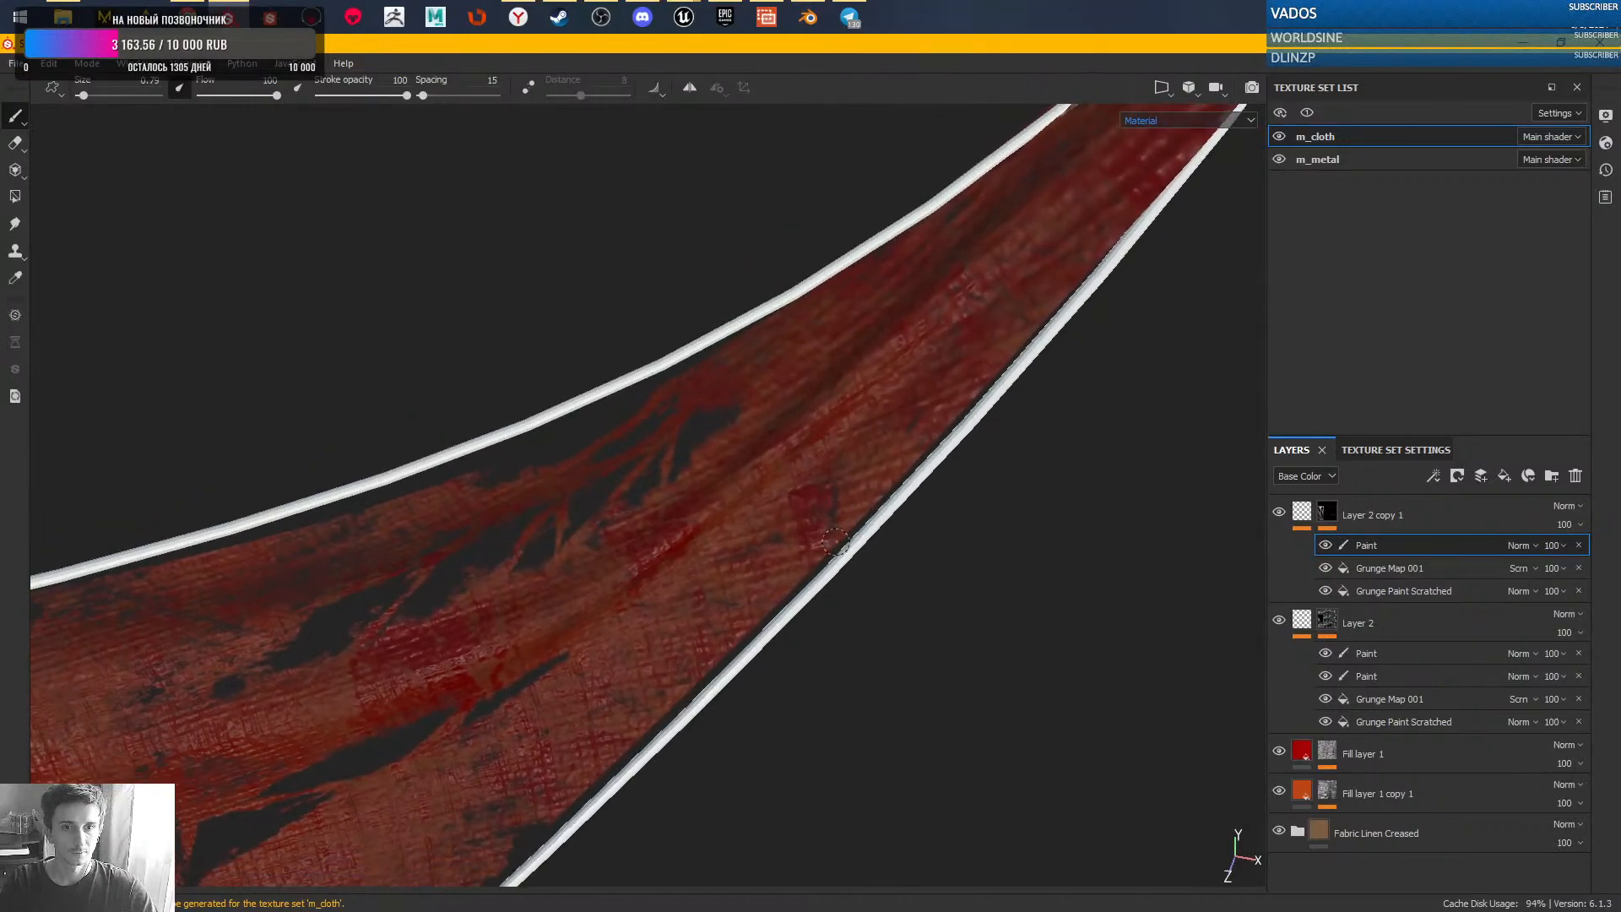
pyautogui.hotkey('alt', 'q')
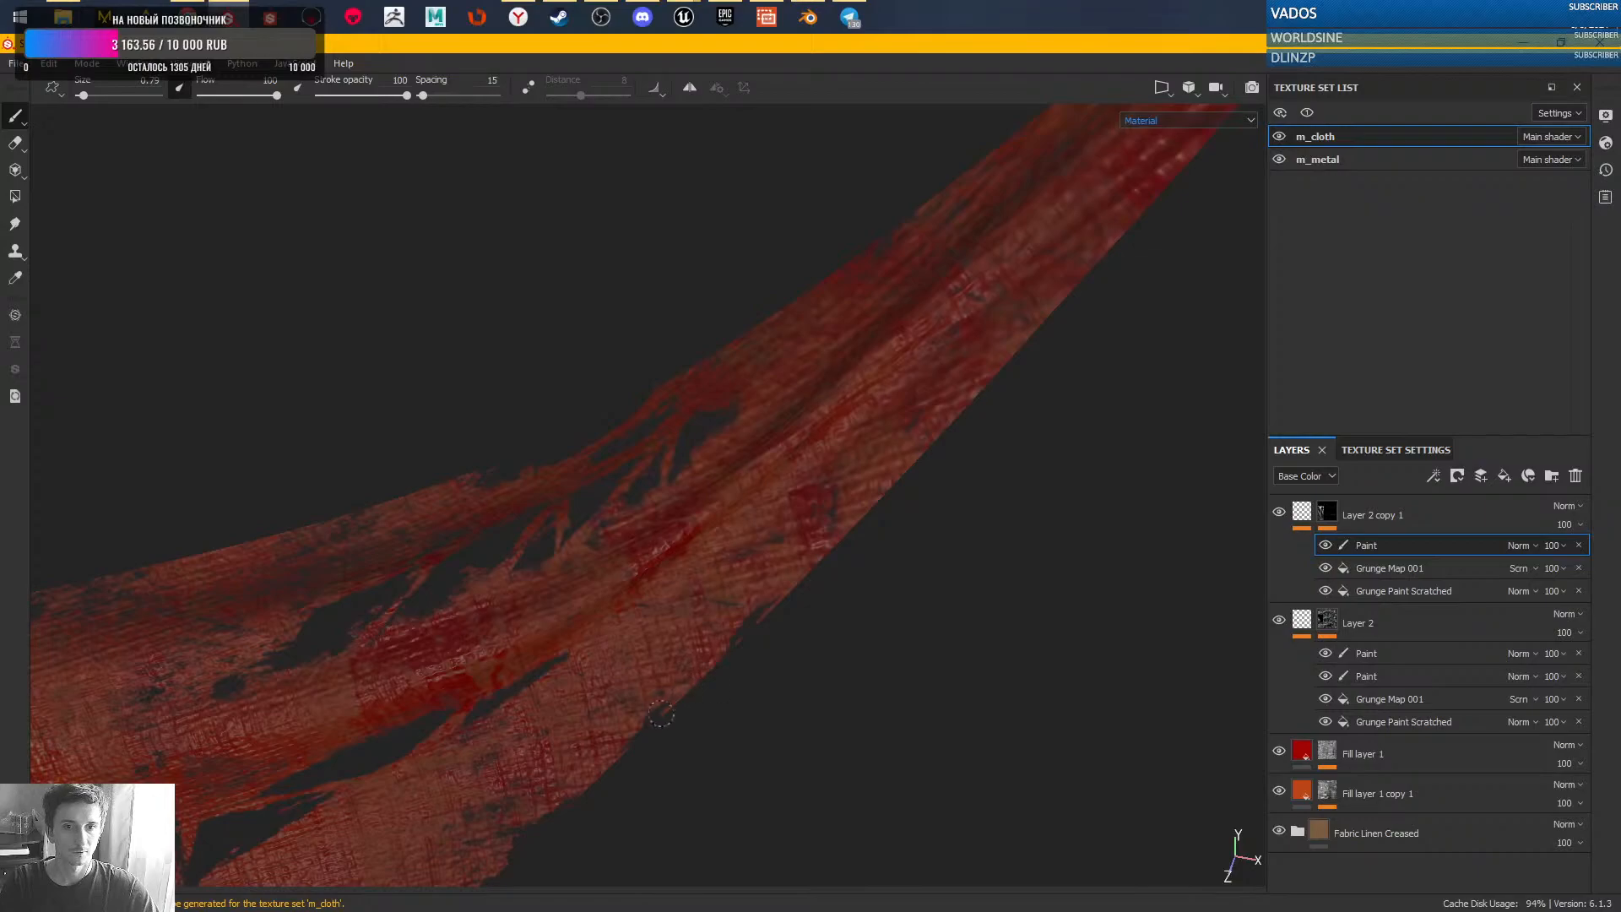
pyautogui.moveTo(777, 598); pyautogui.dragTo(865, 521)
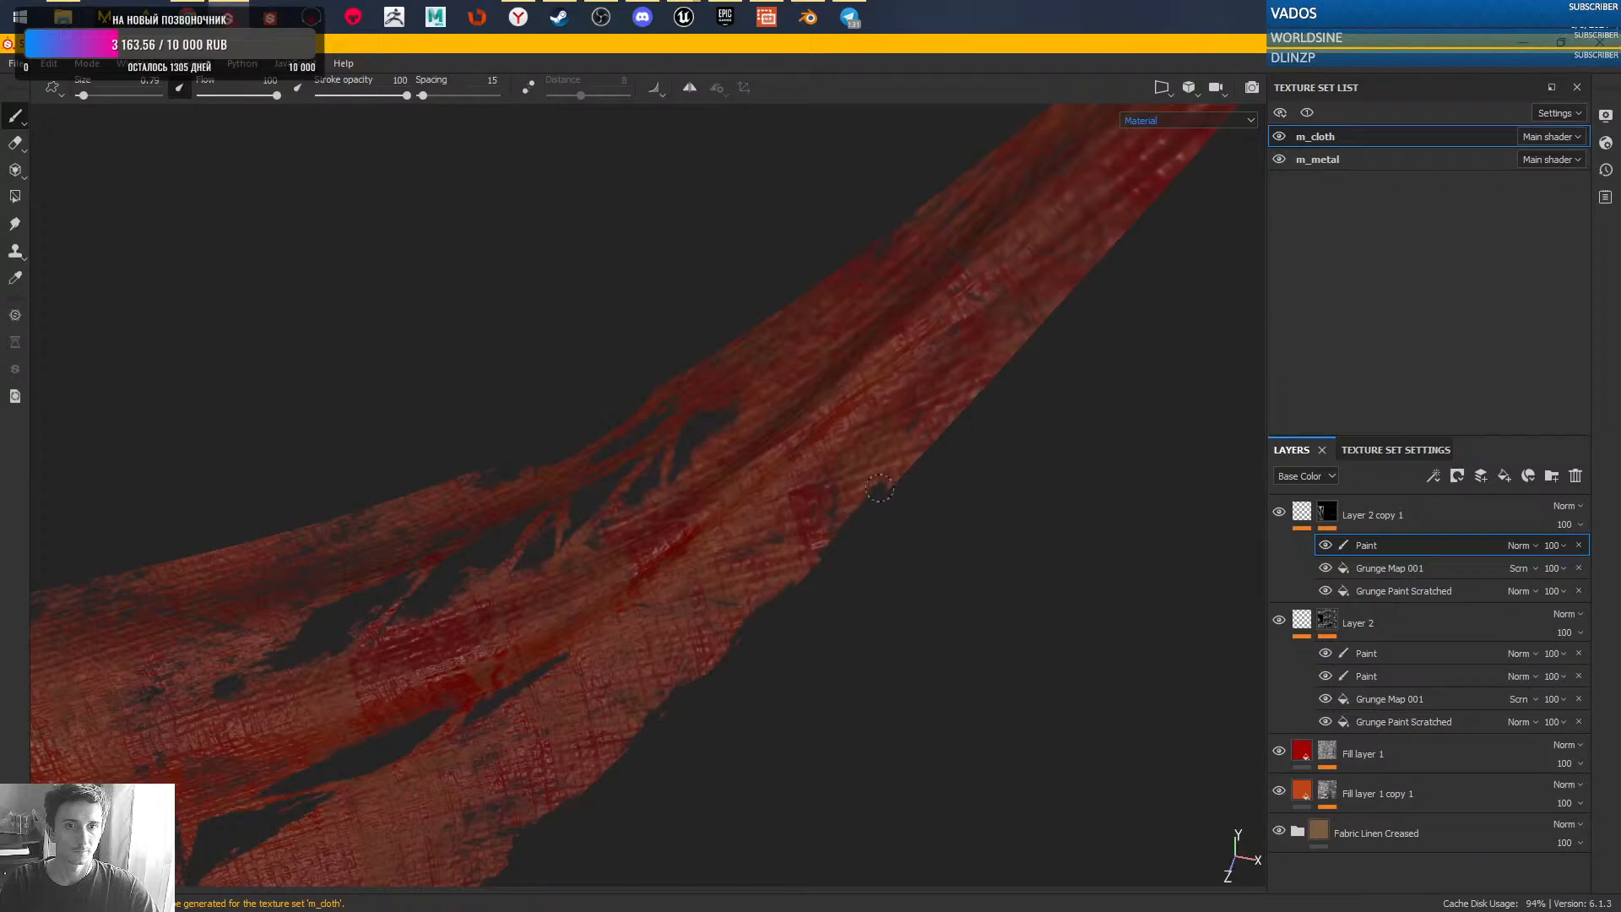
pyautogui.moveTo(893, 480); pyautogui.dragTo(1077, 276)
pyautogui.moveTo(1010, 350); pyautogui.dragTo(886, 535)
# - Wear away the cloth's upper edge near the ring corner, comparing it with and without the rope displayed
pyautogui.keyDown('alt'); pyautogui.moveTo(905, 644); pyautogui.dragTo(836, 557, button='right'); pyautogui.keyUp('alt')
pyautogui.keyDown('alt'); pyautogui.moveTo(836, 557); pyautogui.dragTo(915, 518, button='middle'); pyautogui.keyUp('alt')
pyautogui.keyDown('alt'); pyautogui.moveTo(915, 518); pyautogui.dragTo(929, 439); pyautogui.keyUp('alt')
pyautogui.keyDown('alt'); pyautogui.moveTo(929, 439); pyautogui.dragTo(1059, 377, button='middle'); pyautogui.keyUp('alt')
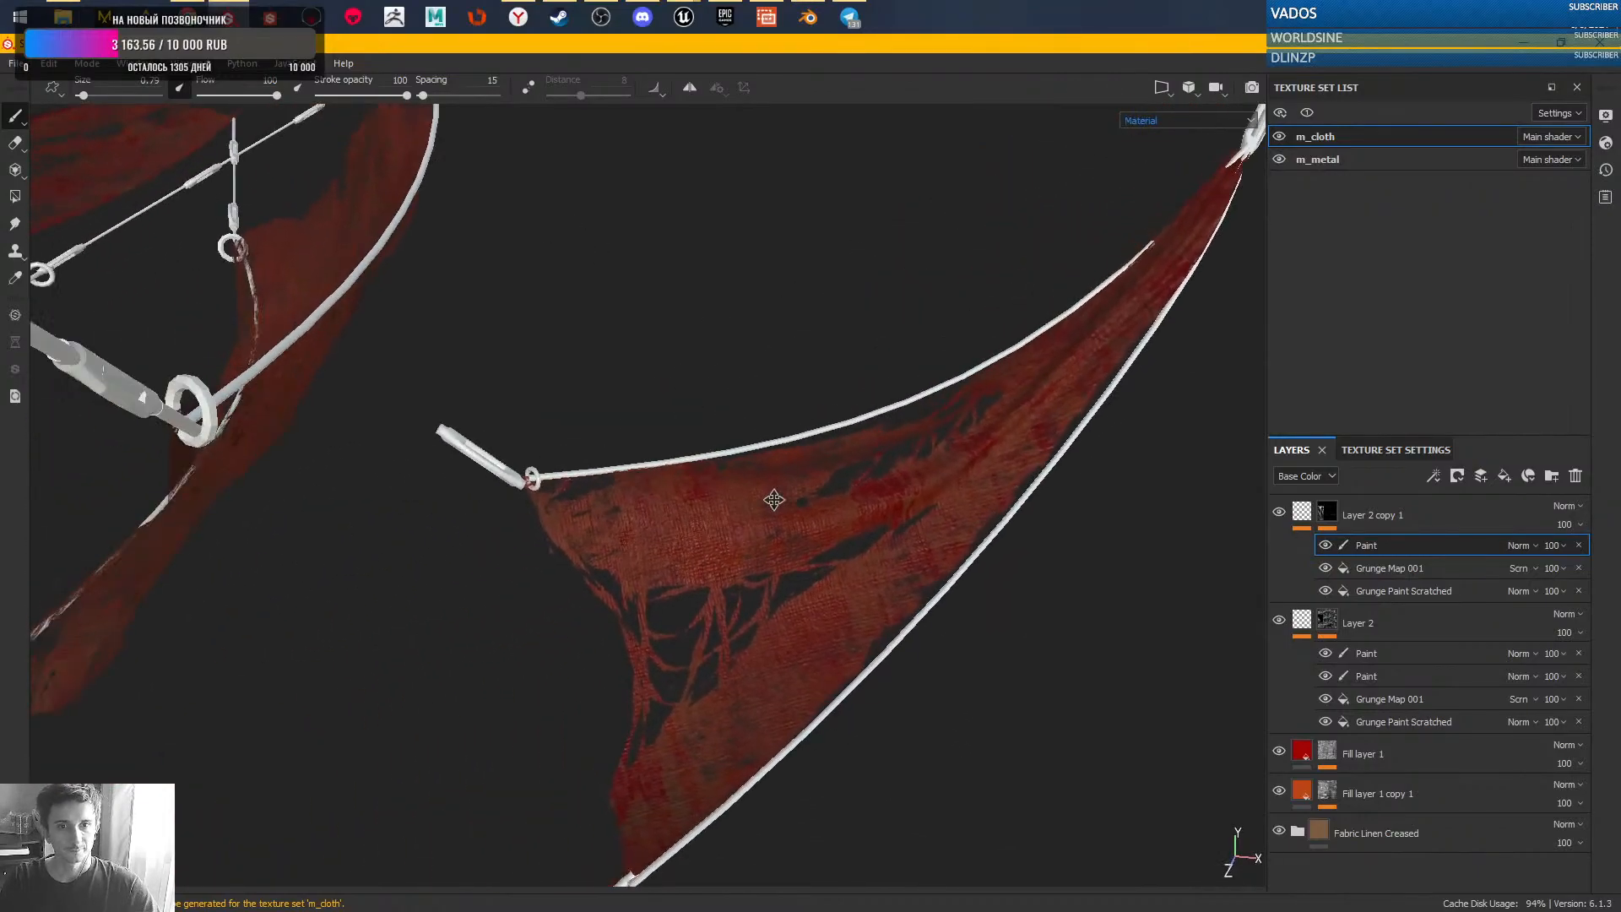
pyautogui.keyDown('alt'); pyautogui.moveTo(752, 510); pyautogui.dragTo(823, 590, button='right'); pyautogui.keyUp('alt')
pyautogui.keyDown('alt'); pyautogui.moveTo(692, 460); pyautogui.dragTo(651, 430, button='middle'); pyautogui.keyUp('alt')
pyautogui.keyDown('alt'); pyautogui.moveTo(651, 431); pyautogui.dragTo(760, 519, button='right'); pyautogui.keyUp('alt')
pyautogui.keyDown('alt'); pyautogui.moveTo(760, 519); pyautogui.dragTo(781, 531); pyautogui.keyUp('alt')
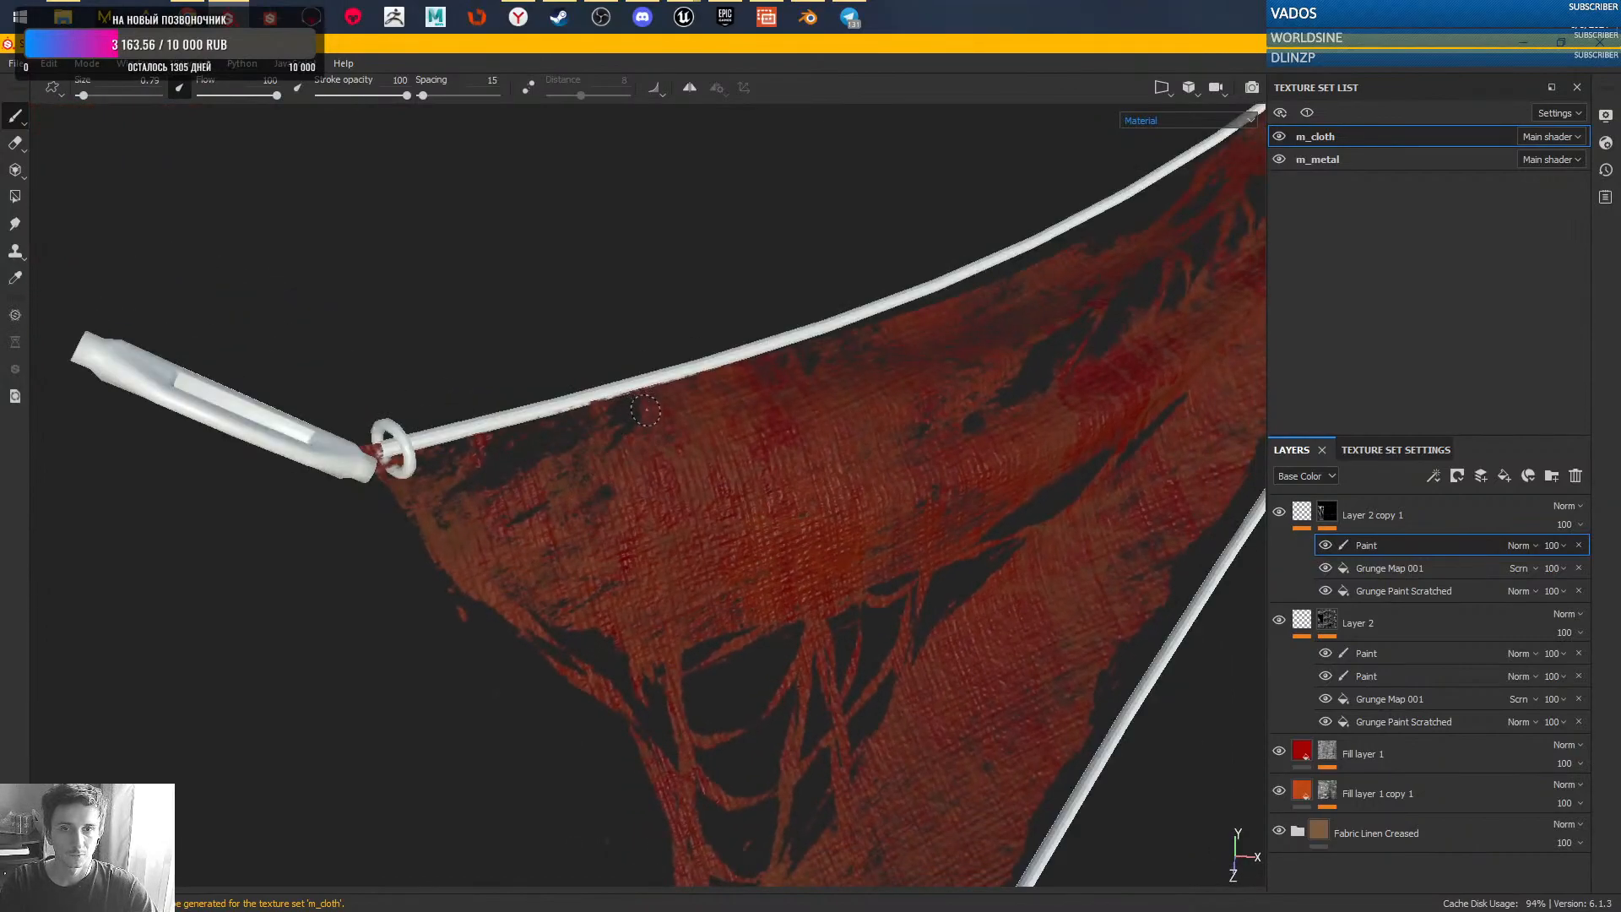
pyautogui.hotkey('alt', 'q')
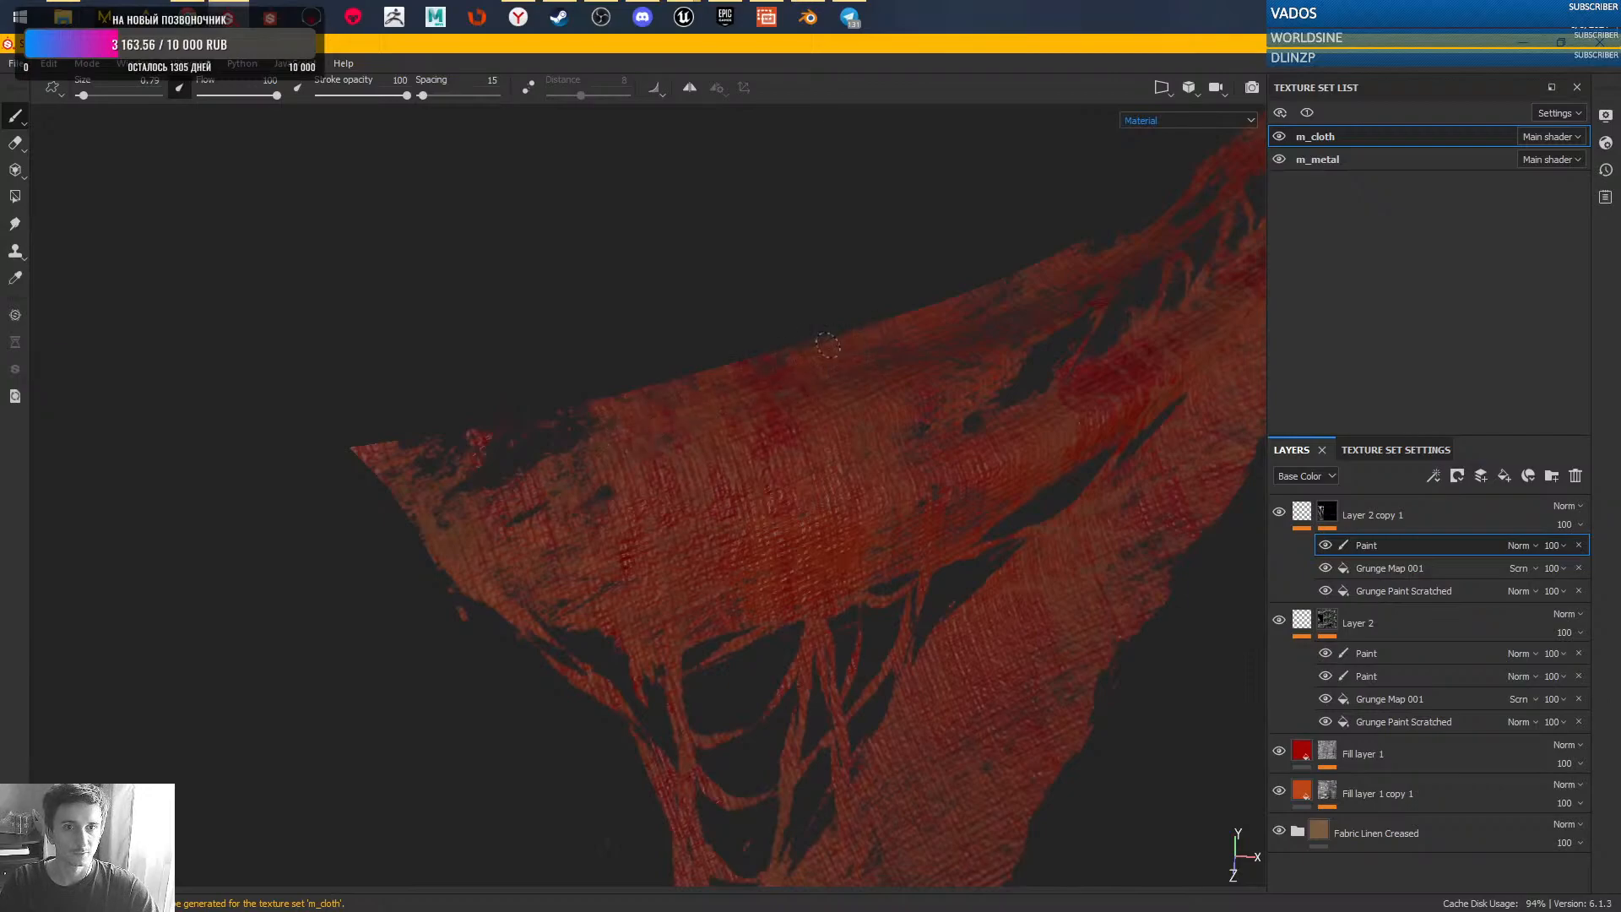
pyautogui.hotkey('alt', 'q')
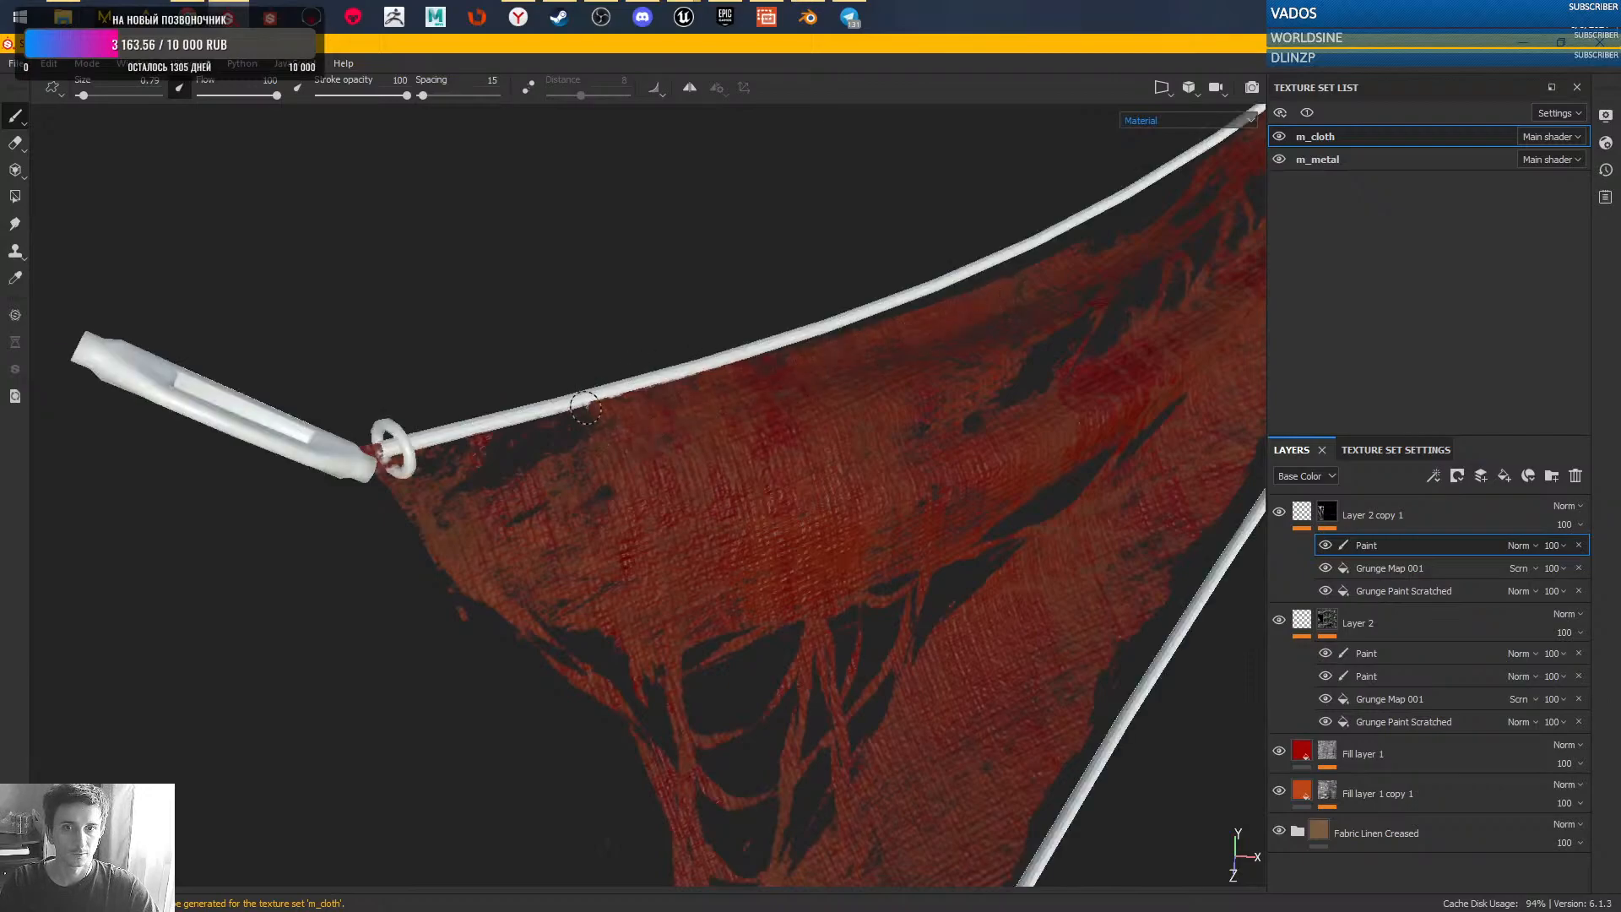
pyautogui.hotkey('alt', 'q')
pyautogui.moveTo(615, 402); pyautogui.dragTo(594, 407)
pyautogui.hotkey('alt', 'q')
pyautogui.hotkey('alt', 'q')
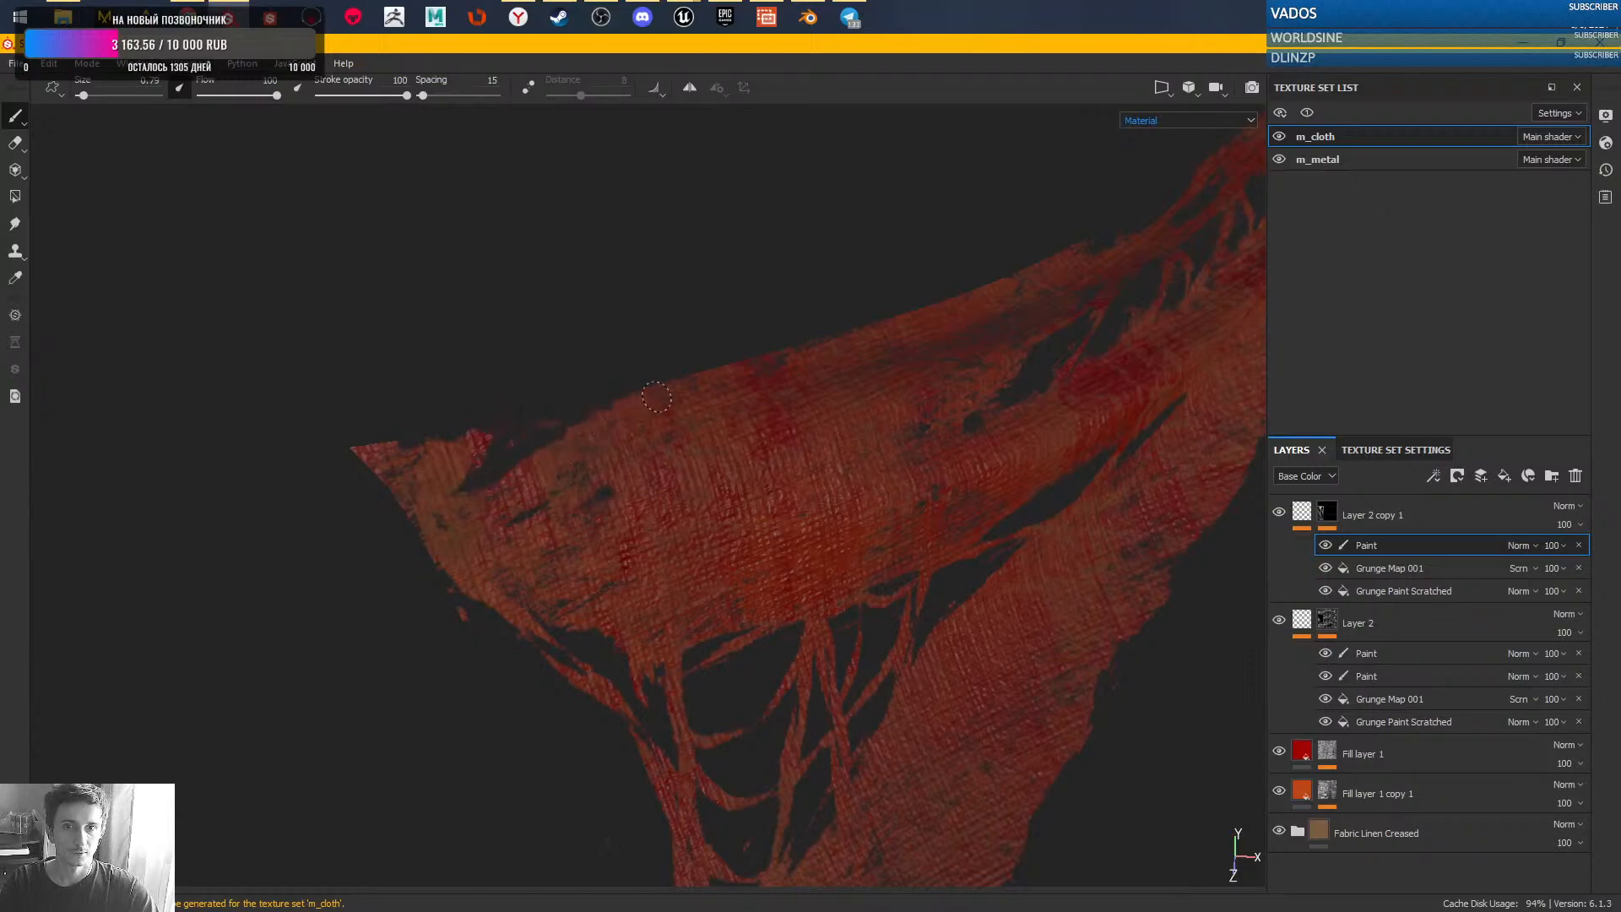
# - Extend the uneven, torn contour along the cloth's upper edge towards the narrow end, comparing it against the rope
pyautogui.hotkey('alt', 'q')
pyautogui.hotkey('alt', 'q')
pyautogui.hotkey('alt', 'q')
pyautogui.hotkey('alt', 'q')
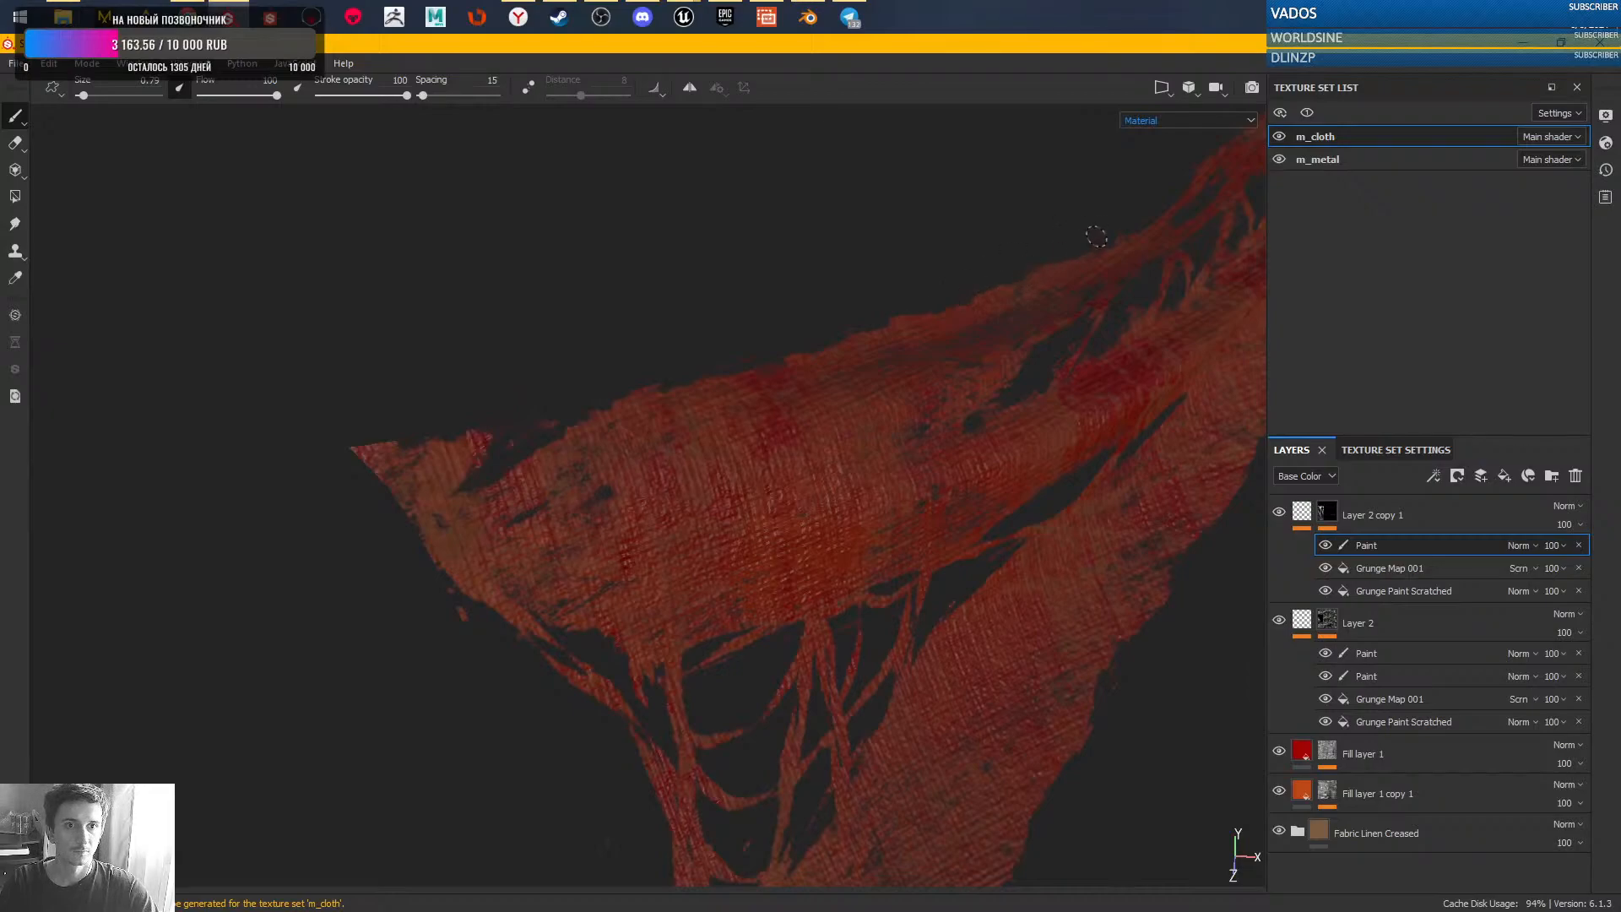
pyautogui.hotkey('alt', 'q')
# - Roughen the cloth's upper edge along the narrow end with the cloth isolated, then display the ropes again
pyautogui.keyDown('alt'); pyautogui.moveTo(916, 460); pyautogui.dragTo(879, 431, button='right'); pyautogui.keyUp('alt')
pyautogui.moveTo(1212, 312)
pyautogui.keyDown('alt'); pyautogui.mouseDown(button='middle')
pyautogui.moveTo(828, 427)
pyautogui.moveTo(655, 590)
pyautogui.moveTo(583, 581)
pyautogui.mouseUp(button='middle'); pyautogui.keyUp('alt')
pyautogui.keyDown('alt'); pyautogui.moveTo(669, 471); pyautogui.dragTo(721, 522, button='right'); pyautogui.keyUp('alt')
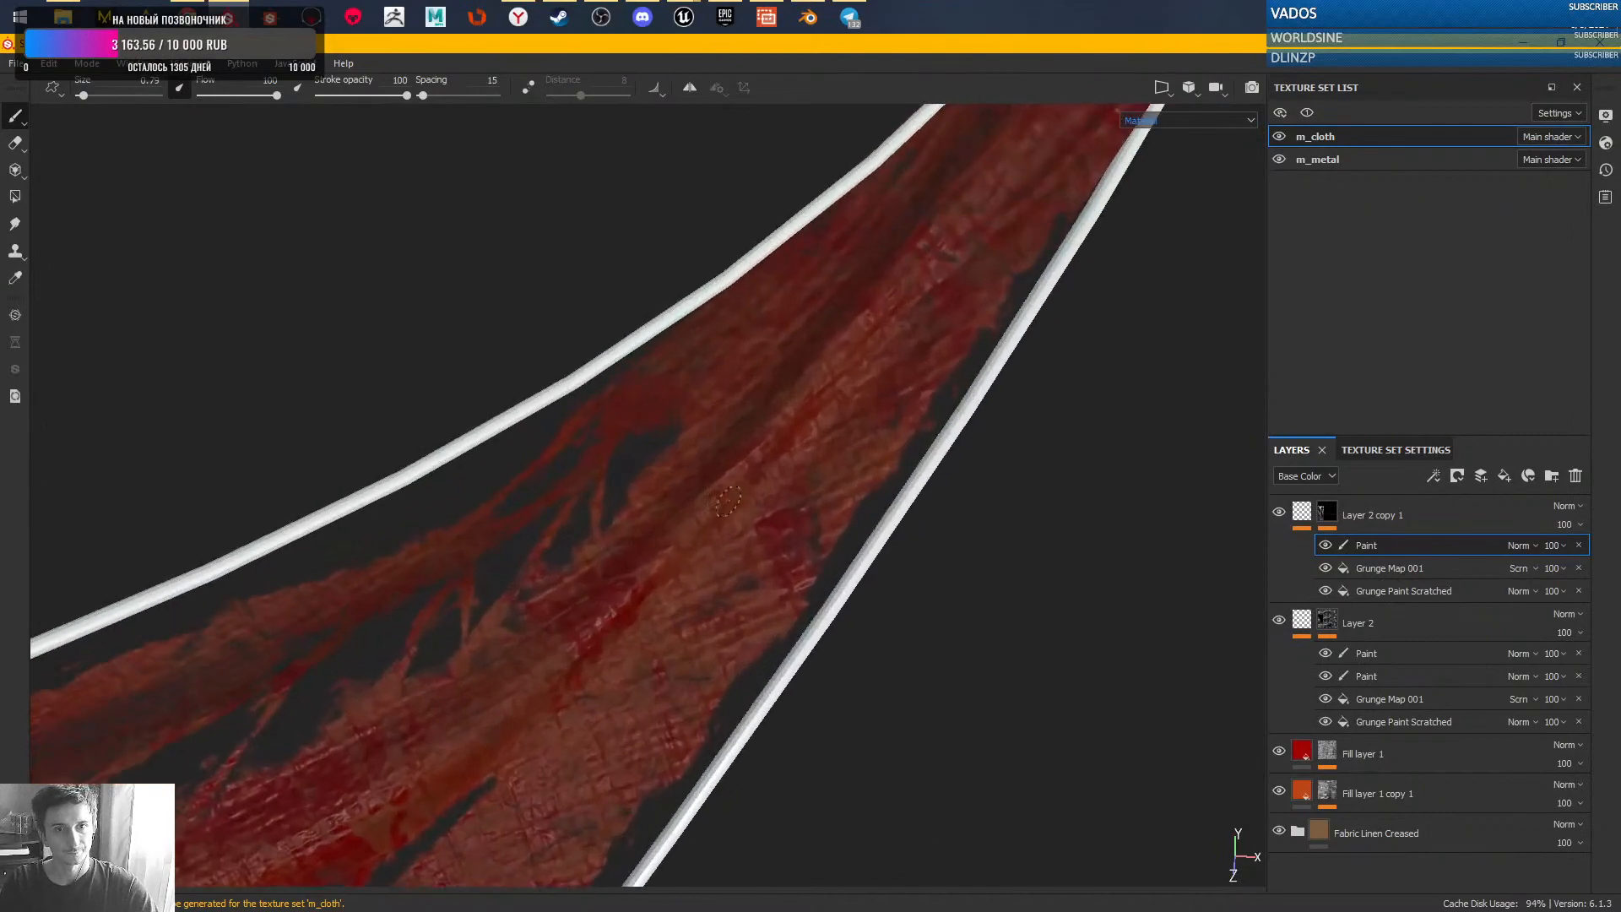
pyautogui.keyDown('alt'); pyautogui.moveTo(735, 472); pyautogui.dragTo(657, 747, button='middle'); pyautogui.keyUp('alt')
pyautogui.hotkey('alt', 'q')
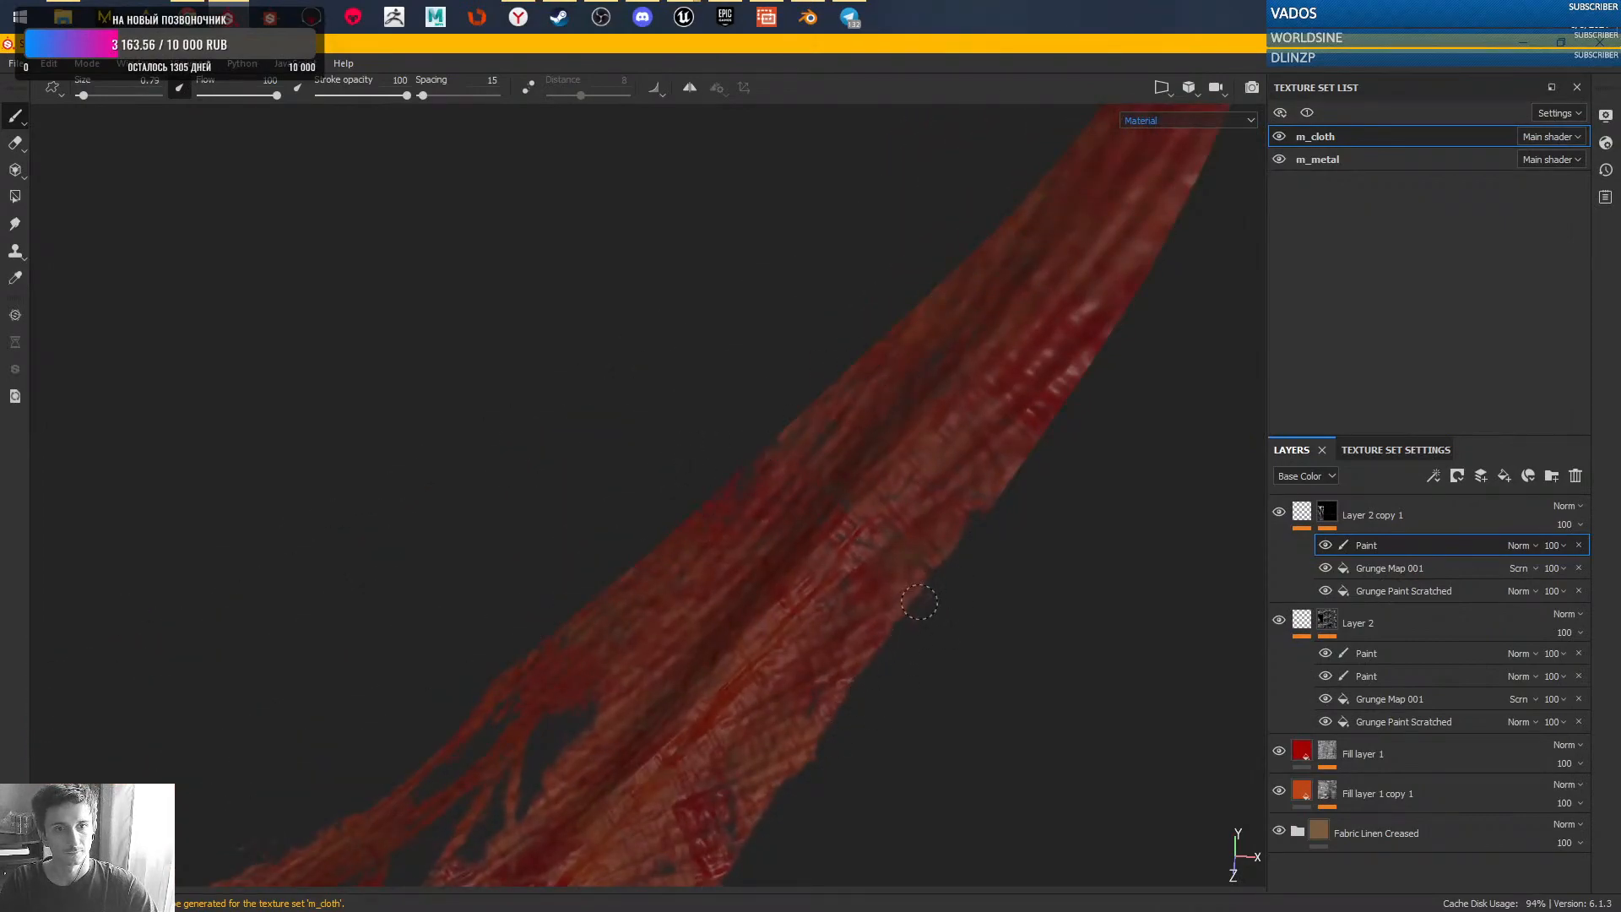
pyautogui.hotkey('alt', 'q')
pyautogui.hotkey('alt', 'q')
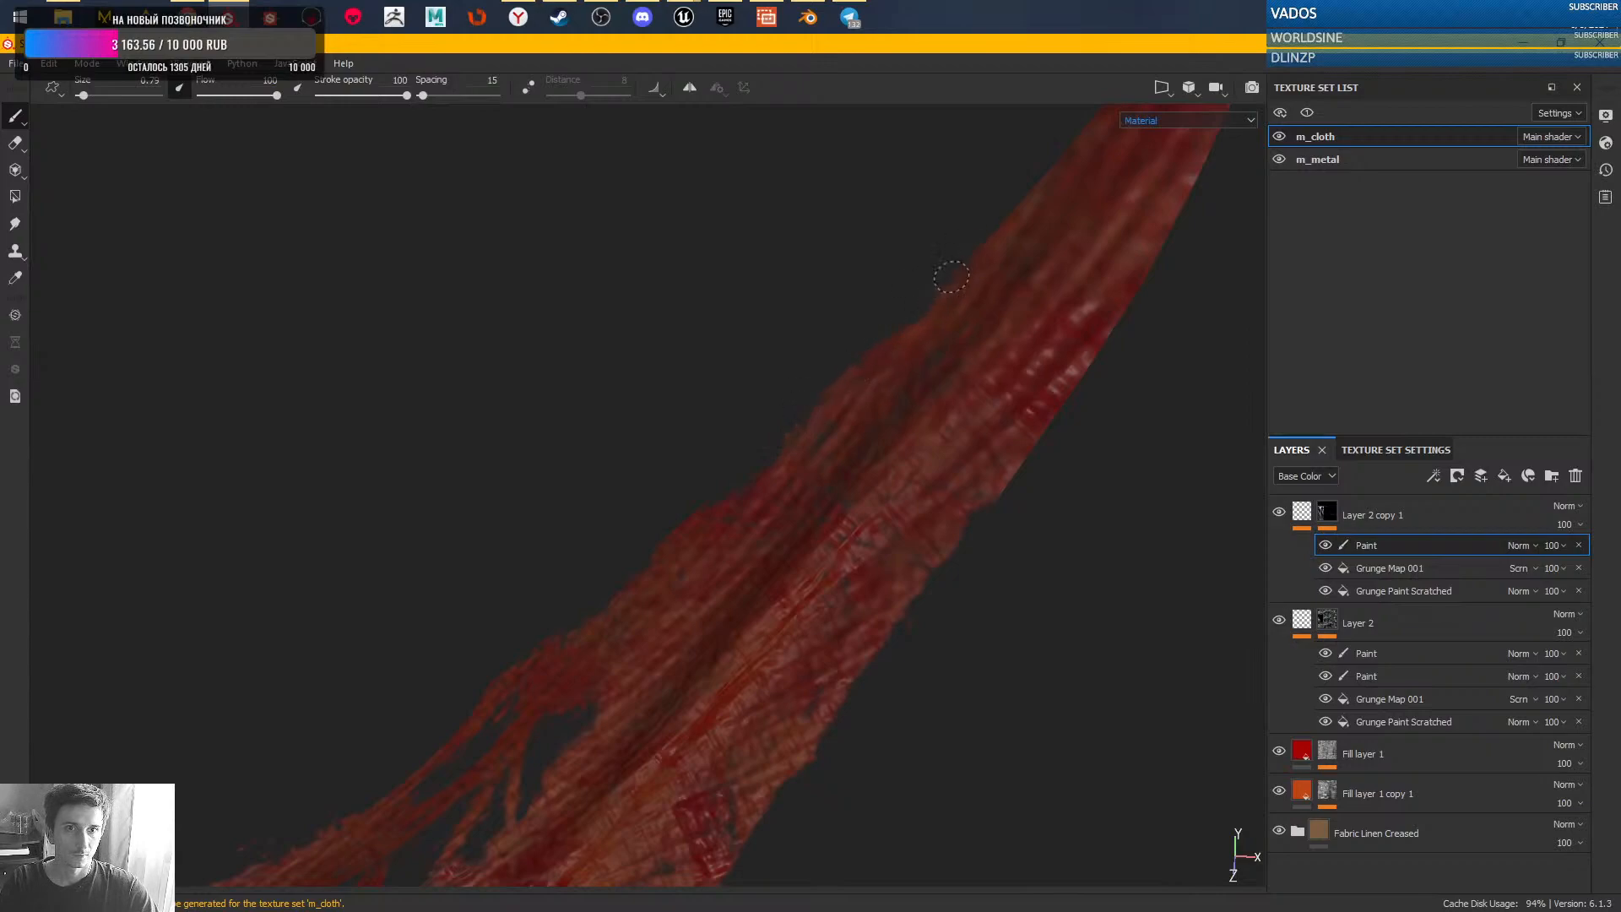
pyautogui.hotkey('alt', 'q')
# - Save the project and export the m_cloth textures as 8-bit PNG with the ue4_my_opacity template
pyautogui.keyDown('alt'); pyautogui.moveTo(871, 490); pyautogui.dragTo(717, 557, button='right'); pyautogui.keyUp('alt')
pyautogui.keyDown('alt'); pyautogui.moveTo(717, 557); pyautogui.dragTo(808, 522, button='middle'); pyautogui.keyUp('alt')
pyautogui.keyDown('alt'); pyautogui.moveTo(807, 522); pyautogui.dragTo(748, 320); pyautogui.keyUp('alt')
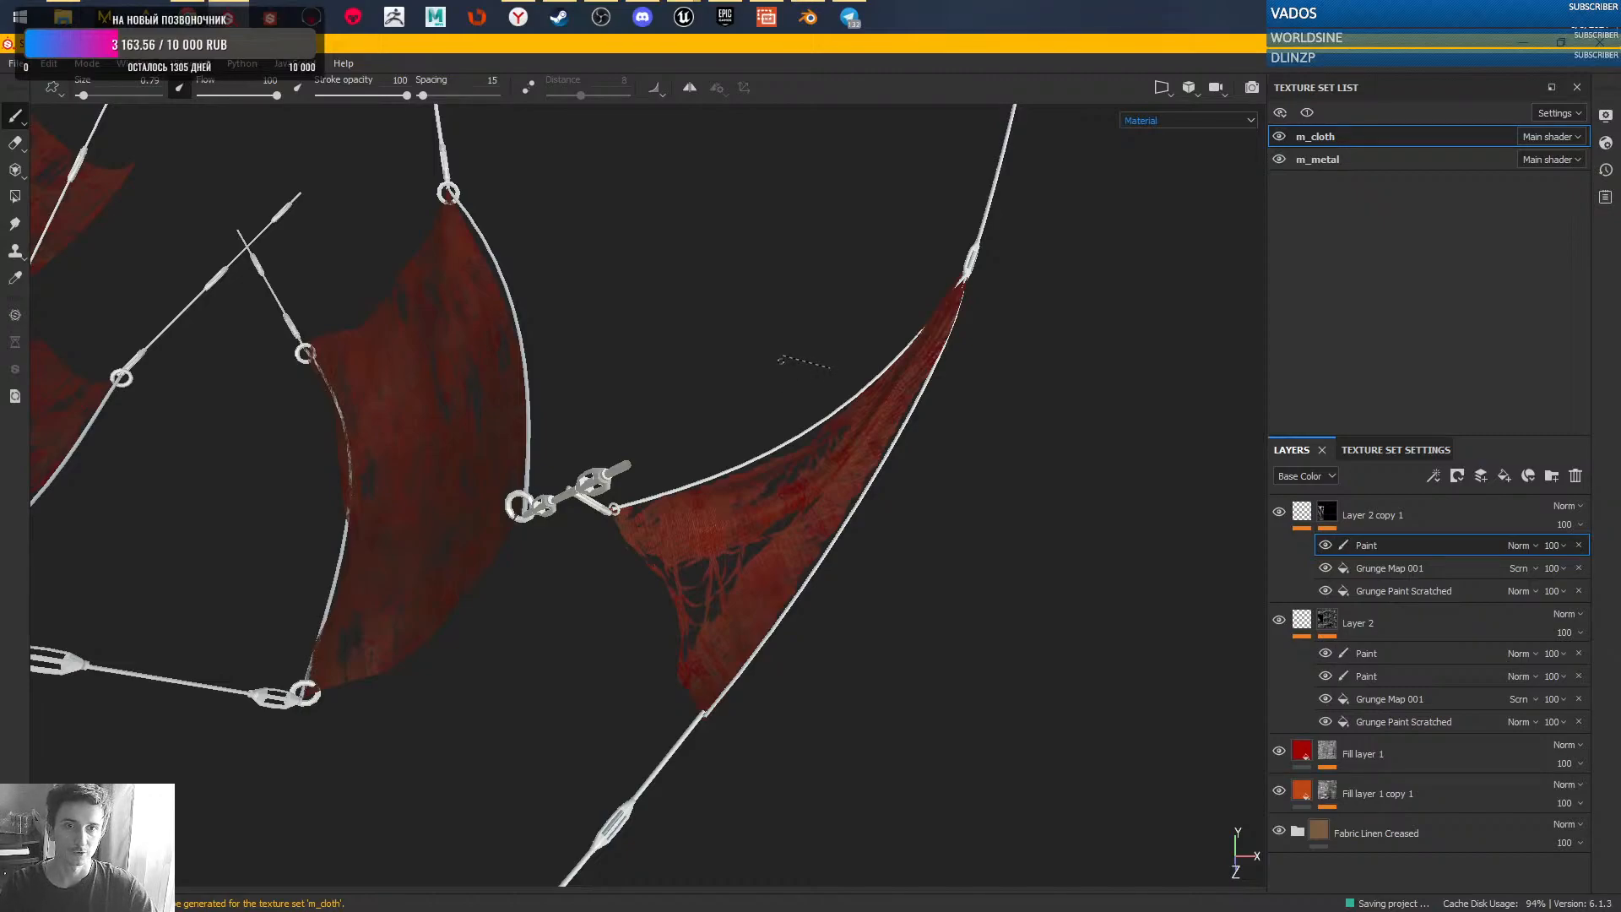
pyautogui.hotkey('ctrl', 'shift', 'e')
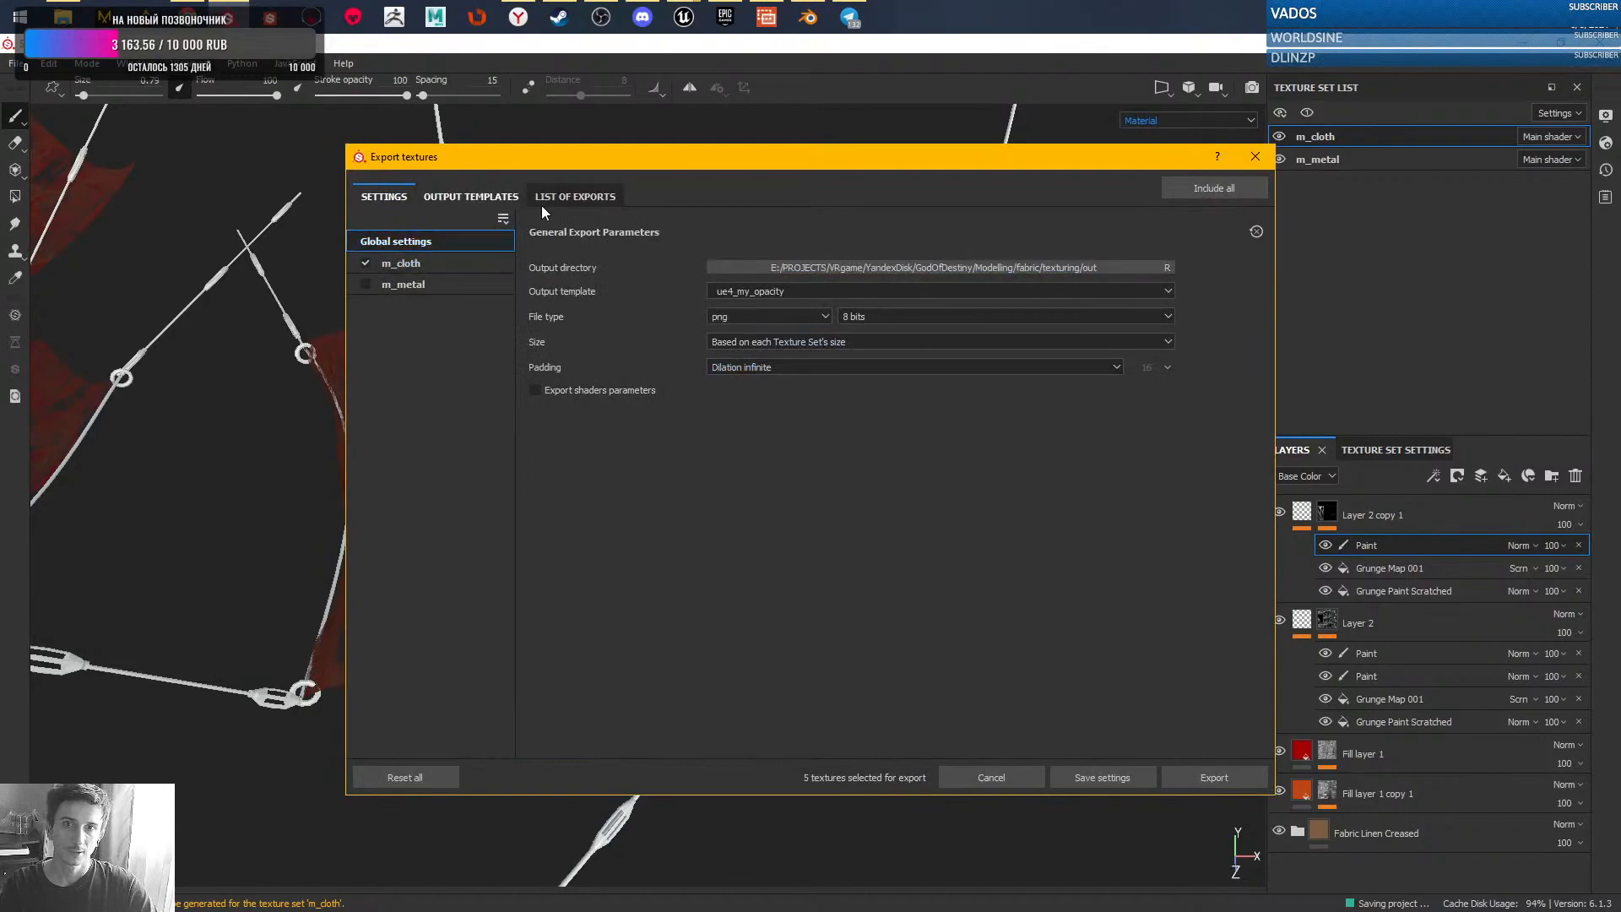
pyautogui.click(1203, 773)
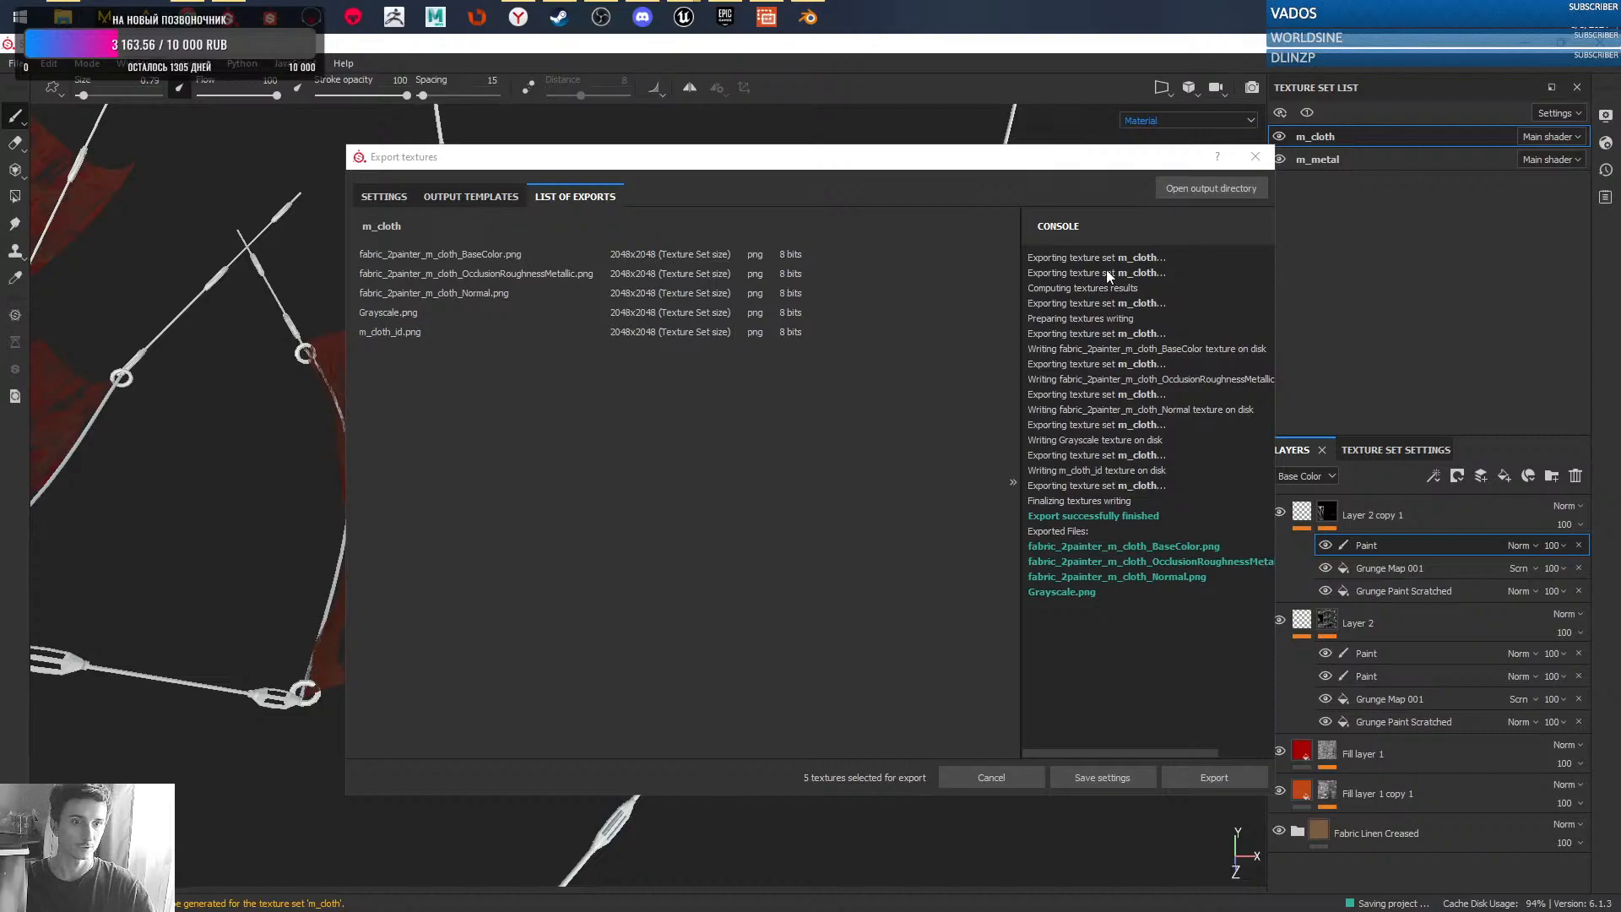
pyautogui.click(1255, 156)
# - Switch to the GodsOfDestiny level in Unreal Editor and enable realtime rendering in the viewport
pyautogui.click(690, 17)
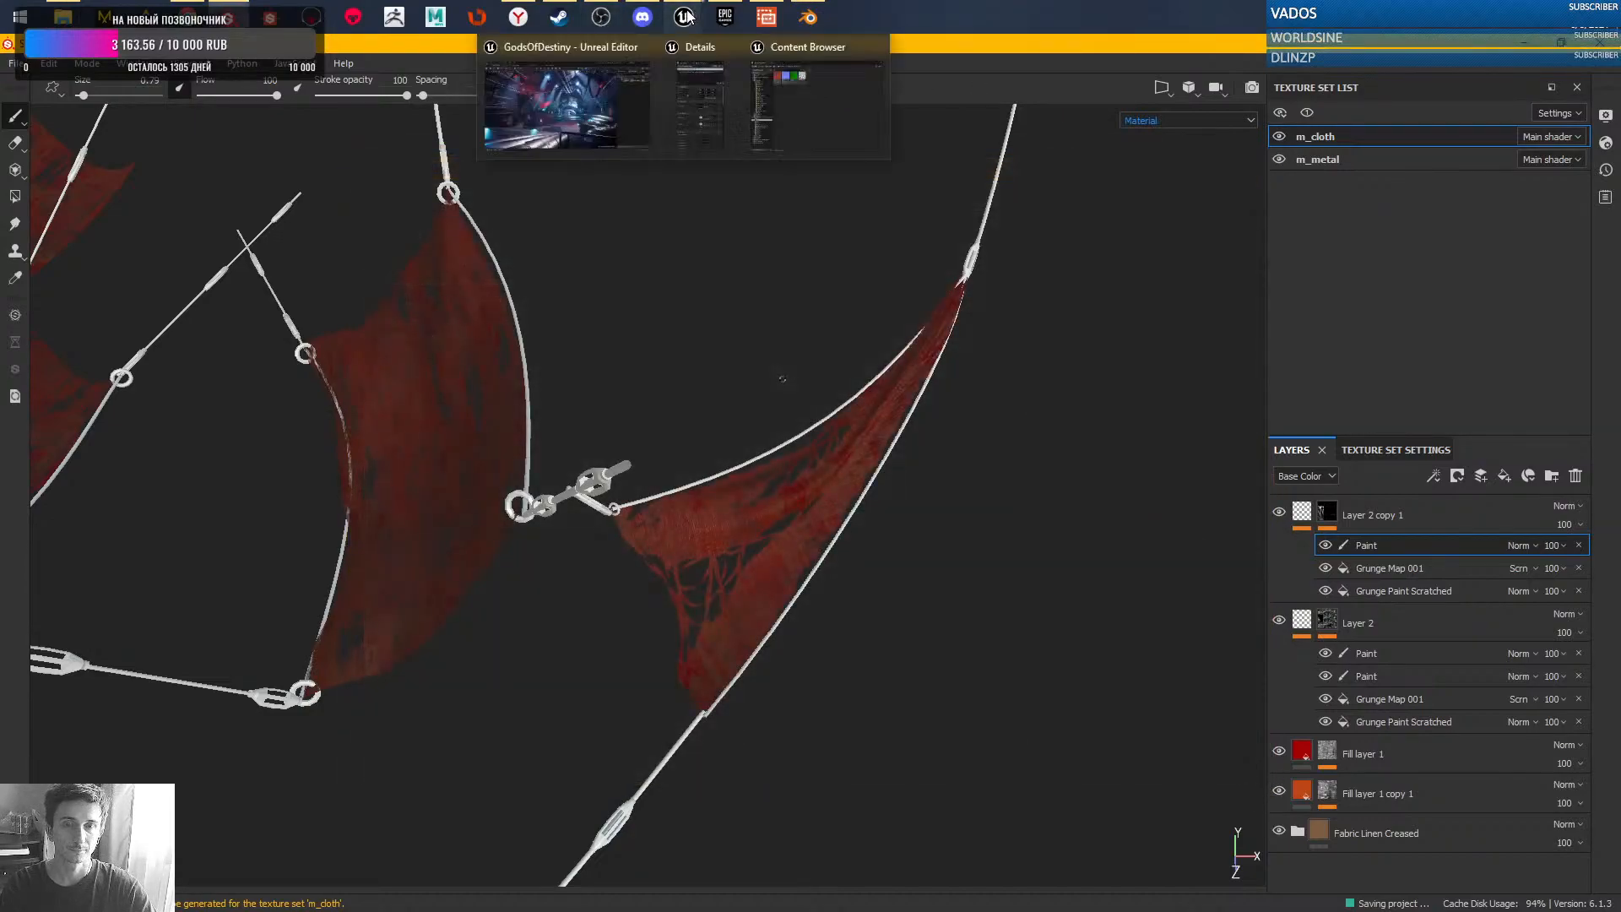
pyautogui.click(603, 100)
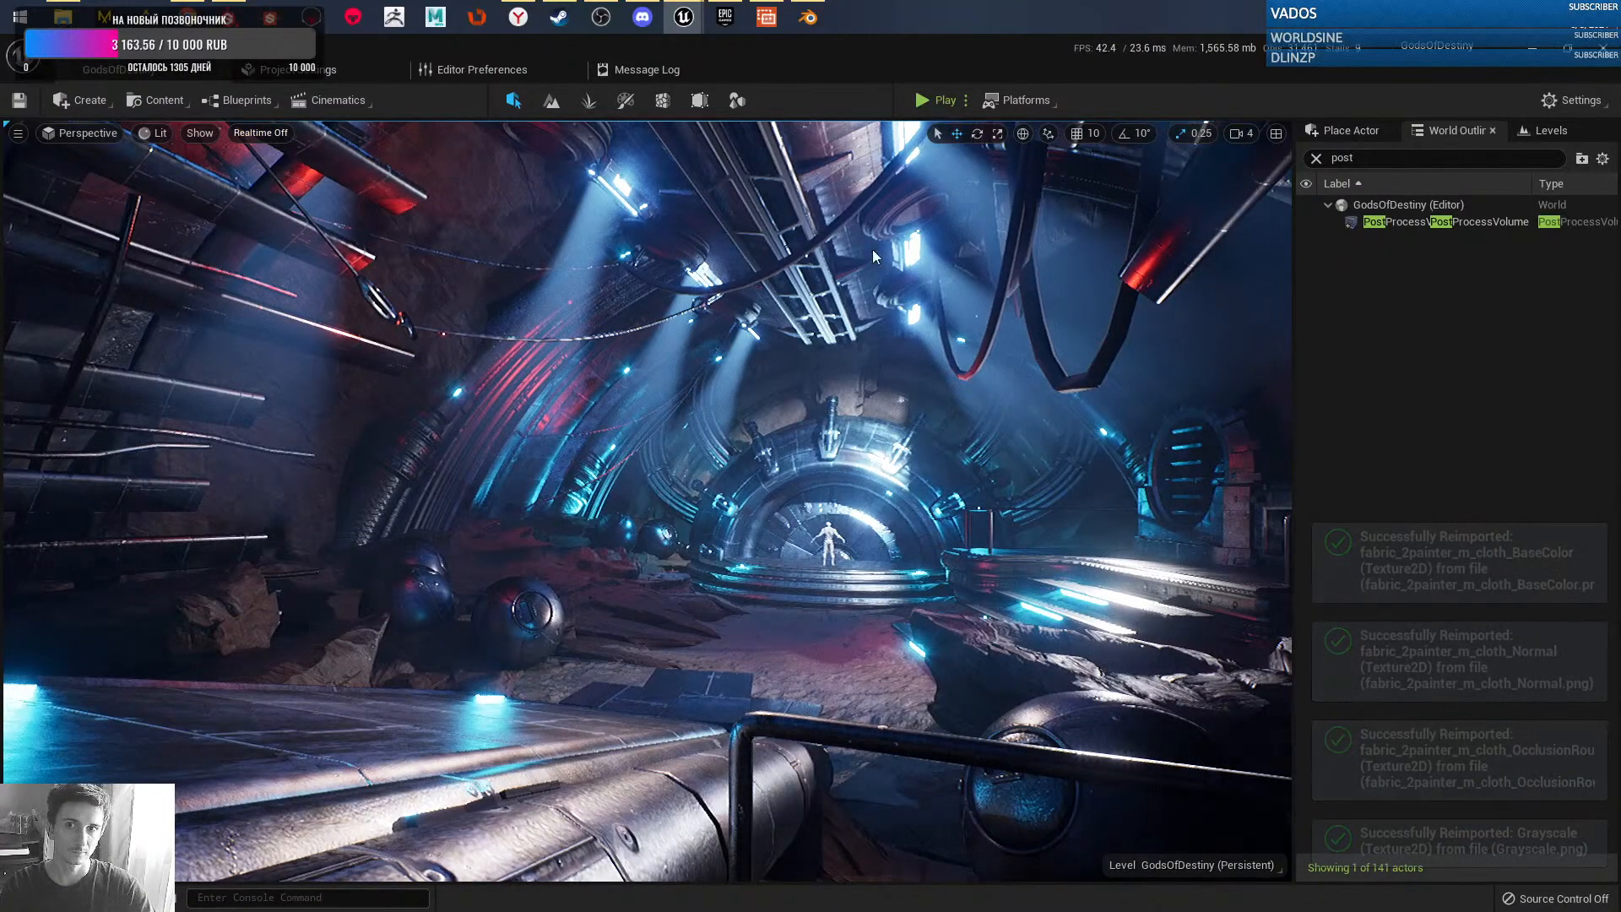
pyautogui.hotkey('ctrl', 'r')
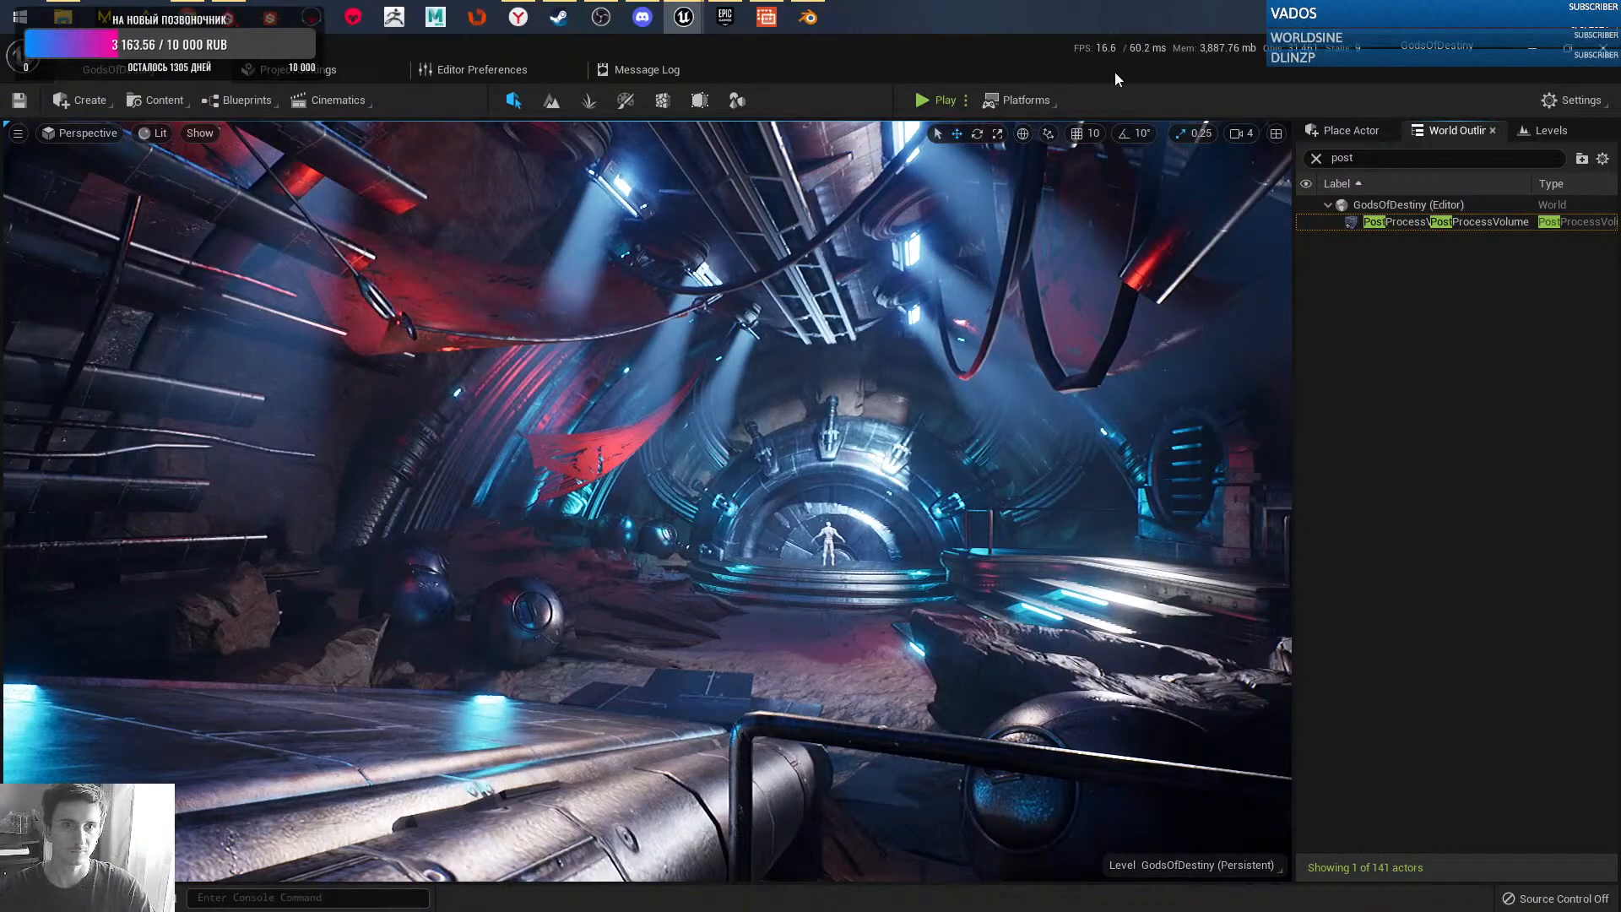
# - Fly up to the hanging red cloth and select it to examine how the torn texture maps onto its mesh
pyautogui.moveTo(790, 447); pyautogui.dragTo(849, 499, button='right')
pyautogui.press('w')
pyautogui.press('w')
pyautogui.press('s')
pyautogui.press('s')
pyautogui.press('w')
pyautogui.click(790, 442)
pyautogui.press('w')
pyautogui.click(673, 554)
pyautogui.press('s')
pyautogui.moveTo(673, 553); pyautogui.dragTo(634, 578, button='right')
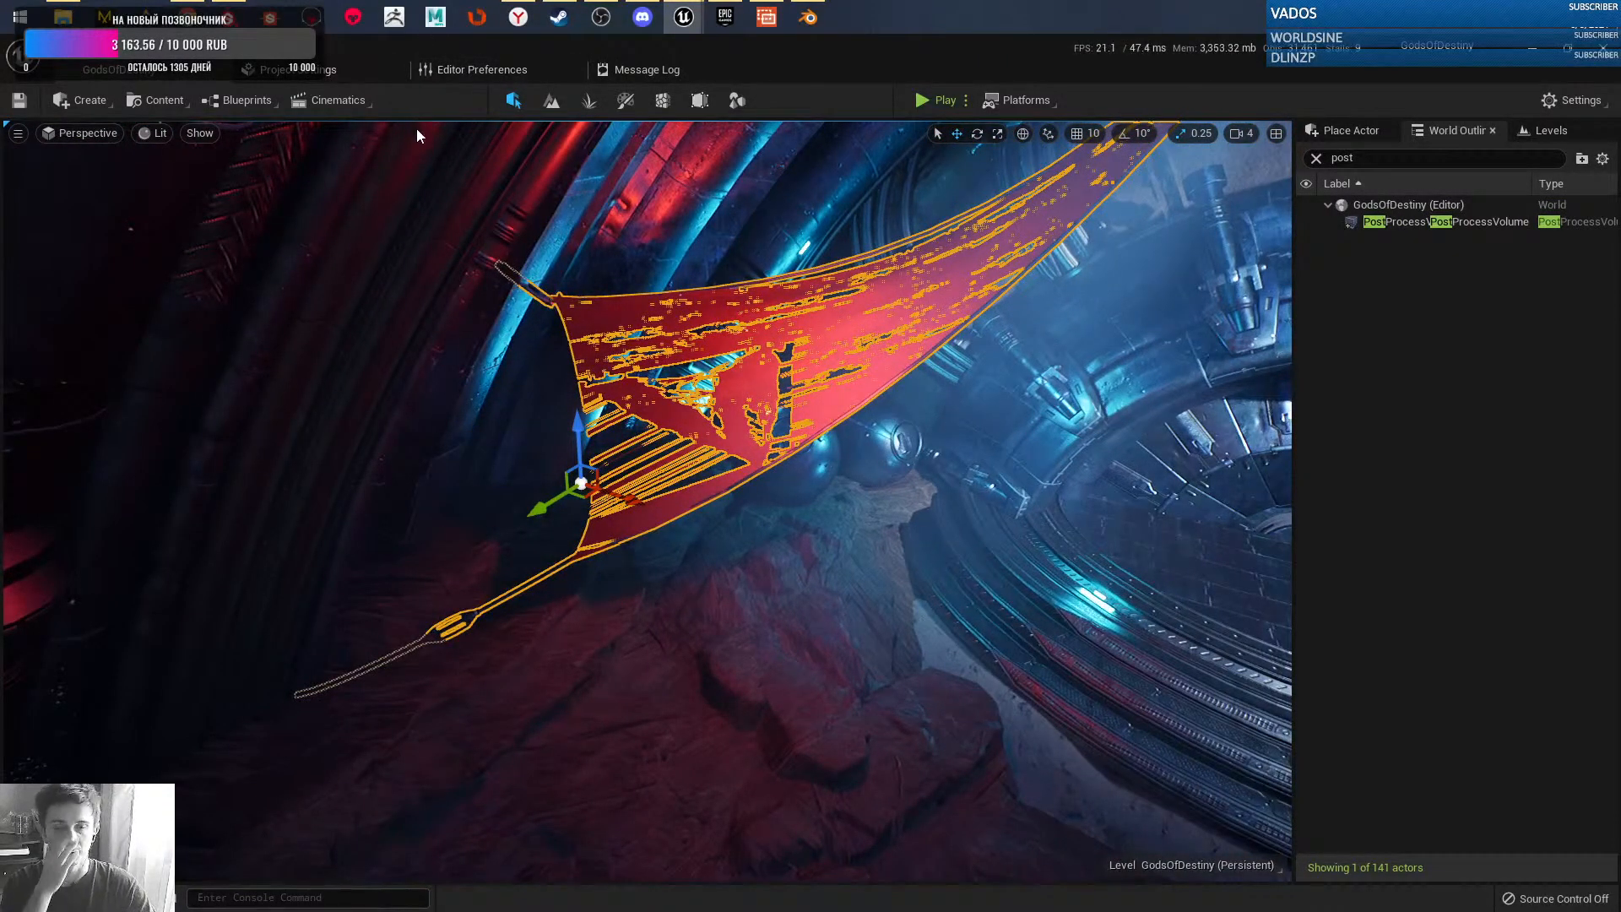
# - Switch to Maya and open the recent scene fabric_painter.ma
pyautogui.click(438, 17)
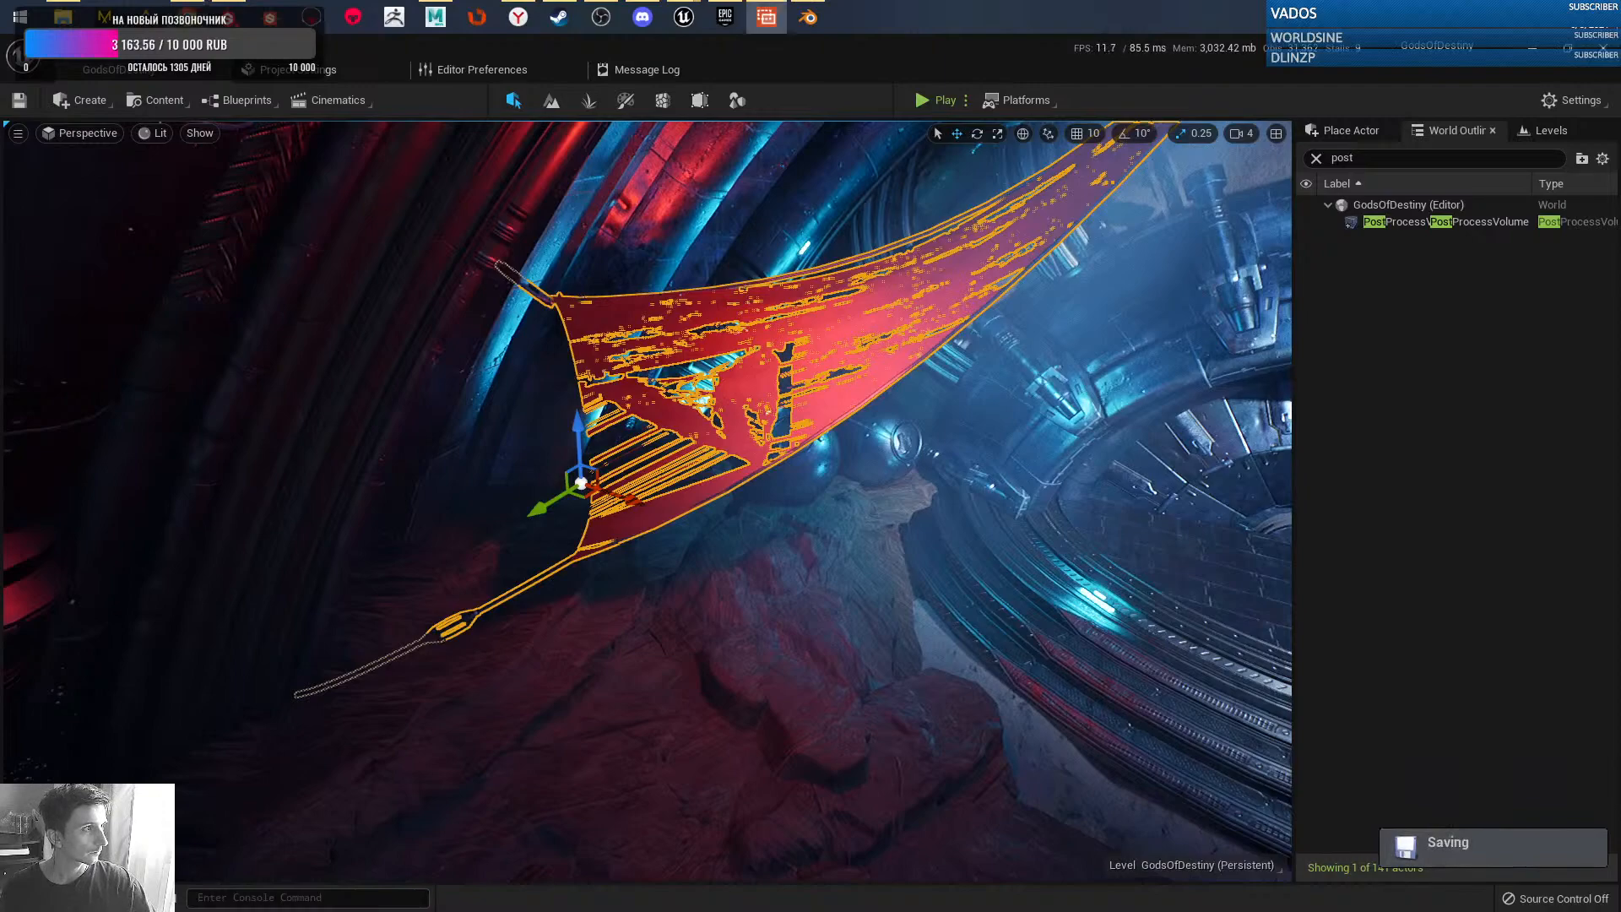
pyautogui.click(972, 45)
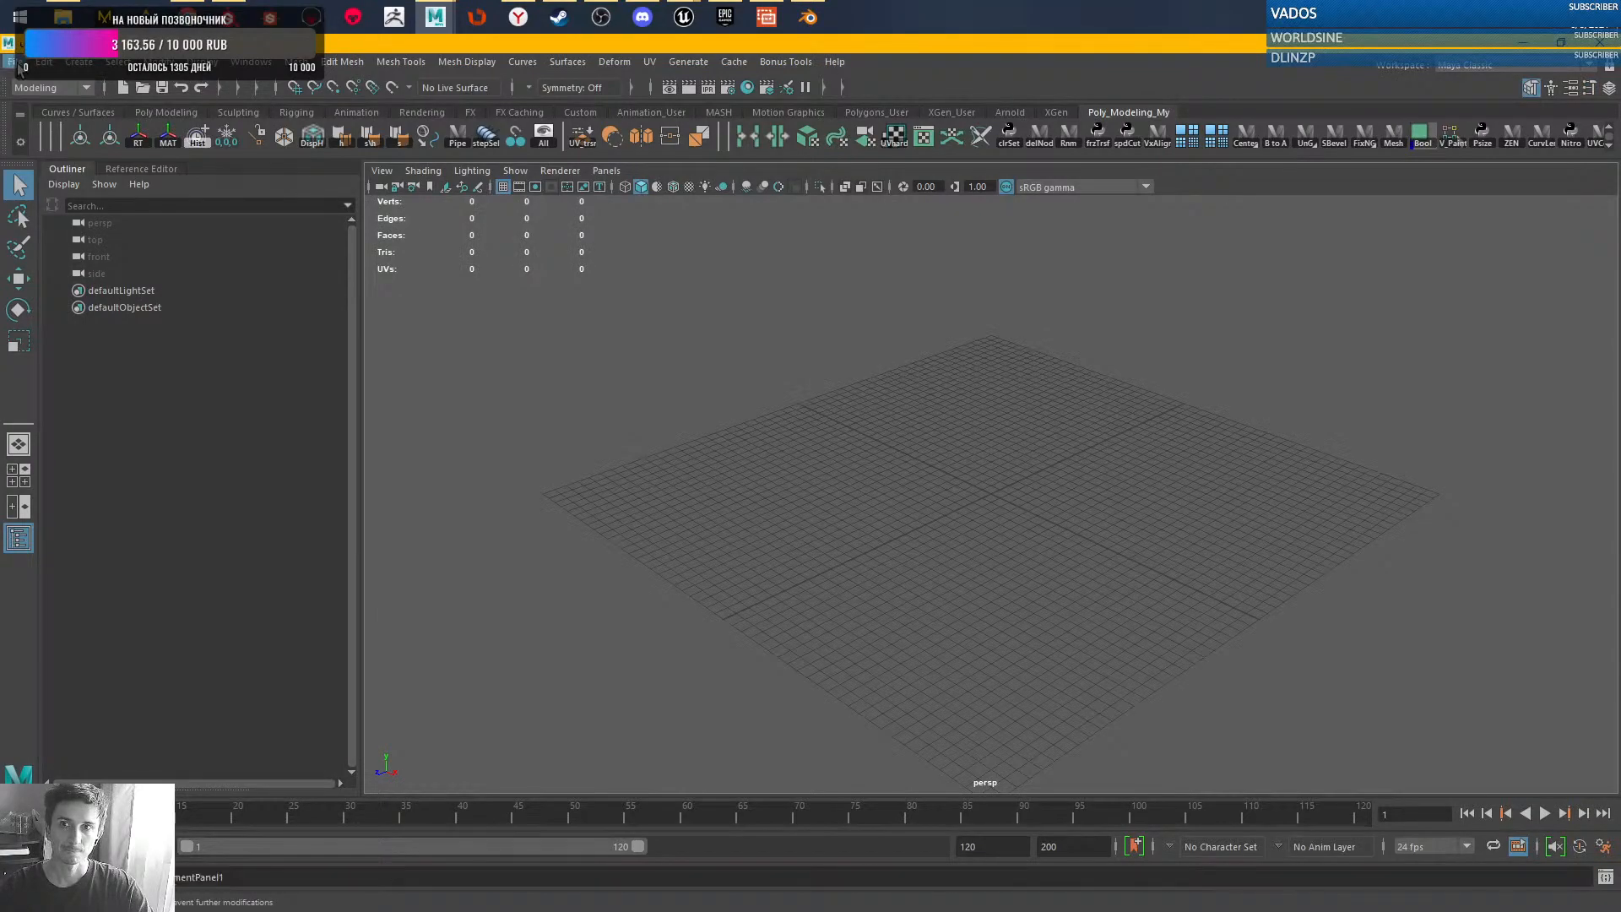
pyautogui.click(14, 63)
pyautogui.moveTo(106, 552)
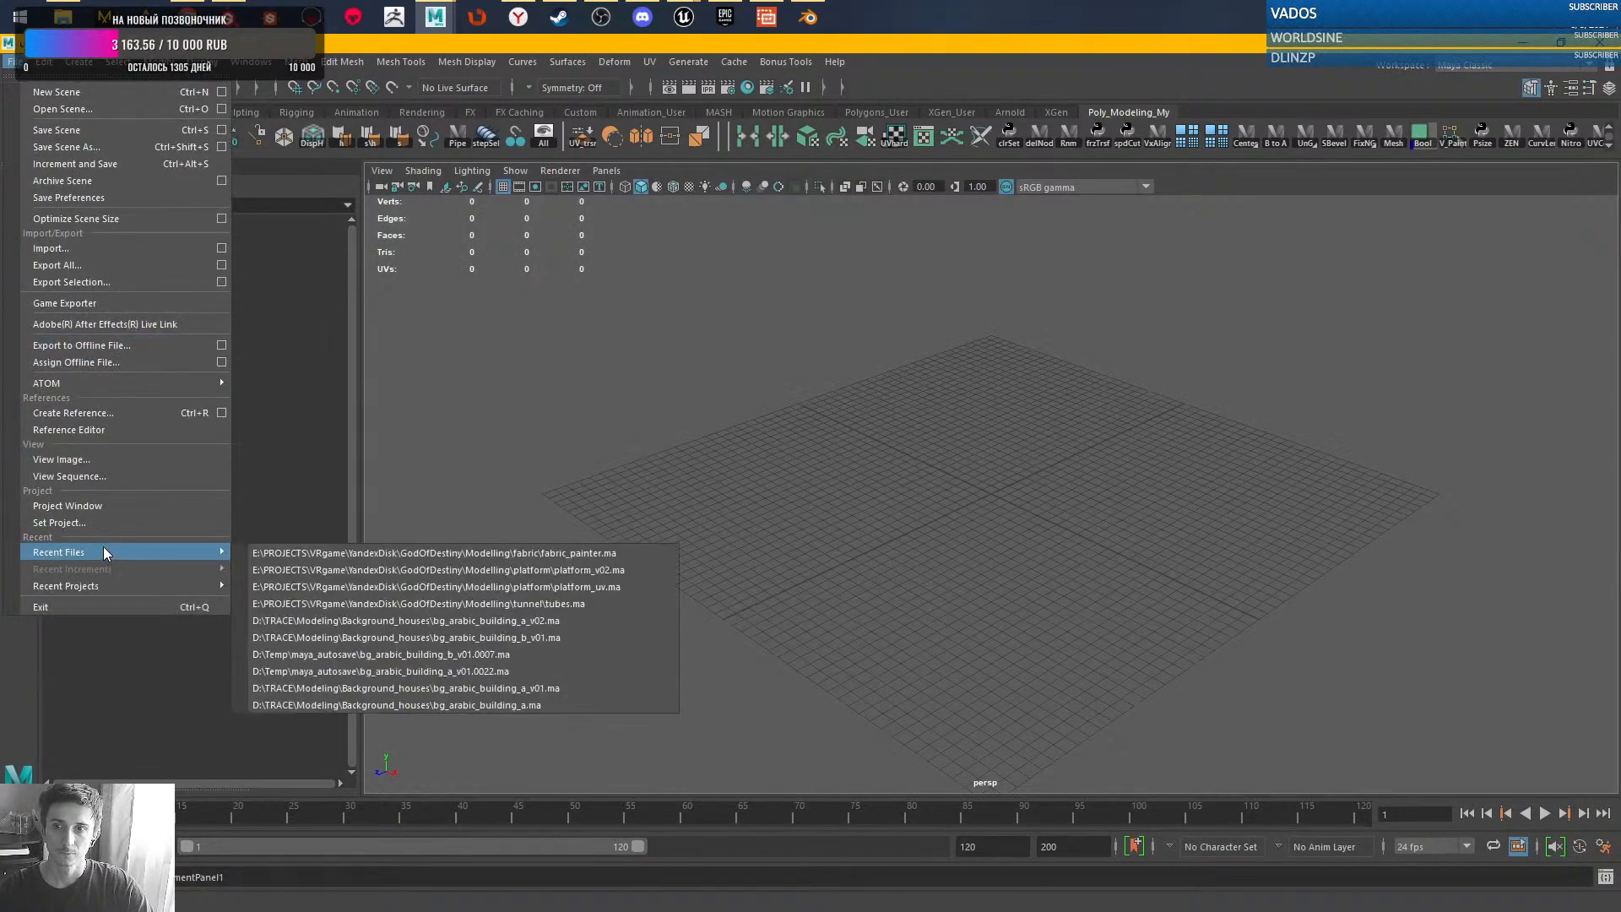
pyautogui.click(630, 553)
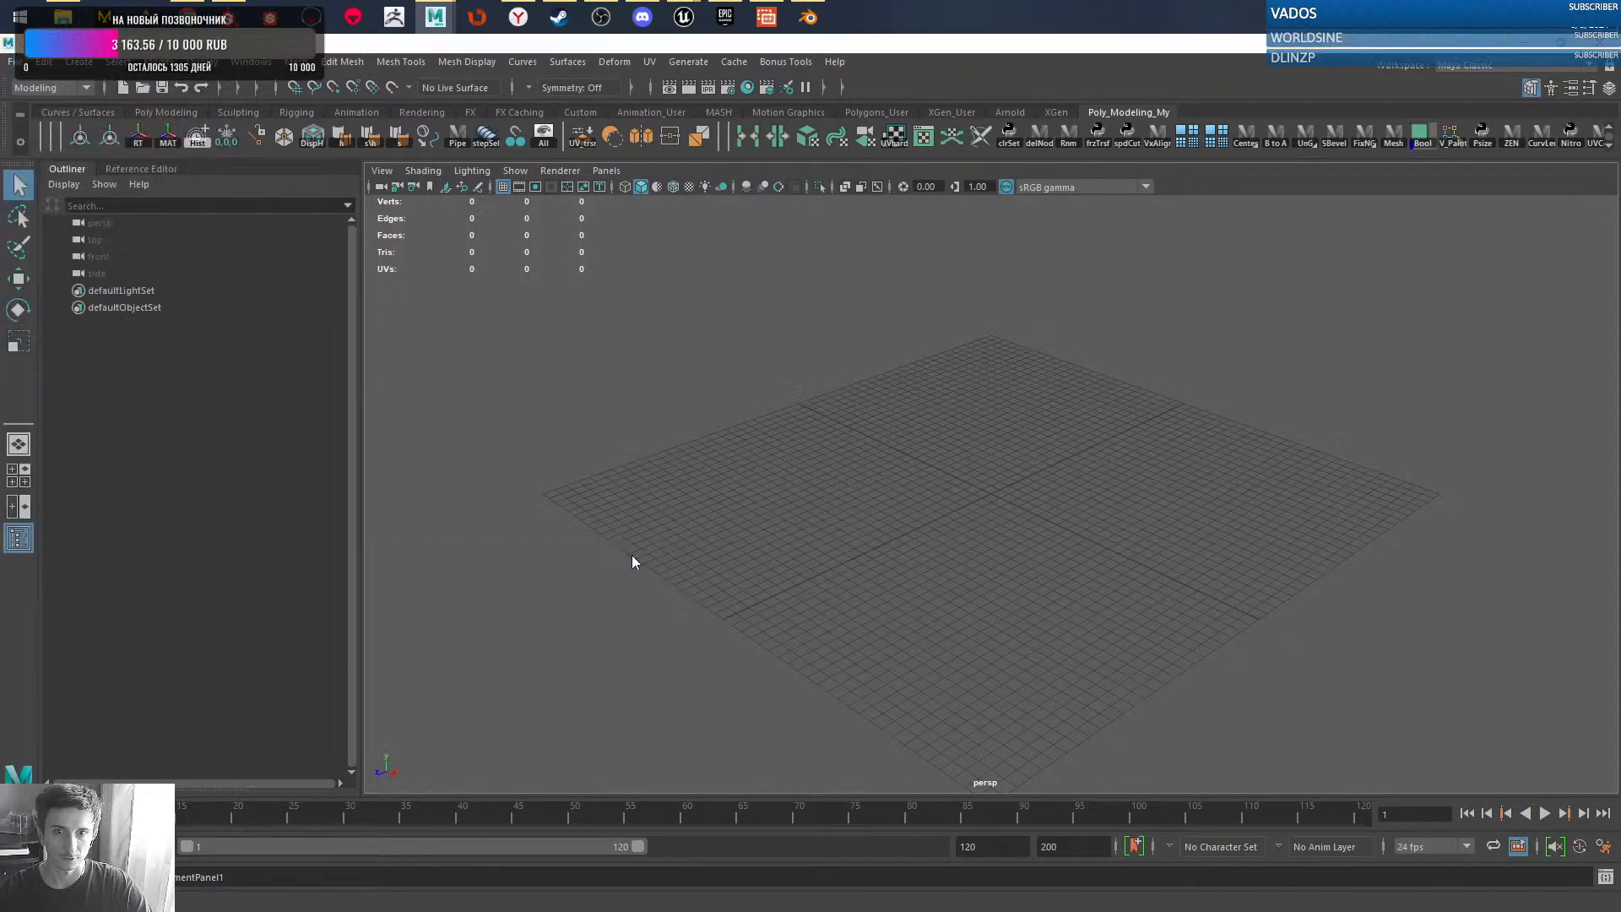
pyautogui.click(815, 488)
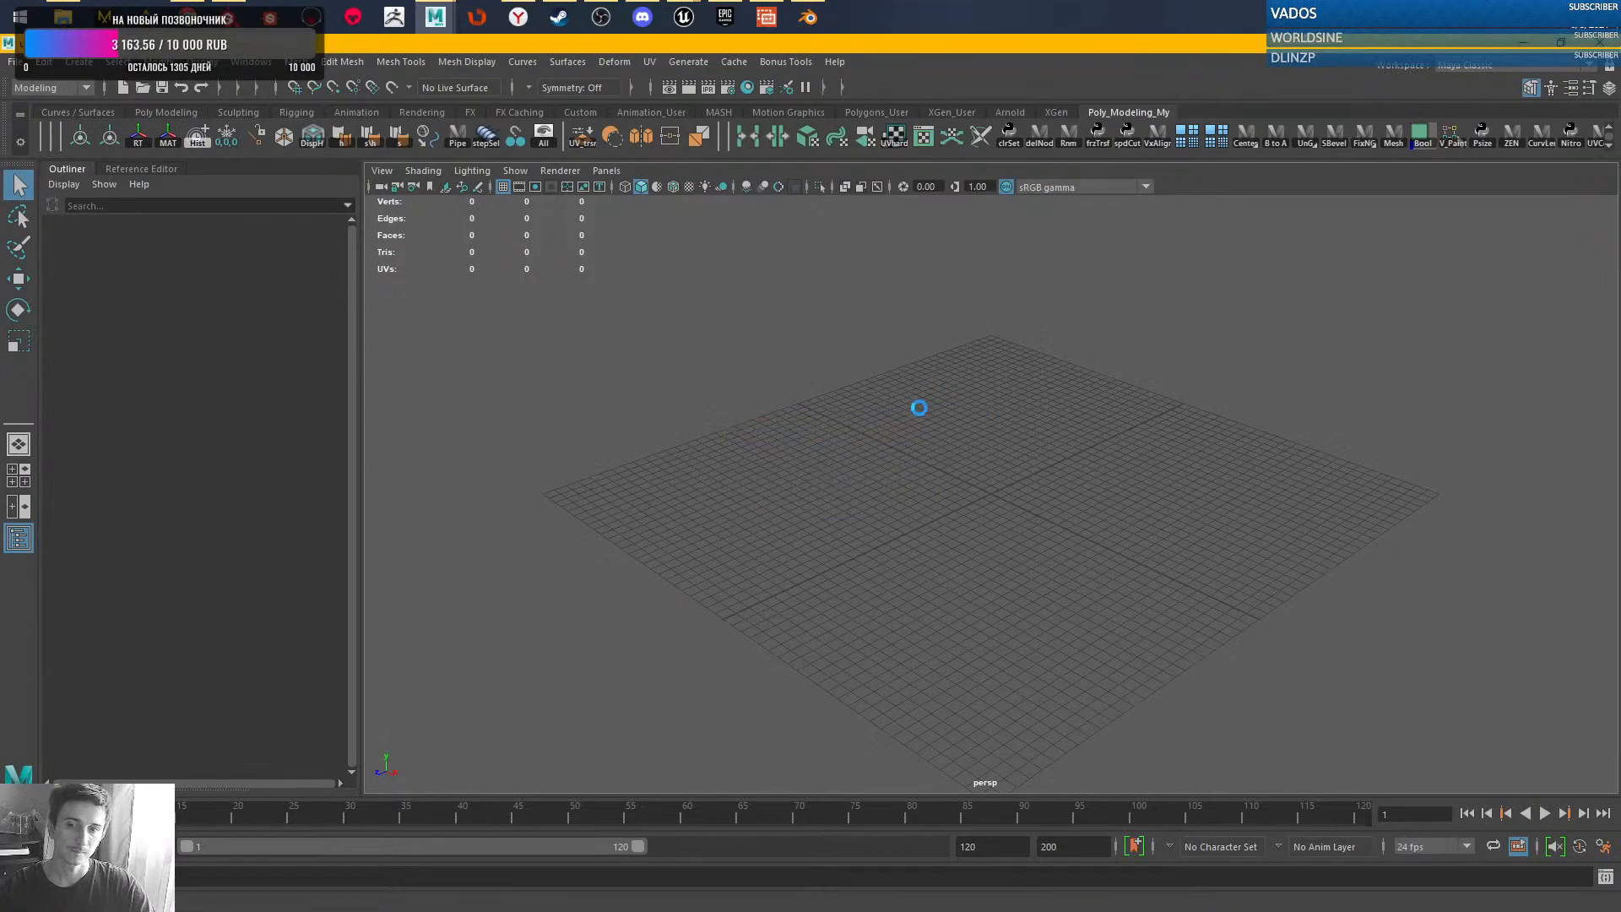
# - Select group1, the triangular cloth with its ropes, and start an FBX export of the selection
pyautogui.keyDown('alt'); pyautogui.moveTo(984, 548); pyautogui.dragTo(943, 456); pyautogui.keyUp('alt')
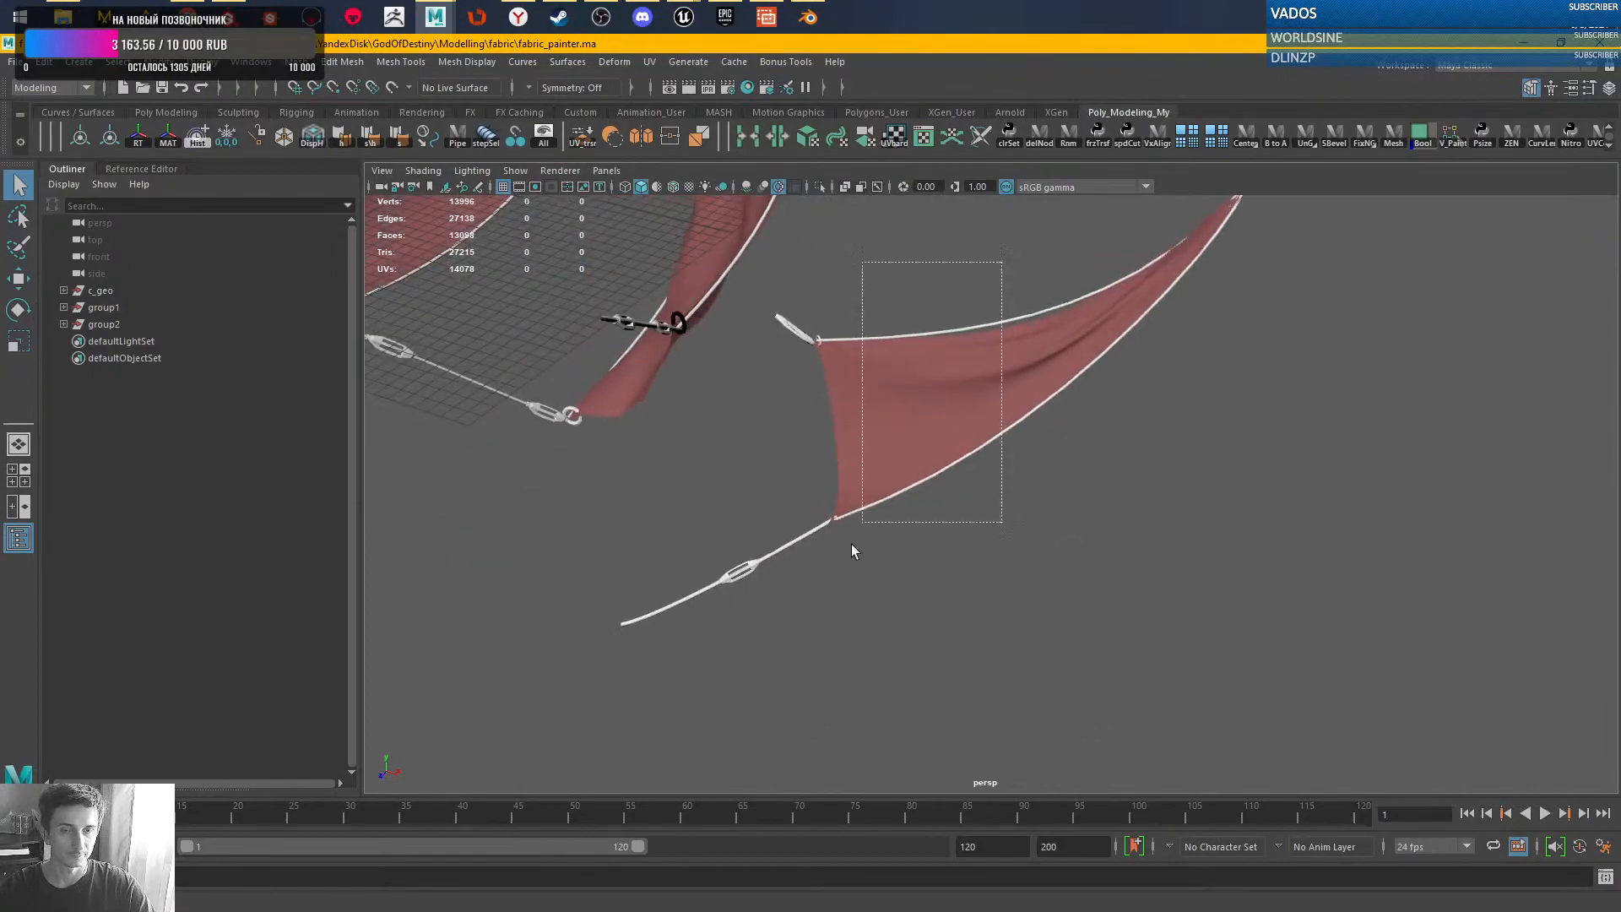
pyautogui.click(878, 502)
pyautogui.click(154, 308)
pyautogui.keyDown('alt'); pyautogui.moveTo(662, 315); pyautogui.dragTo(425, 381); pyautogui.keyUp('alt')
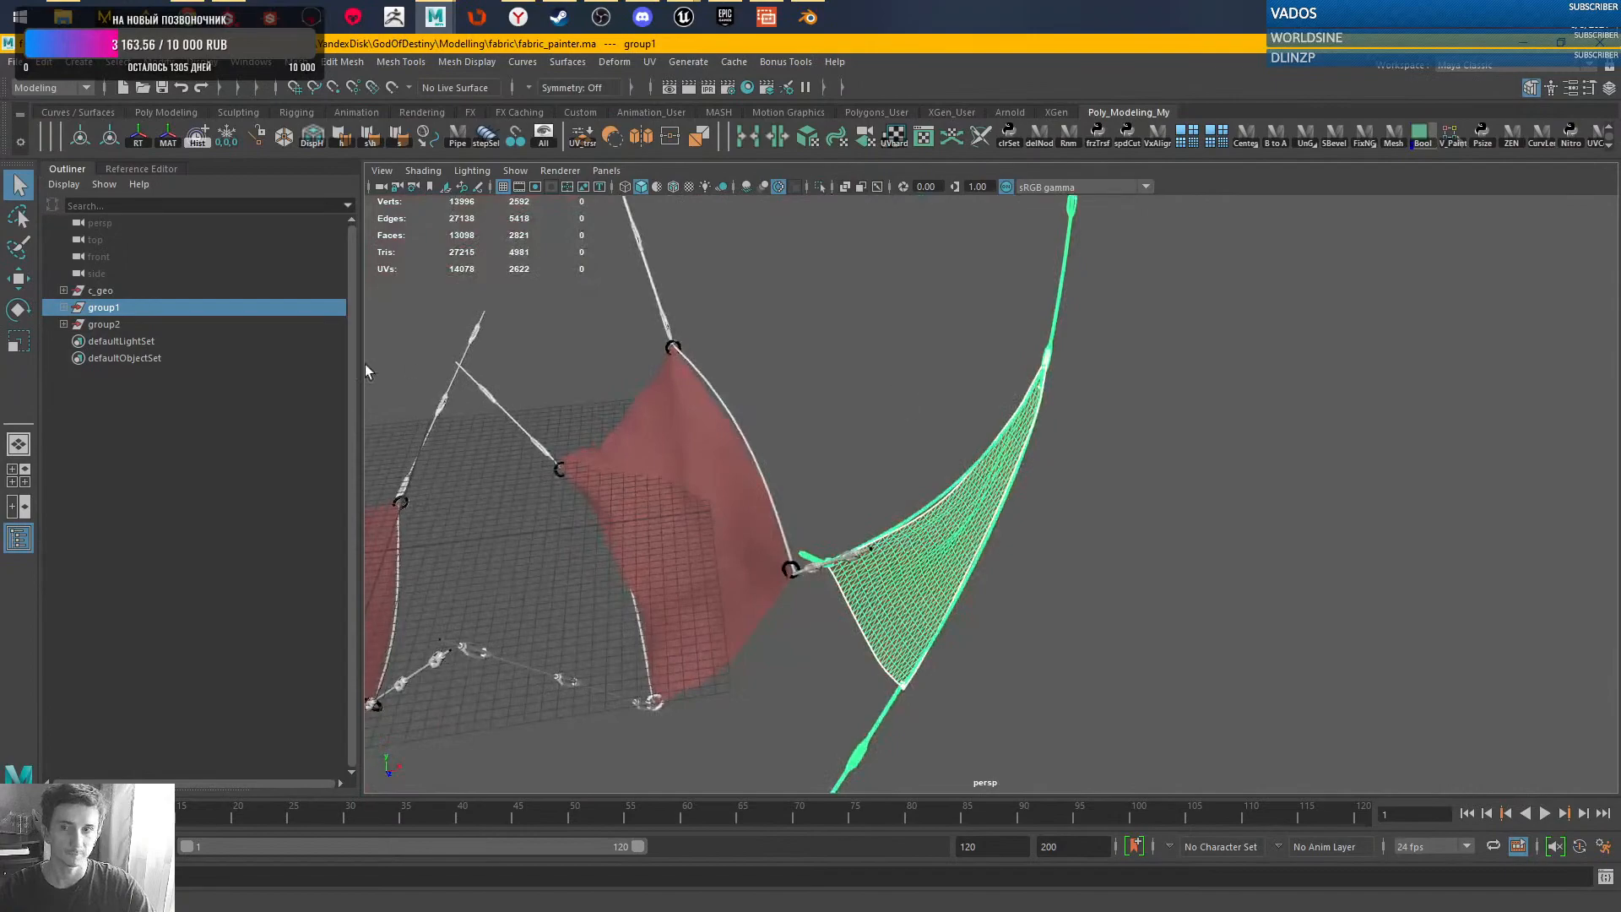
pyautogui.click(14, 62)
pyautogui.click(59, 284)
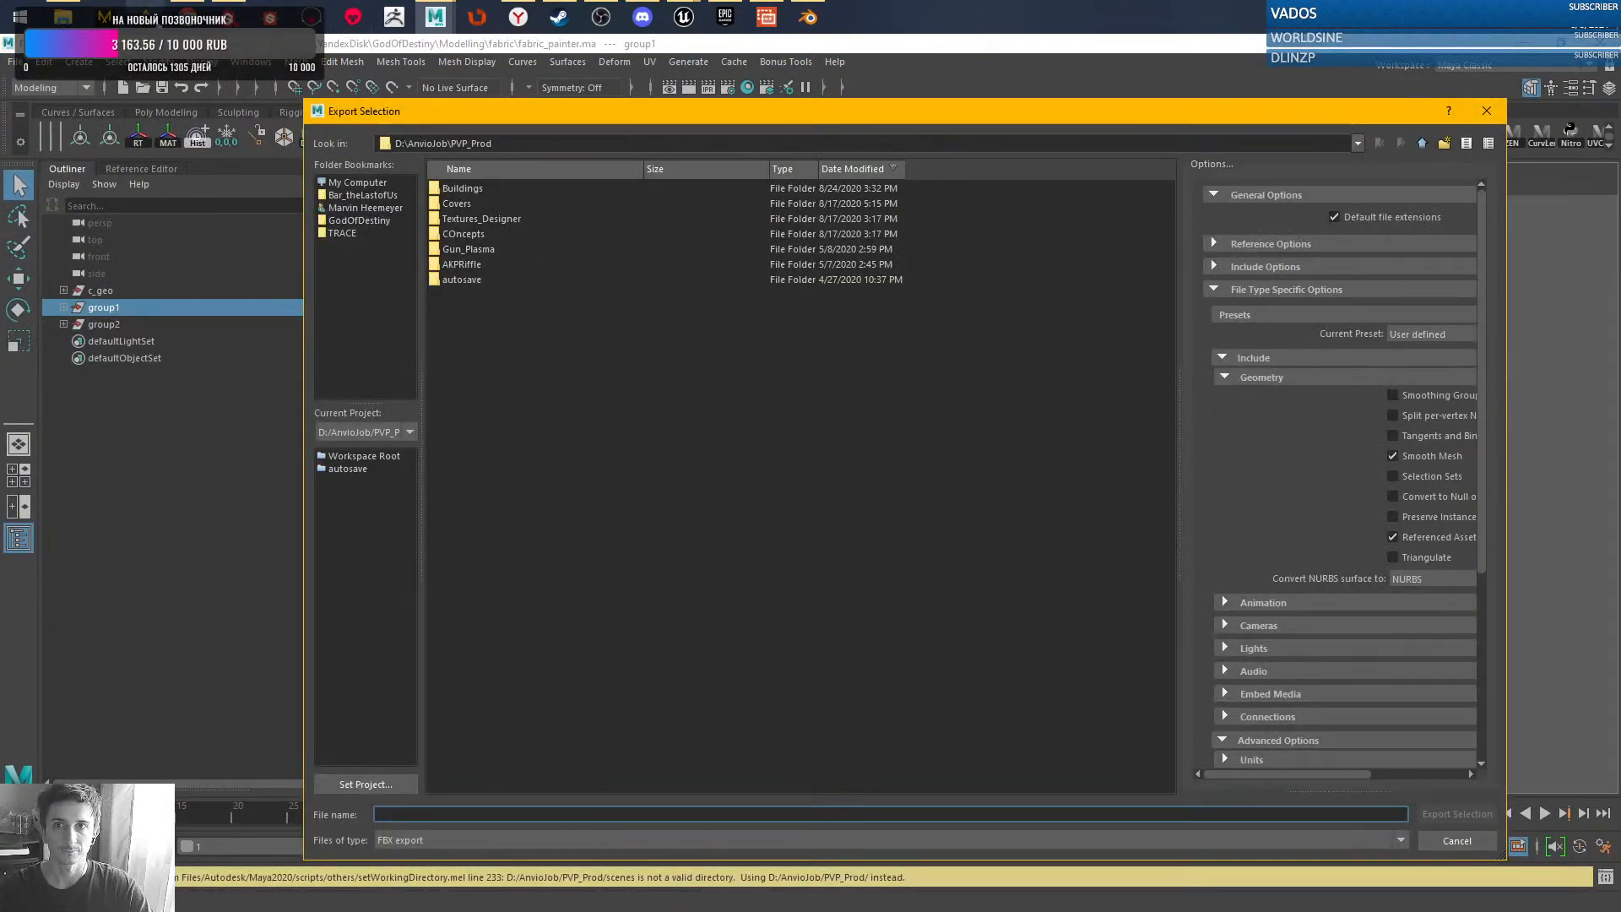
# - Copy the project's Modelling\fabric folder path from File Explorer and set it as the export location in Maya
pyautogui.click(688, 19)
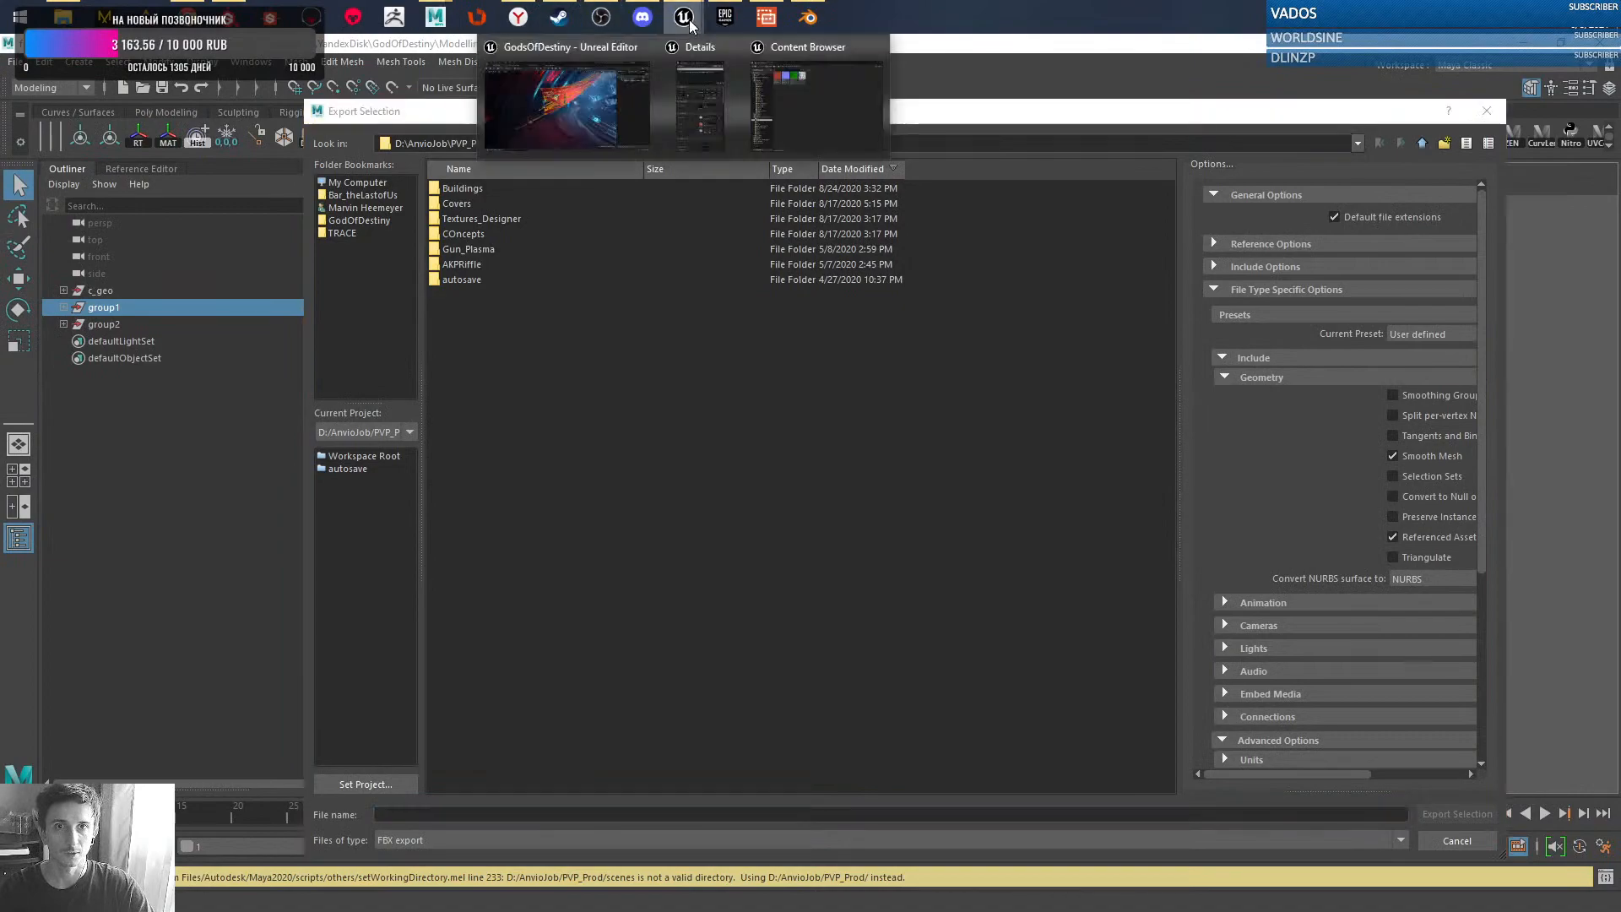
pyautogui.click(589, 103)
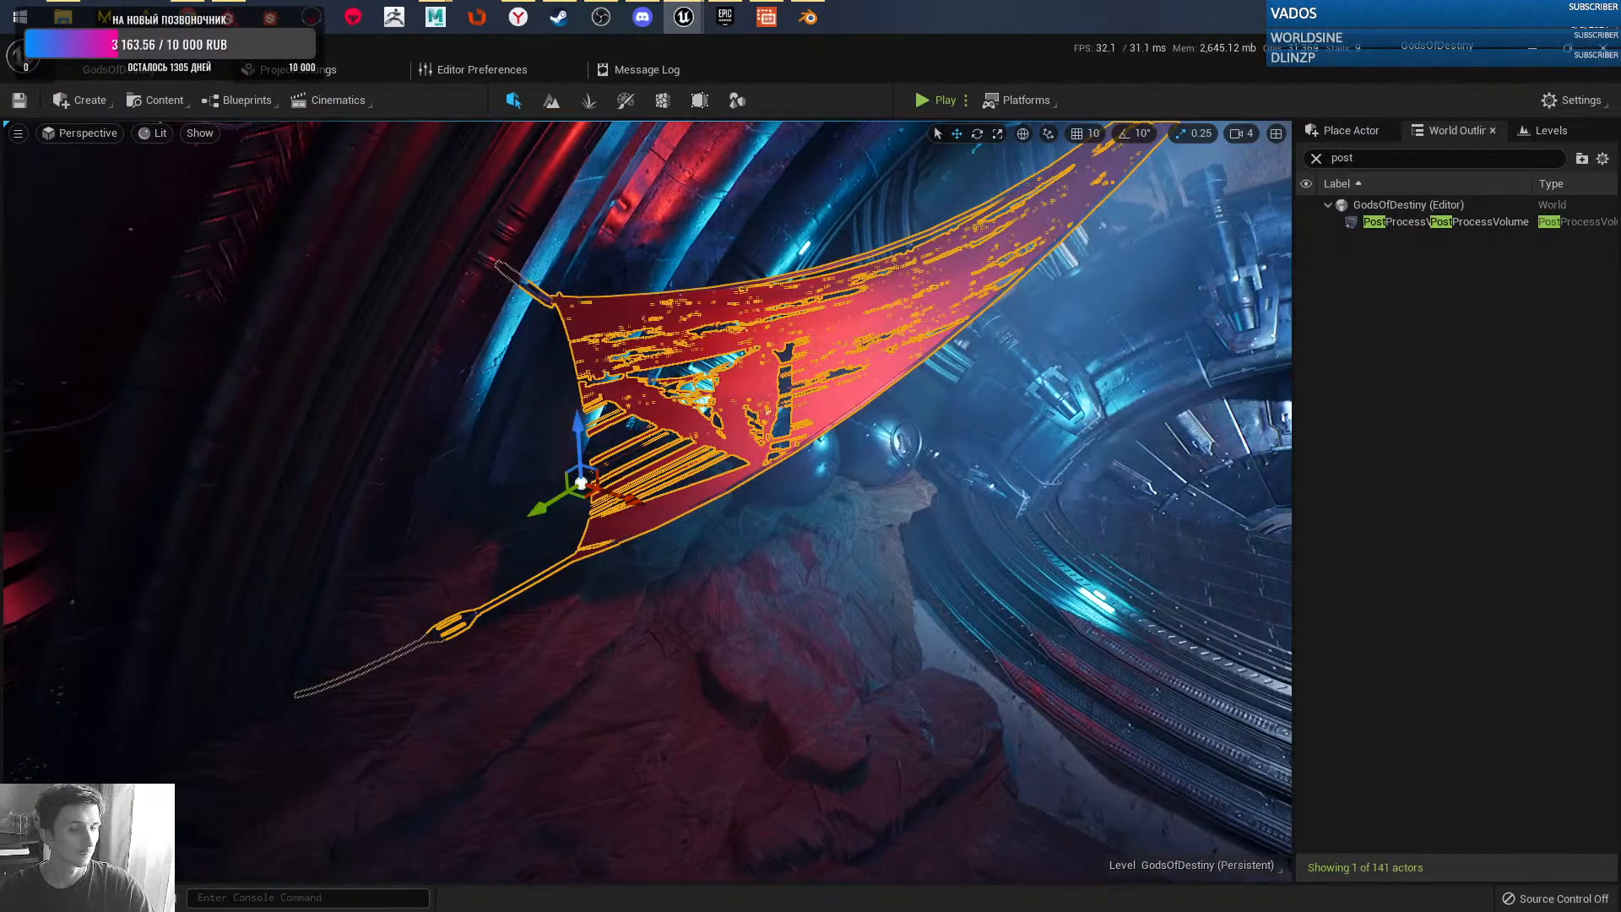
pyautogui.hotkey('alt', 'Tab')
pyautogui.click(946, 223)
pyautogui.hotkey('ctrl', 'c')
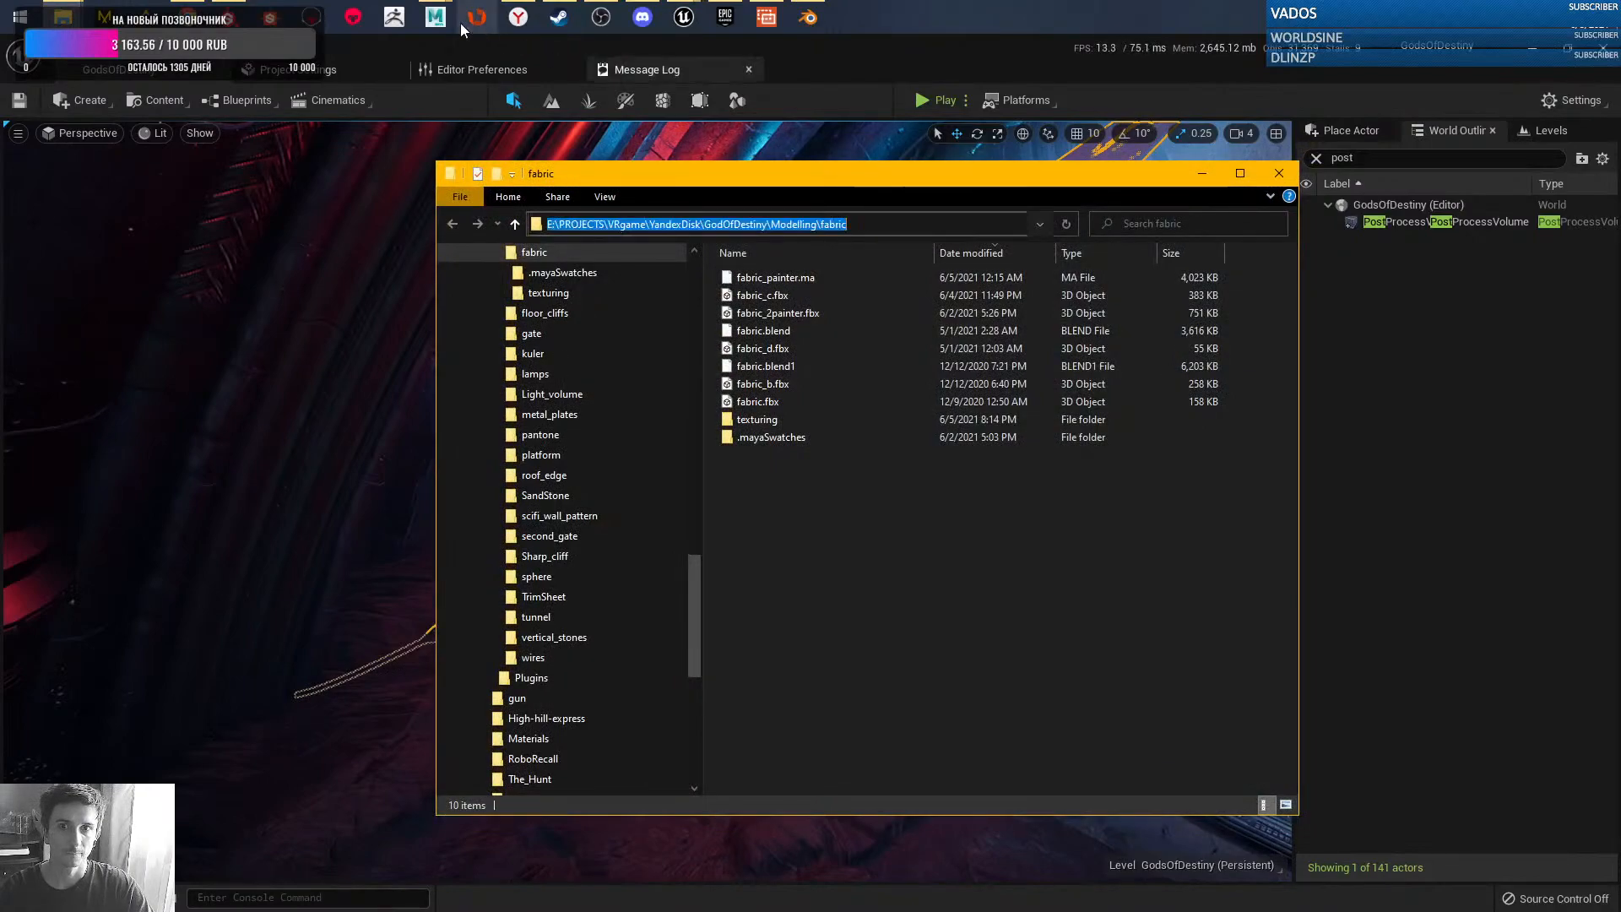
pyautogui.click(436, 17)
pyautogui.click(556, 144)
pyautogui.hotkey('ctrl', 'v')
pyautogui.press('Return')
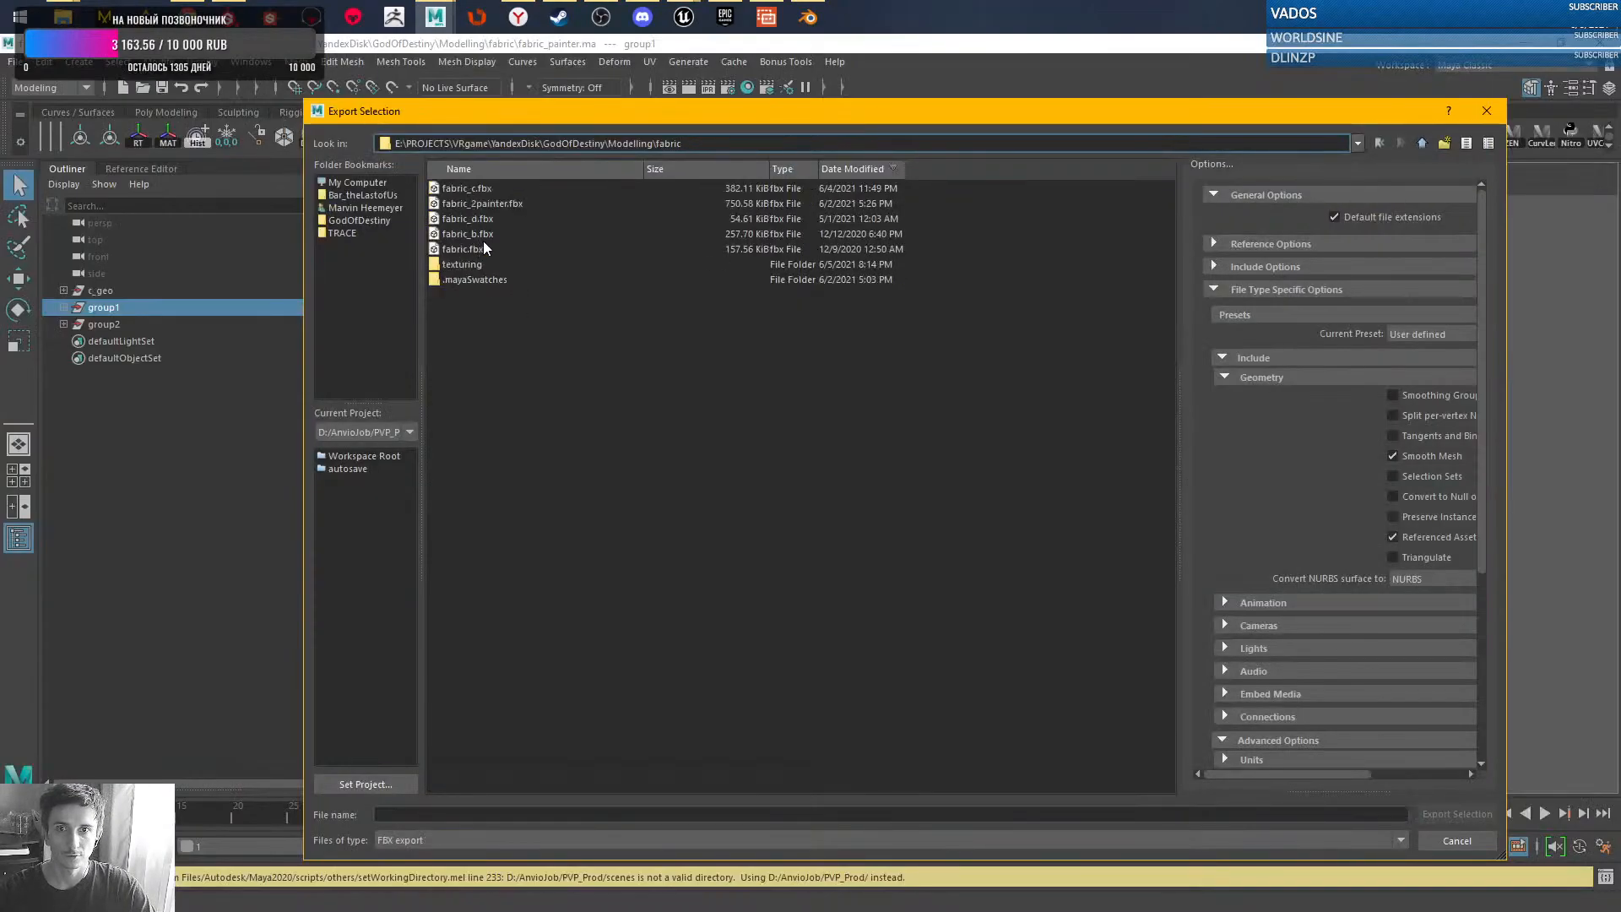
# - Export the selected group over the existing fabric.fbx file
pyautogui.click(474, 250)
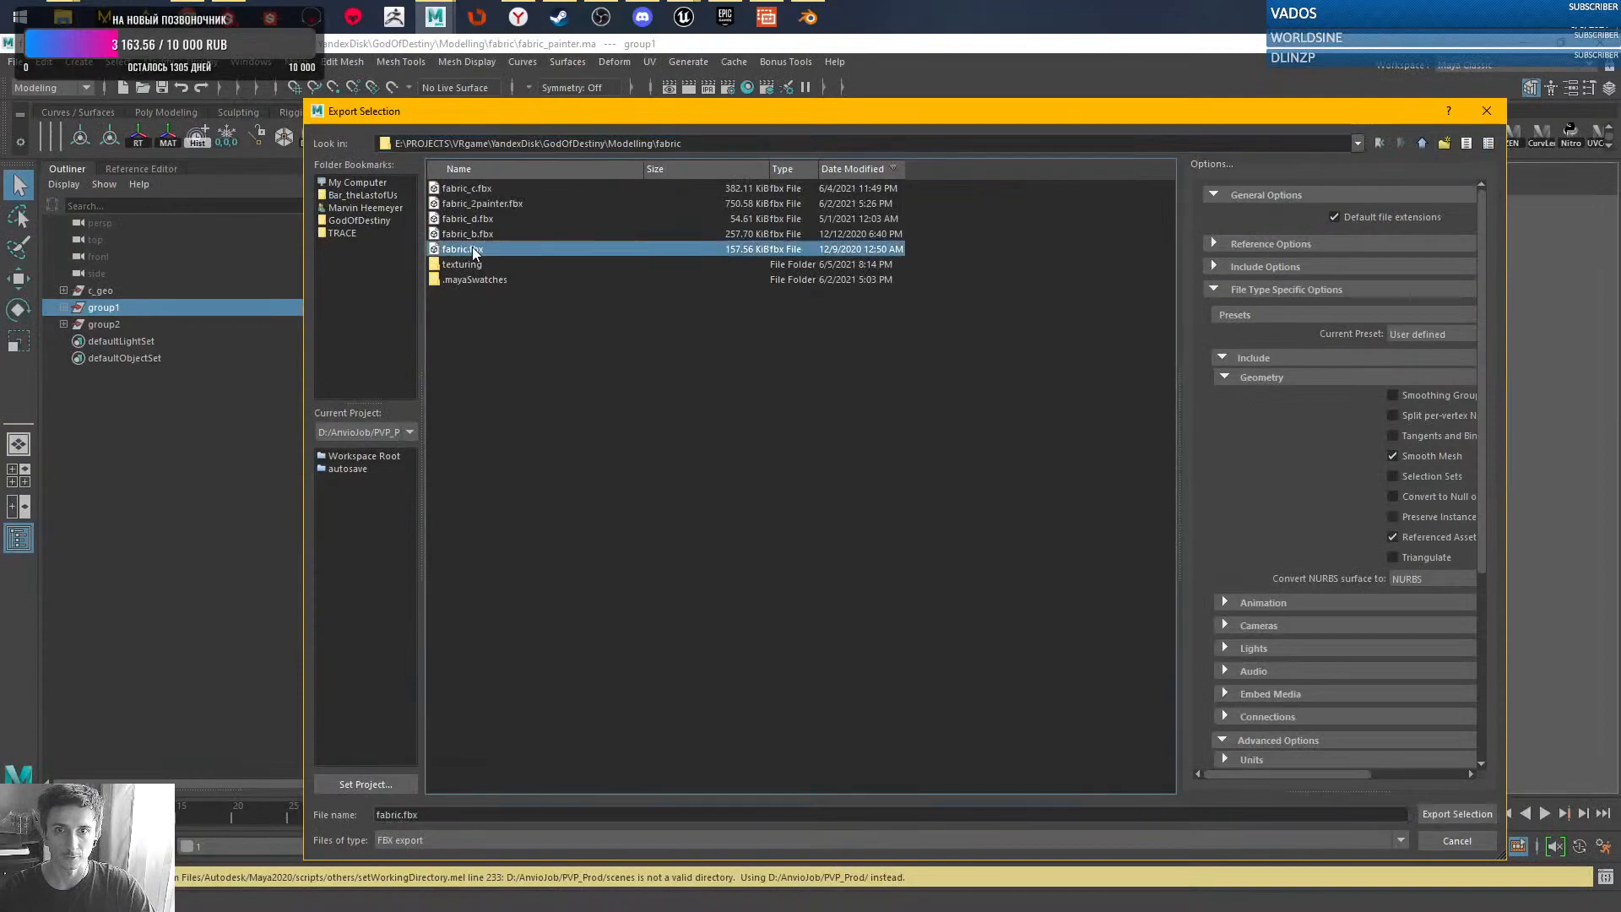
pyautogui.click(1440, 813)
pyautogui.click(870, 507)
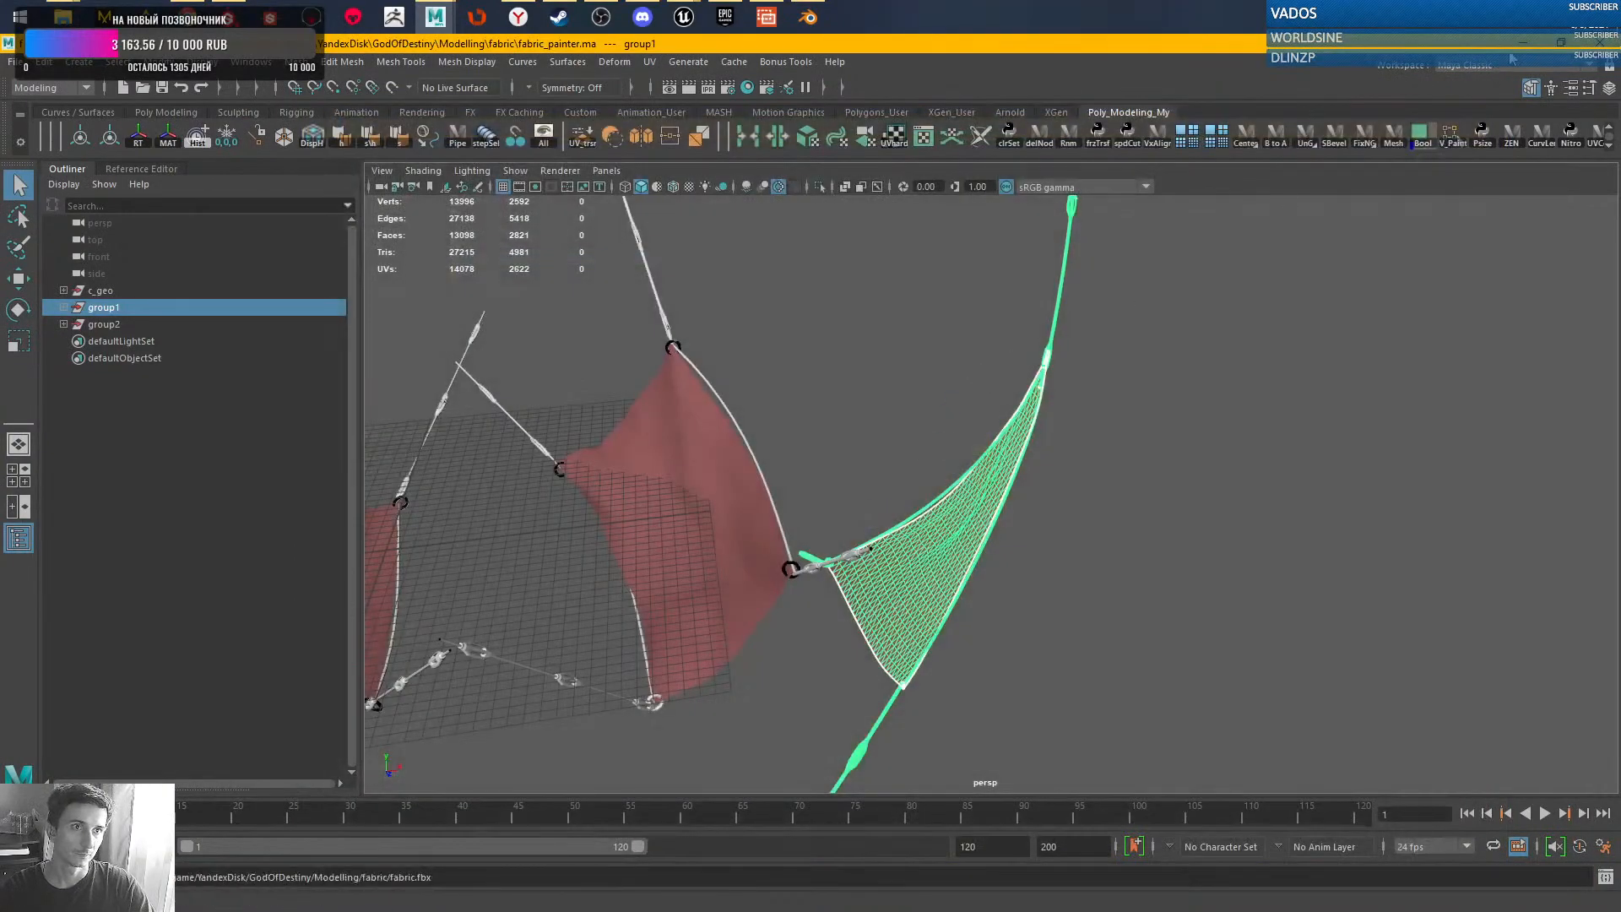
# - Switch to Unreal and reimport the fabric mesh, resolving the material conflicts by resetting the slots to the FBX
pyautogui.click(1523, 43)
pyautogui.click(1197, 173)
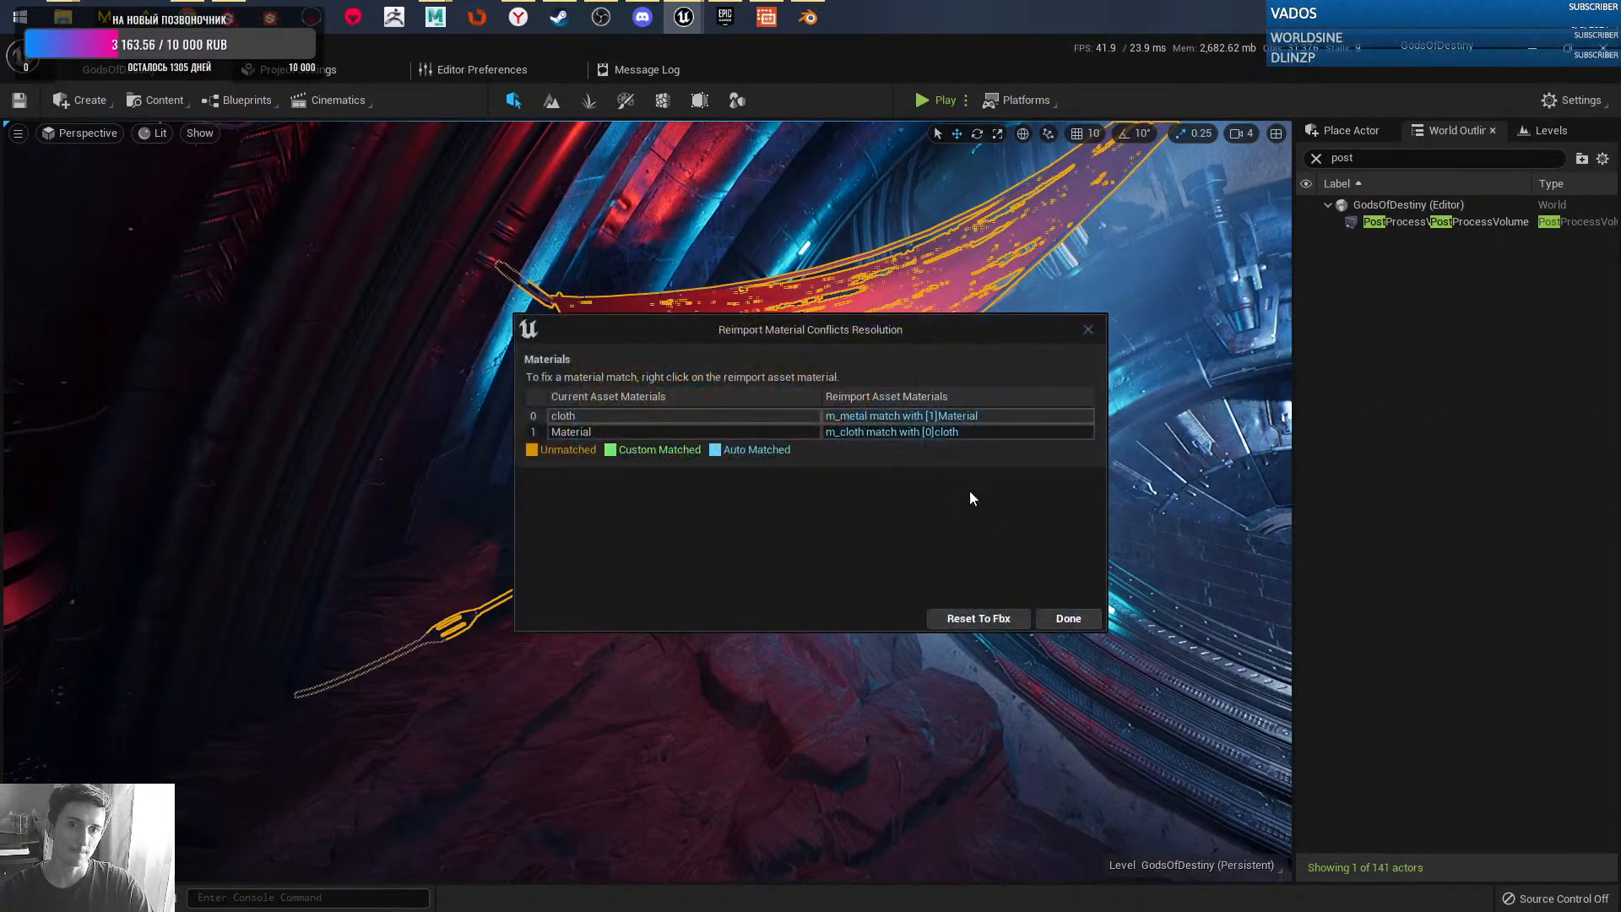
pyautogui.click(979, 618)
pyautogui.moveTo(870, 467); pyautogui.dragTo(921, 570, button='right')
pyautogui.press('s')
pyautogui.press('w')
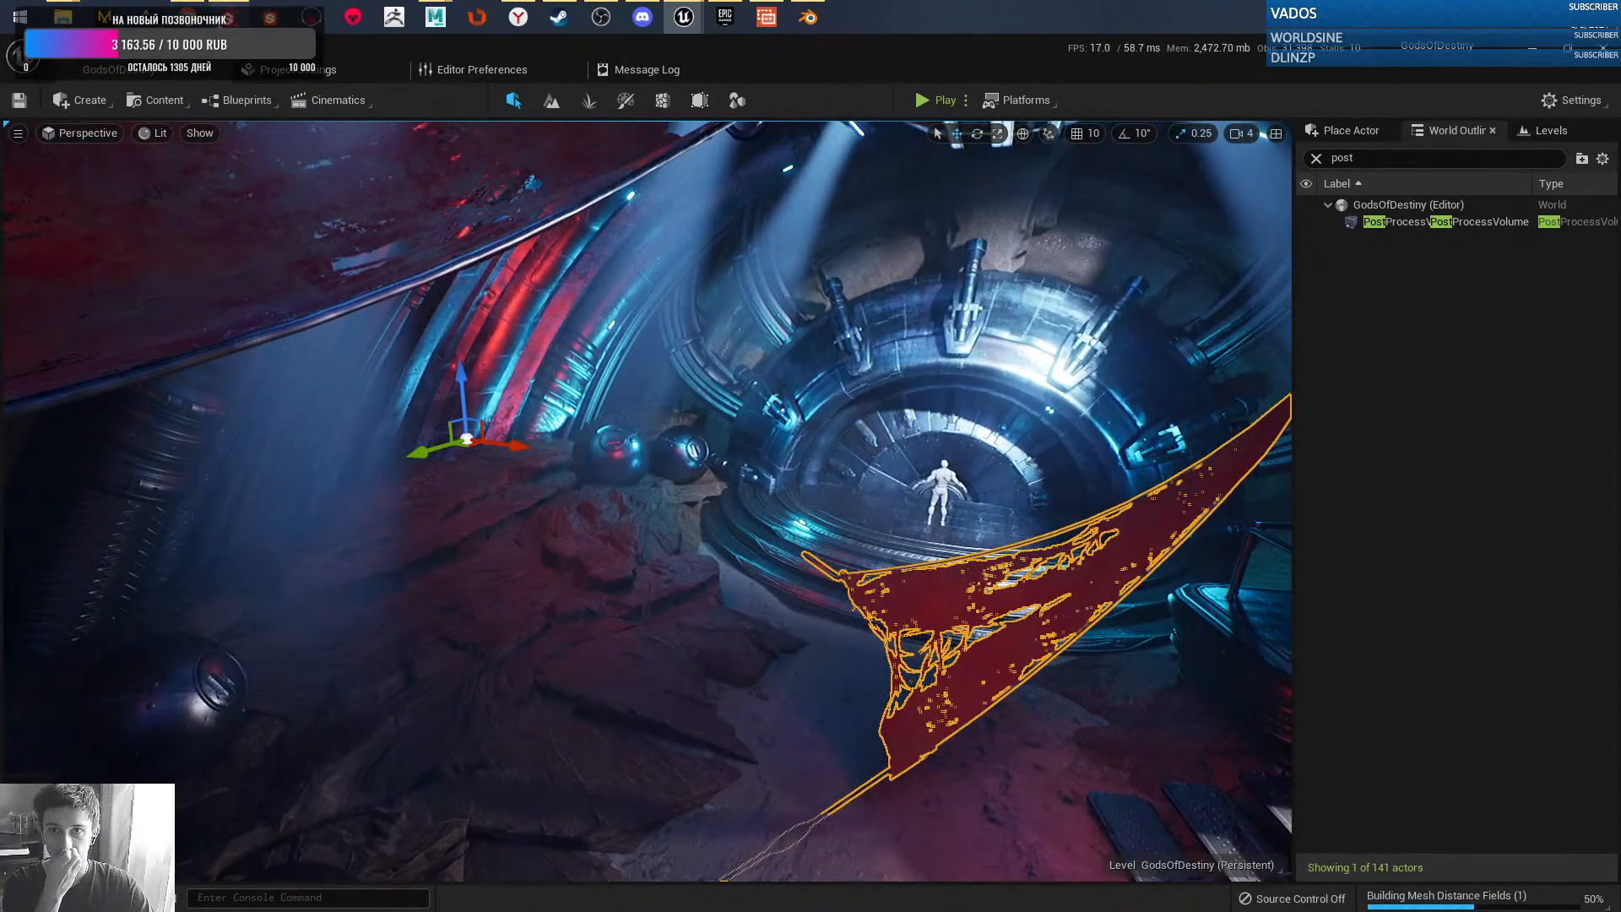
# - Return to Maya, move group1 with the triangular cloth to the world origin, and isolate and frame it
pyautogui.click(496, 66)
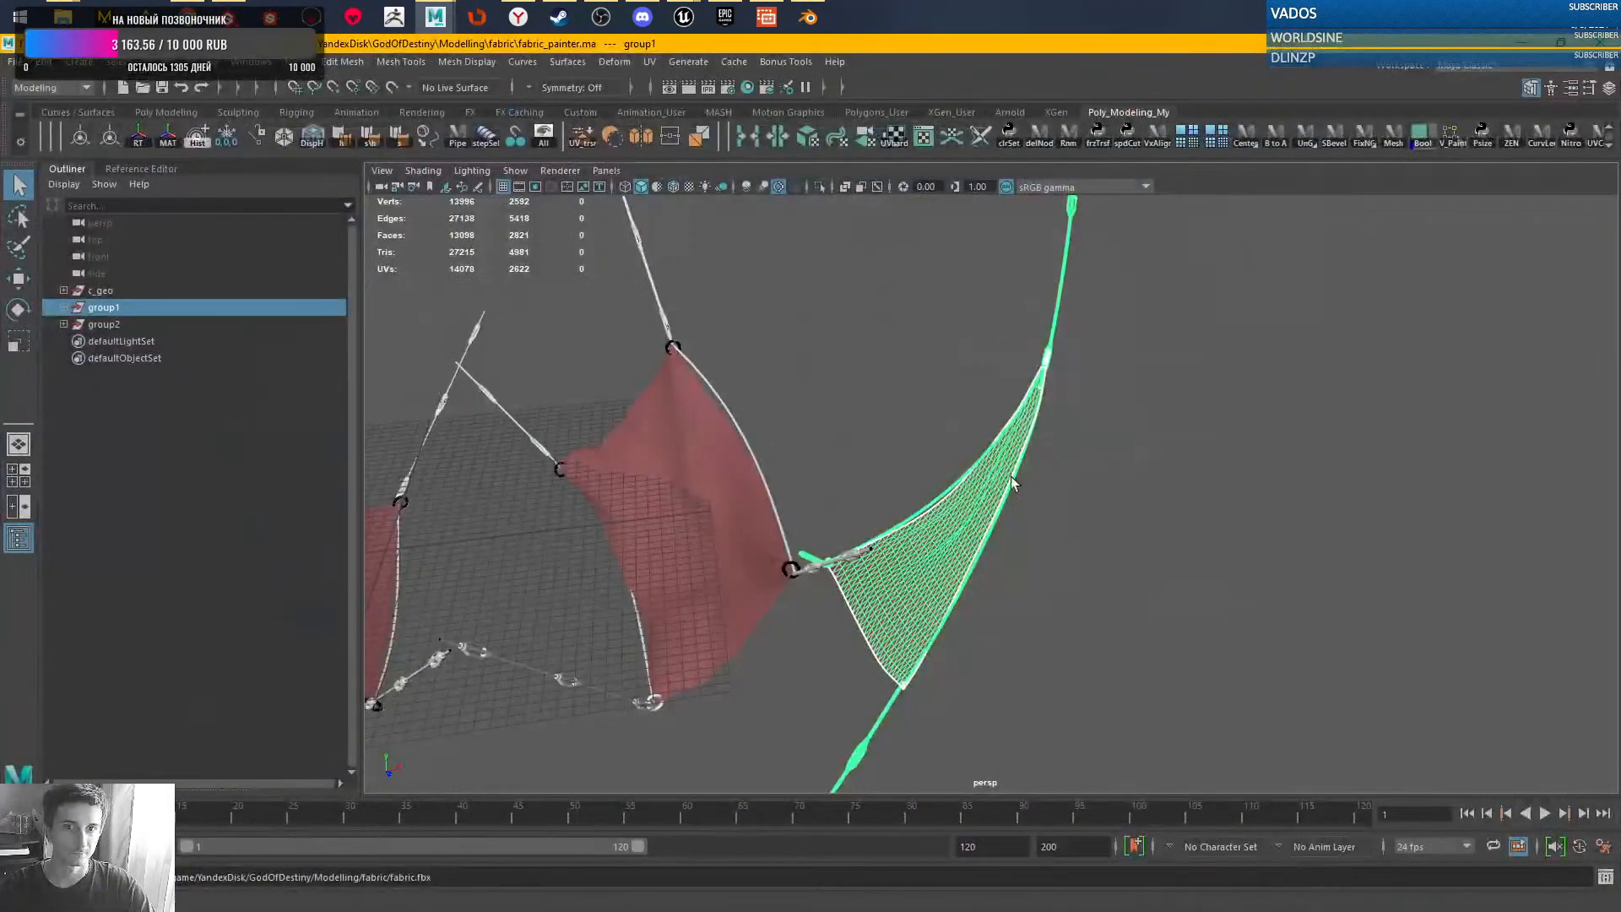
pyautogui.scroll(-3, 937, 391)
pyautogui.press('w')
pyautogui.keyDown('alt'); pyautogui.moveTo(1106, 418); pyautogui.dragTo(993, 433); pyautogui.keyUp('alt')
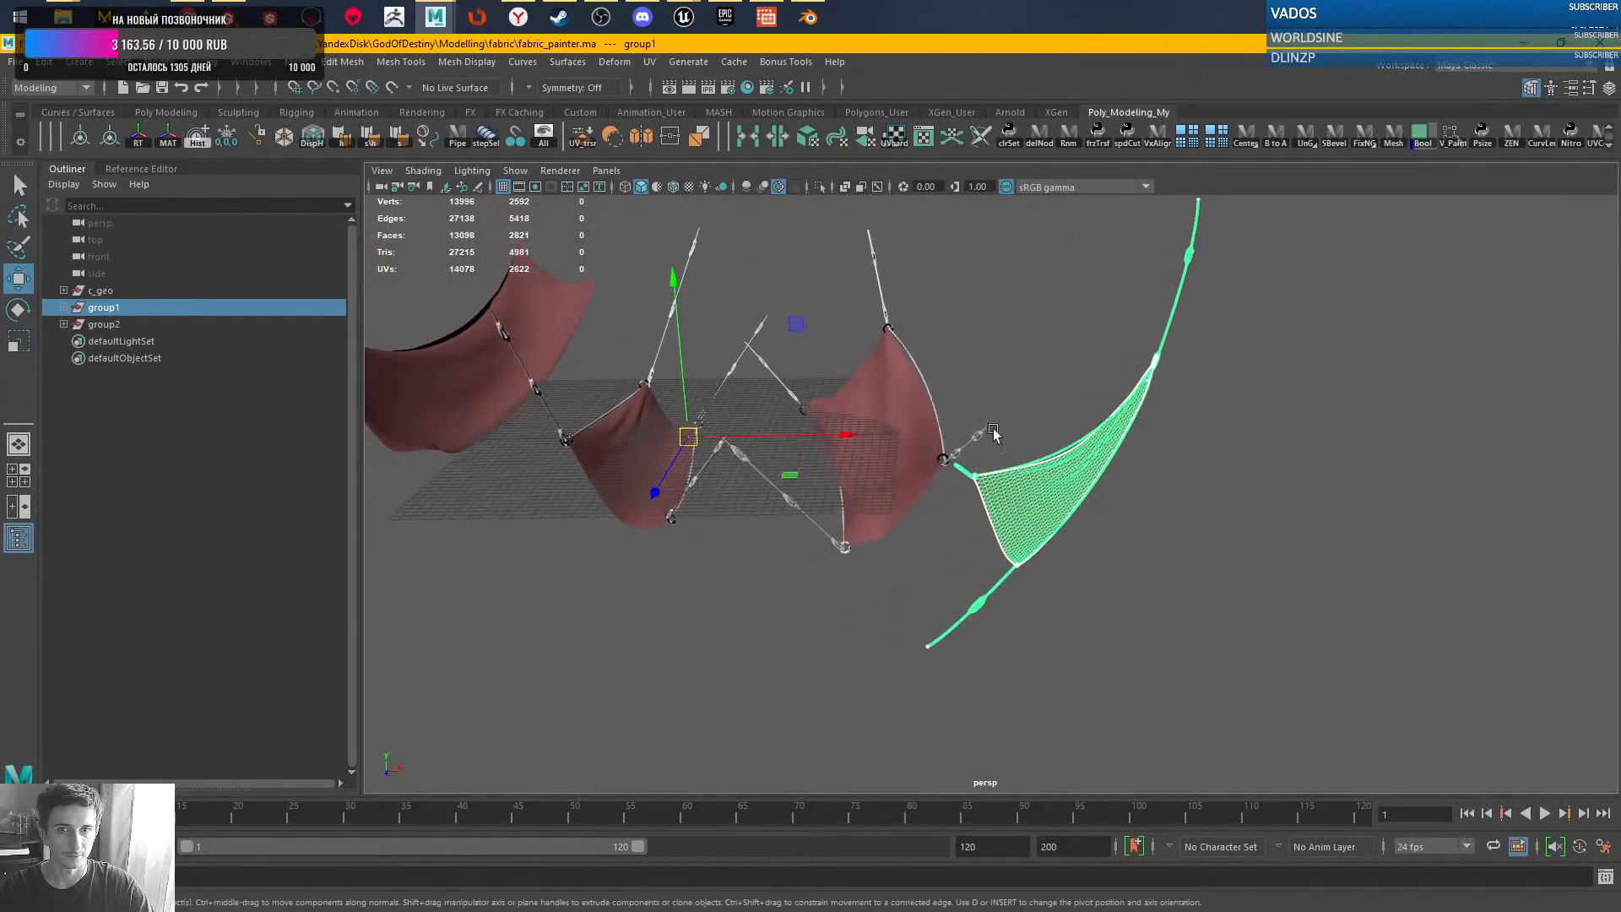
pyautogui.click(83, 133)
pyautogui.scroll(3, 1151, 489)
pyautogui.keyDown('alt'); pyautogui.moveTo(1151, 489); pyautogui.dragTo(1002, 538, button='middle'); pyautogui.keyUp('alt')
pyautogui.keyDown('alt'); pyautogui.moveTo(1002, 539); pyautogui.dragTo(705, 450); pyautogui.keyUp('alt')
pyautogui.hotkey('ctrl', '1')
pyautogui.press('f')
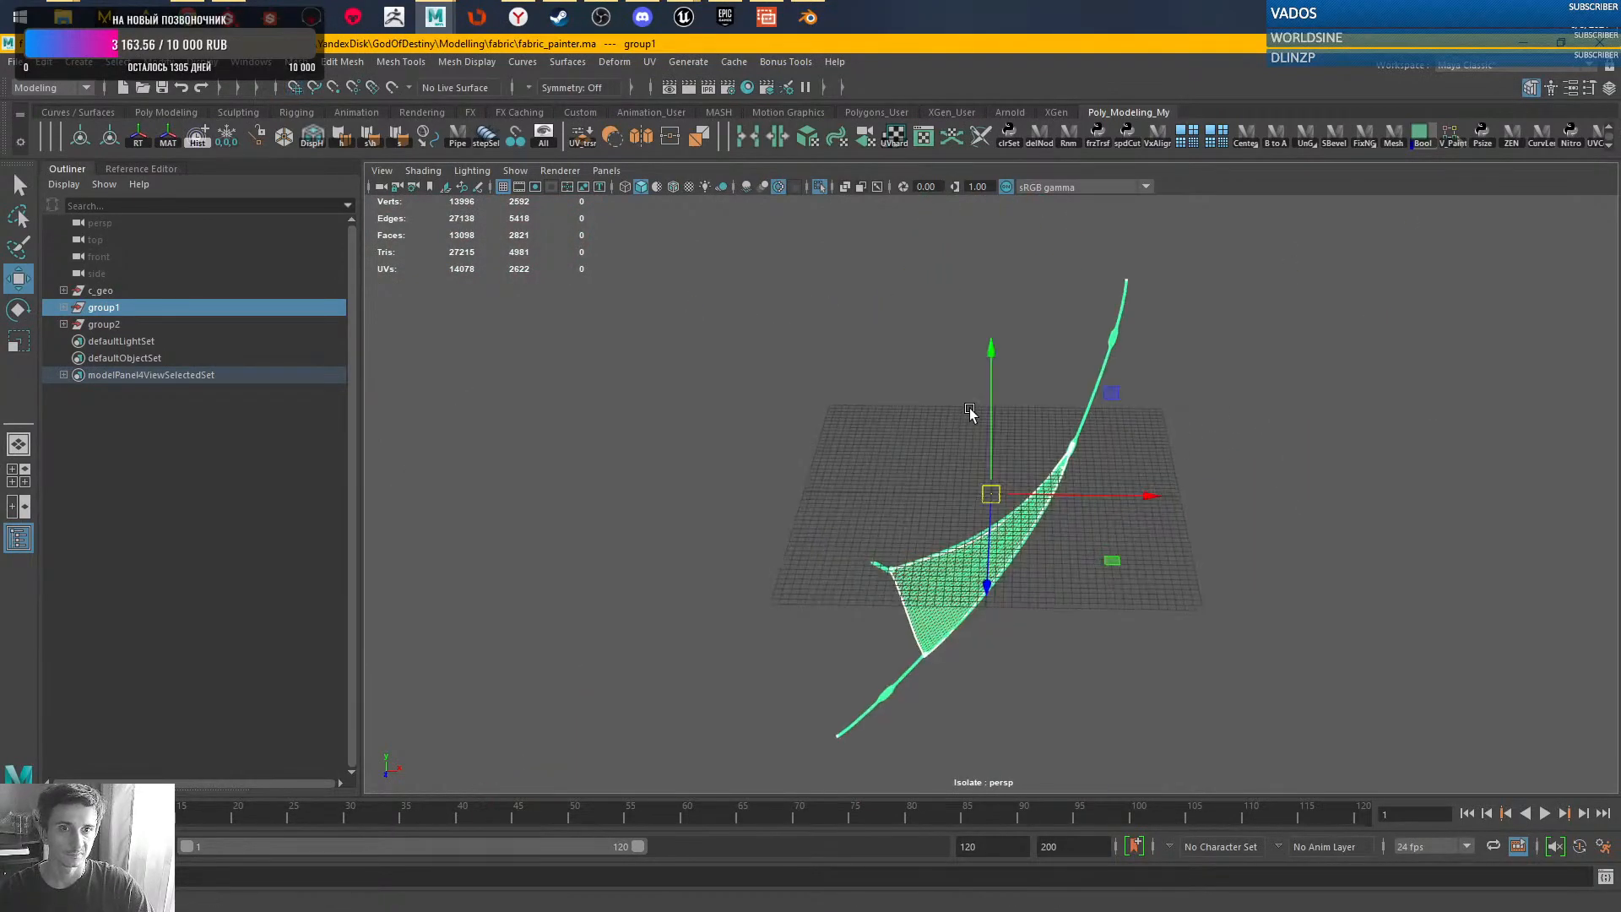
# - Export the recentred group1 as FBX over the existing fabric.fbx file
pyautogui.click(14, 62)
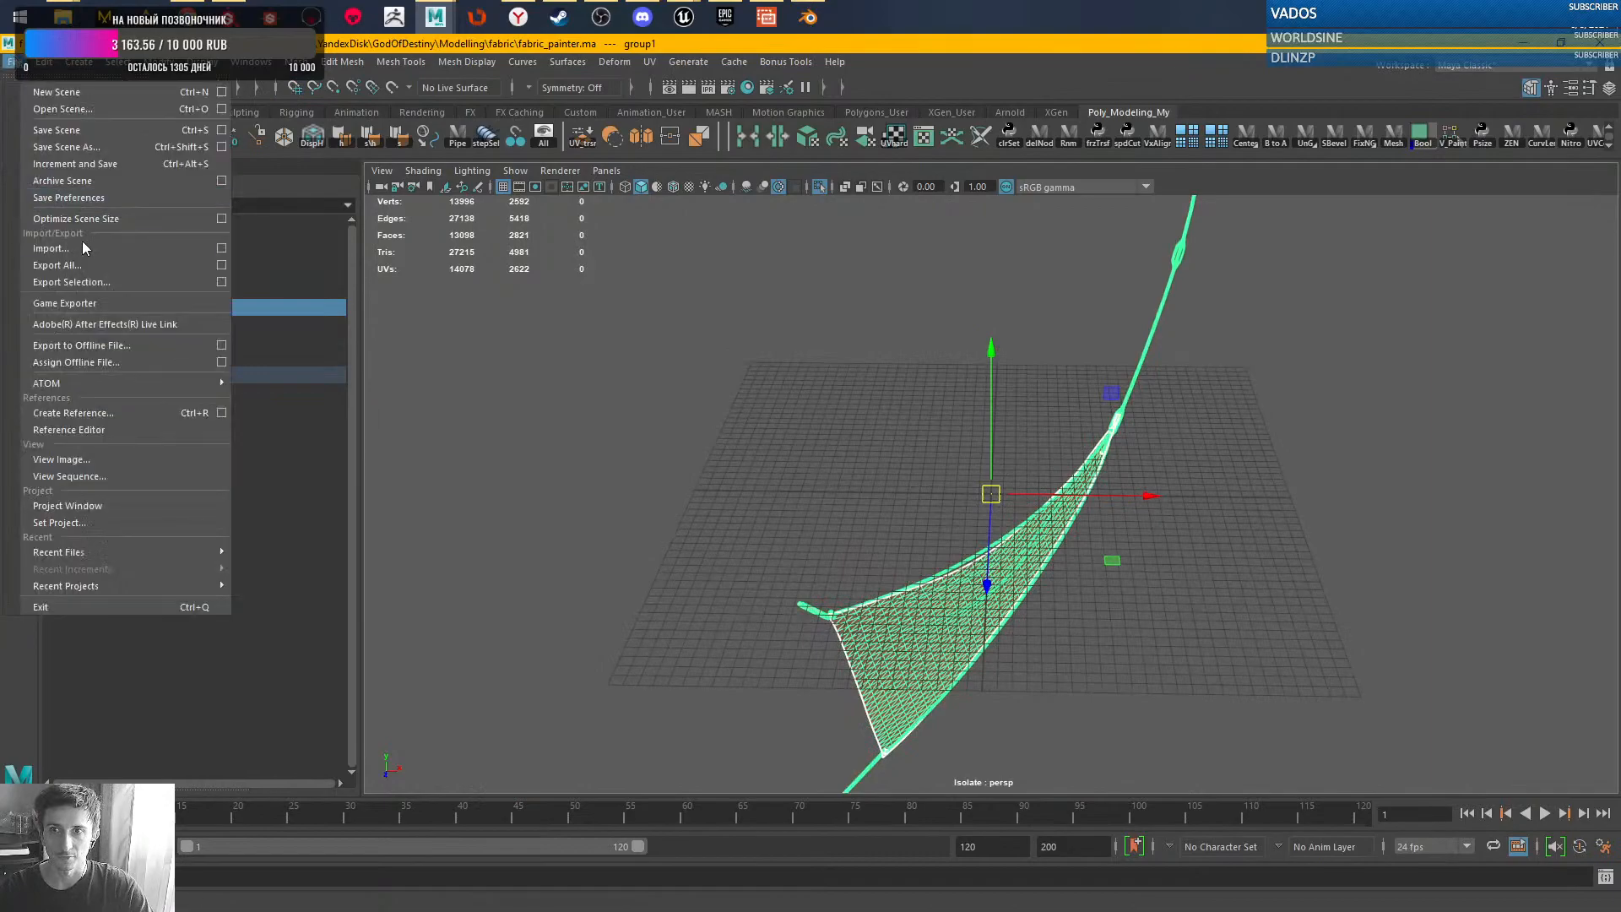
pyautogui.click(82, 285)
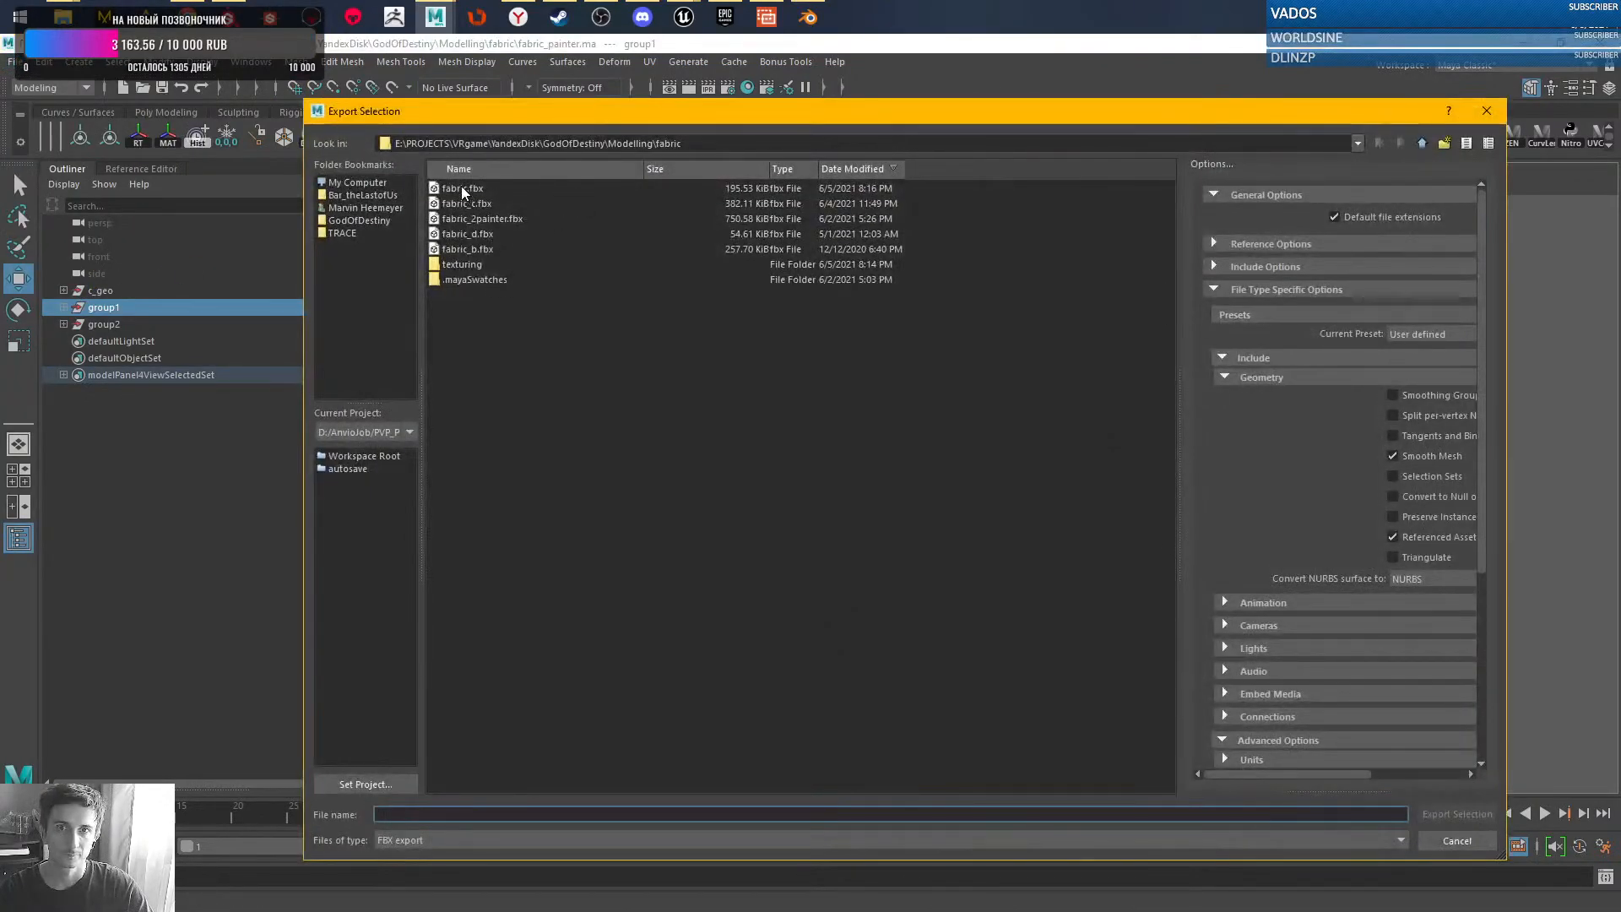
pyautogui.click(464, 189)
pyautogui.click(1456, 813)
pyautogui.click(868, 510)
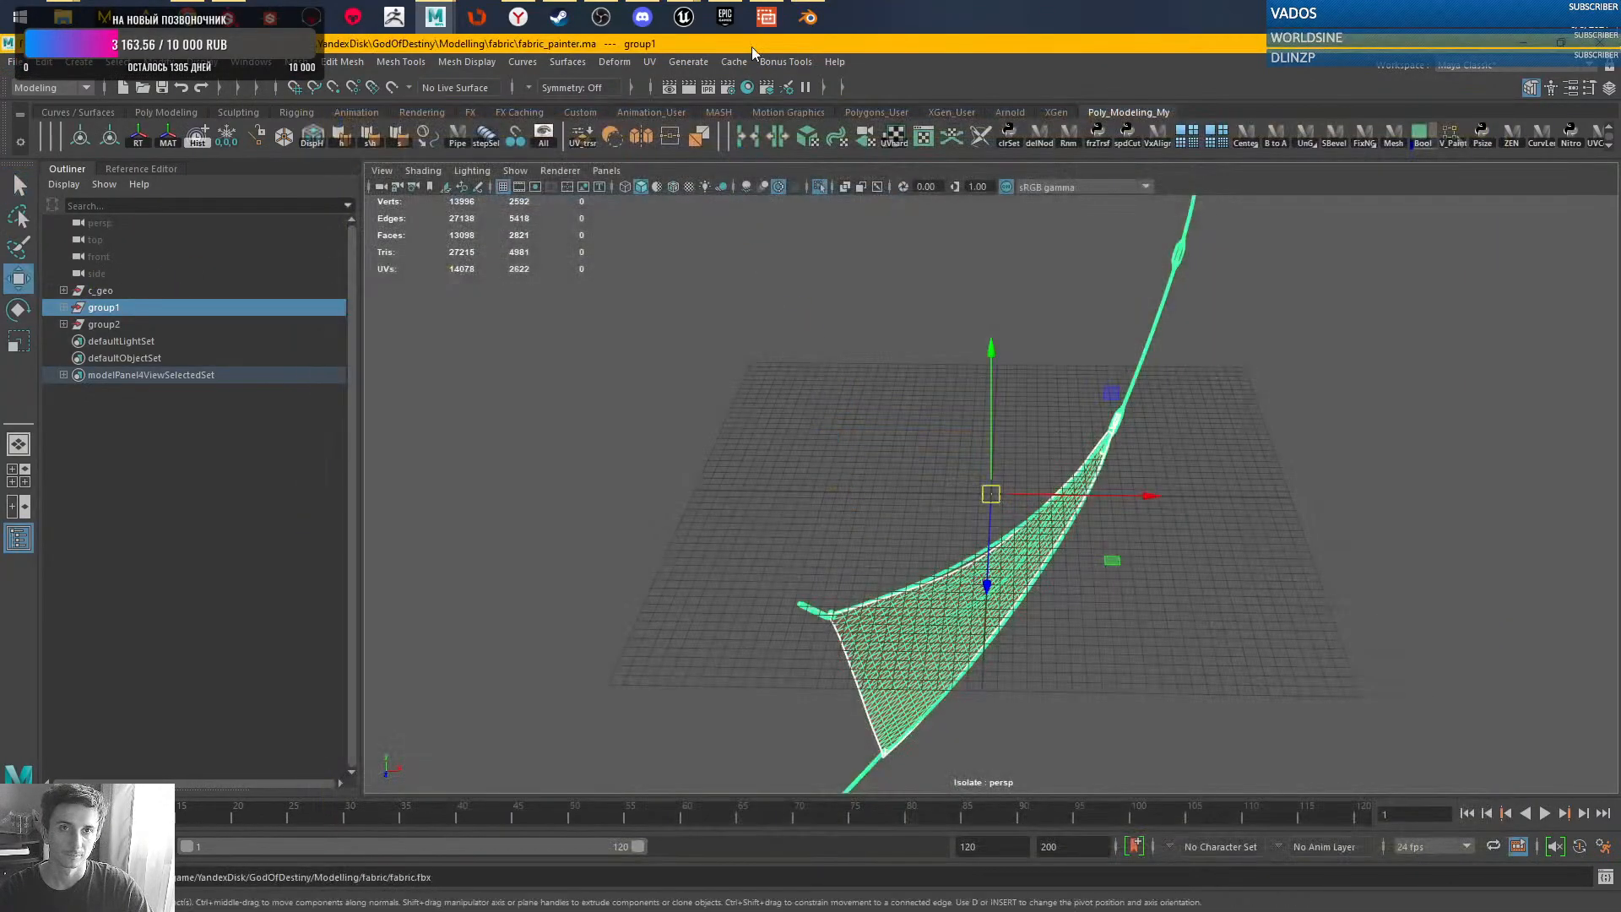
# - Switch to Unreal and reimport the fabric static mesh from the updated fabric.fbx
pyautogui.click(623, 73)
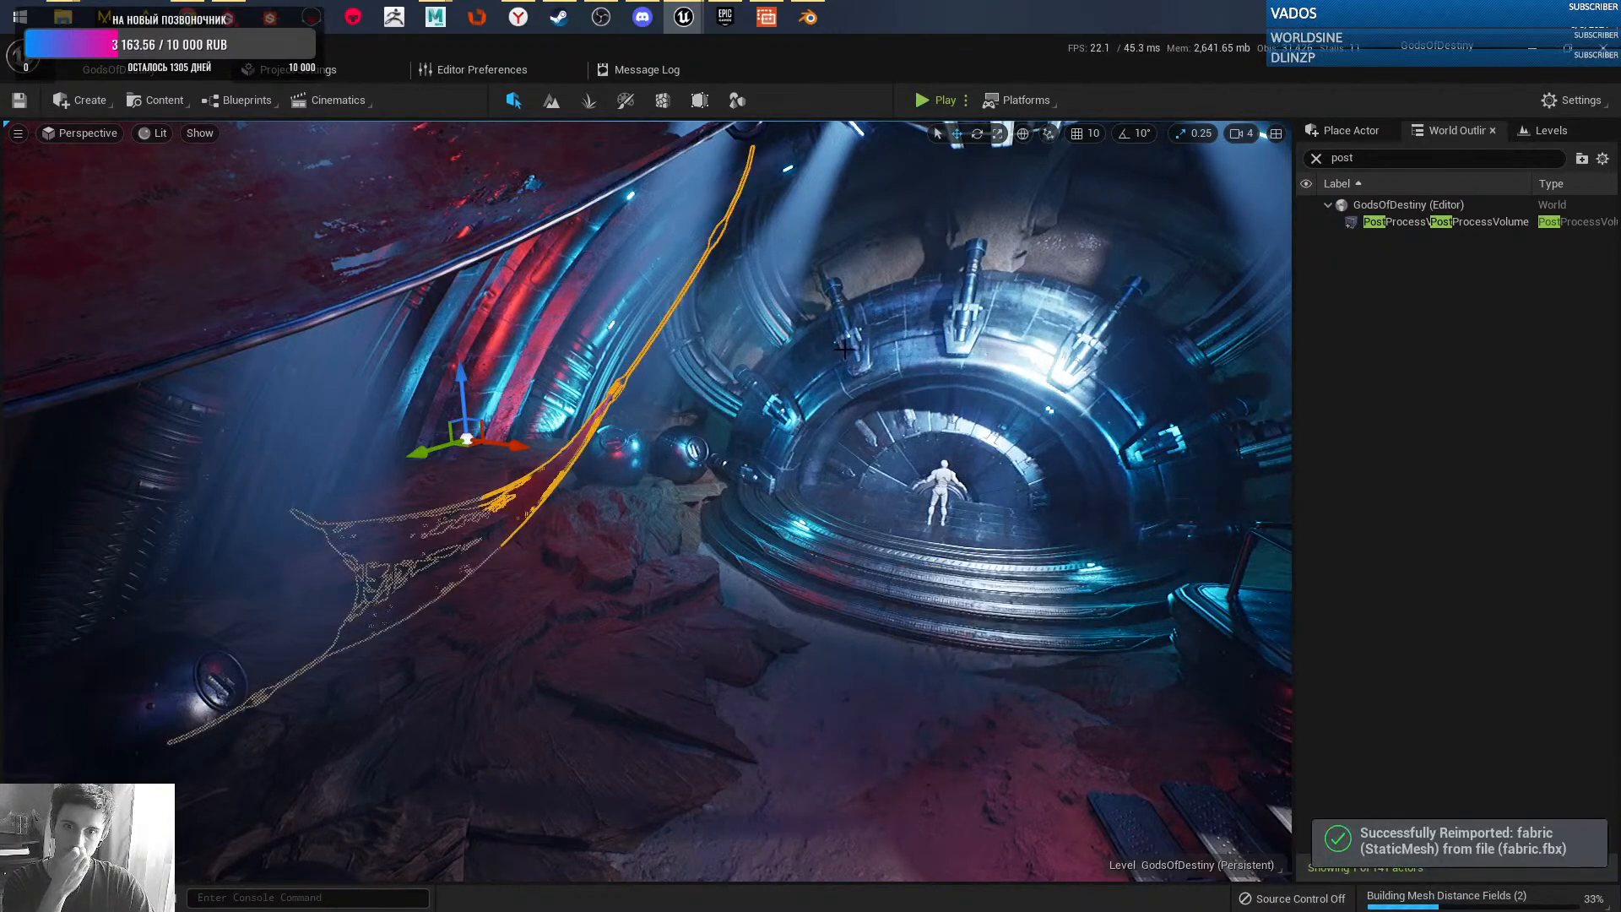
pyautogui.press('w')
pyautogui.moveTo(648, 501); pyautogui.dragTo(642, 540, button='right')
pyautogui.press('w')
pyautogui.press('s')
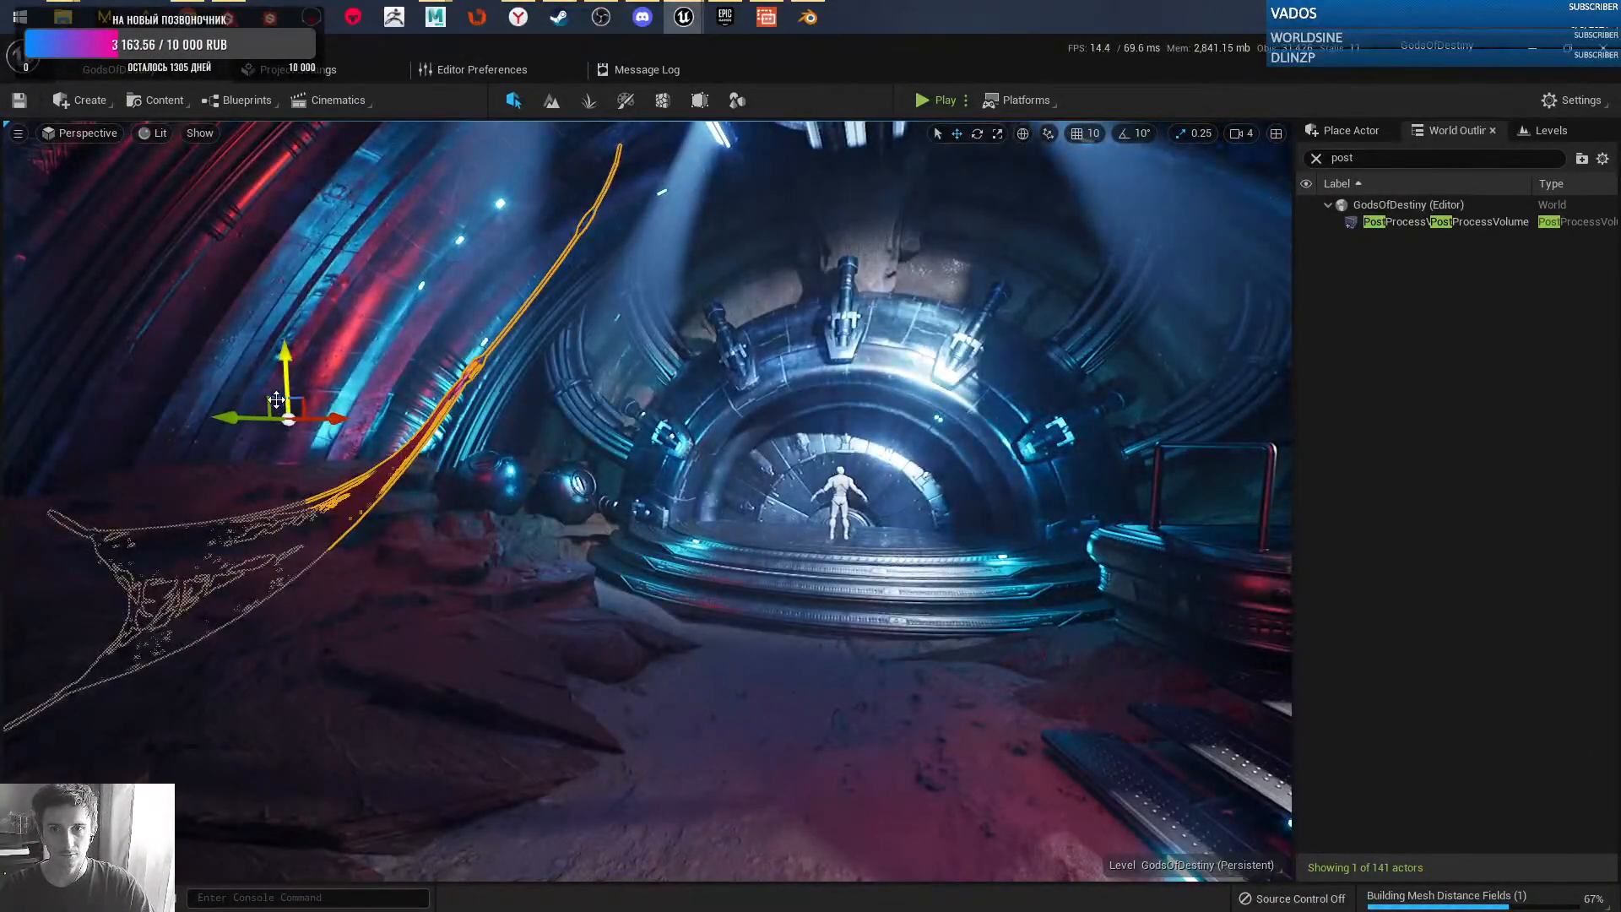
# - Raise the selected cloth off the ground so it hangs in front of the red-lit ribbed wall
pyautogui.moveTo(284, 378); pyautogui.dragTo(396, 281)
pyautogui.moveTo(588, 328); pyautogui.dragTo(549, 274, button='right')
pyautogui.moveTo(553, 428); pyautogui.dragTo(636, 445)
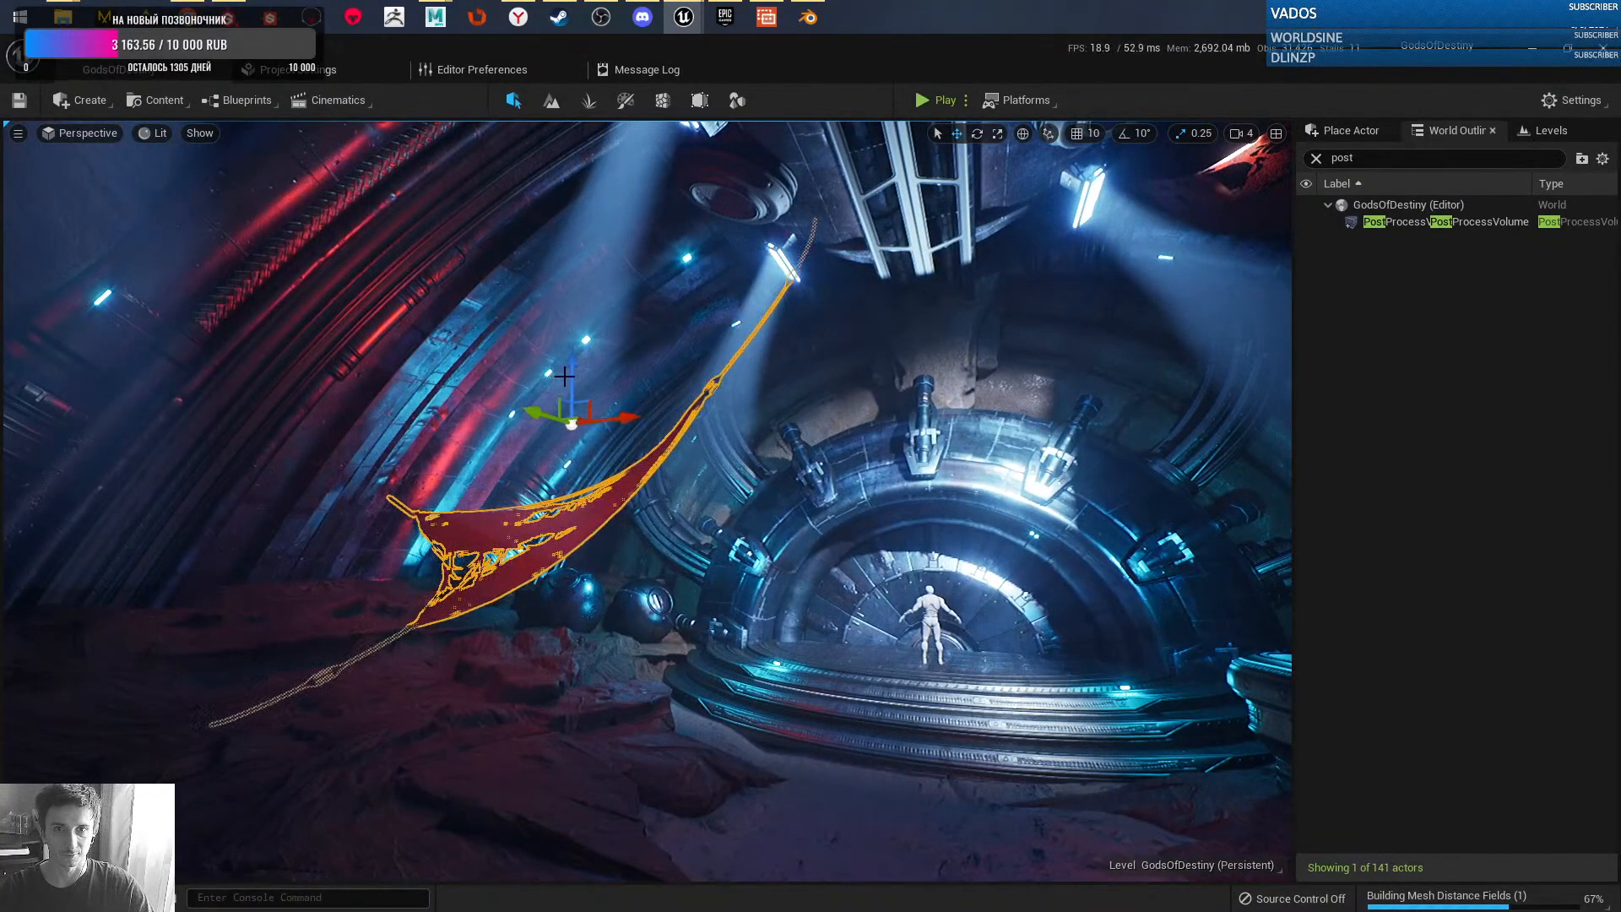
pyautogui.moveTo(574, 361); pyautogui.dragTo(597, 268)
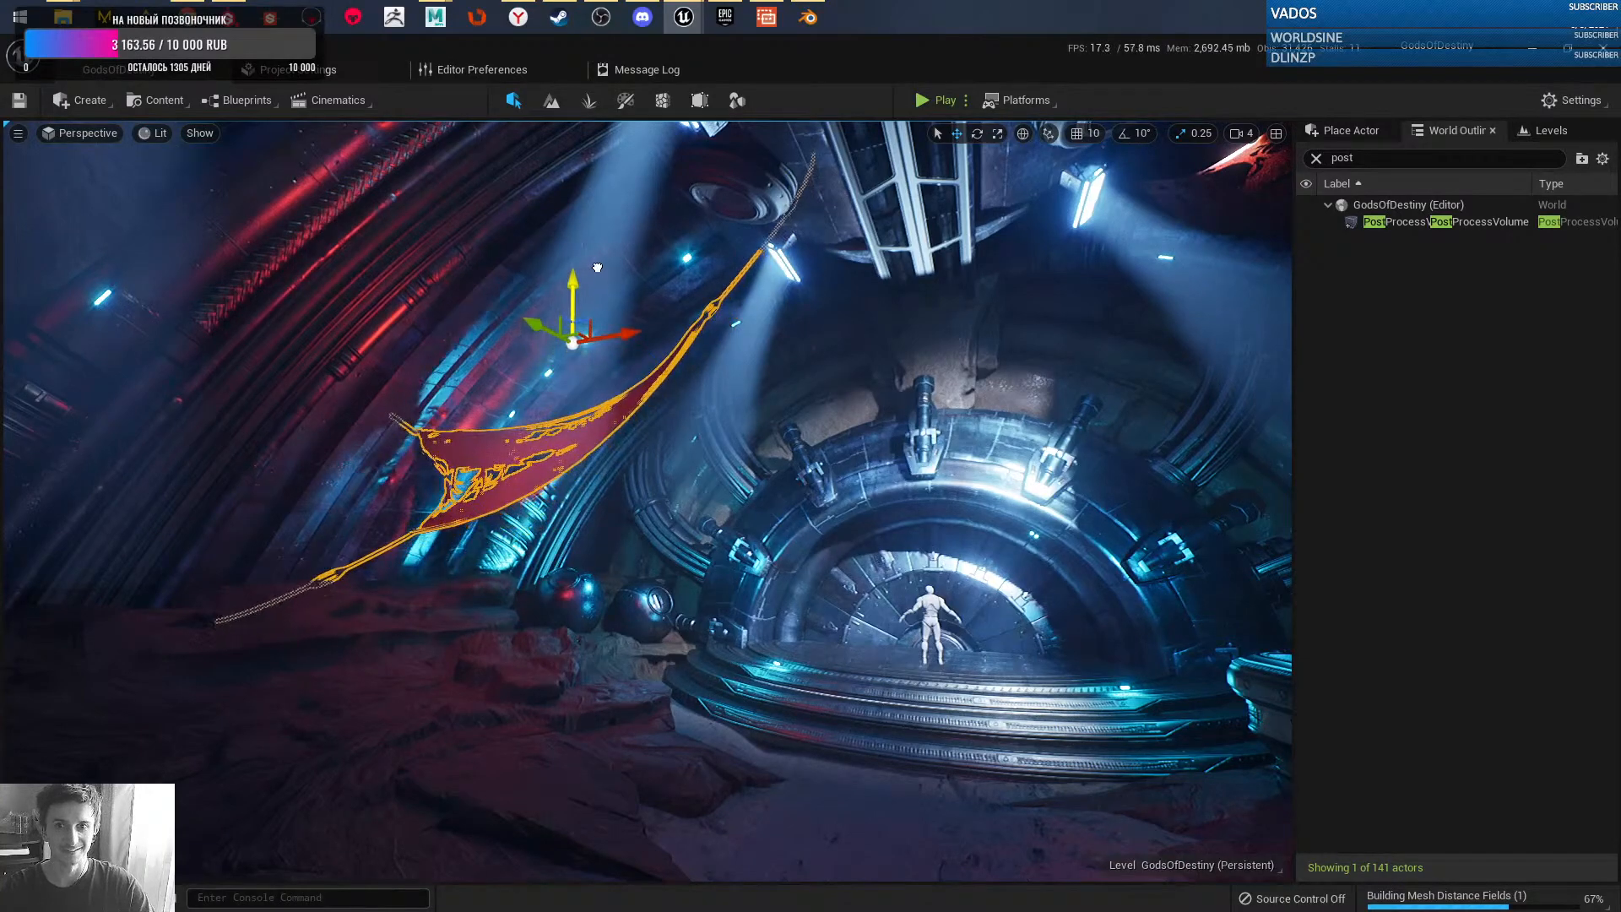
# - Rotate the hanging cloth slightly to adjust how it faces the ribbed wall
pyautogui.press('w')
pyautogui.moveTo(726, 517); pyautogui.dragTo(688, 514, button='right')
pyautogui.press('g')
pyautogui.press('g')
pyautogui.moveTo(481, 596); pyautogui.dragTo(464, 591, button='right')
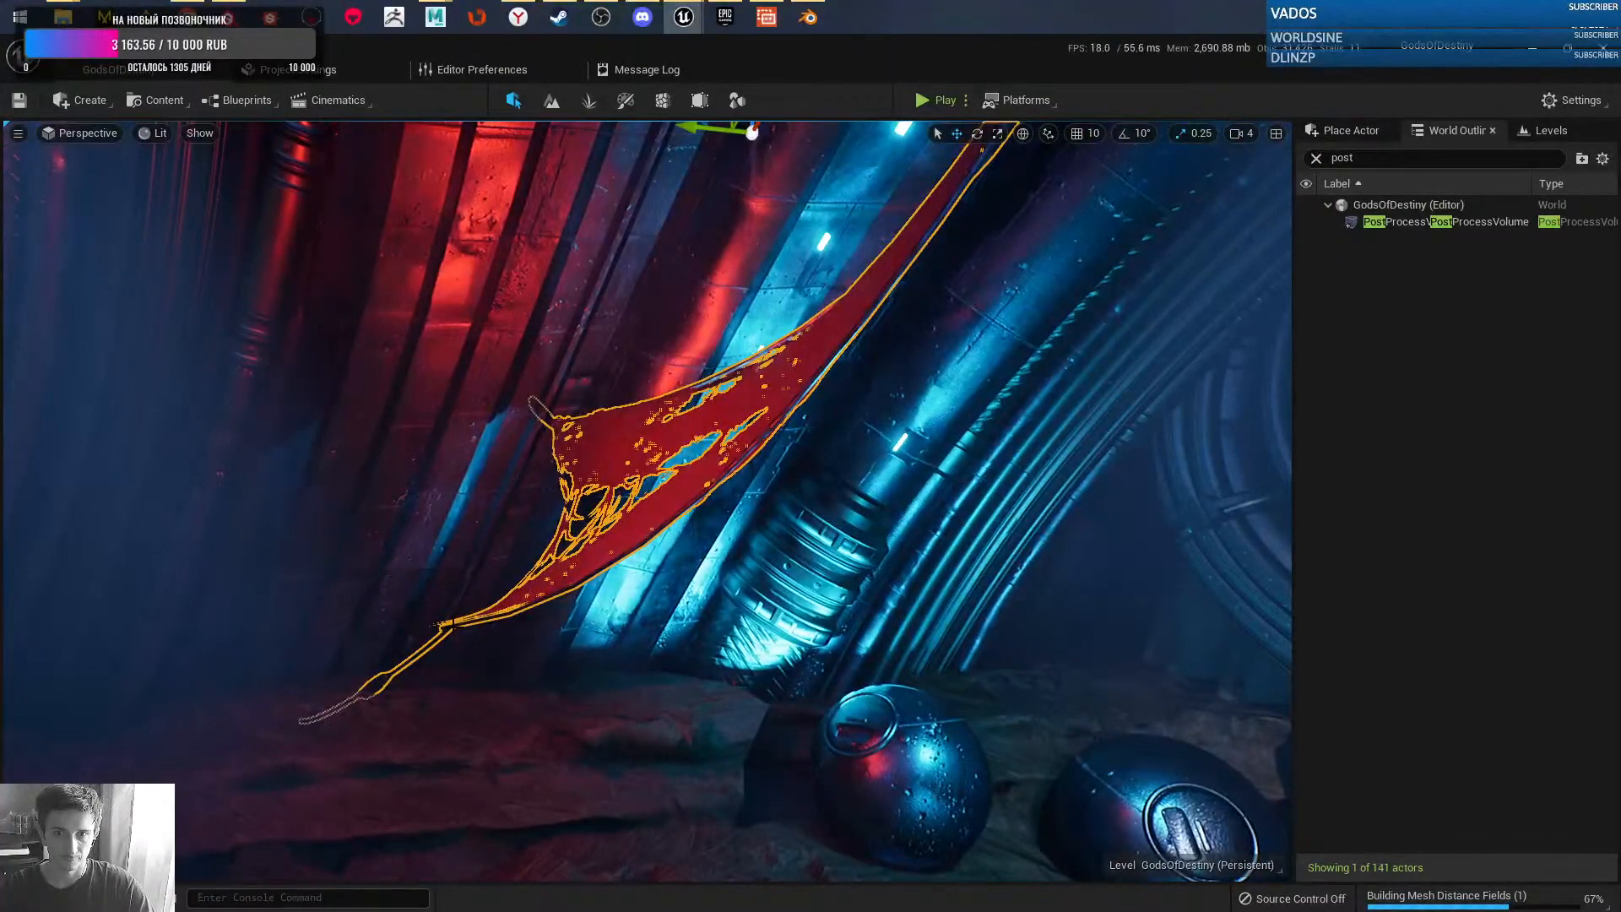
pyautogui.press('e')
pyautogui.moveTo(491, 643); pyautogui.dragTo(542, 645)
pyautogui.moveTo(542, 645); pyautogui.dragTo(839, 648, button='right')
# - Check the cloth from saved cameras 1, 2 and 3, and shift it slightly along the red axis toward the portal
pyautogui.press('1')
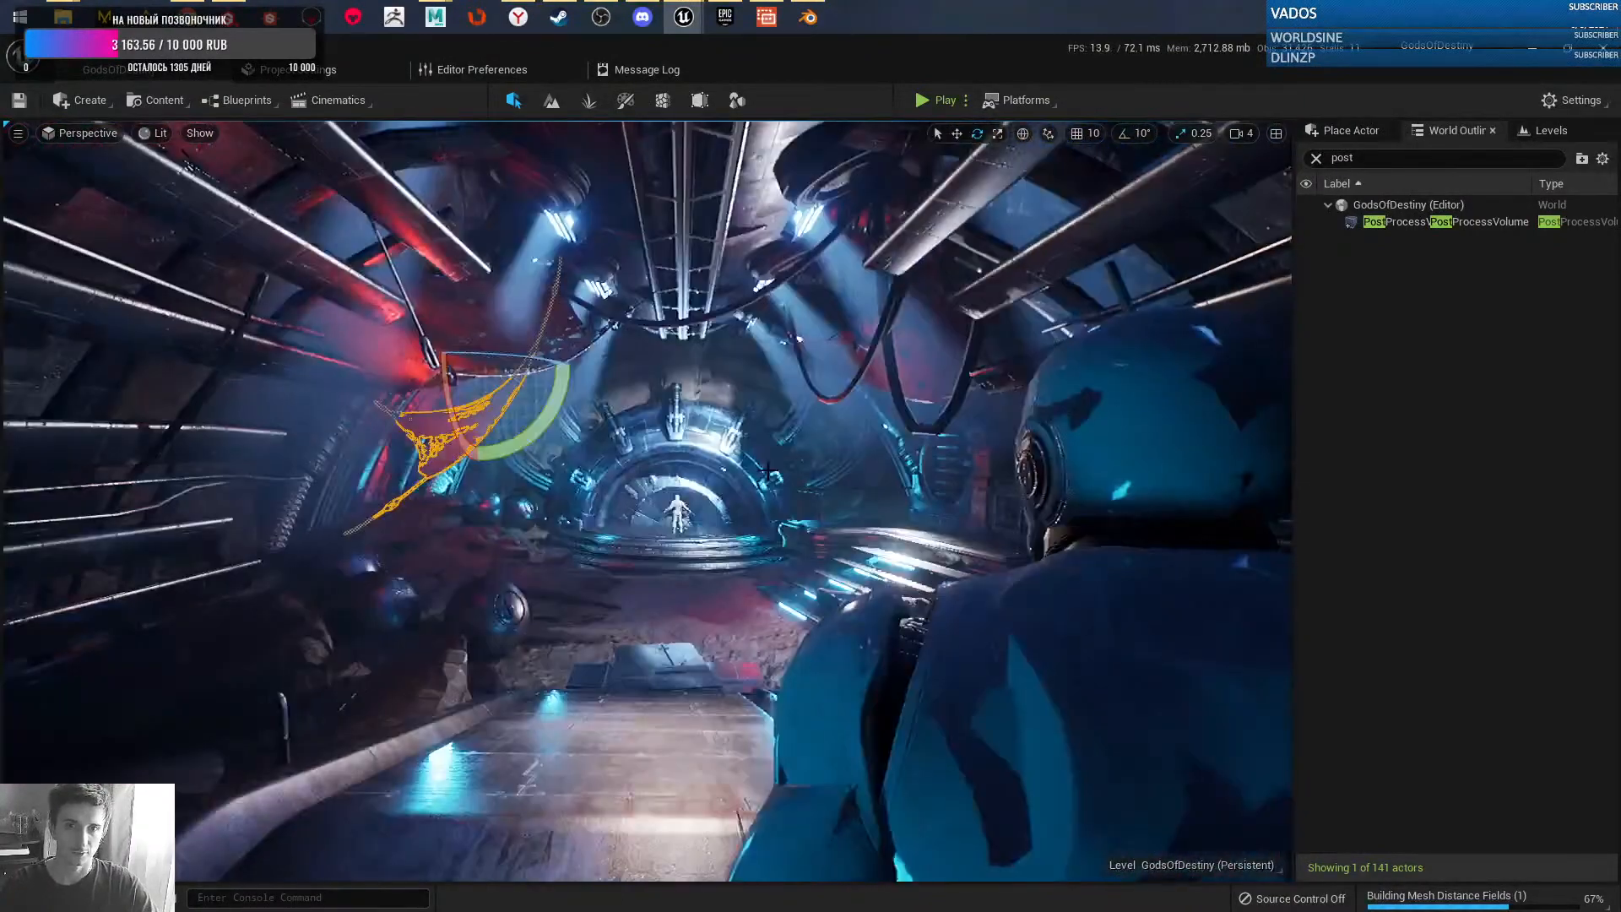
pyautogui.press('2')
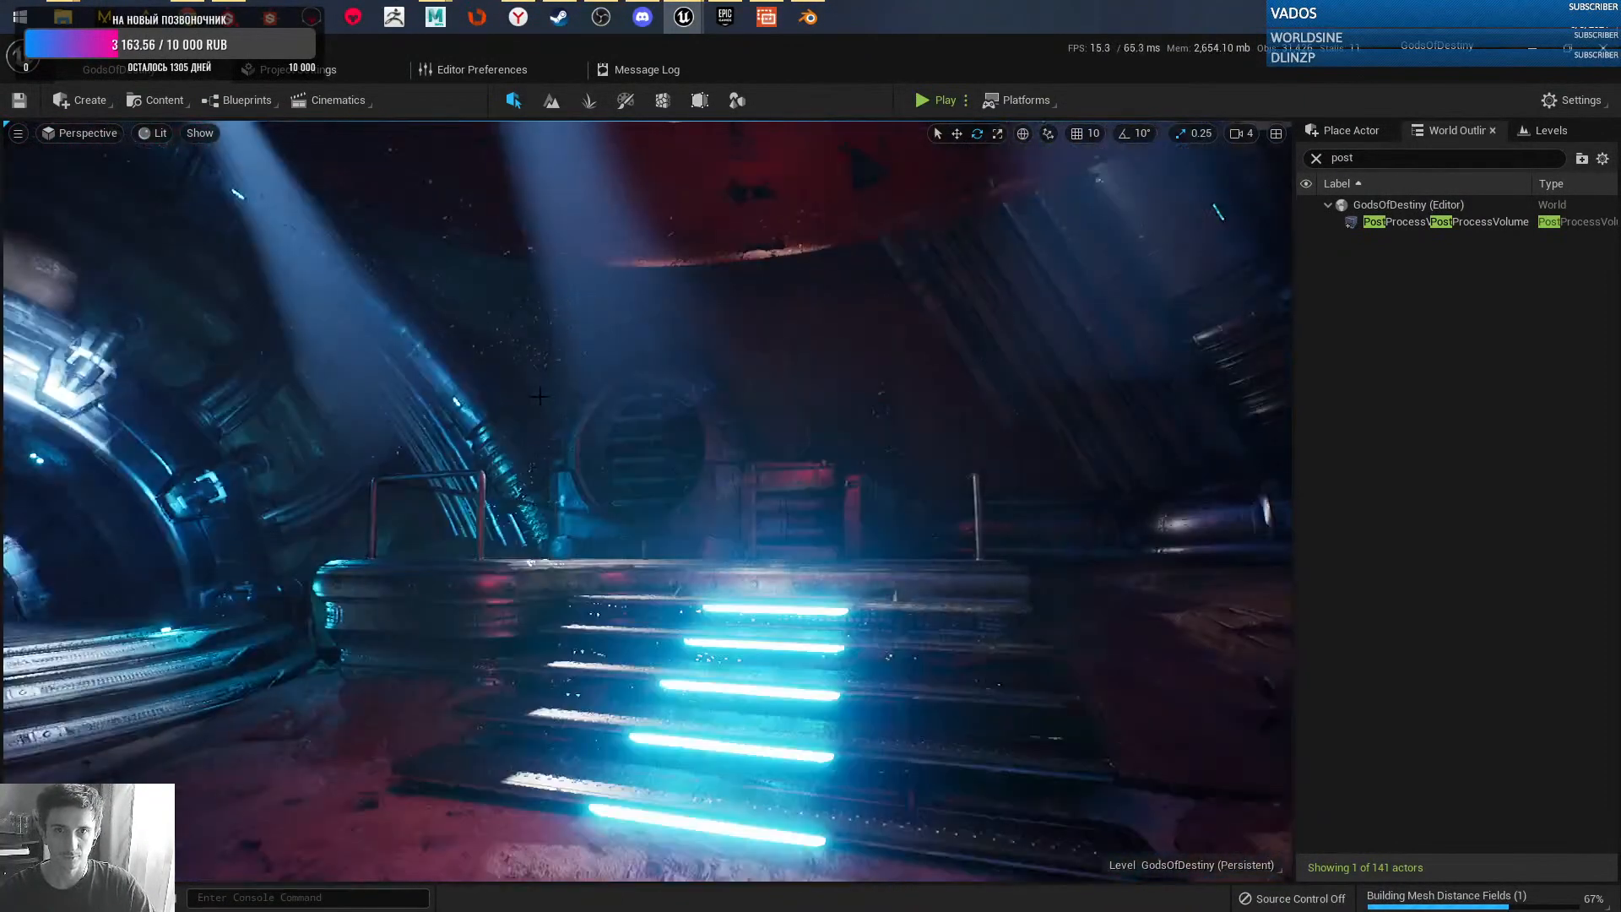
pyautogui.press('3')
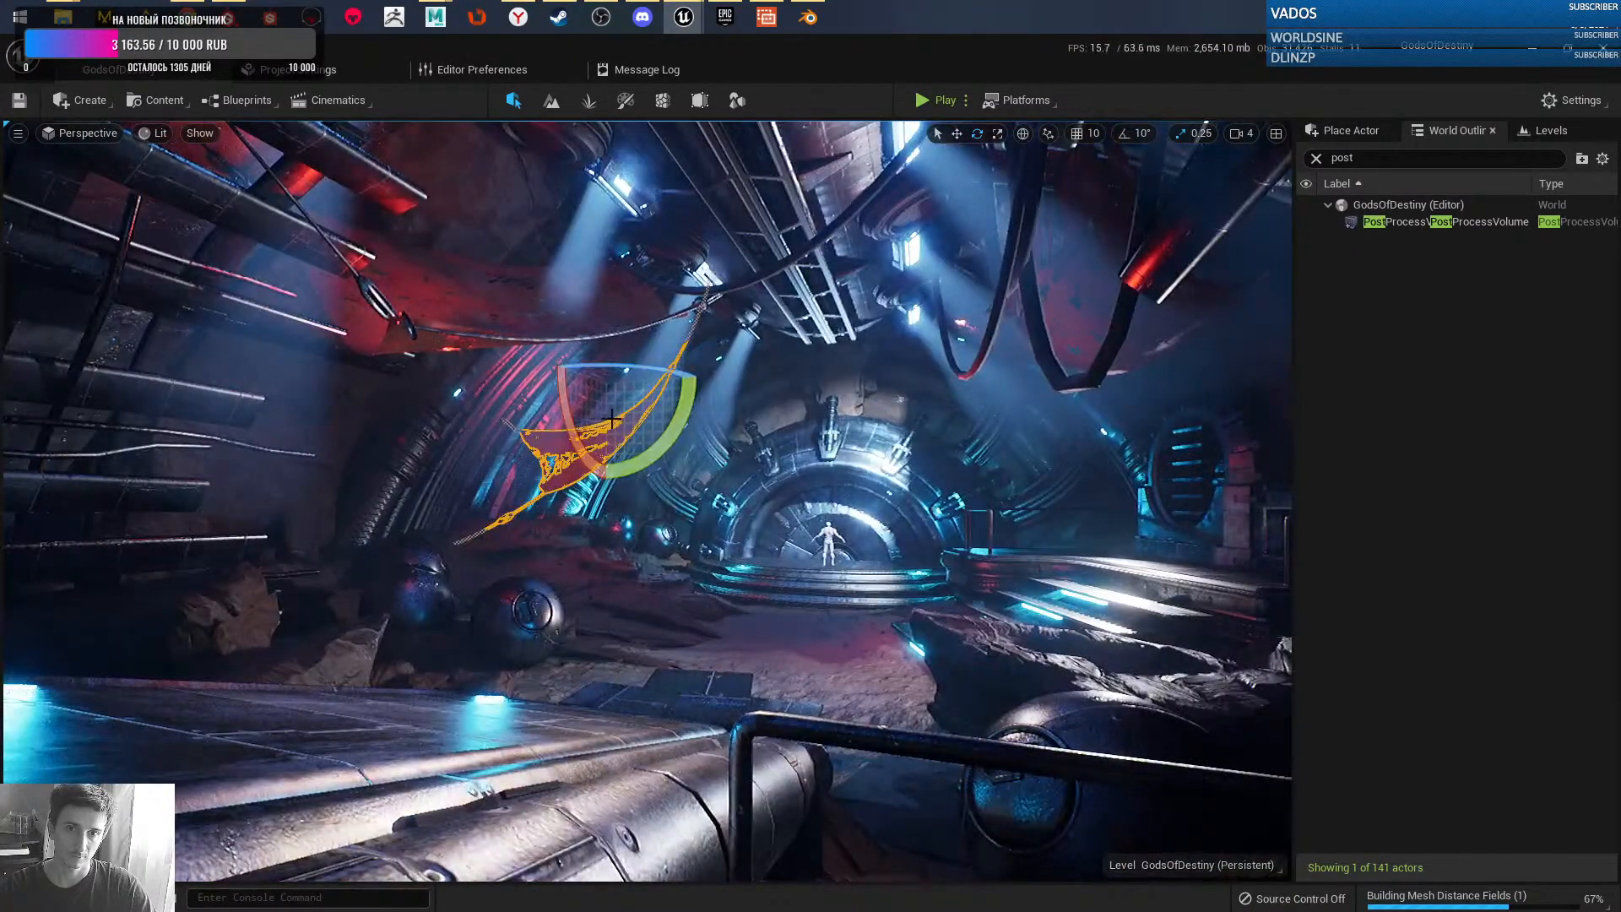
pyautogui.press('w')
pyautogui.moveTo(674, 377); pyautogui.dragTo(697, 378)
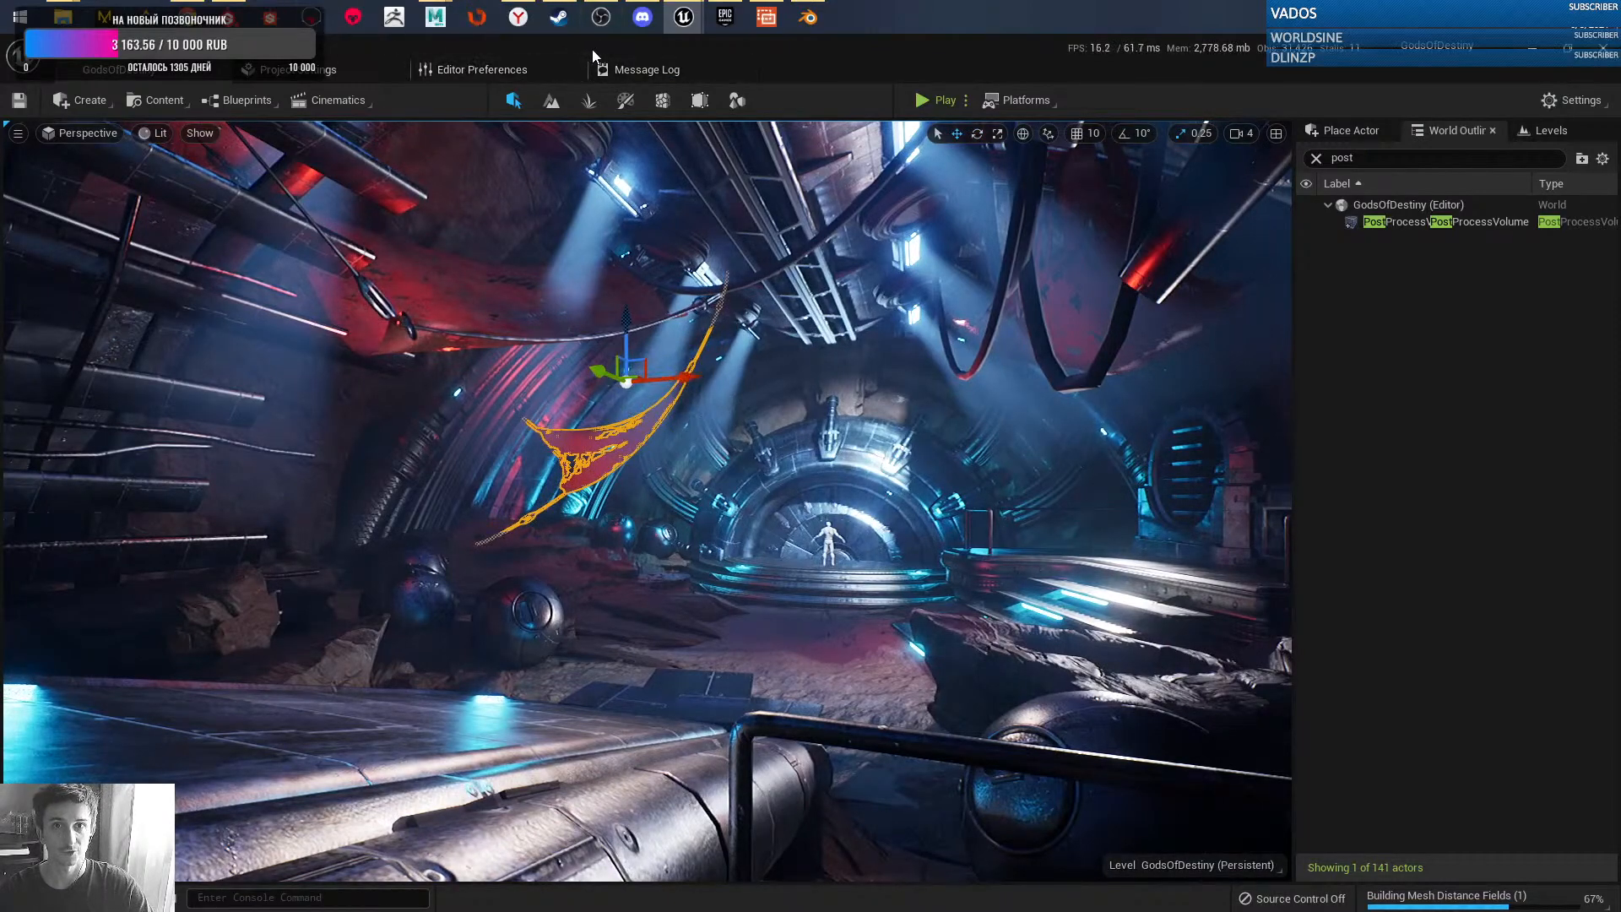
# - Launch Photoshop, open the recent Youtube_Stream_screen.psd and show only Layer 43
pyautogui.moveTo(603, 20)
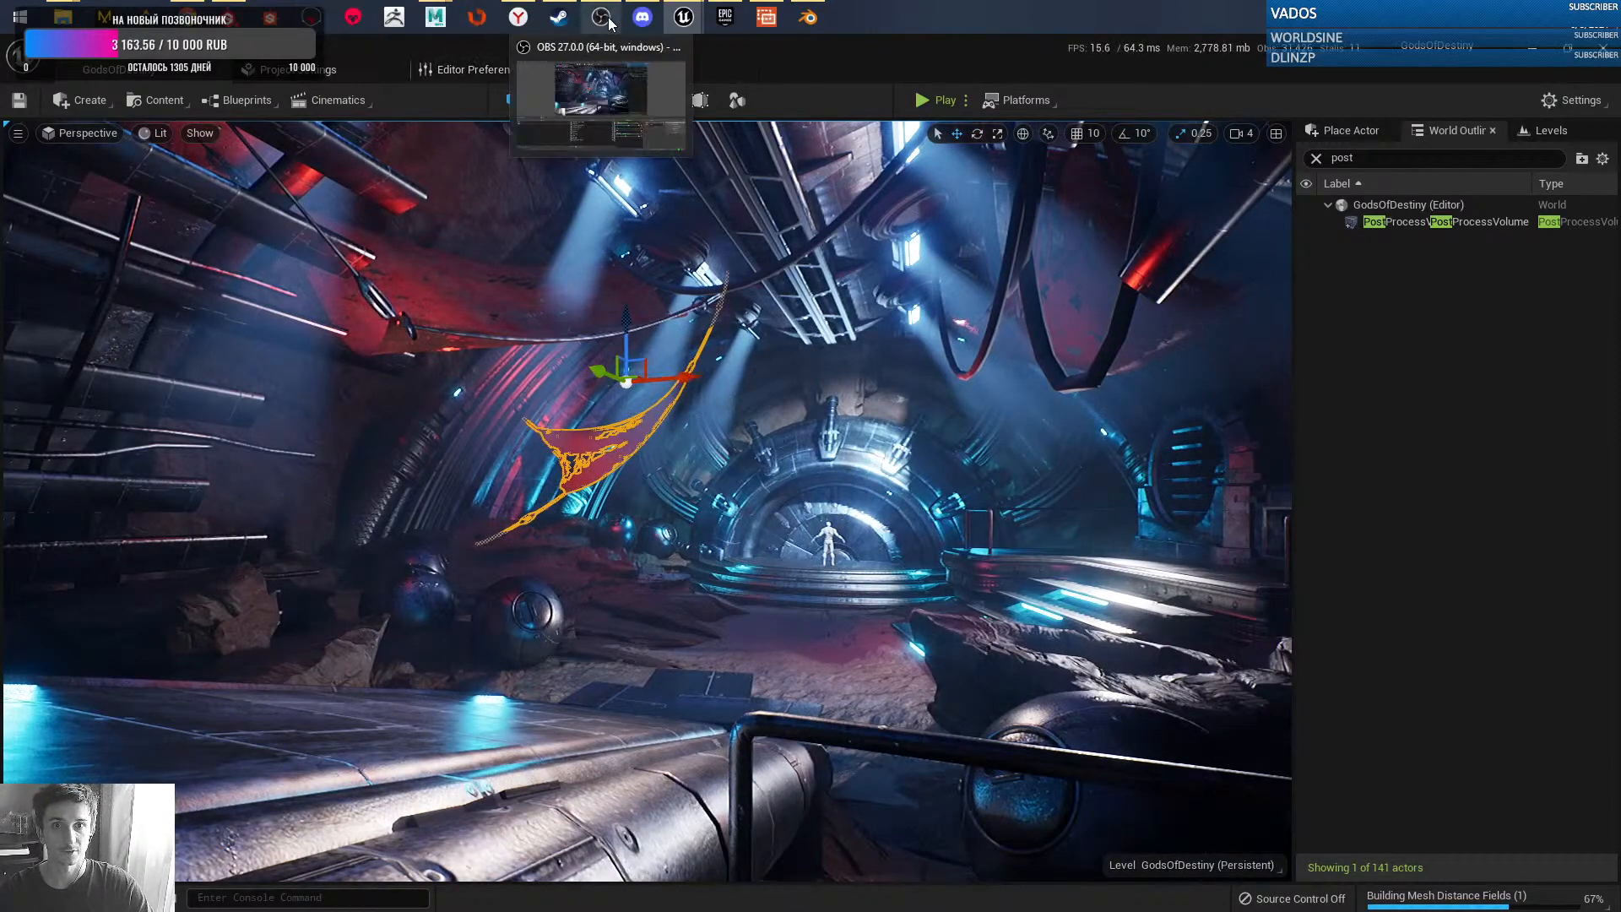
pyautogui.click(20, 10)
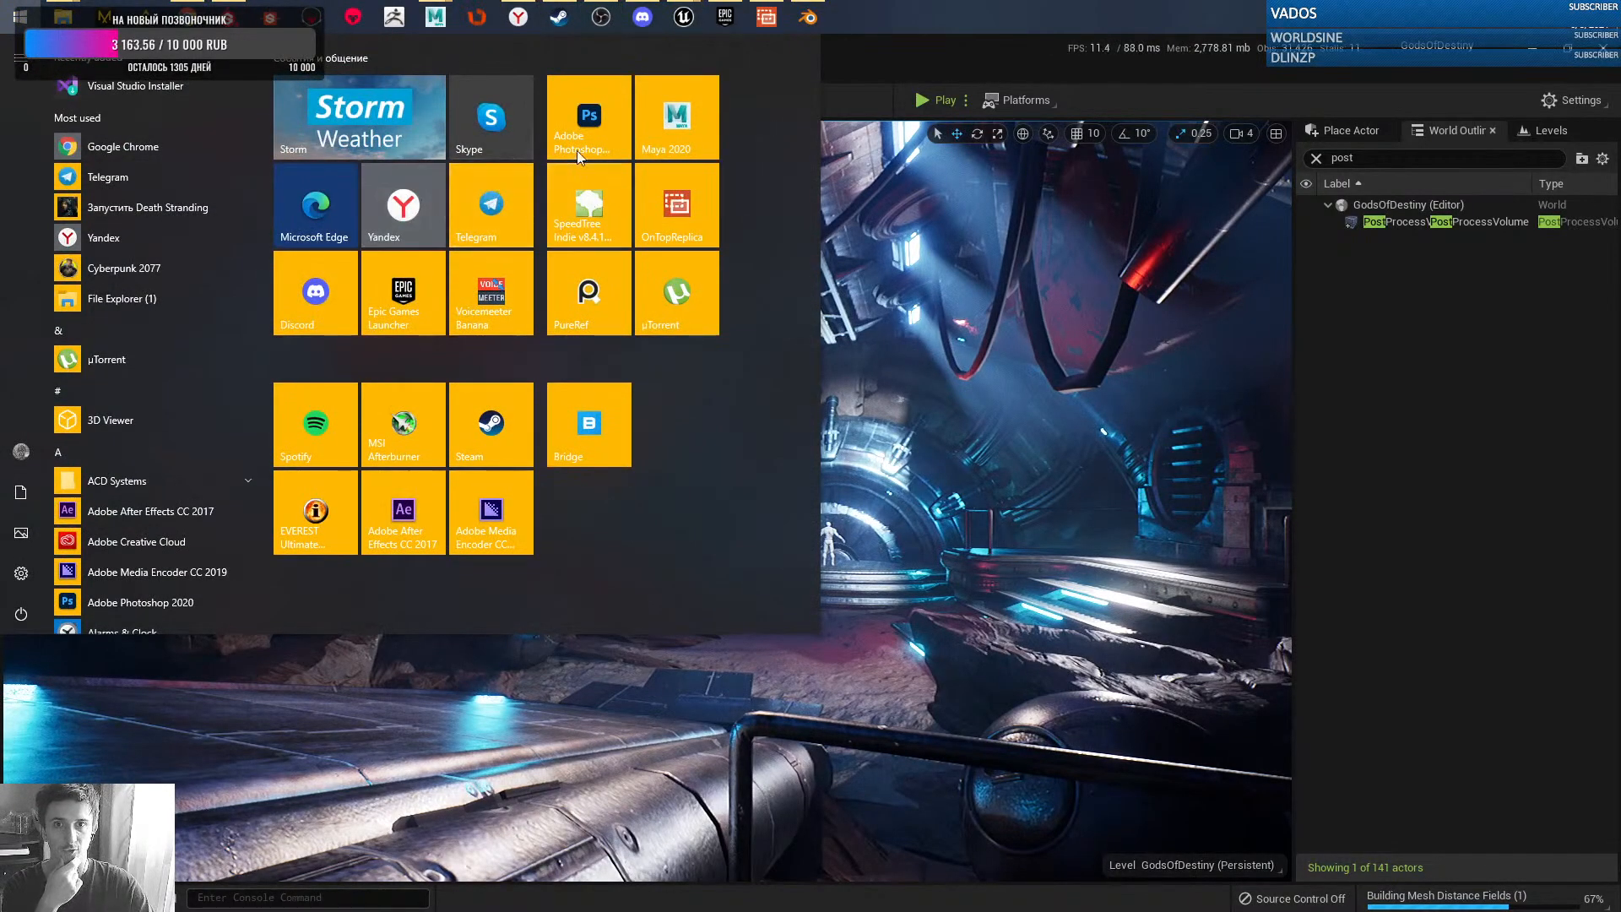
pyautogui.click(589, 118)
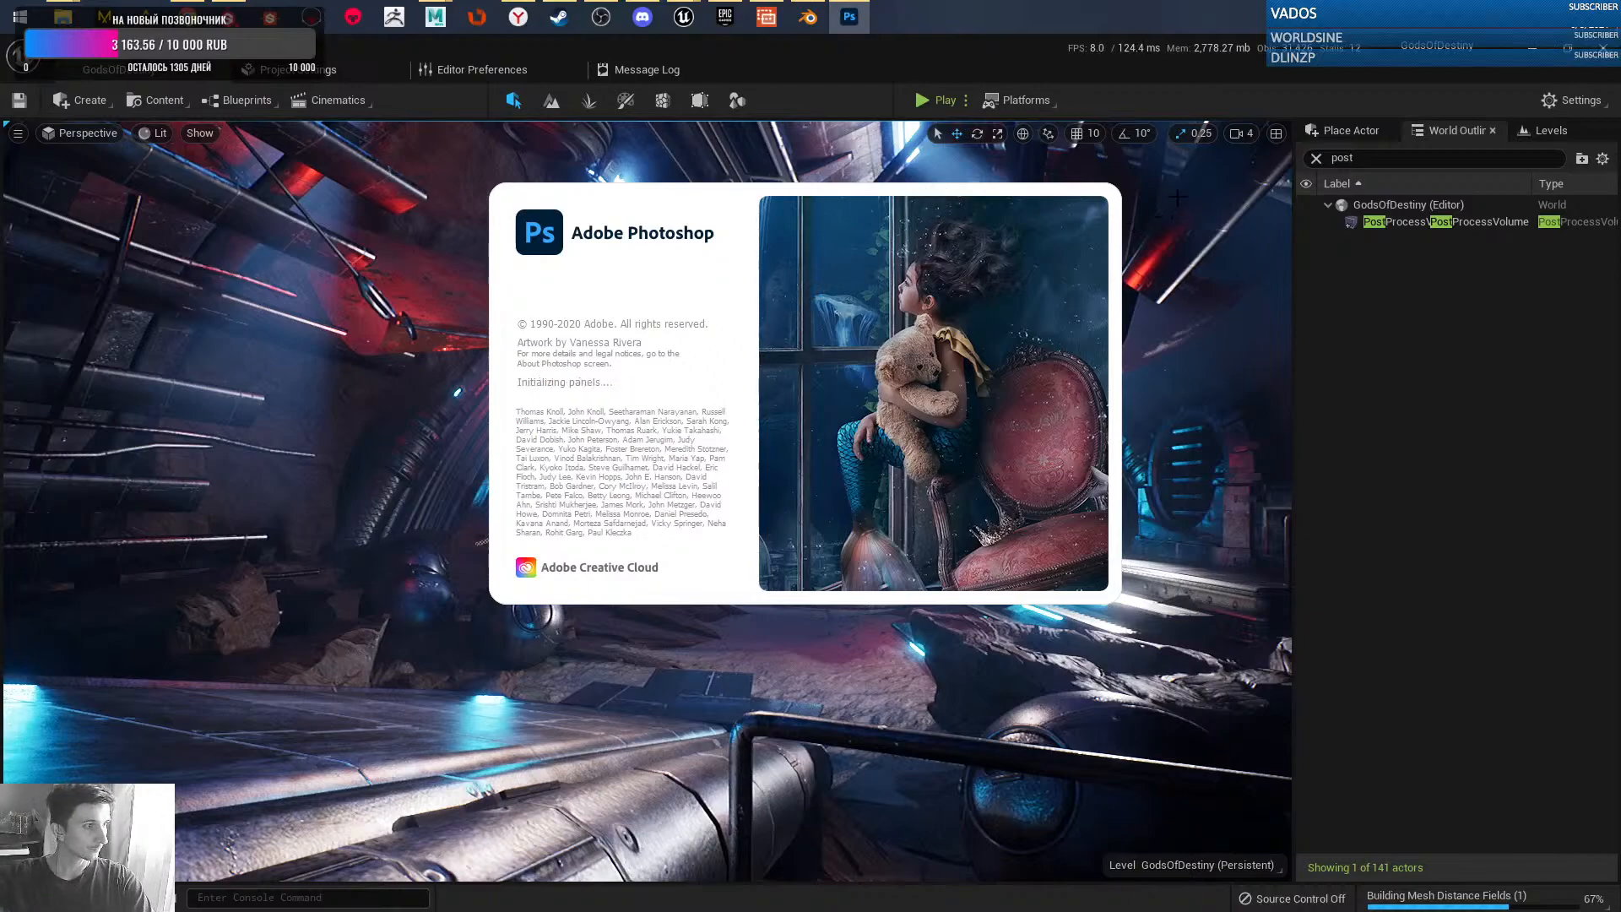
pyautogui.click(1521, 30)
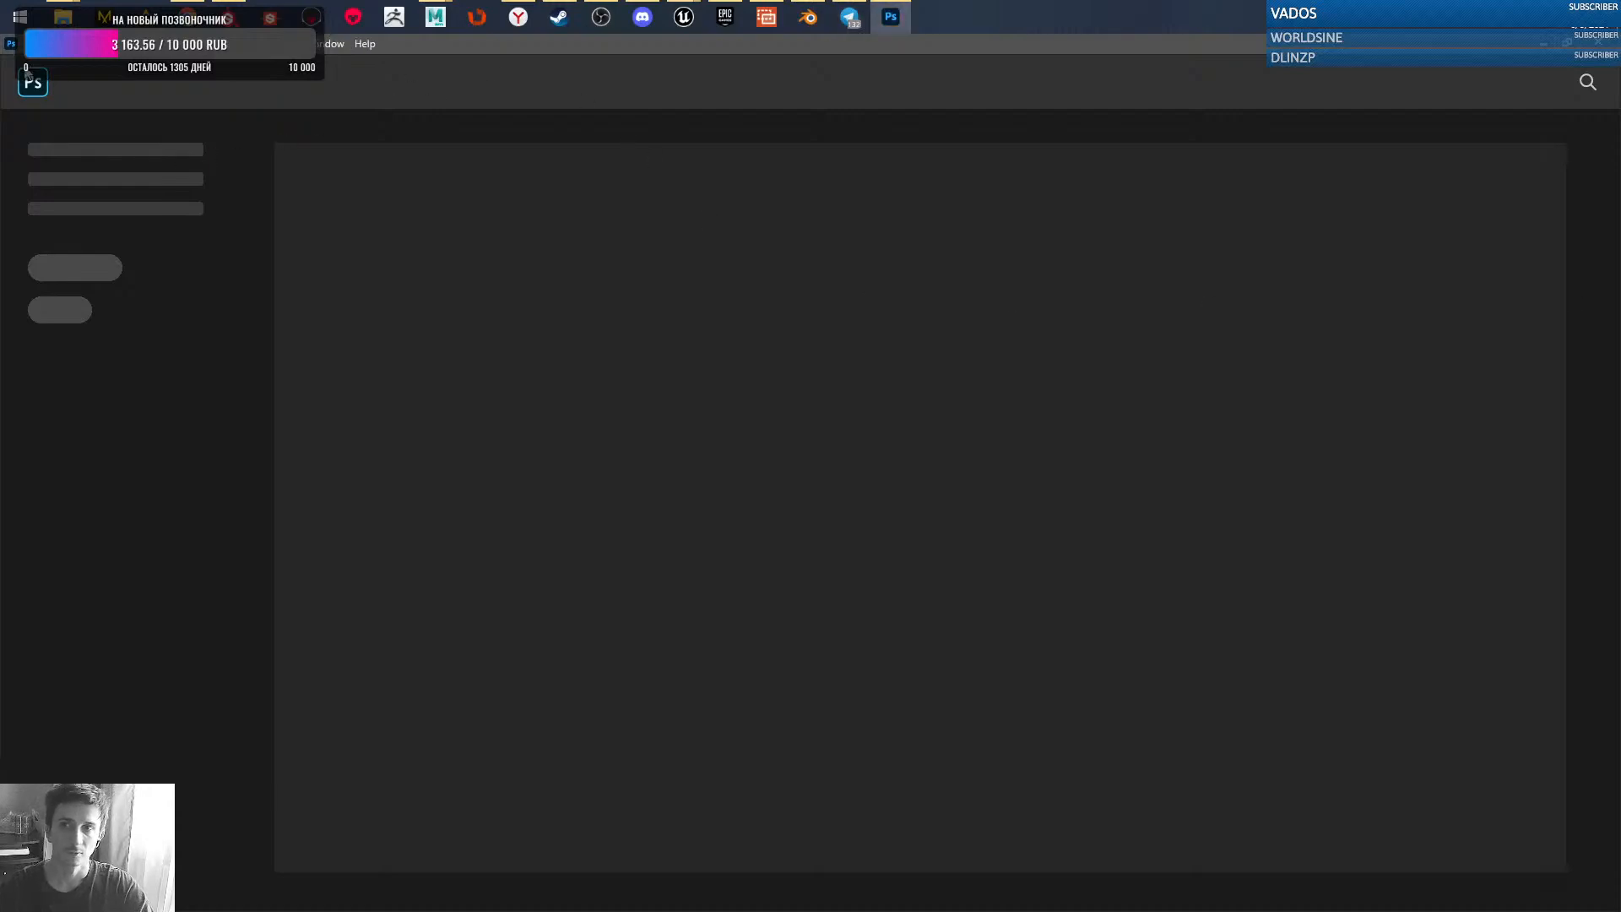
pyautogui.click(30, 44)
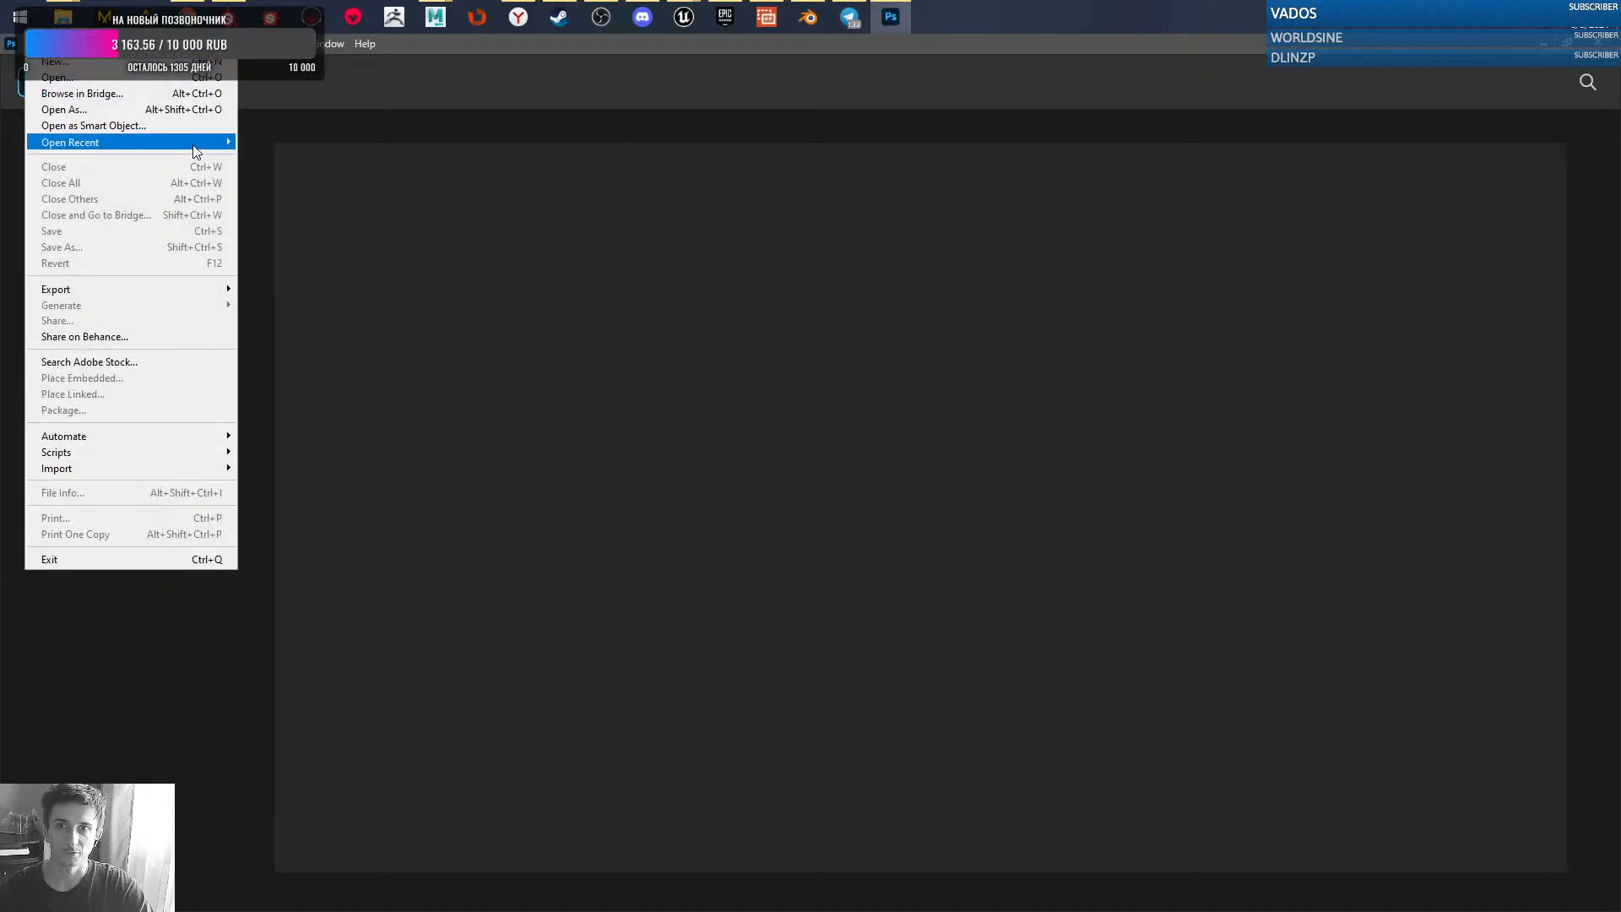
pyautogui.moveTo(197, 143)
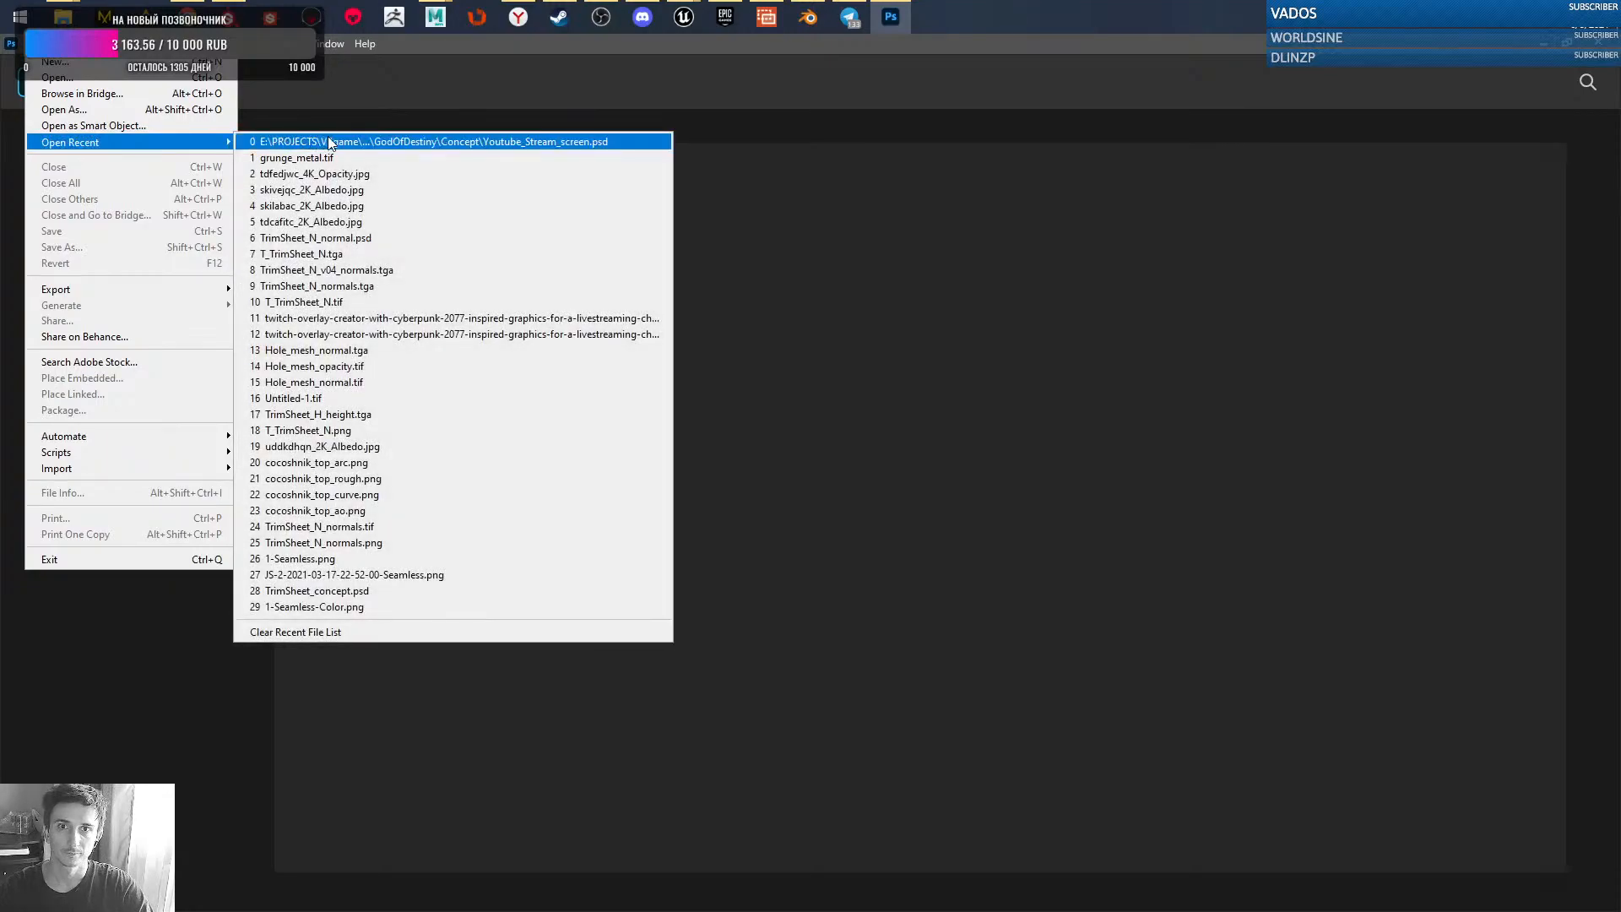
pyautogui.click(364, 145)
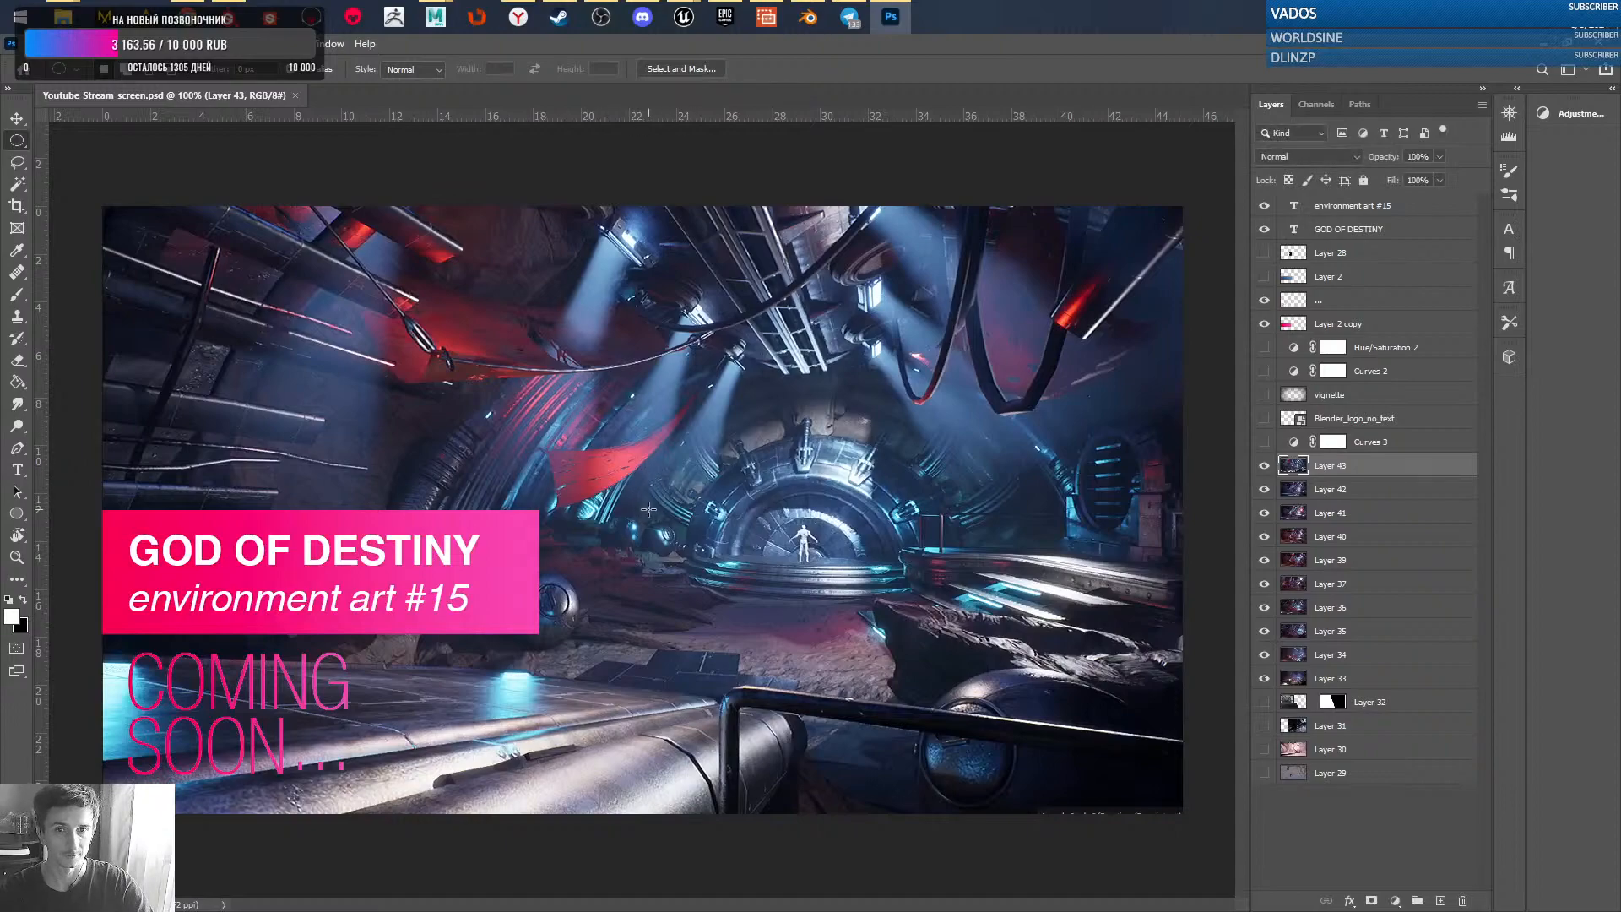
pyautogui.keyDown('alt'); pyautogui.click(1264, 465); pyautogui.keyUp('alt')
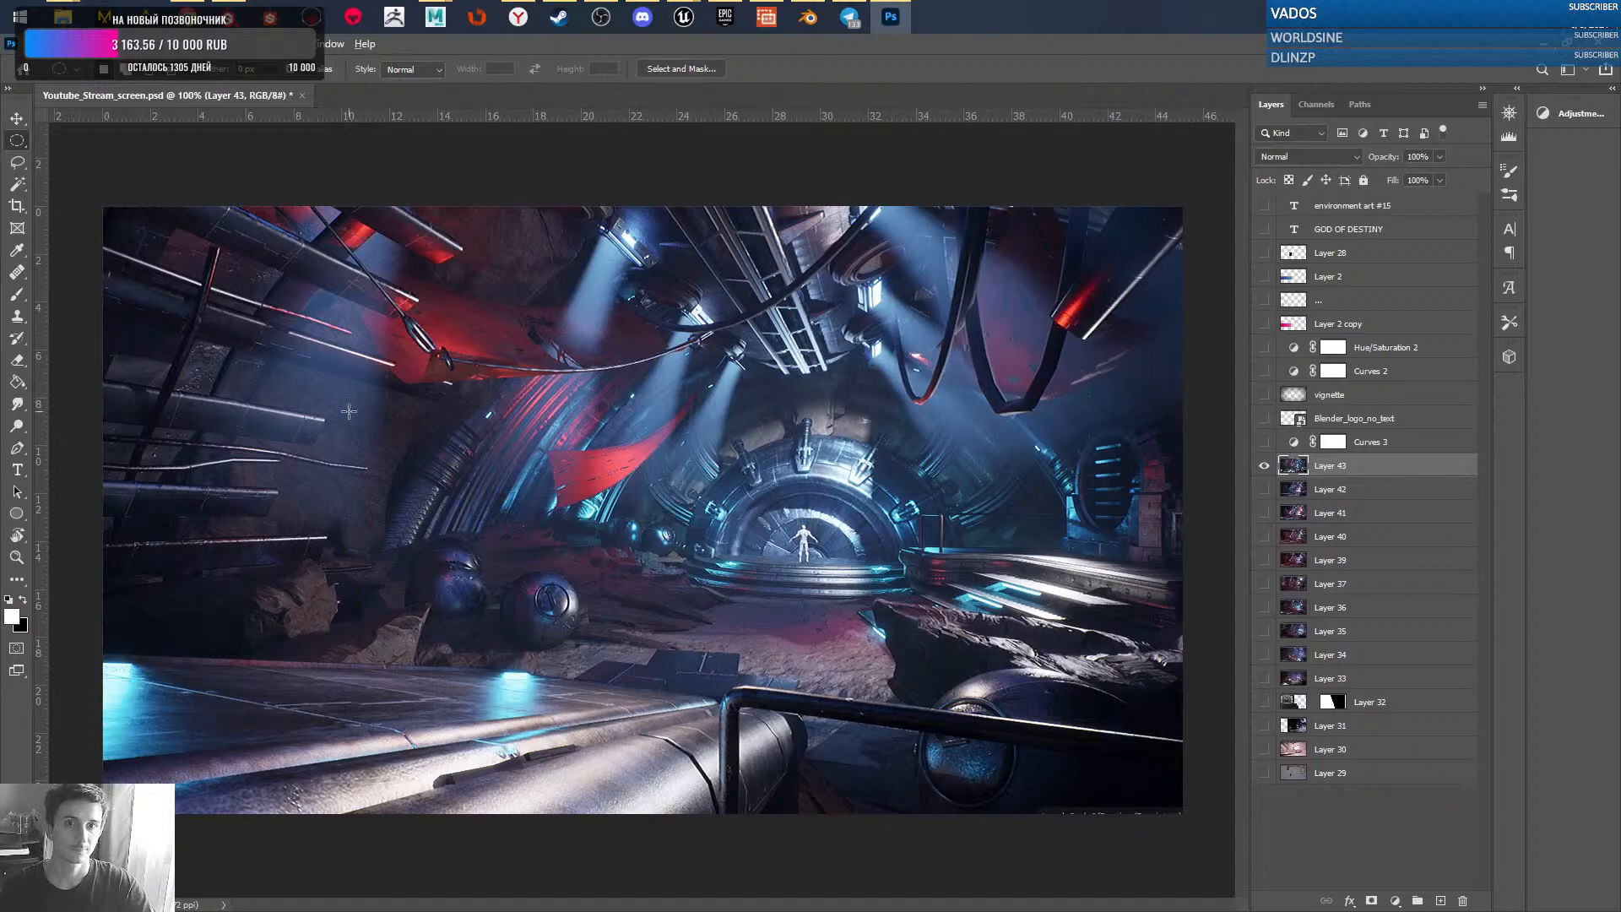
# - Switch to Unreal and check the progress of the mesh distance field build
pyautogui.click(1195, 6)
pyautogui.click(1545, 47)
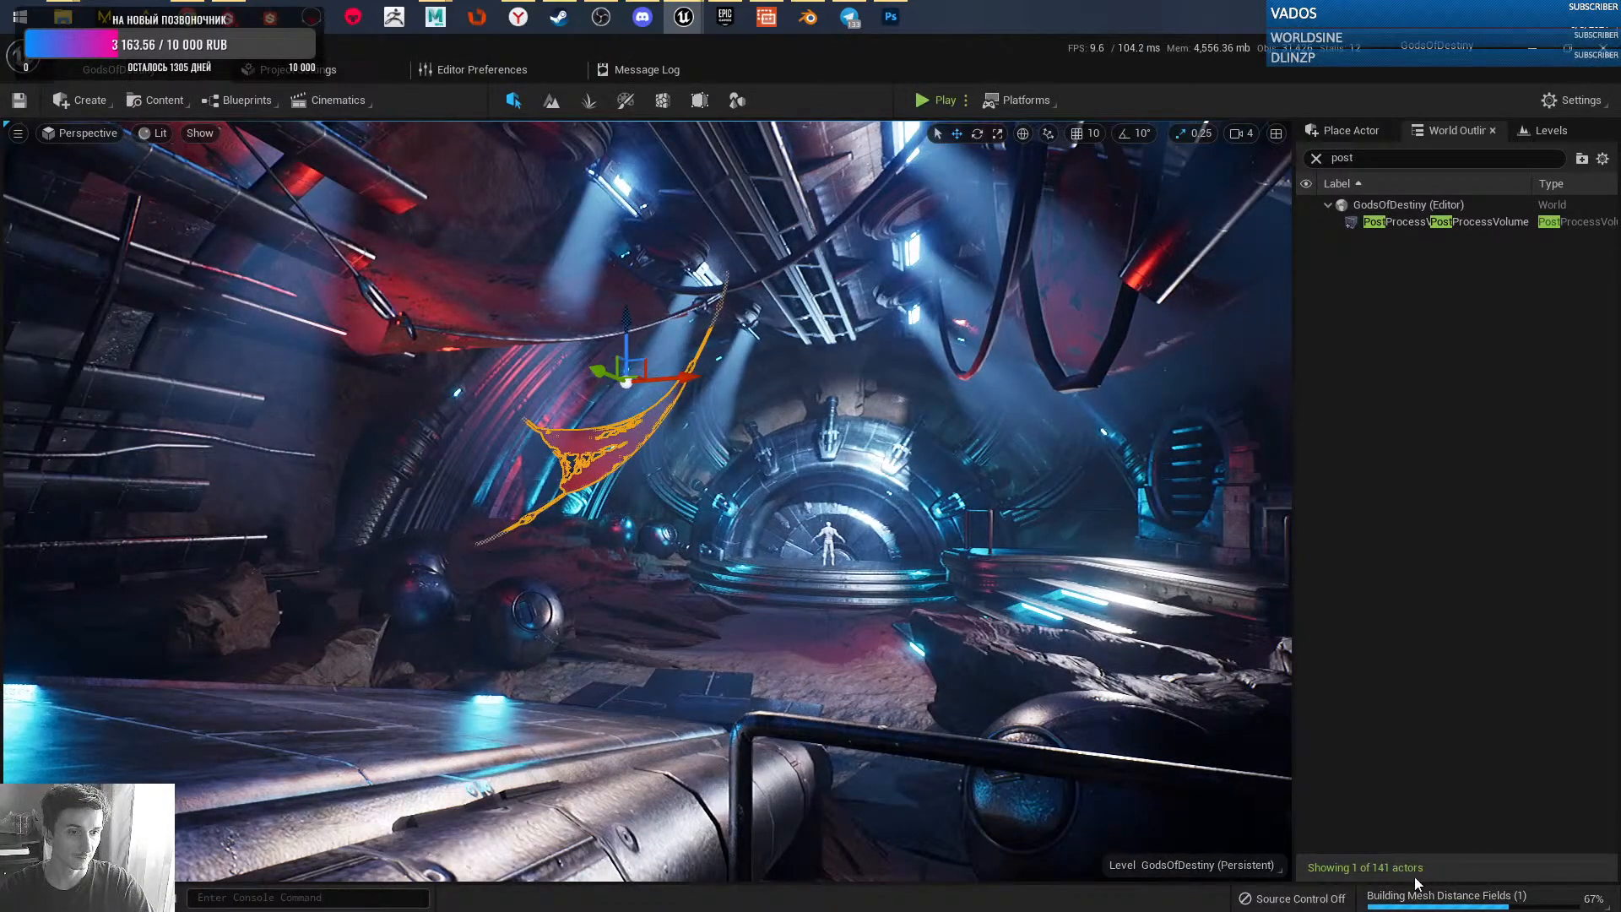
pyautogui.click(1433, 897)
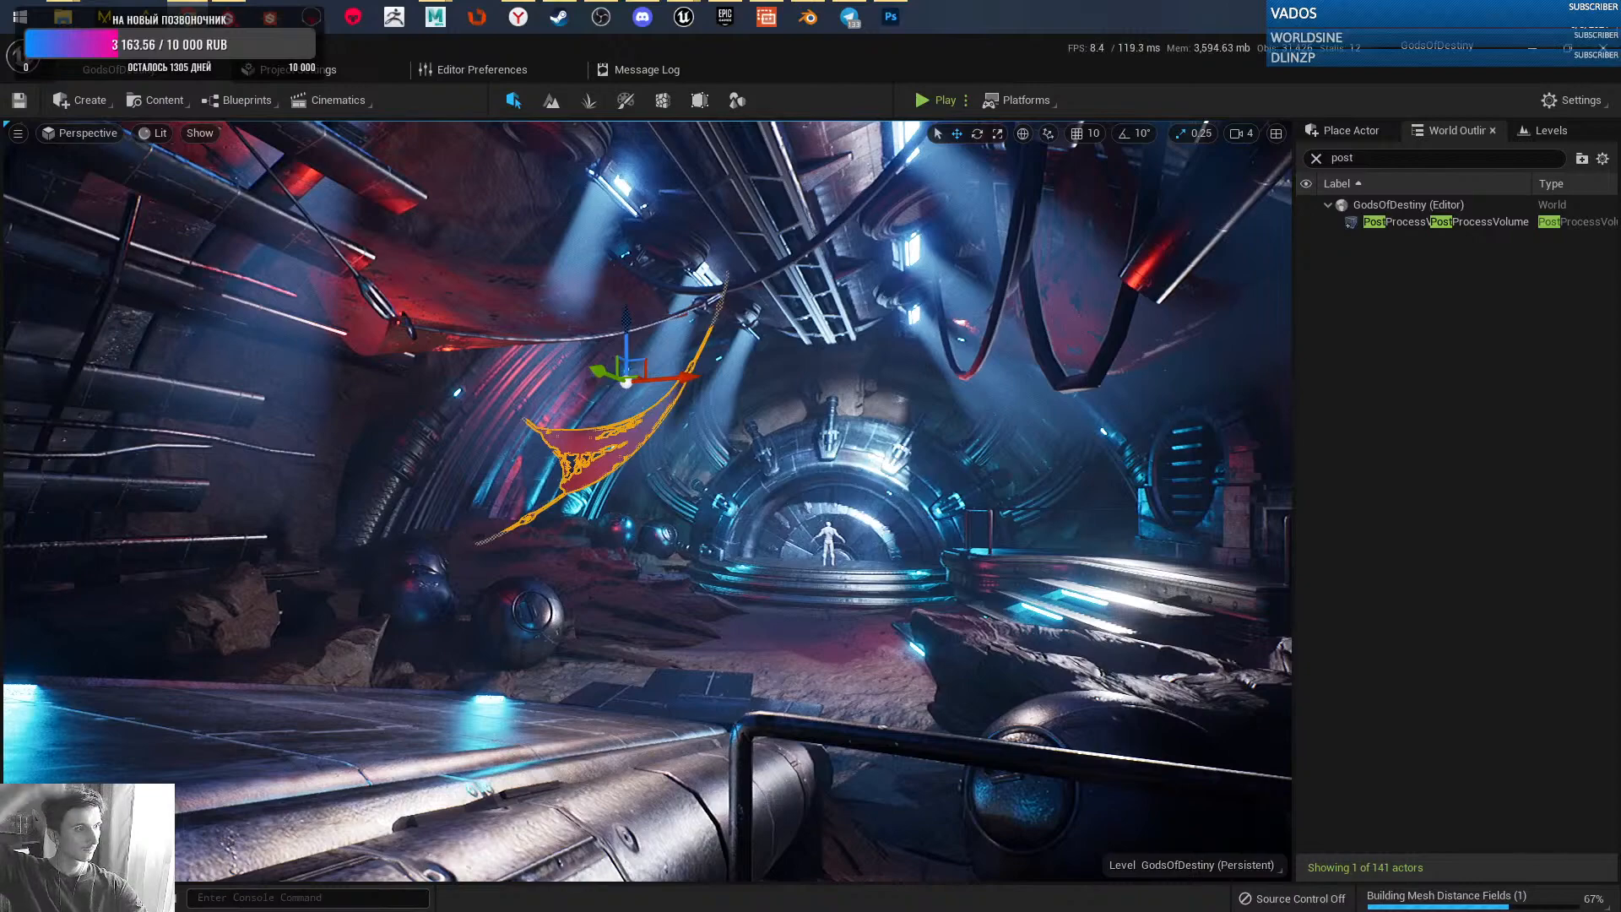
pyautogui.click(1458, 900)
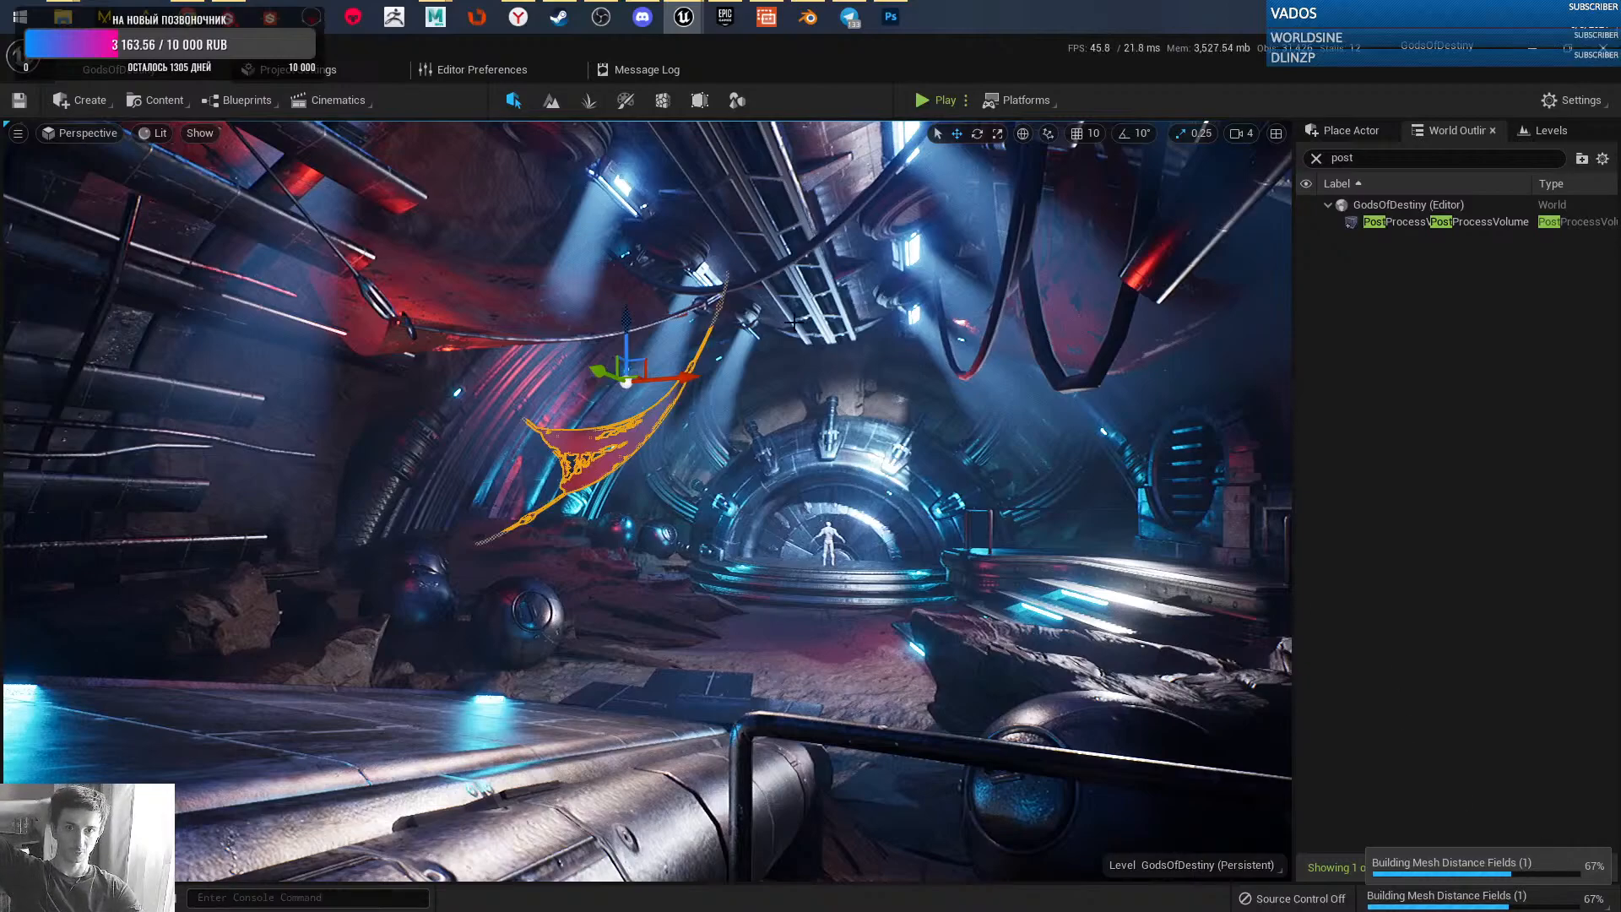
# - Compare the earlier render in Photoshop's Layer 43 with the current Unreal viewport, deselecting the cloth for a clean view
pyautogui.click(895, 18)
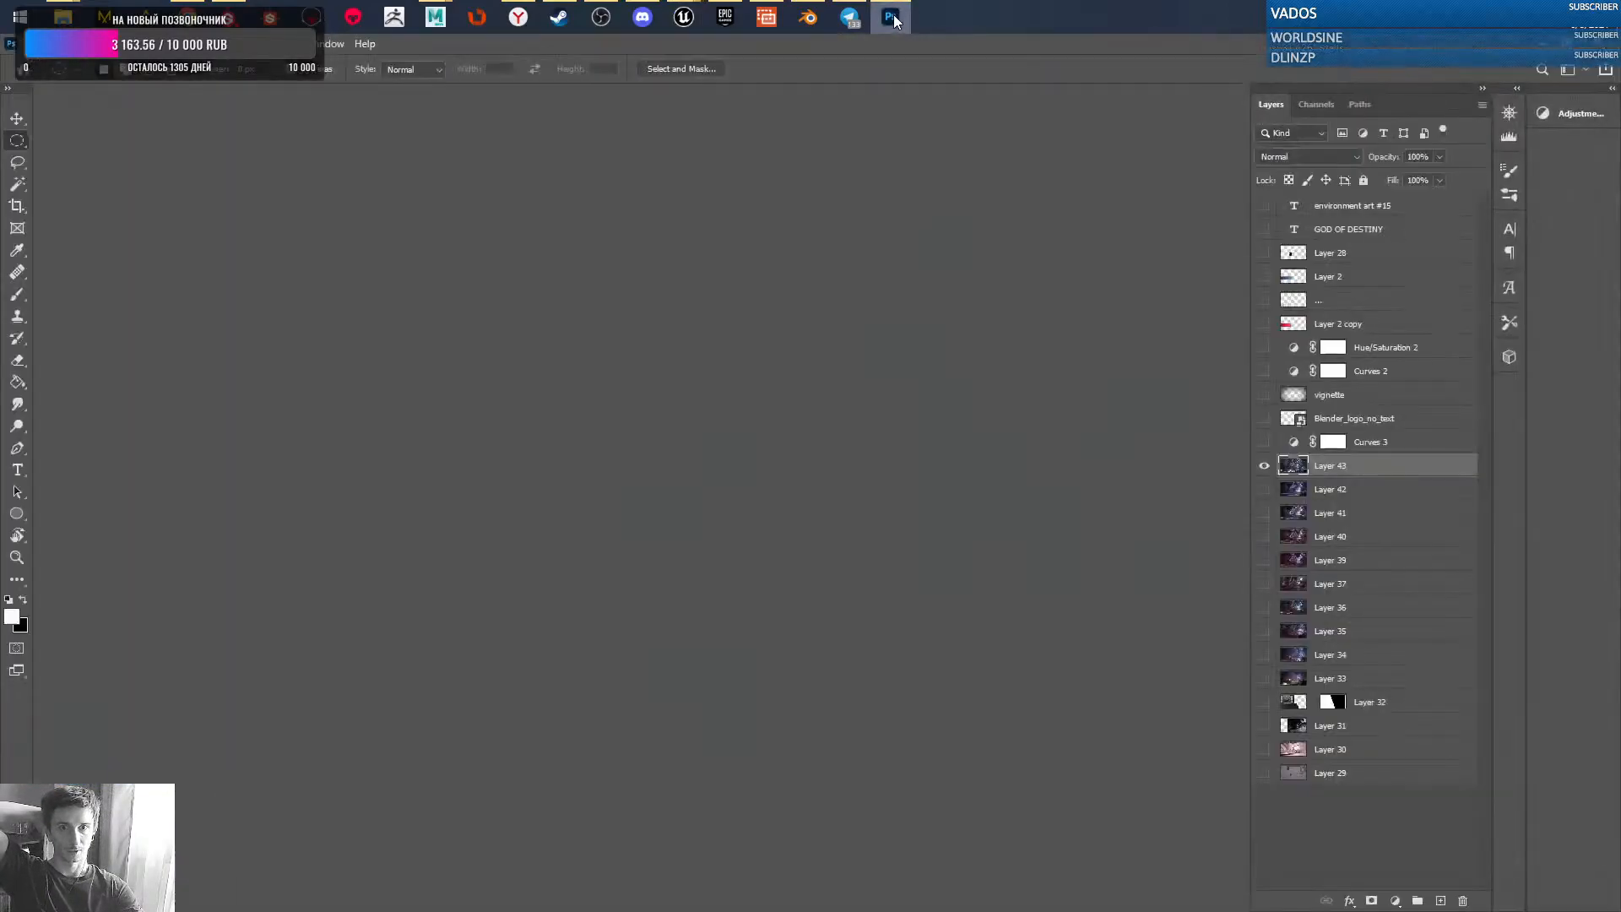
pyautogui.click(895, 19)
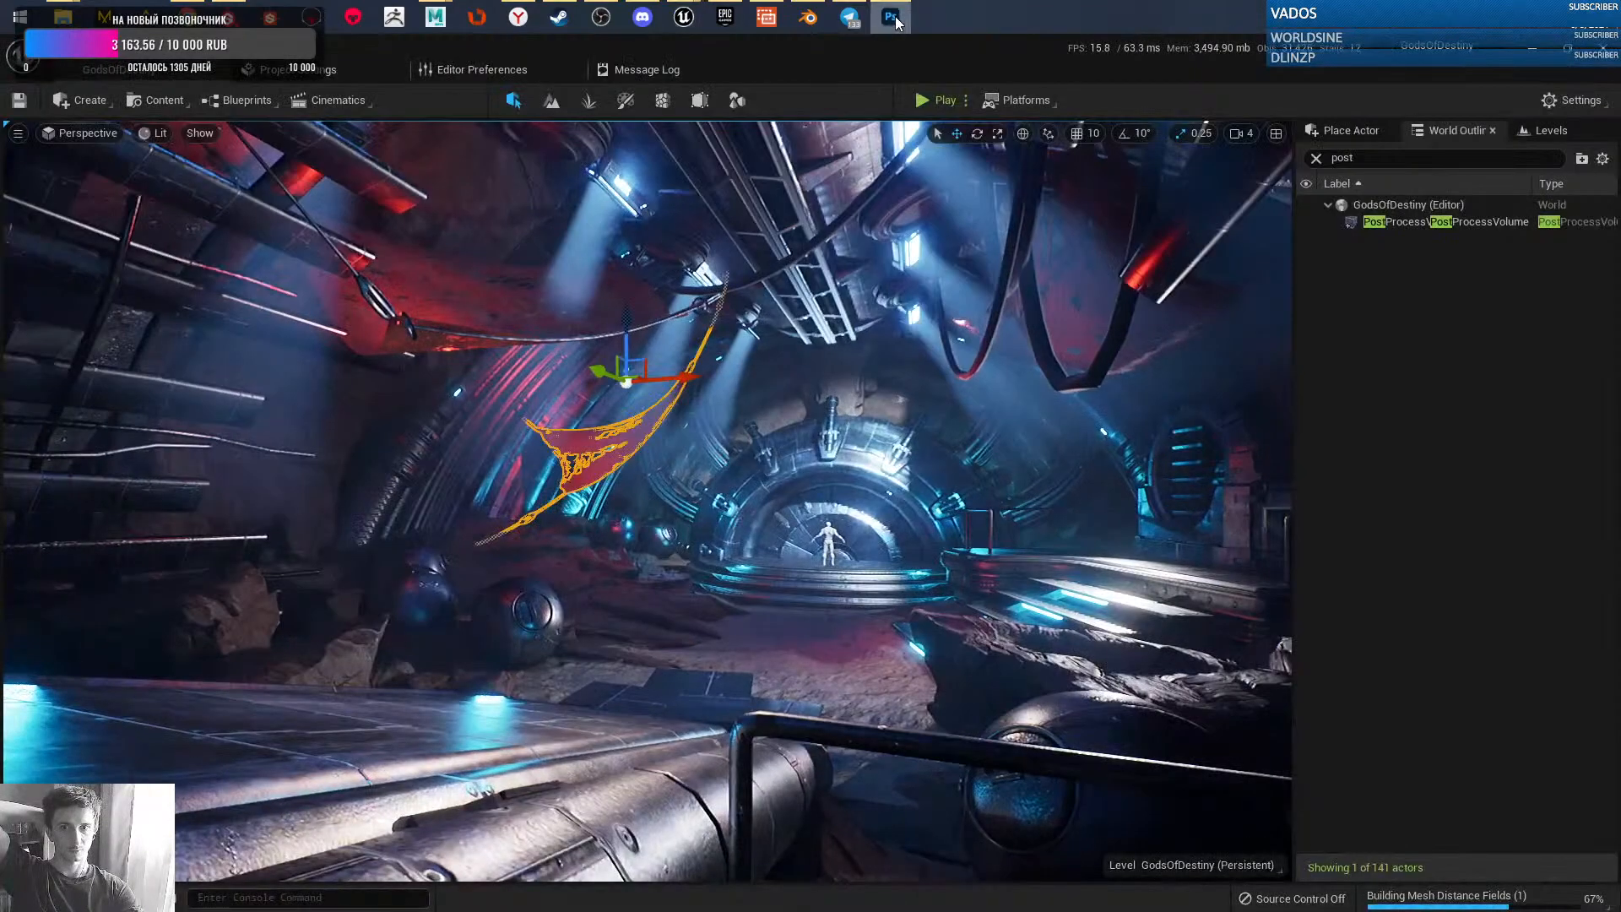
pyautogui.click(895, 18)
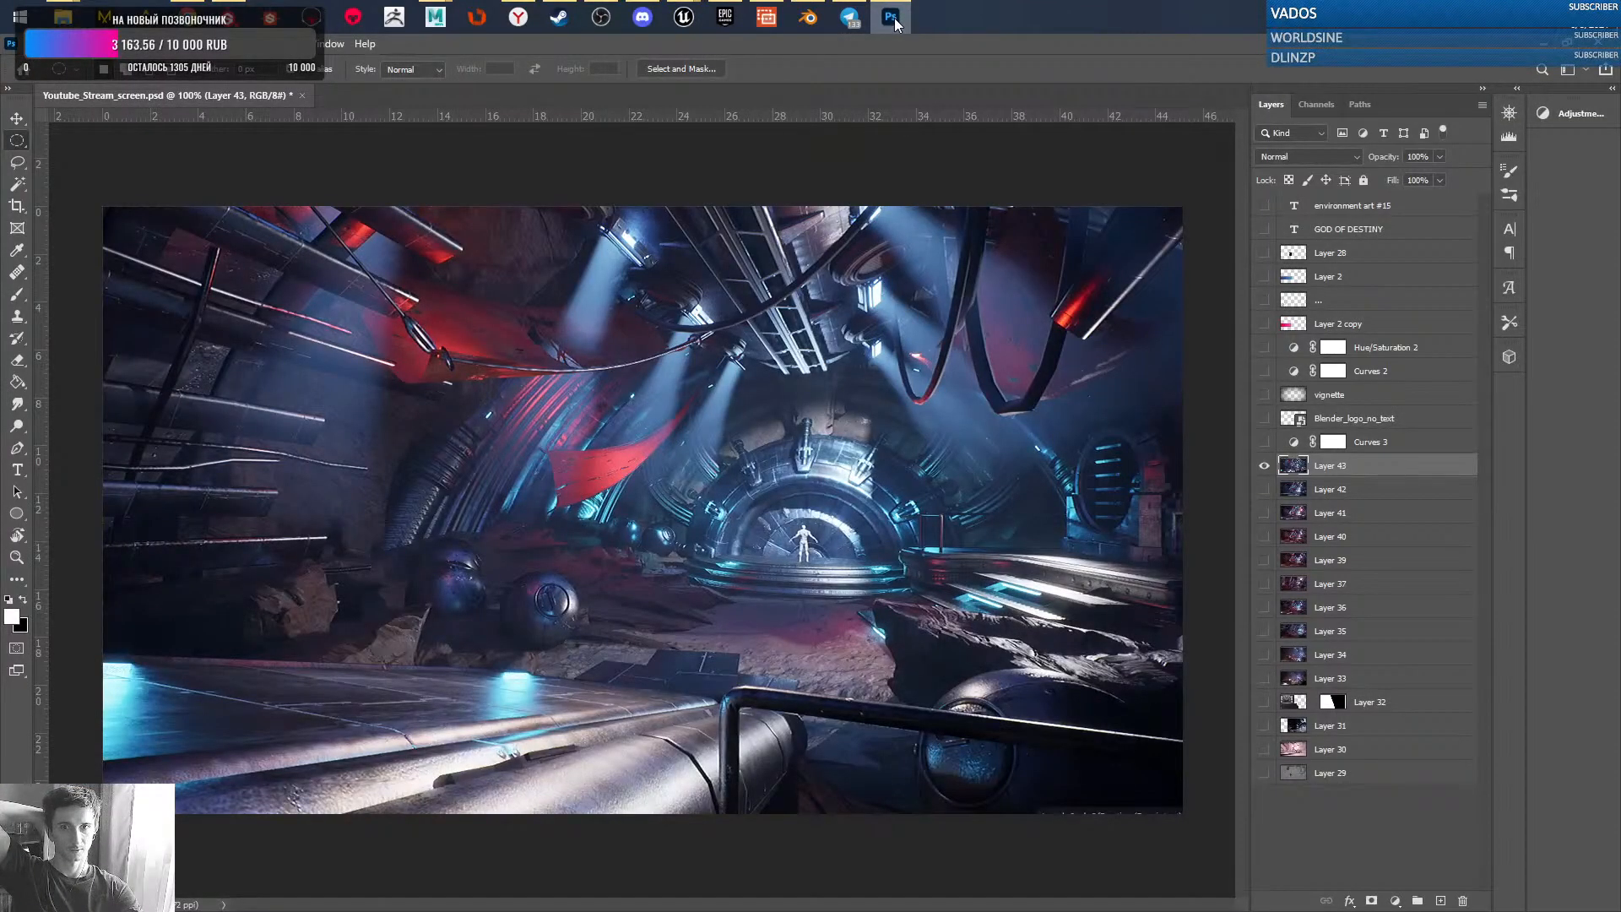
pyautogui.click(895, 25)
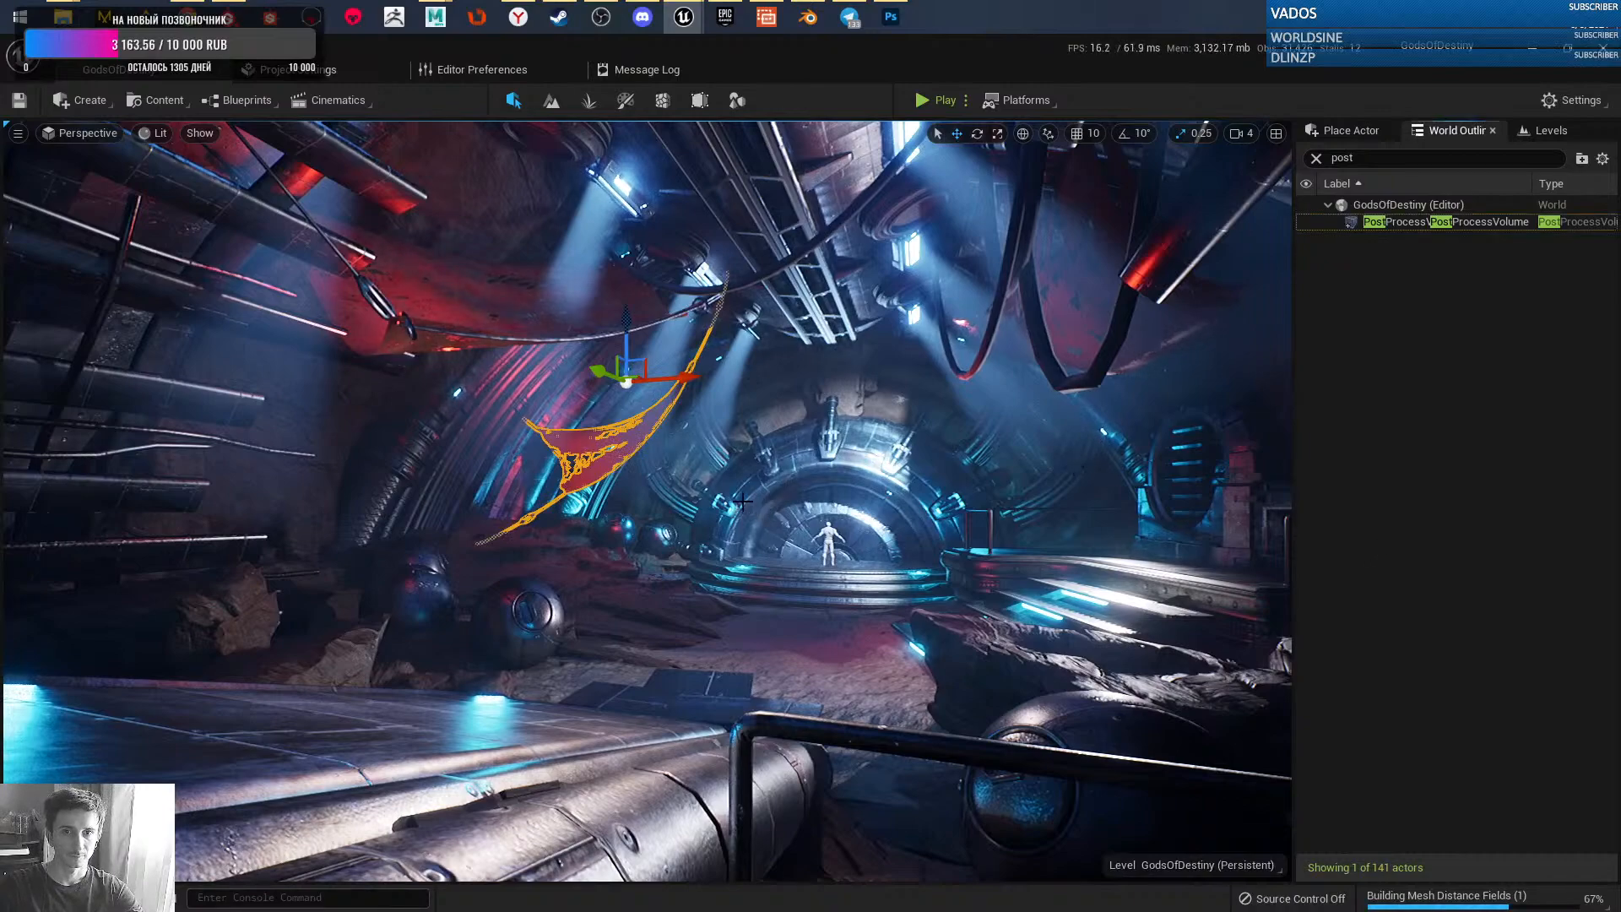
pyautogui.click(1031, 425)
pyautogui.press('Escape')
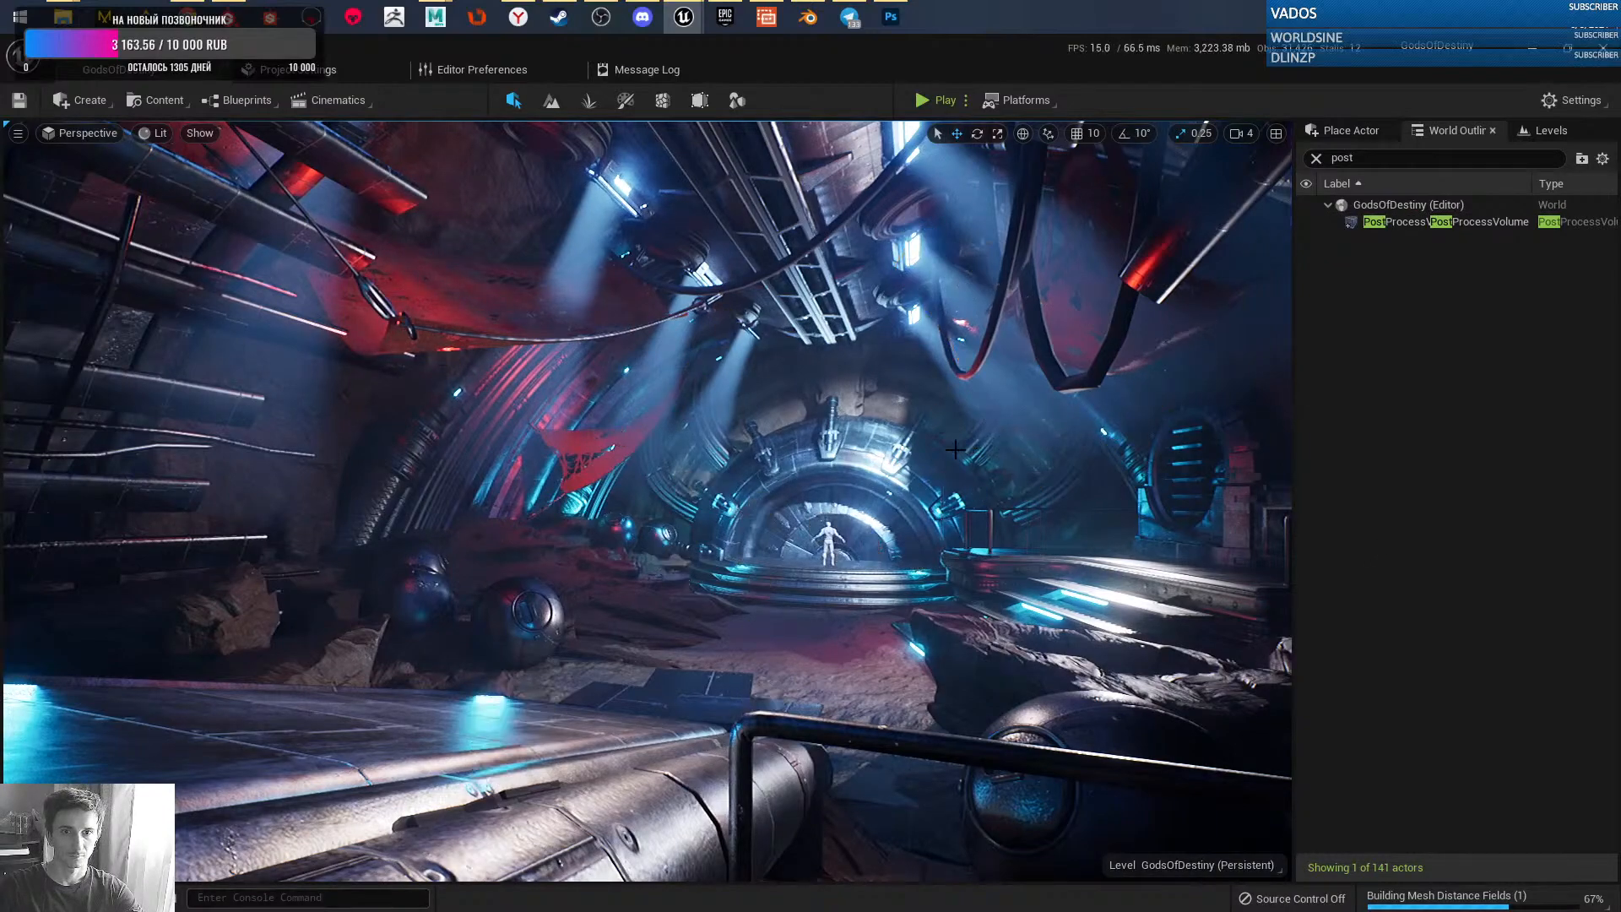
pyautogui.click(890, 16)
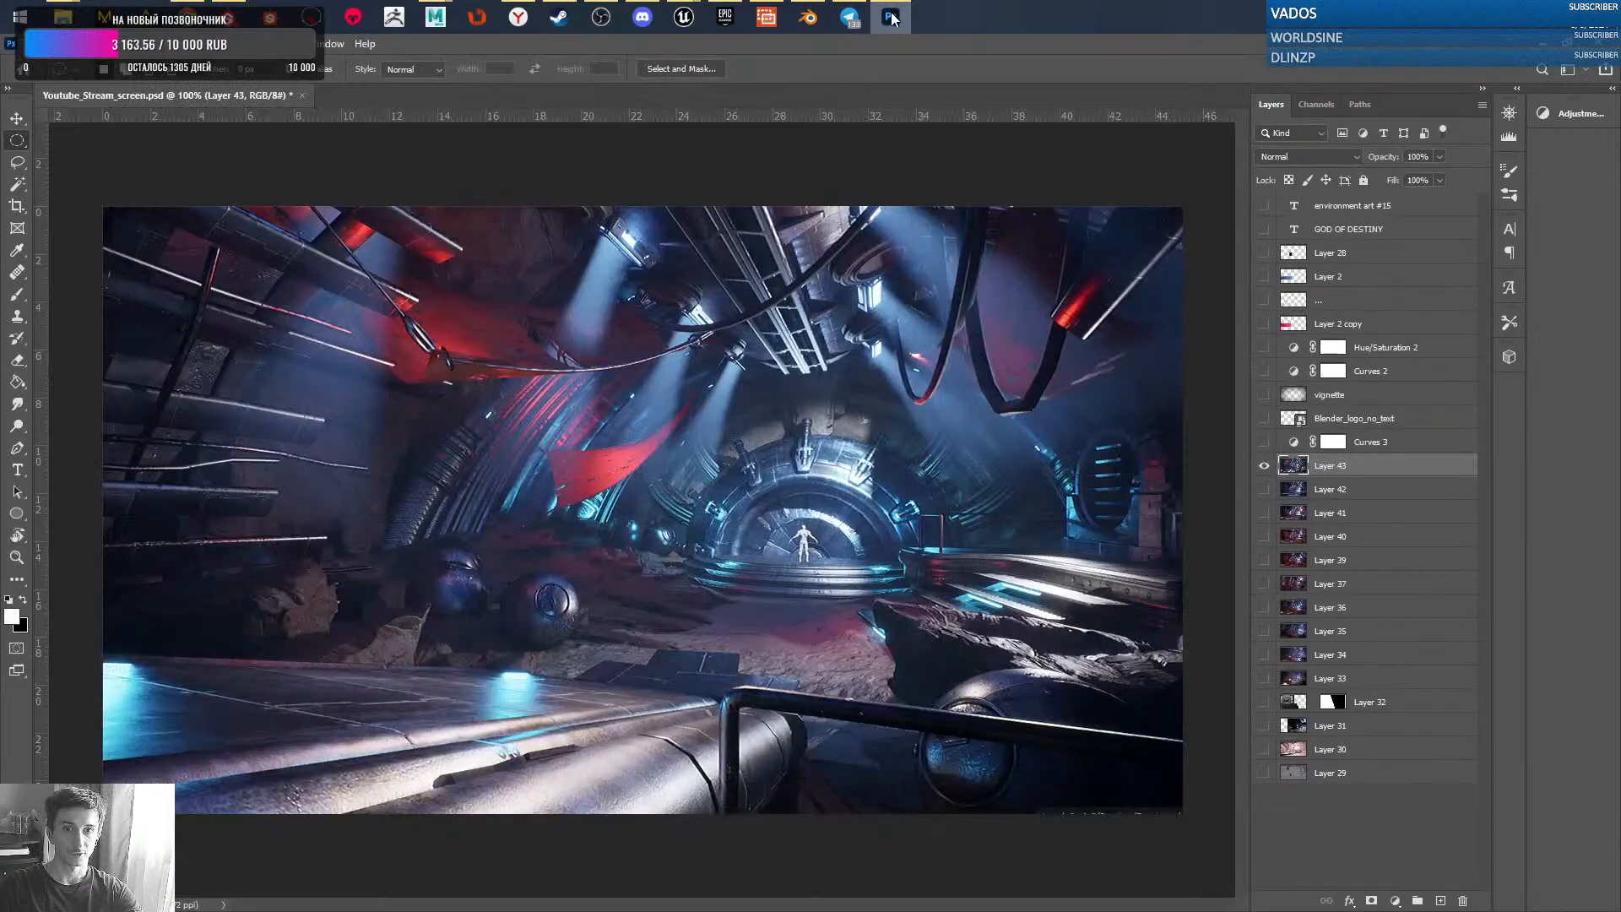
pyautogui.click(892, 18)
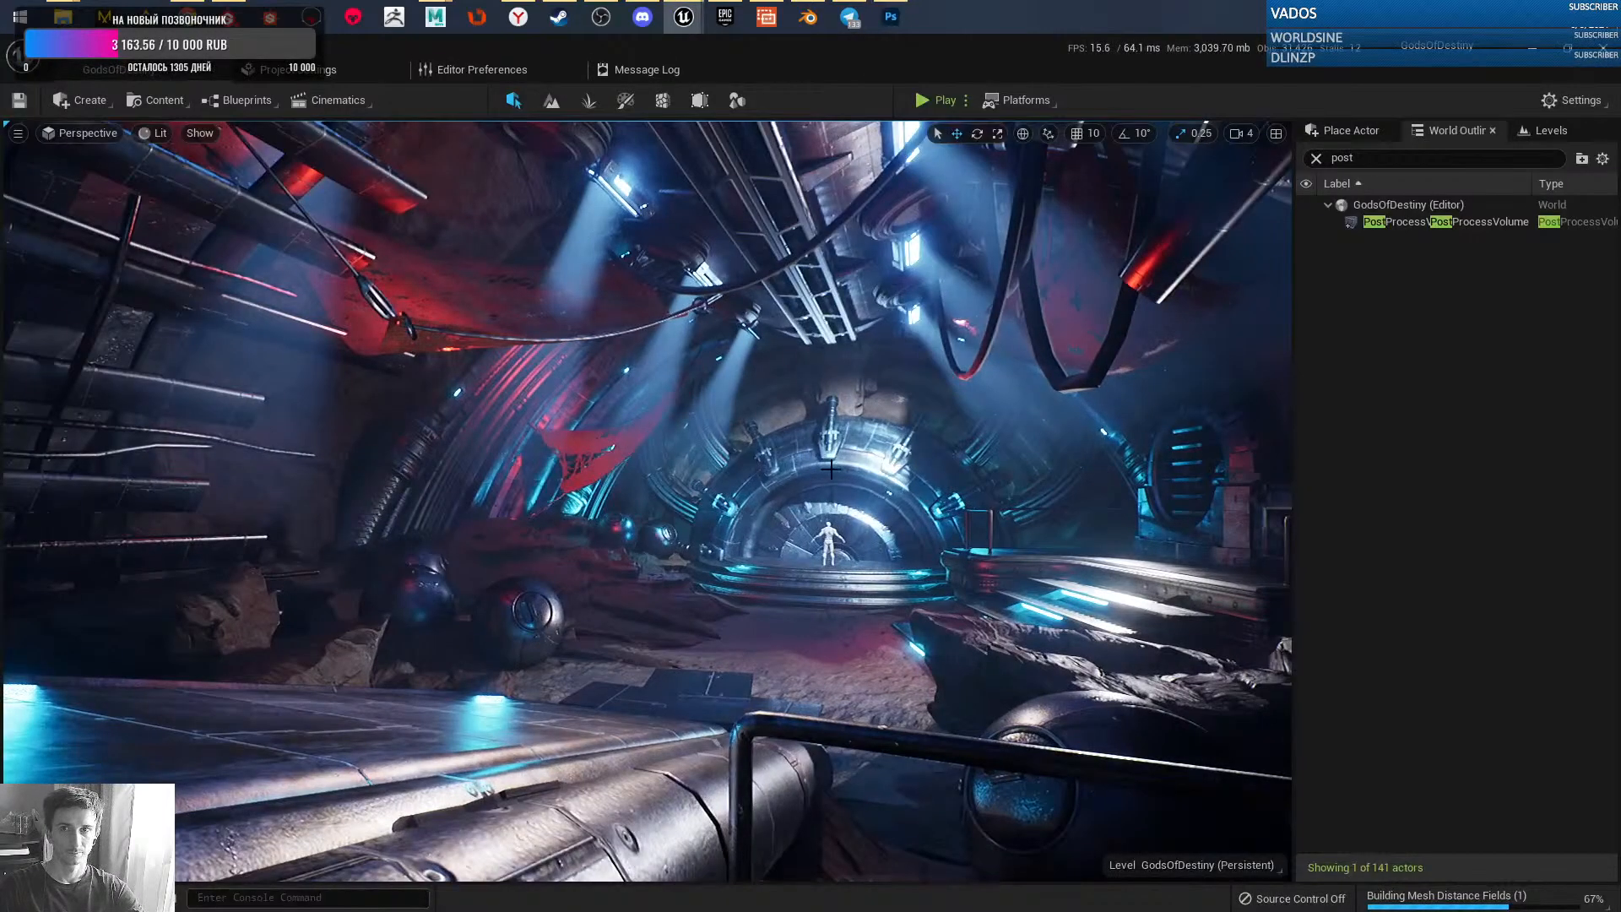
# - Take a screen snip of the Layer 43 render in Photoshop and quit without saving the document's changes
pyautogui.press('w')
pyautogui.moveTo(879, 482); pyautogui.dragTo(821, 463, button='right')
pyautogui.click(1607, 47)
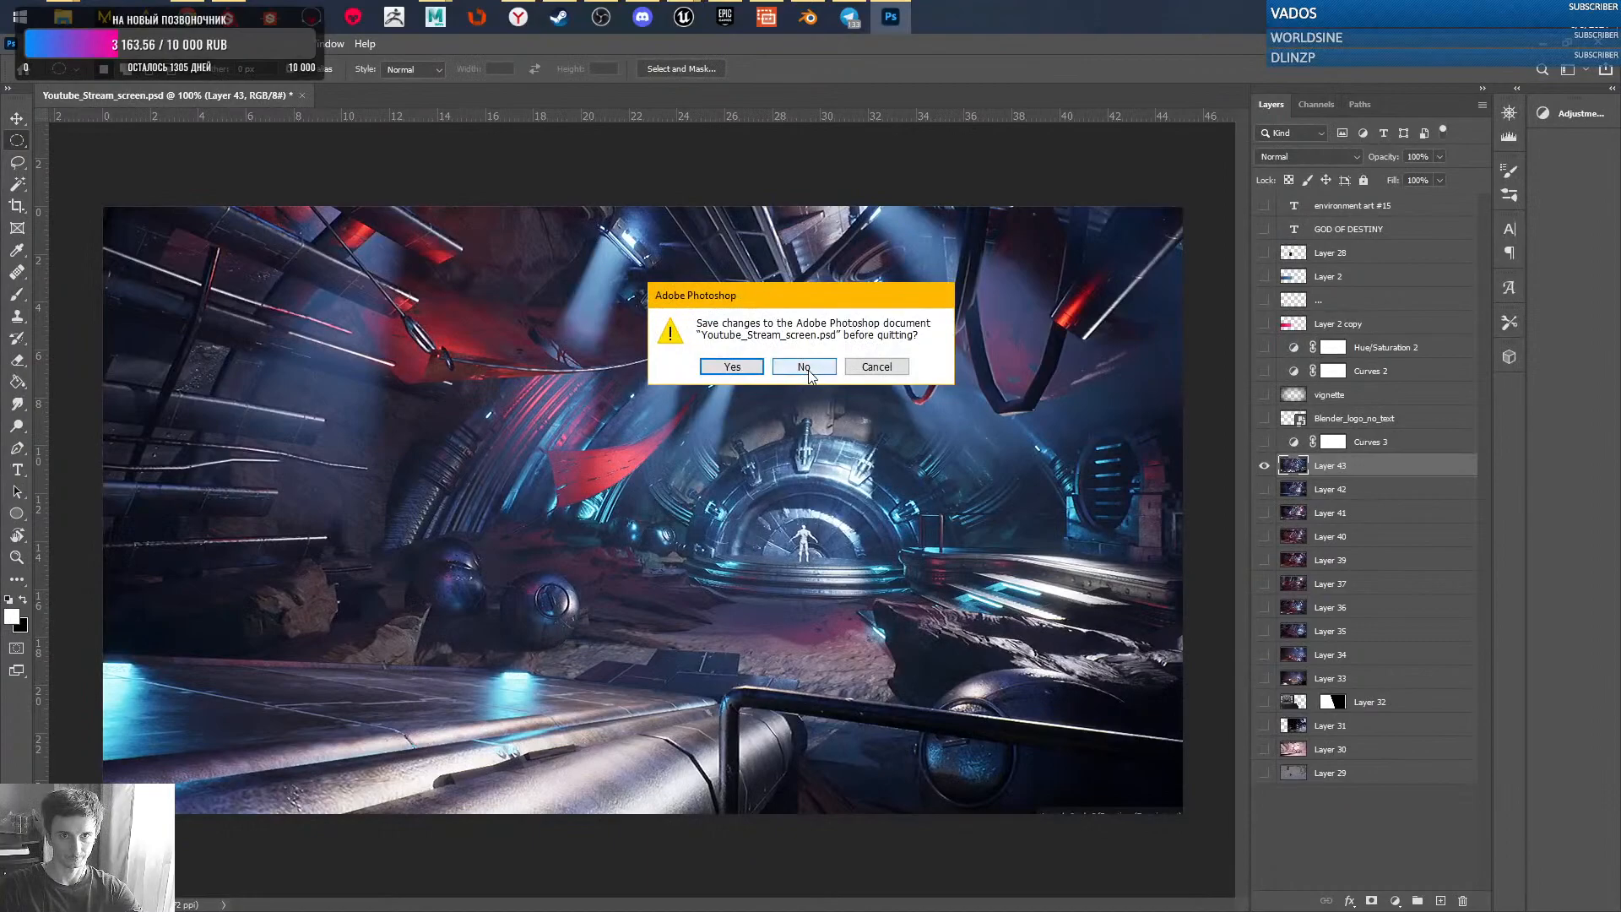
pyautogui.click(878, 369)
pyautogui.press('super+shift+s')
pyautogui.moveTo(1178, 206); pyautogui.dragTo(108, 810)
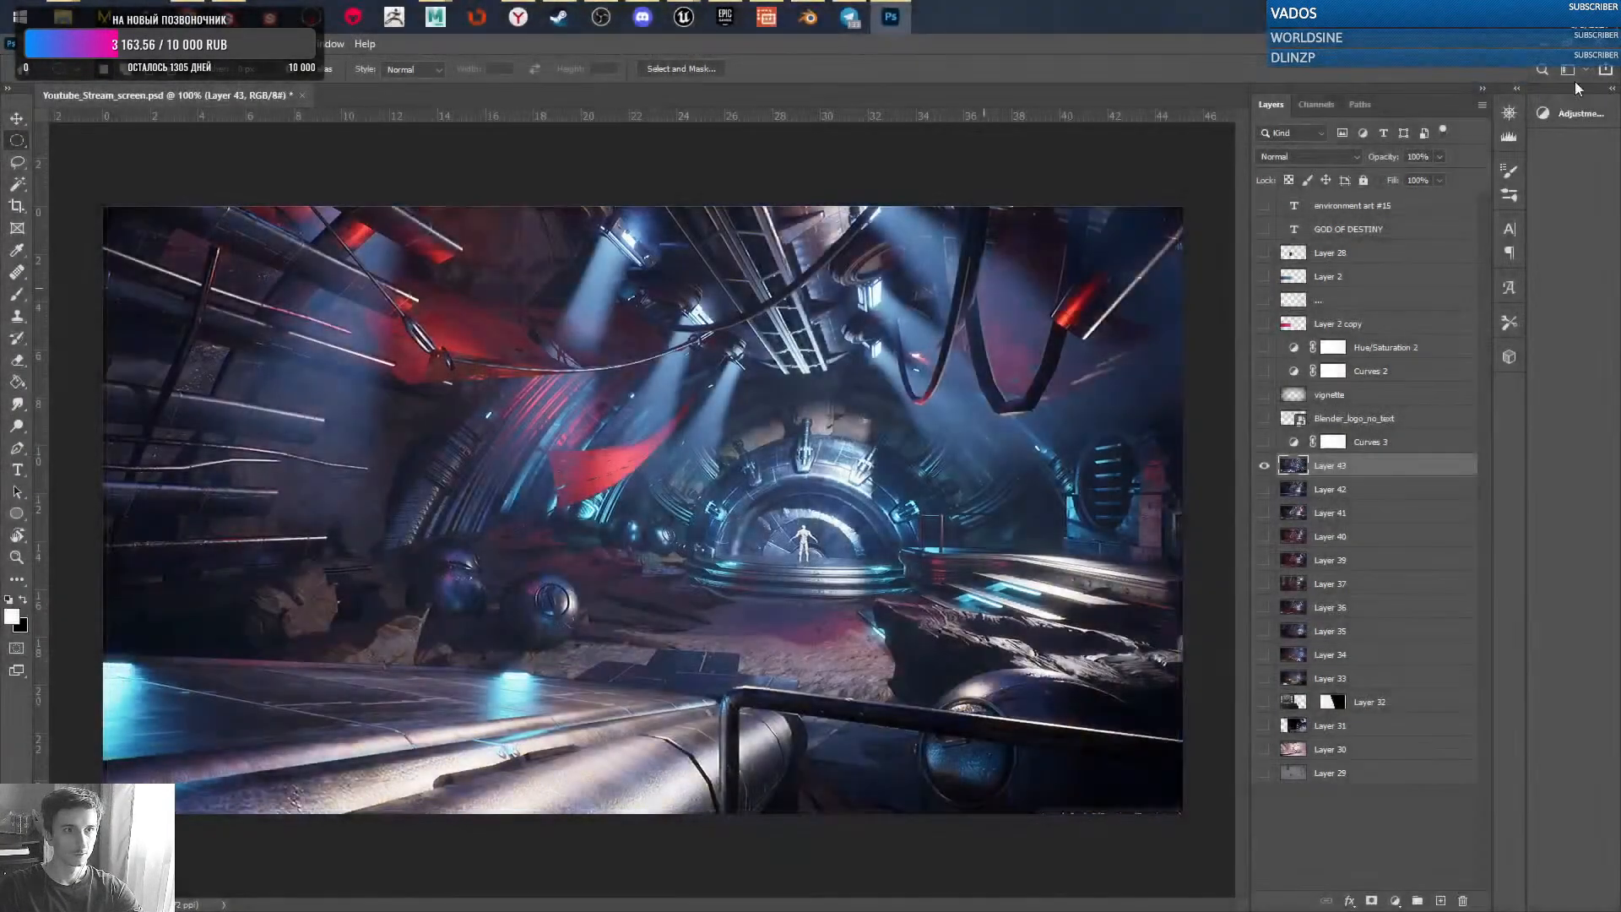
pyautogui.click(1601, 45)
pyautogui.click(804, 368)
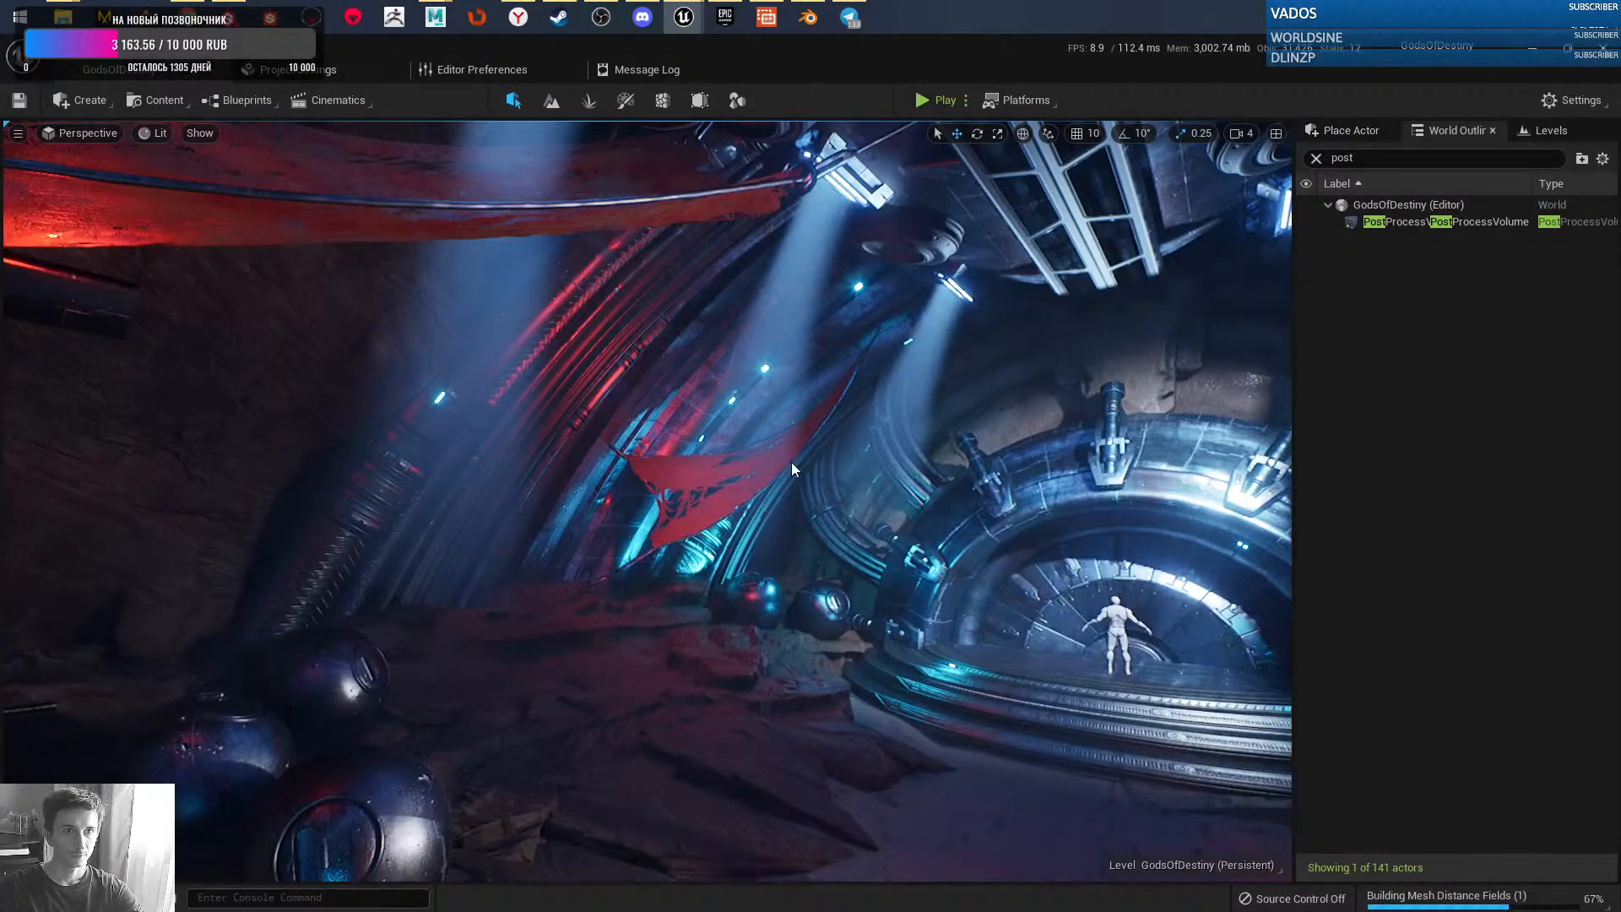
# - Check the mesh distance field build progress, and rotate the torn hanging cloth slightly around the vertical axis
pyautogui.click(1441, 905)
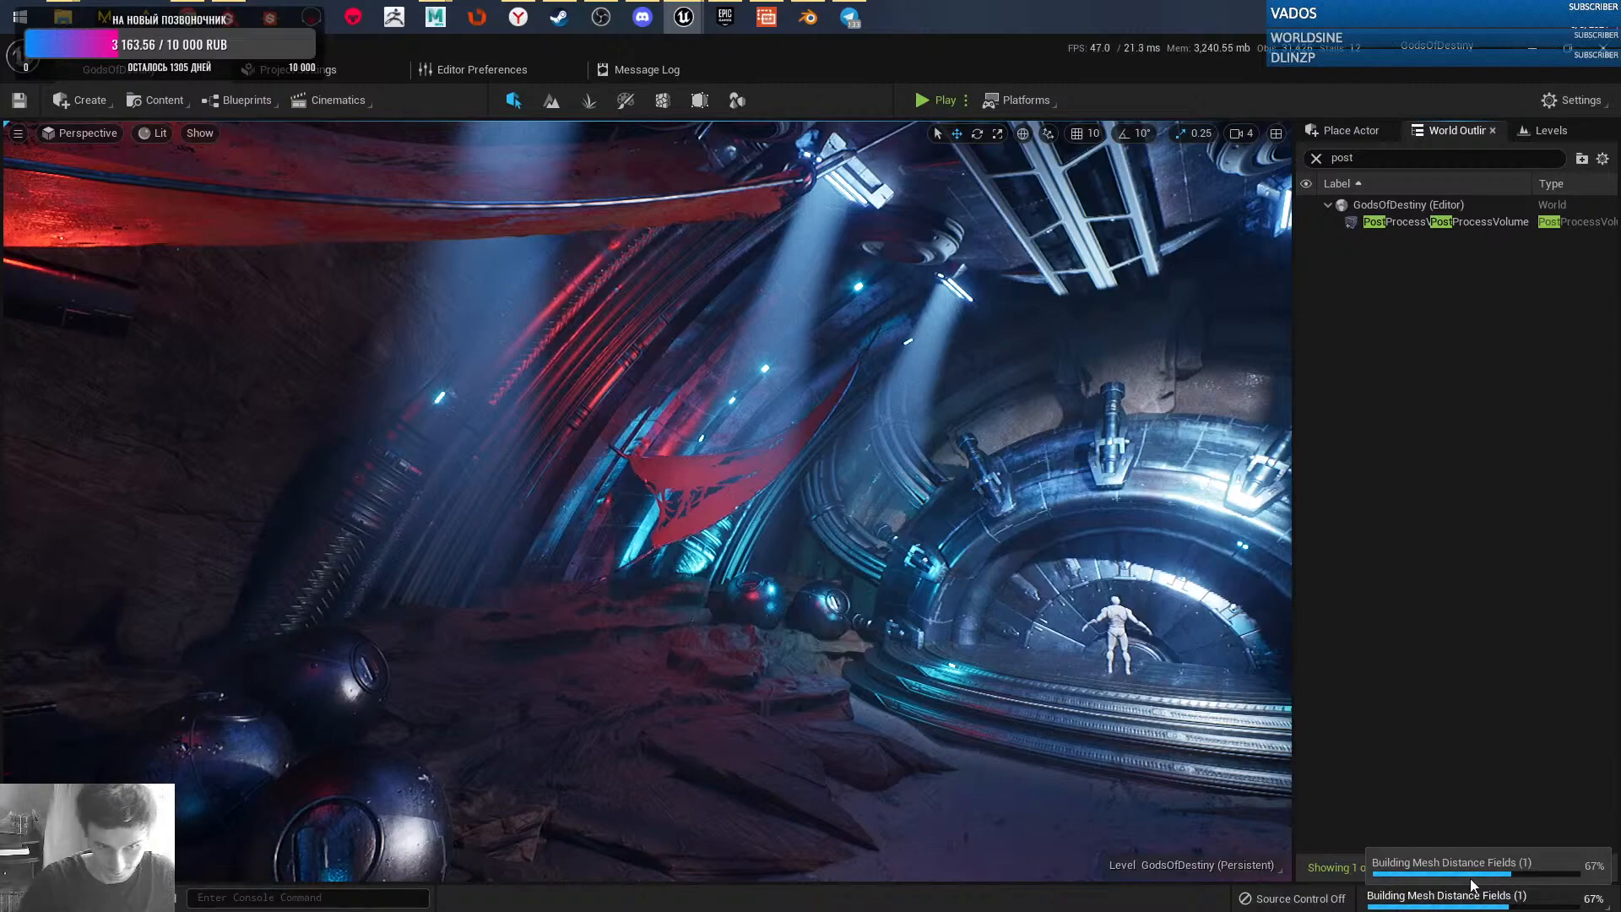
pyautogui.click(1461, 647)
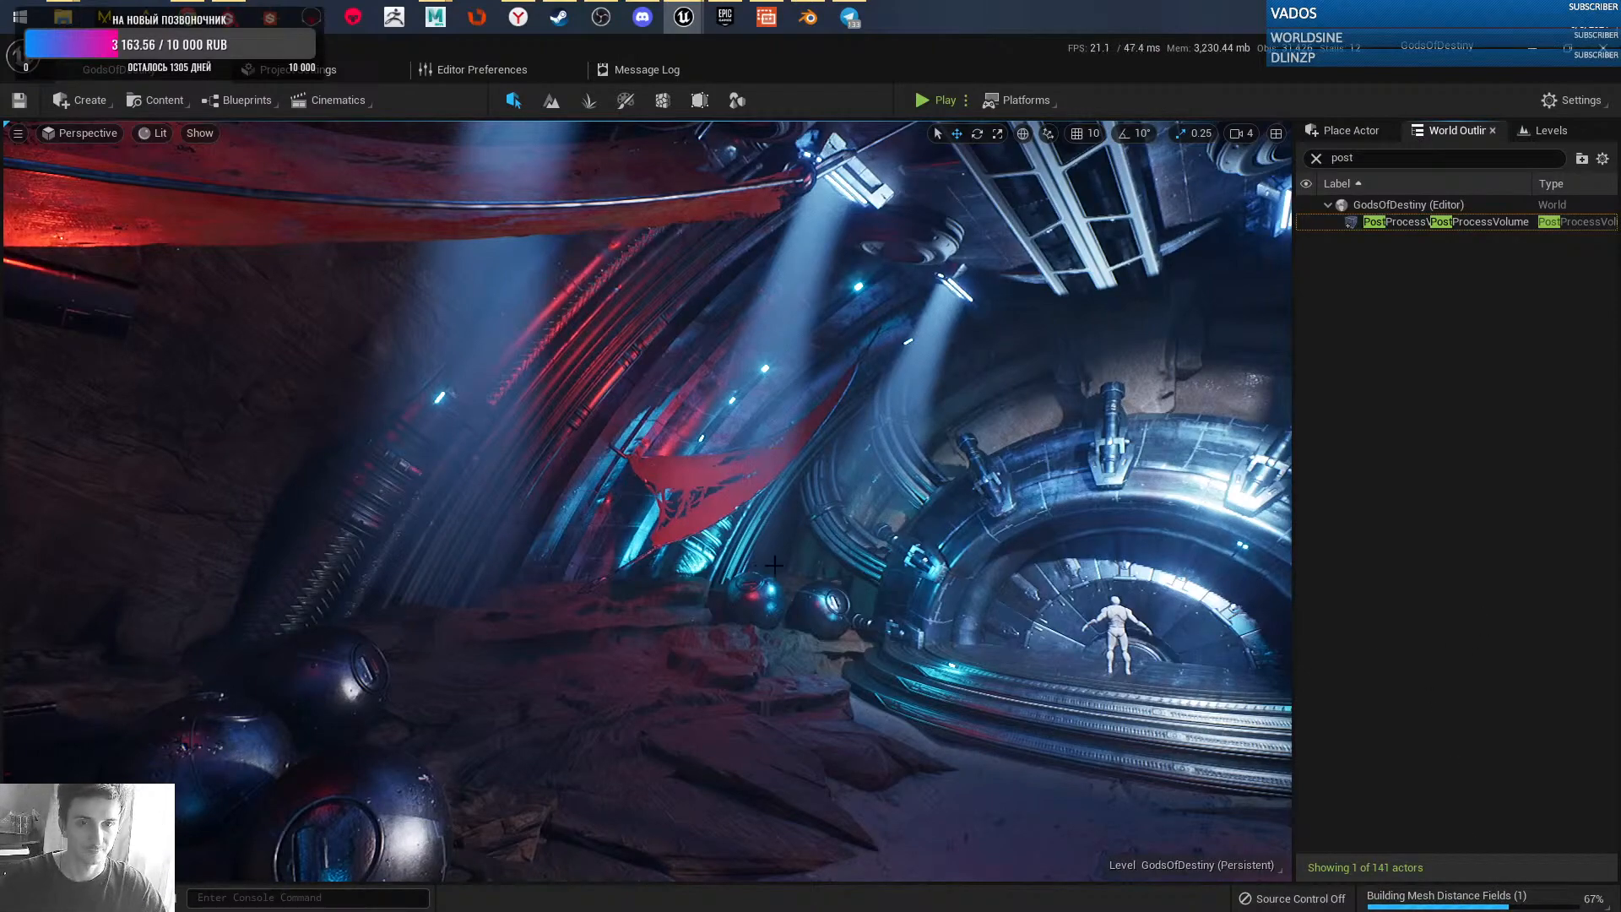
pyautogui.moveTo(726, 507); pyautogui.dragTo(679, 507, button='right')
pyautogui.press('w')
pyautogui.press('w')
pyautogui.press('w')
pyautogui.moveTo(736, 577); pyautogui.dragTo(733, 467, button='right')
pyautogui.press('s')
pyautogui.press('w')
pyautogui.press('w')
pyautogui.press('s')
pyautogui.press('w')
pyautogui.press('s')
pyautogui.press('w')
pyautogui.press('s')
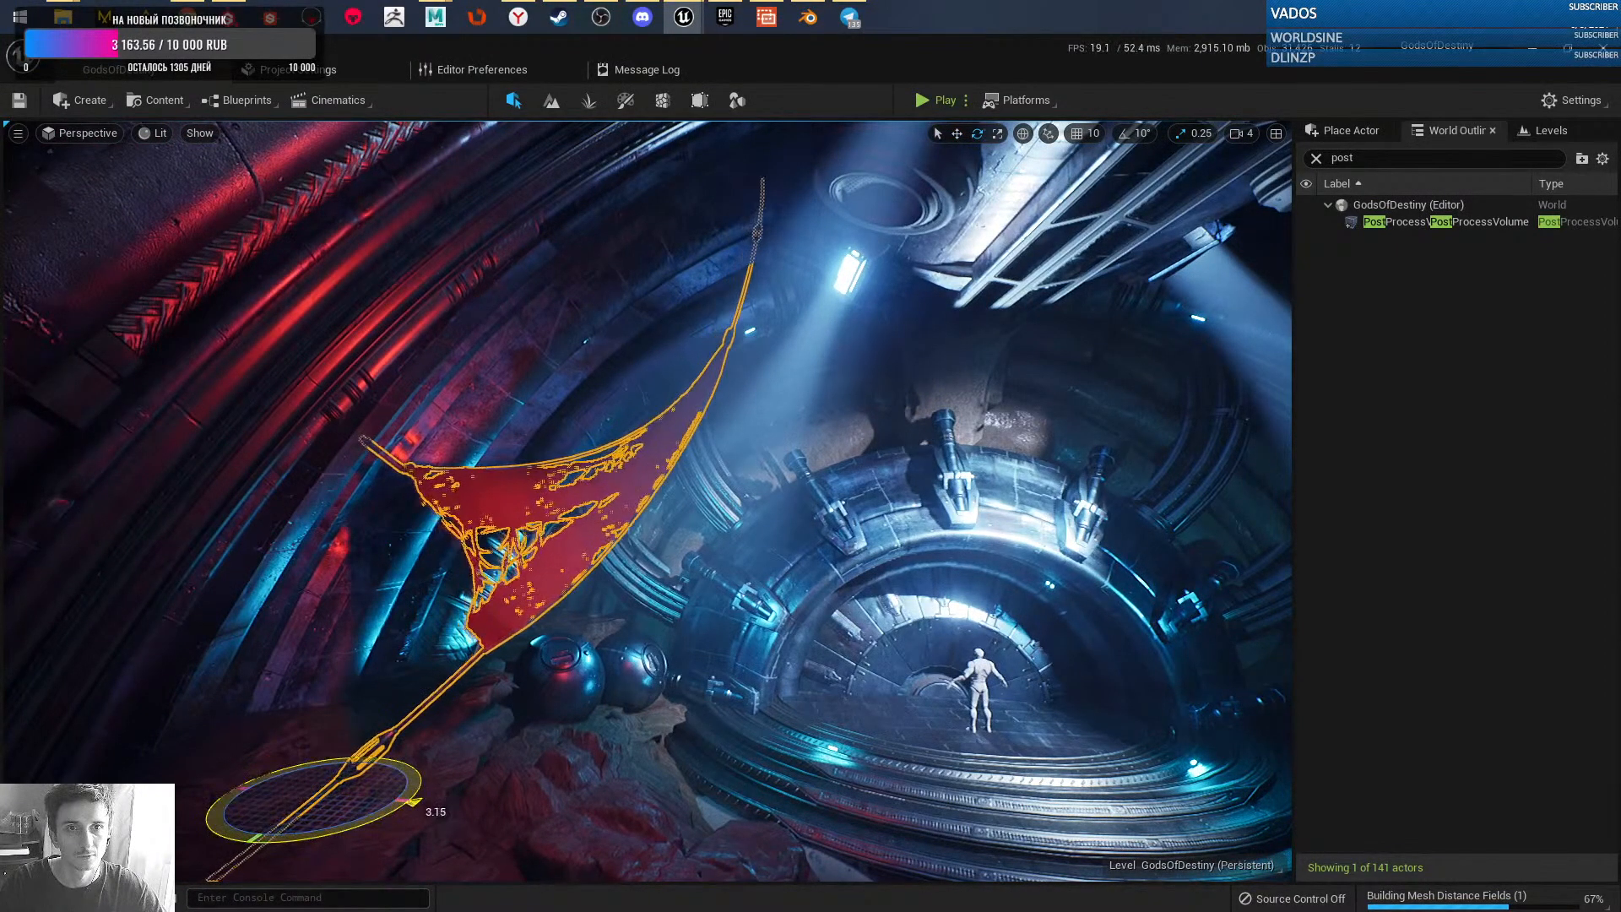
# - Inspect the torn cloth up close, toggling the editor icons on and off
pyautogui.moveTo(797, 542); pyautogui.dragTo(918, 554, button='right')
pyautogui.press('g')
pyautogui.press('w')
pyautogui.press('g')
pyautogui.press('g')
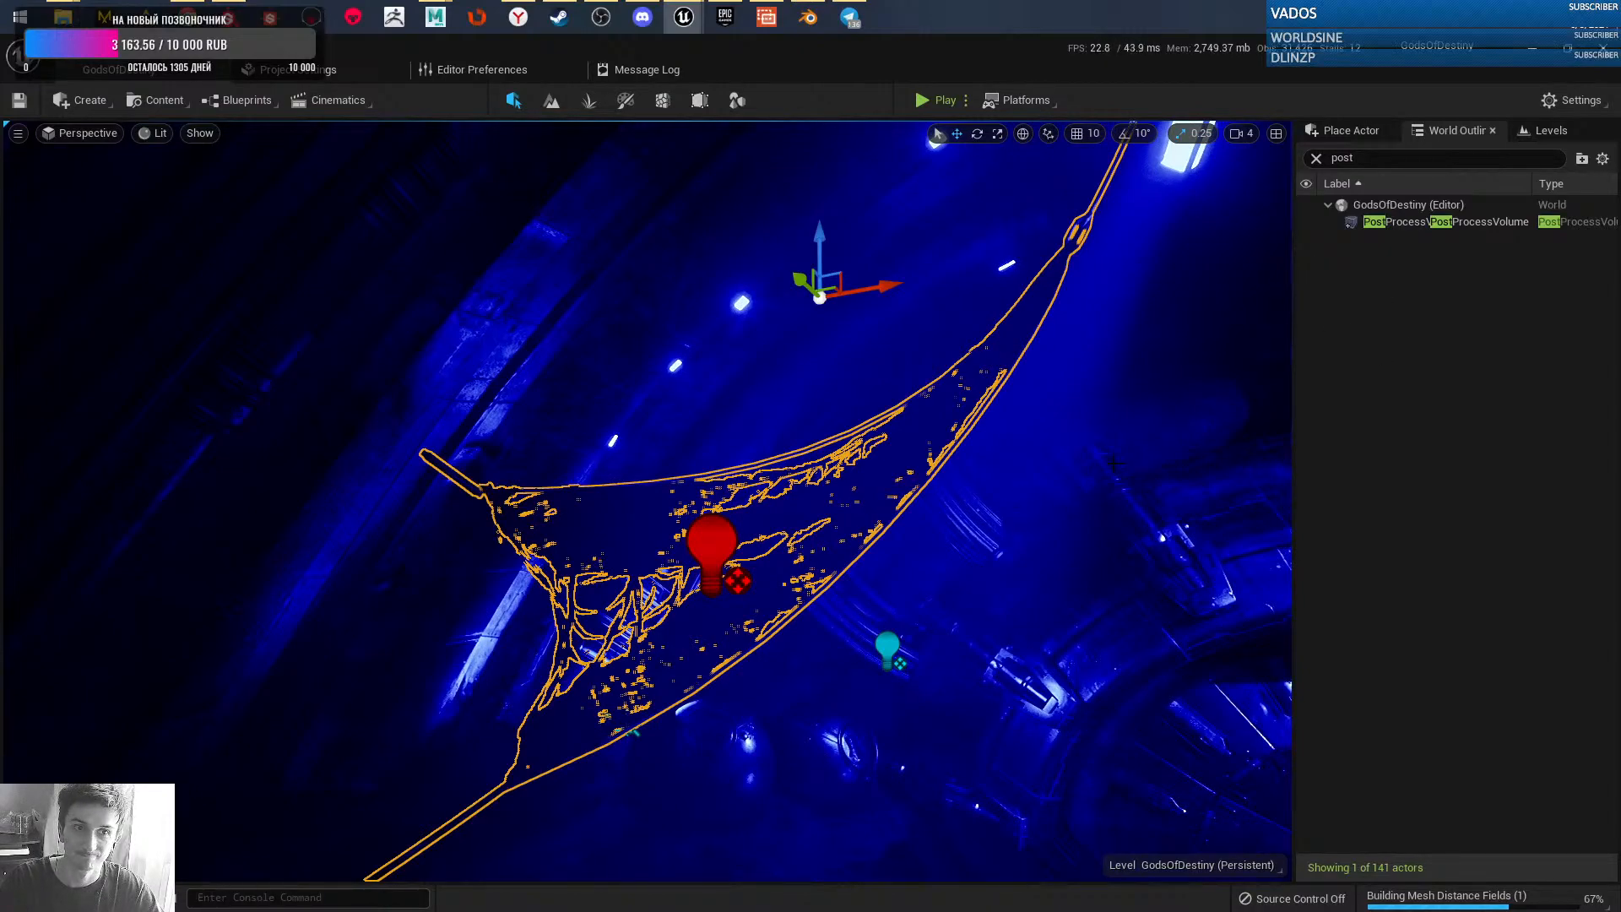
# - Select the PostProcessVolume and remove the blue tint from the scene, and review the whole cavern with the editor icons hidden
pyautogui.moveTo(1121, 467); pyautogui.dragTo(1128, 466, button='right')
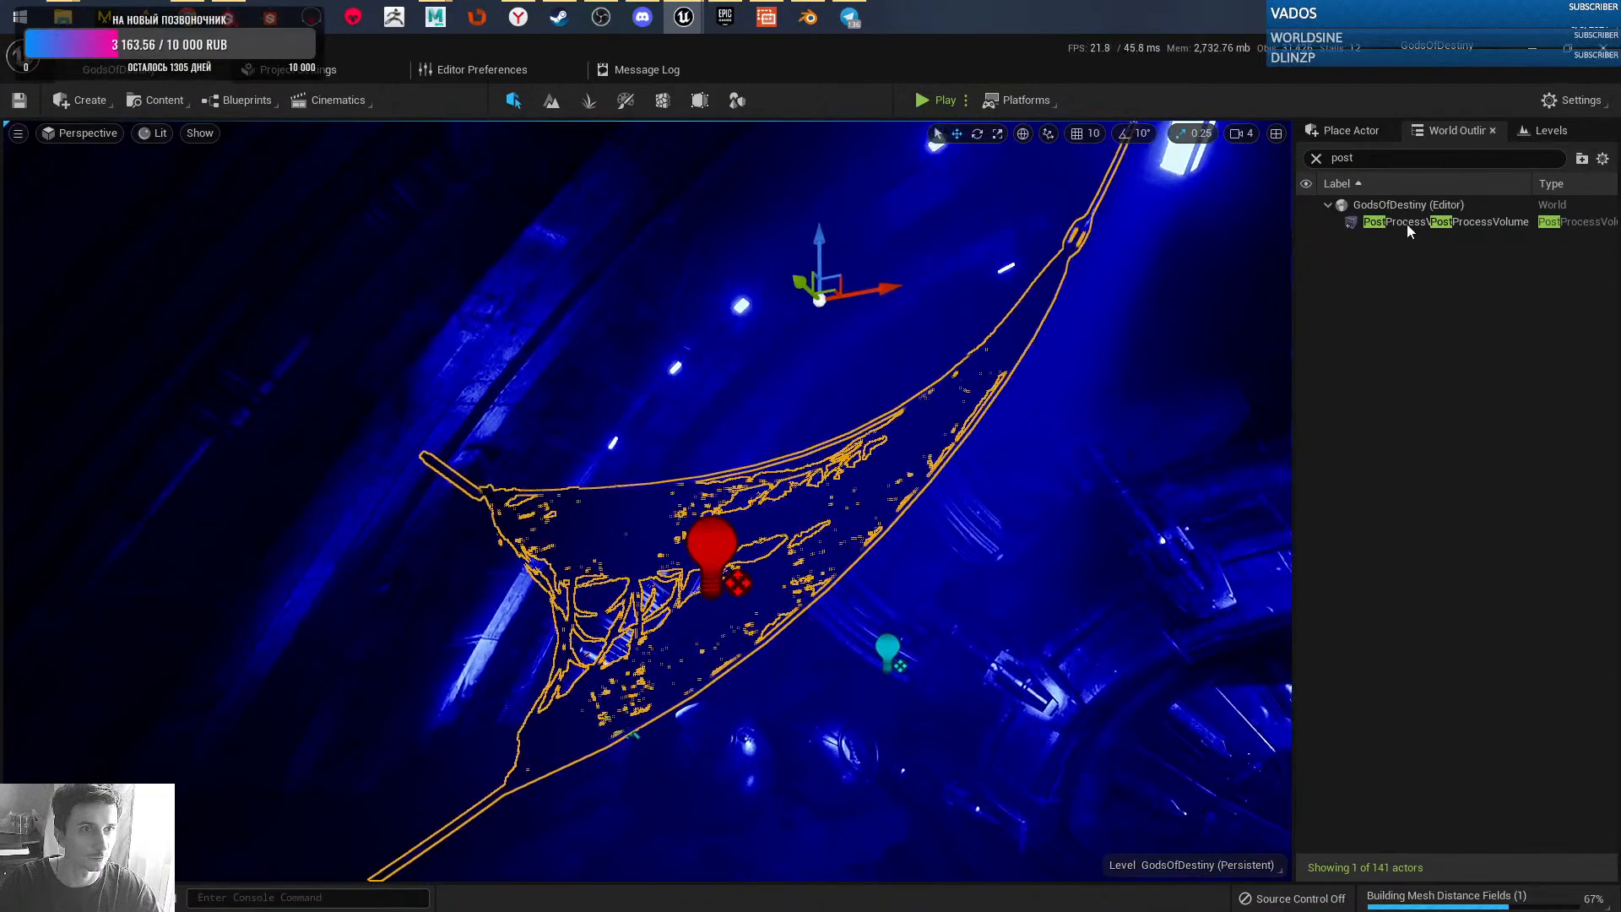
pyautogui.click(1375, 227)
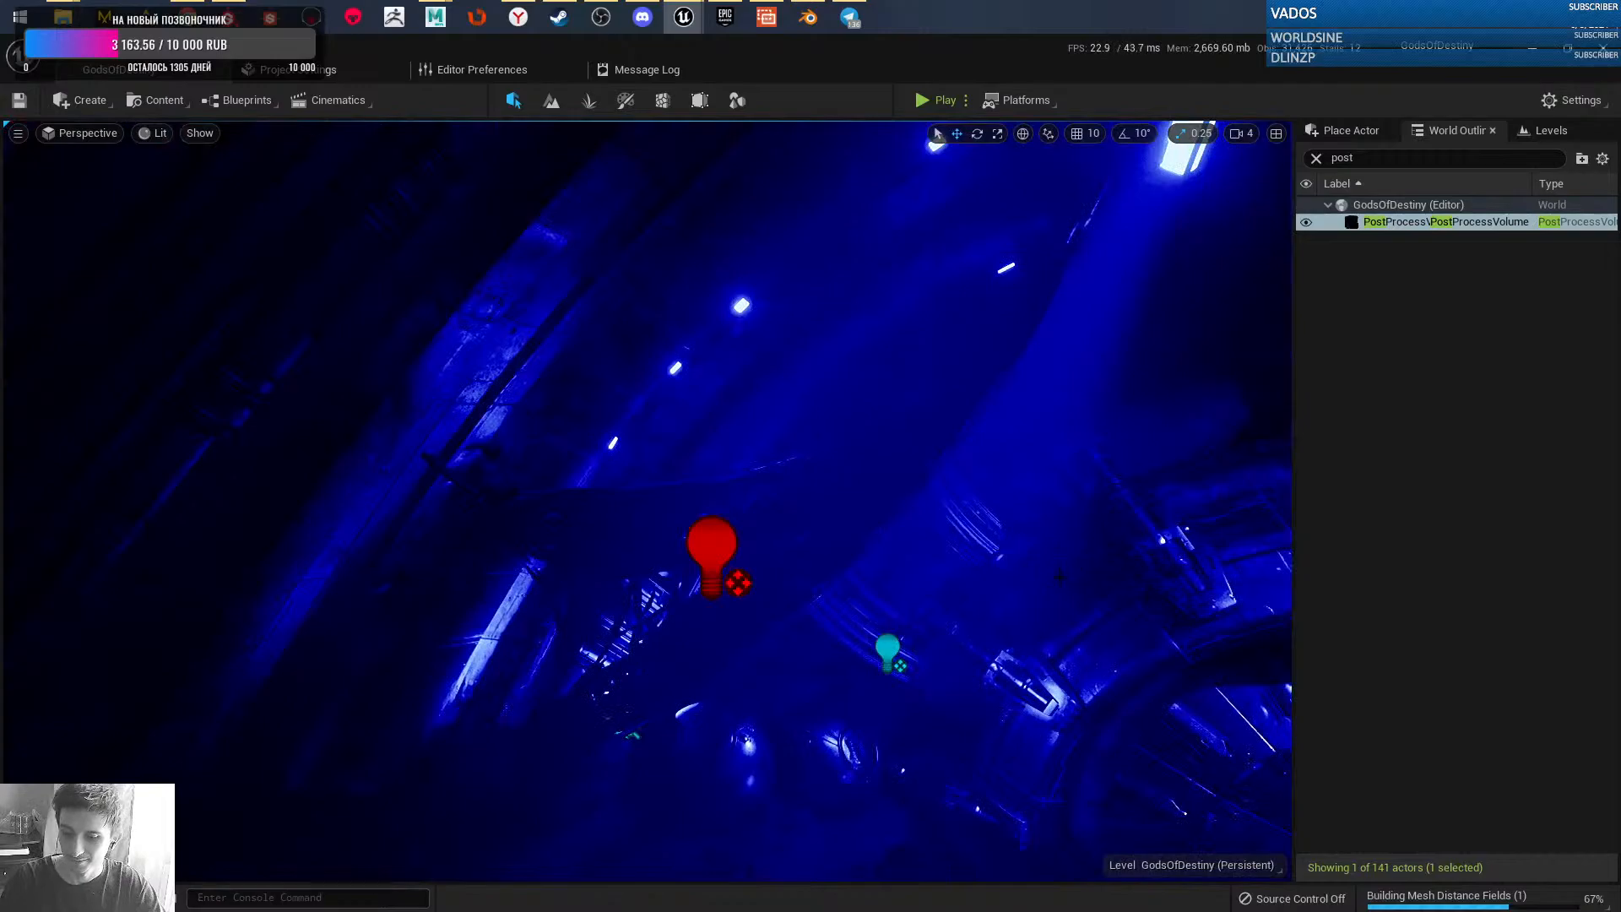
pyautogui.moveTo(1060, 577); pyautogui.dragTo(1123, 552, button='right')
pyautogui.press('s')
pyautogui.press('w')
pyautogui.press('w')
pyautogui.press('s')
pyautogui.press('g')
pyautogui.moveTo(973, 552); pyautogui.dragTo(961, 458, button='right')
pyautogui.press('w')
pyautogui.press('s')
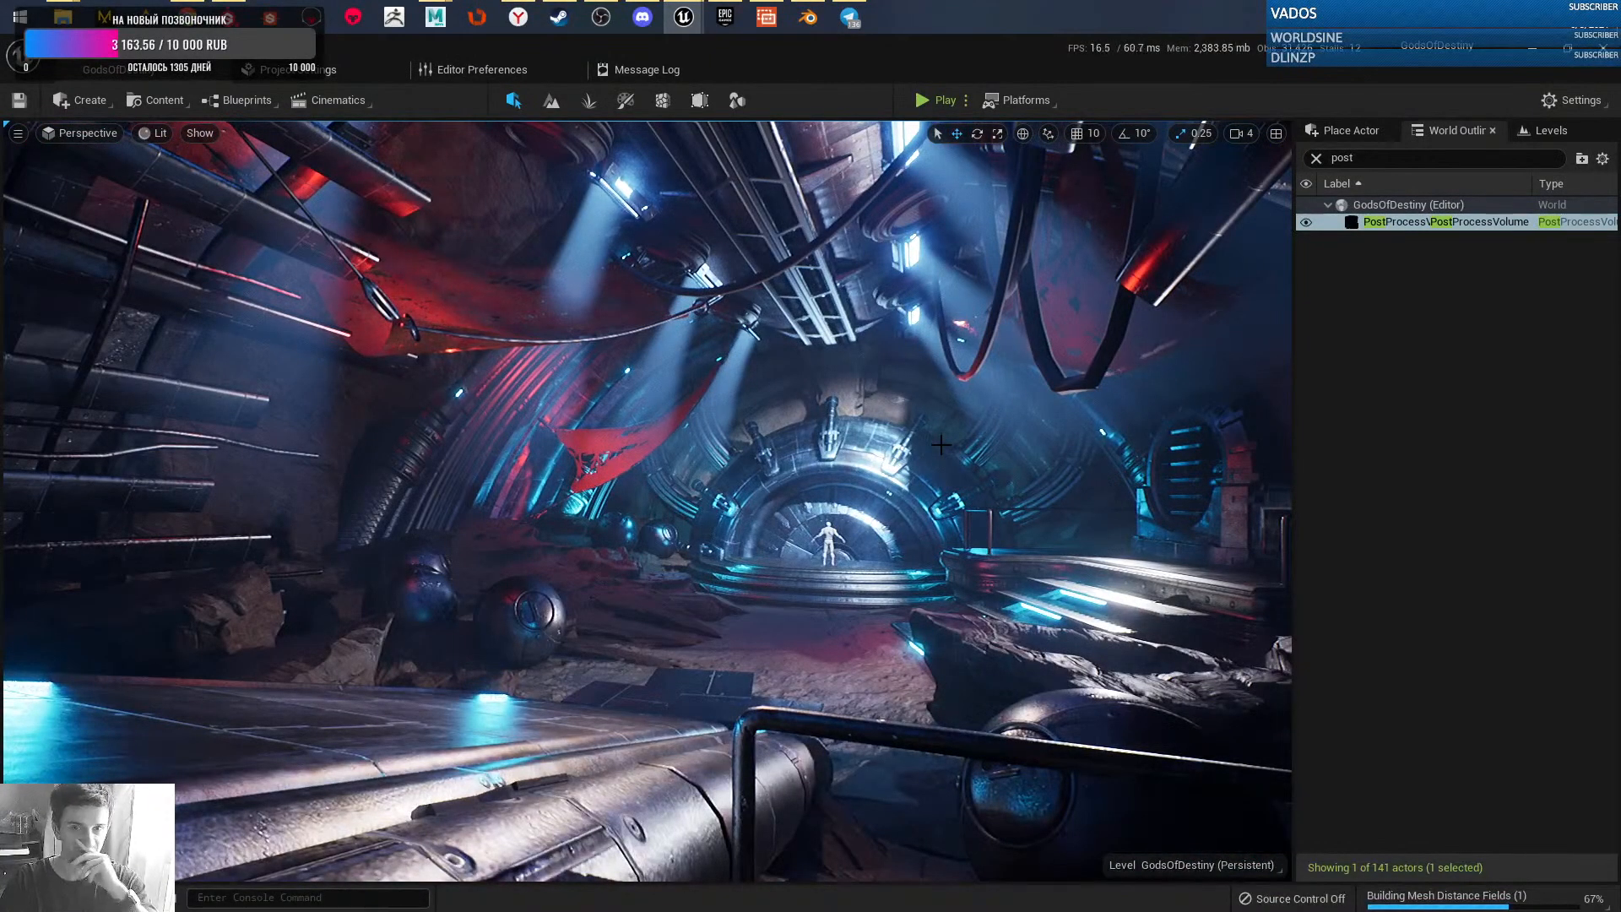
# - Move the red point light below the large red drape near the round vent along its green axis
pyautogui.press('w')
pyautogui.moveTo(961, 459); pyautogui.dragTo(545, 519, button='right')
pyautogui.press('s')
pyautogui.click(533, 516)
pyautogui.press('d')
pyautogui.moveTo(614, 561); pyautogui.dragTo(615, 565, button='right')
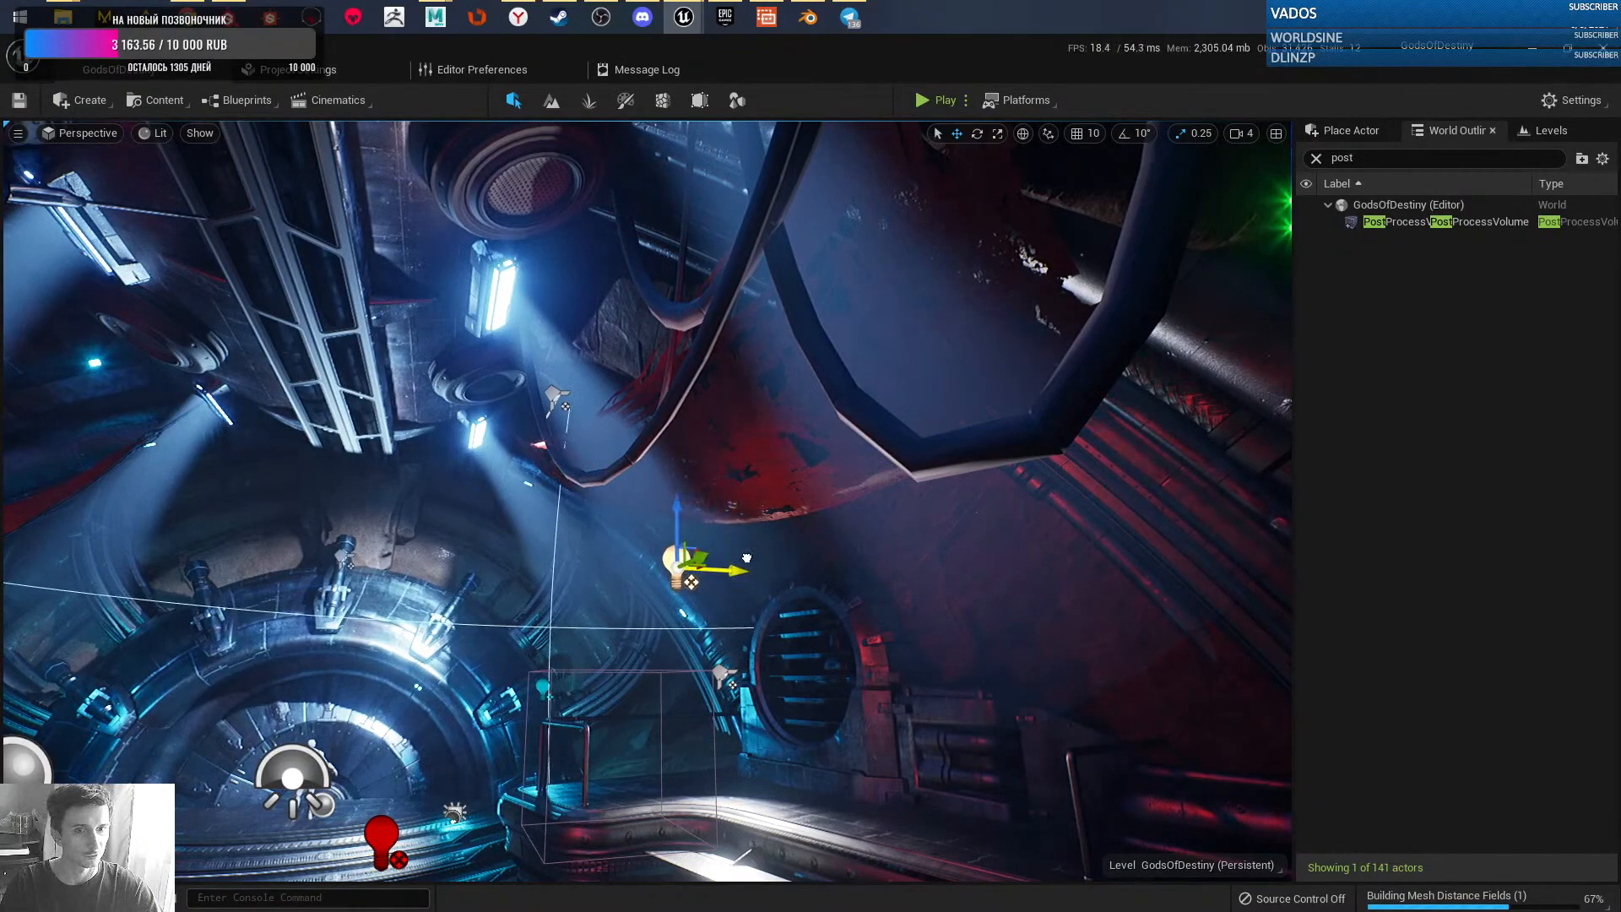
pyautogui.press('s')
pyautogui.moveTo(828, 585); pyautogui.dragTo(870, 569, button='right')
pyautogui.press('w')
pyautogui.press('g')
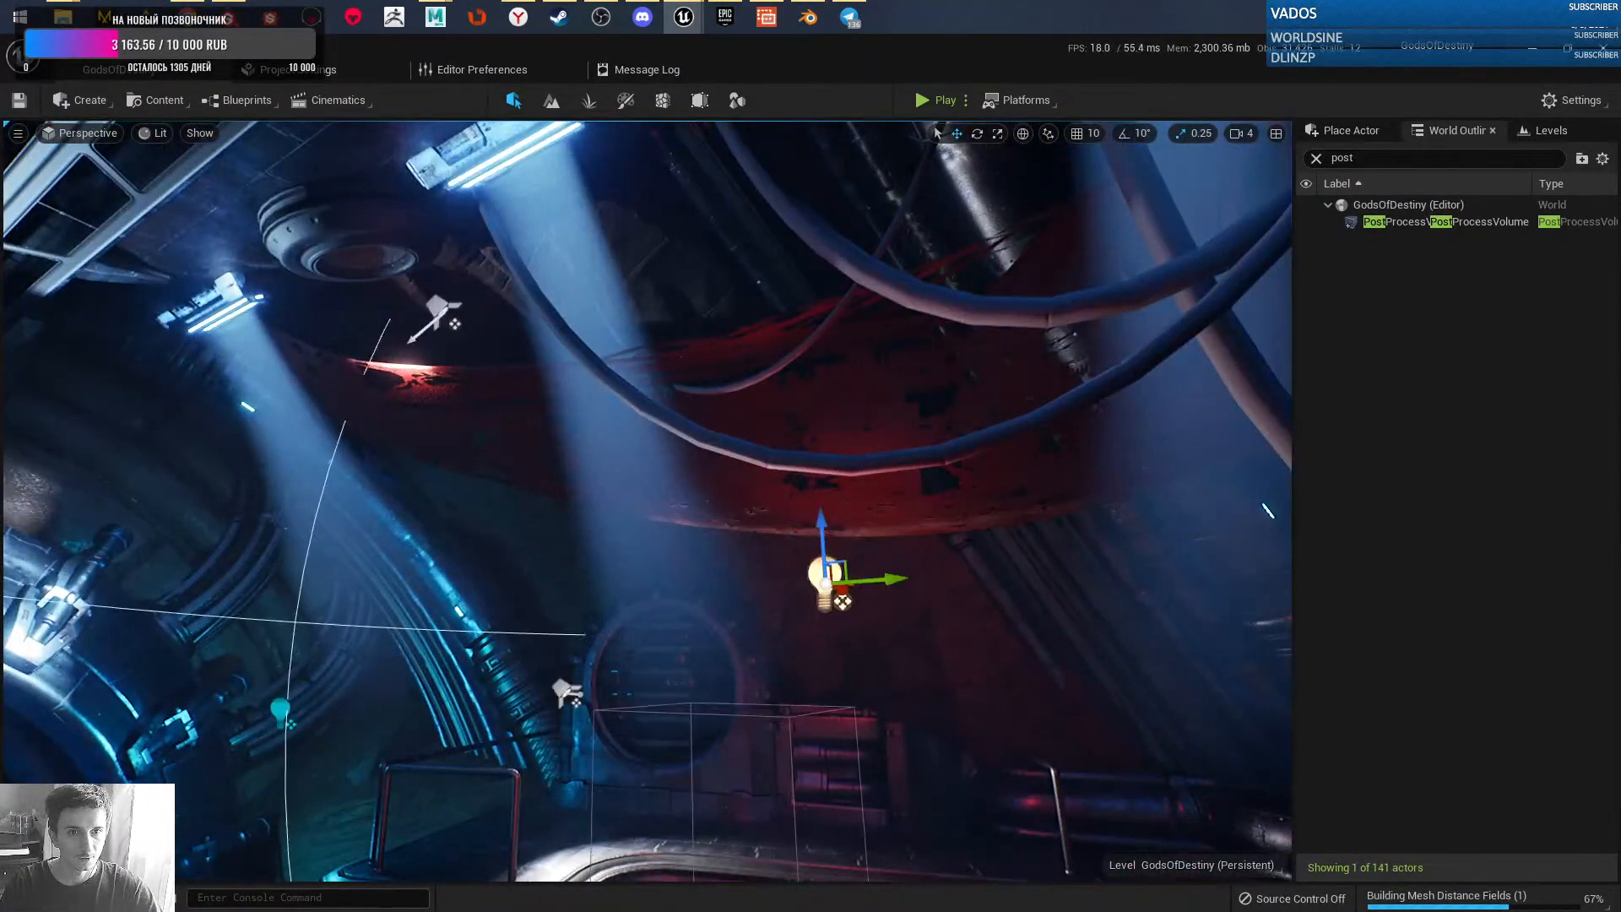
# - Duplicate the red point light beside the torn cloth and move the copy across the cavern toward the round vent
pyautogui.click(844, 423)
pyautogui.press('s')
pyautogui.moveTo(832, 568); pyautogui.dragTo(591, 553, button='right')
pyautogui.press('w')
pyautogui.click(532, 470)
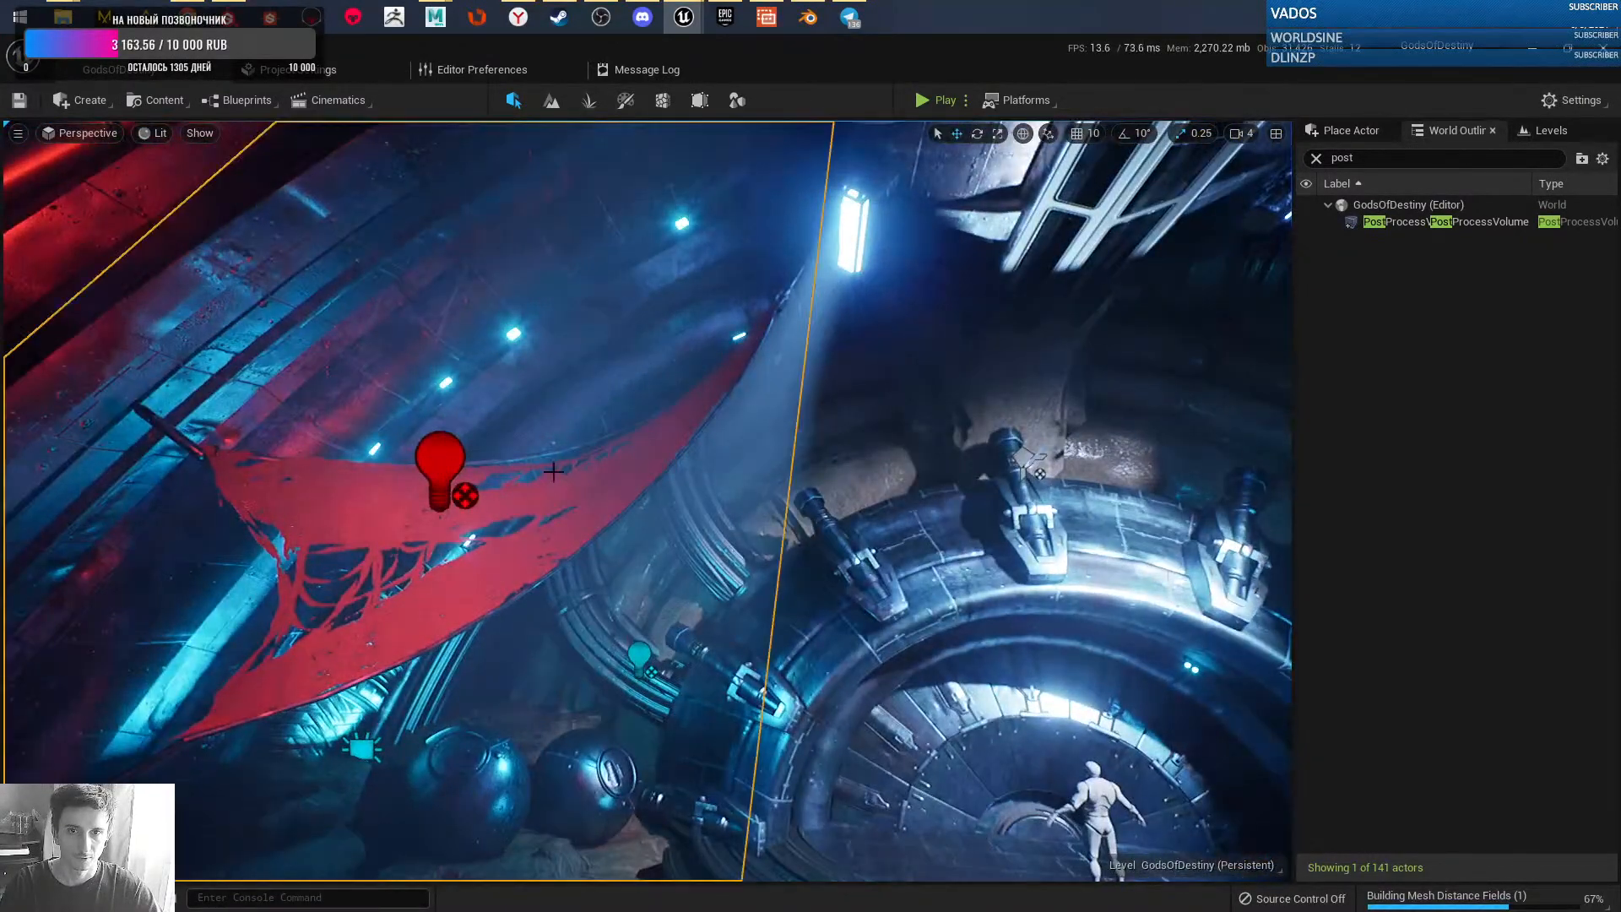
pyautogui.press('w')
pyautogui.moveTo(532, 470); pyautogui.dragTo(735, 578, button='right')
pyautogui.press('w')
pyautogui.click(525, 526)
pyautogui.press('s')
pyautogui.press('w')
pyautogui.press('s')
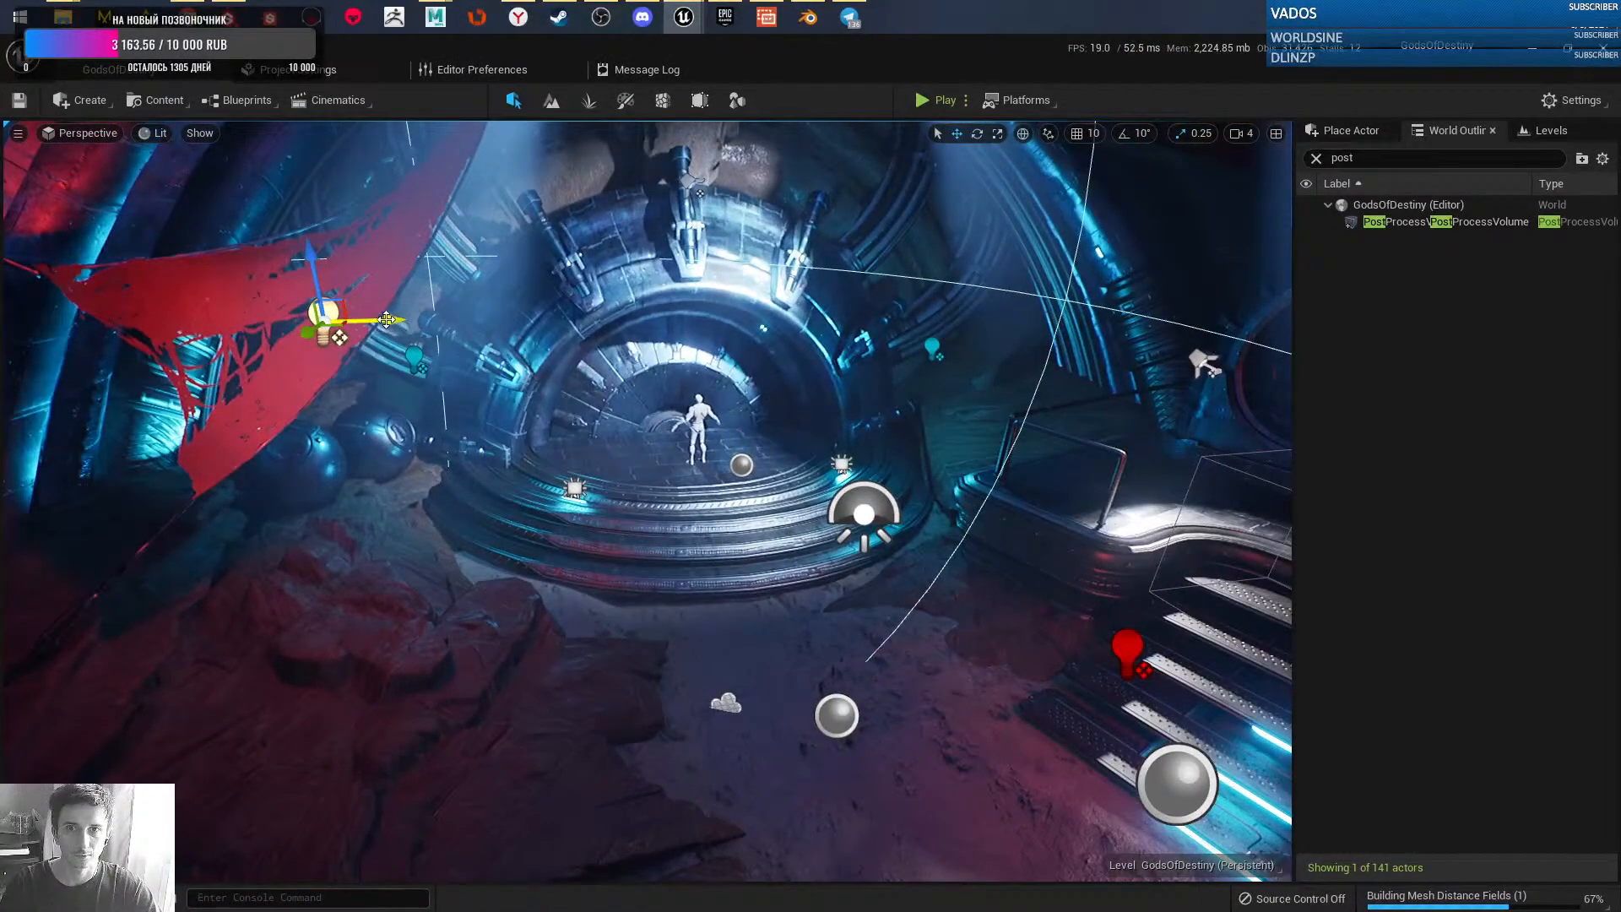
pyautogui.keyDown('alt'); pyautogui.moveTo(390, 320); pyautogui.dragTo(1017, 310); pyautogui.keyUp('alt')
# - Slide the duplicated red light further along the wall beyond the round vent, beneath the large red drape
pyautogui.moveTo(1017, 311); pyautogui.dragTo(970, 228, button='right')
pyautogui.press('w')
pyautogui.press('s')
pyautogui.moveTo(491, 402); pyautogui.dragTo(491, 409, button='right')
pyautogui.moveTo(483, 411); pyautogui.dragTo(934, 465)
pyautogui.press('d')
pyautogui.moveTo(977, 492); pyautogui.dragTo(772, 499, button='right')
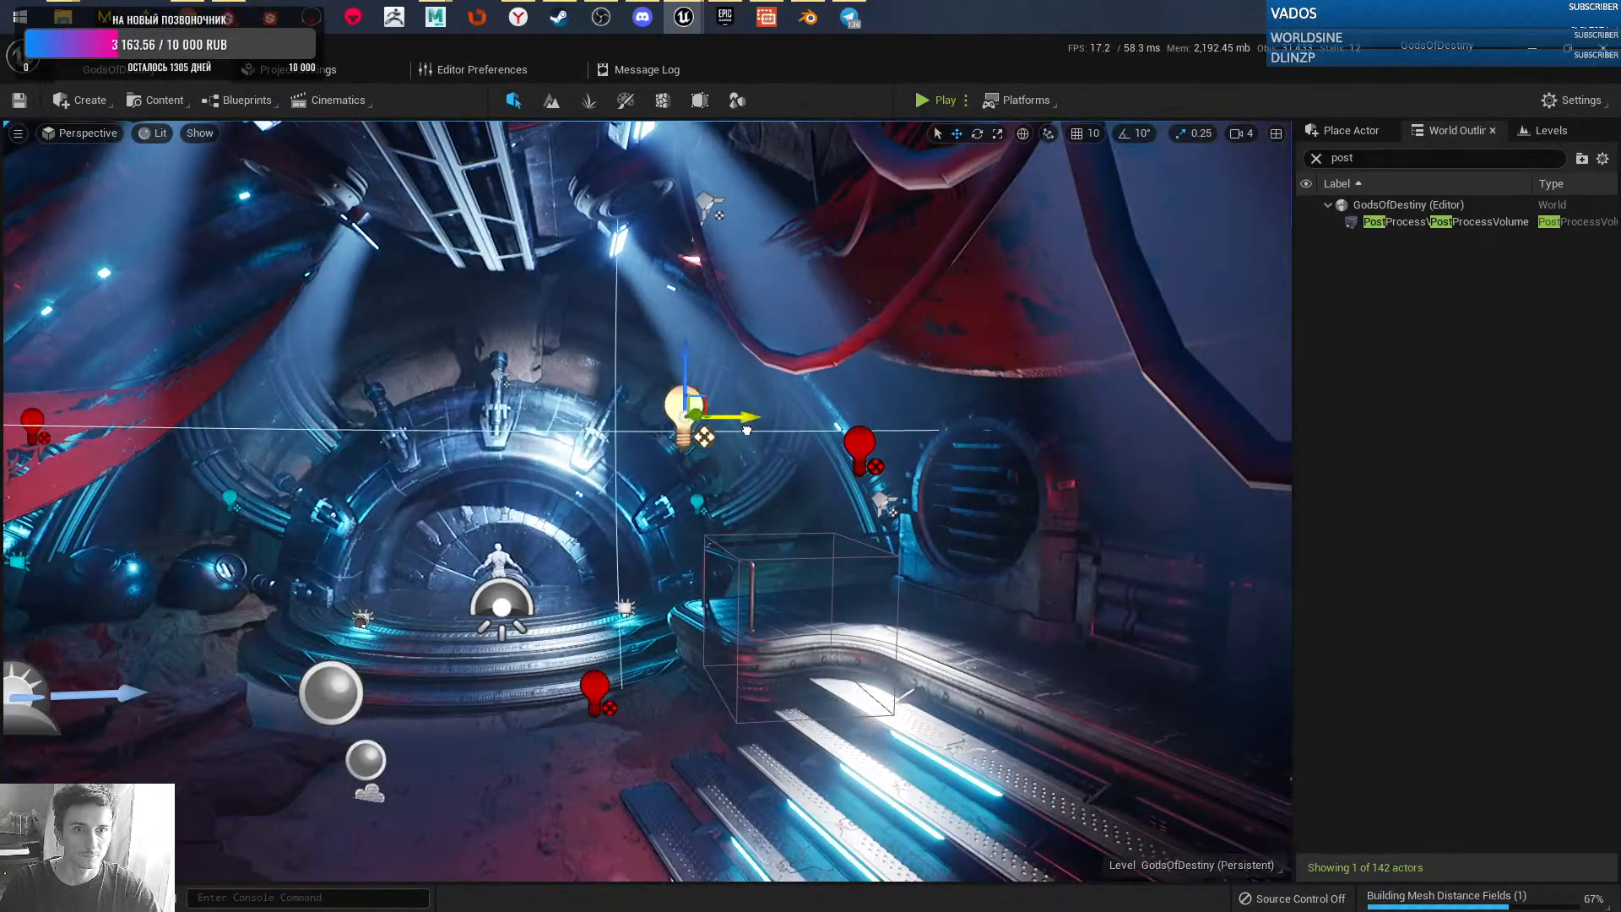
pyautogui.press('w')
pyautogui.moveTo(977, 449); pyautogui.dragTo(1132, 426, button='right')
pyautogui.press('s')
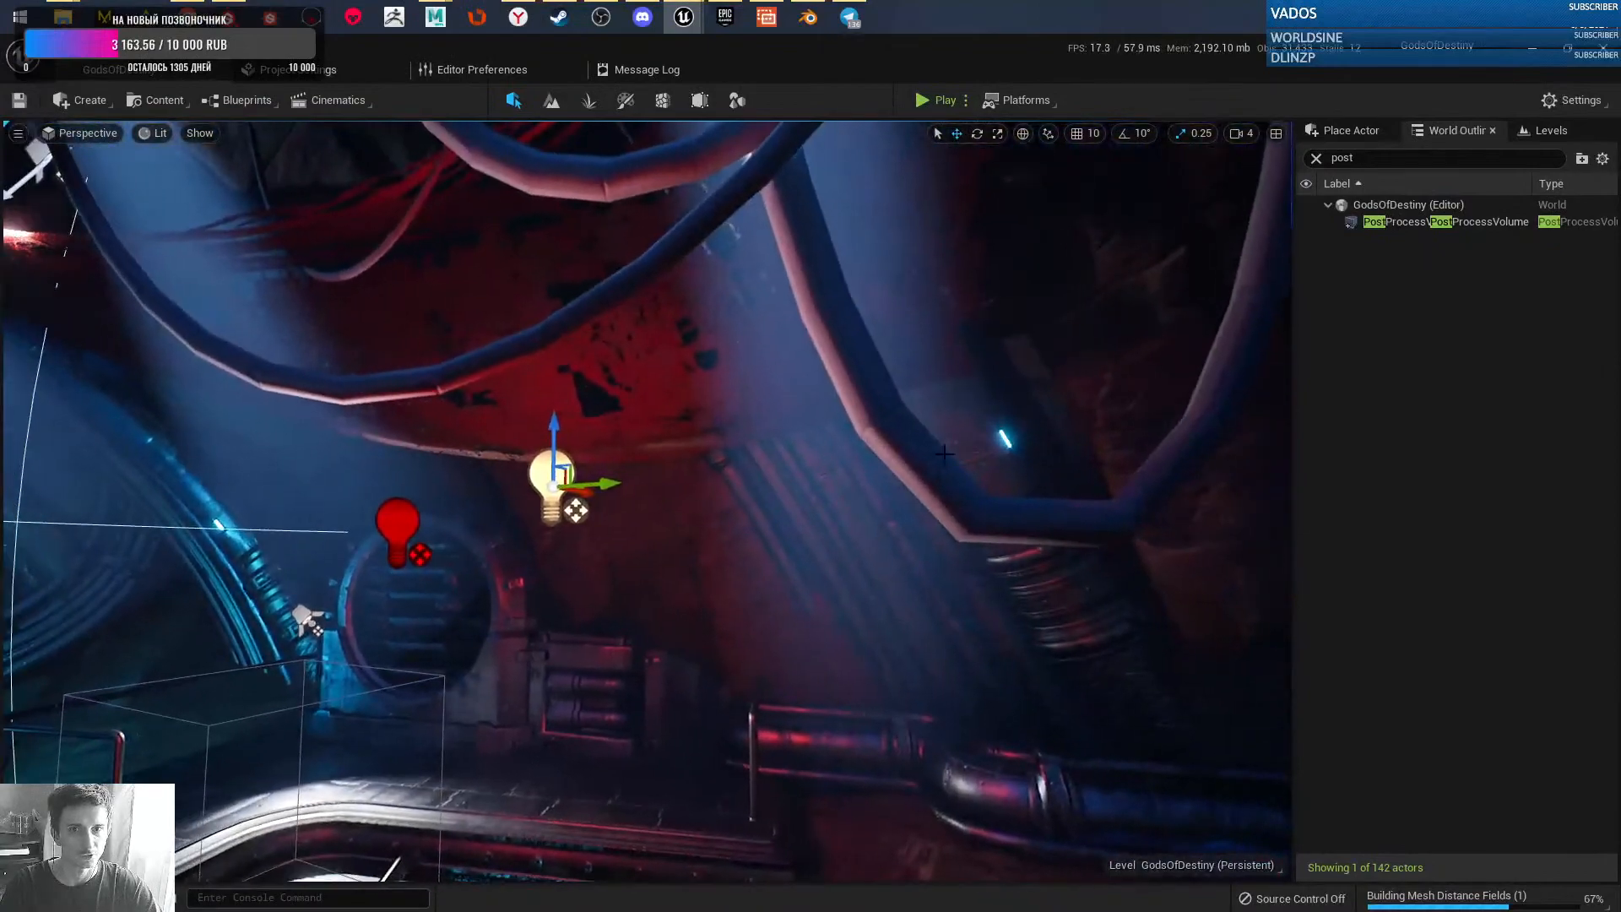
pyautogui.moveTo(608, 484); pyautogui.dragTo(800, 512)
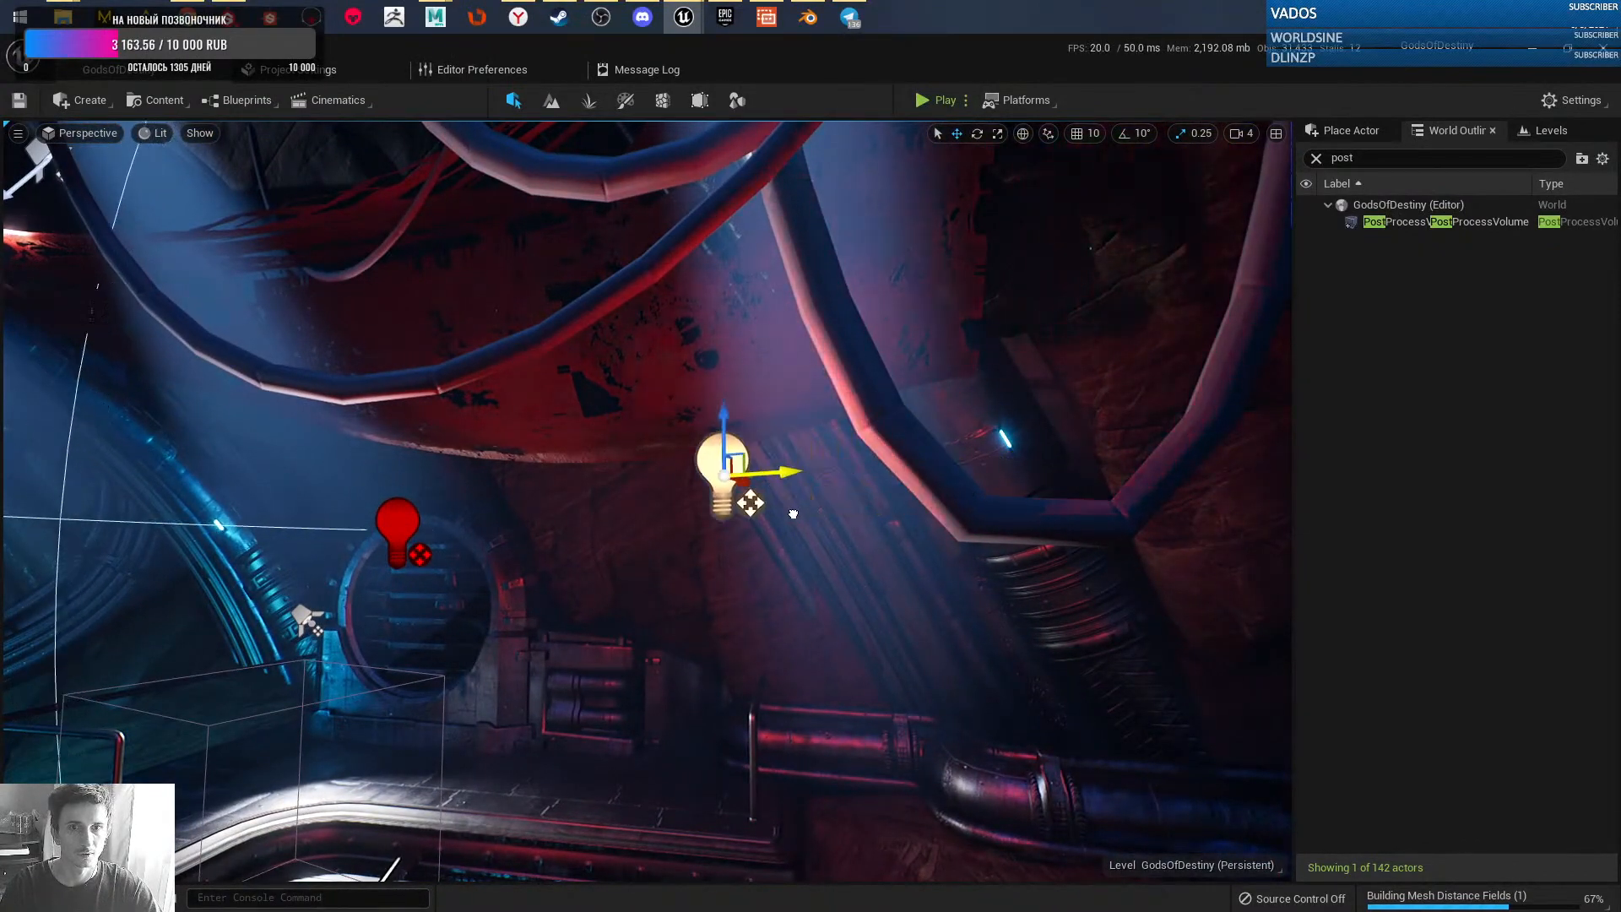
# - From saved camera 1, shift the duplicated light toward the original by the round vent and delete the copy
pyautogui.press('1')
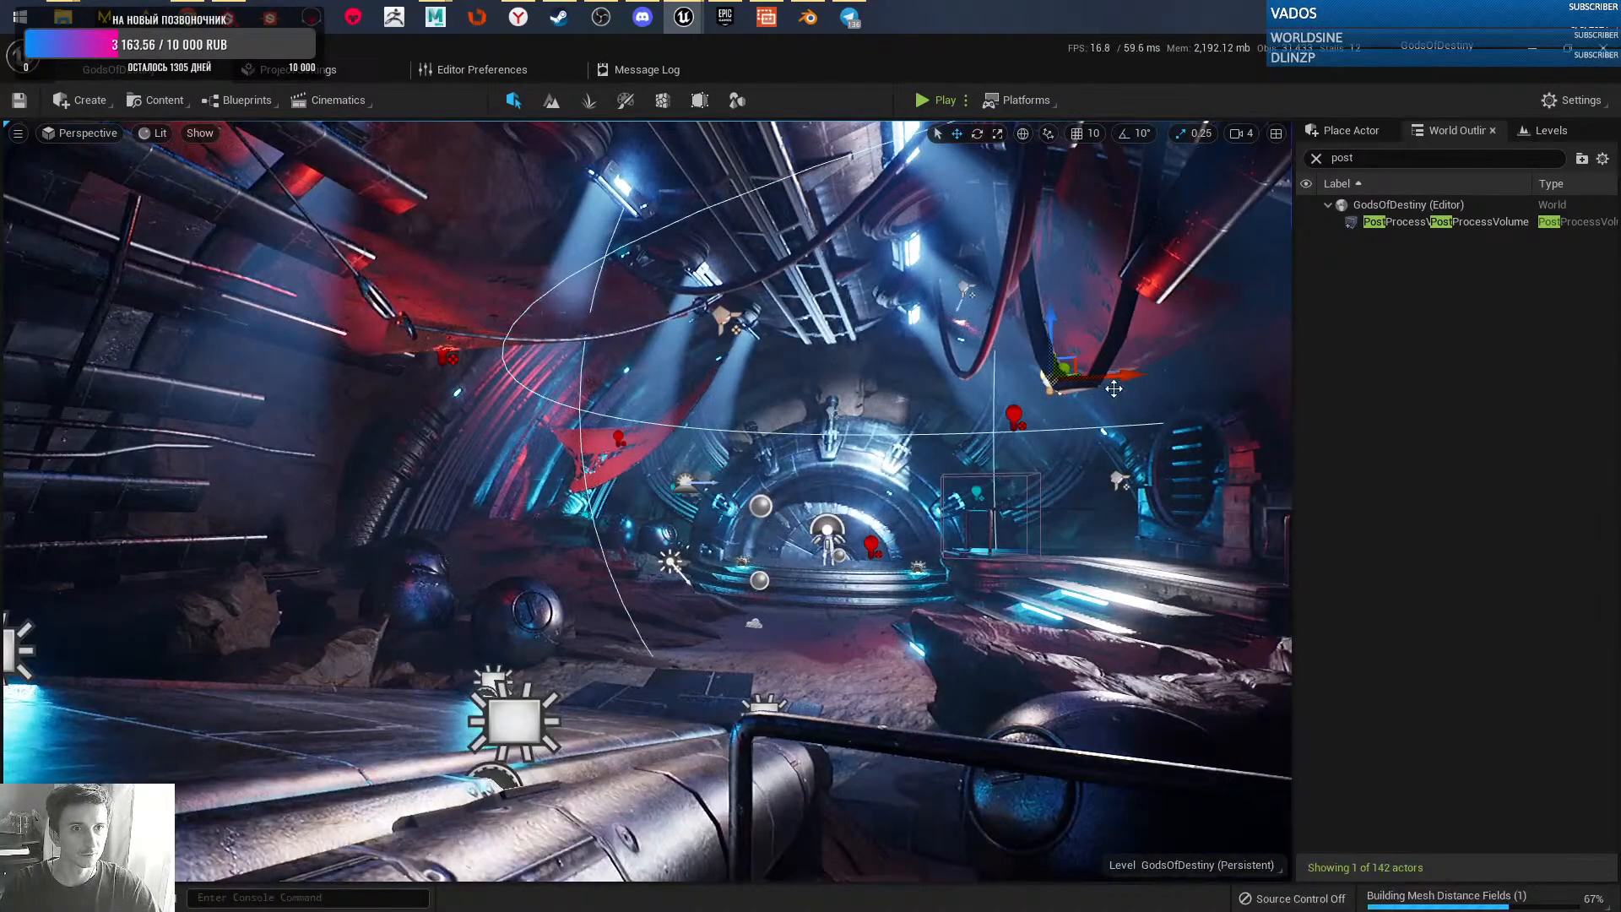
pyautogui.moveTo(1070, 361); pyautogui.dragTo(1016, 417)
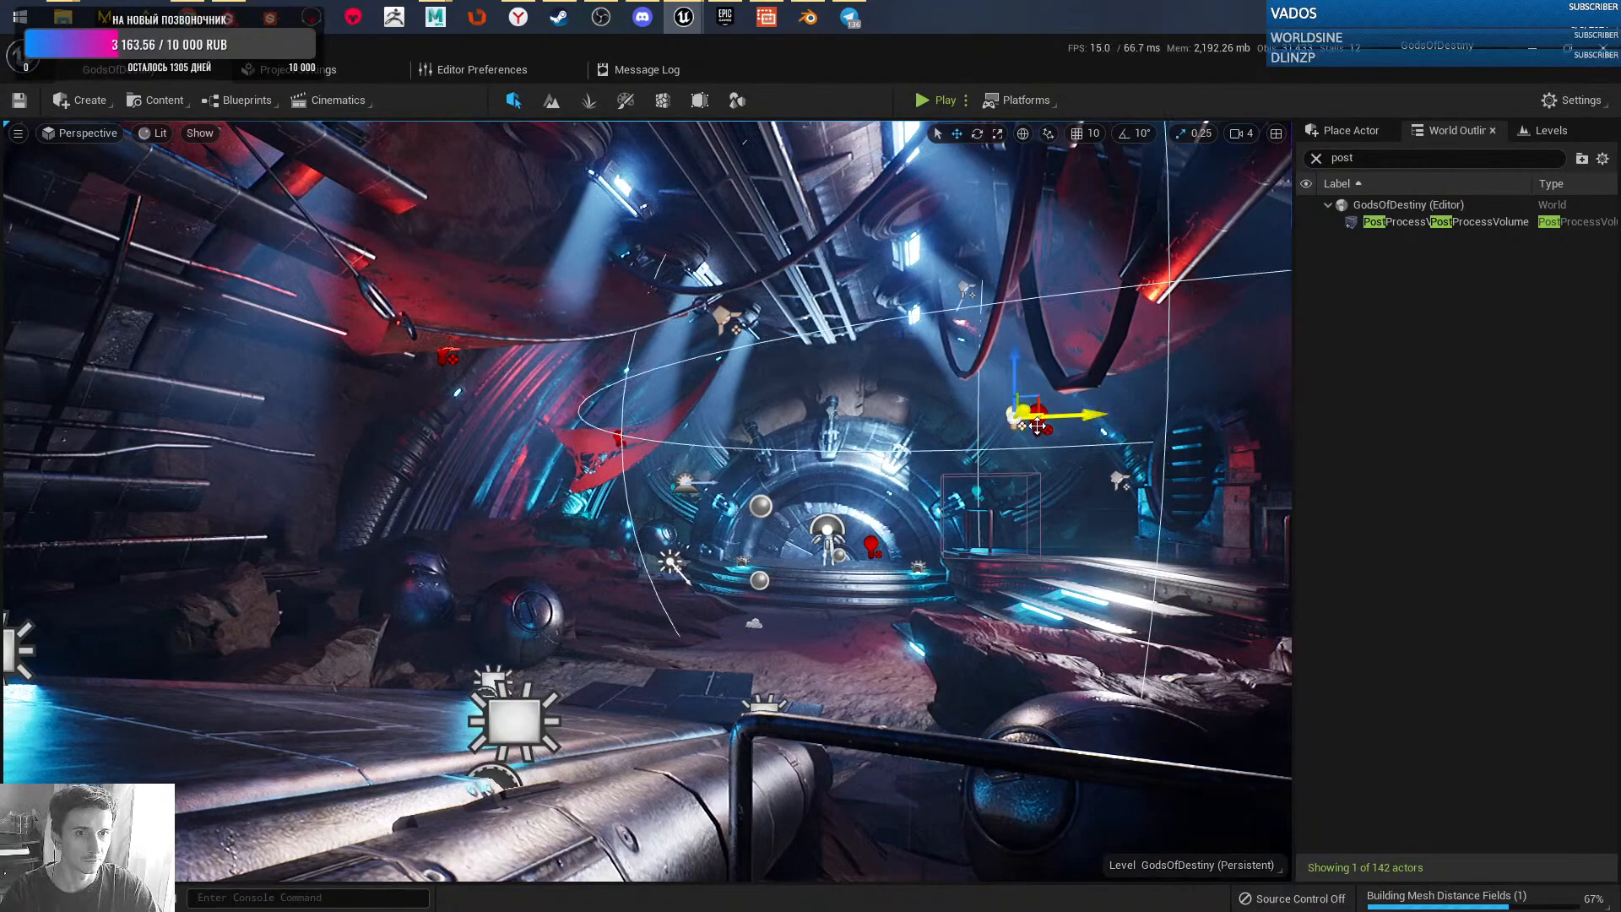
pyautogui.press('Delete')
# - Select the remaining red point light near the round vent and reposition it while judging its glow on the drape
pyautogui.click(1093, 363)
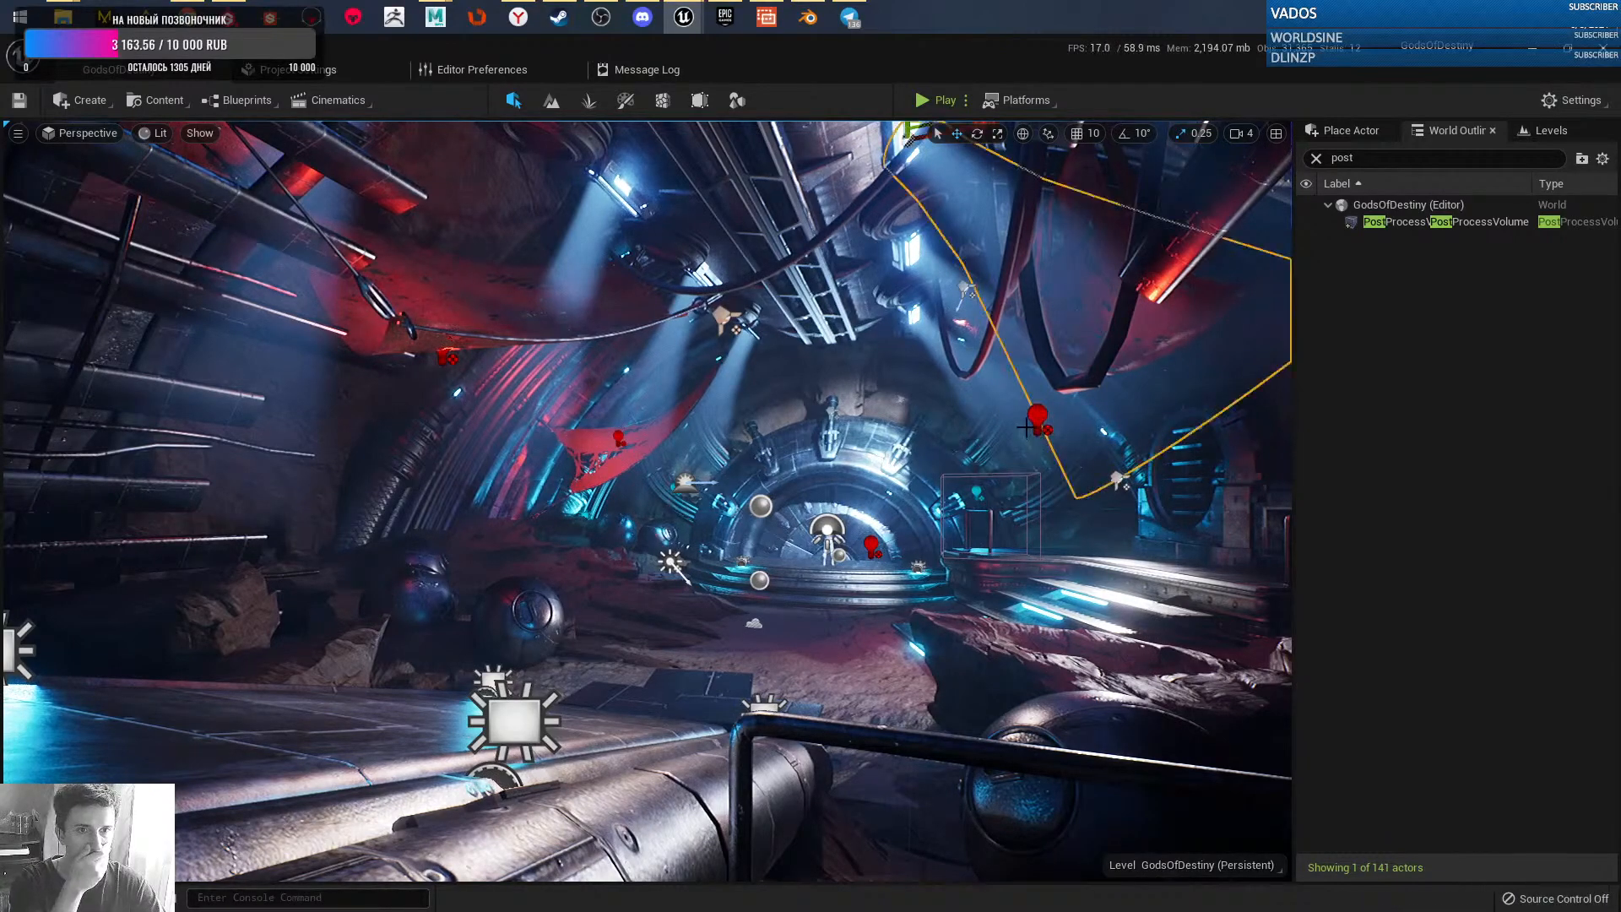
pyautogui.click(1036, 426)
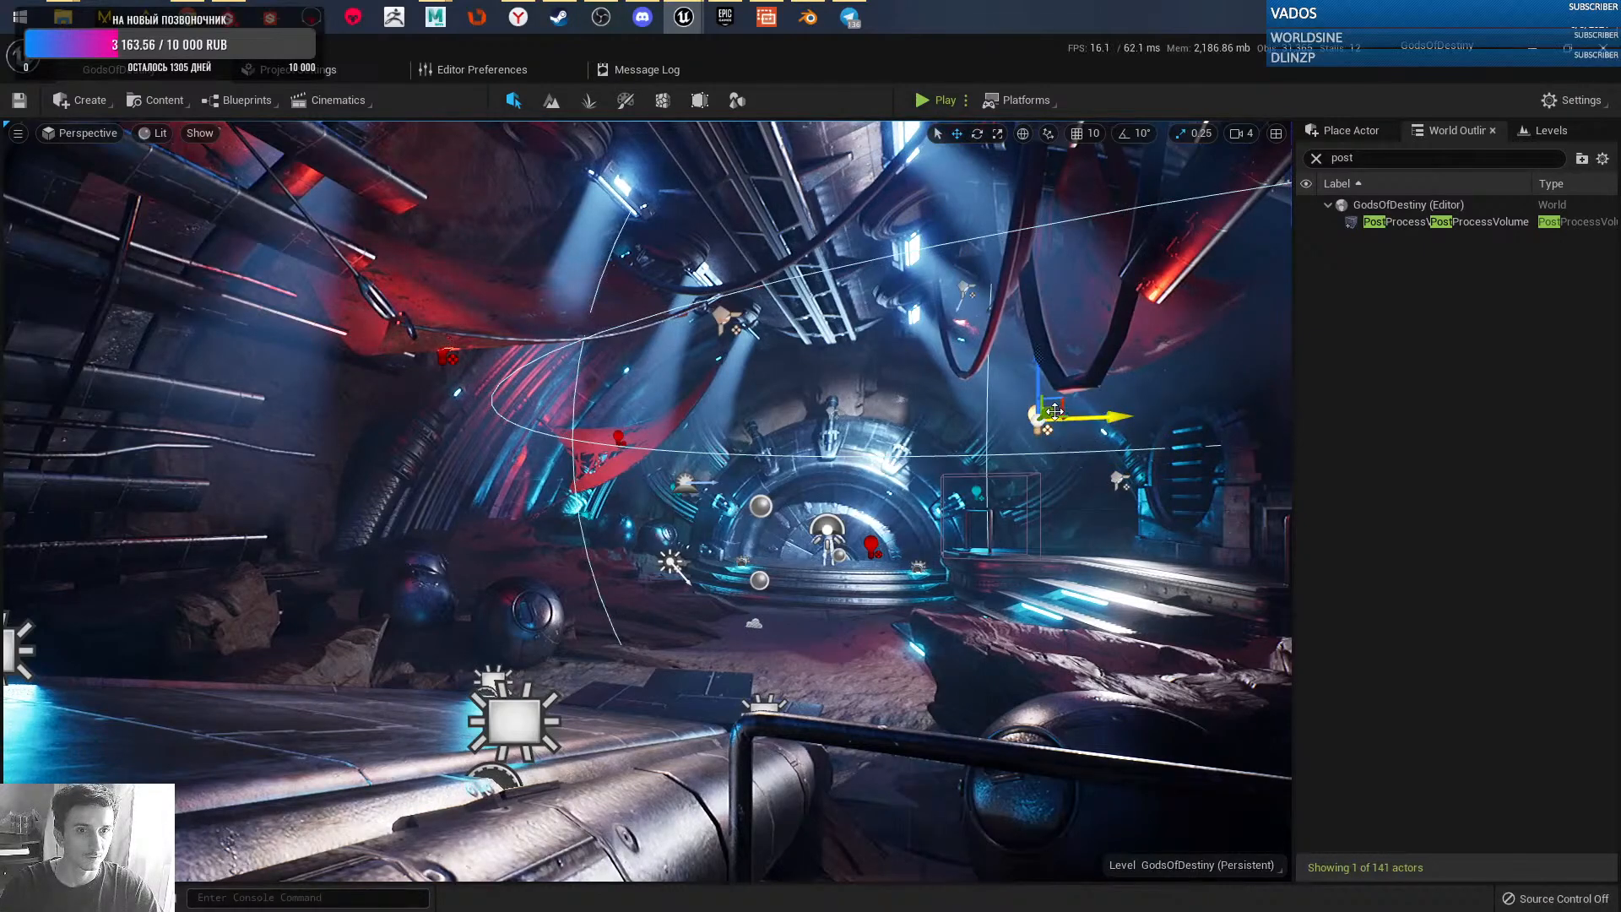
pyautogui.moveTo(1048, 412)
pyautogui.mouseDown()
pyautogui.moveTo(1068, 379)
pyautogui.moveTo(1045, 394)
pyautogui.moveTo(1026, 353)
pyautogui.moveTo(987, 346)
pyautogui.moveTo(998, 384)
pyautogui.moveTo(1050, 404)
pyautogui.mouseUp()
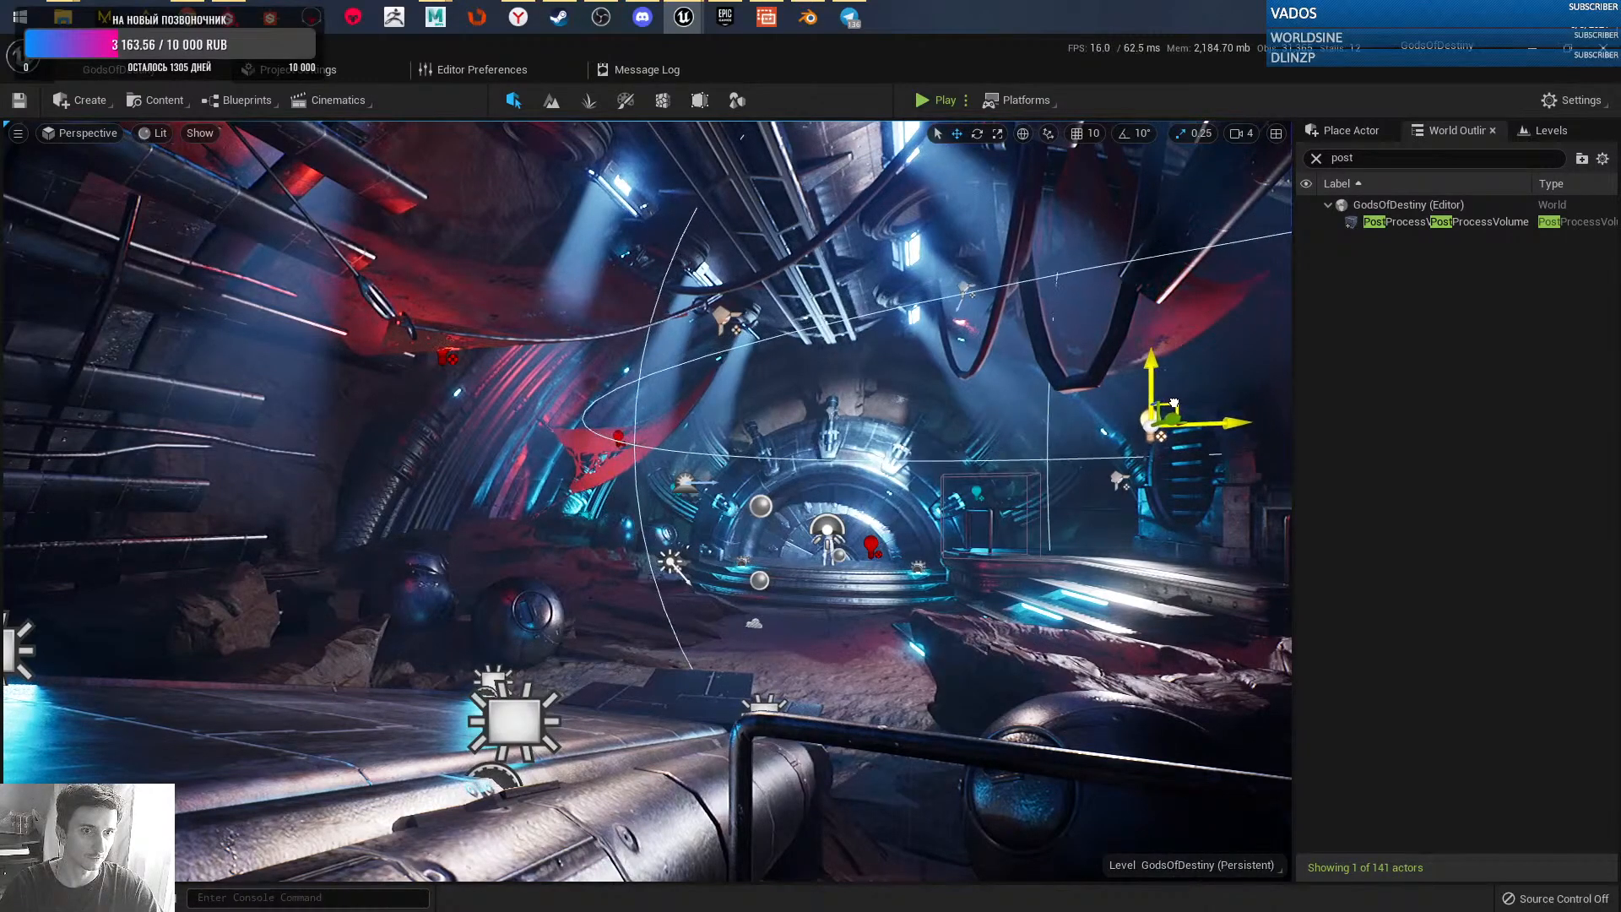
pyautogui.moveTo(1052, 398); pyautogui.dragTo(1007, 379)
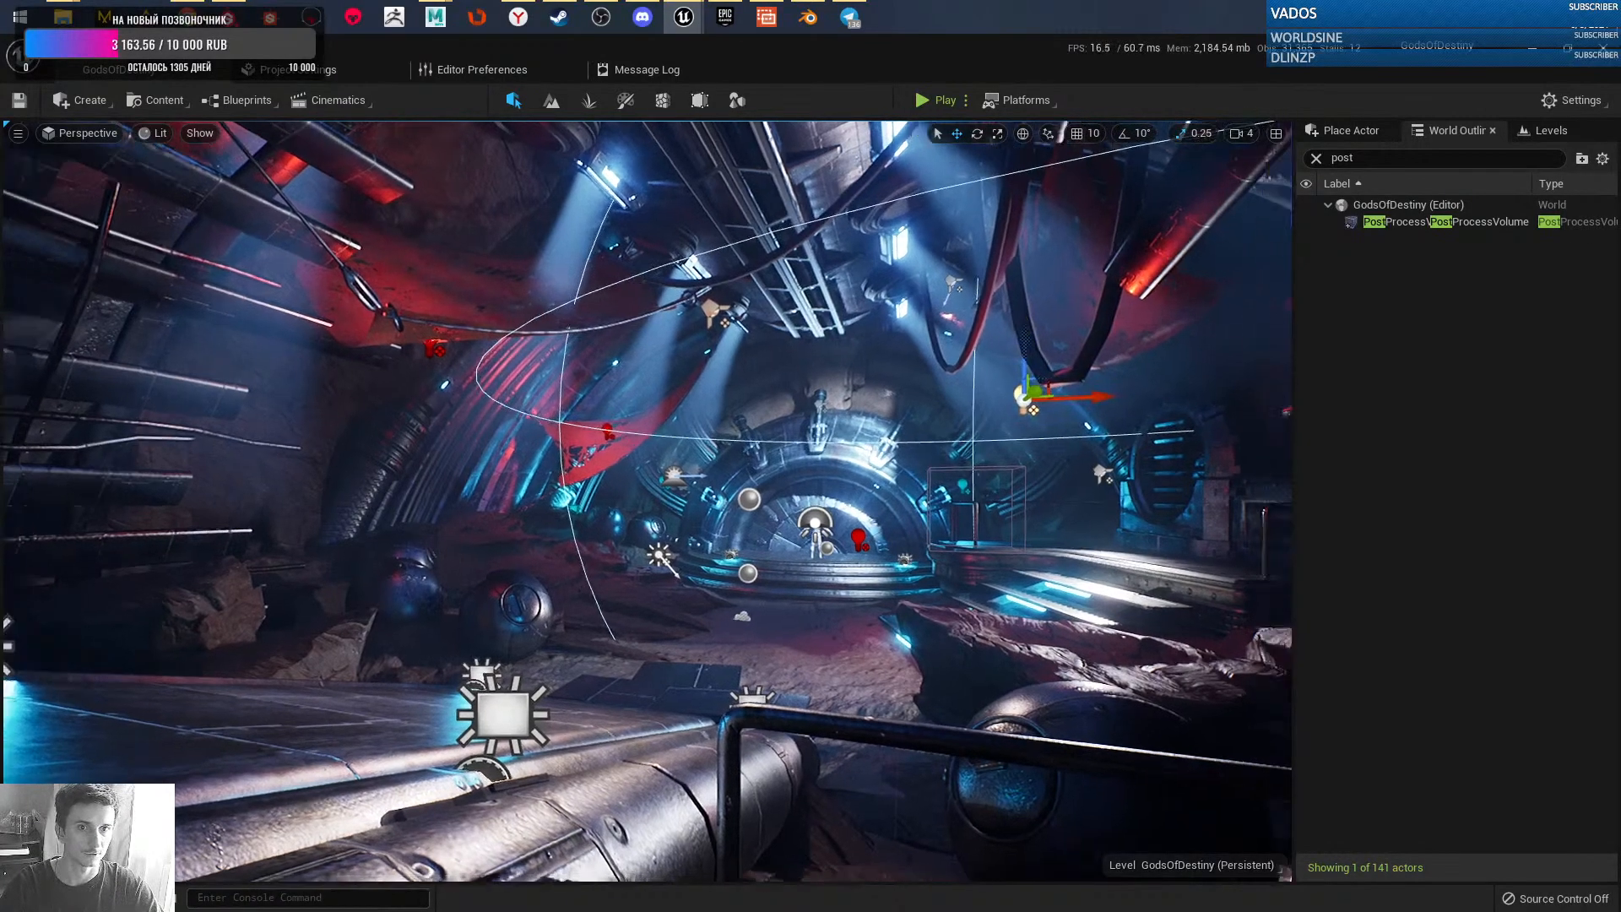
# - View the scene from the cave entrance with editor icons hidden, and save all unsaved levels and assets
pyautogui.press('g')
pyautogui.moveTo(970, 521); pyautogui.dragTo(1114, 509, button='right')
pyautogui.press('w')
pyautogui.moveTo(889, 559); pyautogui.dragTo(939, 559, button='right')
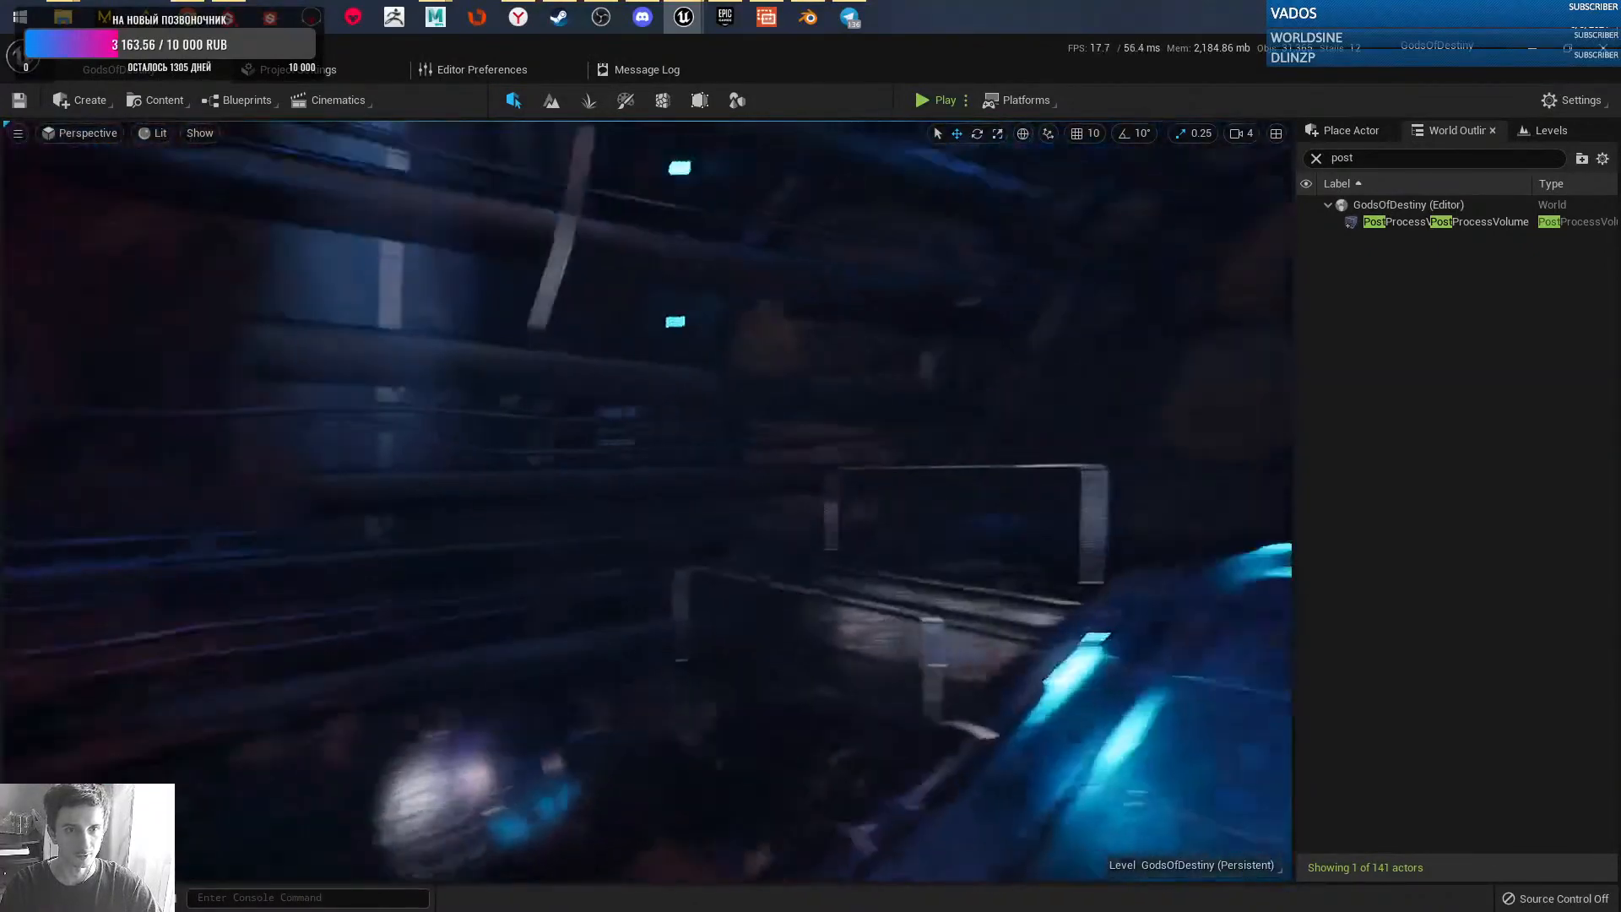
pyautogui.moveTo(889, 559); pyautogui.dragTo(1136, 540, button='right')
pyautogui.press('w')
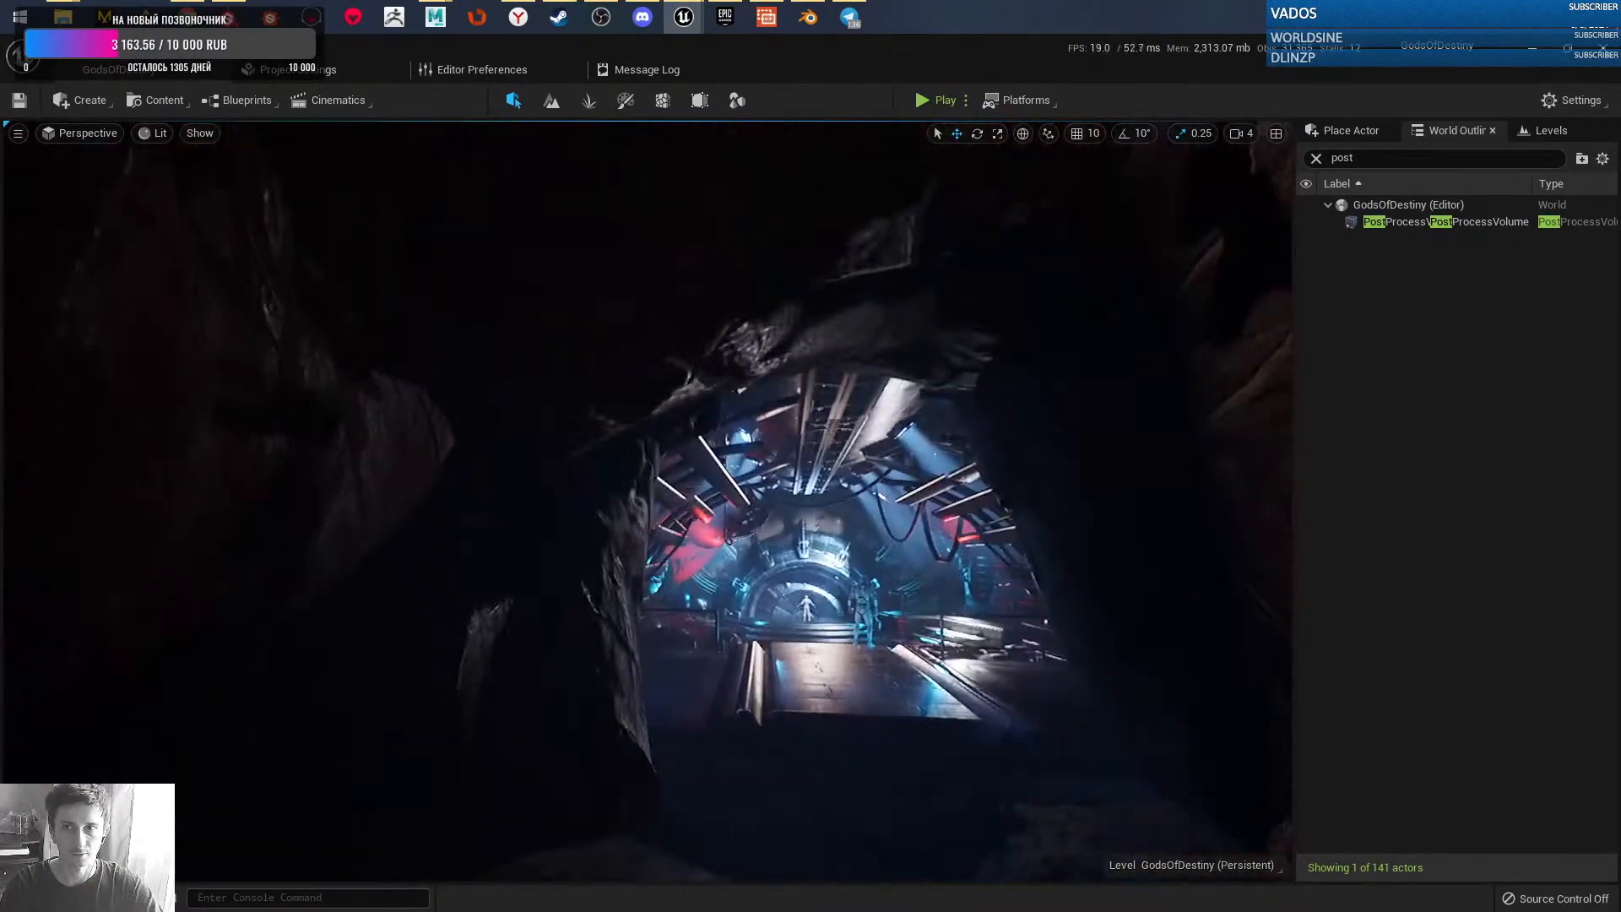
pyautogui.click(50, 46)
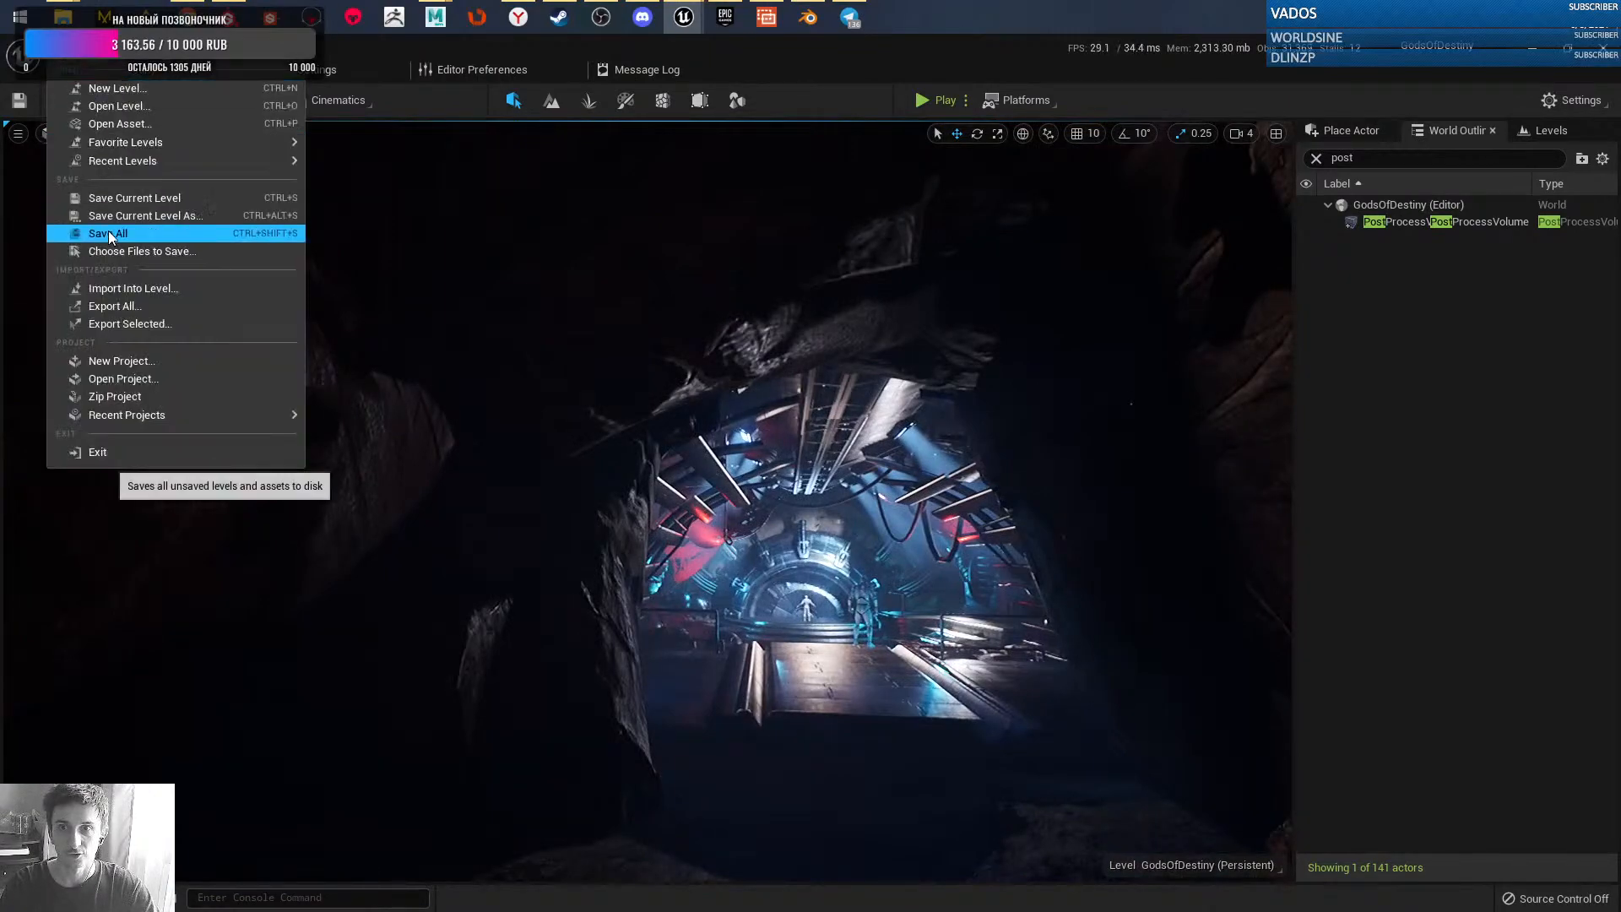
pyautogui.click(108, 231)
# - Move the blue lamp and its rect light at the platform's edge near the cave outward from the deck
pyautogui.press('w')
pyautogui.moveTo(965, 559); pyautogui.dragTo(1015, 638, button='right')
pyautogui.press('s')
pyautogui.press('s')
pyautogui.press('w')
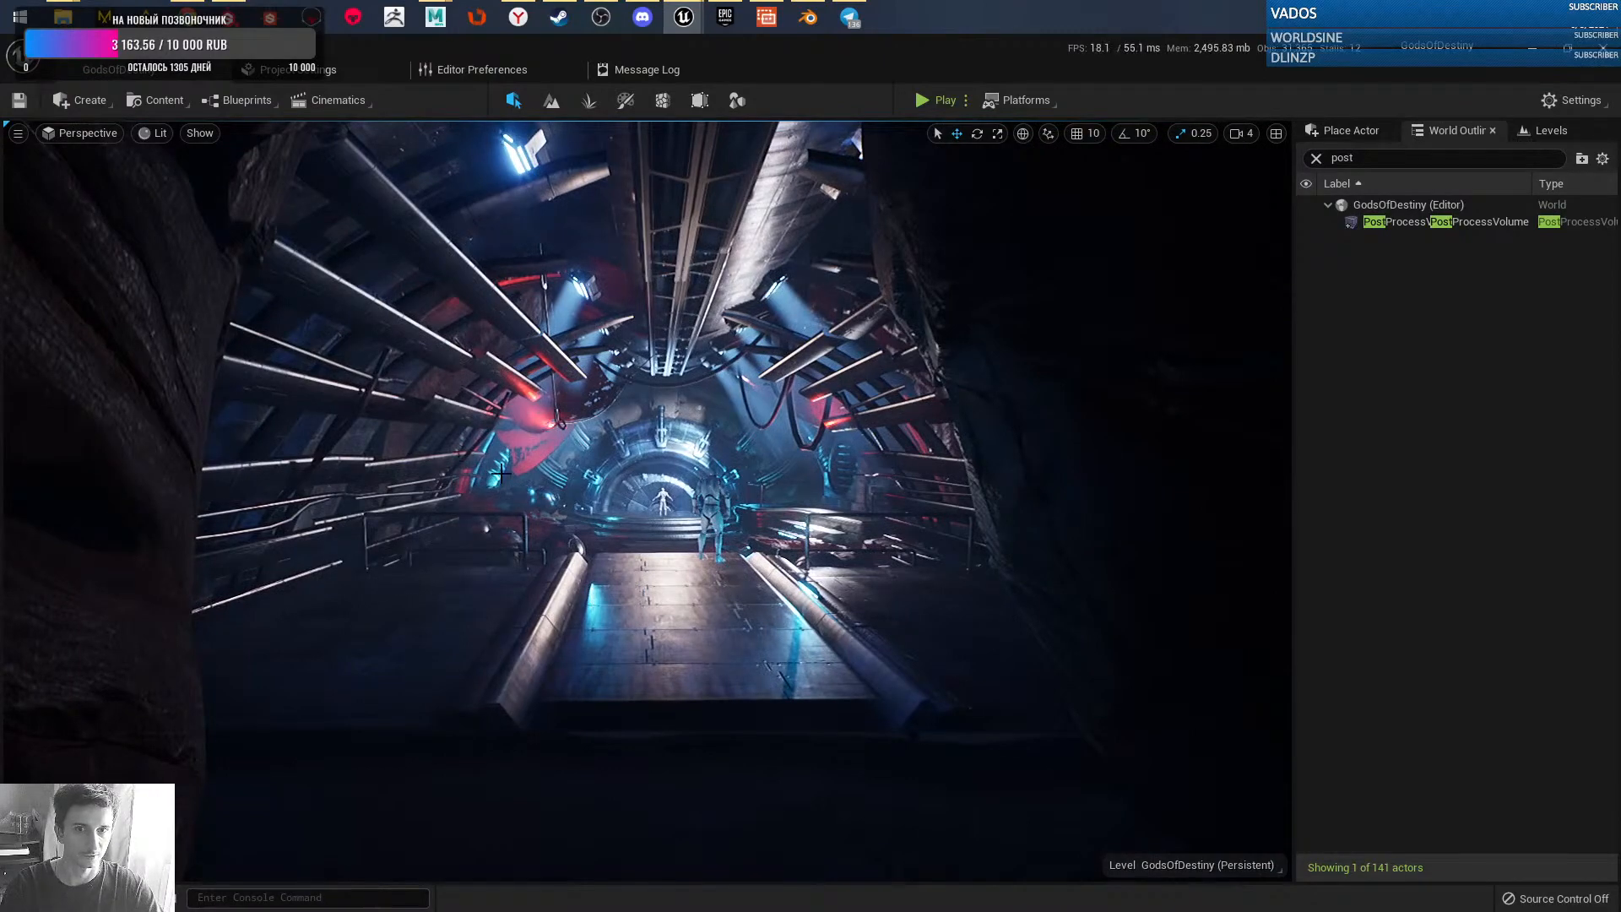
pyautogui.moveTo(1015, 638); pyautogui.dragTo(952, 655, button='right')
pyautogui.press('g')
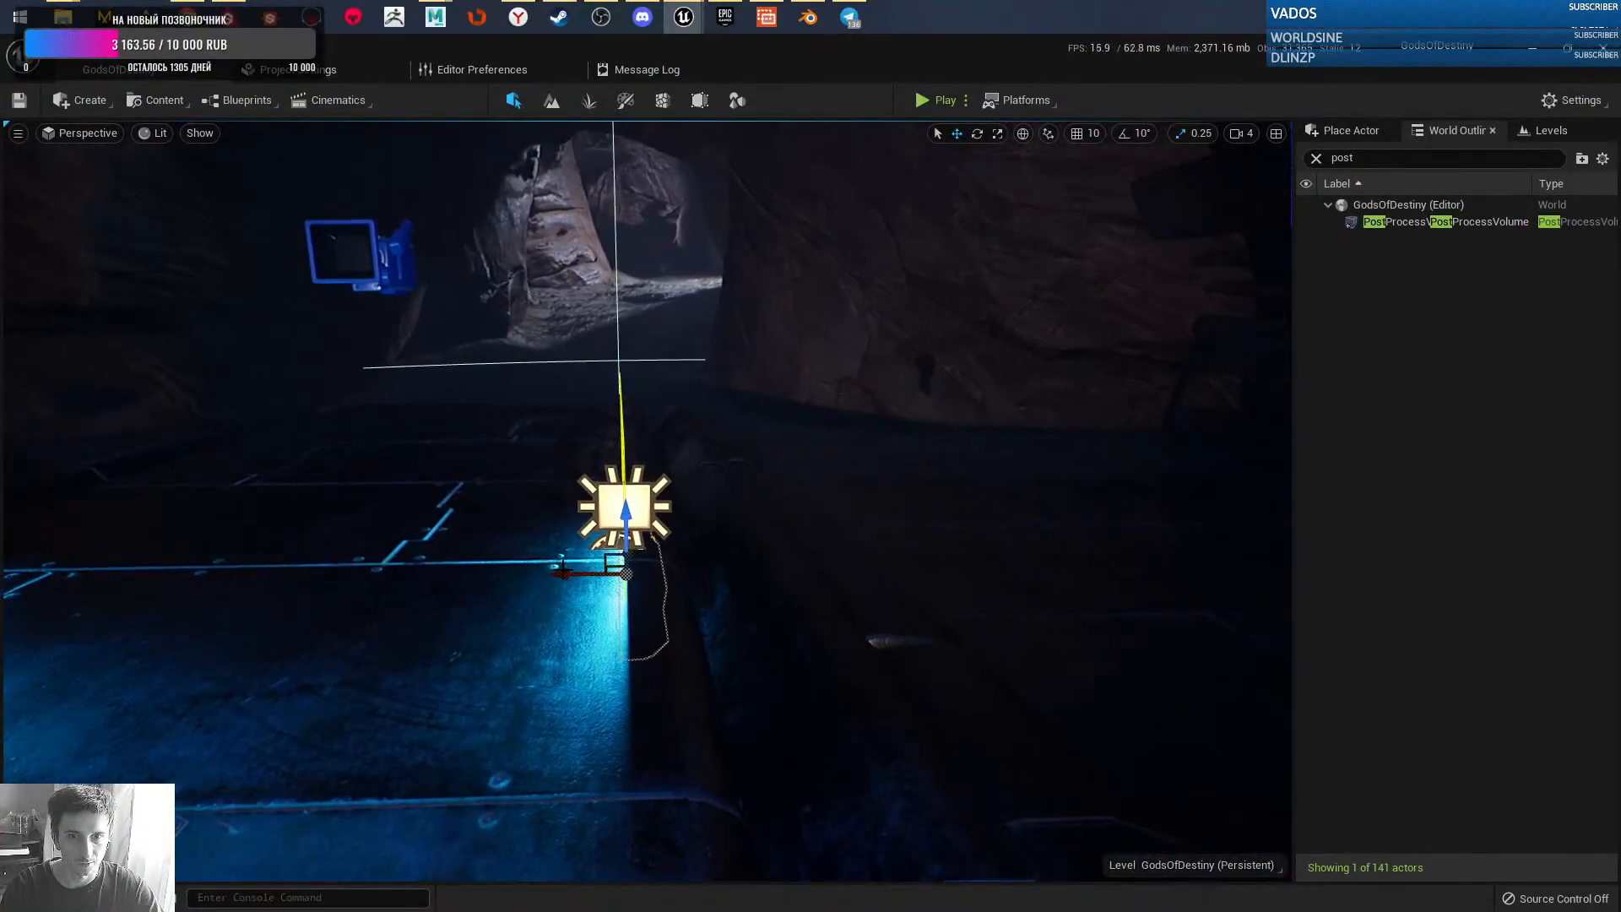
pyautogui.moveTo(650, 575); pyautogui.dragTo(684, 575)
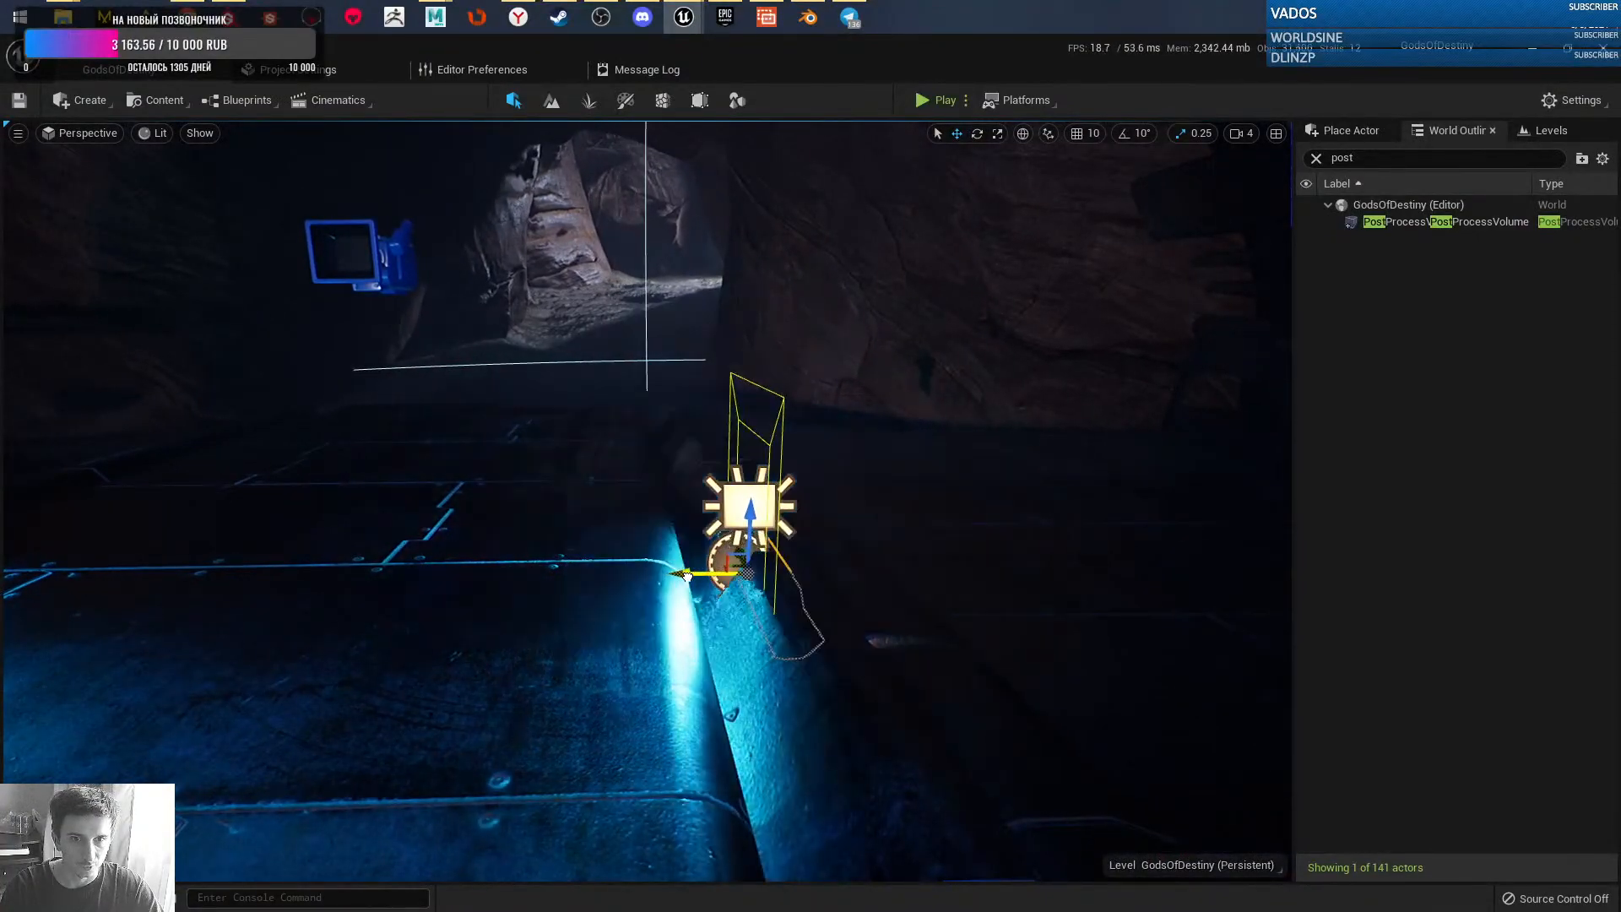
# - Move the next blue lamp along the same platform edge outward together with its rect light
pyautogui.moveTo(893, 611); pyautogui.dragTo(818, 566, button='right')
pyautogui.moveTo(919, 558); pyautogui.dragTo(913, 621, button='right')
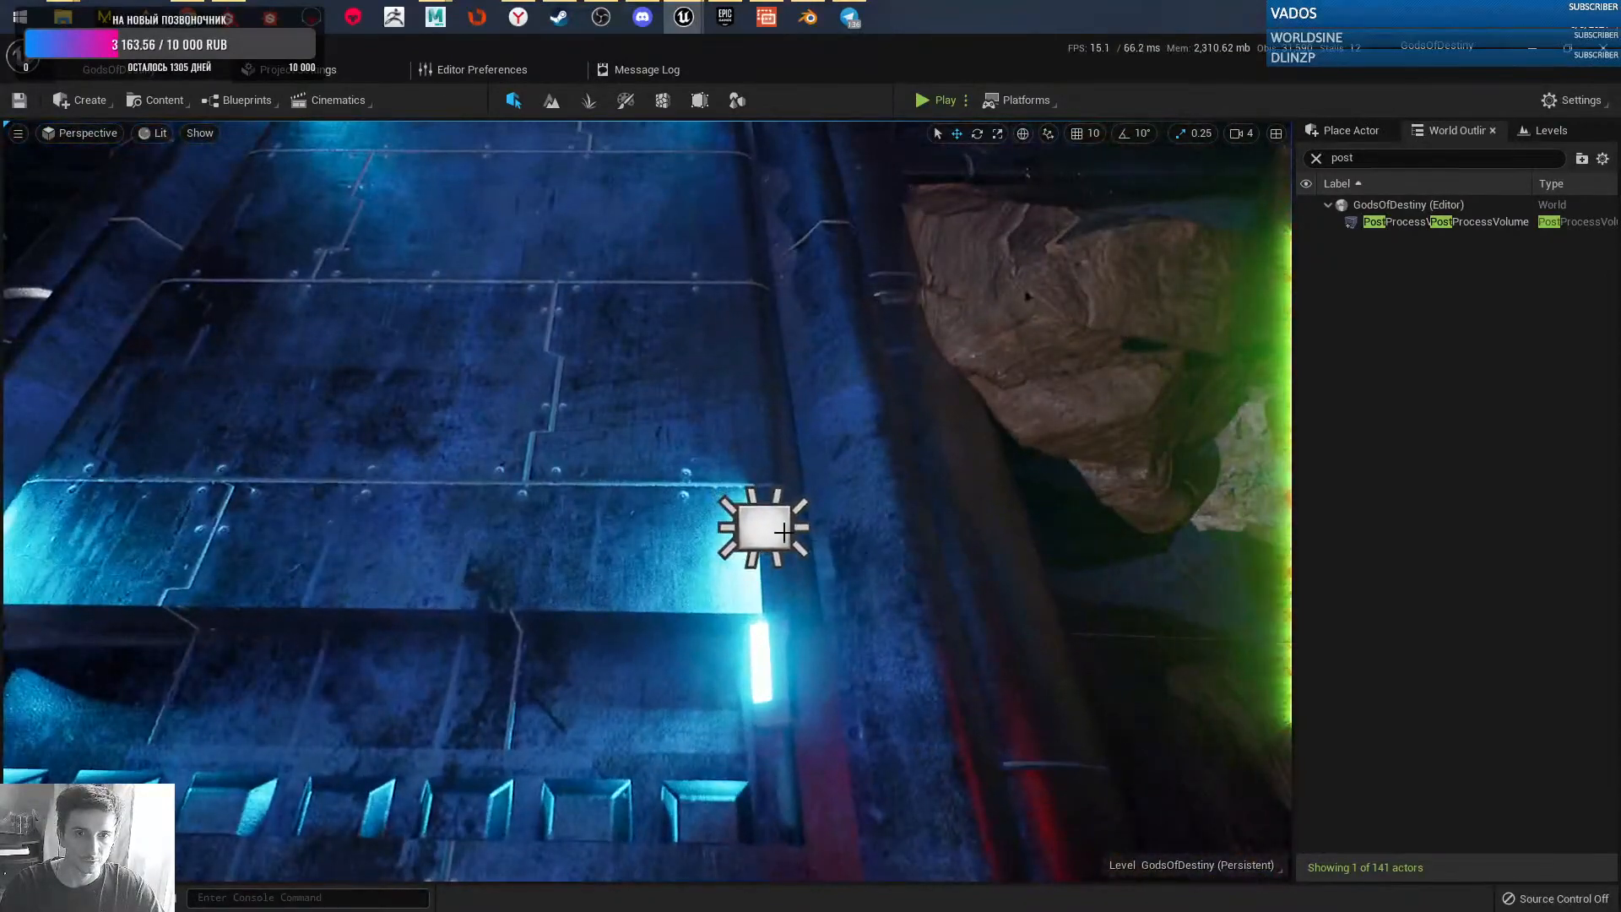
pyautogui.press('w')
pyautogui.moveTo(785, 619); pyautogui.dragTo(813, 604, button='right')
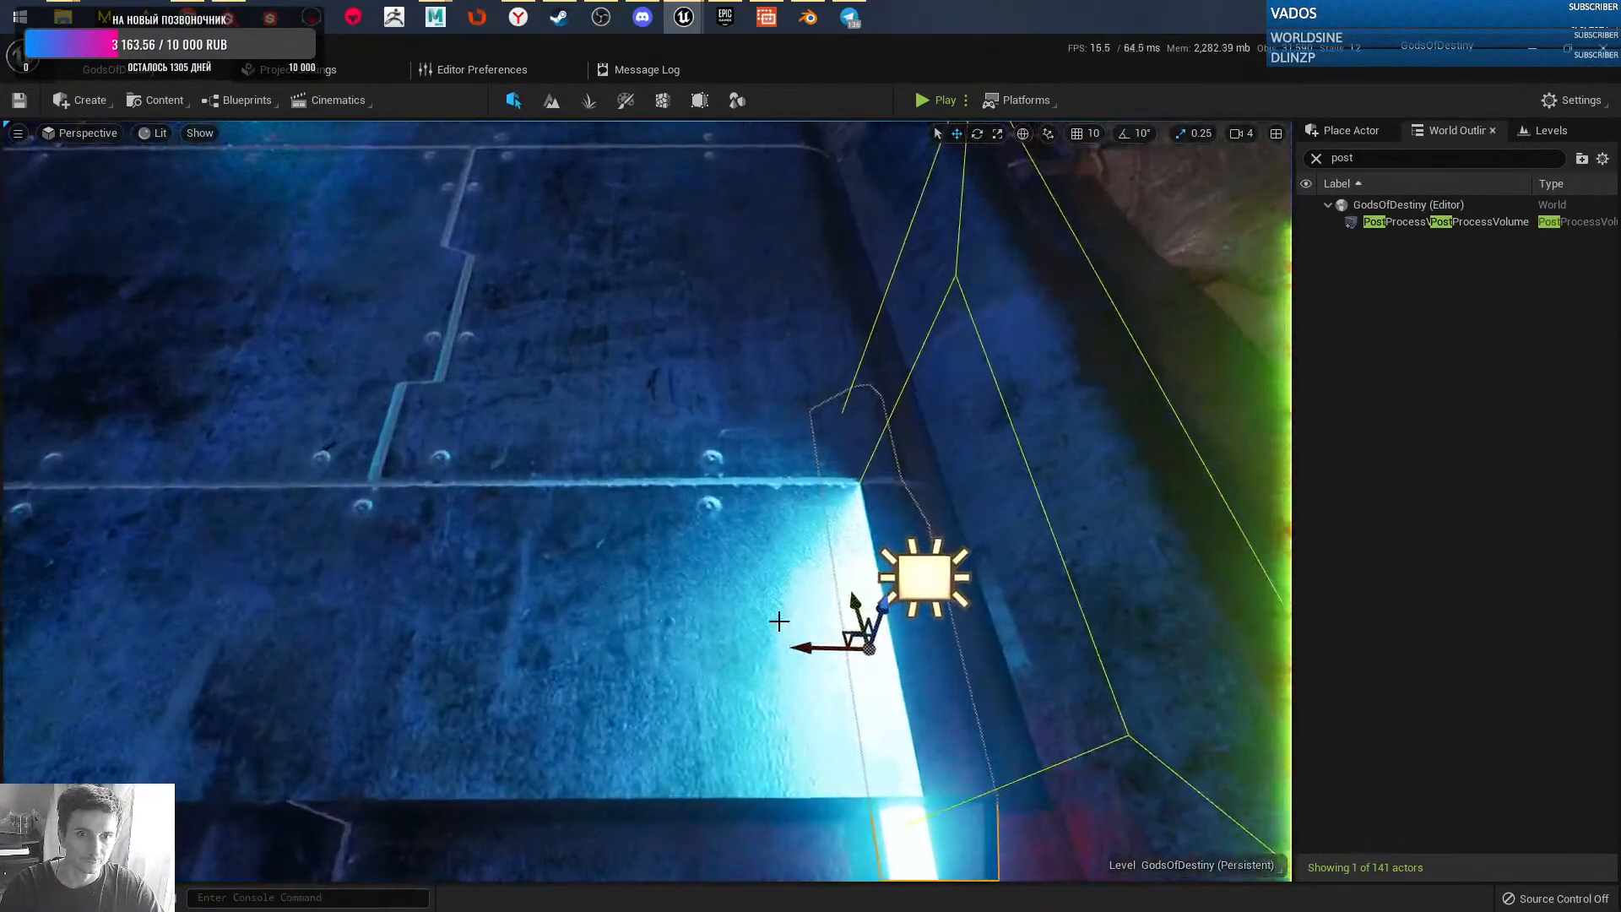
pyautogui.moveTo(806, 648); pyautogui.dragTo(1008, 631)
# - Switch the viewport to Unlit and fine-tune the shifted lamp's position against the platform's edge
pyautogui.press('s')
pyautogui.moveTo(1004, 633); pyautogui.dragTo(642, 456, button='right')
pyautogui.hotkey('alt', '3')
pyautogui.press('s')
pyautogui.press('w')
pyautogui.press('w')
pyautogui.moveTo(789, 469); pyautogui.dragTo(780, 461, button='right')
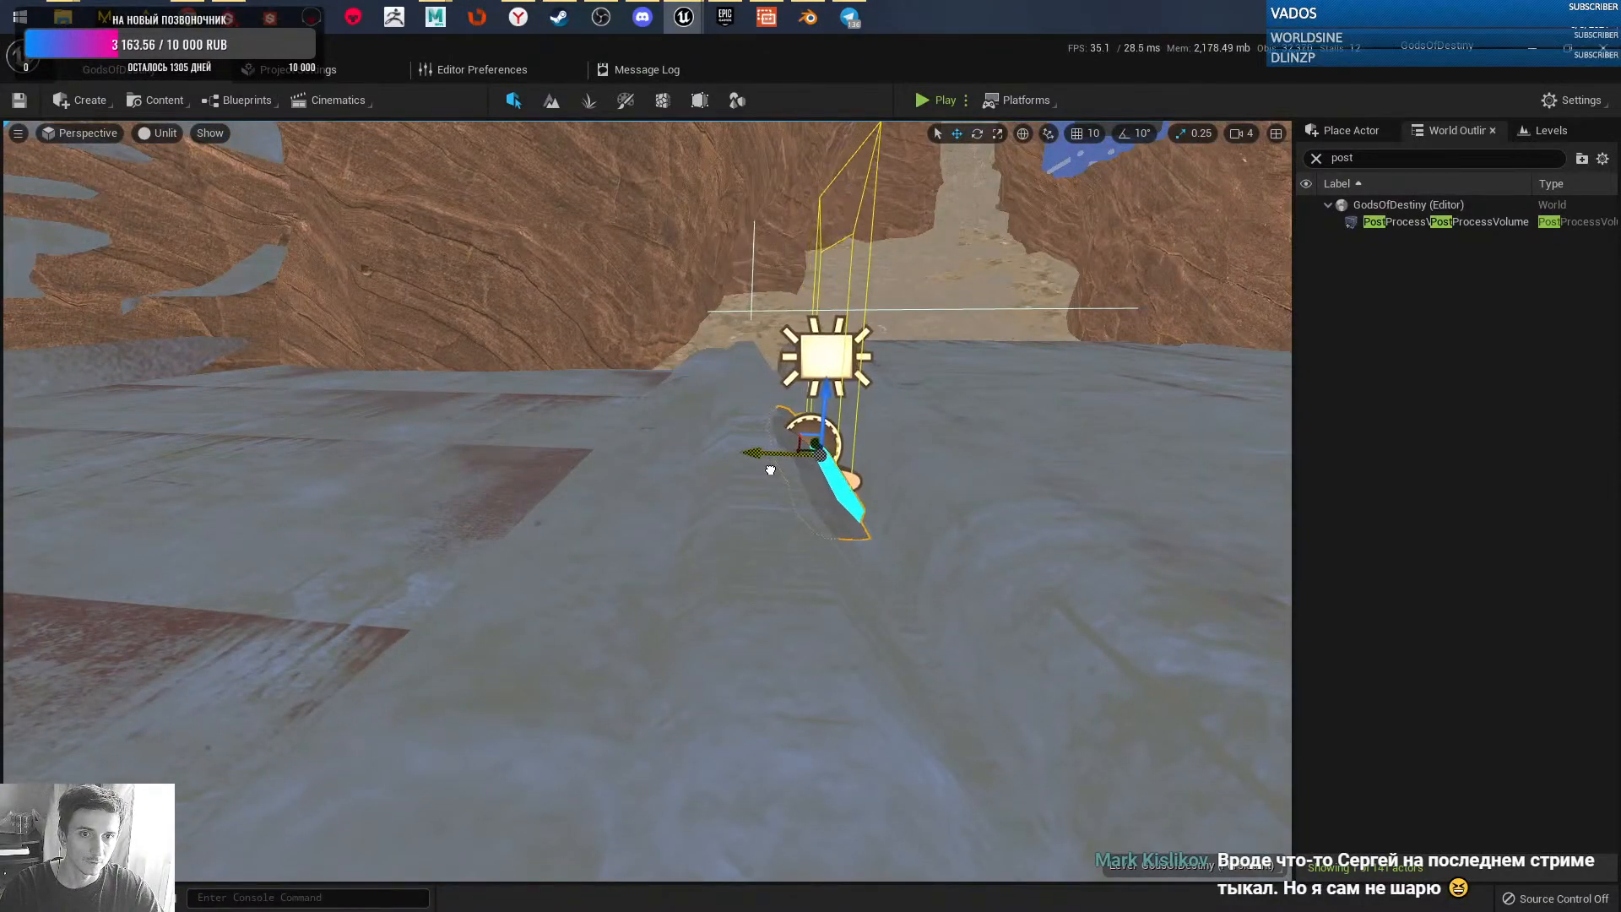
pyautogui.moveTo(988, 504); pyautogui.dragTo(920, 498, button='right')
pyautogui.moveTo(726, 435); pyautogui.dragTo(722, 432, button='right')
# - Reposition the lamps with their rect lights on the platform's opposite edge, hide the editor icons and return to Lit view
pyautogui.moveTo(864, 481); pyautogui.dragTo(751, 553, button='right')
pyautogui.click(717, 497)
pyautogui.moveTo(718, 497); pyautogui.dragTo(459, 648, button='middle')
pyautogui.moveTo(390, 641); pyautogui.dragTo(570, 648)
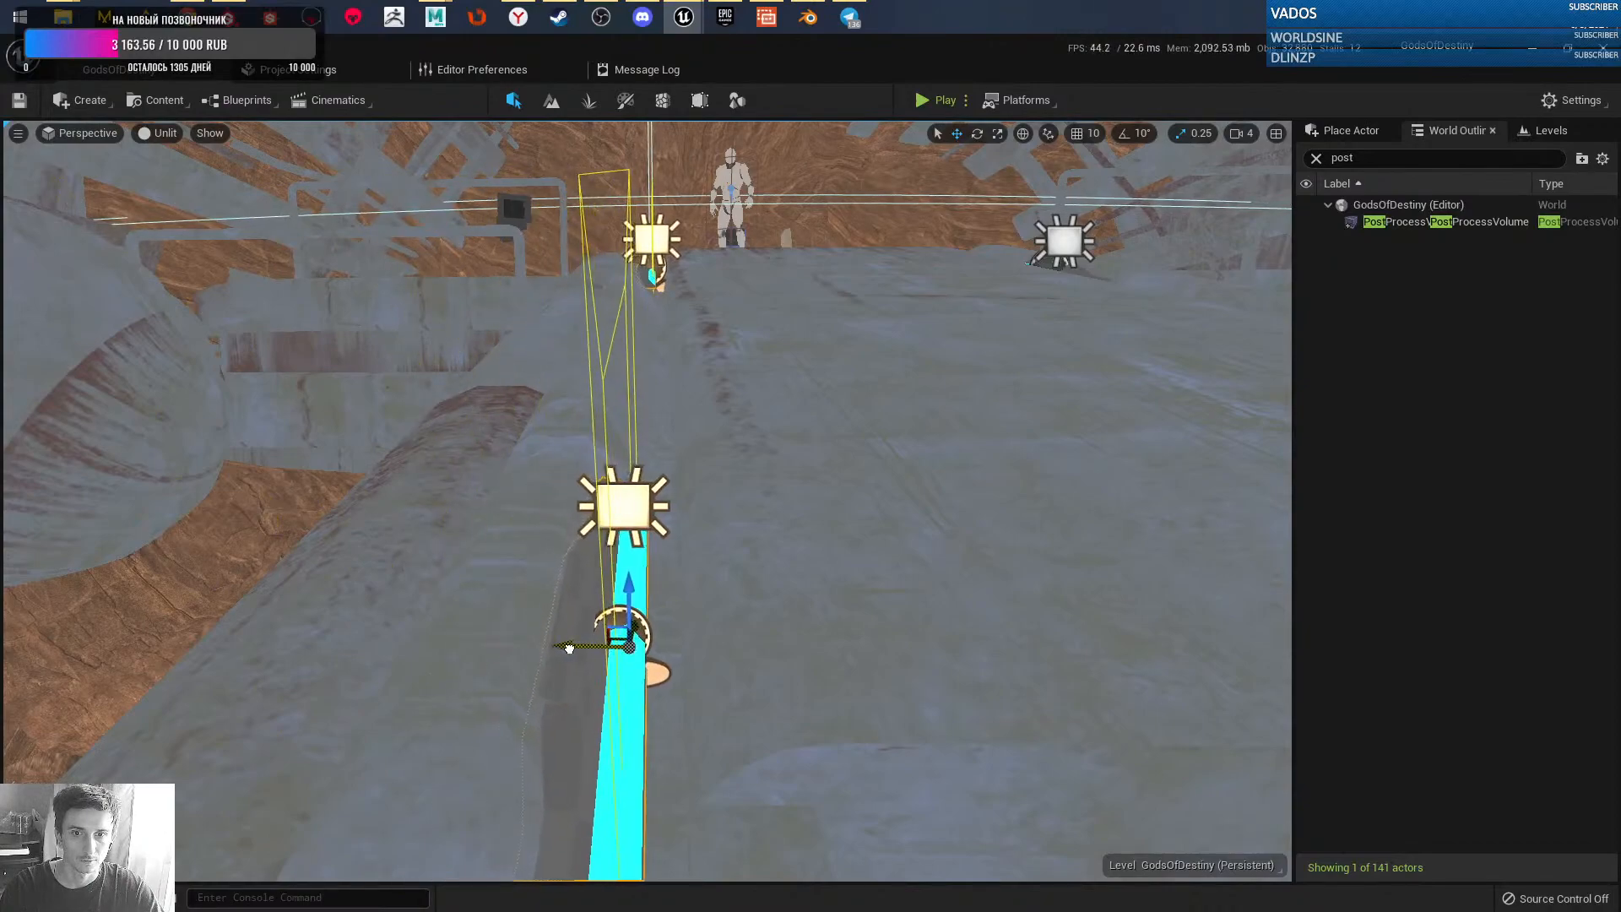
pyautogui.moveTo(859, 553); pyautogui.dragTo(870, 497, button='right')
pyautogui.press('g')
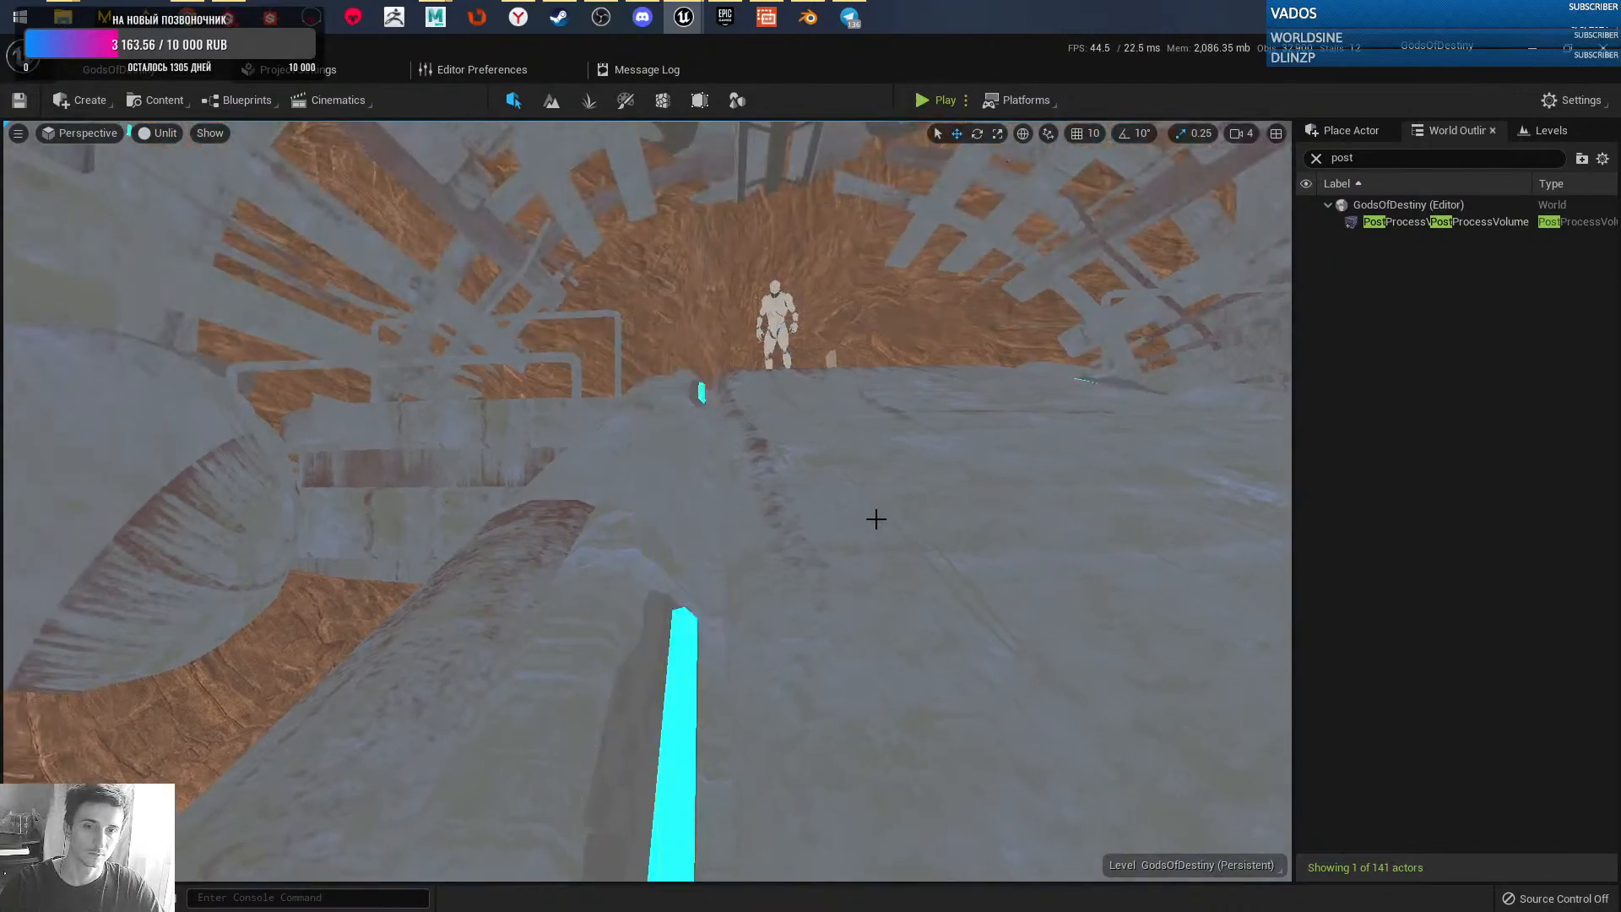
pyautogui.hotkey('alt', '4')
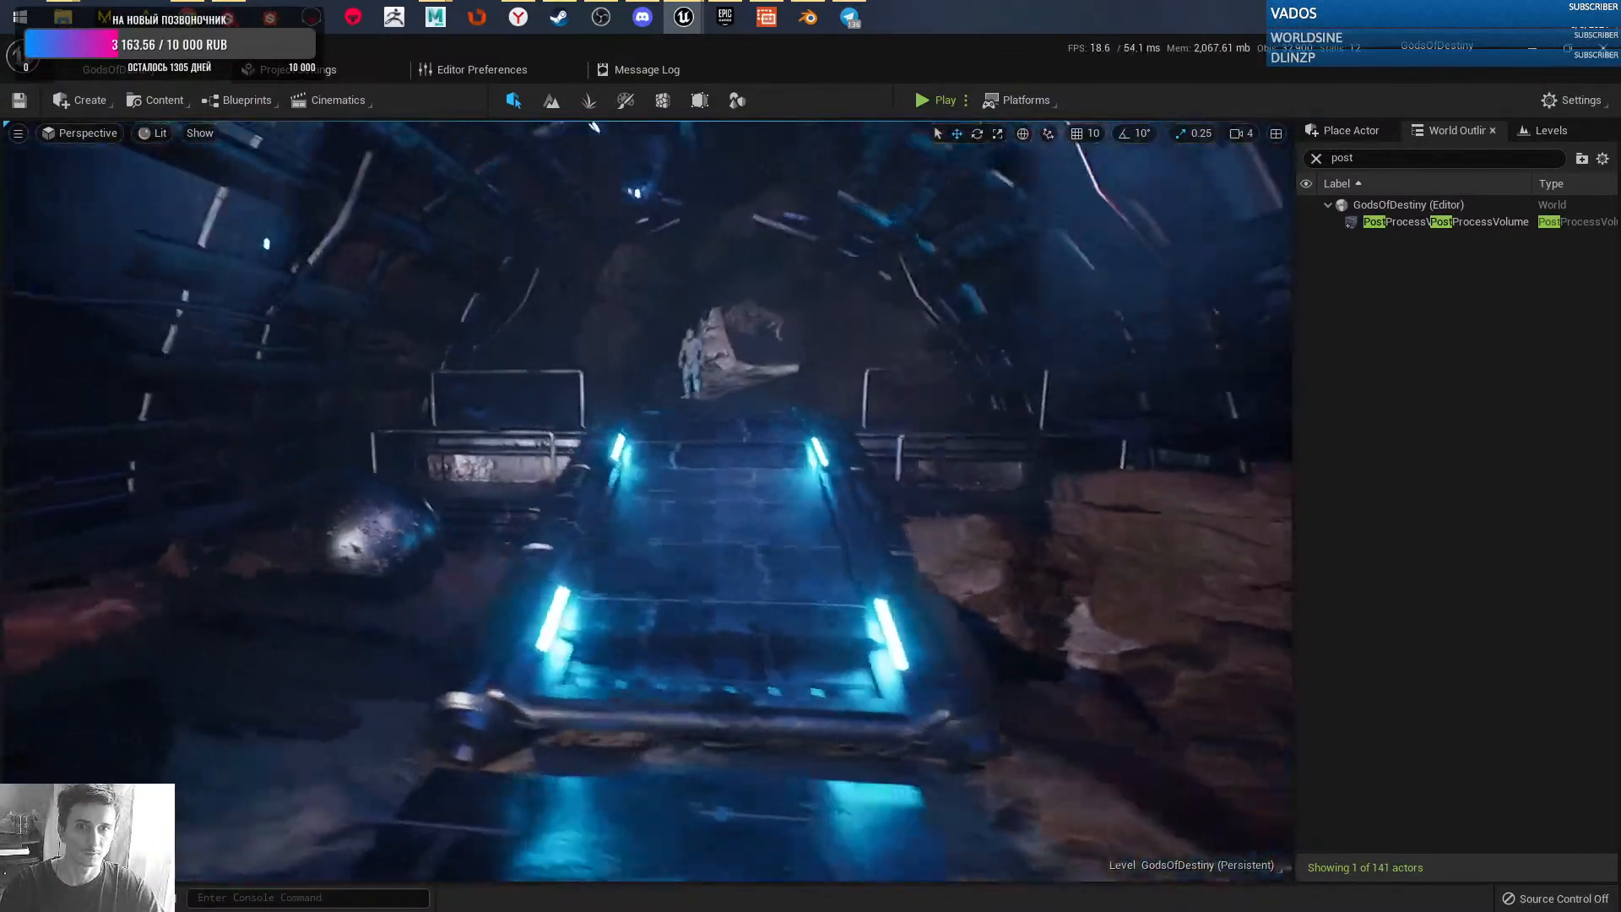
# - Frame the platform with its repositioned blue lamps facing the cave and save the GodsOfDestiny level
pyautogui.moveTo(961, 507); pyautogui.dragTo(961, 481, button='right')
pyautogui.press('w')
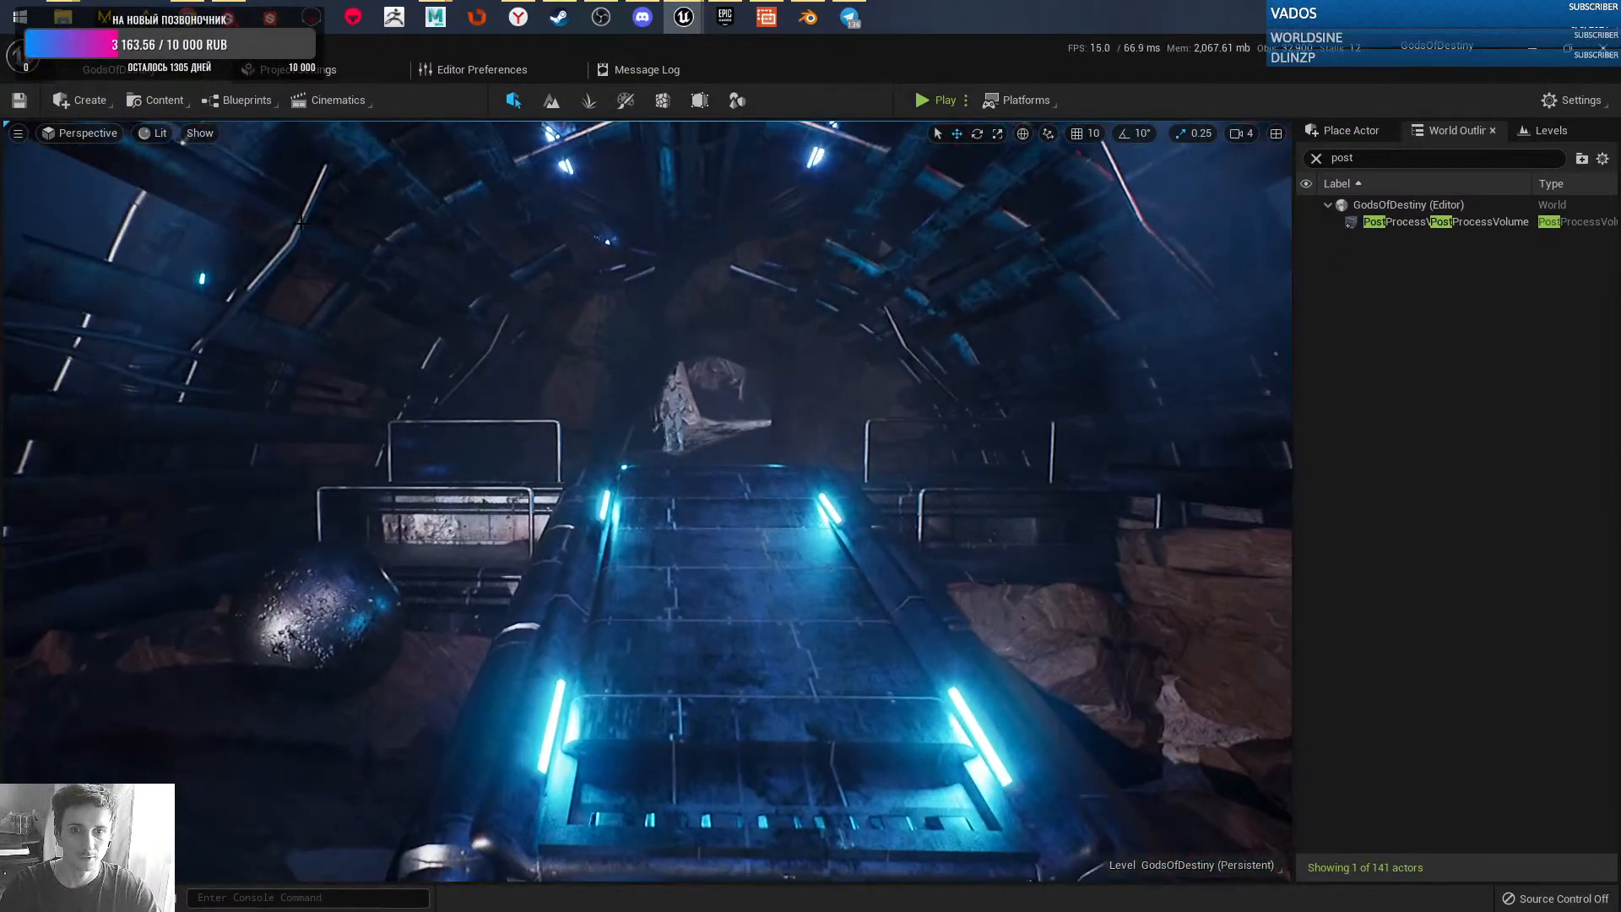
pyautogui.click(17, 132)
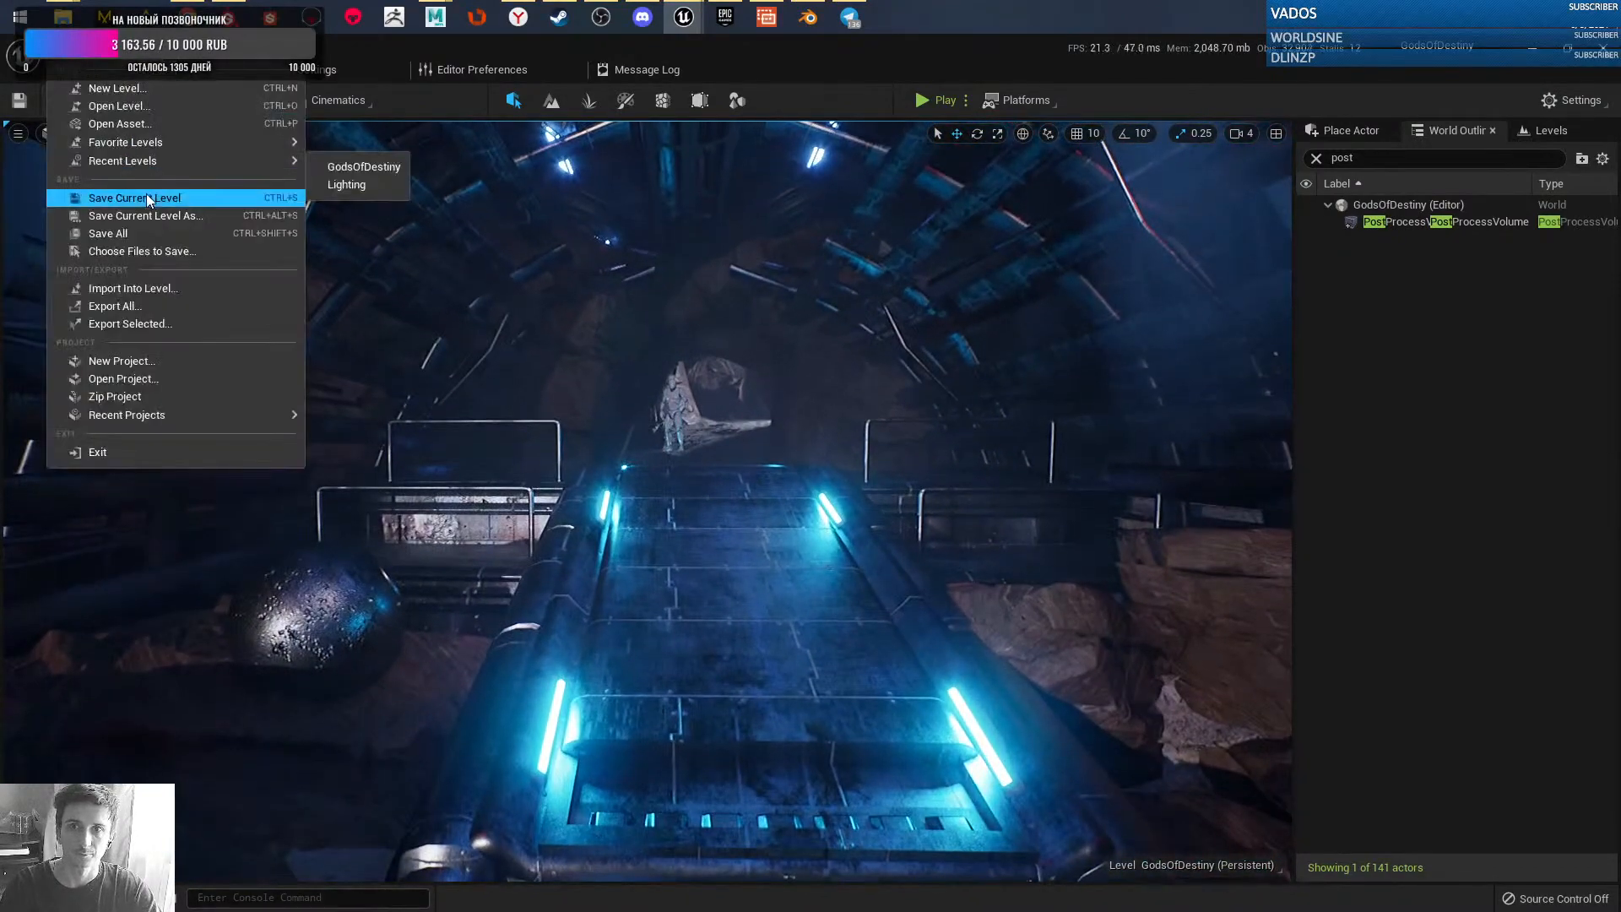
pyautogui.click(118, 249)
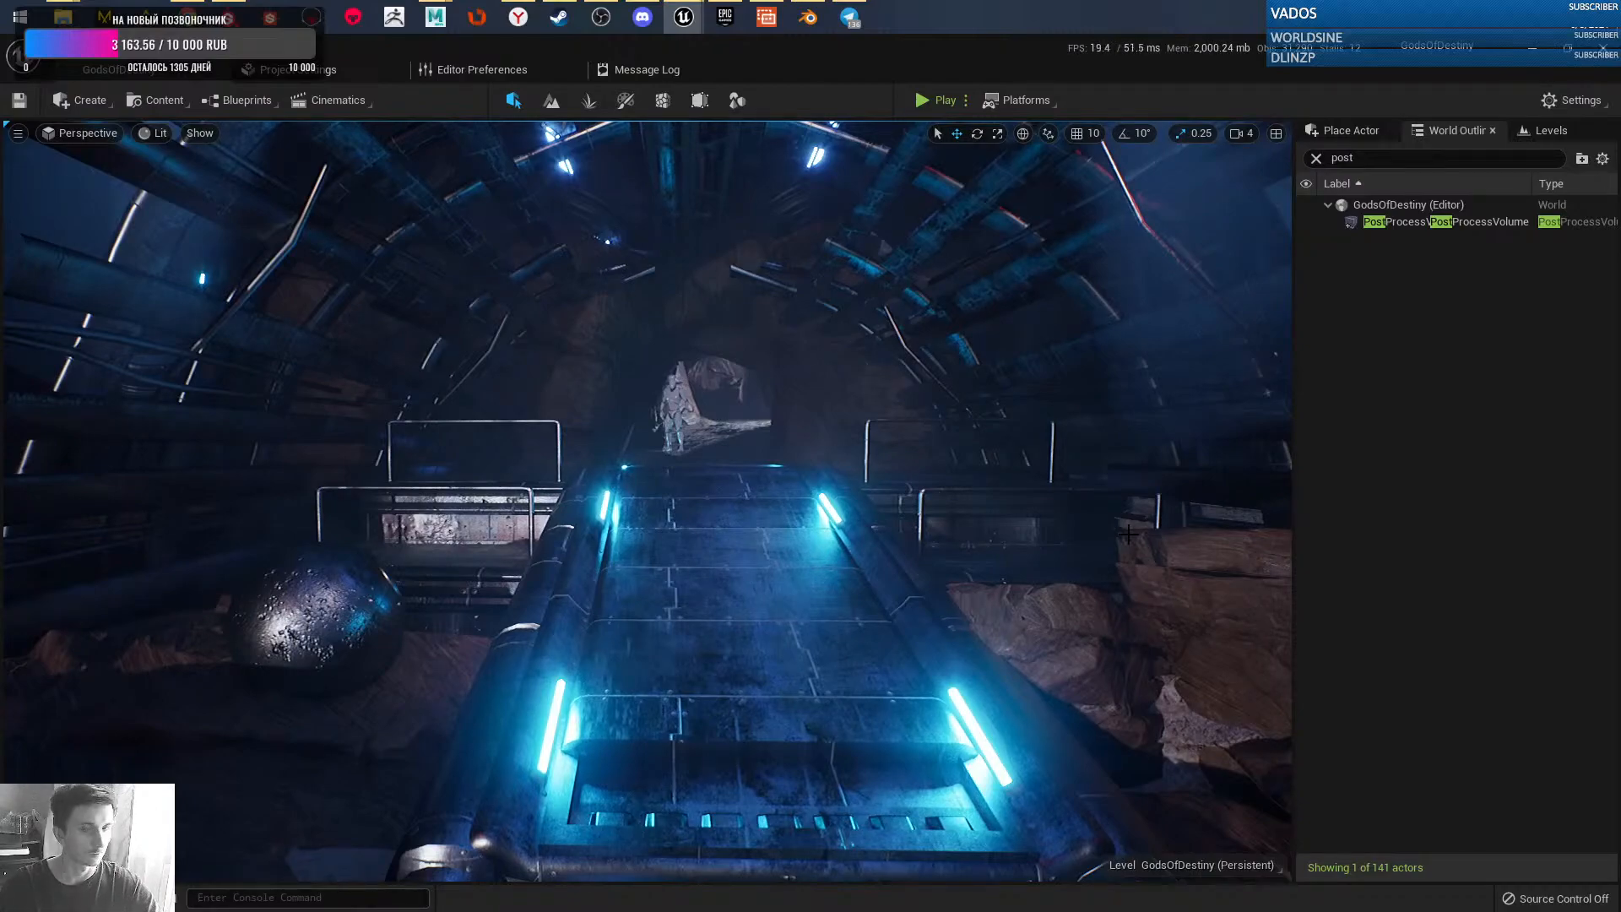
# - Fly through the lit scene from the cave entrance to the glowing steps and examine the overall lighting and composition
pyautogui.press('w')
pyautogui.moveTo(817, 586); pyautogui.dragTo(753, 588, button='right')
pyautogui.press('w')
pyautogui.press('w')
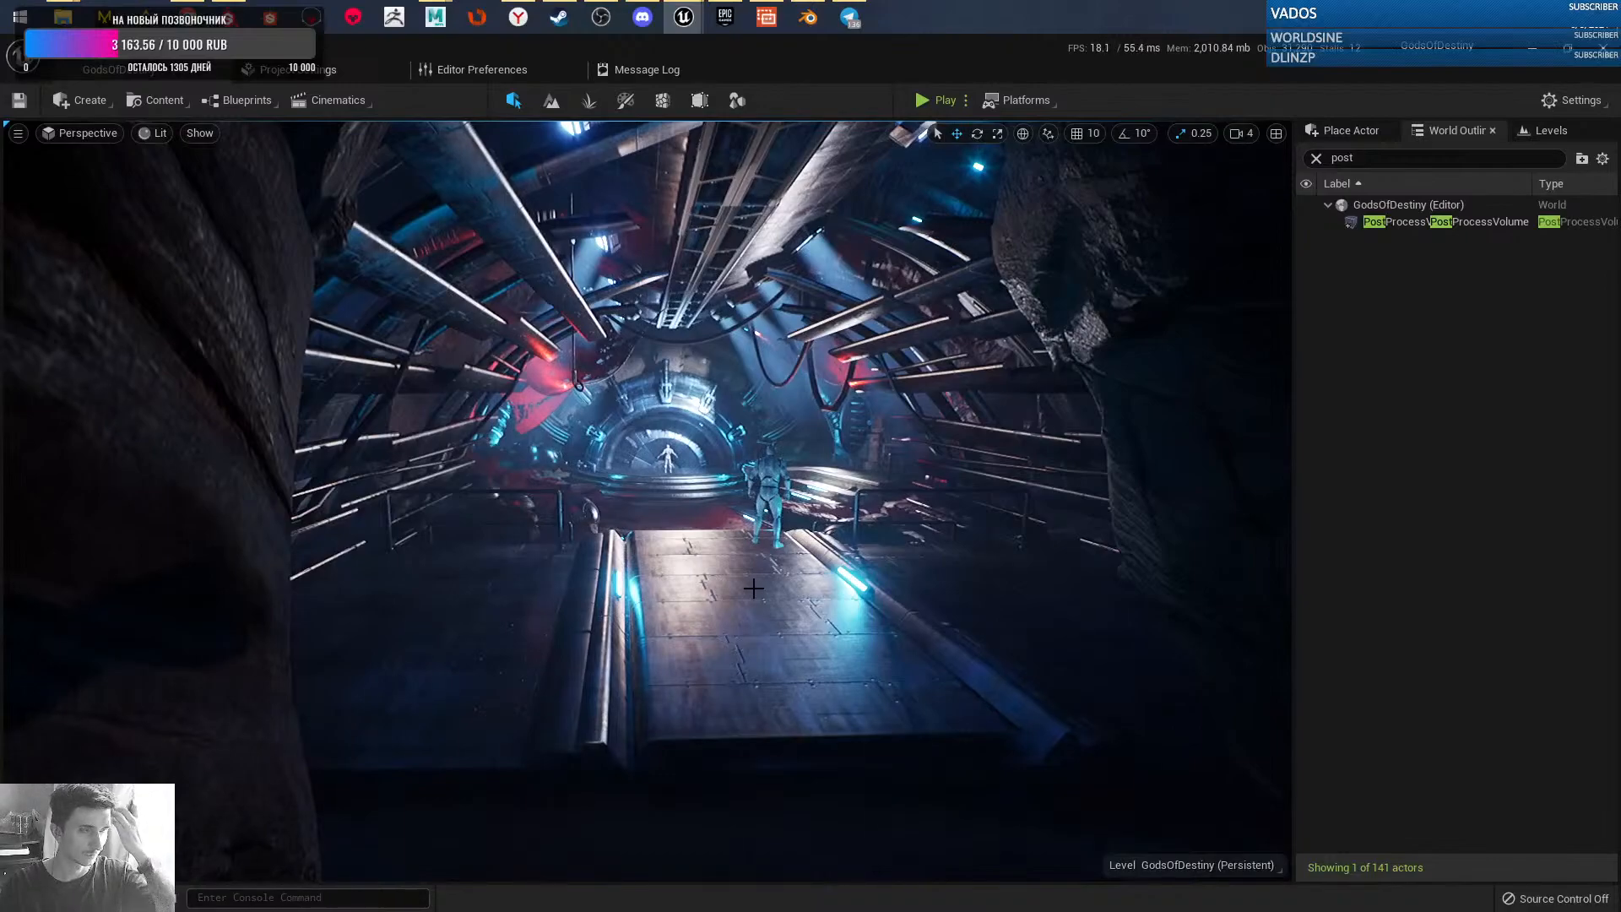
pyautogui.press('w')
pyautogui.moveTo(885, 576)
pyautogui.mouseDown(button='right')
pyautogui.moveTo(789, 564)
pyautogui.moveTo(881, 571)
pyautogui.moveTo(862, 569)
pyautogui.mouseUp(button='right')
pyautogui.press('w')
pyautogui.press('s')
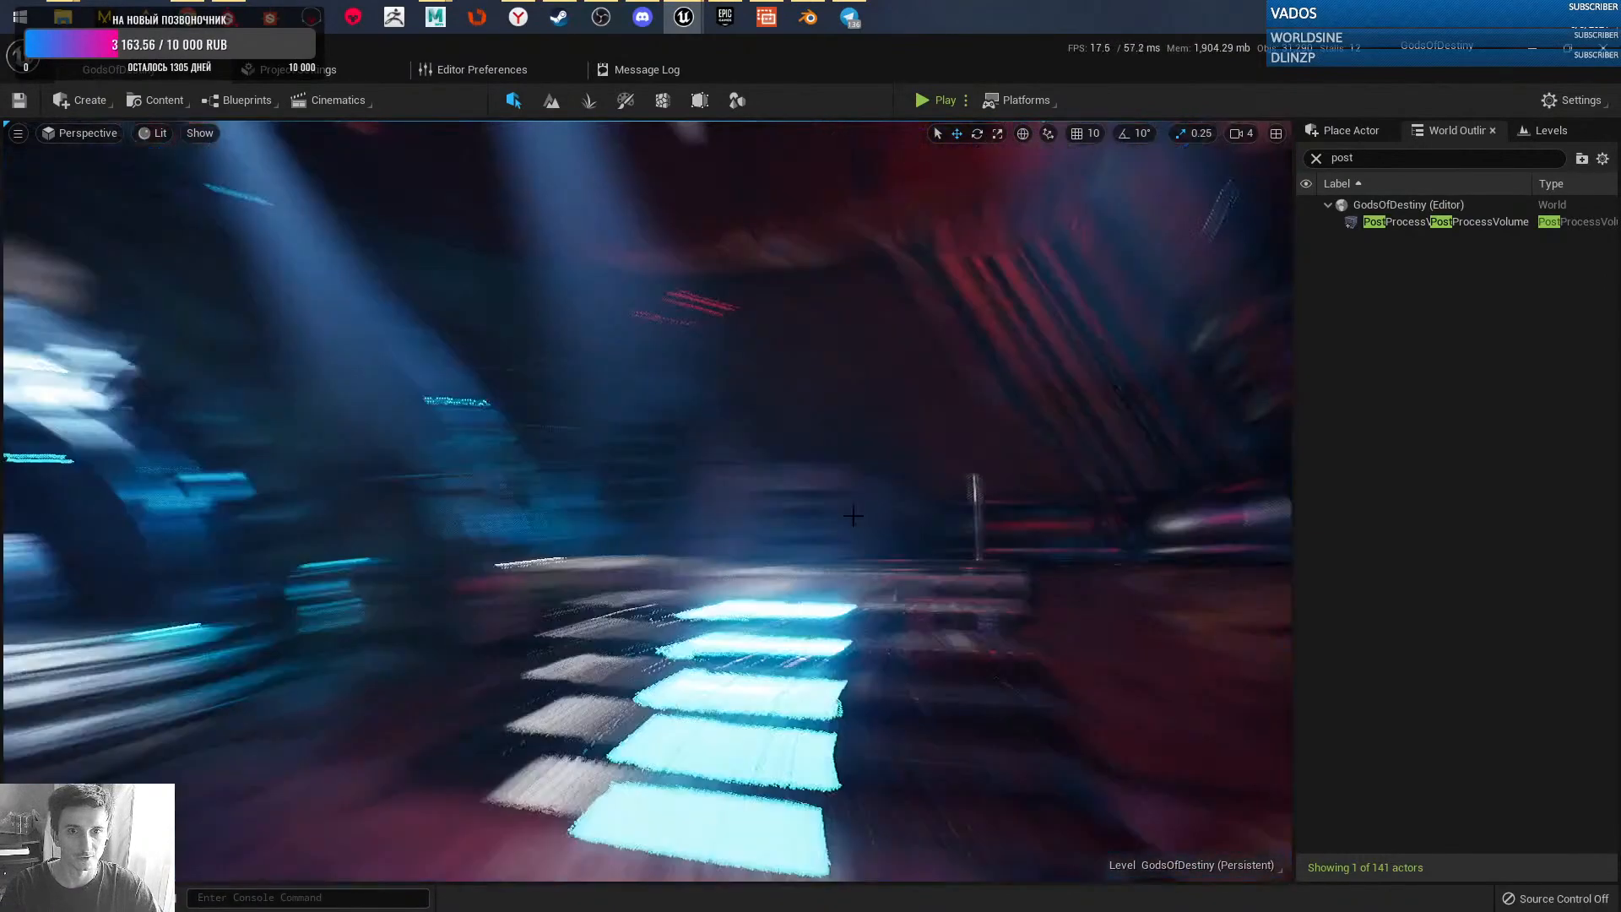
pyautogui.moveTo(891, 534); pyautogui.dragTo(515, 469, button='right')
pyautogui.press('w')
pyautogui.press('s')
pyautogui.press('w')
pyautogui.press('s')
pyautogui.moveTo(582, 642); pyautogui.dragTo(600, 595, button='right')
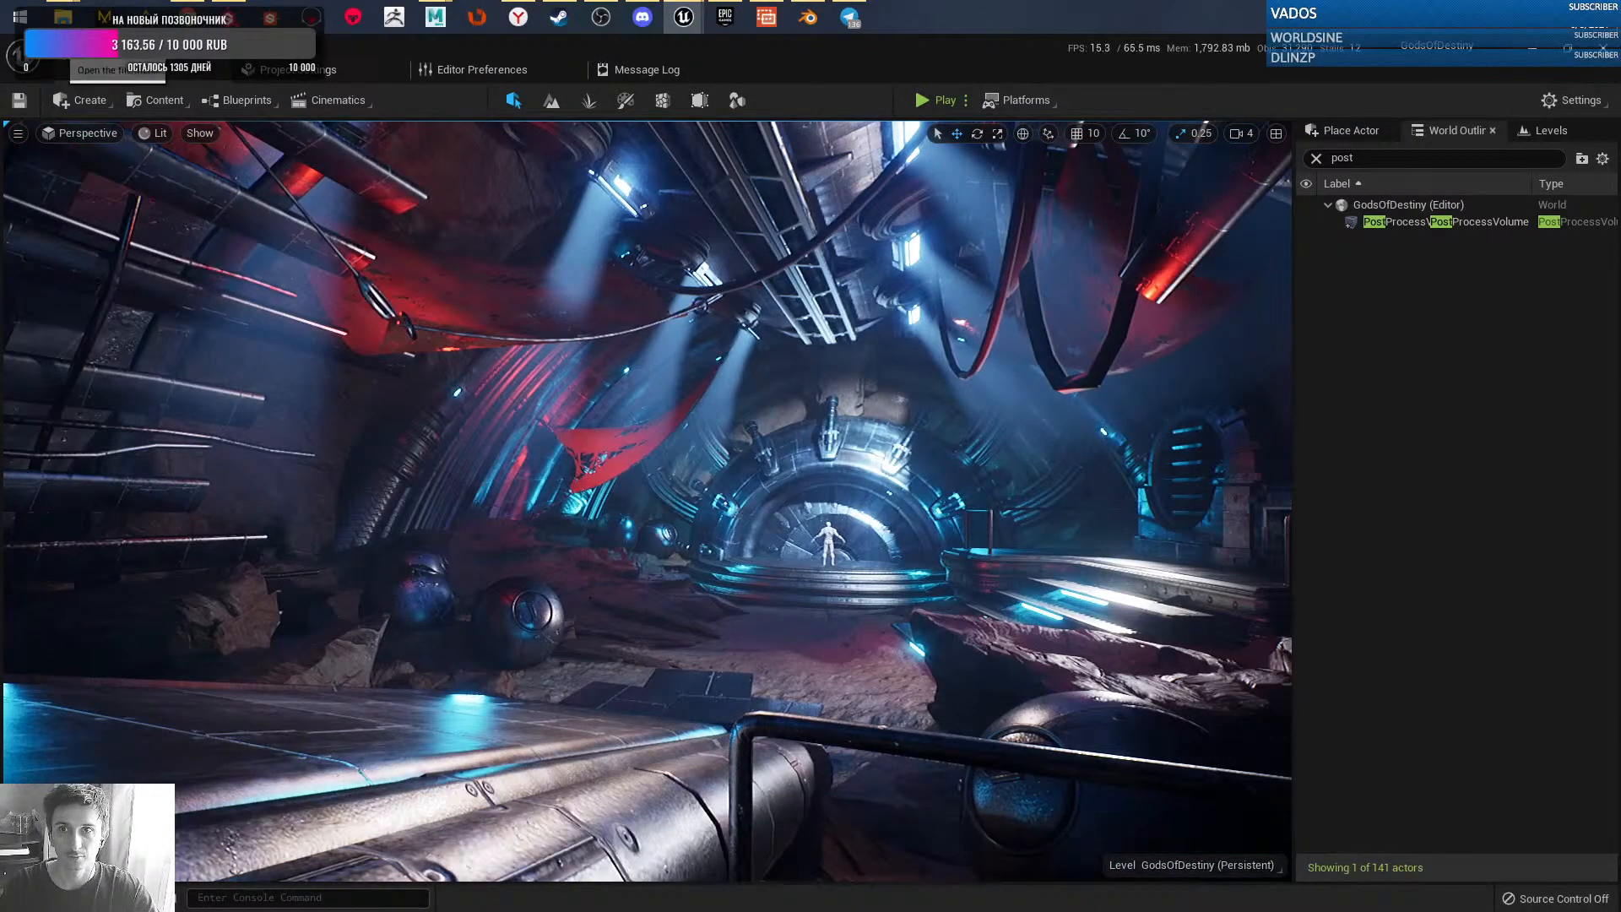
# - Save all modified content with the Save All command
pyautogui.click(59, 48)
pyautogui.click(120, 234)
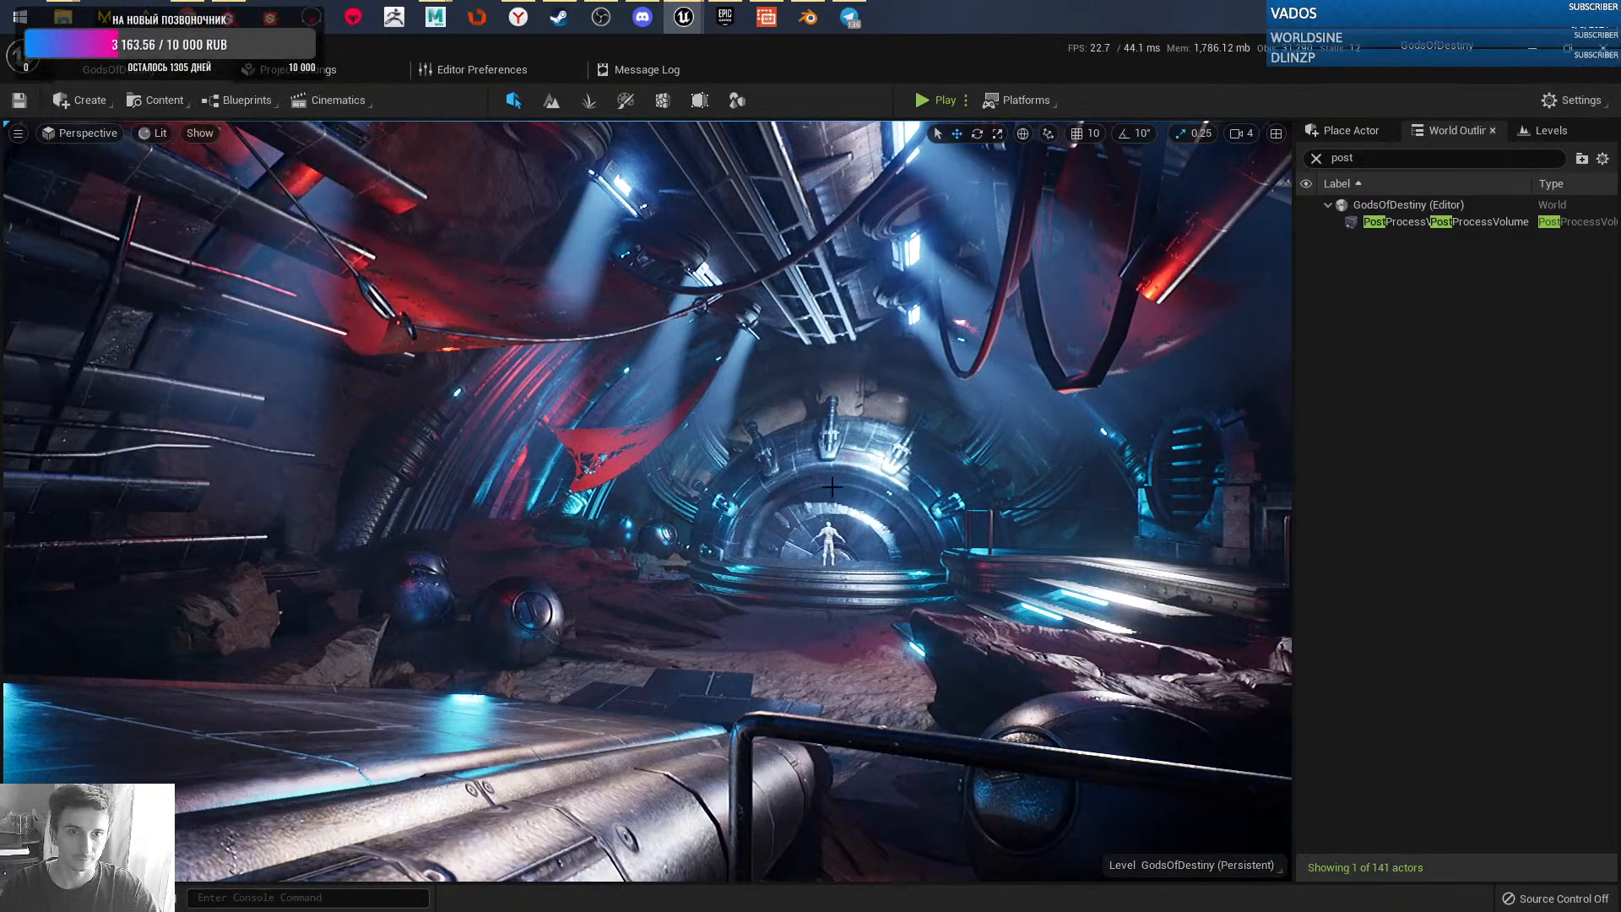
# - Examine the rock beside the glowing steps, the lamp platform, the round gate's stepped base and the wall vent in Lit view
pyautogui.moveTo(874, 530); pyautogui.dragTo(1224, 591, button='right')
pyautogui.press('w')
pyautogui.moveTo(878, 502); pyautogui.dragTo(397, 502, button='right')
pyautogui.moveTo(651, 536); pyautogui.dragTo(473, 530, button='right')
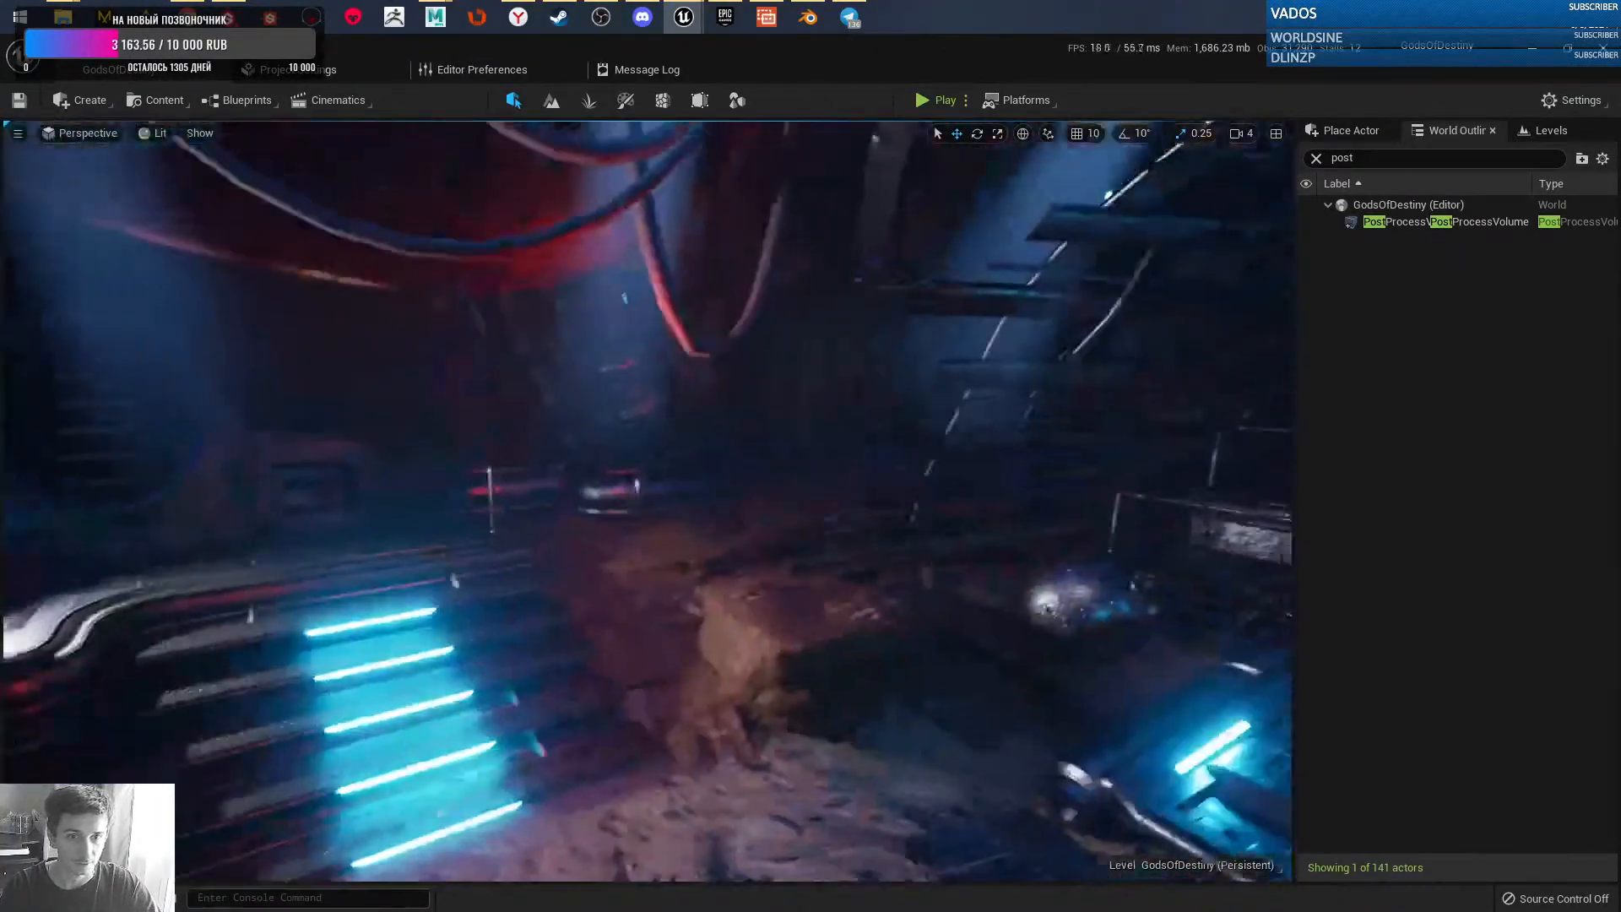
pyautogui.moveTo(647, 502); pyautogui.dragTo(752, 502, button='right')
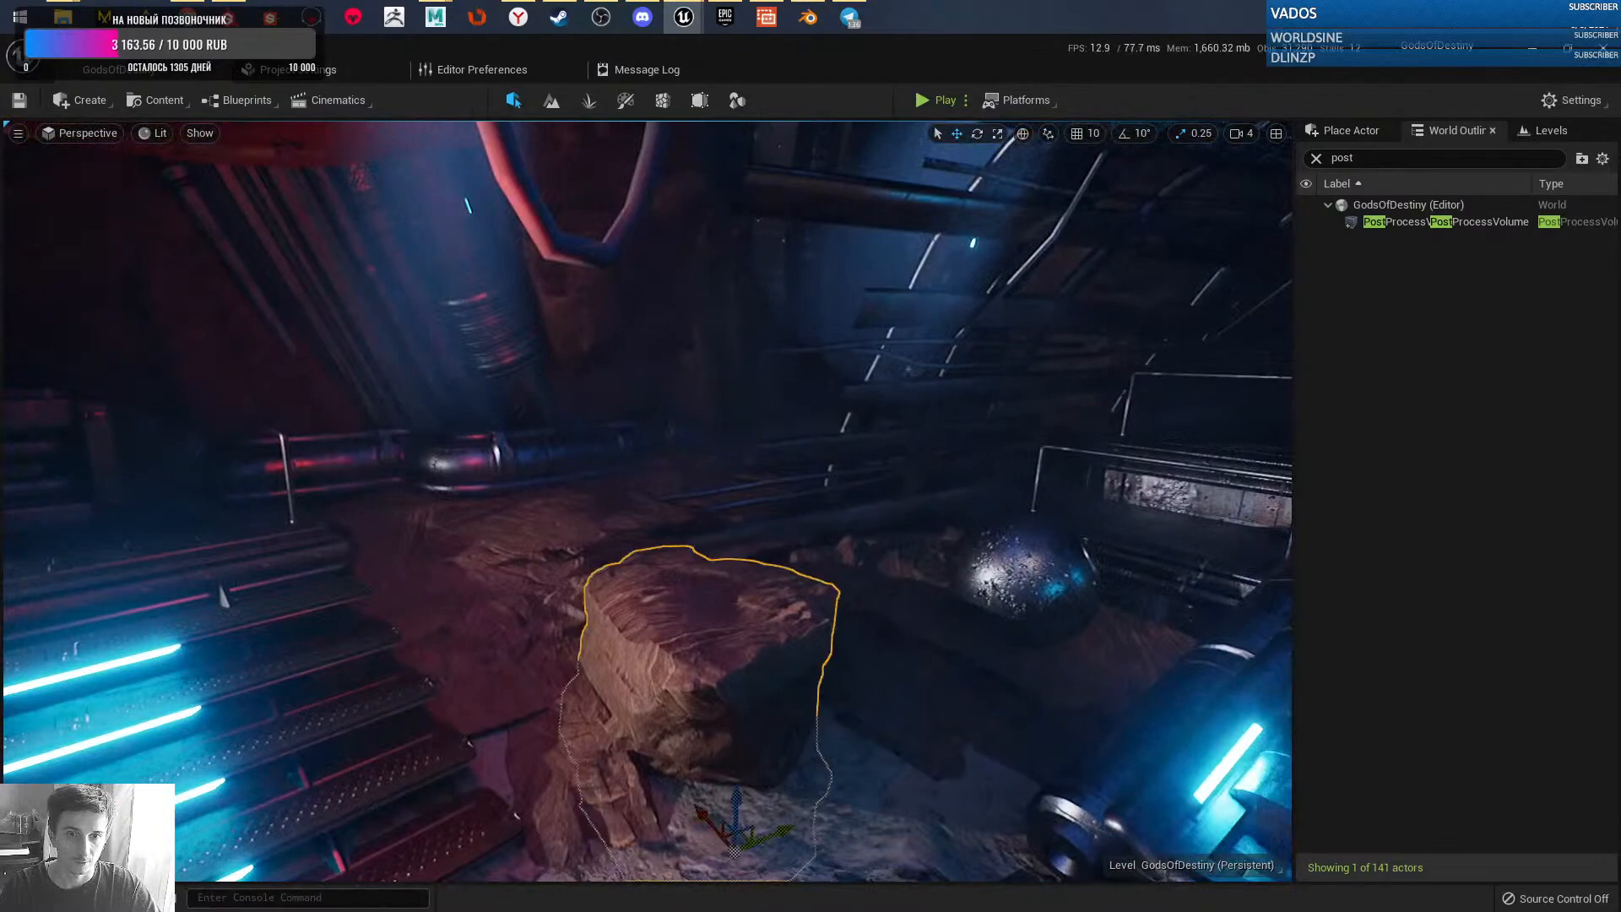
pyautogui.moveTo(591, 561); pyautogui.dragTo(829, 561, button='right')
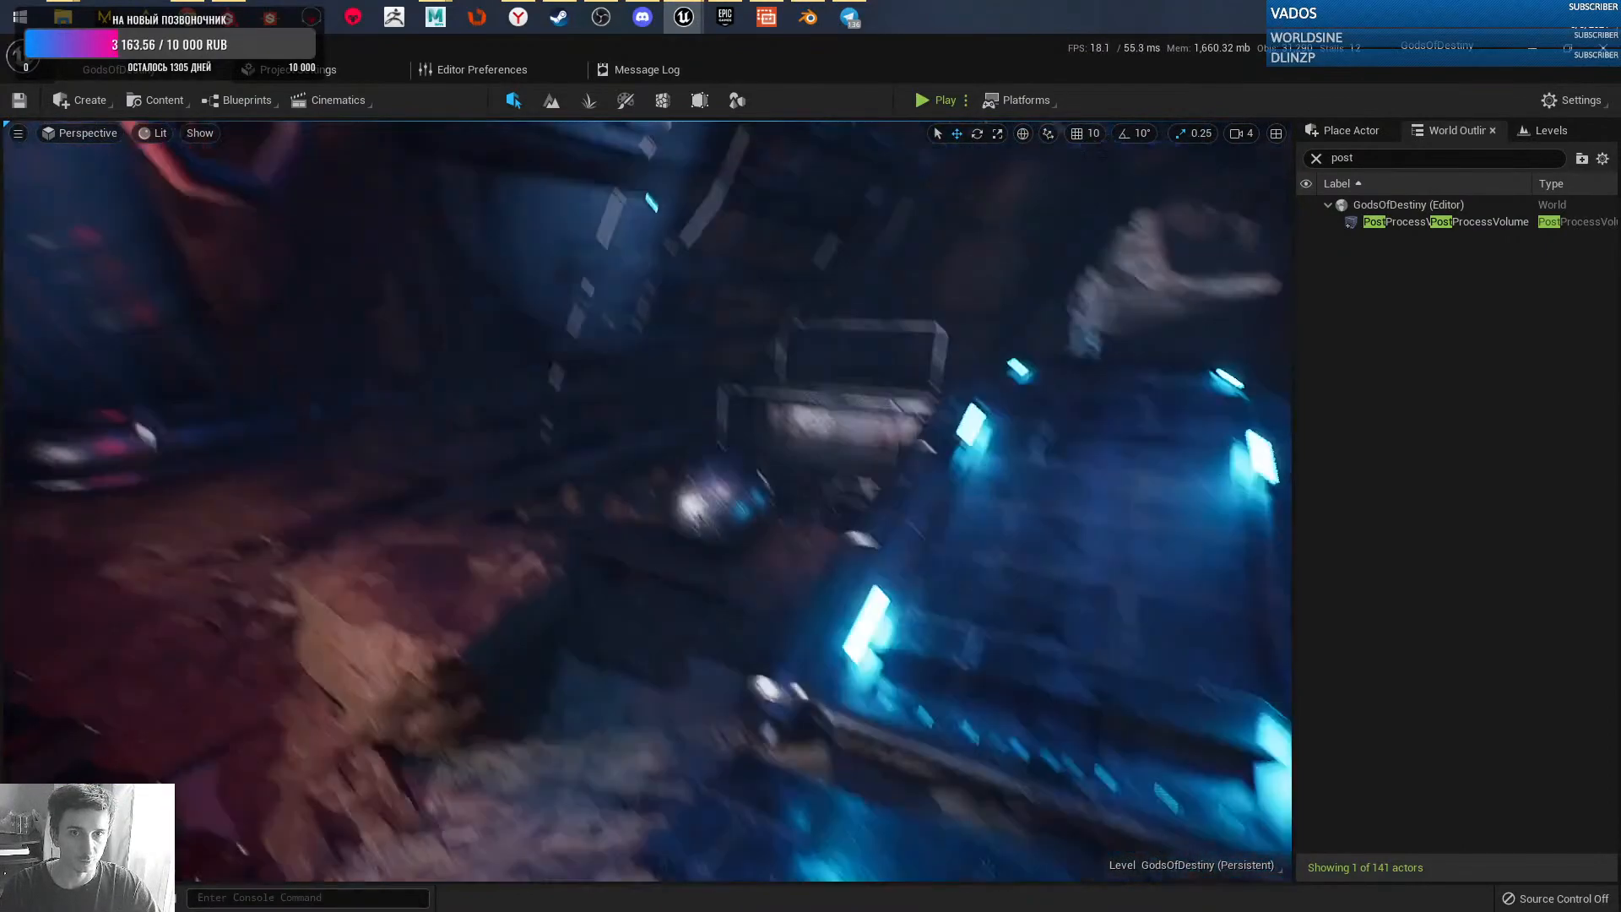
pyautogui.moveTo(647, 502); pyautogui.dragTo(422, 490, button='right')
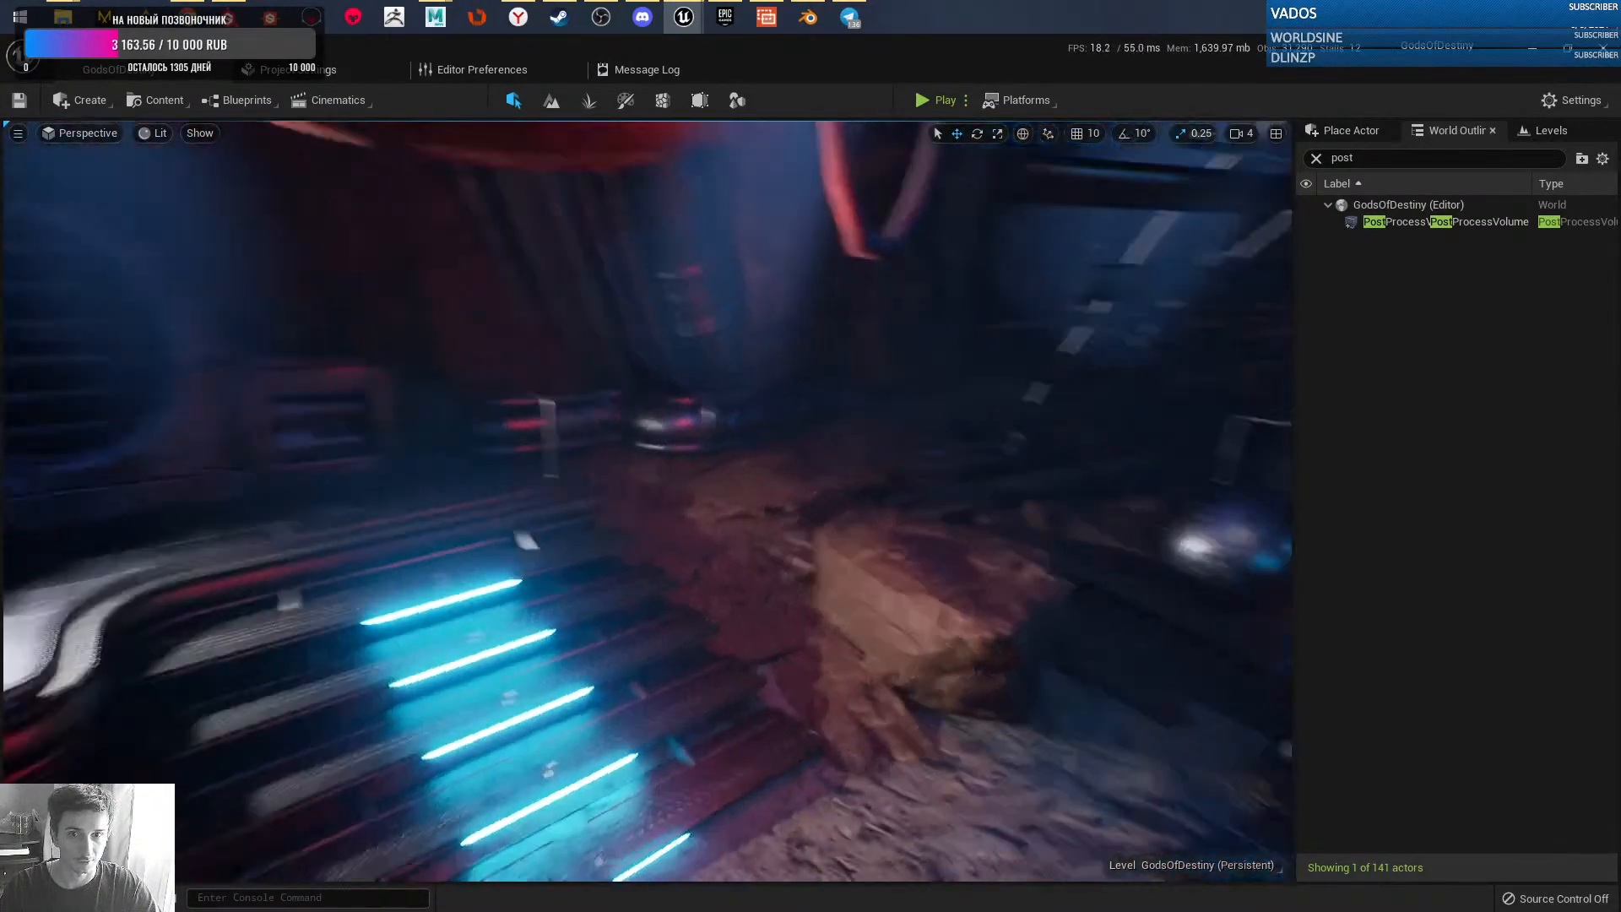
pyautogui.moveTo(647, 501); pyautogui.dragTo(253, 507, button='right')
pyautogui.moveTo(641, 502); pyautogui.dragTo(279, 502, button='right')
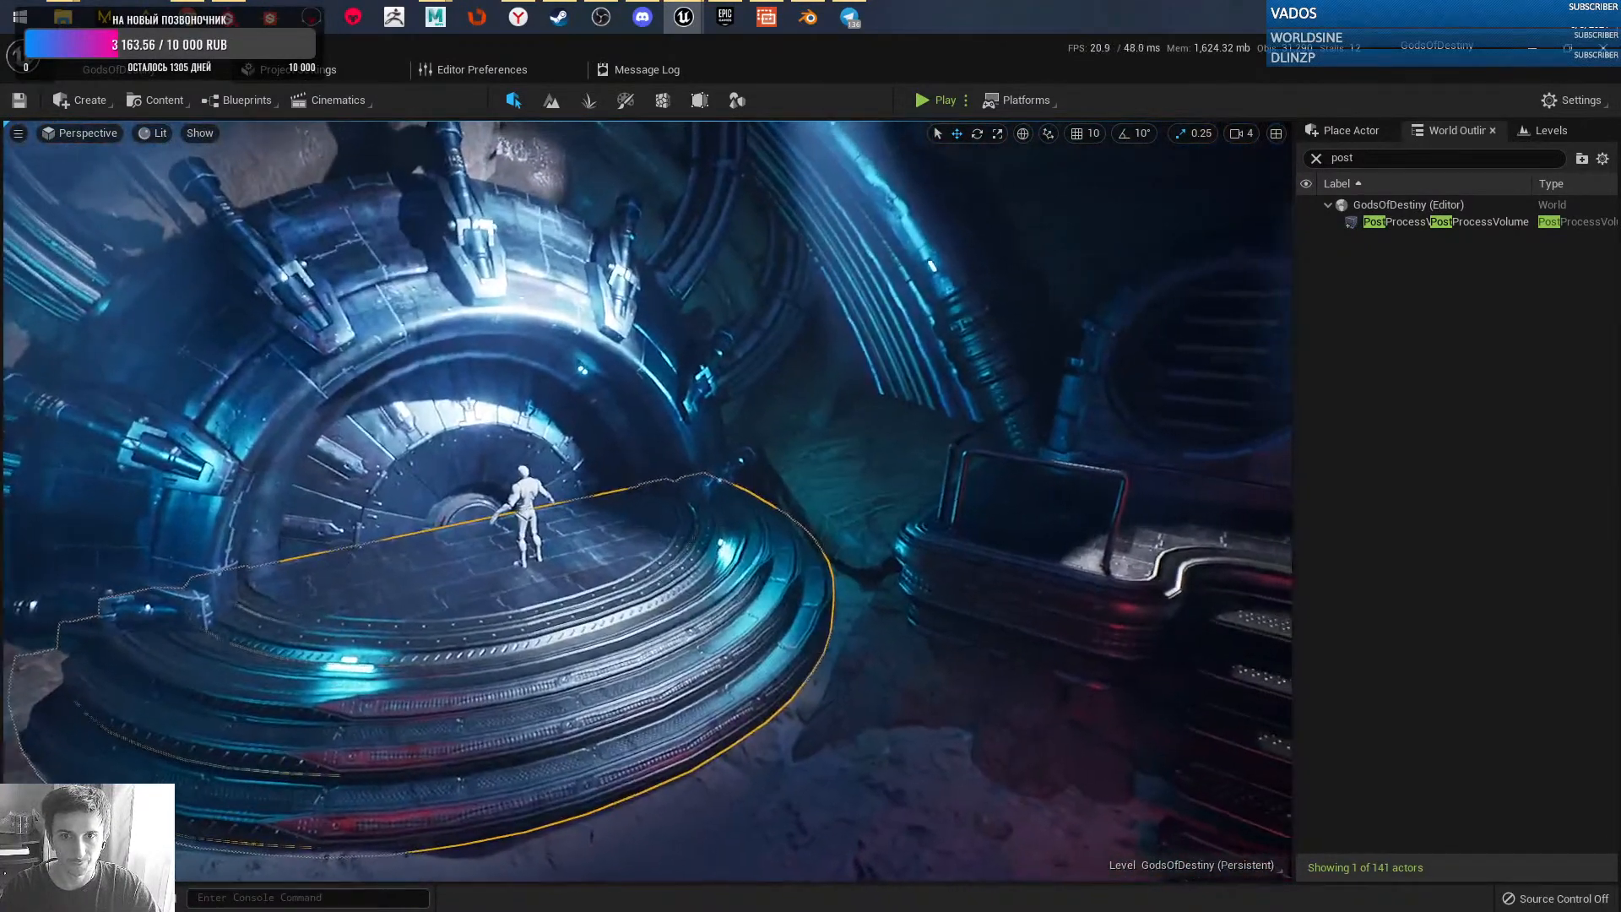
pyautogui.moveTo(648, 502); pyautogui.dragTo(963, 279, button='right')
pyautogui.press('w')
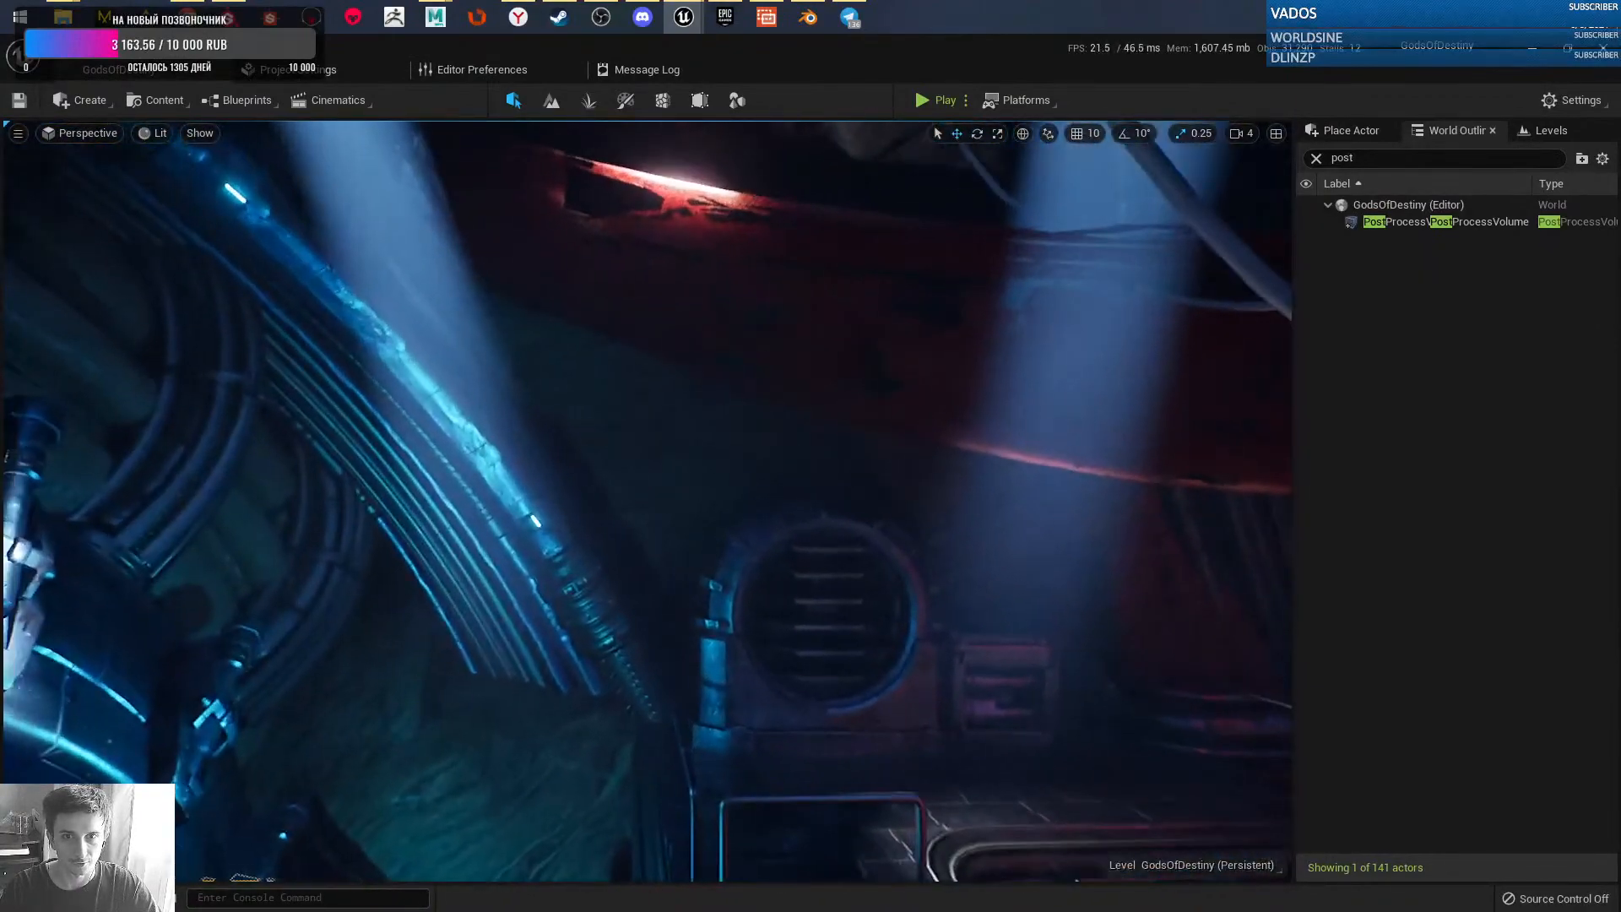
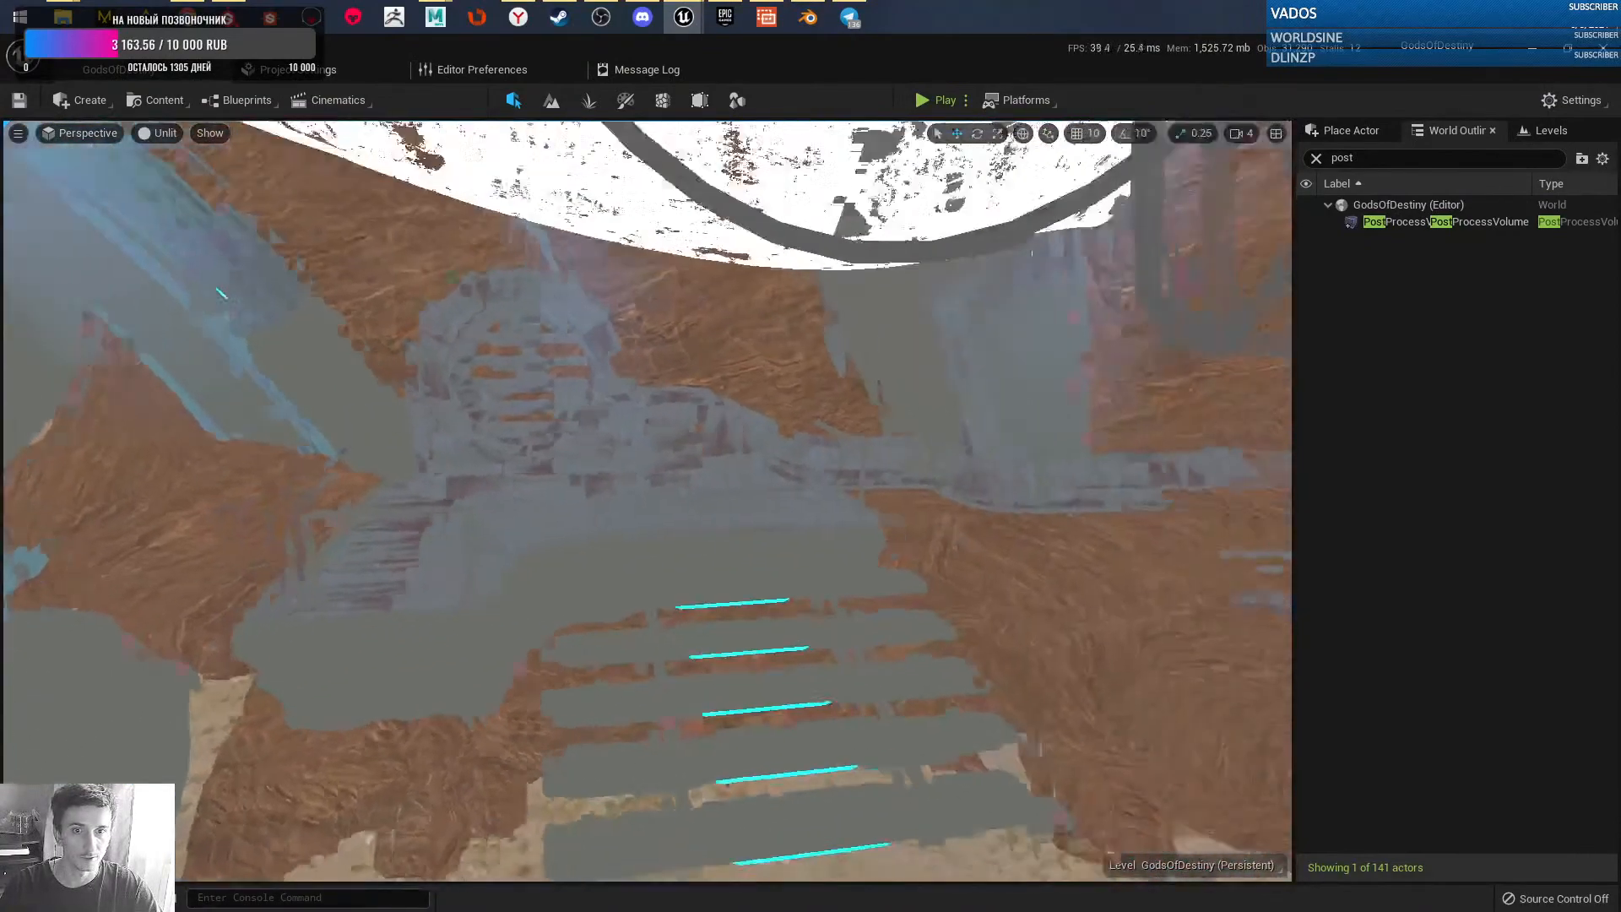
# - Examine the base colours of the walls, hanging cloth, wall vent and round gate in Unlit view
pyautogui.moveTo(647, 501); pyautogui.dragTo(985, 501, button='right')
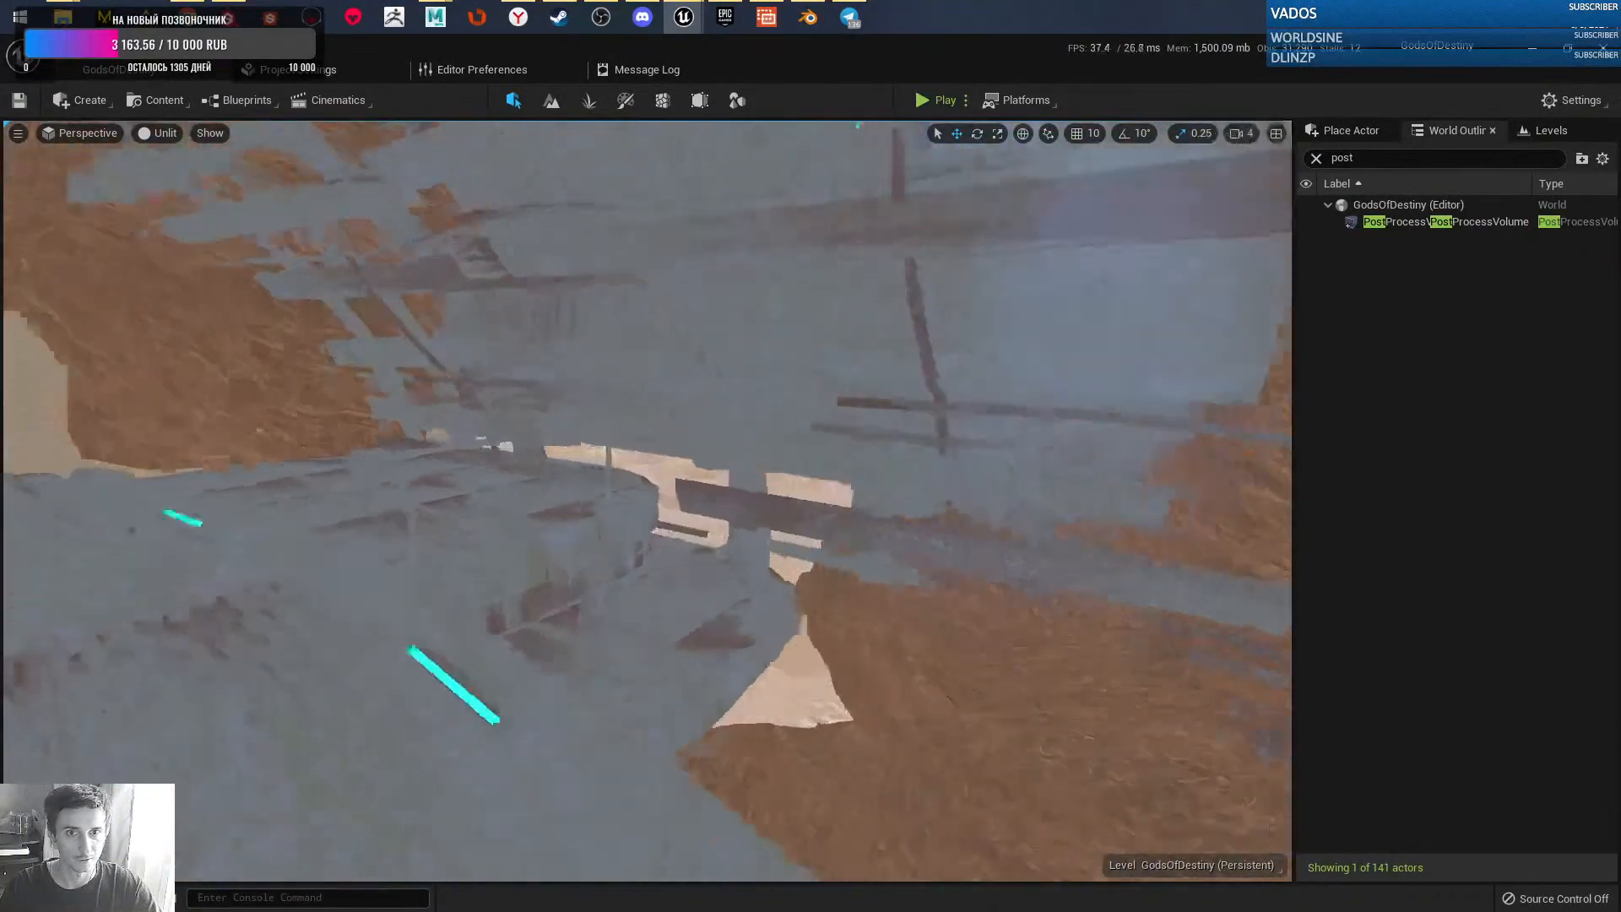
pyautogui.moveTo(984, 501); pyautogui.dragTo(984, 333, button='right')
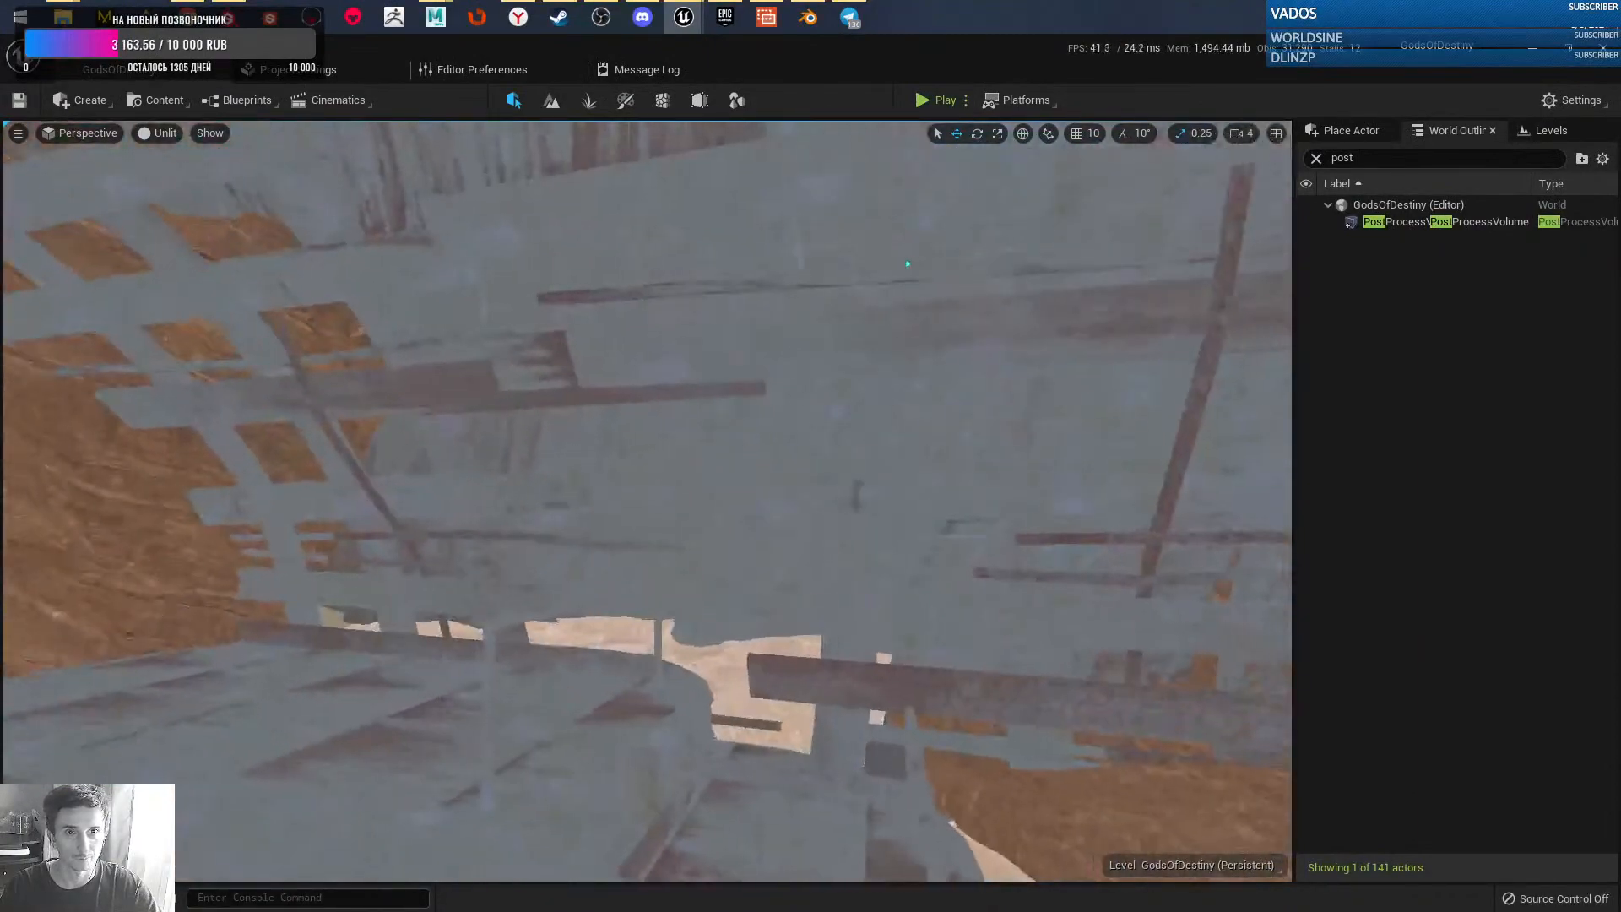
pyautogui.moveTo(647, 502); pyautogui.dragTo(900, 628, button='right')
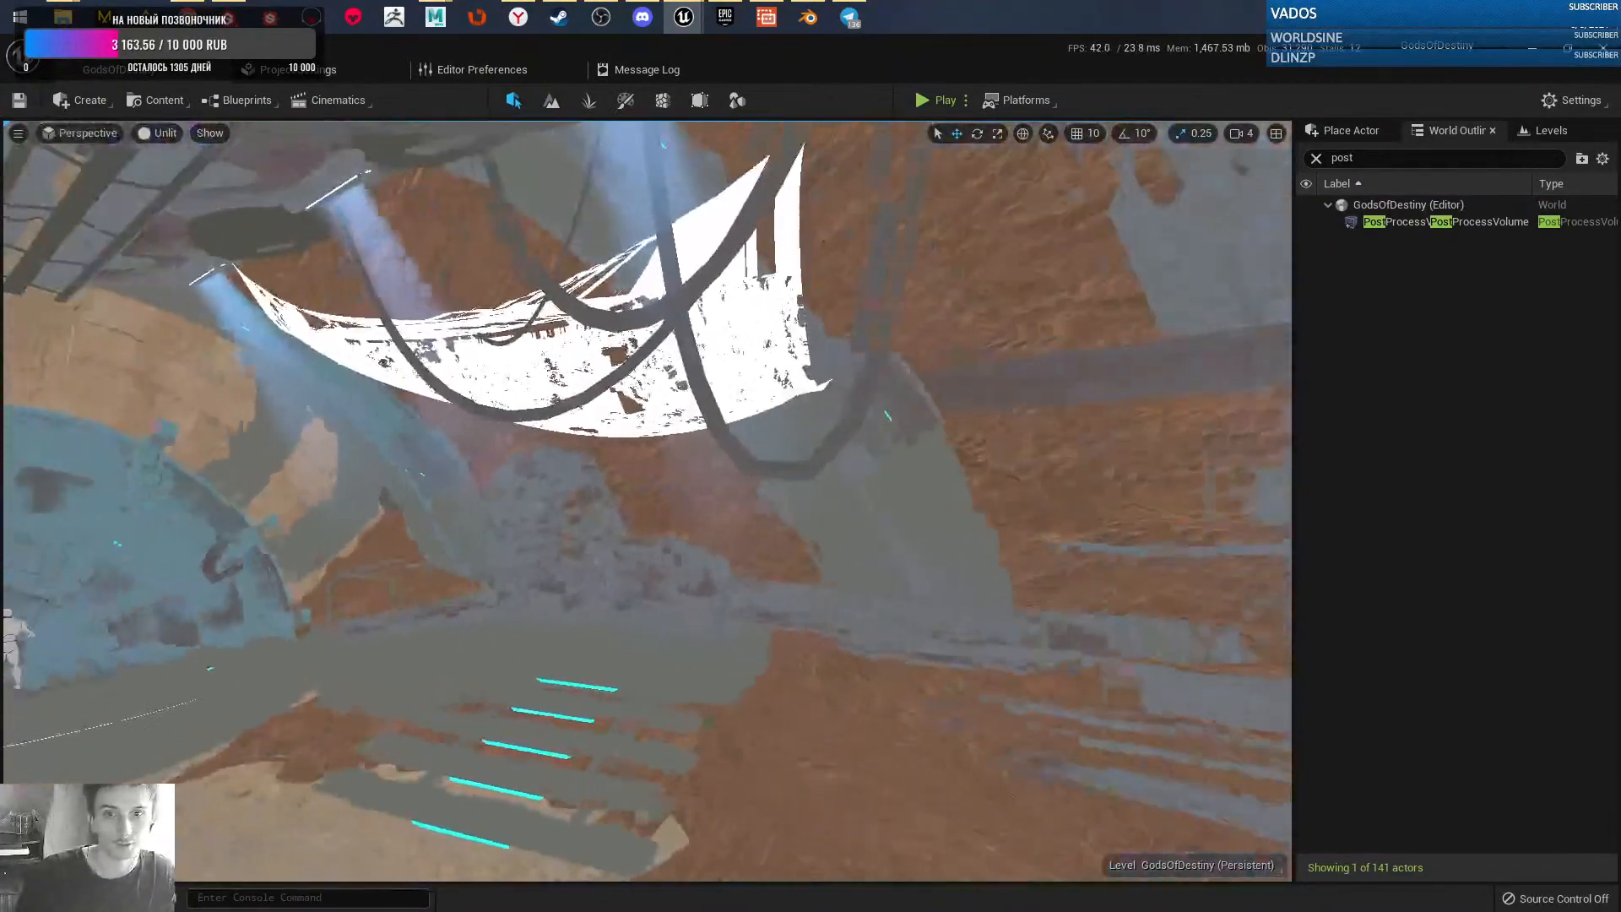
pyautogui.moveTo(222, 394); pyautogui.dragTo(171, 394, button='right')
pyautogui.press('w')
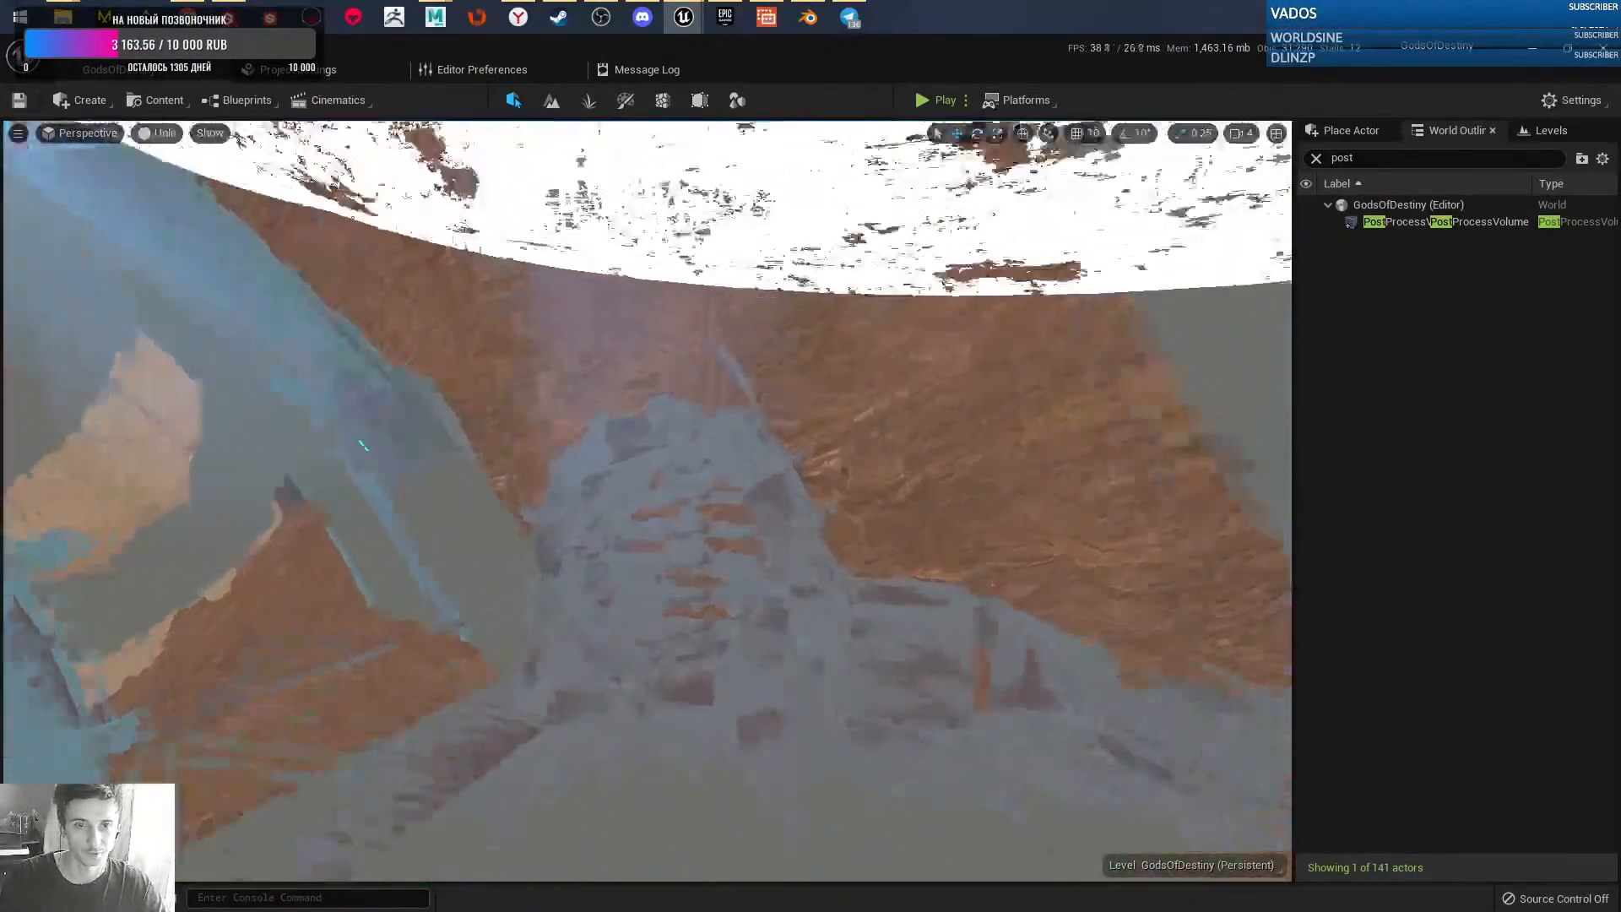
pyautogui.press('w')
pyautogui.moveTo(647, 502); pyautogui.dragTo(749, 594, button='right')
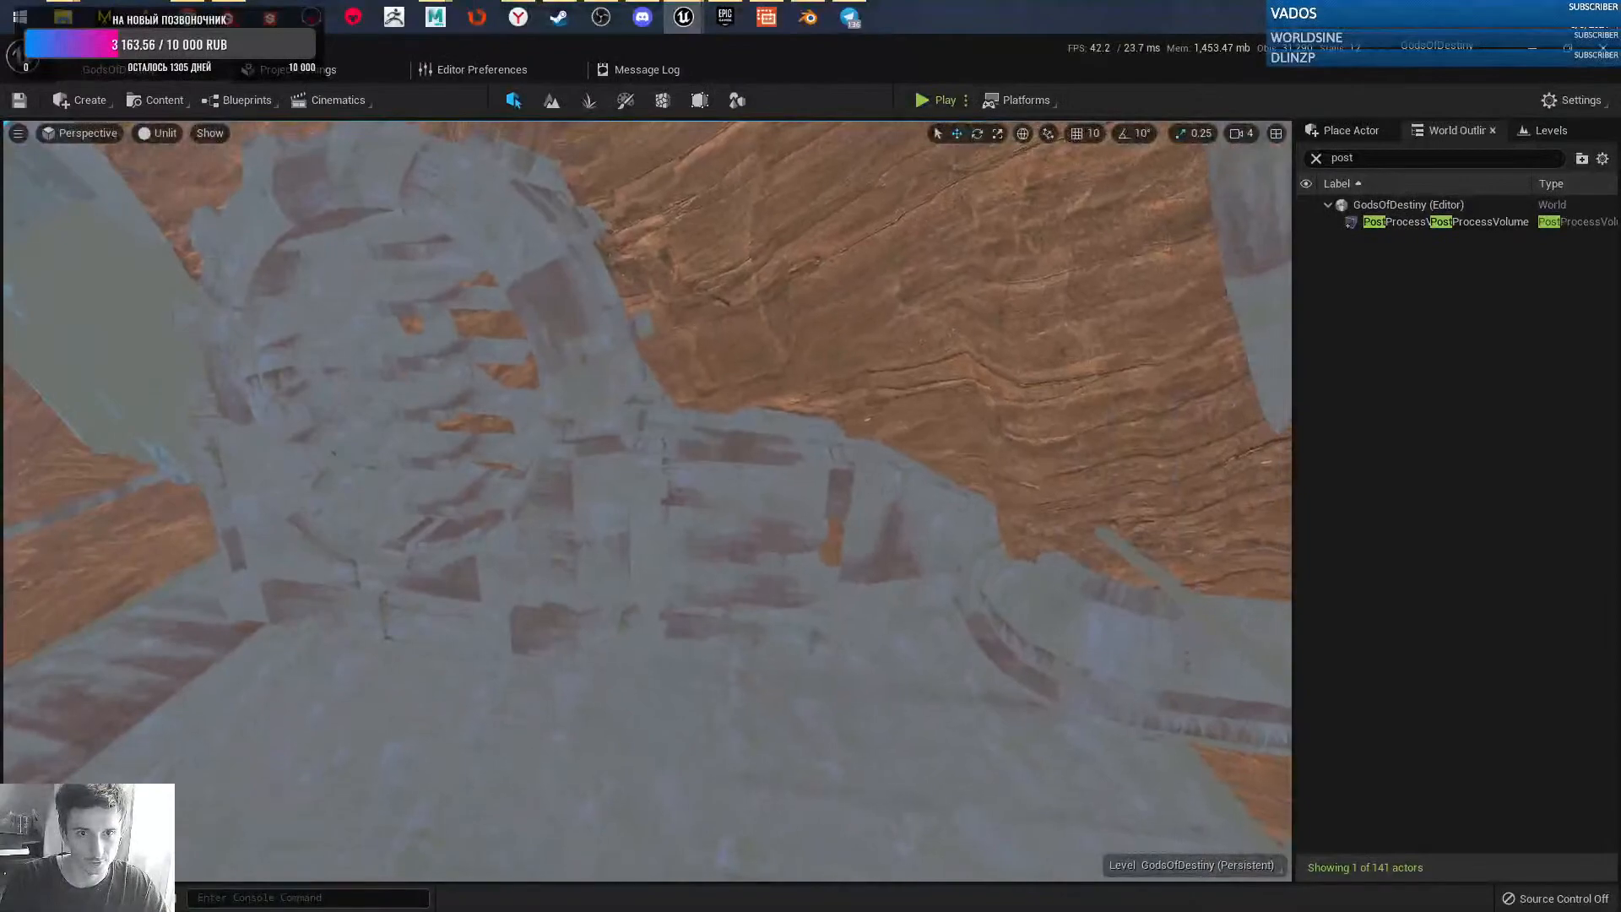
pyautogui.moveTo(648, 501); pyautogui.dragTo(589, 477, button='right')
pyautogui.press('a')
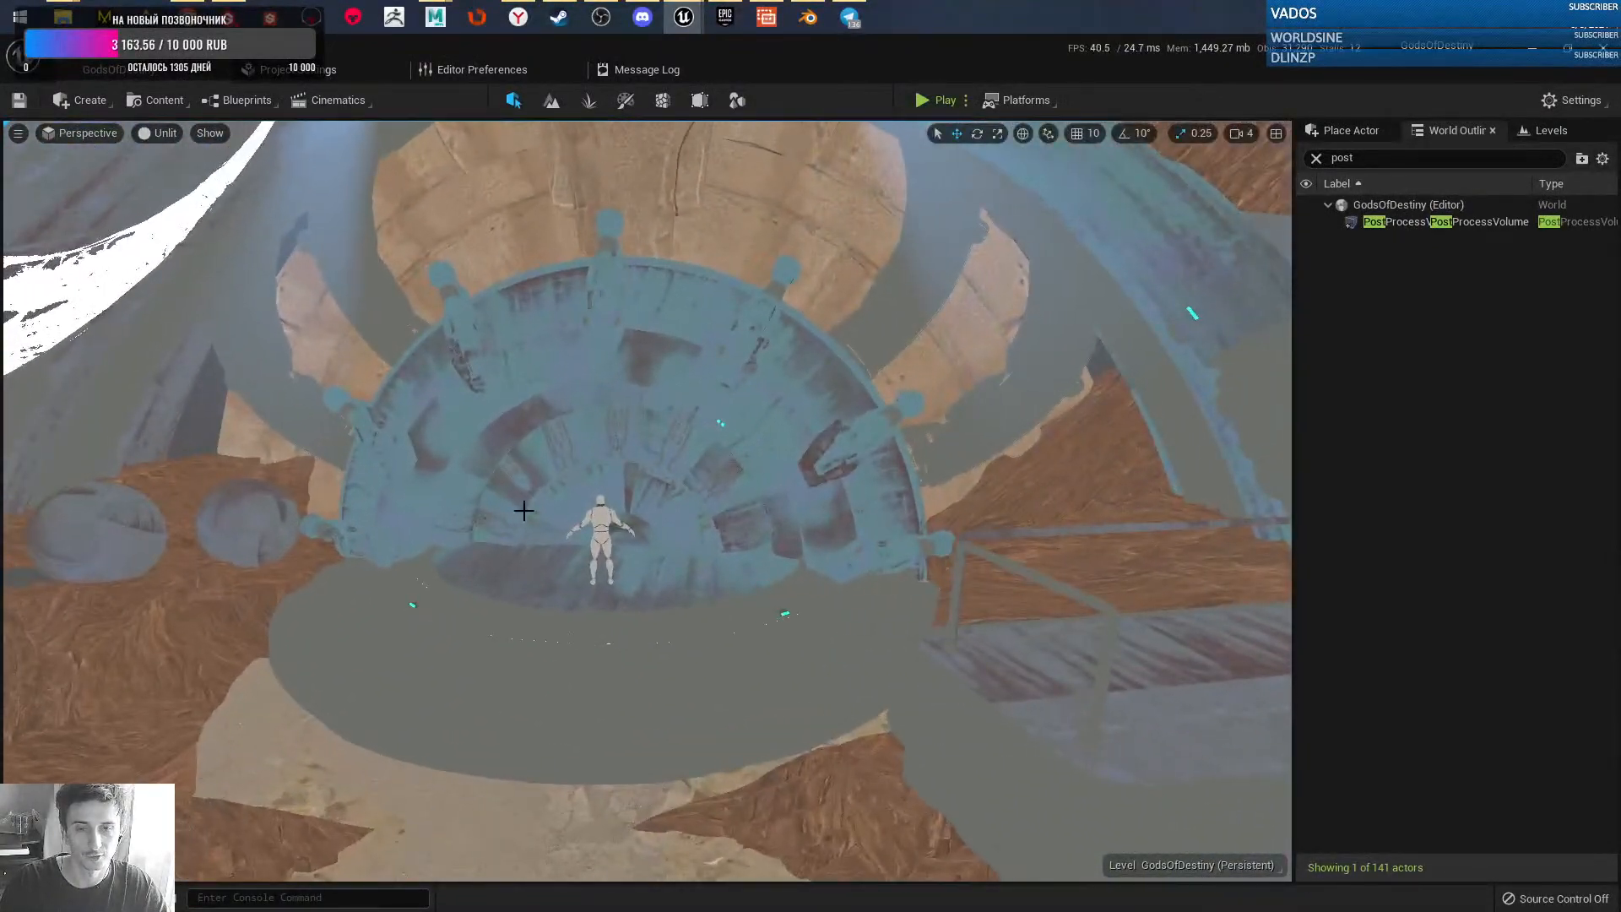
# - Compare the round gate in Lit and Unlit views, and inspect the unlit textures of the wall vent nearby
pyautogui.hotkey('alt', '4')
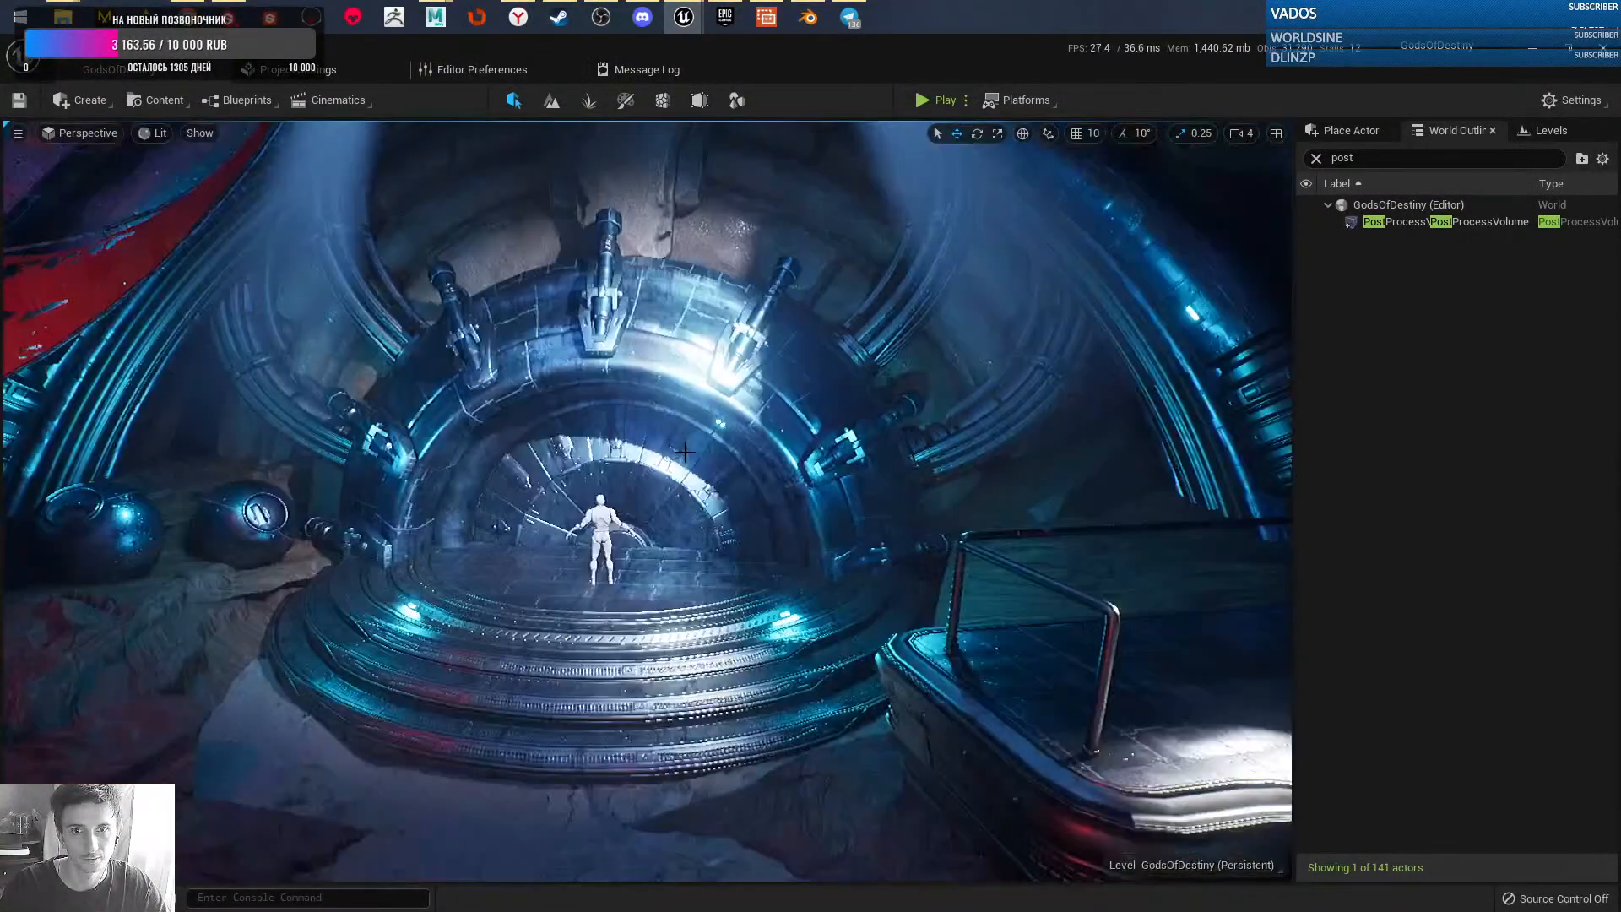
pyautogui.hotkey('alt', '3')
pyautogui.press('w')
pyautogui.moveTo(706, 470); pyautogui.dragTo(663, 468, button='right')
pyautogui.press('s')
pyautogui.press('w')
pyautogui.press('s')
pyautogui.press('s')
pyautogui.press('s')
pyautogui.press('w')
pyautogui.press('s')
pyautogui.press('w')
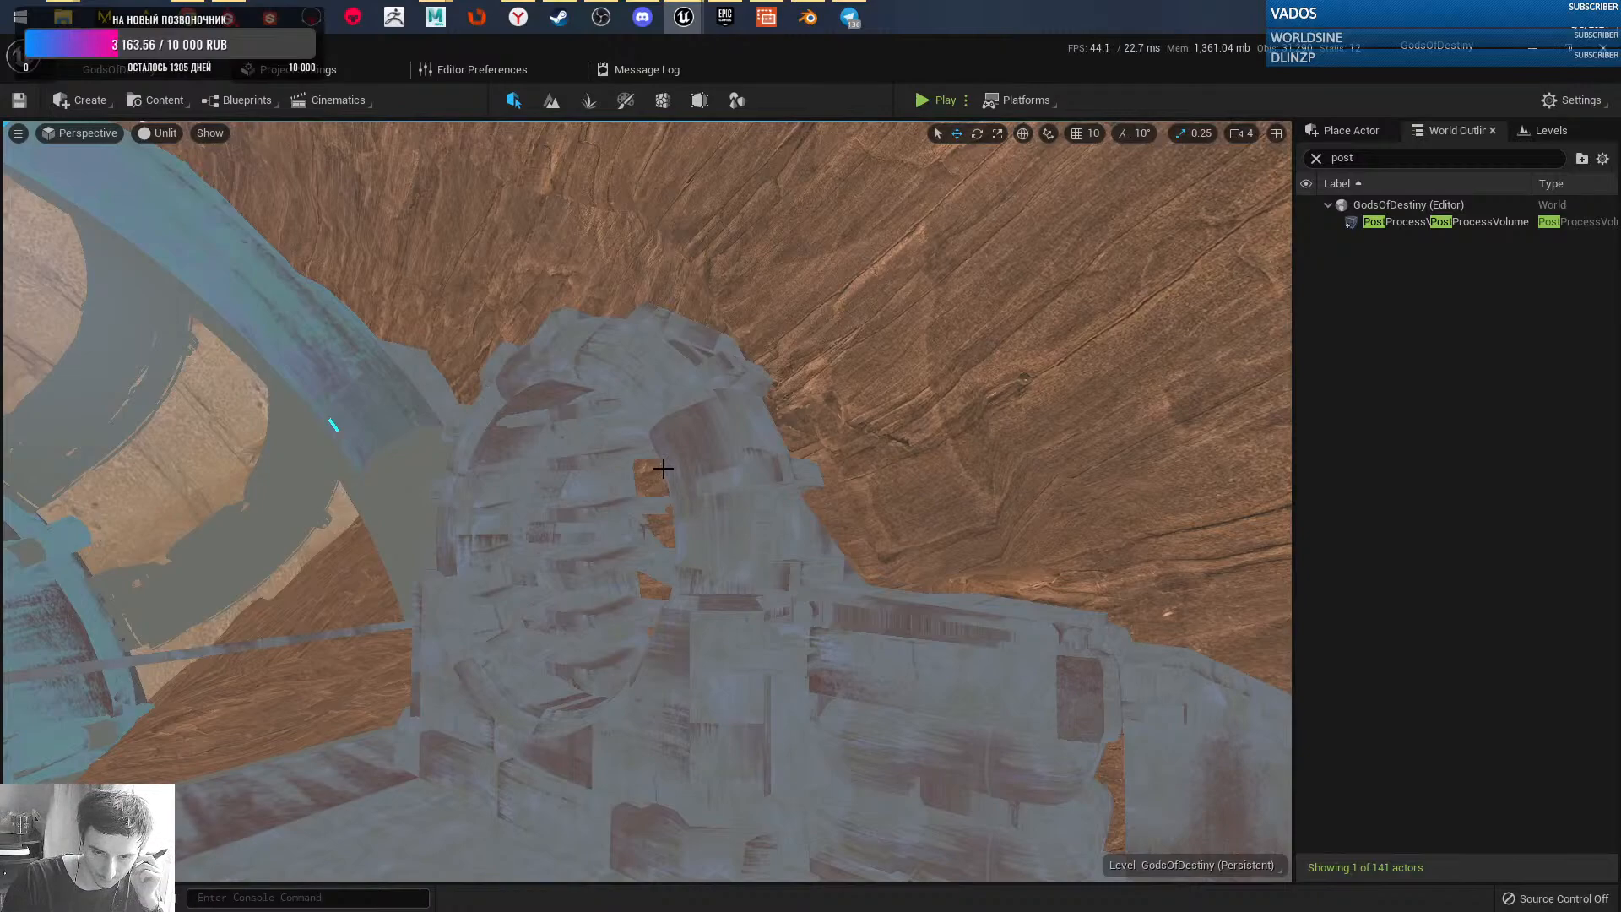
# - Inspect the round gate's panels and surrounding clamps up close, alternating between Lit and Unlit views
pyautogui.moveTo(826, 573); pyautogui.dragTo(589, 566, button='right')
pyautogui.press('w')
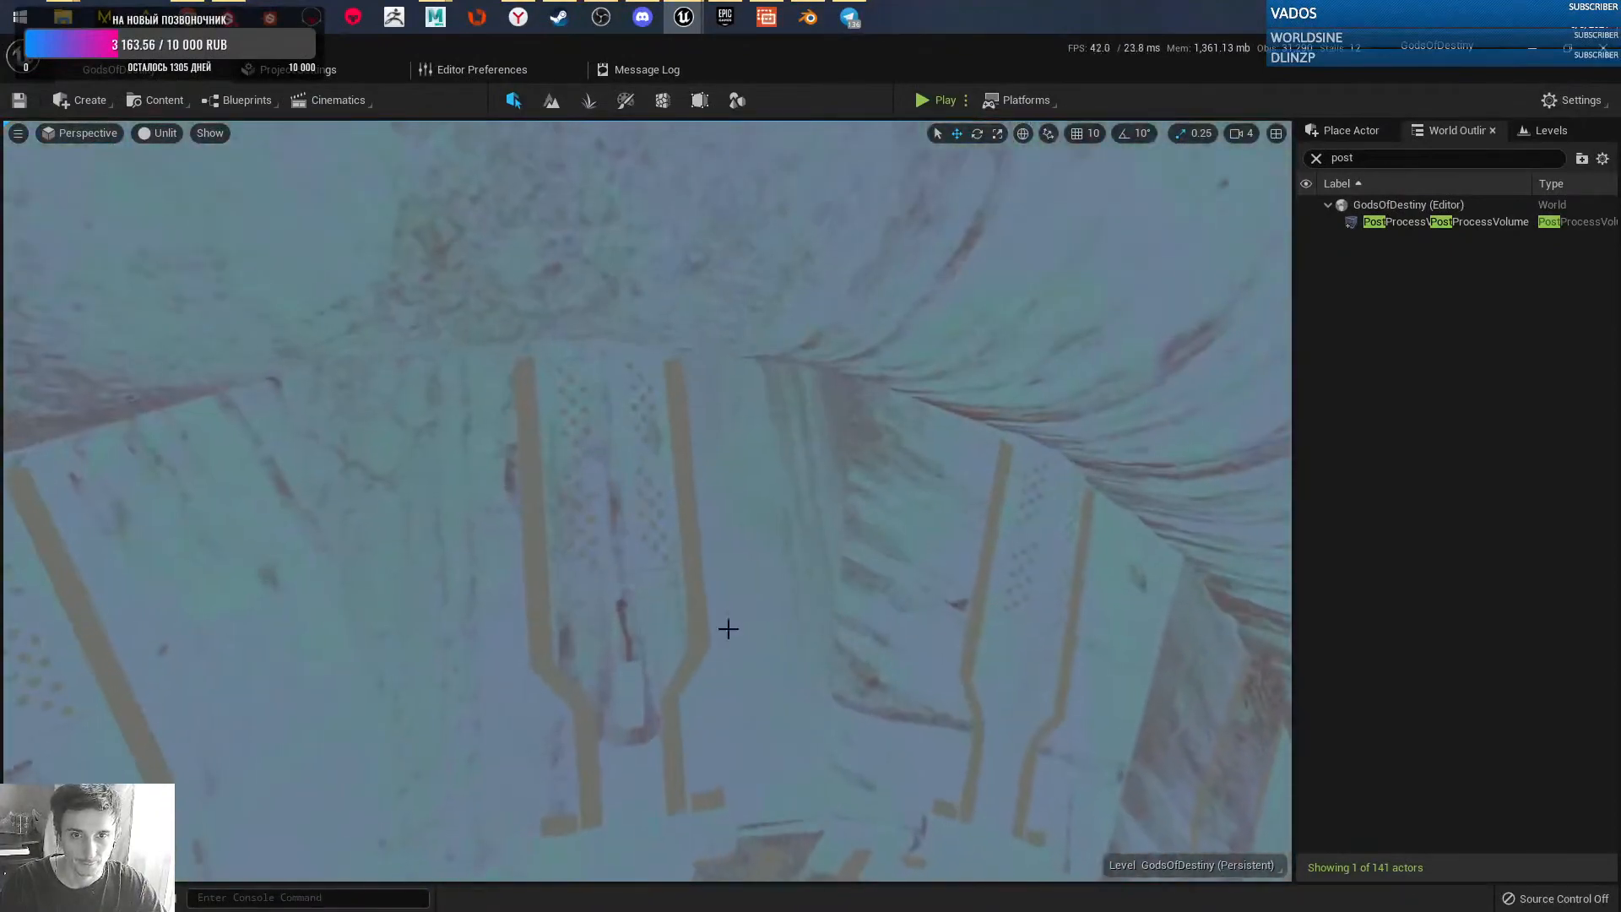
pyautogui.hotkey('alt', '4')
pyautogui.moveTo(770, 592); pyautogui.dragTo(726, 486, button='right')
pyautogui.press('s')
pyautogui.hotkey('alt', '3')
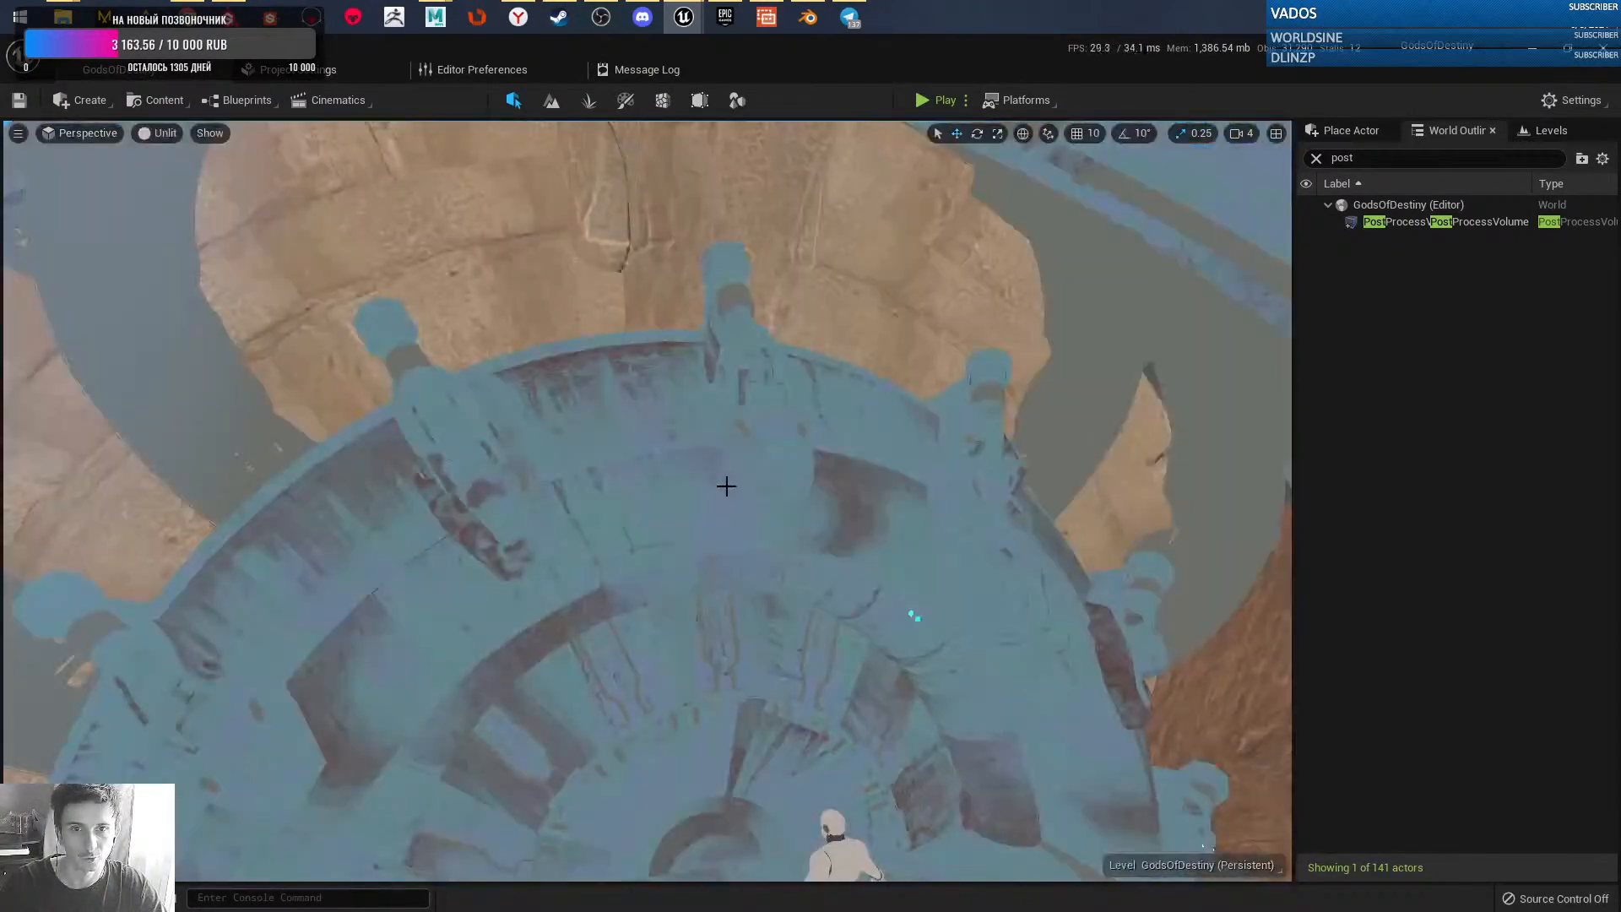
pyautogui.hotkey('alt', '4')
pyautogui.hotkey('alt', '3')
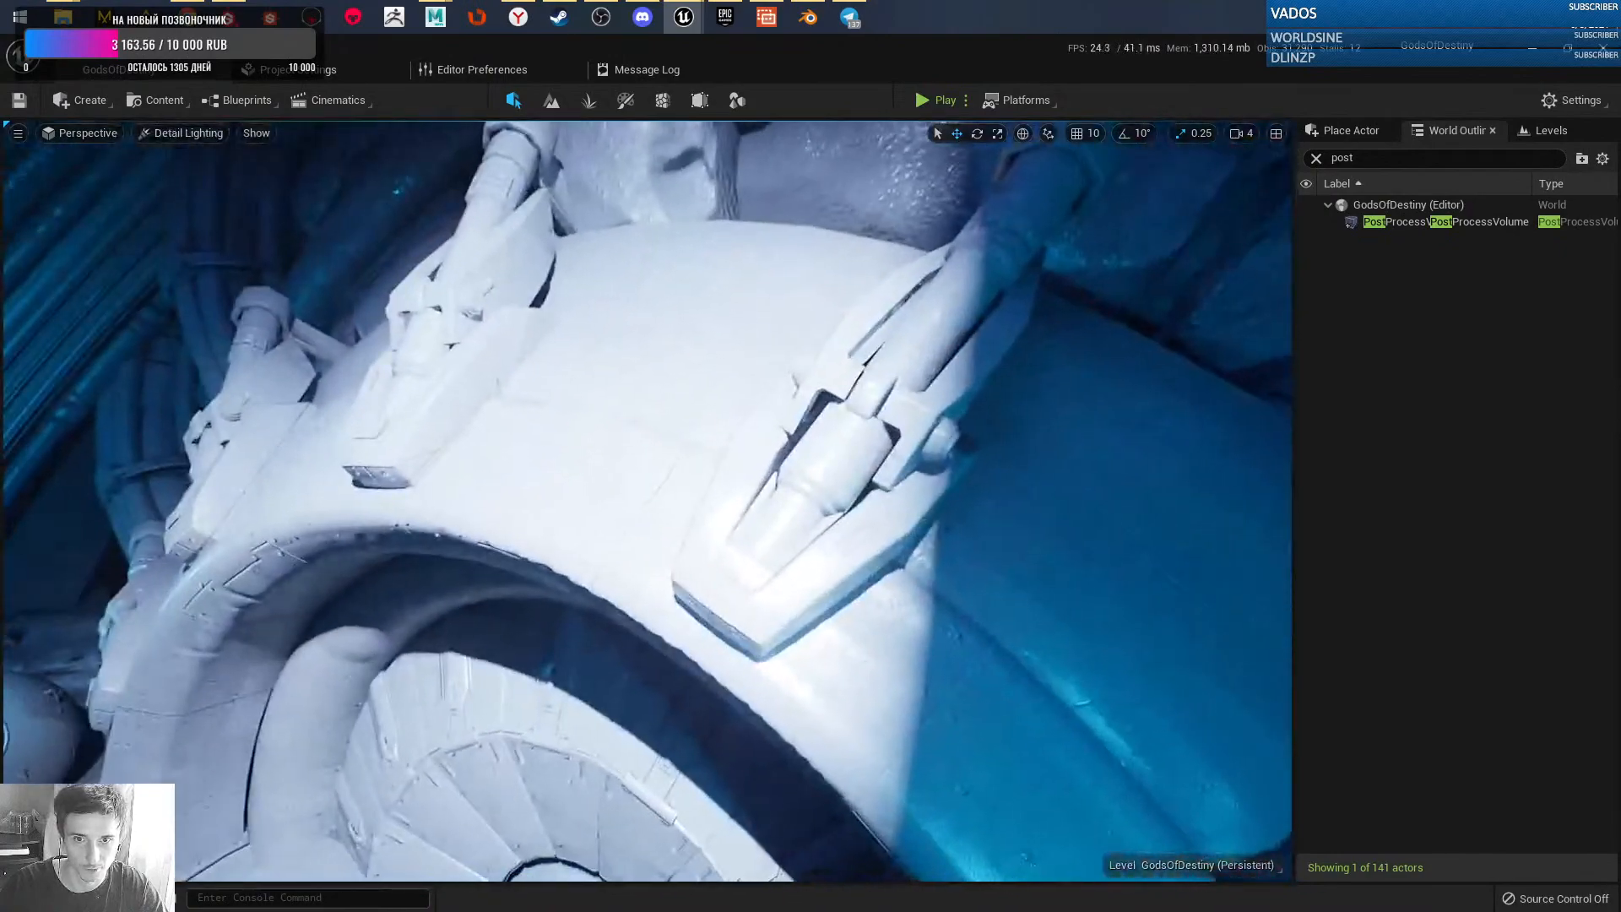
# - Inspect the gate, torn cloth, lamp platform, wall vent and rocks in Detail Lighting view to judge lighting without base colours
pyautogui.moveTo(757, 576); pyautogui.dragTo(715, 533, button='right')
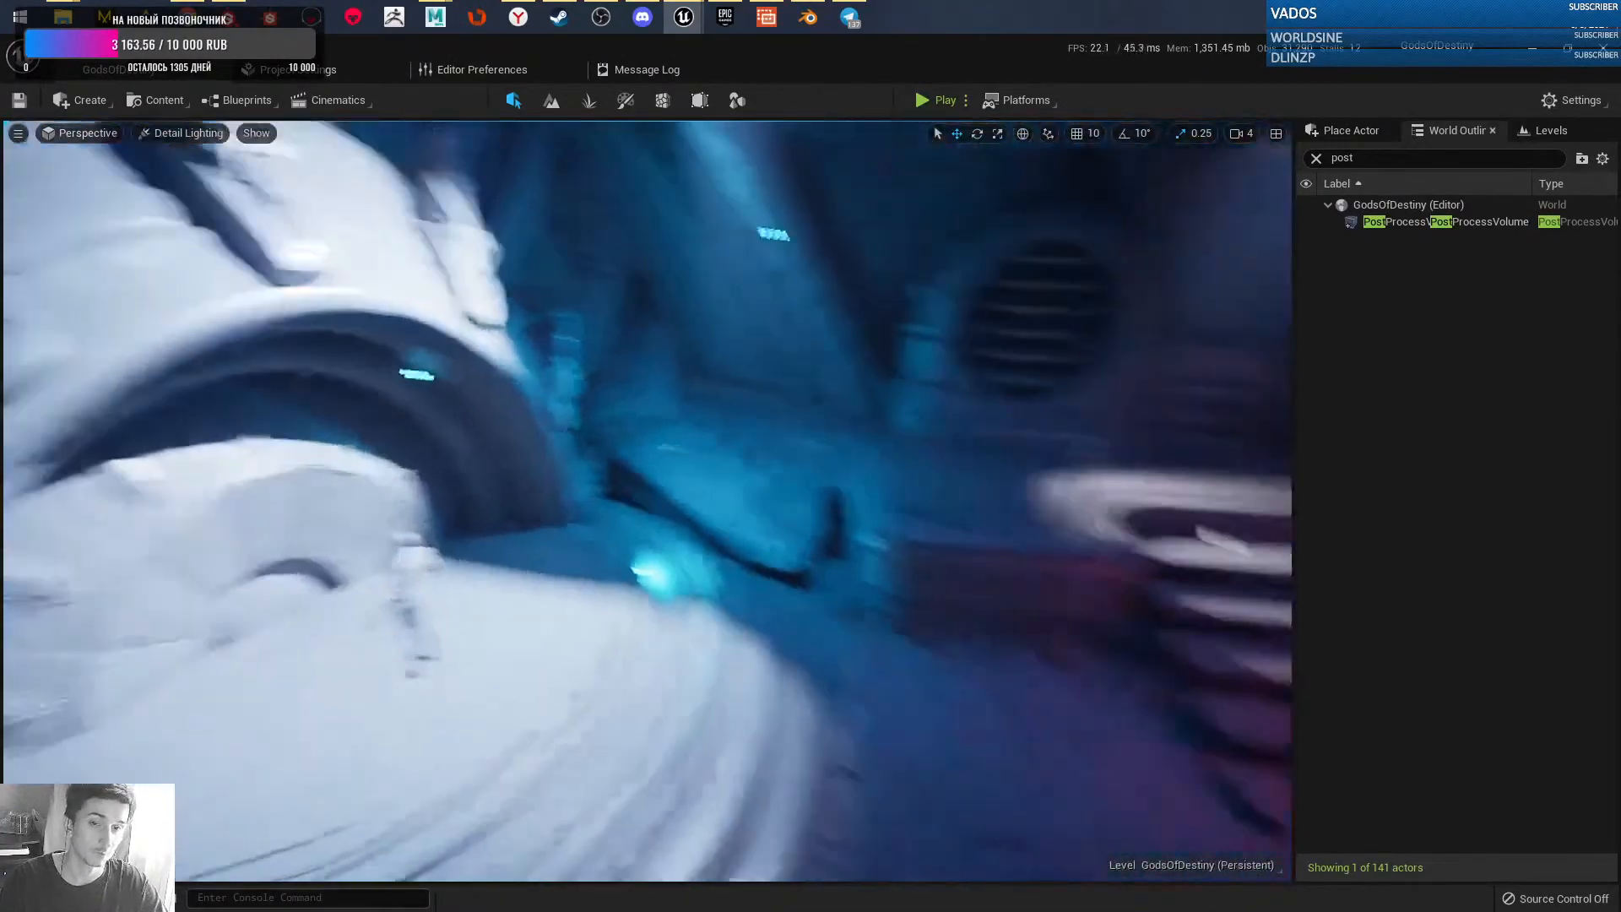
pyautogui.moveTo(715, 534); pyautogui.dragTo(715, 534, button='right')
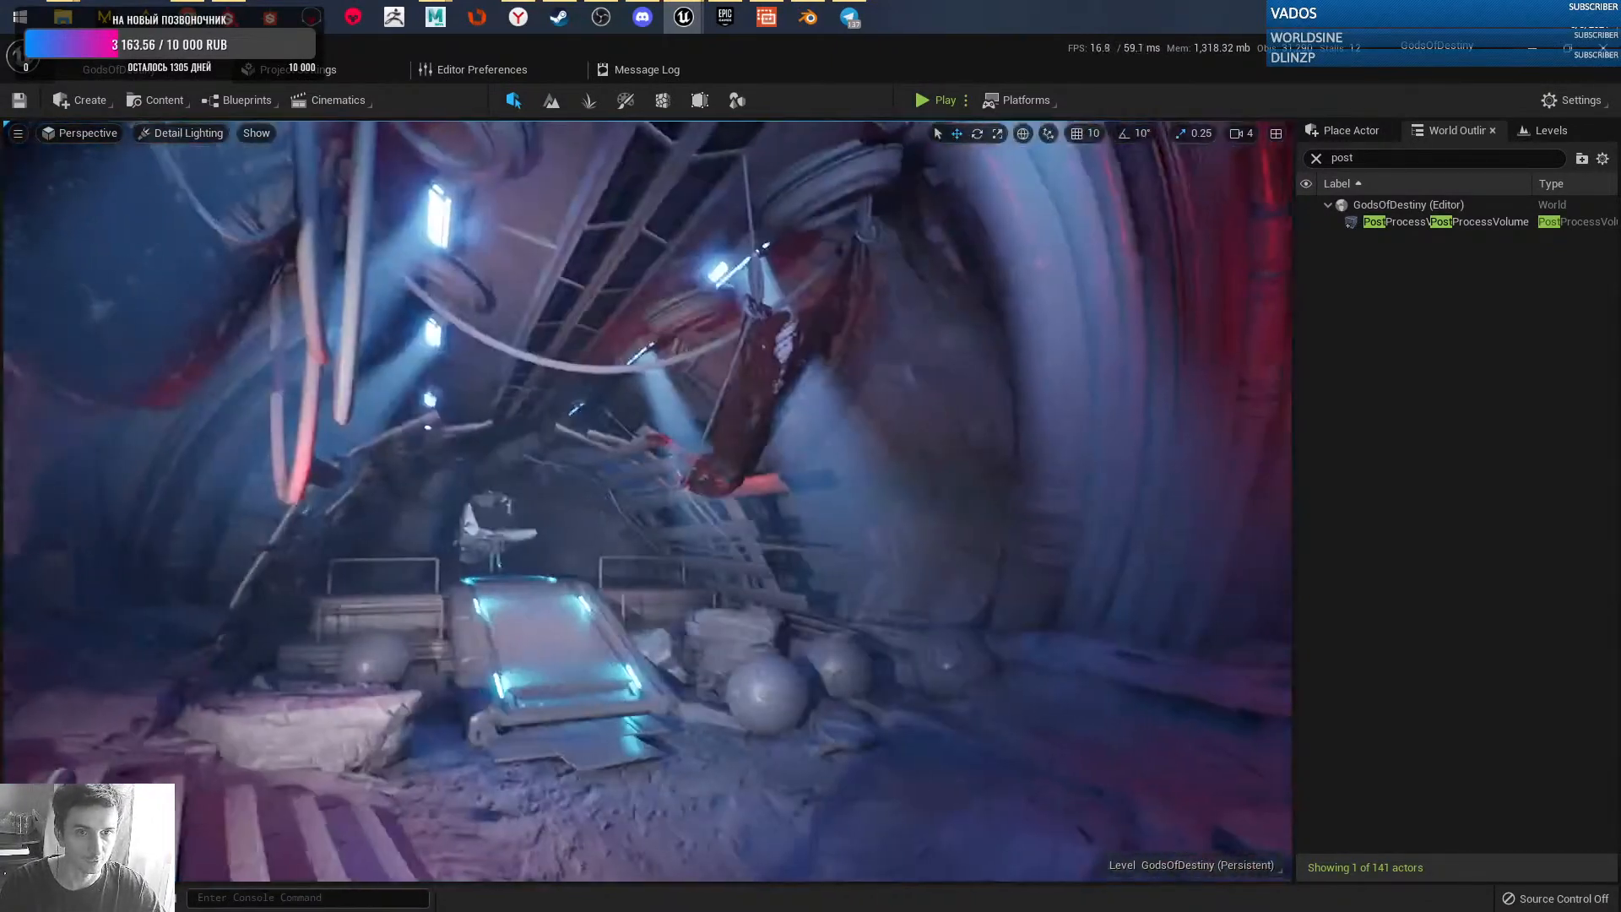
pyautogui.moveTo(648, 501); pyautogui.dragTo(707, 481, button='right')
pyautogui.press('w')
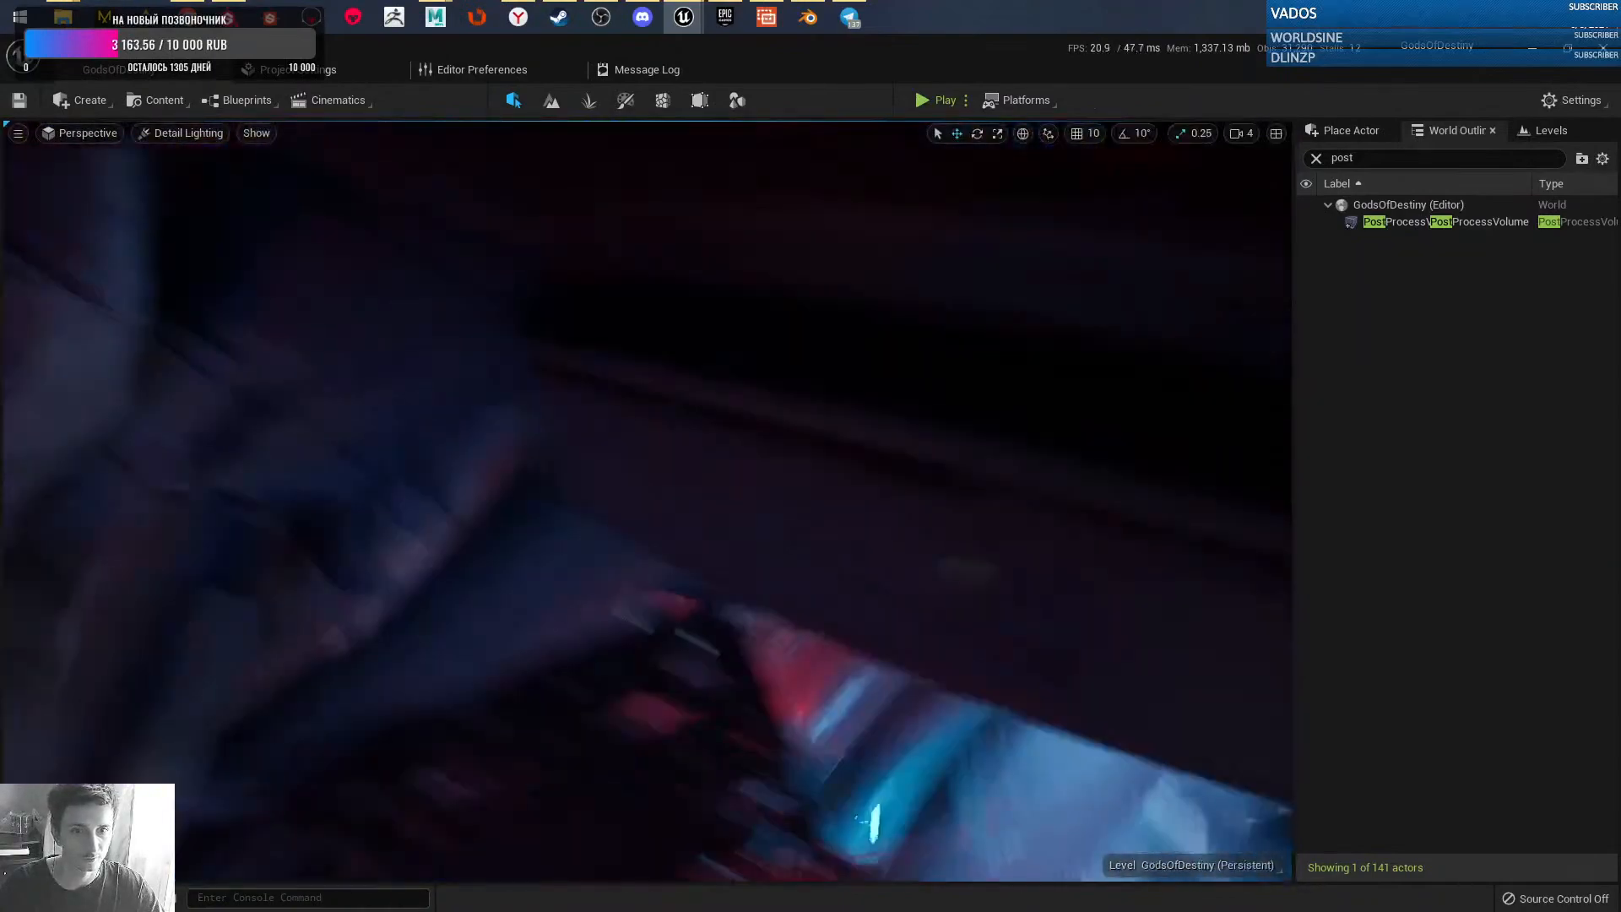
pyautogui.moveTo(648, 501); pyautogui.dragTo(625, 591, button='right')
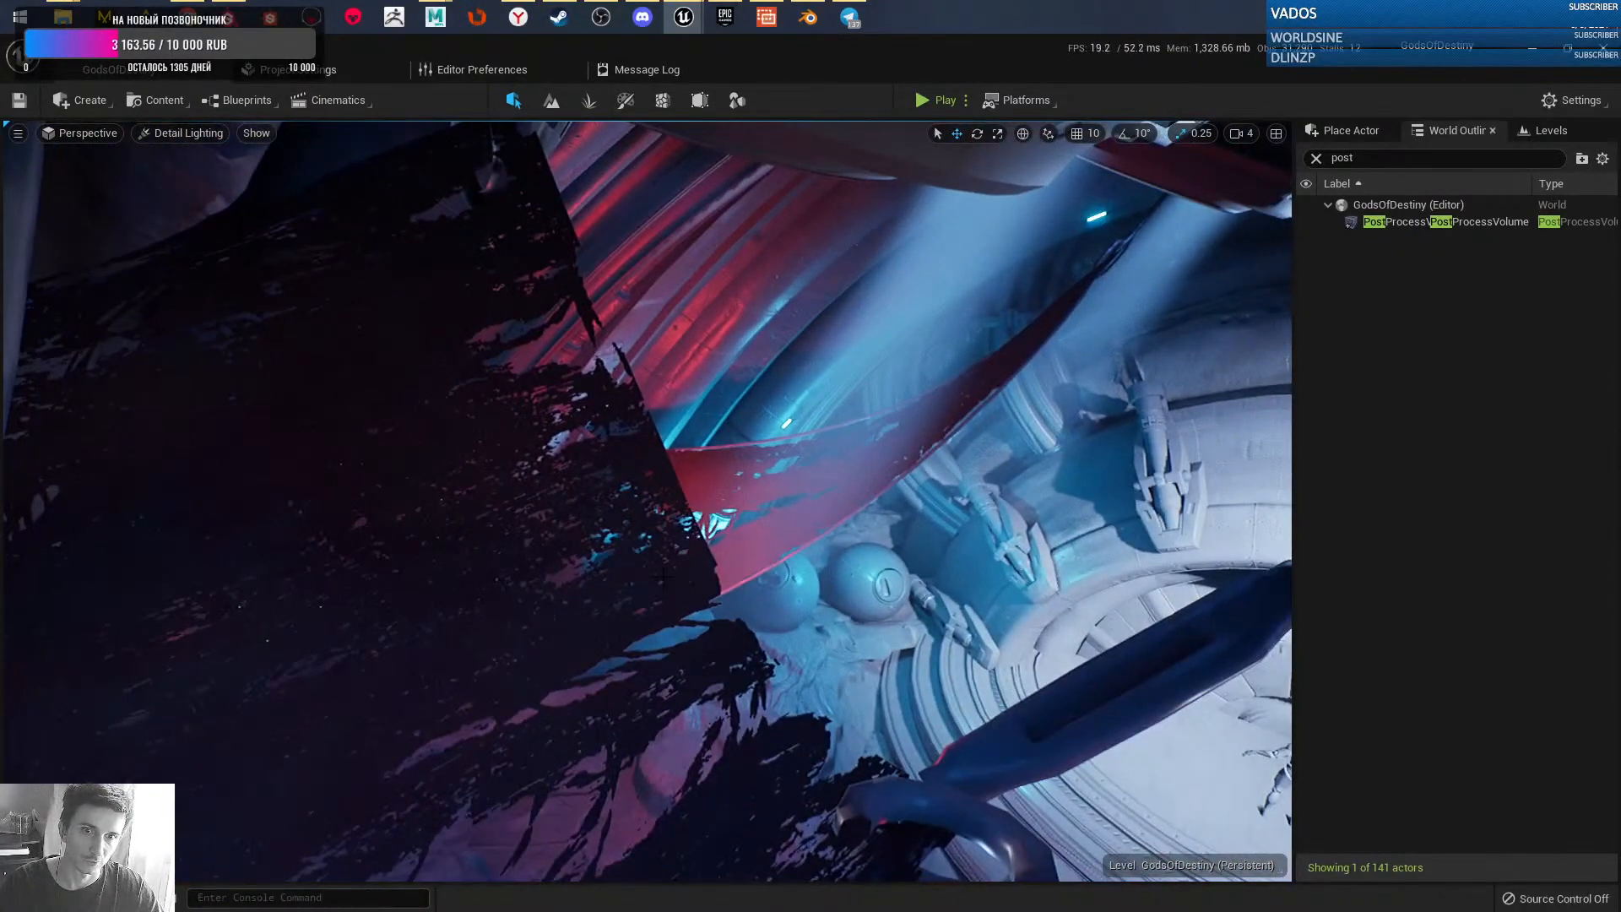
pyautogui.moveTo(689, 450); pyautogui.dragTo(545, 465, button='right')
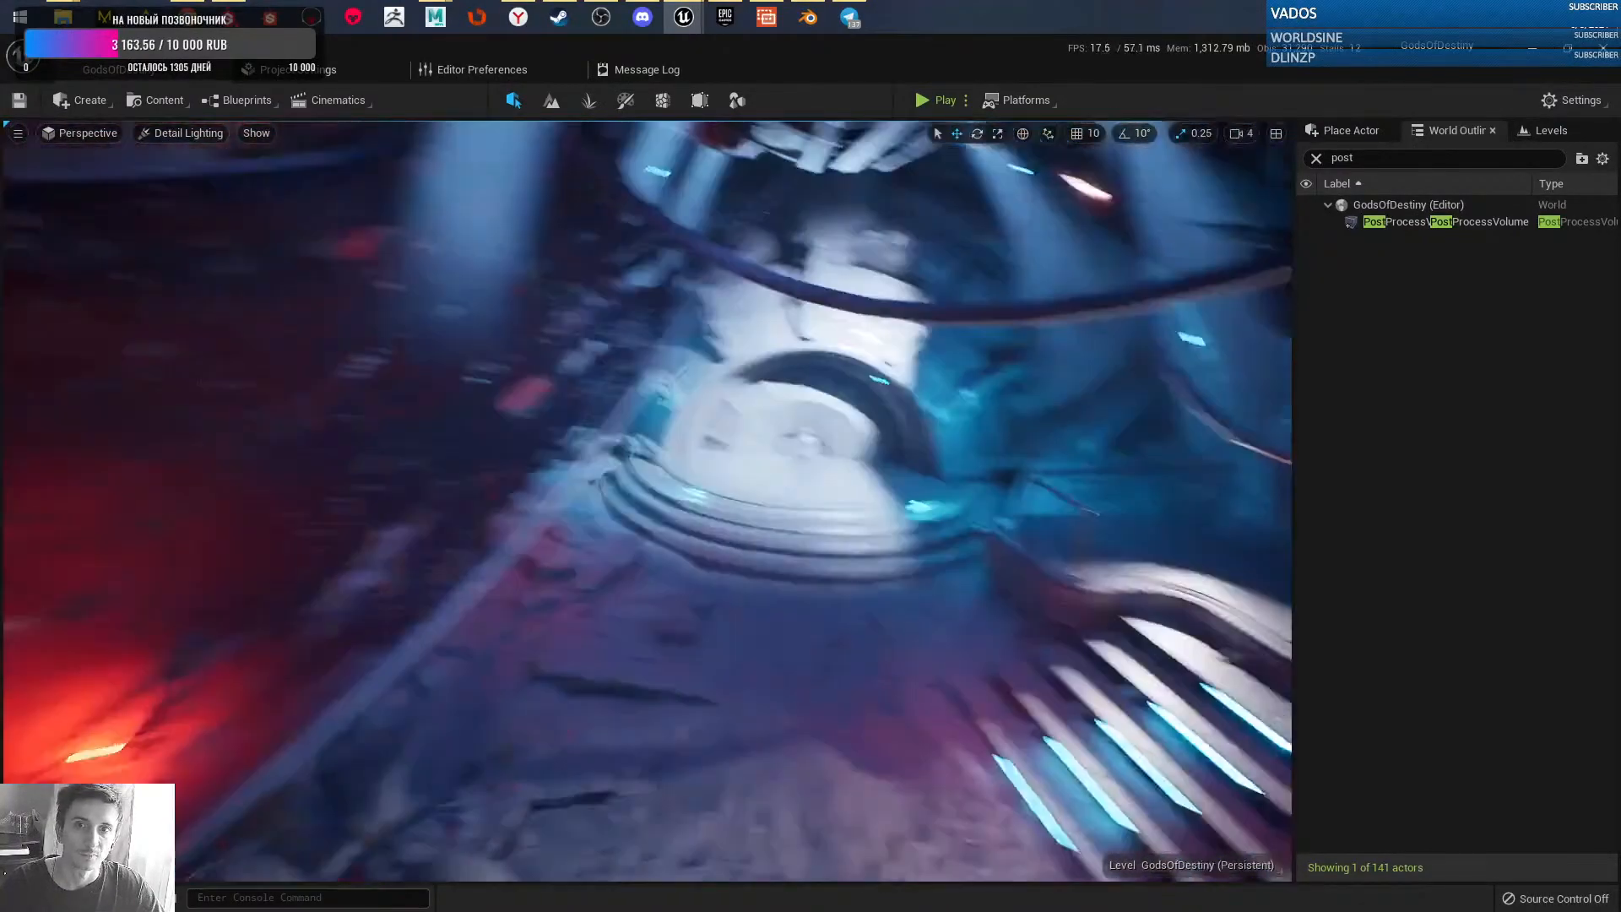
pyautogui.moveTo(648, 501); pyautogui.dragTo(563, 417, button='right')
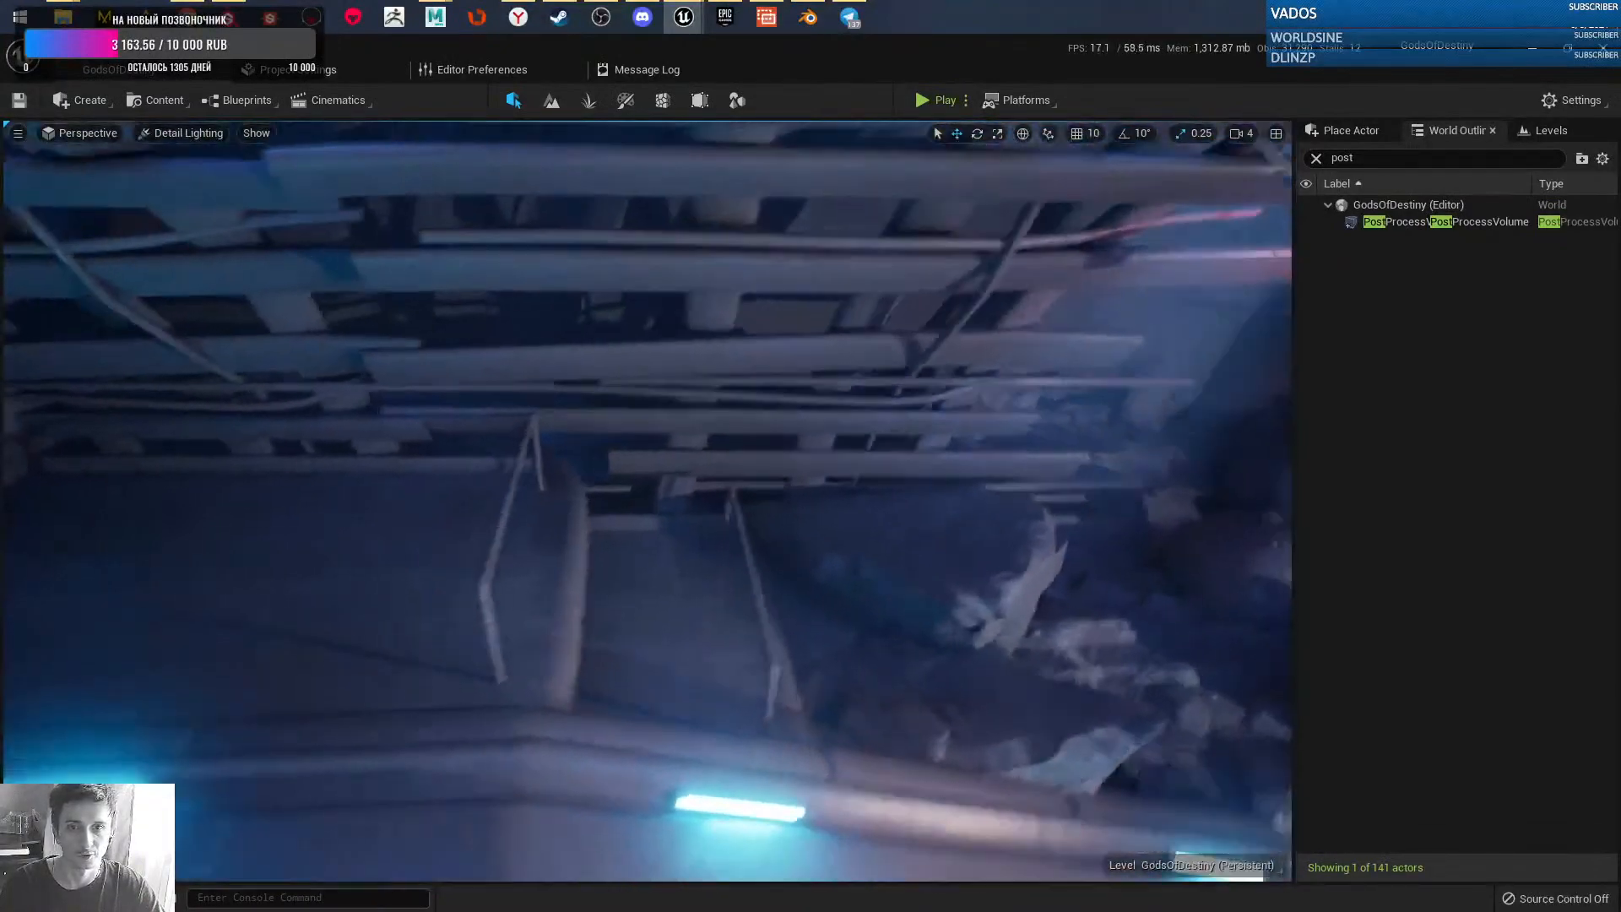
pyautogui.moveTo(647, 502); pyautogui.dragTo(572, 549, button='right')
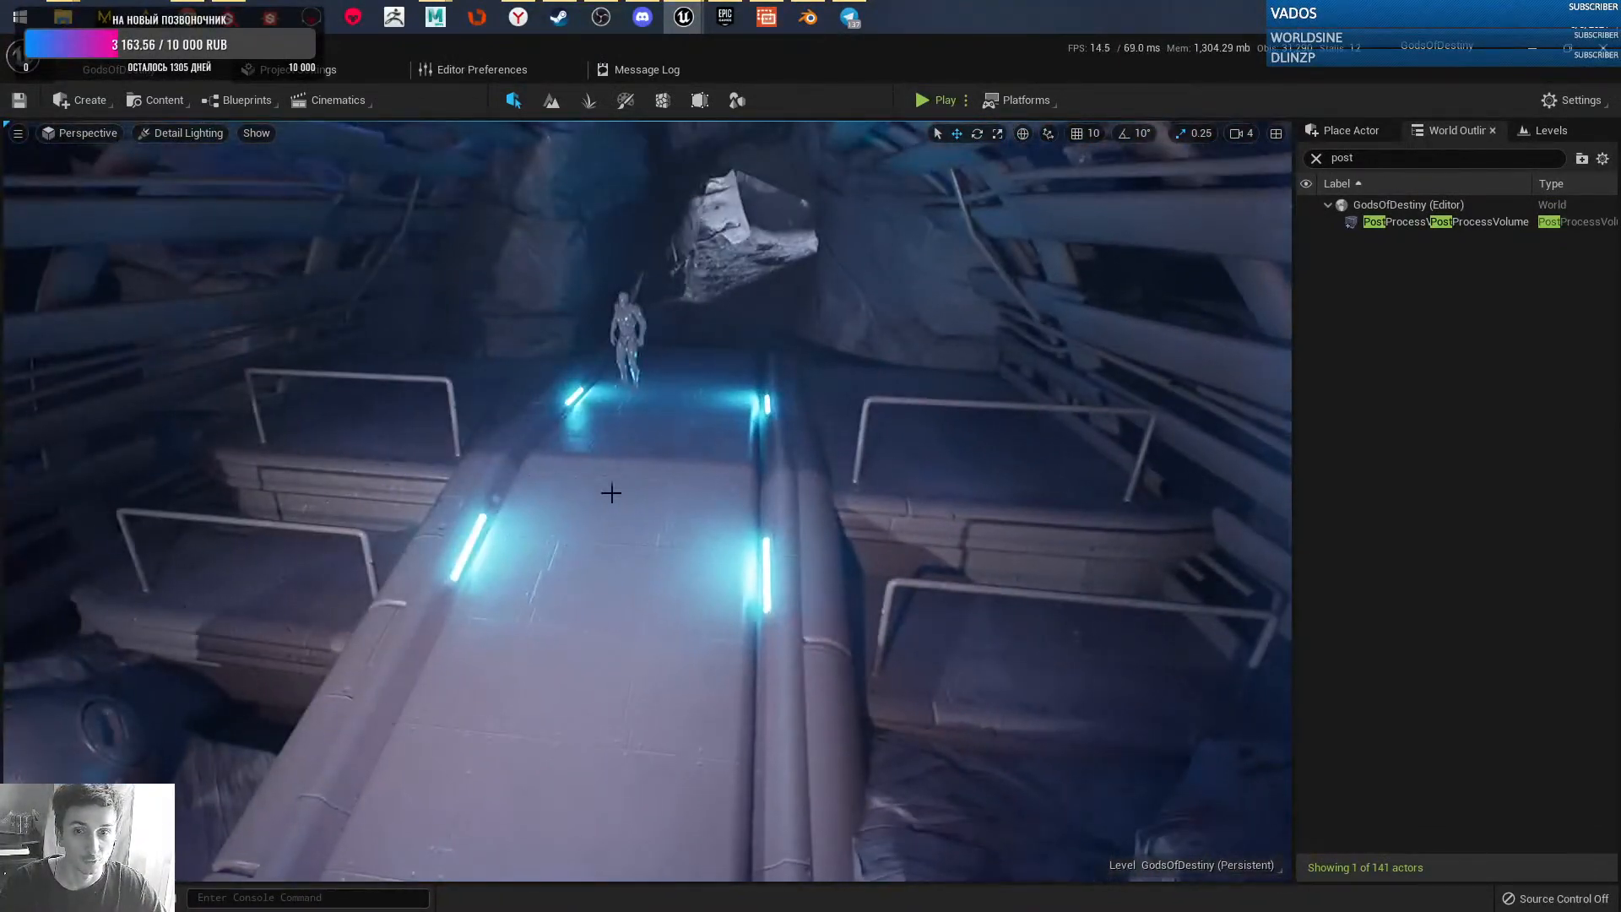
pyautogui.moveTo(611, 493); pyautogui.dragTo(543, 498, button='right')
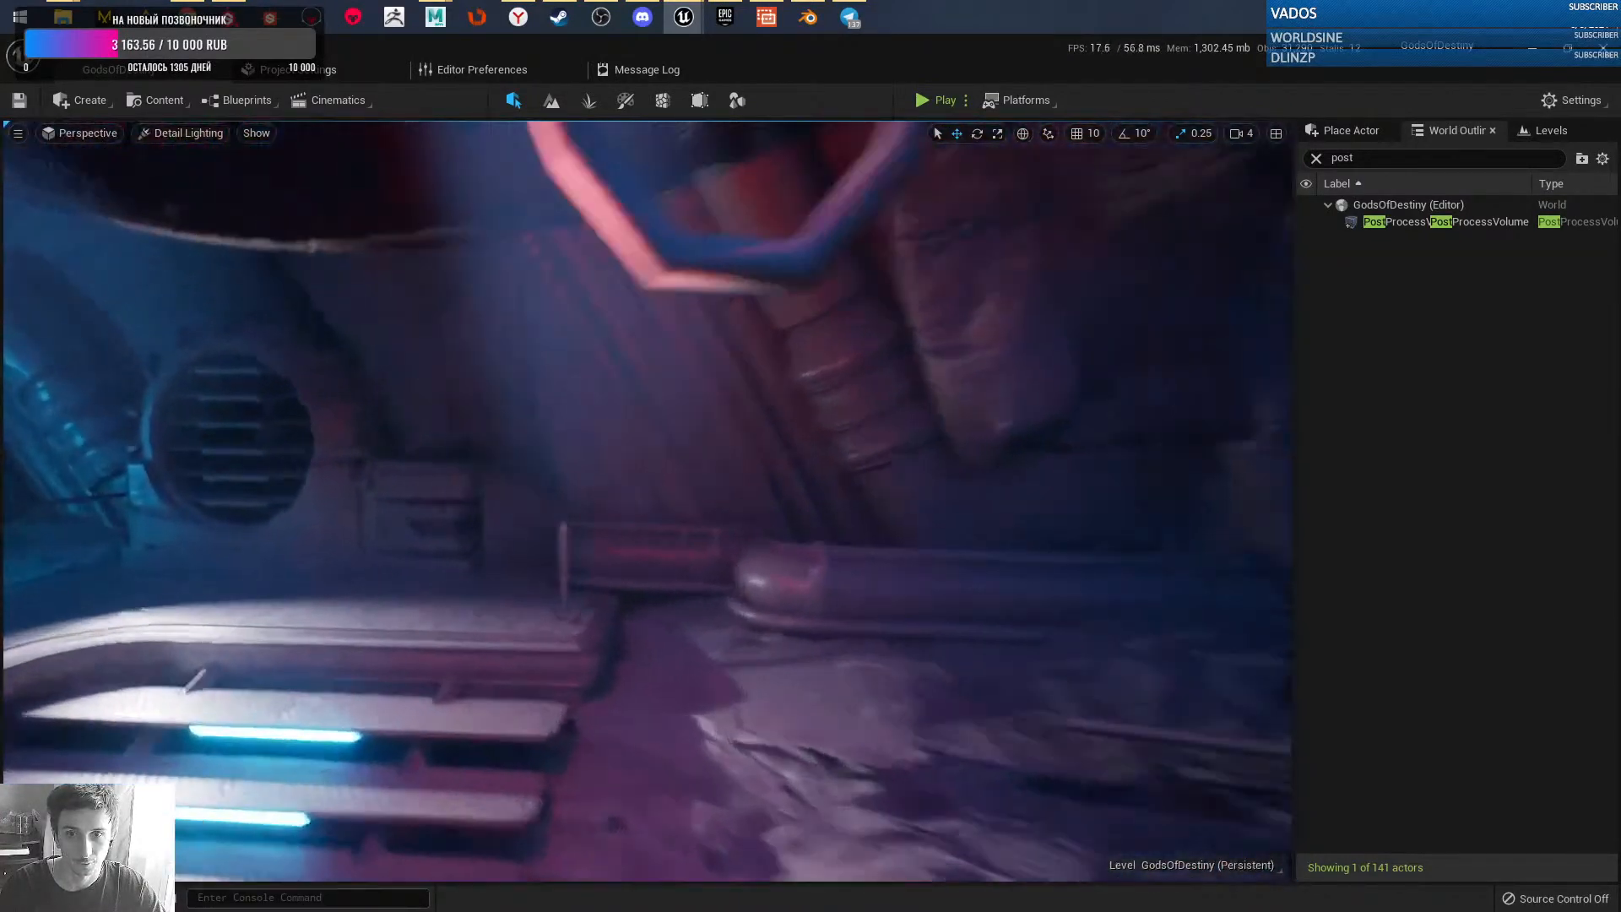
pyautogui.moveTo(608, 498); pyautogui.dragTo(549, 503, button='right')
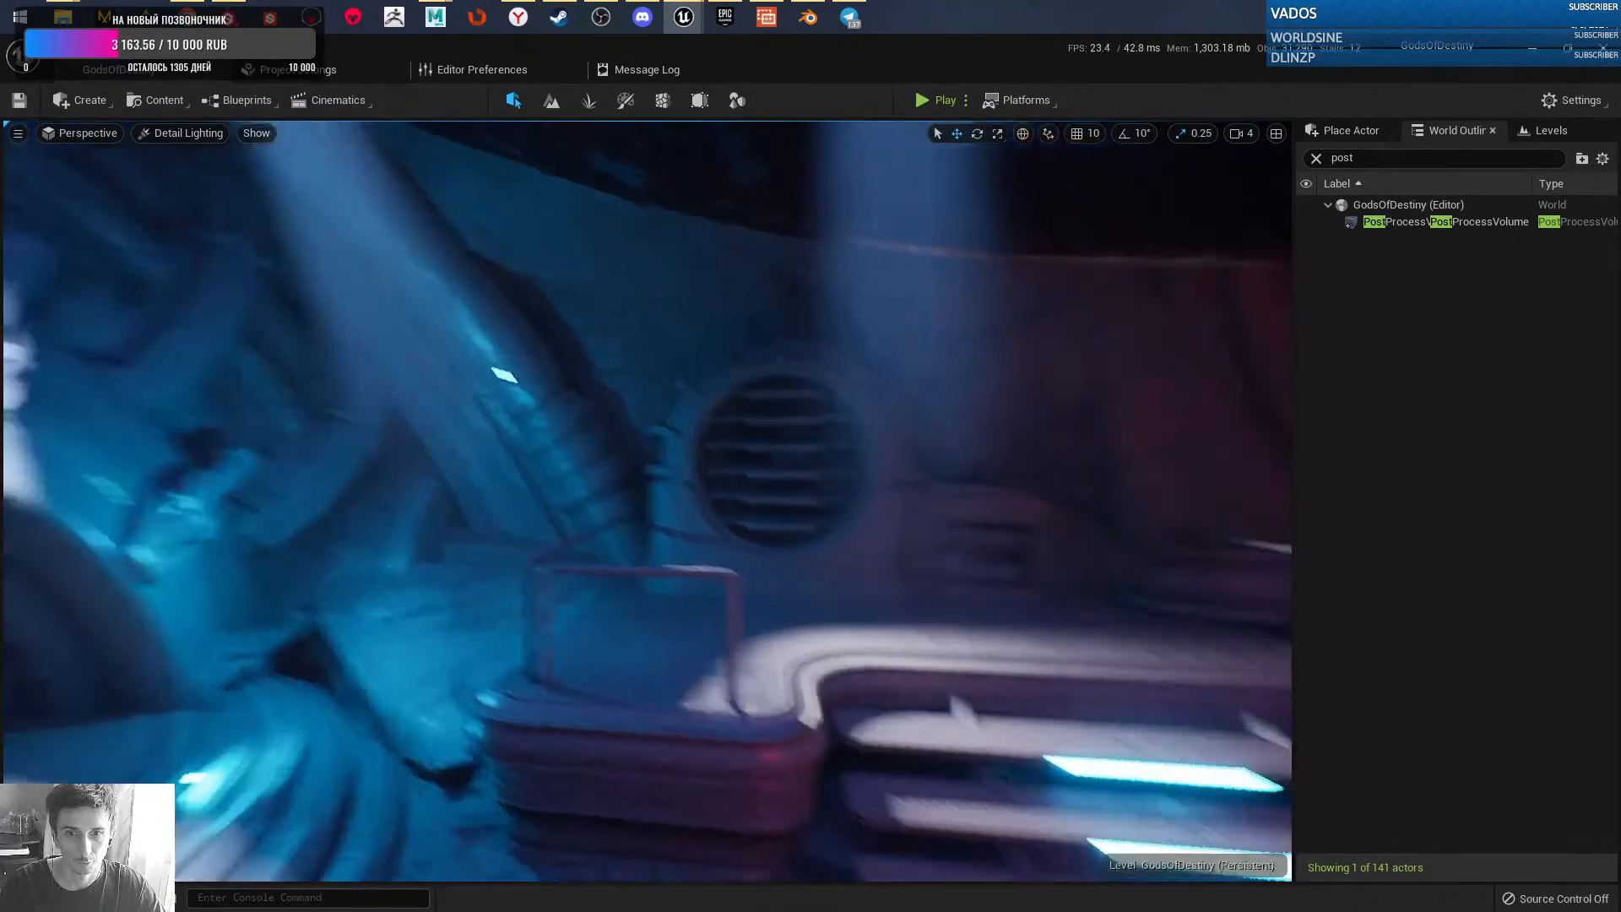
pyautogui.moveTo(608, 498); pyautogui.dragTo(686, 560, button='right')
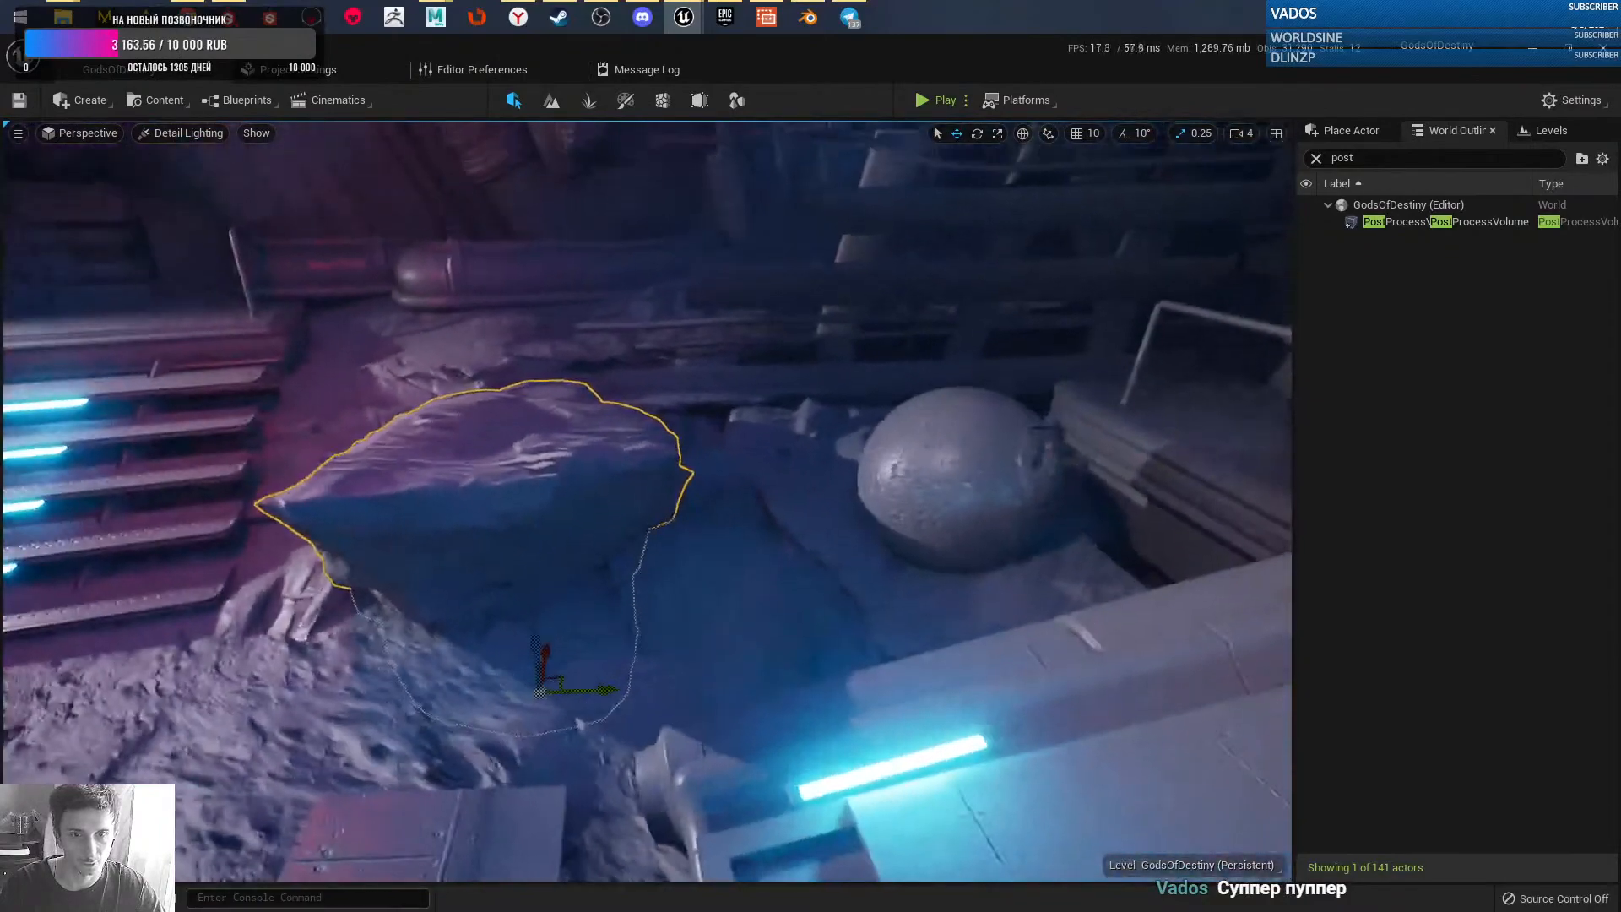
# - Move the selected rock to the metal sphere and rotate it so it lies along the base of the railed platform
pyautogui.moveTo(647, 502); pyautogui.dragTo(635, 443, button='right')
pyautogui.moveTo(797, 526); pyautogui.dragTo(672, 490, button='right')
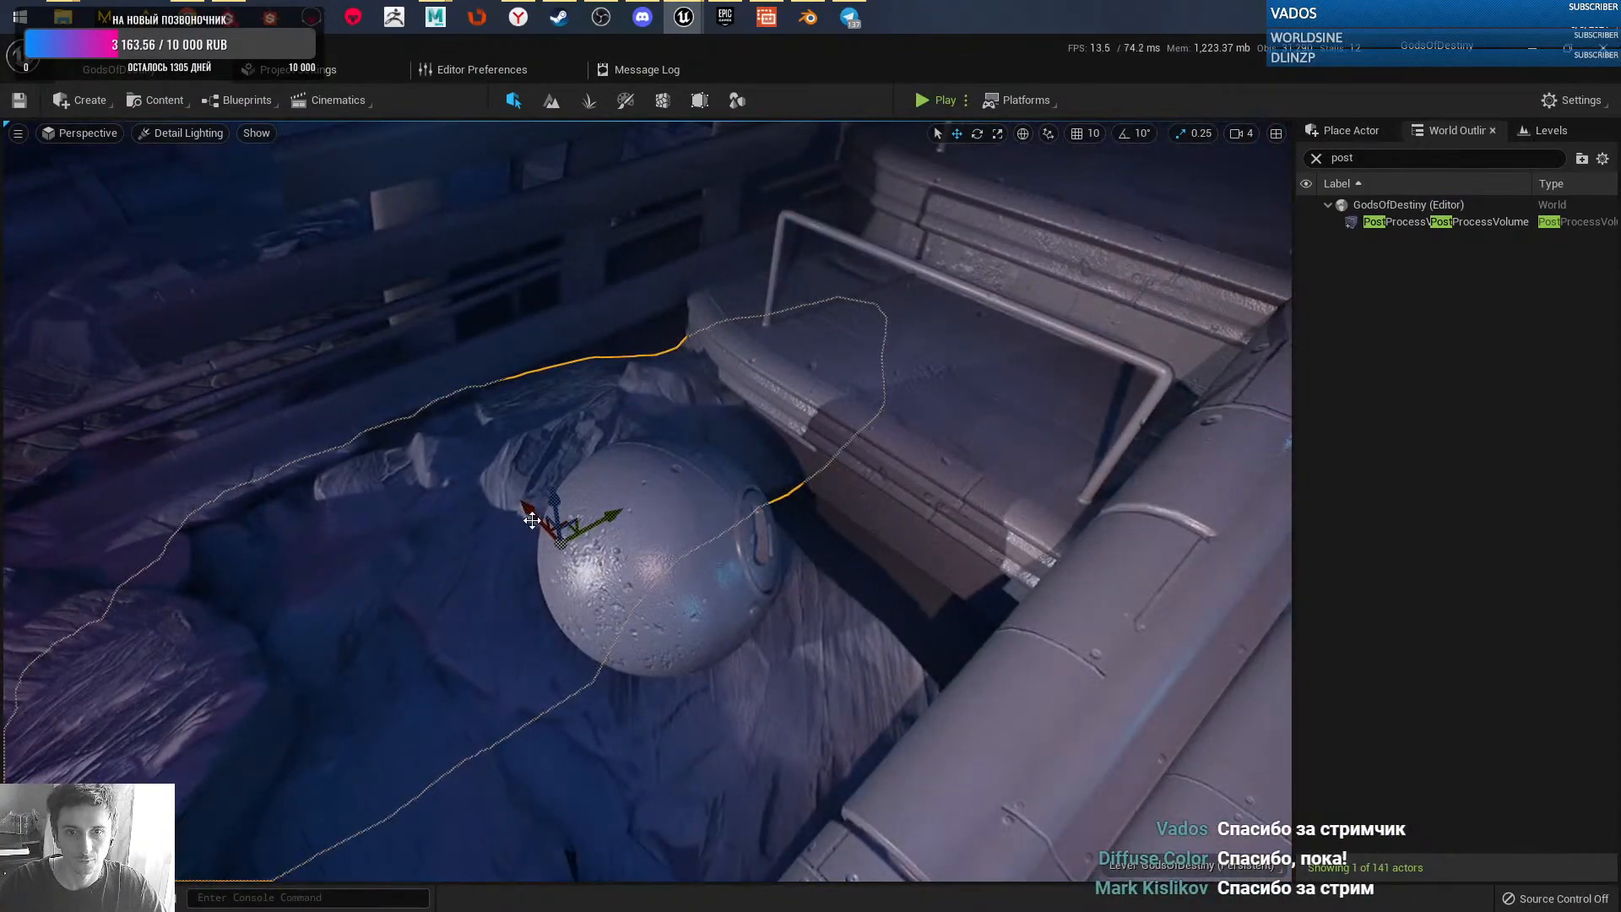
pyautogui.moveTo(560, 543); pyautogui.dragTo(540, 659)
pyautogui.press('e')
pyautogui.press('w')
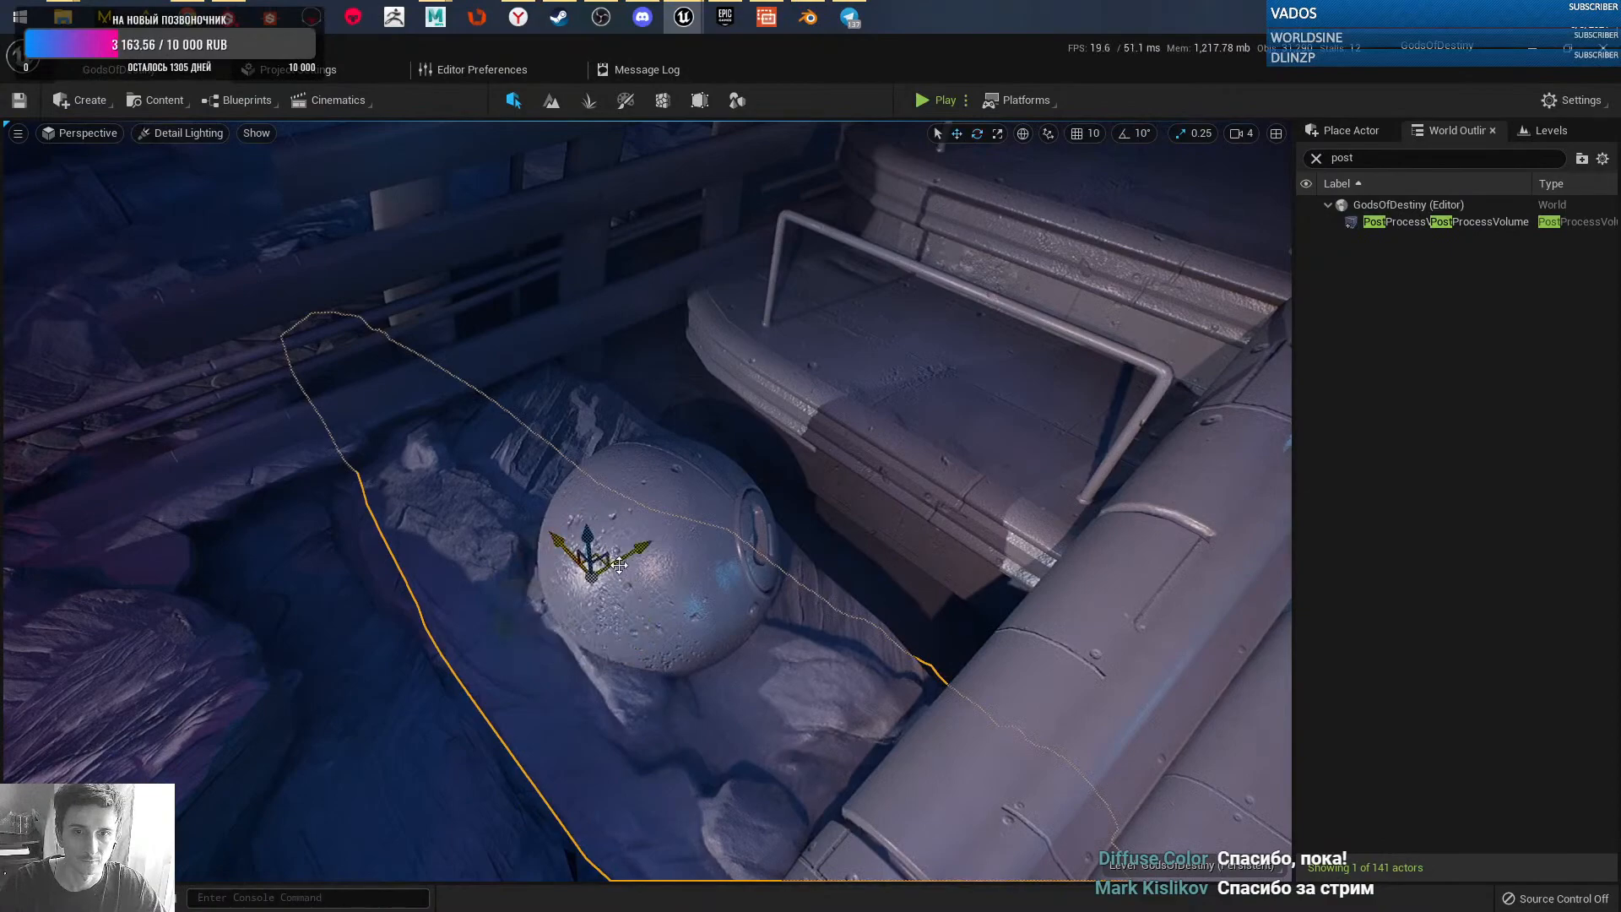
pyautogui.moveTo(607, 557); pyautogui.dragTo(847, 473)
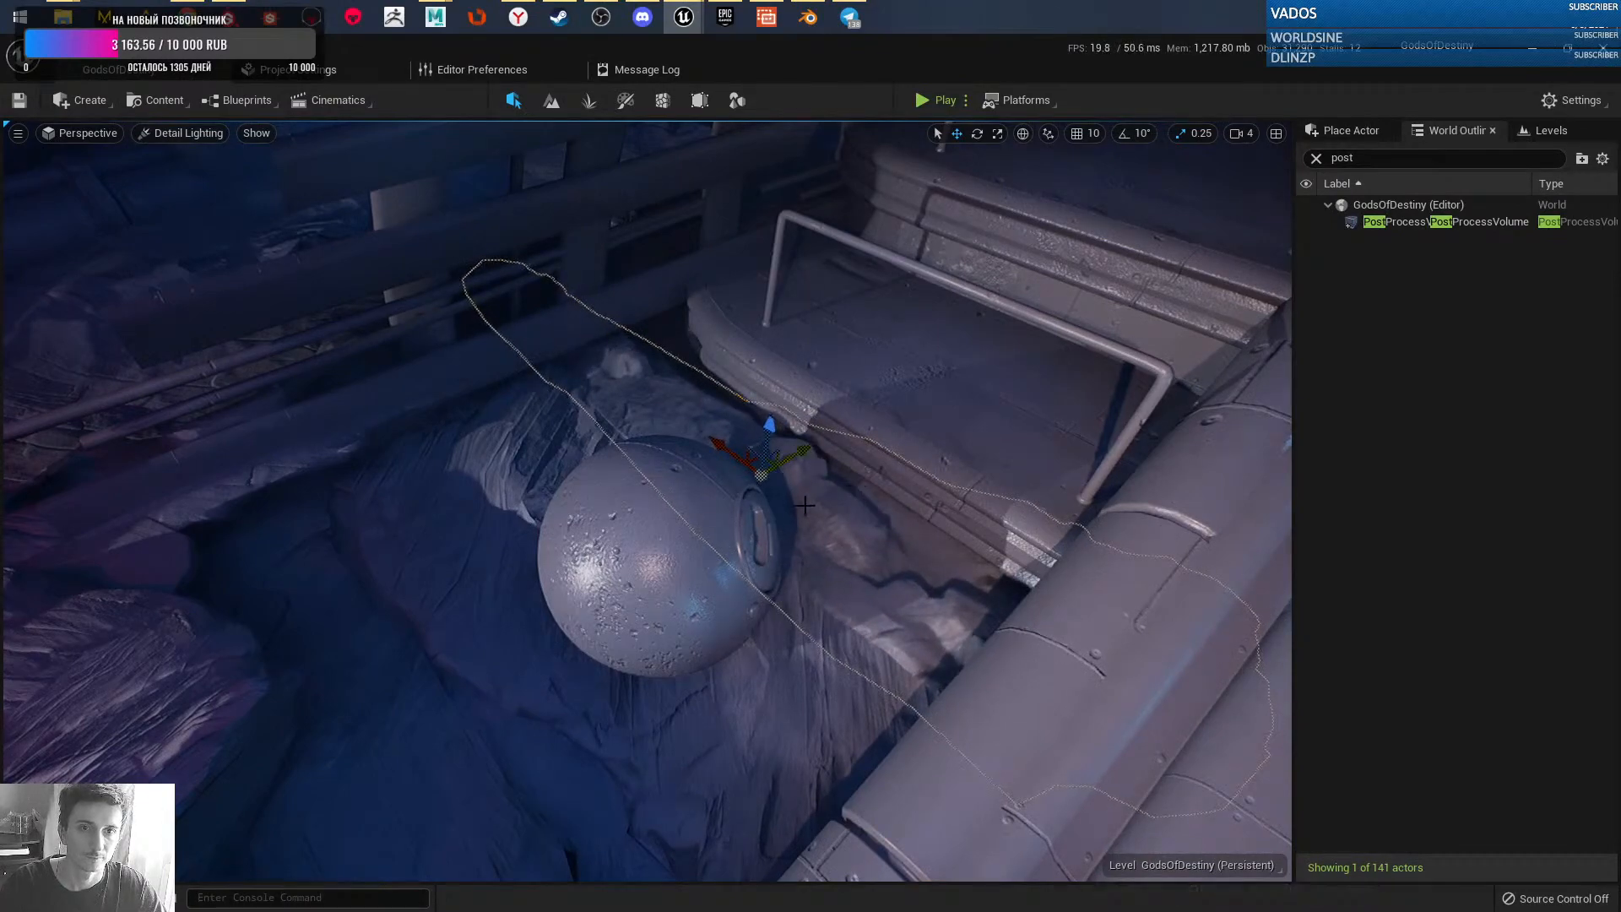
# - Scale the rock beside the metal sphere down slightly and adjust its rotation
pyautogui.press('e')
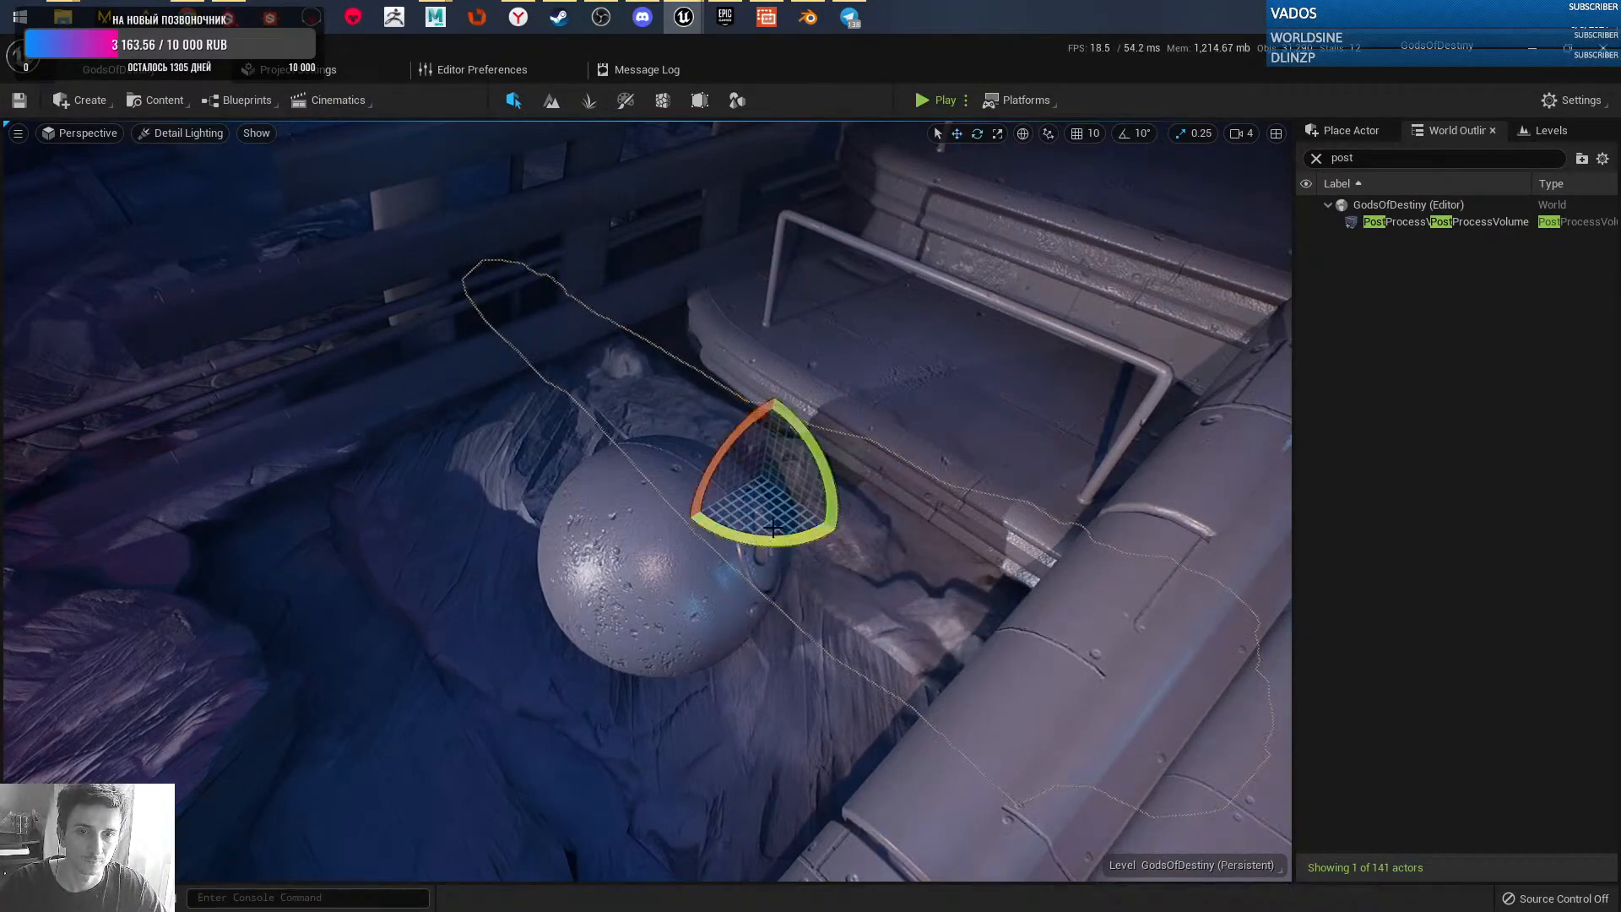
pyautogui.press('r')
pyautogui.moveTo(763, 454); pyautogui.dragTo(763, 470)
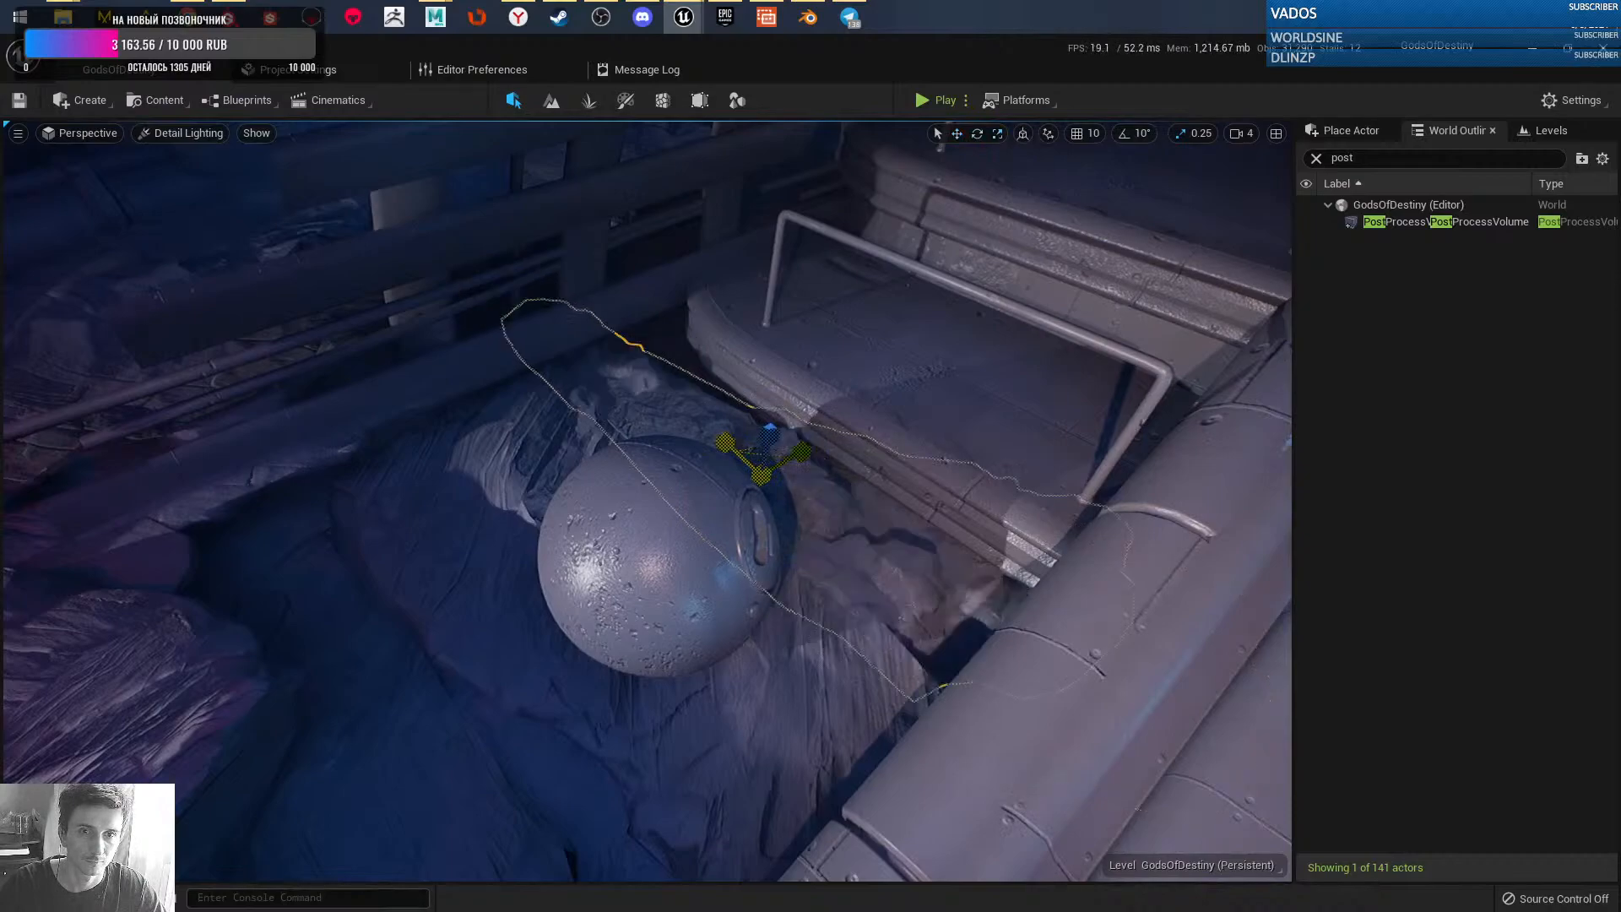
pyautogui.press('e')
pyautogui.moveTo(819, 543)
pyautogui.mouseDown()
pyautogui.moveTo(667, 465)
pyautogui.moveTo(756, 562)
pyautogui.moveTo(861, 536)
pyautogui.moveTo(831, 528)
pyautogui.mouseUp()
# - Shift the rescaled rock closer in behind the metal sphere so it fills the ground around it
pyautogui.press('w')
pyautogui.moveTo(792, 453); pyautogui.dragTo(674, 462)
pyautogui.moveTo(761, 473); pyautogui.dragTo(780, 508, button='right')
pyautogui.moveTo(596, 471); pyautogui.dragTo(569, 491)
pyautogui.moveTo(864, 444); pyautogui.dragTo(970, 387, button='right')
# - Turn on Game View to hide the editor overlays and save all changes to the level and assets
pyautogui.press('g')
pyautogui.moveTo(829, 470); pyautogui.dragTo(600, 550, button='right')
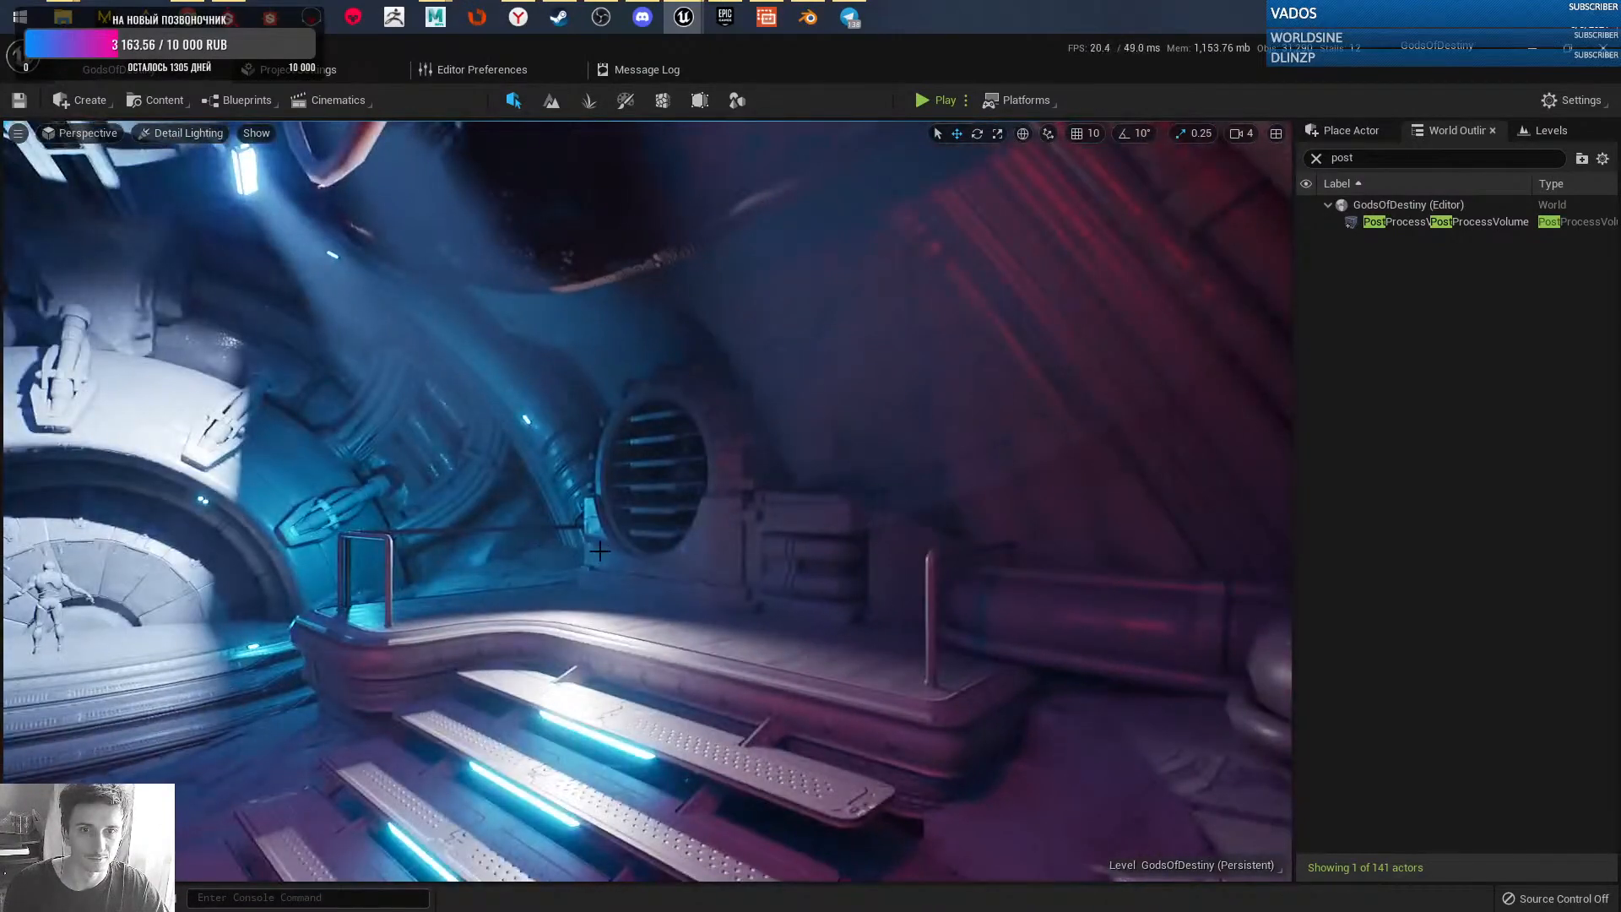
pyautogui.moveTo(824, 507); pyautogui.dragTo(882, 469, button='right')
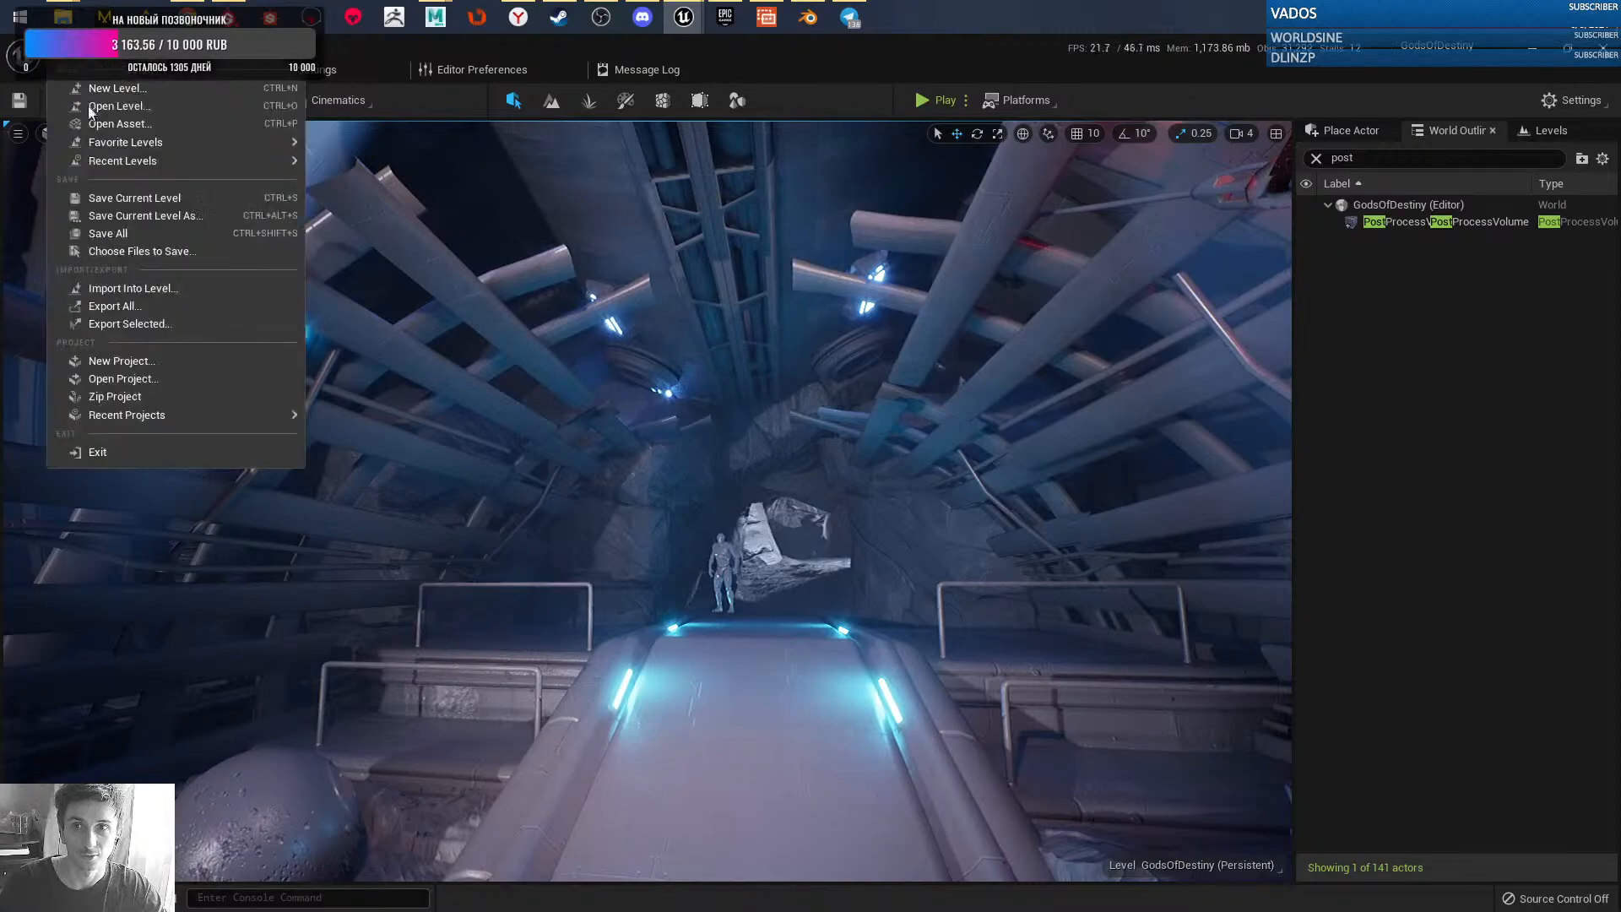
pyautogui.click(127, 234)
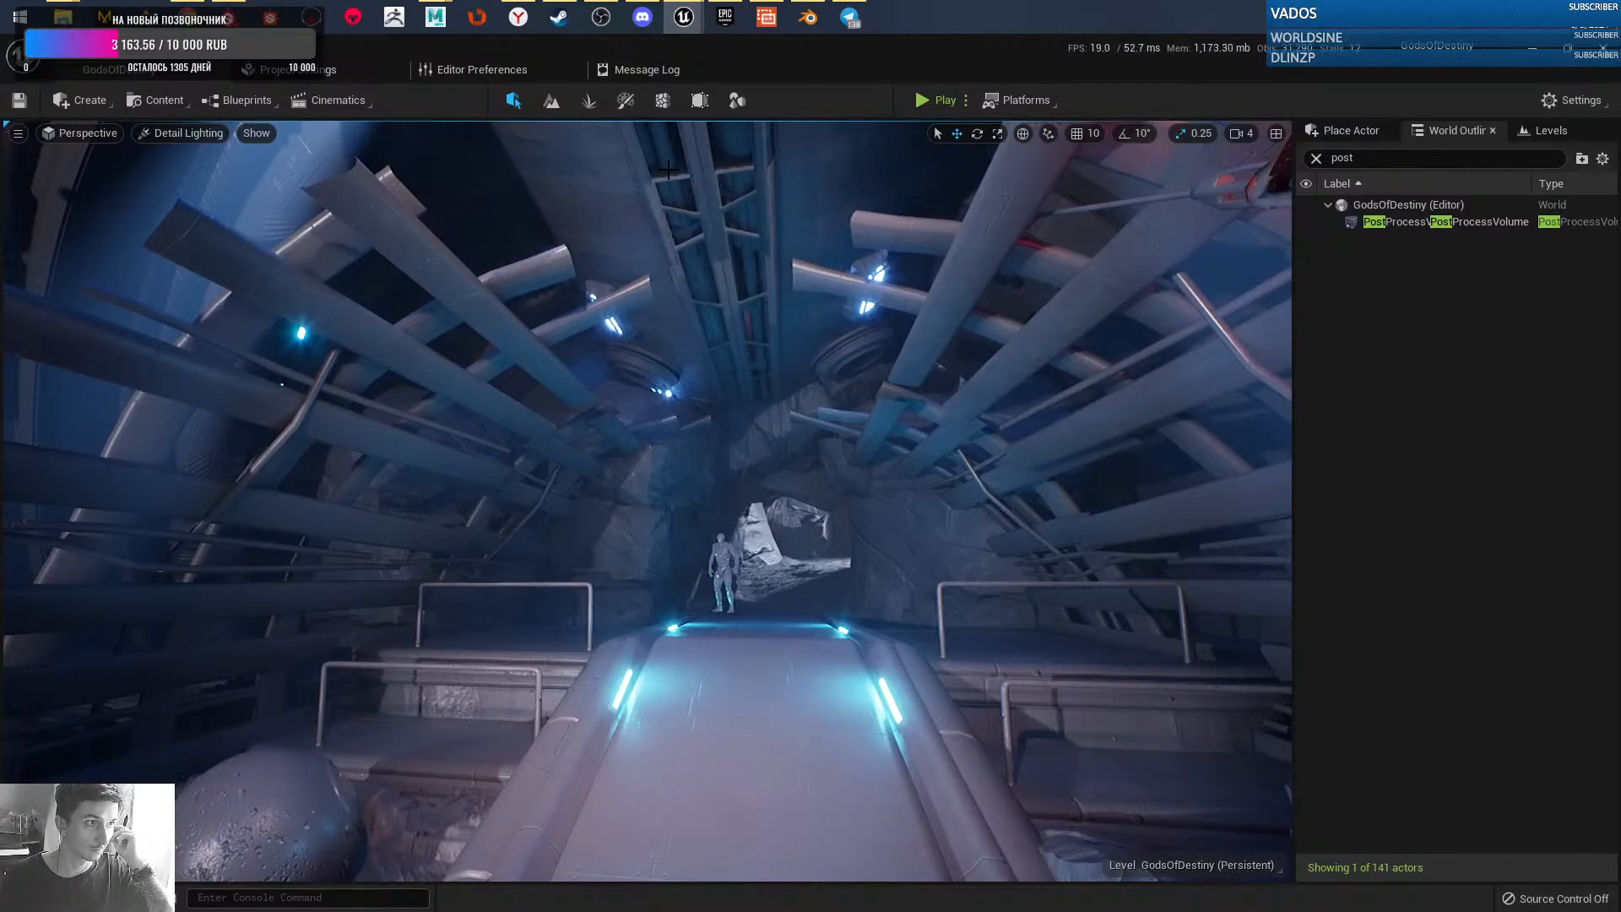
# - Examine the whole hall from the railed walkway toward the round gate in Detail Lighting view
pyautogui.moveTo(1260, 509); pyautogui.dragTo(1418, 439, button='right')
pyautogui.moveTo(979, 540); pyautogui.dragTo(1090, 574, button='right')
pyautogui.press('s')
pyautogui.press('w')
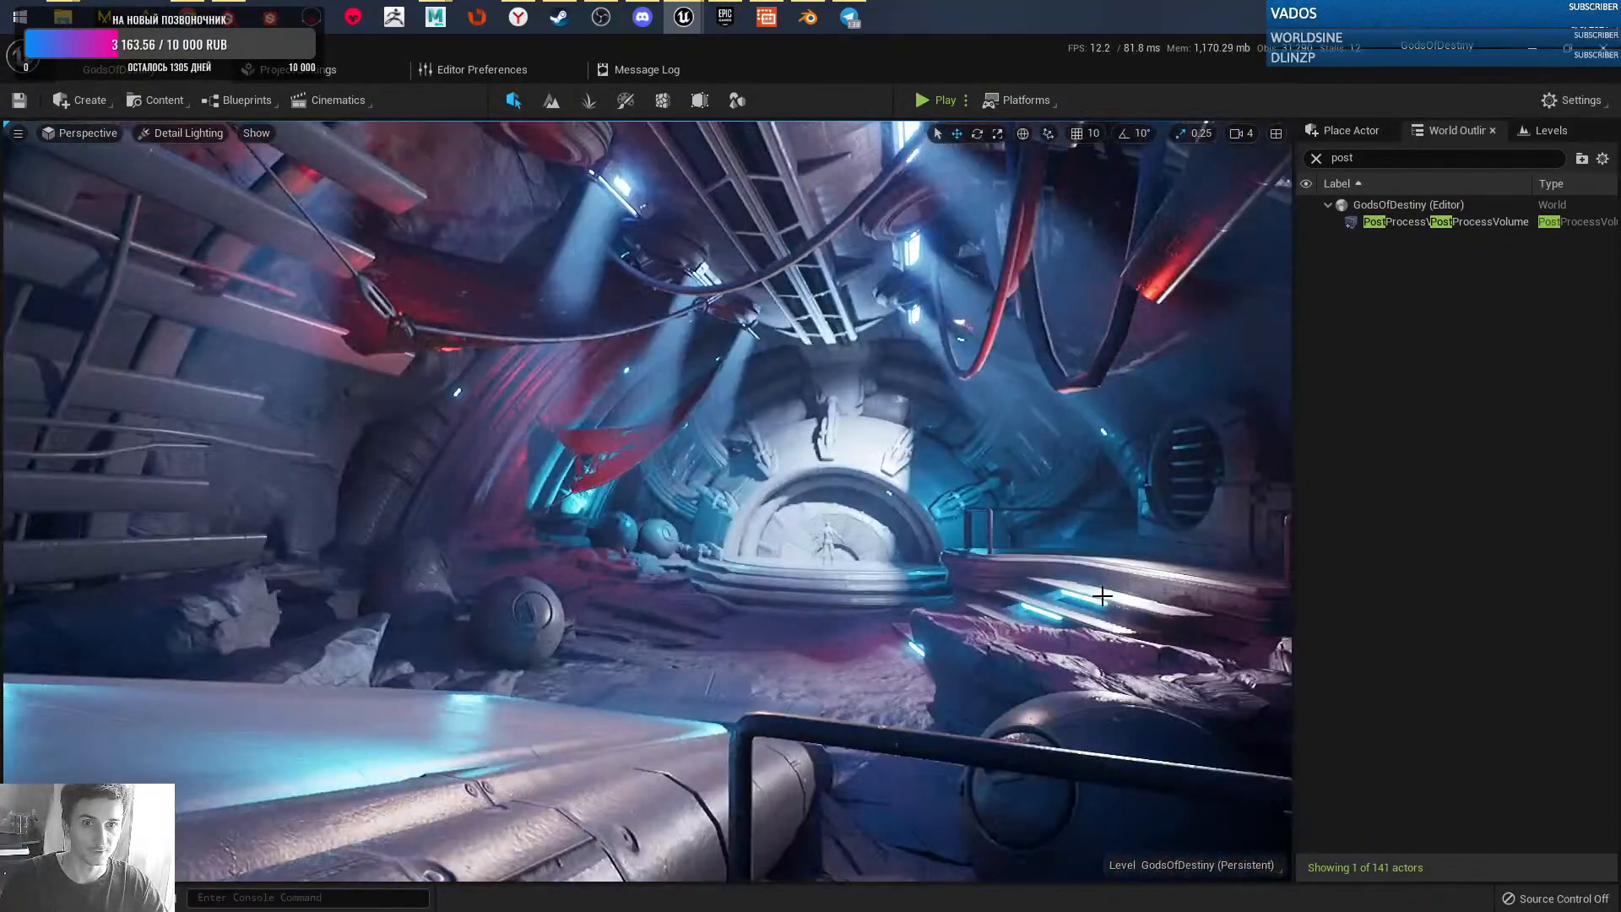